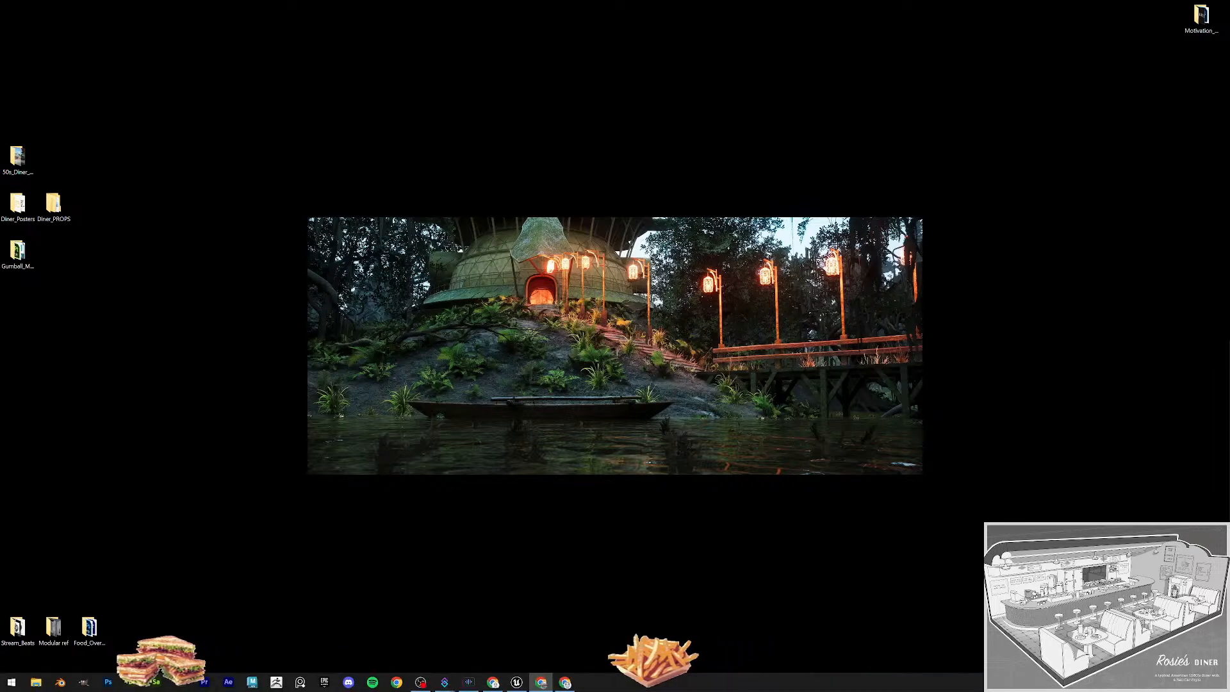
Open the GumBall_Machine.spp project from the Gumball_Machine folder on the desktop.
{"action": "double_click", "coordinate": [18, 252]}
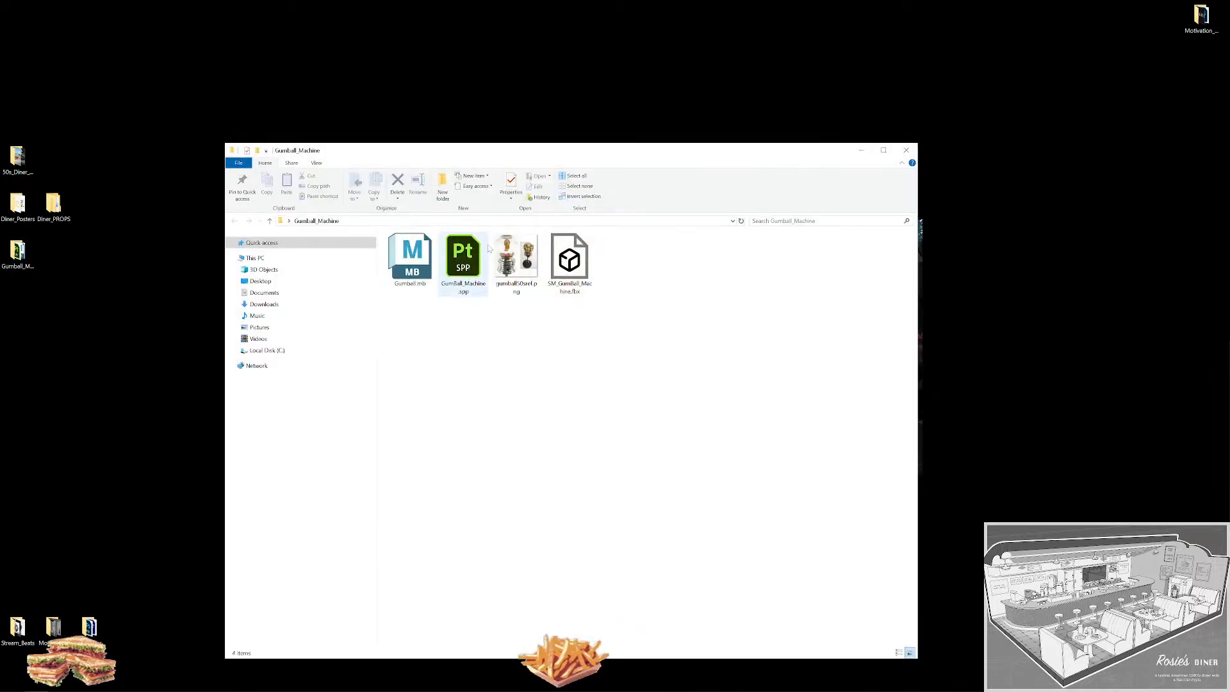
{"action": "double_click", "coordinate": [465, 256]}
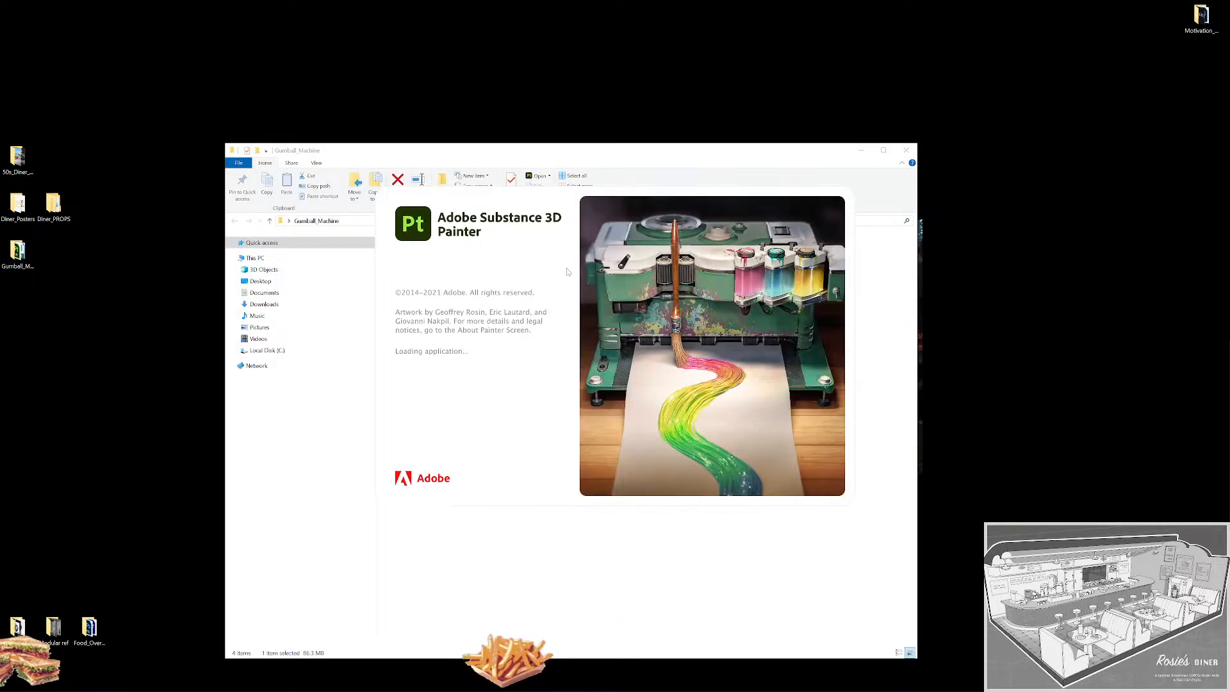
Open the gumball reference PNG from the Gumball_Machine folder in Photoshop and get the folder window out of the way.
{"action": "left_click_drag", "start_coordinate": [603, 152], "coordinate": [538, 98]}
{"action": "right_click", "coordinate": [451, 195]}
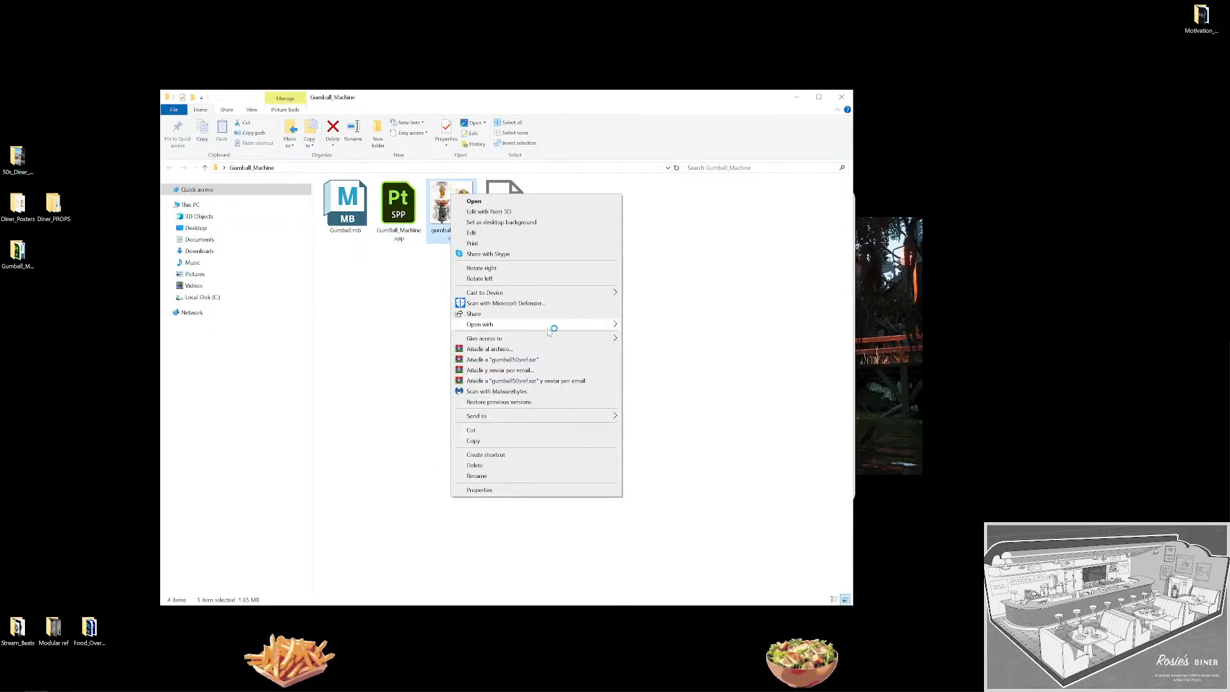
{"action": "mouse_move", "coordinate": [549, 327]}
{"action": "left_click", "coordinate": [667, 326]}
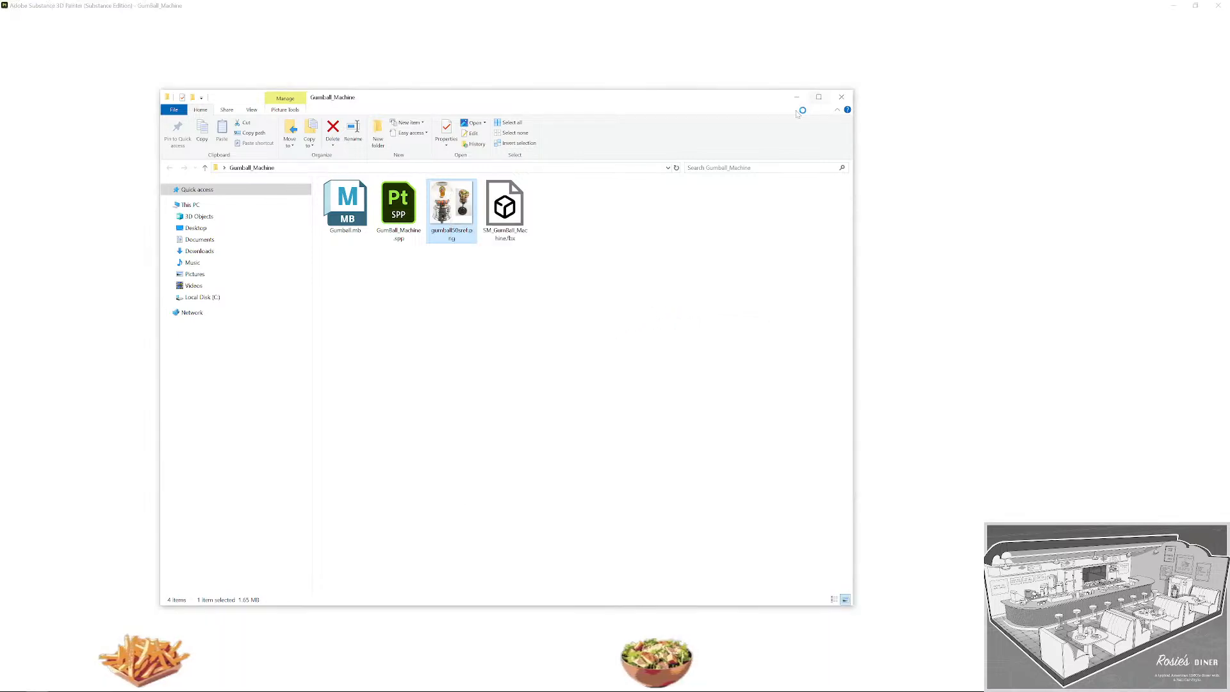
{"action": "left_click", "coordinate": [795, 104]}
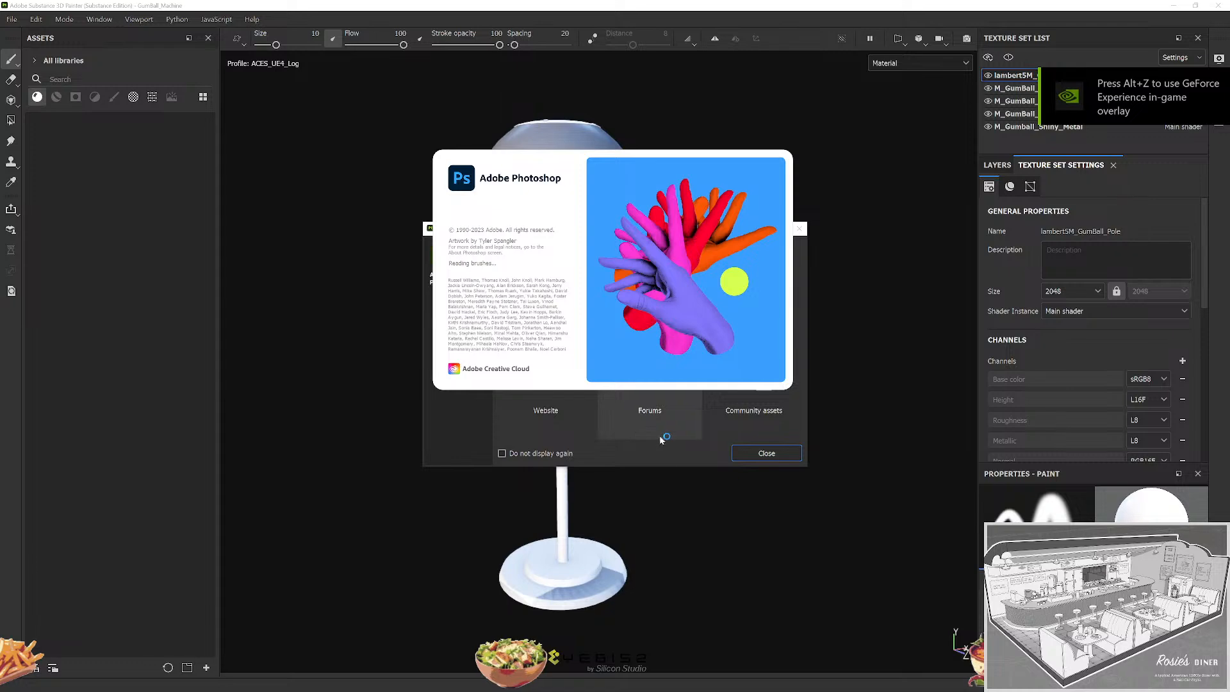
Dismiss the welcome window and examine the untextured gumball machine model.
{"action": "left_click", "coordinate": [768, 453]}
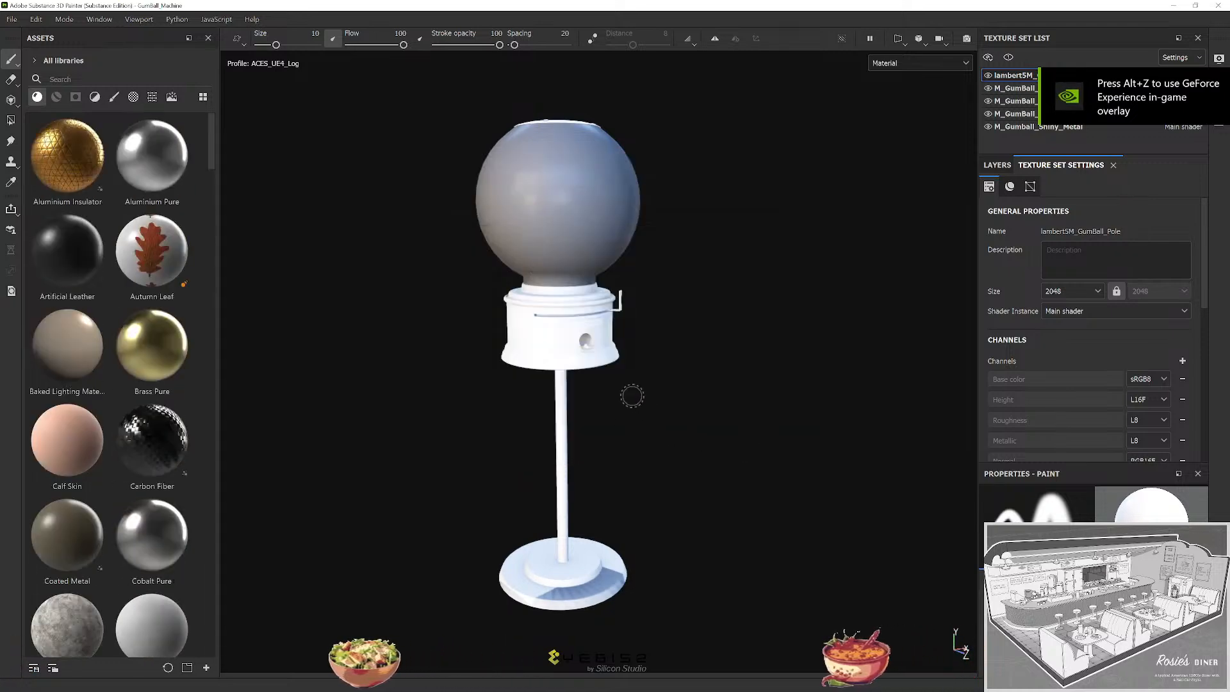
{"action": "scroll", "coordinate": [636, 417], "scroll_direction": "down", "scroll_amount": 2}
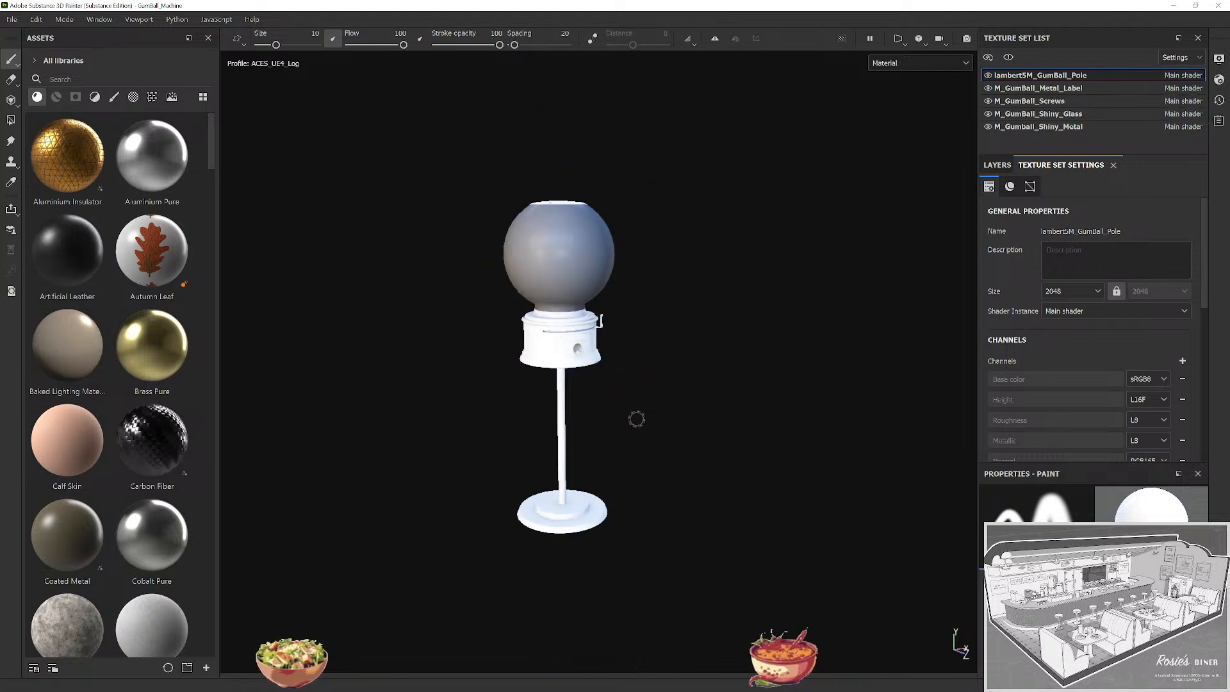
{"action": "scroll", "coordinate": [640, 421], "scroll_direction": "up", "scroll_amount": 3}
{"action": "scroll", "coordinate": [654, 378], "scroll_direction": "down", "scroll_amount": 2}
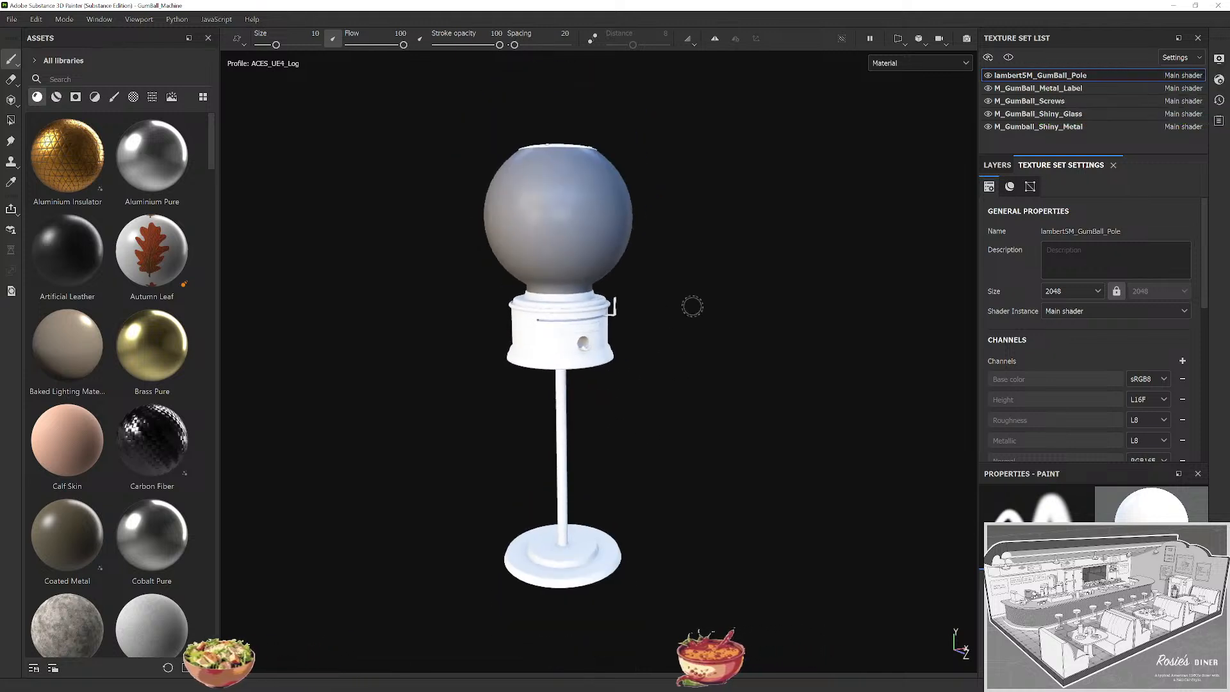
{"action": "left_click_drag", "start_coordinate": [659, 357], "coordinate": [720, 305]}
{"action": "scroll", "coordinate": [749, 320], "scroll_direction": "up", "scroll_amount": 2}
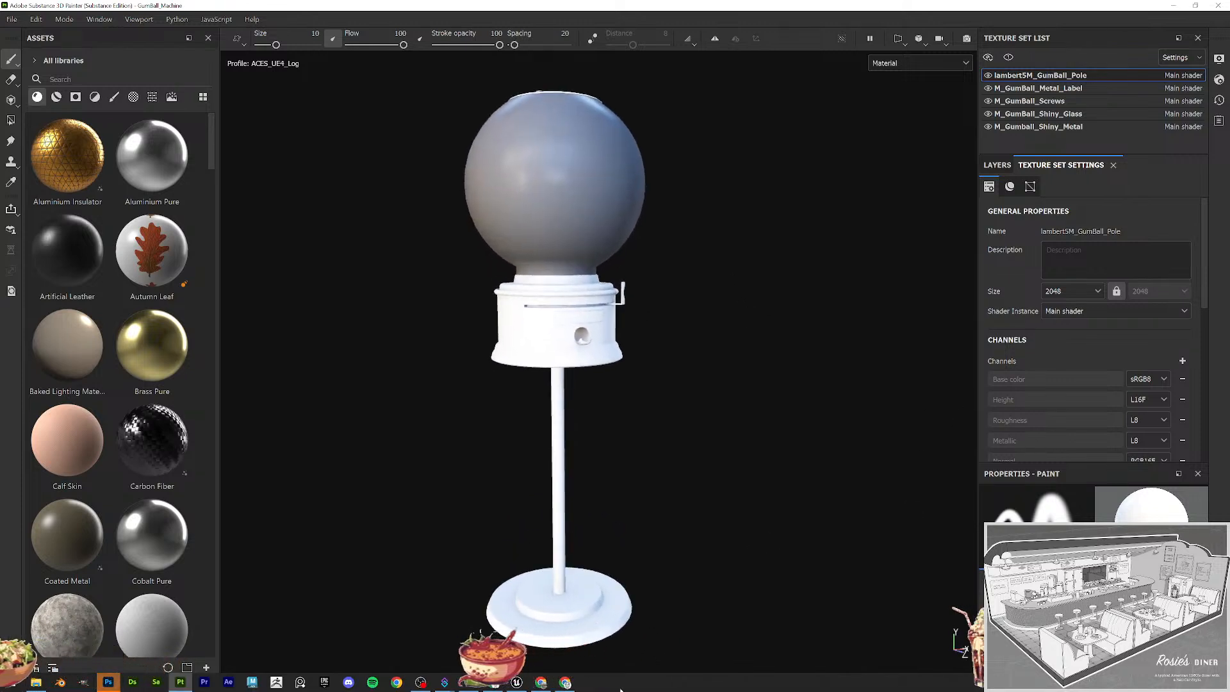
Switch to Photoshop to examine the reference's metal body, nameplate, globe sticker and black stand, then return to Substance 3D Painter.
{"action": "left_click", "coordinate": [108, 682]}
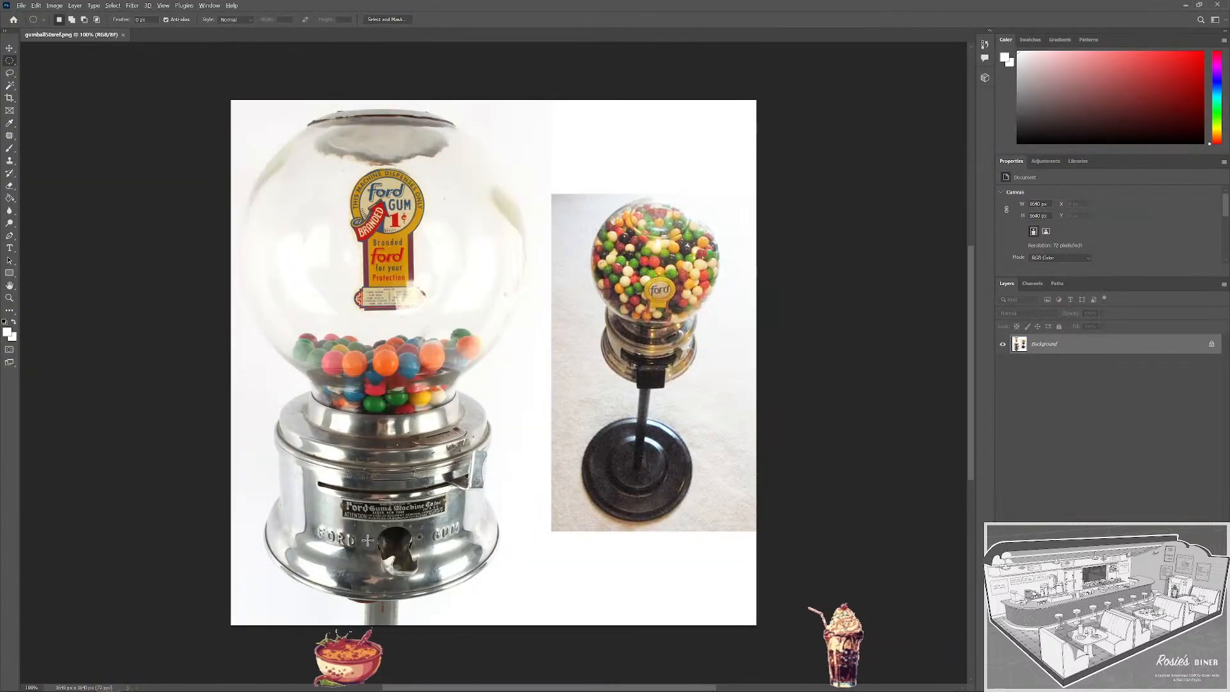
{"action": "scroll", "coordinate": [367, 540], "scroll_direction": "up", "scroll_amount": 5}
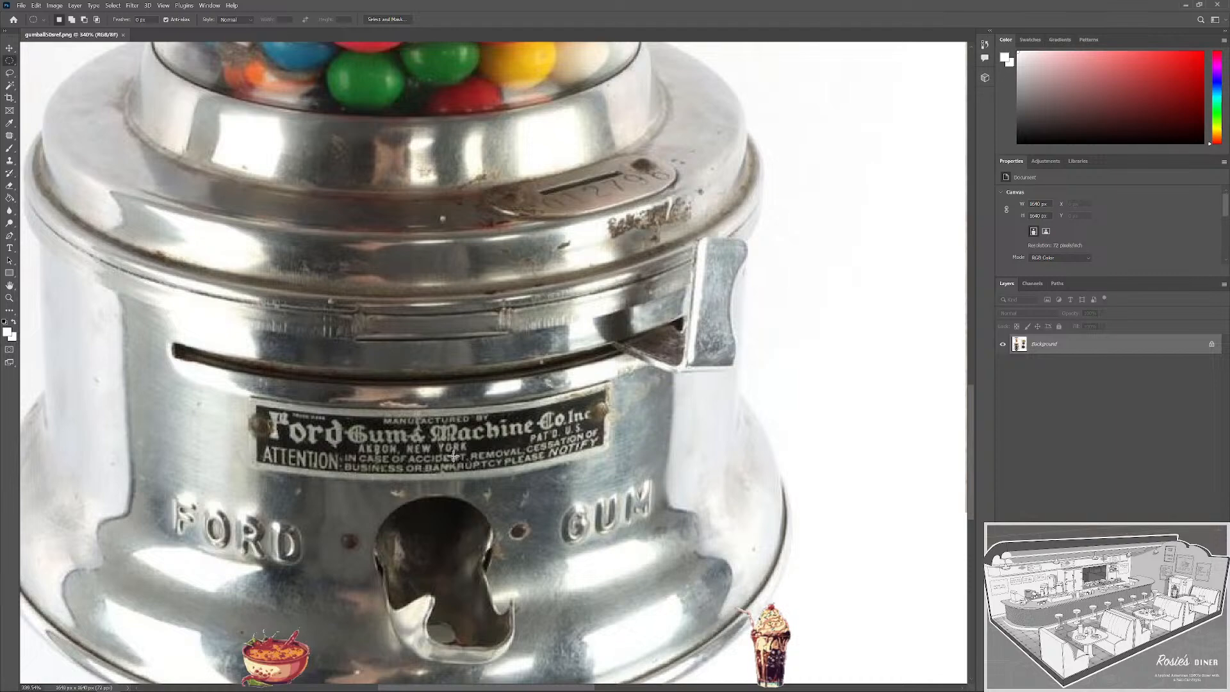
{"action": "scroll", "coordinate": [453, 456], "scroll_direction": "down", "scroll_amount": 3}
{"action": "scroll", "coordinate": [485, 441], "scroll_direction": "down", "scroll_amount": 2}
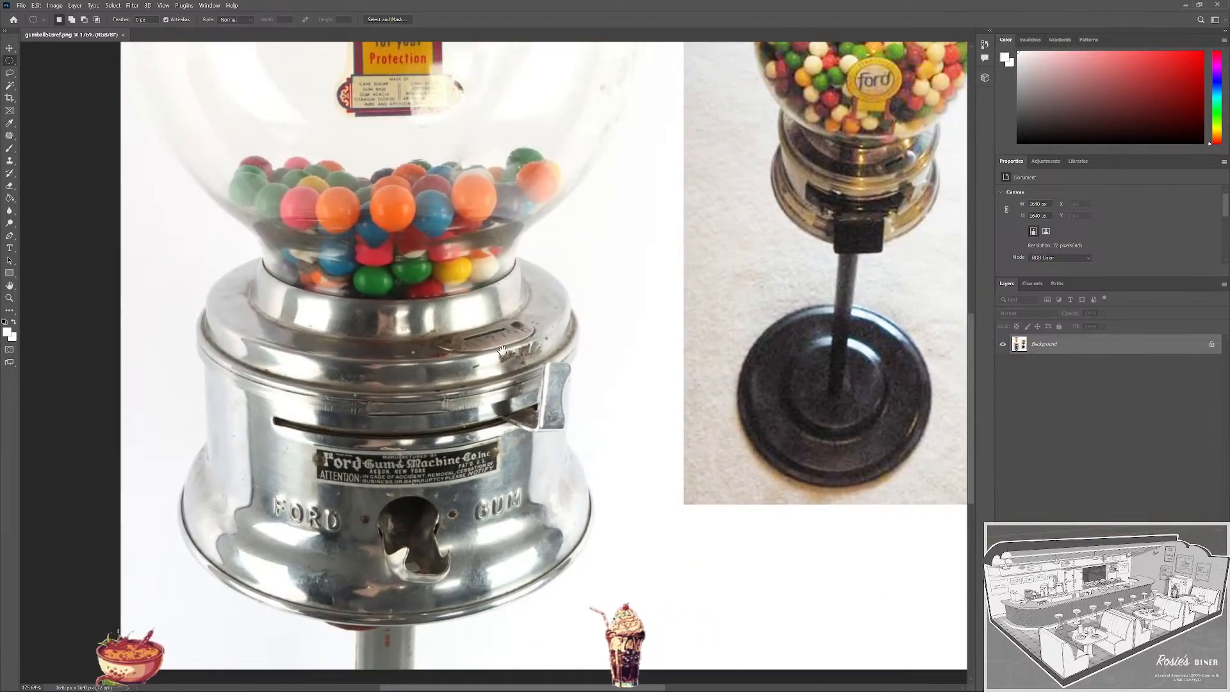
{"action": "left_click_drag", "start_coordinate": [501, 349], "coordinate": [505, 495]}
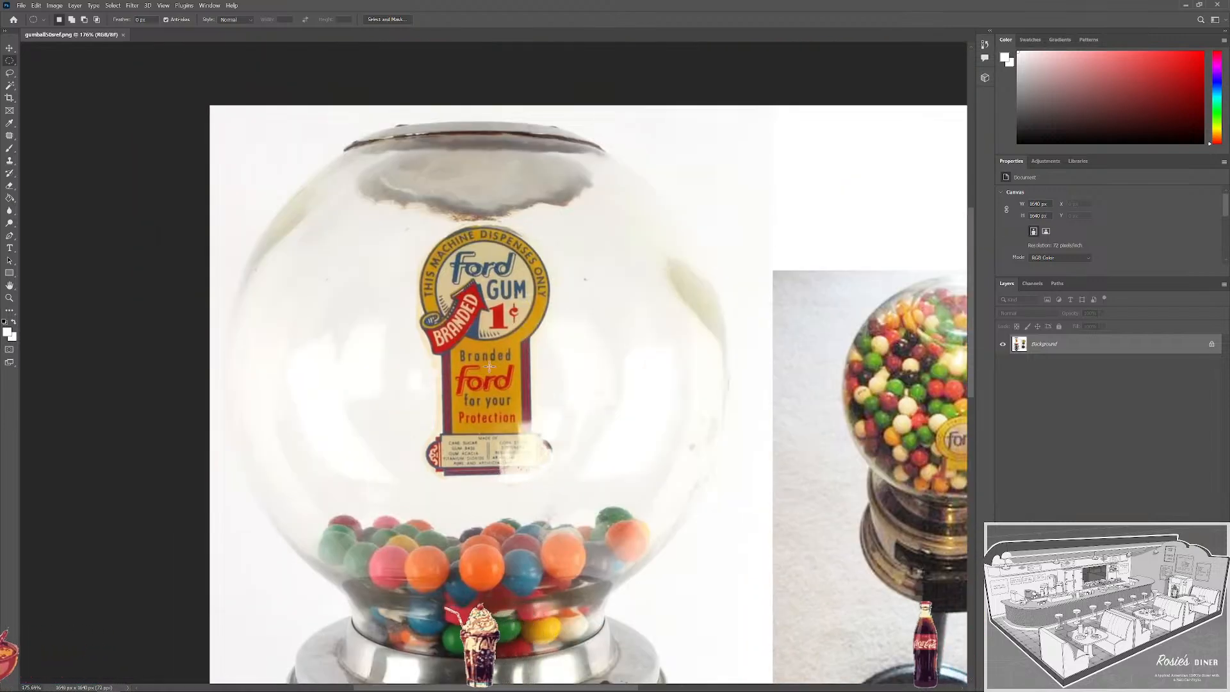
{"action": "scroll", "coordinate": [455, 422], "scroll_direction": "down", "scroll_amount": 3}
{"action": "scroll", "coordinate": [503, 436], "scroll_direction": "down", "scroll_amount": 2}
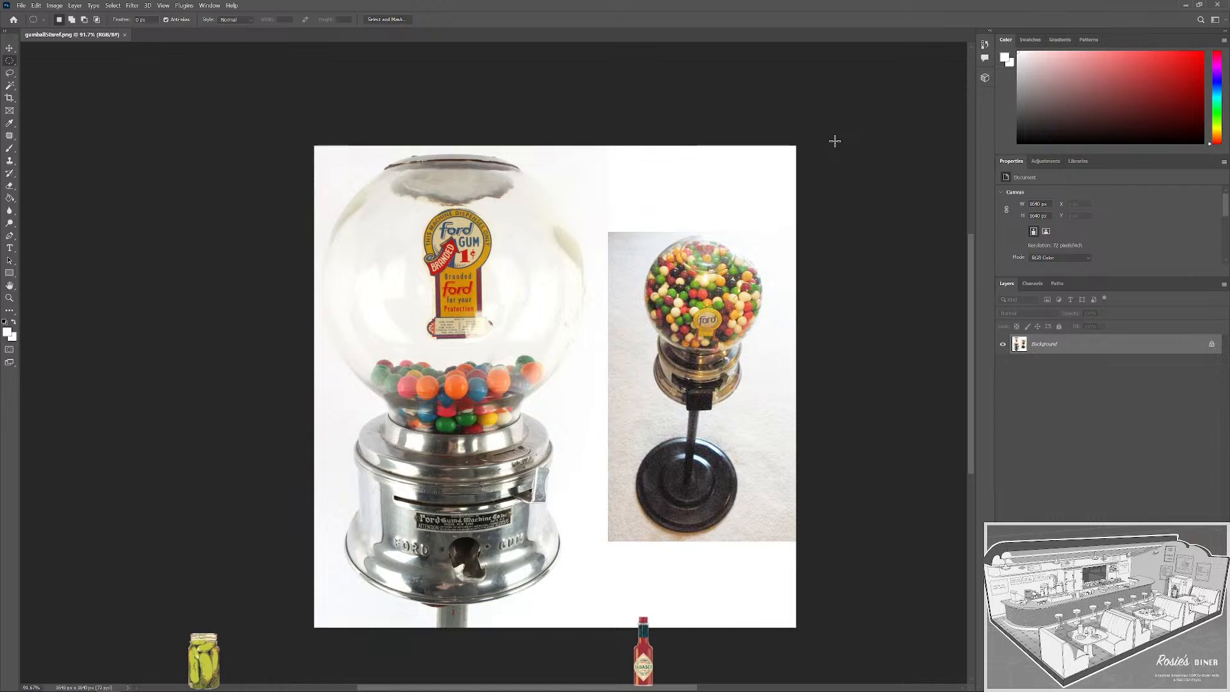
{"action": "left_click", "coordinate": [1187, 5]}
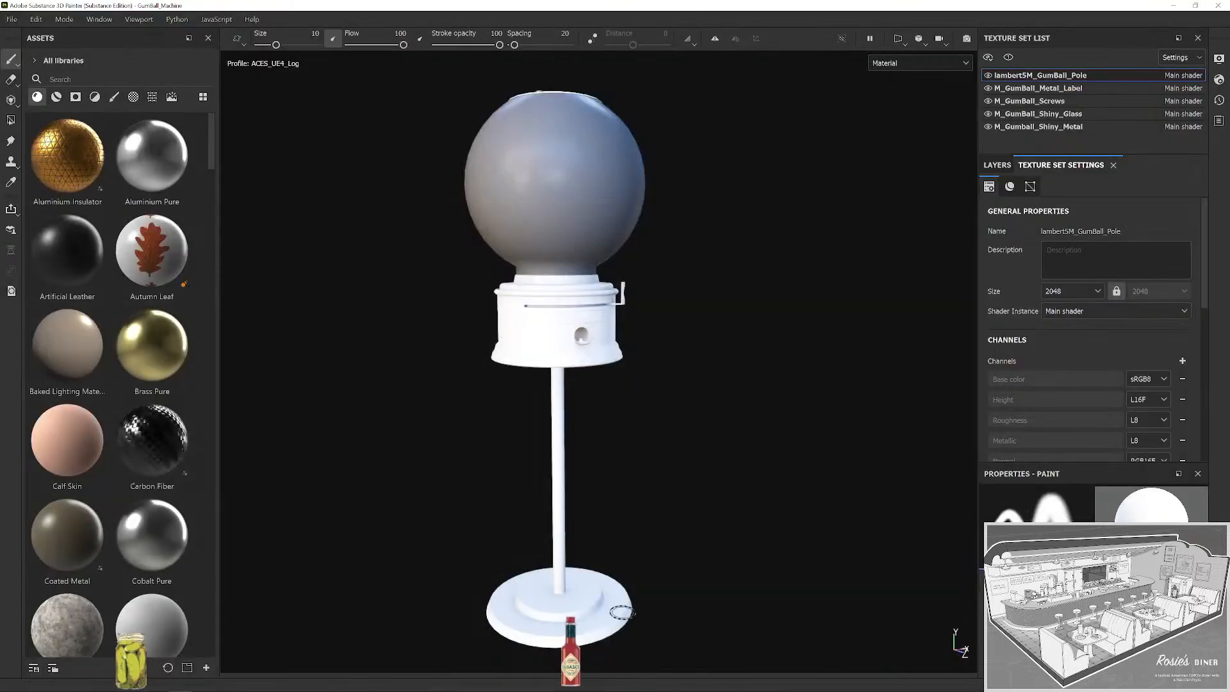
{"action": "mouse_move", "coordinate": [730, 398]}
{"action": "left_mouse_down"}
{"action": "mouse_move", "coordinate": [446, 369]}
{"action": "mouse_move", "coordinate": [742, 387]}
{"action": "mouse_move", "coordinate": [741, 365]}
{"action": "mouse_move", "coordinate": [678, 327]}
{"action": "mouse_move", "coordinate": [681, 356]}
{"action": "mouse_move", "coordinate": [615, 344]}
{"action": "left_mouse_up"}
{"action": "key", "text": "super"}
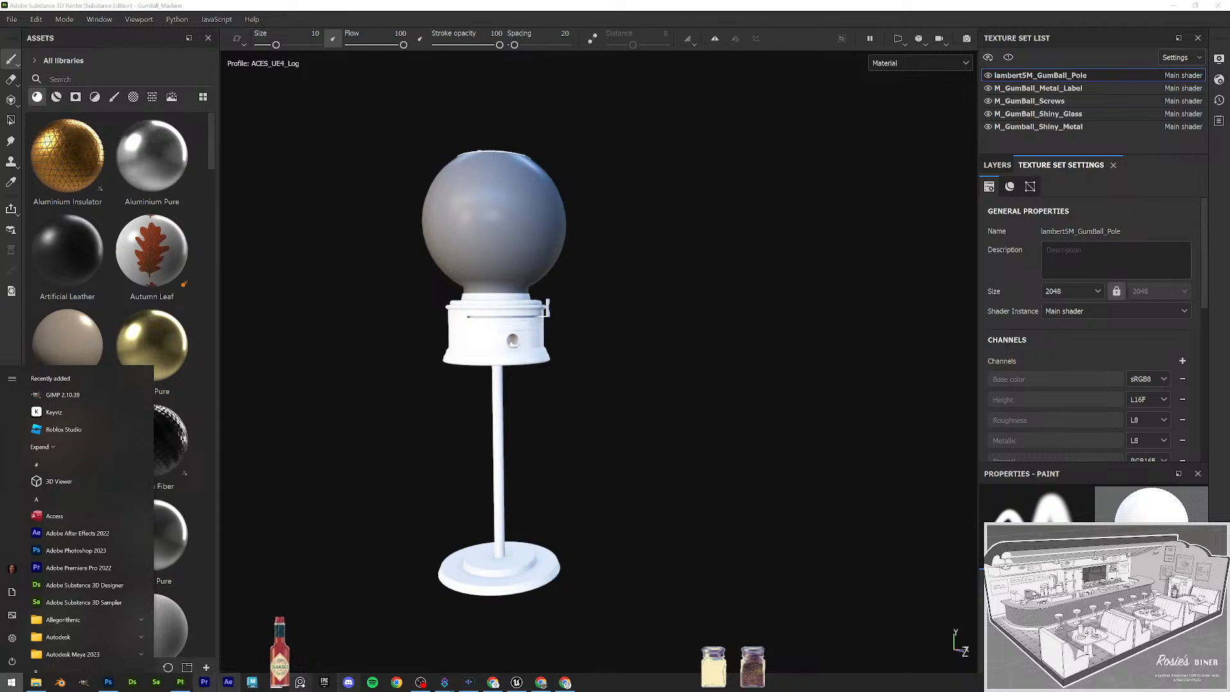
{"action": "left_click", "coordinate": [108, 682]}
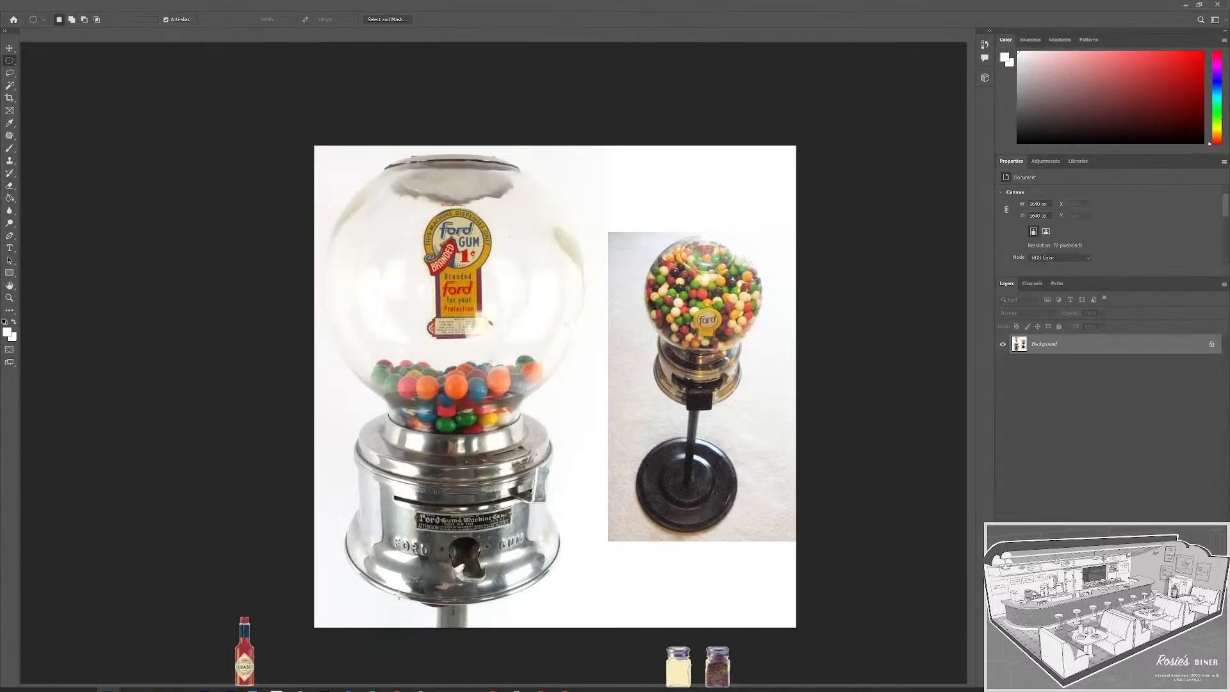
{"action": "left_click", "coordinate": [1200, 5]}
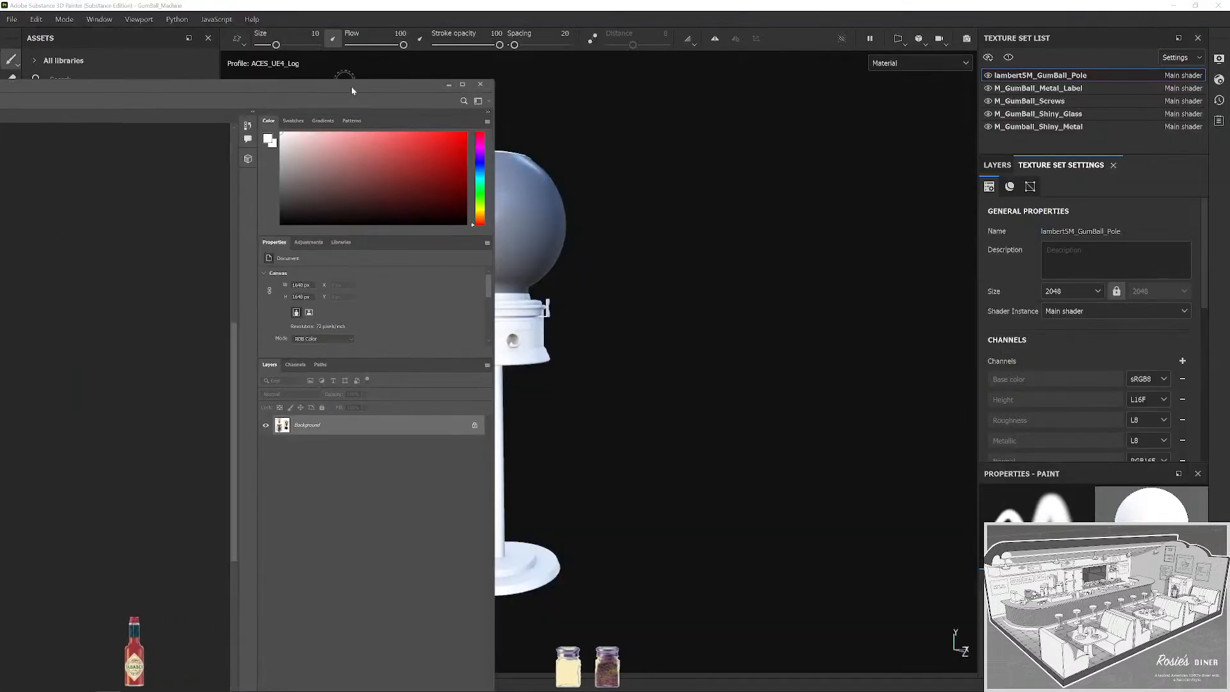
{"action": "double_click", "coordinate": [347, 91]}
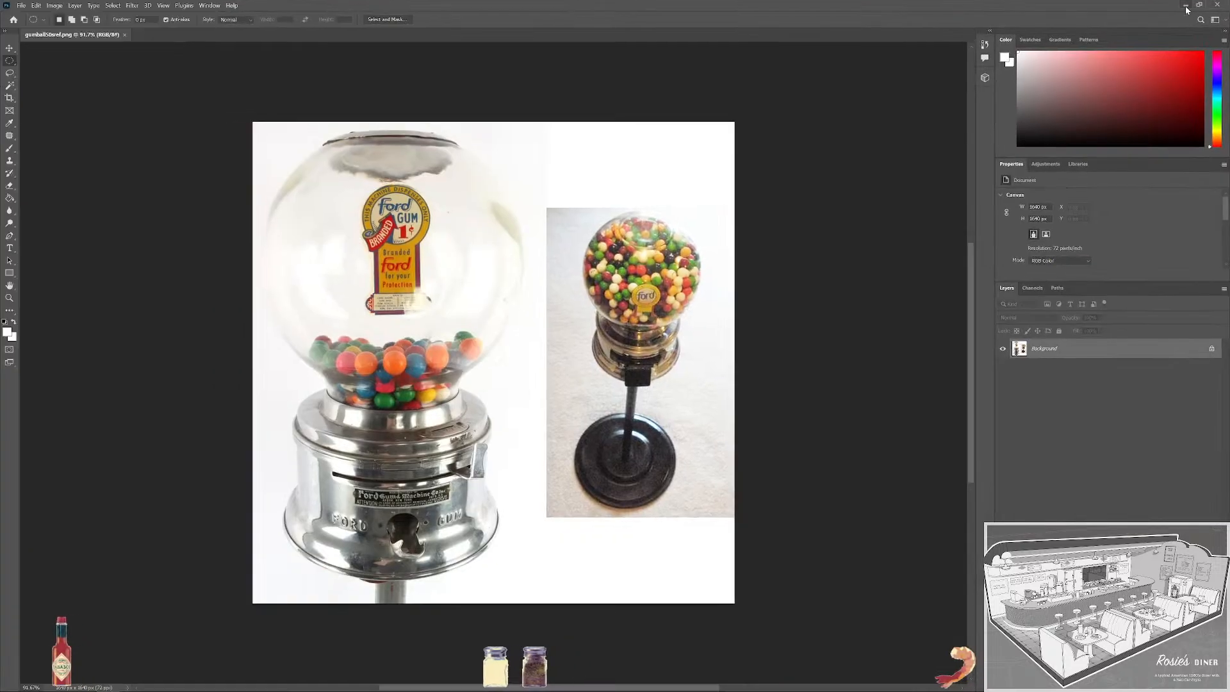
{"action": "left_click", "coordinate": [1186, 5]}
View the gumball reference PNG from the Gumball_Machine folder in the photo viewer, and return to the maximized Substance 3D Painter window.
{"action": "left_click", "coordinate": [1196, 7]}
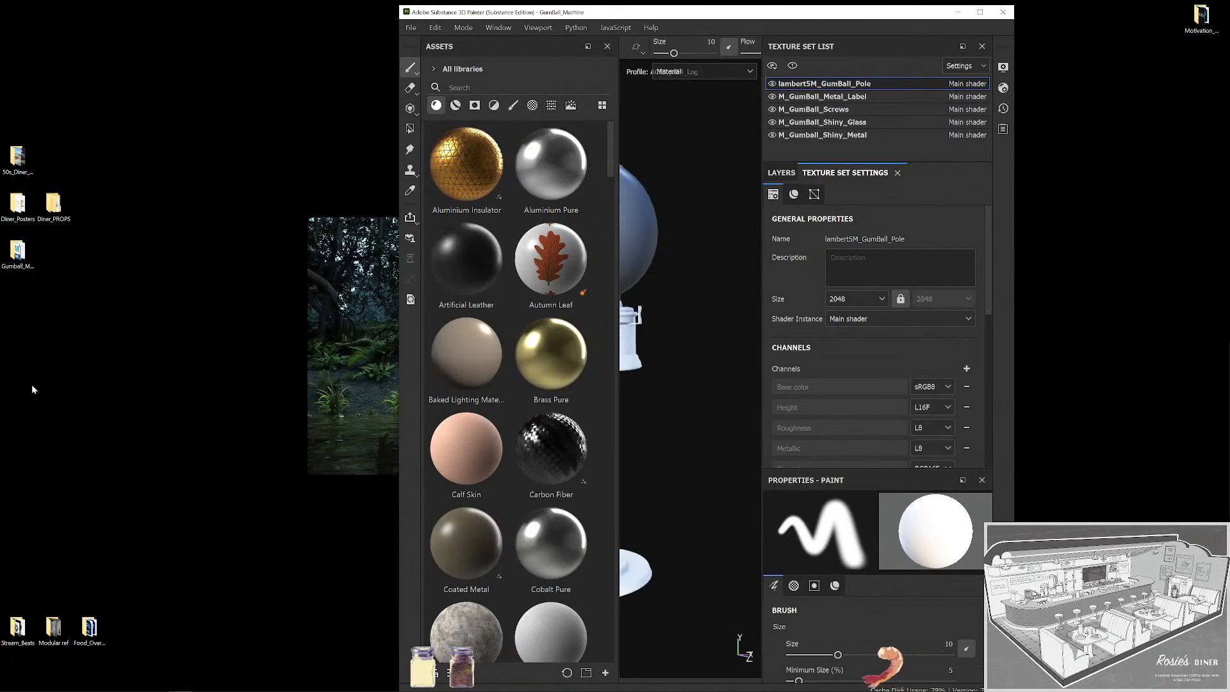
{"action": "double_click", "coordinate": [17, 253]}
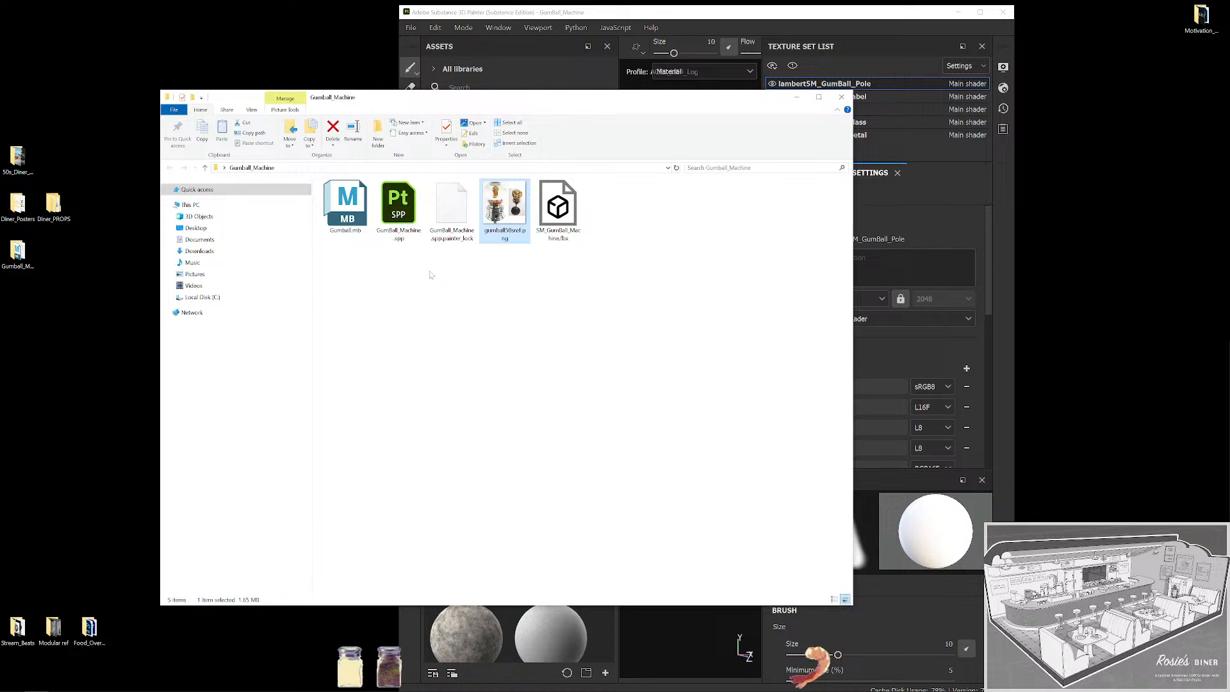
{"action": "double_click", "coordinate": [506, 204]}
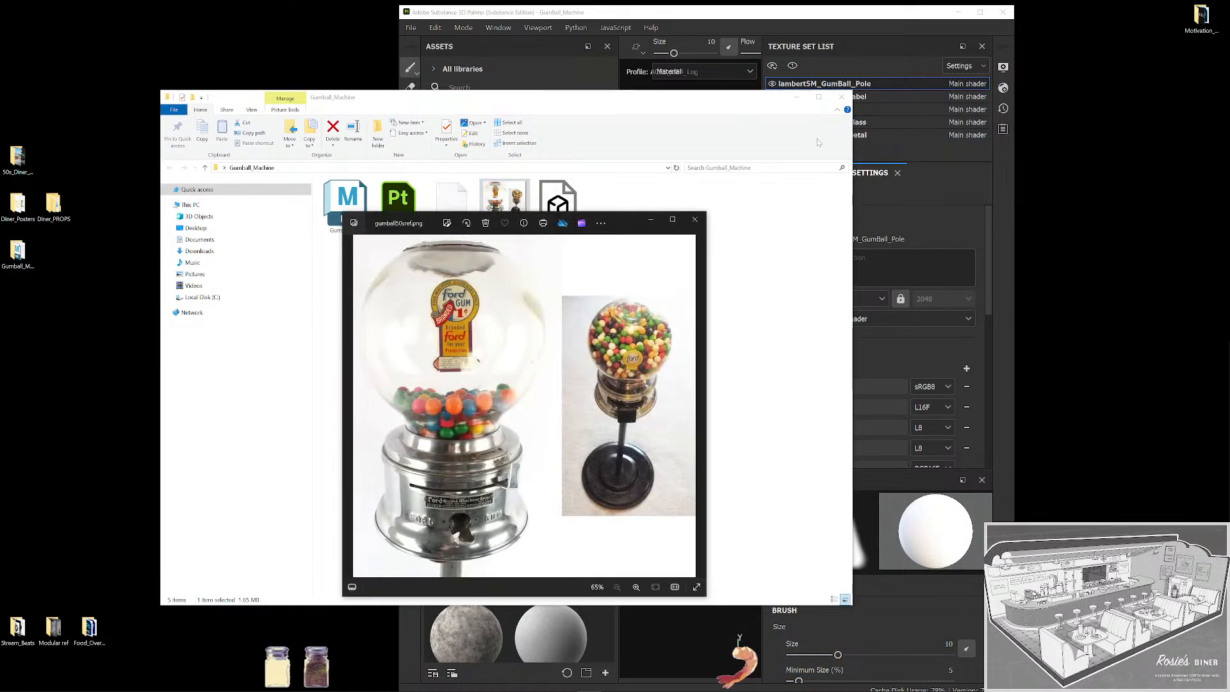
{"action": "left_click", "coordinate": [842, 98]}
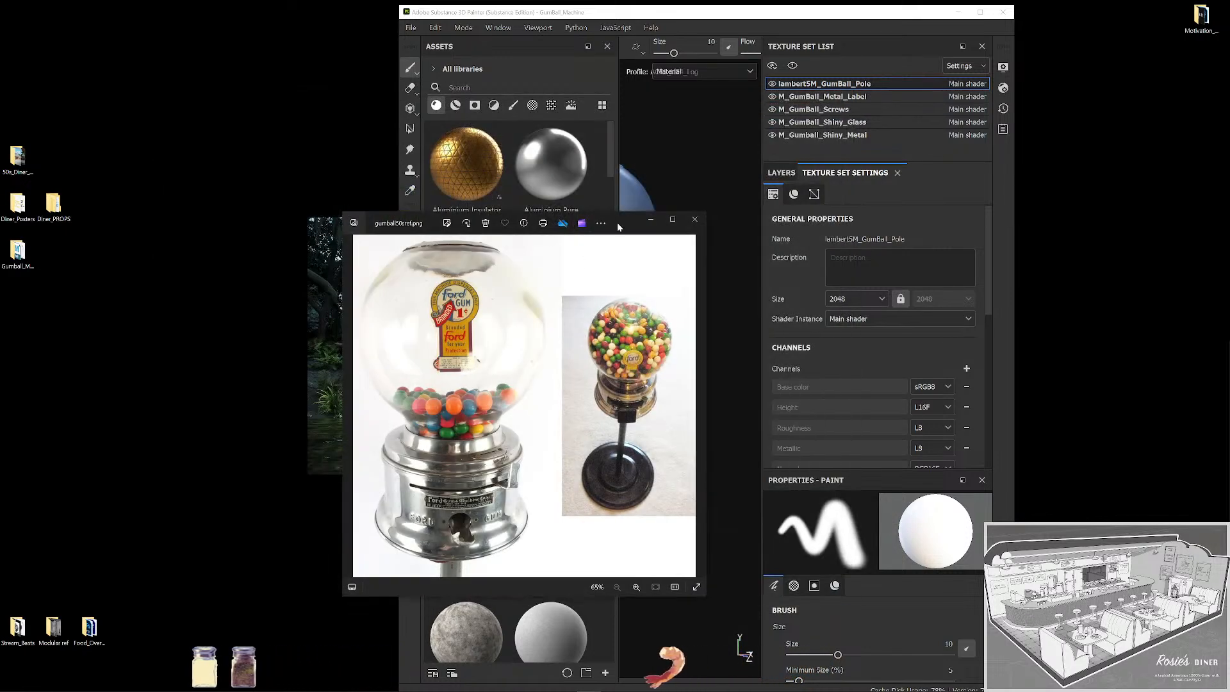
{"action": "left_click", "coordinate": [650, 219]}
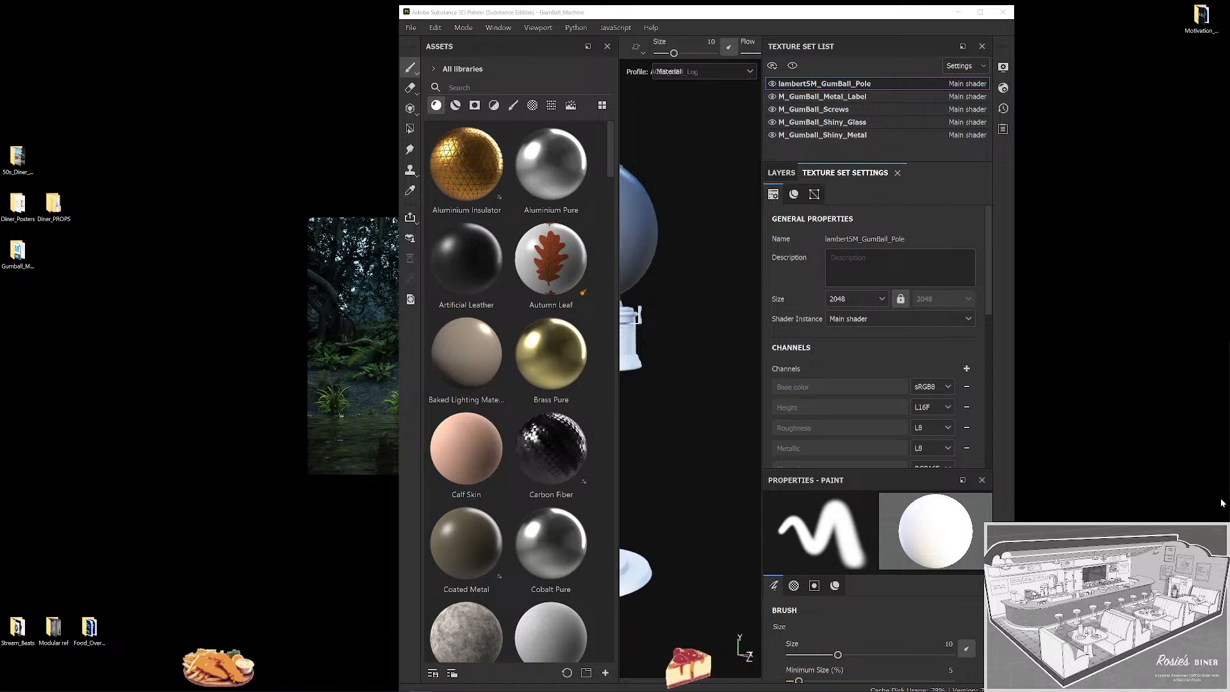
{"action": "left_click", "coordinate": [980, 12]}
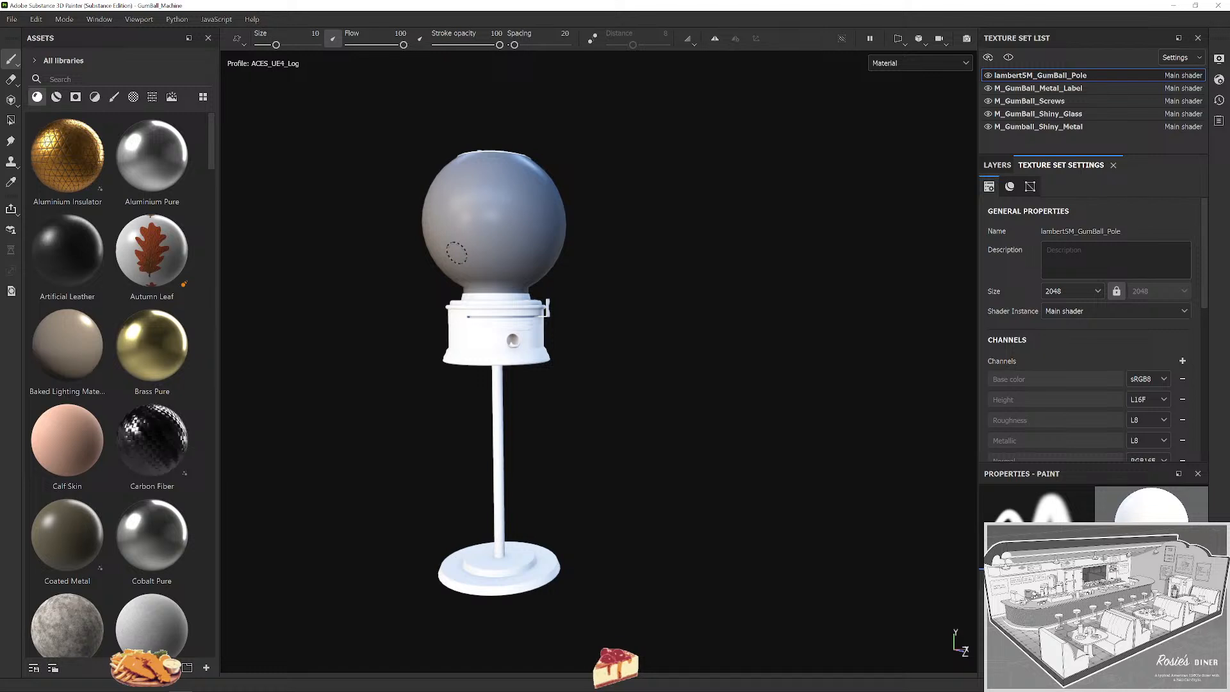
Apply the Aluminium Pure material to the M_Gumball_Shiny_Metal texture set on the machine's body.
{"action": "scroll", "coordinate": [458, 259], "scroll_direction": "up", "scroll_amount": 2}
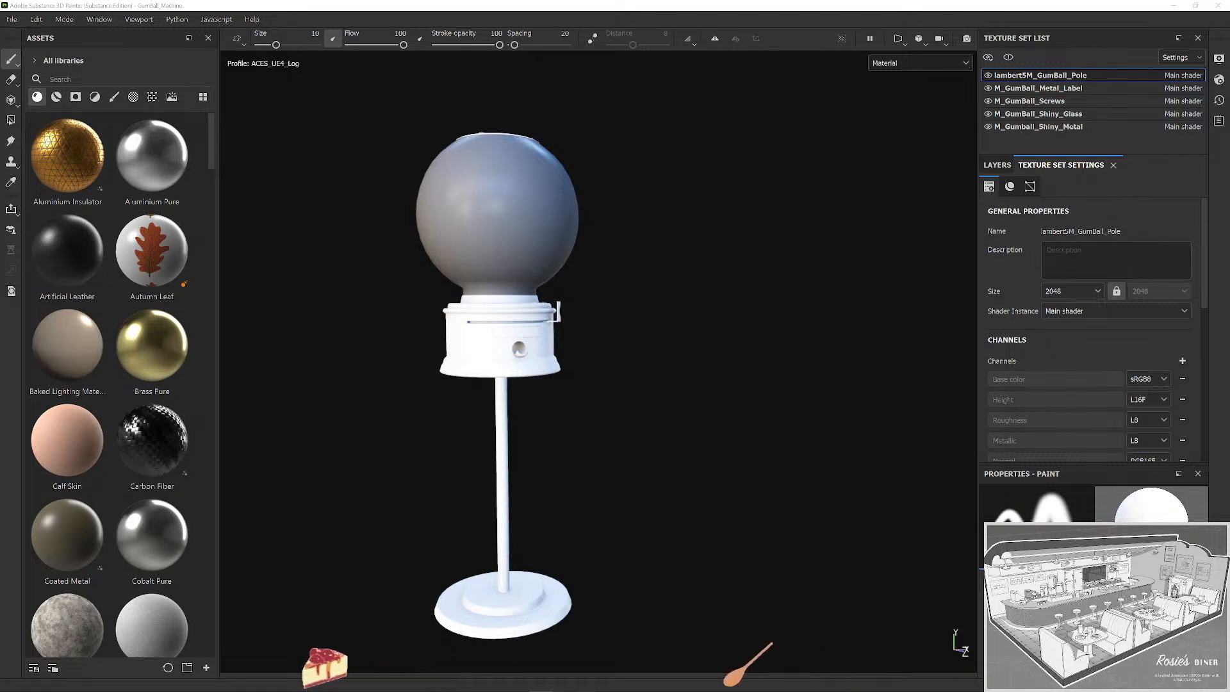
{"action": "scroll", "coordinate": [632, 339], "scroll_direction": "up", "scroll_amount": 2}
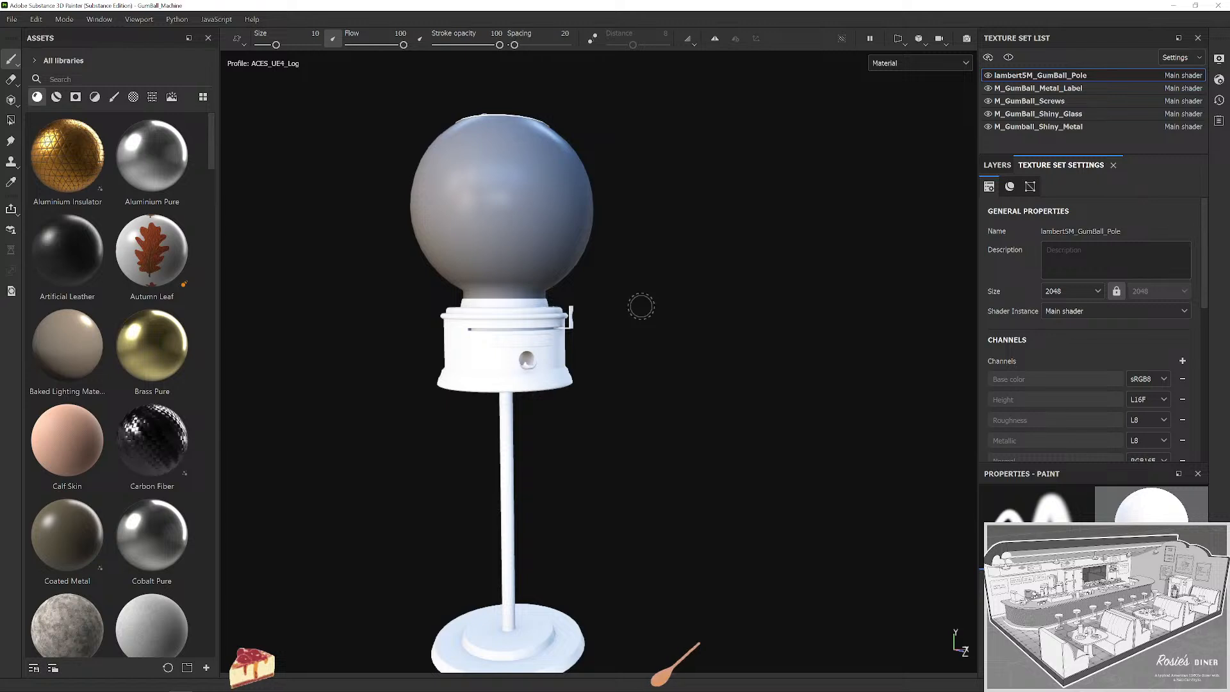
{"action": "scroll", "coordinate": [643, 340], "scroll_direction": "up", "scroll_amount": 3}
{"action": "left_click_drag", "start_coordinate": [152, 154], "coordinate": [639, 335]}
Inspect the metal body up close and add the Aluminium Brushed Worn smart material to M_Gumball_Shiny_Metal.
{"action": "scroll", "coordinate": [640, 335], "scroll_direction": "up", "scroll_amount": 5}
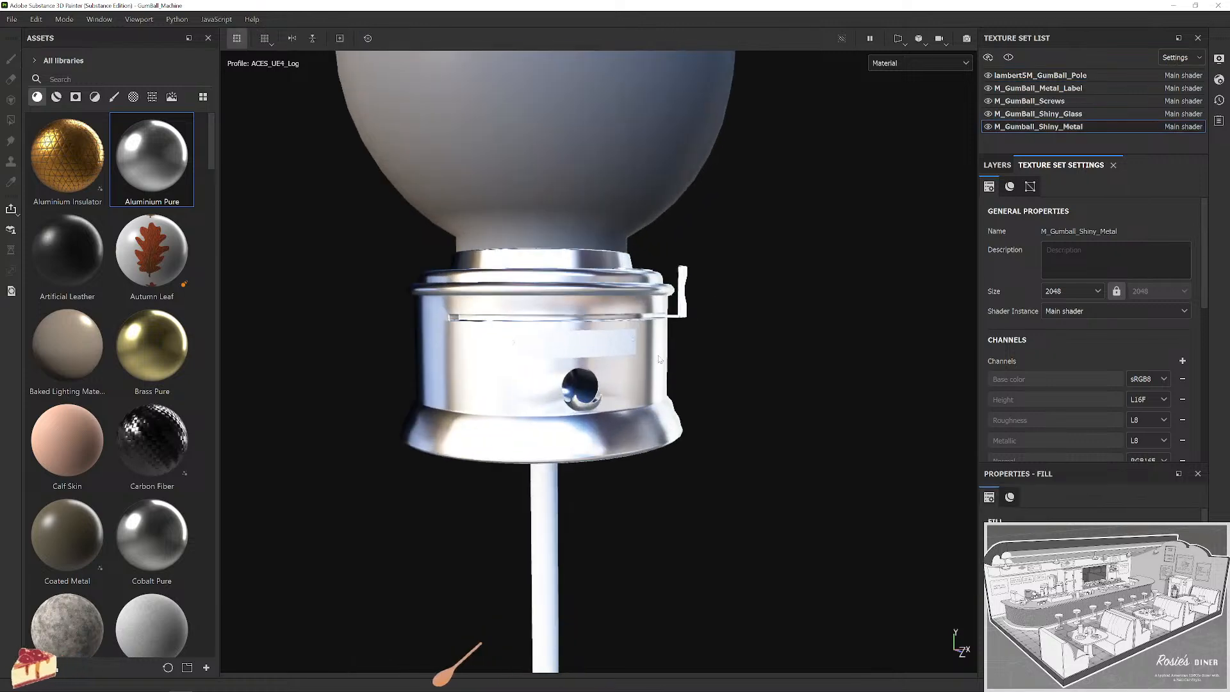
{"action": "scroll", "coordinate": [734, 387], "scroll_direction": "up", "scroll_amount": 6}
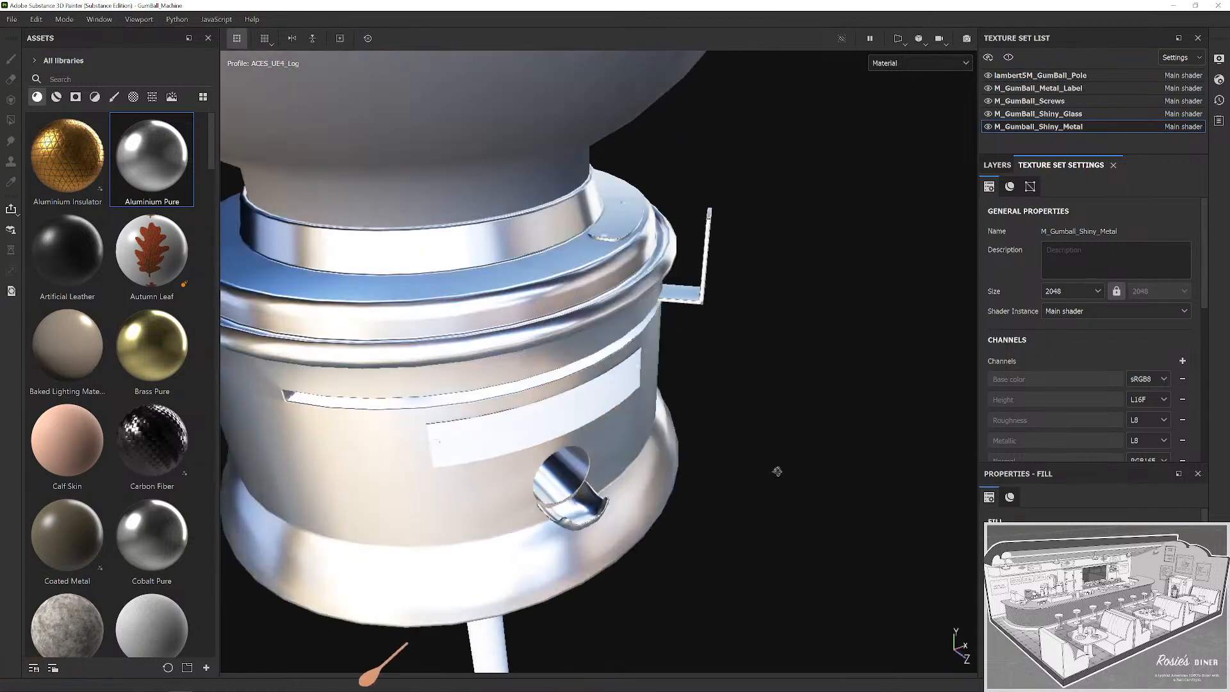
{"action": "scroll", "coordinate": [737, 401], "scroll_direction": "down", "scroll_amount": 5}
{"action": "mouse_move", "coordinate": [737, 401]}
{"action": "left_mouse_down"}
{"action": "mouse_move", "coordinate": [769, 362]}
{"action": "mouse_move", "coordinate": [742, 404]}
{"action": "left_mouse_up"}
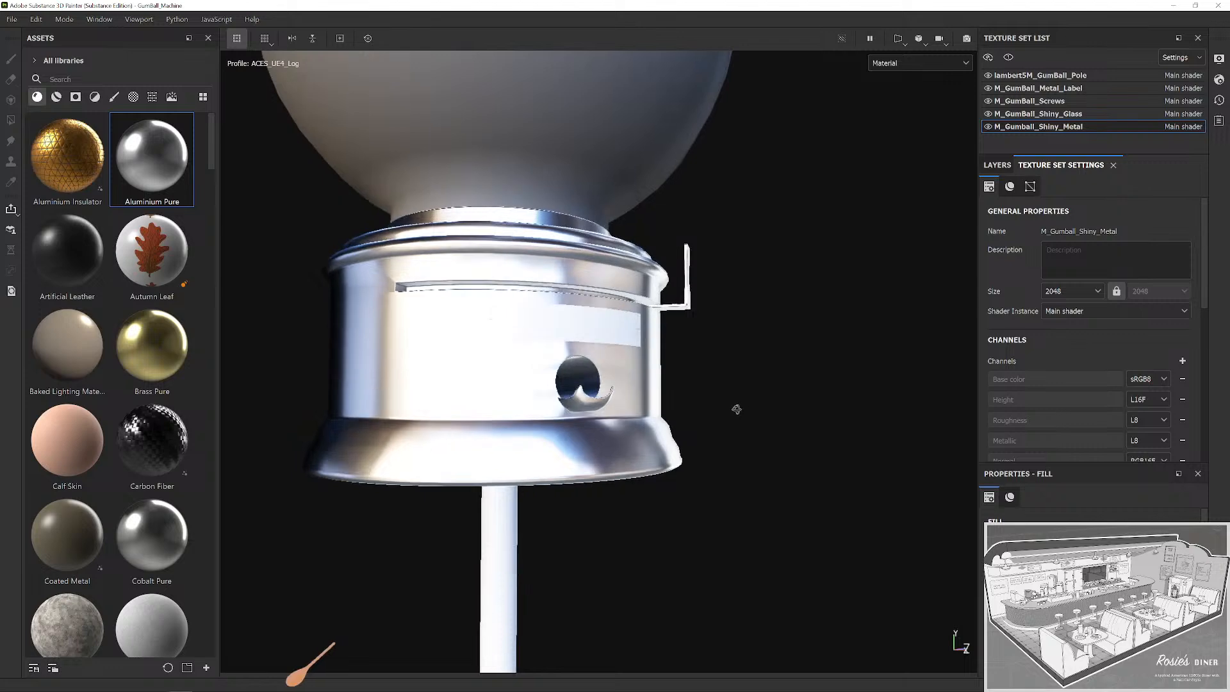
{"action": "scroll", "coordinate": [155, 344], "scroll_direction": "down", "scroll_amount": 5}
{"action": "scroll", "coordinate": [160, 338], "scroll_direction": "up", "scroll_amount": 5}
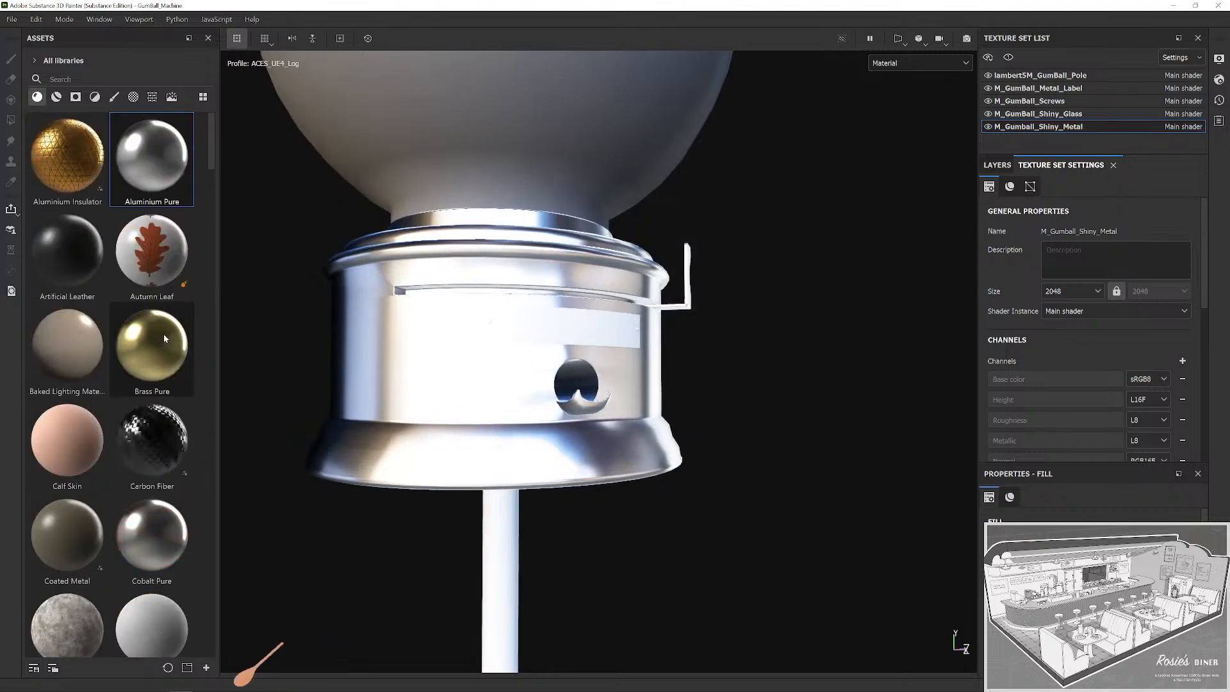
{"action": "left_click", "coordinate": [61, 97]}
{"action": "mouse_move", "coordinate": [163, 186]}
{"action": "left_mouse_down"}
{"action": "mouse_move", "coordinate": [517, 439]}
{"action": "mouse_move", "coordinate": [532, 417]}
{"action": "left_mouse_up"}
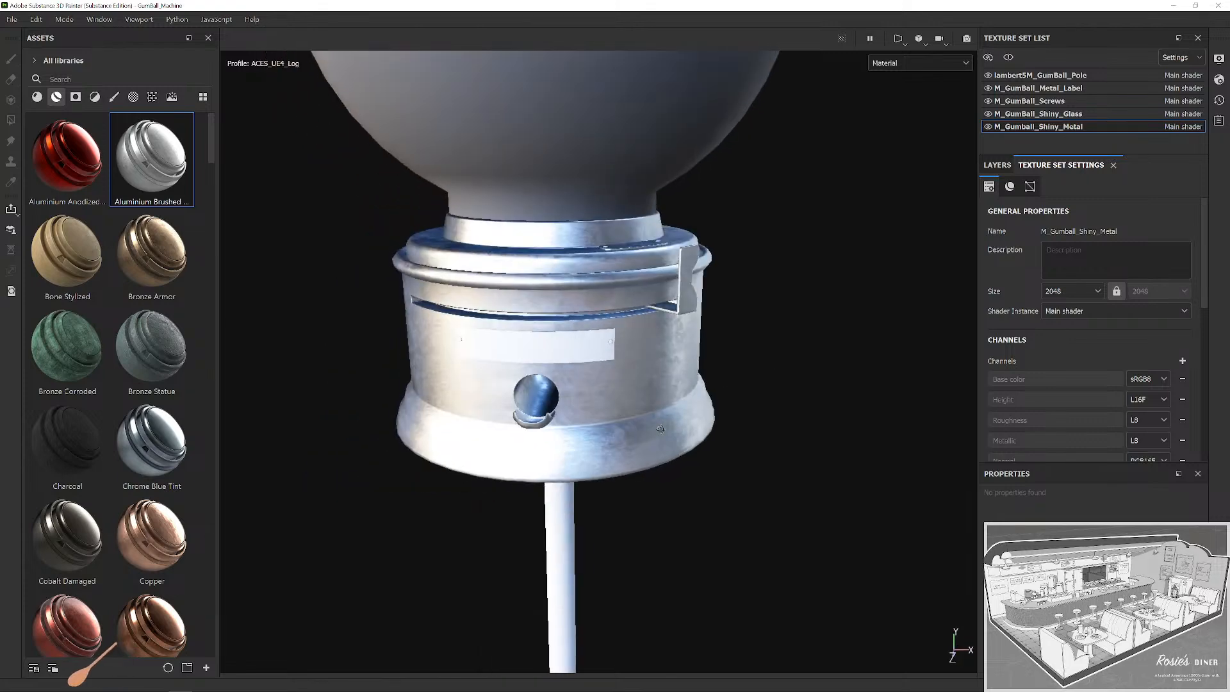
Display the layer stack of M_Gumball_Shiny_Metal and examine the worn metal body, pole and base.
{"action": "left_click_drag", "start_coordinate": [703, 420], "coordinate": [824, 399]}
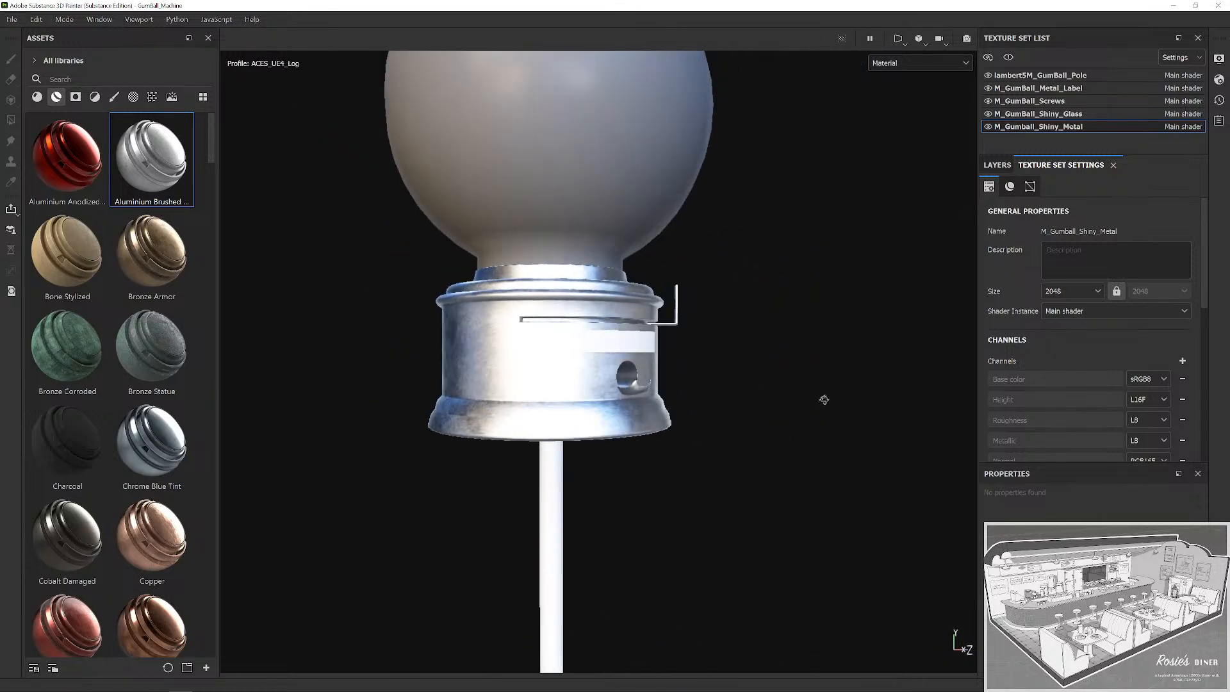
{"action": "left_click", "coordinate": [988, 166]}
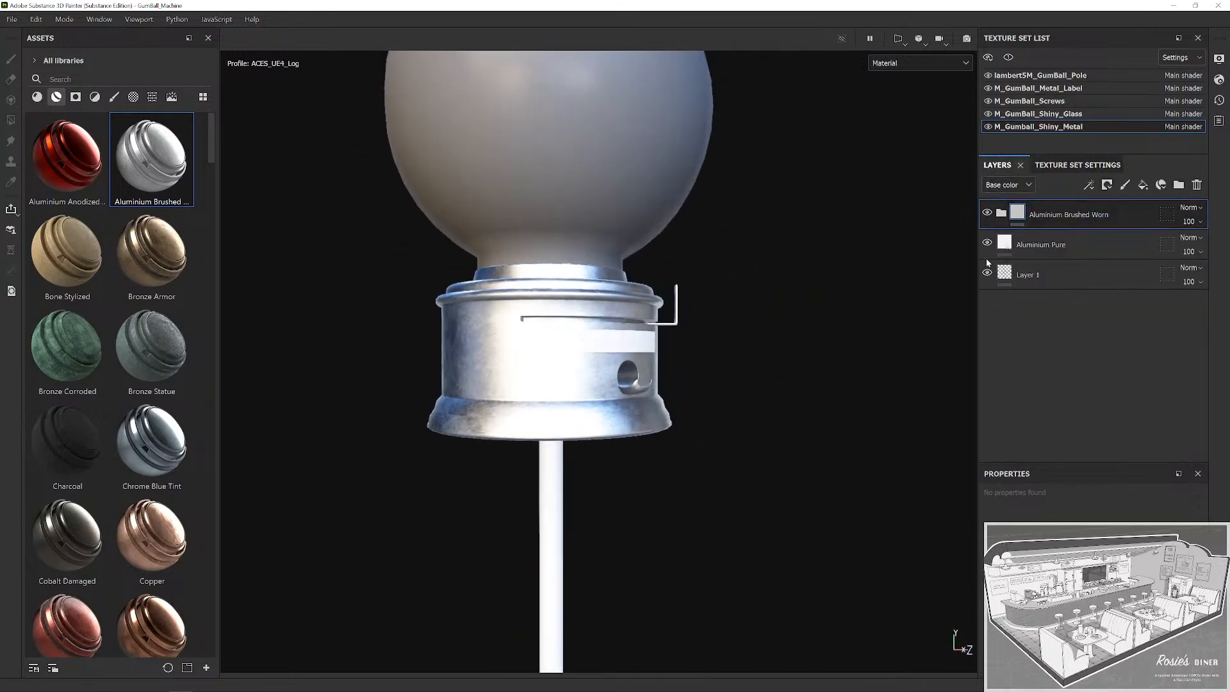
{"action": "mouse_move", "coordinate": [763, 356]}
{"action": "left_mouse_down"}
{"action": "mouse_move", "coordinate": [794, 362]}
{"action": "mouse_move", "coordinate": [643, 467]}
{"action": "mouse_move", "coordinate": [763, 358]}
{"action": "left_mouse_up"}
{"action": "left_click_drag", "start_coordinate": [711, 327], "coordinate": [739, 225]}
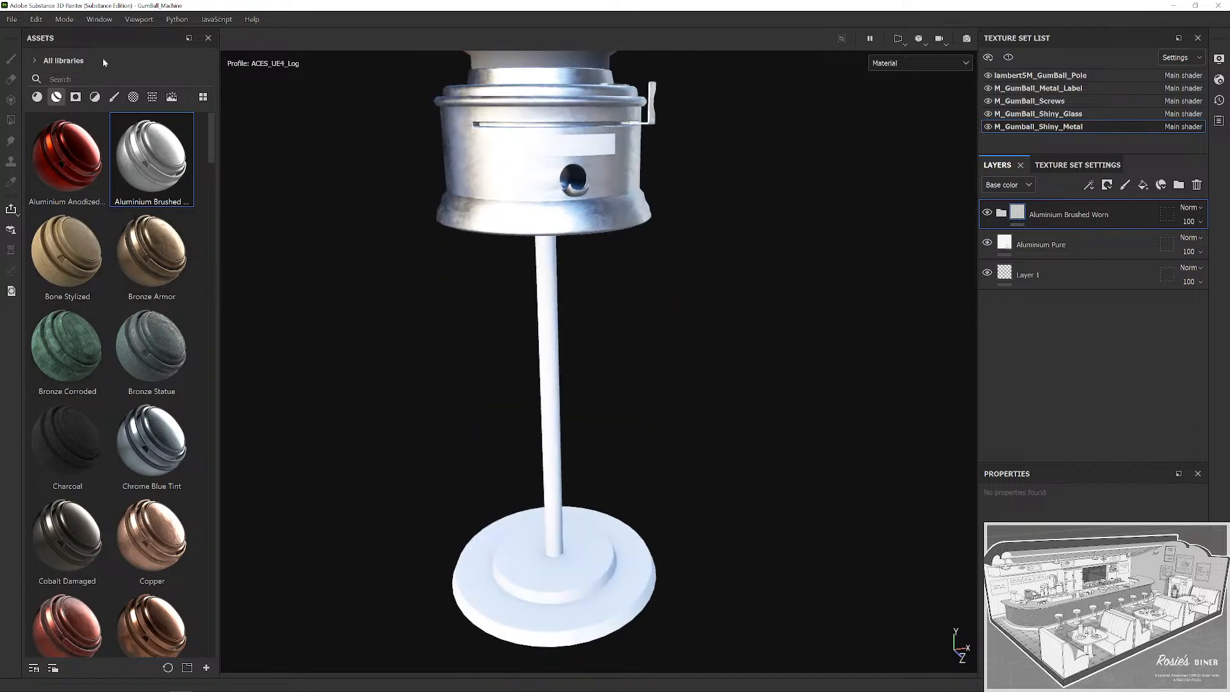
Search the smart materials for "metal pai" to list the painted metals.
{"action": "left_click", "coordinate": [43, 78]}
{"action": "type", "text": "met"}
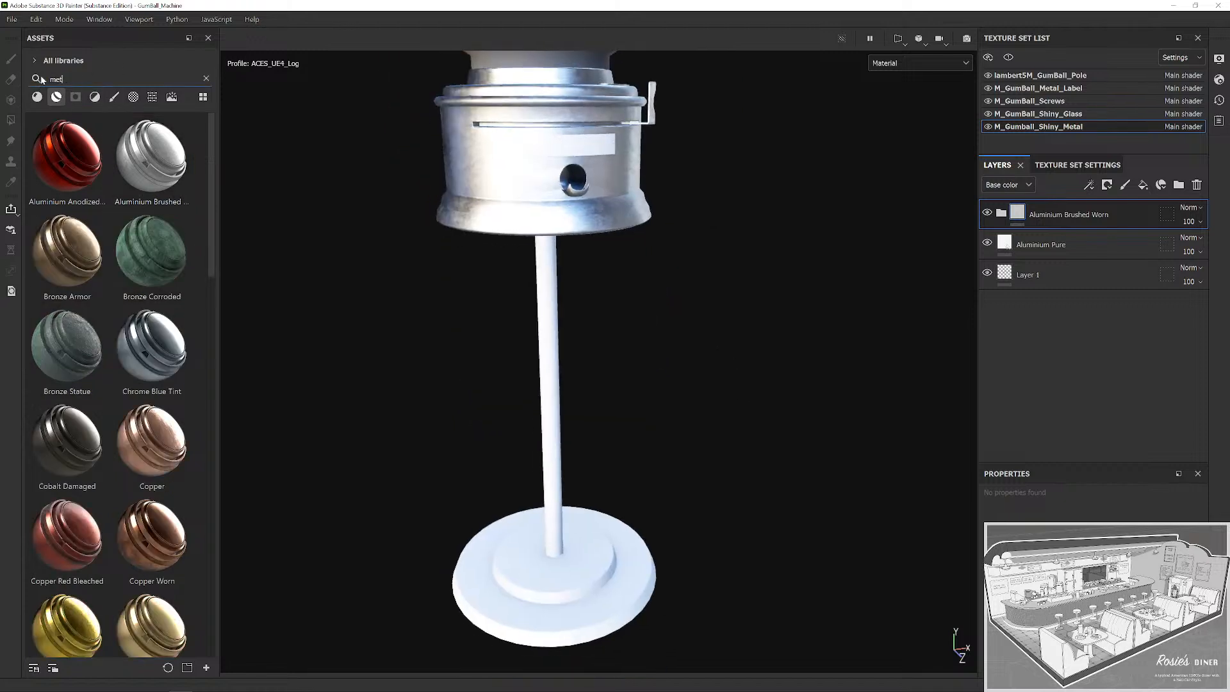
{"action": "type", "text": "al pasi"}
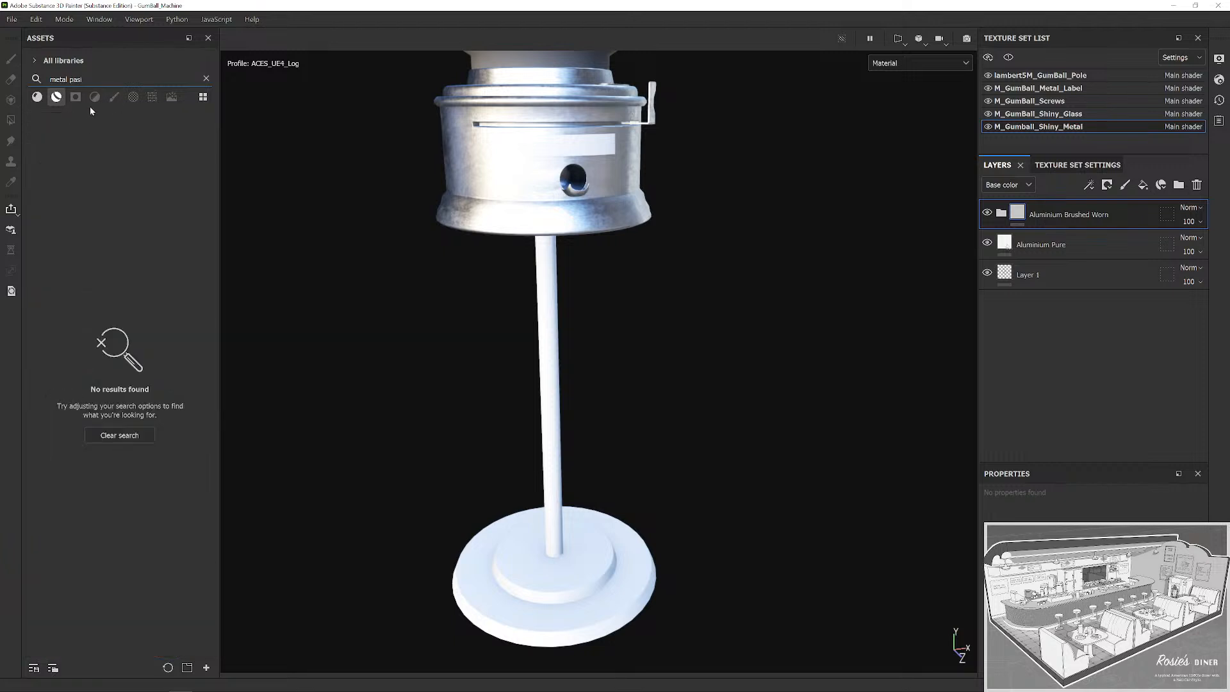
{"action": "key", "text": "BackSpace"}
{"action": "key", "text": "BackSpace"}
{"action": "type", "text": "i"}
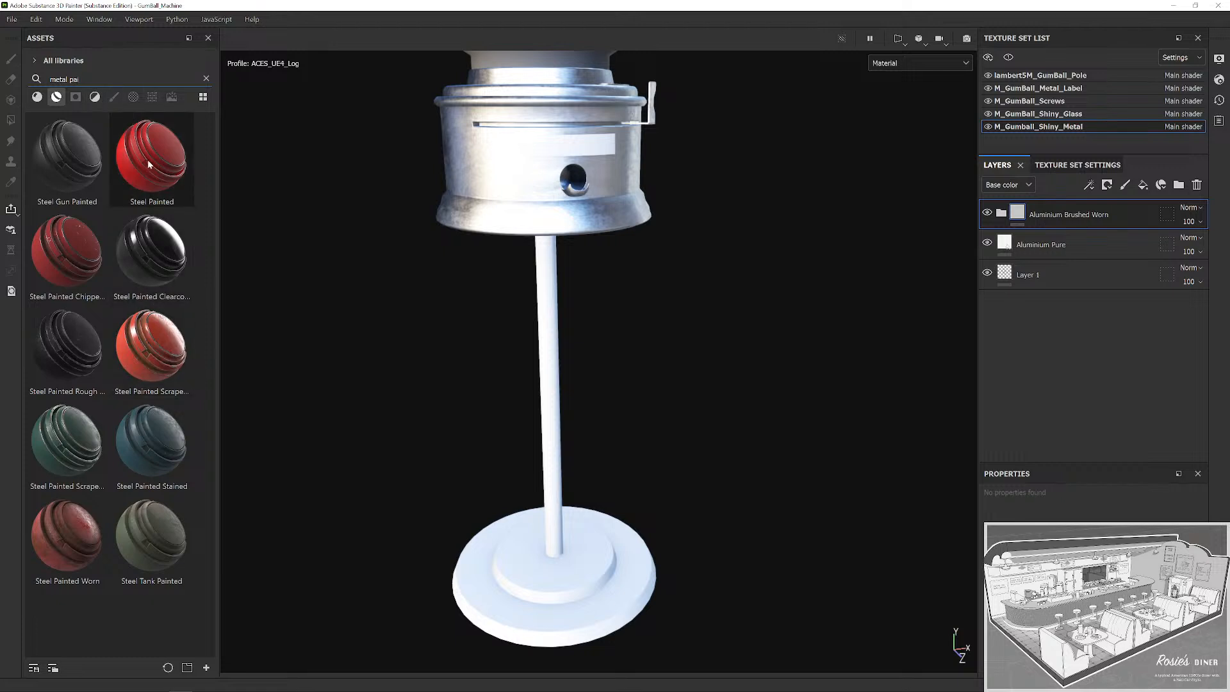
Try Steel Painted on the base, and apply the Steel Painted Chipped Dirty smart material to lambert5M_GumBall_Pole instead.
{"action": "mouse_move", "coordinate": [148, 164]}
{"action": "mouse_move", "coordinate": [147, 159]}
{"action": "left_mouse_down"}
{"action": "mouse_move", "coordinate": [314, 275]}
{"action": "mouse_move", "coordinate": [586, 599]}
{"action": "left_mouse_up"}
{"action": "left_click_drag", "start_coordinate": [622, 499], "coordinate": [699, 544]}
{"action": "mouse_move", "coordinate": [66, 253]}
{"action": "left_mouse_down"}
{"action": "mouse_move", "coordinate": [412, 519]}
{"action": "mouse_move", "coordinate": [644, 513]}
{"action": "mouse_move", "coordinate": [609, 469]}
{"action": "left_mouse_up"}
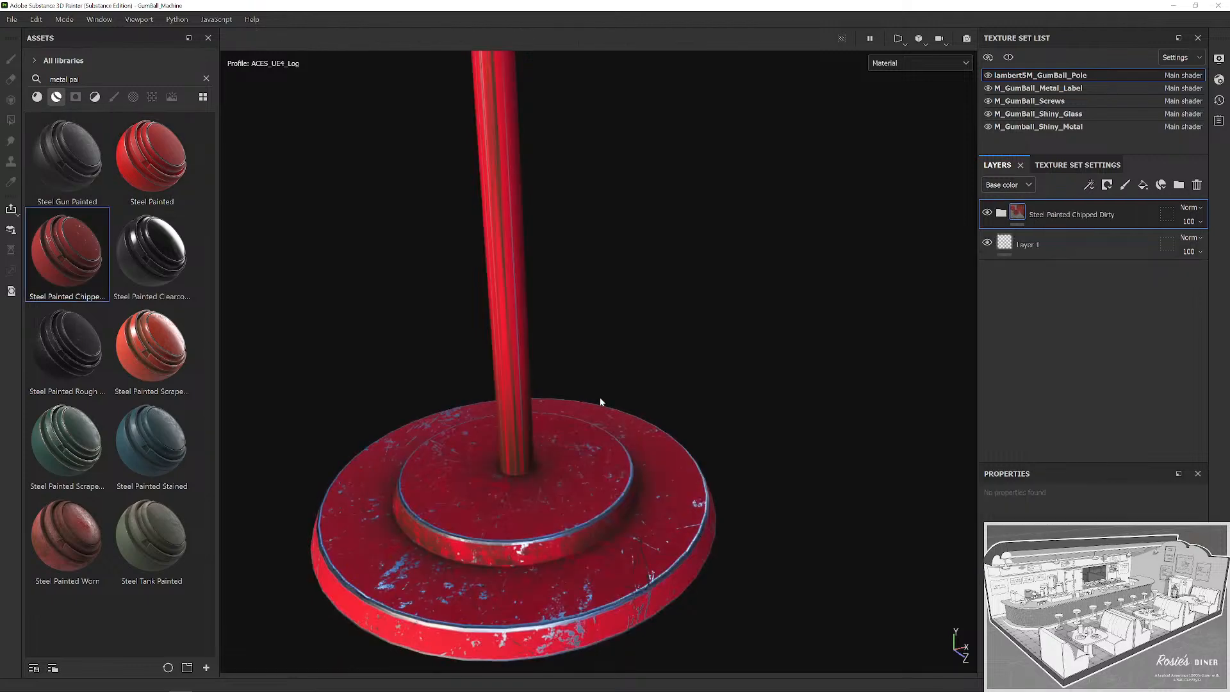
{"action": "scroll", "coordinate": [615, 403], "scroll_direction": "down", "scroll_amount": 5}
{"action": "left_click_drag", "start_coordinate": [622, 393], "coordinate": [504, 407]}
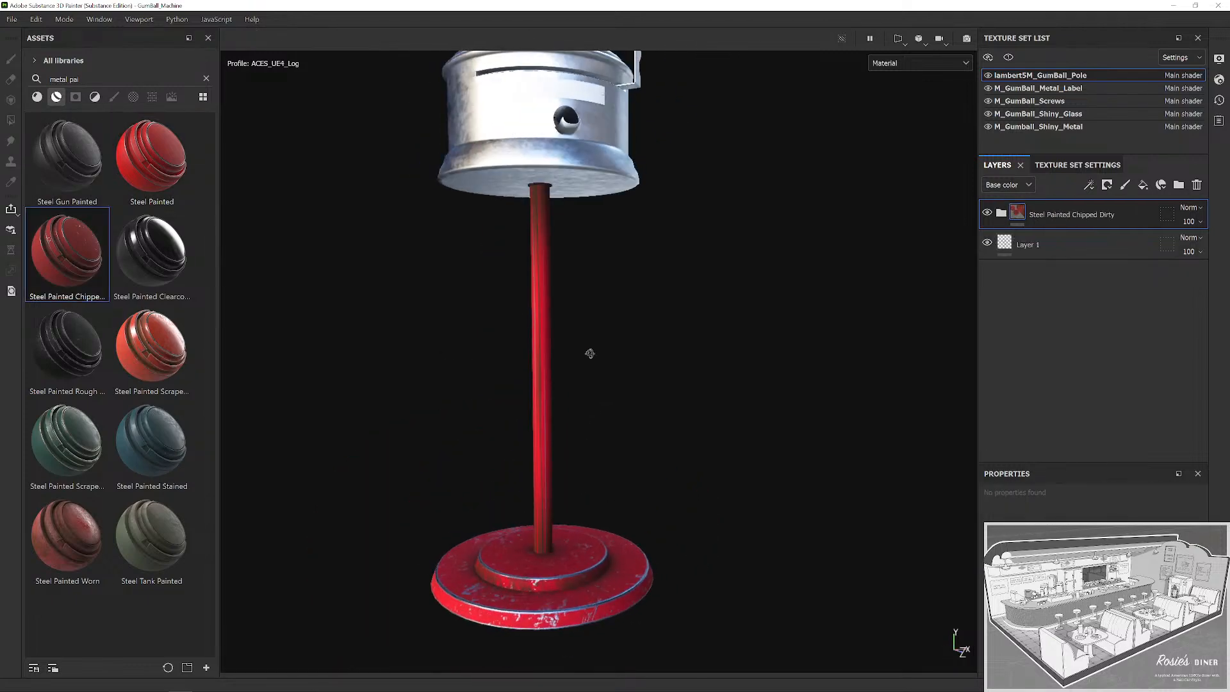
{"action": "scroll", "coordinate": [529, 433], "scroll_direction": "up", "scroll_amount": 5}
{"action": "scroll", "coordinate": [533, 461], "scroll_direction": "down", "scroll_amount": 6}
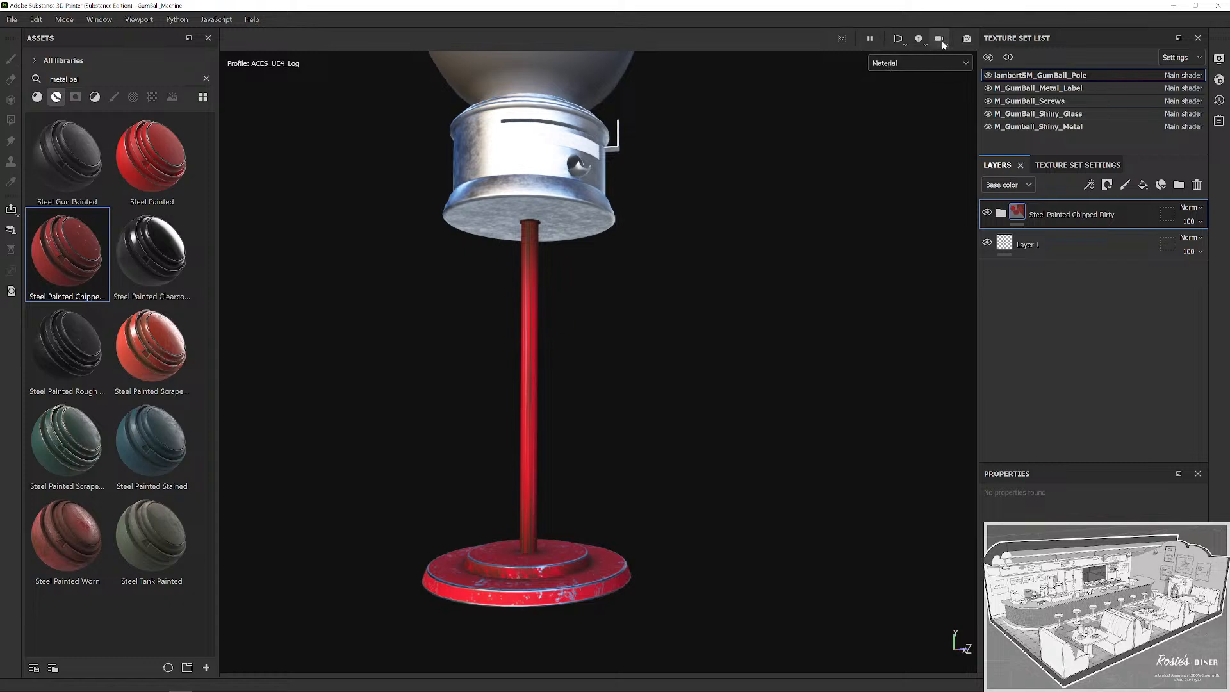
Show the 3D and UV views side by side, frame the pole's UV layout, and hide the Steel Painted Chipped Dirty layer.
{"action": "left_click", "coordinate": [922, 41]}
{"action": "left_click", "coordinate": [923, 57]}
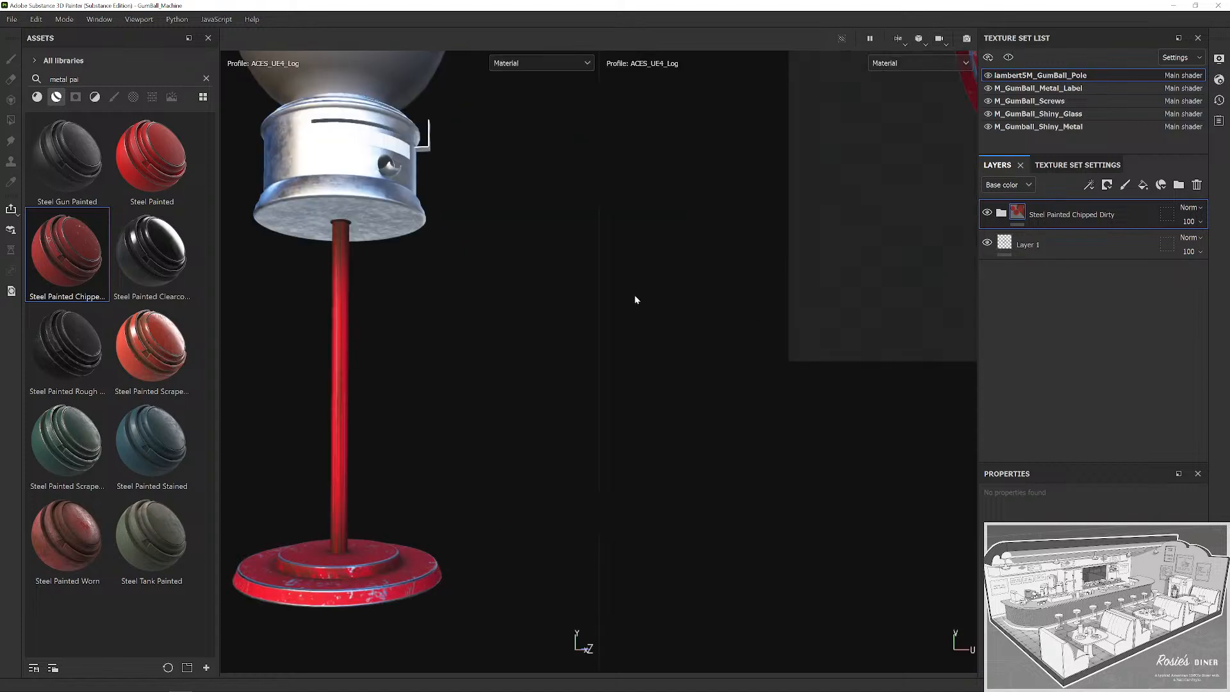
{"action": "key", "text": "f"}
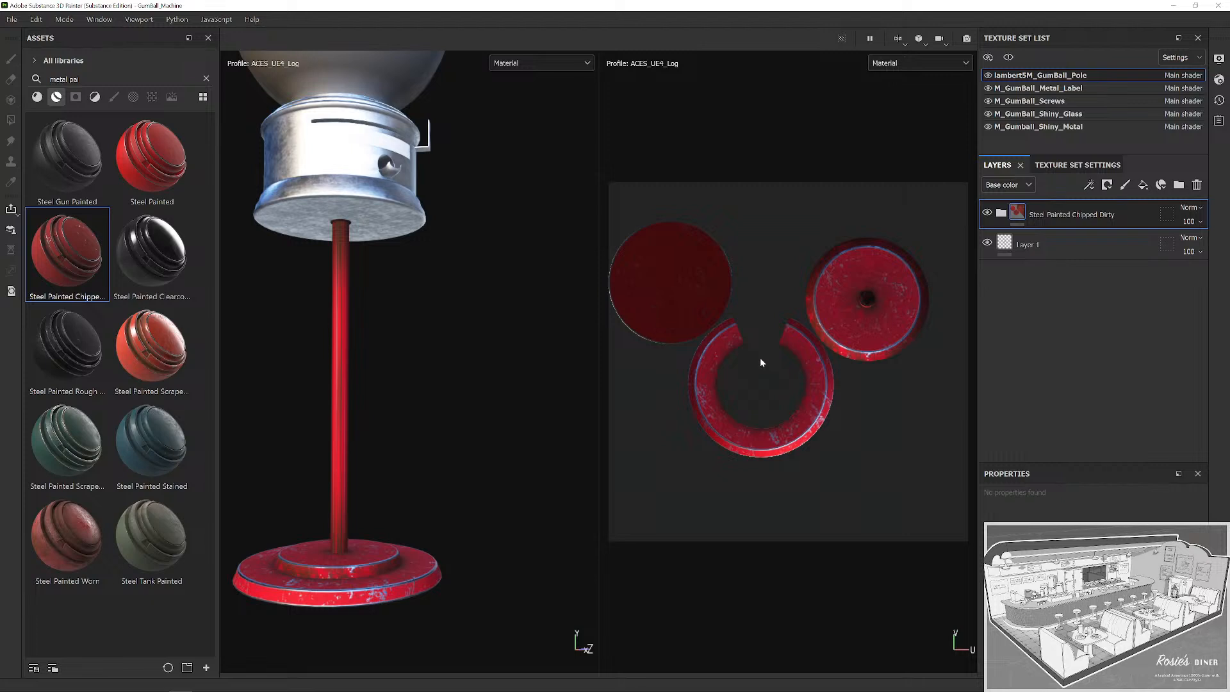
{"action": "left_click_drag", "start_coordinate": [437, 389], "coordinate": [448, 451]}
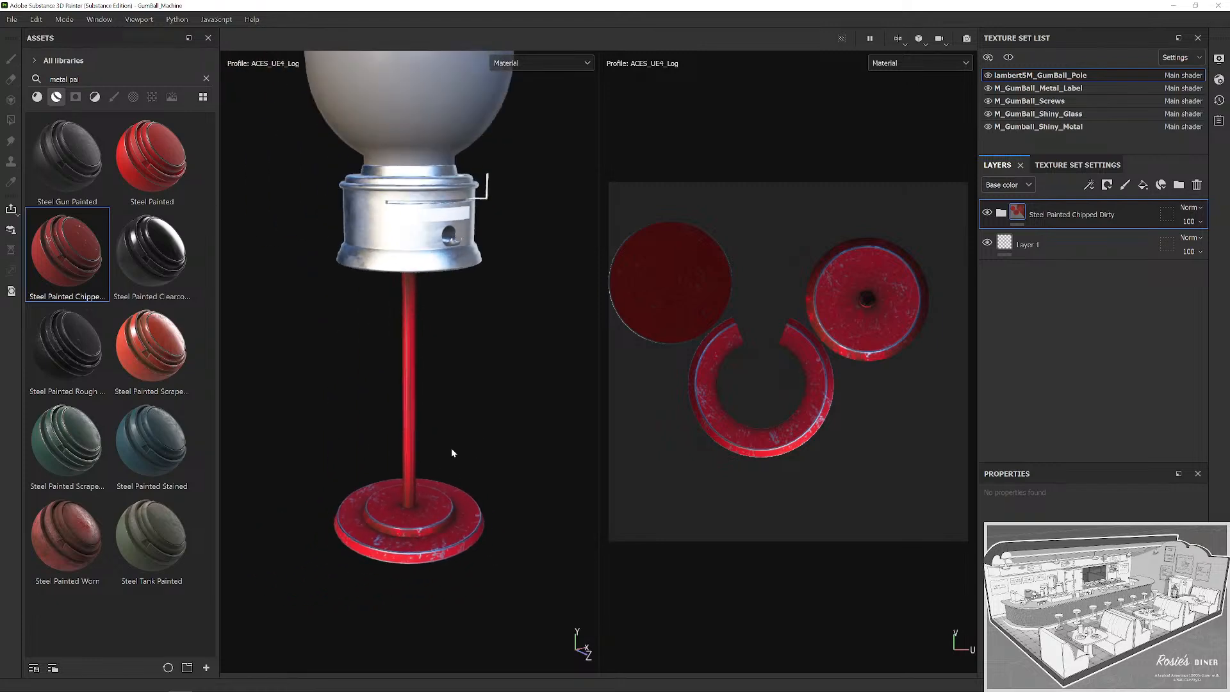
{"action": "left_click", "coordinate": [987, 213]}
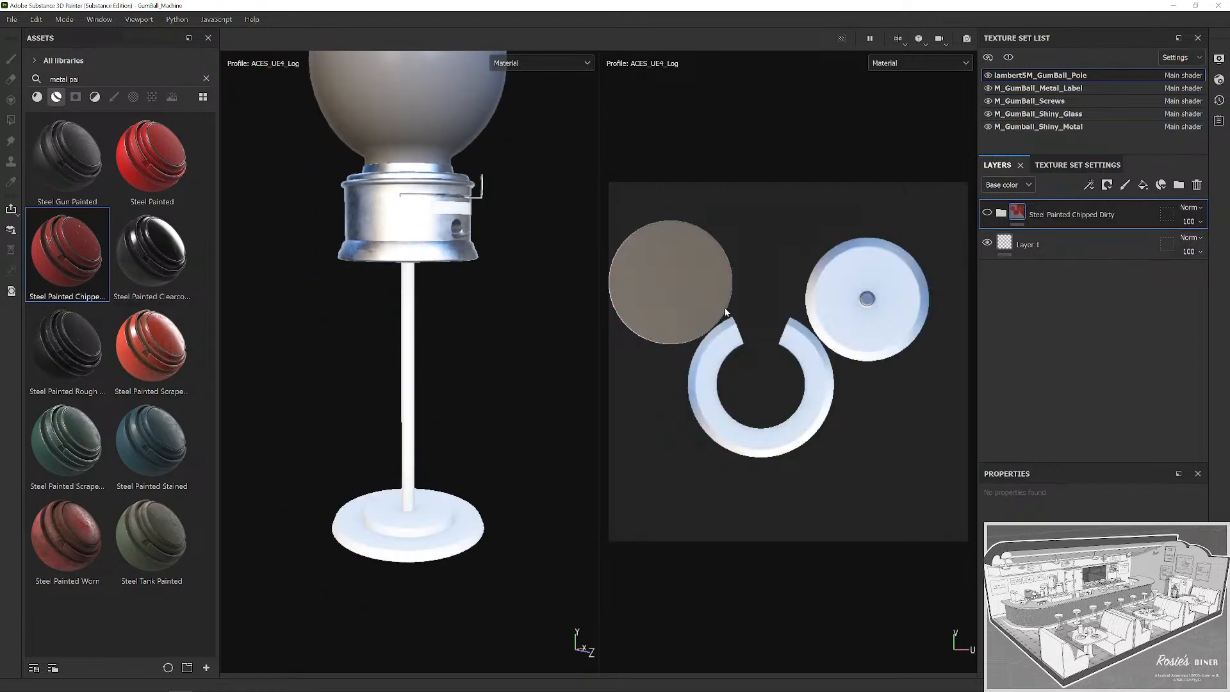
Try the Steel Painted Worn smart material on the pole and base, and undo it.
{"action": "mouse_move", "coordinate": [81, 540]}
{"action": "left_mouse_down"}
{"action": "mouse_move", "coordinate": [563, 530]}
{"action": "mouse_move", "coordinate": [489, 494]}
{"action": "left_mouse_up"}
{"action": "scroll", "coordinate": [481, 512], "scroll_direction": "up", "scroll_amount": 3}
{"action": "left_click_drag", "start_coordinate": [475, 537], "coordinate": [457, 514]}
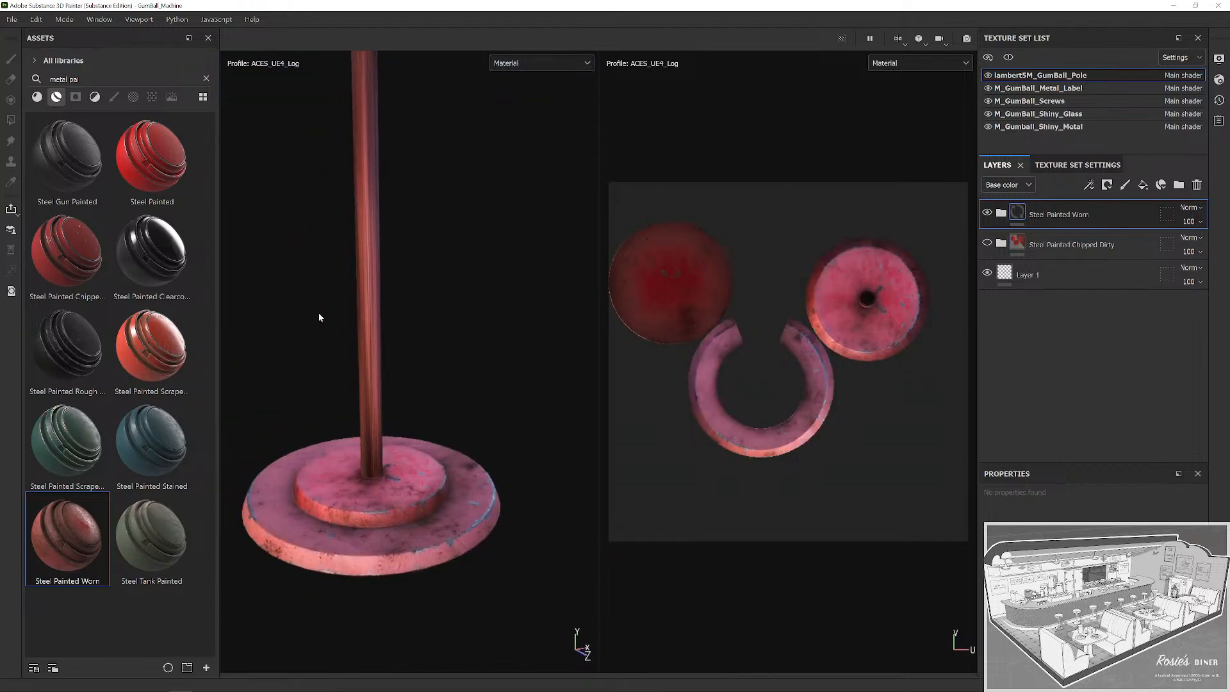
{"action": "key", "text": "ctrl+z"}
Try the Steel Painted Scraped Dirty smart material on the pole and base, and undo it.
{"action": "mouse_move", "coordinate": [155, 359]}
{"action": "left_mouse_down"}
{"action": "mouse_move", "coordinate": [494, 579]}
{"action": "mouse_move", "coordinate": [490, 475]}
{"action": "left_mouse_up"}
{"action": "scroll", "coordinate": [504, 424], "scroll_direction": "down", "scroll_amount": 5}
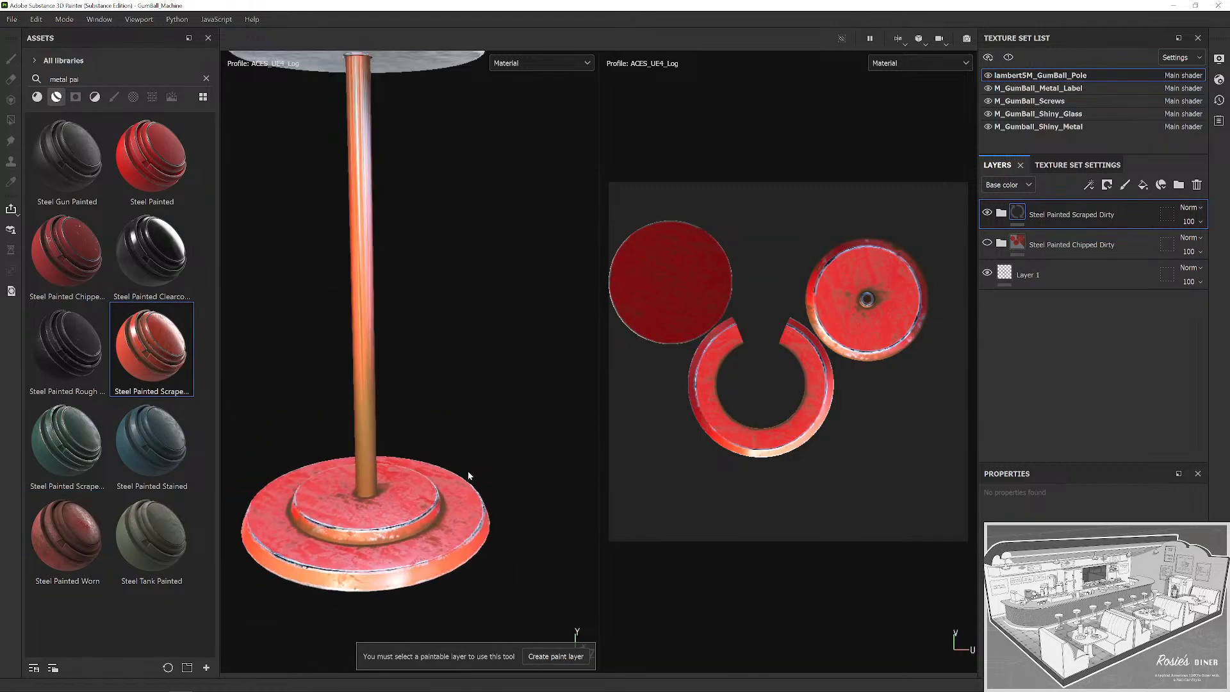
{"action": "key", "text": "ctrl+z"}
{"action": "scroll", "coordinate": [486, 446], "scroll_direction": "down", "scroll_amount": 3}
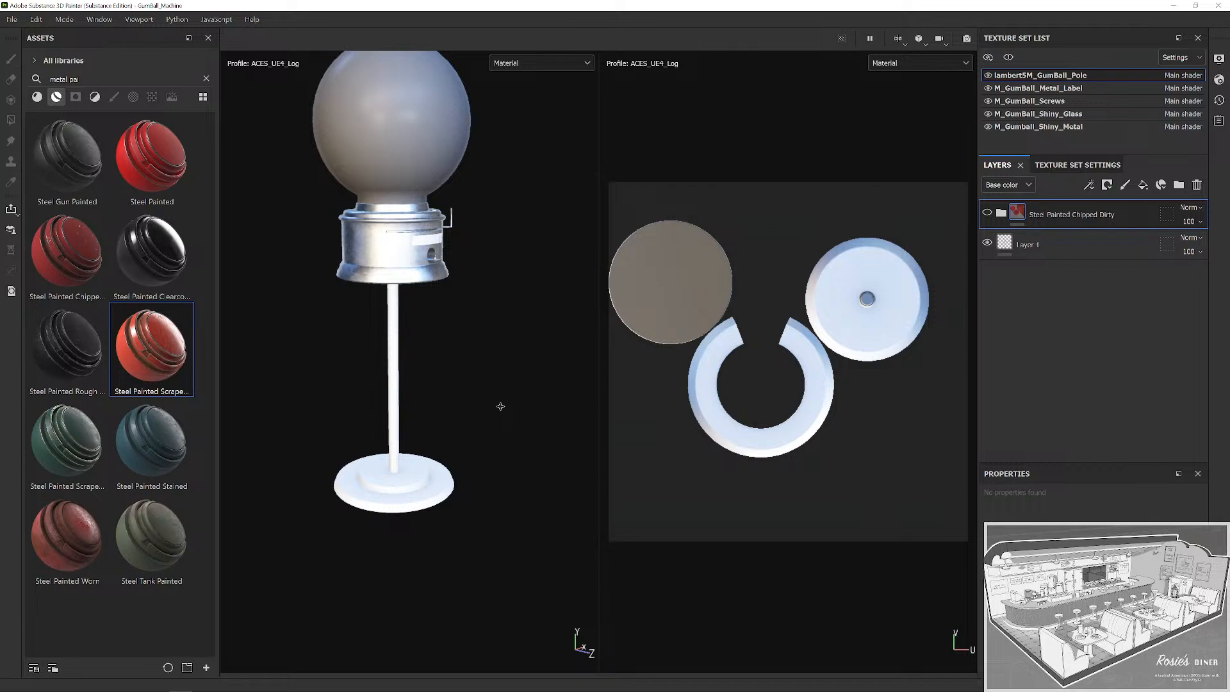
{"action": "mouse_move", "coordinate": [525, 438]}
{"action": "left_mouse_down"}
{"action": "mouse_move", "coordinate": [536, 448]}
{"action": "mouse_move", "coordinate": [450, 434]}
{"action": "mouse_move", "coordinate": [478, 442]}
{"action": "mouse_move", "coordinate": [497, 428]}
{"action": "mouse_move", "coordinate": [485, 490]}
{"action": "left_mouse_up"}
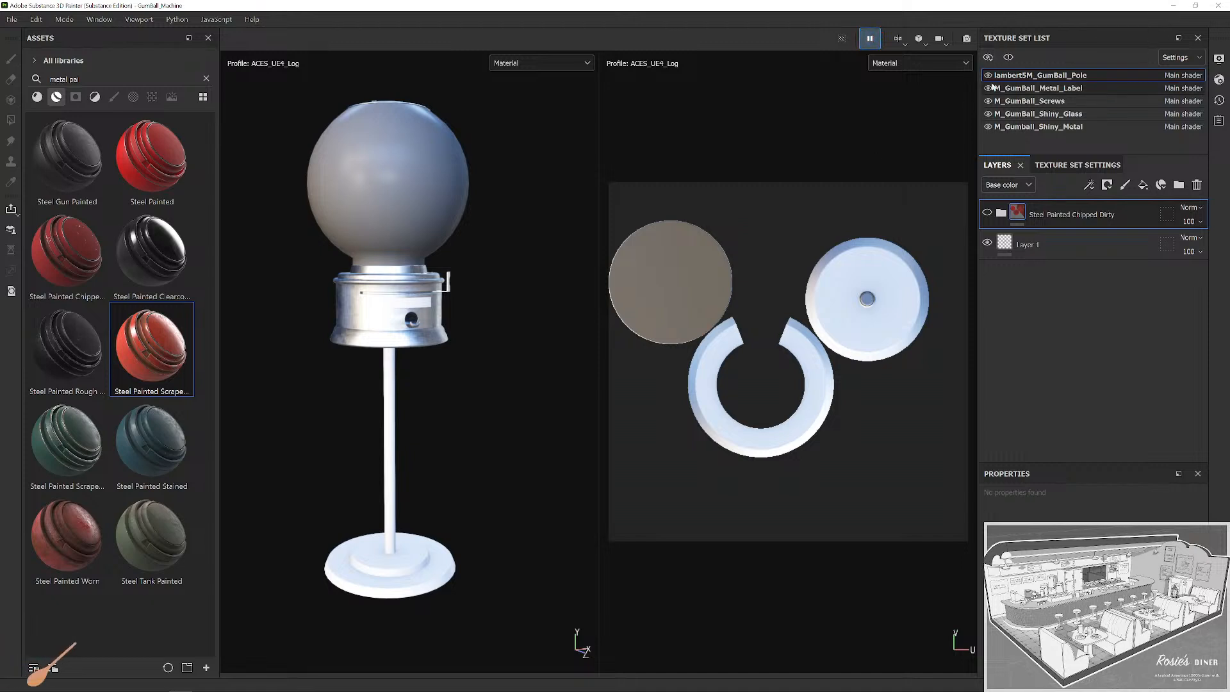
Pause the texture engine and open Gumball.mb from the Gumball_Machine desktop folder in Maya.
{"action": "left_click", "coordinate": [871, 39]}
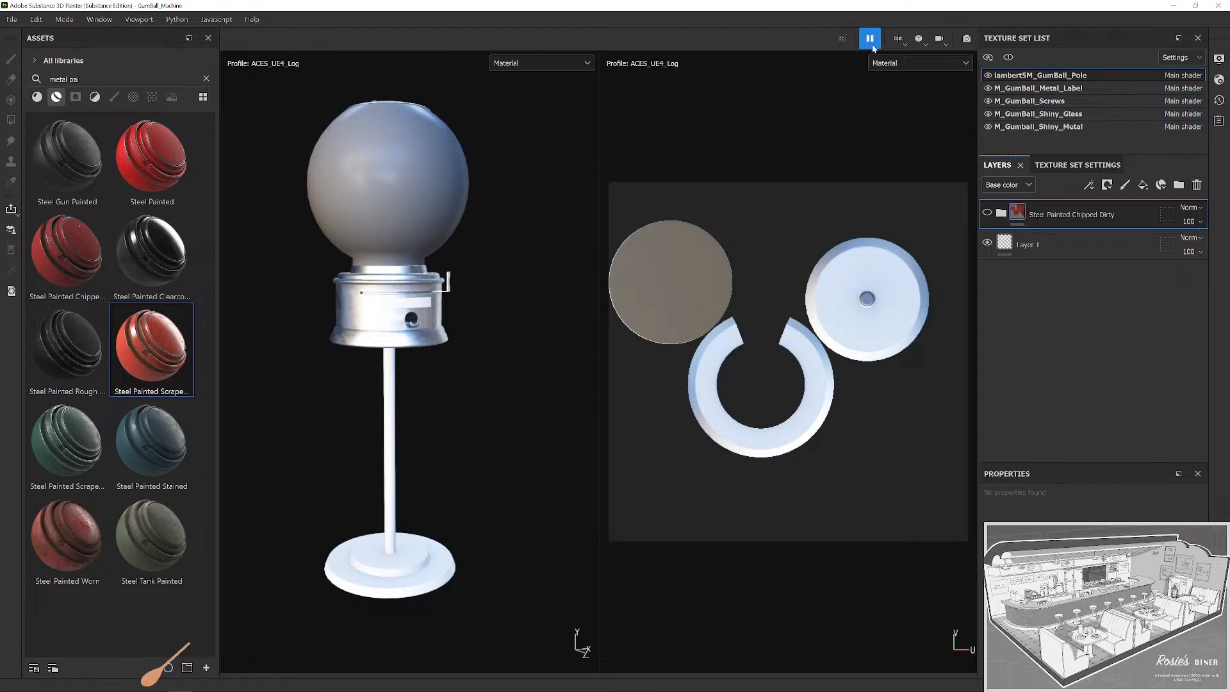
{"action": "left_click", "coordinate": [1172, 5]}
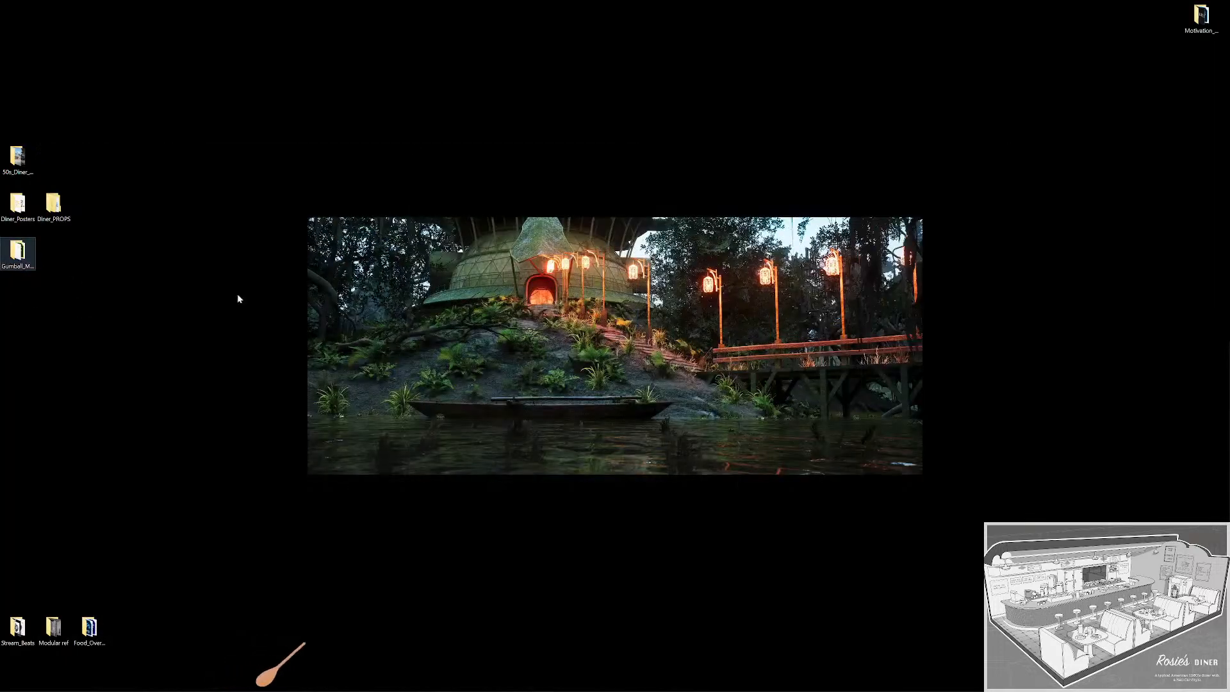
{"action": "key", "text": "Return"}
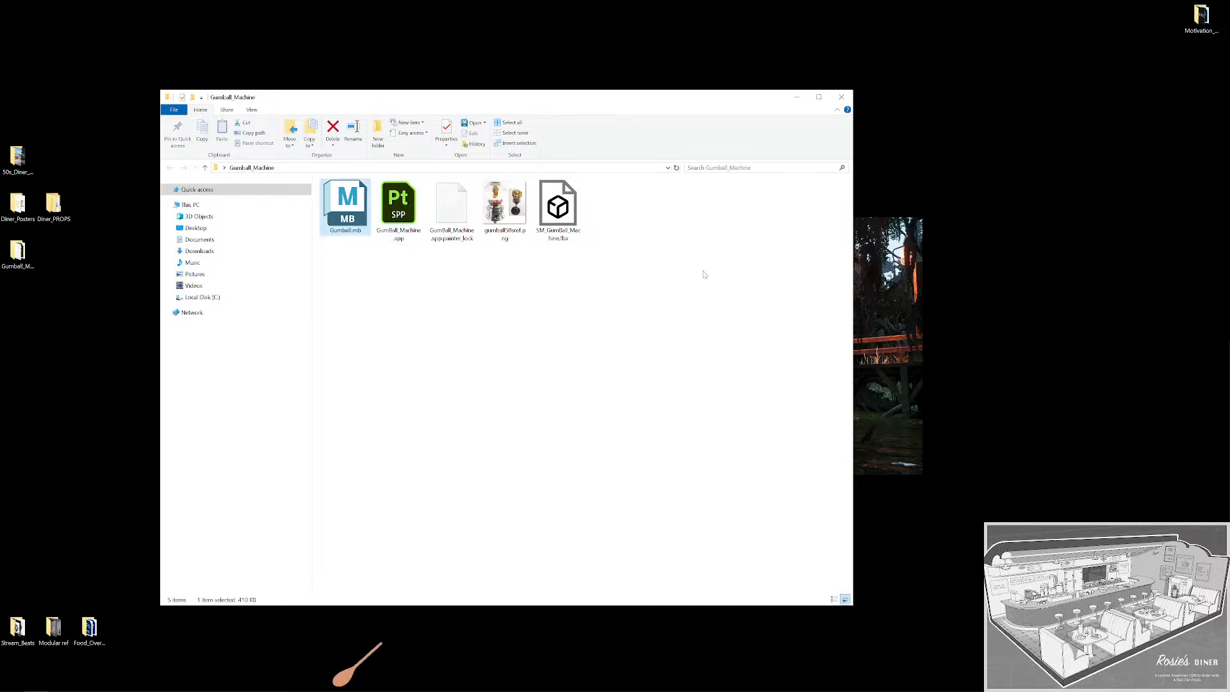
{"action": "left_click", "coordinate": [796, 99]}
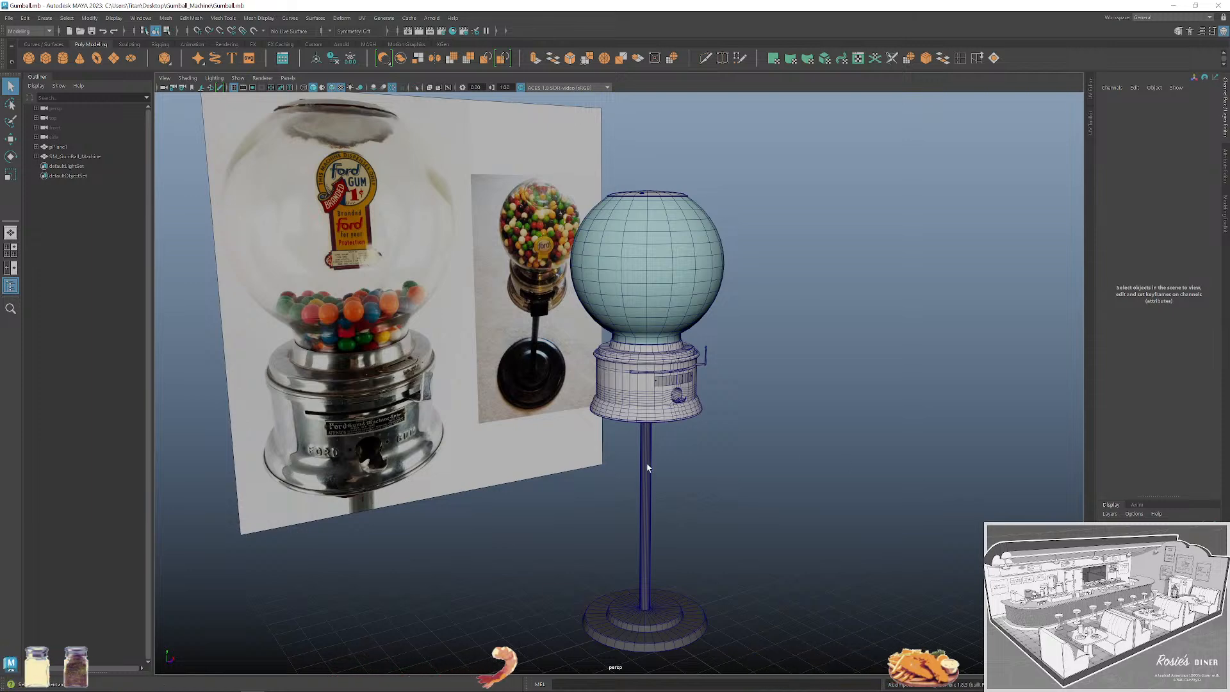
Select the SM_GumBall_Machine mesh and display its UV layout in the UV Editor beside the model.
{"action": "left_click", "coordinate": [630, 351]}
{"action": "key", "text": "ctrl+shift+u"}
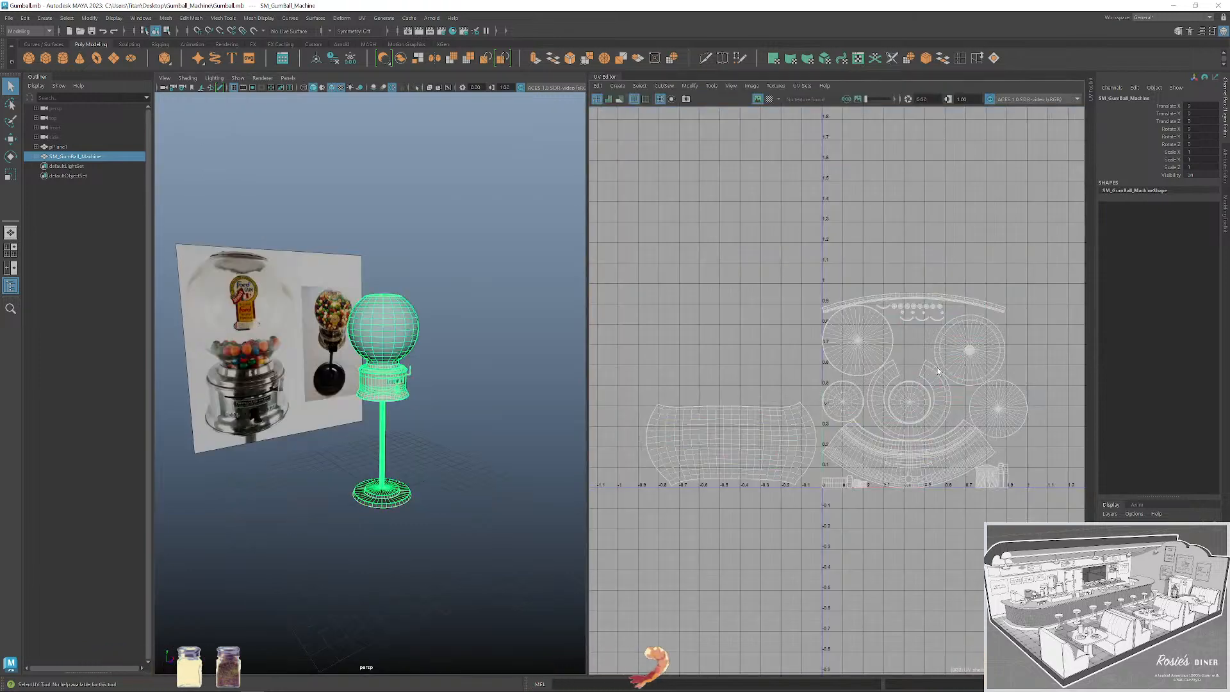
{"action": "scroll", "coordinate": [340, 435], "scroll_direction": "up", "scroll_amount": 5}
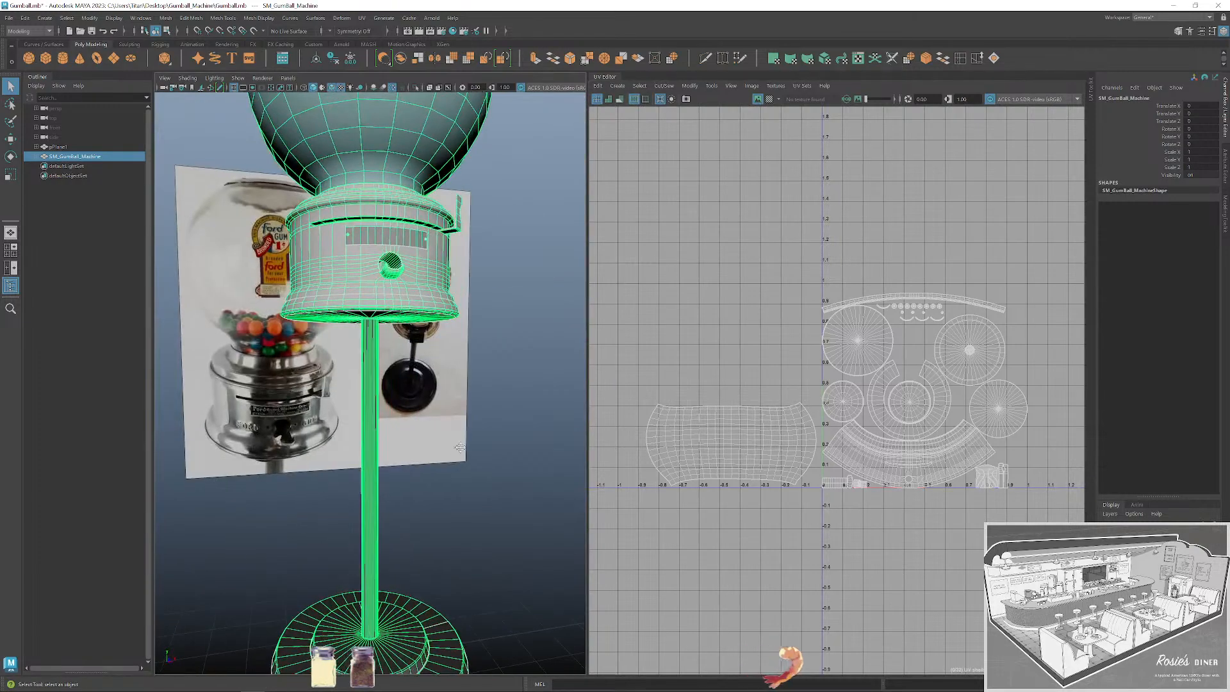
{"action": "left_click_drag", "start_coordinate": [459, 448], "coordinate": [441, 411]}
{"action": "left_click", "coordinate": [440, 406]}
{"action": "key", "text": "ctrl+z"}
{"action": "key", "text": "f"}
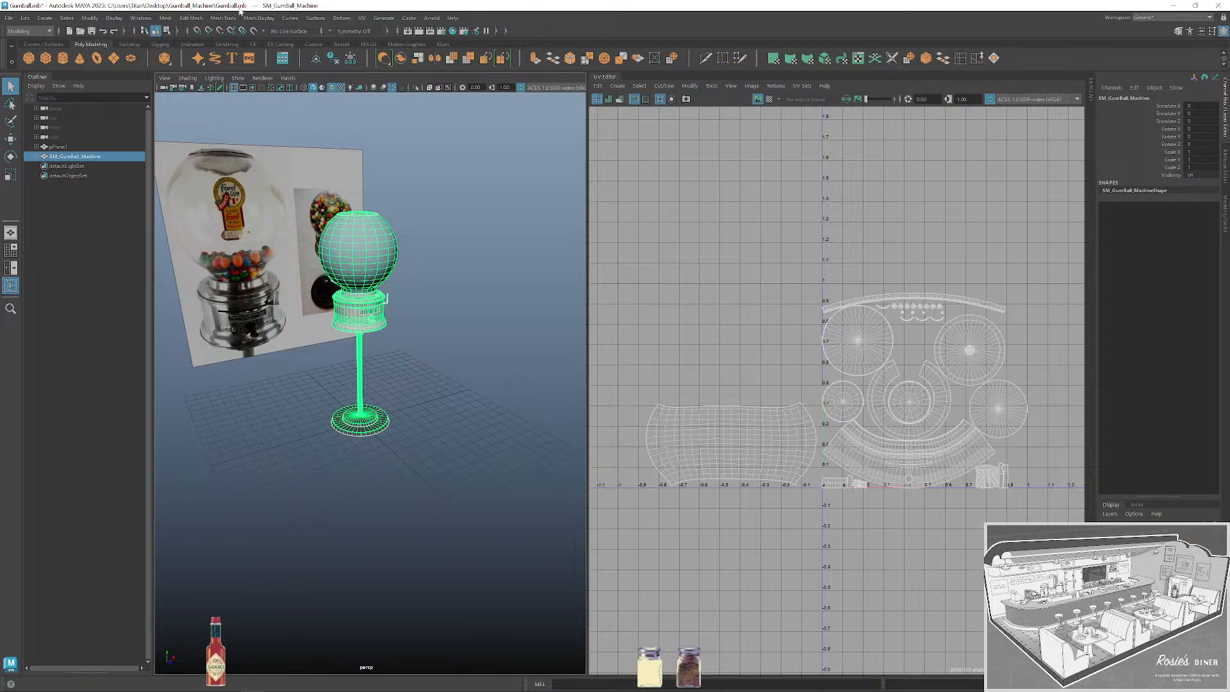
Separate the gumball machine mesh into its individual pieces and select the pole-and-base piece.
{"action": "left_click", "coordinate": [166, 18]}
{"action": "left_click", "coordinate": [192, 58]}
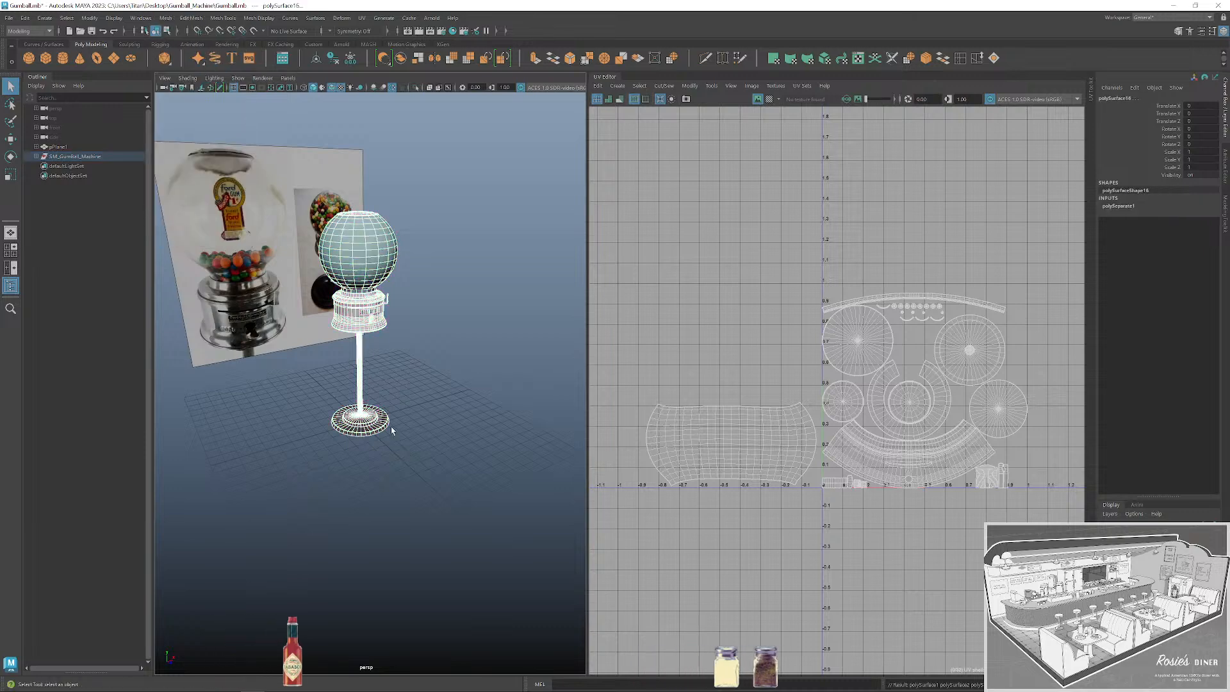
{"action": "left_click", "coordinate": [367, 413]}
{"action": "left_click", "coordinate": [420, 417]}
{"action": "left_click", "coordinate": [372, 426]}
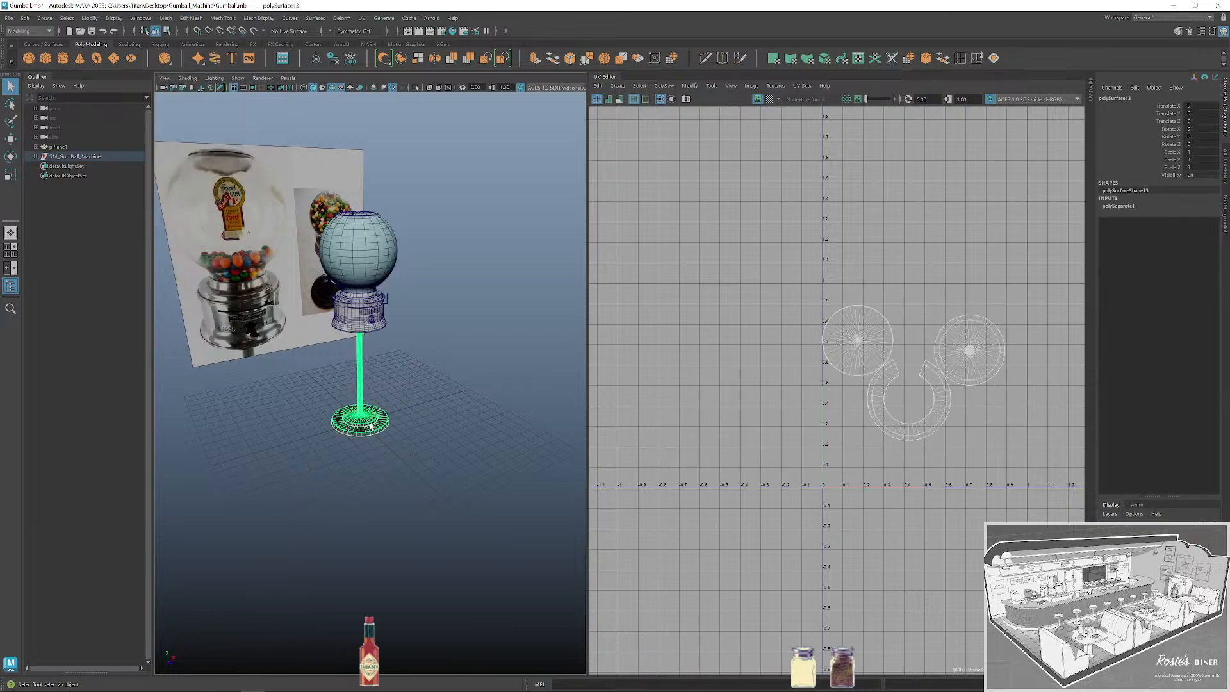
Cut the UVs along the edge loop where the pole meets the base.
{"action": "scroll", "coordinate": [929, 344], "scroll_direction": "up", "scroll_amount": 10}
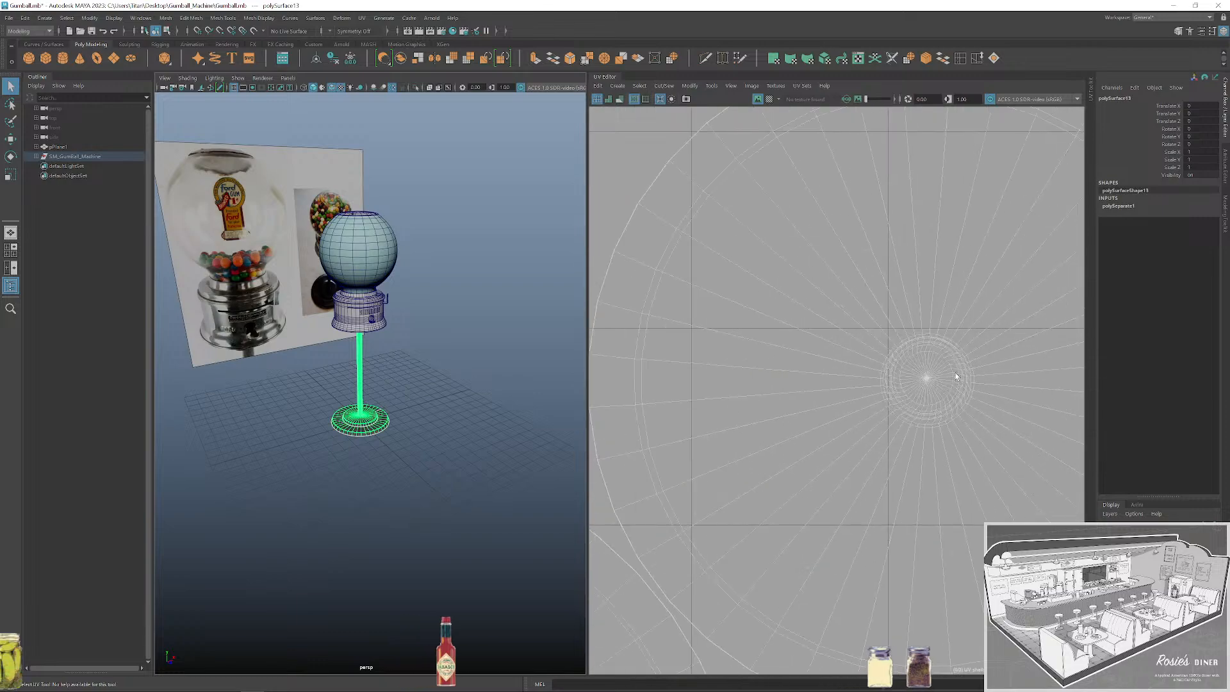
{"action": "key", "text": "f"}
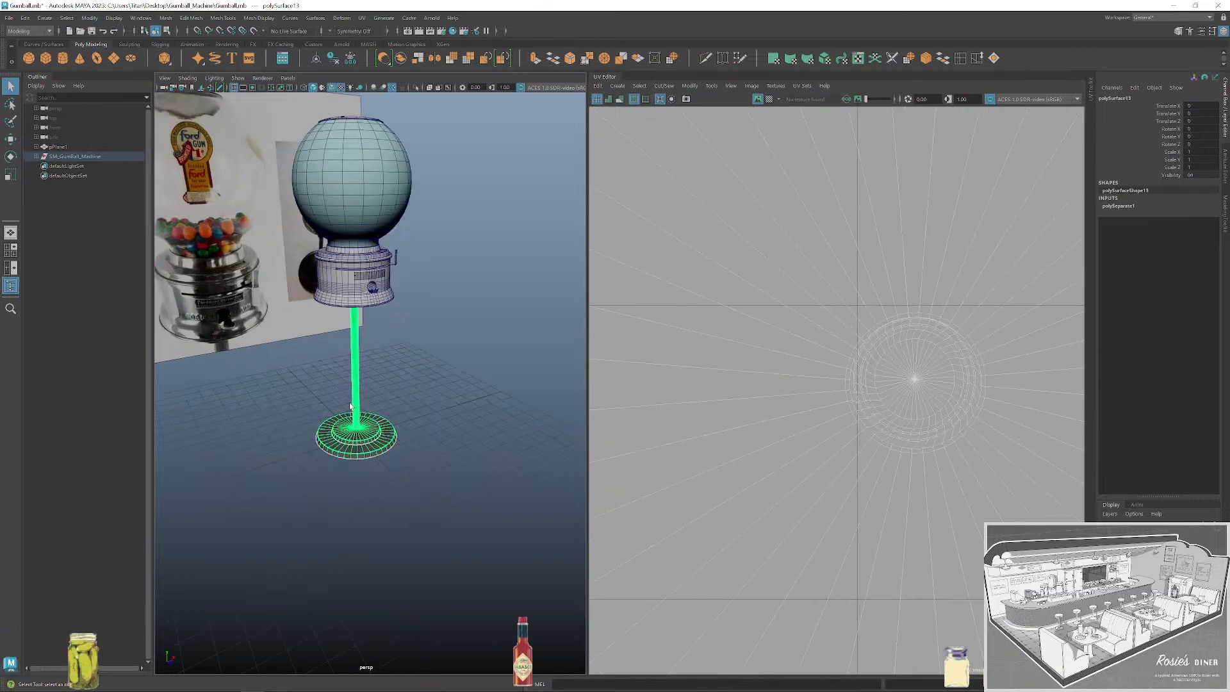
{"action": "scroll", "coordinate": [403, 406], "scroll_direction": "up", "scroll_amount": 8}
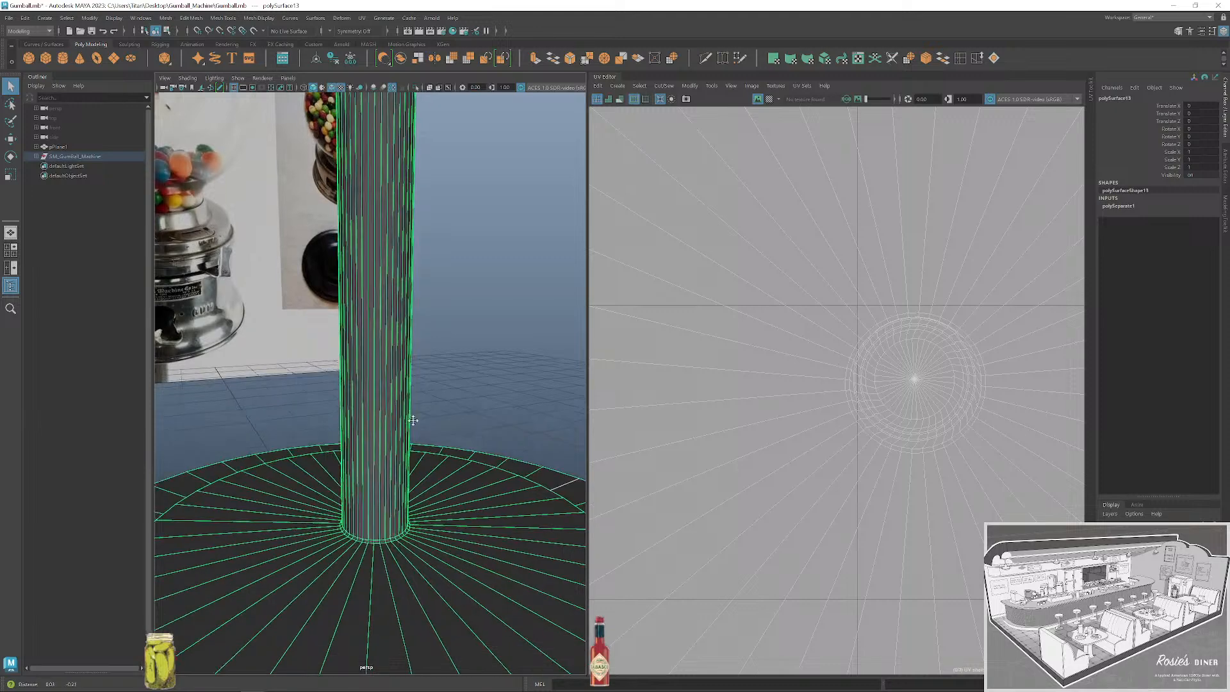
{"action": "scroll", "coordinate": [367, 495], "scroll_direction": "up", "scroll_amount": 6}
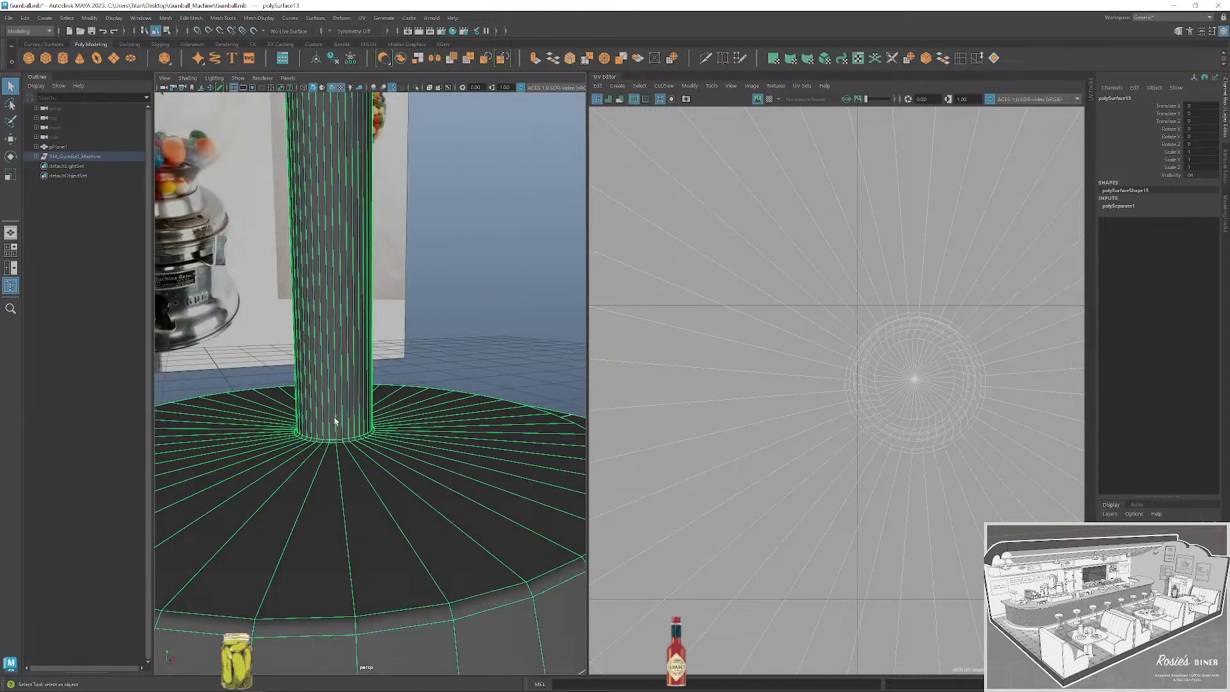
{"action": "right_click", "coordinate": [336, 423]}
{"action": "left_click", "coordinate": [341, 442]}
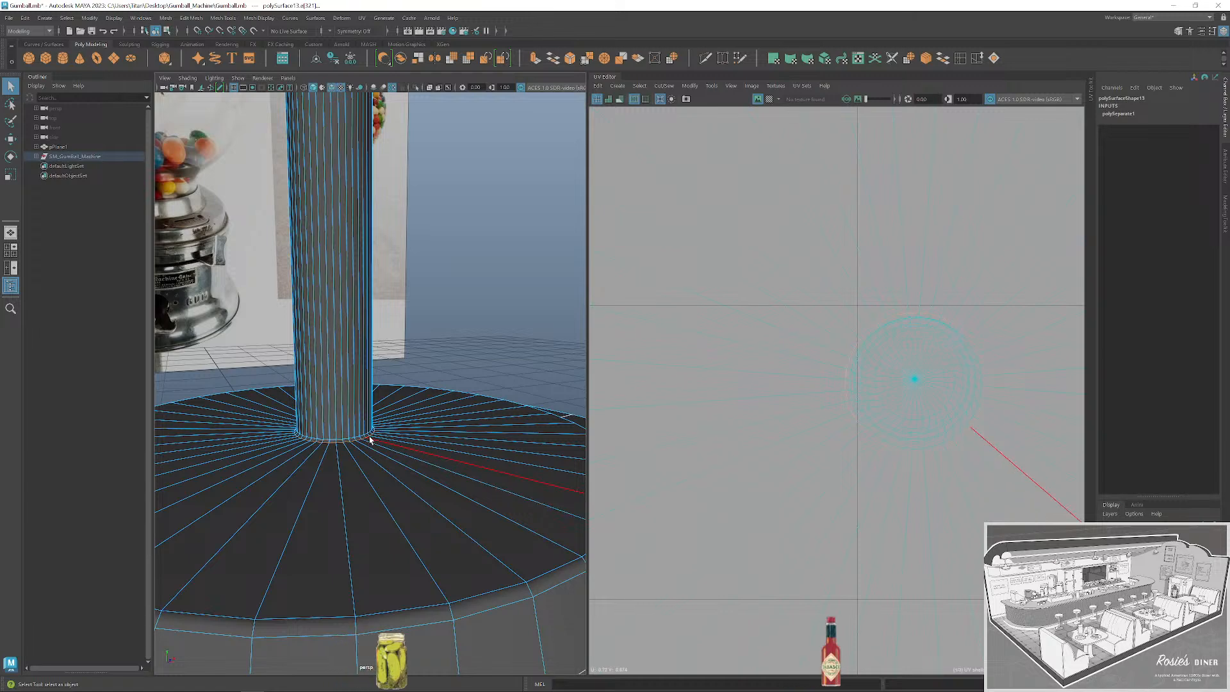
{"action": "key", "text": "ctrl+x"}
{"action": "scroll", "coordinate": [869, 410], "scroll_direction": "down", "scroll_amount": 1}
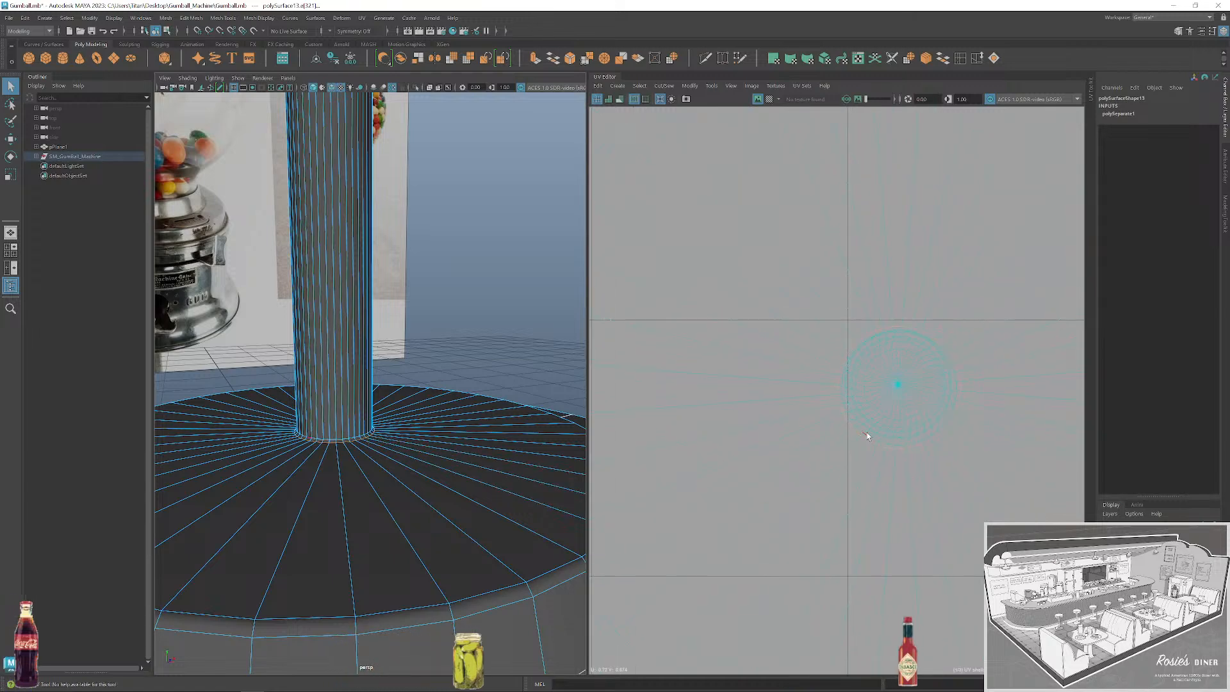
{"action": "scroll", "coordinate": [859, 459], "scroll_direction": "down", "scroll_amount": 2}
{"action": "scroll", "coordinate": [415, 344], "scroll_direction": "down", "scroll_amount": 6}
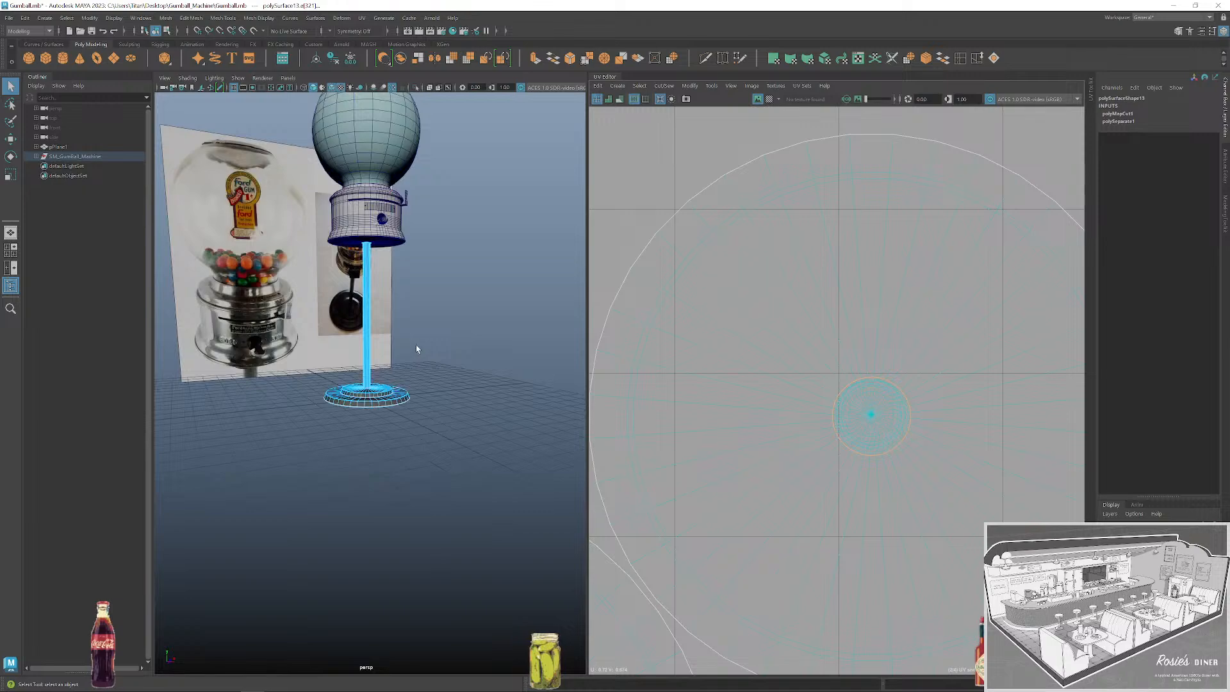
Return the pole-and-base piece to object selection and isolate it in the viewport.
{"action": "scroll", "coordinate": [437, 401], "scroll_direction": "up", "scroll_amount": 4}
{"action": "left_click_drag", "start_coordinate": [436, 405], "coordinate": [411, 311]}
{"action": "scroll", "coordinate": [411, 310], "scroll_direction": "up", "scroll_amount": 4}
{"action": "right_click", "coordinate": [418, 252]}
{"action": "key", "text": "ctrl+1"}
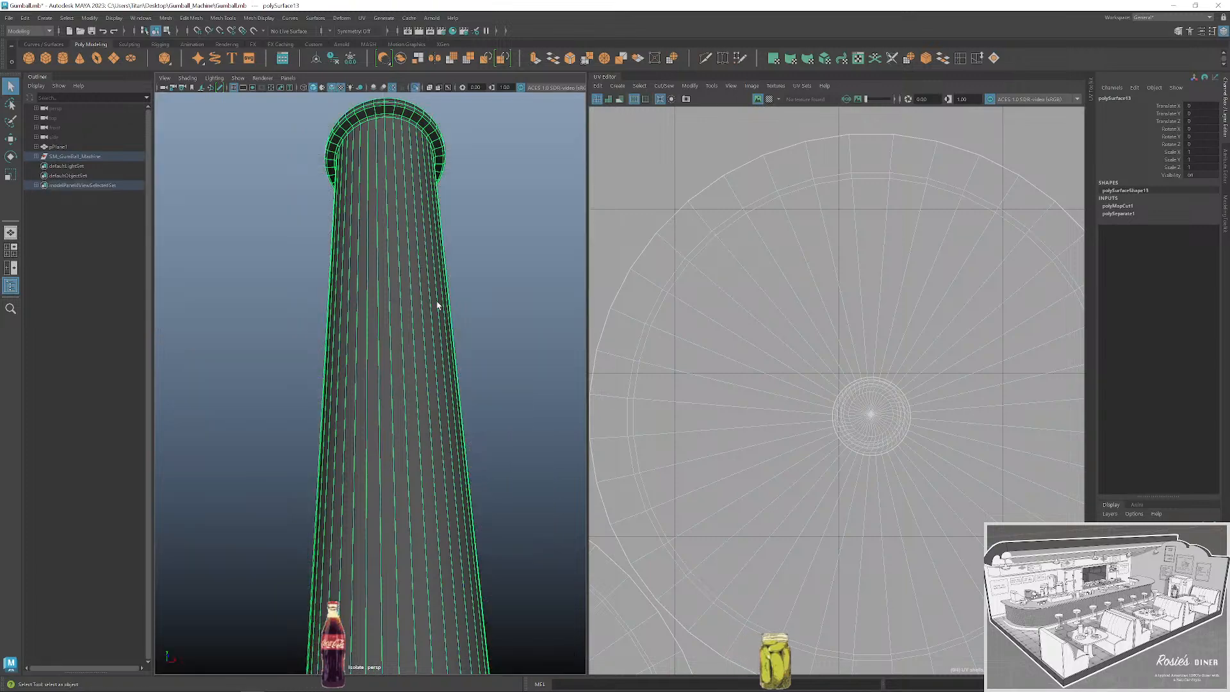
Select the cap faces on top of the pole with the Paint Selection tool and delete them.
{"action": "scroll", "coordinate": [442, 295], "scroll_direction": "down", "scroll_amount": 5}
{"action": "mouse_move", "coordinate": [451, 325]}
{"action": "left_mouse_down"}
{"action": "mouse_move", "coordinate": [437, 348]}
{"action": "mouse_move", "coordinate": [413, 346]}
{"action": "mouse_move", "coordinate": [425, 351]}
{"action": "left_mouse_up"}
{"action": "right_click", "coordinate": [385, 326]}
{"action": "left_click", "coordinate": [393, 357]}
{"action": "left_click", "coordinate": [11, 121]}
{"action": "key", "text": "b"}
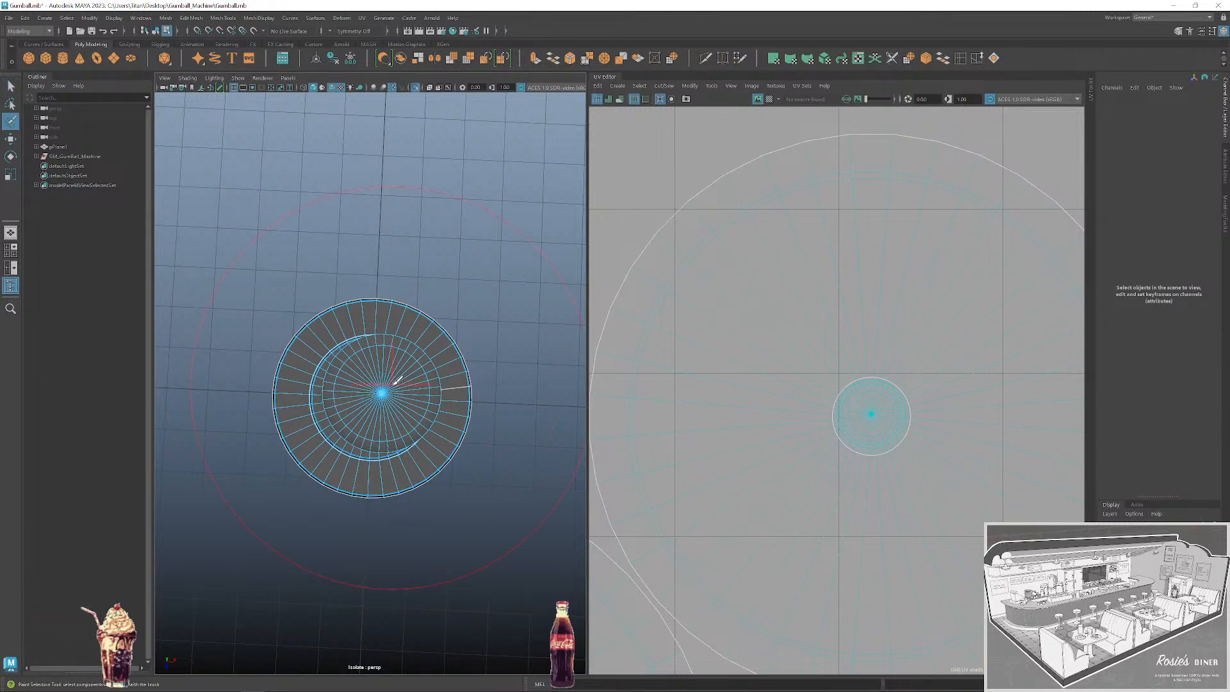
{"action": "left_click_drag", "start_coordinate": [314, 352], "coordinate": [298, 378]}
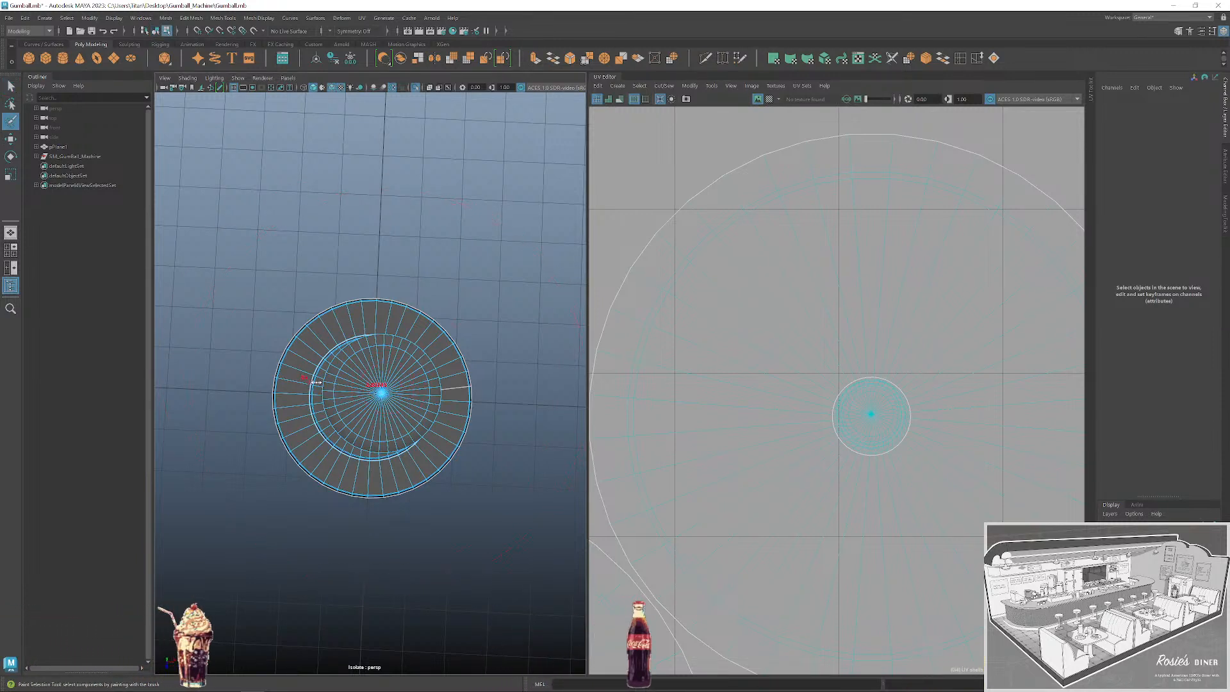
{"action": "mouse_move", "coordinate": [356, 420]}
{"action": "left_mouse_down"}
{"action": "mouse_move", "coordinate": [384, 394]}
{"action": "mouse_move", "coordinate": [383, 372]}
{"action": "mouse_move", "coordinate": [362, 416]}
{"action": "mouse_move", "coordinate": [401, 403]}
{"action": "mouse_move", "coordinate": [386, 338]}
{"action": "mouse_move", "coordinate": [412, 404]}
{"action": "left_mouse_up"}
{"action": "key", "text": "Delete"}
Leave the Paint Selection tool, switch the pole-and-base piece to edge selection and turn off viewport isolation.
{"action": "scroll", "coordinate": [393, 357], "scroll_direction": "down", "scroll_amount": 3}
{"action": "left_click_drag", "start_coordinate": [433, 340], "coordinate": [440, 417]}
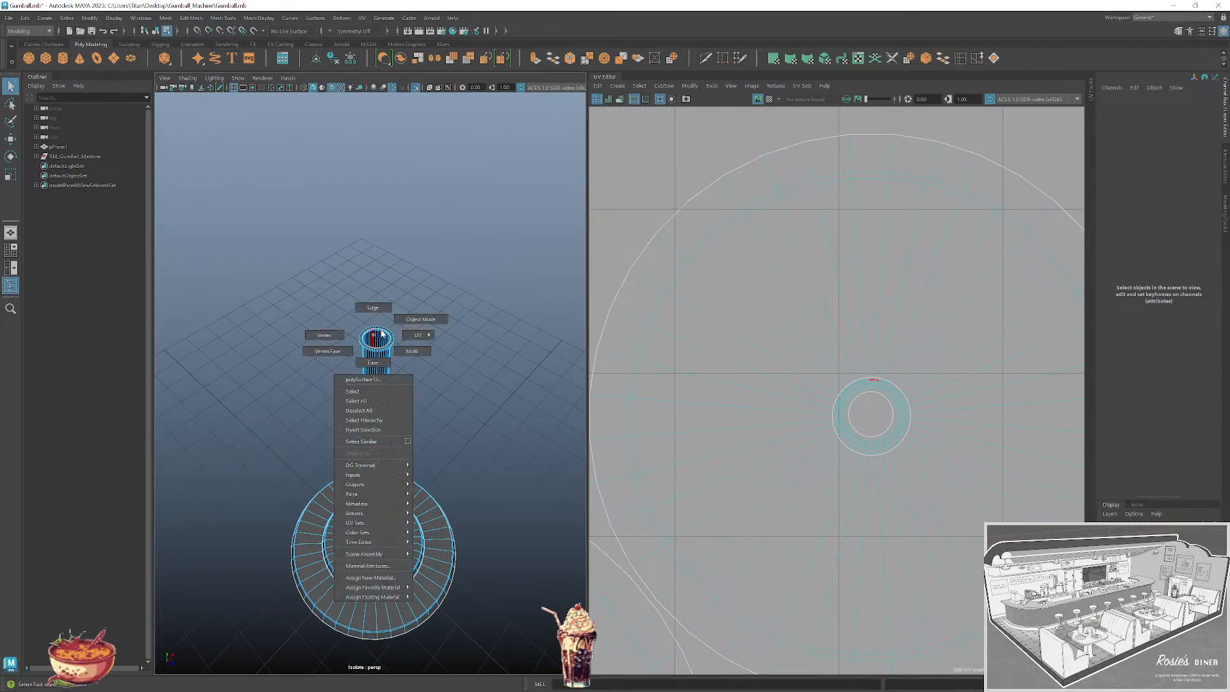
{"action": "key", "text": "q"}
{"action": "key", "text": "F8"}
{"action": "left_click_drag", "start_coordinate": [417, 343], "coordinate": [346, 498]}
{"action": "right_click", "coordinate": [352, 459]}
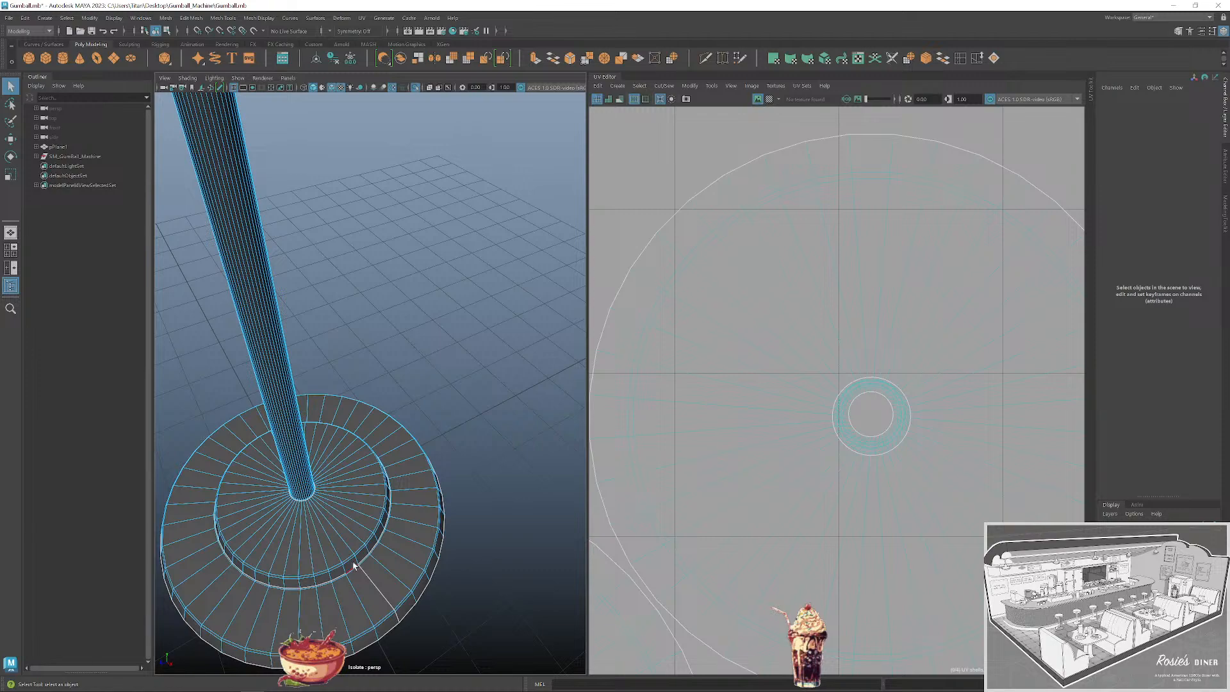
{"action": "left_click_drag", "start_coordinate": [310, 514], "coordinate": [343, 485]}
{"action": "scroll", "coordinate": [406, 455], "scroll_direction": "down", "scroll_amount": 5}
{"action": "left_click_drag", "start_coordinate": [398, 455], "coordinate": [447, 455]}
{"action": "key", "text": "ctrl+1"}
{"action": "scroll", "coordinate": [421, 462], "scroll_direction": "down", "scroll_amount": 6}
{"action": "scroll", "coordinate": [410, 417], "scroll_direction": "up", "scroll_amount": 10}
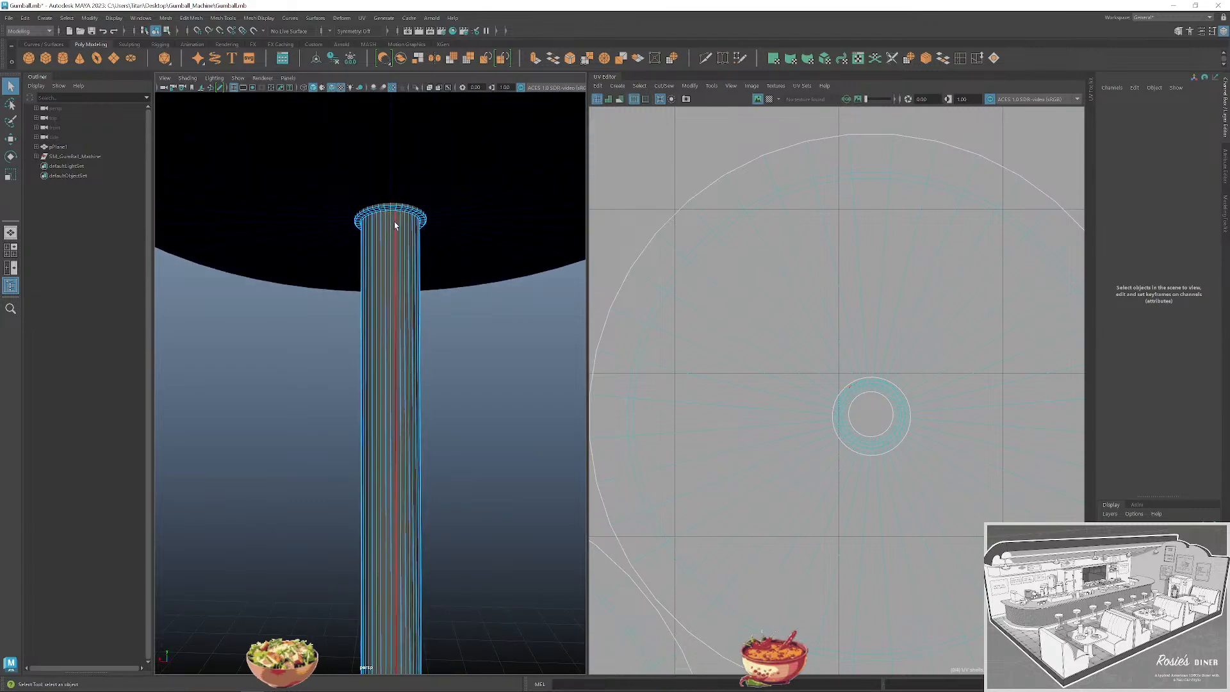
Cut the UVs along a lengthwise edge of the pole and a radial edge of the base's outer ring.
{"action": "left_click", "coordinate": [392, 228]}
{"action": "scroll", "coordinate": [409, 443], "scroll_direction": "down", "scroll_amount": 6}
{"action": "left_click_drag", "start_coordinate": [409, 443], "coordinate": [425, 484]}
{"action": "scroll", "coordinate": [425, 484], "scroll_direction": "up", "scroll_amount": 5}
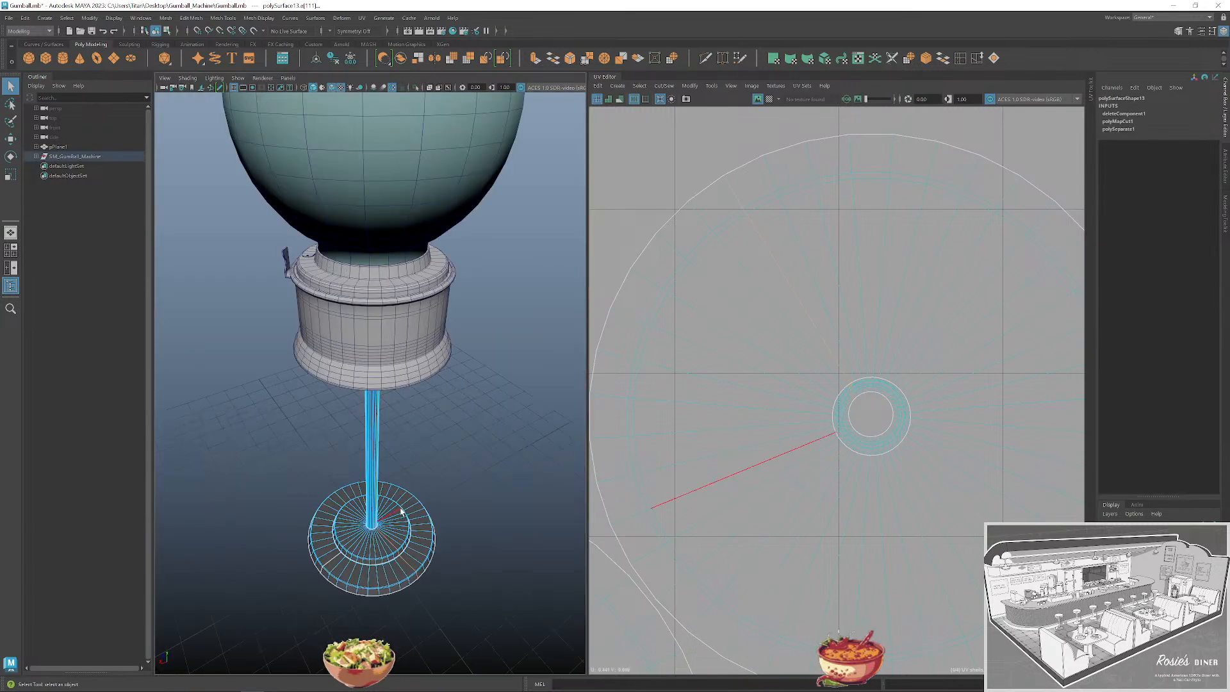
{"action": "scroll", "coordinate": [449, 516], "scroll_direction": "up", "scroll_amount": 8}
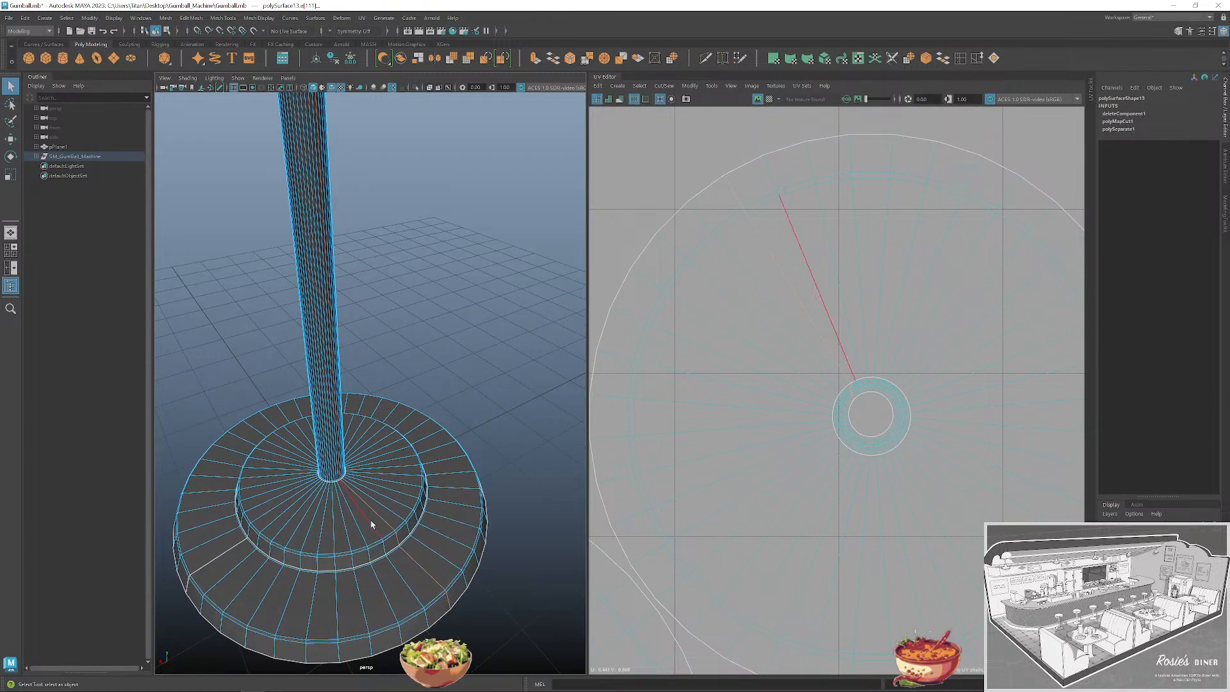
{"action": "left_click_drag", "start_coordinate": [362, 489], "coordinate": [350, 509]}
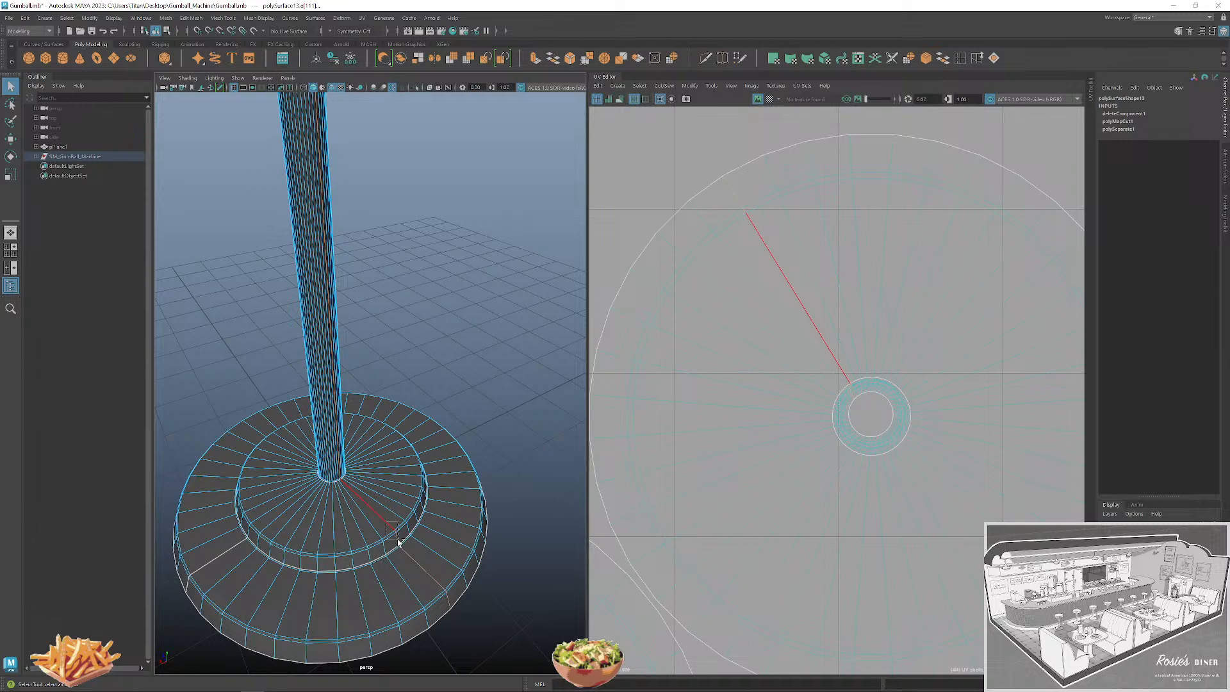
{"action": "key", "text": "shift+x"}
{"action": "left_click_drag", "start_coordinate": [448, 557], "coordinate": [365, 583]}
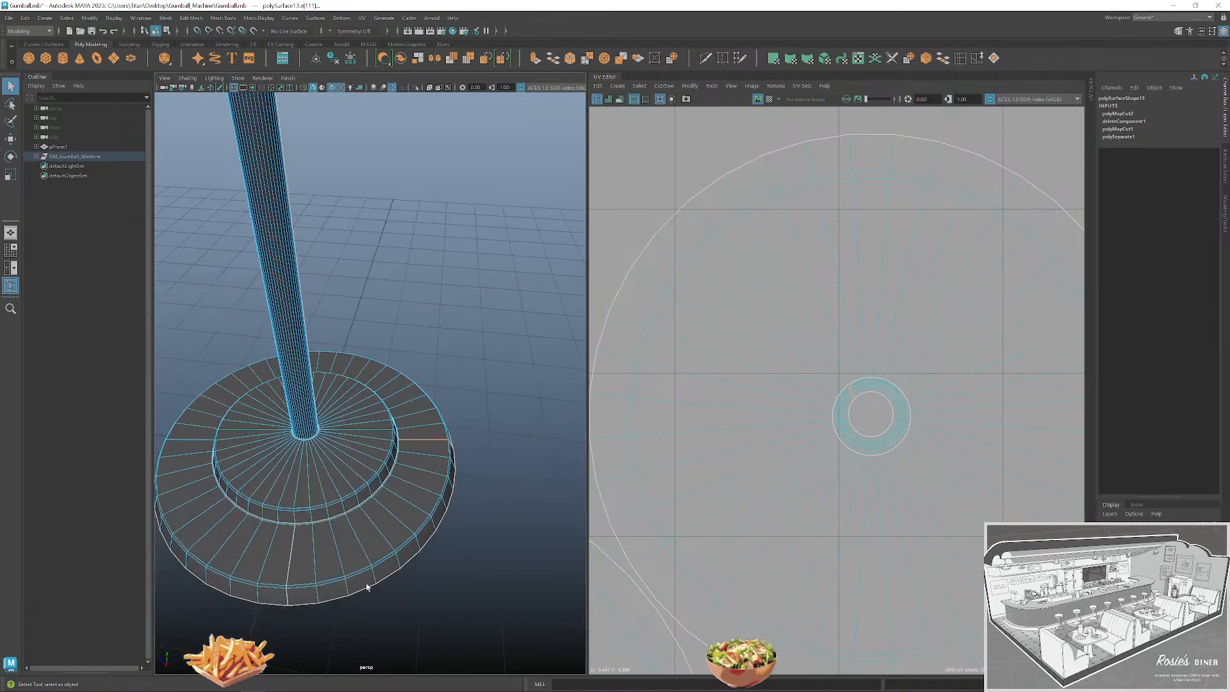
Sew the UVs along the old radial seam on the base's outer ring.
{"action": "left_click", "coordinate": [288, 554]}
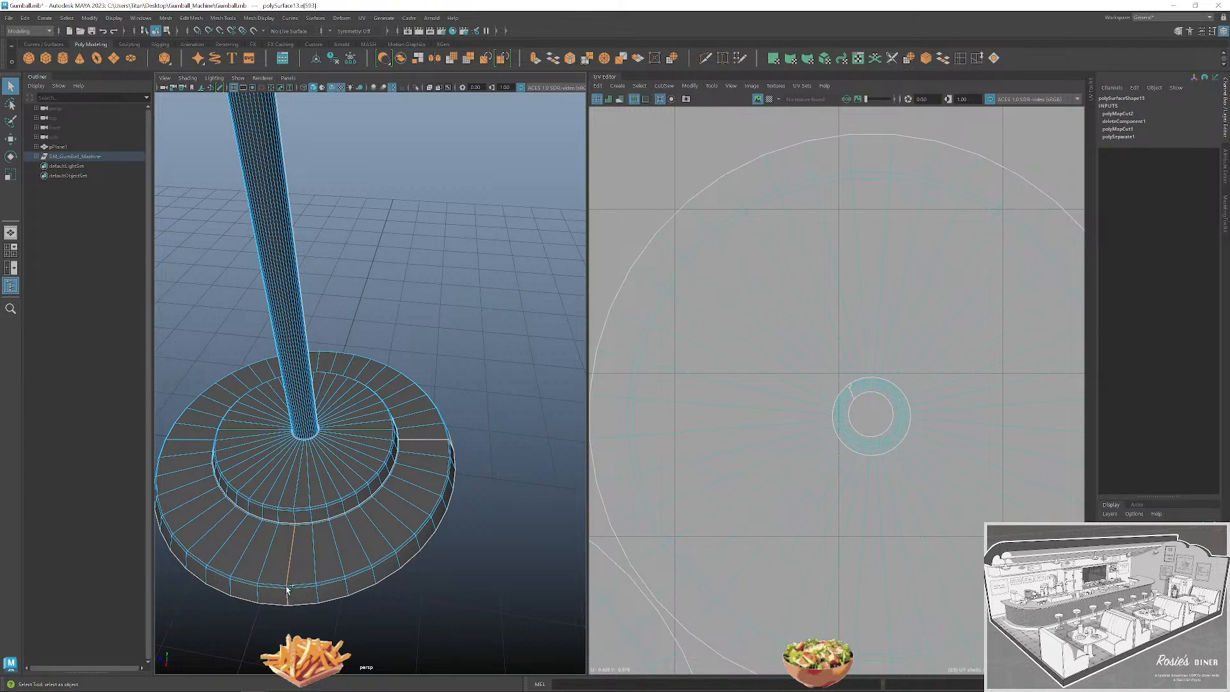
{"action": "left_click_drag", "start_coordinate": [301, 616], "coordinate": [286, 588]}
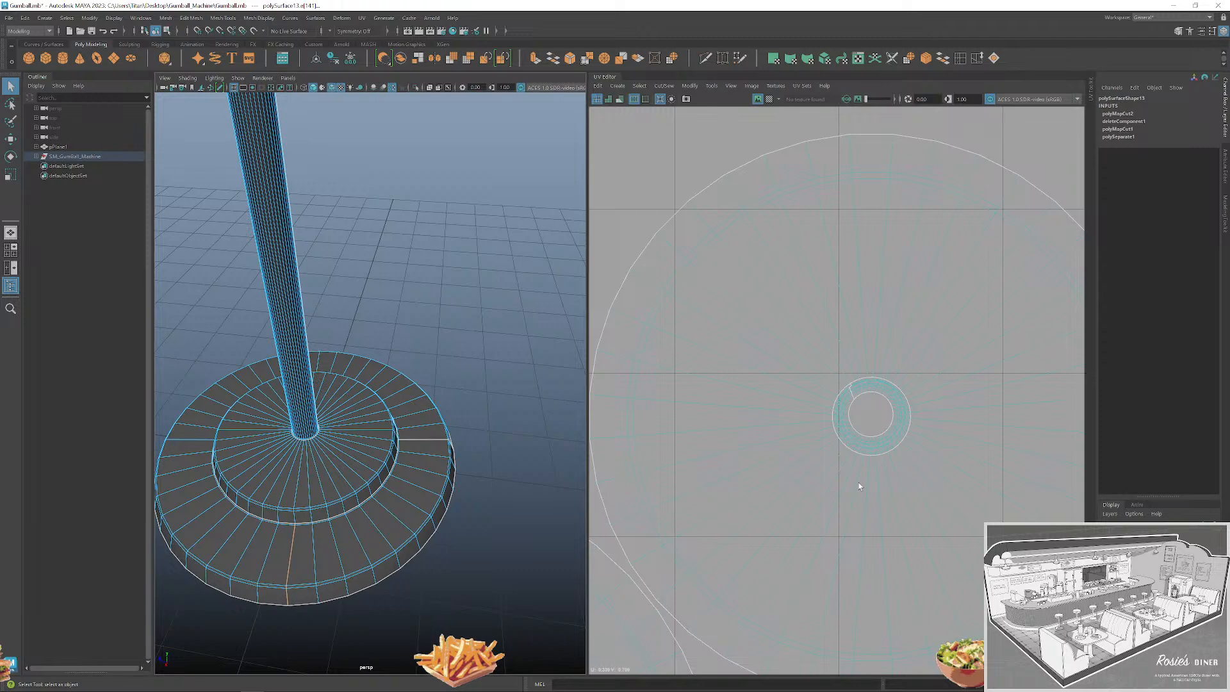
{"action": "left_click", "coordinate": [475, 570]}
{"action": "mouse_move", "coordinate": [472, 513]}
{"action": "left_mouse_down"}
{"action": "mouse_move", "coordinate": [505, 514]}
{"action": "mouse_move", "coordinate": [475, 509]}
{"action": "left_mouse_up"}
{"action": "scroll", "coordinate": [364, 474], "scroll_direction": "down", "scroll_amount": 3}
{"action": "scroll", "coordinate": [364, 474], "scroll_direction": "down", "scroll_amount": 5}
{"action": "scroll", "coordinate": [791, 407], "scroll_direction": "down", "scroll_amount": 2}
Select the pole's UV shell and unfold it.
{"action": "right_click", "coordinate": [806, 388]}
{"action": "left_click", "coordinate": [763, 371]}
{"action": "left_click", "coordinate": [856, 403]}
{"action": "key", "text": "ctrl+u"}
{"action": "scroll", "coordinate": [805, 418], "scroll_direction": "down", "scroll_amount": 10}
{"action": "scroll", "coordinate": [809, 508], "scroll_direction": "down", "scroll_amount": 2}
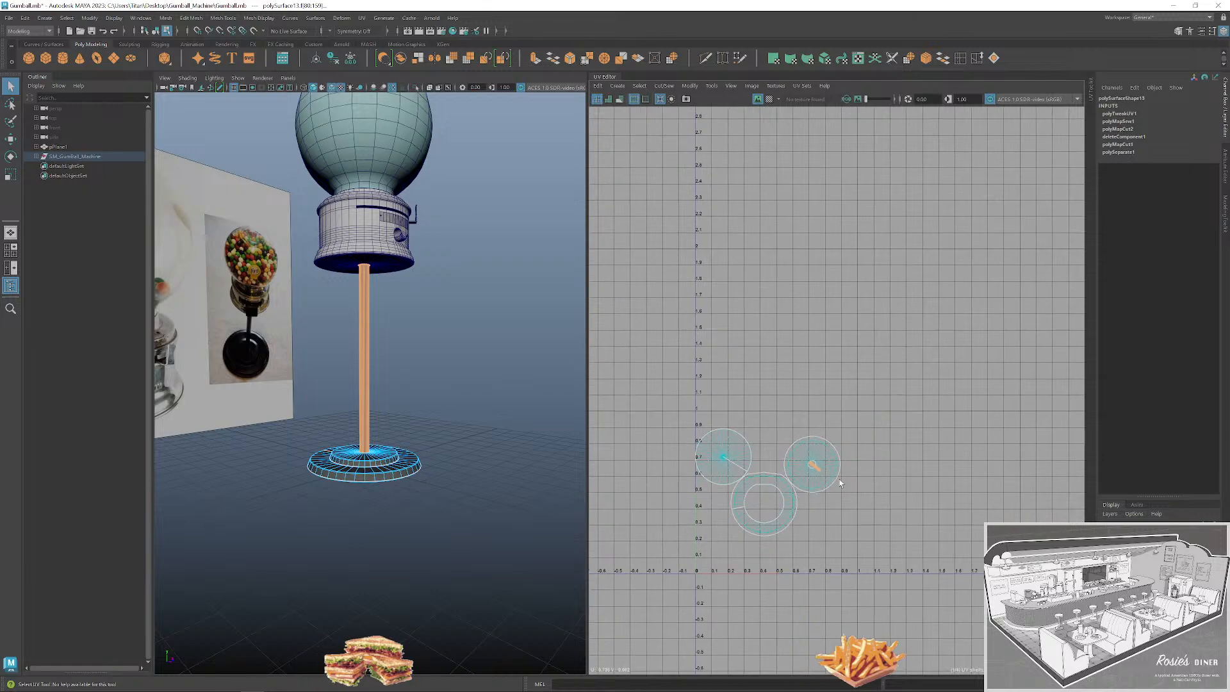
Orient and rotate the pole's UV shell upright and lay it out as a vertical strip in the UV tile.
{"action": "left_click", "coordinate": [690, 86]}
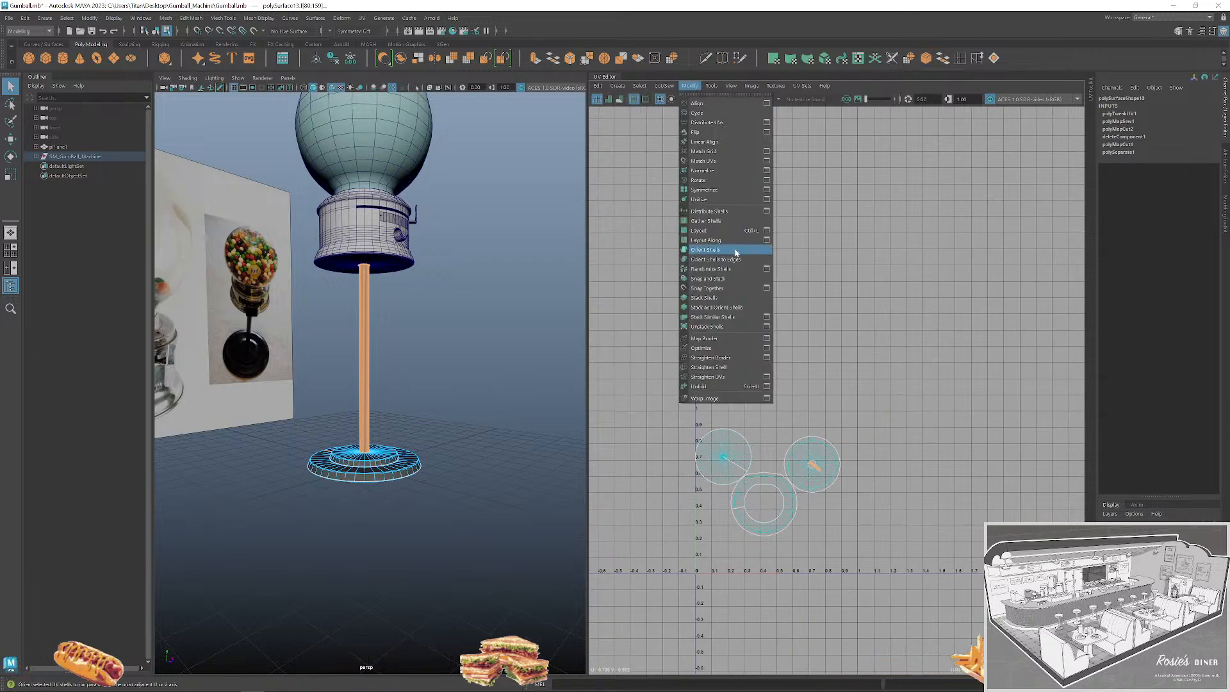
{"action": "left_click", "coordinate": [735, 252]}
{"action": "left_click", "coordinate": [690, 86]}
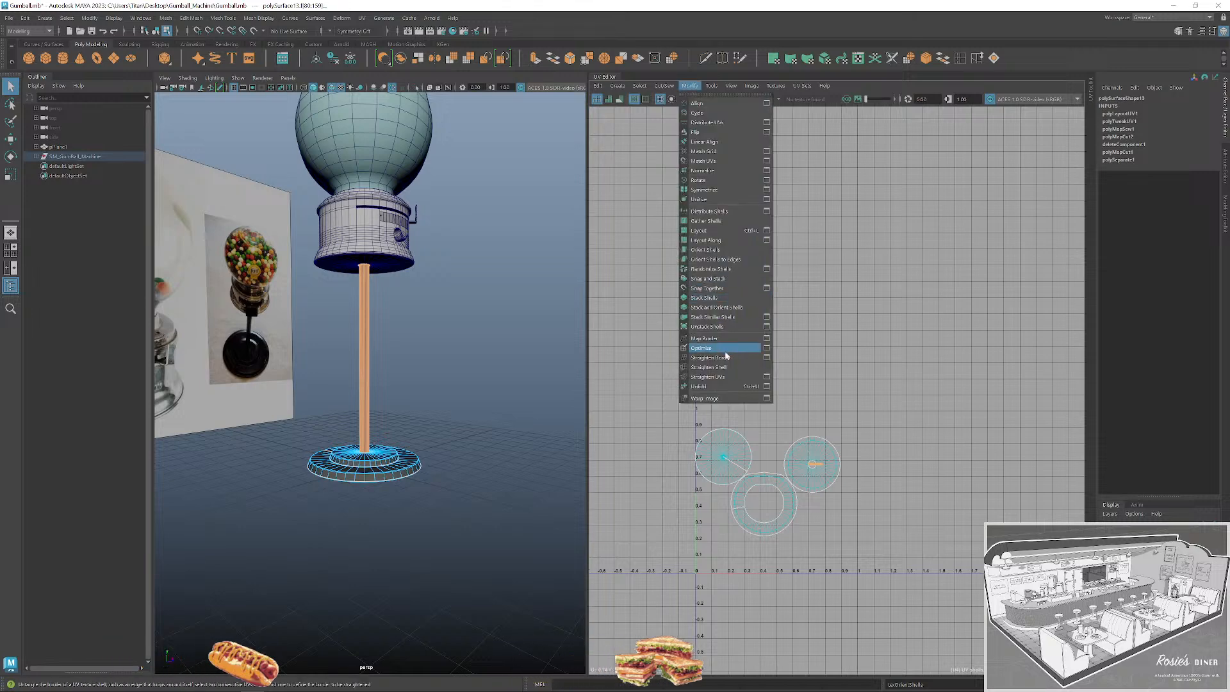
{"action": "left_click", "coordinate": [722, 182]}
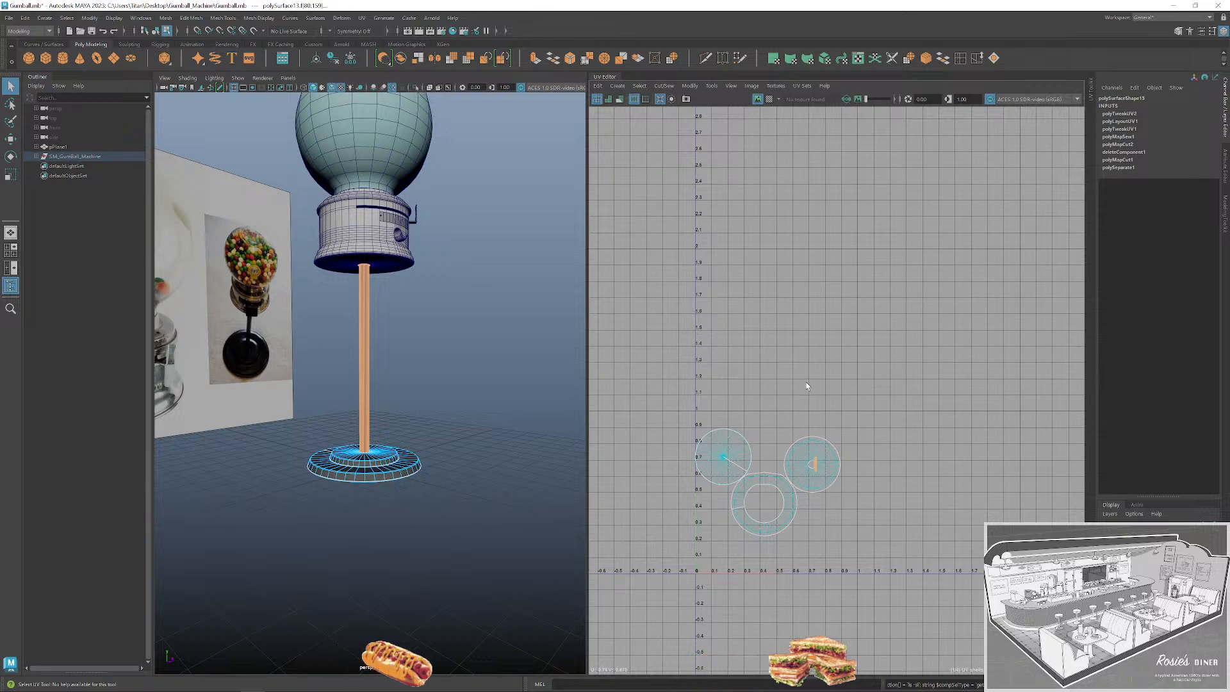
{"action": "key", "text": "ctrl+l"}
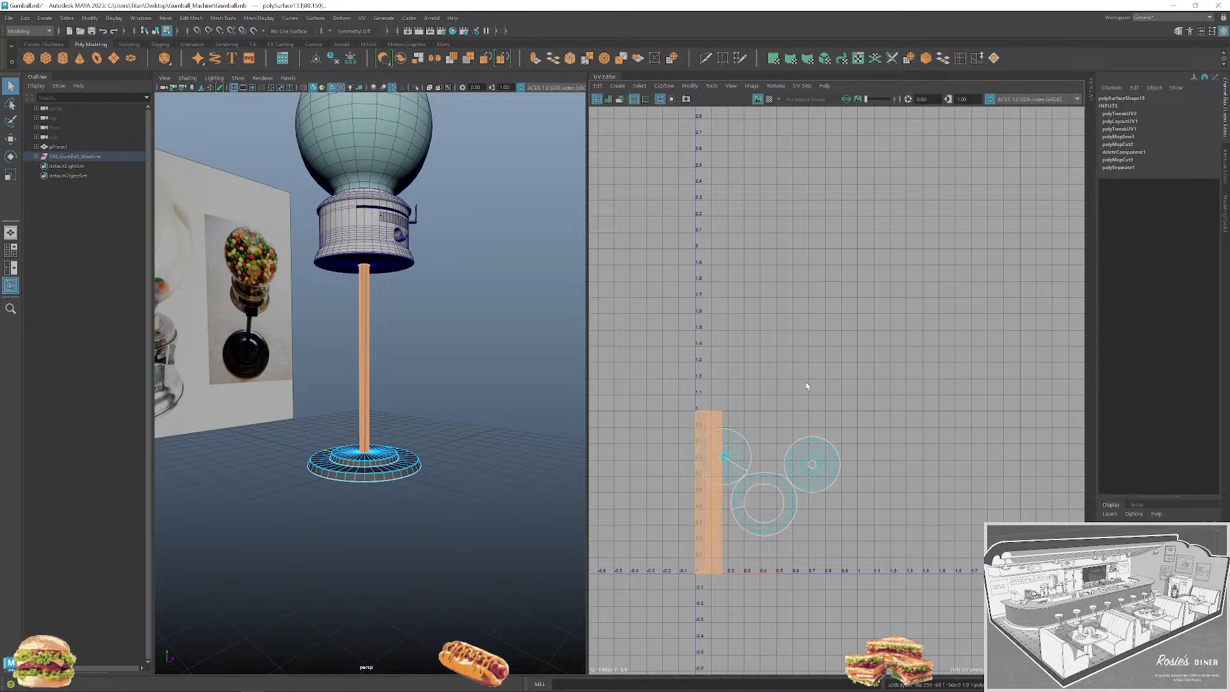
Unfold the UV shell of the base's outer ring into a strip and lay it out in the UV tile.
{"action": "left_click", "coordinate": [919, 376]}
{"action": "scroll", "coordinate": [321, 341], "scroll_direction": "down", "scroll_amount": 4}
{"action": "left_click_drag", "start_coordinate": [321, 340], "coordinate": [378, 336]}
{"action": "scroll", "coordinate": [667, 465], "scroll_direction": "up", "scroll_amount": 3}
{"action": "left_click", "coordinate": [832, 489]}
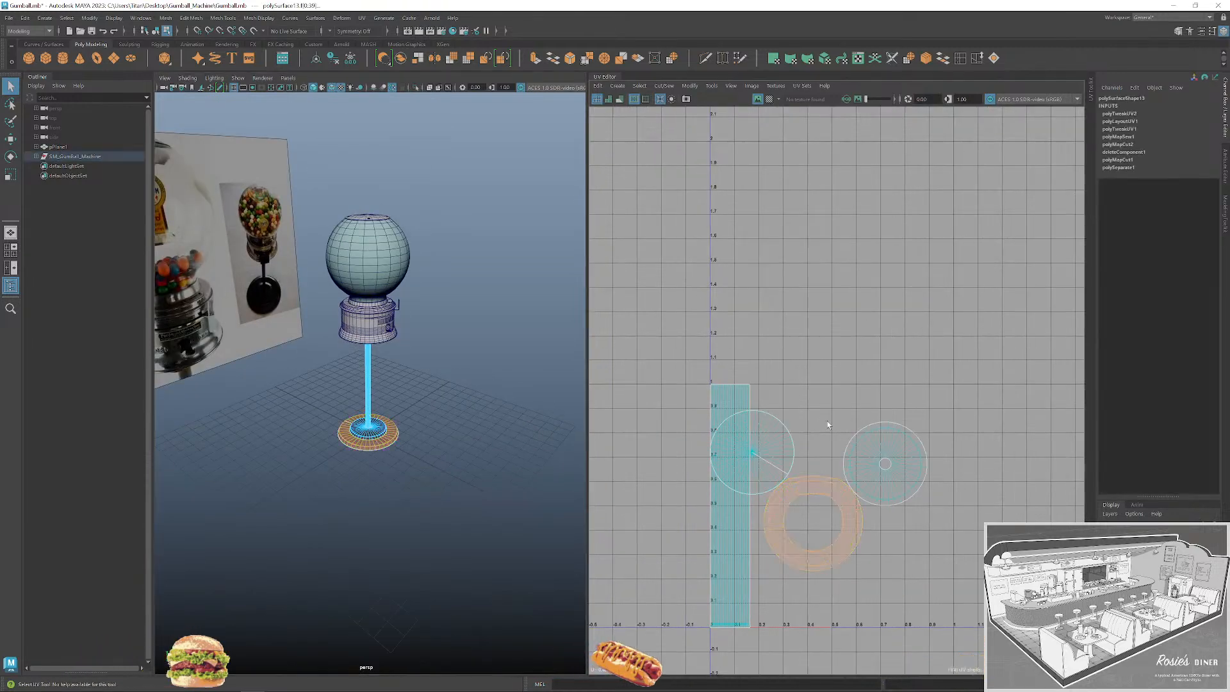
{"action": "key", "text": "ctrl+u"}
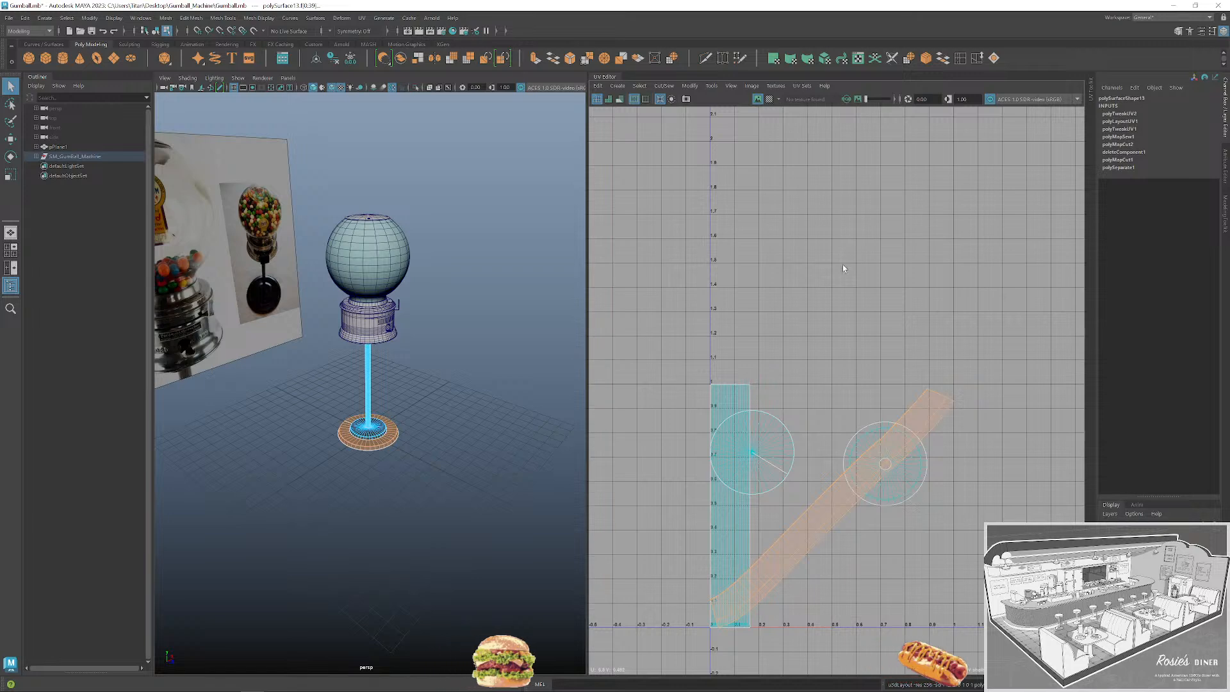
Examine the edge of the outer ring's UV strip and the matching faces and seam on the base.
{"action": "scroll", "coordinate": [888, 417], "scroll_direction": "up", "scroll_amount": 10}
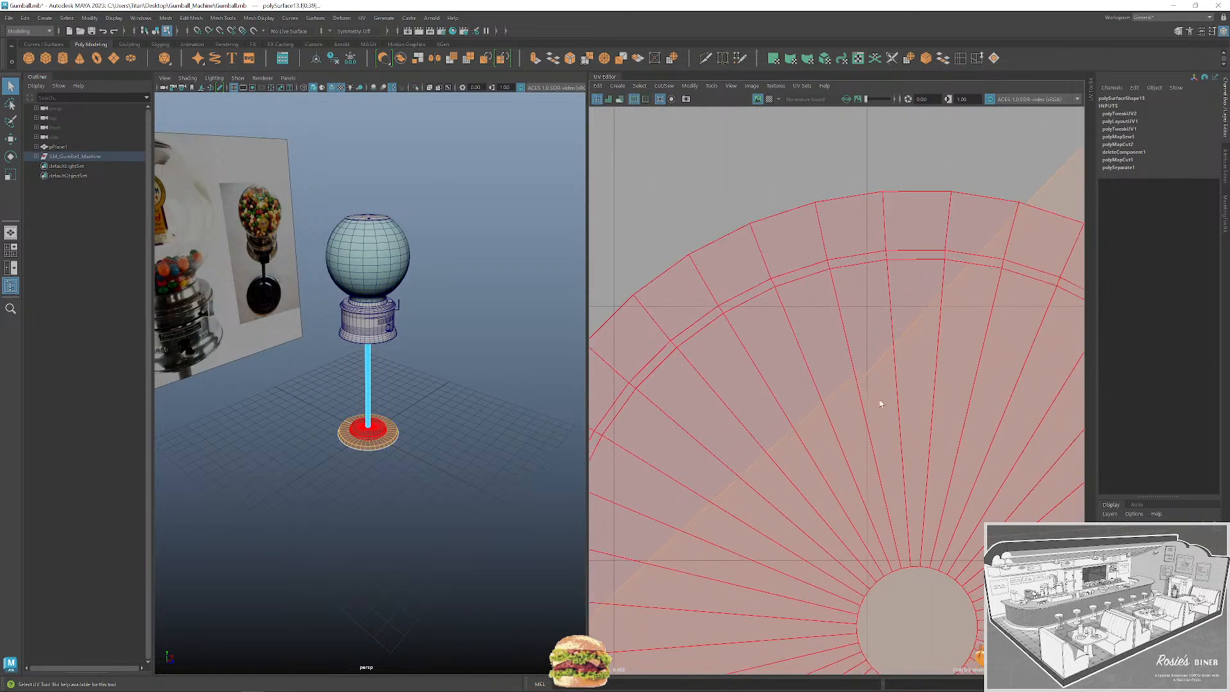
{"action": "left_click", "coordinate": [880, 404]}
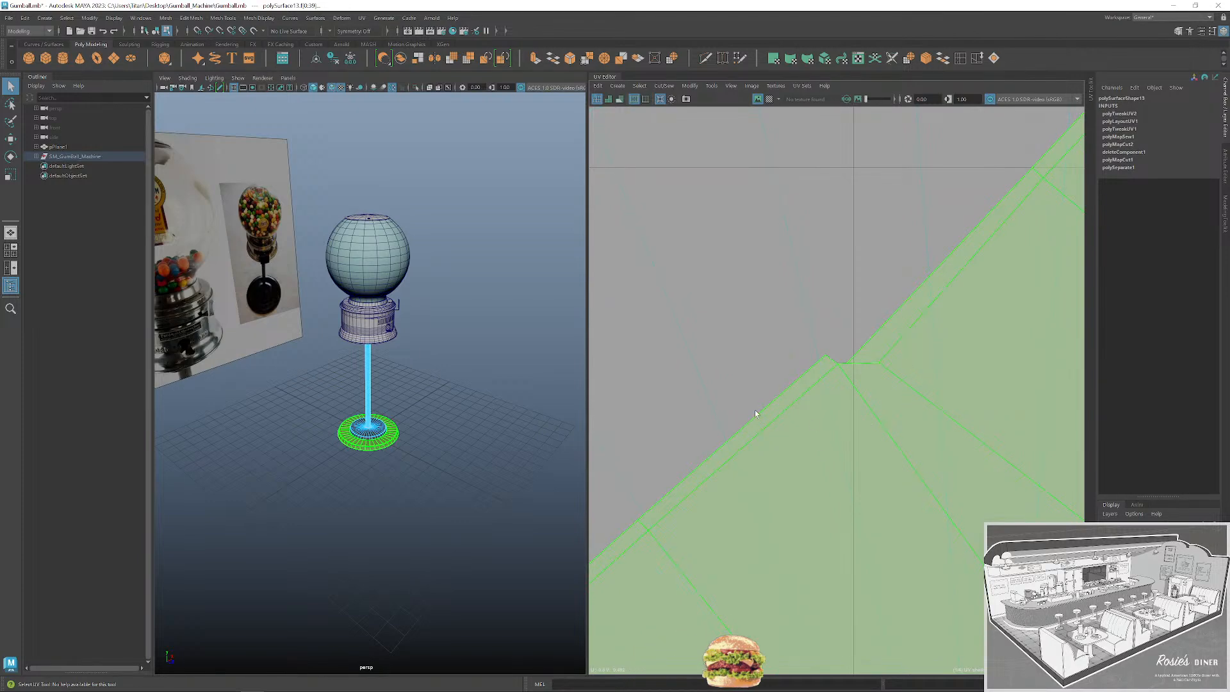
{"action": "scroll", "coordinate": [414, 448], "scroll_direction": "down", "scroll_amount": 5}
{"action": "scroll", "coordinate": [418, 448], "scroll_direction": "up", "scroll_amount": 10}
{"action": "left_click_drag", "start_coordinate": [420, 452], "coordinate": [571, 440]}
{"action": "scroll", "coordinate": [393, 447], "scroll_direction": "up", "scroll_amount": 5}
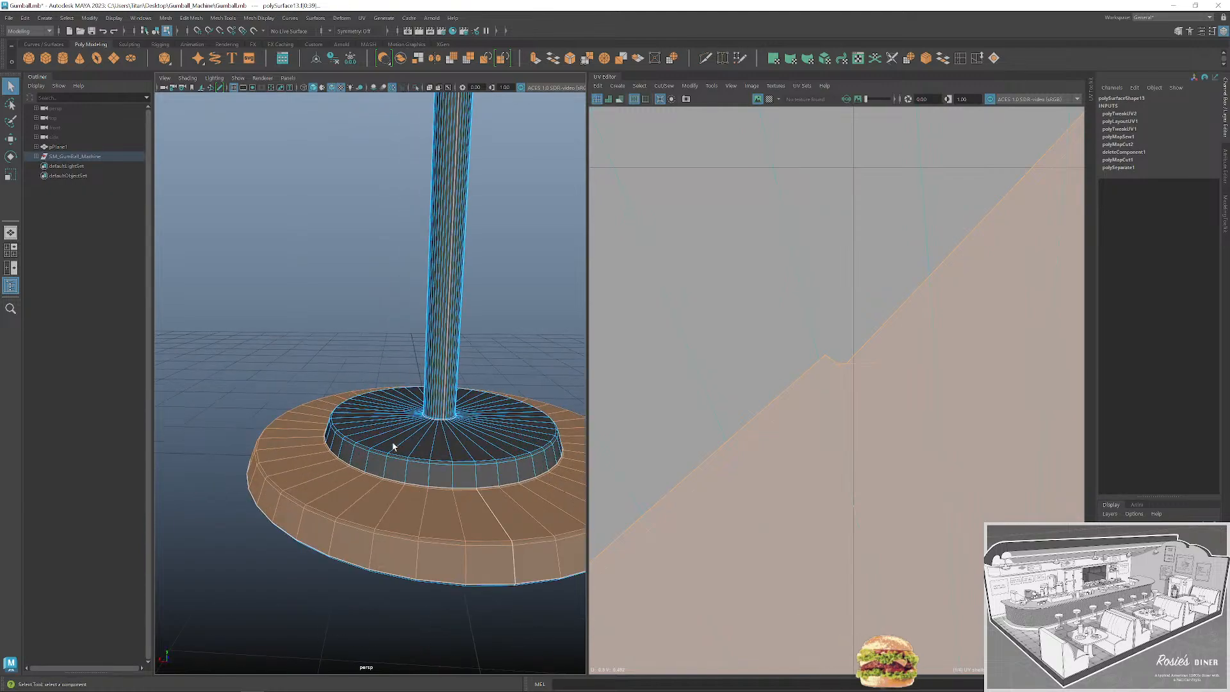
{"action": "scroll", "coordinate": [393, 446], "scroll_direction": "up", "scroll_amount": 3}
{"action": "scroll", "coordinate": [408, 464], "scroll_direction": "down", "scroll_amount": 3}
{"action": "left_click_drag", "start_coordinate": [447, 466], "coordinate": [514, 466], "text": "alt"}
{"action": "scroll", "coordinate": [478, 501], "scroll_direction": "up", "scroll_amount": 3}
{"action": "scroll", "coordinate": [494, 437], "scroll_direction": "down", "scroll_amount": 5}
{"action": "scroll", "coordinate": [513, 333], "scroll_direction": "down", "scroll_amount": 10}
{"action": "left_click_drag", "start_coordinate": [484, 385], "coordinate": [427, 399], "text": "alt"}
{"action": "left_click", "coordinate": [489, 403]}
Clear the UV shell selection and select all pieces of the gumball machine in object mode.
{"action": "right_click", "coordinate": [822, 336]}
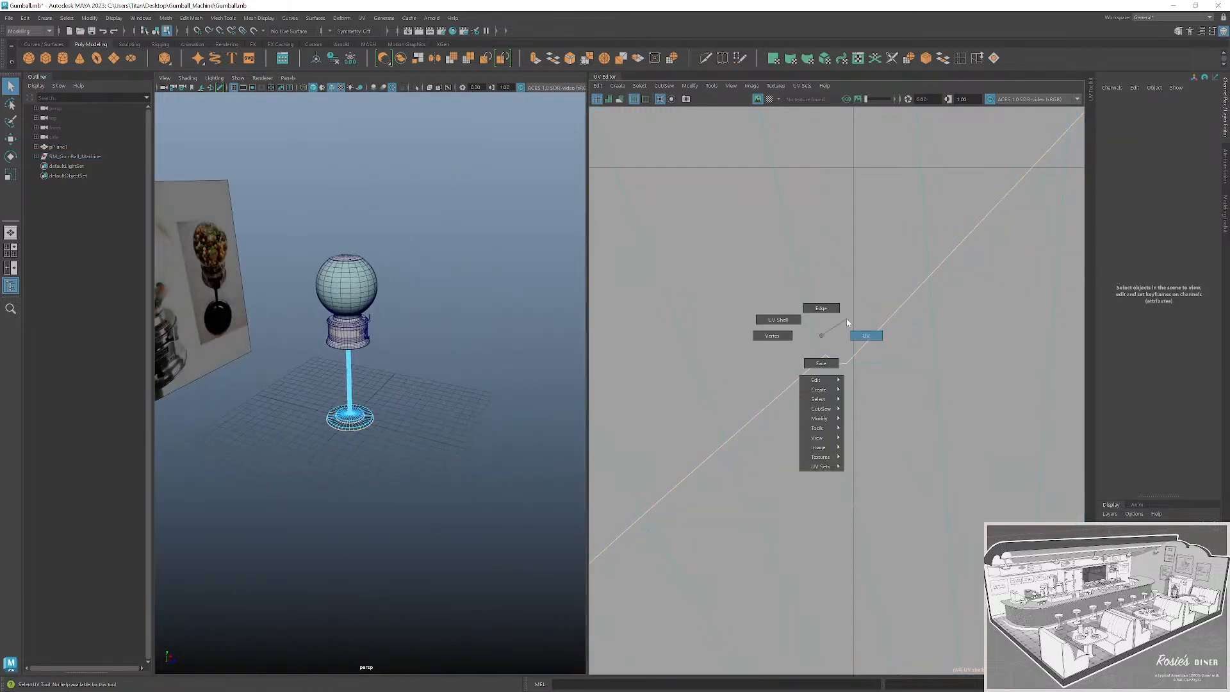
{"action": "left_click", "coordinate": [776, 323]}
{"action": "left_click", "coordinate": [794, 396]}
{"action": "left_click", "coordinate": [802, 431]}
{"action": "scroll", "coordinate": [801, 431], "scroll_direction": "down", "scroll_amount": 15}
{"action": "left_click", "coordinate": [695, 442]}
{"action": "left_click", "coordinate": [652, 442]}
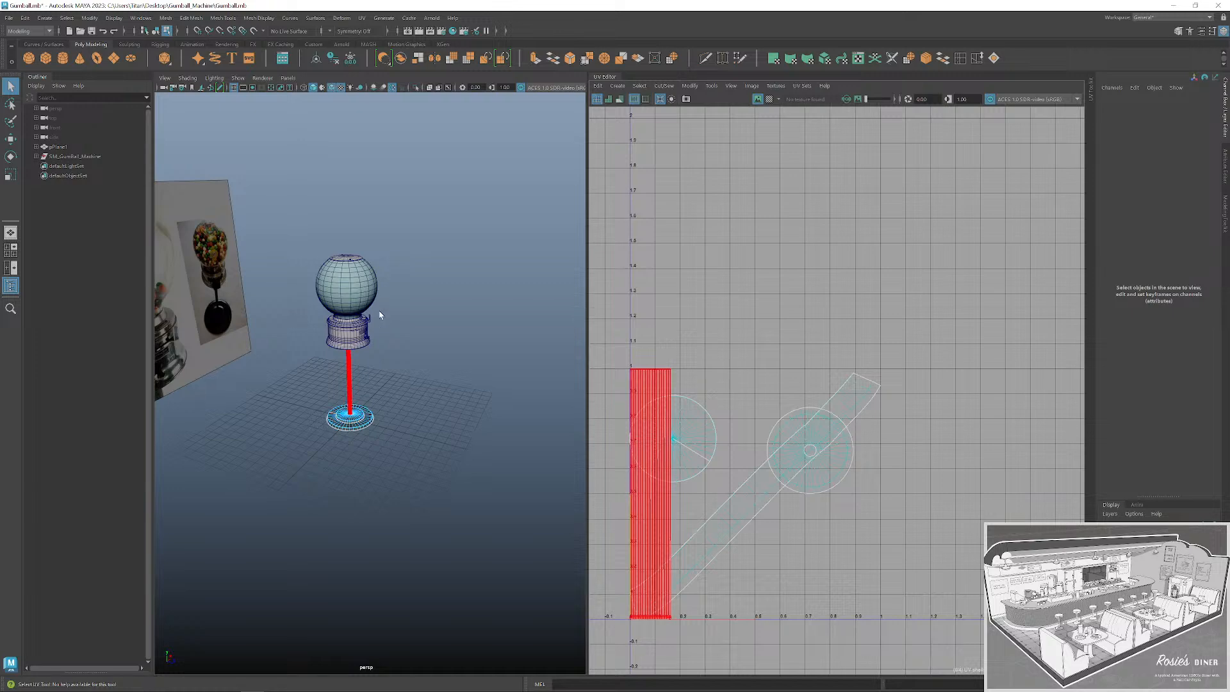
{"action": "key", "text": "F8"}
{"action": "left_click_drag", "start_coordinate": [294, 232], "coordinate": [423, 450]}
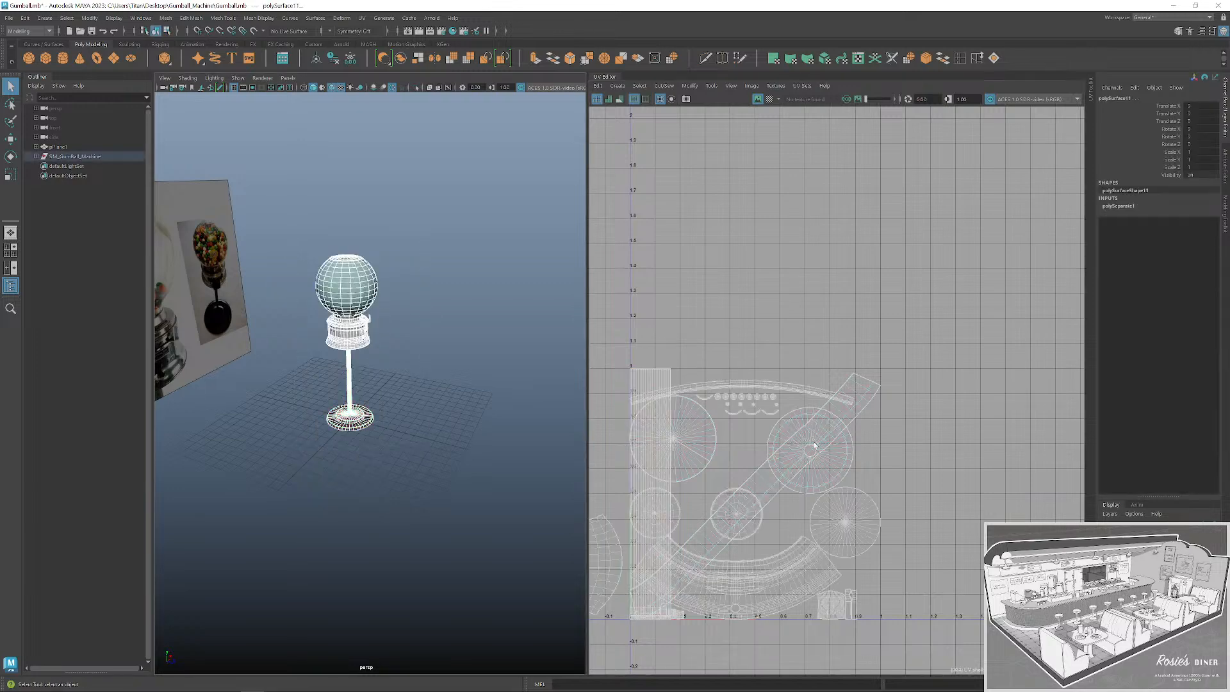
Select the diagonal UV strip of the base's outer ring in UV shell mode and orient it upright.
{"action": "scroll", "coordinate": [805, 455], "scroll_direction": "down", "scroll_amount": 4}
{"action": "left_click_drag", "start_coordinate": [811, 438], "coordinate": [881, 398]}
{"action": "right_click", "coordinate": [809, 389]}
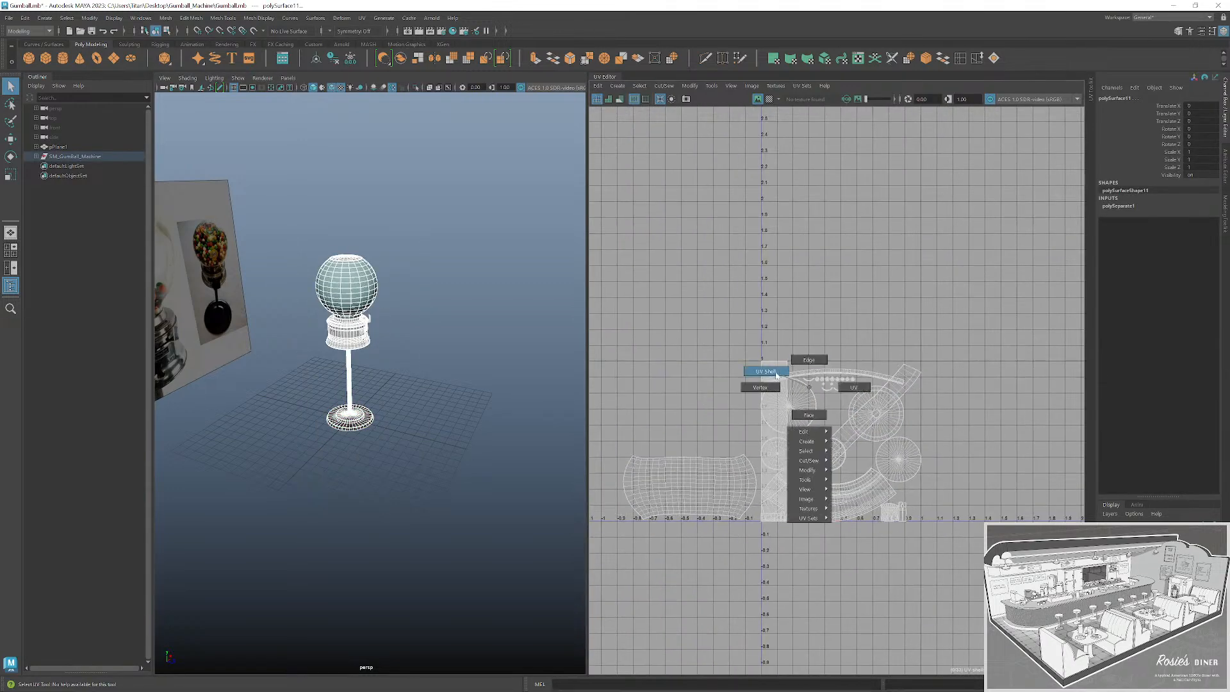
{"action": "left_click", "coordinate": [767, 355]}
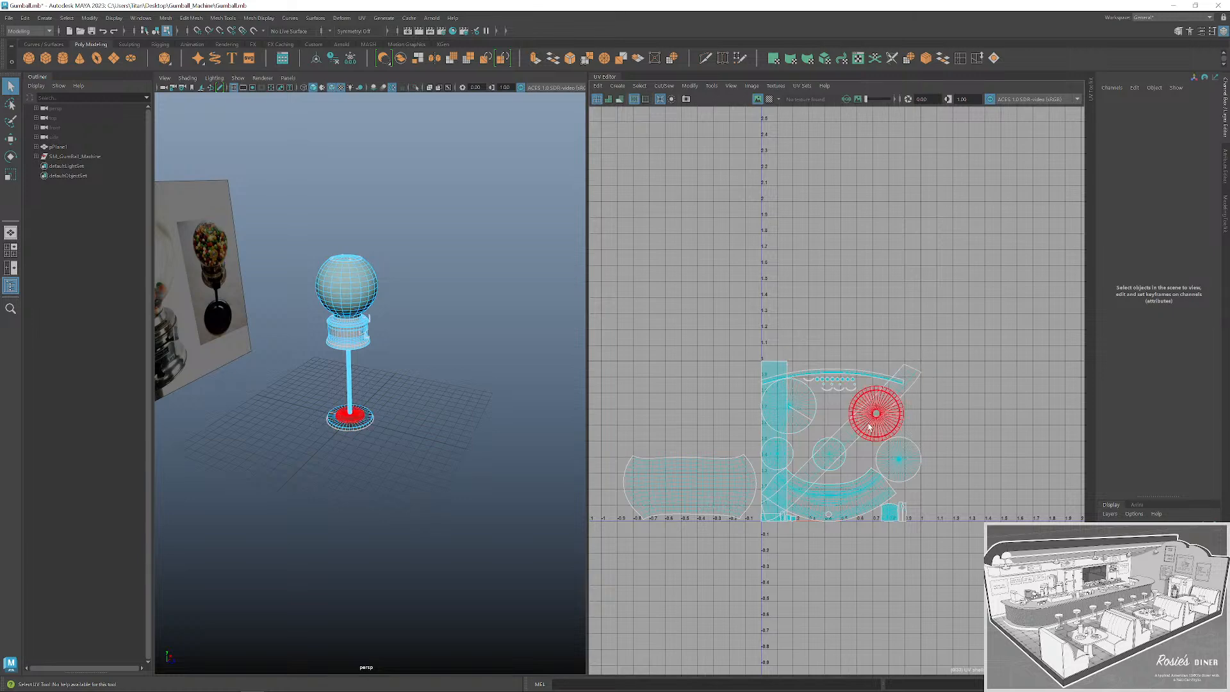
{"action": "left_click", "coordinate": [851, 444]}
{"action": "left_click", "coordinate": [689, 86]}
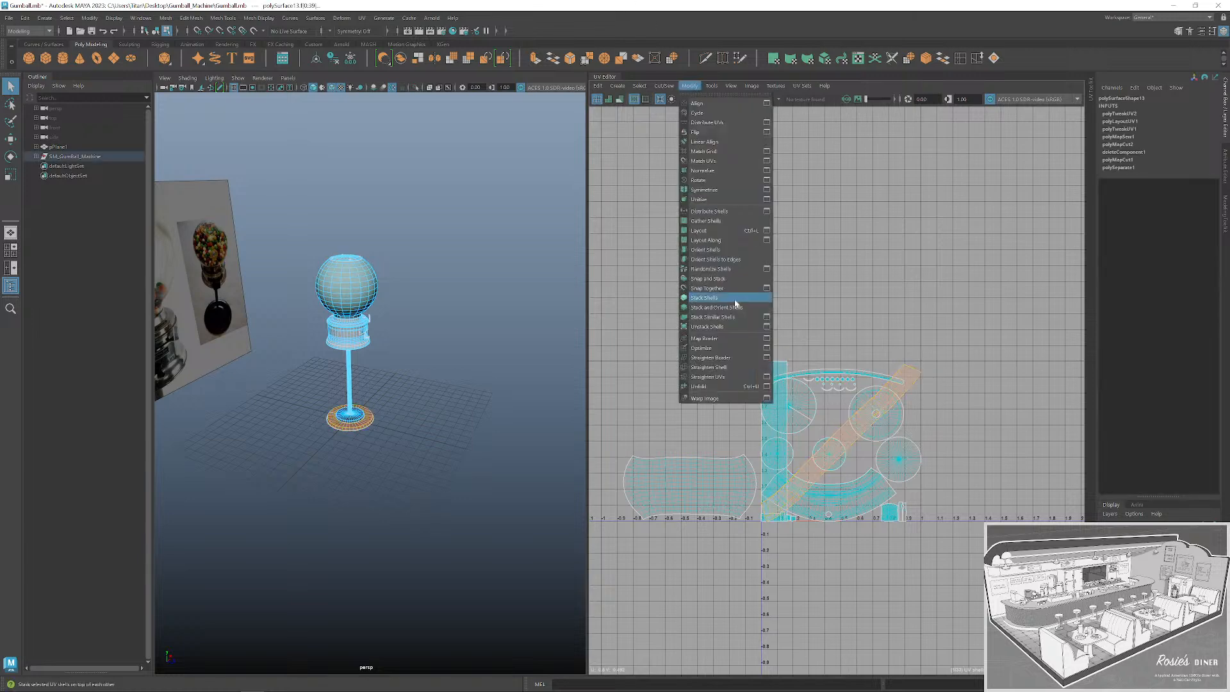
{"action": "left_click", "coordinate": [727, 250]}
{"action": "left_click", "coordinate": [753, 348]}
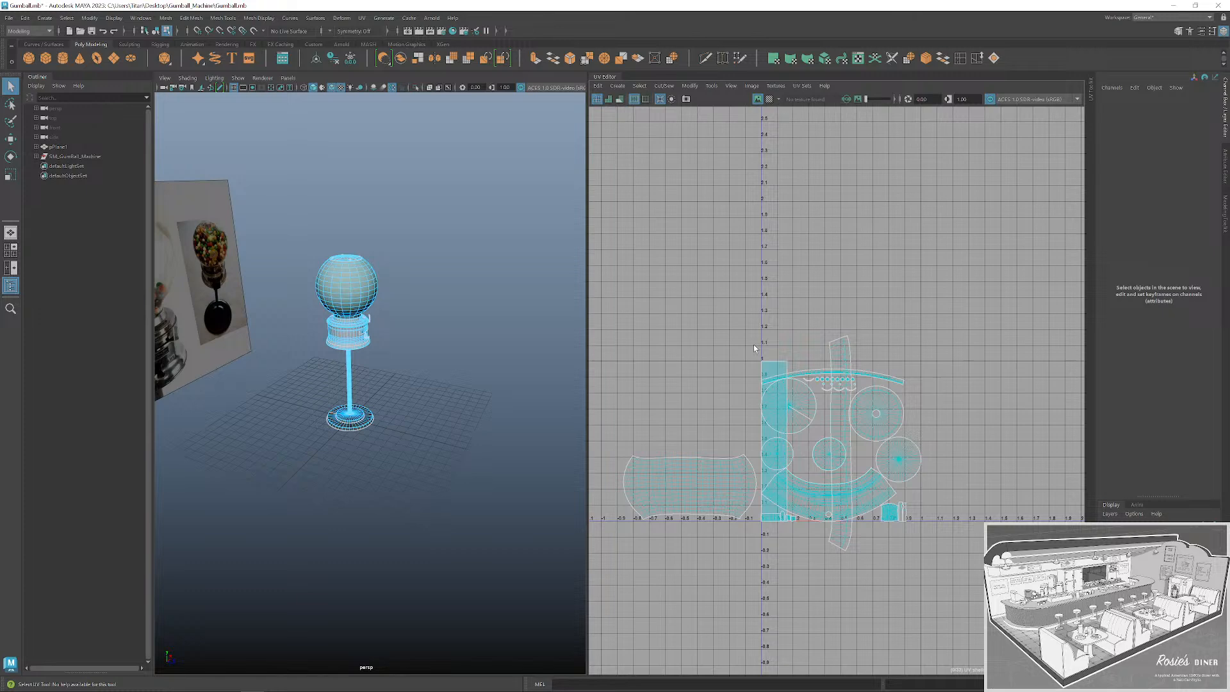
Select all UV shells except the glass globe's and lay them out within the UV tile.
{"action": "left_click_drag", "start_coordinate": [895, 539], "coordinate": [974, 560]}
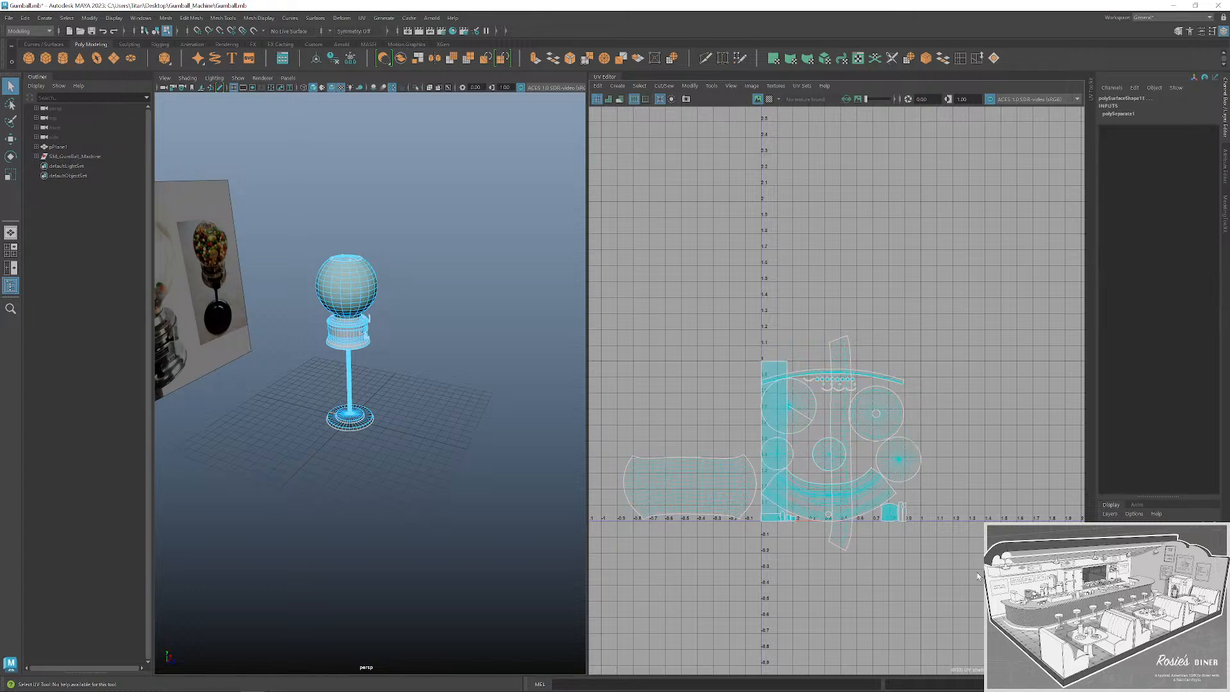
{"action": "key", "text": "F8"}
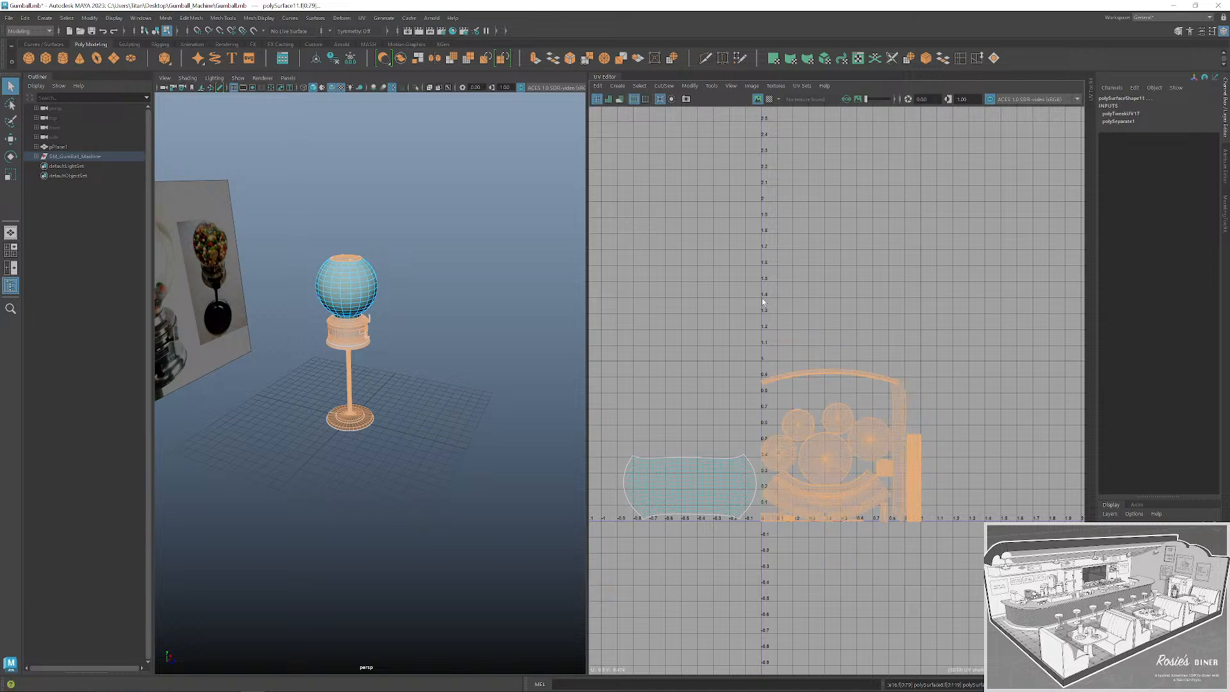
{"action": "key", "text": "F8"}
Select the tiny UV shells along the tile's lower edge and move them into the empty space beneath the arched strip.
{"action": "scroll", "coordinate": [833, 475], "scroll_direction": "up", "scroll_amount": 4}
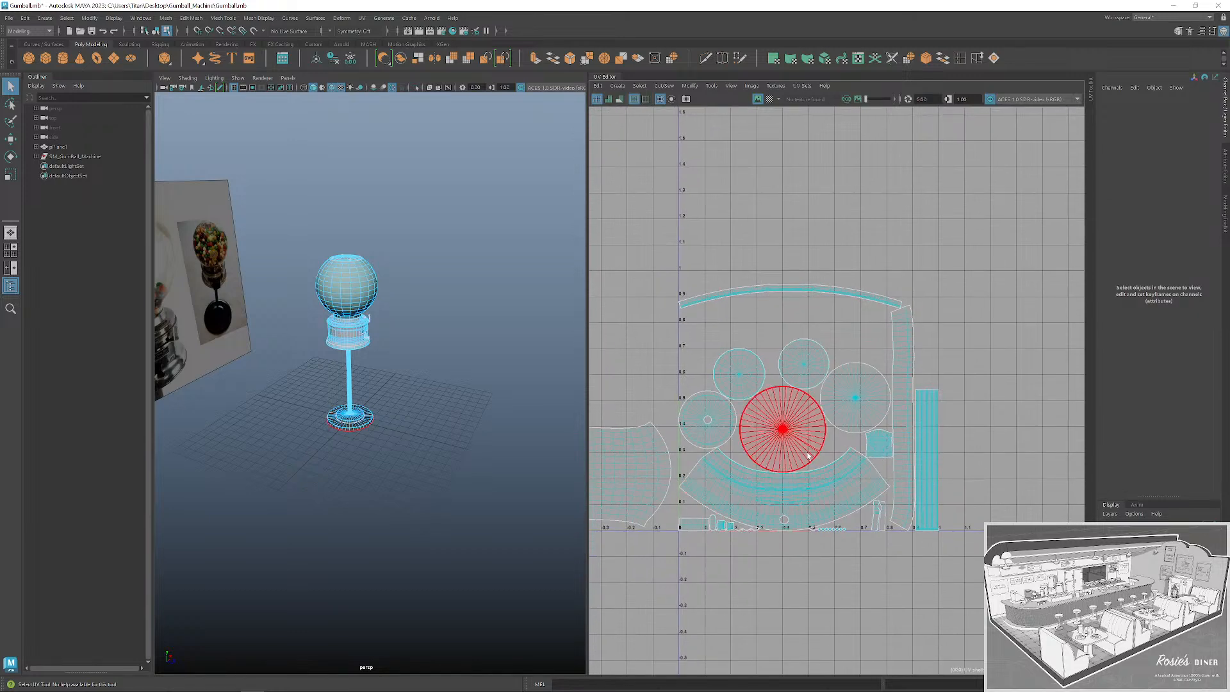
{"action": "scroll", "coordinate": [814, 474], "scroll_direction": "up", "scroll_amount": 2}
{"action": "scroll", "coordinate": [815, 482], "scroll_direction": "up", "scroll_amount": 3}
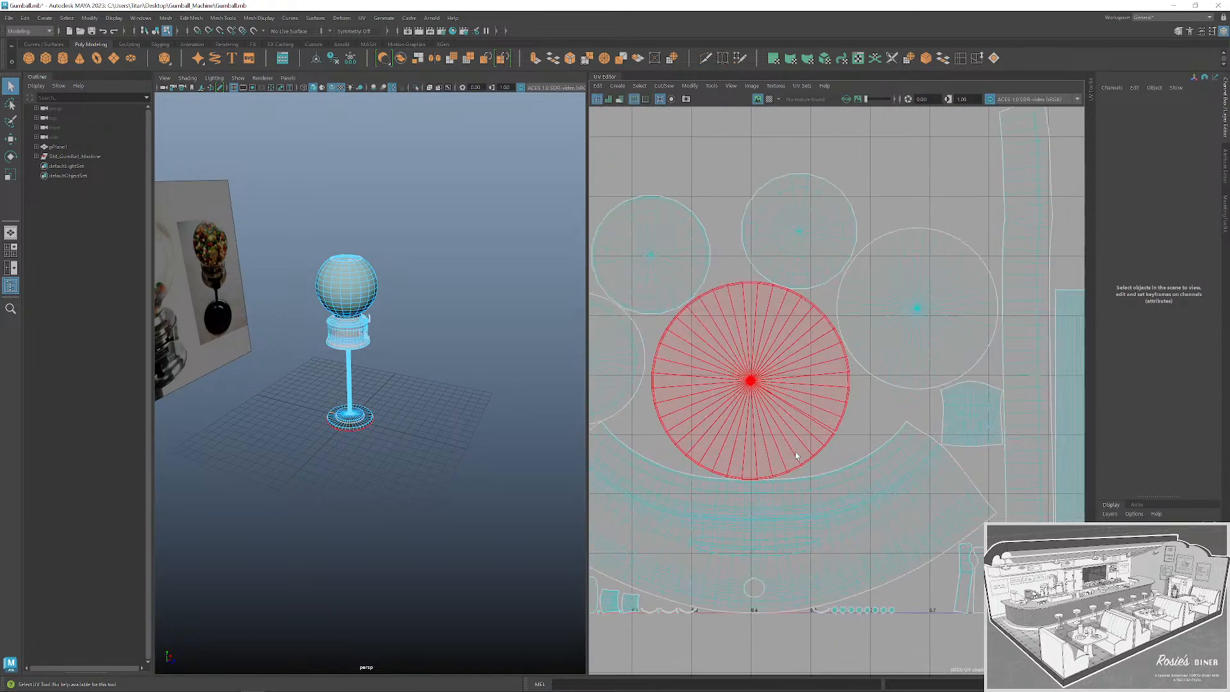
{"action": "scroll", "coordinate": [828, 479], "scroll_direction": "down", "scroll_amount": 5}
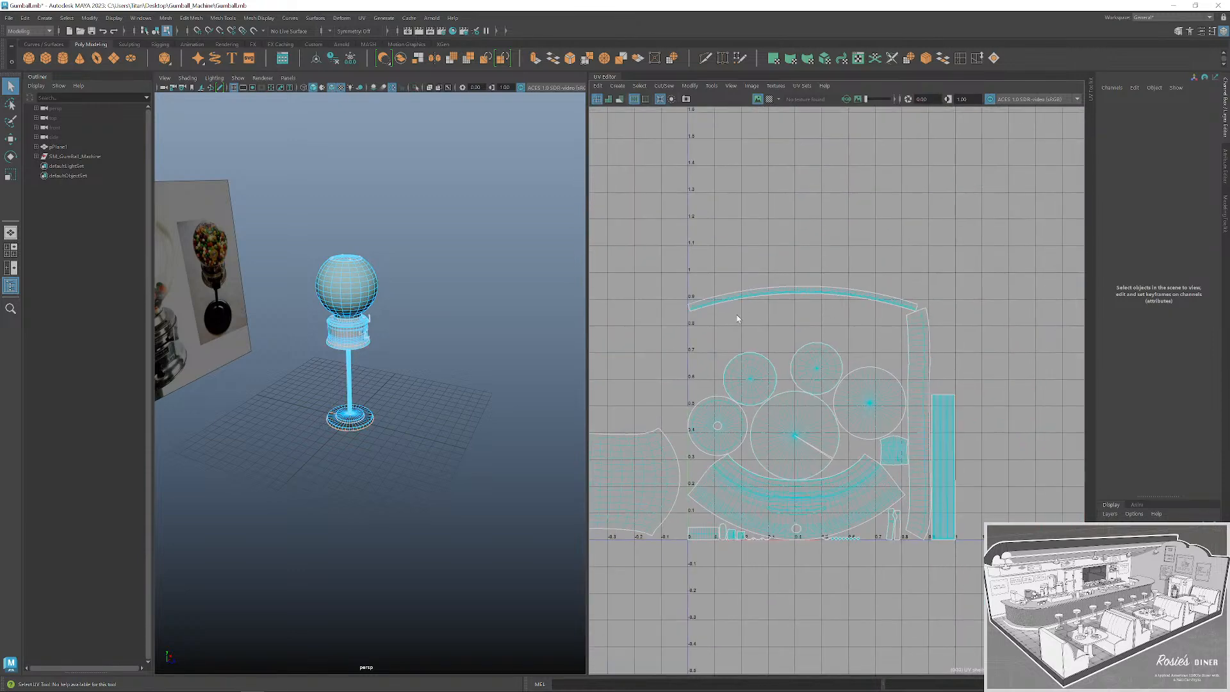
{"action": "scroll", "coordinate": [846, 596], "scroll_direction": "up", "scroll_amount": 2}
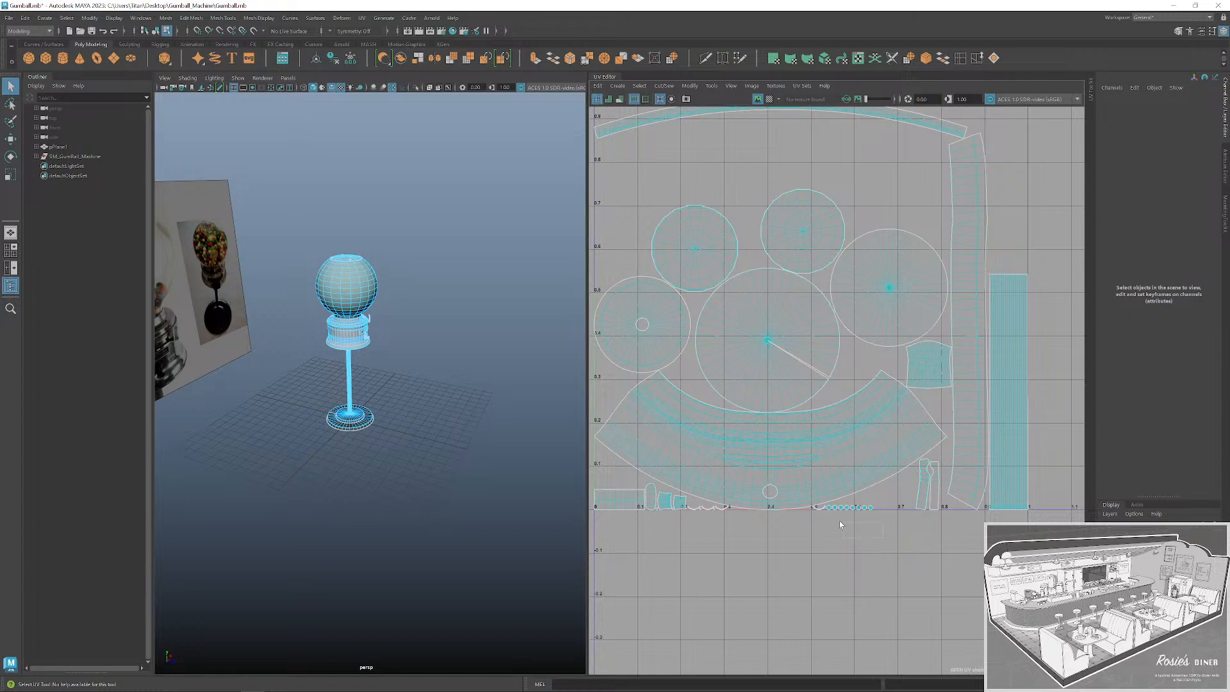
{"action": "left_click_drag", "start_coordinate": [816, 510], "coordinate": [817, 508]}
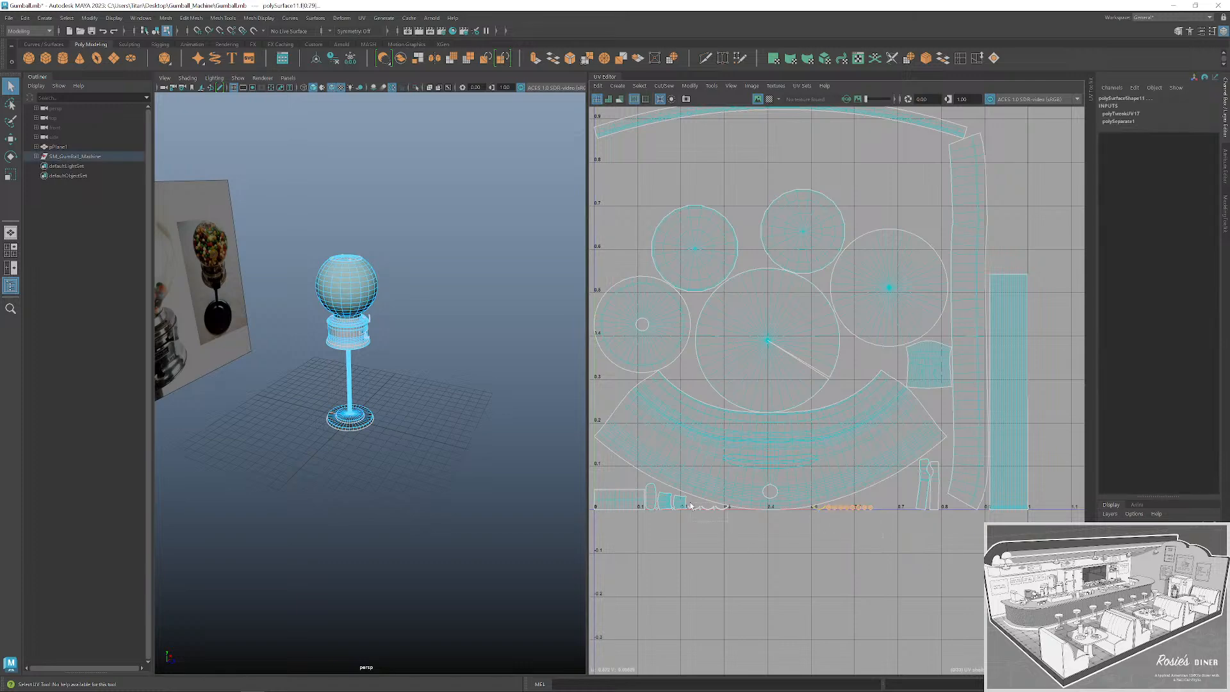
{"action": "scroll", "coordinate": [698, 518], "scroll_direction": "up", "scroll_amount": 3}
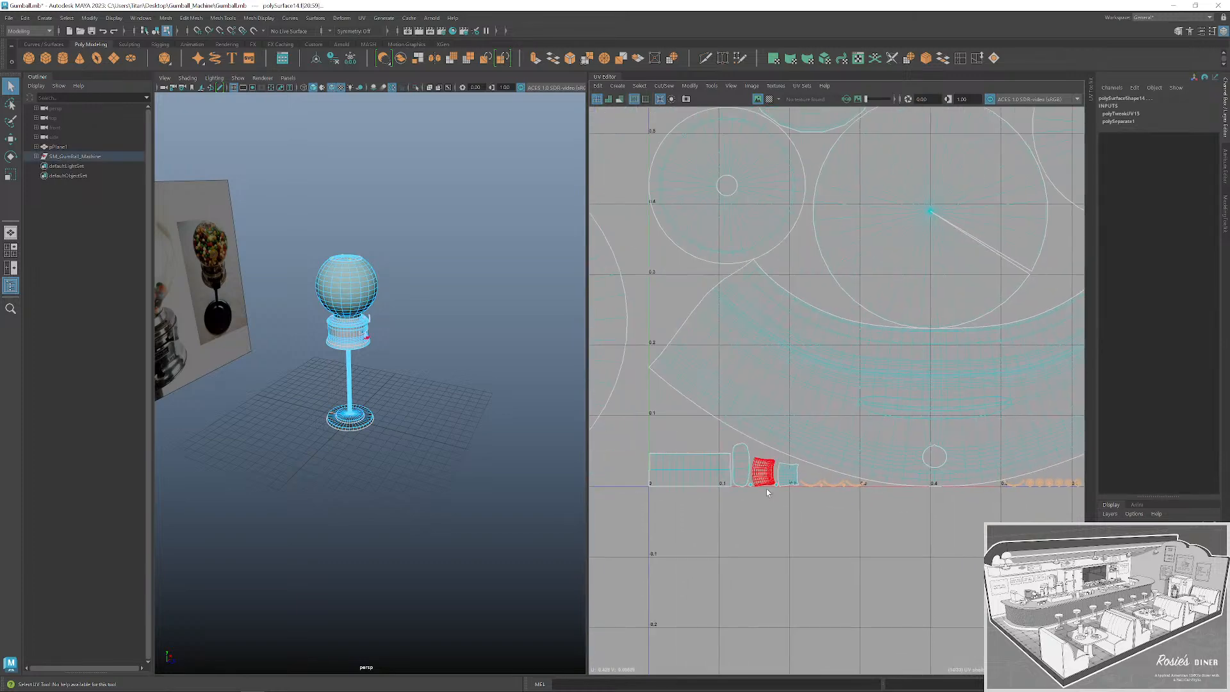
{"action": "scroll", "coordinate": [810, 517], "scroll_direction": "down", "scroll_amount": 5}
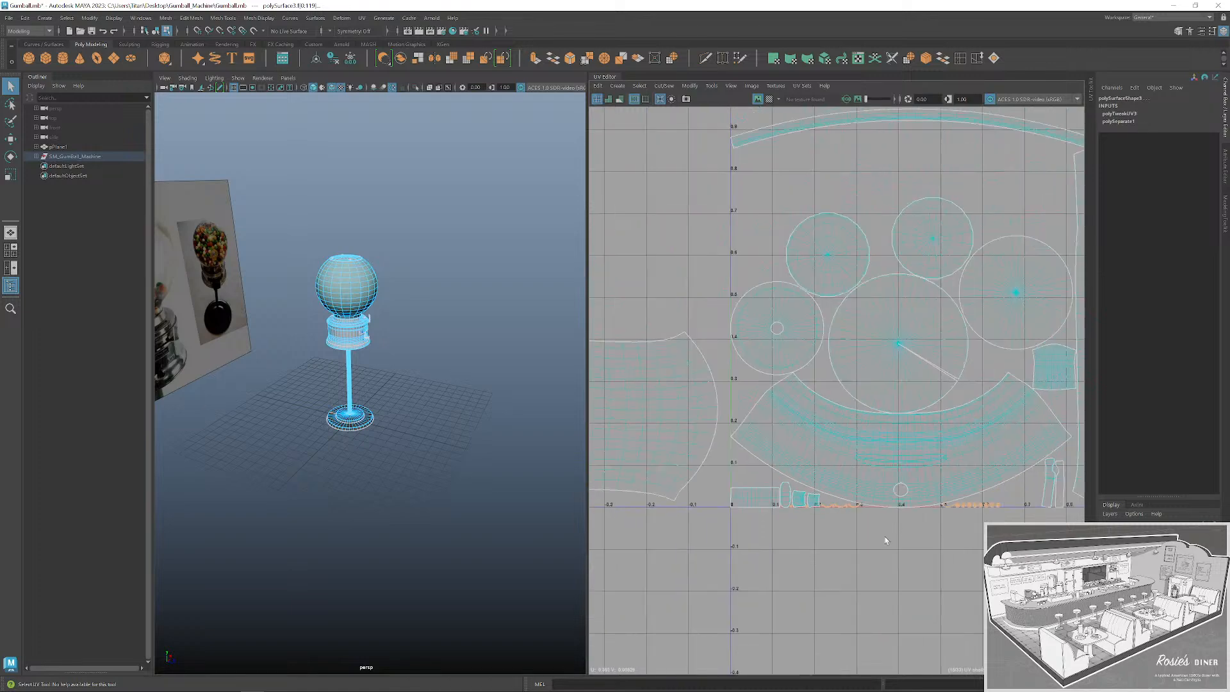
{"action": "key", "text": "w"}
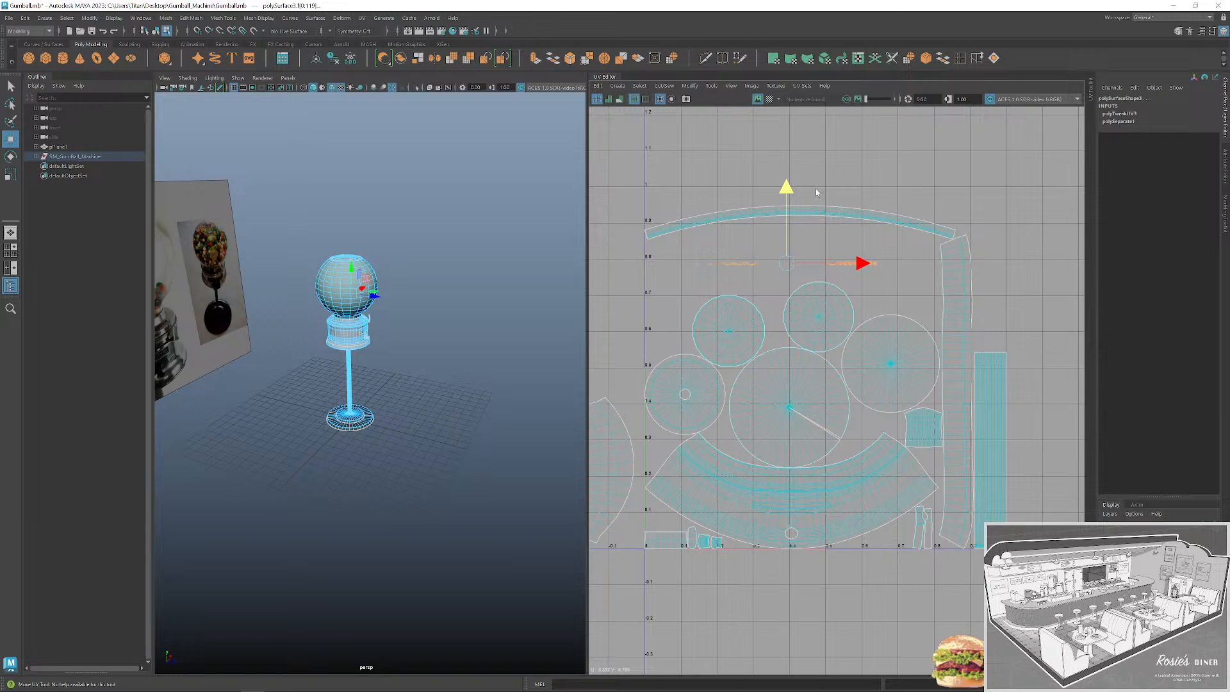
{"action": "left_click", "coordinate": [862, 176]}
Gather the tiny UV shells into two close rows beneath the arched strip and scale them all up together.
{"action": "scroll", "coordinate": [862, 176], "scroll_direction": "up", "scroll_amount": 2}
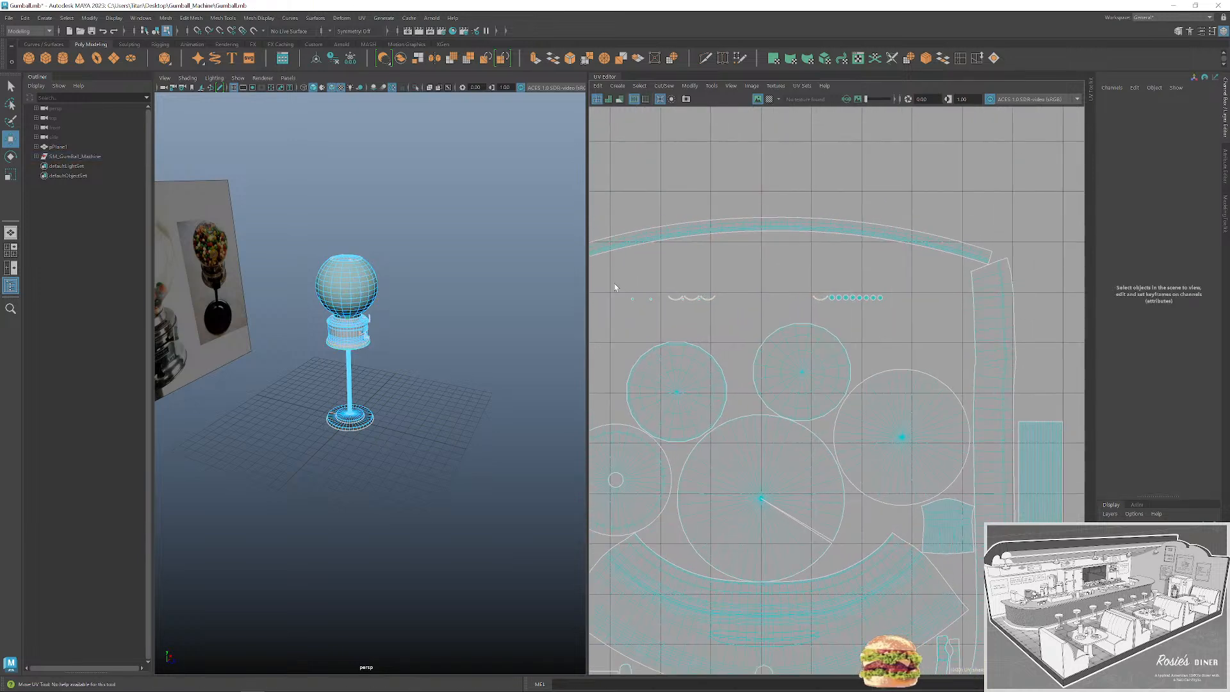
{"action": "left_click_drag", "start_coordinate": [615, 288], "coordinate": [739, 307]}
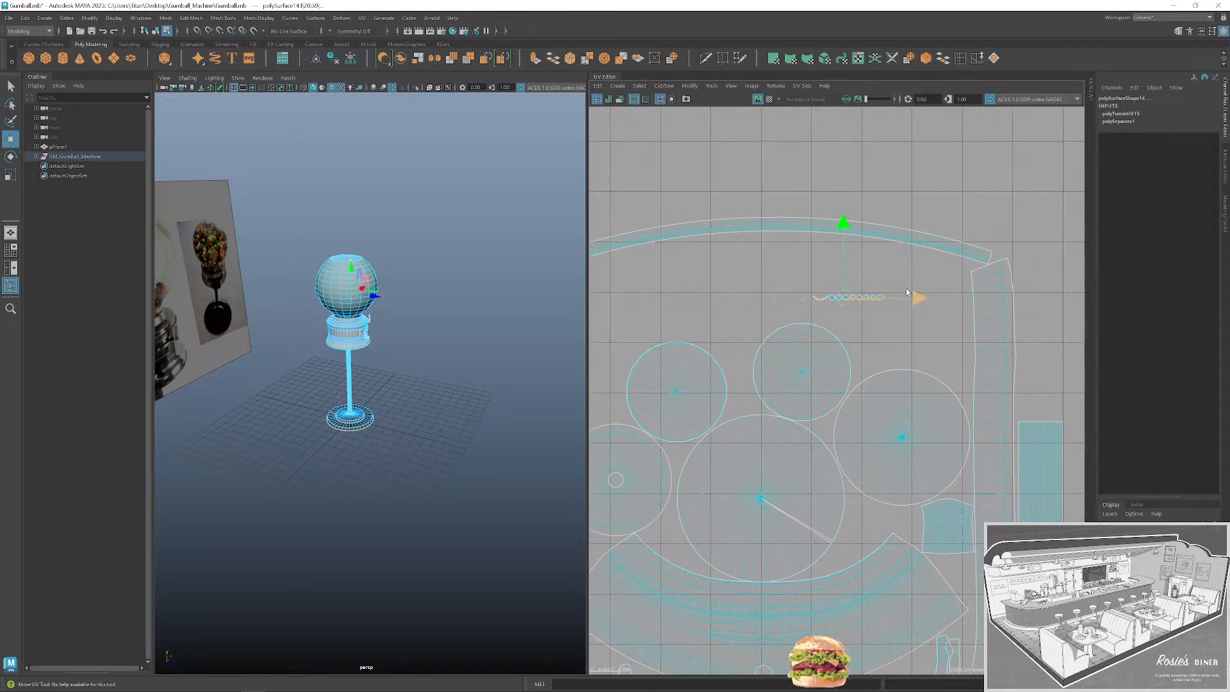
{"action": "left_click", "coordinate": [920, 309]}
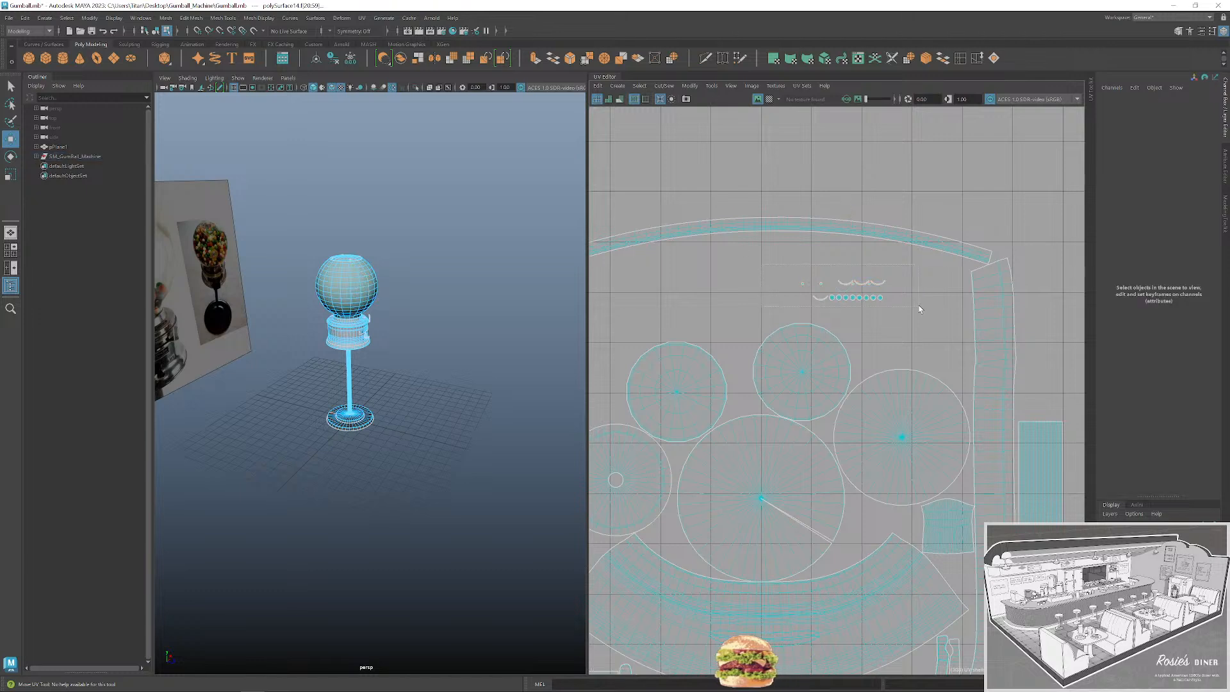
{"action": "left_click", "coordinate": [845, 293]}
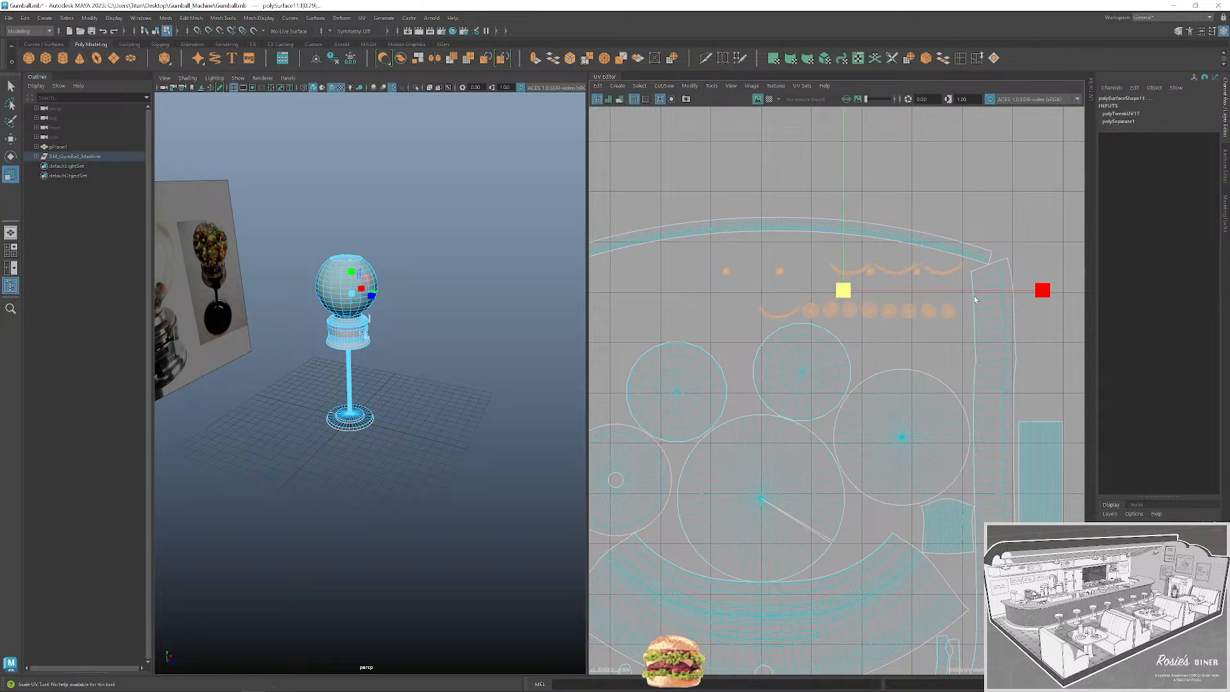
{"action": "key", "text": "w"}
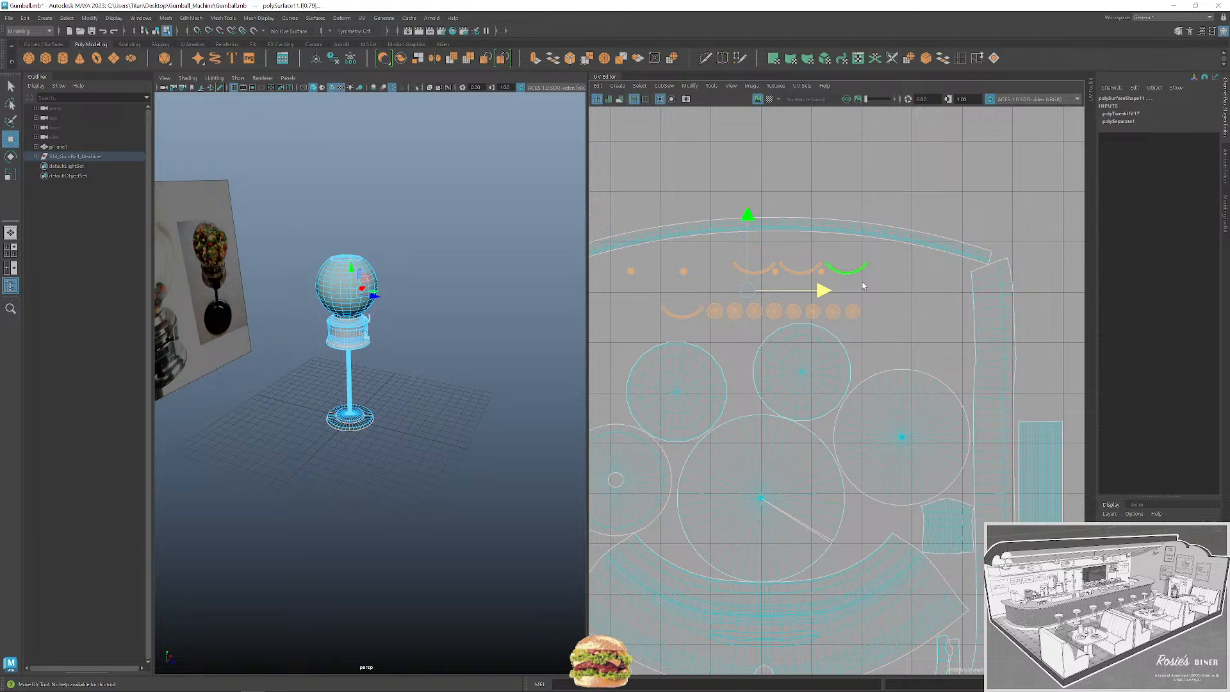
Select the four smallest dot-like UV shells among the curved shells, scale them up and place them between the two rows.
{"action": "left_click", "coordinate": [652, 277]}
{"action": "left_click_drag", "start_coordinate": [676, 280], "coordinate": [690, 281]}
{"action": "left_click", "coordinate": [822, 271], "text": "shift"}
{"action": "left_click", "coordinate": [776, 275], "text": "shift"}
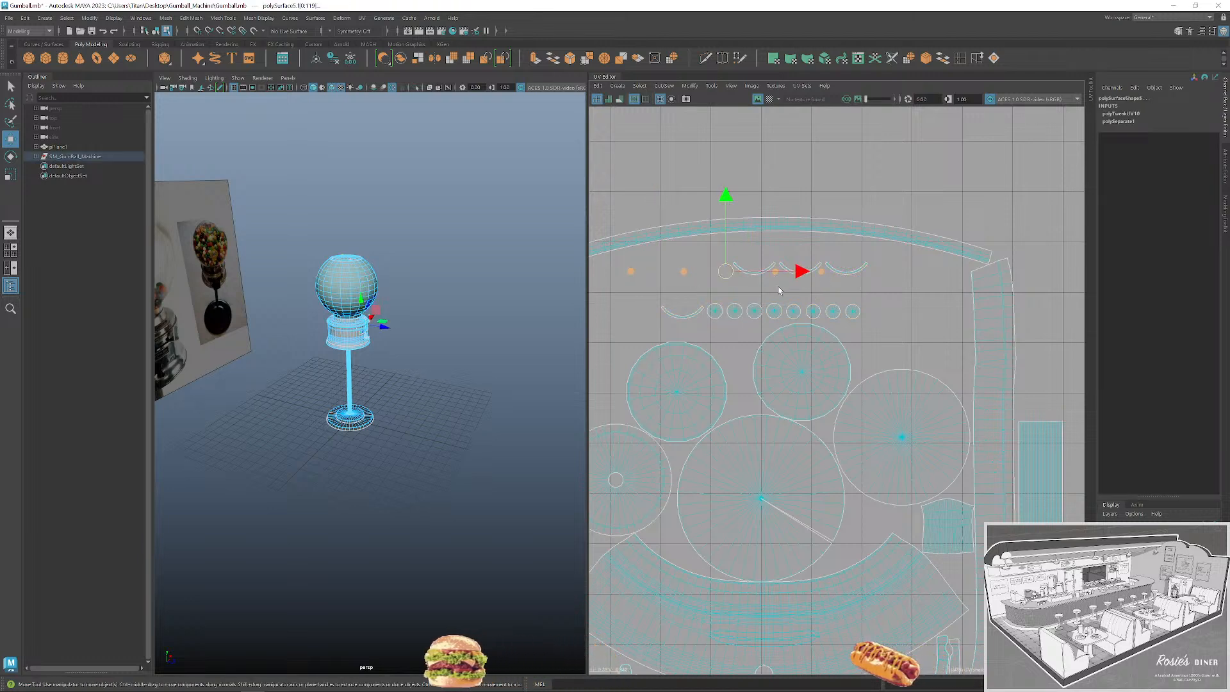
{"action": "key", "text": "r"}
{"action": "left_click_drag", "start_coordinate": [779, 290], "coordinate": [785, 288]}
{"action": "scroll", "coordinate": [806, 292], "scroll_direction": "down", "scroll_amount": 2}
{"action": "key", "text": "w"}
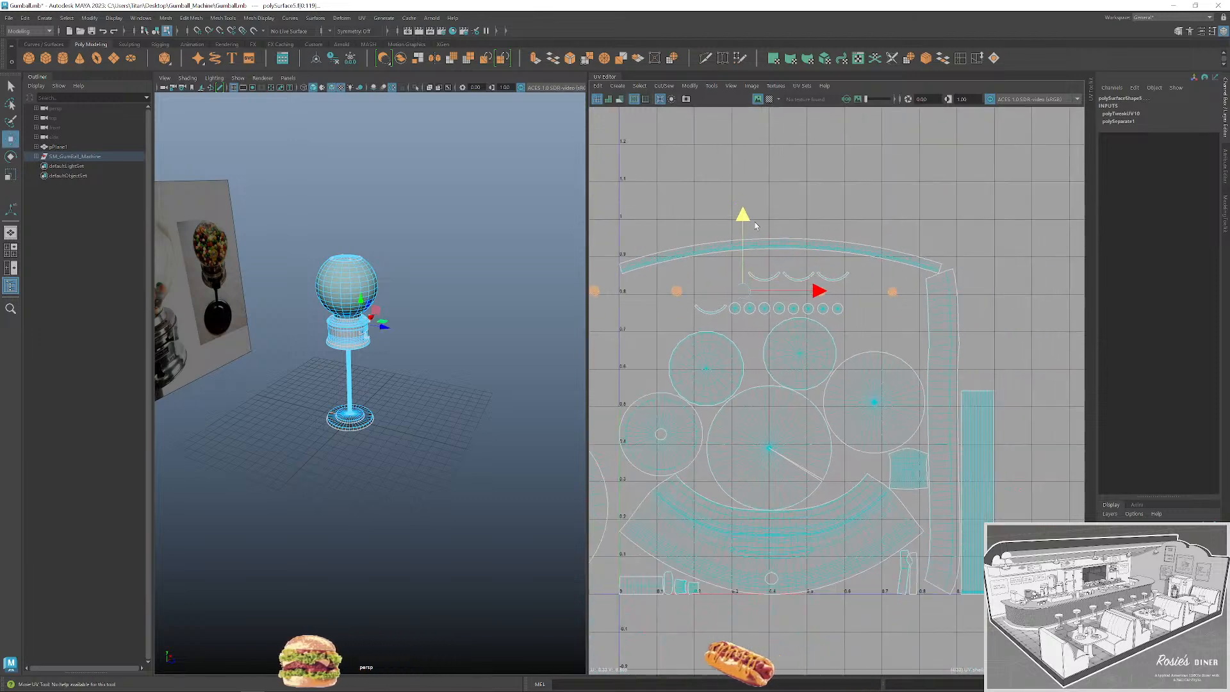
{"action": "left_click", "coordinate": [946, 212]}
Move the spread-out dot shells inward in pairs between the curved and round shell rows, and rescale all four together.
{"action": "left_click", "coordinate": [823, 292]}
{"action": "left_click", "coordinate": [893, 292], "text": "shift"}
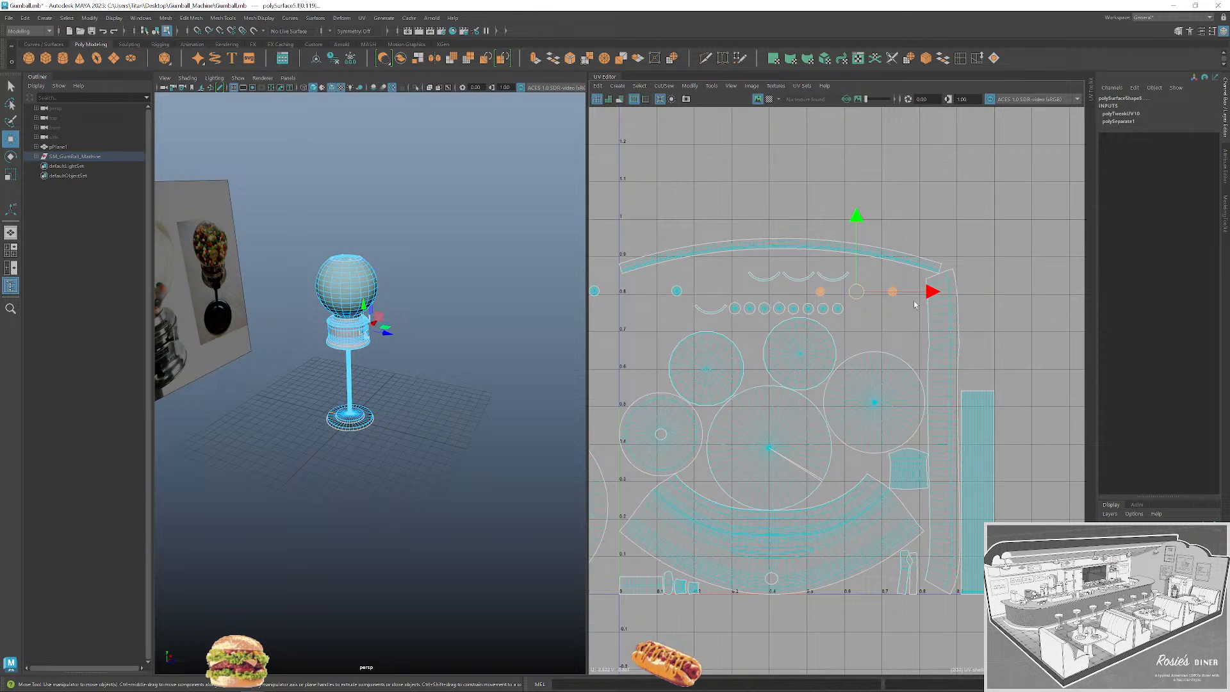
{"action": "left_click", "coordinate": [659, 282]}
{"action": "left_click", "coordinate": [741, 283], "text": "shift"}
{"action": "mouse_move", "coordinate": [774, 285]}
{"action": "left_mouse_down"}
{"action": "mouse_move", "coordinate": [901, 285]}
{"action": "mouse_move", "coordinate": [777, 291]}
{"action": "left_mouse_up"}
{"action": "left_click", "coordinate": [950, 305]}
{"action": "key", "text": "r"}
{"action": "left_click_drag", "start_coordinate": [853, 295], "coordinate": [876, 286]}
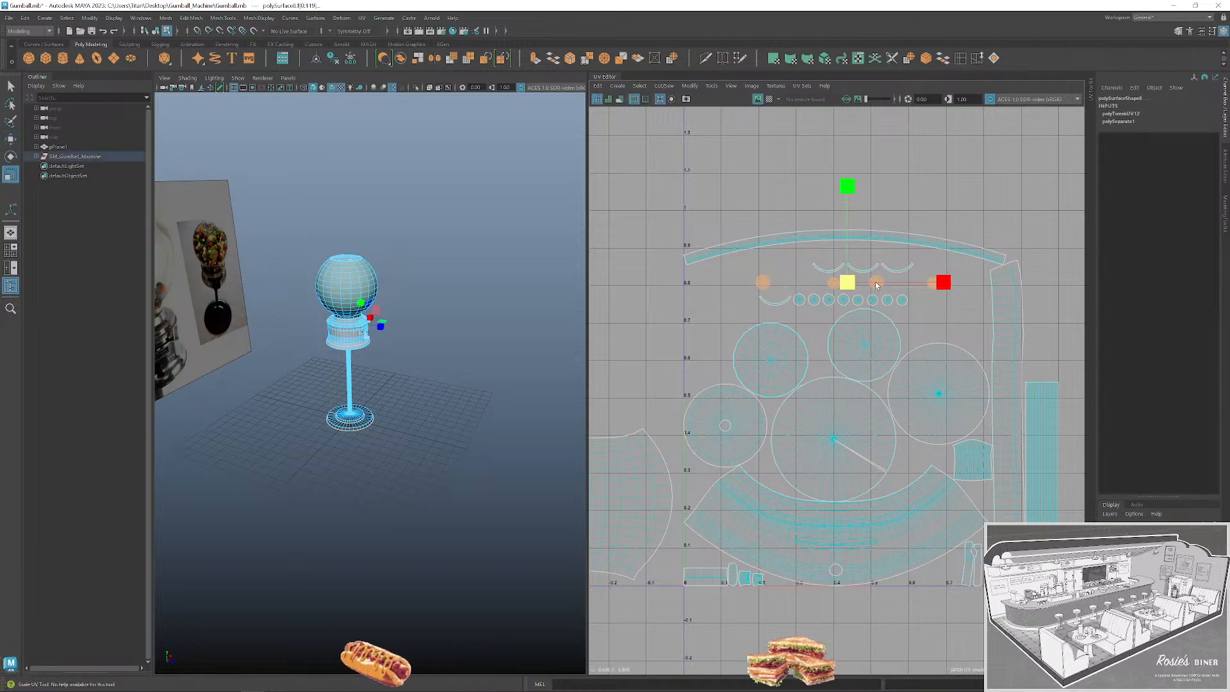
{"action": "left_click", "coordinate": [949, 304]}
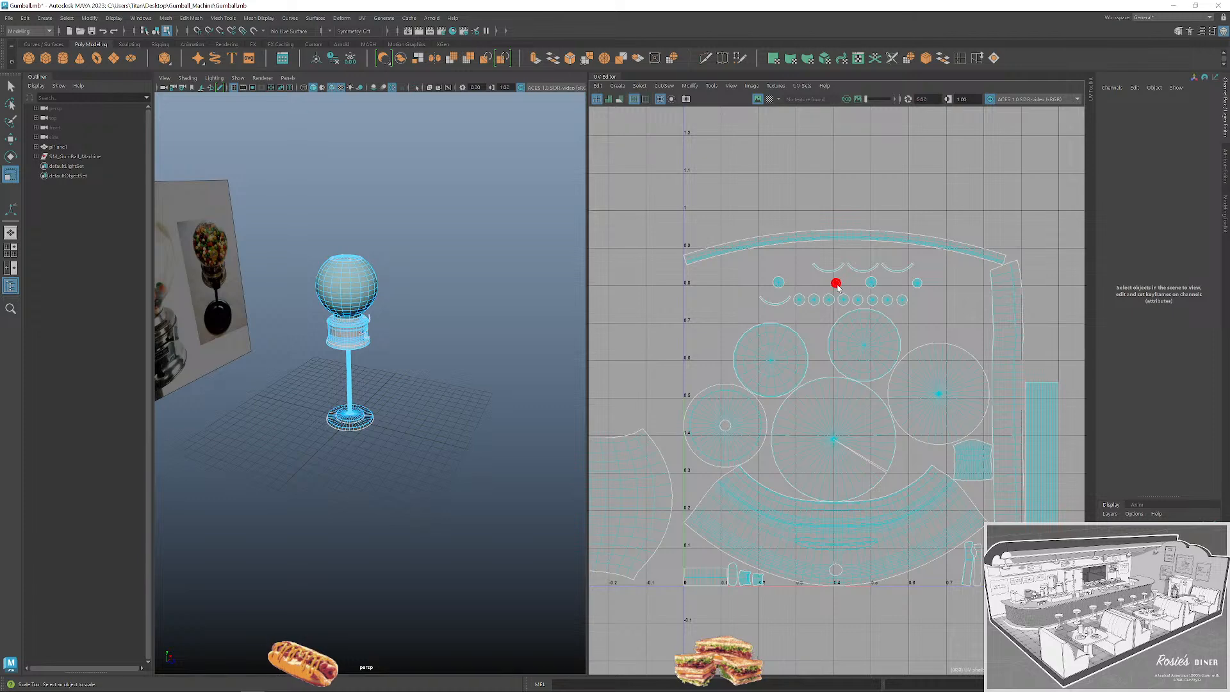
Select the second and the last dot shell in the row and scale the pair up slightly.
{"action": "left_click", "coordinate": [836, 284]}
{"action": "left_click", "coordinate": [920, 284], "text": "shift"}
{"action": "left_click_drag", "start_coordinate": [877, 286], "coordinate": [886, 289]}
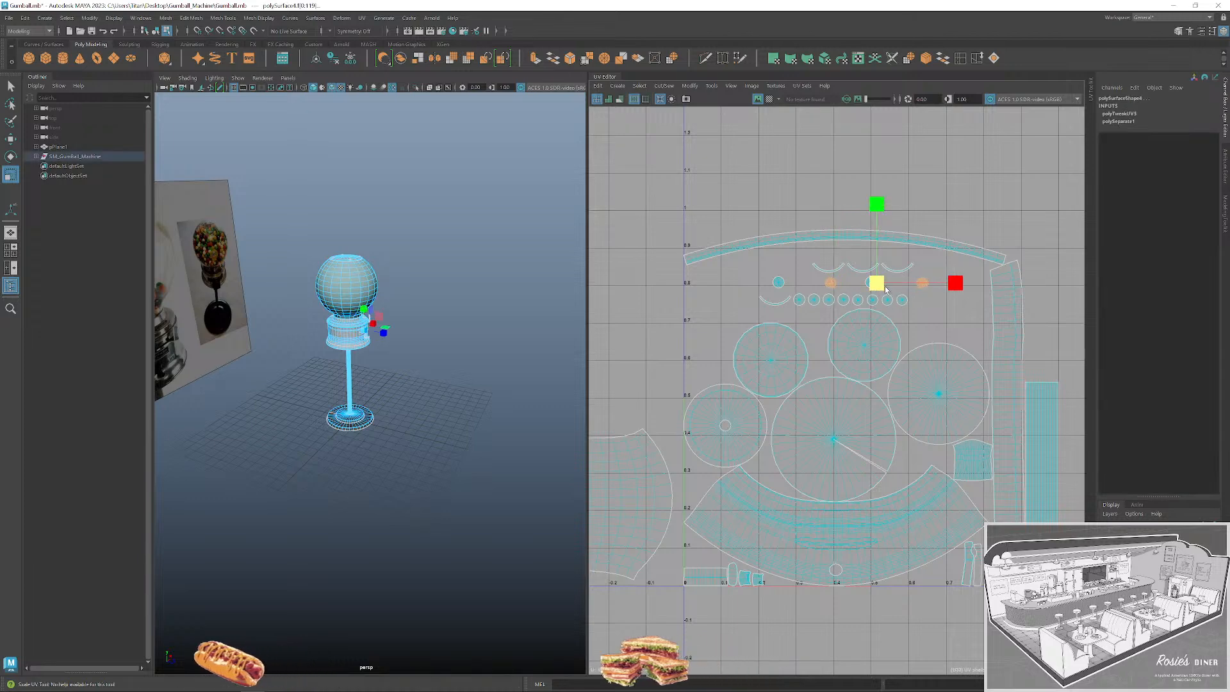
{"action": "left_click", "coordinate": [939, 319]}
Return to object mode, select every piece of the gumball machine and combine them into one mesh.
{"action": "scroll", "coordinate": [940, 319], "scroll_direction": "down", "scroll_amount": 5}
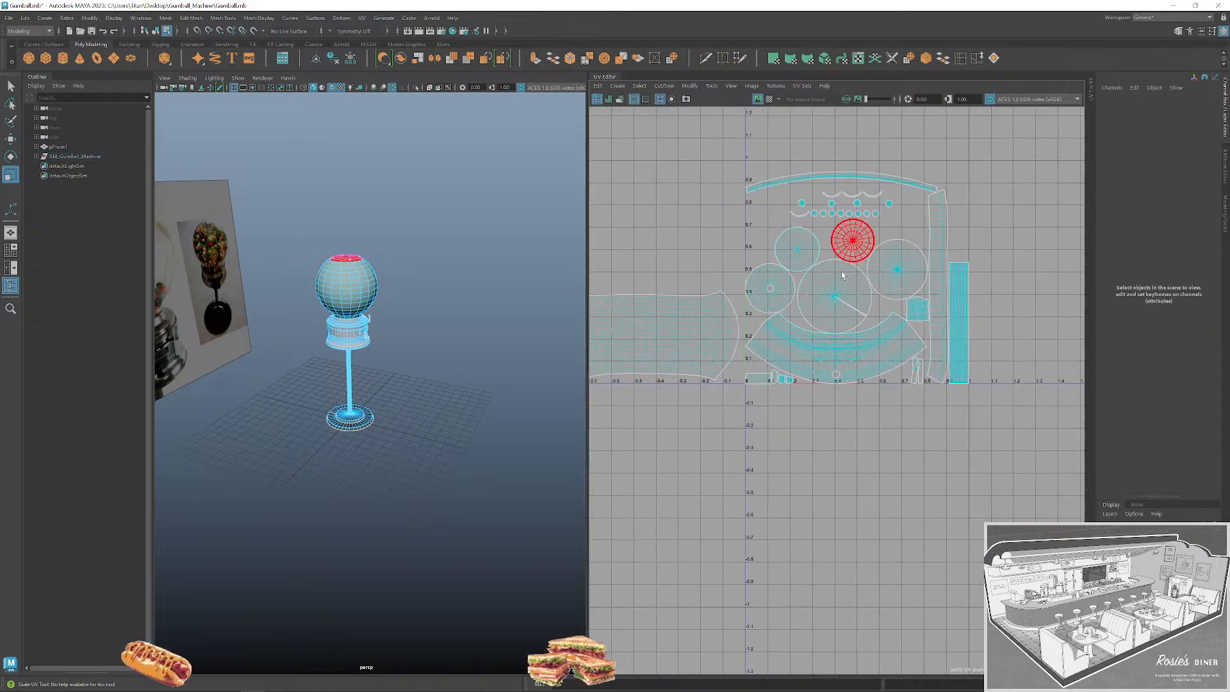
{"action": "key", "text": "q"}
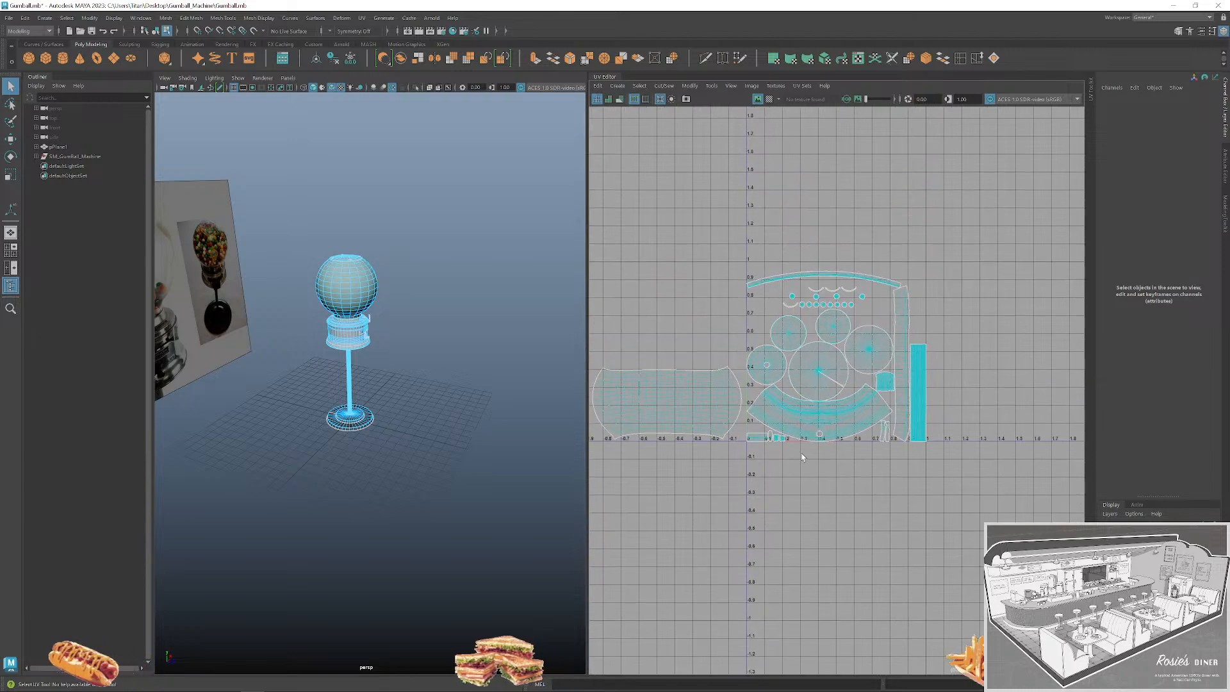
{"action": "left_click", "coordinate": [812, 445]}
{"action": "left_click", "coordinate": [377, 275]}
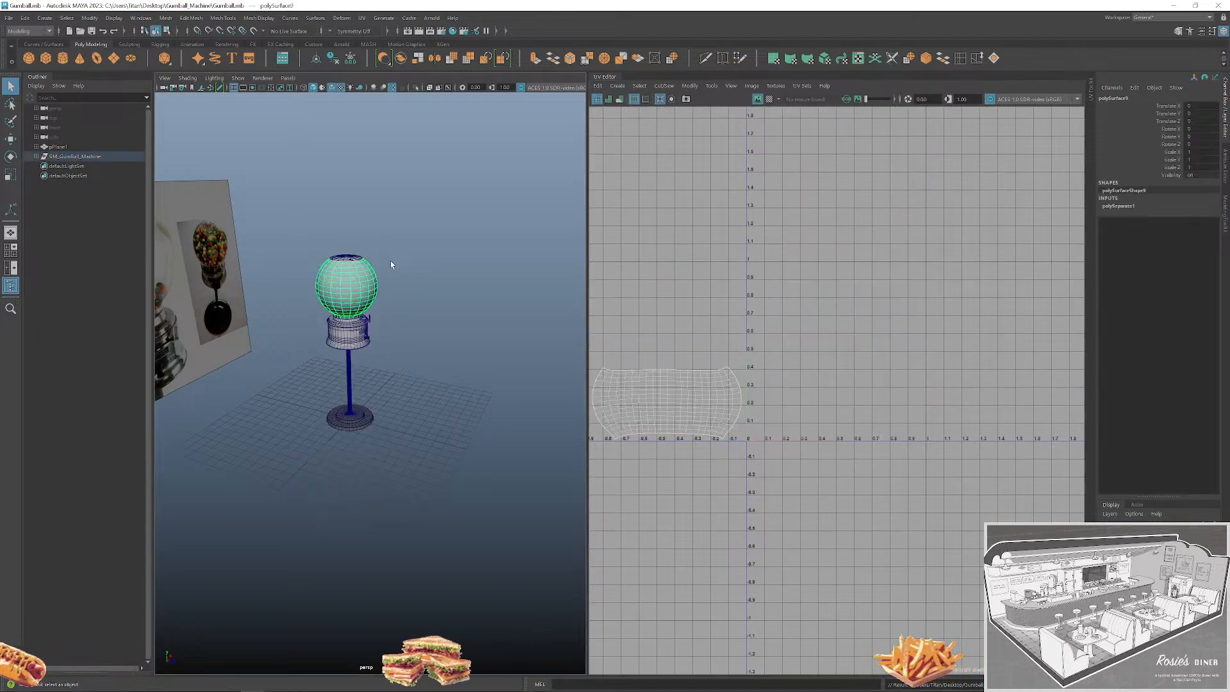
{"action": "left_click", "coordinate": [286, 239]}
{"action": "left_click_drag", "start_coordinate": [285, 239], "coordinate": [468, 500]}
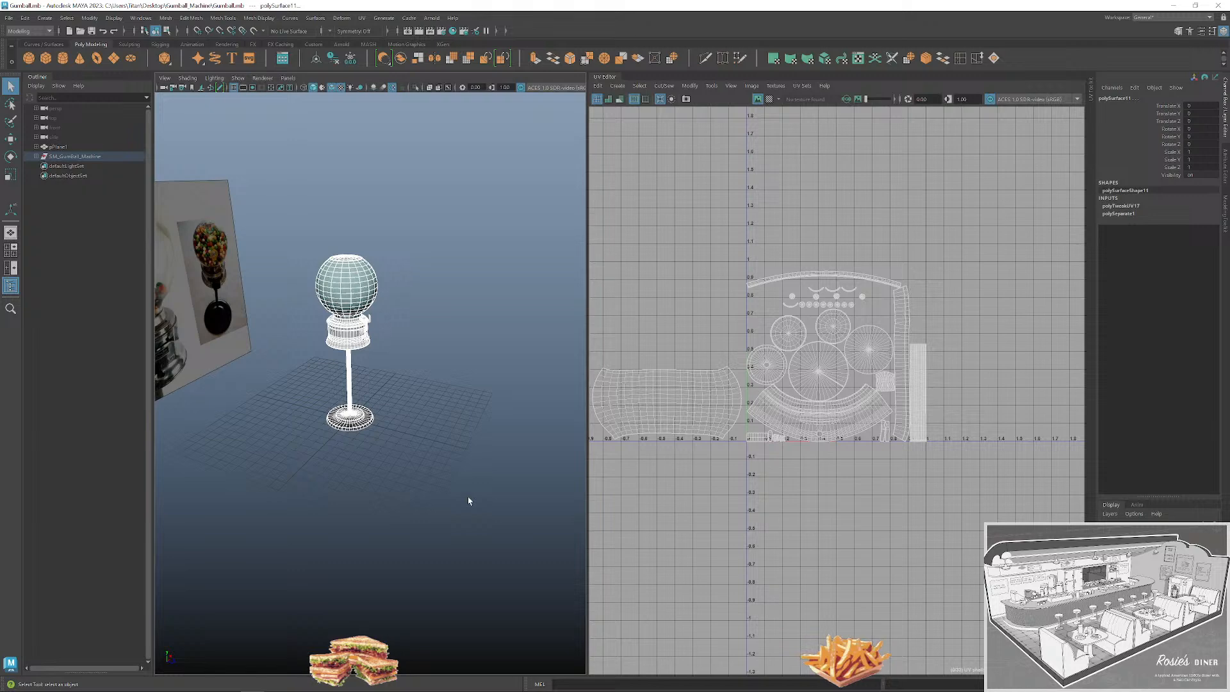
{"action": "left_click", "coordinate": [191, 17]}
{"action": "mouse_move", "coordinate": [166, 17]}
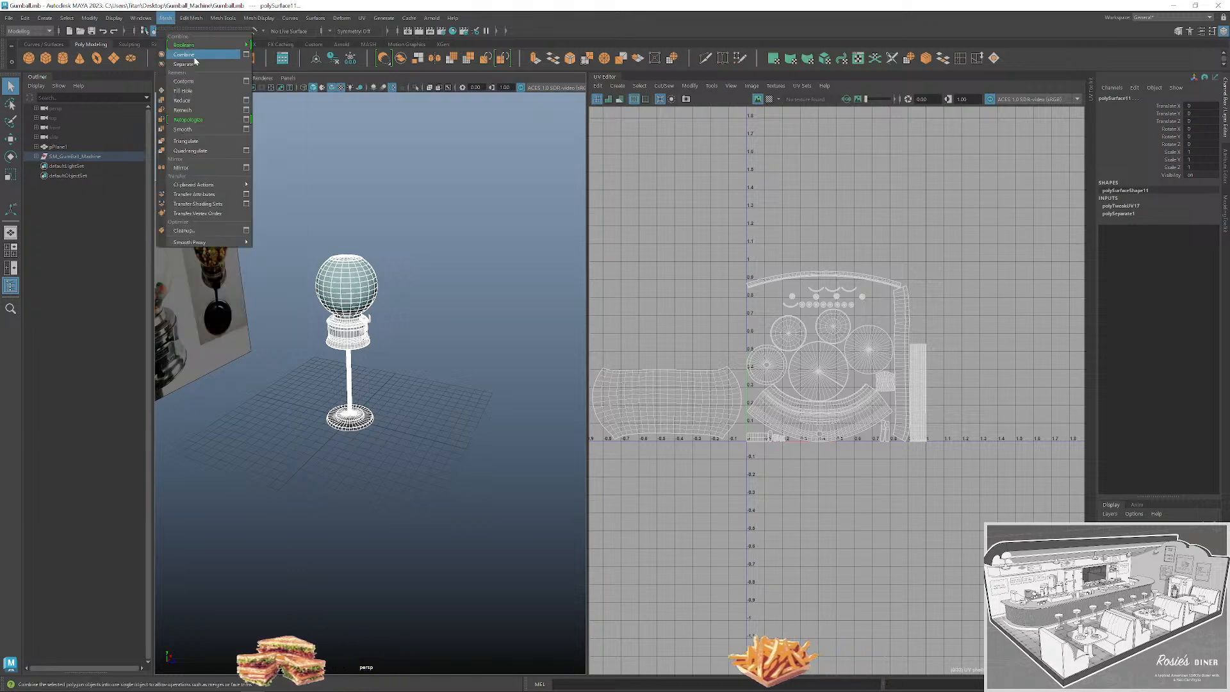
{"action": "left_click", "coordinate": [204, 59]}
{"action": "key", "text": "f"}
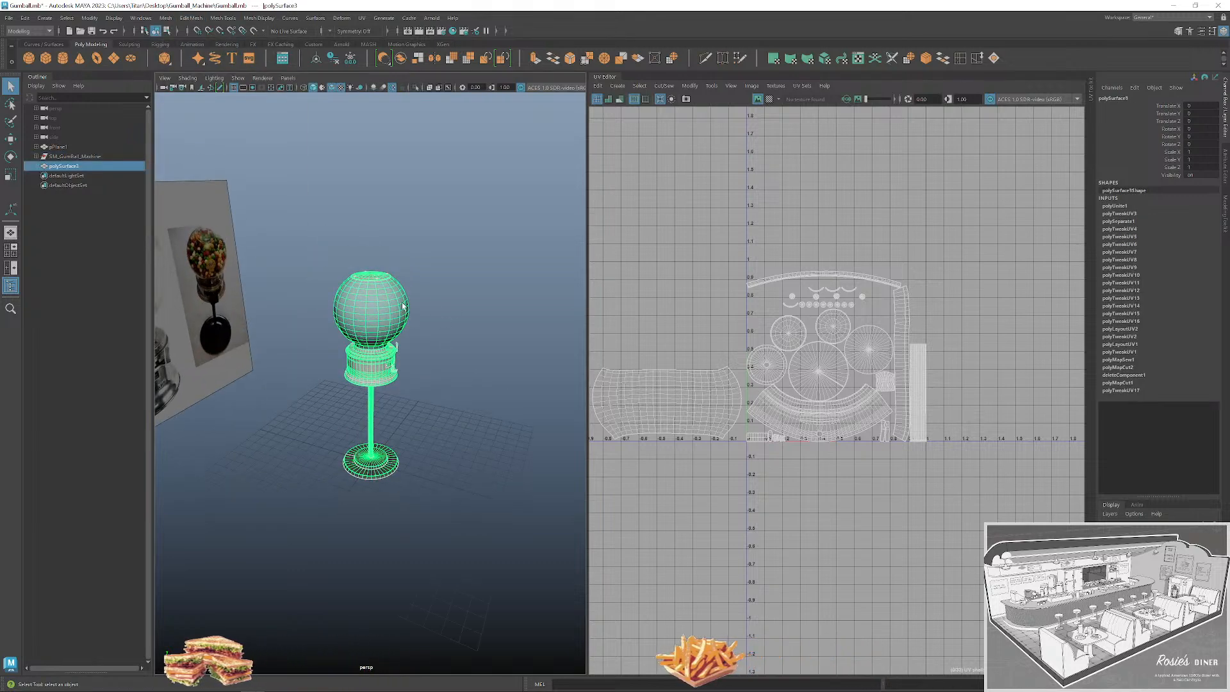
Copy the old group's name, then delete the combined mesh's history and freeze its transformations.
{"action": "left_click", "coordinate": [386, 260]}
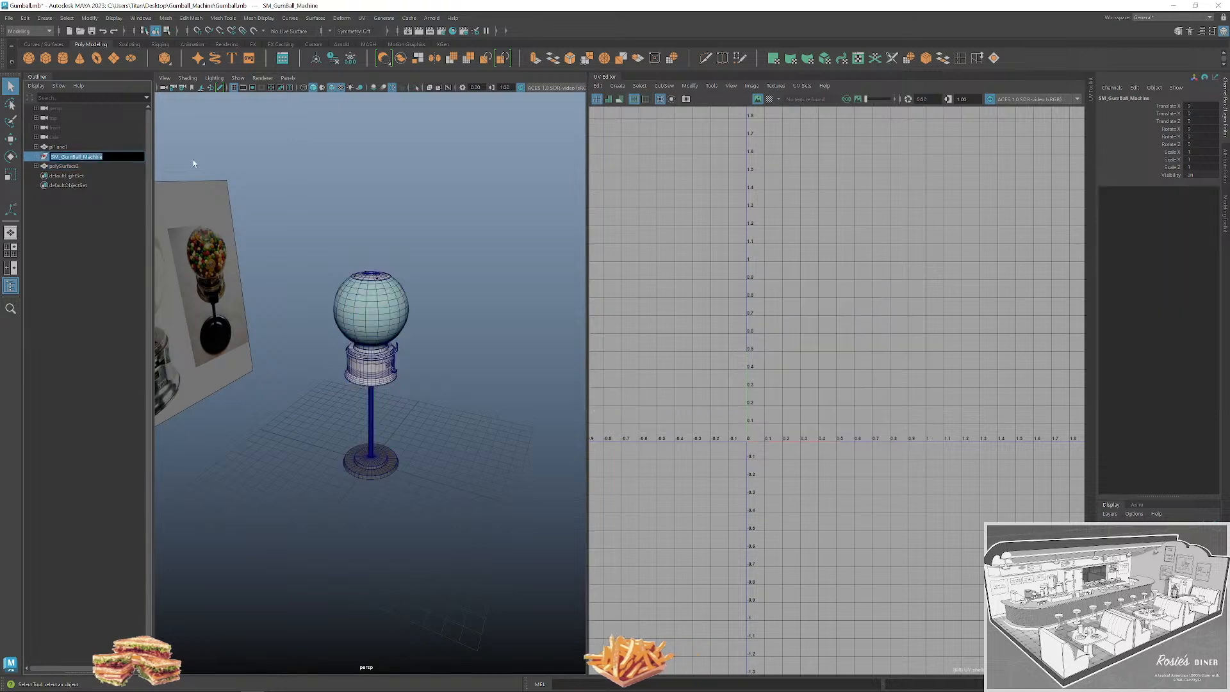
{"action": "left_click_drag", "start_coordinate": [324, 261], "coordinate": [448, 489]}
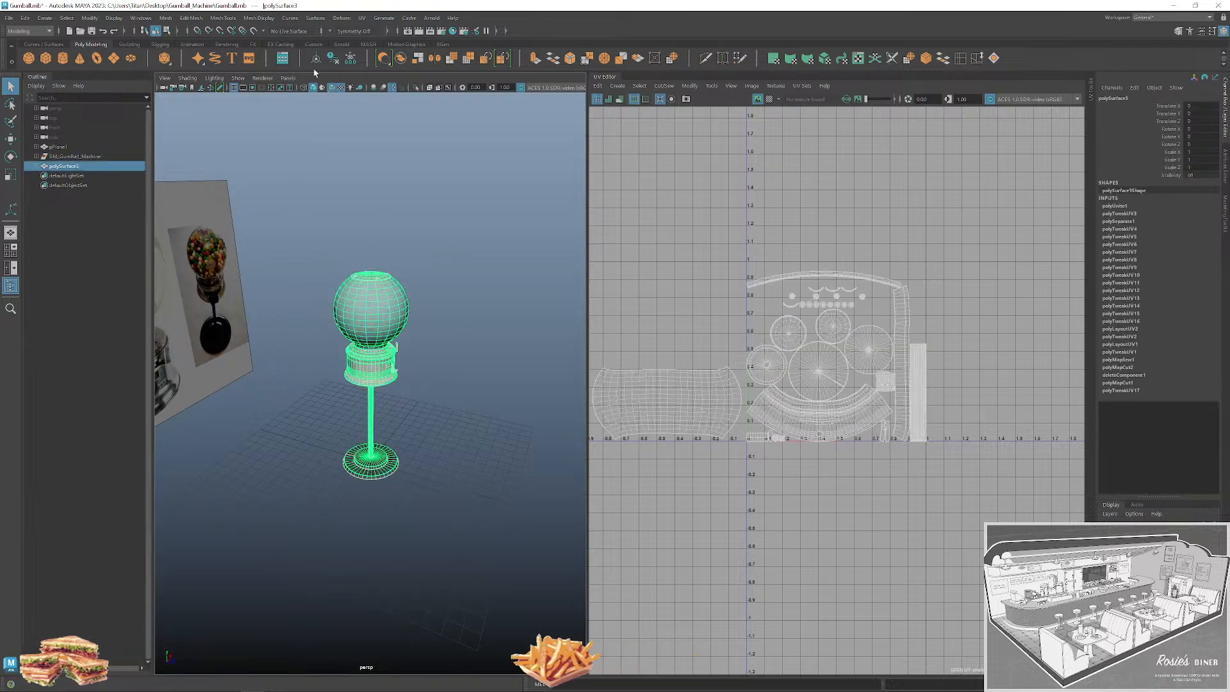
{"action": "left_click", "coordinate": [332, 59]}
Rename the combined mesh as SM_GumBall_Machine and clear the selection.
{"action": "double_click", "coordinate": [67, 156]}
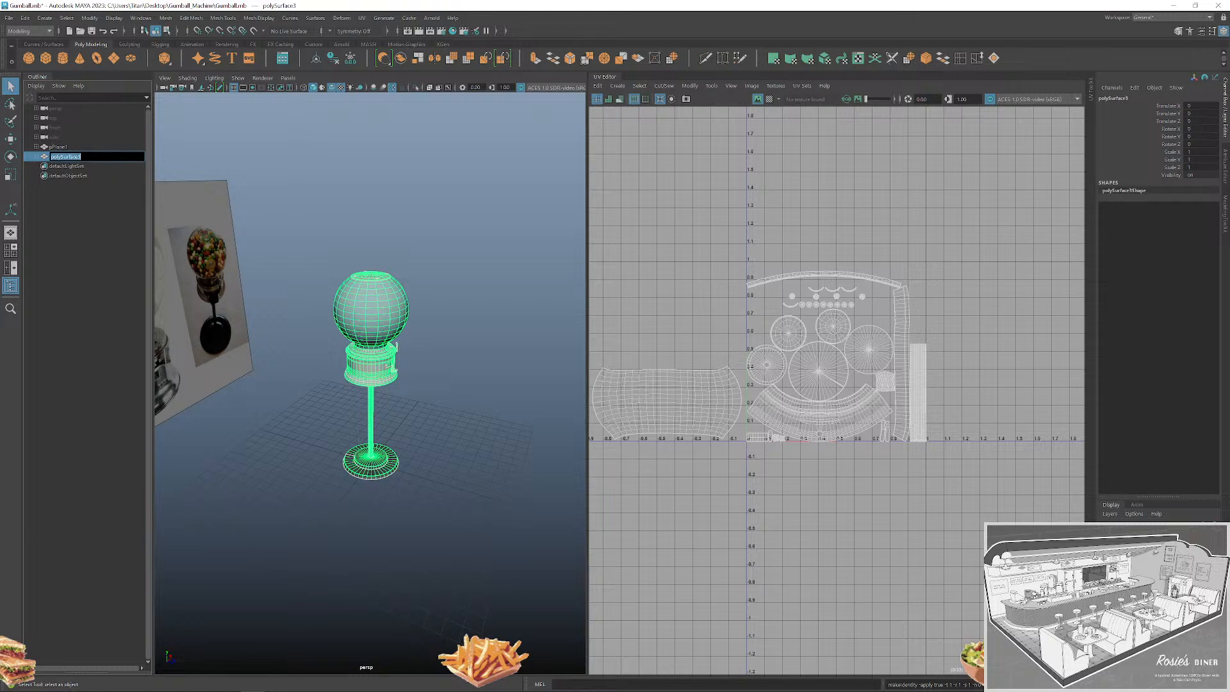
{"action": "left_click", "coordinate": [308, 243]}
{"action": "left_click_drag", "start_coordinate": [306, 252], "coordinate": [421, 301]}
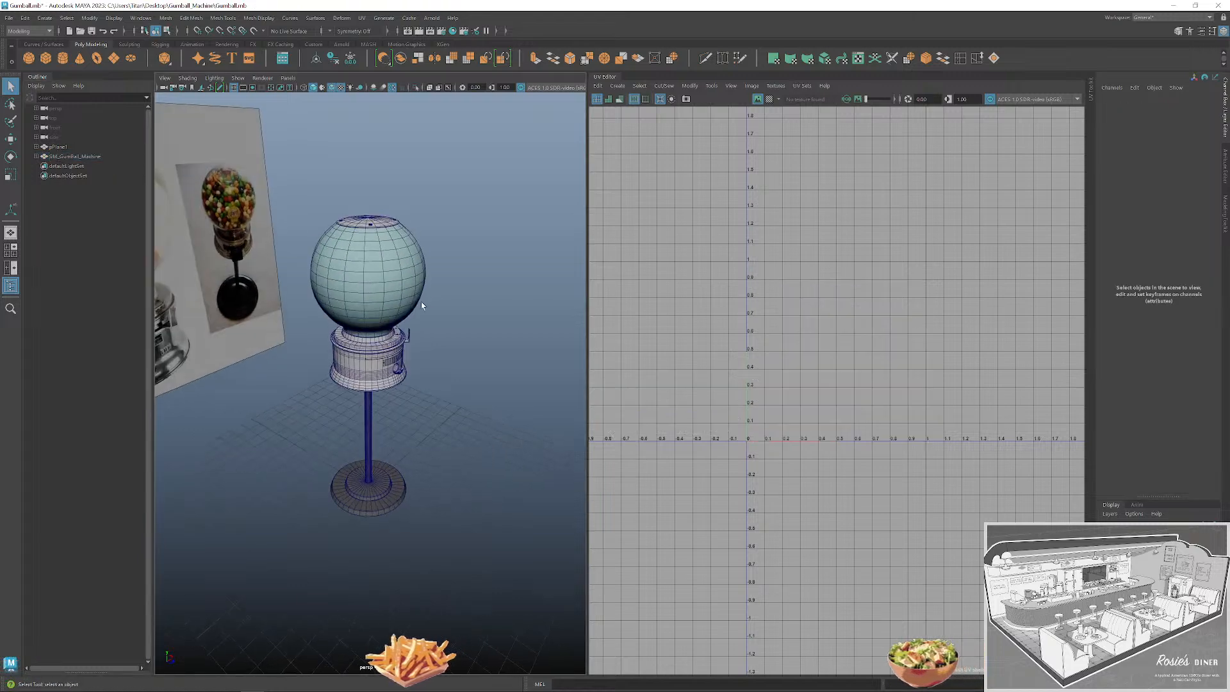
Export the selected gumball machine mesh as FBX over SM_GumBall_Machine.fbx in the Gumball_Machine folder, replacing the existing file.
{"action": "left_click", "coordinate": [368, 283]}
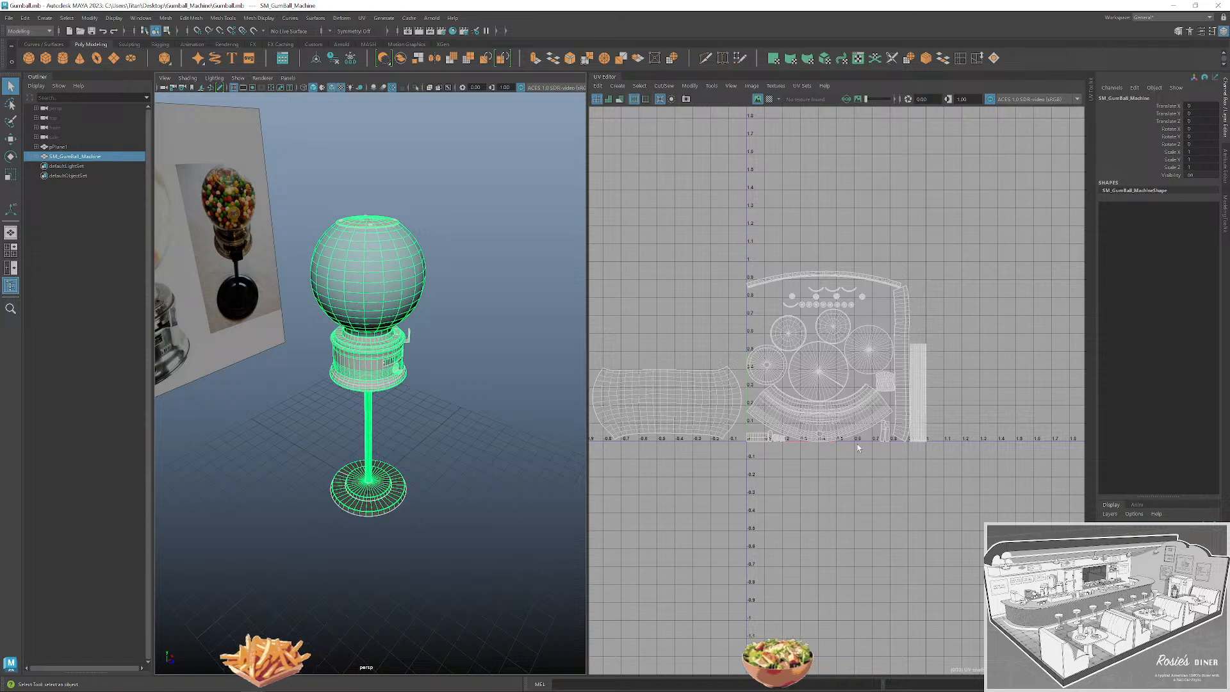
{"action": "key", "text": "f"}
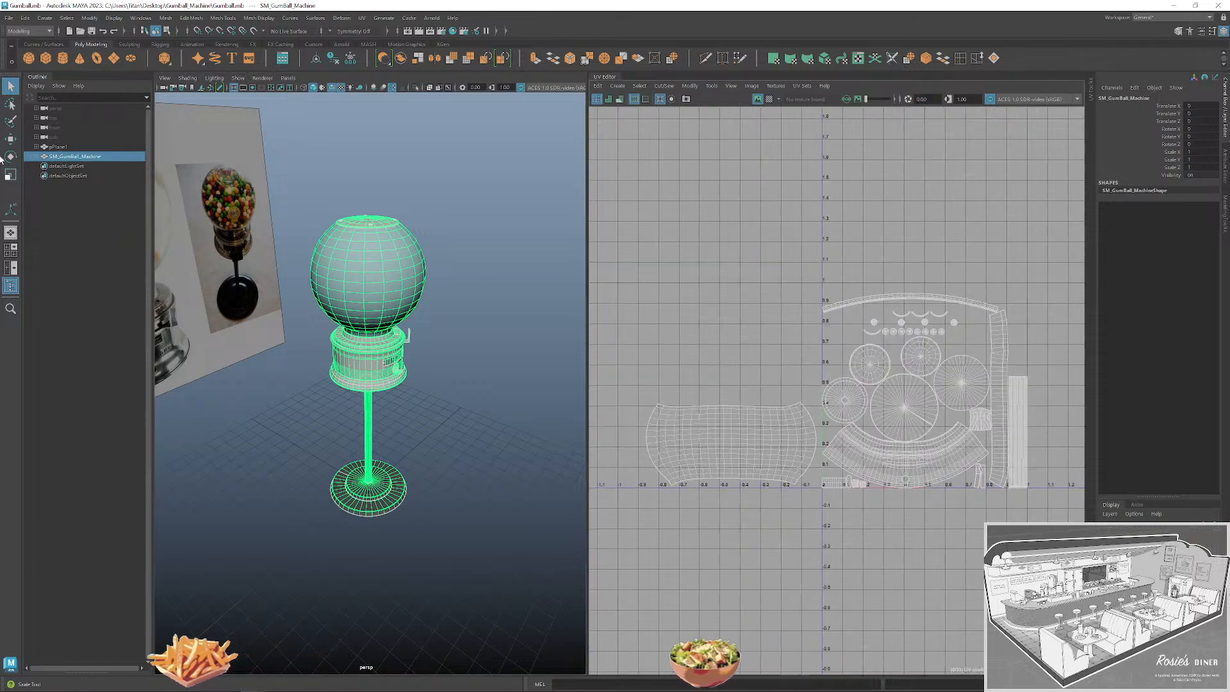
{"action": "left_click", "coordinate": [10, 17]}
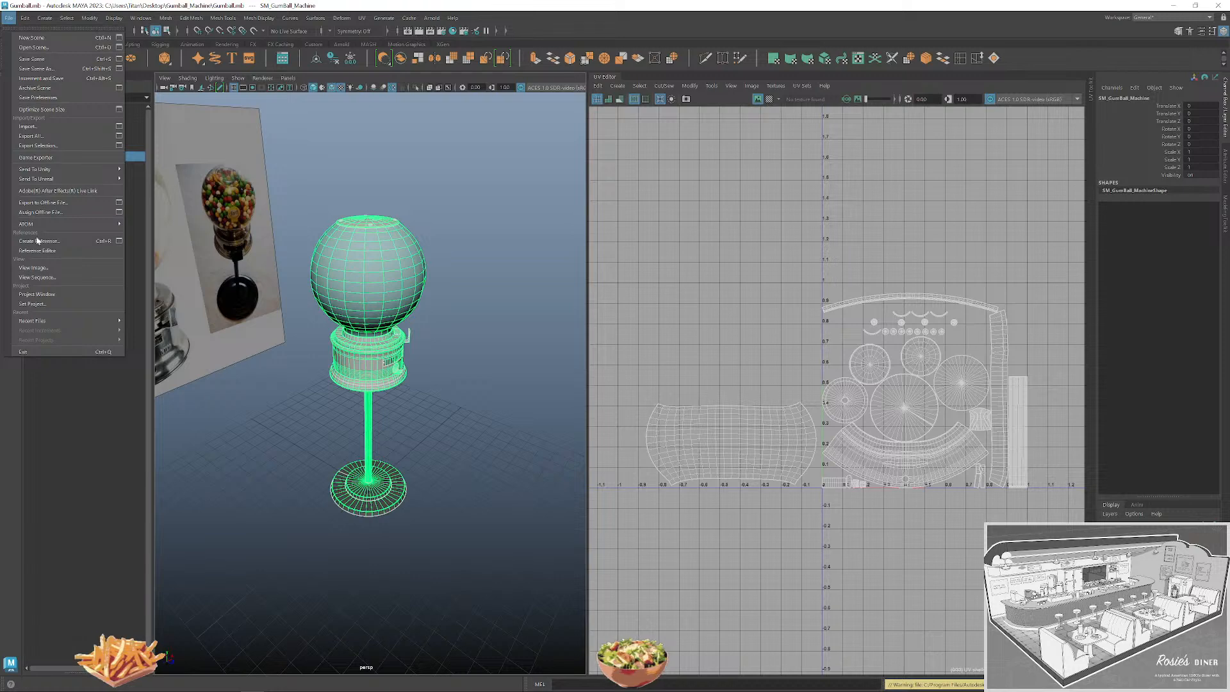
{"action": "left_click", "coordinate": [73, 149]}
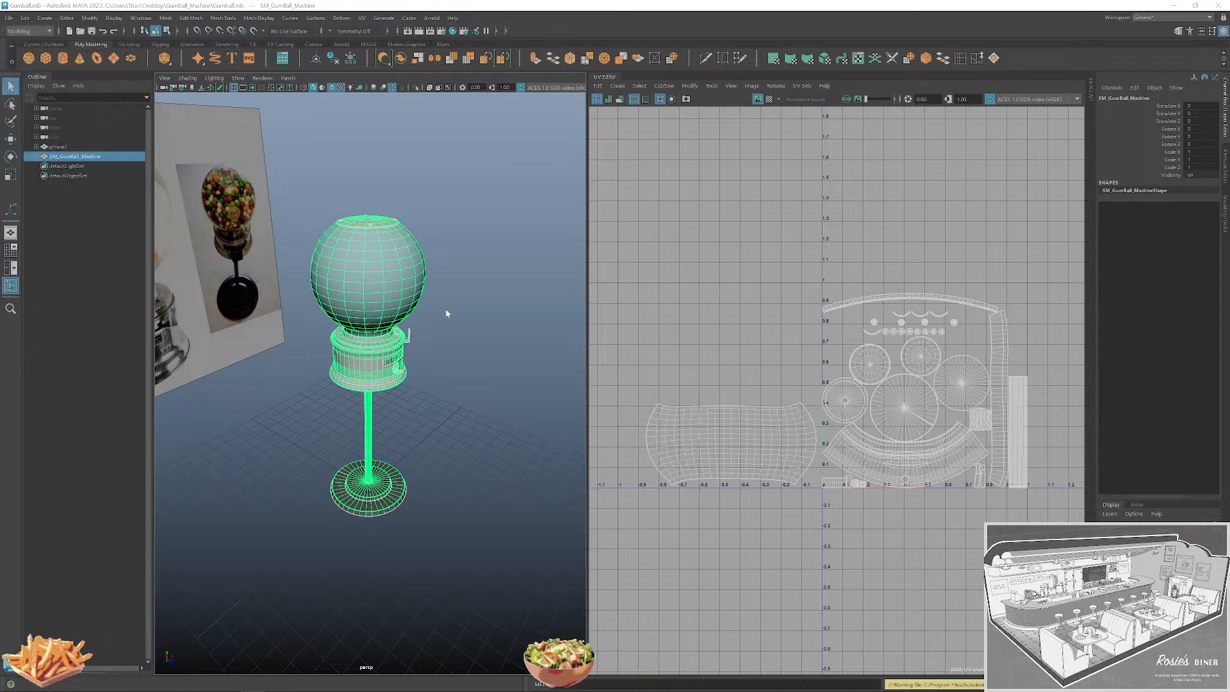
{"action": "left_click", "coordinate": [513, 206]}
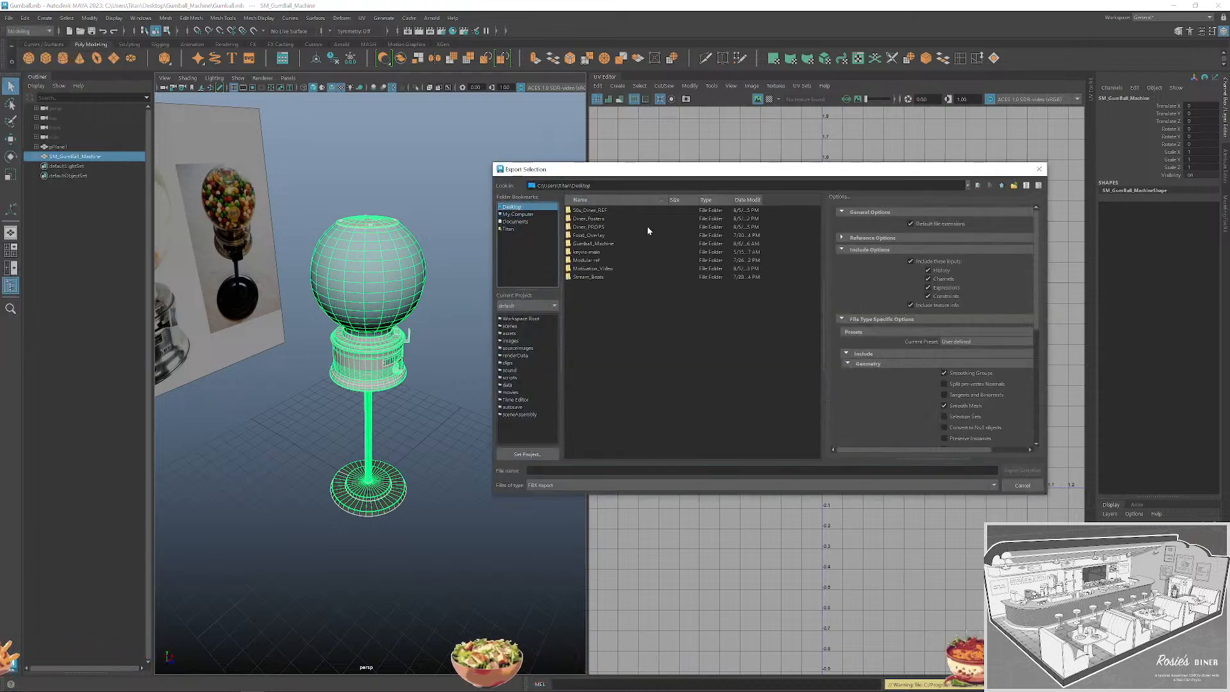
{"action": "double_click", "coordinate": [639, 244]}
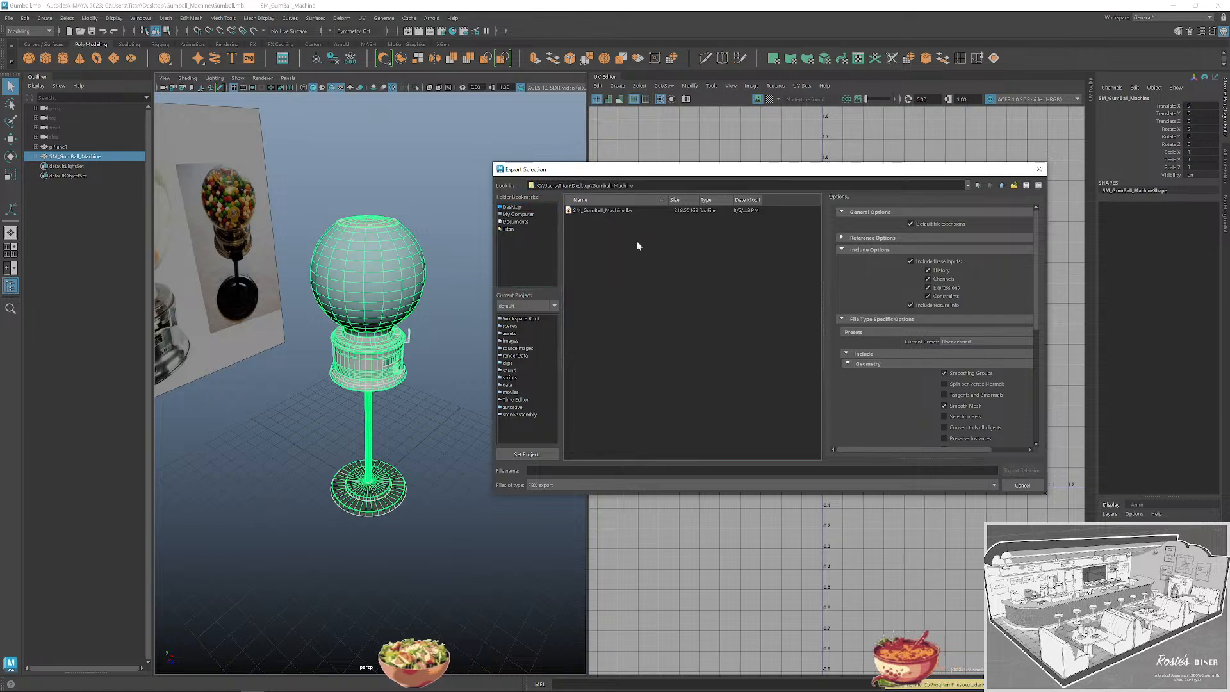
{"action": "double_click", "coordinate": [624, 213]}
{"action": "left_click", "coordinate": [741, 346]}
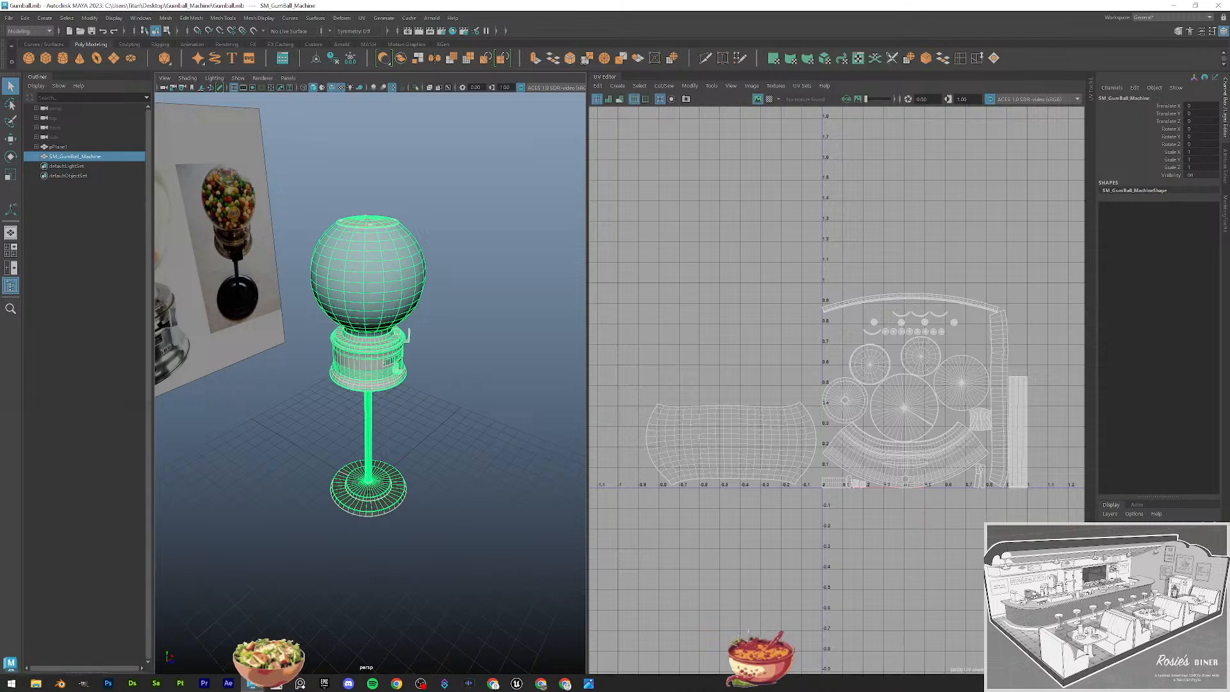
Switch to Substance 3D Painter and reload the project's mesh from SM_GumBall_Machine.fbx in the project configuration.
{"action": "key", "text": "super"}
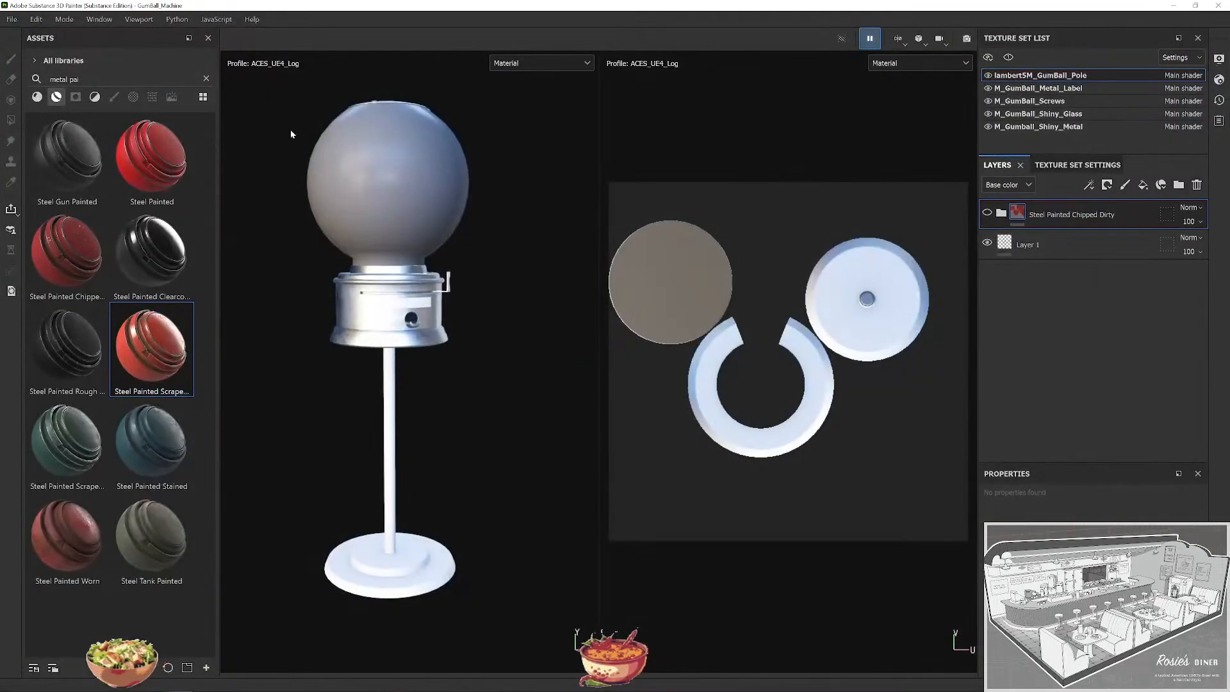
{"action": "left_click", "coordinate": [65, 19]}
{"action": "mouse_move", "coordinate": [36, 20]}
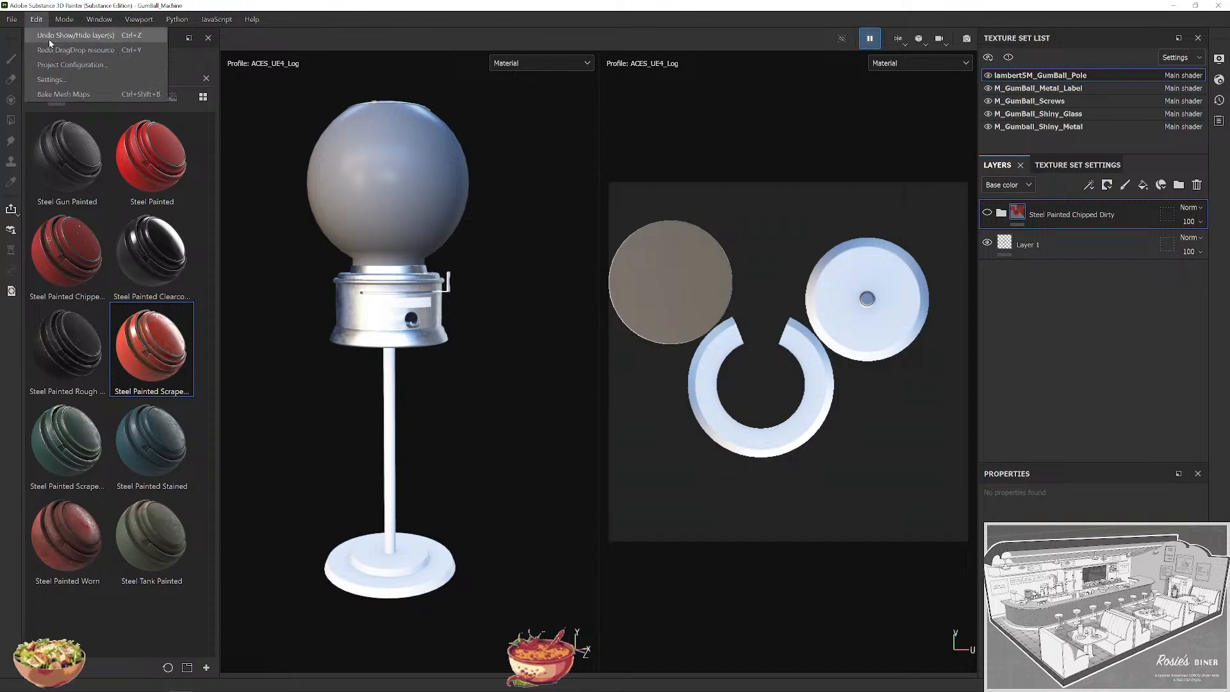
{"action": "left_click", "coordinate": [54, 65]}
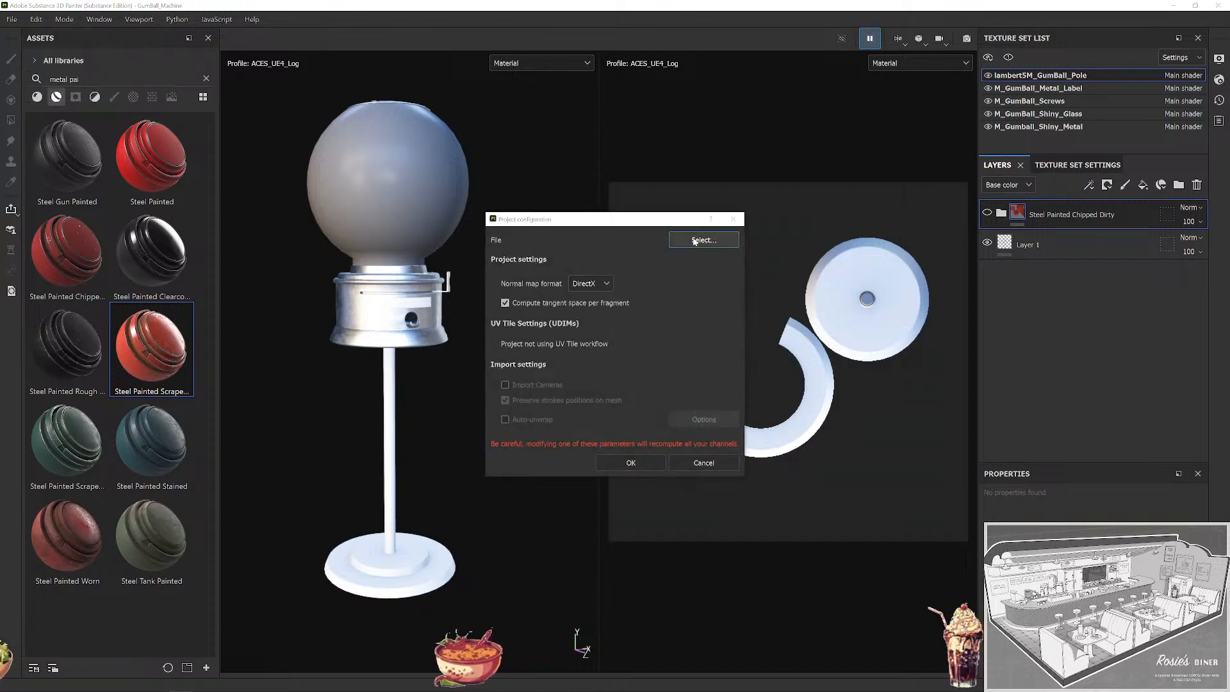
{"action": "left_click", "coordinate": [703, 241]}
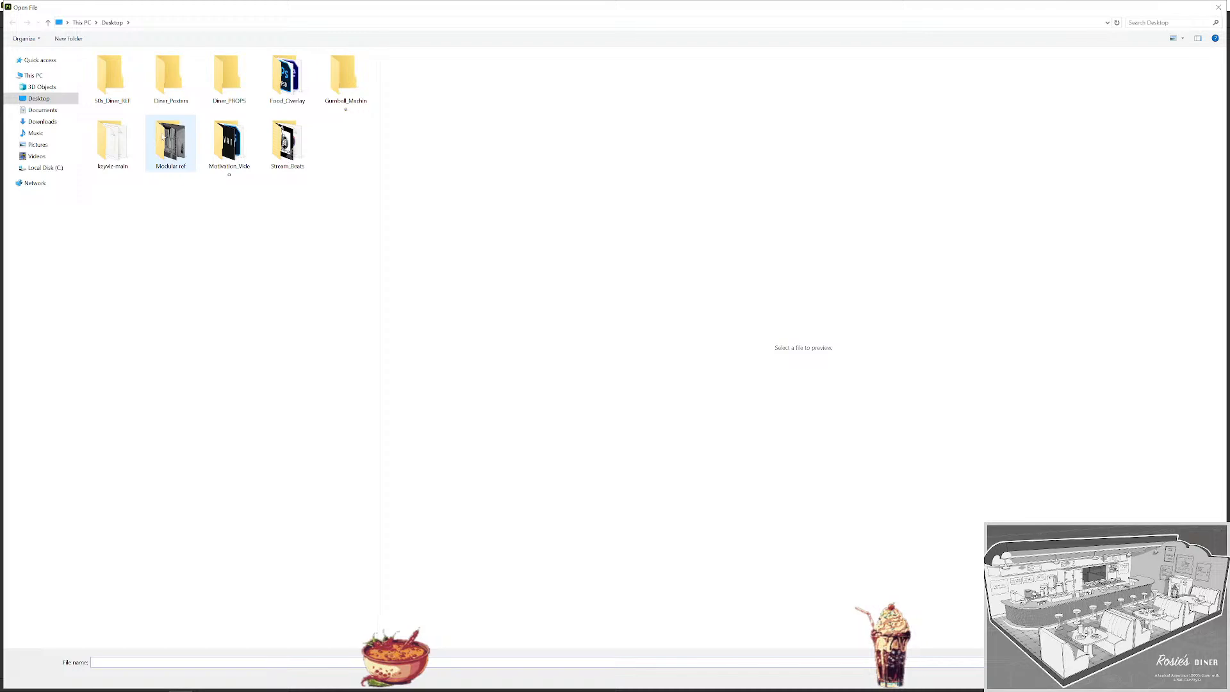
{"action": "double_click", "coordinate": [344, 77]}
{"action": "double_click", "coordinate": [131, 68]}
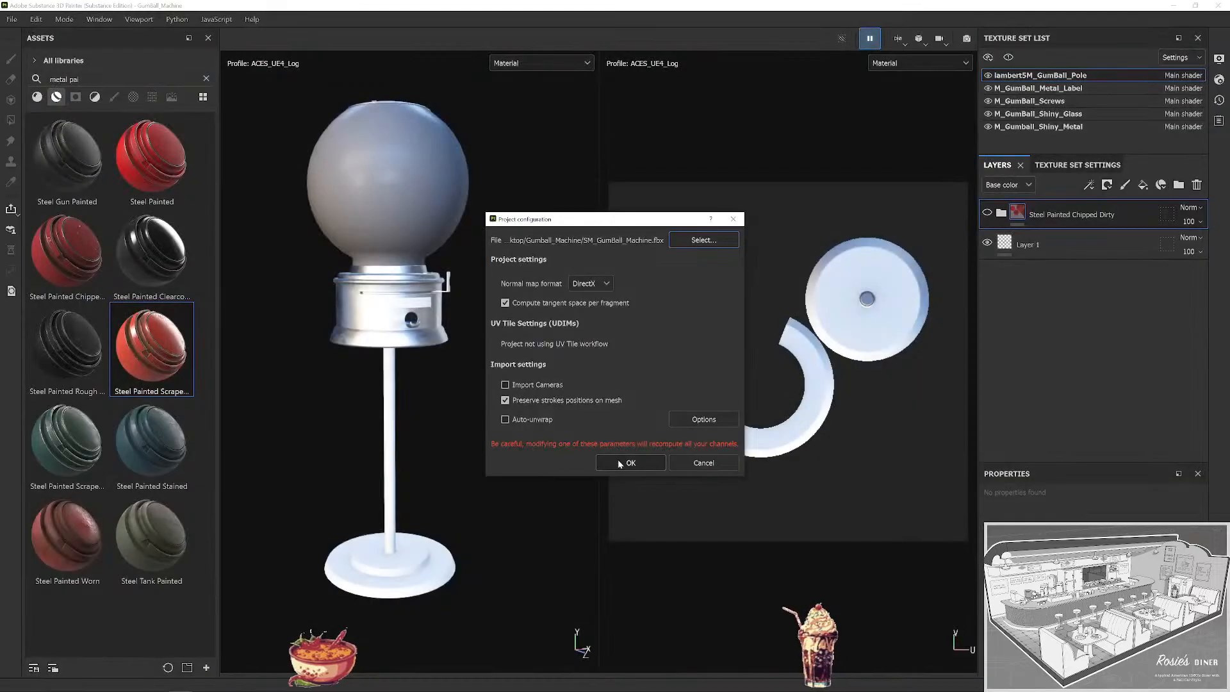
{"action": "left_click", "coordinate": [617, 460]}
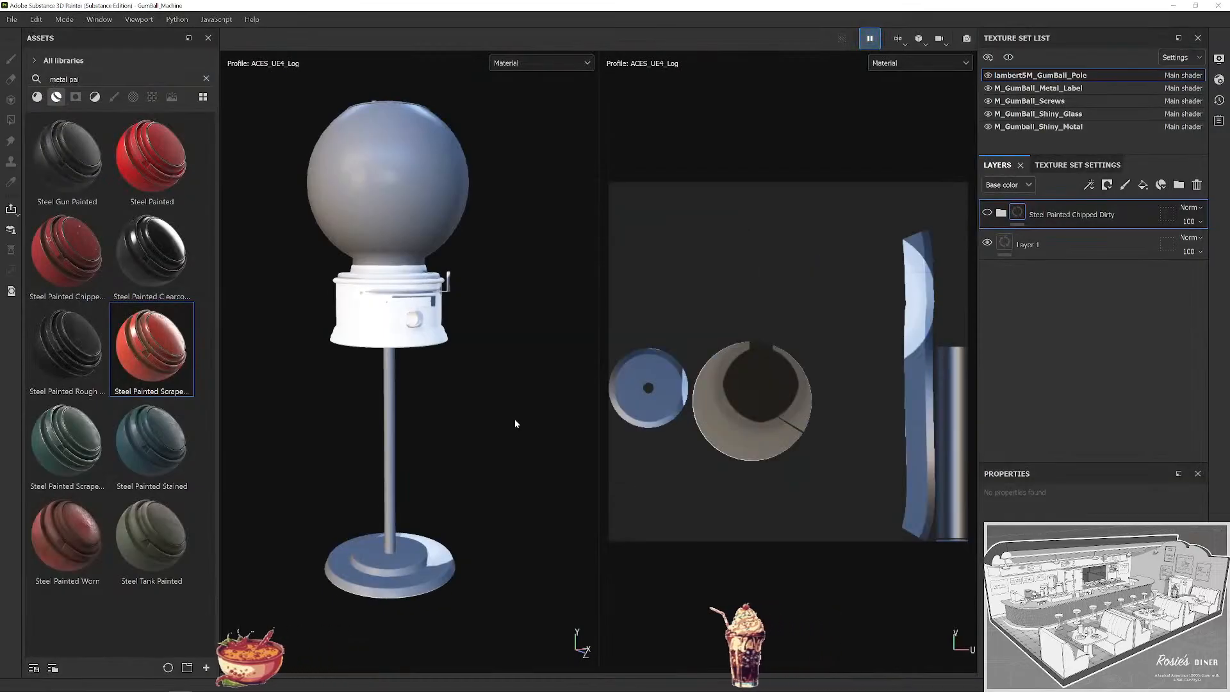
Rebake the mesh maps for all of the gumball machine's texture sets.
{"action": "left_click", "coordinate": [1078, 165]}
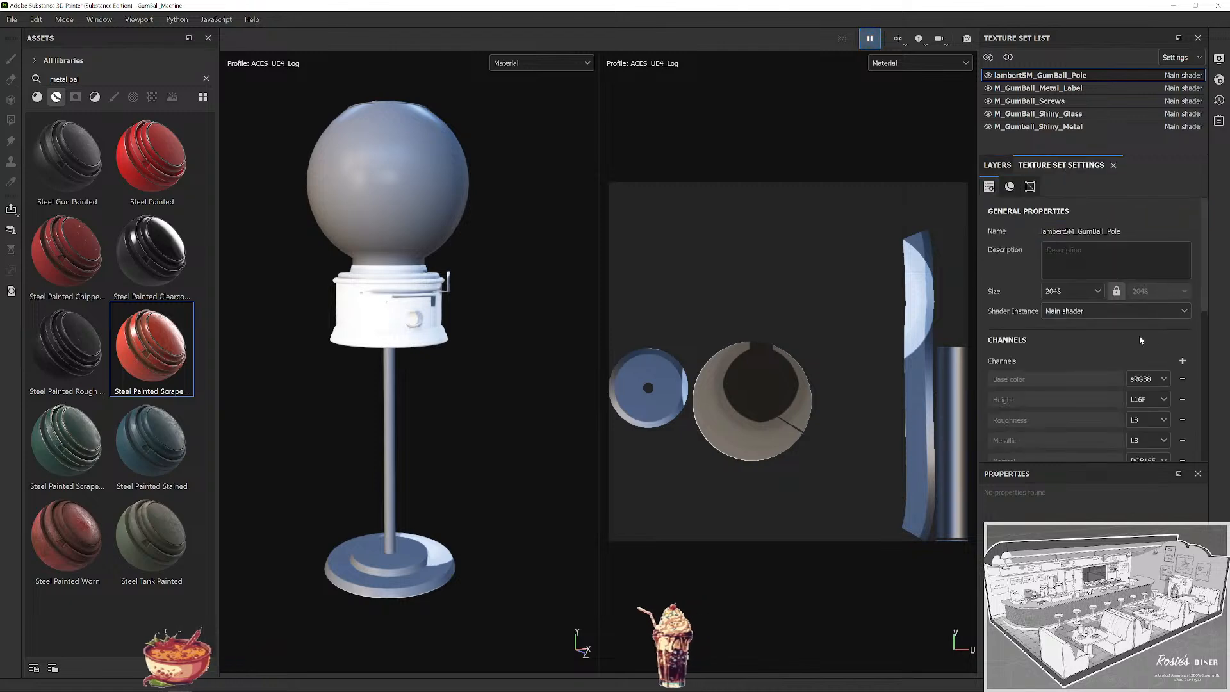
{"action": "scroll", "coordinate": [1131, 359], "scroll_direction": "down", "scroll_amount": 3}
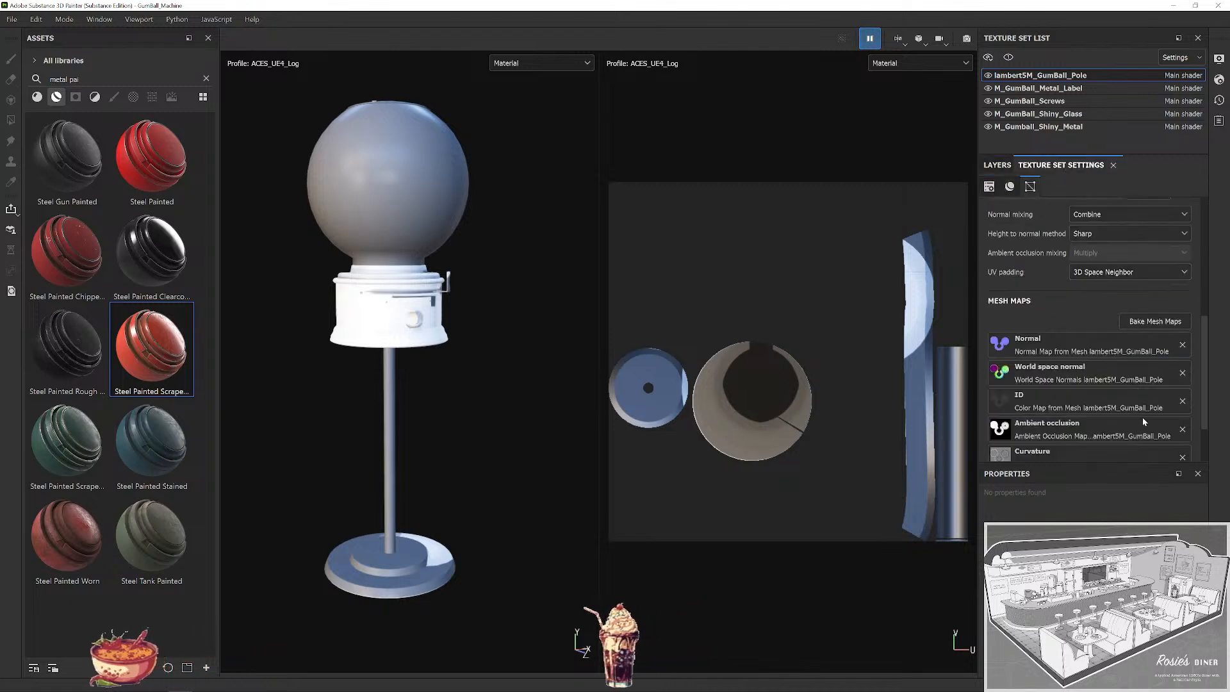
{"action": "left_click", "coordinate": [1152, 322]}
{"action": "left_click", "coordinate": [800, 549]}
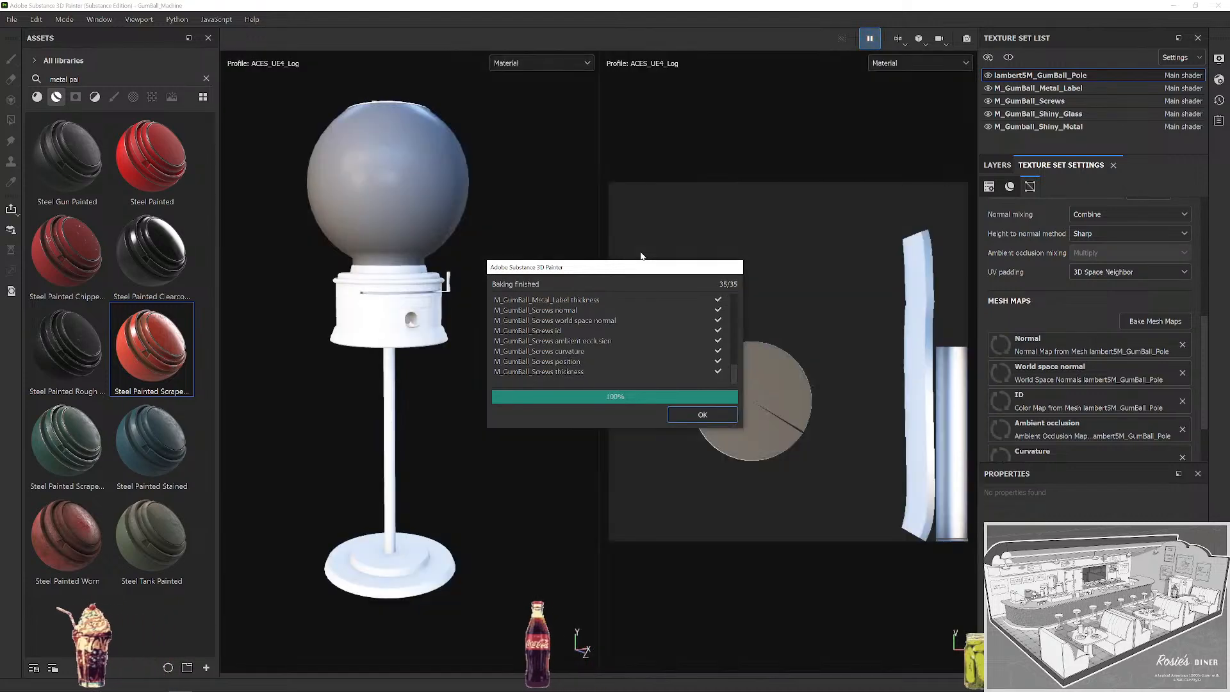
{"action": "left_click", "coordinate": [705, 412]}
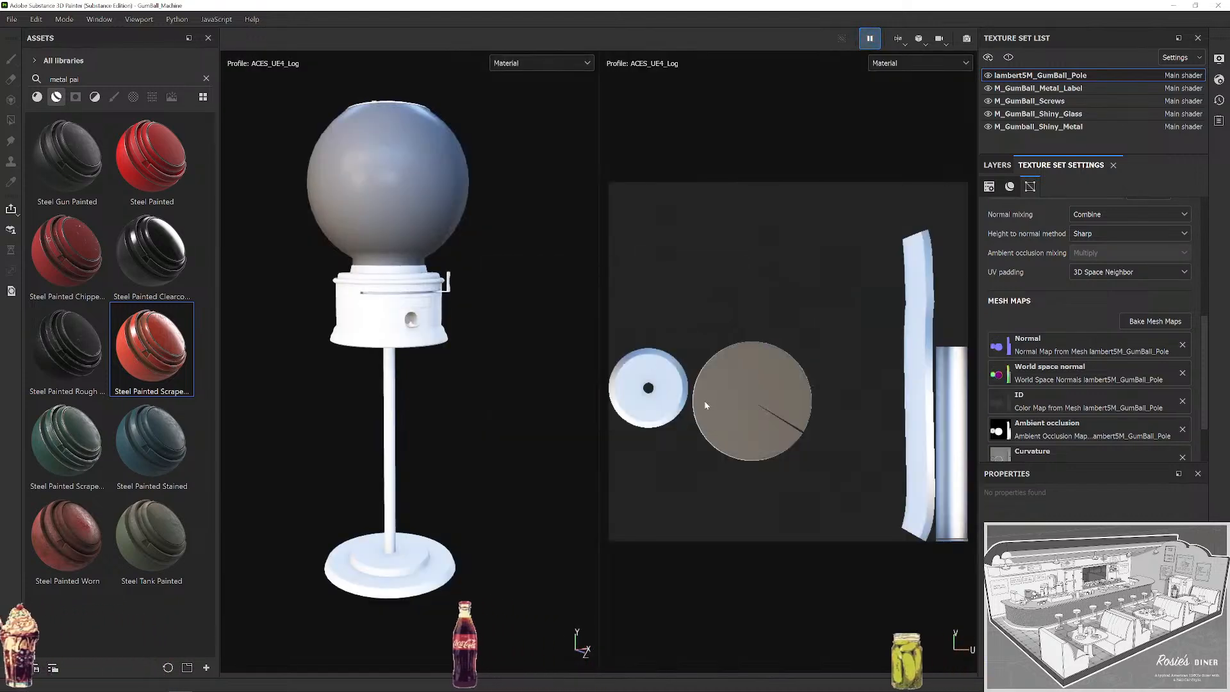
Try the Steel Painted Chipped Dirty smart material on the pole and base, inspect it and undo it.
{"action": "scroll", "coordinate": [439, 517], "scroll_direction": "up", "scroll_amount": 5}
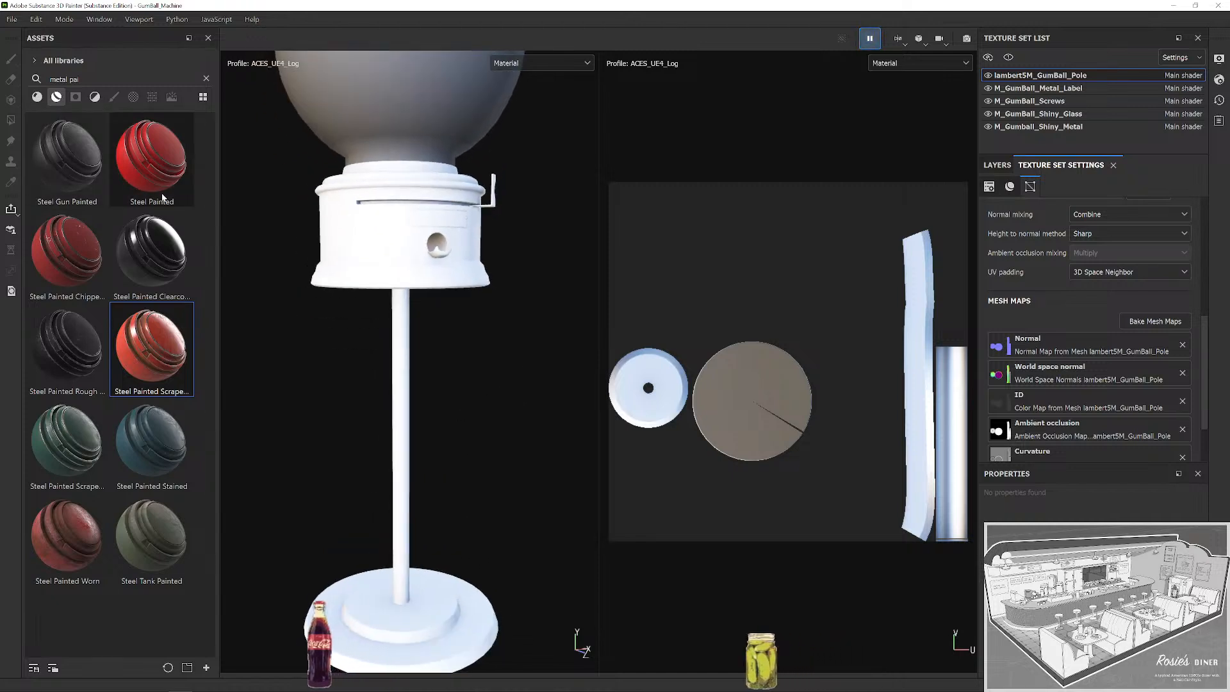
{"action": "mouse_move", "coordinate": [67, 253]}
{"action": "left_mouse_down"}
{"action": "mouse_move", "coordinate": [439, 590]}
{"action": "mouse_move", "coordinate": [474, 470]}
{"action": "left_mouse_up"}
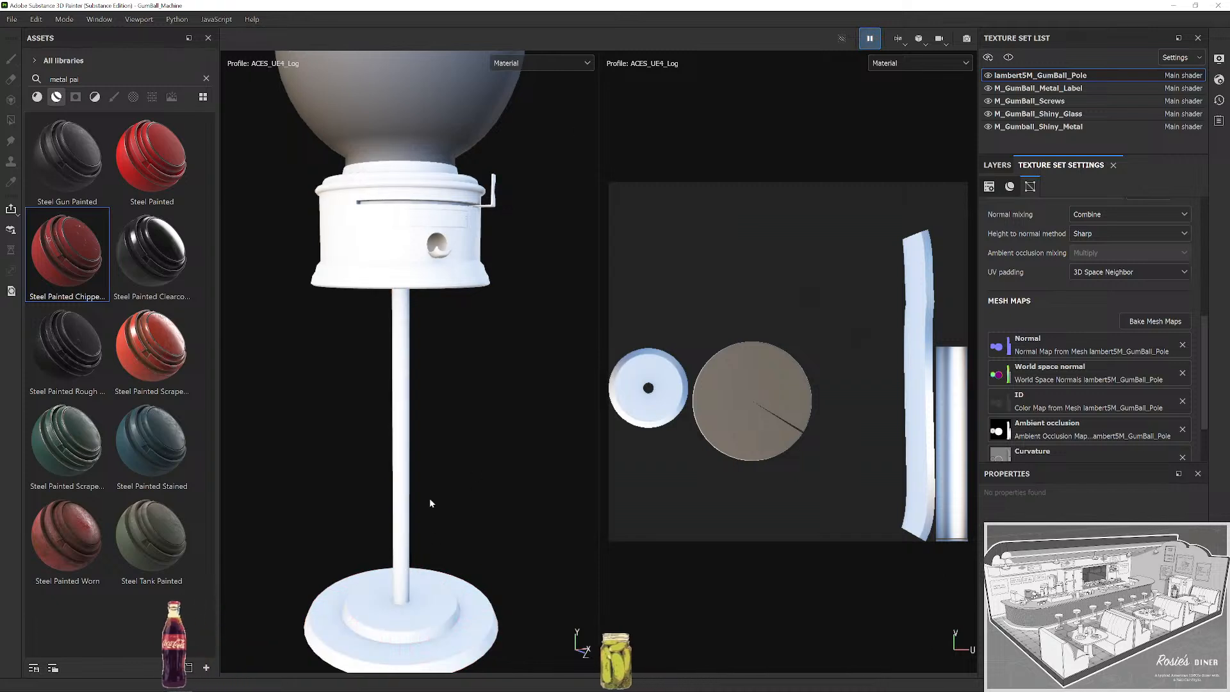
{"action": "left_click_drag", "start_coordinate": [505, 487], "coordinate": [425, 421]}
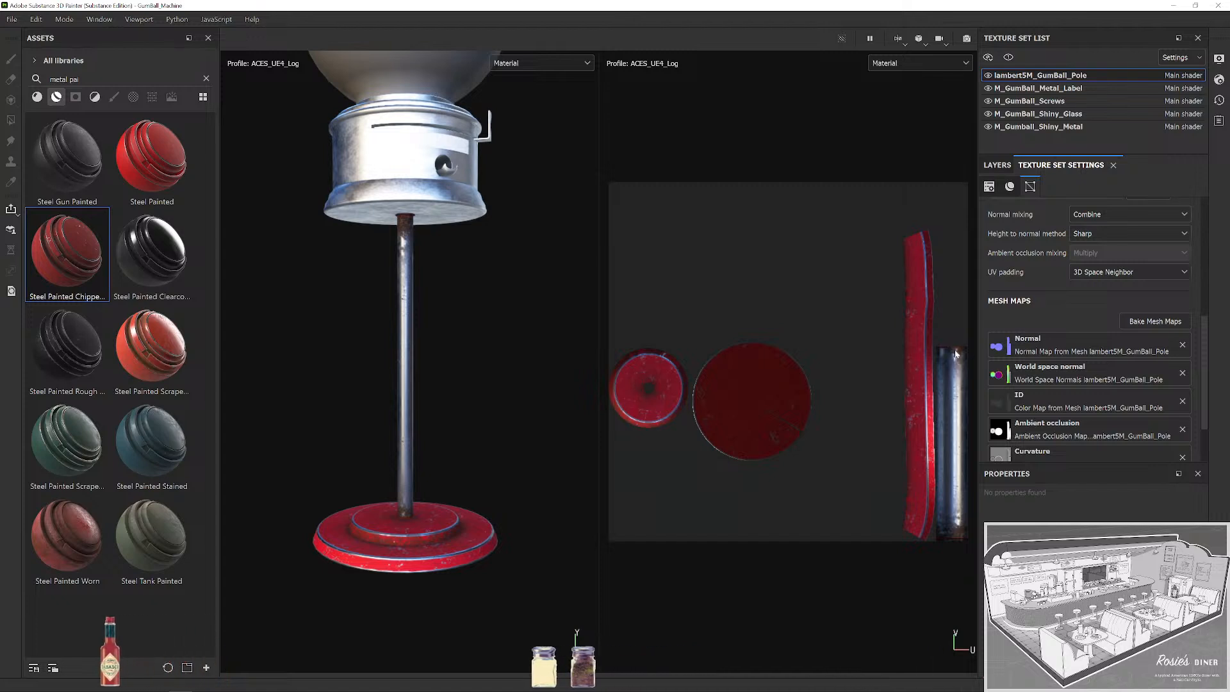
{"action": "key", "text": "ctrl+z"}
Try the Steel Painted Scraped Dirty smart material on the pole and base, inspect it and undo it.
{"action": "mouse_move", "coordinate": [178, 357]}
{"action": "left_mouse_down"}
{"action": "mouse_move", "coordinate": [371, 473]}
{"action": "mouse_move", "coordinate": [439, 563]}
{"action": "mouse_move", "coordinate": [455, 532]}
{"action": "left_mouse_up"}
{"action": "scroll", "coordinate": [474, 495], "scroll_direction": "up", "scroll_amount": 3}
{"action": "scroll", "coordinate": [473, 489], "scroll_direction": "down", "scroll_amount": 5}
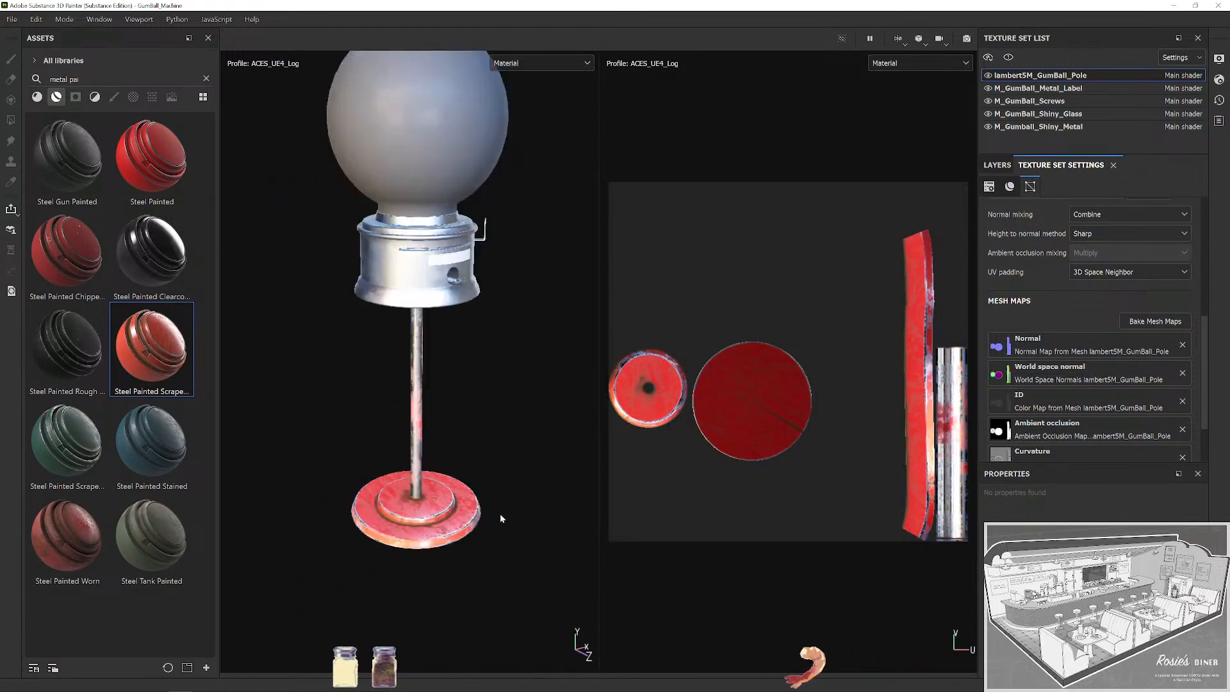
{"action": "scroll", "coordinate": [500, 518], "scroll_direction": "down", "scroll_amount": 4}
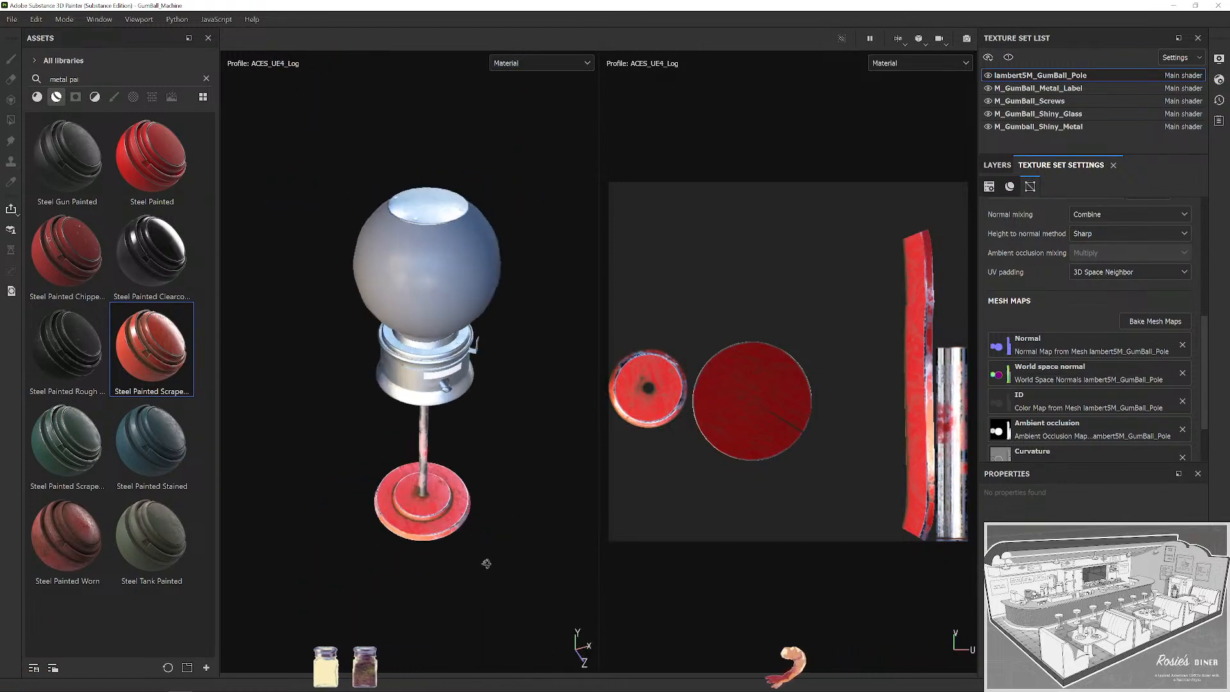
{"action": "key", "text": "ctrl+z"}
Try the Steel Painted Worn smart material on the stand and inspect the wear on its pole and base.
{"action": "mouse_move", "coordinate": [59, 533]}
{"action": "left_mouse_down"}
{"action": "mouse_move", "coordinate": [494, 535]}
{"action": "mouse_move", "coordinate": [472, 544]}
{"action": "mouse_move", "coordinate": [421, 519]}
{"action": "left_mouse_up"}
{"action": "scroll", "coordinate": [421, 519], "scroll_direction": "up", "scroll_amount": 3}
{"action": "scroll", "coordinate": [421, 524], "scroll_direction": "up", "scroll_amount": 2}
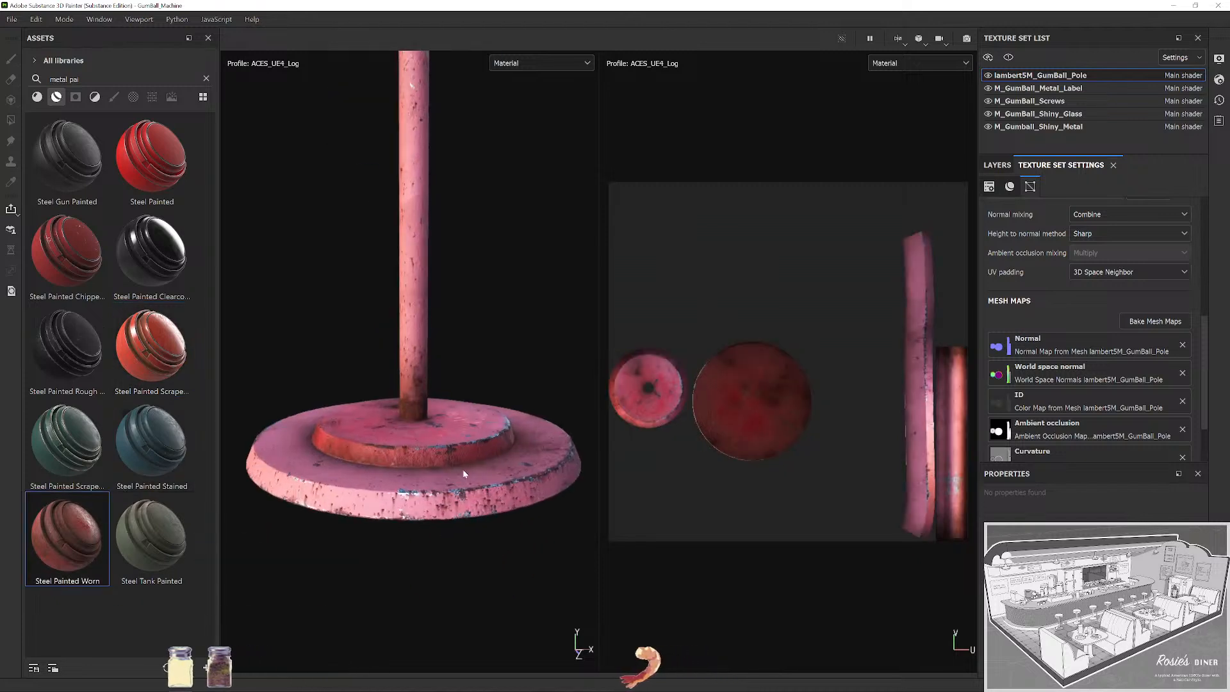
{"action": "scroll", "coordinate": [503, 390], "scroll_direction": "down", "scroll_amount": 2}
{"action": "left_click_drag", "start_coordinate": [525, 343], "coordinate": [357, 475]}
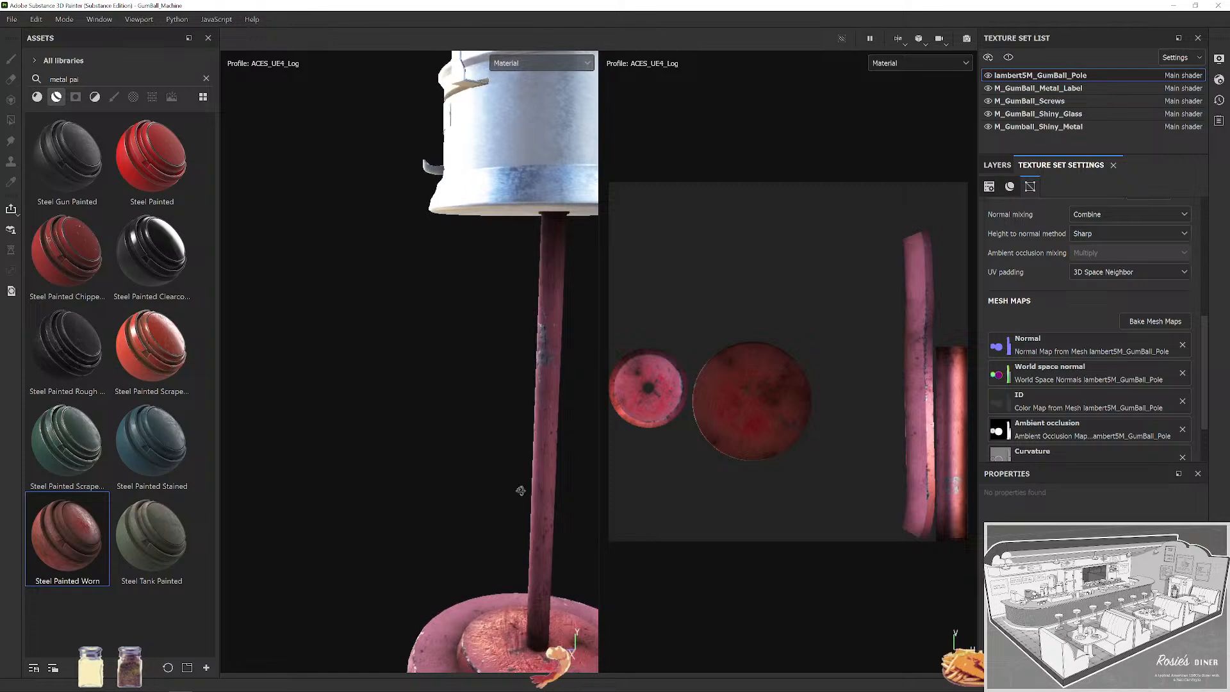
{"action": "scroll", "coordinate": [521, 491], "scroll_direction": "down", "scroll_amount": 3}
{"action": "left_click_drag", "start_coordinate": [558, 502], "coordinate": [498, 472]}
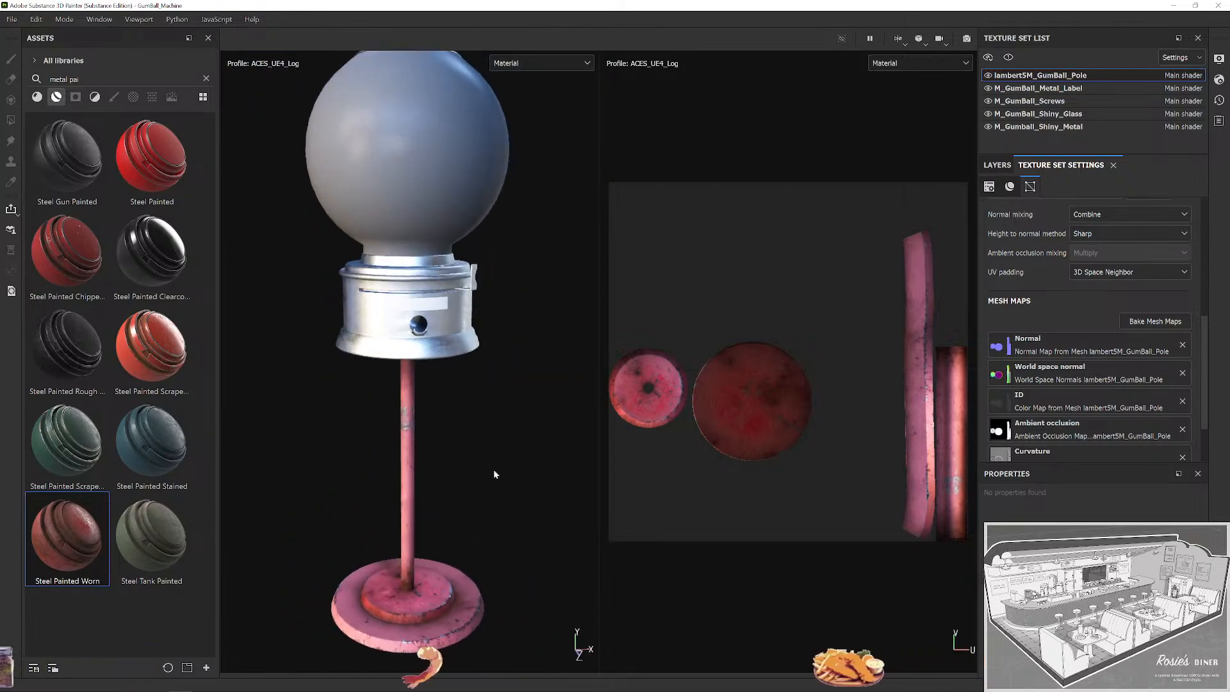
Try the plain Steel Painted smart material on the pole and base, inspect it and undo it.
{"action": "left_click_drag", "start_coordinate": [156, 176], "coordinate": [410, 500]}
{"action": "scroll", "coordinate": [523, 555], "scroll_direction": "up", "scroll_amount": 3}
{"action": "scroll", "coordinate": [522, 536], "scroll_direction": "down", "scroll_amount": 3}
{"action": "left_click_drag", "start_coordinate": [521, 535], "coordinate": [537, 546]}
{"action": "key", "text": "ctrl+z"}
Try Steel Painted Chipped Dirty on the pole and base again and inspect it in the layer stack and viewport.
{"action": "mouse_move", "coordinate": [66, 251]}
{"action": "left_mouse_down"}
{"action": "mouse_move", "coordinate": [431, 624]}
{"action": "mouse_move", "coordinate": [432, 587]}
{"action": "left_mouse_up"}
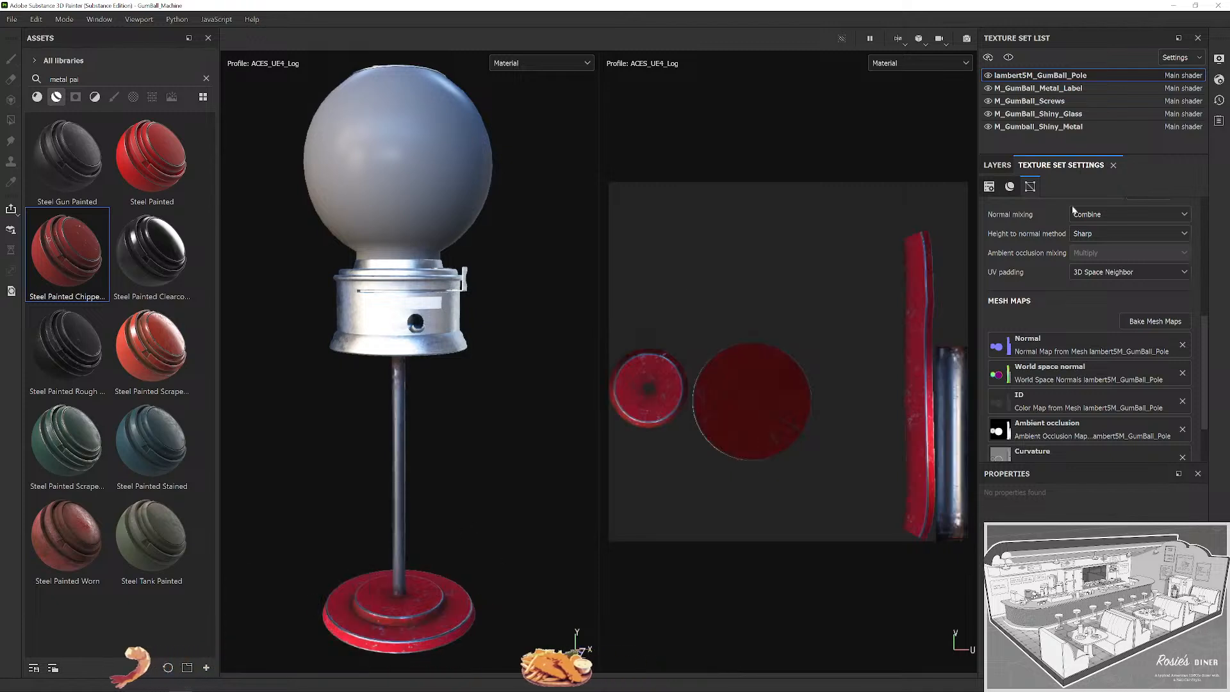
{"action": "left_click", "coordinate": [993, 166]}
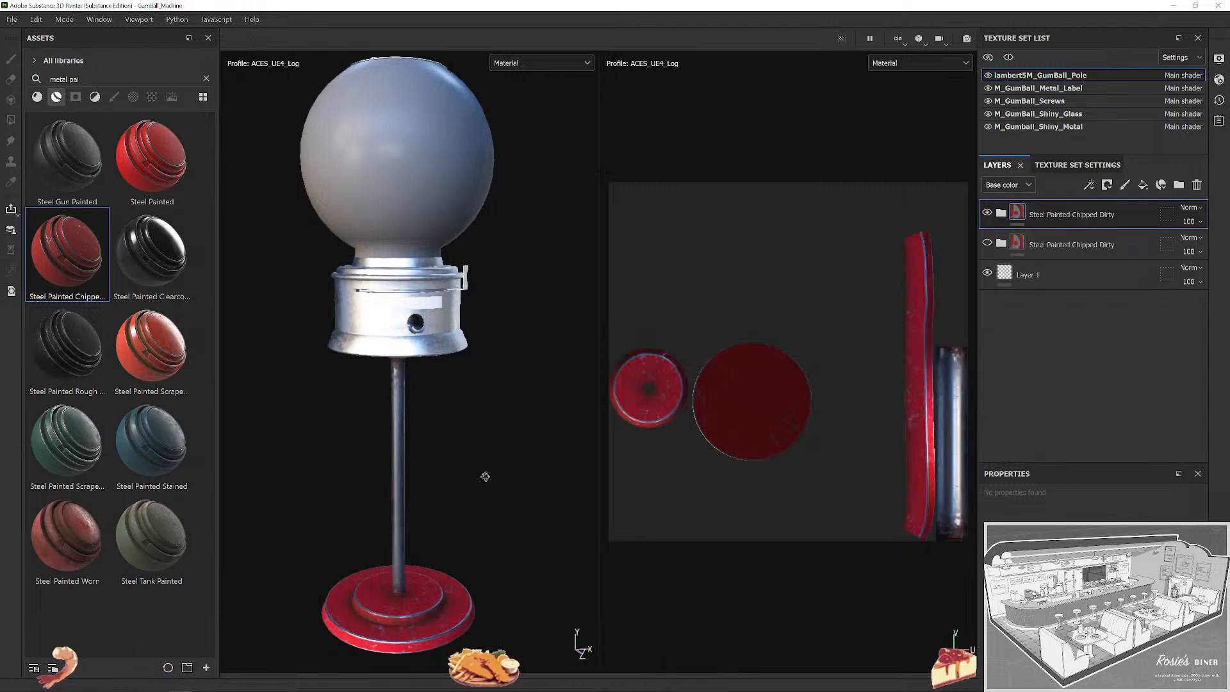
{"action": "scroll", "coordinate": [478, 549], "scroll_direction": "up", "scroll_amount": 3}
{"action": "scroll", "coordinate": [477, 550], "scroll_direction": "down", "scroll_amount": 2}
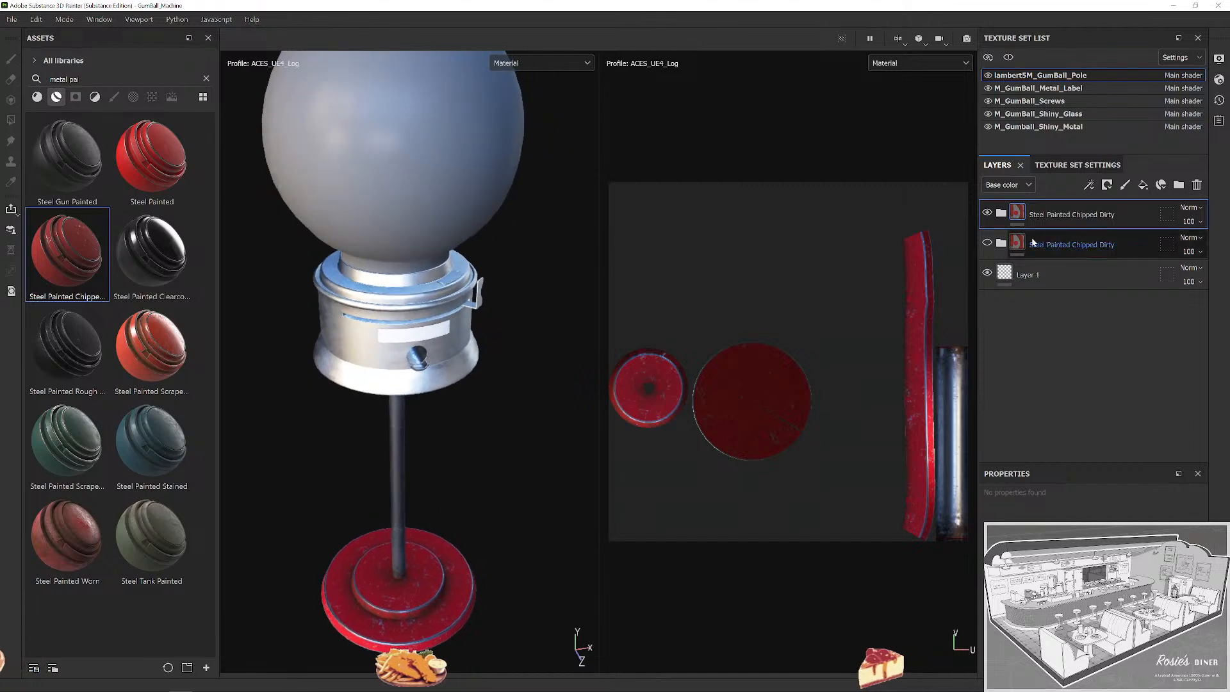
Compare the two Steel Painted Chipped Dirty layers by toggling their visibility, and delete both.
{"action": "left_click", "coordinate": [988, 244]}
{"action": "left_click", "coordinate": [988, 243]}
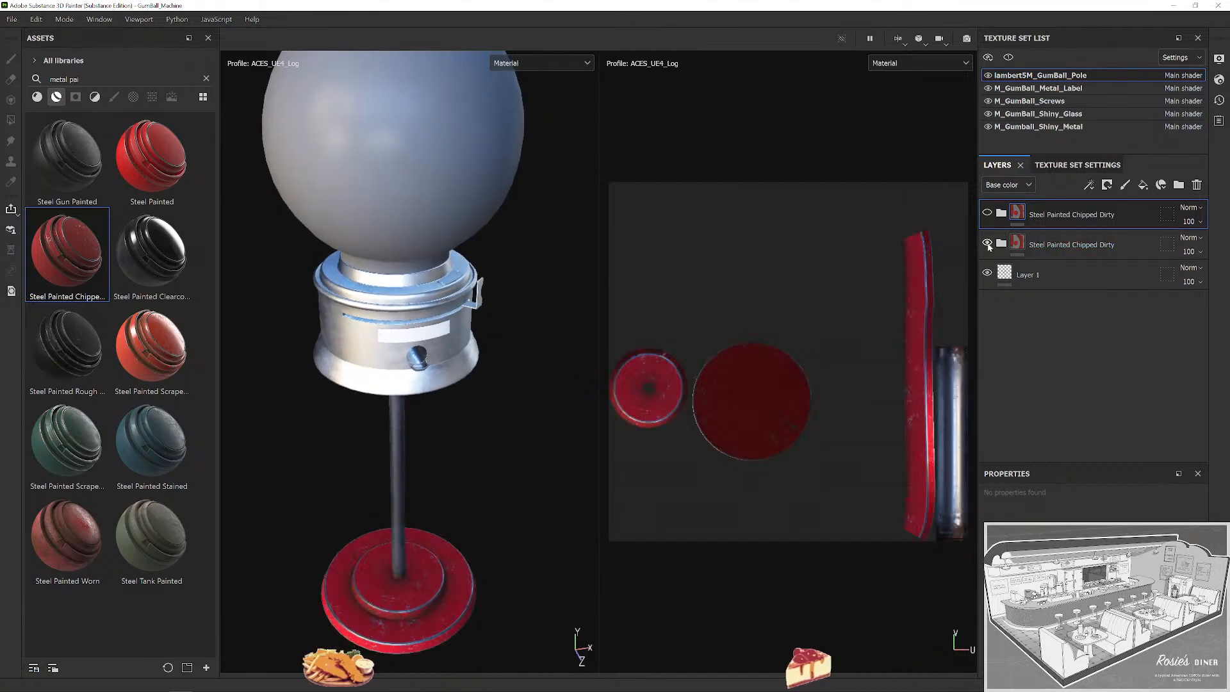
{"action": "left_click", "coordinate": [1107, 244]}
{"action": "key", "text": "Delete"}
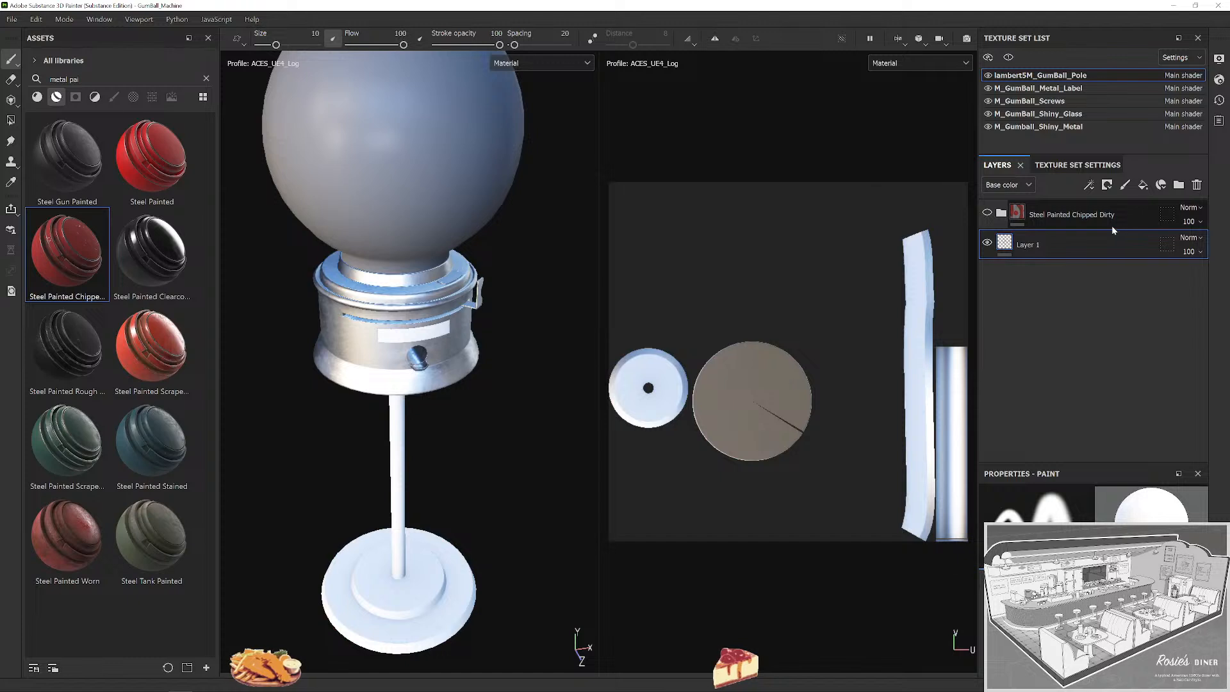
{"action": "key", "text": "Delete"}
Try Steel Painted Rough Damaged and Steel Painted Scraped Dirty in turn on the pole and base, undoing each.
{"action": "mouse_move", "coordinate": [151, 161]}
{"action": "left_mouse_down"}
{"action": "mouse_move", "coordinate": [442, 641]}
{"action": "mouse_move", "coordinate": [124, 150]}
{"action": "mouse_move", "coordinate": [64, 256]}
{"action": "mouse_move", "coordinate": [352, 527]}
{"action": "mouse_move", "coordinate": [83, 269]}
{"action": "mouse_move", "coordinate": [48, 333]}
{"action": "mouse_move", "coordinate": [477, 576]}
{"action": "mouse_move", "coordinate": [486, 521]}
{"action": "mouse_move", "coordinate": [494, 532]}
{"action": "left_mouse_up"}
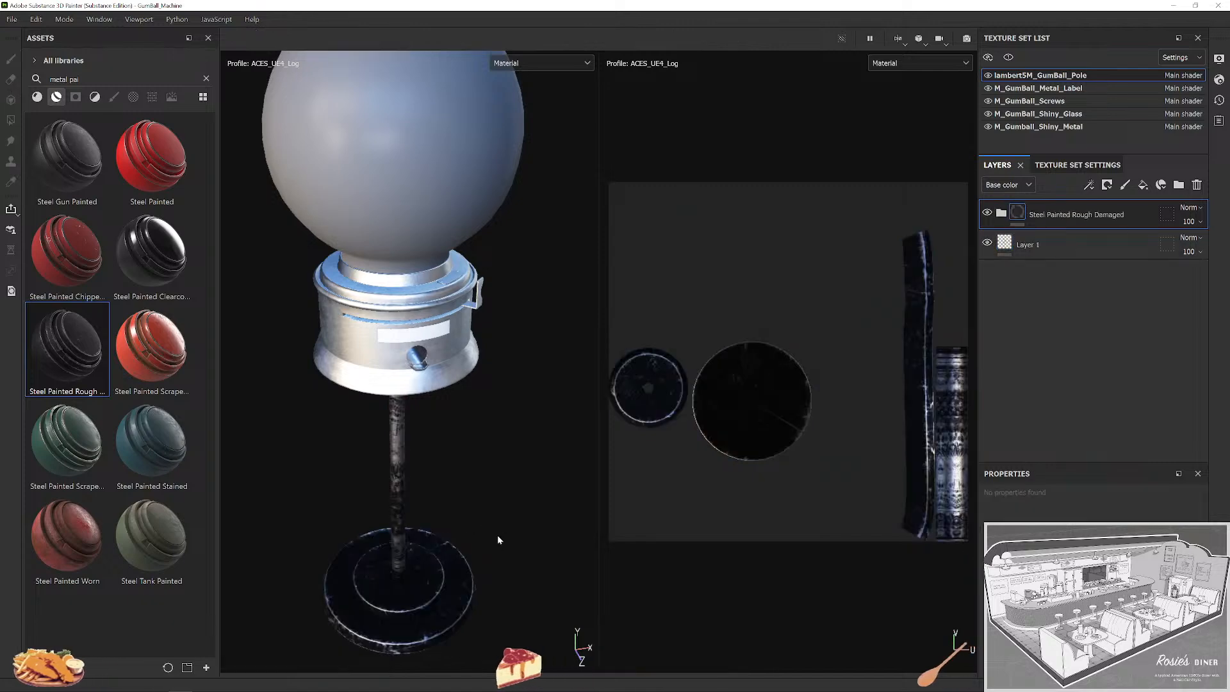
{"action": "key", "text": "f"}
{"action": "scroll", "coordinate": [498, 481], "scroll_direction": "up", "scroll_amount": 2}
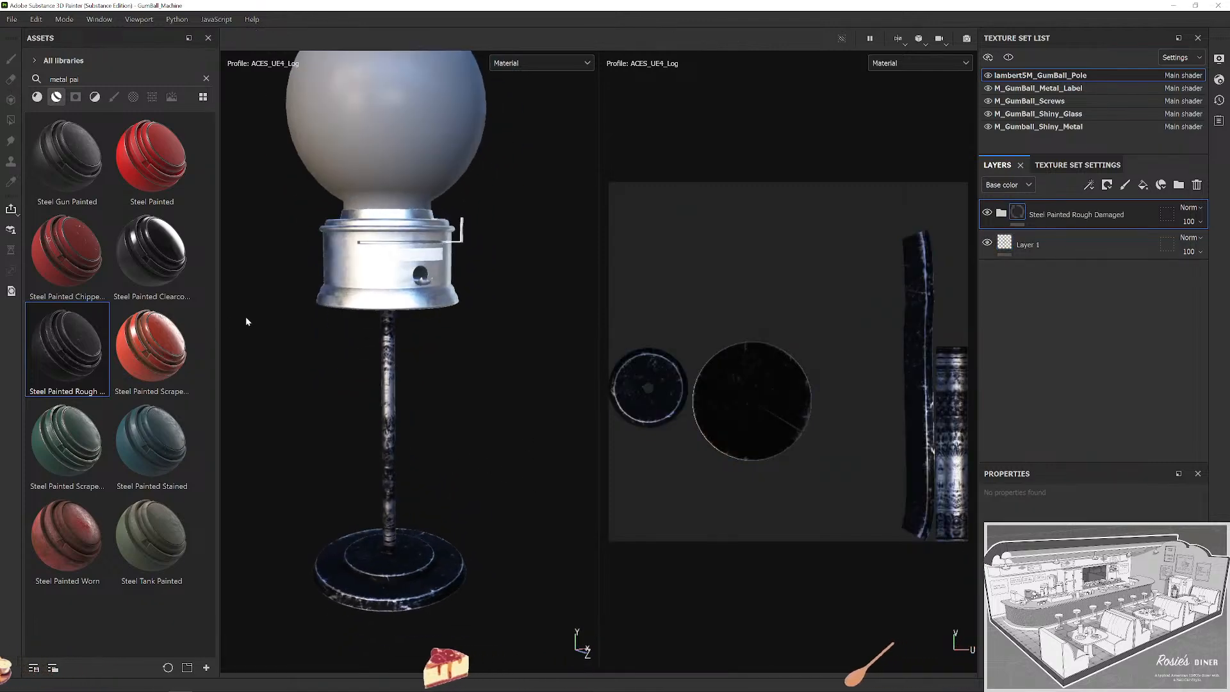
{"action": "key", "text": "ctrl+z"}
{"action": "mouse_move", "coordinate": [145, 342]}
{"action": "left_mouse_down"}
{"action": "mouse_move", "coordinate": [442, 586]}
{"action": "mouse_move", "coordinate": [458, 525]}
{"action": "left_mouse_up"}
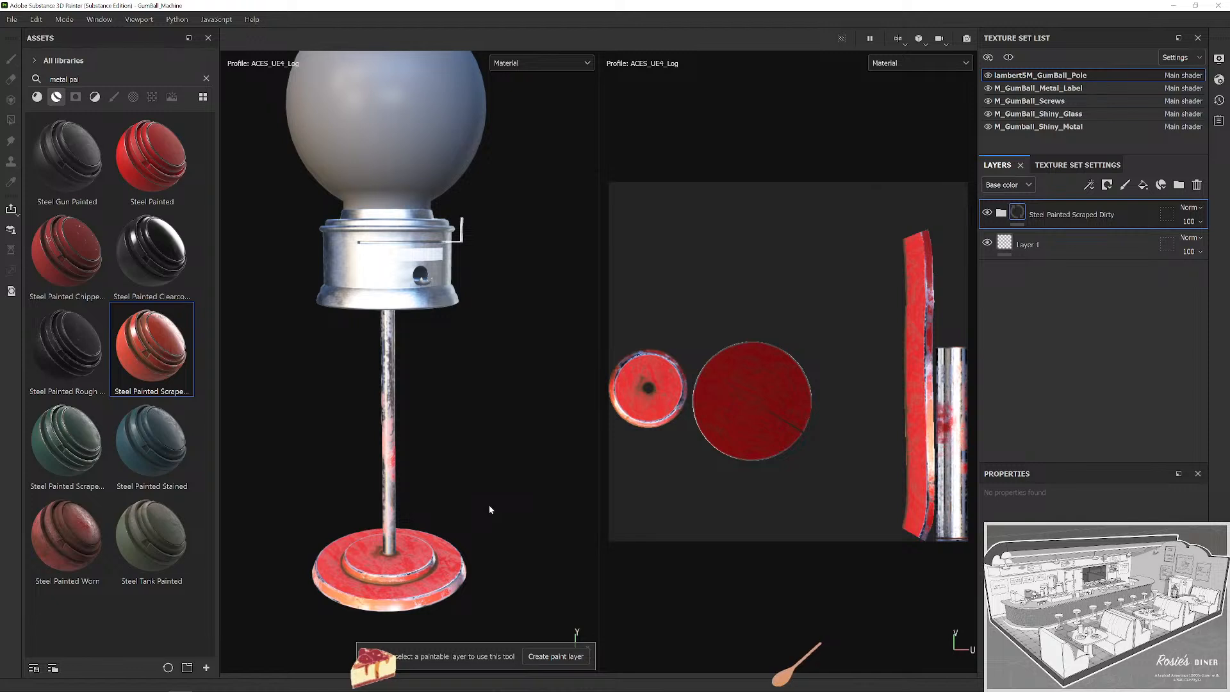
{"action": "key", "text": "ctrl+z"}
Apply the Steel Painted Worn smart material to the pole and base and check its wear up close.
{"action": "mouse_move", "coordinate": [99, 558]}
{"action": "left_mouse_down"}
{"action": "mouse_move", "coordinate": [404, 587]}
{"action": "mouse_move", "coordinate": [502, 536]}
{"action": "mouse_move", "coordinate": [469, 507]}
{"action": "mouse_move", "coordinate": [483, 510]}
{"action": "mouse_move", "coordinate": [533, 468]}
{"action": "mouse_move", "coordinate": [692, 481]}
{"action": "mouse_move", "coordinate": [497, 545]}
{"action": "left_mouse_up"}
{"action": "scroll", "coordinate": [496, 545], "scroll_direction": "down", "scroll_amount": 6}
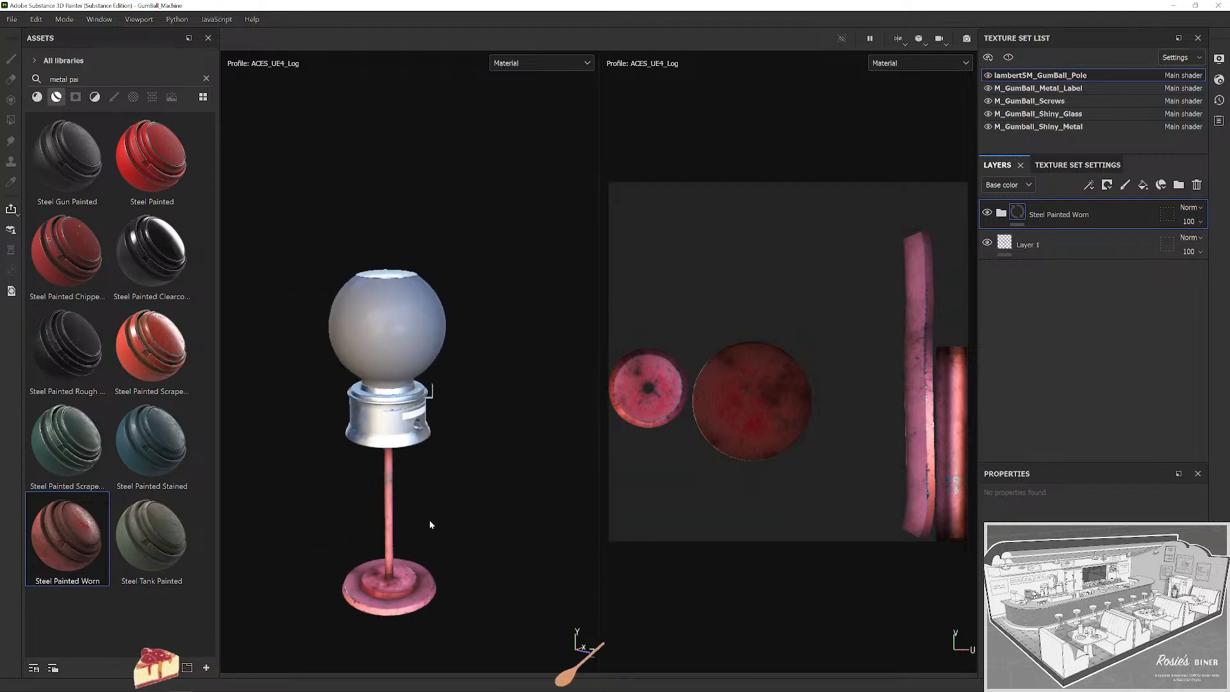
{"action": "scroll", "coordinate": [430, 525], "scroll_direction": "up", "scroll_amount": 10}
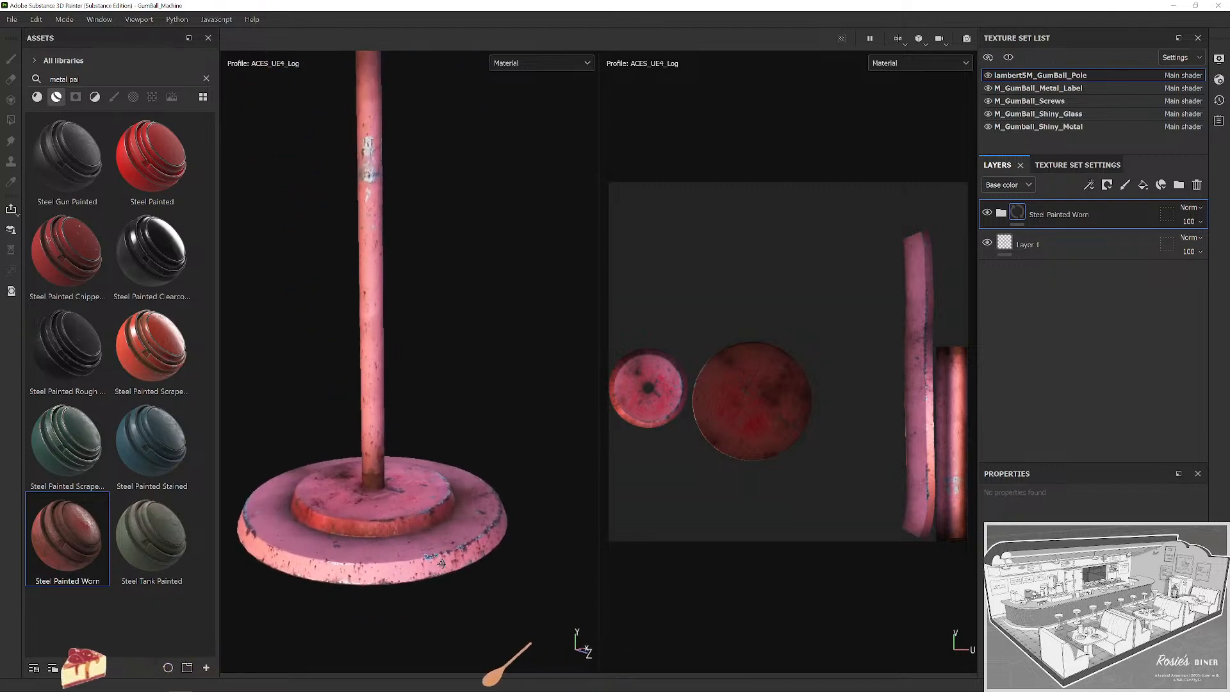
Set the base color of the Shiny Paint layer, inside Steel Painted Worn's Paint folder, to a more saturated red.
{"action": "left_click_drag", "start_coordinate": [441, 564], "coordinate": [454, 523]}
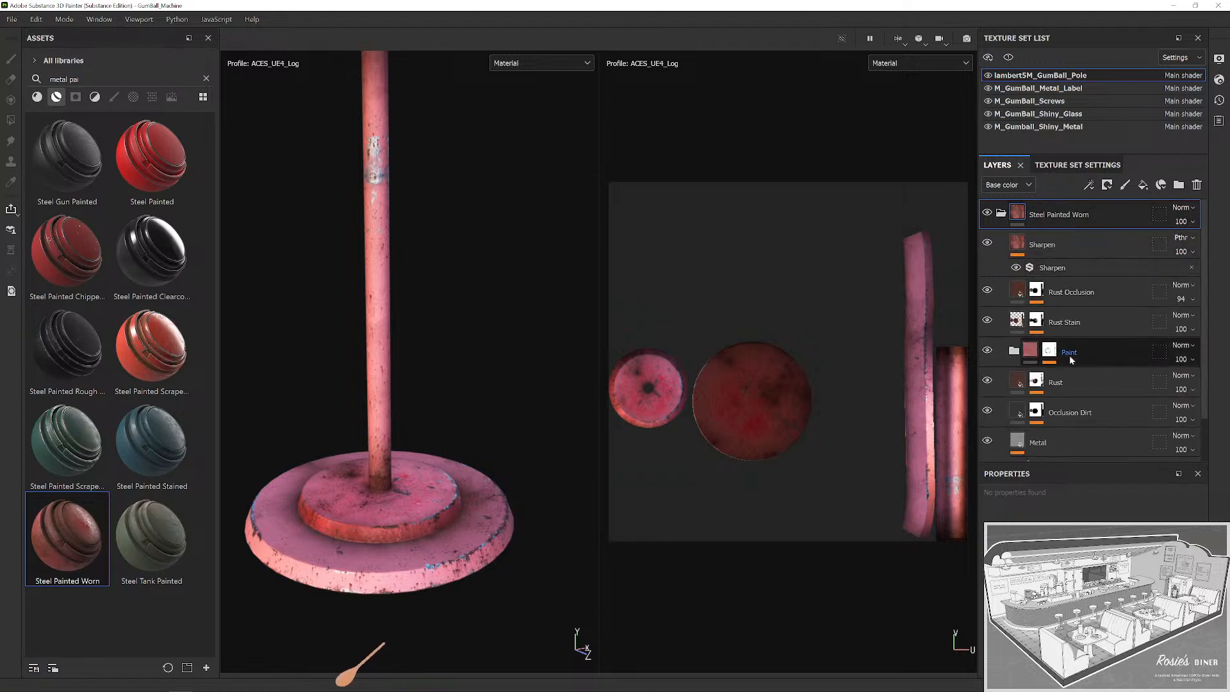
{"action": "scroll", "coordinate": [1057, 353], "scroll_direction": "down", "scroll_amount": 2}
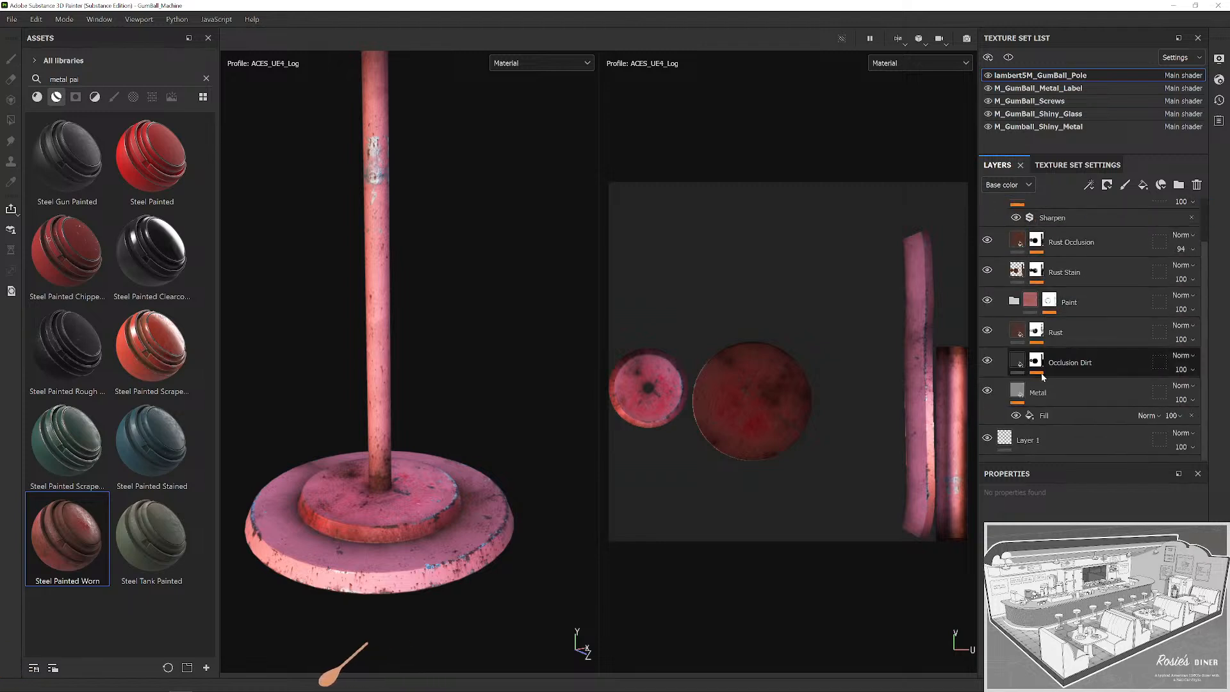
{"action": "left_click", "coordinate": [1049, 302]}
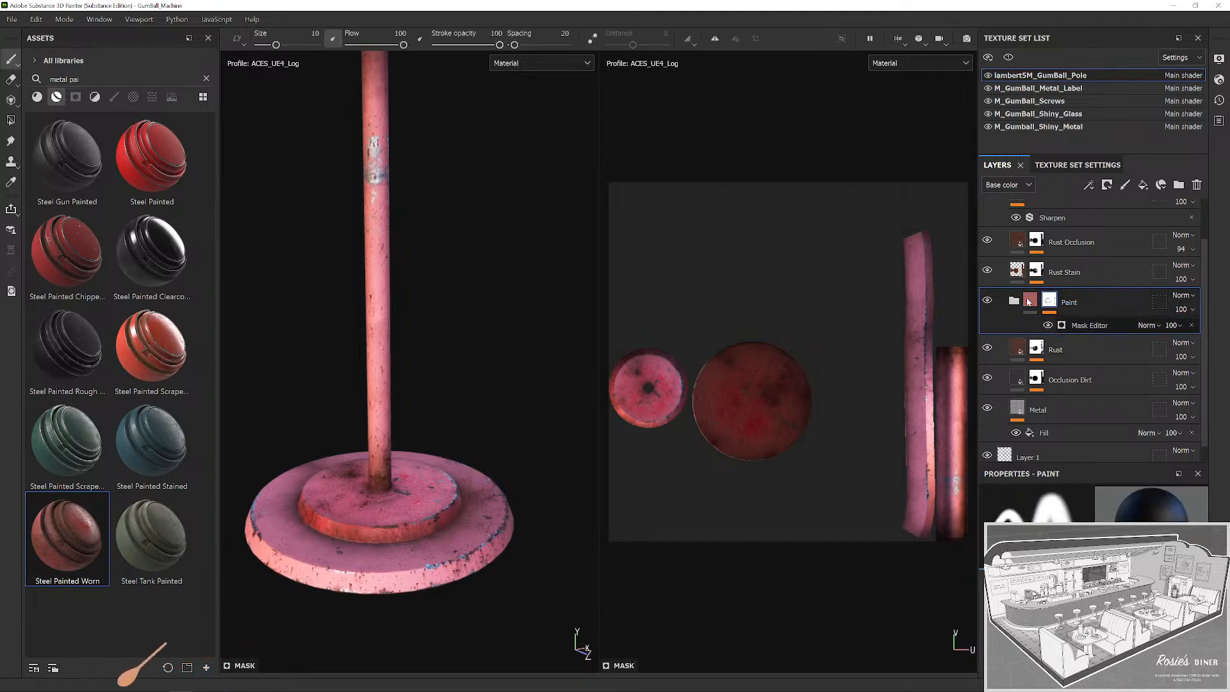
{"action": "left_click", "coordinate": [1031, 301]}
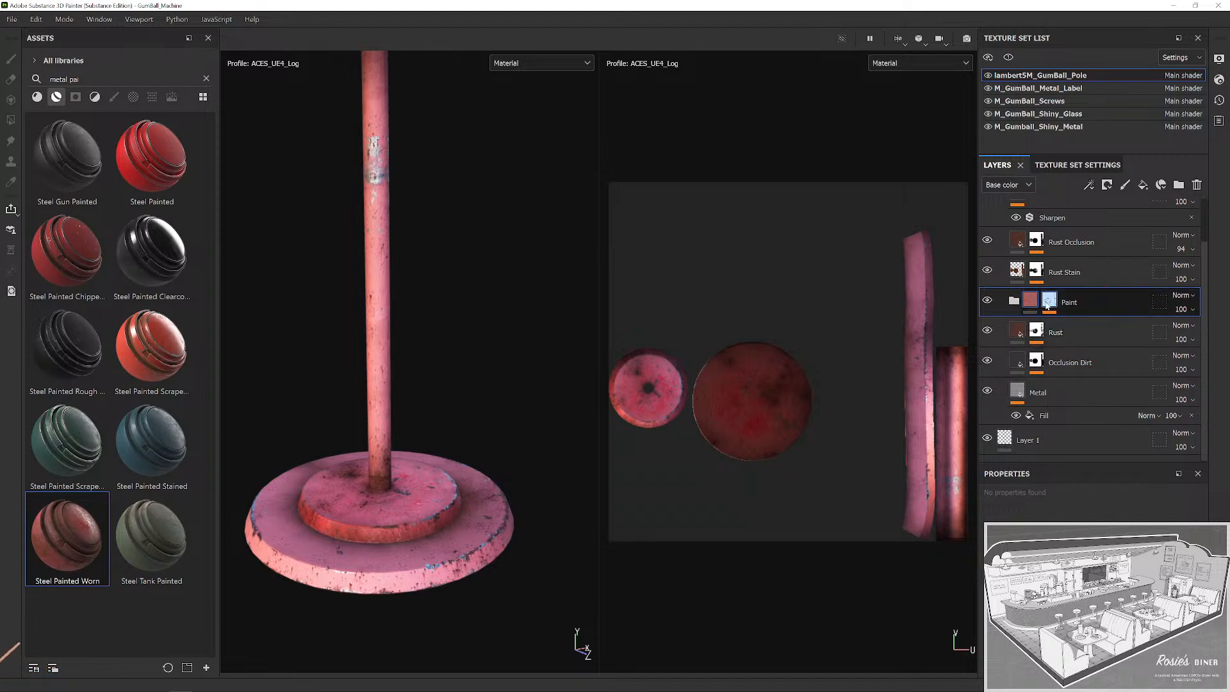
{"action": "left_click", "coordinate": [1049, 301]}
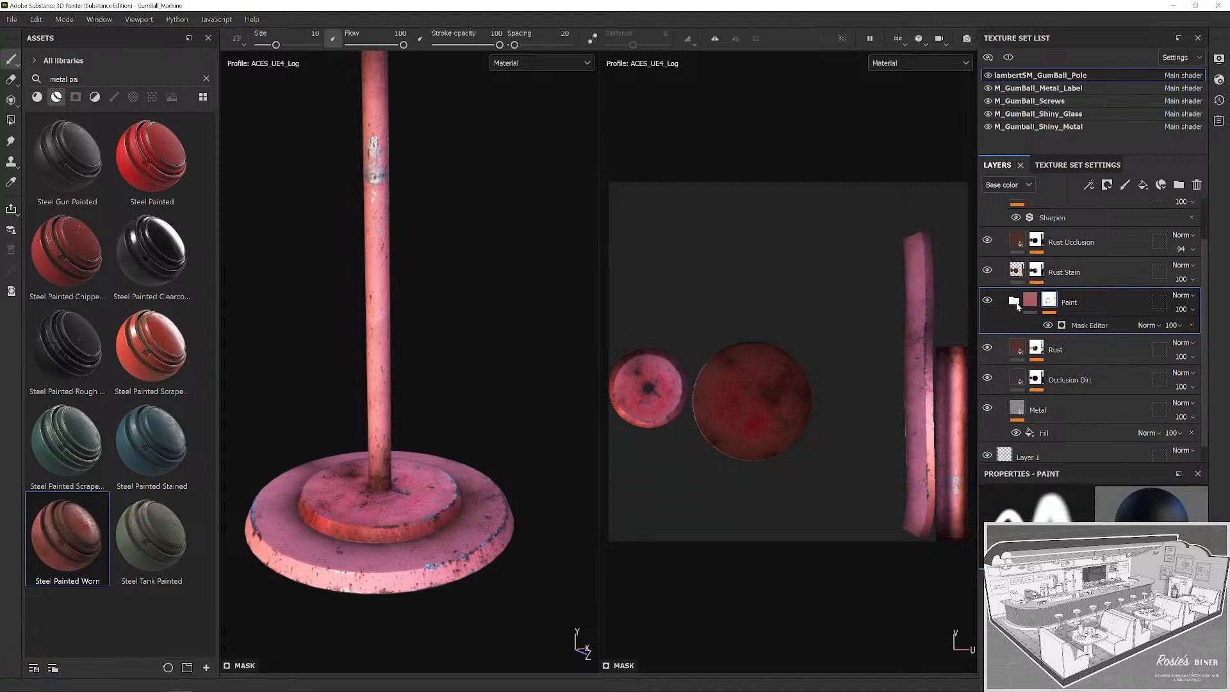
{"action": "left_click", "coordinate": [1016, 304]}
{"action": "left_click", "coordinate": [1083, 428]}
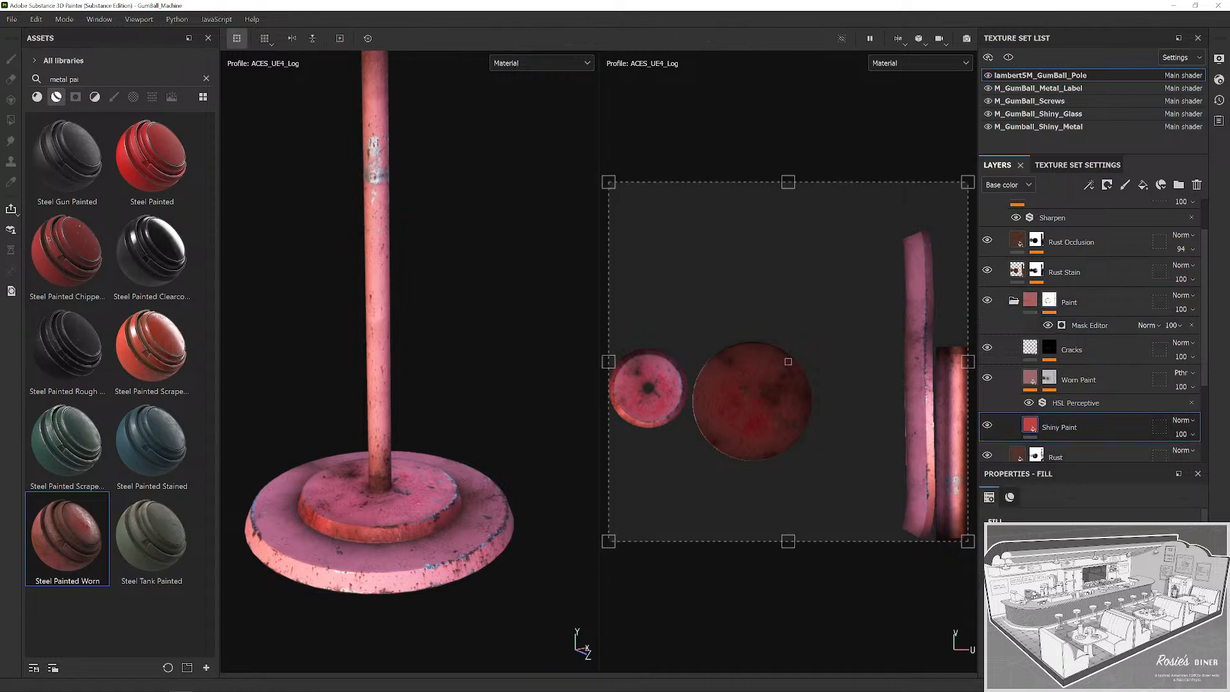
{"action": "left_click", "coordinate": [1030, 424]}
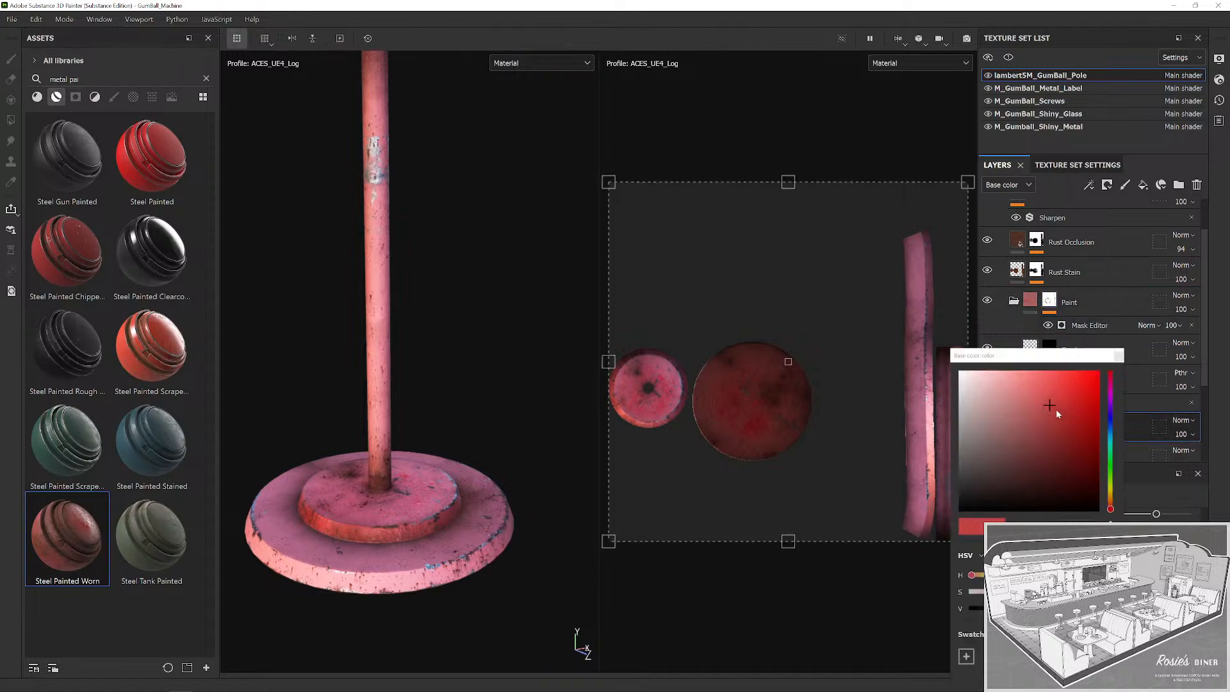
{"action": "left_click_drag", "start_coordinate": [1049, 405], "coordinate": [1077, 405]}
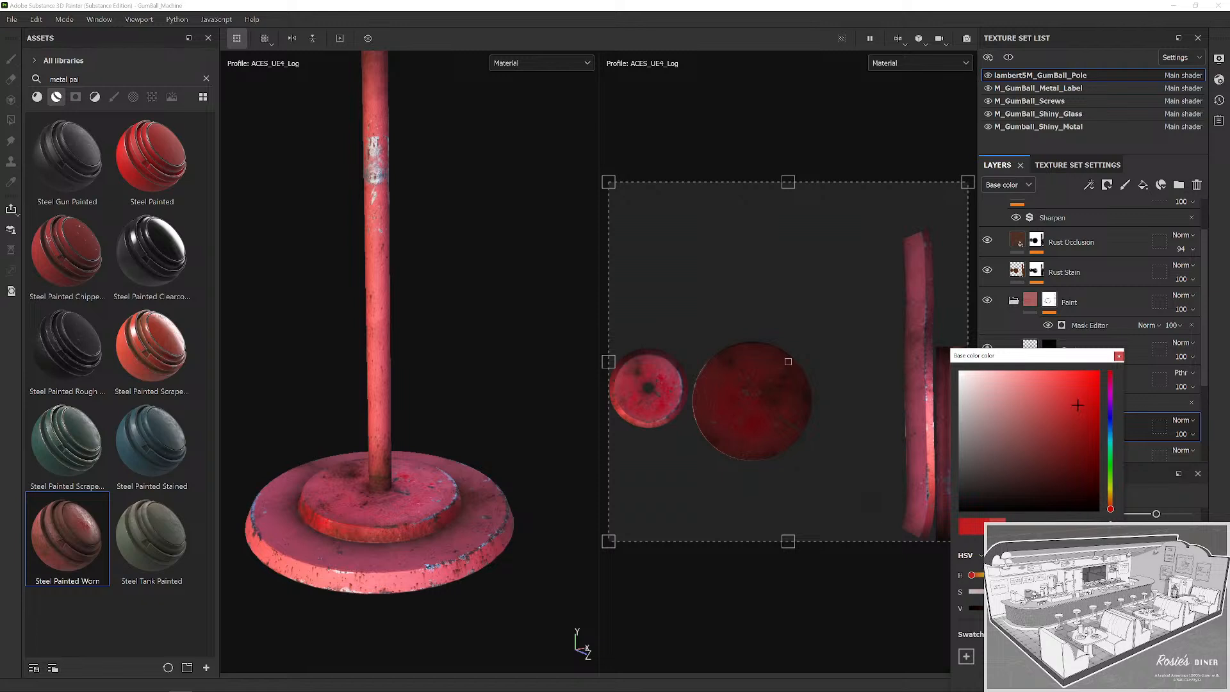
{"action": "scroll", "coordinate": [489, 401], "scroll_direction": "down", "scroll_amount": 5}
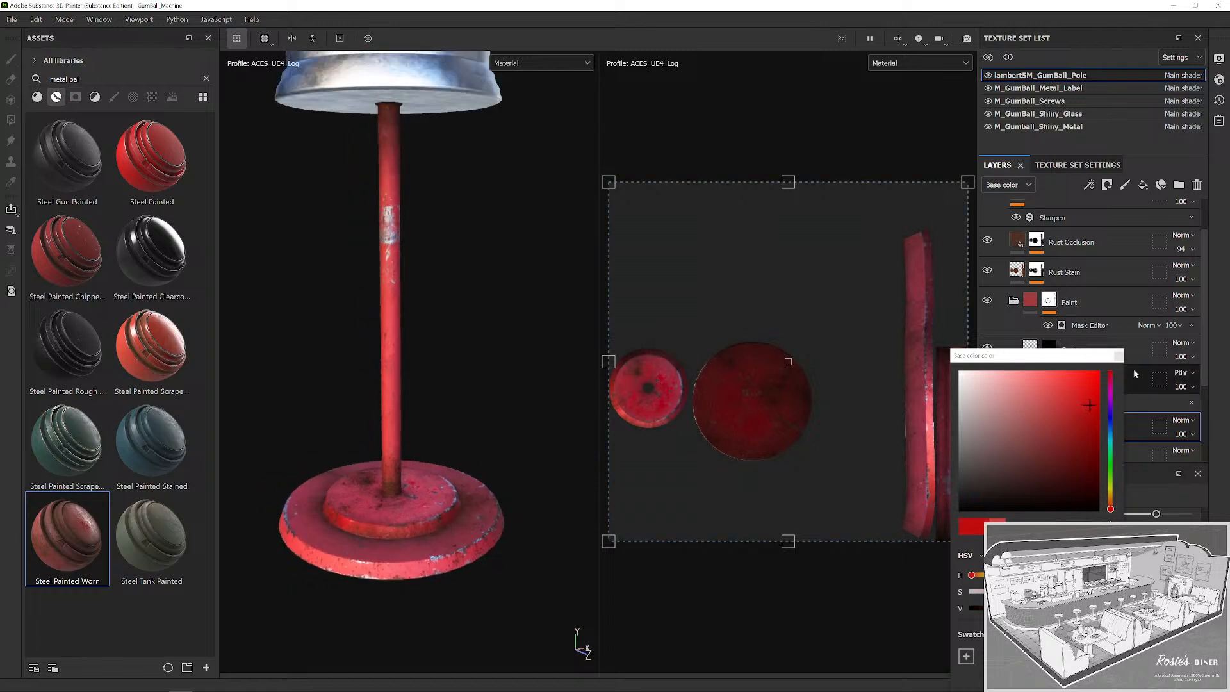
Inspect the mg_driping_rust generator on the Rust mask and test the Occlusion Dirt mask's Dirt generator at opacity 0.
{"action": "scroll", "coordinate": [1102, 377], "scroll_direction": "down", "scroll_amount": 3}
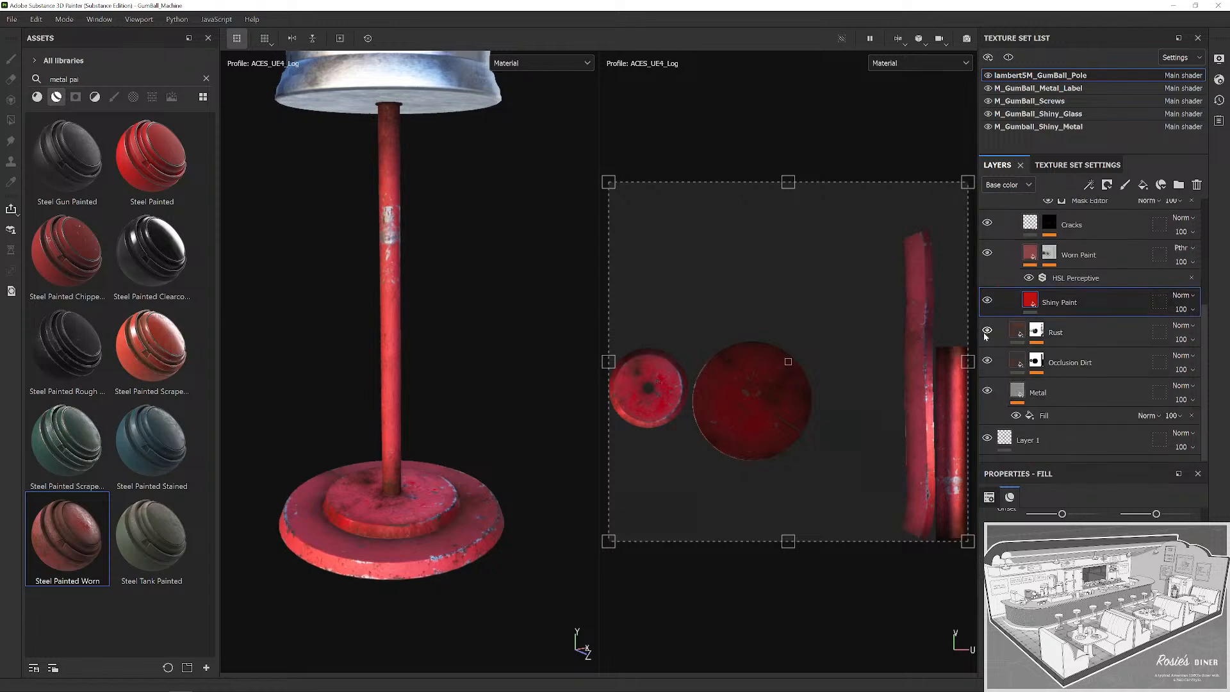
{"action": "left_click", "coordinate": [1036, 331]}
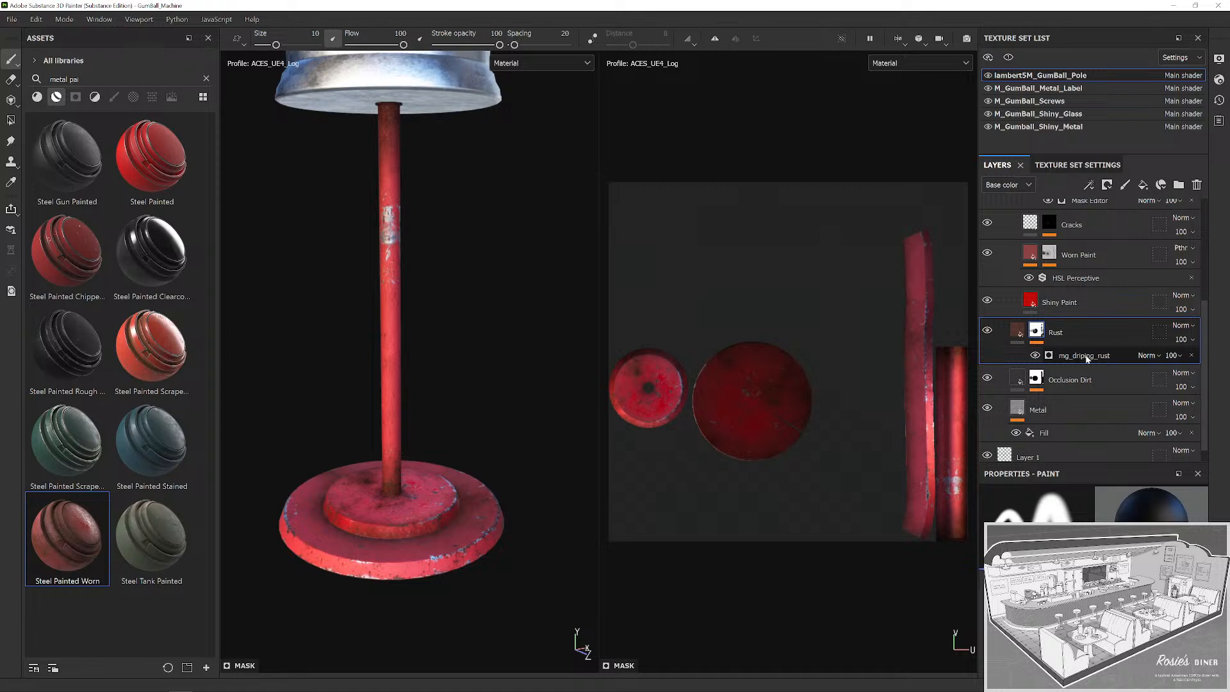
{"action": "left_click", "coordinate": [1088, 357]}
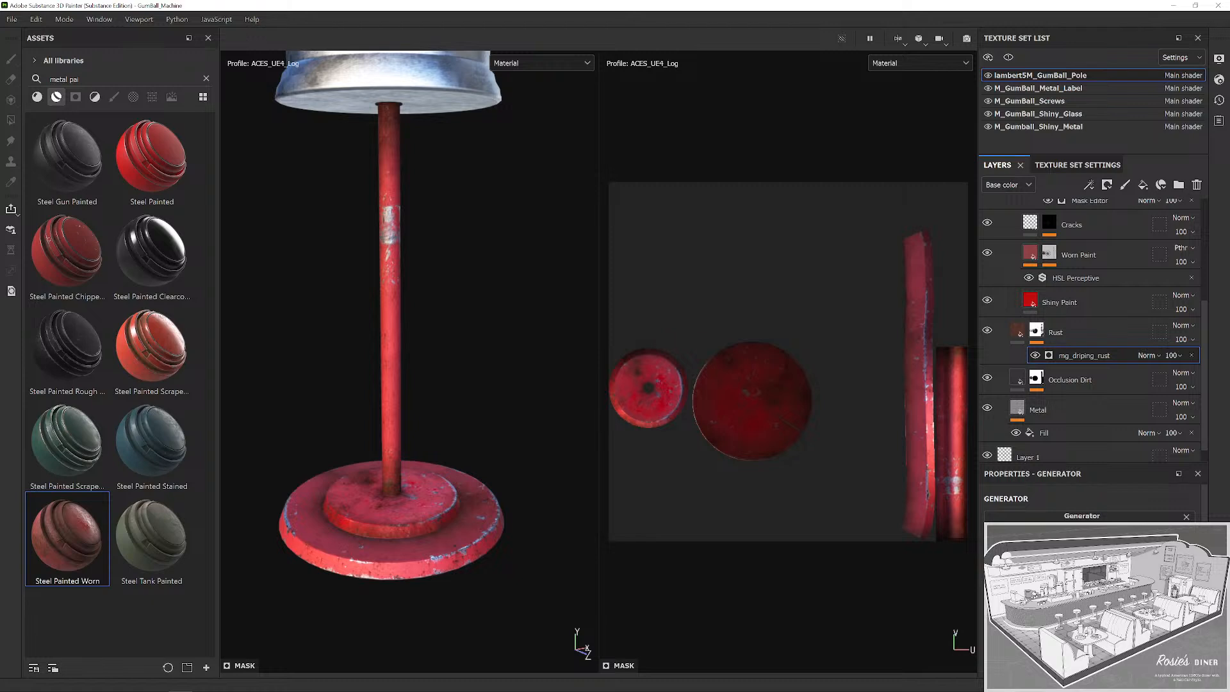
{"action": "left_click", "coordinate": [1005, 390]}
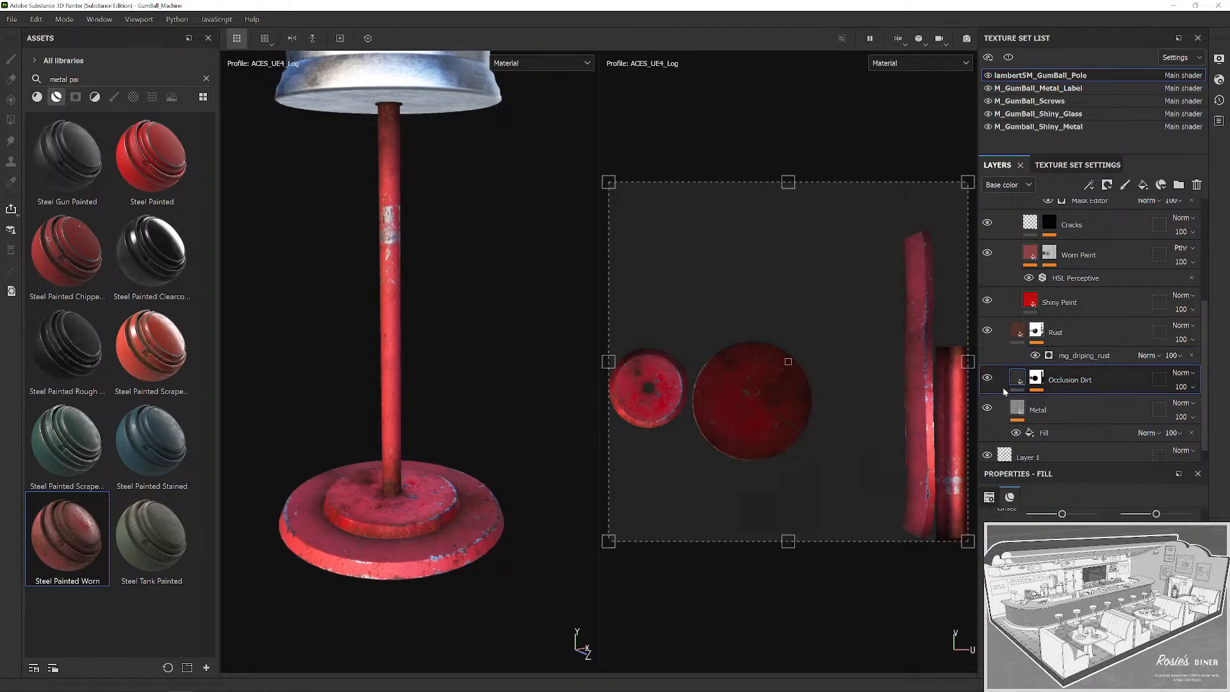
{"action": "left_click", "coordinate": [1037, 380]}
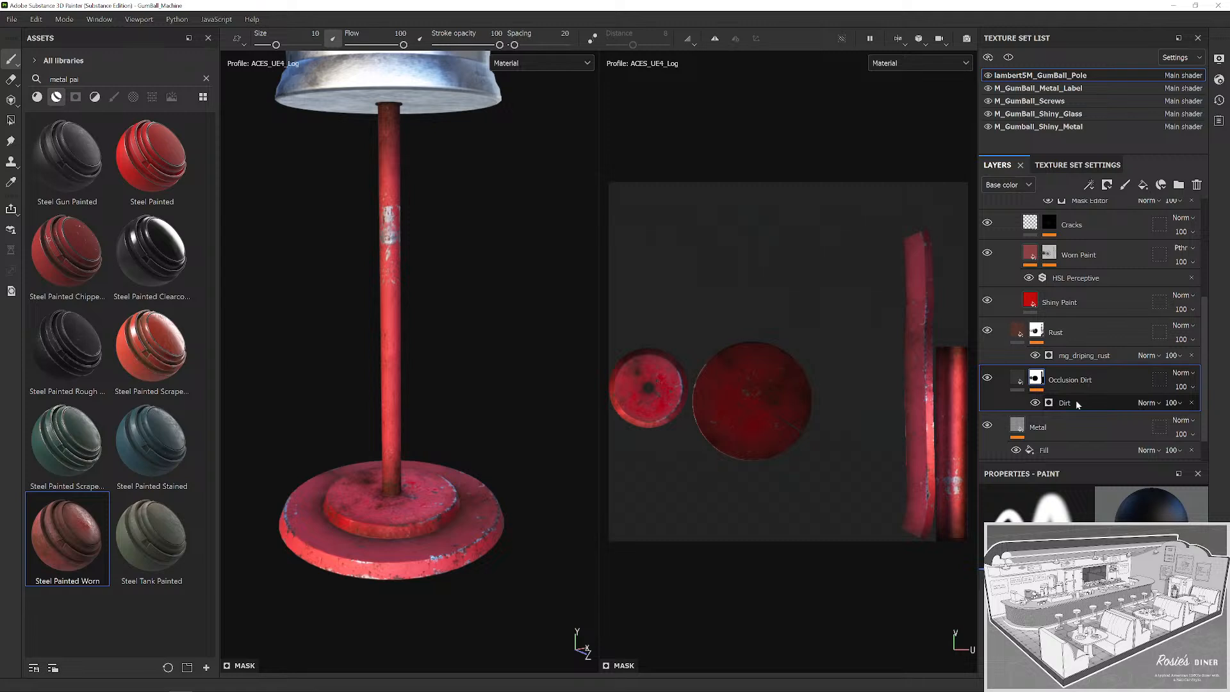
{"action": "left_click", "coordinate": [1181, 405]}
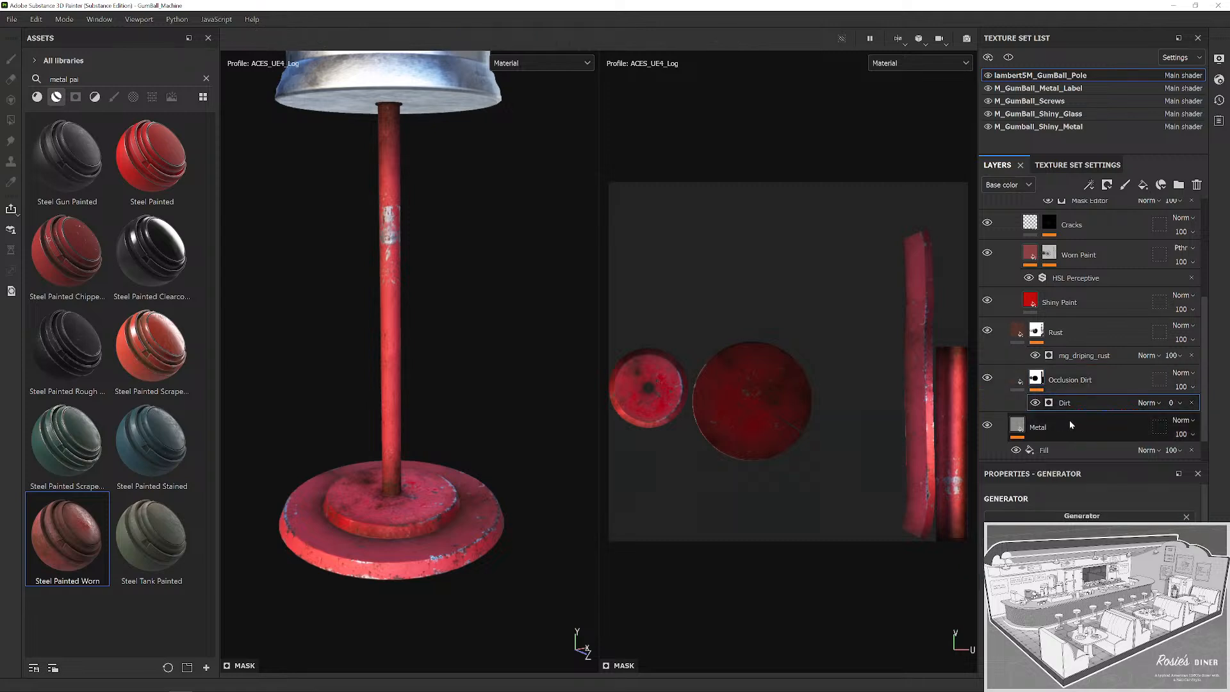
{"action": "scroll", "coordinate": [1025, 406], "scroll_direction": "down", "scroll_amount": 1}
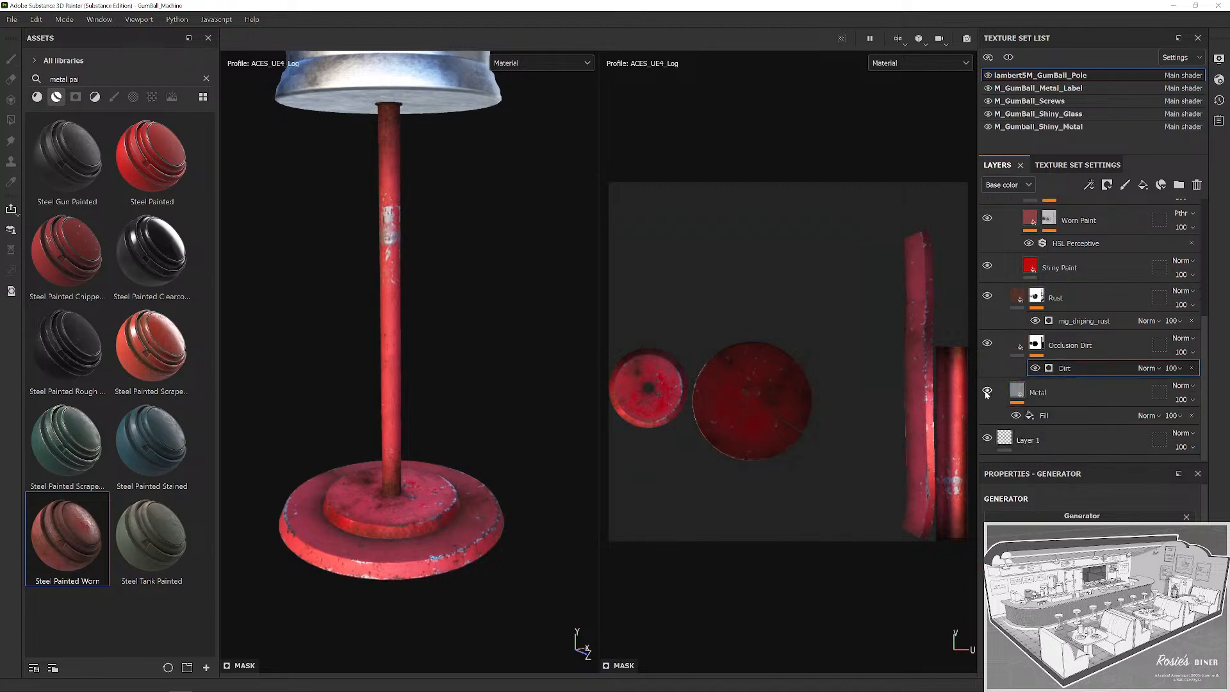
Compare the stand with Worn Paint hidden and shown, and open the mg_grease generator on that layer's mask.
{"action": "scroll", "coordinate": [1089, 384], "scroll_direction": "up", "scroll_amount": 2}
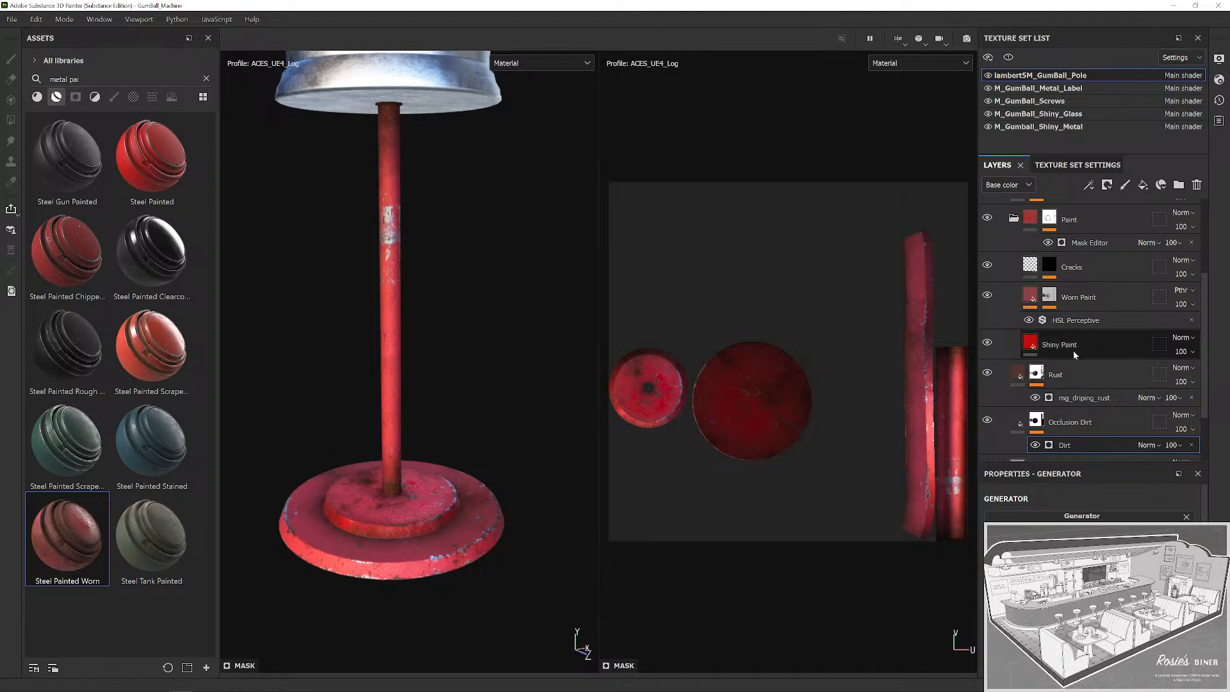
{"action": "left_click", "coordinate": [988, 297]}
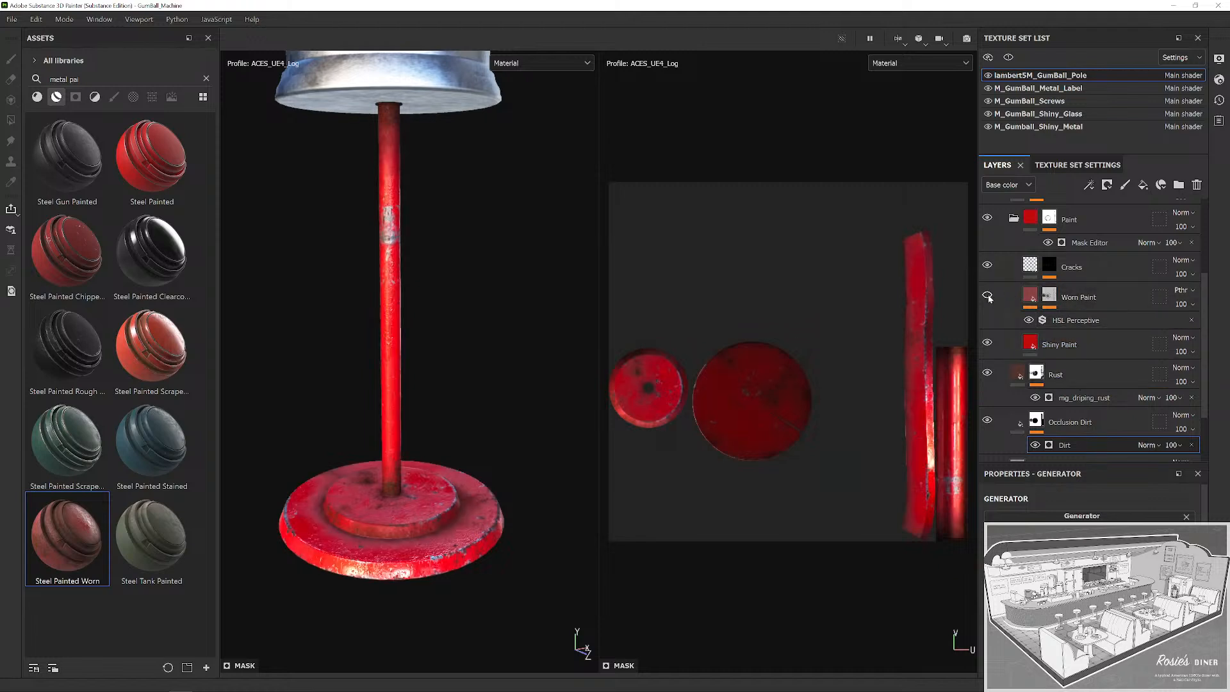
{"action": "left_click", "coordinate": [988, 296]}
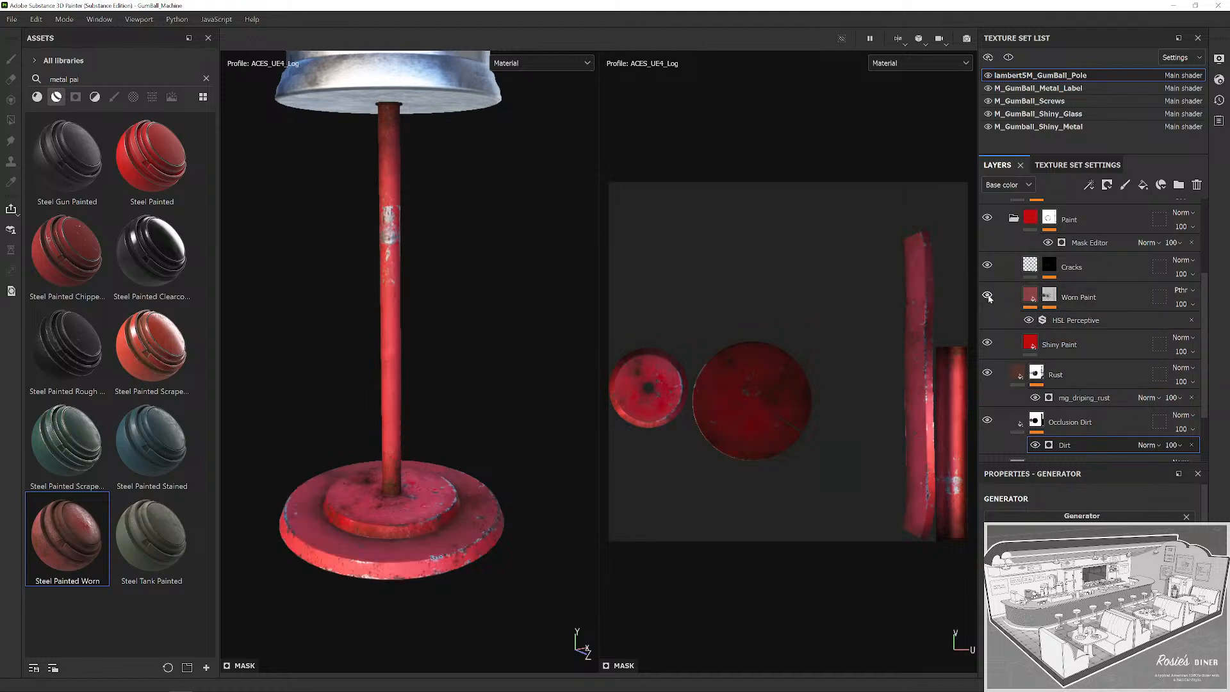
{"action": "left_click", "coordinate": [1052, 299]}
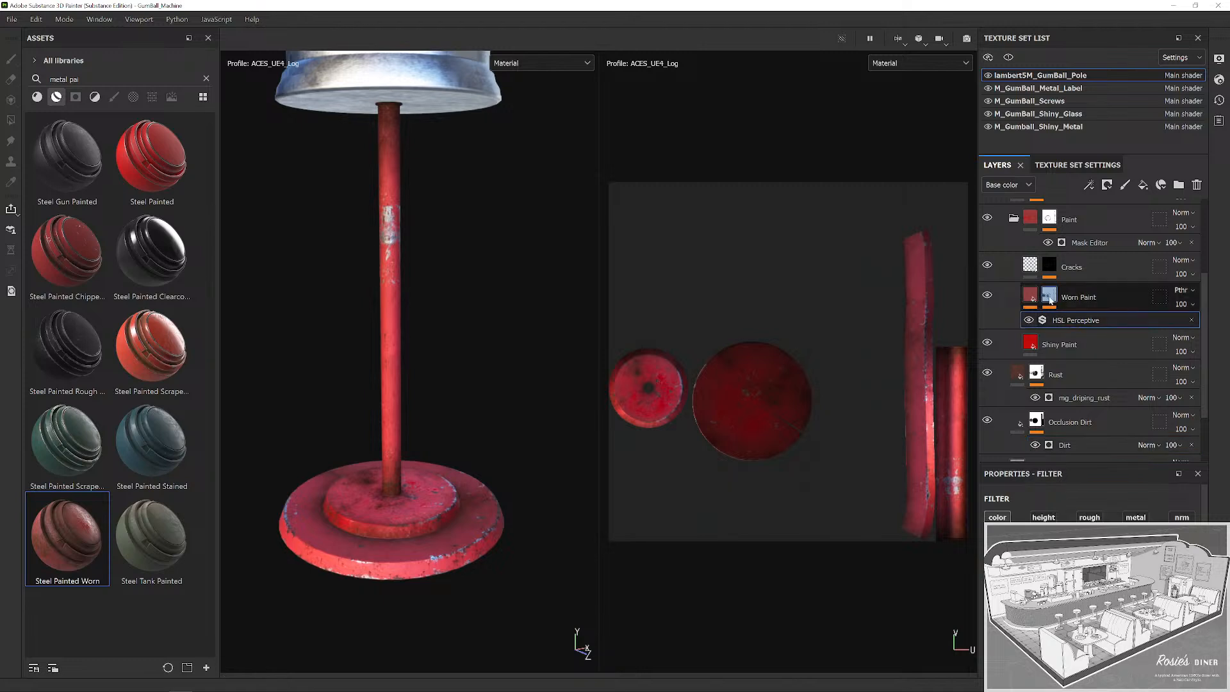
{"action": "key", "text": "1"}
{"action": "left_click", "coordinate": [1097, 320]}
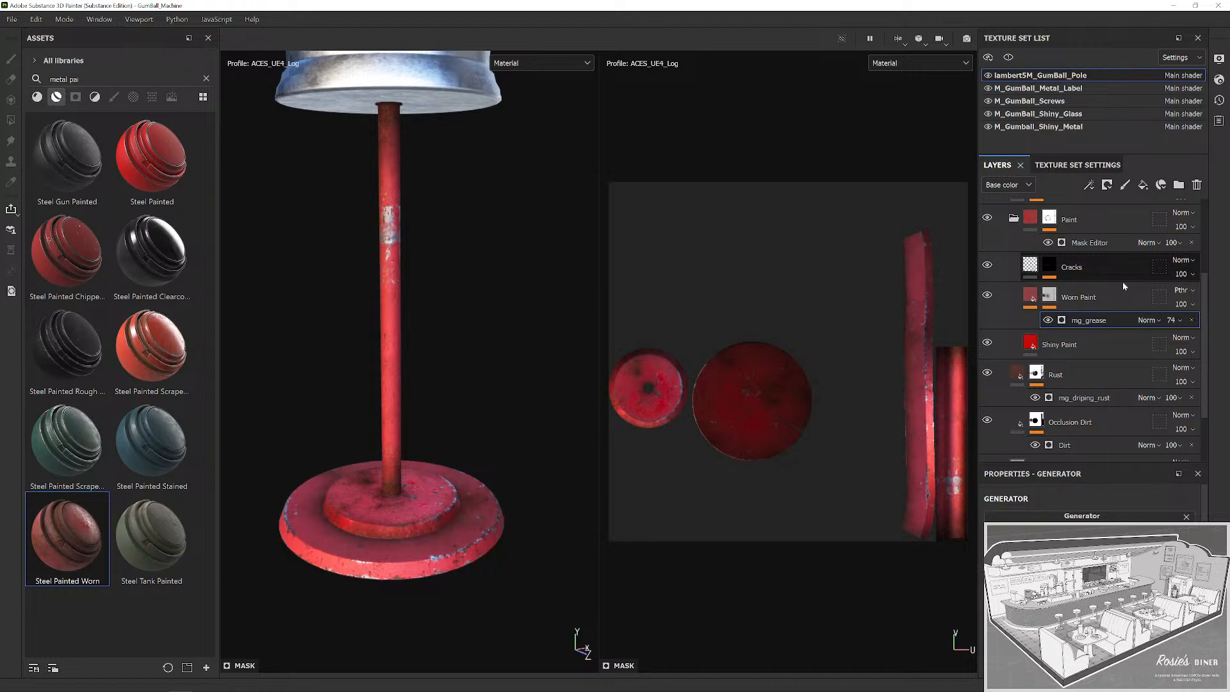
Toggle the Paint folder to compare, and reduce the exposed metal wear through its mask's Mask Editor generator, checking the base up close.
{"action": "scroll", "coordinate": [987, 262], "scroll_direction": "up", "scroll_amount": 1}
{"action": "left_click", "coordinate": [988, 257]}
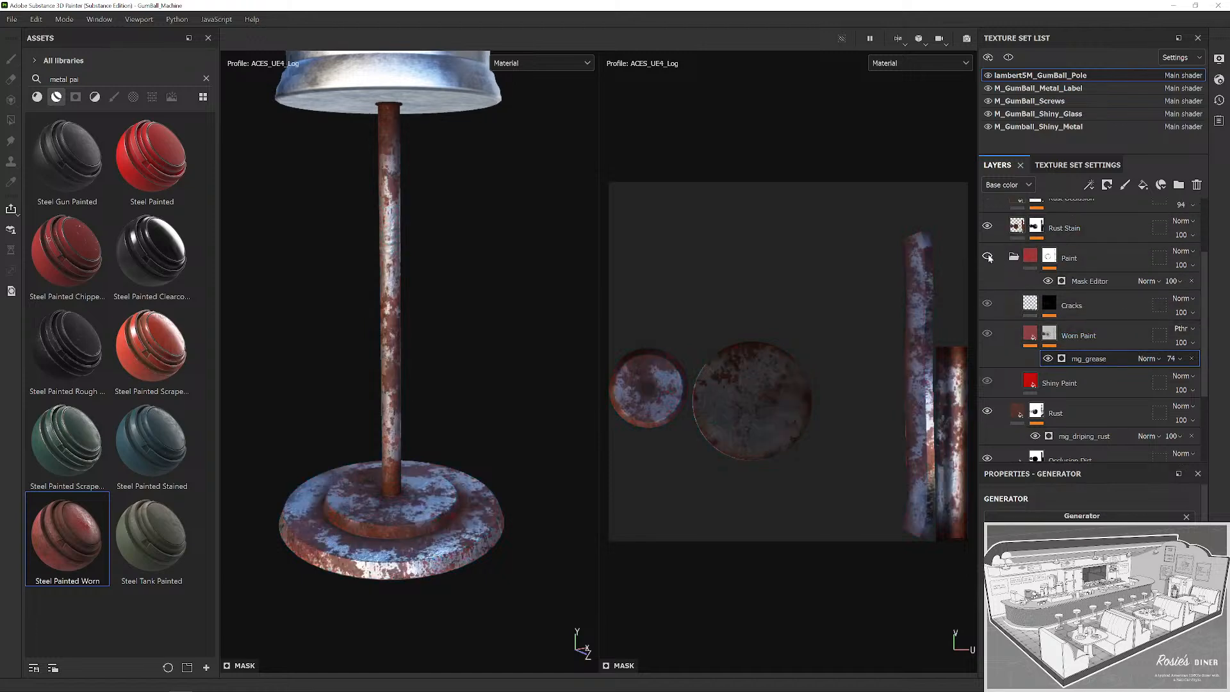
{"action": "left_click", "coordinate": [988, 257]}
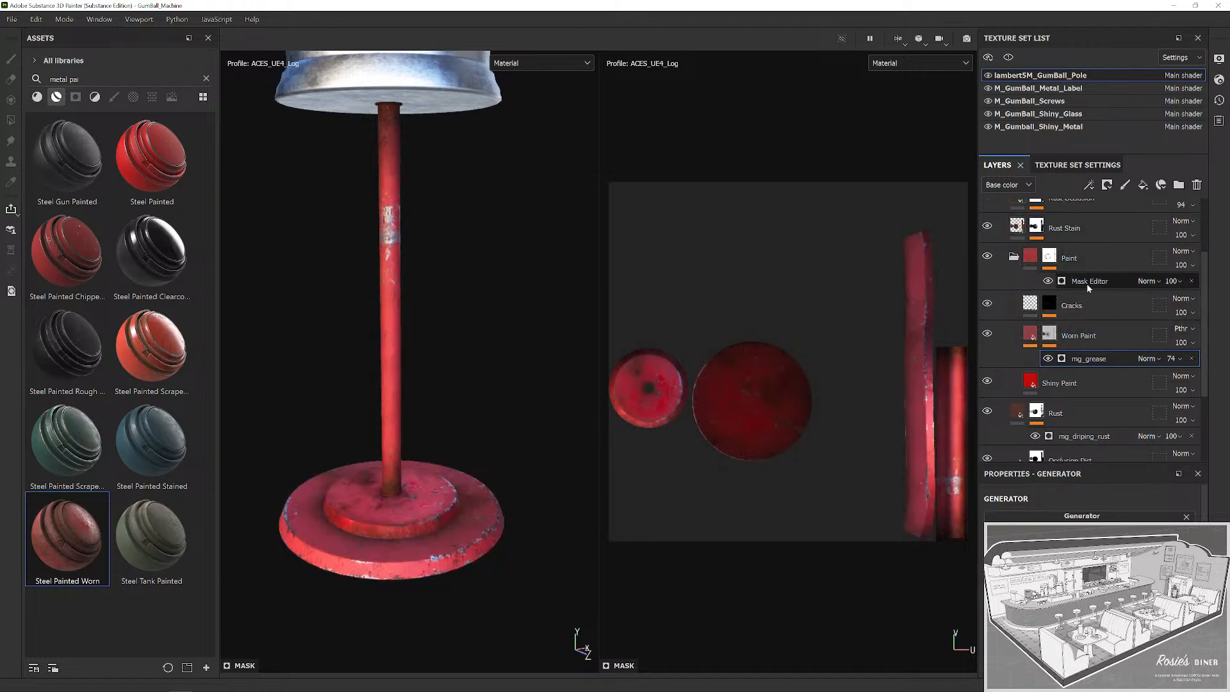
{"action": "left_click", "coordinate": [1051, 258]}
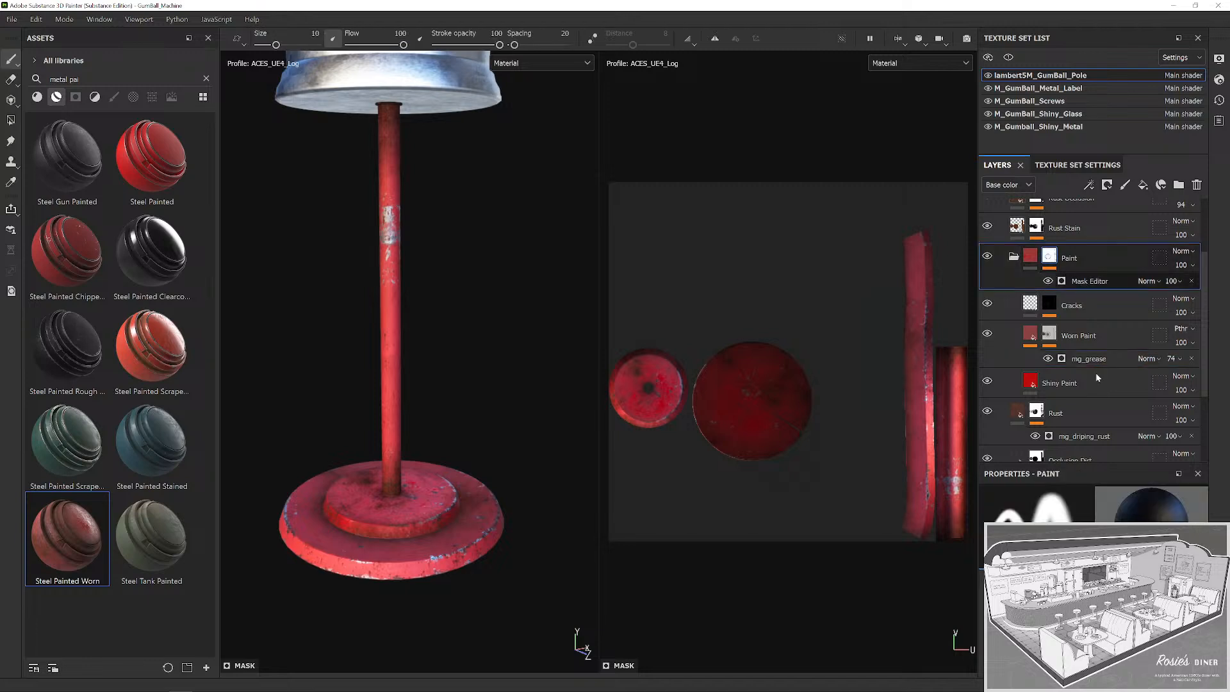
{"action": "left_click", "coordinate": [1075, 282]}
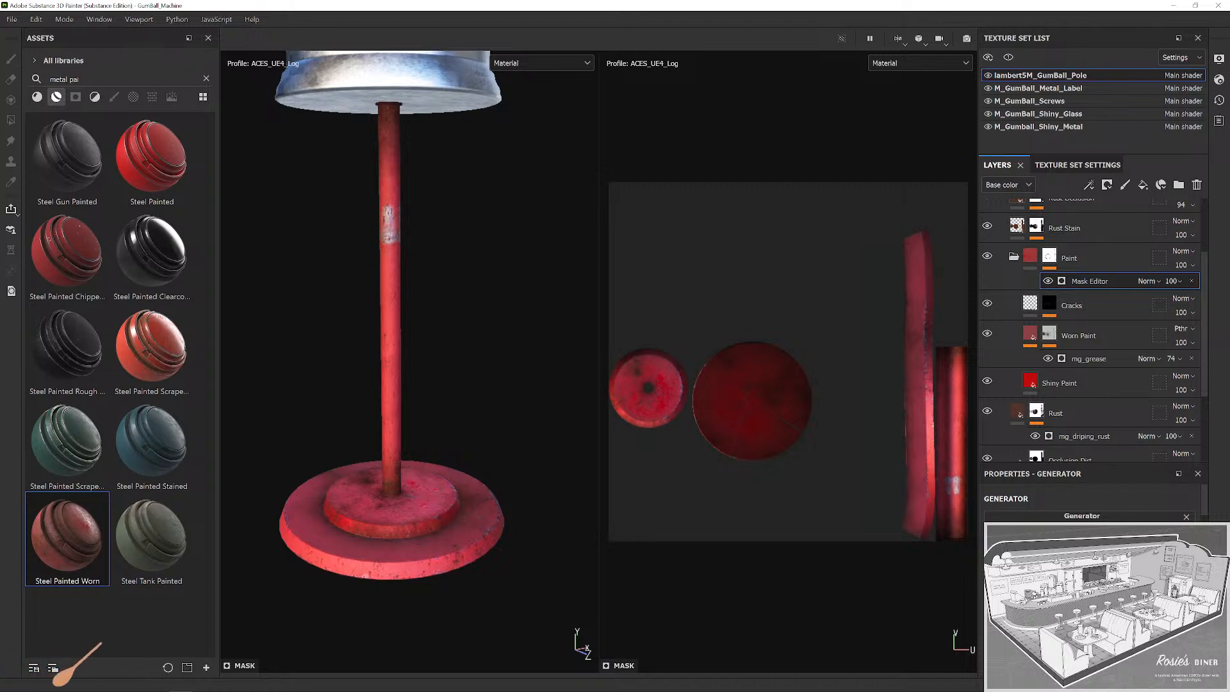
{"action": "scroll", "coordinate": [487, 441], "scroll_direction": "up", "scroll_amount": 2}
{"action": "mouse_move", "coordinate": [483, 486]}
{"action": "left_mouse_down"}
{"action": "mouse_move", "coordinate": [335, 513]}
{"action": "mouse_move", "coordinate": [442, 537]}
{"action": "mouse_move", "coordinate": [504, 493]}
{"action": "mouse_move", "coordinate": [470, 496]}
{"action": "left_mouse_up"}
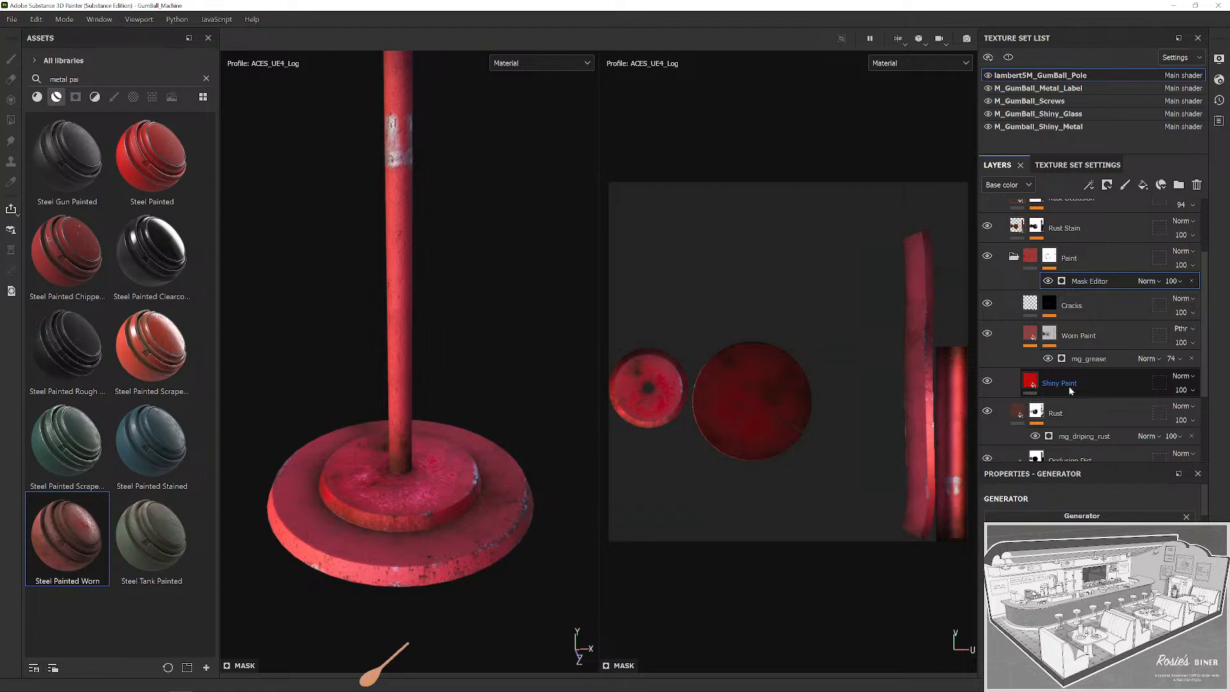
Compare the contributions of Worn Paint, Rust, Rust Stain and Rust Occlusion by toggling their visibility.
{"action": "left_click", "coordinate": [988, 335]}
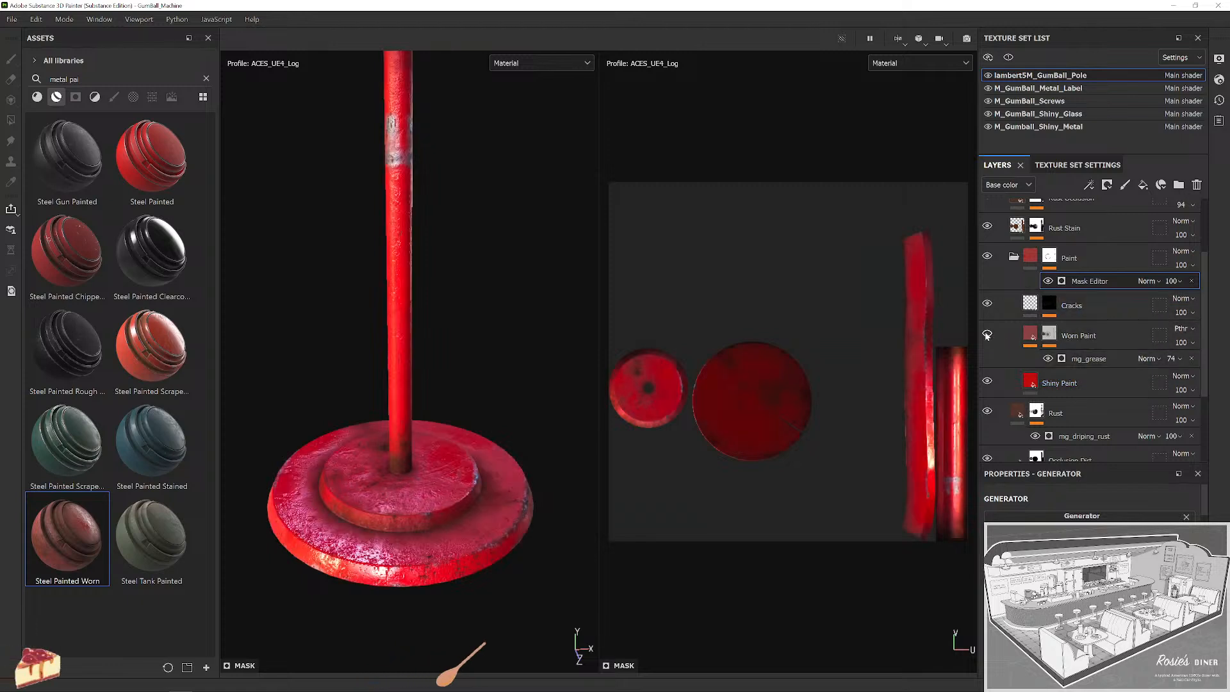
{"action": "left_click", "coordinate": [987, 334]}
{"action": "scroll", "coordinate": [1066, 362], "scroll_direction": "down", "scroll_amount": 3}
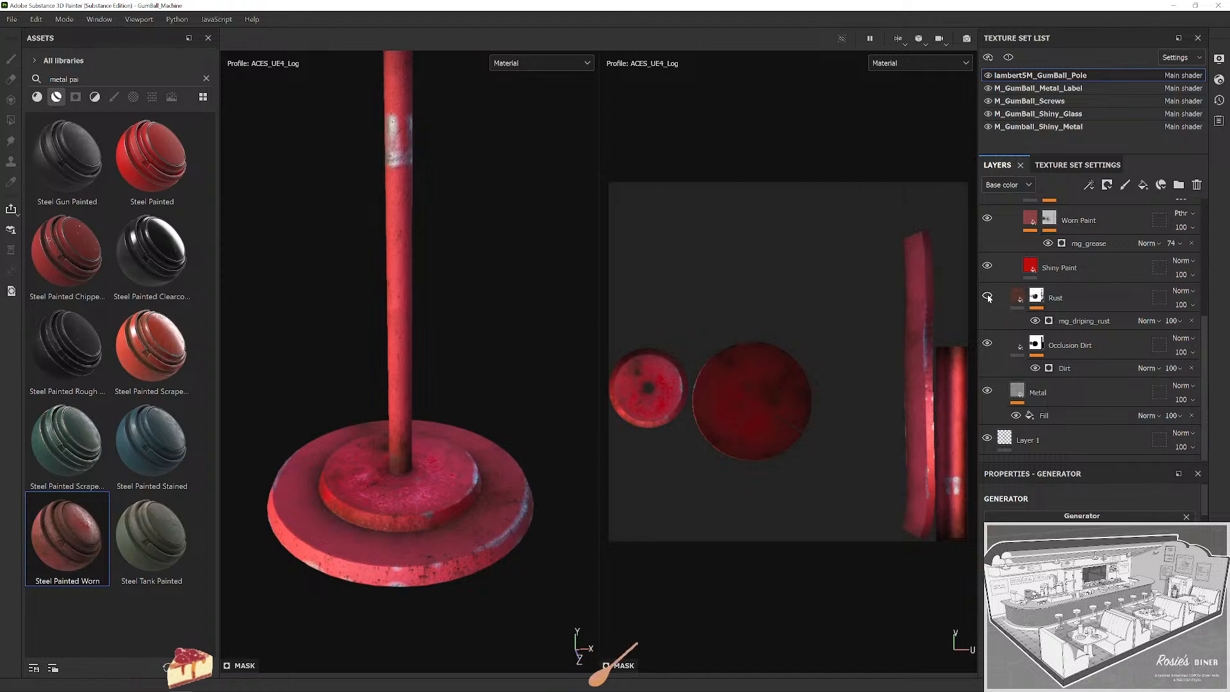
{"action": "scroll", "coordinate": [990, 302], "scroll_direction": "up", "scroll_amount": 5}
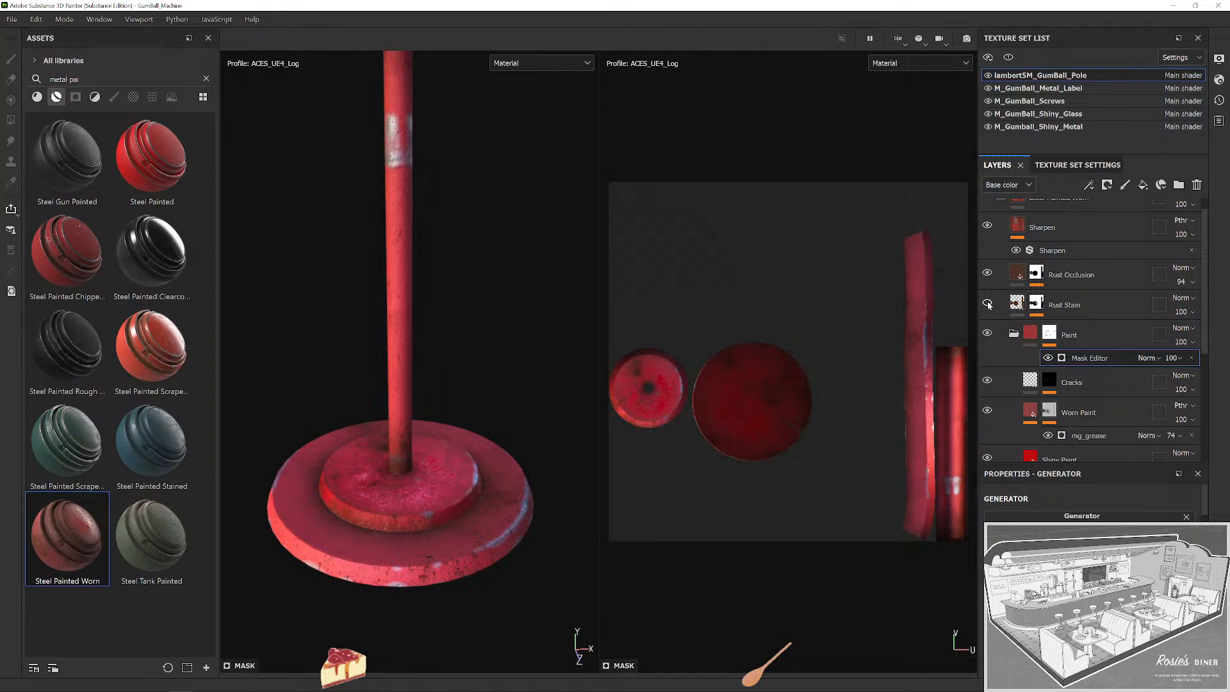
{"action": "left_click", "coordinate": [989, 305]}
{"action": "left_click", "coordinate": [988, 273]}
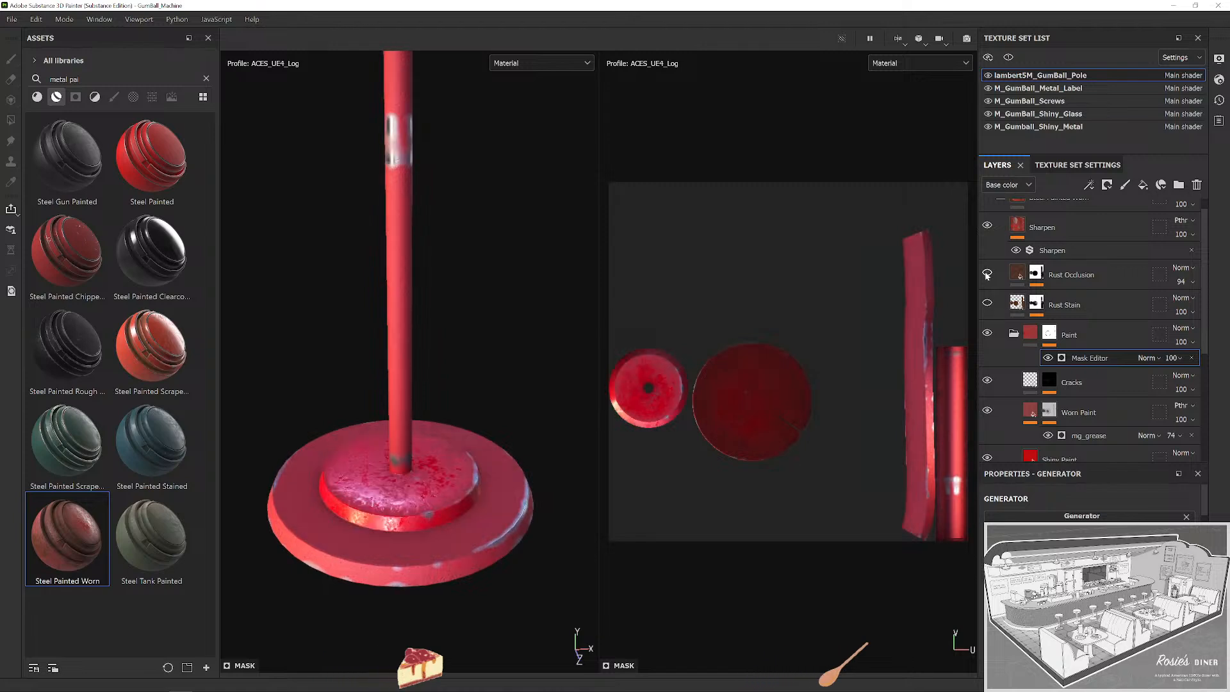
{"action": "left_click", "coordinate": [987, 276]}
{"action": "left_click", "coordinate": [988, 303]}
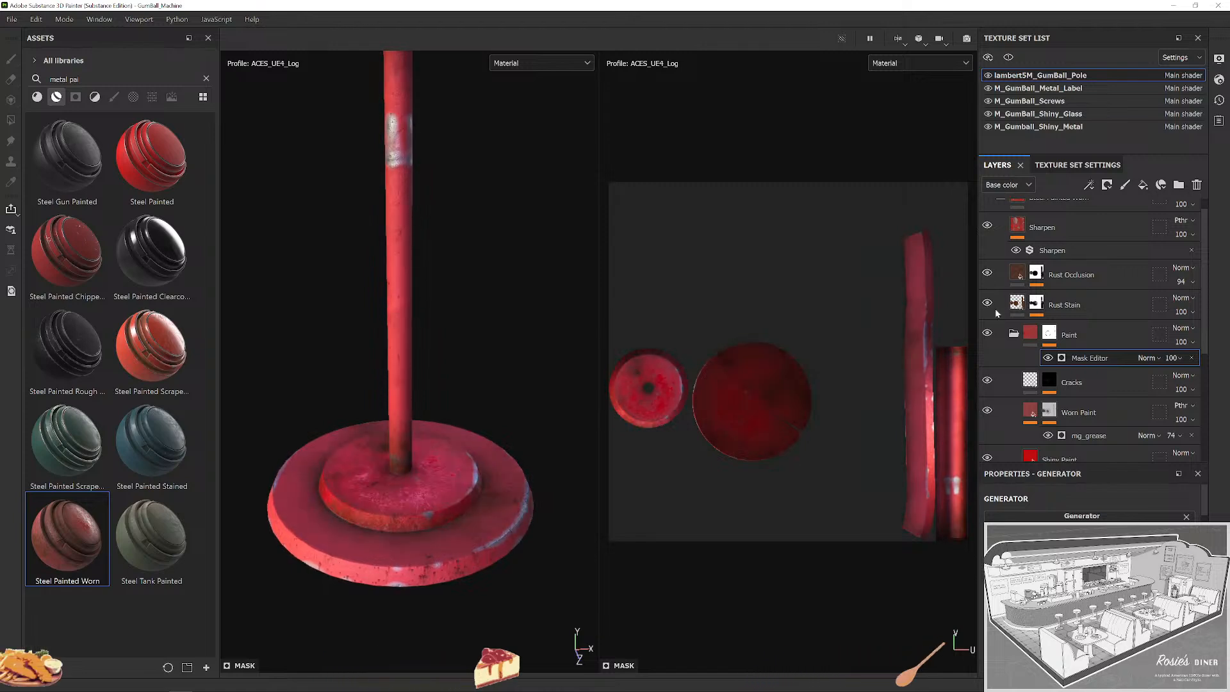
{"action": "scroll", "coordinate": [1045, 380], "scroll_direction": "down", "scroll_amount": 2}
{"action": "scroll", "coordinate": [1053, 389], "scroll_direction": "up", "scroll_amount": 2}
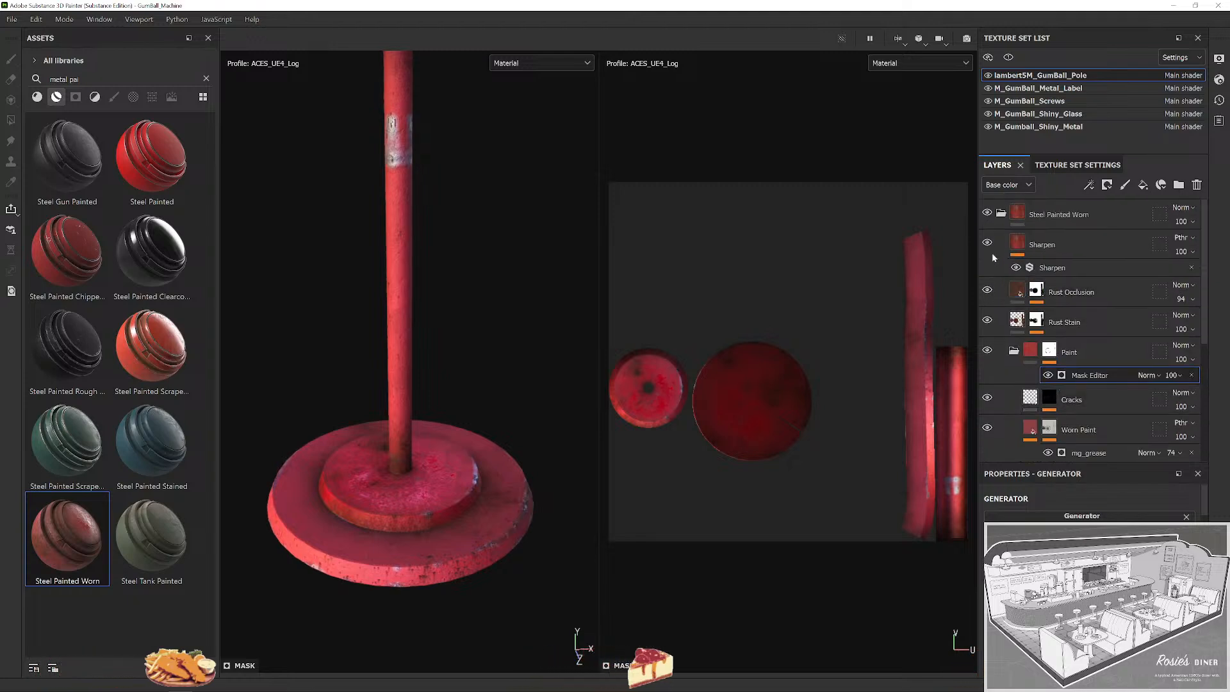
Check Rust Occlusion's visibility and Mask Builder - Legacy generator, and reduce the rust stains with the Rust Stain mask's mg_driping_rust generator.
{"action": "left_click", "coordinate": [987, 291]}
{"action": "left_click", "coordinate": [988, 291]}
{"action": "left_click", "coordinate": [1093, 294]}
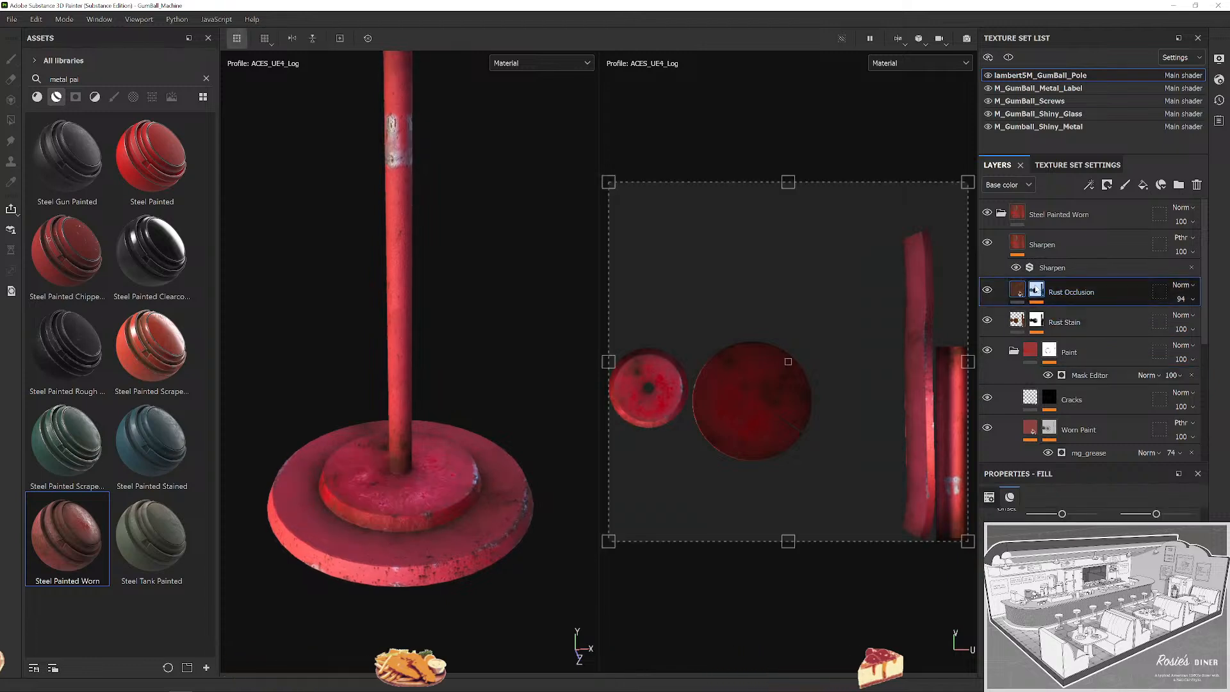
{"action": "left_click", "coordinate": [1036, 290]}
{"action": "left_click", "coordinate": [1093, 315]}
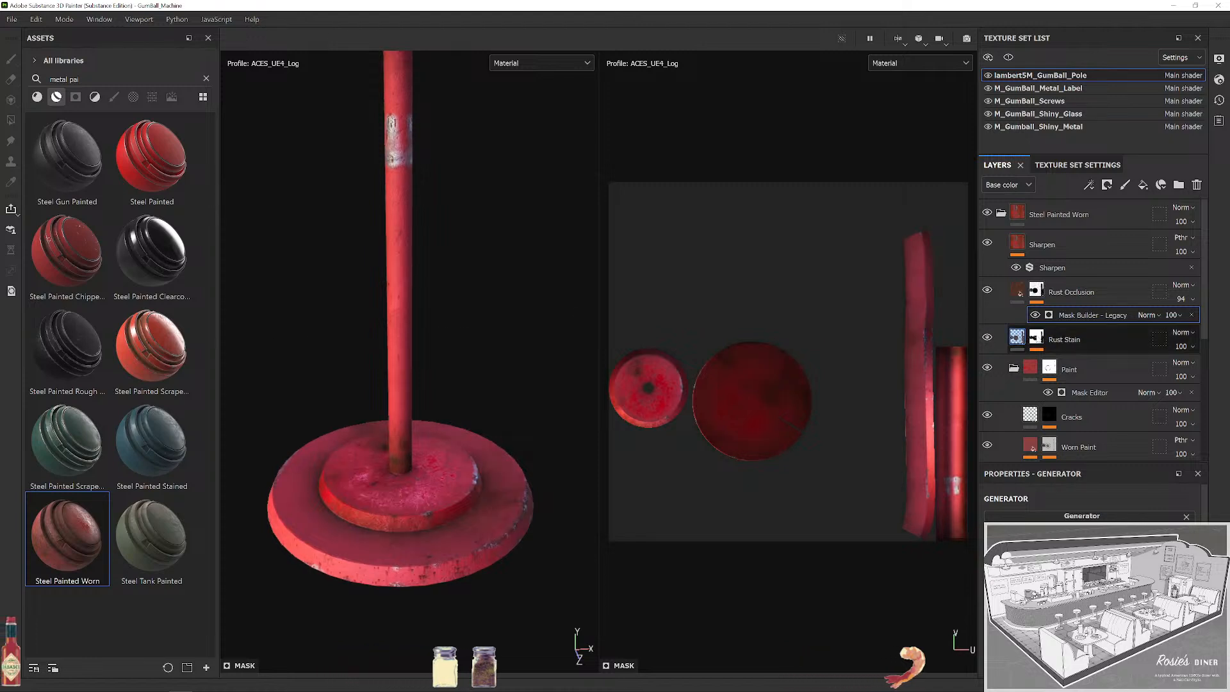
{"action": "left_click", "coordinate": [1061, 348]}
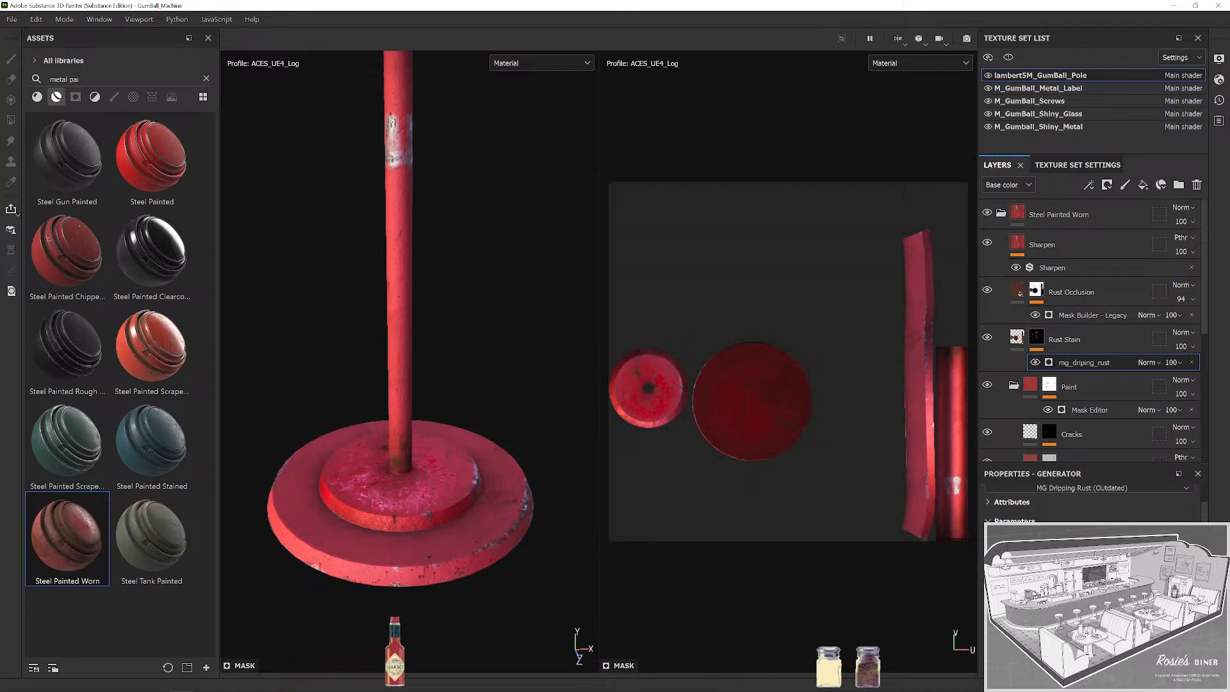
Set the opacity of the mg_driping_rust generator on the Rust Stain mask to 40 for fainter rust streaks.
{"action": "scroll", "coordinate": [1092, 564], "scroll_direction": "down", "scroll_amount": 1}
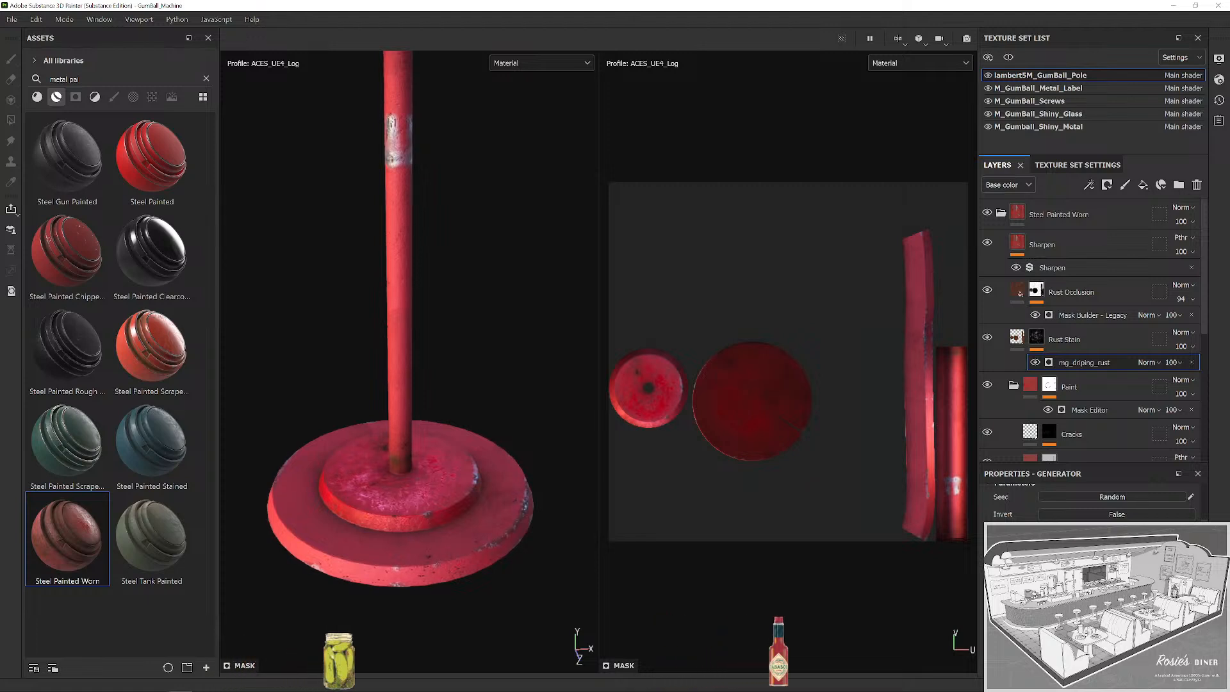
{"action": "scroll", "coordinate": [1115, 513], "scroll_direction": "up", "scroll_amount": 10}
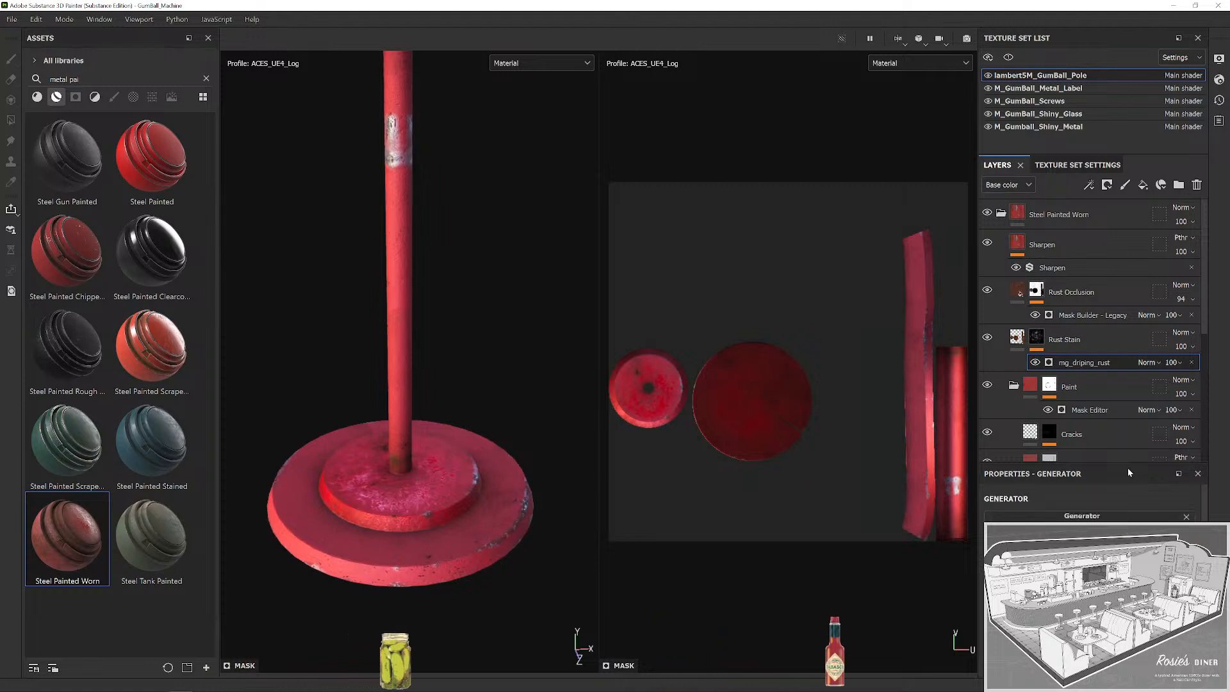
{"action": "left_click", "coordinate": [1181, 363]}
{"action": "mouse_move", "coordinate": [1211, 385]}
{"action": "left_mouse_down"}
{"action": "mouse_move", "coordinate": [1097, 379]}
{"action": "mouse_move", "coordinate": [1229, 401]}
{"action": "left_mouse_up"}
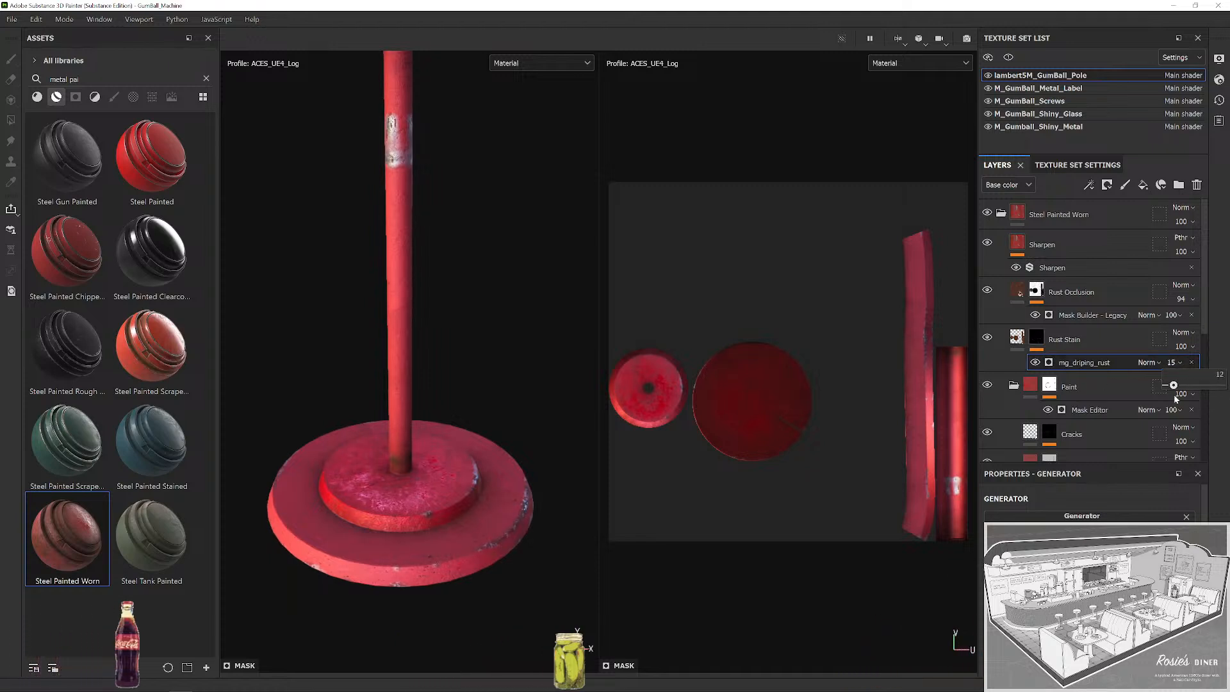
{"action": "left_click_drag", "start_coordinate": [464, 455], "coordinate": [511, 467]}
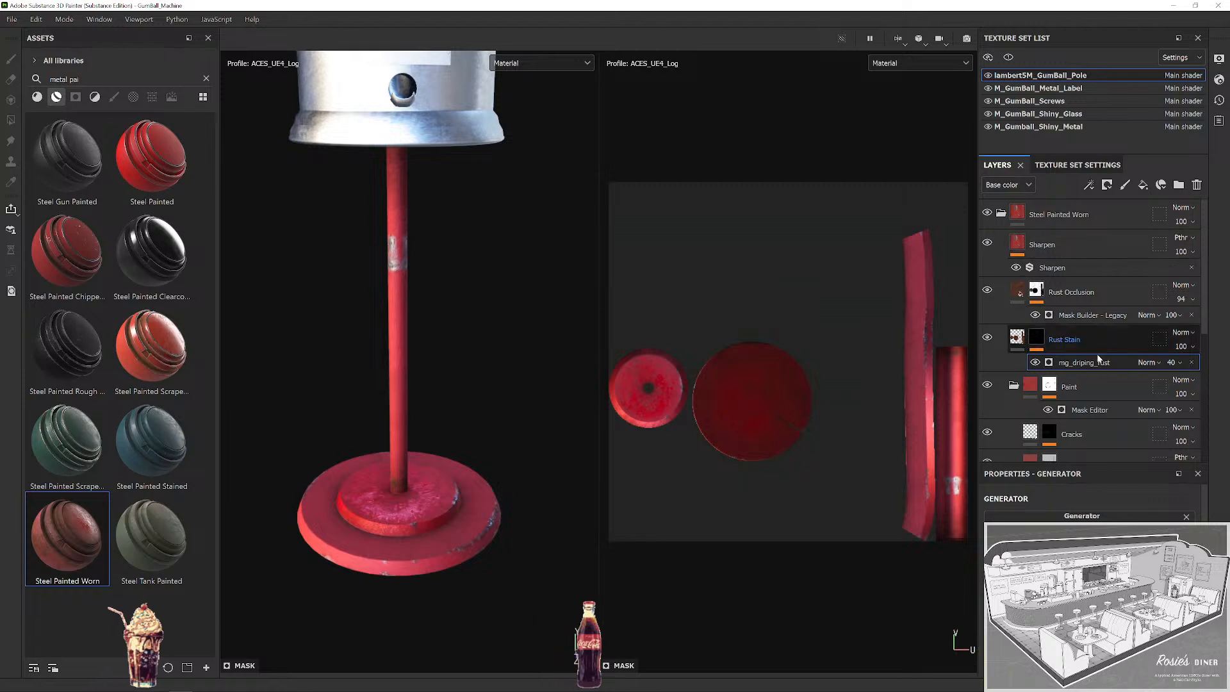
Compare the stand with Worn Paint hidden and shown, and set the opacity of that mask's mg_grease generator to 33.
{"action": "scroll", "coordinate": [1012, 420], "scroll_direction": "down", "scroll_amount": 1}
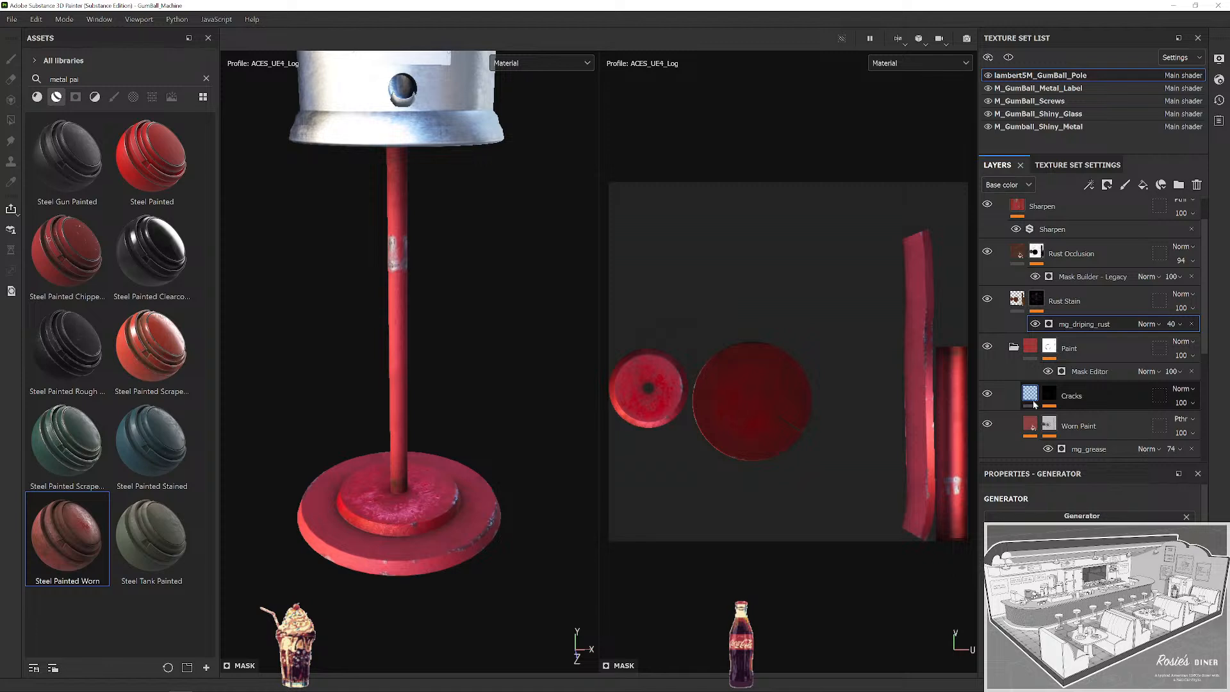
{"action": "left_click", "coordinate": [987, 424]}
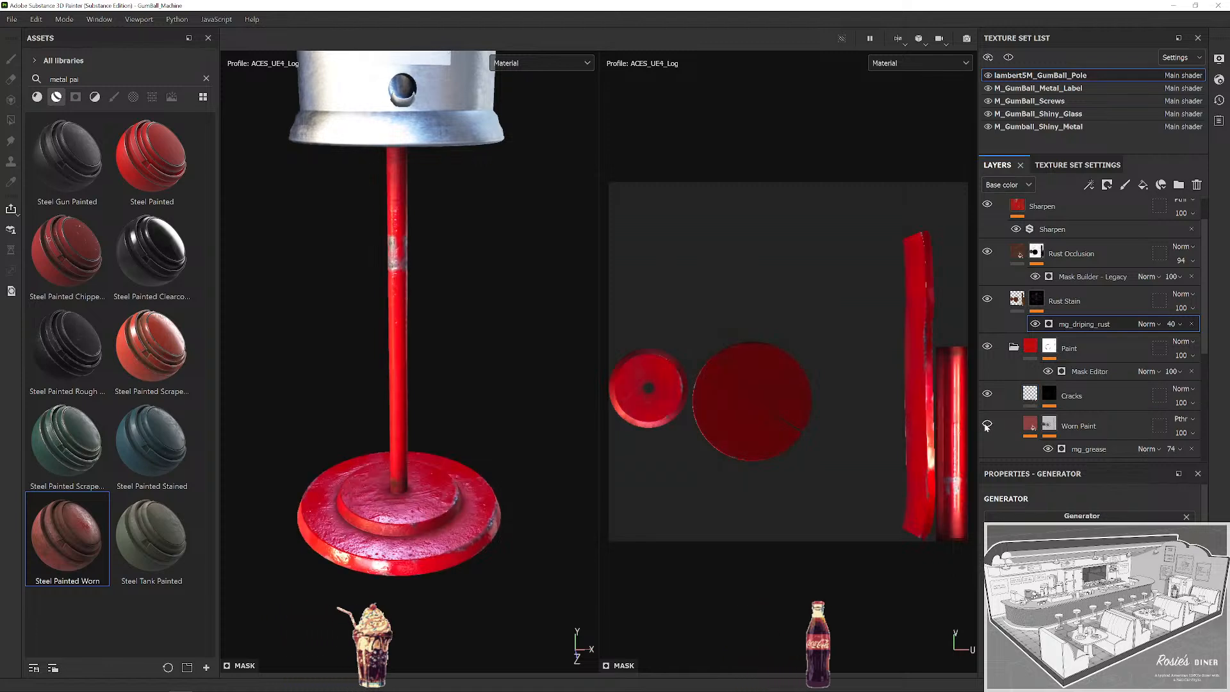
{"action": "left_click_drag", "start_coordinate": [496, 394], "coordinate": [506, 433]}
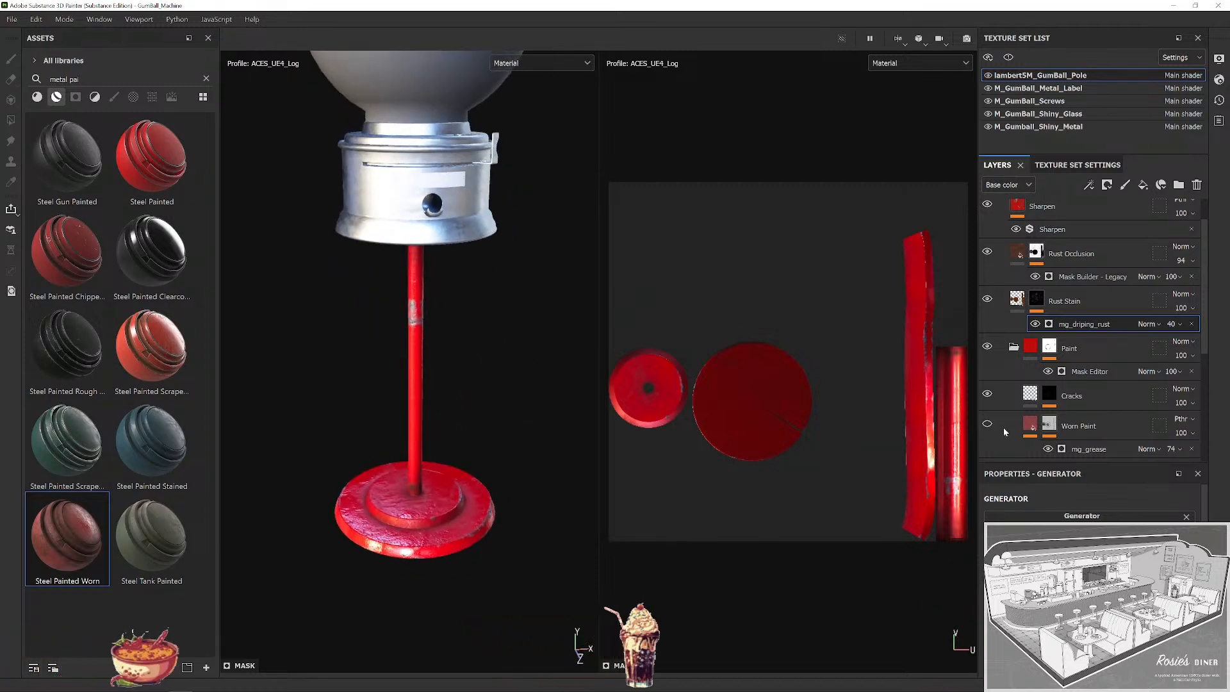
{"action": "left_click", "coordinate": [988, 424]}
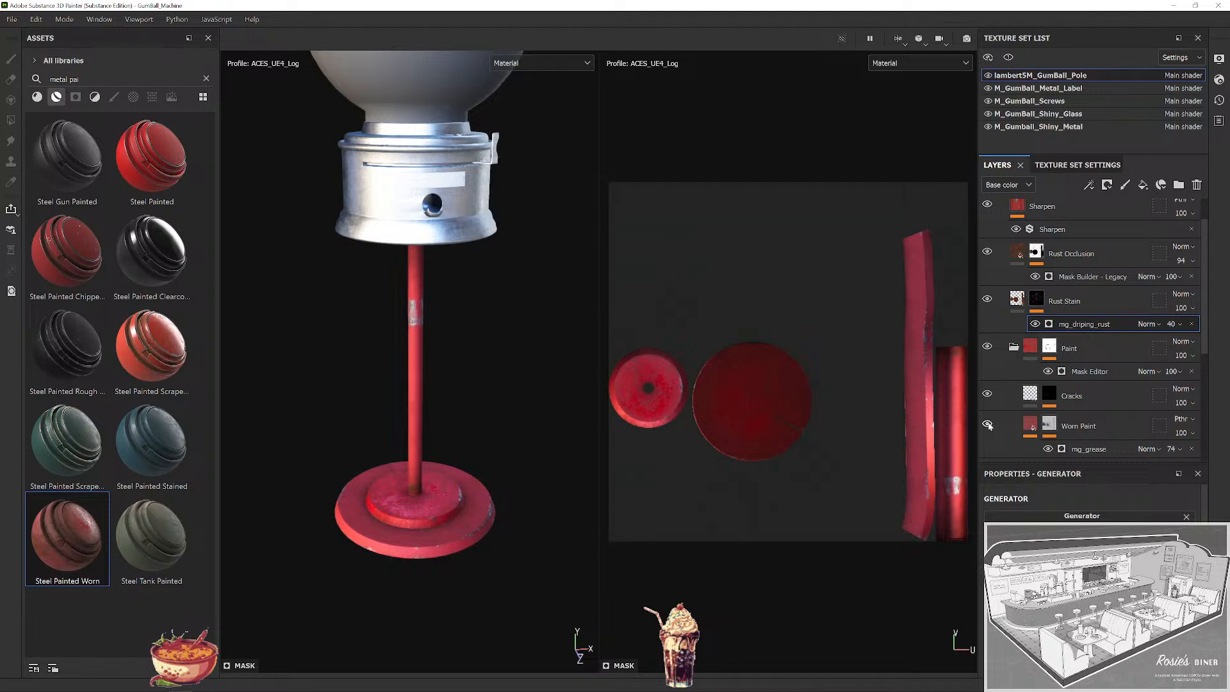
{"action": "left_click", "coordinate": [1177, 449]}
{"action": "mouse_move", "coordinate": [1208, 471]}
{"action": "left_mouse_down"}
{"action": "mouse_move", "coordinate": [1122, 488]}
{"action": "mouse_move", "coordinate": [1185, 480]}
{"action": "left_mouse_up"}
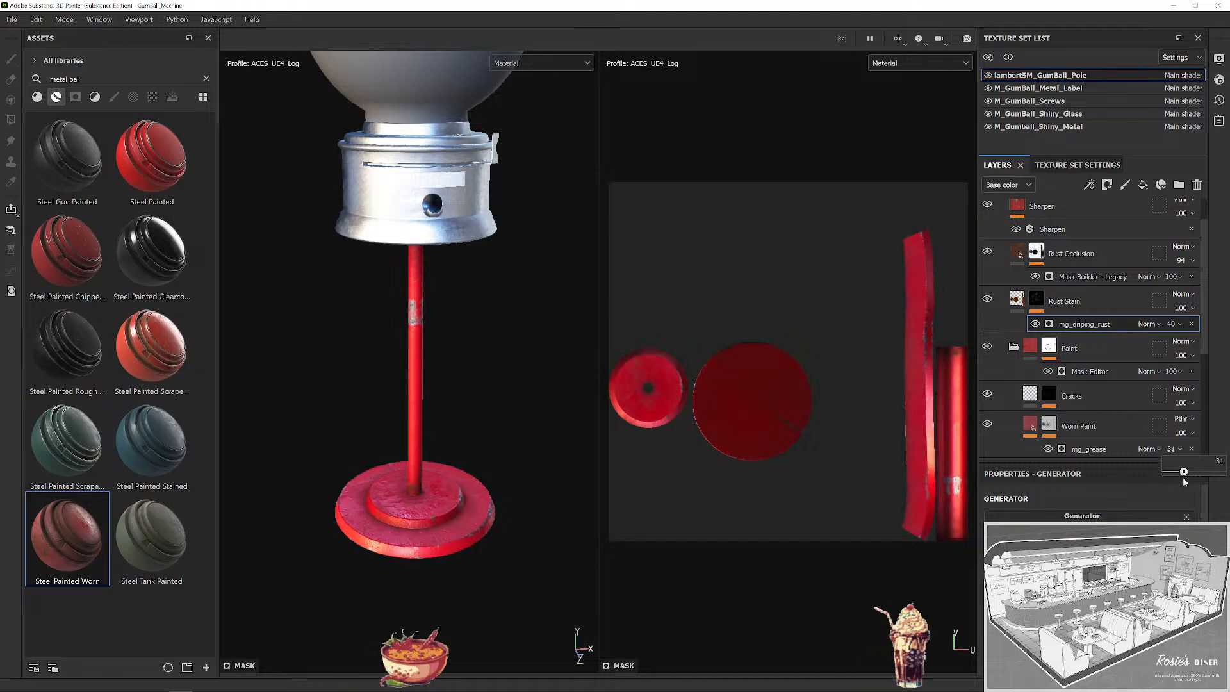
{"action": "scroll", "coordinate": [500, 367], "scroll_direction": "down", "scroll_amount": 3}
{"action": "mouse_move", "coordinate": [503, 417]}
{"action": "left_mouse_down"}
{"action": "mouse_move", "coordinate": [498, 431]}
{"action": "mouse_move", "coordinate": [502, 416]}
{"action": "left_mouse_up"}
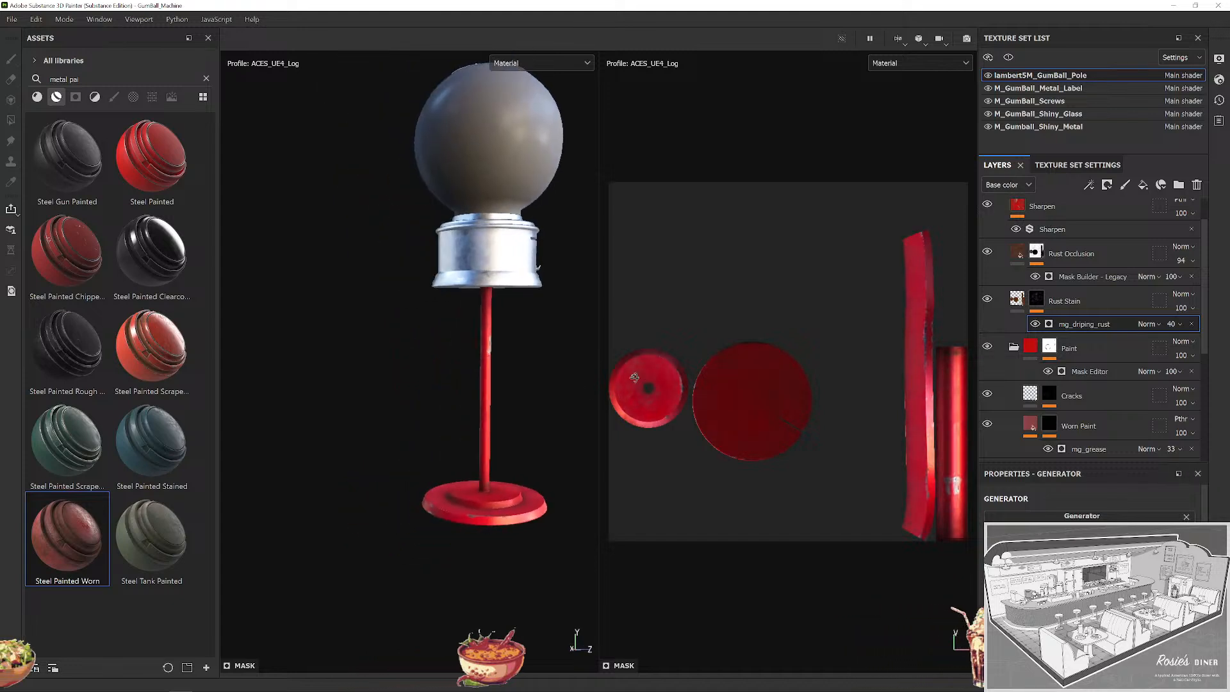
{"action": "scroll", "coordinate": [503, 416], "scroll_direction": "up", "scroll_amount": 6}
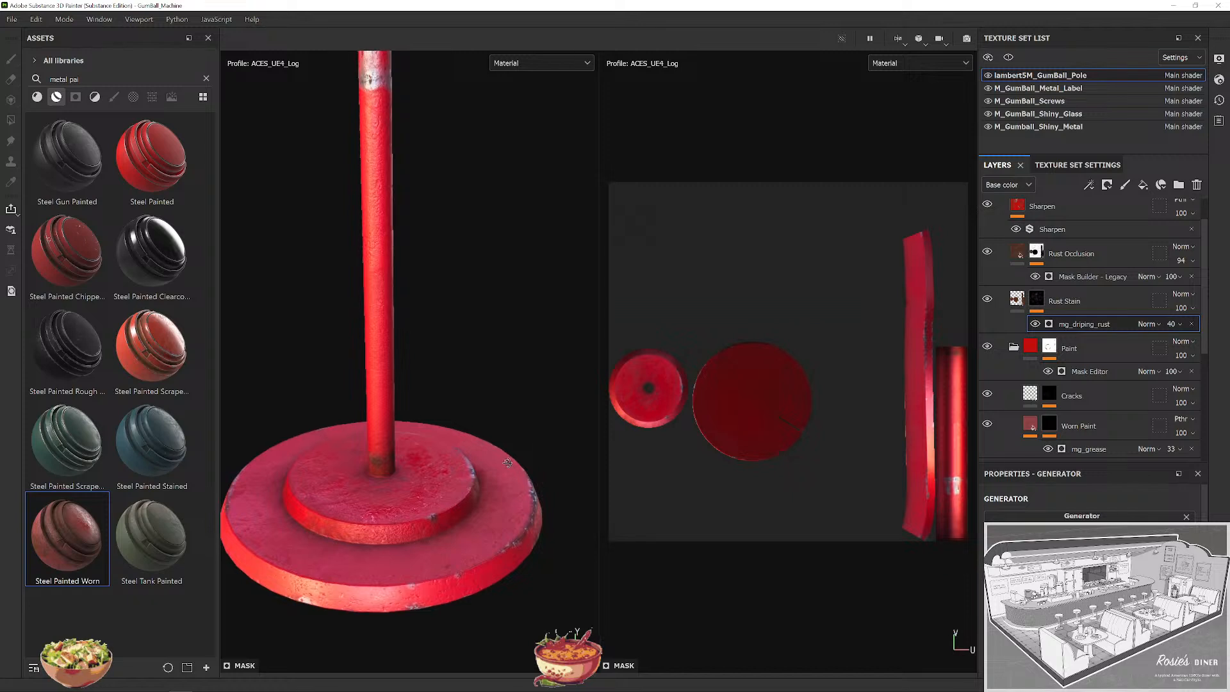
Review the layers inside the Steel Painted Worn folder, from Rust Occlusion down to Metal.
{"action": "scroll", "coordinate": [1083, 383], "scroll_direction": "down", "scroll_amount": 1}
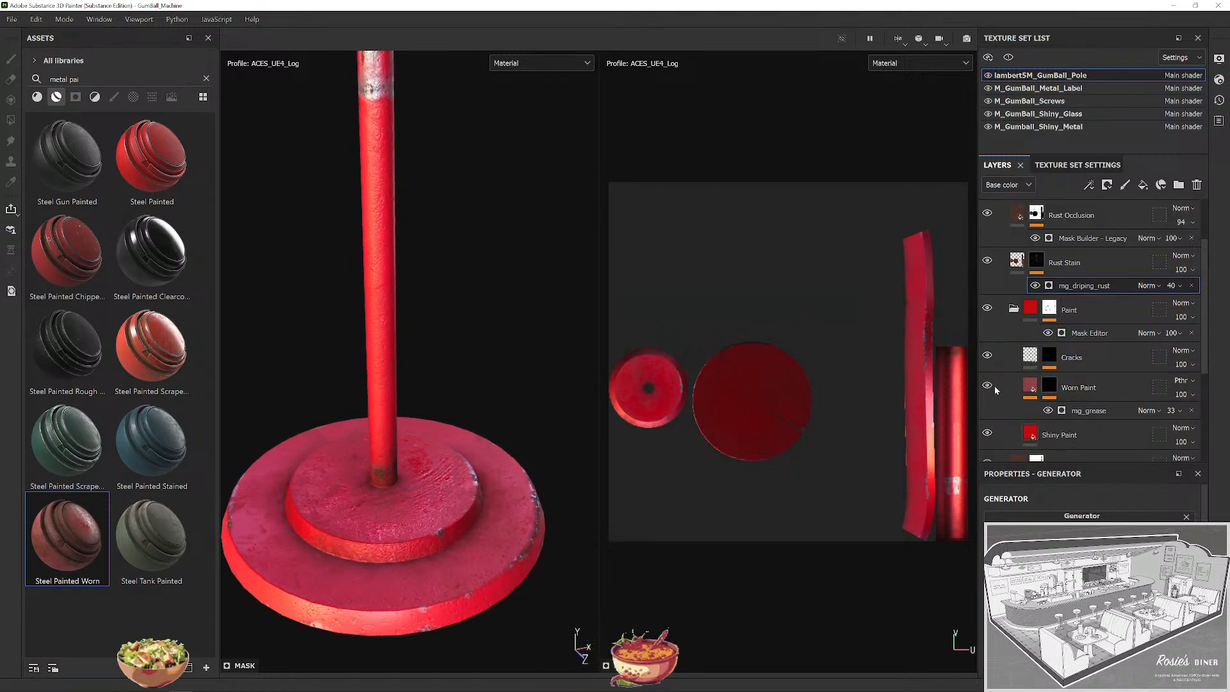
{"action": "scroll", "coordinate": [992, 390], "scroll_direction": "down", "scroll_amount": 1}
{"action": "scroll", "coordinate": [987, 396], "scroll_direction": "down", "scroll_amount": 1}
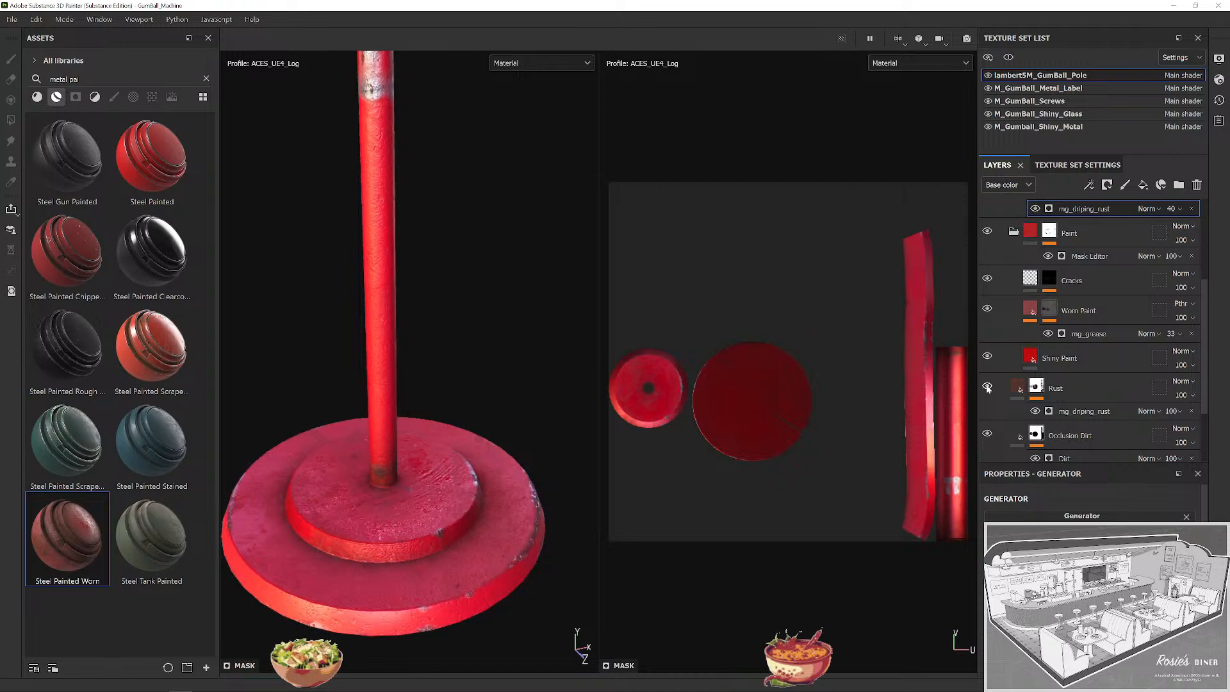
{"action": "scroll", "coordinate": [1003, 384], "scroll_direction": "down", "scroll_amount": 2}
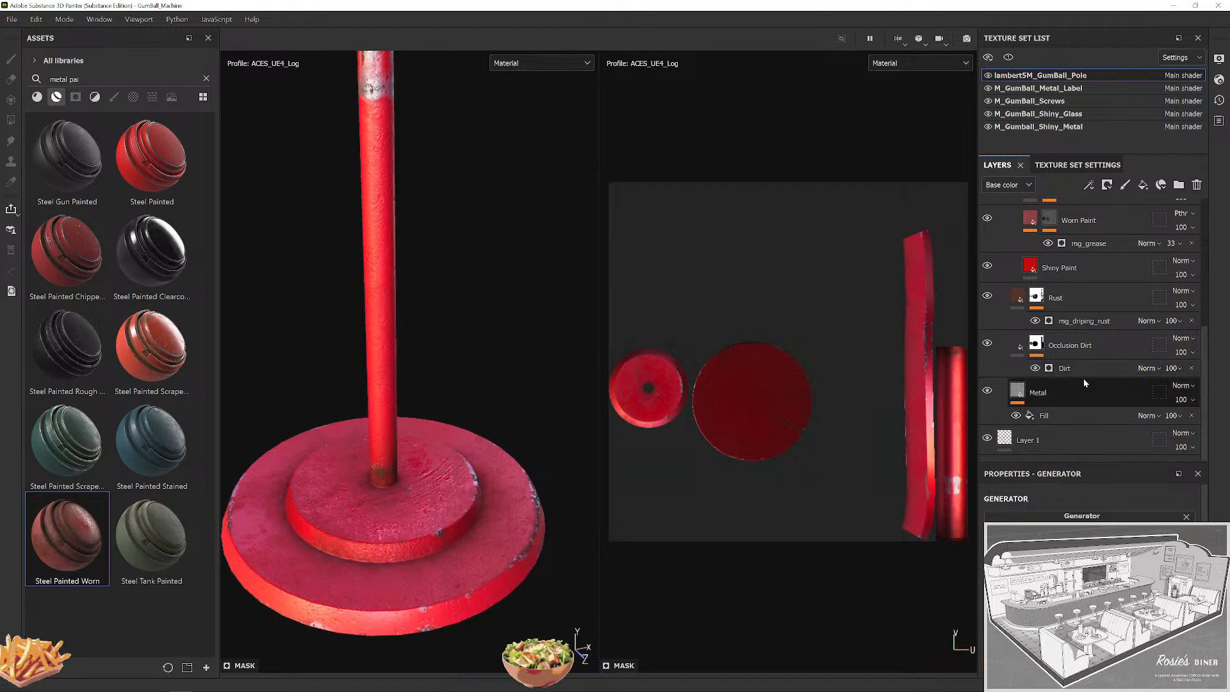
{"action": "scroll", "coordinate": [1083, 378], "scroll_direction": "up", "scroll_amount": 1}
{"action": "scroll", "coordinate": [1057, 275], "scroll_direction": "up", "scroll_amount": 2}
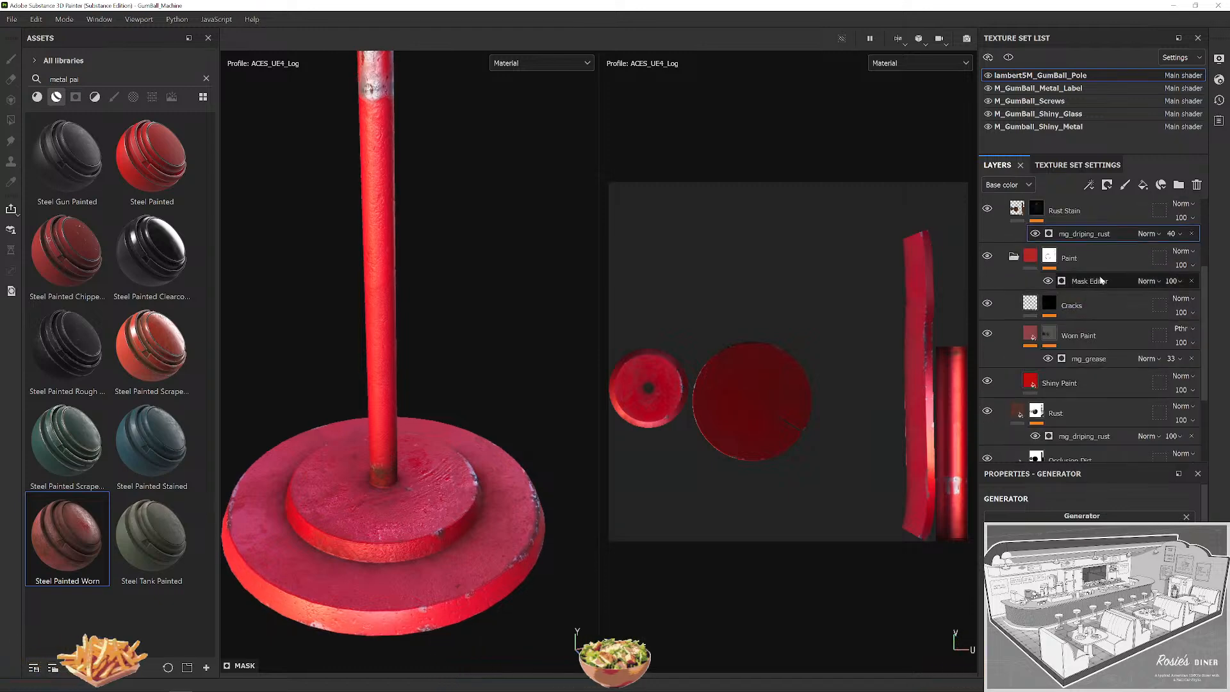
{"action": "scroll", "coordinate": [1102, 286], "scroll_direction": "up", "scroll_amount": 3}
{"action": "scroll", "coordinate": [1096, 295], "scroll_direction": "up", "scroll_amount": 4}
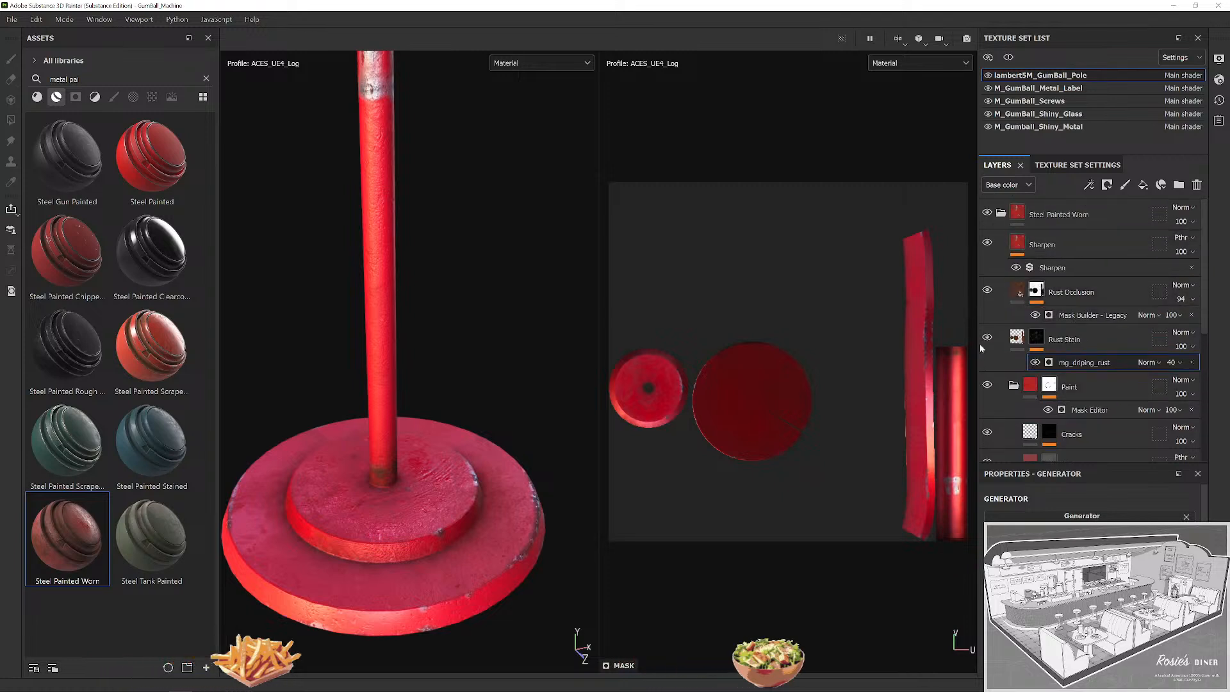
Compare the contributions of the Paint folder, Worn Paint and Shiny Paint by toggling their visibility.
{"action": "left_click", "coordinate": [987, 385]}
{"action": "left_click", "coordinate": [988, 385]}
{"action": "left_click", "coordinate": [987, 385]}
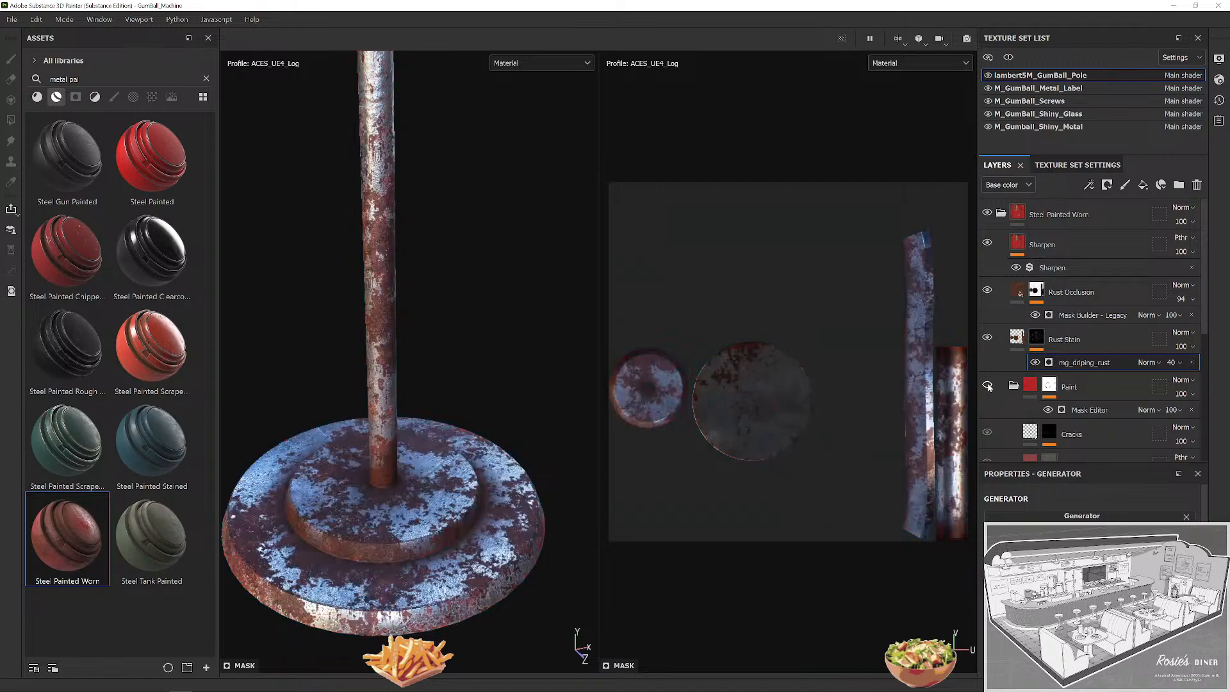
{"action": "left_click", "coordinate": [987, 385]}
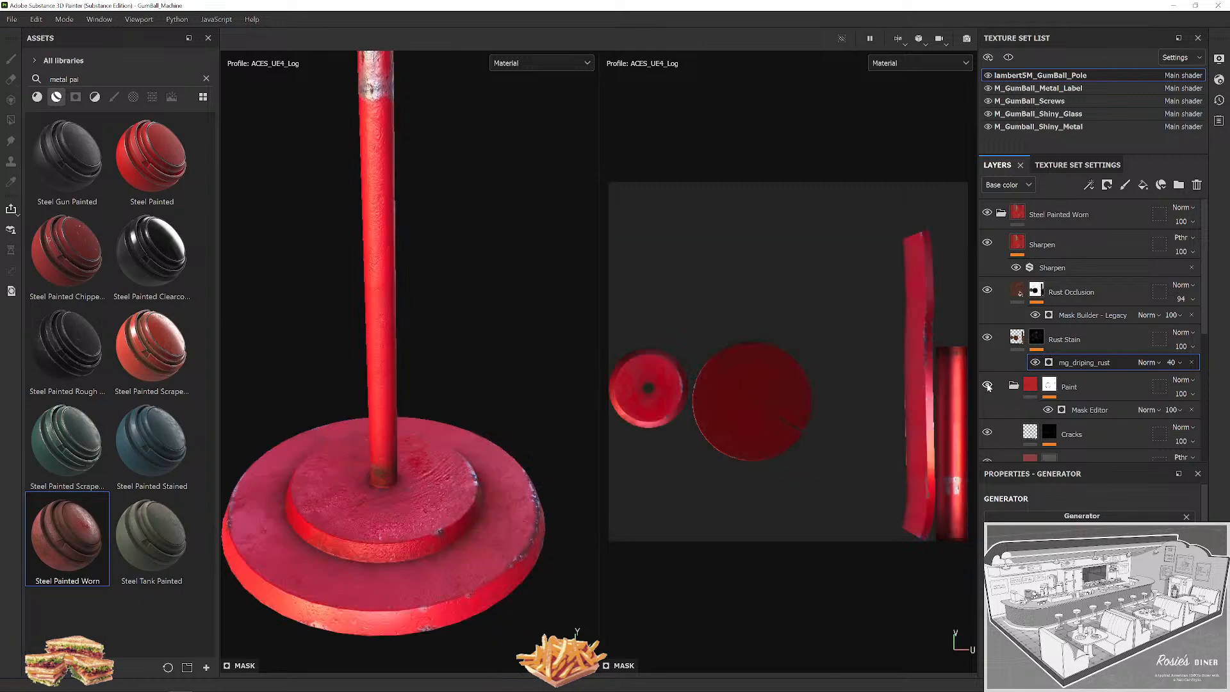
{"action": "scroll", "coordinate": [990, 410], "scroll_direction": "down", "scroll_amount": 3}
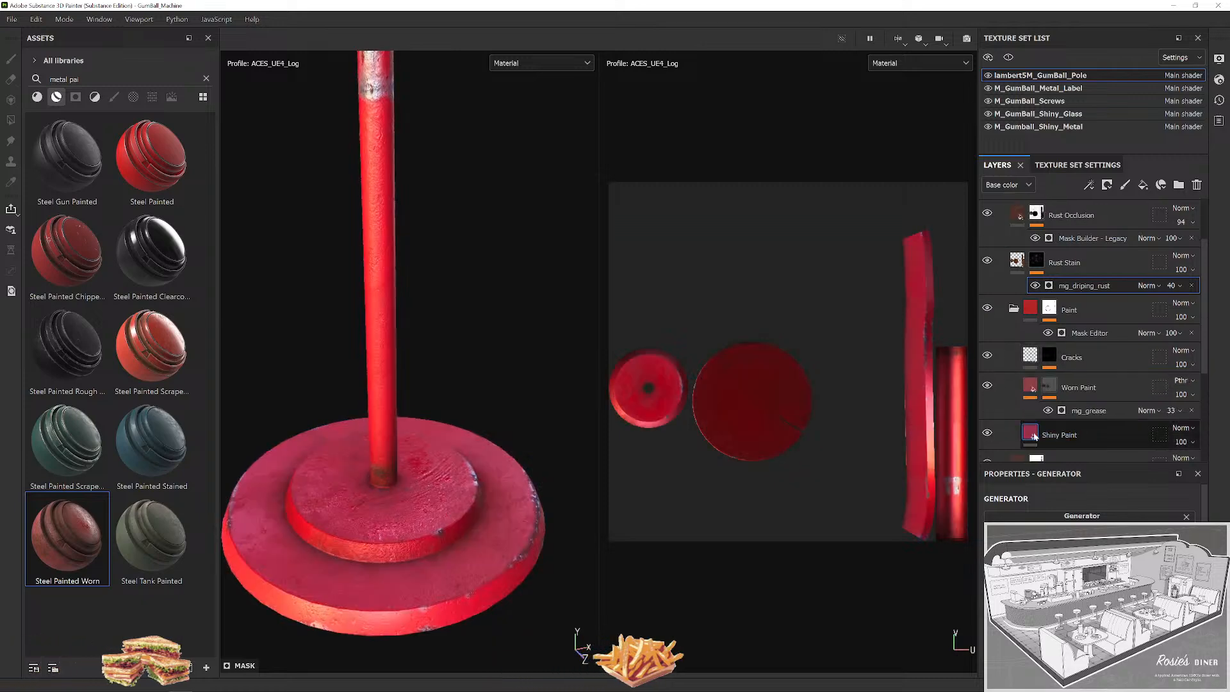
{"action": "left_click", "coordinate": [990, 386]}
{"action": "left_click", "coordinate": [990, 385]}
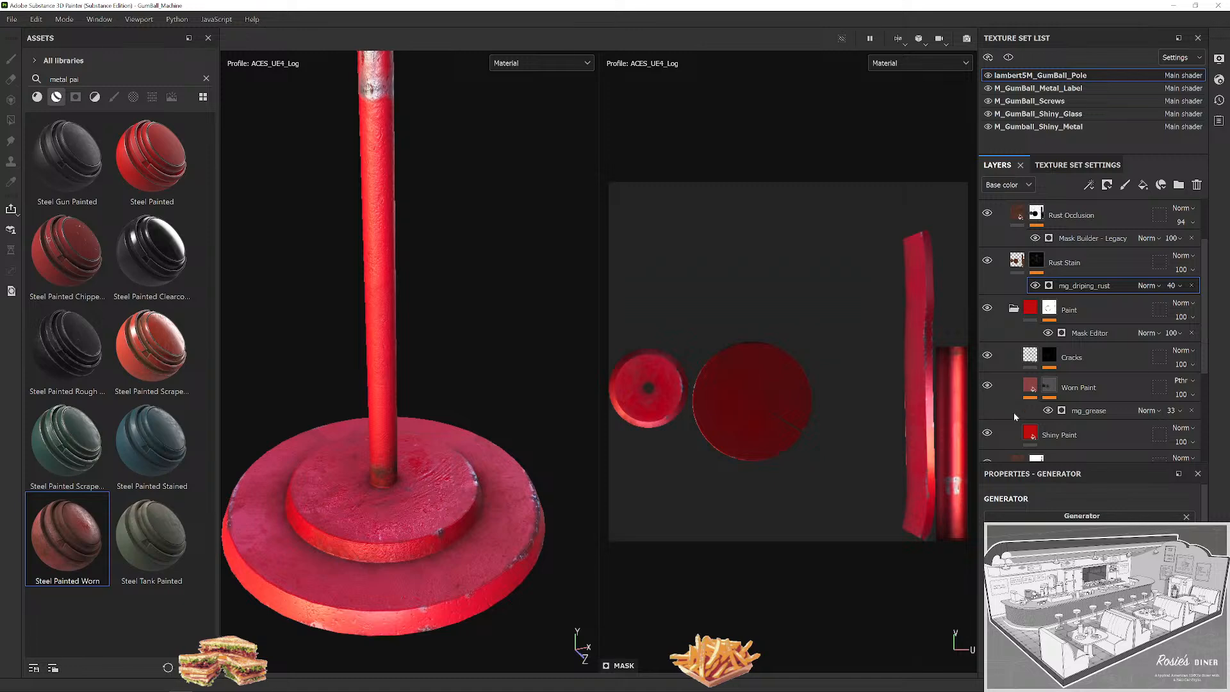
{"action": "left_click", "coordinate": [989, 435]}
{"action": "left_click", "coordinate": [989, 435]}
Check the Rust, Occlusion Dirt and Metal layers, and compare the stand with the Paint folder hidden and shown.
{"action": "scroll", "coordinate": [988, 429], "scroll_direction": "down", "scroll_amount": 1}
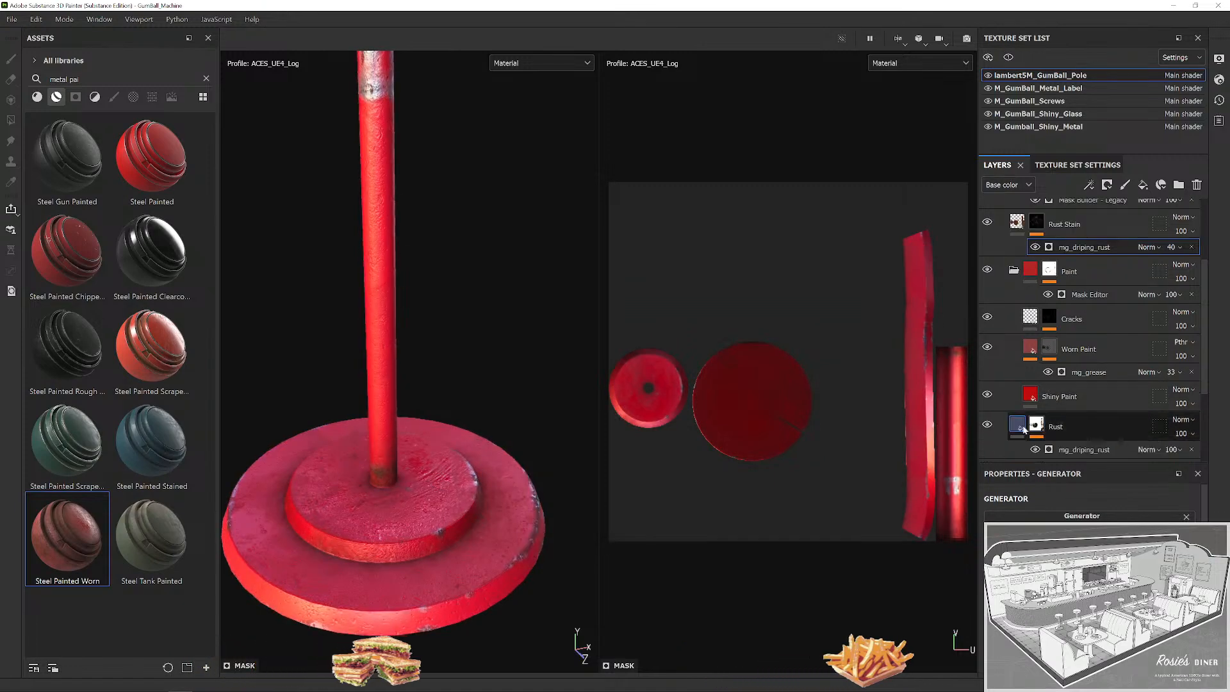
{"action": "scroll", "coordinate": [1000, 433], "scroll_direction": "down", "scroll_amount": 1}
{"action": "scroll", "coordinate": [997, 426], "scroll_direction": "down", "scroll_amount": 2}
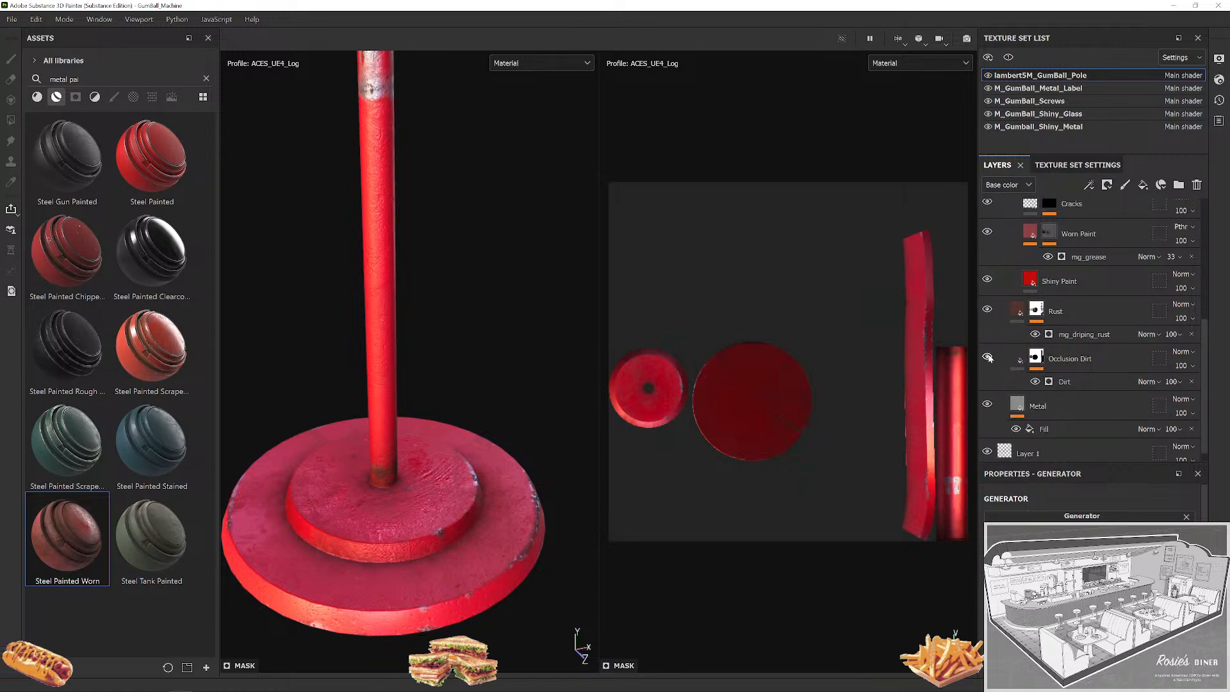
{"action": "scroll", "coordinate": [989, 378], "scroll_direction": "down", "scroll_amount": 1}
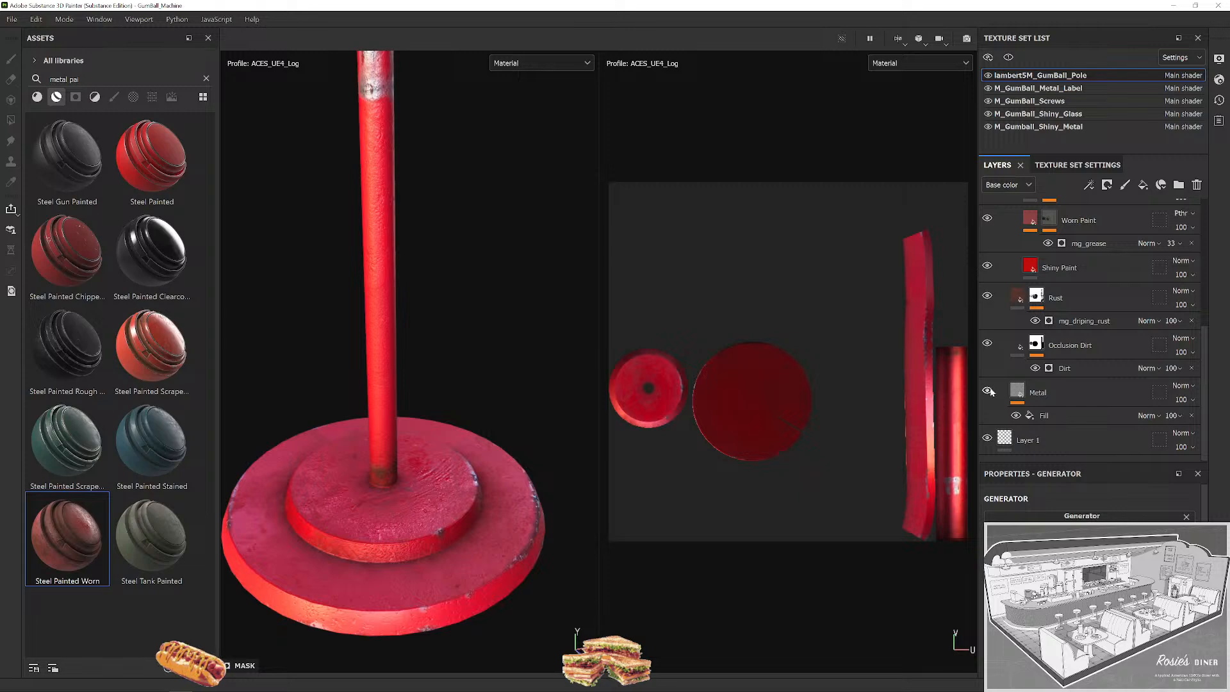
{"action": "scroll", "coordinate": [1031, 387], "scroll_direction": "up", "scroll_amount": 5}
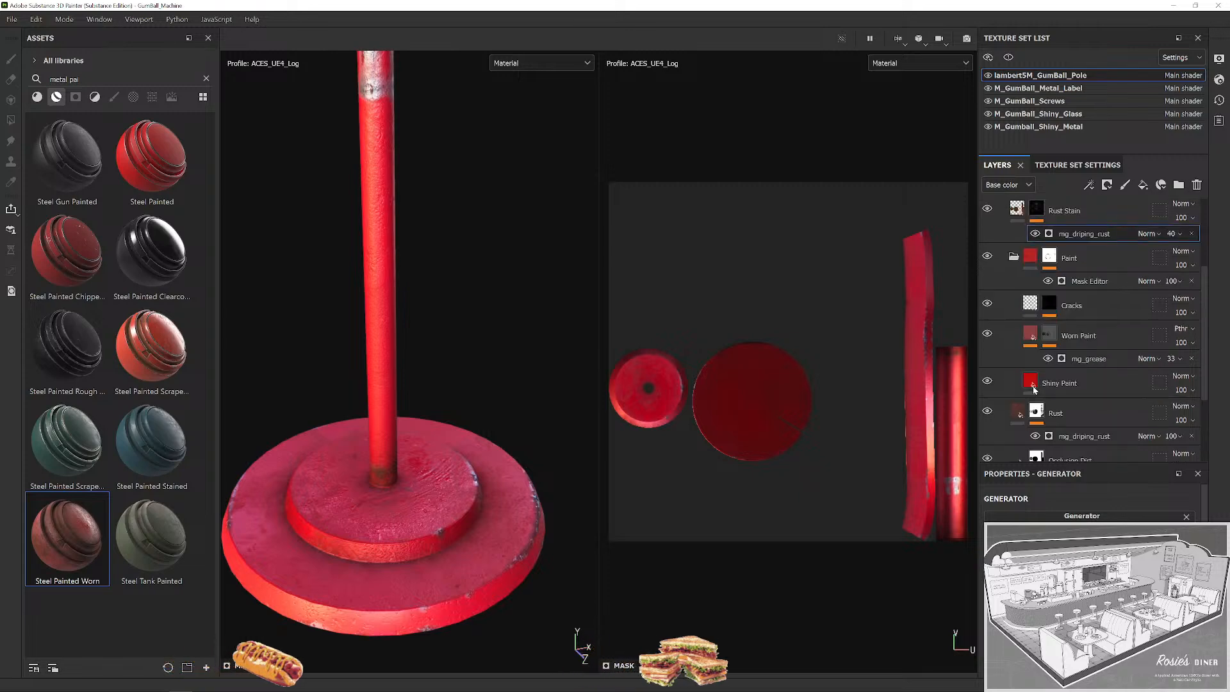
{"action": "scroll", "coordinate": [1038, 387], "scroll_direction": "up", "scroll_amount": 2}
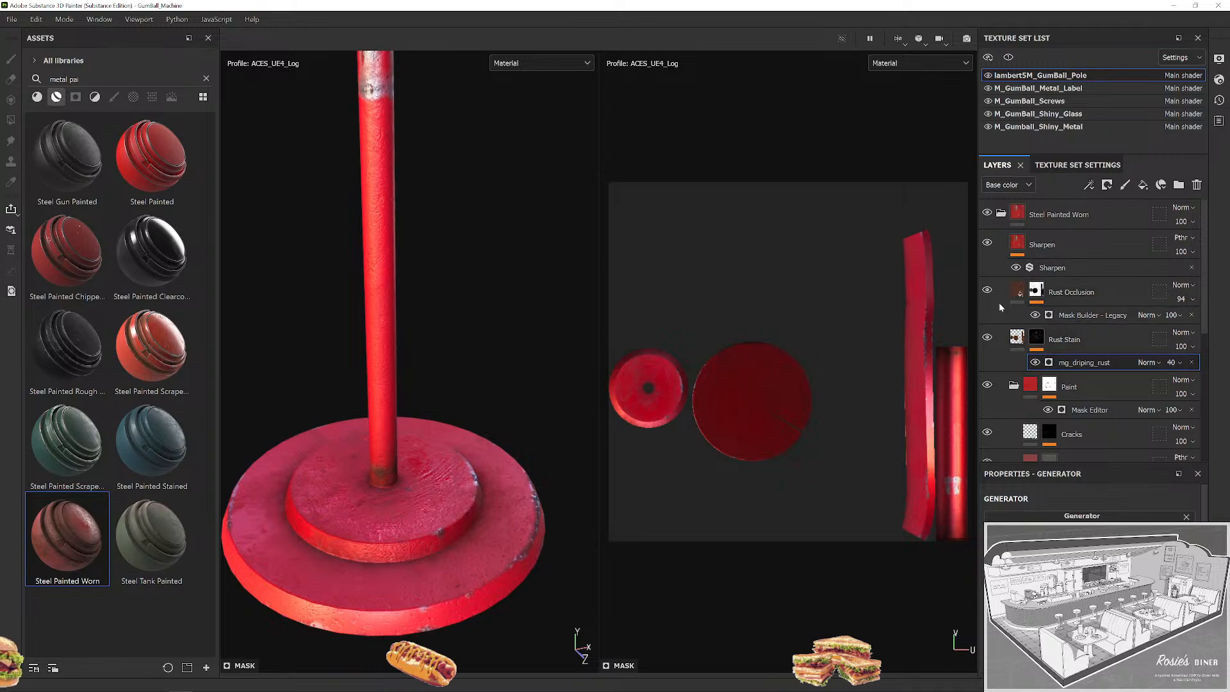
{"action": "left_click", "coordinate": [987, 385]}
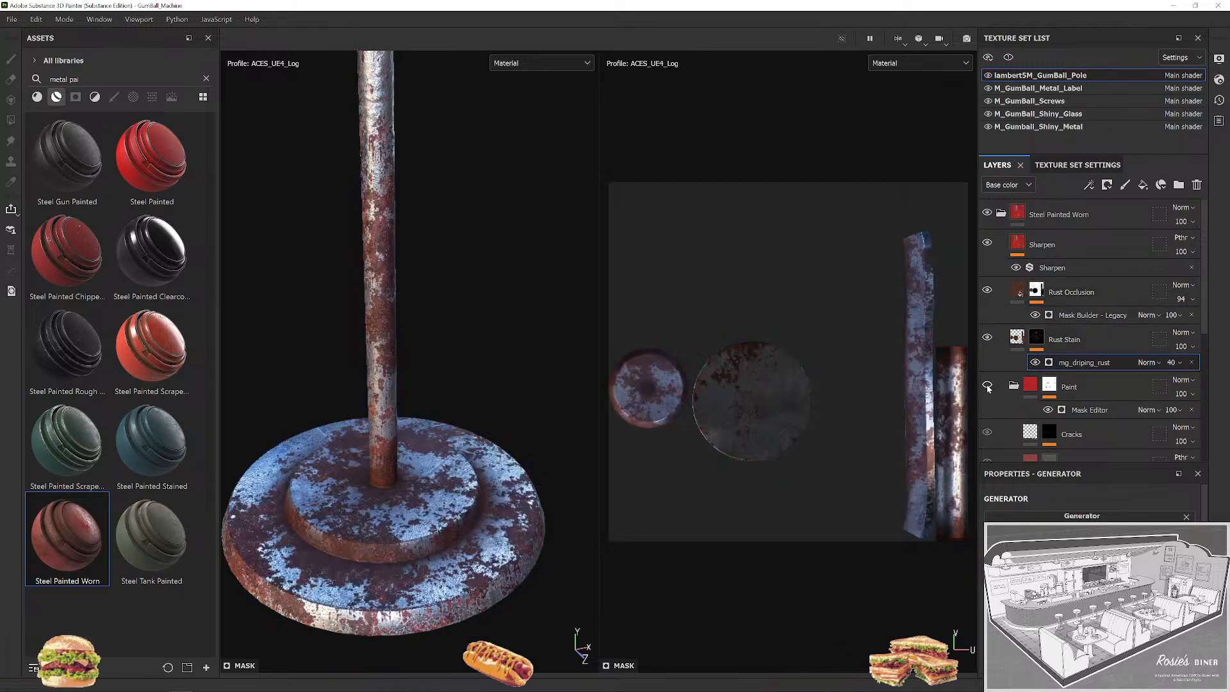
{"action": "left_click", "coordinate": [988, 387]}
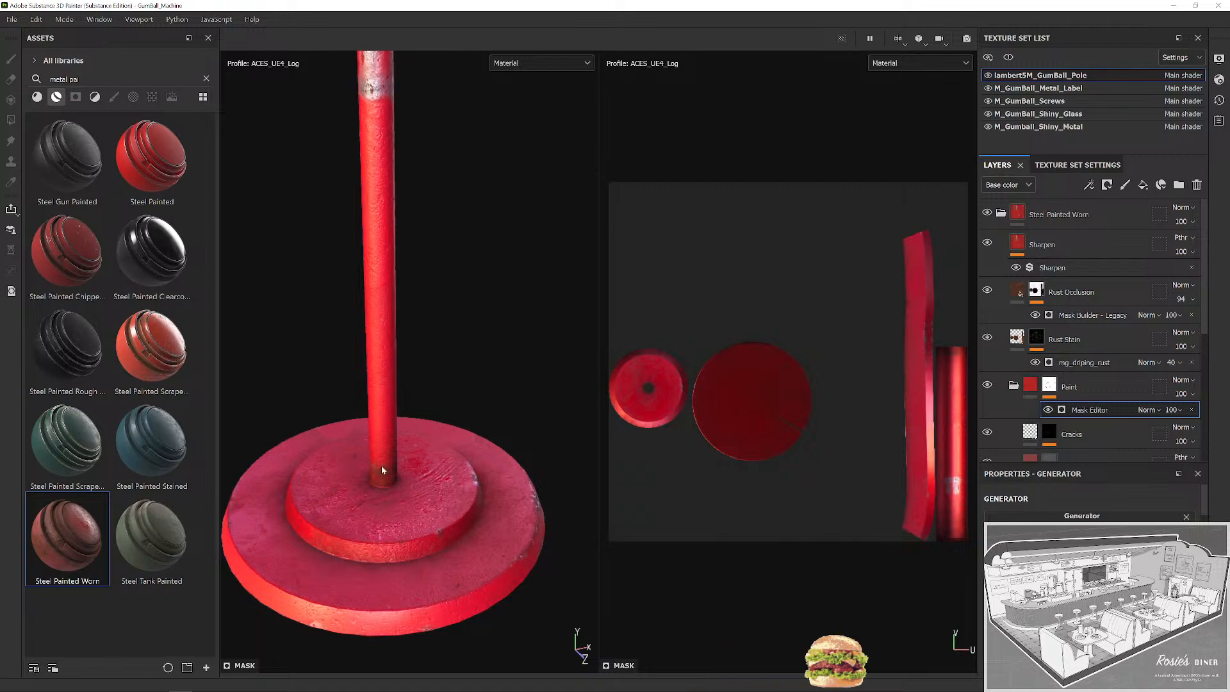
{"action": "scroll", "coordinate": [382, 470], "scroll_direction": "down", "scroll_amount": 3}
{"action": "left_click_drag", "start_coordinate": [401, 421], "coordinate": [508, 425]}
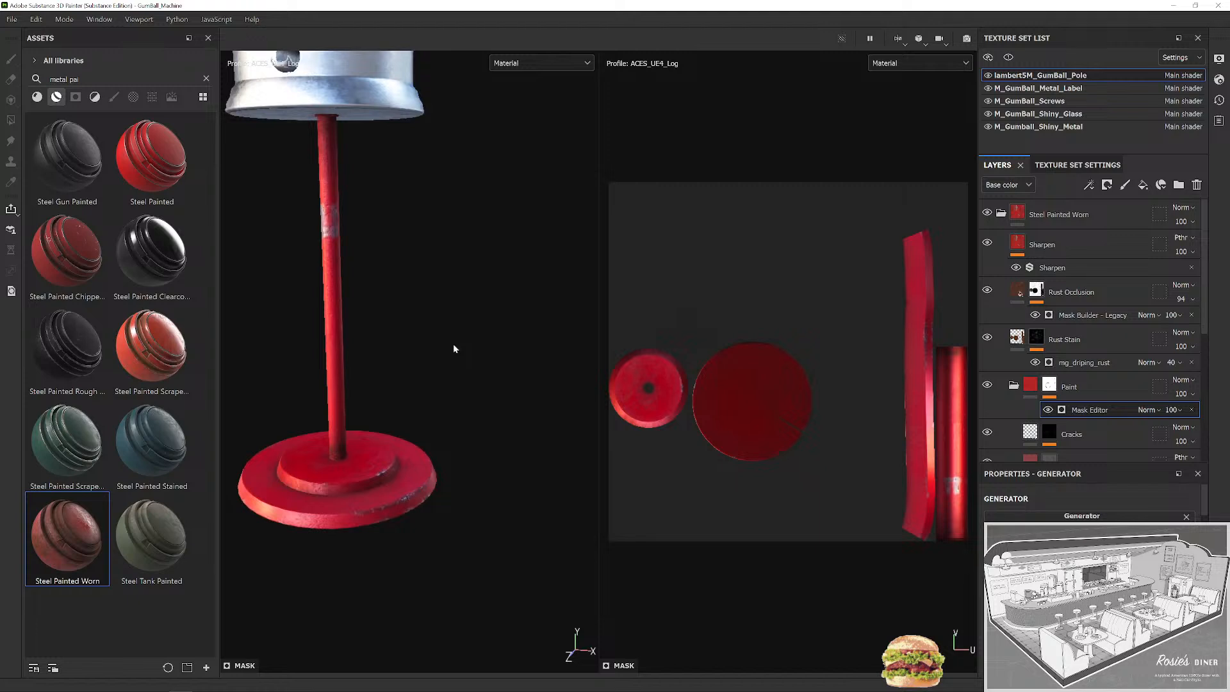
Locate the Shiny Paint layer inside the Paint folder and check its base color against the whole machine.
{"action": "left_click", "coordinate": [1032, 384]}
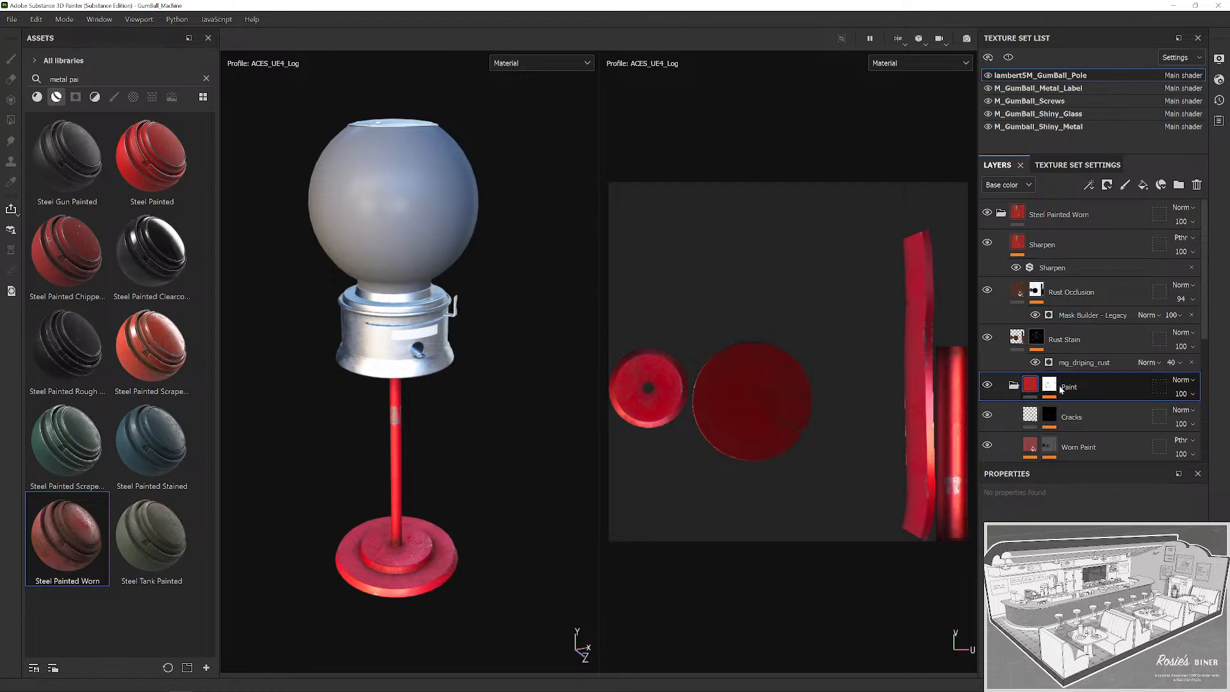
{"action": "left_click", "coordinate": [1060, 386]}
{"action": "left_click", "coordinate": [1029, 385]}
{"action": "scroll", "coordinate": [1083, 413], "scroll_direction": "down", "scroll_amount": 2}
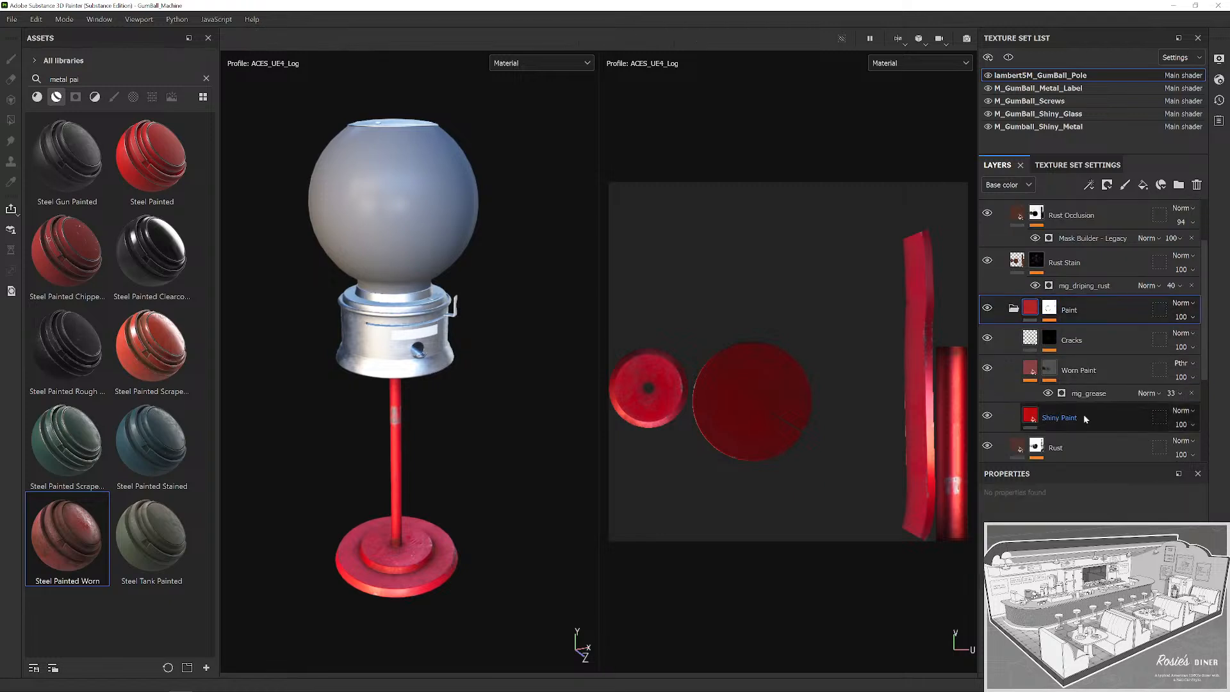
{"action": "left_click", "coordinate": [1037, 417]}
{"action": "left_click", "coordinate": [1030, 618]}
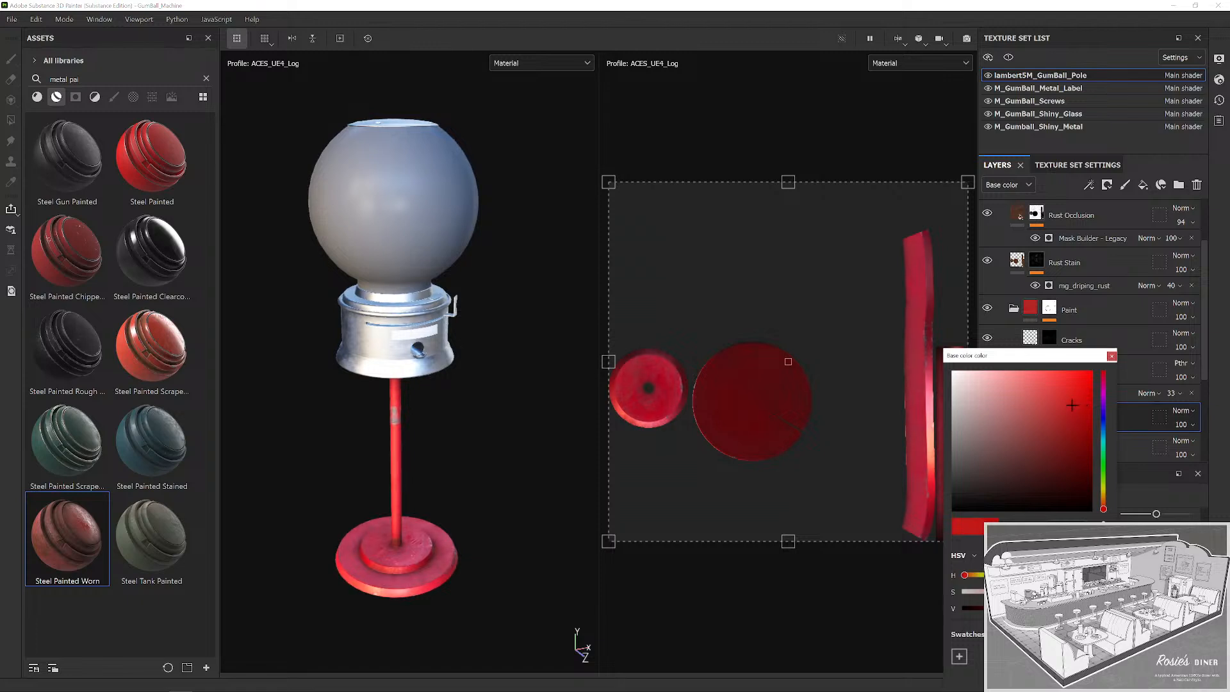
{"action": "left_click_drag", "start_coordinate": [551, 398], "coordinate": [458, 408]}
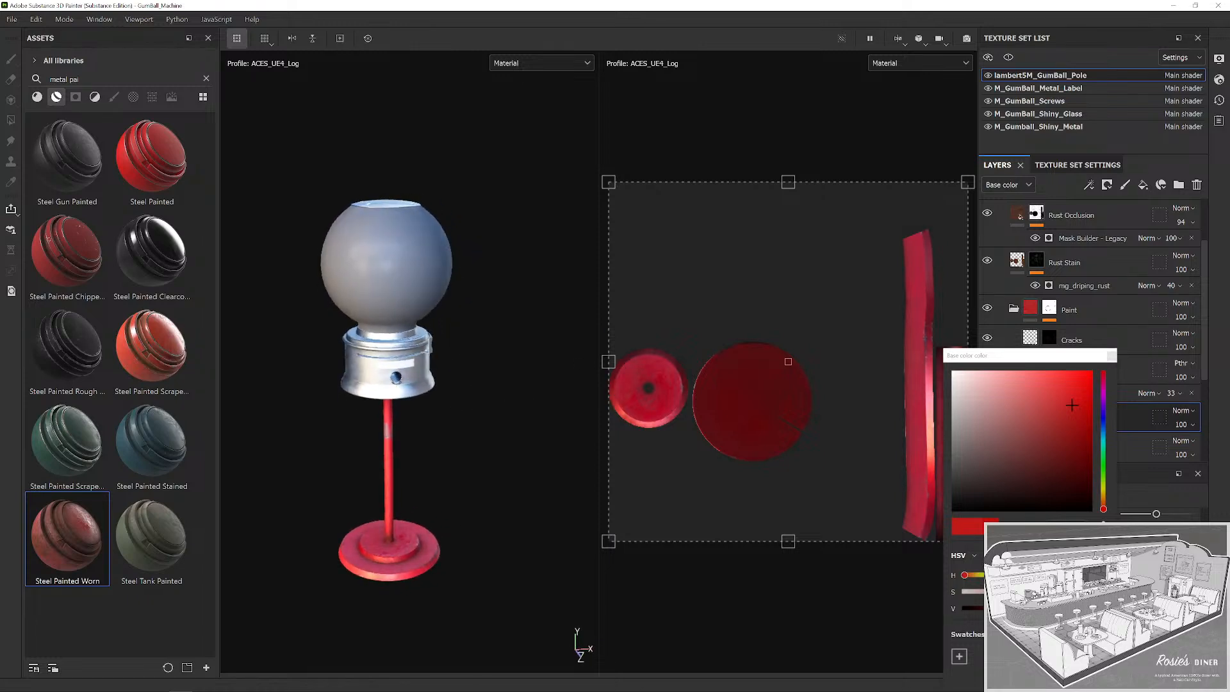
{"action": "left_click", "coordinate": [1112, 356]}
Collapse the Steel Painted Worn folder and switch the viewport to 3D only to view the stand.
{"action": "scroll", "coordinate": [1089, 320], "scroll_direction": "up", "scroll_amount": 3}
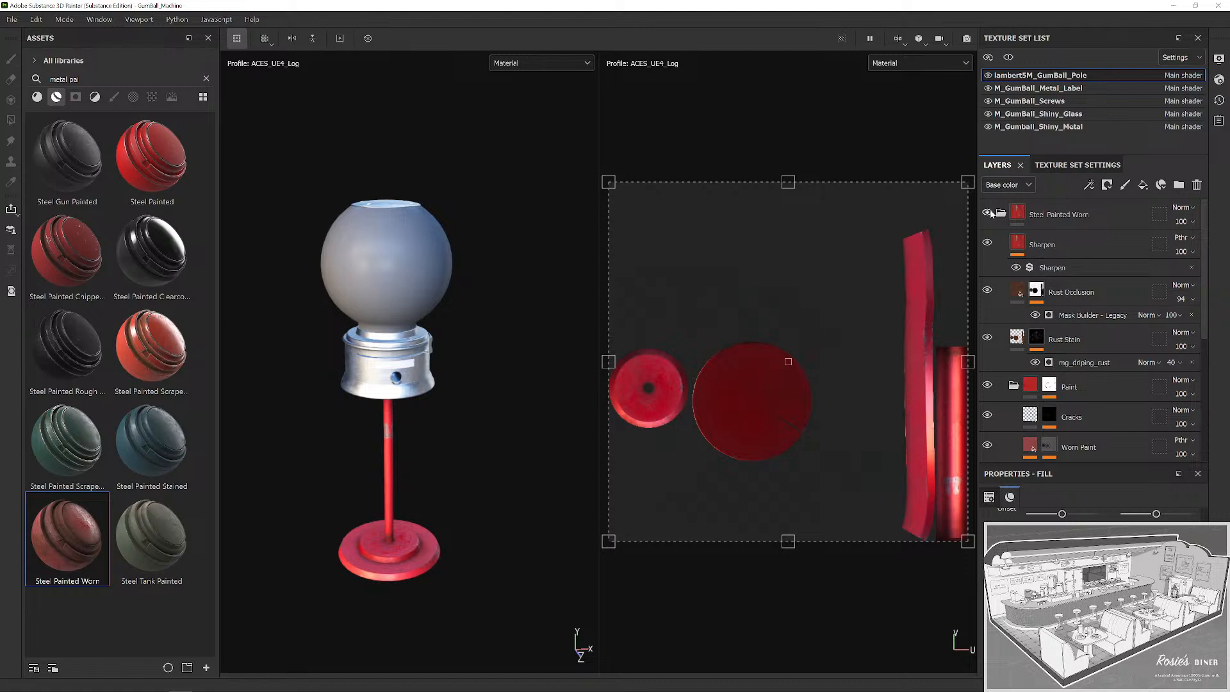
{"action": "left_click", "coordinate": [1002, 214]}
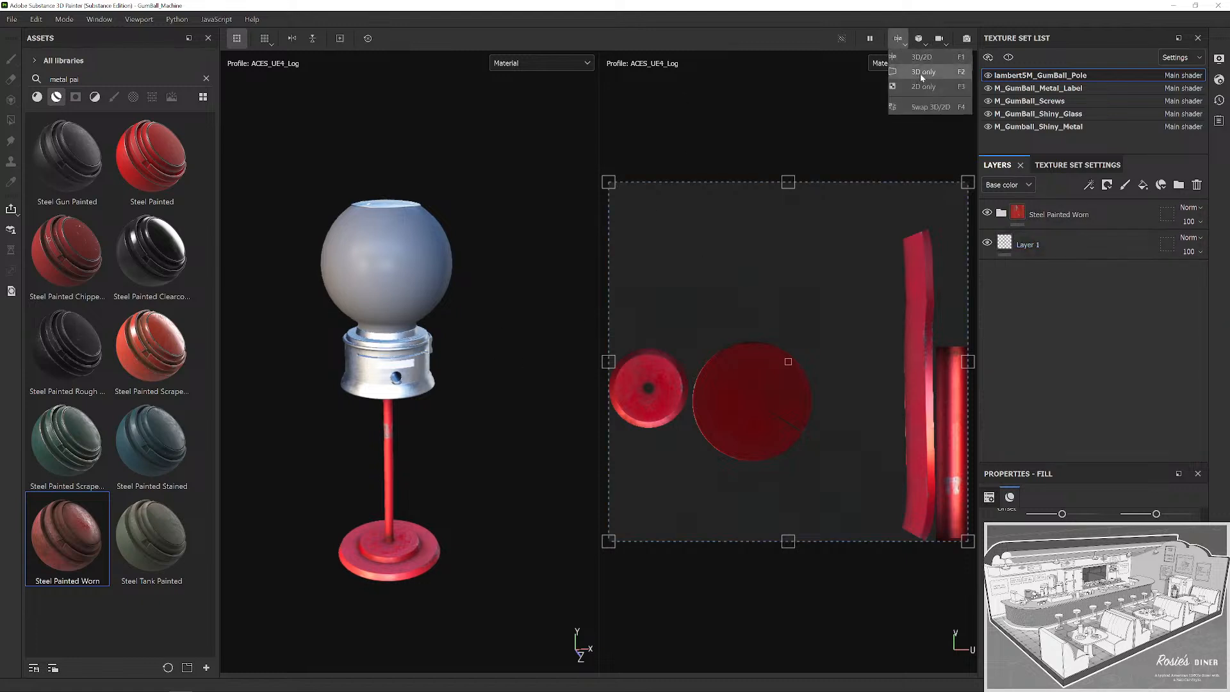
{"action": "left_click", "coordinate": [923, 71]}
{"action": "scroll", "coordinate": [641, 340], "scroll_direction": "up", "scroll_amount": 3}
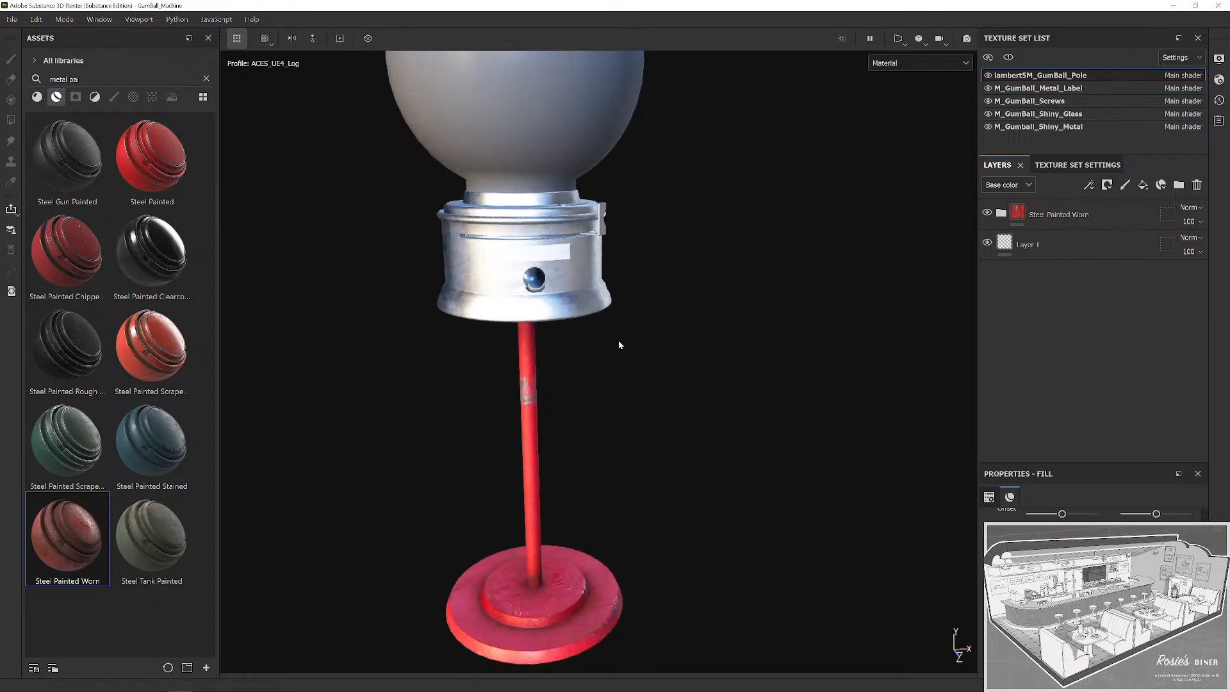
Add a paint layer above the Steel Painted Worn folder and sample the pole's red as the brush color.
{"action": "scroll", "coordinate": [654, 492], "scroll_direction": "up", "scroll_amount": 5}
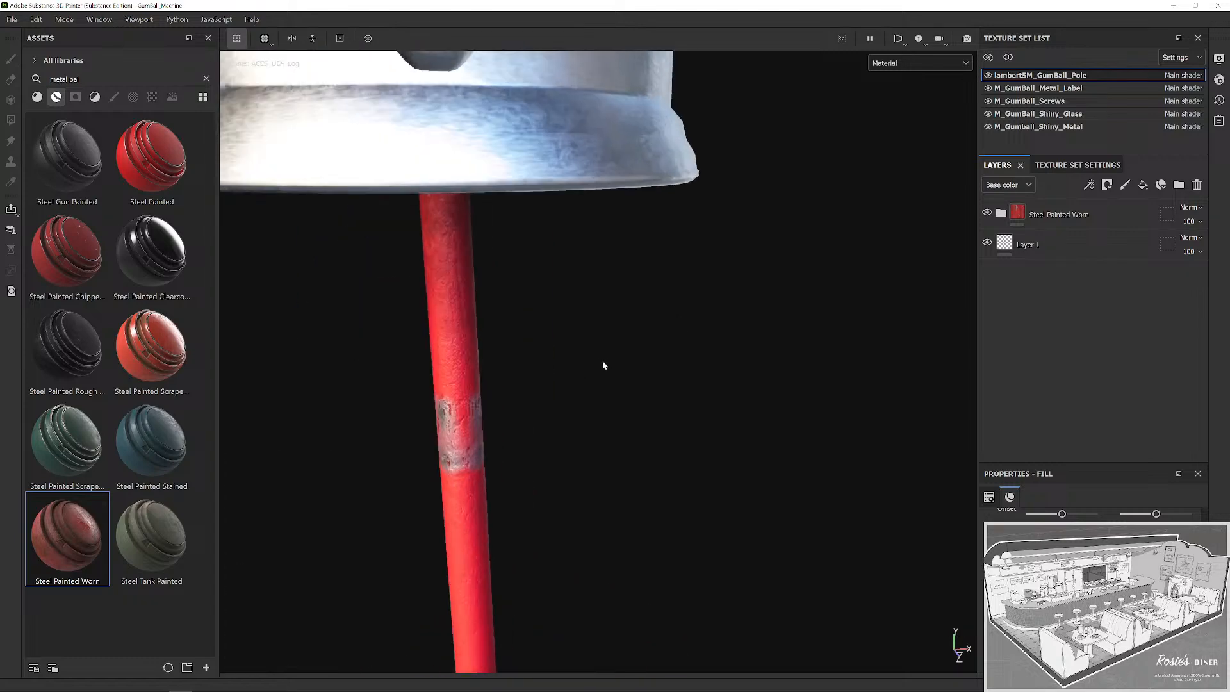
{"action": "left_click_drag", "start_coordinate": [494, 322], "coordinate": [735, 328]}
{"action": "left_click_drag", "start_coordinate": [432, 539], "coordinate": [558, 528]}
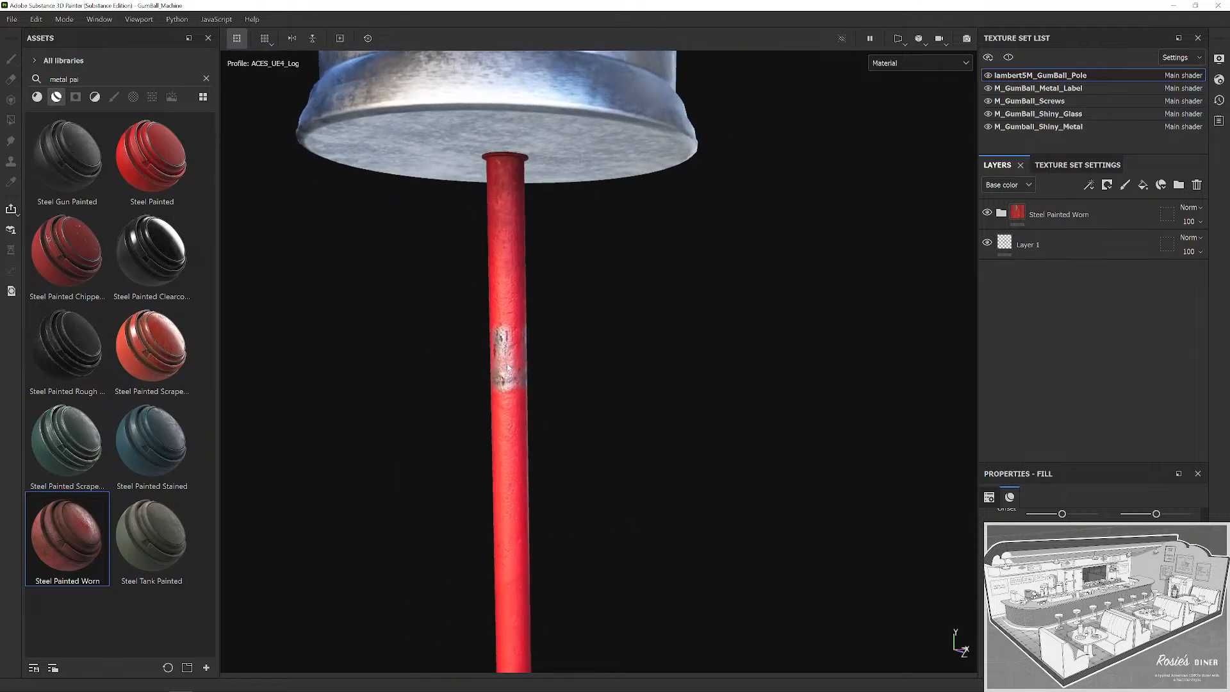
{"action": "left_click_drag", "start_coordinate": [508, 367], "coordinate": [624, 346]}
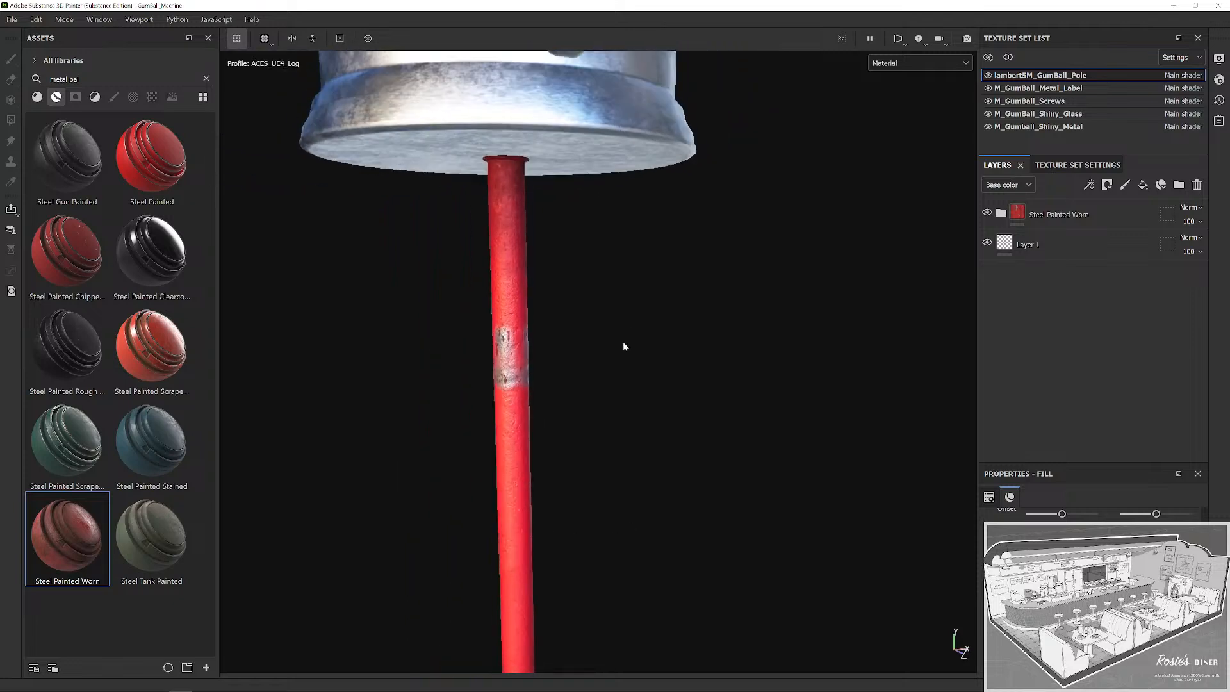
{"action": "left_click", "coordinate": [1127, 186]}
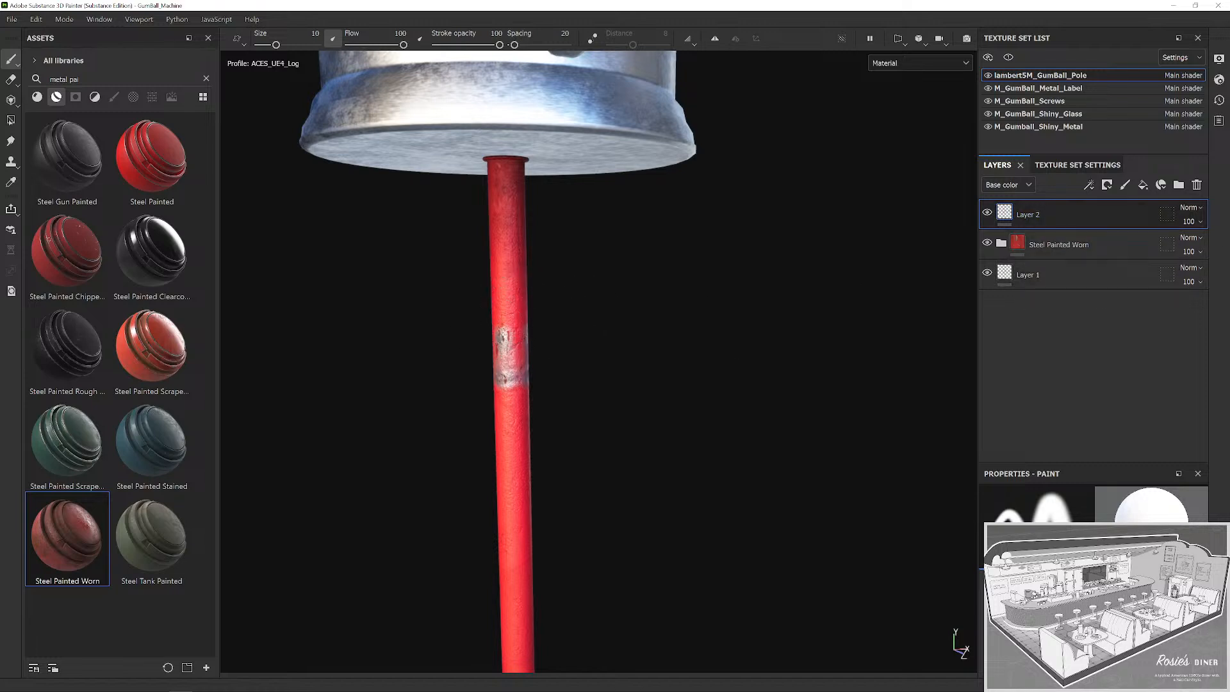
{"action": "left_click_drag", "start_coordinate": [1111, 465], "coordinate": [1111, 296]}
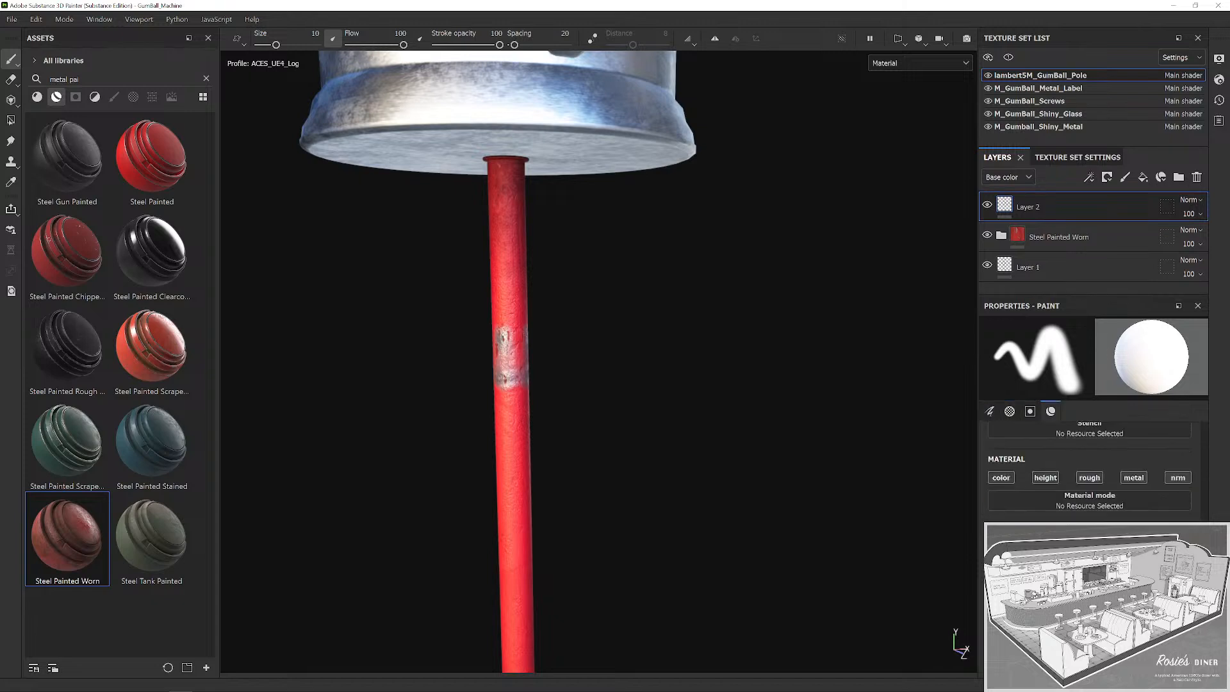
{"action": "mouse_move", "coordinate": [518, 315]}
{"action": "left_mouse_down"}
{"action": "mouse_move", "coordinate": [505, 357]}
{"action": "mouse_move", "coordinate": [604, 347]}
{"action": "left_mouse_up"}
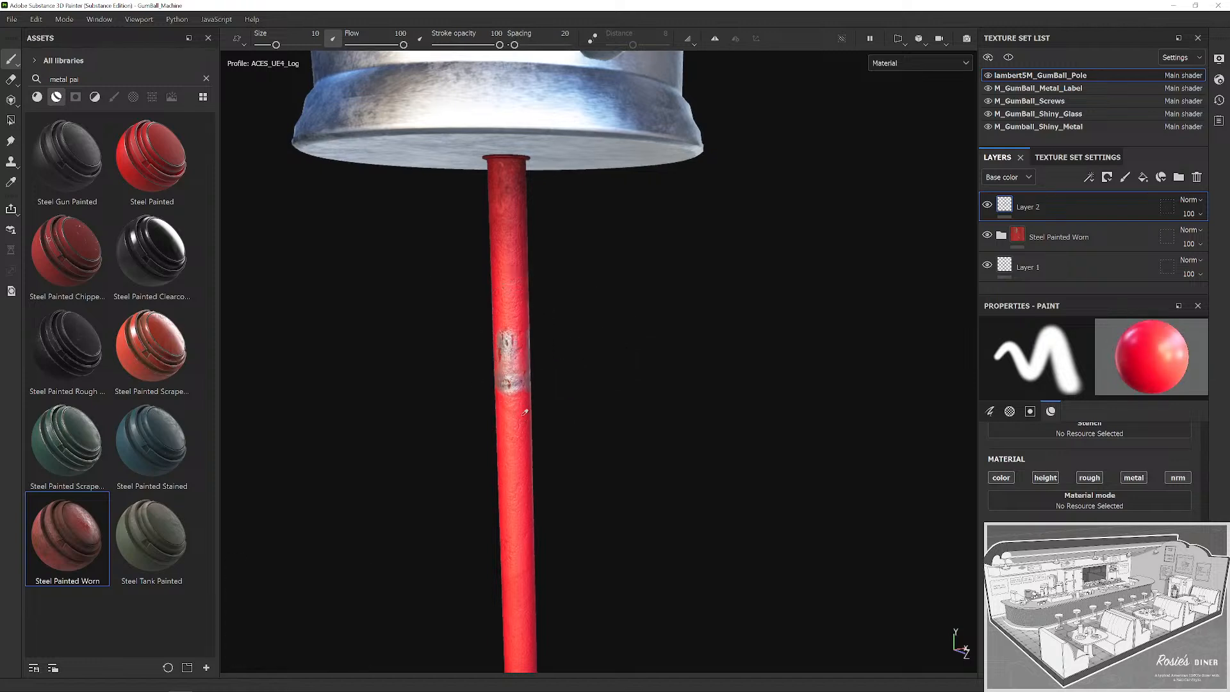
{"action": "mouse_move", "coordinate": [586, 335]}
{"action": "left_mouse_down"}
{"action": "mouse_move", "coordinate": [645, 333]}
{"action": "mouse_move", "coordinate": [616, 332]}
{"action": "left_mouse_up"}
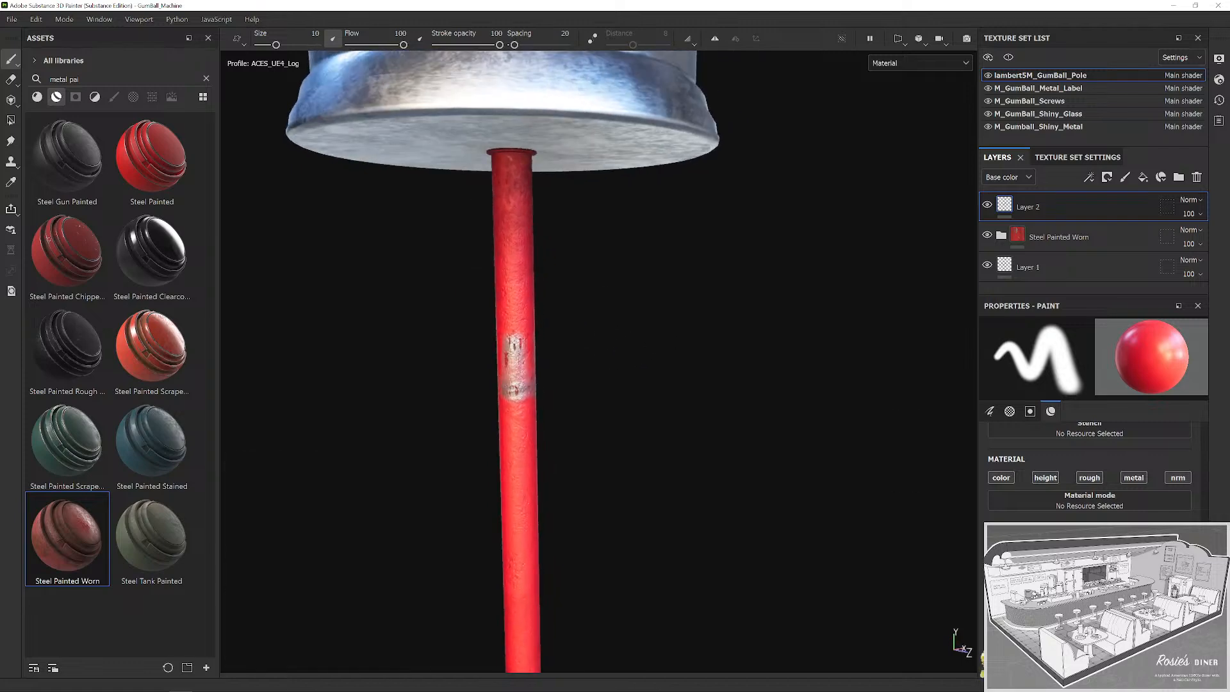
Adjust the brush's base color to a deeper, more saturated red.
{"action": "left_click", "coordinate": [1040, 471]}
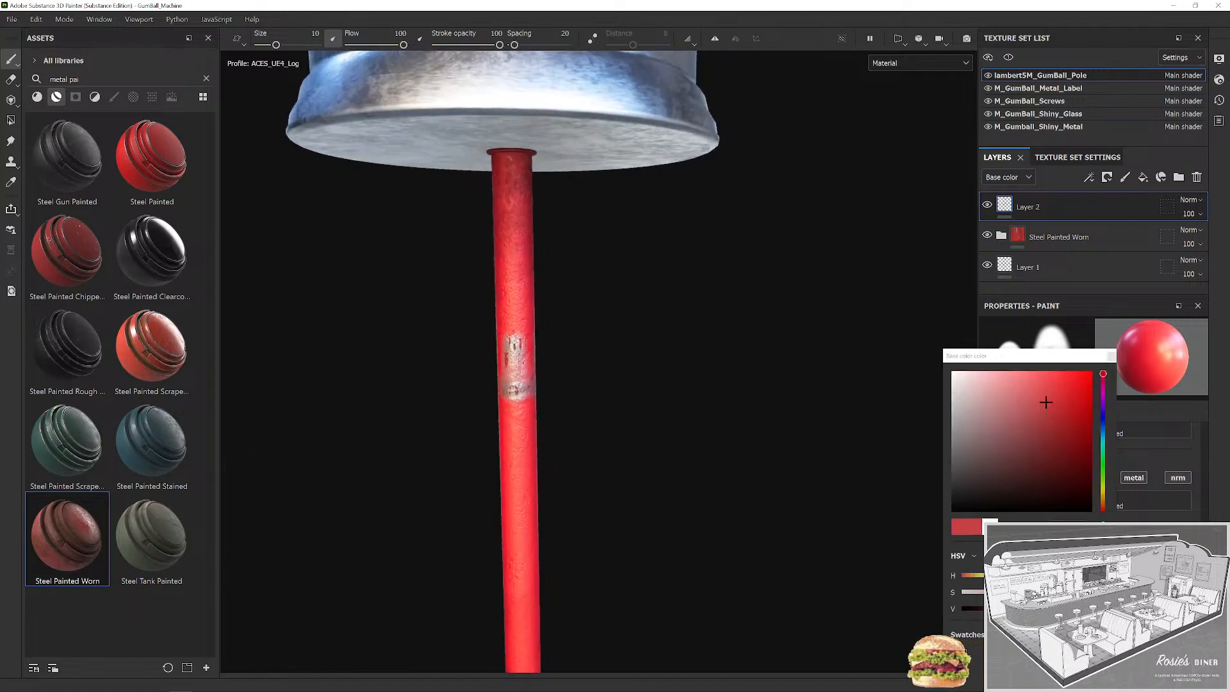
{"action": "left_click_drag", "start_coordinate": [1053, 416], "coordinate": [1063, 414]}
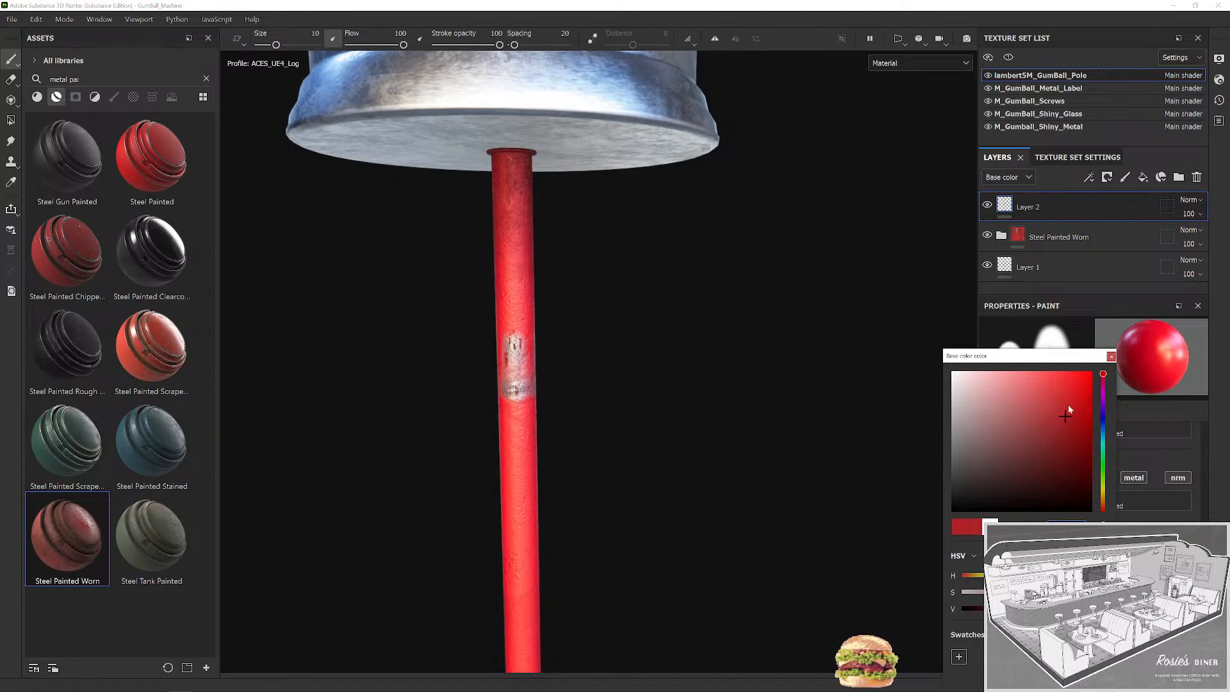
{"action": "left_click", "coordinate": [1114, 356]}
Paint over the bare-metal patch on the upper part of the pole.
{"action": "left_click_drag", "start_coordinate": [588, 339], "coordinate": [525, 389]}
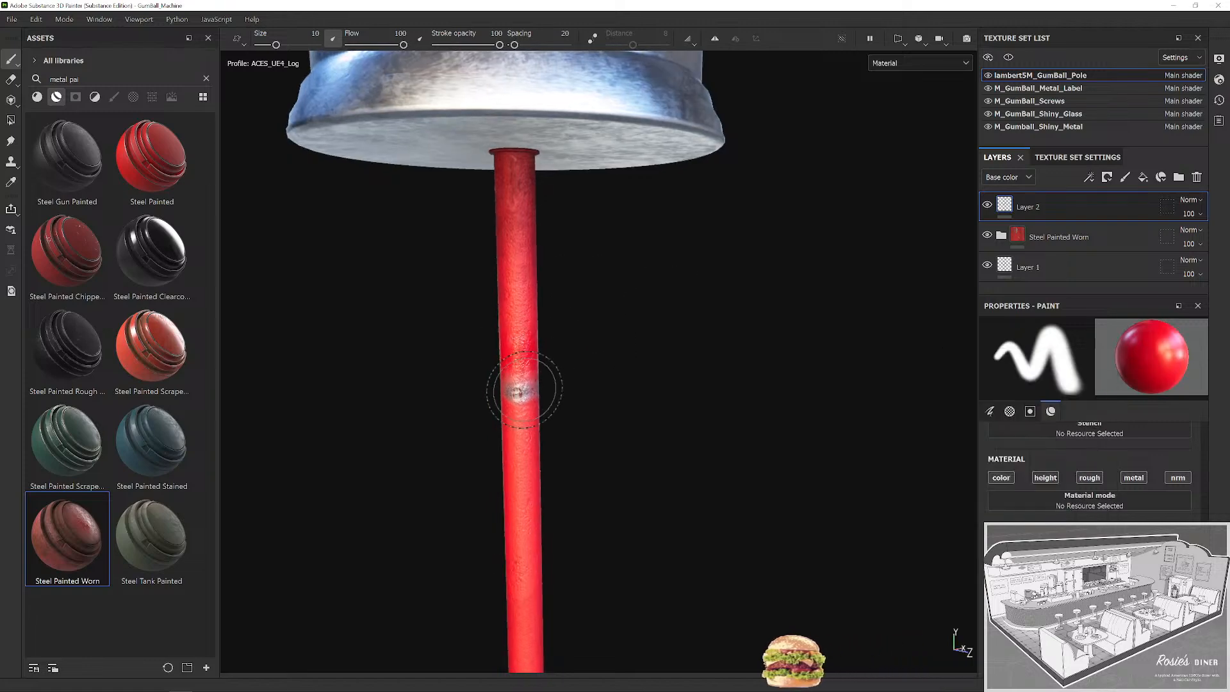
{"action": "left_click_drag", "start_coordinate": [593, 366], "coordinate": [706, 334]}
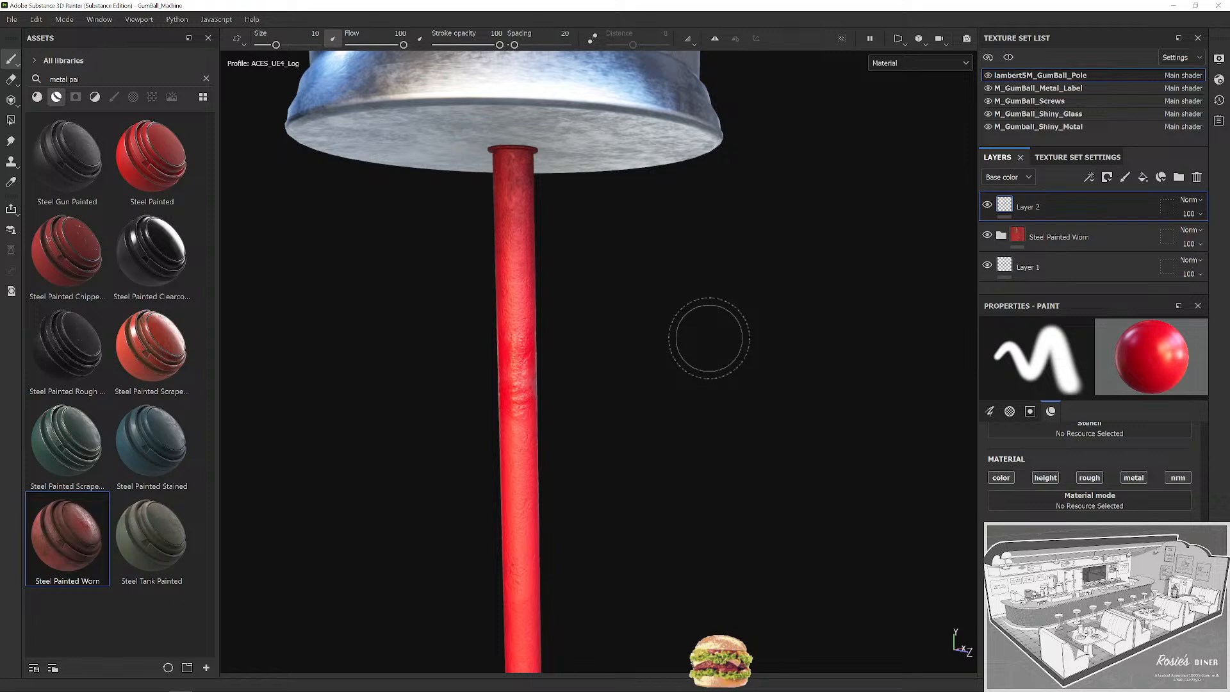
{"action": "scroll", "coordinate": [1090, 471], "scroll_direction": "down", "scroll_amount": 2}
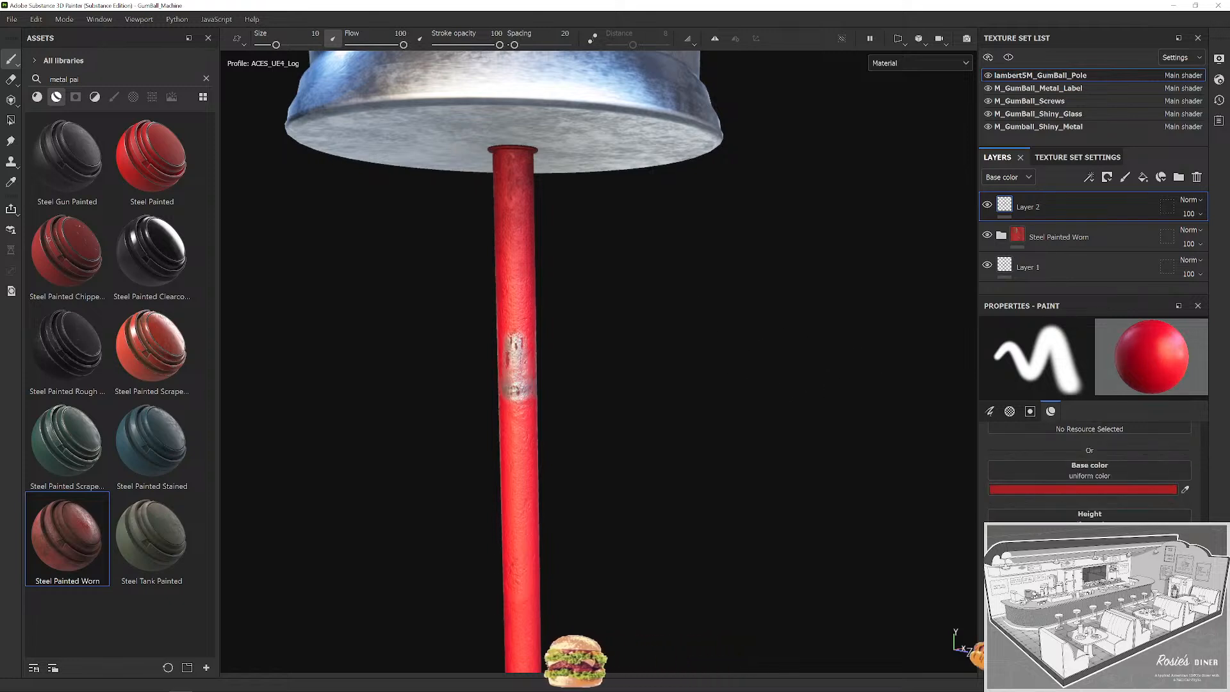
{"action": "mouse_move", "coordinate": [521, 384]}
{"action": "left_mouse_down"}
{"action": "mouse_move", "coordinate": [629, 344]}
{"action": "mouse_move", "coordinate": [530, 357]}
{"action": "mouse_move", "coordinate": [603, 343]}
{"action": "mouse_move", "coordinate": [603, 380]}
{"action": "left_mouse_up"}
Reduce the brush's stroke opacity to 53 for touching up the foot of the stand.
{"action": "mouse_move", "coordinate": [603, 380]}
{"action": "left_mouse_down"}
{"action": "mouse_move", "coordinate": [618, 380]}
{"action": "mouse_move", "coordinate": [433, 393]}
{"action": "mouse_move", "coordinate": [747, 363]}
{"action": "mouse_move", "coordinate": [907, 421]}
{"action": "mouse_move", "coordinate": [475, 365]}
{"action": "mouse_move", "coordinate": [695, 406]}
{"action": "mouse_move", "coordinate": [707, 383]}
{"action": "mouse_move", "coordinate": [725, 426]}
{"action": "mouse_move", "coordinate": [711, 448]}
{"action": "mouse_move", "coordinate": [703, 281]}
{"action": "left_mouse_up"}
{"action": "scroll", "coordinate": [747, 363], "scroll_direction": "down", "scroll_amount": 3}
{"action": "scroll", "coordinate": [700, 387], "scroll_direction": "down", "scroll_amount": 3}
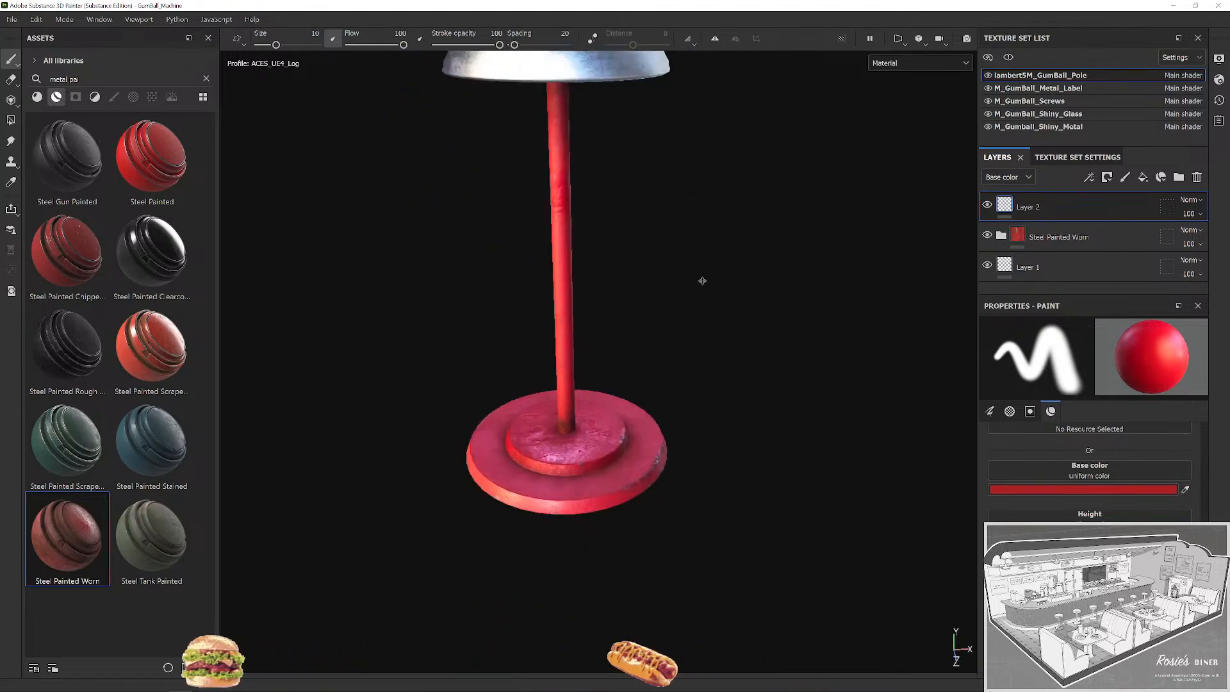
{"action": "scroll", "coordinate": [703, 280], "scroll_direction": "up", "scroll_amount": 5}
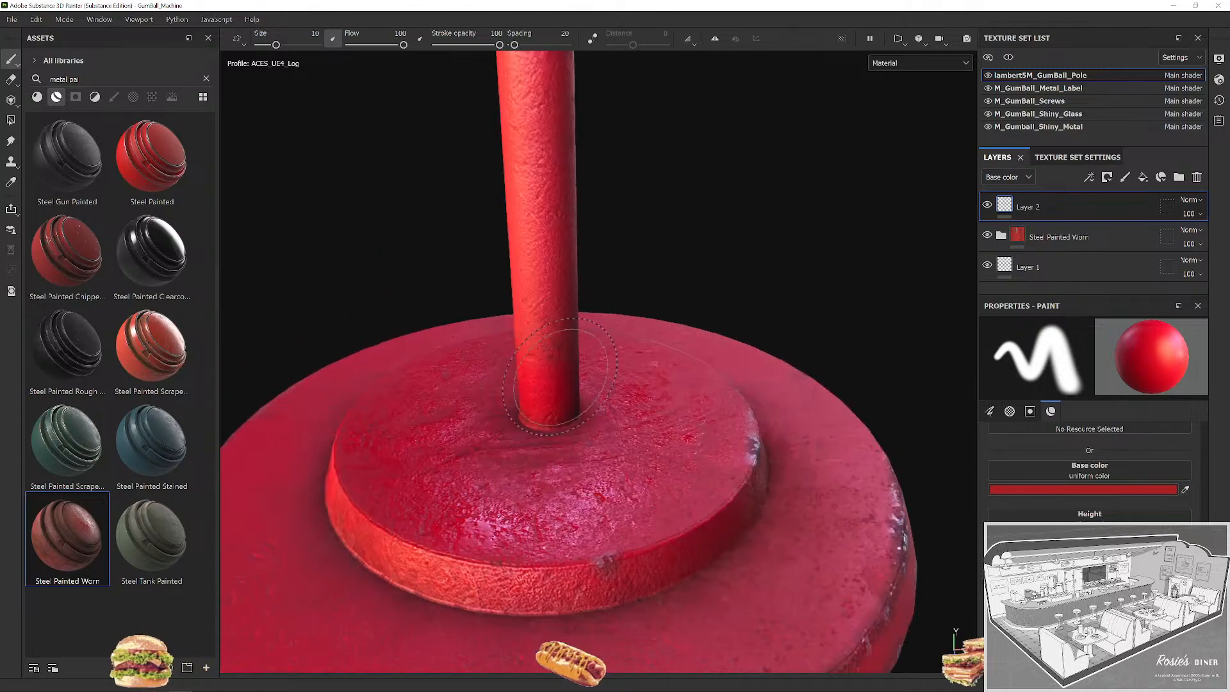
{"action": "mouse_move", "coordinate": [560, 378]}
{"action": "left_mouse_down"}
{"action": "mouse_move", "coordinate": [709, 296]}
{"action": "mouse_move", "coordinate": [522, 343]}
{"action": "left_mouse_up"}
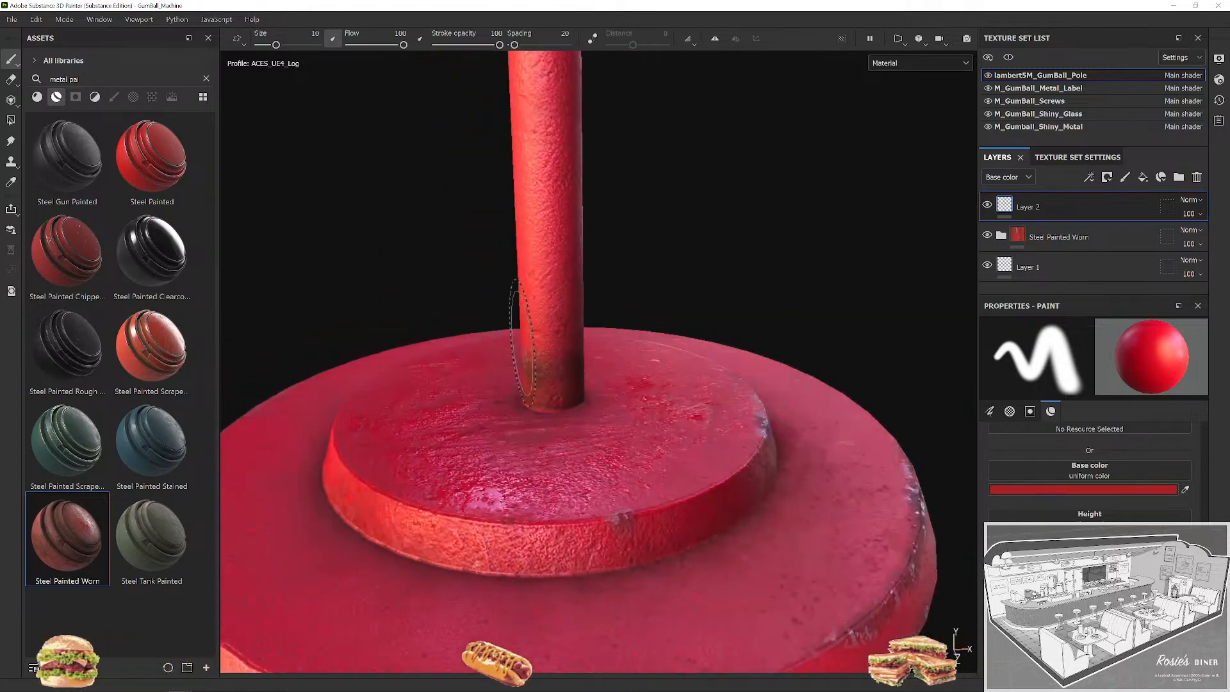
{"action": "left_click_drag", "start_coordinate": [500, 45], "coordinate": [470, 45]}
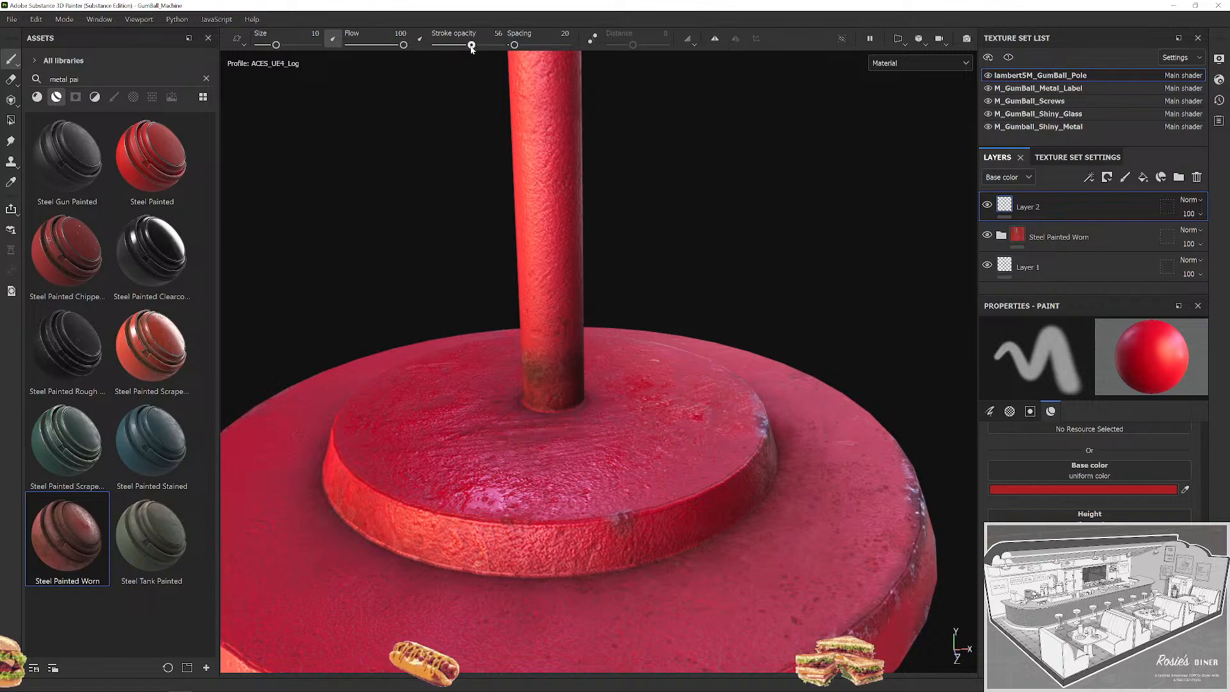
Soften the chipped paint along the base's outer rim and inner disc edge with semi-transparent red strokes.
{"action": "mouse_move", "coordinate": [602, 358]}
{"action": "left_mouse_down"}
{"action": "mouse_move", "coordinate": [436, 343]}
{"action": "mouse_move", "coordinate": [881, 359]}
{"action": "left_mouse_up"}
{"action": "mouse_move", "coordinate": [881, 467]}
{"action": "left_mouse_down"}
{"action": "mouse_move", "coordinate": [635, 427]}
{"action": "mouse_move", "coordinate": [654, 468]}
{"action": "mouse_move", "coordinate": [761, 453]}
{"action": "mouse_move", "coordinate": [603, 341]}
{"action": "left_mouse_up"}
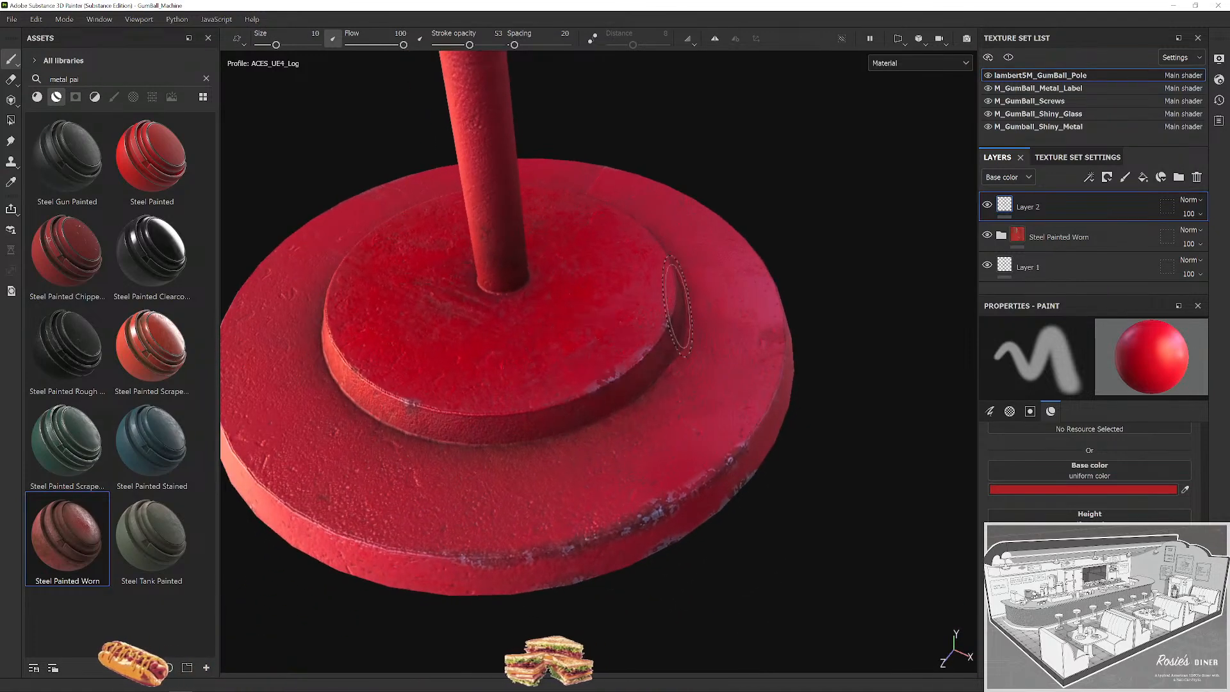
{"action": "left_click_drag", "start_coordinate": [410, 402], "coordinate": [613, 500]}
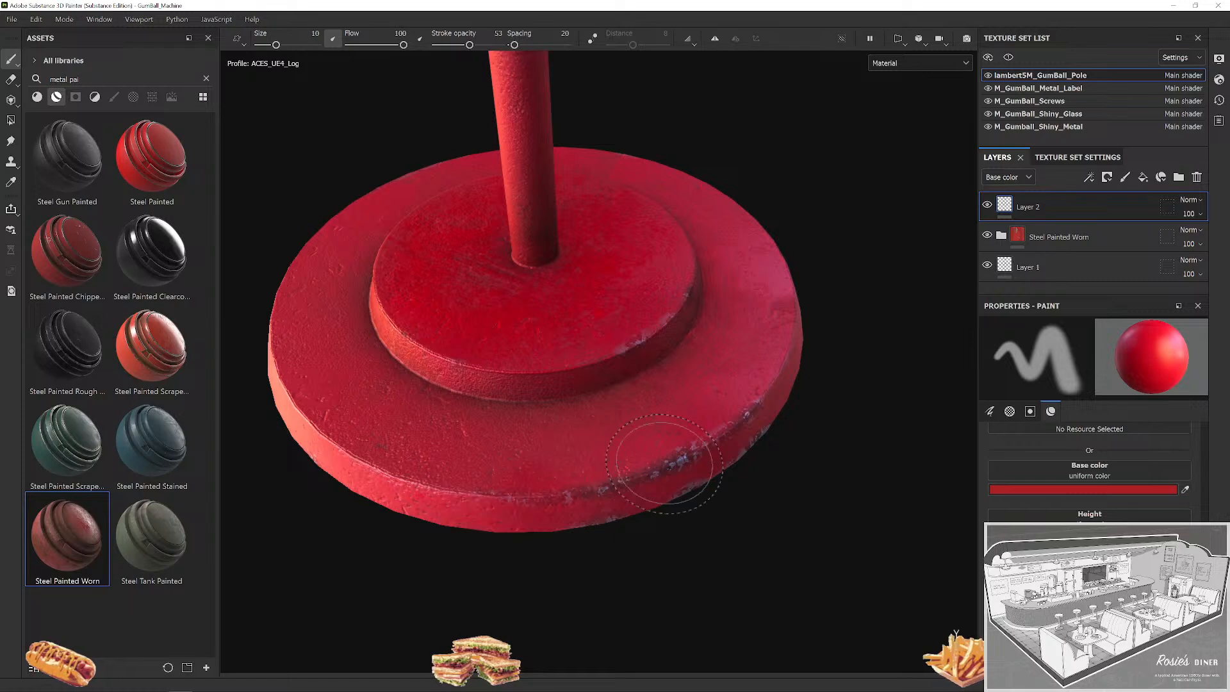
{"action": "left_click_drag", "start_coordinate": [709, 445], "coordinate": [544, 376]}
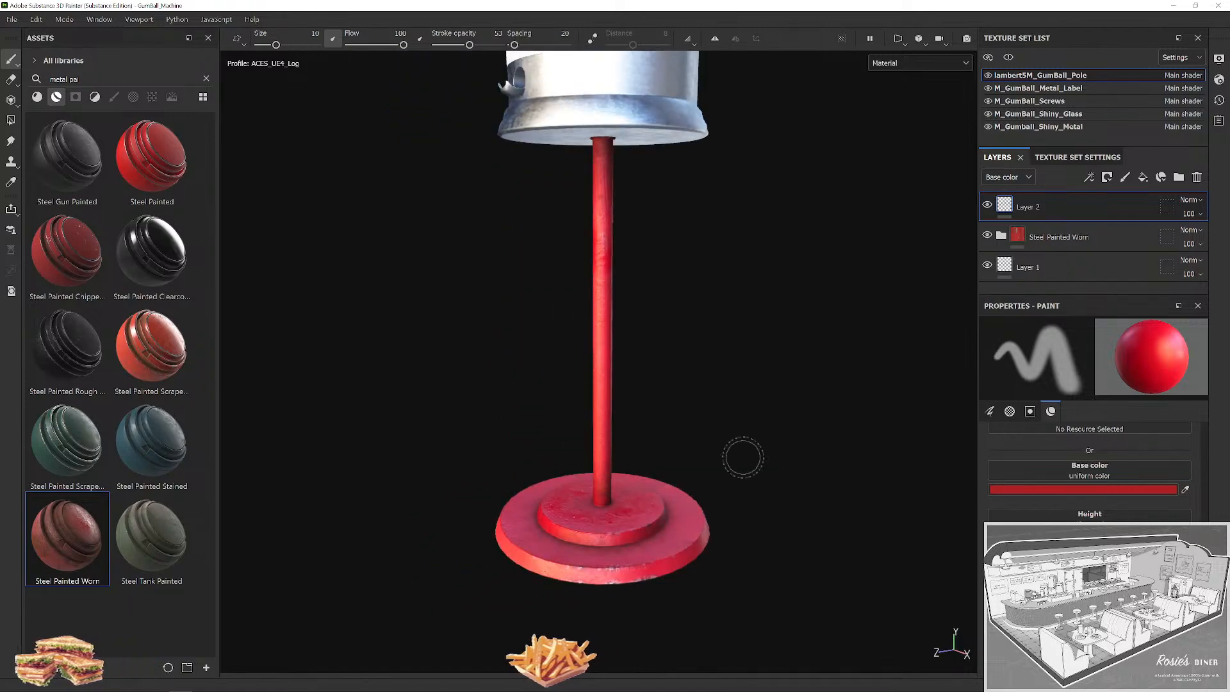
Touch up the remaining worn spots on the raised inner disc of the base.
{"action": "scroll", "coordinate": [716, 546], "scroll_direction": "up", "scroll_amount": 3}
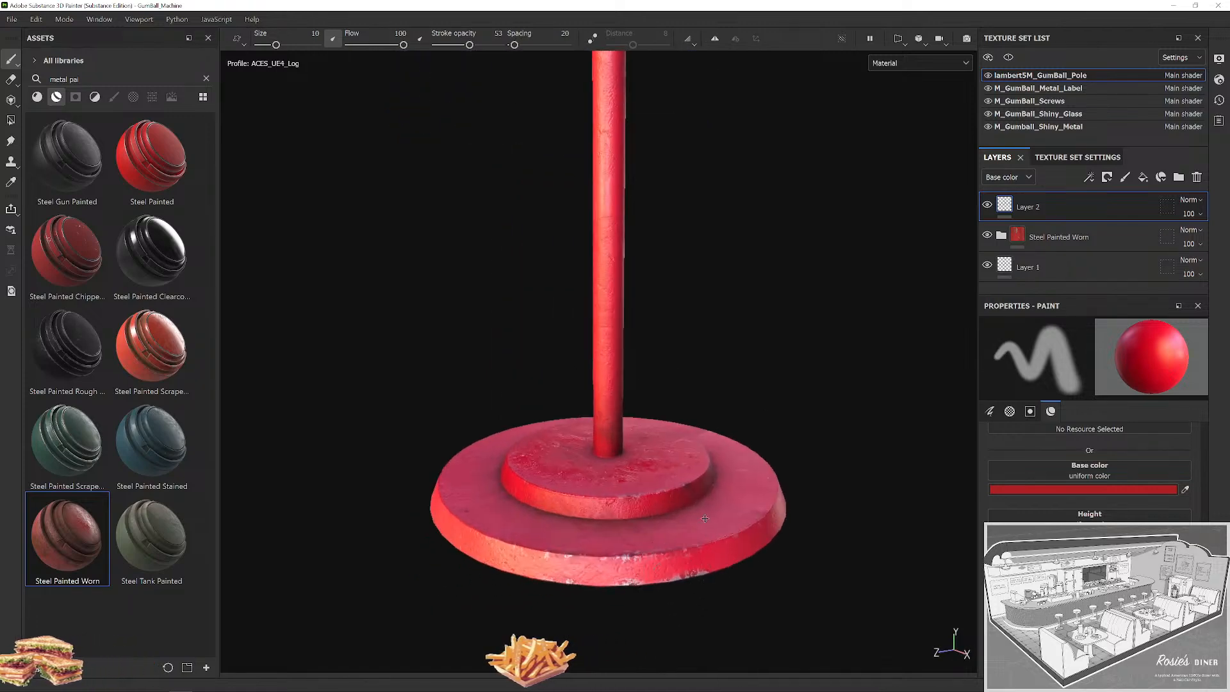
{"action": "scroll", "coordinate": [716, 546], "scroll_direction": "up", "scroll_amount": 2}
{"action": "left_click_drag", "start_coordinate": [540, 503], "coordinate": [470, 346]}
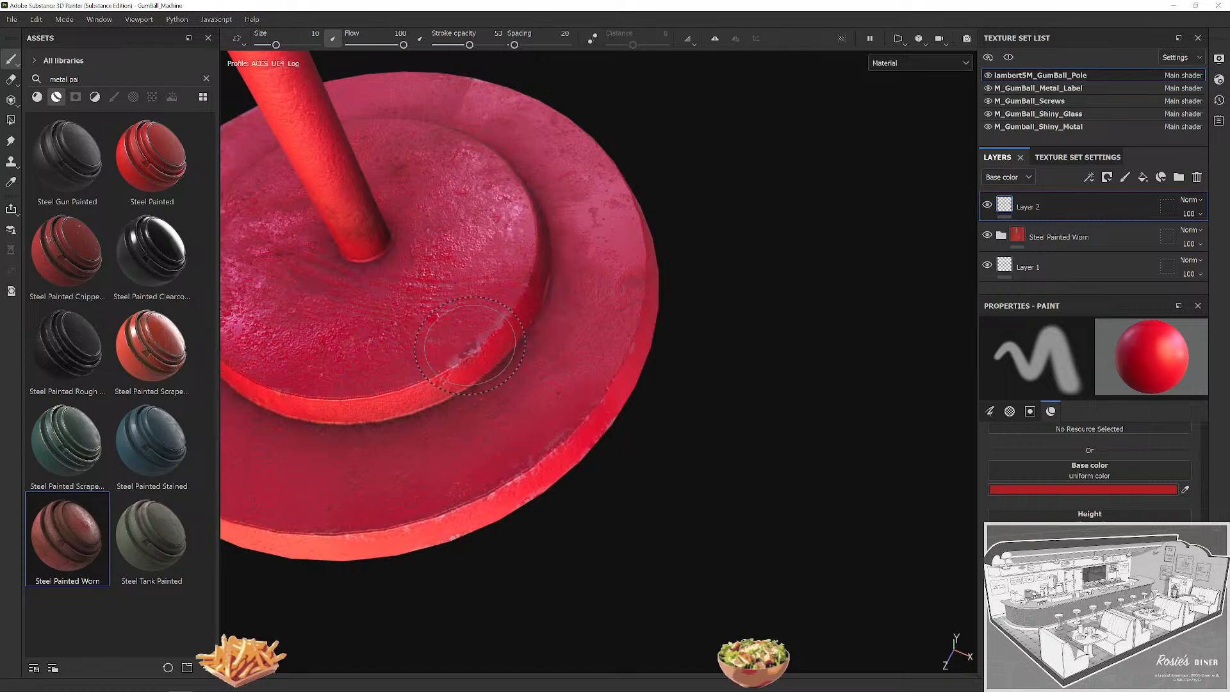
{"action": "left_click_drag", "start_coordinate": [519, 299], "coordinate": [736, 385]}
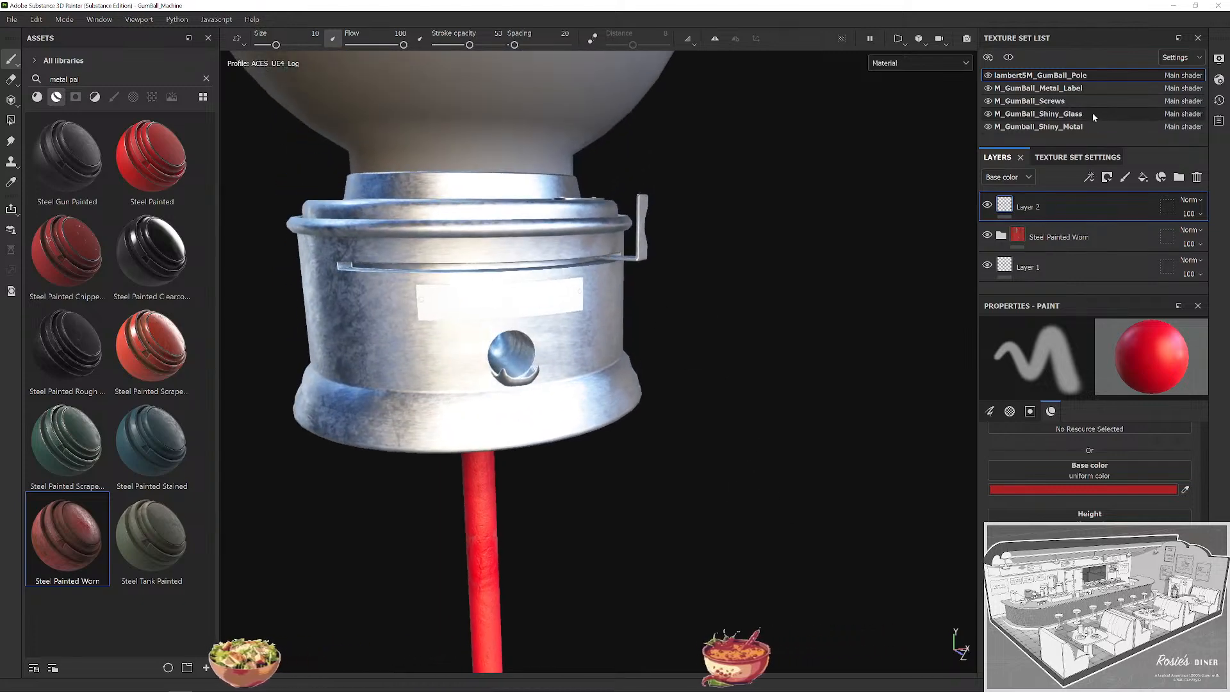
Switch to the M_Gumball_Shiny_Metal texture set, enlarge the visible layer stack and select the Aluminium Pure layer.
{"action": "left_click", "coordinate": [1083, 127]}
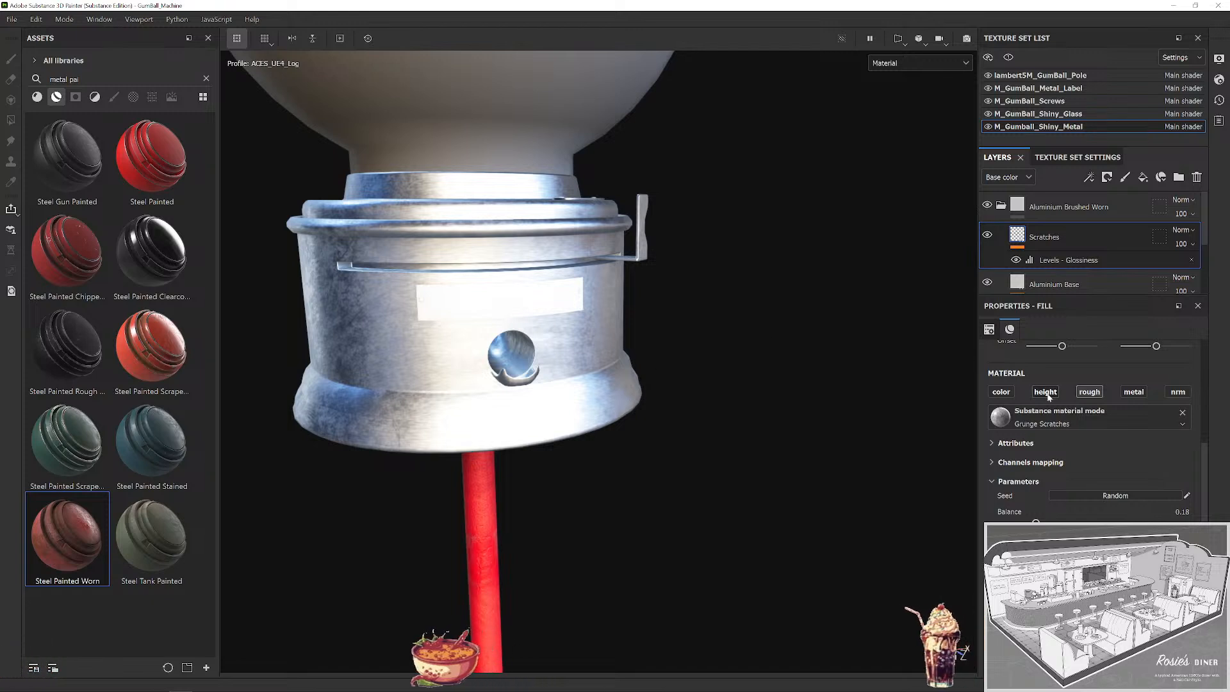
{"action": "left_click_drag", "start_coordinate": [1077, 293], "coordinate": [1078, 370]}
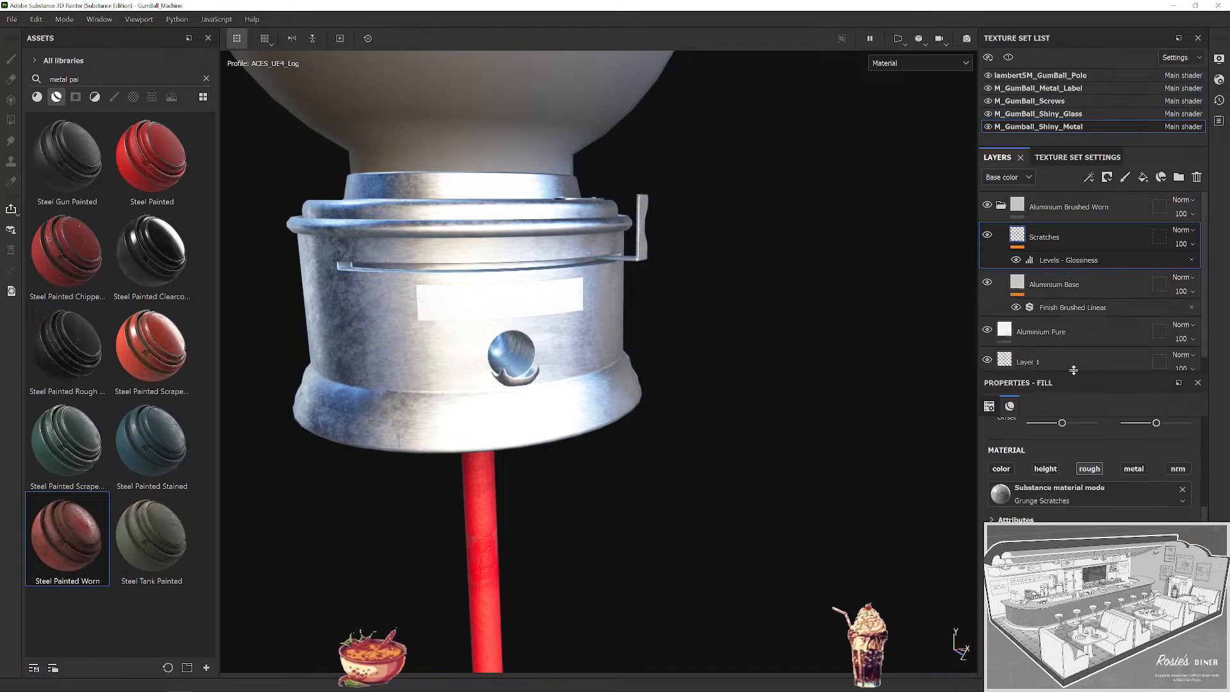
{"action": "left_click", "coordinate": [987, 331]}
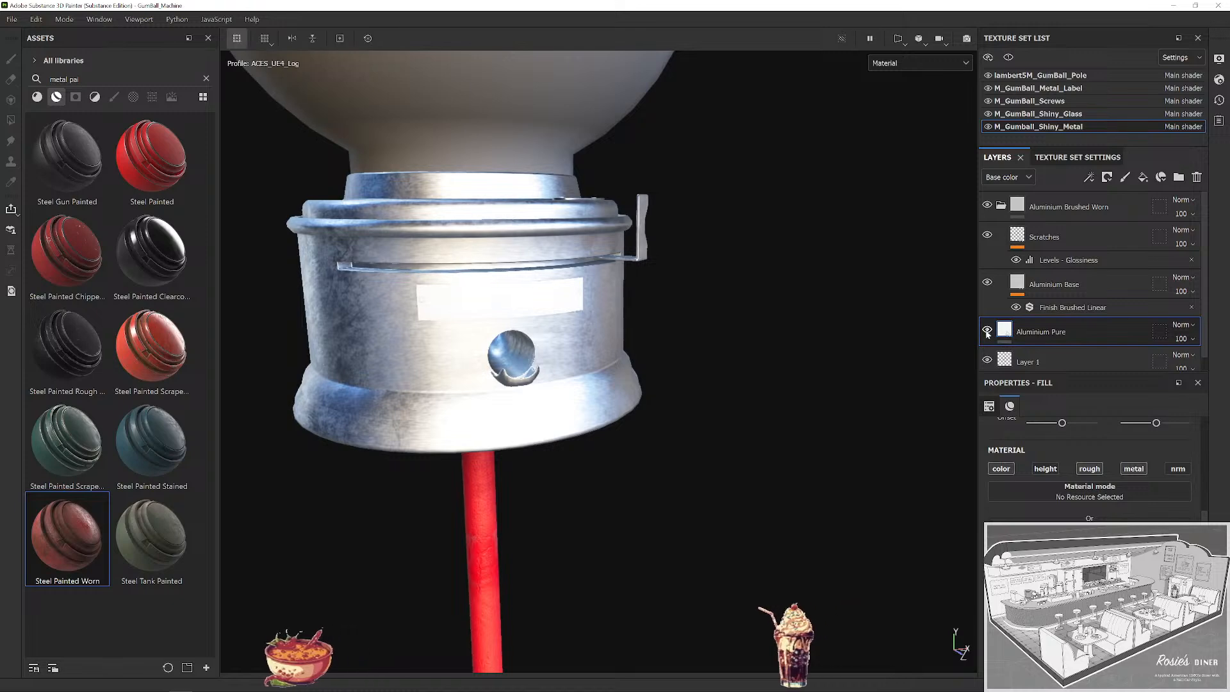
Compare the metal body with the Aluminium Base layer hidden and shown.
{"action": "left_click", "coordinate": [988, 283]}
{"action": "left_click", "coordinate": [987, 283]}
{"action": "left_click", "coordinate": [988, 283]}
{"action": "left_click", "coordinate": [987, 283]}
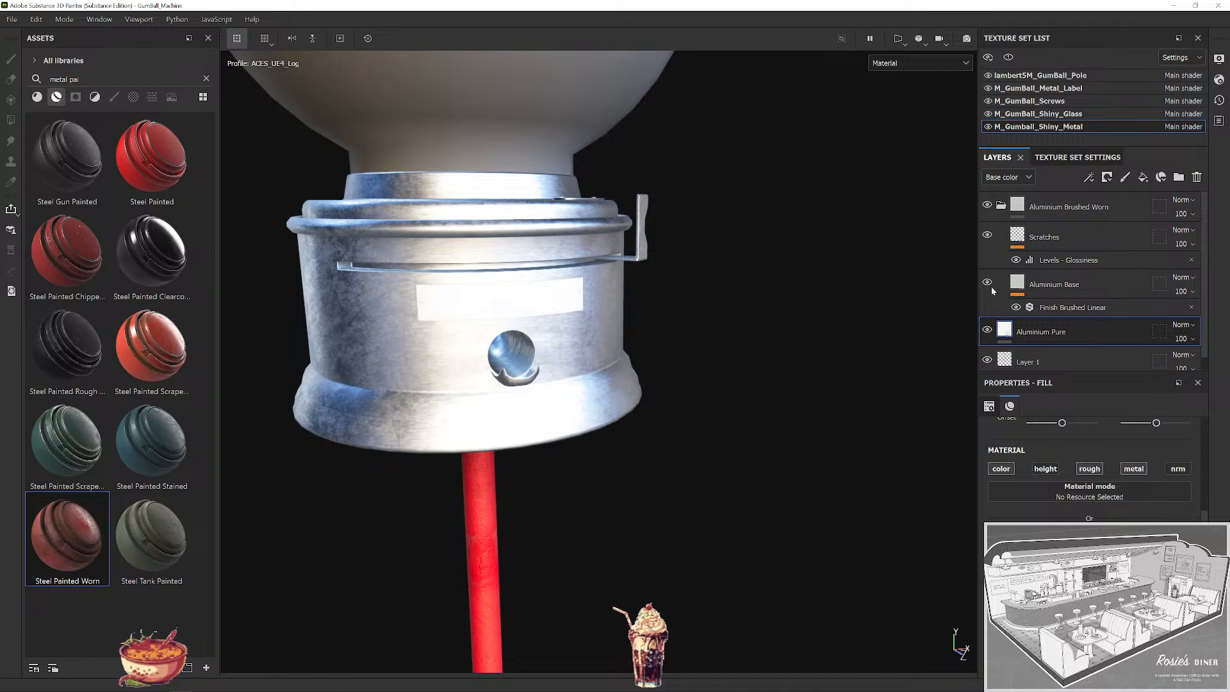
{"action": "left_click", "coordinate": [988, 283]}
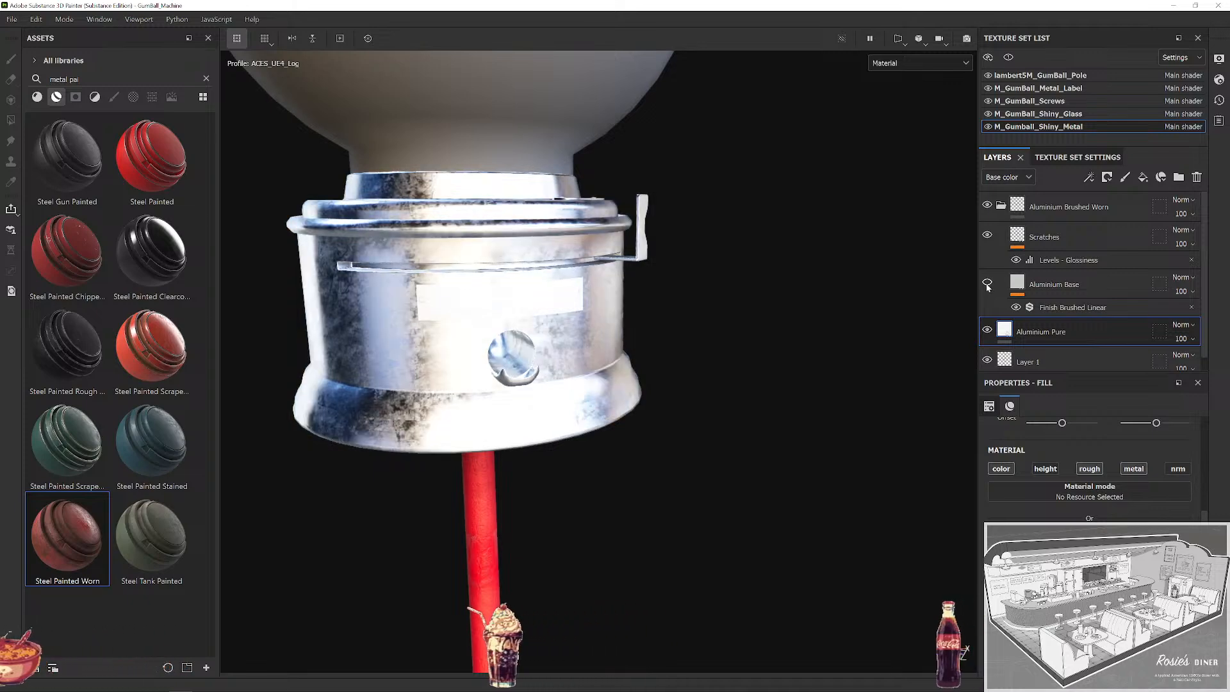
{"action": "left_click", "coordinate": [987, 284]}
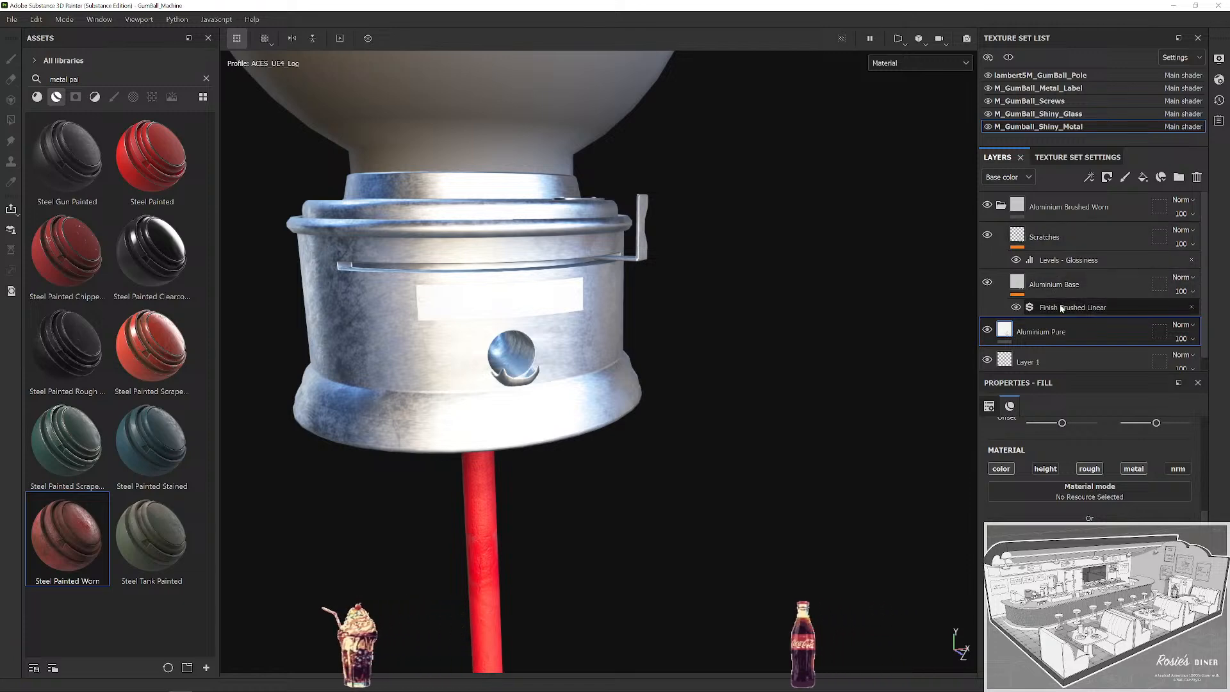
Set the Aluminium Base layer to Tri-planar projection and check the brushed finish around the metal body.
{"action": "scroll", "coordinate": [662, 325], "scroll_direction": "up", "scroll_amount": 3}
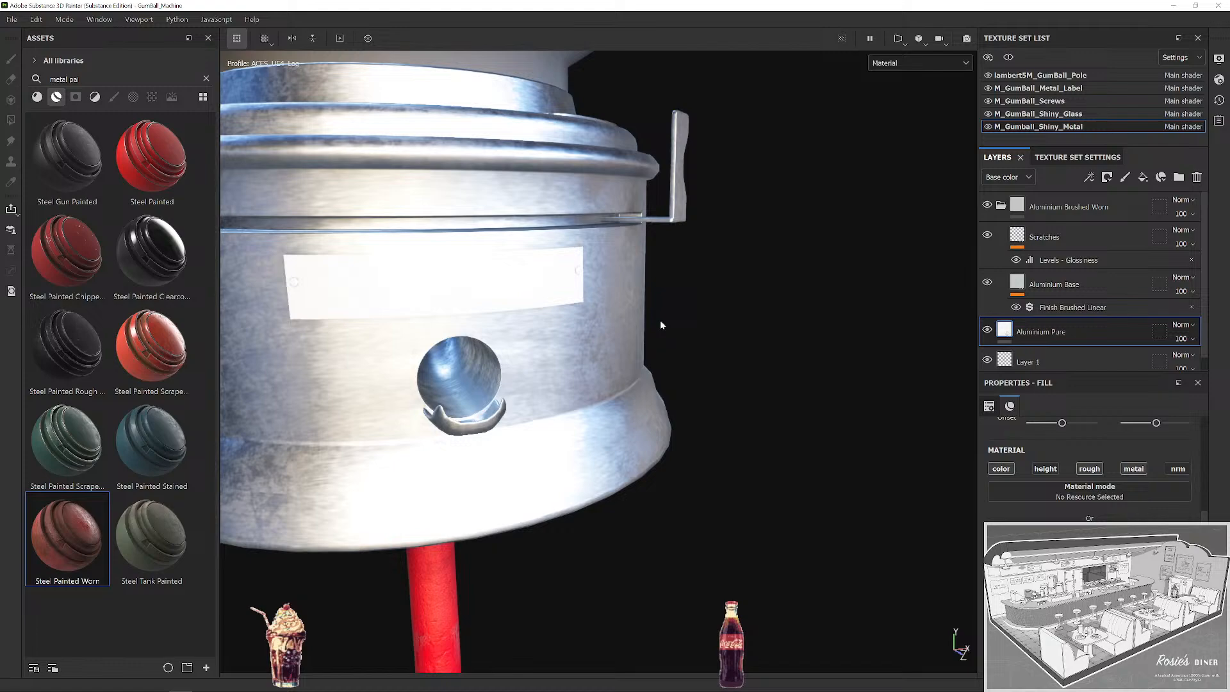
{"action": "scroll", "coordinate": [661, 325], "scroll_direction": "down", "scroll_amount": 2}
{"action": "left_click_drag", "start_coordinate": [733, 331], "coordinate": [859, 359]}
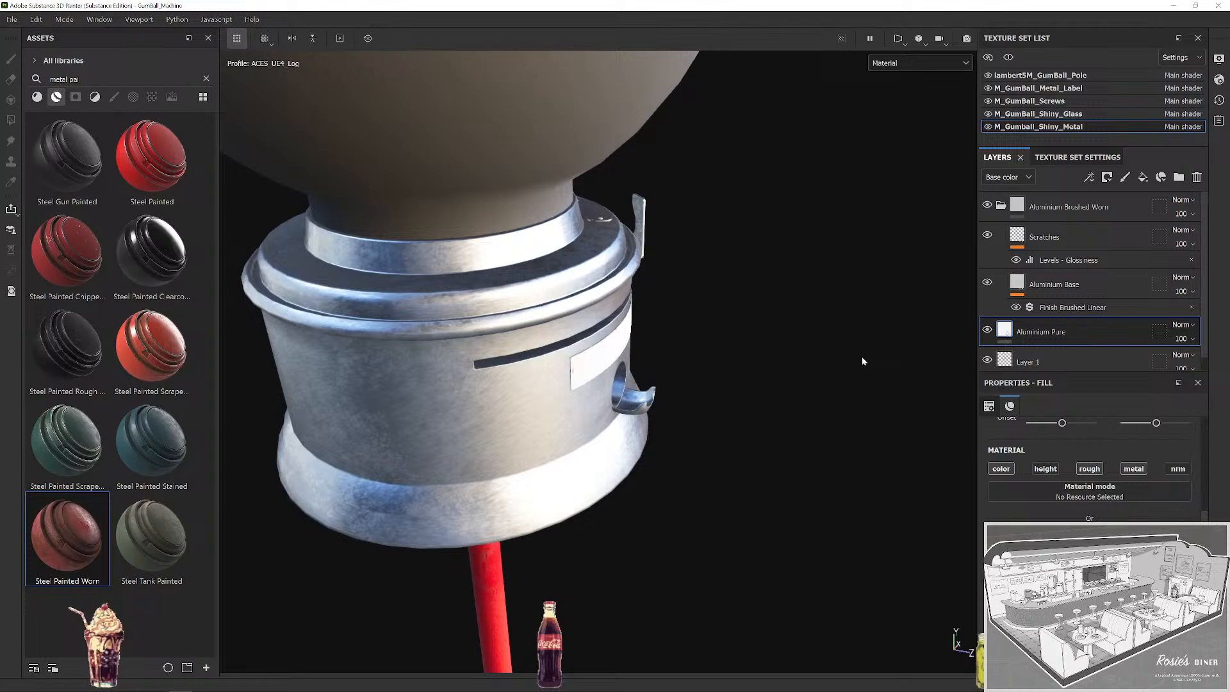
{"action": "left_click", "coordinate": [1066, 294]}
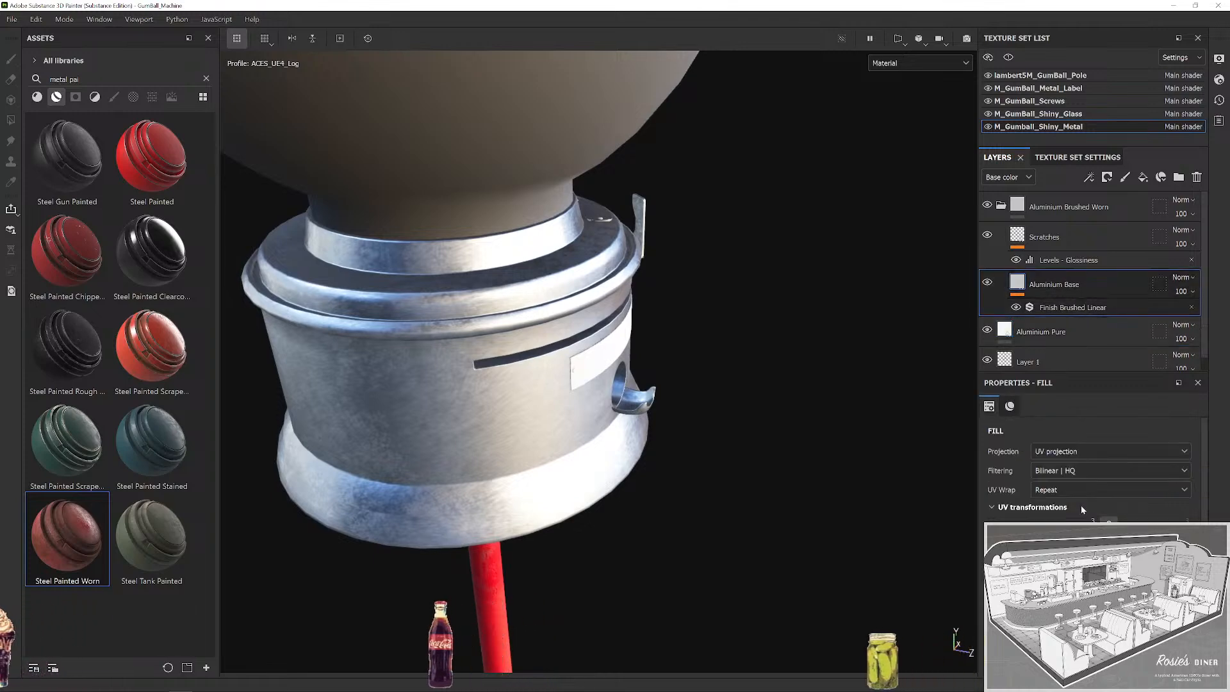
{"action": "left_click", "coordinate": [1078, 450]}
{"action": "left_click", "coordinate": [1076, 489]}
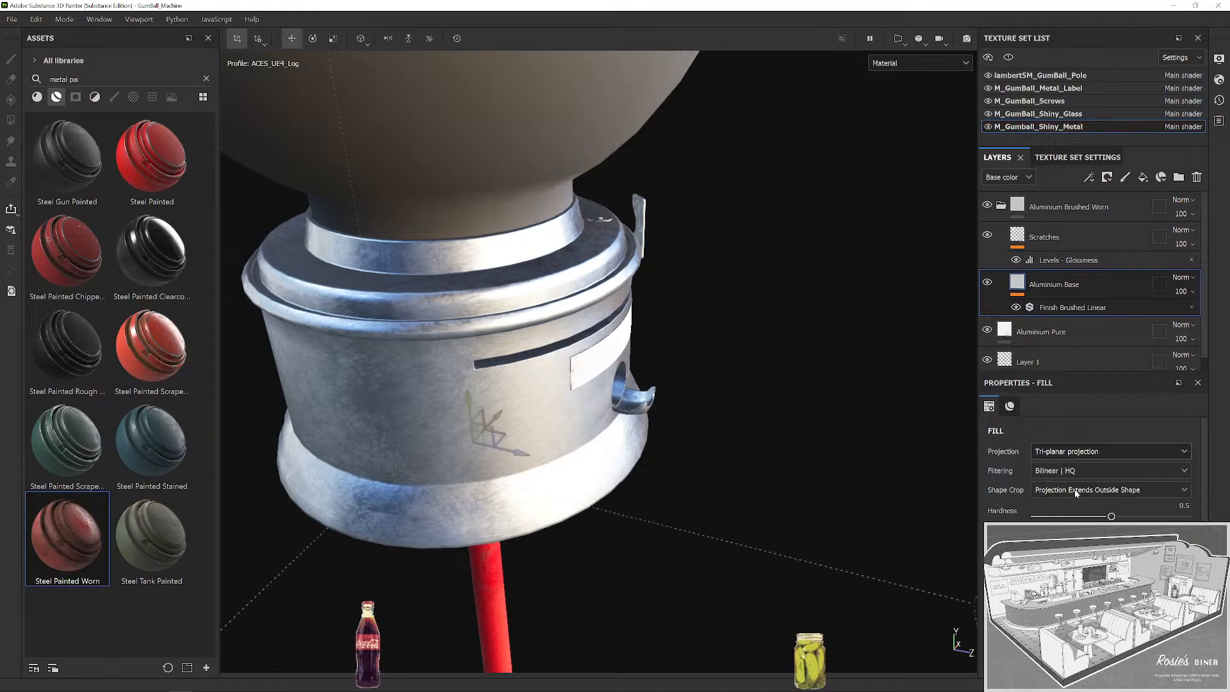
{"action": "left_click_drag", "start_coordinate": [751, 317], "coordinate": [720, 326]}
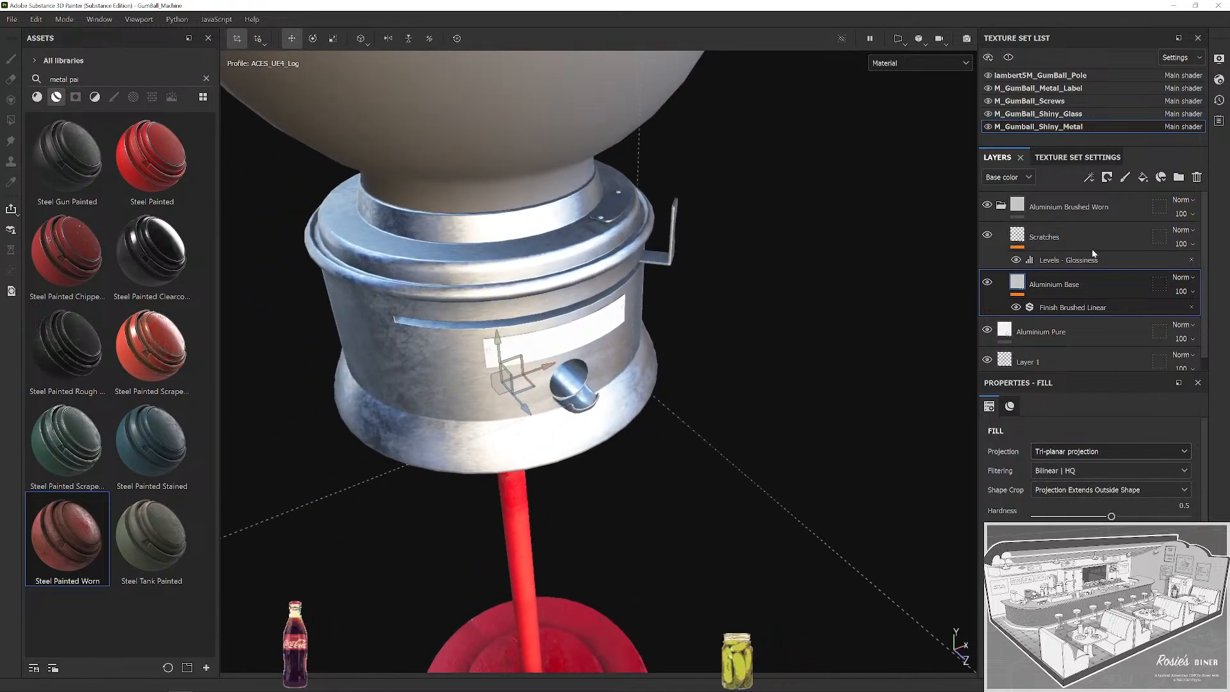
Set the Scratches layer to Tri-planar projection and look through the settings of the aluminium layers below it.
{"action": "left_click", "coordinate": [1043, 205]}
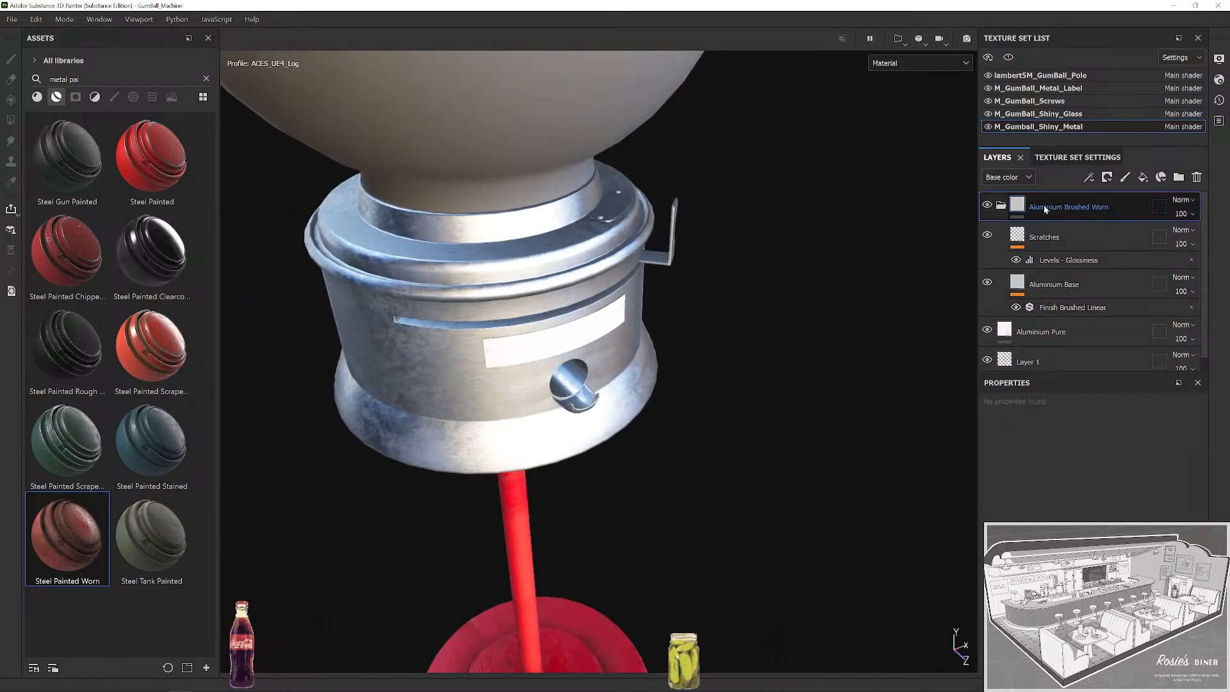
{"action": "left_click", "coordinate": [1021, 239]}
{"action": "left_click", "coordinate": [1098, 452]}
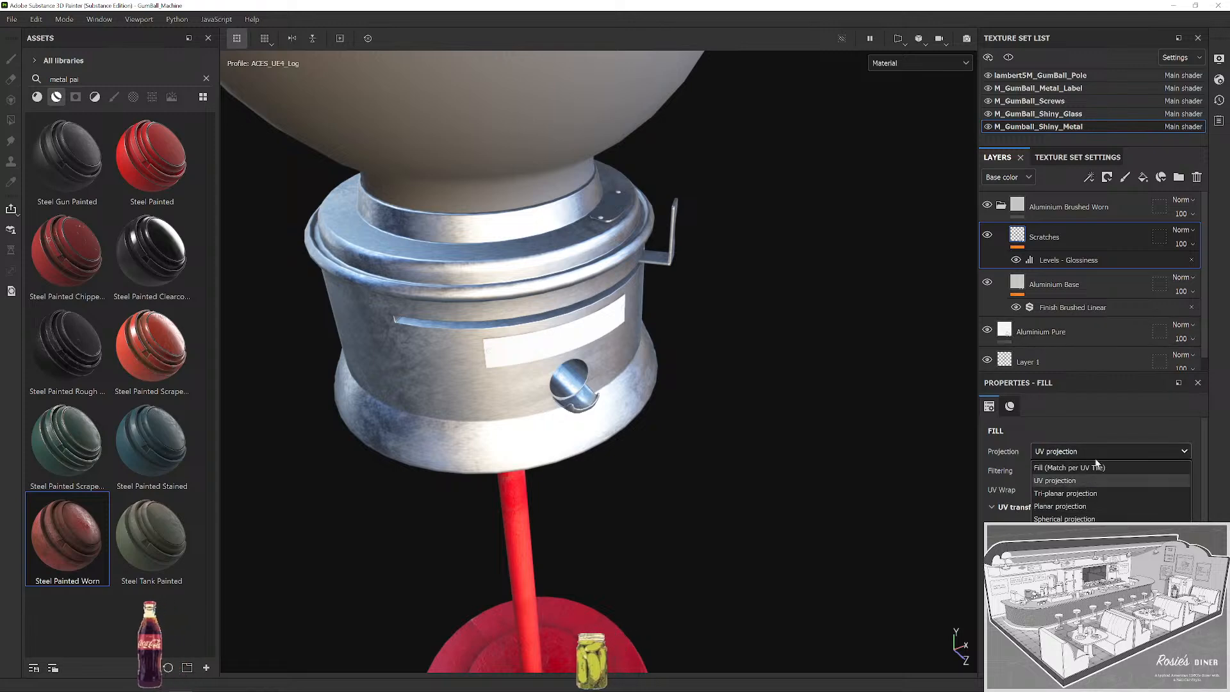
{"action": "left_click", "coordinate": [1083, 494]}
{"action": "left_click_drag", "start_coordinate": [817, 337], "coordinate": [865, 289]}
{"action": "left_click", "coordinate": [1079, 260]}
{"action": "left_click", "coordinate": [1052, 284]}
{"action": "left_click", "coordinate": [1058, 307]}
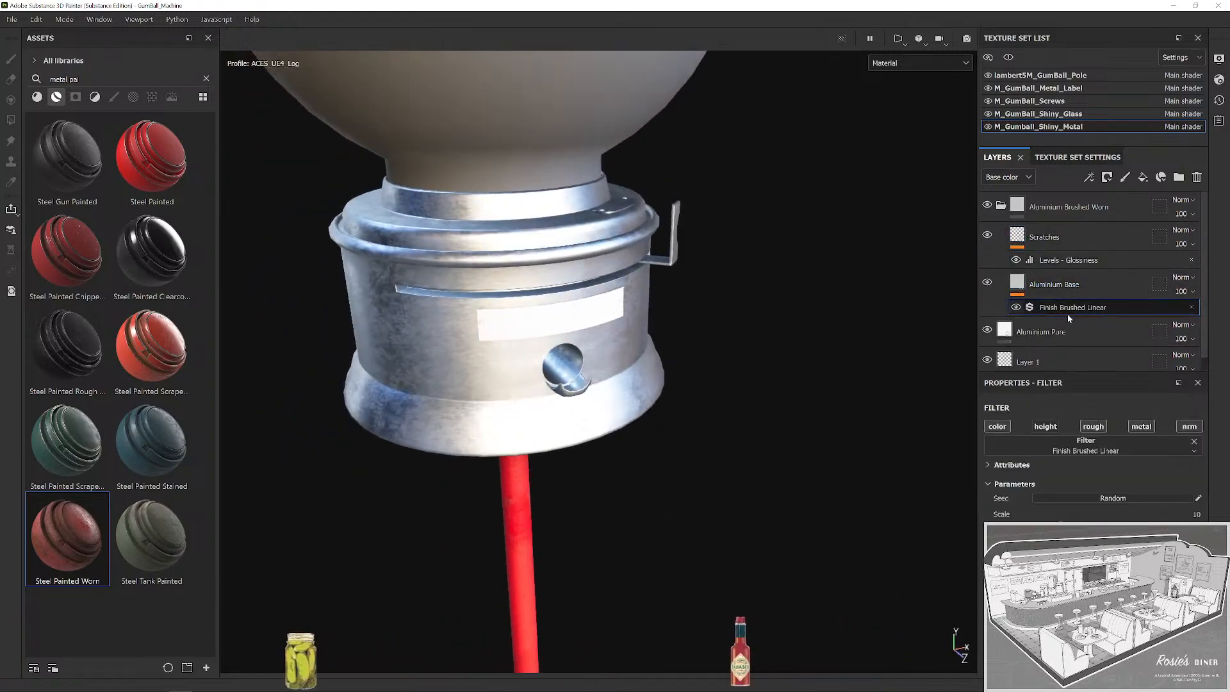
{"action": "left_click", "coordinate": [1035, 331]}
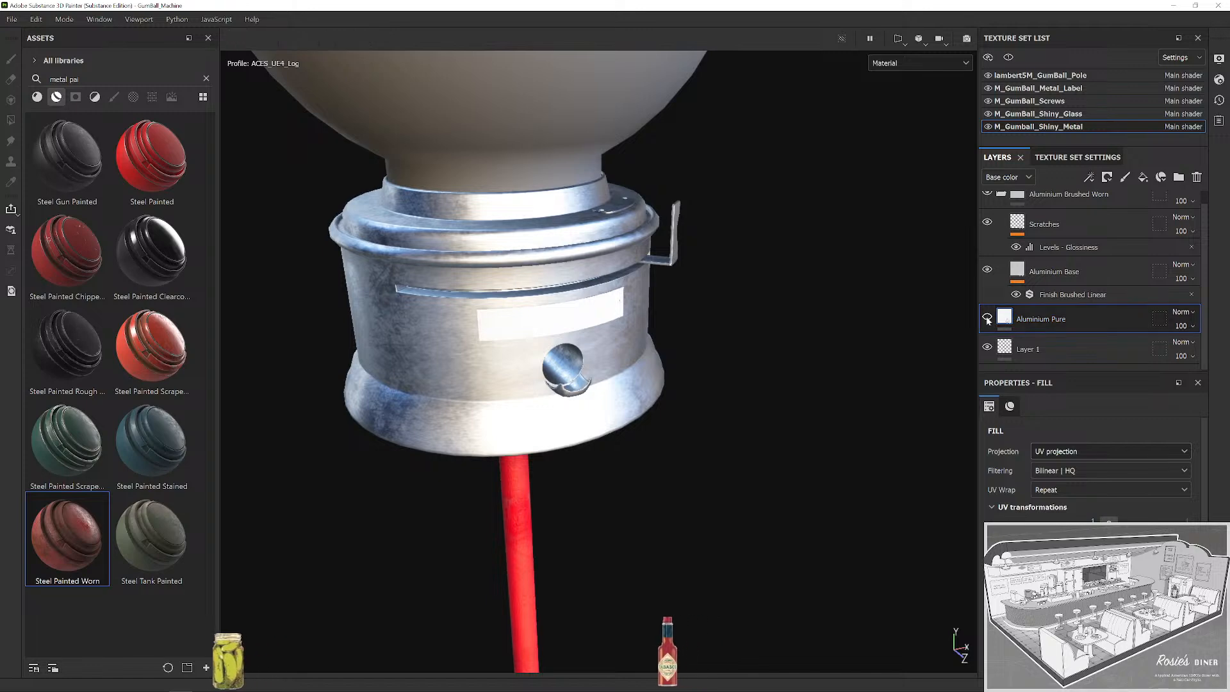
{"action": "left_click_drag", "start_coordinate": [806, 324], "coordinate": [787, 321]}
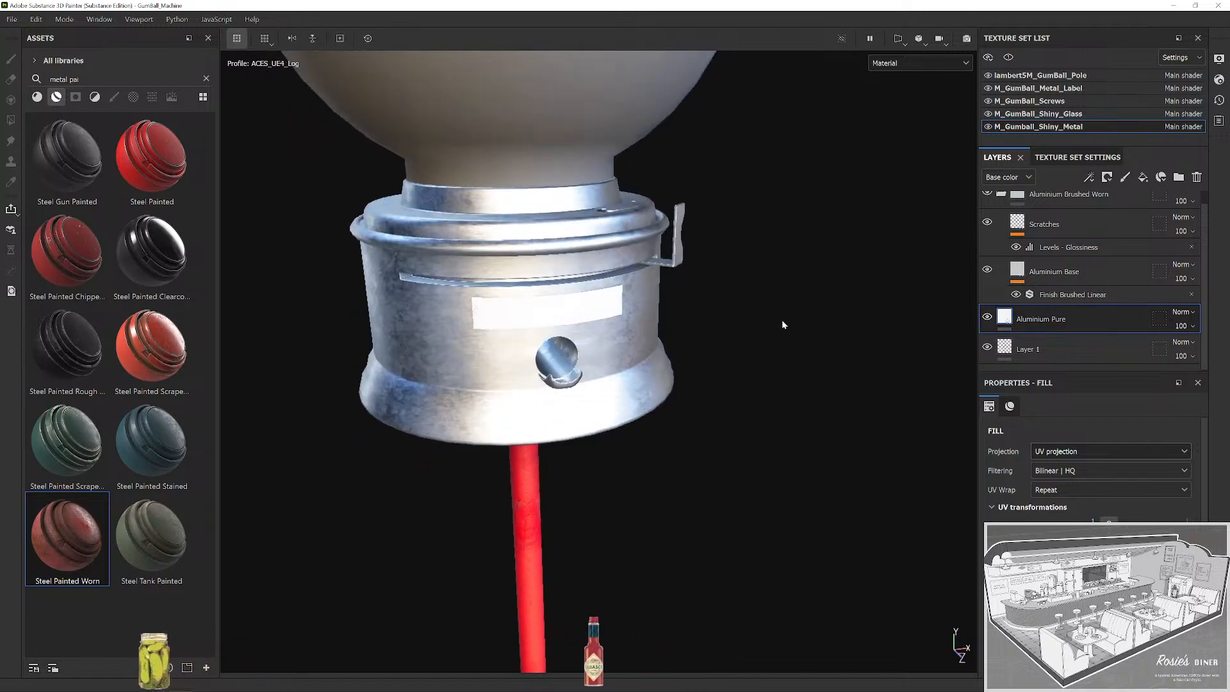
Add a fill layer above the Aluminium Brushed Worn group and mask it with the Dust Occlusion smart mask.
{"action": "left_click", "coordinate": [1143, 177]}
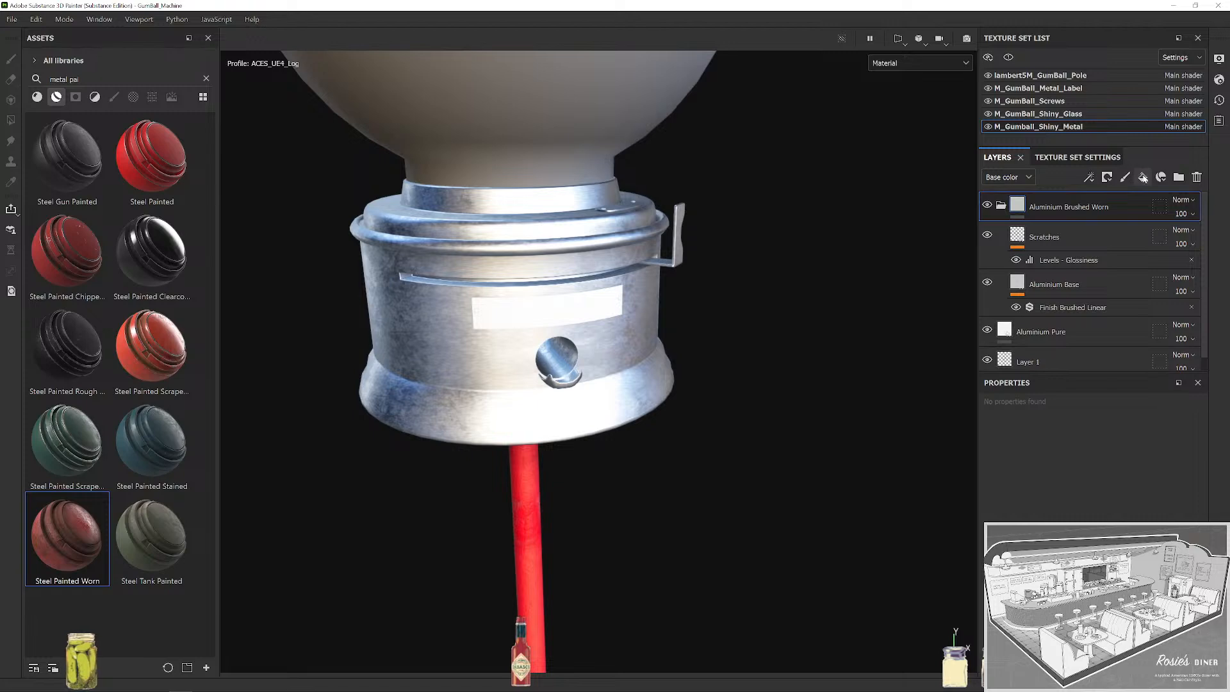
{"action": "left_click", "coordinate": [75, 96]}
{"action": "type", "text": "occ"}
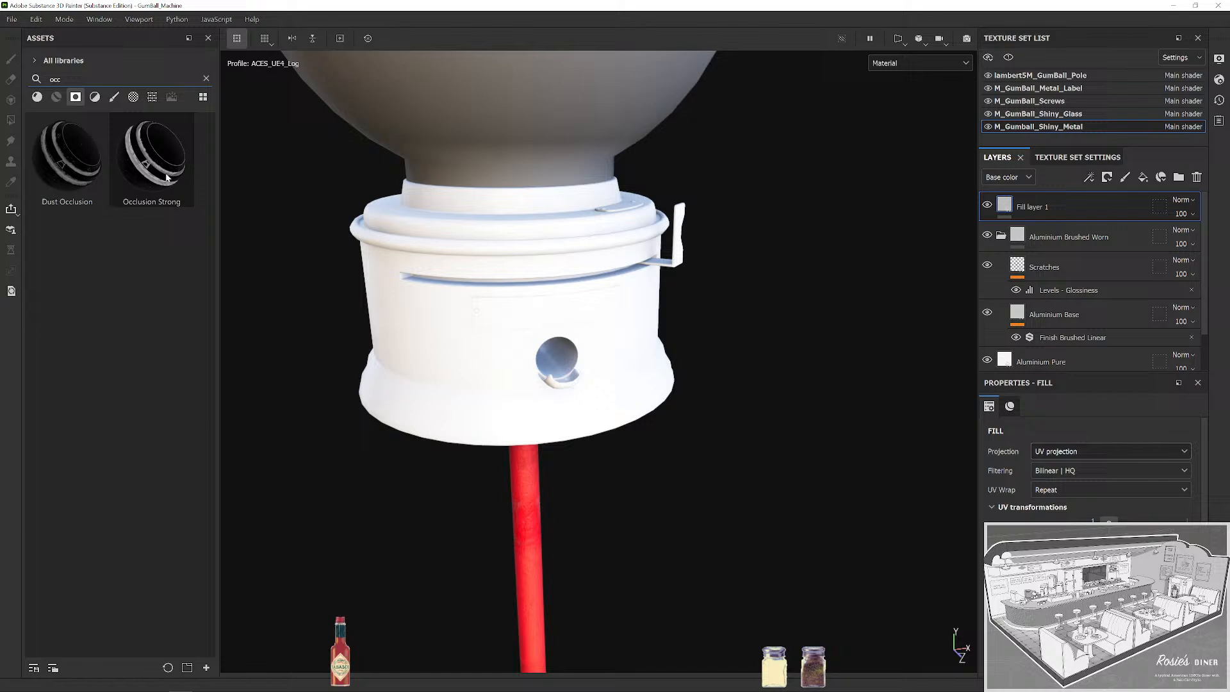
{"action": "mouse_move", "coordinate": [166, 177]}
{"action": "left_mouse_down"}
{"action": "mouse_move", "coordinate": [1051, 262]}
{"action": "mouse_move", "coordinate": [1051, 206]}
{"action": "mouse_move", "coordinate": [1038, 206]}
{"action": "left_mouse_up"}
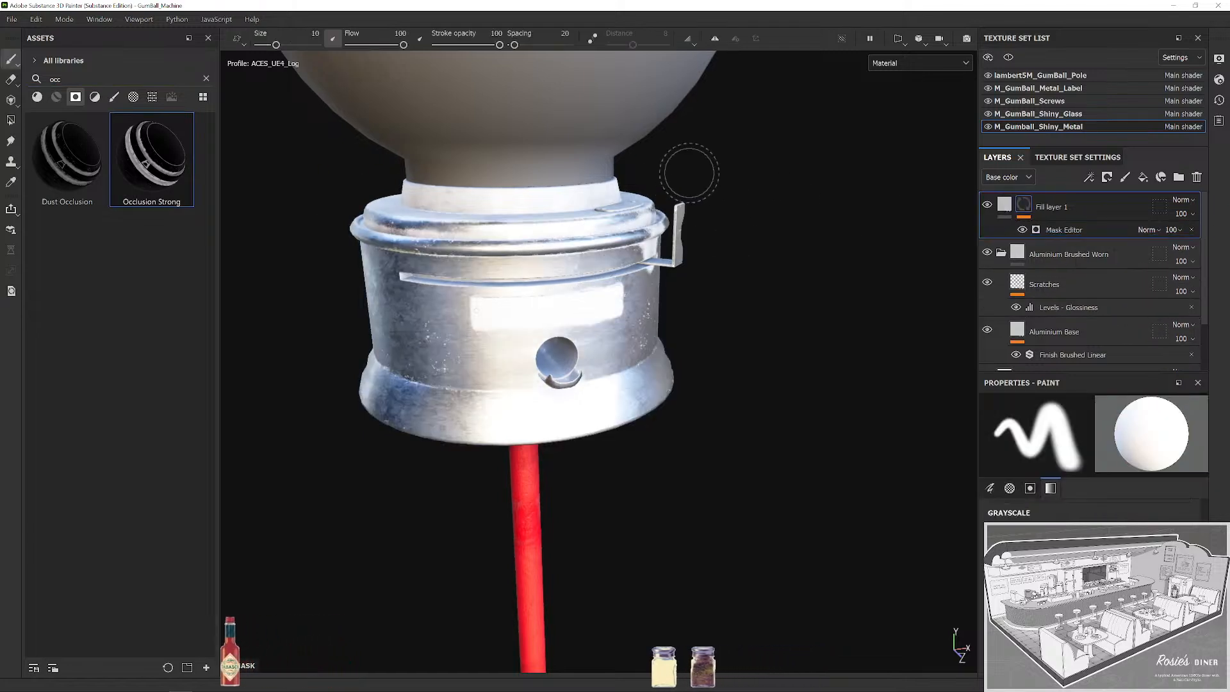
{"action": "key", "text": "ctrl+z"}
{"action": "left_click_drag", "start_coordinate": [67, 157], "coordinate": [1051, 206]}
{"action": "mouse_move", "coordinate": [705, 239]}
{"action": "left_mouse_down"}
{"action": "mouse_move", "coordinate": [742, 295]}
{"action": "mouse_move", "coordinate": [817, 247]}
{"action": "left_mouse_up"}
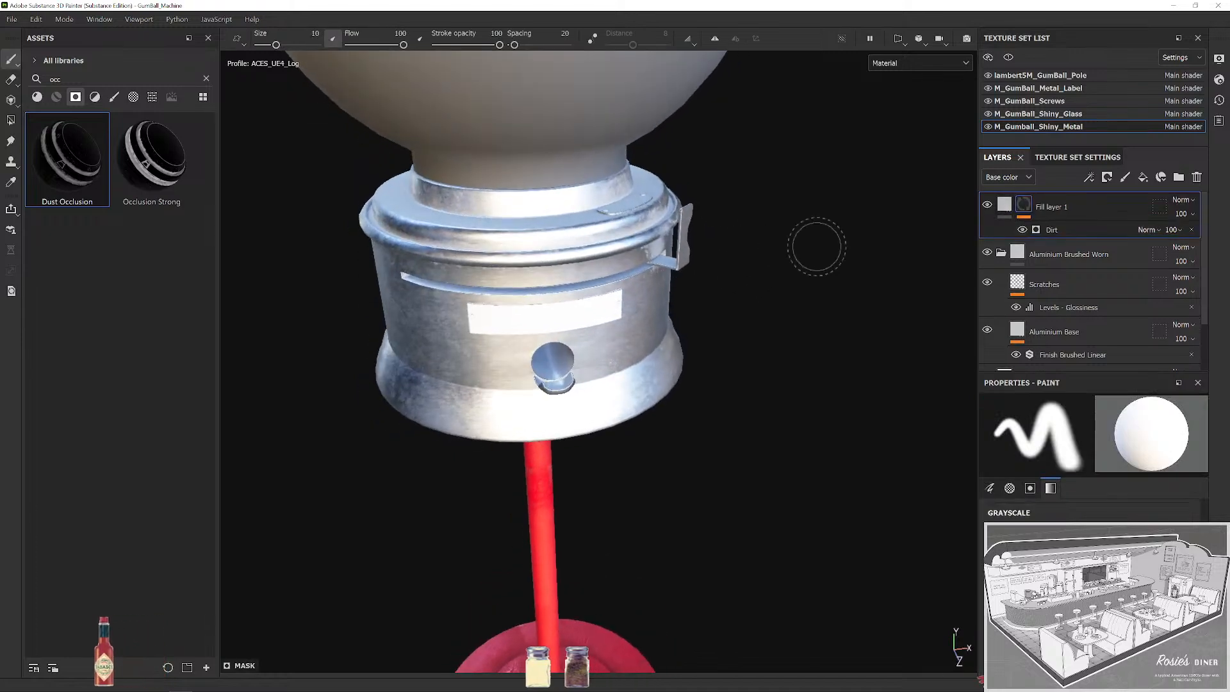
Set the base colour of the occlusion-masked fill layer to black.
{"action": "left_click", "coordinate": [1004, 205]}
{"action": "scroll", "coordinate": [1089, 576], "scroll_direction": "down", "scroll_amount": 5}
{"action": "left_click", "coordinate": [1089, 538]}
{"action": "left_click_drag", "start_coordinate": [866, 537], "coordinate": [686, 365]}
{"action": "scroll", "coordinate": [602, 232], "scroll_direction": "up", "scroll_amount": 4}
{"action": "left_click_drag", "start_coordinate": [602, 232], "coordinate": [736, 227]}
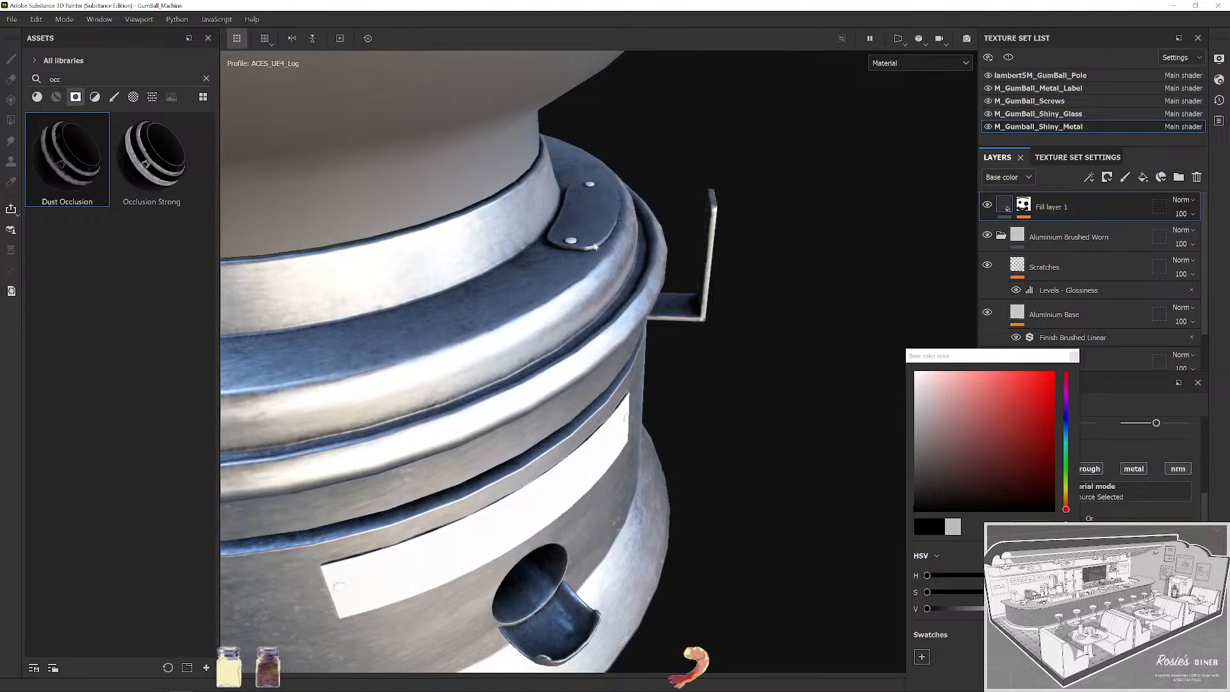
Examine the darkened crevices around the rim grooves, coin slot and dispenser opening, and dismiss the base colour picker.
{"action": "scroll", "coordinate": [539, 234], "scroll_direction": "down", "scroll_amount": 5}
{"action": "left_click_drag", "start_coordinate": [539, 235], "coordinate": [596, 211]}
{"action": "scroll", "coordinate": [557, 359], "scroll_direction": "down", "scroll_amount": 3}
{"action": "left_click_drag", "start_coordinate": [539, 384], "coordinate": [327, 247]}
{"action": "scroll", "coordinate": [663, 524], "scroll_direction": "up", "scroll_amount": 4}
{"action": "left_click_drag", "start_coordinate": [663, 524], "coordinate": [644, 582]}
{"action": "scroll", "coordinate": [616, 495], "scroll_direction": "down", "scroll_amount": 3}
{"action": "left_click_drag", "start_coordinate": [598, 442], "coordinate": [687, 403]}
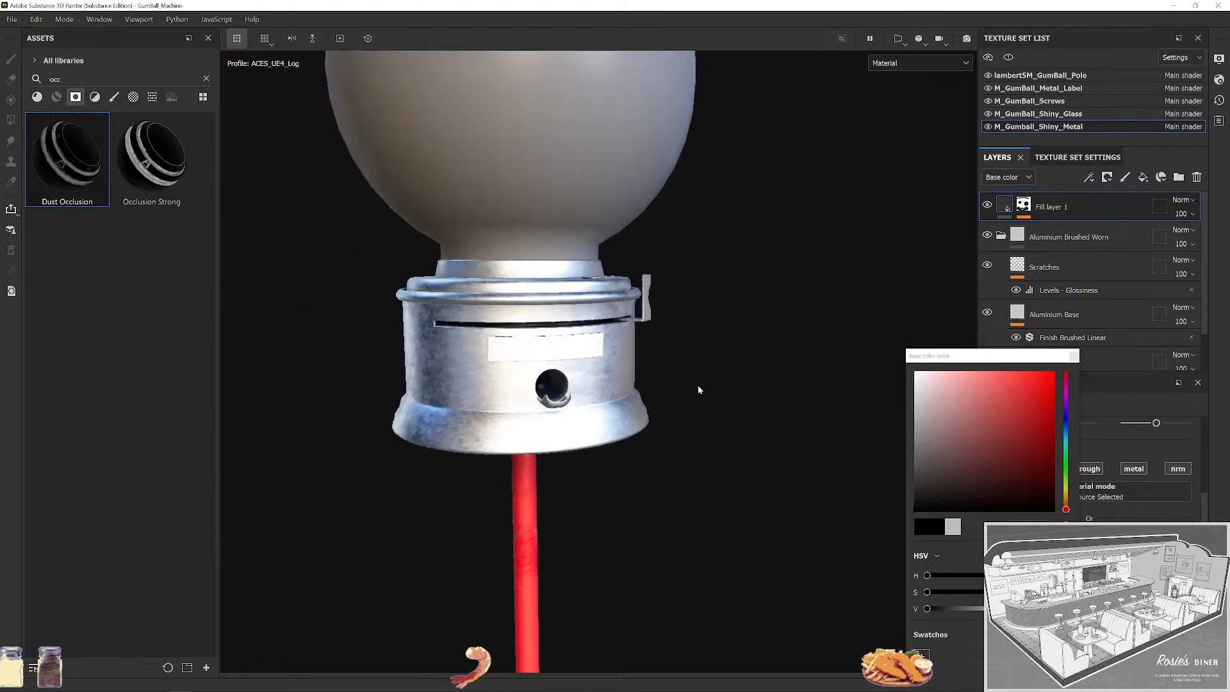
{"action": "scroll", "coordinate": [682, 410], "scroll_direction": "up", "scroll_amount": 3}
{"action": "left_click_drag", "start_coordinate": [569, 284], "coordinate": [725, 270]}
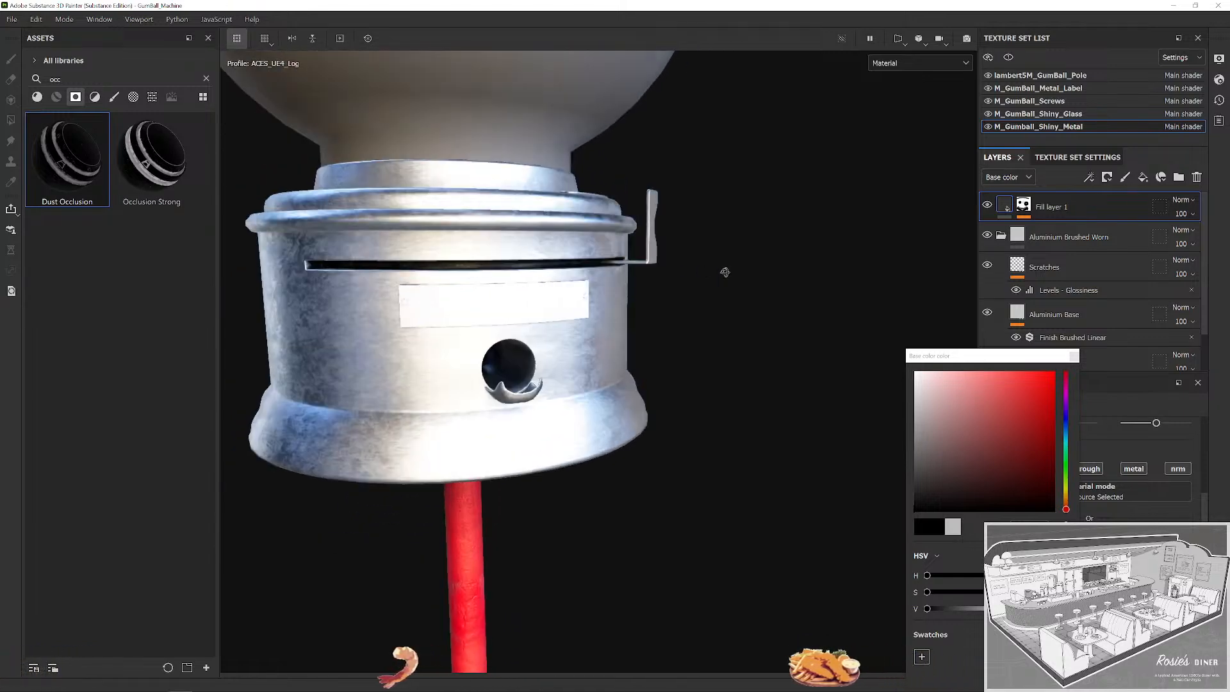
{"action": "left_click", "coordinate": [1074, 357]}
Review the whole gumball machine from several distances, comparing the metal body with the globe and red stand.
{"action": "scroll", "coordinate": [663, 485], "scroll_direction": "down", "scroll_amount": 5}
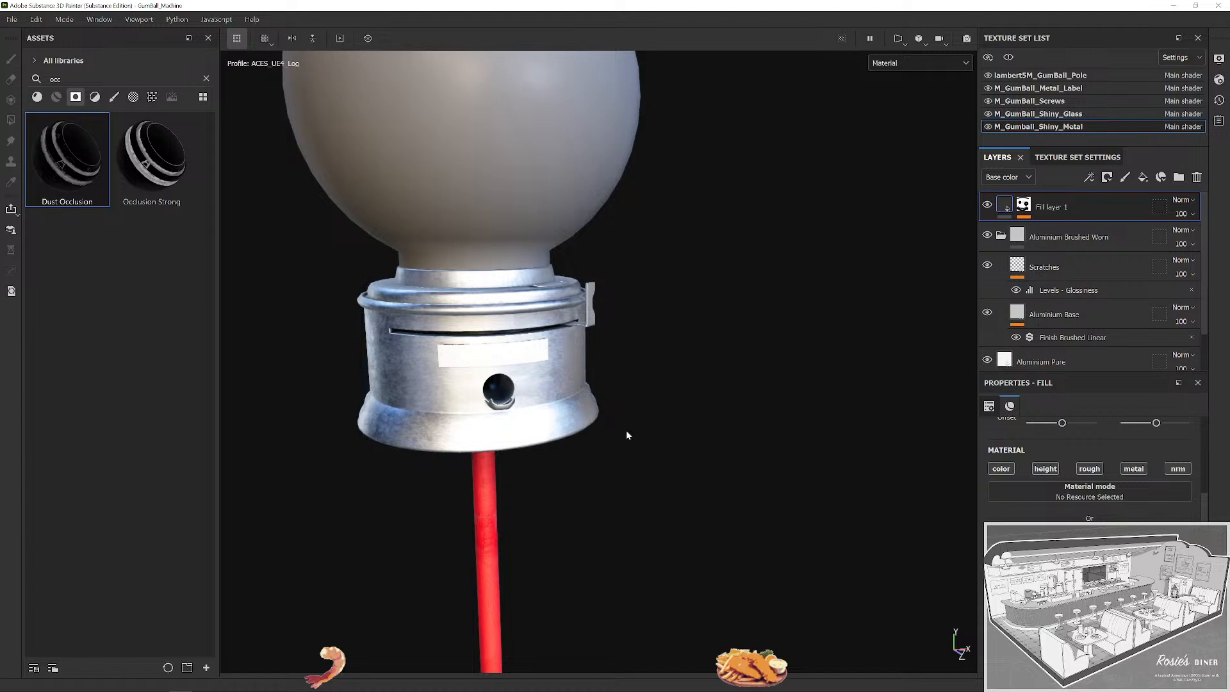
{"action": "scroll", "coordinate": [670, 453], "scroll_direction": "down", "scroll_amount": 3}
{"action": "mouse_move", "coordinate": [670, 453]}
{"action": "left_mouse_down"}
{"action": "mouse_move", "coordinate": [676, 477]}
{"action": "mouse_move", "coordinate": [667, 462]}
{"action": "left_mouse_up"}
{"action": "scroll", "coordinate": [647, 397], "scroll_direction": "up", "scroll_amount": 2}
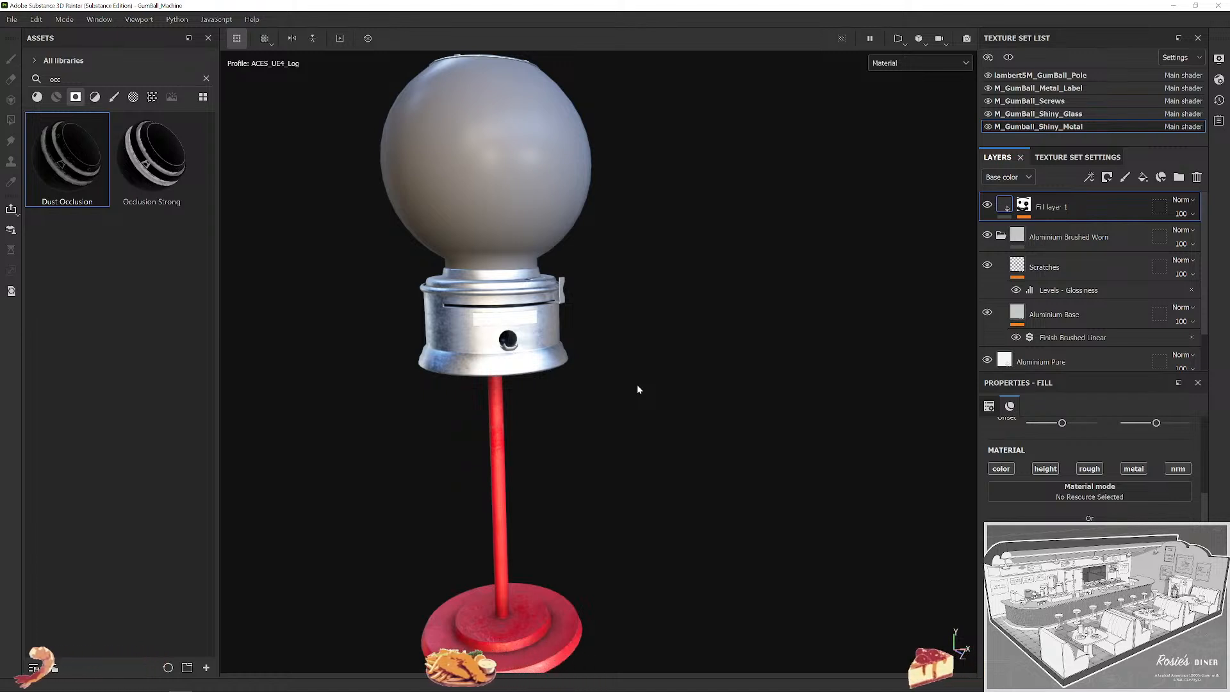
{"action": "scroll", "coordinate": [548, 222], "scroll_direction": "up", "scroll_amount": 3}
{"action": "left_click_drag", "start_coordinate": [550, 225], "coordinate": [668, 478]}
{"action": "left_click_drag", "start_coordinate": [625, 333], "coordinate": [638, 387]}
{"action": "scroll", "coordinate": [506, 269], "scroll_direction": "up", "scroll_amount": 3}
{"action": "left_click_drag", "start_coordinate": [490, 263], "coordinate": [678, 500]}
{"action": "scroll", "coordinate": [529, 282], "scroll_direction": "down", "scroll_amount": 4}
{"action": "scroll", "coordinate": [679, 401], "scroll_direction": "down", "scroll_amount": 3}
{"action": "left_click_drag", "start_coordinate": [698, 415], "coordinate": [692, 372]}
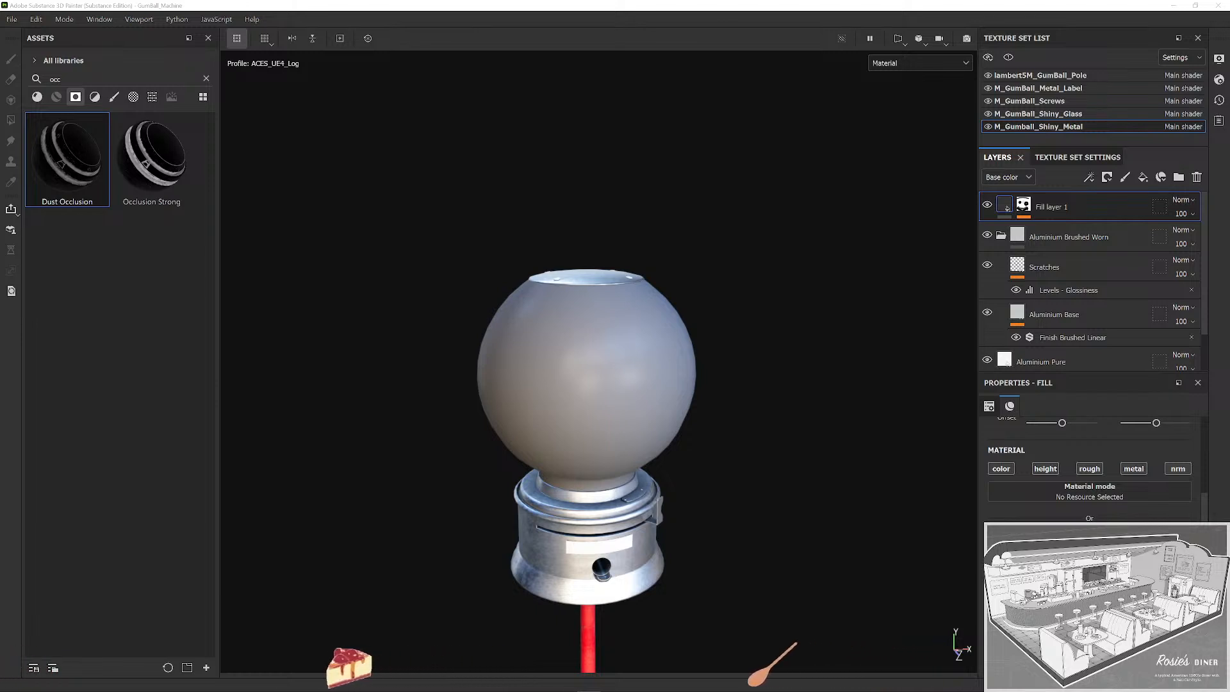
Search the assets for rust materials and apply Rust Coarse to the small screws on the metal body.
{"action": "scroll", "coordinate": [713, 463], "scroll_direction": "up", "scroll_amount": 2}
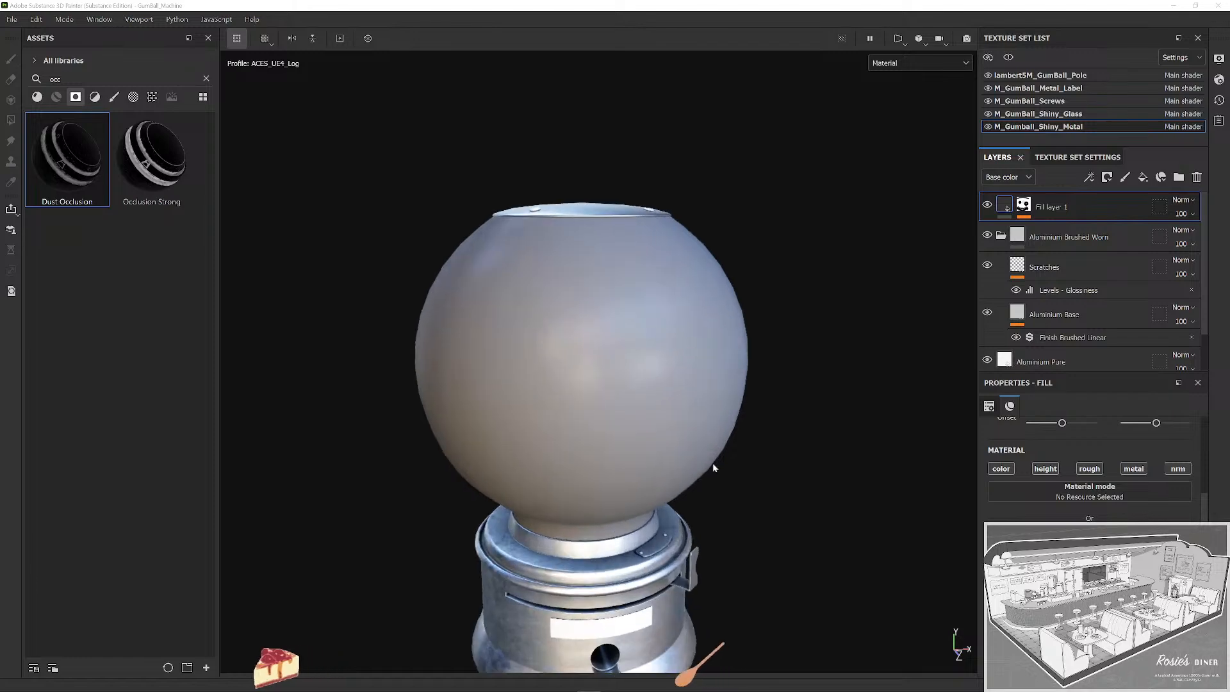
{"action": "scroll", "coordinate": [684, 364], "scroll_direction": "up", "scroll_amount": 2}
{"action": "scroll", "coordinate": [711, 478], "scroll_direction": "up", "scroll_amount": 4}
{"action": "left_click_drag", "start_coordinate": [722, 489], "coordinate": [541, 400]}
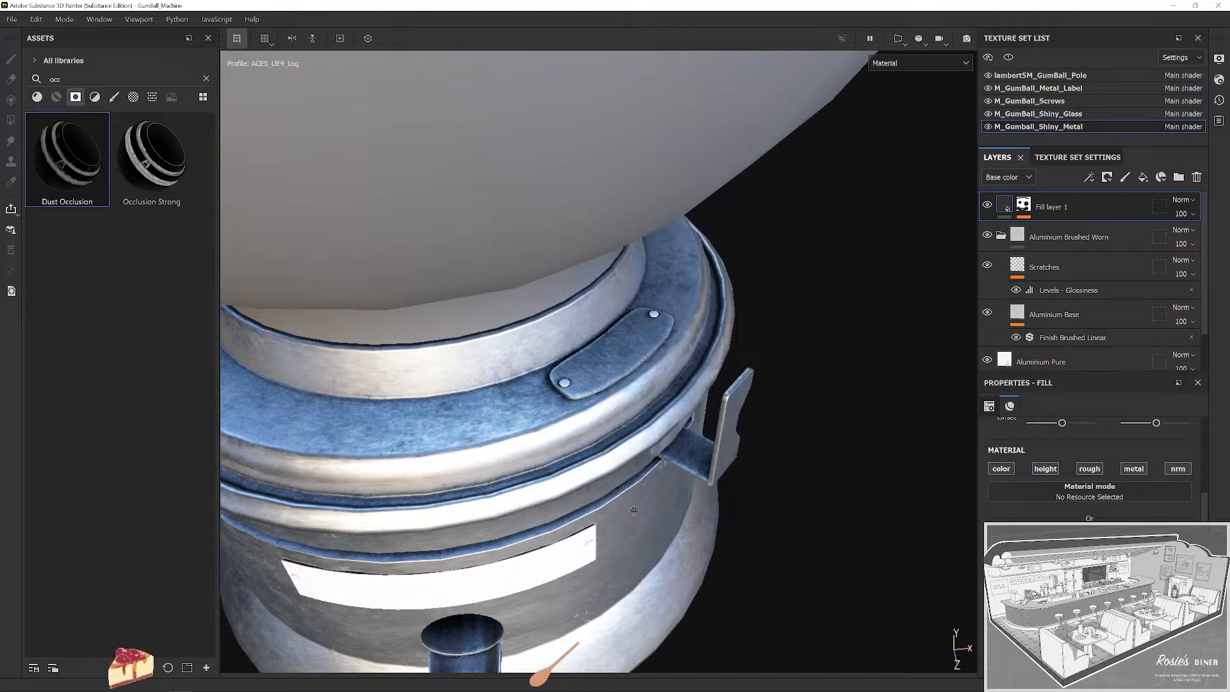
{"action": "scroll", "coordinate": [539, 396], "scroll_direction": "up", "scroll_amount": 3}
{"action": "scroll", "coordinate": [540, 396], "scroll_direction": "up", "scroll_amount": 1}
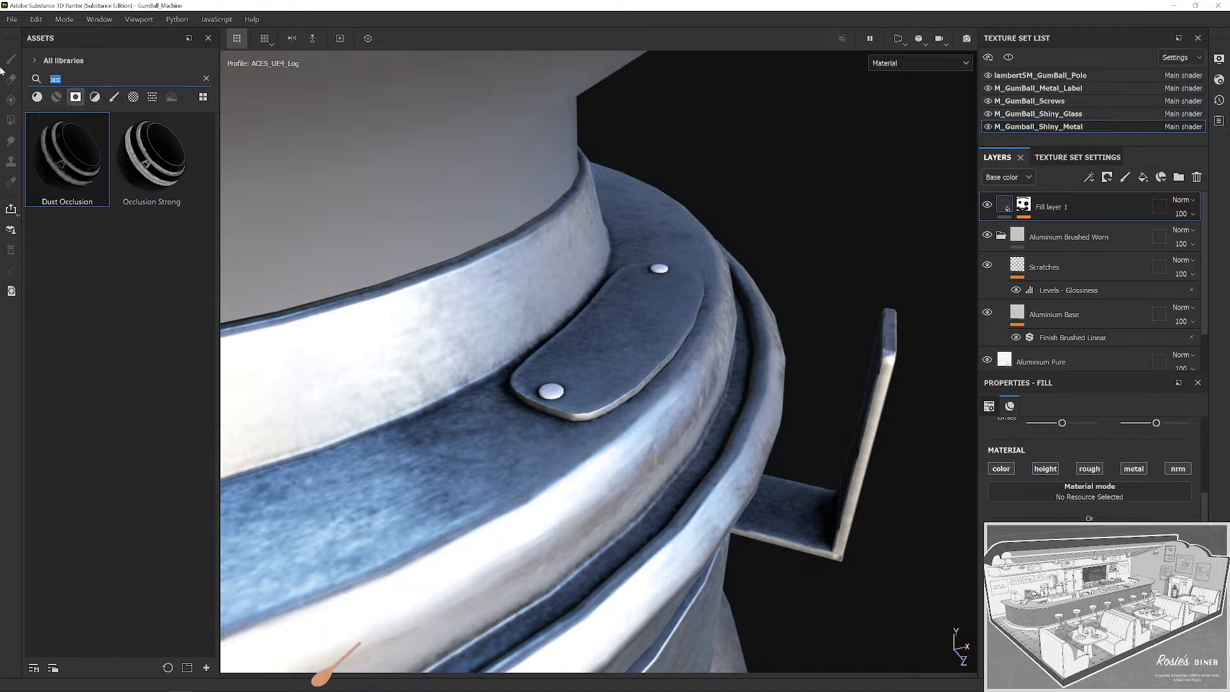
{"action": "type", "text": "rus"}
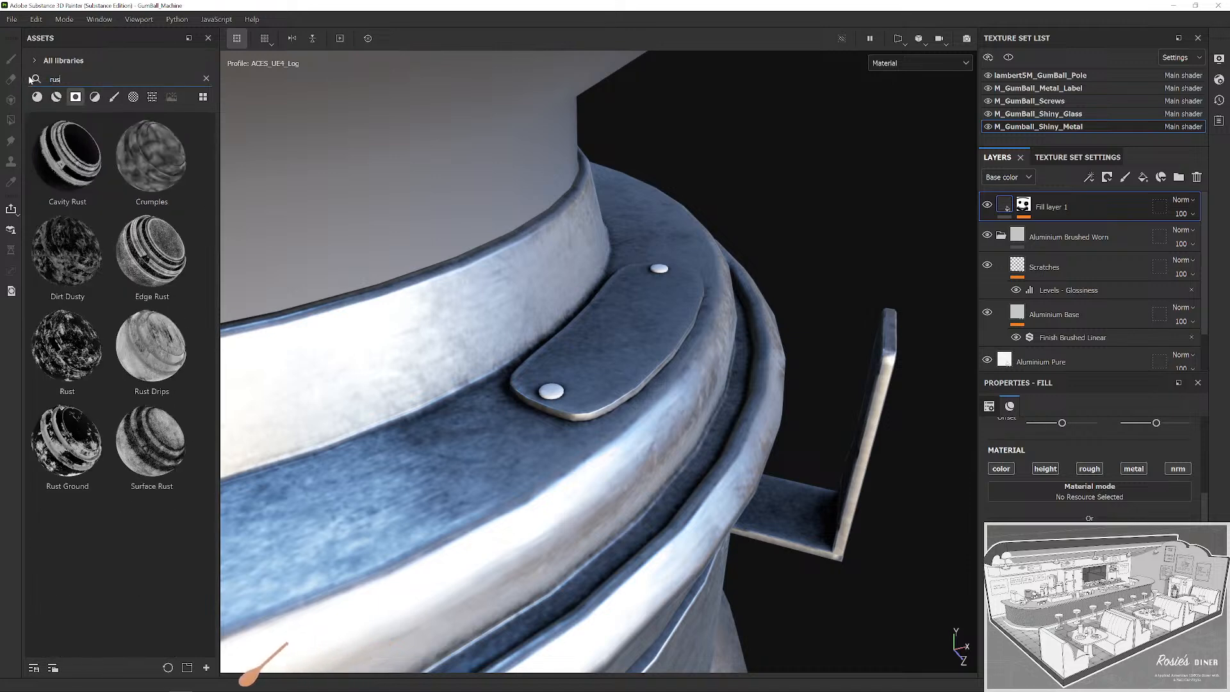
{"action": "type", "text": "ty"}
{"action": "left_click", "coordinate": [56, 96]}
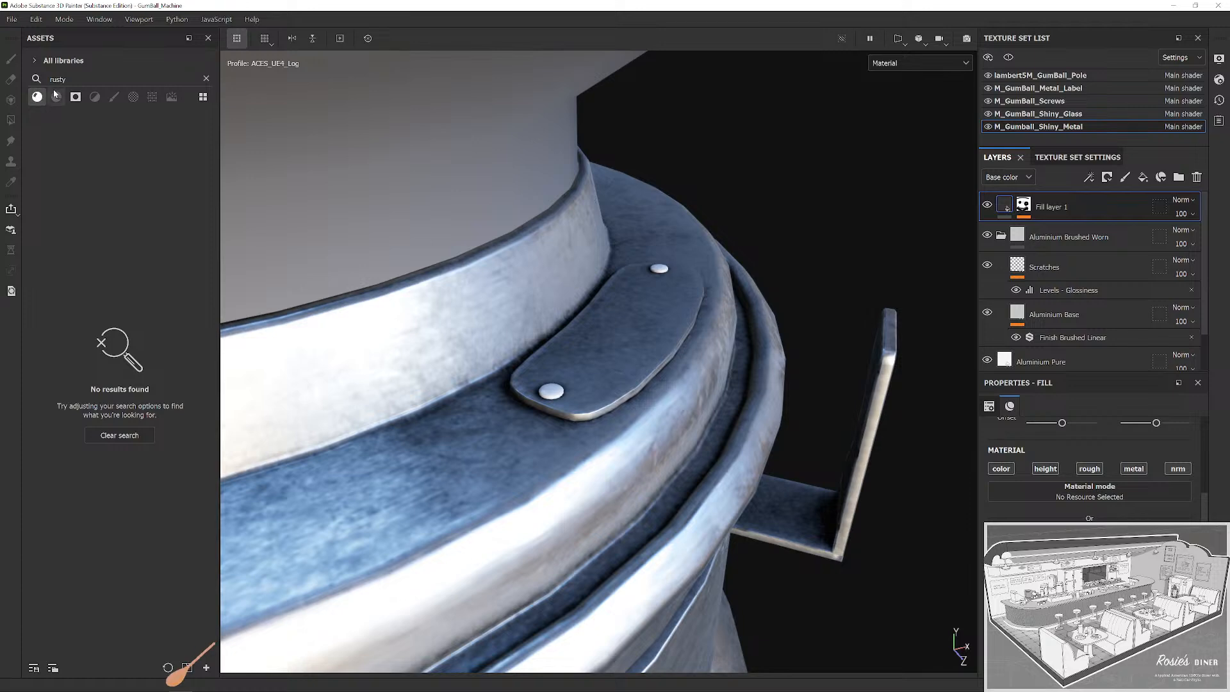
{"action": "left_click", "coordinate": [167, 668]}
{"action": "scroll", "coordinate": [152, 284], "scroll_direction": "down", "scroll_amount": 15}
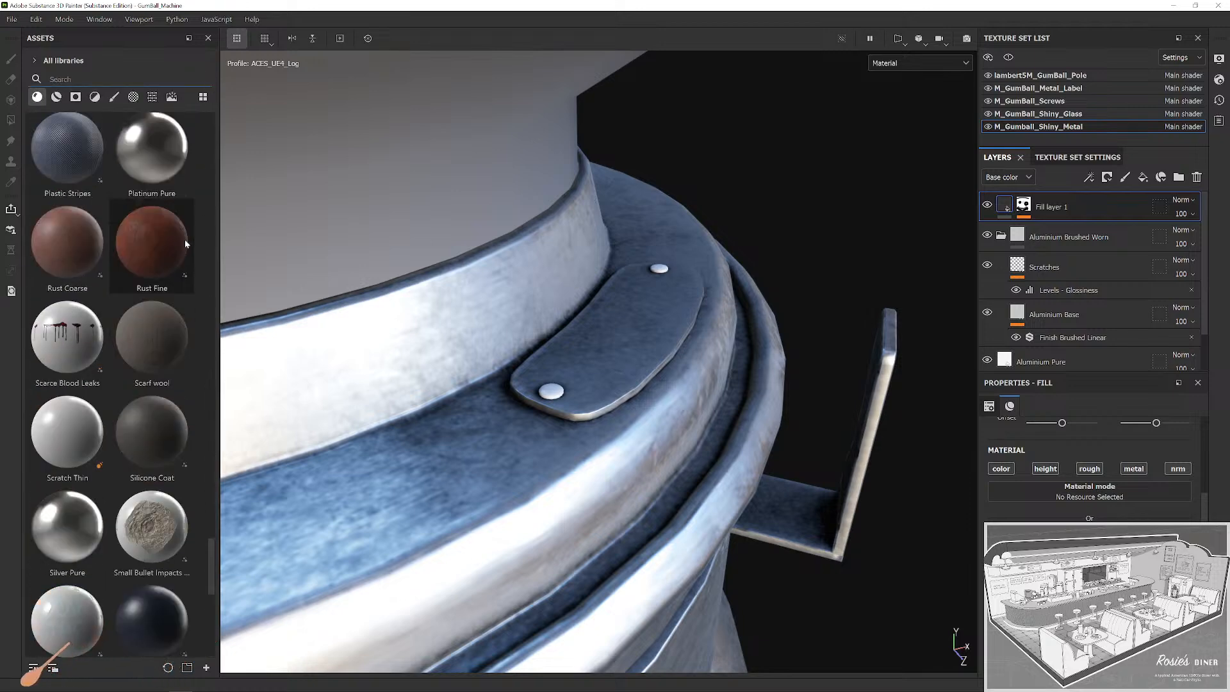
{"action": "left_click_drag", "start_coordinate": [67, 251], "coordinate": [552, 393]}
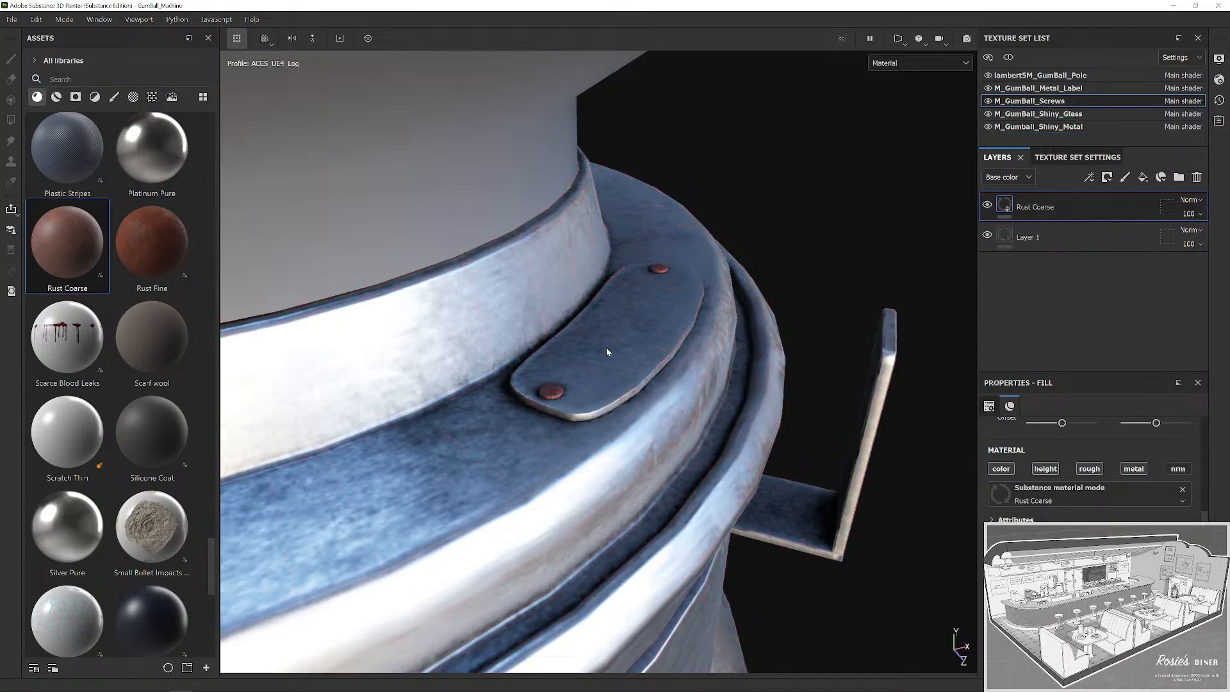
Check the rusted screws beside the label plate, try Rust Fine on them instead and undo the rust materials.
{"action": "scroll", "coordinate": [606, 346], "scroll_direction": "down", "scroll_amount": 6}
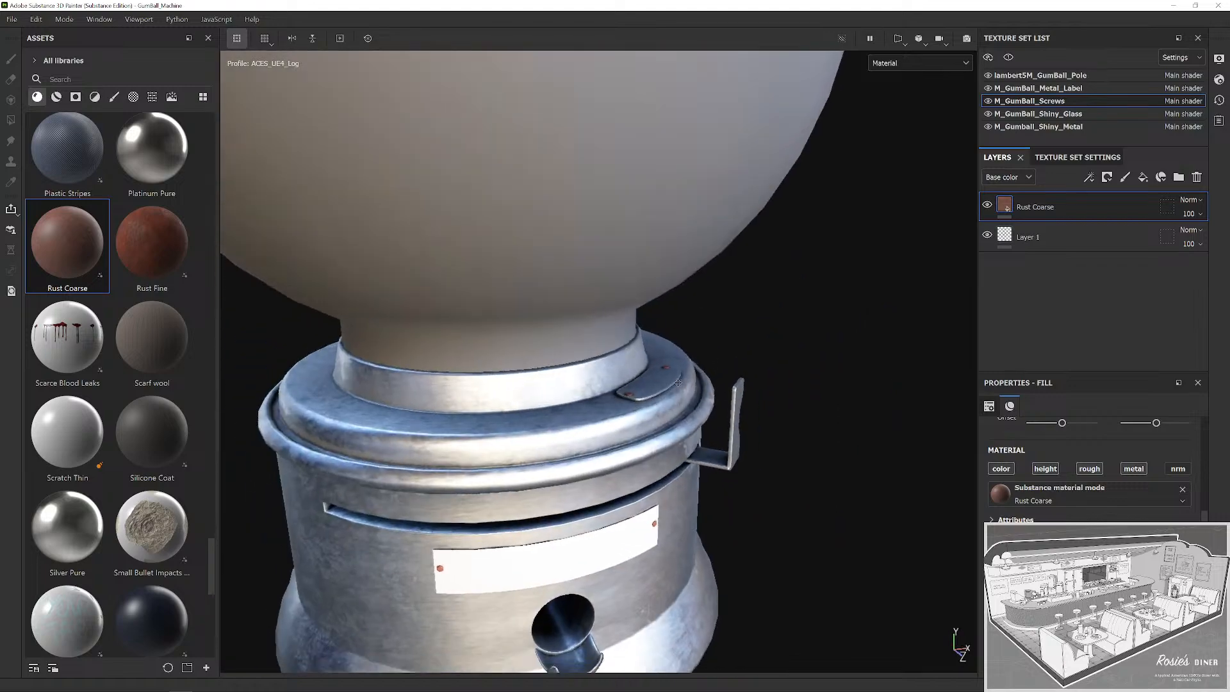
{"action": "scroll", "coordinate": [678, 382], "scroll_direction": "down", "scroll_amount": 3}
{"action": "scroll", "coordinate": [684, 340], "scroll_direction": "up", "scroll_amount": 8}
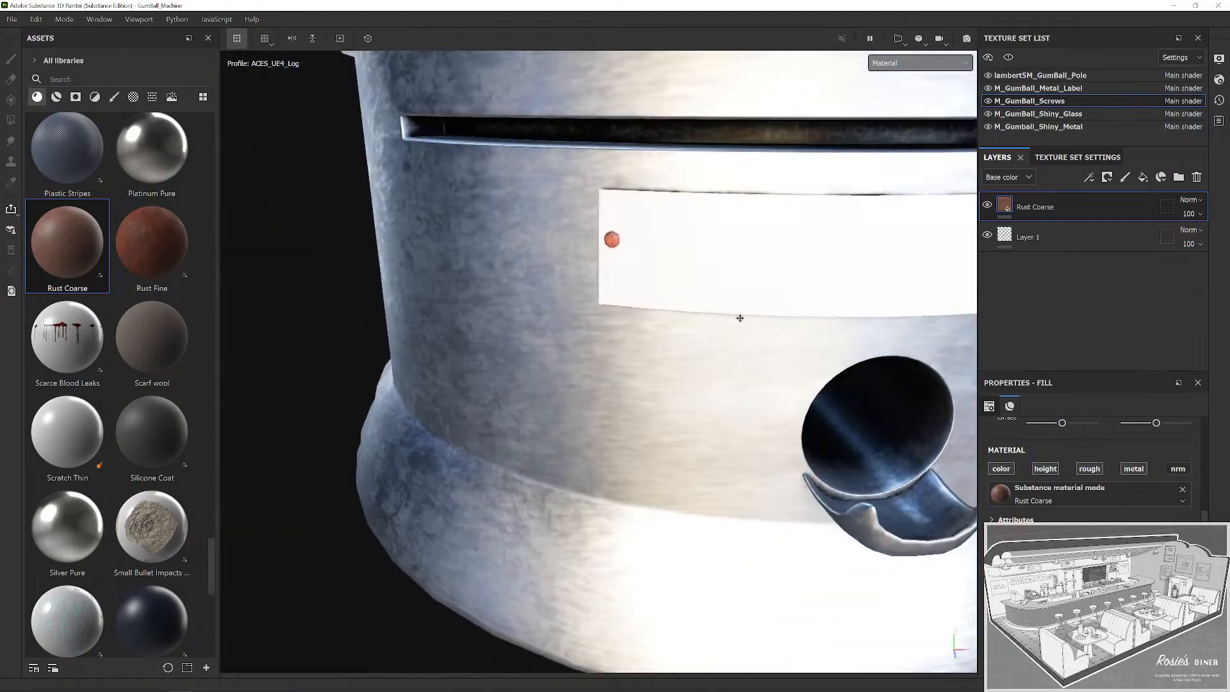
{"action": "left_click_drag", "start_coordinate": [740, 318], "coordinate": [596, 343]}
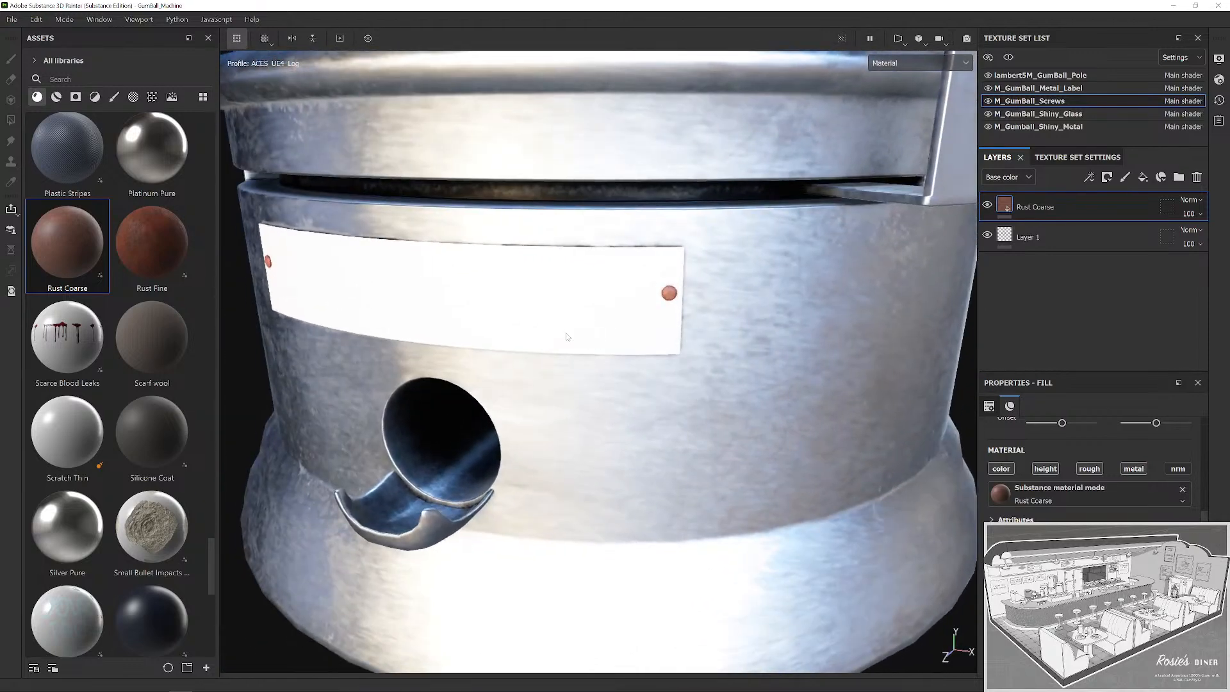
{"action": "left_click_drag", "start_coordinate": [172, 255], "coordinate": [677, 297]}
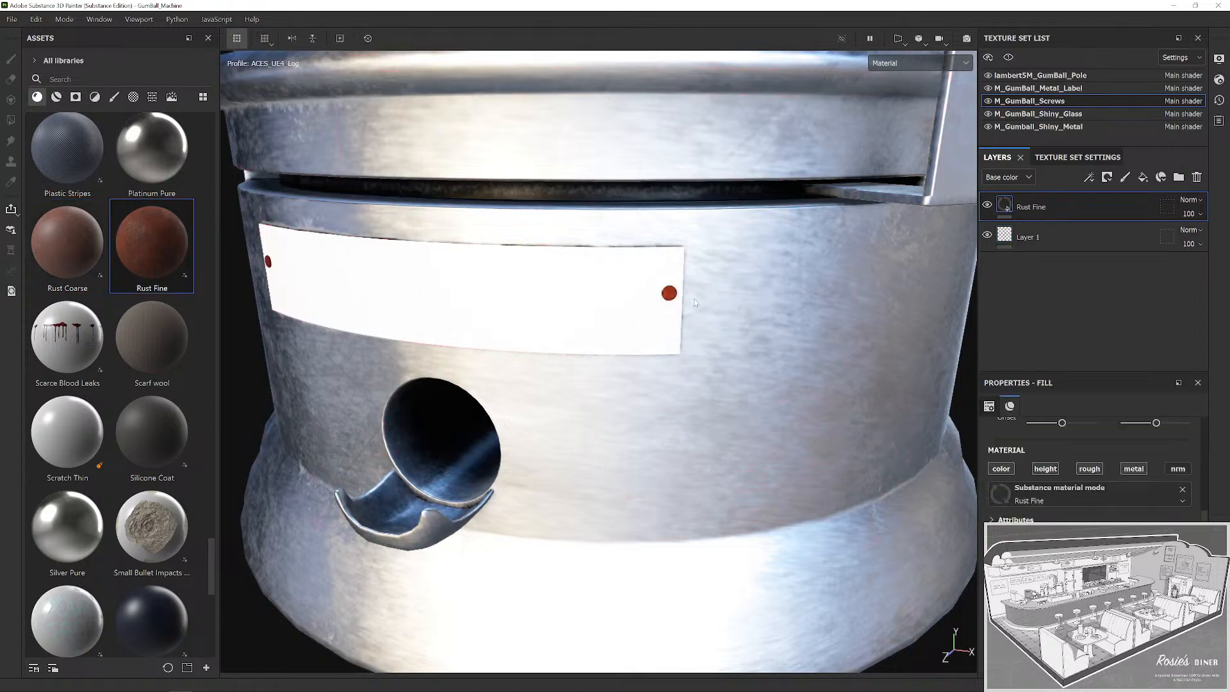
{"action": "key", "text": "ctrl+z"}
Browse the materials and smart materials for a suitable metal finish for the screws.
{"action": "scroll", "coordinate": [191, 425], "scroll_direction": "up", "scroll_amount": 10}
{"action": "scroll", "coordinate": [191, 426], "scroll_direction": "down", "scroll_amount": 1}
{"action": "scroll", "coordinate": [191, 426], "scroll_direction": "up", "scroll_amount": 5}
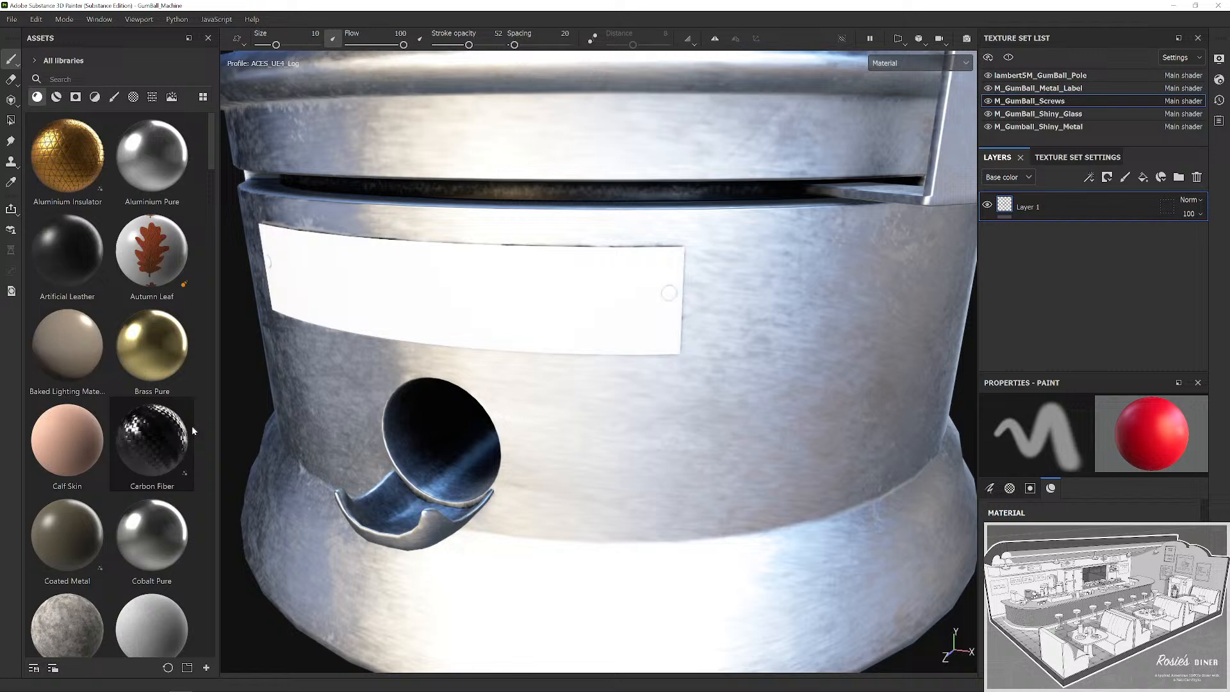
{"action": "left_click", "coordinate": [57, 97]}
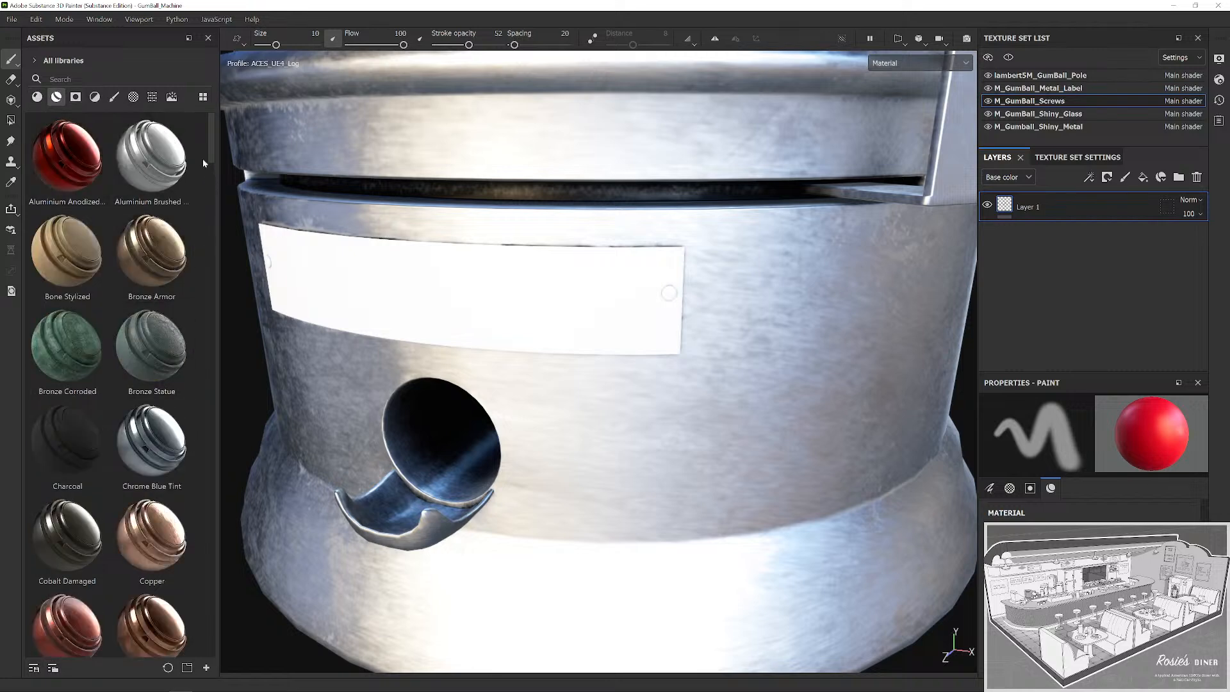
{"action": "scroll", "coordinate": [203, 163], "scroll_direction": "down", "scroll_amount": 5}
{"action": "left_click_drag", "start_coordinate": [214, 198], "coordinate": [223, 306]}
{"action": "scroll", "coordinate": [149, 375], "scroll_direction": "down", "scroll_amount": 5}
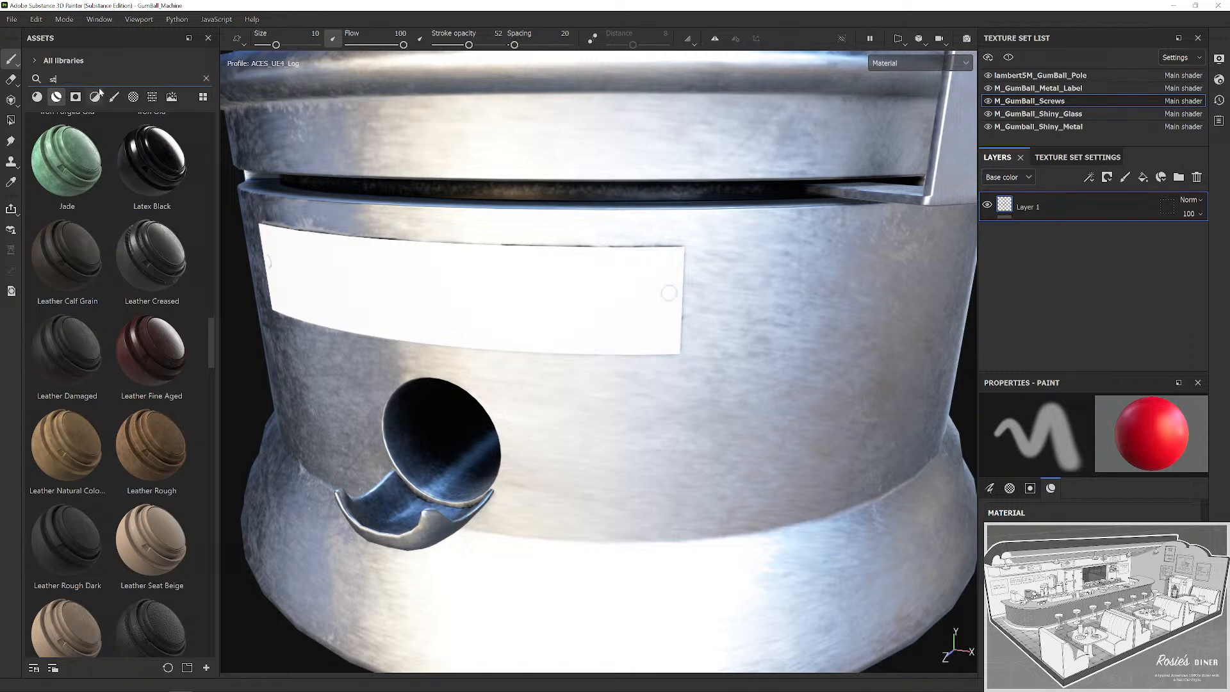
Search the assets for steel finishes and apply the Steel Rough material to the screws.
{"action": "type", "text": "eel"}
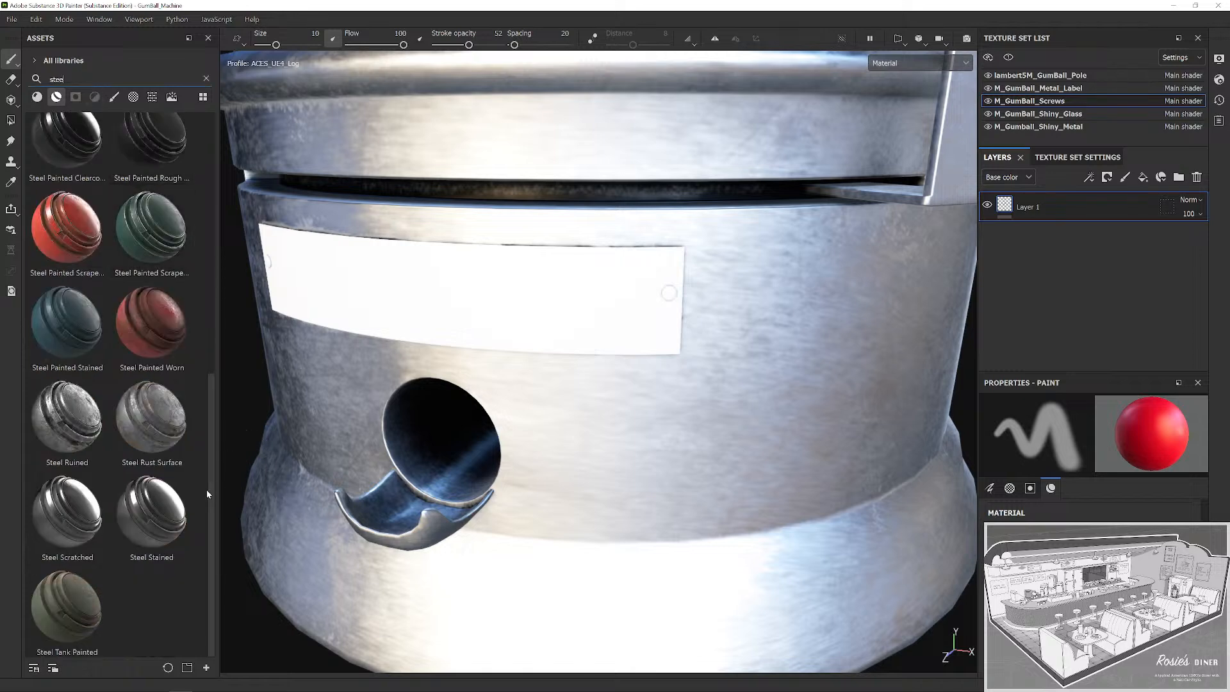
{"action": "left_click_drag", "start_coordinate": [210, 491], "coordinate": [194, 189]}
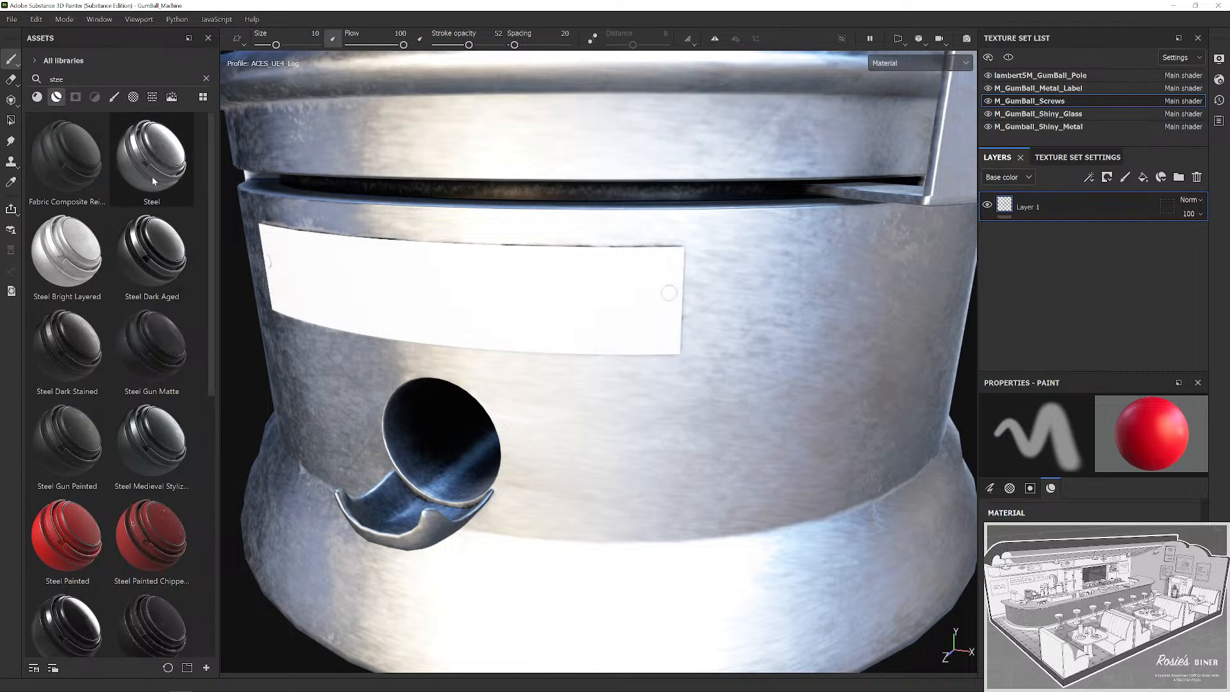
{"action": "mouse_move", "coordinate": [153, 181]}
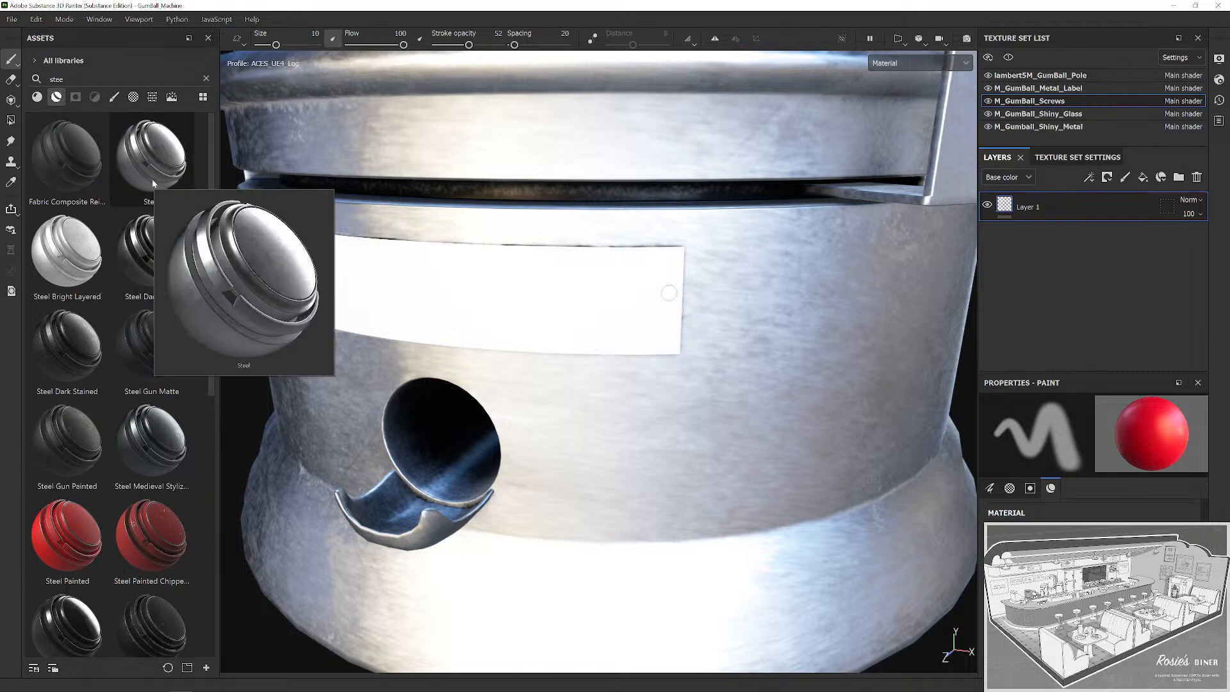
{"action": "scroll", "coordinate": [193, 494], "scroll_direction": "down", "scroll_amount": 6}
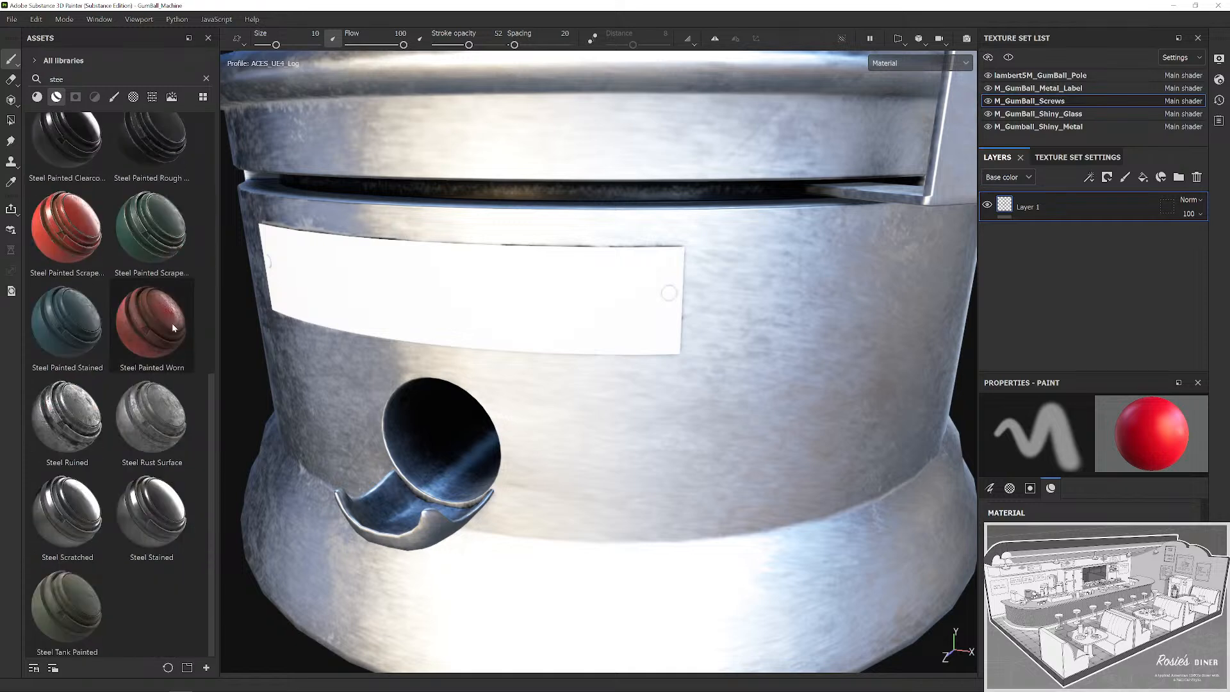
{"action": "scroll", "coordinate": [163, 328], "scroll_direction": "up", "scroll_amount": 6}
{"action": "left_click", "coordinate": [30, 99]}
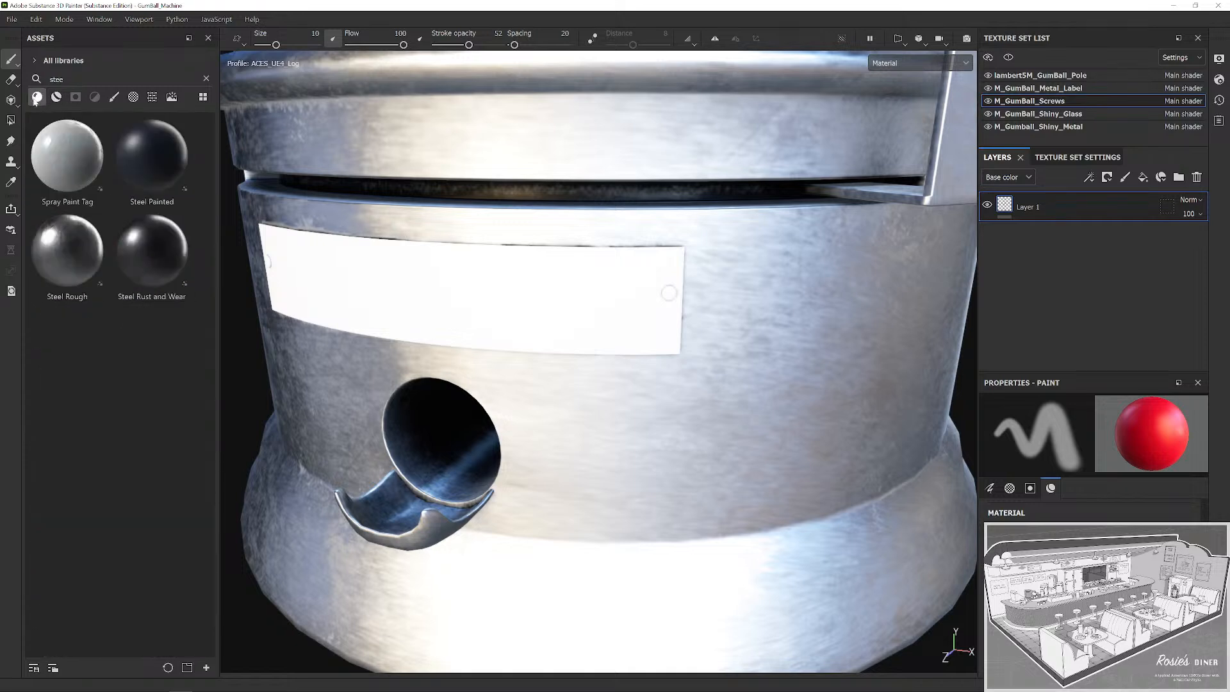
{"action": "left_click_drag", "start_coordinate": [85, 277], "coordinate": [670, 290]}
{"action": "scroll", "coordinate": [732, 302], "scroll_direction": "up", "scroll_amount": 5}
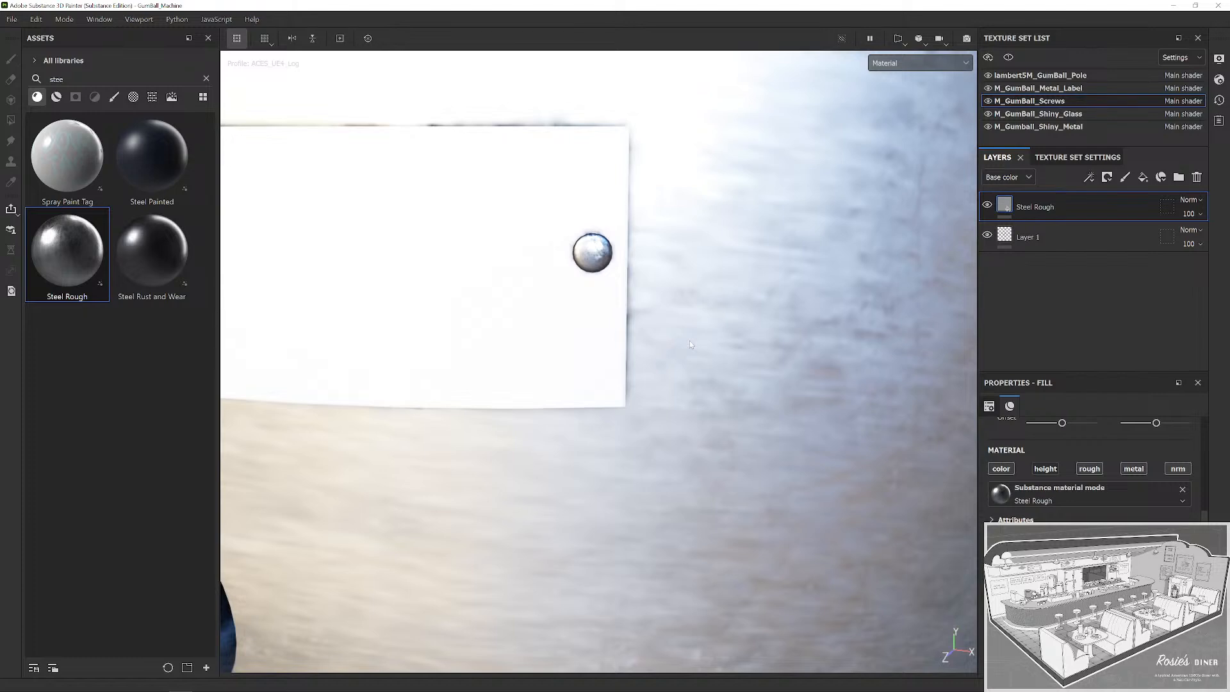
Search the material assets for rust and add a Rust Coarse layer to the screws' texture set.
{"action": "scroll", "coordinate": [578, 344], "scroll_direction": "down", "scroll_amount": 2}
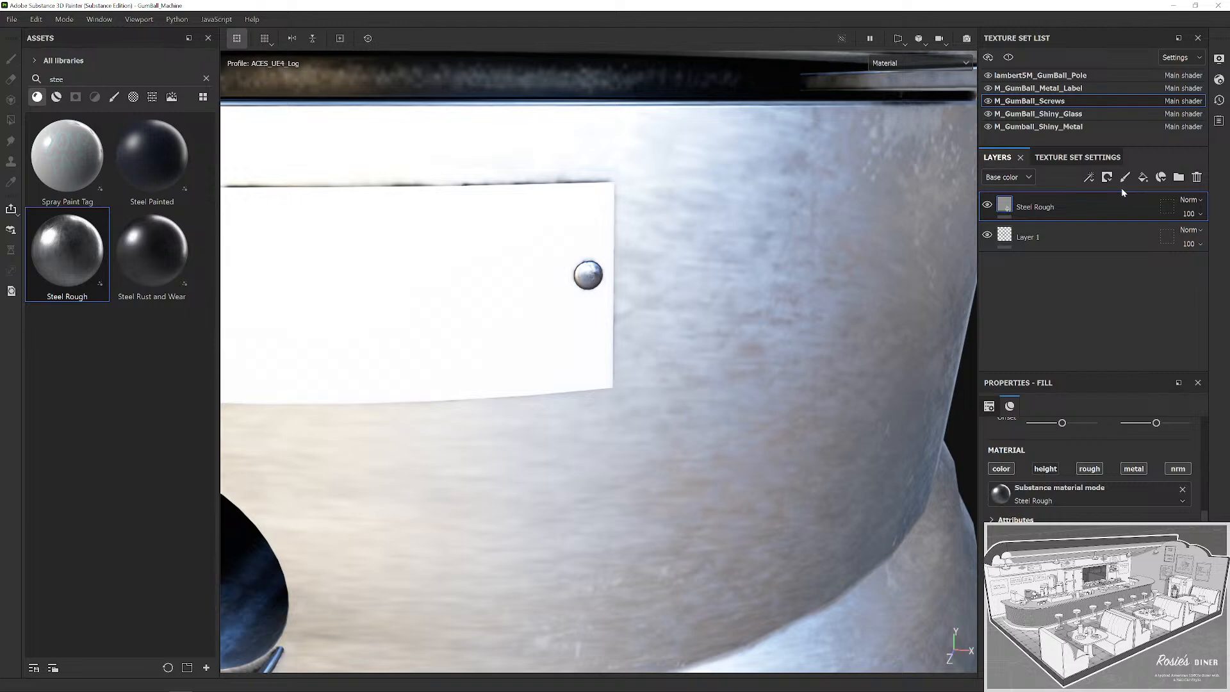
{"action": "left_click", "coordinate": [56, 98]}
{"action": "scroll", "coordinate": [75, 176], "scroll_direction": "down", "scroll_amount": 3}
{"action": "scroll", "coordinate": [143, 378], "scroll_direction": "up", "scroll_amount": 3}
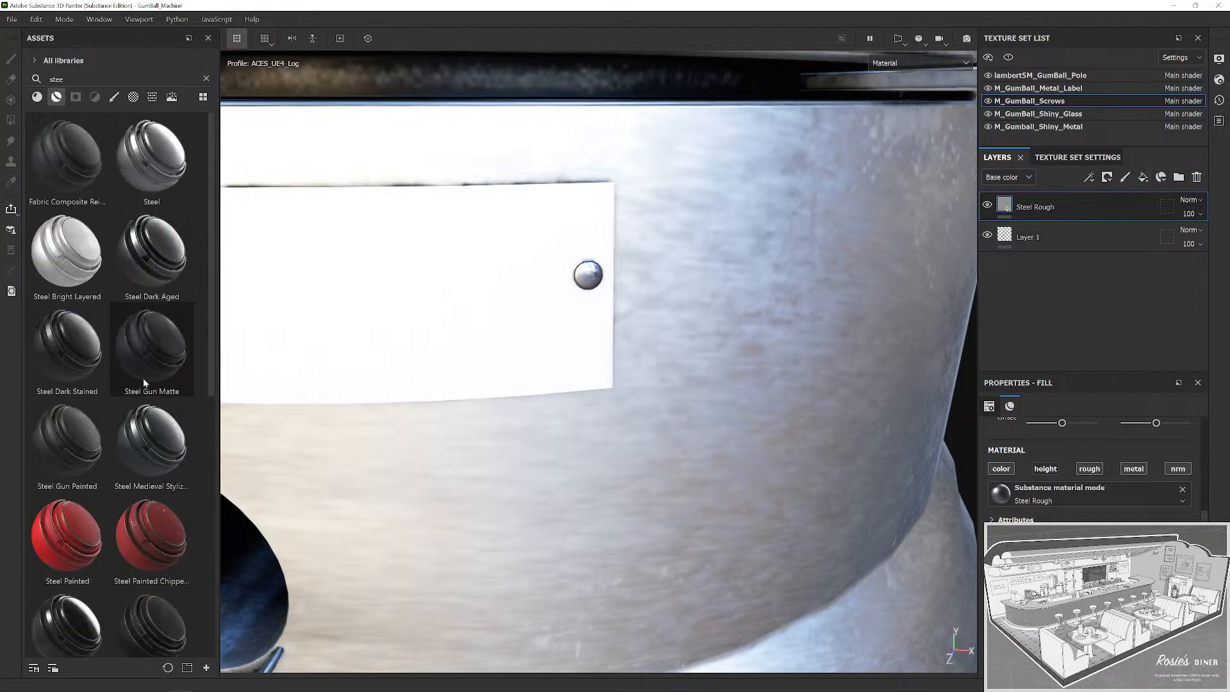
{"action": "type", "text": "rust"}
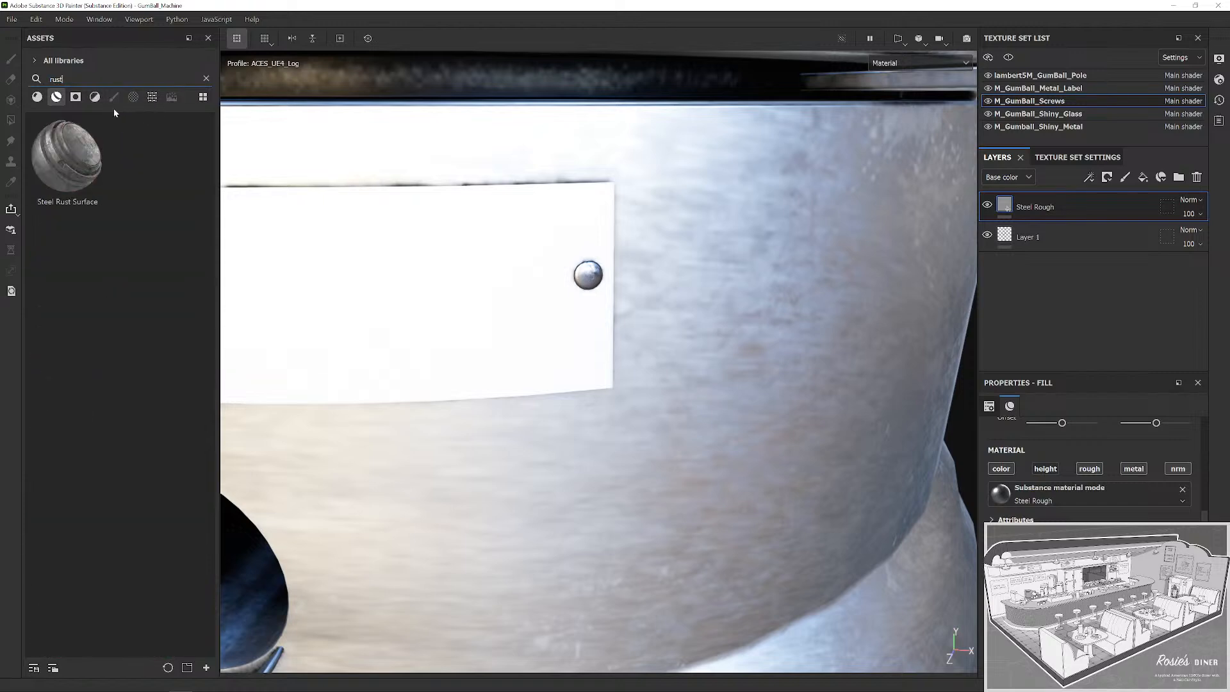
{"action": "left_click", "coordinate": [38, 99]}
{"action": "left_click_drag", "start_coordinate": [153, 270], "coordinate": [1068, 204]}
Try the Rust Coarse layer above Steel Rough at 71 opacity, and undo those layer changes.
{"action": "left_click", "coordinate": [1200, 214]}
{"action": "left_click_drag", "start_coordinate": [1225, 238], "coordinate": [1196, 238]}
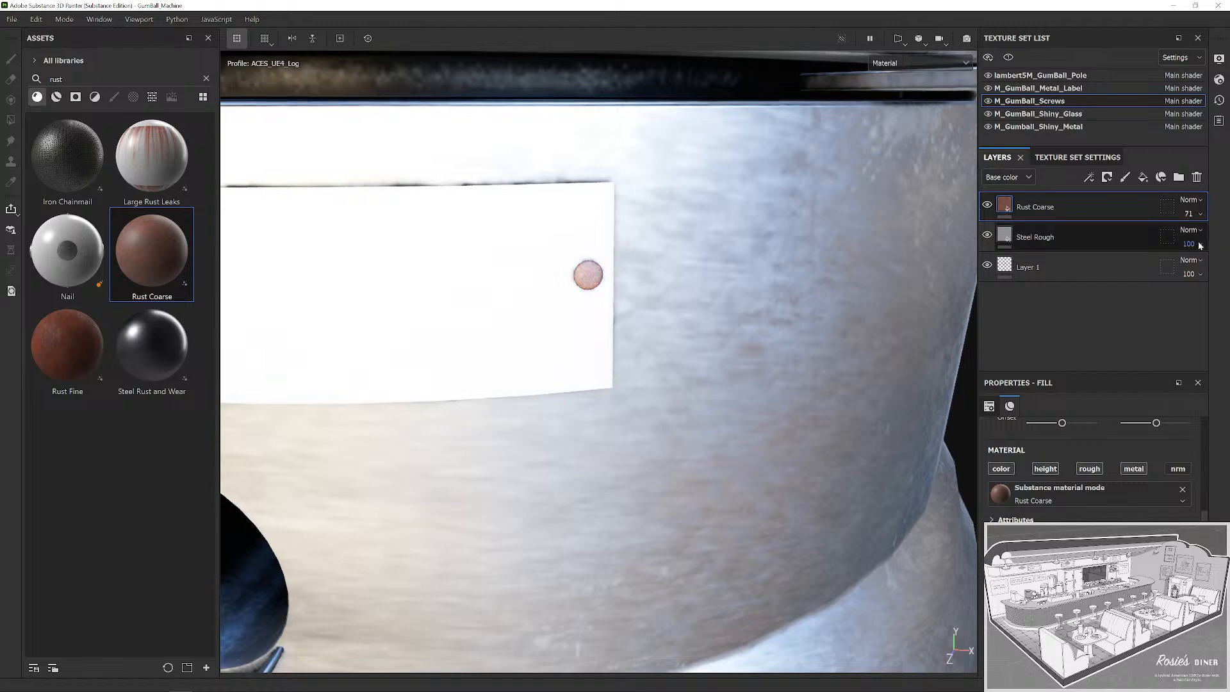
{"action": "key", "text": "ctrl+z"}
{"action": "key", "text": "ctrl+z"}
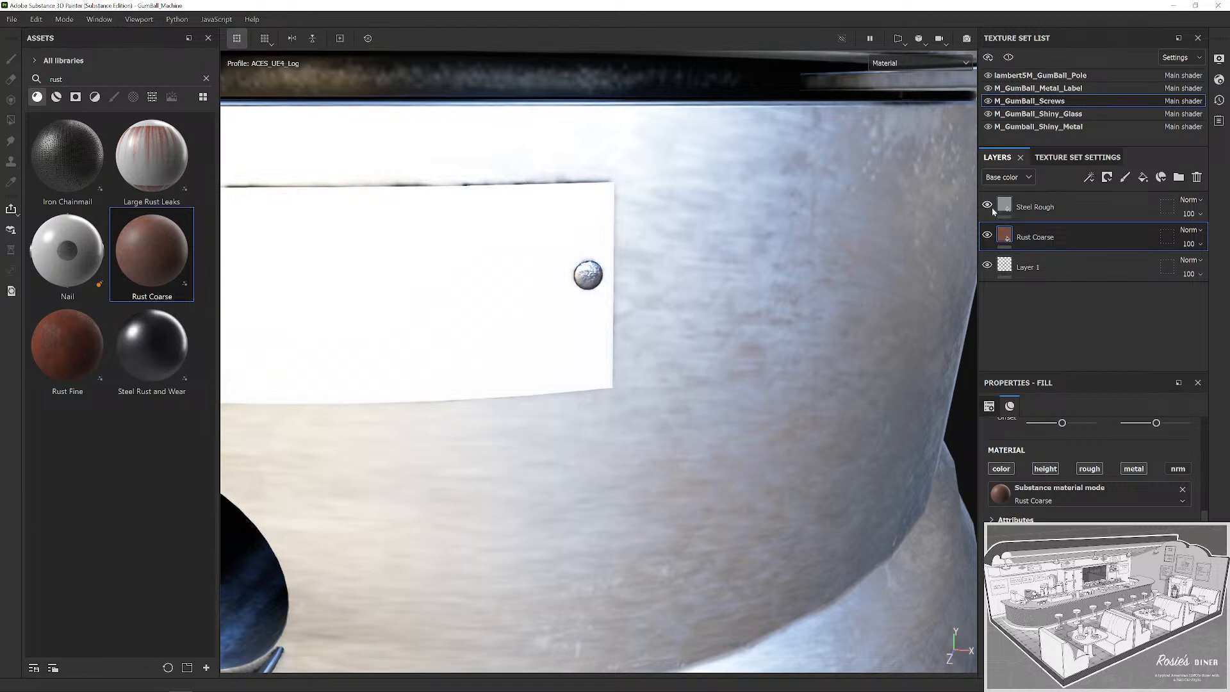
Set the Steel Rough layer's blend mode to Multiply over Rust Coarse and check the label screw up close.
{"action": "left_click", "coordinate": [1051, 208]}
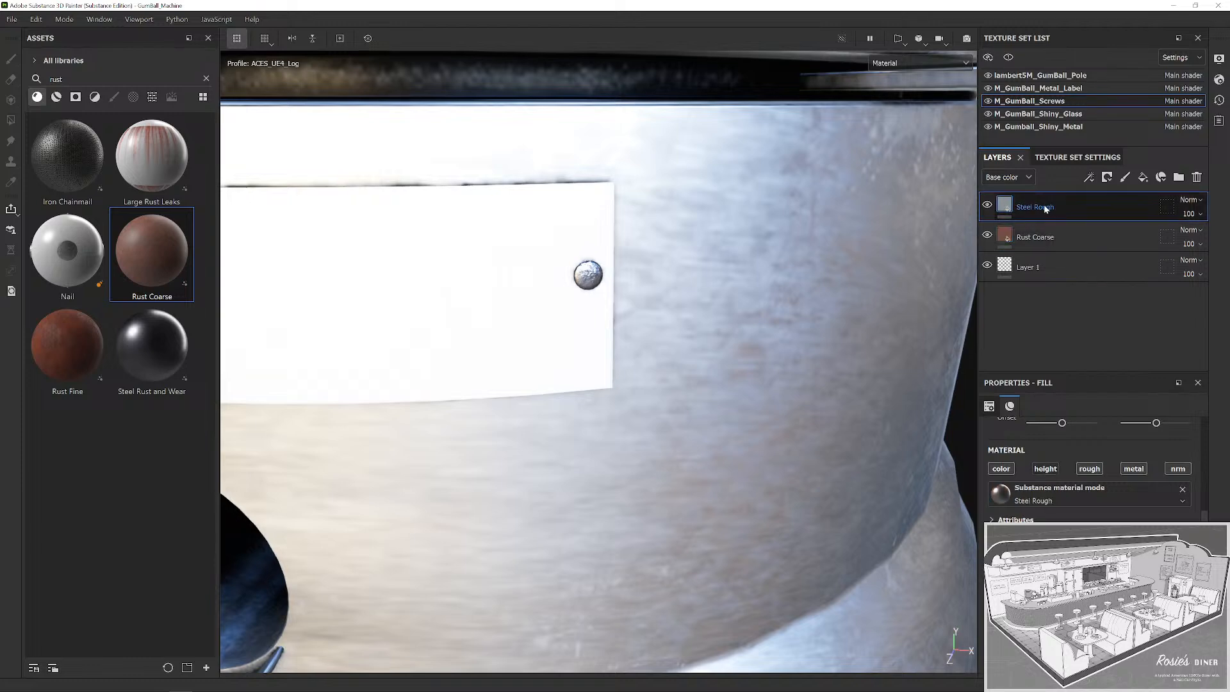
{"action": "left_click", "coordinate": [1201, 200]}
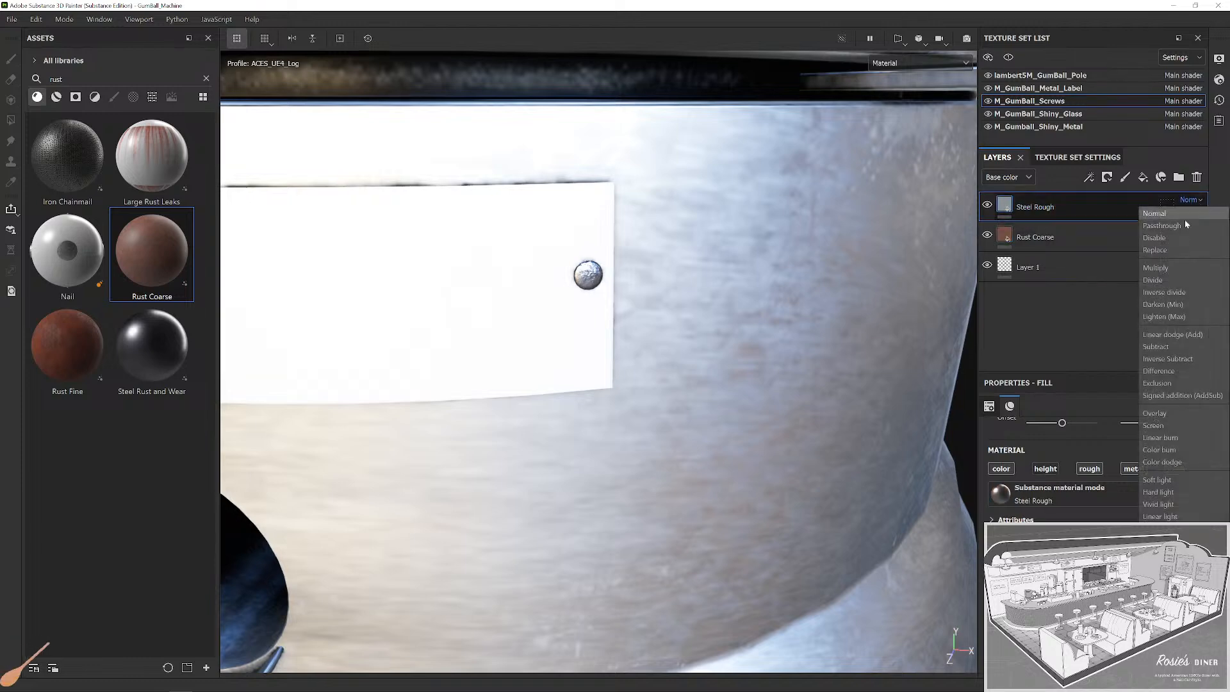
{"action": "left_click", "coordinate": [1175, 268]}
{"action": "left_click_drag", "start_coordinate": [576, 308], "coordinate": [850, 247]}
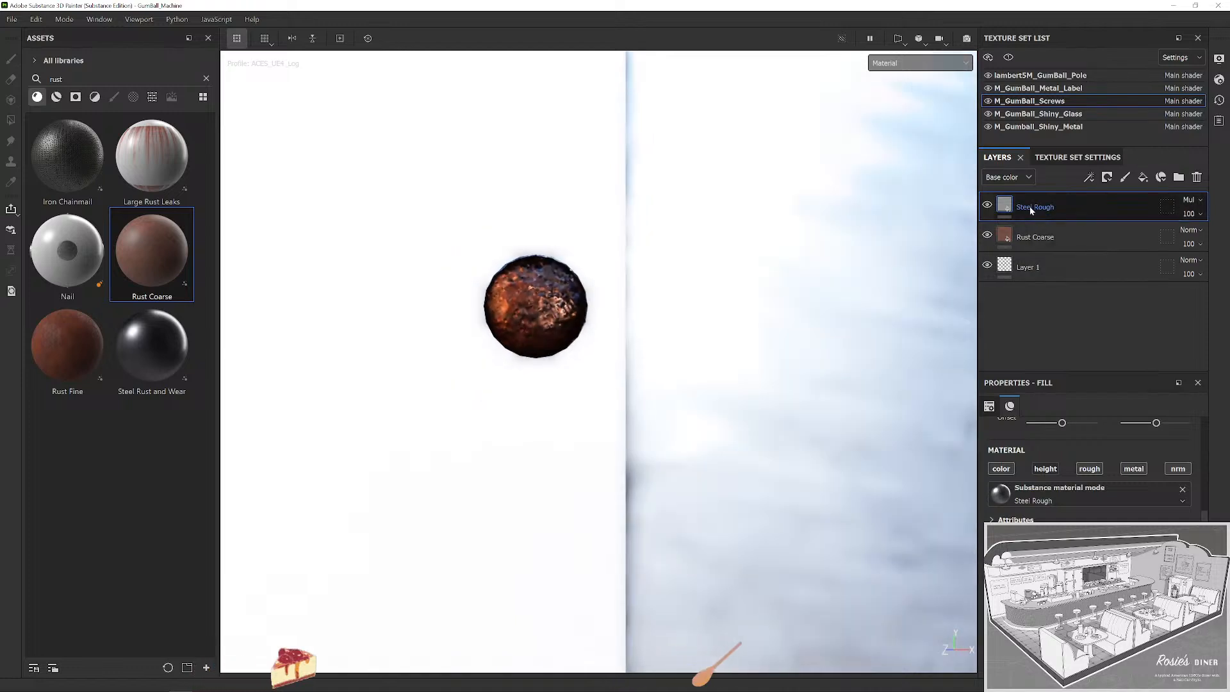
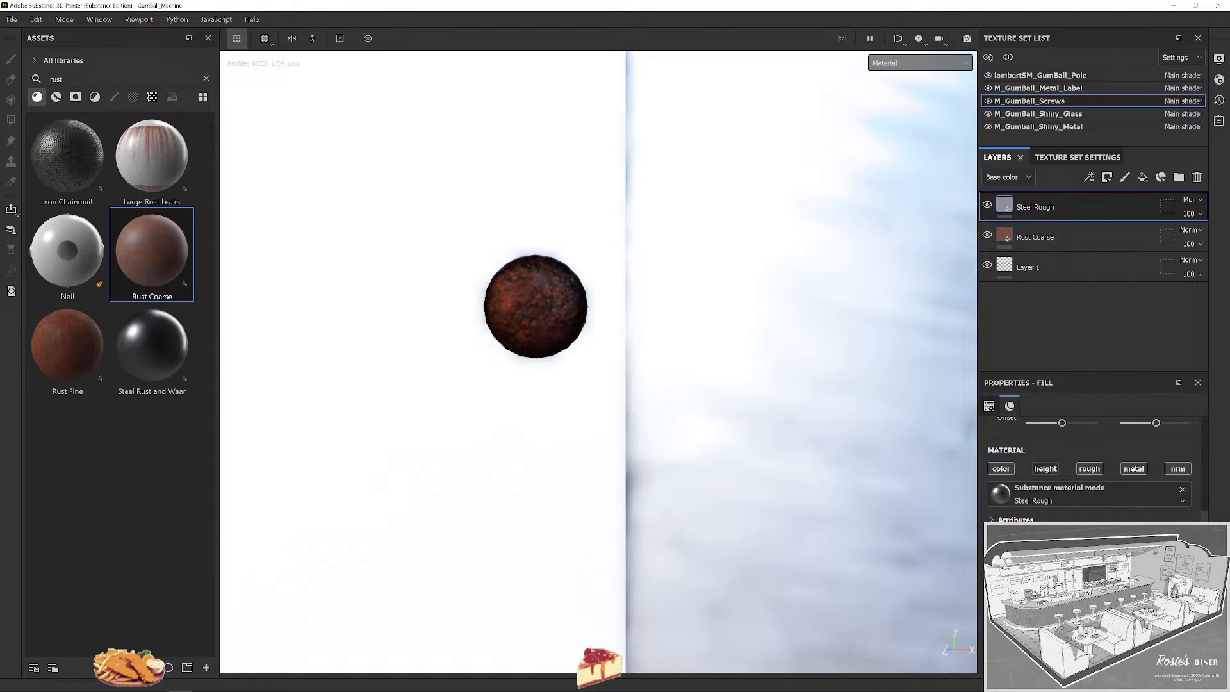
Examine the rusted screws on the label plate and upper cover plate, and the red pole with its base.
{"action": "scroll", "coordinate": [841, 527], "scroll_direction": "down", "scroll_amount": 10}
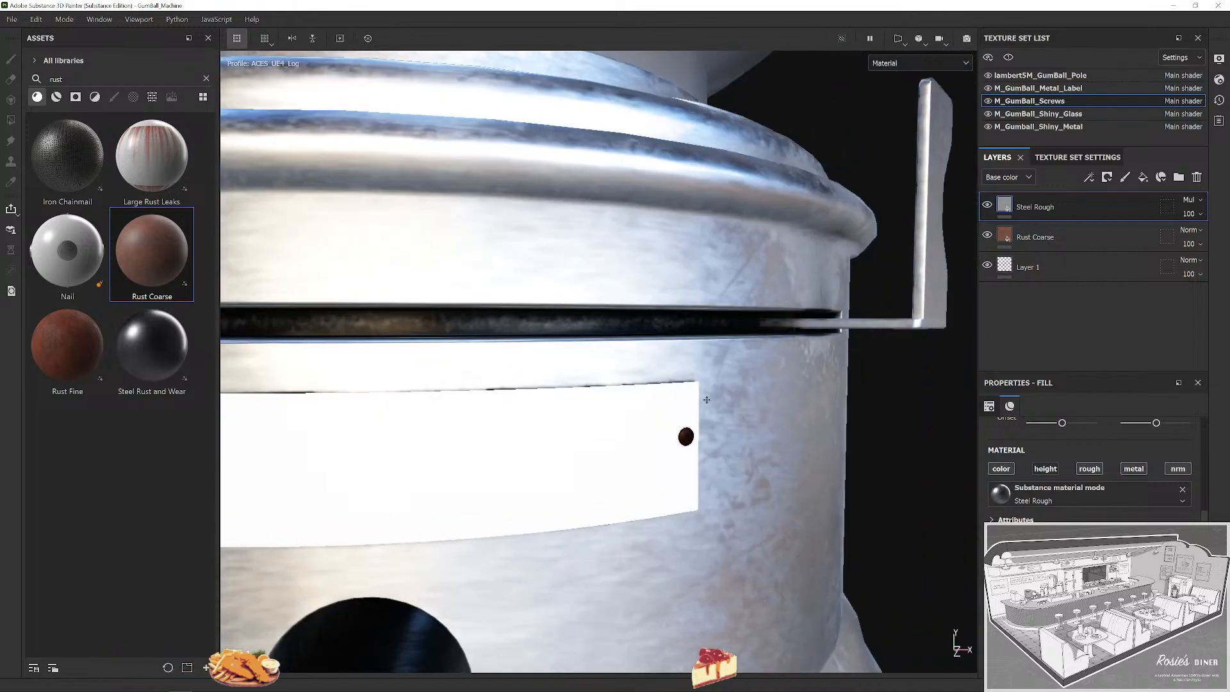
{"action": "scroll", "coordinate": [707, 400], "scroll_direction": "down", "scroll_amount": 5}
{"action": "left_click_drag", "start_coordinate": [707, 400], "coordinate": [547, 470]}
{"action": "scroll", "coordinate": [548, 470], "scroll_direction": "up", "scroll_amount": 5}
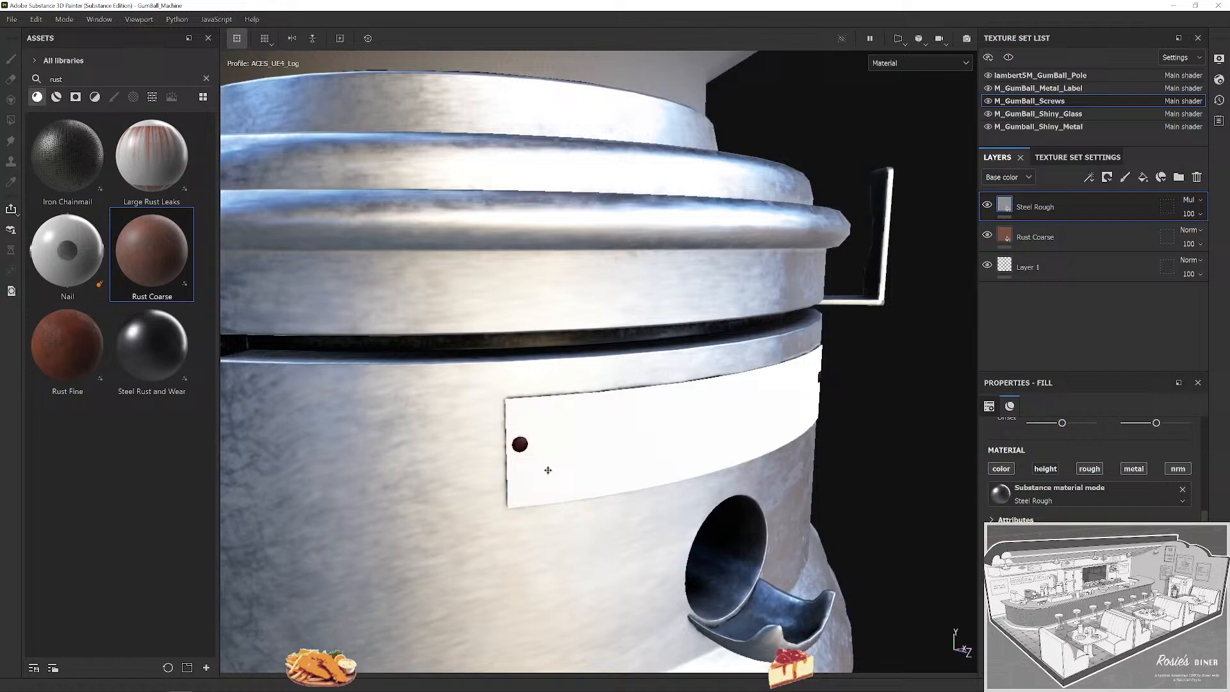
{"action": "scroll", "coordinate": [548, 470], "scroll_direction": "down", "scroll_amount": 5}
{"action": "left_click_drag", "start_coordinate": [793, 417], "coordinate": [587, 399]}
{"action": "scroll", "coordinate": [587, 399], "scroll_direction": "up", "scroll_amount": 5}
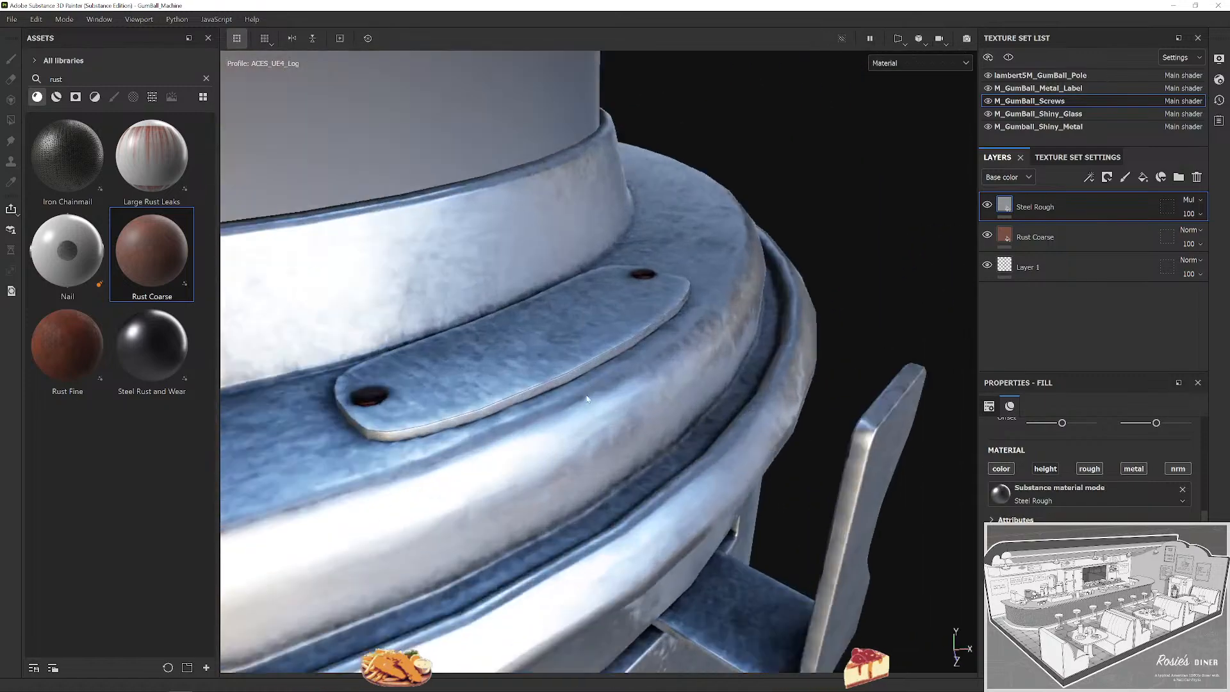
{"action": "scroll", "coordinate": [587, 399], "scroll_direction": "up", "scroll_amount": 10}
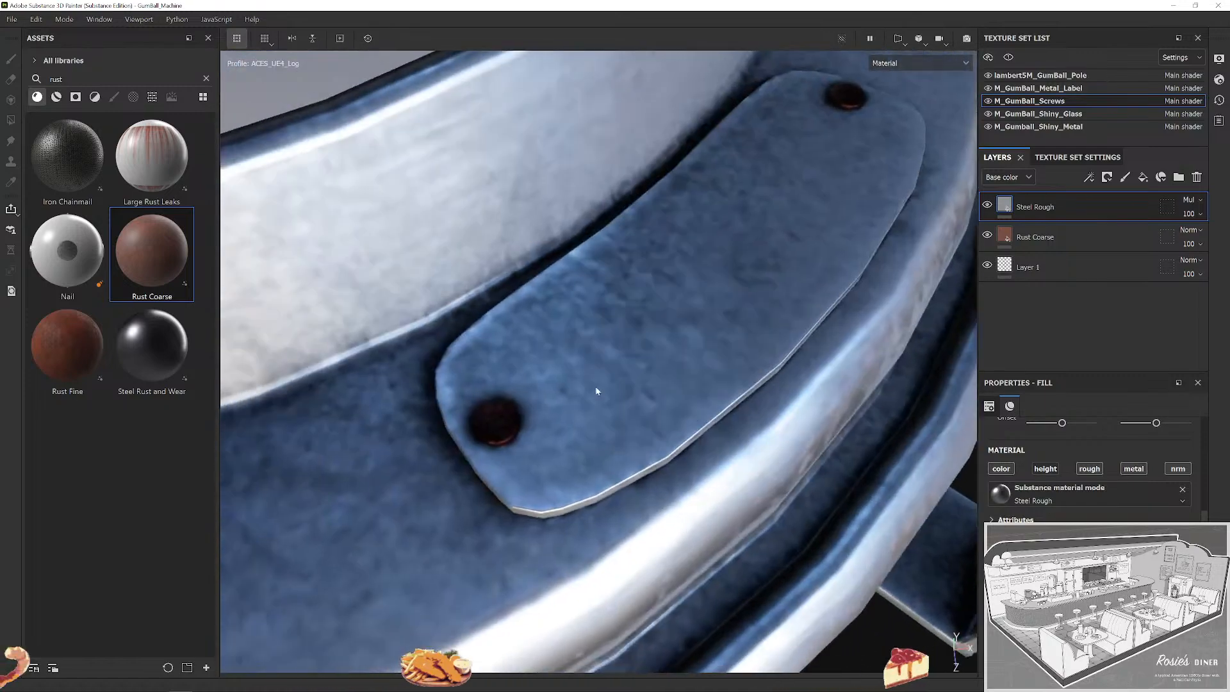
{"action": "scroll", "coordinate": [613, 382], "scroll_direction": "down", "scroll_amount": 10}
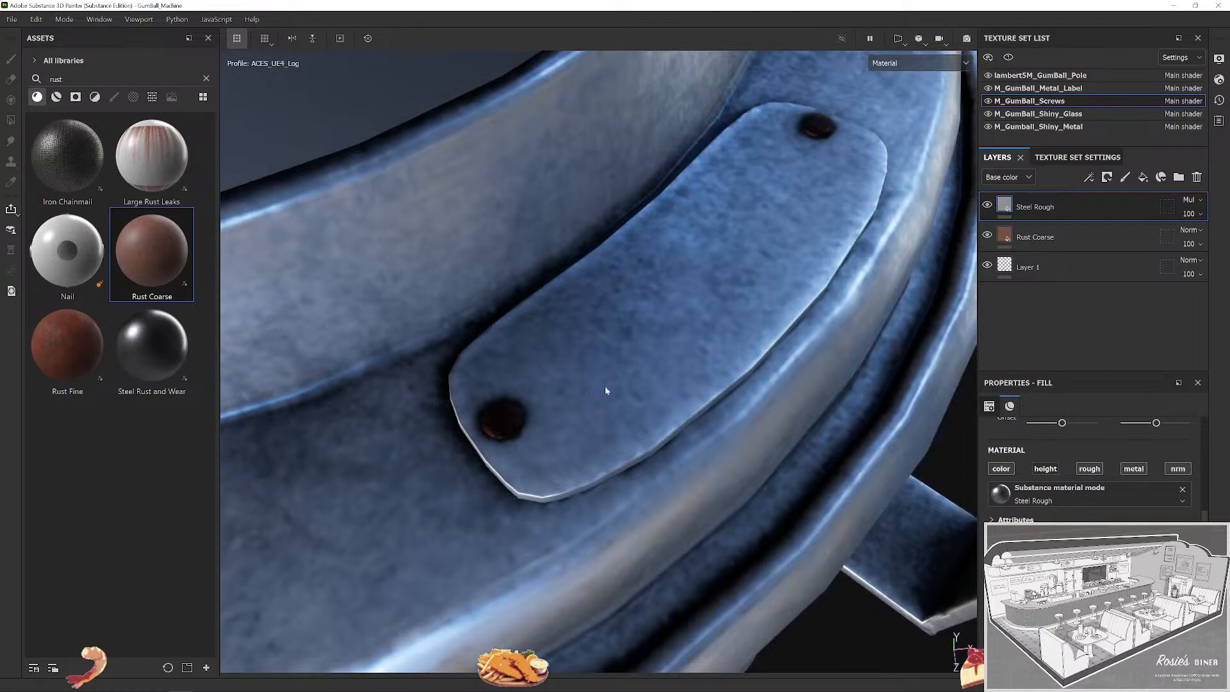
{"action": "scroll", "coordinate": [646, 426], "scroll_direction": "down", "scroll_amount": 10}
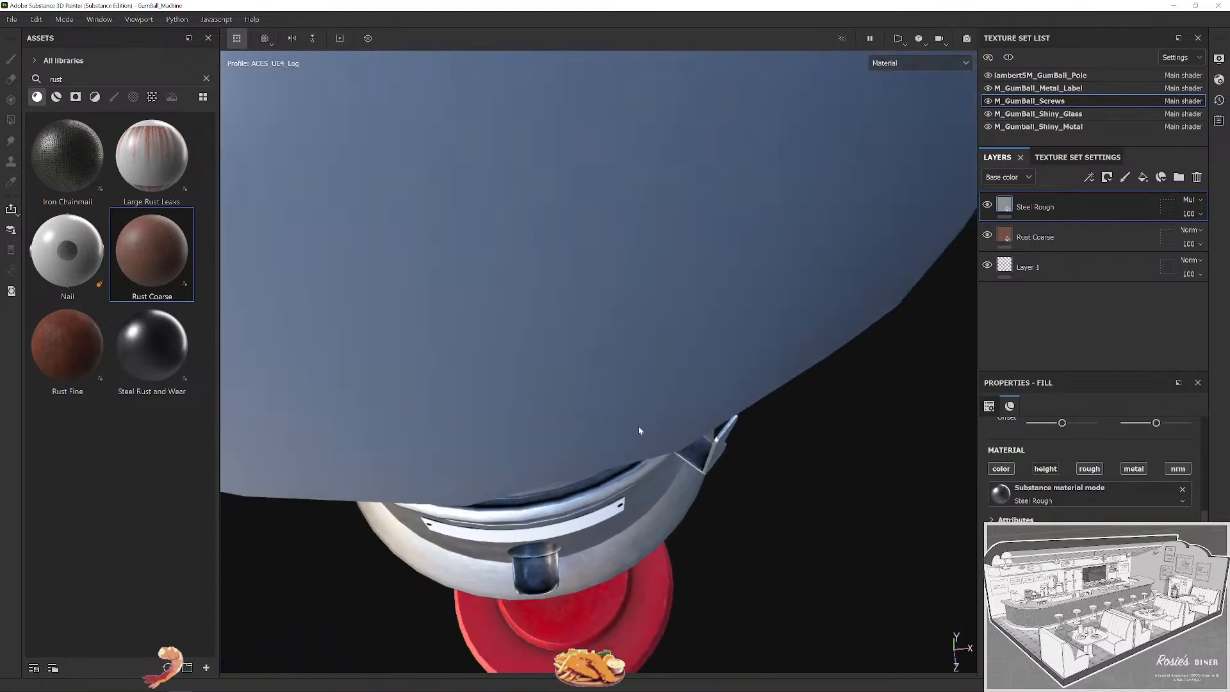
{"action": "left_click_drag", "start_coordinate": [707, 469], "coordinate": [673, 495]}
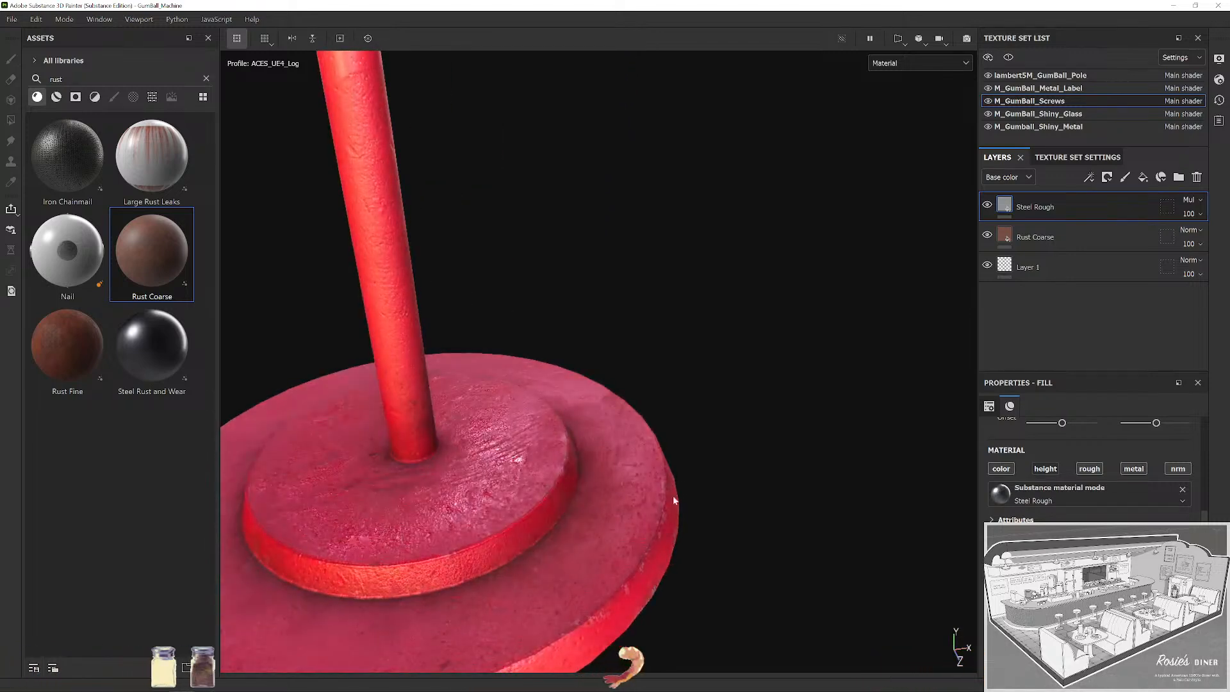
{"action": "scroll", "coordinate": [559, 458], "scroll_direction": "down", "scroll_amount": 2}
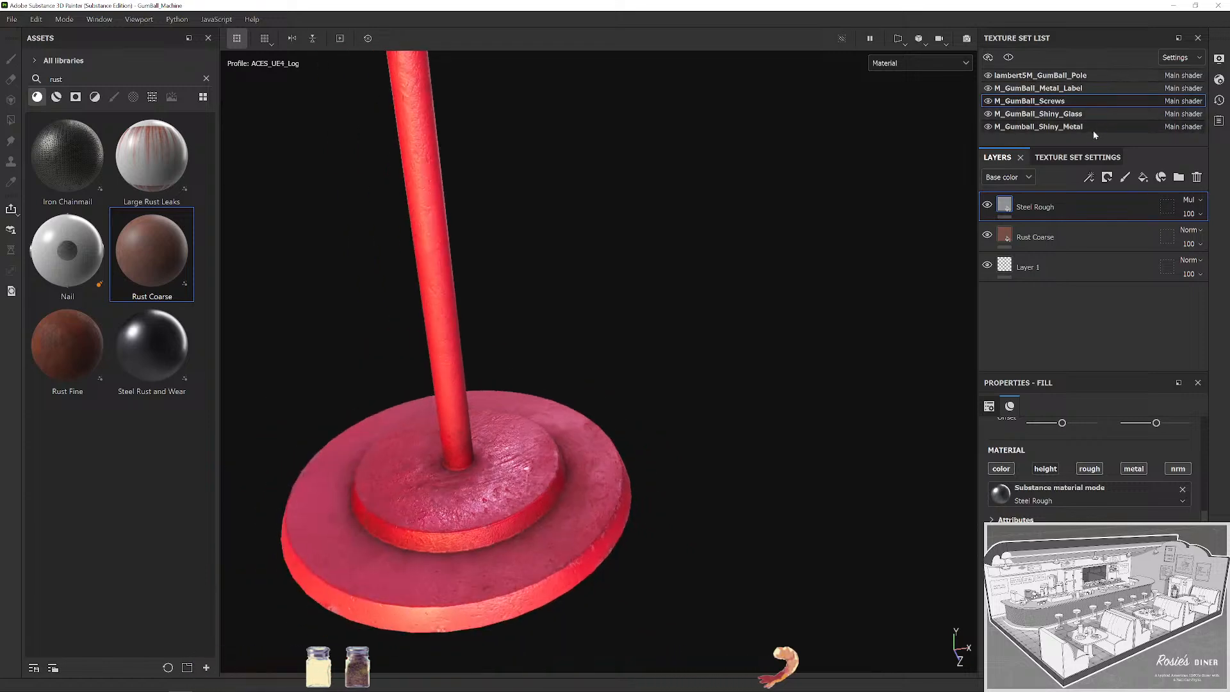
Open the Steel Painted Worn group in the pole's texture set and compare the pole with the group and its Paint folder hidden.
{"action": "left_click", "coordinate": [1091, 88]}
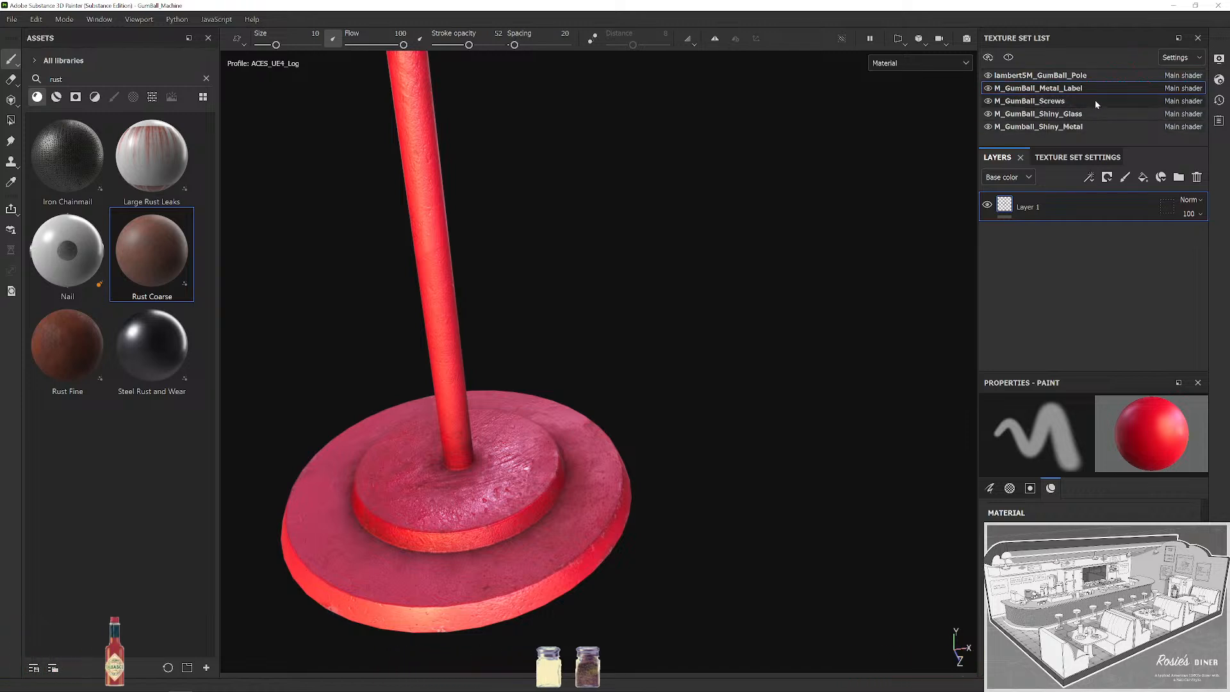
{"action": "left_click", "coordinate": [1101, 75]}
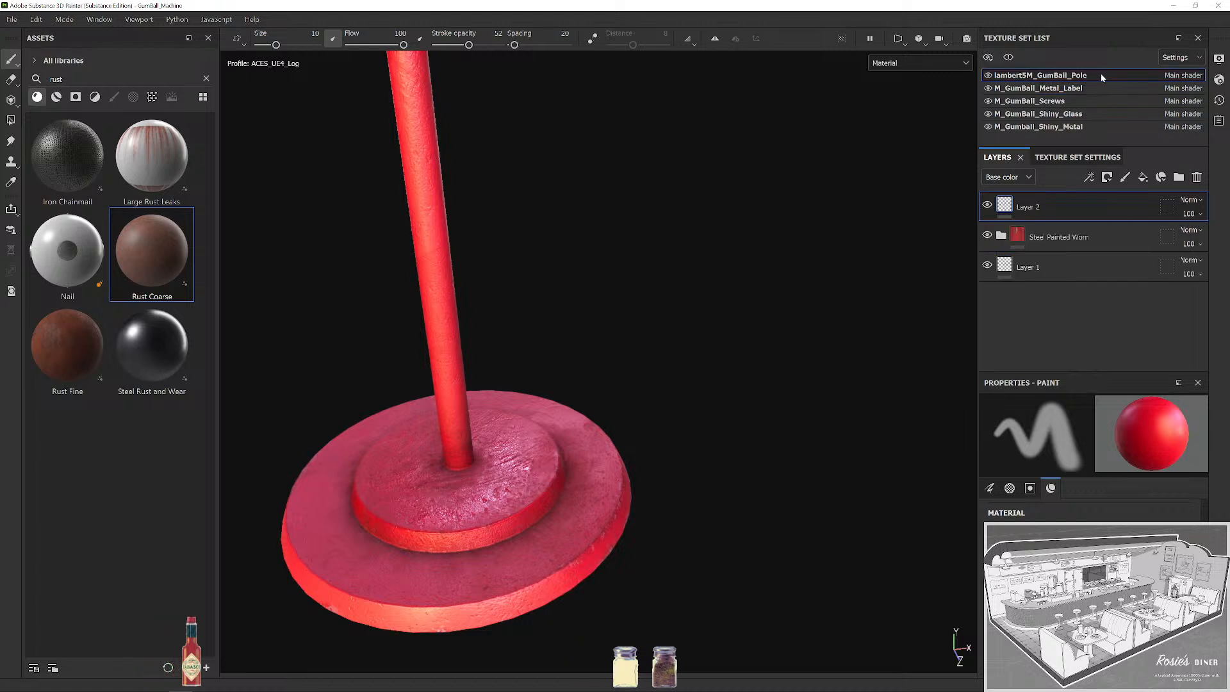
{"action": "left_click", "coordinate": [1001, 235]}
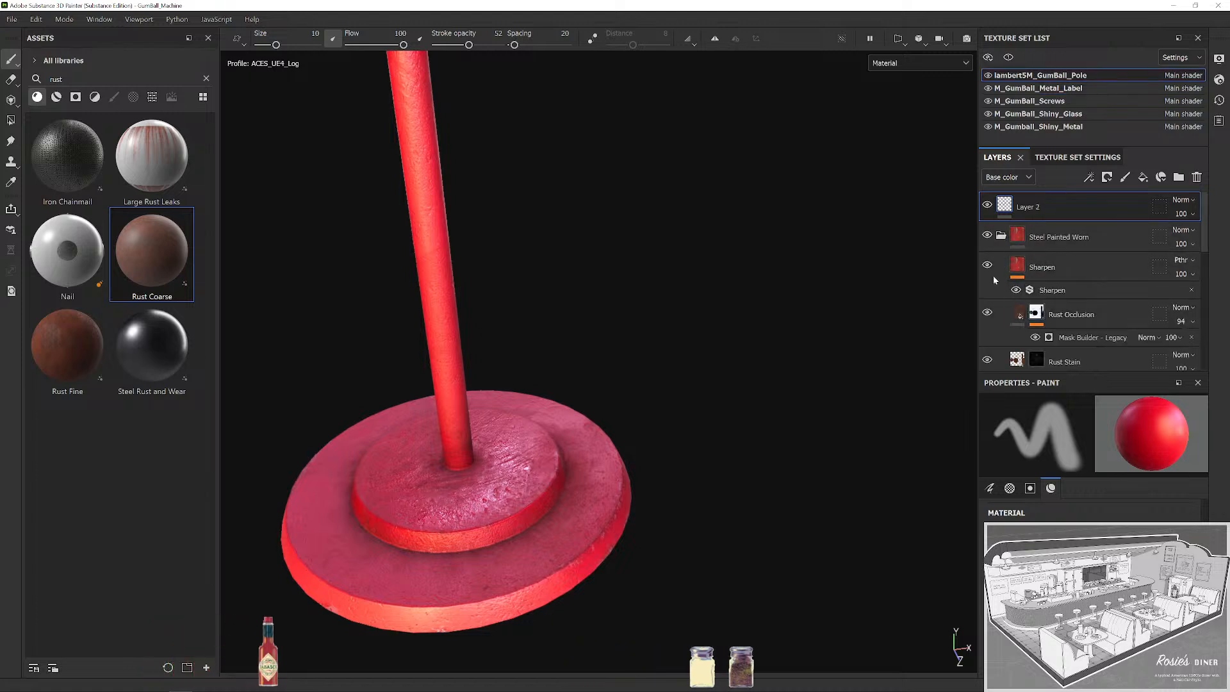
{"action": "left_click", "coordinate": [988, 236]}
{"action": "left_click", "coordinate": [988, 235]}
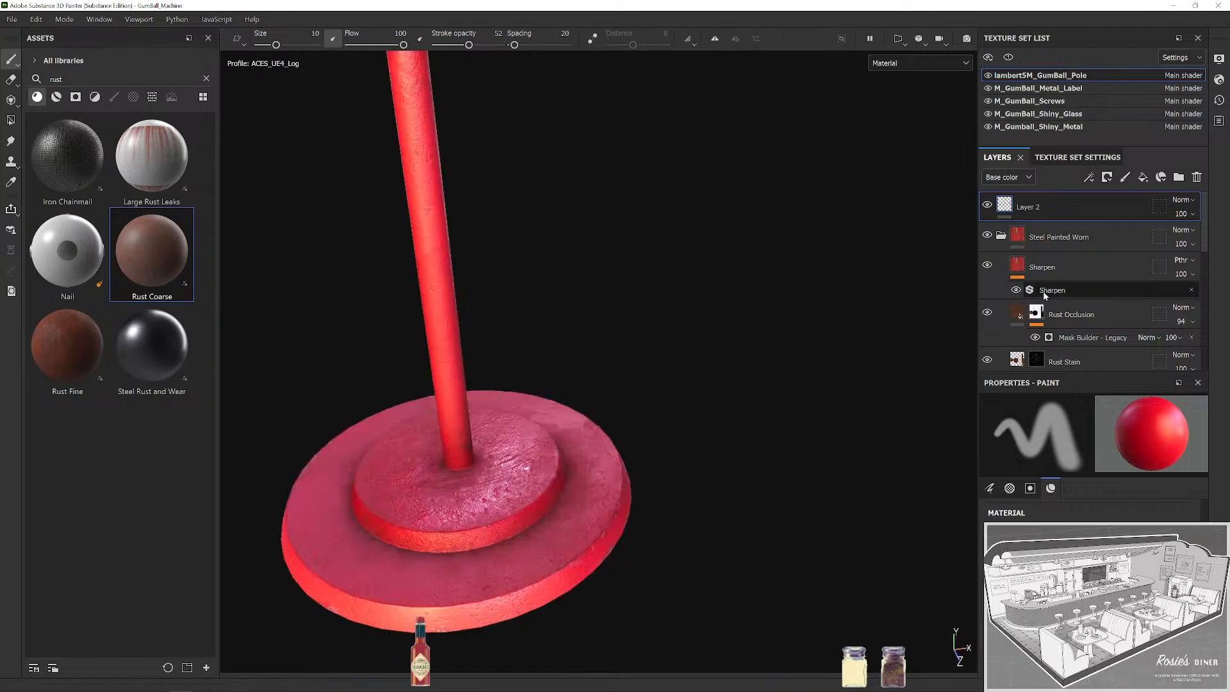
{"action": "scroll", "coordinate": [1089, 292], "scroll_direction": "down", "scroll_amount": 3}
{"action": "scroll", "coordinate": [1090, 292], "scroll_direction": "down", "scroll_amount": 1}
{"action": "left_click", "coordinate": [988, 254]}
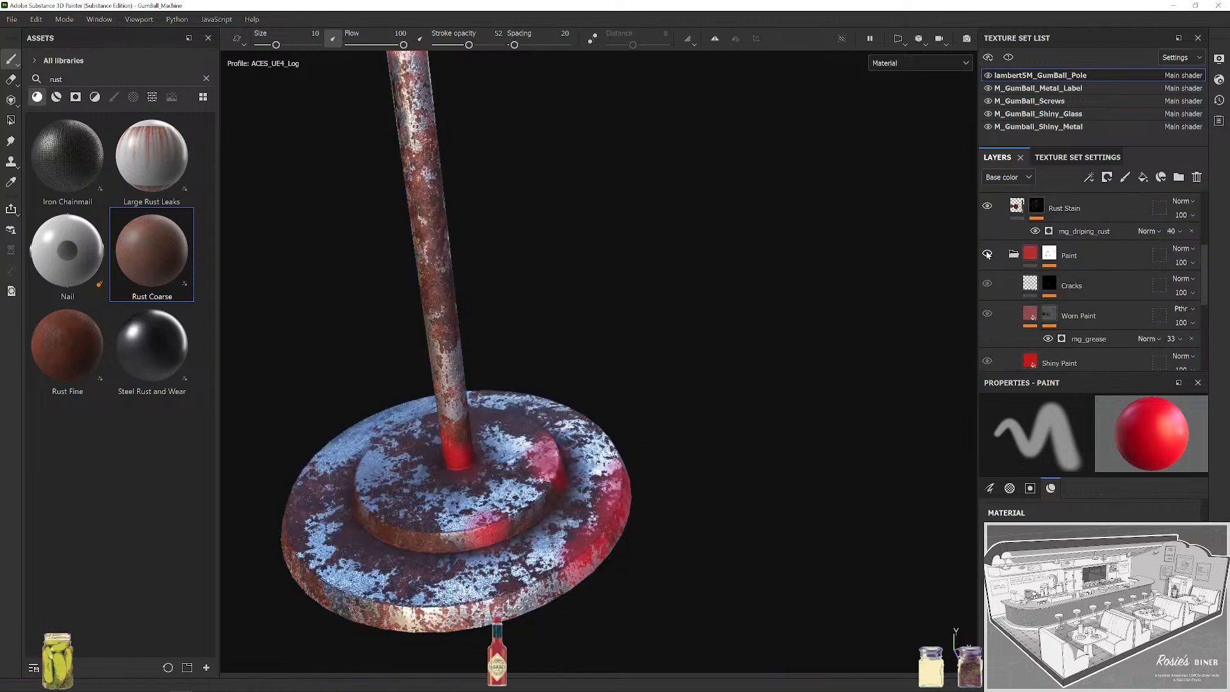
{"action": "left_click", "coordinate": [987, 254]}
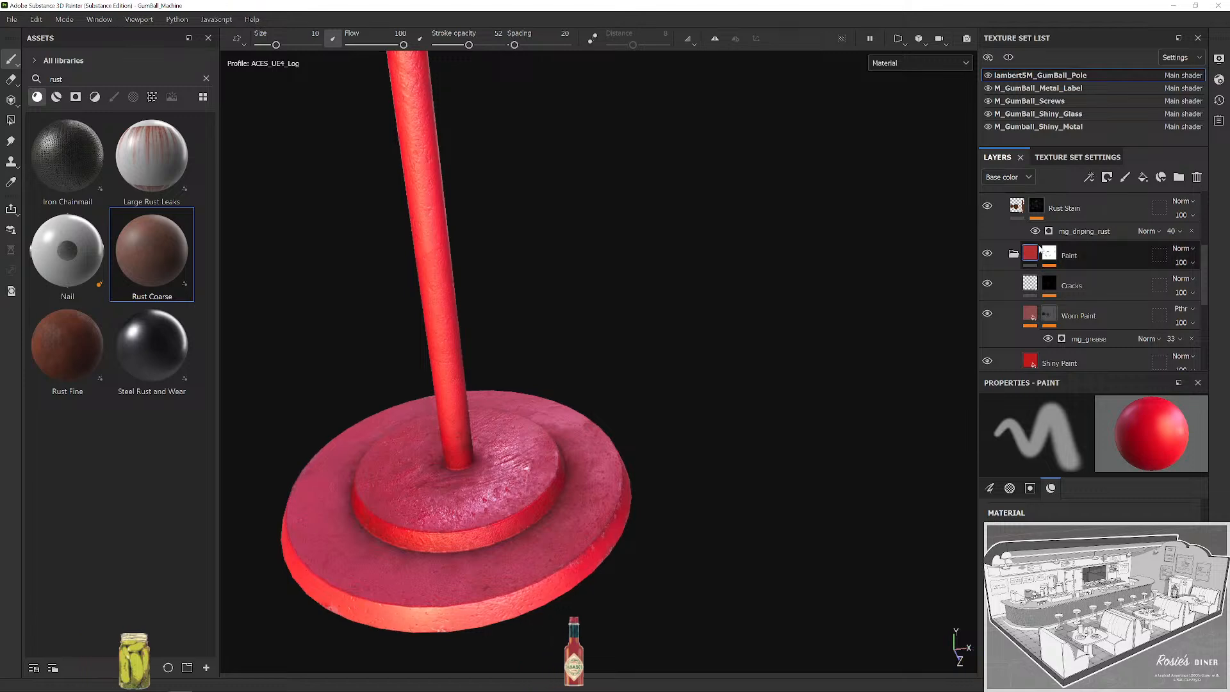
Compare the pole and base without the Shiny Paint layer, and open that layer's fill settings.
{"action": "scroll", "coordinate": [1025, 339], "scroll_direction": "down", "scroll_amount": 1}
{"action": "left_click", "coordinate": [987, 324]}
{"action": "left_click", "coordinate": [987, 324]}
{"action": "left_click", "coordinate": [1043, 326]}
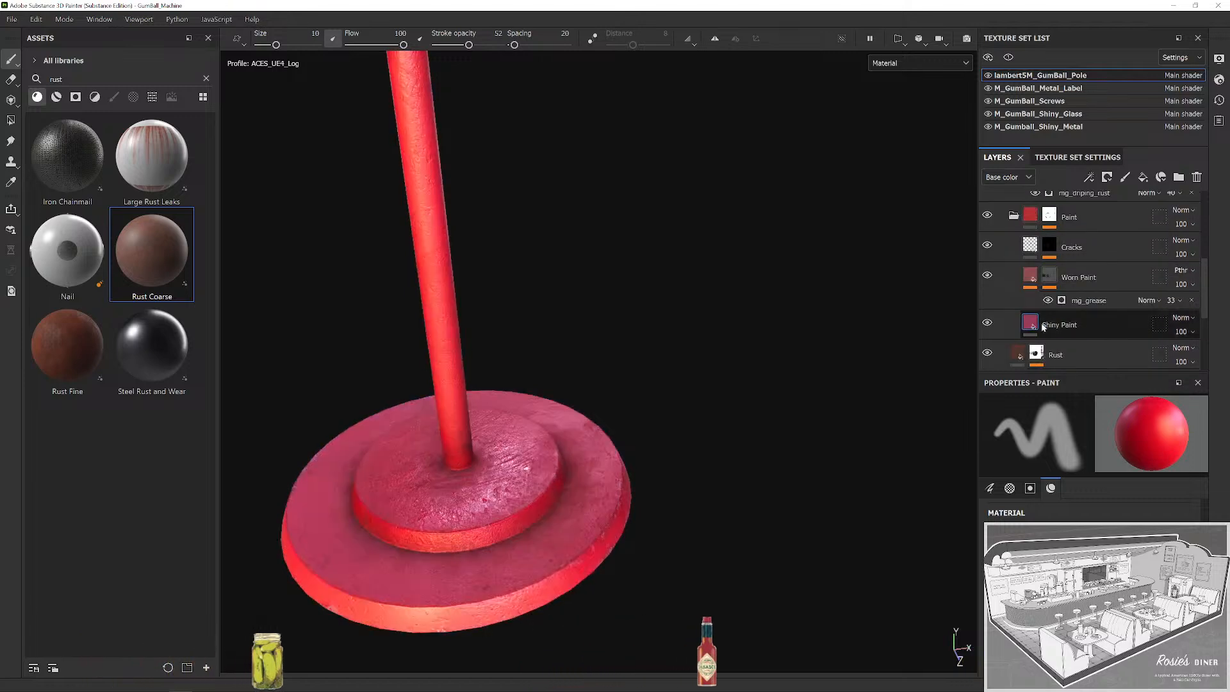
{"action": "left_click", "coordinate": [1075, 325]}
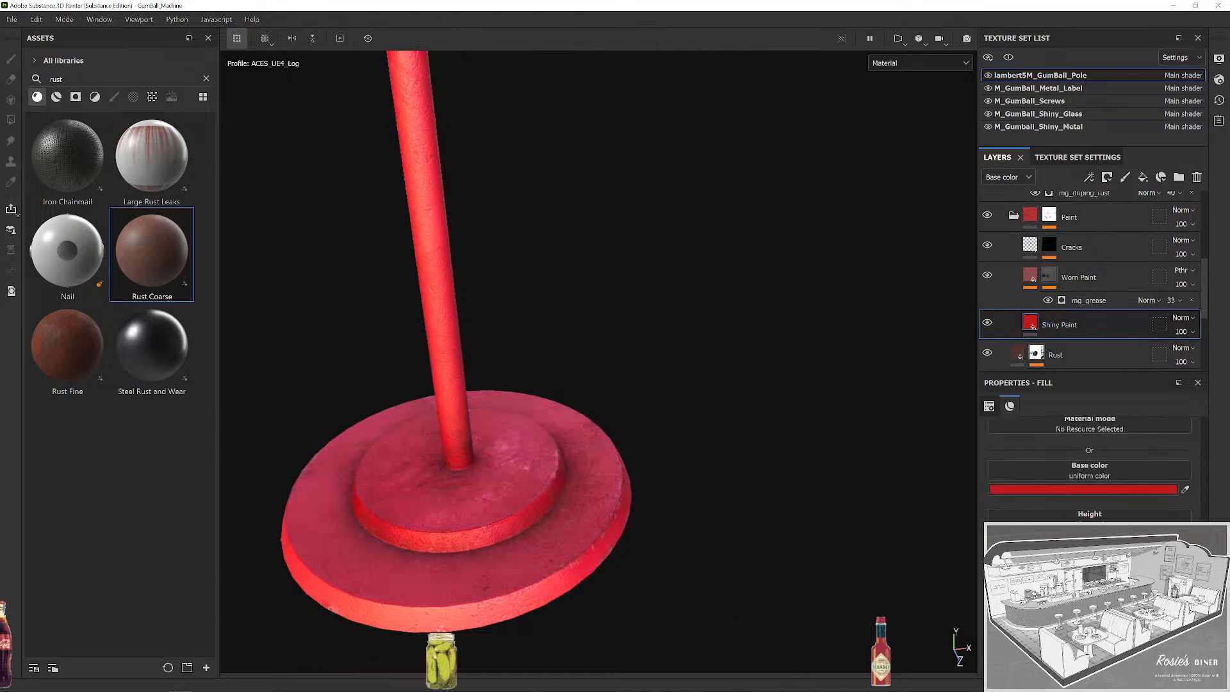
Review the whole gumball machine and its metal body around the label plate and dispensing hole.
{"action": "left_click_drag", "start_coordinate": [614, 380], "coordinate": [699, 401]}
{"action": "scroll", "coordinate": [662, 419], "scroll_direction": "down", "scroll_amount": 3}
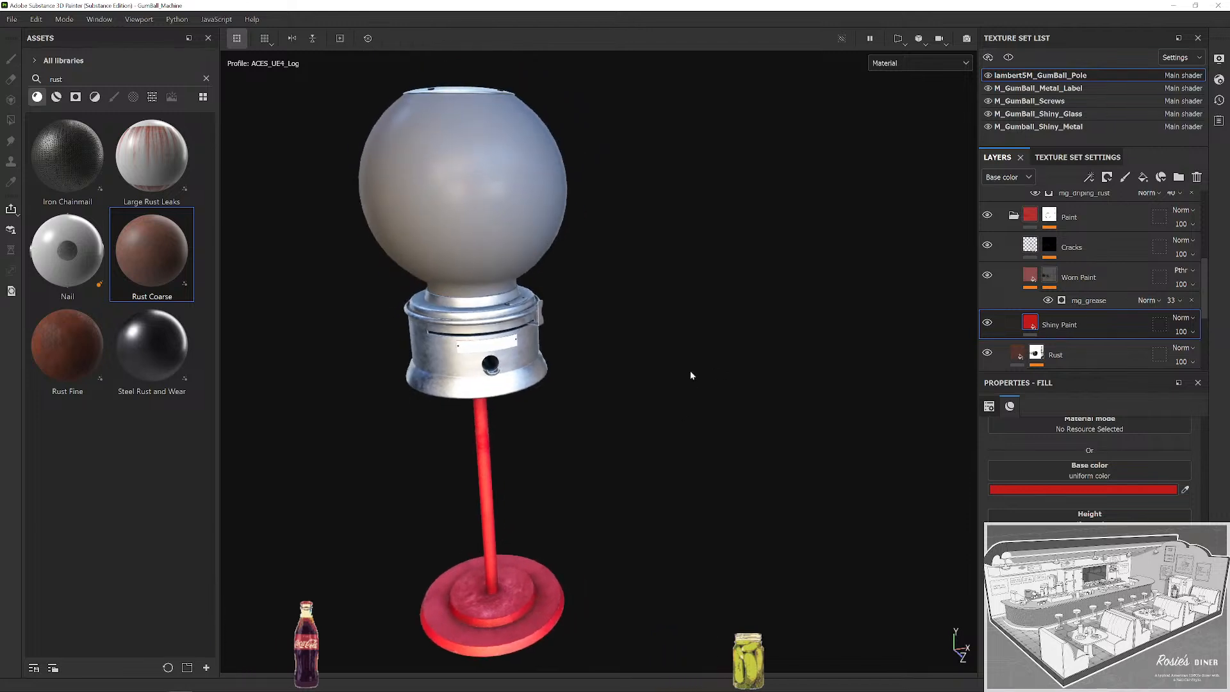
{"action": "scroll", "coordinate": [608, 349], "scroll_direction": "down", "scroll_amount": 2}
{"action": "scroll", "coordinate": [596, 343], "scroll_direction": "up", "scroll_amount": 3}
{"action": "left_click_drag", "start_coordinate": [582, 338], "coordinate": [579, 361]}
{"action": "scroll", "coordinate": [580, 361], "scroll_direction": "up", "scroll_amount": 3}
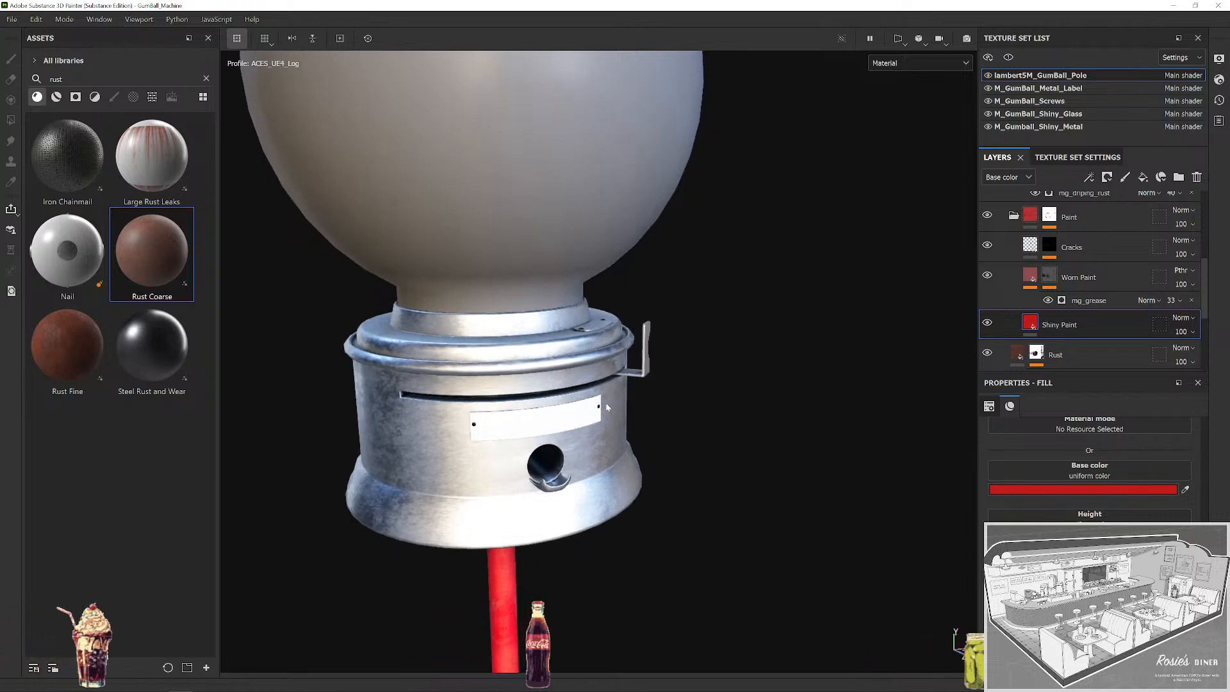
{"action": "scroll", "coordinate": [606, 403], "scroll_direction": "up", "scroll_amount": 2}
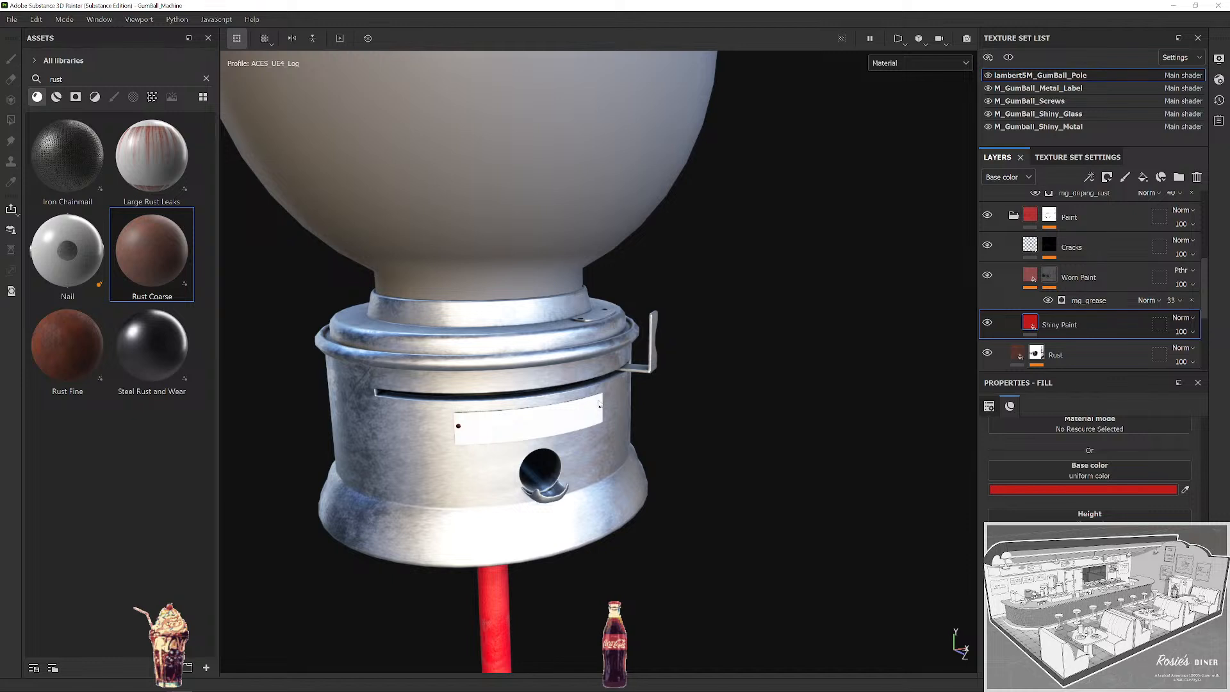
Add a new fill layer on top of the M_Gumball_Shiny_Metal layers and show the rust smart masks.
{"action": "left_click", "coordinate": [1082, 90]}
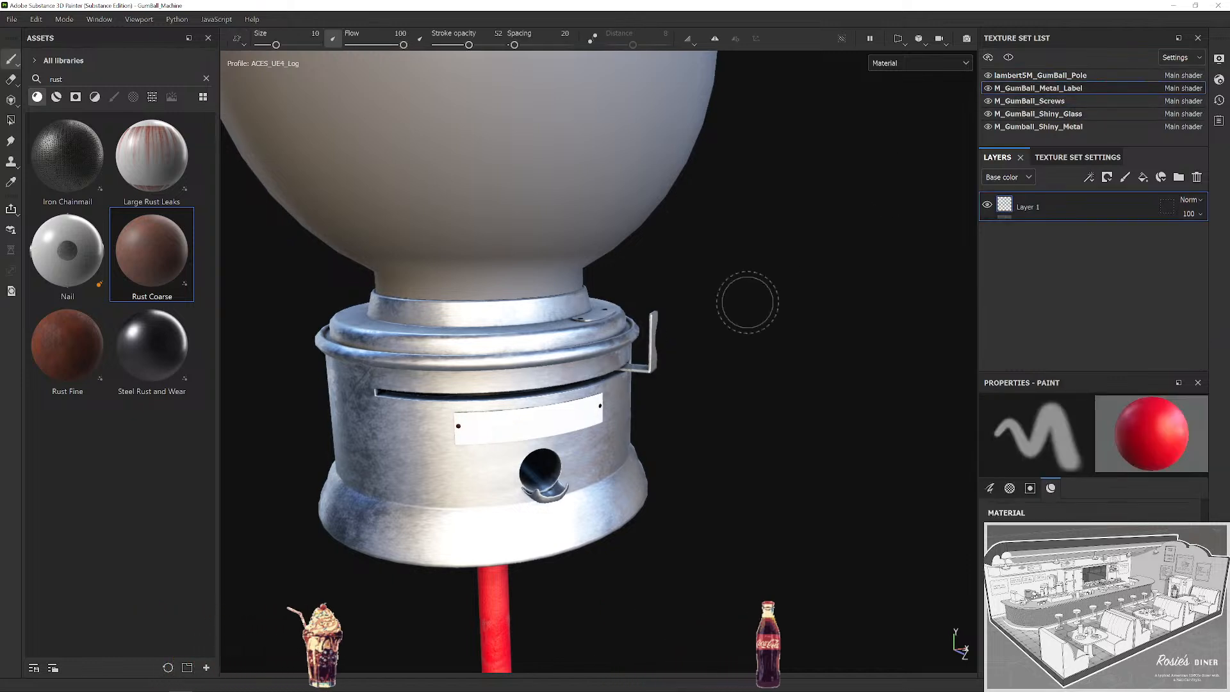
{"action": "left_click", "coordinate": [1083, 102]}
{"action": "left_click", "coordinate": [1090, 118]}
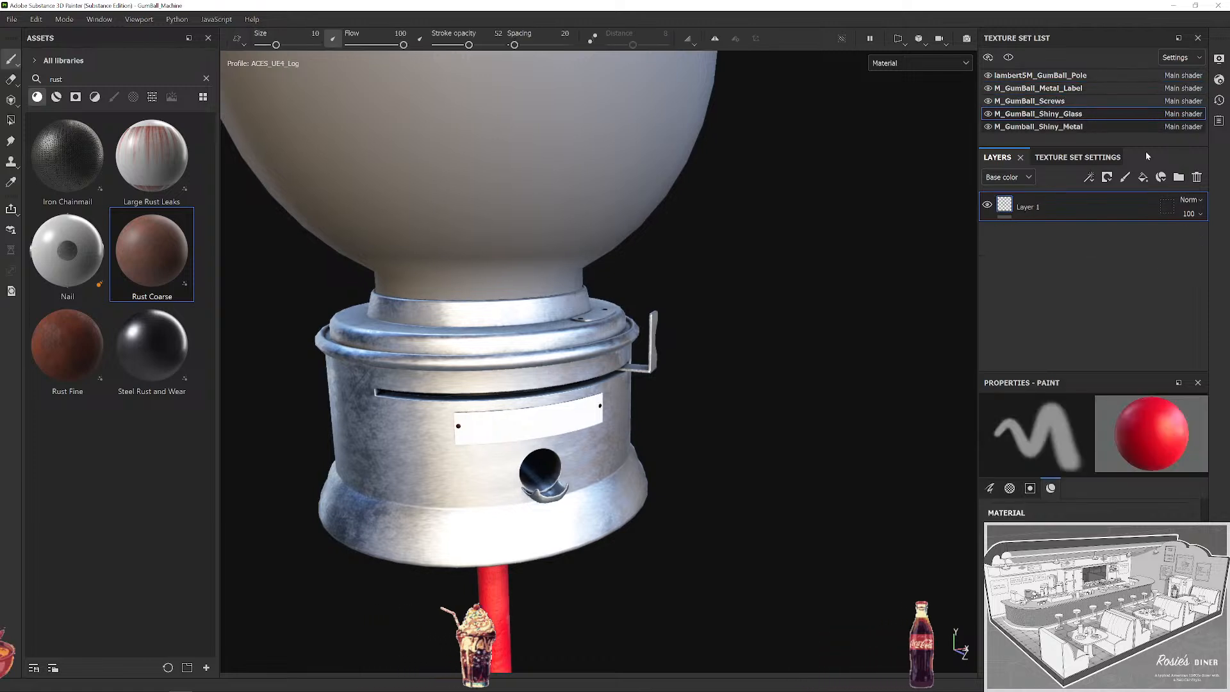
{"action": "left_click", "coordinate": [1083, 126]}
{"action": "left_click", "coordinate": [1143, 178]}
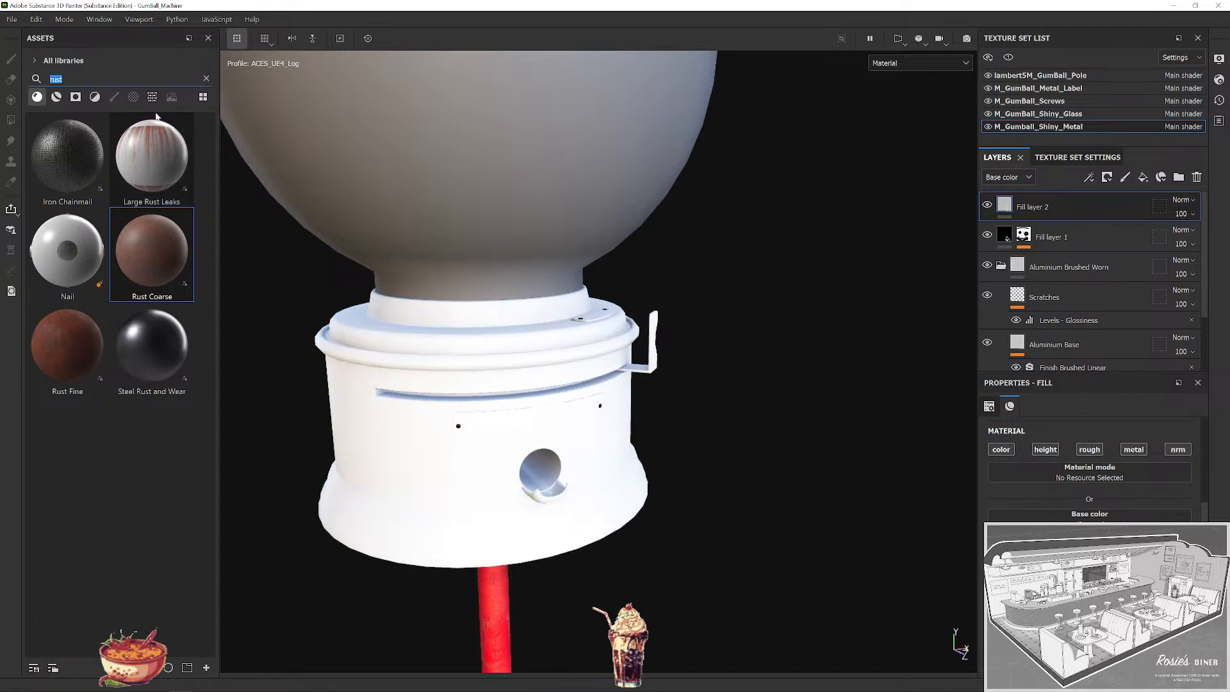
{"action": "left_click", "coordinate": [77, 98]}
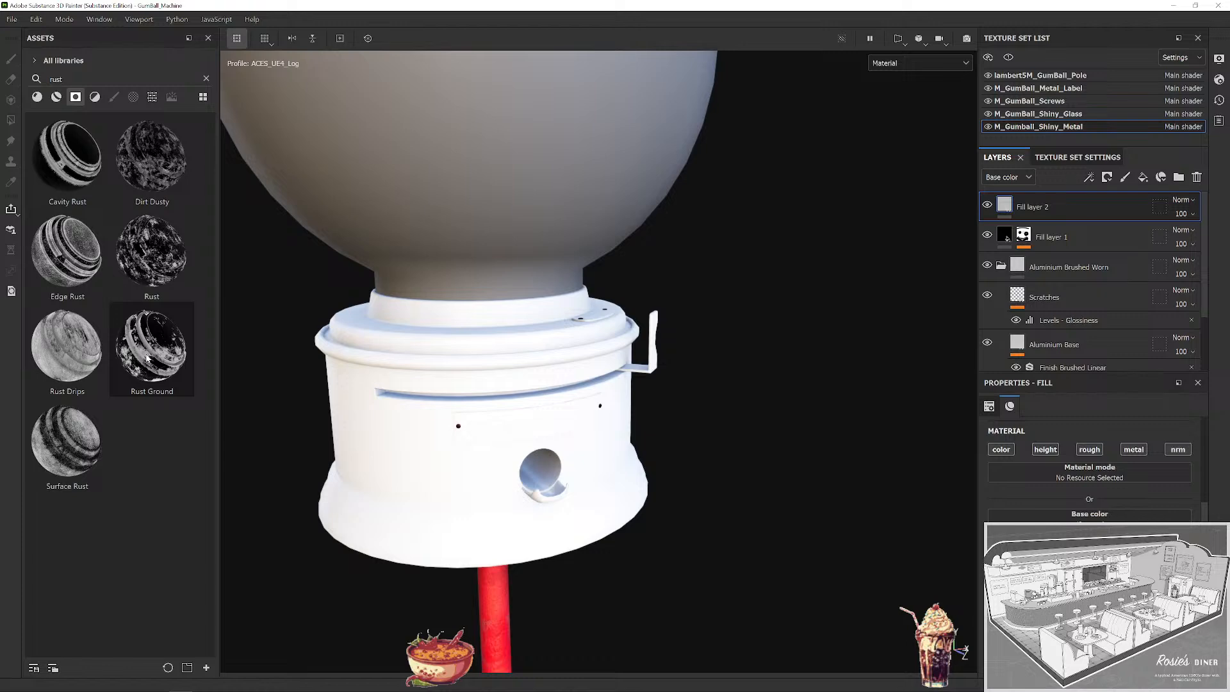
Try the Surface Rust smart mask on the metal body's new fill layer and undo it.
{"action": "mouse_move", "coordinate": [88, 436]}
{"action": "left_click_drag", "start_coordinate": [83, 437], "coordinate": [1090, 214]}
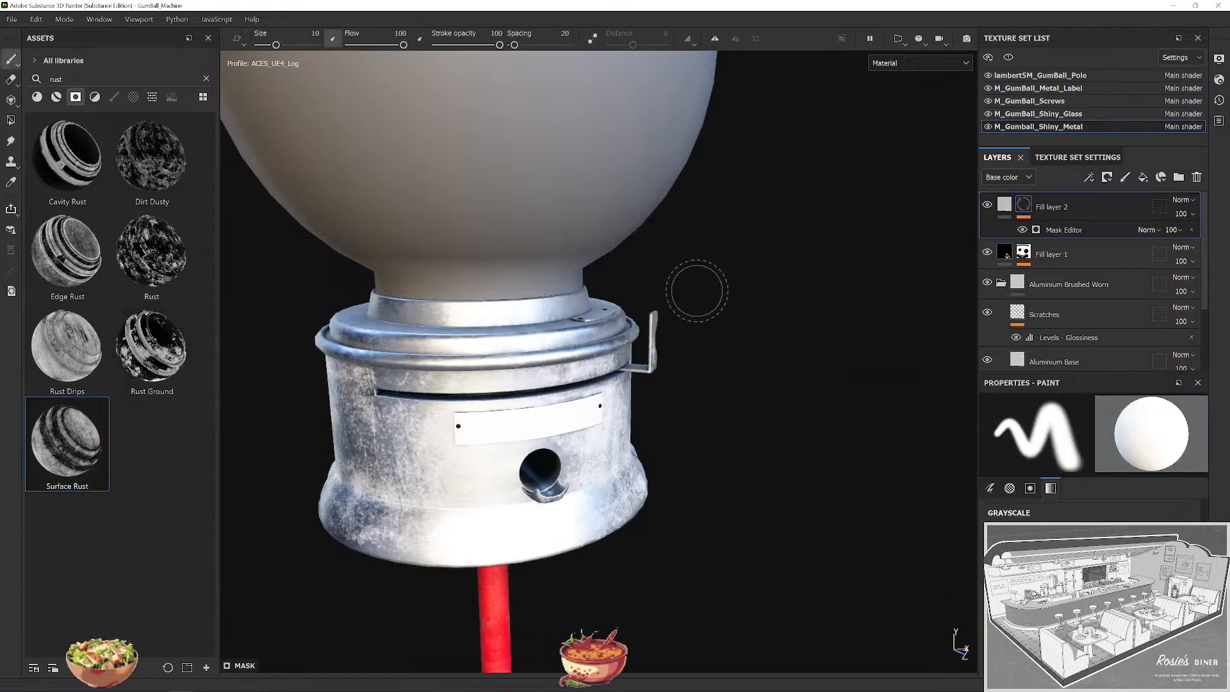
{"action": "key", "text": "ctrl"}
Apply the Edge Rust smart mask to the metal body's new fill layer and check the worn edges.
{"action": "left_click_drag", "start_coordinate": [106, 247], "coordinate": [1090, 211]}
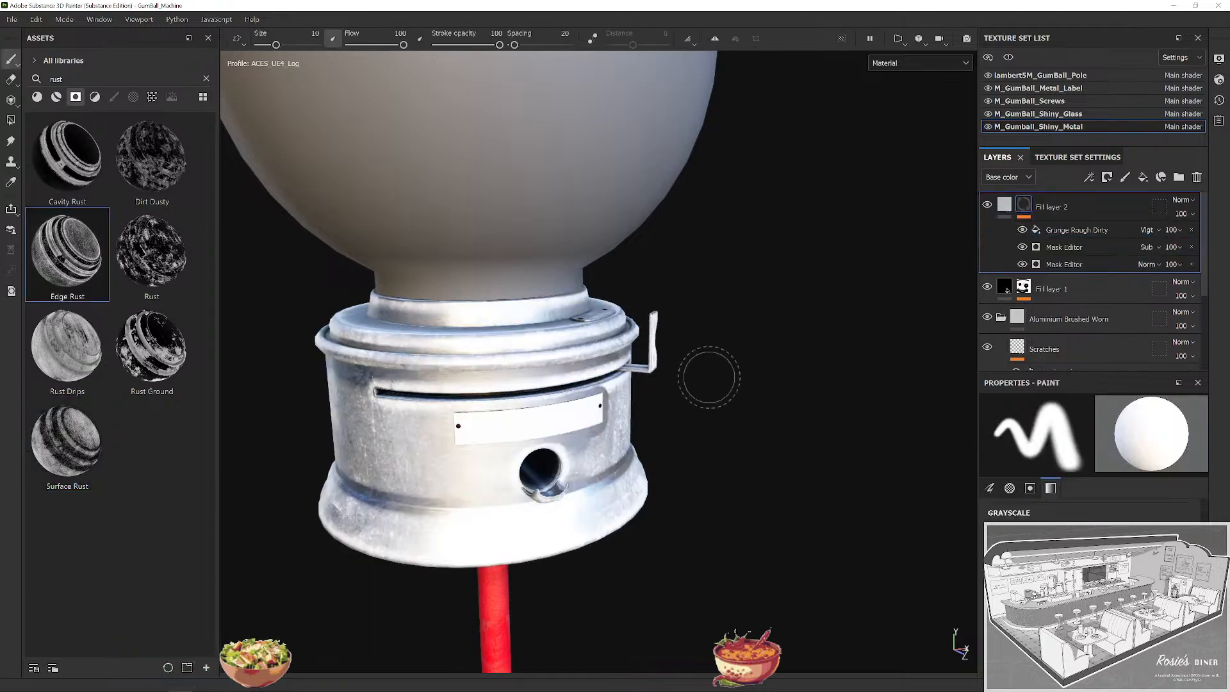
{"action": "scroll", "coordinate": [709, 376], "scroll_direction": "up", "scroll_amount": 5}
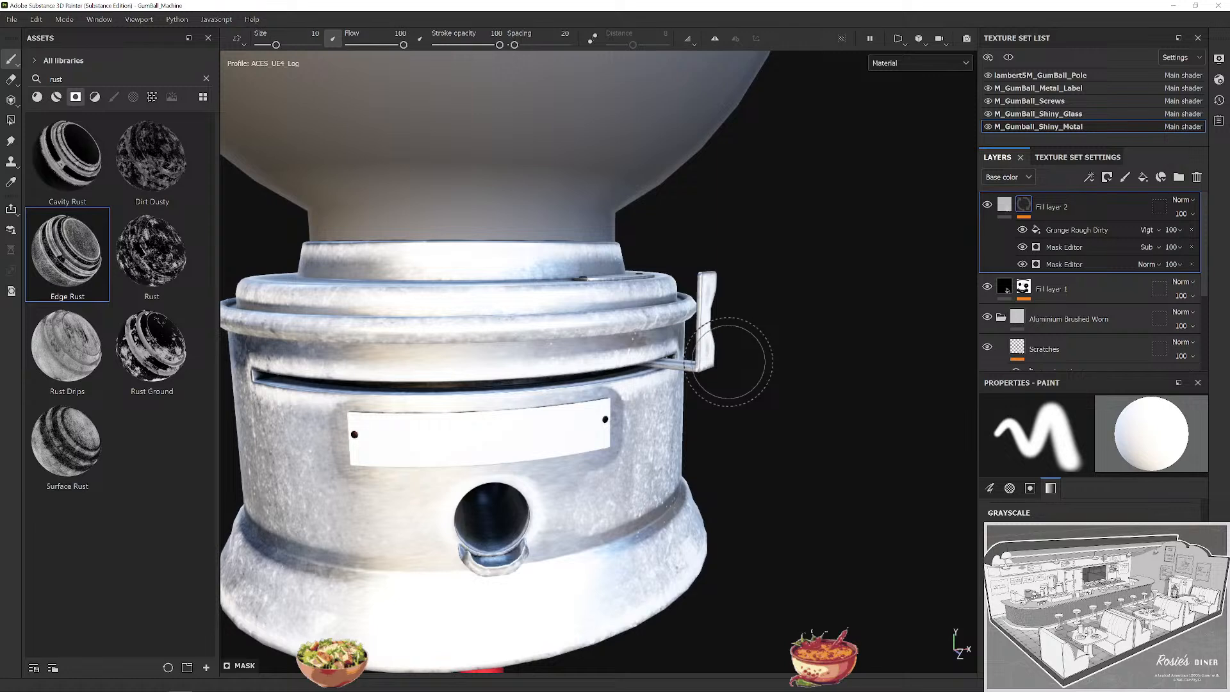
Set the base color of the metal body's Edge Rust fill layer to a dark, saturated rusty orange-brown.
{"action": "scroll", "coordinate": [731, 354], "scroll_direction": "down", "scroll_amount": 3}
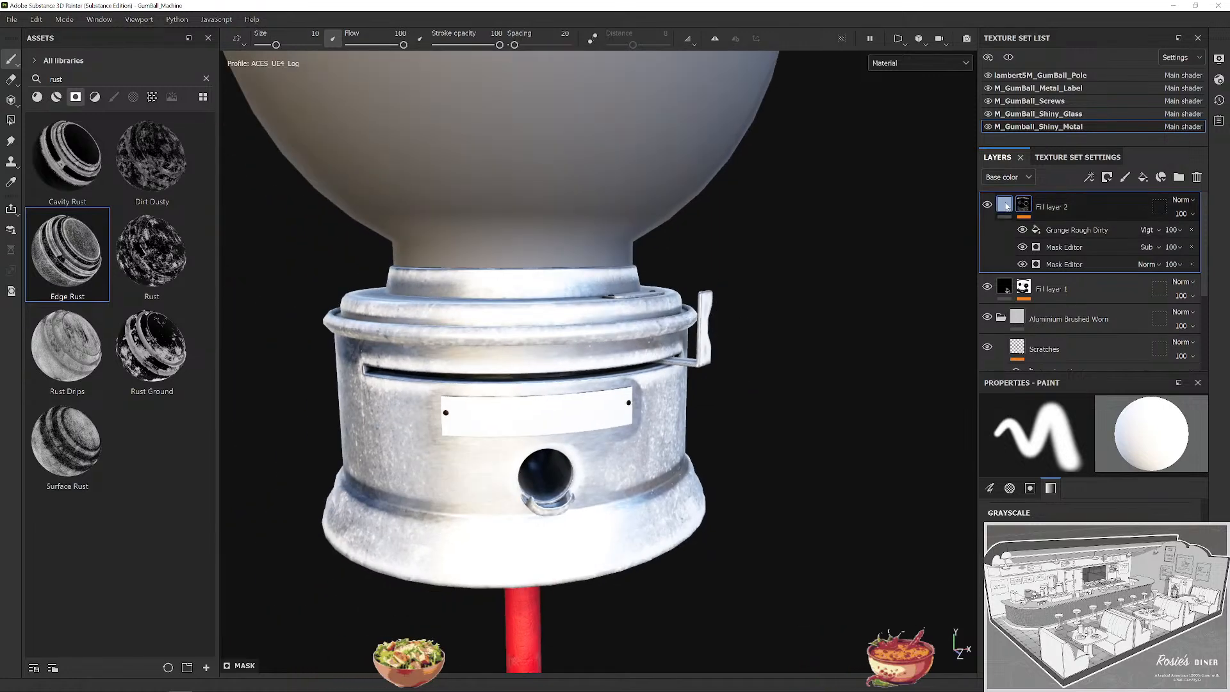
{"action": "left_click", "coordinate": [1089, 207]}
{"action": "left_click", "coordinate": [1064, 506]}
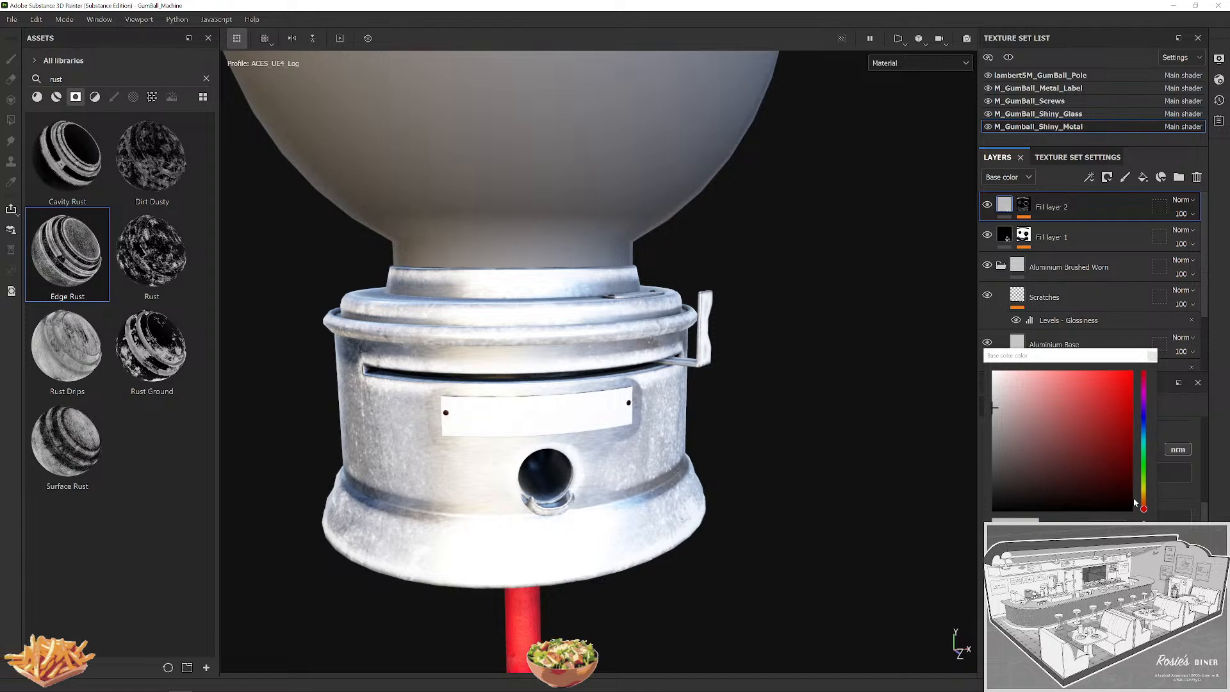
{"action": "left_click_drag", "start_coordinate": [1146, 511], "coordinate": [1146, 506]}
{"action": "left_click", "coordinate": [1085, 475]}
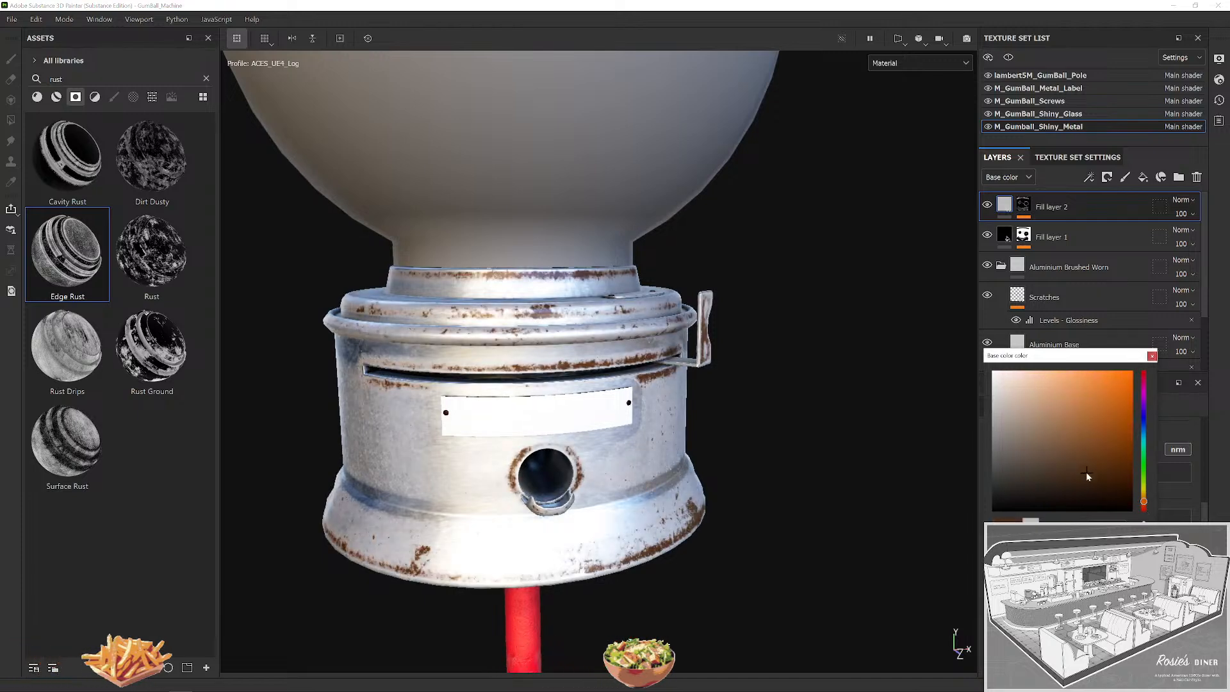
{"action": "left_click_drag", "start_coordinate": [1089, 464], "coordinate": [1120, 444]}
{"action": "left_click_drag", "start_coordinate": [807, 403], "coordinate": [794, 364]}
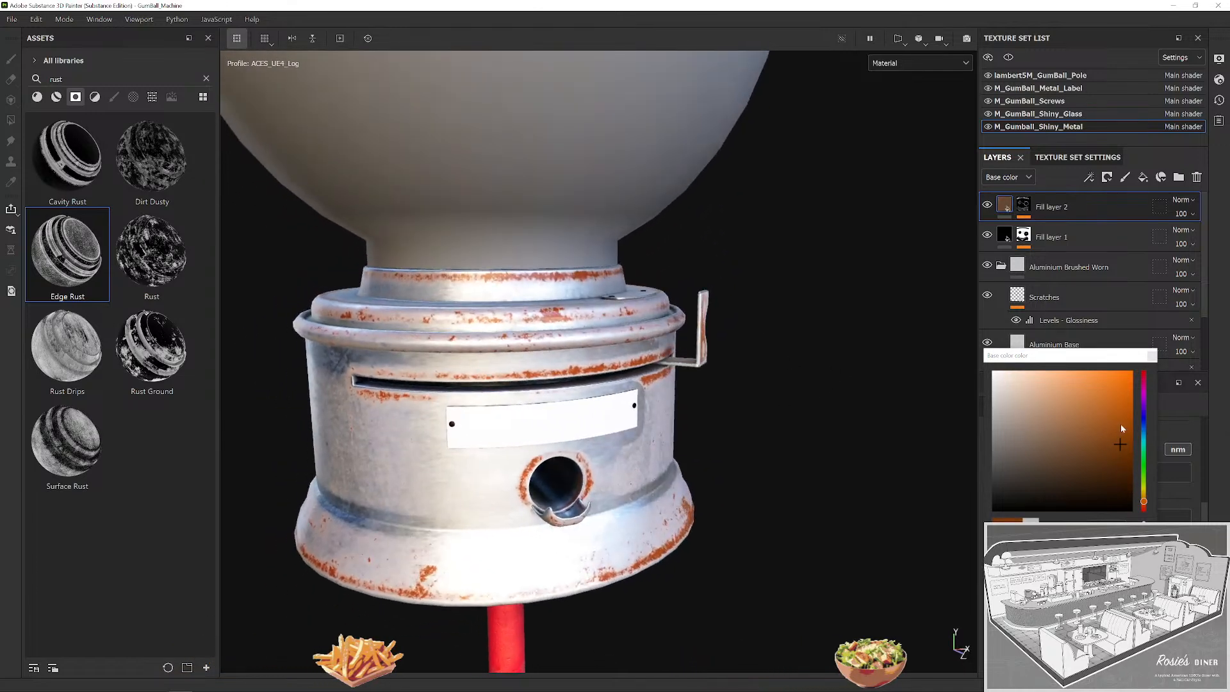
{"action": "left_click_drag", "start_coordinate": [1116, 450], "coordinate": [1103, 439]}
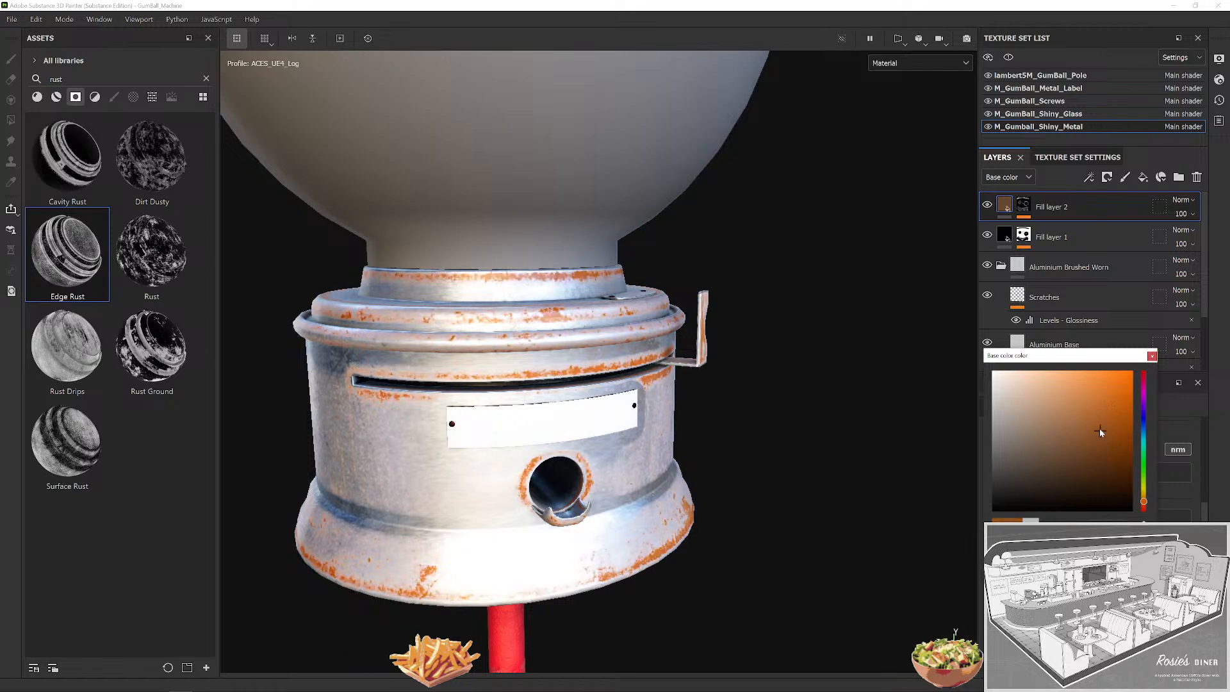
{"action": "left_click_drag", "start_coordinate": [1111, 440], "coordinate": [1114, 448]}
{"action": "left_click", "coordinate": [1152, 356]}
Adjust the Grunge Rough Dirty fill in the rust layer's mask and inspect the settings of both Mask Editor generators.
{"action": "left_click", "coordinate": [1023, 204]}
{"action": "left_click", "coordinate": [1076, 229]}
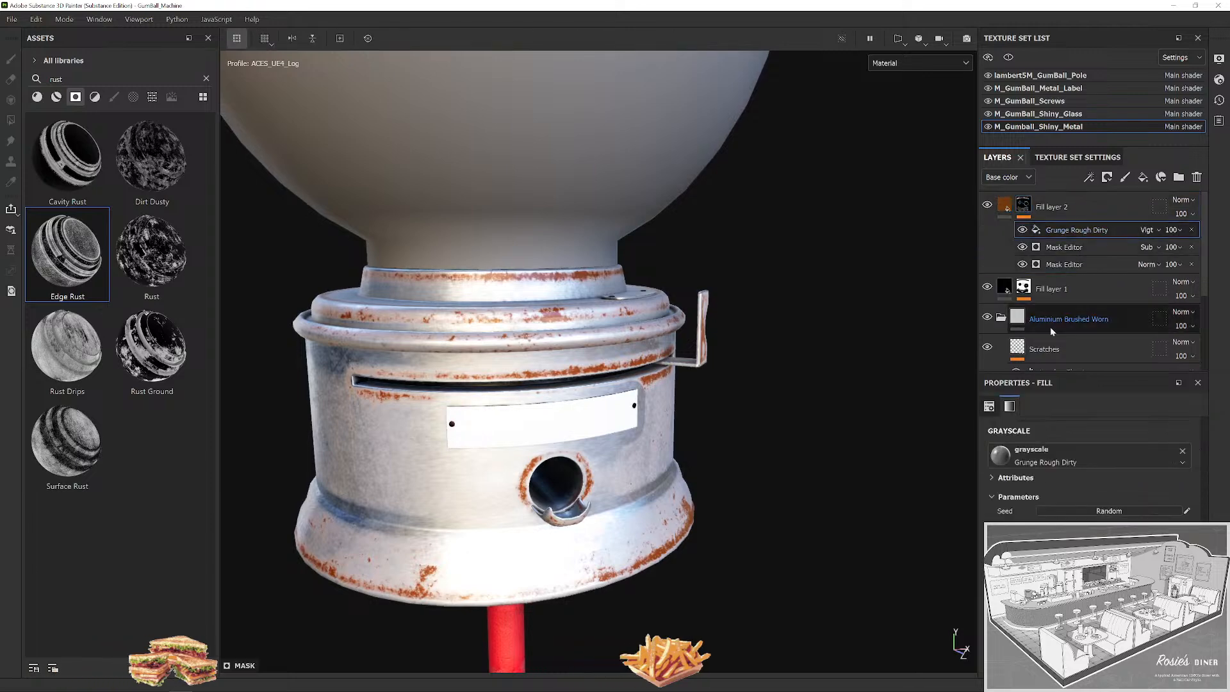
{"action": "left_click_drag", "start_coordinate": [1089, 538], "coordinate": [1069, 539]}
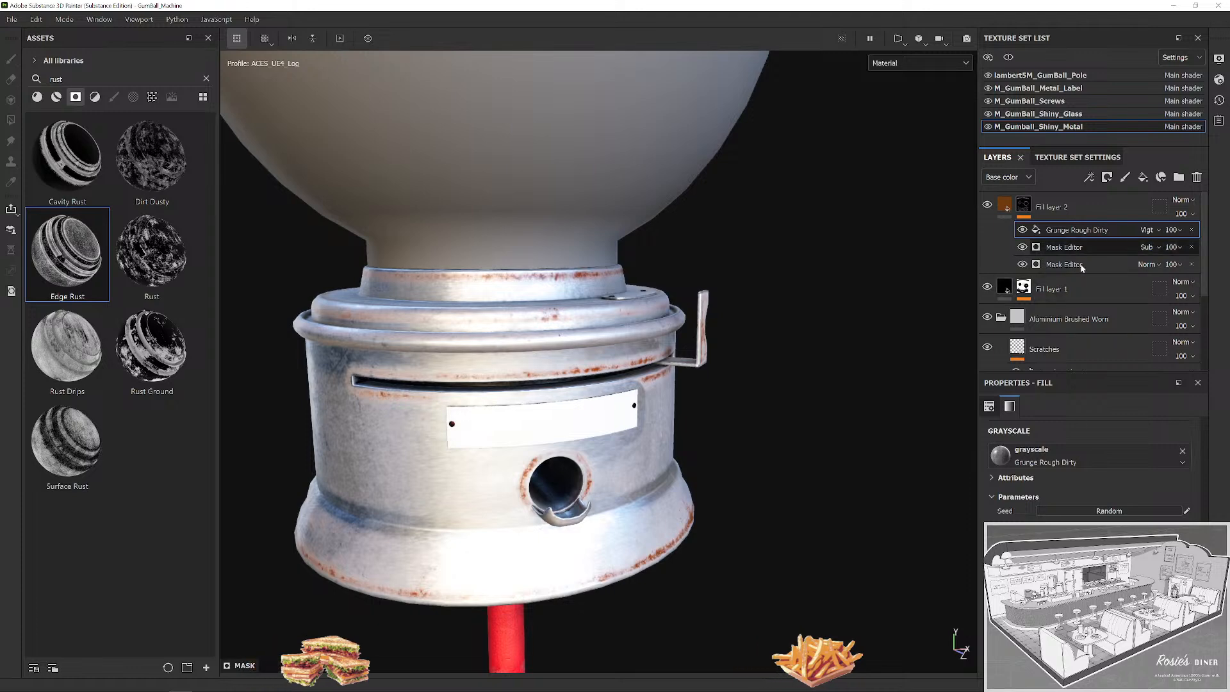
{"action": "left_click", "coordinate": [1067, 248]}
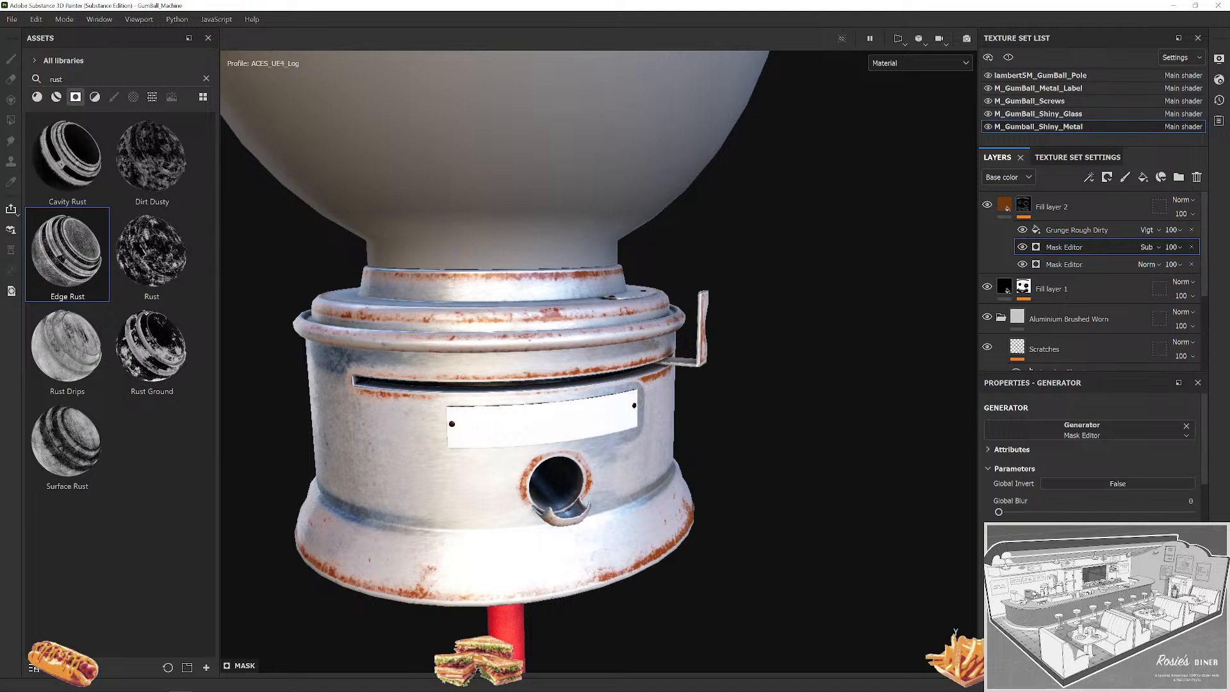
{"action": "left_click", "coordinate": [1067, 265]}
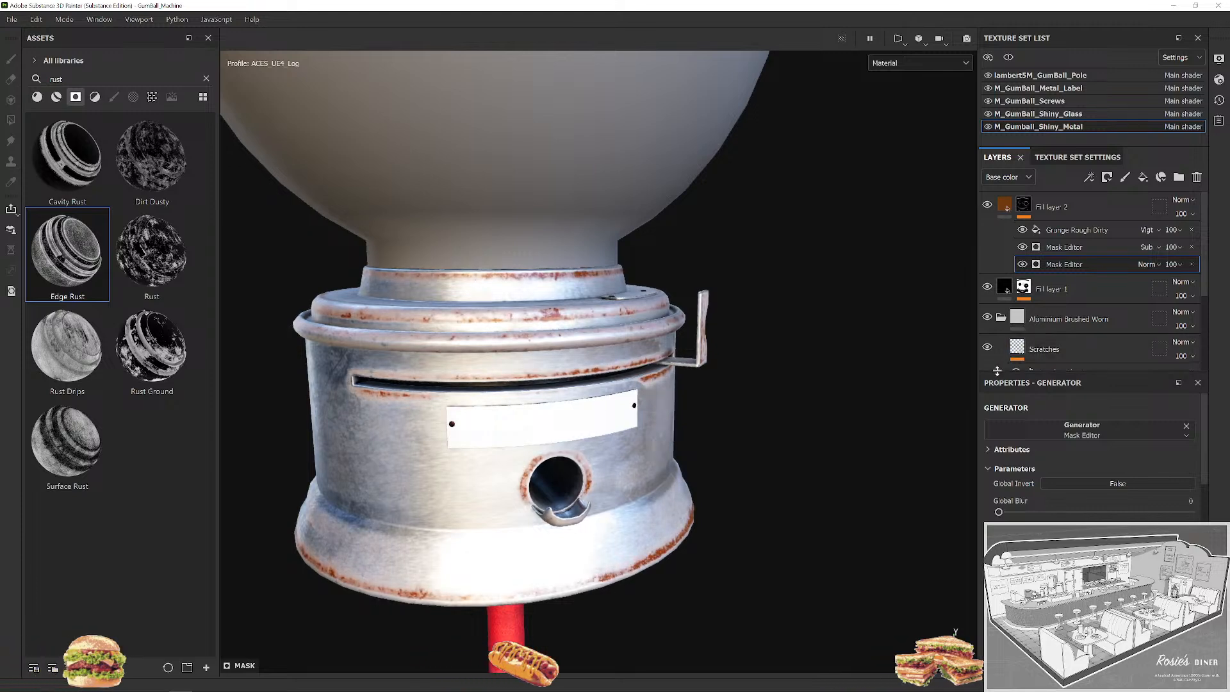
Lower the rust fill layer's opacity to 86 and change its blending mode to Multiply.
{"action": "left_click_drag", "start_coordinate": [718, 506], "coordinate": [758, 453]}
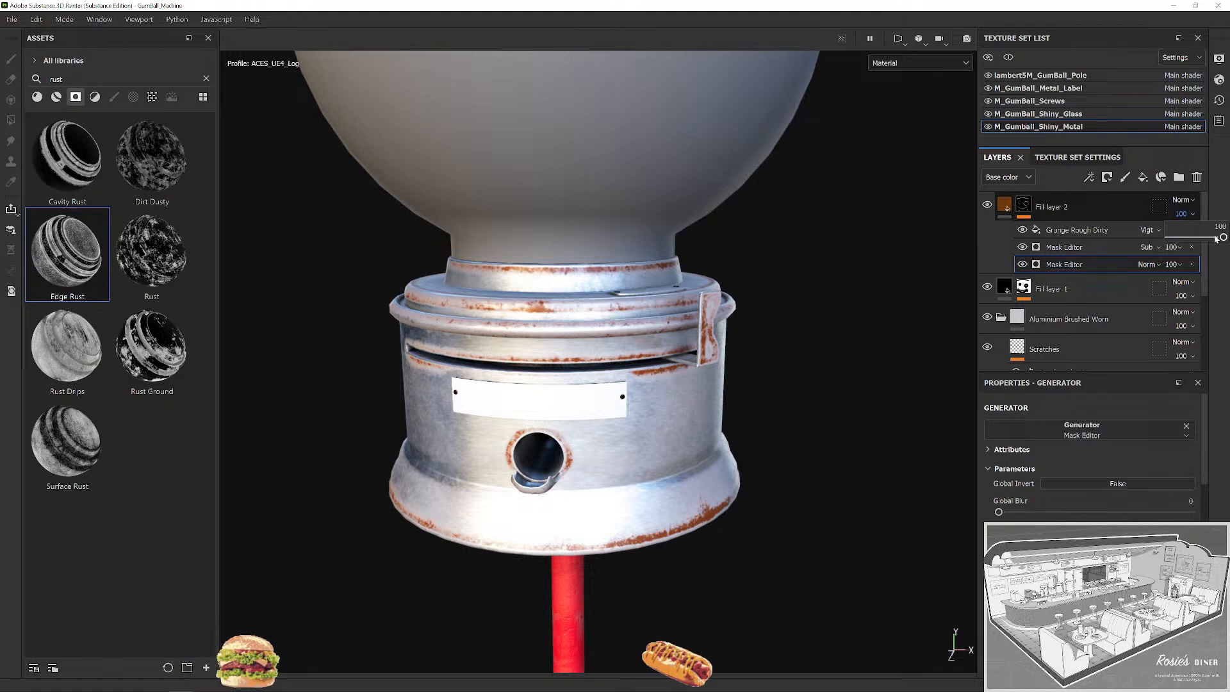
{"action": "left_click_drag", "start_coordinate": [1213, 238], "coordinate": [1220, 272]}
{"action": "left_click_drag", "start_coordinate": [801, 307], "coordinate": [766, 383]}
{"action": "scroll", "coordinate": [767, 383], "scroll_direction": "up", "scroll_amount": 3}
{"action": "scroll", "coordinate": [765, 383], "scroll_direction": "up", "scroll_amount": 5}
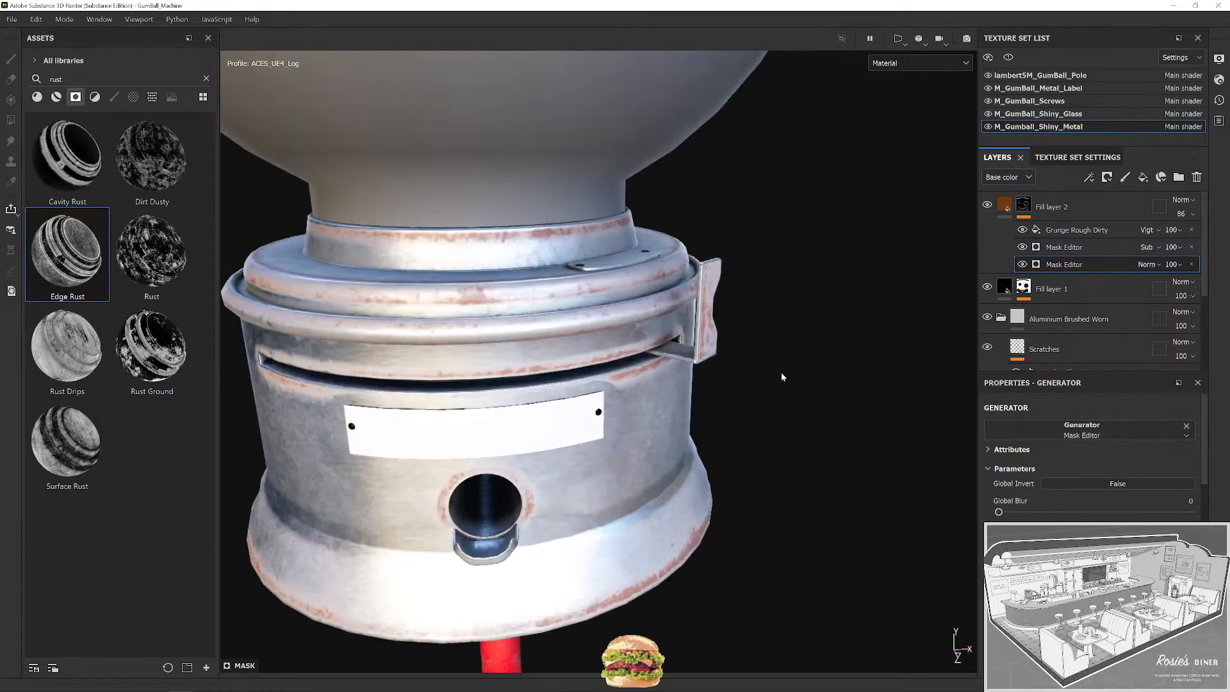
{"action": "left_click", "coordinate": [1188, 199]}
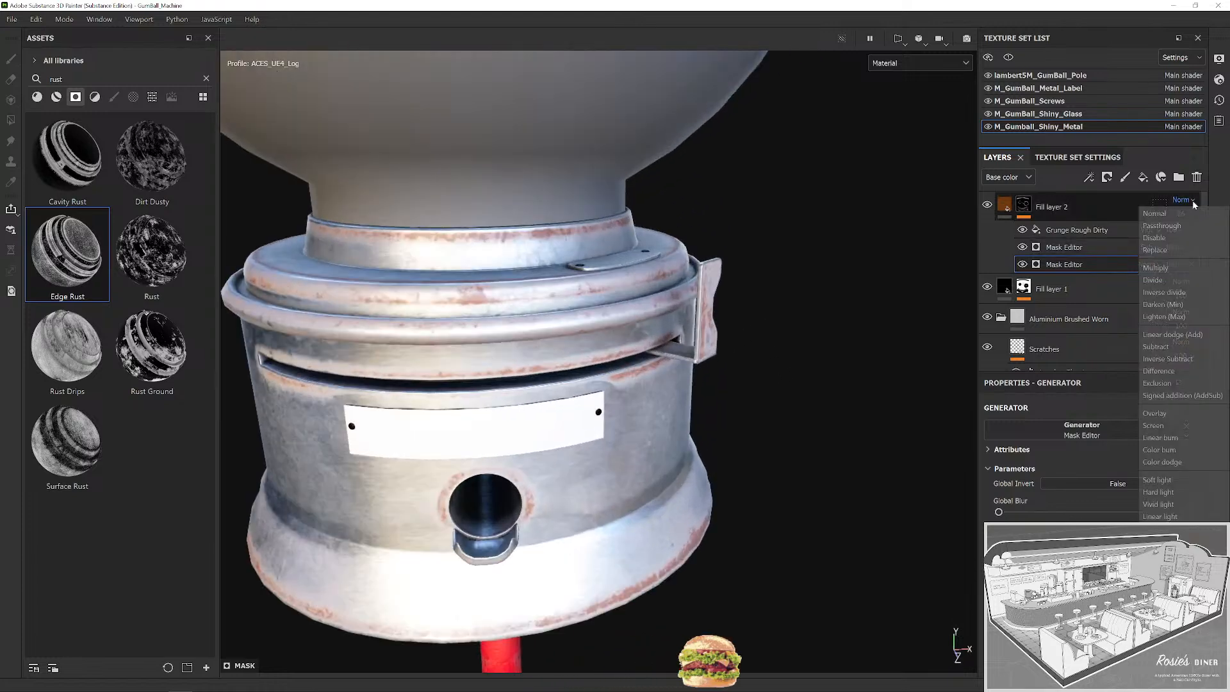
{"action": "left_click", "coordinate": [1172, 269]}
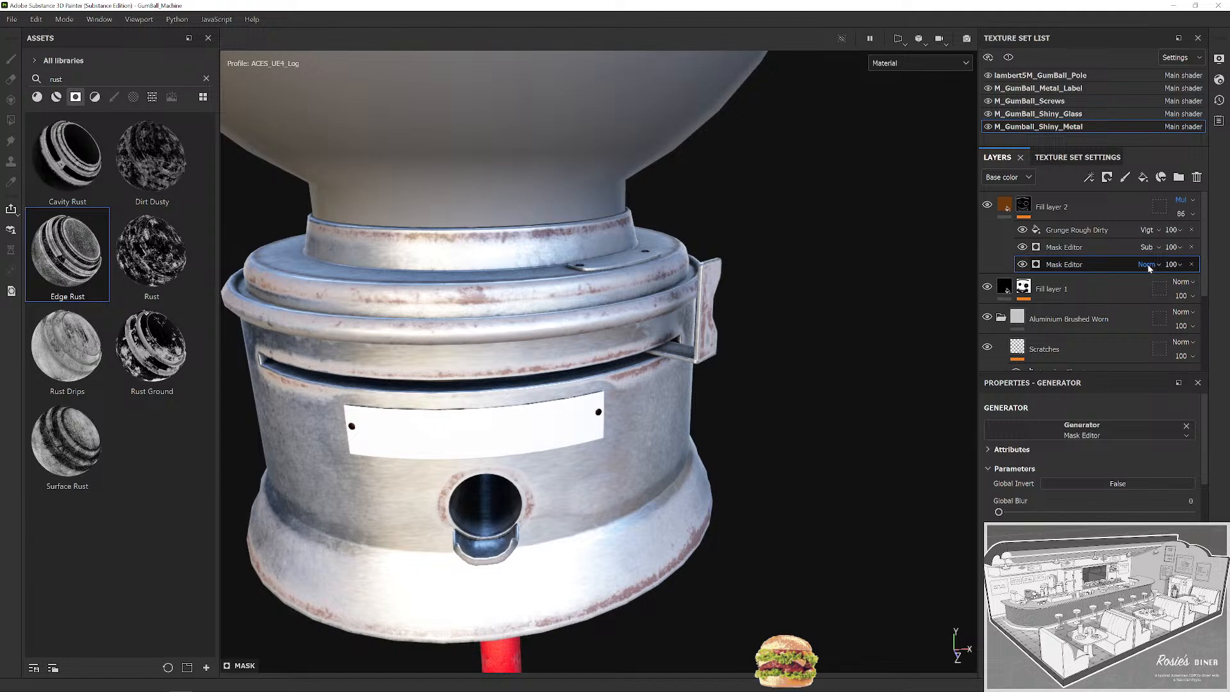
{"action": "left_click_drag", "start_coordinate": [829, 331], "coordinate": [794, 282]}
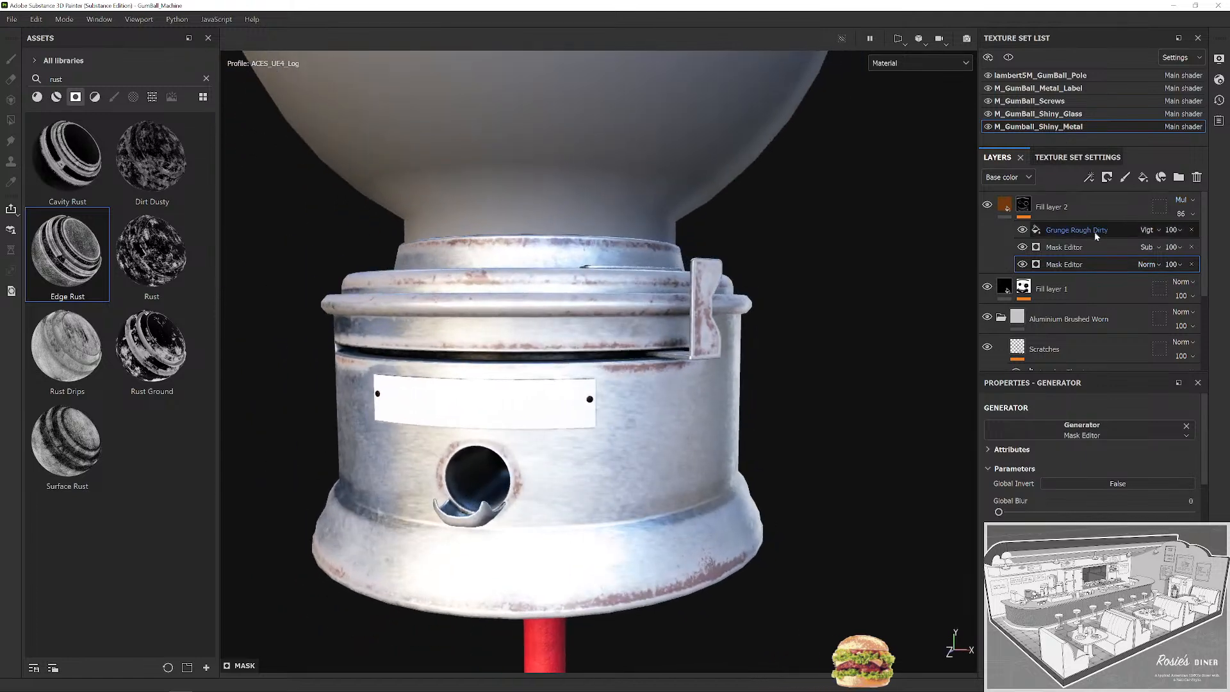
Toggle the visibility of the grunge fill and both Mask Editors in the rust mask to compare their effects.
{"action": "left_click", "coordinate": [1023, 230]}
{"action": "left_click", "coordinate": [1023, 230]}
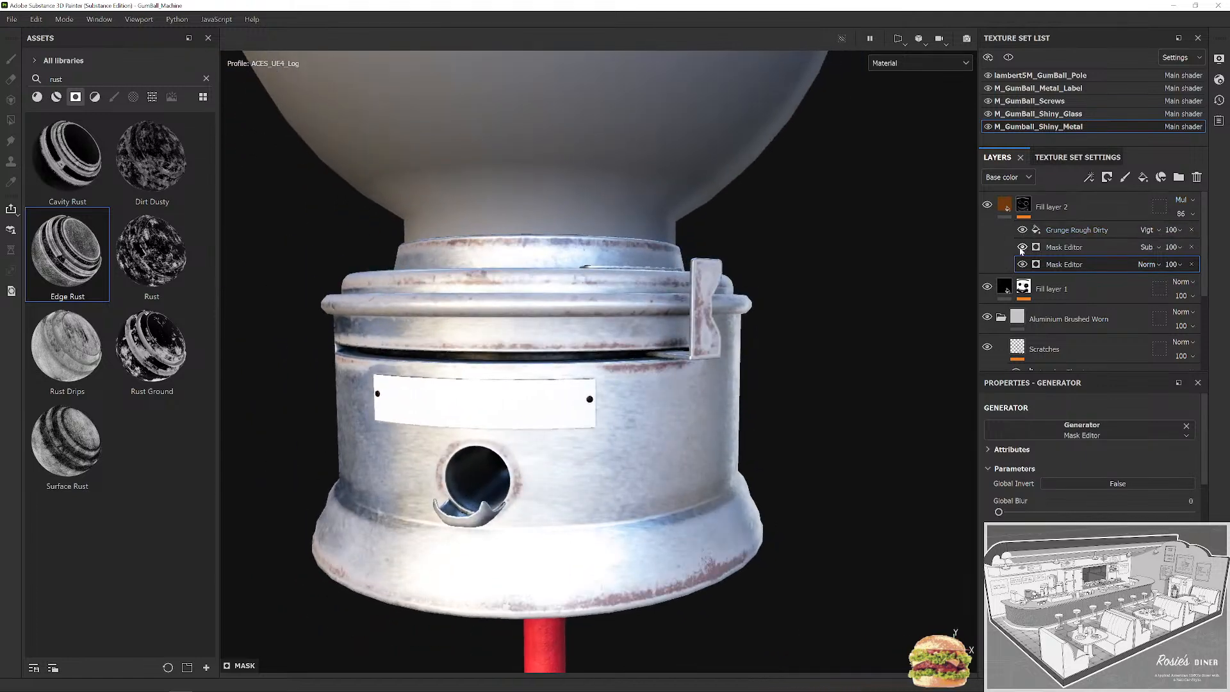
{"action": "left_click", "coordinate": [1023, 248]}
{"action": "left_click", "coordinate": [1023, 248]}
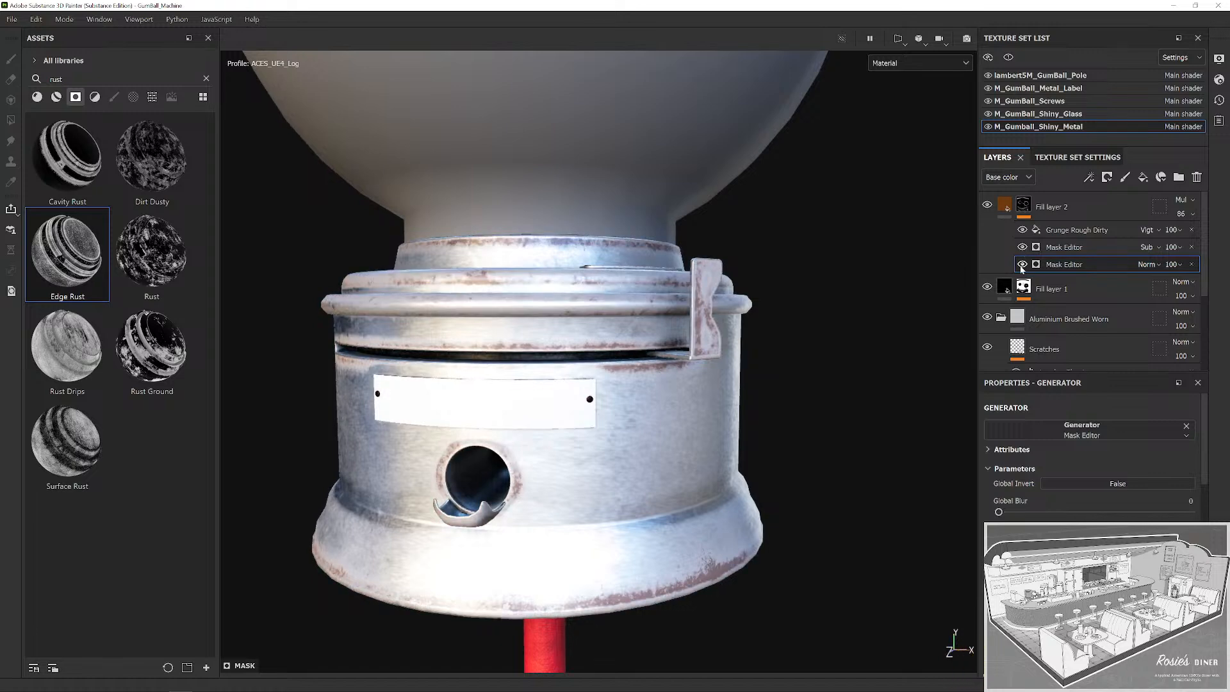
{"action": "left_click", "coordinate": [1023, 264]}
{"action": "left_click", "coordinate": [1023, 264]}
{"action": "left_click", "coordinate": [1023, 264]}
{"action": "left_click", "coordinate": [1023, 265]}
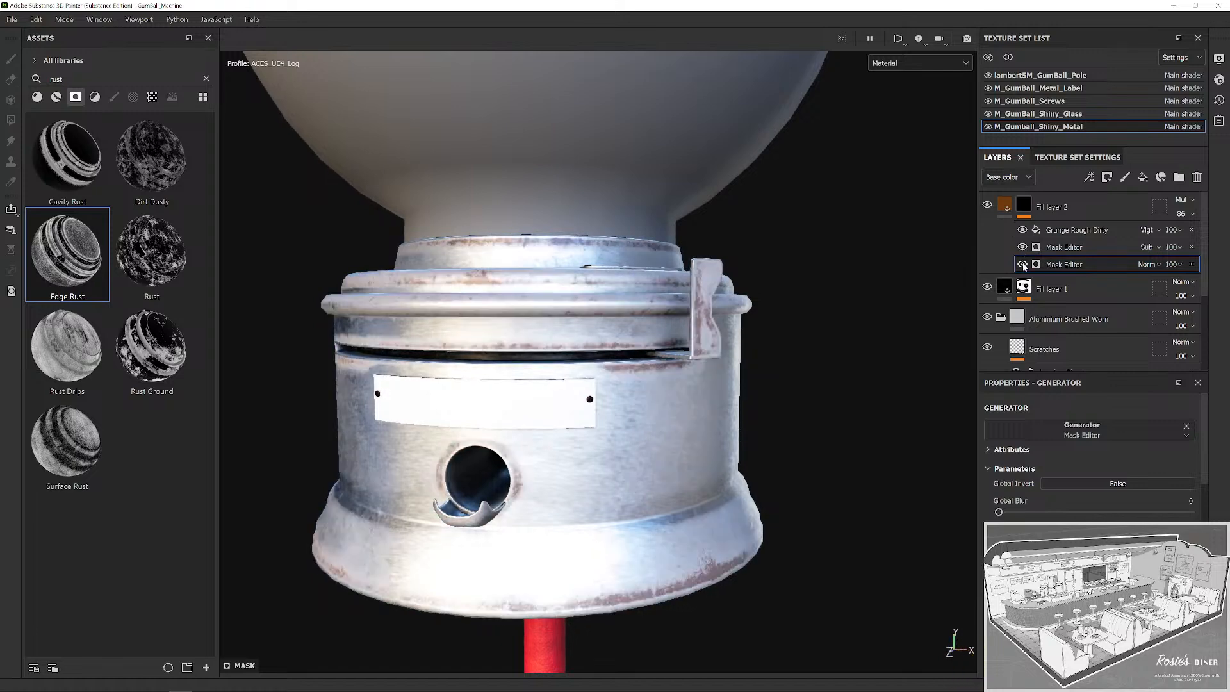
Try Multiply blending on the lower Mask Editor of the rust mask and undo it.
{"action": "left_click", "coordinate": [1159, 265]}
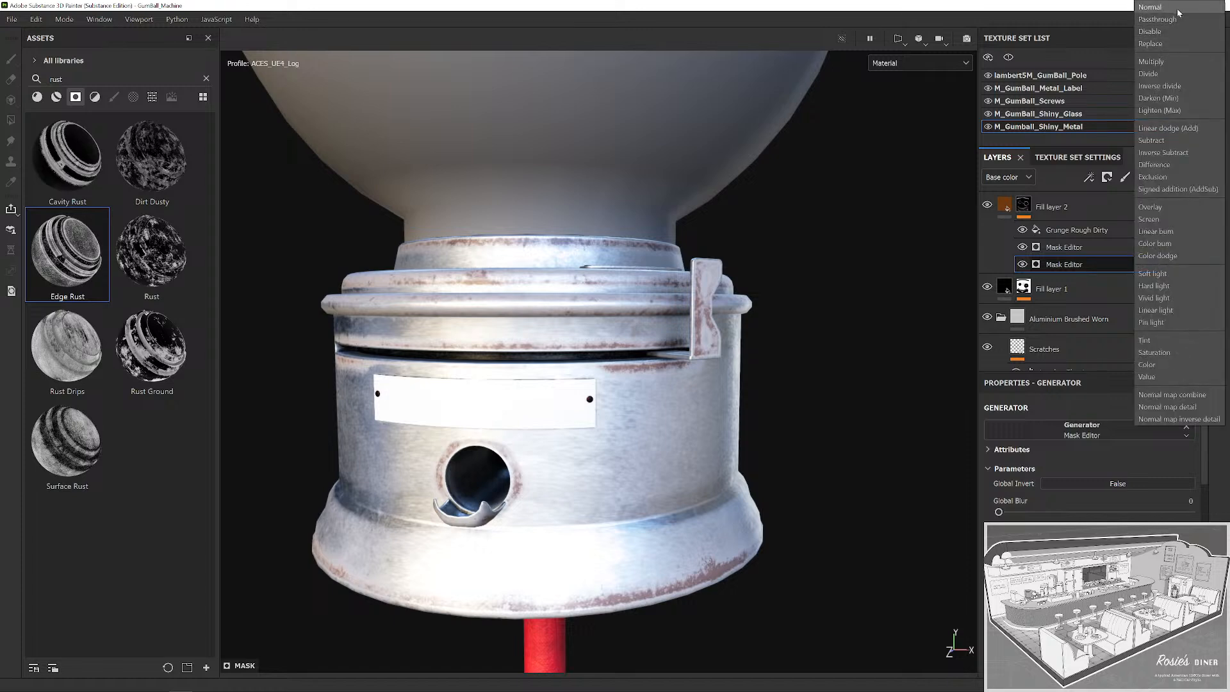
{"action": "left_click", "coordinate": [1167, 64]}
{"action": "left_click_drag", "start_coordinate": [898, 209], "coordinate": [916, 218]}
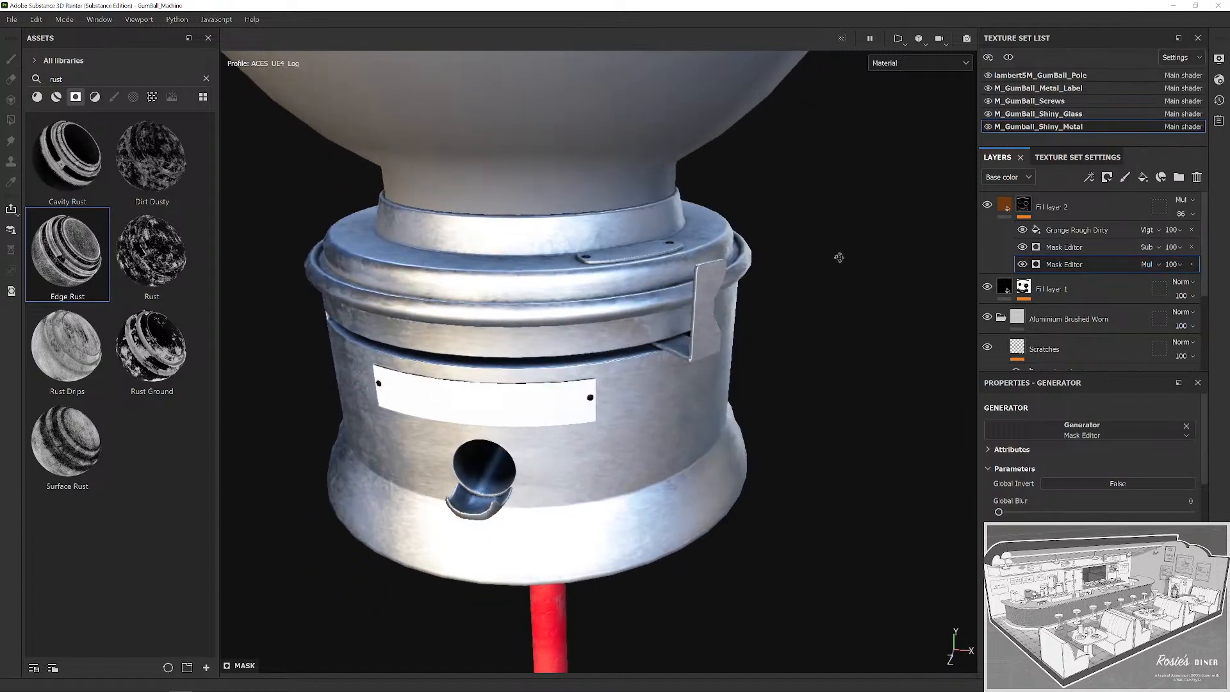
{"action": "key", "text": "ctrl+z"}
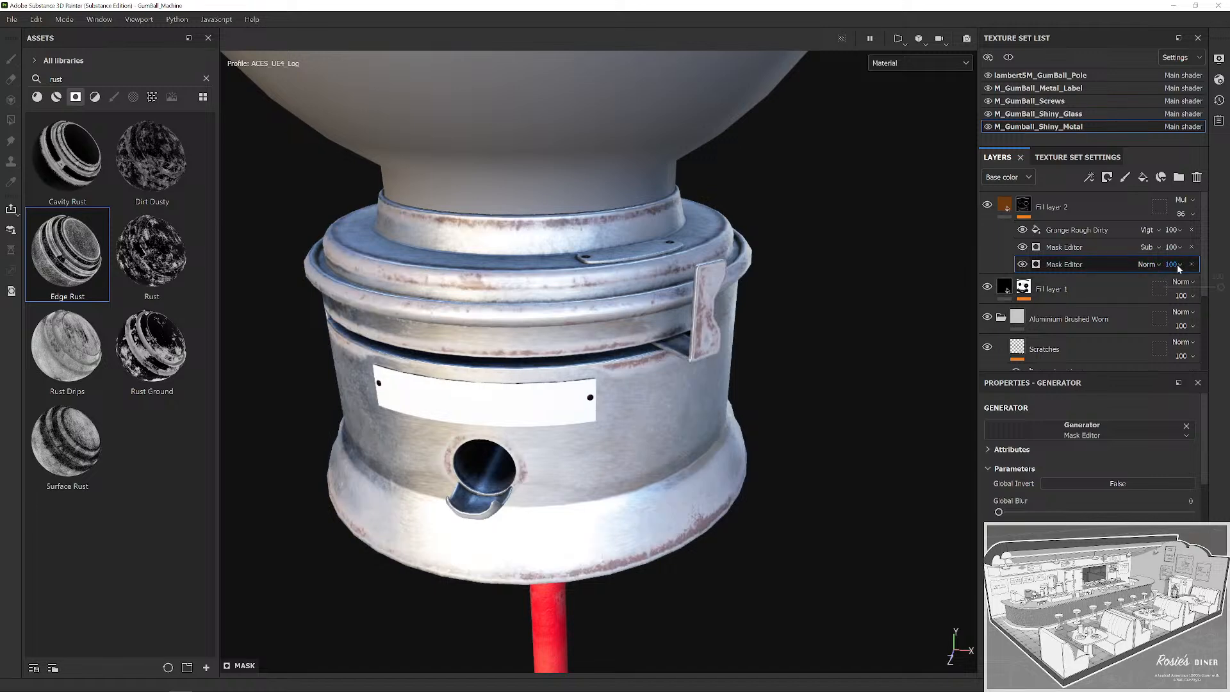
Reduce the opacity of the lower Mask Editor in the rust mask to 85 and check the metal body.
{"action": "left_click_drag", "start_coordinate": [1222, 288], "coordinate": [1215, 317]}
{"action": "left_click_drag", "start_coordinate": [694, 288], "coordinate": [824, 259]}
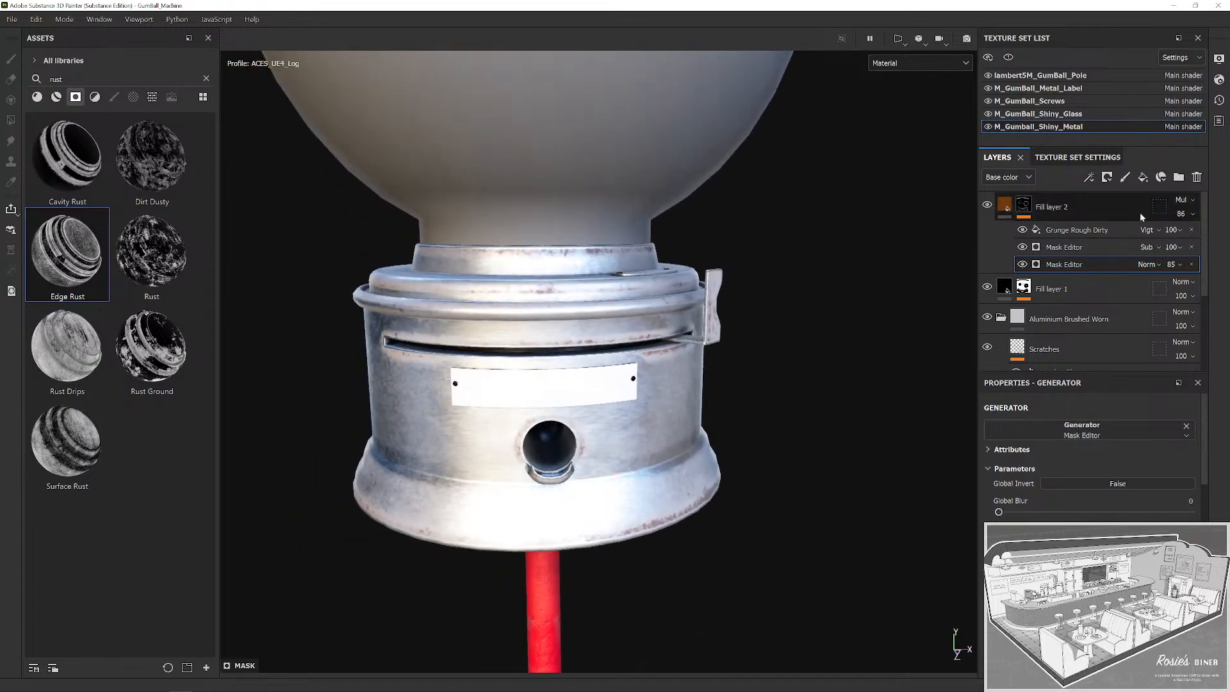
Hide and restore the lowest Mask Editor effect of Fill layer 2 to compare its influence on the metal base.
{"action": "left_click", "coordinate": [1022, 265]}
{"action": "left_click", "coordinate": [1022, 264]}
{"action": "left_click_drag", "start_coordinate": [647, 308], "coordinate": [739, 294]}
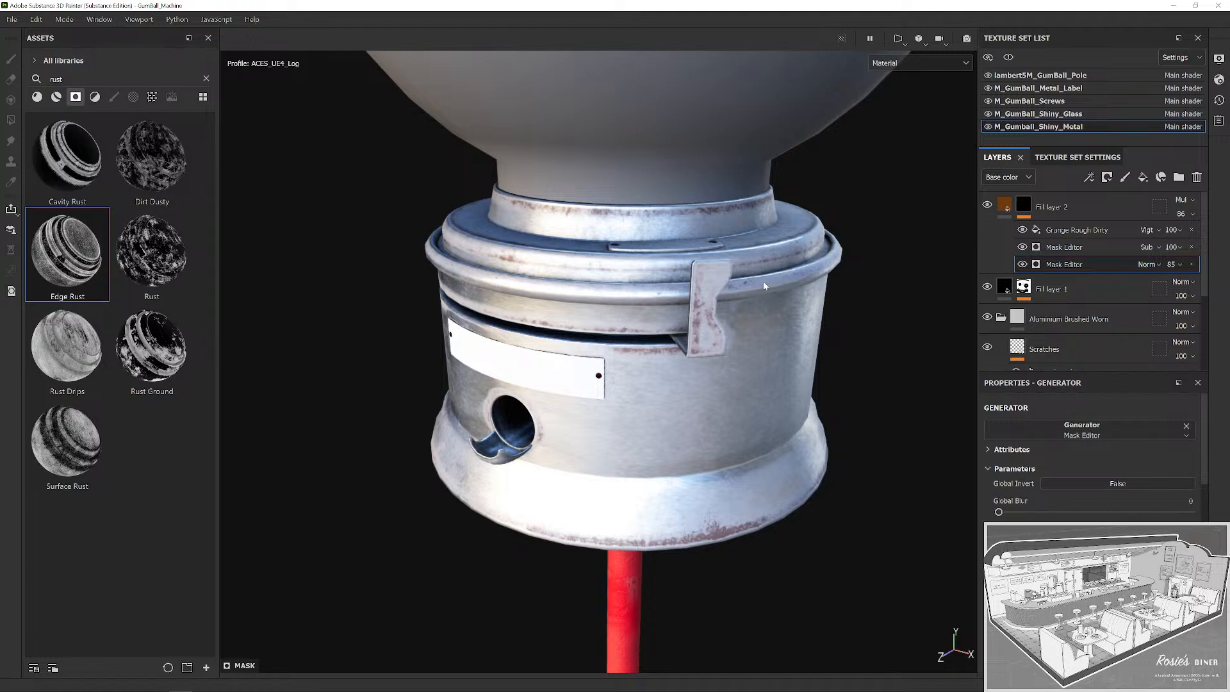
Try the Divide, Inverse divide and Passthrough blending modes on Fill layer 2's lowest Mask Editor, returning it to Normal.
{"action": "left_click", "coordinate": [1150, 264]}
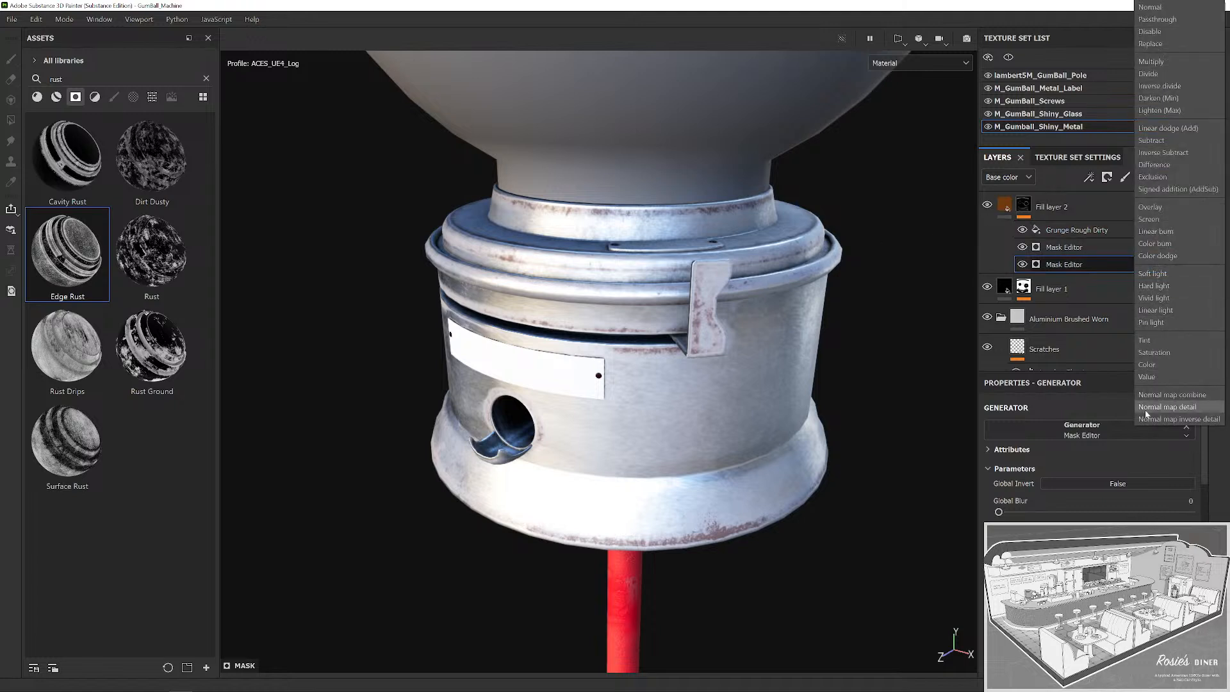
{"action": "left_click", "coordinate": [1171, 73]}
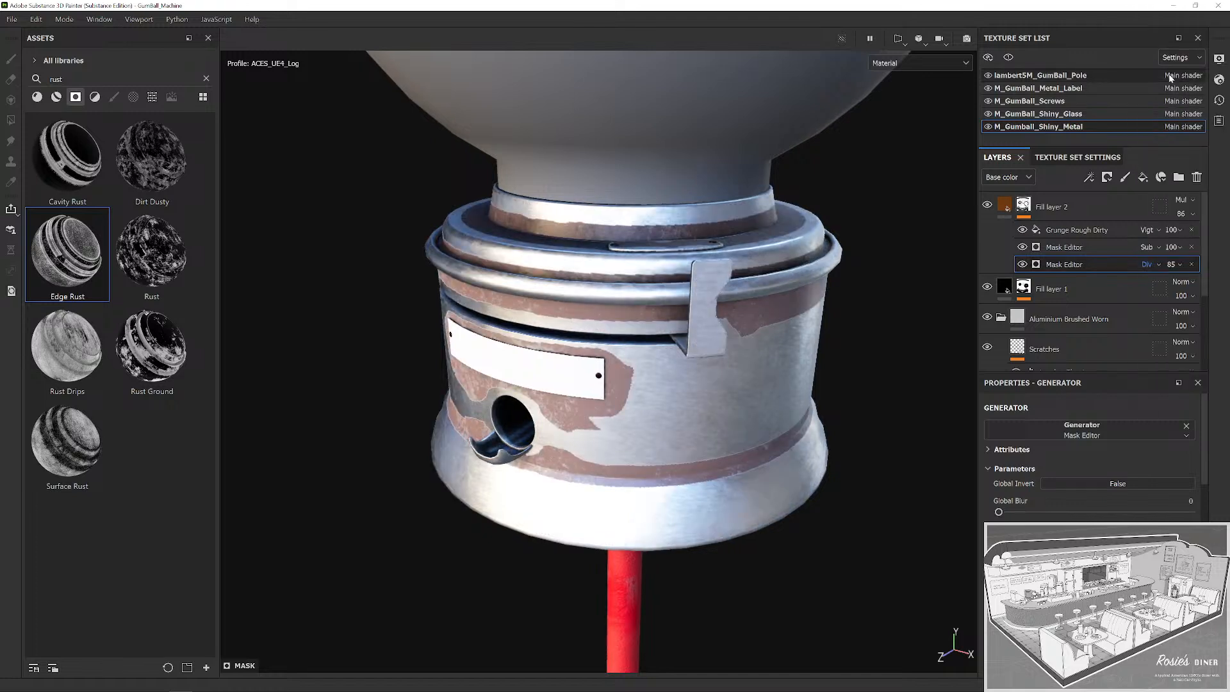
{"action": "left_click", "coordinate": [1155, 265]}
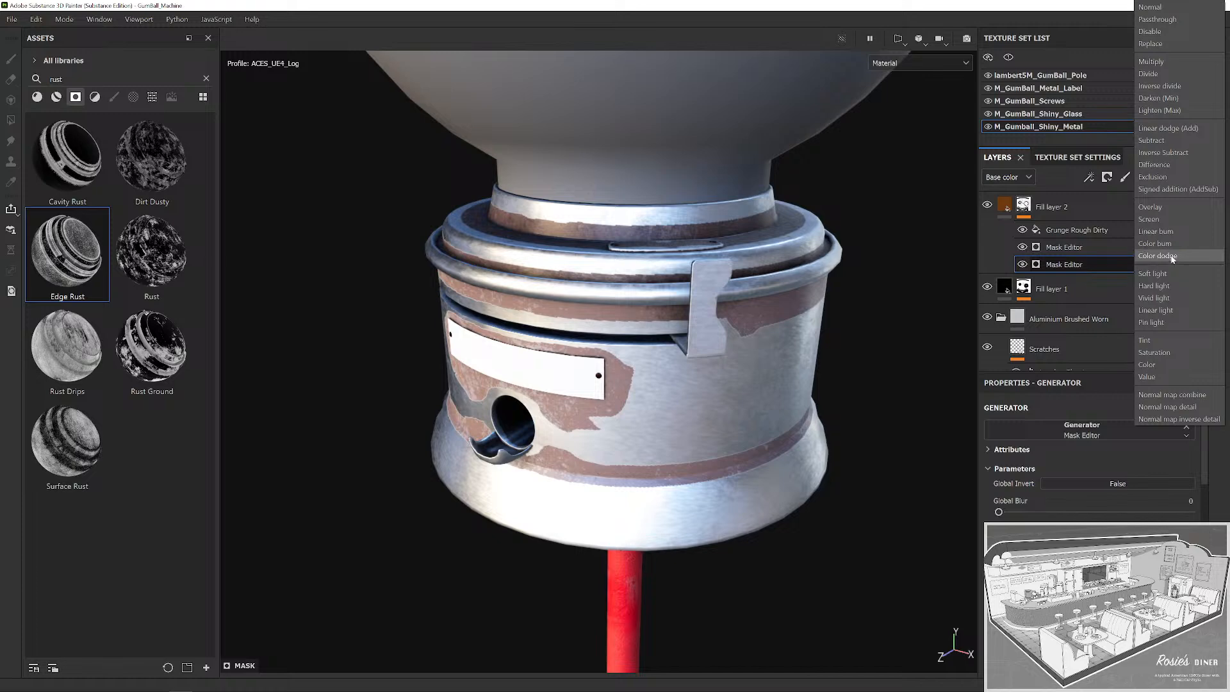
{"action": "left_click", "coordinate": [1170, 245]}
{"action": "left_click", "coordinate": [1156, 265]}
{"action": "left_click", "coordinate": [1181, 86]}
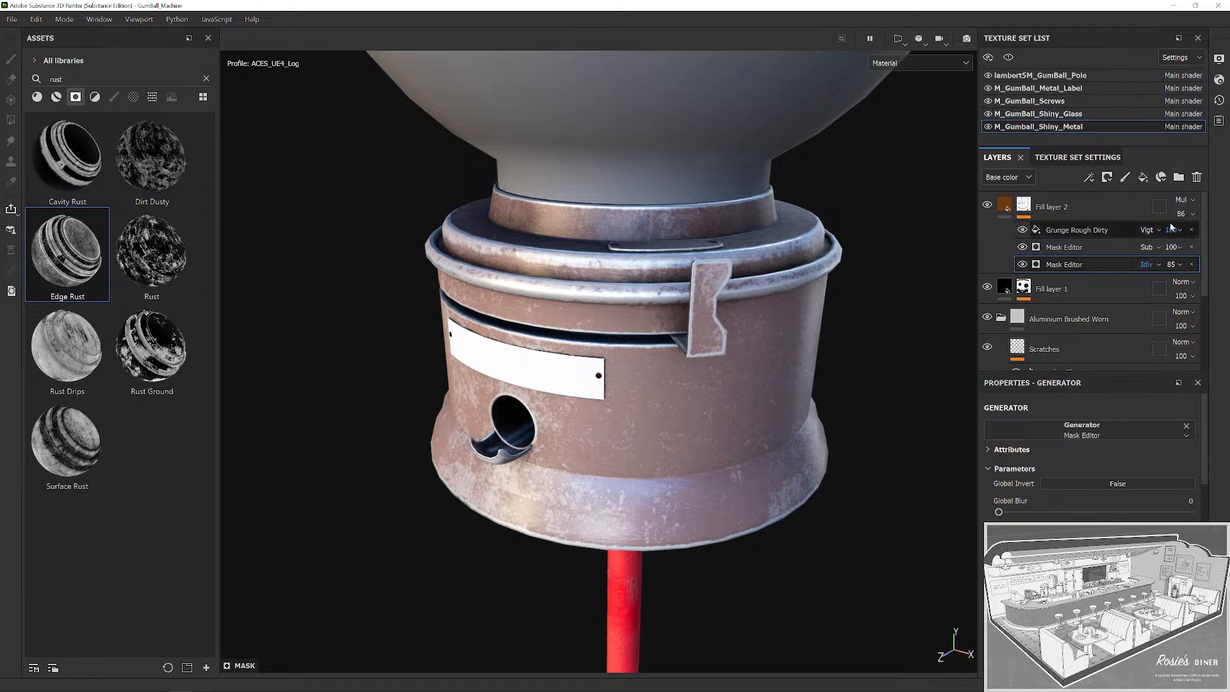
{"action": "left_click", "coordinate": [1154, 264]}
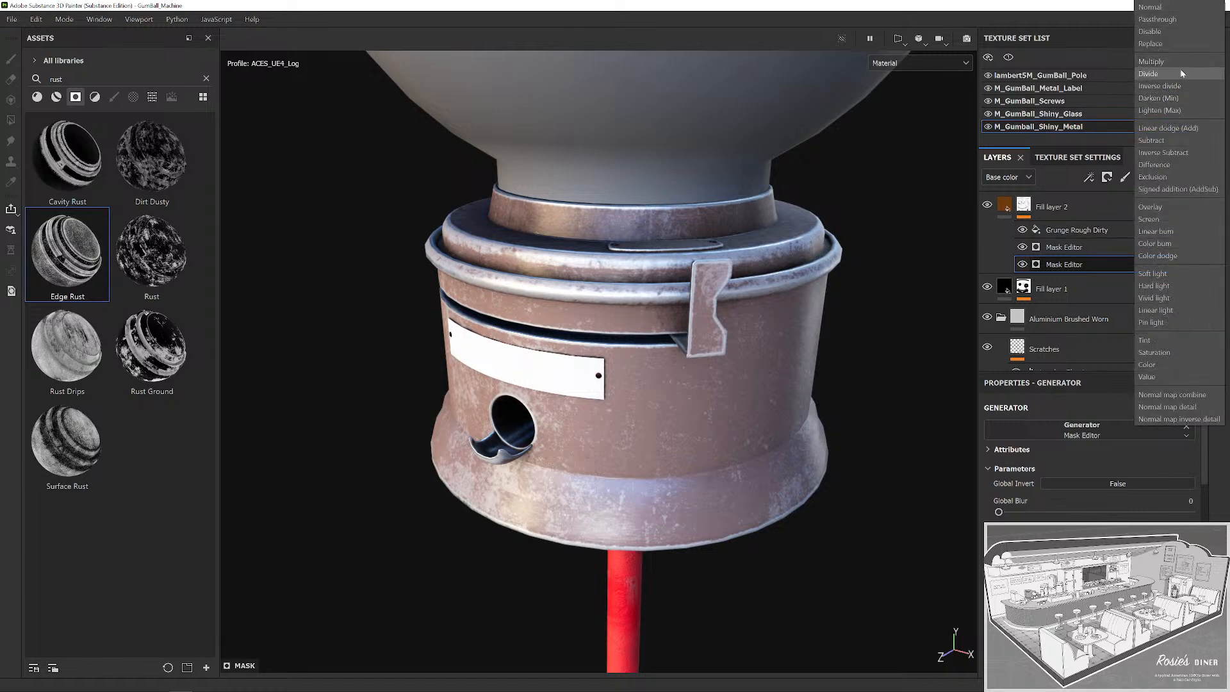
{"action": "left_click", "coordinate": [1167, 22]}
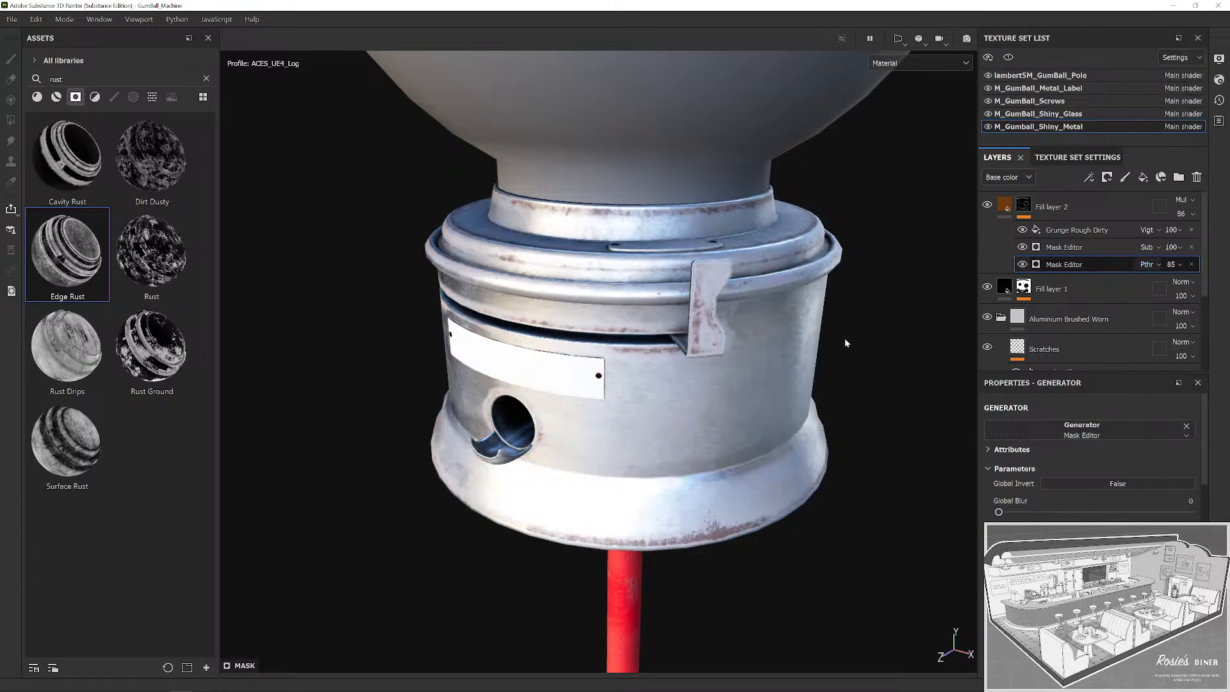
{"action": "left_click", "coordinate": [1156, 267]}
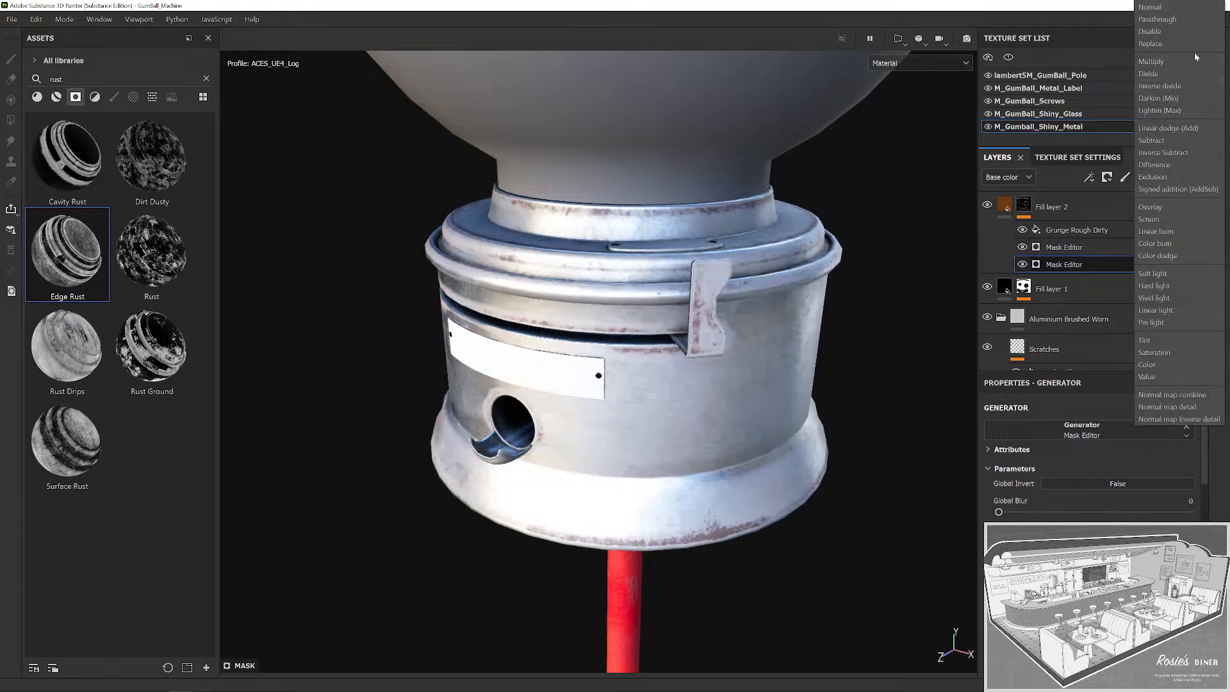
{"action": "left_click", "coordinate": [1169, 8]}
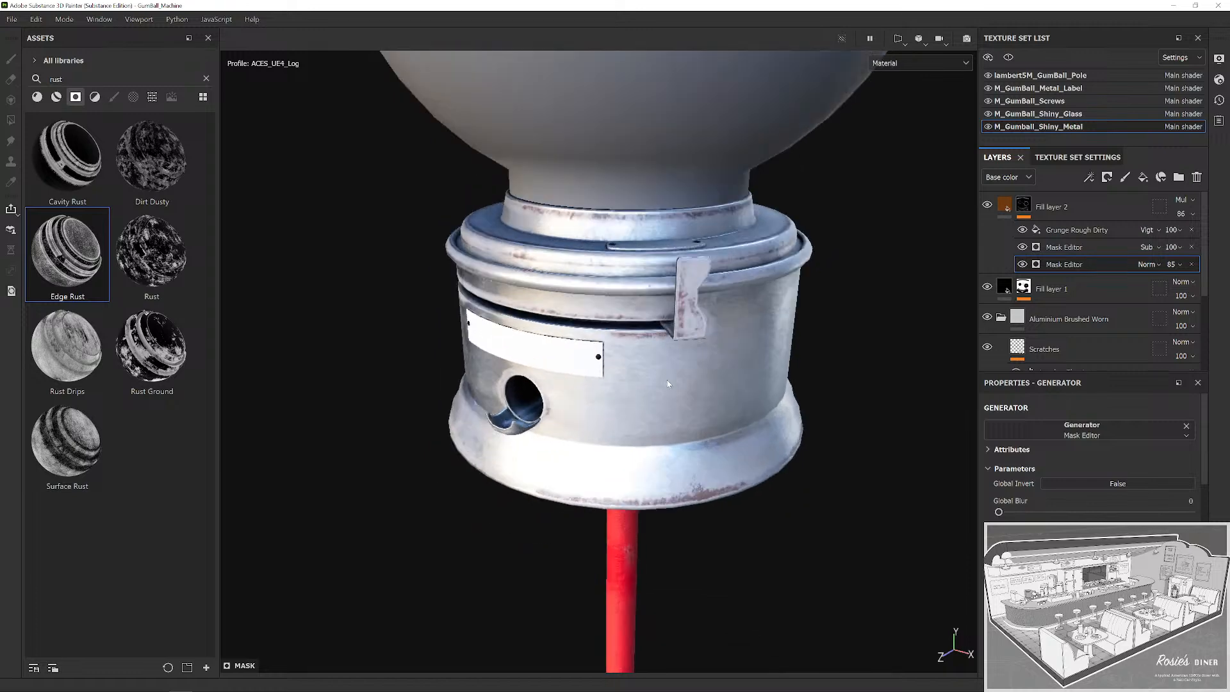
Compare the metal base with Fill layer 2 hidden and shown, examining the rust from several angles.
{"action": "left_click_drag", "start_coordinate": [666, 377], "coordinate": [975, 196]}
{"action": "left_click", "coordinate": [987, 206]}
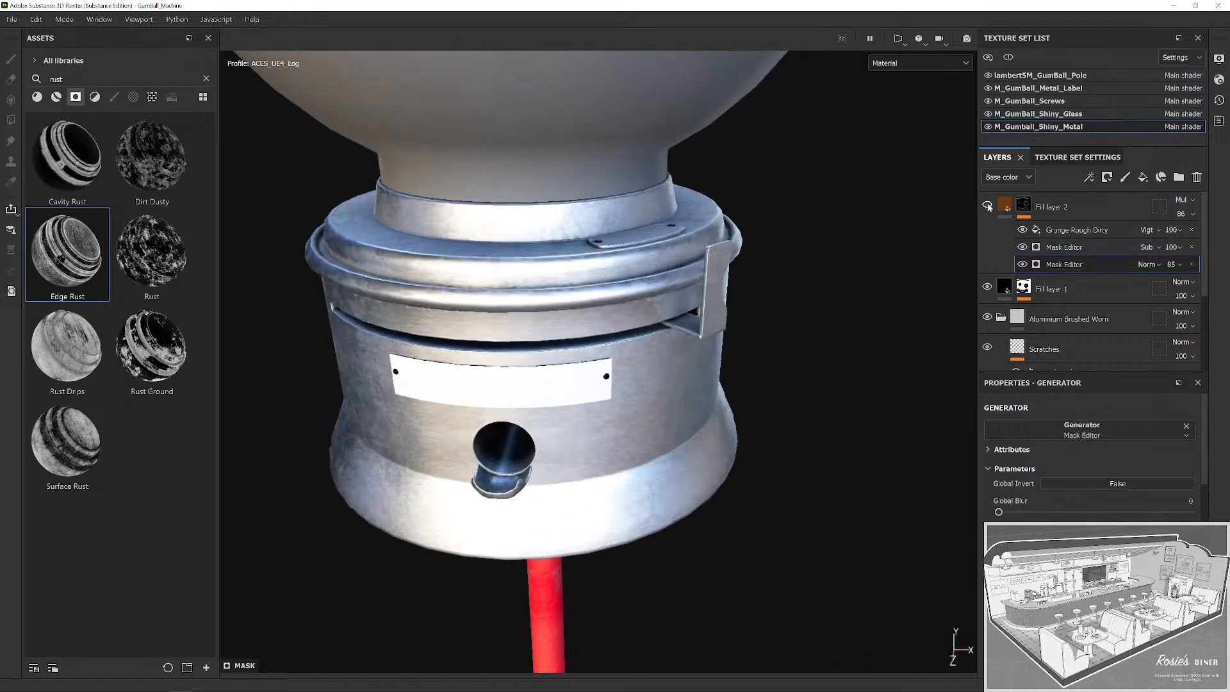
{"action": "left_click", "coordinate": [987, 205]}
{"action": "left_click_drag", "start_coordinate": [801, 288], "coordinate": [673, 378]}
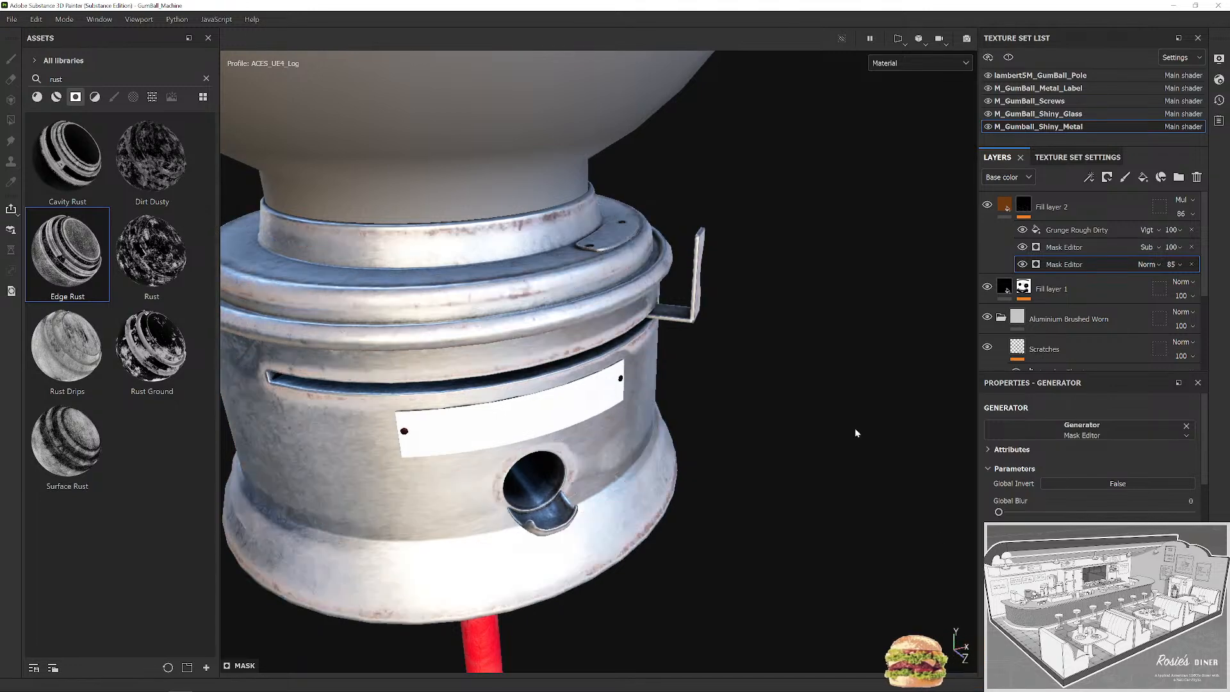
{"action": "left_click_drag", "start_coordinate": [886, 416], "coordinate": [718, 365]}
Add a new fill layer on top masked with the Cavity Rust smart mask, and hide Fill layer 2.
{"action": "left_click", "coordinate": [1143, 176]}
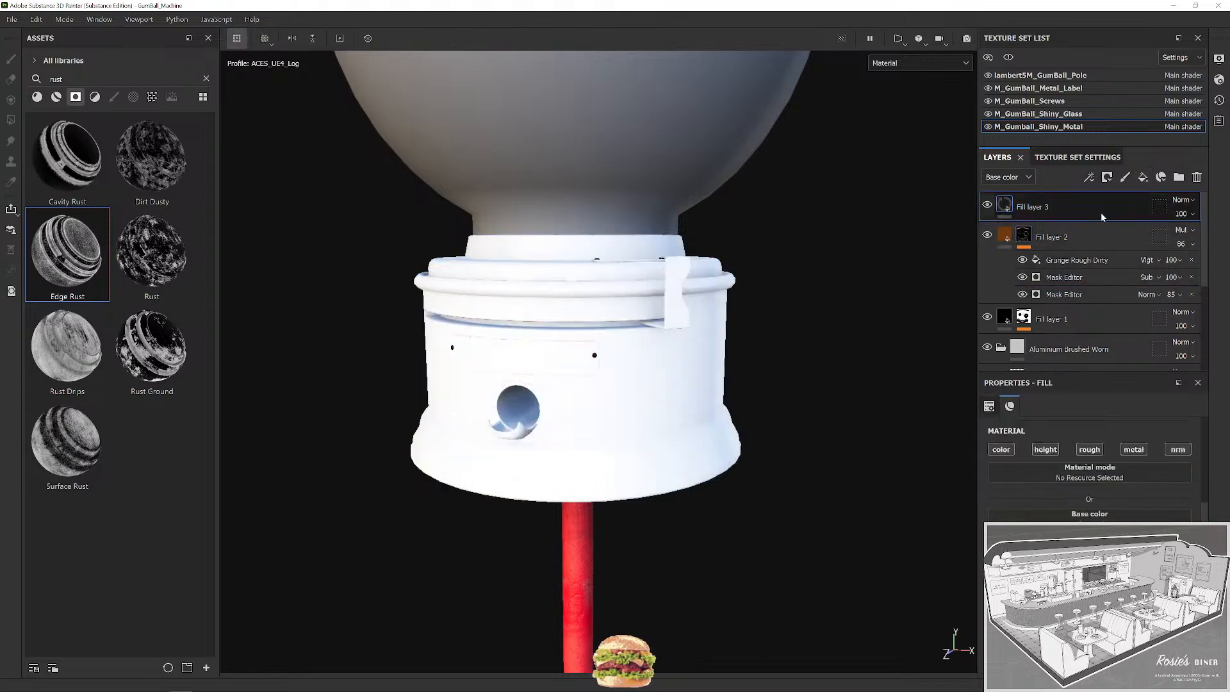
{"action": "left_click_drag", "start_coordinate": [77, 173], "coordinate": [1065, 212]}
{"action": "mouse_move", "coordinate": [718, 288]}
{"action": "left_mouse_down"}
{"action": "mouse_move", "coordinate": [676, 334]}
{"action": "mouse_move", "coordinate": [760, 274]}
{"action": "mouse_move", "coordinate": [766, 244]}
{"action": "mouse_move", "coordinate": [648, 266]}
{"action": "left_mouse_up"}
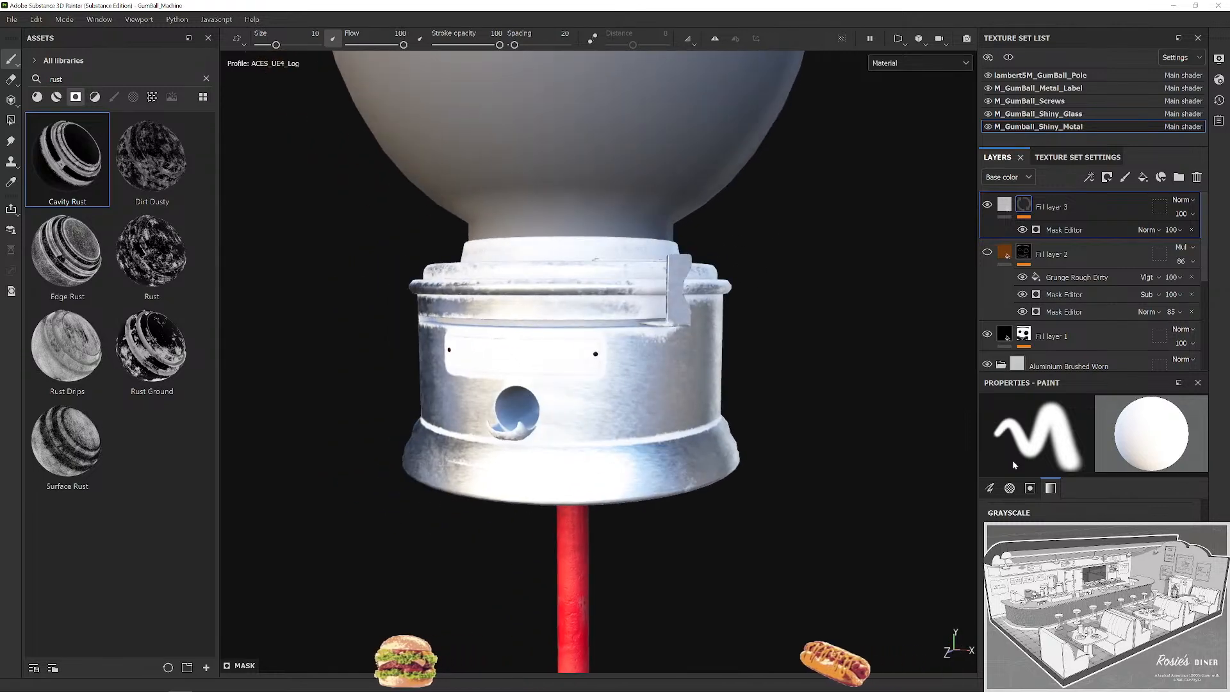
Give Fill layer 3 the rust-brown base color sampled from Fill layer 2 and set its opacity to 74.
{"action": "left_click", "coordinate": [1057, 207]}
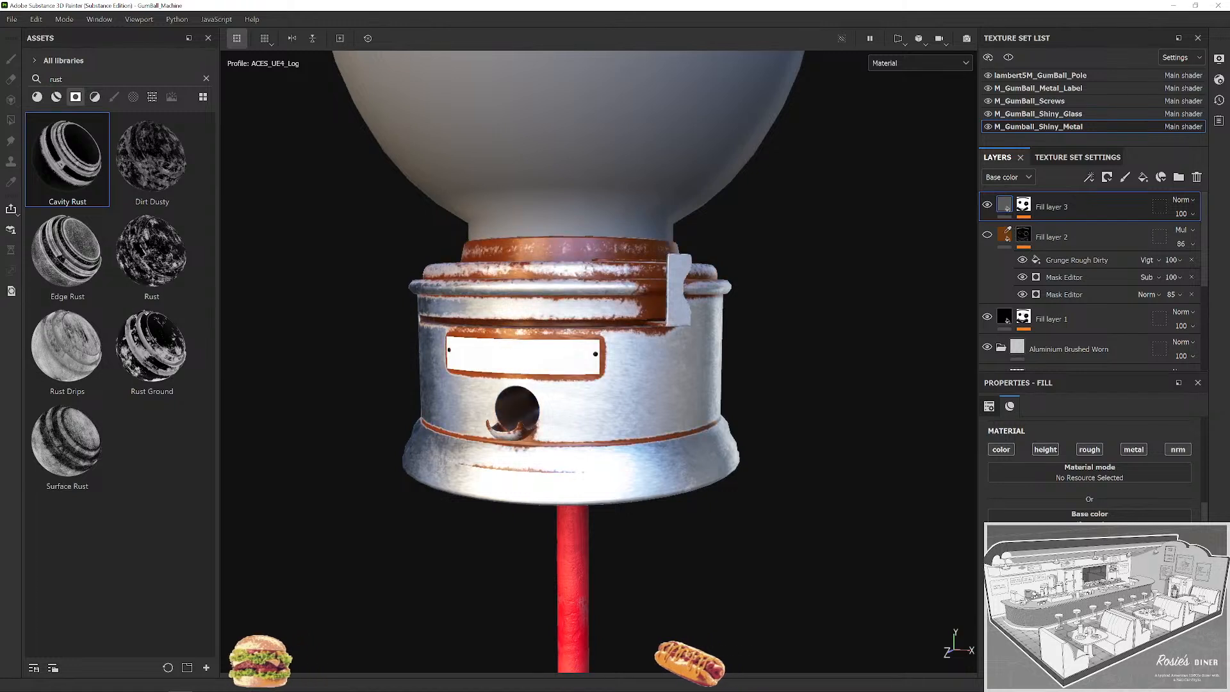
{"action": "left_click_drag", "start_coordinate": [780, 275], "coordinate": [797, 279]}
{"action": "left_click_drag", "start_coordinate": [1210, 248], "coordinate": [1108, 241]}
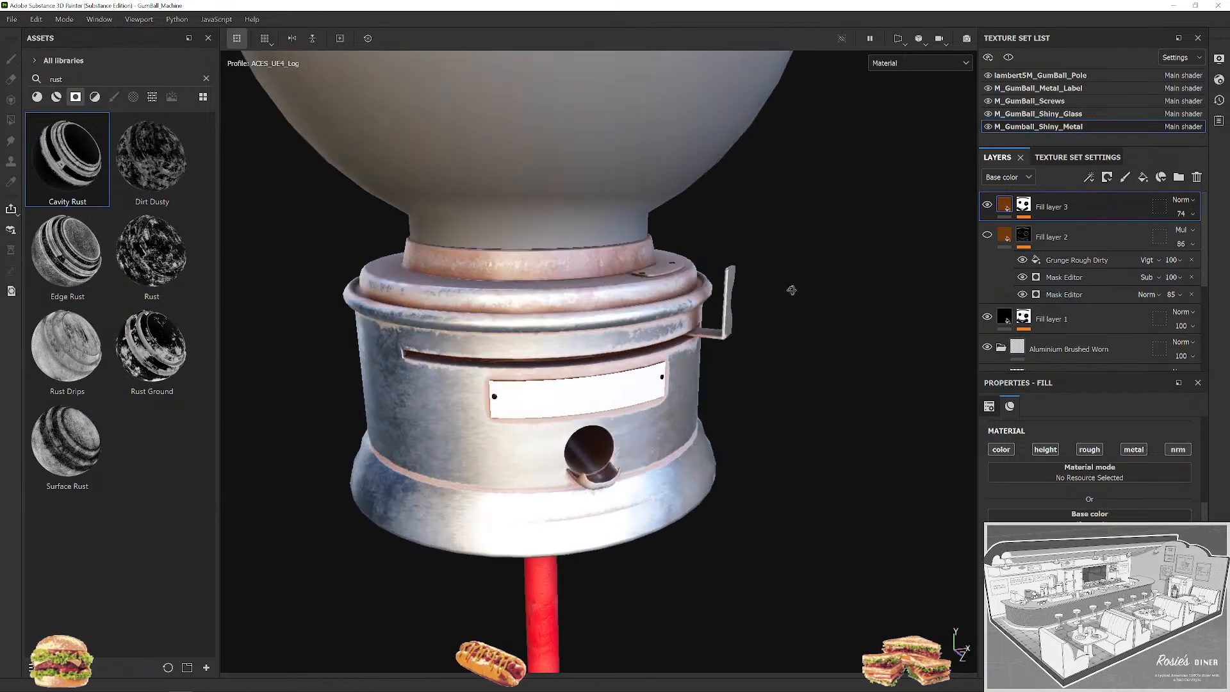
{"action": "scroll", "coordinate": [792, 290], "scroll_direction": "down", "scroll_amount": 10}
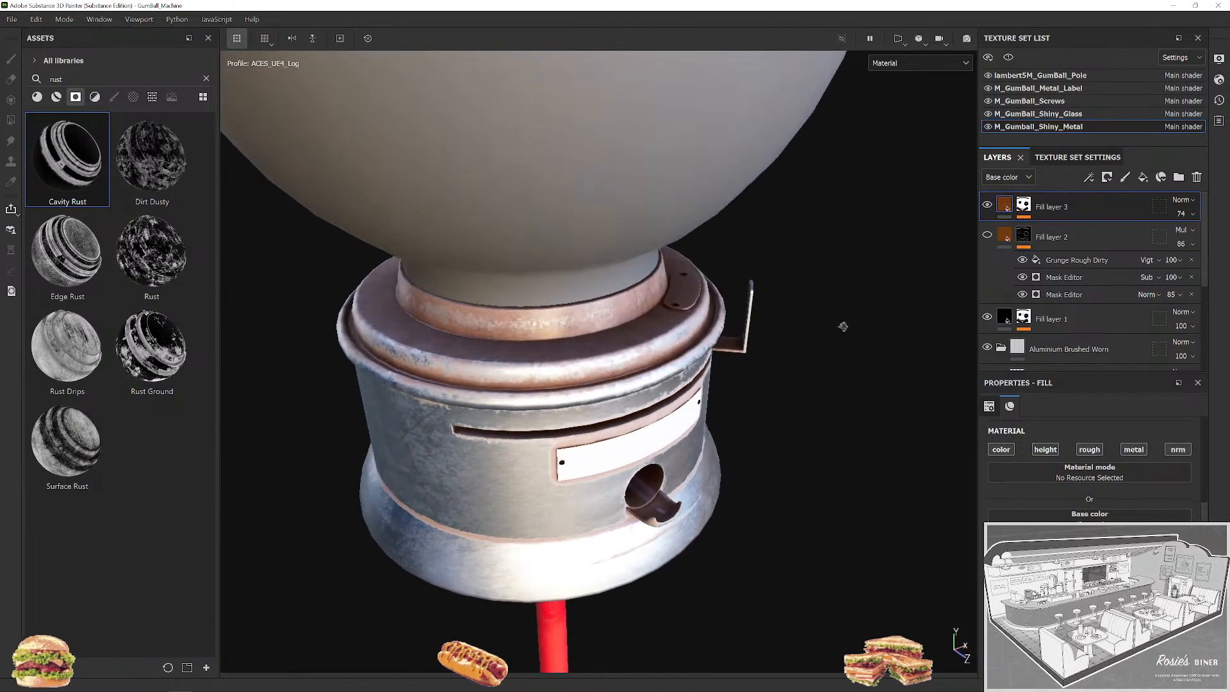
{"action": "scroll", "coordinate": [728, 336], "scroll_direction": "up", "scroll_amount": 10}
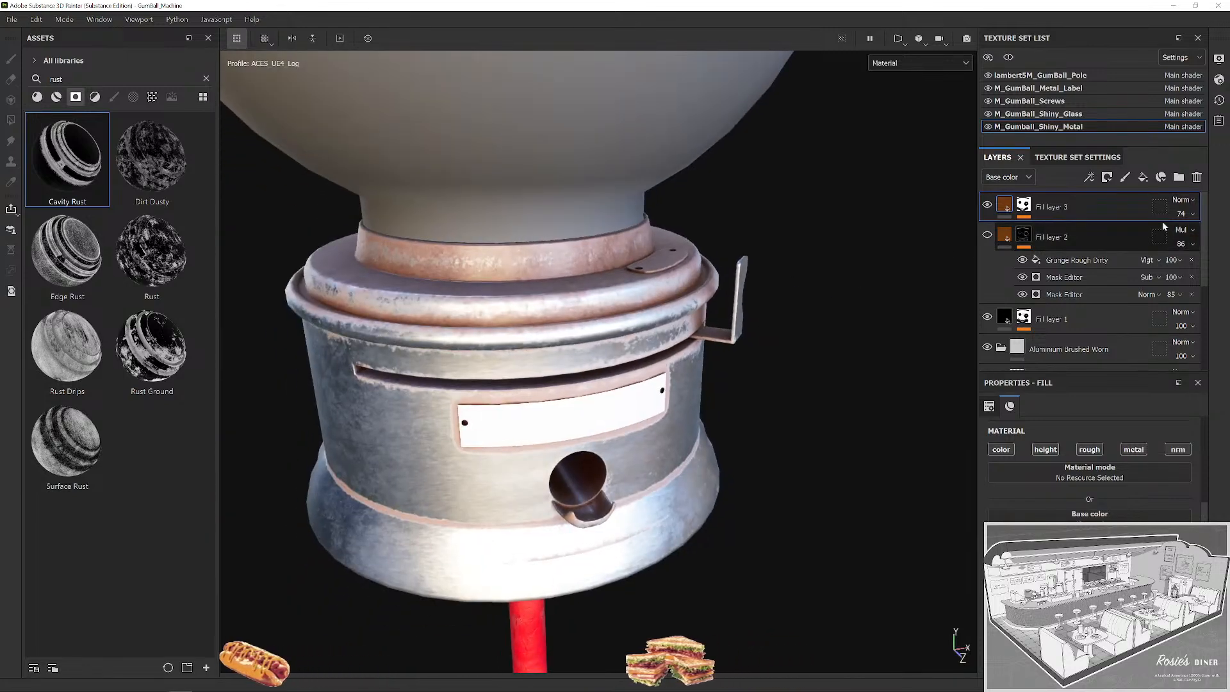
Show Fill layer 2 in place of Fill layer 3 and set Fill layer 2's opacity to 67.
{"action": "left_click", "coordinate": [988, 206]}
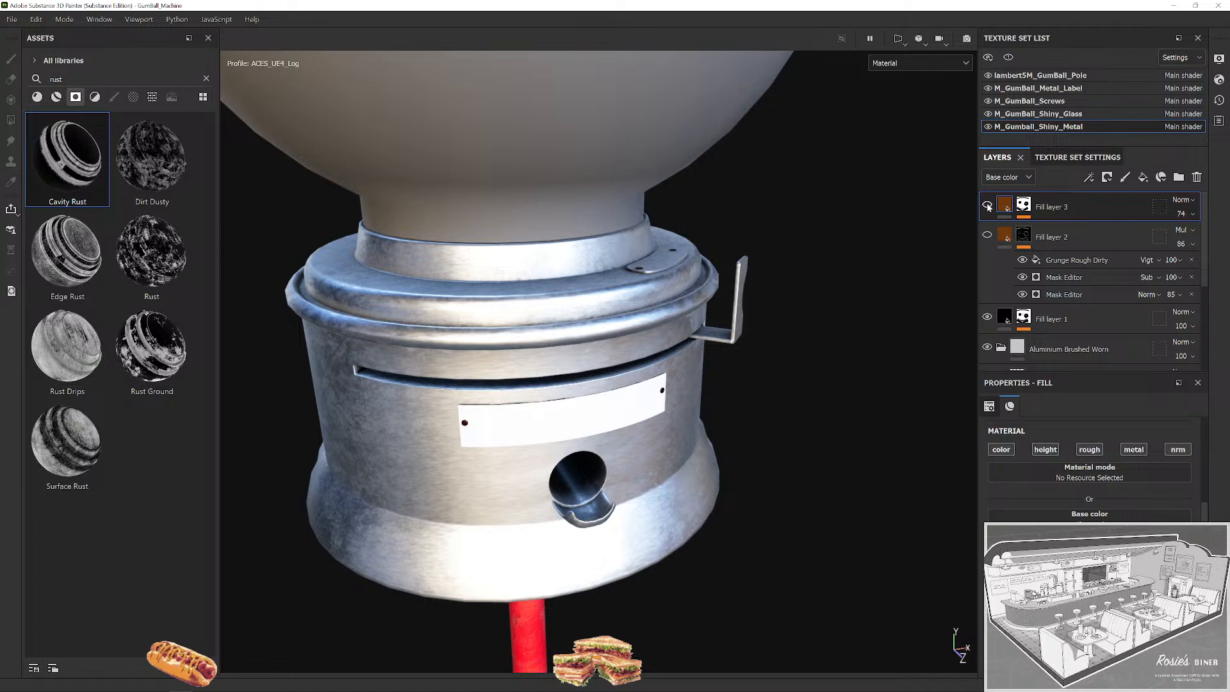
{"action": "left_click_drag", "start_coordinate": [793, 287], "coordinate": [780, 212]}
{"action": "left_click", "coordinate": [987, 237]}
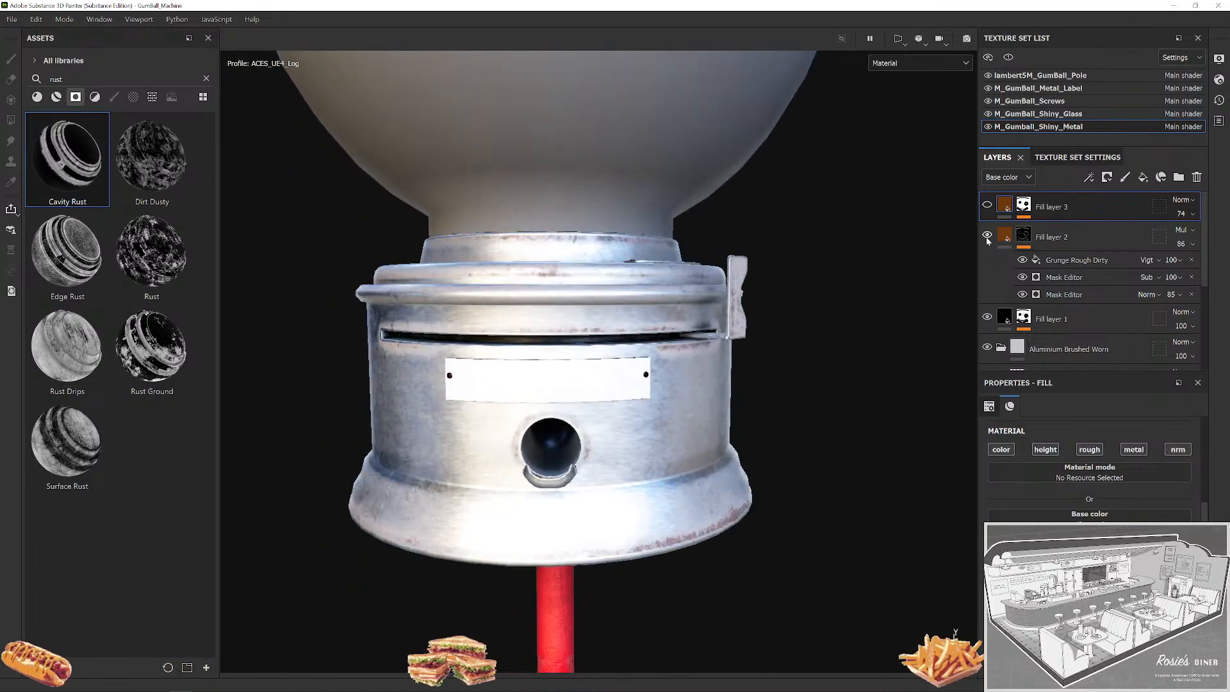
{"action": "left_click", "coordinate": [1193, 246]}
{"action": "left_click_drag", "start_coordinate": [1213, 268], "coordinate": [1094, 280]}
{"action": "left_click_drag", "start_coordinate": [794, 262], "coordinate": [812, 288]}
{"action": "left_click", "coordinate": [1195, 247]}
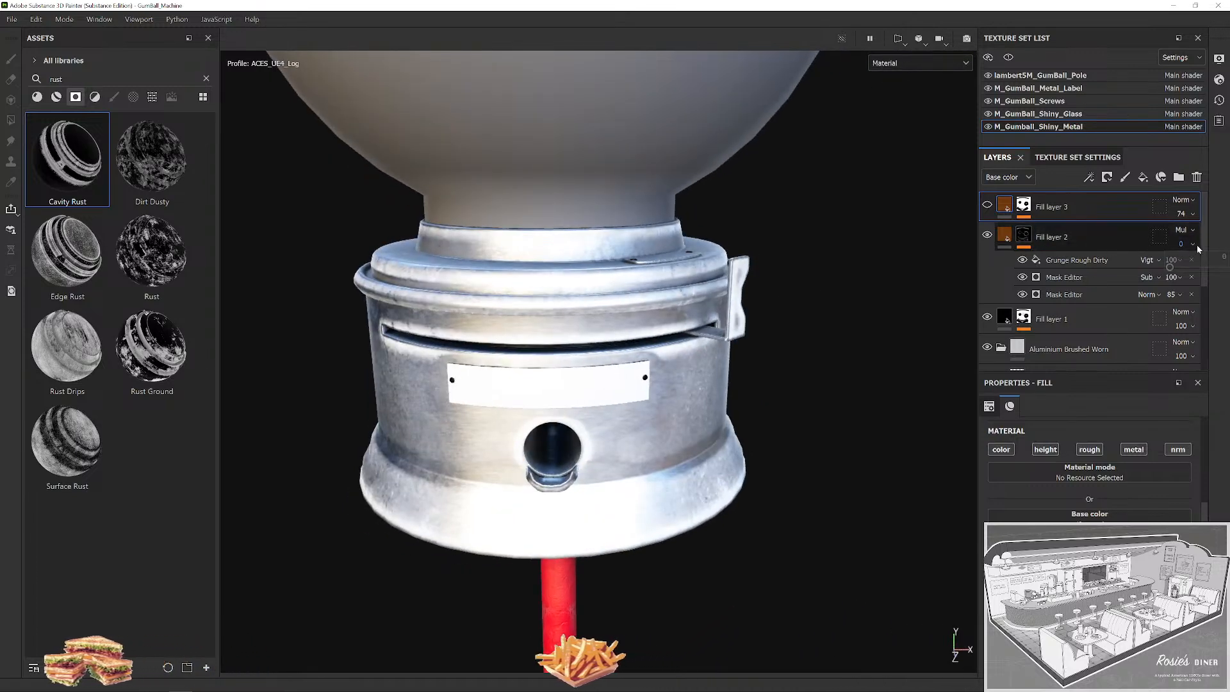
{"action": "left_click_drag", "start_coordinate": [1173, 267], "coordinate": [1203, 268]}
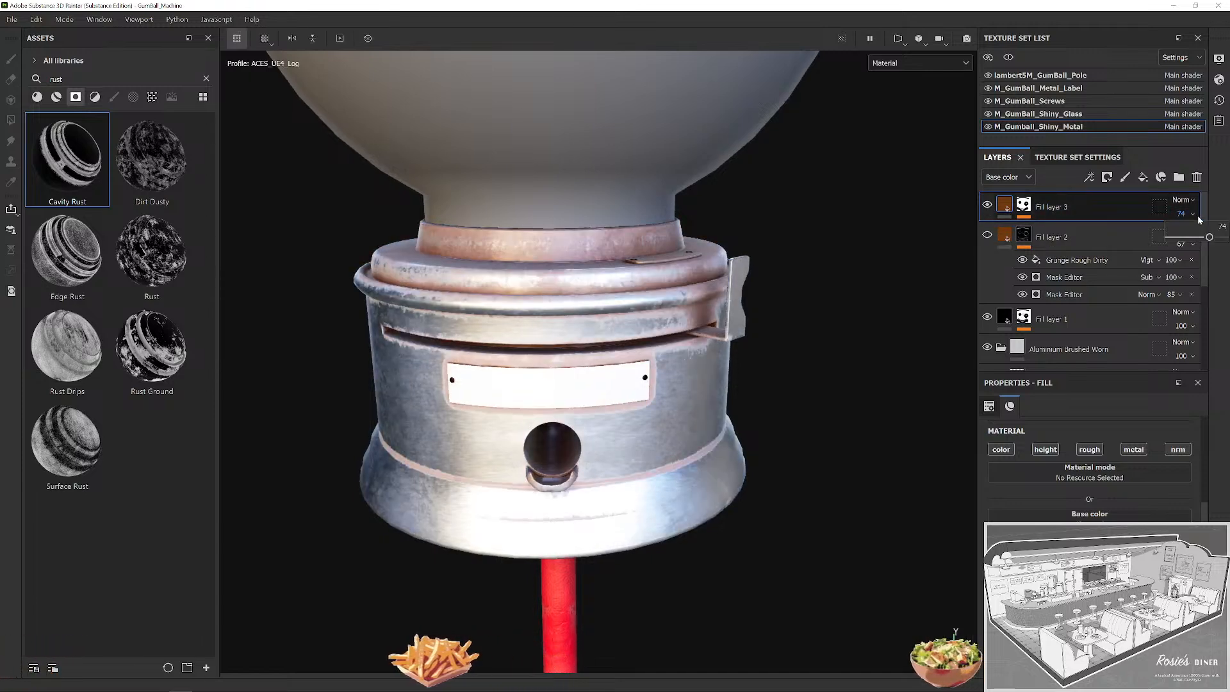
Show Fill layer 3 in place of Fill layer 2, with opacity 80 and its Mask Editor's Global Blur at 0.86.
{"action": "left_click_drag", "start_coordinate": [1210, 237], "coordinate": [1214, 289]}
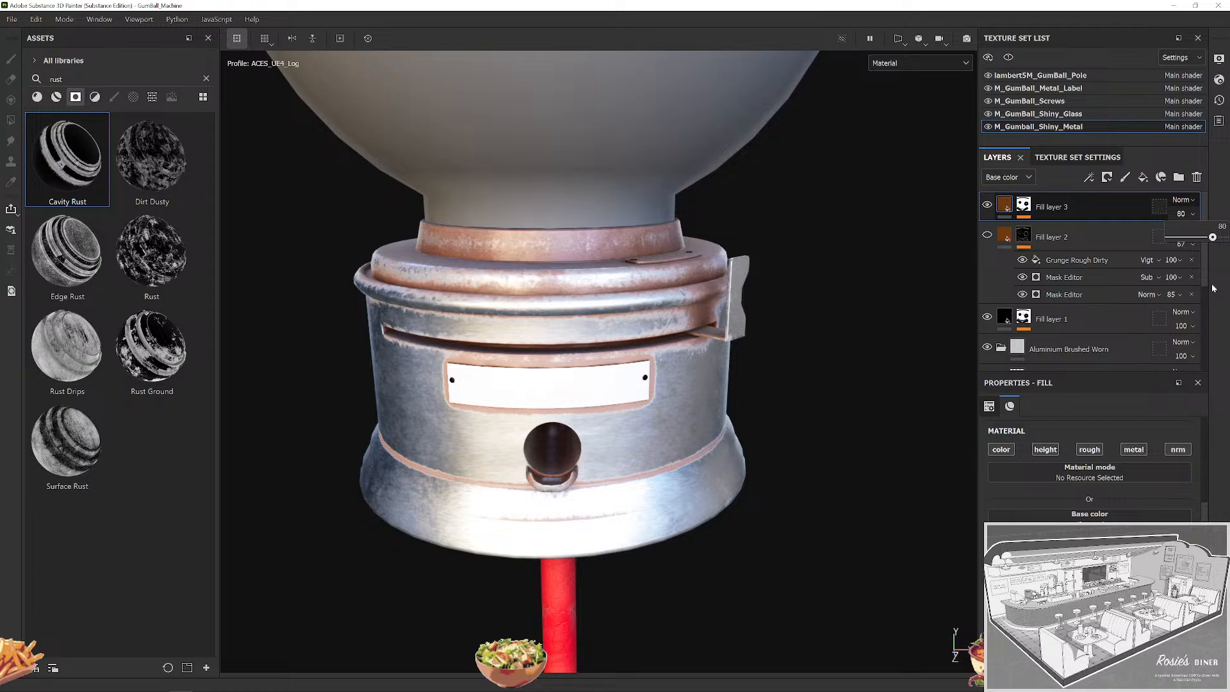
{"action": "right_click", "coordinate": [1032, 208]}
{"action": "left_click", "coordinate": [1070, 236]}
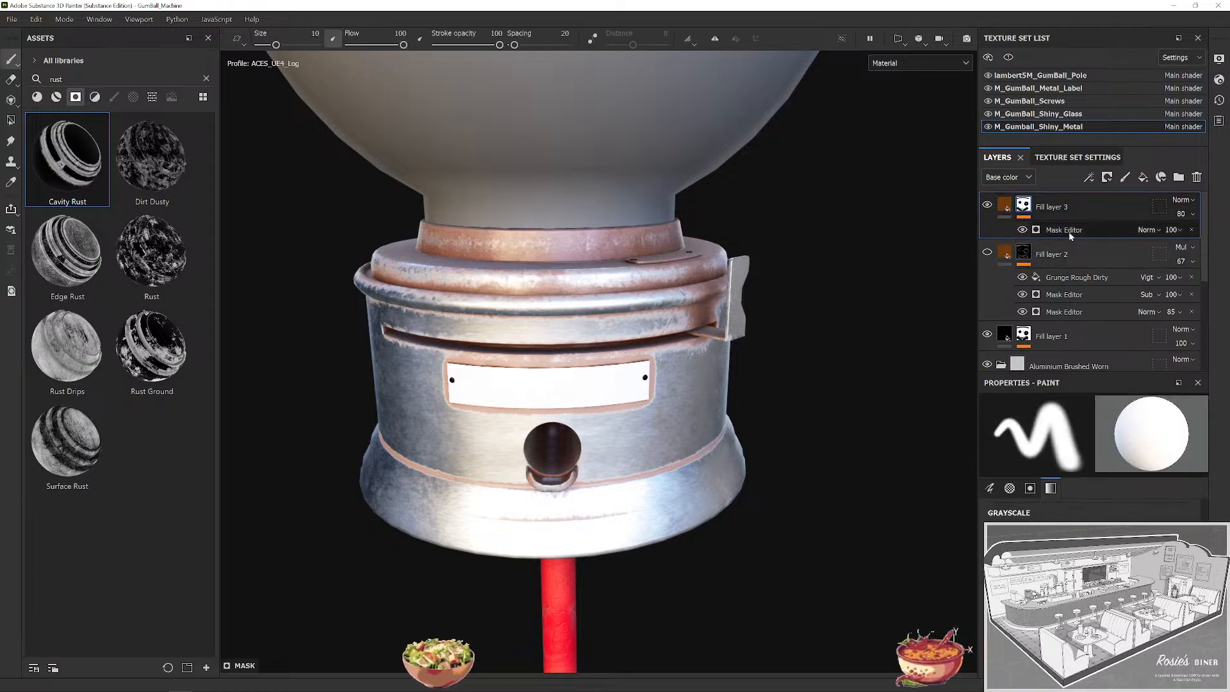
{"action": "left_click", "coordinate": [1064, 229]}
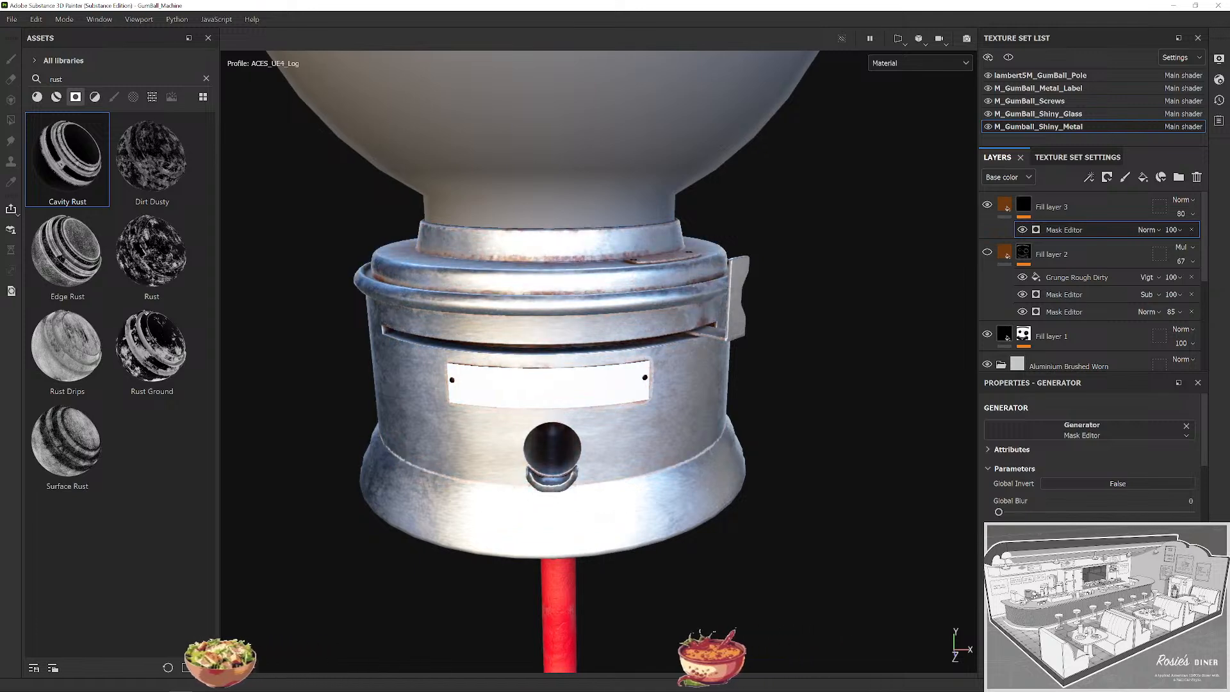
{"action": "left_click_drag", "start_coordinate": [729, 371], "coordinate": [780, 382]}
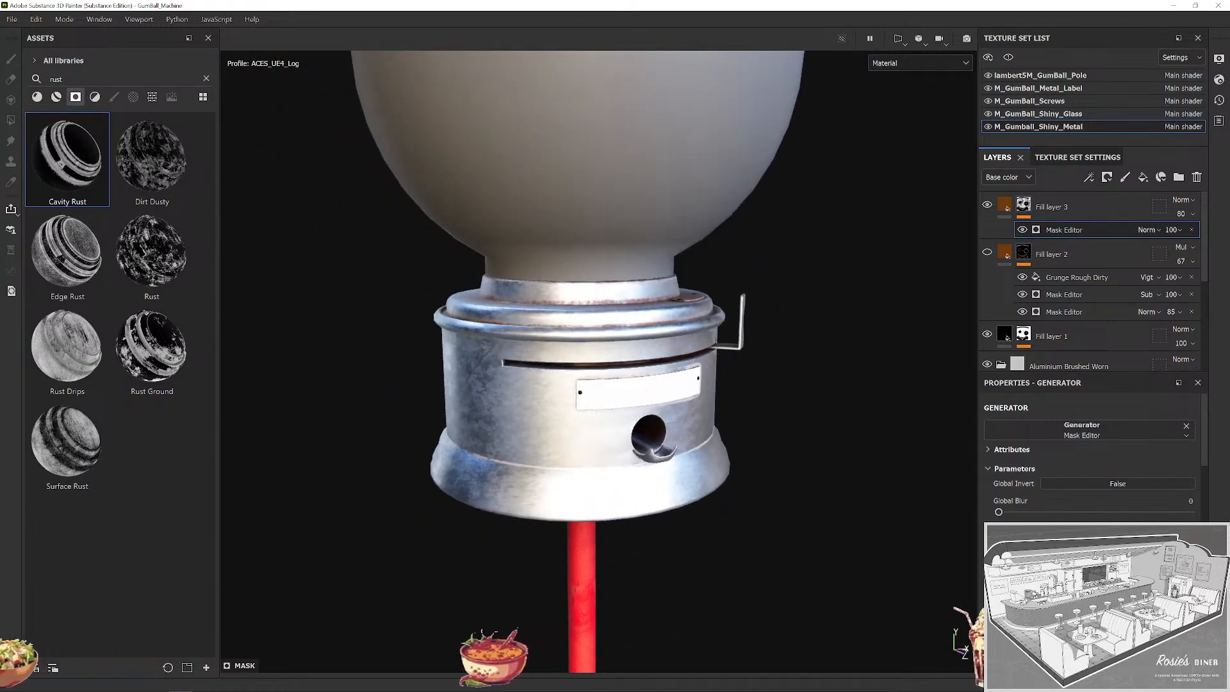
{"action": "mouse_move", "coordinate": [1010, 515]}
{"action": "left_mouse_down"}
{"action": "mouse_move", "coordinate": [1031, 513]}
{"action": "mouse_move", "coordinate": [1010, 514]}
{"action": "left_mouse_up"}
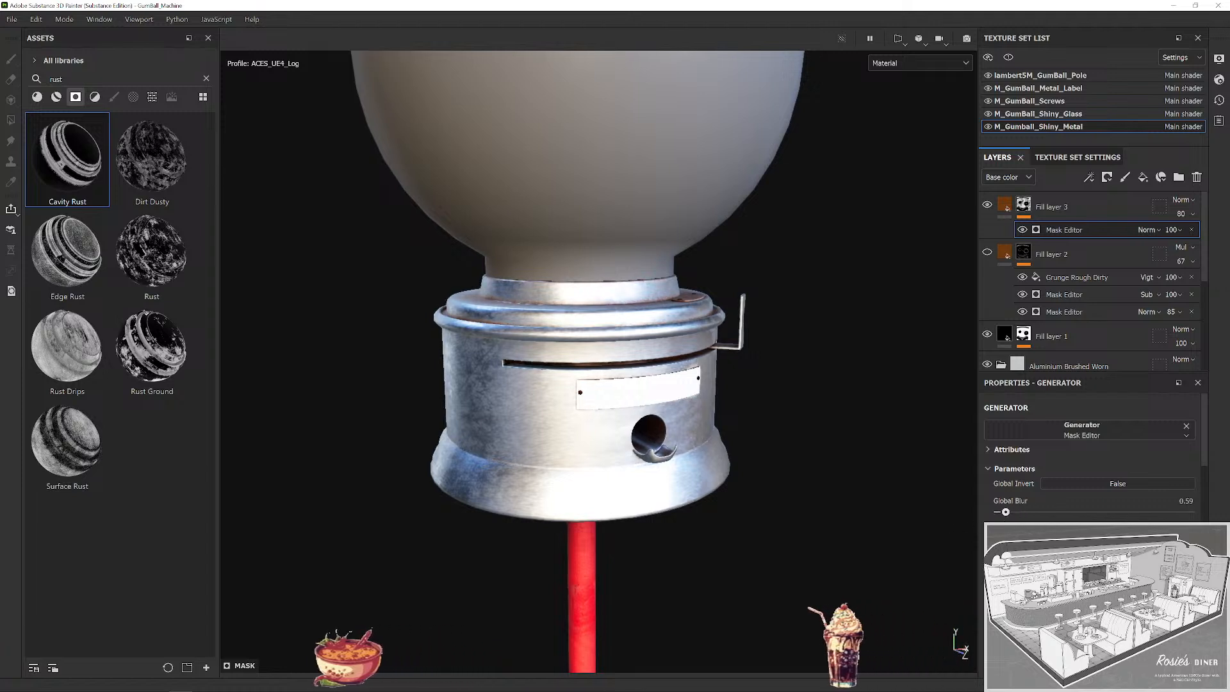
{"action": "left_click_drag", "start_coordinate": [737, 436], "coordinate": [762, 402]}
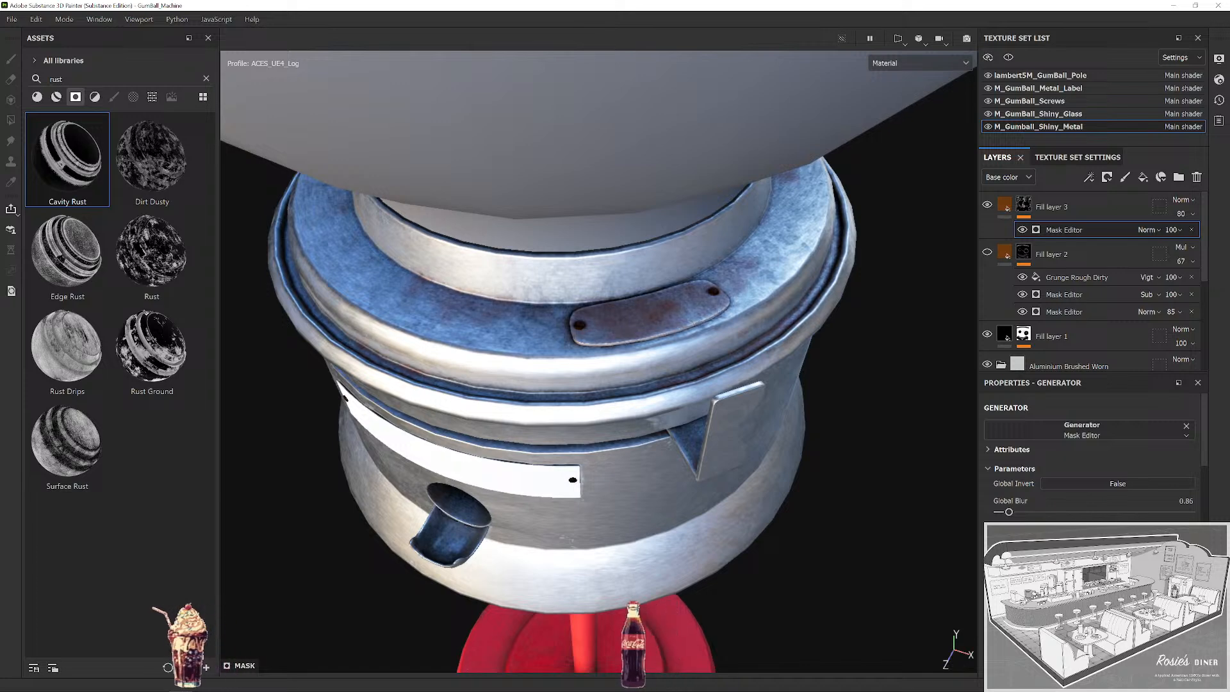
{"action": "left_click_drag", "start_coordinate": [793, 410], "coordinate": [793, 354]}
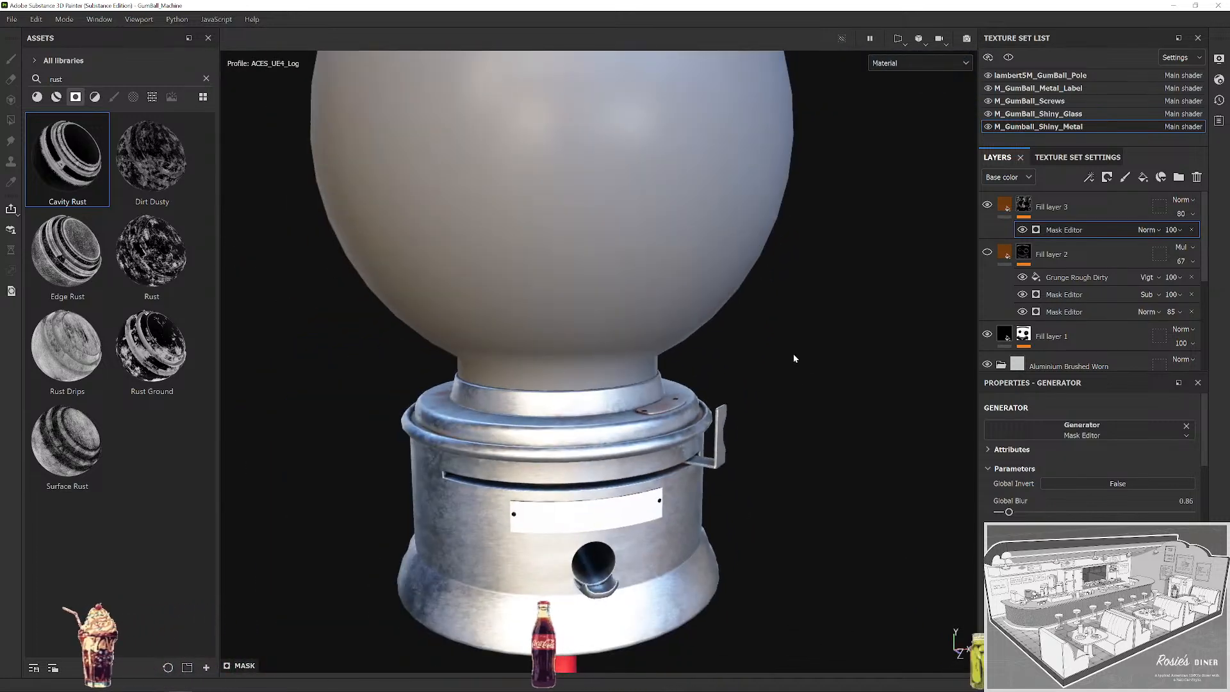
Delete Fill layer 2 from the layer stack.
{"action": "left_click", "coordinate": [1095, 256]}
{"action": "key", "text": "Delete"}
Examine the whole gumball machine, then the label plate, its screw and the top ring of the metal base up close.
{"action": "scroll", "coordinate": [669, 349], "scroll_direction": "down", "scroll_amount": 5}
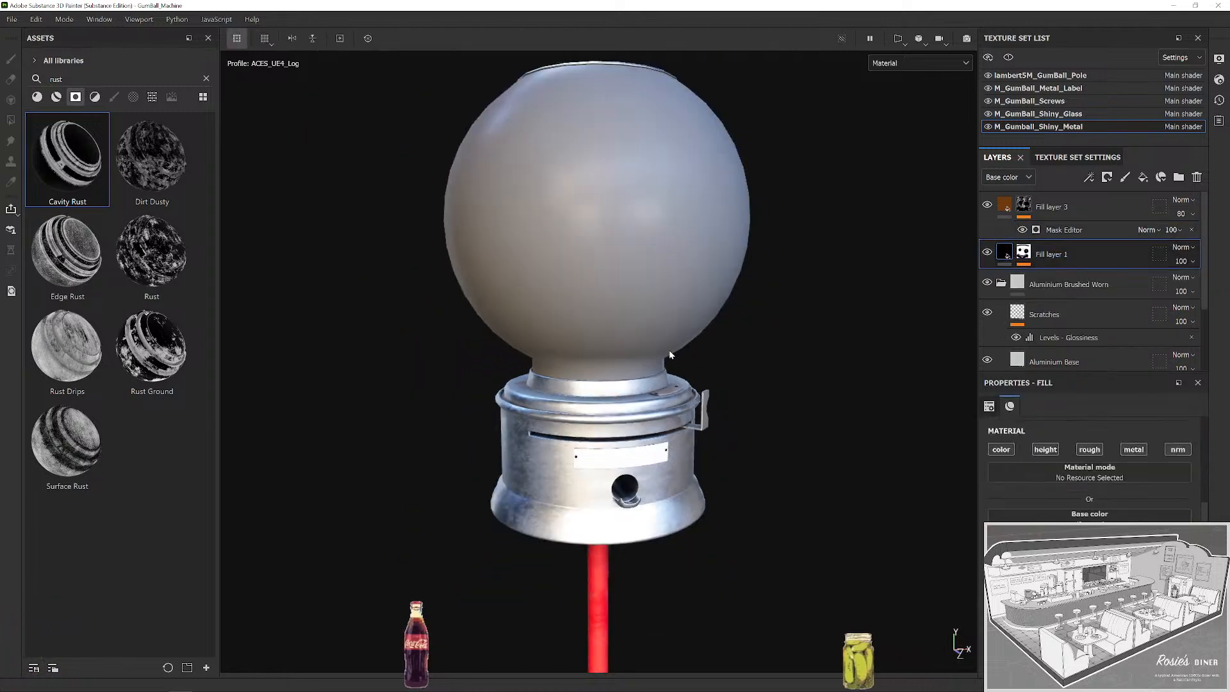
{"action": "left_click_drag", "start_coordinate": [743, 365], "coordinate": [644, 291]}
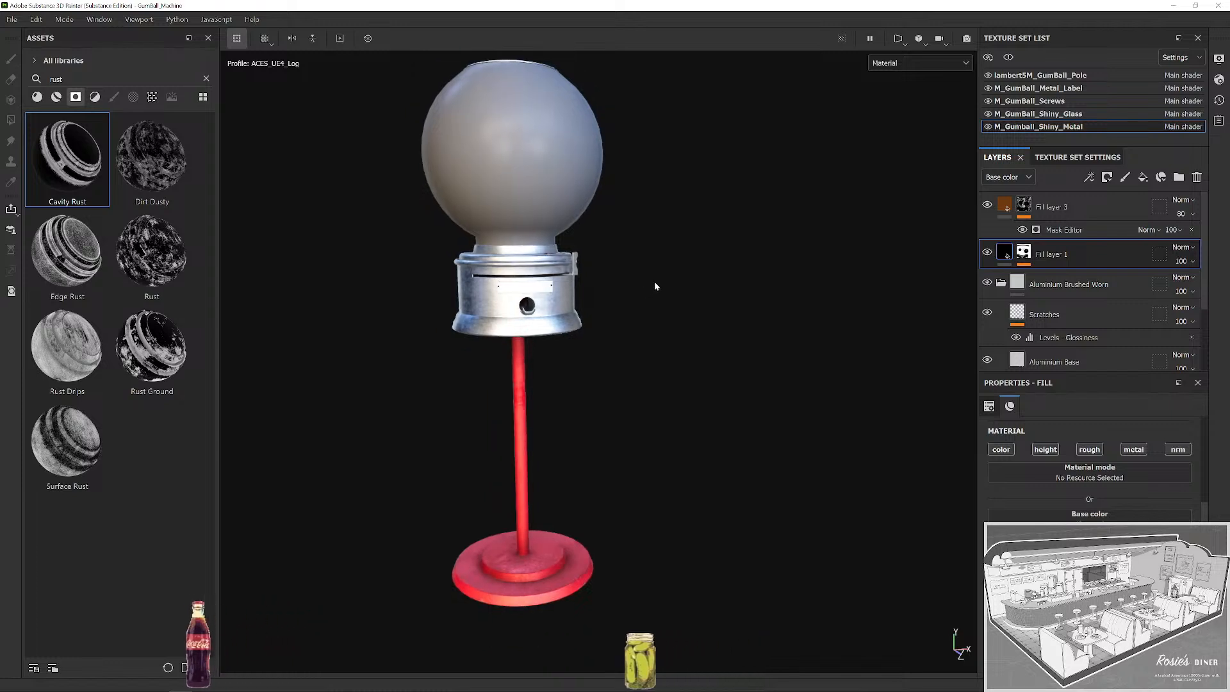
{"action": "left_click_drag", "start_coordinate": [676, 283], "coordinate": [490, 234]}
{"action": "scroll", "coordinate": [508, 344], "scroll_direction": "up", "scroll_amount": 6}
{"action": "scroll", "coordinate": [507, 232], "scroll_direction": "down", "scroll_amount": 6}
{"action": "left_click_drag", "start_coordinate": [659, 393], "coordinate": [645, 446]}
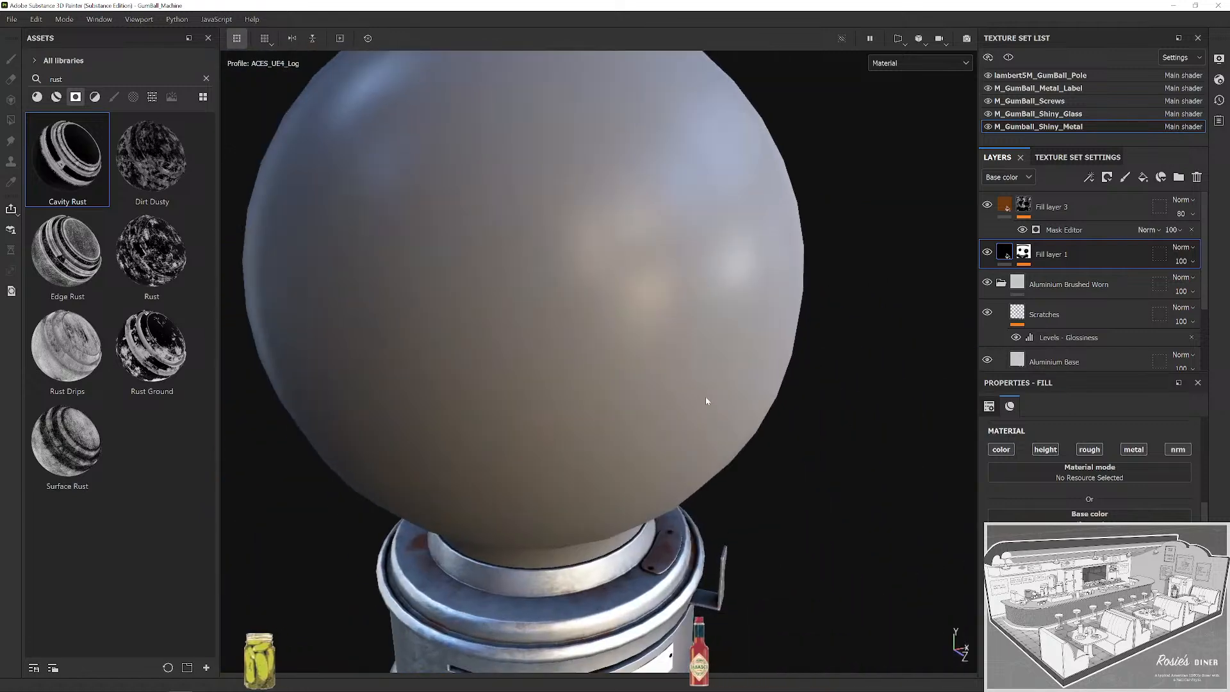
{"action": "scroll", "coordinate": [577, 430], "scroll_direction": "up", "scroll_amount": 8}
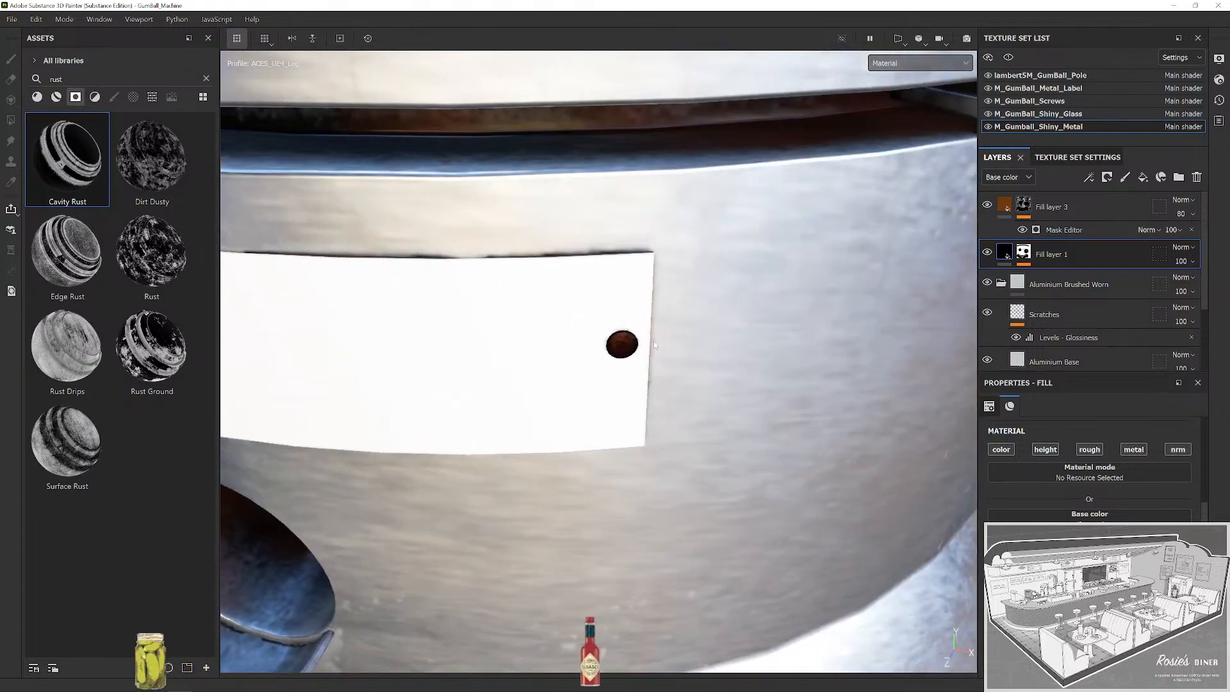
{"action": "scroll", "coordinate": [615, 314], "scroll_direction": "up", "scroll_amount": 5}
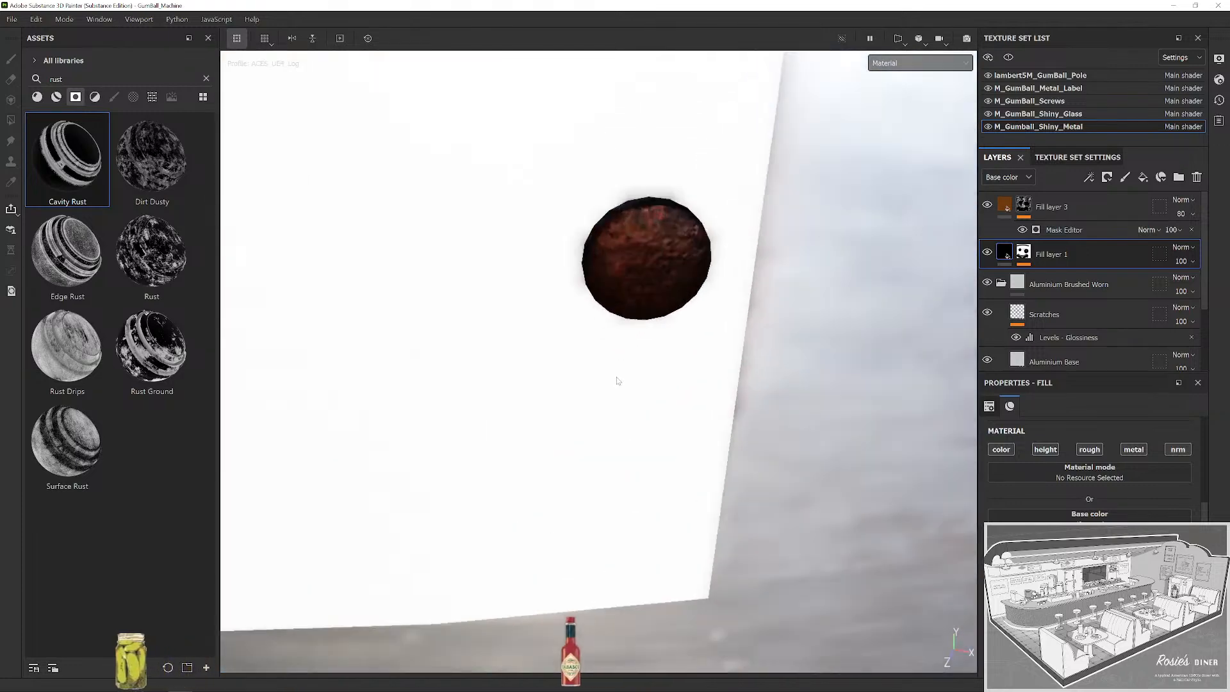
{"action": "scroll", "coordinate": [614, 314], "scroll_direction": "down", "scroll_amount": 8}
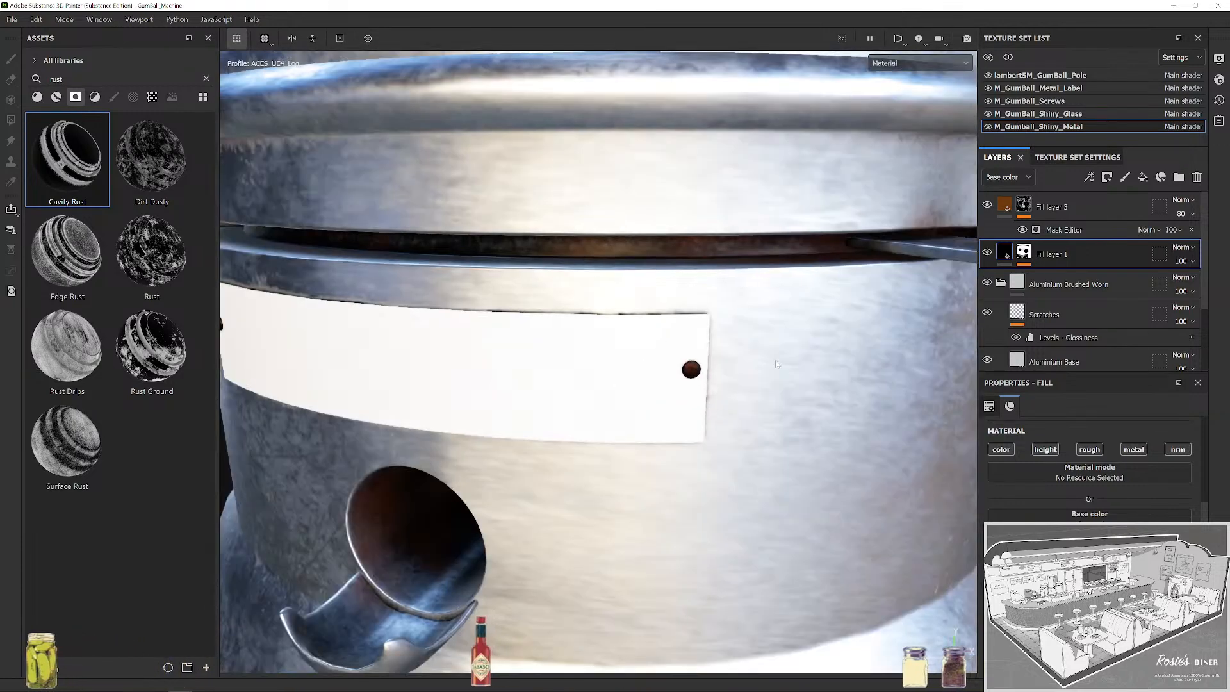
{"action": "scroll", "coordinate": [776, 364], "scroll_direction": "down", "scroll_amount": 6}
{"action": "scroll", "coordinate": [624, 316], "scroll_direction": "up", "scroll_amount": 10}
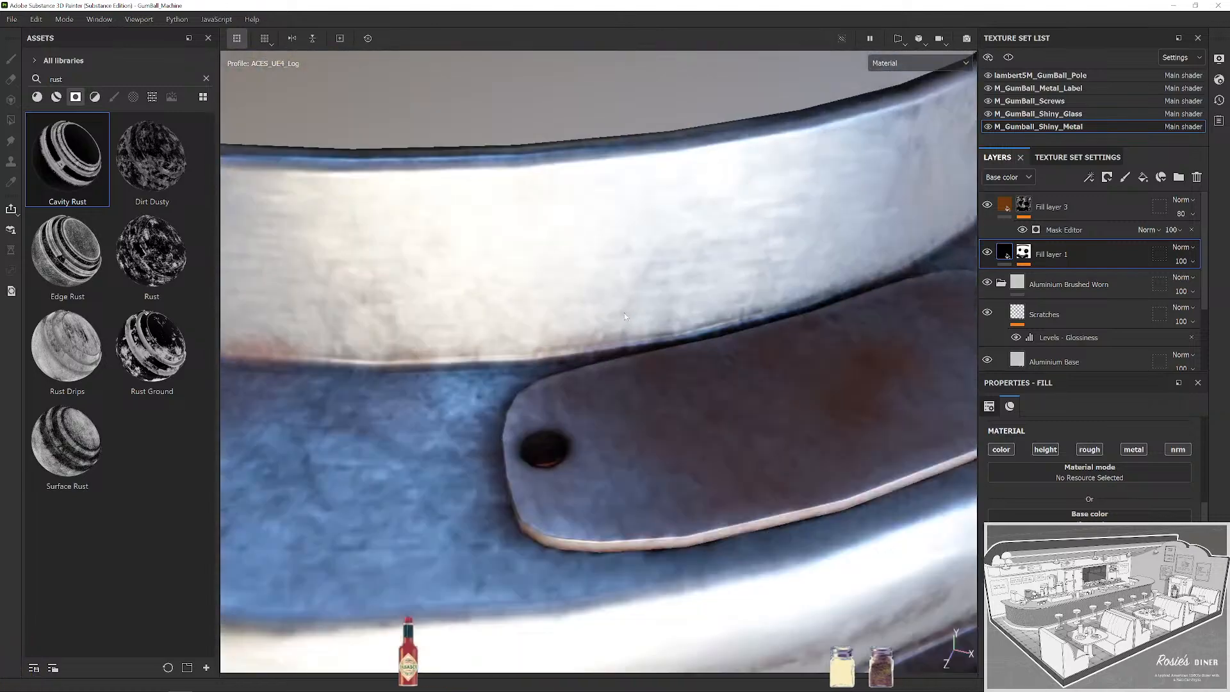
Examine the rust on the metal base's upper rings from farther away, then the whole gumball machine down to its red stand.
{"action": "scroll", "coordinate": [624, 312], "scroll_direction": "down", "scroll_amount": 8}
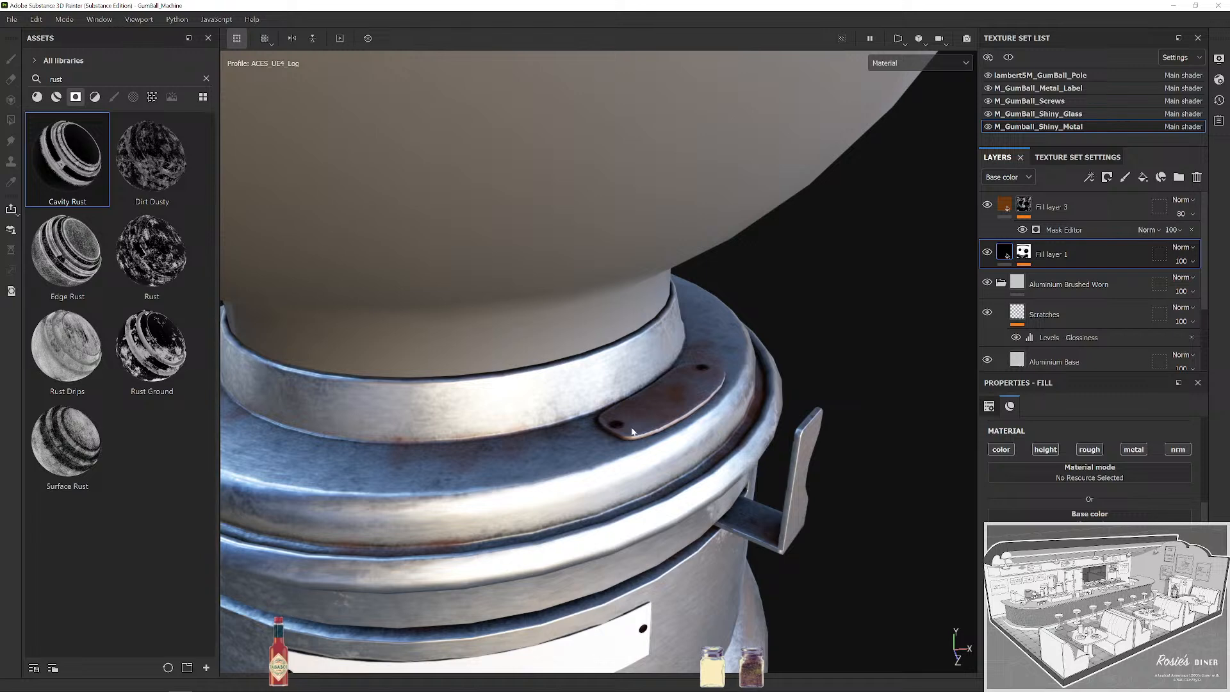
{"action": "scroll", "coordinate": [651, 387], "scroll_direction": "down", "scroll_amount": 10}
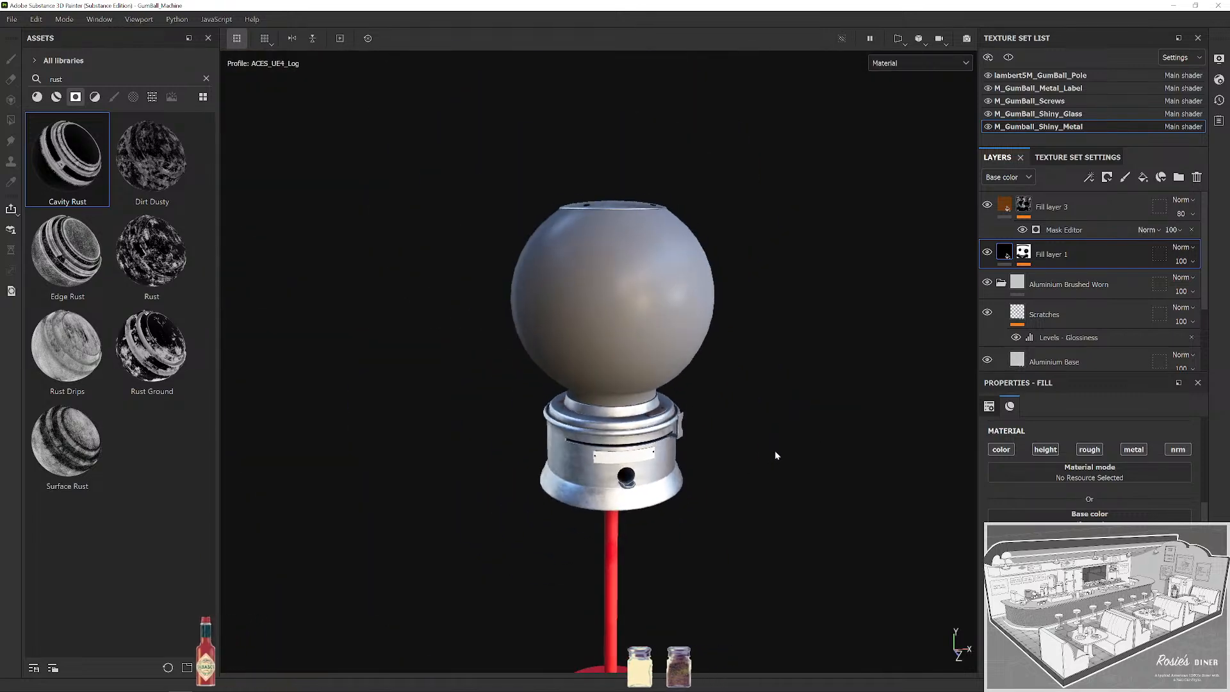
{"action": "left_click_drag", "start_coordinate": [674, 381], "coordinate": [631, 387]}
{"action": "scroll", "coordinate": [681, 432], "scroll_direction": "up", "scroll_amount": 5}
{"action": "scroll", "coordinate": [683, 436], "scroll_direction": "down", "scroll_amount": 5}
{"action": "scroll", "coordinate": [680, 397], "scroll_direction": "up", "scroll_amount": 3}
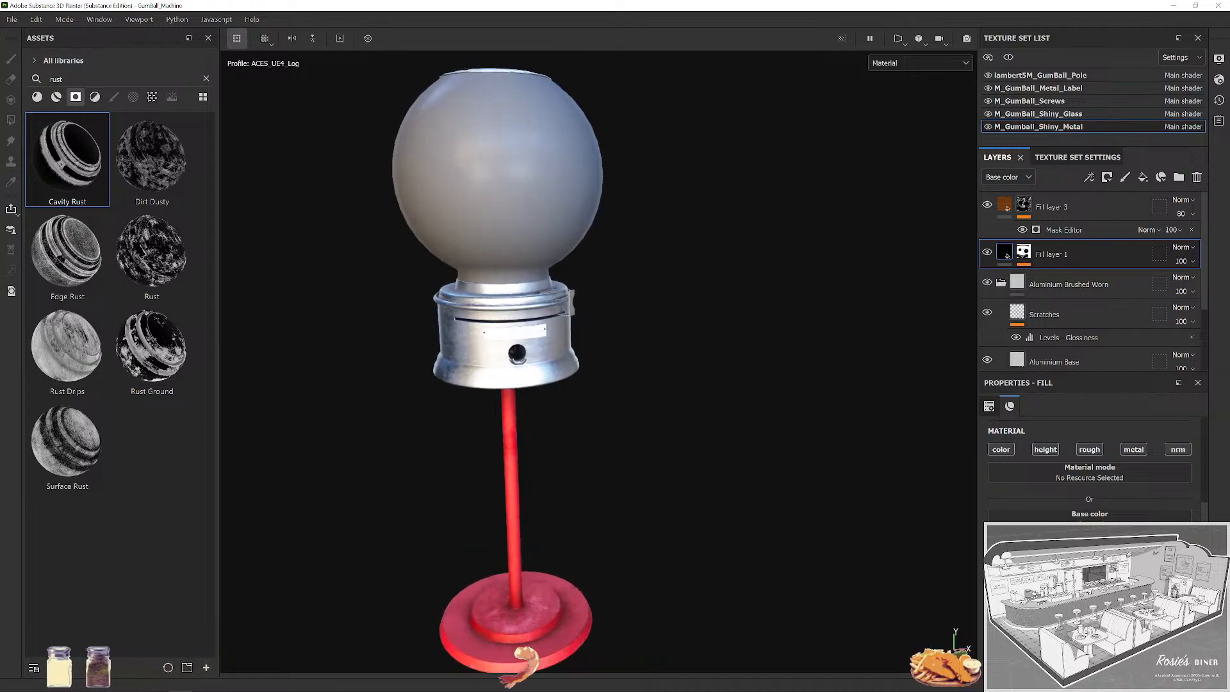
Compare the model with gumball50sref.png, examining the reference's globe decal, metal base and coin-slot rings up close, then hide the reference.
{"action": "left_click_drag", "start_coordinate": [1229, 503], "coordinate": [833, 125]}
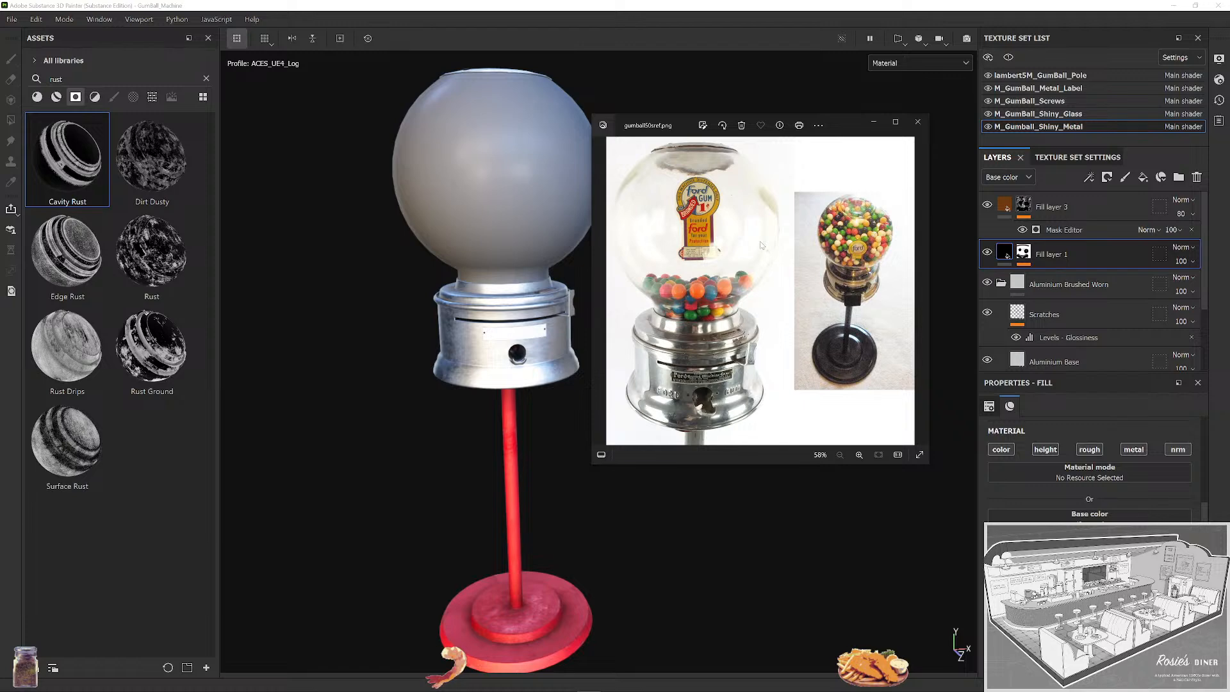
{"action": "scroll", "coordinate": [681, 222], "scroll_direction": "up", "scroll_amount": 2}
{"action": "scroll", "coordinate": [681, 221], "scroll_direction": "up", "scroll_amount": 3}
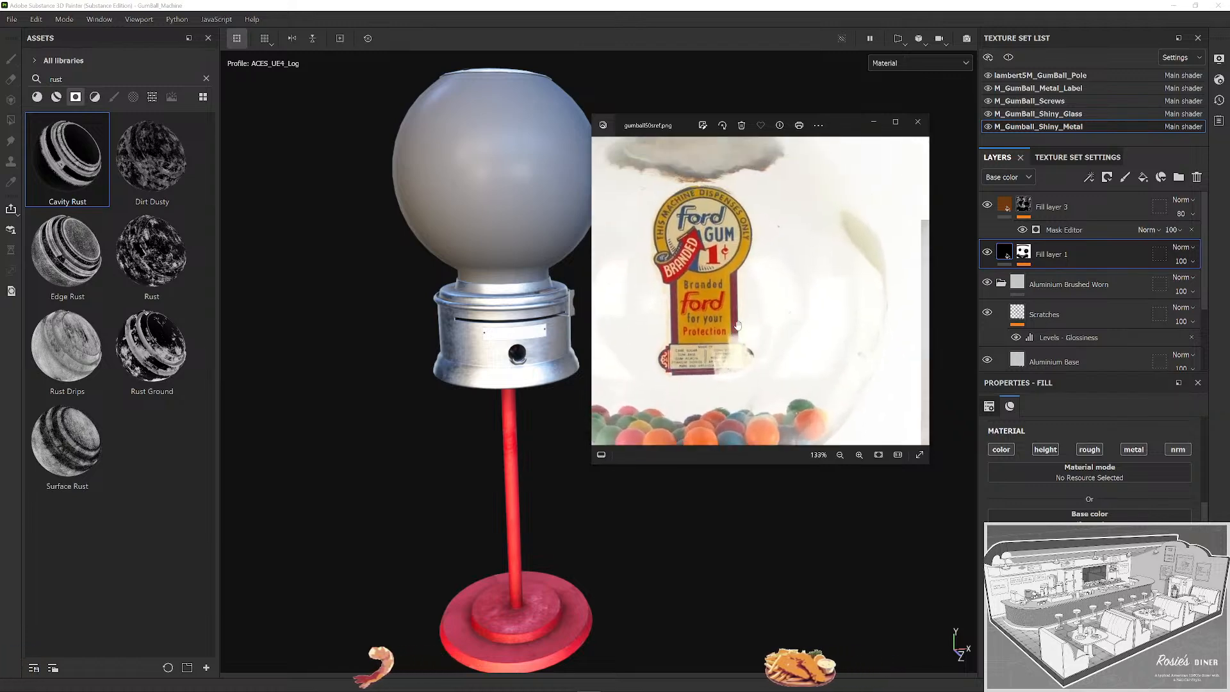
{"action": "left_click_drag", "start_coordinate": [740, 331], "coordinate": [734, 196]}
{"action": "left_click_drag", "start_coordinate": [731, 417], "coordinate": [724, 296]}
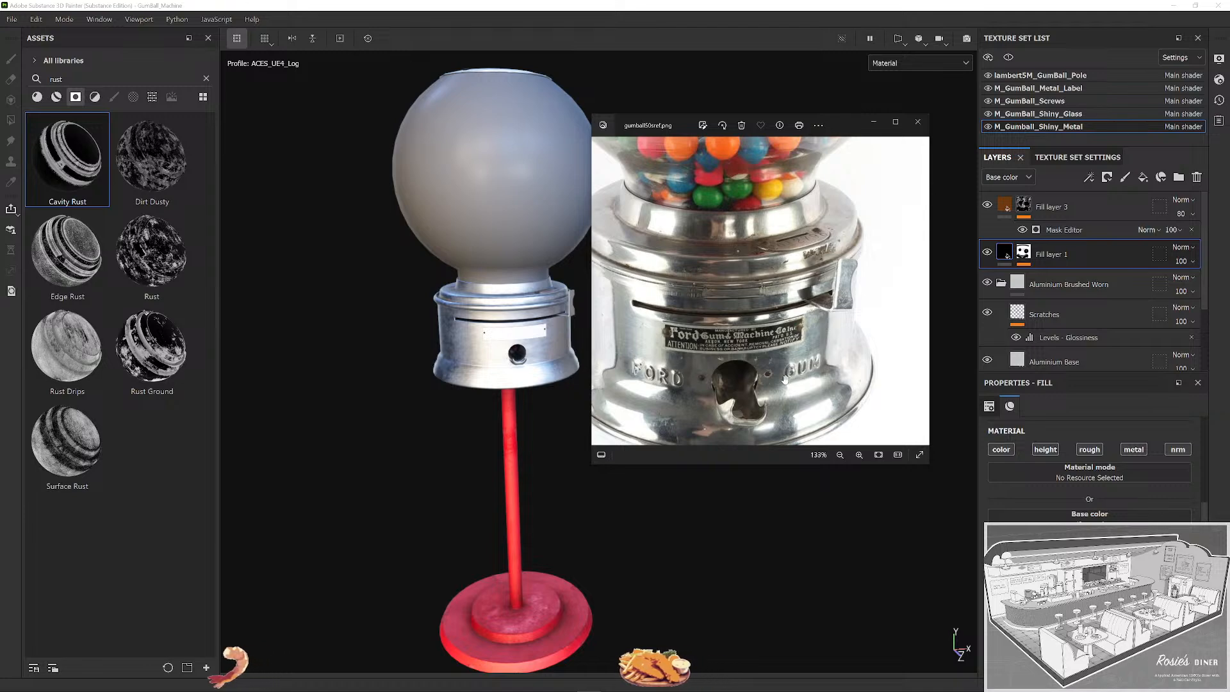
{"action": "scroll", "coordinate": [768, 238], "scroll_direction": "up", "scroll_amount": 4}
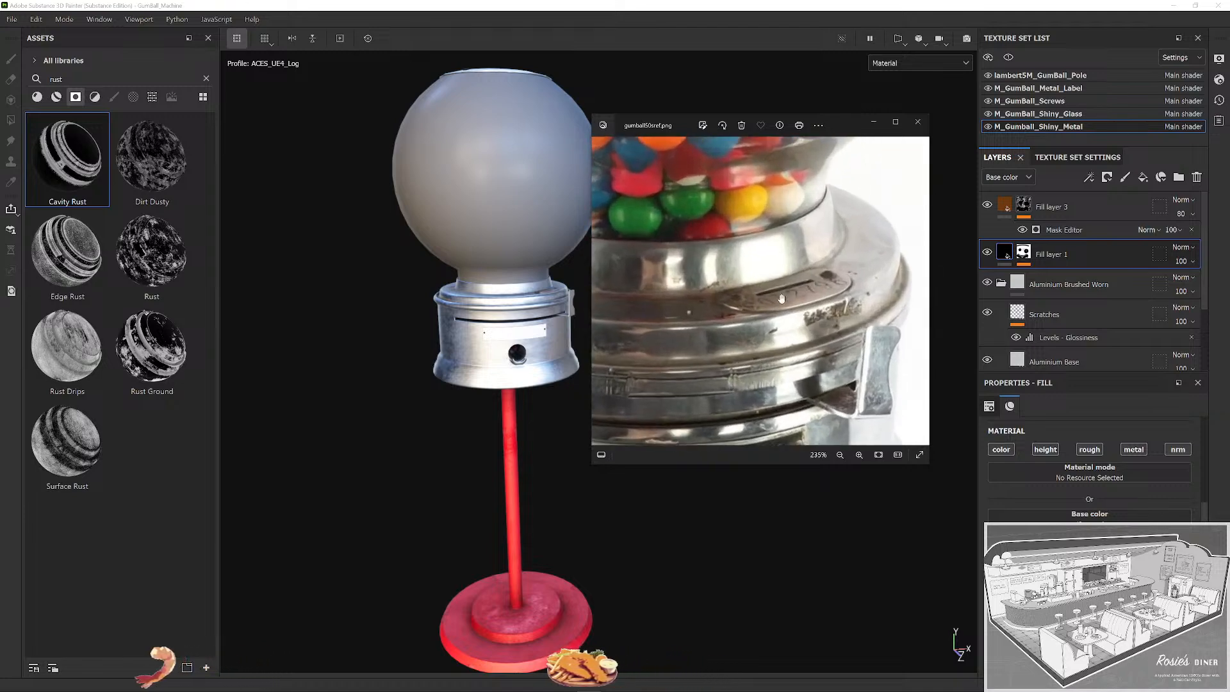
{"action": "scroll", "coordinate": [777, 290], "scroll_direction": "down", "scroll_amount": 5}
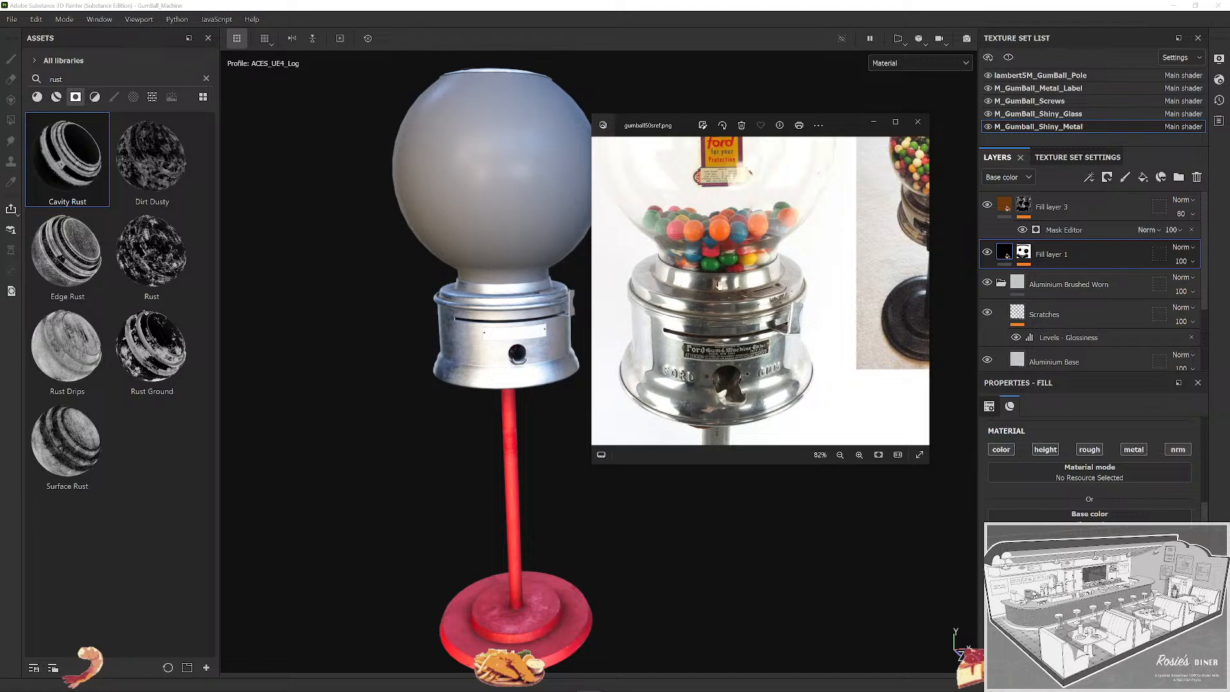
{"action": "scroll", "coordinate": [767, 197], "scroll_direction": "down", "scroll_amount": 3}
{"action": "scroll", "coordinate": [706, 294], "scroll_direction": "up", "scroll_amount": 3}
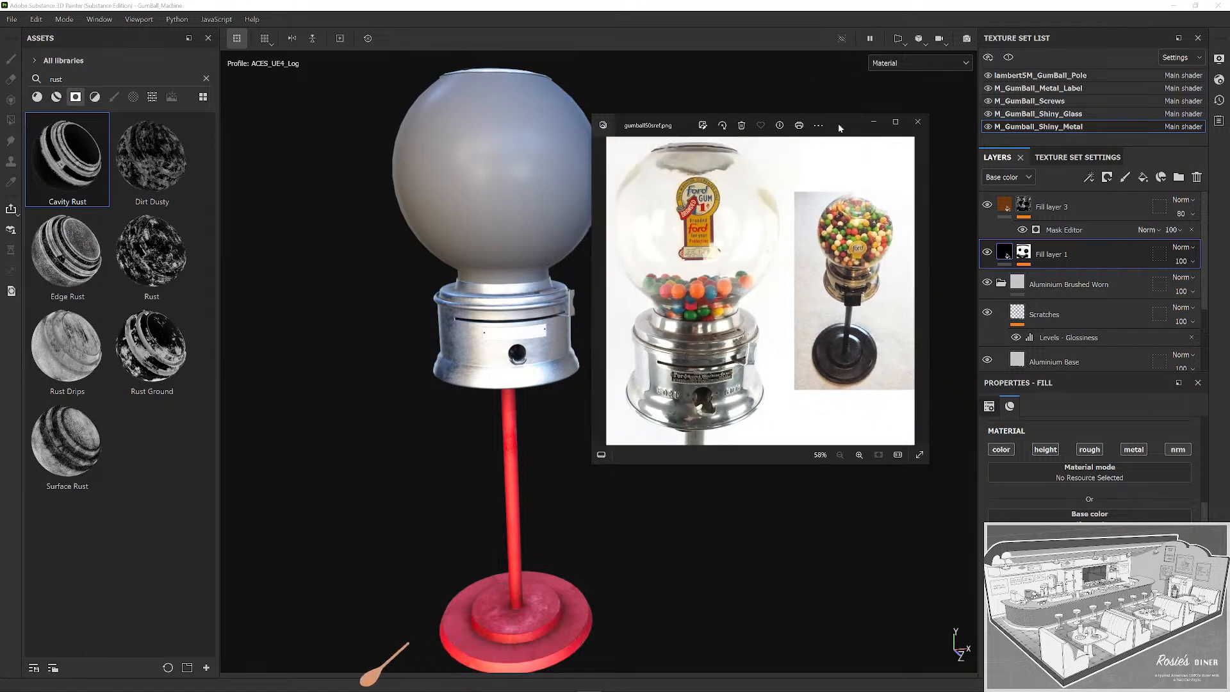
{"action": "left_click", "coordinate": [873, 122]}
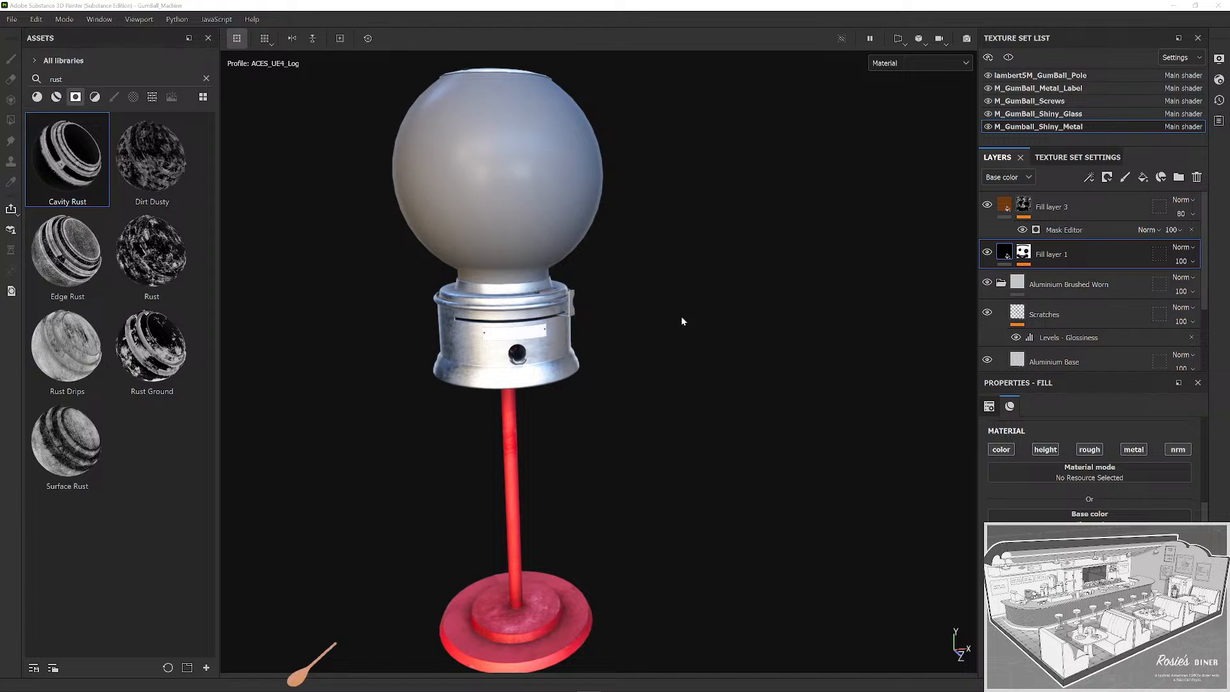
Examine the full gumball machine model from slightly different angles and bring the reference photo back beside it.
{"action": "scroll", "coordinate": [578, 326], "scroll_direction": "up", "scroll_amount": 2}
{"action": "scroll", "coordinate": [593, 322], "scroll_direction": "down", "scroll_amount": 2}
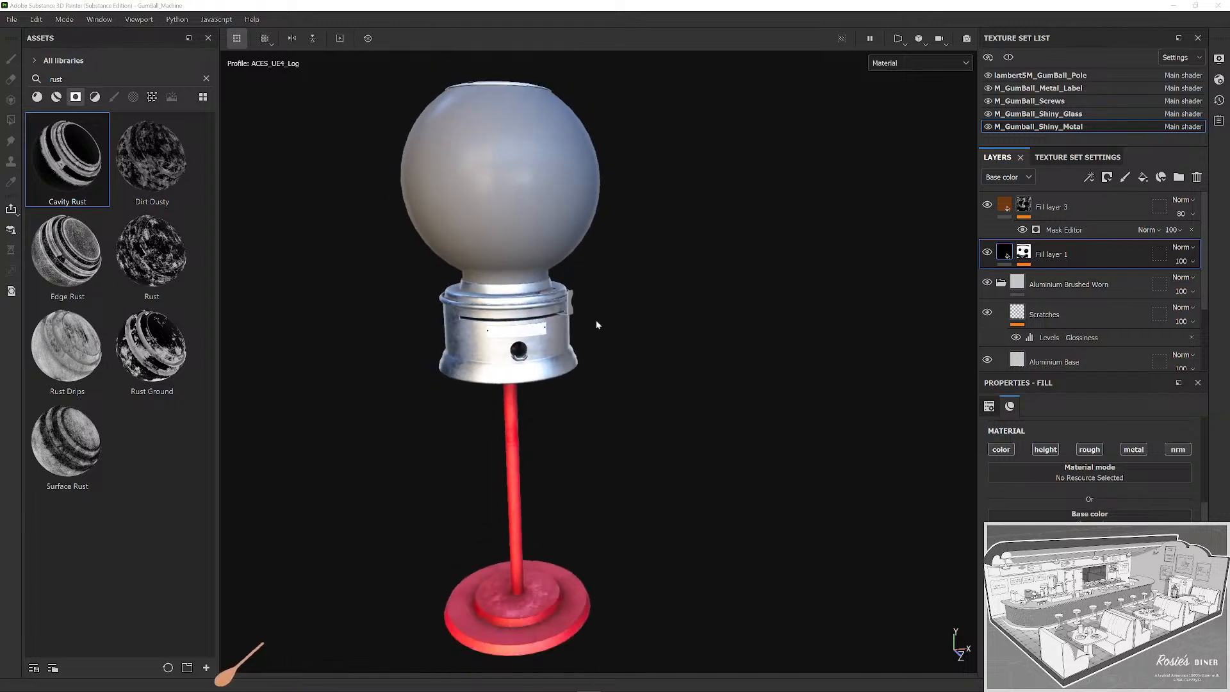
{"action": "left_click_drag", "start_coordinate": [596, 325], "coordinate": [599, 339]}
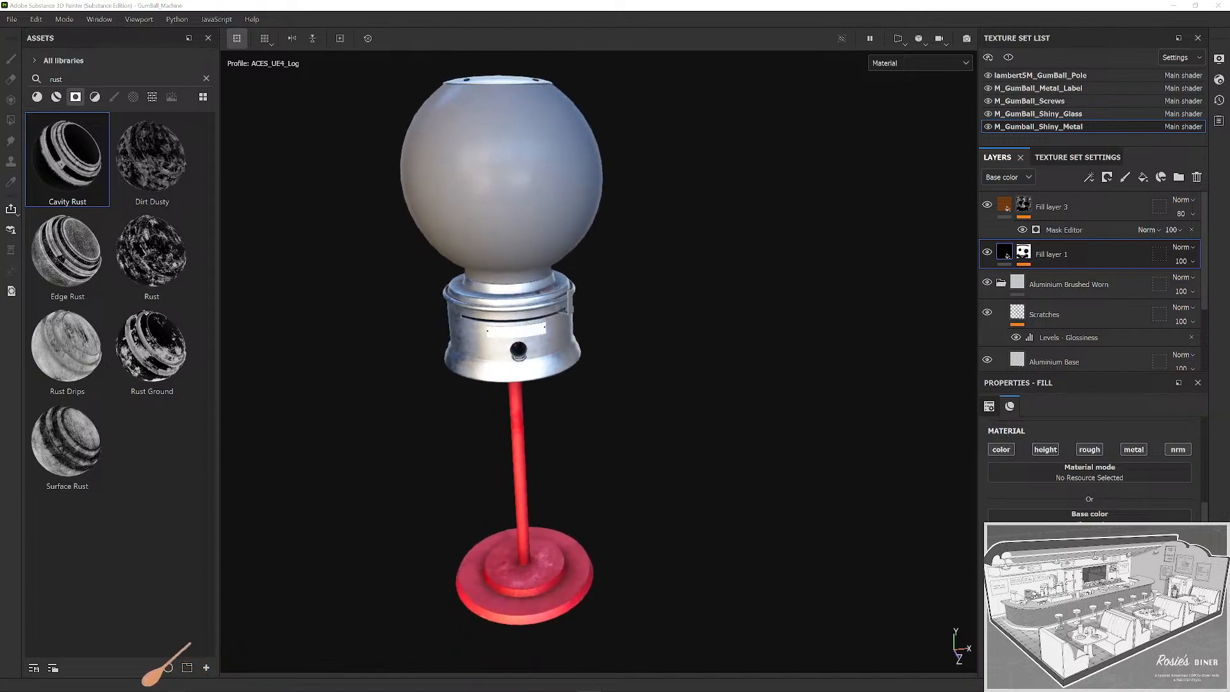
{"action": "left_click_drag", "start_coordinate": [675, 370], "coordinate": [624, 385]}
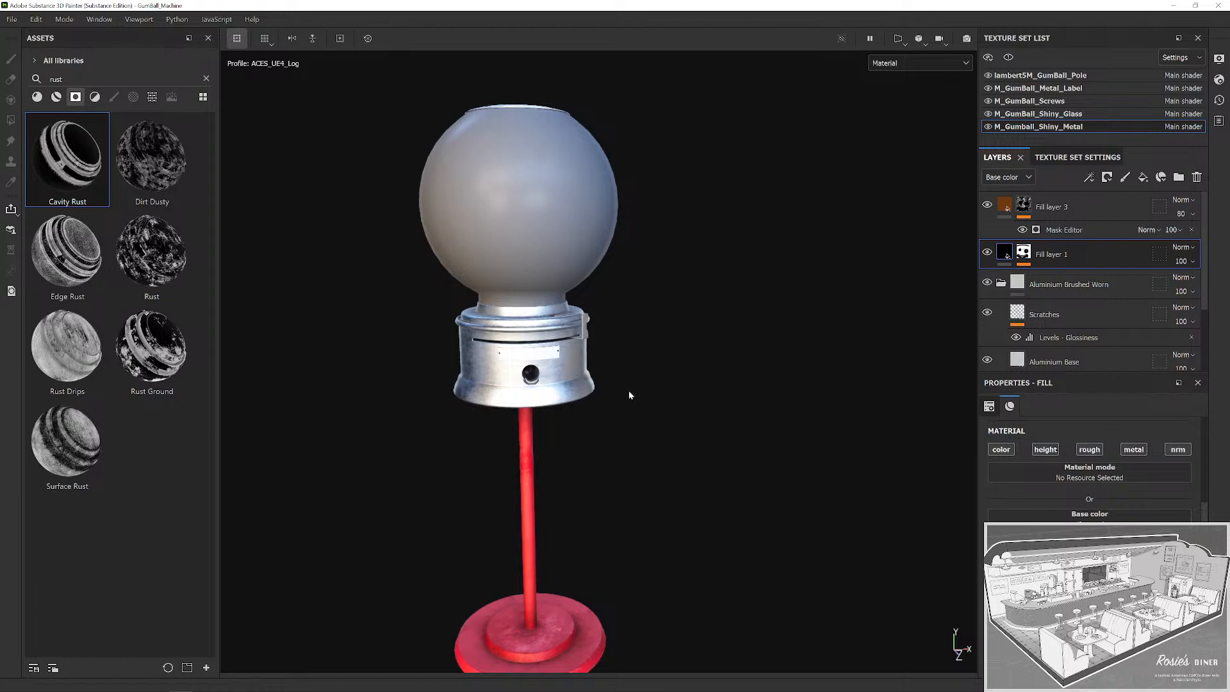
{"action": "scroll", "coordinate": [630, 387], "scroll_direction": "down", "scroll_amount": 2}
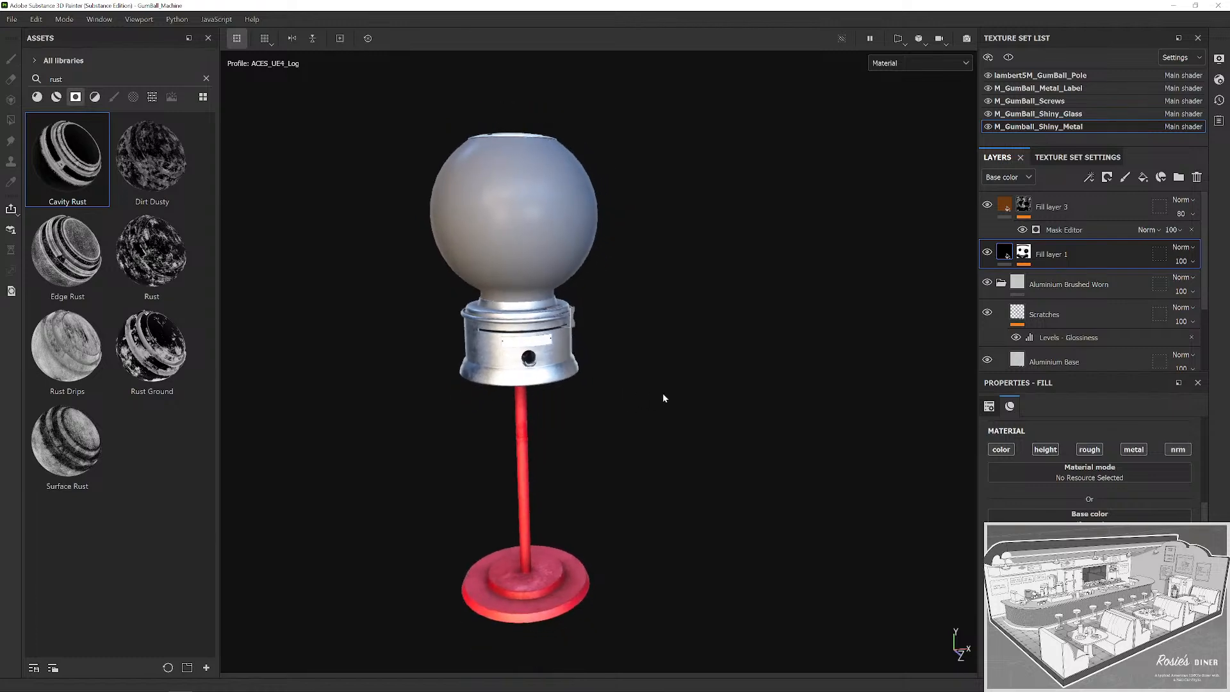
{"action": "left_click_drag", "start_coordinate": [1229, 477], "coordinate": [834, 233]}
{"action": "scroll", "coordinate": [757, 333], "scroll_direction": "up", "scroll_amount": 3}
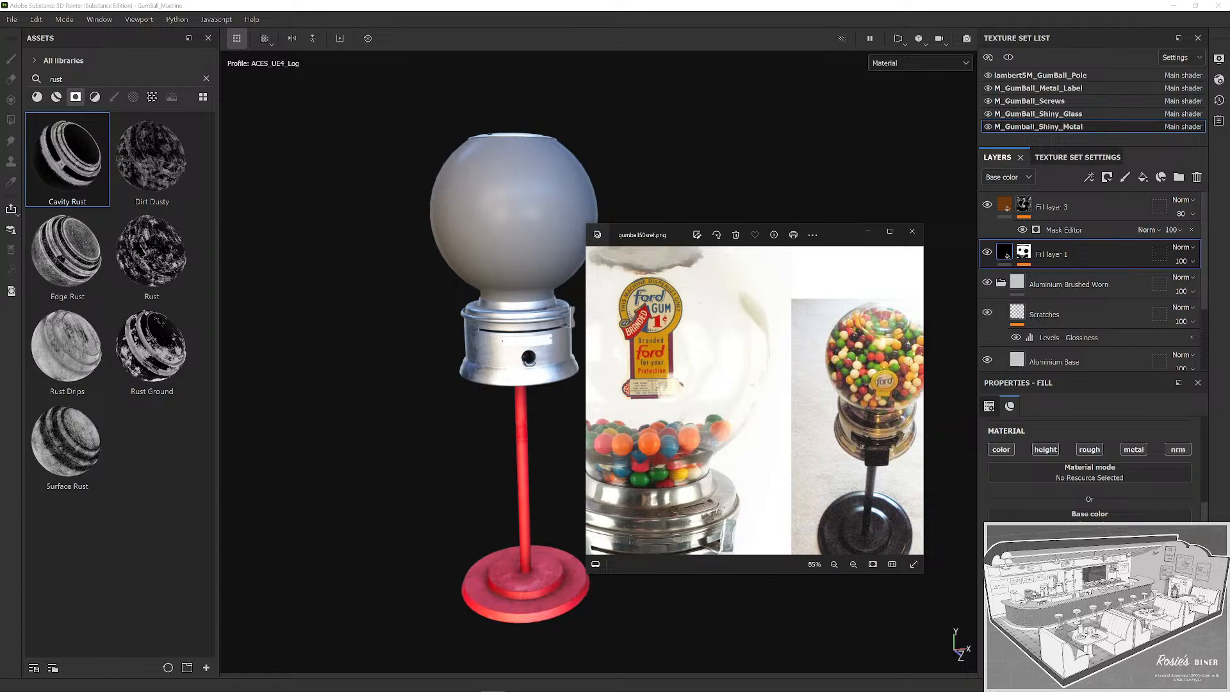
Switch to Chrome in full-screen size and search Google Images for "ford gumball machine".
{"action": "left_click_drag", "start_coordinate": [1182, 456], "coordinate": [683, 220]}
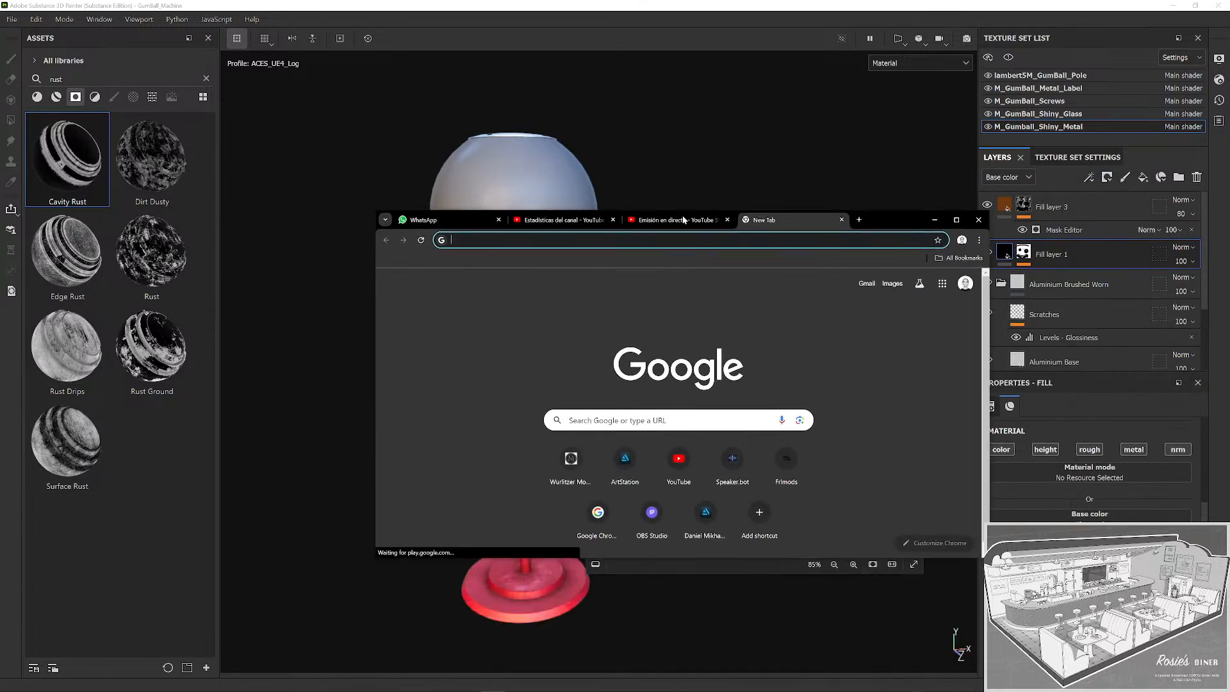
{"action": "double_click", "coordinate": [878, 224]}
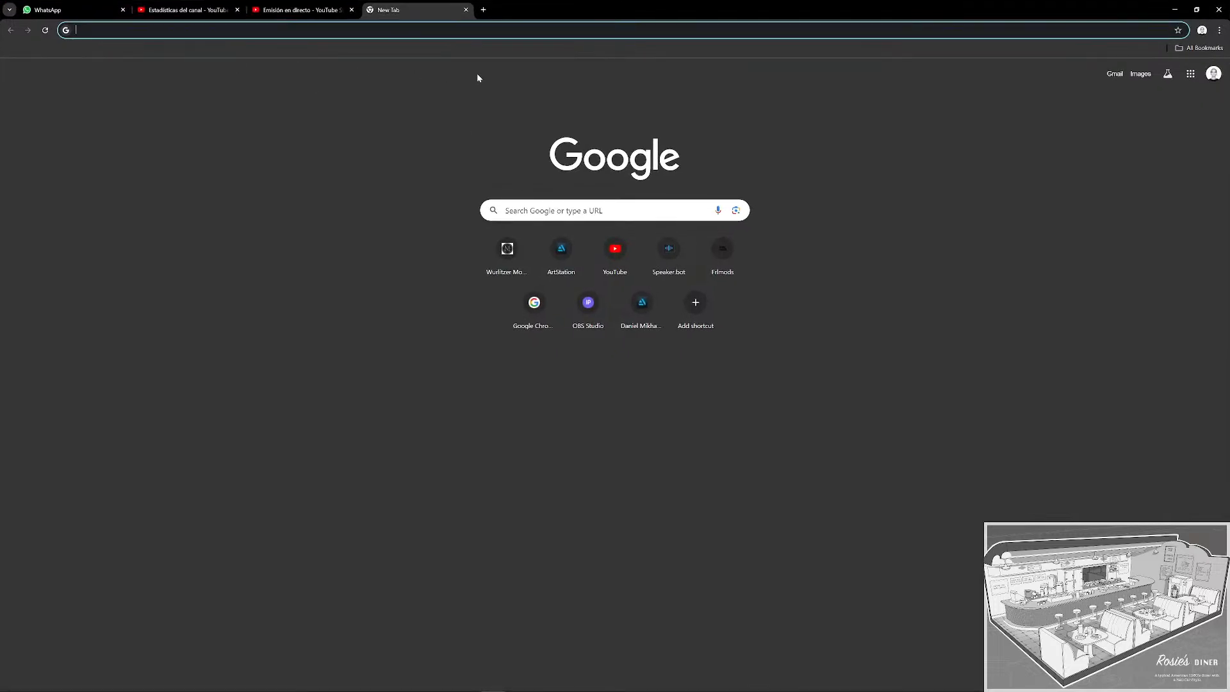
{"action": "type", "text": "d "}
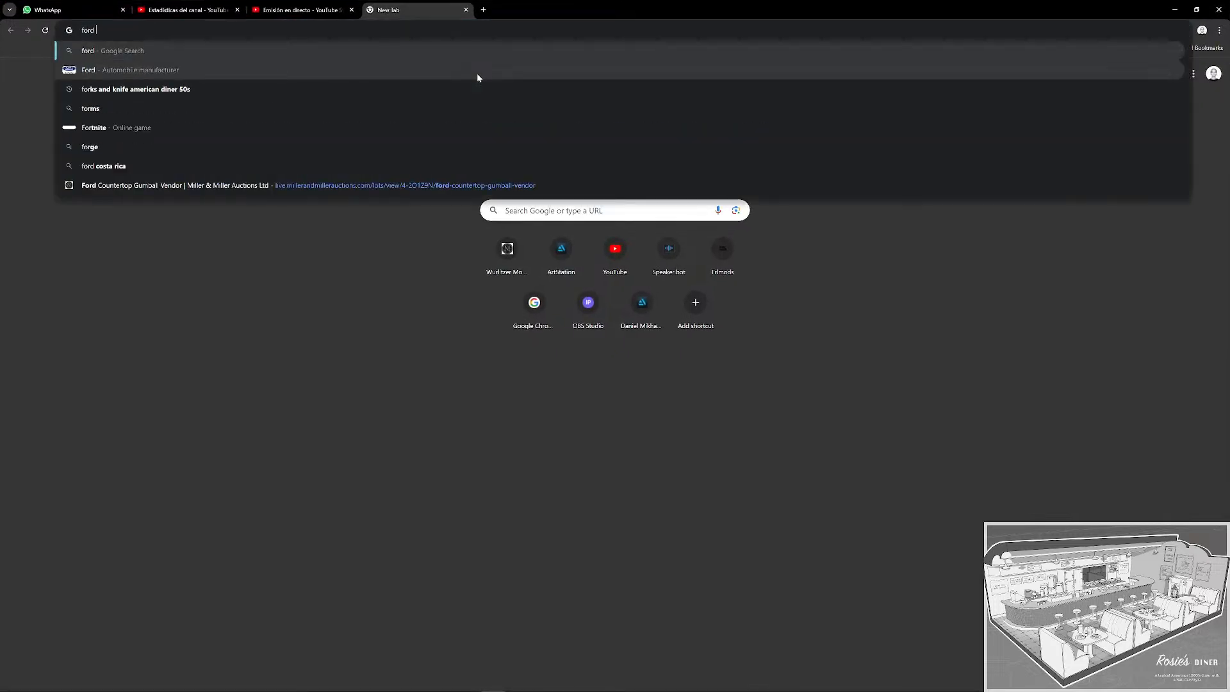
{"action": "type", "text": "gumball machine"}
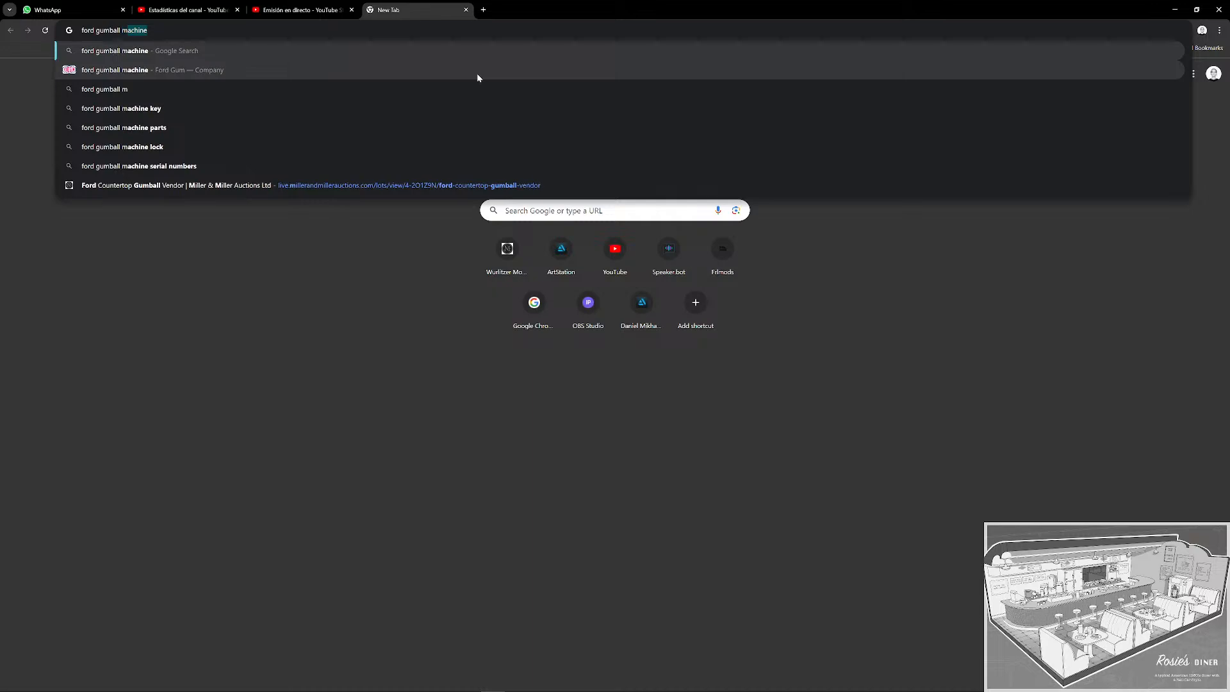
{"action": "key", "text": "Return"}
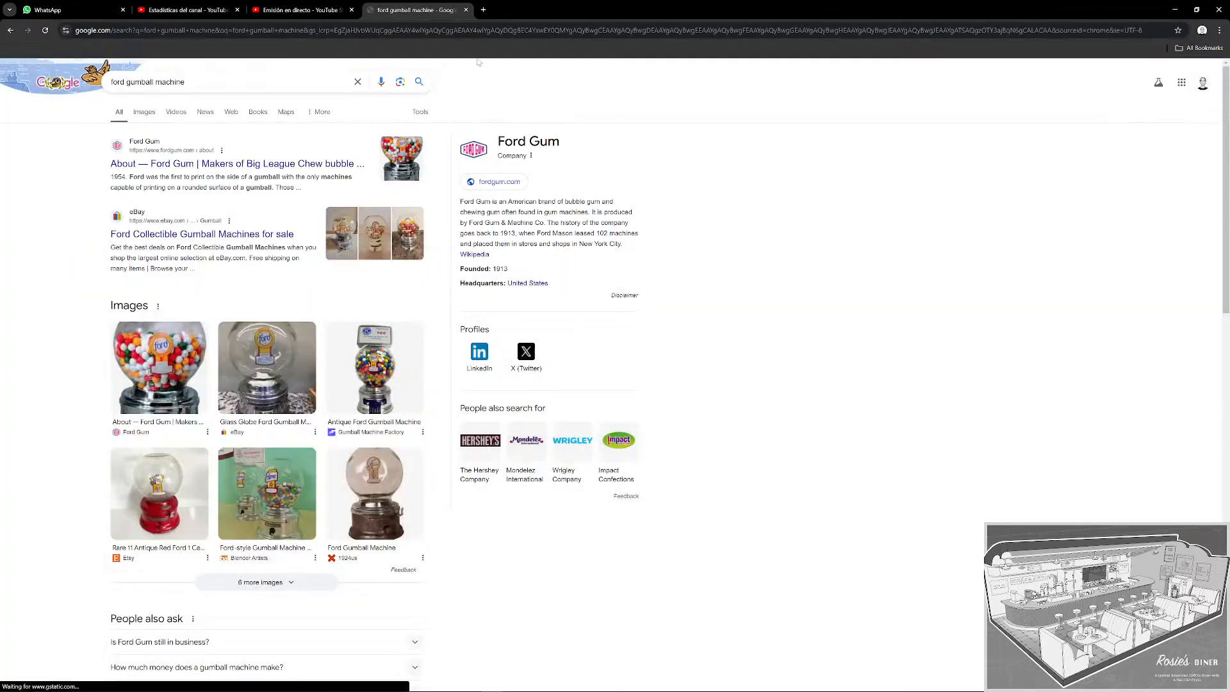
{"action": "left_click", "coordinate": [144, 113]}
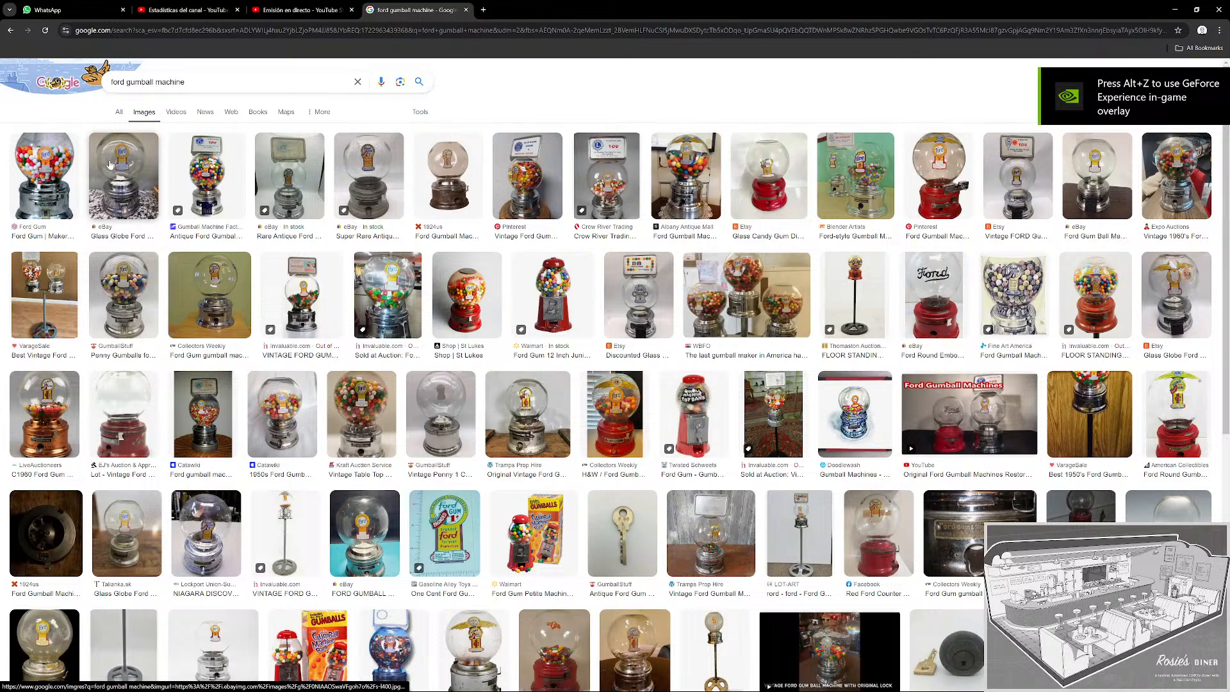
Preview the Gumball Machine Factory, GumballStuff, Thomaston Auction floor-standing and Walmart gumball machine images.
{"action": "left_click", "coordinate": [210, 185]}
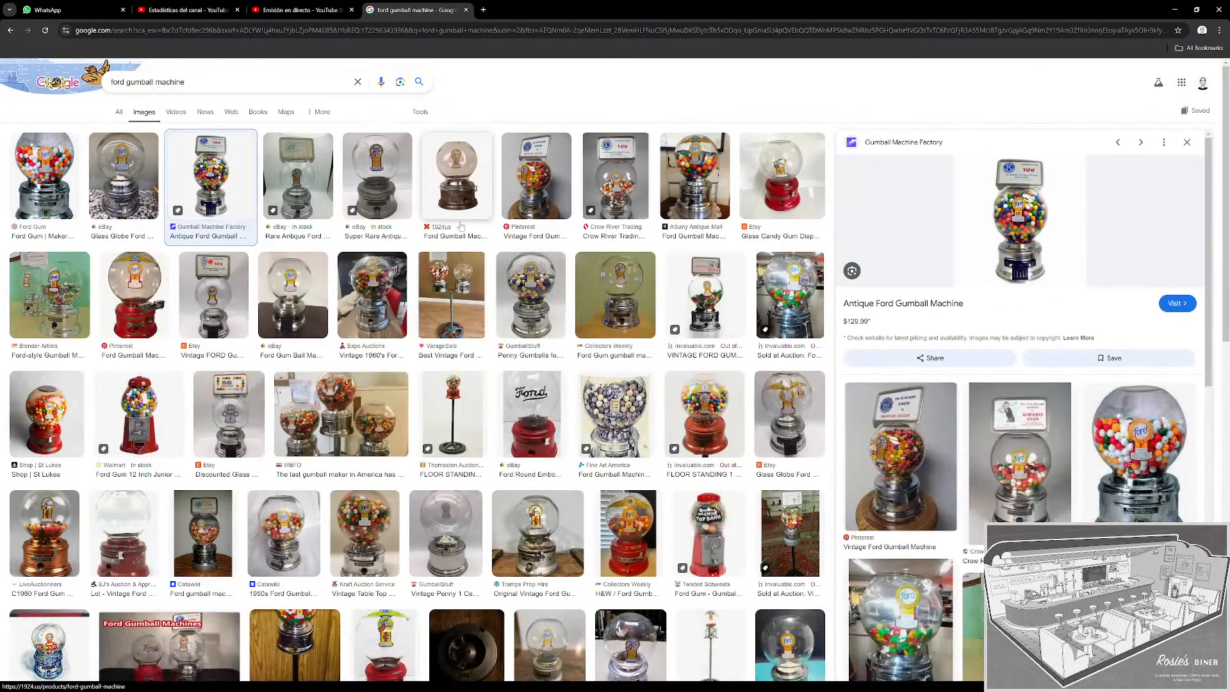
{"action": "left_click", "coordinate": [535, 301]}
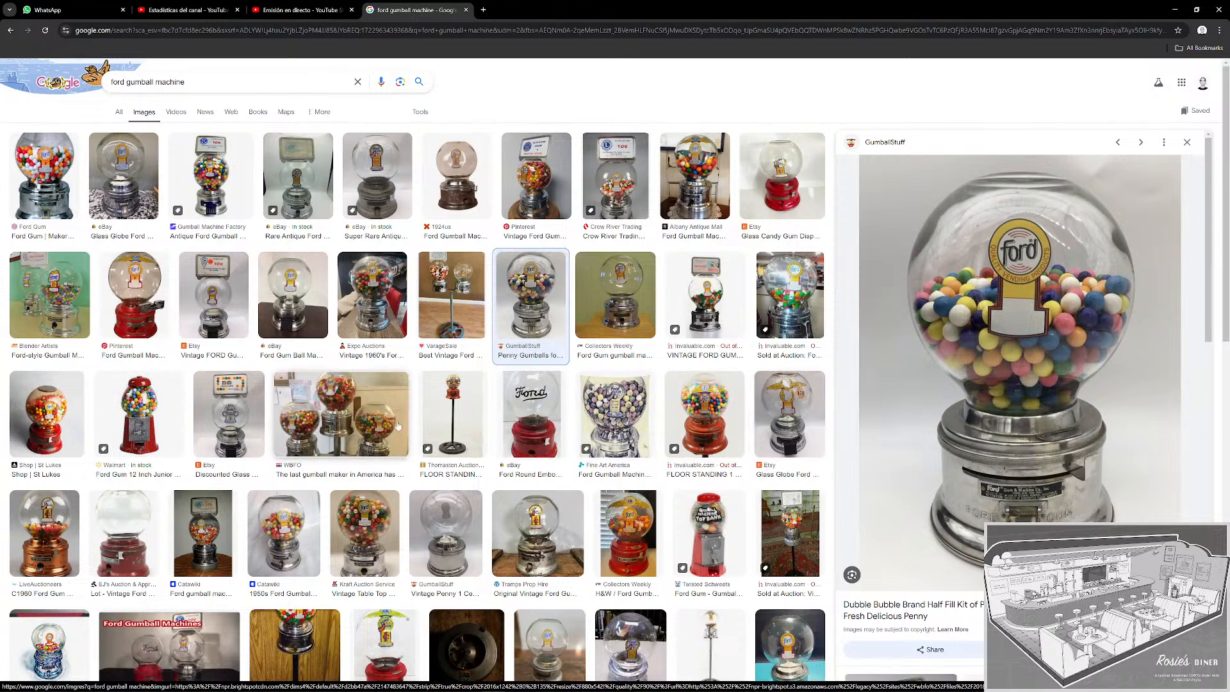
{"action": "left_click", "coordinate": [464, 410]}
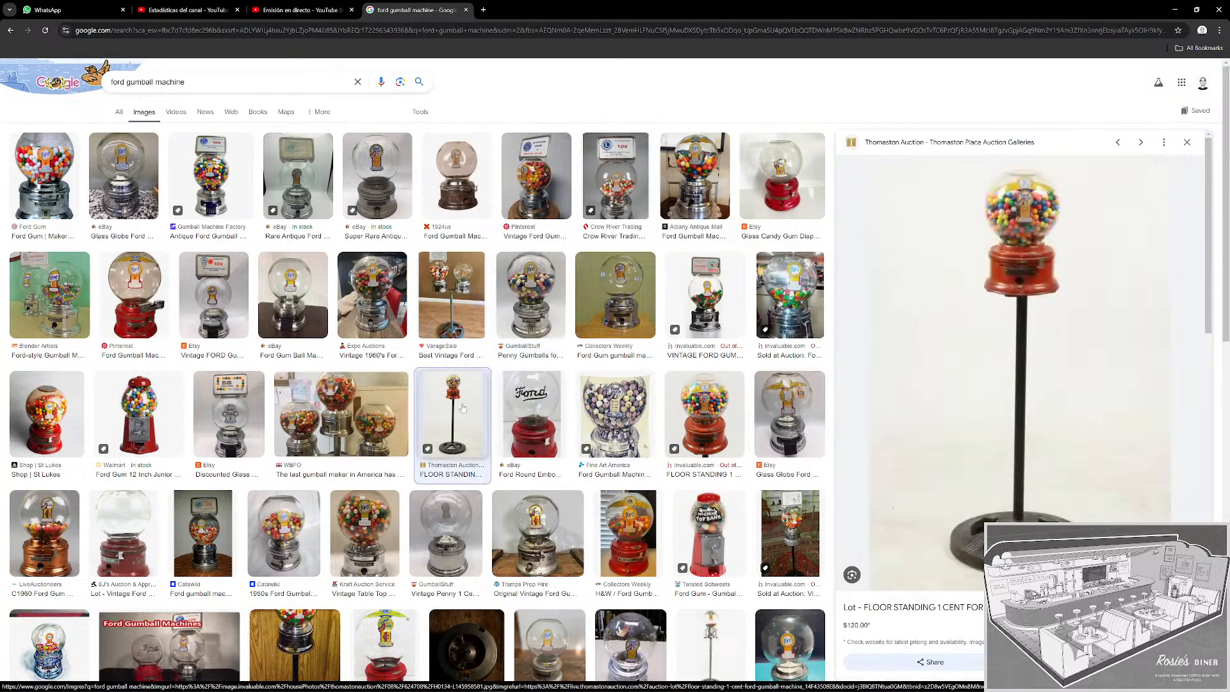
{"action": "left_click", "coordinate": [133, 408]}
Save the Shop | St Lukes photo of the red Ford gumball machine as a JPEG reference image.
{"action": "left_click", "coordinate": [69, 413]}
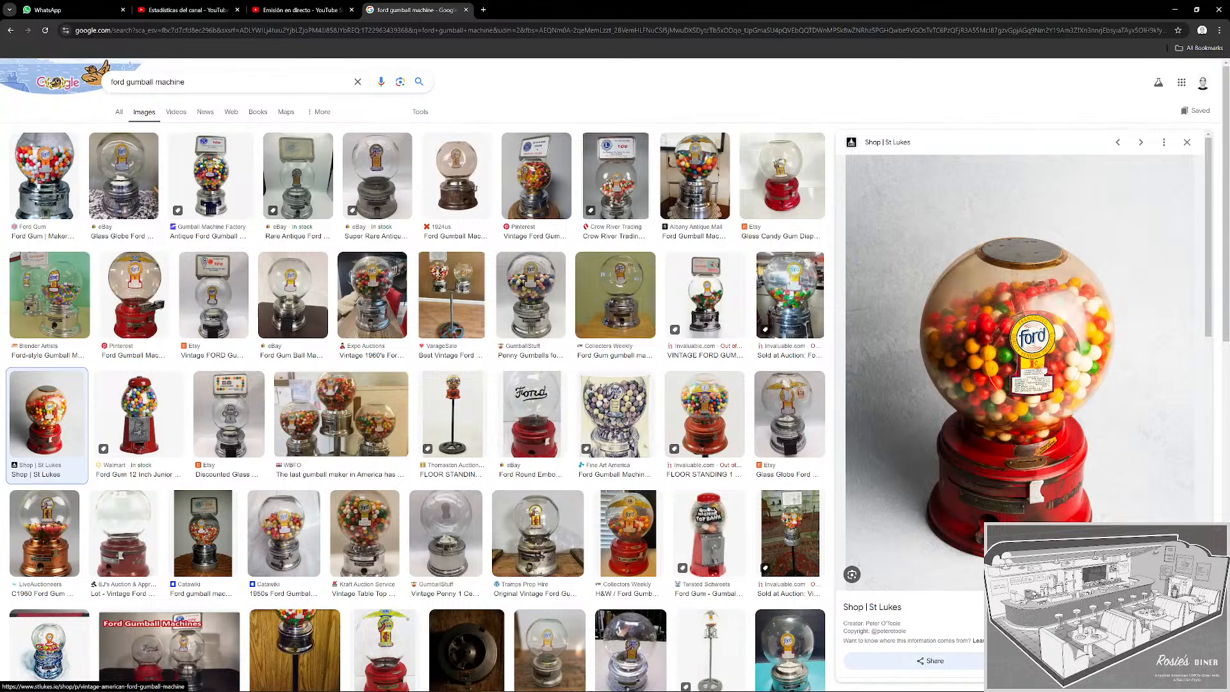
{"action": "right_click", "coordinate": [1045, 347]}
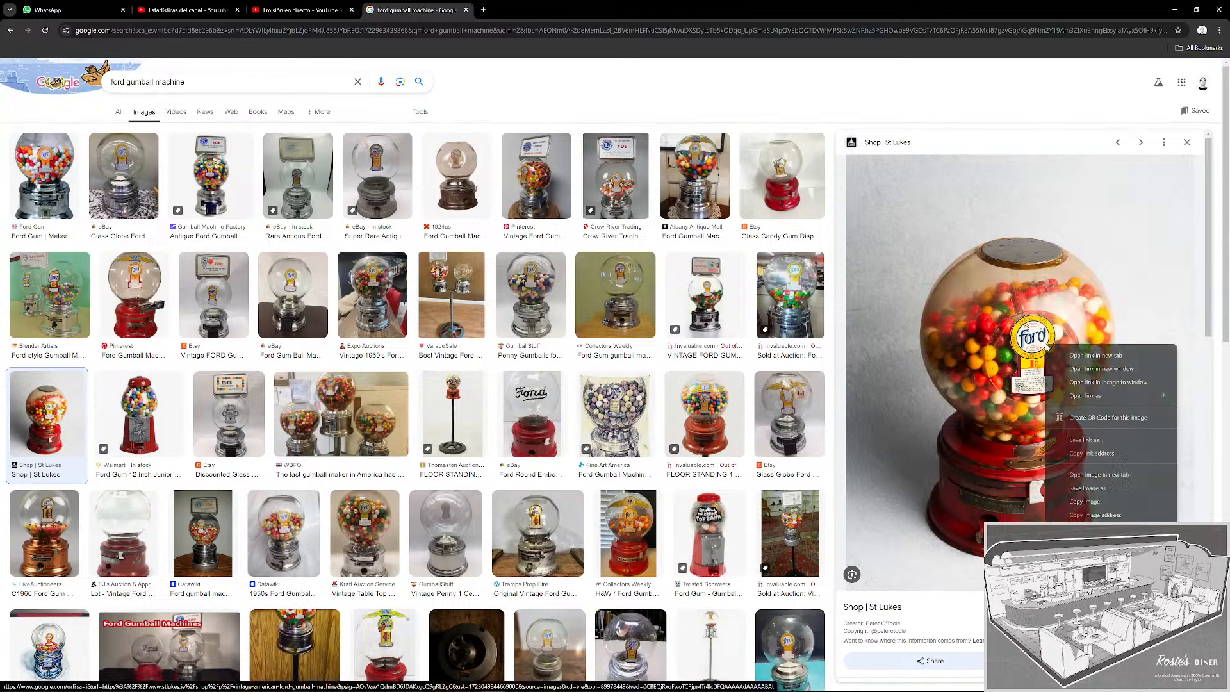
{"action": "left_click", "coordinate": [1121, 488]}
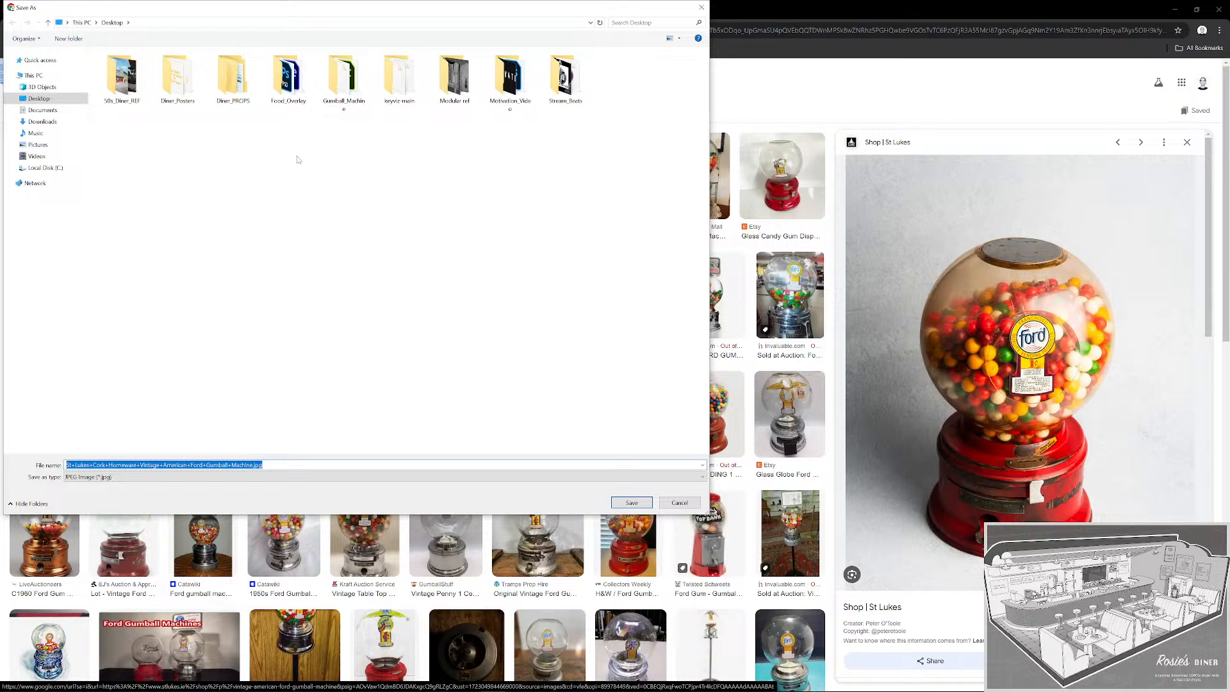
{"action": "left_click", "coordinate": [631, 504]}
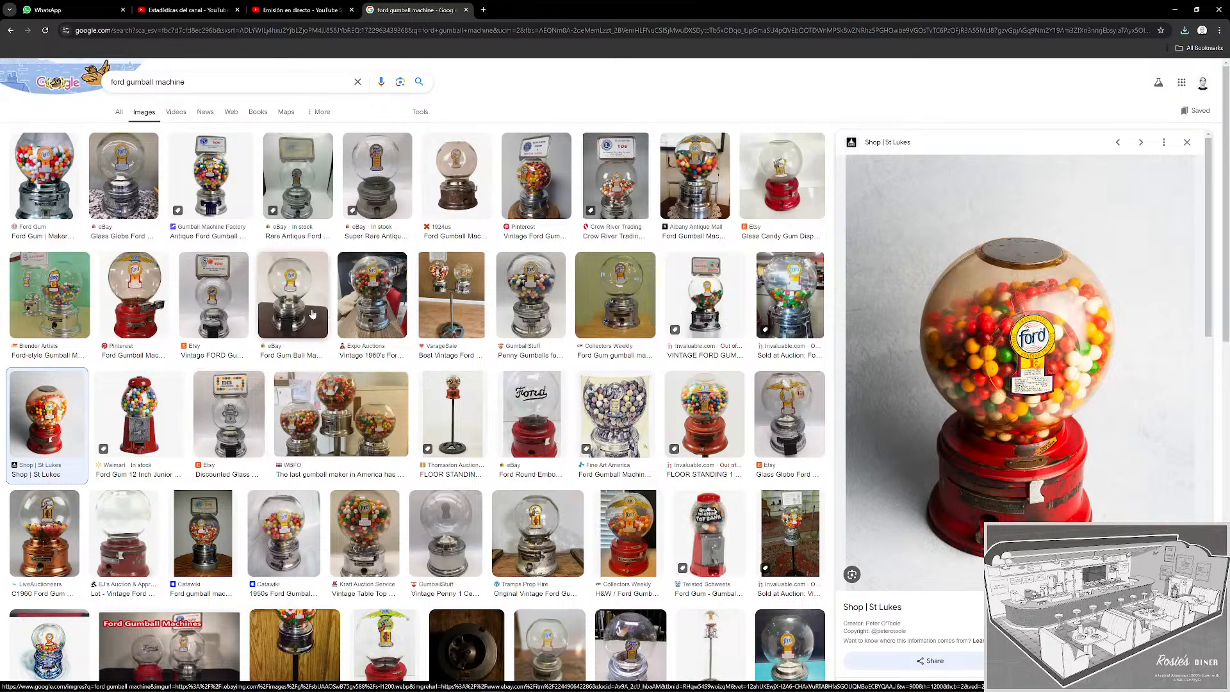
Preview more Ford gumball machine photos, including the chrome-based machines and the red Pinterest one, and look through further image results.
{"action": "left_click", "coordinate": [213, 185]}
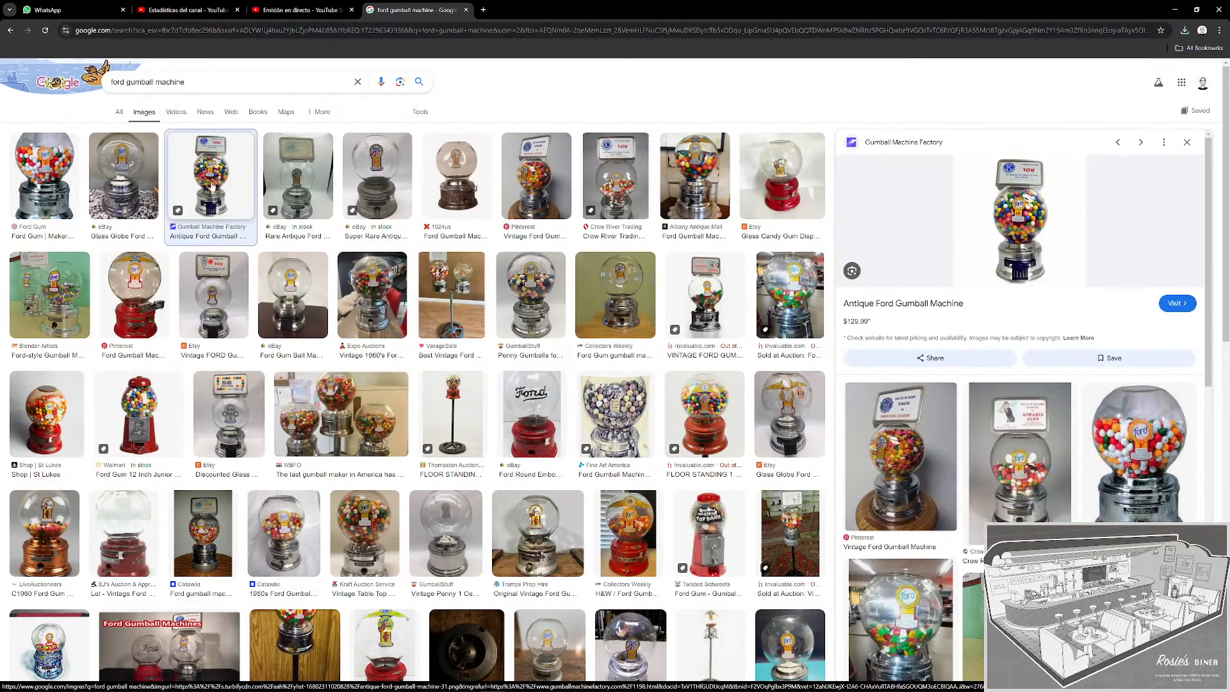
{"action": "left_click", "coordinate": [1152, 473]}
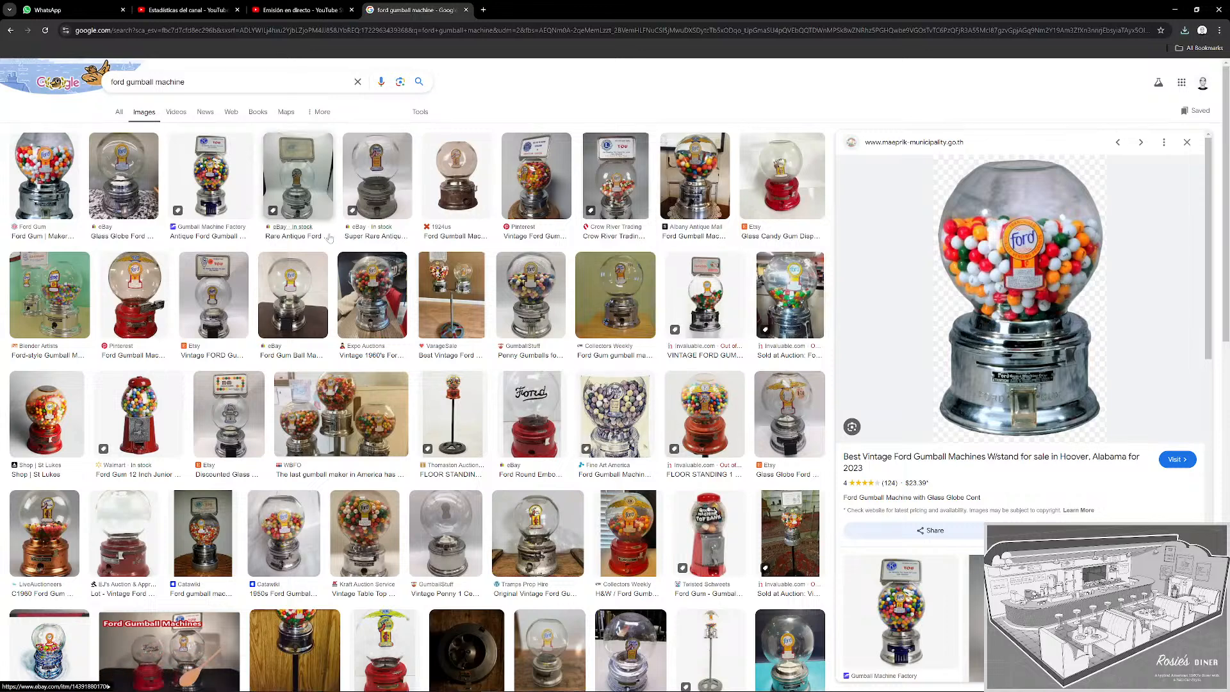
{"action": "left_click", "coordinate": [127, 289]}
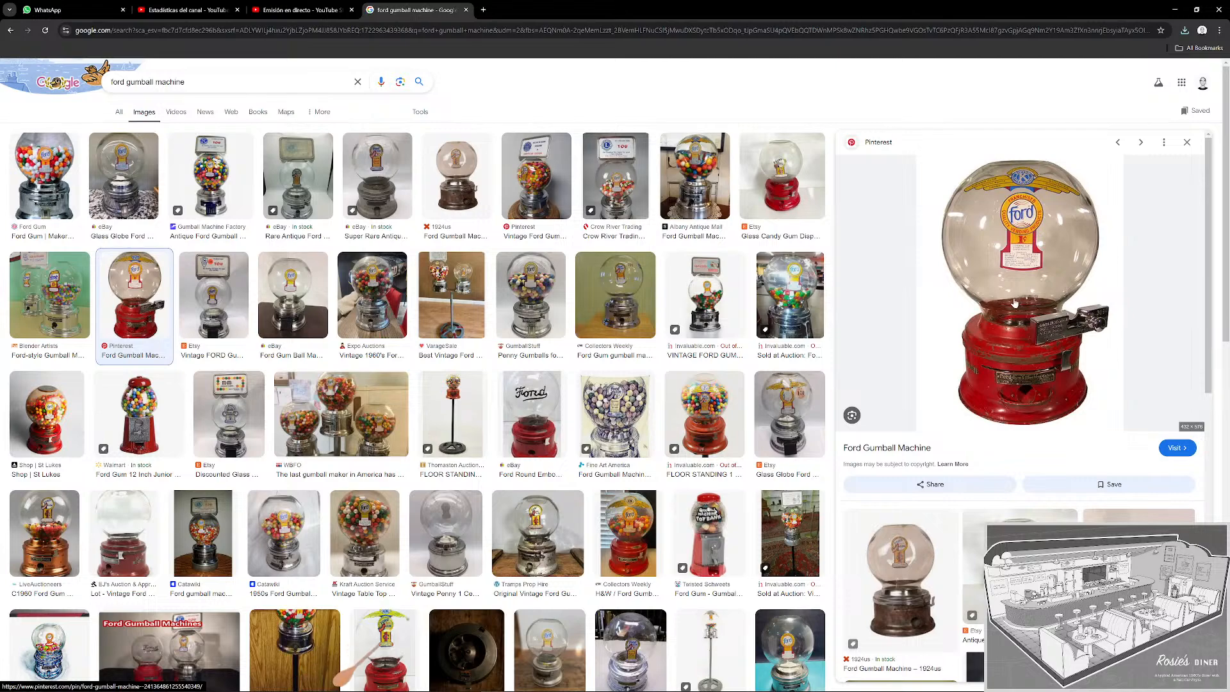
{"action": "scroll", "coordinate": [408, 364], "scroll_direction": "down", "scroll_amount": 2}
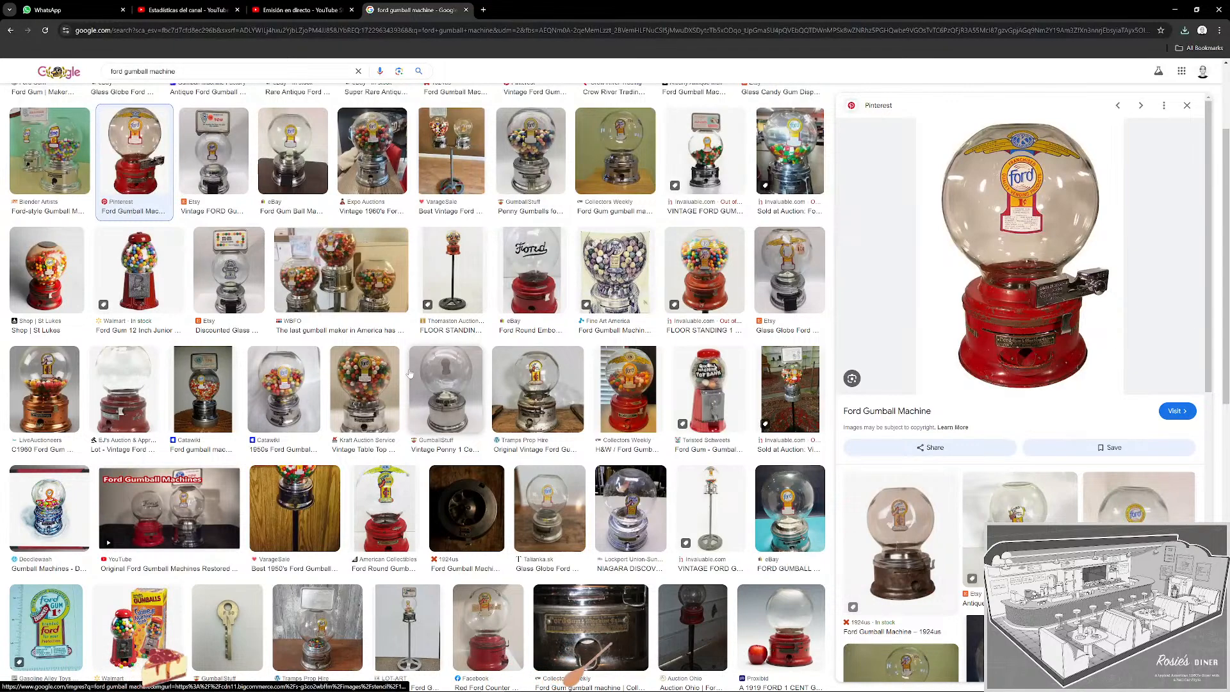
{"action": "scroll", "coordinate": [409, 373], "scroll_direction": "up", "scroll_amount": 2}
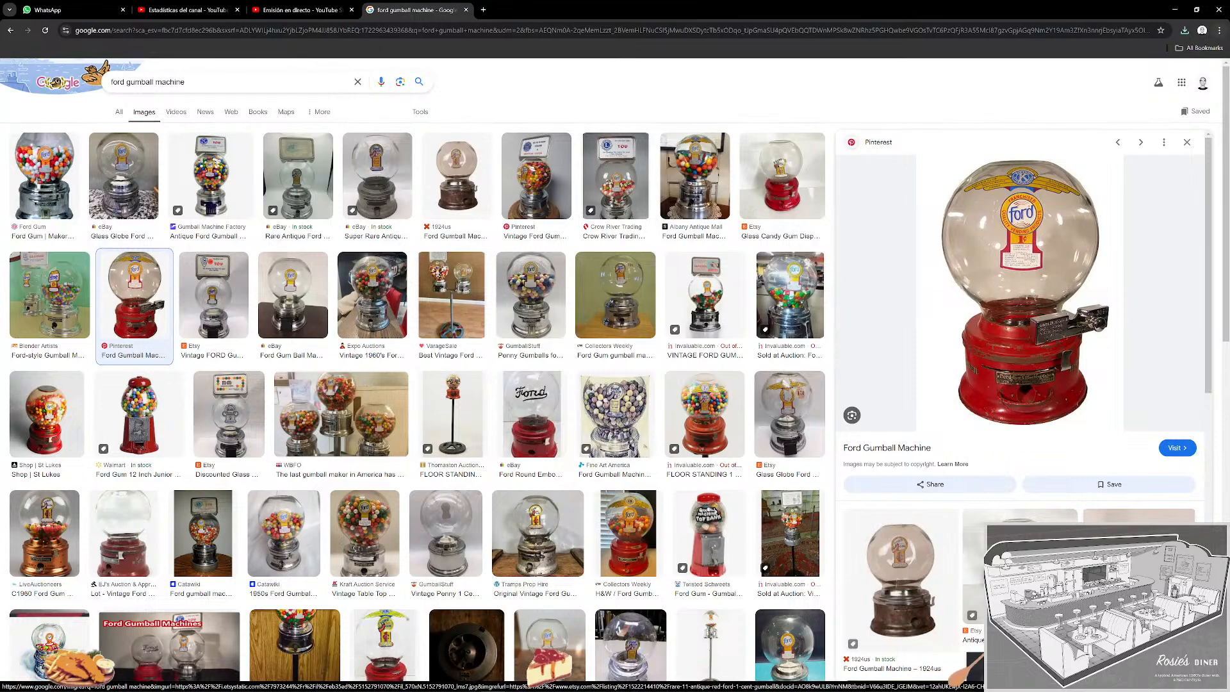
Return to Substance 3D Painter and examine the manufacturer's nameplate on the reference photo's metal base up close.
{"action": "left_click", "coordinate": [1175, 11]}
{"action": "scroll", "coordinate": [690, 432], "scroll_direction": "up", "scroll_amount": 3}
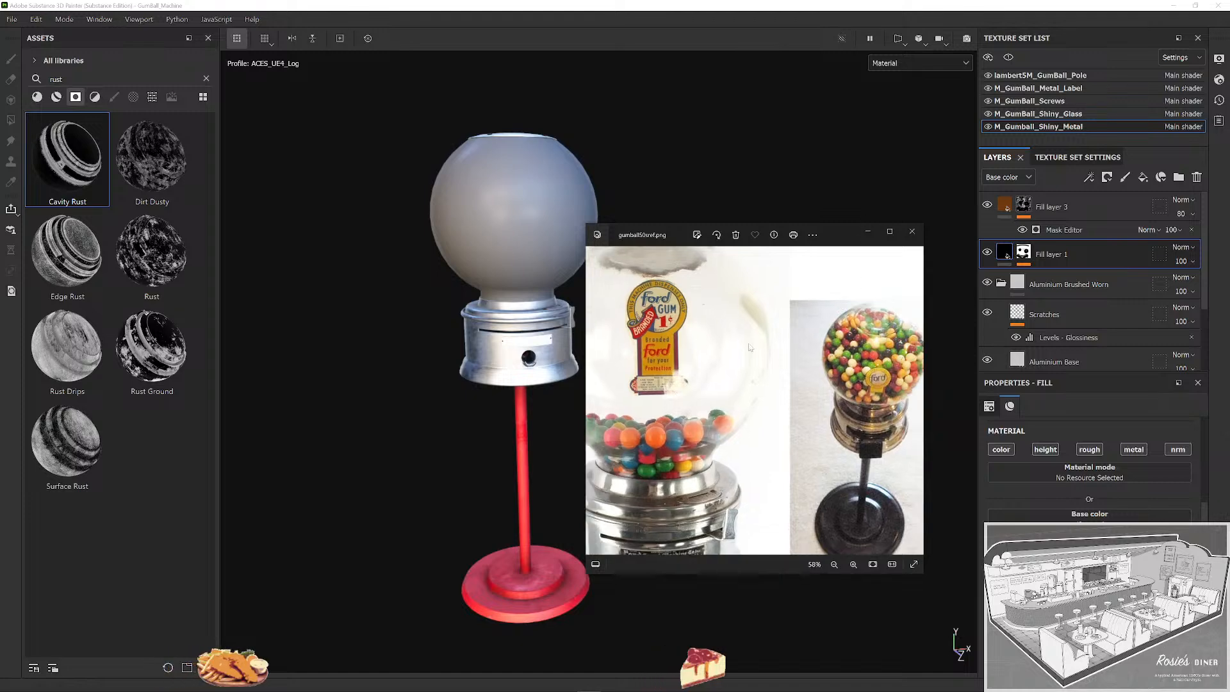
{"action": "scroll", "coordinate": [690, 432], "scroll_direction": "up", "scroll_amount": 5}
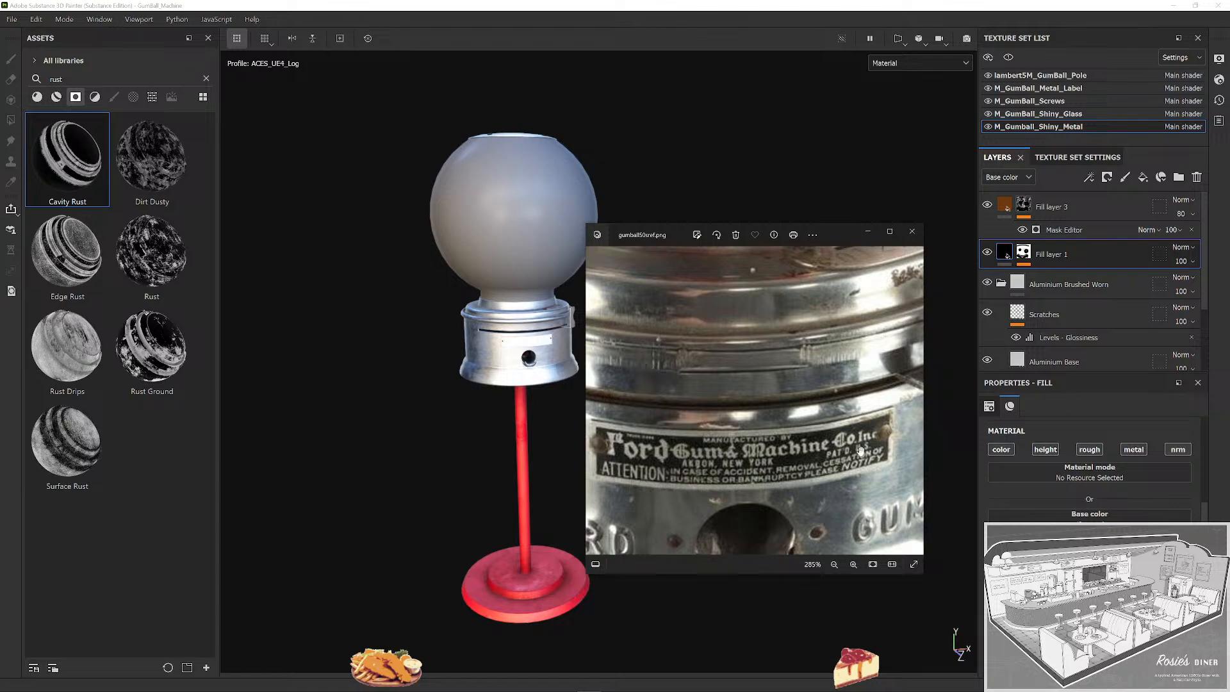
Put away the reference photo, switch to Maya, and view the deselected gumball machine model beside its reference image plane in a wider viewport.
{"action": "scroll", "coordinate": [676, 469], "scroll_direction": "down", "scroll_amount": 7}
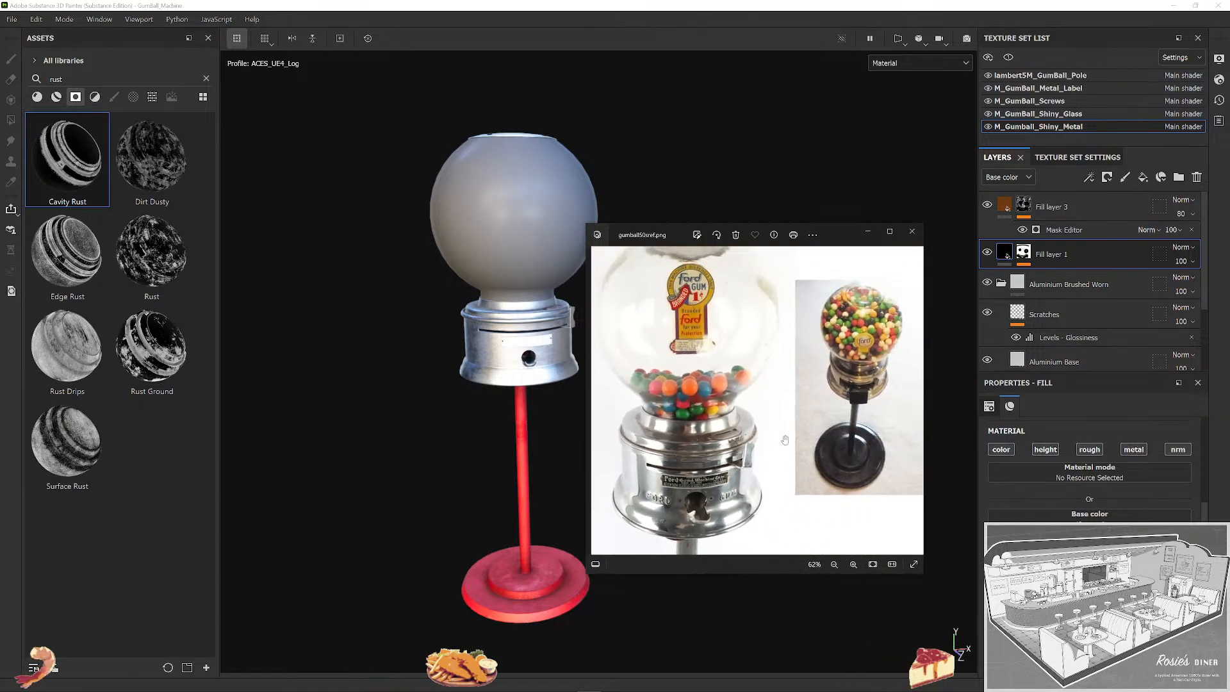
{"action": "left_click", "coordinate": [869, 234]}
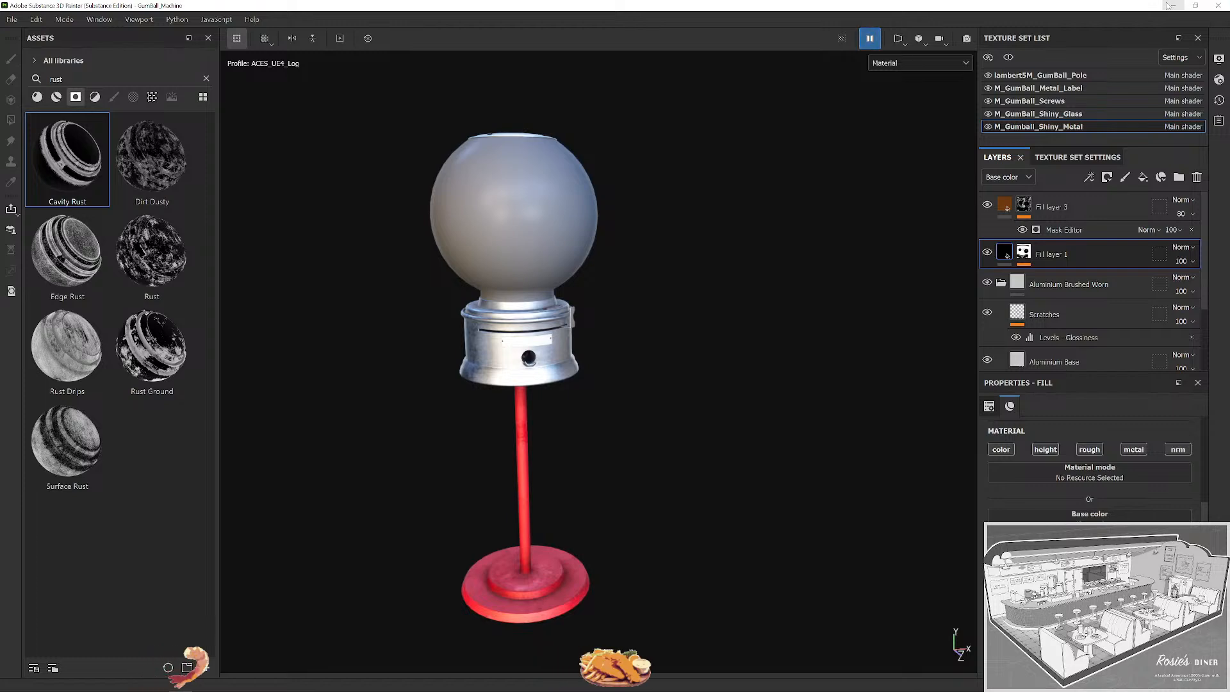
{"action": "left_click", "coordinate": [1168, 5]}
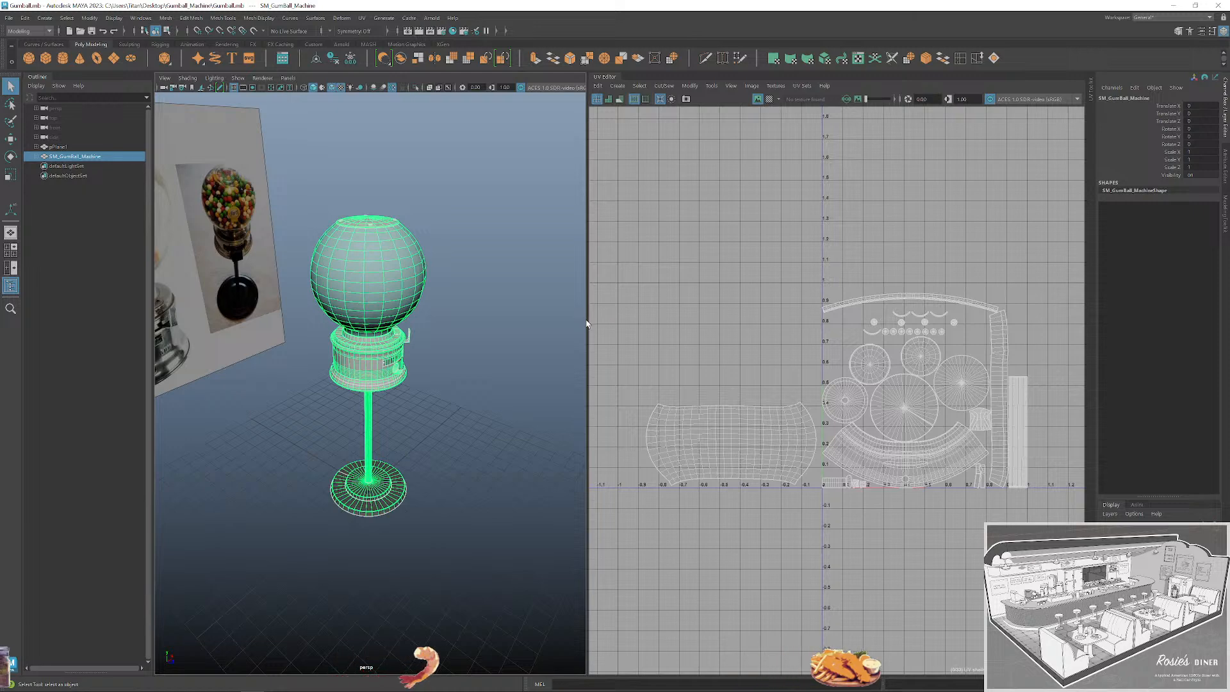
{"action": "left_click_drag", "start_coordinate": [587, 324], "coordinate": [729, 324]}
{"action": "scroll", "coordinate": [546, 378], "scroll_direction": "up", "scroll_amount": 3}
{"action": "scroll", "coordinate": [545, 378], "scroll_direction": "down", "scroll_amount": 2}
{"action": "left_click_drag", "start_coordinate": [566, 384], "coordinate": [582, 407]}
{"action": "left_click", "coordinate": [589, 399]}
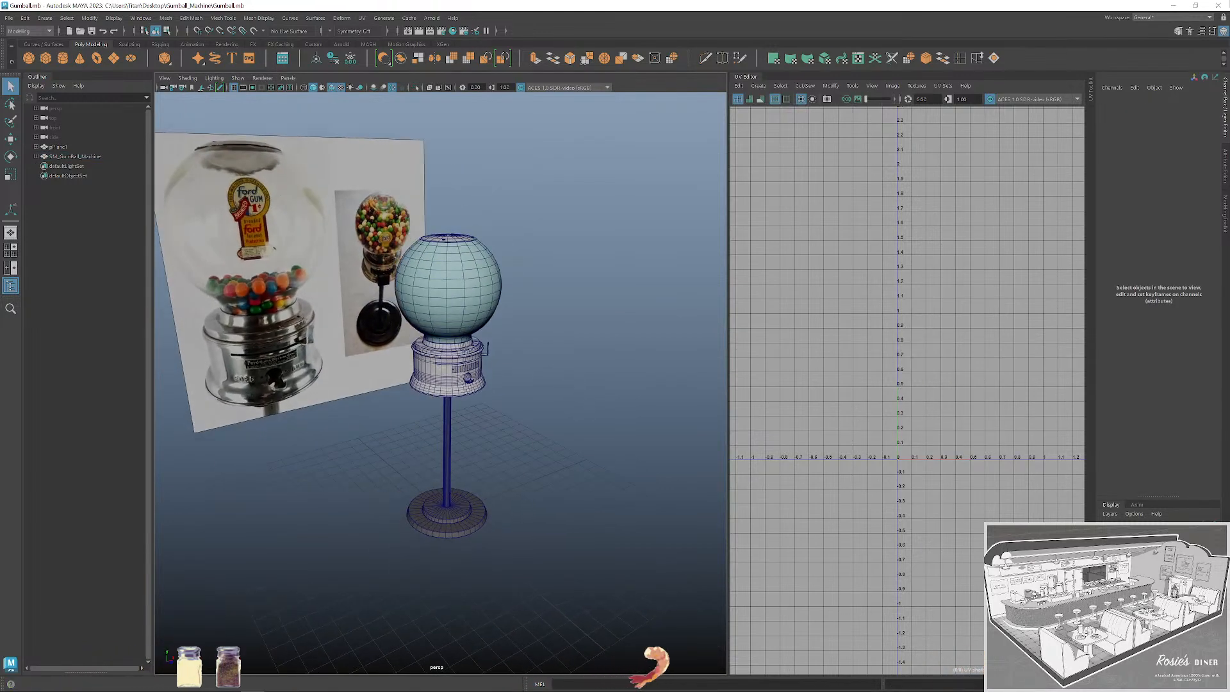
Open the saved St Lukes red Ford gumball machine JPEG from the desktop in Adobe Photoshop 2023.
{"action": "left_click", "coordinate": [1182, 5]}
{"action": "right_click", "coordinate": [15, 8]}
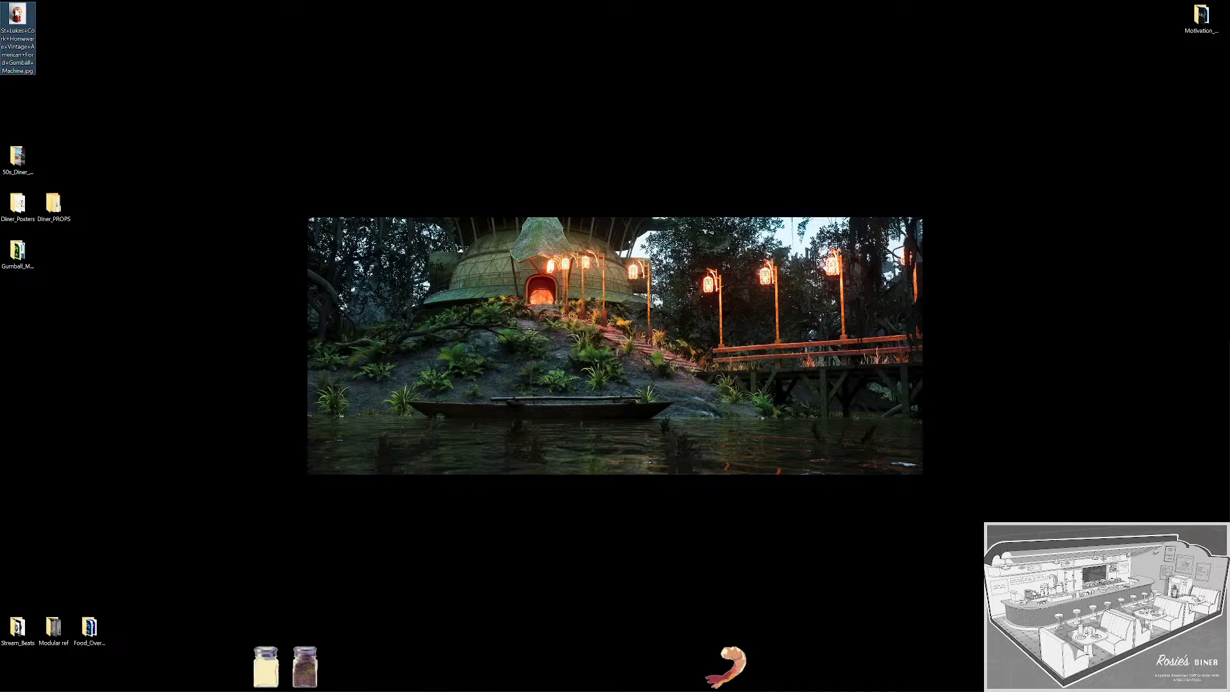
{"action": "mouse_move", "coordinate": [116, 140]}
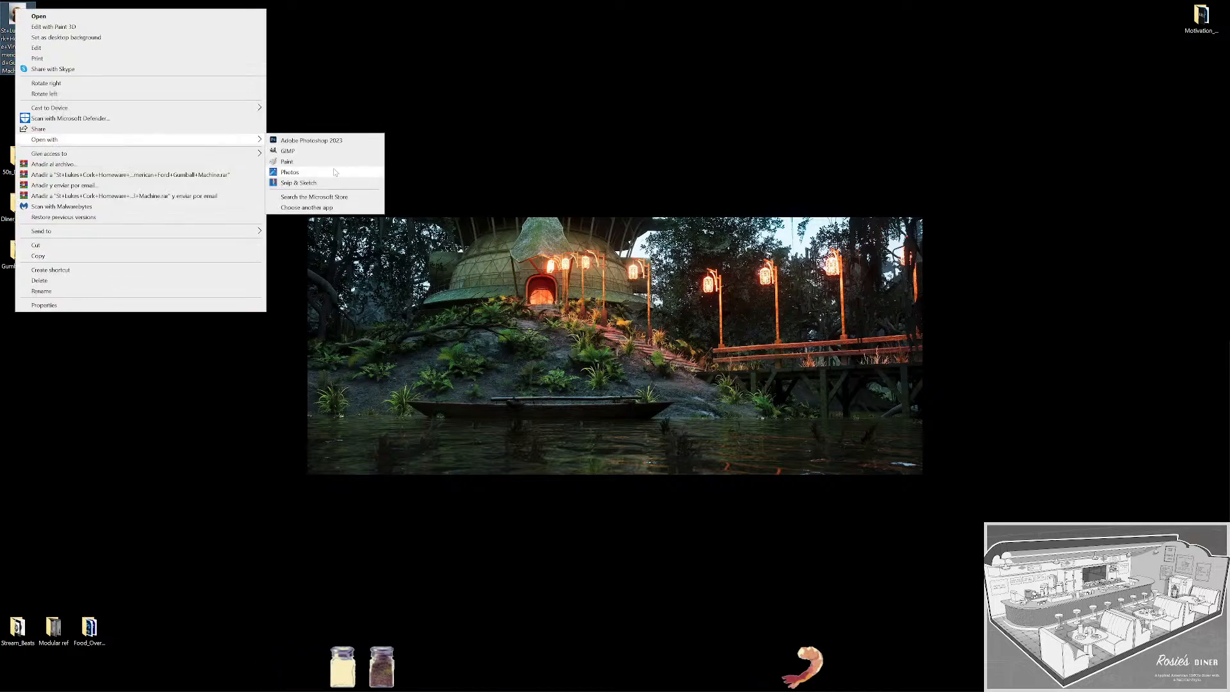
{"action": "left_click", "coordinate": [332, 142]}
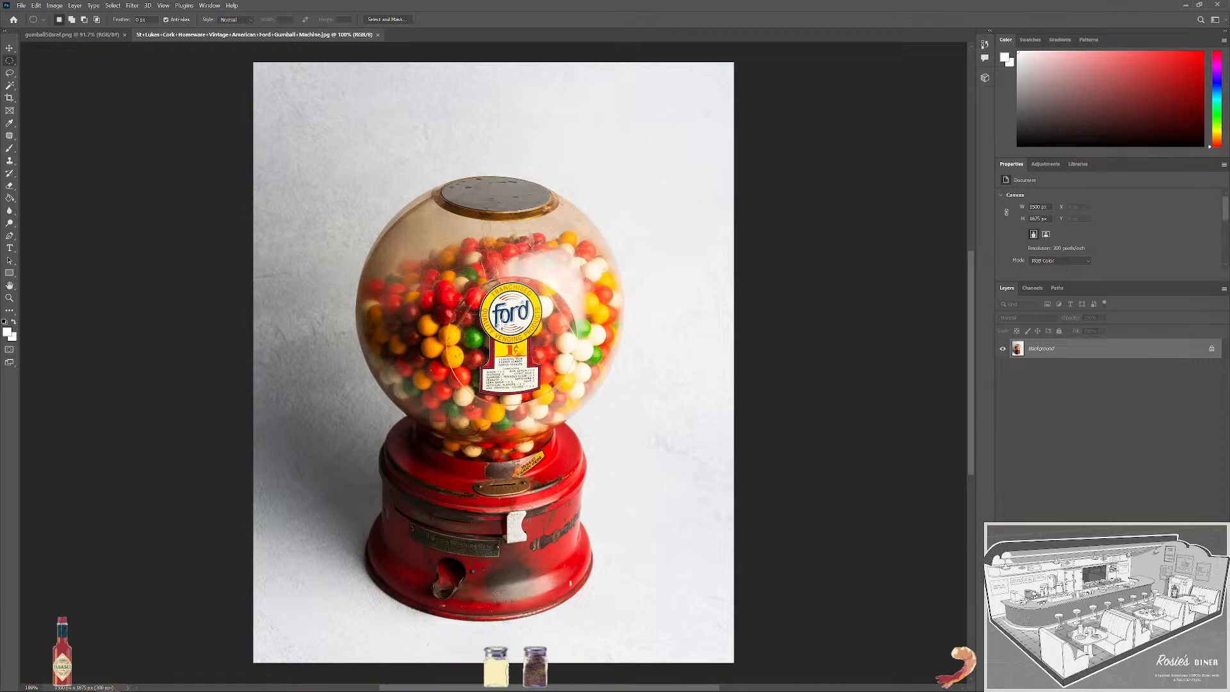
Examine the Ford label on the glass globe and the machine's red base in the photo up close.
{"action": "scroll", "coordinate": [476, 314], "scroll_direction": "up", "scroll_amount": 3}
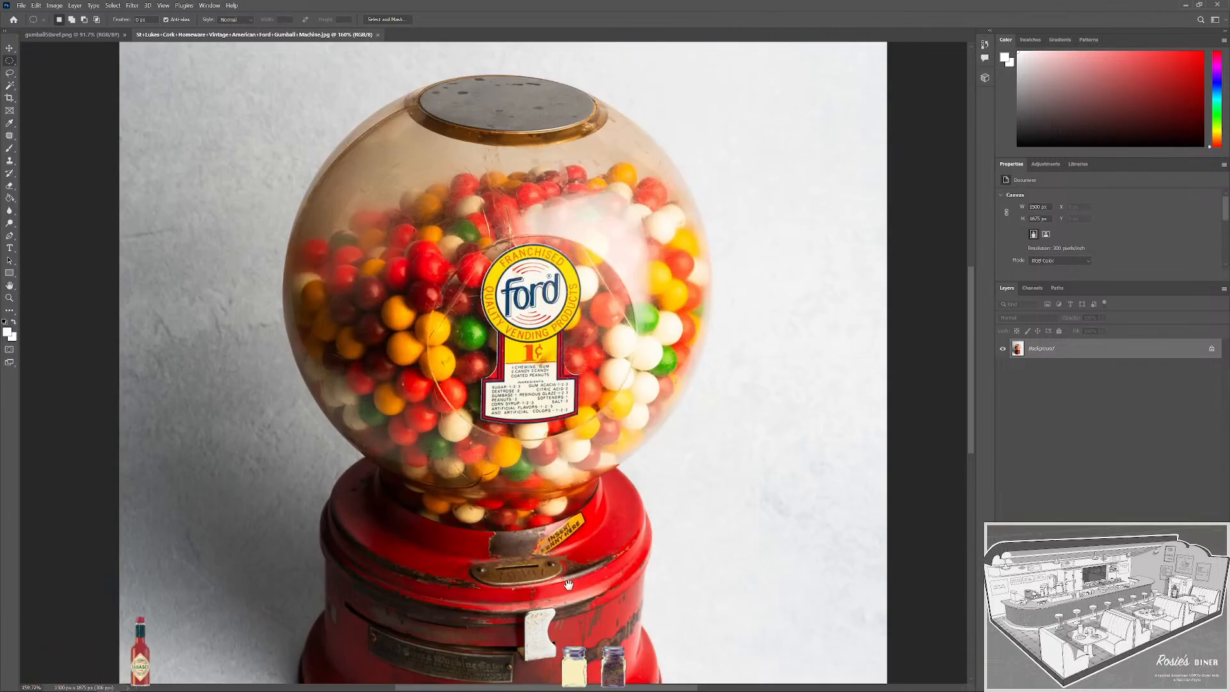
{"action": "scroll", "coordinate": [568, 585], "scroll_direction": "down", "scroll_amount": 3}
{"action": "scroll", "coordinate": [568, 585], "scroll_direction": "up", "scroll_amount": 4}
{"action": "scroll", "coordinate": [528, 353], "scroll_direction": "up", "scroll_amount": 5}
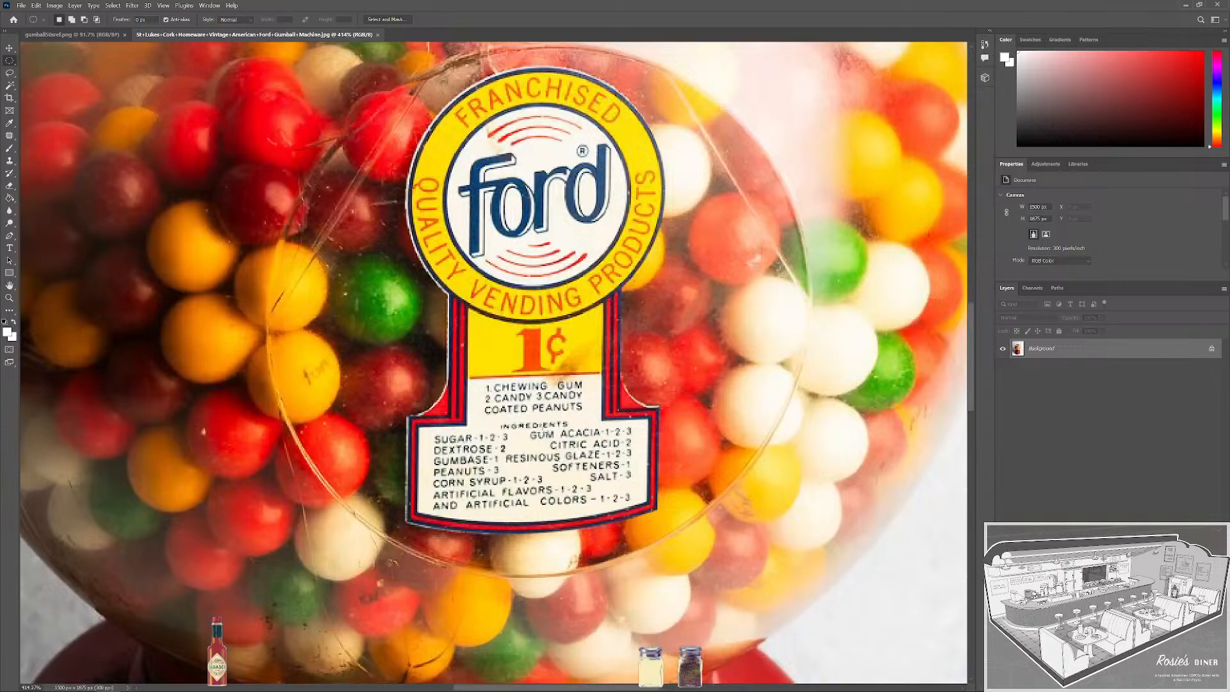
{"action": "scroll", "coordinate": [564, 439], "scroll_direction": "down", "scroll_amount": 4}
{"action": "scroll", "coordinate": [586, 463], "scroll_direction": "down", "scroll_amount": 2}
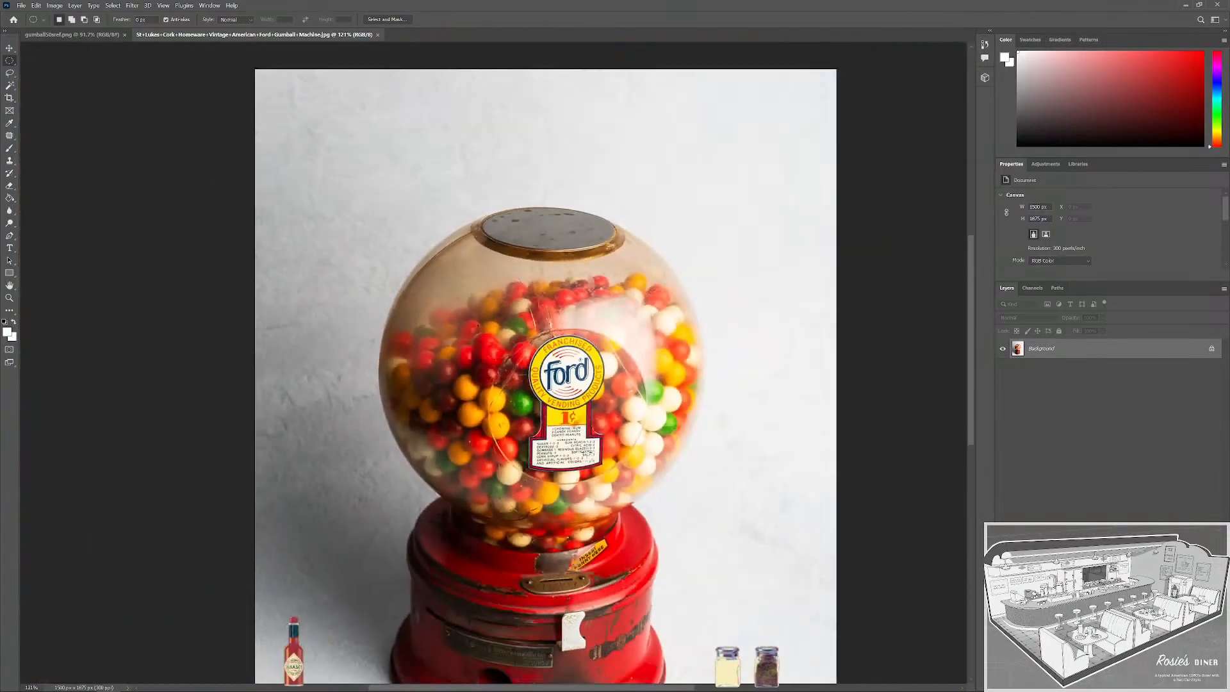
{"action": "scroll", "coordinate": [586, 463], "scroll_direction": "up", "scroll_amount": 5}
{"action": "scroll", "coordinate": [596, 268], "scroll_direction": "down", "scroll_amount": 3}
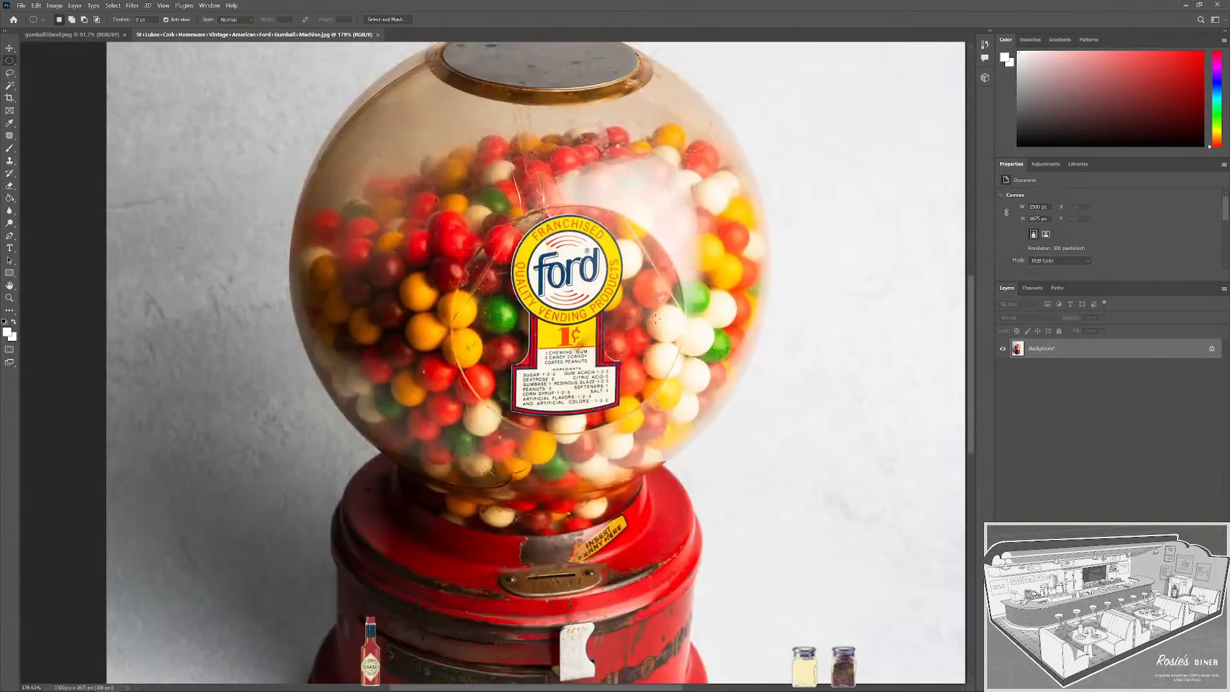
{"action": "left_click_drag", "start_coordinate": [666, 357], "coordinate": [560, 357]}
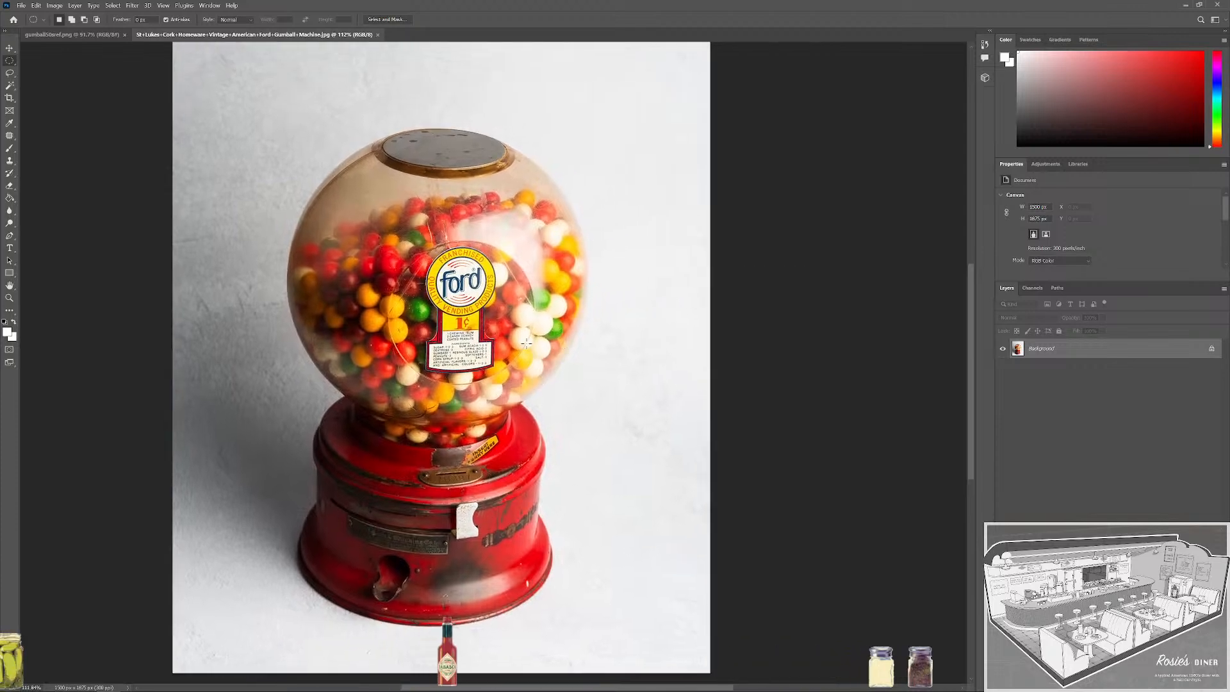
{"action": "scroll", "coordinate": [518, 335], "scroll_direction": "down", "scroll_amount": 1}
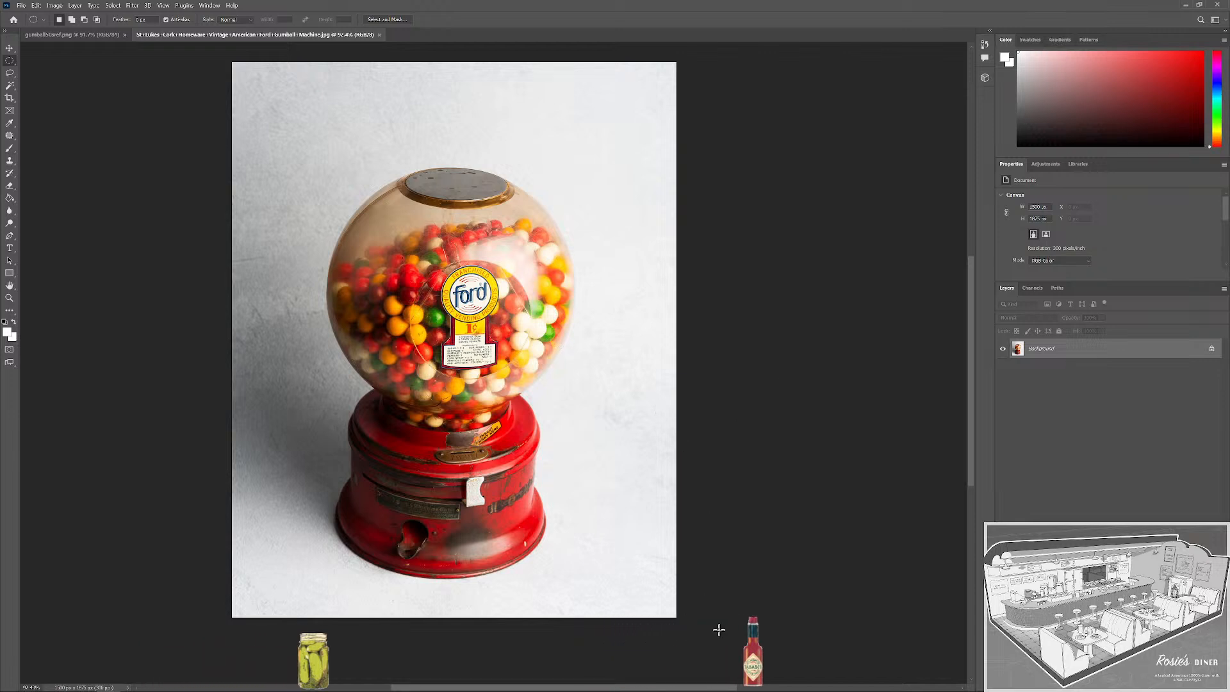
Convert the photo's background to a regular layer and delete a rectangular selection covering everything right of the Ford label.
{"action": "left_click_drag", "start_coordinate": [681, 361], "coordinate": [712, 157]}
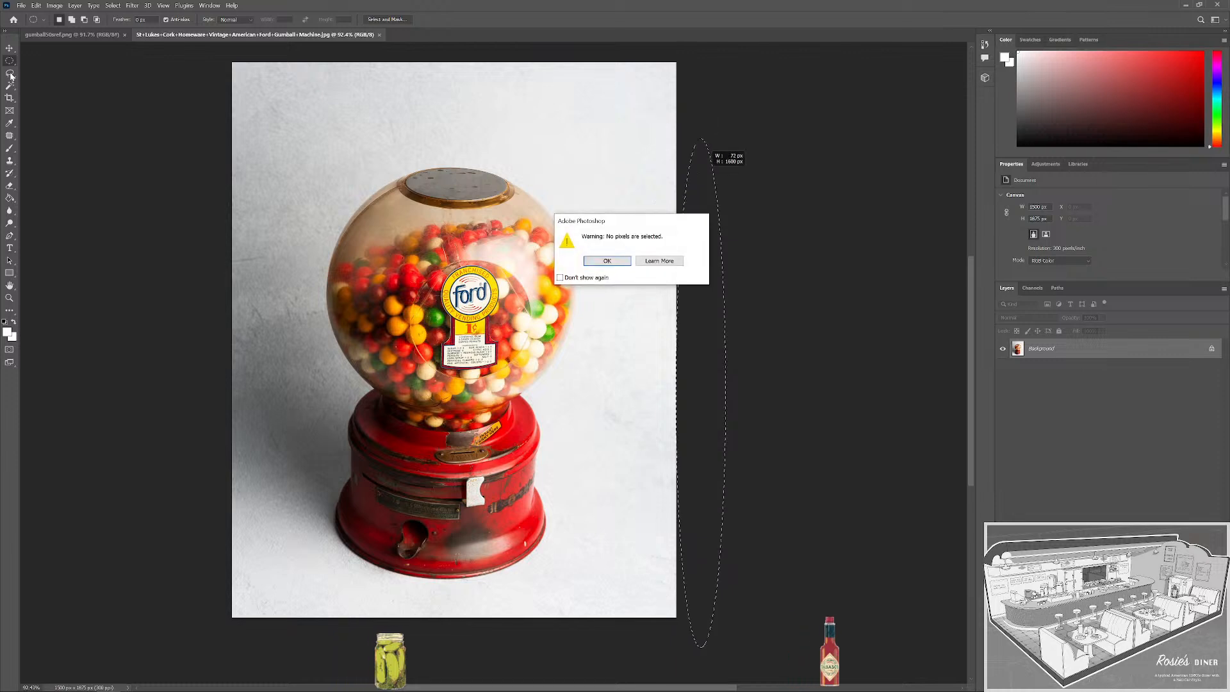
{"action": "key", "text": "Return"}
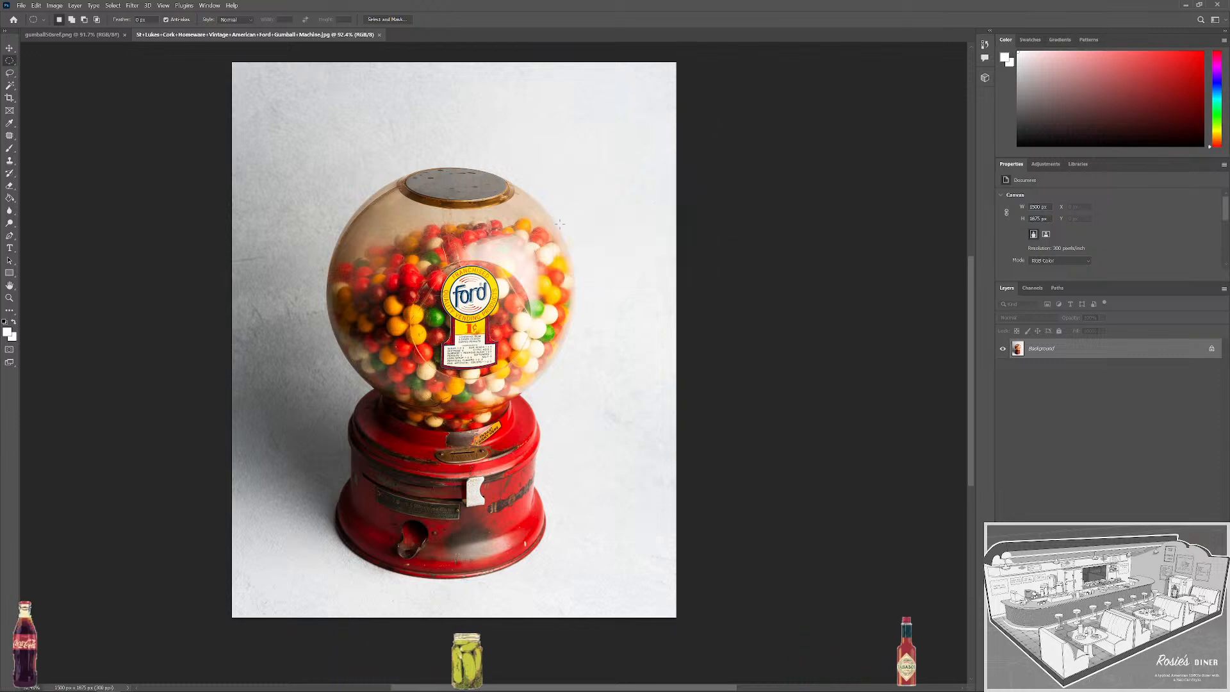
{"action": "left_click", "coordinate": [8, 60]}
{"action": "left_click", "coordinate": [61, 59]}
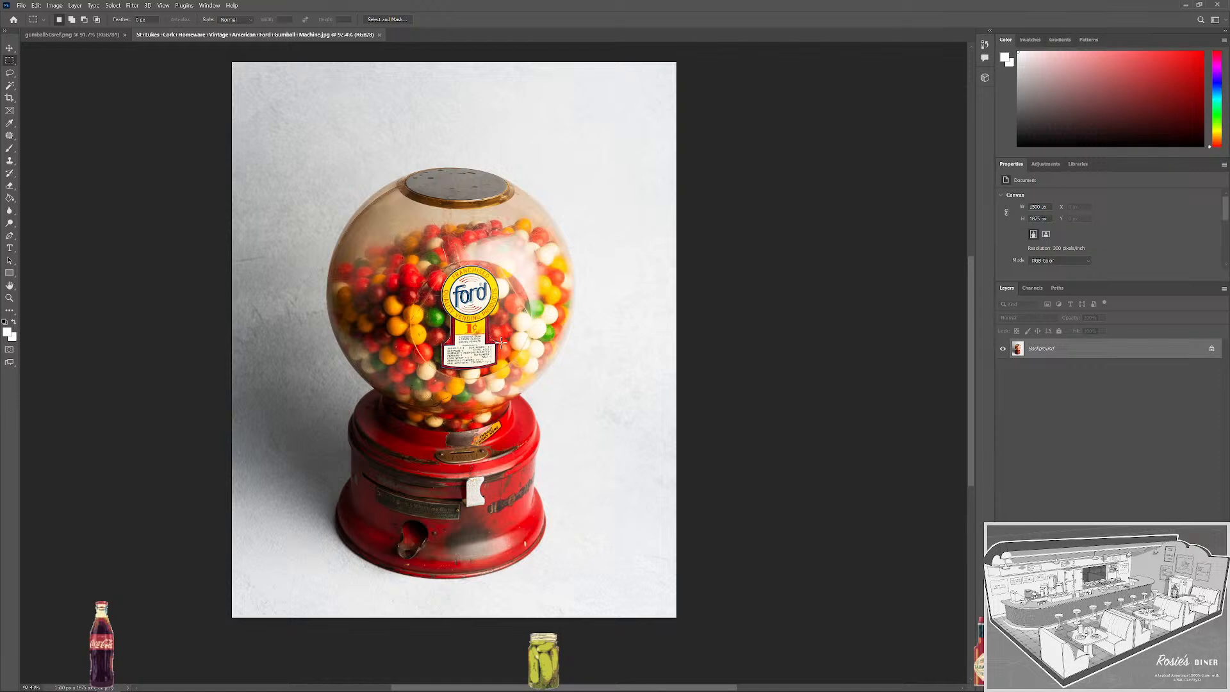
{"action": "left_click_drag", "start_coordinate": [697, 618], "coordinate": [500, 69]}
{"action": "key", "text": "shift+BackSpace"}
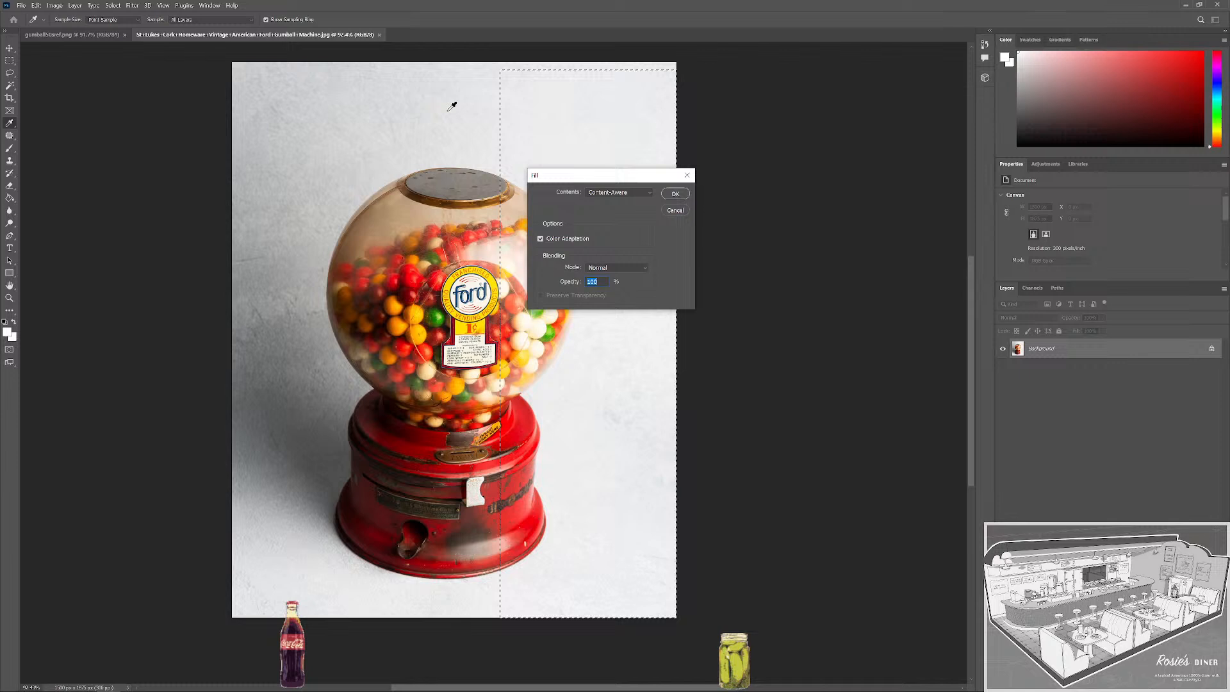
{"action": "left_click", "coordinate": [674, 194]}
{"action": "double_click", "coordinate": [1057, 348]}
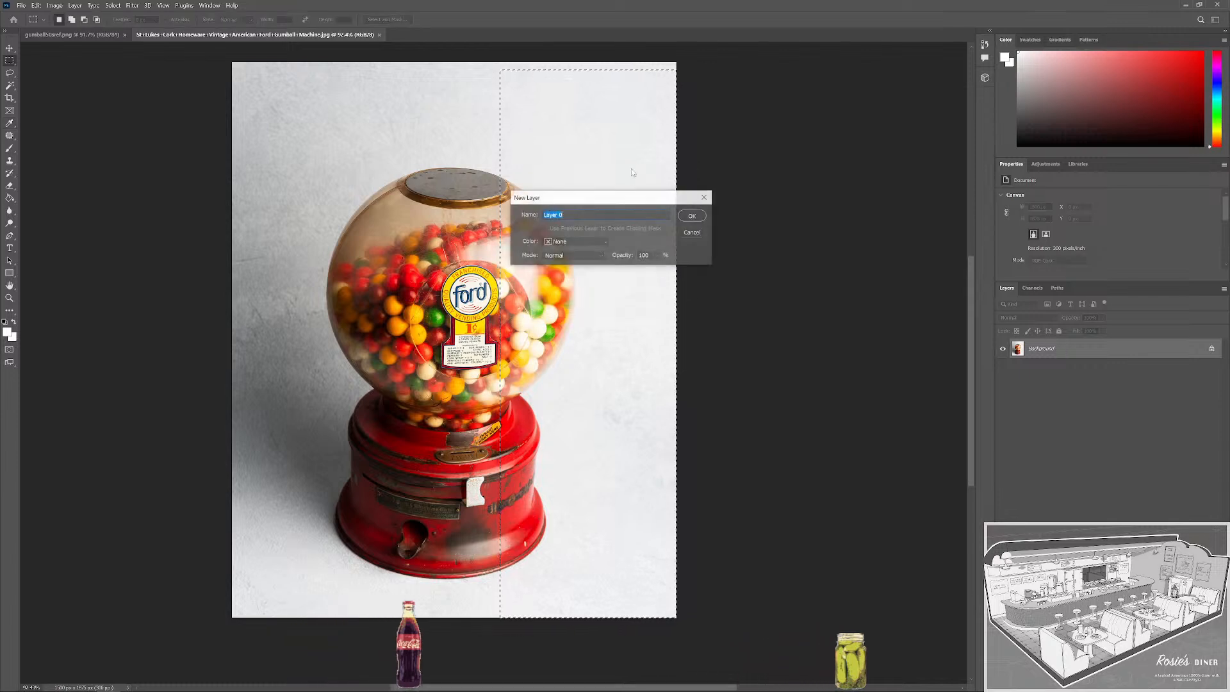
{"action": "key", "text": "Return"}
{"action": "key", "text": "Delete"}
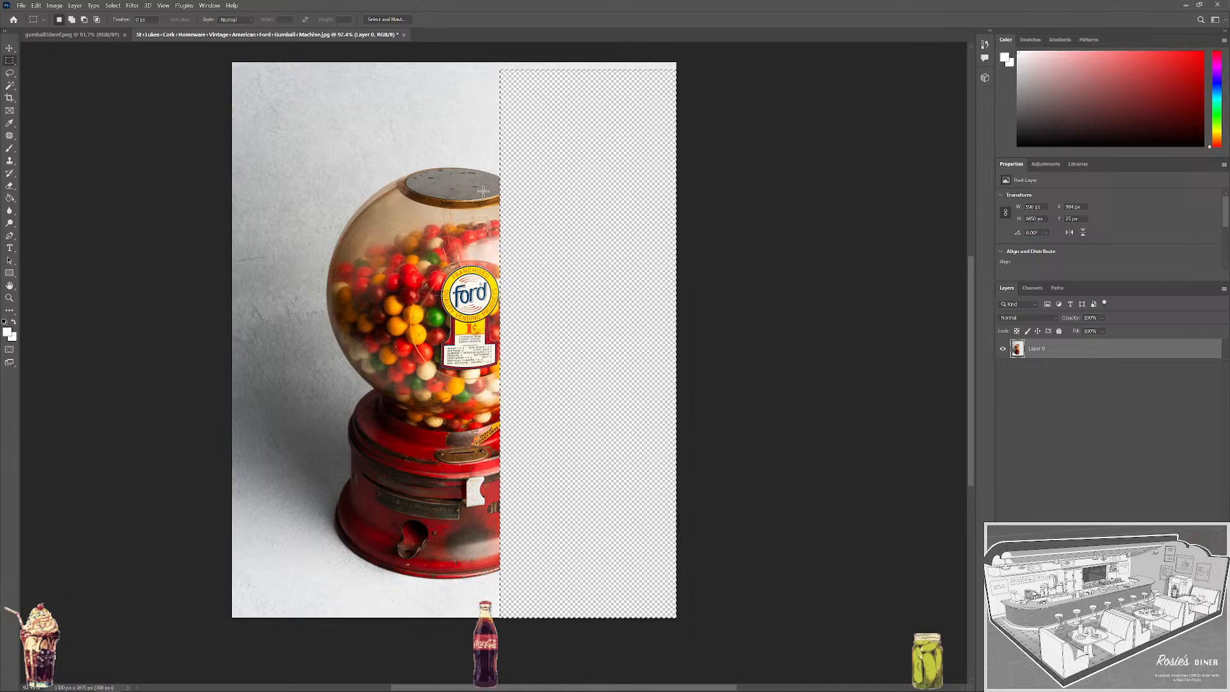
Delete the photo areas to the left of, below and above the Ford label, leaving only a rectangle around it.
{"action": "left_click_drag", "start_coordinate": [220, 77], "coordinate": [441, 668]}
{"action": "key", "text": "Delete"}
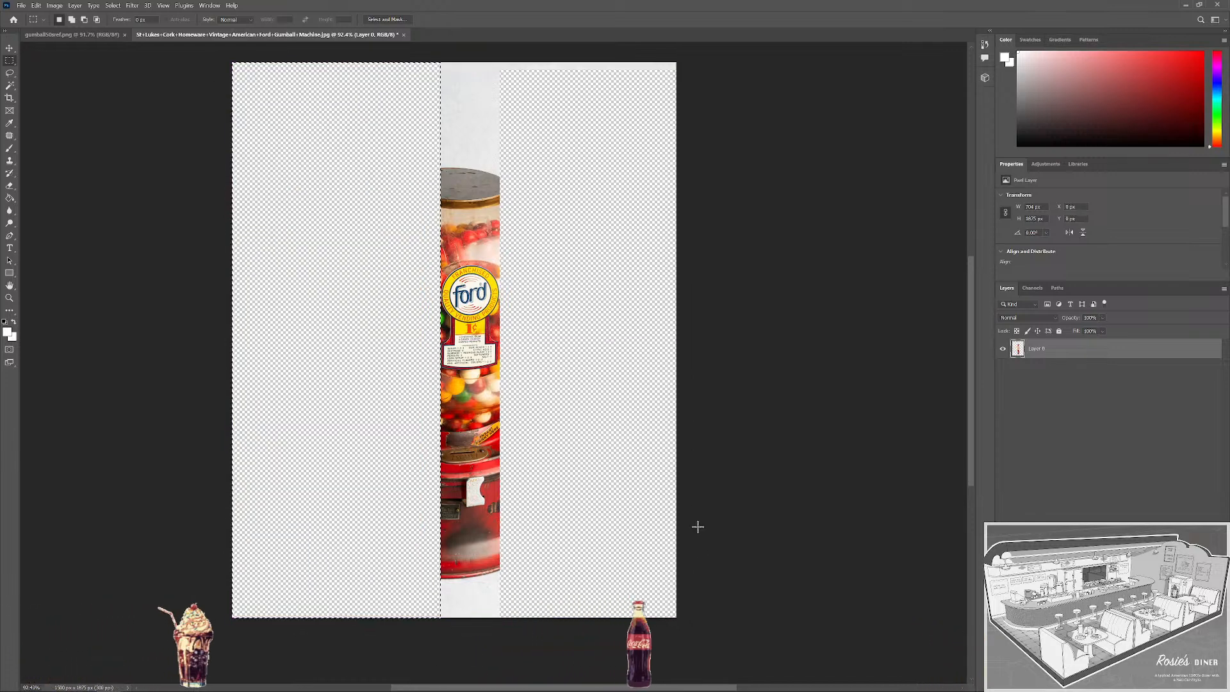
{"action": "left_click_drag", "start_coordinate": [677, 617], "coordinate": [246, 371]}
{"action": "key", "text": "Delete"}
{"action": "left_click_drag", "start_coordinate": [250, 60], "coordinate": [749, 263]}
{"action": "key", "text": "Delete"}
{"action": "left_click", "coordinate": [768, 293]}
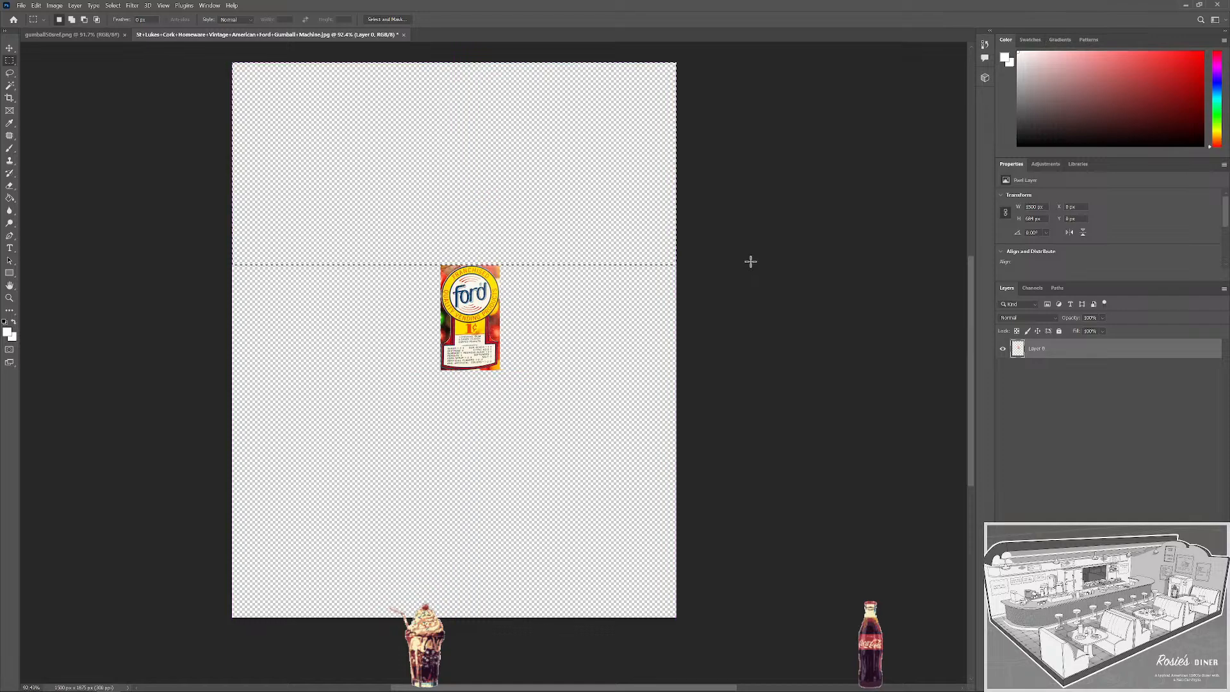
{"action": "key", "text": "Delete"}
{"action": "left_click", "coordinate": [627, 262]}
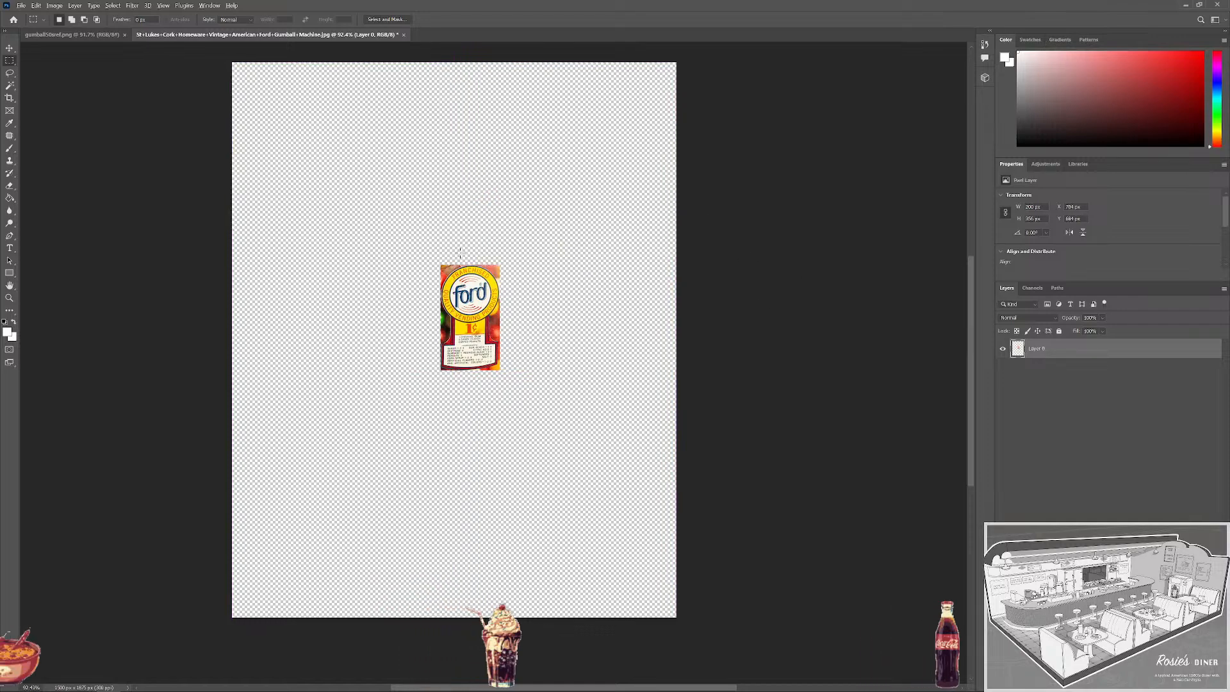
Remove the dark background patches along the left edge of the Ford label with the Magic Wand tool.
{"action": "scroll", "coordinate": [460, 276], "scroll_direction": "up", "scroll_amount": 5}
{"action": "scroll", "coordinate": [380, 541], "scroll_direction": "up", "scroll_amount": 1}
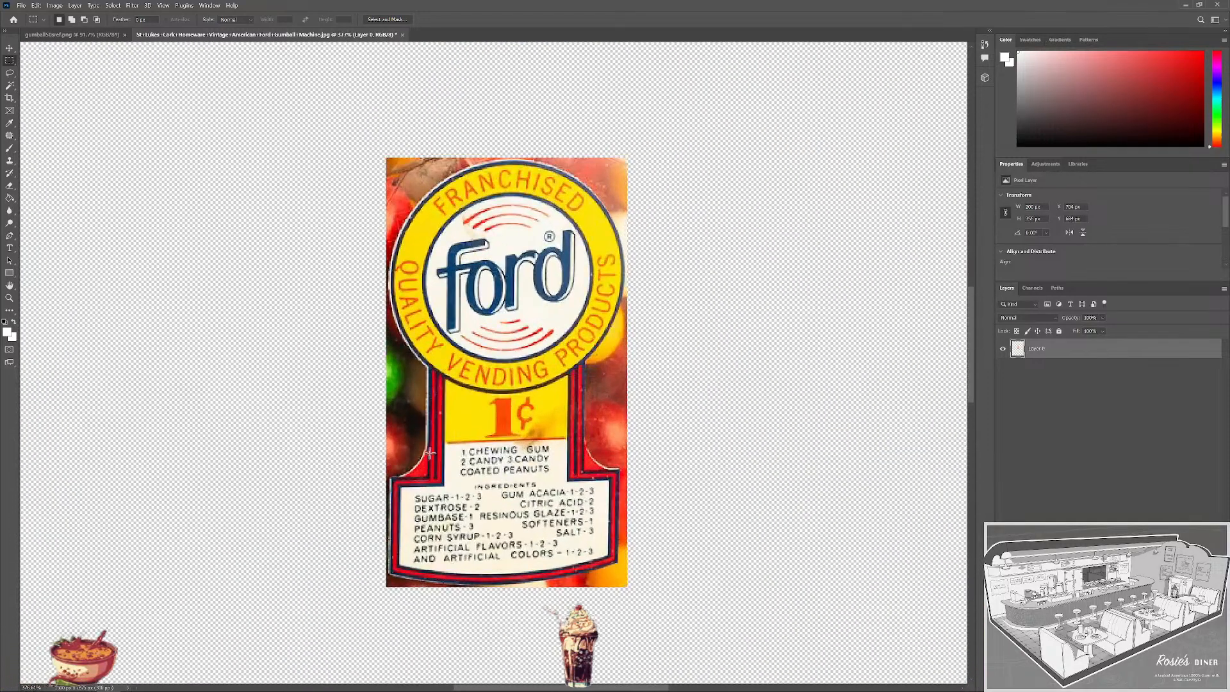
{"action": "key", "text": "w"}
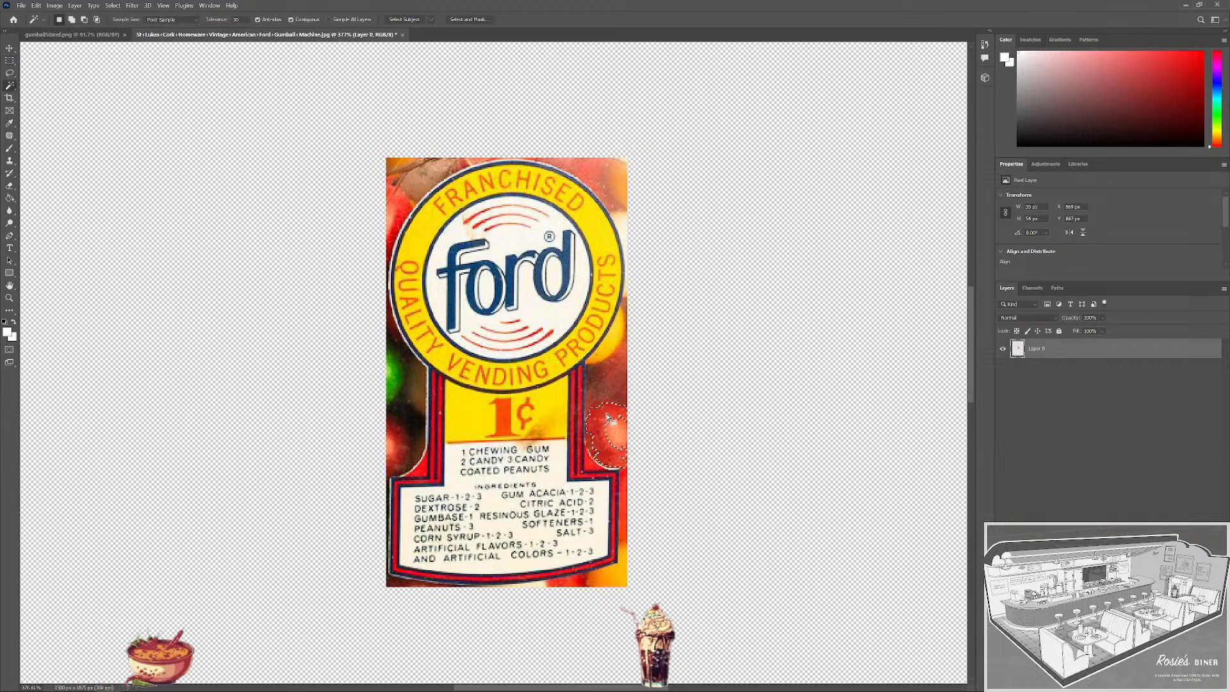
{"action": "left_click", "coordinate": [623, 534]}
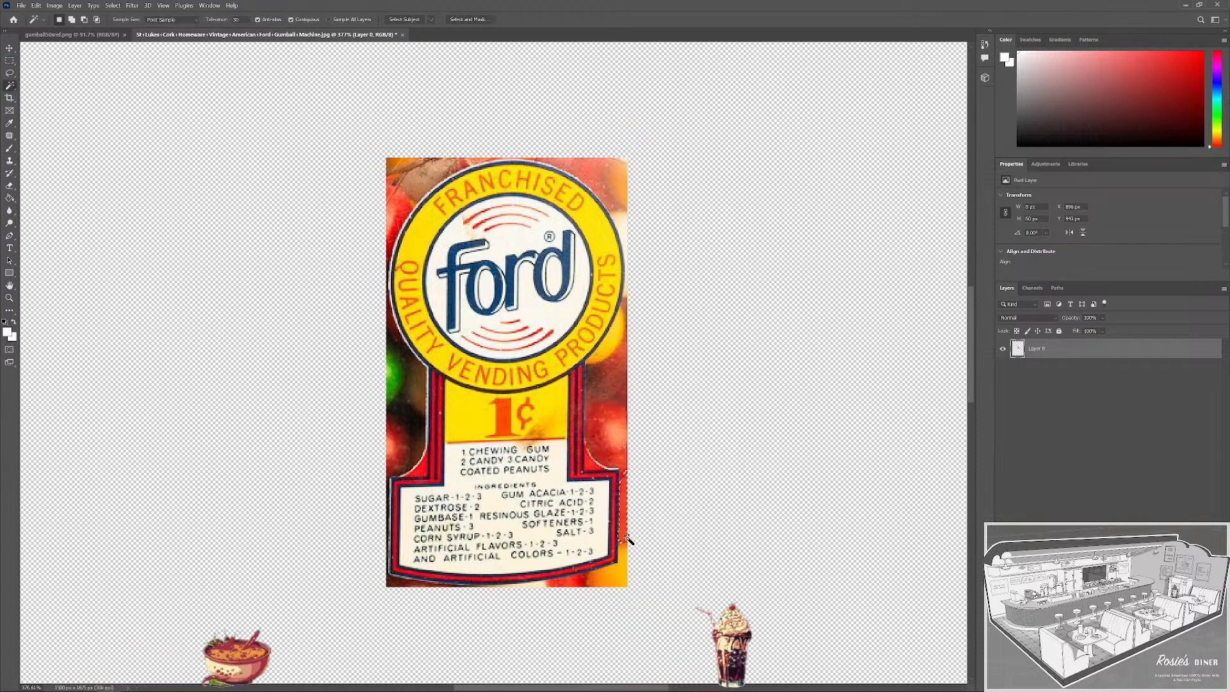
{"action": "left_click", "coordinate": [589, 579]}
{"action": "left_click", "coordinate": [582, 581]}
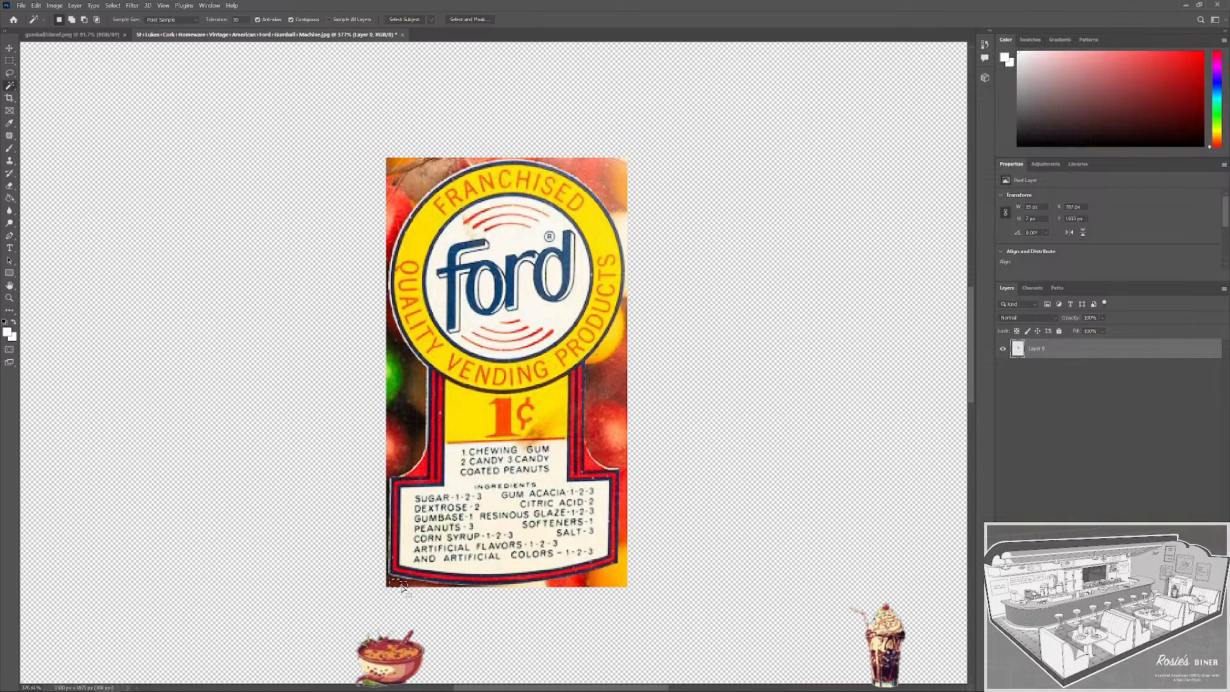
{"action": "left_click", "coordinate": [420, 459]}
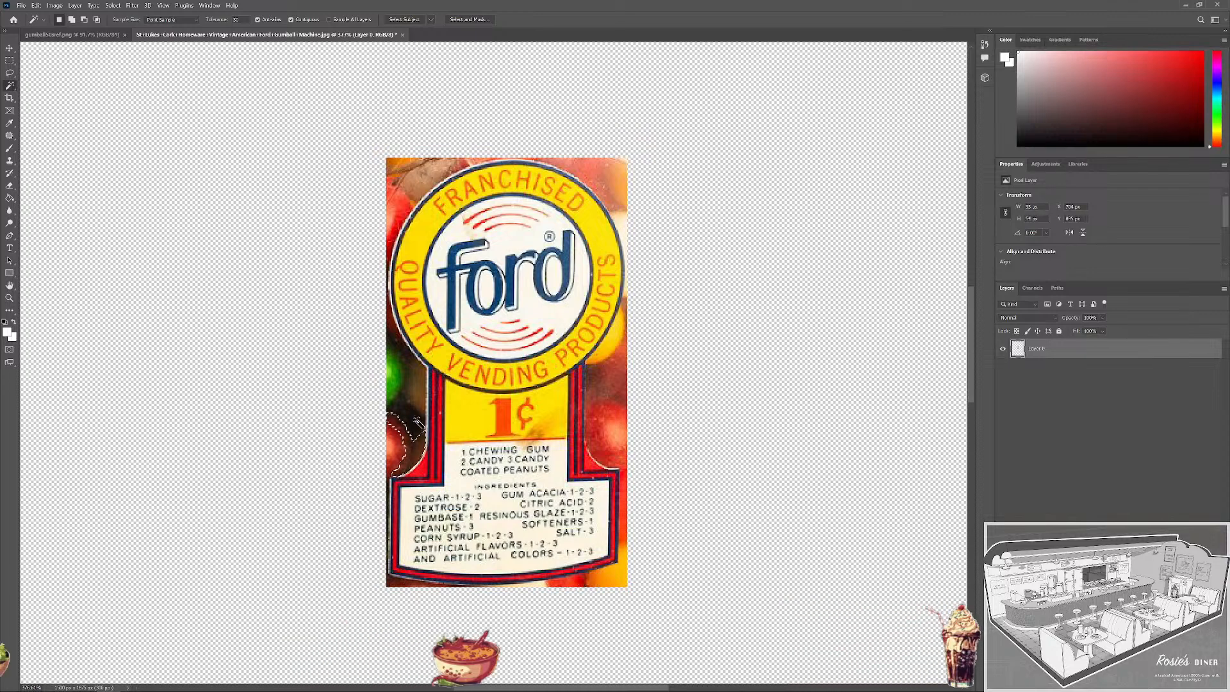
{"action": "left_click", "coordinate": [418, 425]}
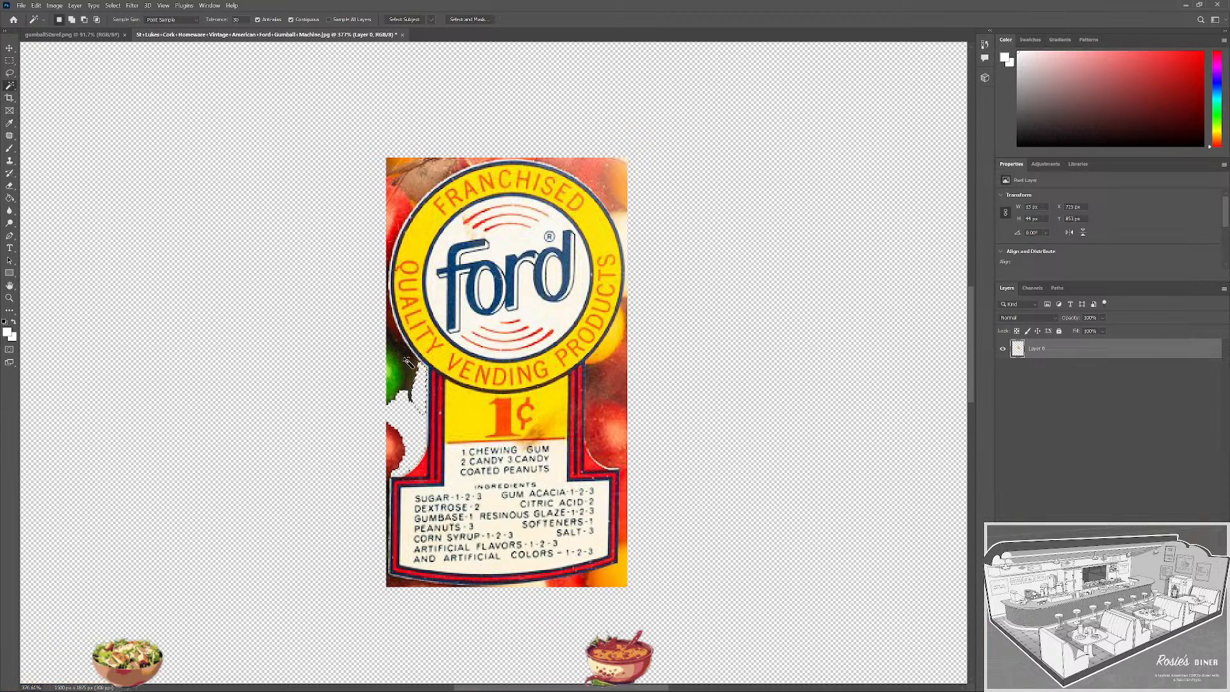
{"action": "left_click", "coordinate": [389, 337]}
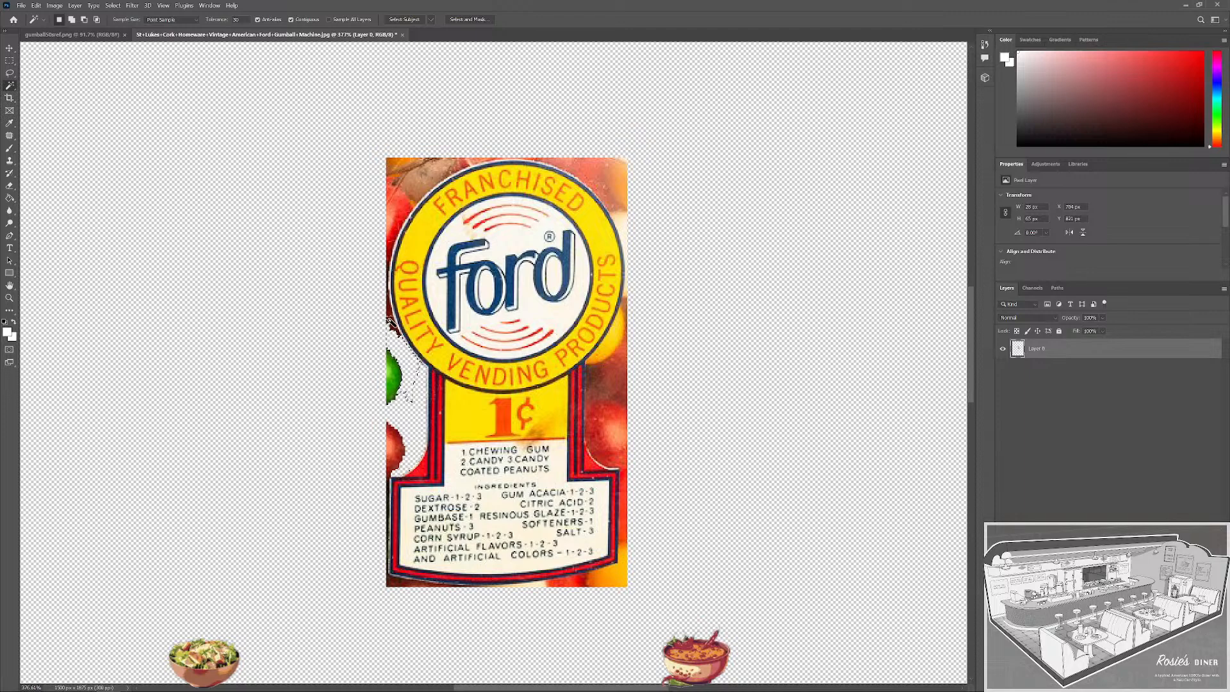
{"action": "left_click", "coordinate": [387, 301]}
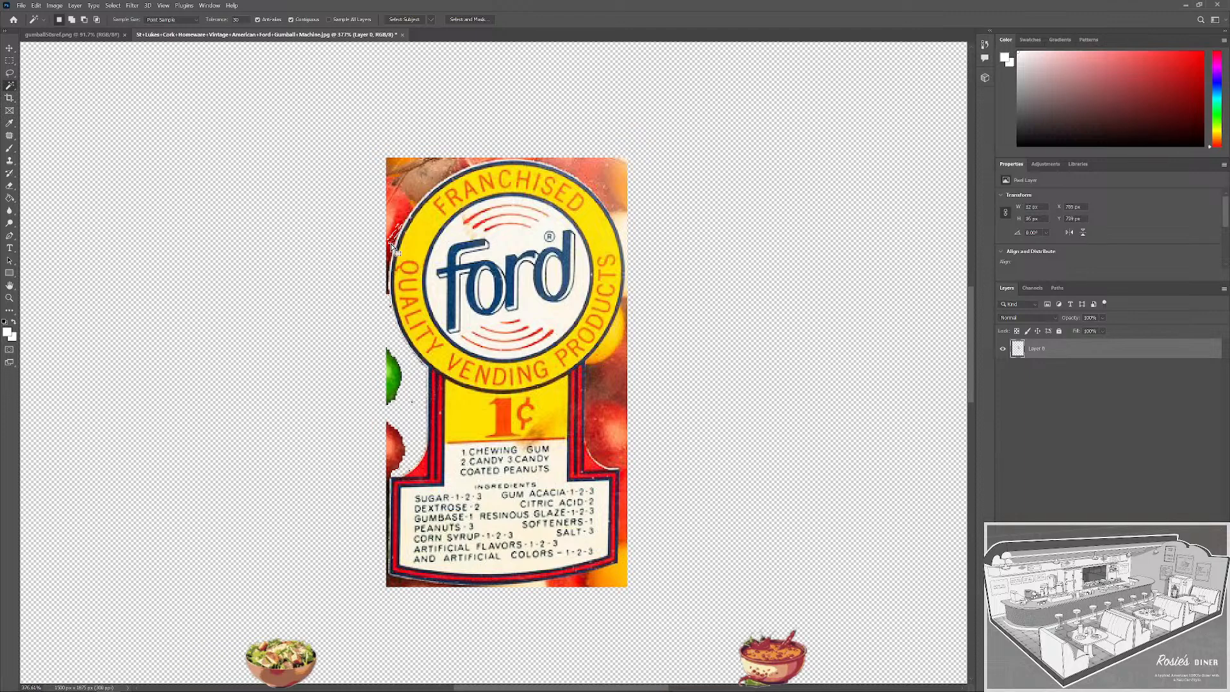
Delete the background patches at the upper right and along the right side of the Ford label's circle with the Magic Wand tool.
{"action": "left_click", "coordinate": [588, 178]}
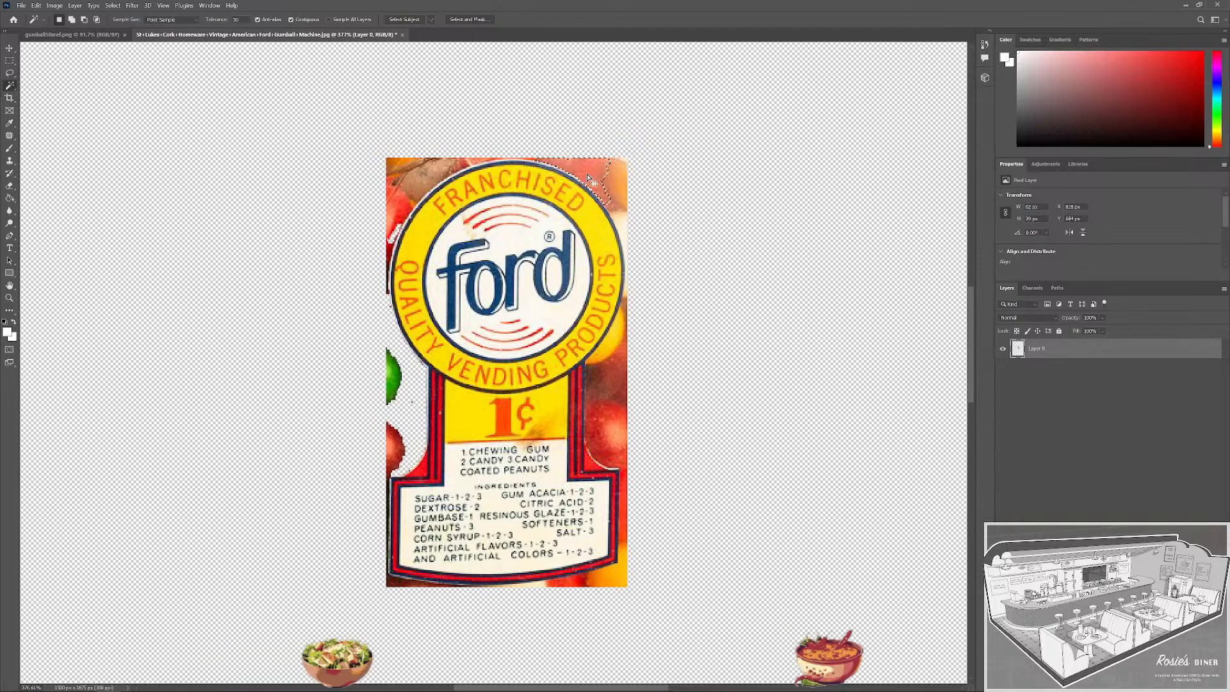
{"action": "left_click", "coordinate": [618, 216]}
{"action": "left_click", "coordinate": [614, 215]}
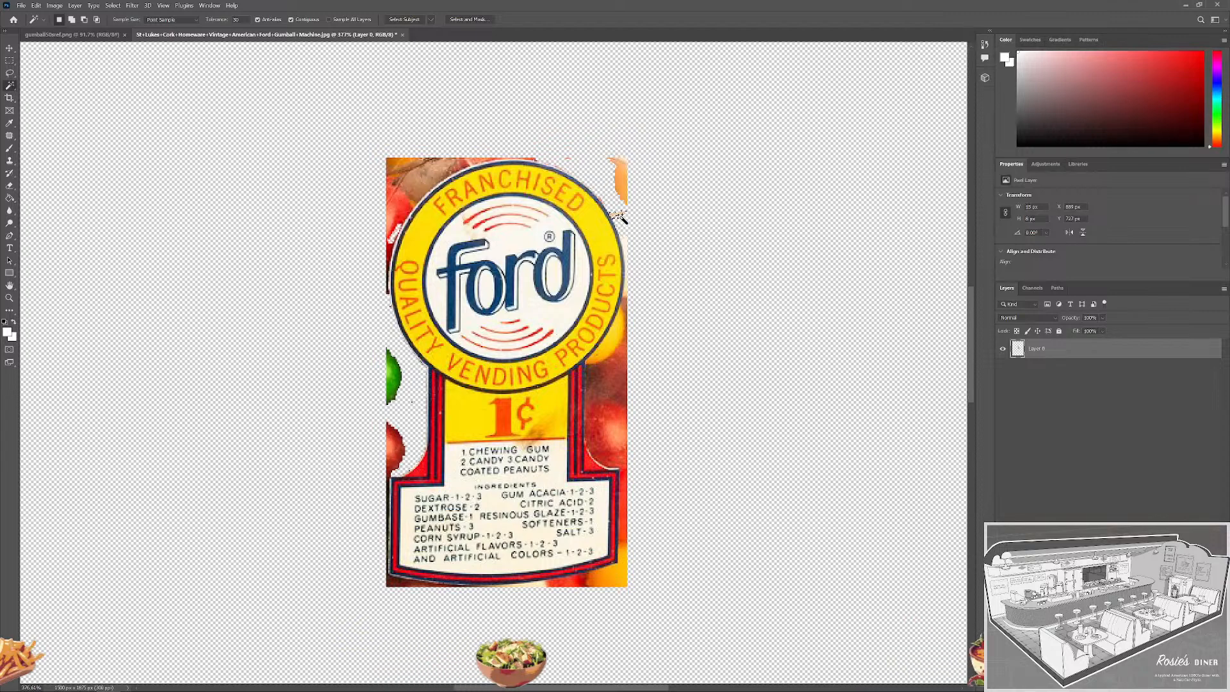
{"action": "left_click", "coordinate": [623, 300]}
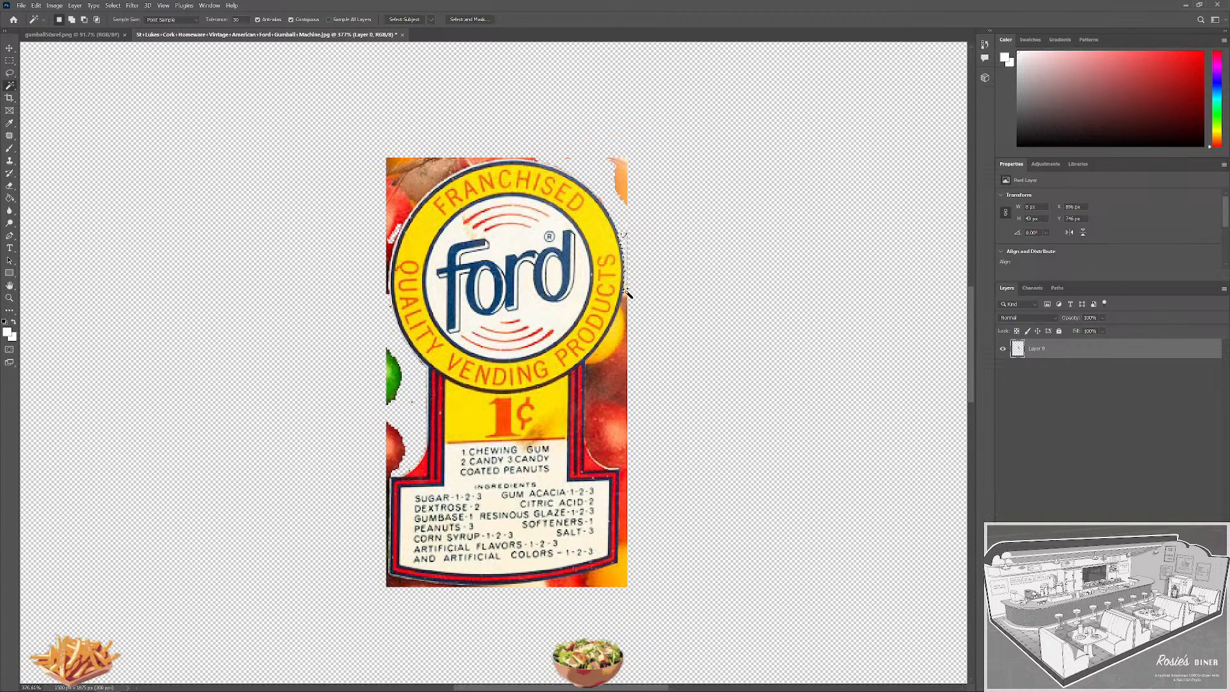
{"action": "left_click", "coordinate": [627, 312]}
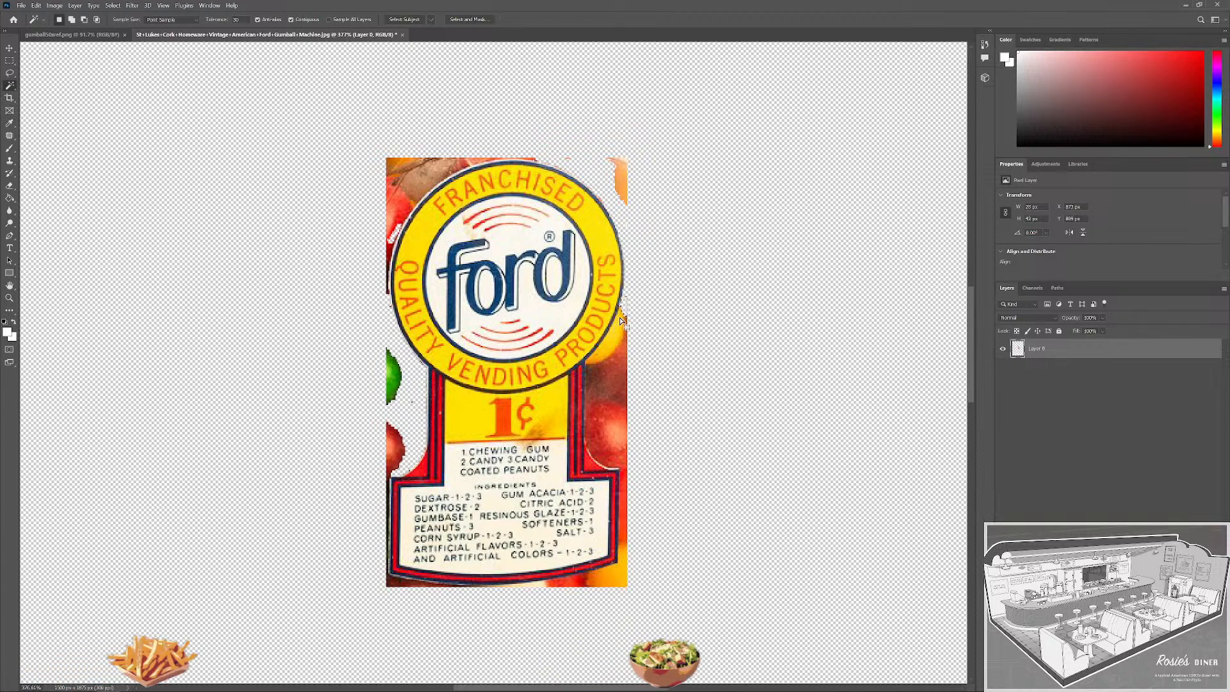
{"action": "left_click", "coordinate": [621, 309]}
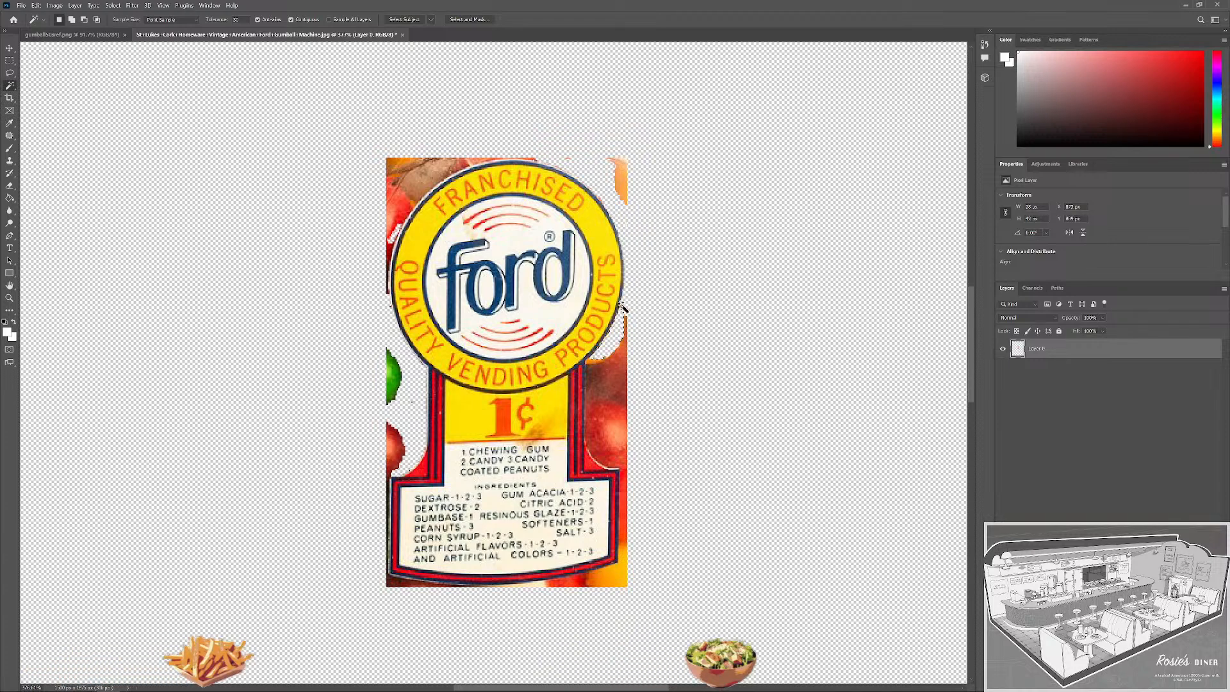
Delete the dark and red background patches to the right of the label's narrow neck with the Magic Wand tool.
{"action": "left_click", "coordinate": [593, 366]}
{"action": "left_click", "coordinate": [596, 367]}
{"action": "left_click", "coordinate": [594, 386]}
{"action": "key", "text": "Delete"}
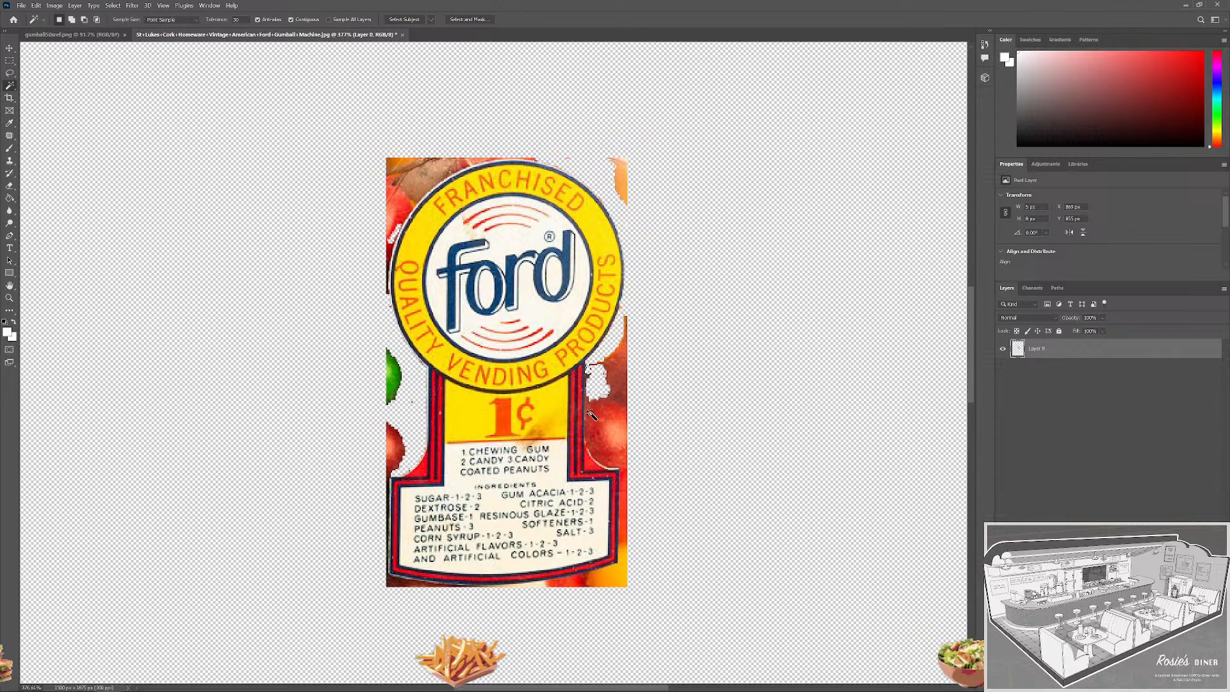
{"action": "left_click", "coordinate": [619, 453]}
{"action": "key", "text": "Delete"}
{"action": "left_click", "coordinate": [627, 462]}
{"action": "key", "text": "Delete"}
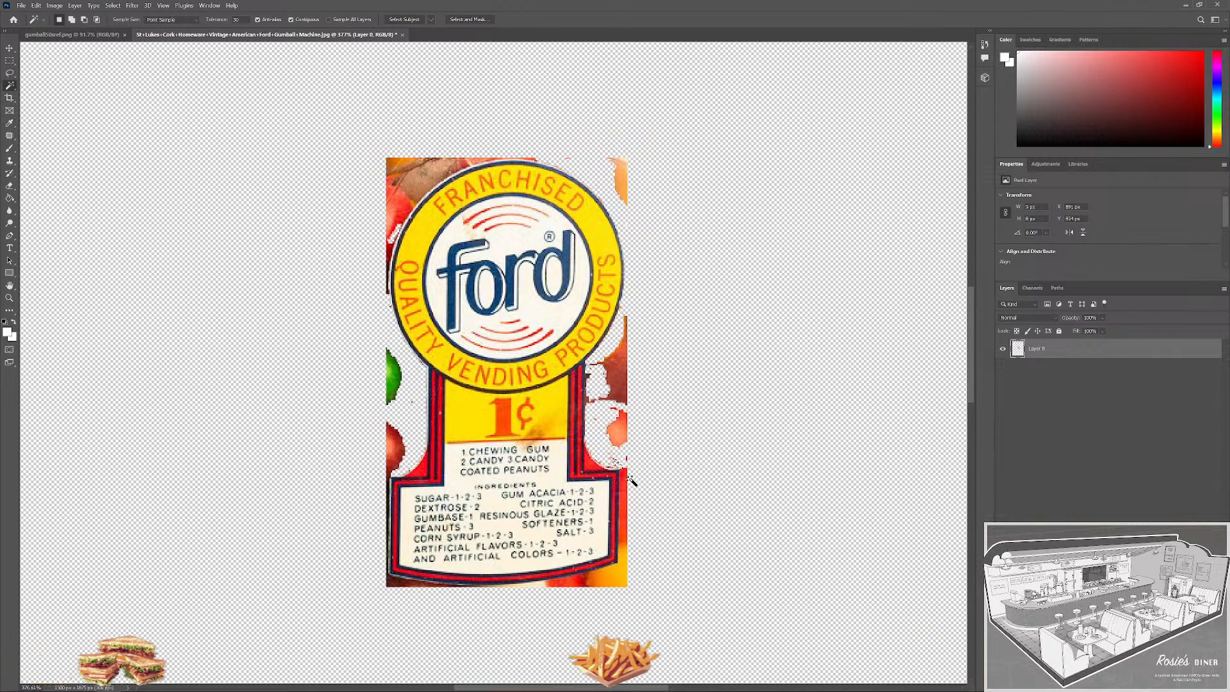
Delete the background patches beside the label's lower right side and under its bottom right edge, and clear the selection.
{"action": "left_click", "coordinate": [626, 533]}
{"action": "key", "text": "Delete"}
{"action": "left_click", "coordinate": [622, 544]}
{"action": "key", "text": "Delete"}
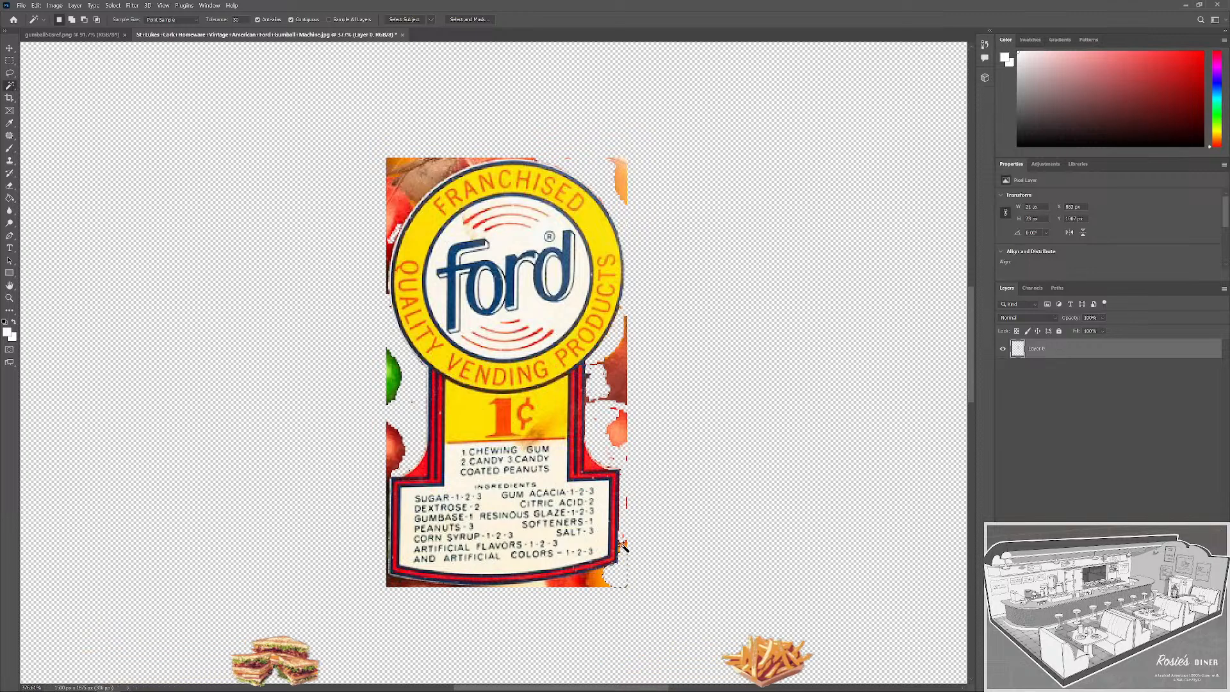
{"action": "left_click", "coordinate": [597, 585]}
{"action": "key", "text": "Delete"}
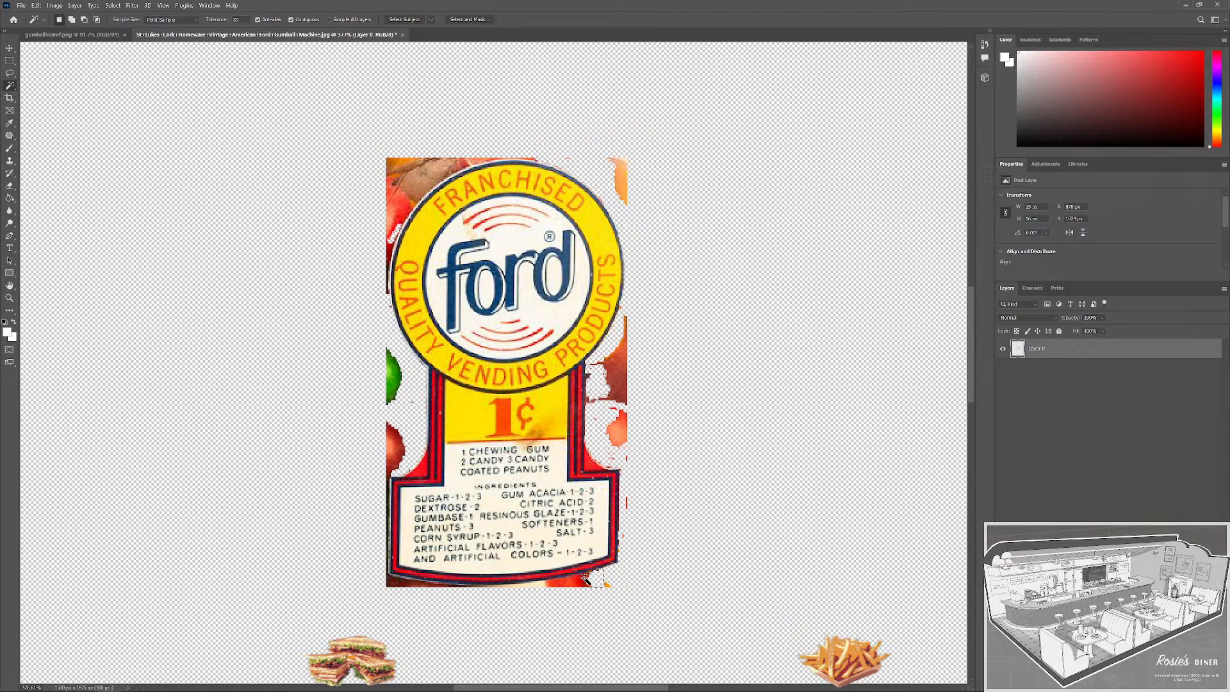
{"action": "left_click", "coordinate": [574, 584]}
{"action": "key", "text": "Delete"}
{"action": "left_click", "coordinate": [561, 584]}
{"action": "key", "text": "Delete"}
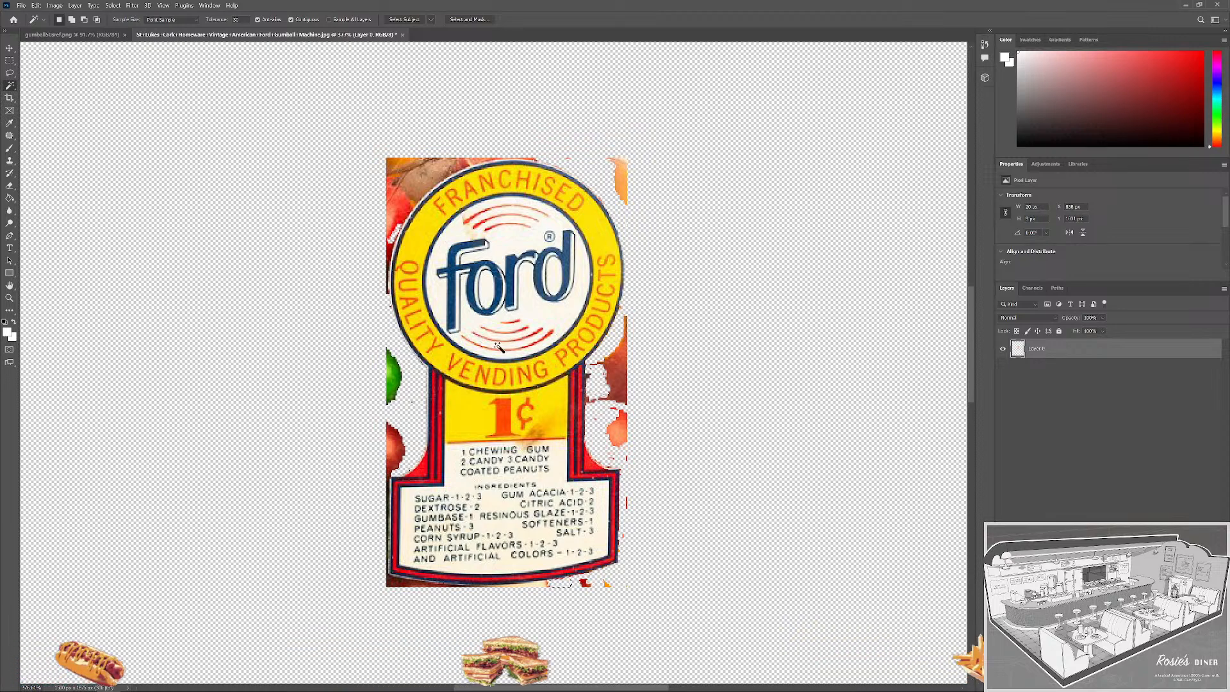
{"action": "left_click", "coordinate": [603, 497]}
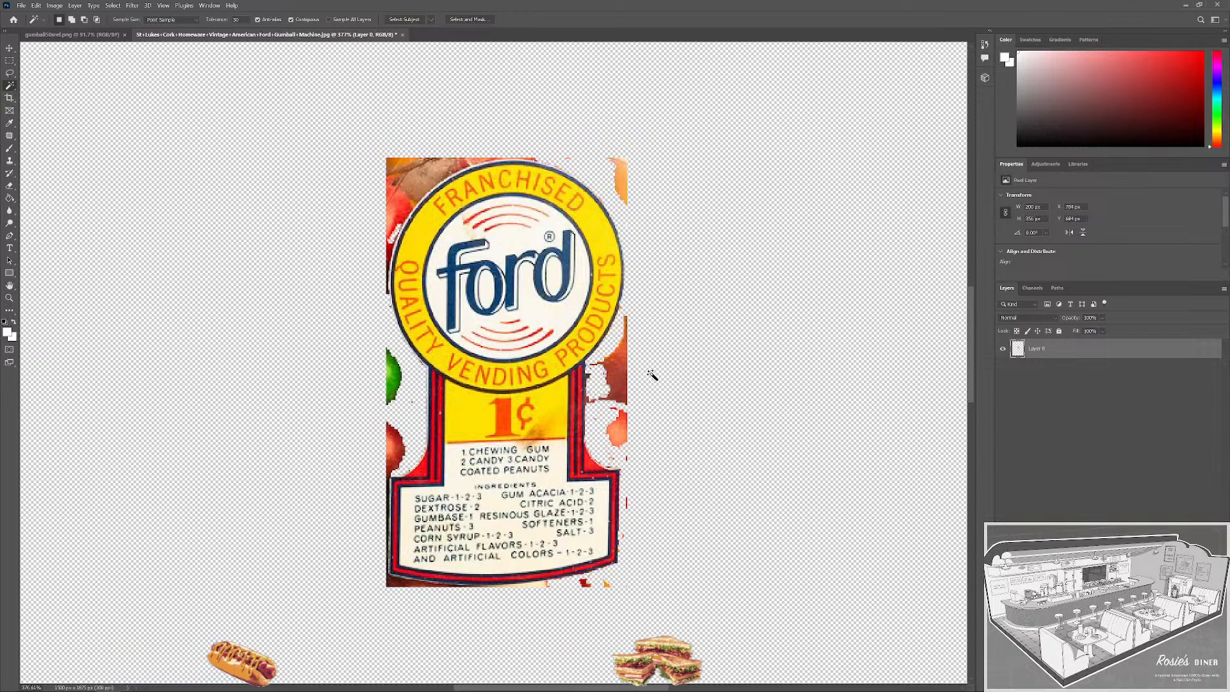
Erase the leftover background patches on both sides of the label's neck and at its upper right with the Eraser at 100% opacity.
{"action": "key", "text": "e"}
{"action": "mouse_move", "coordinate": [370, 402]}
{"action": "left_mouse_down"}
{"action": "mouse_move", "coordinate": [285, 397]}
{"action": "mouse_move", "coordinate": [337, 410]}
{"action": "mouse_move", "coordinate": [319, 412]}
{"action": "mouse_move", "coordinate": [376, 356]}
{"action": "mouse_move", "coordinate": [397, 403]}
{"action": "mouse_move", "coordinate": [397, 392]}
{"action": "mouse_move", "coordinate": [386, 401]}
{"action": "mouse_move", "coordinate": [390, 376]}
{"action": "mouse_move", "coordinate": [387, 450]}
{"action": "left_mouse_up"}
{"action": "right_click", "coordinate": [359, 407]}
{"action": "key", "text": "Escape"}
{"action": "key", "text": "0"}
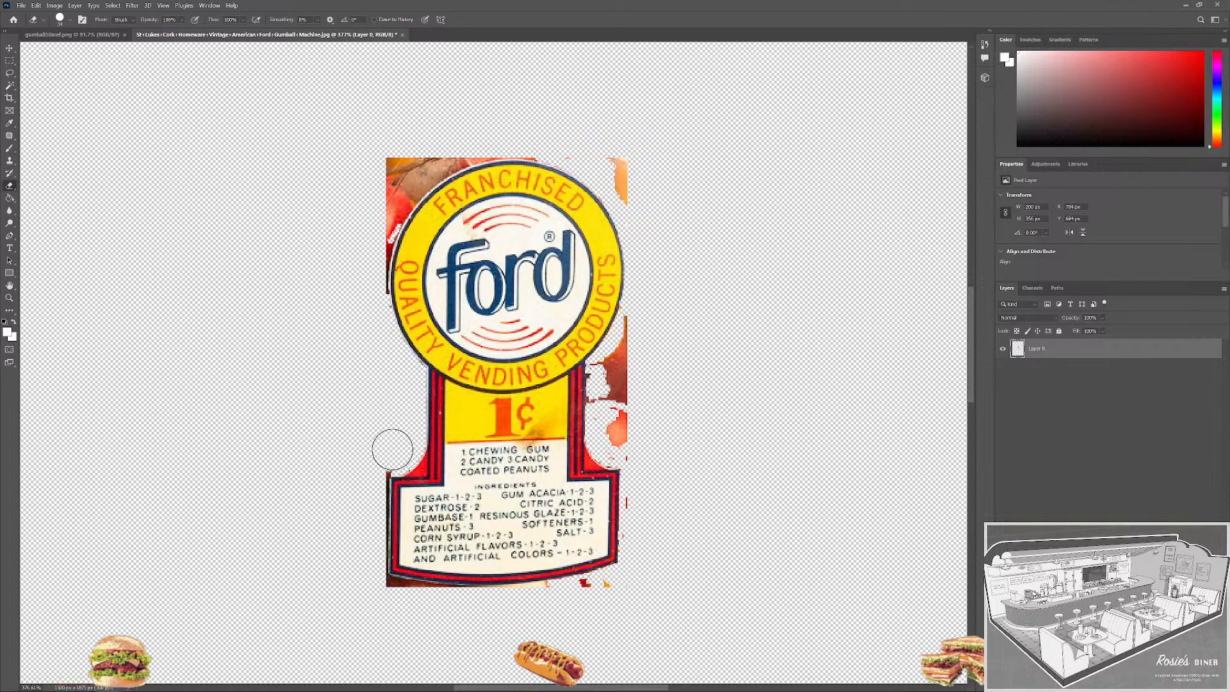
{"action": "mouse_move", "coordinate": [637, 435]}
{"action": "left_mouse_down"}
{"action": "mouse_move", "coordinate": [612, 420]}
{"action": "mouse_move", "coordinate": [615, 448]}
{"action": "mouse_move", "coordinate": [629, 447]}
{"action": "mouse_move", "coordinate": [605, 374]}
{"action": "mouse_move", "coordinate": [608, 418]}
{"action": "mouse_move", "coordinate": [648, 310]}
{"action": "left_mouse_up"}
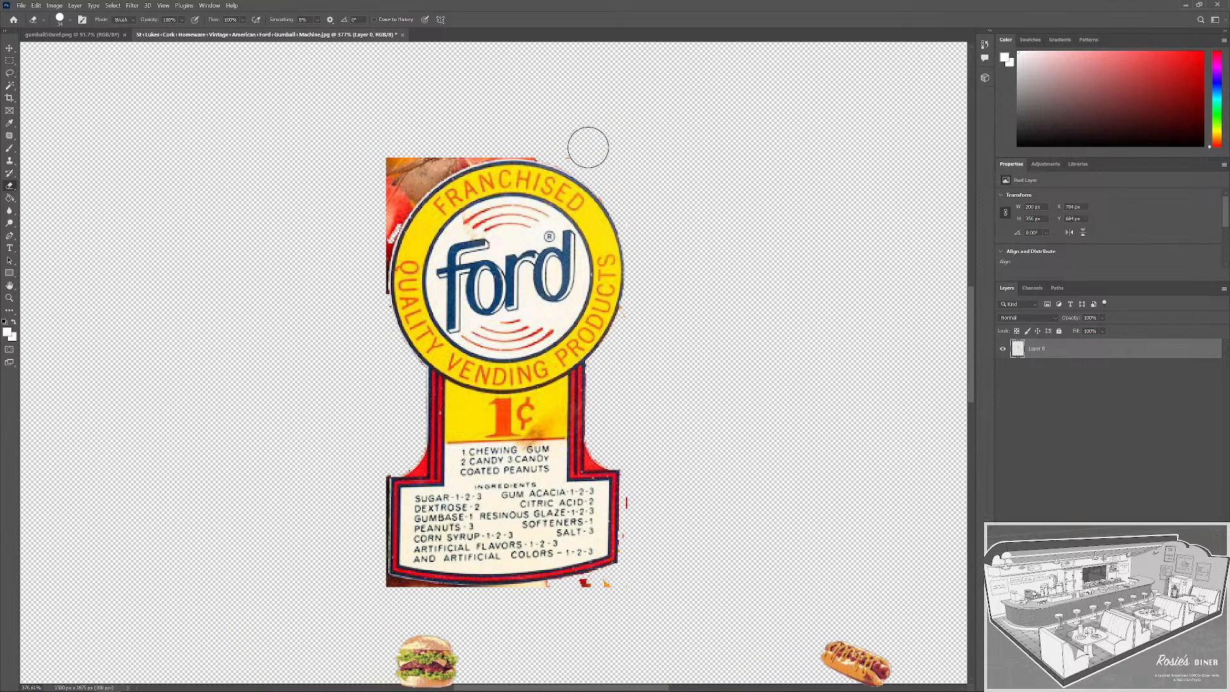
Erase the background remnants below the label's ingredients section and along its left edge.
{"action": "scroll", "coordinate": [589, 625], "scroll_direction": "up", "scroll_amount": 2}
{"action": "scroll", "coordinate": [638, 577], "scroll_direction": "up", "scroll_amount": 2}
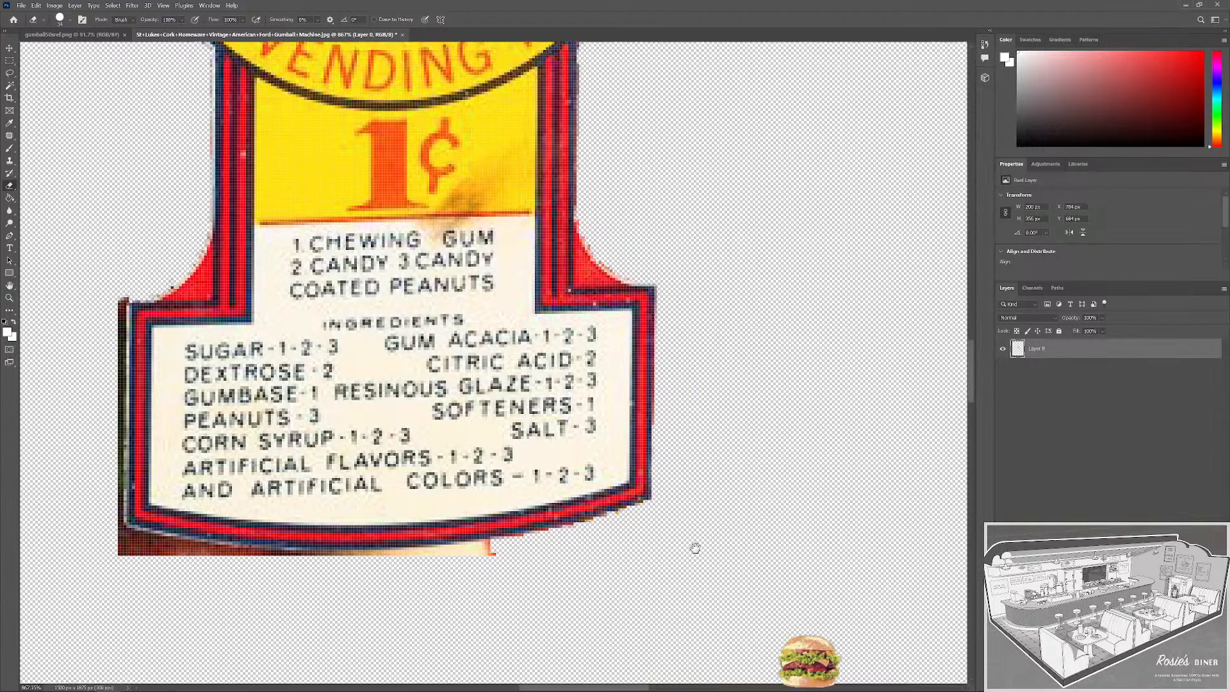
{"action": "left_click_drag", "start_coordinate": [692, 546], "coordinate": [732, 511]}
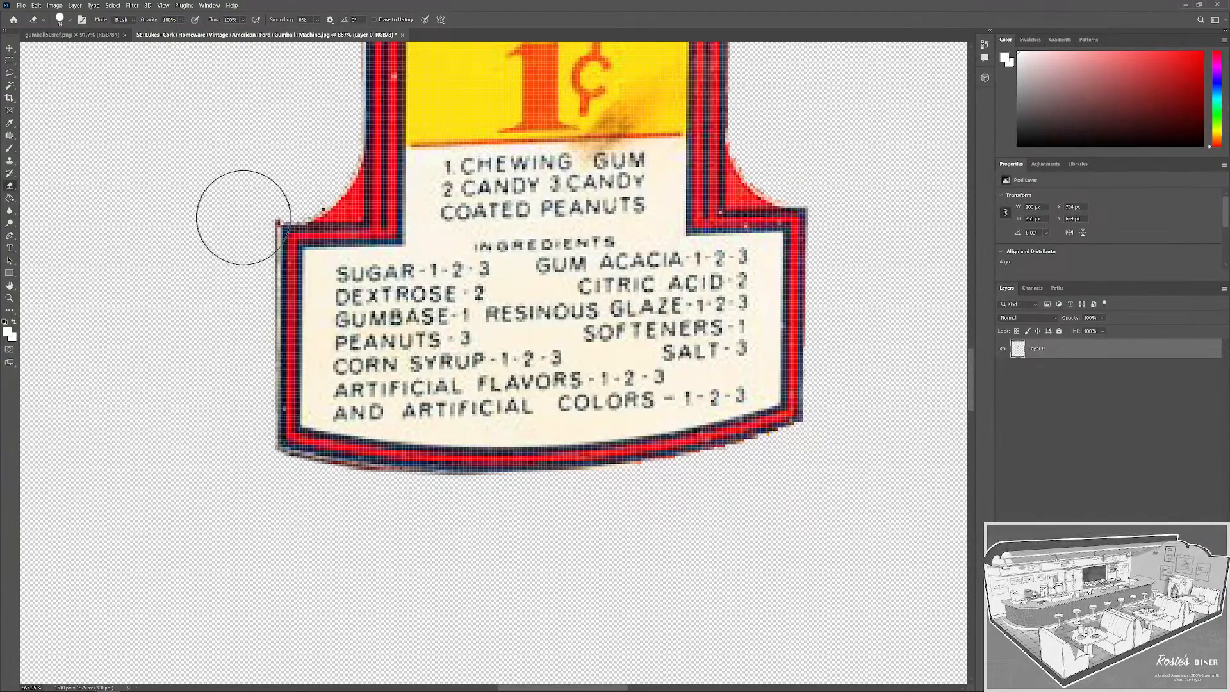
{"action": "left_click_drag", "start_coordinate": [230, 406], "coordinate": [227, 416]}
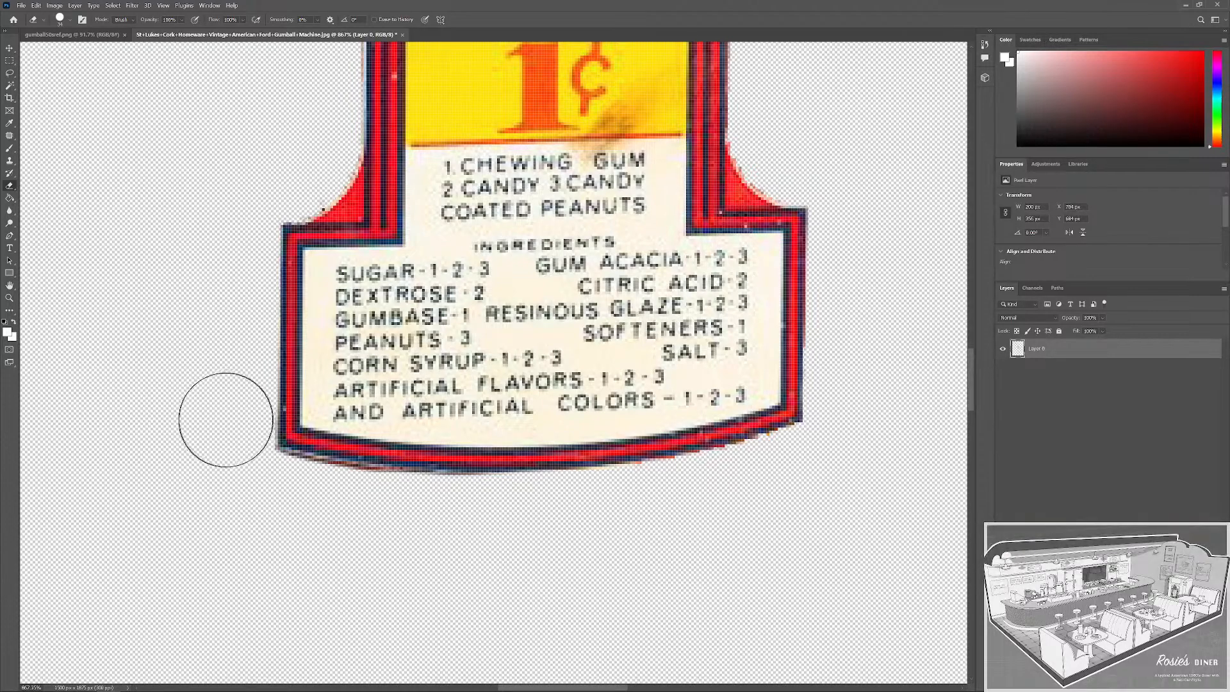
Erase the stray pixels around the label's neck, its curved red corners and the lower part of the circle.
{"action": "left_click_drag", "start_coordinate": [258, 173], "coordinate": [255, 291]}
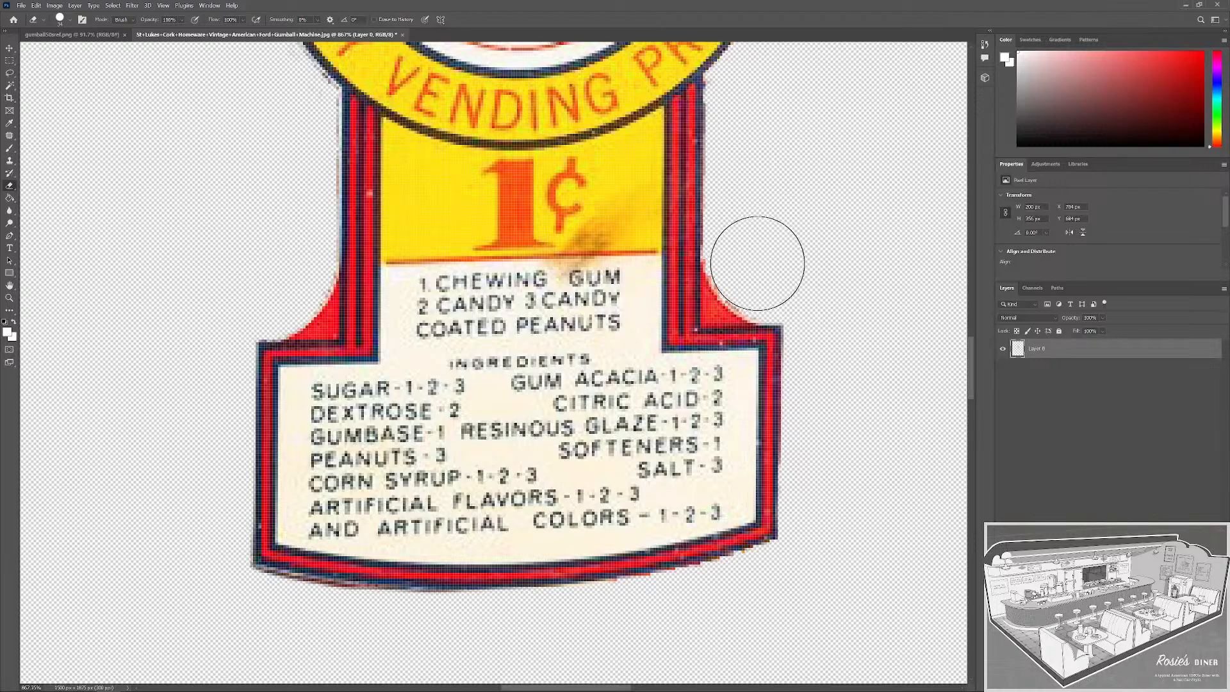
{"action": "left_click_drag", "start_coordinate": [794, 201], "coordinate": [726, 411]}
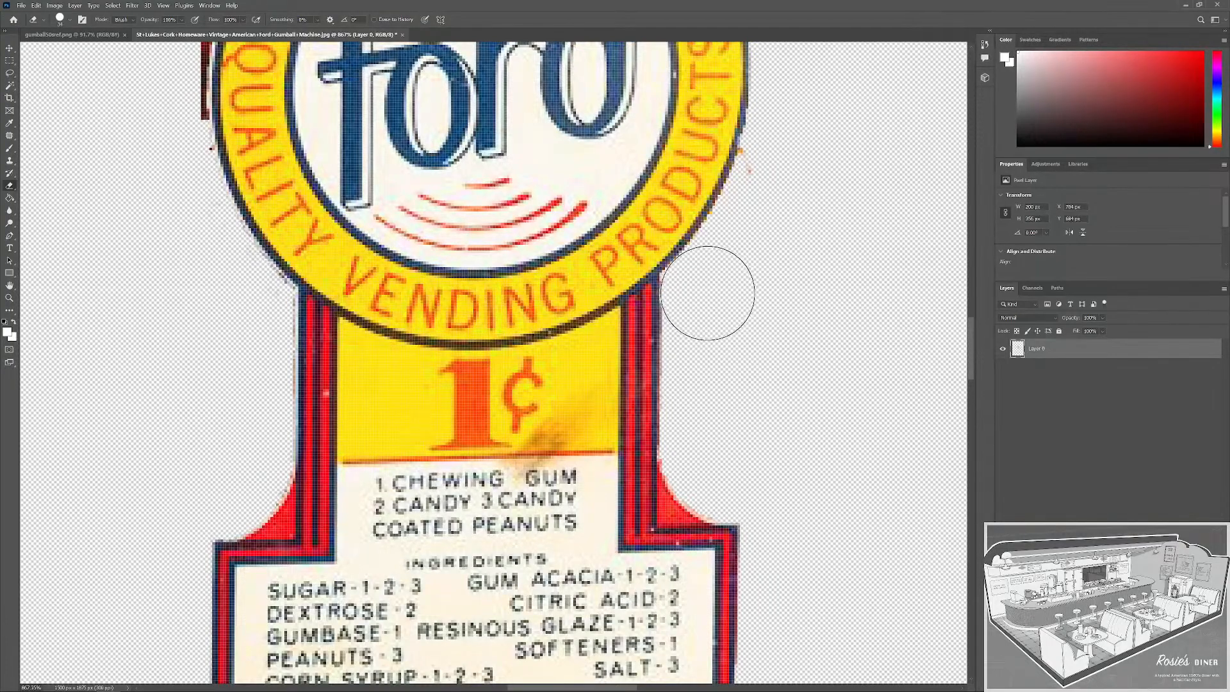
{"action": "left_click_drag", "start_coordinate": [808, 198], "coordinate": [767, 303]}
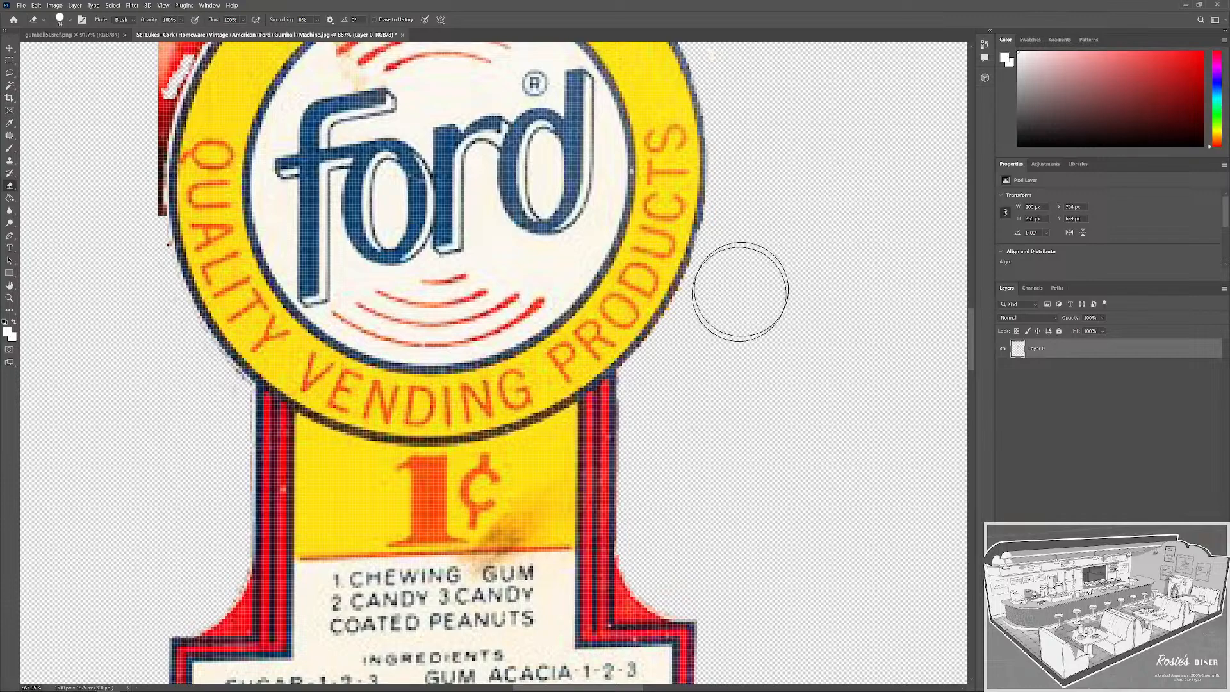
{"action": "left_click_drag", "start_coordinate": [153, 377], "coordinate": [242, 453]}
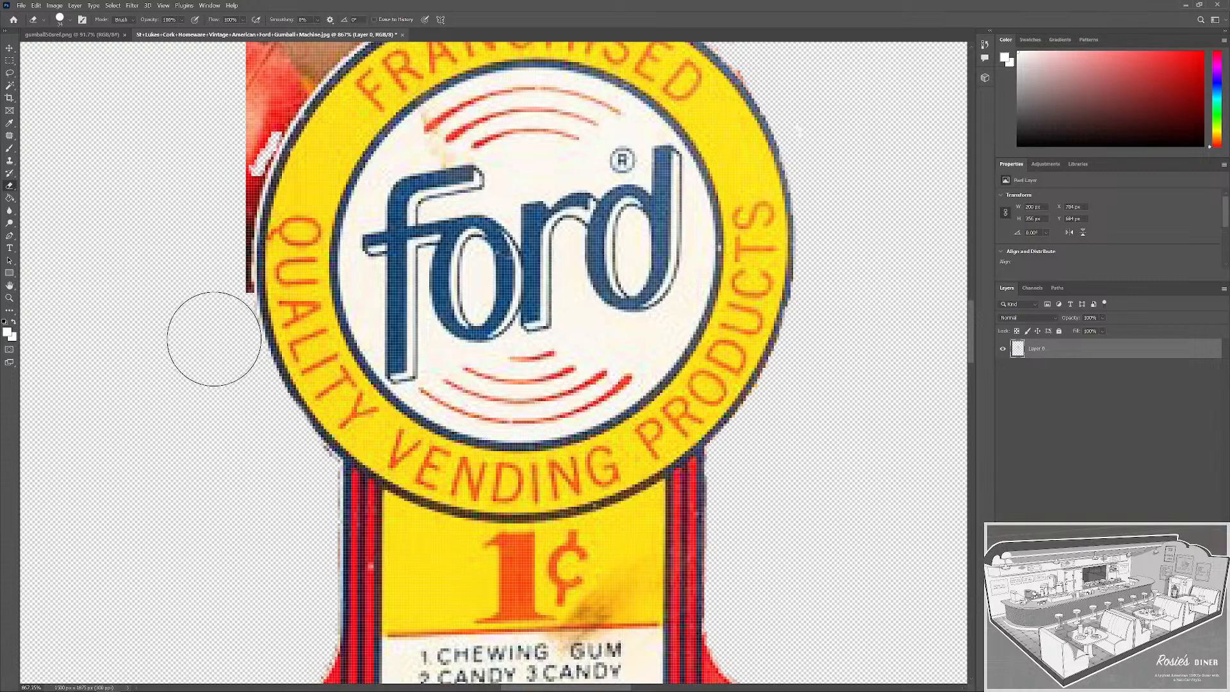
Reduce the eraser size and erase the remaining background around the top and upper left of the Ford circle.
{"action": "scroll", "coordinate": [648, 104], "scroll_direction": "down", "scroll_amount": 3}
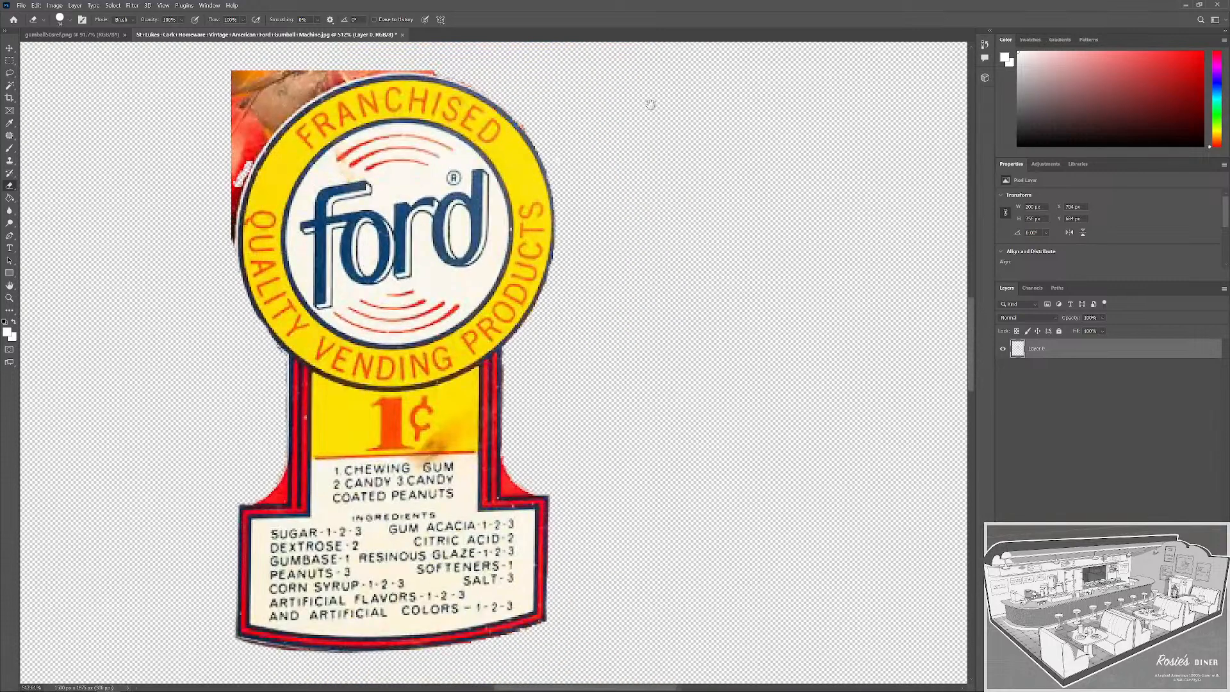
{"action": "left_click_drag", "start_coordinate": [649, 105], "coordinate": [649, 247]}
{"action": "scroll", "coordinate": [565, 195], "scroll_direction": "up", "scroll_amount": 3}
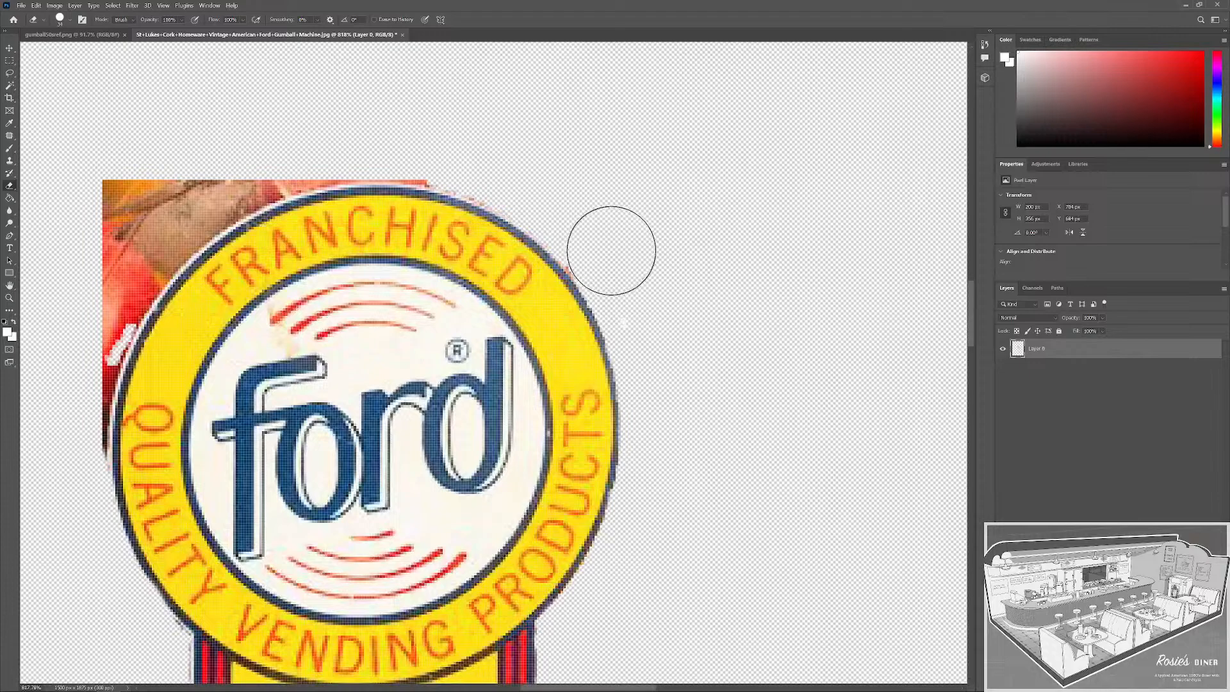
{"action": "key", "text": "bracketleft"}
{"action": "key", "text": "bracketleft"}
{"action": "left_click", "coordinate": [225, 129], "text": "shift"}
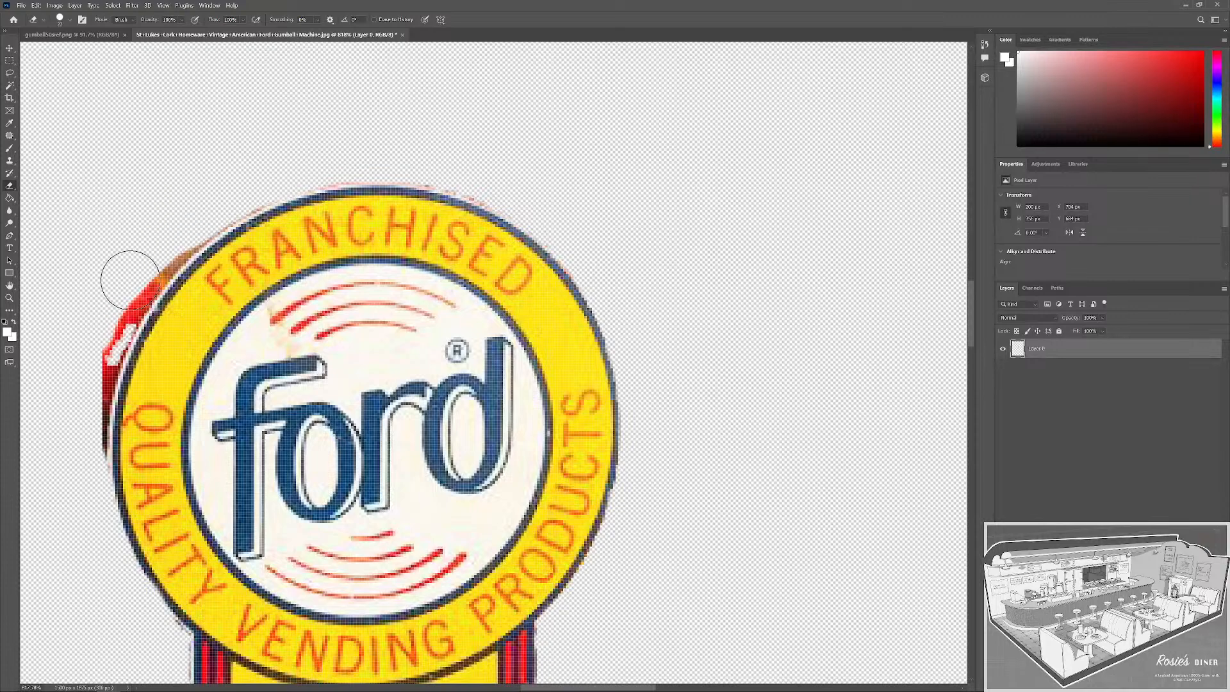
{"action": "scroll", "coordinate": [115, 365], "scroll_direction": "down", "scroll_amount": 2}
{"action": "scroll", "coordinate": [115, 366], "scroll_direction": "left", "scroll_amount": 3}
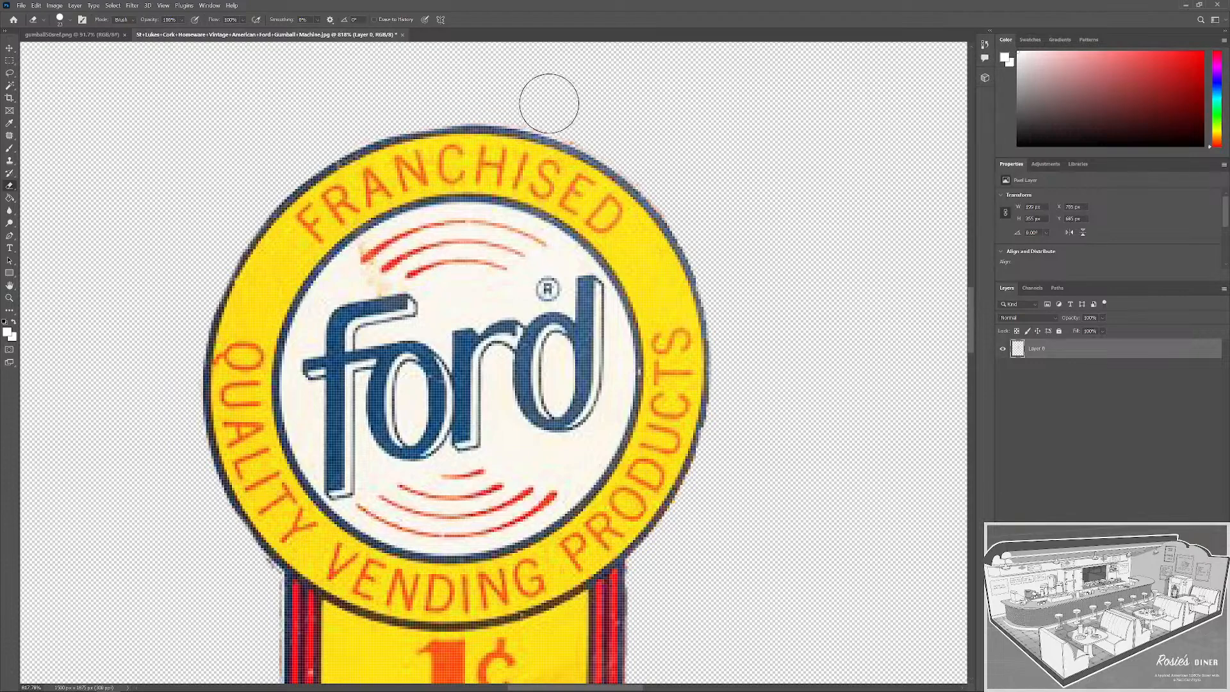
Check the cutout's outline from the circle down to the base and erase the last stray specks.
{"action": "scroll", "coordinate": [793, 338], "scroll_direction": "down", "scroll_amount": 3}
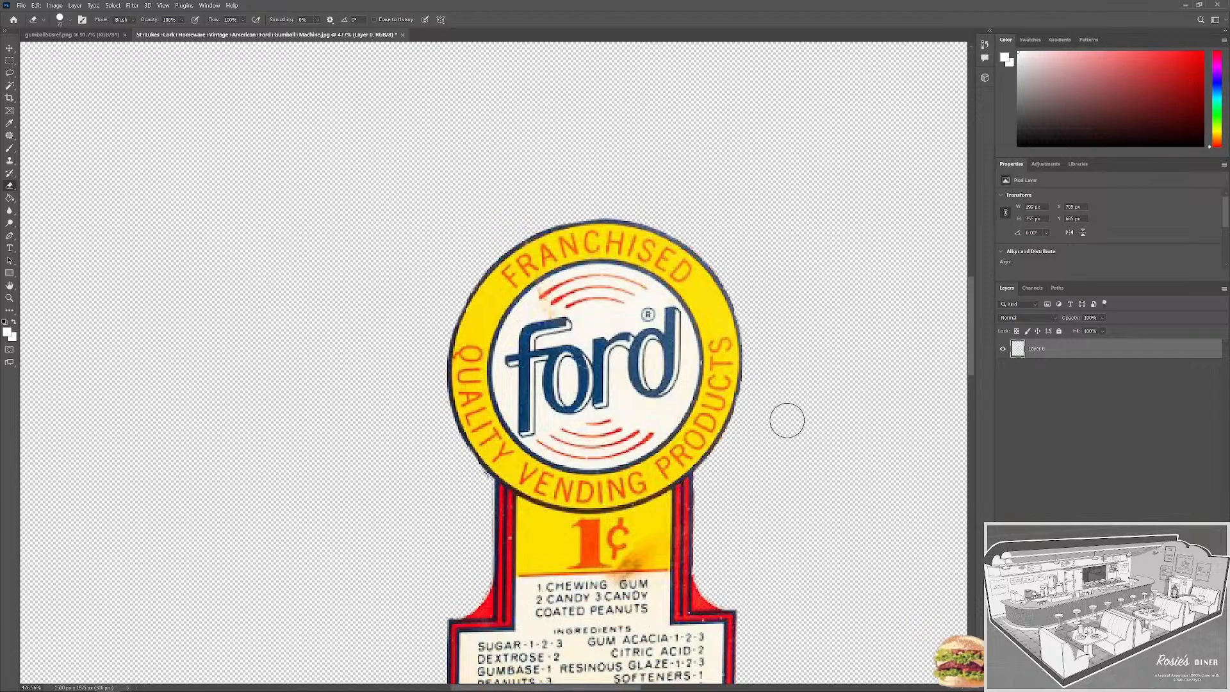
{"action": "scroll", "coordinate": [635, 385], "scroll_direction": "down", "scroll_amount": 2}
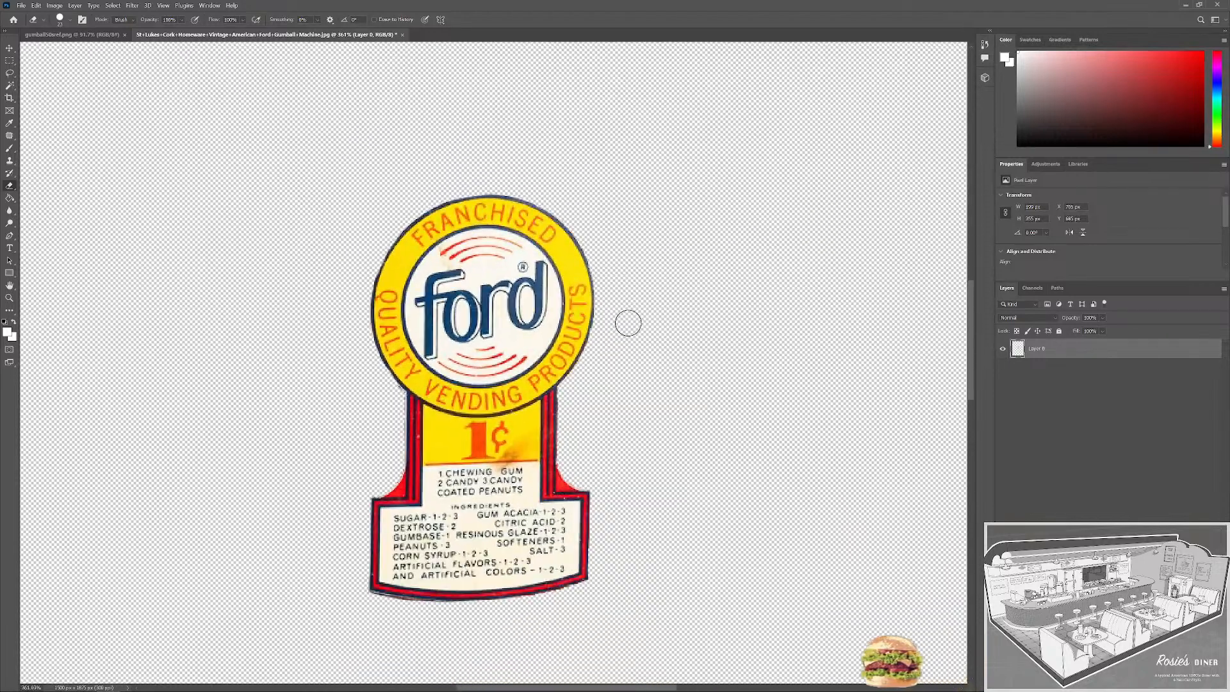
{"action": "scroll", "coordinate": [585, 618], "scroll_direction": "up", "scroll_amount": 3}
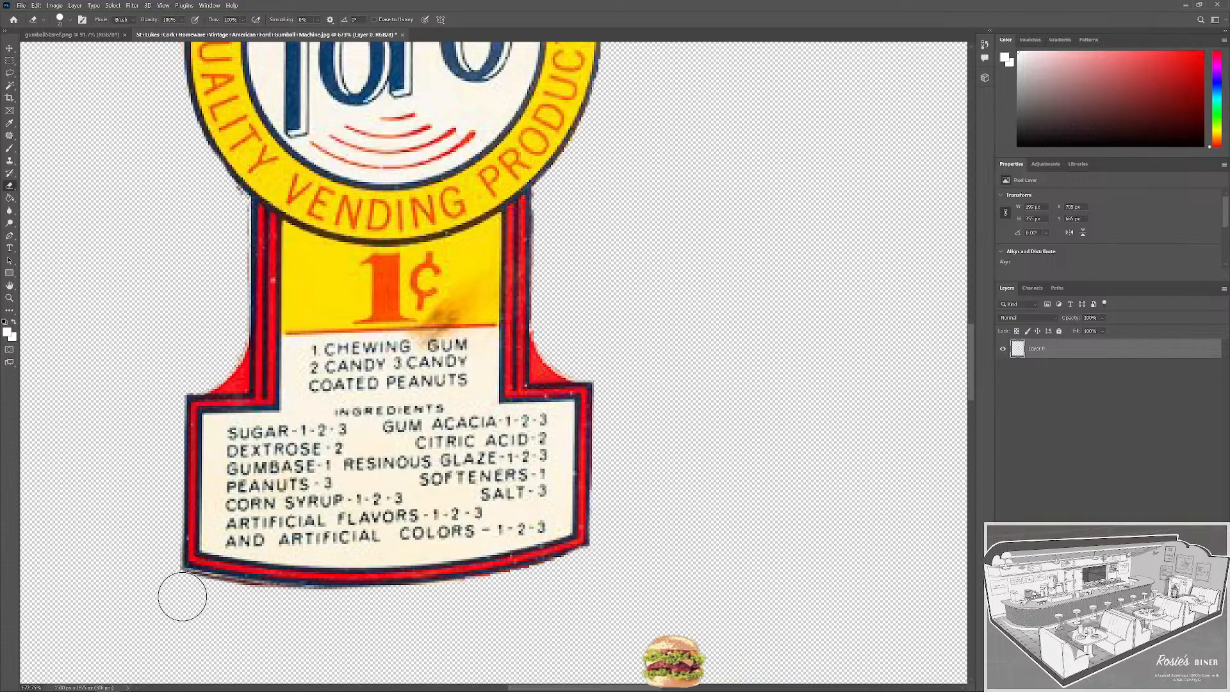
{"action": "scroll", "coordinate": [593, 438], "scroll_direction": "down", "scroll_amount": 3}
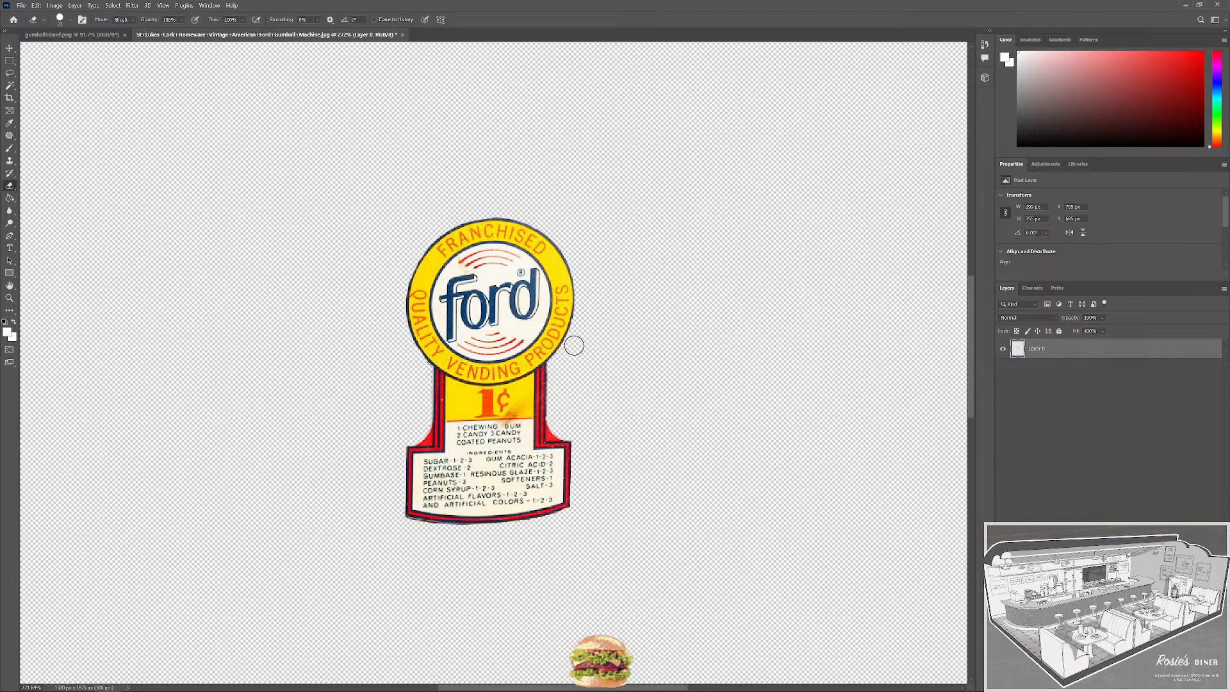
Start a transform on the cut-out label and pull its lower-right corner slightly down to straighten the base.
{"action": "key", "text": "m"}
{"action": "scroll", "coordinate": [542, 342], "scroll_direction": "down", "scroll_amount": 2}
{"action": "key", "text": "ctrl+t"}
{"action": "left_click", "coordinate": [36, 5]}
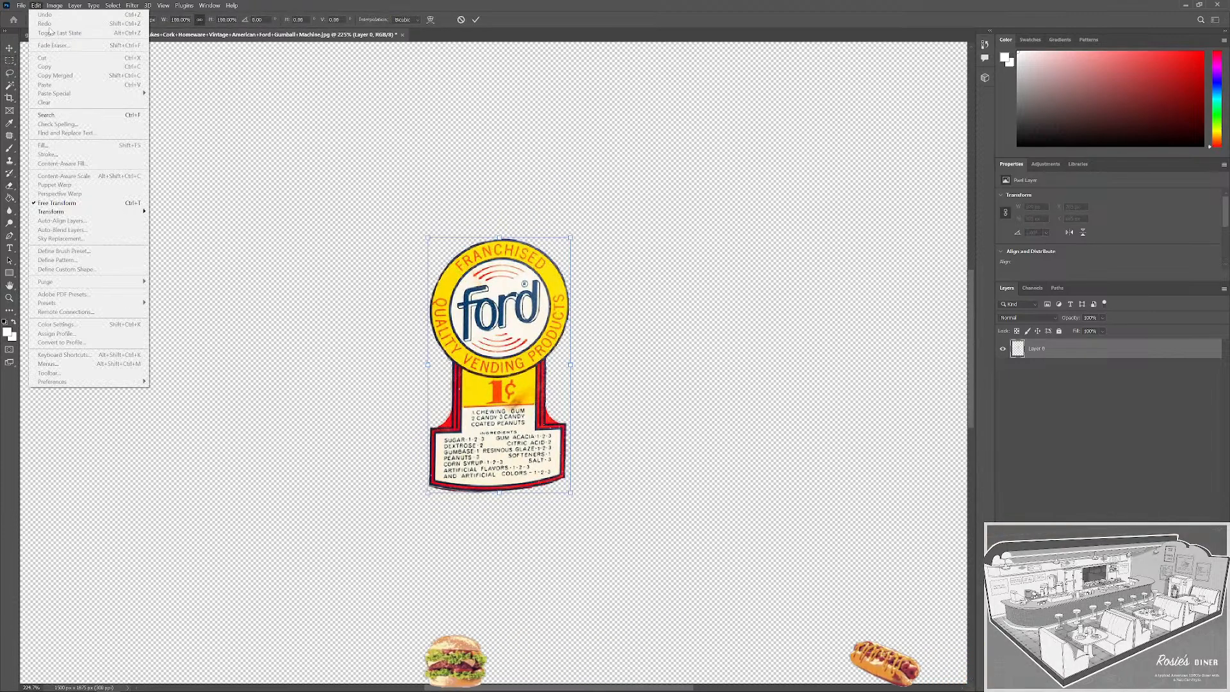
{"action": "mouse_move", "coordinate": [115, 212]}
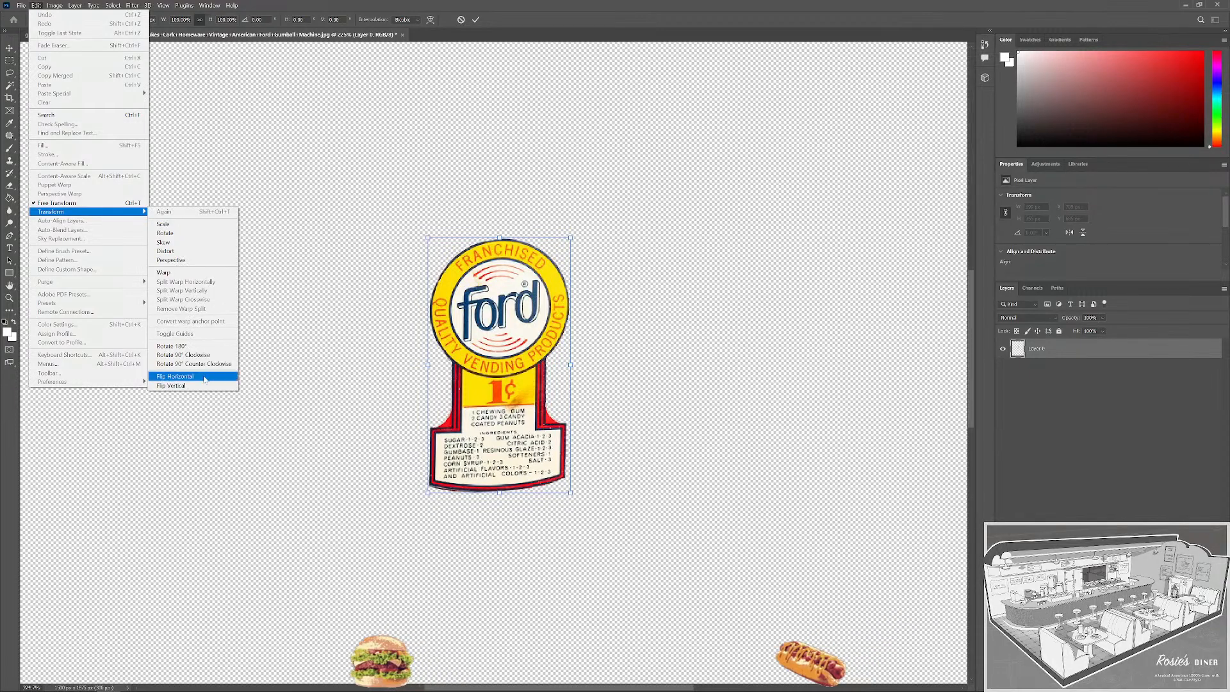
{"action": "left_click", "coordinate": [165, 233]}
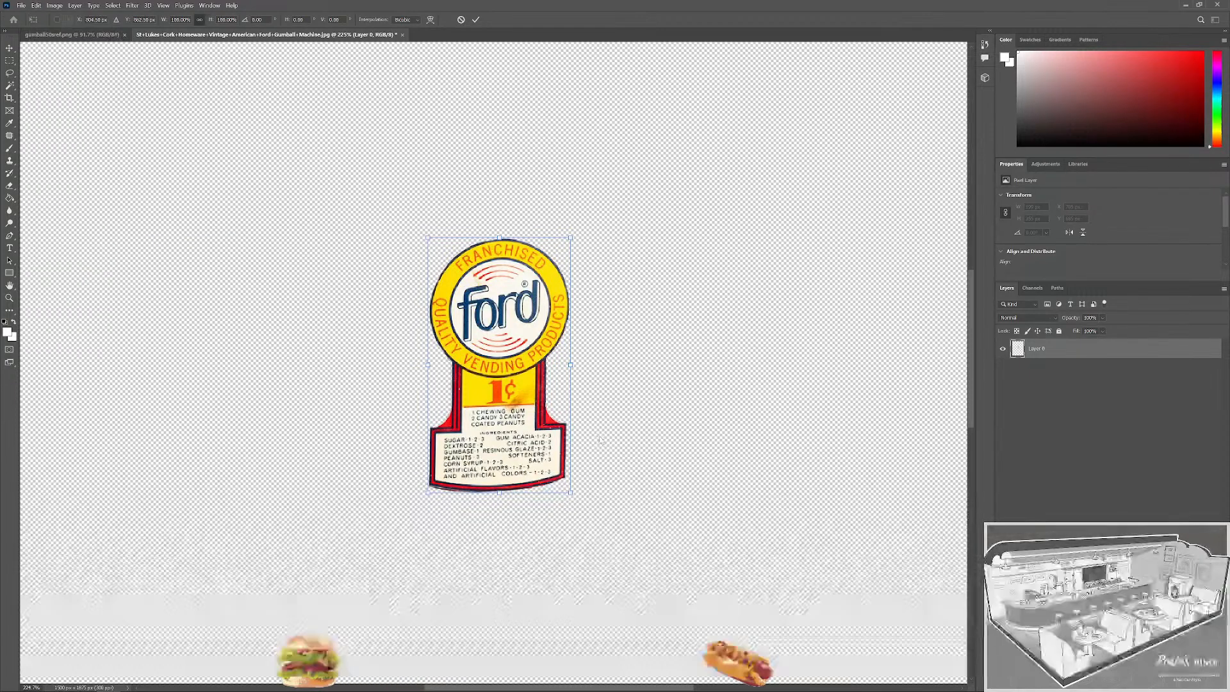
{"action": "left_click_drag", "start_coordinate": [573, 498], "coordinate": [576, 503]}
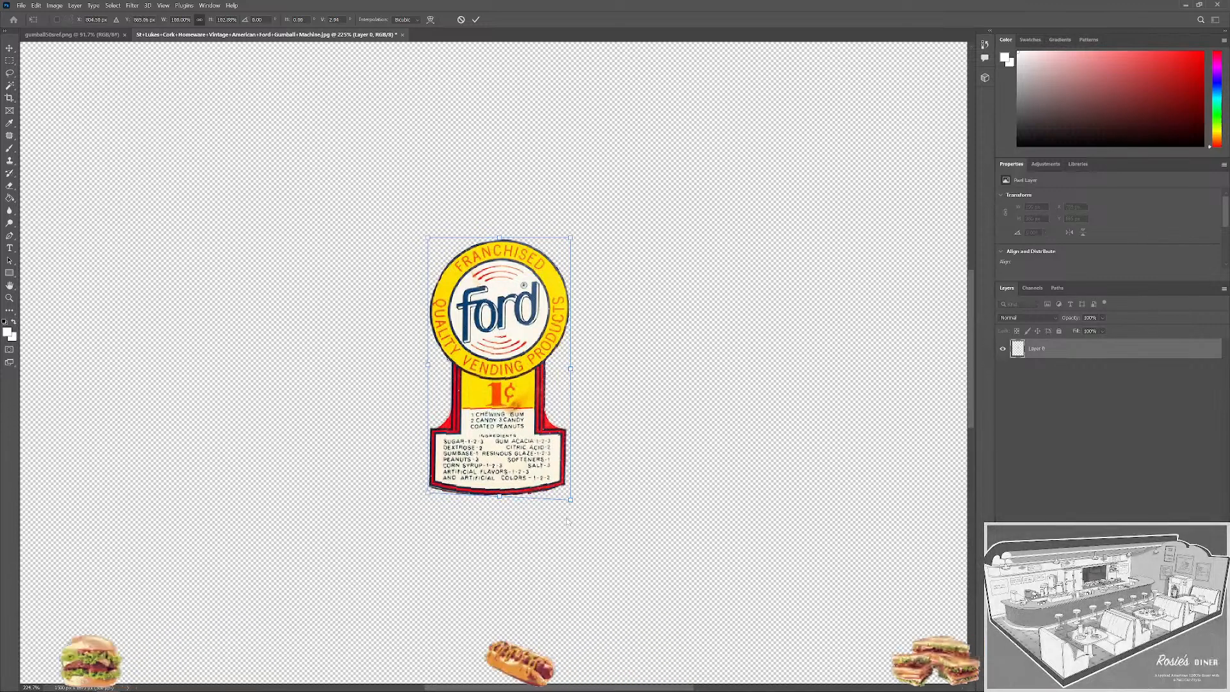
Pull the label's upper-left corner slightly outward and apply the transform.
{"action": "scroll", "coordinate": [415, 217], "scroll_direction": "up", "scroll_amount": 1}
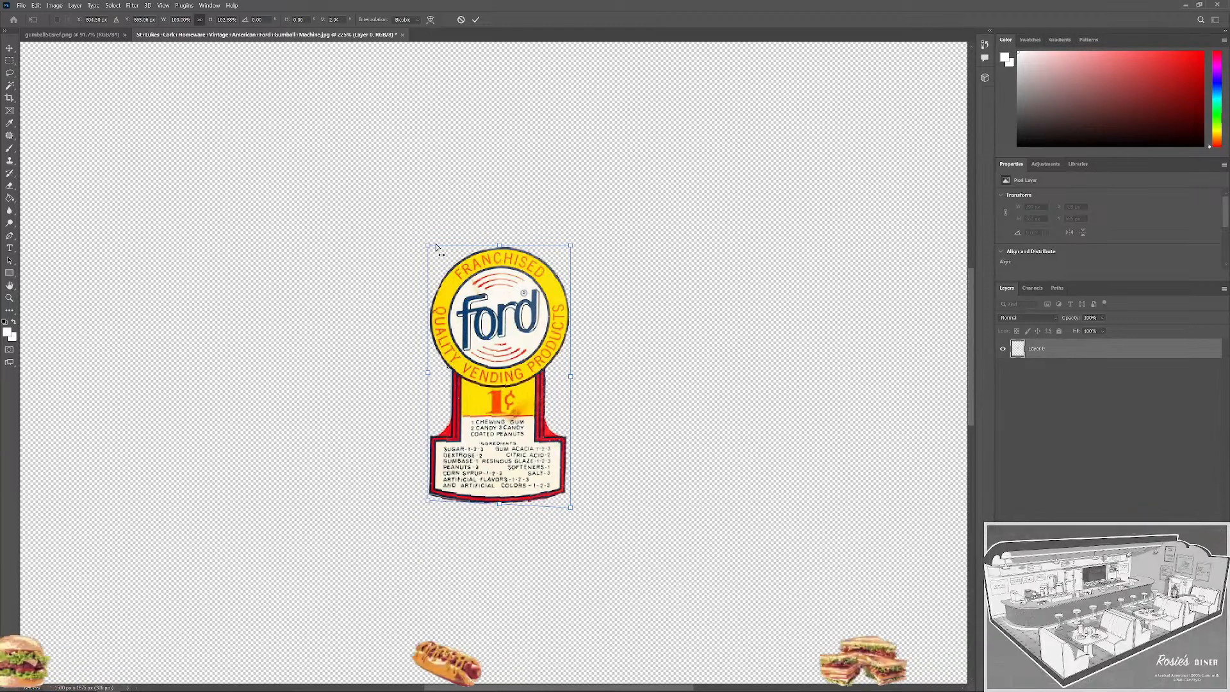
{"action": "left_click_drag", "start_coordinate": [428, 246], "coordinate": [426, 248]}
{"action": "key", "text": "ctrl+z"}
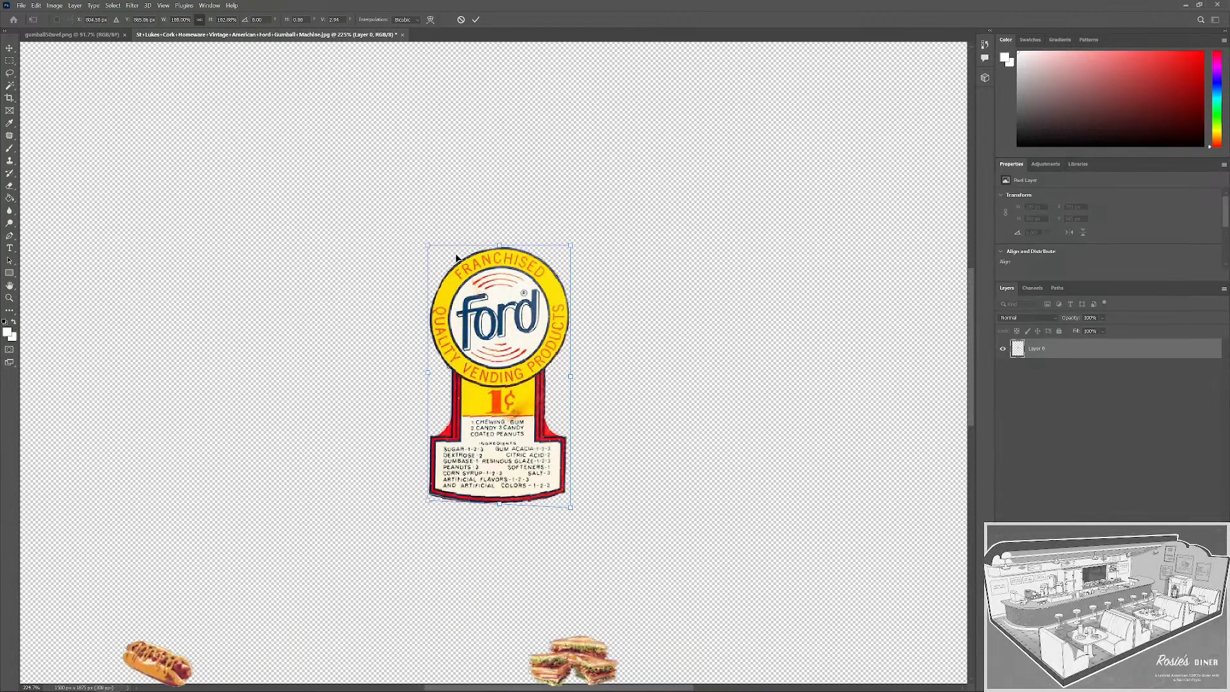
{"action": "left_click_drag", "start_coordinate": [427, 245], "coordinate": [426, 249]}
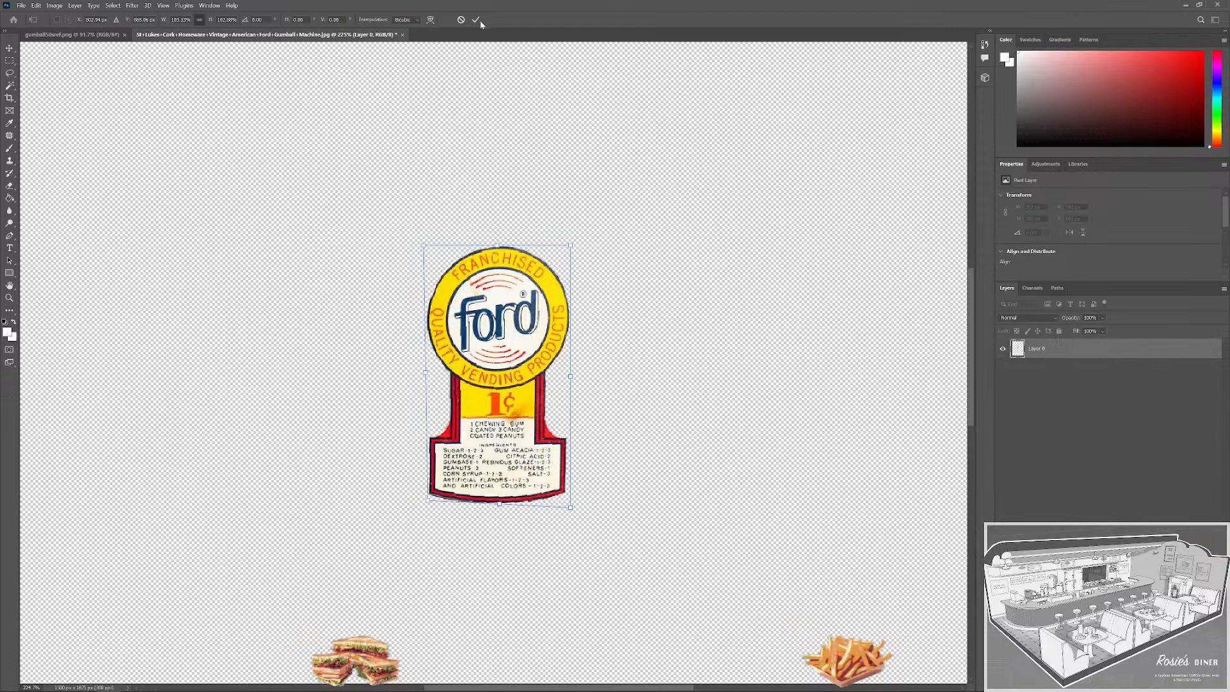
{"action": "key", "text": "Return"}
{"action": "key", "text": "m"}
{"action": "scroll", "coordinate": [506, 494], "scroll_direction": "up", "scroll_amount": 3}
{"action": "scroll", "coordinate": [507, 493], "scroll_direction": "down", "scroll_amount": 6}
{"action": "scroll", "coordinate": [507, 494], "scroll_direction": "up", "scroll_amount": 5}
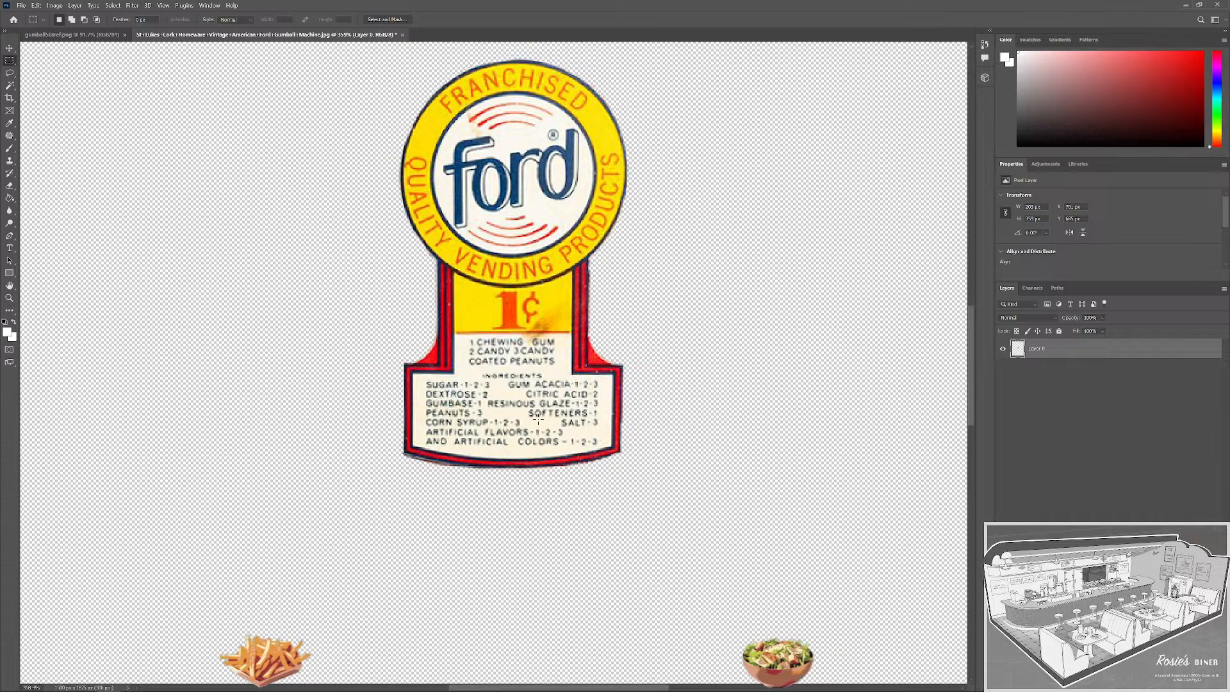
{"action": "scroll", "coordinate": [570, 423], "scroll_direction": "down", "scroll_amount": 3}
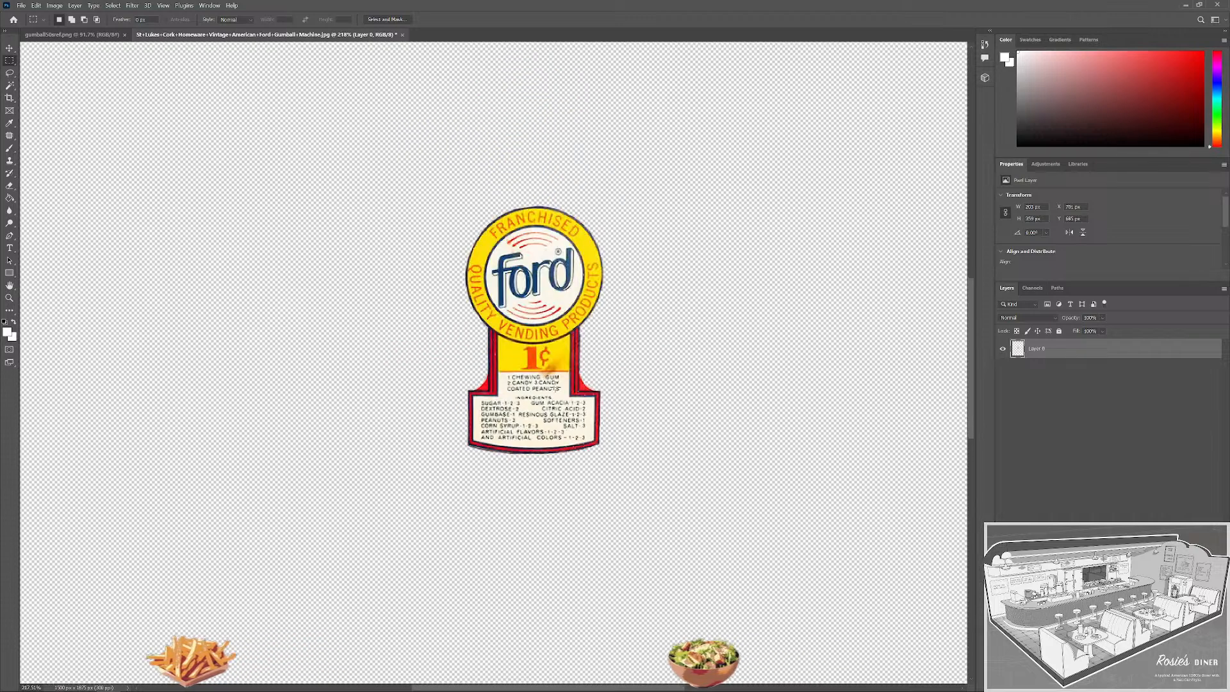
Sample the label's yellow and paint over the brownish stain beside the cent sign.
{"action": "scroll", "coordinate": [548, 344], "scroll_direction": "up", "scroll_amount": 4}
{"action": "key", "text": "b"}
{"action": "key", "text": "e"}
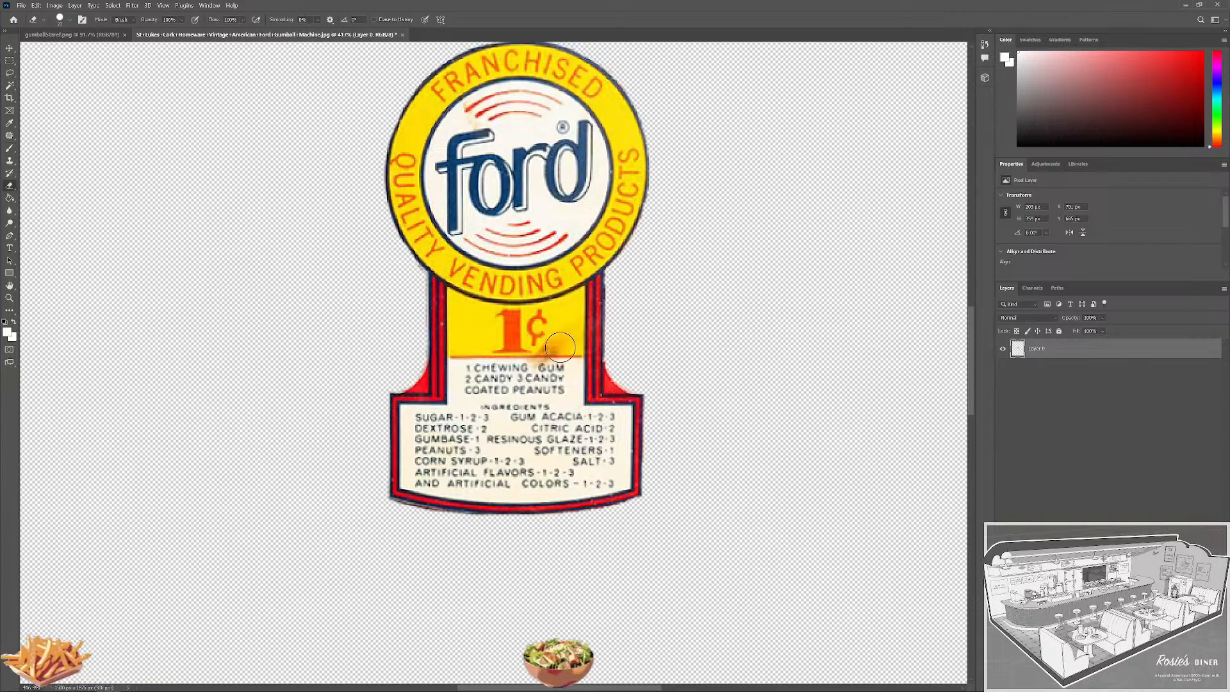
{"action": "key", "text": "b"}
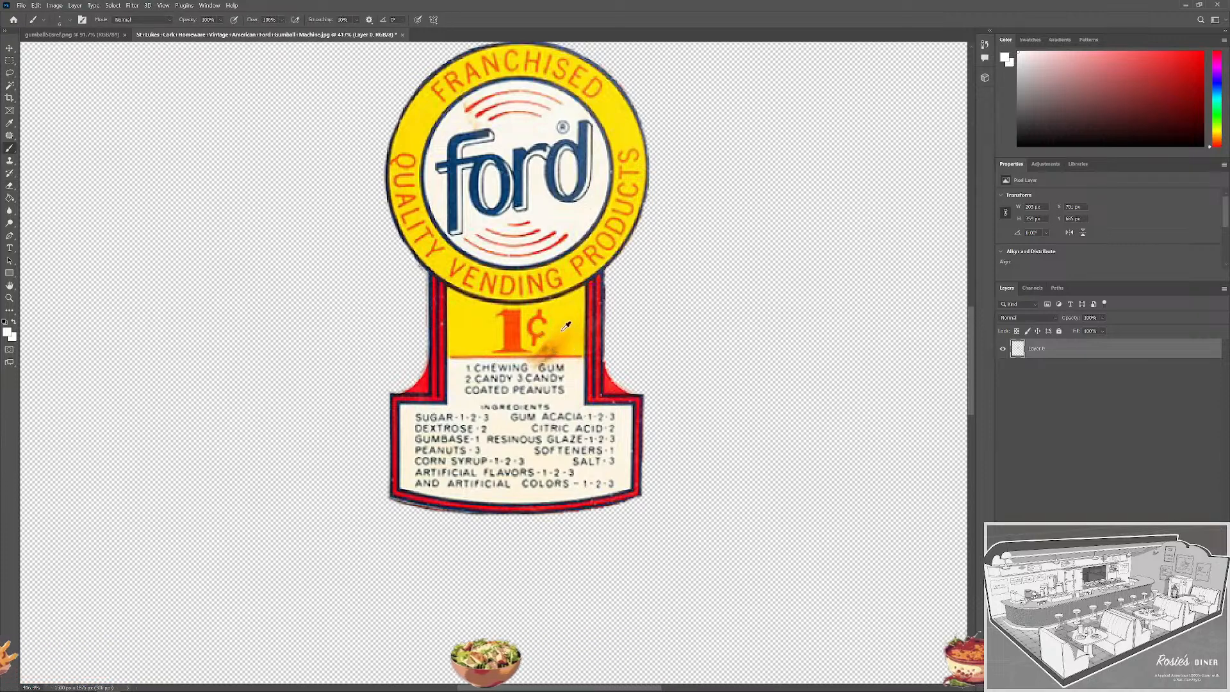
{"action": "left_click", "coordinate": [564, 331], "text": "alt"}
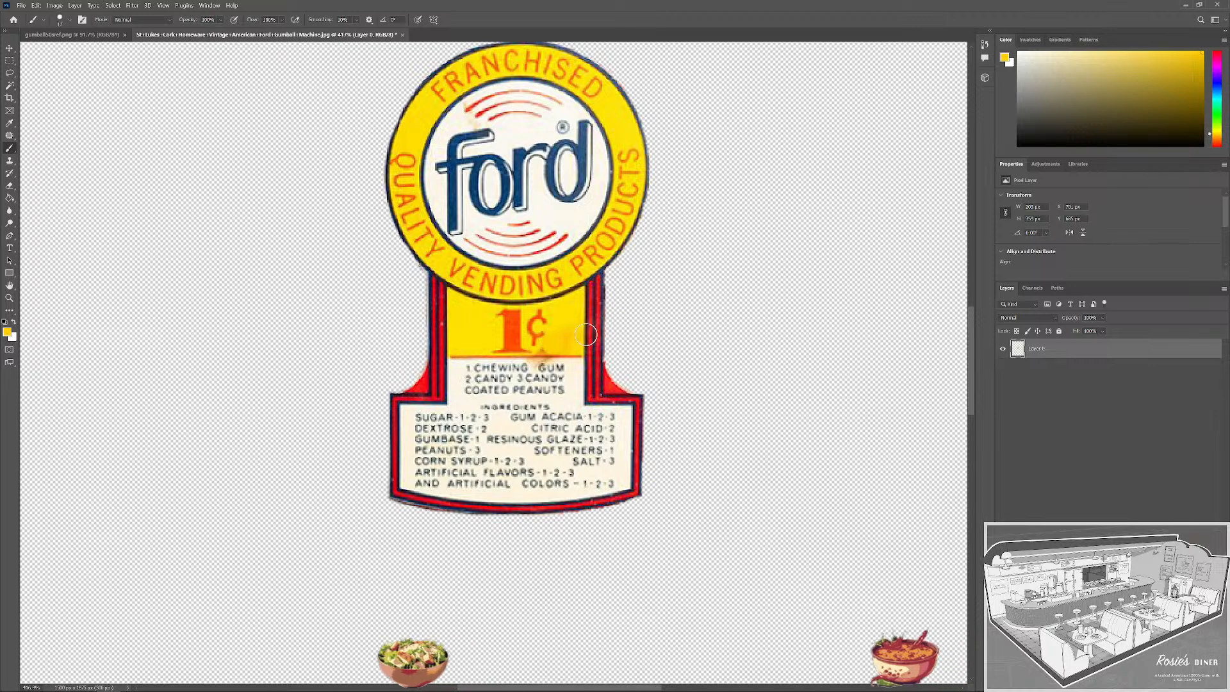
{"action": "right_click", "coordinate": [560, 337]}
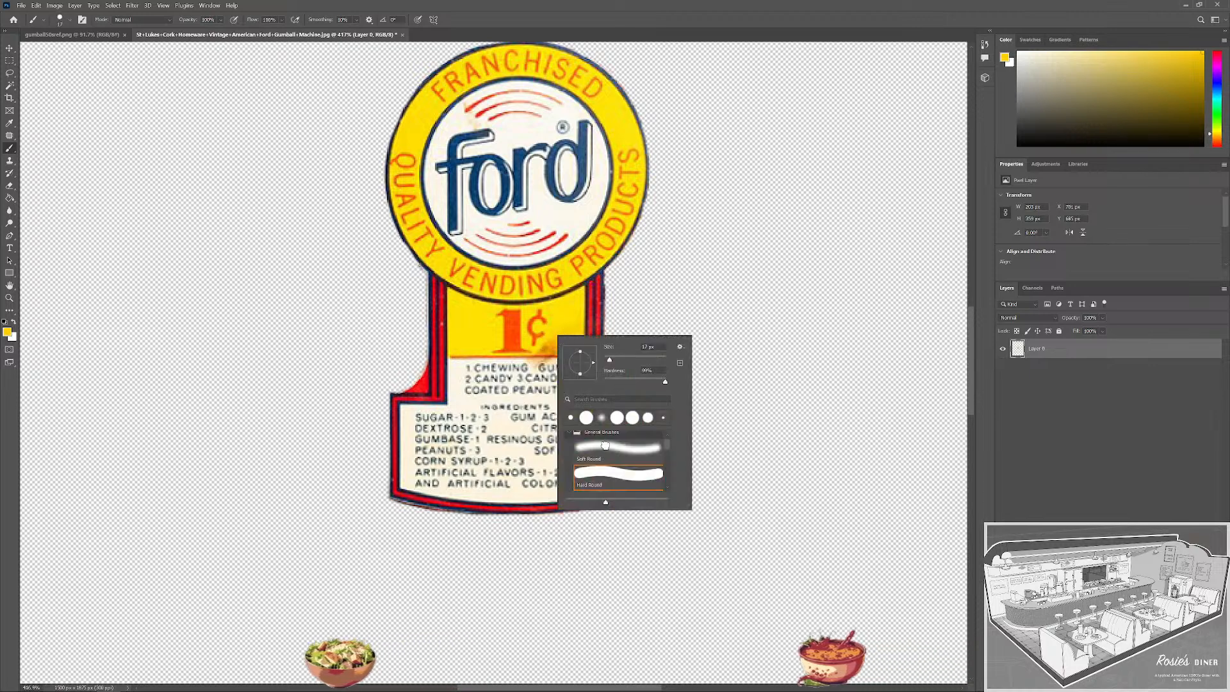
{"action": "left_click", "coordinate": [555, 345]}
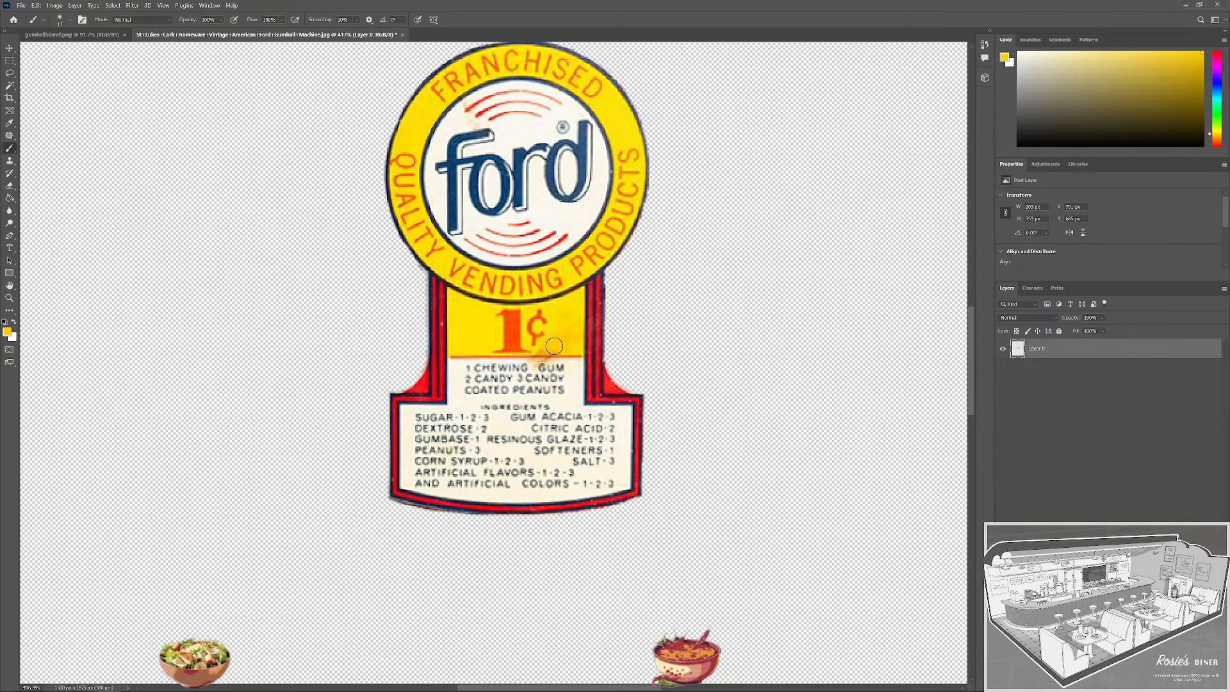
{"action": "left_click_drag", "start_coordinate": [554, 346], "coordinate": [538, 350]}
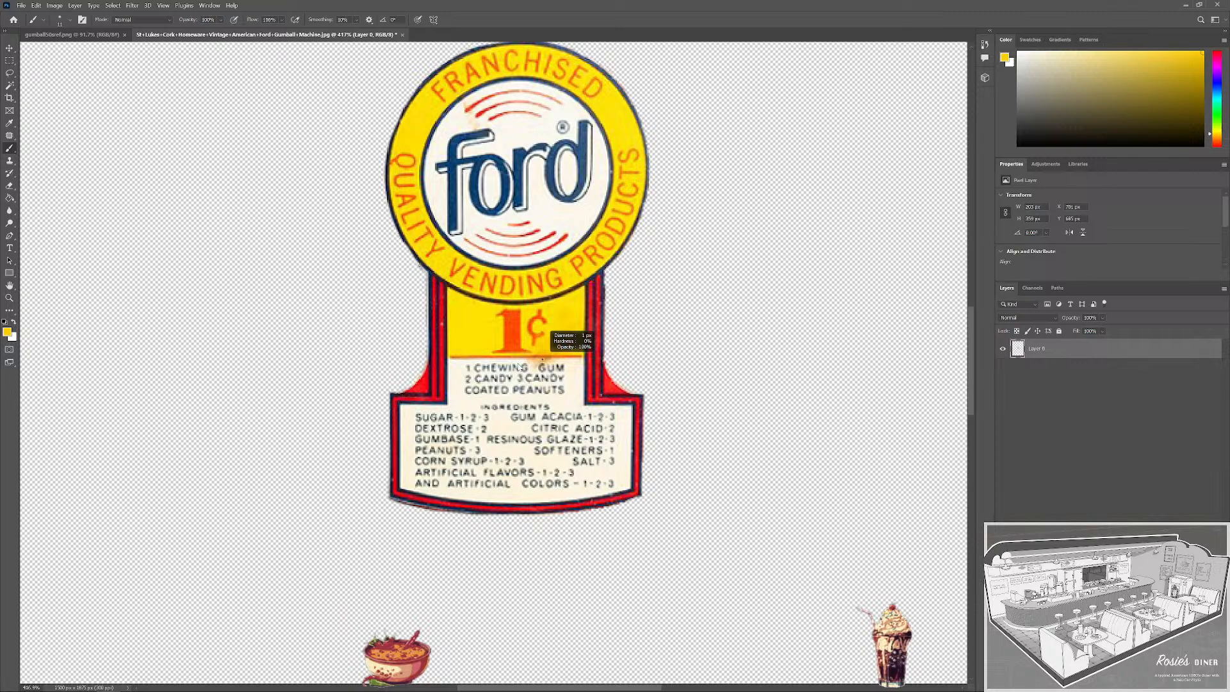
Shrink the brush and paint over the rest of the stain above "CHEWING GUM" with a cream sampled from the label.
{"action": "scroll", "coordinate": [528, 364], "scroll_direction": "up", "scroll_amount": 1}
{"action": "scroll", "coordinate": [529, 364], "scroll_direction": "up", "scroll_amount": 2}
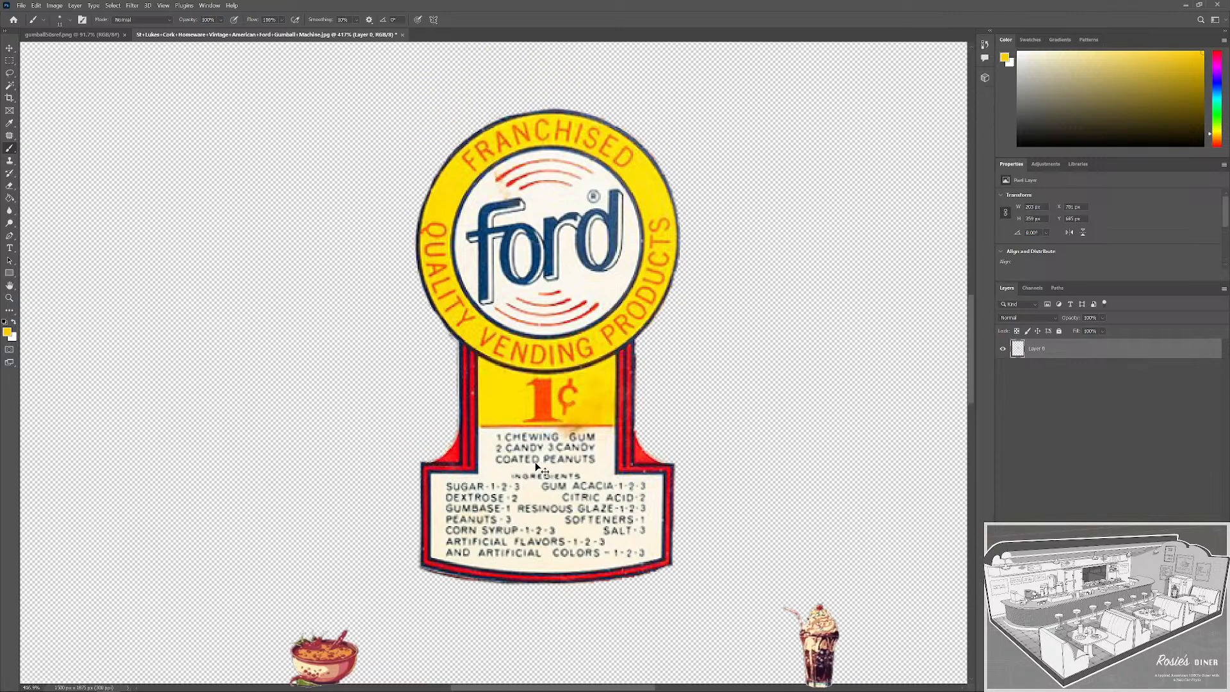
{"action": "scroll", "coordinate": [549, 420], "scroll_direction": "up", "scroll_amount": 3}
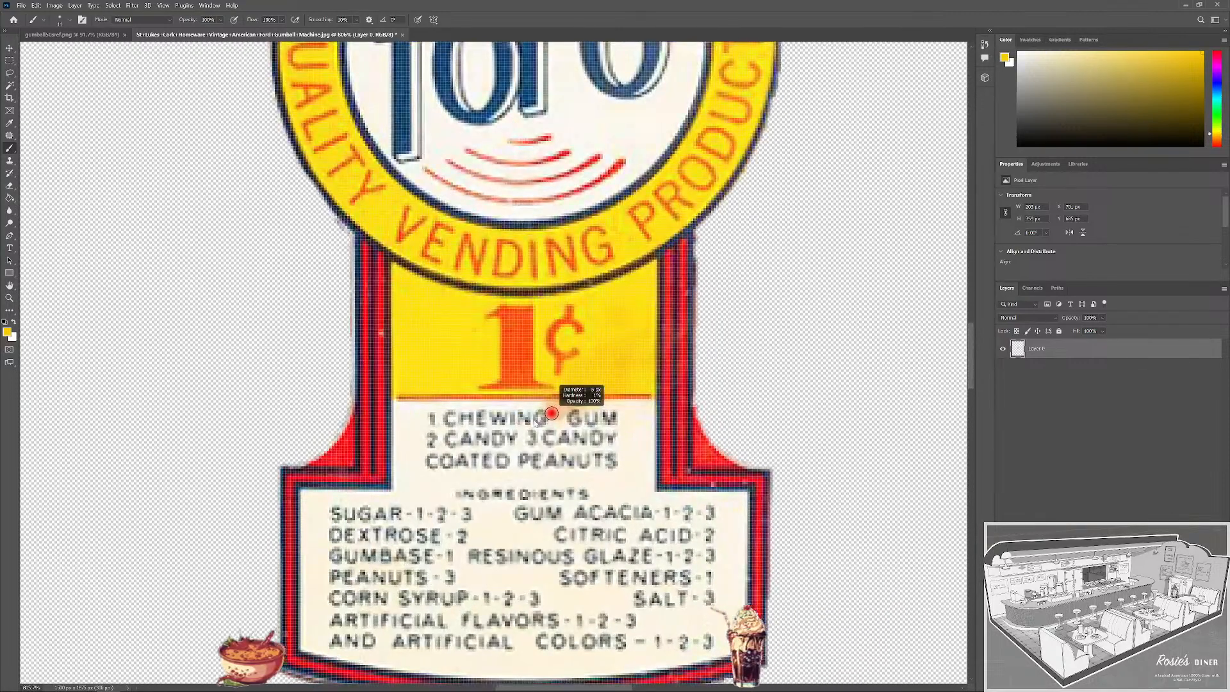
{"action": "left_click", "coordinate": [543, 404], "text": "alt"}
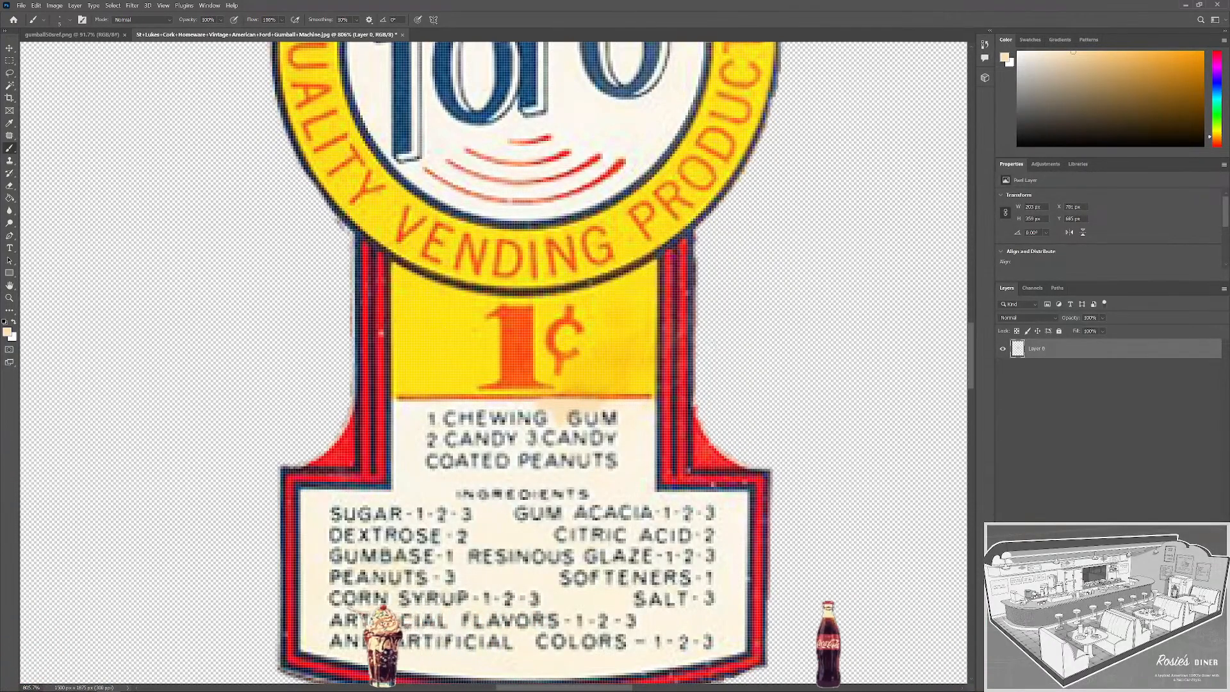
{"action": "scroll", "coordinate": [600, 422], "scroll_direction": "down", "scroll_amount": 5}
{"action": "scroll", "coordinate": [577, 359], "scroll_direction": "up", "scroll_amount": 2}
{"action": "key", "text": "m"}
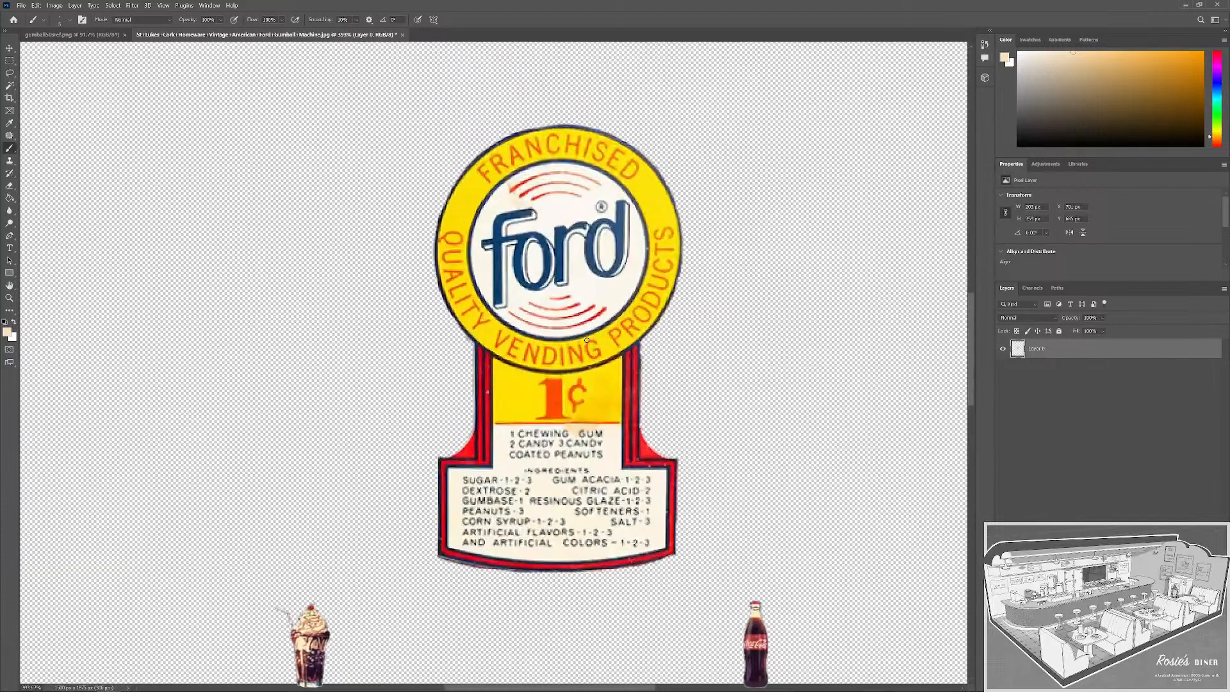
Crop the canvas to a 1:1 square centred on the Ford label.
{"action": "scroll", "coordinate": [567, 357], "scroll_direction": "down", "scroll_amount": 2}
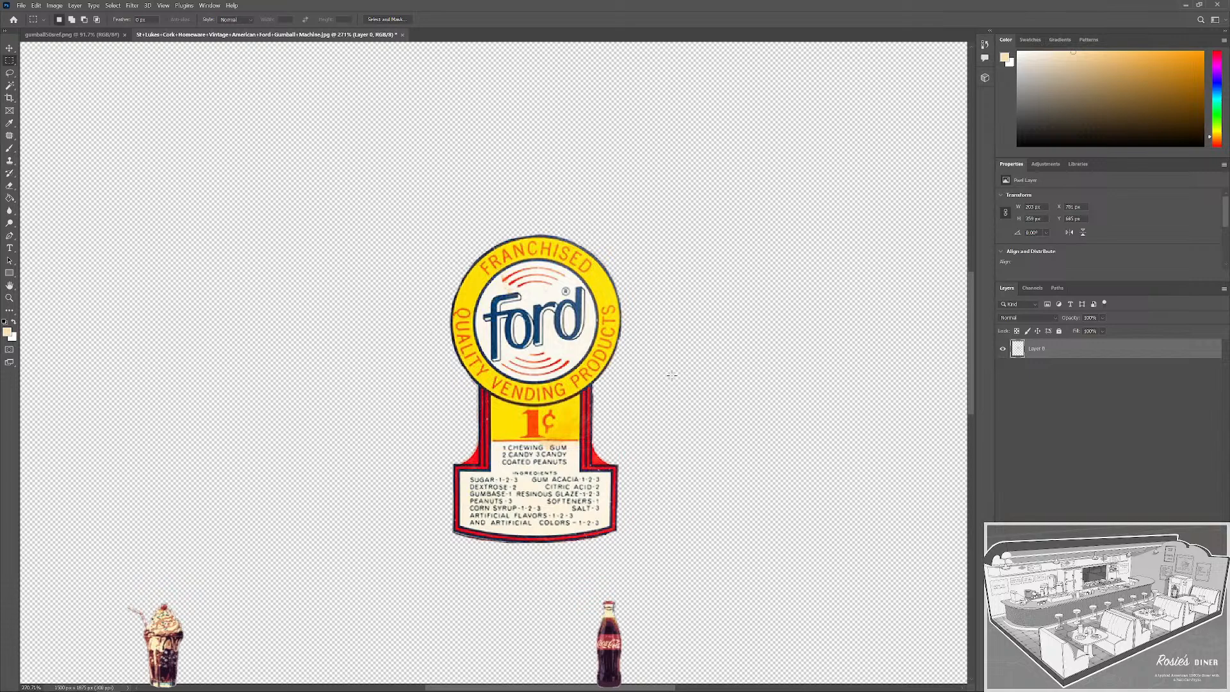
{"action": "scroll", "coordinate": [580, 421], "scroll_direction": "down", "scroll_amount": 4}
{"action": "scroll", "coordinate": [580, 421], "scroll_direction": "down", "scroll_amount": 2}
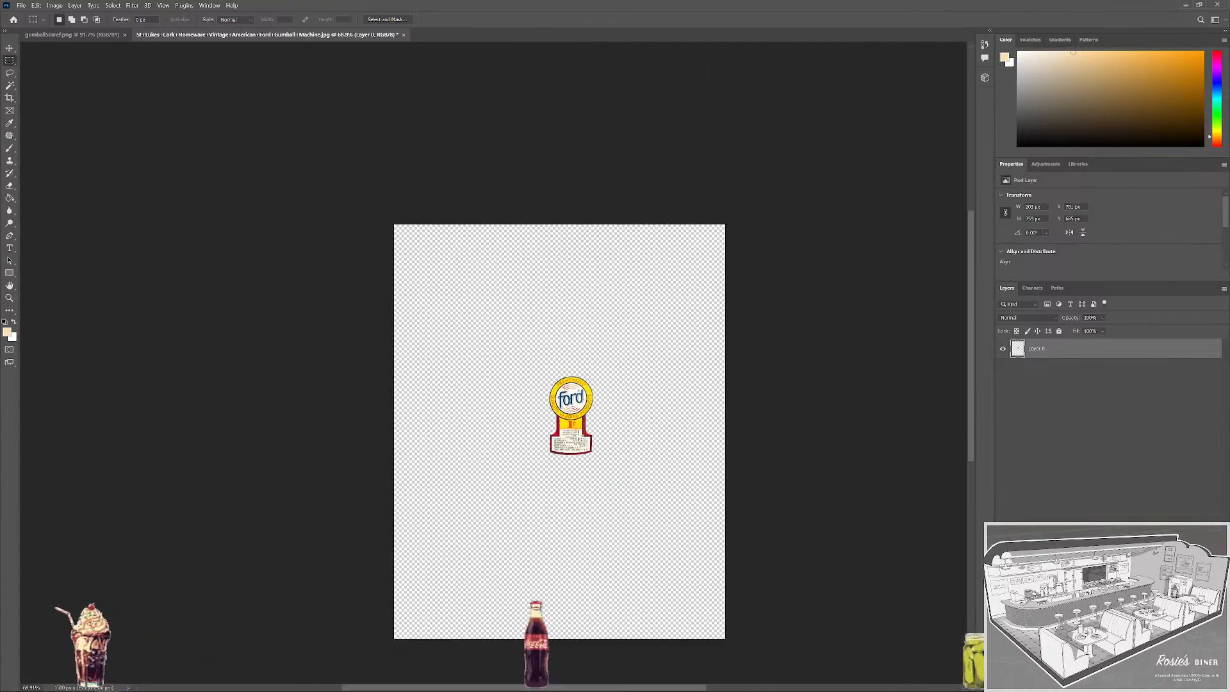
{"action": "key", "text": "c"}
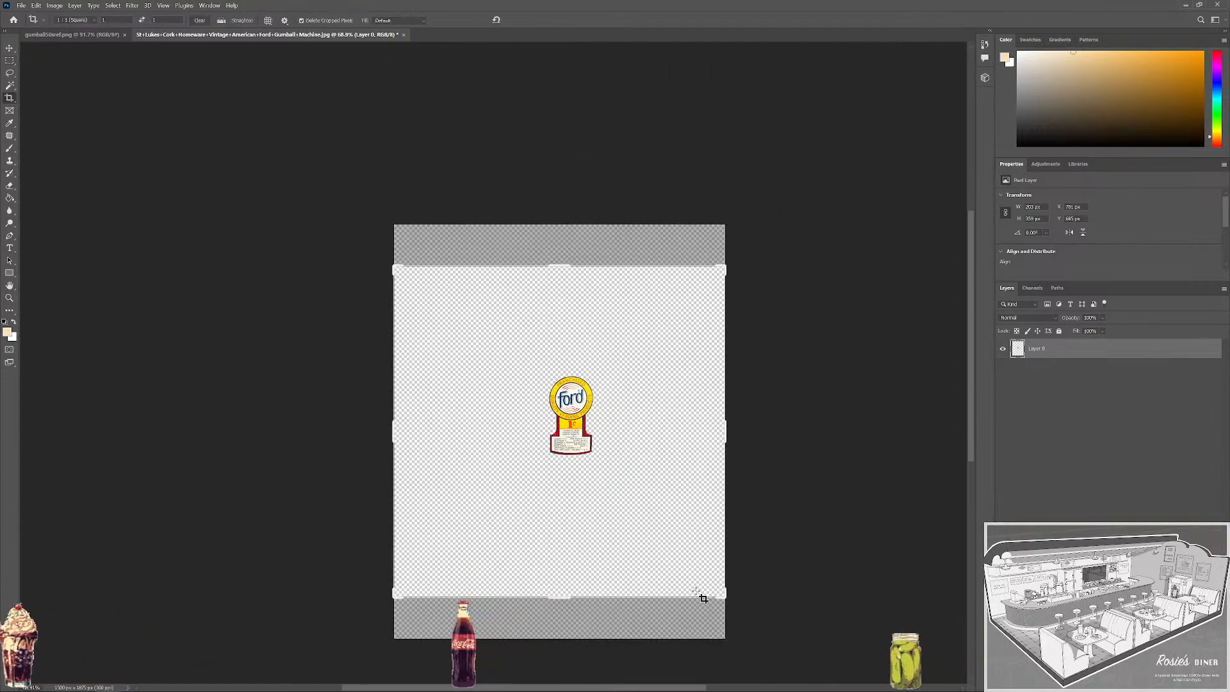
{"action": "left_click_drag", "start_coordinate": [727, 599], "coordinate": [539, 418]}
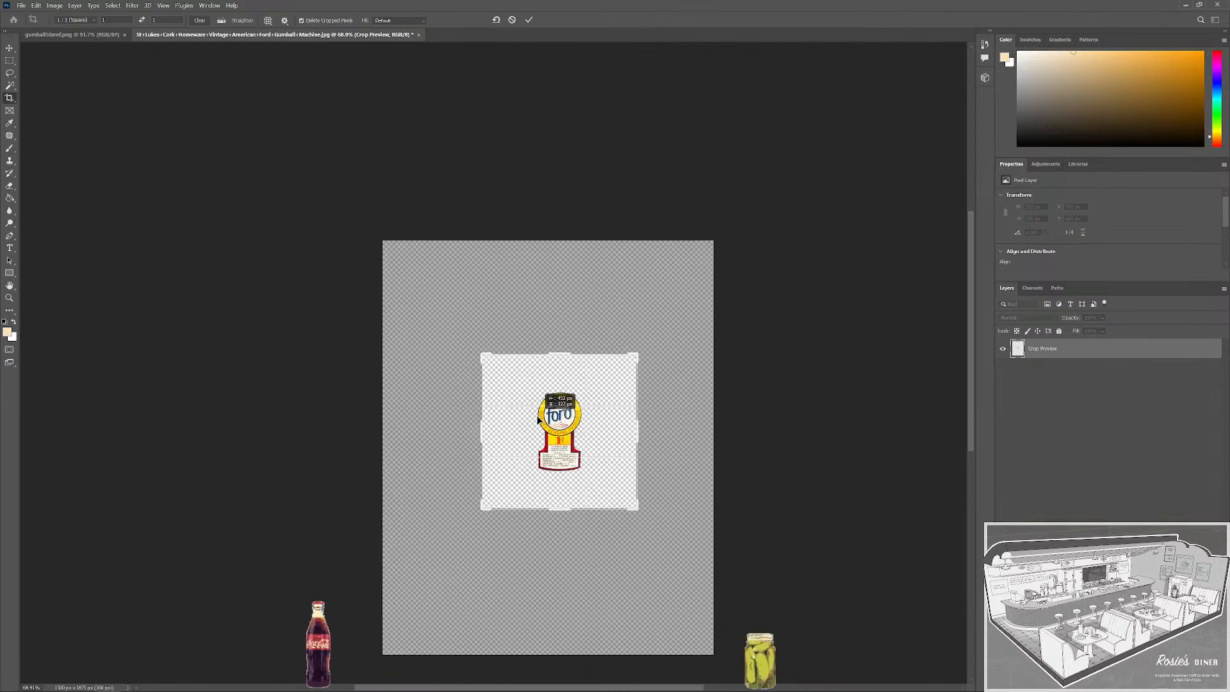
{"action": "scroll", "coordinate": [552, 448], "scroll_direction": "up", "scroll_amount": 10}
{"action": "mouse_move", "coordinate": [673, 410]}
{"action": "left_mouse_down"}
{"action": "mouse_move", "coordinate": [664, 398]}
{"action": "mouse_move", "coordinate": [669, 416]}
{"action": "left_mouse_up"}
{"action": "left_click_drag", "start_coordinate": [768, 594], "coordinate": [706, 548]}
{"action": "left_click_drag", "start_coordinate": [632, 448], "coordinate": [631, 453]}
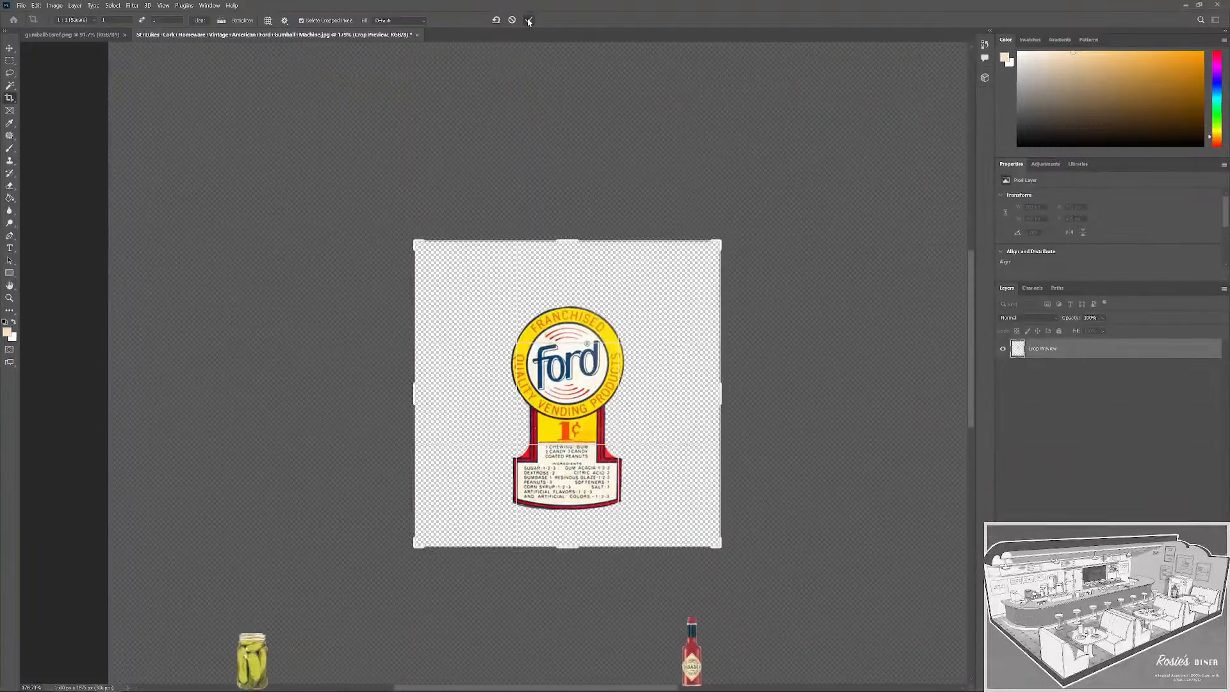
{"action": "key", "text": "Return"}
{"action": "left_click", "coordinate": [71, 34]}
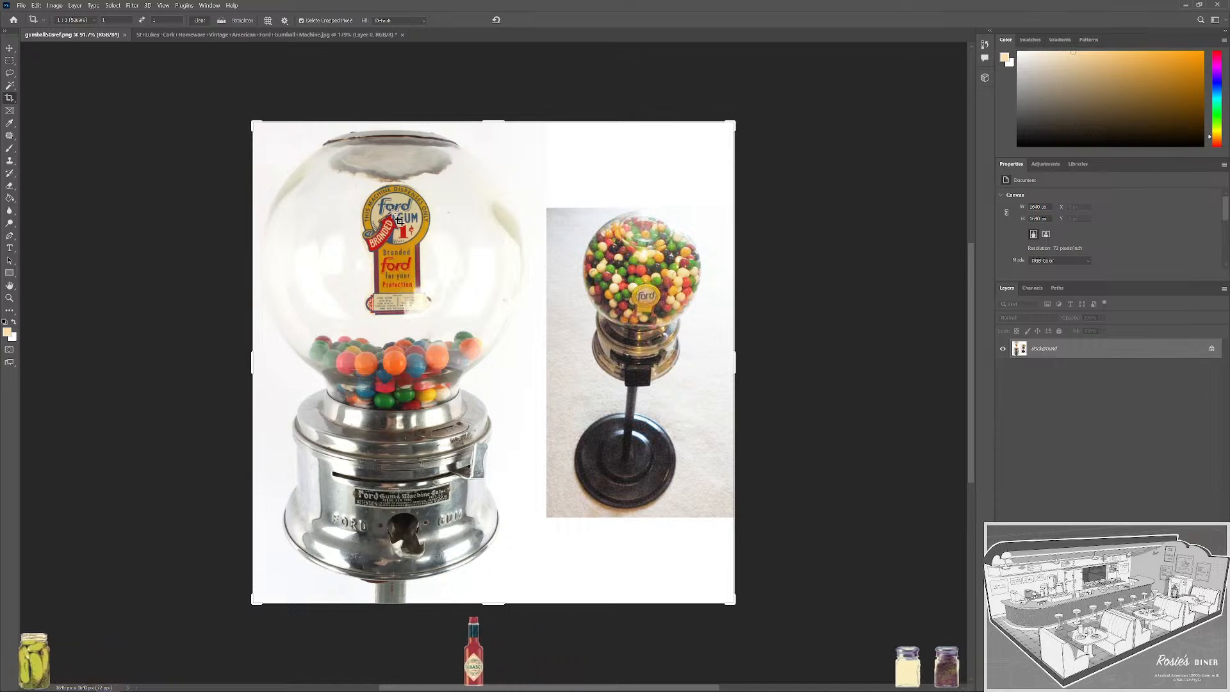
{"action": "left_click_drag", "start_coordinate": [346, 188], "coordinate": [480, 351]}
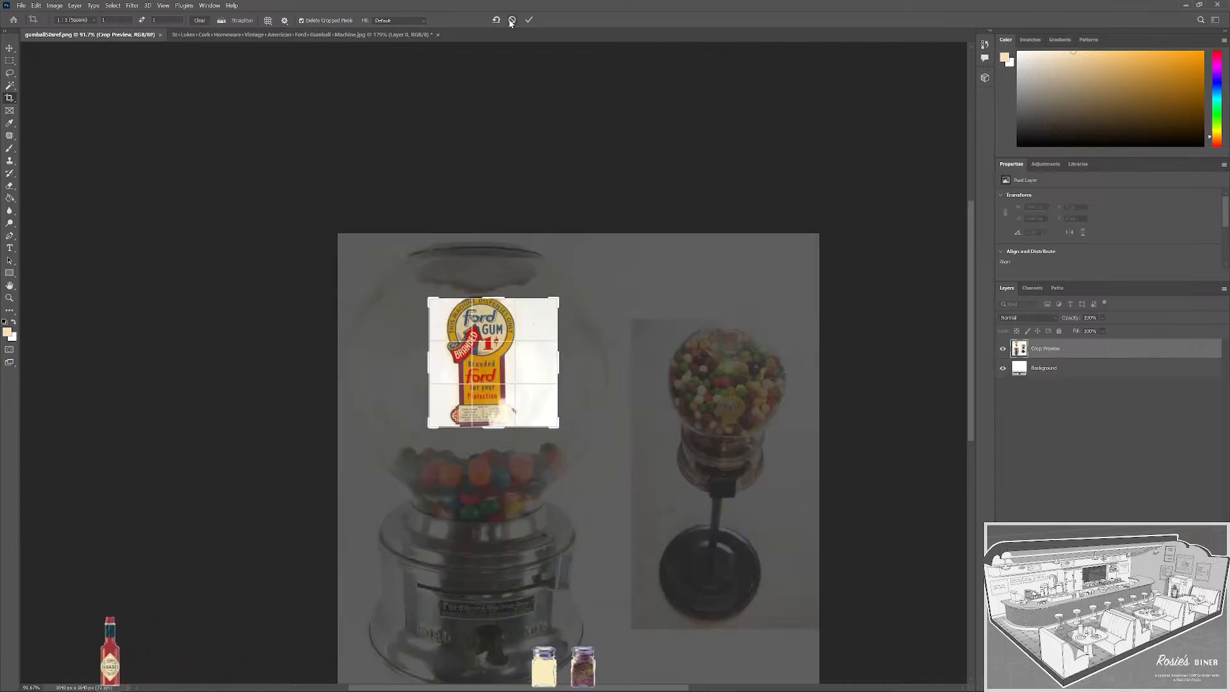
{"action": "left_click_drag", "start_coordinate": [556, 126], "coordinate": [565, 134]}
{"action": "key", "text": "m"}
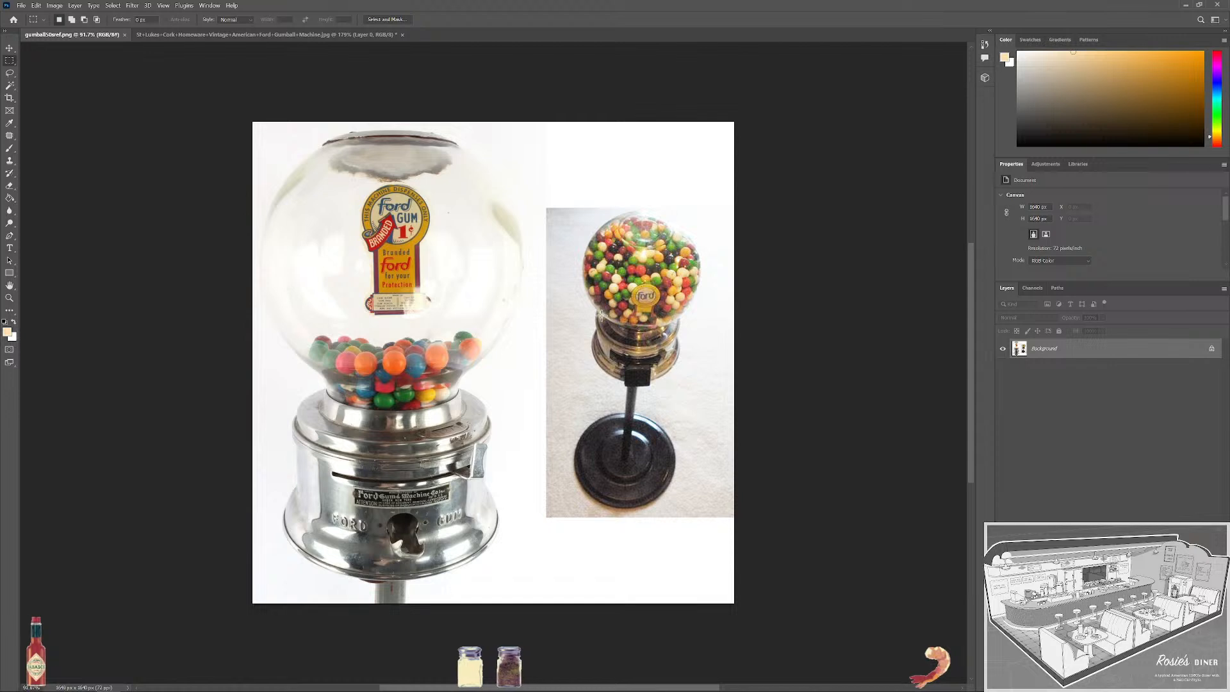
{"action": "left_click_drag", "start_coordinate": [344, 485], "coordinate": [462, 512]}
{"action": "left_click", "coordinate": [528, 488]}
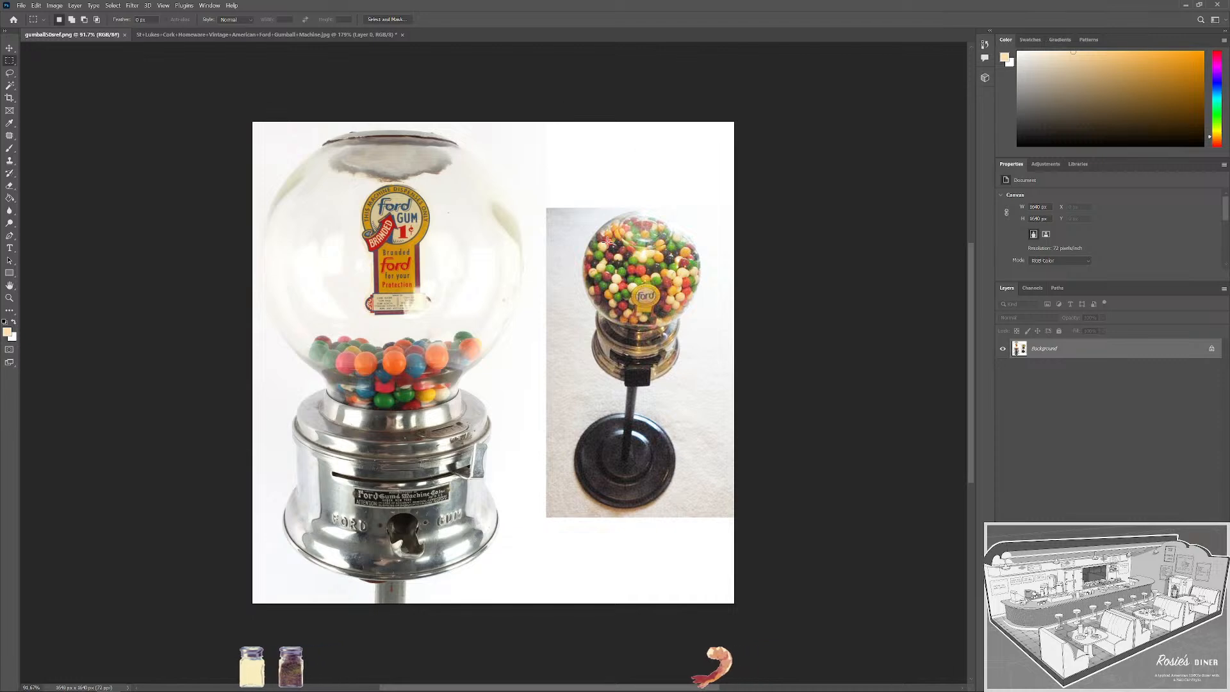
{"action": "left_click", "coordinate": [256, 34]}
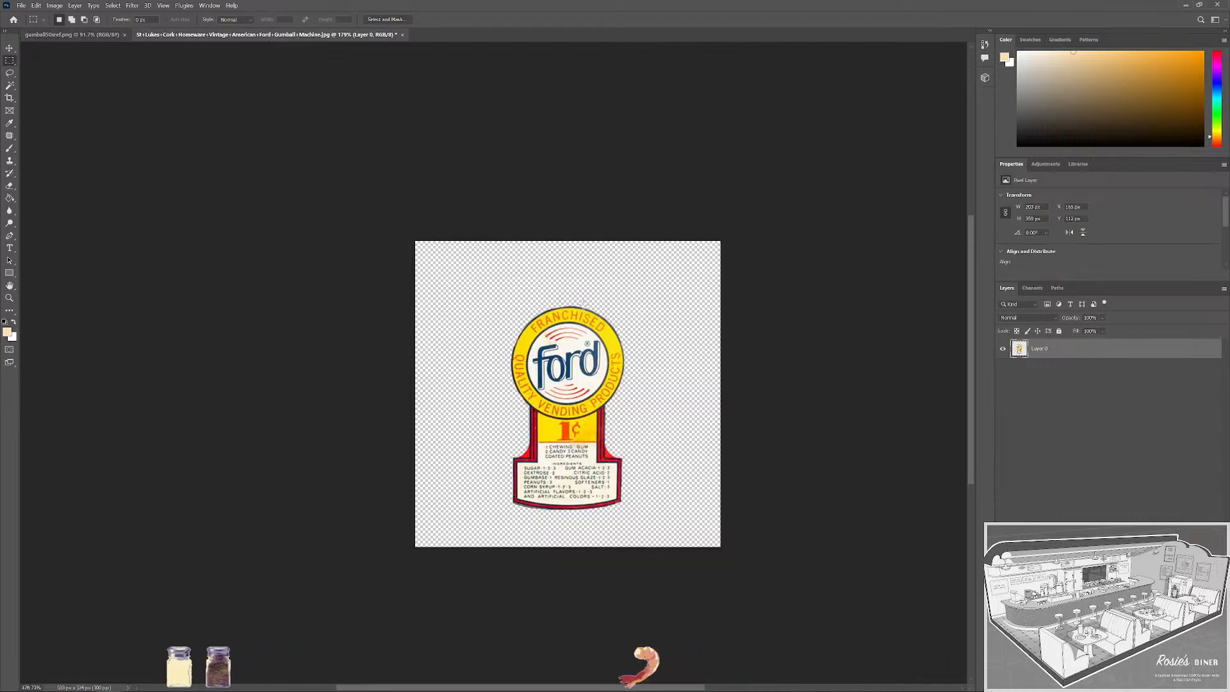
Crop the label image again to a tighter square, leaving only a narrow margin above and below the label.
{"action": "scroll", "coordinate": [617, 458], "scroll_direction": "up", "scroll_amount": 1}
{"action": "key", "text": "c"}
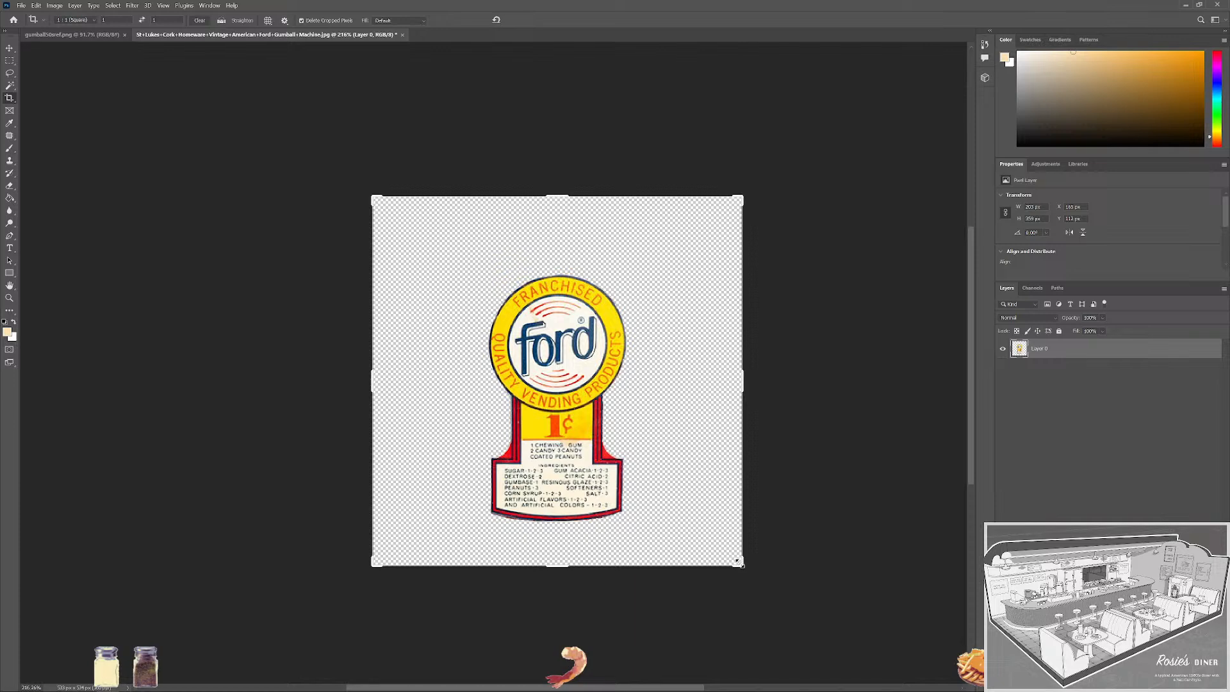
{"action": "mouse_move", "coordinate": [741, 566]}
{"action": "left_mouse_down"}
{"action": "mouse_move", "coordinate": [703, 530]}
{"action": "mouse_move", "coordinate": [741, 563]}
{"action": "mouse_move", "coordinate": [731, 568]}
{"action": "left_mouse_up"}
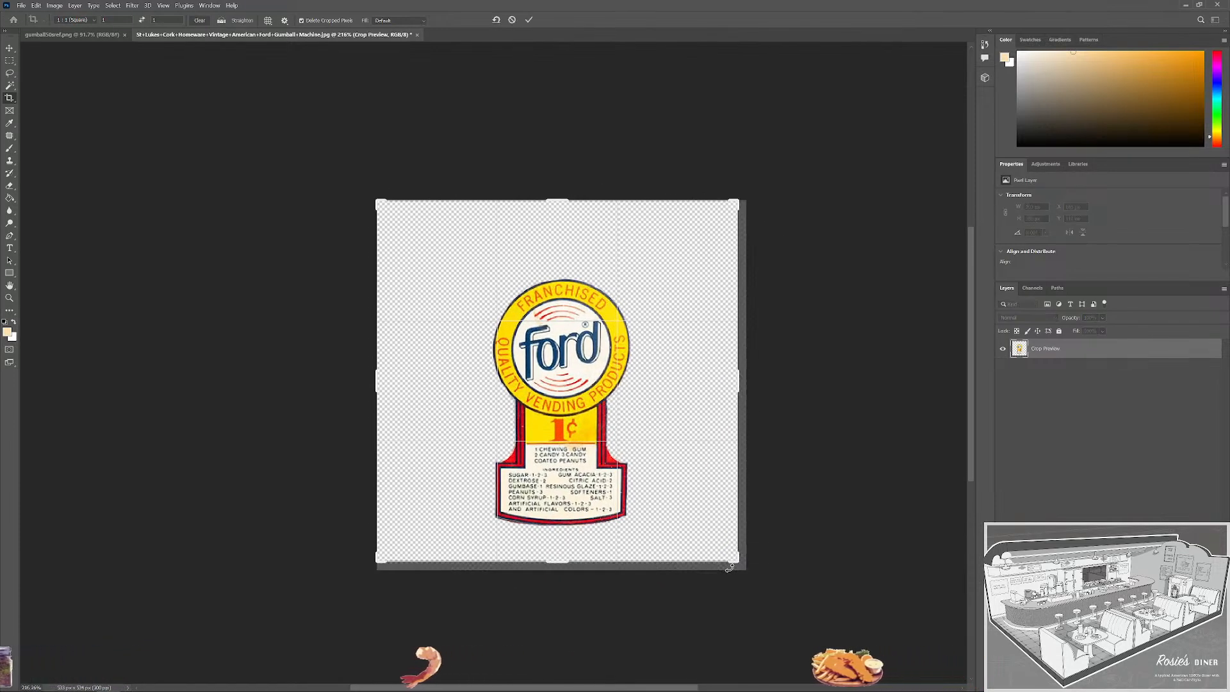
{"action": "left_click_drag", "start_coordinate": [378, 202], "coordinate": [413, 236]}
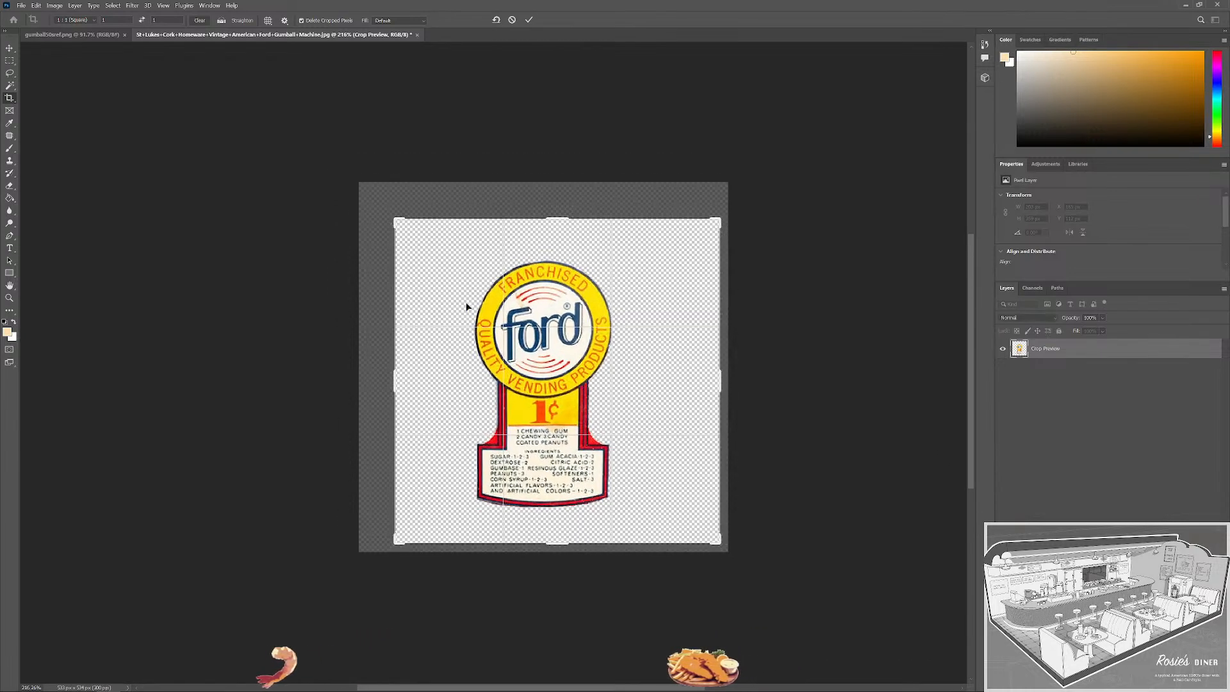
{"action": "left_click_drag", "start_coordinate": [717, 546], "coordinate": [685, 522]}
{"action": "mouse_move", "coordinate": [626, 412]}
{"action": "left_mouse_down"}
{"action": "mouse_move", "coordinate": [612, 406]}
{"action": "mouse_move", "coordinate": [632, 406]}
{"action": "left_mouse_up"}
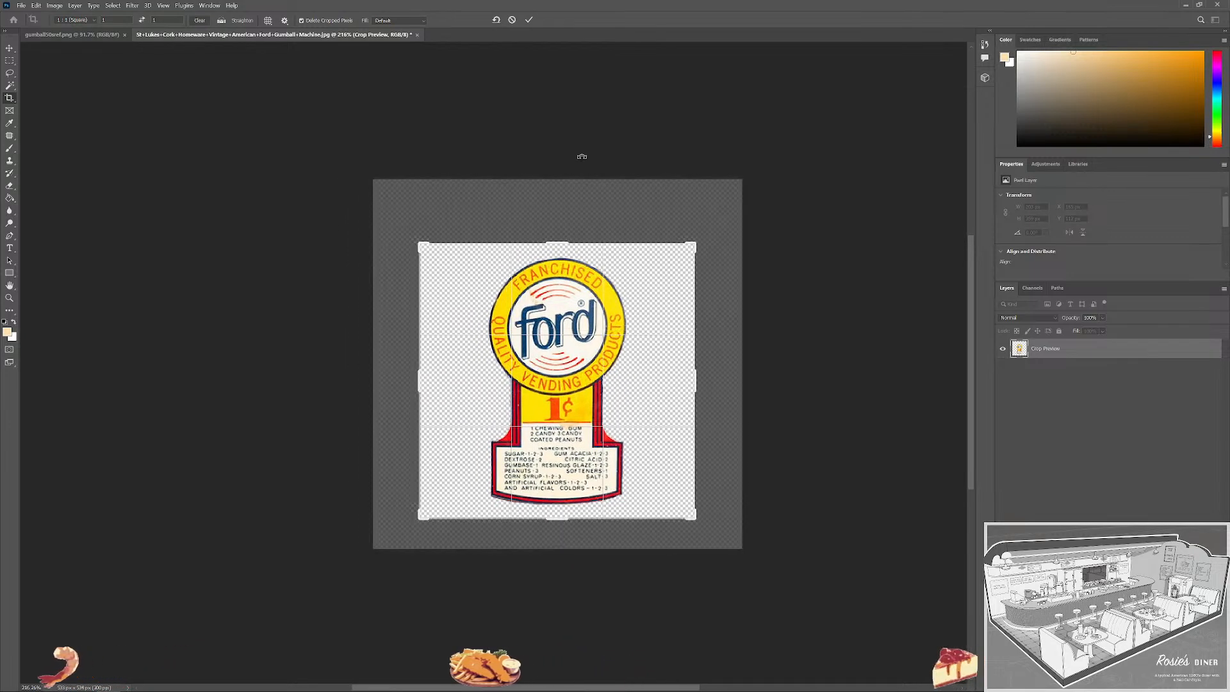
{"action": "left_click", "coordinate": [528, 20]}
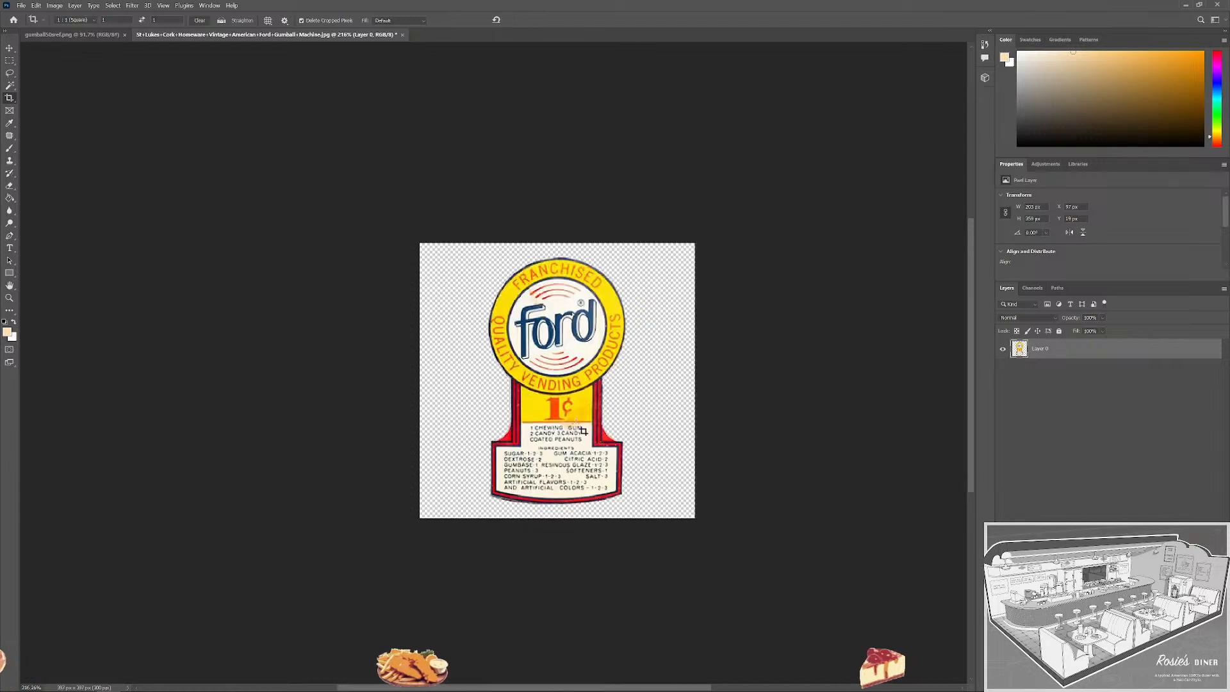
Add a new layer beneath the label and fill it with black as a contrasting background.
{"action": "scroll", "coordinate": [586, 425], "scroll_direction": "up", "scroll_amount": 2}
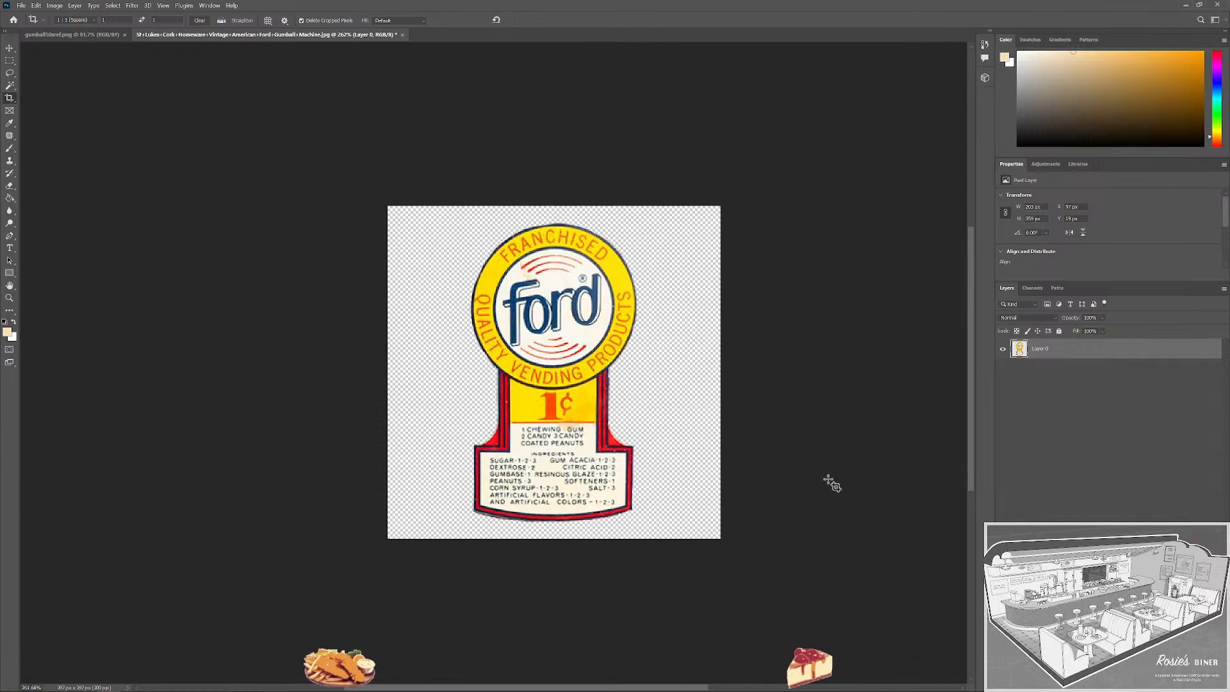
{"action": "left_click", "coordinate": [1200, 681]}
{"action": "left_click_drag", "start_coordinate": [1069, 351], "coordinate": [1068, 408]}
{"action": "key", "text": "d"}
{"action": "key", "text": "g"}
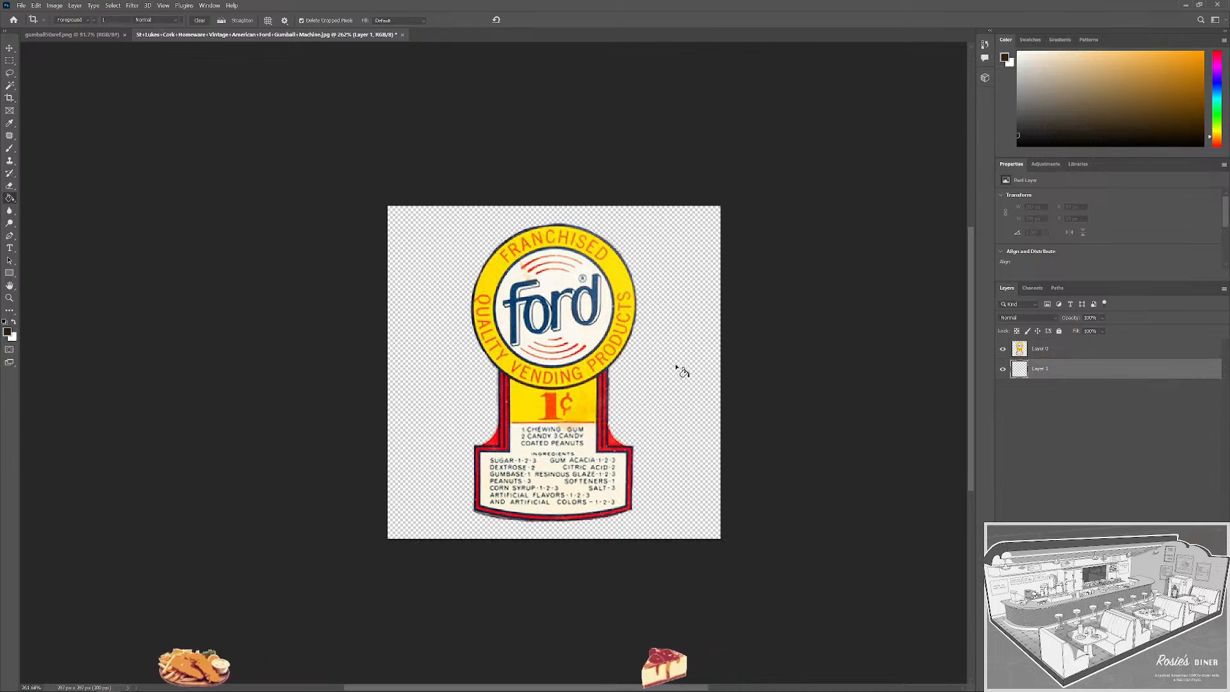
{"action": "left_click", "coordinate": [651, 370]}
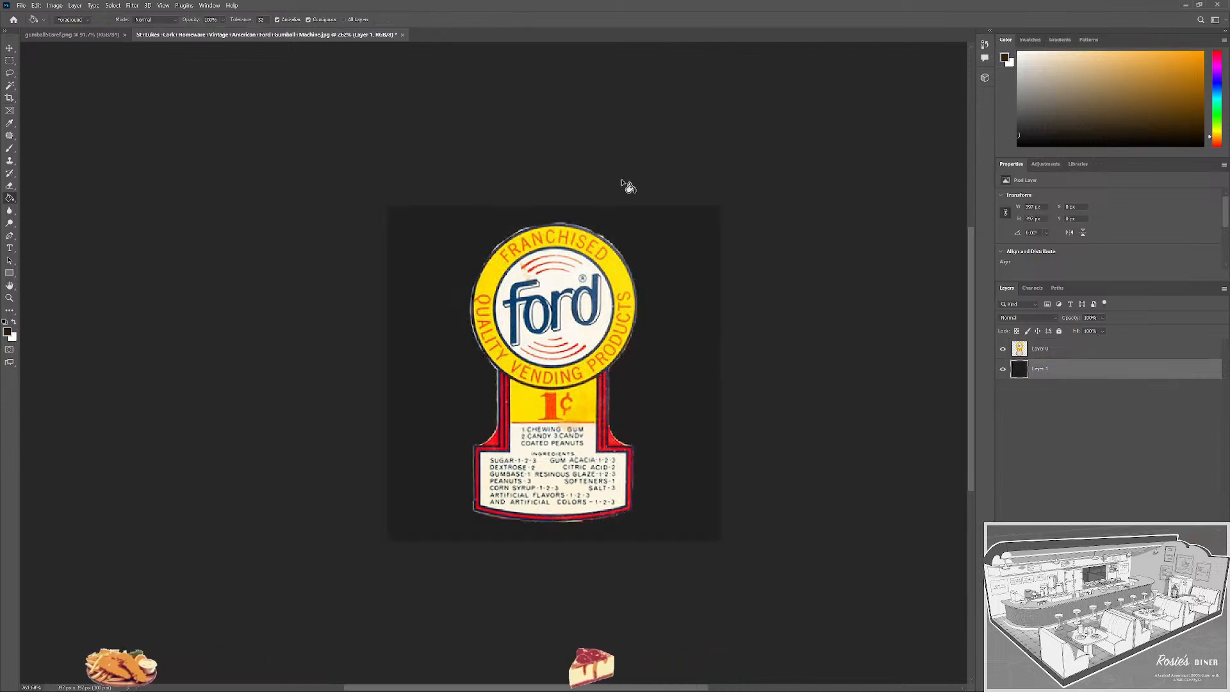
Erase the light fringe around the round upper part and neck of the Ford label on Layer 0.
{"action": "scroll", "coordinate": [541, 191], "scroll_direction": "up", "scroll_amount": 3}
{"action": "key", "text": "e"}
{"action": "scroll", "coordinate": [512, 204], "scroll_direction": "up", "scroll_amount": 4}
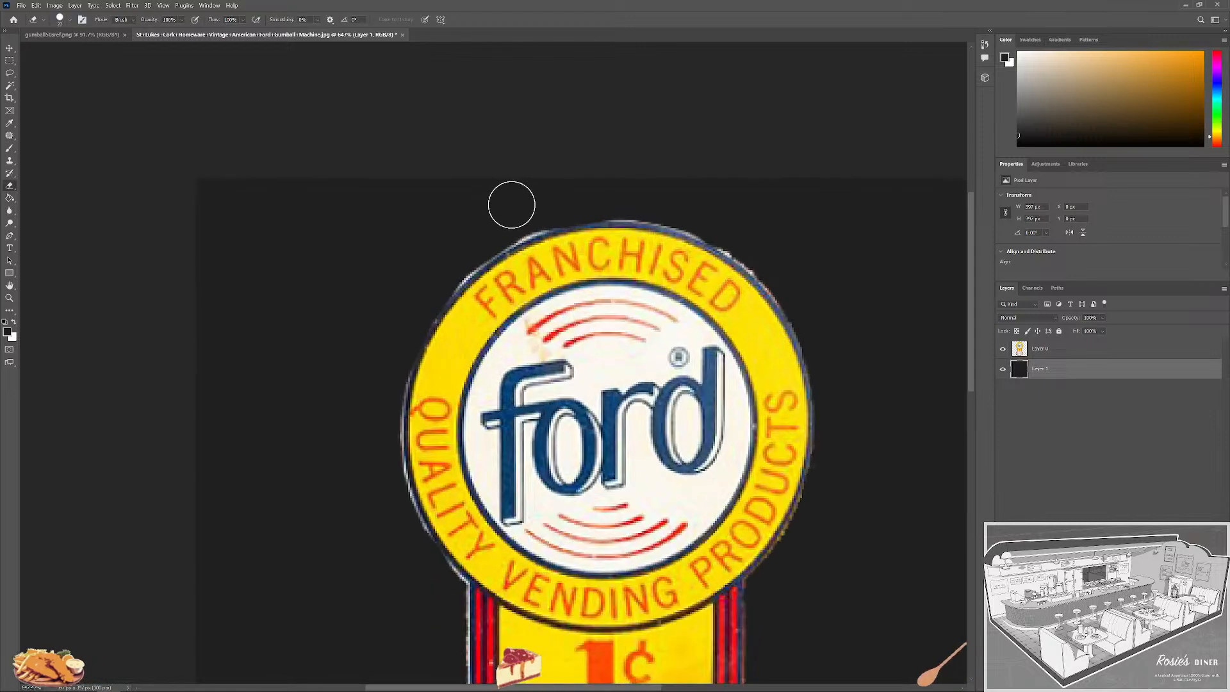
{"action": "key", "text": "alt+bracketright"}
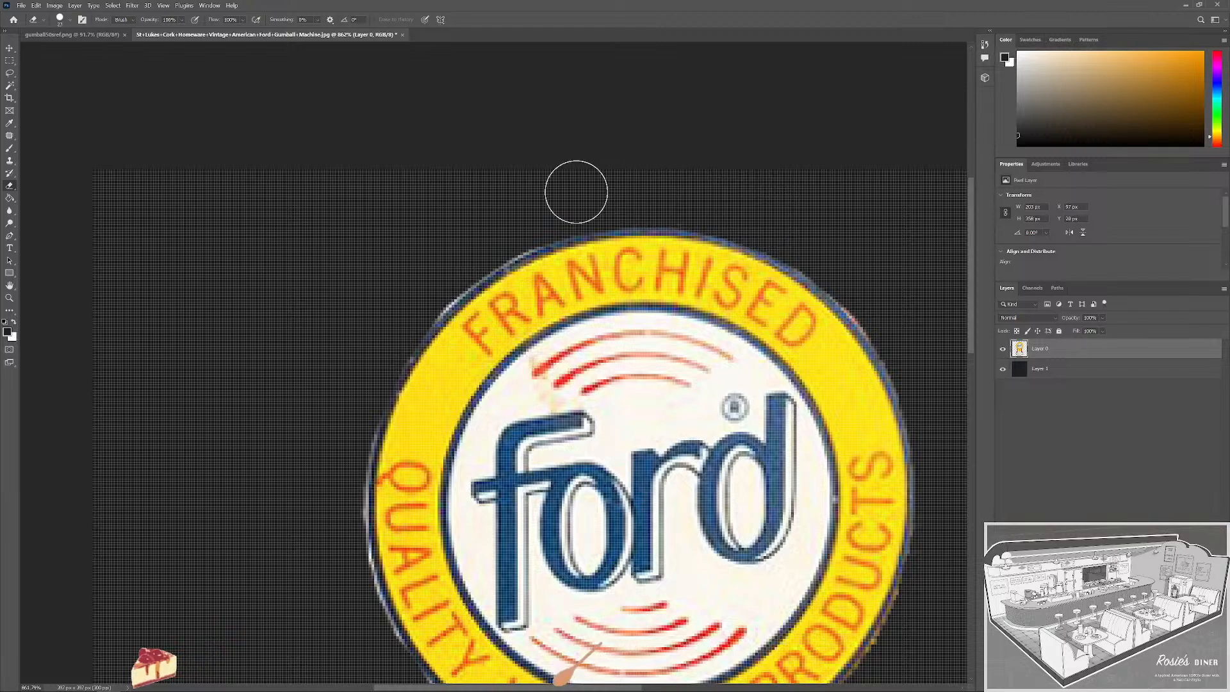
{"action": "scroll", "coordinate": [500, 232], "scroll_direction": "down", "scroll_amount": 5}
{"action": "scroll", "coordinate": [448, 271], "scroll_direction": "up", "scroll_amount": 4}
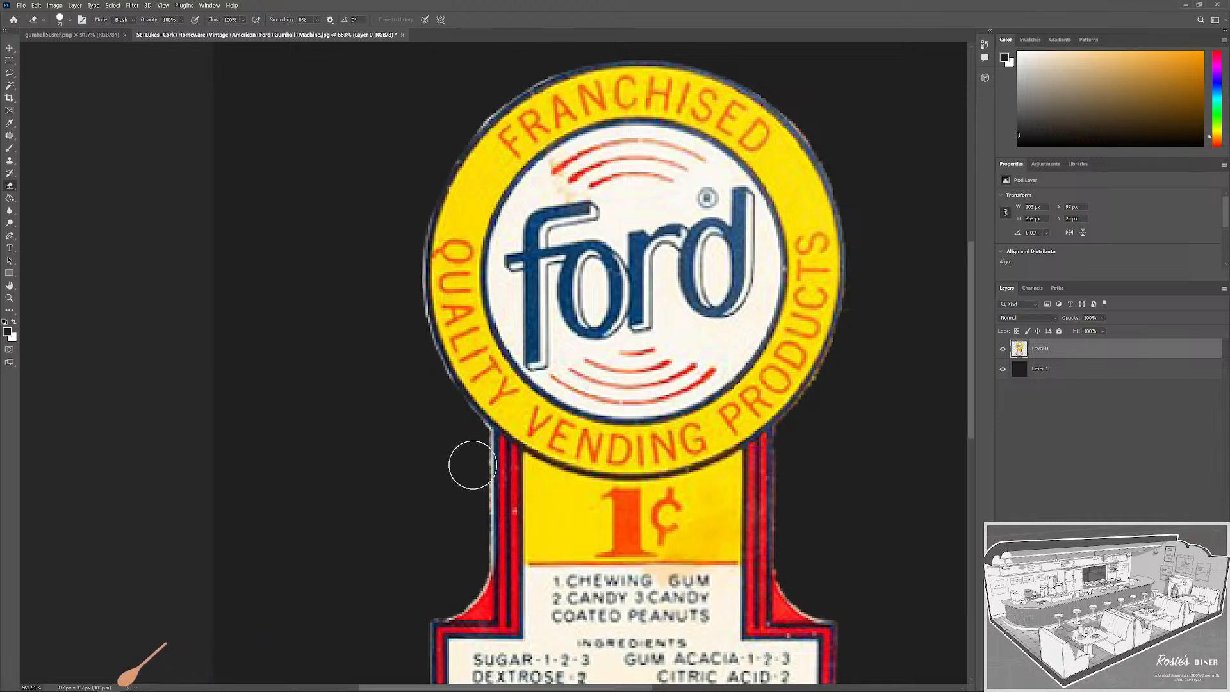
{"action": "scroll", "coordinate": [442, 428], "scroll_direction": "down", "scroll_amount": 2}
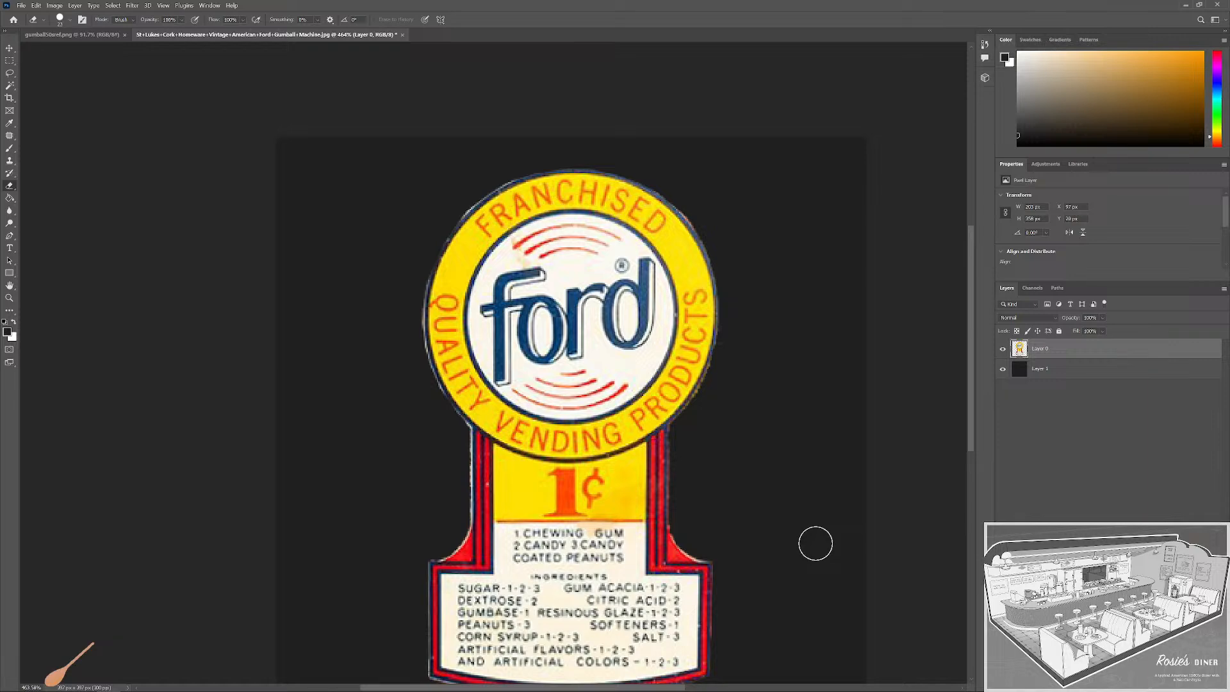
Clean up the leftover fringe along the label's base and around its circular edge with the Eraser.
{"action": "scroll", "coordinate": [769, 553], "scroll_direction": "down", "scroll_amount": 2}
{"action": "scroll", "coordinate": [724, 565], "scroll_direction": "up", "scroll_amount": 1}
{"action": "scroll", "coordinate": [801, 517], "scroll_direction": "up", "scroll_amount": 3}
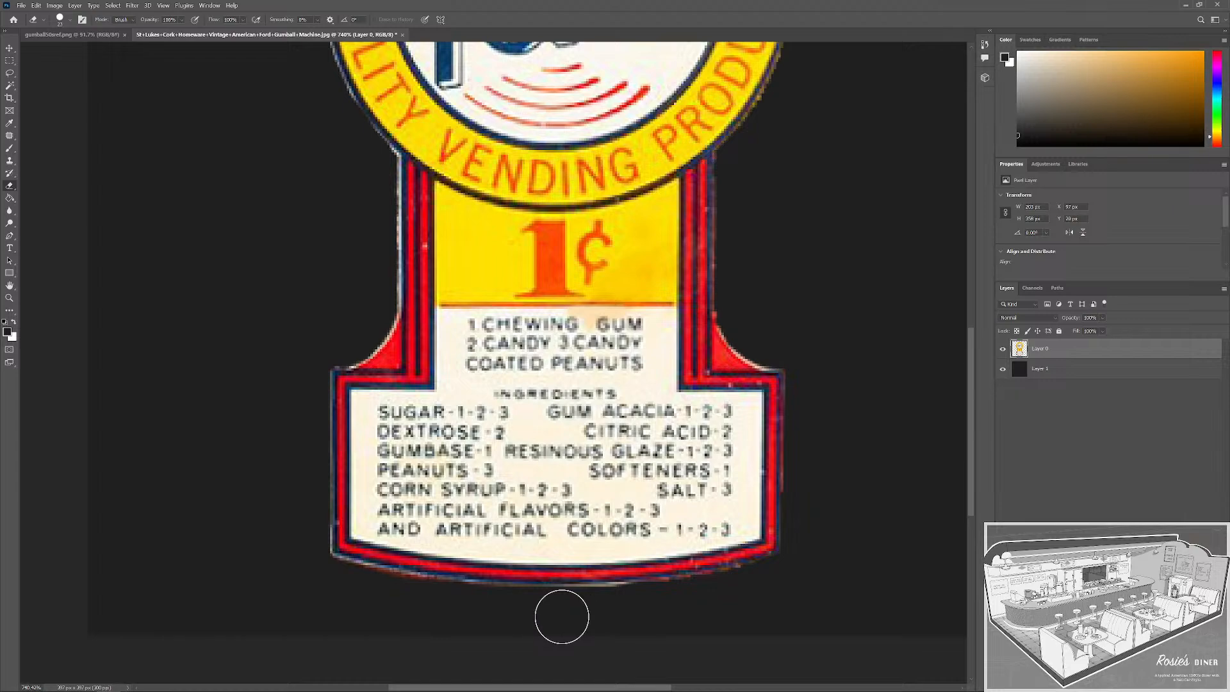
{"action": "scroll", "coordinate": [615, 495], "scroll_direction": "down", "scroll_amount": 3}
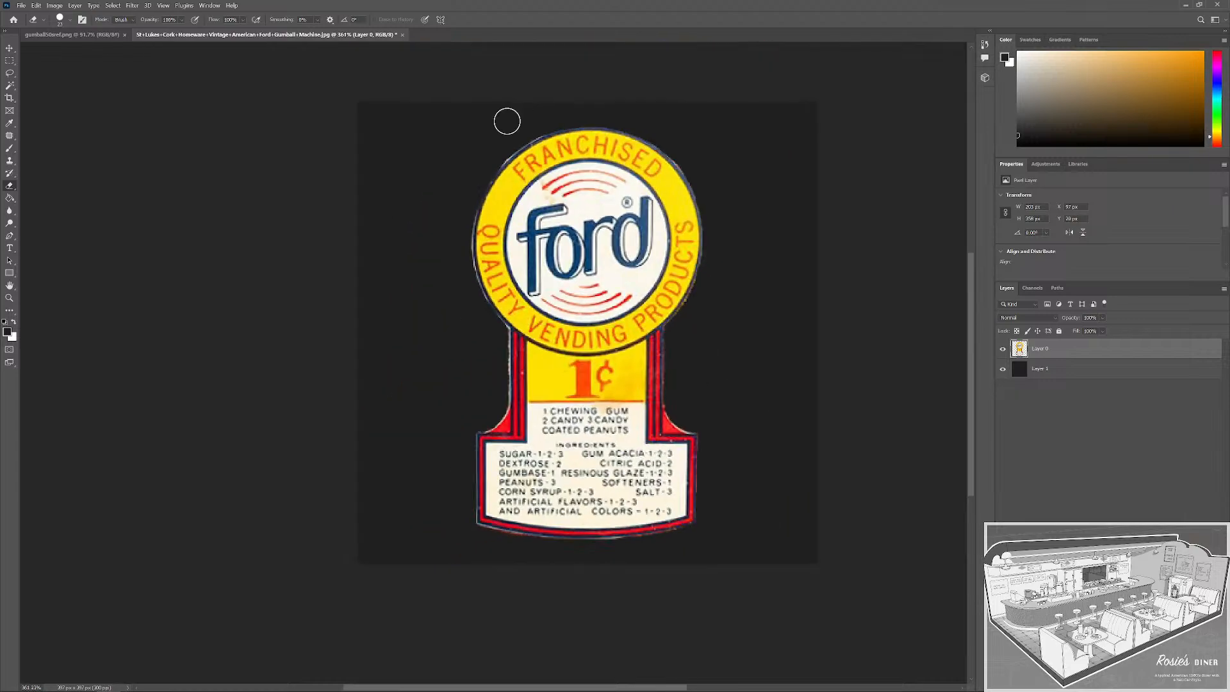
{"action": "scroll", "coordinate": [518, 114], "scroll_direction": "up", "scroll_amount": 4}
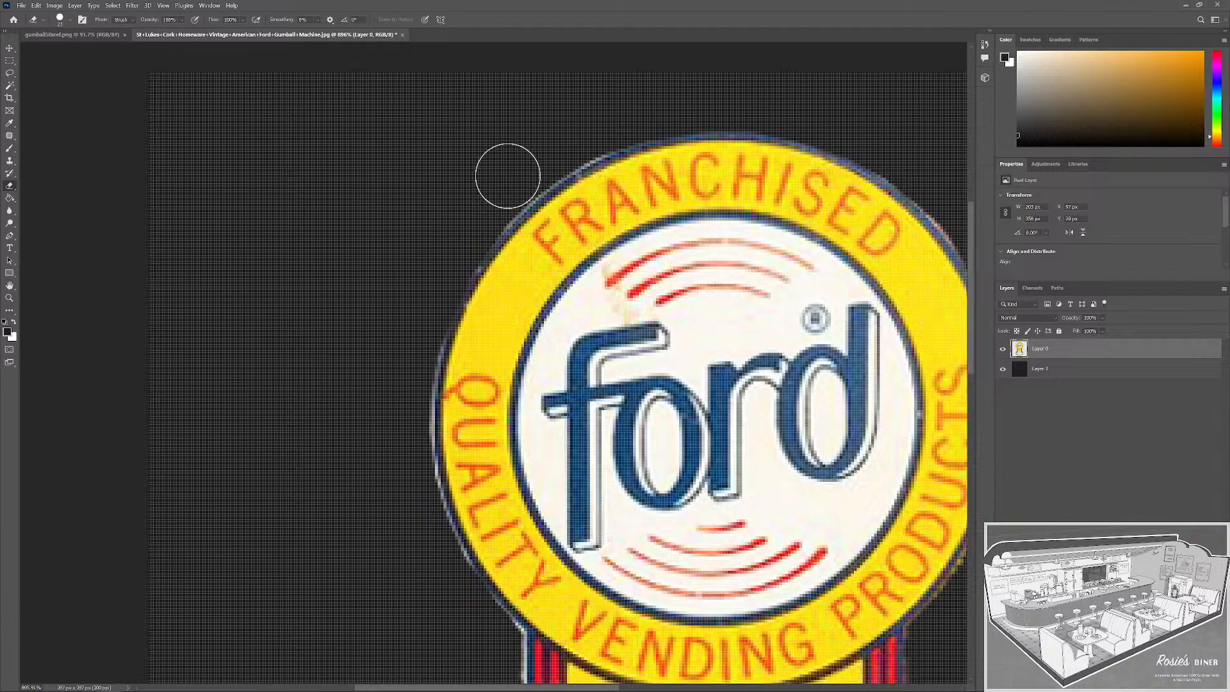
{"action": "scroll", "coordinate": [556, 165], "scroll_direction": "down", "scroll_amount": 2}
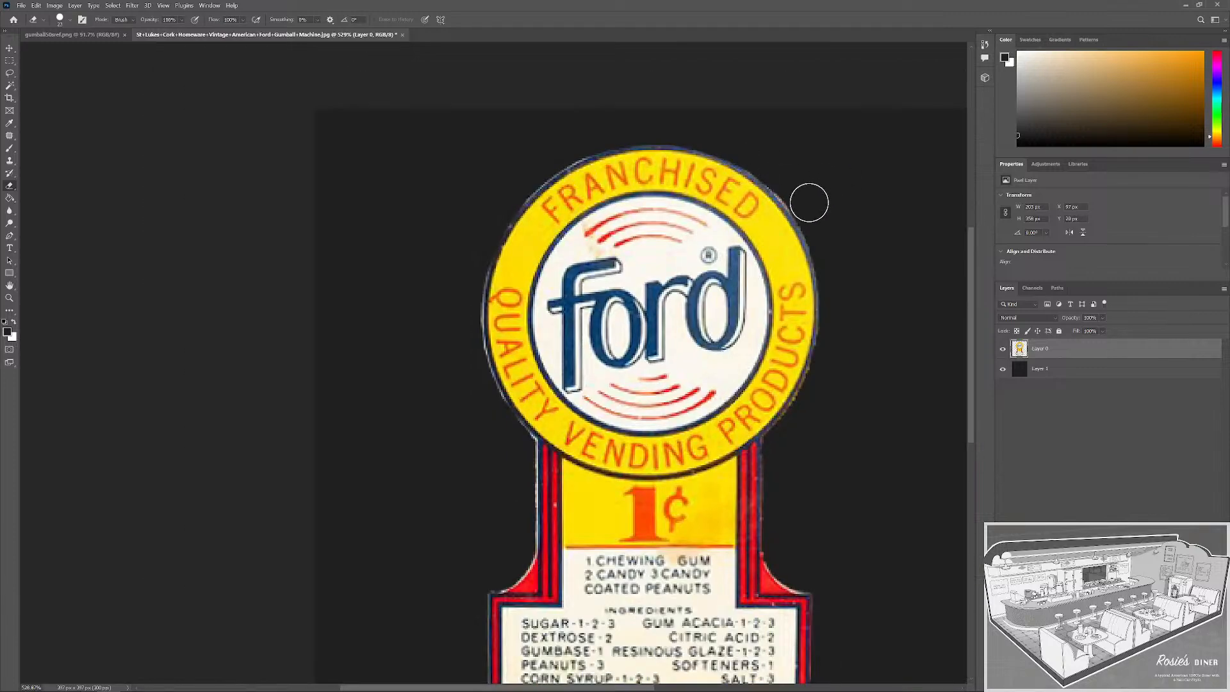
{"action": "scroll", "coordinate": [829, 185], "scroll_direction": "up", "scroll_amount": 1}
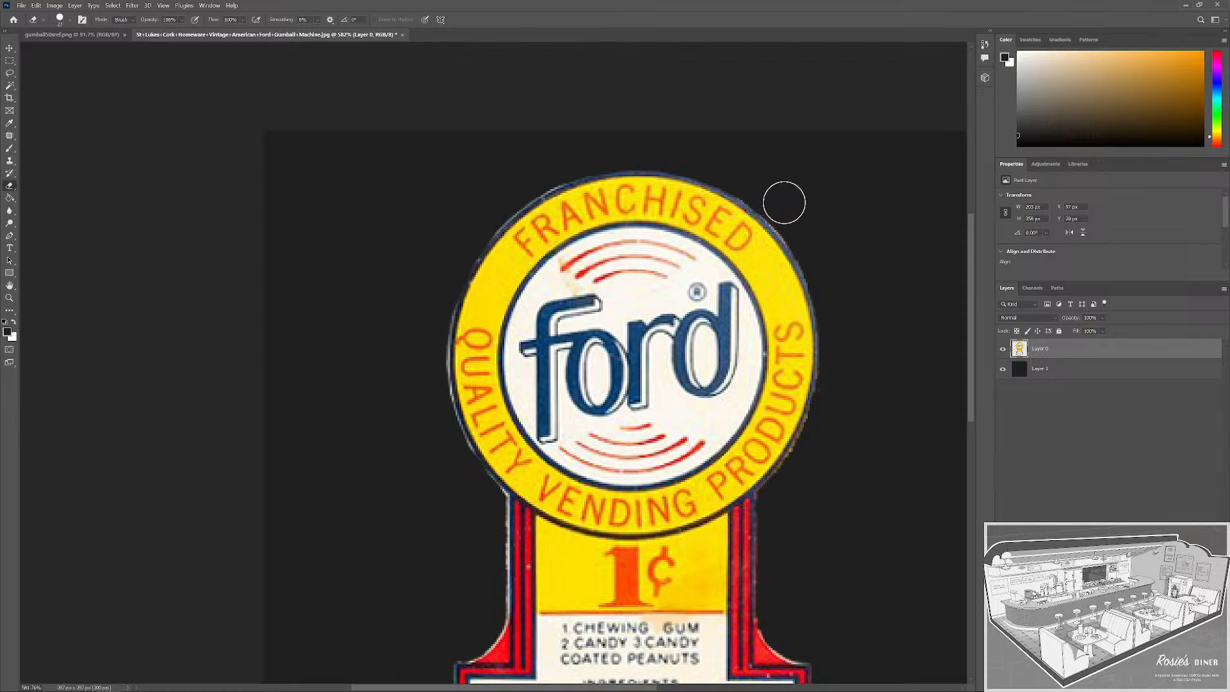
{"action": "scroll", "coordinate": [787, 209], "scroll_direction": "down", "scroll_amount": 4}
{"action": "left_click_drag", "start_coordinate": [777, 346], "coordinate": [650, 555]}
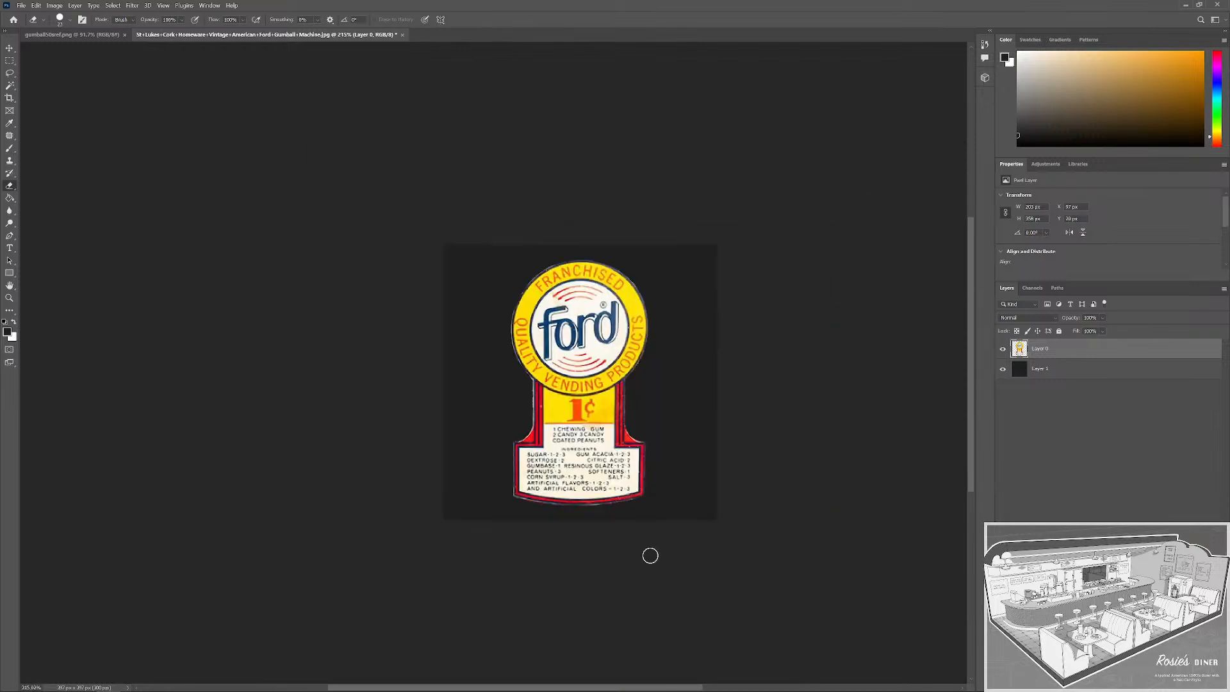
{"action": "scroll", "coordinate": [663, 483], "scroll_direction": "up", "scroll_amount": 3}
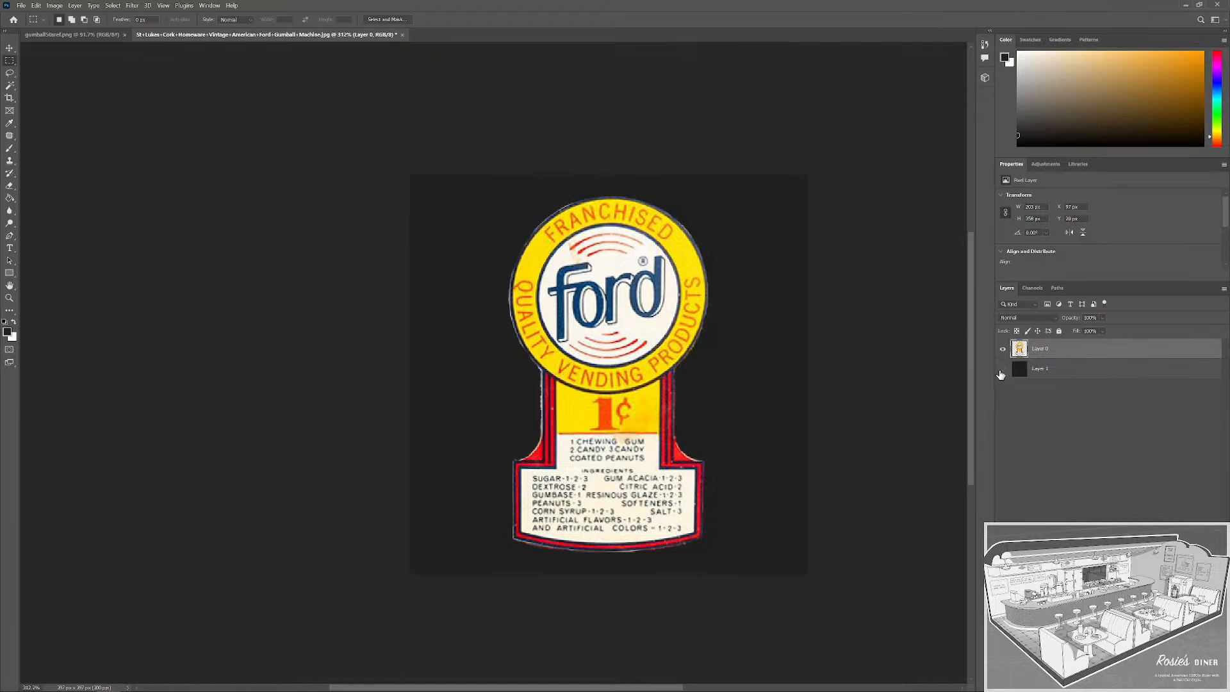
Hide the black background layer and save a copy of the label to the Desktop as Ford_GM_Label_Papper.png.
{"action": "left_click", "coordinate": [1002, 370]}
{"action": "key", "text": "ctrl+alt+s"}
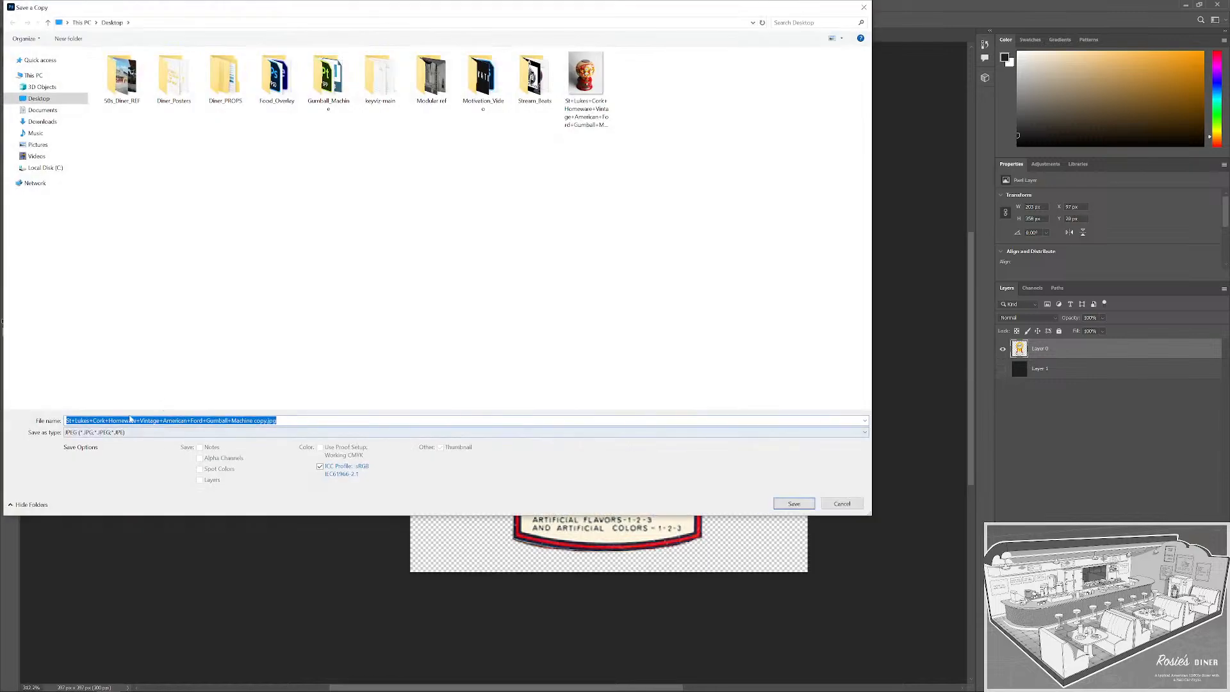
{"action": "left_click", "coordinate": [90, 432]}
{"action": "left_click", "coordinate": [93, 578]}
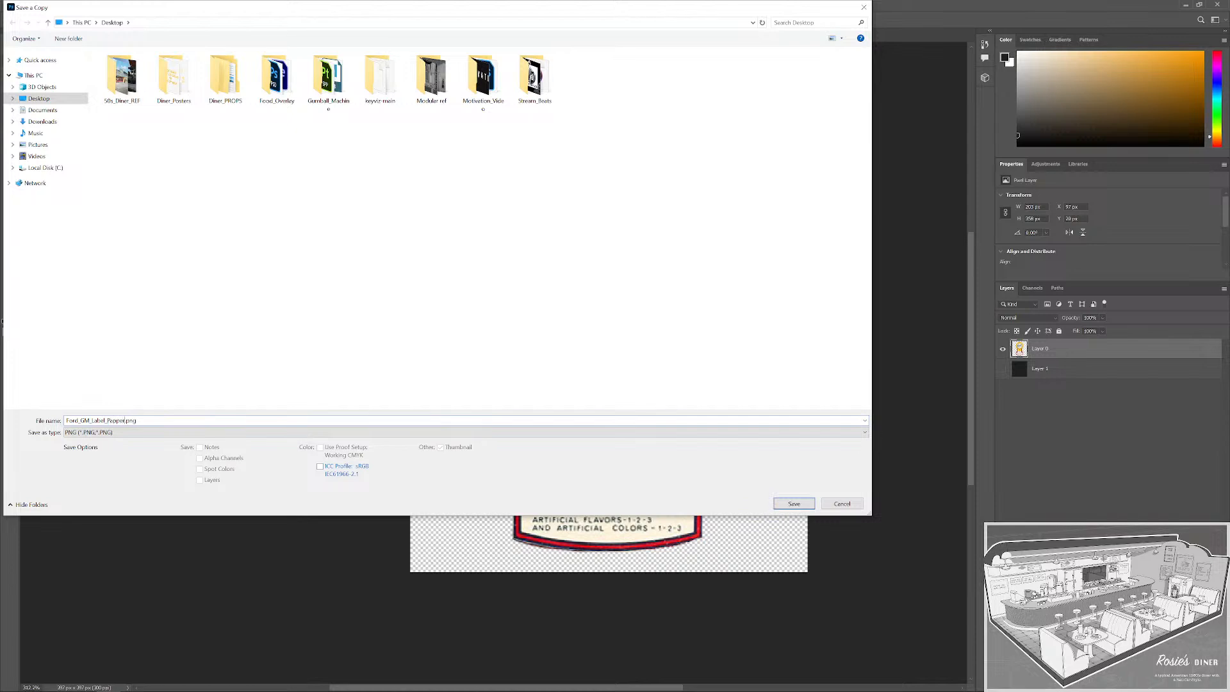
{"action": "left_click", "coordinate": [794, 505]}
{"action": "key", "text": "Return"}
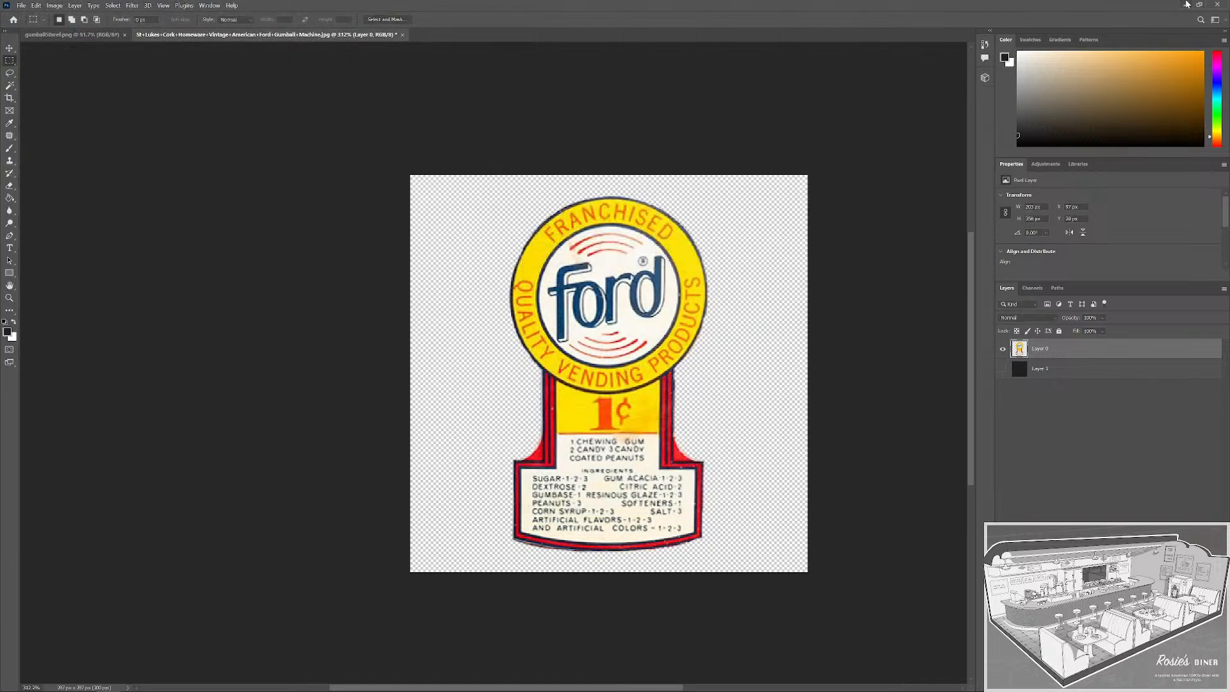
Switch to Substance 3D Painter and import Ford_GM_Label_Papper.png from the desktop as a texture into the current session.
{"action": "left_click", "coordinate": [1186, 5]}
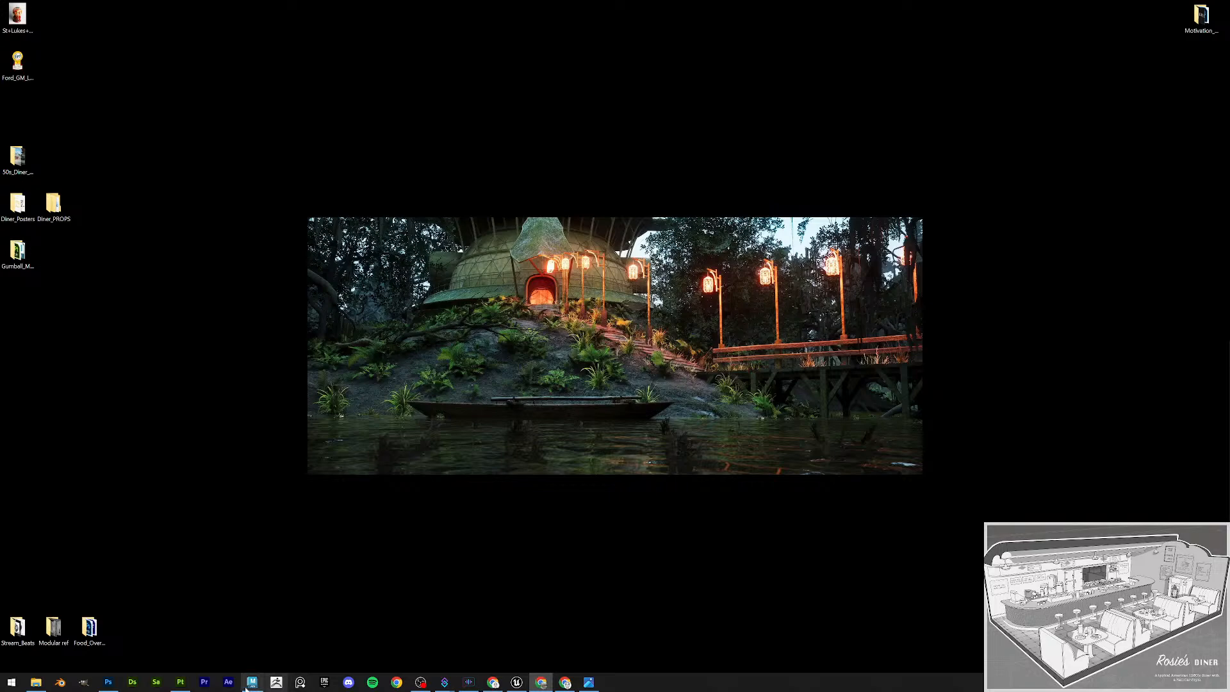
{"action": "left_click", "coordinate": [179, 682]}
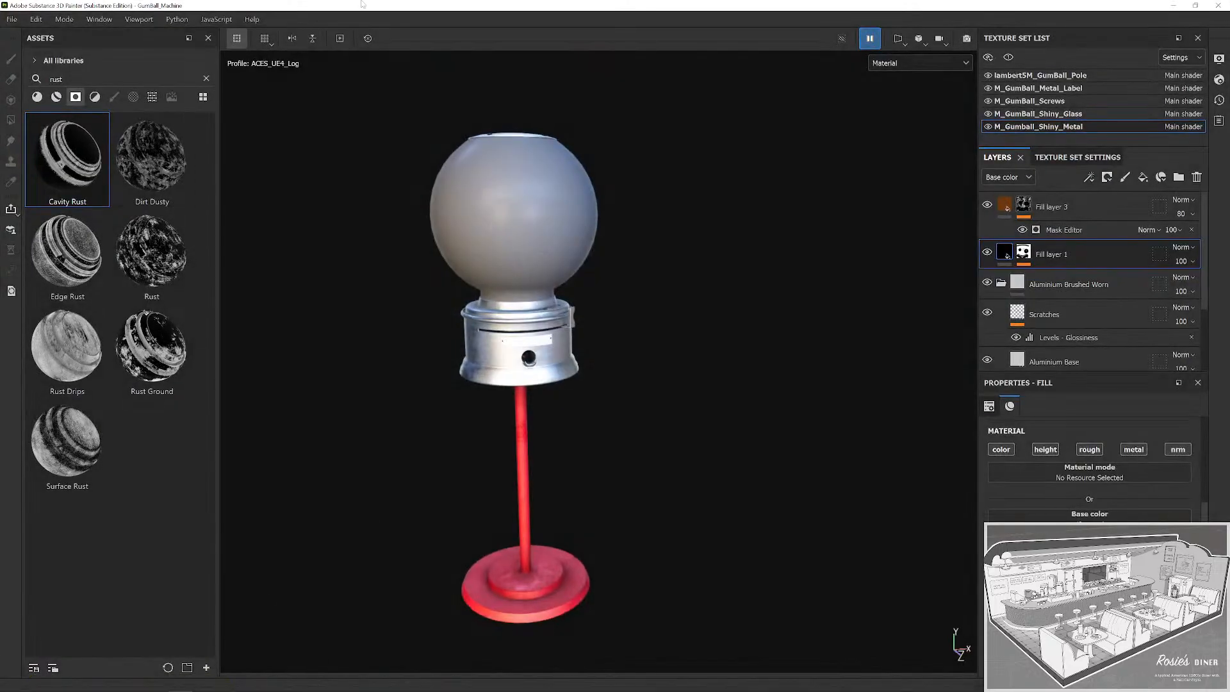
{"action": "double_click", "coordinate": [304, 5]}
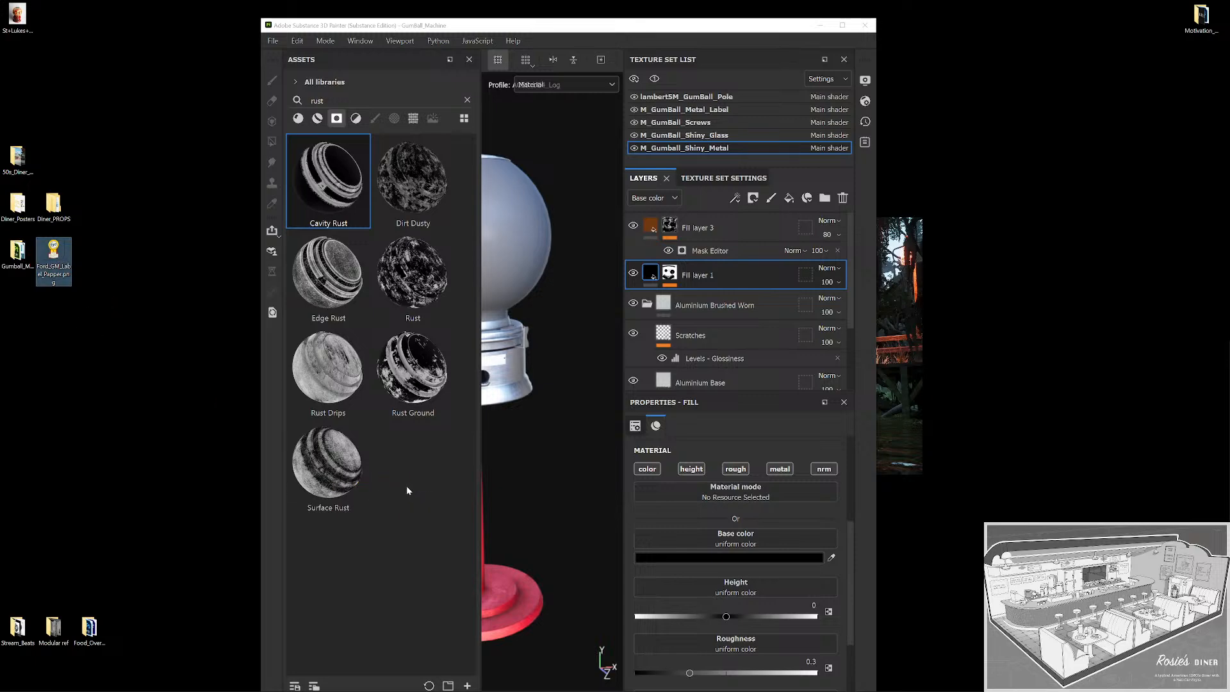
{"action": "left_click_drag", "start_coordinate": [408, 491], "coordinate": [408, 491]}
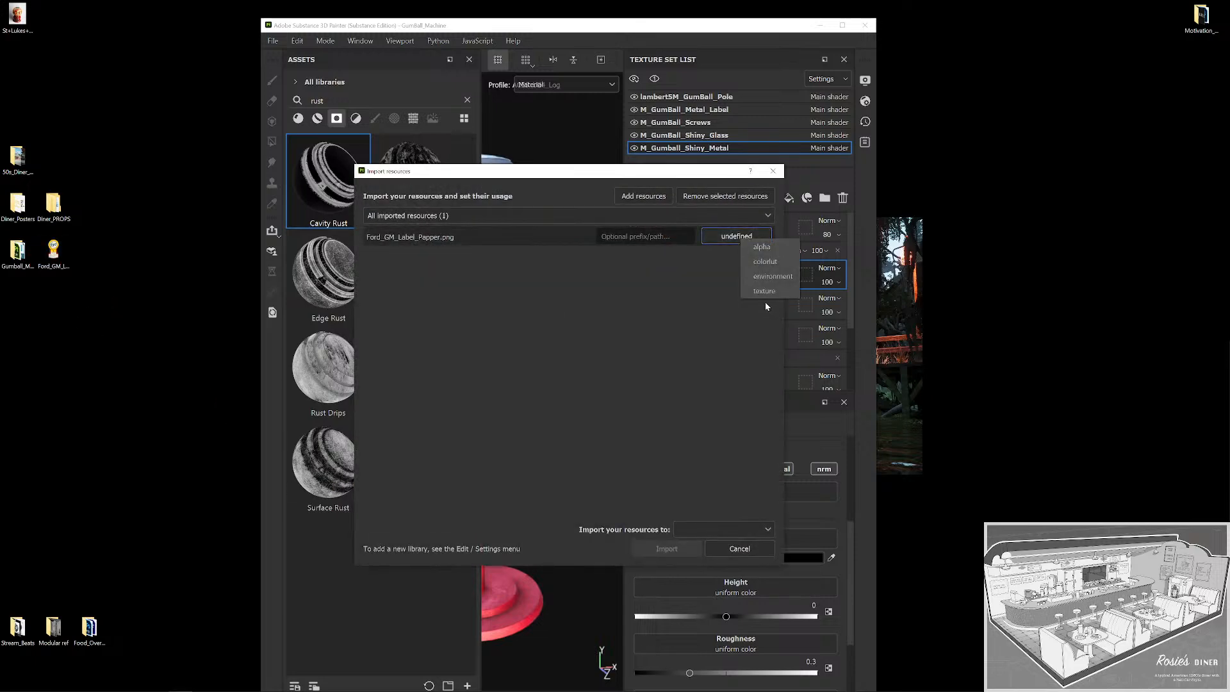
{"action": "left_click", "coordinate": [764, 291]}
{"action": "left_click", "coordinate": [745, 532]}
{"action": "left_click", "coordinate": [740, 544]}
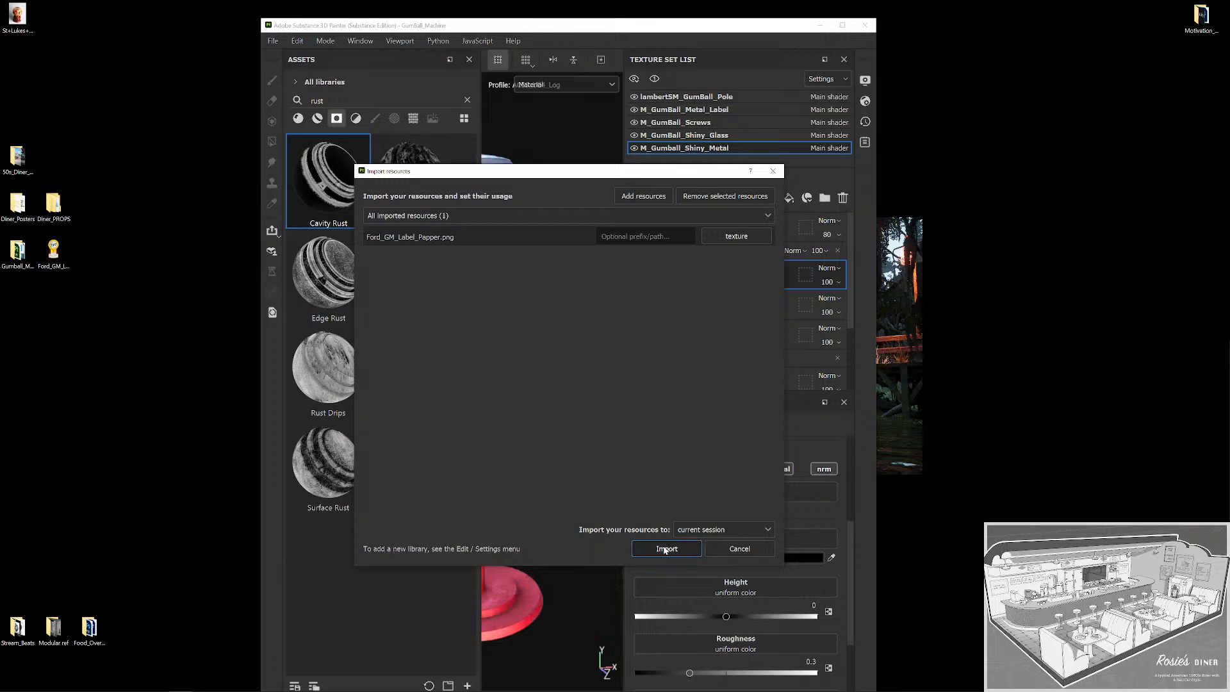
{"action": "left_click", "coordinate": [666, 549]}
{"action": "left_click", "coordinate": [842, 25]}
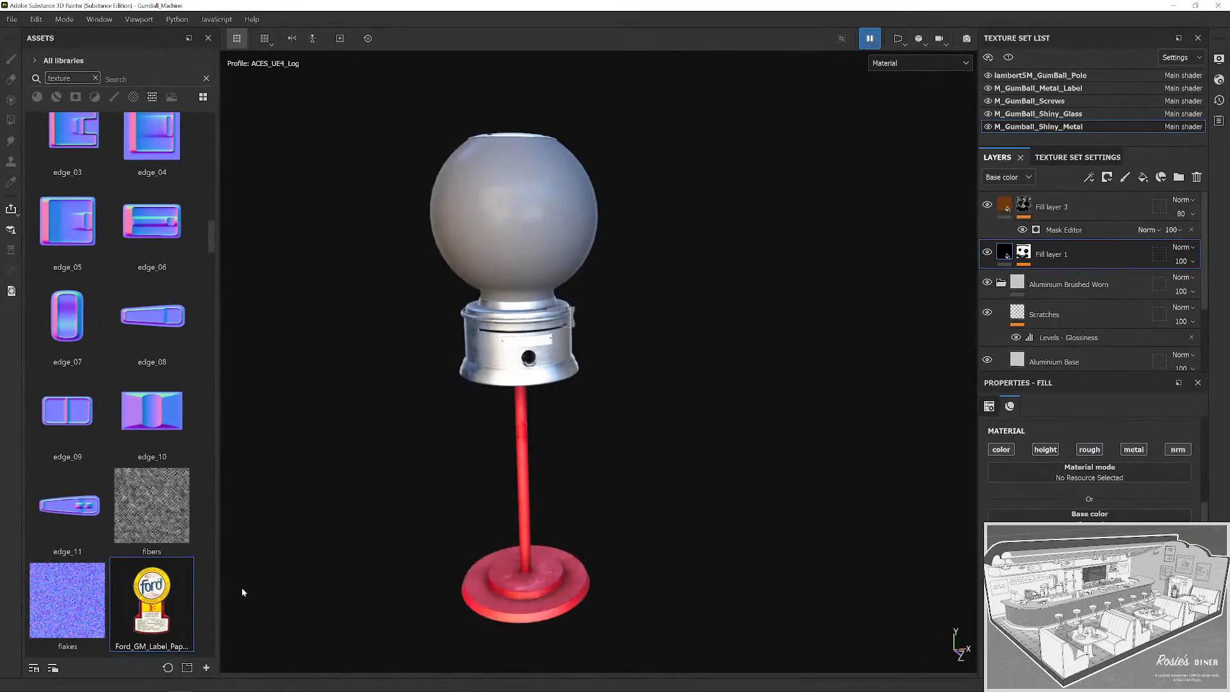
{"action": "left_click_drag", "start_coordinate": [153, 600], "coordinate": [487, 179]}
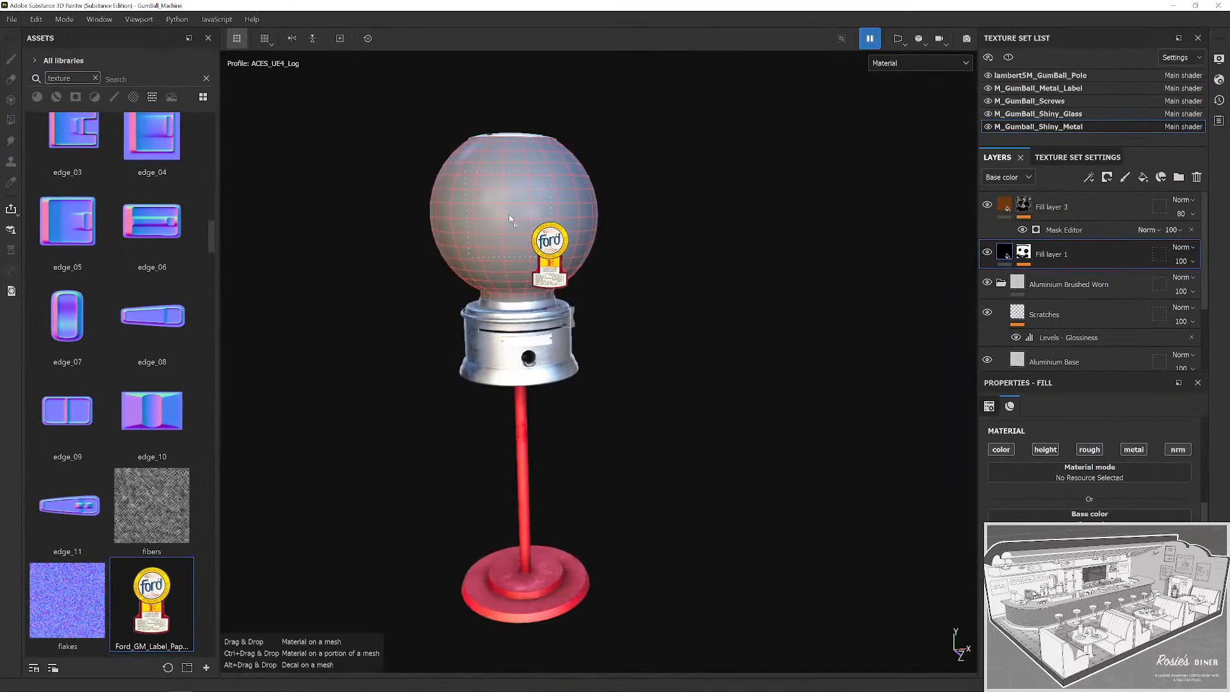
{"action": "left_click_drag", "start_coordinate": [510, 219], "coordinate": [510, 220]}
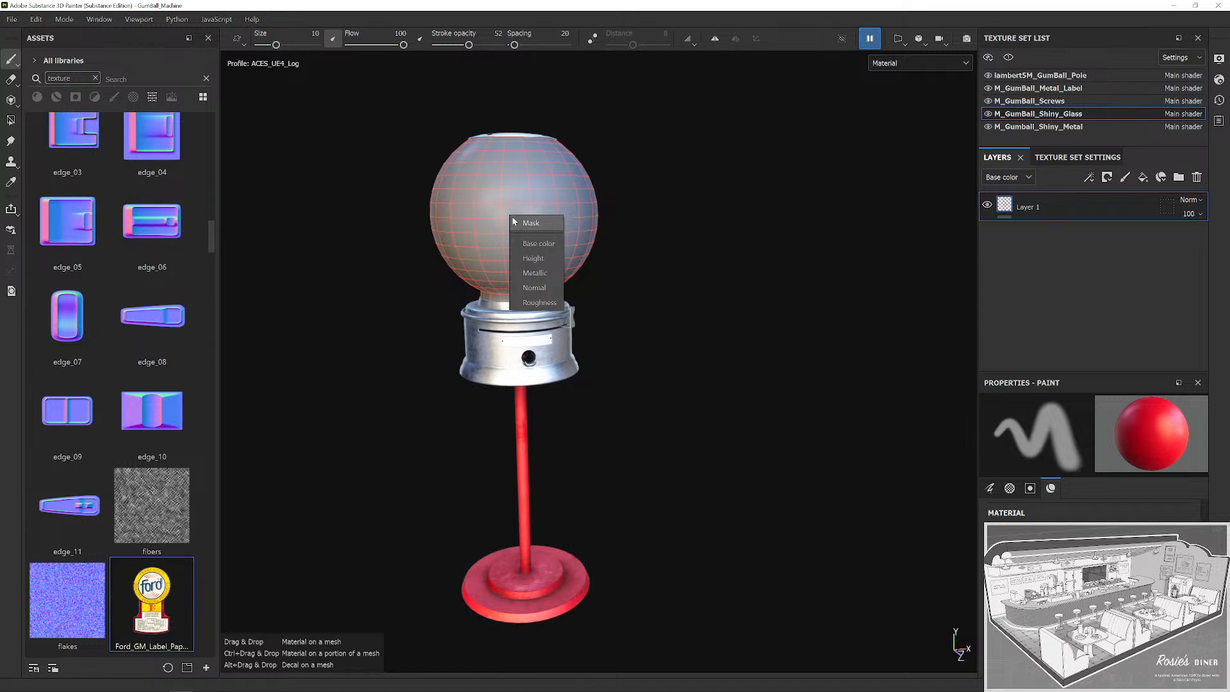
{"action": "left_click", "coordinate": [731, 238]}
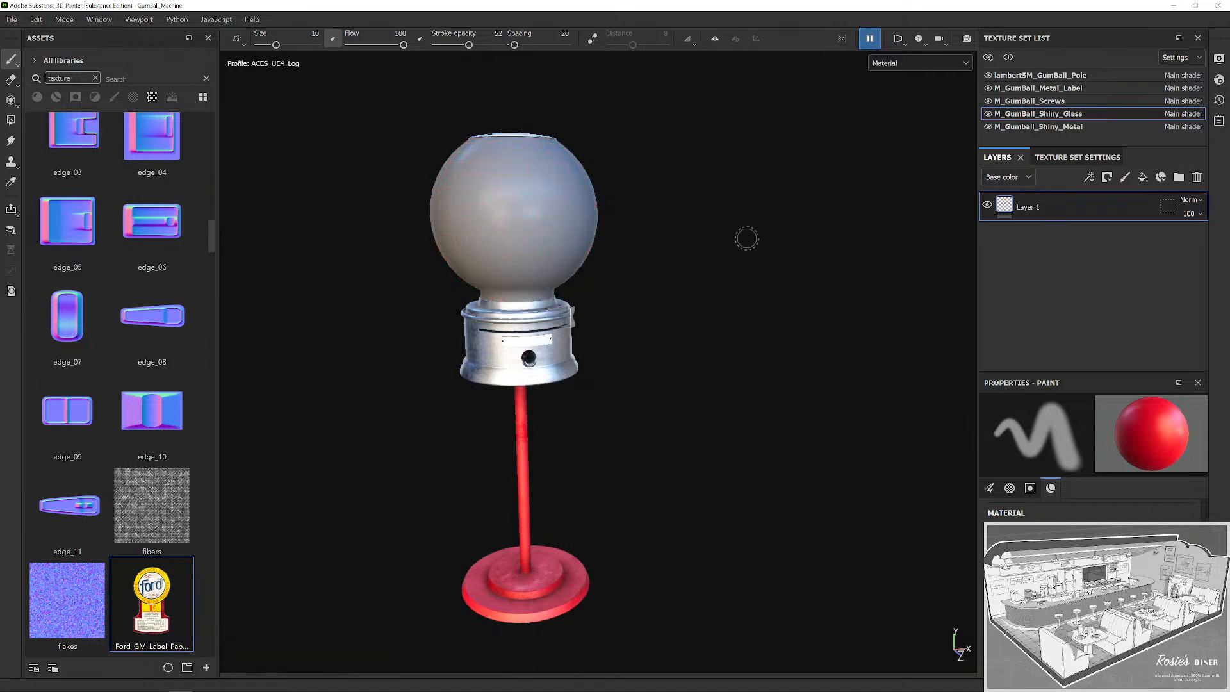
{"action": "left_click", "coordinate": [1107, 127]}
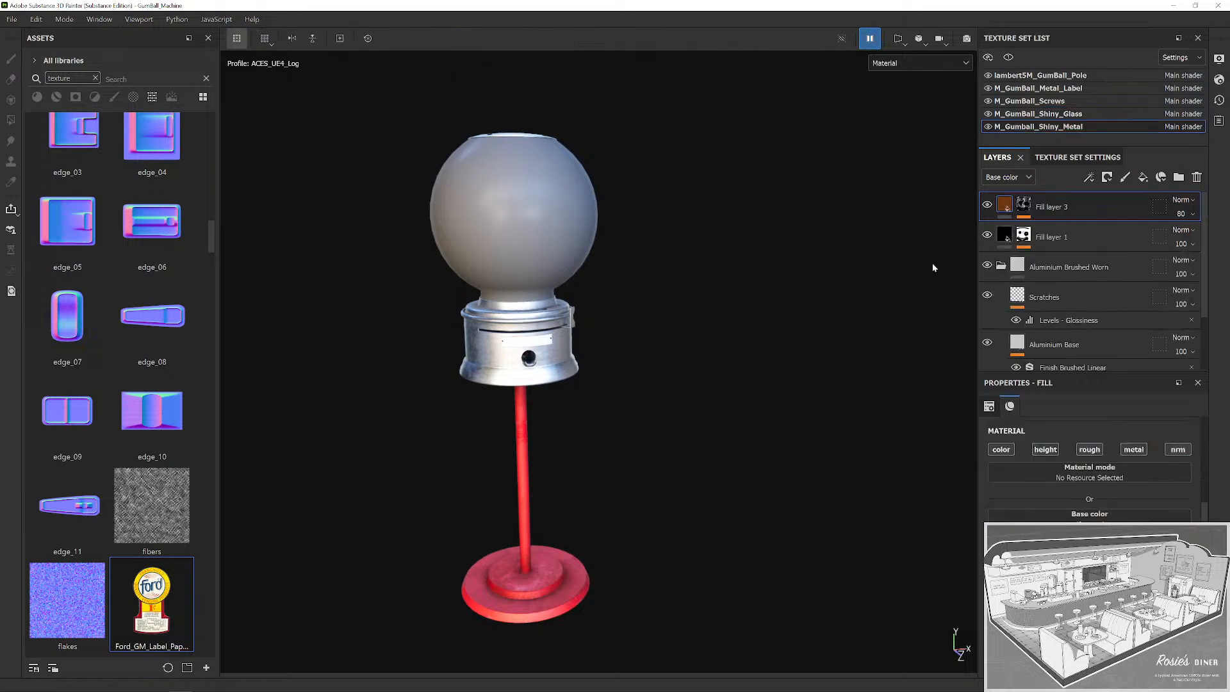
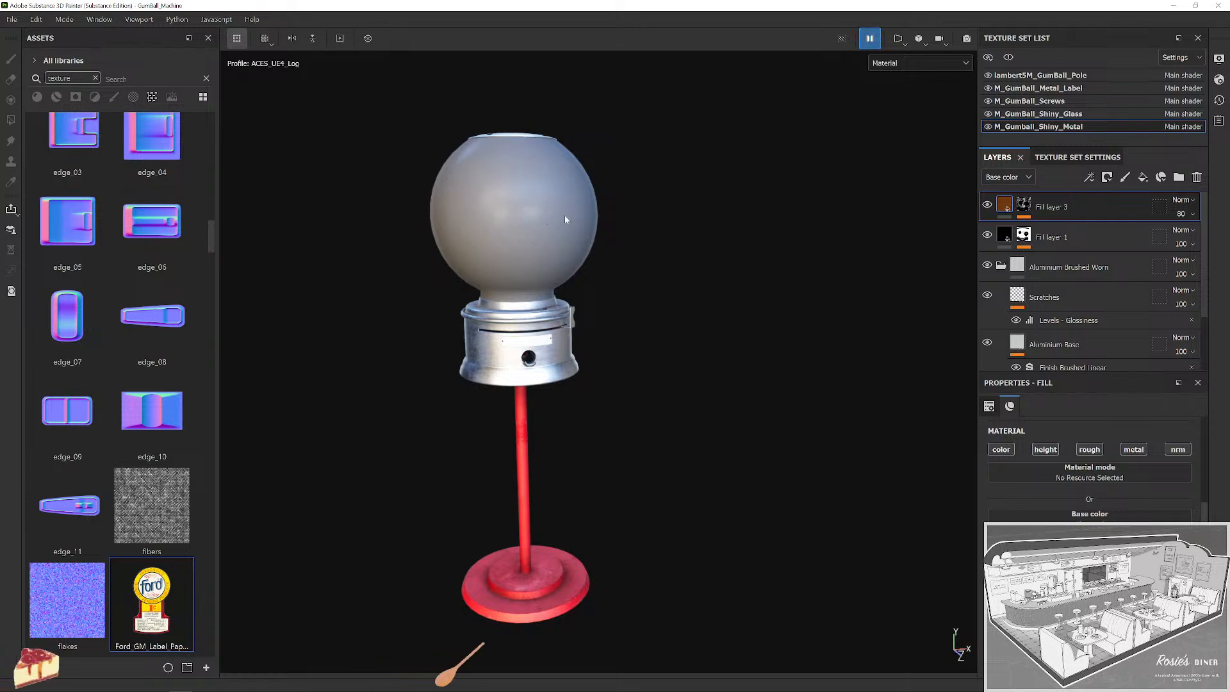
Examine the UV layout of the M_GumBall_Shiny_Glass texture set in the split 3D/2D view and return to 3D only.
{"action": "left_click", "coordinate": [894, 42]}
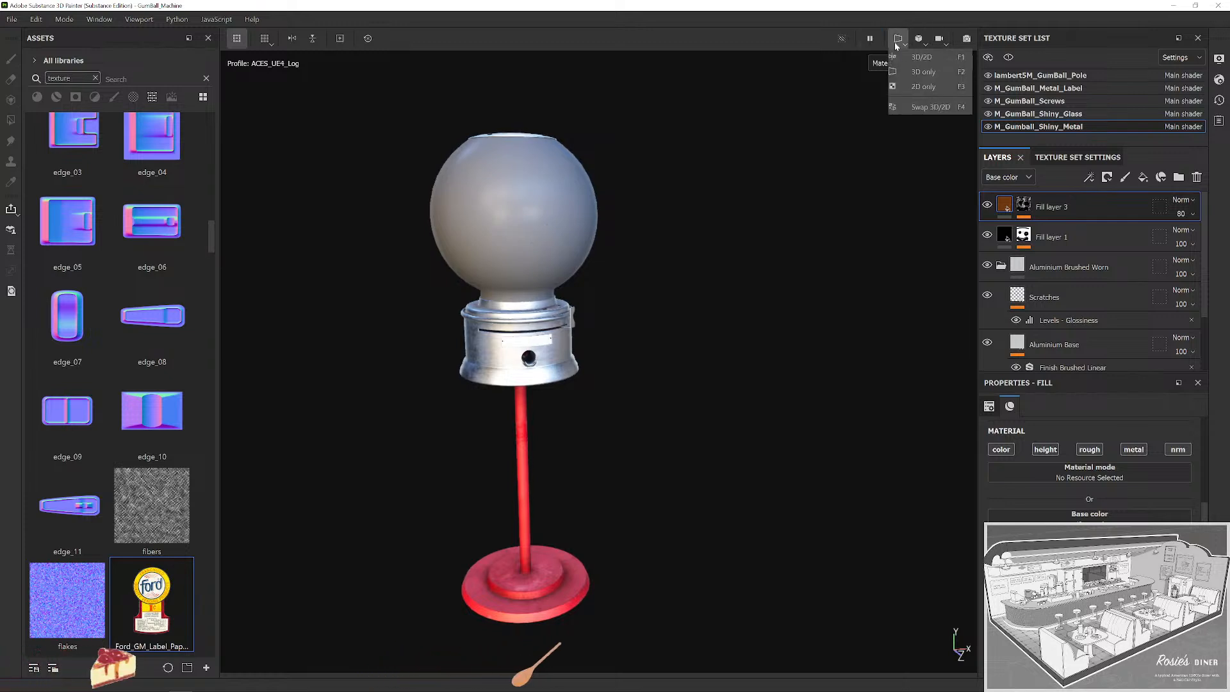
{"action": "left_click", "coordinate": [941, 59]}
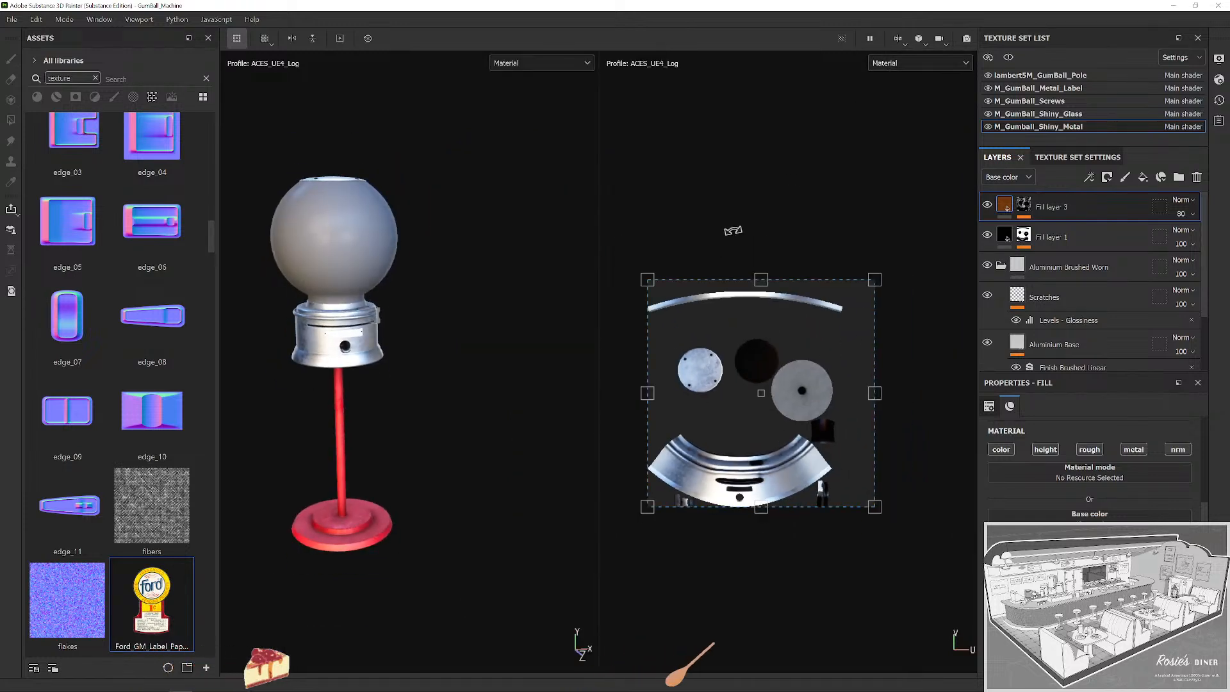
{"action": "left_click", "coordinate": [1095, 114]}
{"action": "scroll", "coordinate": [673, 430], "scroll_direction": "down", "scroll_amount": 6}
{"action": "scroll", "coordinate": [635, 415], "scroll_direction": "up", "scroll_amount": 3}
{"action": "right_click", "coordinate": [632, 408]}
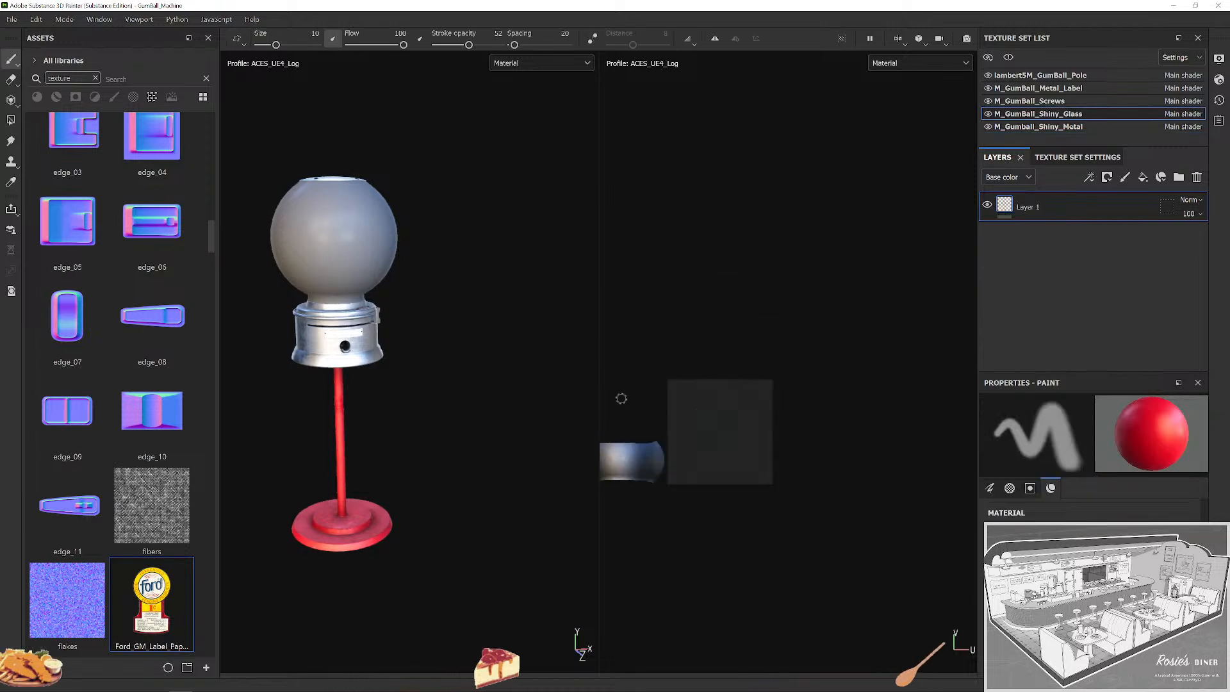
{"action": "left_click_drag", "start_coordinate": [636, 403], "coordinate": [697, 310]}
{"action": "scroll", "coordinate": [720, 354], "scroll_direction": "up", "scroll_amount": 3}
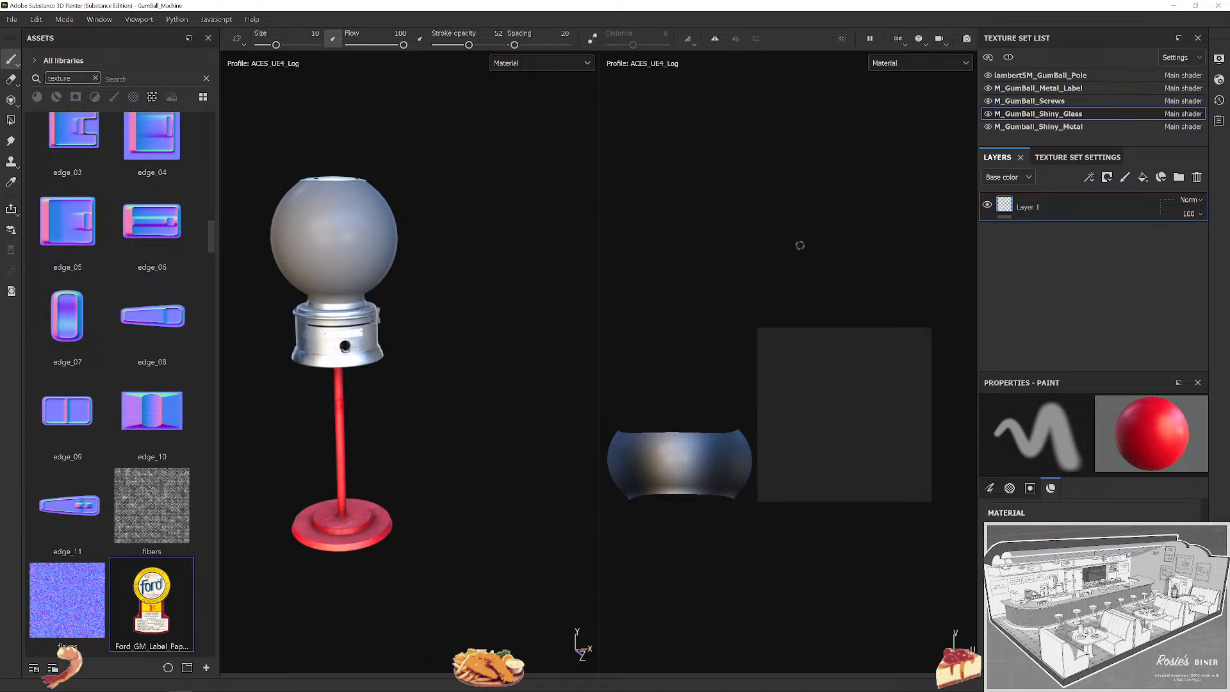
{"action": "left_click", "coordinate": [905, 45]}
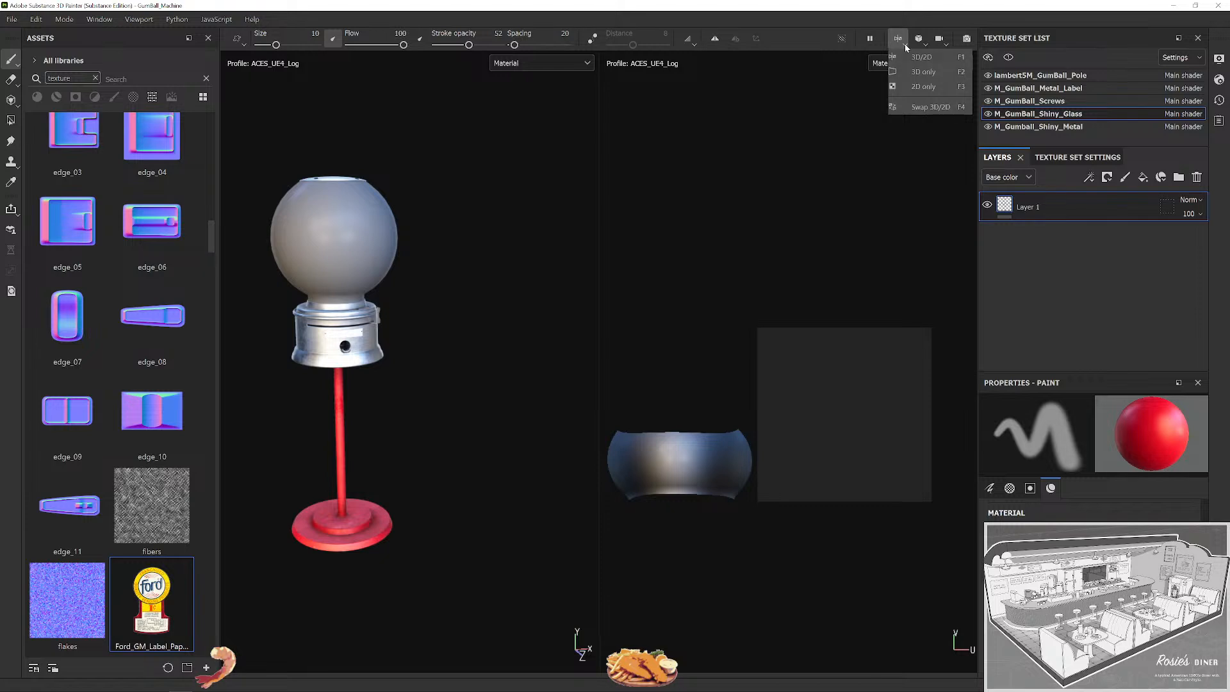
{"action": "left_click", "coordinate": [929, 72]}
Apply the Ford label texture to the glass globe as base color and check the globe from several angles.
{"action": "scroll", "coordinate": [605, 272], "scroll_direction": "up", "scroll_amount": 3}
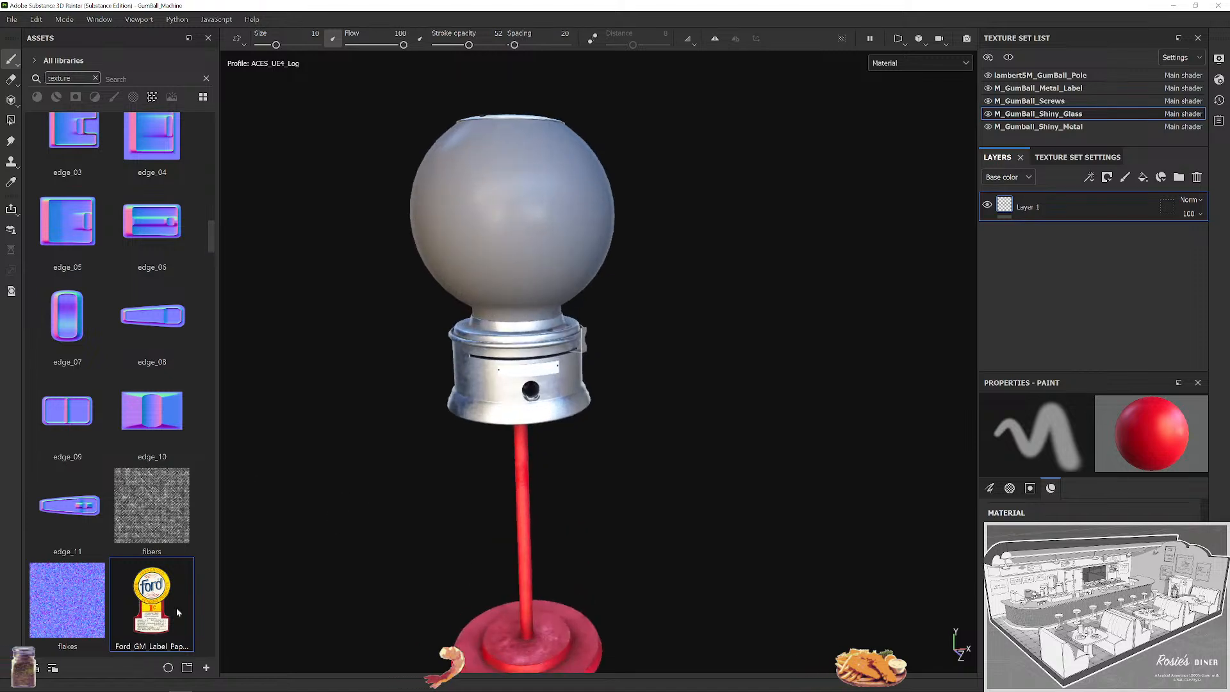
{"action": "left_click_drag", "start_coordinate": [178, 613], "coordinate": [516, 224]}
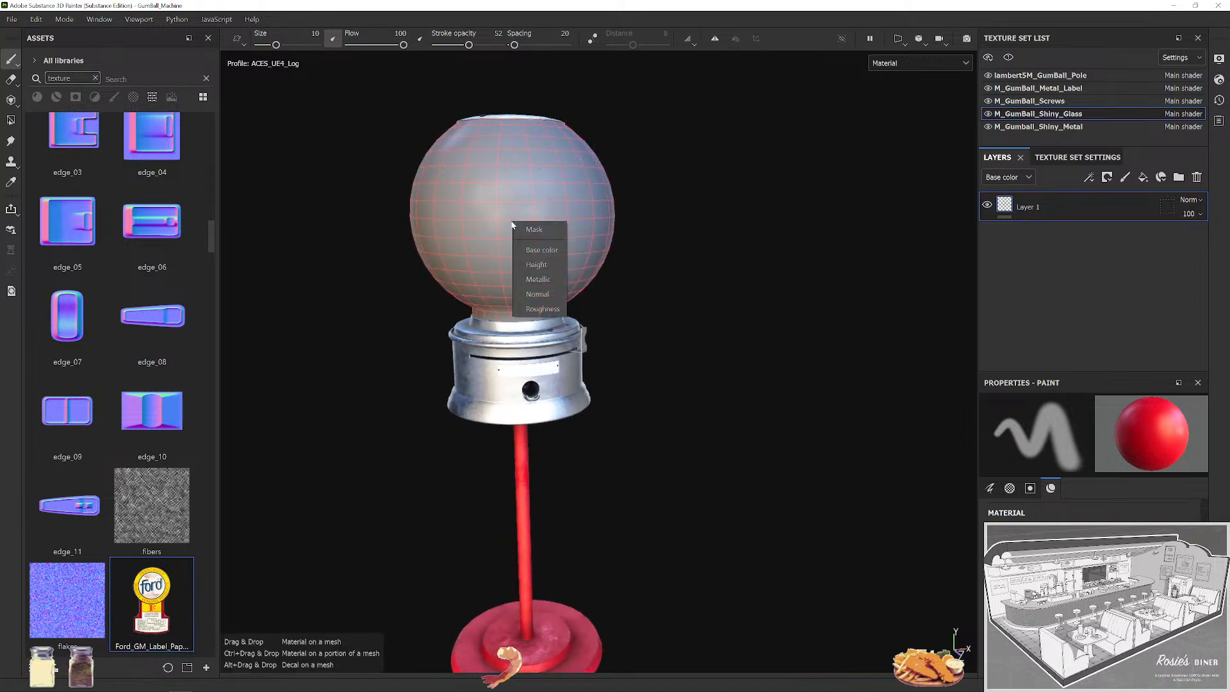
{"action": "left_click", "coordinate": [554, 252]}
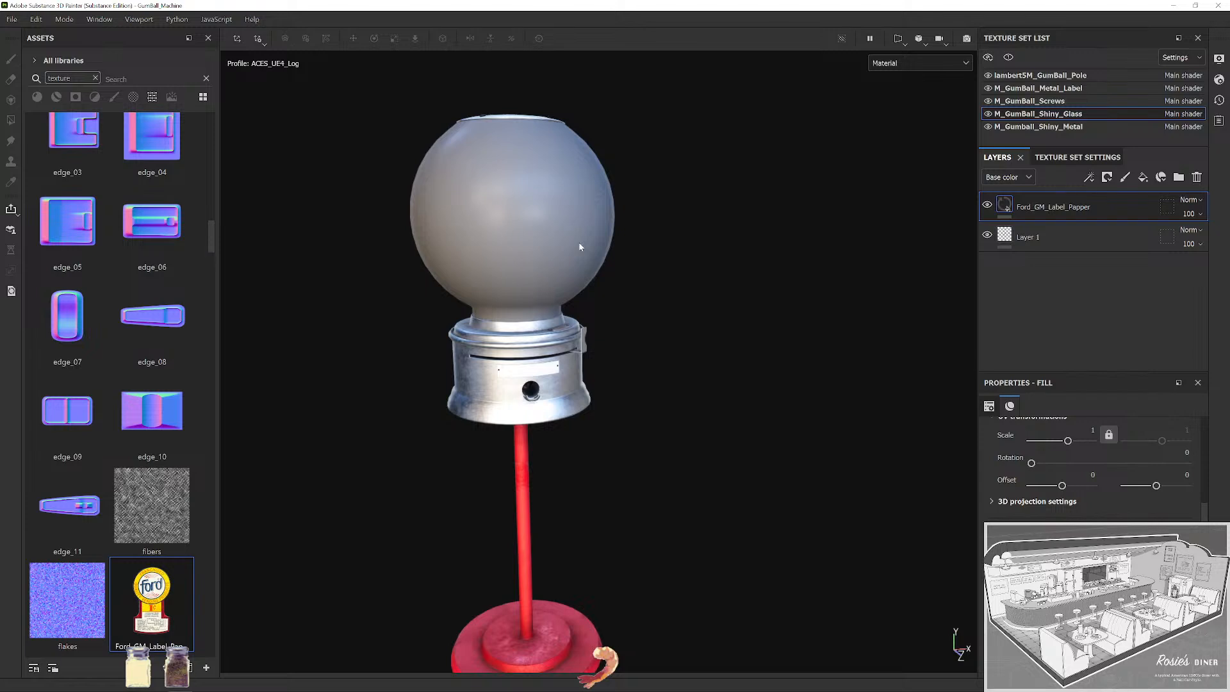
{"action": "scroll", "coordinate": [655, 292], "scroll_direction": "up", "scroll_amount": 2}
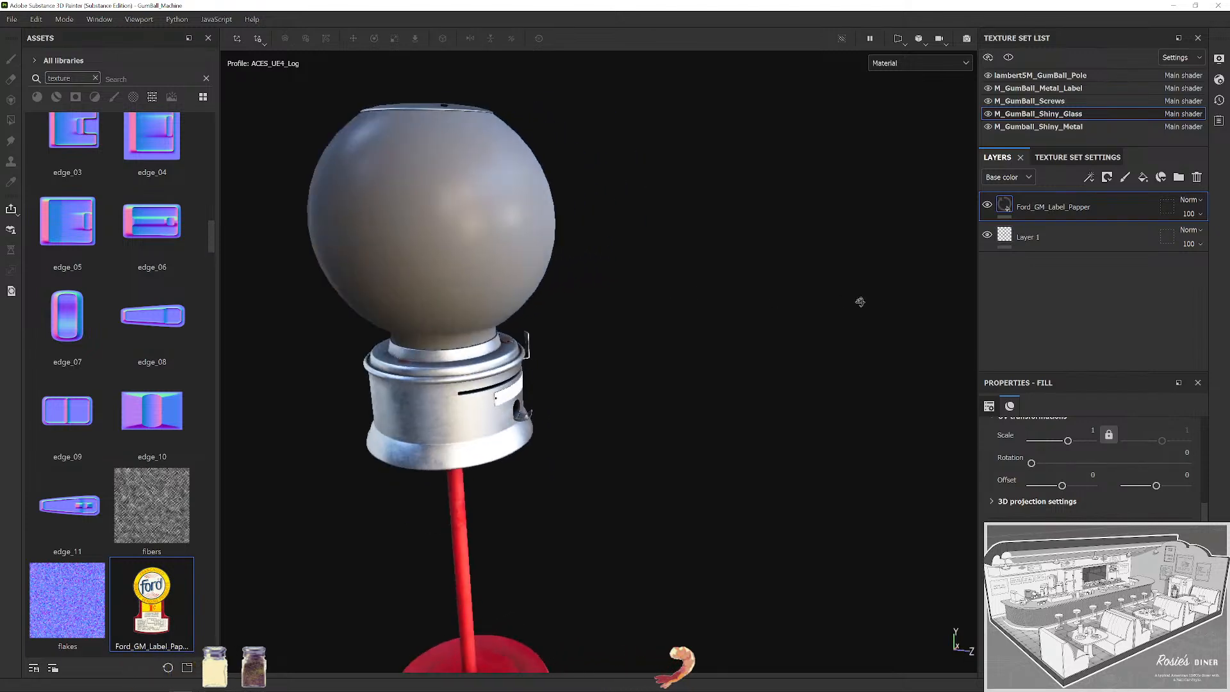
{"action": "scroll", "coordinate": [711, 310], "scroll_direction": "down", "scroll_amount": 3}
{"action": "left_click_drag", "start_coordinate": [711, 310], "coordinate": [710, 344]}
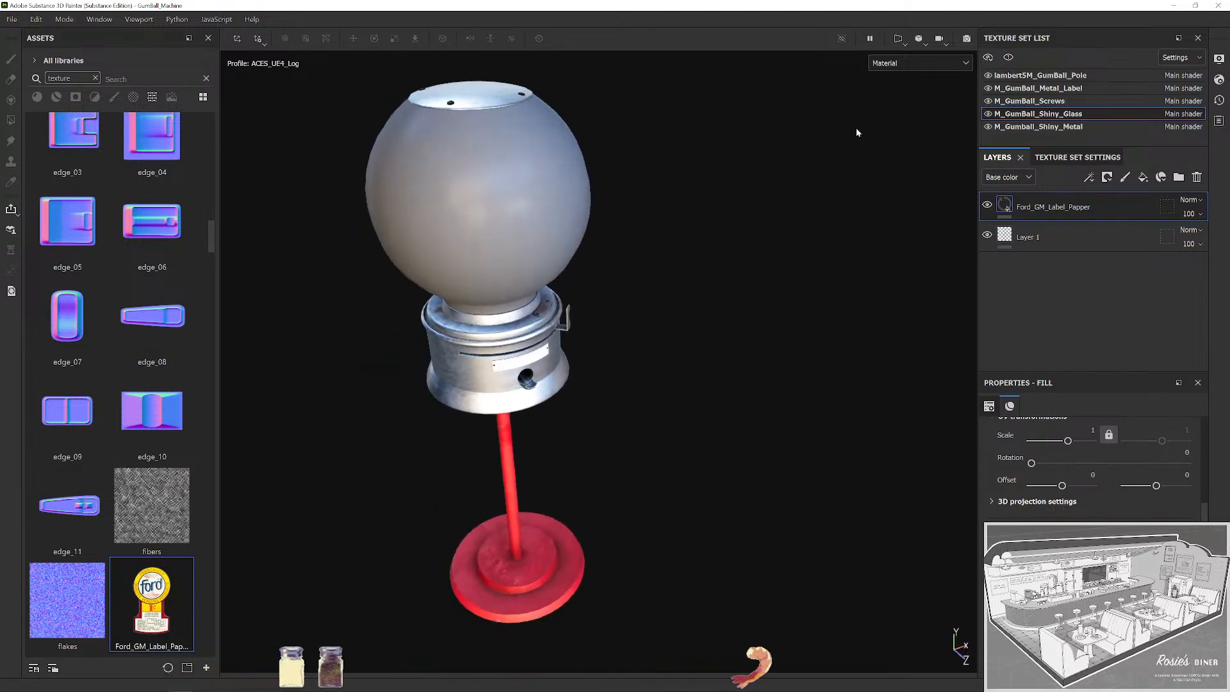
Move the Ford label's warp projection outward from the front of the glass globe and increase its projection depth.
{"action": "scroll", "coordinate": [558, 198], "scroll_direction": "up", "scroll_amount": 2}
{"action": "scroll", "coordinate": [623, 274], "scroll_direction": "down", "scroll_amount": 1}
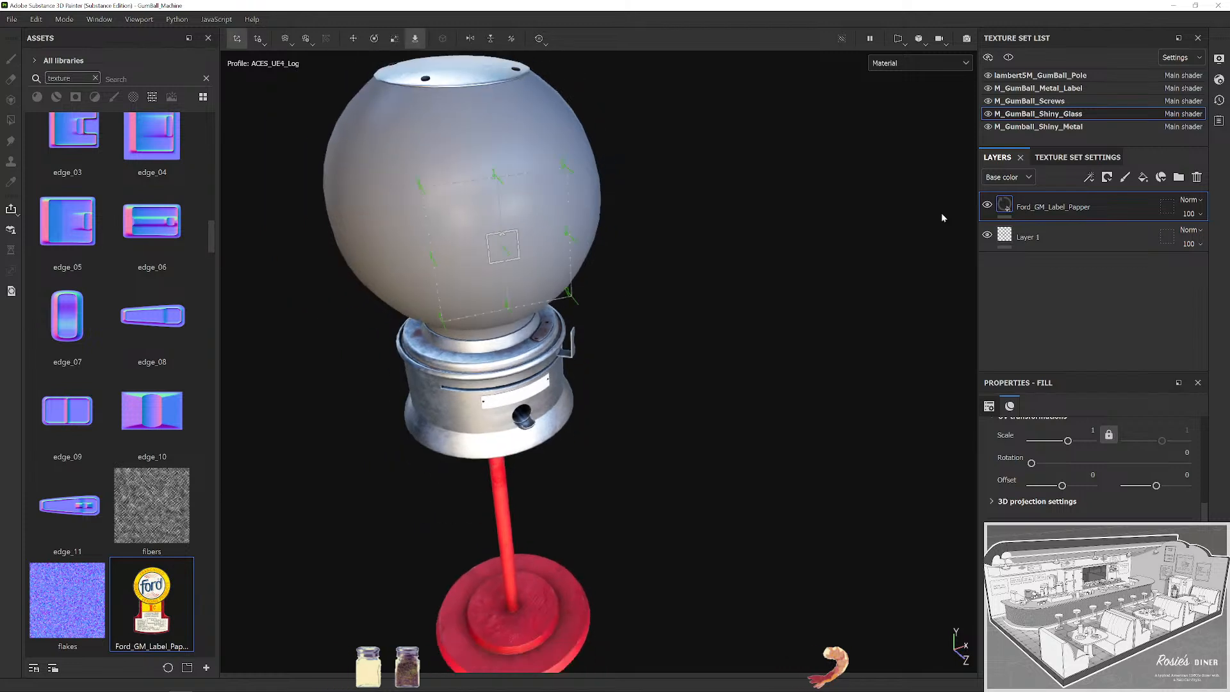
{"action": "left_click_drag", "start_coordinate": [611, 265], "coordinate": [767, 291]}
{"action": "scroll", "coordinate": [534, 287], "scroll_direction": "up", "scroll_amount": 3}
{"action": "left_click", "coordinate": [577, 312]}
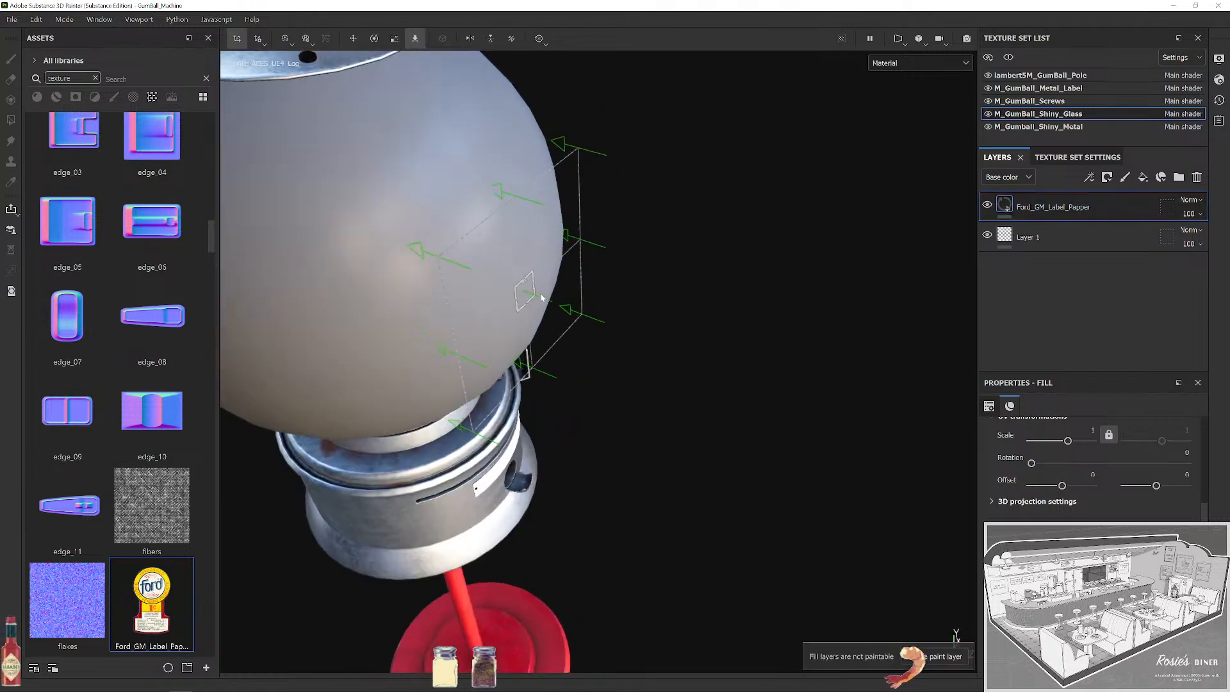
{"action": "key", "text": "w"}
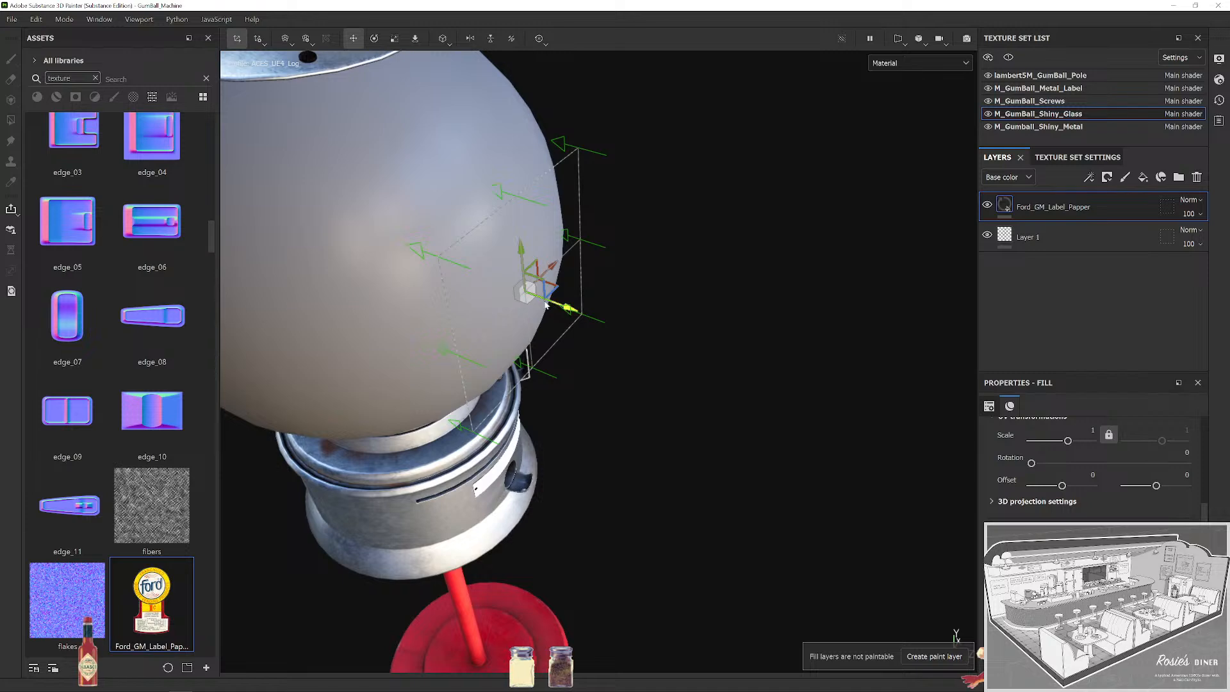
{"action": "mouse_move", "coordinate": [567, 309]}
{"action": "left_mouse_down"}
{"action": "mouse_move", "coordinate": [575, 323]}
{"action": "mouse_move", "coordinate": [686, 315]}
{"action": "mouse_move", "coordinate": [720, 263]}
{"action": "mouse_move", "coordinate": [692, 258]}
{"action": "left_mouse_up"}
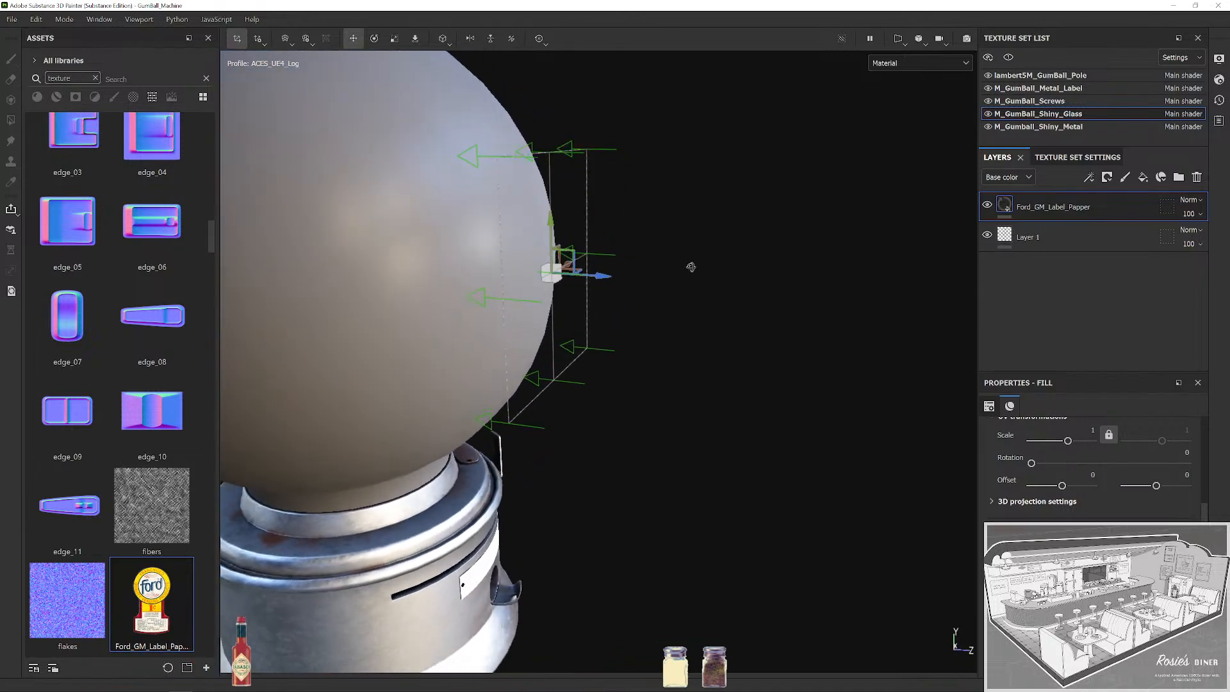
{"action": "scroll", "coordinate": [1117, 453], "scroll_direction": "up", "scroll_amount": 3}
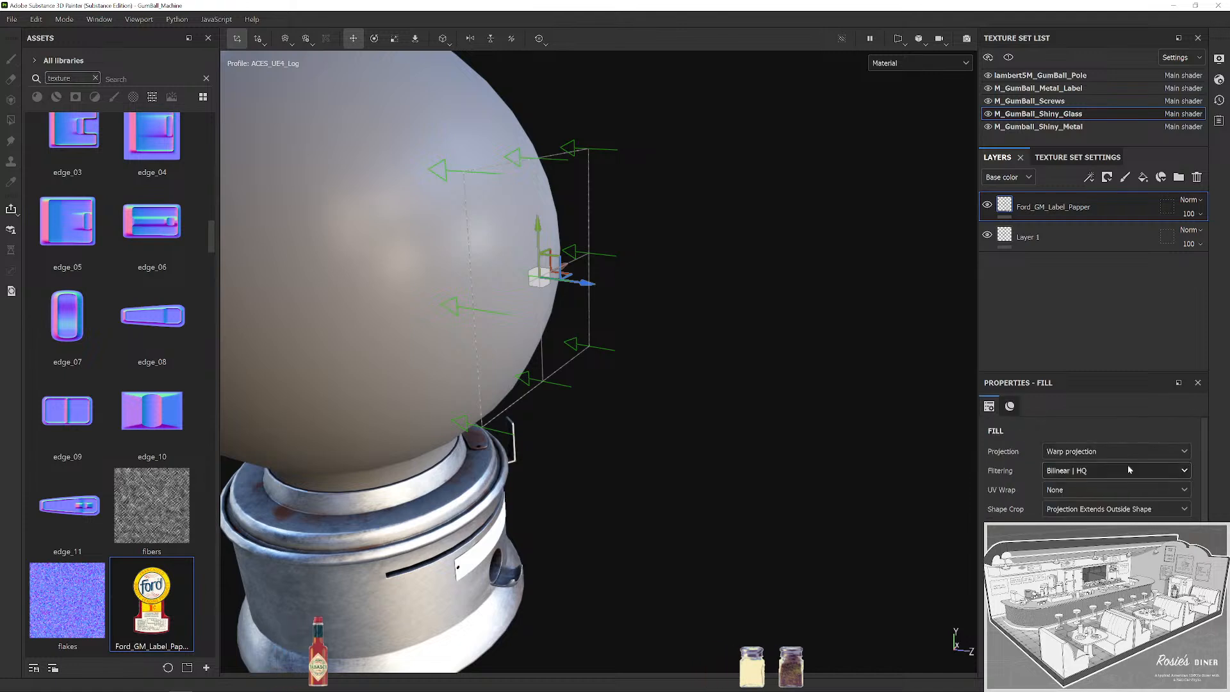
{"action": "left_click_drag", "start_coordinate": [1094, 542], "coordinate": [1102, 542]}
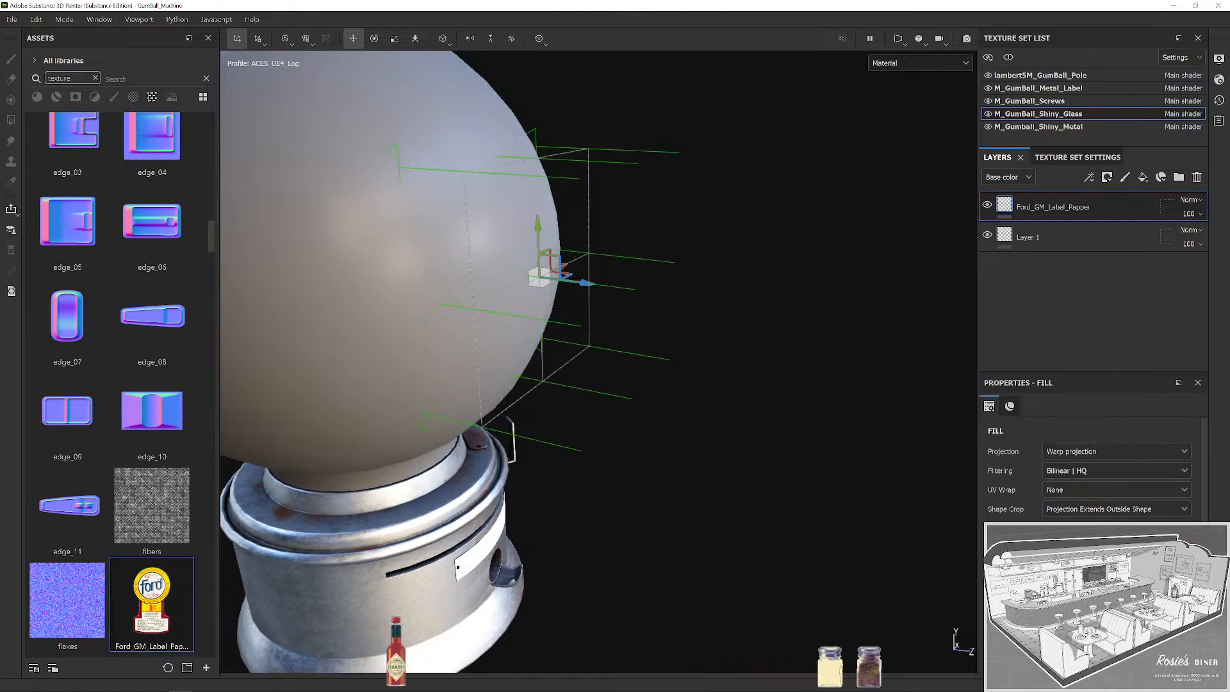
Test the label projection lower down over the metal base and return it to the front of the globe.
{"action": "left_click_drag", "start_coordinate": [598, 332], "coordinate": [697, 346]}
{"action": "left_click_drag", "start_coordinate": [535, 200], "coordinate": [526, 457]}
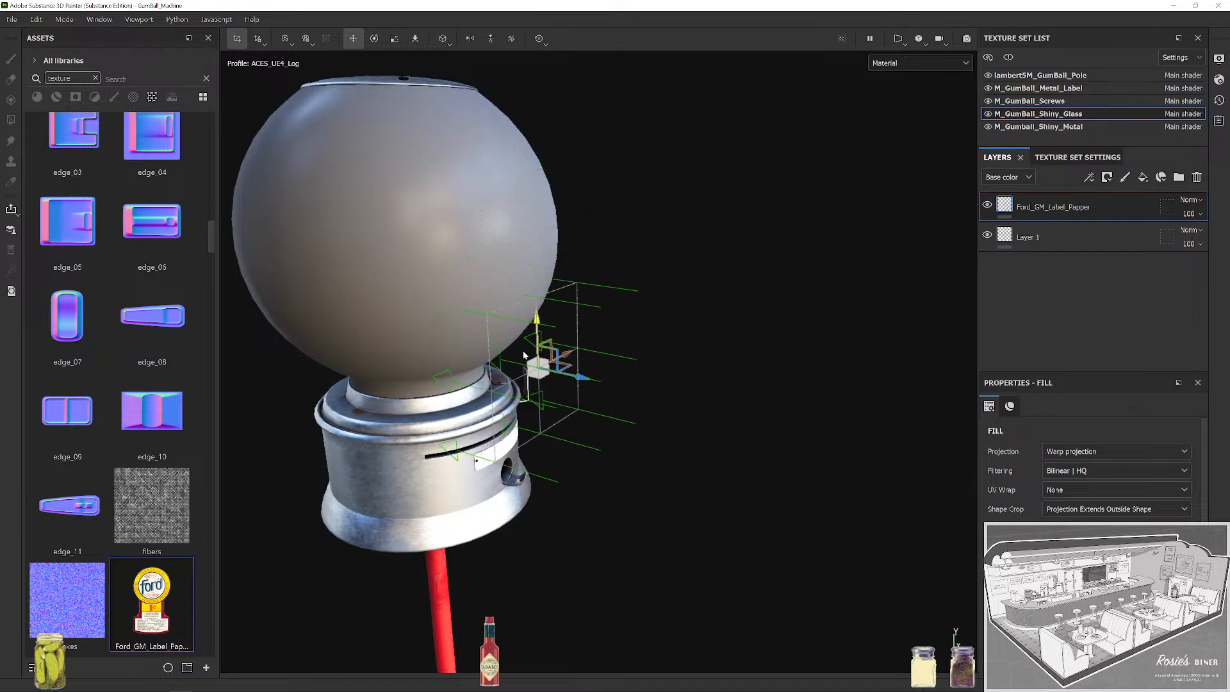
{"action": "scroll", "coordinate": [650, 434], "scroll_direction": "up", "scroll_amount": 3}
{"action": "left_click_drag", "start_coordinate": [650, 434], "coordinate": [648, 447]}
{"action": "left_click_drag", "start_coordinate": [530, 542], "coordinate": [513, 207]}
{"action": "scroll", "coordinate": [513, 207], "scroll_direction": "down", "scroll_amount": 6}
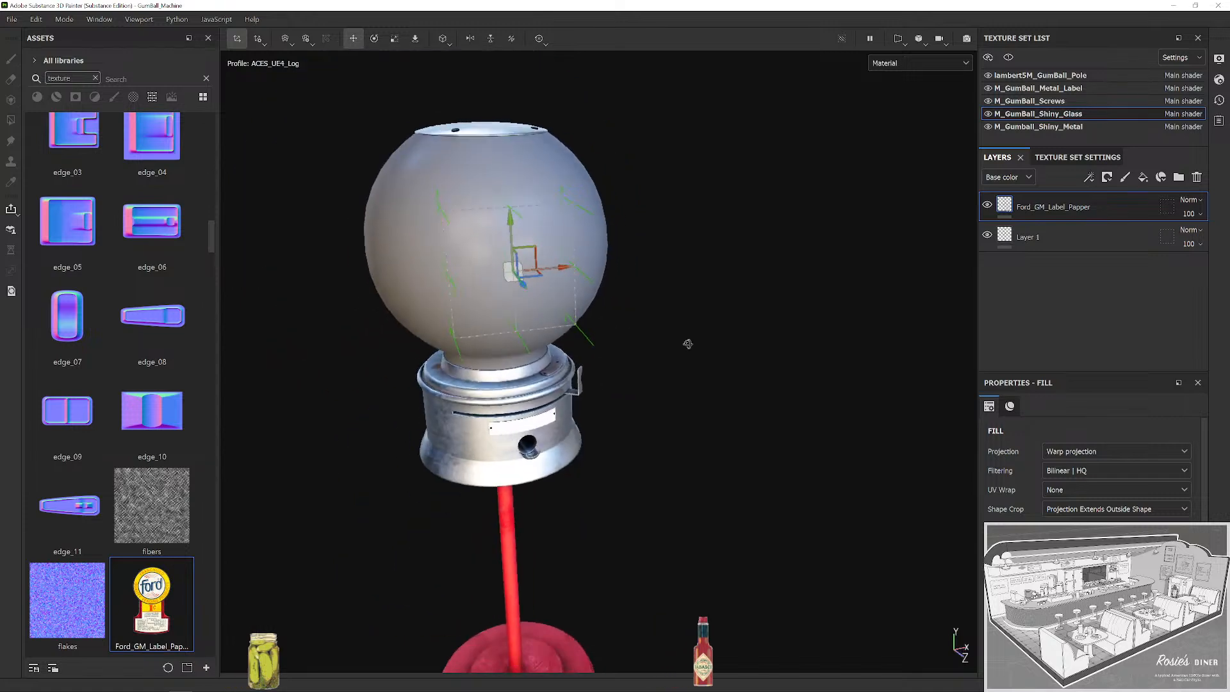
{"action": "scroll", "coordinate": [663, 318], "scroll_direction": "down", "scroll_amount": 3}
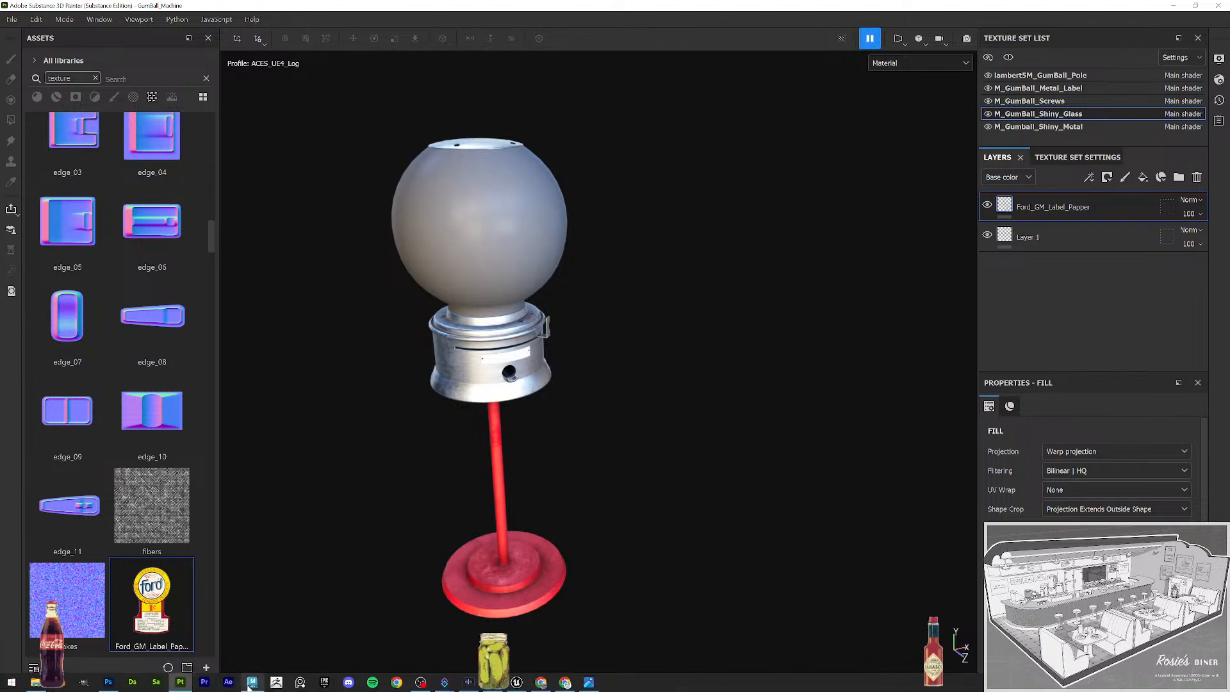
Switch to Maya, select the gumball machine mesh and set the UV Editor to UV shell selection.
{"action": "left_click", "coordinate": [252, 683]}
{"action": "scroll", "coordinate": [497, 337], "scroll_direction": "down", "scroll_amount": 3}
{"action": "left_click_drag", "start_coordinate": [497, 337], "coordinate": [448, 346]}
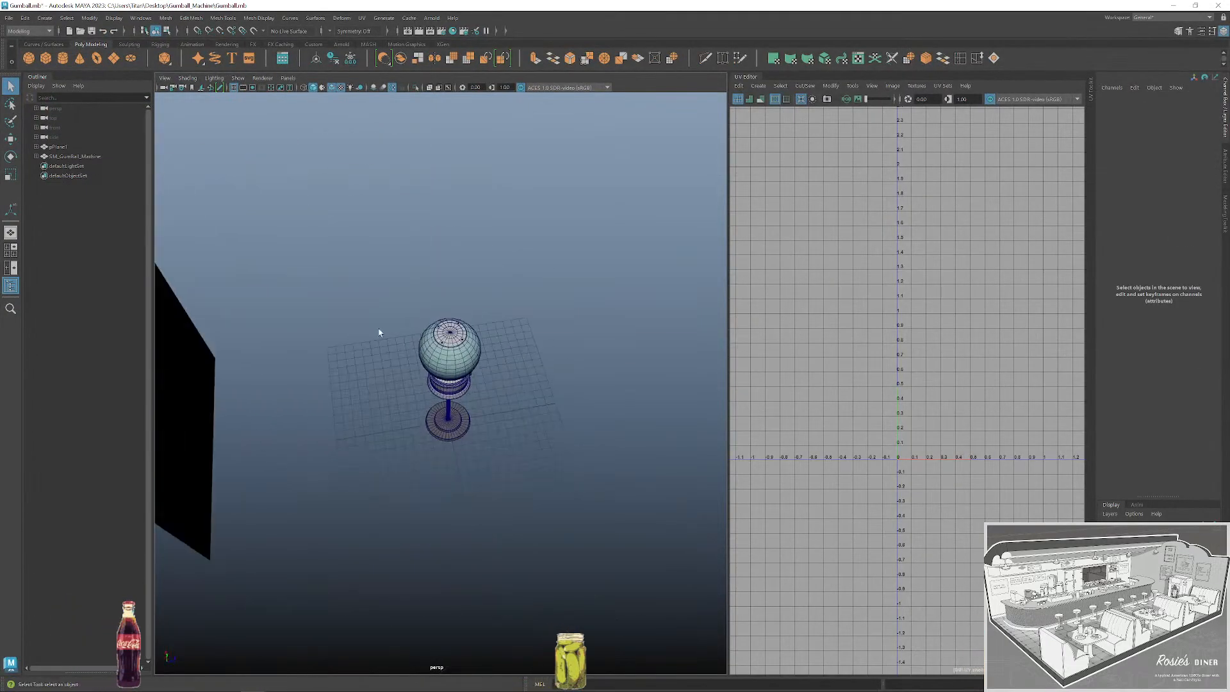
{"action": "left_click", "coordinate": [449, 359]}
{"action": "left_click_drag", "start_coordinate": [605, 526], "coordinate": [542, 479]}
{"action": "right_click", "coordinate": [819, 353]}
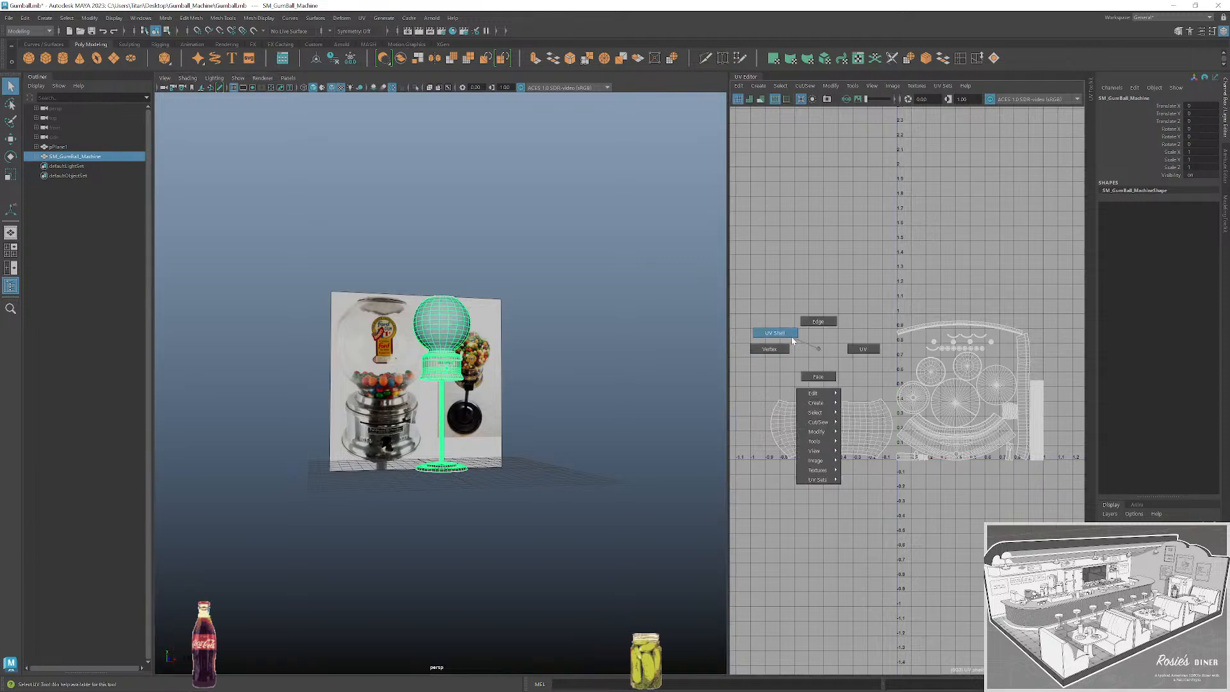
{"action": "left_click", "coordinate": [830, 345]}
Move the group of small circular and curved UV shells up above the 0–1 UV tile.
{"action": "scroll", "coordinate": [922, 333], "scroll_direction": "up", "scroll_amount": 4}
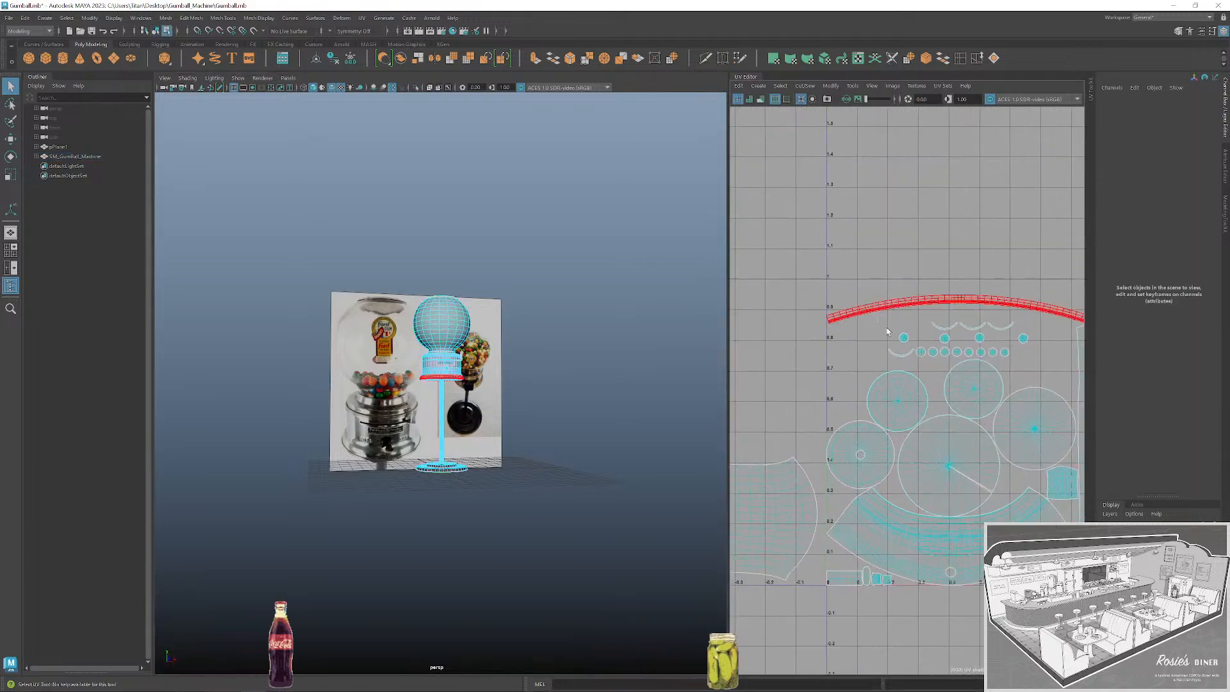
{"action": "left_click_drag", "start_coordinate": [1031, 361], "coordinate": [1040, 363]}
{"action": "key", "text": "w"}
{"action": "left_click_drag", "start_coordinate": [958, 307], "coordinate": [958, 184]}
{"action": "scroll", "coordinate": [867, 335], "scroll_direction": "down", "scroll_amount": 4}
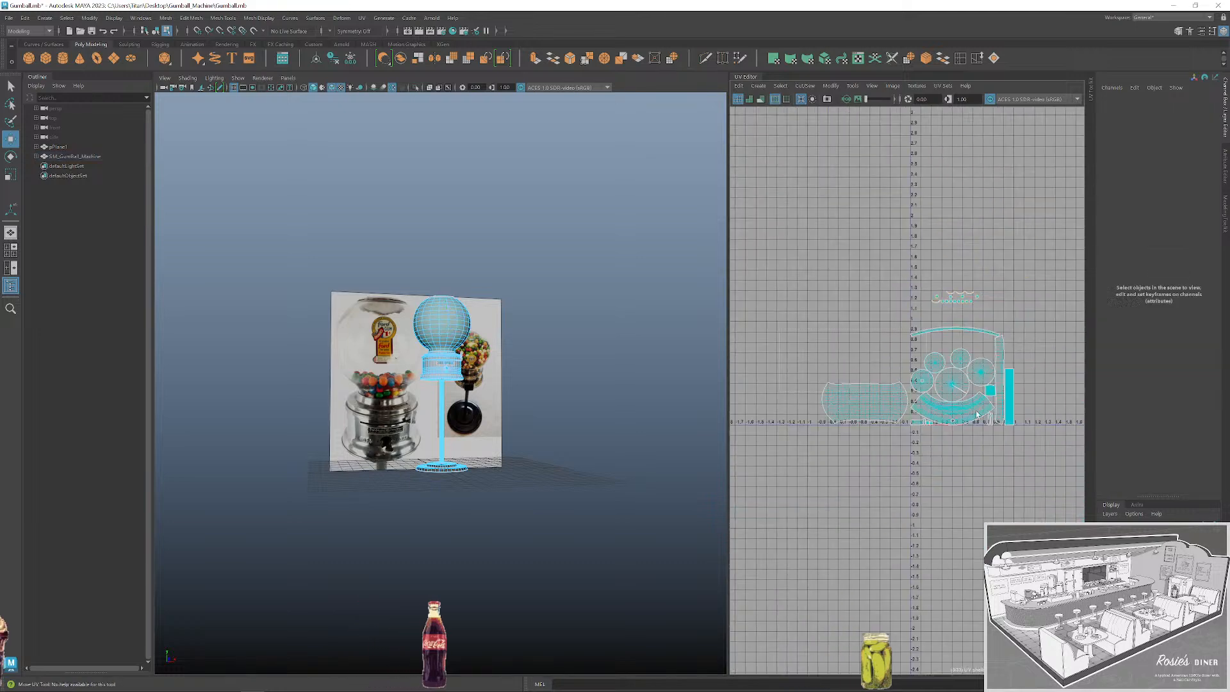
Select all the remaining large UV shells and lay them out automatically inside the 0–1 UV tile.
{"action": "left_click_drag", "start_coordinate": [814, 318], "coordinate": [1070, 405]}
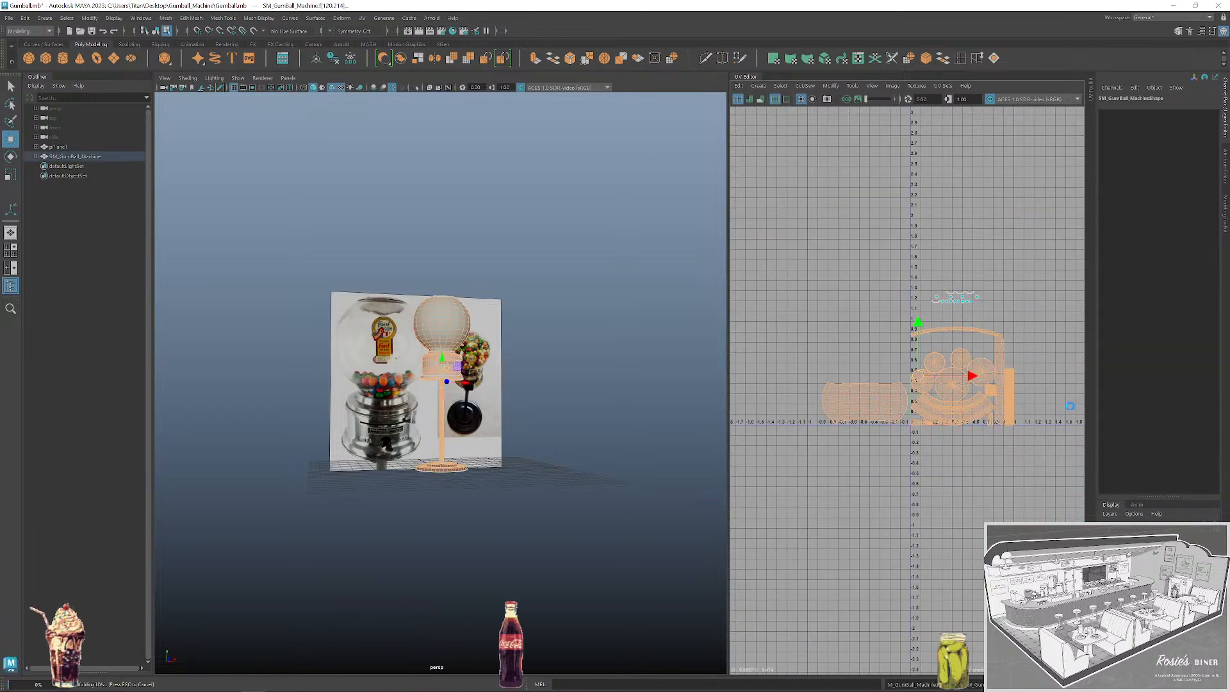
{"action": "key", "text": "ctrl+l"}
{"action": "left_click", "coordinate": [998, 484]}
{"action": "key", "text": "f"}
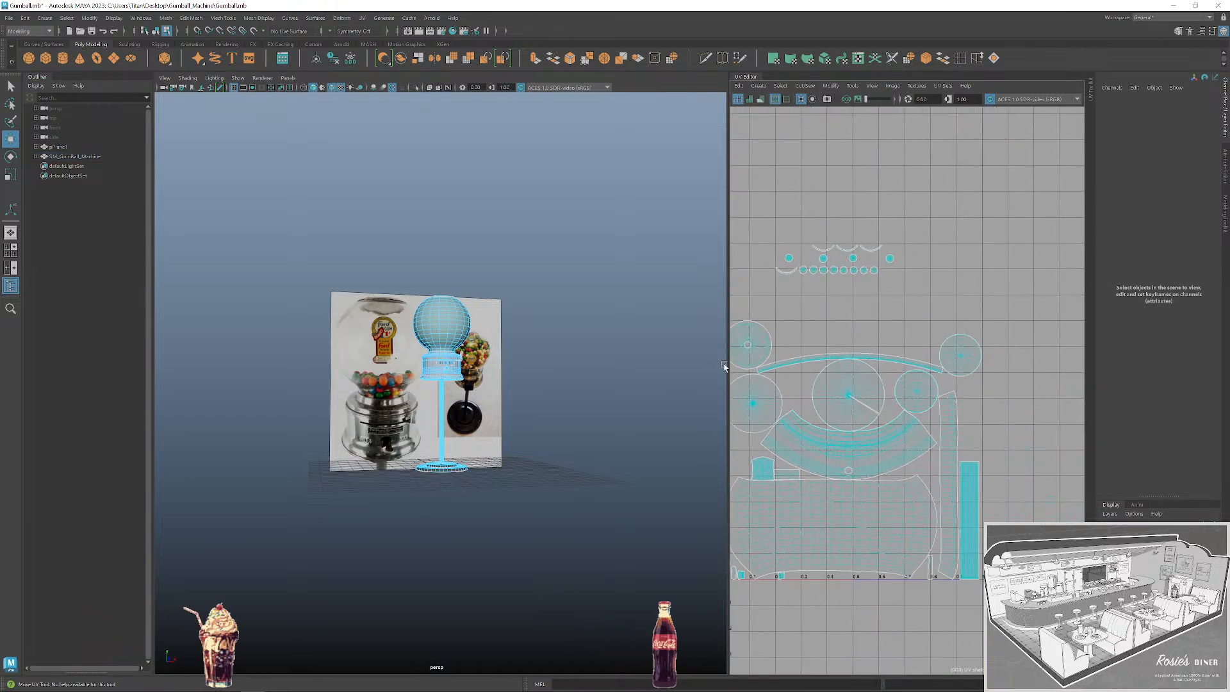
Move the small UV shells down into the empty space above the long arc shell and save the scene.
{"action": "key", "text": "f"}
{"action": "left_click_drag", "start_coordinate": [949, 295], "coordinate": [949, 297]}
{"action": "left_click_drag", "start_coordinate": [867, 225], "coordinate": [875, 300]}
{"action": "scroll", "coordinate": [874, 300], "scroll_direction": "up", "scroll_amount": 5}
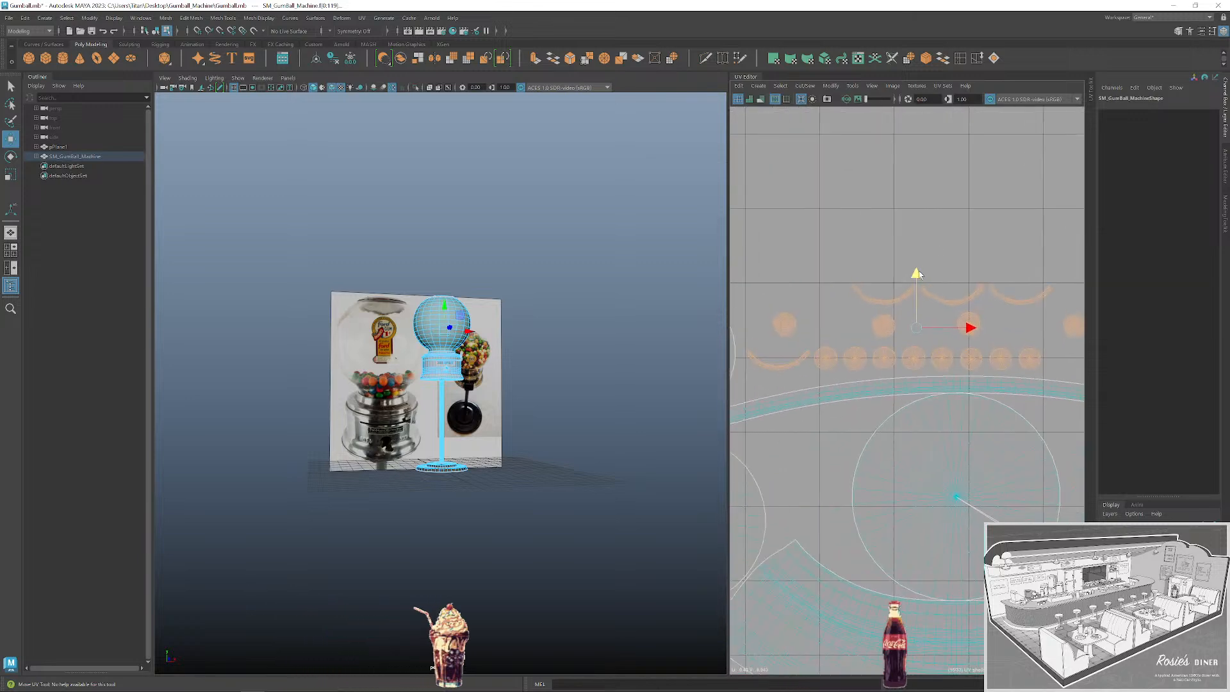
{"action": "left_click_drag", "start_coordinate": [925, 273], "coordinate": [925, 279]}
{"action": "left_click", "coordinate": [923, 247]}
{"action": "scroll", "coordinate": [968, 256], "scroll_direction": "down", "scroll_amount": 8}
{"action": "scroll", "coordinate": [929, 321], "scroll_direction": "up", "scroll_amount": 2}
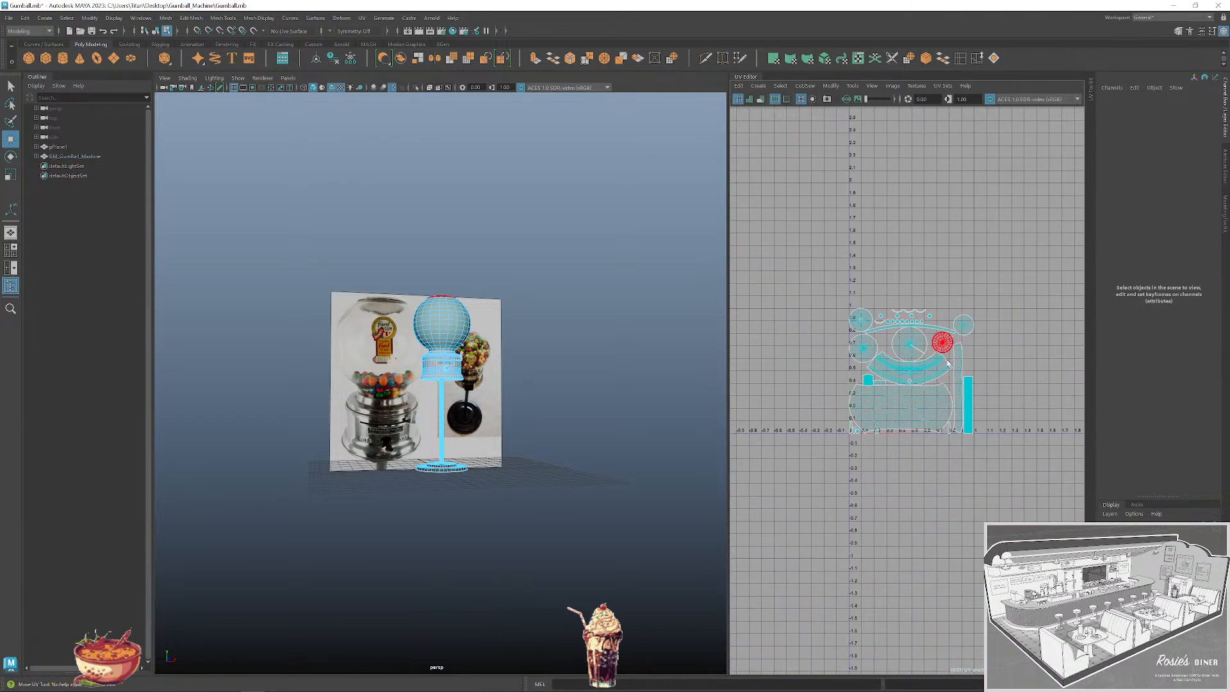
{"action": "scroll", "coordinate": [872, 364], "scroll_direction": "up", "scroll_amount": 2}
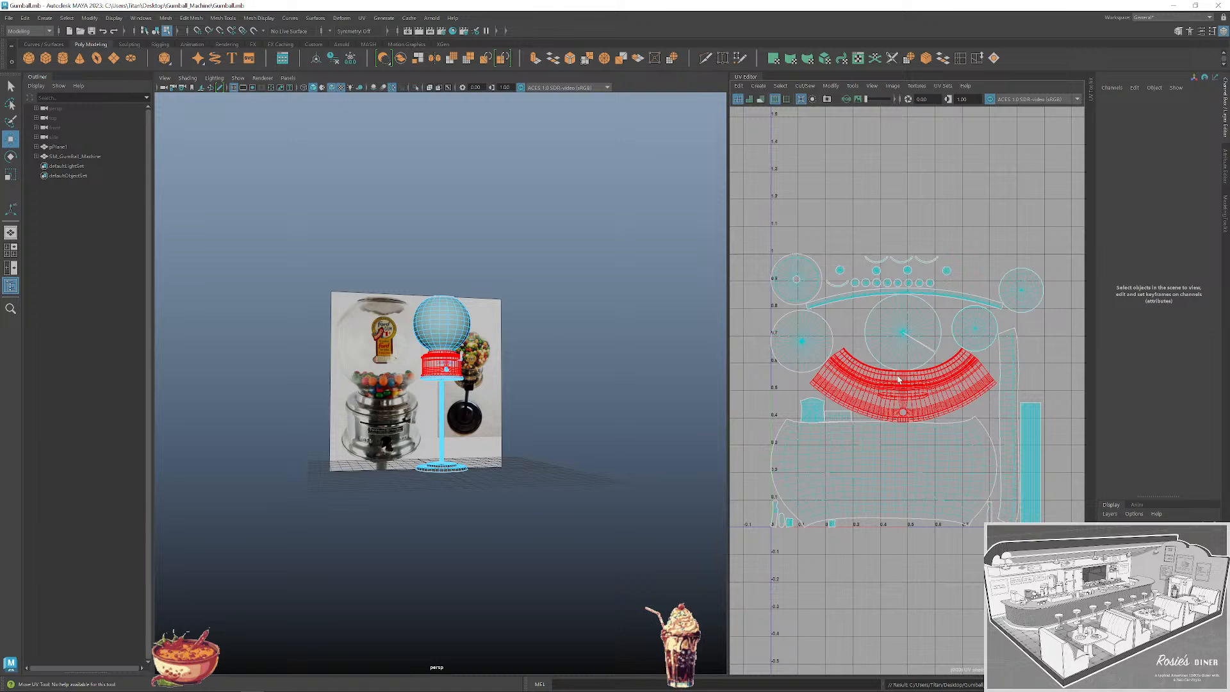
Export the selected gumball machine mesh as FBX to the Desktop's Gumball_Machine folder, overwriting SM_GumBall_Machine.fbx.
{"action": "right_click", "coordinate": [451, 322]}
{"action": "left_click", "coordinate": [476, 309]}
{"action": "key", "text": "f"}
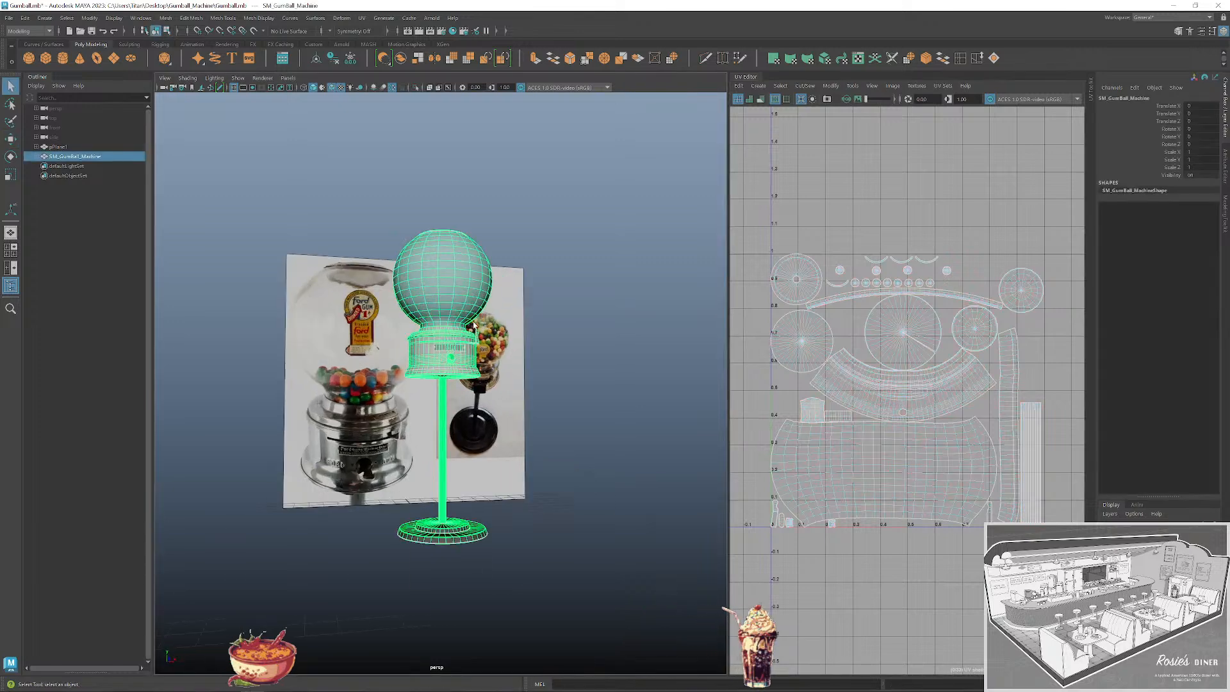
{"action": "mouse_move", "coordinate": [605, 333]}
{"action": "left_mouse_down"}
{"action": "mouse_move", "coordinate": [560, 360]}
{"action": "mouse_move", "coordinate": [603, 356]}
{"action": "left_mouse_up"}
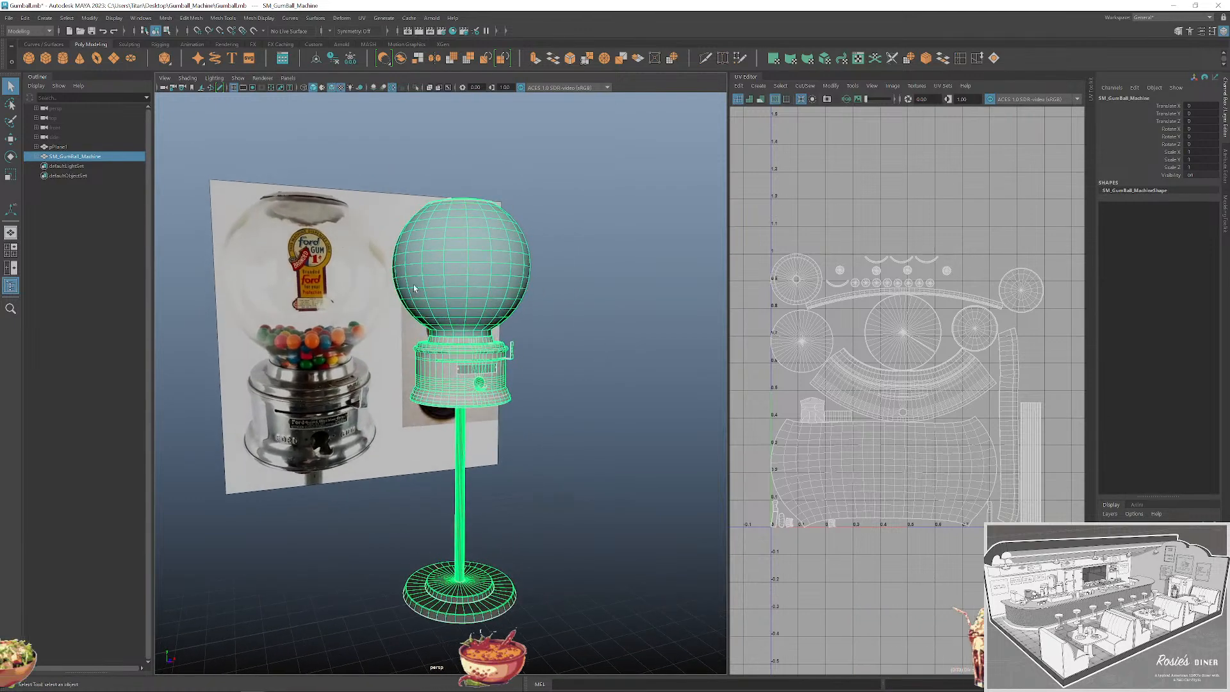
{"action": "left_click", "coordinate": [13, 19]}
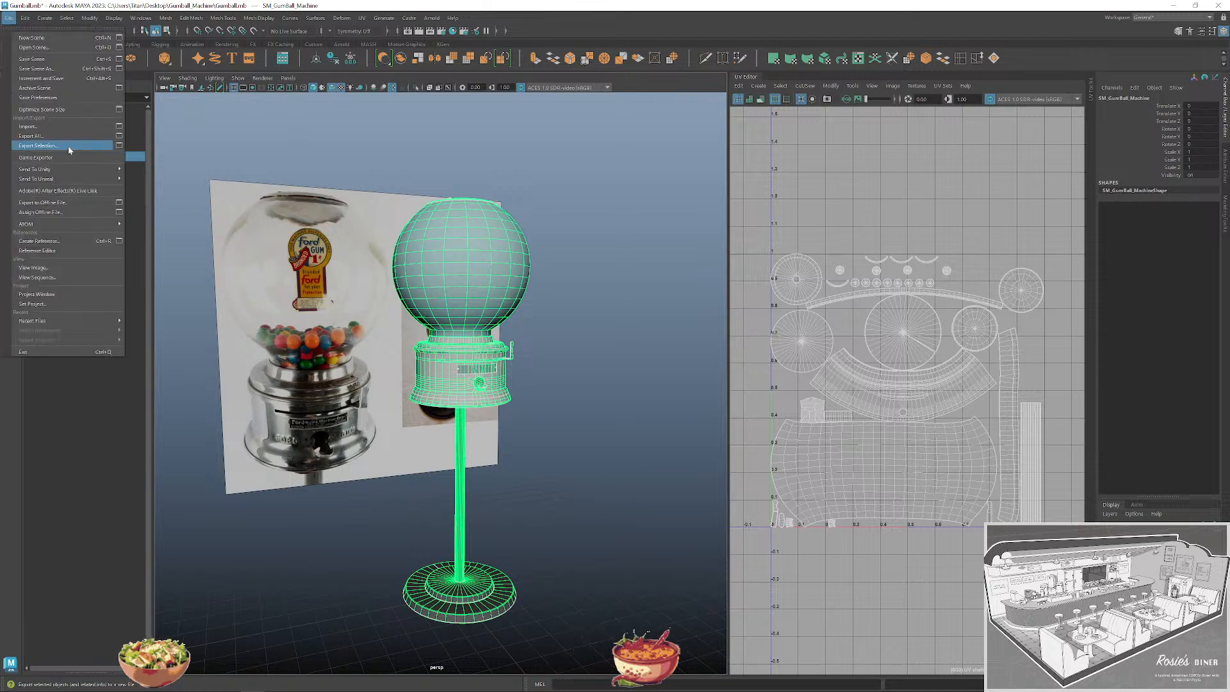
{"action": "left_click", "coordinate": [38, 146]}
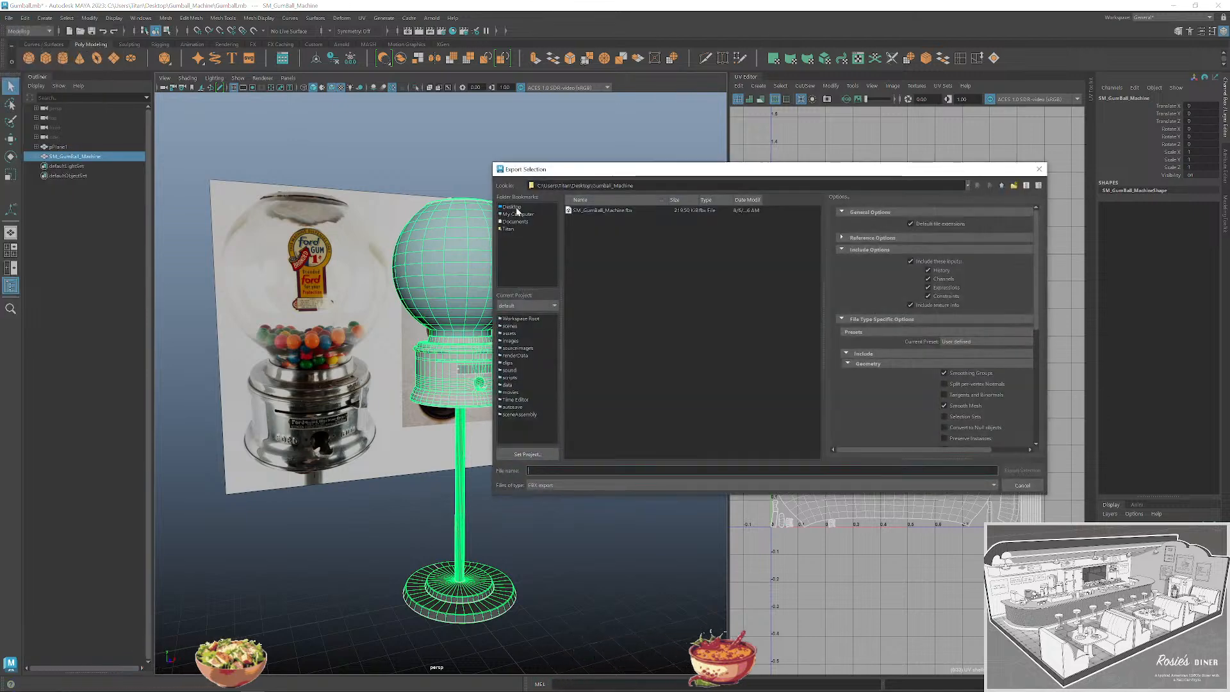
{"action": "left_click", "coordinate": [512, 207]}
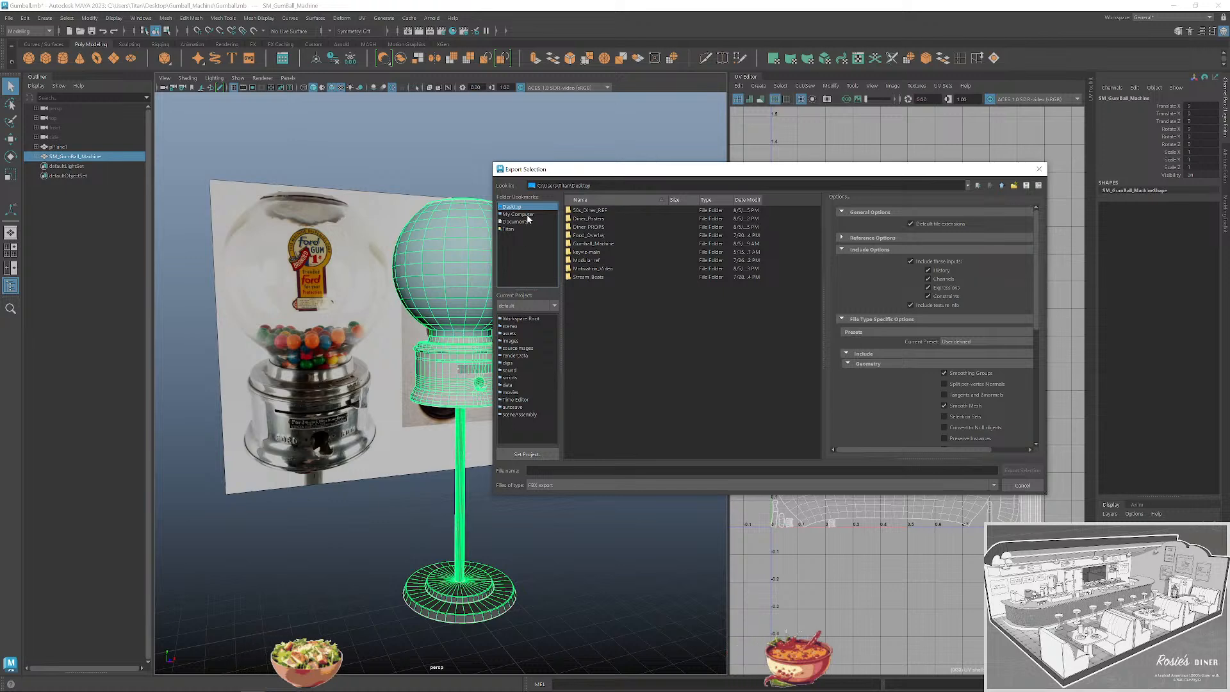
{"action": "double_click", "coordinate": [593, 243]}
{"action": "left_click", "coordinate": [639, 211]}
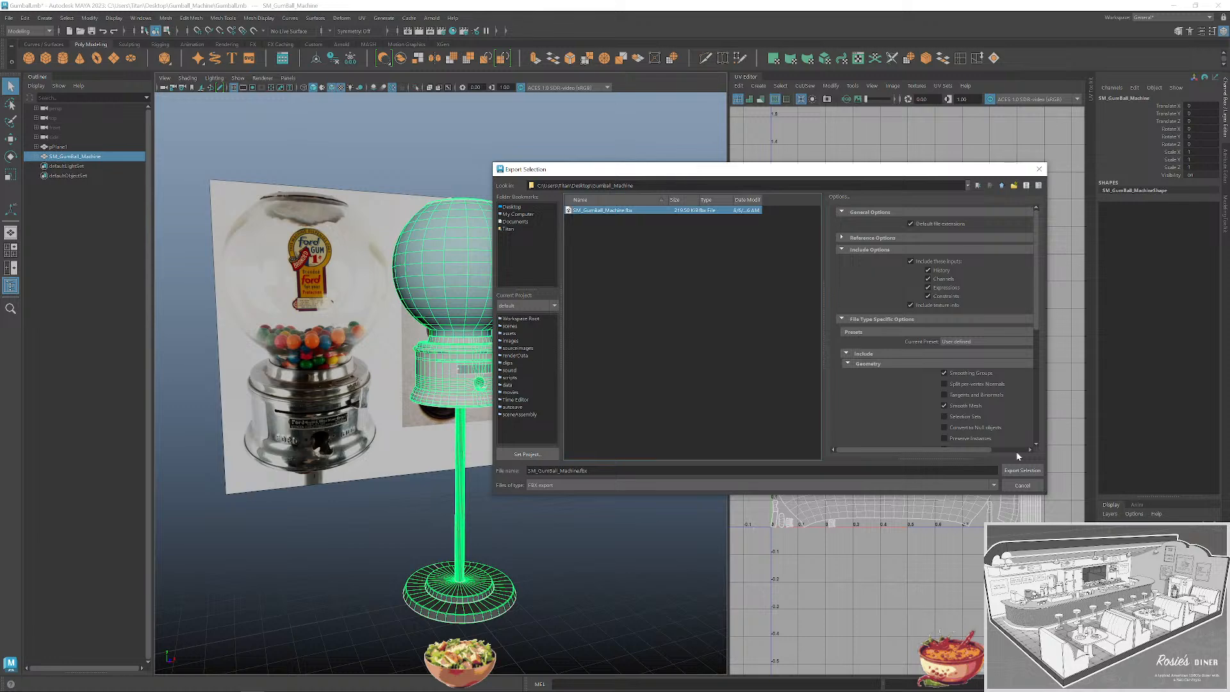
{"action": "left_click", "coordinate": [1023, 471]}
{"action": "left_click", "coordinate": [741, 354]}
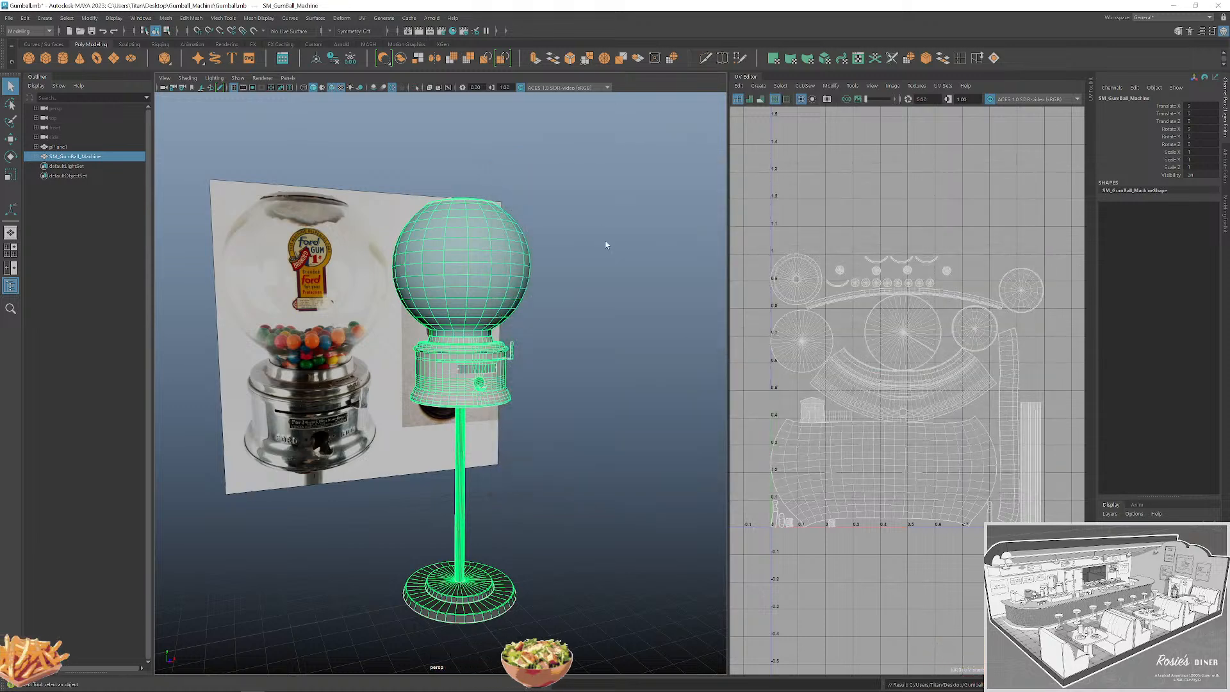
Switch to Substance 3D Painter, reload the project mesh from SM_GumBall_Machine.fbx and check the label on the globe.
{"action": "left_click", "coordinate": [635, 241]}
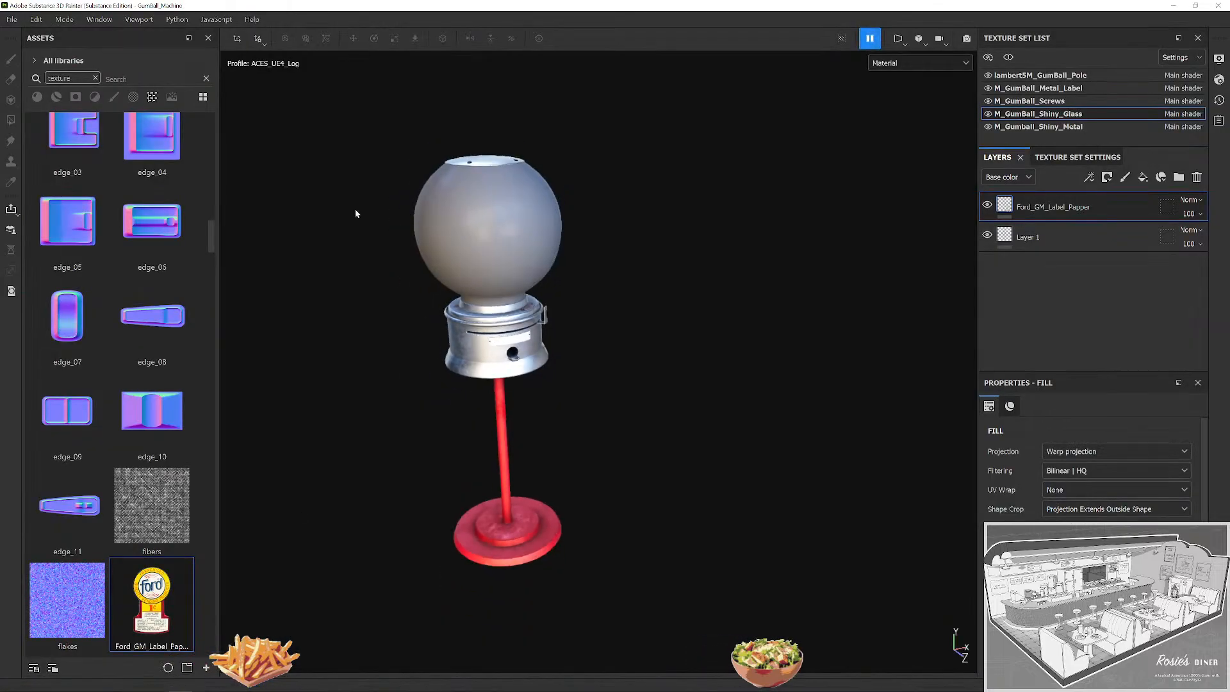
{"action": "left_click", "coordinate": [36, 19]}
{"action": "left_click", "coordinate": [55, 55]}
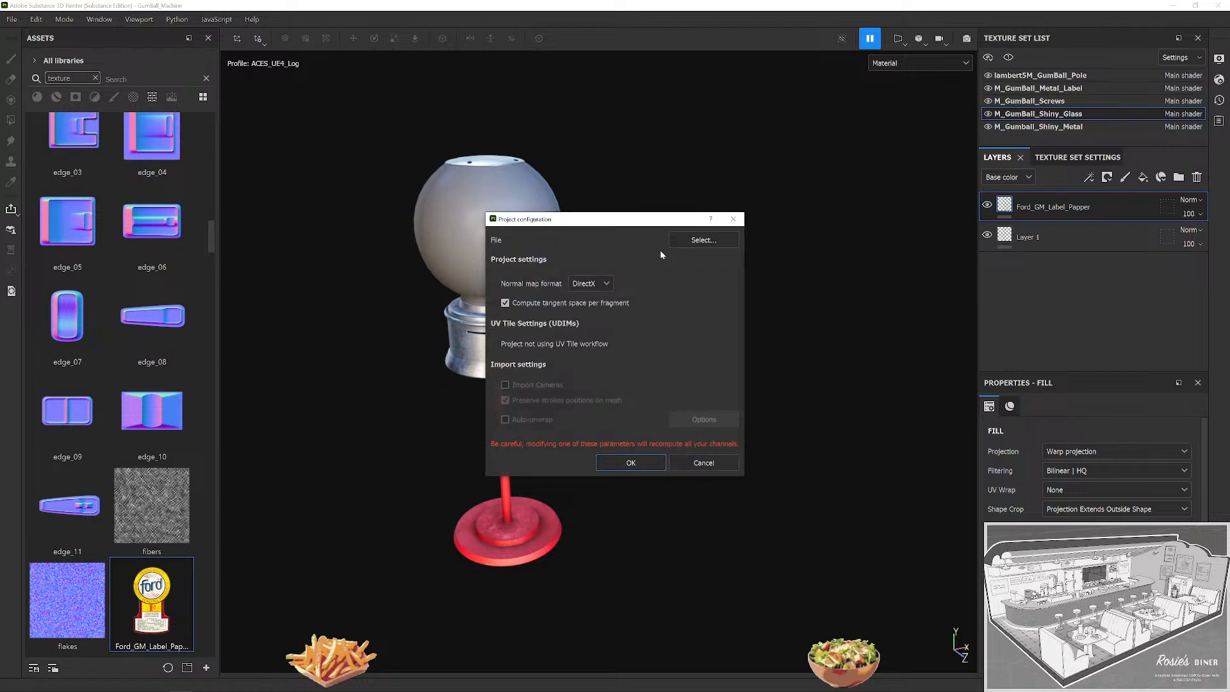
{"action": "left_click", "coordinate": [703, 239]}
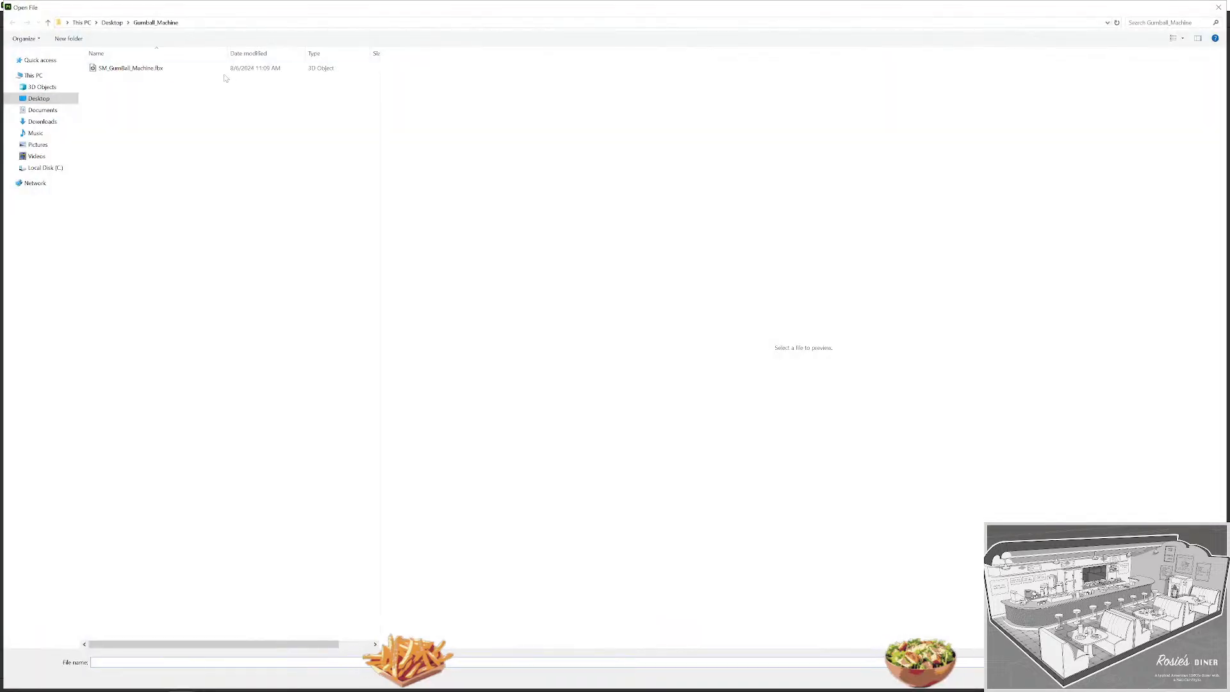
{"action": "double_click", "coordinate": [223, 69]}
{"action": "left_click", "coordinate": [650, 462]}
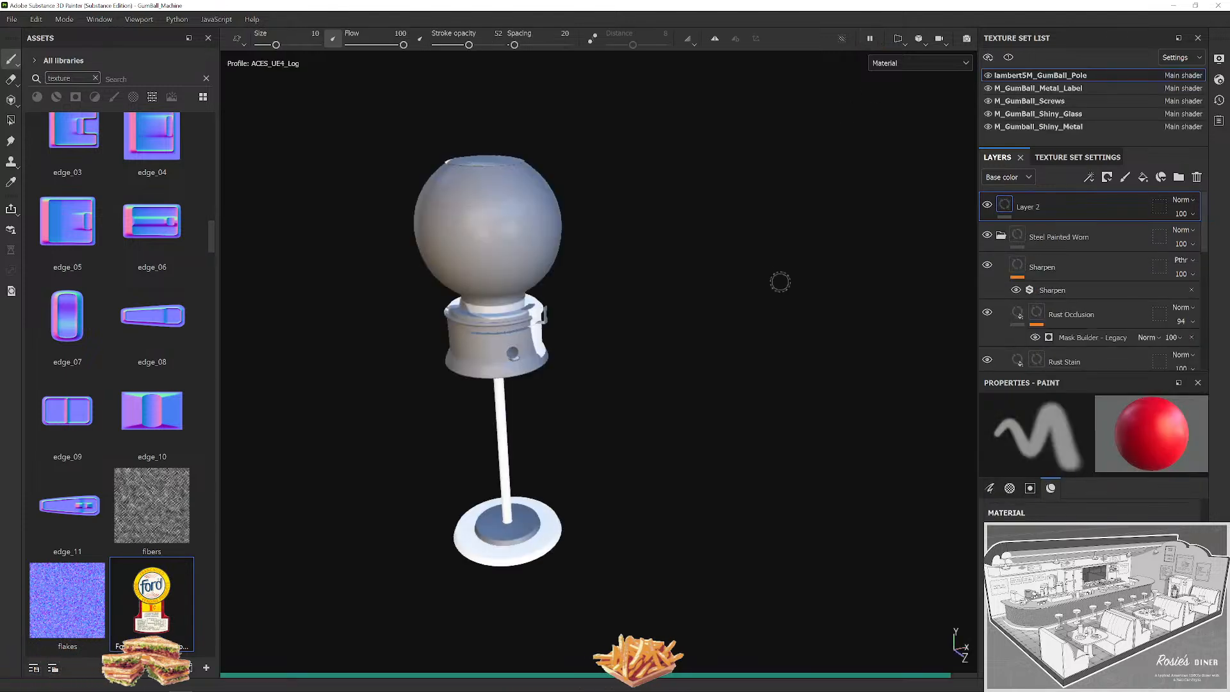
{"action": "scroll", "coordinate": [615, 269], "scroll_direction": "up", "scroll_amount": 10}
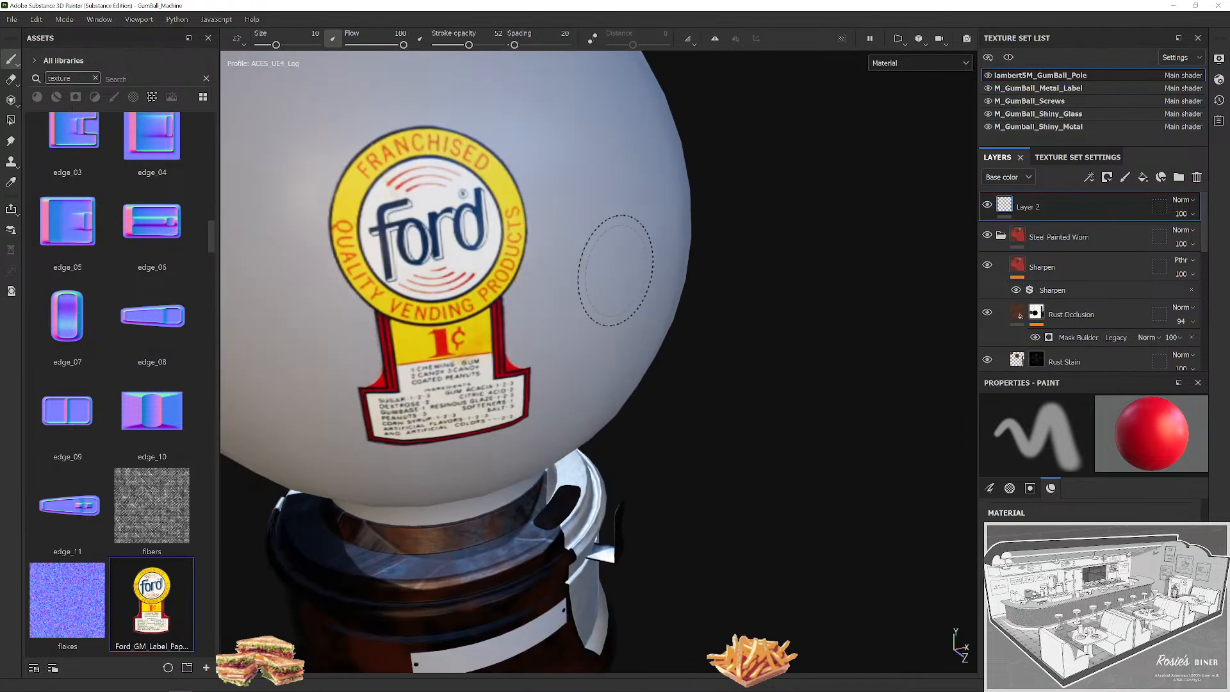
{"action": "scroll", "coordinate": [615, 269], "scroll_direction": "down", "scroll_amount": 10}
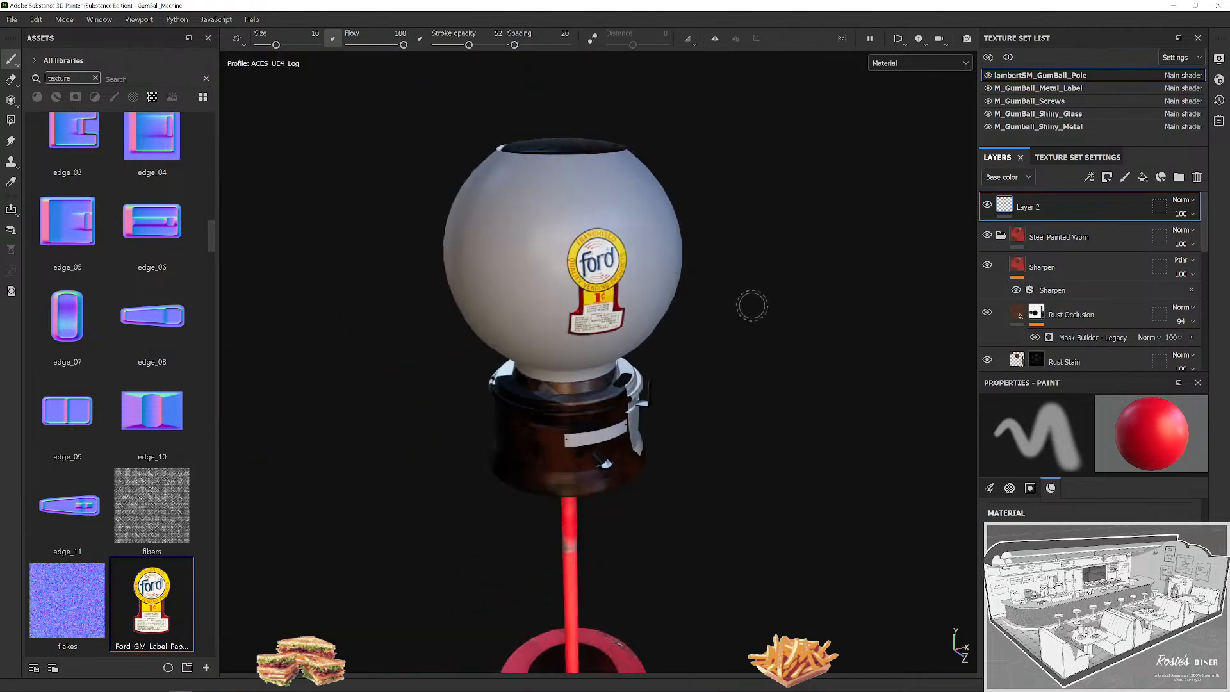
Bake the mesh maps for all texture sets at an output size of 2048.
{"action": "left_click", "coordinate": [1078, 157]}
{"action": "scroll", "coordinate": [1163, 278], "scroll_direction": "down", "scroll_amount": 3}
{"action": "left_click", "coordinate": [1166, 238]}
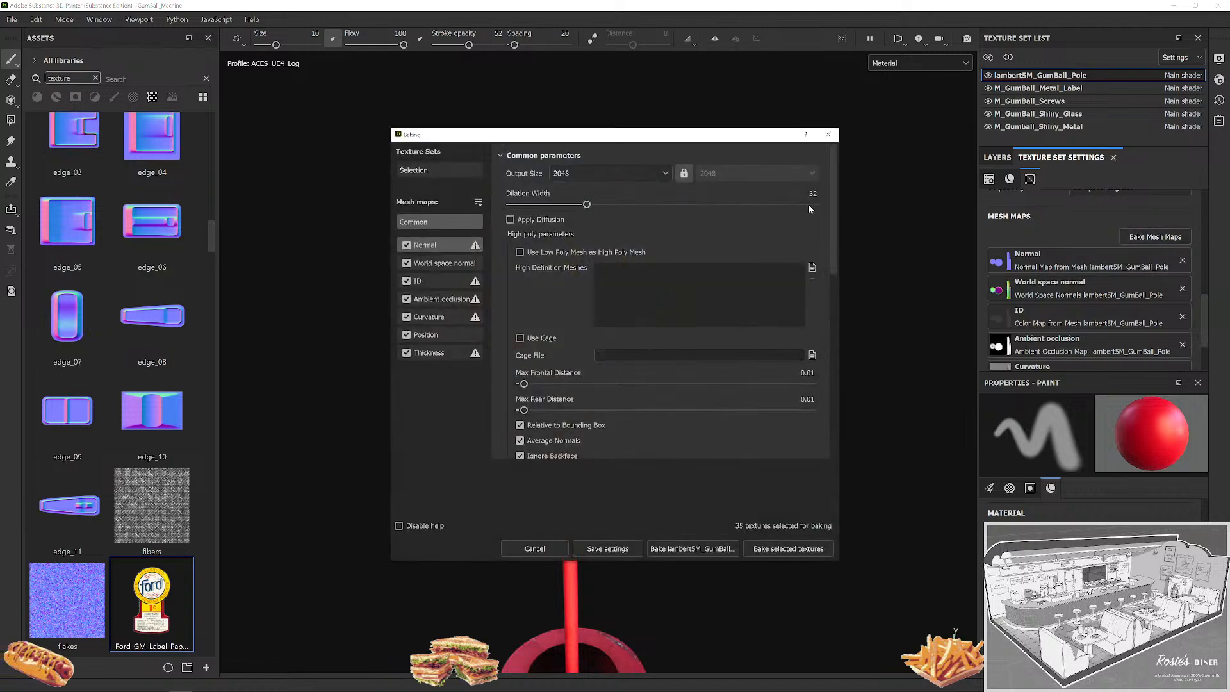
{"action": "left_click", "coordinate": [788, 549]}
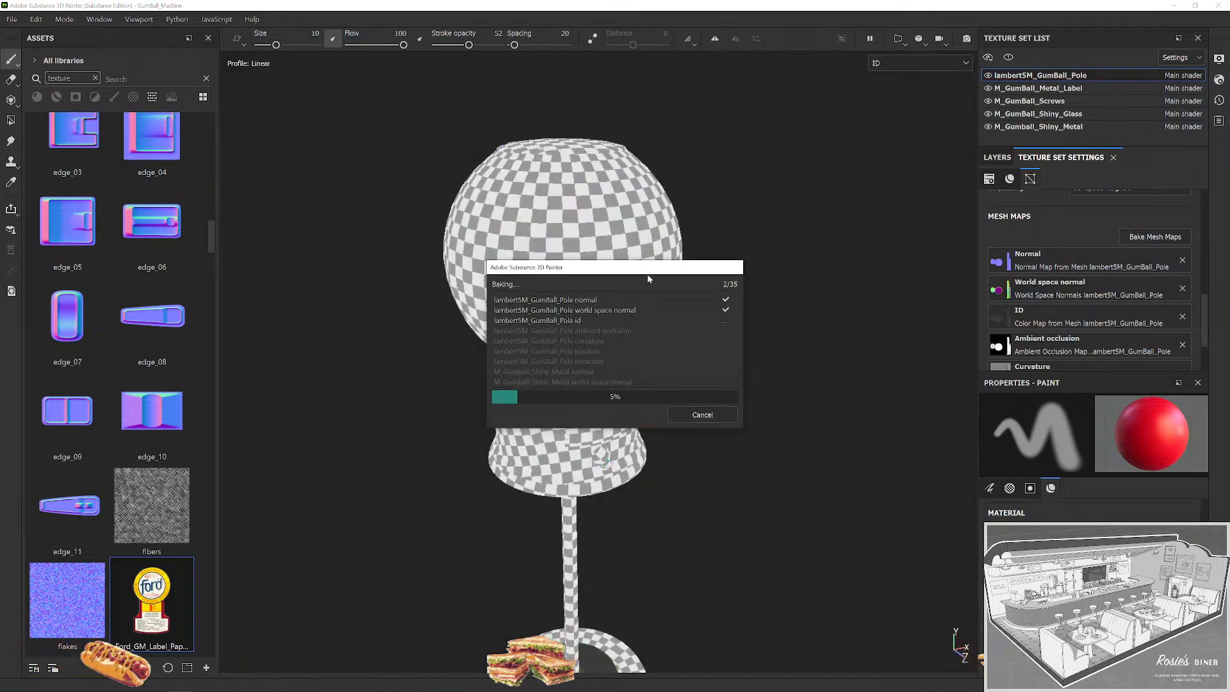
{"action": "left_click_drag", "start_coordinate": [640, 269], "coordinate": [862, 169]}
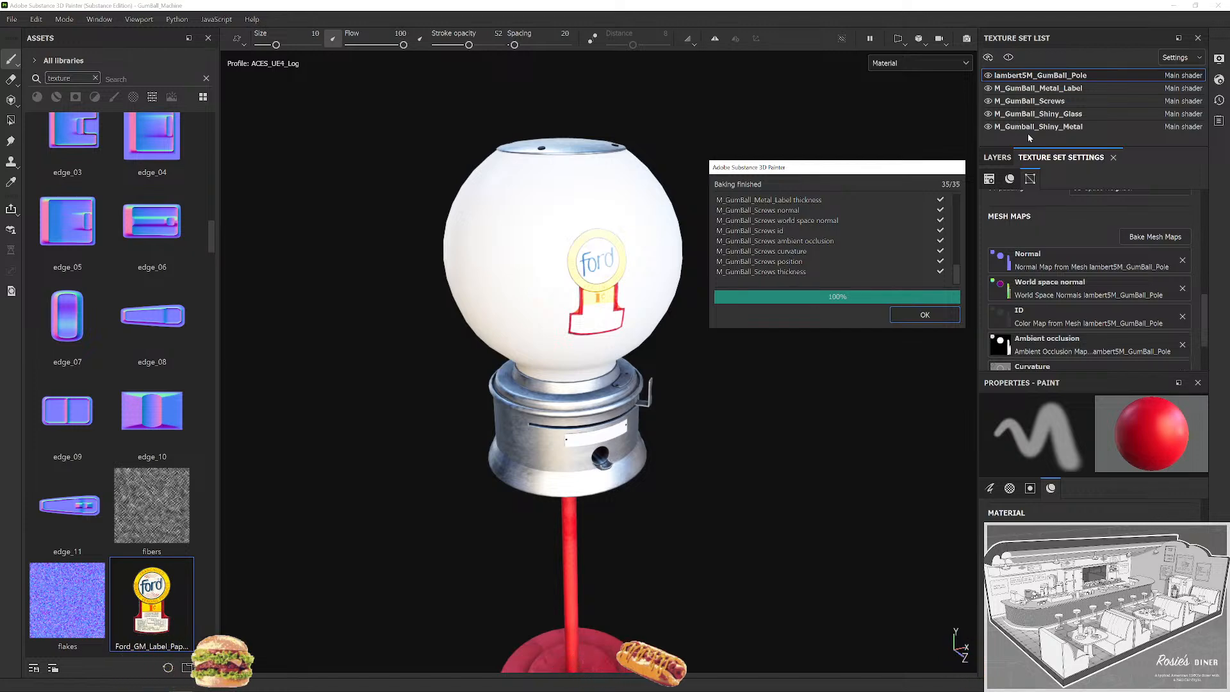
{"action": "left_click", "coordinate": [925, 315]}
{"action": "scroll", "coordinate": [805, 306], "scroll_direction": "down", "scroll_amount": 3}
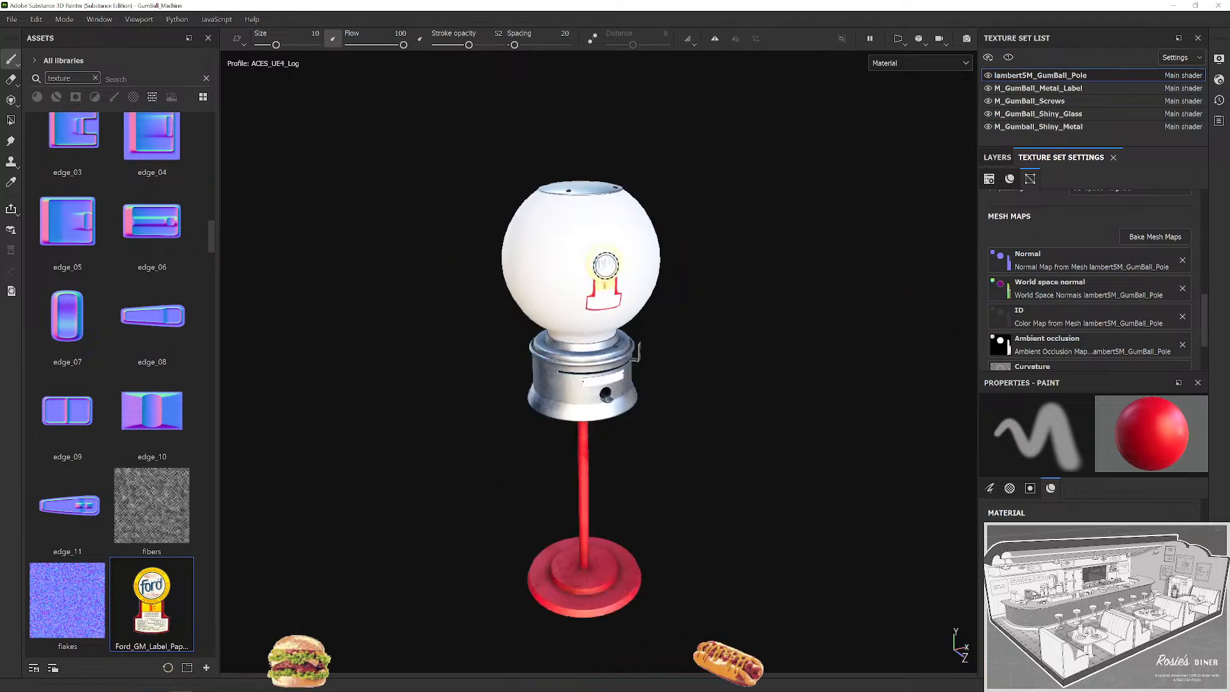
Examine the Ford label, metal body and red stand of the gumball machine from several angles and check its texture sets.
{"action": "scroll", "coordinate": [804, 305], "scroll_direction": "up", "scroll_amount": 8}
{"action": "left_click_drag", "start_coordinate": [804, 305], "coordinate": [846, 267]}
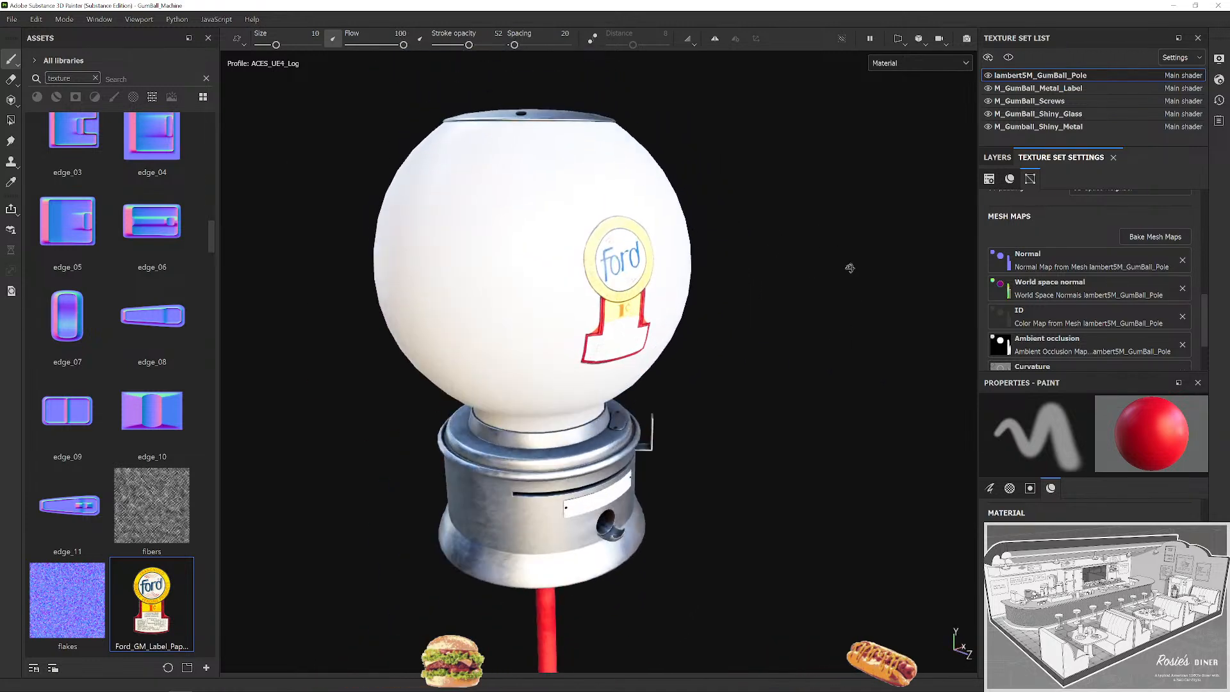
{"action": "left_click", "coordinate": [1080, 102]}
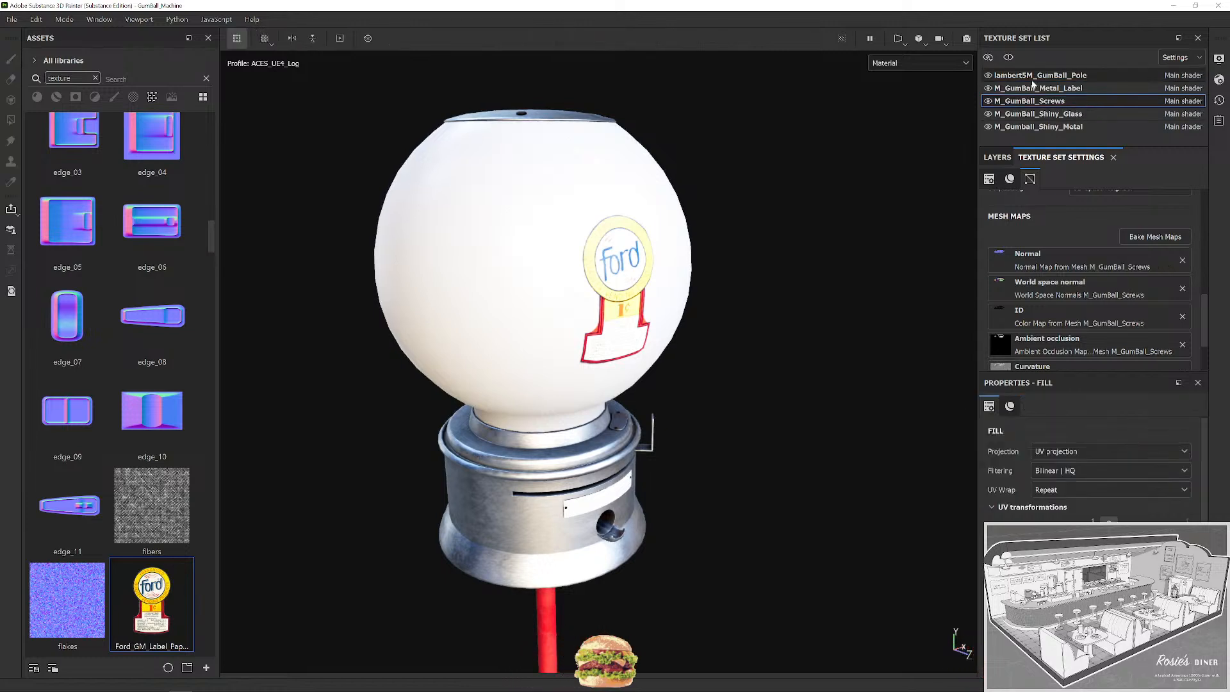
{"action": "left_click", "coordinate": [1019, 77]}
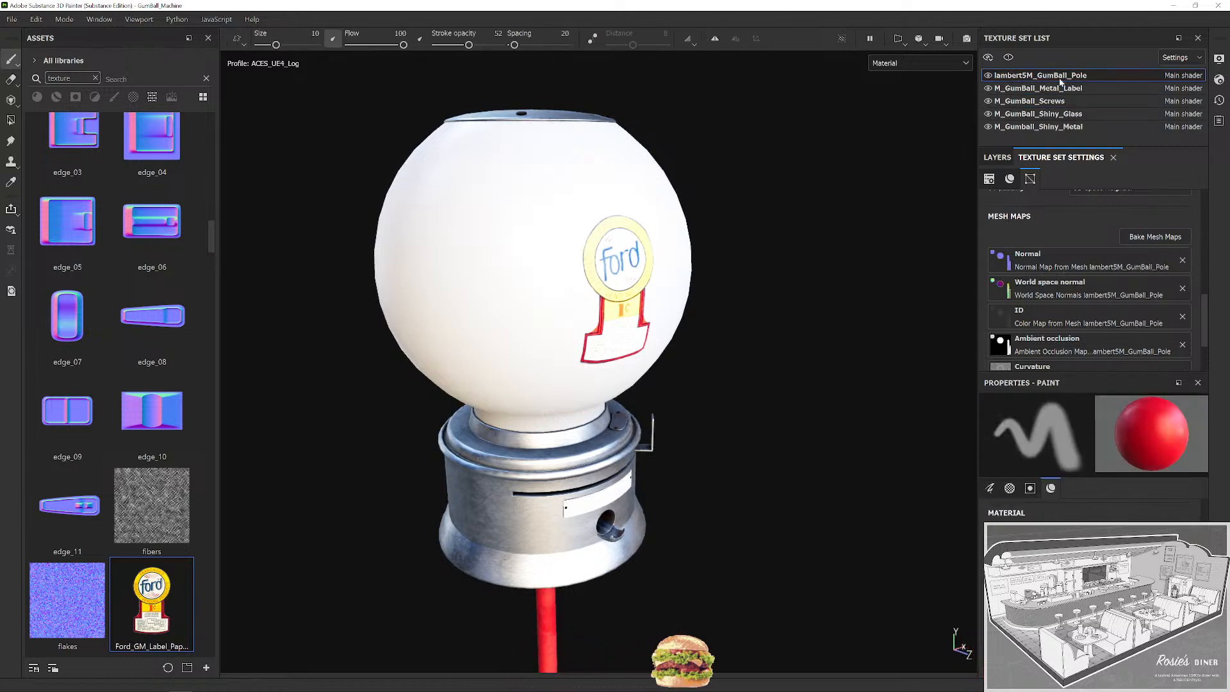
{"action": "key", "text": "f"}
{"action": "left_click_drag", "start_coordinate": [775, 349], "coordinate": [793, 221]}
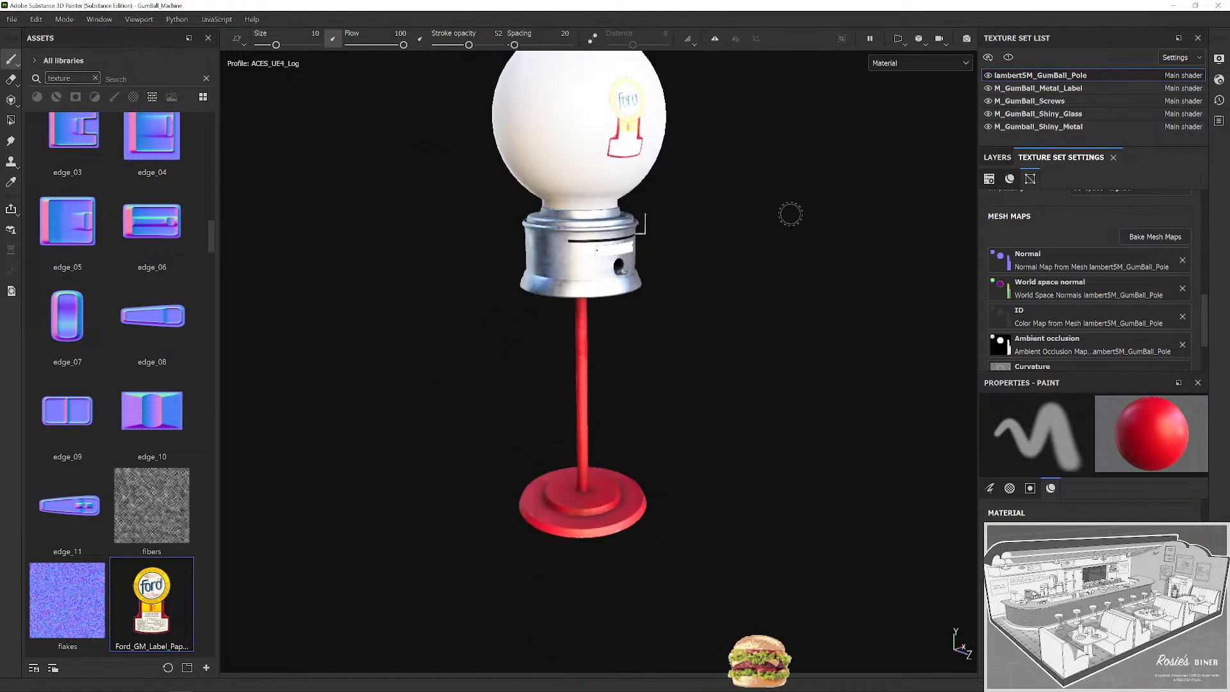
{"action": "scroll", "coordinate": [744, 298], "scroll_direction": "up", "scroll_amount": 3}
{"action": "left_click_drag", "start_coordinate": [703, 324], "coordinate": [715, 338]}
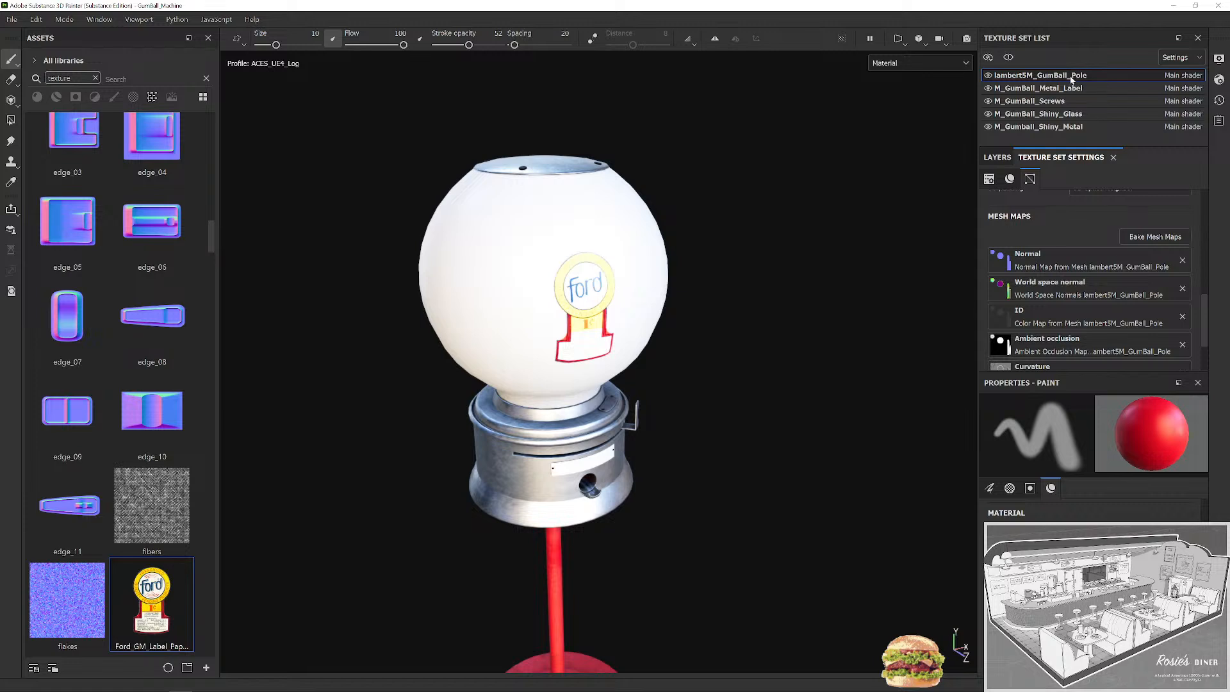
Add a fill layer to the M_GumBall_Shiny_Glass texture set and place it between Ford_GM_Label_Papper and Layer 1.
{"action": "left_click", "coordinate": [1063, 100]}
{"action": "left_click", "coordinate": [1082, 116]}
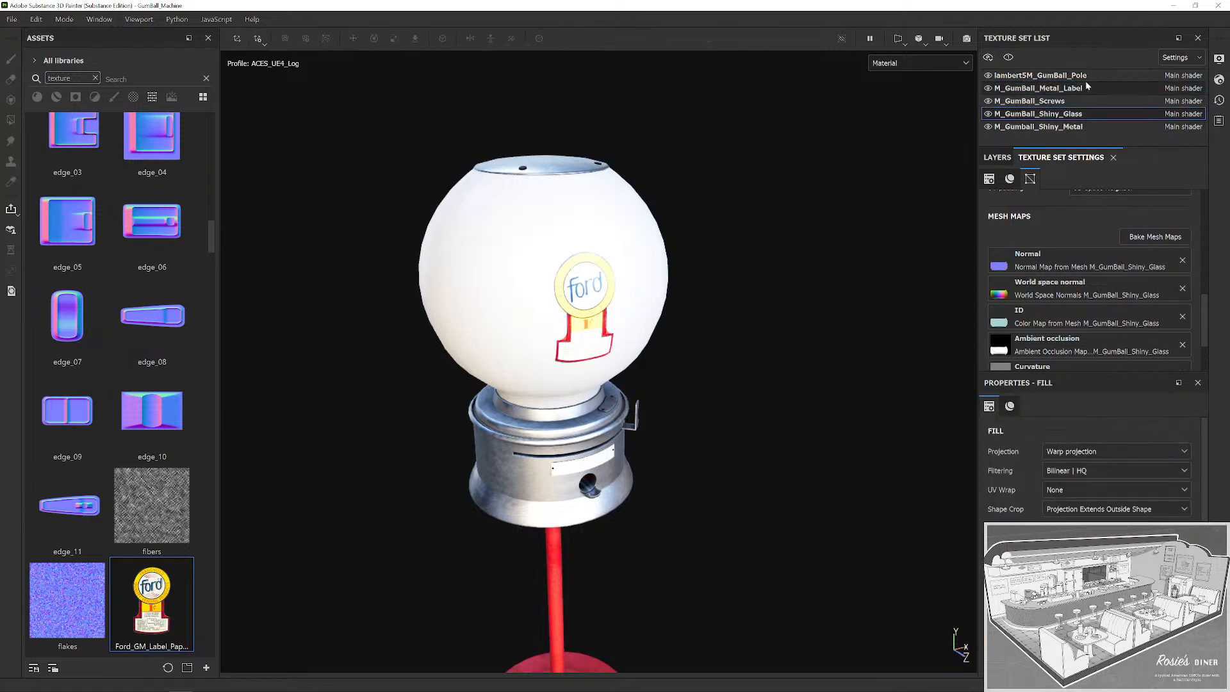
{"action": "left_click", "coordinate": [1001, 158]}
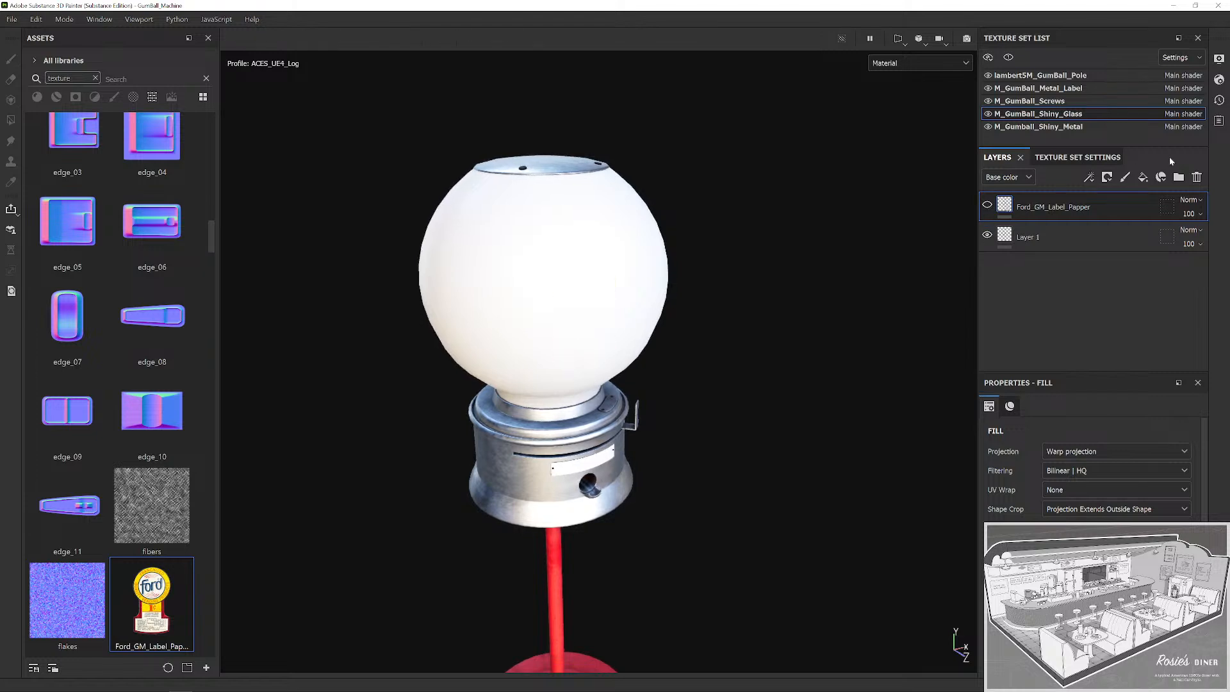
{"action": "left_click", "coordinate": [1143, 178]}
{"action": "left_click_drag", "start_coordinate": [1070, 205], "coordinate": [1049, 268]}
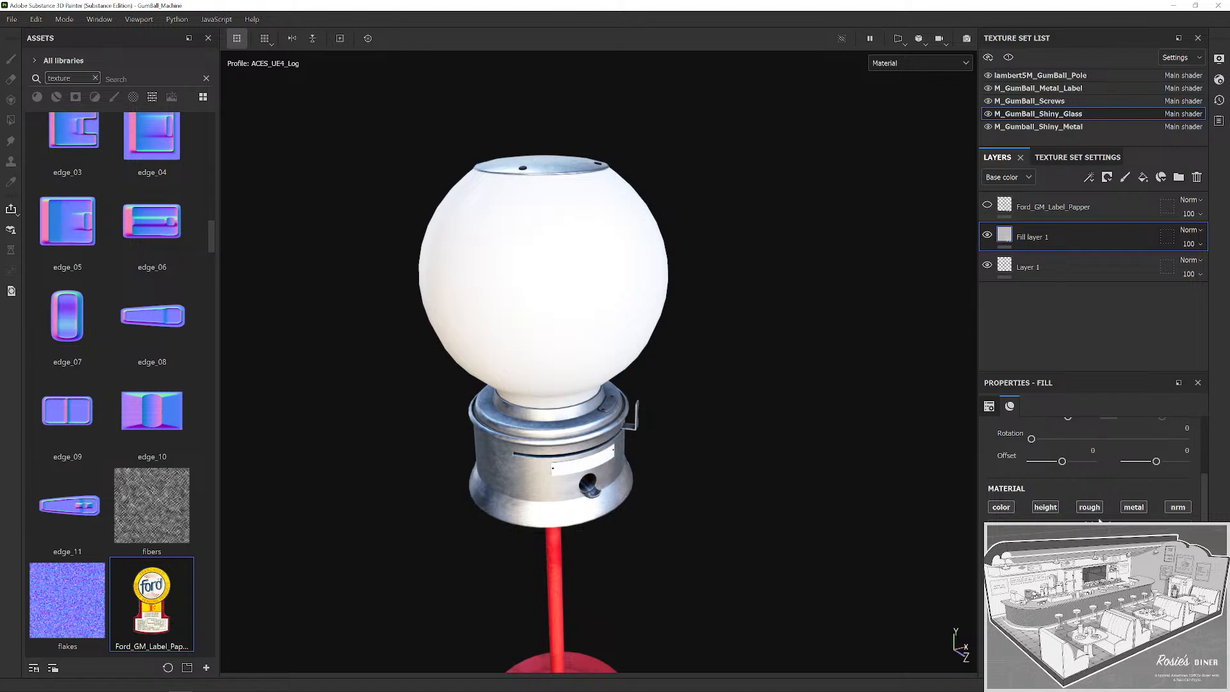
Set the new fill layer's base color to a dark greyish blue.
{"action": "left_click", "coordinate": [1051, 606]}
{"action": "mouse_move", "coordinate": [950, 424]}
{"action": "left_mouse_down"}
{"action": "mouse_move", "coordinate": [927, 489]}
{"action": "mouse_move", "coordinate": [924, 476]}
{"action": "left_mouse_up"}
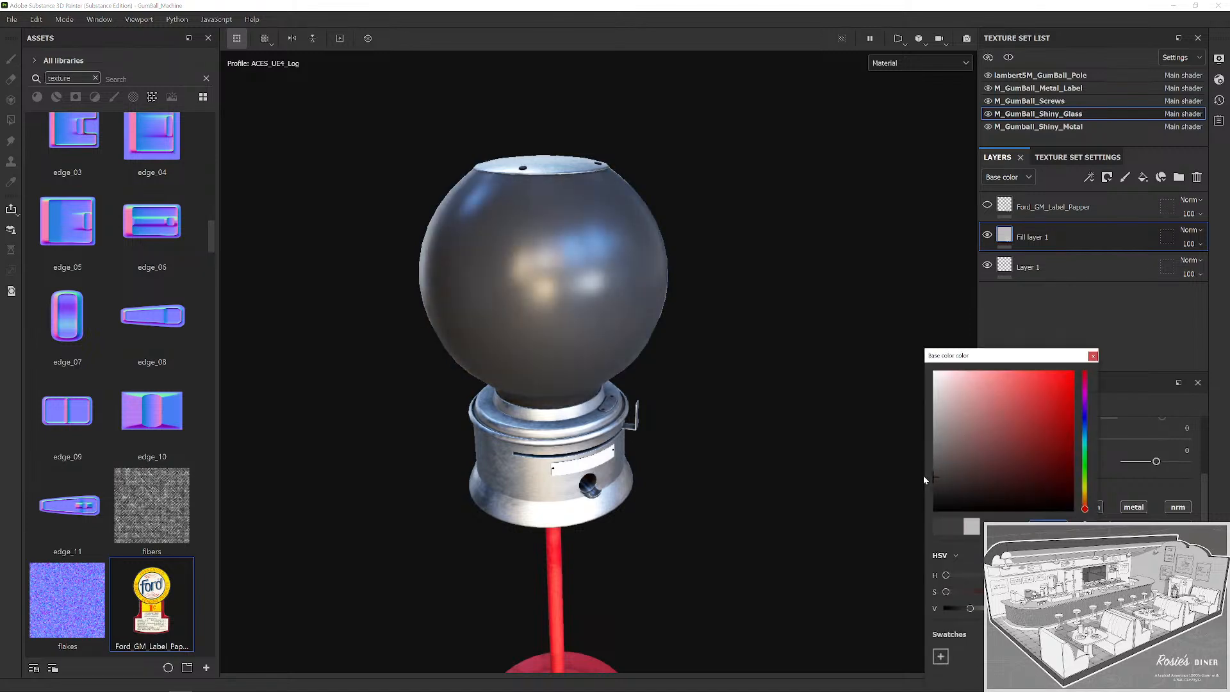
{"action": "left_click_drag", "start_coordinate": [1088, 474], "coordinate": [1092, 430]}
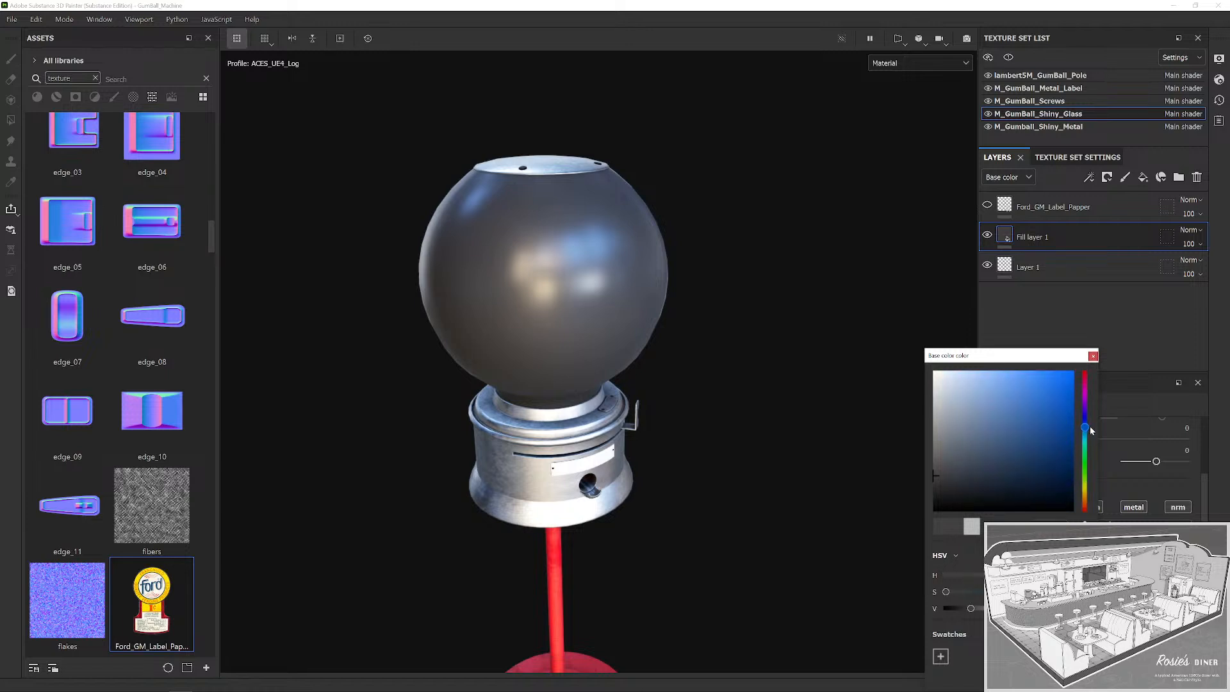
{"action": "left_click_drag", "start_coordinate": [954, 461], "coordinate": [967, 463]}
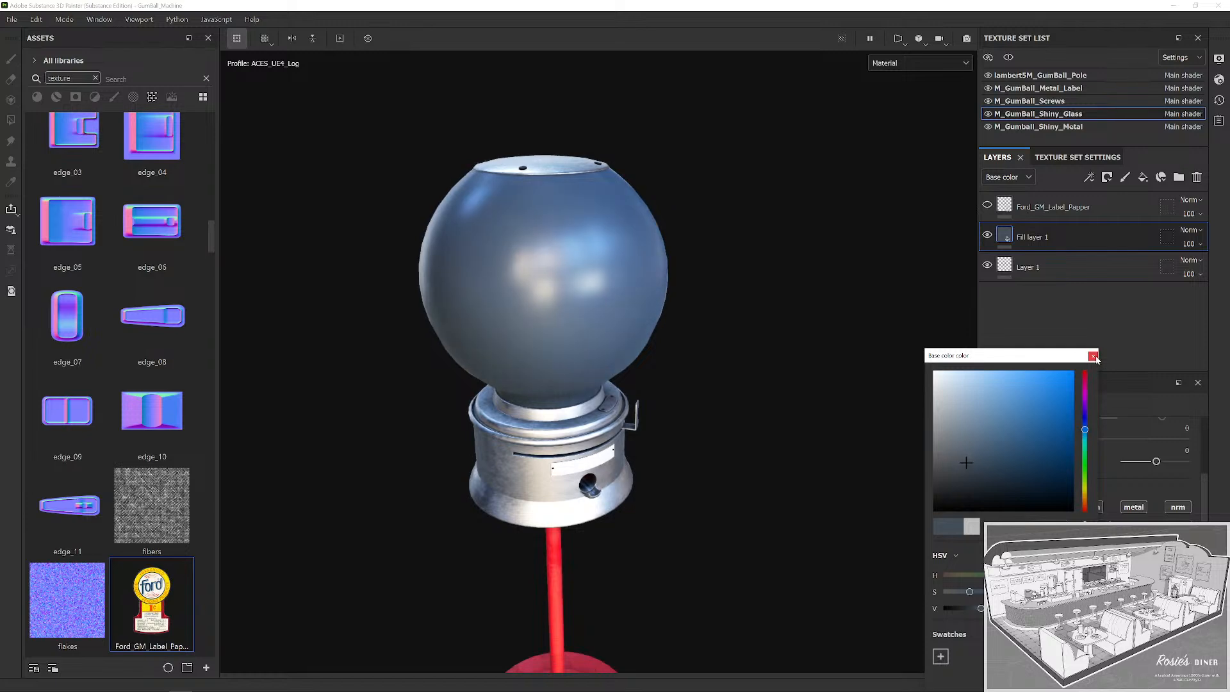
{"action": "left_click", "coordinate": [1093, 356]}
Show the Ford_GM_Label_Papper layer and examine the label's edges and colors against the blue globe.
{"action": "scroll", "coordinate": [769, 275], "scroll_direction": "up", "scroll_amount": 4}
{"action": "left_click_drag", "start_coordinate": [772, 266], "coordinate": [802, 261], "text": "alt"}
{"action": "scroll", "coordinate": [645, 318], "scroll_direction": "up", "scroll_amount": 5}
{"action": "left_click_drag", "start_coordinate": [646, 319], "coordinate": [615, 330], "text": "alt"}
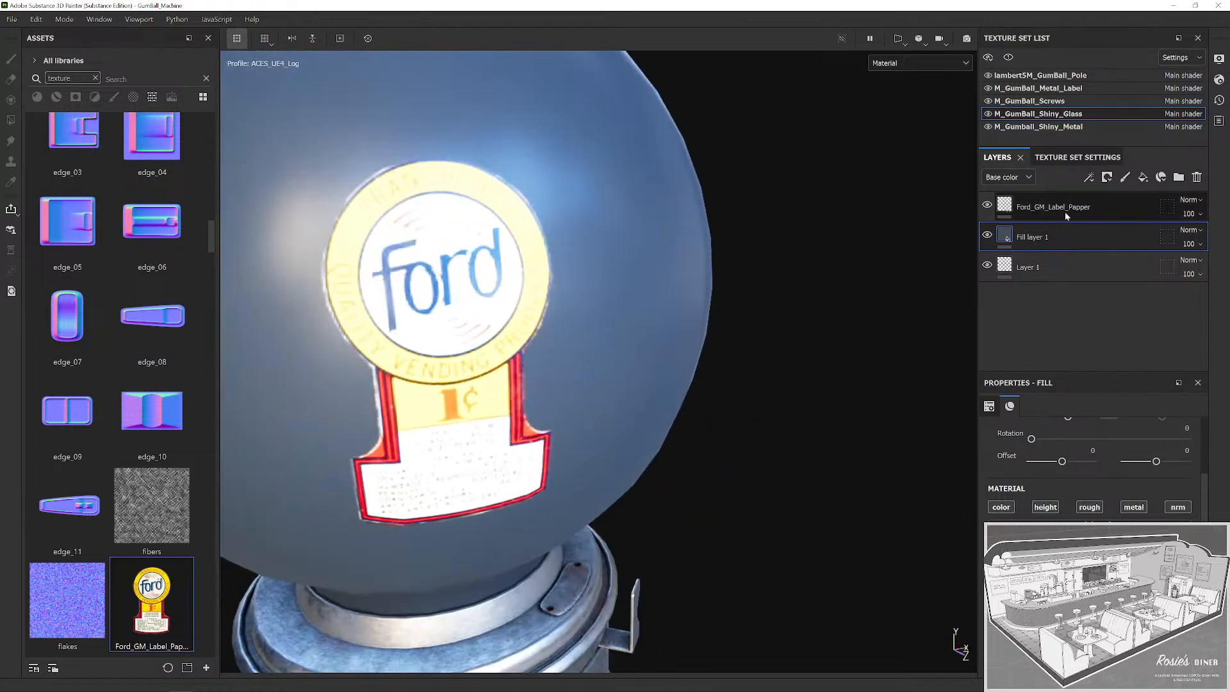
{"action": "left_click", "coordinate": [1067, 210]}
{"action": "scroll", "coordinate": [699, 351], "scroll_direction": "down", "scroll_amount": 4}
{"action": "left_click_drag", "start_coordinate": [691, 350], "coordinate": [726, 311], "text": "alt"}
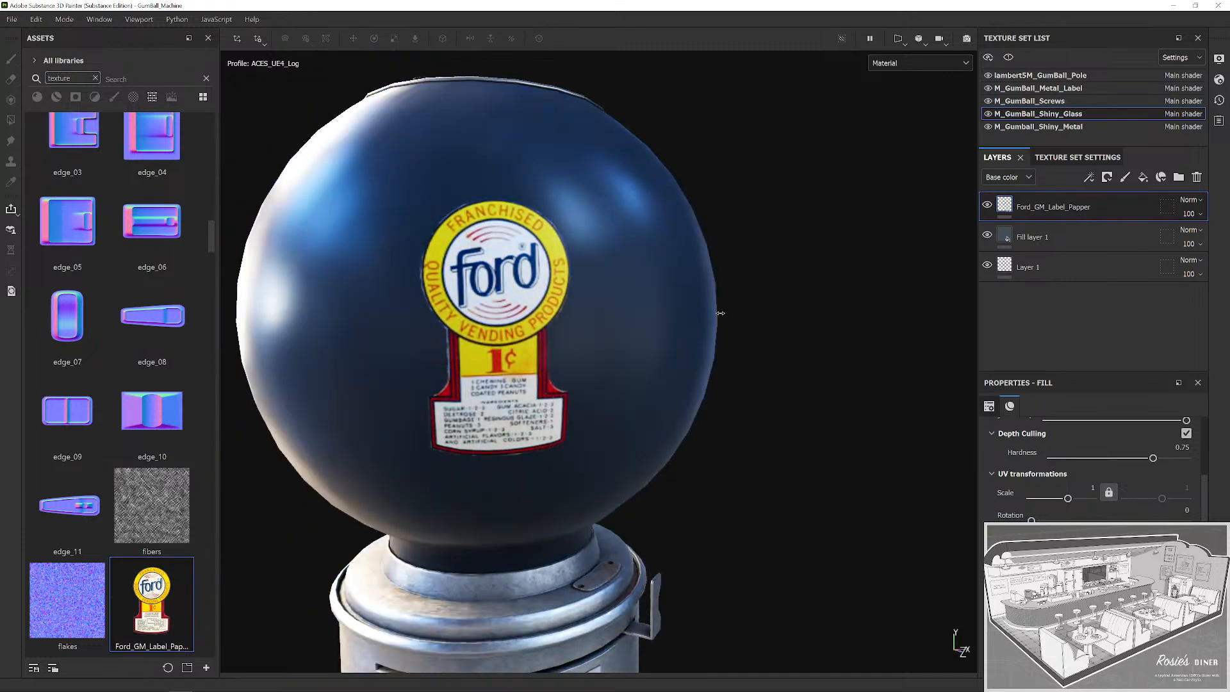
{"action": "scroll", "coordinate": [749, 330], "scroll_direction": "down", "scroll_amount": 3}
{"action": "scroll", "coordinate": [762, 362], "scroll_direction": "up", "scroll_amount": 3}
{"action": "left_click_drag", "start_coordinate": [773, 373], "coordinate": [799, 372], "text": "alt"}
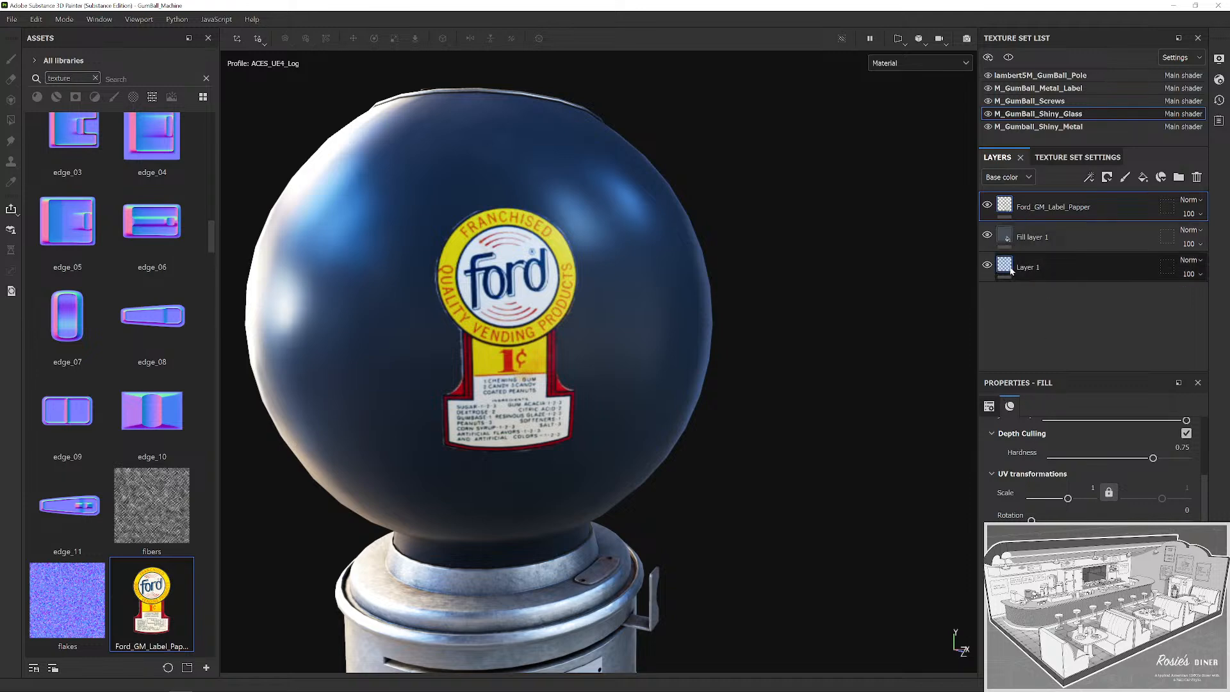
Review the label layer's material settings and check the label on the globe under rotated environment lighting.
{"action": "scroll", "coordinate": [1074, 505], "scroll_direction": "down", "scroll_amount": 2}
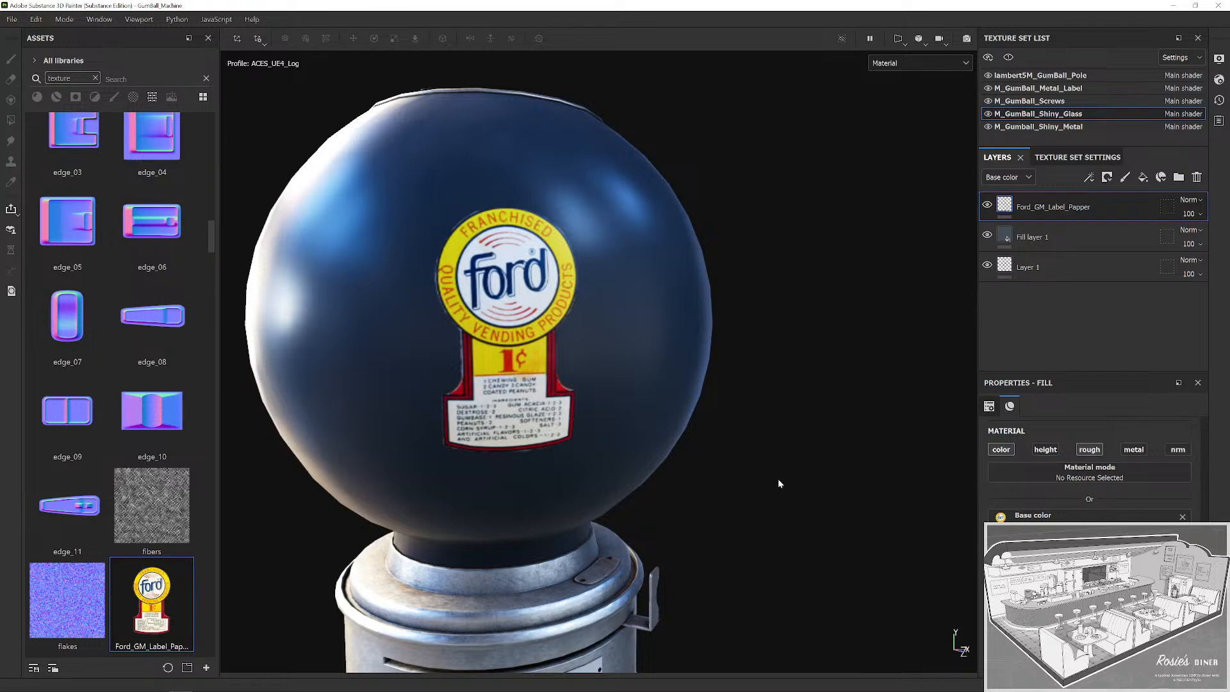
{"action": "left_click_drag", "start_coordinate": [773, 355], "coordinate": [835, 372], "text": "shift"}
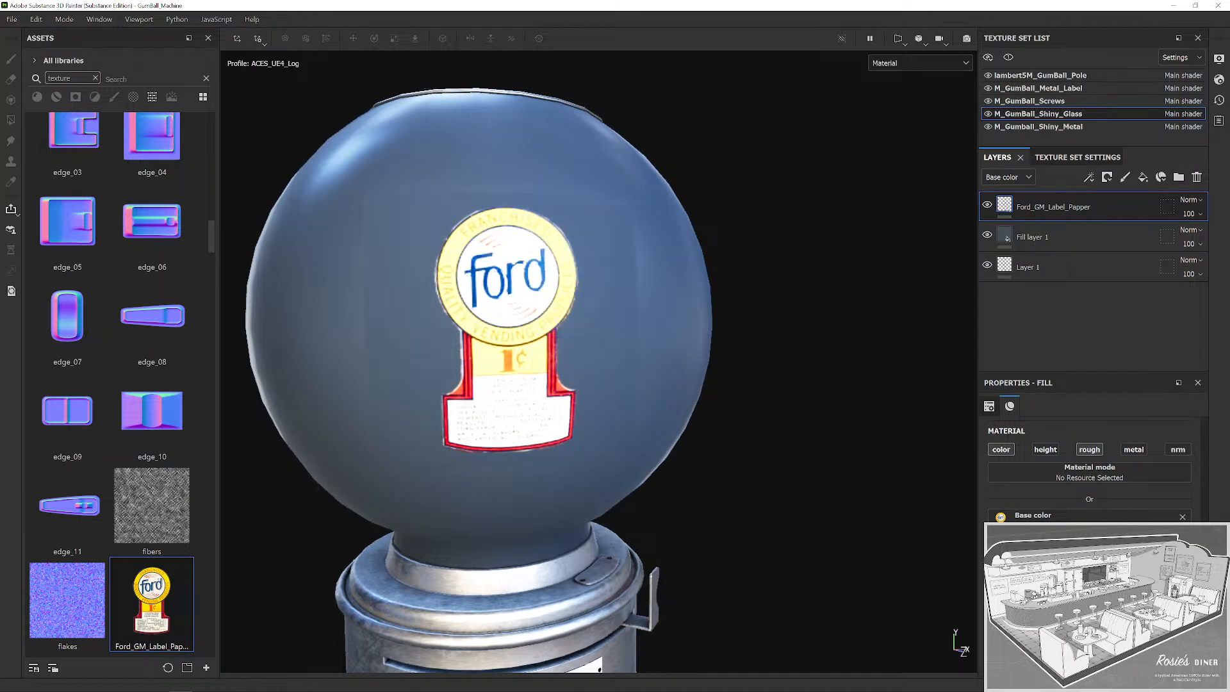
{"action": "left_click_drag", "start_coordinate": [682, 342], "coordinate": [657, 413]}
{"action": "left_click_drag", "start_coordinate": [475, 336], "coordinate": [609, 430]}
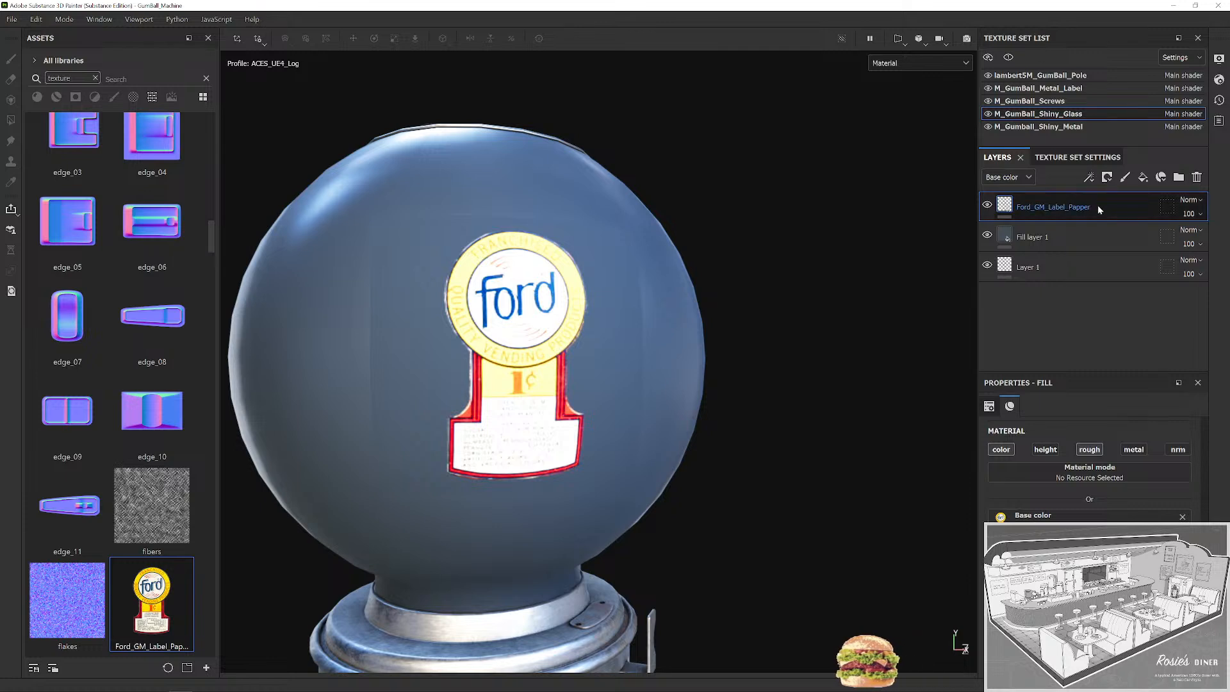
Delete the Ford_GM_Label_Papper layer and project the Ford_GM_Label_Papper image onto the globe again as a fill layer's mask.
{"action": "key", "text": "Delete"}
{"action": "left_click_drag", "start_coordinate": [140, 631], "coordinate": [494, 336]}
{"action": "left_click", "coordinate": [528, 344]}
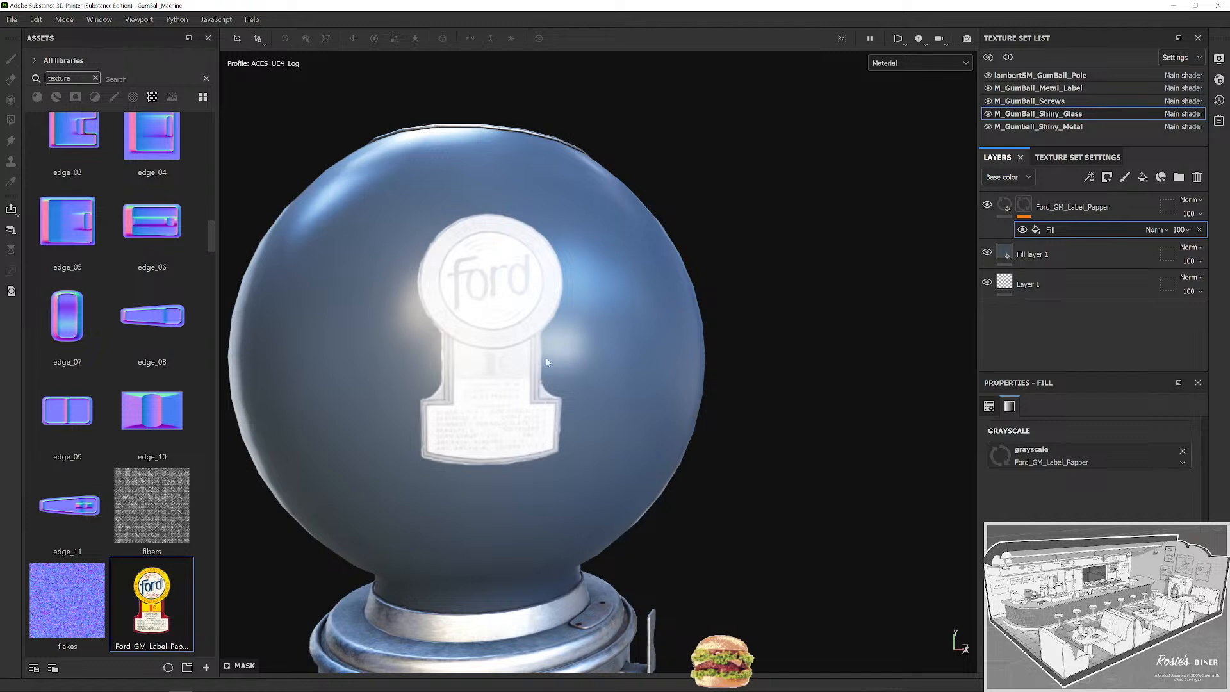
{"action": "scroll", "coordinate": [1074, 492], "scroll_direction": "up", "scroll_amount": 3}
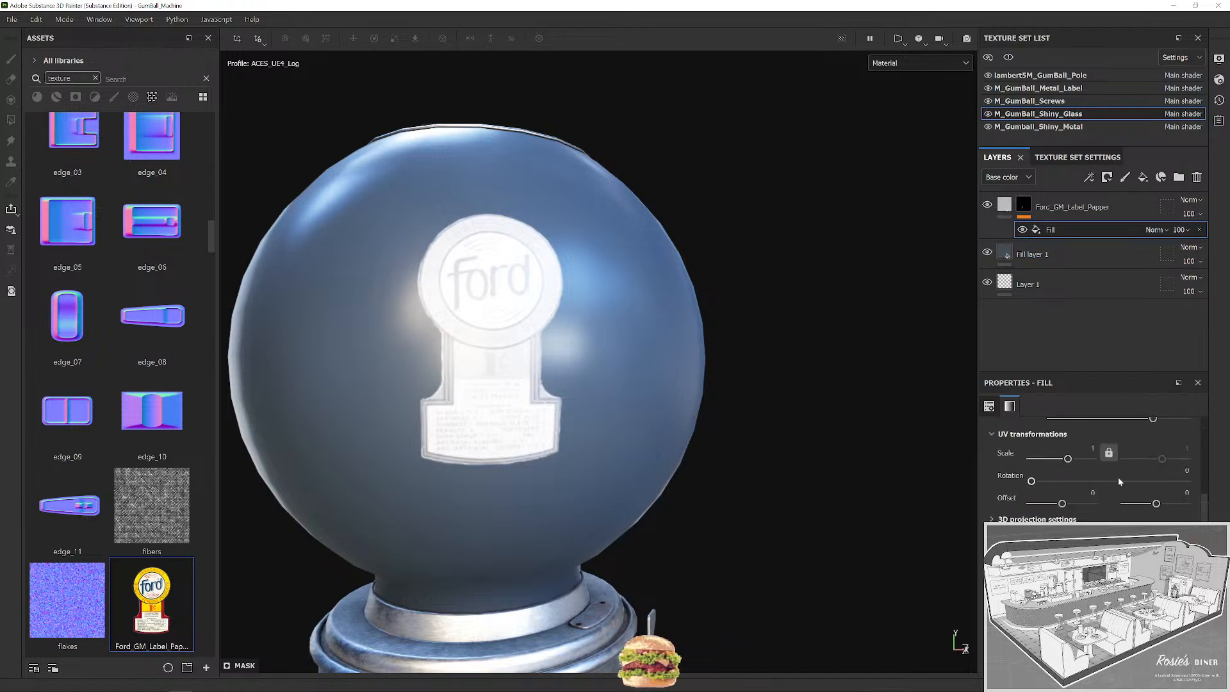
Try Ford_GM_Label_Papper as the masked label layer's base color, and undo it.
{"action": "left_click", "coordinate": [1011, 210]}
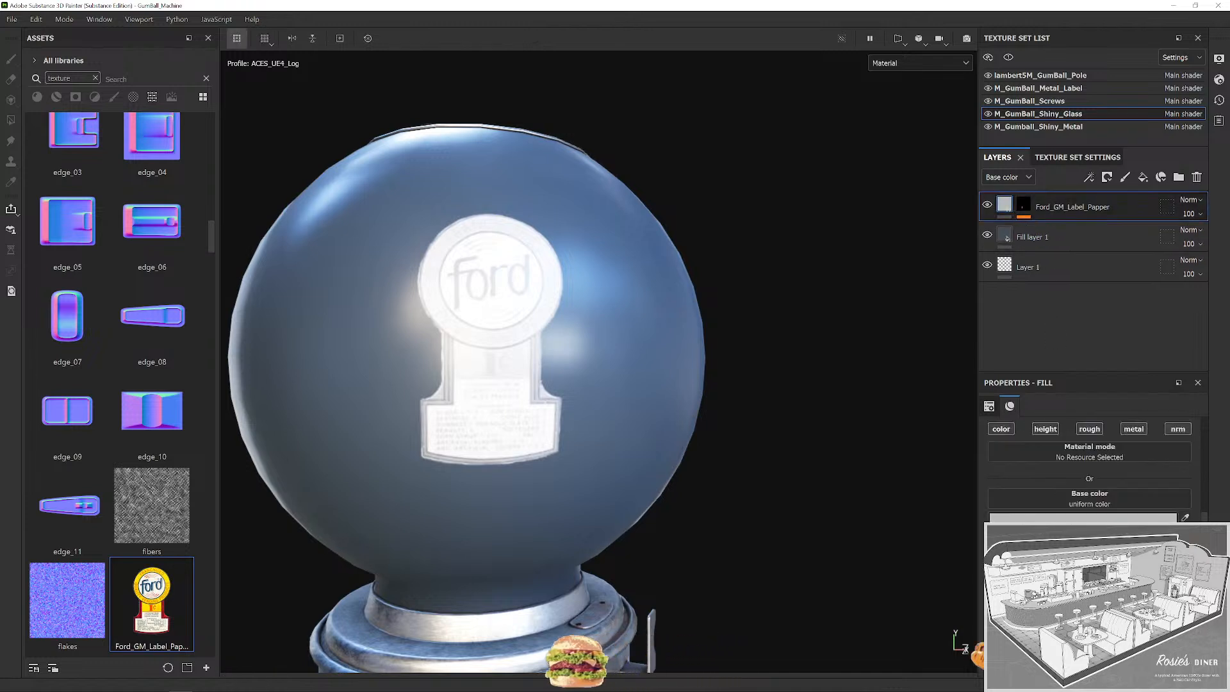
{"action": "left_click_drag", "start_coordinate": [160, 601], "coordinate": [1067, 461]}
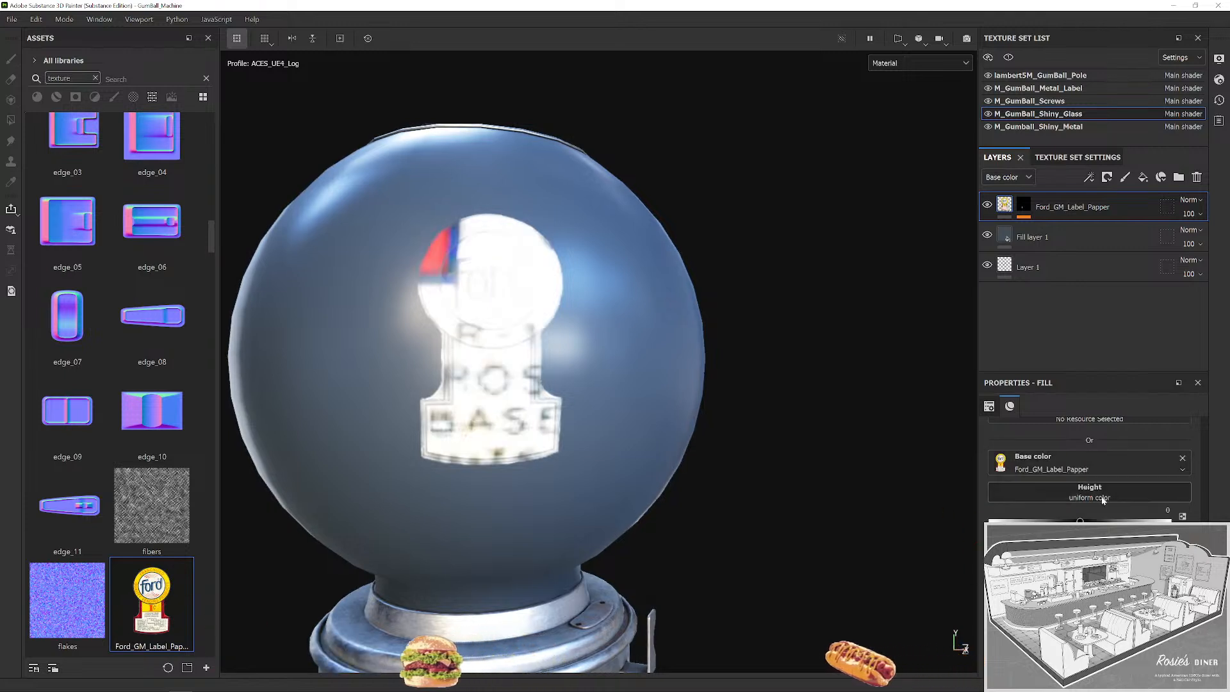
{"action": "scroll", "coordinate": [1094, 499], "scroll_direction": "up", "scroll_amount": 2}
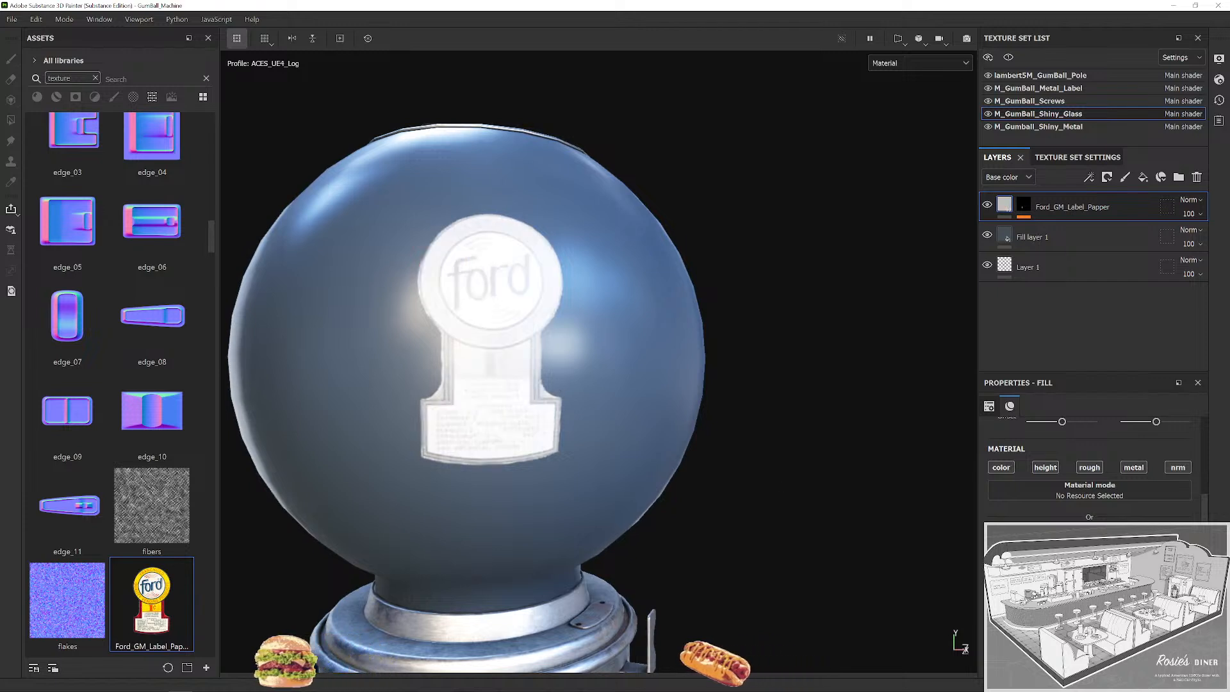
{"action": "scroll", "coordinate": [1095, 468], "scroll_direction": "up", "scroll_amount": 2}
Retry the label image as base color, undo it, and inspect the mask fill's Warp projection settings.
{"action": "left_click_drag", "start_coordinate": [154, 604], "coordinate": [1032, 551]}
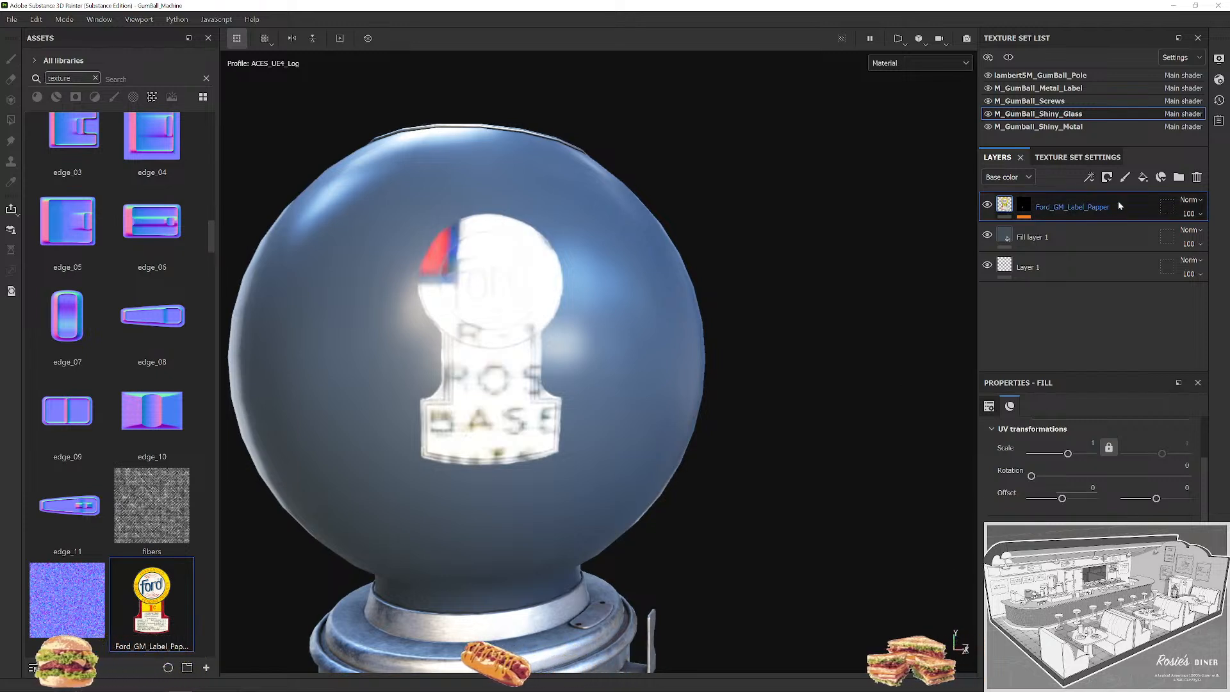
{"action": "left_click", "coordinate": [1028, 206]}
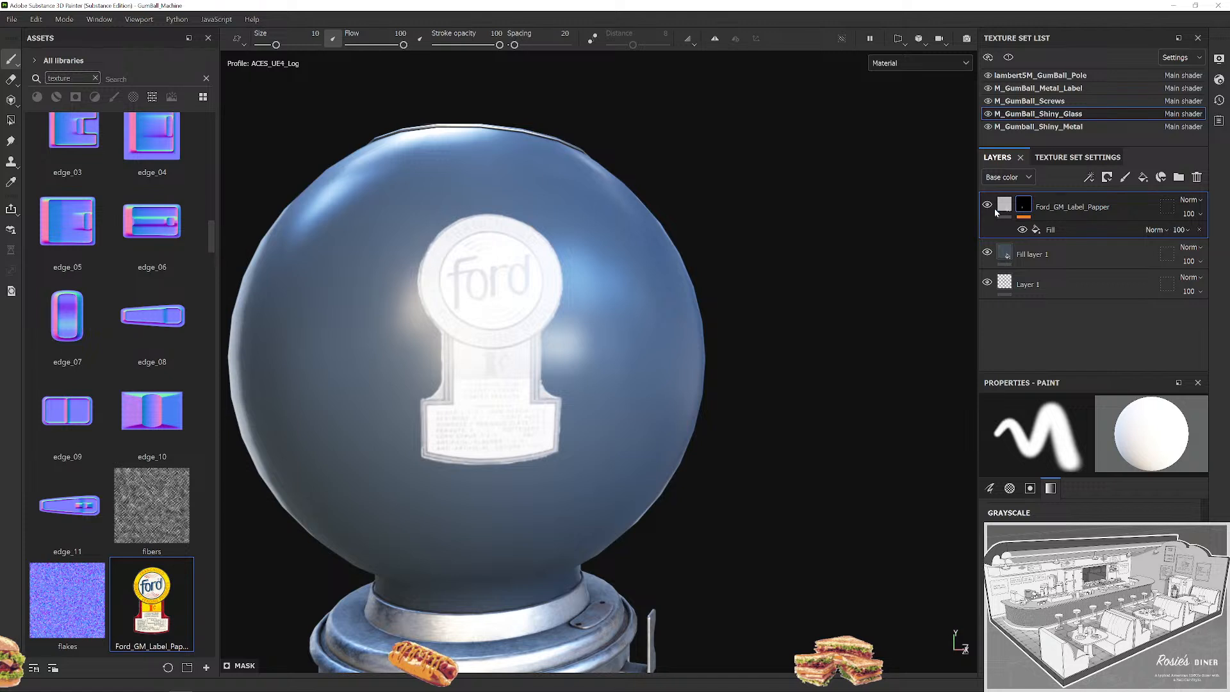
{"action": "left_click", "coordinate": [1064, 229]}
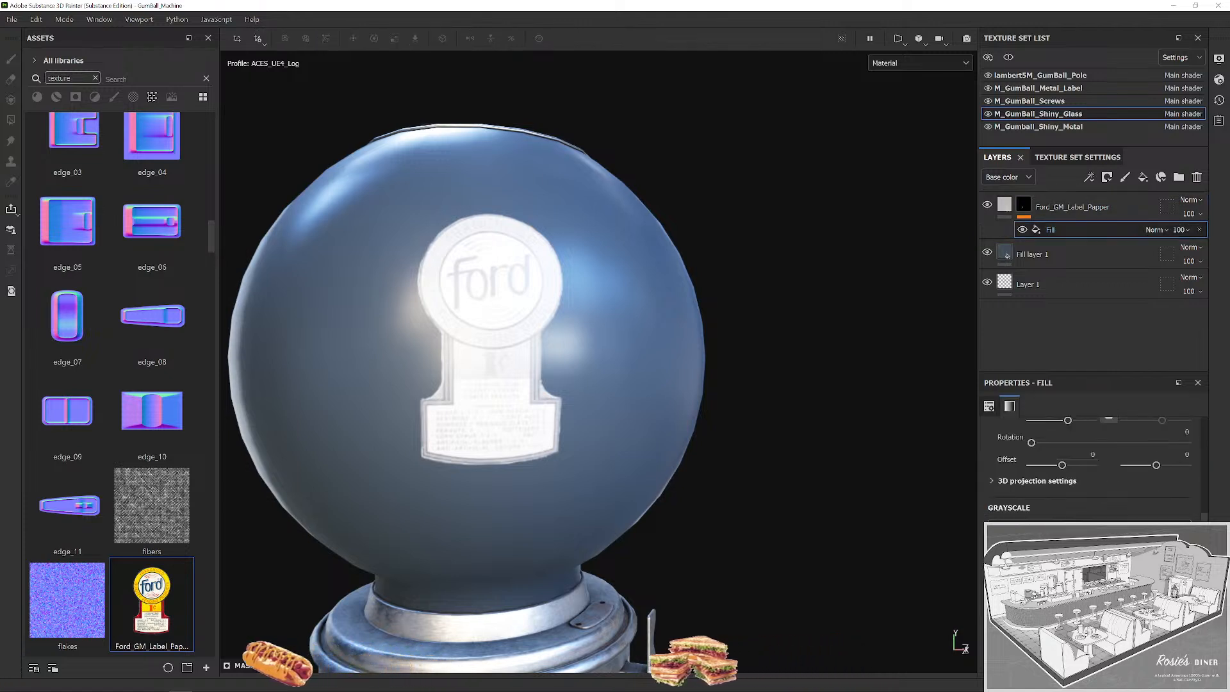
{"action": "scroll", "coordinate": [1085, 487], "scroll_direction": "up", "scroll_amount": 5}
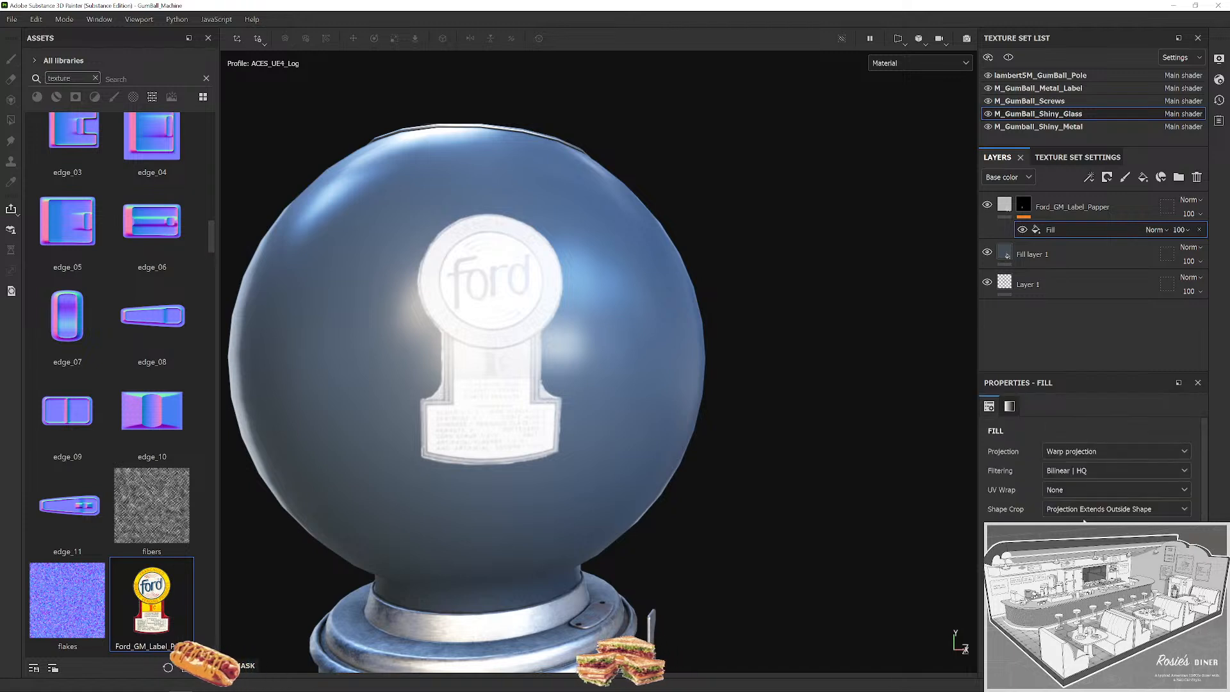
Apply the Ford label image to the masked layer's base color once more, check it on the globe, and undo it.
{"action": "left_click", "coordinate": [1005, 203]}
{"action": "scroll", "coordinate": [1039, 402], "scroll_direction": "down", "scroll_amount": 5}
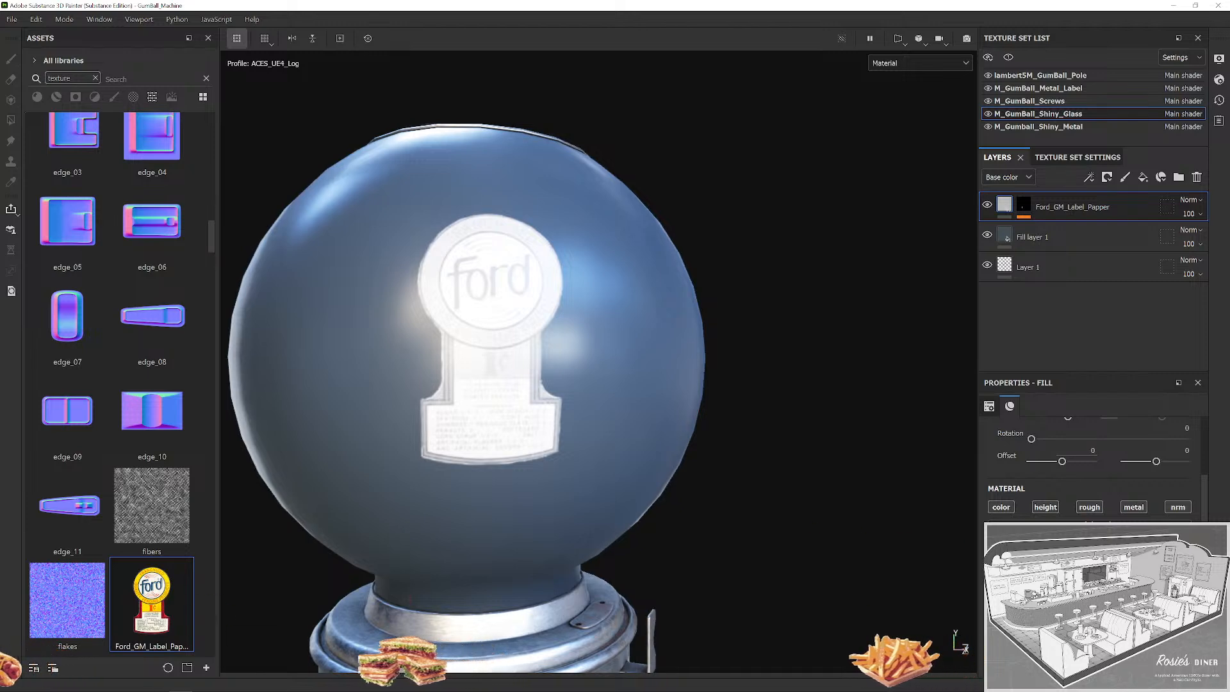
{"action": "scroll", "coordinate": [505, 343], "scroll_direction": "down", "scroll_amount": 2}
{"action": "left_click_drag", "start_coordinate": [577, 372], "coordinate": [676, 416]}
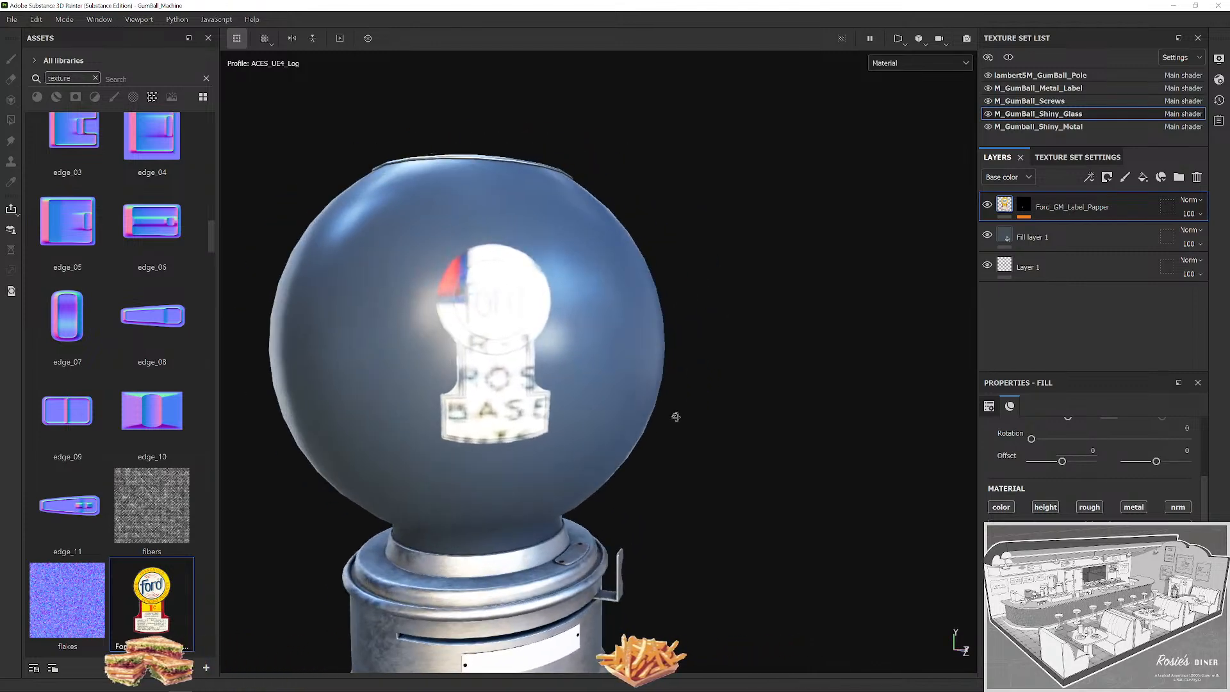
{"action": "scroll", "coordinate": [1122, 516], "scroll_direction": "down", "scroll_amount": 3}
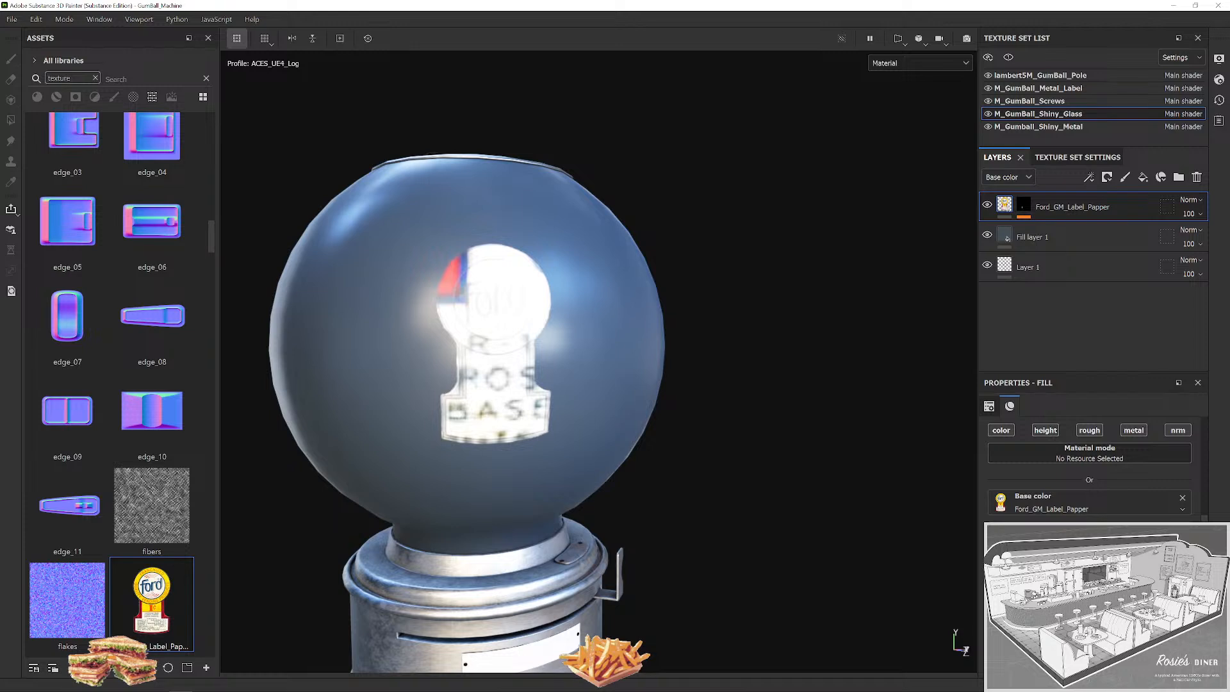
{"action": "key", "text": "ctrl+z"}
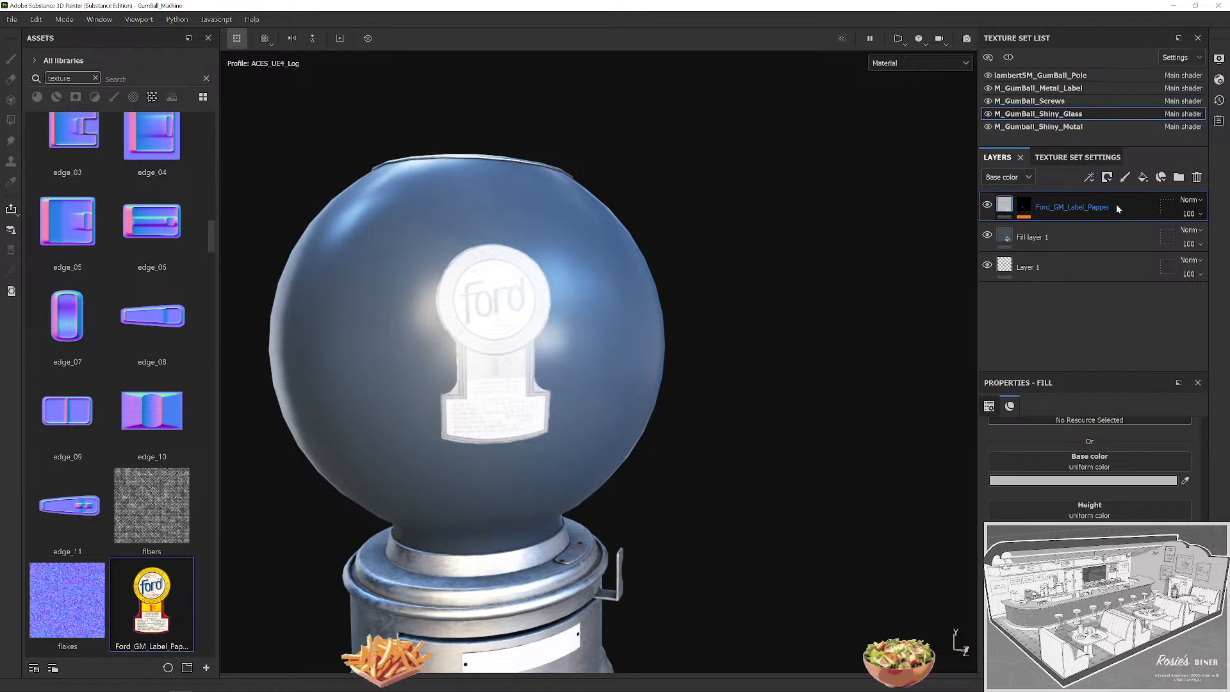
Delete the masked Ford_GM_Label_Papper layer, add a new fill layer above Fill layer 1 and bring up its projection settings.
{"action": "key", "text": "Delete"}
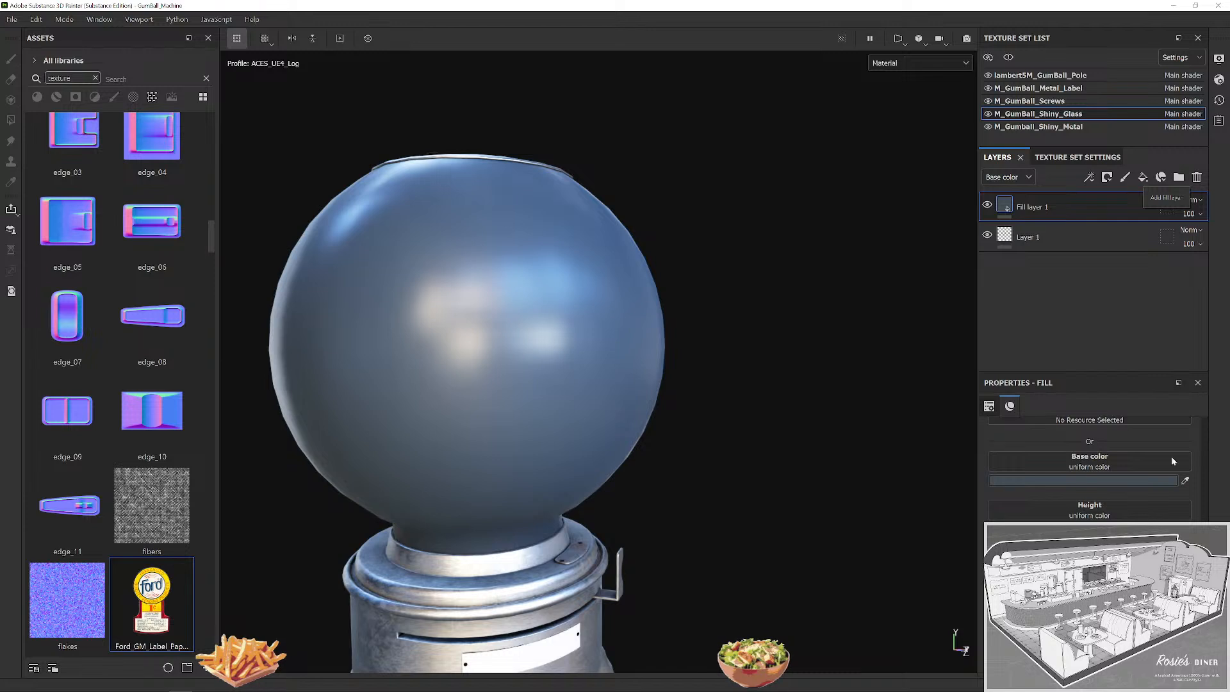
{"action": "scroll", "coordinate": [1090, 461], "scroll_direction": "up", "scroll_amount": 3}
{"action": "scroll", "coordinate": [1089, 462], "scroll_direction": "down", "scroll_amount": 4}
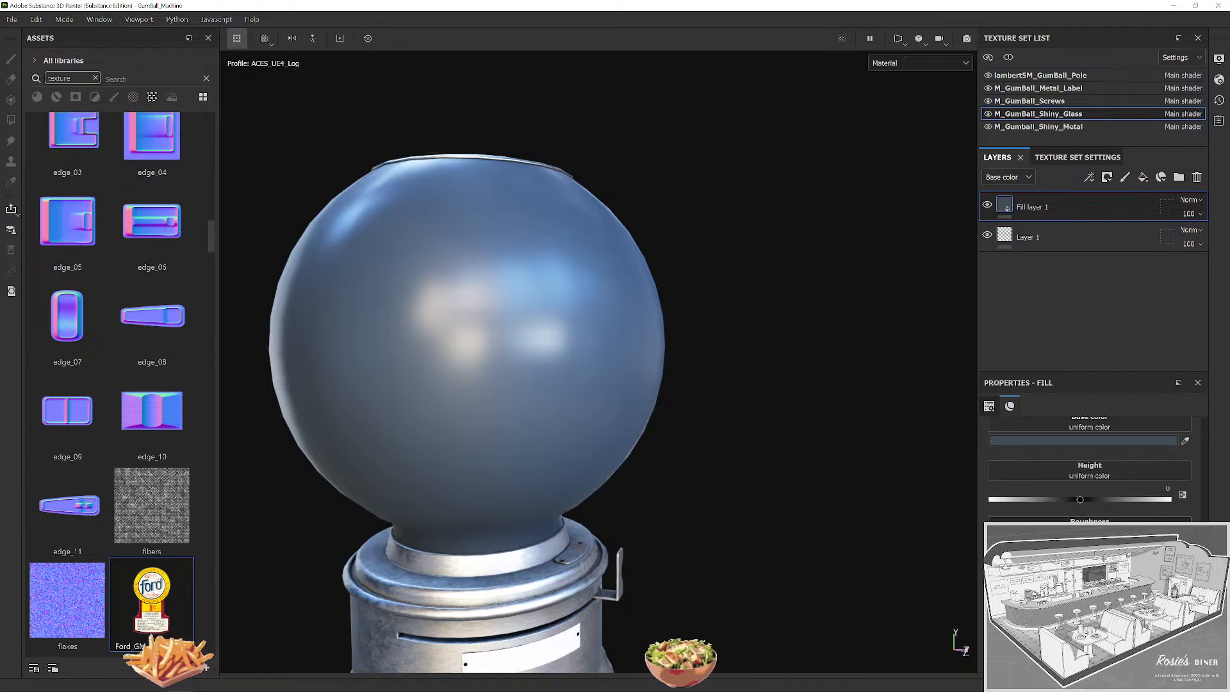
{"action": "scroll", "coordinate": [1089, 461], "scroll_direction": "down", "scroll_amount": 5}
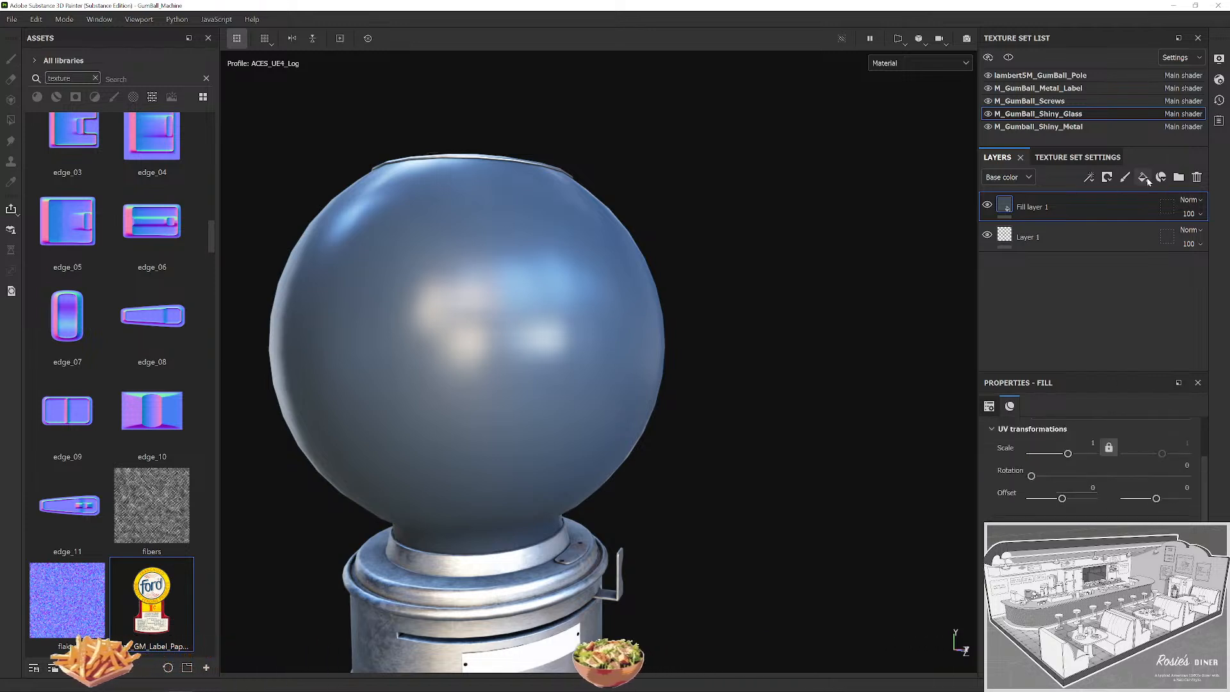
{"action": "left_click", "coordinate": [1106, 177]}
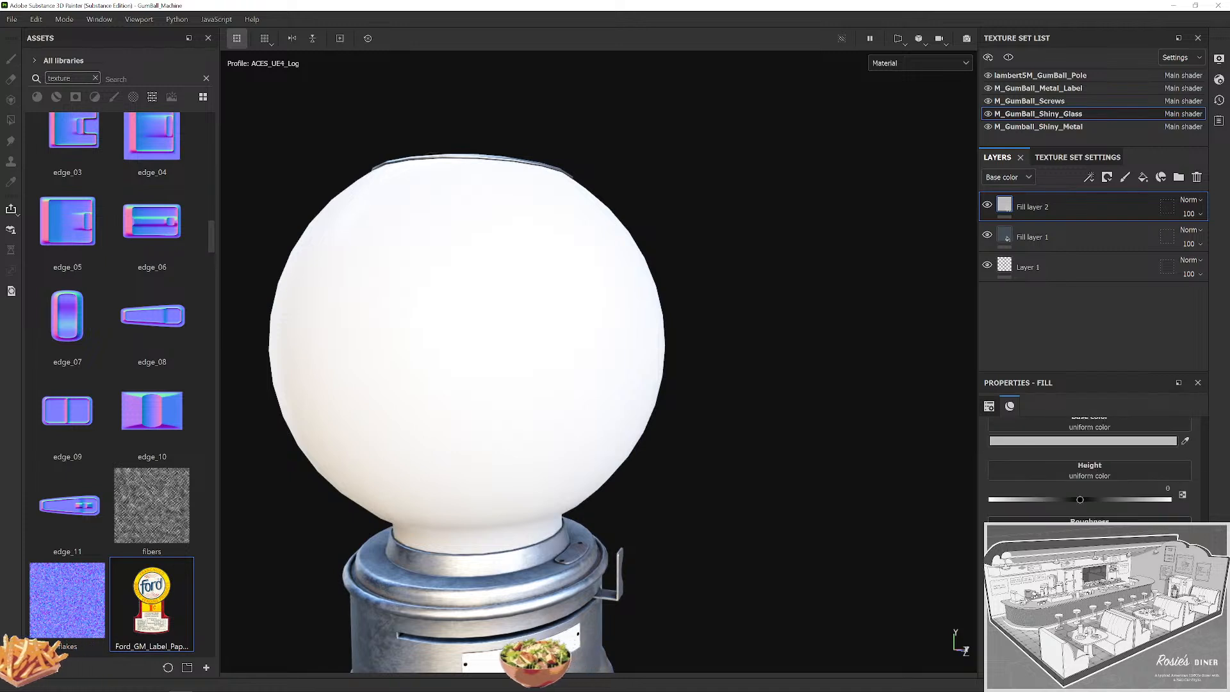
{"action": "scroll", "coordinate": [1090, 462], "scroll_direction": "up", "scroll_amount": 5}
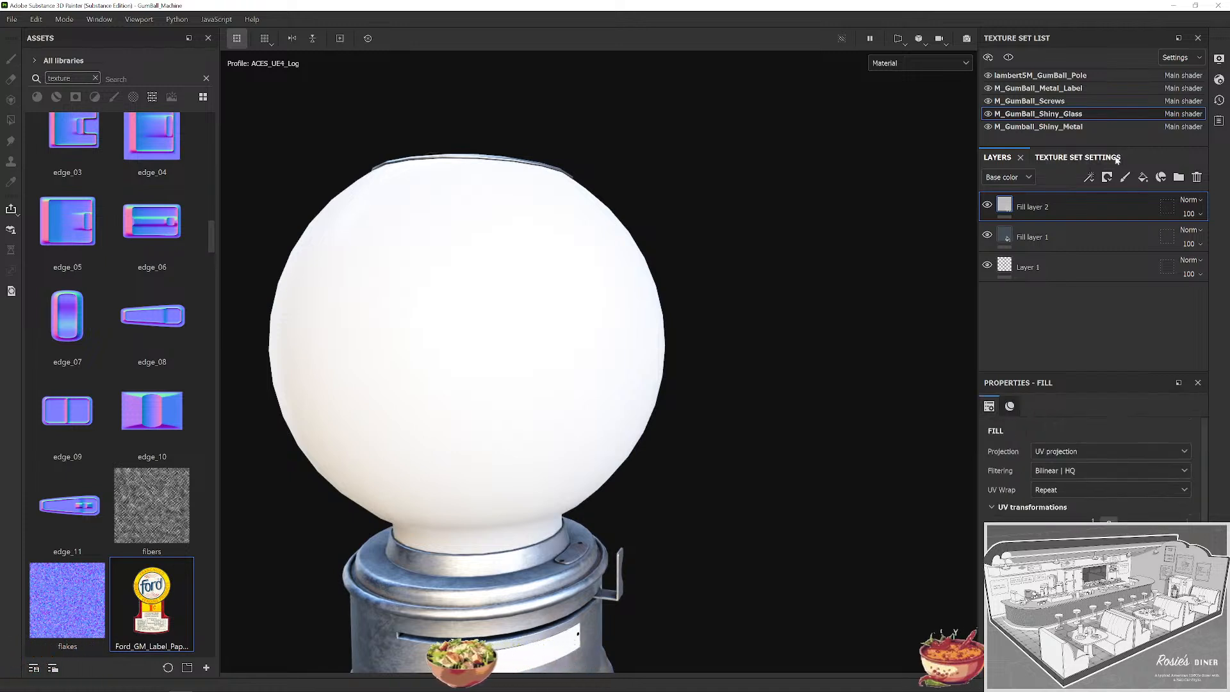
Delete Fill layer 2 from the M_GumBall_Shiny_Glass texture set.
{"action": "key", "text": "Delete"}
{"action": "scroll", "coordinate": [1089, 461], "scroll_direction": "down", "scroll_amount": 5}
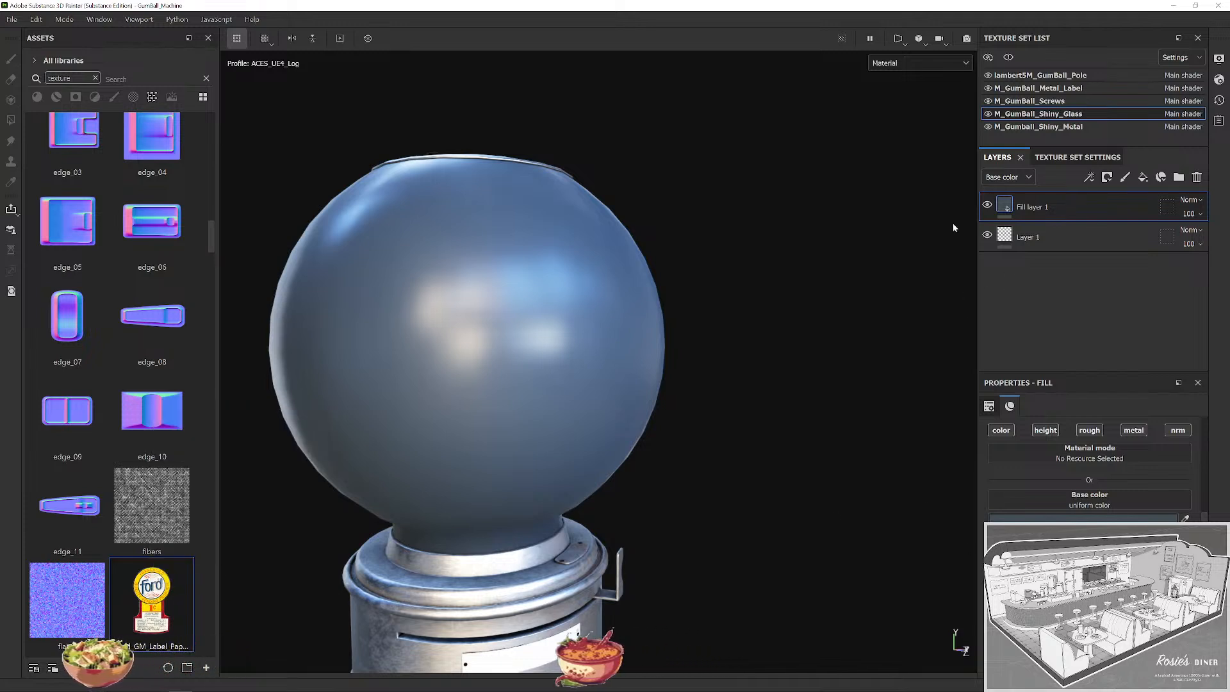
Project Ford_GM_Label_Papper onto the globe's front as a mask and set the layer's own fill to Warp projection.
{"action": "left_click_drag", "start_coordinate": [152, 599], "coordinate": [497, 347]}
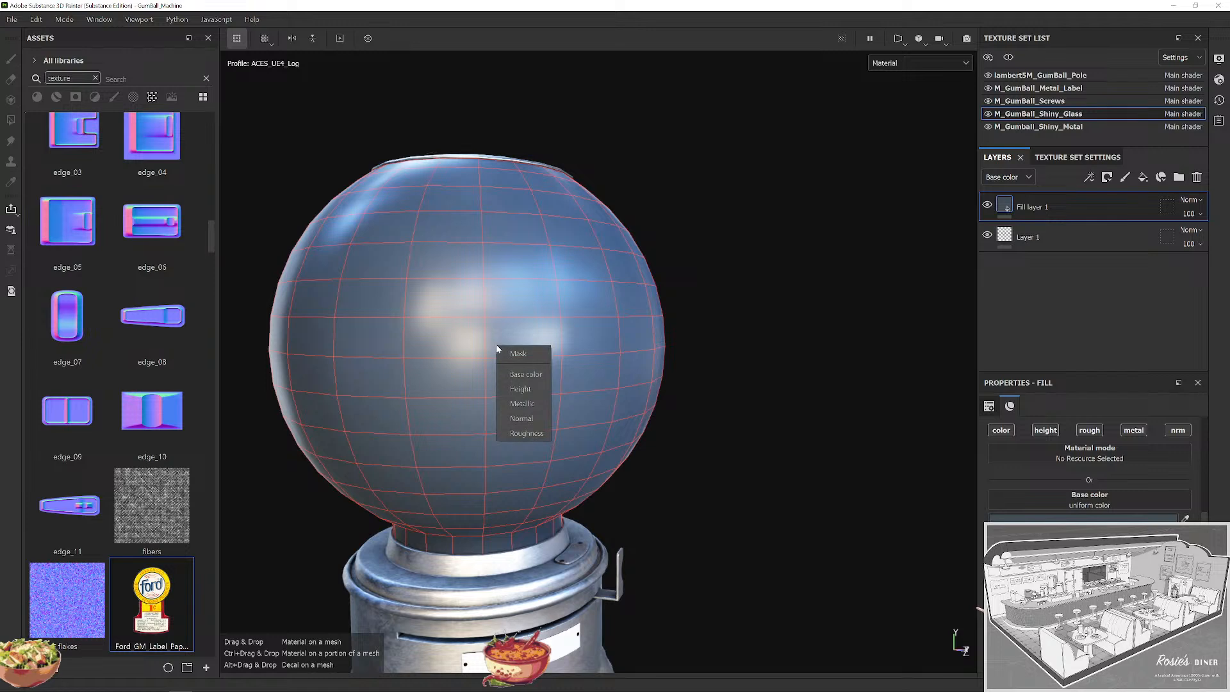
{"action": "left_click", "coordinate": [530, 355]}
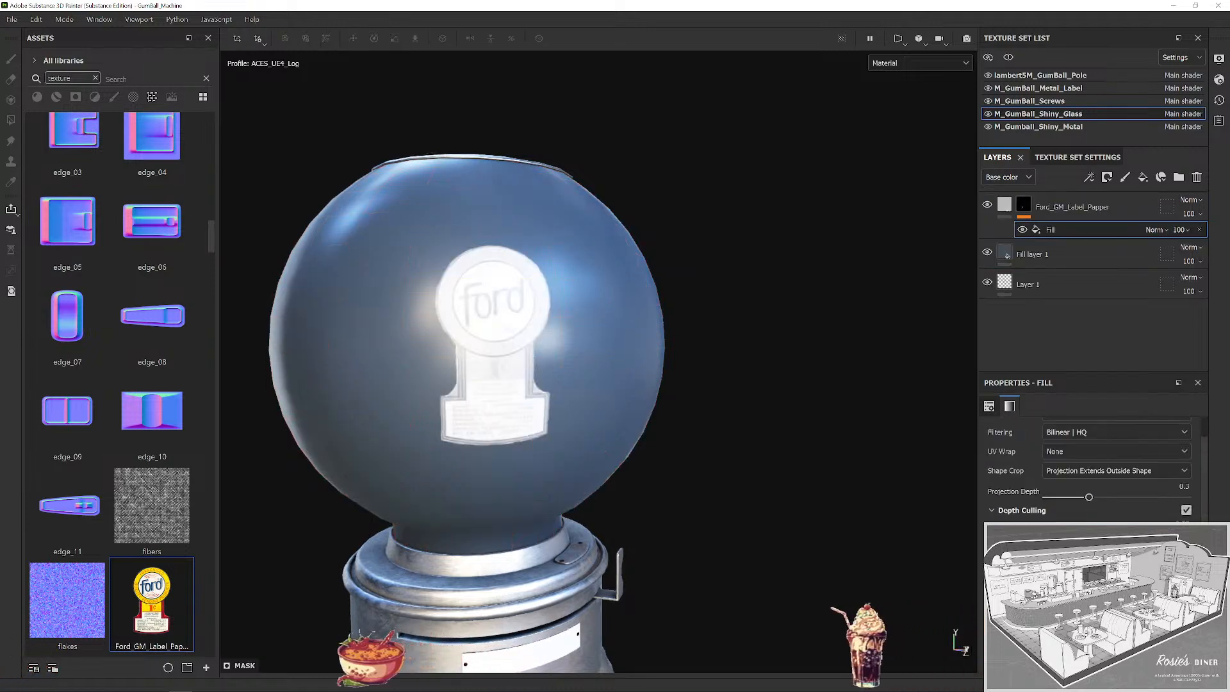
{"action": "left_click", "coordinate": [1008, 206]}
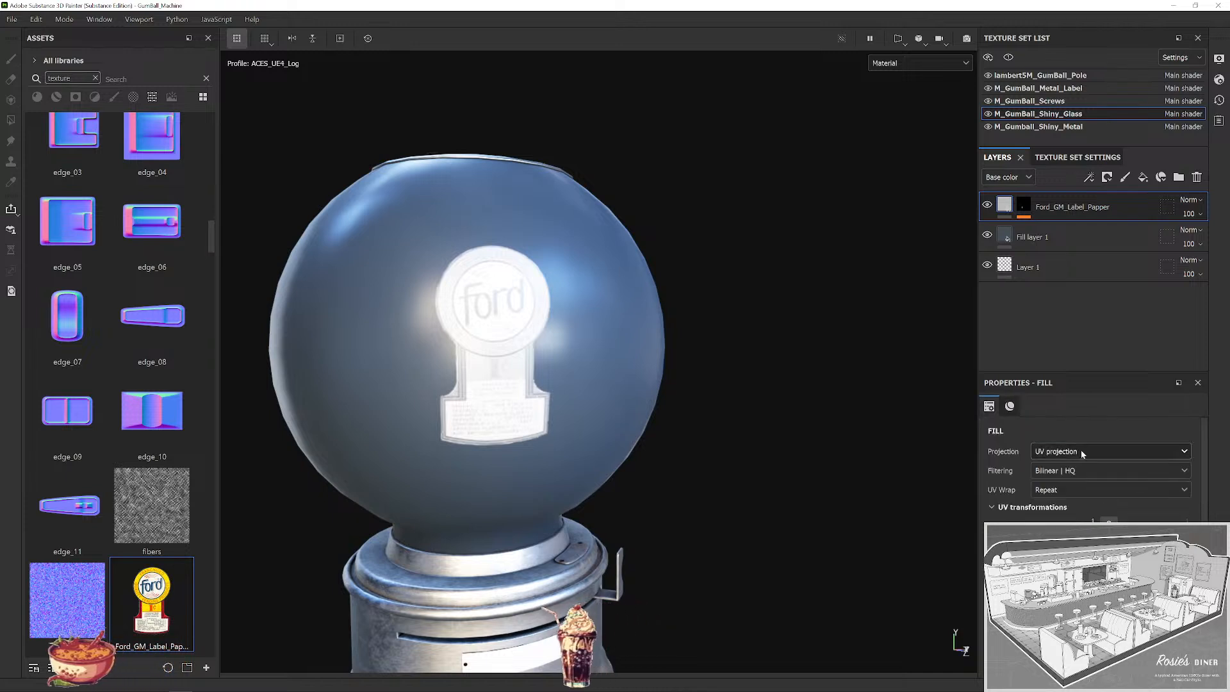
{"action": "left_click", "coordinate": [1106, 451]}
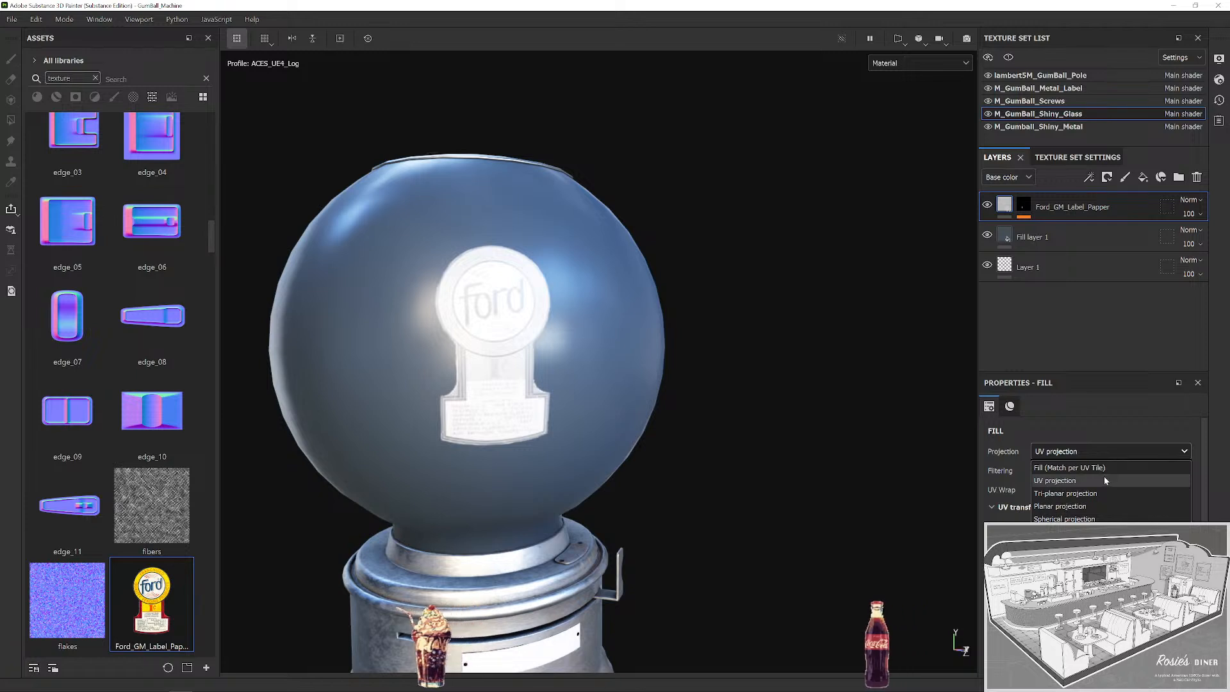
{"action": "left_click", "coordinate": [1064, 545]}
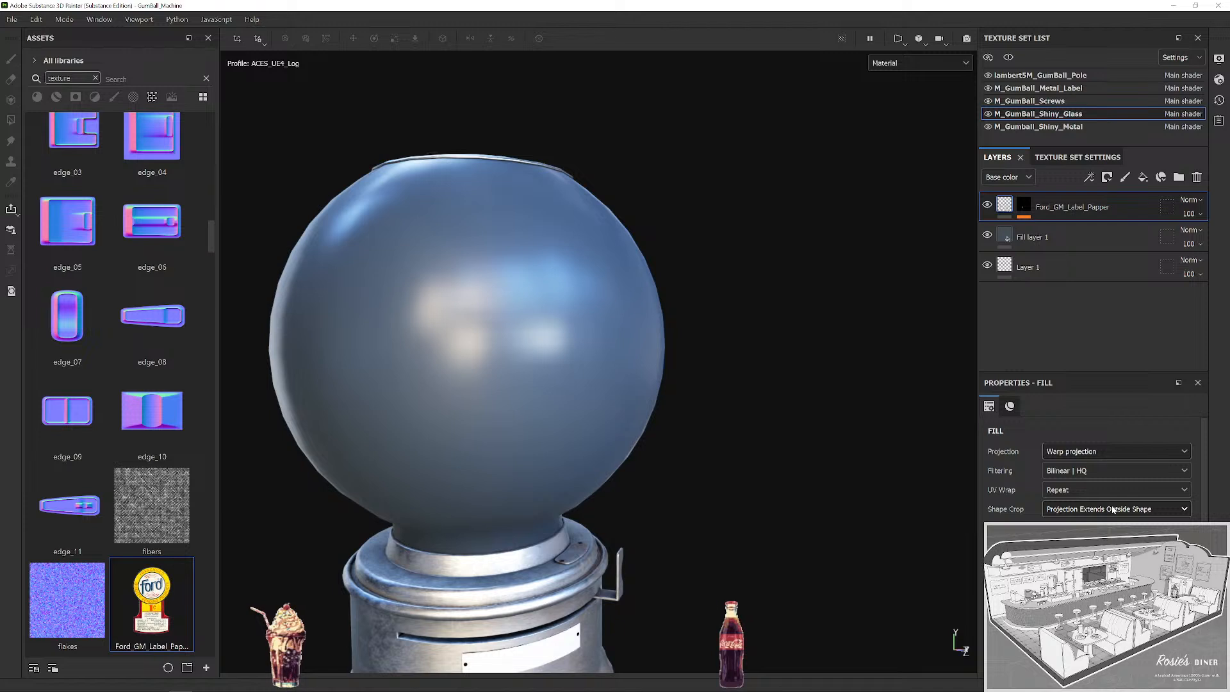
Try the Ford label image as the masked layer's base color with UV projection and check it on the globe.
{"action": "scroll", "coordinate": [1113, 508], "scroll_direction": "down", "scroll_amount": 5}
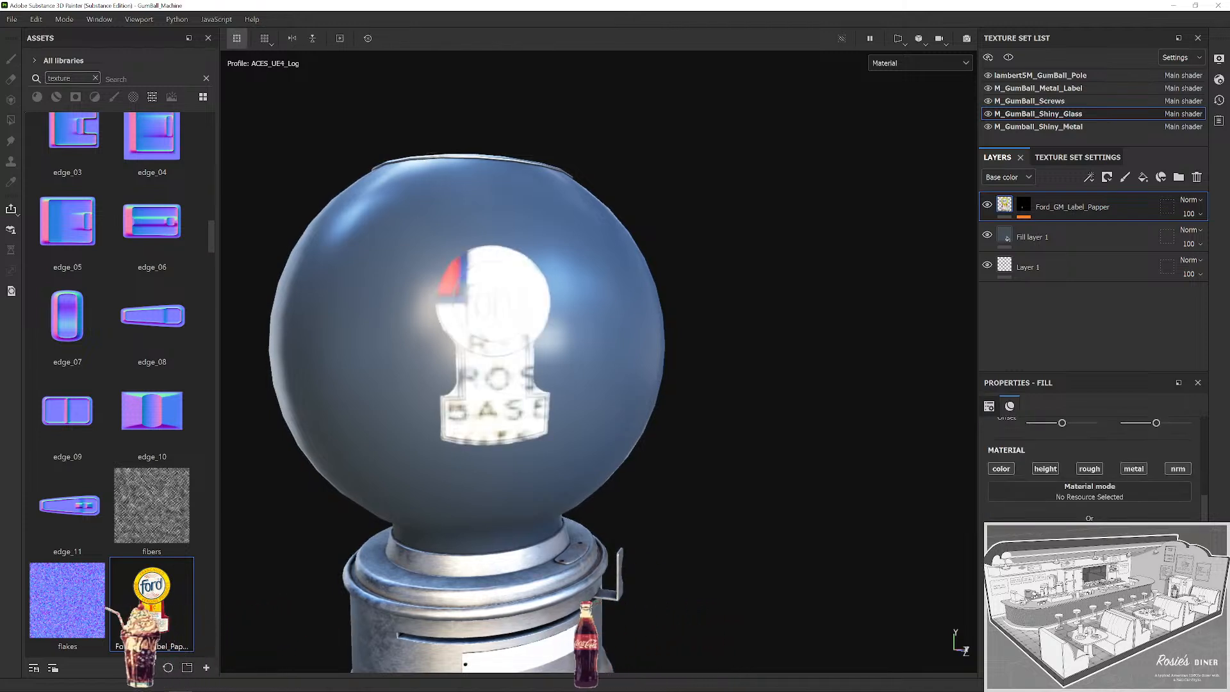
{"action": "scroll", "coordinate": [1089, 468], "scroll_direction": "up", "scroll_amount": 5}
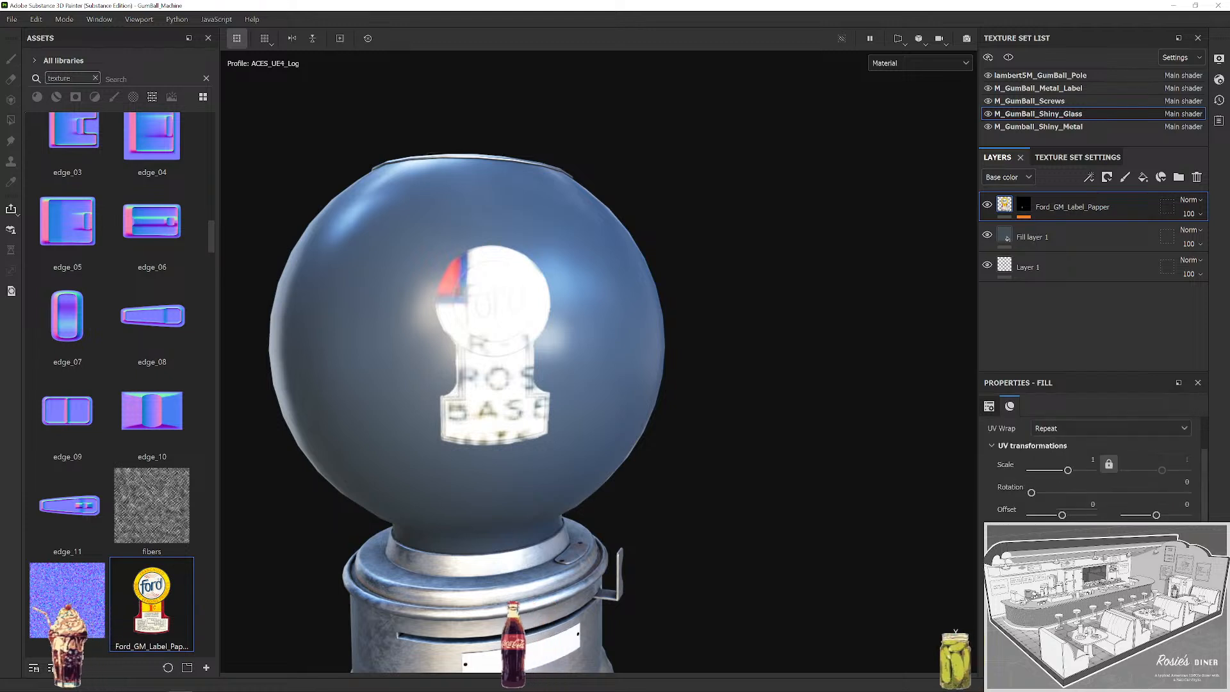
{"action": "scroll", "coordinate": [1089, 467], "scroll_direction": "up", "scroll_amount": 3}
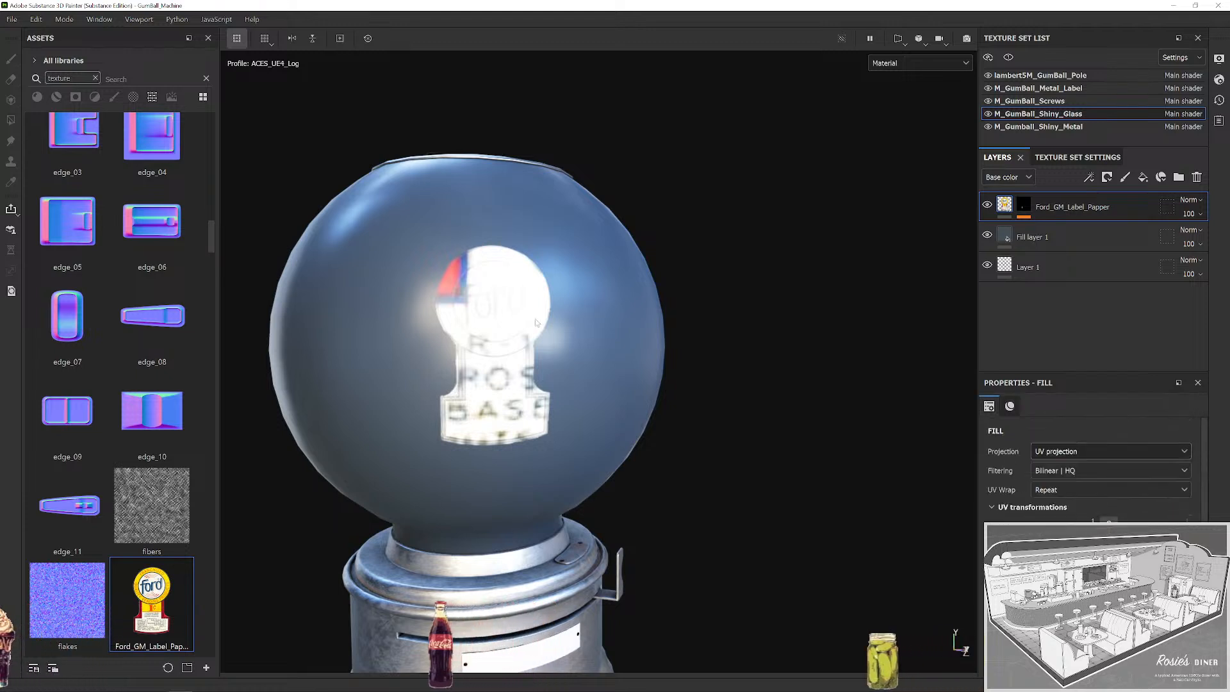
{"action": "scroll", "coordinate": [544, 324], "scroll_direction": "up", "scroll_amount": 2}
{"action": "scroll", "coordinate": [529, 337], "scroll_direction": "down", "scroll_amount": 1}
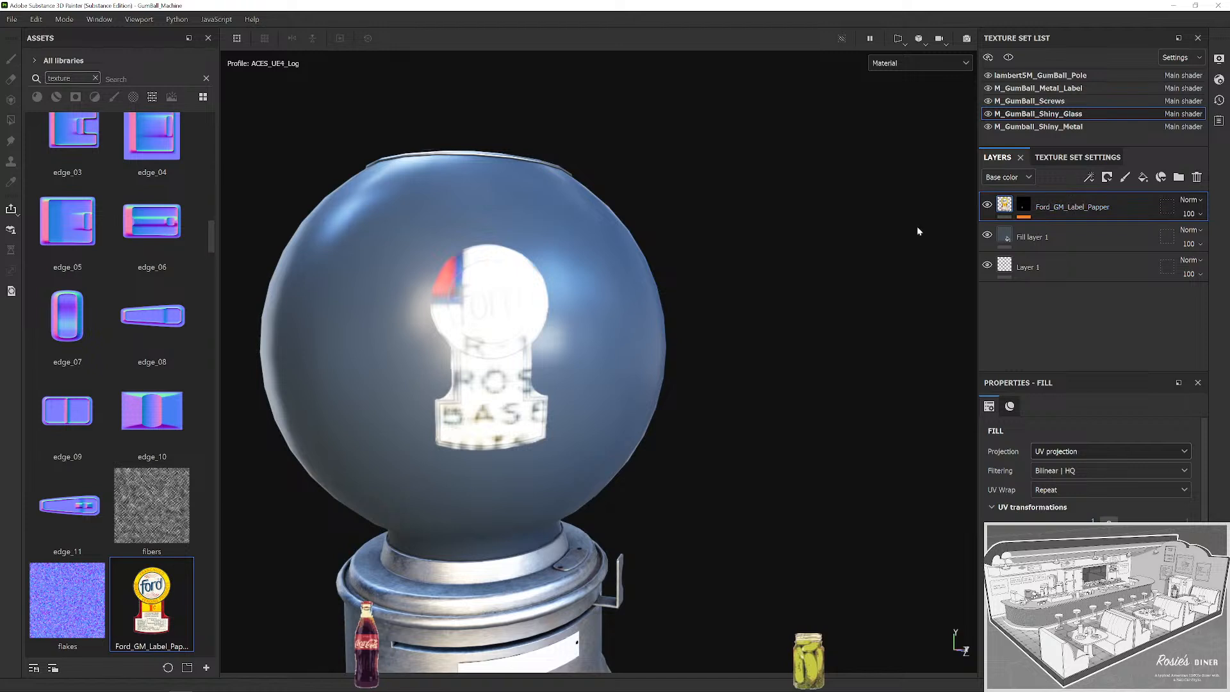
{"action": "scroll", "coordinate": [504, 371], "scroll_direction": "down", "scroll_amount": 1}
{"action": "left_click", "coordinate": [504, 370]}
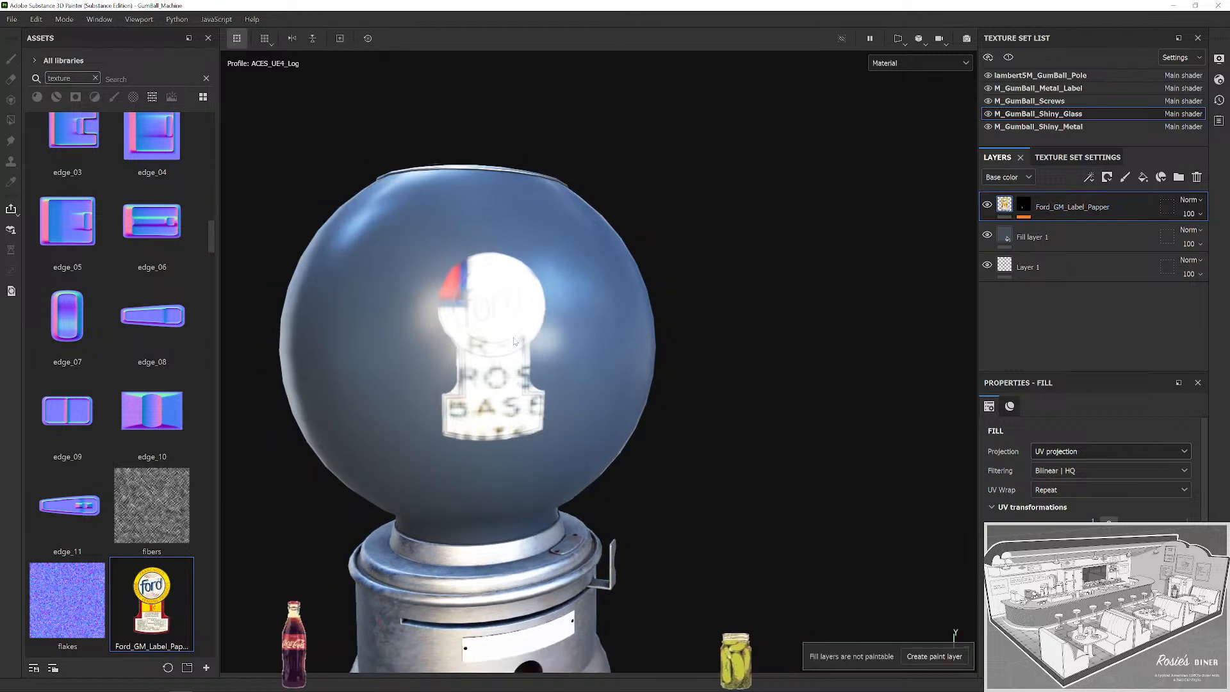
Inspect the label mask's paint properties, then delete the masked Ford_GM_Label_Papper layer.
{"action": "left_click", "coordinate": [1024, 206]}
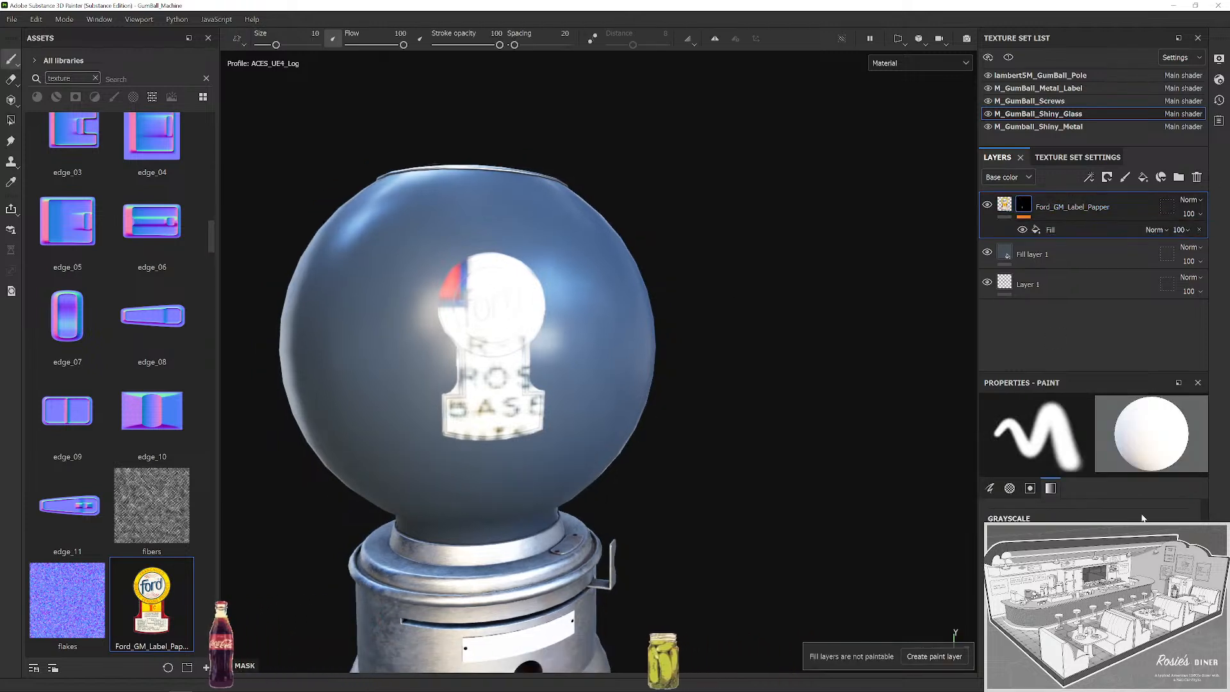
{"action": "scroll", "coordinate": [1146, 516], "scroll_direction": "up", "scroll_amount": 2}
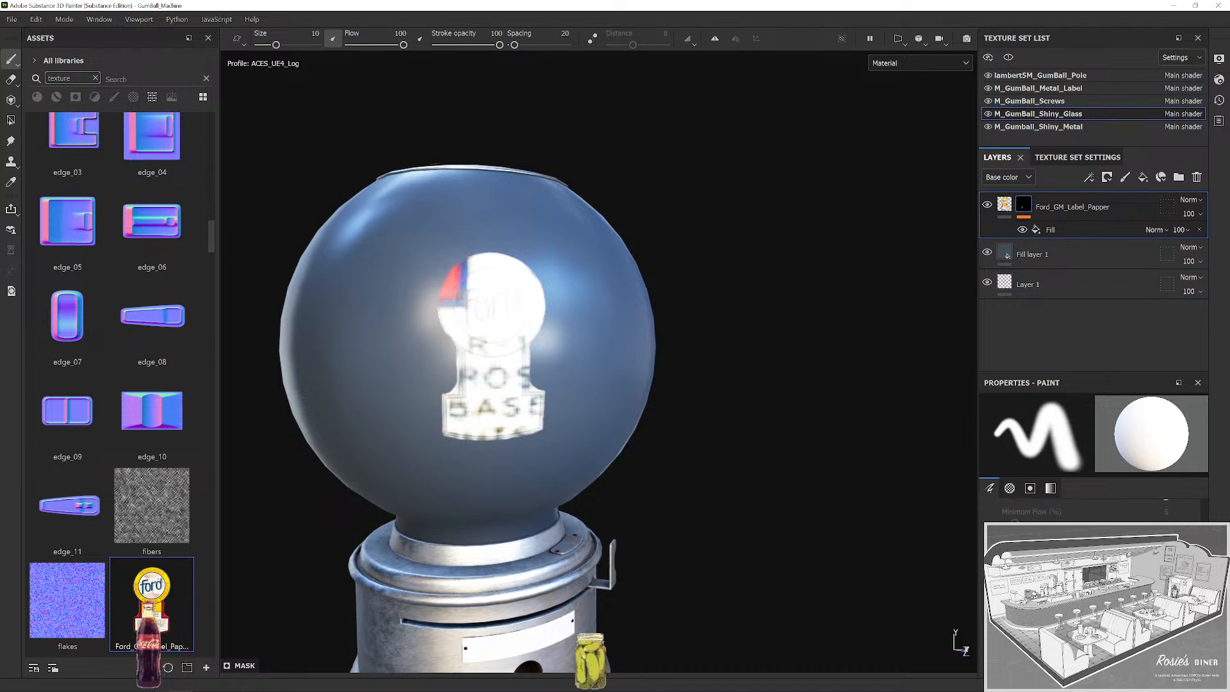
{"action": "scroll", "coordinate": [1092, 510], "scroll_direction": "down", "scroll_amount": 3}
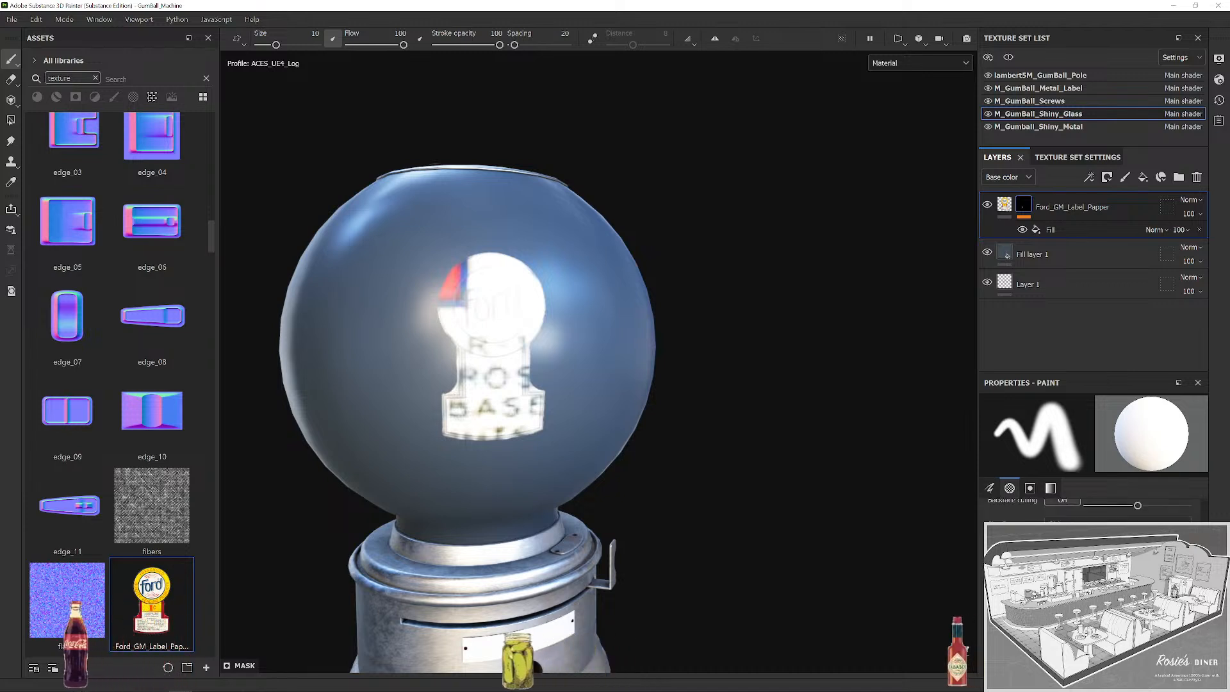
{"action": "key", "text": "Delete"}
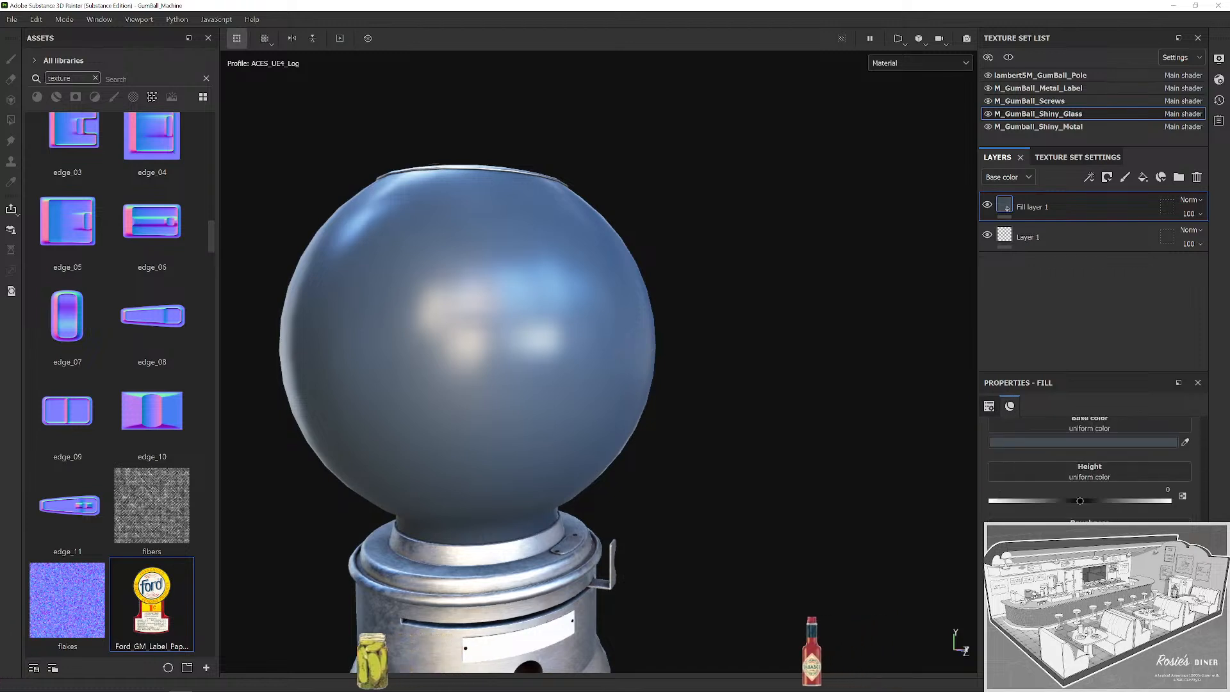
Project Ford_GM_Label_Papper onto the globe's front as a base color decal and review its projection settings.
{"action": "left_click_drag", "start_coordinate": [151, 603], "coordinate": [516, 353]}
{"action": "left_click", "coordinate": [518, 350]}
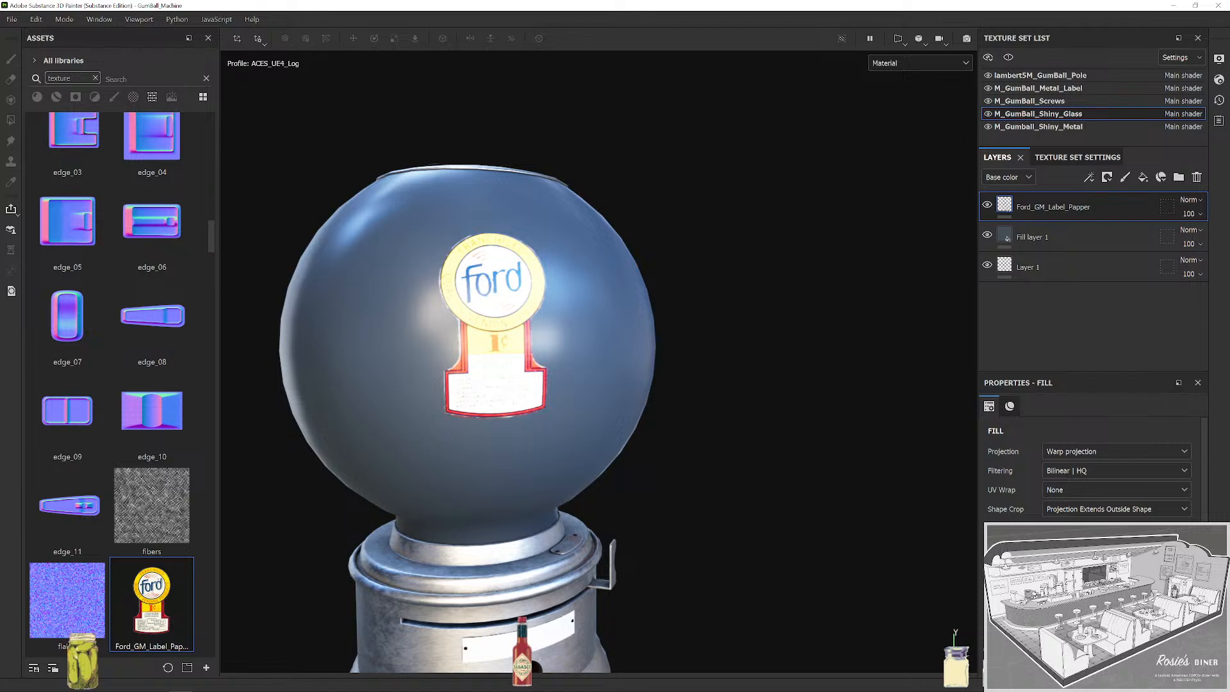
{"action": "scroll", "coordinate": [1092, 468], "scroll_direction": "down", "scroll_amount": 5}
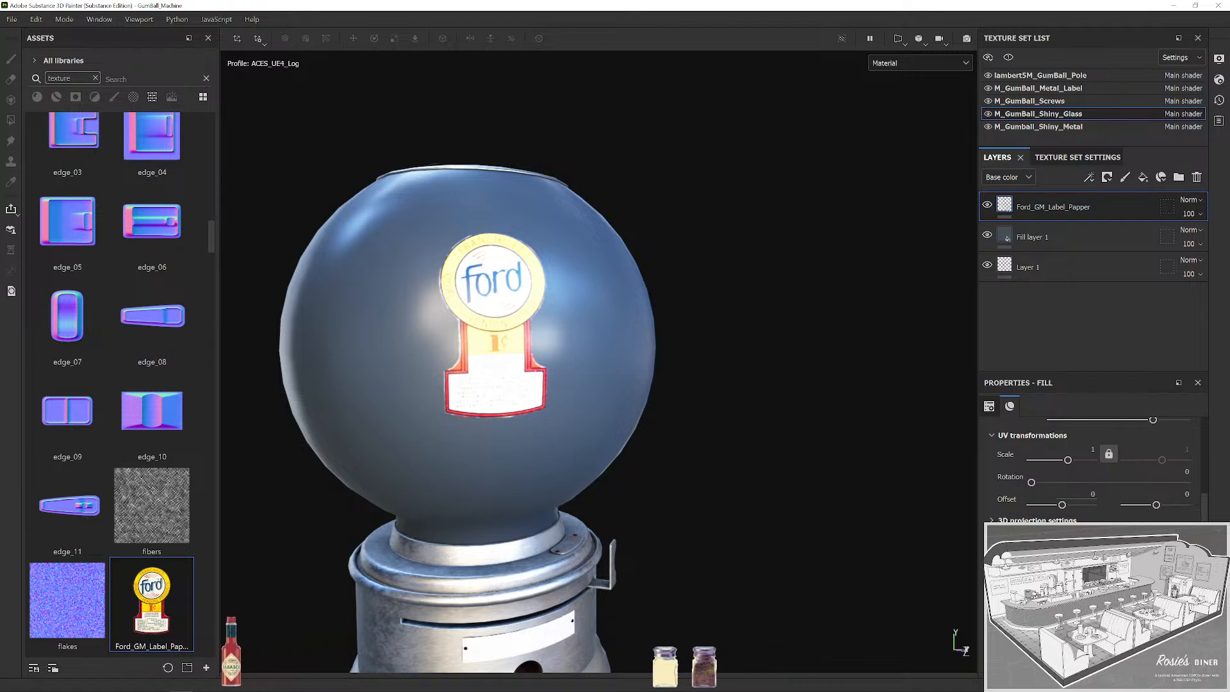
{"action": "scroll", "coordinate": [1093, 468], "scroll_direction": "up", "scroll_amount": 4}
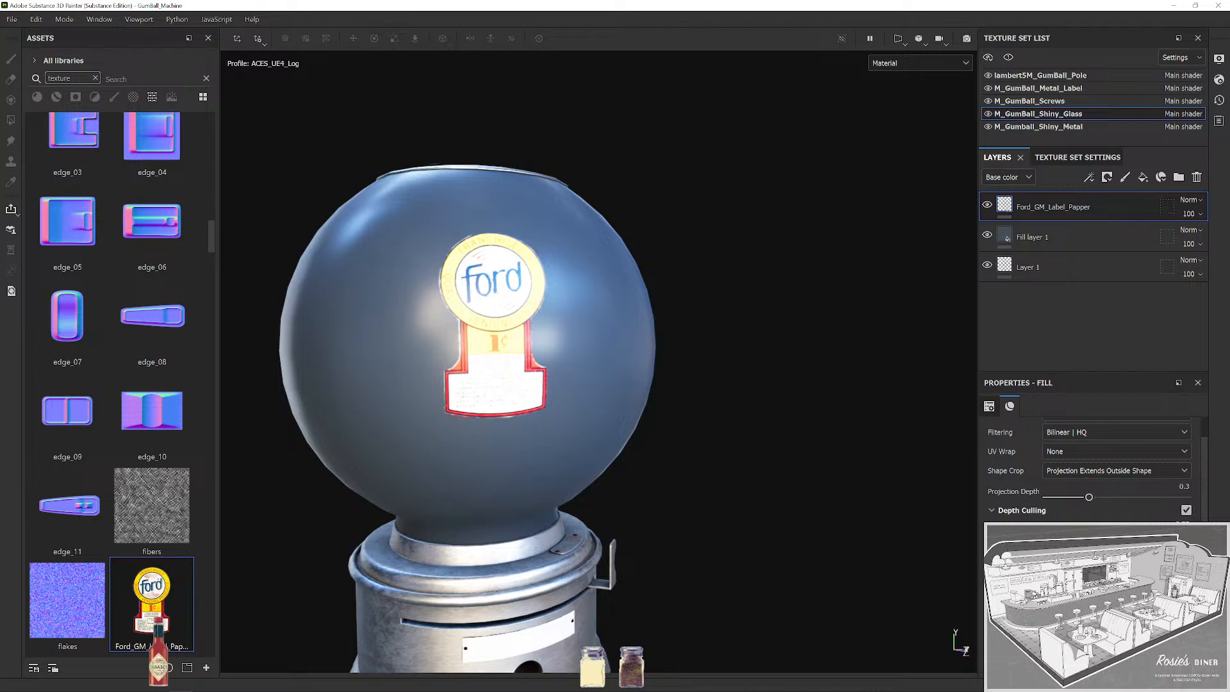
Enable the label layer's roughness channel, try a glossy value, then raise the roughness for a softer sheen and check the globe.
{"action": "left_click_drag", "start_coordinate": [557, 344], "coordinate": [750, 307]}
{"action": "scroll", "coordinate": [1093, 461], "scroll_direction": "down", "scroll_amount": 3}
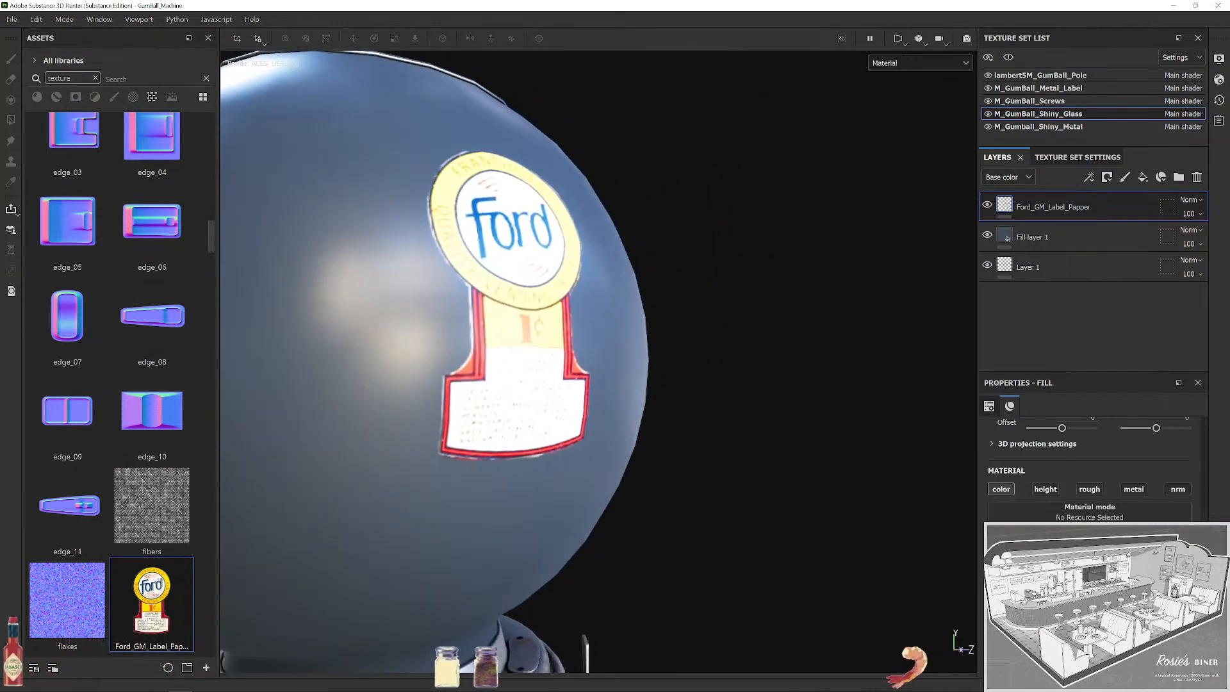
{"action": "scroll", "coordinate": [1100, 518], "scroll_direction": "up", "scroll_amount": 1}
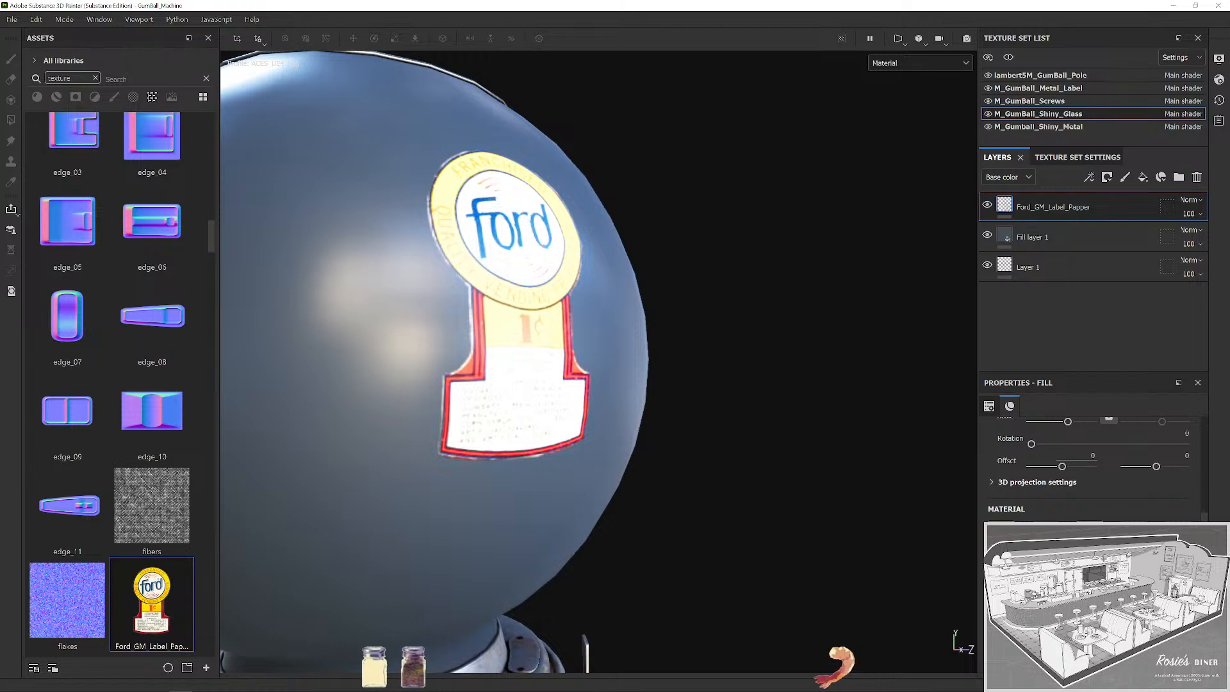
{"action": "scroll", "coordinate": [1093, 462], "scroll_direction": "down", "scroll_amount": 1}
{"action": "left_click_drag", "start_coordinate": [1055, 615], "coordinate": [953, 615]}
{"action": "left_click_drag", "start_coordinate": [763, 471], "coordinate": [717, 468]}
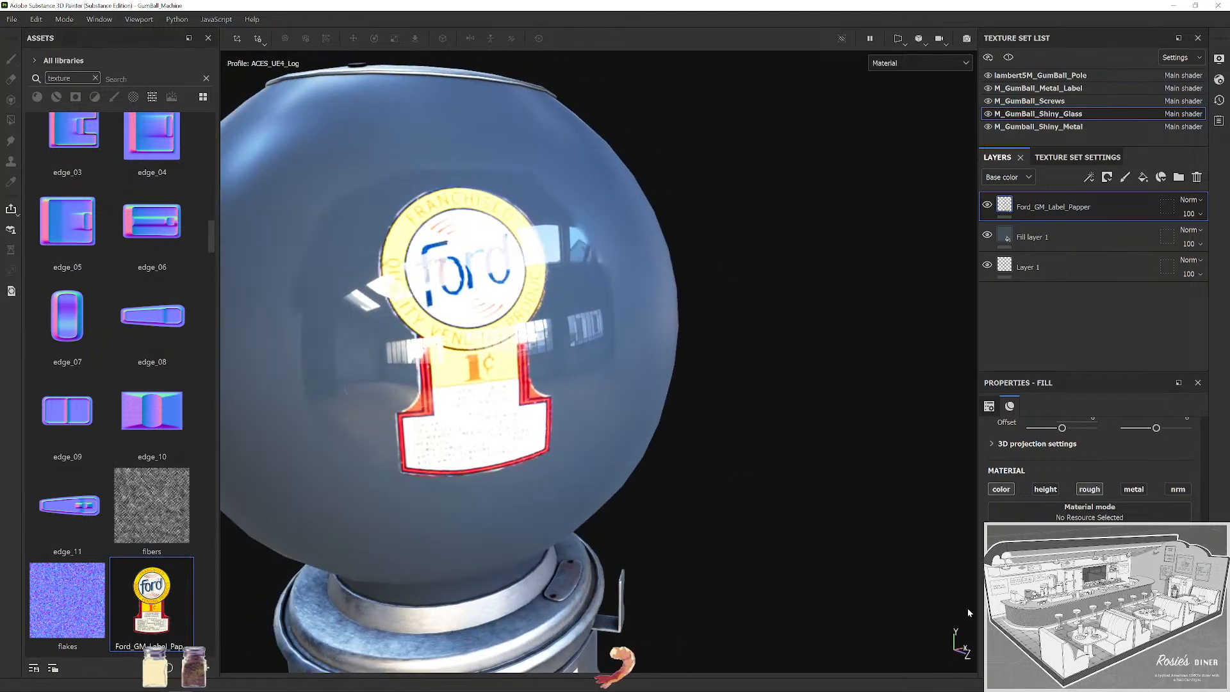
{"action": "left_click_drag", "start_coordinate": [994, 615], "coordinate": [1051, 615]}
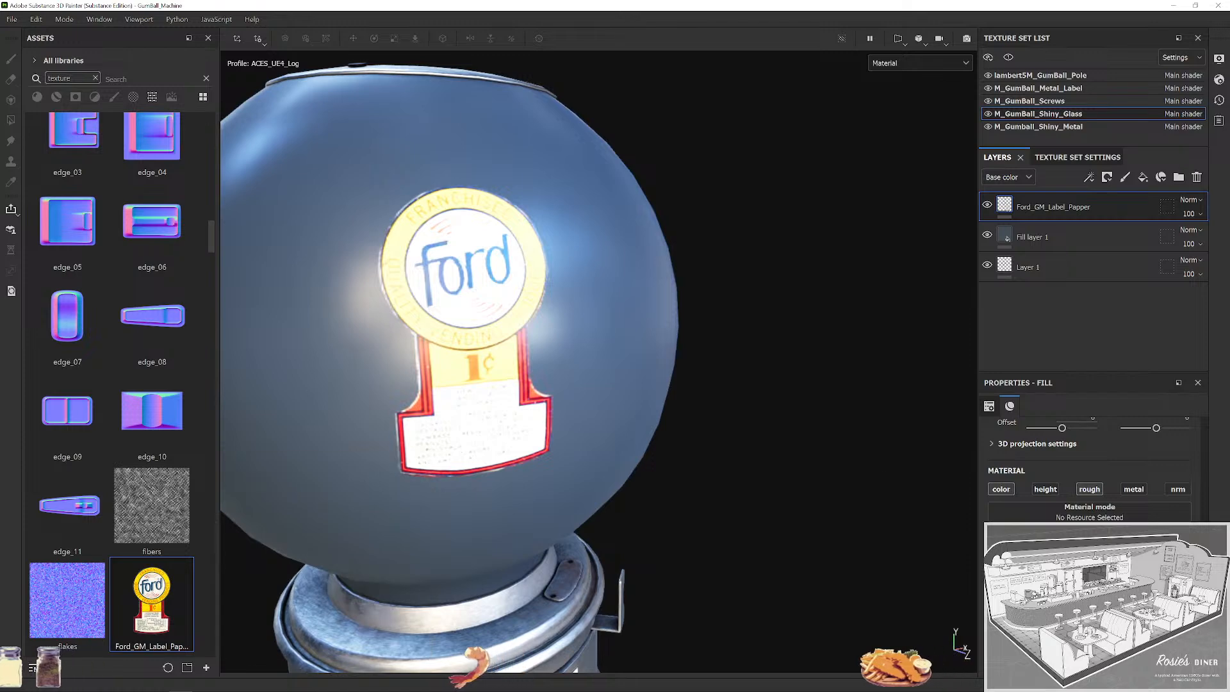
{"action": "left_click_drag", "start_coordinate": [594, 322], "coordinate": [626, 376]}
{"action": "mouse_move", "coordinate": [577, 382]}
{"action": "left_mouse_down"}
{"action": "mouse_move", "coordinate": [662, 494]}
{"action": "mouse_move", "coordinate": [709, 376]}
{"action": "mouse_move", "coordinate": [576, 364]}
{"action": "left_mouse_up"}
{"action": "scroll", "coordinate": [568, 362], "scroll_direction": "down", "scroll_amount": 2}
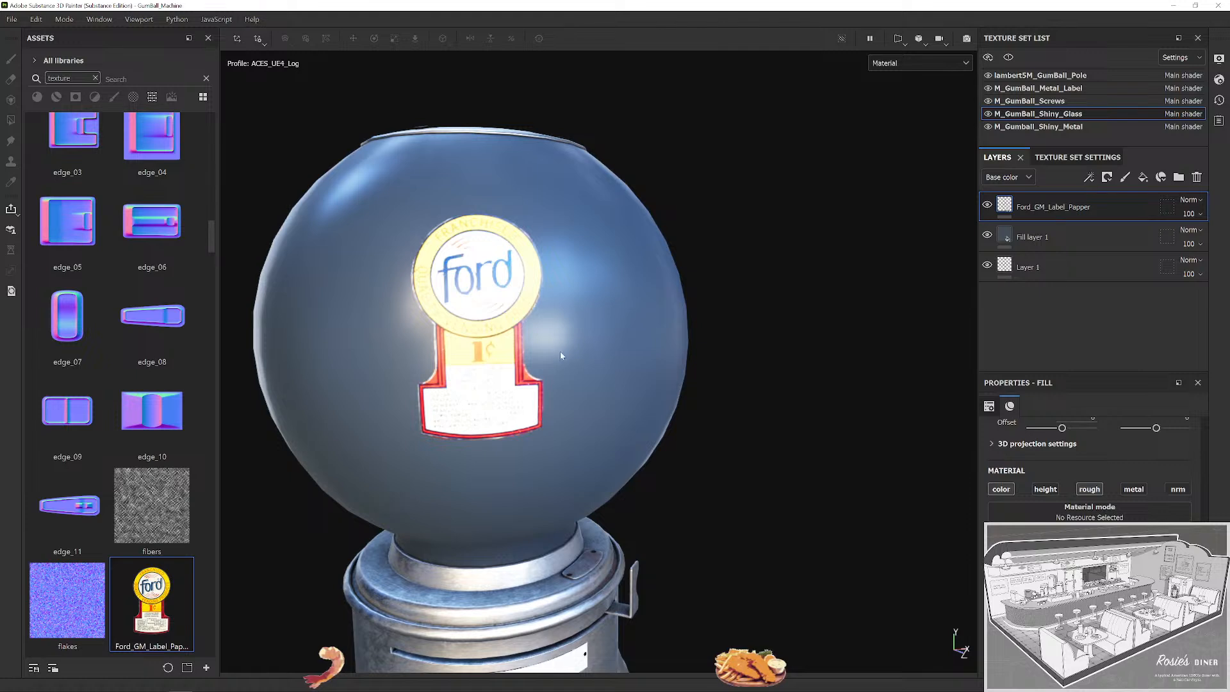
{"action": "scroll", "coordinate": [548, 320], "scroll_direction": "down", "scroll_amount": 3}
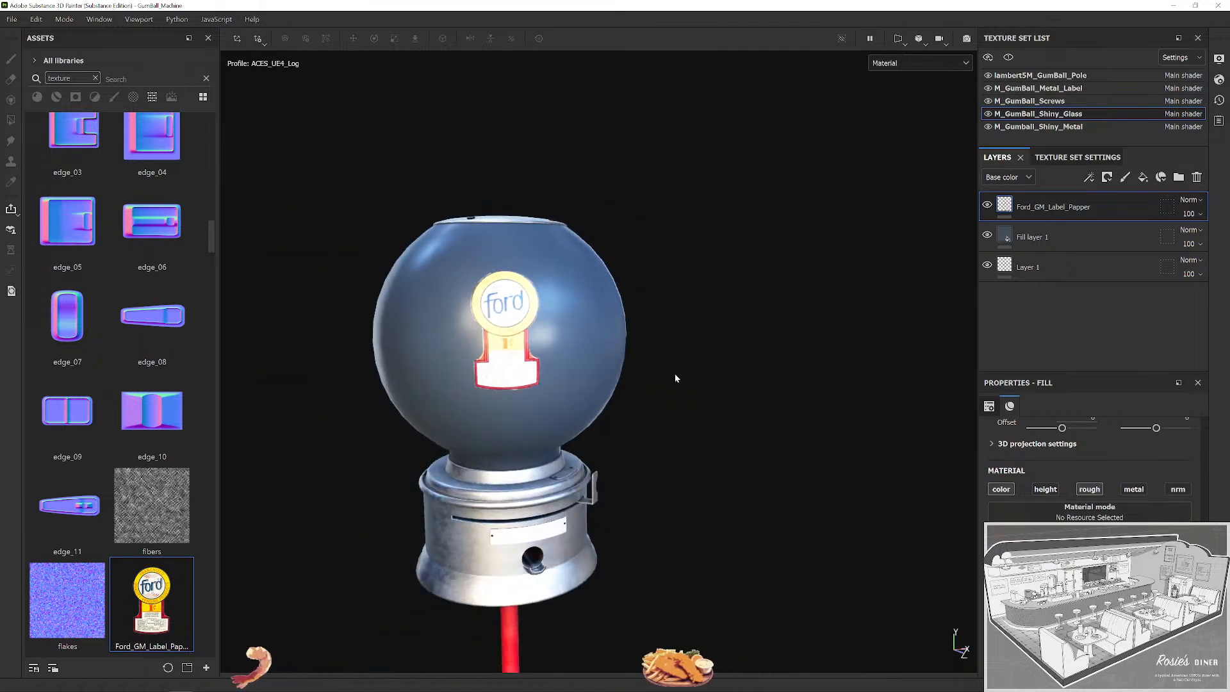
{"action": "scroll", "coordinate": [1089, 455], "scroll_direction": "up", "scroll_amount": 1}
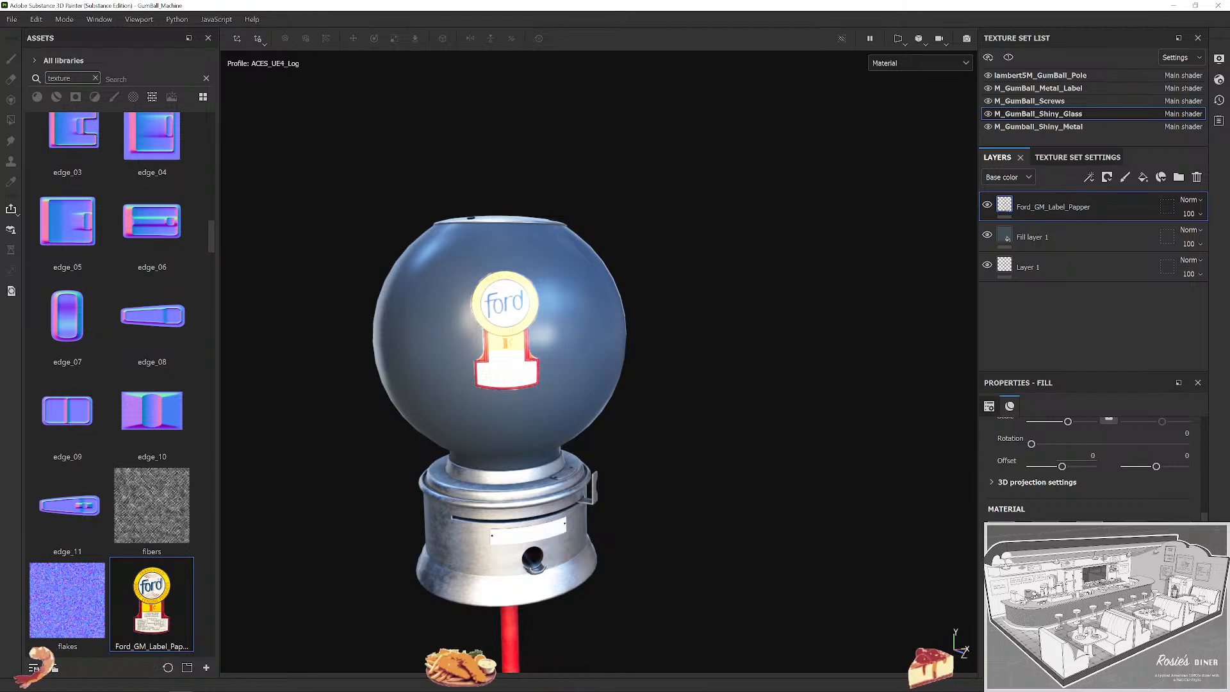
Switch to the Ford label image in Photoshop and show the dark Layer 1 behind the label.
{"action": "key", "text": "super"}
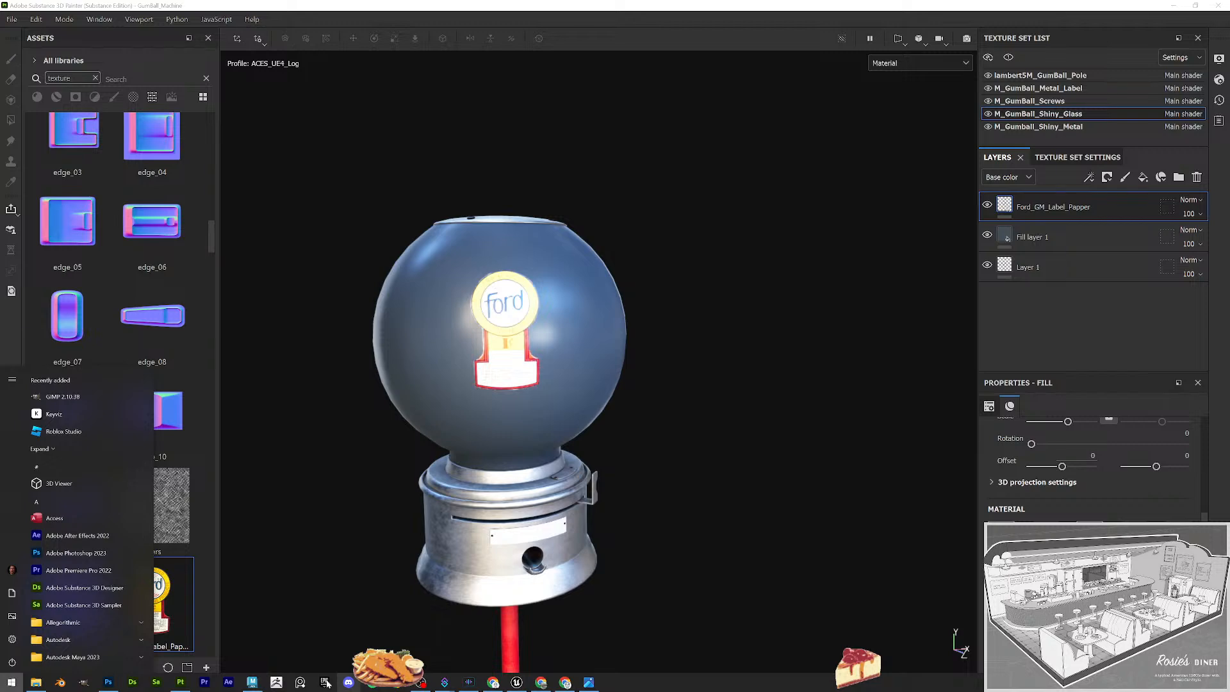
{"action": "left_click", "coordinate": [110, 682]}
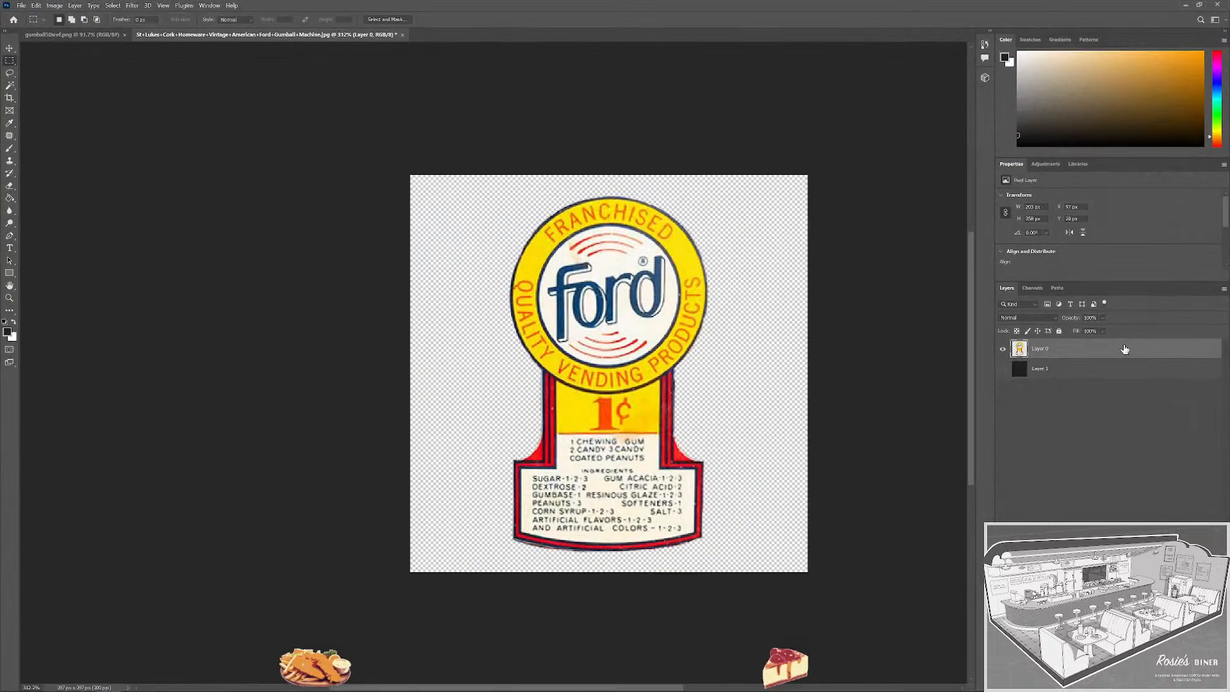
{"action": "left_click", "coordinate": [1003, 369]}
{"action": "scroll", "coordinate": [549, 403], "scroll_direction": "up", "scroll_amount": 2}
{"action": "key", "text": "w"}
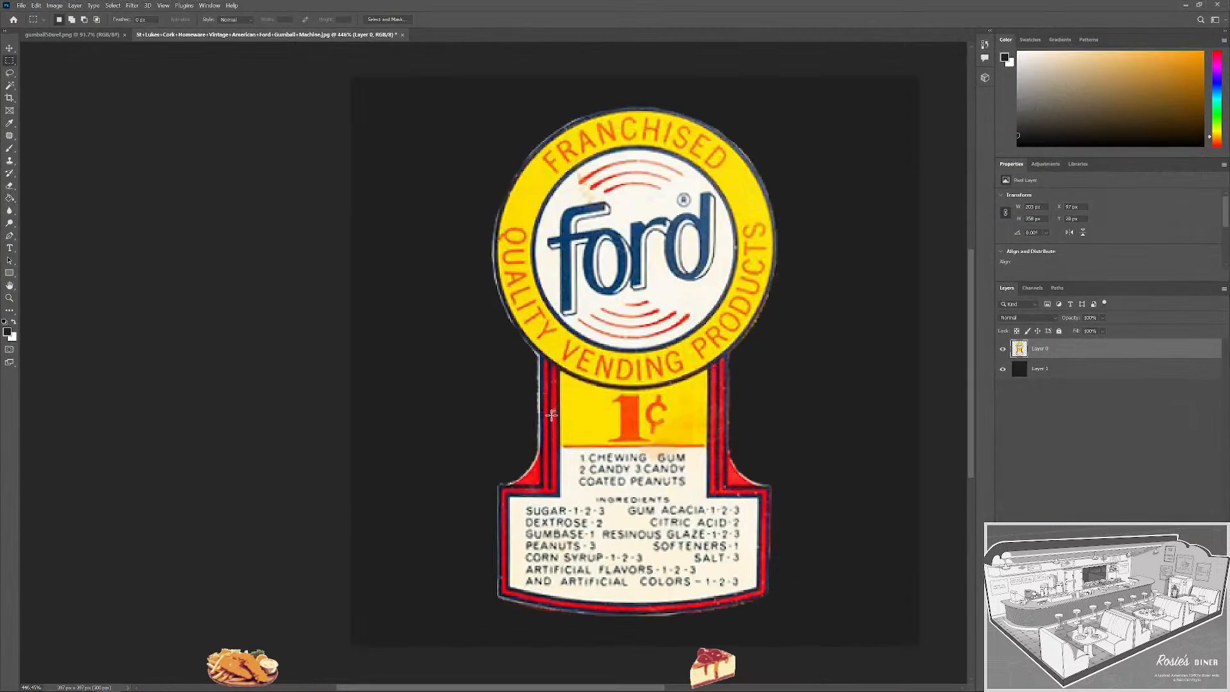
Choose the Eraser, lock the dark Layer 1 and make the label's Layer 0 active.
{"action": "key", "text": "e"}
{"action": "scroll", "coordinate": [510, 397], "scroll_direction": "up", "scroll_amount": 1}
{"action": "scroll", "coordinate": [511, 396], "scroll_direction": "up", "scroll_amount": 1}
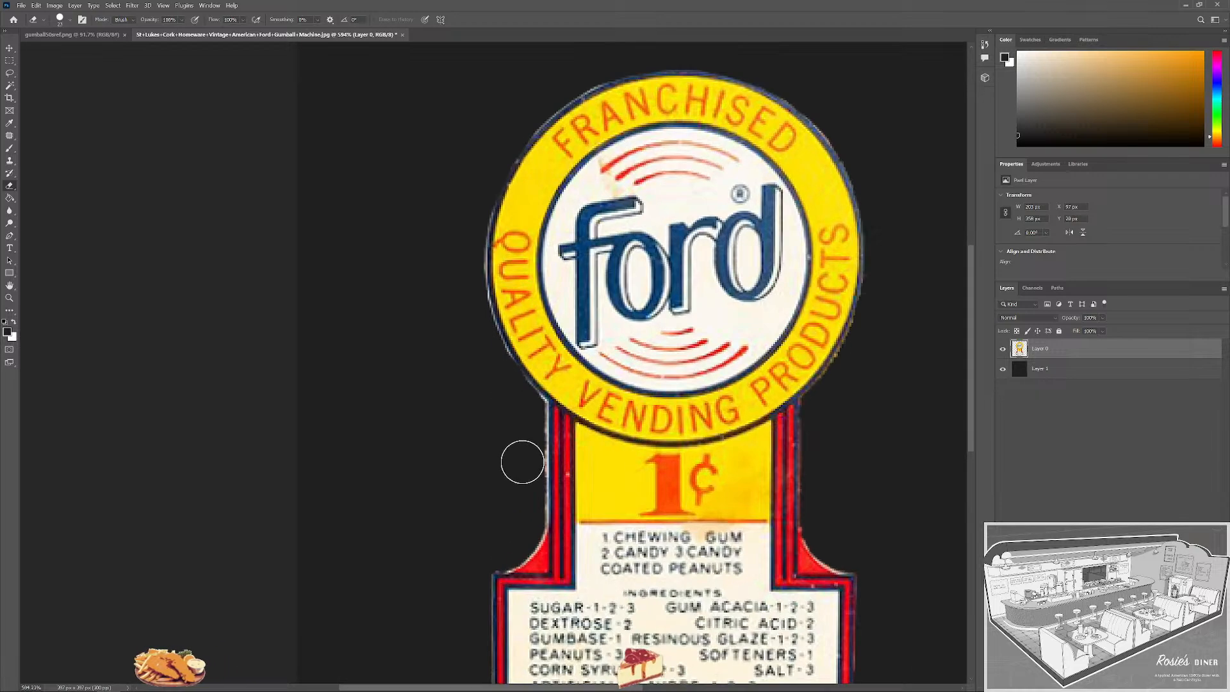
{"action": "left_click", "coordinate": [1051, 369]}
{"action": "left_click", "coordinate": [1059, 331]}
{"action": "left_click", "coordinate": [1040, 348]}
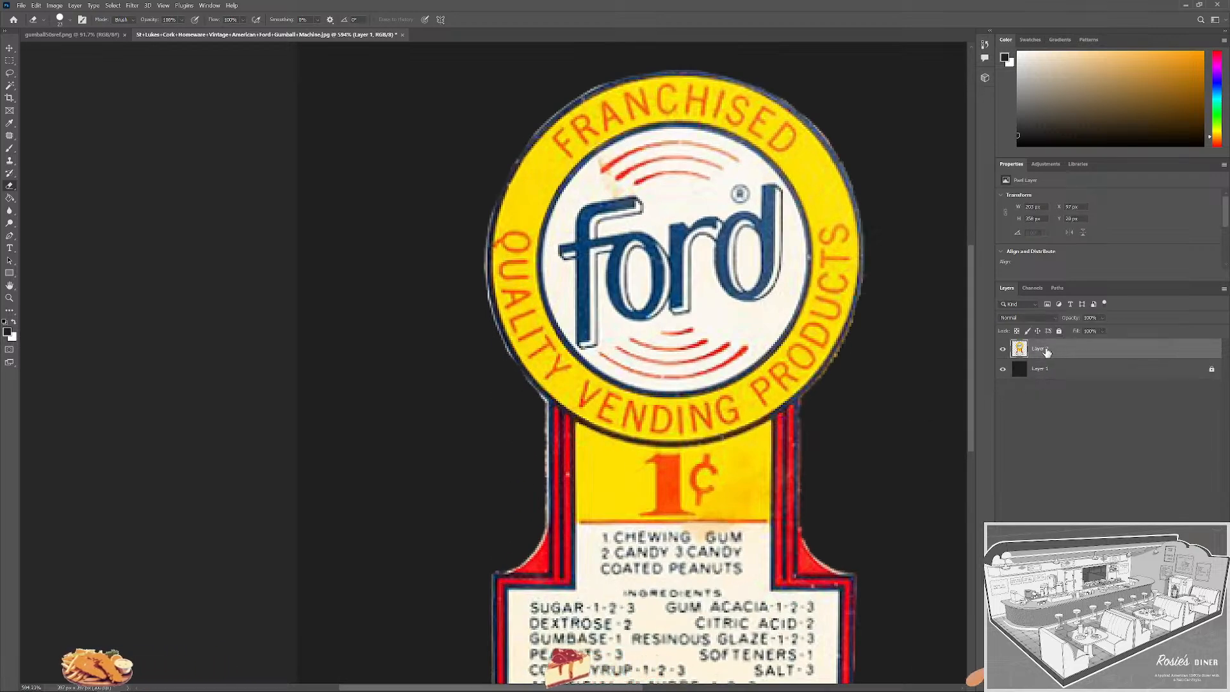
Erase the pale fringe along the edges of the label's narrow neck below the yellow circle.
{"action": "left_click_drag", "start_coordinate": [524, 411], "coordinate": [522, 412]}
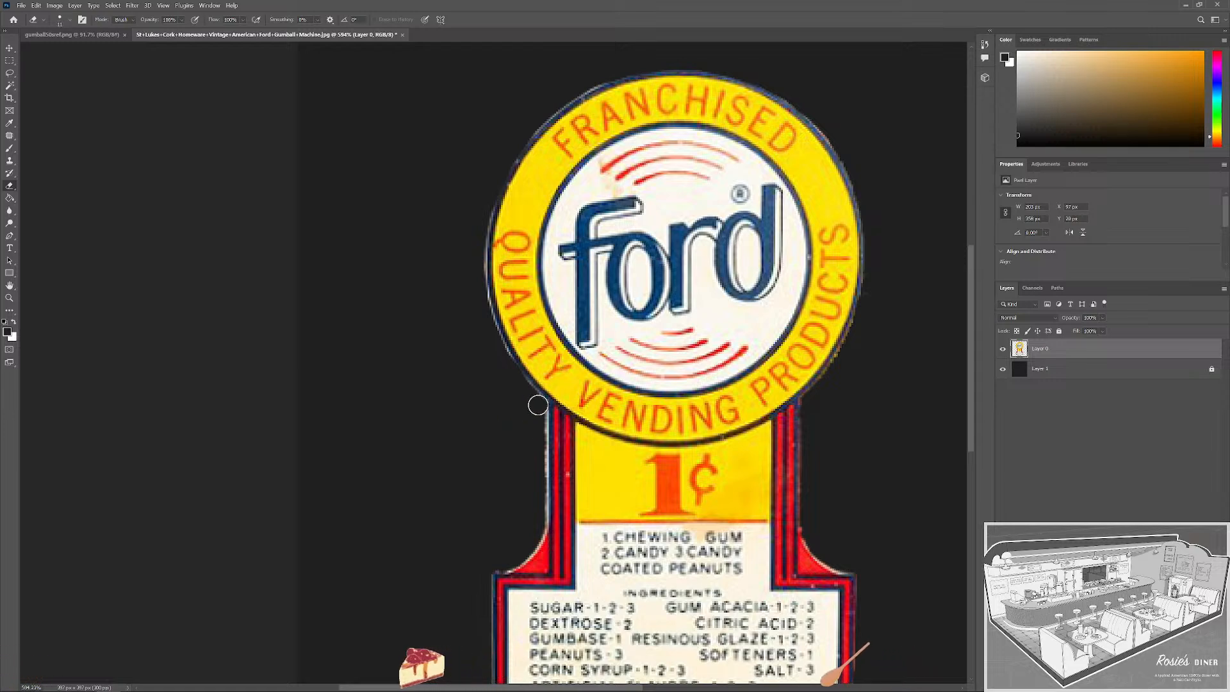
{"action": "left_click", "coordinate": [536, 521], "text": "shift"}
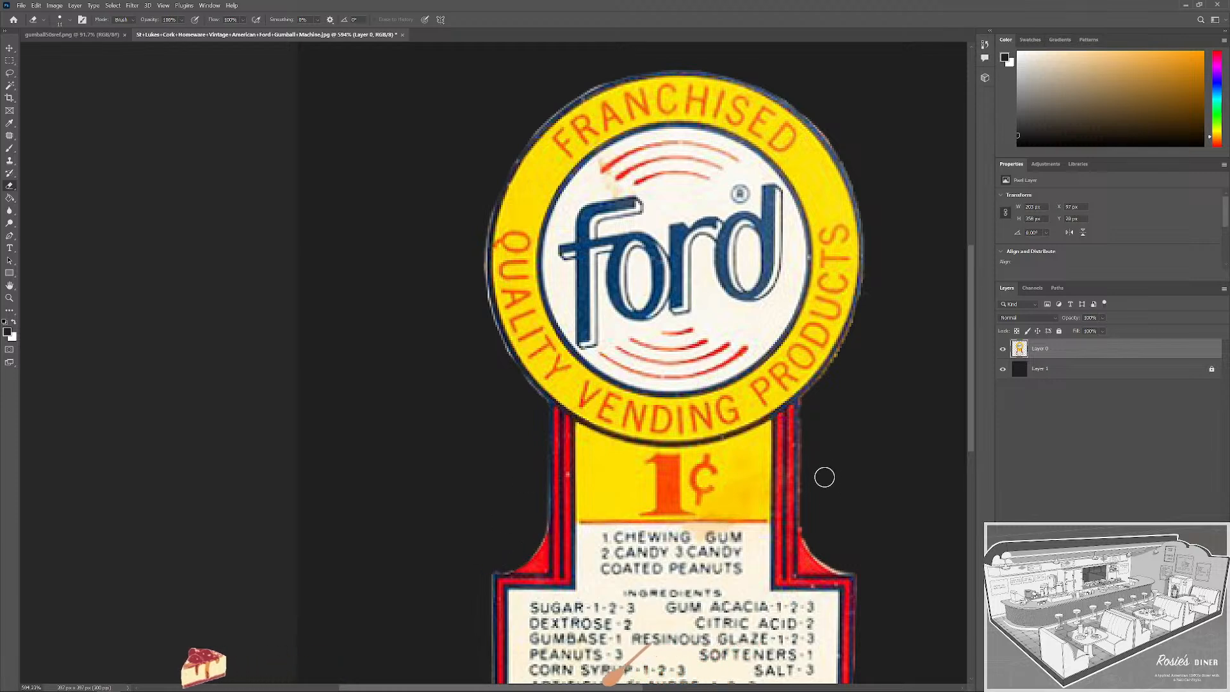
{"action": "scroll", "coordinate": [842, 545], "scroll_direction": "up", "scroll_amount": 1}
{"action": "scroll", "coordinate": [836, 569], "scroll_direction": "down", "scroll_amount": 2}
{"action": "scroll", "coordinate": [831, 568], "scroll_direction": "up", "scroll_amount": 1}
{"action": "scroll", "coordinate": [831, 568], "scroll_direction": "up", "scroll_amount": 3}
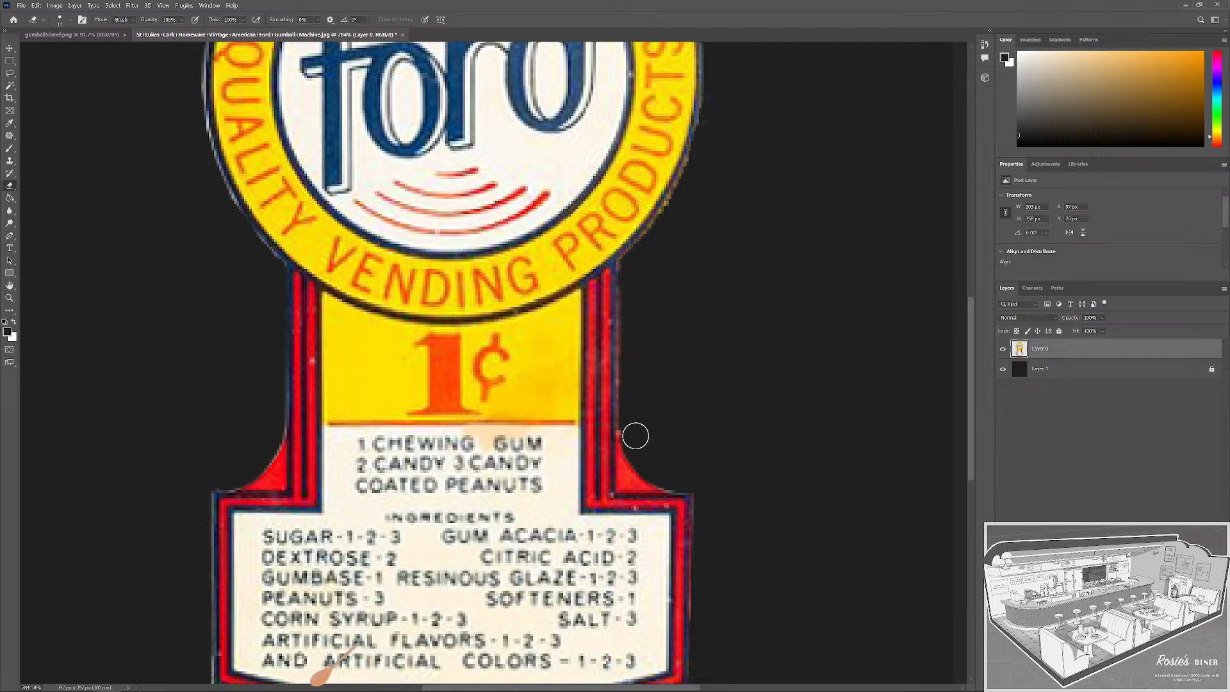
{"action": "scroll", "coordinate": [689, 421], "scroll_direction": "down", "scroll_amount": 3}
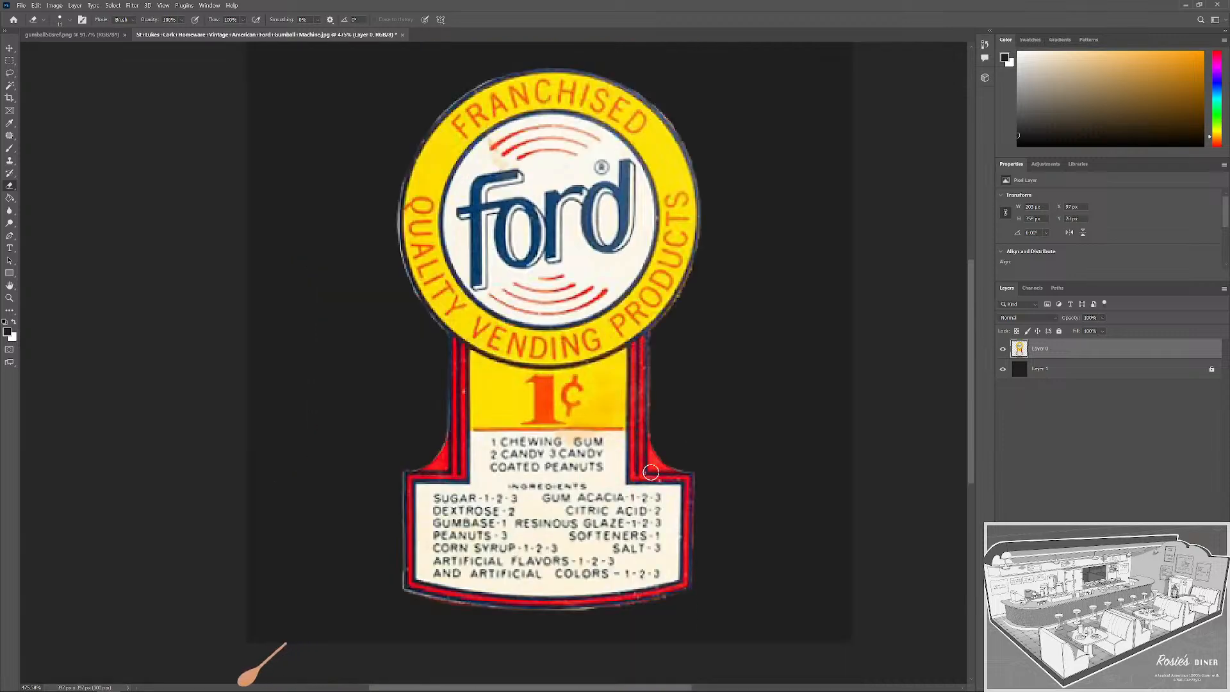
{"action": "scroll", "coordinate": [360, 225], "scroll_direction": "up", "scroll_amount": 3}
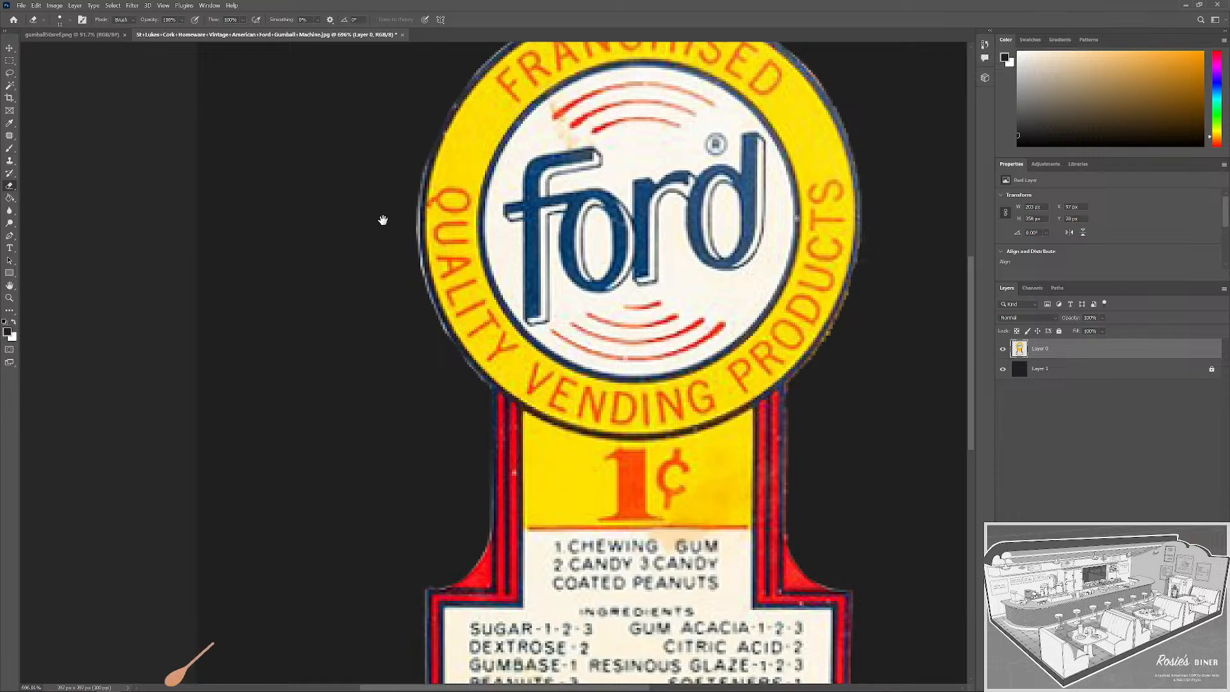
Erase the leftover light fringe around the outer edge of the label's yellow circle with a larger eraser.
{"action": "key", "text": "w"}
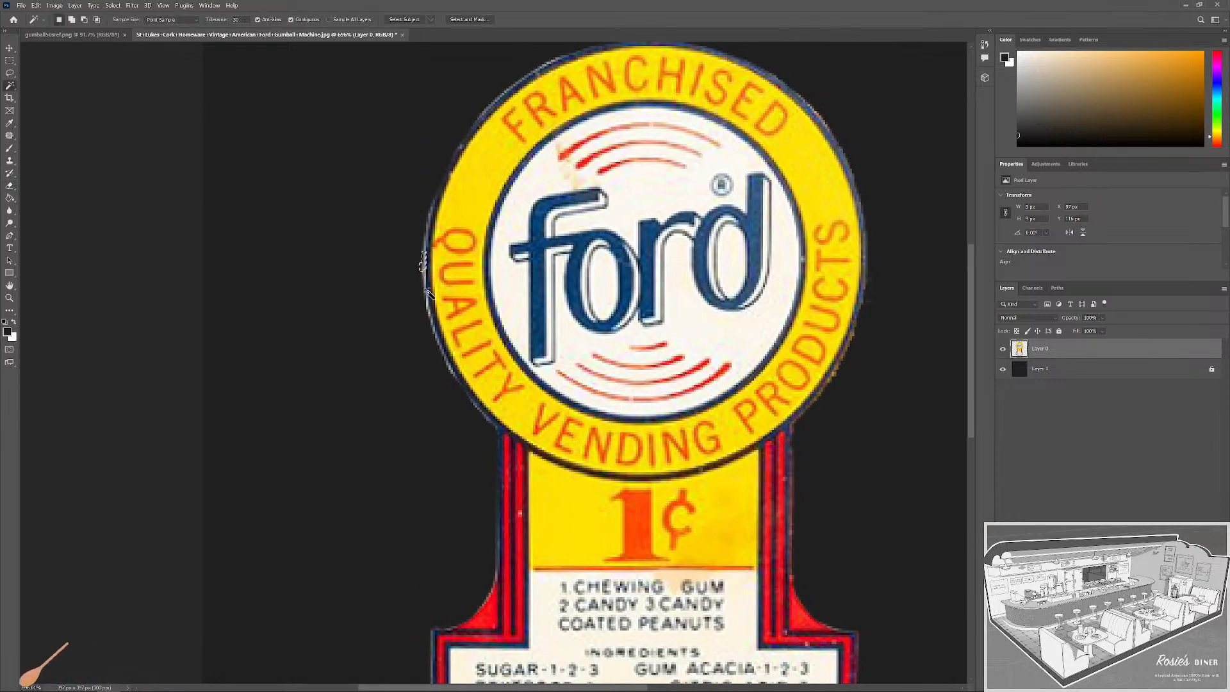
{"action": "key", "text": "r"}
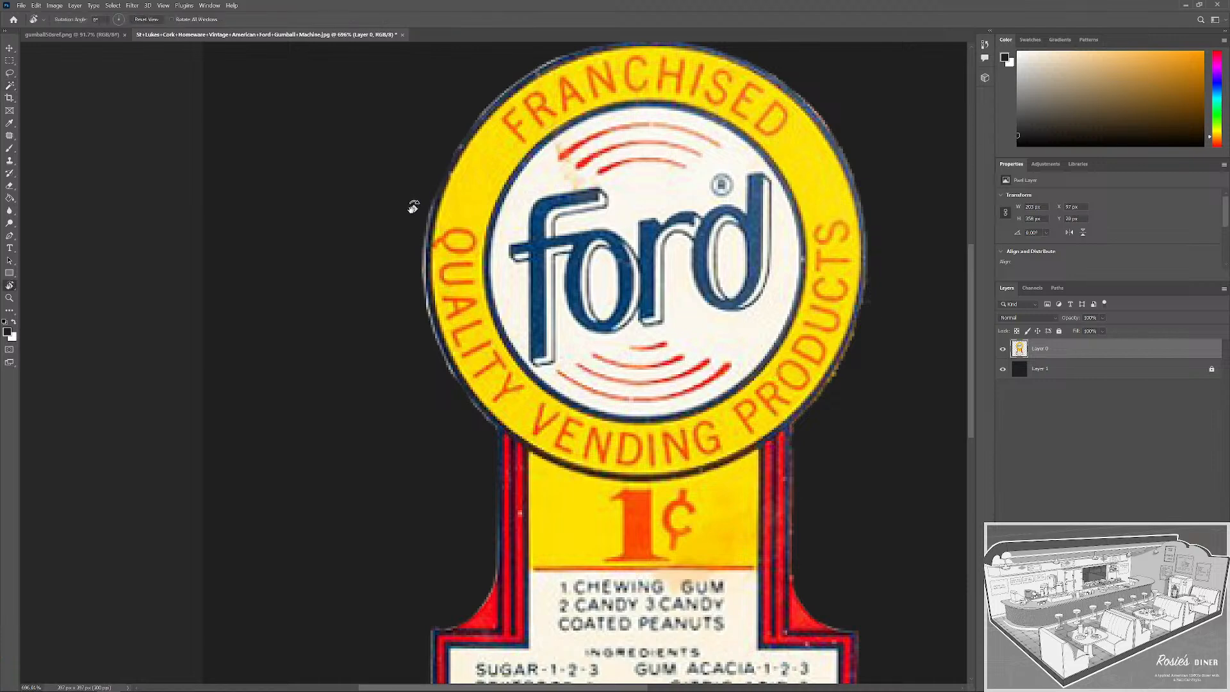
{"action": "left_click_drag", "start_coordinate": [408, 216], "coordinate": [415, 196]}
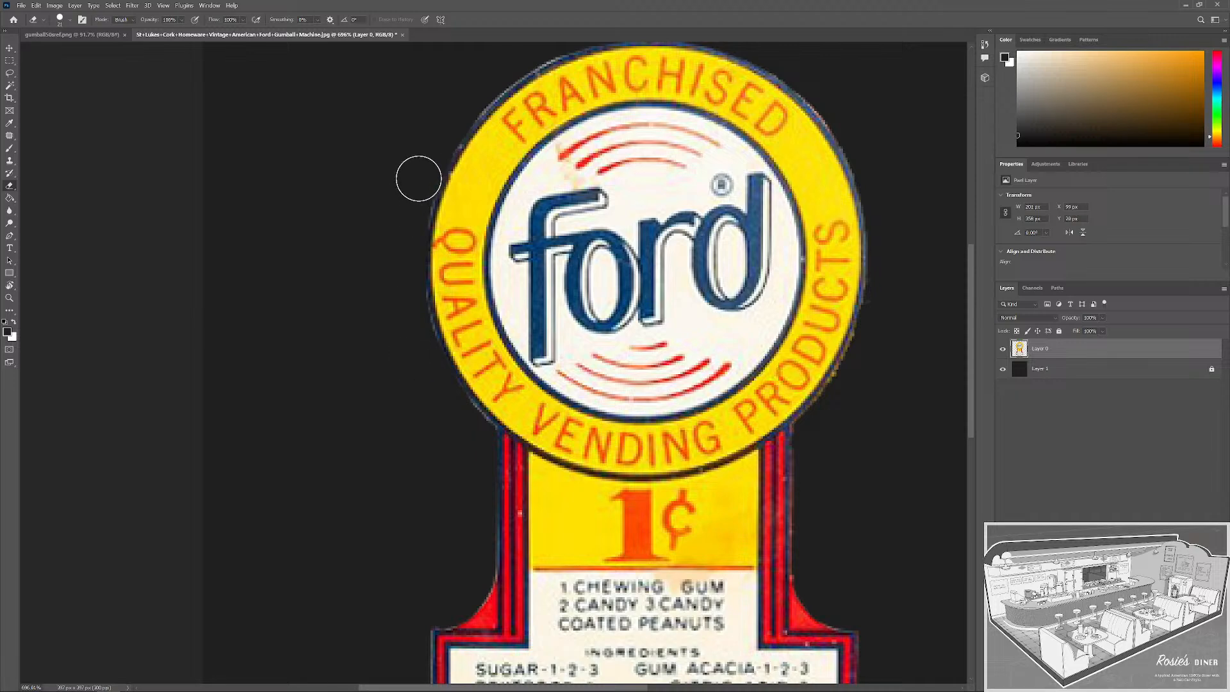
{"action": "left_click_drag", "start_coordinate": [430, 124], "coordinate": [384, 247]}
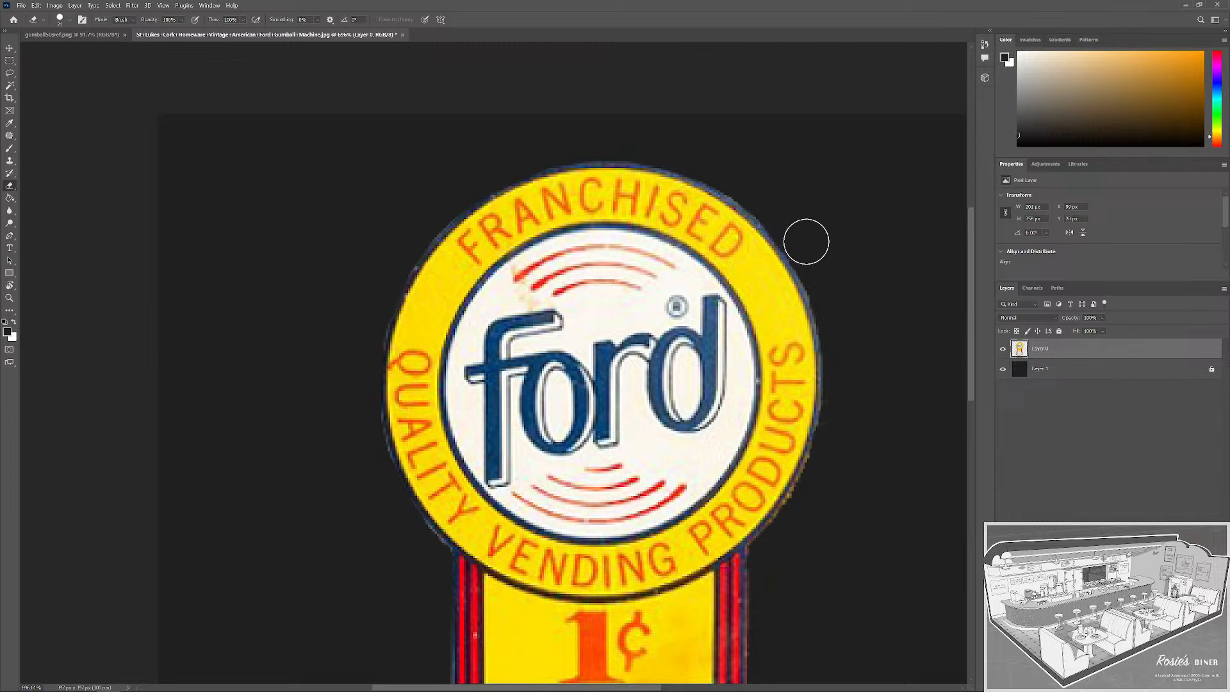
{"action": "scroll", "coordinate": [841, 331], "scroll_direction": "down", "scroll_amount": 1}
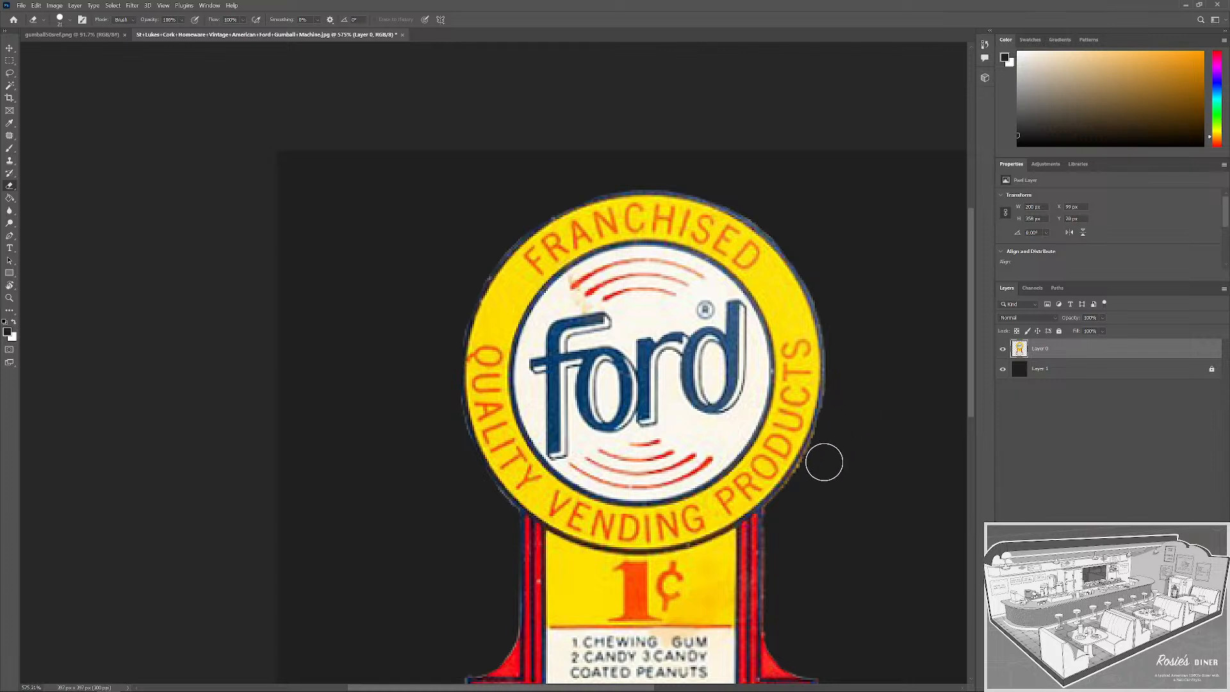
{"action": "scroll", "coordinate": [827, 478], "scroll_direction": "down", "scroll_amount": 1}
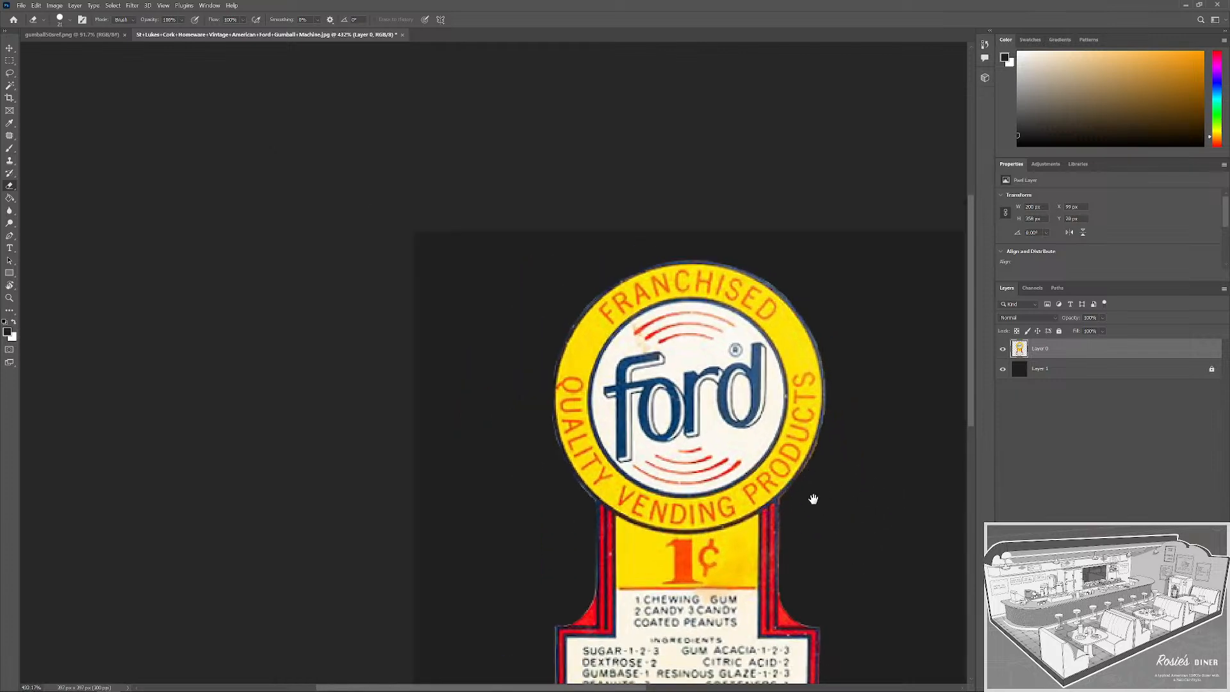
{"action": "left_click_drag", "start_coordinate": [848, 557], "coordinate": [748, 417]}
Erase the rough fringe along the curved bottom edge of the label's ingredients panel.
{"action": "scroll", "coordinate": [478, 626], "scroll_direction": "up", "scroll_amount": 3}
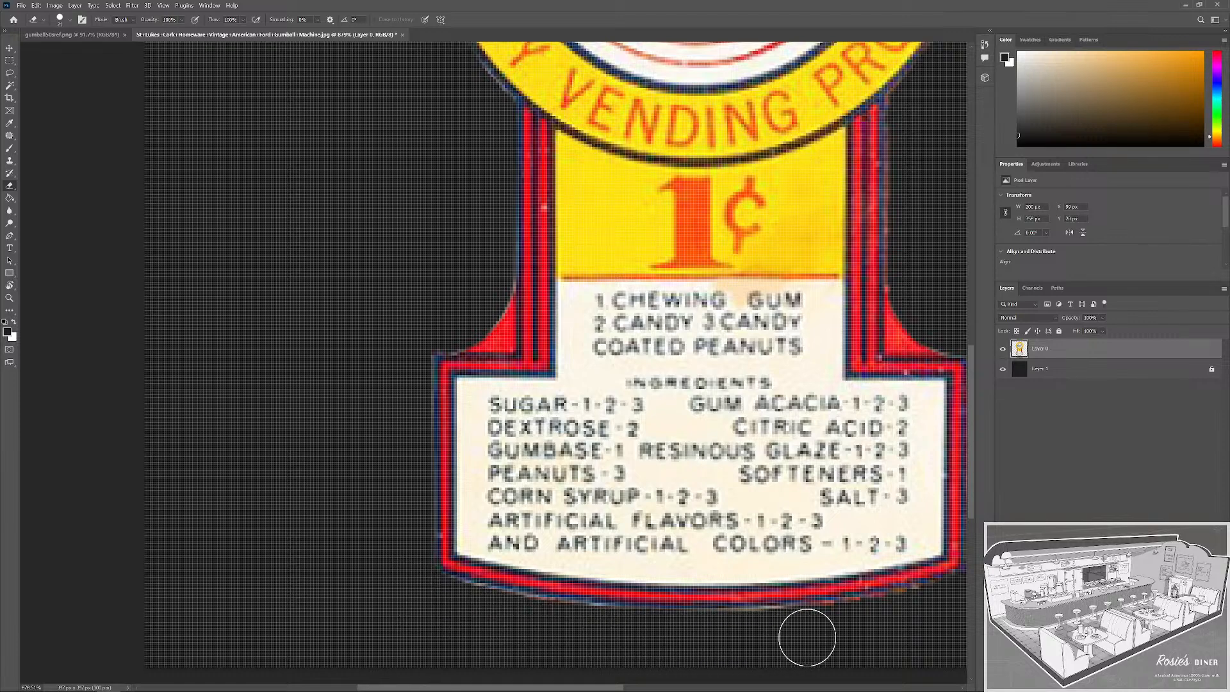
{"action": "scroll", "coordinate": [839, 626], "scroll_direction": "down", "scroll_amount": 5}
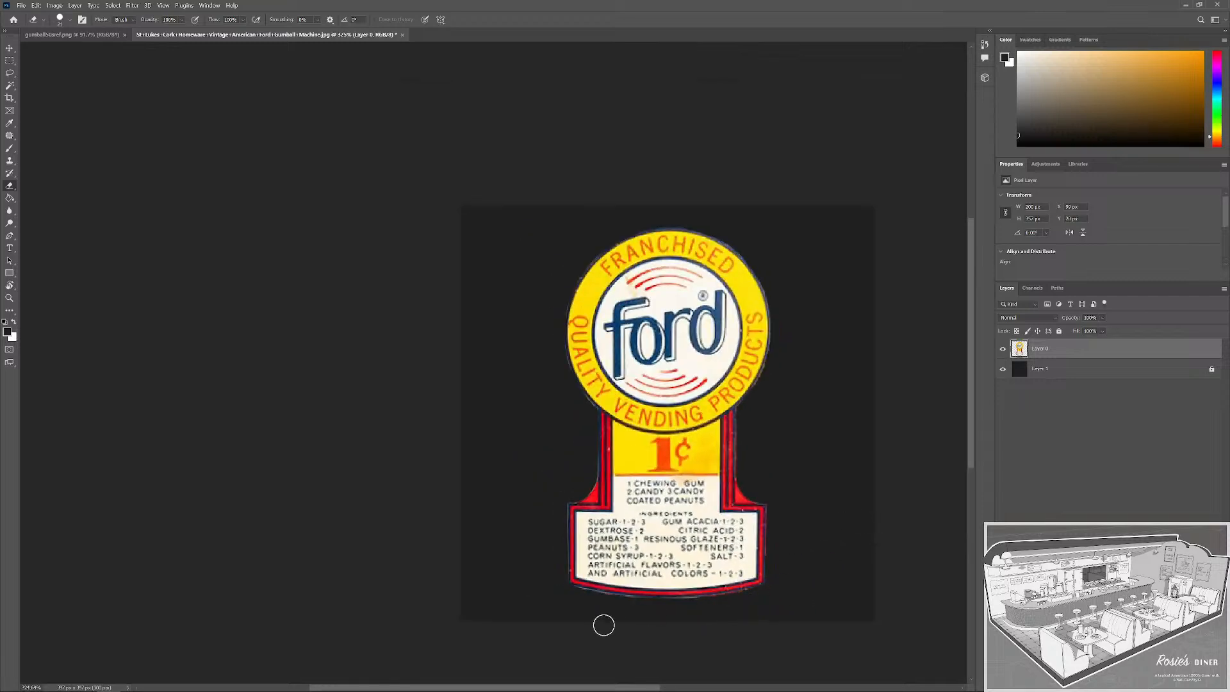
{"action": "scroll", "coordinate": [614, 624], "scroll_direction": "up", "scroll_amount": 4}
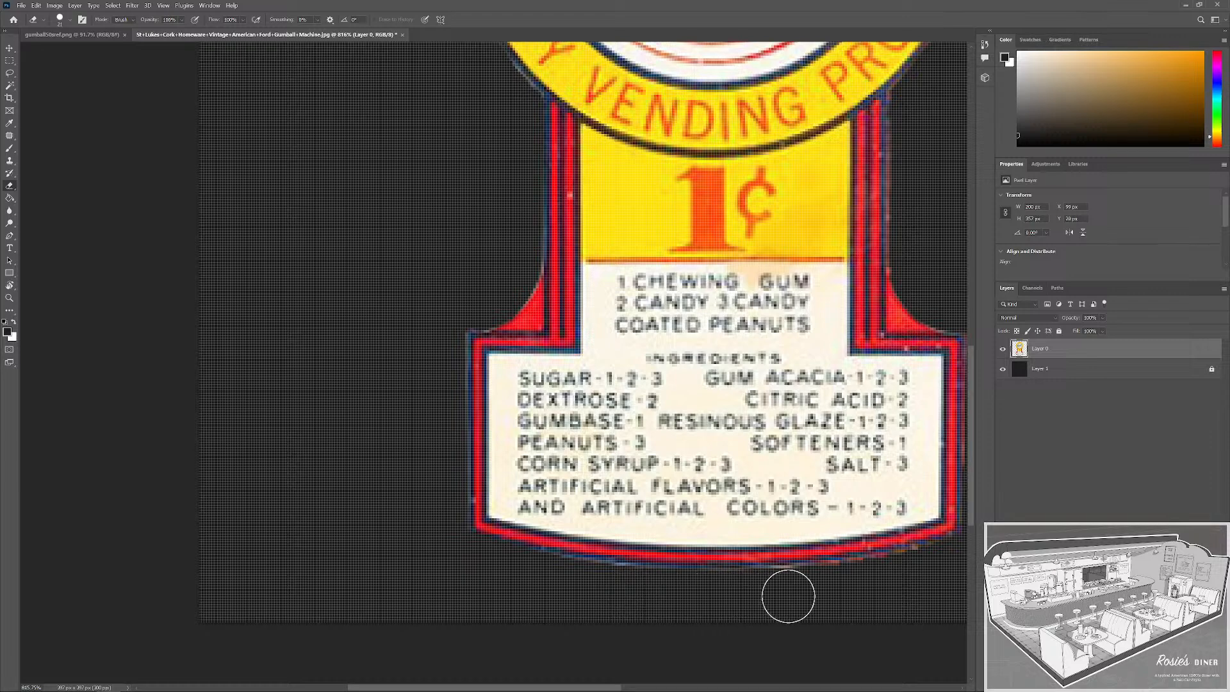
{"action": "scroll", "coordinate": [891, 591], "scroll_direction": "down", "scroll_amount": 1}
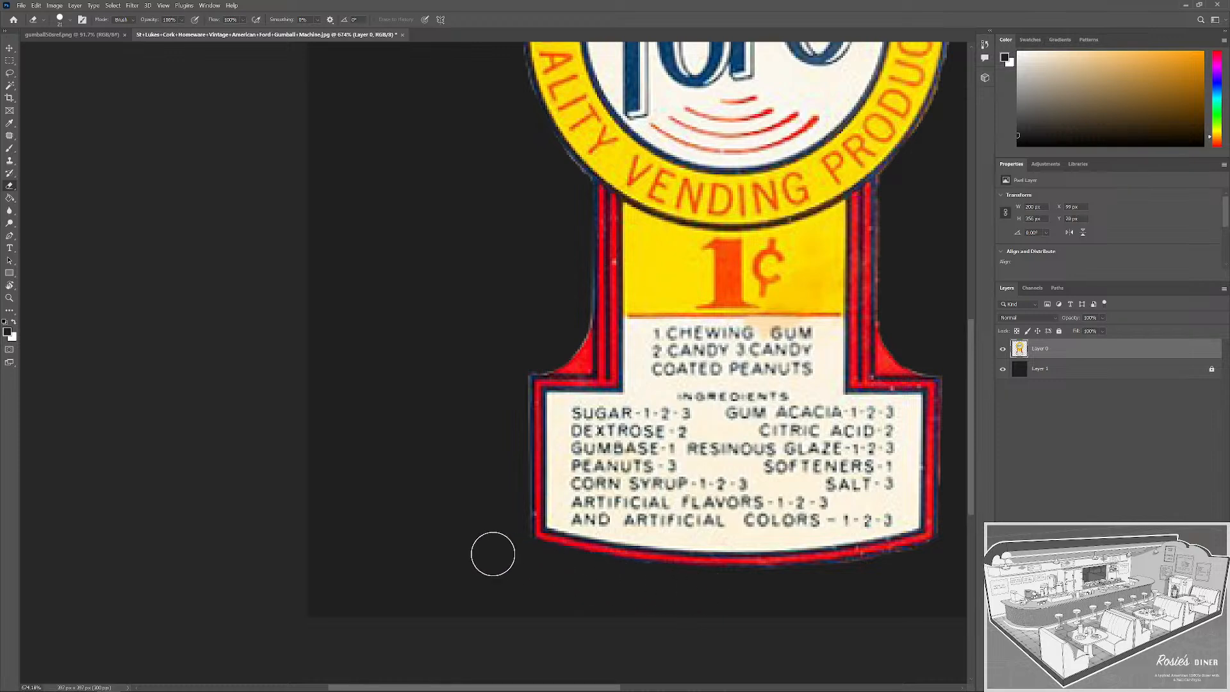
{"action": "left_click_drag", "start_coordinate": [810, 607], "coordinate": [664, 611]}
{"action": "scroll", "coordinate": [777, 535], "scroll_direction": "down", "scroll_amount": 5}
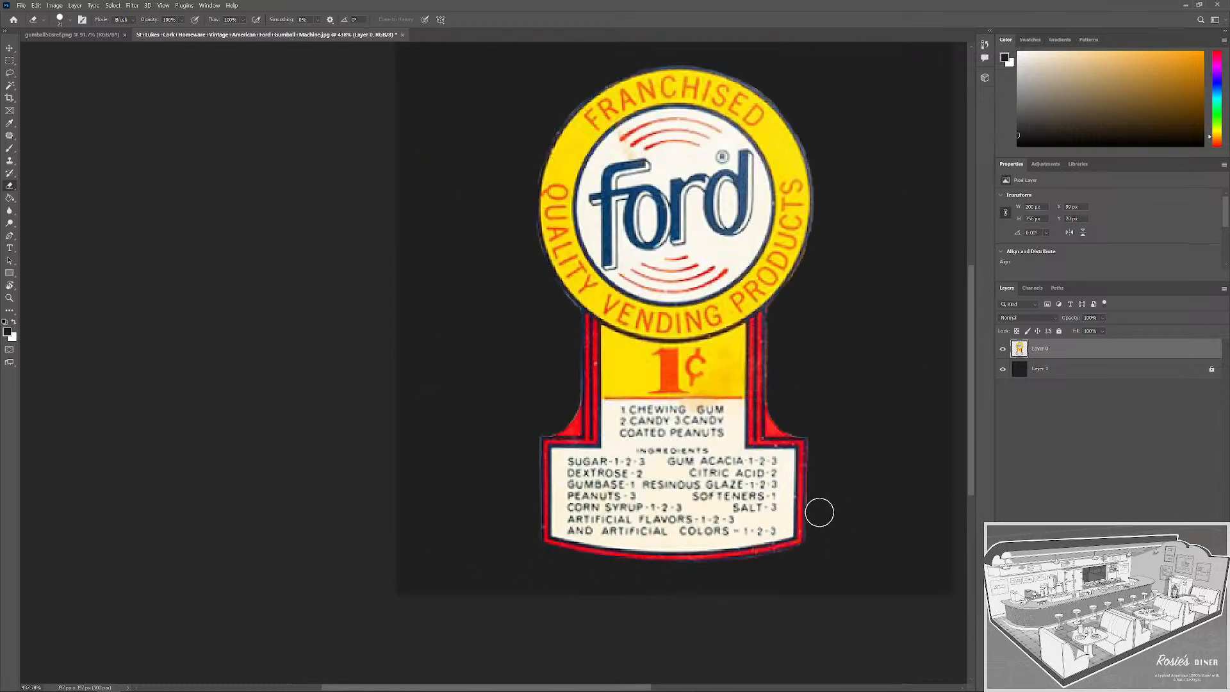
Hide the dark Layer 1 and save a PNG copy to the Desktop, replacing Ford_GM_Label_Papper.png.
{"action": "key", "text": "m"}
{"action": "left_click_drag", "start_coordinate": [634, 345], "coordinate": [327, 335]}
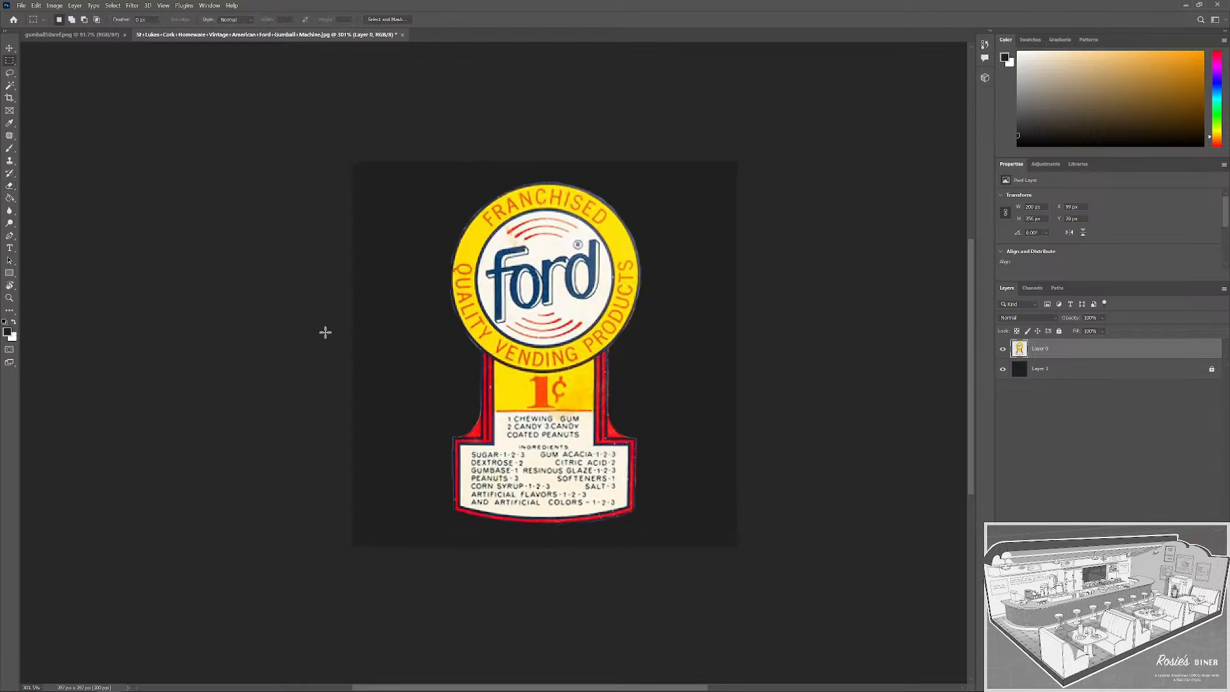
{"action": "left_click", "coordinate": [1002, 369]}
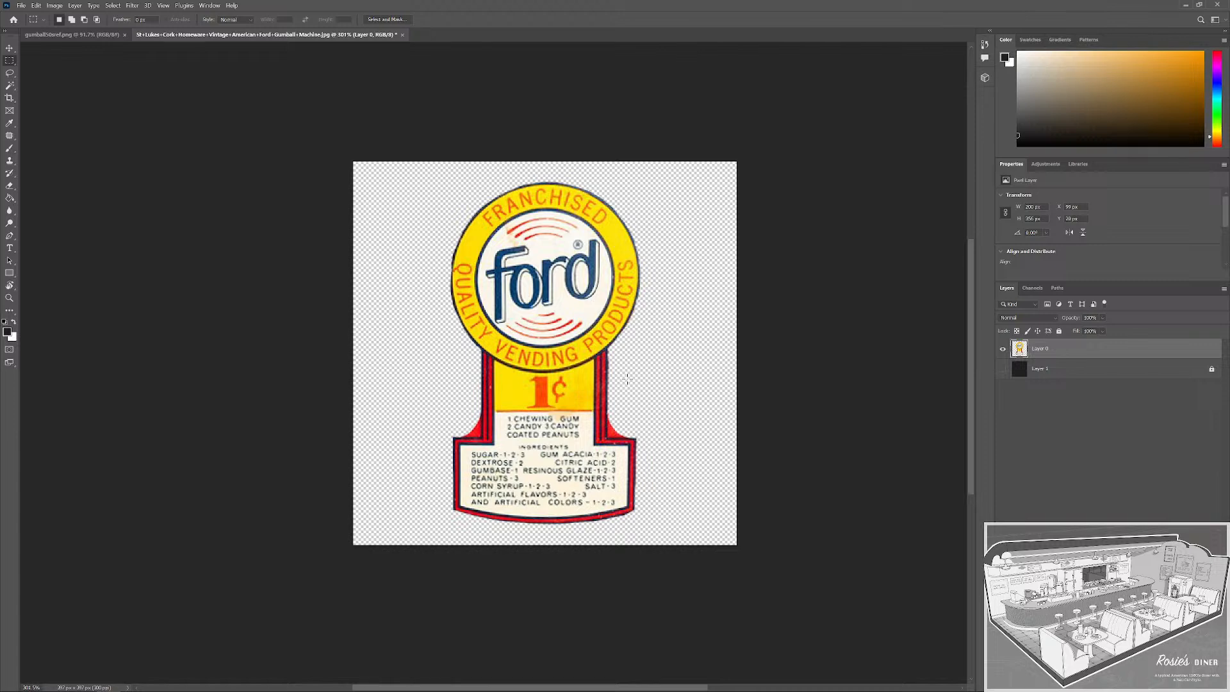
{"action": "key", "text": "ctrl+alt+s"}
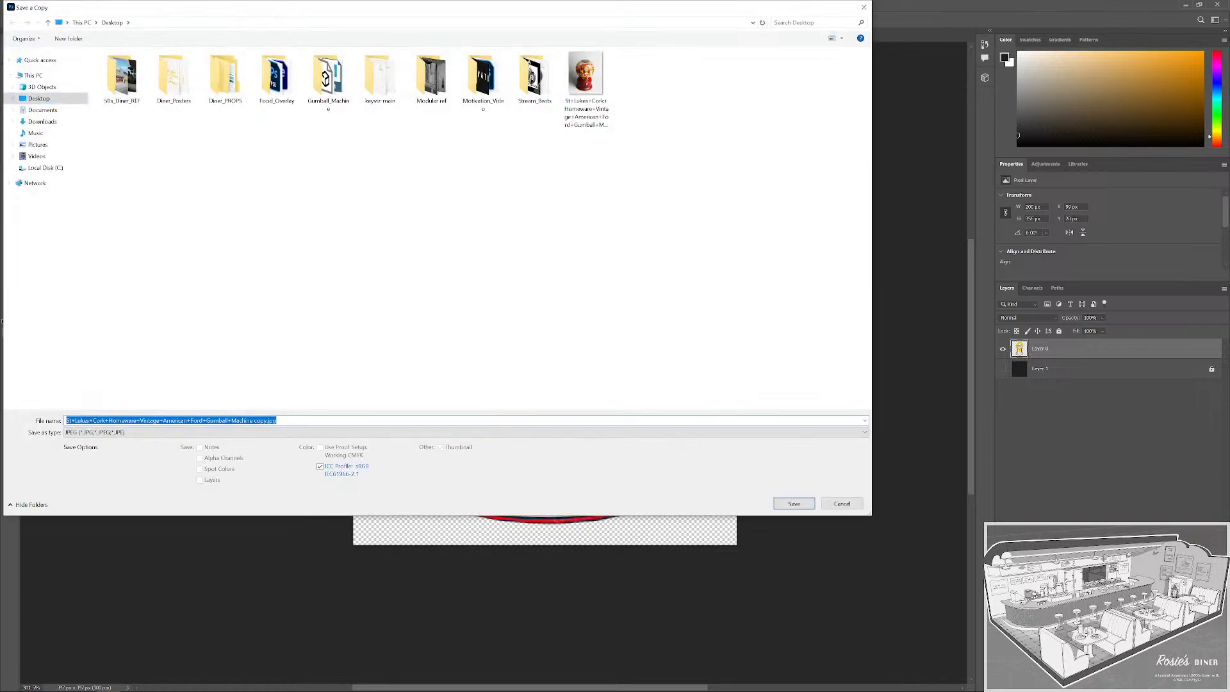
{"action": "left_click", "coordinate": [448, 433]}
{"action": "left_click", "coordinate": [448, 583]}
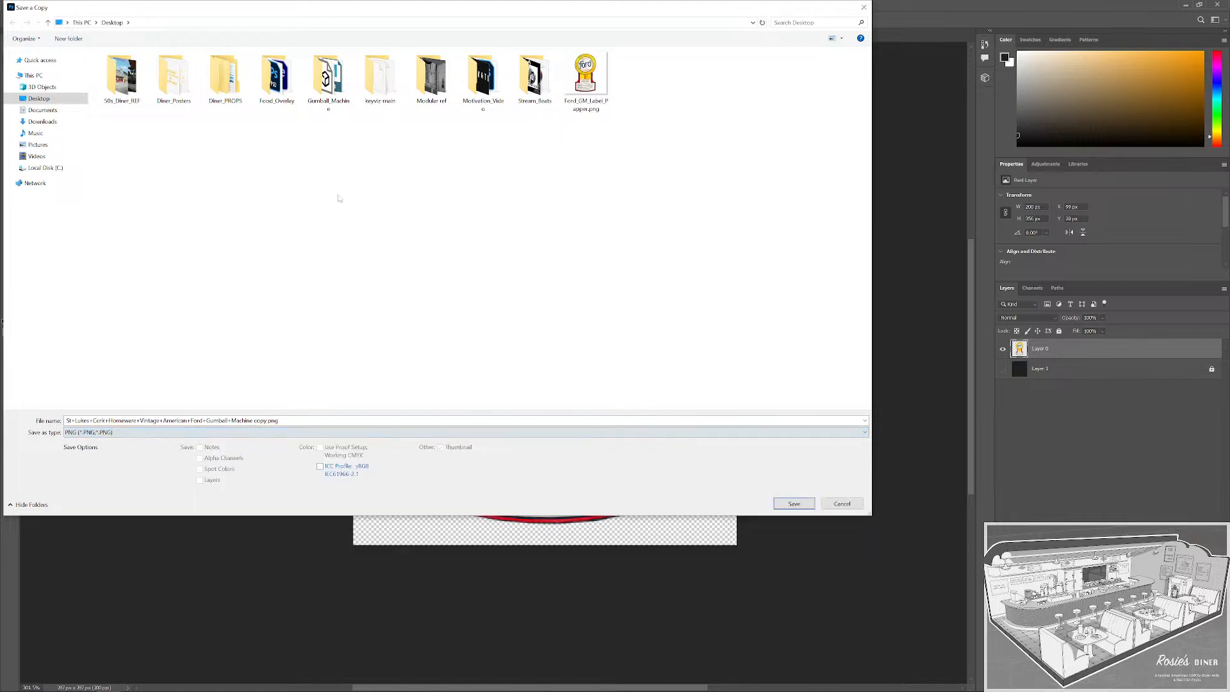
{"action": "left_click", "coordinate": [585, 80]}
{"action": "left_click", "coordinate": [794, 504]}
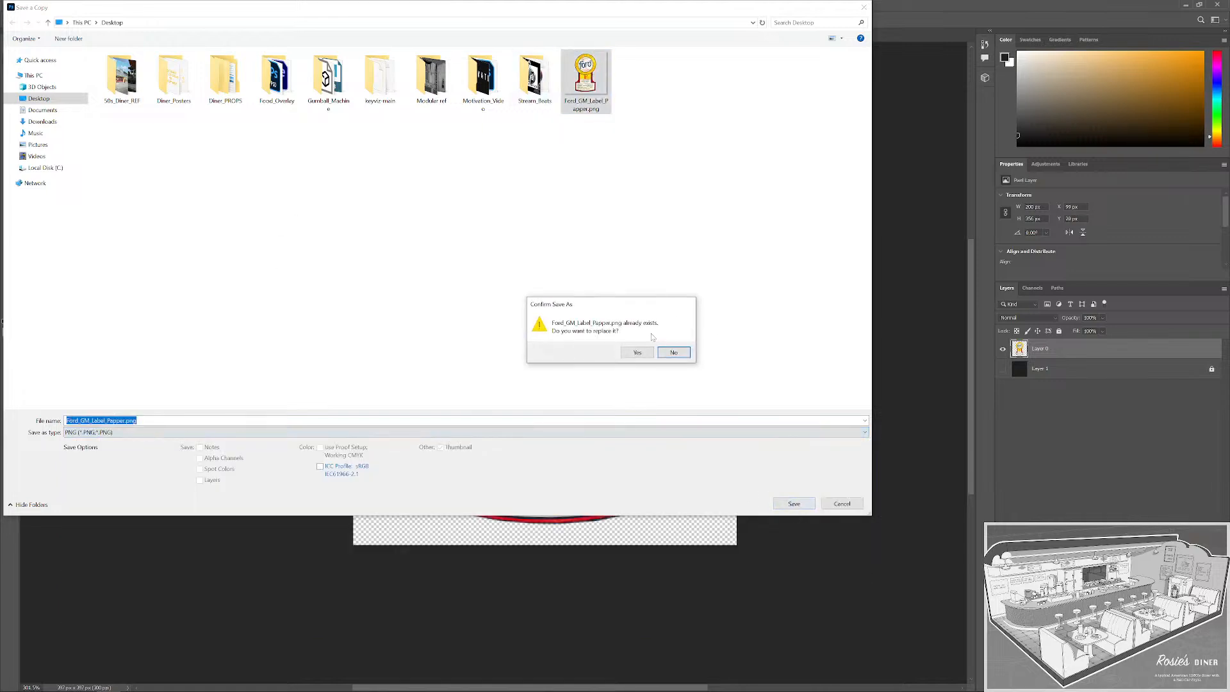
{"action": "left_click", "coordinate": [638, 352]}
{"action": "left_click", "coordinate": [670, 215]}
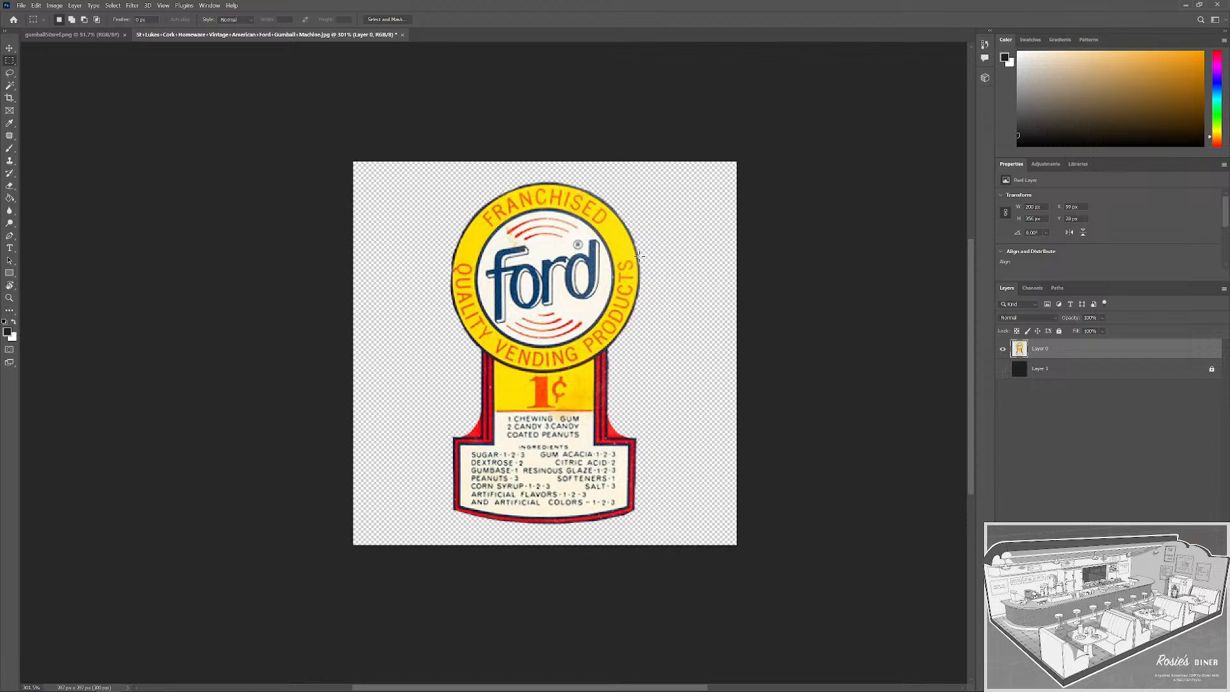
Duplicate the label's Layer 0 and turn the copy grayscale with Hue/Saturation.
{"action": "key", "text": "ctrl+j"}
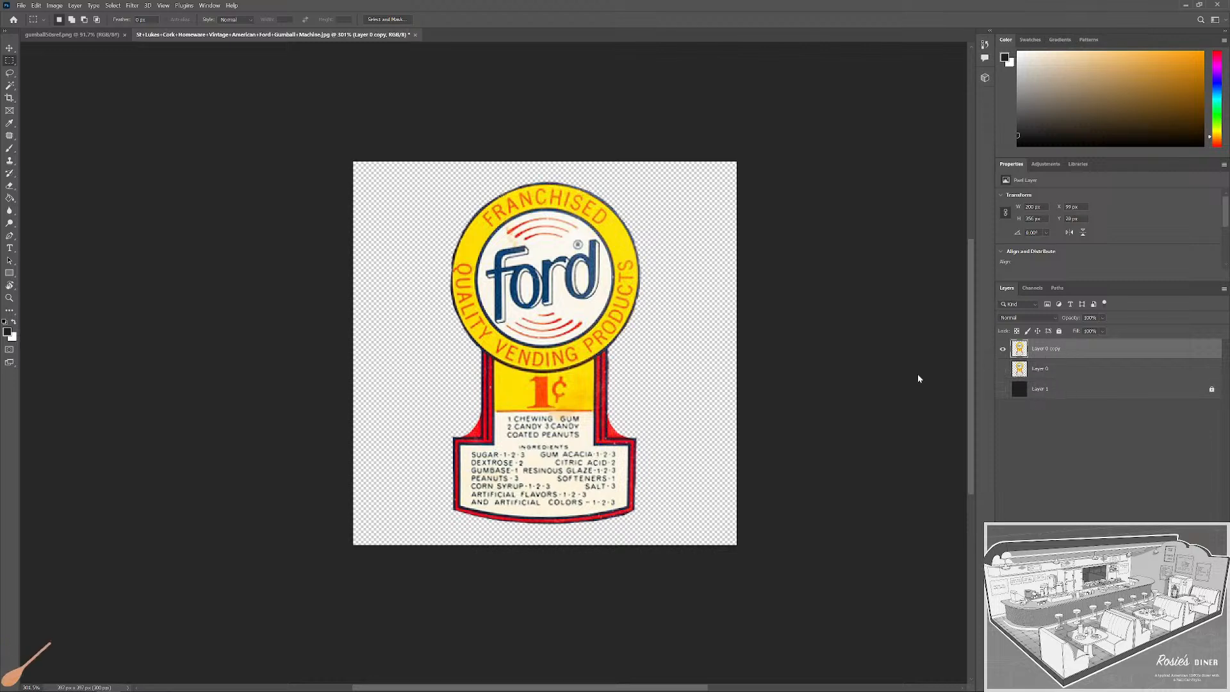
{"action": "key", "text": "ctrl+u"}
{"action": "left_click_drag", "start_coordinate": [784, 395], "coordinate": [774, 397]}
{"action": "mouse_move", "coordinate": [805, 435]}
{"action": "left_mouse_down"}
{"action": "mouse_move", "coordinate": [789, 434]}
{"action": "mouse_move", "coordinate": [809, 434]}
{"action": "mouse_move", "coordinate": [800, 440]}
{"action": "left_mouse_up"}
{"action": "left_click", "coordinate": [917, 337]}
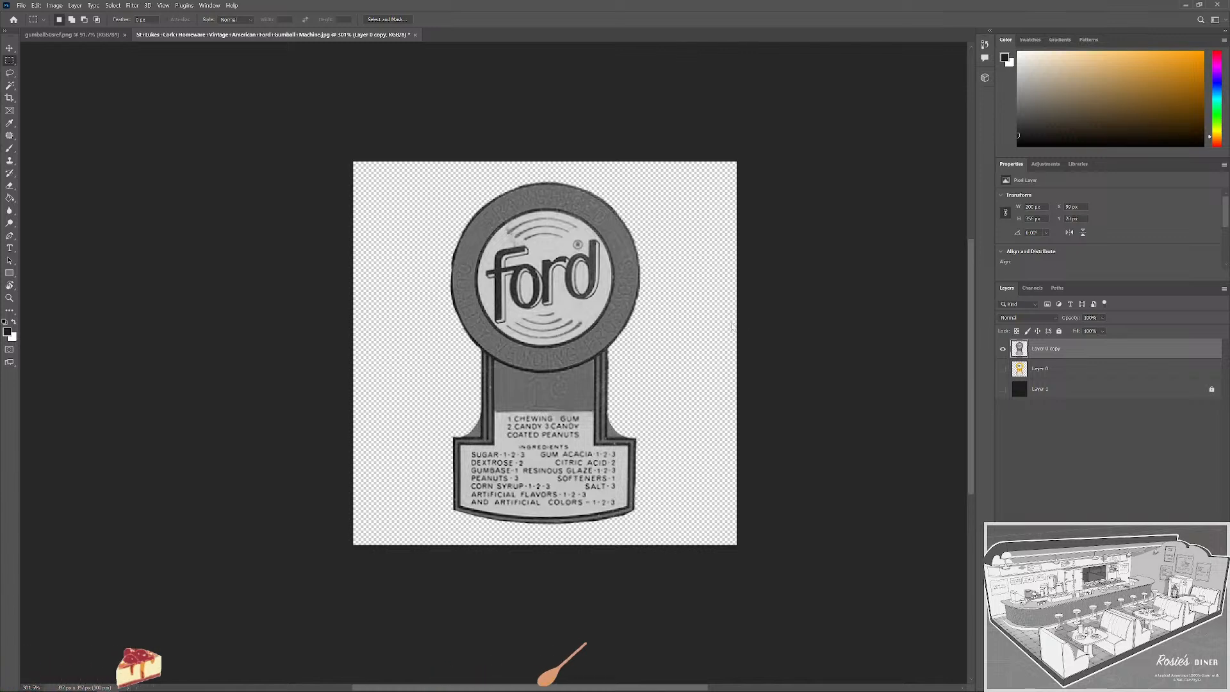
Save the grayscale label as a PNG copy on the Desktop named Ford_GM_Label_Papper_roughness.png, using the large file size option.
{"action": "key", "text": "ctrl+alt+s"}
{"action": "left_click", "coordinate": [303, 431]}
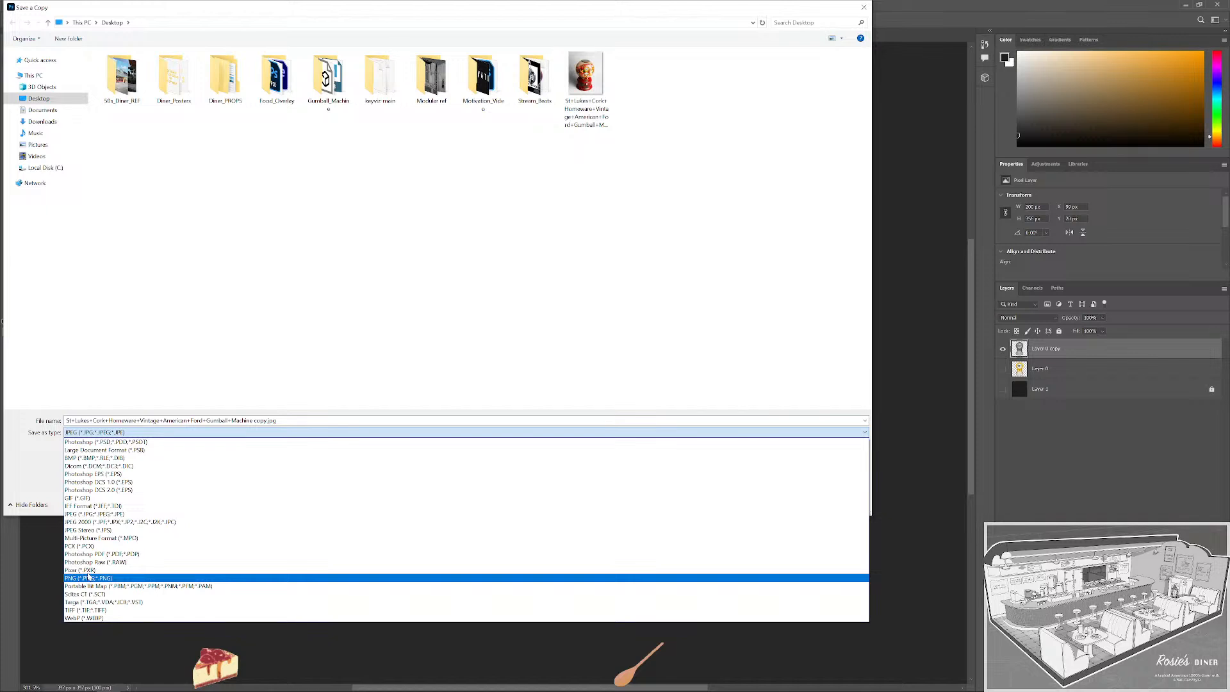
{"action": "left_click", "coordinate": [97, 578]}
{"action": "left_click", "coordinate": [585, 80]}
{"action": "left_click", "coordinate": [105, 432]}
{"action": "left_click", "coordinate": [106, 433]}
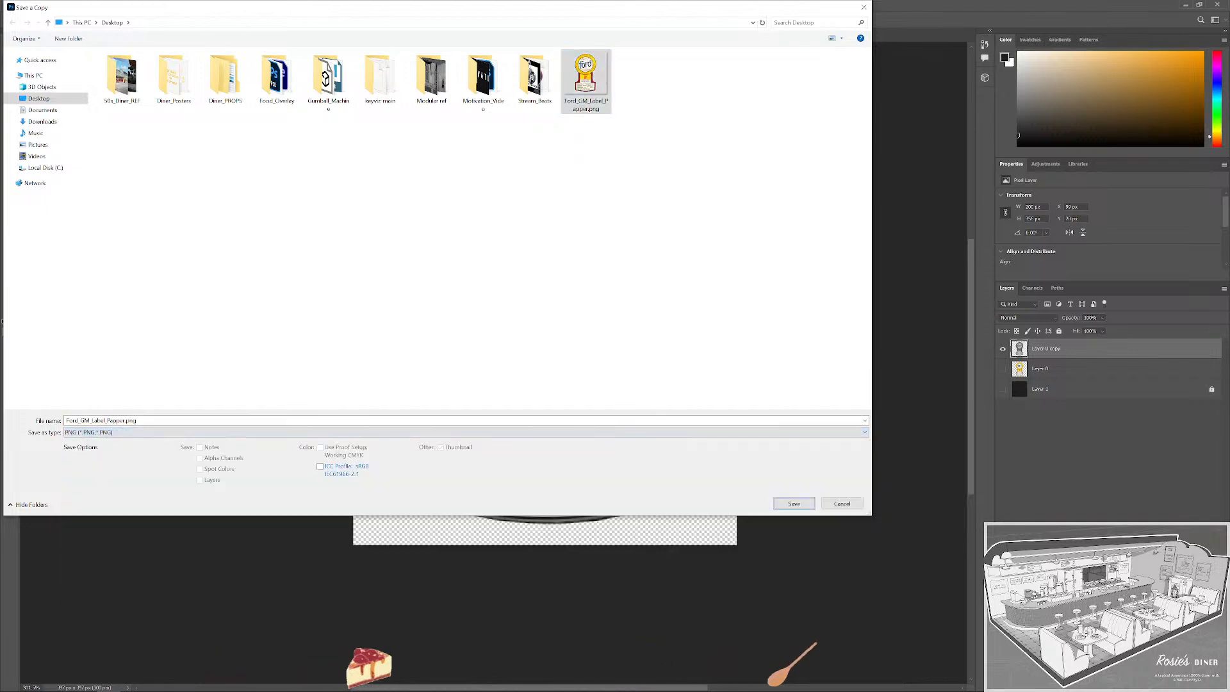
{"action": "double_click", "coordinate": [101, 420]}
{"action": "left_click", "coordinate": [125, 420]}
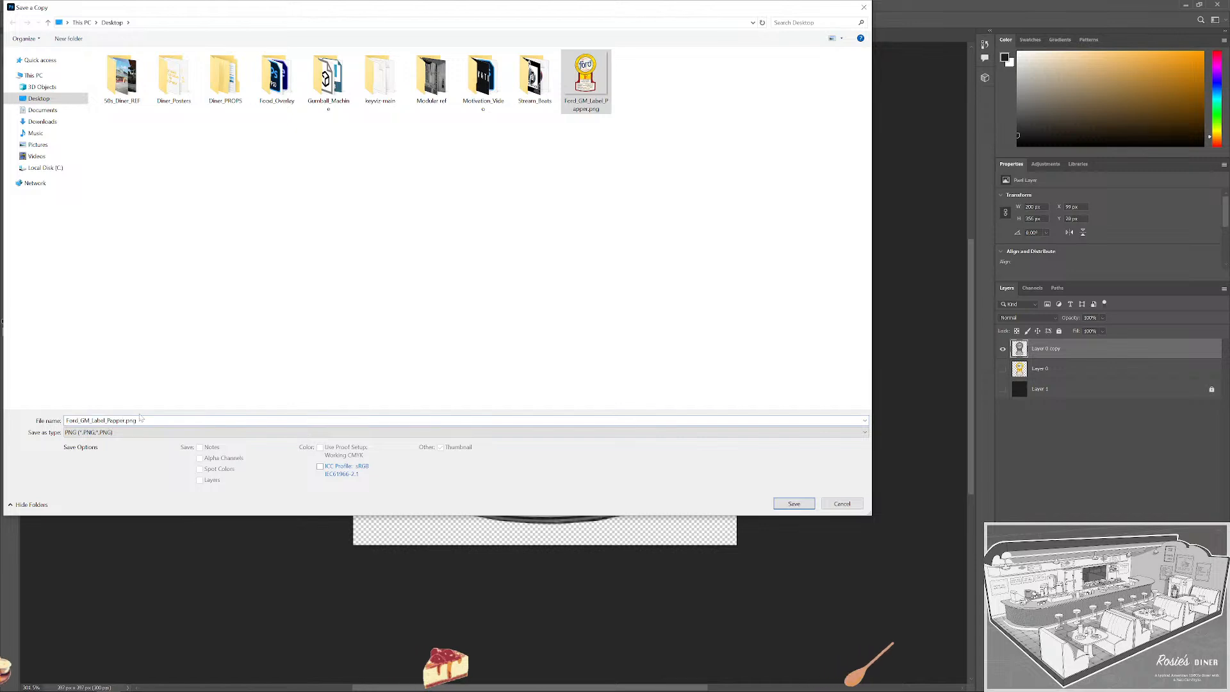
{"action": "type", "text": "_"}
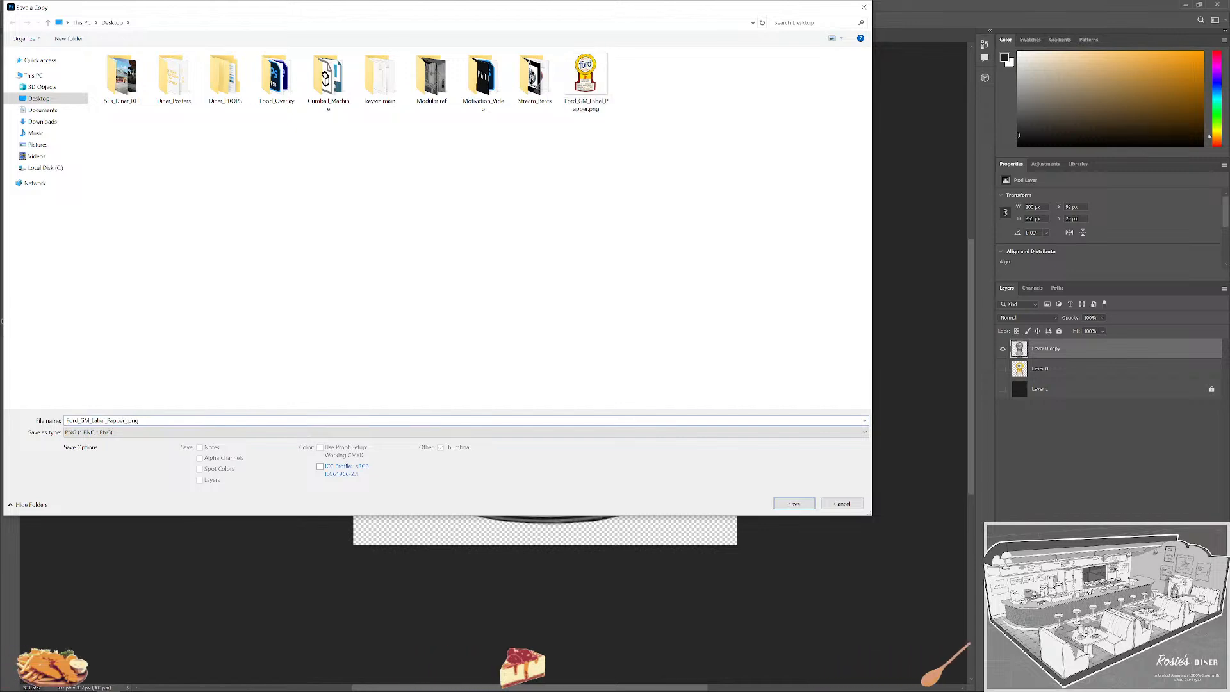
{"action": "type", "text": "roughne"}
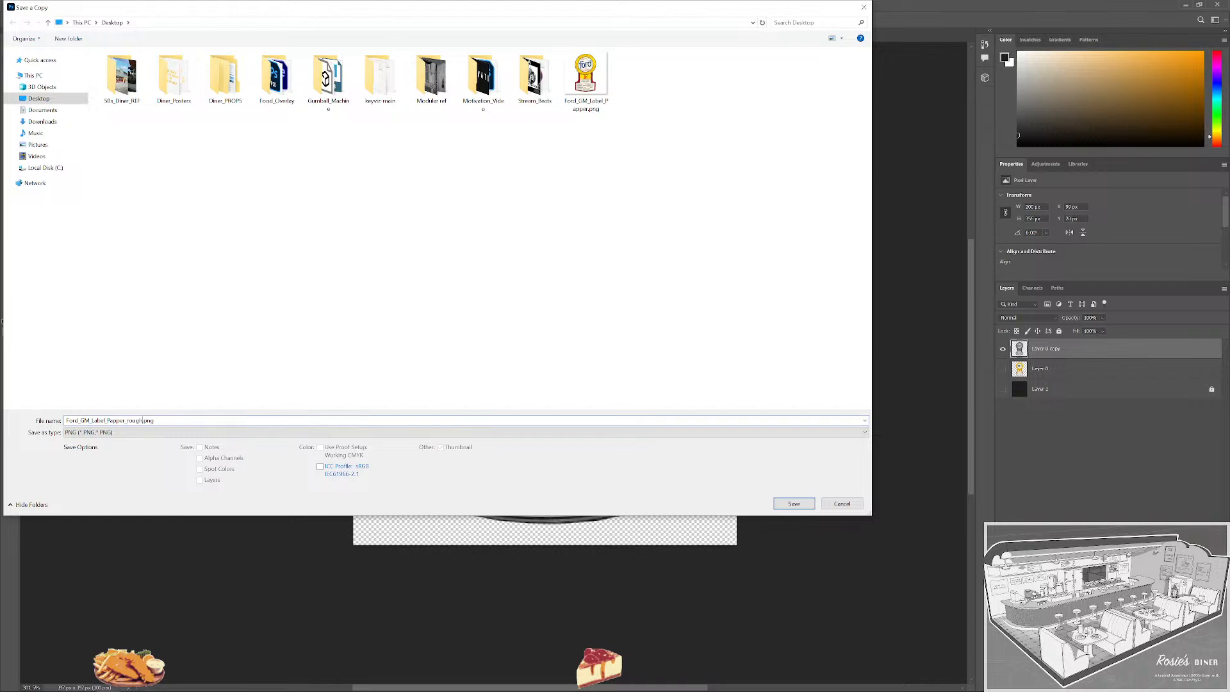
{"action": "type", "text": "ss"}
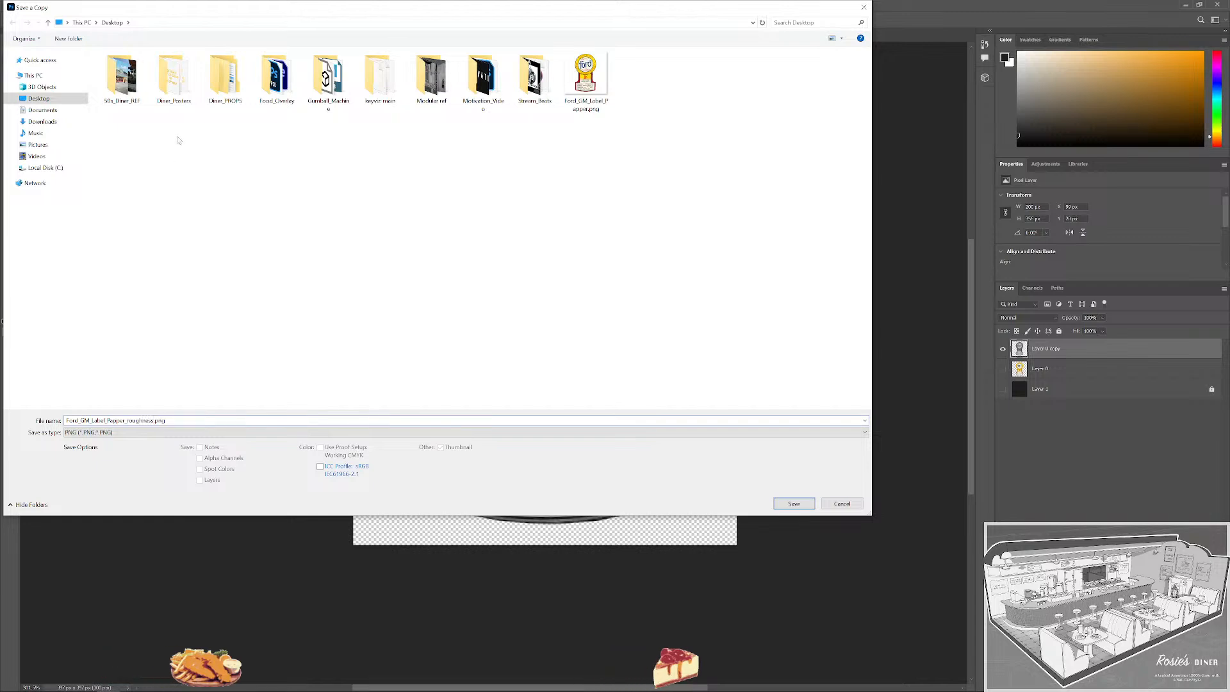
{"action": "left_click", "coordinate": [810, 502]}
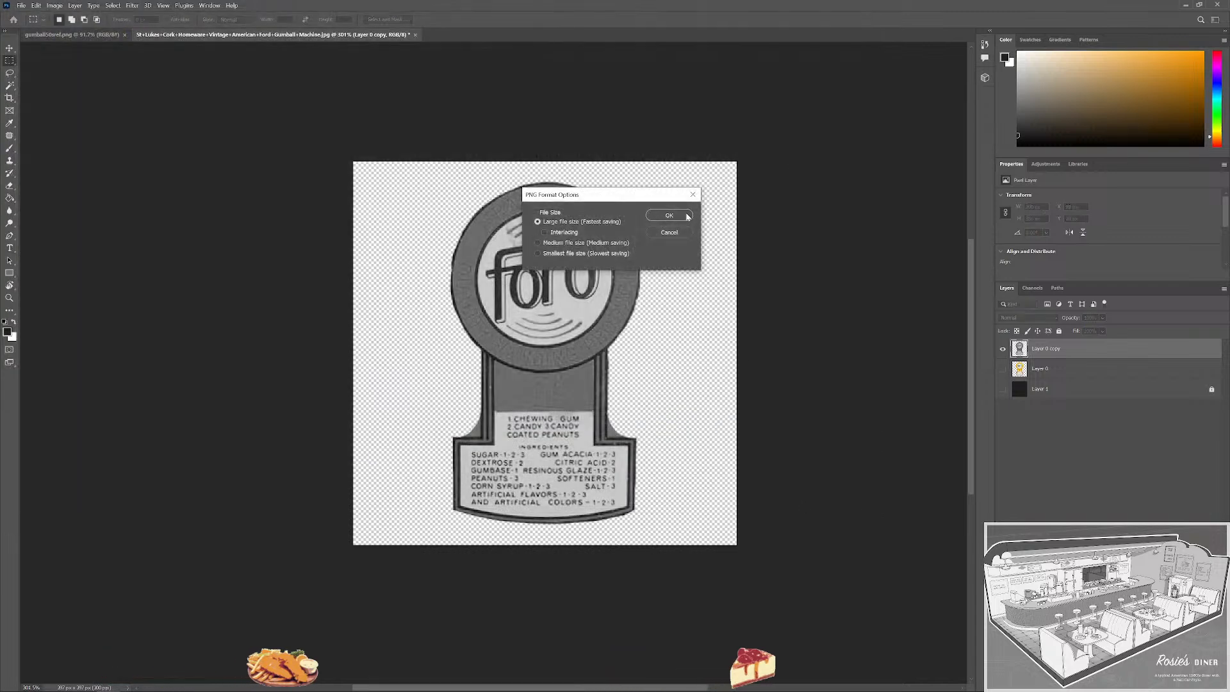
{"action": "key", "text": "Return"}
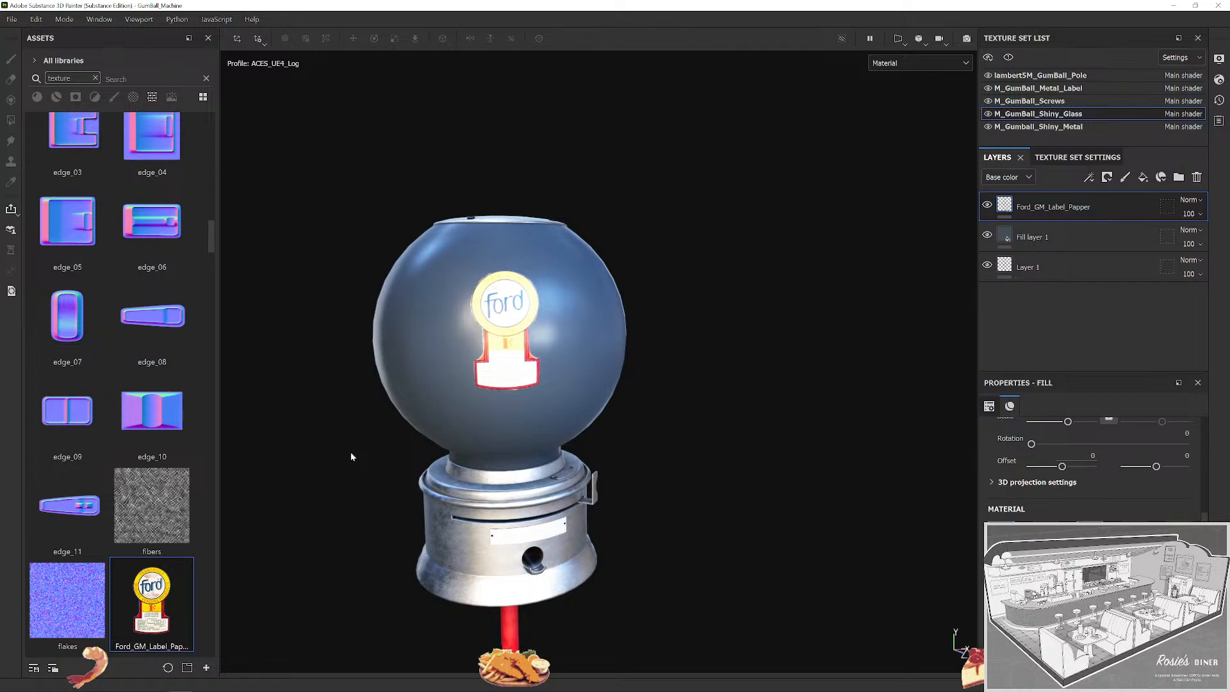
Switch to Substance 3D Painter and import Ford_GM_Label_Papper_roughness.png from the Desktop as a texture resource.
{"action": "double_click", "coordinate": [691, 6]}
{"action": "left_click_drag", "start_coordinate": [690, 9], "coordinate": [639, 9]}
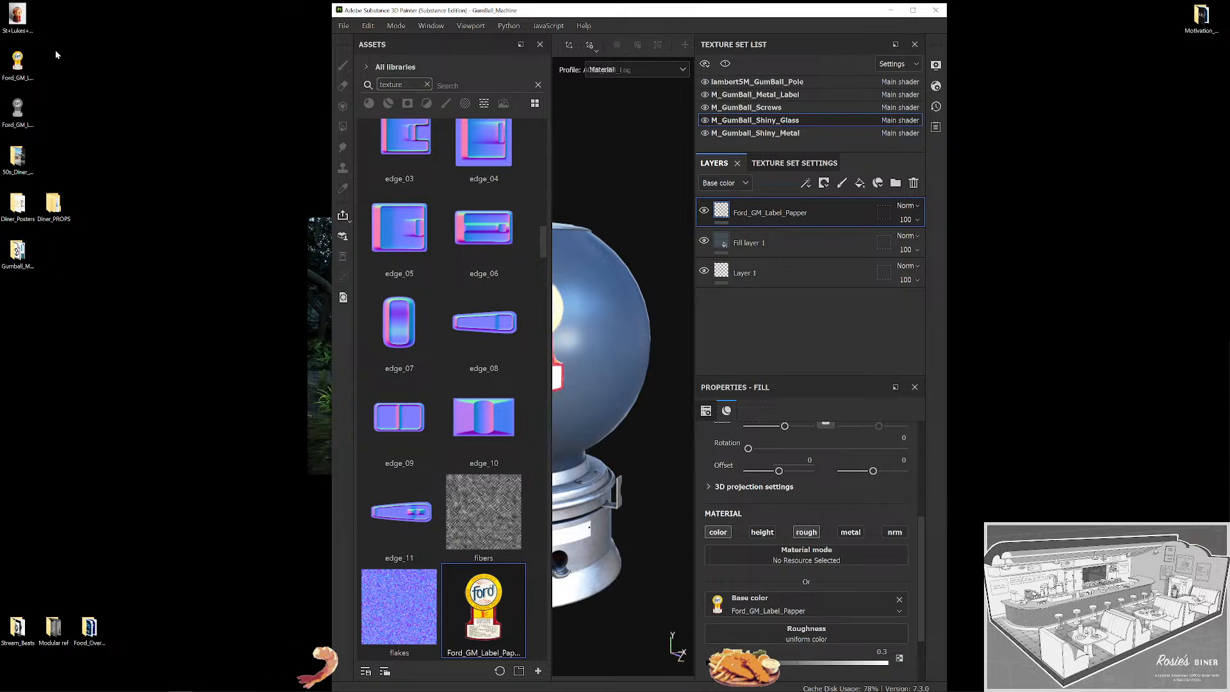
{"action": "left_click_drag", "start_coordinate": [17, 61], "coordinate": [17, 296]}
{"action": "mouse_move", "coordinate": [17, 113]}
{"action": "left_mouse_down"}
{"action": "mouse_move", "coordinate": [54, 294]}
{"action": "mouse_move", "coordinate": [17, 356]}
{"action": "mouse_move", "coordinate": [320, 295]}
{"action": "mouse_move", "coordinate": [751, 234]}
{"action": "left_mouse_up"}
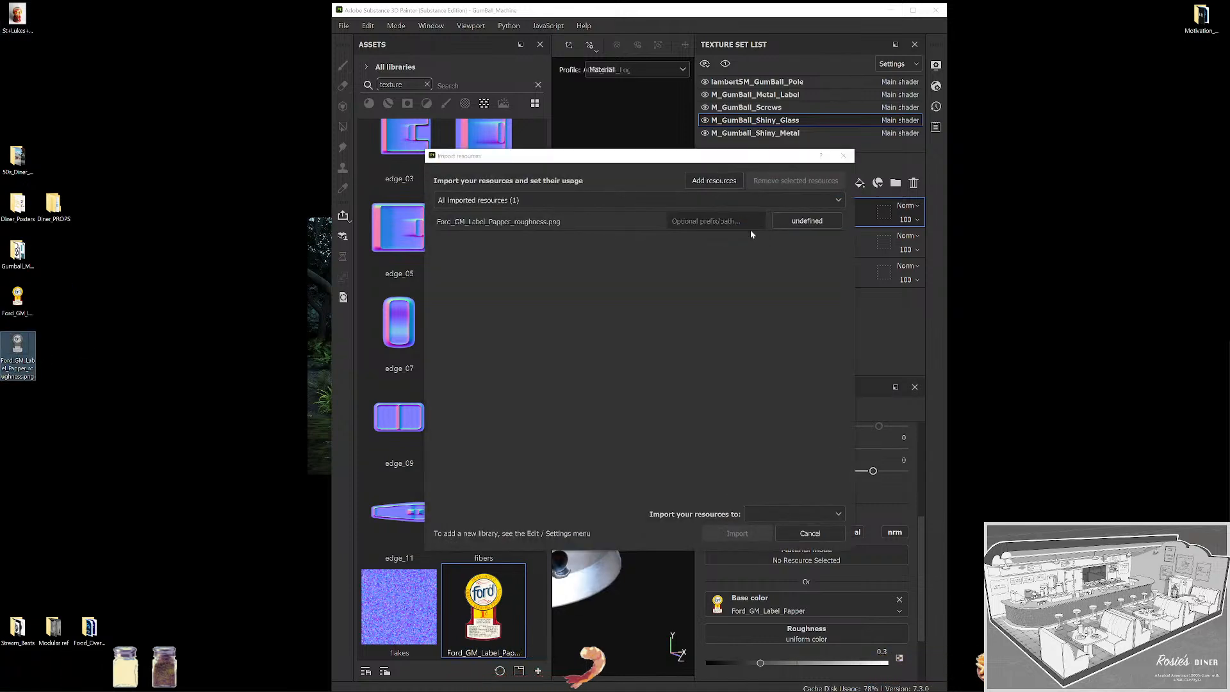
{"action": "left_click", "coordinate": [833, 221]}
{"action": "left_click", "coordinate": [833, 270]}
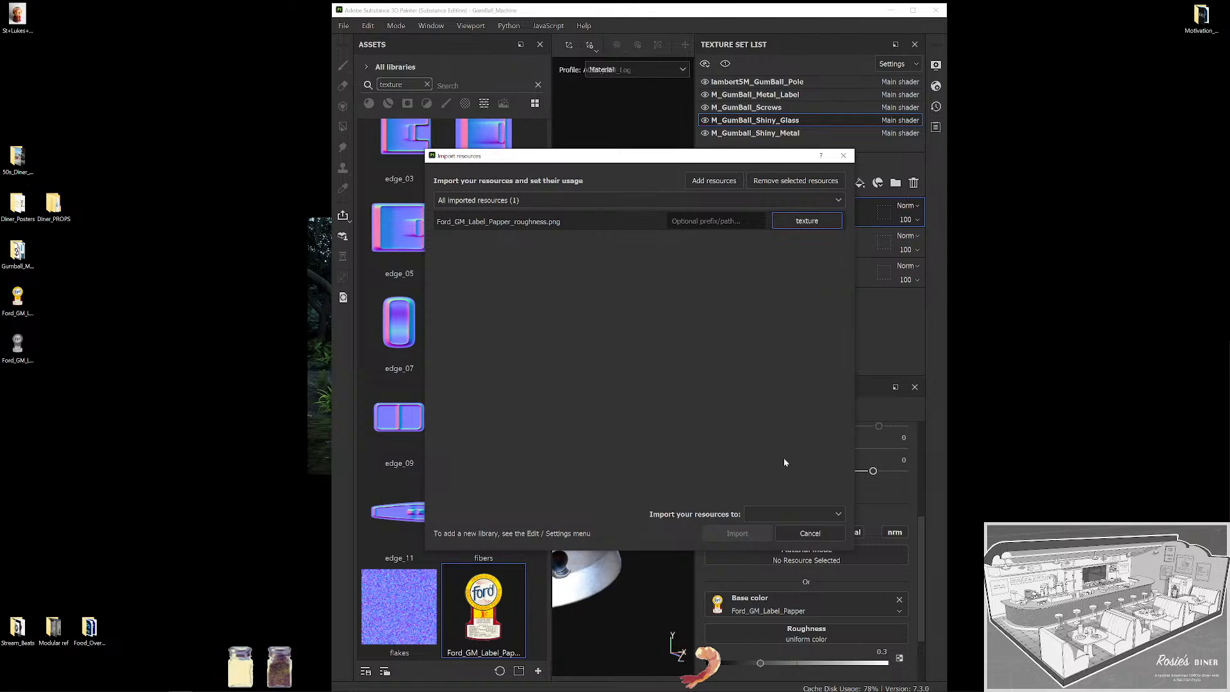
{"action": "left_click", "coordinate": [796, 513]}
{"action": "left_click", "coordinate": [773, 531]}
{"action": "left_click", "coordinate": [731, 533]}
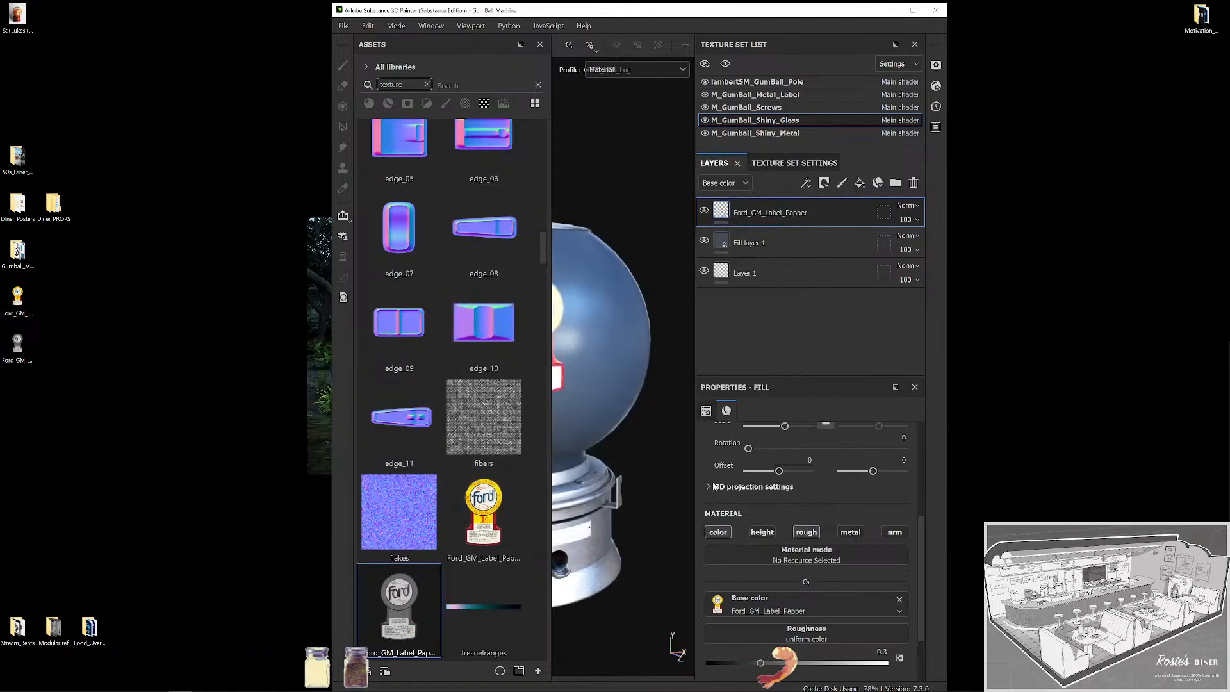
{"action": "left_click", "coordinate": [913, 10]}
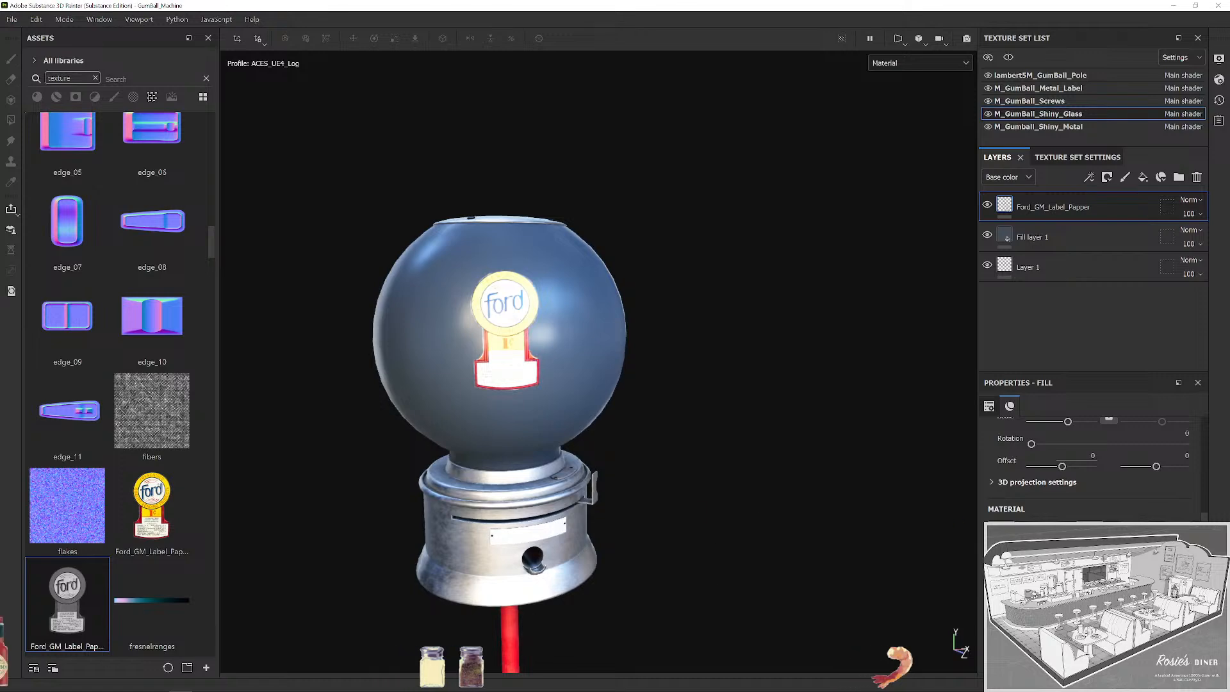
Enable the height channel on the Ford_GM_Label_Papper layer and assign the imported grayscale label texture to it.
{"action": "scroll", "coordinate": [740, 318], "scroll_direction": "up", "scroll_amount": 2}
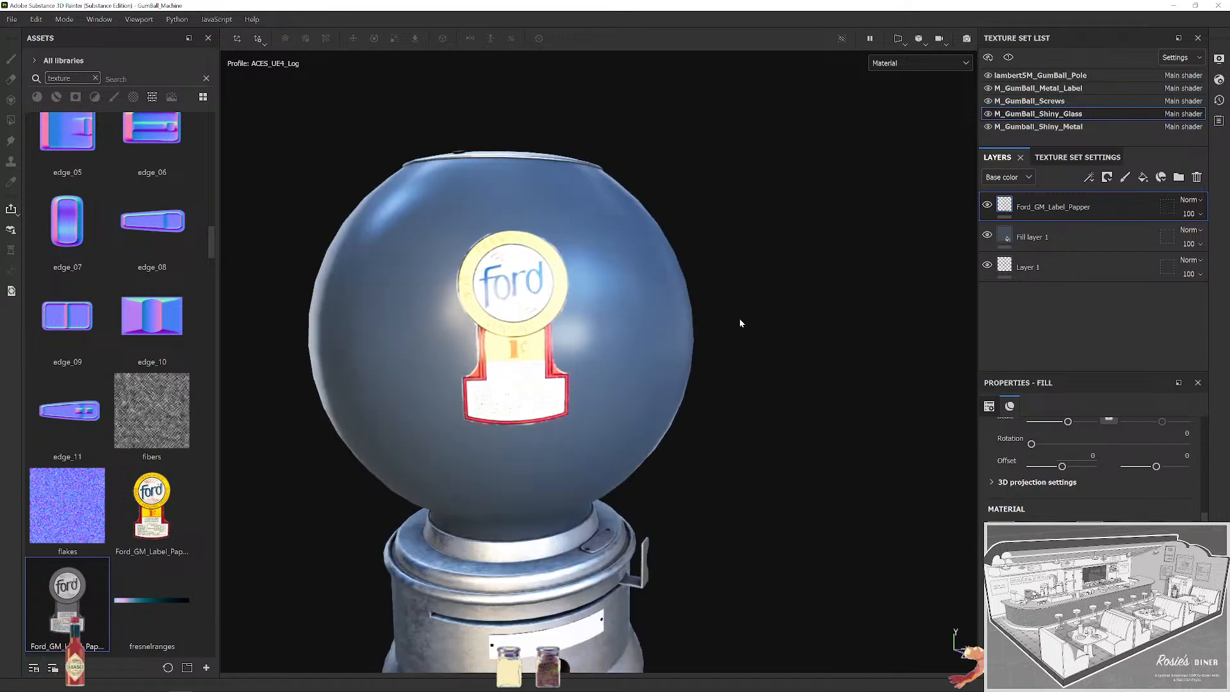
{"action": "left_click_drag", "start_coordinate": [740, 322], "coordinate": [824, 340]}
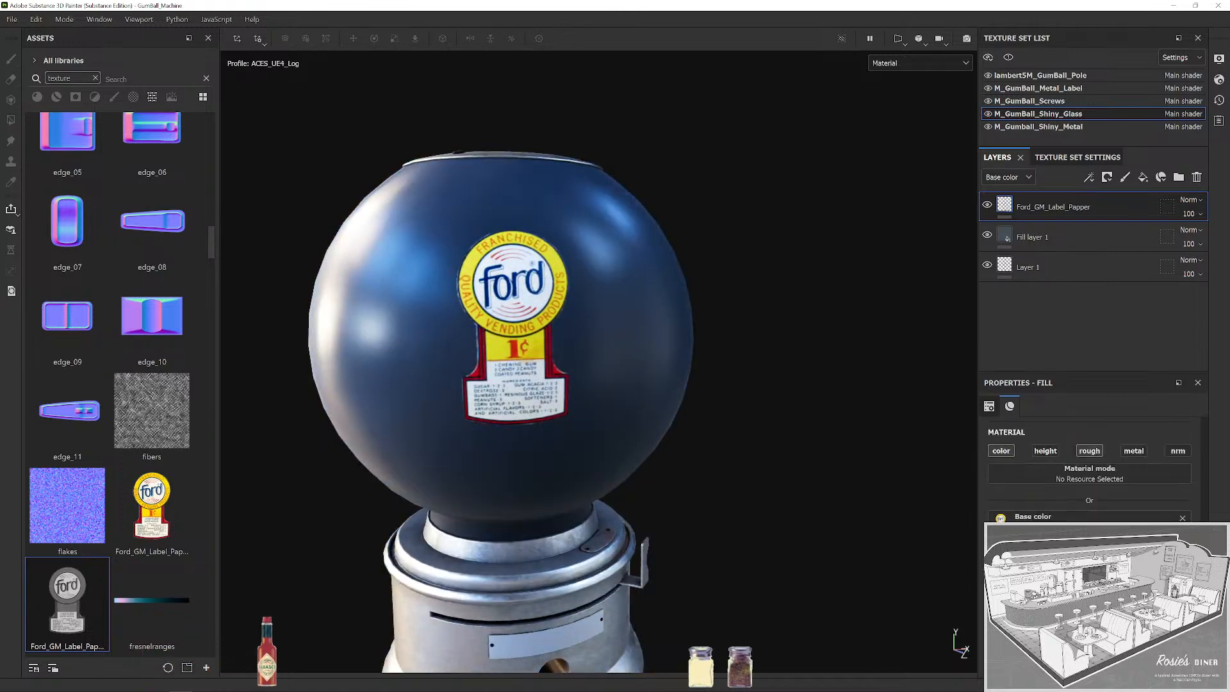
{"action": "scroll", "coordinate": [1054, 490], "scroll_direction": "down", "scroll_amount": 1}
{"action": "scroll", "coordinate": [1054, 490], "scroll_direction": "down", "scroll_amount": 1}
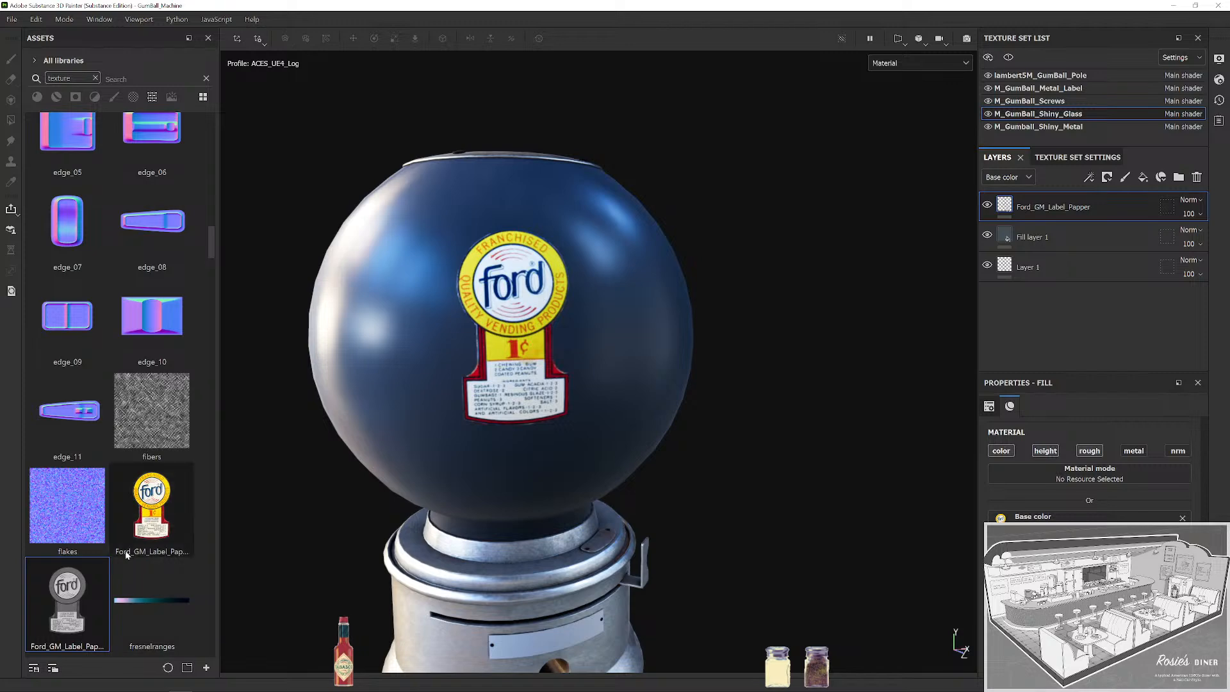
{"action": "scroll", "coordinate": [734, 357], "scroll_direction": "up", "scroll_amount": 3}
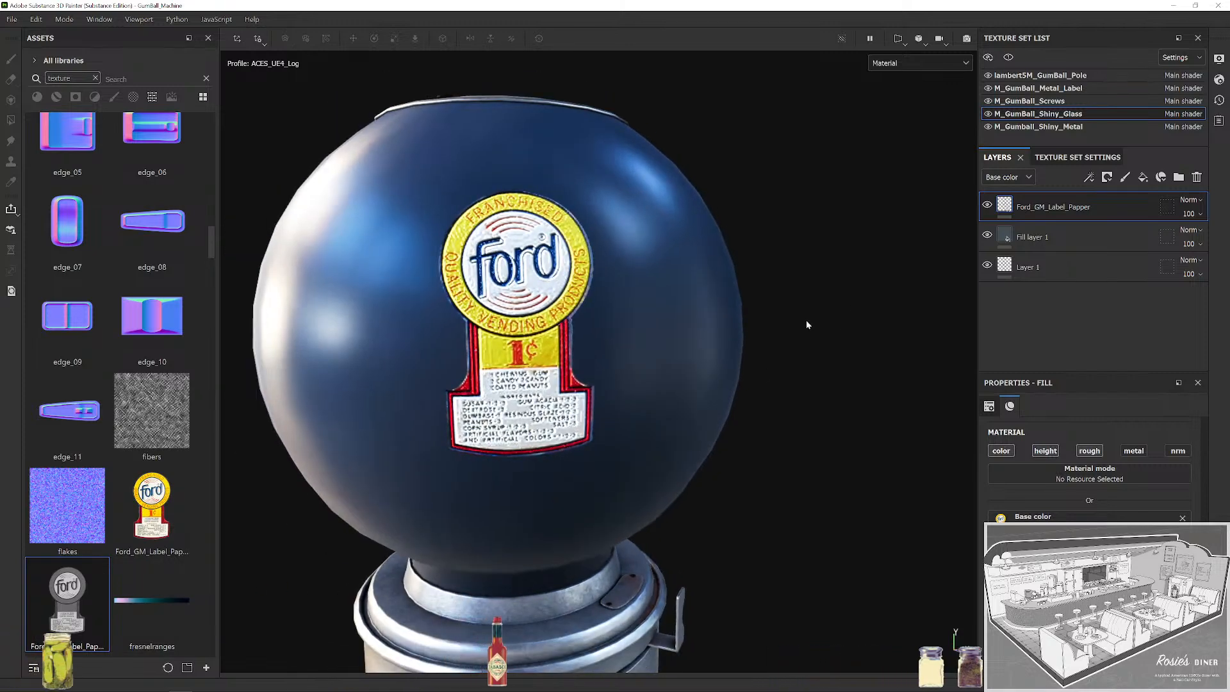
Find the Height Adjust filter among the filter assets by searching "hei" and add it above the Ford_GM_Label_Papper layer.
{"action": "left_click", "coordinate": [95, 78]}
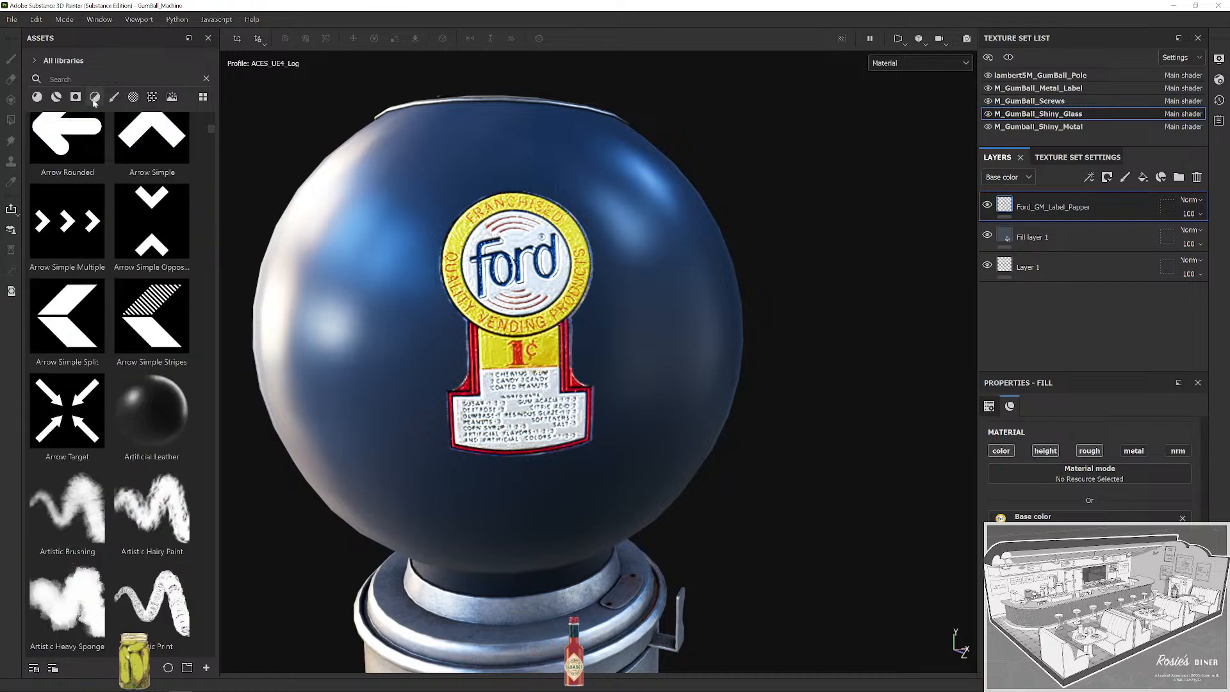
{"action": "left_click", "coordinate": [95, 97]}
{"action": "type", "text": "hei"}
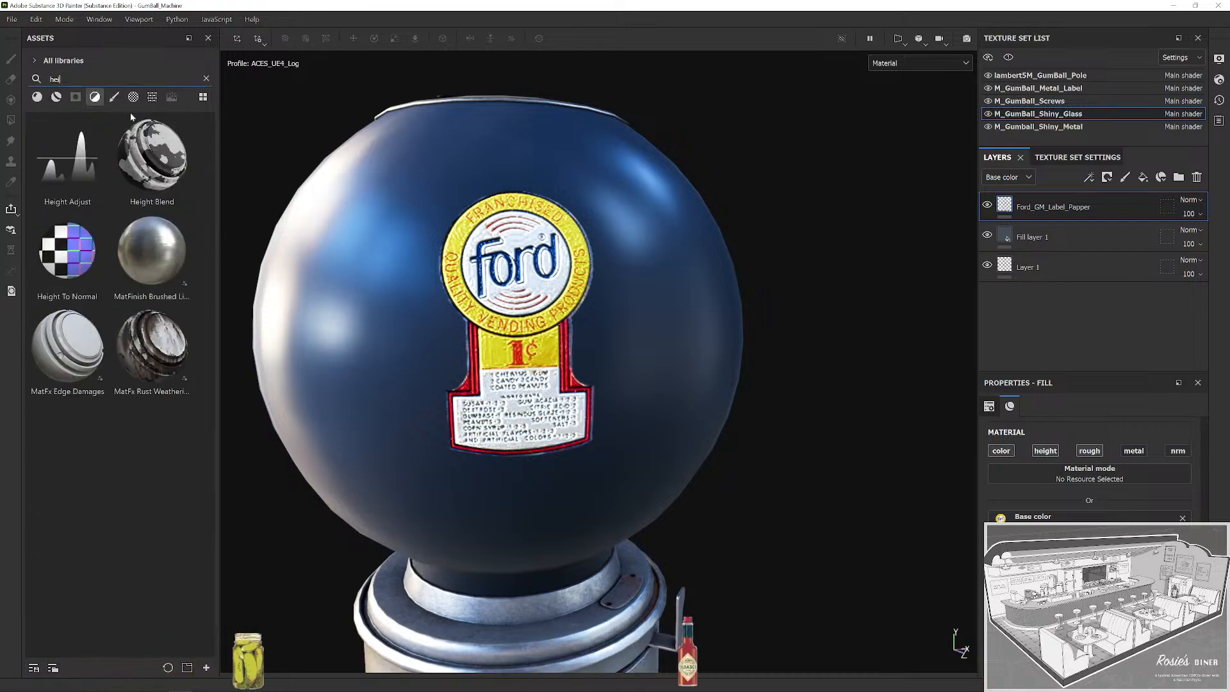
{"action": "left_click_drag", "start_coordinate": [67, 160], "coordinate": [1079, 205]}
Examine the relief of the Ford label on the glass globe from close up, from farther away and from several angles.
{"action": "scroll", "coordinate": [822, 267], "scroll_direction": "up", "scroll_amount": 3}
{"action": "left_click_drag", "start_coordinate": [831, 276], "coordinate": [805, 301]}
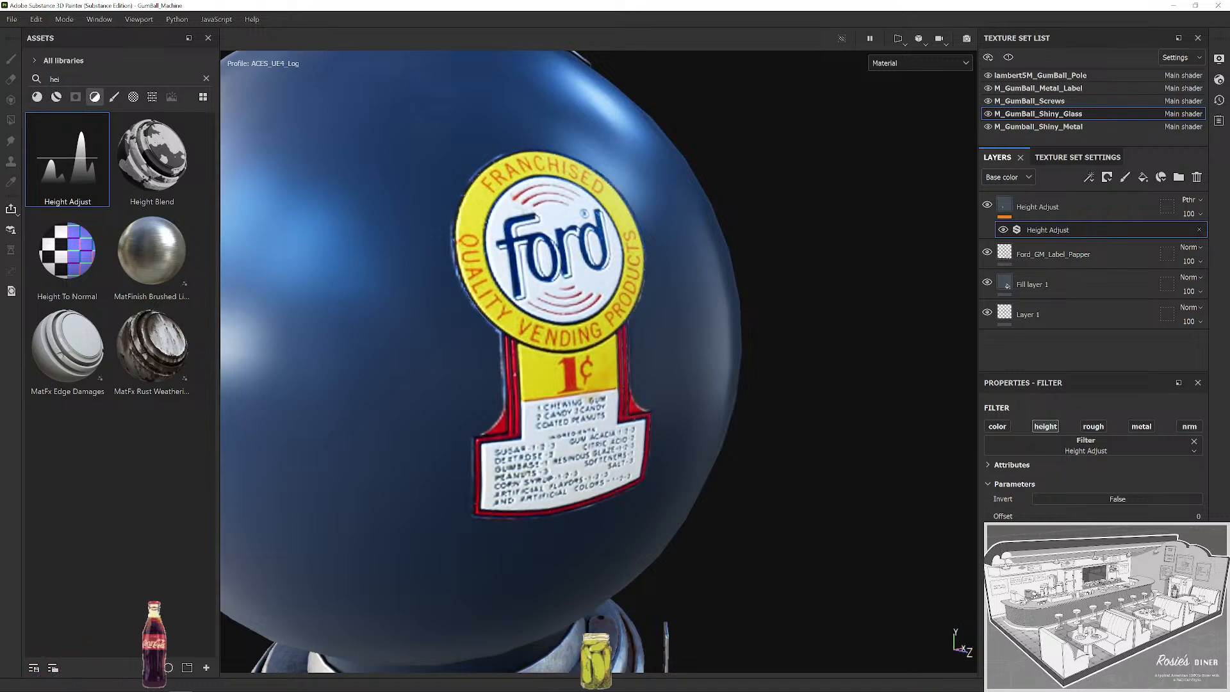
{"action": "scroll", "coordinate": [689, 415], "scroll_direction": "down", "scroll_amount": 5}
{"action": "left_click_drag", "start_coordinate": [689, 416], "coordinate": [741, 587]}
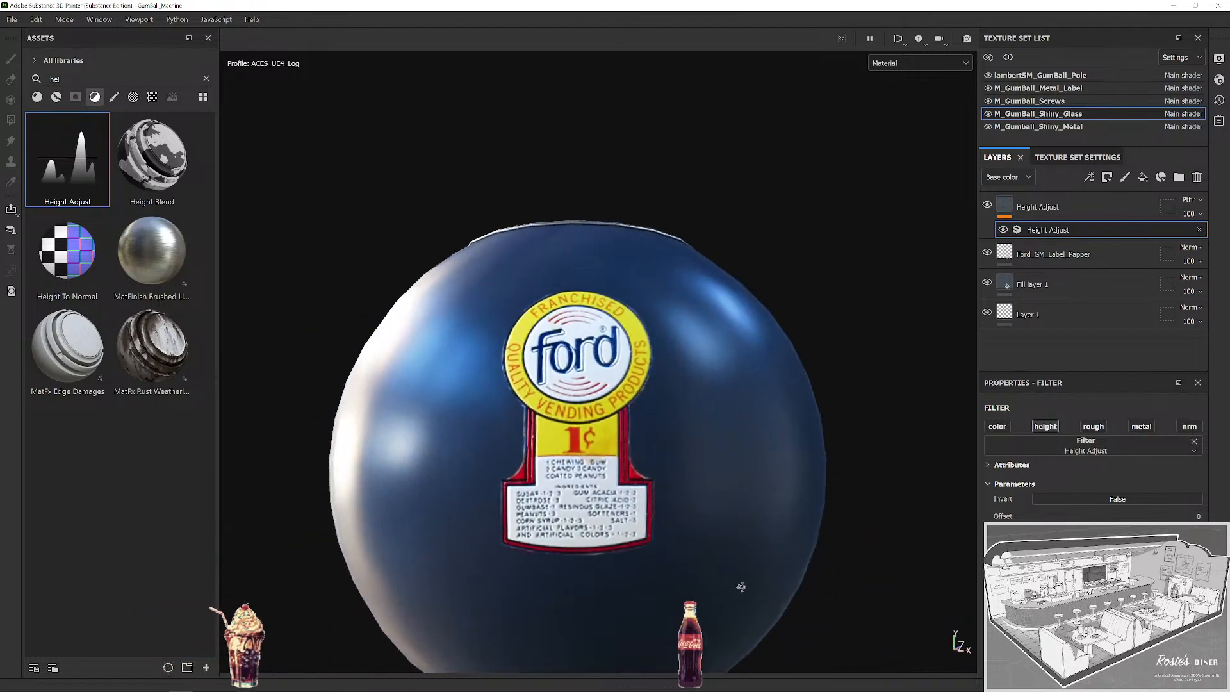
{"action": "scroll", "coordinate": [794, 497], "scroll_direction": "down", "scroll_amount": 5}
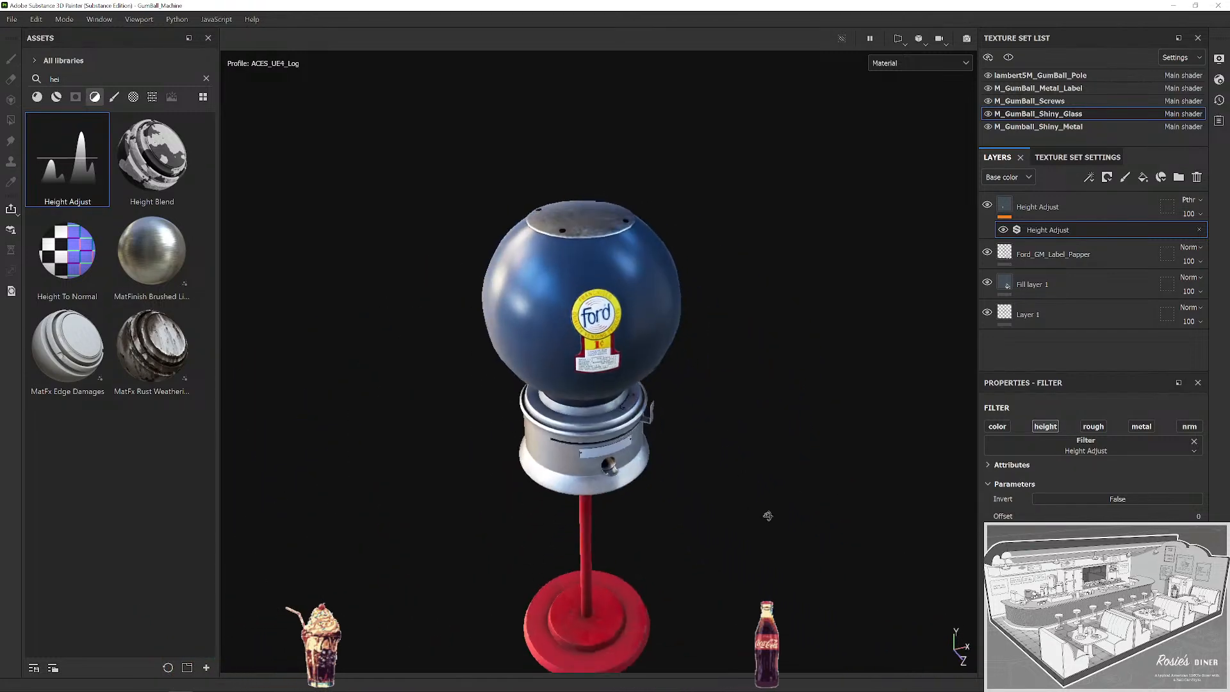
{"action": "scroll", "coordinate": [720, 497], "scroll_direction": "up", "scroll_amount": 4}
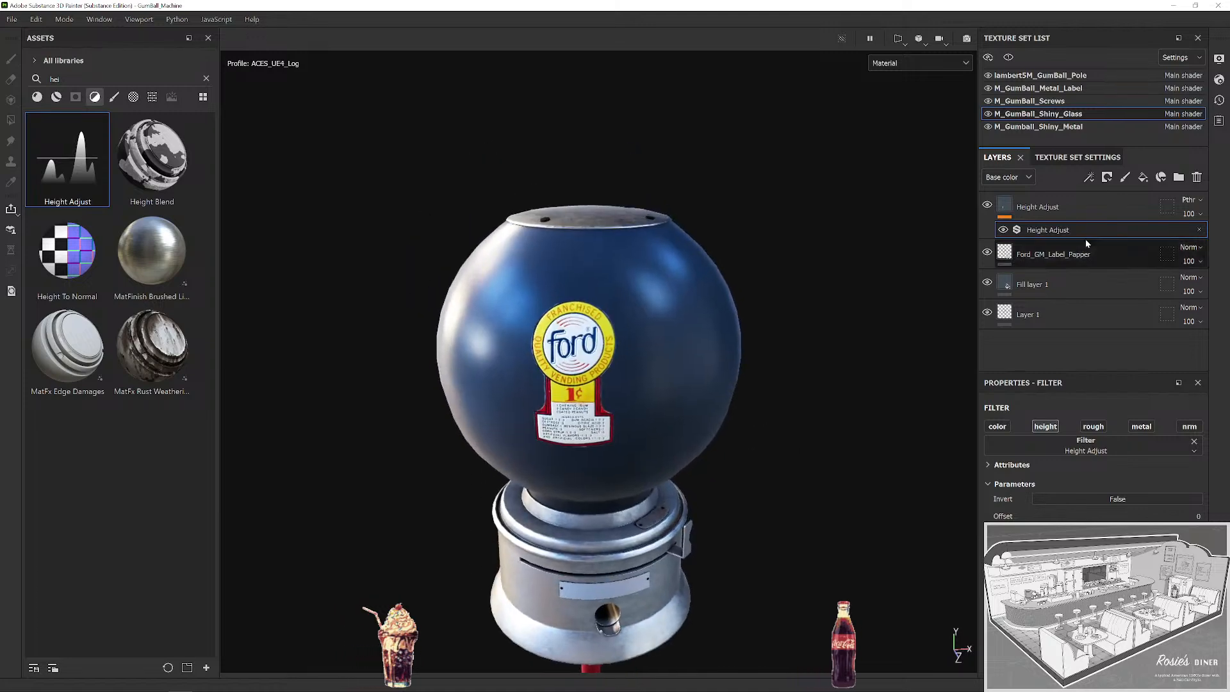
{"action": "left_click", "coordinate": [1078, 209]}
{"action": "scroll", "coordinate": [686, 302], "scroll_direction": "up", "scroll_amount": 2}
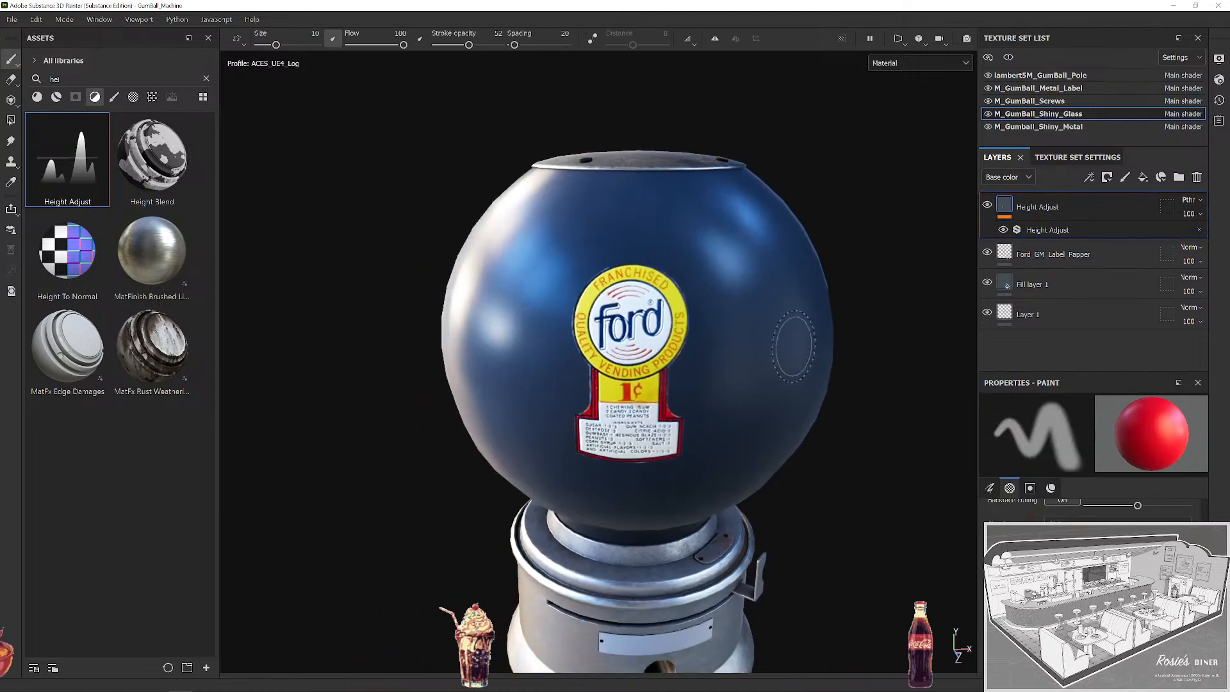
{"action": "scroll", "coordinate": [844, 401], "scroll_direction": "down", "scroll_amount": 2}
{"action": "scroll", "coordinate": [880, 453], "scroll_direction": "up", "scroll_amount": 5}
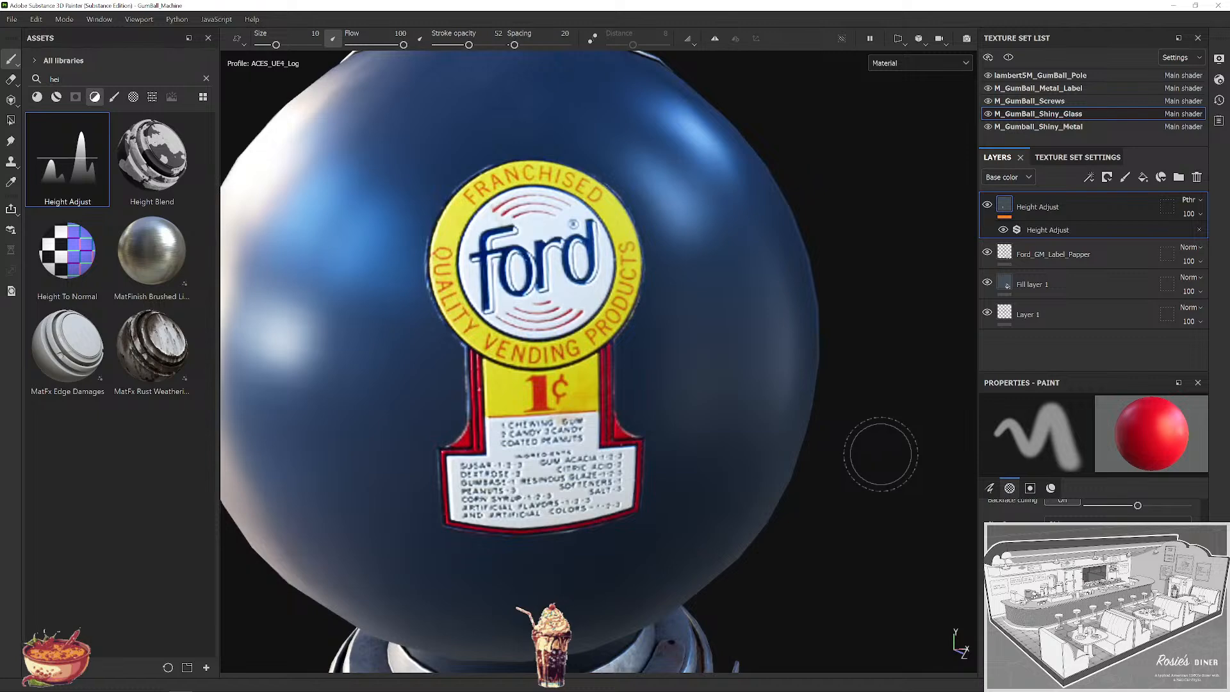
{"action": "scroll", "coordinate": [880, 456], "scroll_direction": "down", "scroll_amount": 4}
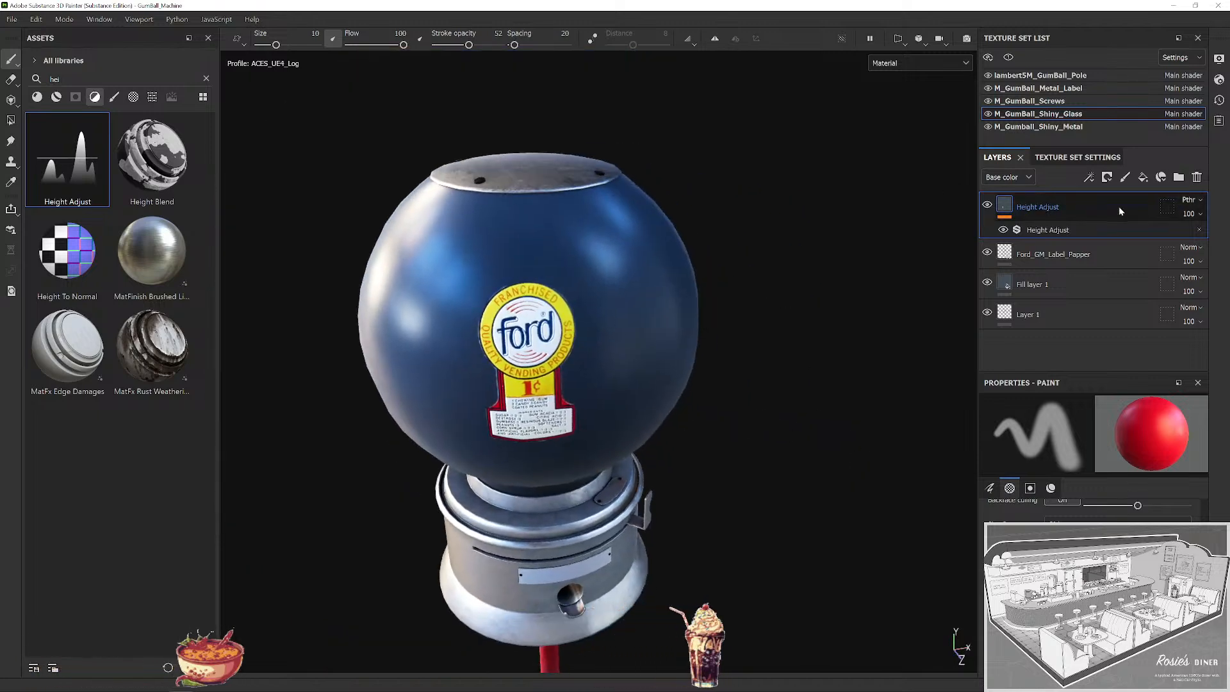
Move and rotate the Ford_GM_Label_Papper projection so the label sits centred and straight on the front of the globe.
{"action": "left_click", "coordinate": [1090, 254]}
{"action": "left_click_drag", "start_coordinate": [771, 333], "coordinate": [725, 420]}
{"action": "key", "text": "w"}
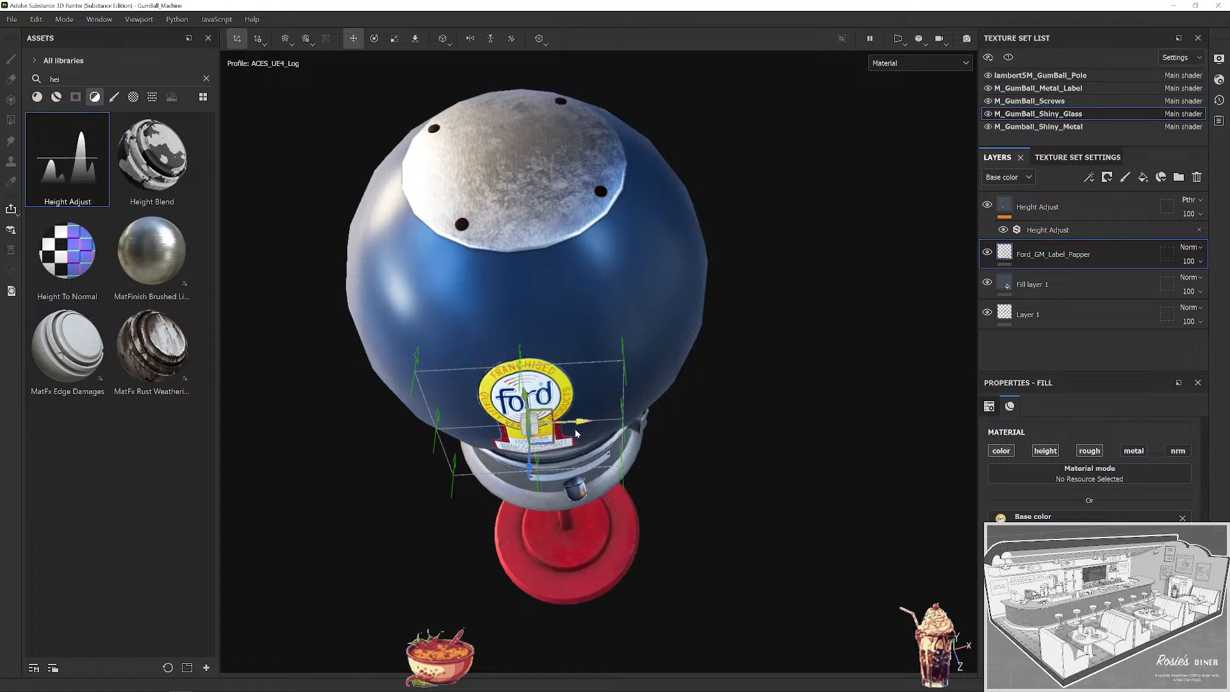
{"action": "left_click_drag", "start_coordinate": [585, 424], "coordinate": [581, 460]}
{"action": "key", "text": "e"}
{"action": "key", "text": "w"}
{"action": "left_click_drag", "start_coordinate": [614, 353], "coordinate": [619, 356]}
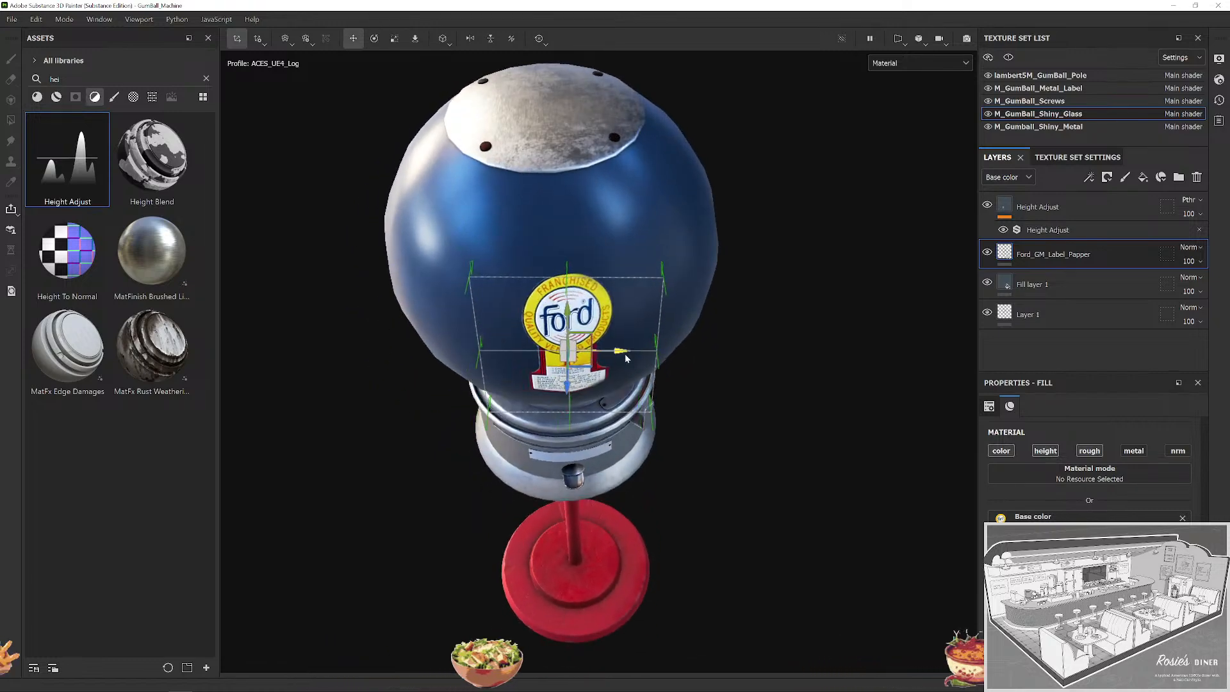
{"action": "key", "text": "e"}
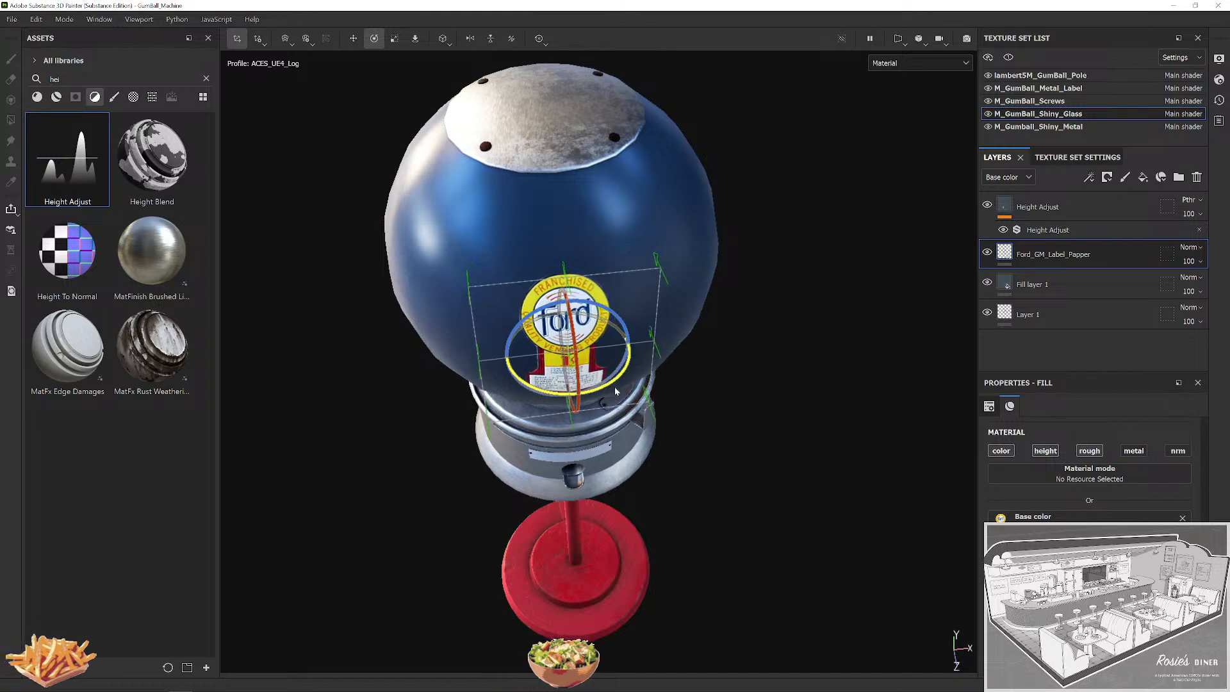
{"action": "left_click_drag", "start_coordinate": [609, 390], "coordinate": [700, 319], "text": "alt"}
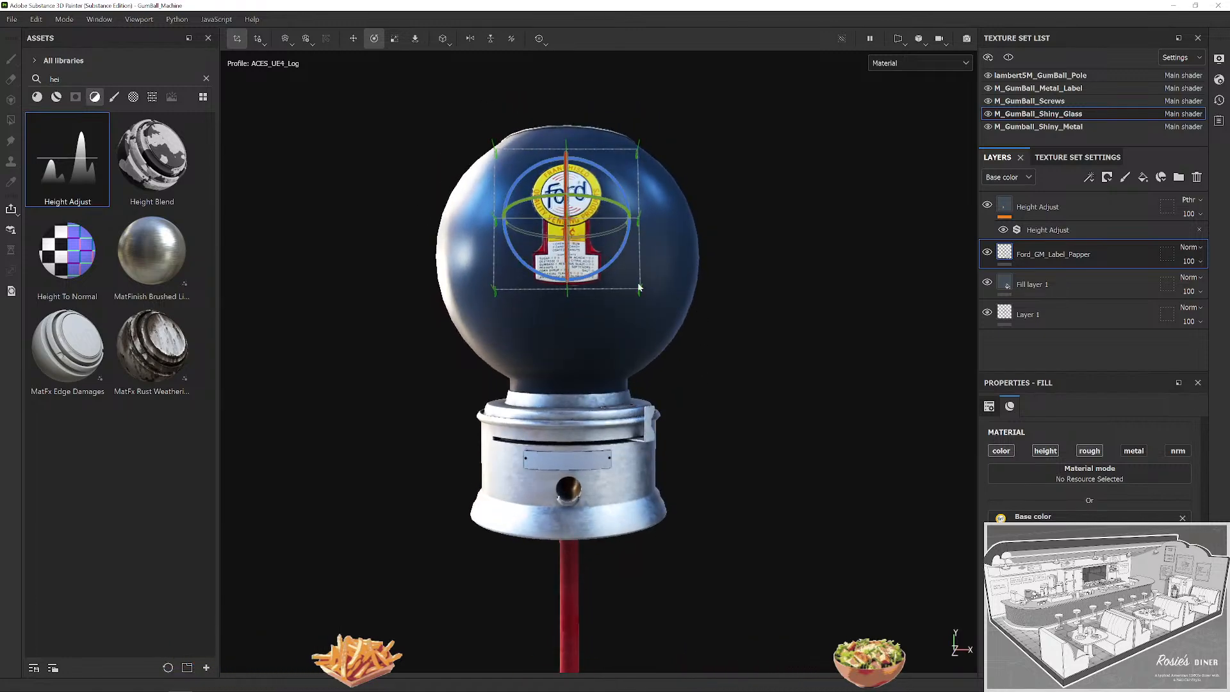
Examine the Ford label's placement and sharpness on the glass globe, up close and across the whole gumball machine.
{"action": "left_click_drag", "start_coordinate": [639, 287], "coordinate": [651, 376], "text": "alt"}
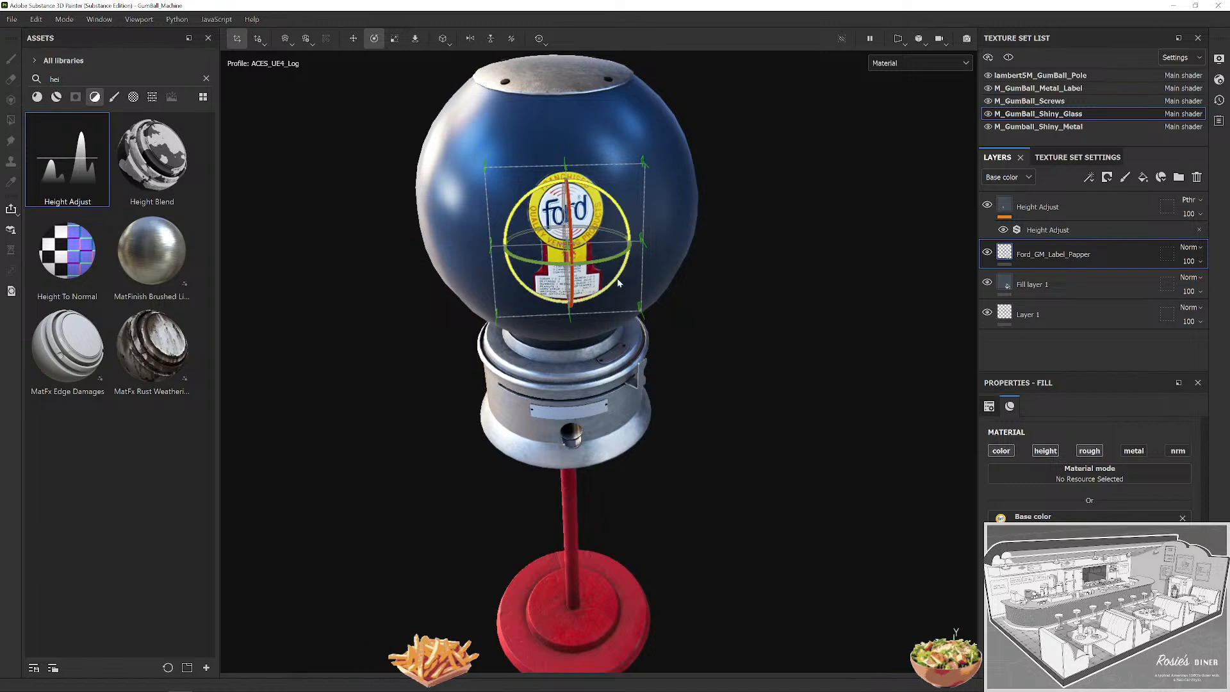
{"action": "key", "text": "w"}
{"action": "scroll", "coordinate": [637, 377], "scroll_direction": "up", "scroll_amount": 5}
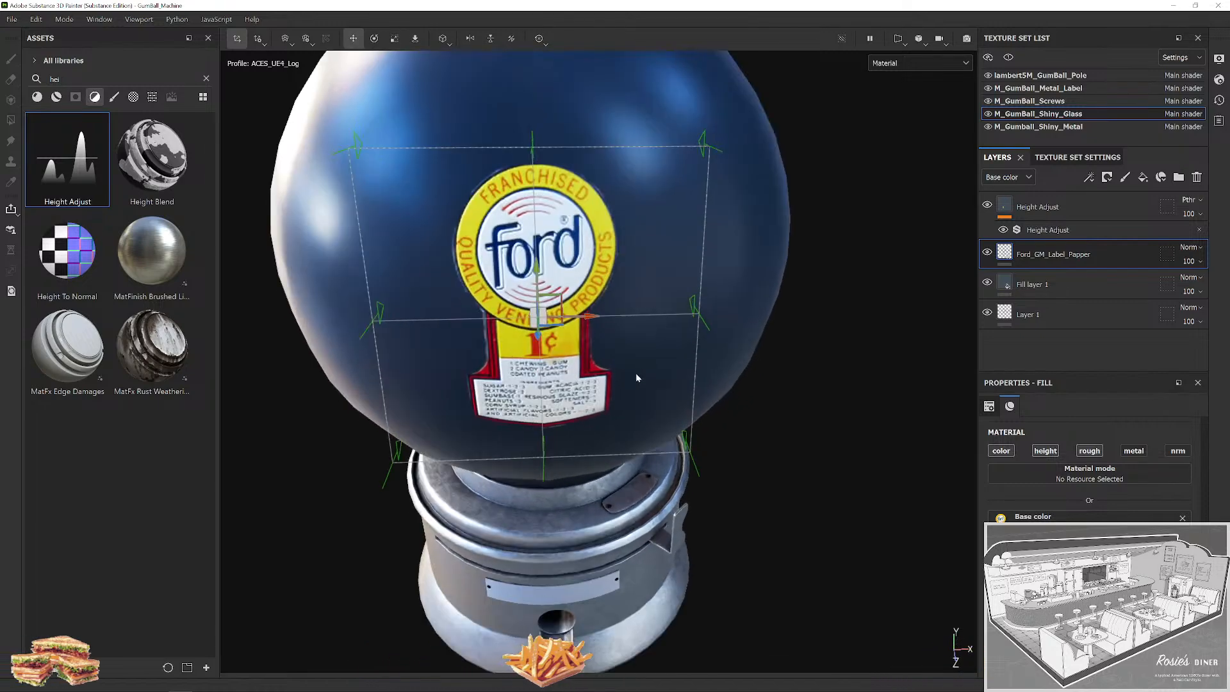
{"action": "key", "text": "e"}
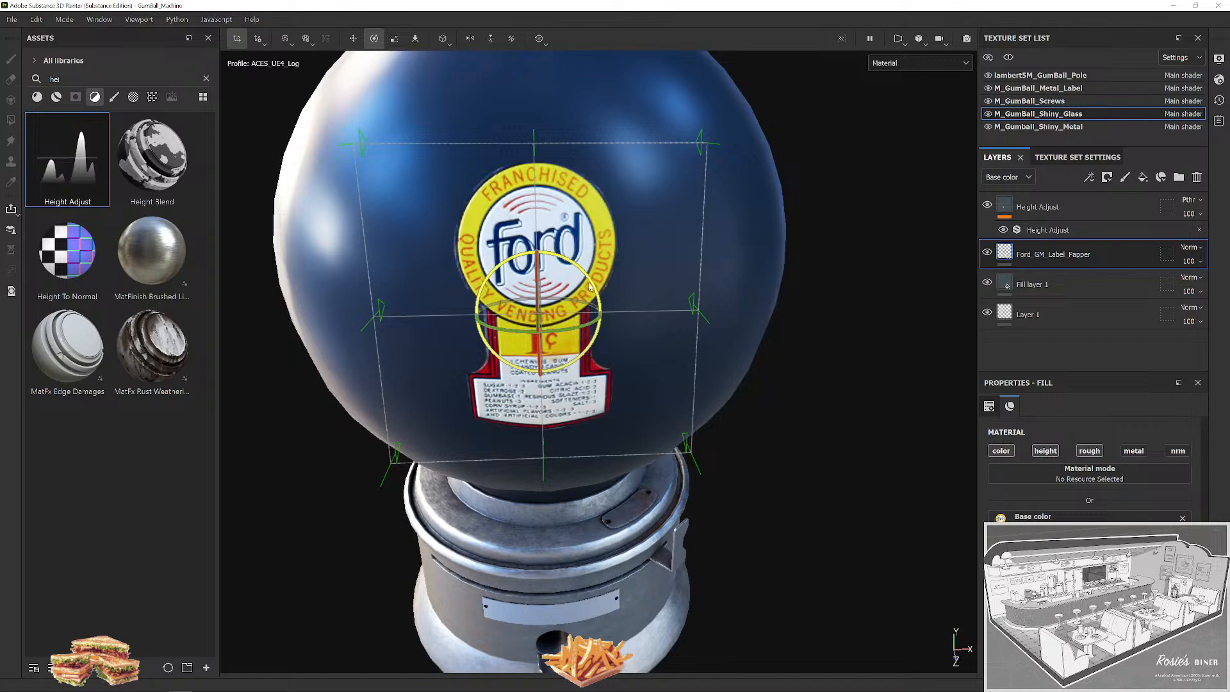
{"action": "left_click_drag", "start_coordinate": [592, 287], "coordinate": [591, 286]}
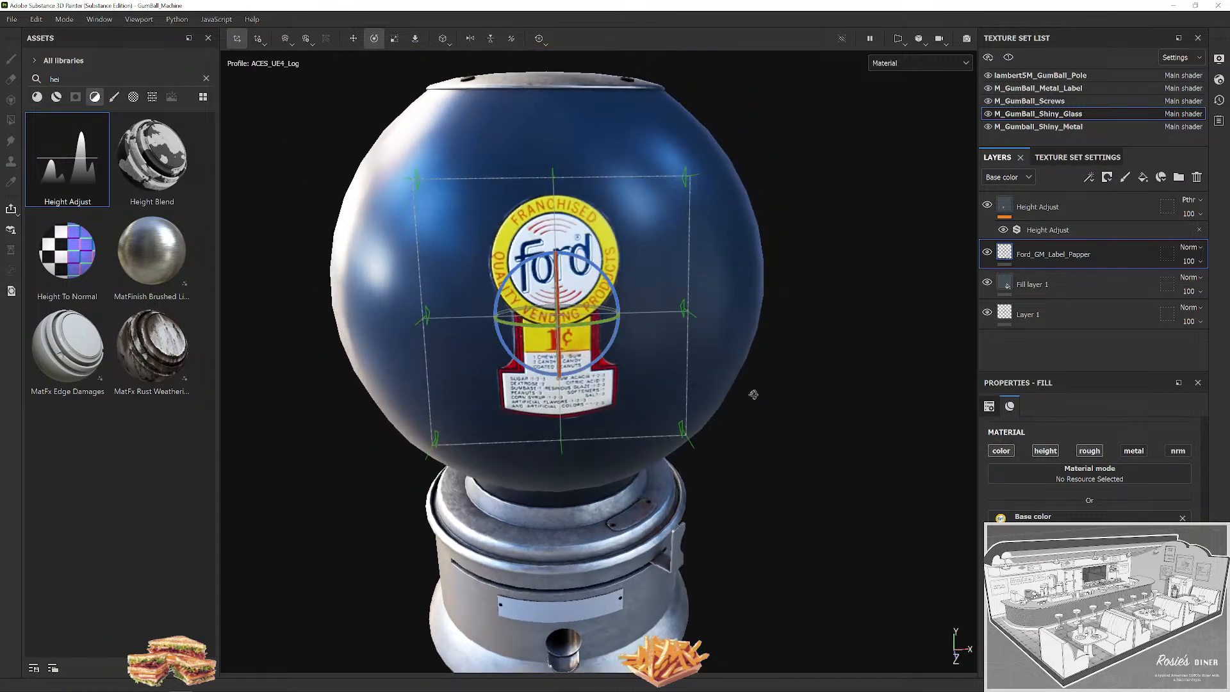
{"action": "left_click_drag", "start_coordinate": [769, 392], "coordinate": [744, 543]}
{"action": "left_click_drag", "start_coordinate": [357, 293], "coordinate": [641, 436]}
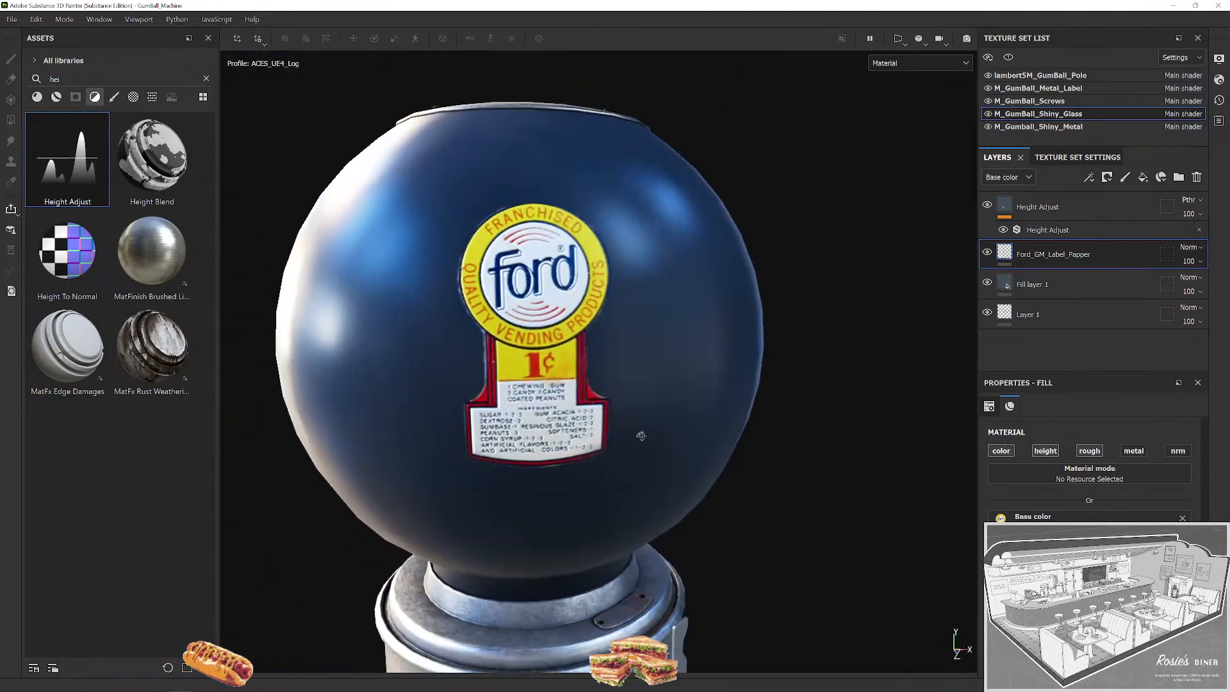
{"action": "scroll", "coordinate": [621, 431], "scroll_direction": "down", "scroll_amount": 5}
{"action": "scroll", "coordinate": [785, 441], "scroll_direction": "down", "scroll_amount": 3}
{"action": "left_click_drag", "start_coordinate": [783, 442], "coordinate": [693, 438]}
{"action": "left_click_drag", "start_coordinate": [642, 382], "coordinate": [605, 330]}
{"action": "scroll", "coordinate": [463, 309], "scroll_direction": "up", "scroll_amount": 5}
{"action": "left_click_drag", "start_coordinate": [463, 310], "coordinate": [721, 410]}
{"action": "scroll", "coordinate": [742, 401], "scroll_direction": "up", "scroll_amount": 3}
{"action": "scroll", "coordinate": [725, 437], "scroll_direction": "down", "scroll_amount": 6}
{"action": "scroll", "coordinate": [746, 442], "scroll_direction": "down", "scroll_amount": 3}
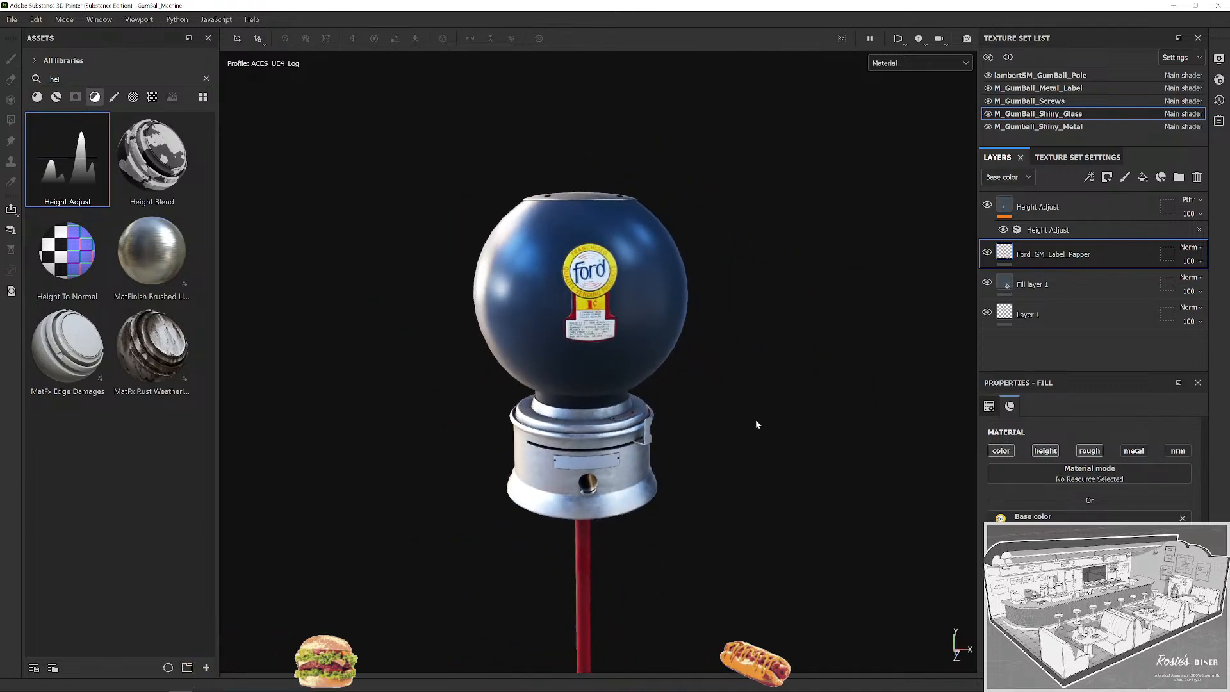
{"action": "left_click_drag", "start_coordinate": [797, 439], "coordinate": [773, 402]}
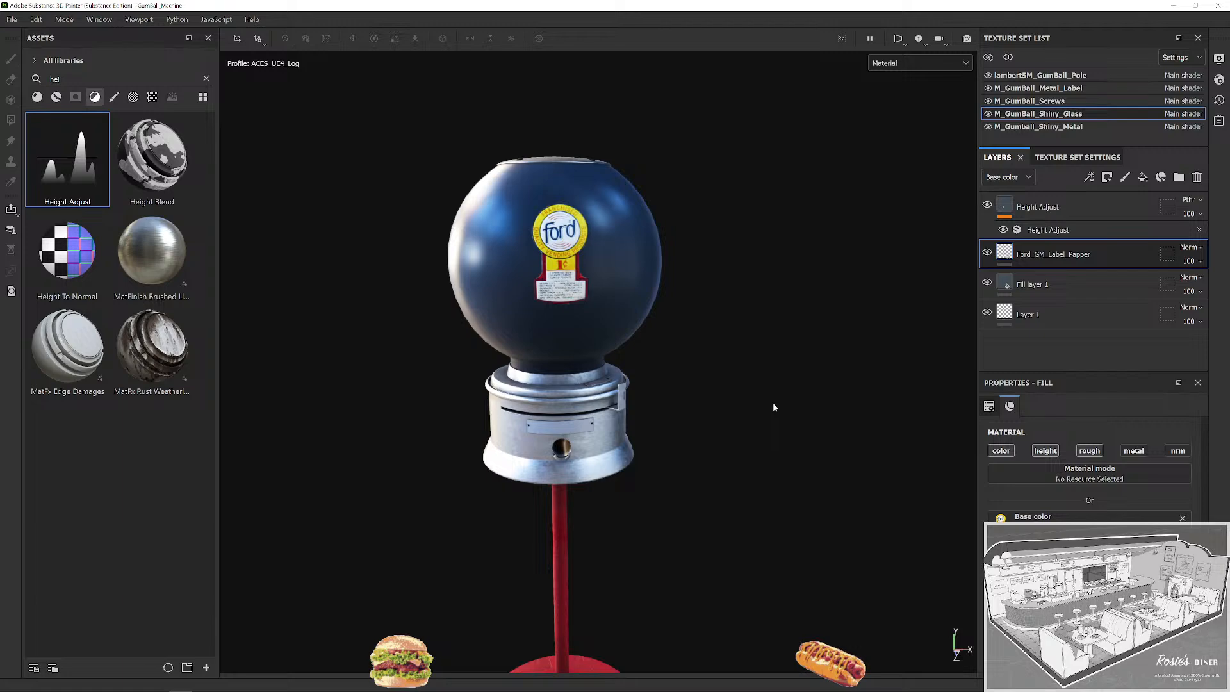
{"action": "scroll", "coordinate": [609, 577], "scroll_direction": "down", "scroll_amount": 3}
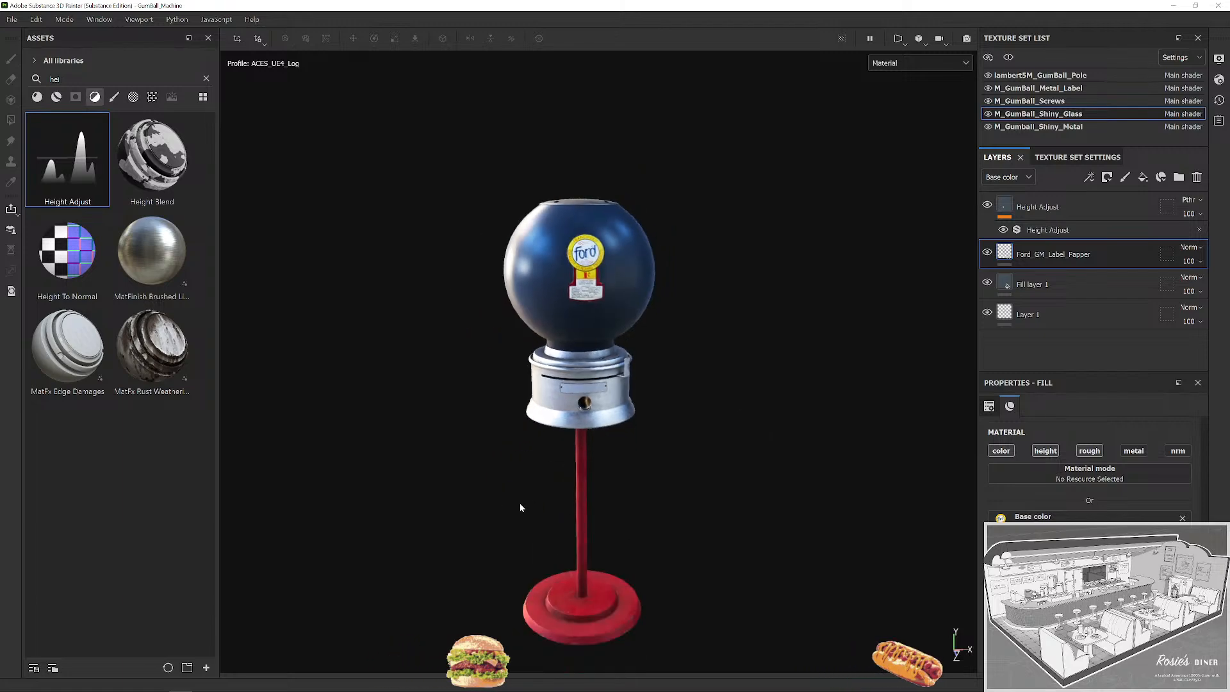
Switch to Chrome, search for "upscale image" in a new tab, and open iLoveIMG's free AI image upscaling tool.
{"action": "mouse_move", "coordinate": [433, 686]}
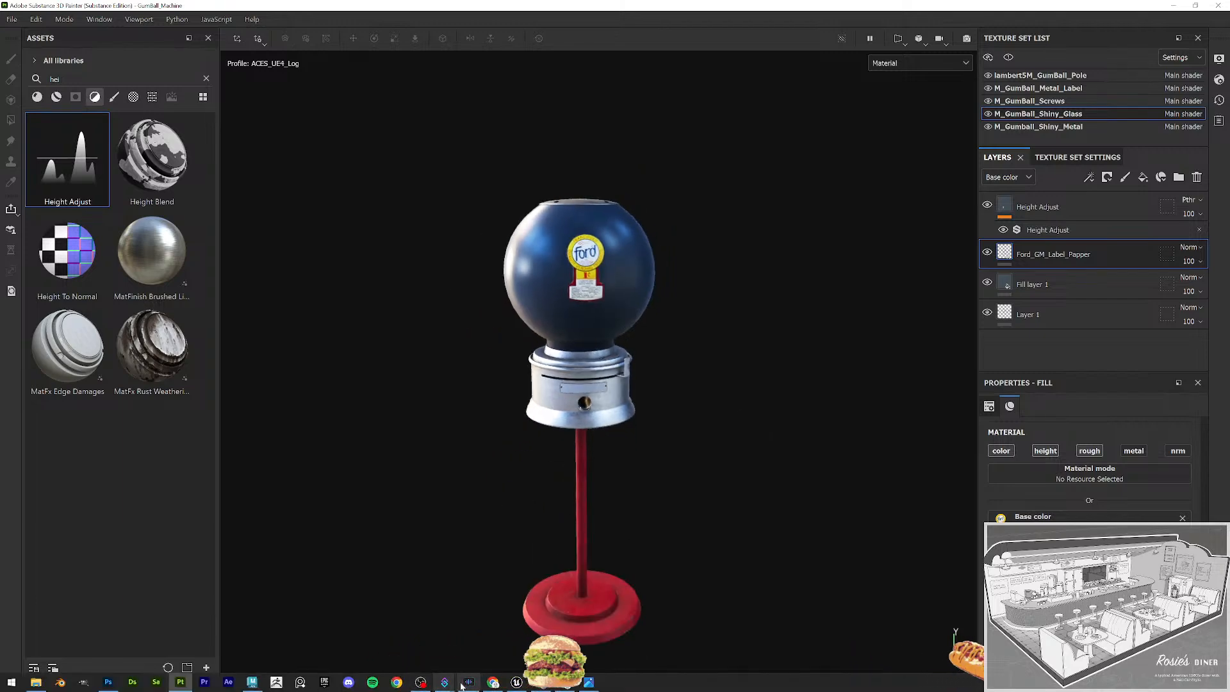
{"action": "left_click", "coordinate": [493, 683]}
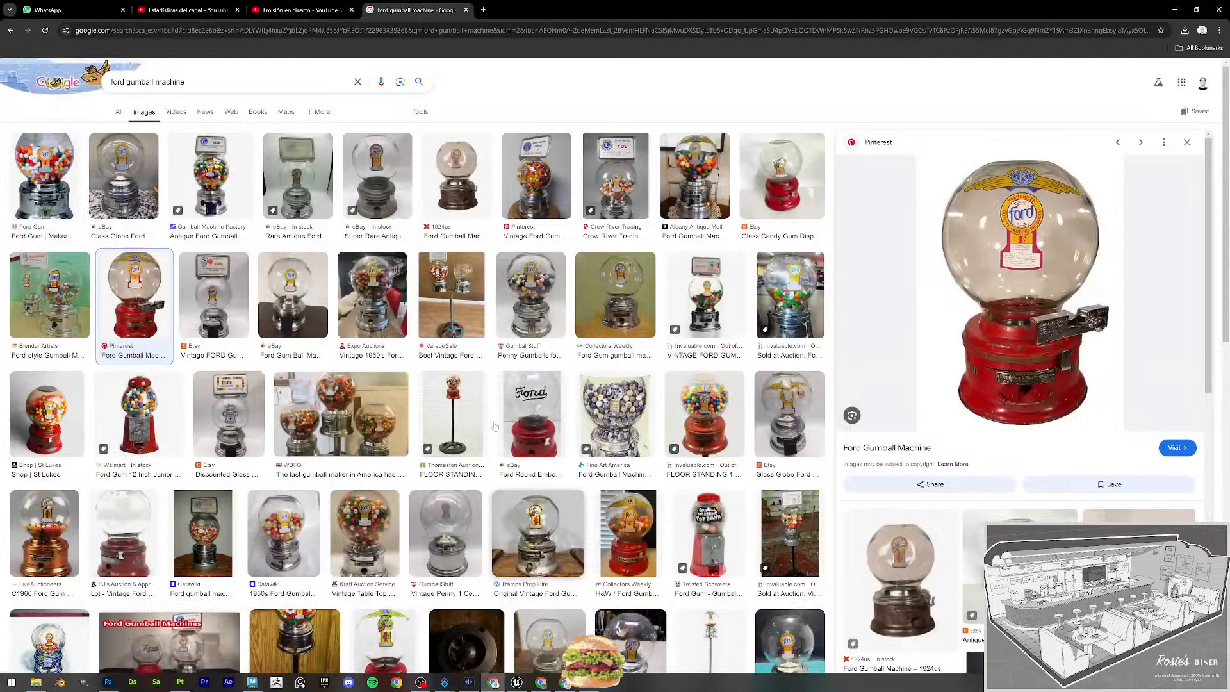
{"action": "left_click", "coordinate": [486, 11]}
{"action": "type", "text": "upscale image"}
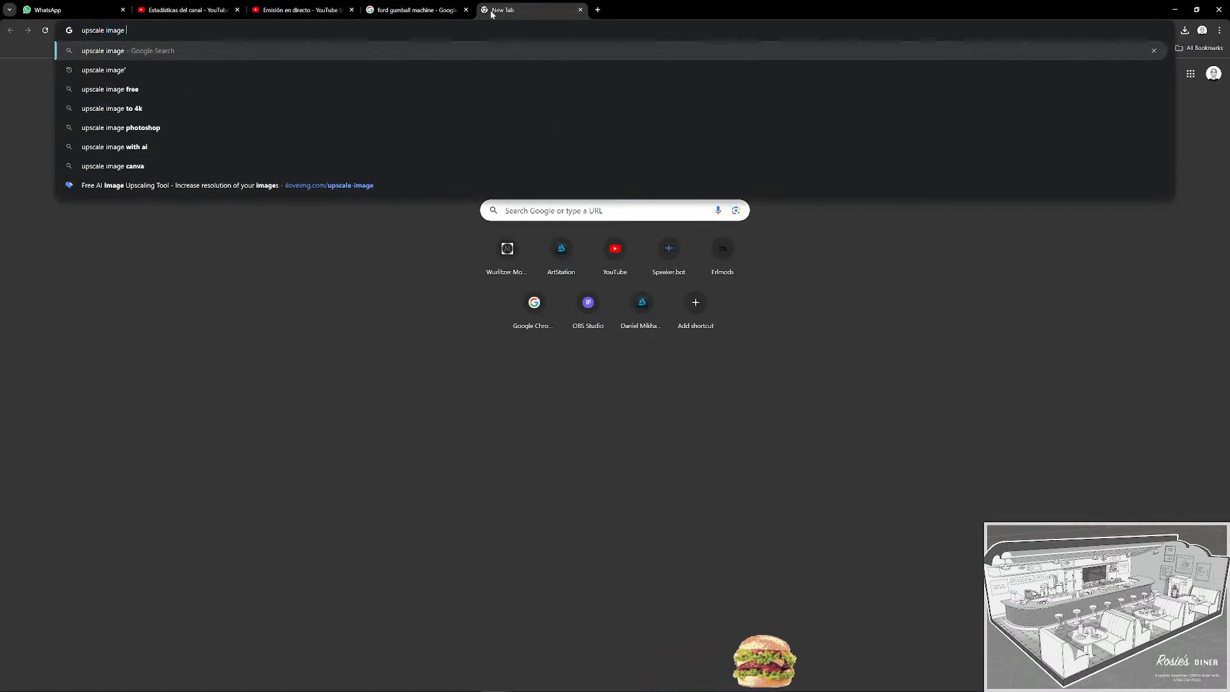
{"action": "key", "text": "Return"}
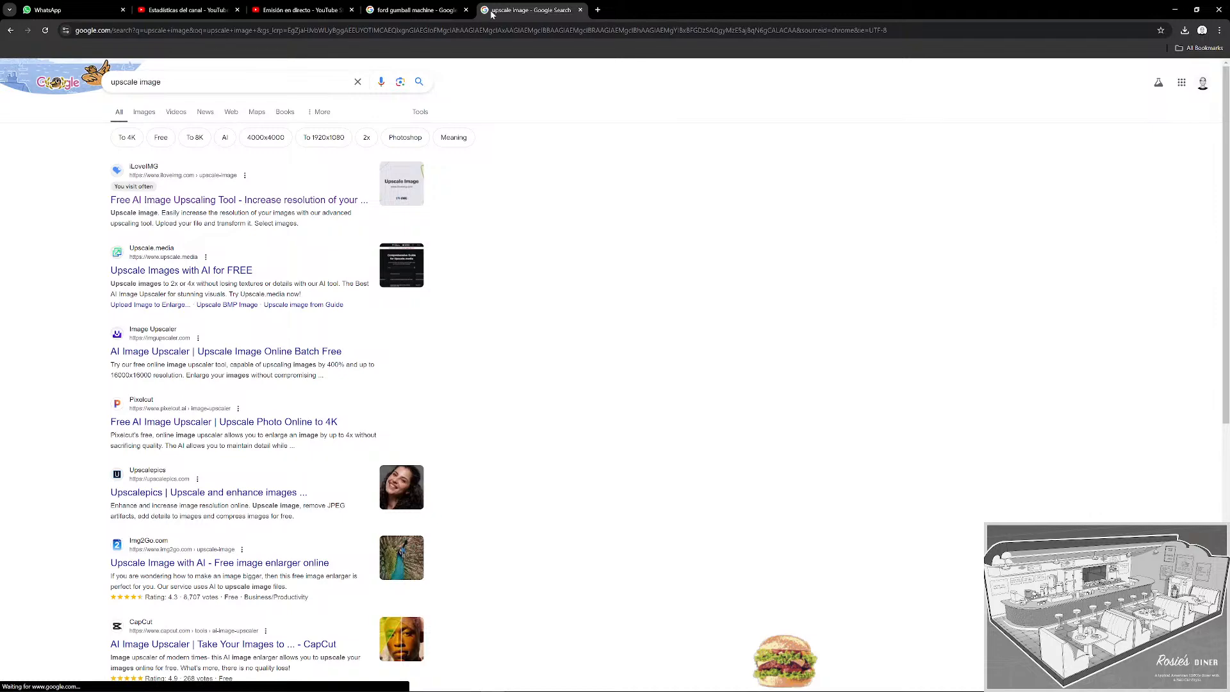
{"action": "left_click", "coordinate": [322, 201]}
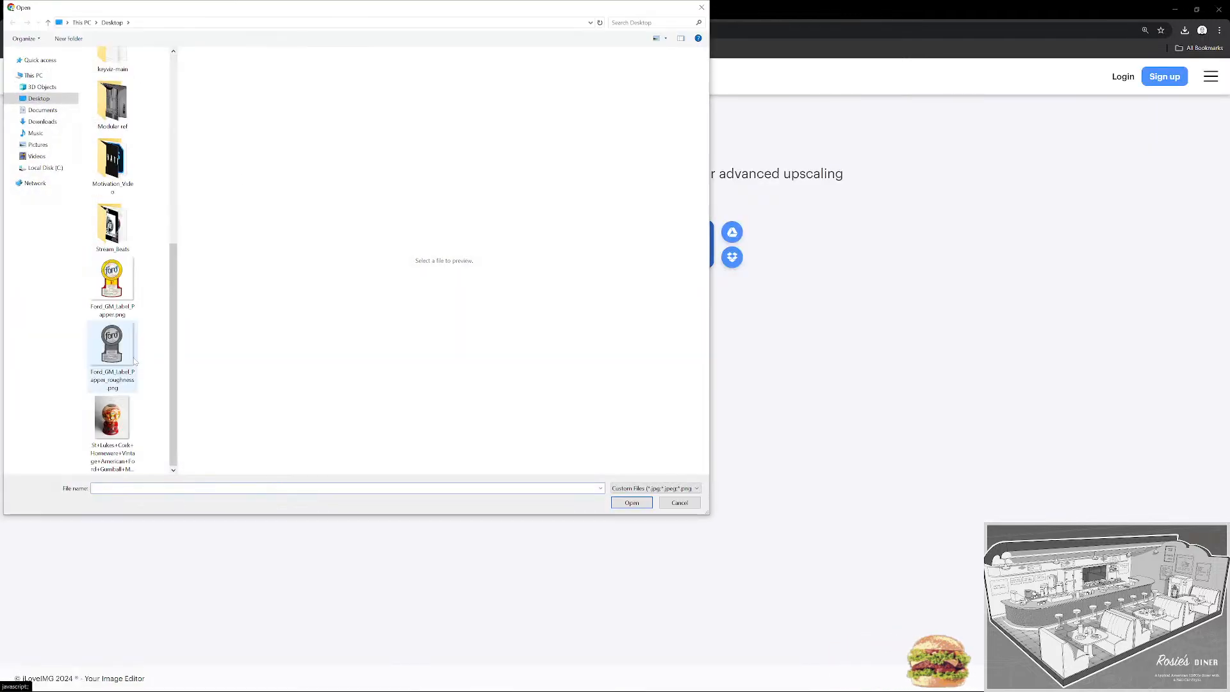
Load Ford_GM_Label_Papper.png into the upscaler and compare the original with the 2x preview until only the upscaled version shows.
{"action": "double_click", "coordinate": [111, 282]}
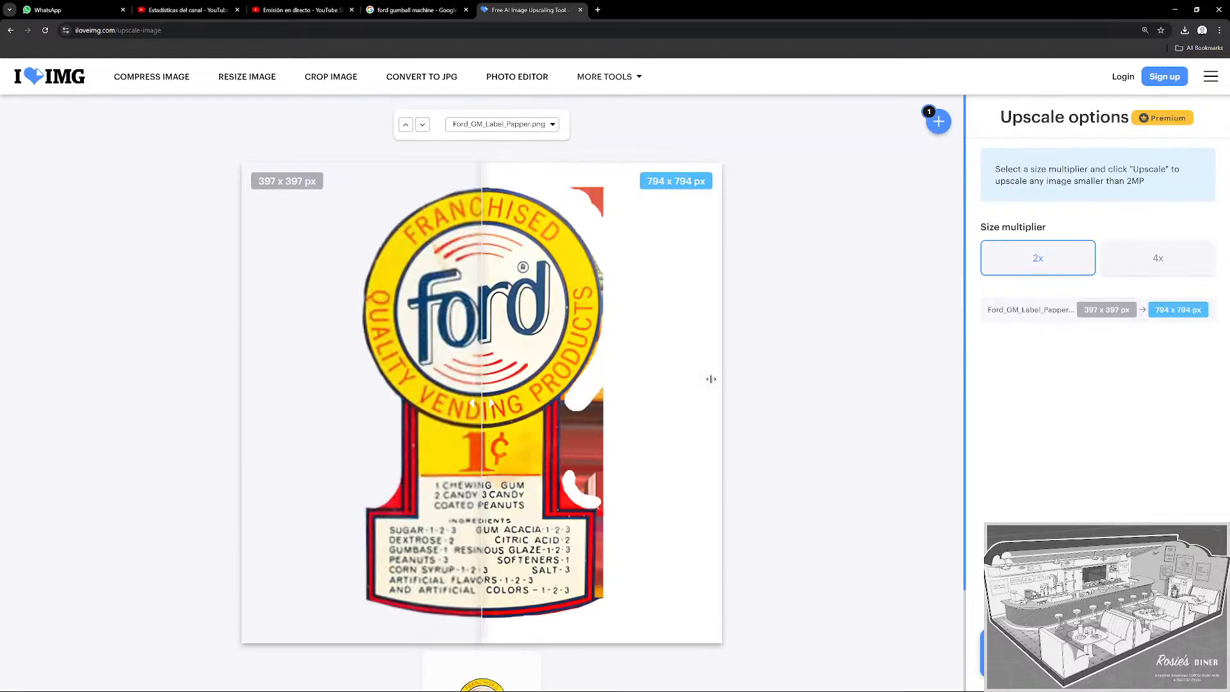
{"action": "left_click_drag", "start_coordinate": [490, 403], "coordinate": [226, 410]}
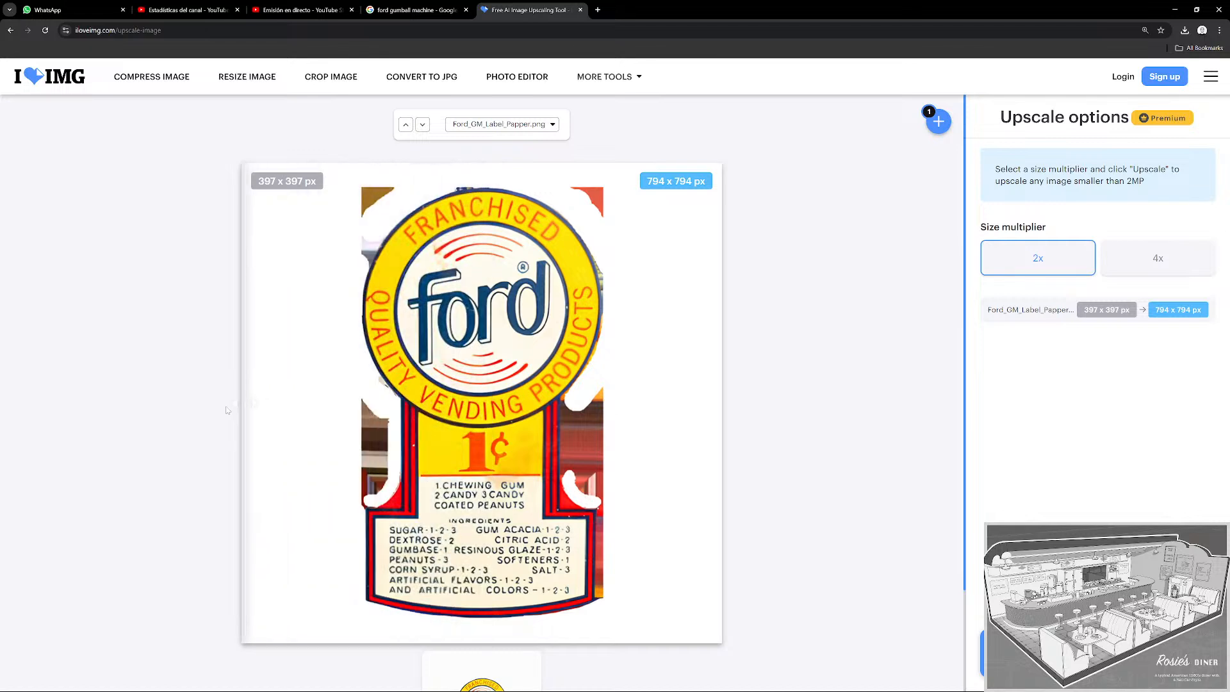
{"action": "left_click_drag", "start_coordinate": [447, 442], "coordinate": [233, 428]}
{"action": "left_click_drag", "start_coordinate": [439, 545], "coordinate": [726, 511]}
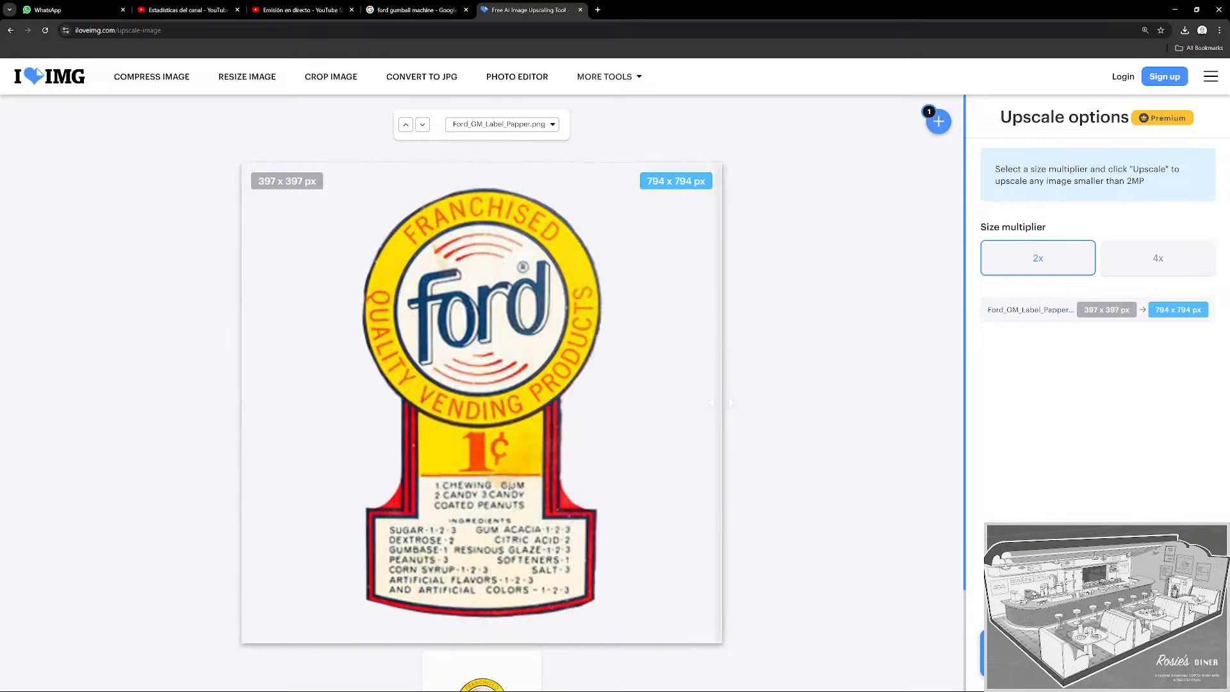
{"action": "left_click_drag", "start_coordinate": [722, 436], "coordinate": [228, 434]}
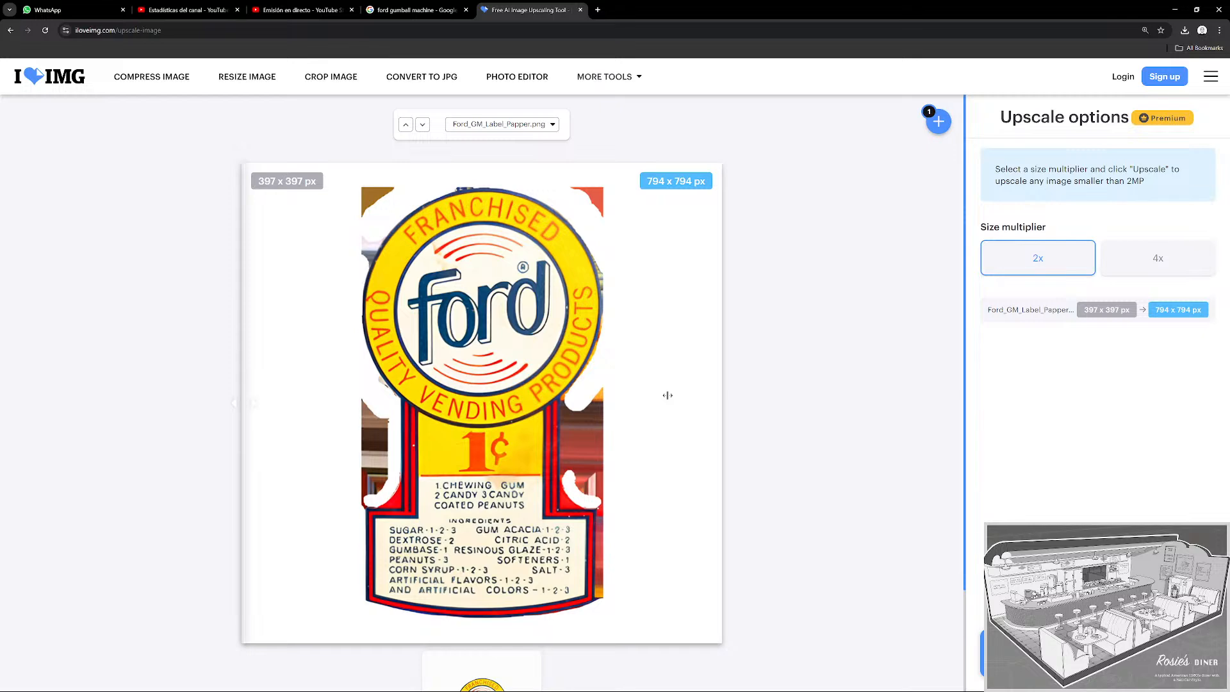
Capture the upscaled label preview as a screen snip and save it to the Desktop as Screenshot 2024-08-06 112010.jpg.
{"action": "key", "text": "super+shift+s"}
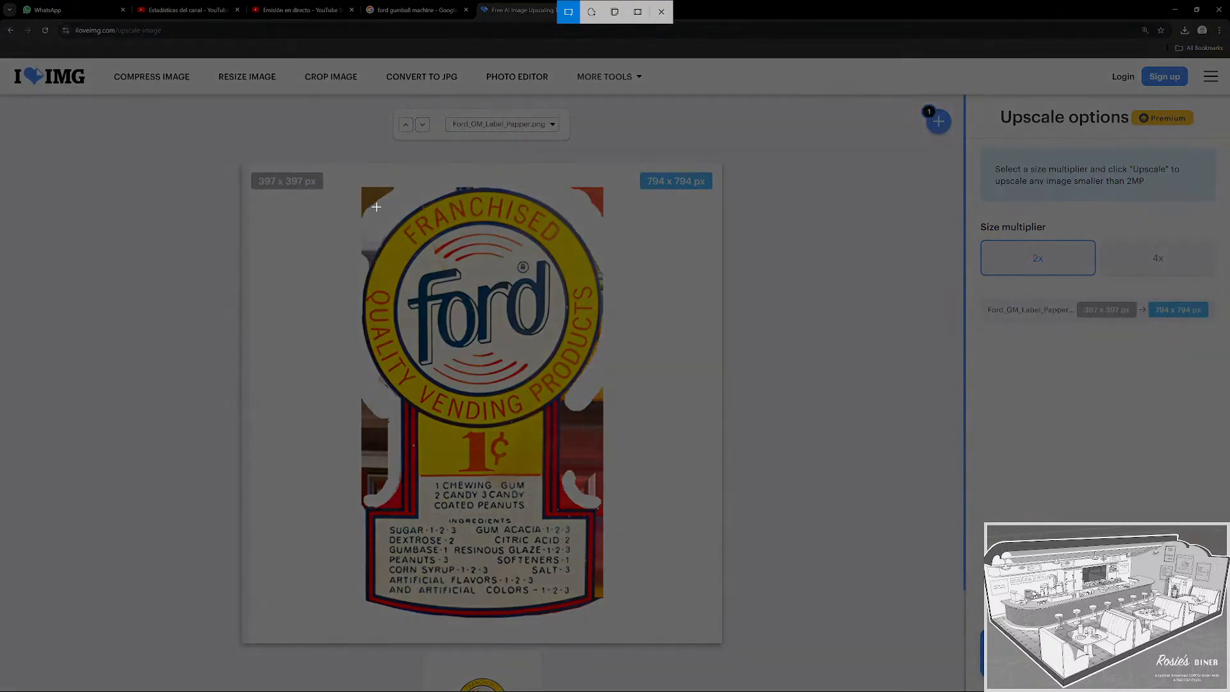
{"action": "left_click_drag", "start_coordinate": [348, 172], "coordinate": [621, 629]}
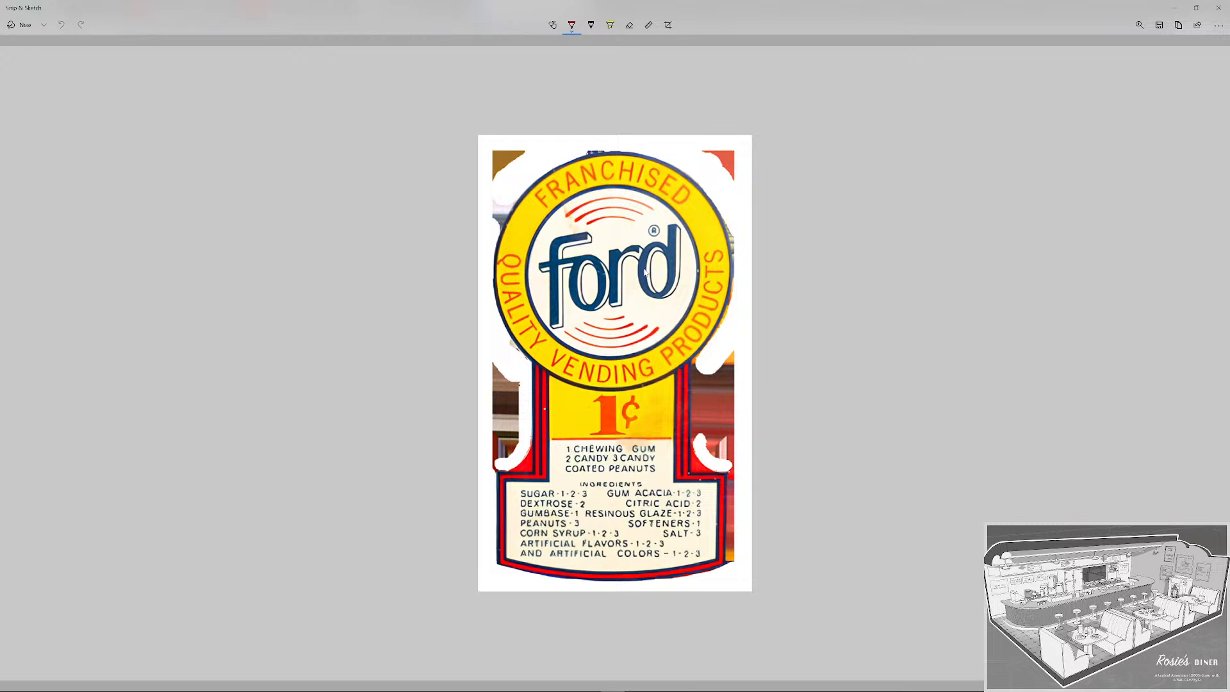
{"action": "key", "text": "ctrl+s"}
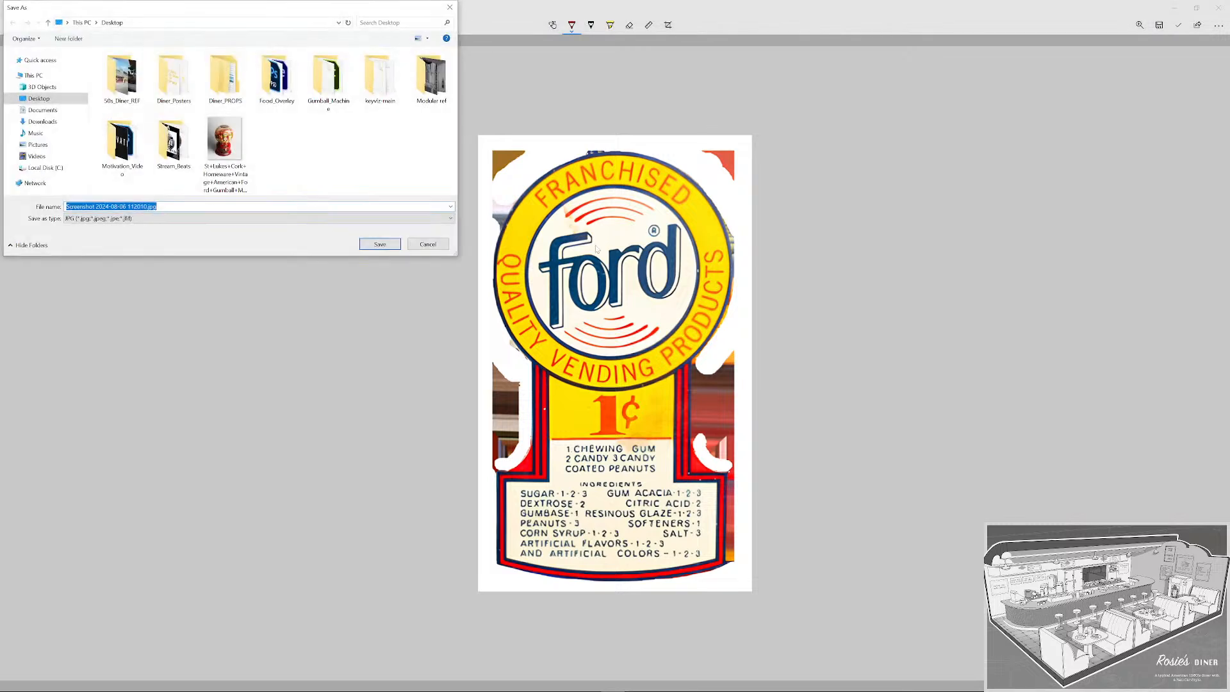
{"action": "left_click", "coordinate": [377, 245]}
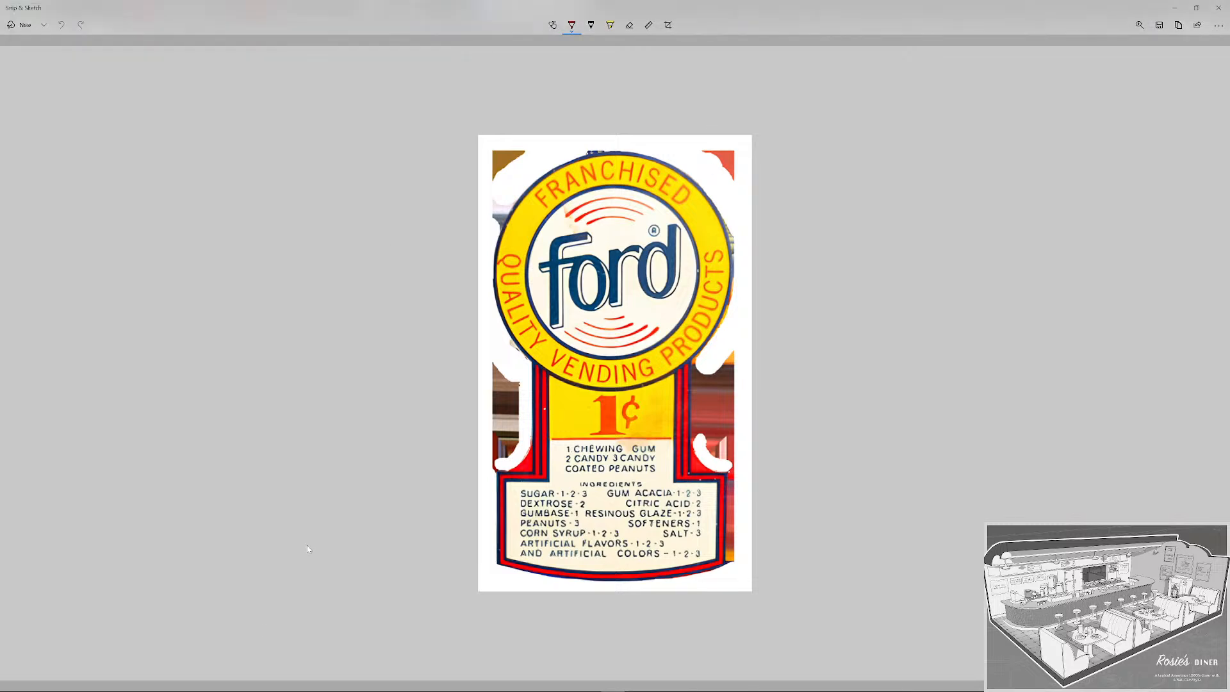
Switch to Photoshop, open Screenshot 2024-08-06 112010.jpg from the Desktop, and convert its Background into the regular layer Layer 0.
{"action": "key", "text": "super"}
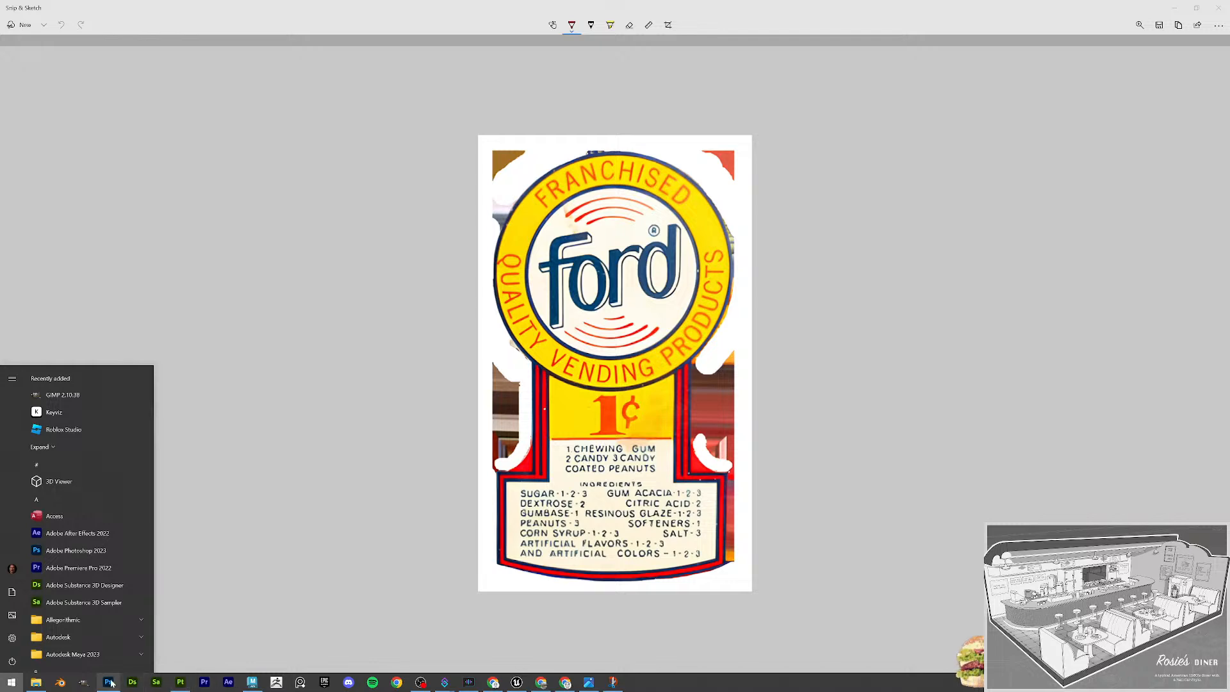
{"action": "left_click", "coordinate": [110, 682]}
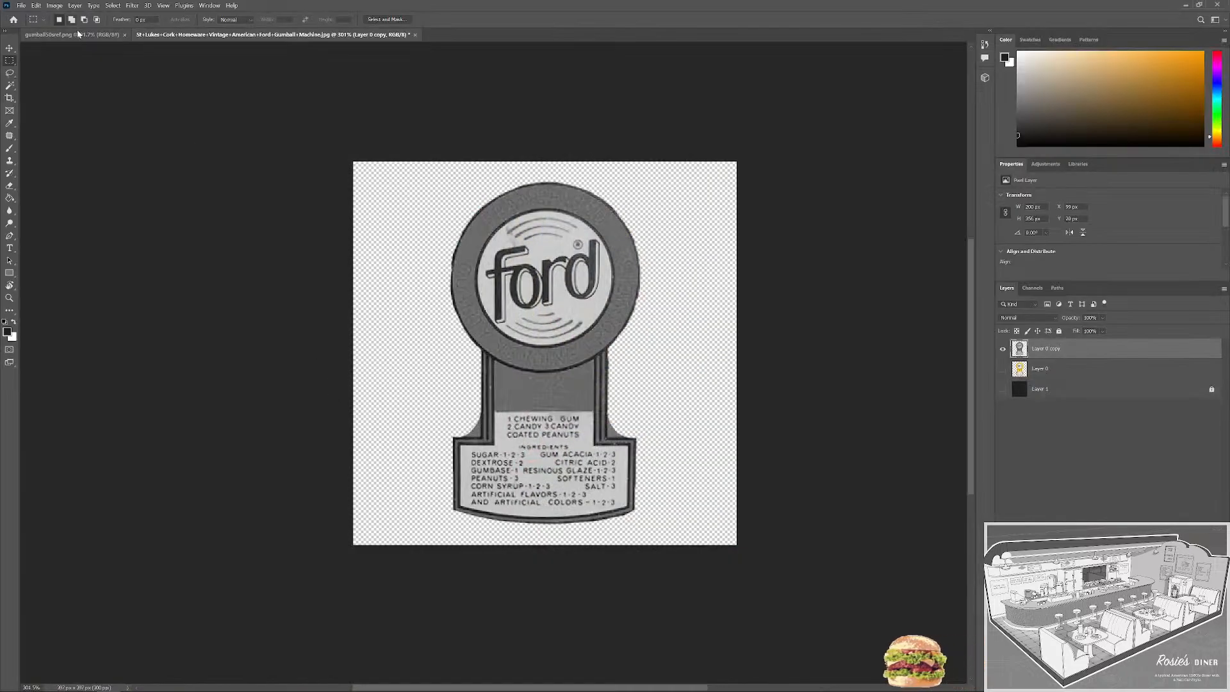
{"action": "left_click", "coordinate": [21, 6]}
{"action": "left_click", "coordinate": [46, 23]}
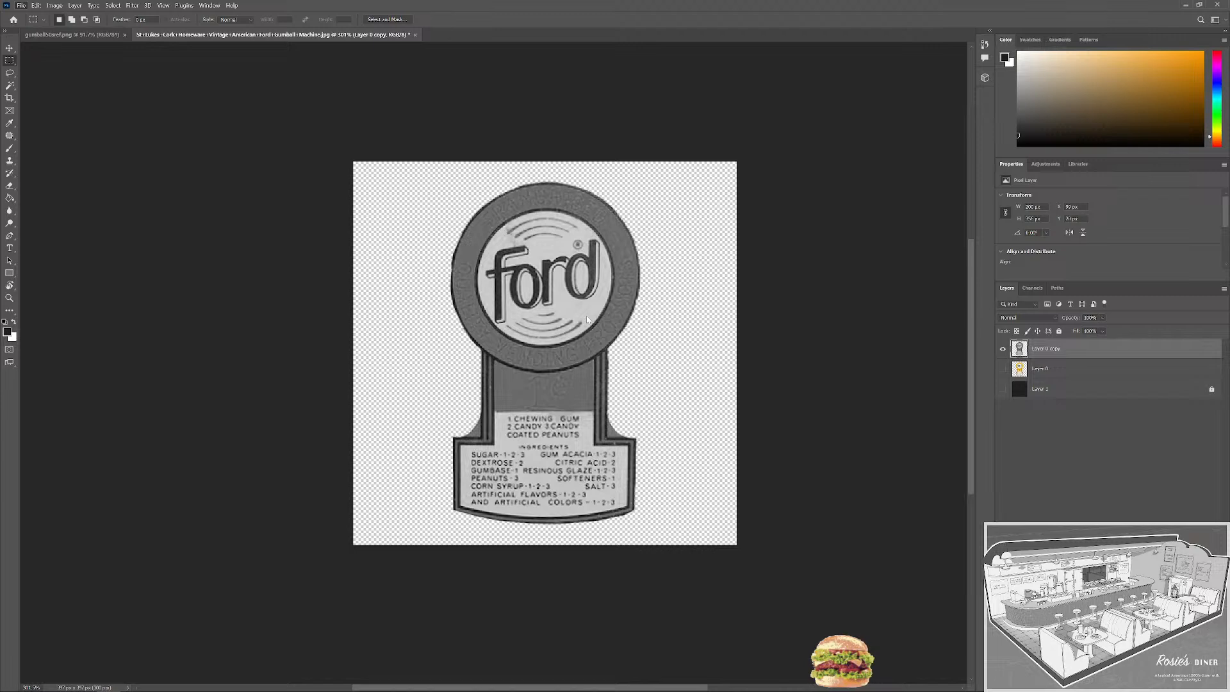
{"action": "scroll", "coordinate": [128, 288], "scroll_direction": "down", "scroll_amount": 5}
{"action": "left_click", "coordinate": [113, 307]}
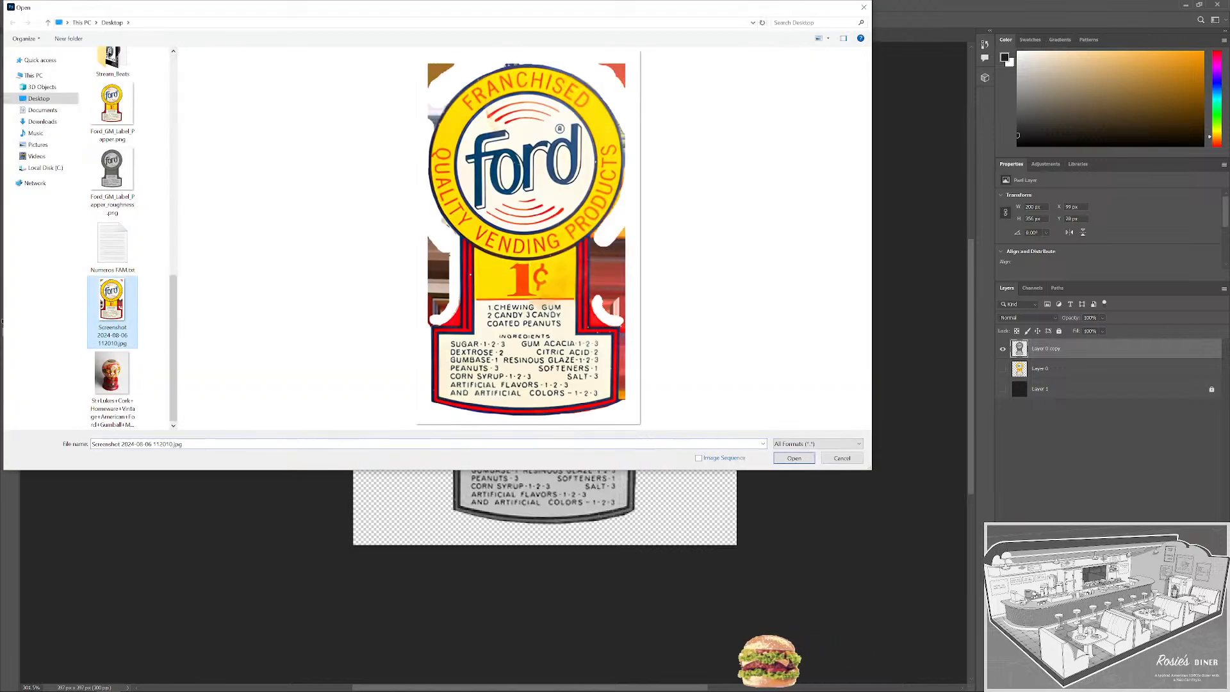
{"action": "left_click", "coordinate": [794, 459]}
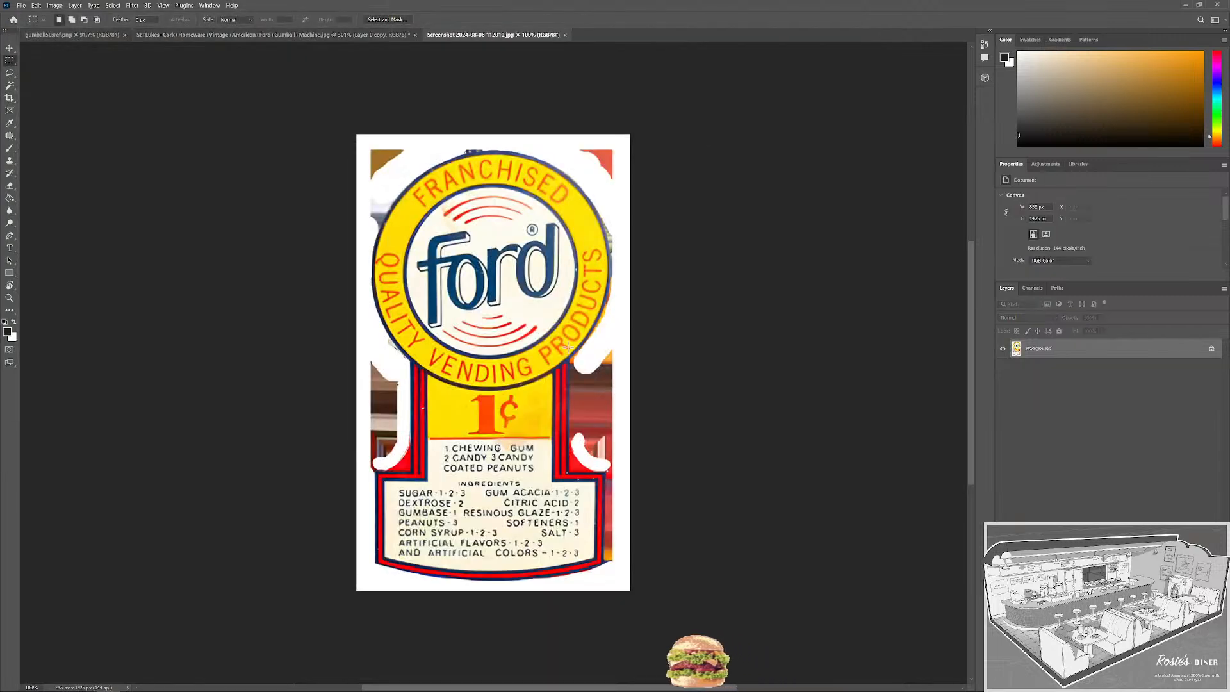
{"action": "double_click", "coordinate": [1139, 352]}
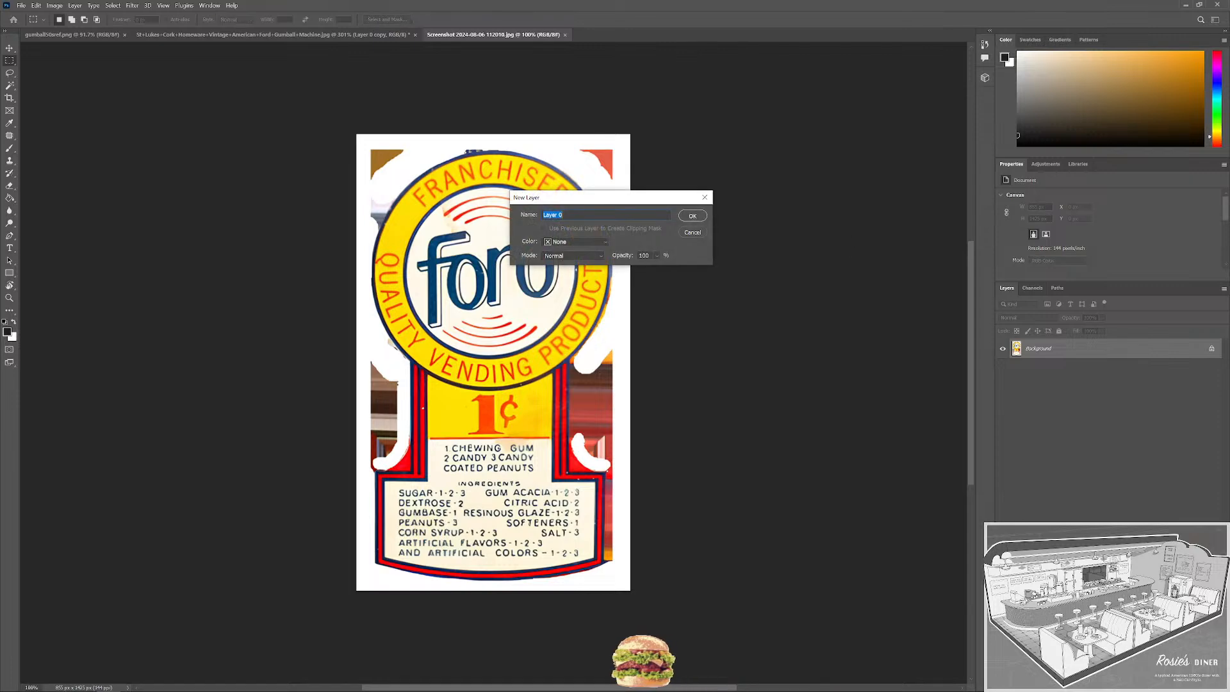
{"action": "left_click", "coordinate": [694, 217]}
In the earlier Ford gumball label document, hide the grayscale Layer 0 copy and show the coloured Layer 0.
{"action": "left_click", "coordinate": [82, 37]}
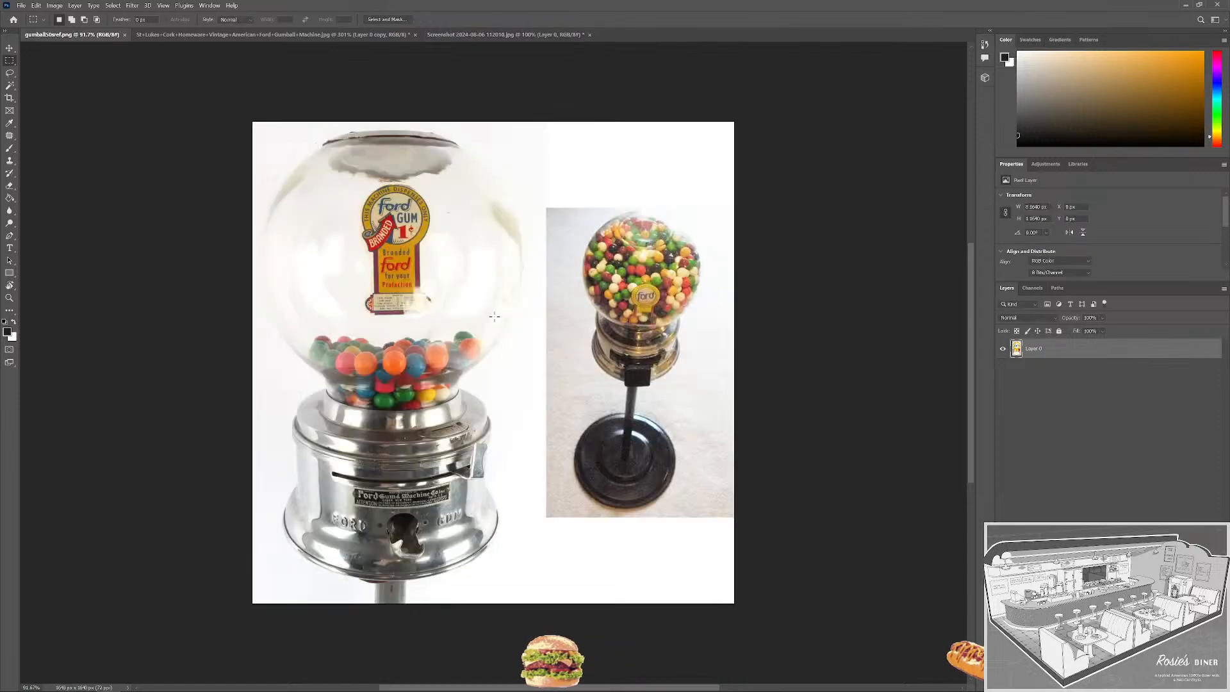
{"action": "left_click", "coordinate": [186, 35]}
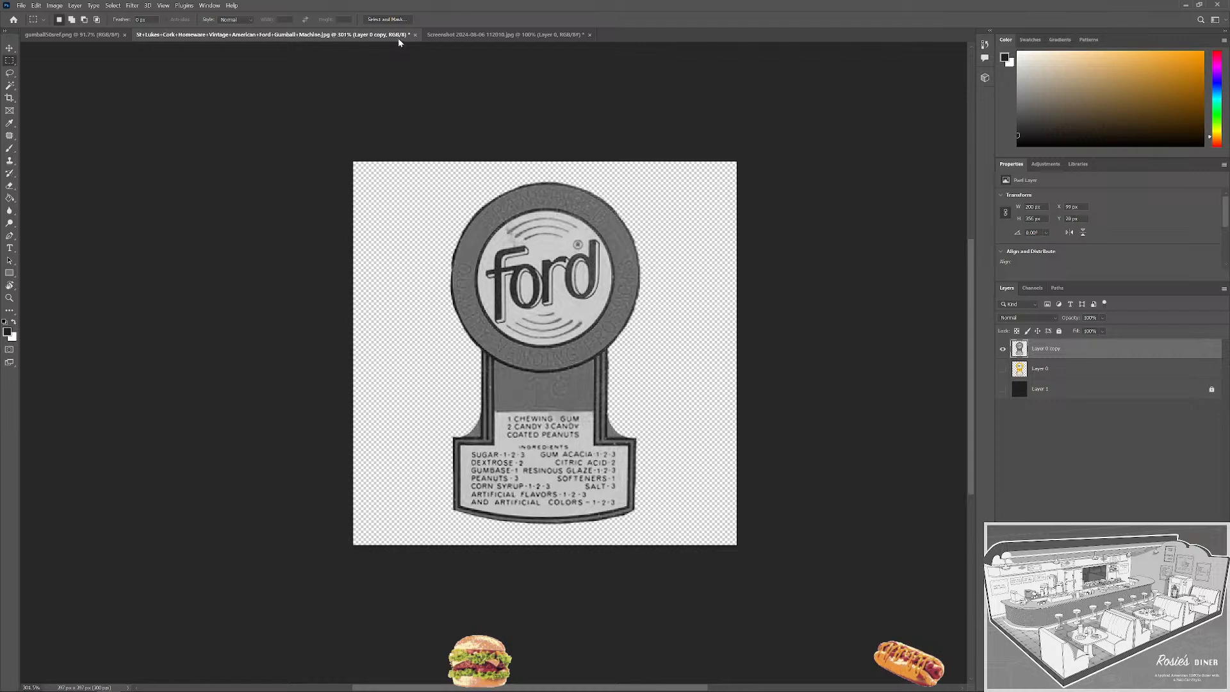
{"action": "left_click", "coordinate": [452, 36]}
{"action": "left_click", "coordinate": [280, 35]}
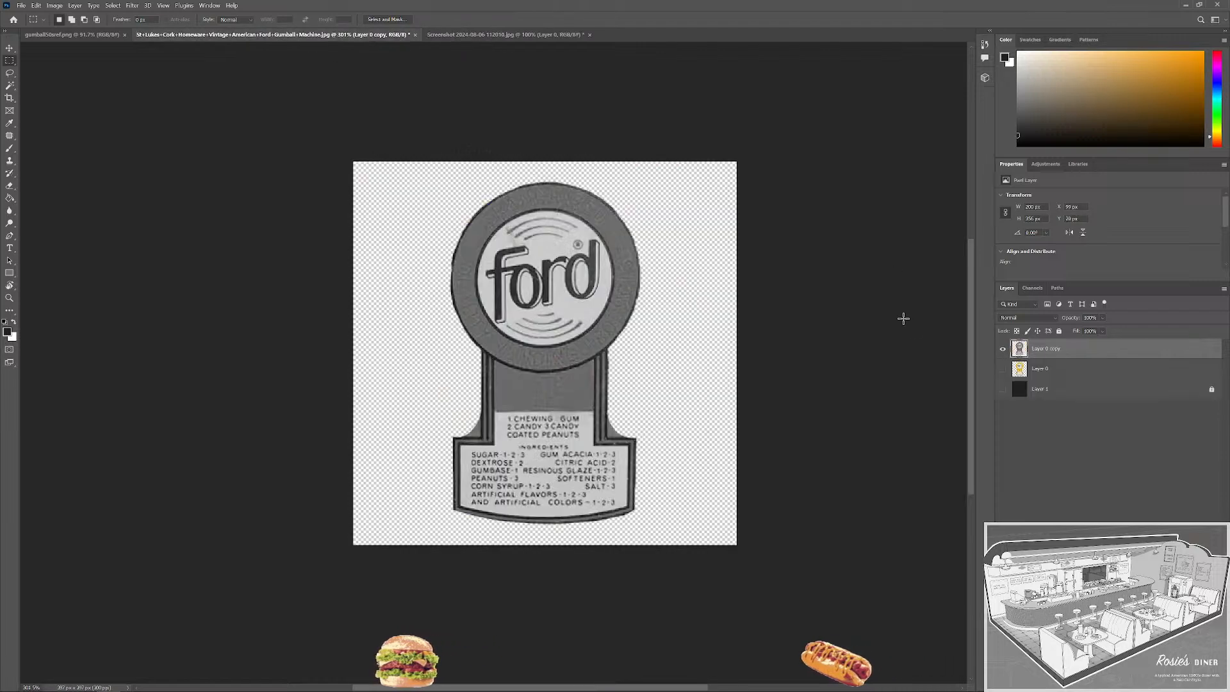
{"action": "left_click", "coordinate": [1003, 349]}
{"action": "left_click", "coordinate": [1003, 369]}
Select the outline of the cut-out Ford label with the Magic Wand and smooth the selection.
{"action": "key", "text": "w"}
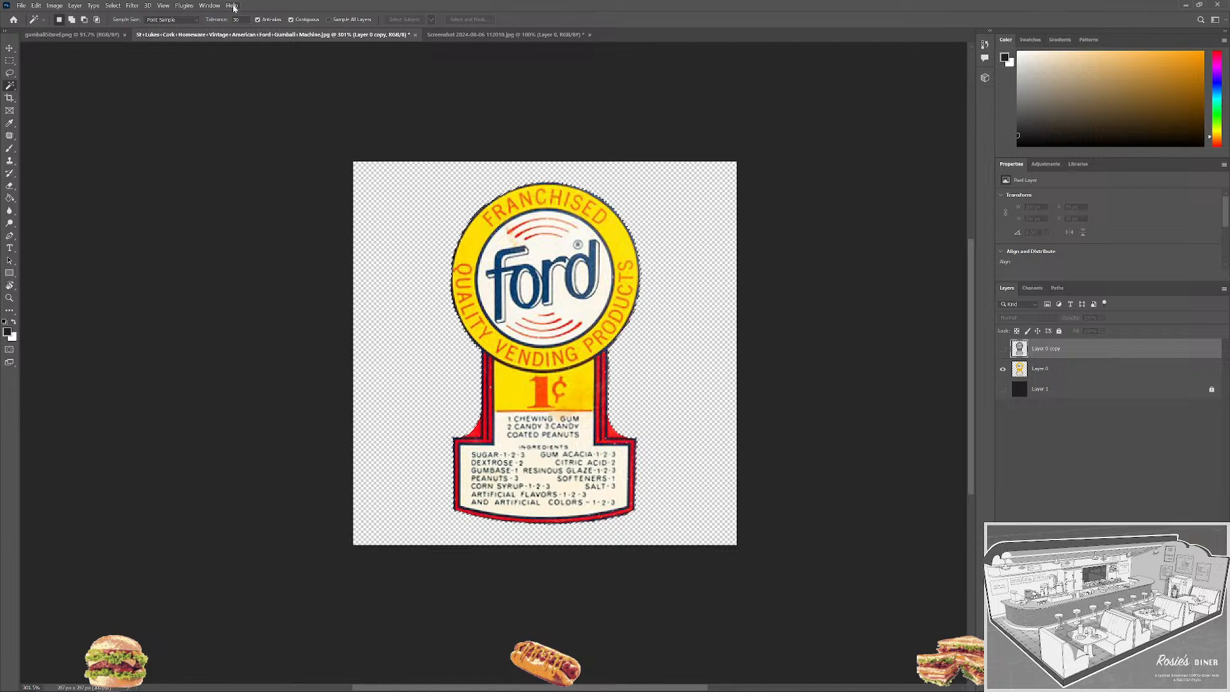
{"action": "left_click", "coordinate": [113, 5]}
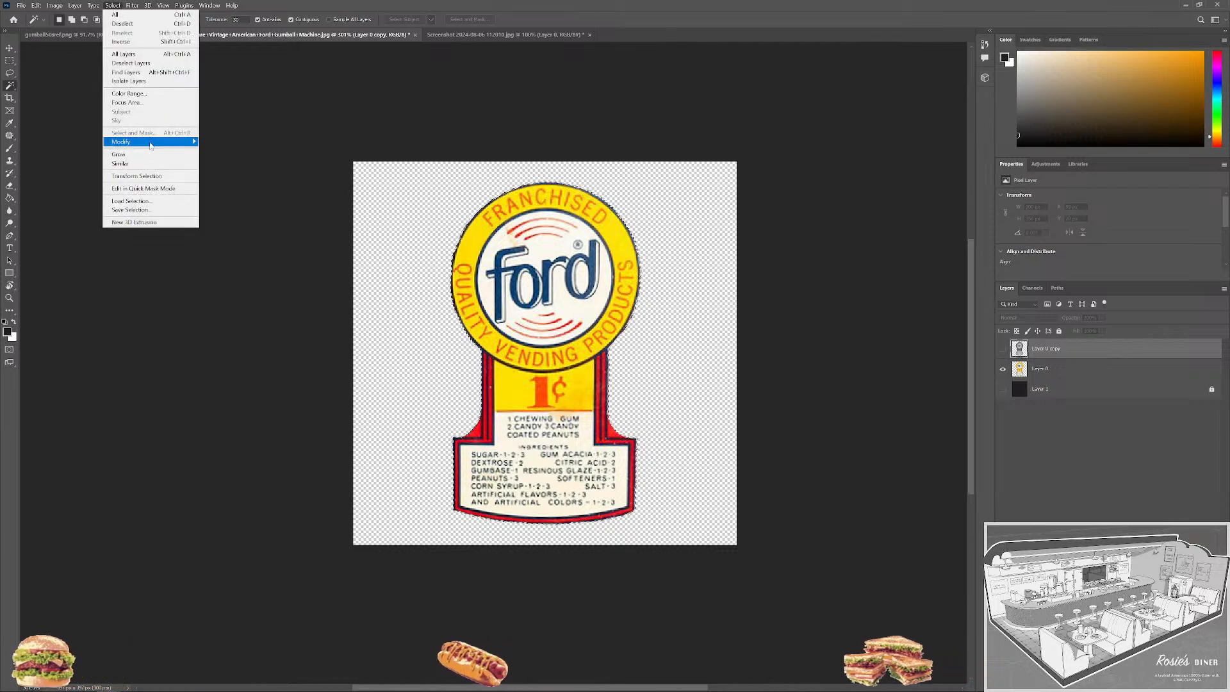
{"action": "mouse_move", "coordinate": [128, 142]}
{"action": "left_click", "coordinate": [221, 150]}
{"action": "left_click", "coordinate": [662, 223]}
Fill the label selection with the dark foreground colour on a new layer and deselect it.
{"action": "key", "text": "ctrl+shift+alt+n"}
{"action": "key", "text": "g"}
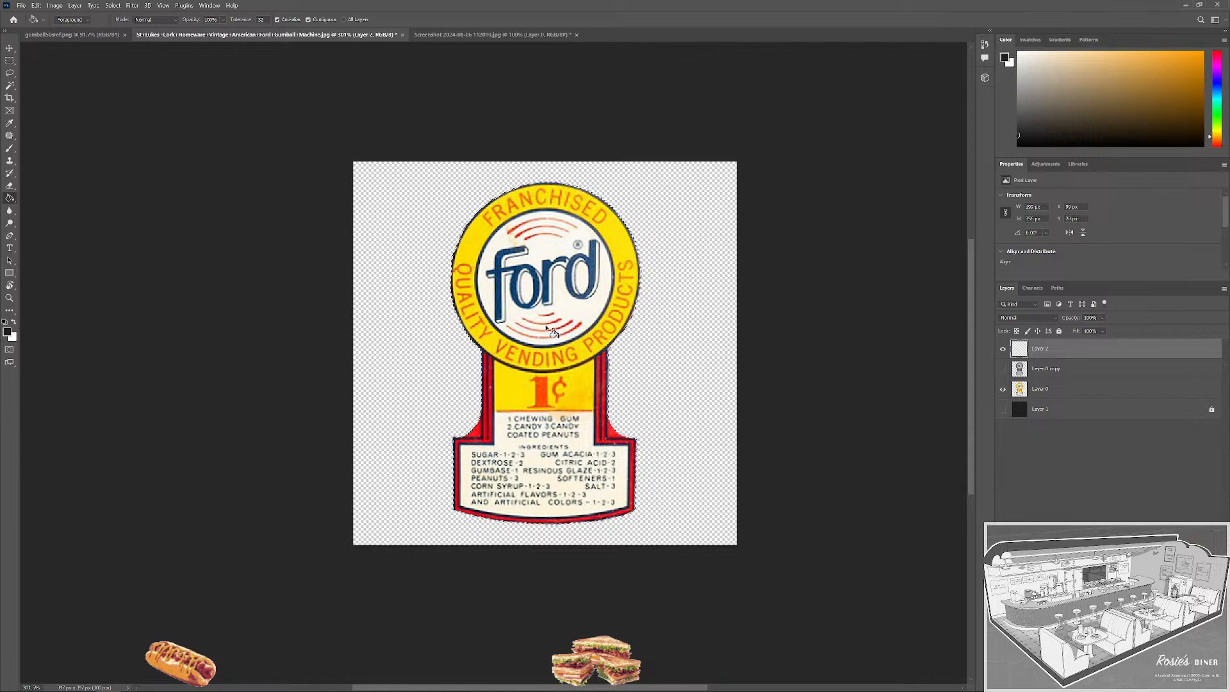
{"action": "key", "text": "alt+BackSpace"}
{"action": "key", "text": "ctrl+d"}
Copy the dark label silhouette into the Screenshot 2024-08-06 112010.jpg document as a new layer.
{"action": "key", "text": "v"}
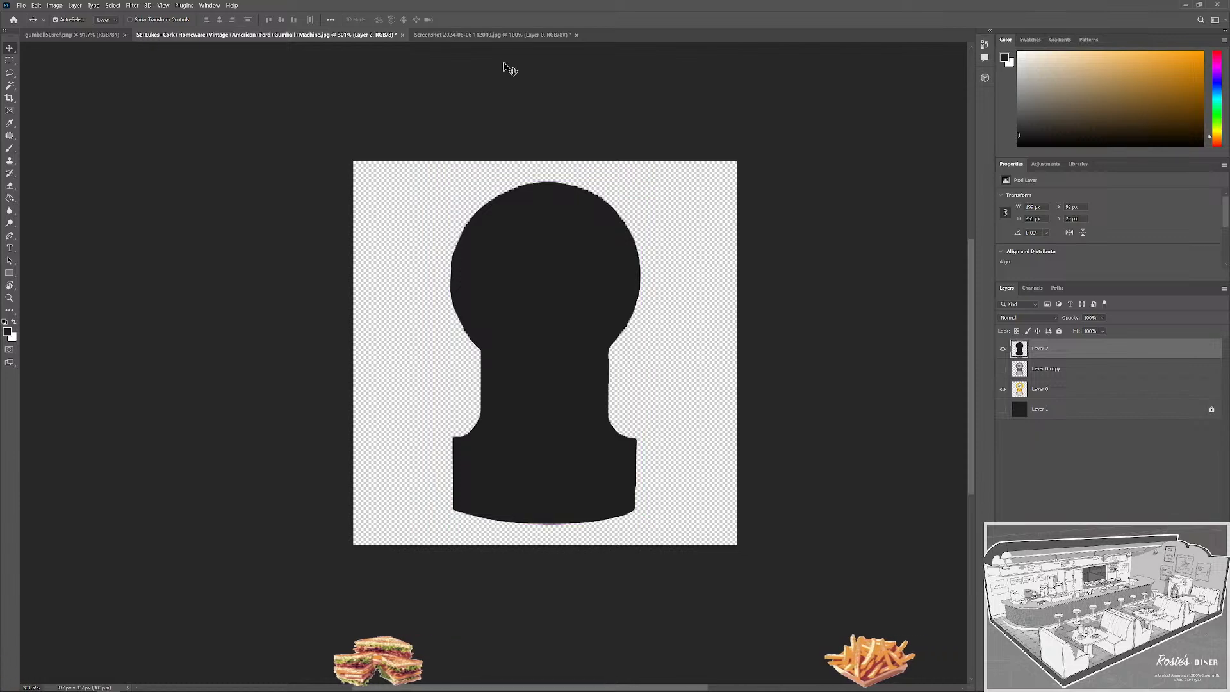
{"action": "left_click", "coordinate": [490, 35]}
{"action": "key", "text": "ctrl+v"}
Enlarge the pasted silhouette proportionally and align it over the Ford label so that it matches the label's outline.
{"action": "key", "text": "ctrl+t"}
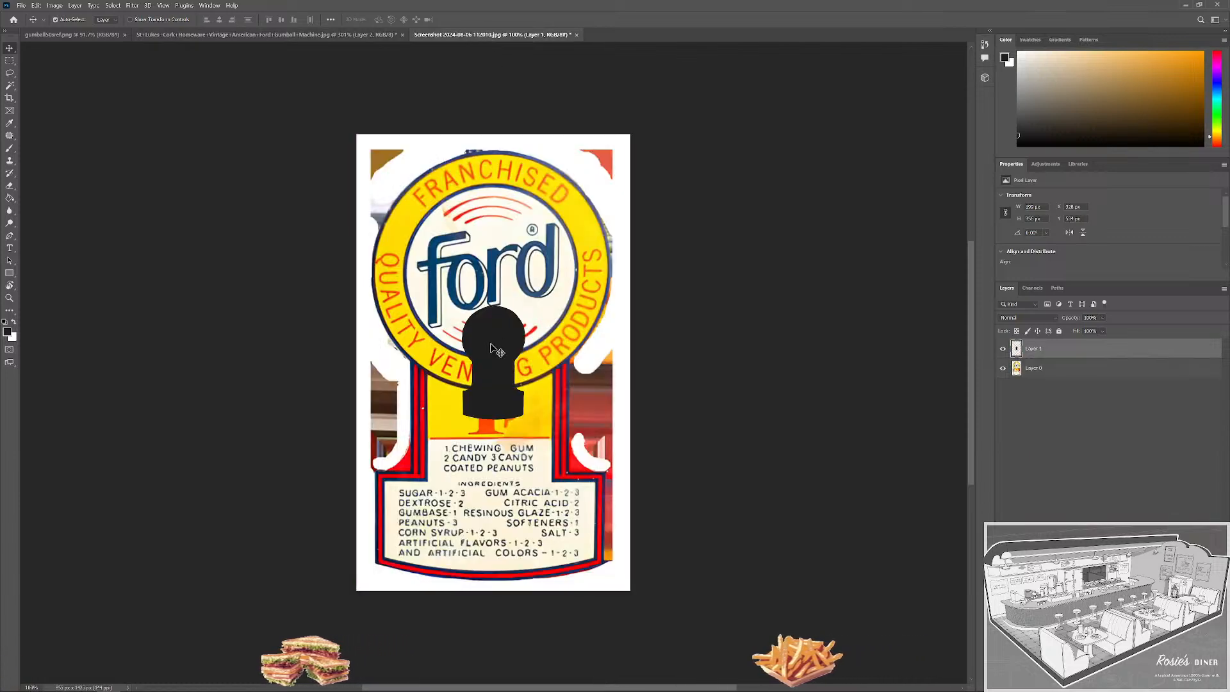
{"action": "left_click_drag", "start_coordinate": [524, 307], "coordinate": [733, 141]}
{"action": "left_click_drag", "start_coordinate": [544, 260], "coordinate": [465, 373]}
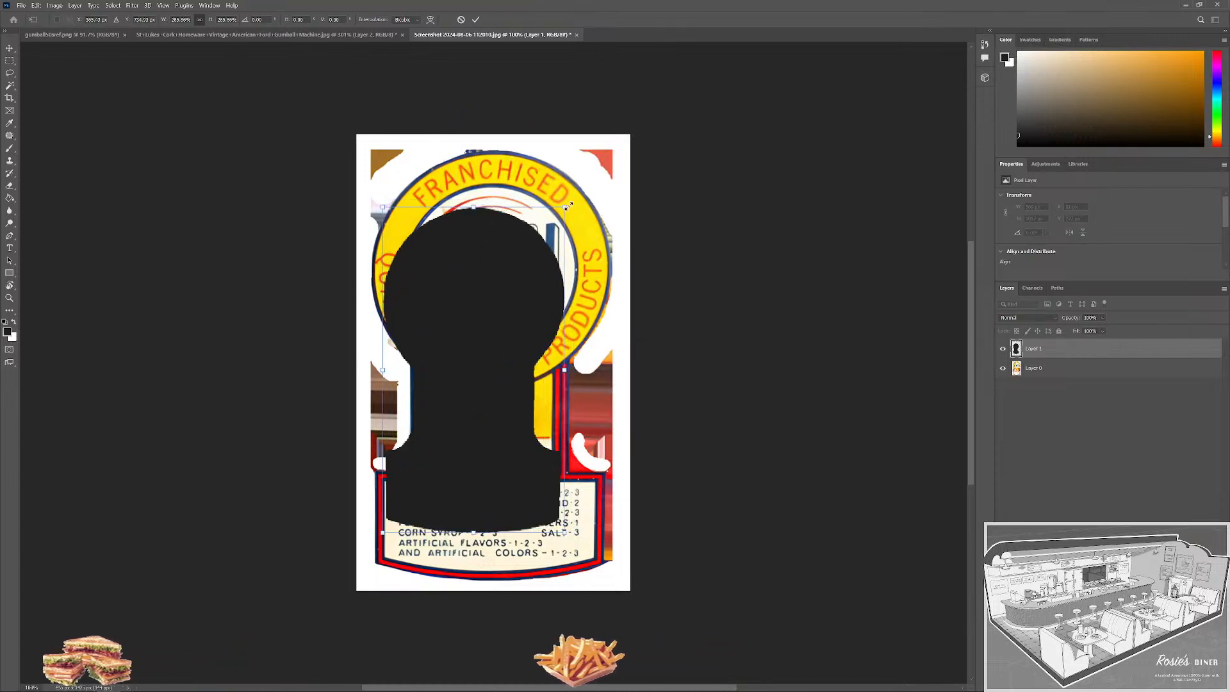
{"action": "left_click_drag", "start_coordinate": [564, 207], "coordinate": [645, 137]}
{"action": "left_click_drag", "start_coordinate": [515, 237], "coordinate": [508, 287]}
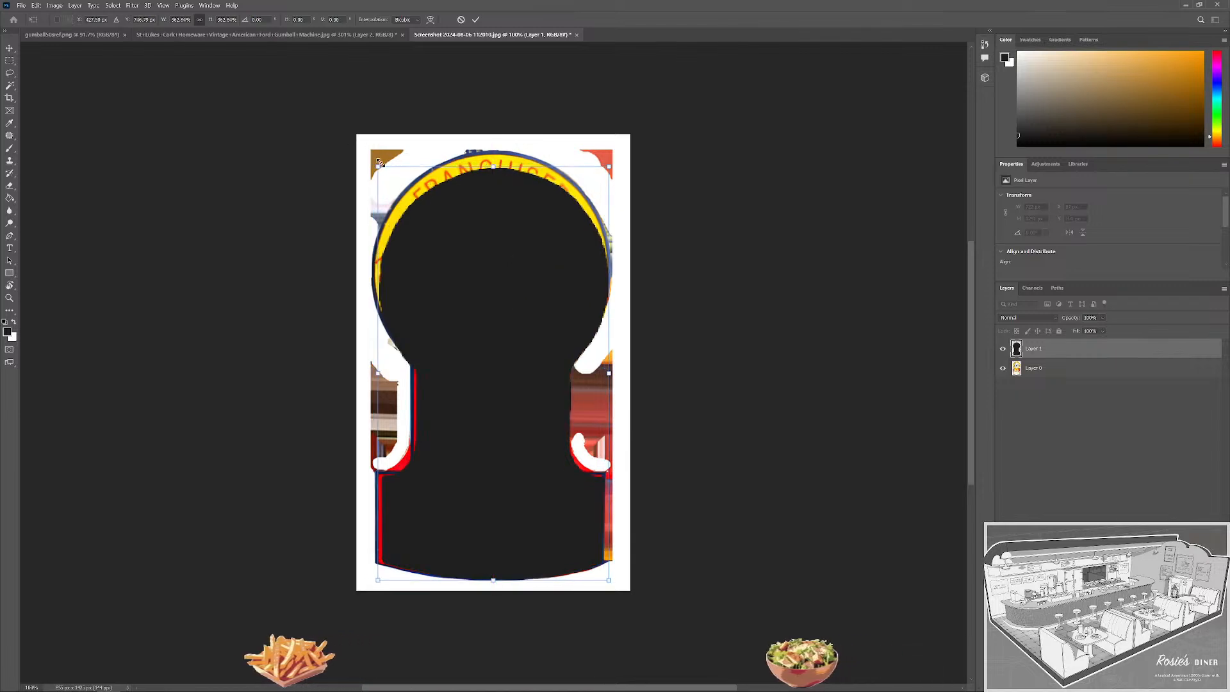
{"action": "left_click_drag", "start_coordinate": [376, 165], "coordinate": [362, 154]}
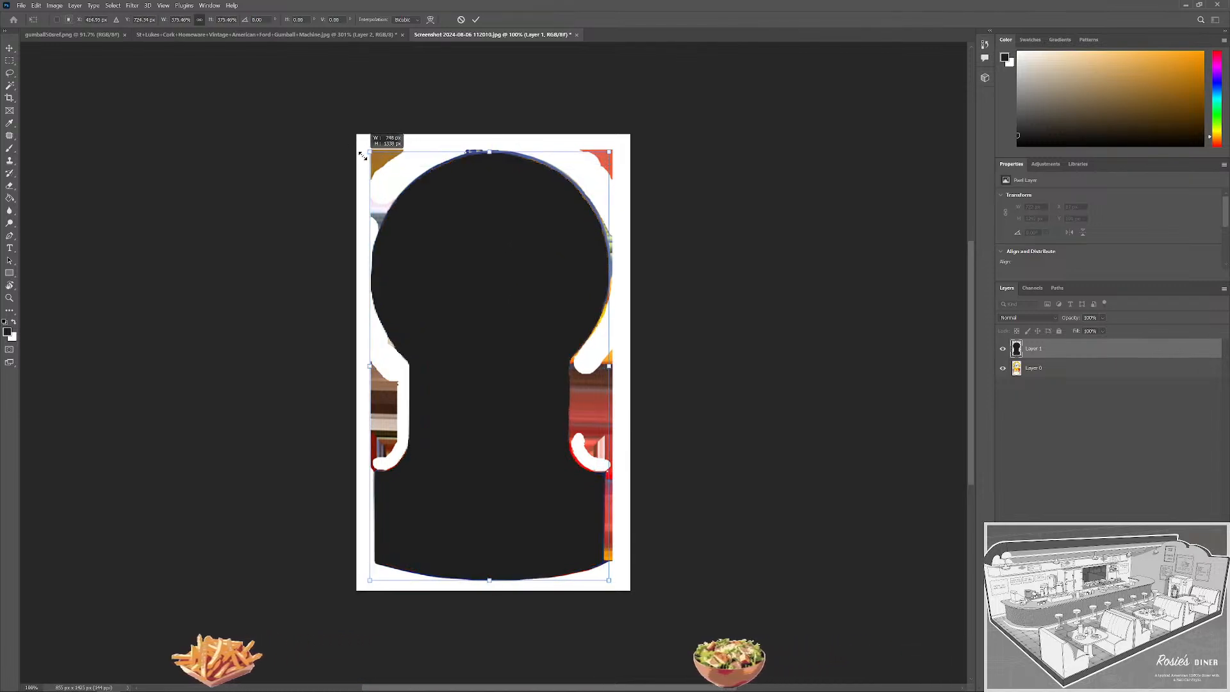
{"action": "left_click_drag", "start_coordinate": [608, 152], "coordinate": [617, 152]}
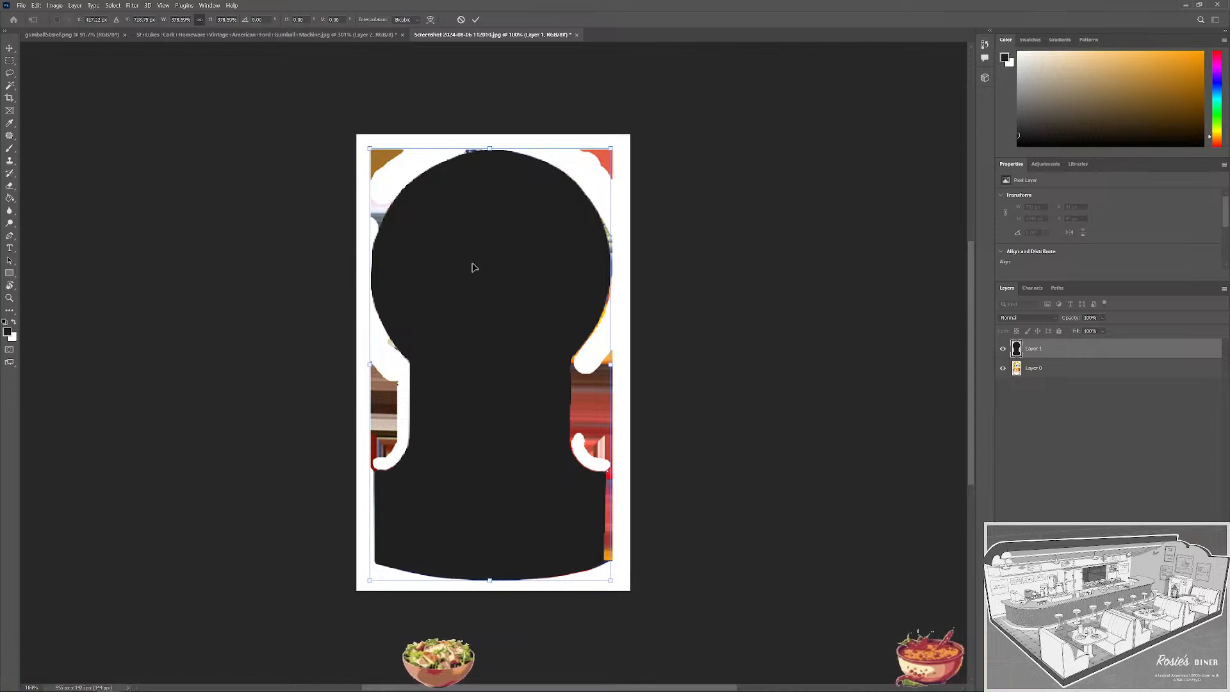
{"action": "left_click_drag", "start_coordinate": [613, 583], "coordinate": [614, 584]}
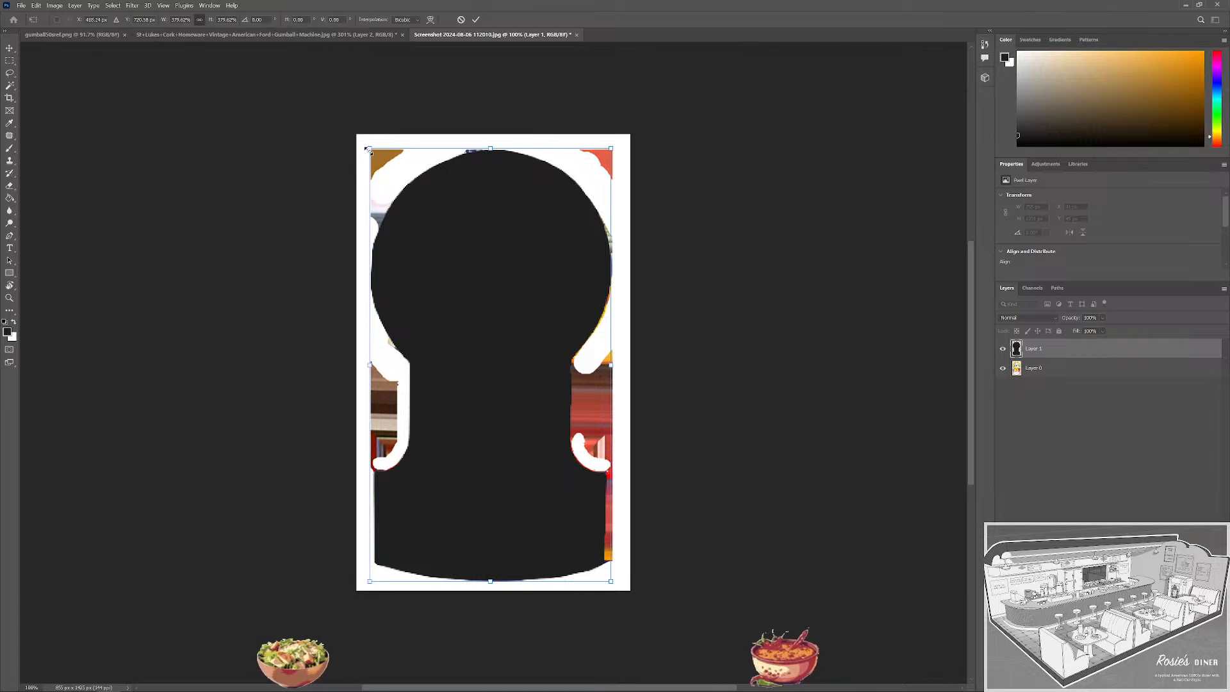
{"action": "left_click_drag", "start_coordinate": [371, 149], "coordinate": [367, 151]}
{"action": "key", "text": "Up"}
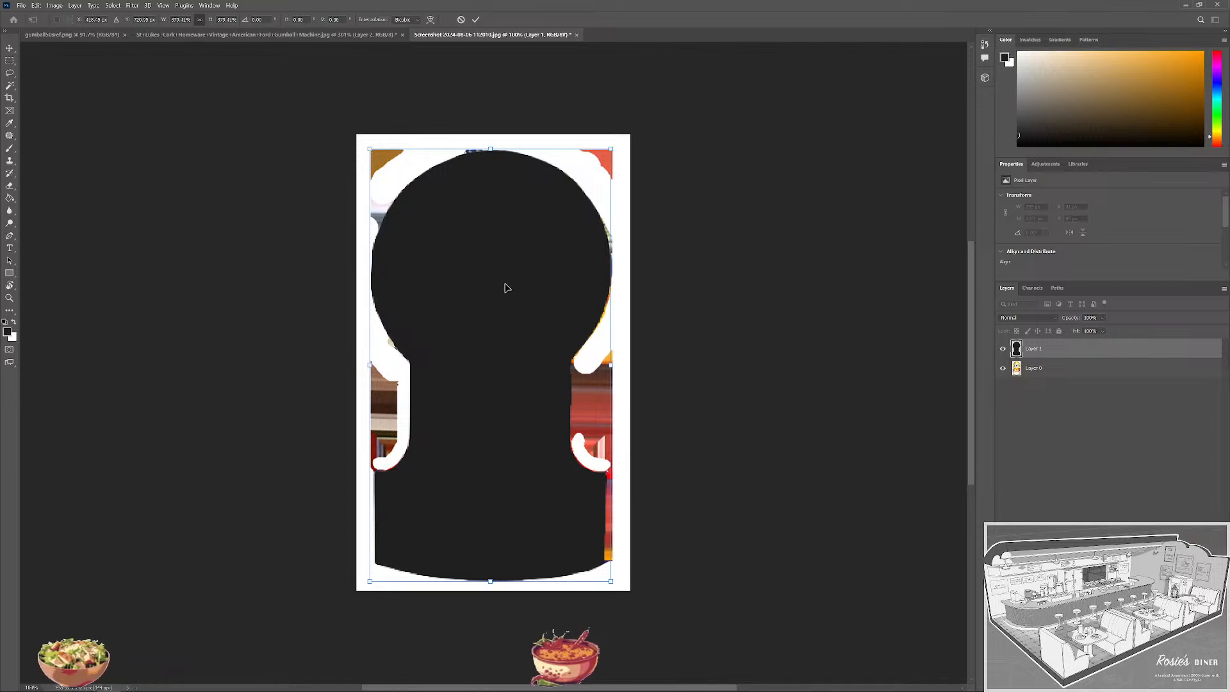
{"action": "left_click", "coordinate": [475, 19]}
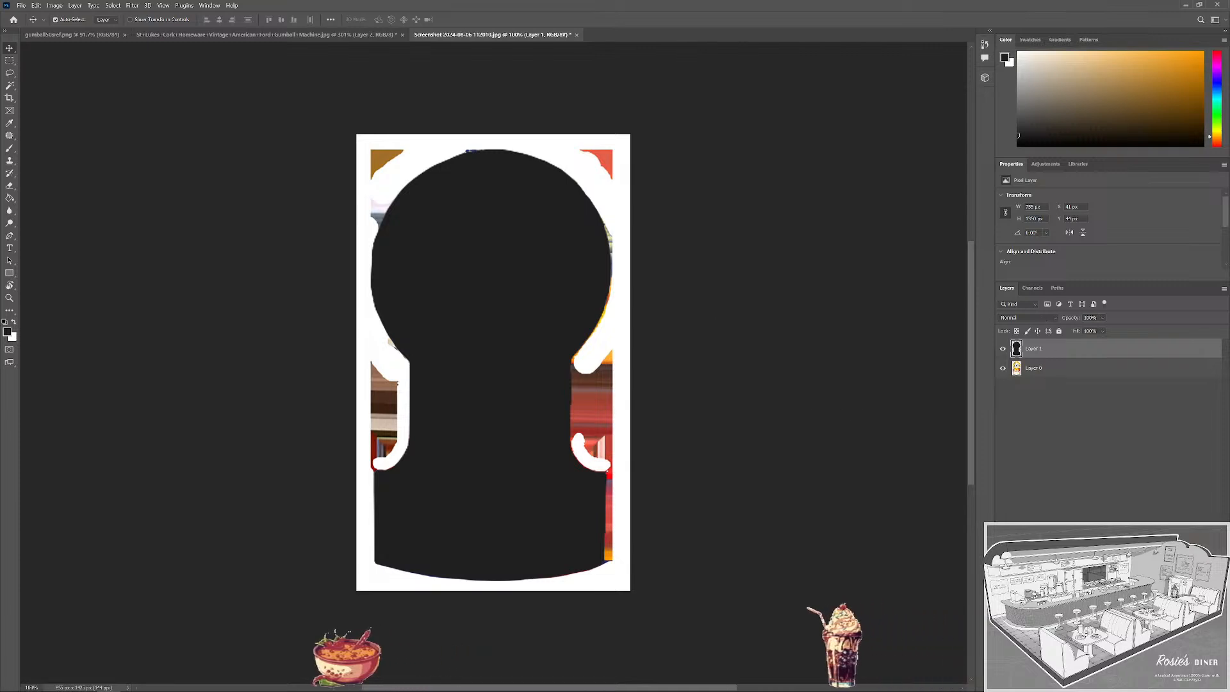
Duplicate the Ford image layer, Layer 0, beneath the silhouette and hide the original.
{"action": "mouse_move", "coordinate": [1102, 318]}
{"action": "left_mouse_down"}
{"action": "mouse_move", "coordinate": [1089, 329]}
{"action": "mouse_move", "coordinate": [1124, 324]}
{"action": "left_mouse_up"}
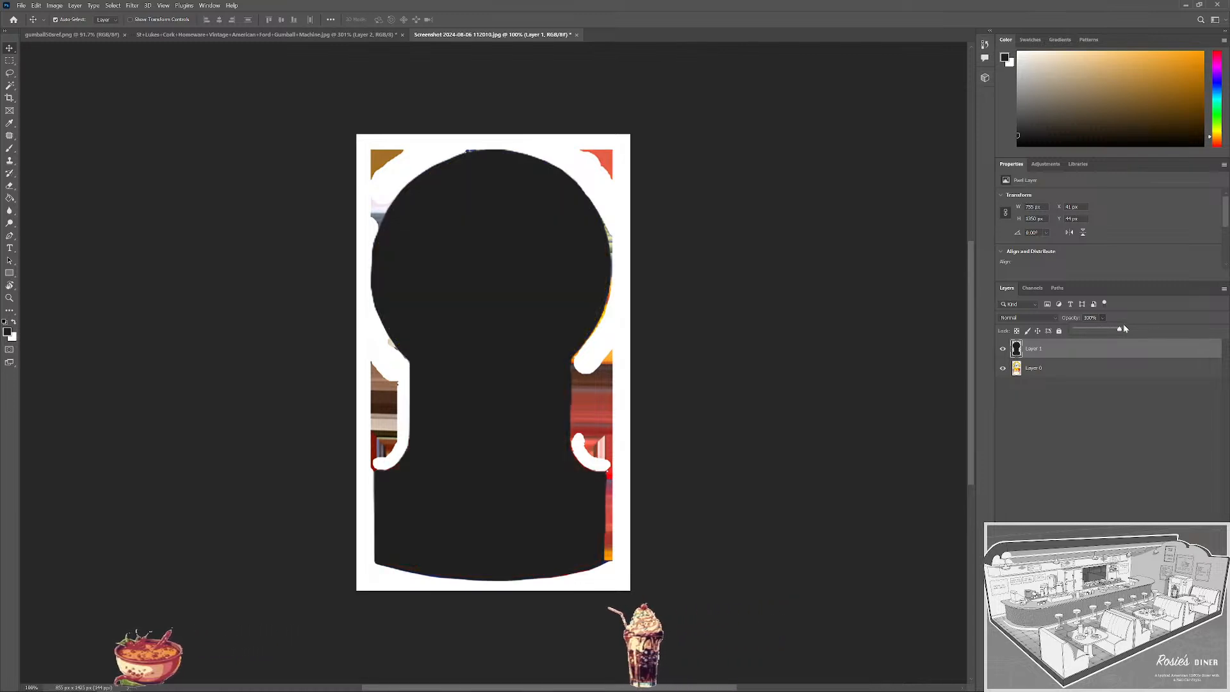
{"action": "left_click", "coordinate": [1073, 369]}
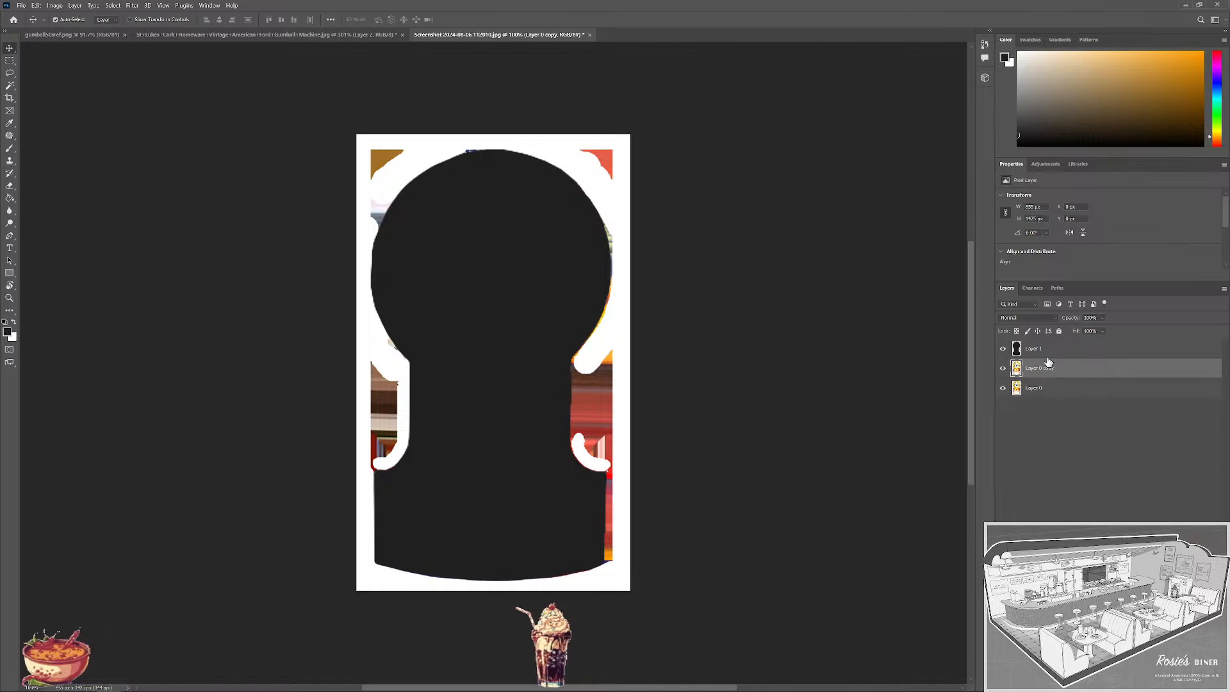
{"action": "key", "text": "ctrl+j"}
{"action": "left_click", "coordinate": [1003, 389]}
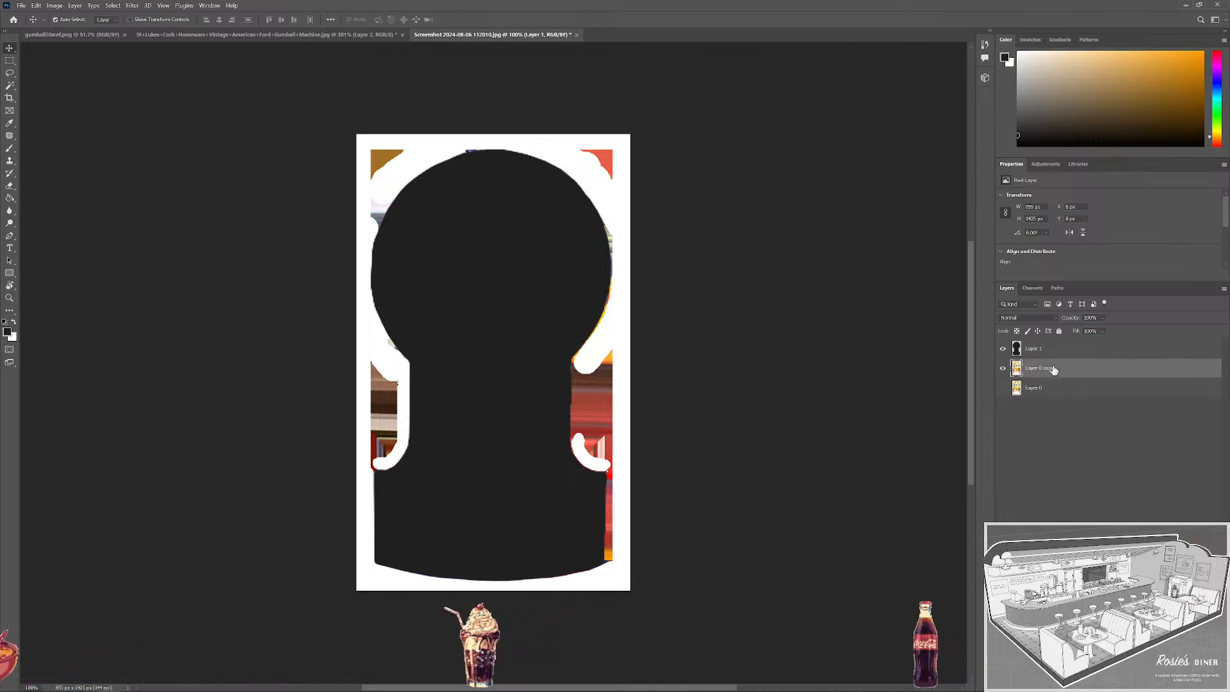
Delete everything outside the silhouette from Layer 0 copy using a Magic Wand selection, deselect, and hide the silhouette layer.
{"action": "key", "text": "w"}
{"action": "left_click", "coordinate": [600, 368]}
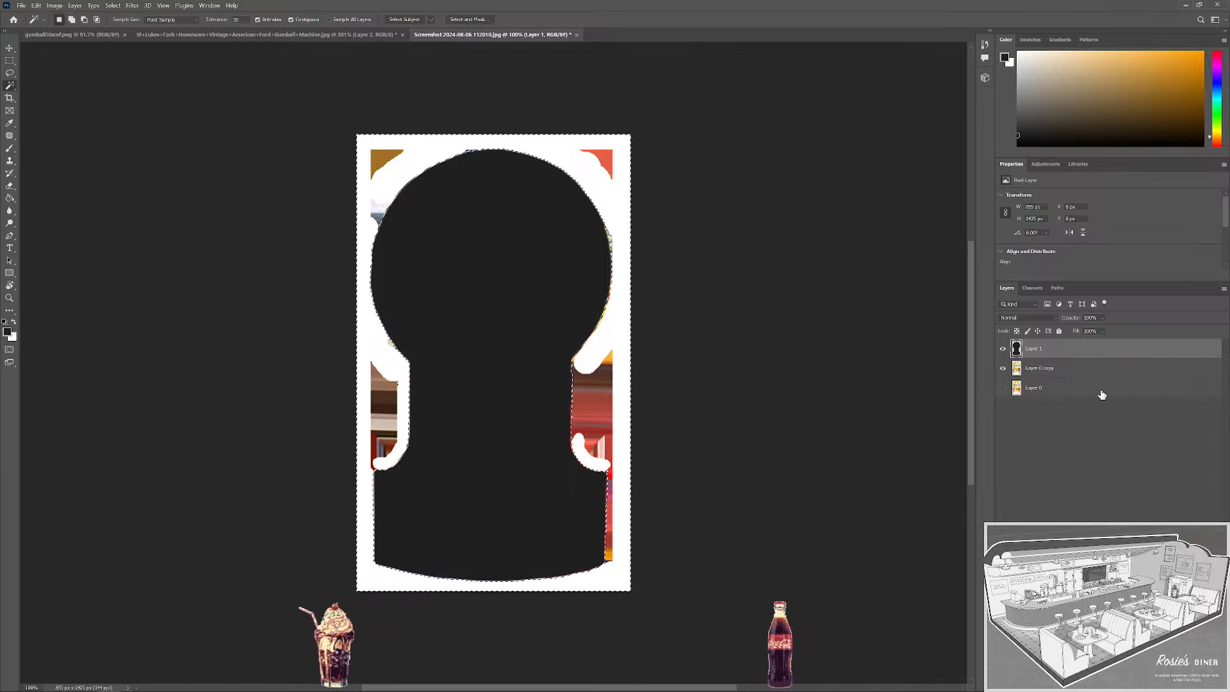
{"action": "left_click", "coordinate": [1041, 370]}
{"action": "key", "text": "Delete"}
{"action": "key", "text": "ctrl+d"}
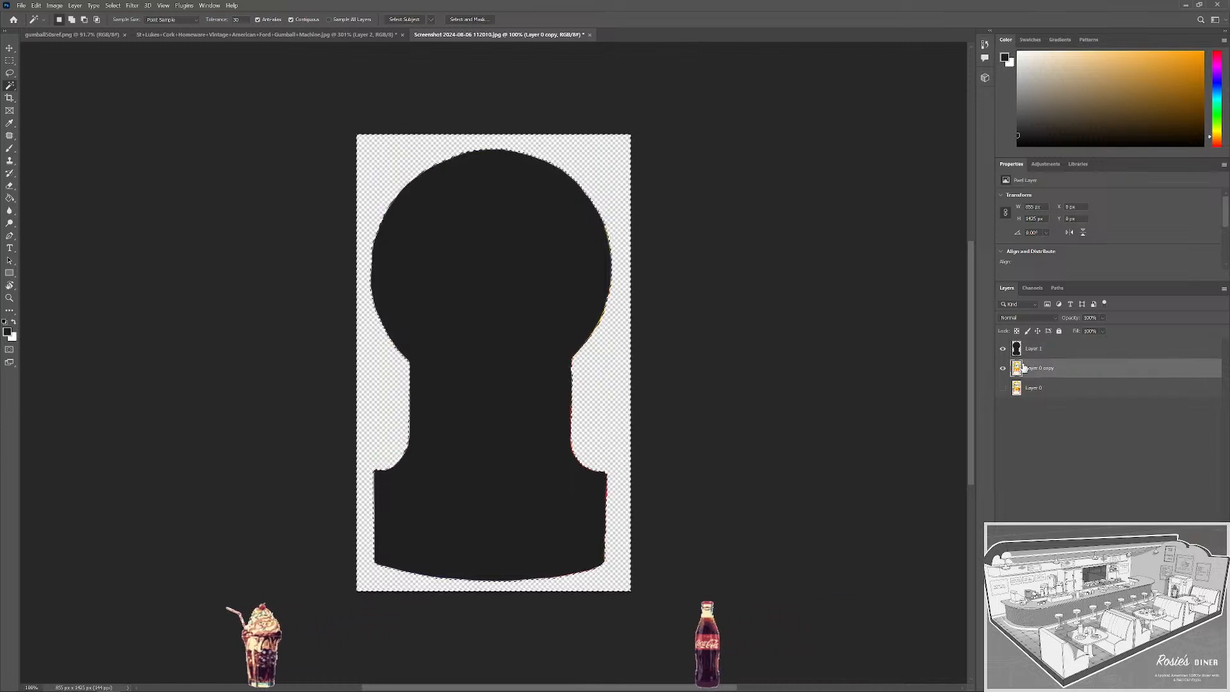
{"action": "left_click", "coordinate": [1002, 367], "text": "alt"}
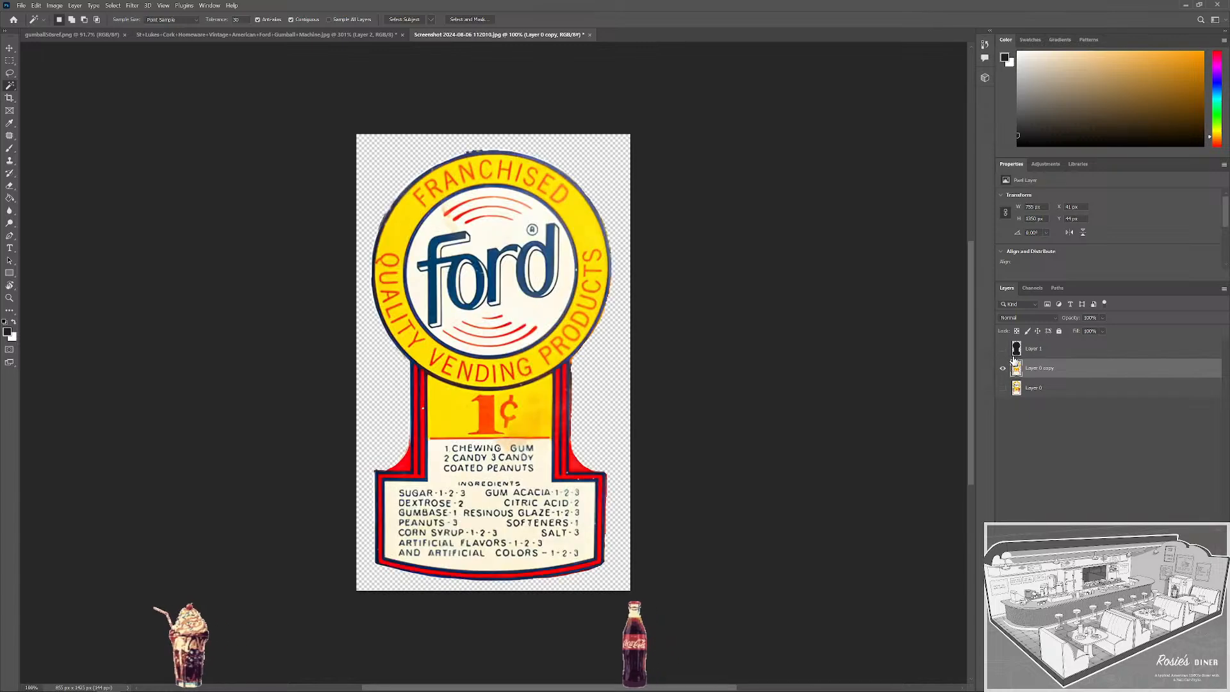
Select the Ford label's shape on Layer 0 copy, contract the selection by 3 pixels, and trim away the edge outside it.
{"action": "scroll", "coordinate": [468, 411], "scroll_direction": "up", "scroll_amount": 2}
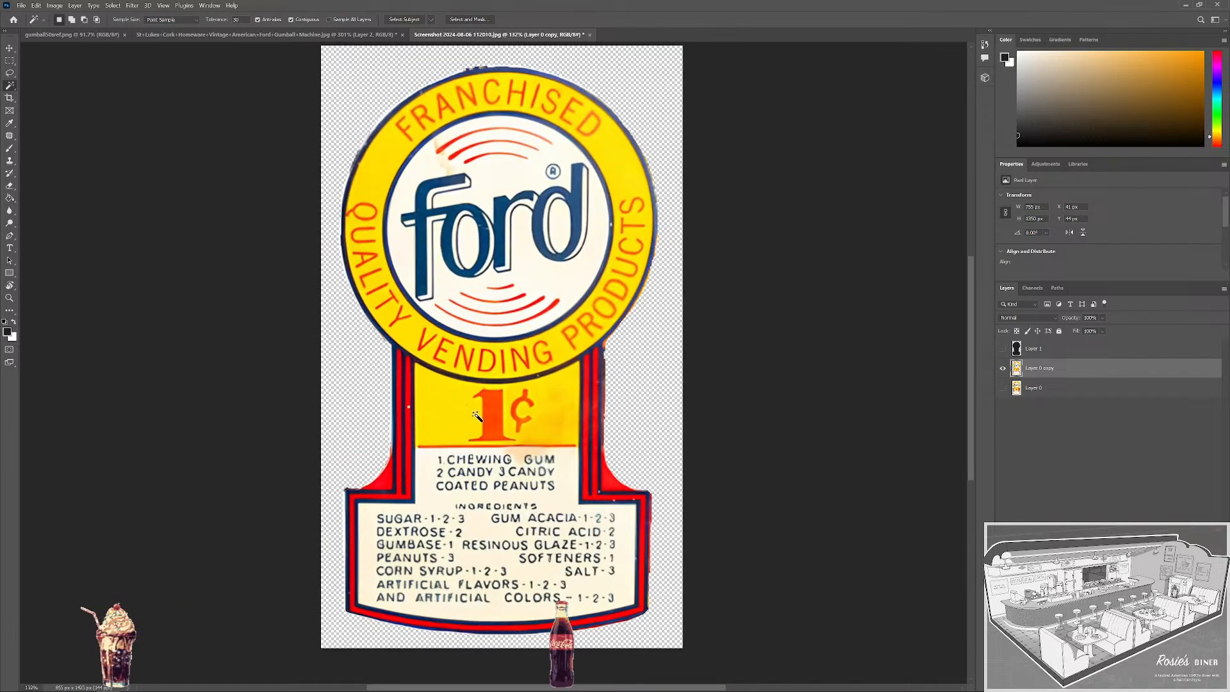
{"action": "scroll", "coordinate": [477, 417], "scroll_direction": "down", "scroll_amount": 2}
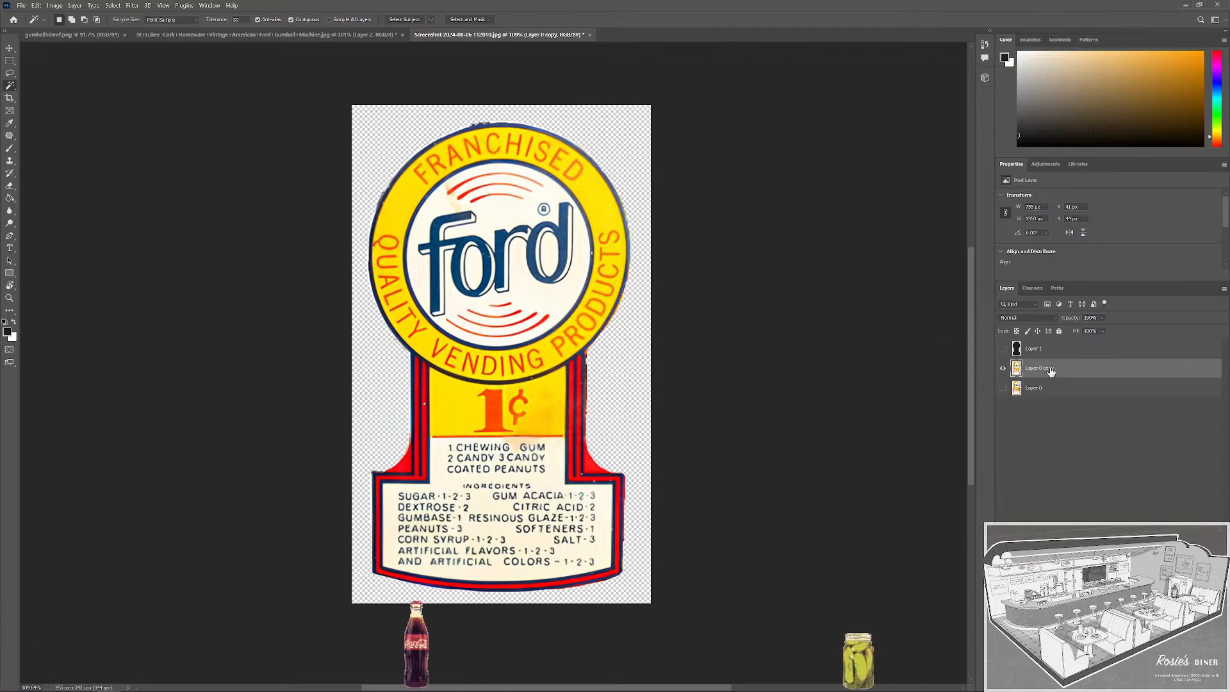
{"action": "left_click", "coordinate": [641, 428]}
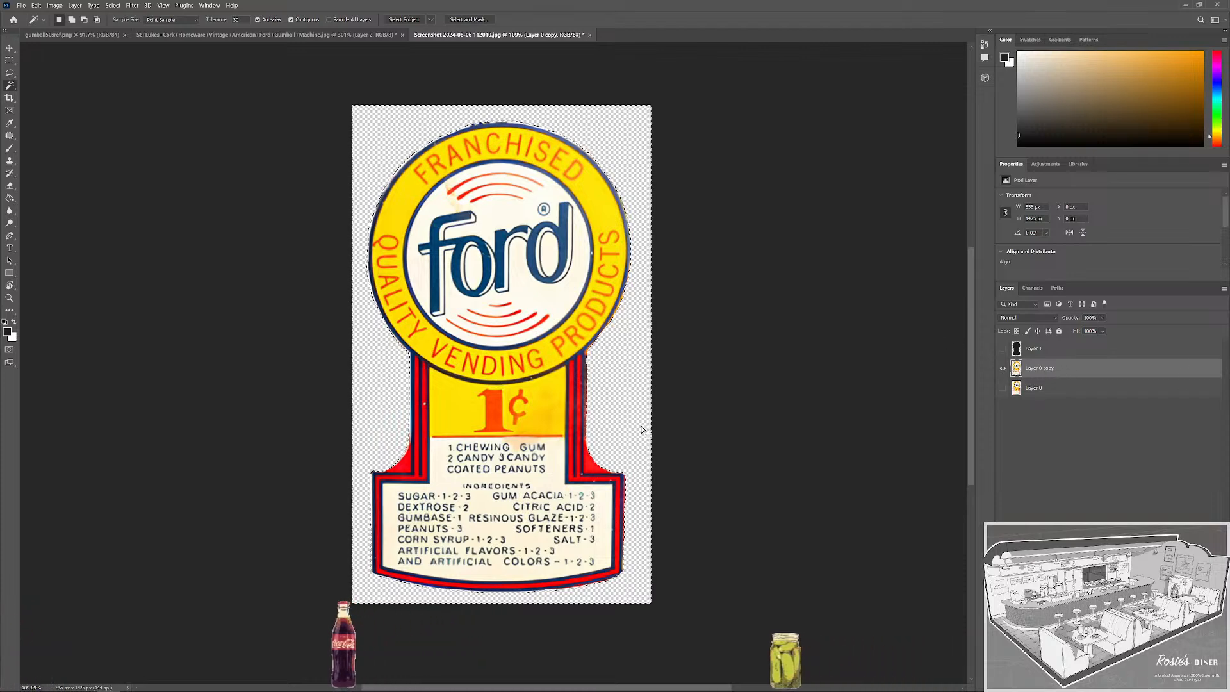
{"action": "key", "text": "Delete"}
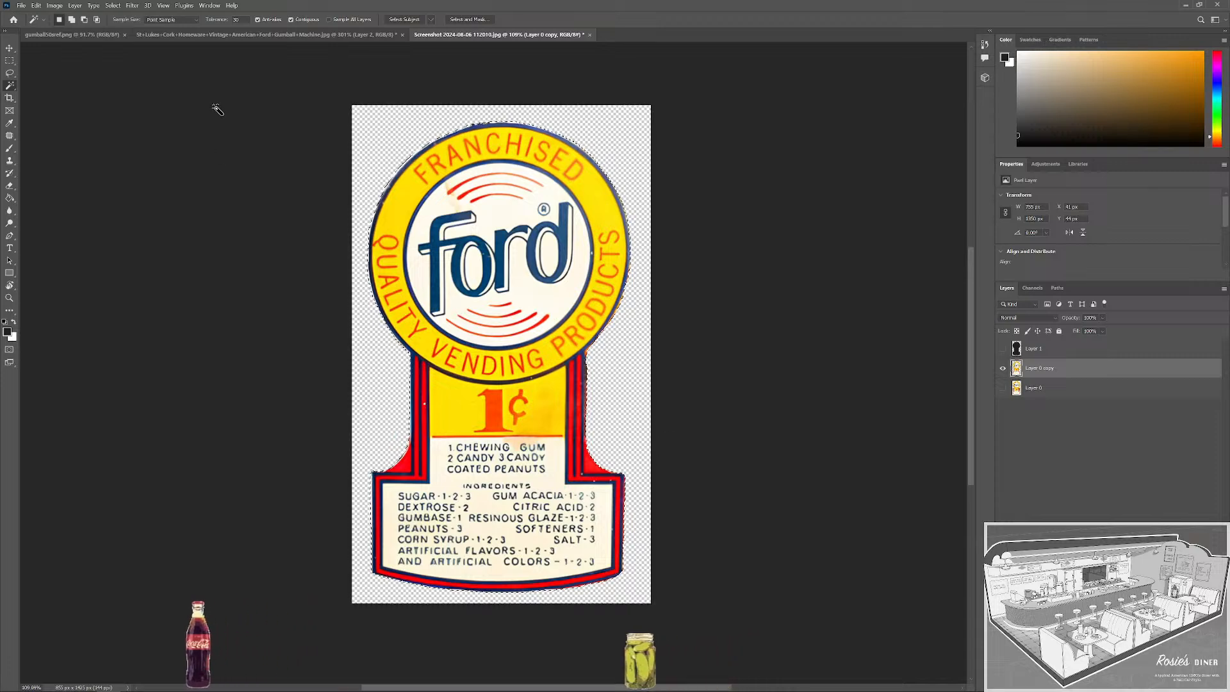
{"action": "left_click", "coordinate": [132, 5]}
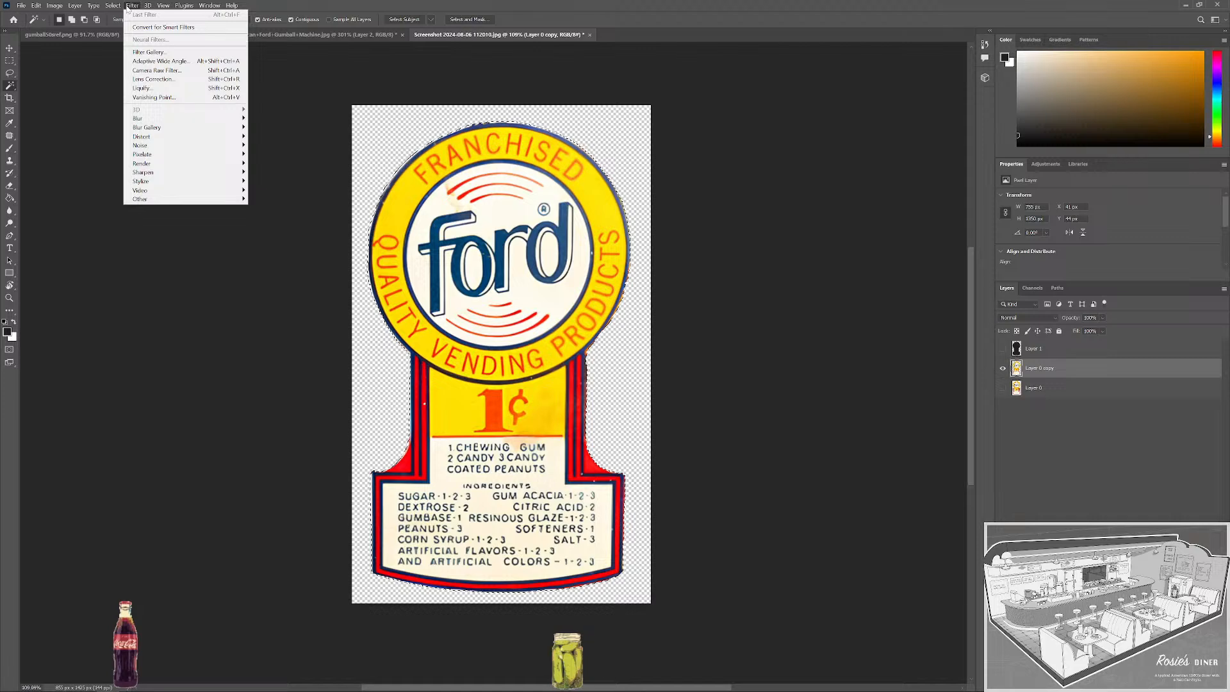
{"action": "mouse_move", "coordinate": [188, 150]}
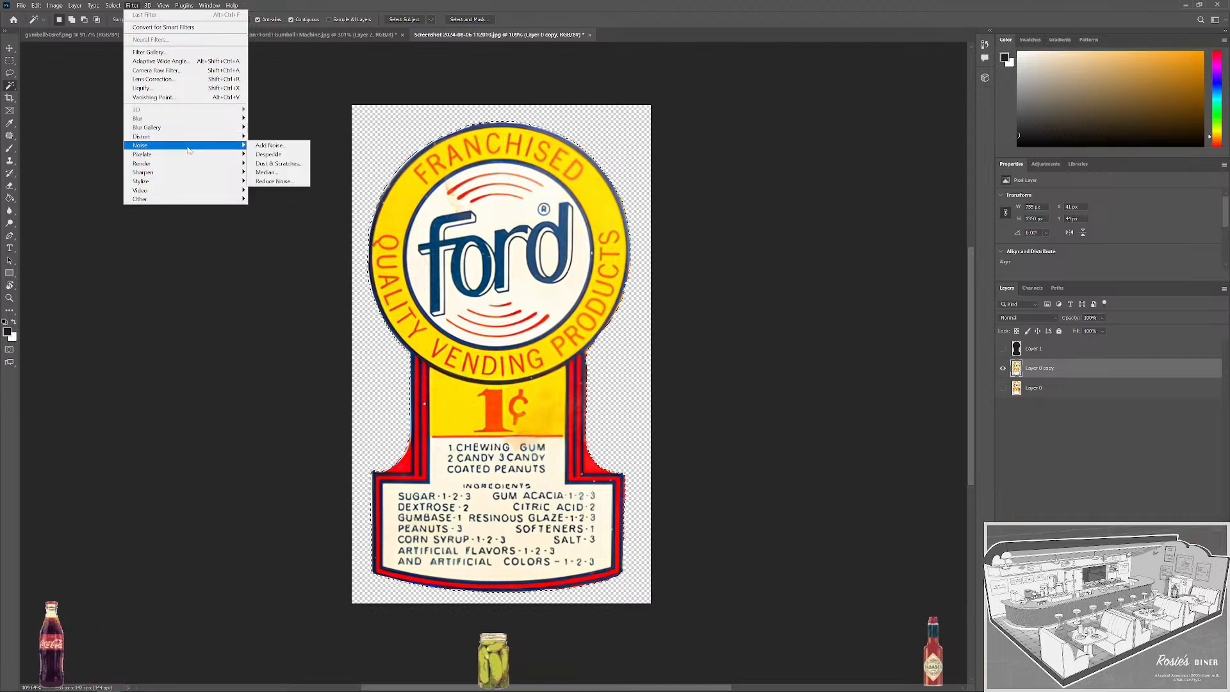
{"action": "mouse_move", "coordinate": [113, 7]}
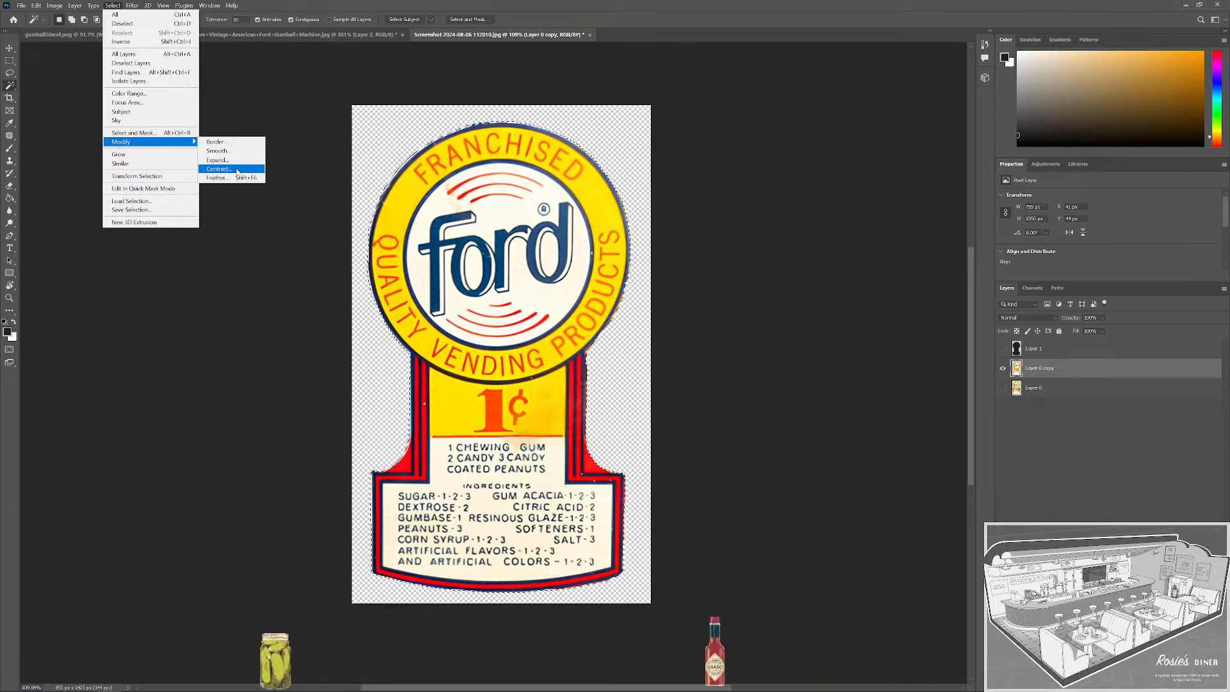
{"action": "left_click", "coordinate": [218, 168]}
{"action": "left_click_drag", "start_coordinate": [609, 206], "coordinate": [745, 206]}
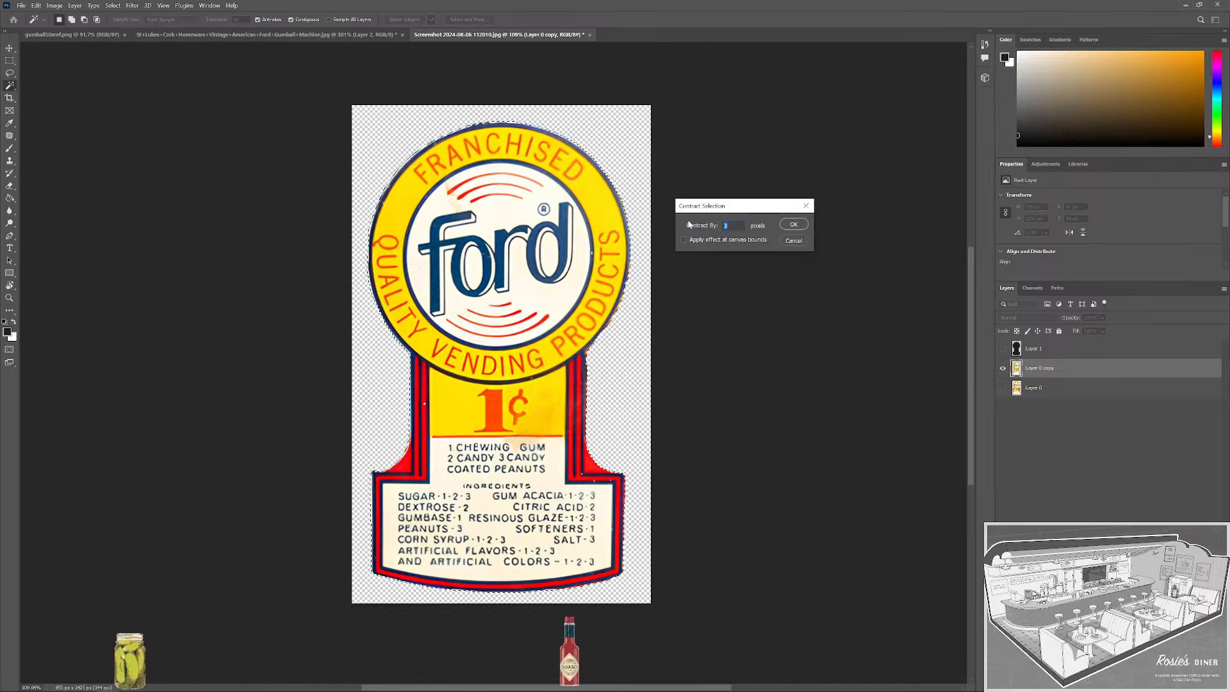
{"action": "left_click", "coordinate": [795, 225]}
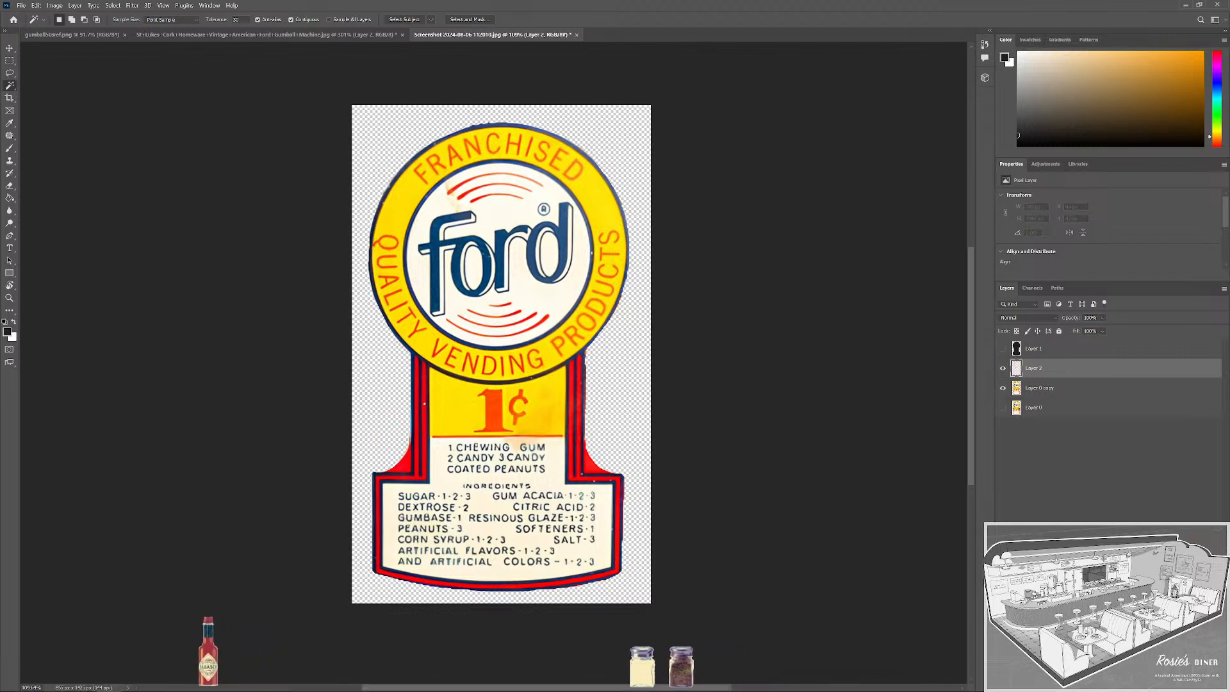
Place a new layer beneath Layer 0 copy and fill it with the dark foreground colour as a backdrop.
{"action": "left_click_drag", "start_coordinate": [1061, 384], "coordinate": [1062, 398]}
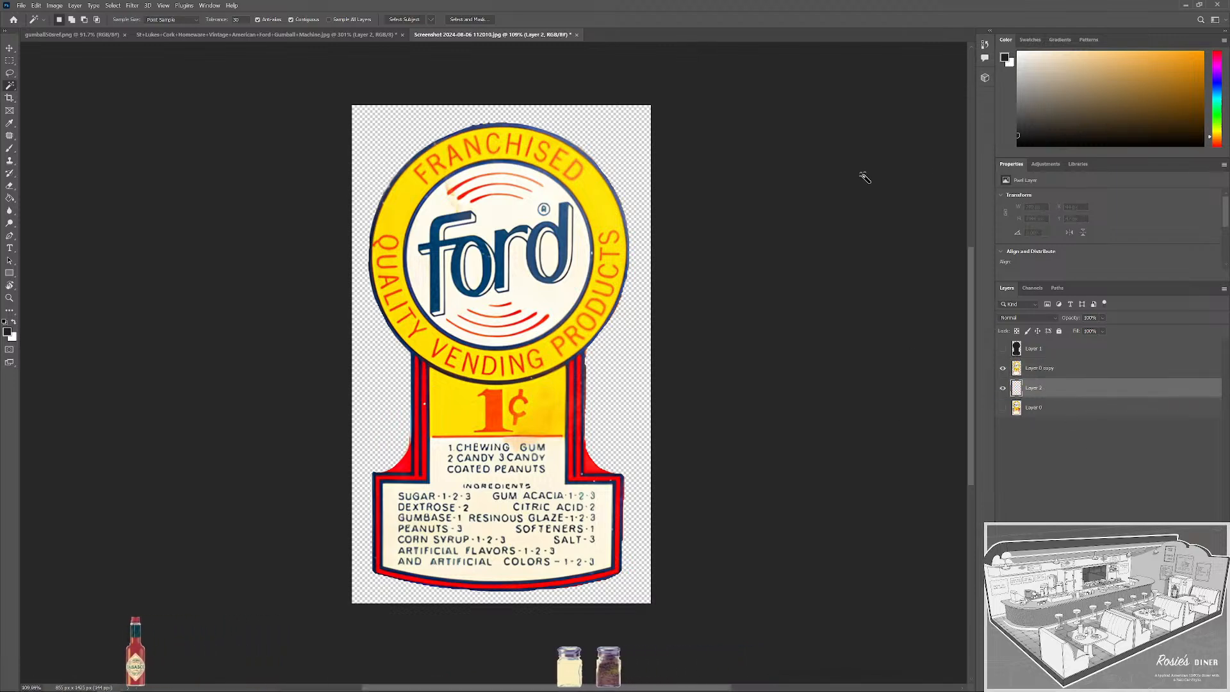
{"action": "key", "text": "g"}
{"action": "left_click", "coordinate": [627, 407]}
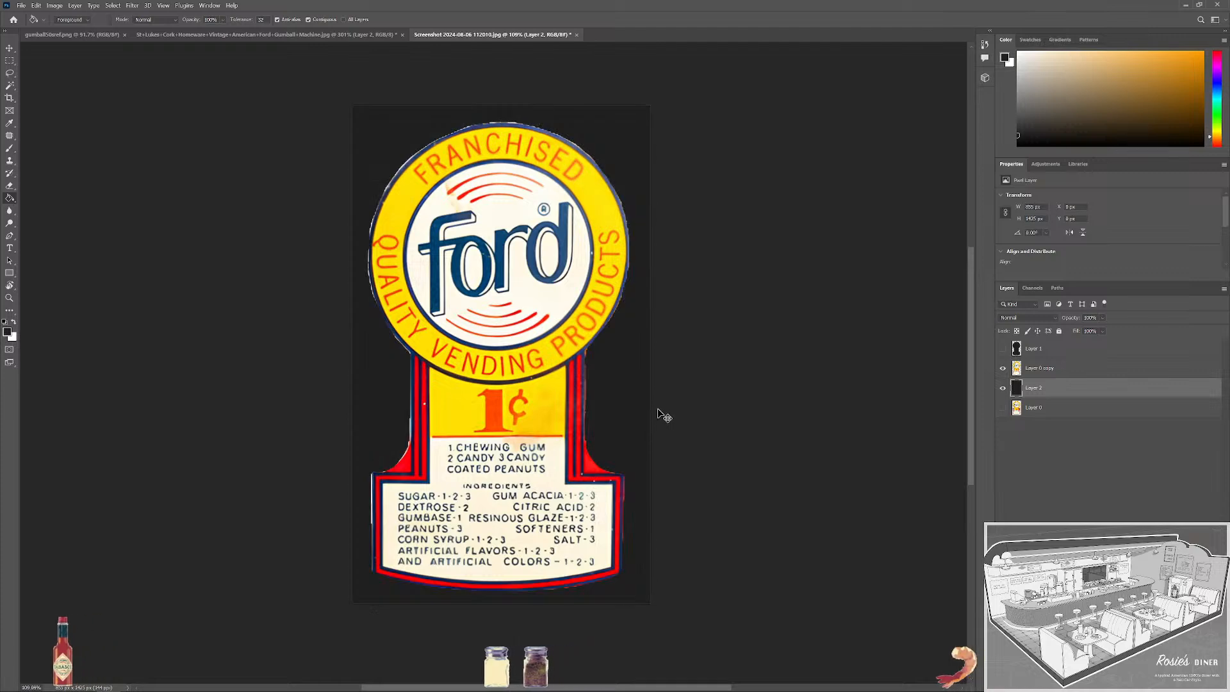
{"action": "scroll", "coordinate": [552, 452], "scroll_direction": "up", "scroll_amount": 3}
{"action": "scroll", "coordinate": [439, 192], "scroll_direction": "down", "scroll_amount": 3}
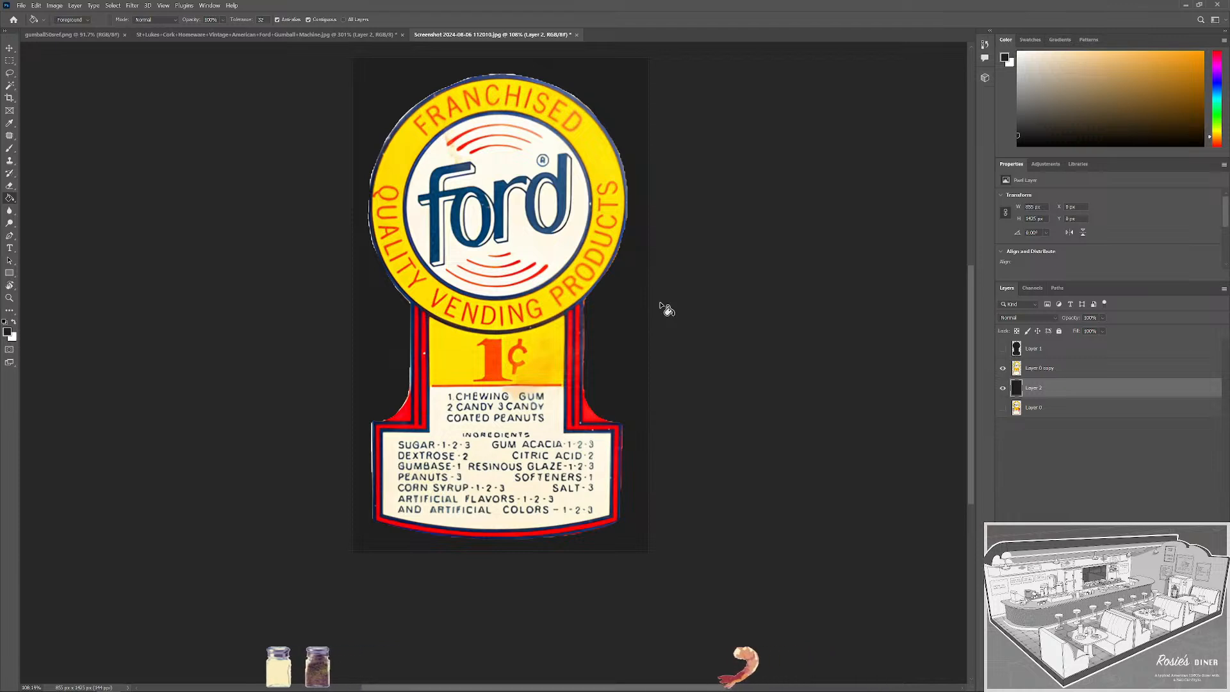
{"action": "key", "text": "e"}
{"action": "left_click", "coordinate": [426, 463]}
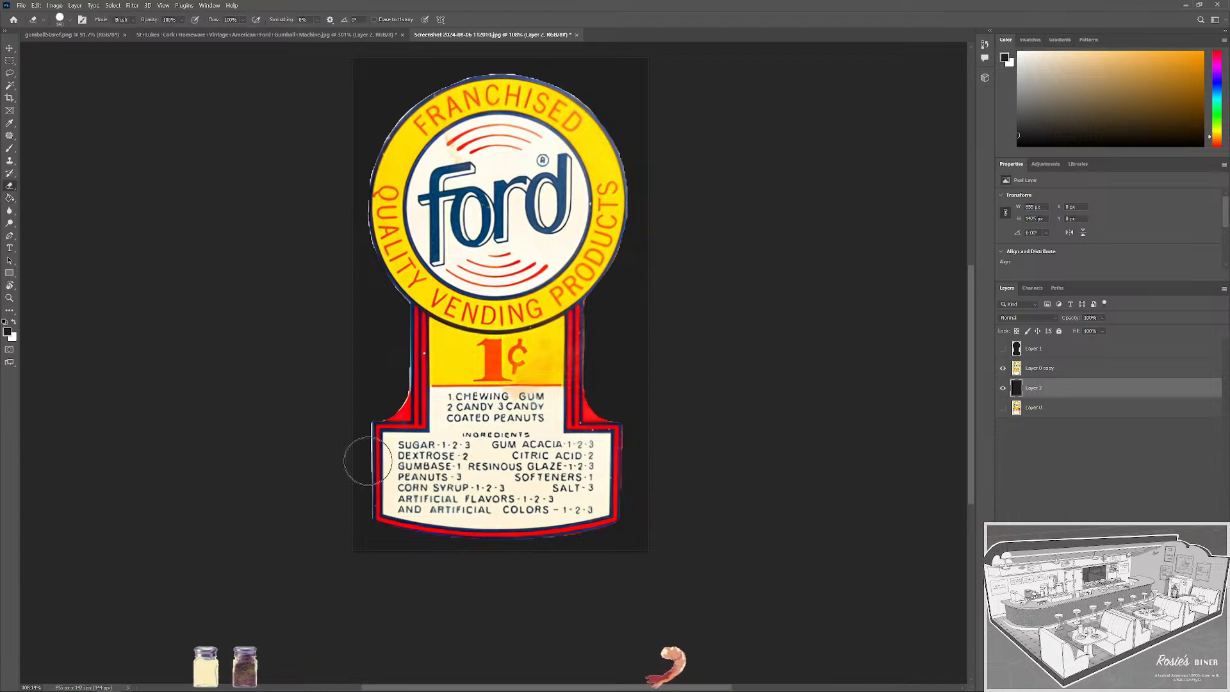
{"action": "scroll", "coordinate": [362, 475], "scroll_direction": "up", "scroll_amount": 3}
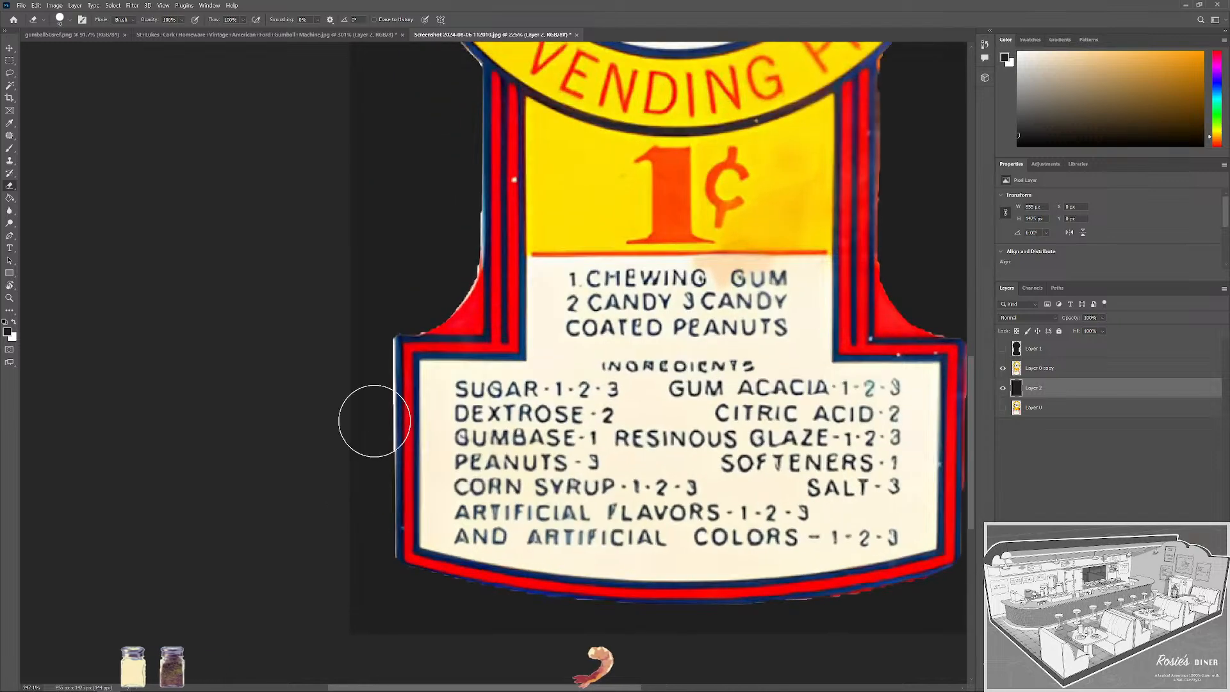
{"action": "left_click", "coordinate": [359, 335]}
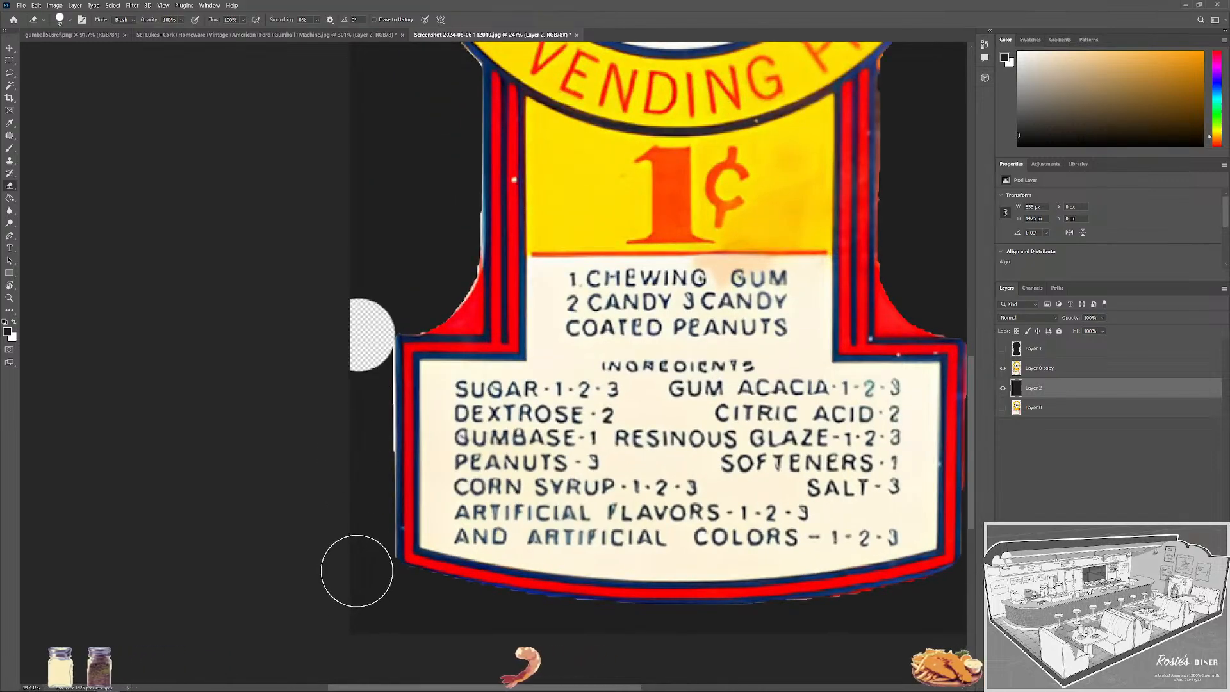
{"action": "key", "text": "ctrl+z"}
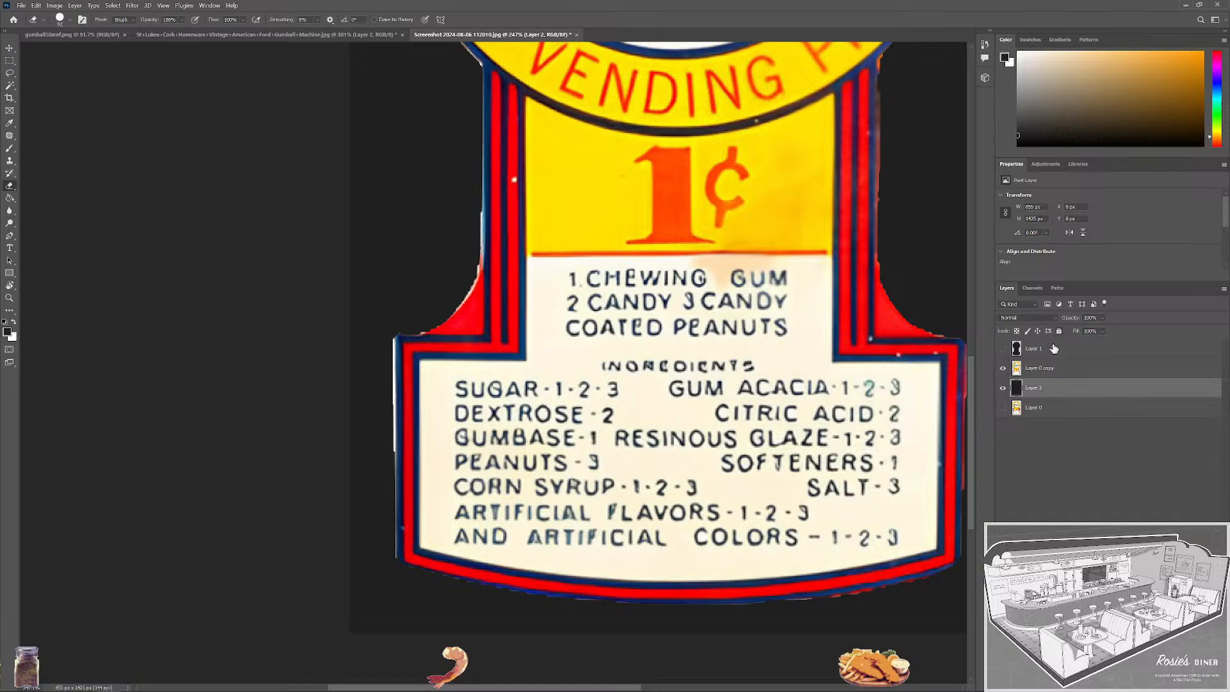
Lock the dark backdrop layer and erase the ragged fringe along the label's neck and curved shoulders on Layer 0 copy.
{"action": "left_click", "coordinate": [1059, 332]}
{"action": "left_click", "coordinate": [1025, 370]}
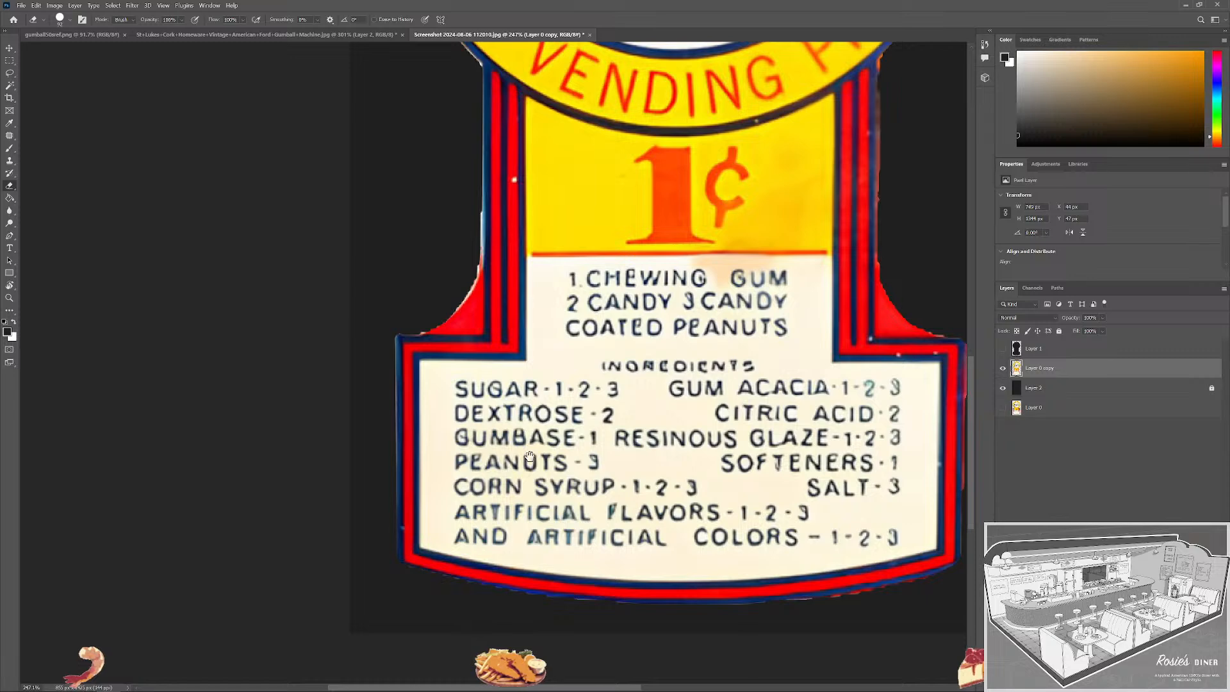
{"action": "left_click_drag", "start_coordinate": [523, 423], "coordinate": [239, 454]}
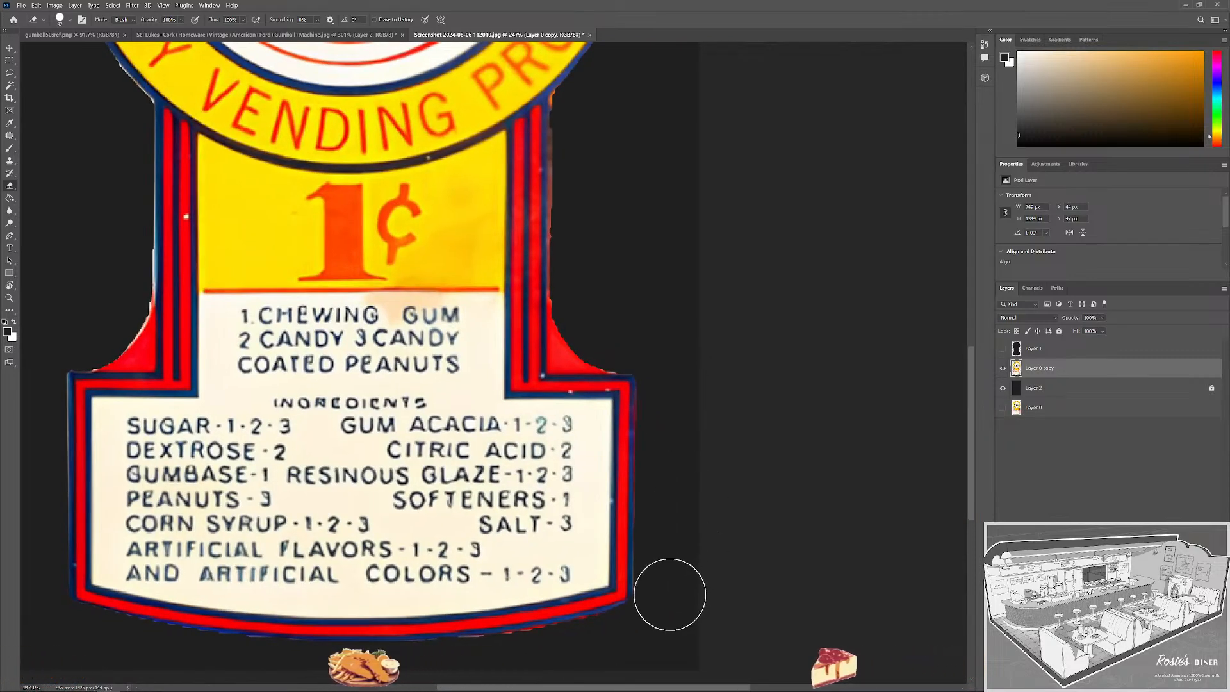
{"action": "scroll", "coordinate": [594, 320], "scroll_direction": "up", "scroll_amount": 3}
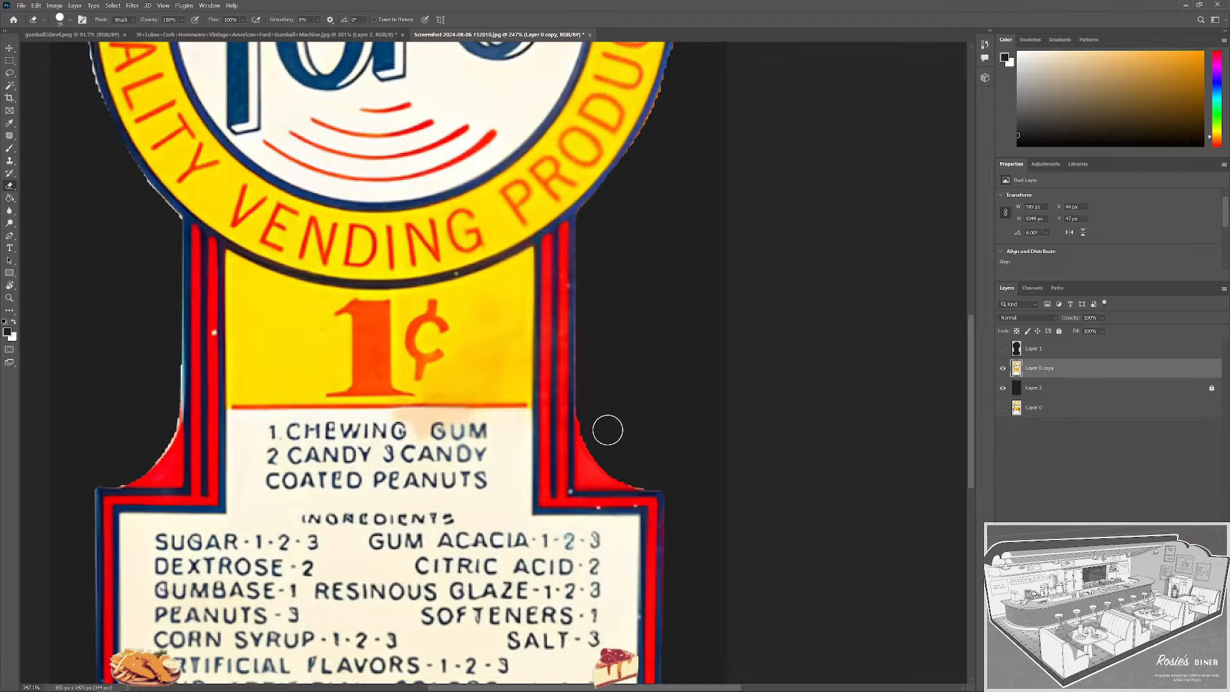
{"action": "scroll", "coordinate": [635, 384], "scroll_direction": "left", "scroll_amount": 5}
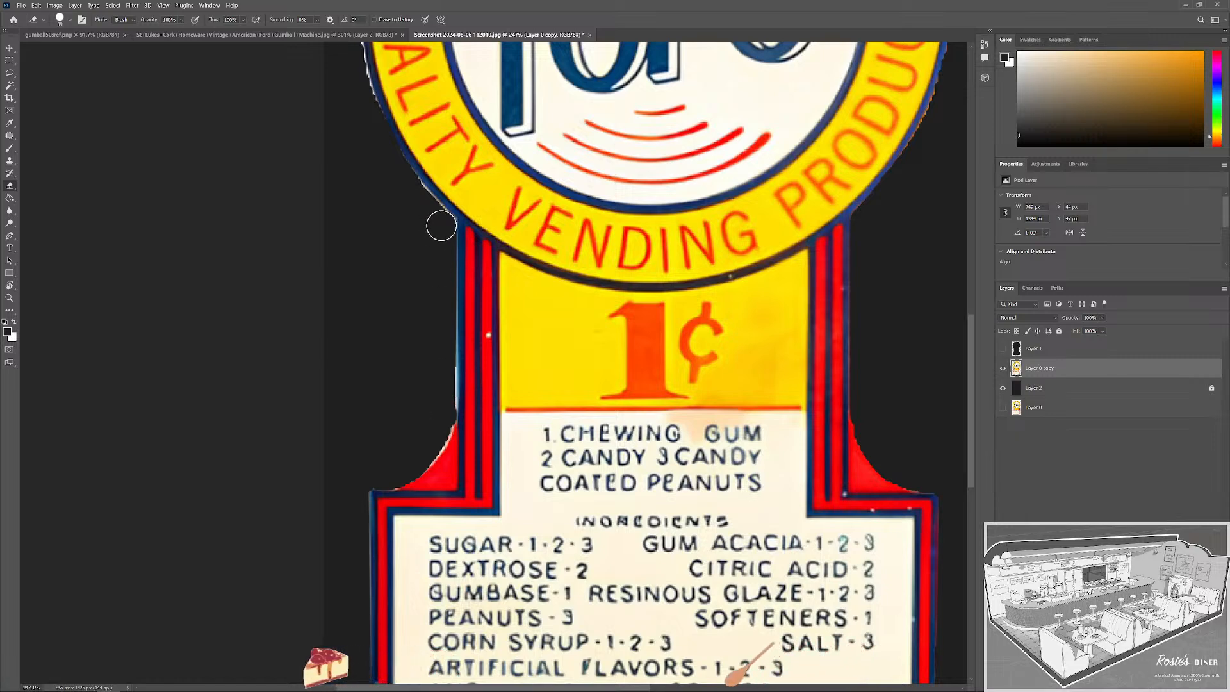
{"action": "scroll", "coordinate": [406, 367], "scroll_direction": "down", "scroll_amount": 2}
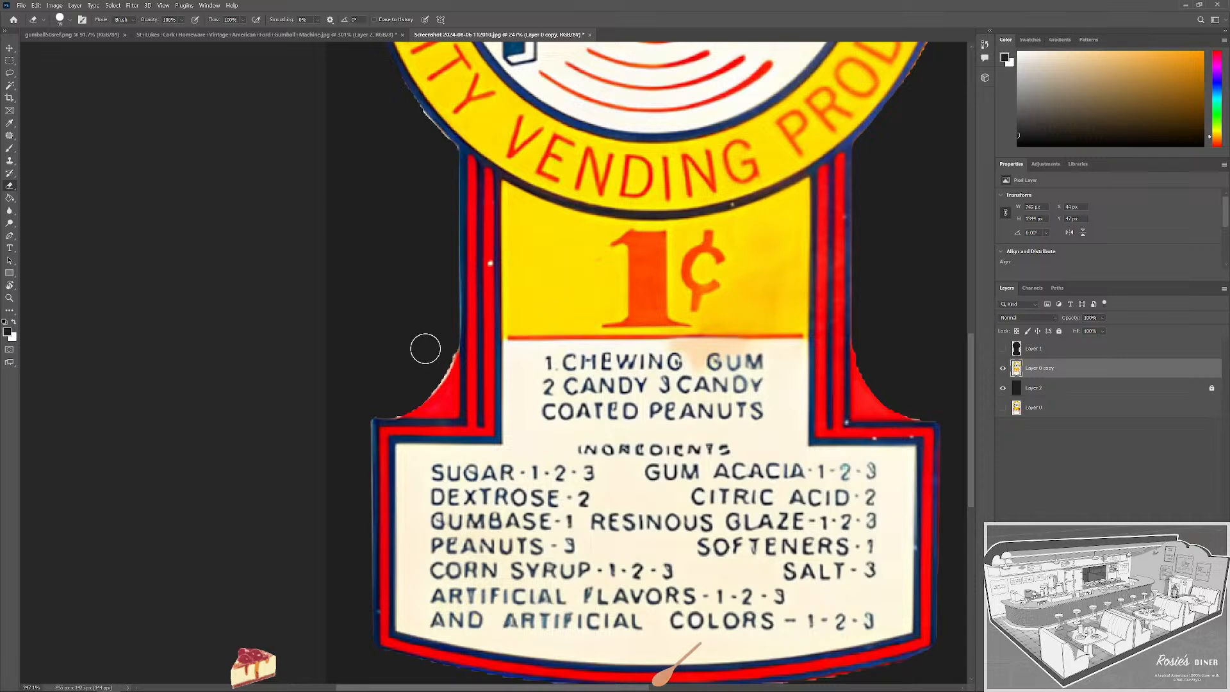
{"action": "left_click_drag", "start_coordinate": [437, 377], "coordinate": [436, 376]}
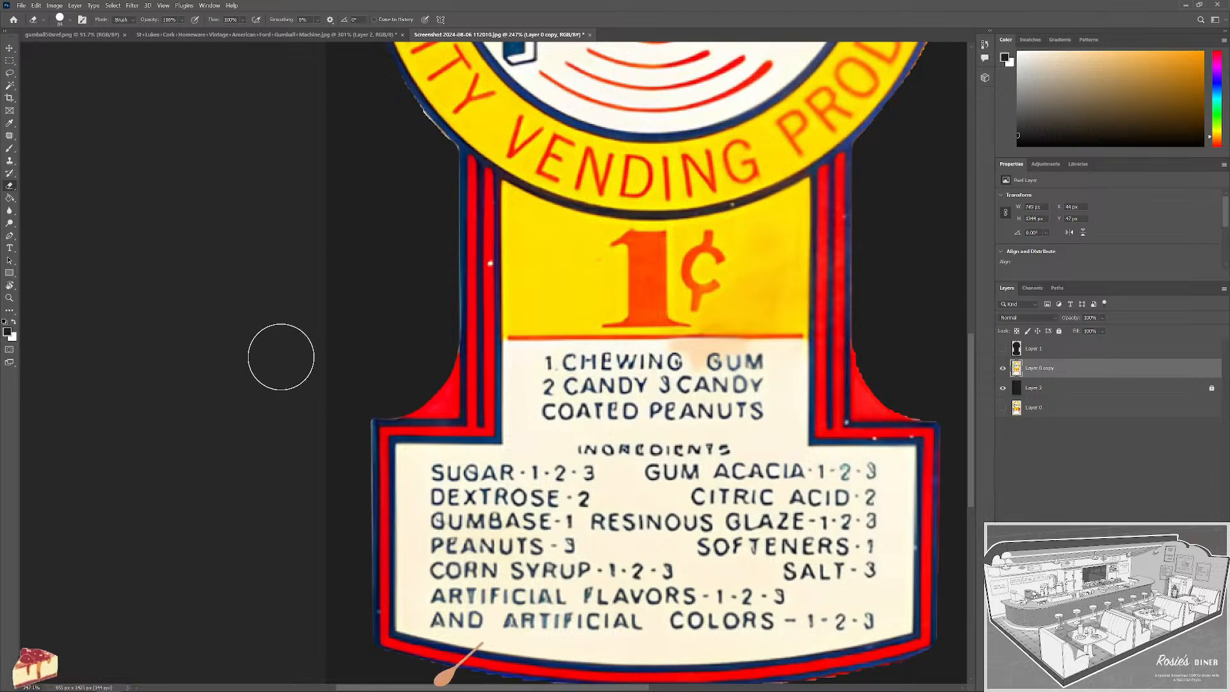
{"action": "left_click_drag", "start_coordinate": [401, 325], "coordinate": [158, 356]}
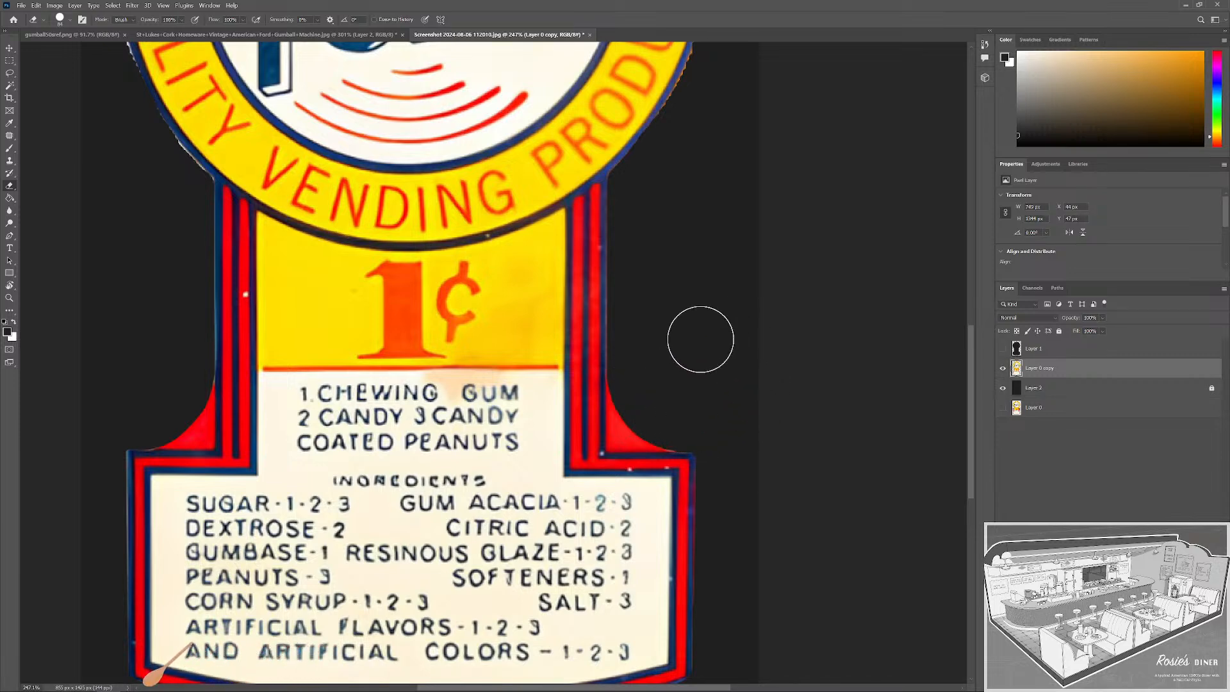
Erase the stray coloured pixels along the label's curved lower edge on Layer 0 copy.
{"action": "scroll", "coordinate": [714, 325], "scroll_direction": "down", "scroll_amount": 2}
{"action": "scroll", "coordinate": [689, 306], "scroll_direction": "down", "scroll_amount": 4}
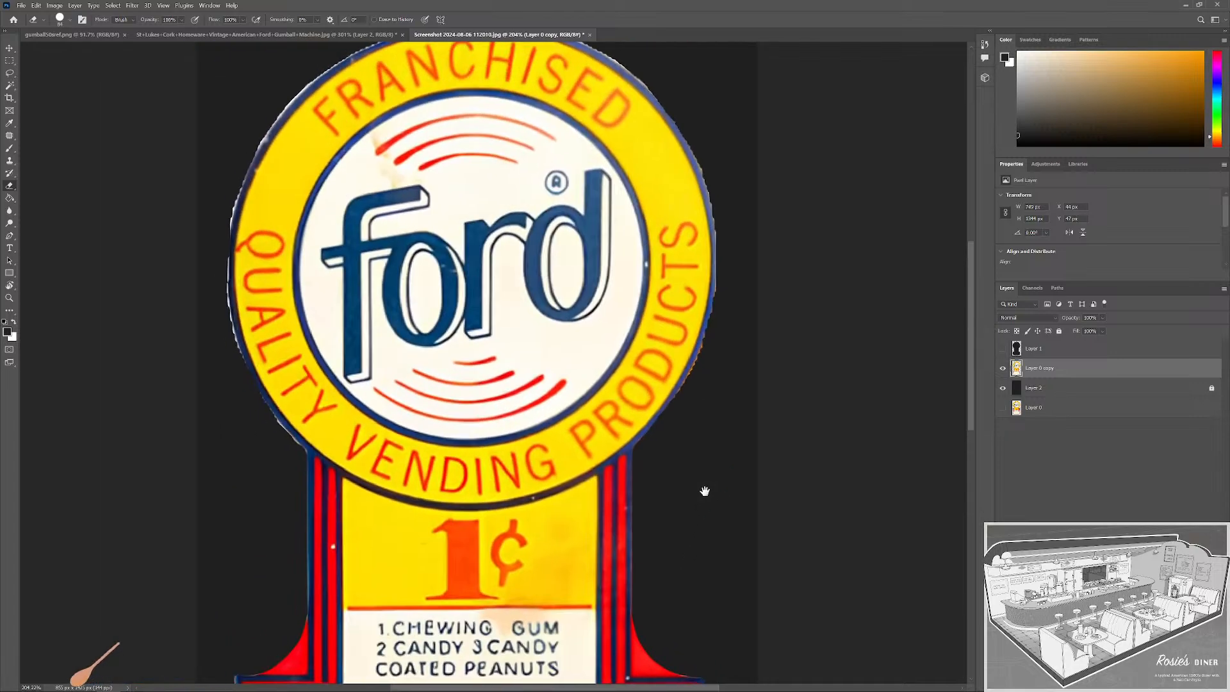
{"action": "scroll", "coordinate": [618, 585], "scroll_direction": "down", "scroll_amount": 1}
{"action": "scroll", "coordinate": [637, 486], "scroll_direction": "up", "scroll_amount": 3}
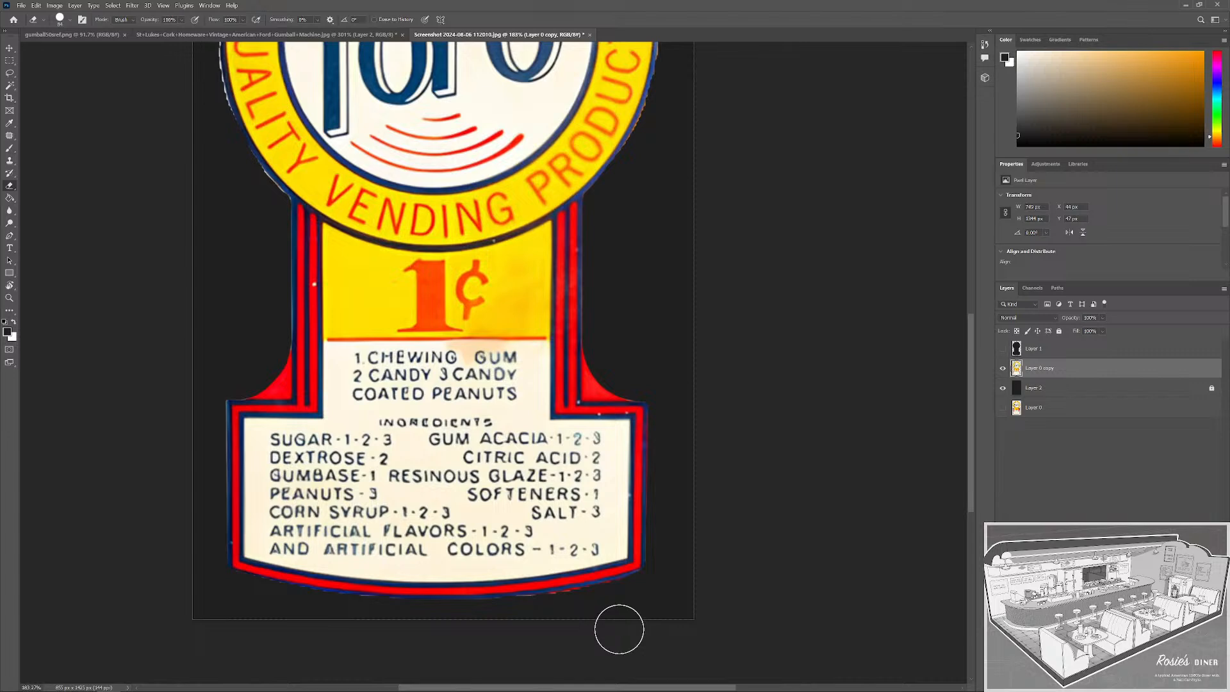
{"action": "scroll", "coordinate": [599, 616], "scroll_direction": "up", "scroll_amount": 2}
{"action": "left_click_drag", "start_coordinate": [599, 616], "coordinate": [685, 538]}
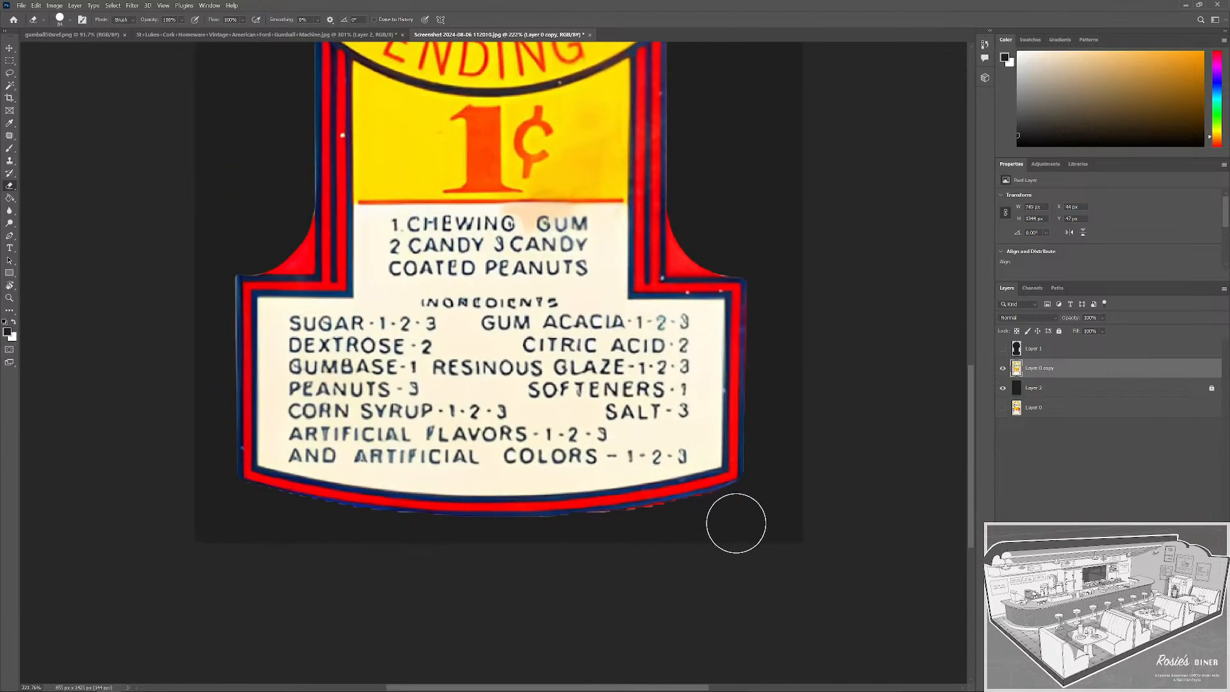
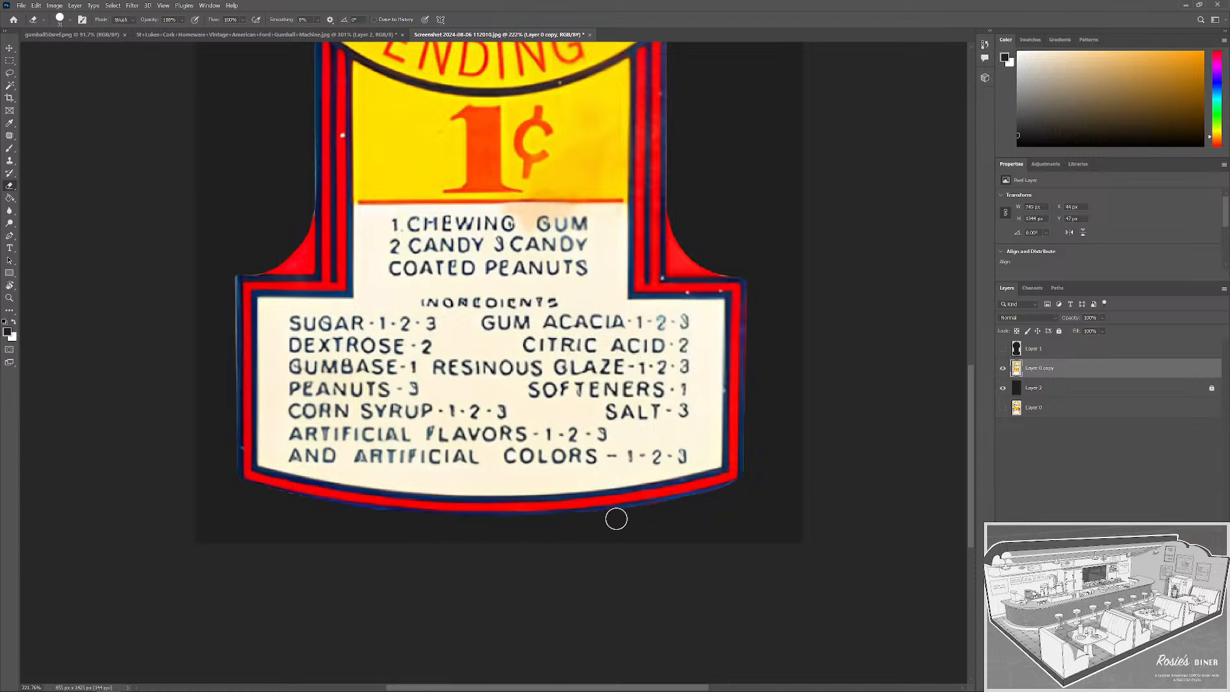
{"action": "scroll", "coordinate": [609, 457], "scroll_direction": "down", "scroll_amount": 2}
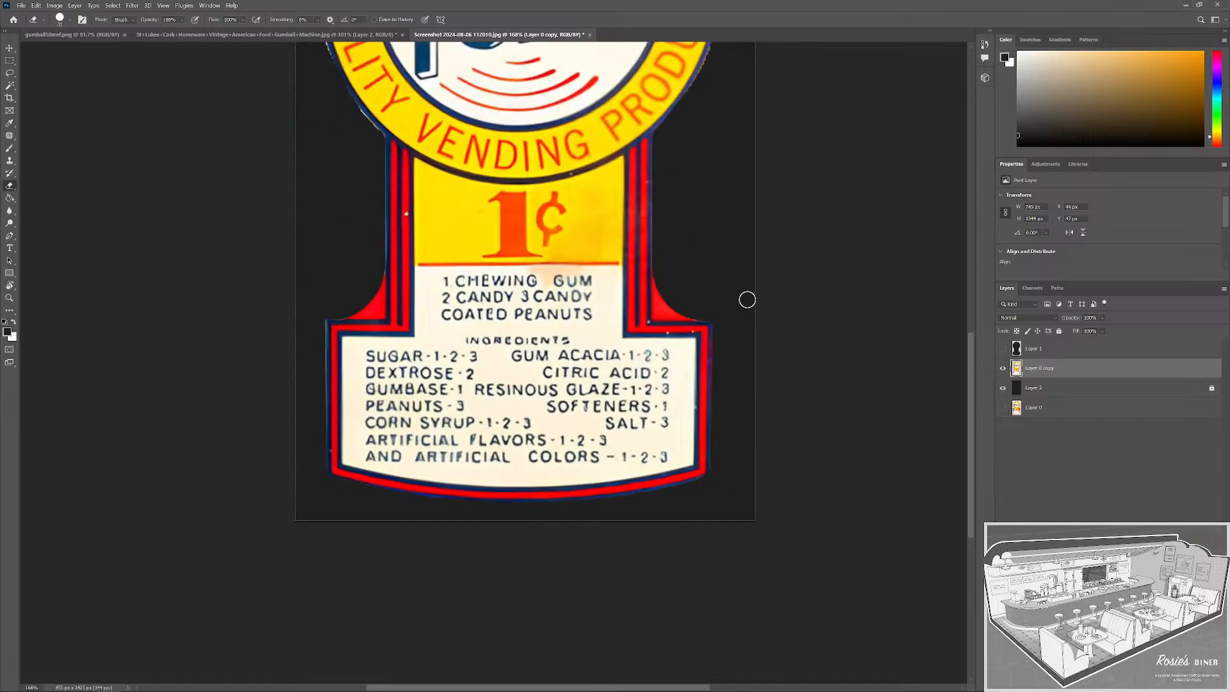
Draw a dark-filled circle about 554 px in diameter over the Ford logo with the Ellipse tool.
{"action": "left_click_drag", "start_coordinate": [664, 231], "coordinate": [619, 494]}
{"action": "scroll", "coordinate": [396, 365], "scroll_direction": "down", "scroll_amount": 4}
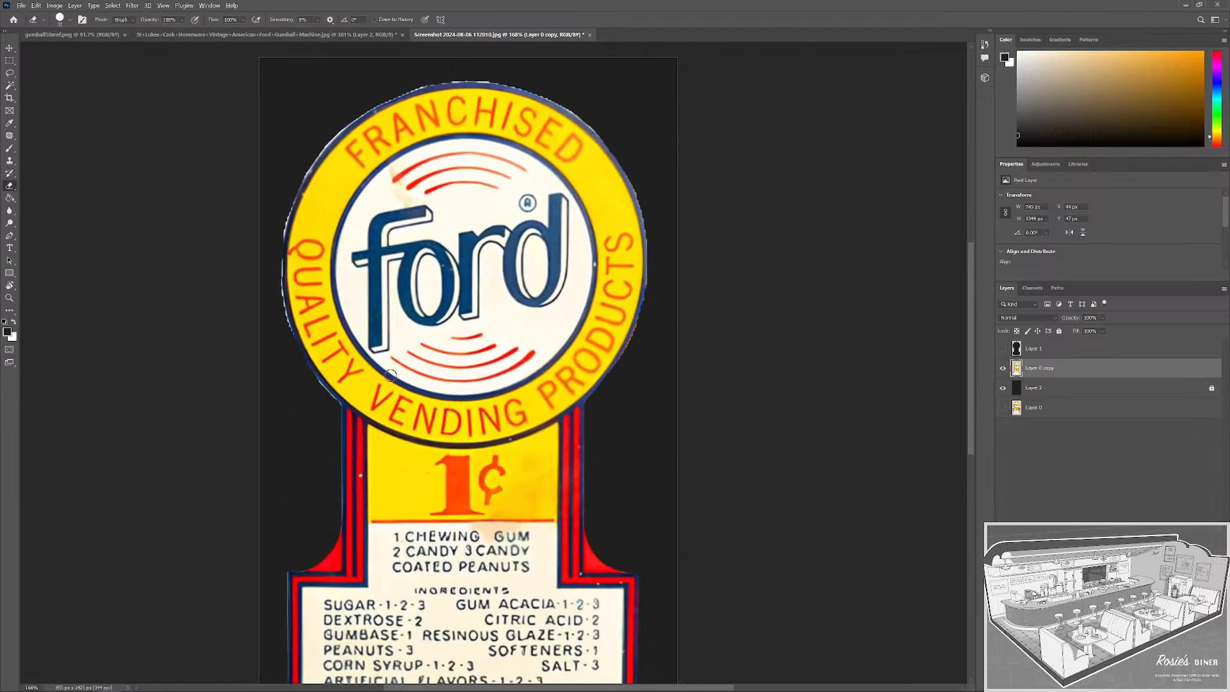
{"action": "scroll", "coordinate": [538, 319], "scroll_direction": "down", "scroll_amount": 2}
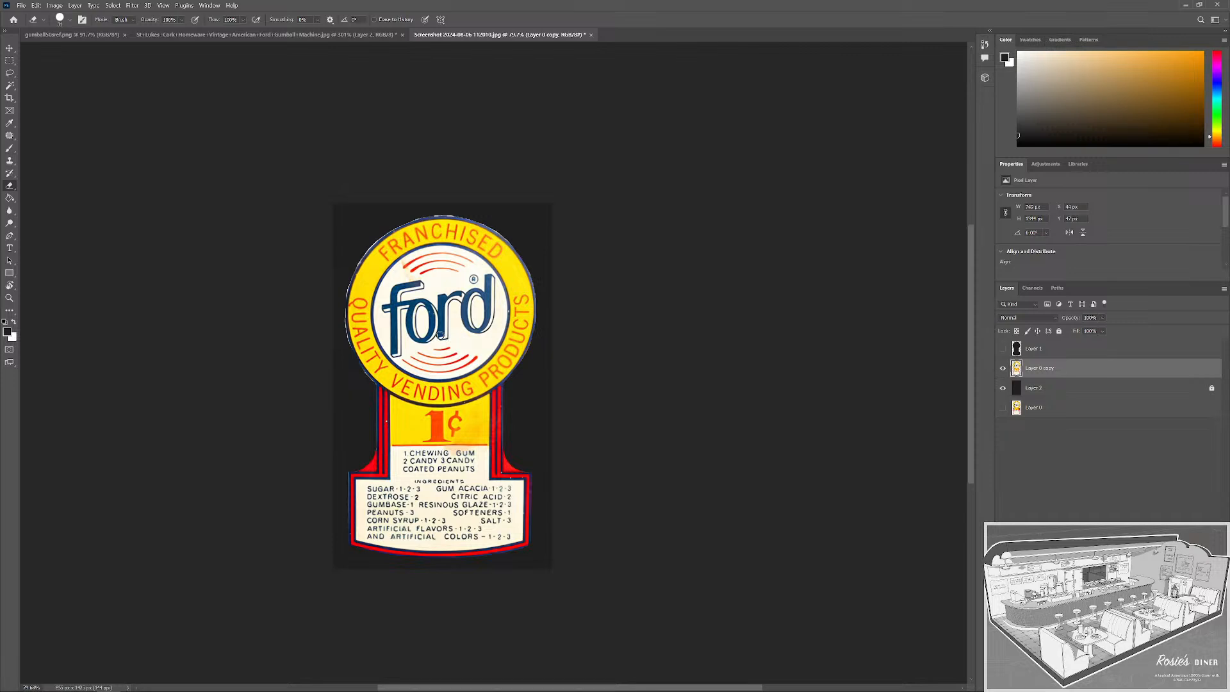
{"action": "scroll", "coordinate": [555, 327], "scroll_direction": "up", "scroll_amount": 2}
{"action": "left_click_drag", "start_coordinate": [579, 372], "coordinate": [612, 384]}
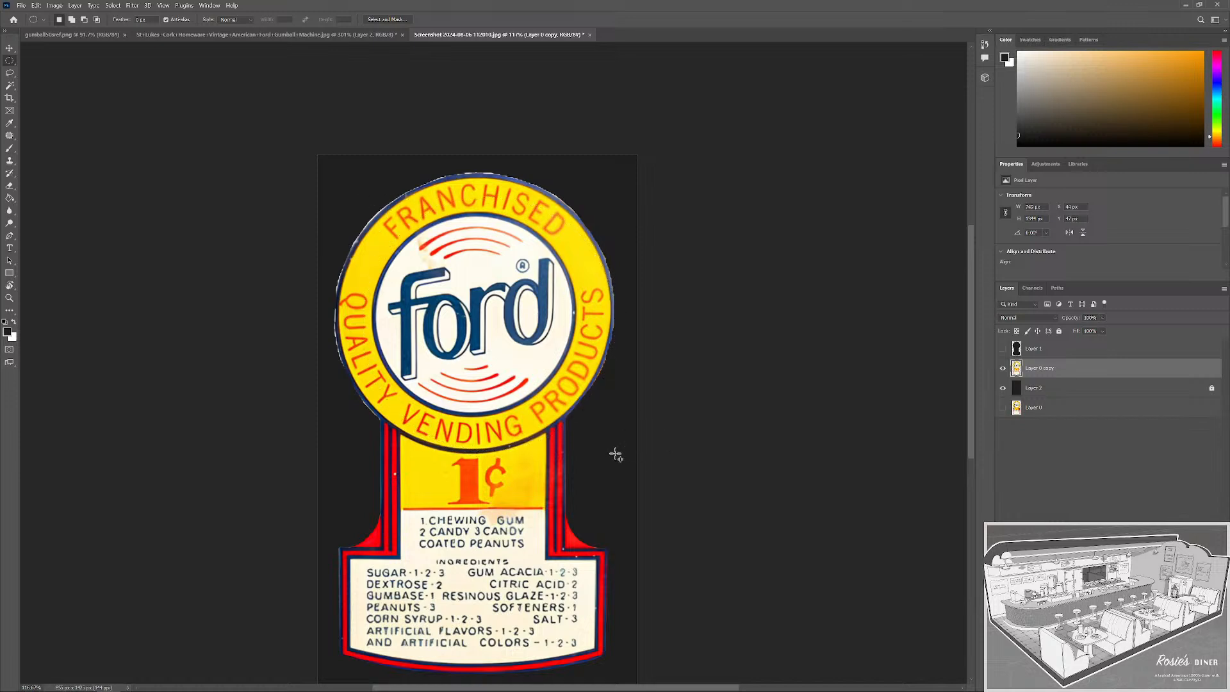
{"action": "left_click_drag", "start_coordinate": [494, 309], "coordinate": [494, 320]}
{"action": "left_click", "coordinate": [10, 278]}
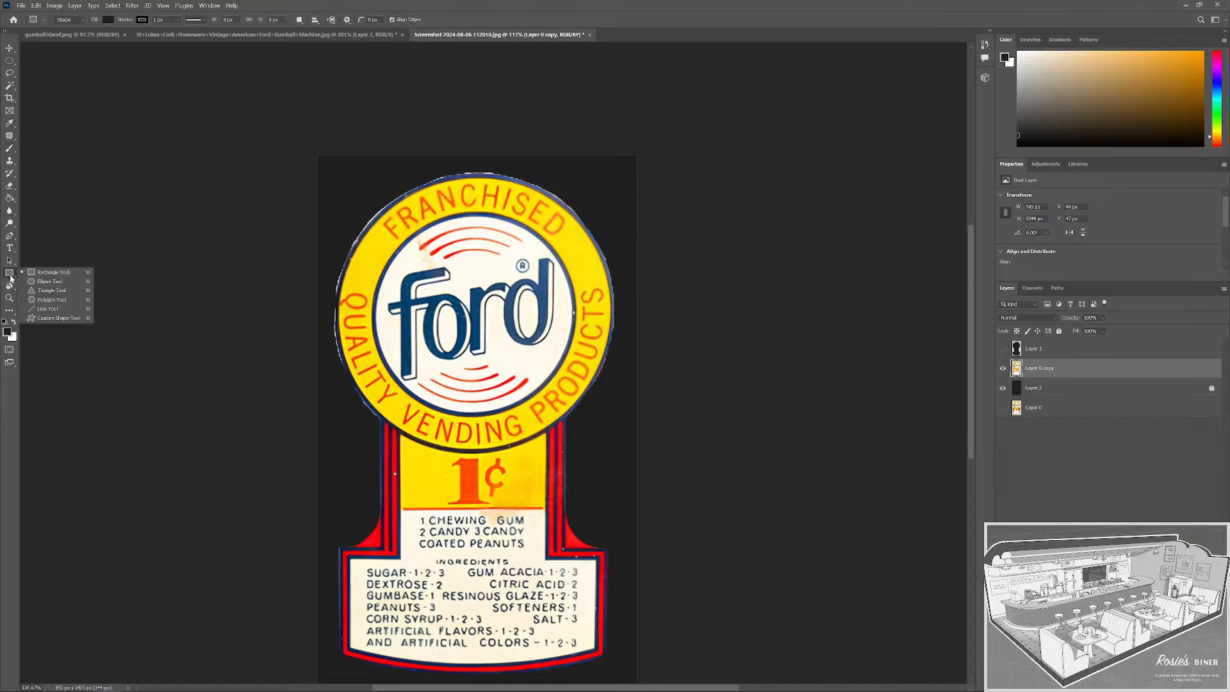
{"action": "left_click", "coordinate": [406, 251]}
{"action": "left_click", "coordinate": [645, 252]}
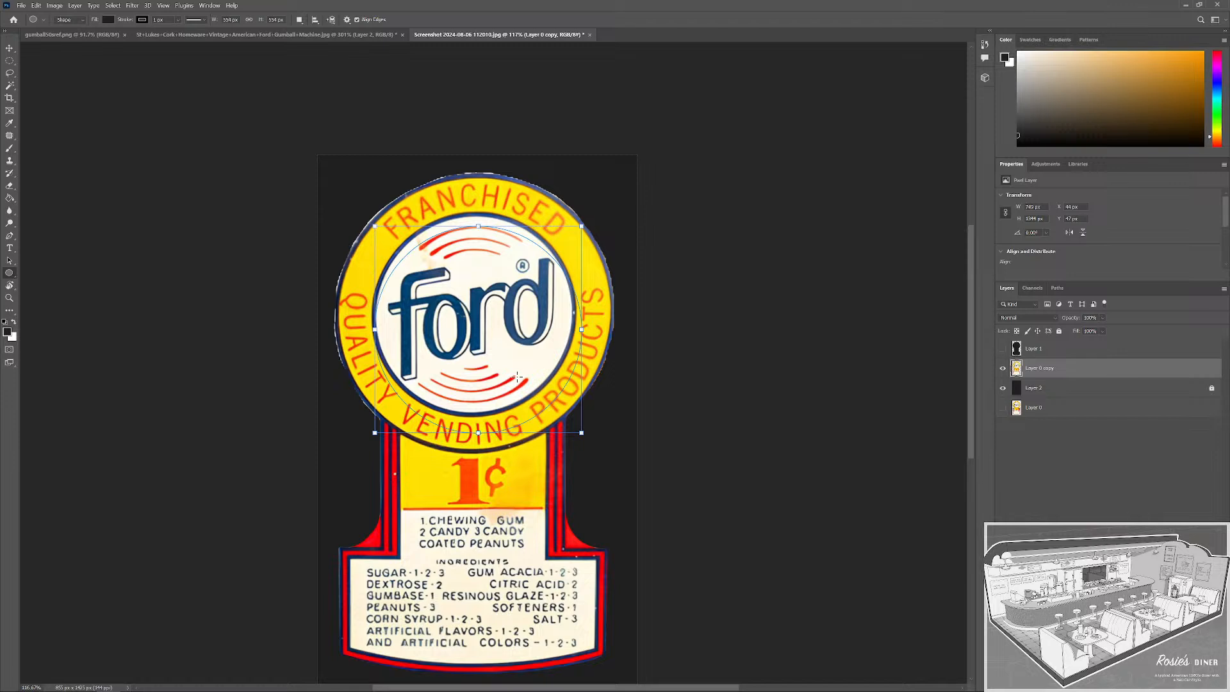
{"action": "left_click_drag", "start_coordinate": [548, 405], "coordinate": [548, 405]}
Resize the ellipse to about 737 × 729 px so it covers most of the label's round head.
{"action": "left_click_drag", "start_coordinate": [346, 203], "coordinate": [337, 194]}
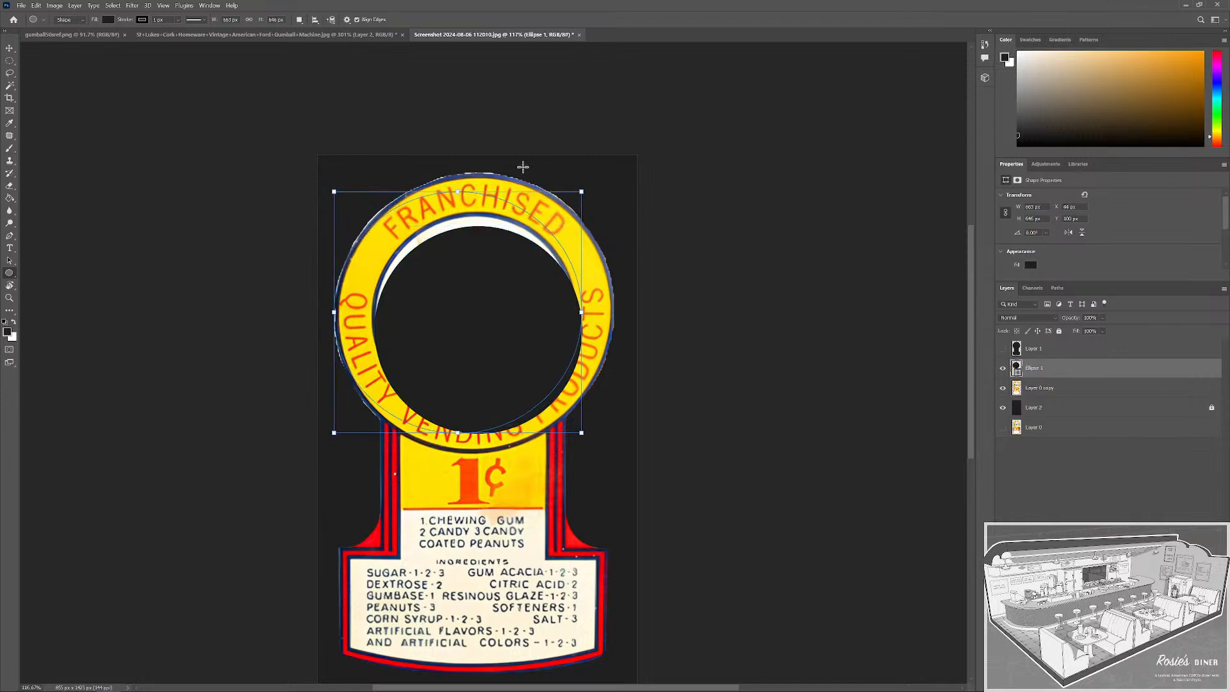
{"action": "left_click_drag", "start_coordinate": [582, 191], "coordinate": [615, 181]}
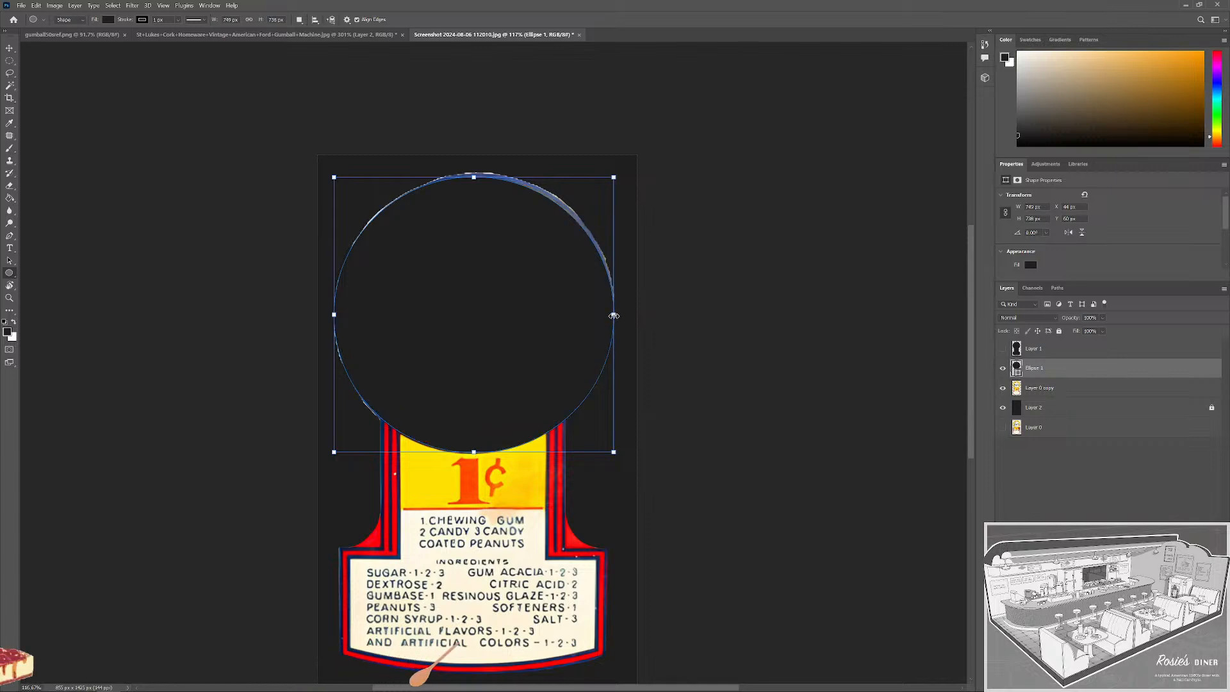
{"action": "left_click_drag", "start_coordinate": [610, 315], "coordinate": [613, 321]}
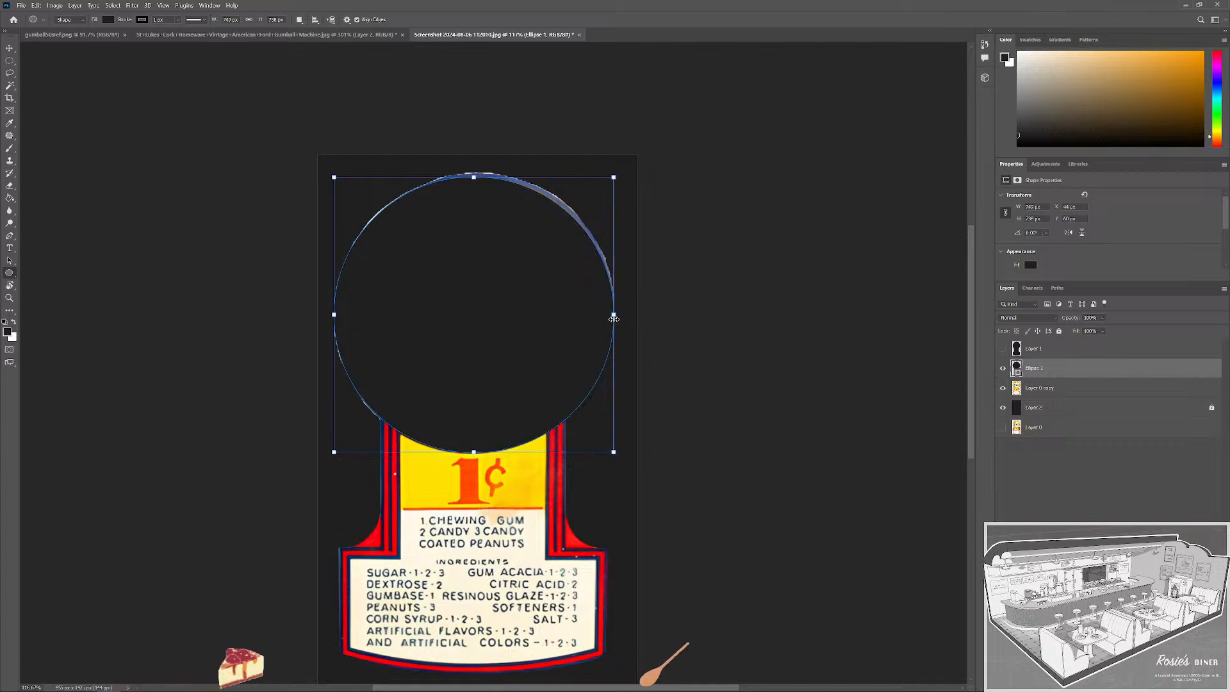
{"action": "left_click_drag", "start_coordinate": [614, 453], "coordinate": [610, 451]}
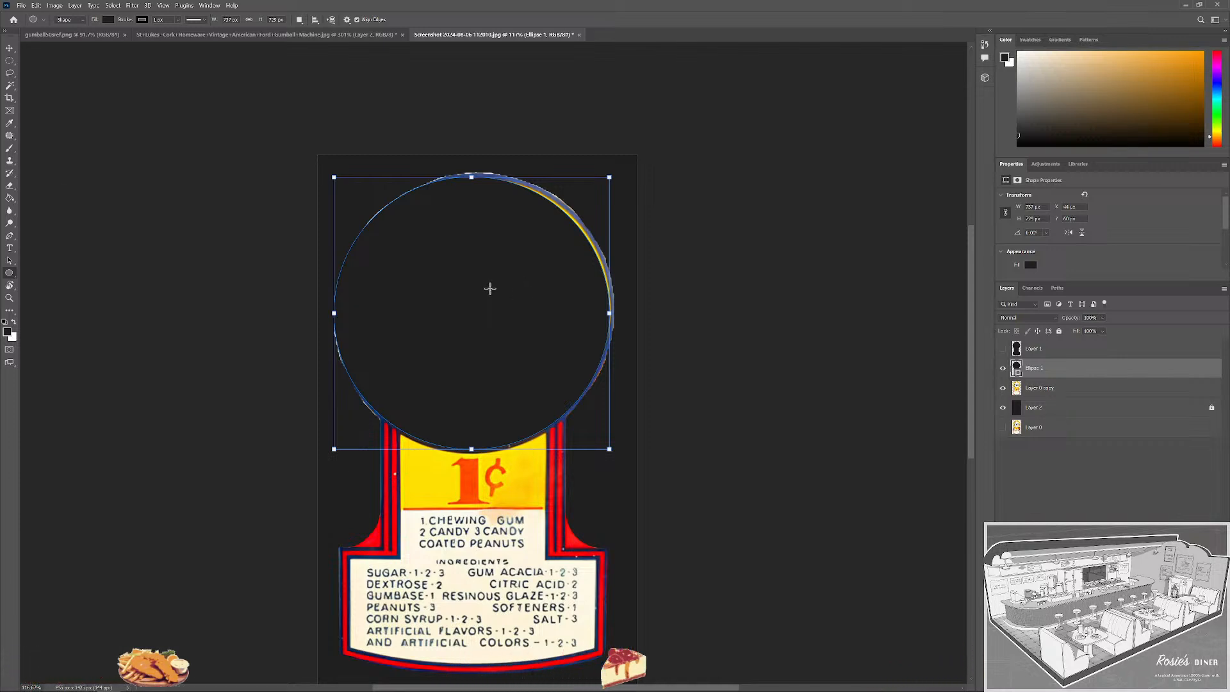
{"action": "left_click", "coordinate": [485, 289]}
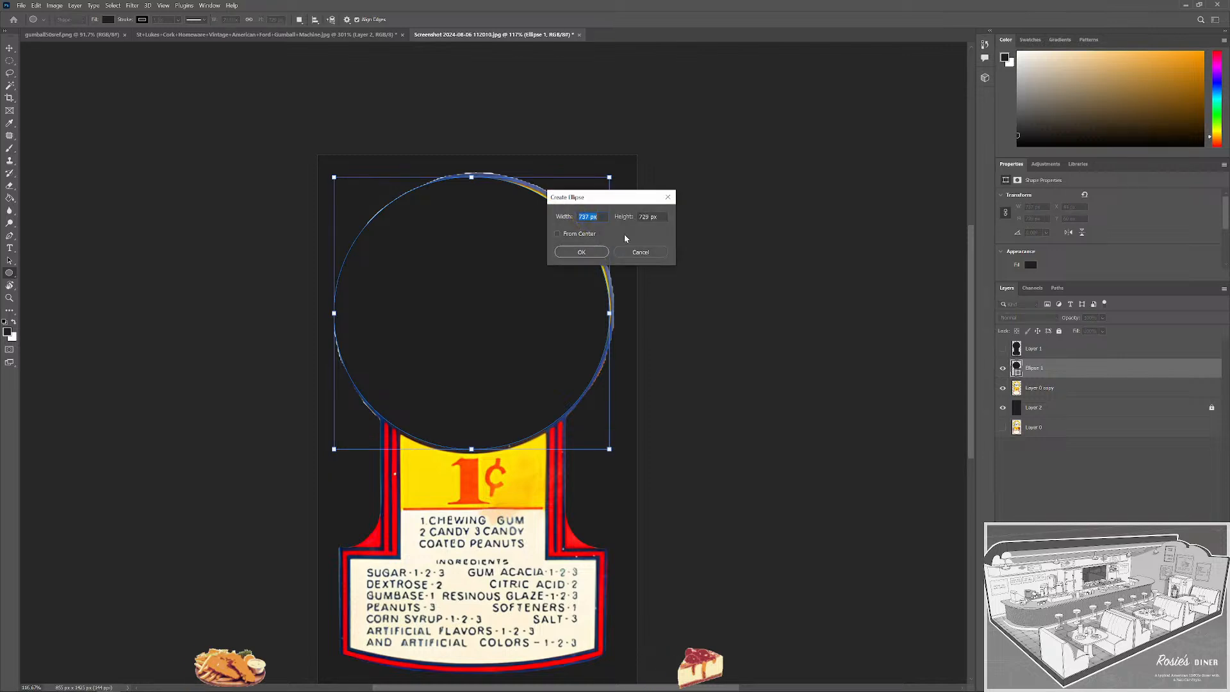
{"action": "left_click", "coordinate": [581, 252]}
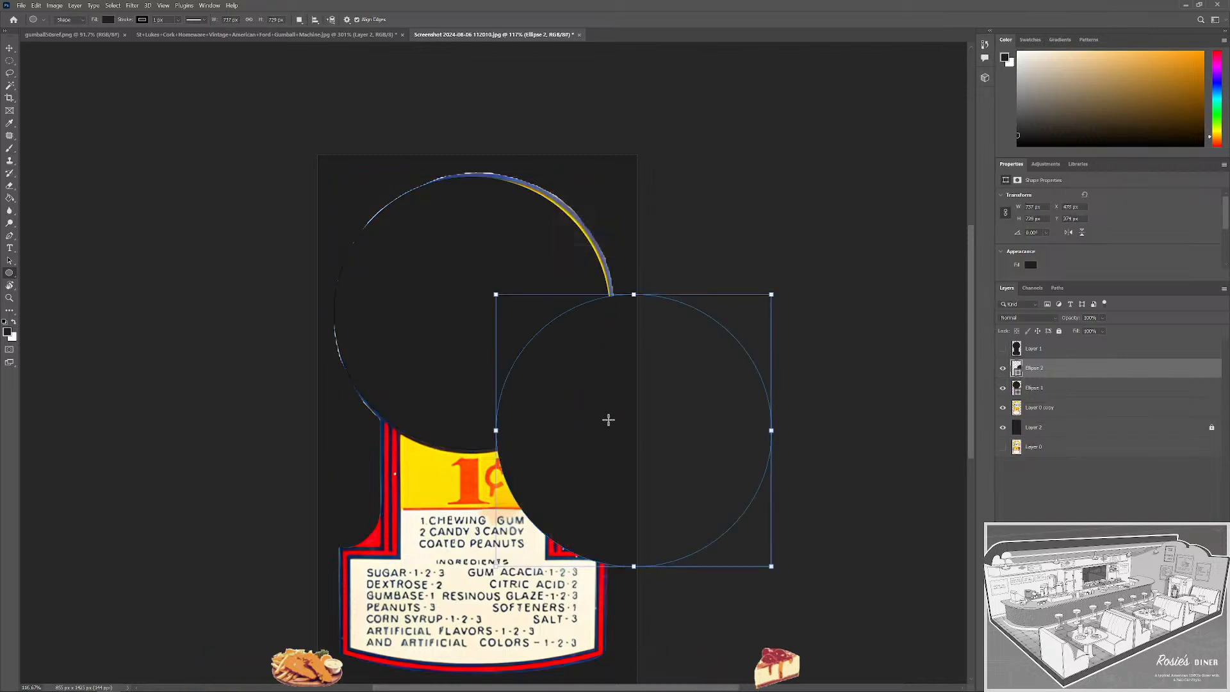
{"action": "key", "text": "ctrl+z"}
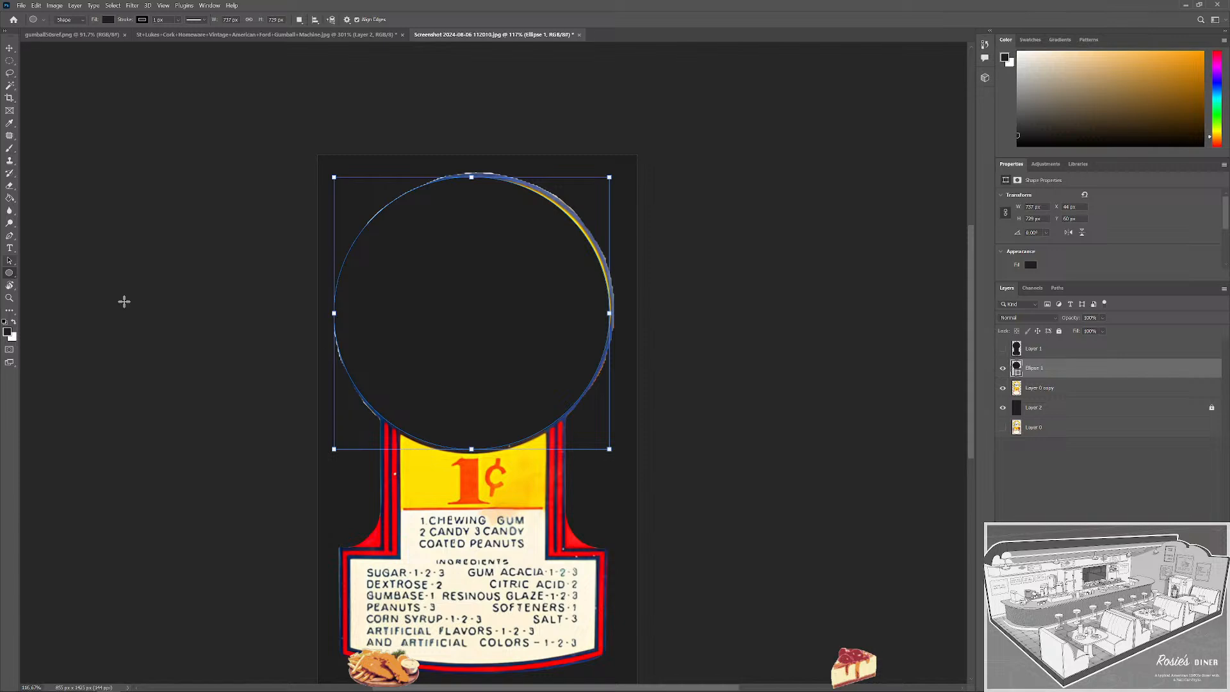
Move the ellipse toward the label head's right edge and fine-tune its scale with Free Transform.
{"action": "key", "text": "v"}
{"action": "left_click_drag", "start_coordinate": [466, 309], "coordinate": [472, 312]}
{"action": "key", "text": "ctrl+t"}
{"action": "left_click_drag", "start_coordinate": [614, 314], "coordinate": [608, 313]}
{"action": "left_click_drag", "start_coordinate": [609, 180], "coordinate": [615, 175]}
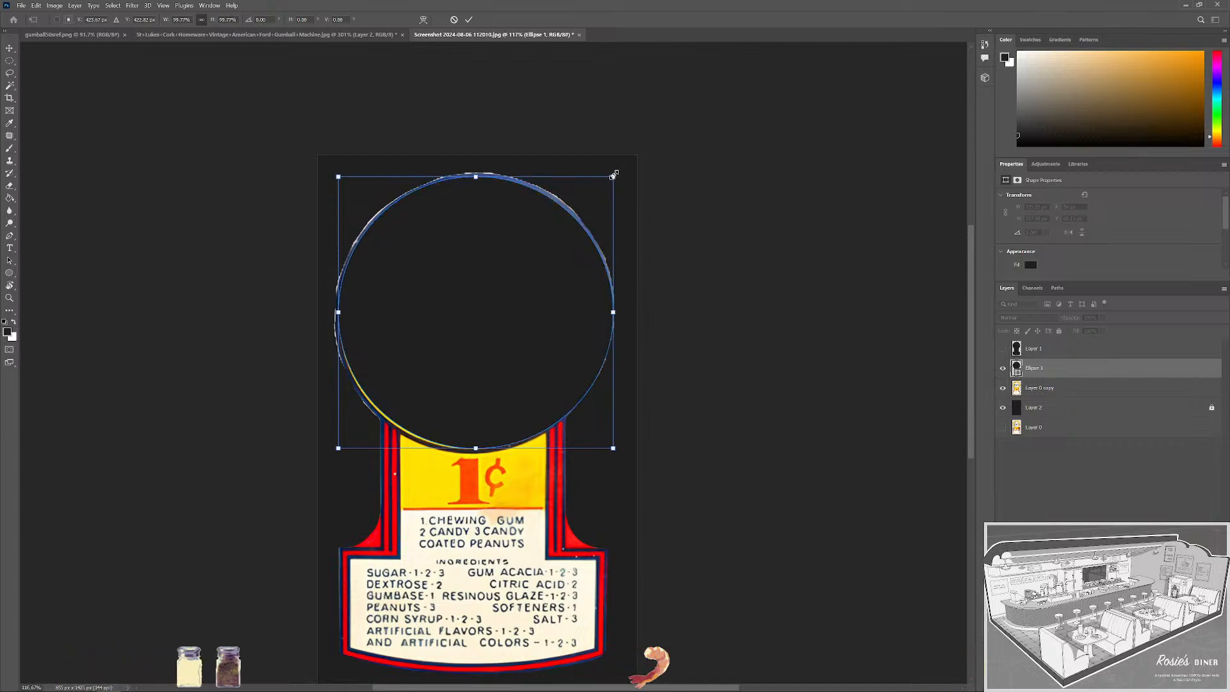
{"action": "left_click_drag", "start_coordinate": [613, 175], "coordinate": [615, 175]}
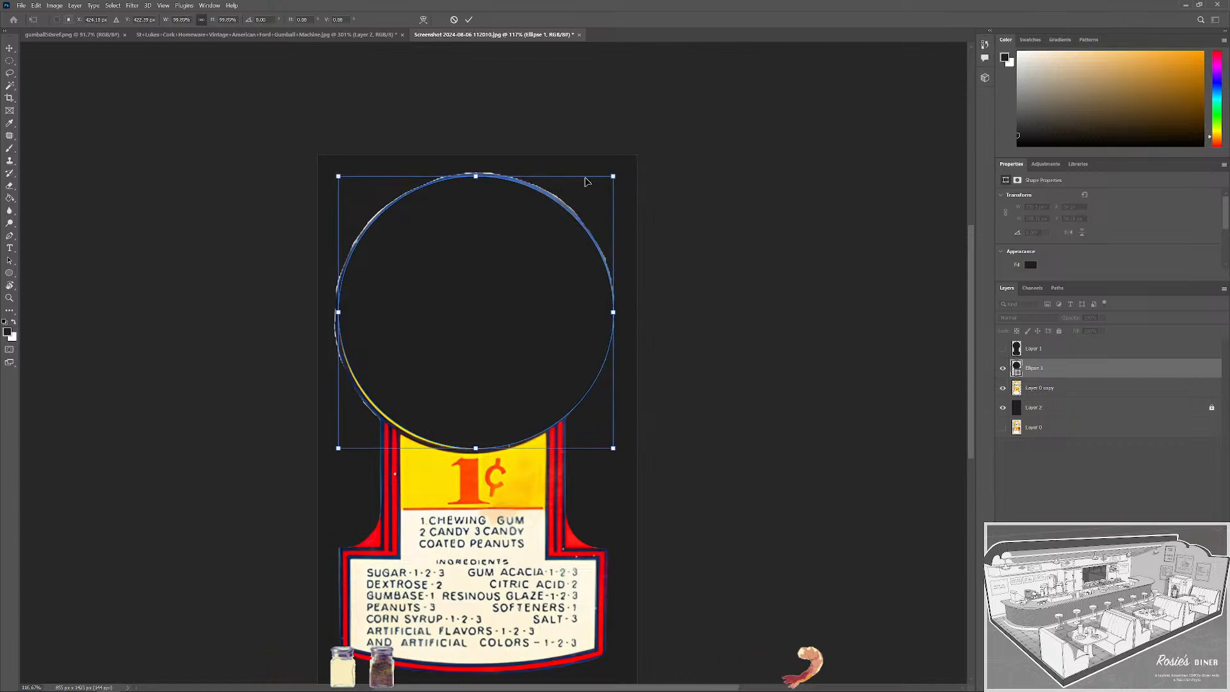
{"action": "left_click_drag", "start_coordinate": [476, 176], "coordinate": [476, 173]}
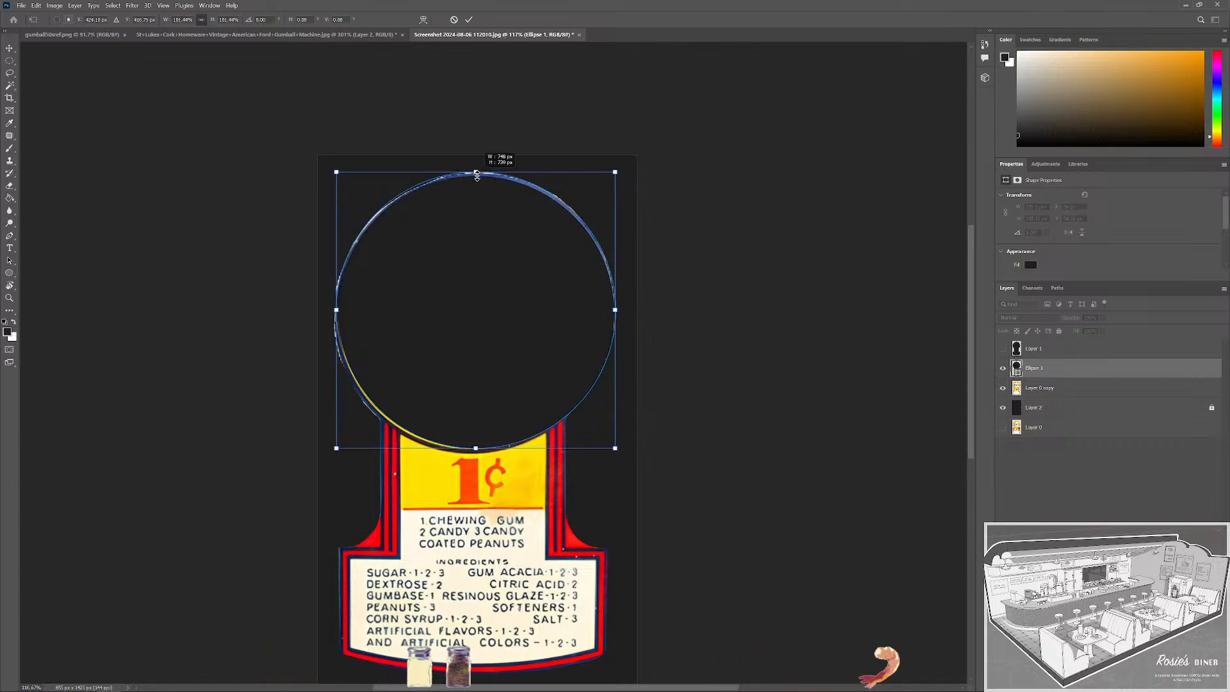
{"action": "key", "text": "ctrl+z"}
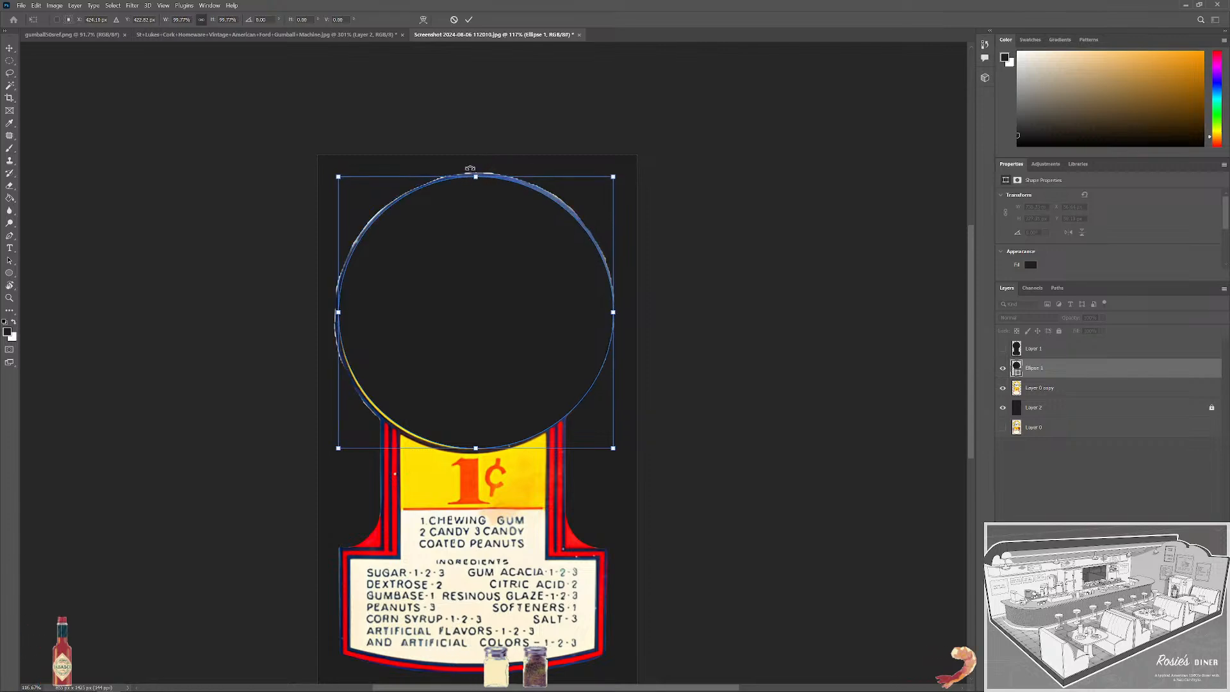
Enlarge the ellipse slightly toward the label head's upper and left outlines, to just over 741 × 735 px.
{"action": "scroll", "coordinate": [393, 132], "scroll_direction": "up", "scroll_amount": 5}
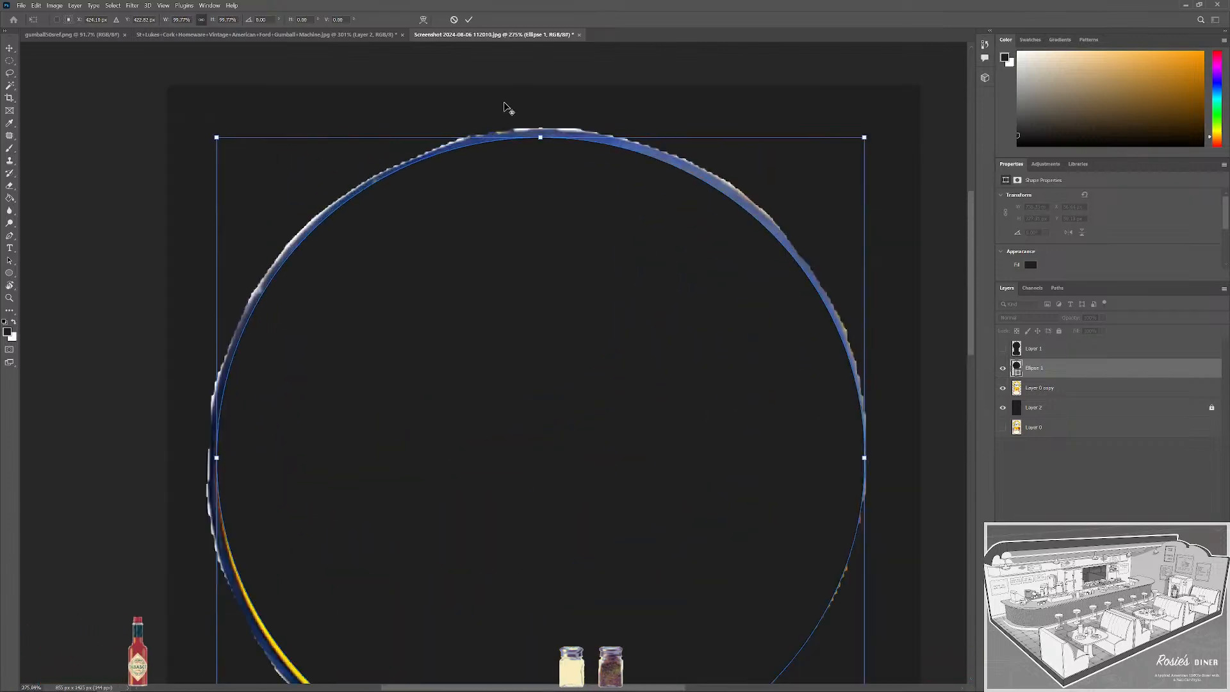
{"action": "scroll", "coordinate": [507, 108], "scroll_direction": "up", "scroll_amount": 3}
{"action": "left_click_drag", "start_coordinate": [554, 140], "coordinate": [555, 137]}
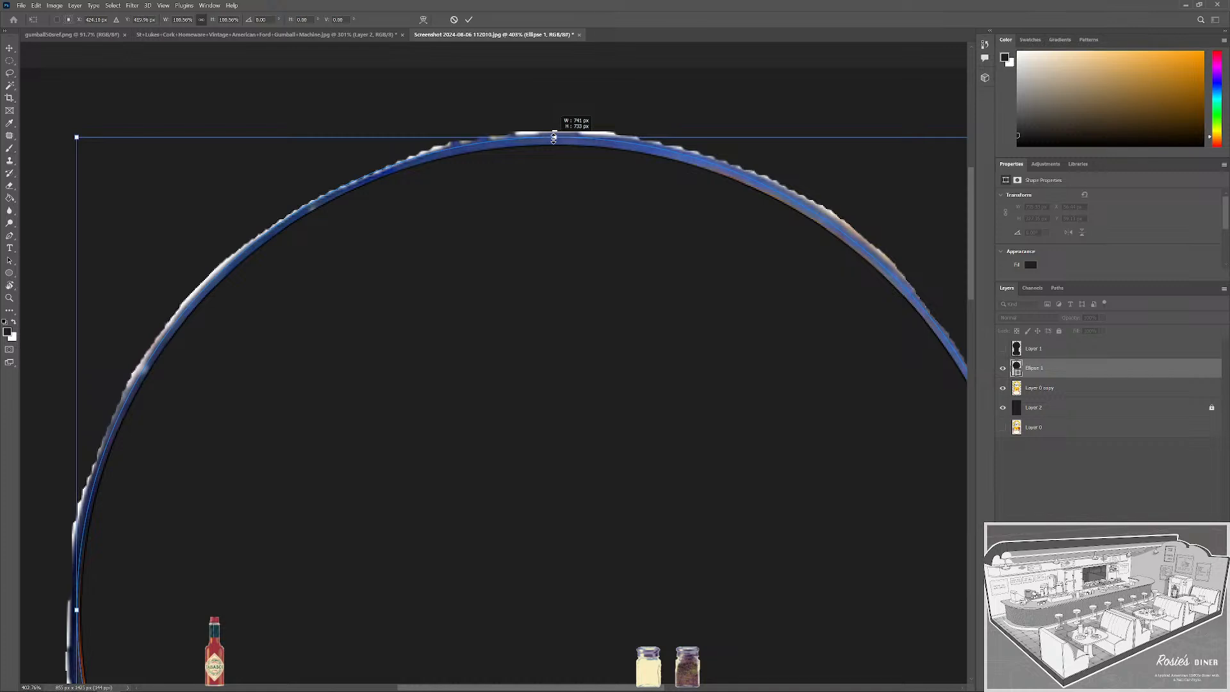
{"action": "scroll", "coordinate": [444, 302], "scroll_direction": "down", "scroll_amount": 2}
{"action": "key", "text": "alt+space"}
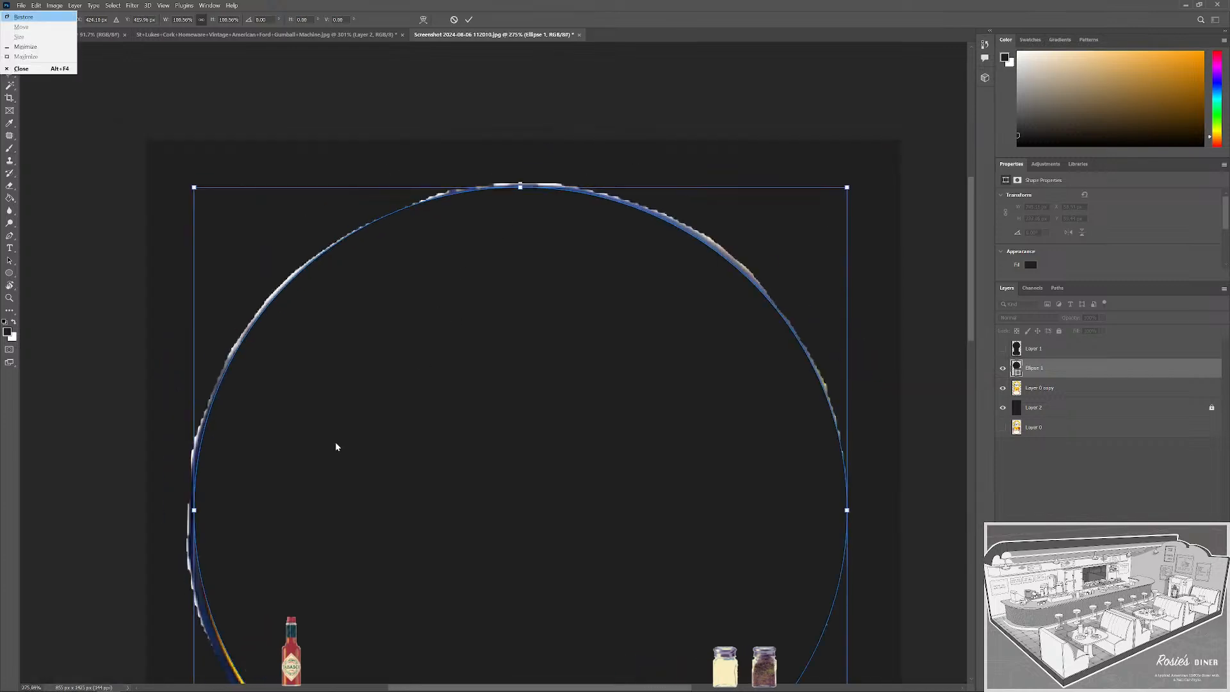
{"action": "key", "text": "Escape"}
{"action": "left_click_drag", "start_coordinate": [194, 510], "coordinate": [192, 510]}
Enlarge the ellipse to about 755 × 747 px and shift it slightly left over the label's round head.
{"action": "scroll", "coordinate": [413, 571], "scroll_direction": "down", "scroll_amount": 2}
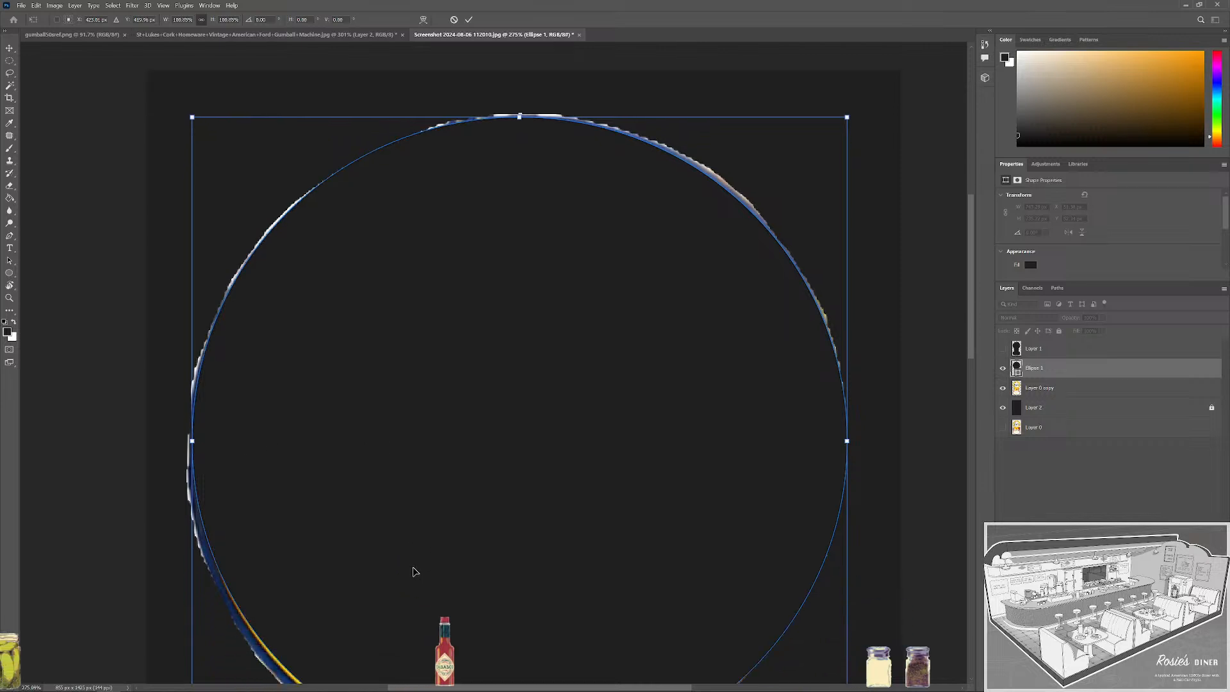
{"action": "scroll", "coordinate": [414, 570], "scroll_direction": "down", "scroll_amount": 5}
{"action": "left_click_drag", "start_coordinate": [520, 595], "coordinate": [519, 604]}
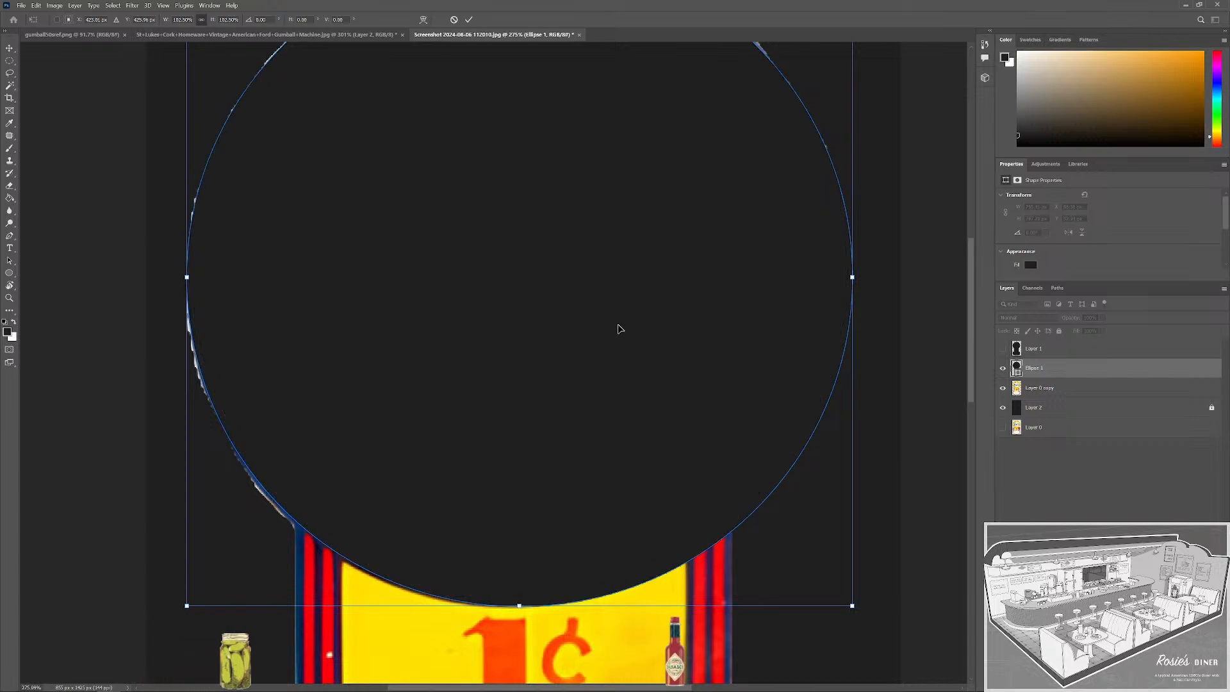
{"action": "key", "text": "shift+Left"}
{"action": "key", "text": "Right"}
{"action": "key", "text": "Right"}
{"action": "key", "text": "Right"}
{"action": "key", "text": "Right"}
{"action": "key", "text": "Right"}
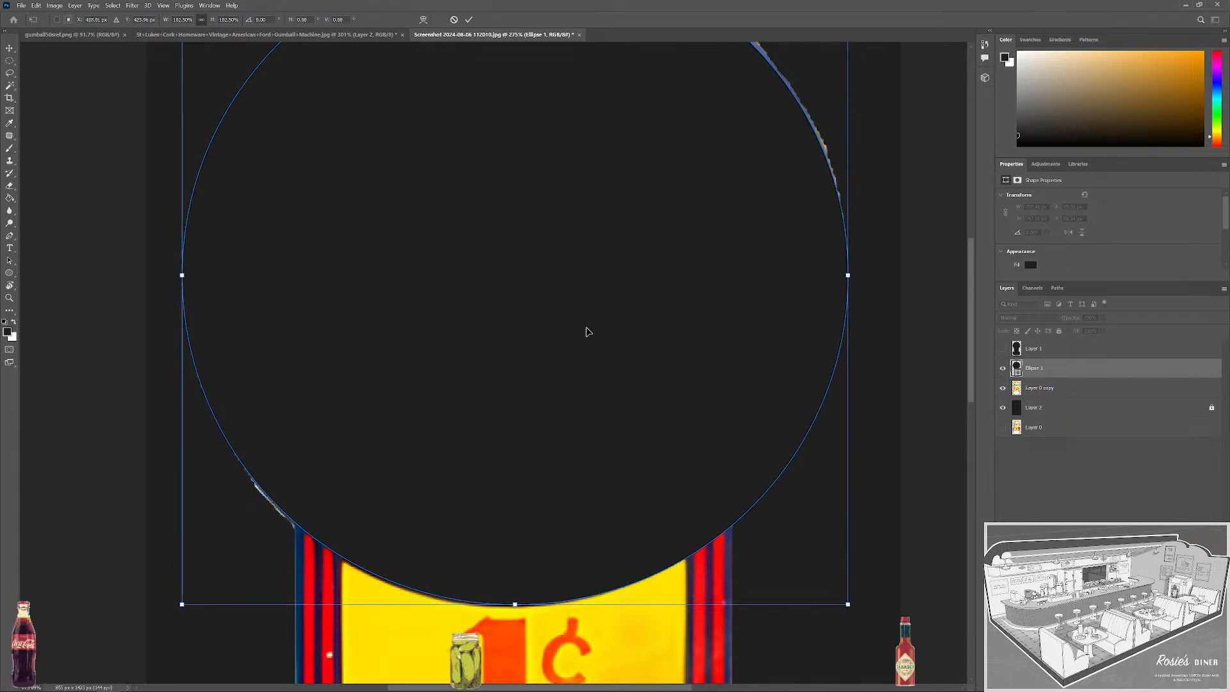
{"action": "scroll", "coordinate": [485, 352], "scroll_direction": "down", "scroll_amount": 1}
{"action": "scroll", "coordinate": [485, 352], "scroll_direction": "down", "scroll_amount": 1}
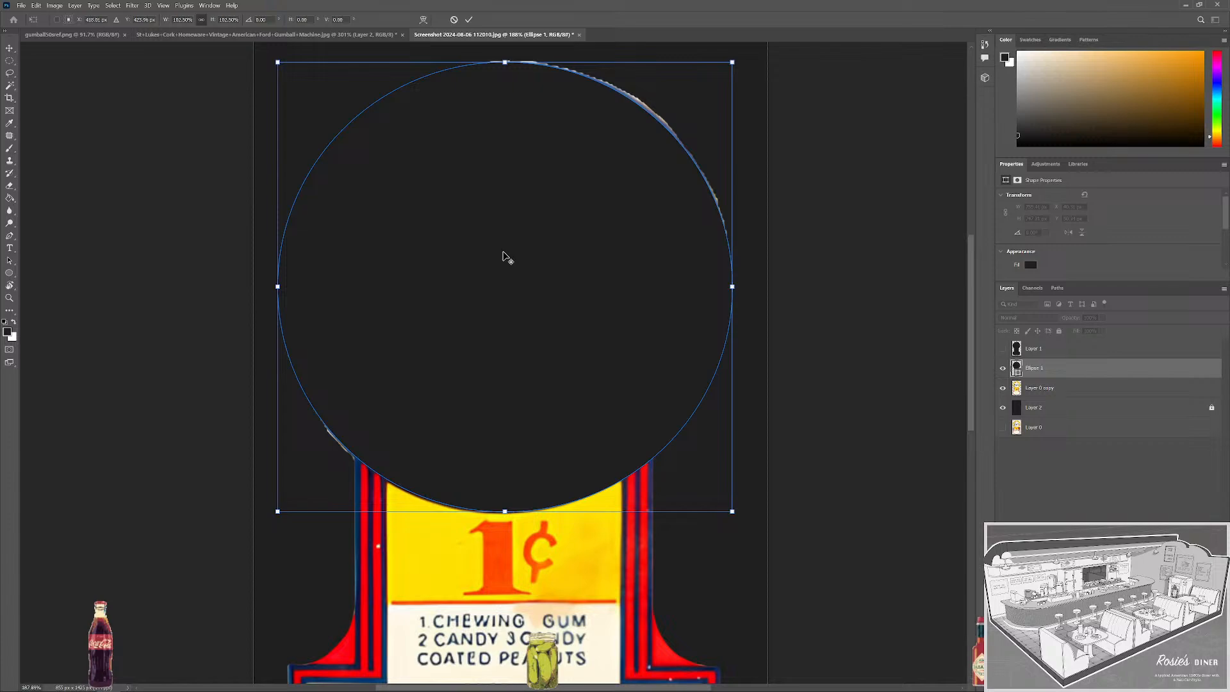
{"action": "scroll", "coordinate": [506, 256], "scroll_direction": "down", "scroll_amount": 1}
Toggle the ellipse layer's visibility to compare its outline with the Ford label's round head.
{"action": "left_click", "coordinate": [1003, 368]}
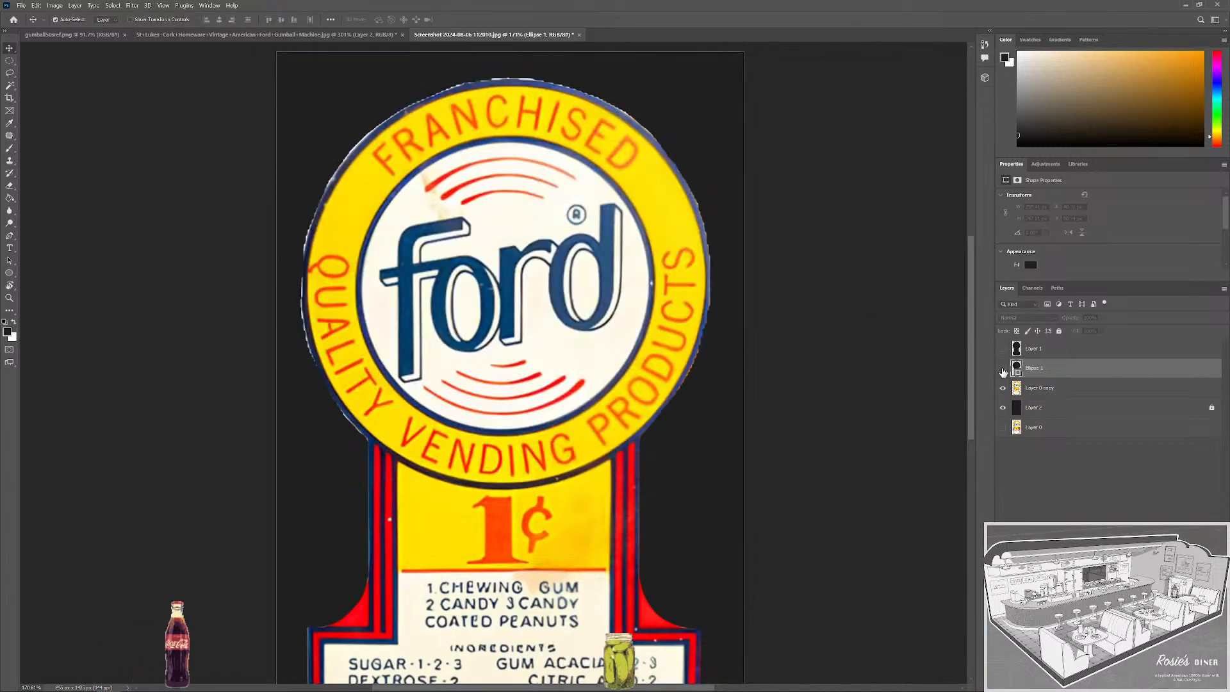
{"action": "left_click", "coordinate": [1003, 369]}
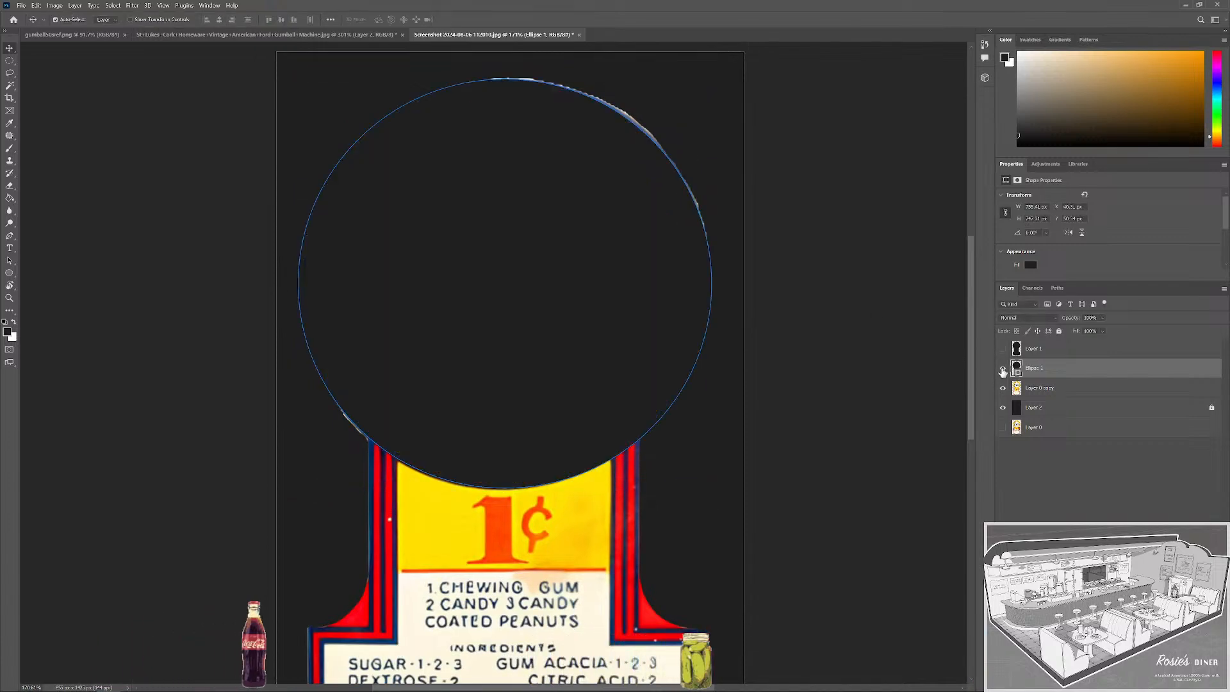
{"action": "left_click", "coordinate": [1003, 370]}
{"action": "left_click", "coordinate": [1003, 369]}
{"action": "left_click", "coordinate": [1003, 368]}
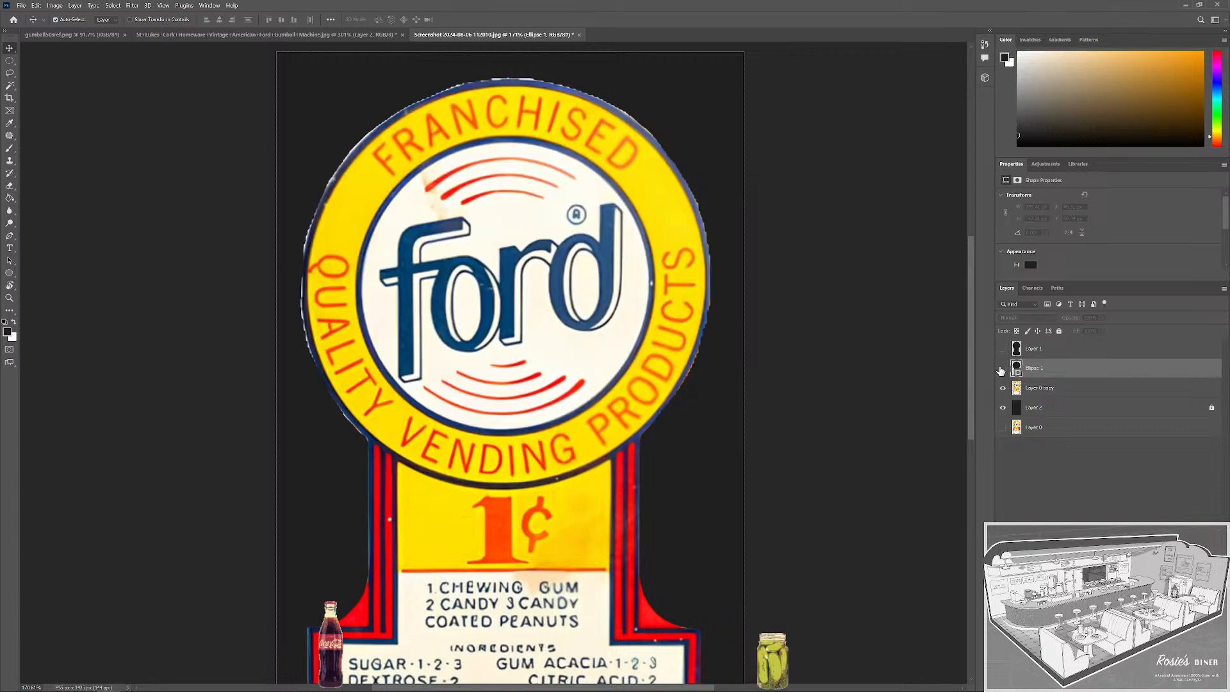
{"action": "left_click", "coordinate": [1003, 369]}
Shrink the ellipse slightly with Free Transform, pulling in its left, upper and lower-right edges toward the label head's outline.
{"action": "key", "text": "ctrl+t"}
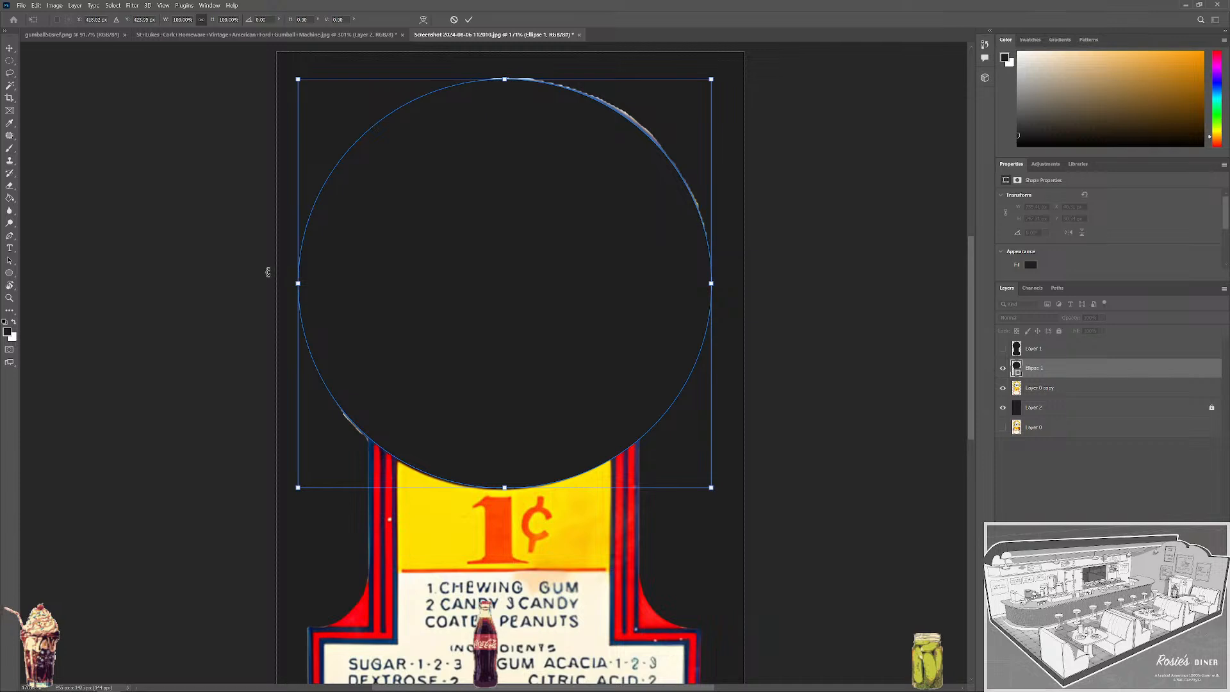
{"action": "left_click_drag", "start_coordinate": [298, 283], "coordinate": [301, 287]}
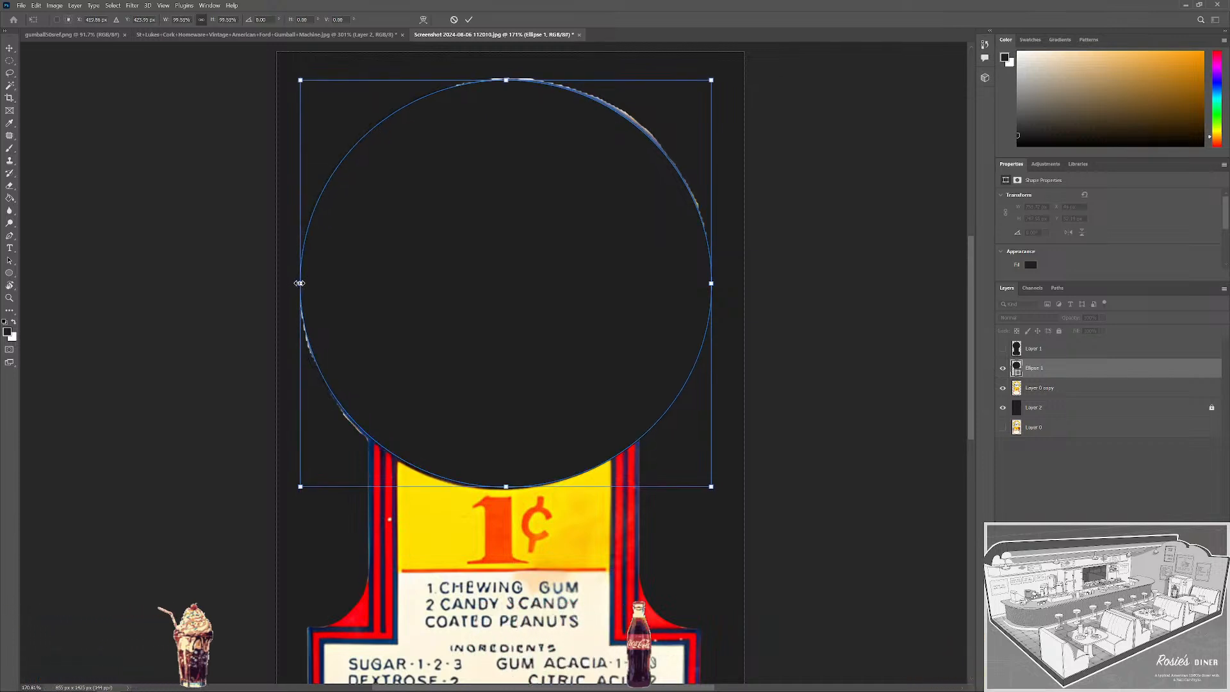
{"action": "left_click_drag", "start_coordinate": [299, 81], "coordinate": [303, 81]}
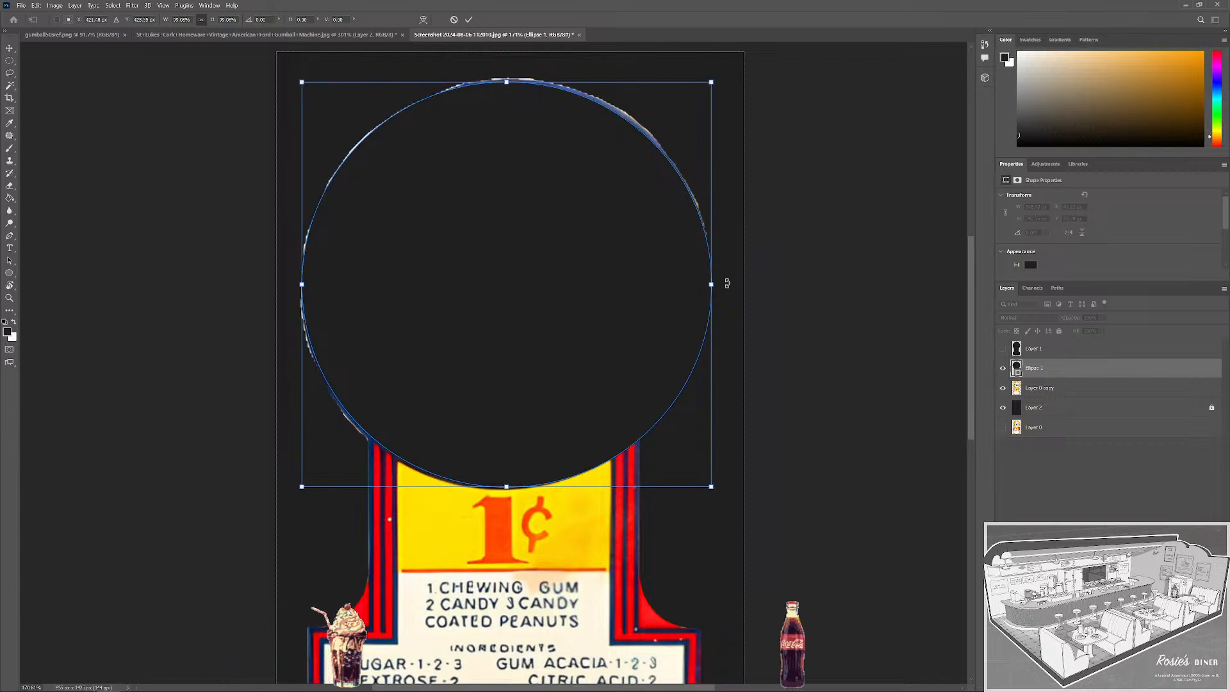
{"action": "left_click_drag", "start_coordinate": [711, 486], "coordinate": [708, 483]}
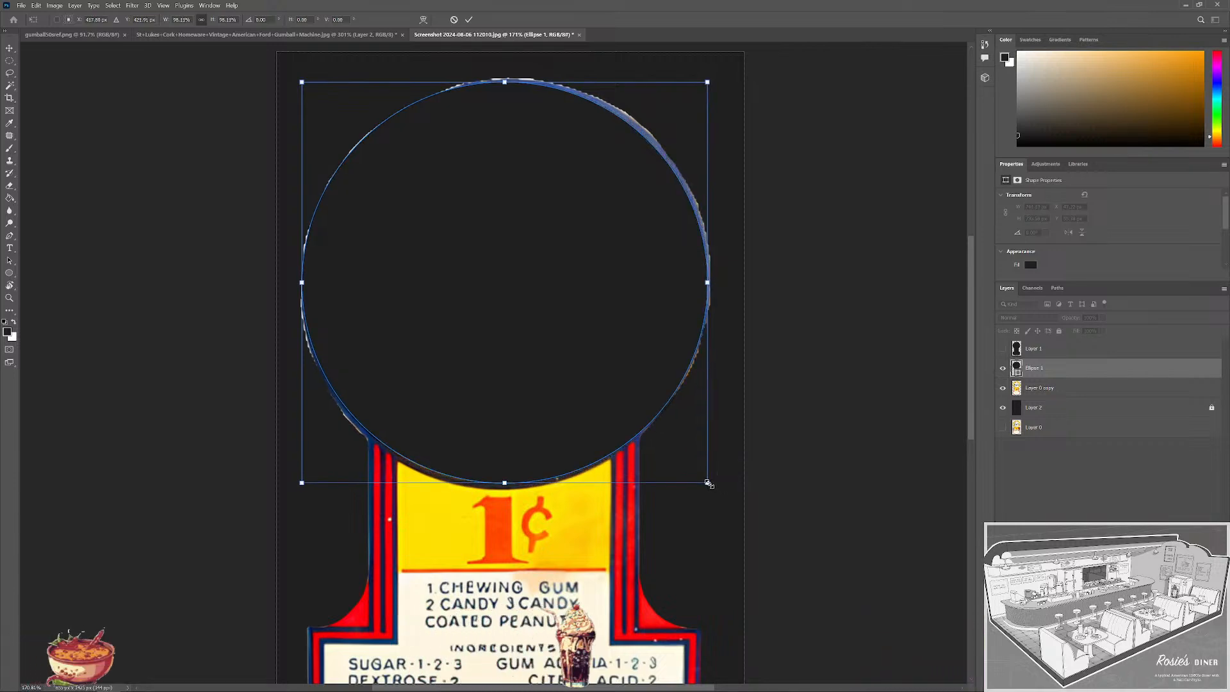
Nudge the ellipse in small steps to align it with the label head's left and lower outlines.
{"action": "key", "text": "Up"}
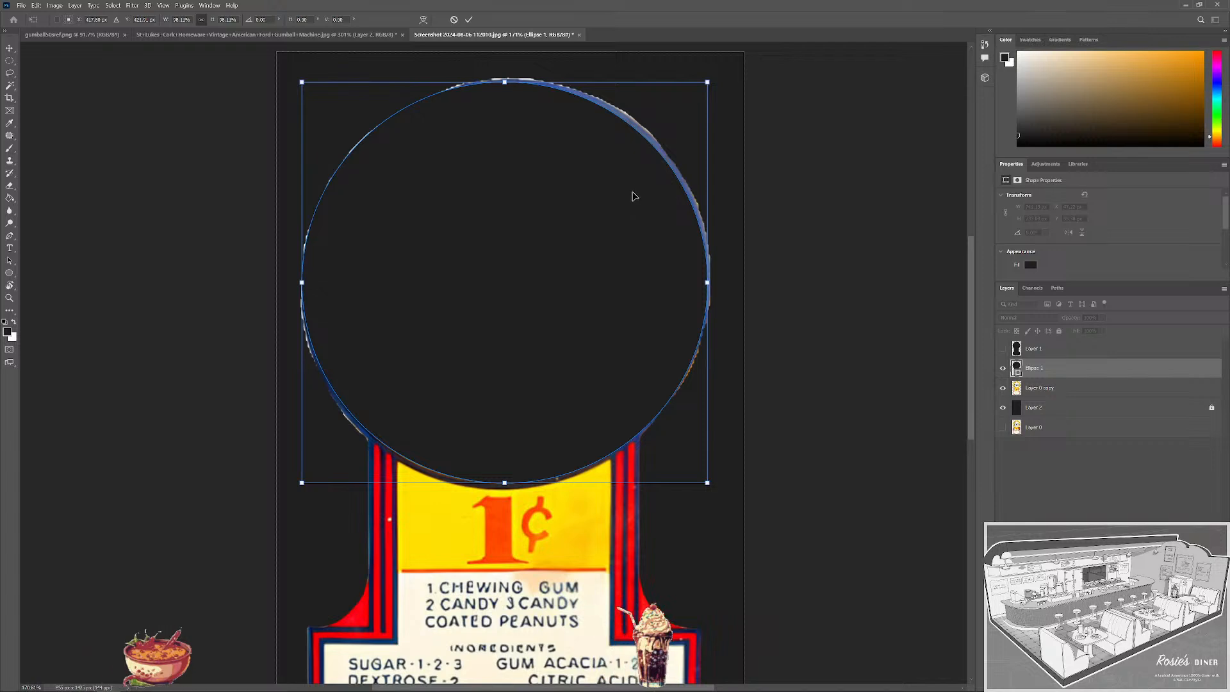
{"action": "key", "text": "Right"}
{"action": "key", "text": "Up"}
{"action": "key", "text": "Left"}
{"action": "key", "text": "Down"}
{"action": "key", "text": "Down"}
{"action": "key", "text": "Down"}
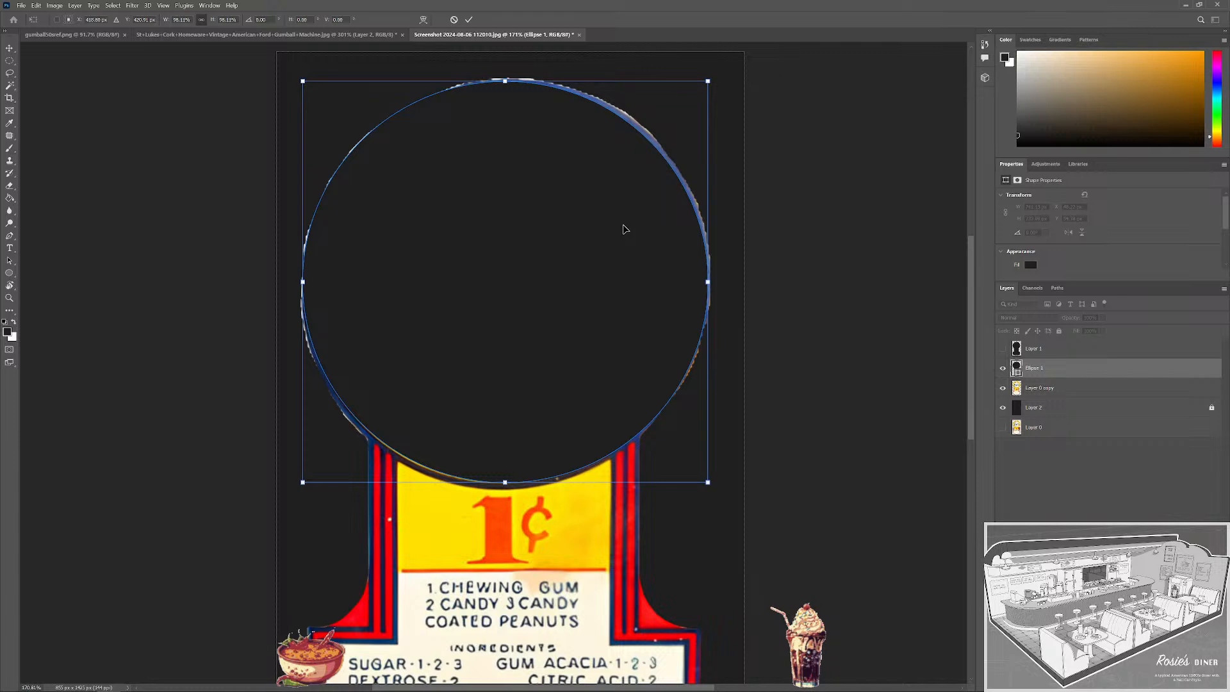
{"action": "key", "text": "Down"}
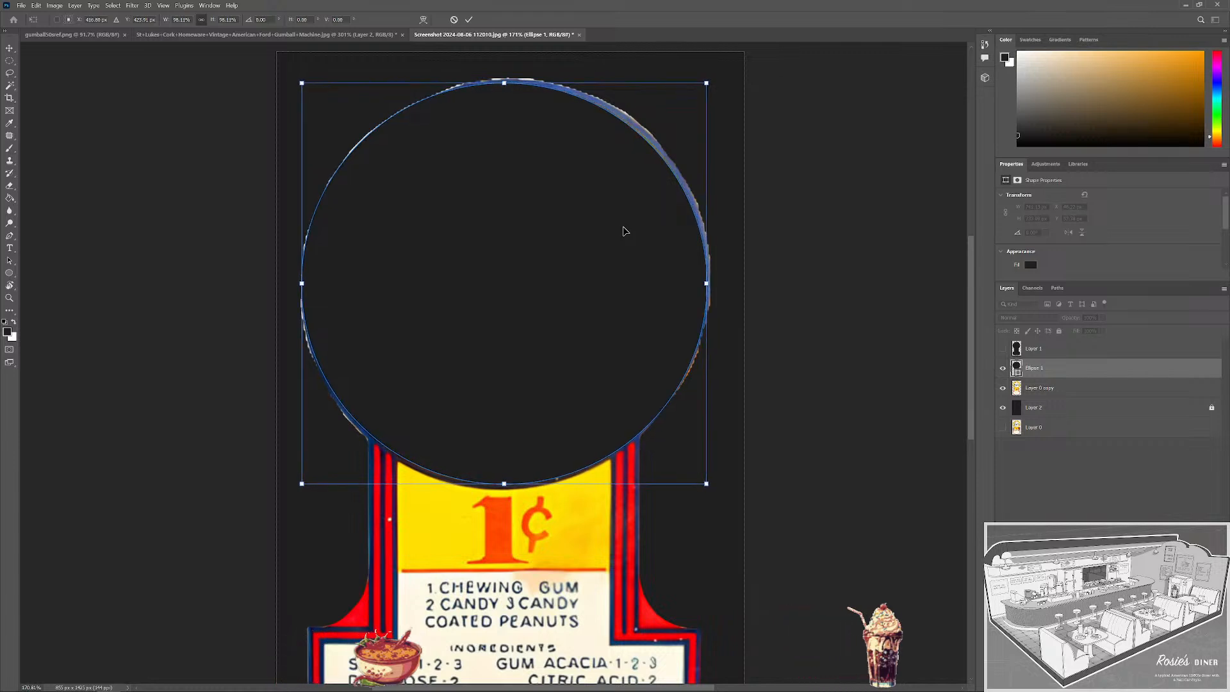
{"action": "key", "text": "Right"}
{"action": "key", "text": "Right"}
{"action": "key", "text": "Up"}
{"action": "key", "text": "Right"}
{"action": "key", "text": "Right"}
{"action": "key", "text": "Up"}
{"action": "key", "text": "Up"}
{"action": "key", "text": "Down"}
{"action": "key", "text": "Down"}
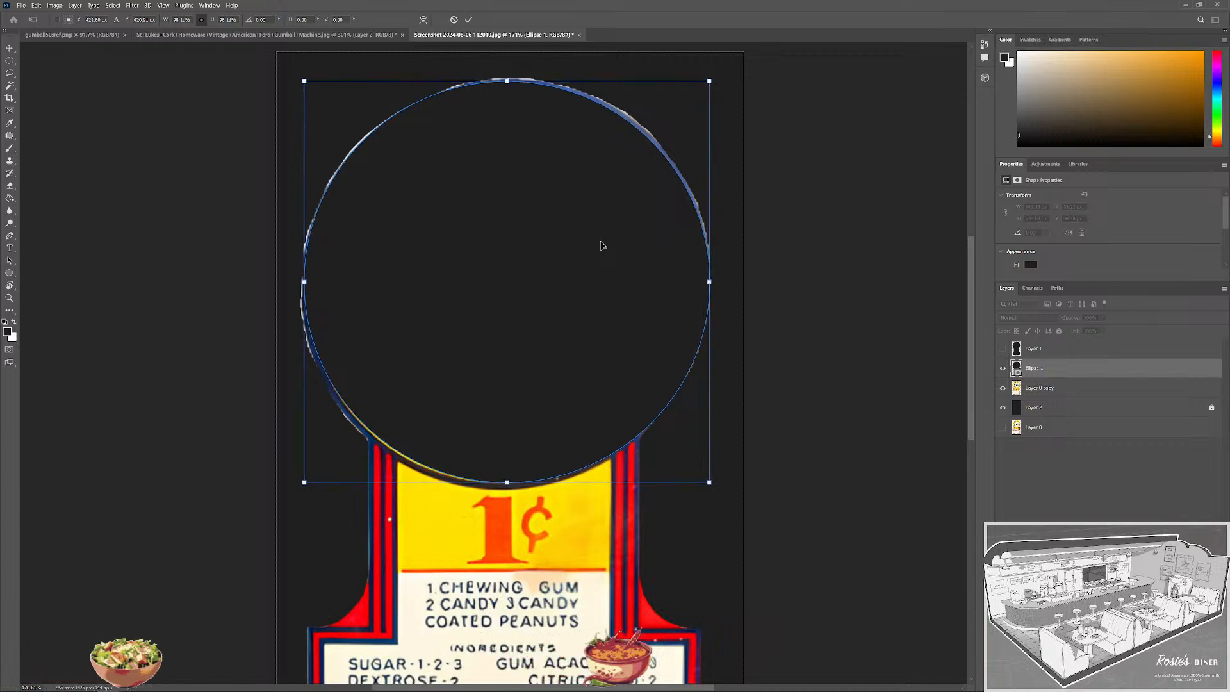
{"action": "key", "text": "Left"}
{"action": "key", "text": "Left"}
{"action": "key", "text": "Left"}
{"action": "key", "text": "Down"}
{"action": "key", "text": "Down"}
{"action": "key", "text": "Down"}
{"action": "key", "text": "Down"}
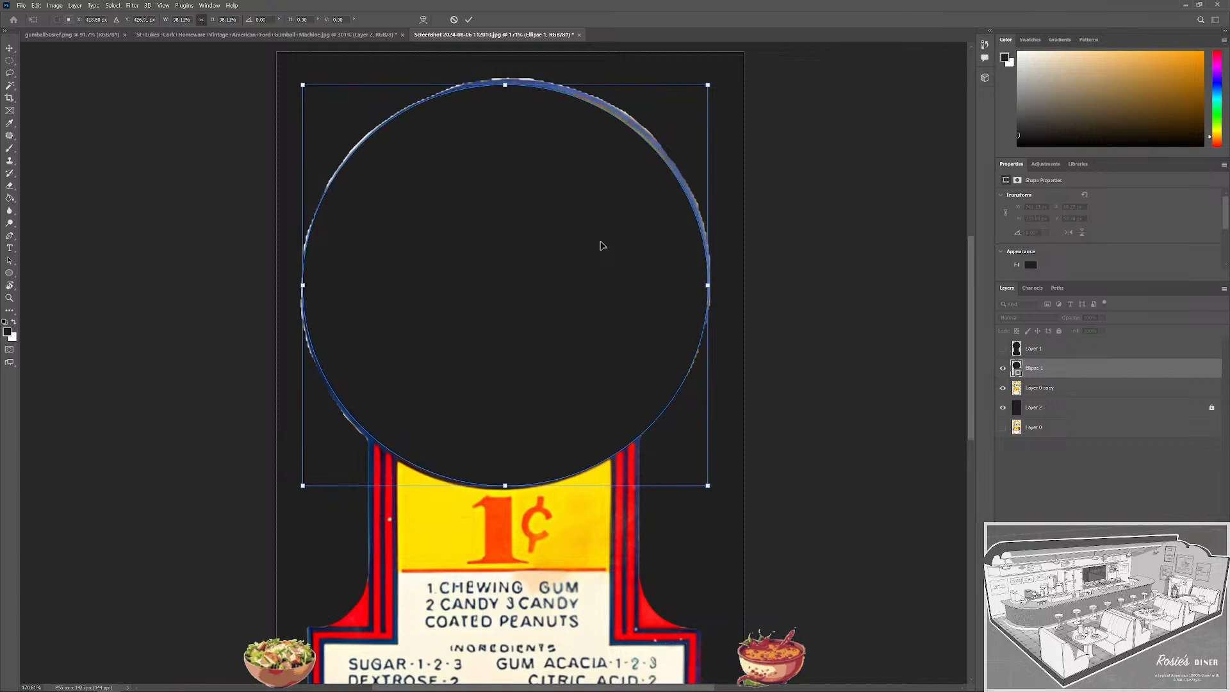
{"action": "key", "text": "Up"}
{"action": "key", "text": "Up"}
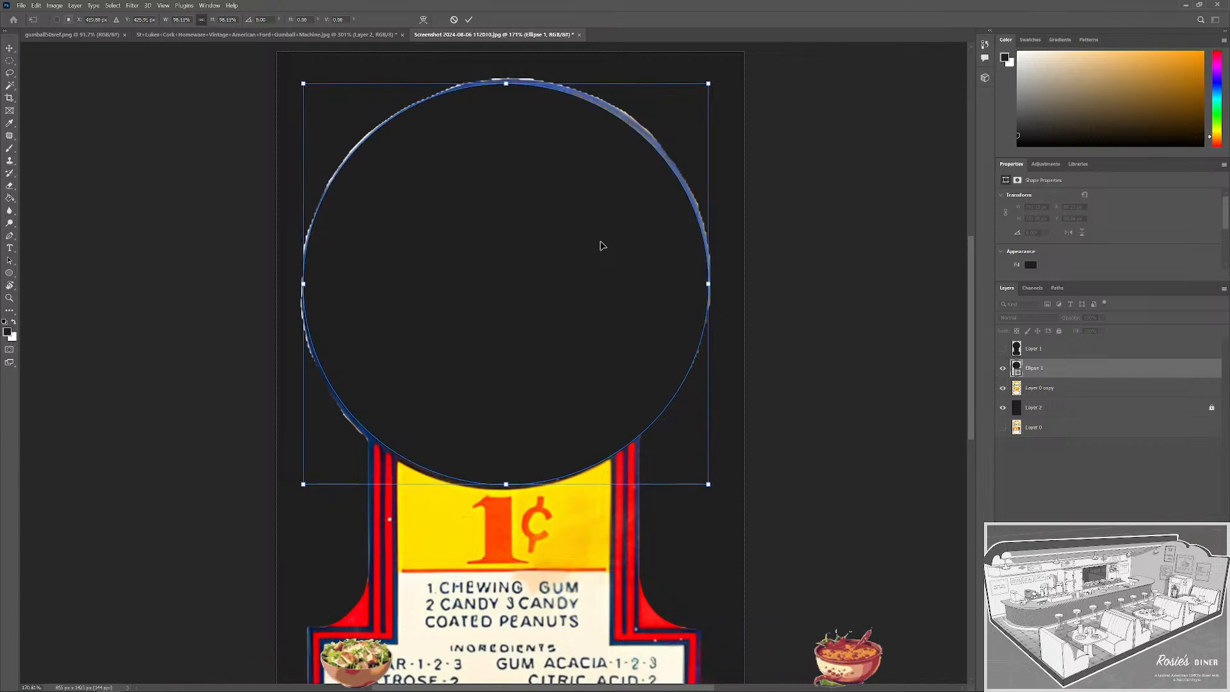
{"action": "key", "text": "Left"}
{"action": "key", "text": "Down"}
{"action": "key", "text": "Down"}
{"action": "key", "text": "Down"}
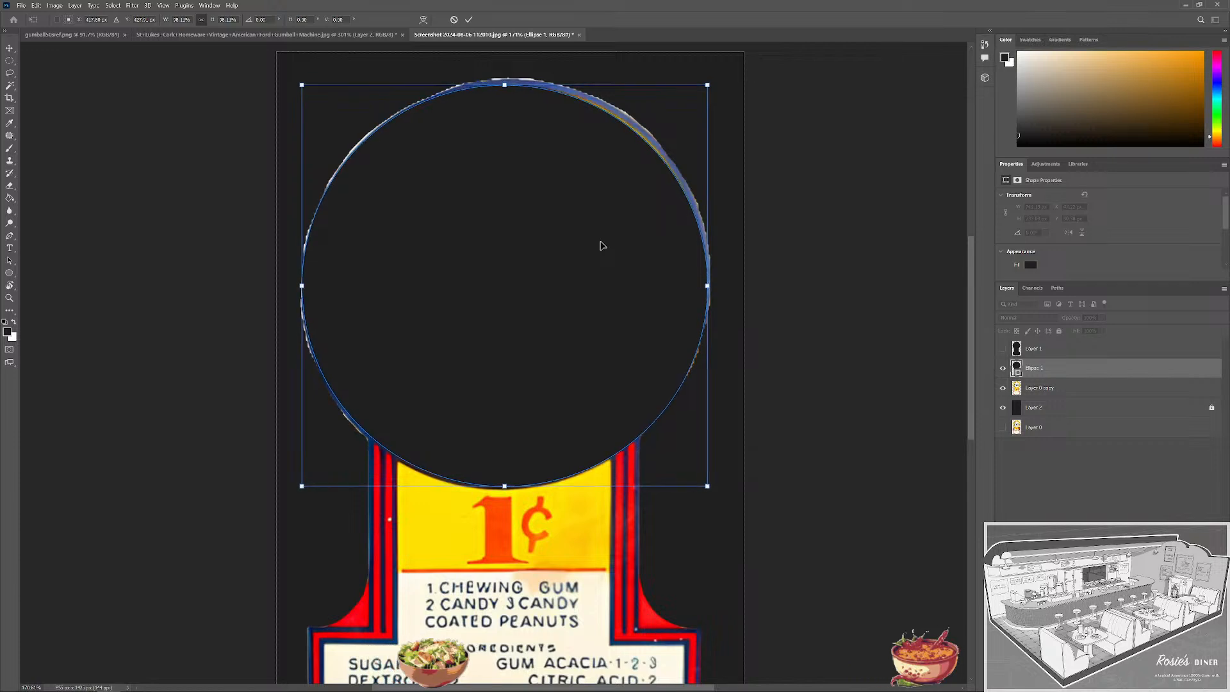
{"action": "key", "text": "Left"}
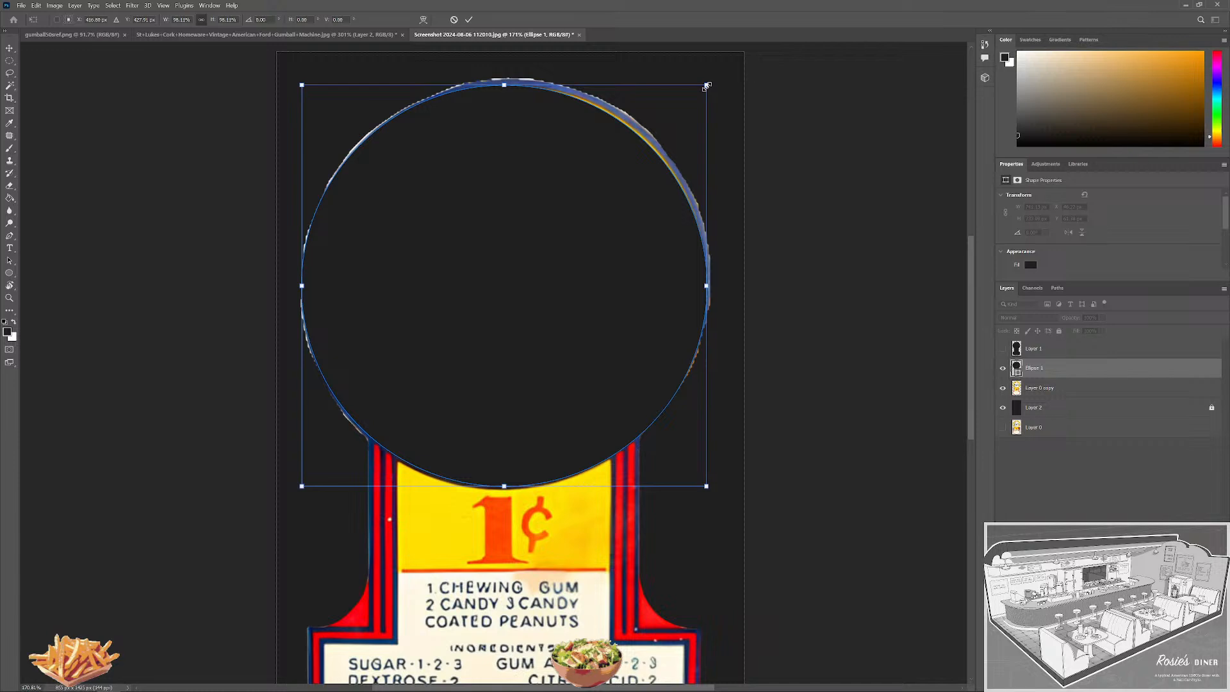
Fine-tune the ellipse's scale and position to about 743 × 735 px and apply the transform.
{"action": "left_click_drag", "start_coordinate": [706, 85], "coordinate": [714, 81]}
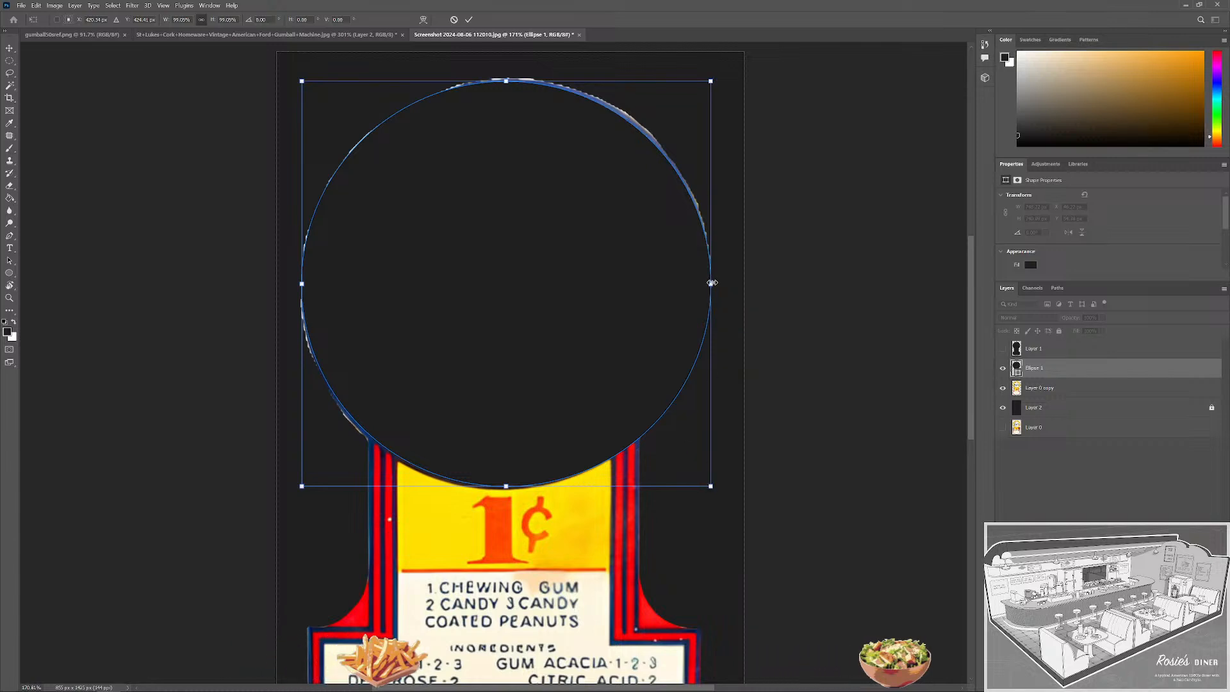
{"action": "left_click_drag", "start_coordinate": [712, 283], "coordinate": [710, 282]}
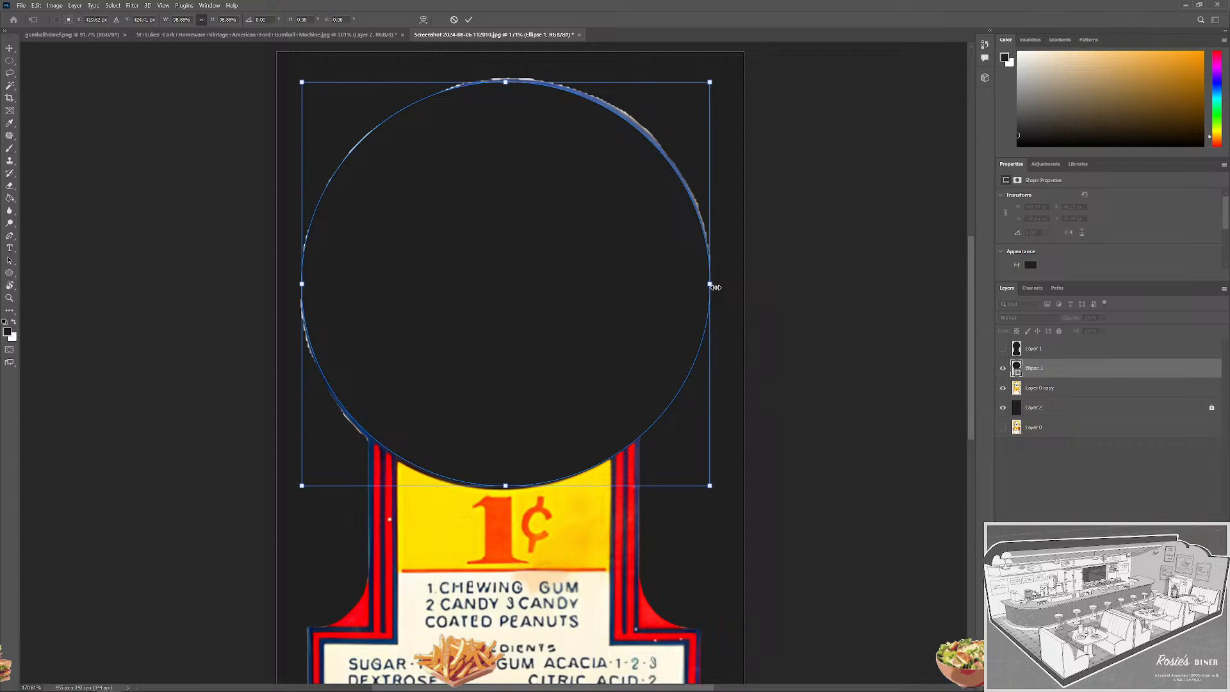
{"action": "mouse_move", "coordinate": [713, 486]}
{"action": "left_mouse_down"}
{"action": "mouse_move", "coordinate": [698, 468]}
{"action": "mouse_move", "coordinate": [707, 486]}
{"action": "left_mouse_up"}
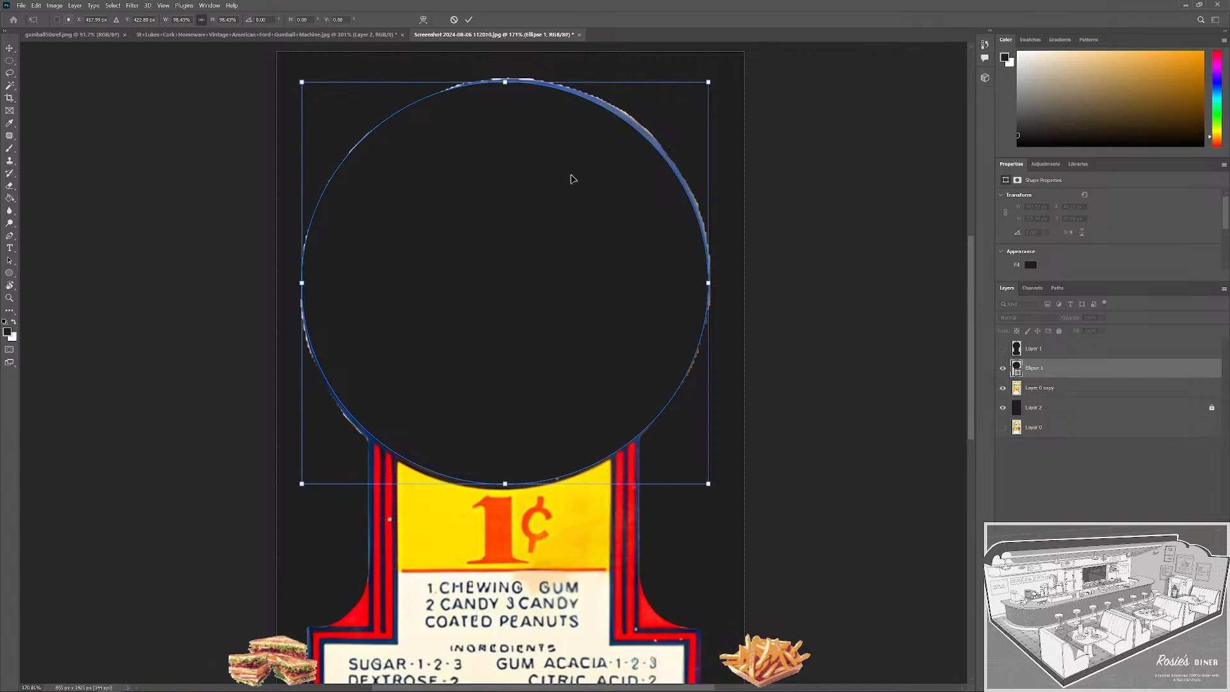
{"action": "key", "text": "Up"}
{"action": "key", "text": "Right"}
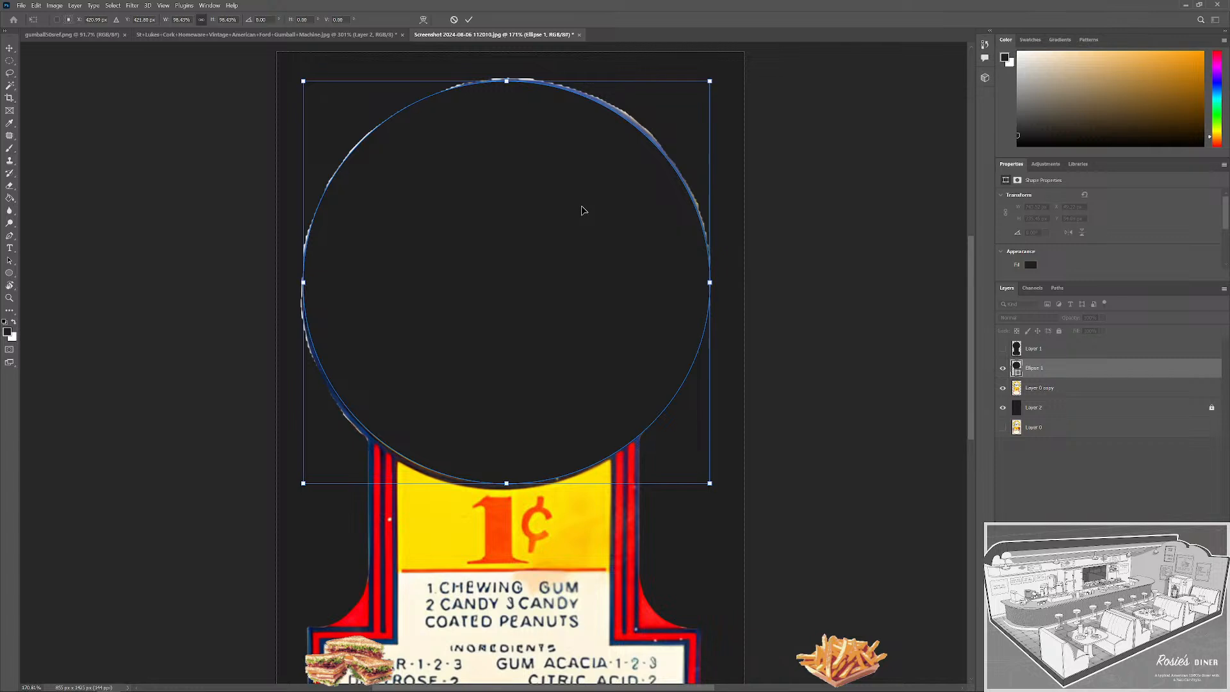
{"action": "left_click_drag", "start_coordinate": [707, 481], "coordinate": [707, 483]}
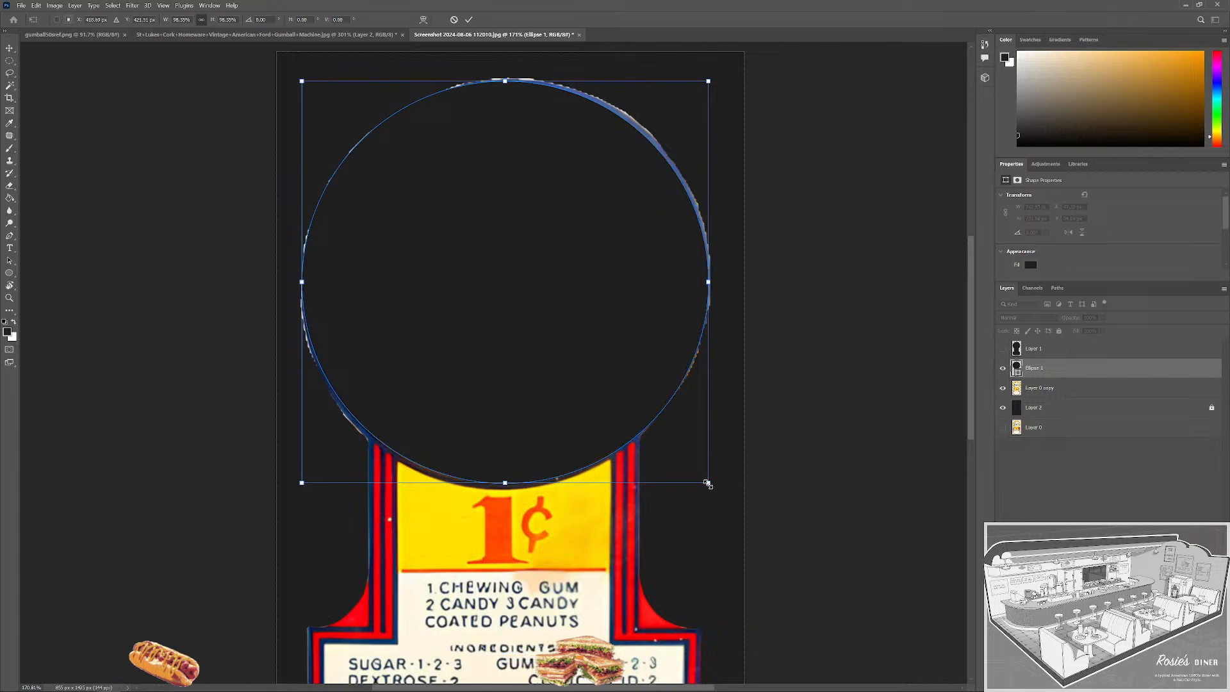
{"action": "left_click", "coordinate": [469, 19]}
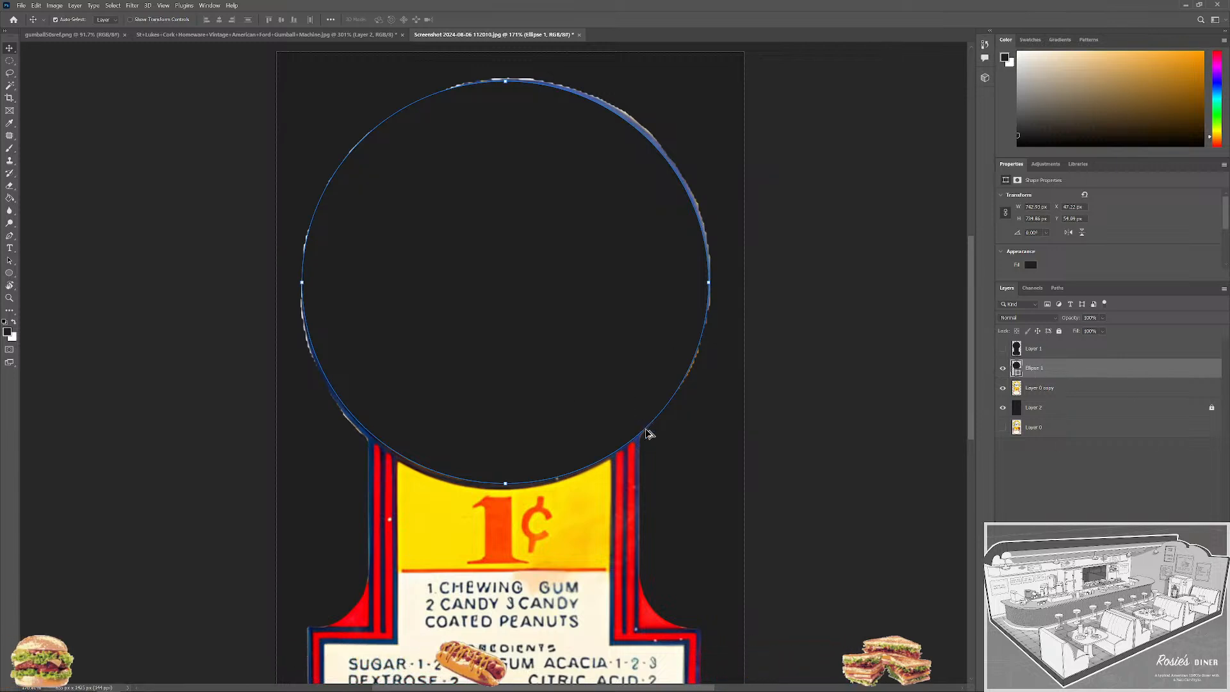
Duplicate the Ellipse 1 layer and rasterize the copy.
{"action": "scroll", "coordinate": [647, 431], "scroll_direction": "down", "scroll_amount": 2}
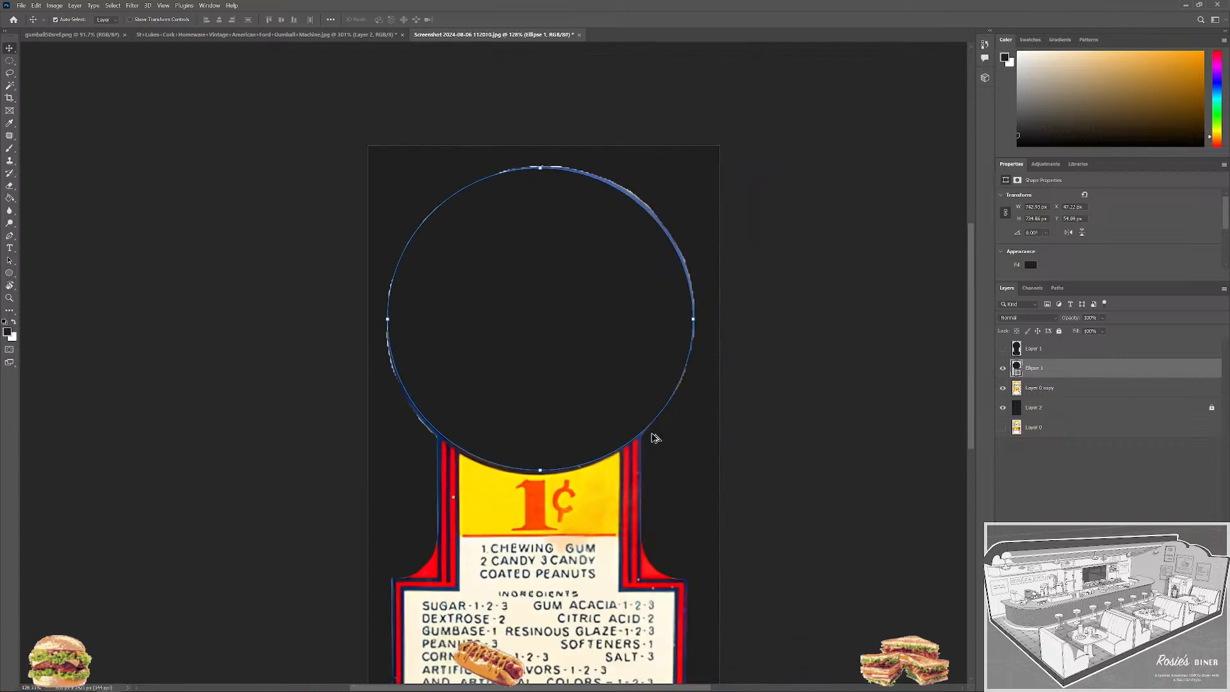
{"action": "key", "text": "ctrl+j"}
{"action": "right_click", "coordinate": [1047, 369]}
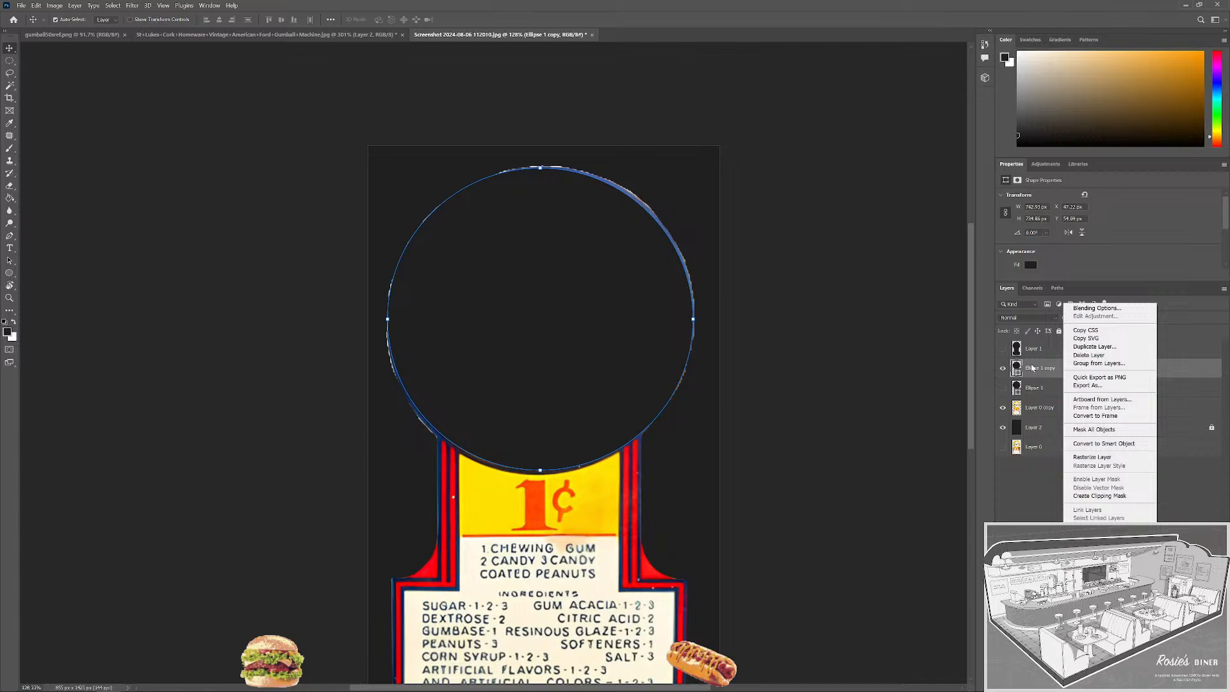
{"action": "left_click", "coordinate": [1092, 457]}
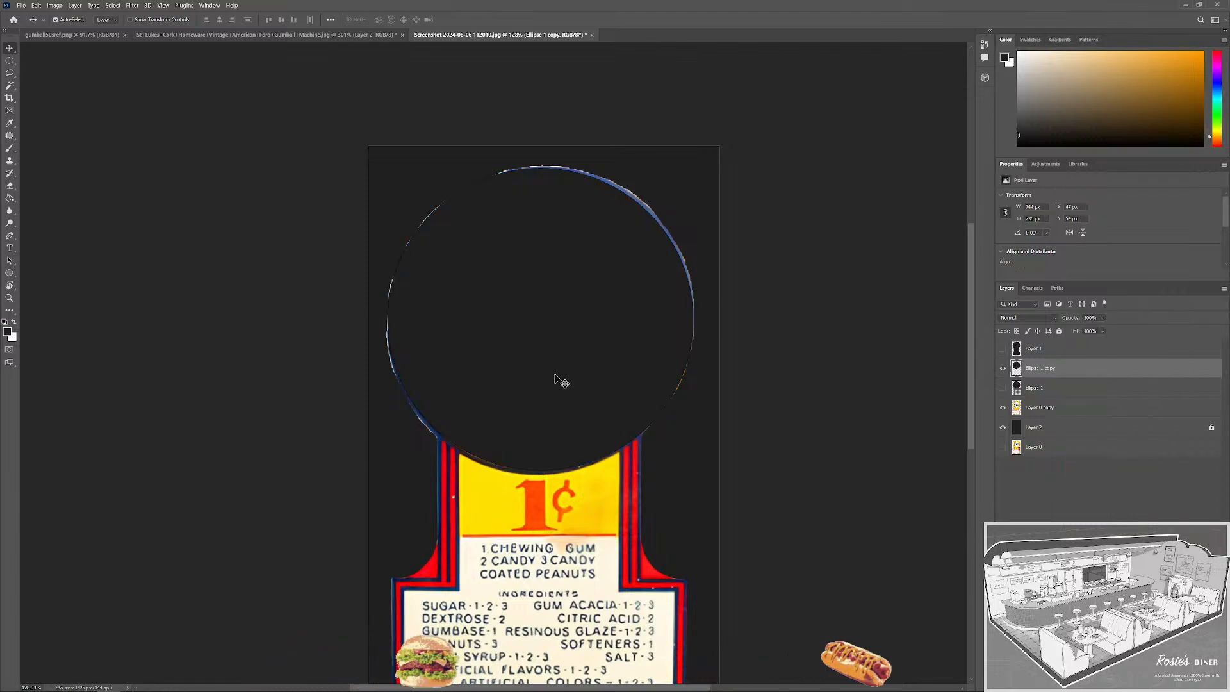
Duplicate the Layer 0 copy label and delete everything outside the circle from the duplicate, using a Magic Wand selection made on the rasterized ellipse.
{"action": "left_click", "coordinate": [1055, 410]}
{"action": "key", "text": "ctrl+j"}
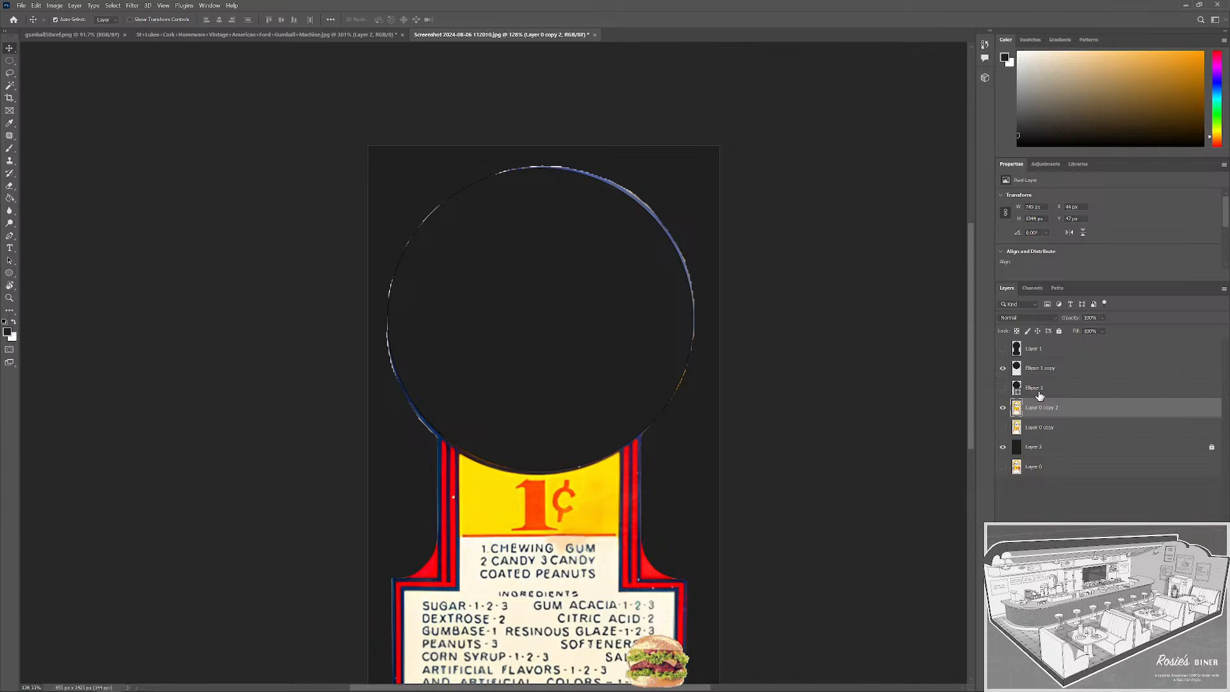
{"action": "left_click", "coordinate": [1045, 372]}
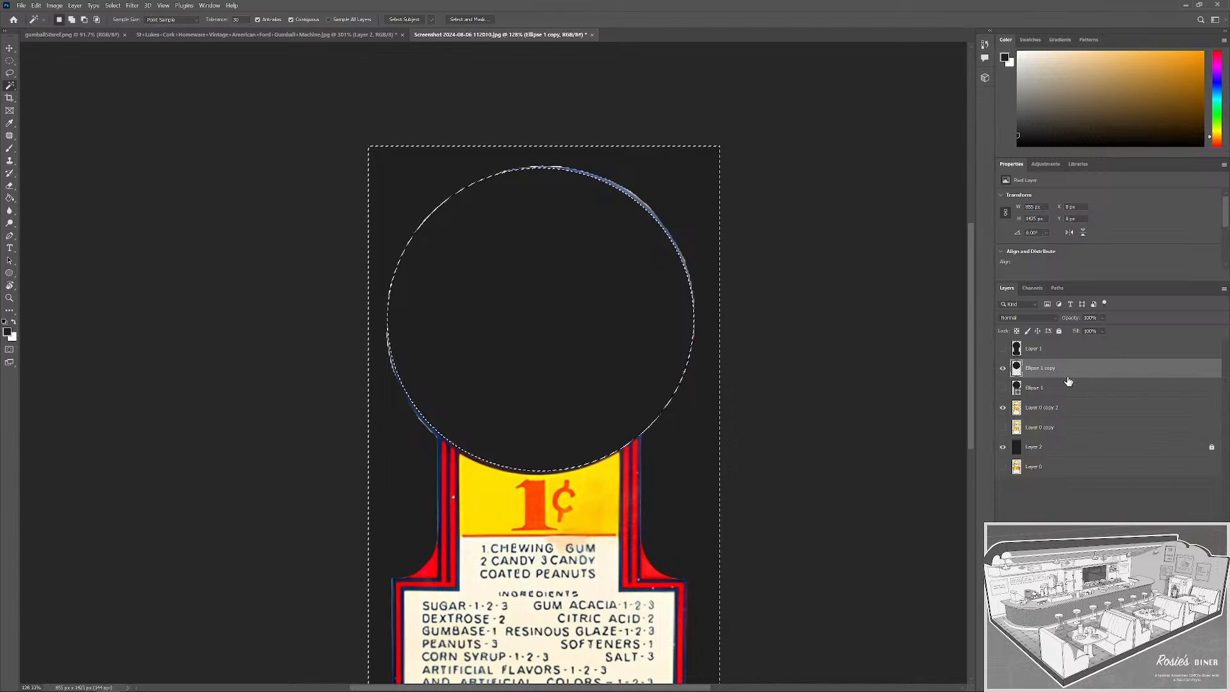
{"action": "left_click", "coordinate": [1054, 409]}
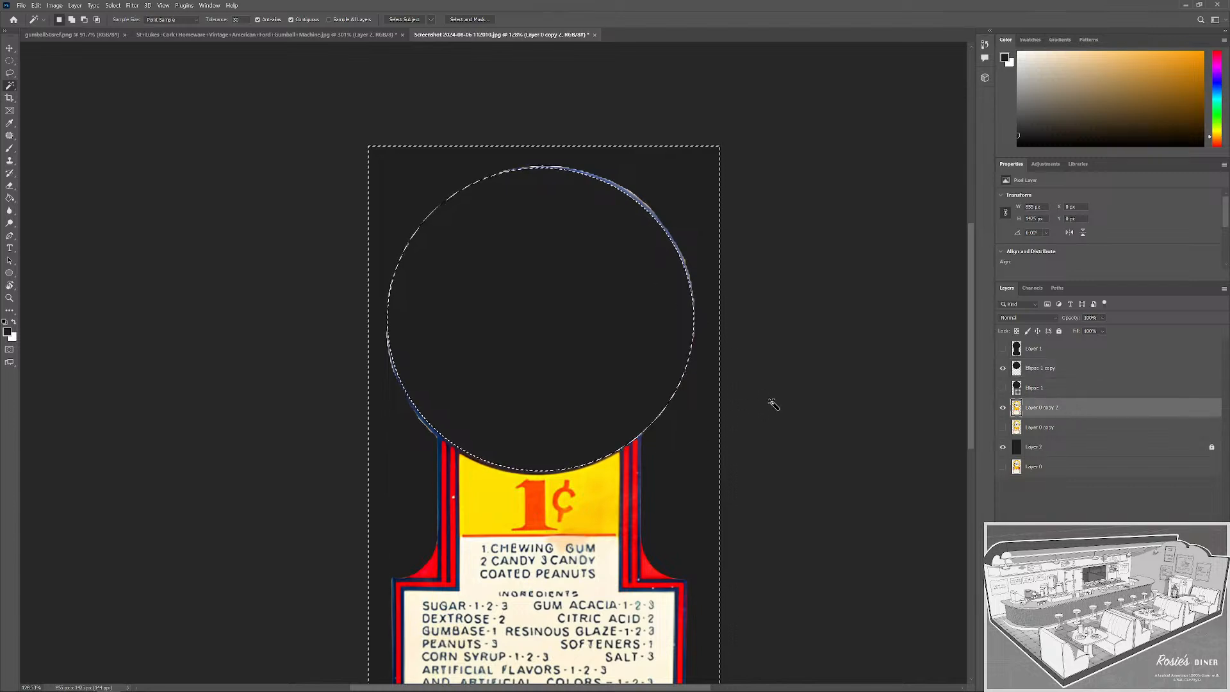
{"action": "key", "text": "Delete"}
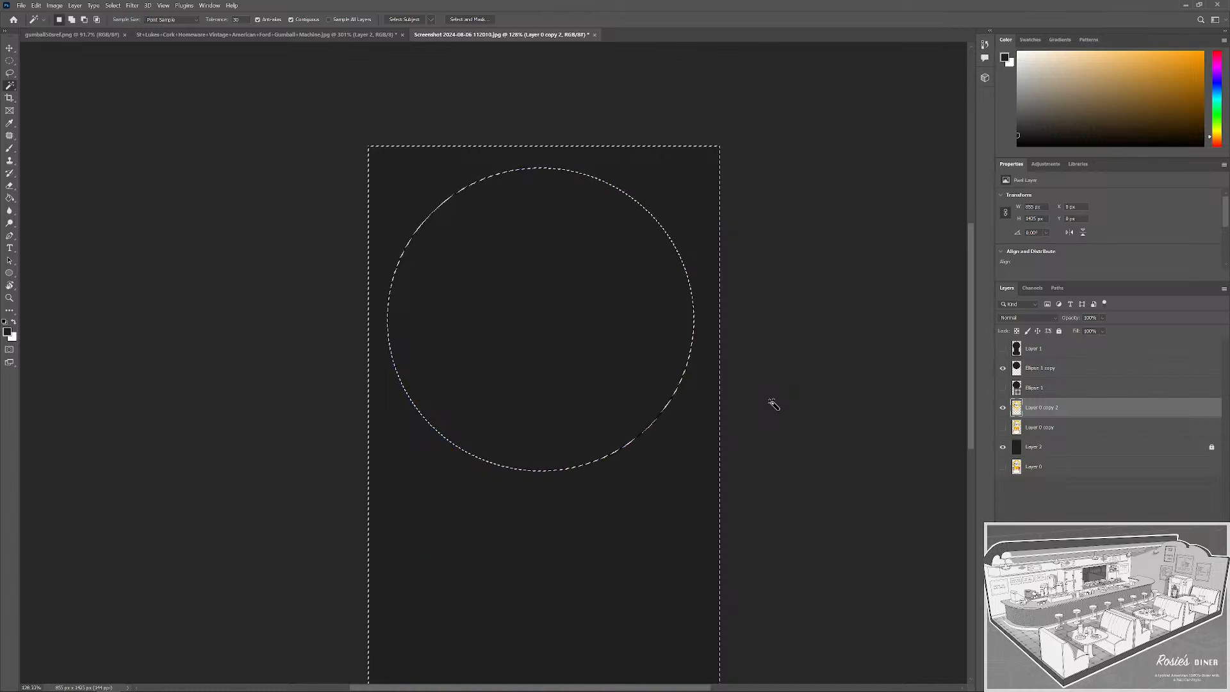
{"action": "key", "text": "ctrl+d"}
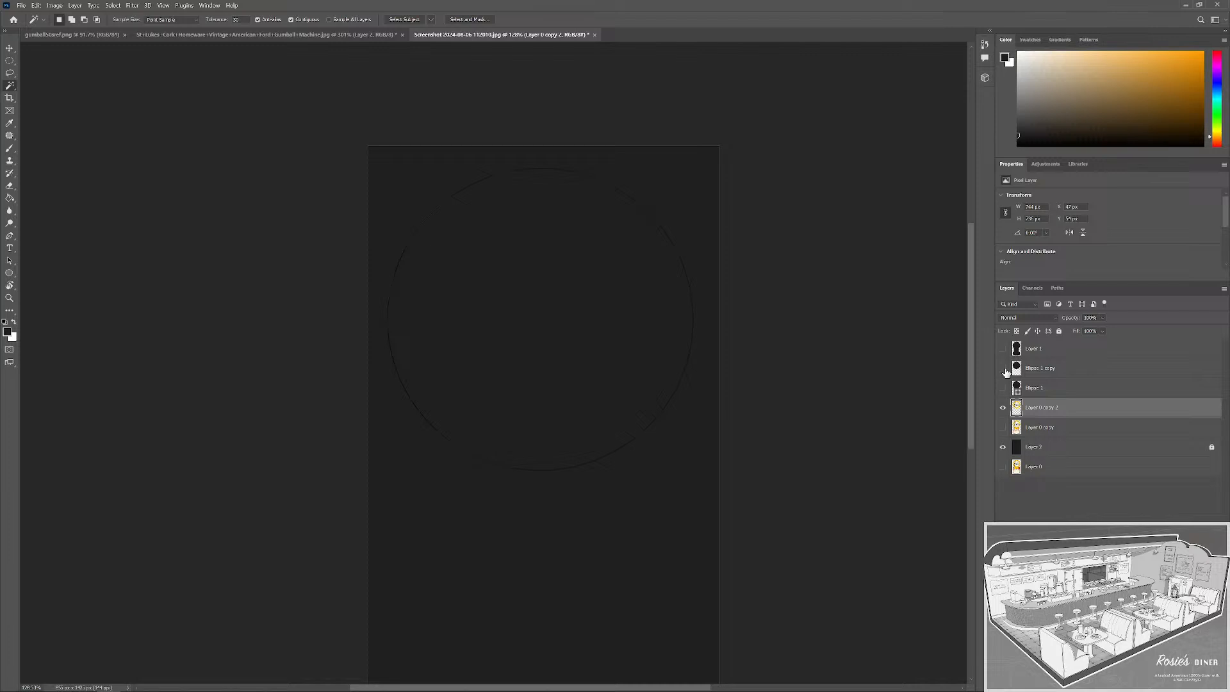
Hide the rasterized ellipse and toggle the Layer 0 copy on to compare the trimmed round head with the full label.
{"action": "left_click", "coordinate": [1004, 369]}
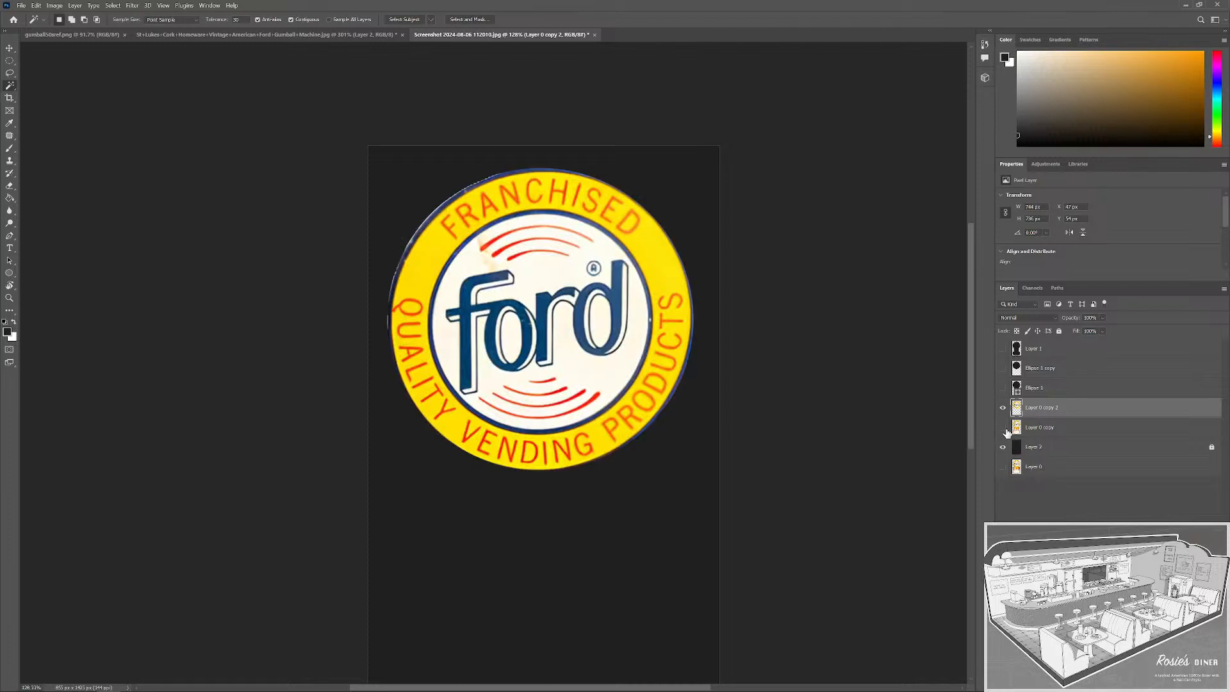
{"action": "left_click", "coordinate": [1003, 428]}
{"action": "left_click", "coordinate": [1003, 428]}
{"action": "left_click", "coordinate": [1003, 428]}
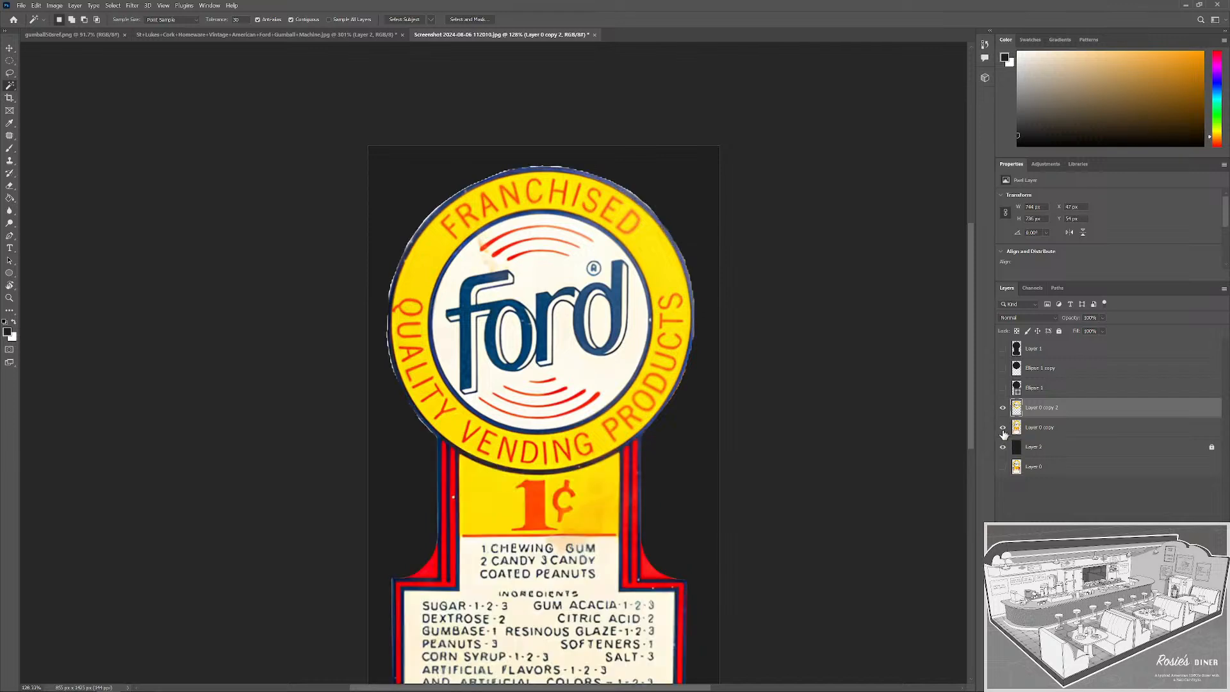
Show and hide the Layer 0 copy repeatedly to inspect the trimmed head's rim against the full label.
{"action": "left_click", "coordinate": [1004, 428]}
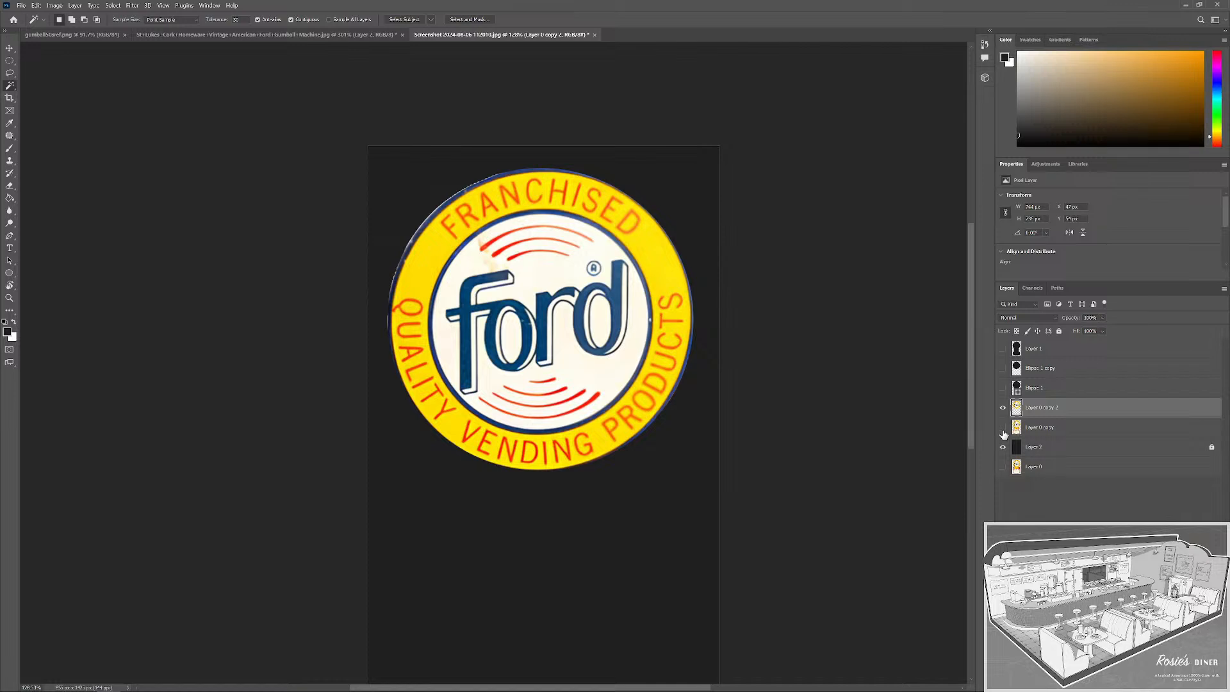
{"action": "left_click", "coordinate": [1003, 428]}
{"action": "left_click", "coordinate": [1004, 428]}
{"action": "left_click", "coordinate": [1003, 428]}
{"action": "left_click", "coordinate": [1004, 430]}
{"action": "left_click", "coordinate": [1003, 429]}
{"action": "left_click", "coordinate": [1003, 430]}
{"action": "left_click", "coordinate": [1003, 429]}
{"action": "left_click", "coordinate": [1003, 429]}
{"action": "left_click", "coordinate": [1003, 429]}
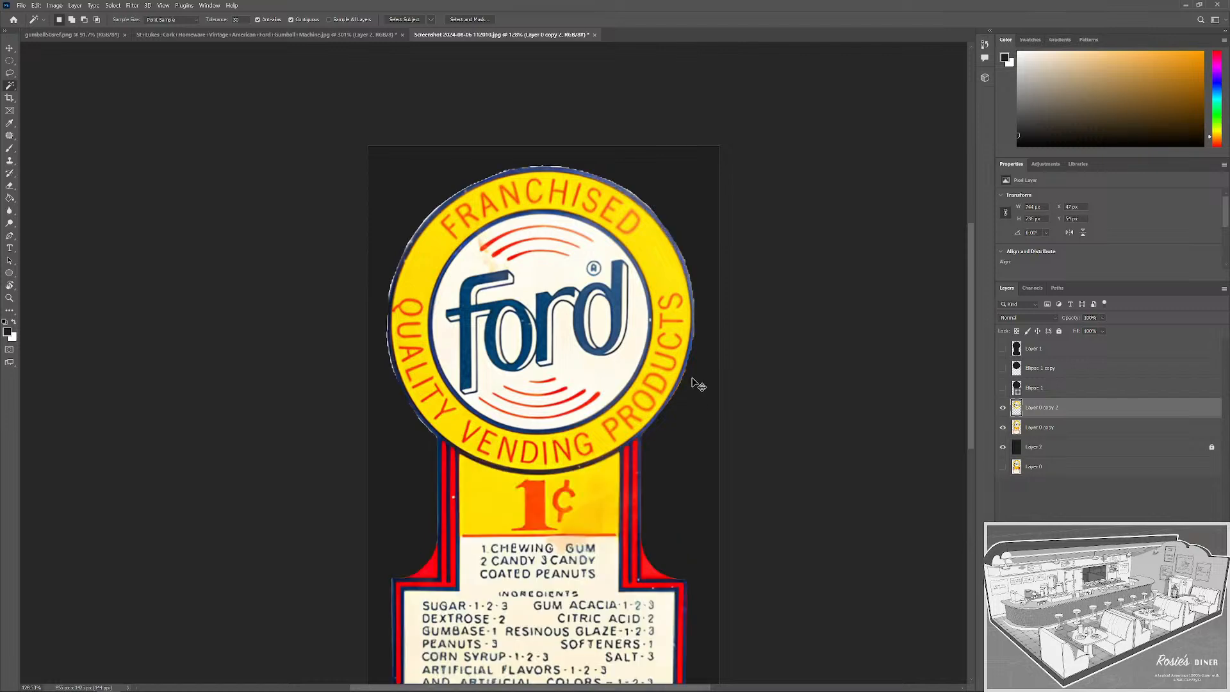
Undo the trim on Layer 0 copy 2 and delete the rasterized Ellipse 1 copy layer.
{"action": "key", "text": "ctrl+comma"}
{"action": "key", "text": "ctrl+comma"}
{"action": "key", "text": "ctrl+comma"}
{"action": "key", "text": "ctrl+comma"}
{"action": "key", "text": "ctrl+comma"}
{"action": "key", "text": "ctrl+comma"}
{"action": "key", "text": "ctrl+comma"}
{"action": "key", "text": "ctrl+comma"}
{"action": "key", "text": "ctrl+z"}
{"action": "key", "text": "ctrl+z"}
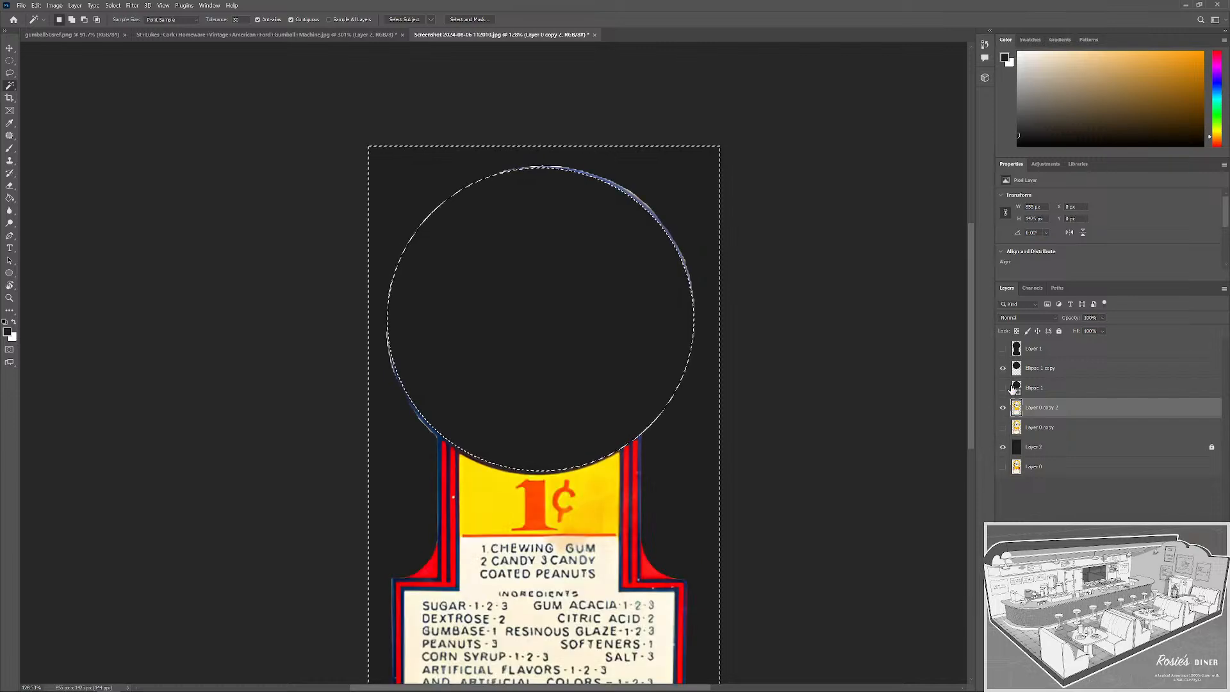
{"action": "left_click", "coordinate": [1051, 368]}
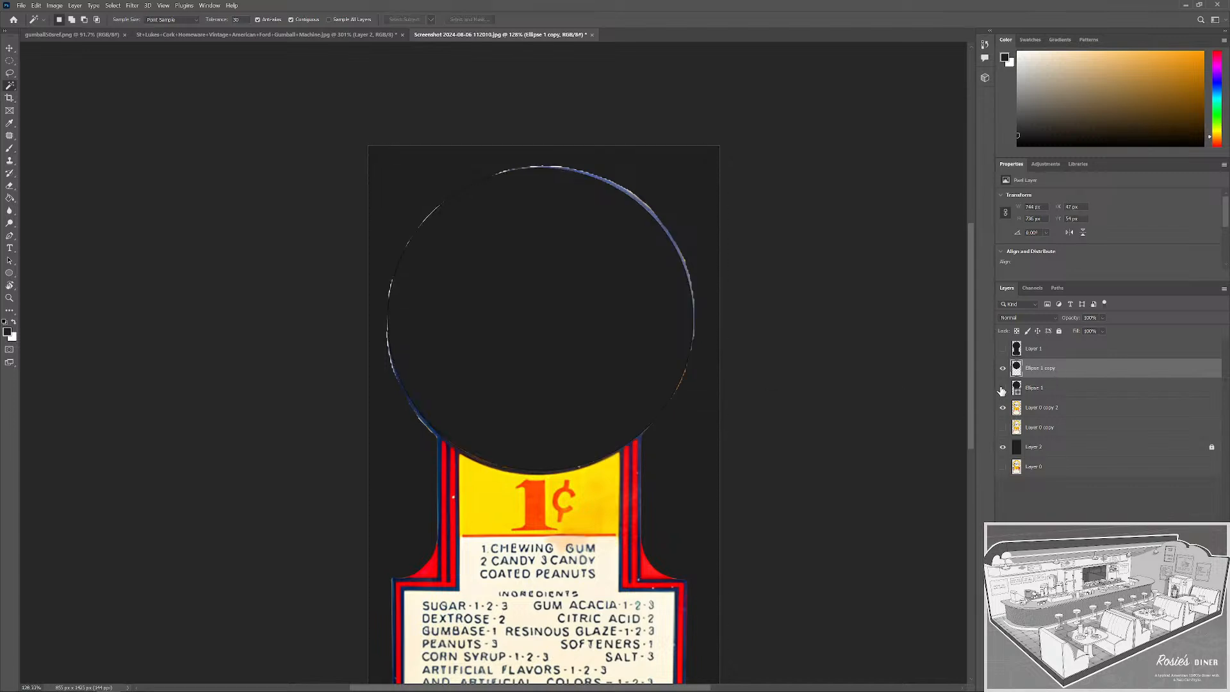
{"action": "key", "text": "Delete"}
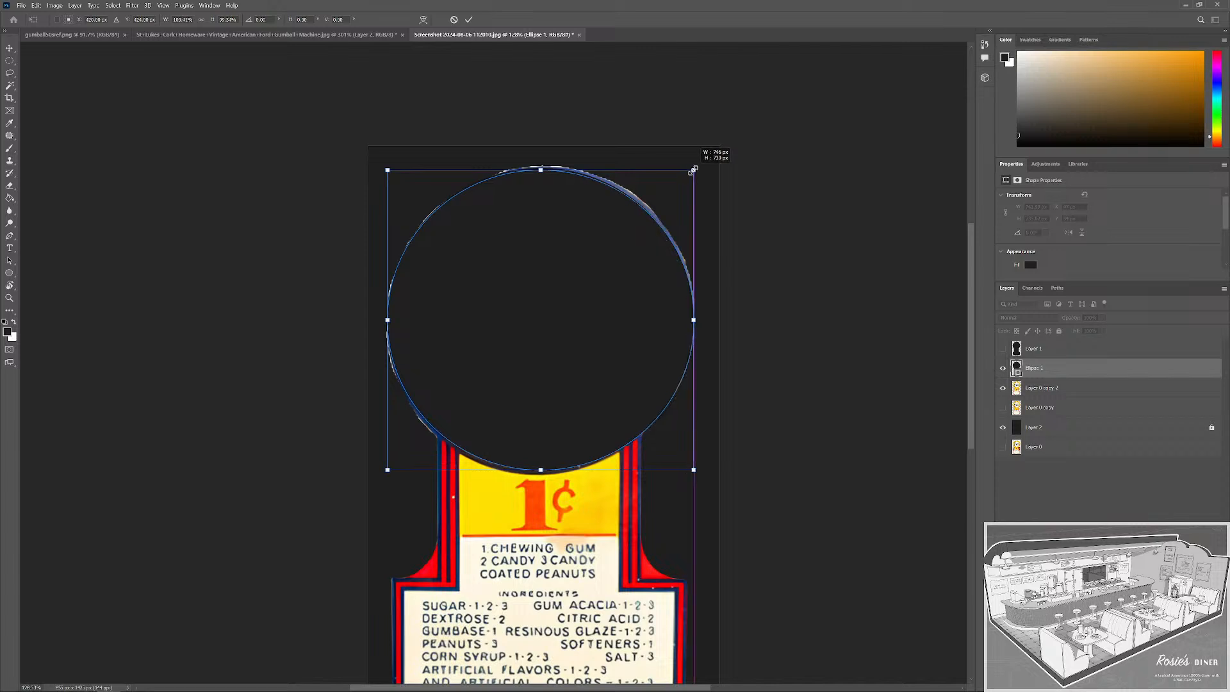
Resize the Ellipse 1 shape from its corners and side so it fits the label's round head more closely.
{"action": "scroll", "coordinate": [692, 171], "scroll_direction": "up", "scroll_amount": 4}
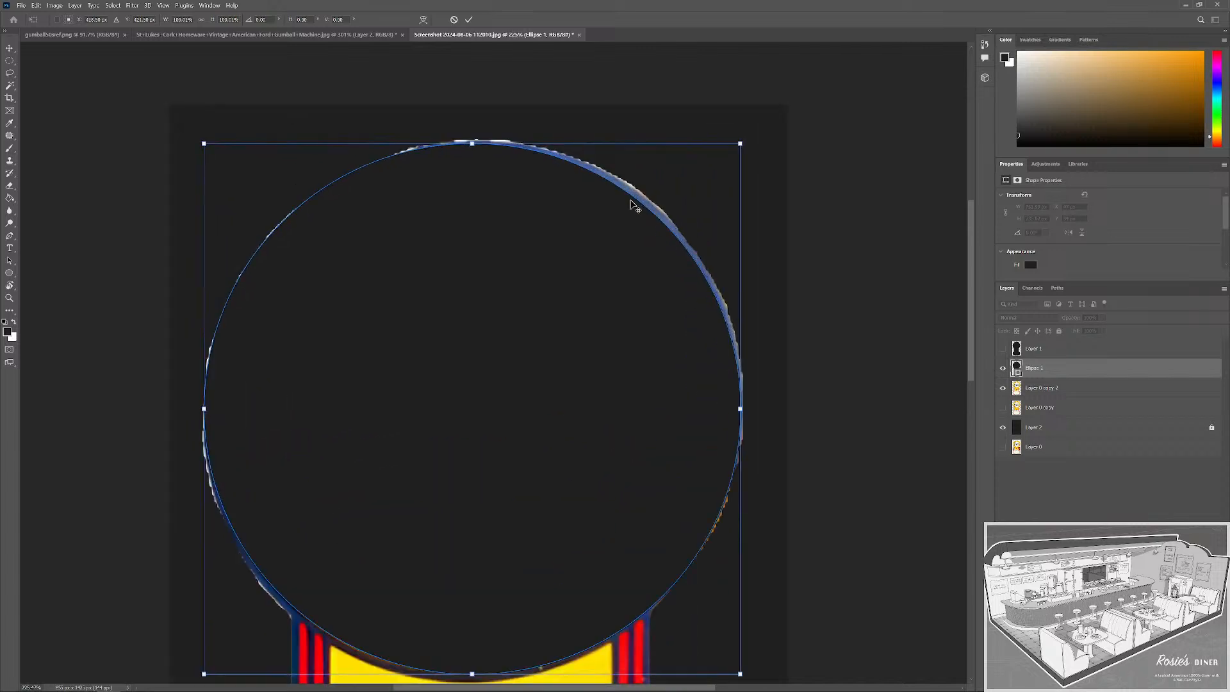
{"action": "left_click_drag", "start_coordinate": [751, 136], "coordinate": [755, 138]}
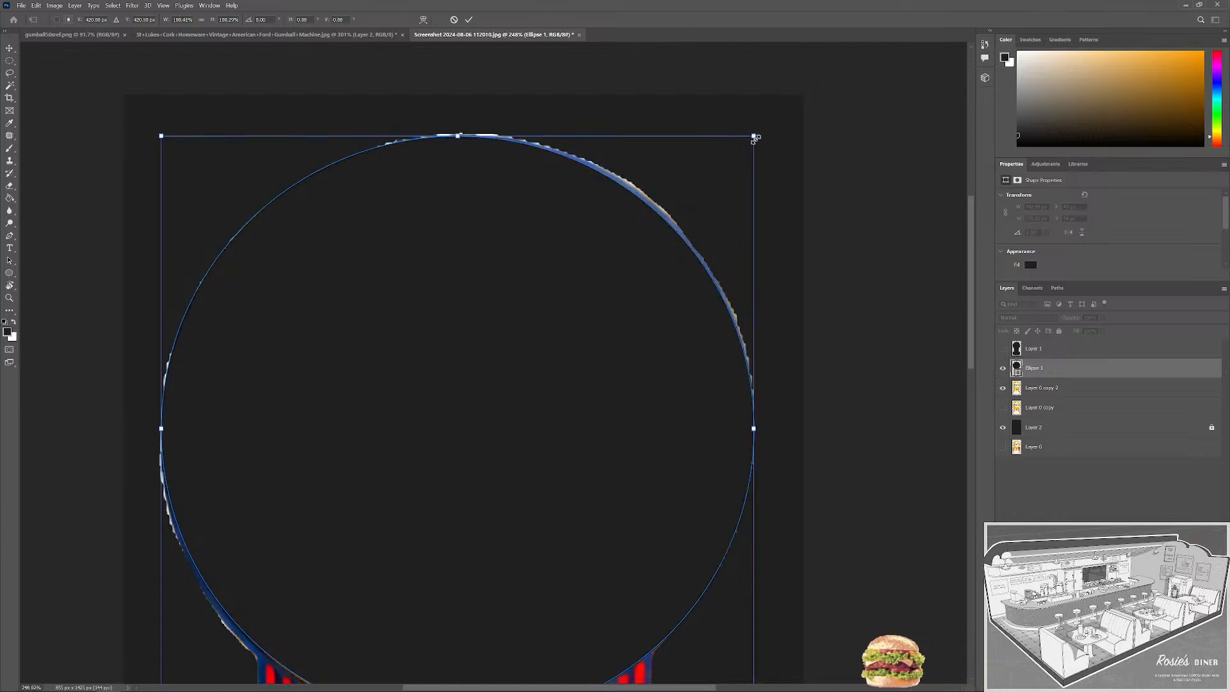
{"action": "left_click_drag", "start_coordinate": [753, 429], "coordinate": [751, 428]}
{"action": "scroll", "coordinate": [679, 455], "scroll_direction": "down", "scroll_amount": 2}
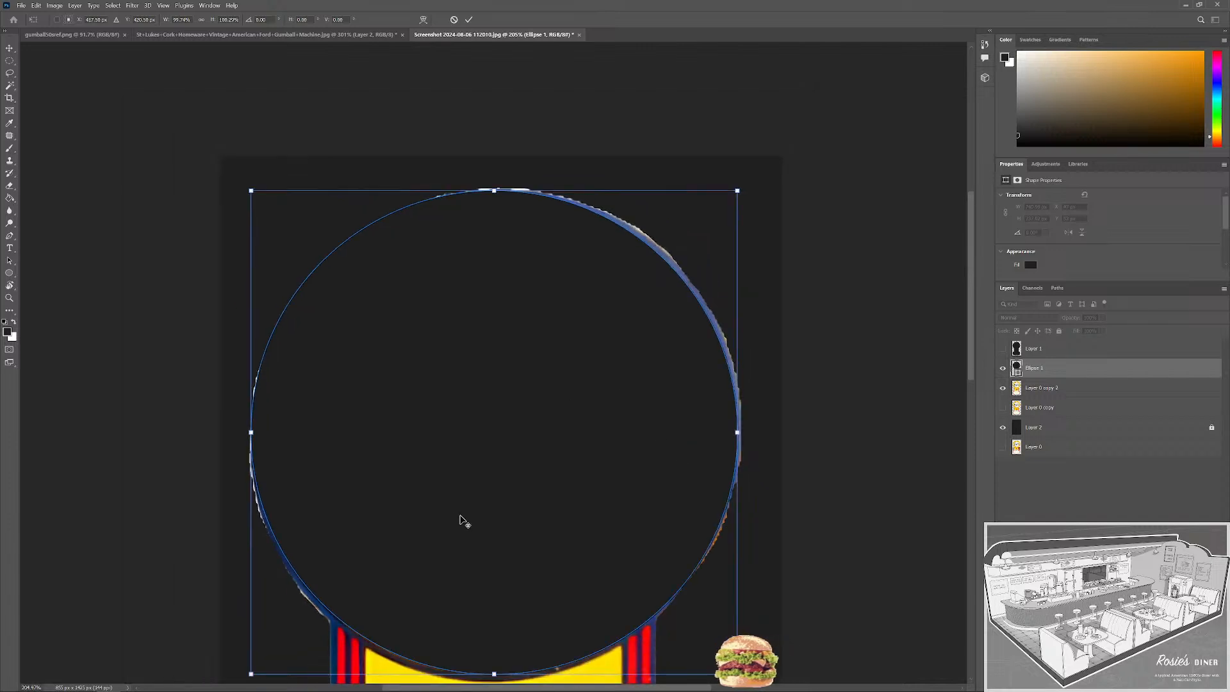
{"action": "scroll", "coordinate": [460, 519], "scroll_direction": "down", "scroll_amount": 2}
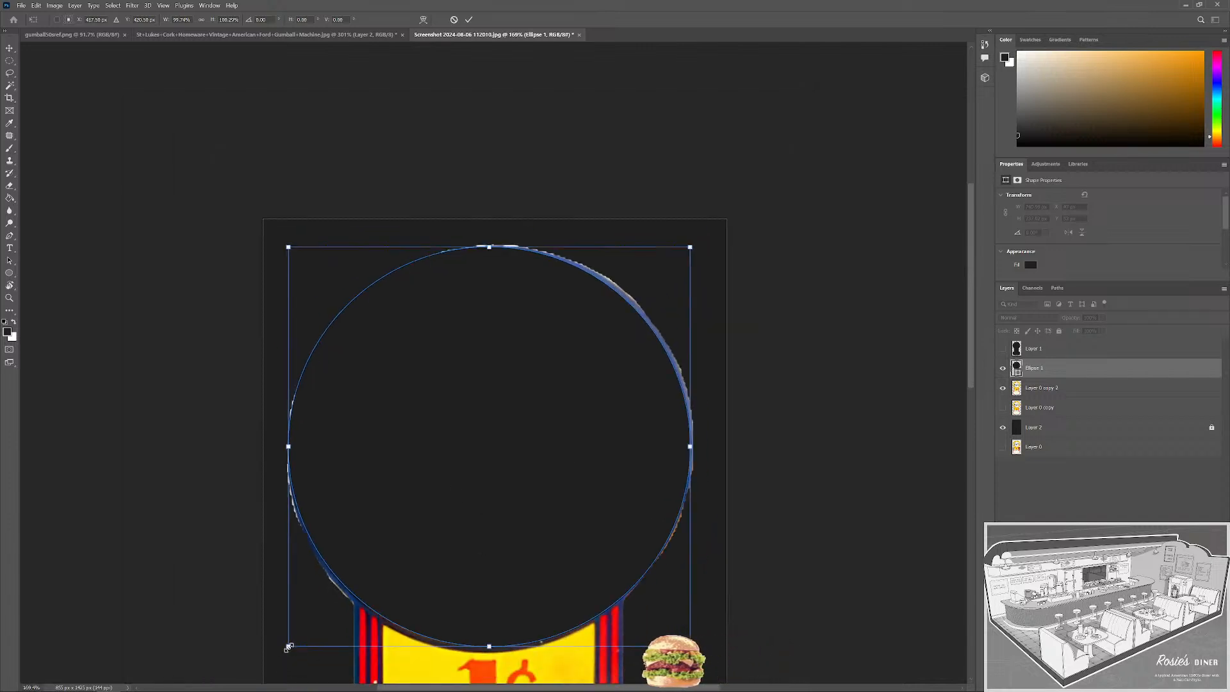
{"action": "left_click_drag", "start_coordinate": [289, 647], "coordinate": [287, 650]}
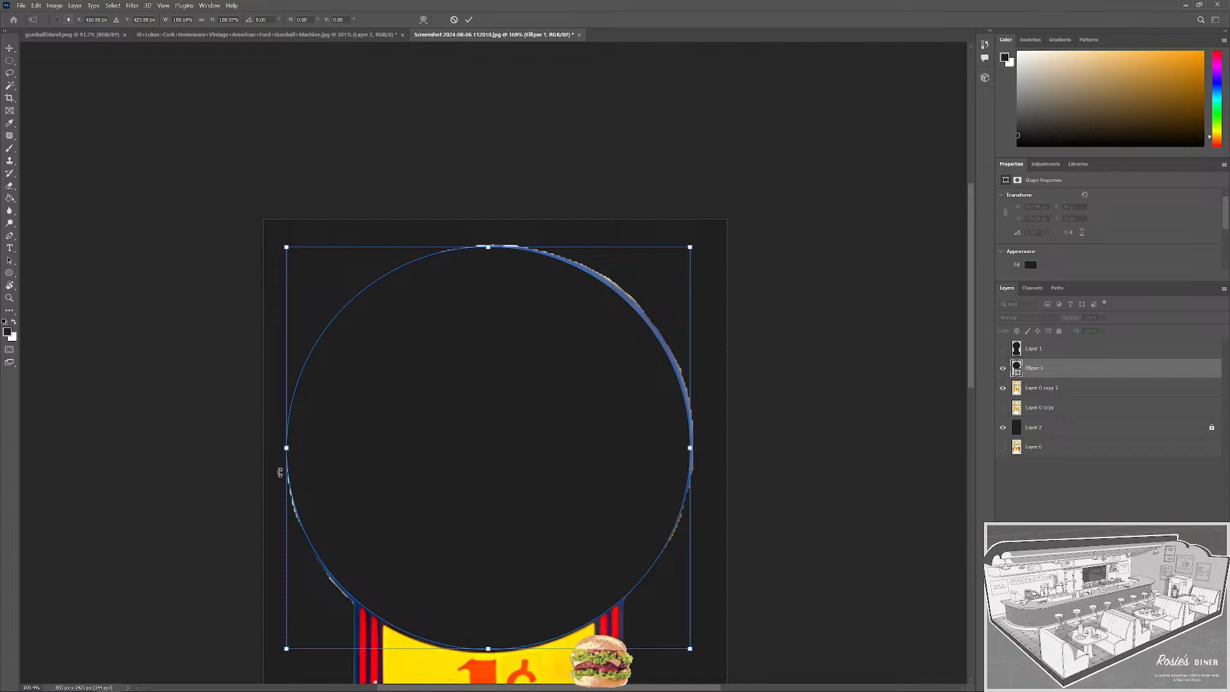
{"action": "left_click_drag", "start_coordinate": [690, 246], "coordinate": [693, 244]}
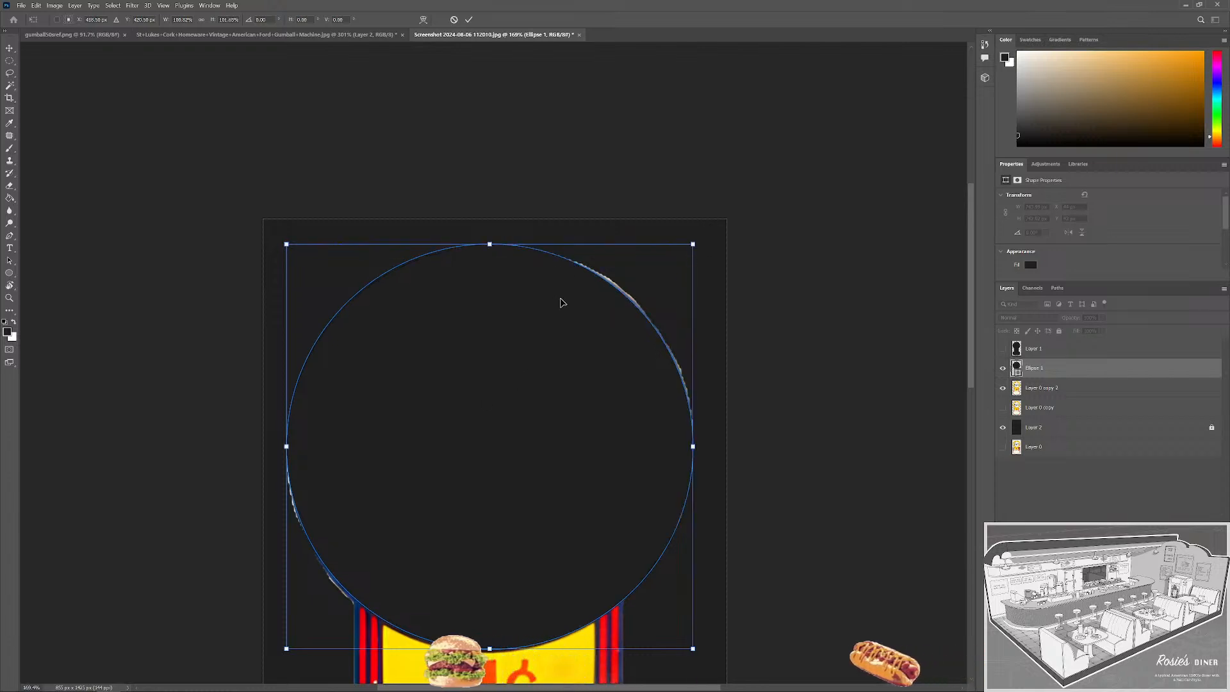
Lower the ellipse's top edge to just inside the jagged white pixels along the head's upper rim.
{"action": "left_click_drag", "start_coordinate": [491, 246], "coordinate": [492, 250]}
{"action": "scroll", "coordinate": [493, 250], "scroll_direction": "up", "scroll_amount": 5}
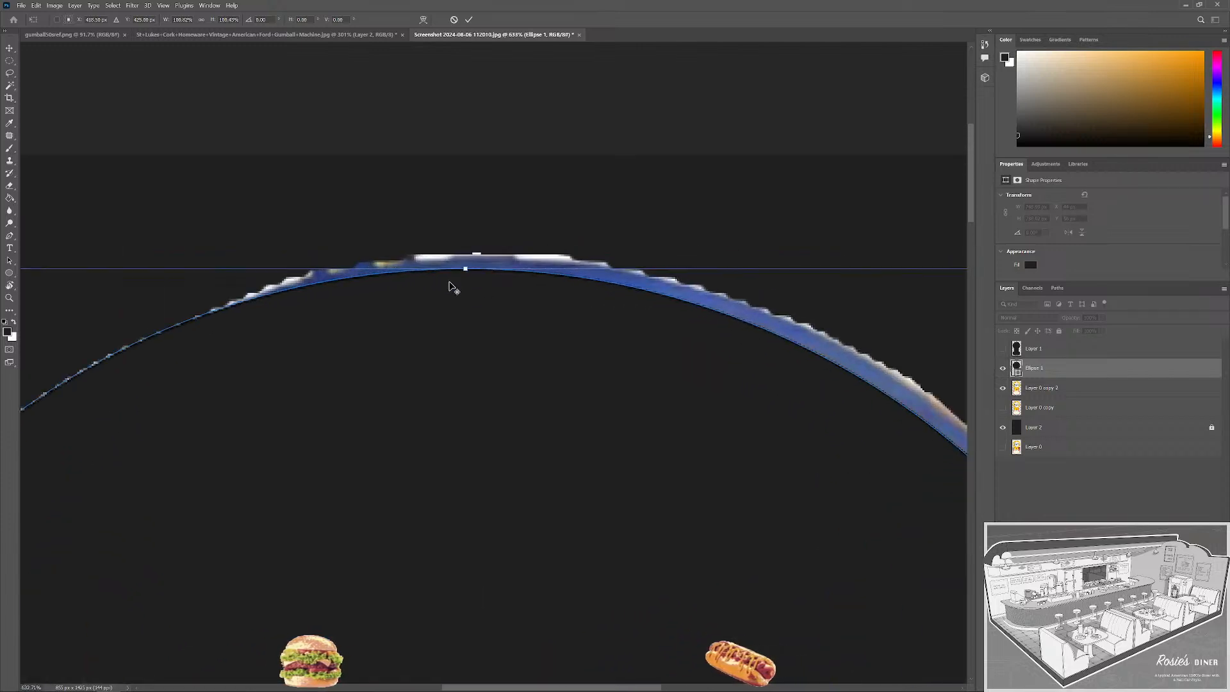
{"action": "left_click_drag", "start_coordinate": [465, 267], "coordinate": [465, 262]}
{"action": "scroll", "coordinate": [425, 354], "scroll_direction": "down", "scroll_amount": 4}
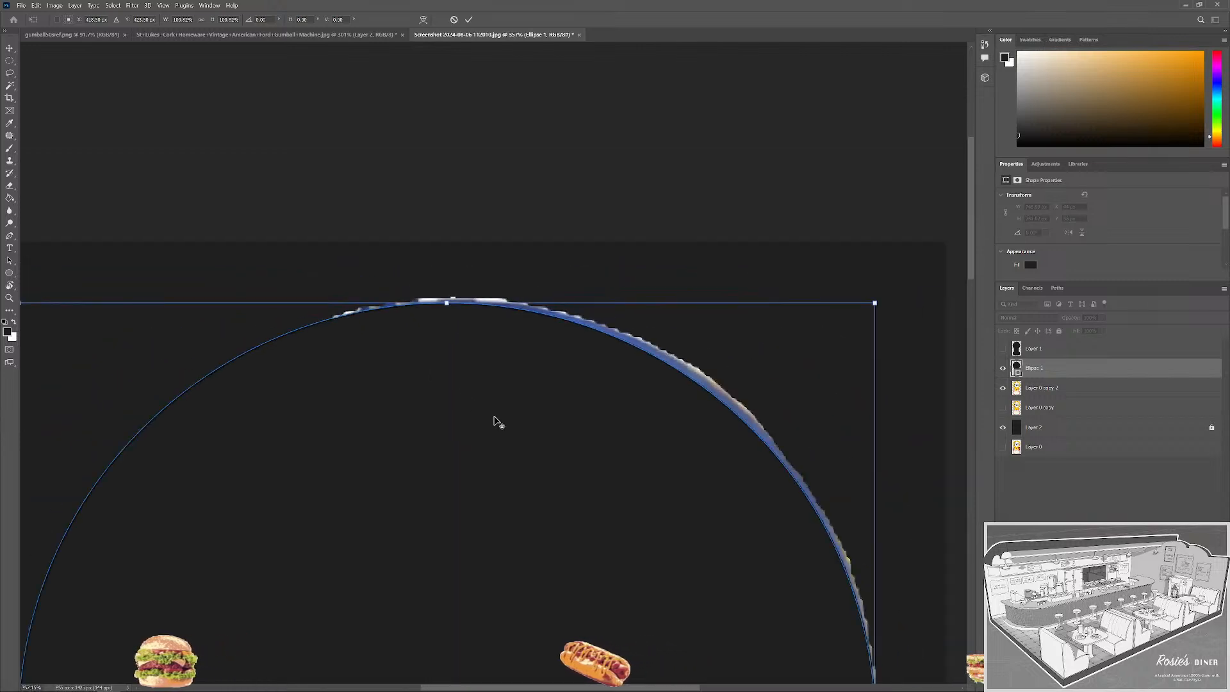
Adjust the ellipse's left and bottom edges to follow the head's left rim and its border with the yellow 1¢ panel.
{"action": "left_click_drag", "start_coordinate": [745, 553], "coordinate": [689, 319]}
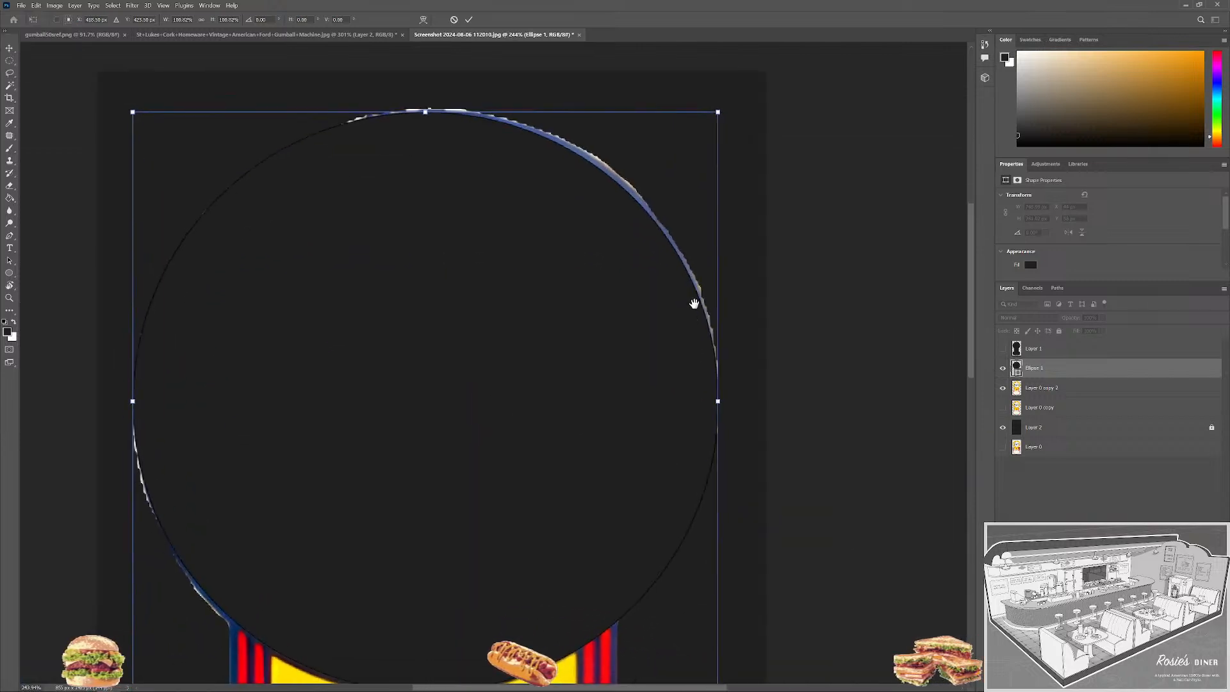
{"action": "left_click_drag", "start_coordinate": [596, 384], "coordinate": [756, 426]}
{"action": "scroll", "coordinate": [487, 275], "scroll_direction": "up", "scroll_amount": 5}
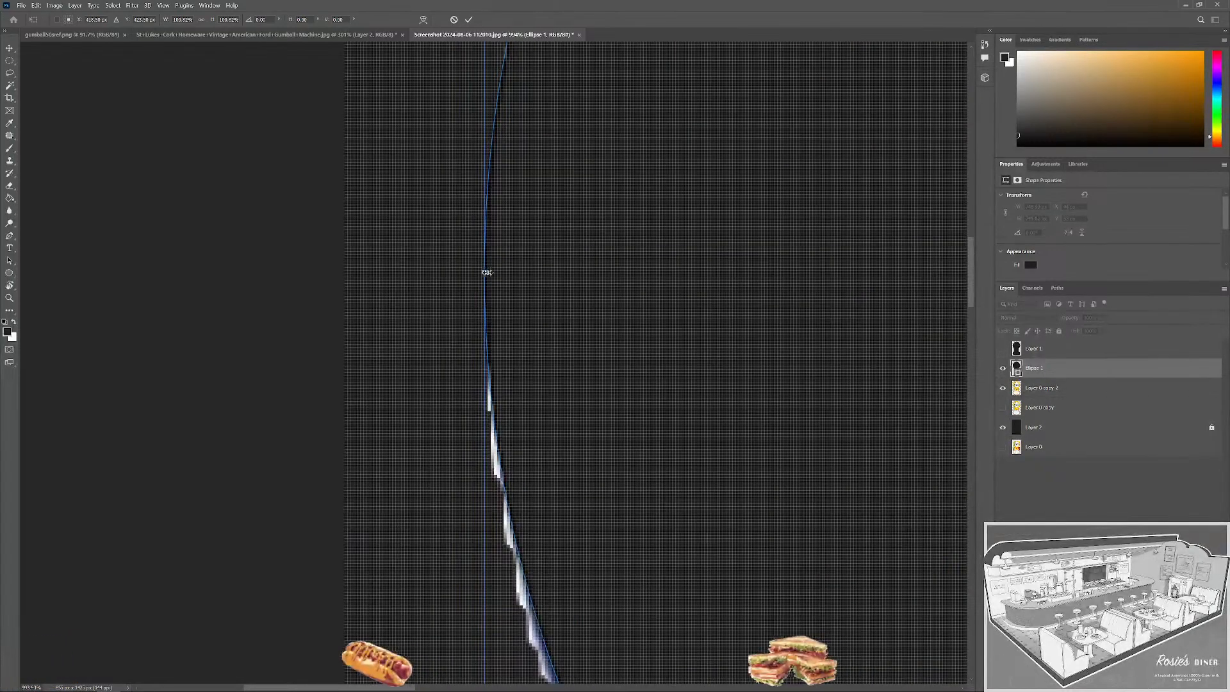
{"action": "left_click_drag", "start_coordinate": [486, 273], "coordinate": [495, 272]}
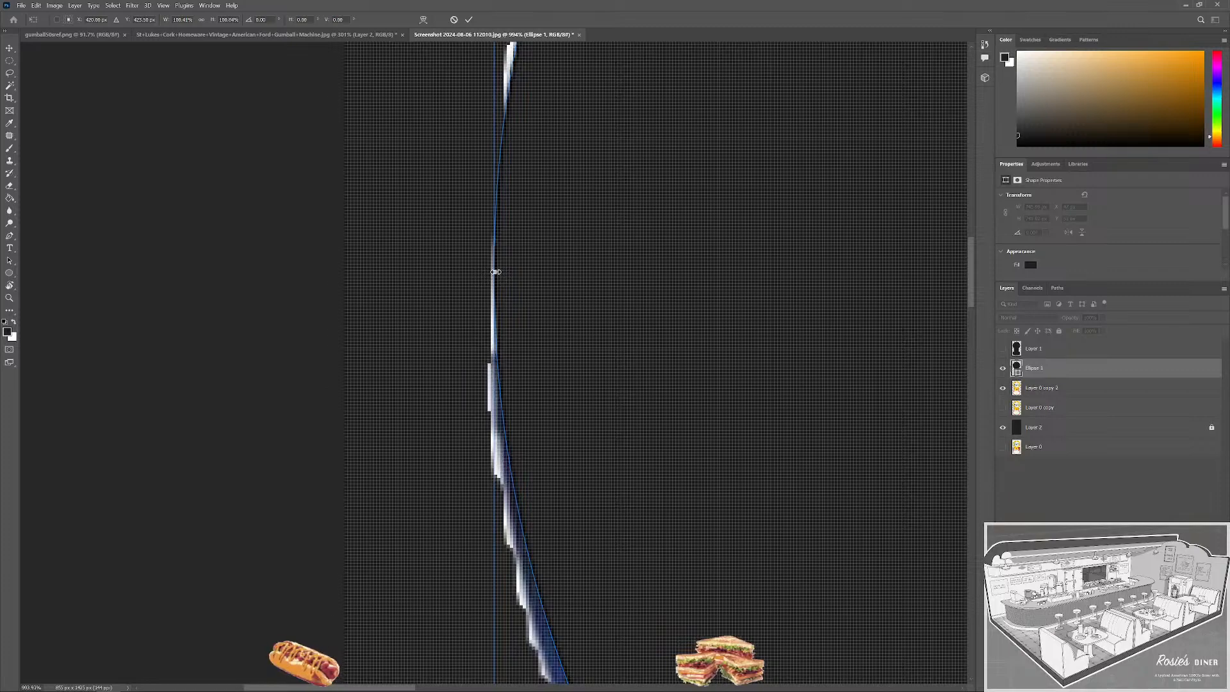
{"action": "scroll", "coordinate": [605, 371], "scroll_direction": "down", "scroll_amount": 4}
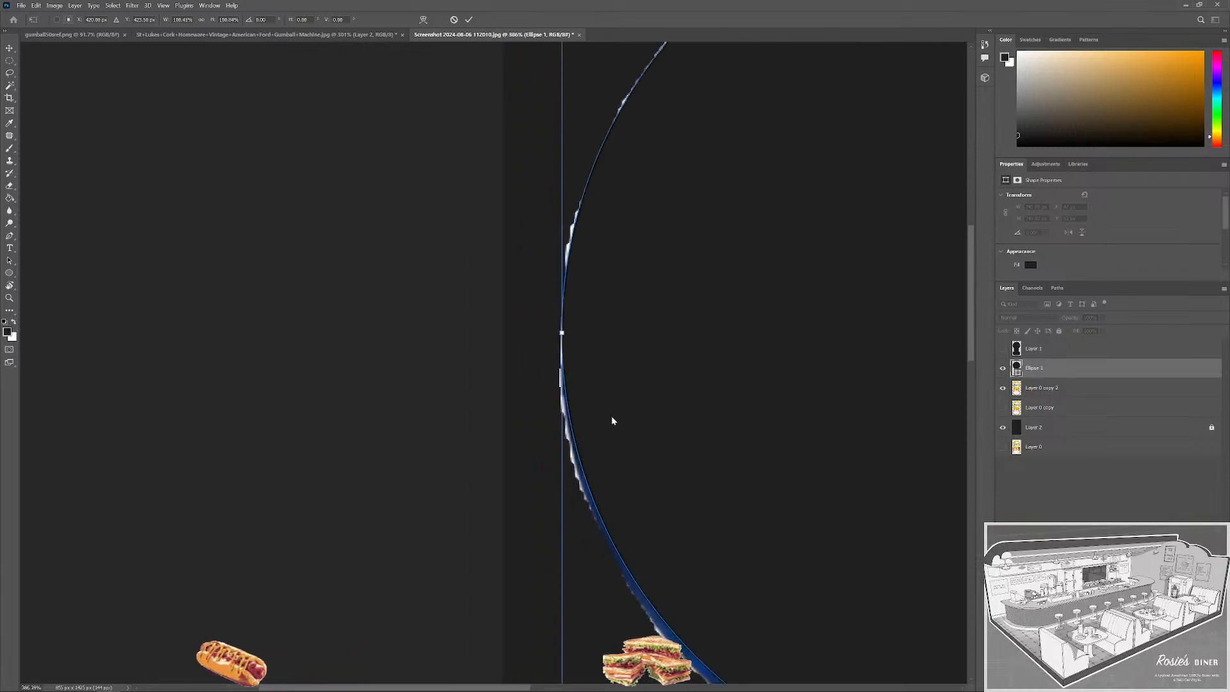
{"action": "left_click_drag", "start_coordinate": [320, 375], "coordinate": [264, 295]}
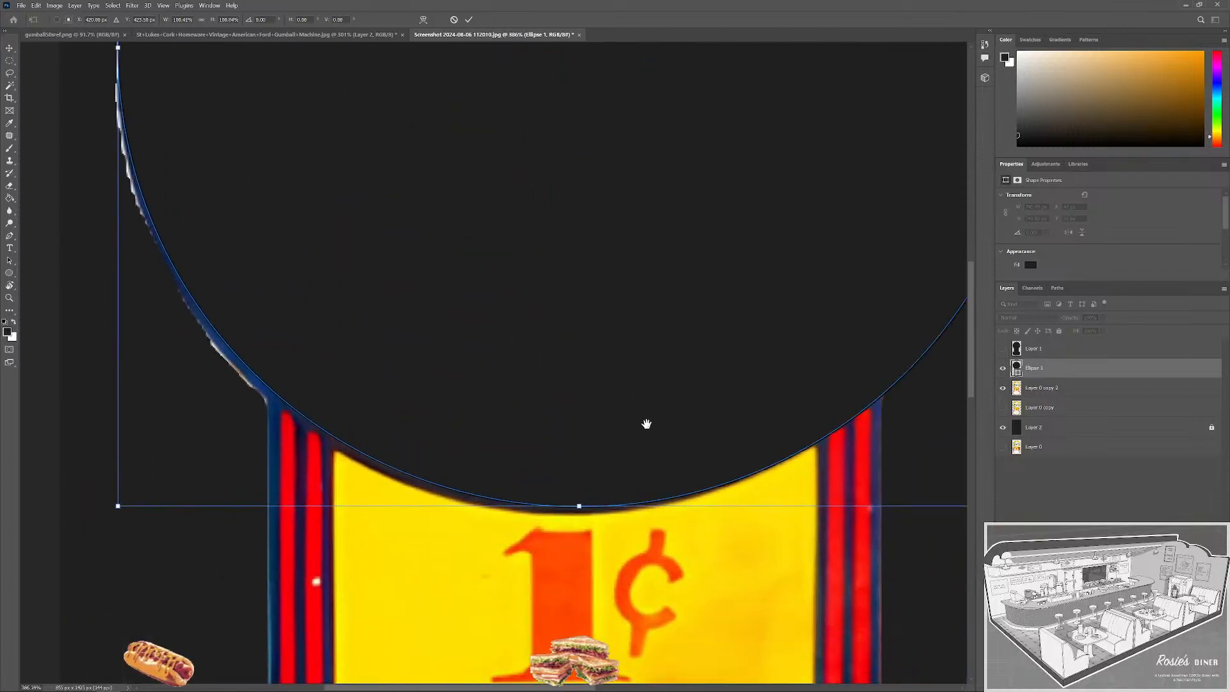
{"action": "left_click_drag", "start_coordinate": [571, 494], "coordinate": [572, 496]}
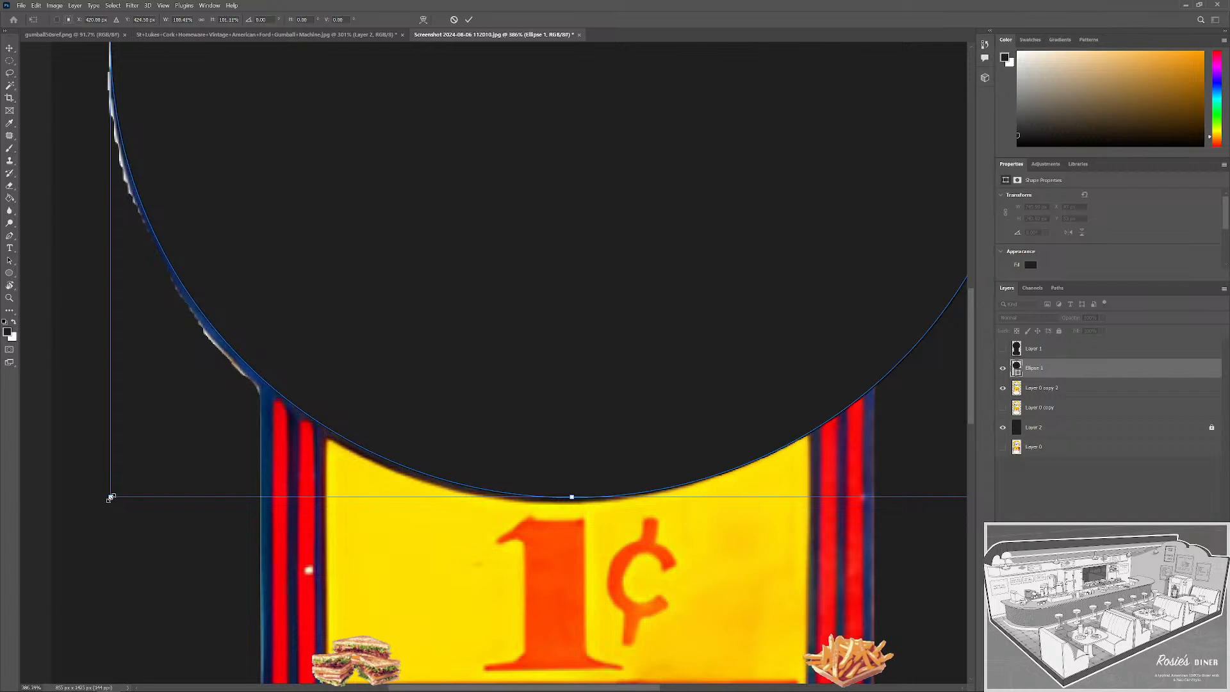
{"action": "left_click_drag", "start_coordinate": [108, 498], "coordinate": [106, 499]}
{"action": "scroll", "coordinate": [673, 357], "scroll_direction": "down", "scroll_amount": 5}
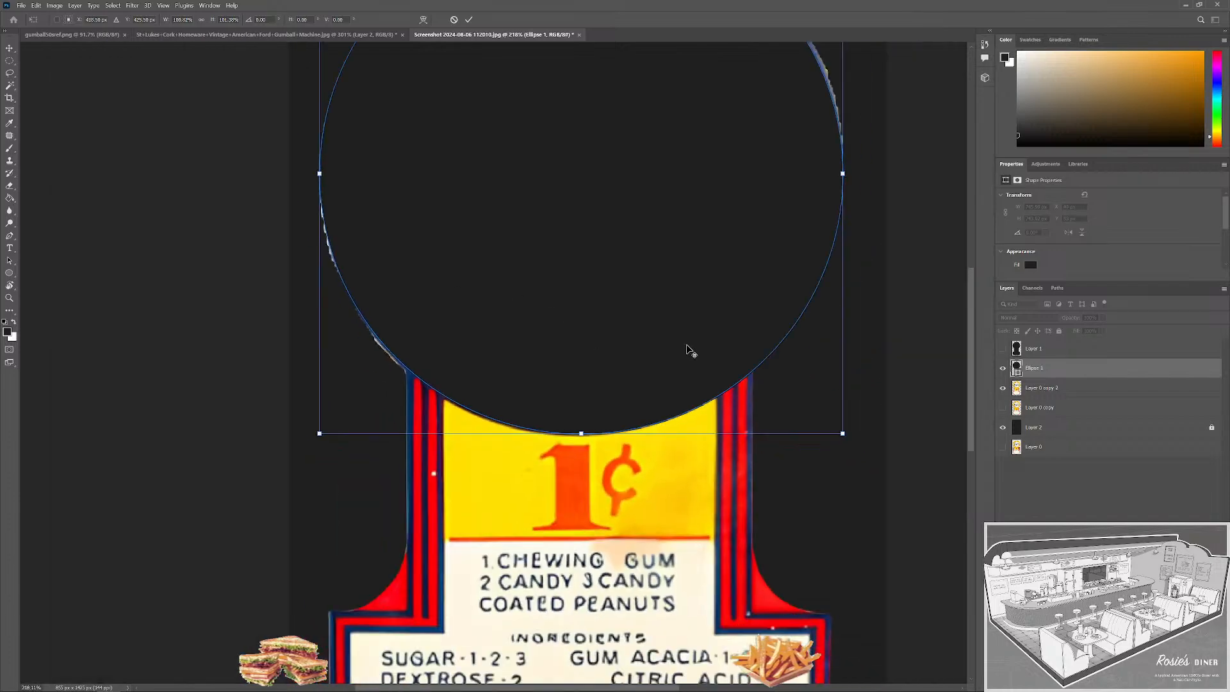
Distort the ellipse's upper-right corner and right side outward to follow the head's upper-right rim.
{"action": "scroll", "coordinate": [878, 417], "scroll_direction": "up", "scroll_amount": 3}
{"action": "scroll", "coordinate": [728, 351], "scroll_direction": "up", "scroll_amount": 2}
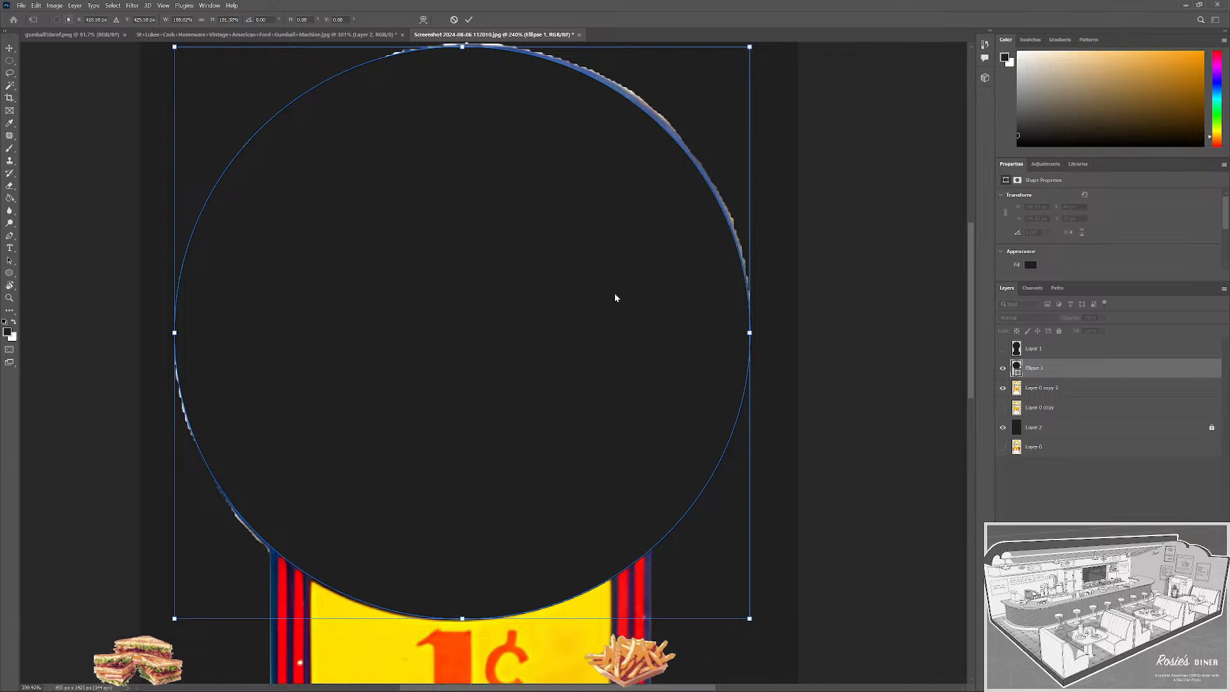
{"action": "scroll", "coordinate": [831, 310], "scroll_direction": "up", "scroll_amount": 3}
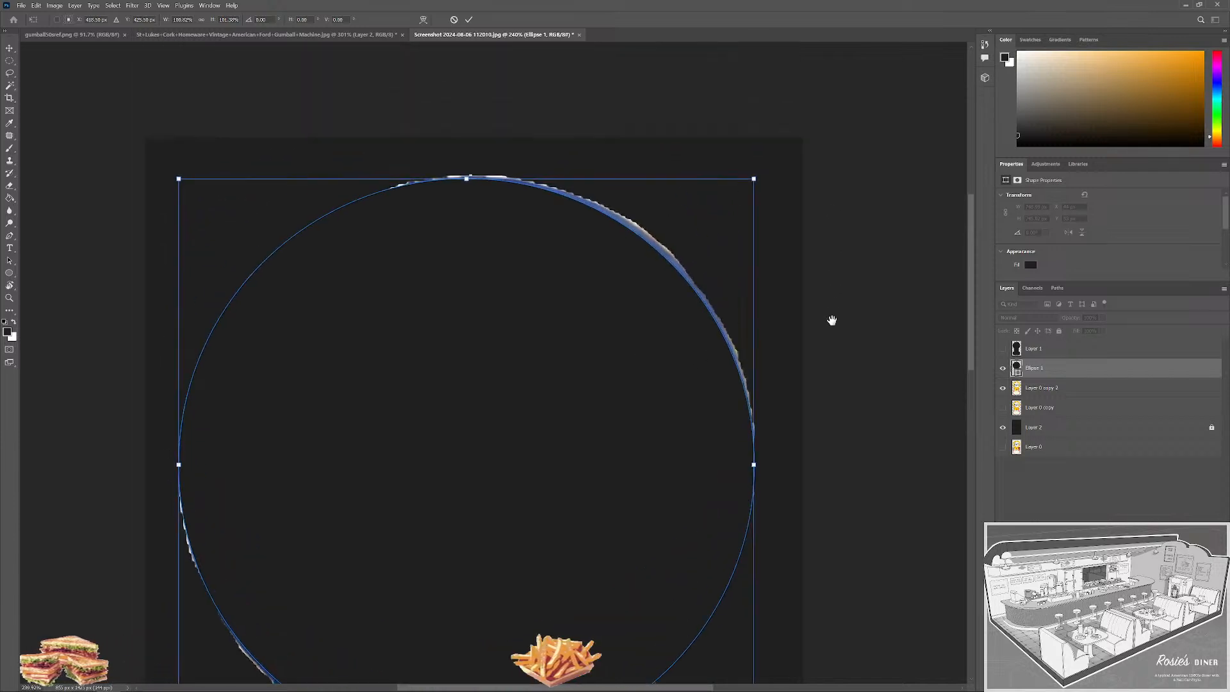
{"action": "left_click_drag", "start_coordinate": [754, 193], "coordinate": [755, 191]}
{"action": "left_click_drag", "start_coordinate": [465, 189], "coordinate": [465, 193]}
{"action": "mouse_move", "coordinate": [755, 192]}
{"action": "left_mouse_down"}
{"action": "mouse_move", "coordinate": [761, 209]}
{"action": "mouse_move", "coordinate": [791, 173]}
{"action": "mouse_move", "coordinate": [760, 193]}
{"action": "left_mouse_up"}
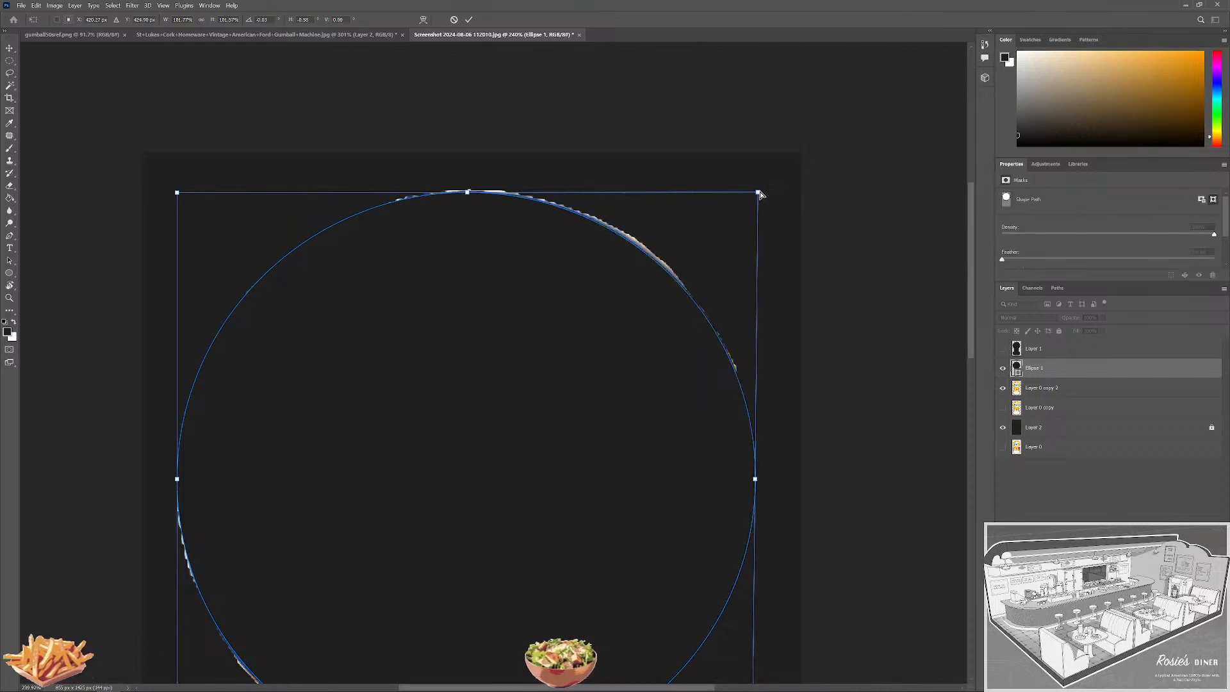
{"action": "left_click_drag", "start_coordinate": [763, 479], "coordinate": [755, 481]}
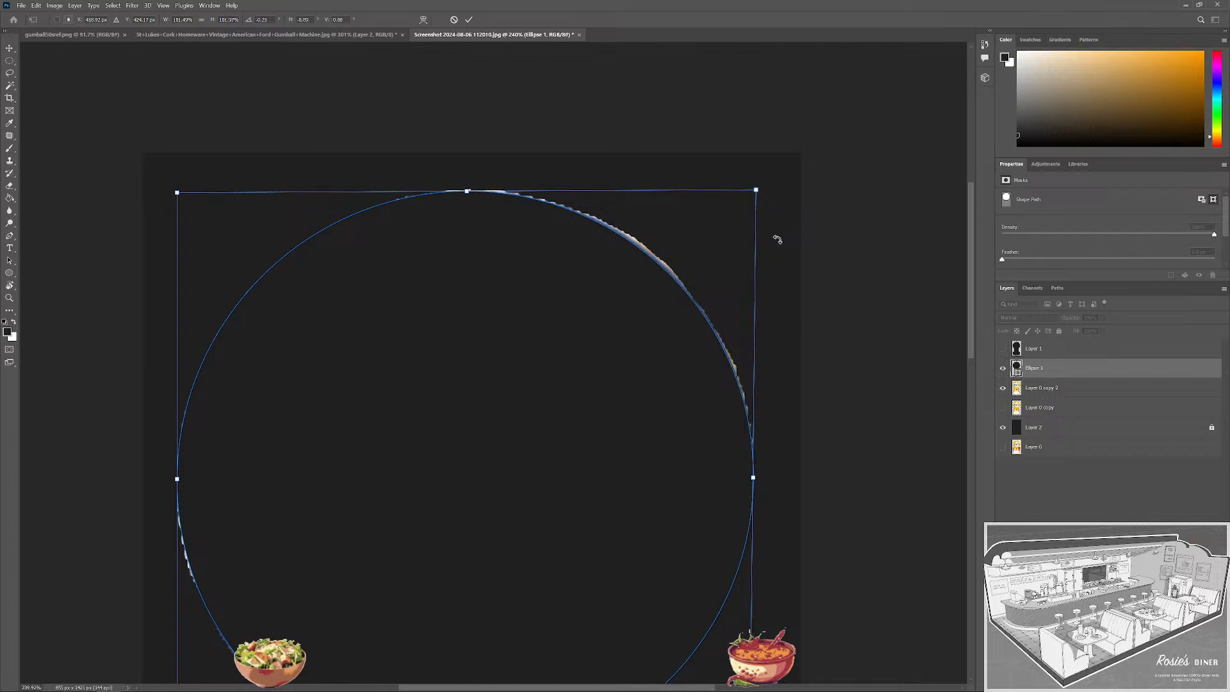
Distort the ellipse's lower-right and upper-left corners slightly inward to clear the white fringe, and apply the transform.
{"action": "key", "text": "ctrl+minus"}
{"action": "scroll", "coordinate": [643, 627], "scroll_direction": "up", "scroll_amount": 3}
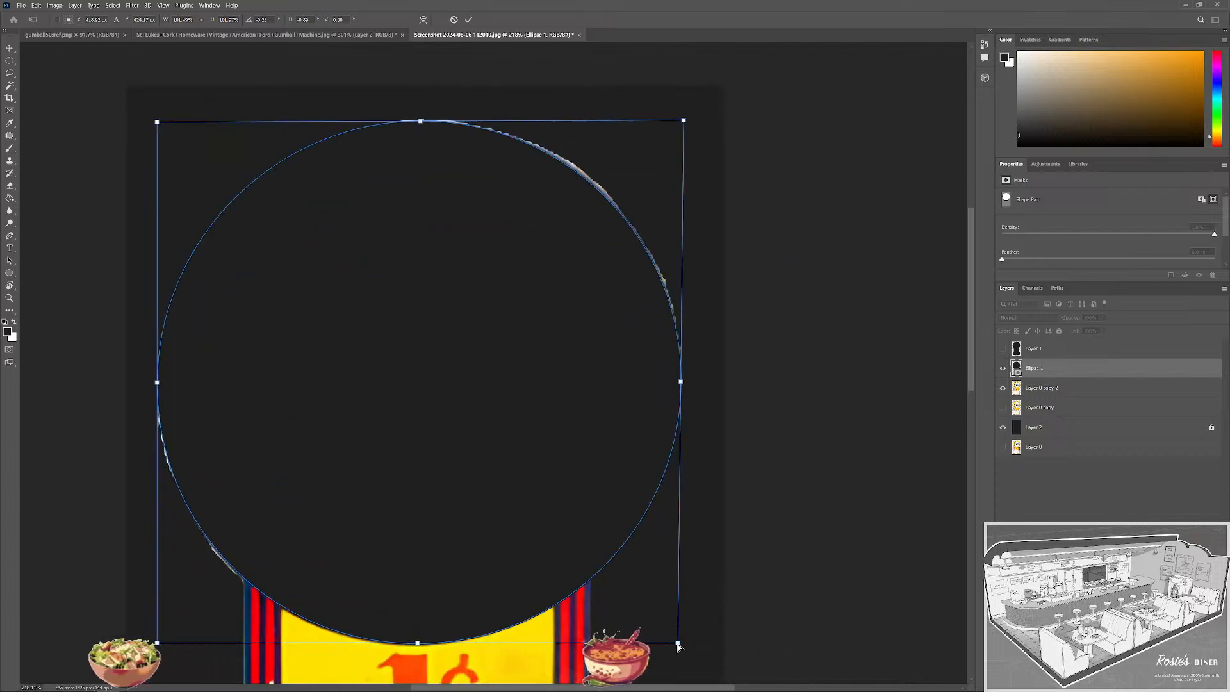
{"action": "left_click_drag", "start_coordinate": [678, 642], "coordinate": [673, 638]}
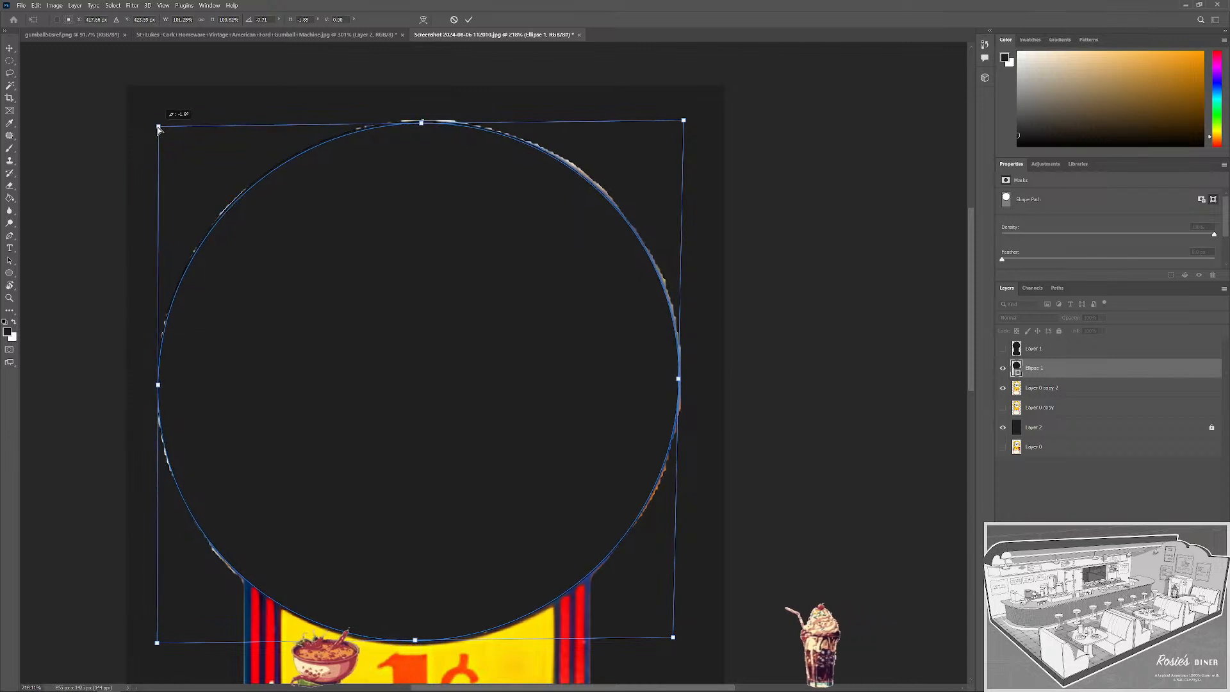
{"action": "left_click_drag", "start_coordinate": [159, 126], "coordinate": [162, 124]}
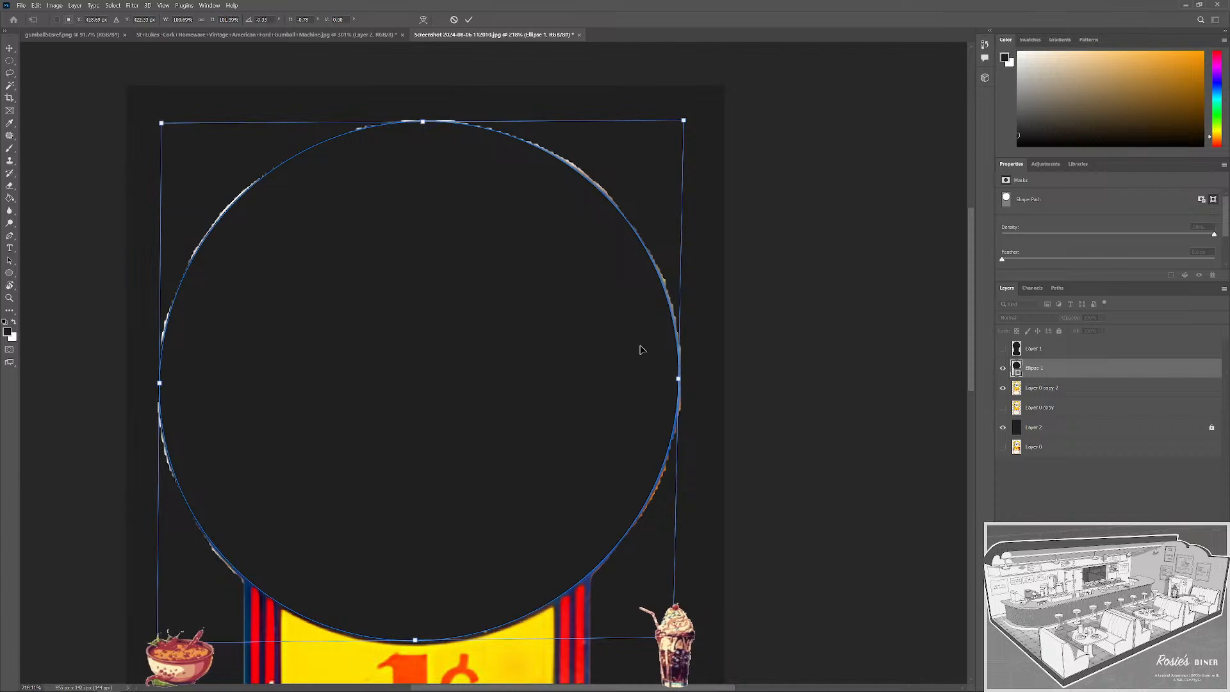
{"action": "left_click_drag", "start_coordinate": [674, 638], "coordinate": [675, 640]}
{"action": "scroll", "coordinate": [736, 464], "scroll_direction": "down", "scroll_amount": 2}
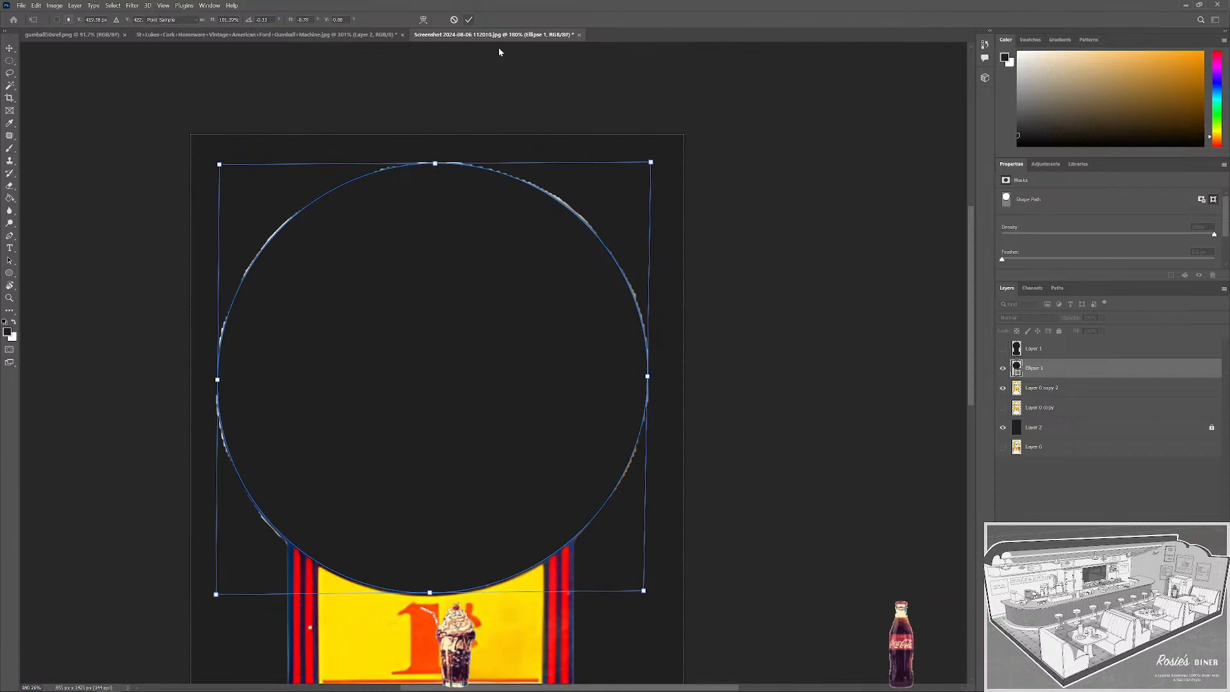
{"action": "left_click", "coordinate": [469, 19]}
{"action": "left_click", "coordinate": [627, 263]}
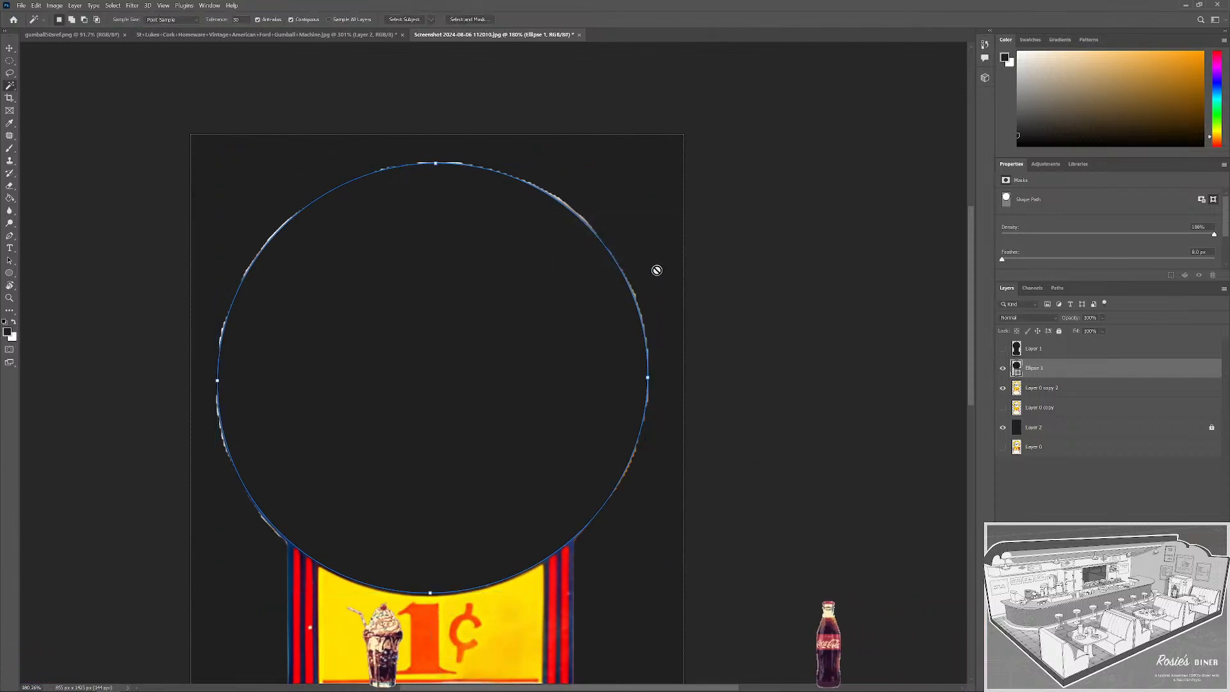
Duplicate the reshaped Ellipse 1, hide the original, and rasterize the copy.
{"action": "key", "text": "ctrl+j"}
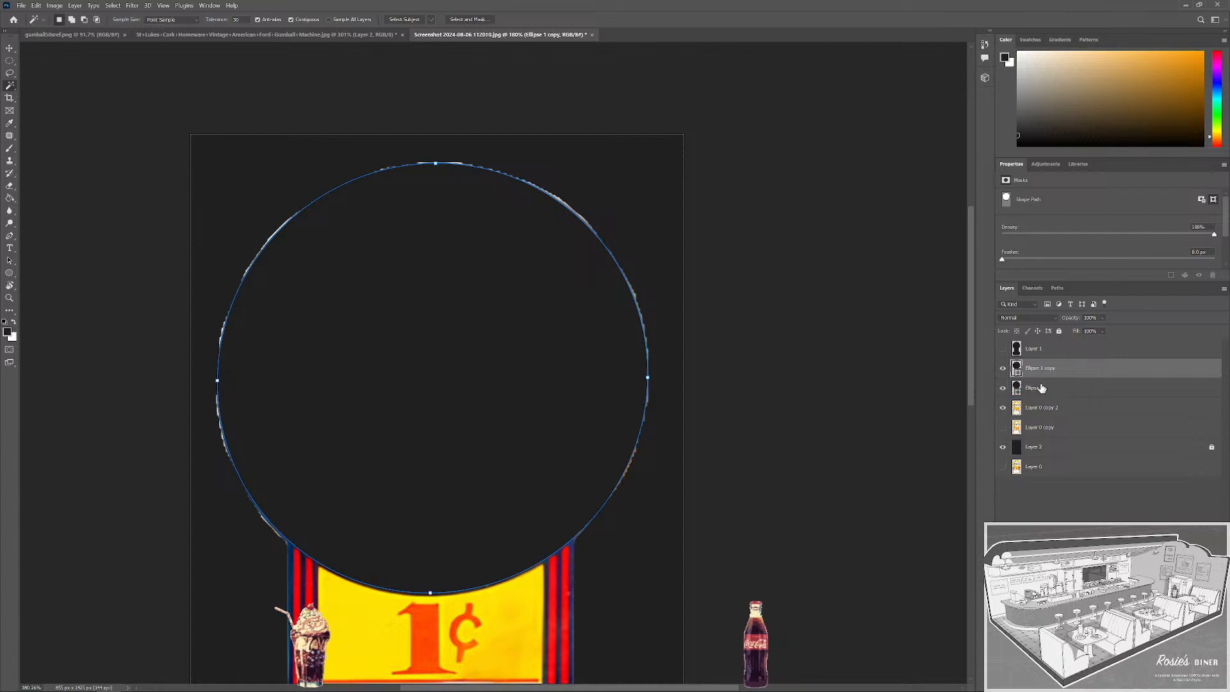
{"action": "right_click", "coordinate": [1053, 367]}
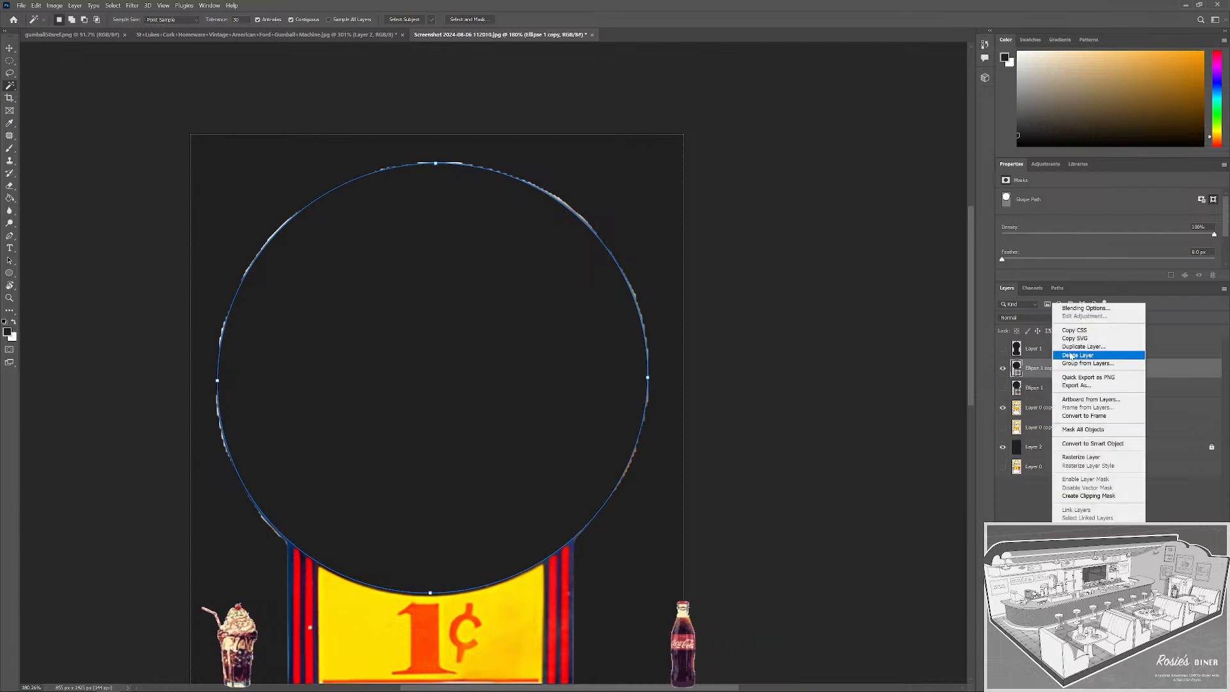
{"action": "left_click", "coordinate": [1077, 458]}
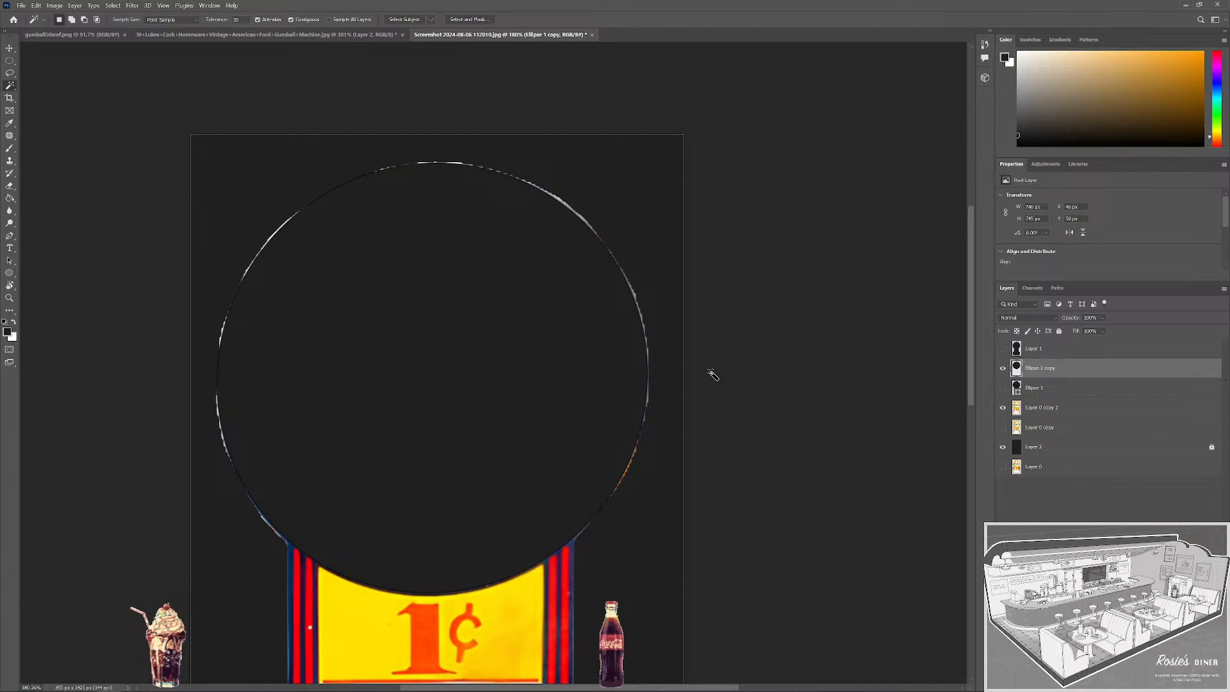
Magic Wand select the area outside the rasterized circle, delete it from Layer 0 copy 2, deselect, and hide the Ellipse 1 copy.
{"action": "left_click", "coordinate": [653, 502]}
{"action": "scroll", "coordinate": [631, 478], "scroll_direction": "down", "scroll_amount": 3}
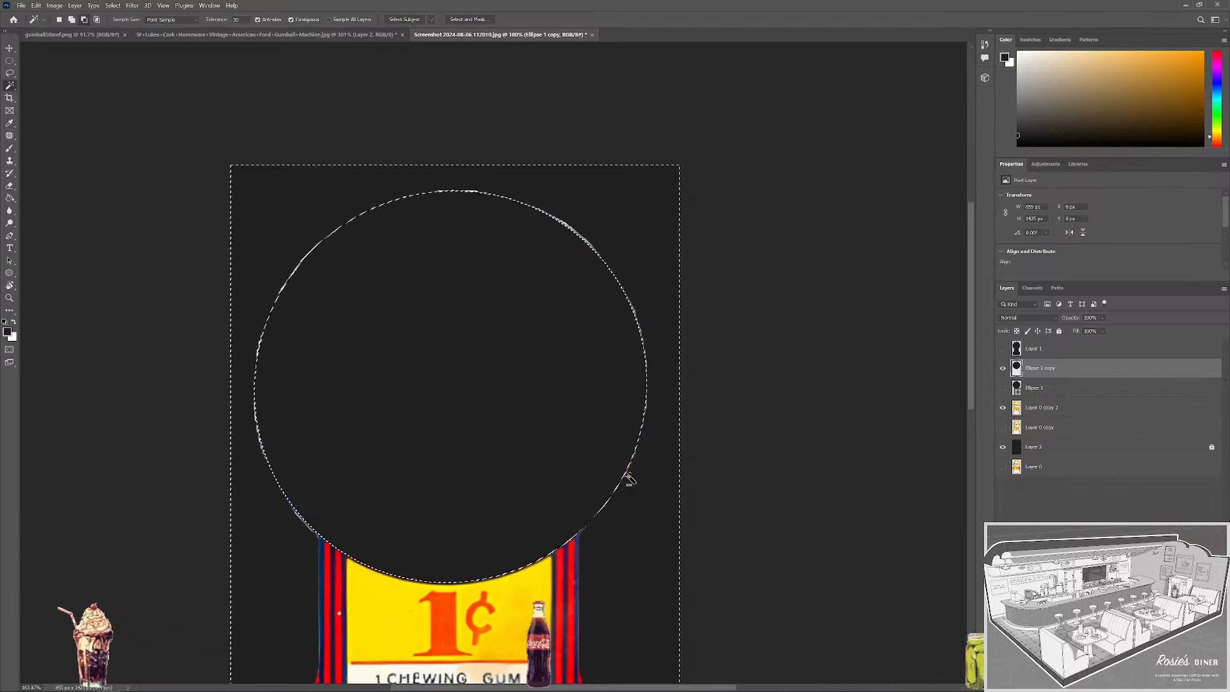
{"action": "left_click", "coordinate": [1073, 407]}
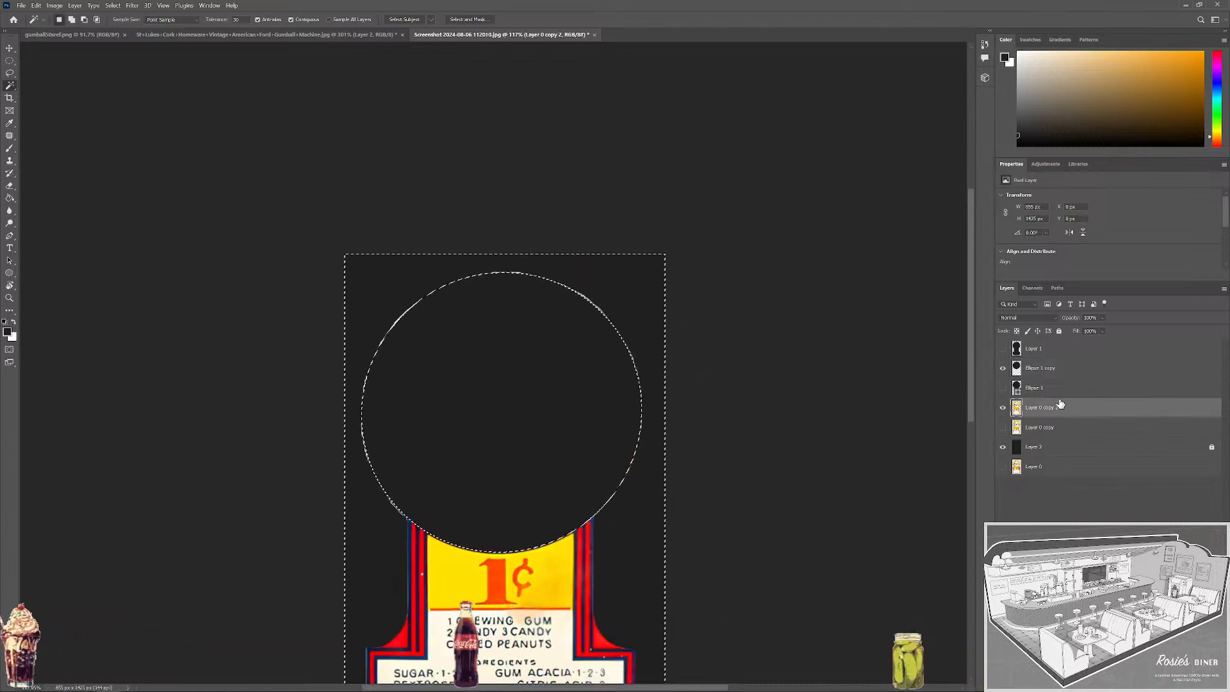
{"action": "key", "text": "Delete"}
{"action": "key", "text": "ctrl+d"}
{"action": "left_click", "coordinate": [1003, 367]}
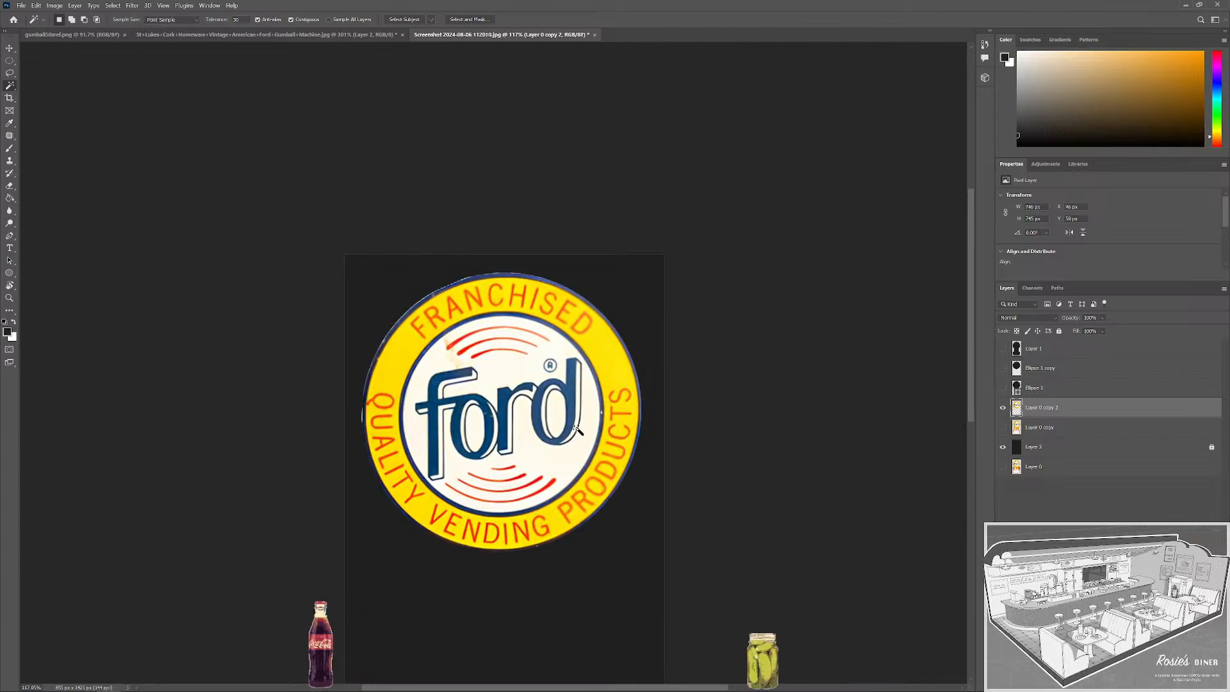
Show Layer 0 copy beneath the trimmed head, duplicate it as Layer 0 copy 3, and hide the original.
{"action": "scroll", "coordinate": [644, 437], "scroll_direction": "down", "scroll_amount": 1}
{"action": "scroll", "coordinate": [636, 488], "scroll_direction": "up", "scroll_amount": 2}
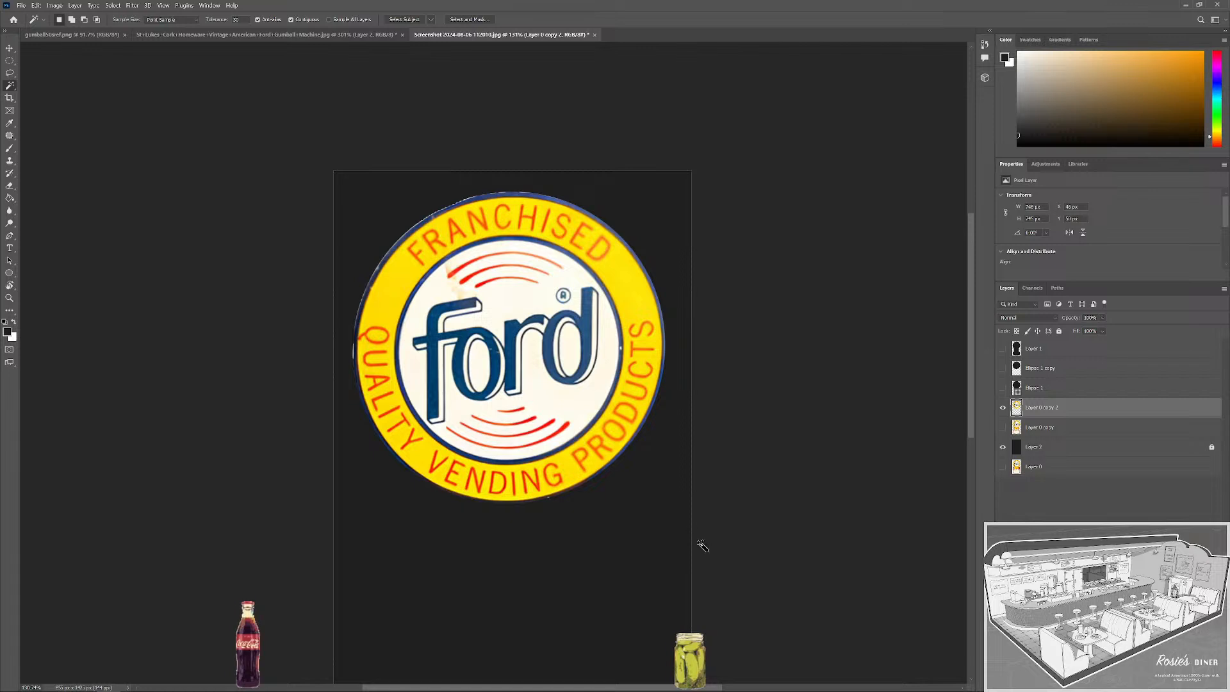
{"action": "left_click", "coordinate": [1003, 428]}
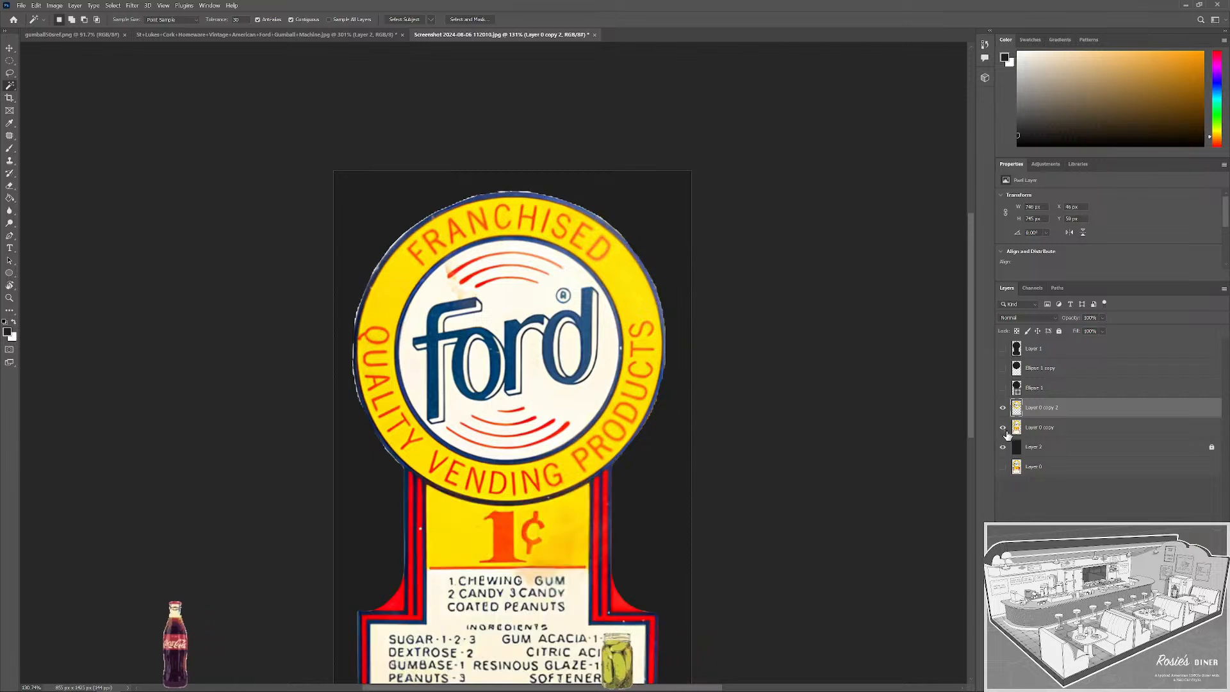
{"action": "left_click", "coordinate": [1047, 433]}
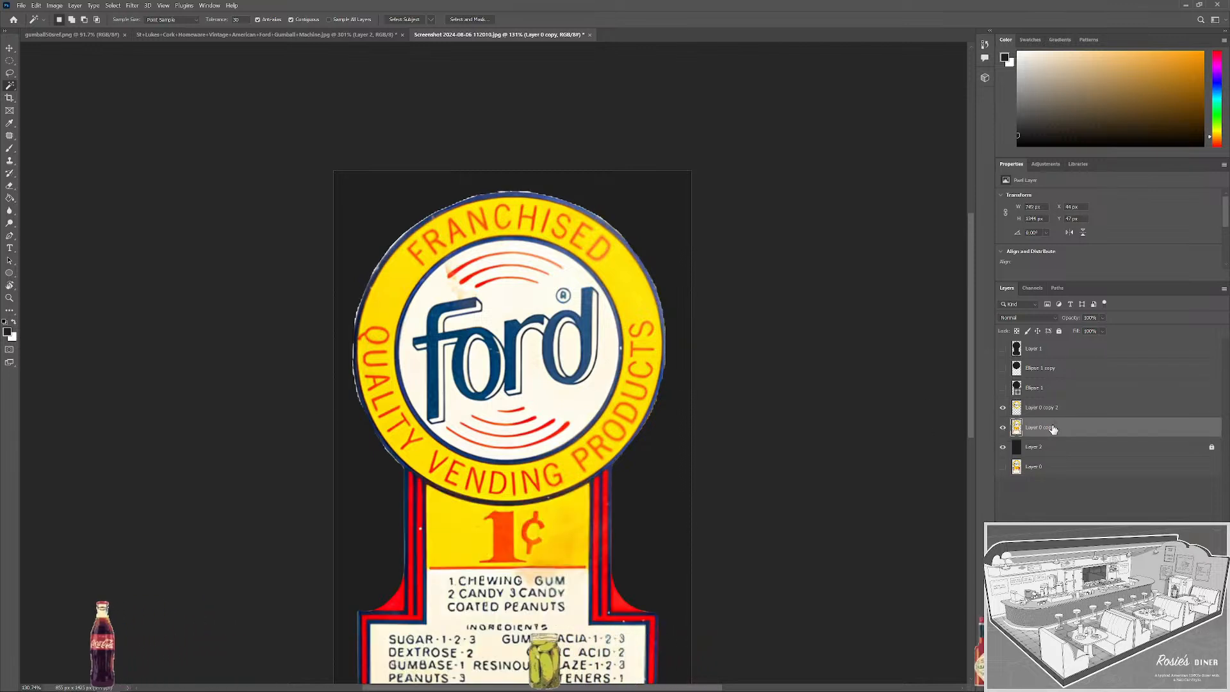
{"action": "key", "text": "ctrl+j"}
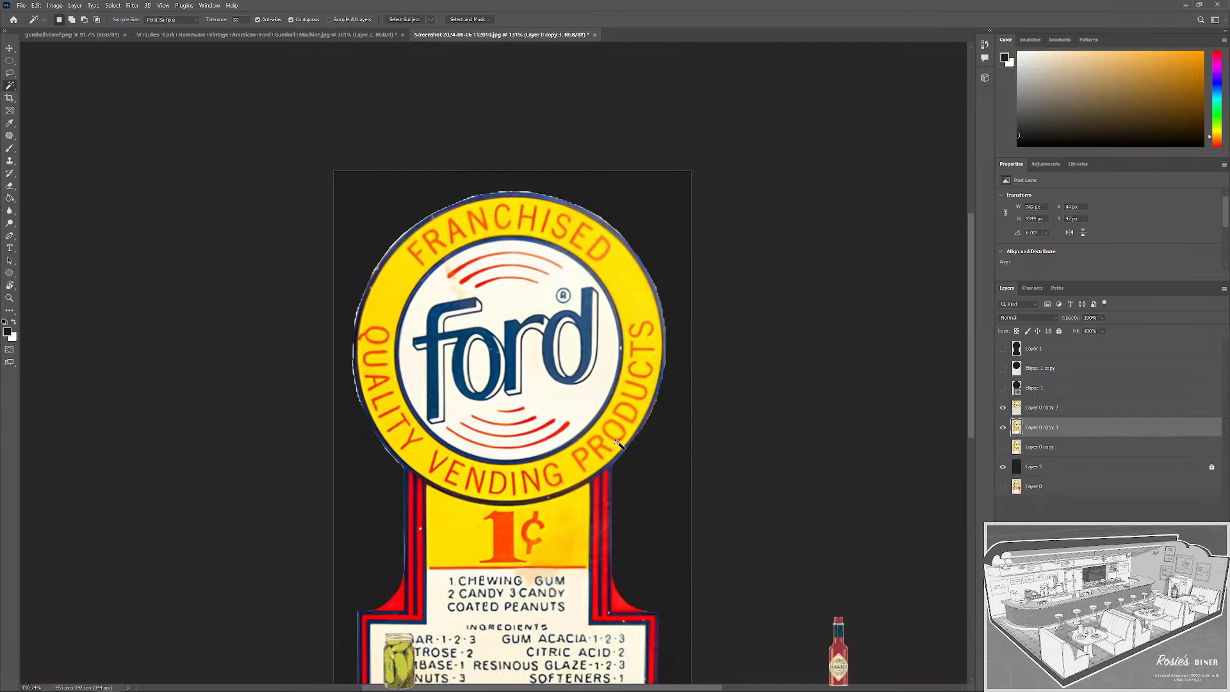
Try deleting the round head from Layer 0 copy 3 with a wide elliptical selection, and undo the deletion.
{"action": "key", "text": "m"}
{"action": "left_click_drag", "start_coordinate": [256, 161], "coordinate": [808, 506]}
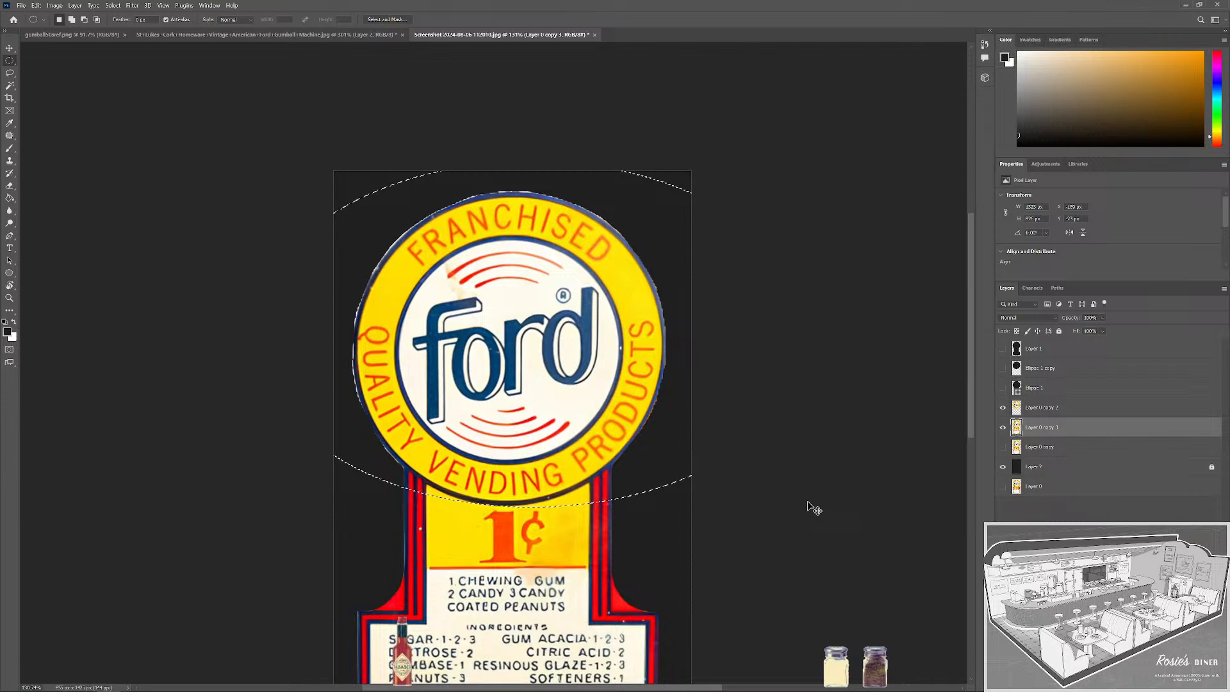
{"action": "key", "text": "ctrl+d"}
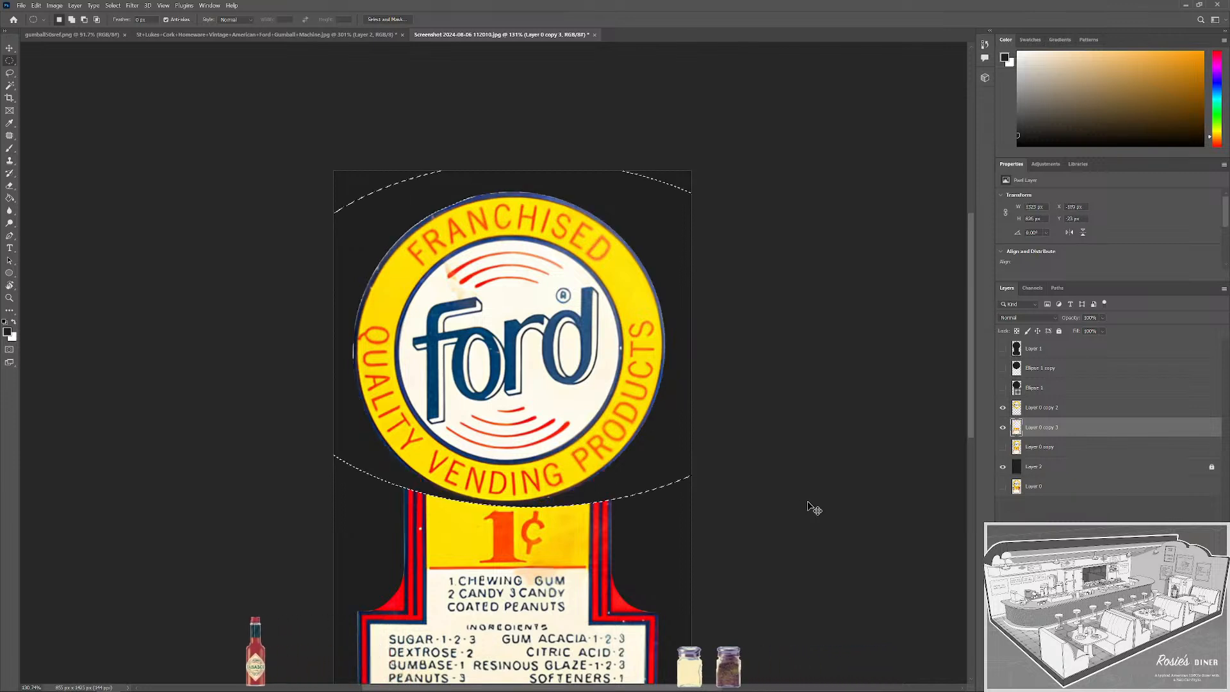
{"action": "key", "text": "ctrl+z"}
{"action": "key", "text": "ctrl+d"}
Try selecting the area outside the Ellipse 1 copy circle and extending the selection with Layer 1, and drop the selection.
{"action": "left_click", "coordinate": [1048, 408]}
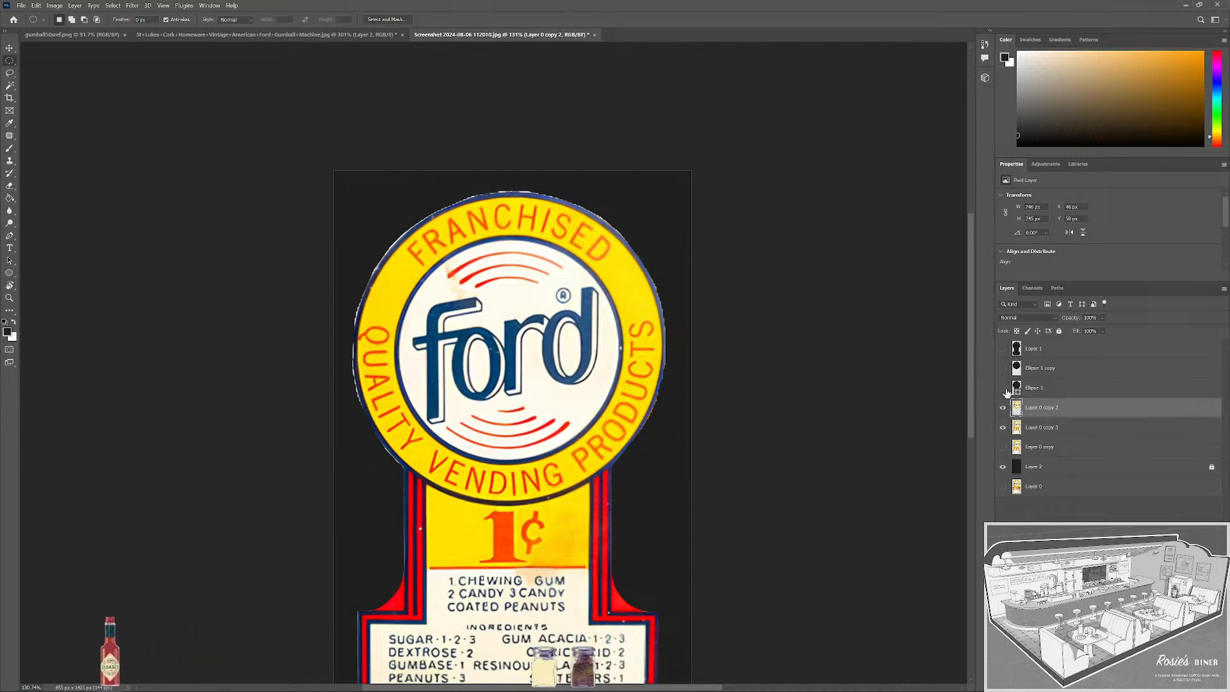
{"action": "left_click", "coordinate": [1003, 368]}
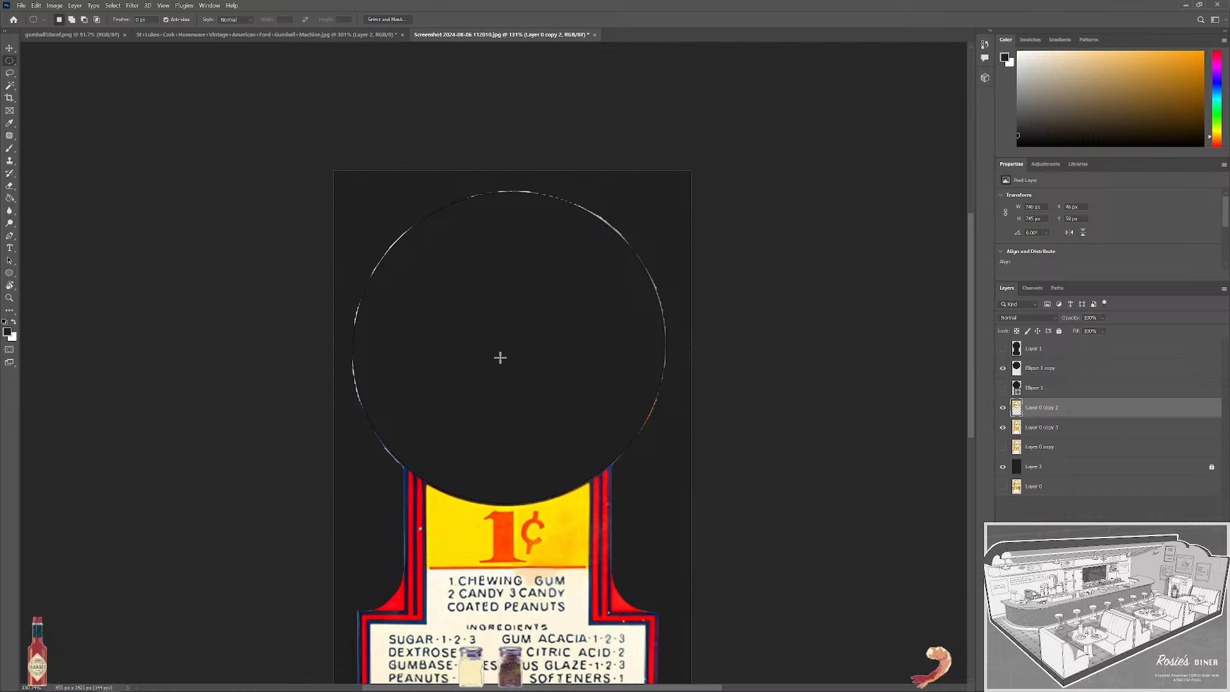
{"action": "key", "text": "w"}
{"action": "left_click", "coordinate": [651, 499]}
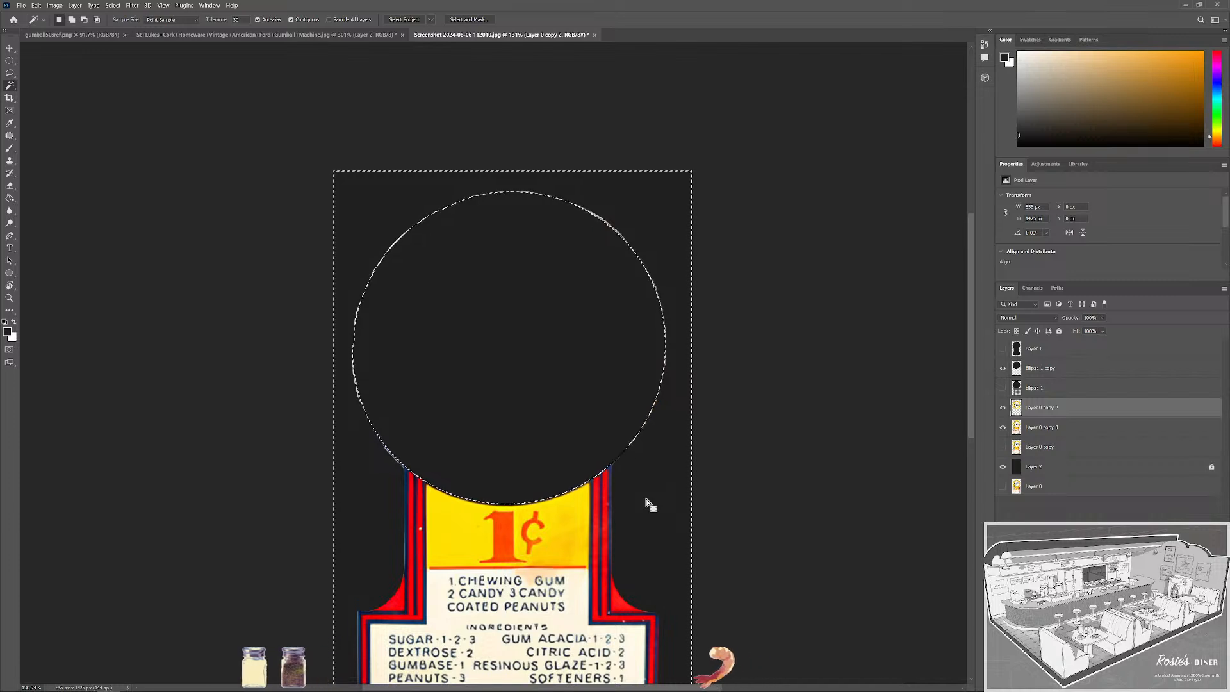
{"action": "scroll", "coordinate": [619, 506], "scroll_direction": "down", "scroll_amount": 2}
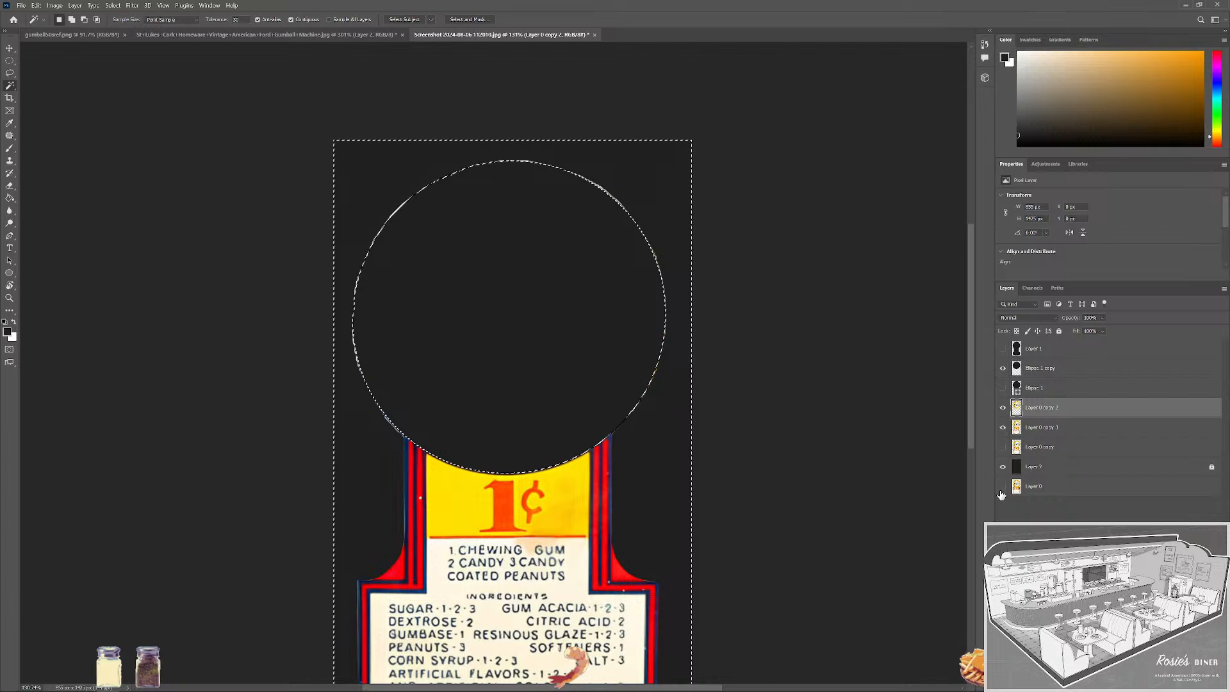
{"action": "left_click", "coordinate": [1003, 349]}
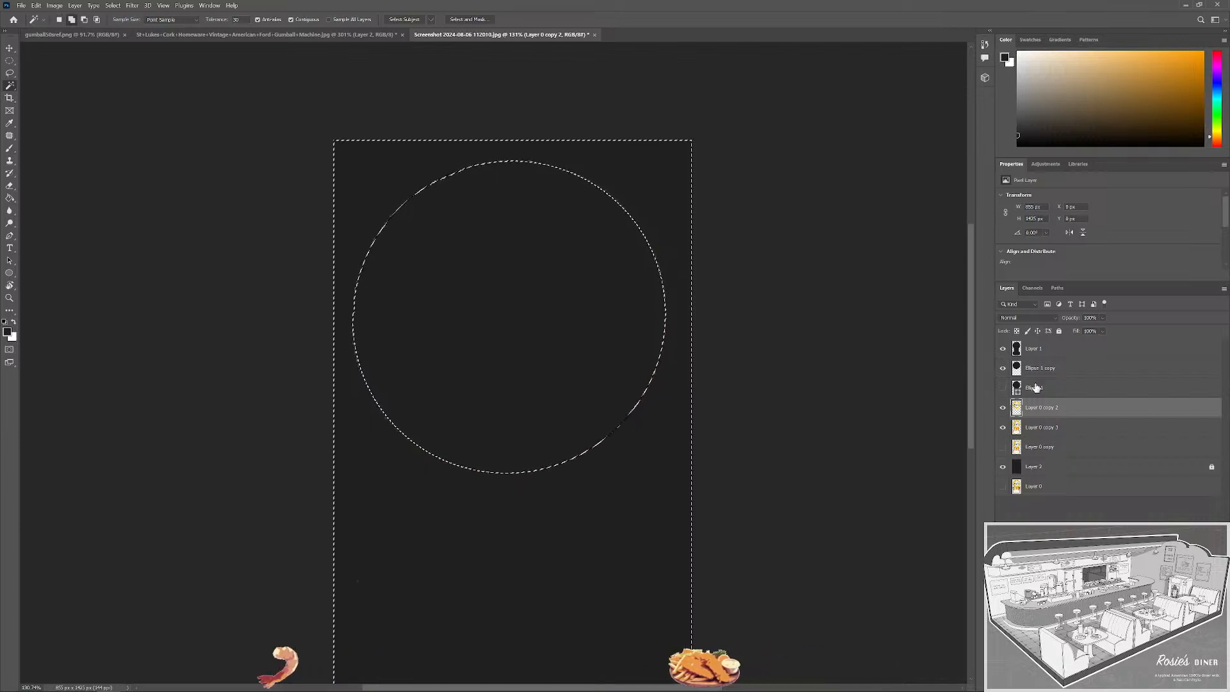
{"action": "left_click", "coordinate": [1049, 351]}
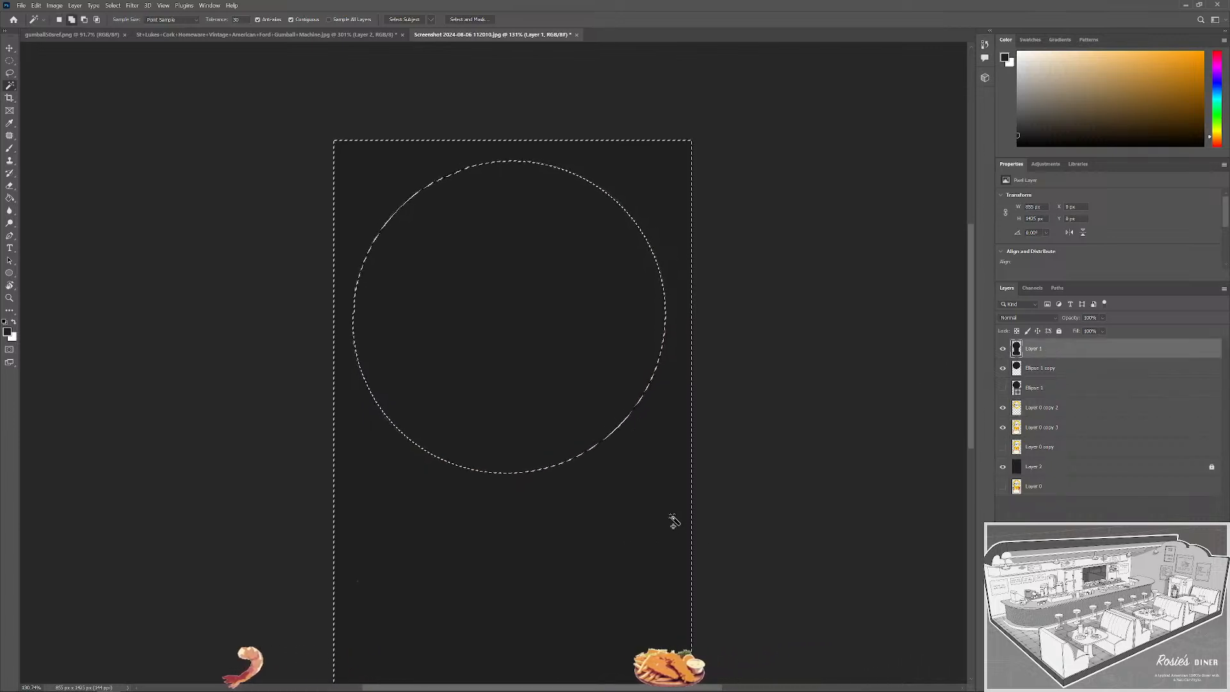
{"action": "left_click", "coordinate": [644, 541], "text": "shift"}
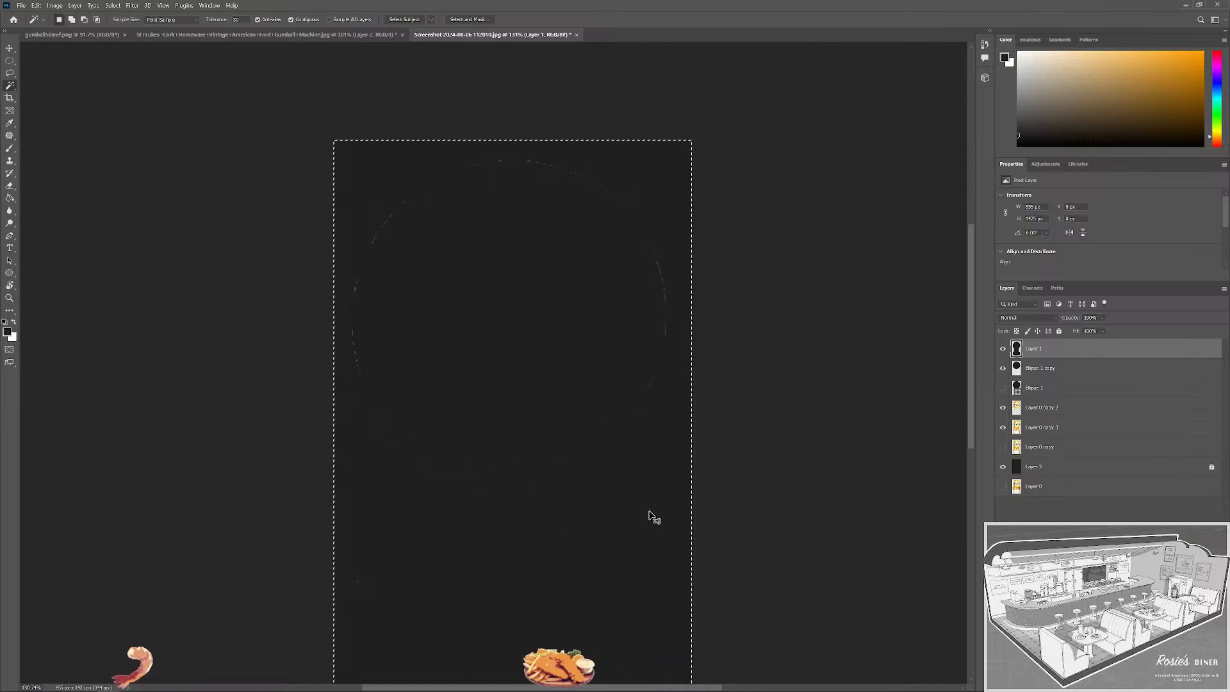
{"action": "left_click", "coordinate": [1004, 349]}
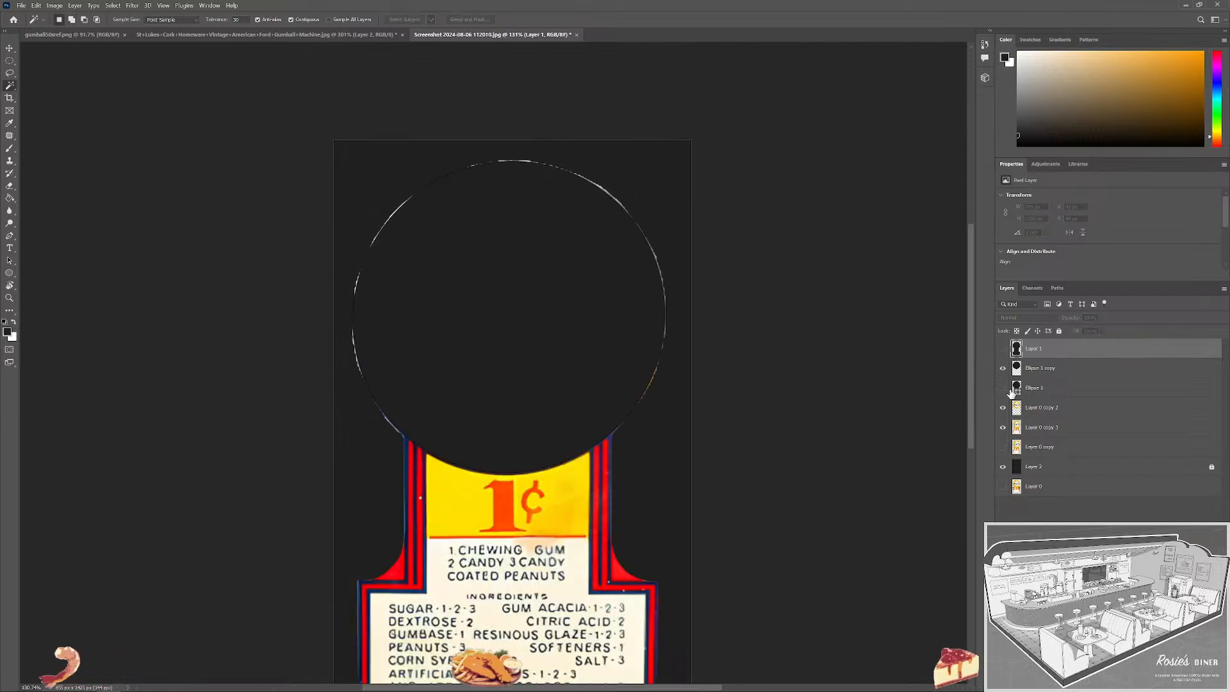
{"action": "scroll", "coordinate": [605, 462], "scroll_direction": "down", "scroll_amount": 2}
{"action": "scroll", "coordinate": [606, 461], "scroll_direction": "up", "scroll_amount": 2}
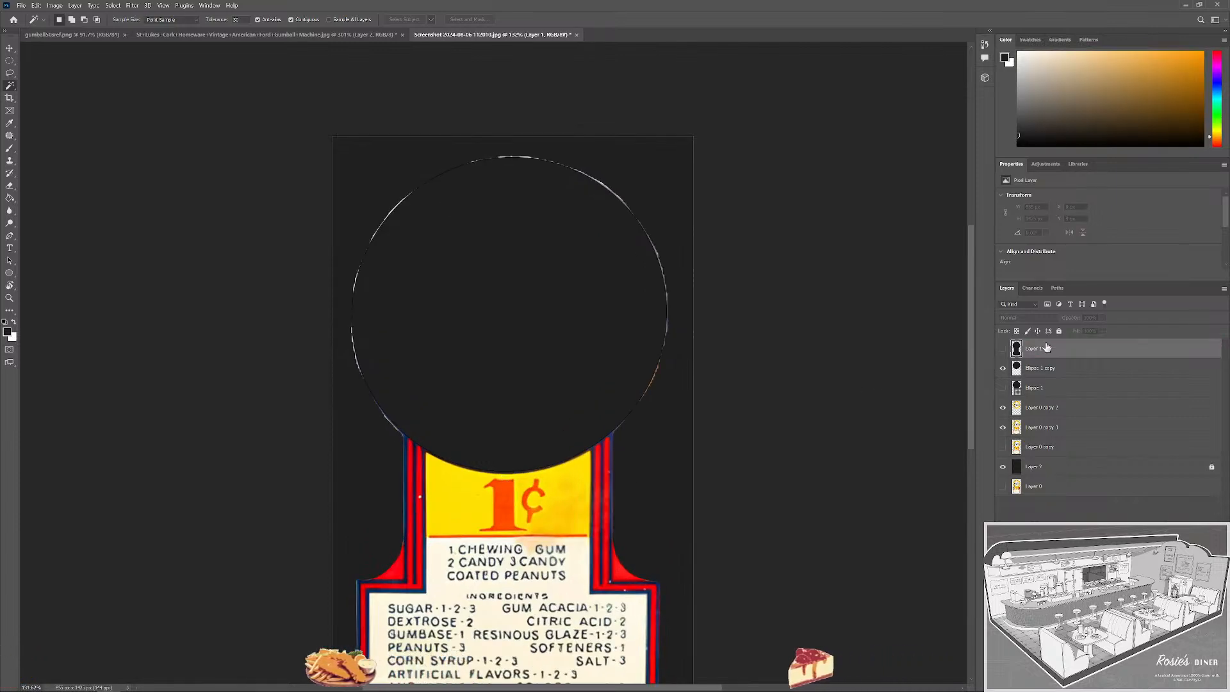
Hide Ellipse 1 copy and toggle Layer 0 copy 2 and Layer 0 copy 3 to compare the trimmed head with the full label.
{"action": "left_click", "coordinate": [1003, 369]}
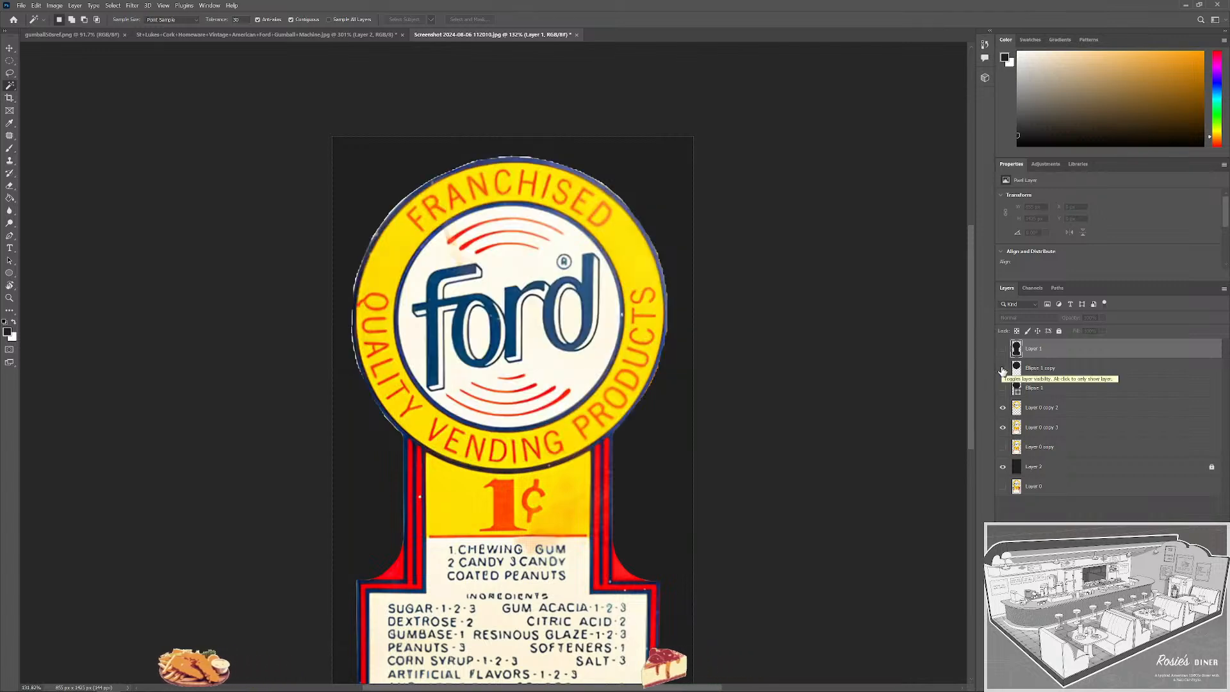
{"action": "left_click", "coordinate": [1003, 427]}
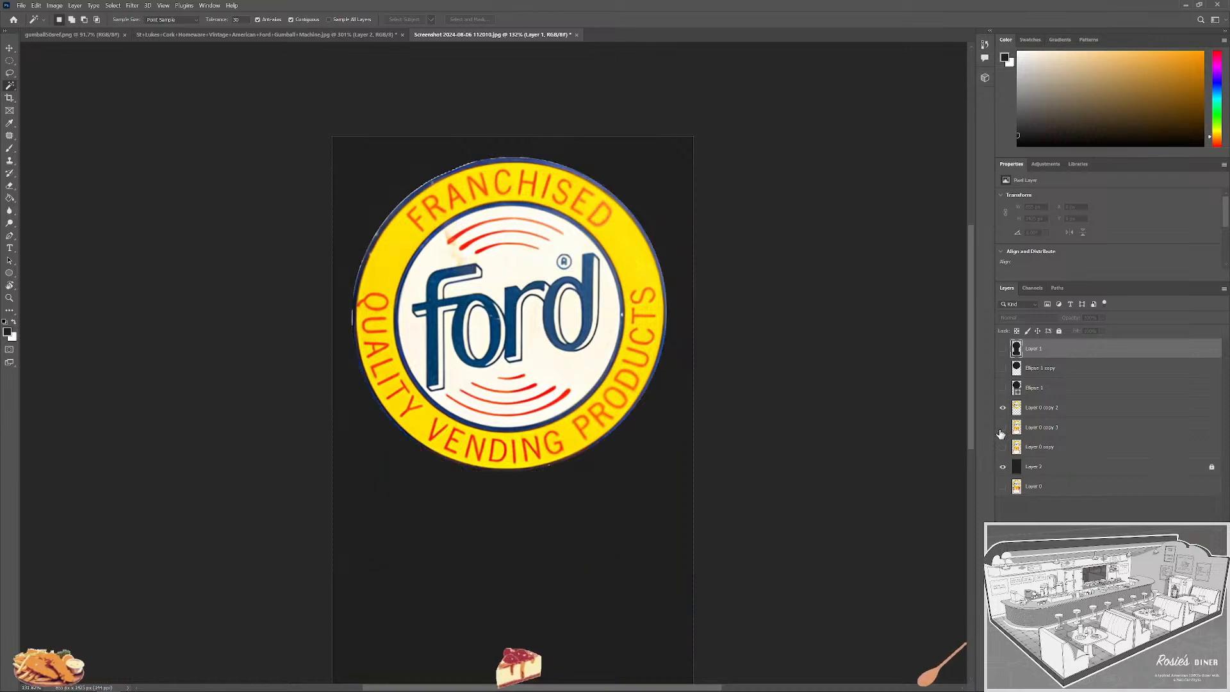
{"action": "left_click", "coordinate": [1001, 434]}
{"action": "left_click", "coordinate": [1001, 434]}
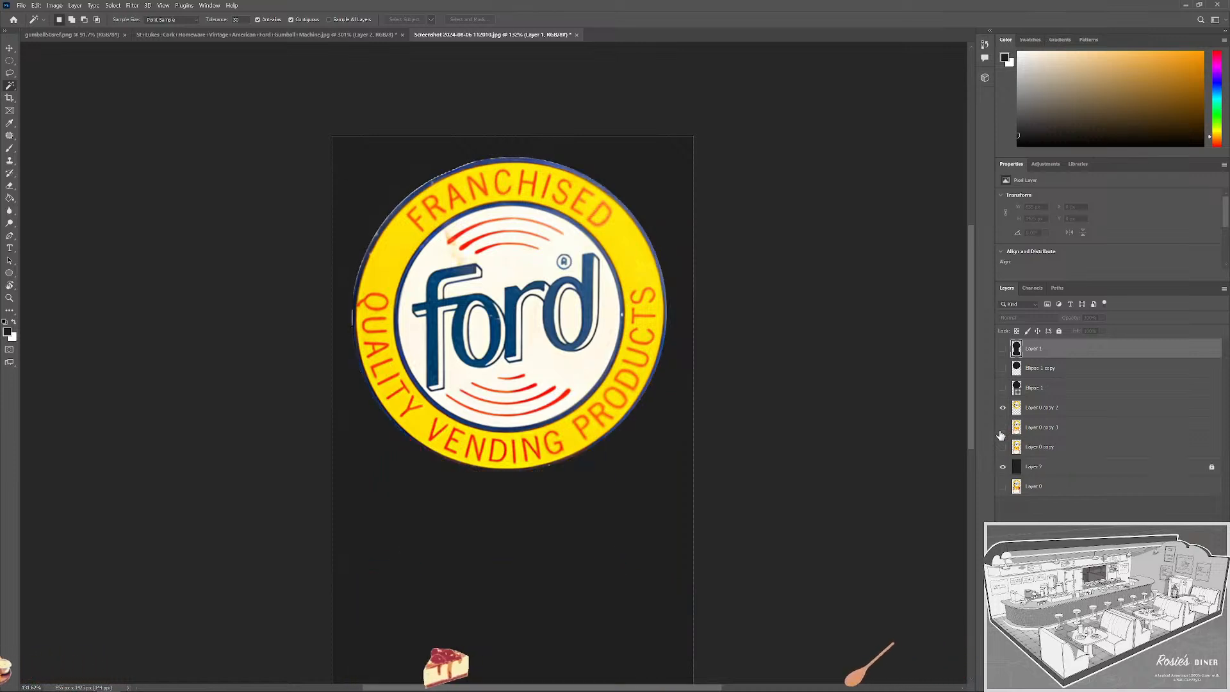
{"action": "left_click", "coordinate": [1001, 434]}
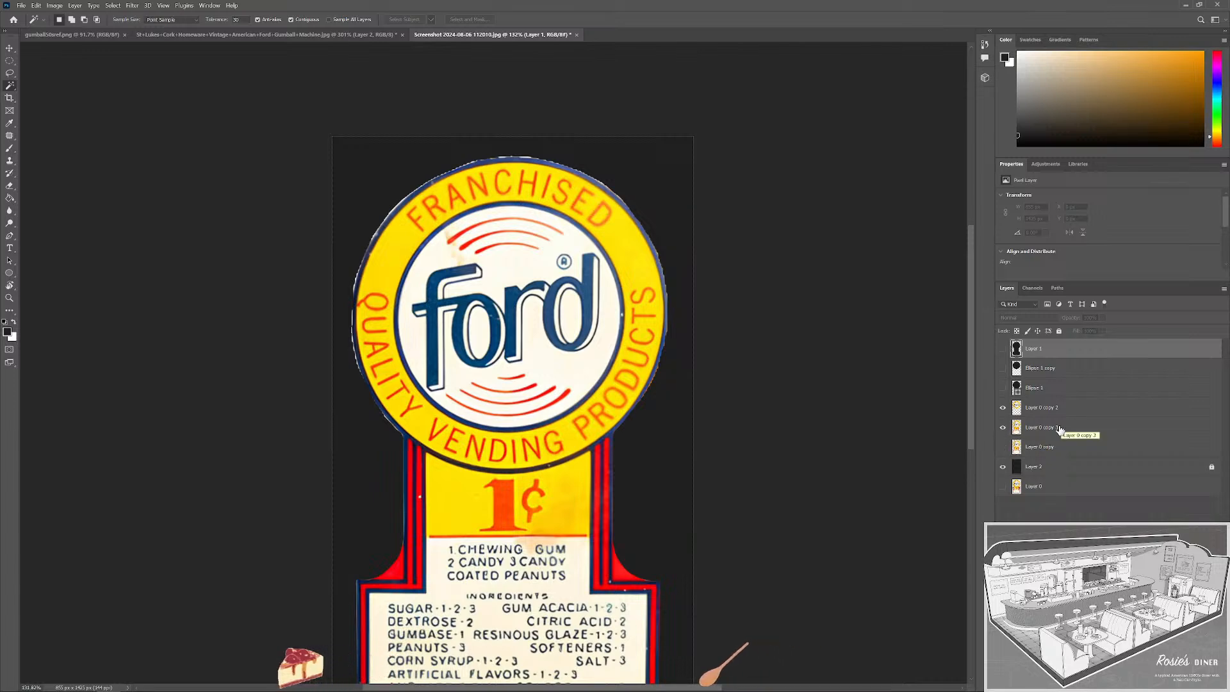
{"action": "left_click", "coordinate": [1004, 427]}
{"action": "left_click", "coordinate": [1003, 408]}
{"action": "left_click", "coordinate": [1003, 428]}
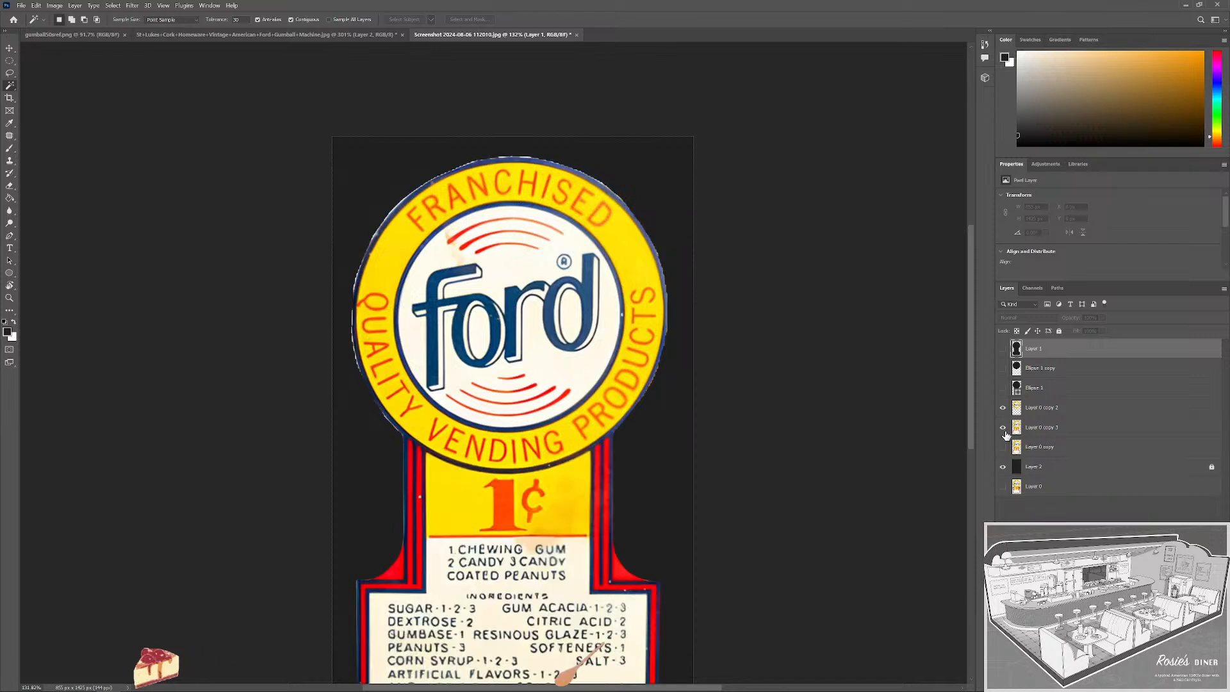
Select the Ellipse 1 copy circle by inverting its outside area, delete that circle from Layer 0 copy 3, deselect, and hide Ellipse 1 copy.
{"action": "left_click", "coordinate": [1003, 368]}
{"action": "left_click", "coordinate": [649, 448]}
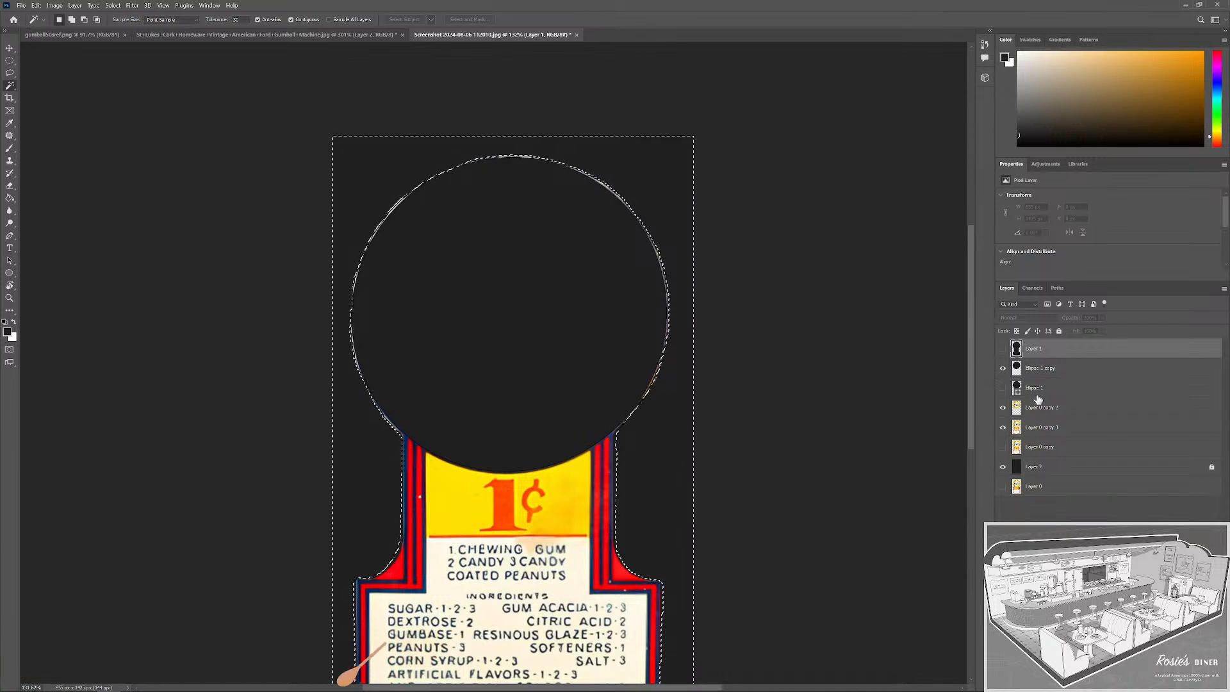
{"action": "key", "text": "alt+bracketleft"}
{"action": "left_click", "coordinate": [662, 460]}
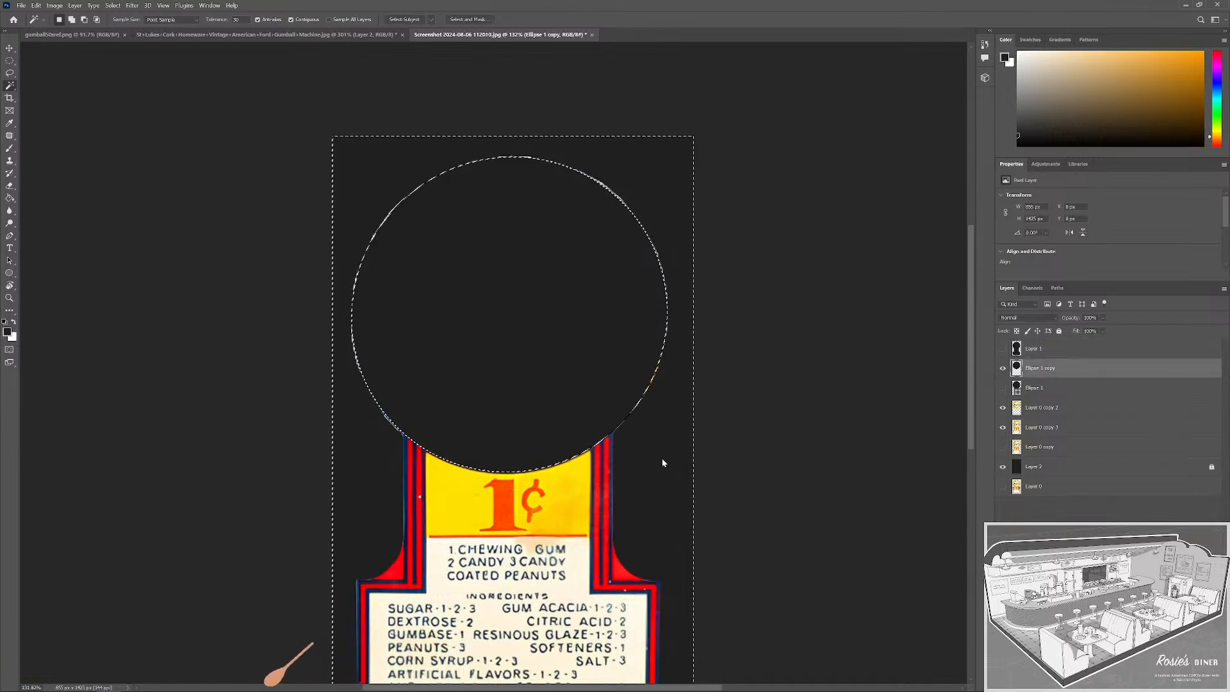
{"action": "key", "text": "ctrl+shift+i"}
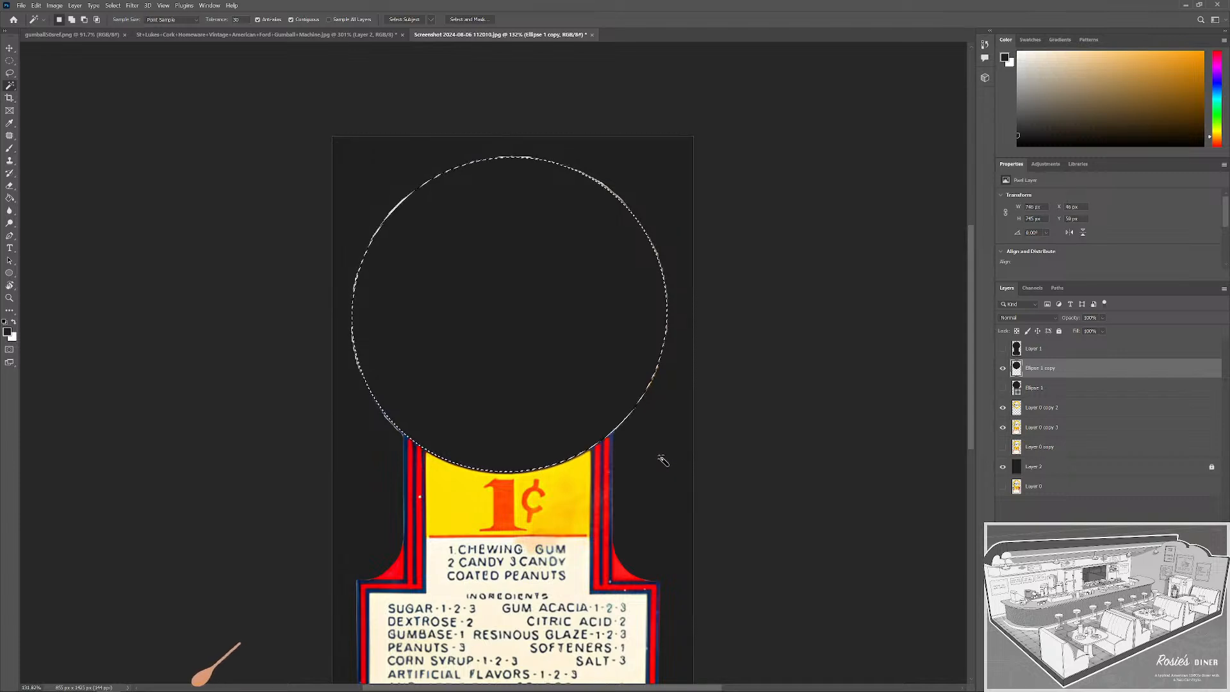
{"action": "left_click", "coordinate": [1073, 411]}
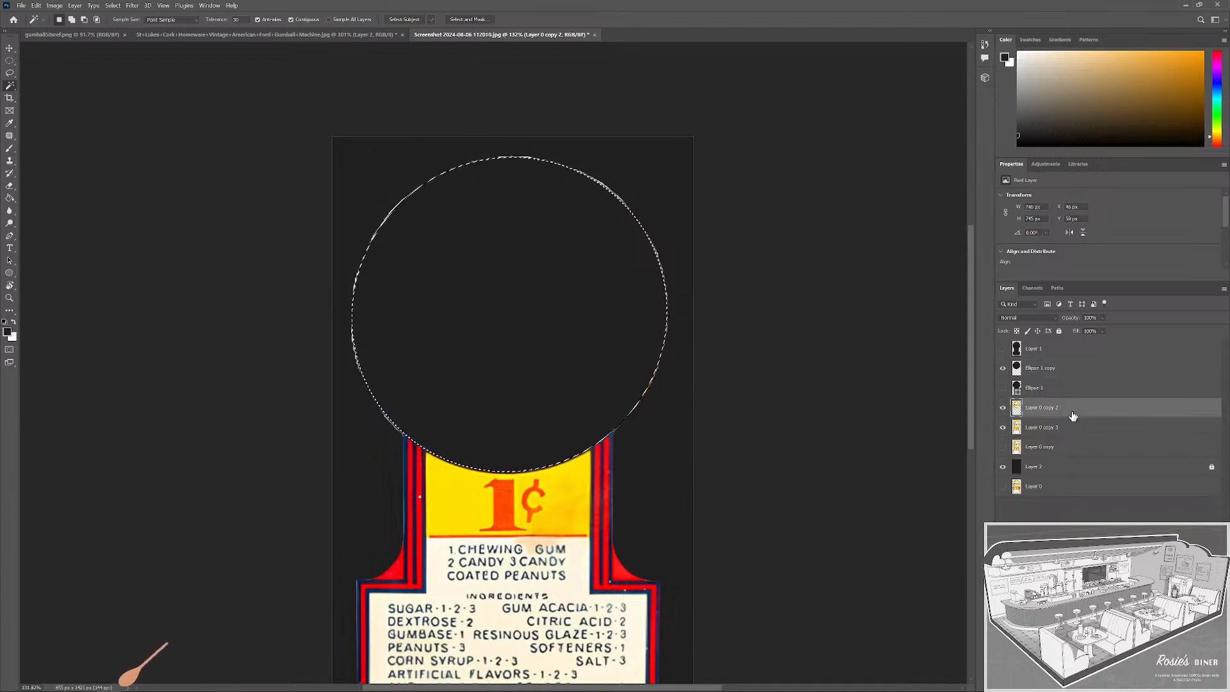
{"action": "left_click", "coordinate": [1079, 430]}
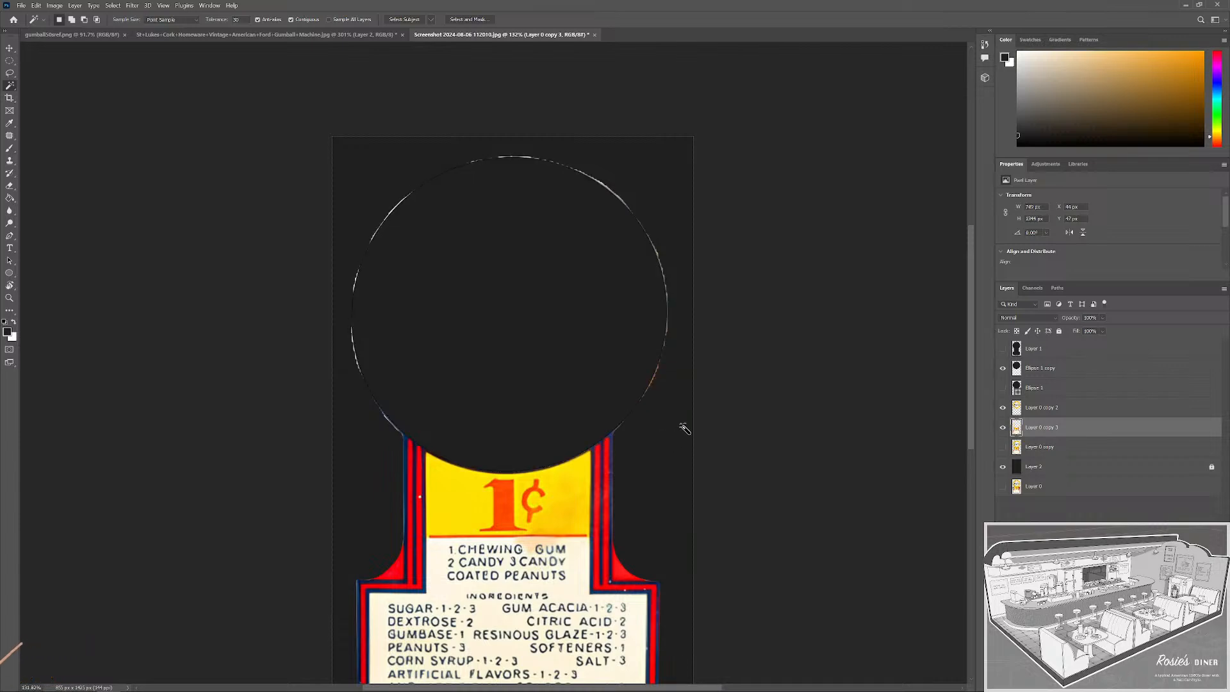
{"action": "left_click", "coordinate": [1003, 368]}
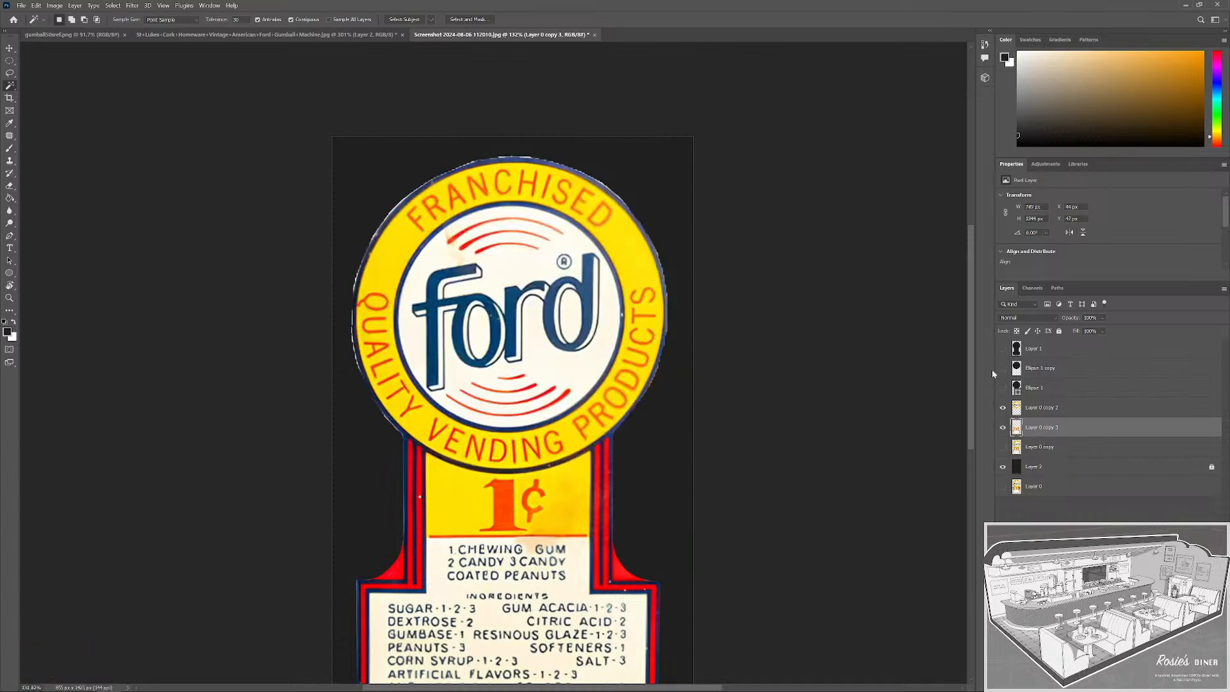
Hide Layer 0 copy 2 and erase the thin leftover rim around the removed head on Layer 0 copy 3.
{"action": "left_click", "coordinate": [1004, 408]}
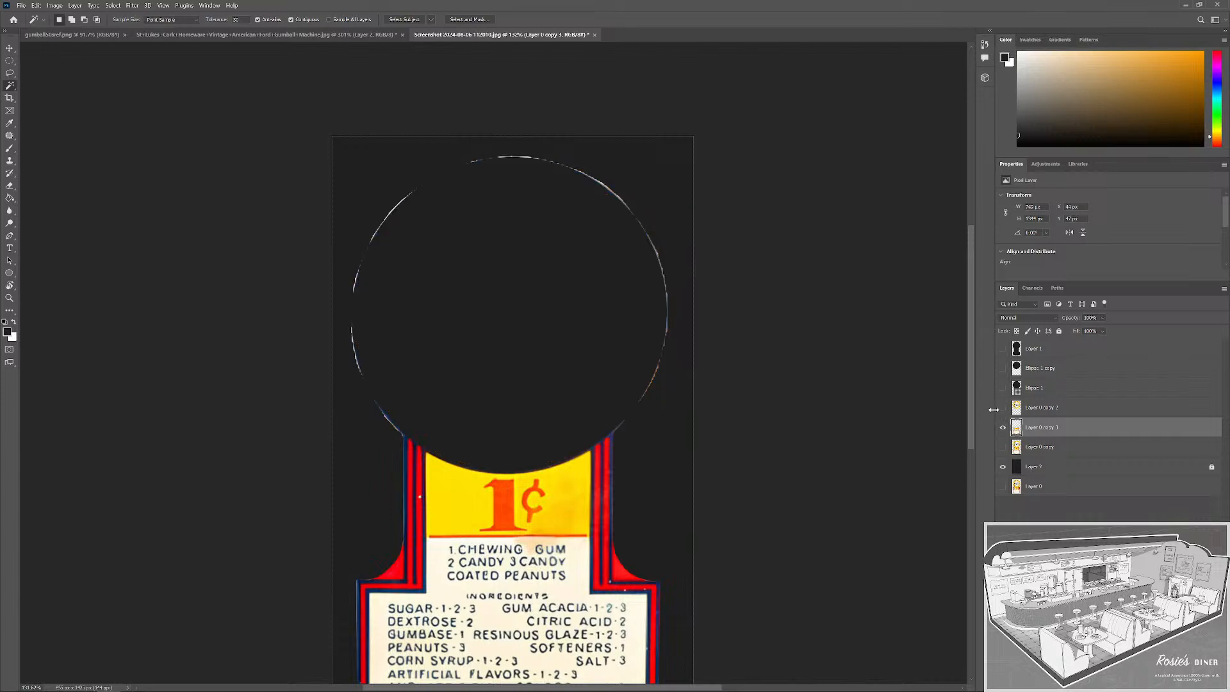
{"action": "left_click_drag", "start_coordinate": [590, 331], "coordinate": [635, 384]}
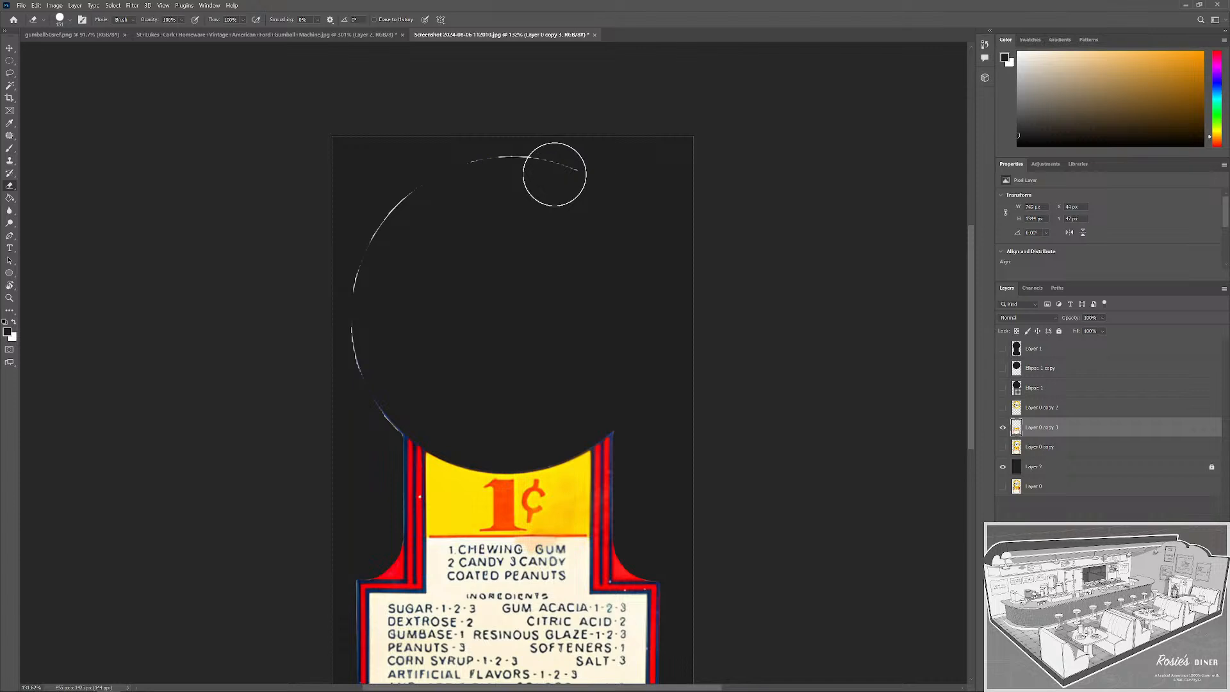
{"action": "scroll", "coordinate": [380, 417], "scroll_direction": "up", "scroll_amount": 5}
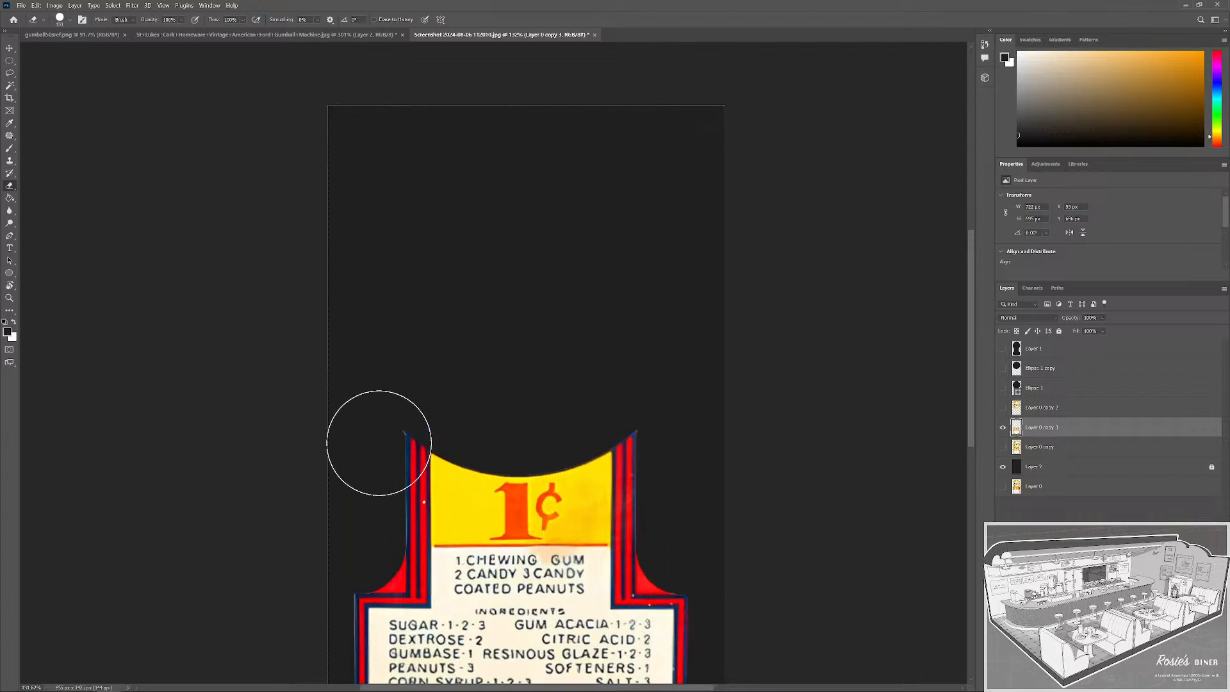
Erase the stray remnants at the neck's upper-left and upper-right tips, and show Layer 0 copy 2 again.
{"action": "mouse_move", "coordinate": [393, 349]}
{"action": "left_mouse_down"}
{"action": "mouse_move", "coordinate": [324, 372]}
{"action": "mouse_move", "coordinate": [401, 388]}
{"action": "left_mouse_up"}
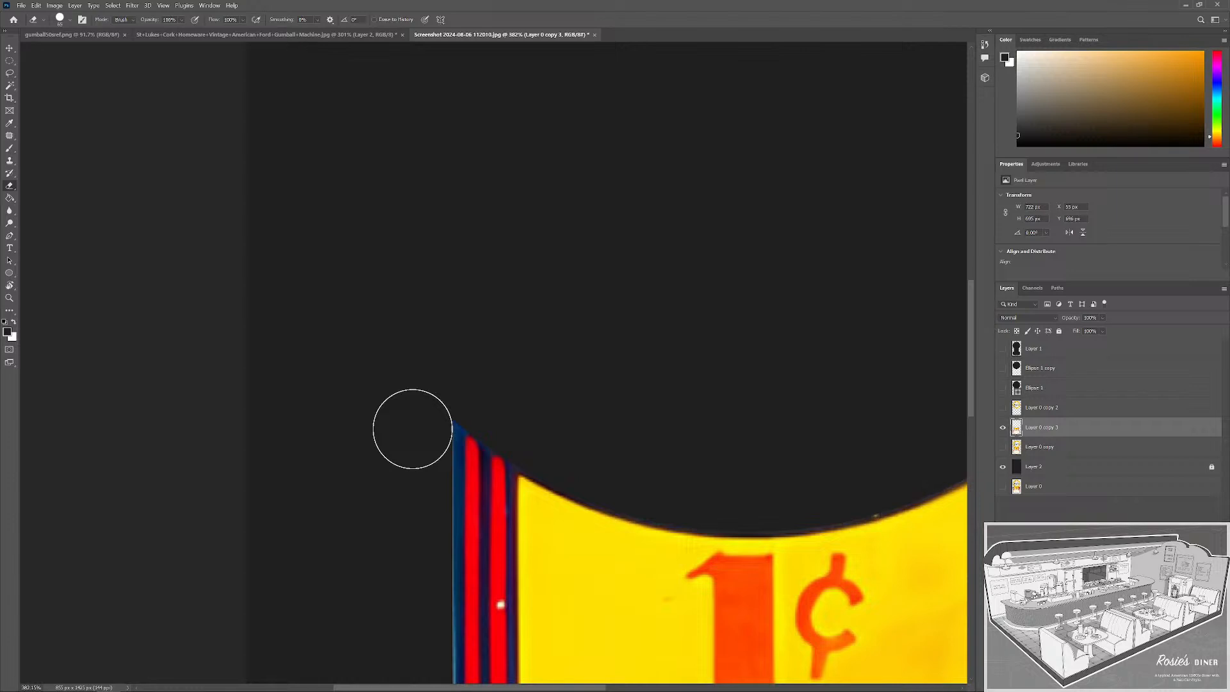
{"action": "scroll", "coordinate": [485, 352], "scroll_direction": "down", "scroll_amount": 3}
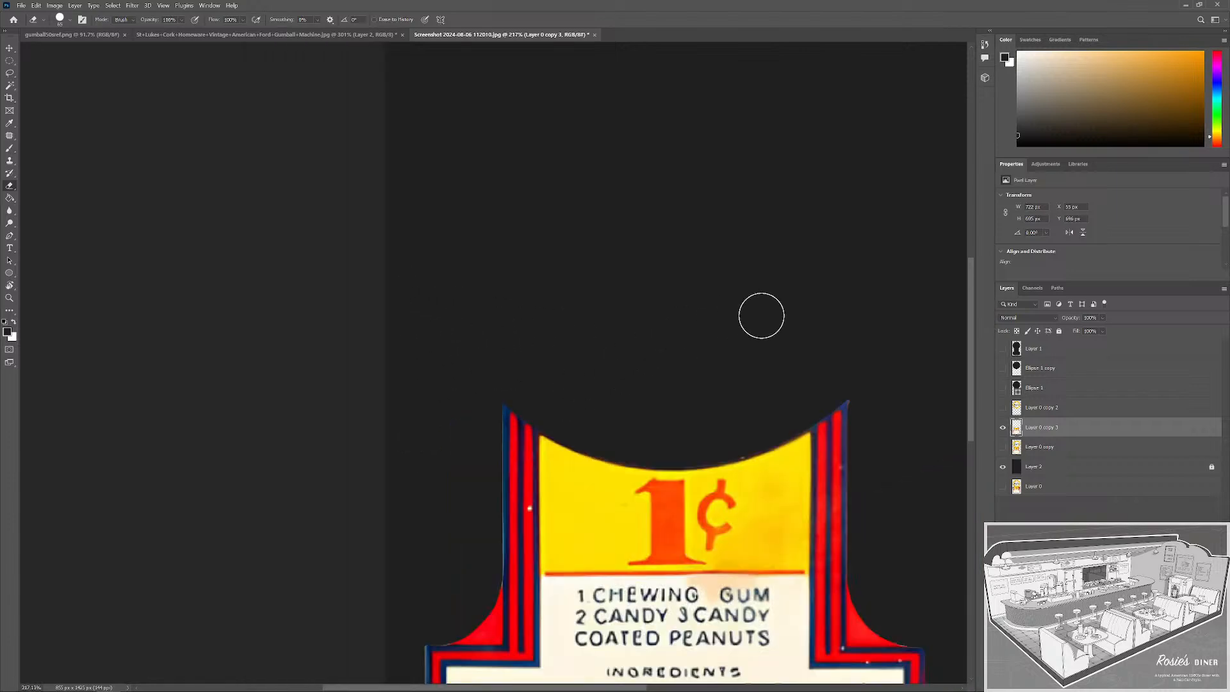
{"action": "scroll", "coordinate": [873, 407], "scroll_direction": "up", "scroll_amount": 3}
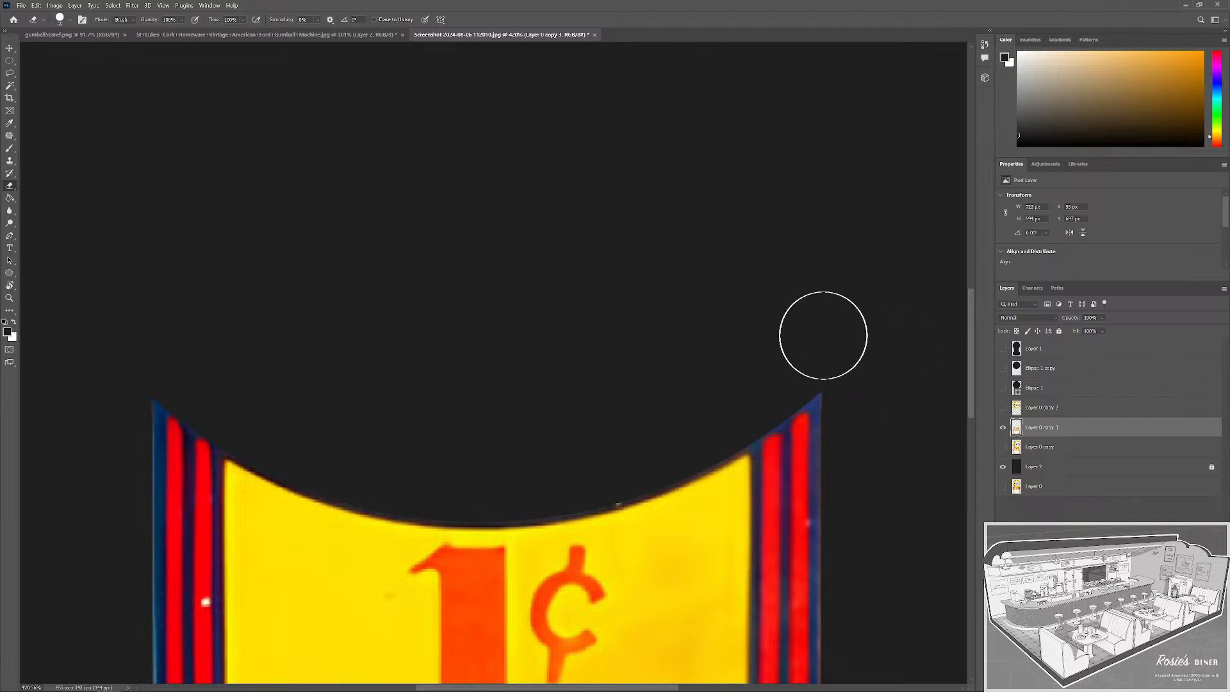
{"action": "scroll", "coordinate": [741, 311], "scroll_direction": "down", "scroll_amount": 7}
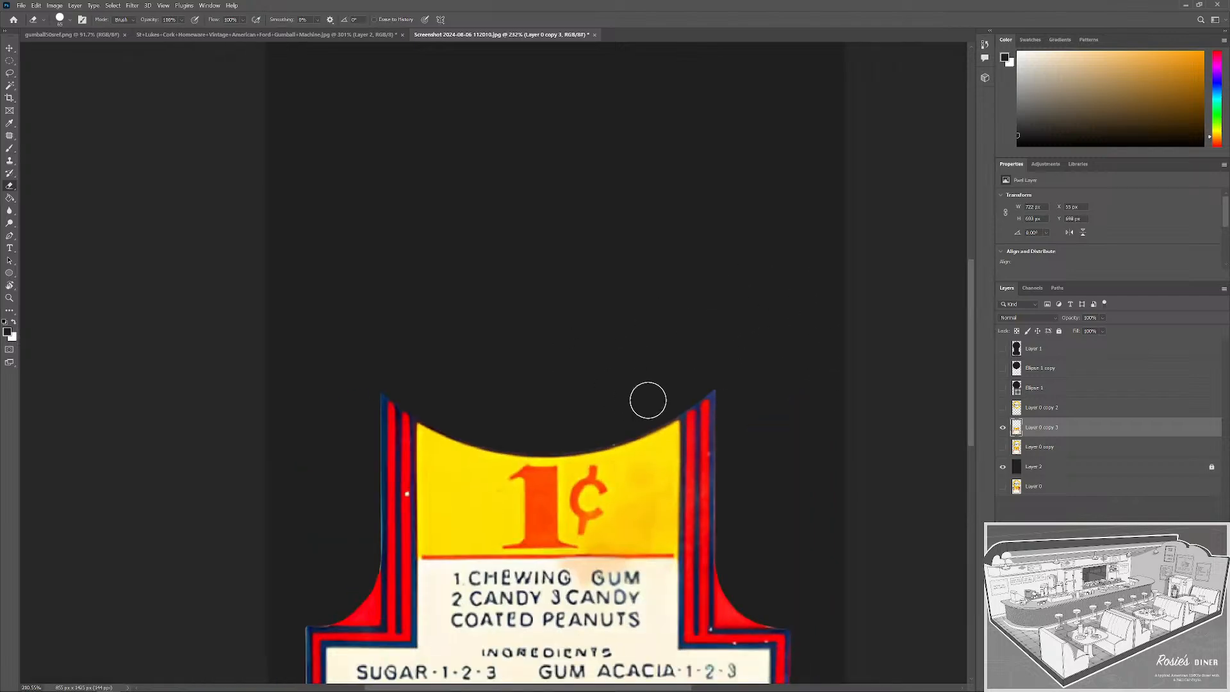
{"action": "left_click", "coordinate": [1003, 408]}
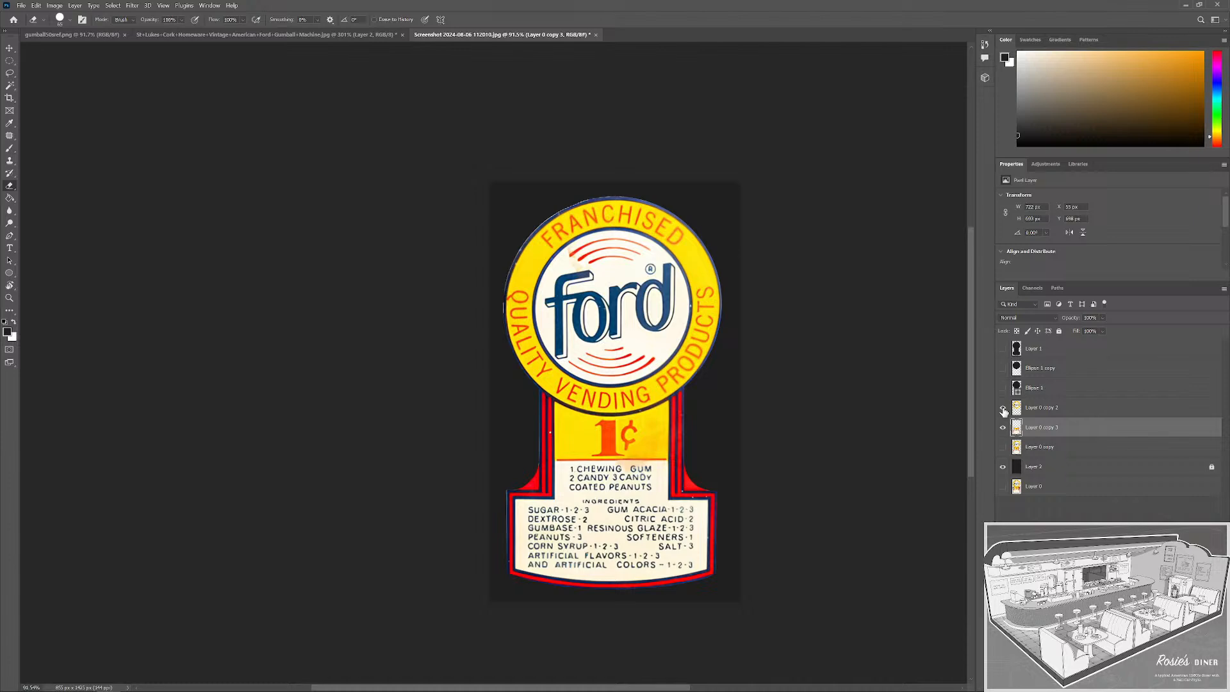
{"action": "scroll", "coordinate": [513, 235], "scroll_direction": "up", "scroll_amount": 4}
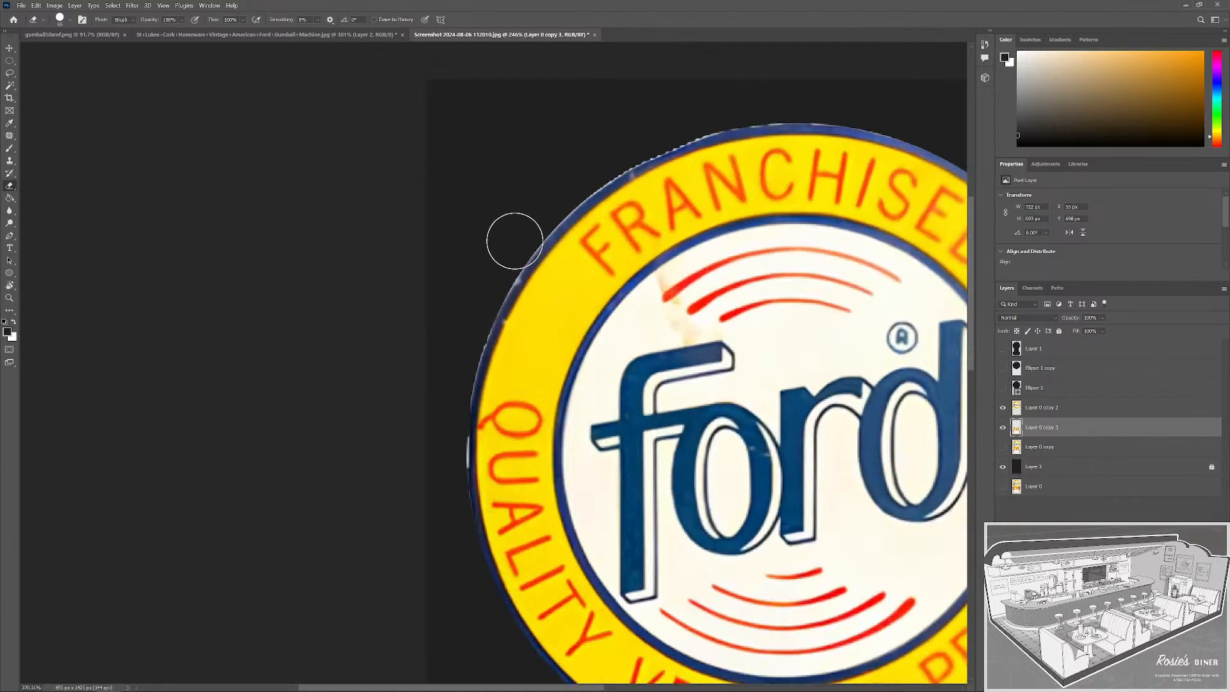
Inspect the leftover fringe along the left edge of the round Ford head at close range and in full view.
{"action": "scroll", "coordinate": [508, 229], "scroll_direction": "down", "scroll_amount": 3}
{"action": "left_click_drag", "start_coordinate": [302, 237], "coordinate": [331, 379]}
{"action": "scroll", "coordinate": [570, 217], "scroll_direction": "up", "scroll_amount": 3}
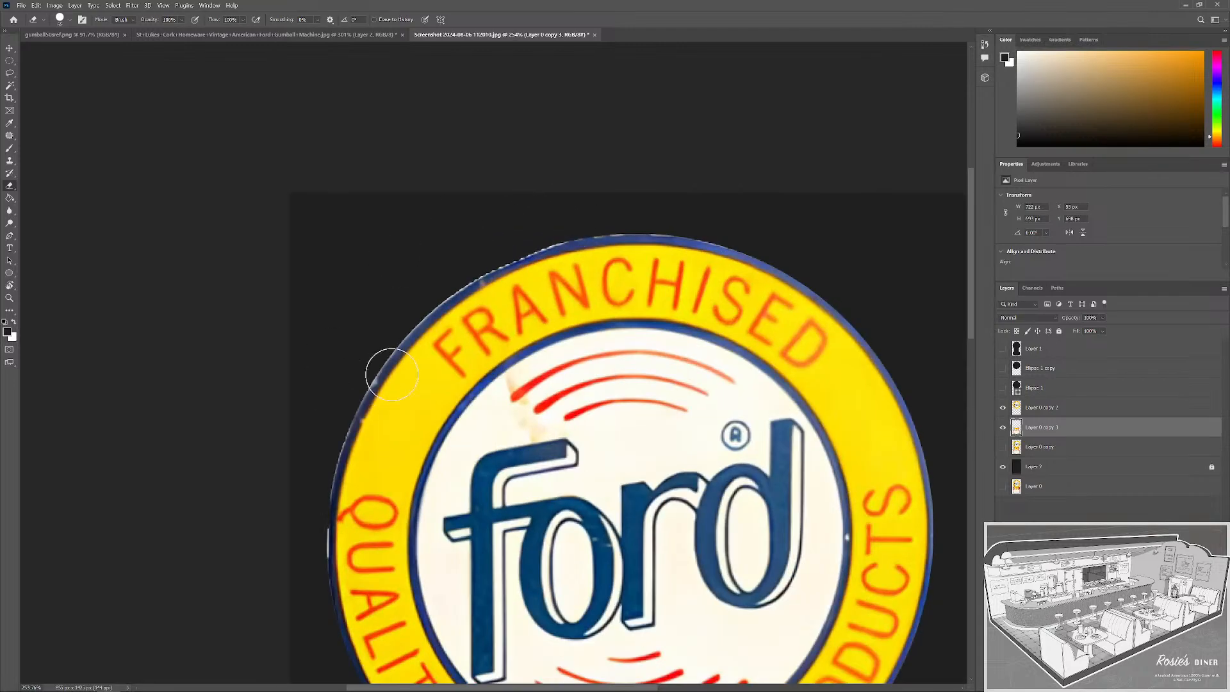
{"action": "scroll", "coordinate": [372, 385], "scroll_direction": "down", "scroll_amount": 2}
{"action": "scroll", "coordinate": [286, 510], "scroll_direction": "up", "scroll_amount": 3}
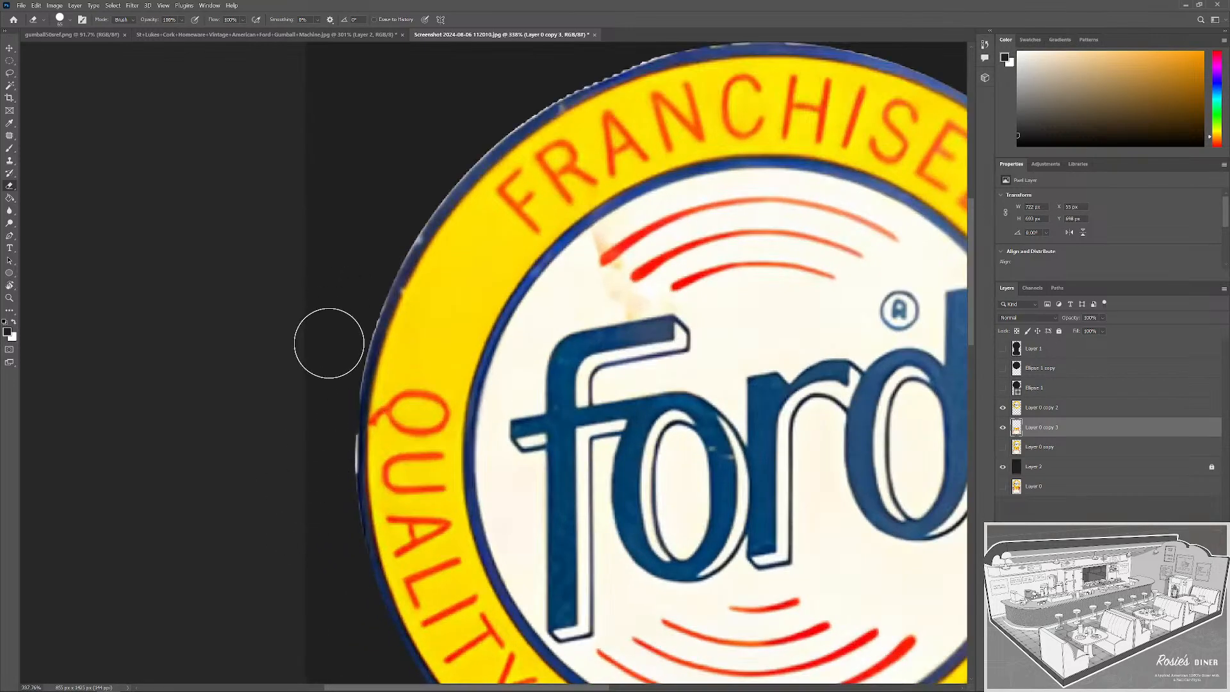
{"action": "scroll", "coordinate": [330, 334], "scroll_direction": "down", "scroll_amount": 3}
{"action": "scroll", "coordinate": [142, 395], "scroll_direction": "down", "scroll_amount": 1}
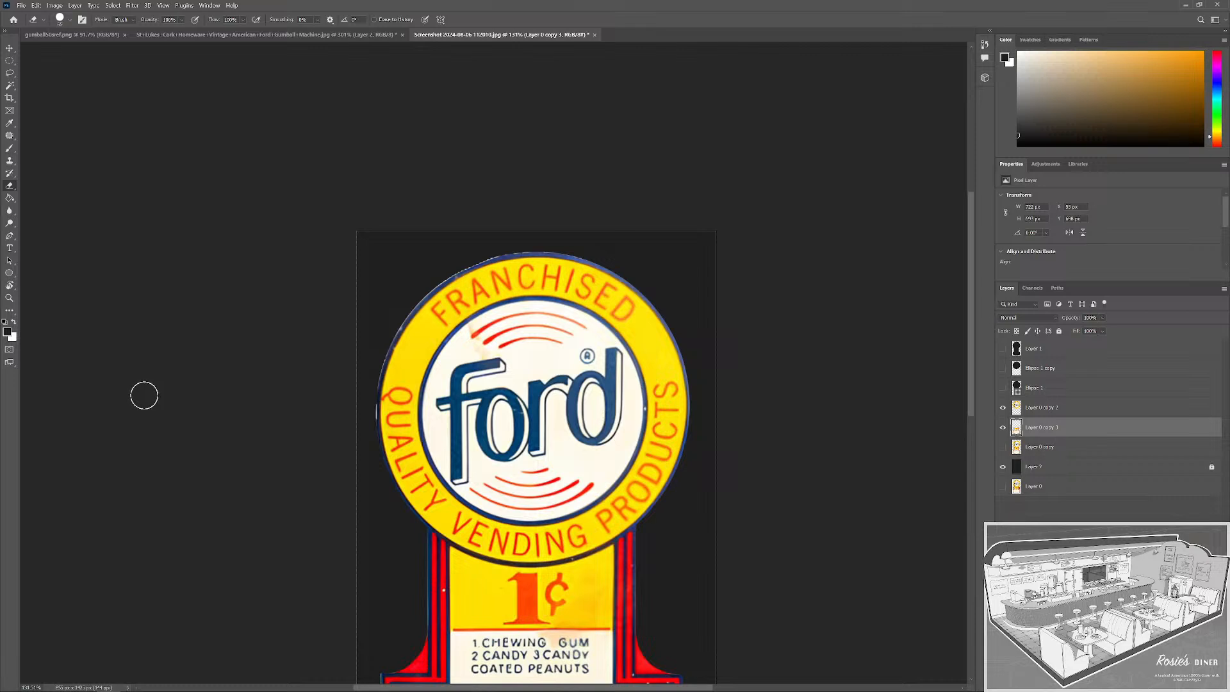
Select the round head on Layer 0 copy 2 by inverting its outside area, and try contracting the selection by 3 pixels.
{"action": "left_click", "coordinate": [1057, 411]}
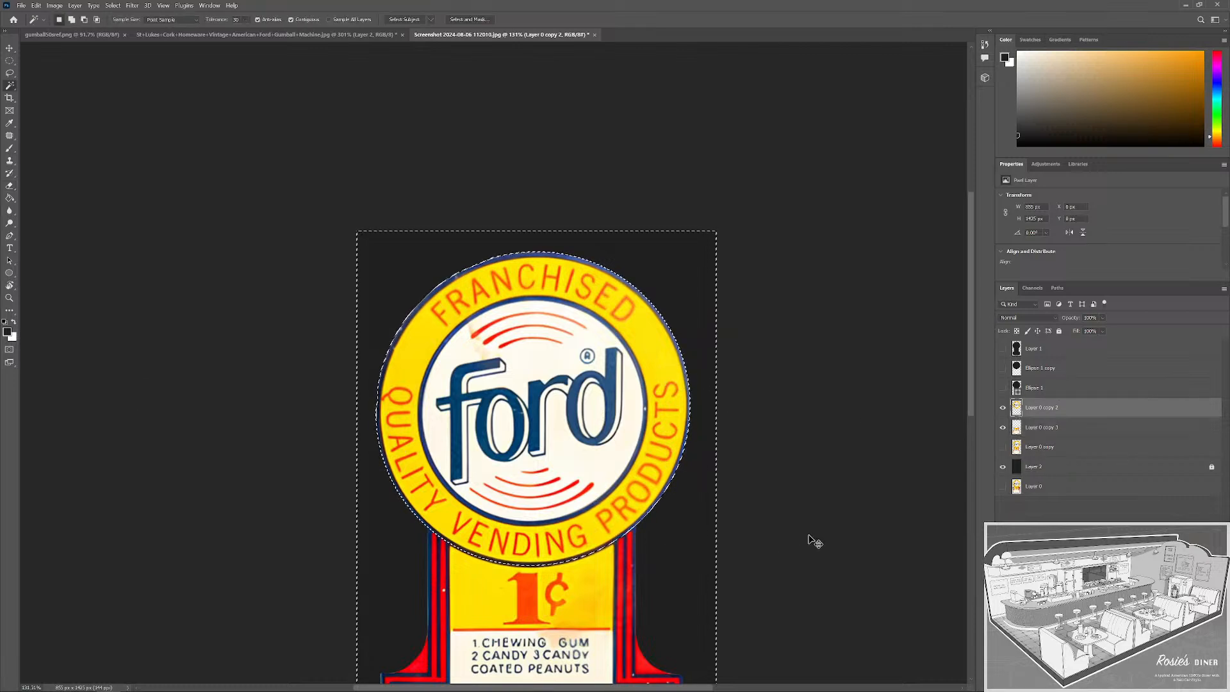
{"action": "left_click", "coordinate": [133, 6]}
{"action": "mouse_move", "coordinate": [113, 6]}
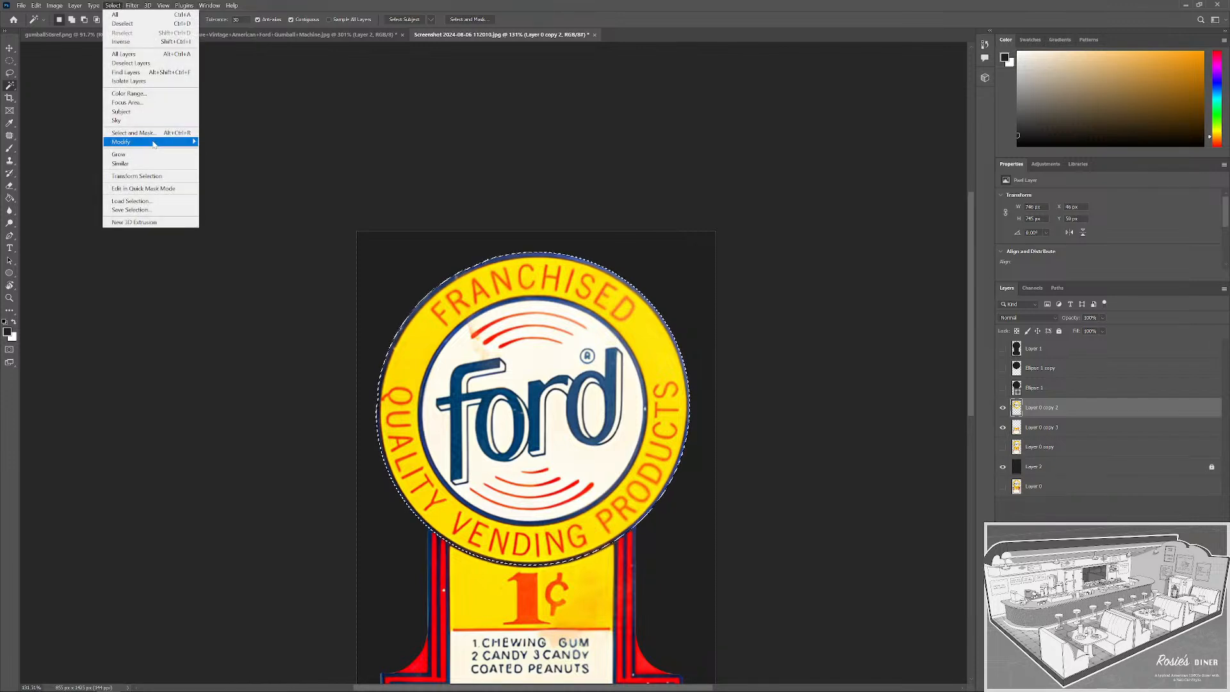
{"action": "mouse_move", "coordinate": [154, 143]}
{"action": "left_click", "coordinate": [228, 169]}
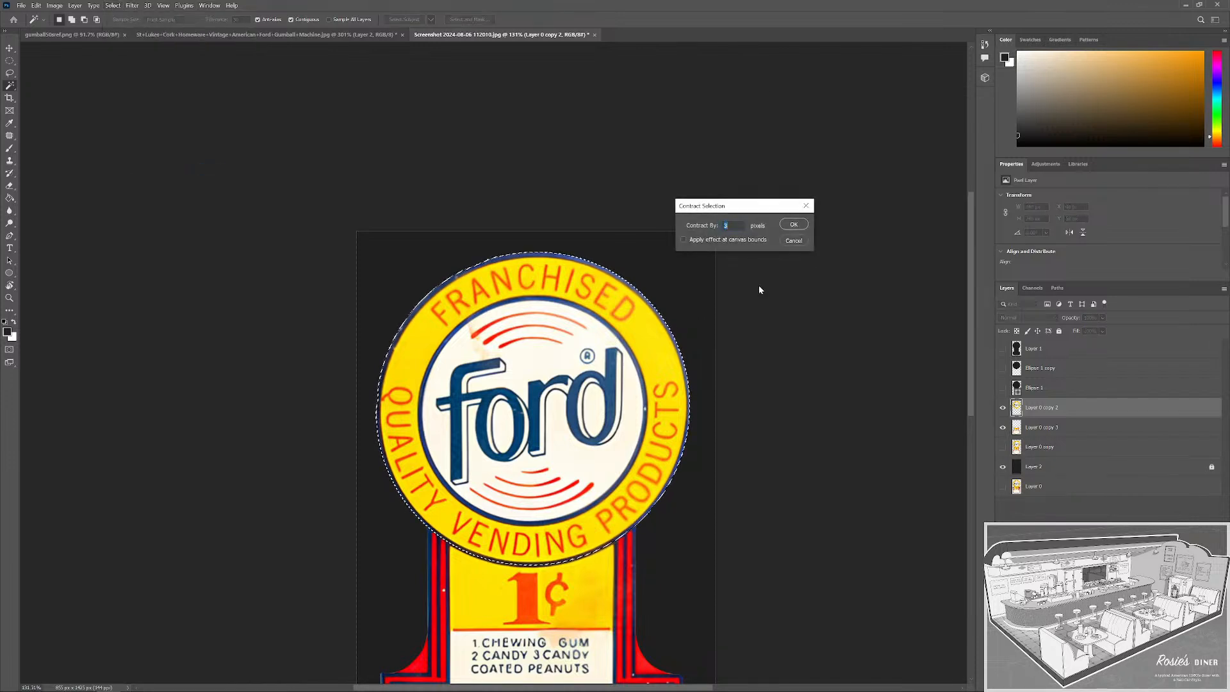
{"action": "left_click", "coordinate": [794, 225]}
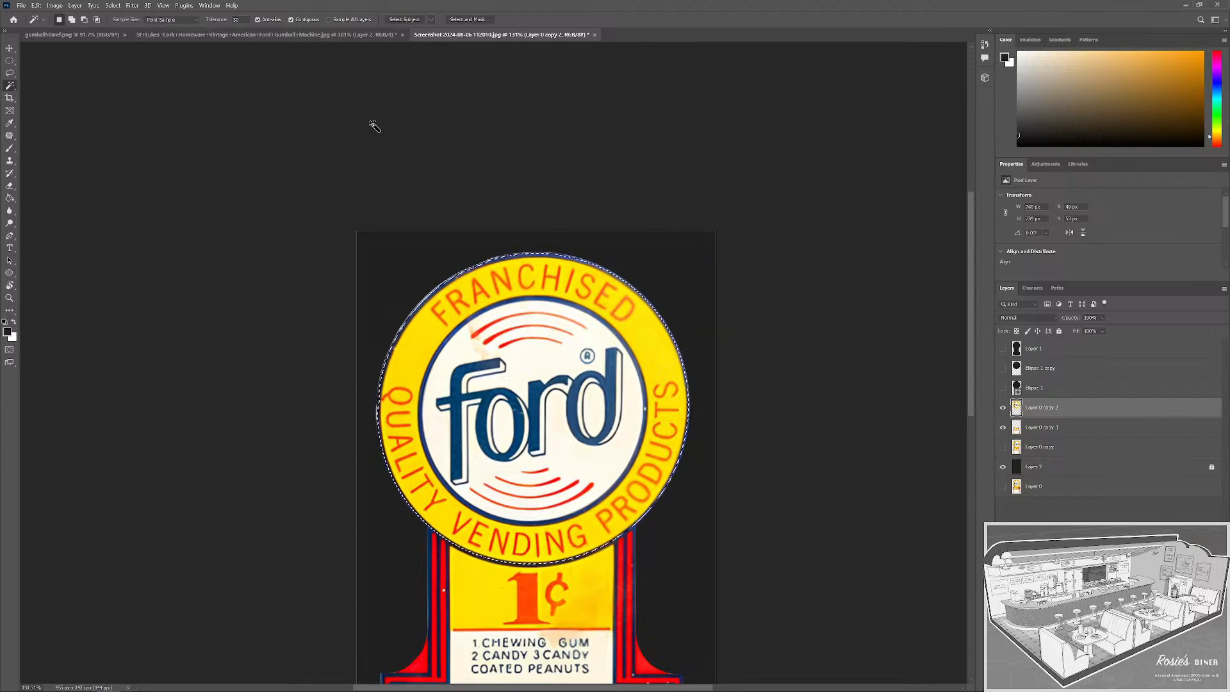
Restore the uncontracted head selection and contract it by 2 pixels.
{"action": "left_click", "coordinate": [112, 5]}
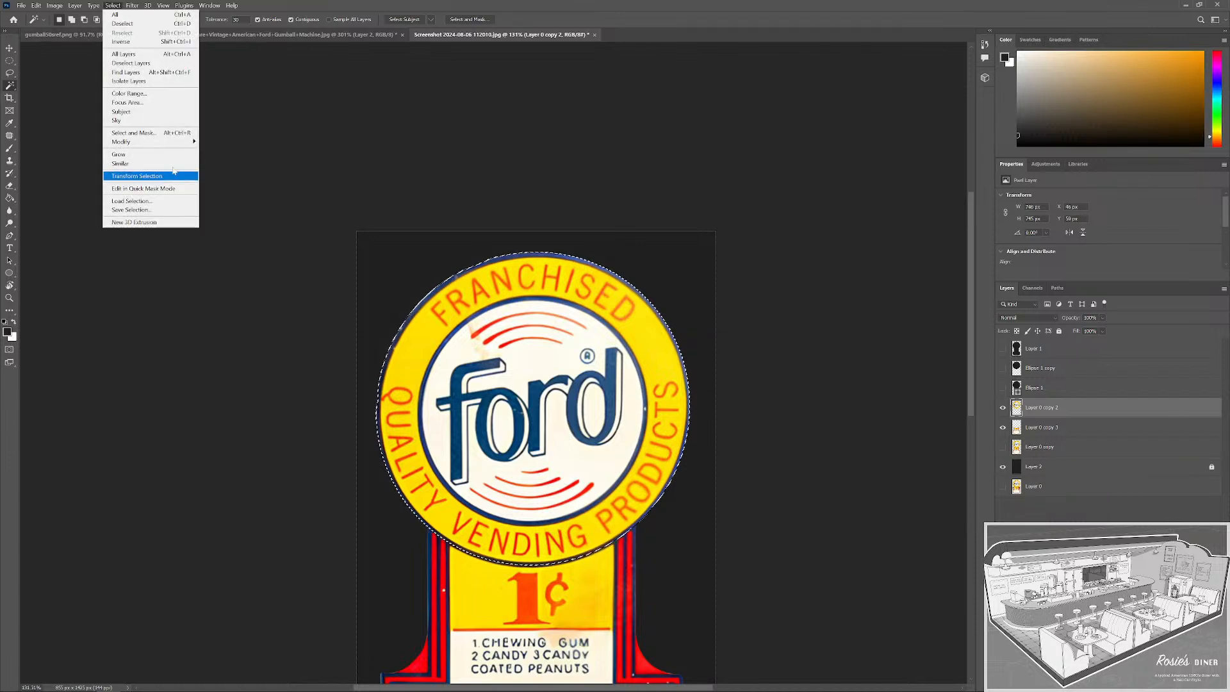
{"action": "mouse_move", "coordinate": [173, 144]}
{"action": "left_click", "coordinate": [218, 169]}
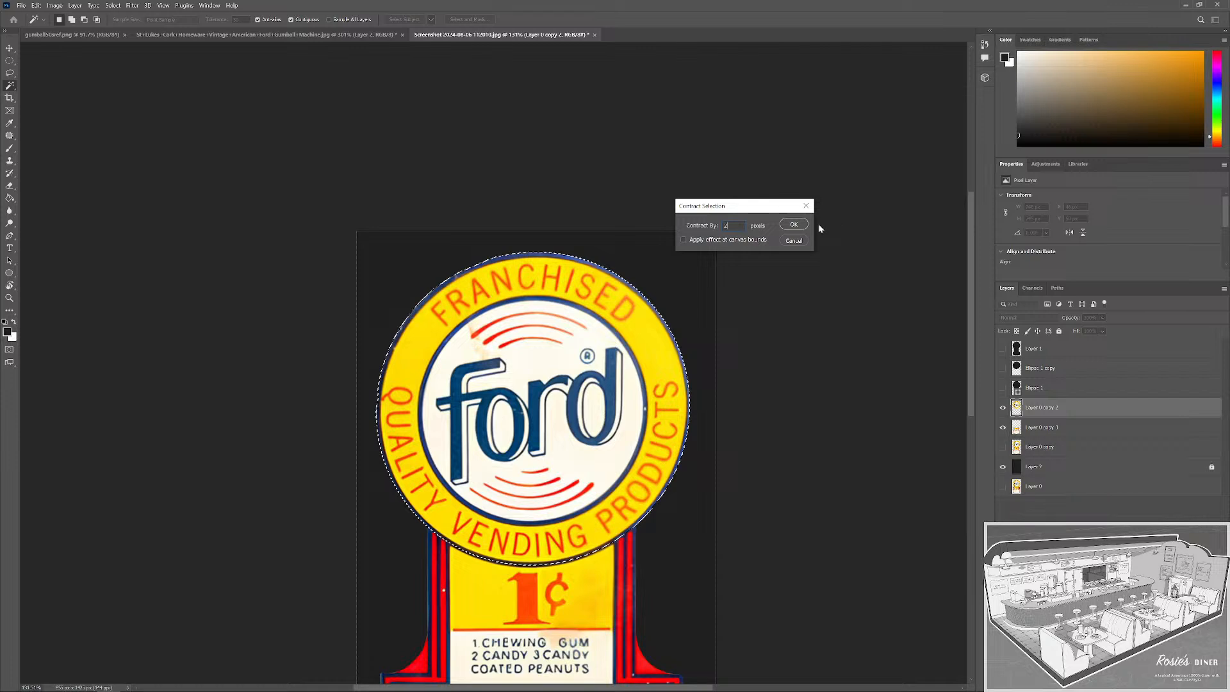
{"action": "left_click", "coordinate": [794, 225]}
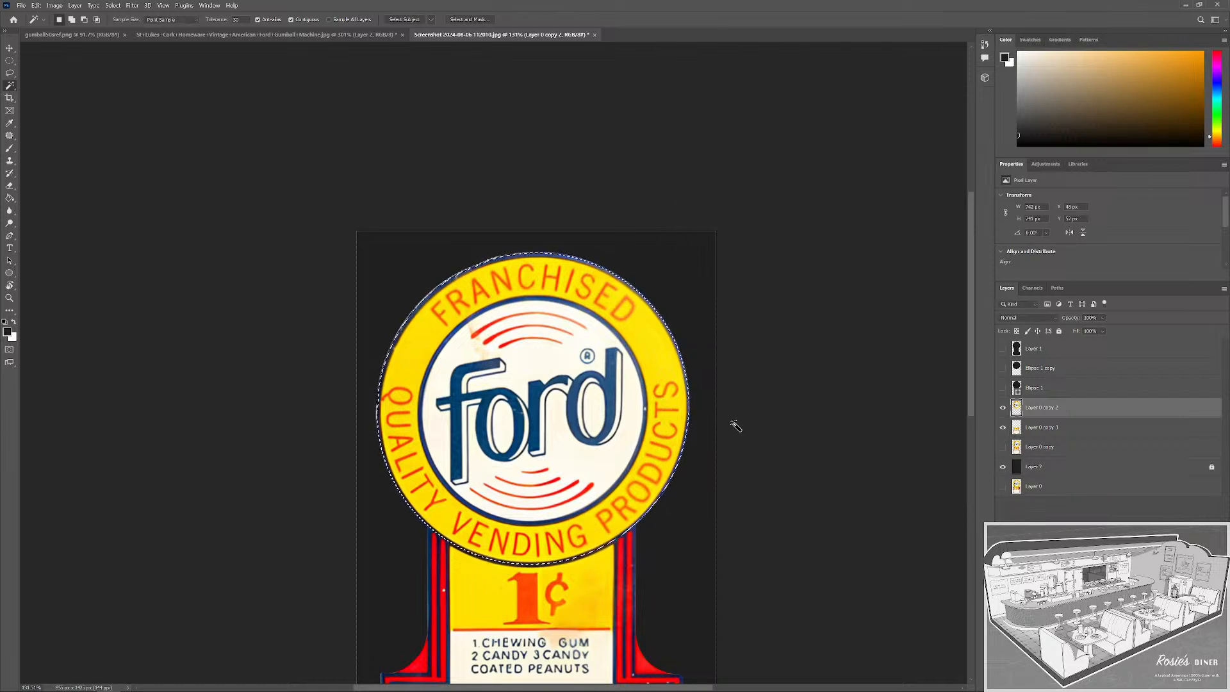
Invert the contracted circle selection, delete the rim outside it on Layer 0 copy 2, and deselect.
{"action": "key", "text": "Delete"}
{"action": "key", "text": "ctrl+z"}
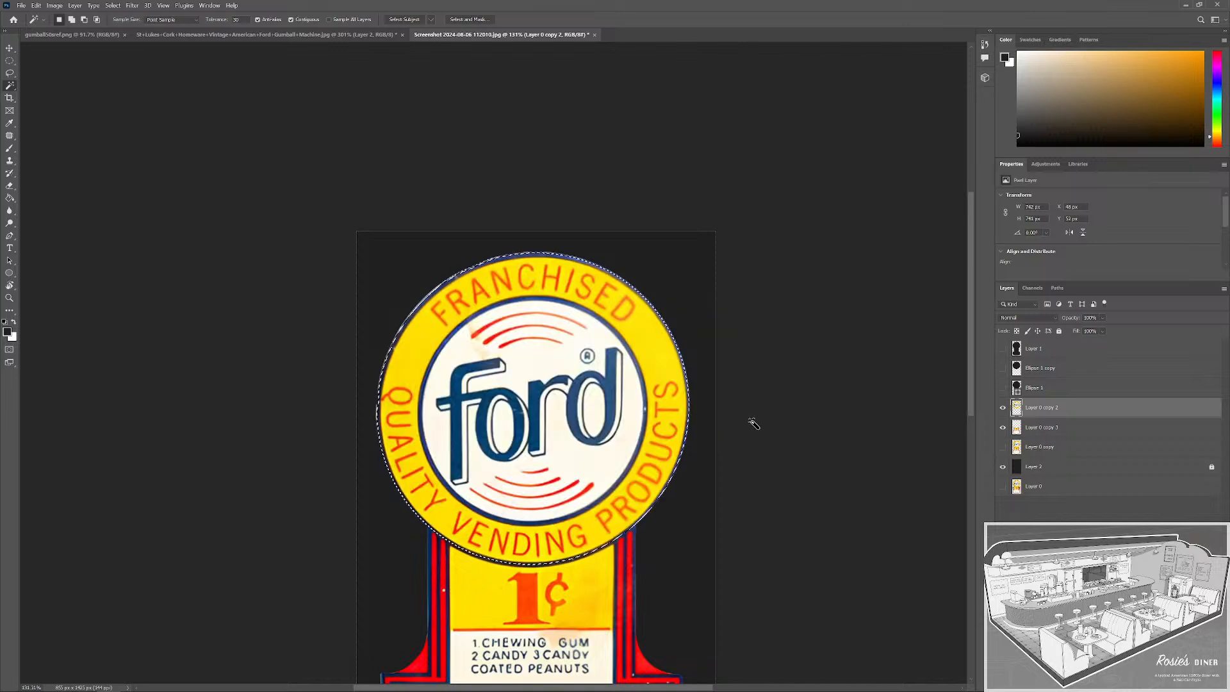
{"action": "key", "text": "ctrl+shift+i"}
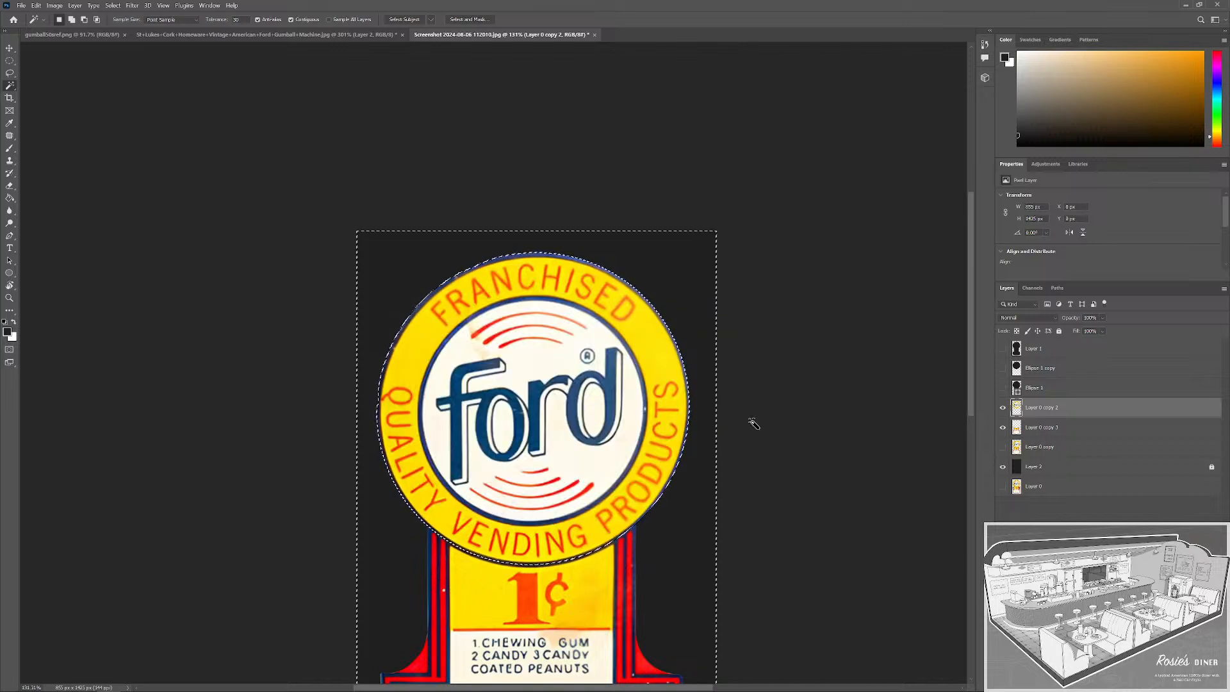
{"action": "key", "text": "Delete"}
{"action": "key", "text": "ctrl+d"}
{"action": "scroll", "coordinate": [715, 454], "scroll_direction": "down", "scroll_amount": 5}
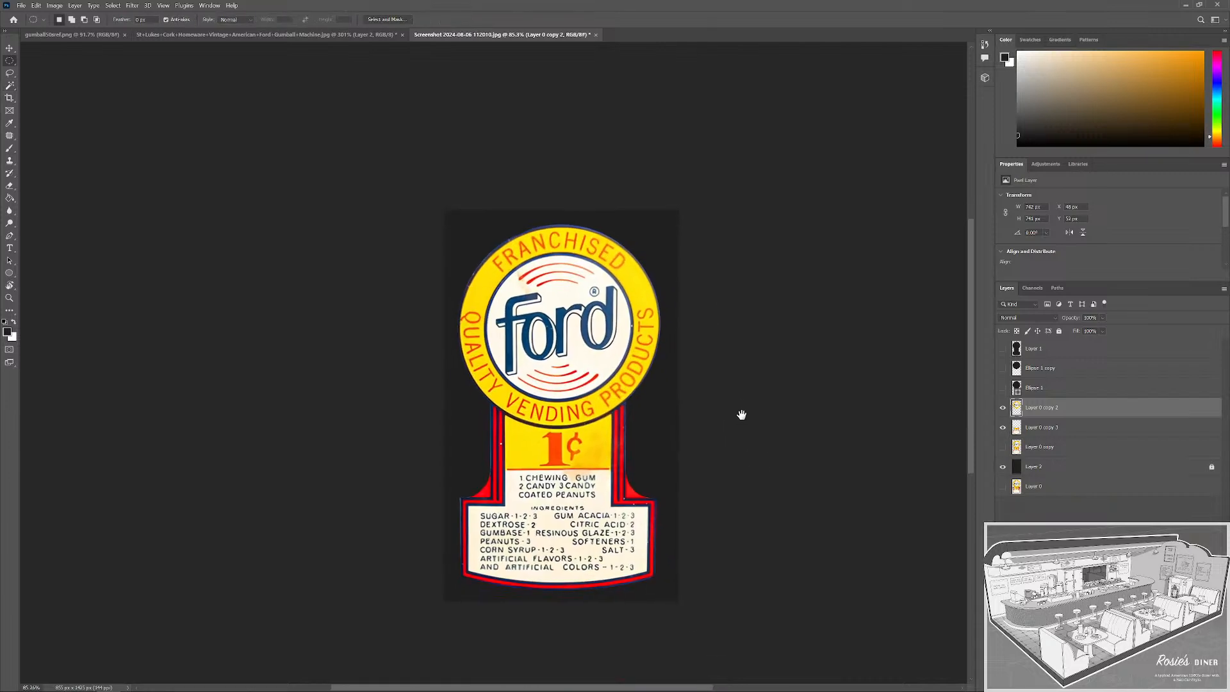
Hide the dark background Layer 2 and examine the seam between the head and the body.
{"action": "scroll", "coordinate": [783, 482], "scroll_direction": "up", "scroll_amount": 3}
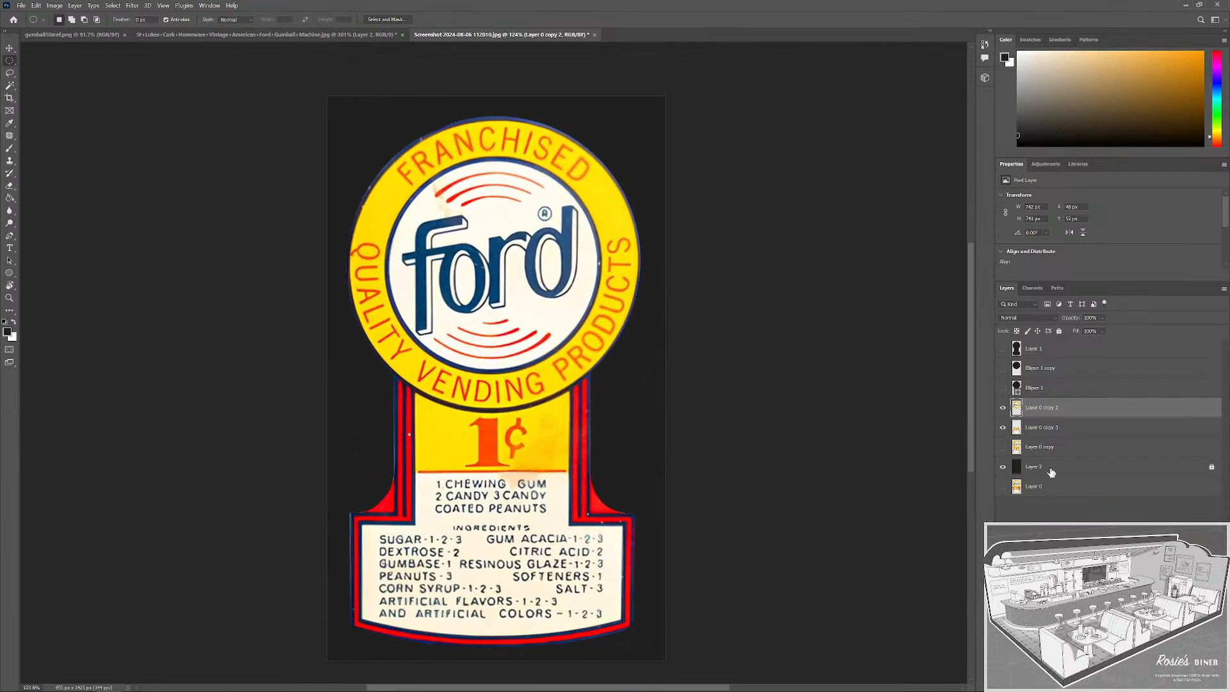
{"action": "left_click", "coordinate": [1003, 467]}
{"action": "scroll", "coordinate": [761, 463], "scroll_direction": "up", "scroll_amount": 3}
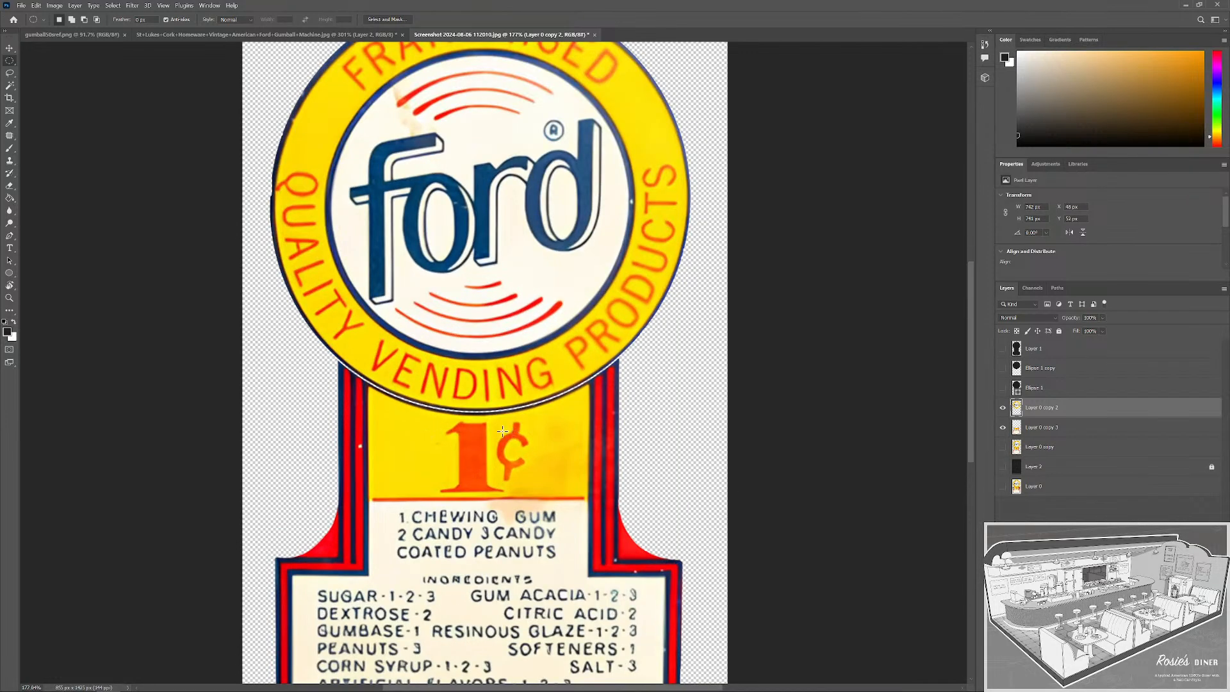
{"action": "scroll", "coordinate": [524, 456], "scroll_direction": "up", "scroll_amount": 1}
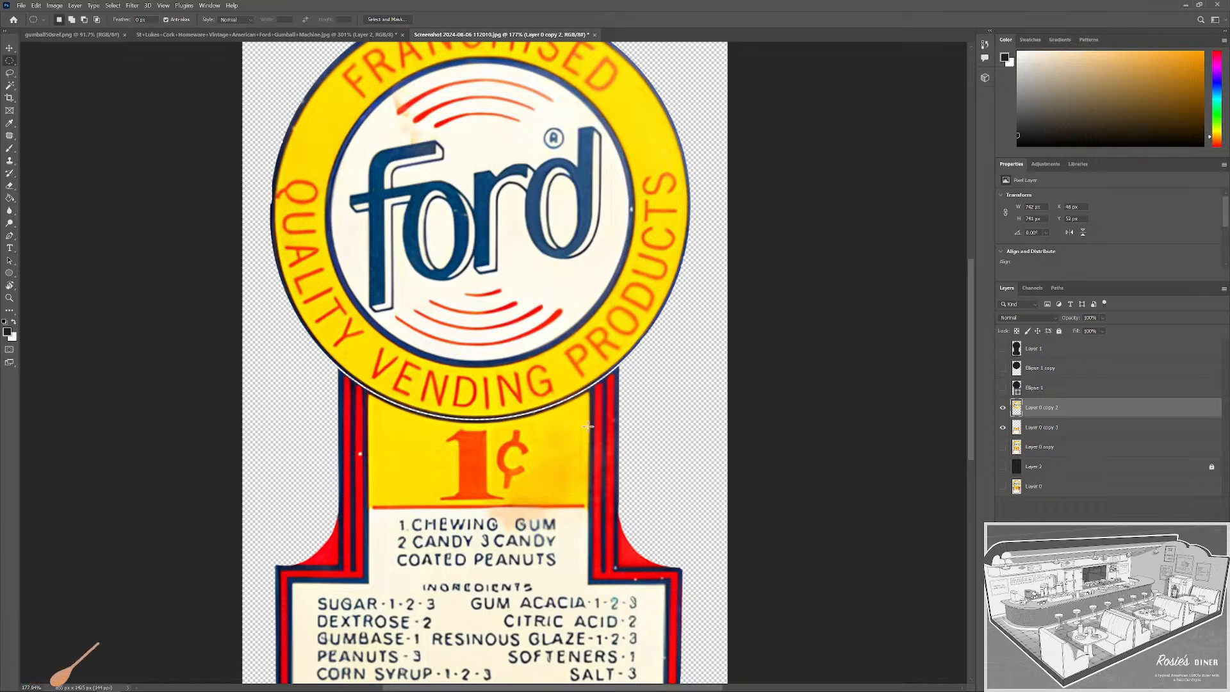
{"action": "scroll", "coordinate": [588, 421], "scroll_direction": "up", "scroll_amount": 3}
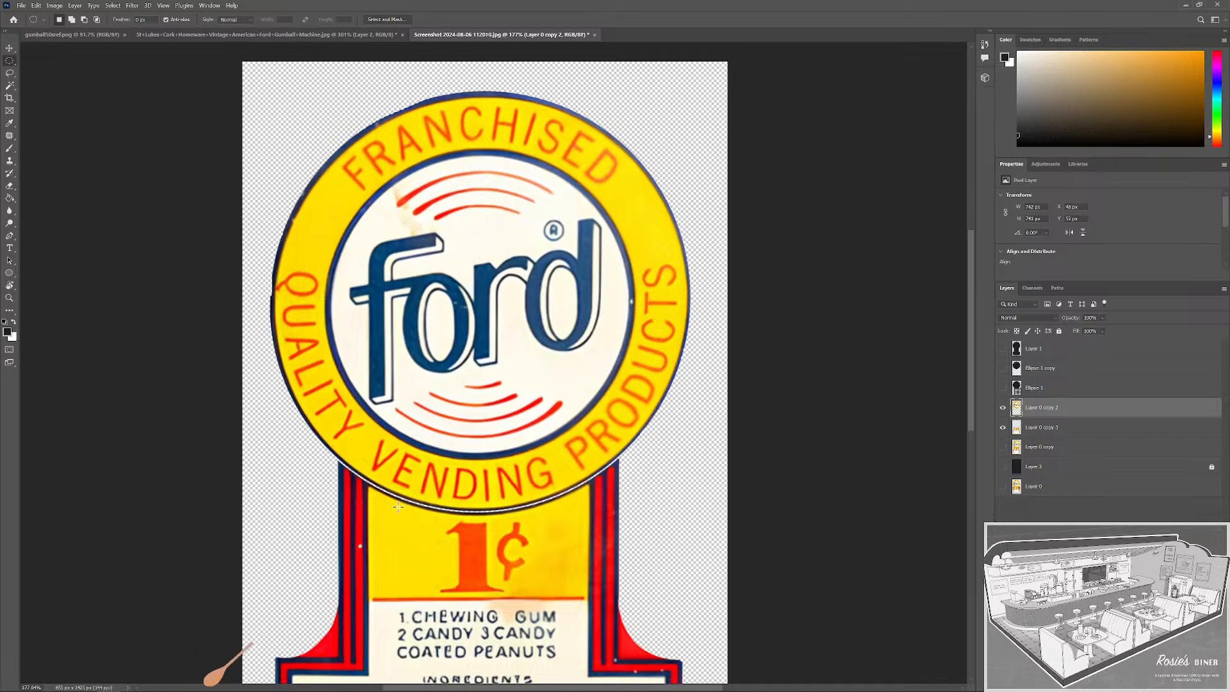
{"action": "scroll", "coordinate": [604, 542], "scroll_direction": "down", "scroll_amount": 2}
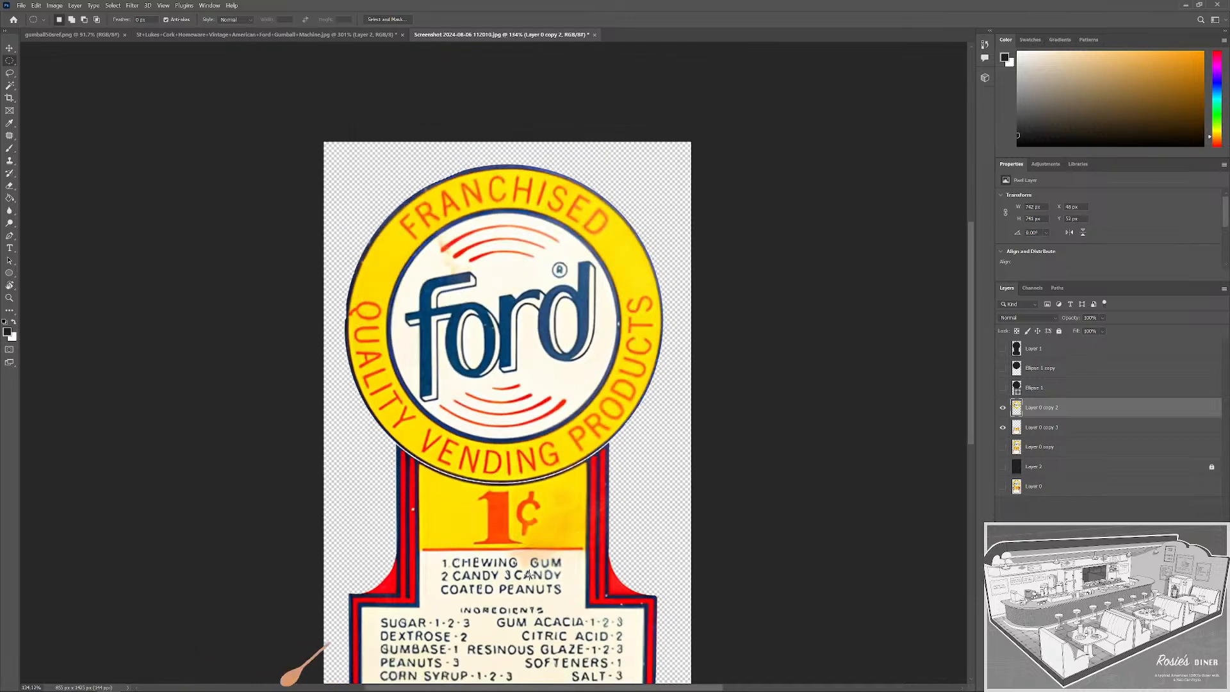
Nudge the body on Layer 0 copy 3 slightly upward to close the seam beneath the head.
{"action": "left_click", "coordinate": [587, 519]}
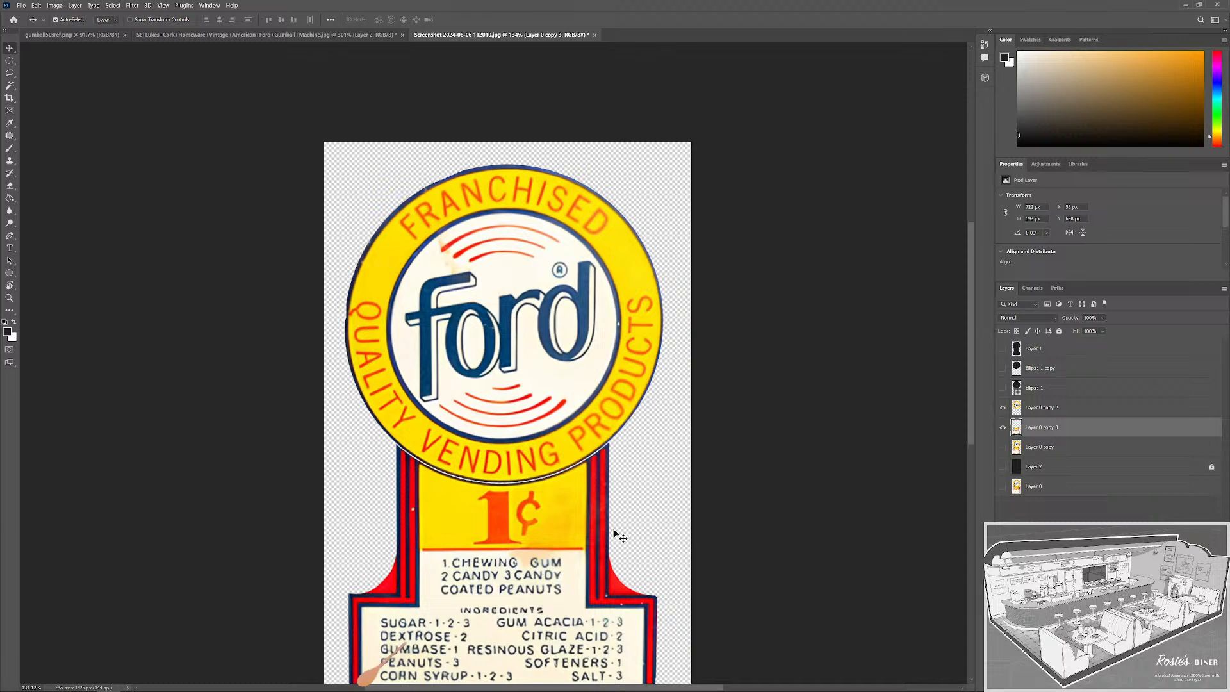
{"action": "key", "text": "Up"}
{"action": "key", "text": "Up"}
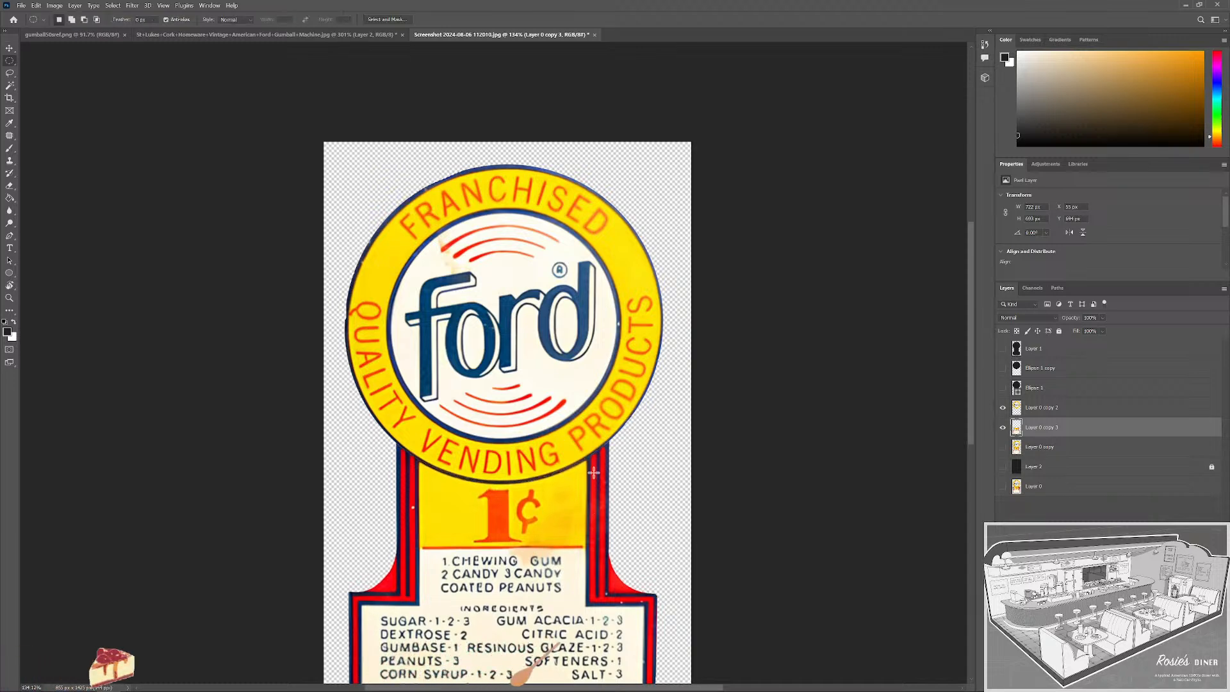
{"action": "scroll", "coordinate": [578, 503], "scroll_direction": "down", "scroll_amount": 3}
{"action": "scroll", "coordinate": [725, 472], "scroll_direction": "down", "scroll_amount": 1}
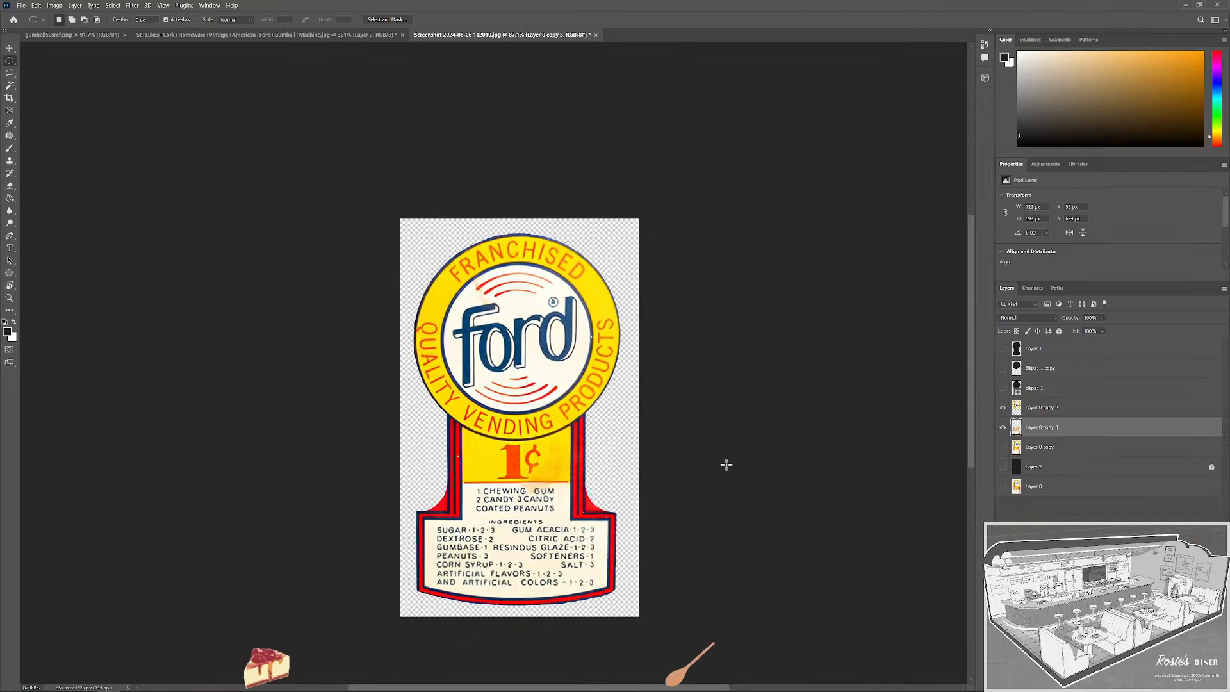
Save the document to the Desktop as GM_Papper_Label_Upscaled.psd.
{"action": "key", "text": "ctrl+s"}
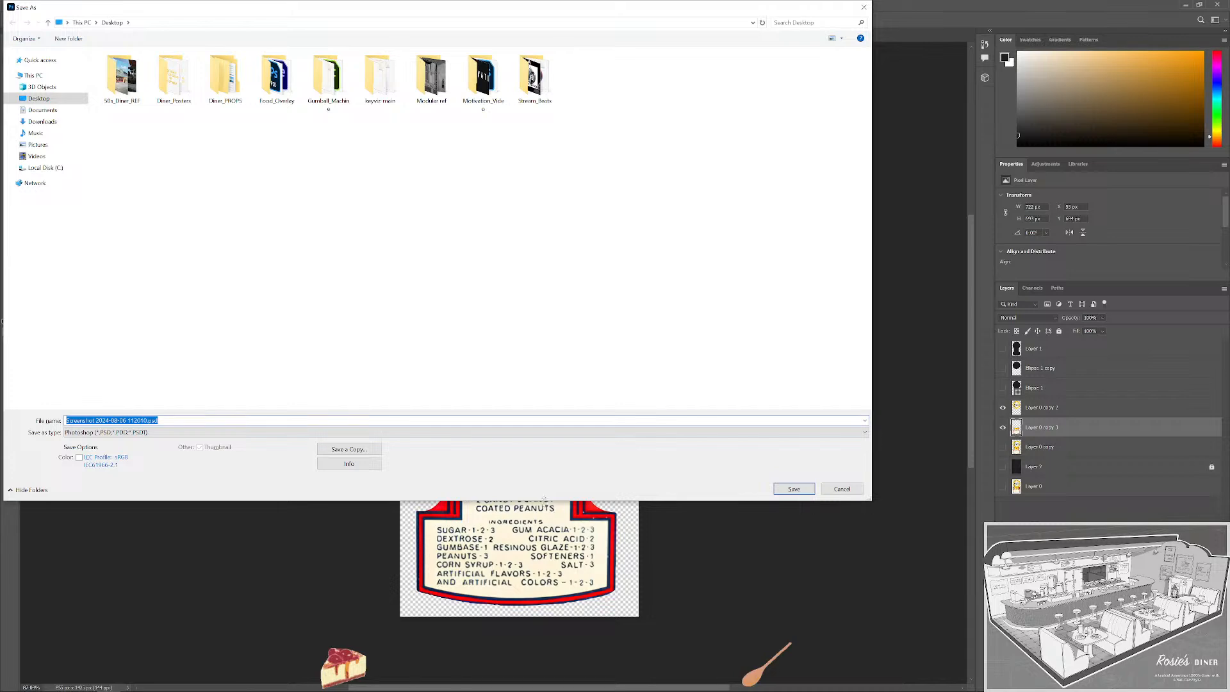
{"action": "left_click", "coordinate": [864, 8]}
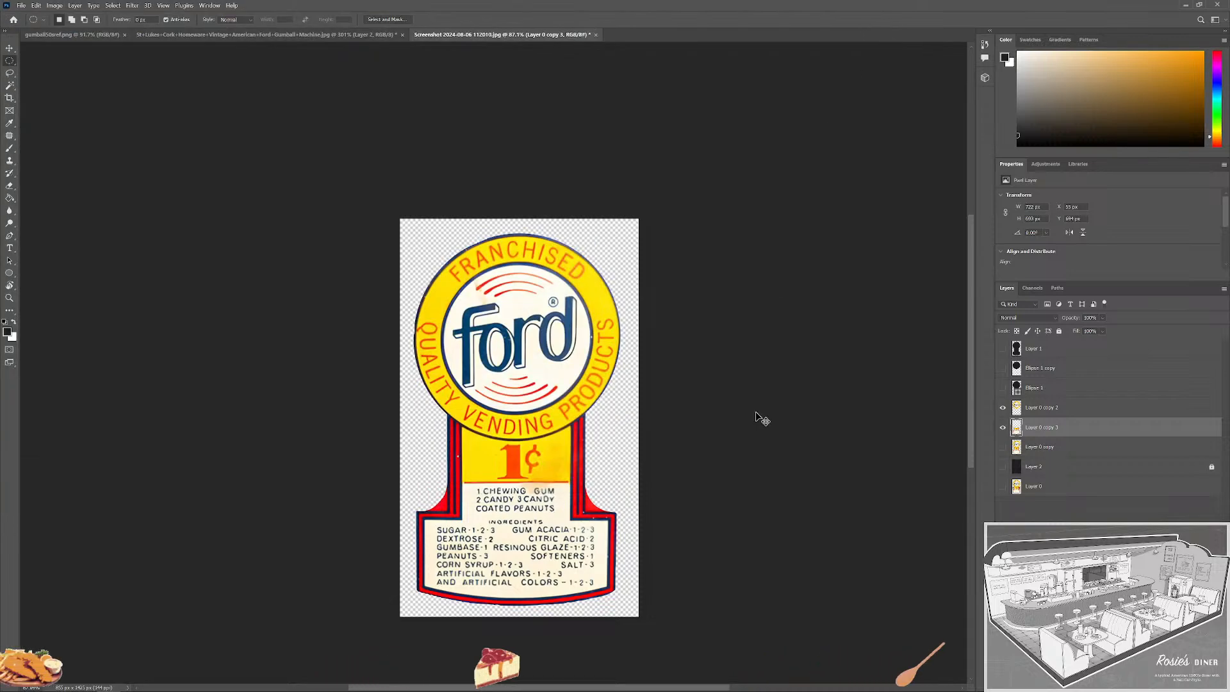
{"action": "key", "text": "ctrl+s"}
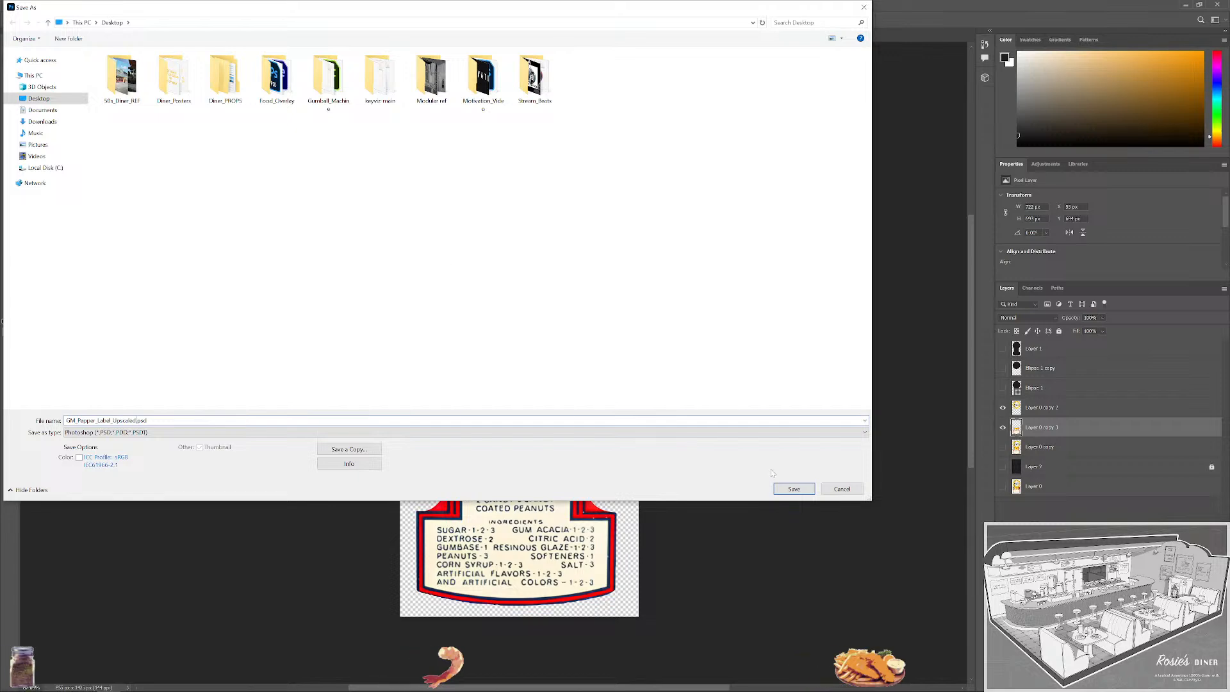
{"action": "left_click", "coordinate": [794, 489]}
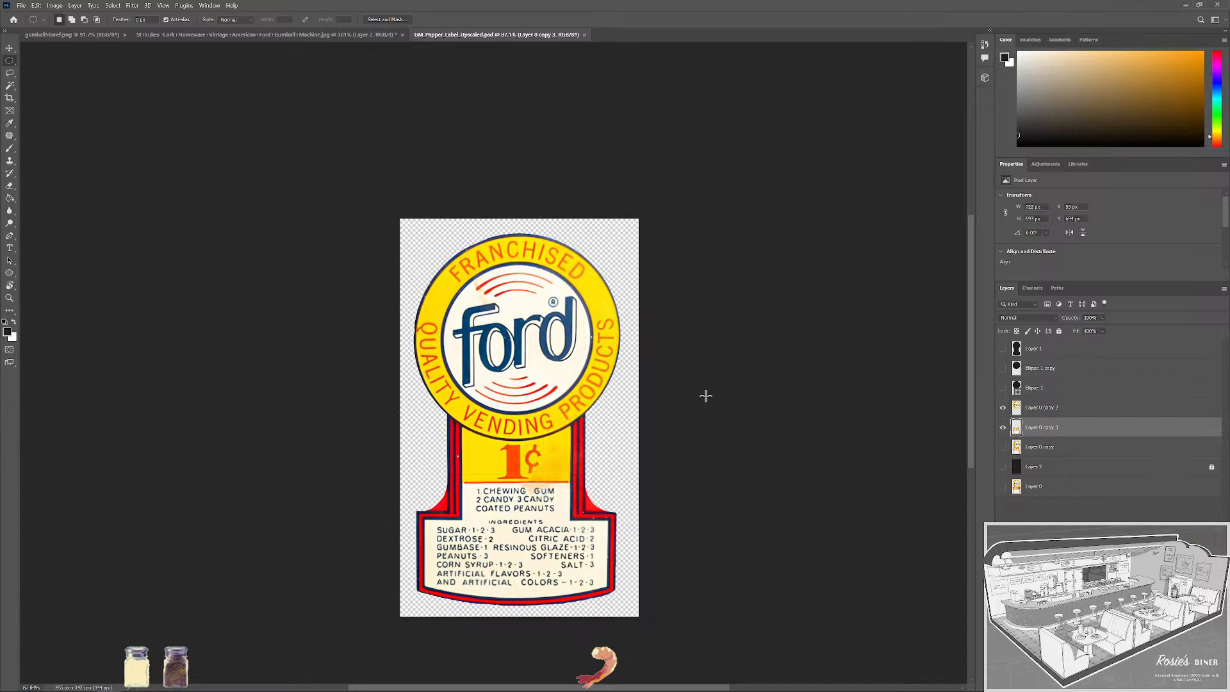
Move Layer 0 copy 2 and Layer 0 copy 3 to the top of the stack, and group and lock the layers from Layer 1 through Layer 0.
{"action": "left_click", "coordinate": [1067, 414], "text": "shift"}
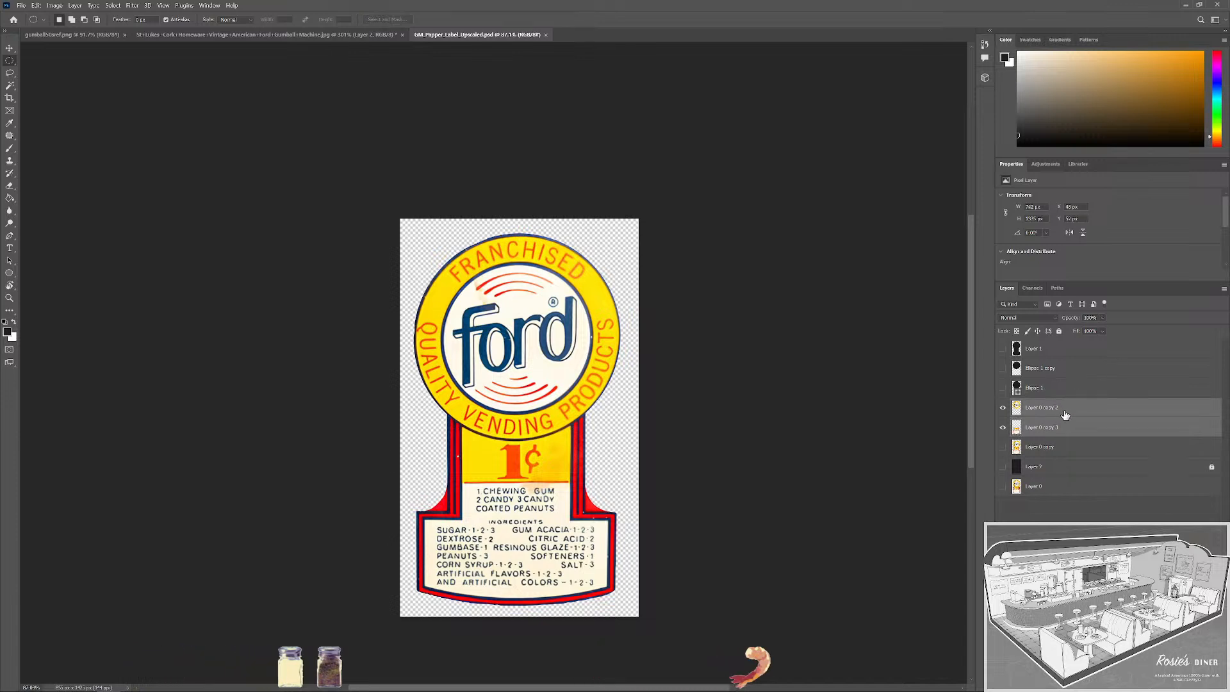
{"action": "left_click_drag", "start_coordinate": [1074, 413], "coordinate": [1068, 343]}
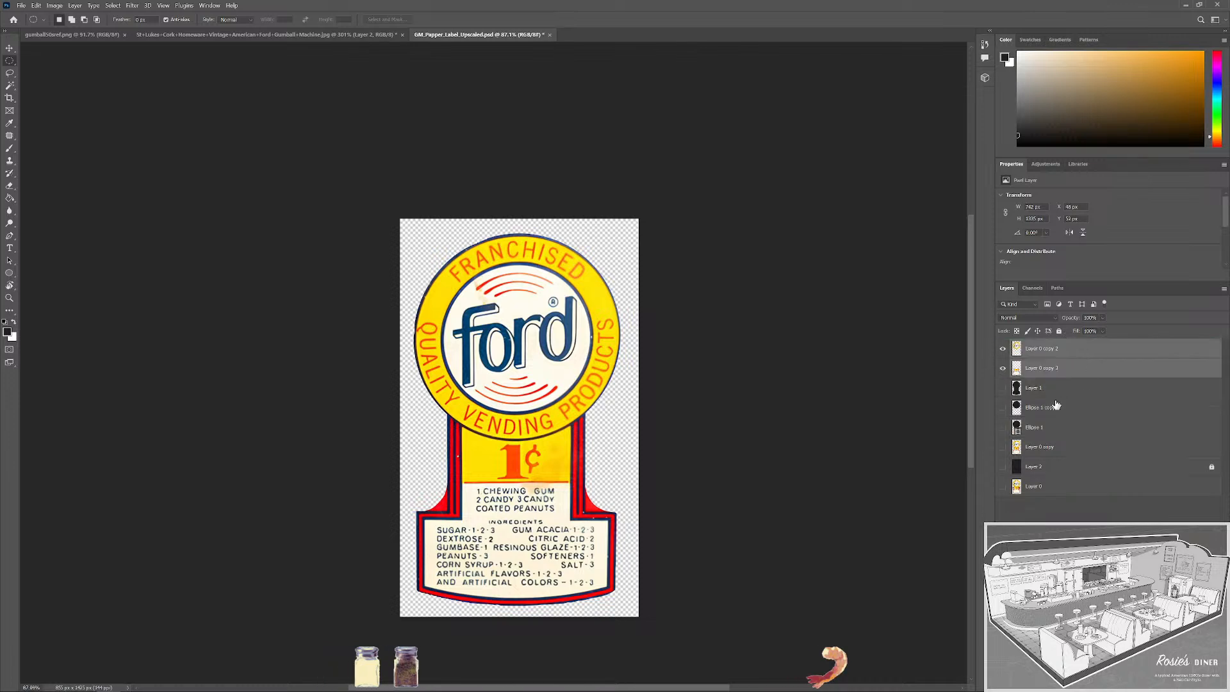
{"action": "left_click_drag", "start_coordinate": [1058, 486], "coordinate": [1055, 474]}
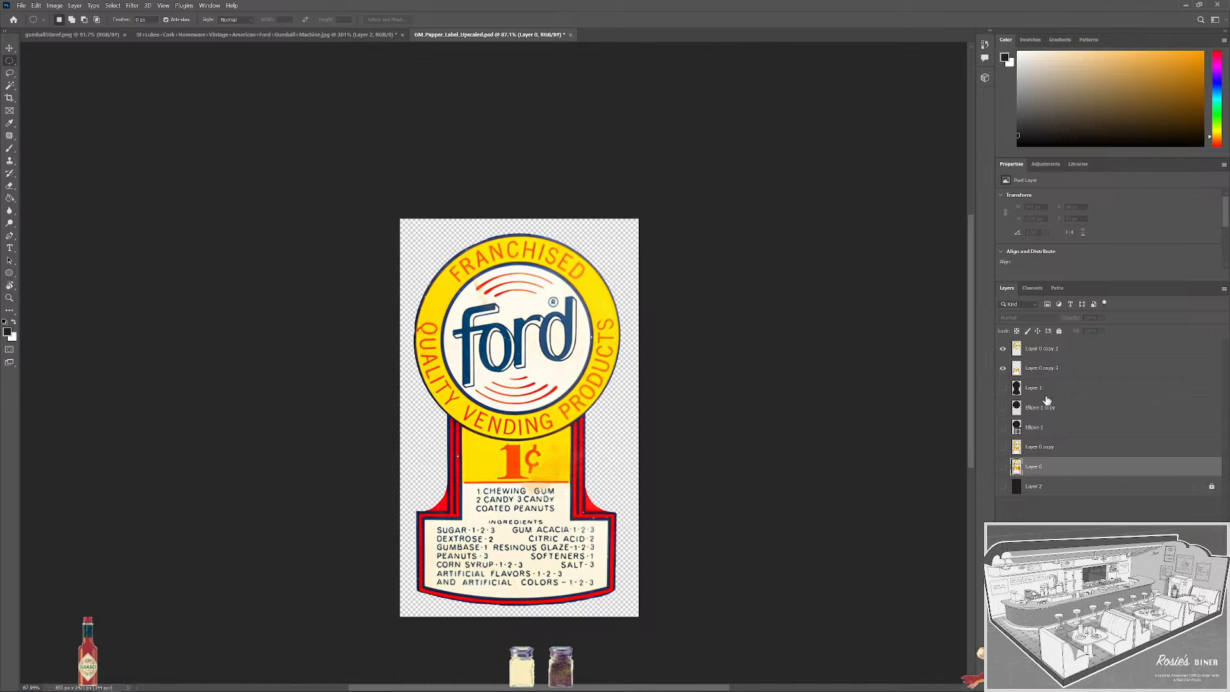
{"action": "left_click", "coordinate": [1056, 387], "text": "shift"}
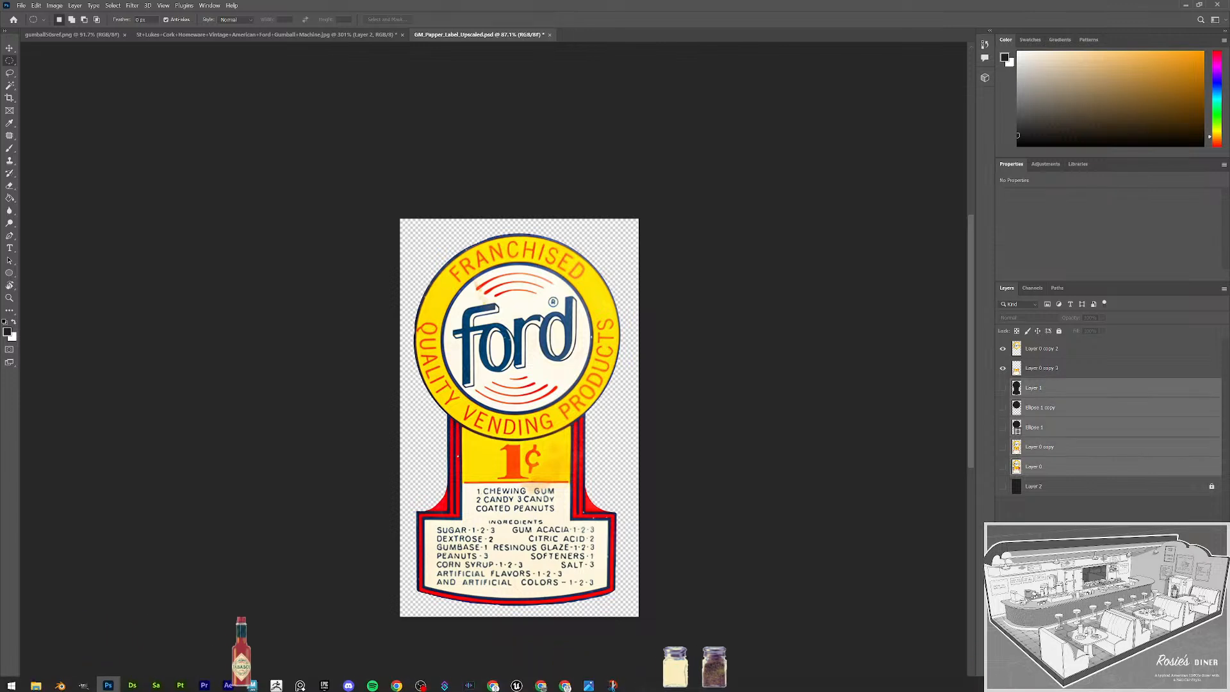
{"action": "key", "text": "ctrl+g"}
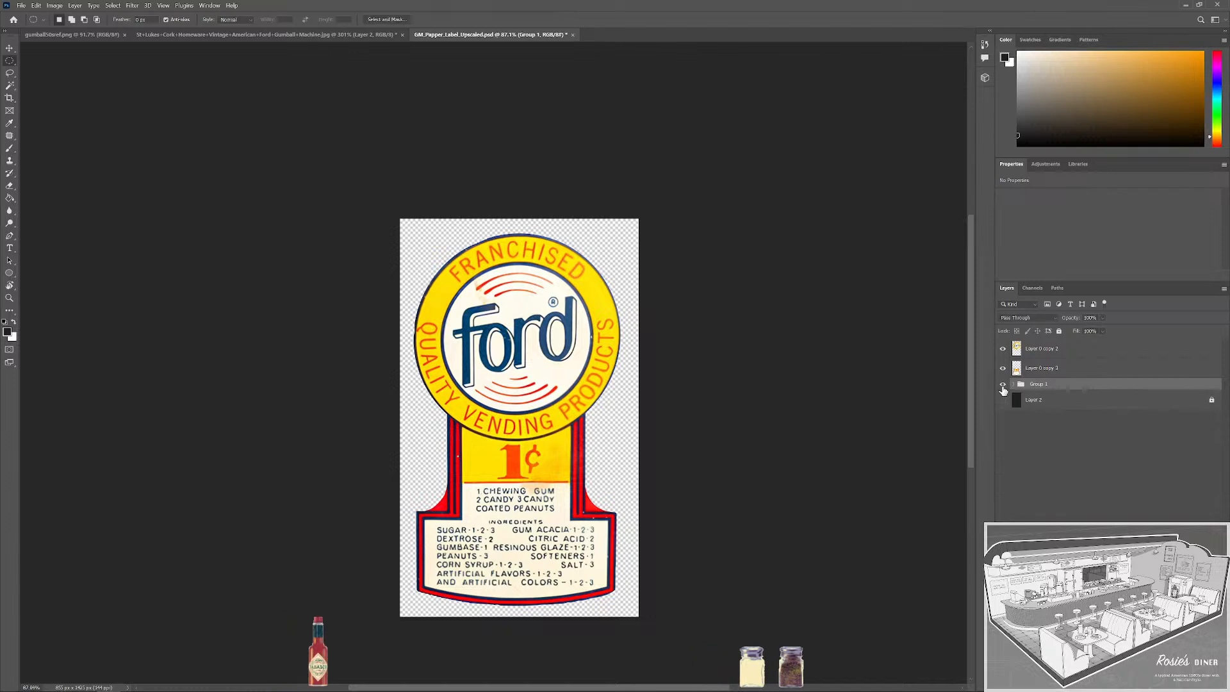
Merge Layer 0 copy 2 and Layer 0 copy 3 into a single label layer and save the document.
{"action": "left_click", "coordinate": [1049, 349]}
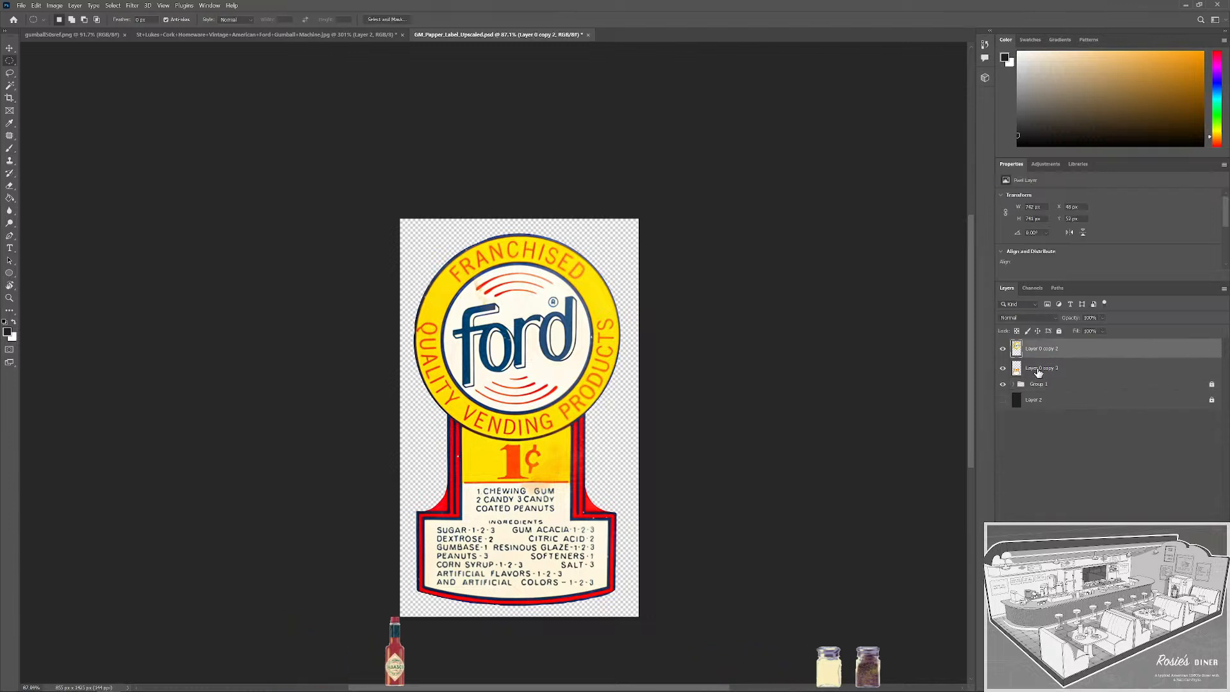
{"action": "left_click", "coordinate": [1045, 369]}
{"action": "left_click", "coordinate": [1059, 351], "text": "shift"}
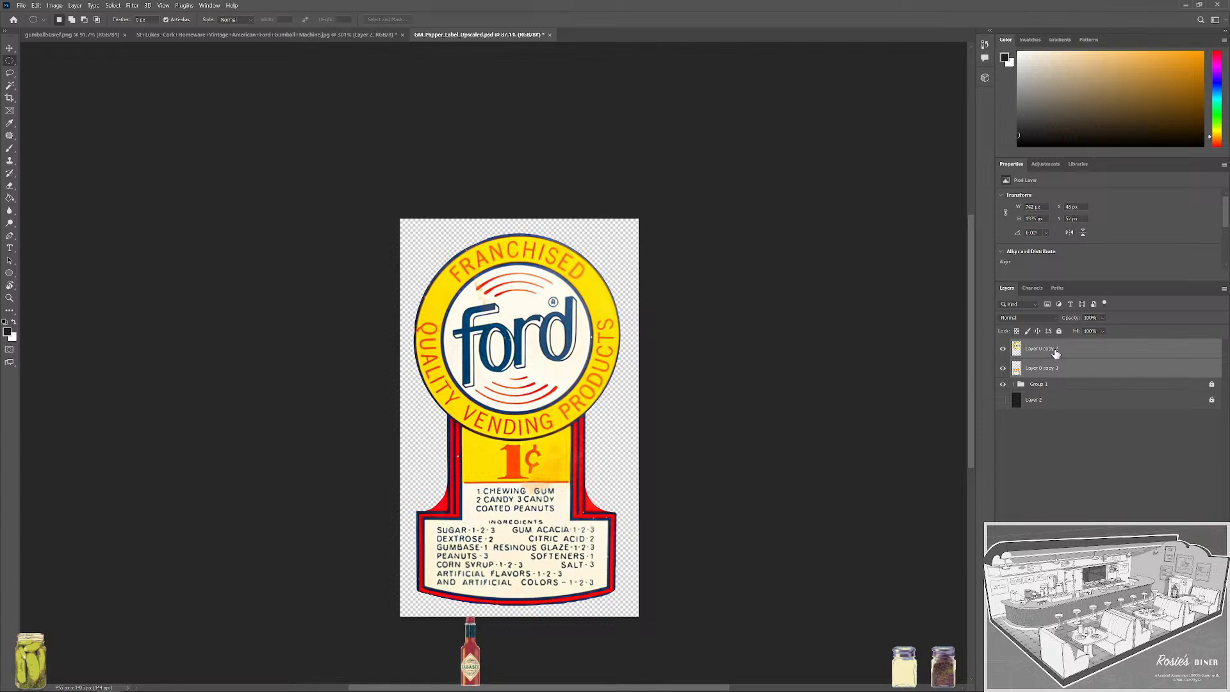
{"action": "key", "text": "ctrl+e"}
{"action": "left_click", "coordinate": [1003, 350]}
{"action": "left_click", "coordinate": [1003, 350]}
{"action": "scroll", "coordinate": [614, 458], "scroll_direction": "up", "scroll_amount": 2}
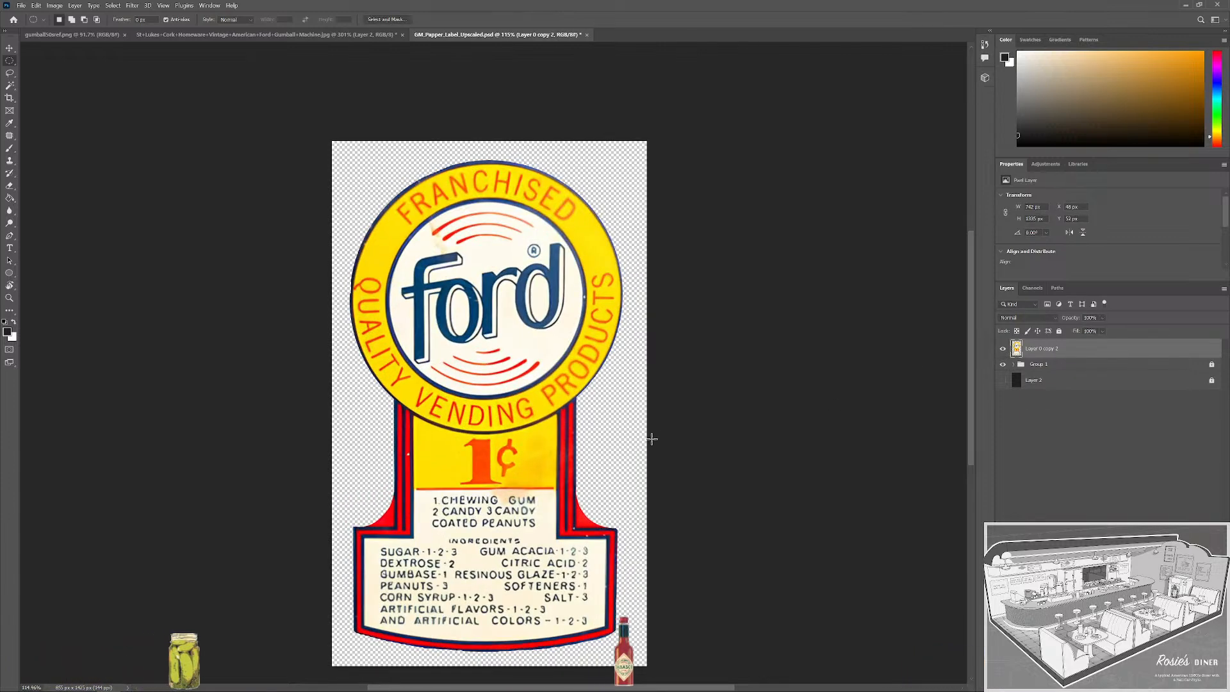
{"action": "scroll", "coordinate": [429, 506], "scroll_direction": "up", "scroll_amount": 2}
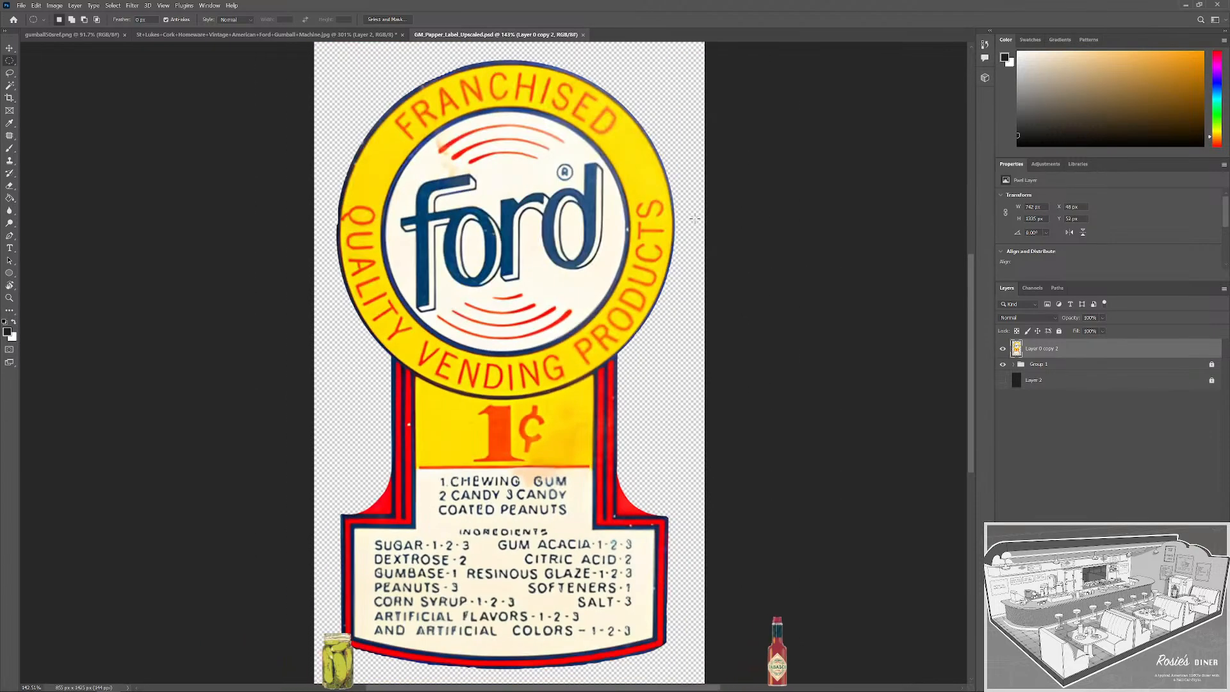
{"action": "scroll", "coordinate": [547, 365], "scroll_direction": "down", "scroll_amount": 2}
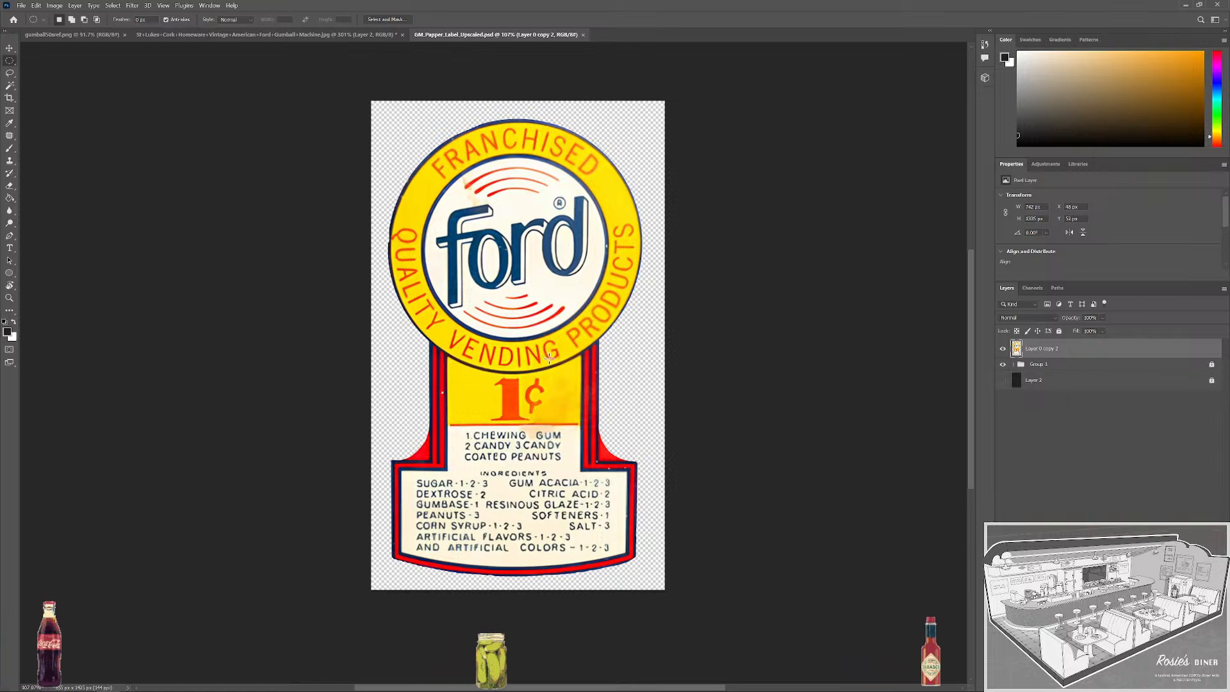
Try to erase the rough tip at the left shoulder corner of the label body with the Eraser.
{"action": "scroll", "coordinate": [390, 493], "scroll_direction": "up", "scroll_amount": 7}
{"action": "key", "text": "e"}
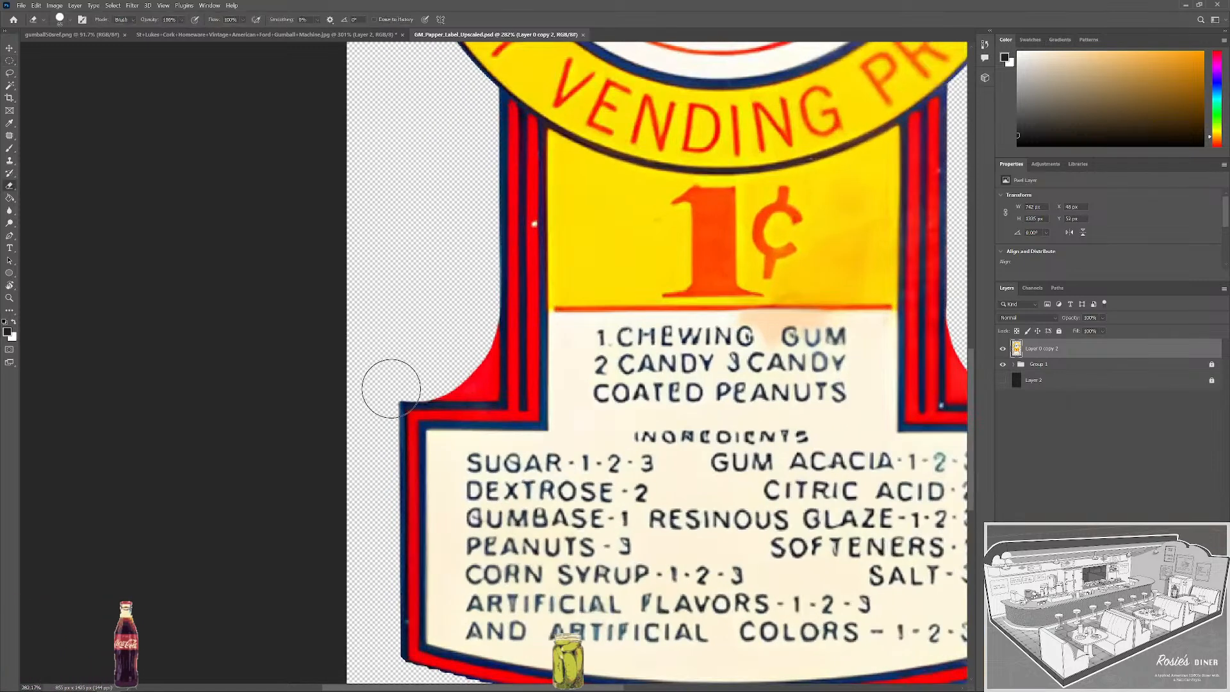
{"action": "left_click_drag", "start_coordinate": [381, 378], "coordinate": [378, 389]}
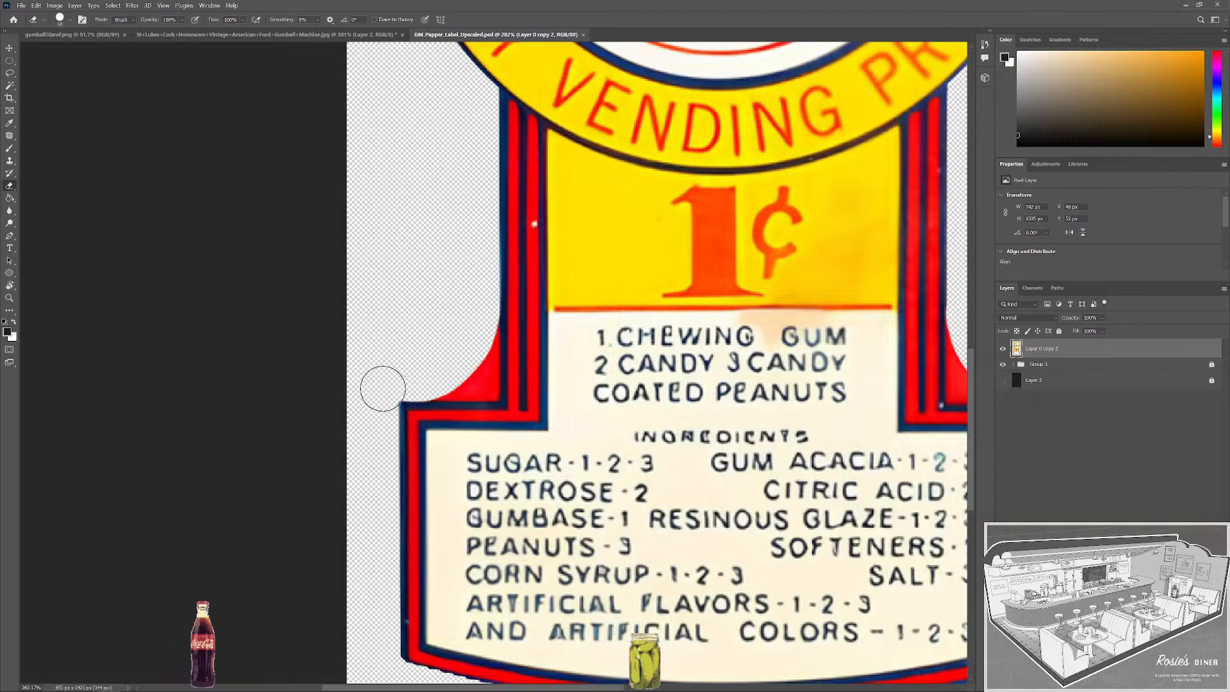
{"action": "scroll", "coordinate": [394, 375], "scroll_direction": "up", "scroll_amount": 5}
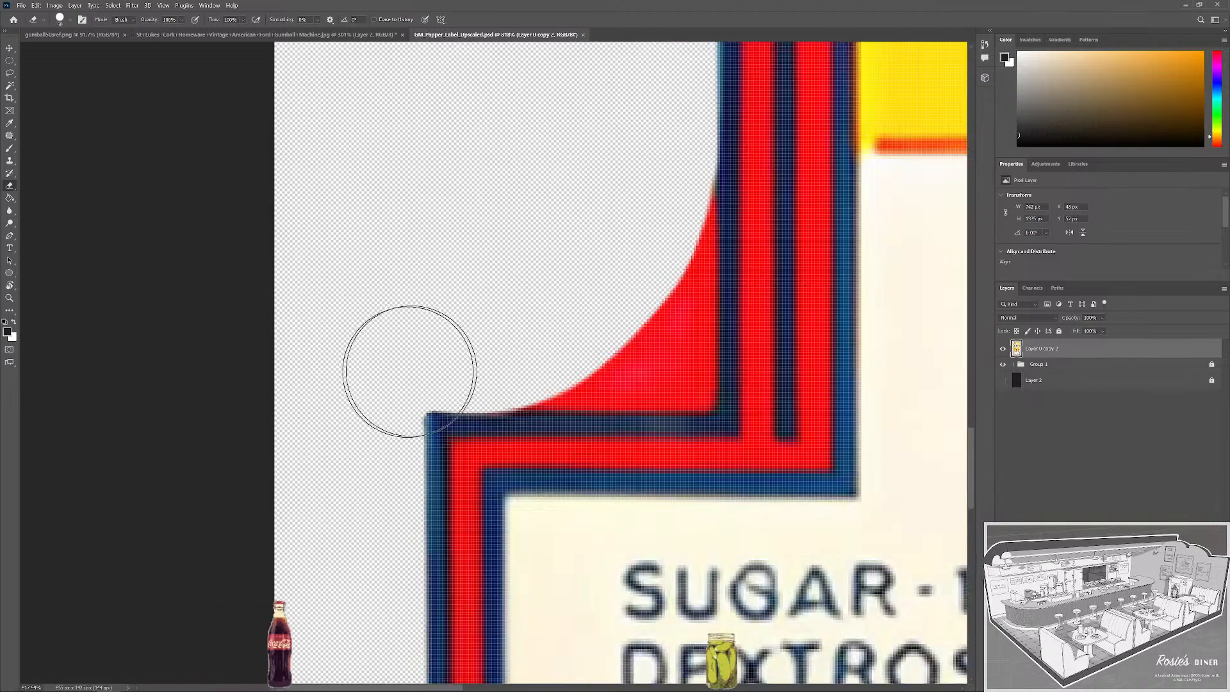
Toggle the merged label layer's visibility and undo the recent edits back to the separate head and body layers.
{"action": "key", "text": "ctrl+comma"}
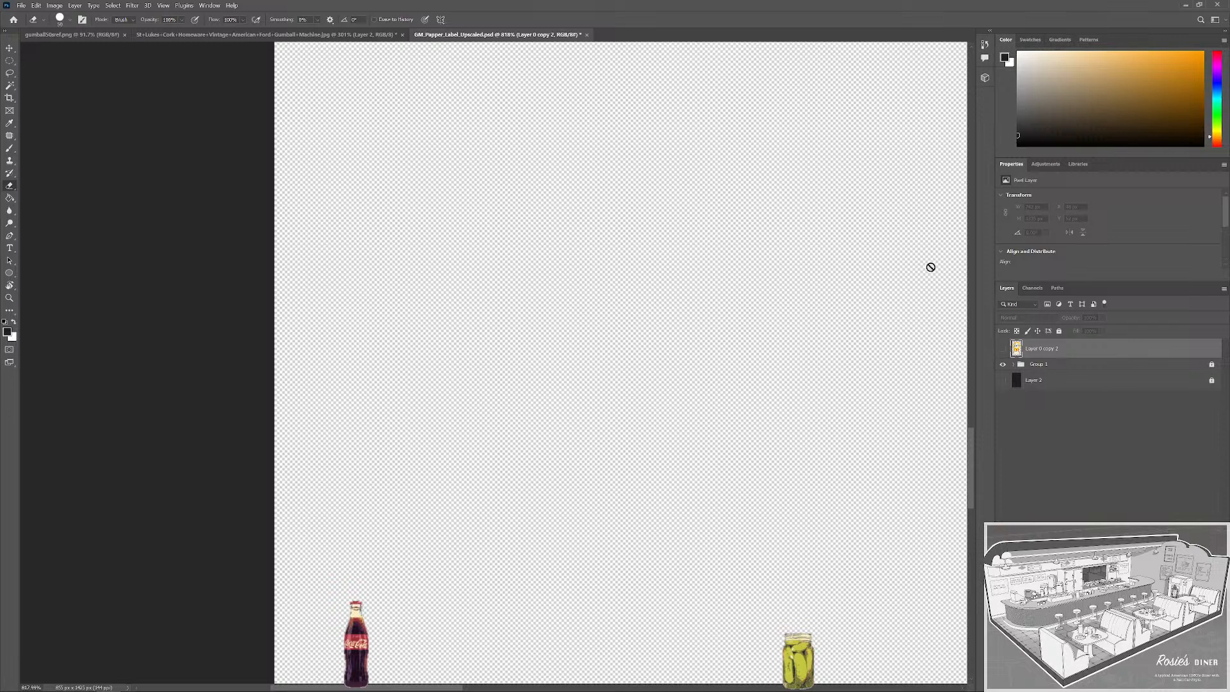
{"action": "left_click", "coordinate": [1003, 348]}
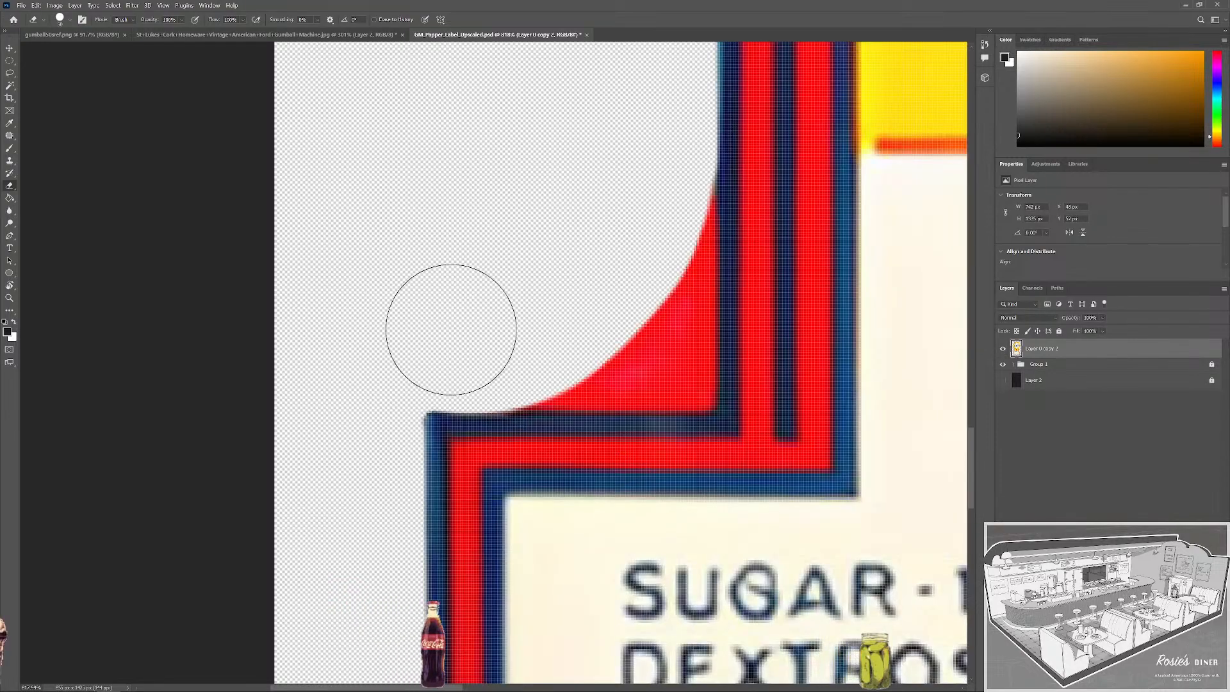
{"action": "key", "text": "ctrl+comma"}
{"action": "key", "text": "ctrl+comma"}
{"action": "key", "text": "ctrl+z"}
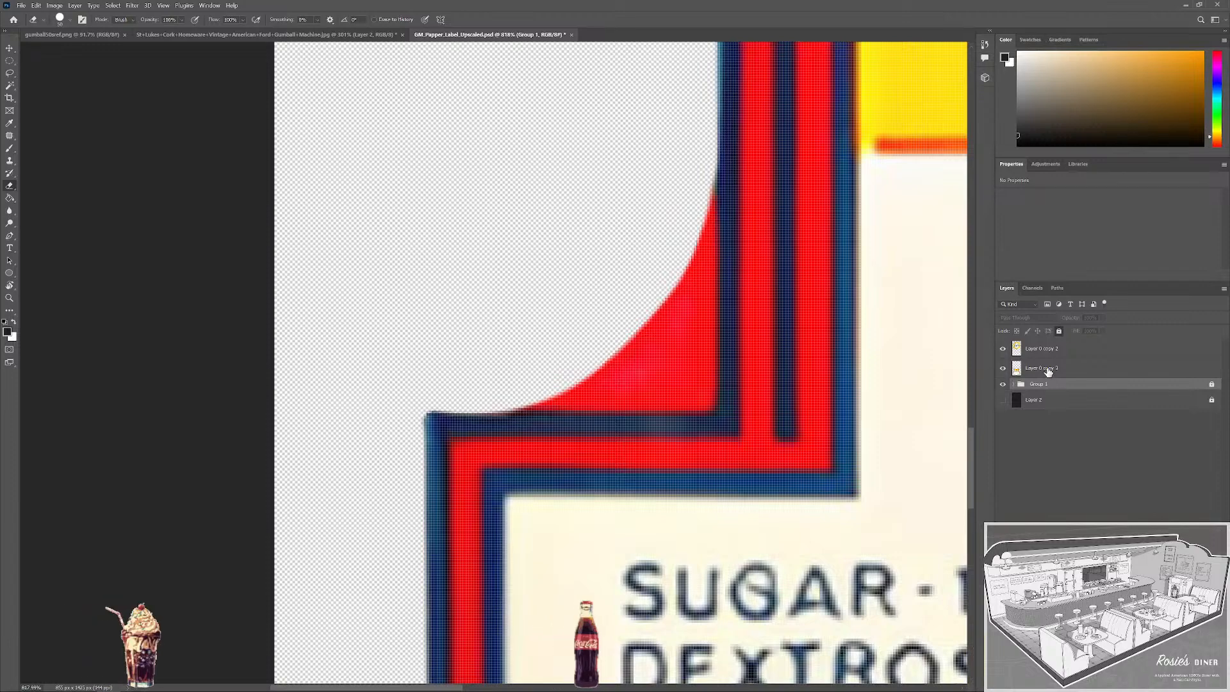
Merge Layer 0 copy 2 and Layer 0 copy 3 into one label layer again.
{"action": "left_click", "coordinate": [1042, 368]}
{"action": "left_click", "coordinate": [1051, 349], "text": "shift"}
{"action": "key", "text": "ctrl+e"}
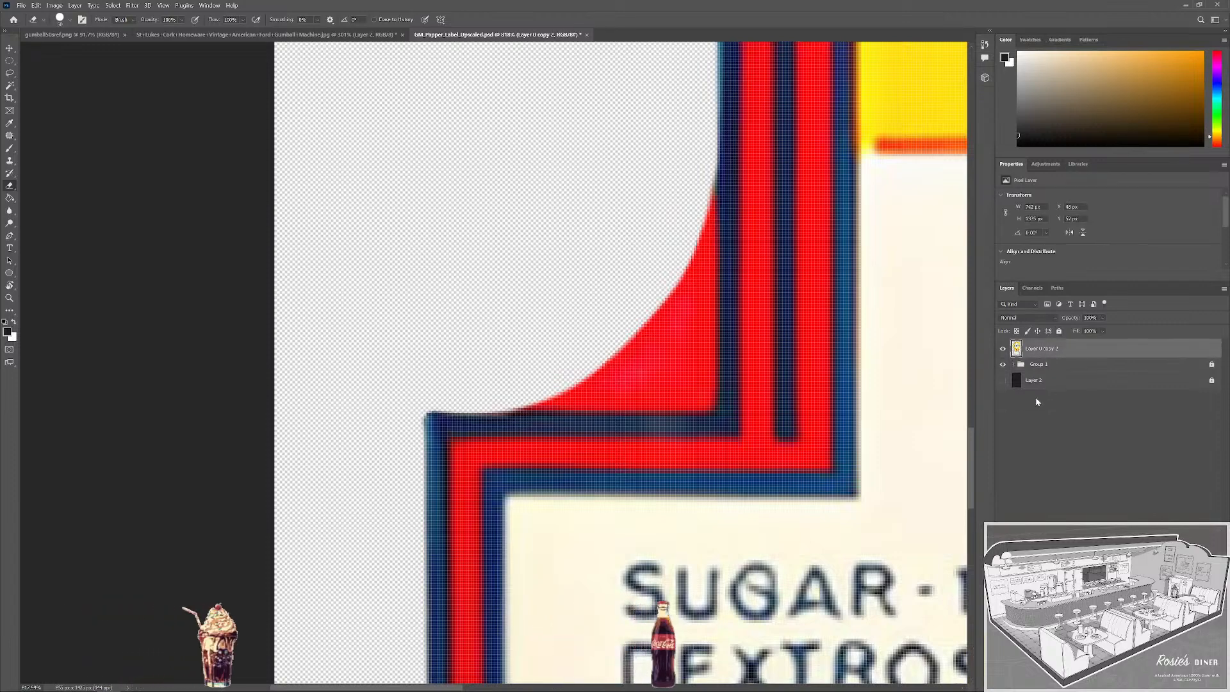
Erase the protruding pixels at the left shoulder corner of the label body, using a smaller eraser brush to finish.
{"action": "scroll", "coordinate": [382, 362], "scroll_direction": "down", "scroll_amount": 10}
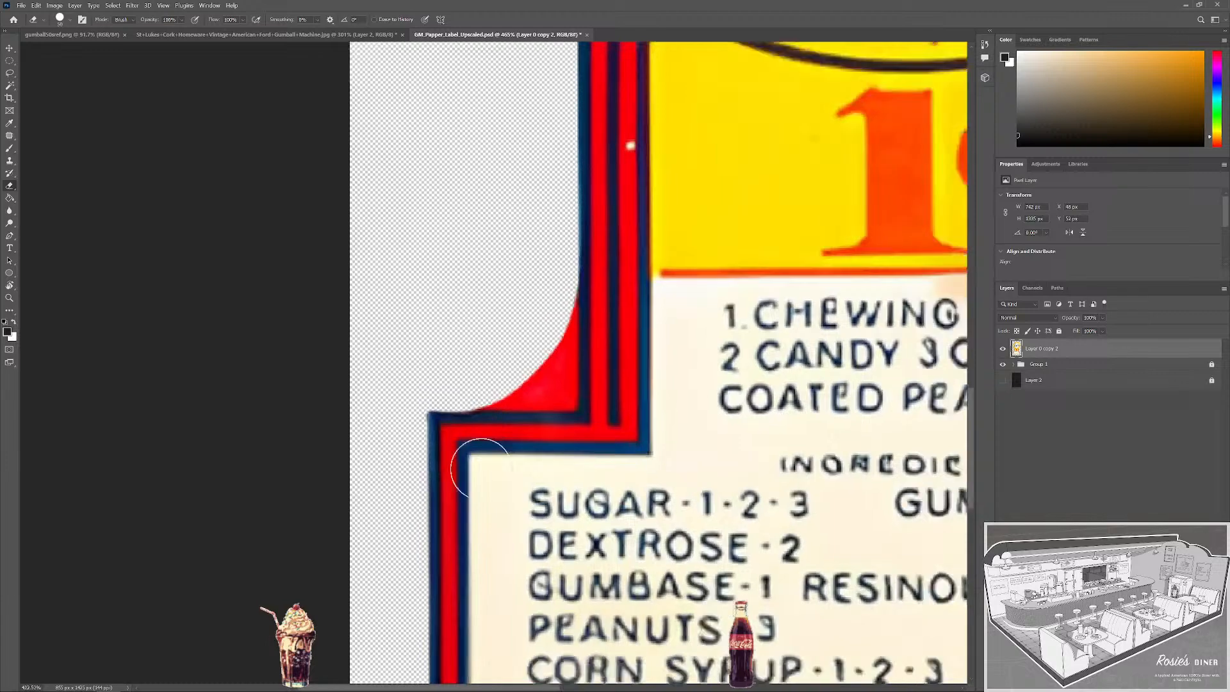
{"action": "scroll", "coordinate": [476, 462], "scroll_direction": "up", "scroll_amount": 8}
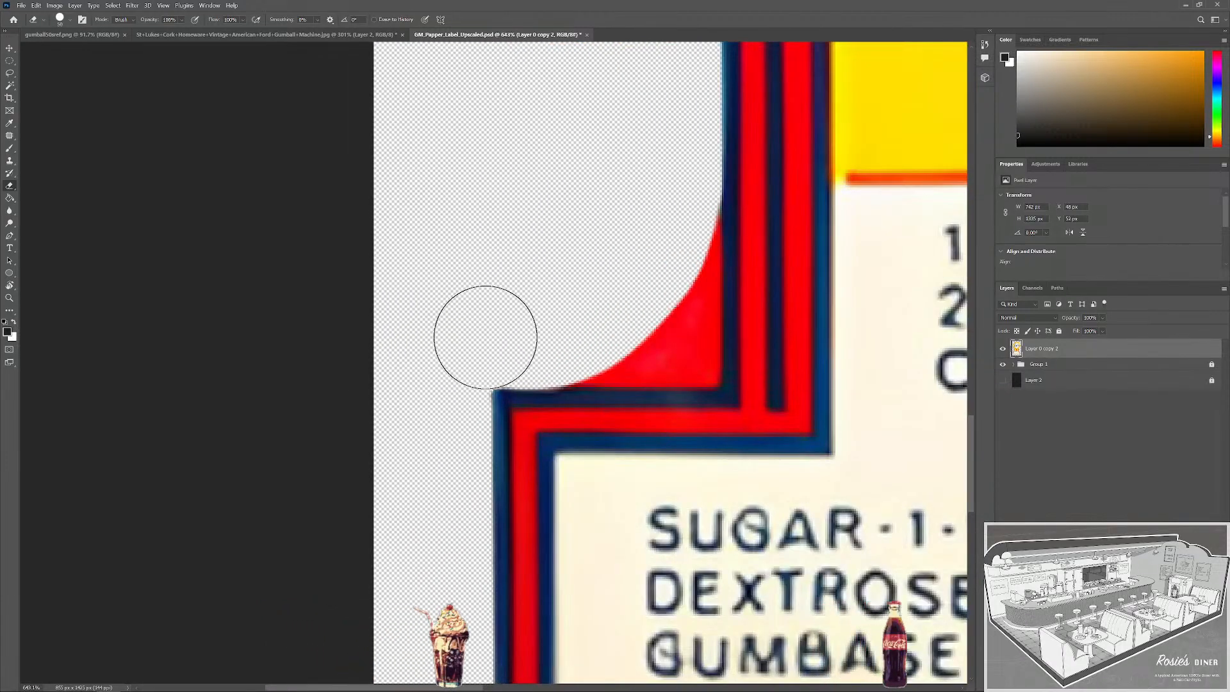
{"action": "left_click_drag", "start_coordinate": [484, 335], "coordinate": [464, 377]}
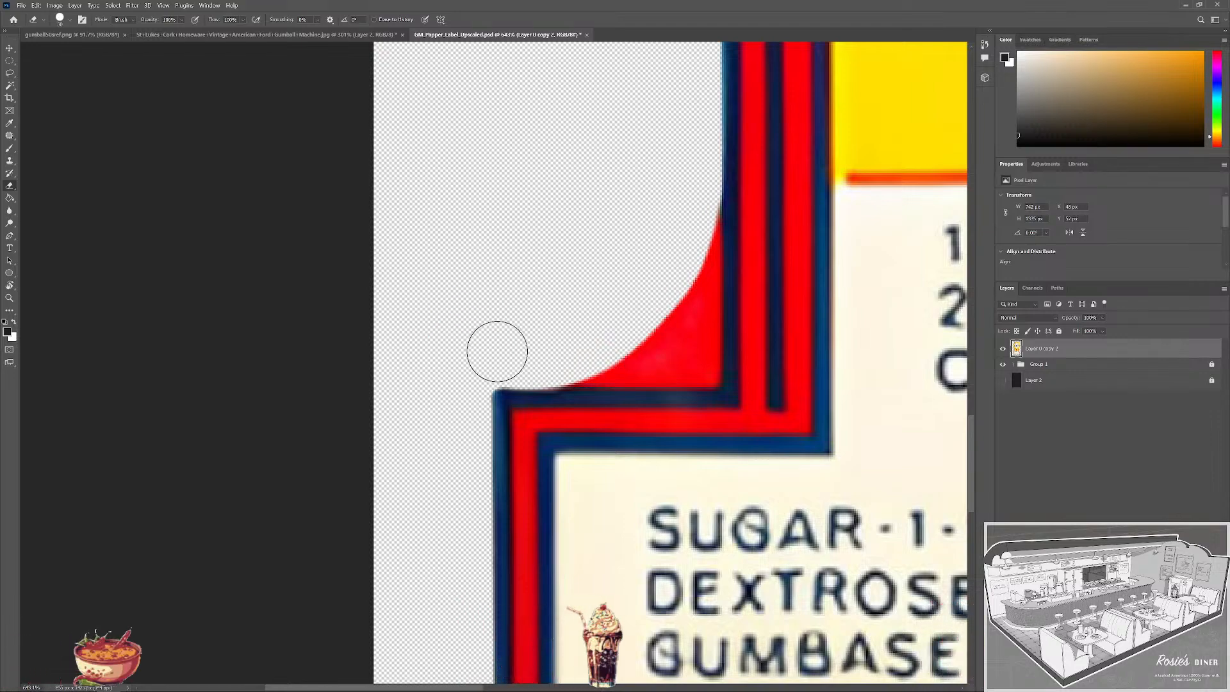
Check the label's cutout edges and lower corners, briefly showing the dark Layer 2 behind it, and save the document.
{"action": "scroll", "coordinate": [513, 366], "scroll_direction": "down", "scroll_amount": 10}
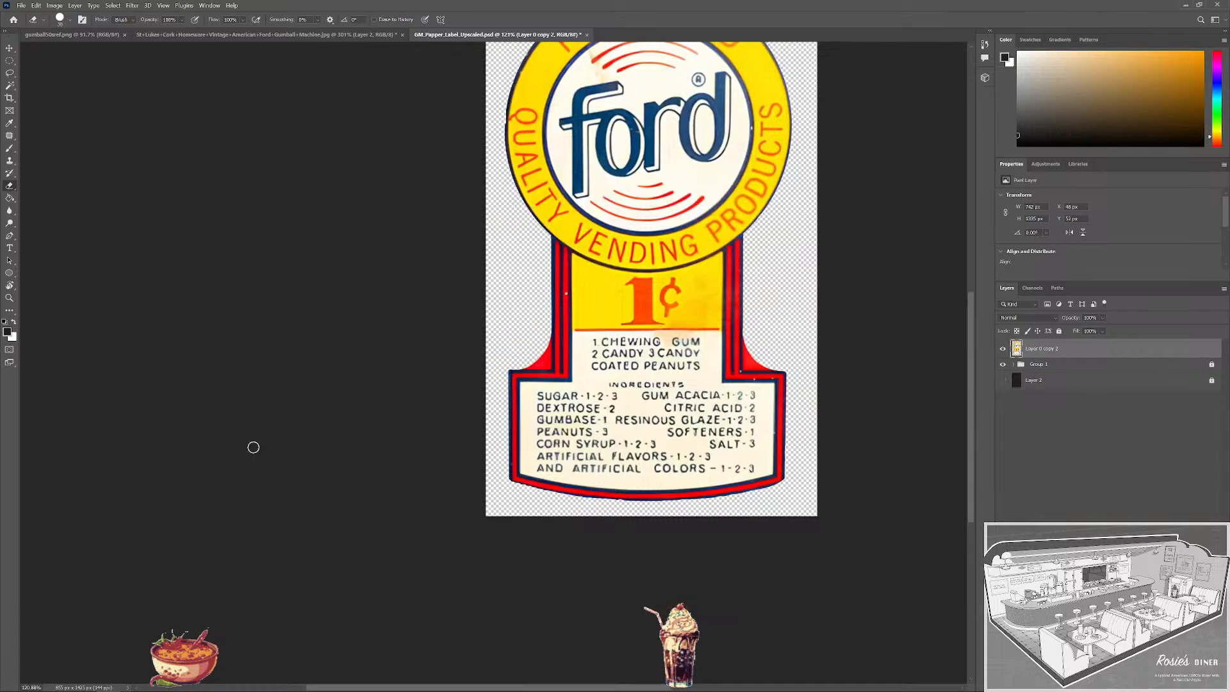
{"action": "scroll", "coordinate": [376, 362], "scroll_direction": "down", "scroll_amount": 3}
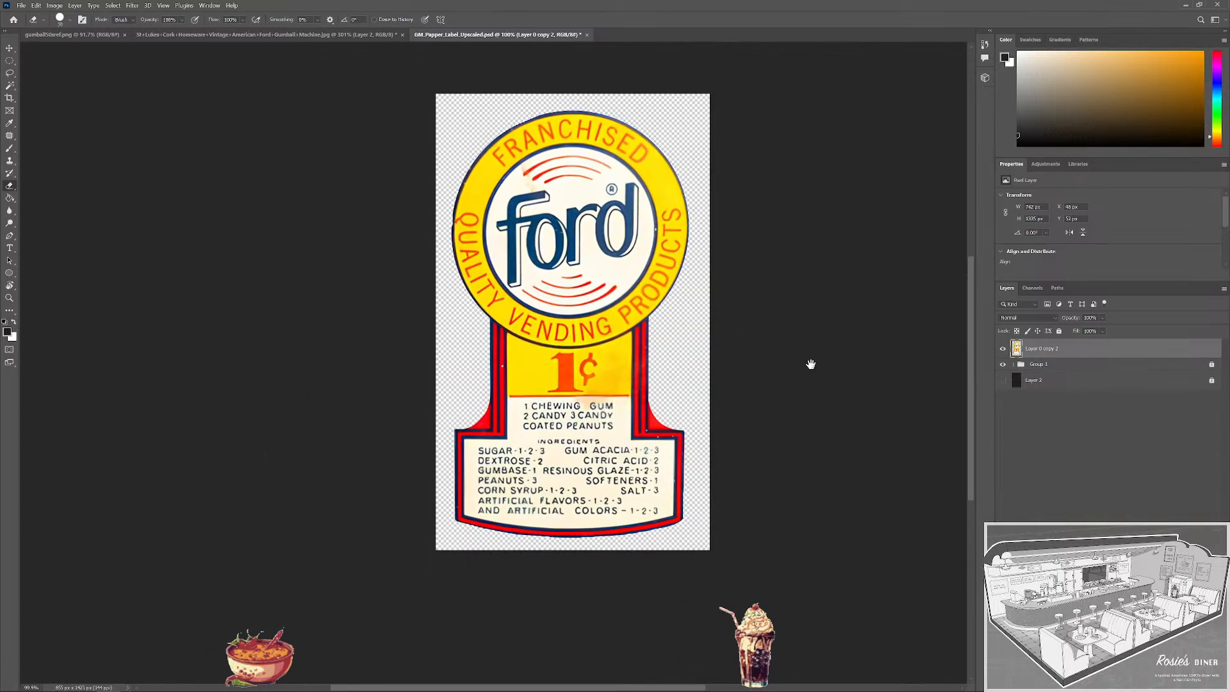
{"action": "scroll", "coordinate": [705, 564], "scroll_direction": "up", "scroll_amount": 8}
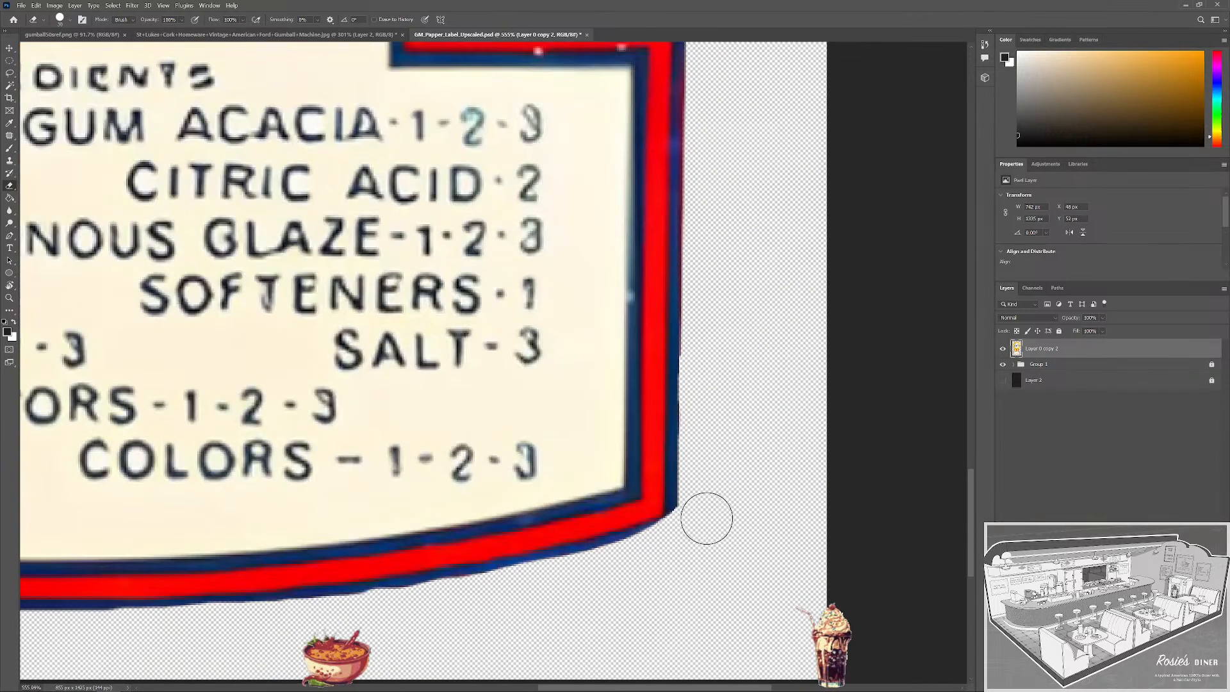
{"action": "scroll", "coordinate": [705, 522], "scroll_direction": "down", "scroll_amount": 5}
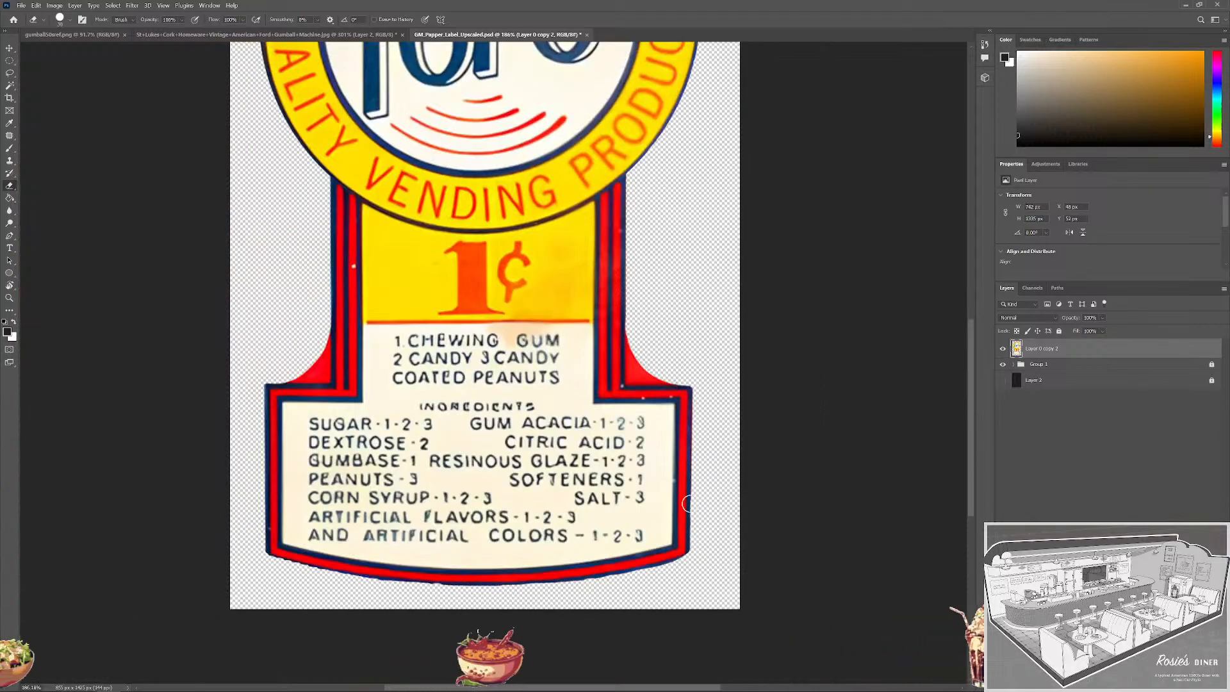
{"action": "left_click", "coordinate": [1002, 380]}
{"action": "left_click", "coordinate": [1003, 380]}
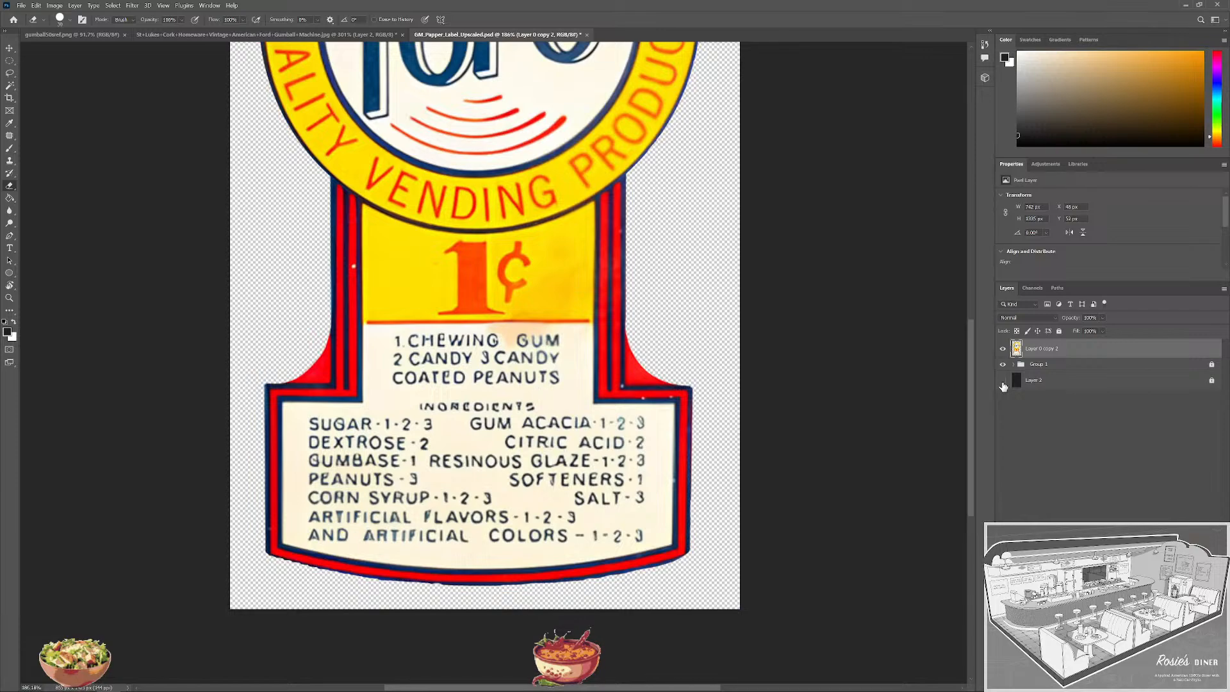
{"action": "scroll", "coordinate": [476, 426], "scroll_direction": "up", "scroll_amount": 2}
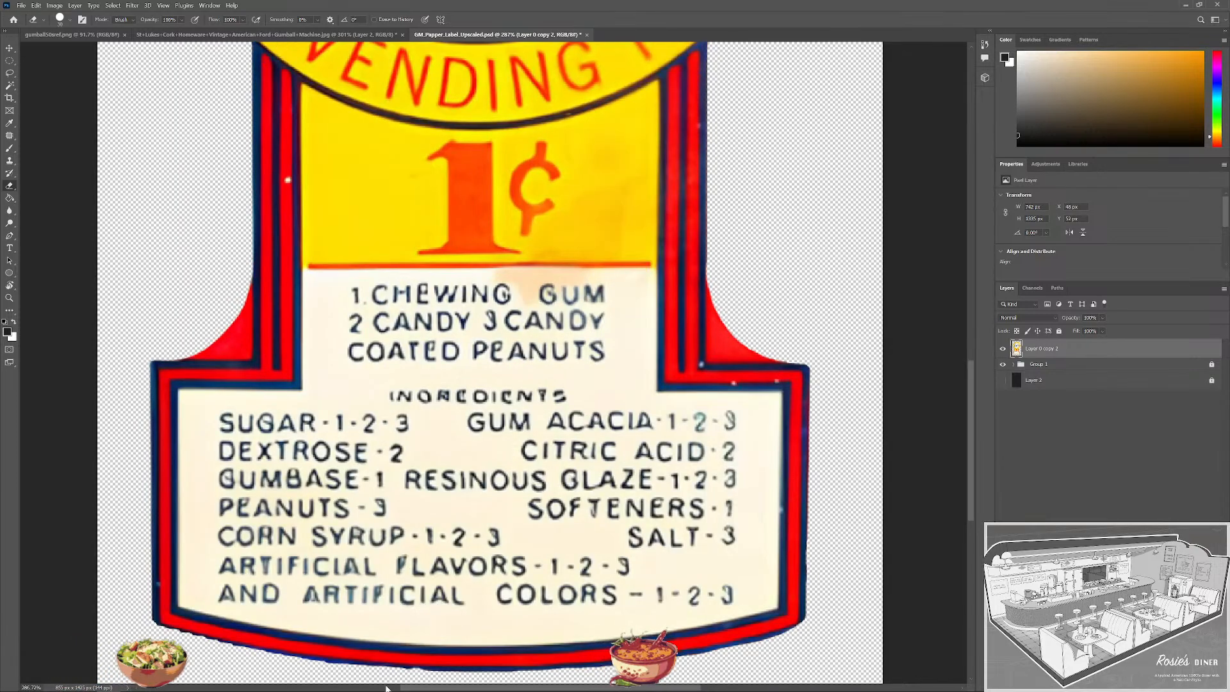
{"action": "scroll", "coordinate": [470, 600], "scroll_direction": "down", "scroll_amount": 5}
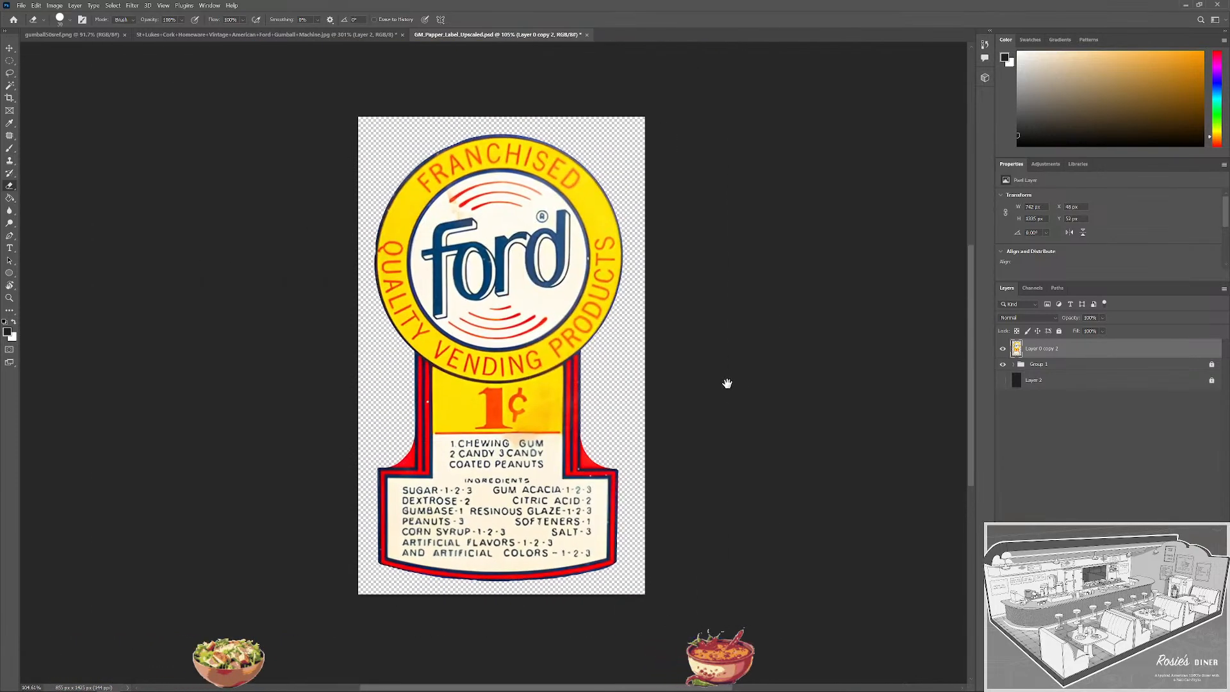
{"action": "key", "text": "m"}
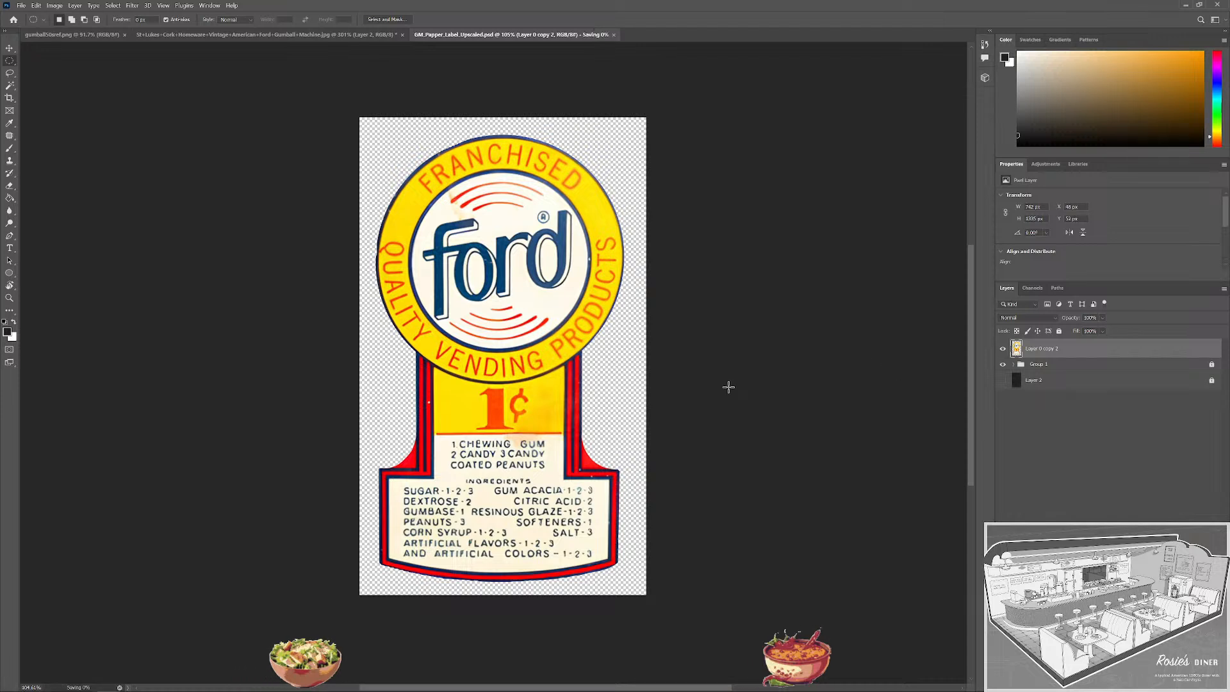
Duplicate the merged label layer and adjust the copy's Hue/Saturation, trying Saturation -100 and Lightness -43.
{"action": "key", "text": "ctrl+j"}
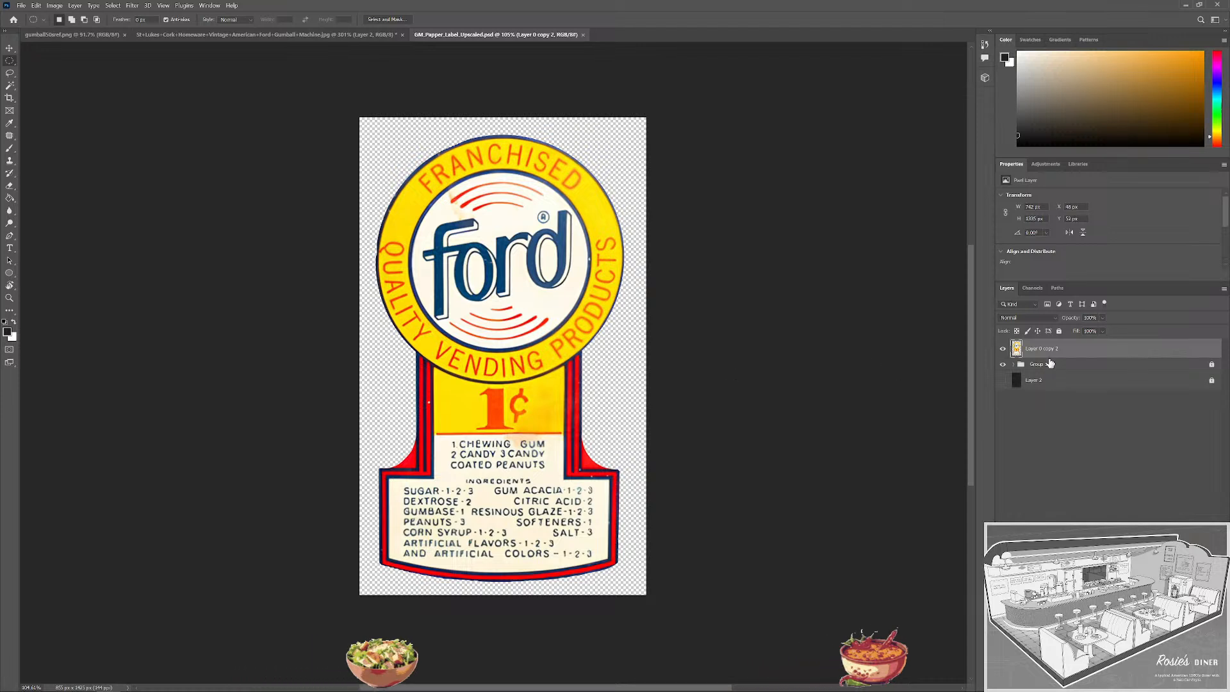
{"action": "key", "text": "ctrl+u"}
{"action": "left_click_drag", "start_coordinate": [805, 407], "coordinate": [758, 410]}
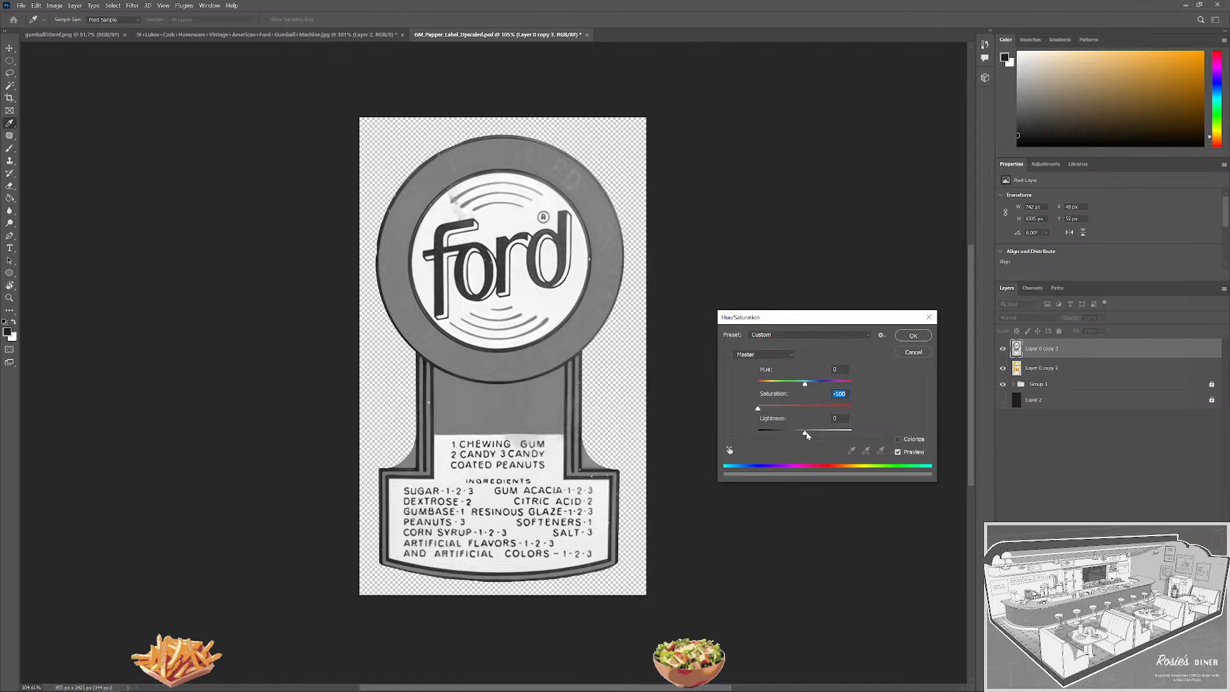
{"action": "mouse_move", "coordinate": [806, 436]}
{"action": "left_mouse_down"}
{"action": "mouse_move", "coordinate": [780, 435]}
{"action": "mouse_move", "coordinate": [825, 436]}
{"action": "mouse_move", "coordinate": [787, 440]}
{"action": "left_mouse_up"}
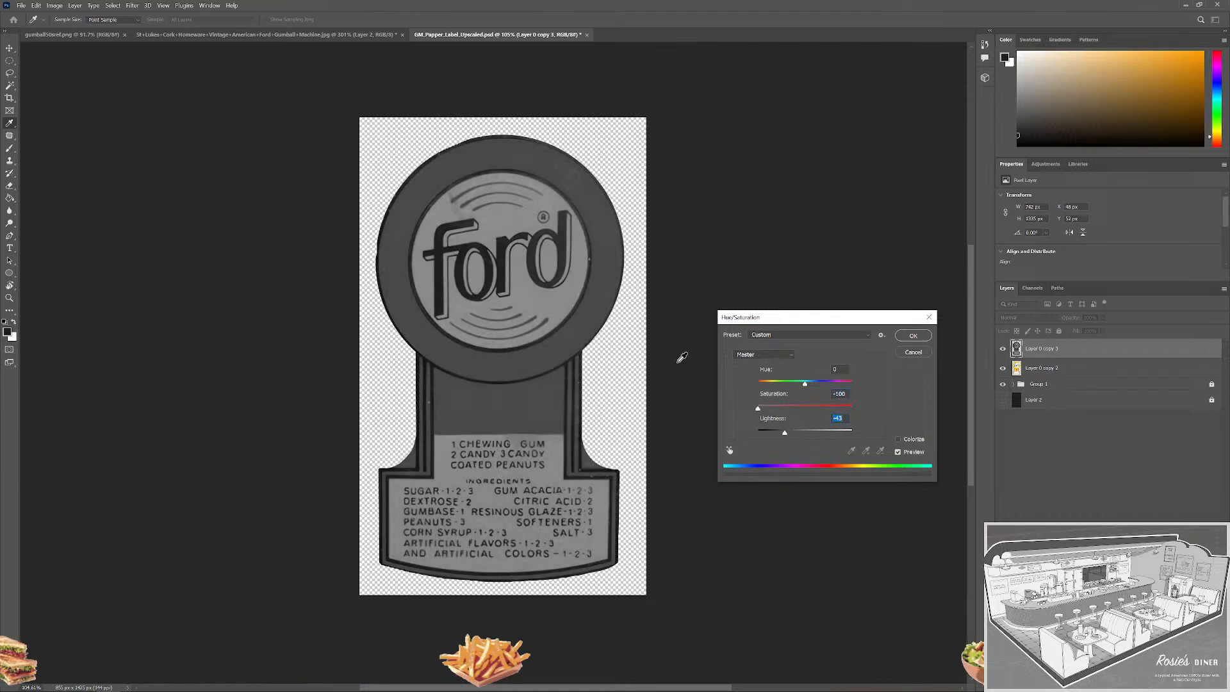
Switch to Substance 3D Painter to examine the Ford label on the glass globe under changing light, and pause the engine.
{"action": "right_click", "coordinate": [180, 687]}
{"action": "left_click", "coordinate": [180, 687]}
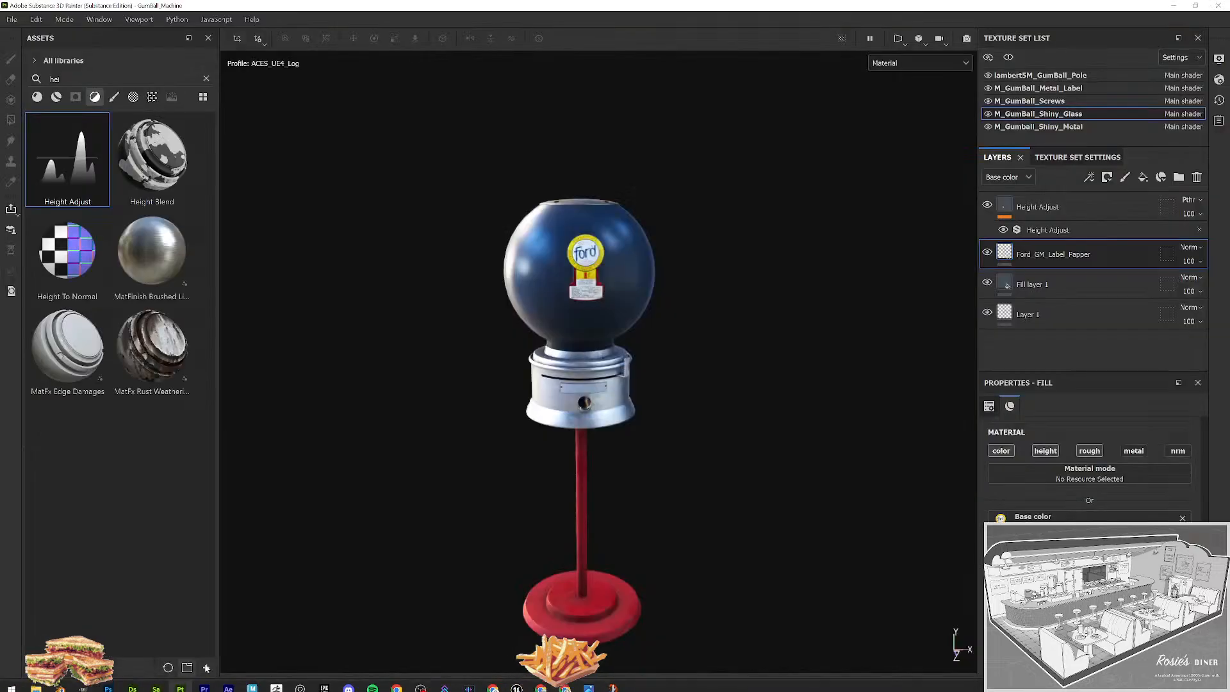
{"action": "scroll", "coordinate": [670, 401], "scroll_direction": "up", "scroll_amount": 5}
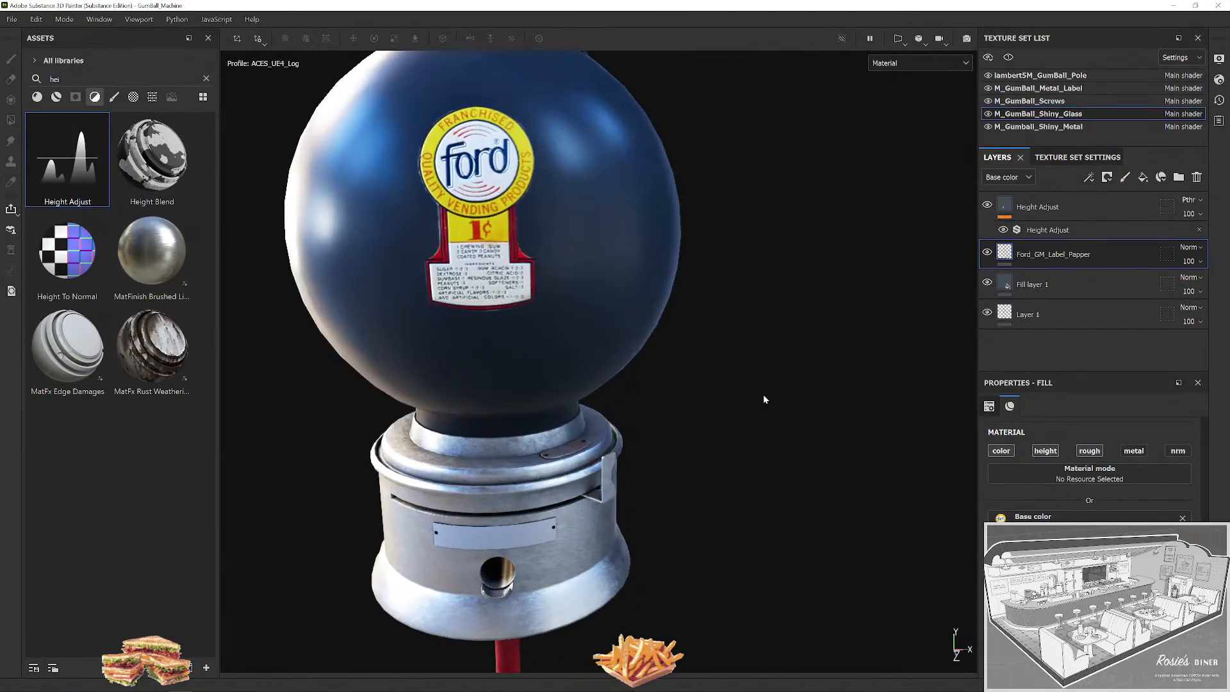
{"action": "scroll", "coordinate": [757, 388], "scroll_direction": "up", "scroll_amount": 3}
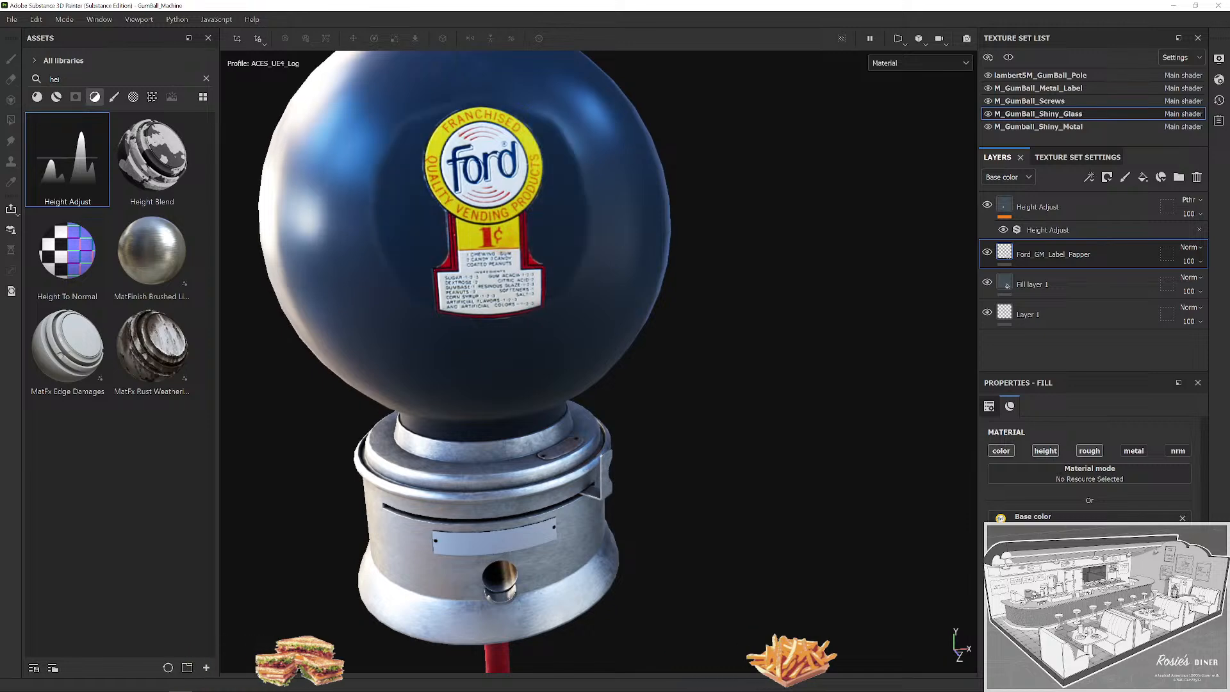
{"action": "scroll", "coordinate": [739, 288], "scroll_direction": "down", "scroll_amount": 3}
{"action": "left_click_drag", "start_coordinate": [739, 288], "coordinate": [792, 310]}
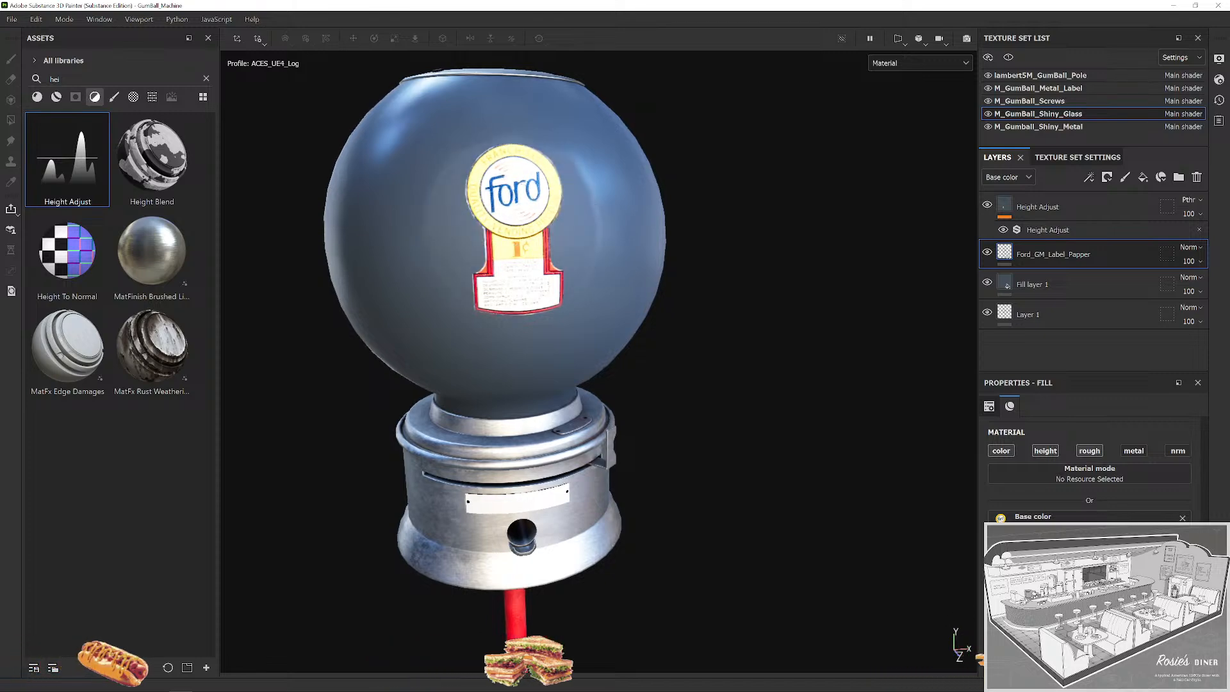
{"action": "scroll", "coordinate": [805, 368], "scroll_direction": "up", "scroll_amount": 3}
{"action": "scroll", "coordinate": [805, 368], "scroll_direction": "down", "scroll_amount": 3}
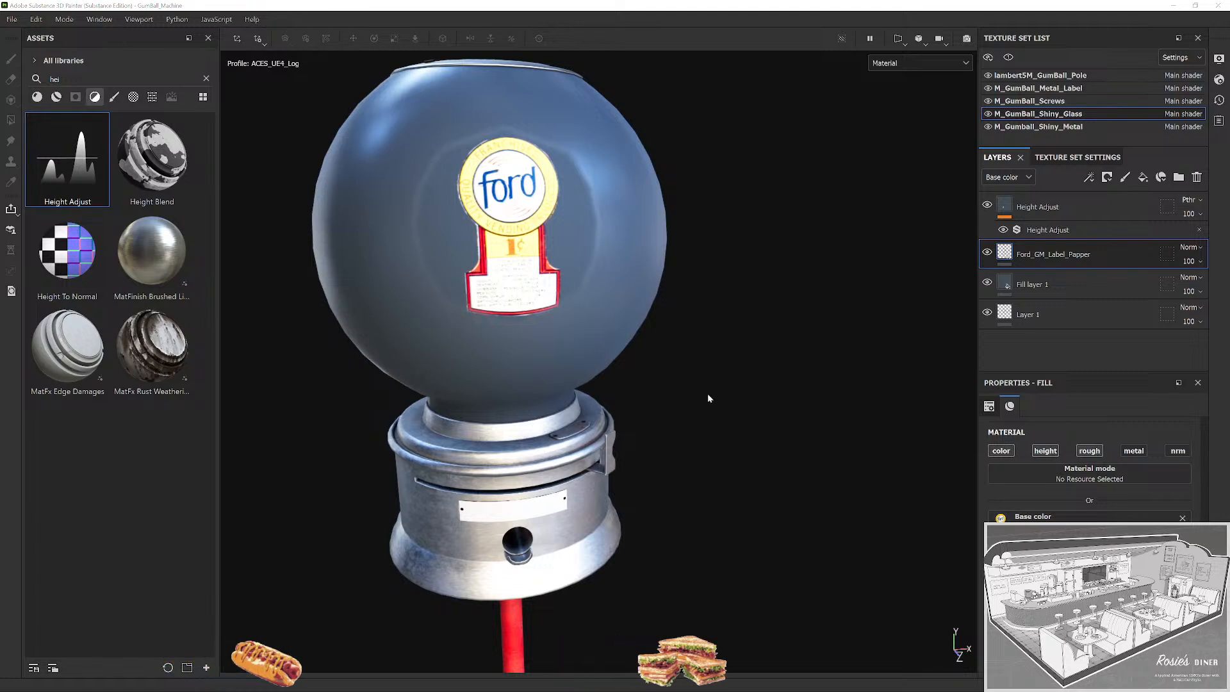
{"action": "left_click", "coordinate": [870, 38]}
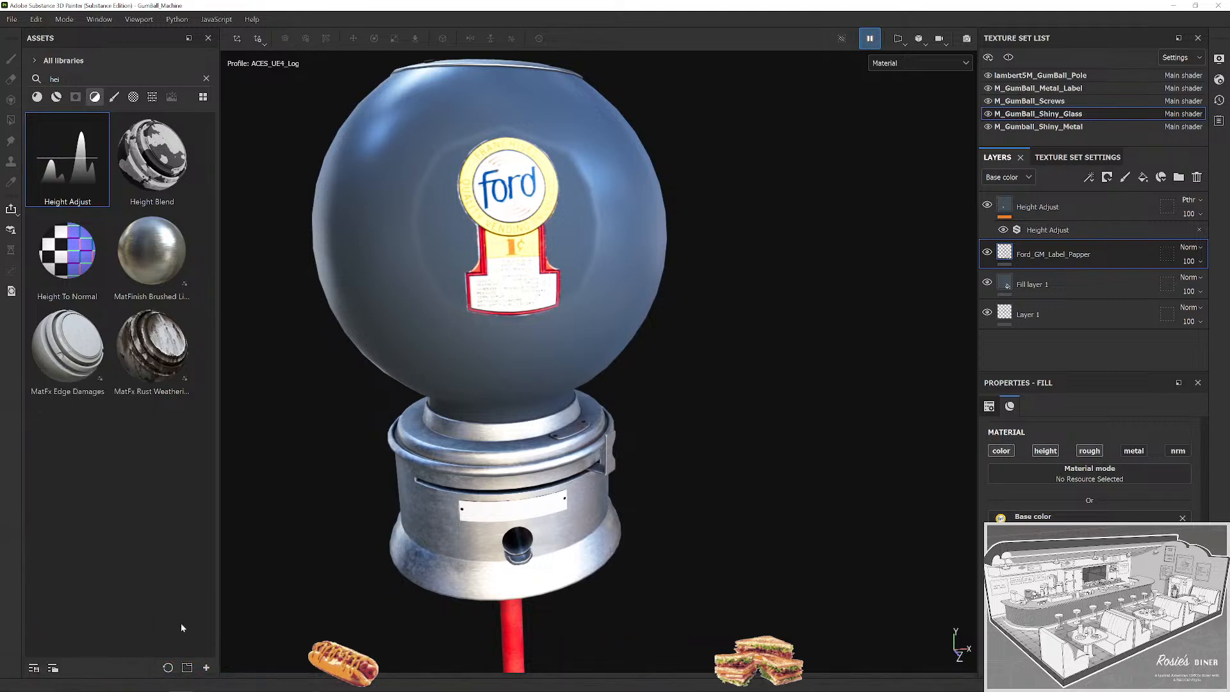
{"action": "left_click", "coordinate": [96, 647]}
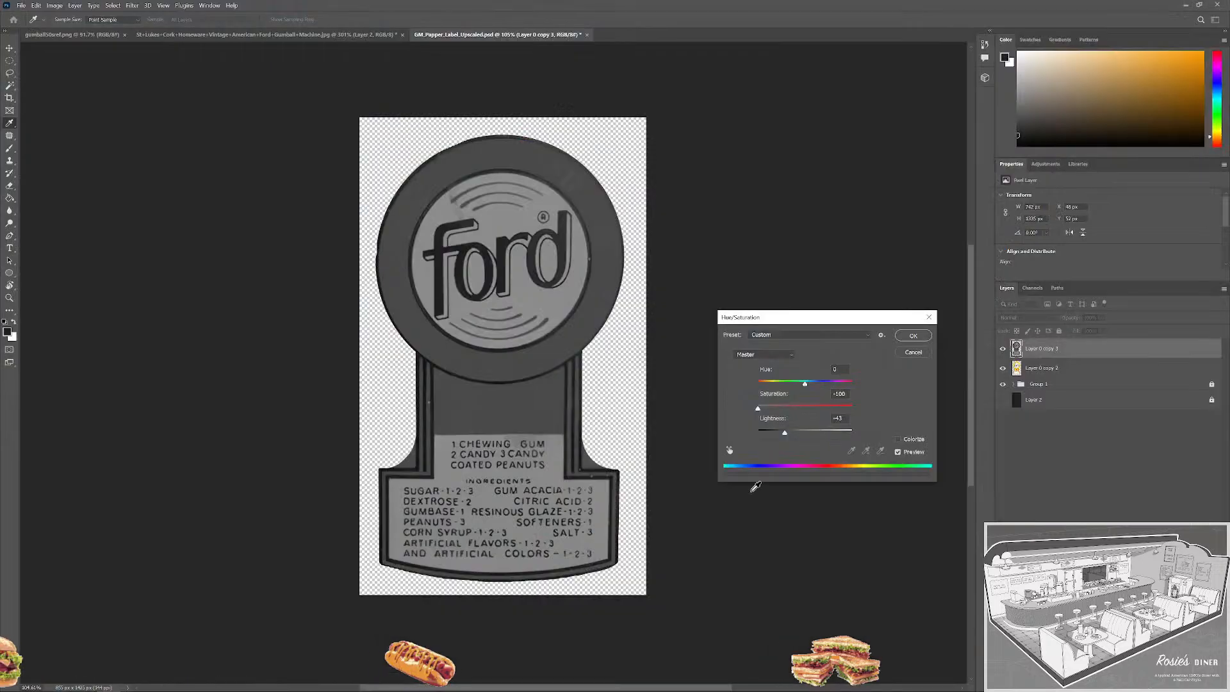
Back in Photoshop, set the desaturated copy's Lightness to +19, apply the adjustment and compare it with the colour label.
{"action": "left_click_drag", "start_coordinate": [785, 433], "coordinate": [816, 439]}
{"action": "key", "text": "Down"}
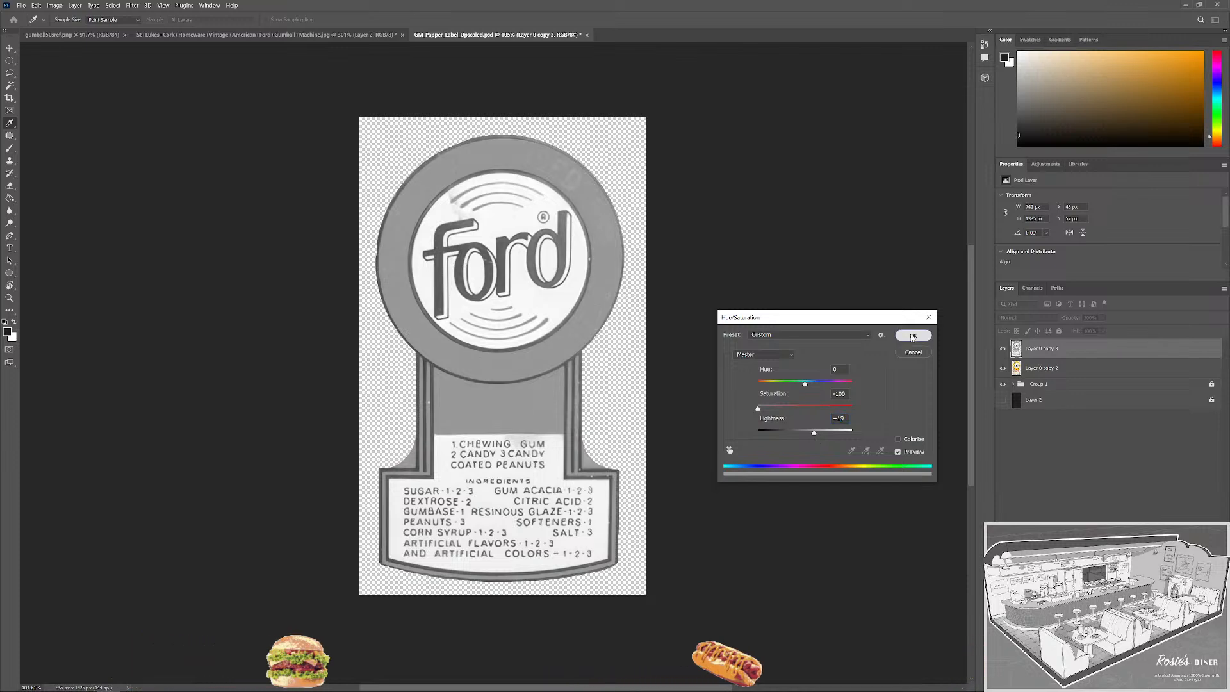
{"action": "left_click", "coordinate": [914, 337]}
{"action": "key", "text": "m"}
{"action": "scroll", "coordinate": [663, 356], "scroll_direction": "up", "scroll_amount": 1}
{"action": "scroll", "coordinate": [667, 362], "scroll_direction": "up", "scroll_amount": 1}
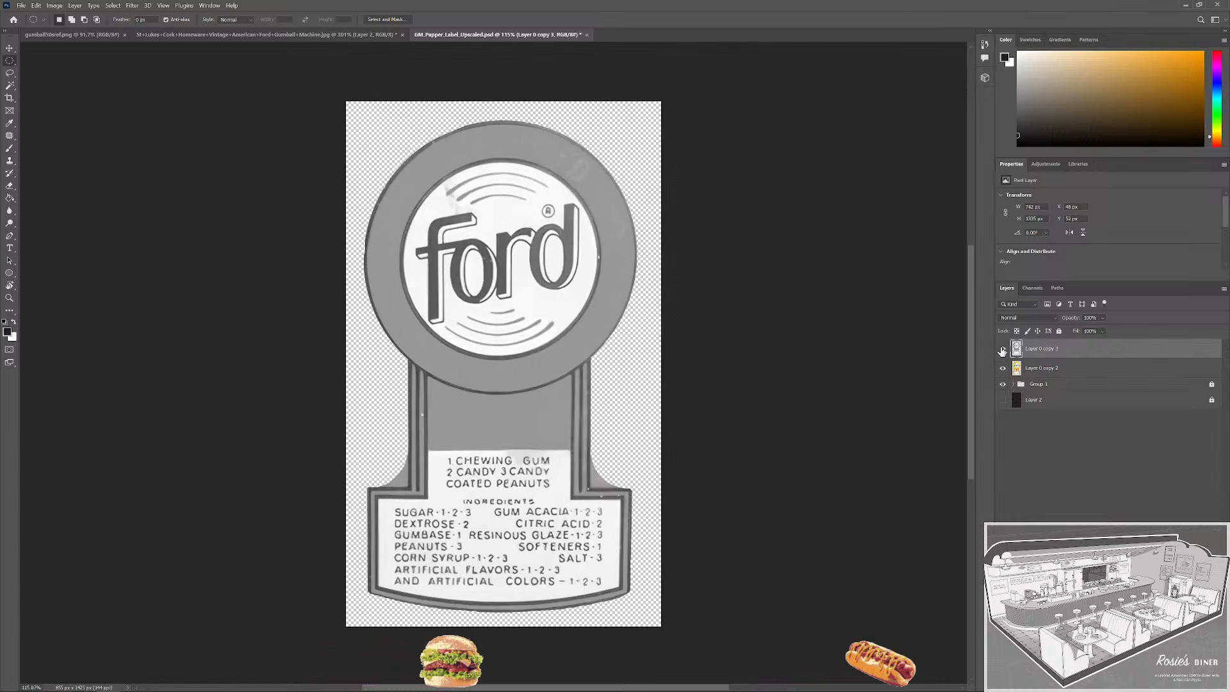
{"action": "left_click", "coordinate": [1003, 349]}
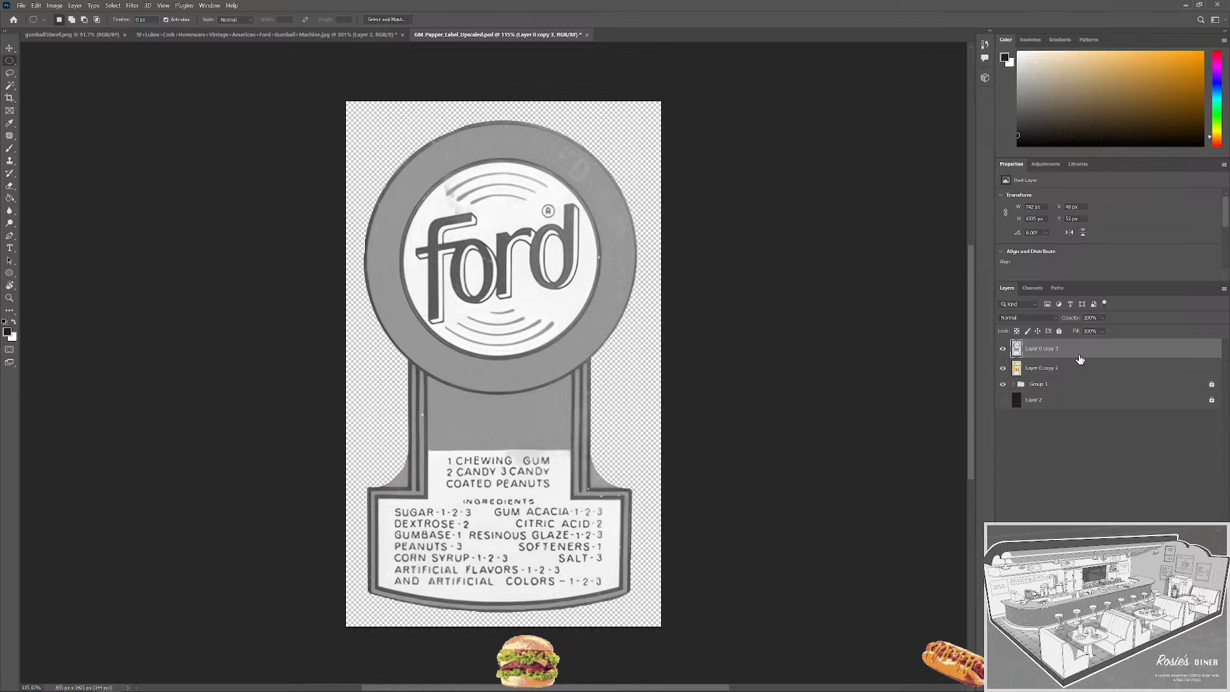
Duplicate the colour label layer again and desaturate this copy to Saturation -100, with the lighter greyscale copy hidden.
{"action": "left_click", "coordinate": [1068, 369]}
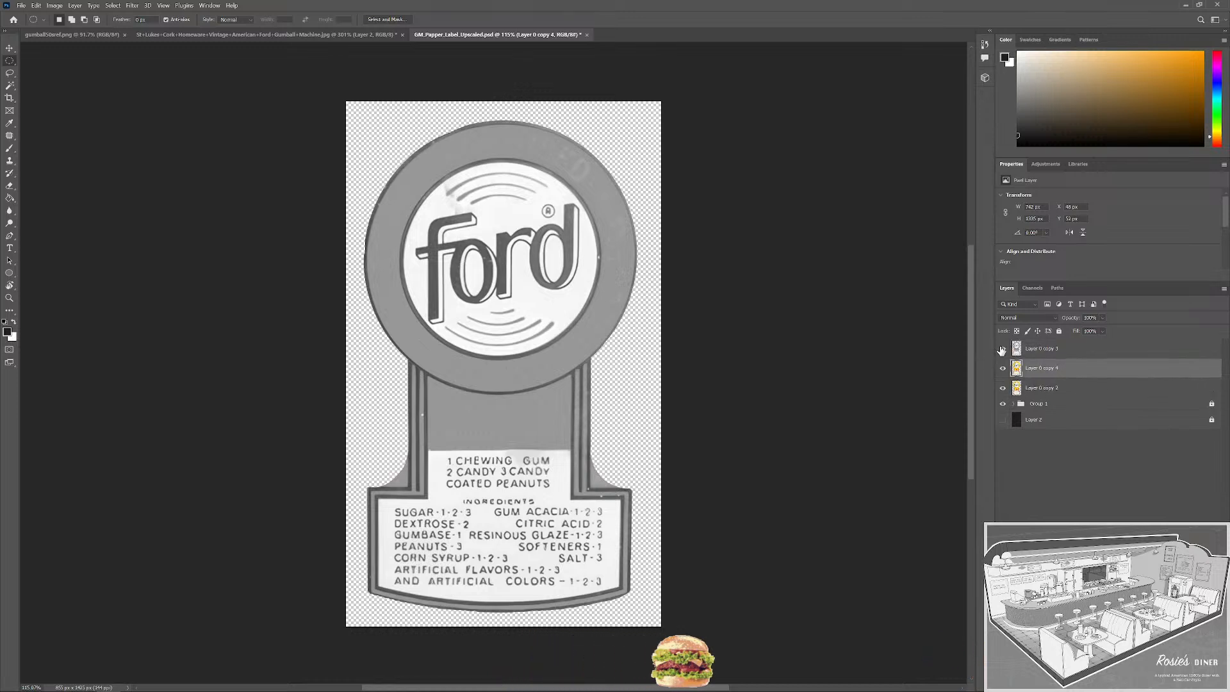
{"action": "left_click", "coordinate": [1000, 349]}
{"action": "key", "text": "ctrl+u"}
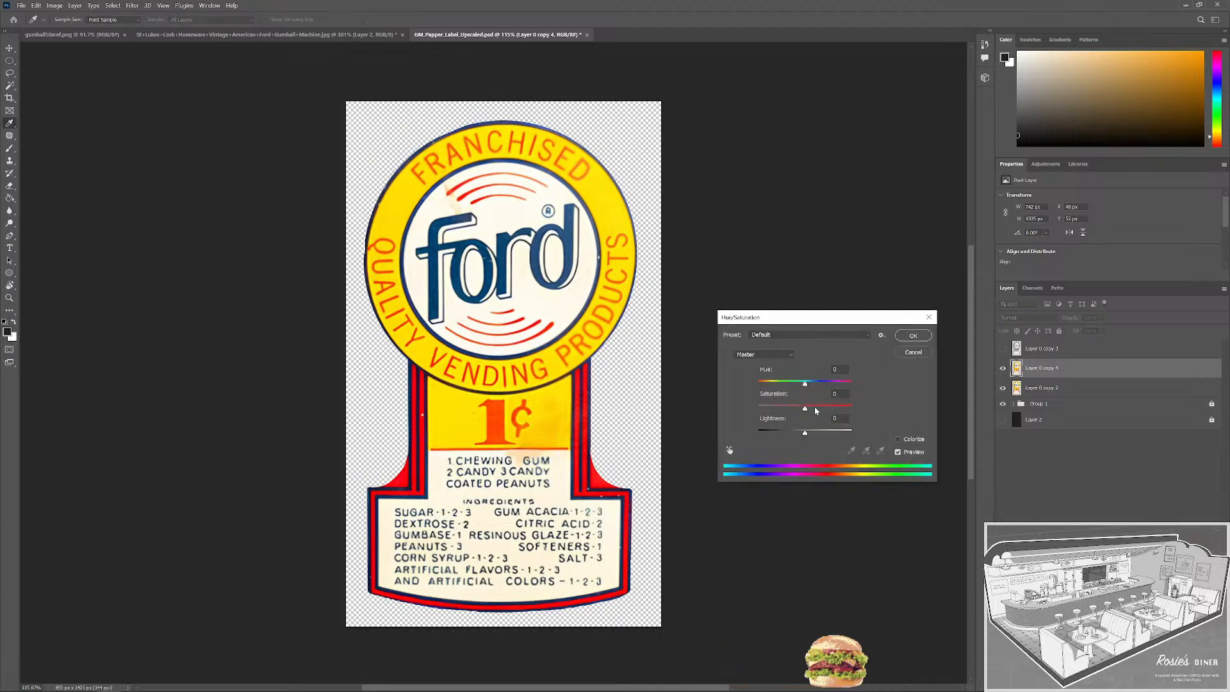
{"action": "left_click_drag", "start_coordinate": [805, 434], "coordinate": [718, 418]}
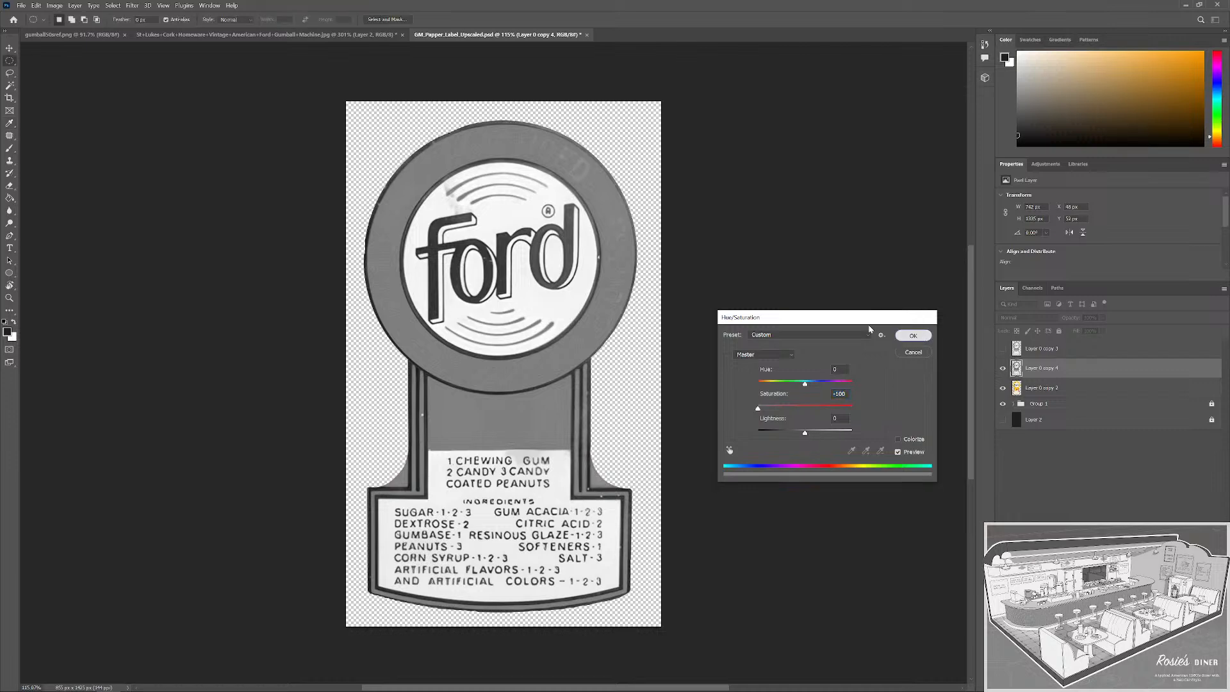
{"action": "key", "text": "Return"}
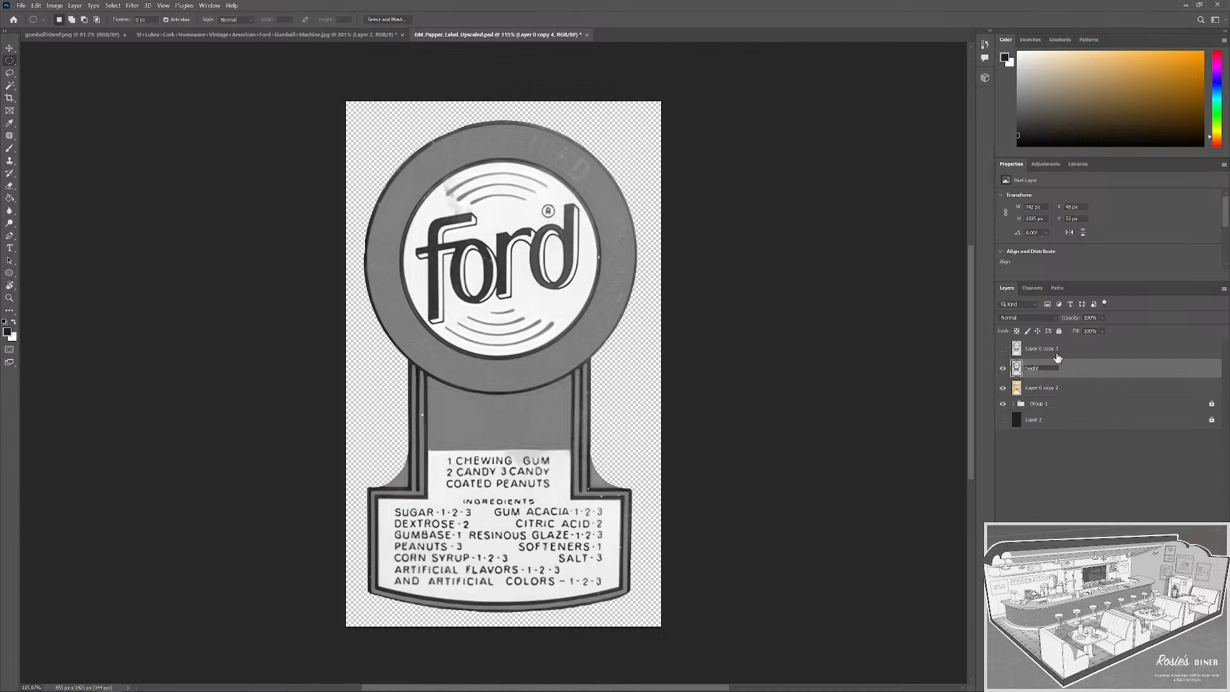
Name the two greyscale label layers height and roughness, then hide the height layer and show the roughness layer.
{"action": "type", "text": "height"}
{"action": "left_click", "coordinate": [1052, 352]}
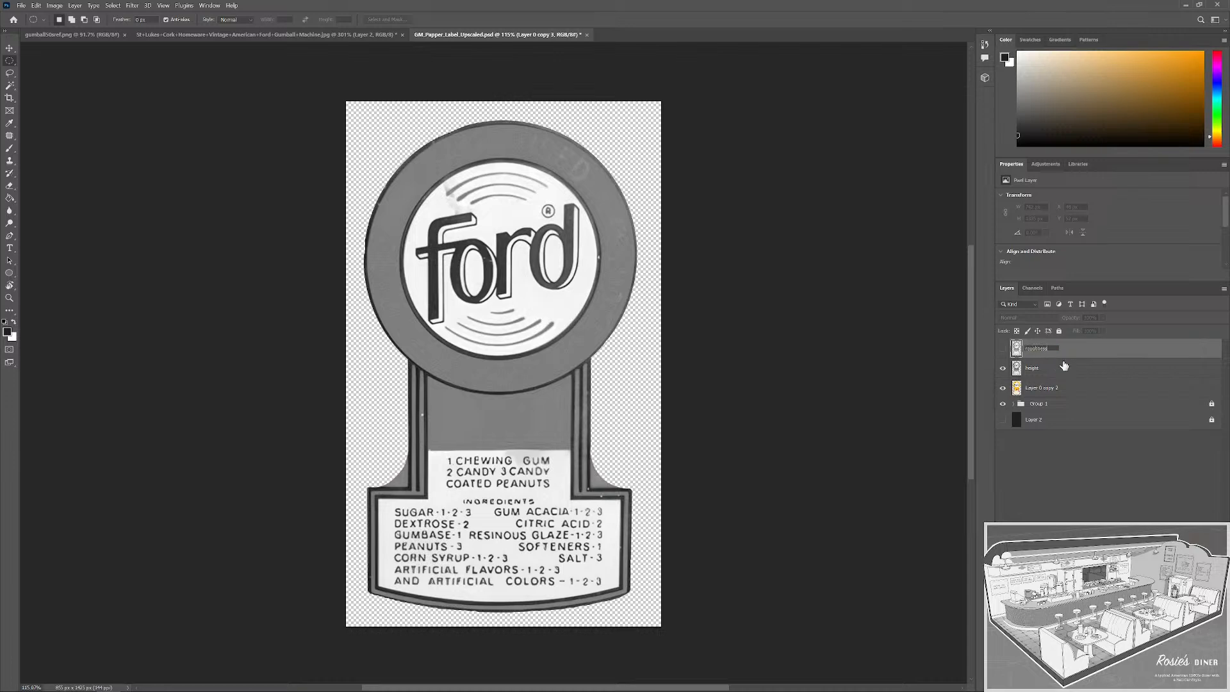
{"action": "left_click", "coordinate": [1004, 368]}
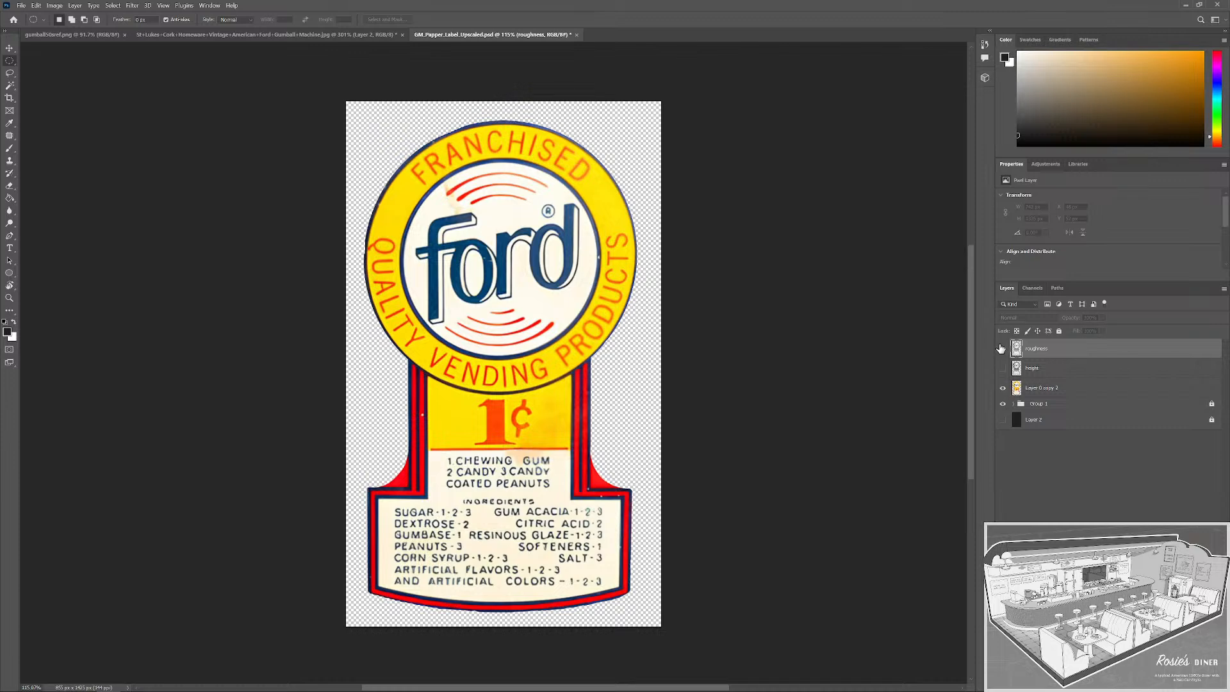
{"action": "left_click", "coordinate": [1003, 348]}
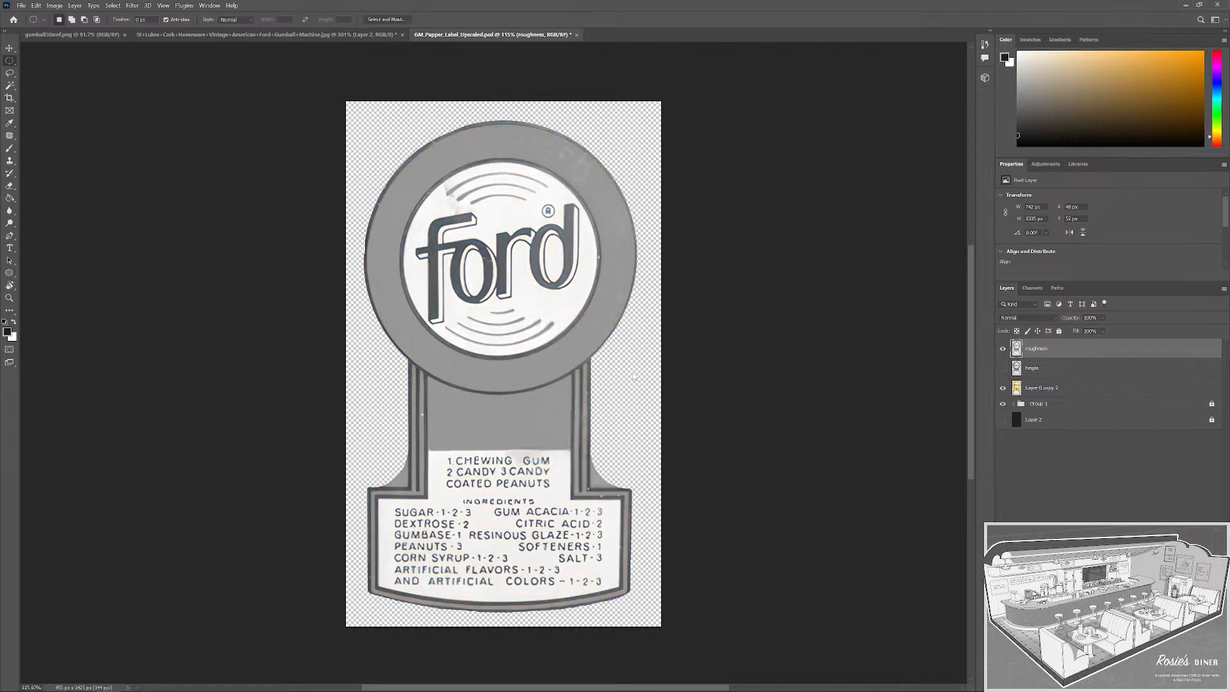
Save a PNG copy of the roughness version as Ford_GM_Label_Papper_roughness.png on the Desktop, replacing the existing file.
{"action": "key", "text": "alt+ctrl+s"}
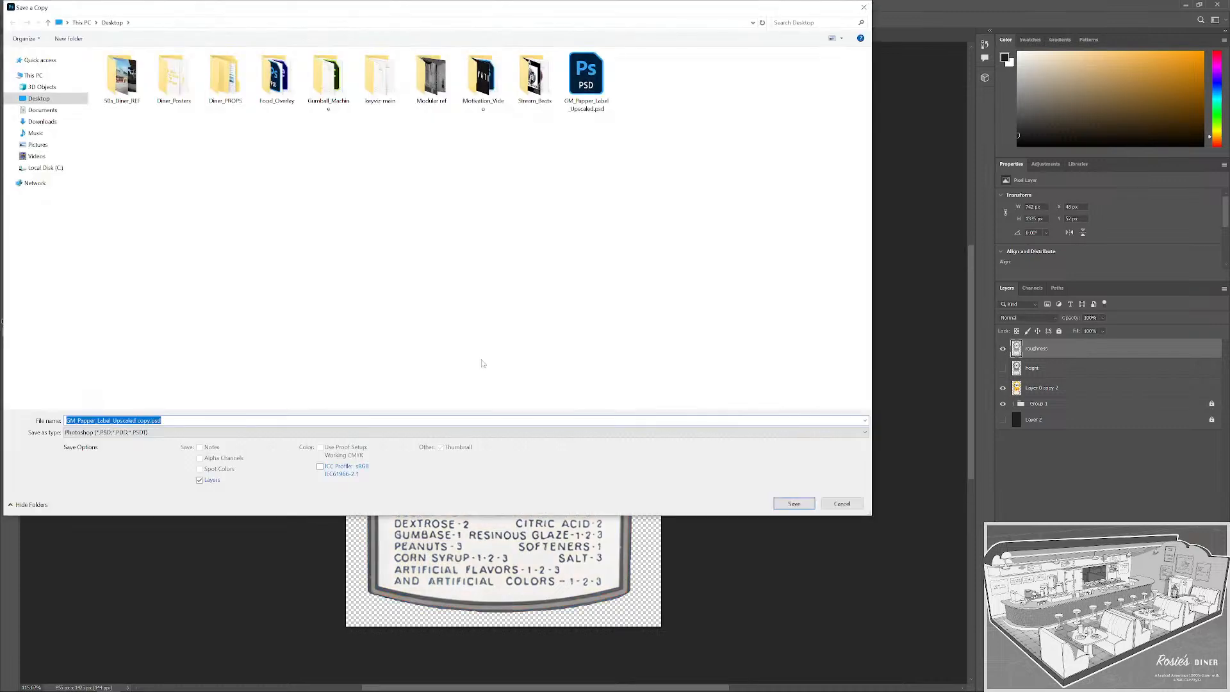
{"action": "left_click", "coordinate": [161, 432]}
{"action": "left_click", "coordinate": [155, 580]}
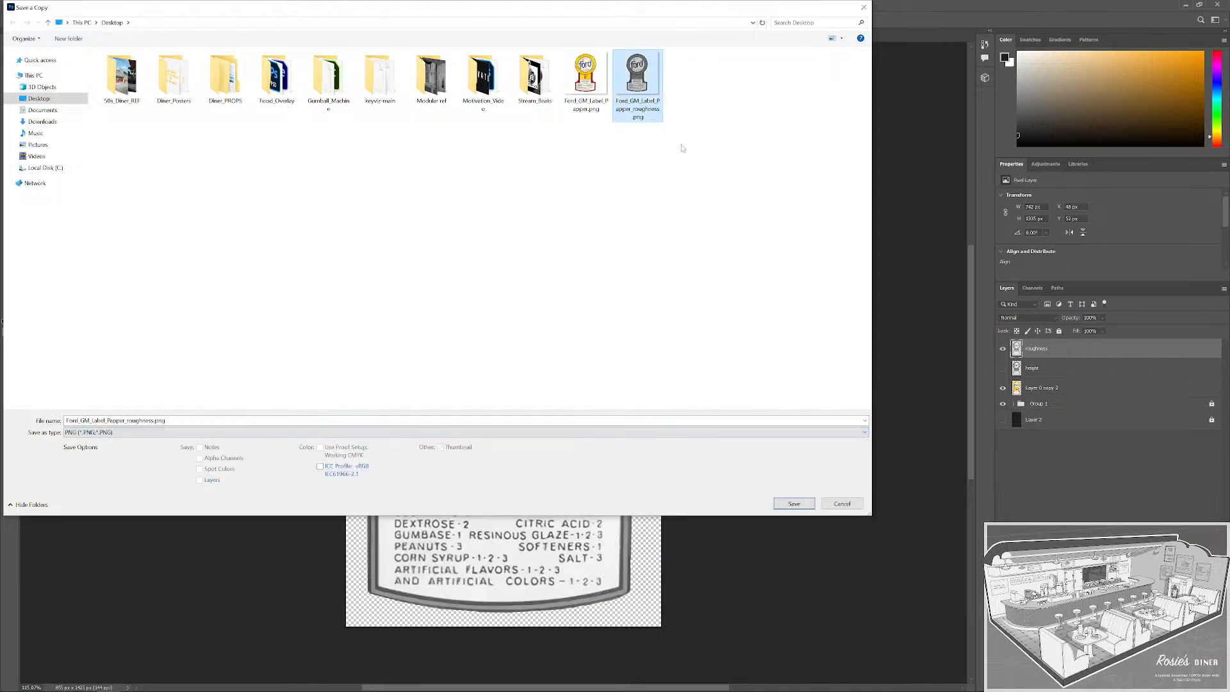
{"action": "left_click", "coordinate": [793, 503]}
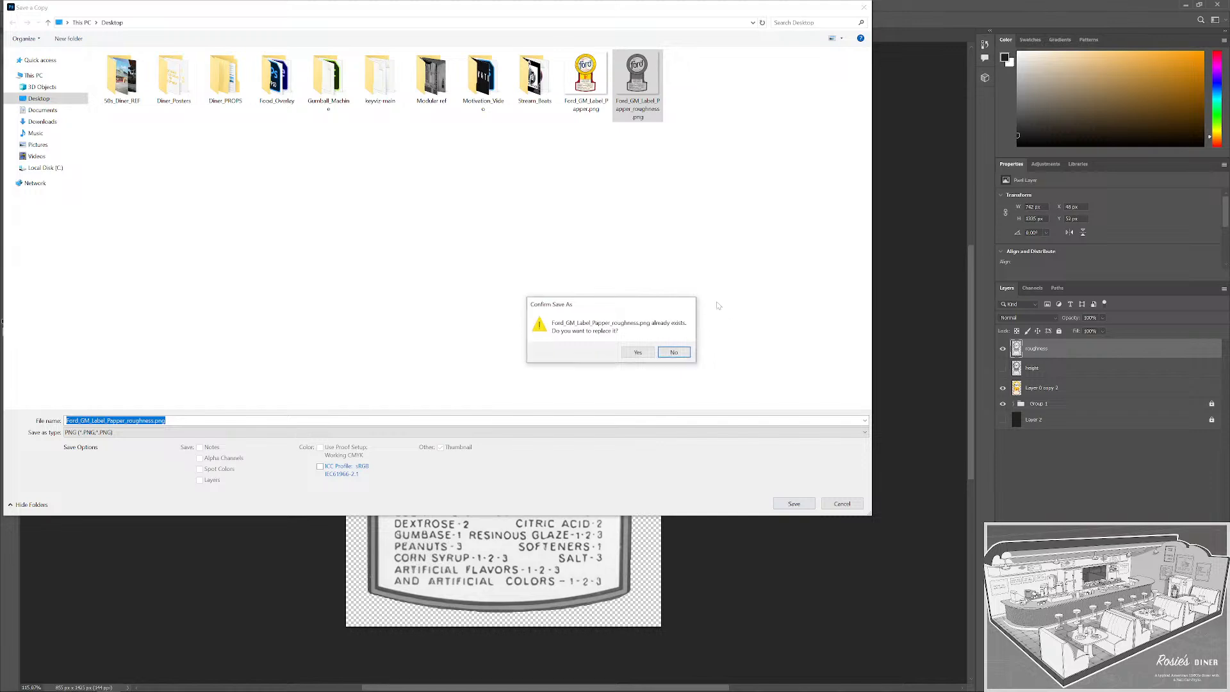
{"action": "left_click", "coordinate": [638, 352]}
{"action": "left_click", "coordinate": [678, 216]}
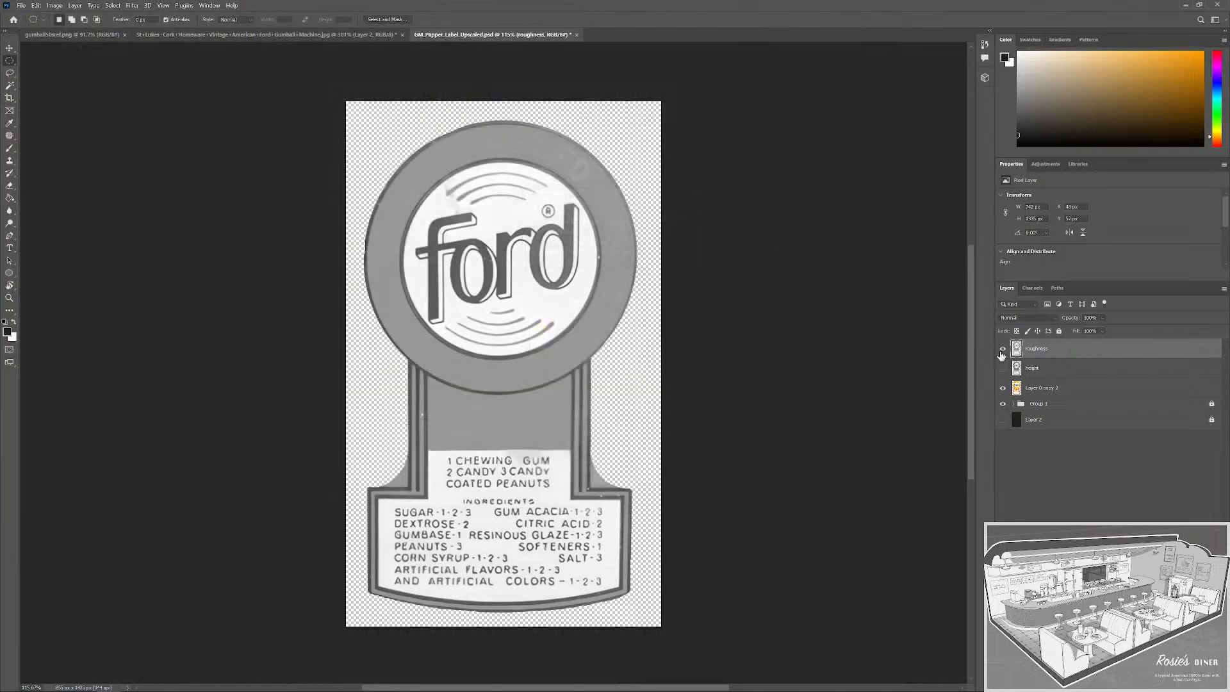
Hide the roughness layer and save the colour label as a PNG copy, overwriting Ford_GM_Label_Papper.png on the Desktop.
{"action": "left_click", "coordinate": [1003, 348]}
{"action": "key", "text": "ctrl+alt+s"}
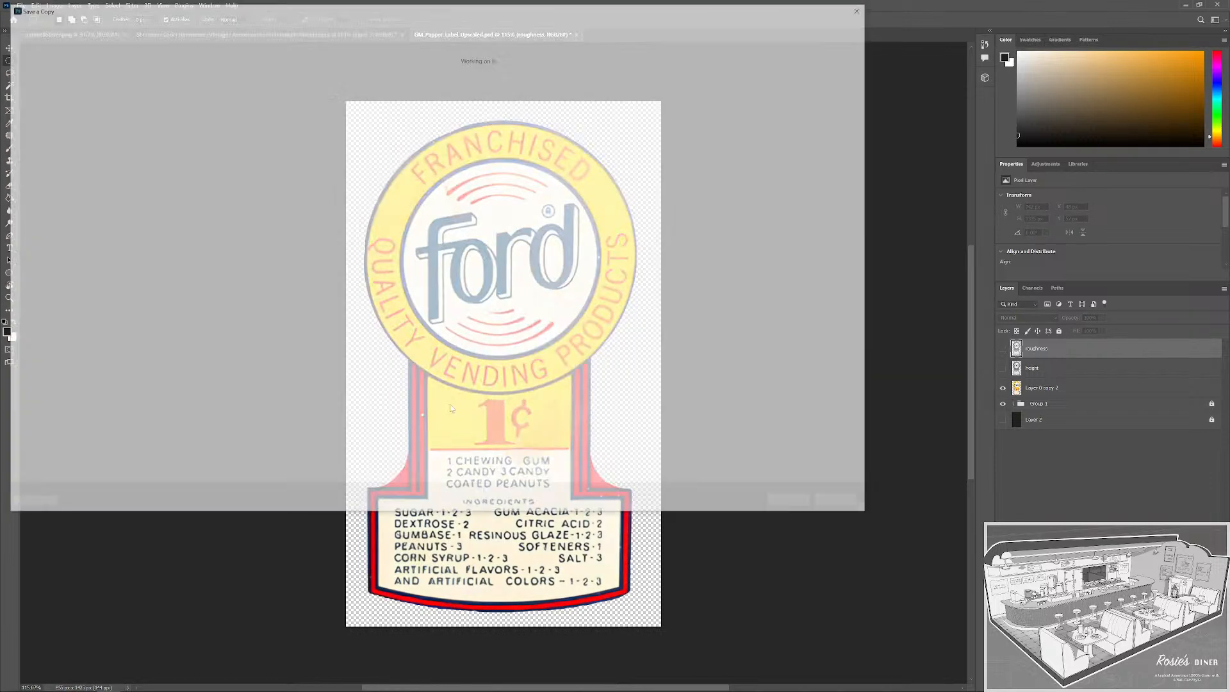
{"action": "left_click", "coordinate": [250, 432]}
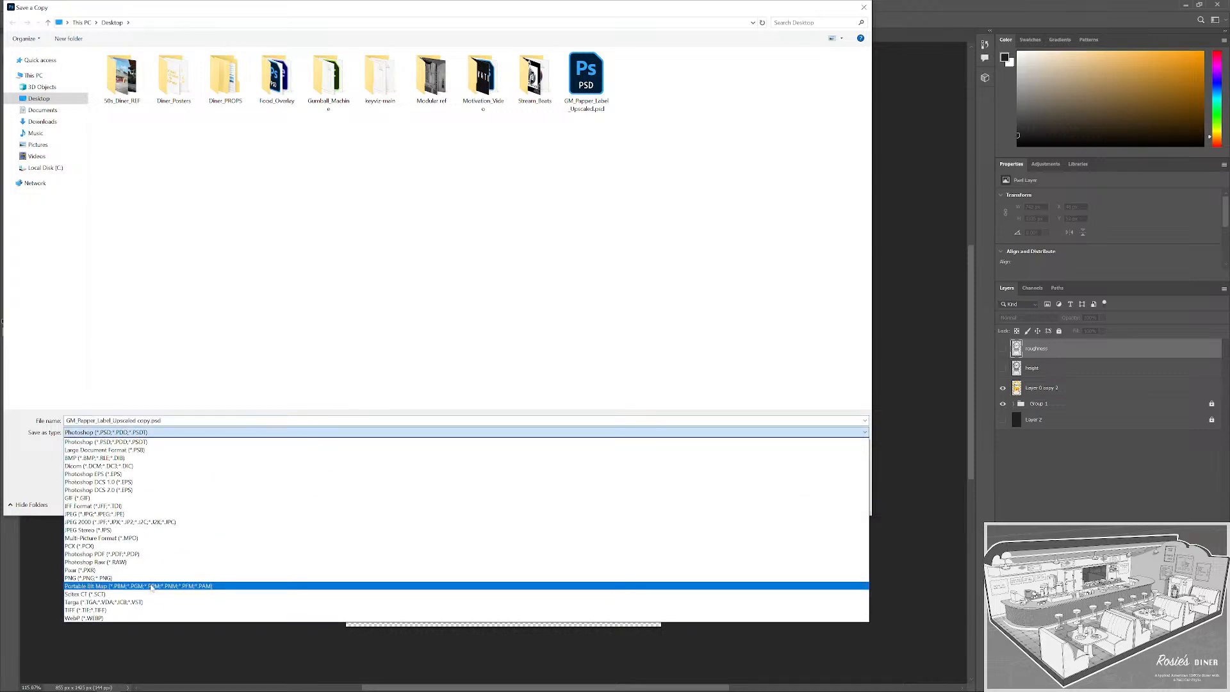
{"action": "left_click", "coordinate": [147, 578]}
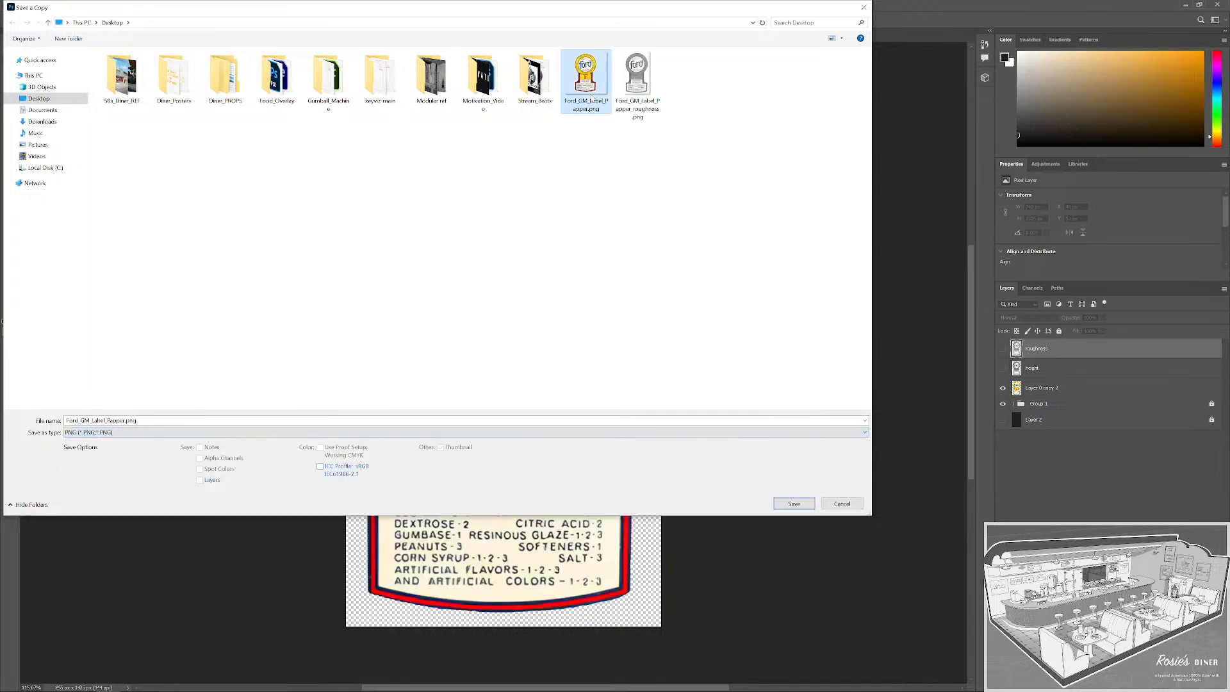
{"action": "left_click", "coordinate": [800, 506]}
{"action": "left_click", "coordinate": [638, 354]}
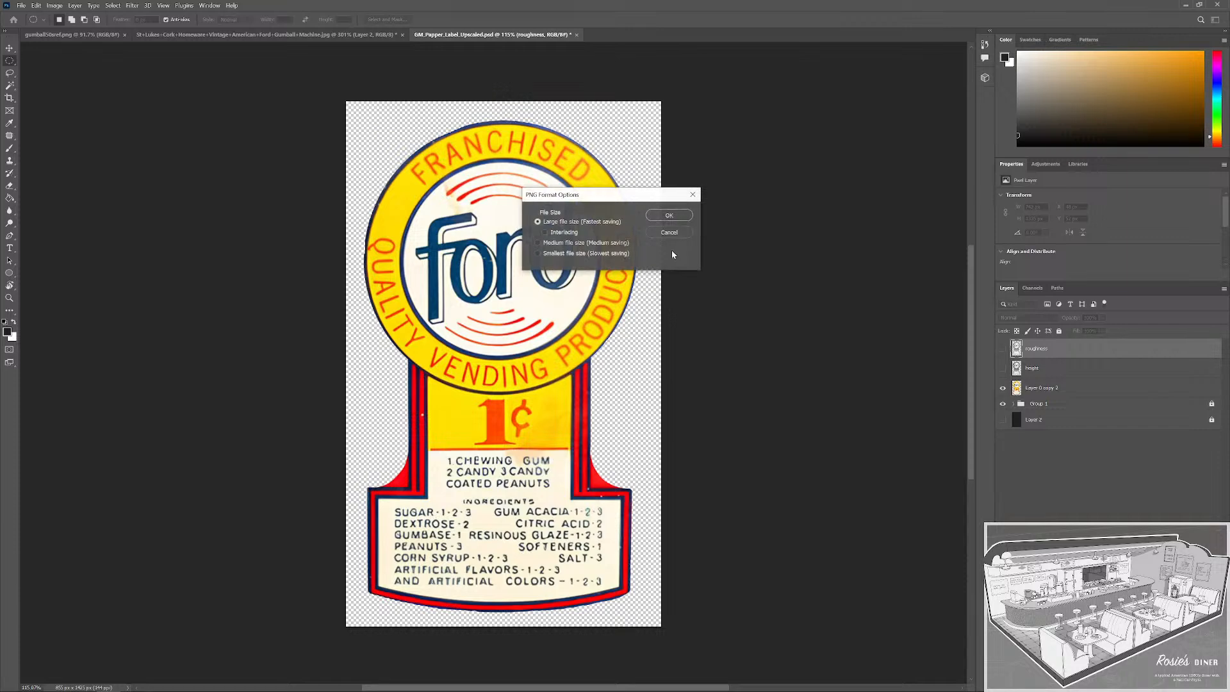
{"action": "left_click", "coordinate": [670, 217]}
Show only the height layer over the colour label and save a PNG copy as Ford_GM_Label_Papper_Height.png on the Desktop.
{"action": "left_click", "coordinate": [1002, 369]}
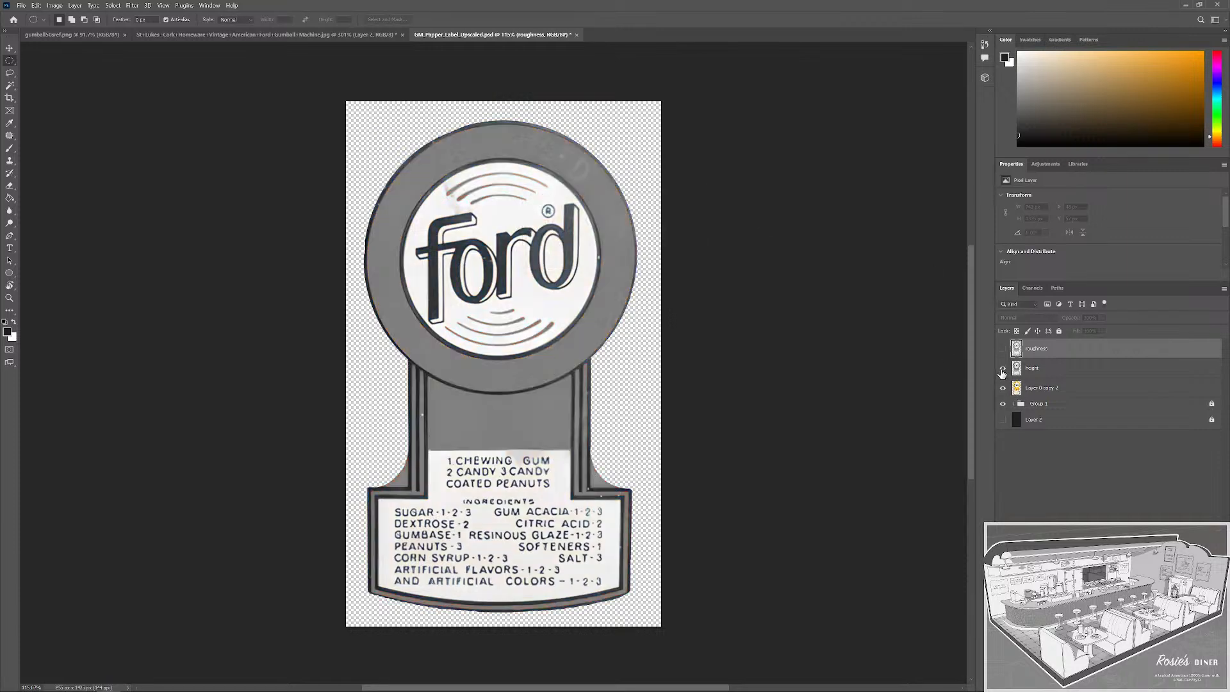
{"action": "left_click", "coordinate": [1004, 349]}
{"action": "left_click", "coordinate": [1003, 349]}
{"action": "left_click", "coordinate": [1004, 369]}
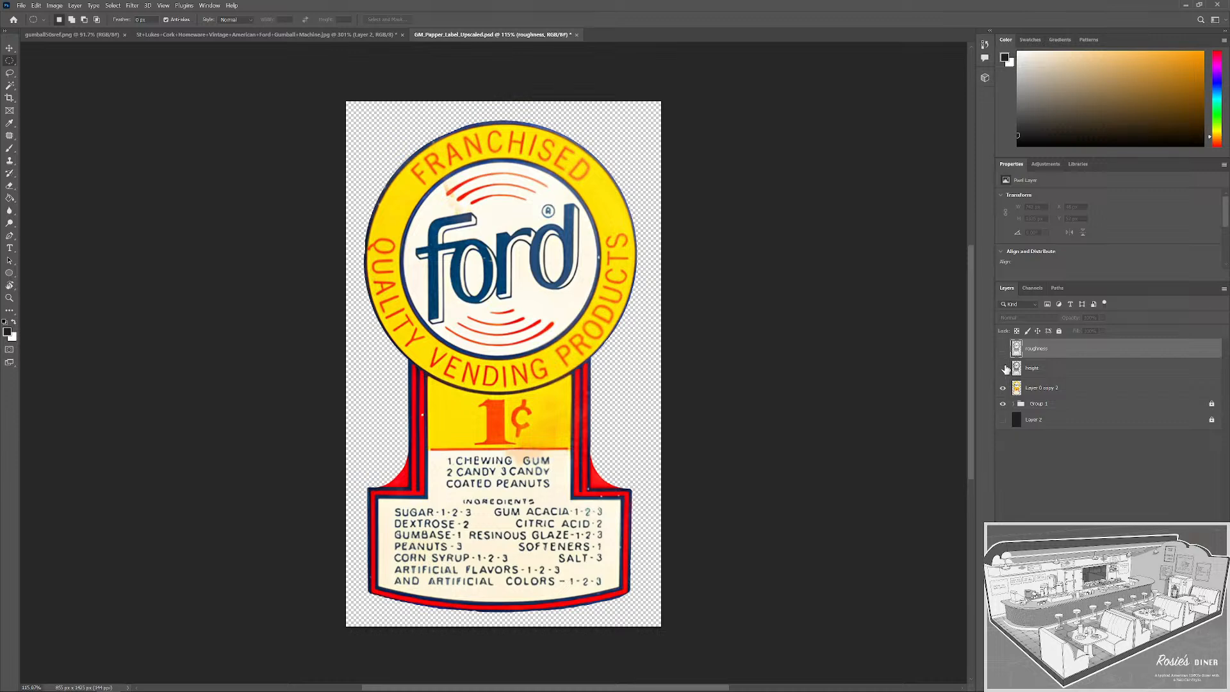
{"action": "left_click", "coordinate": [1004, 369]}
{"action": "key", "text": "ctrl+alt+s"}
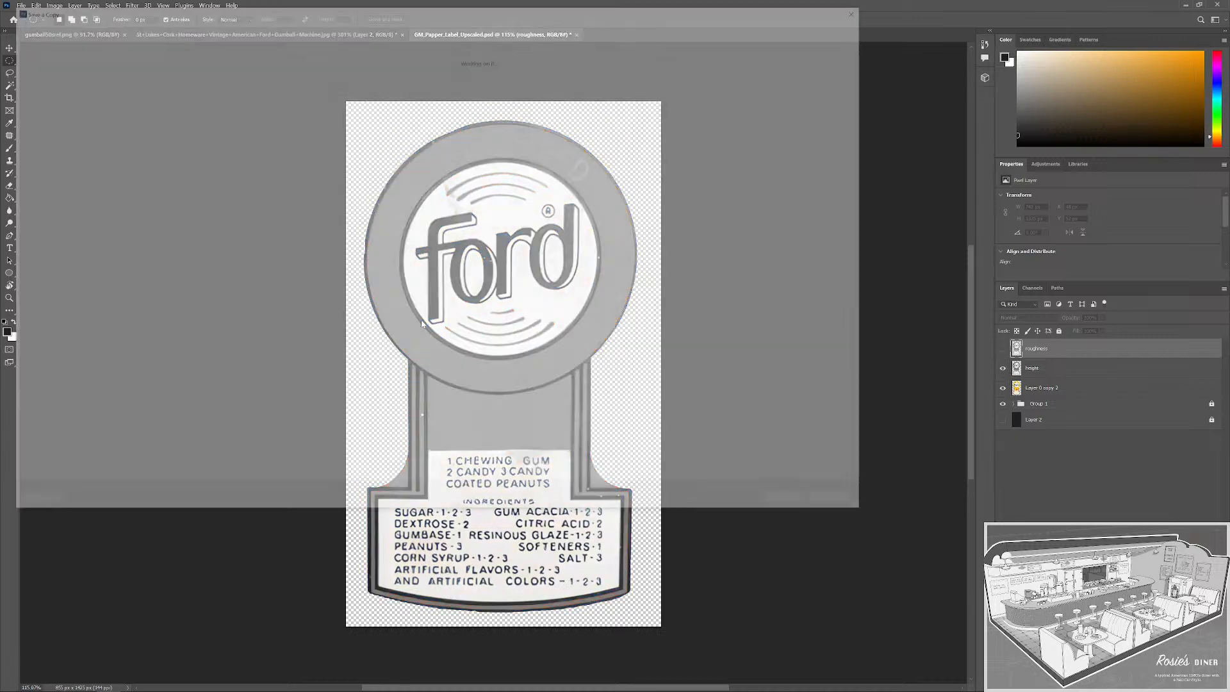
{"action": "left_click", "coordinate": [109, 432]}
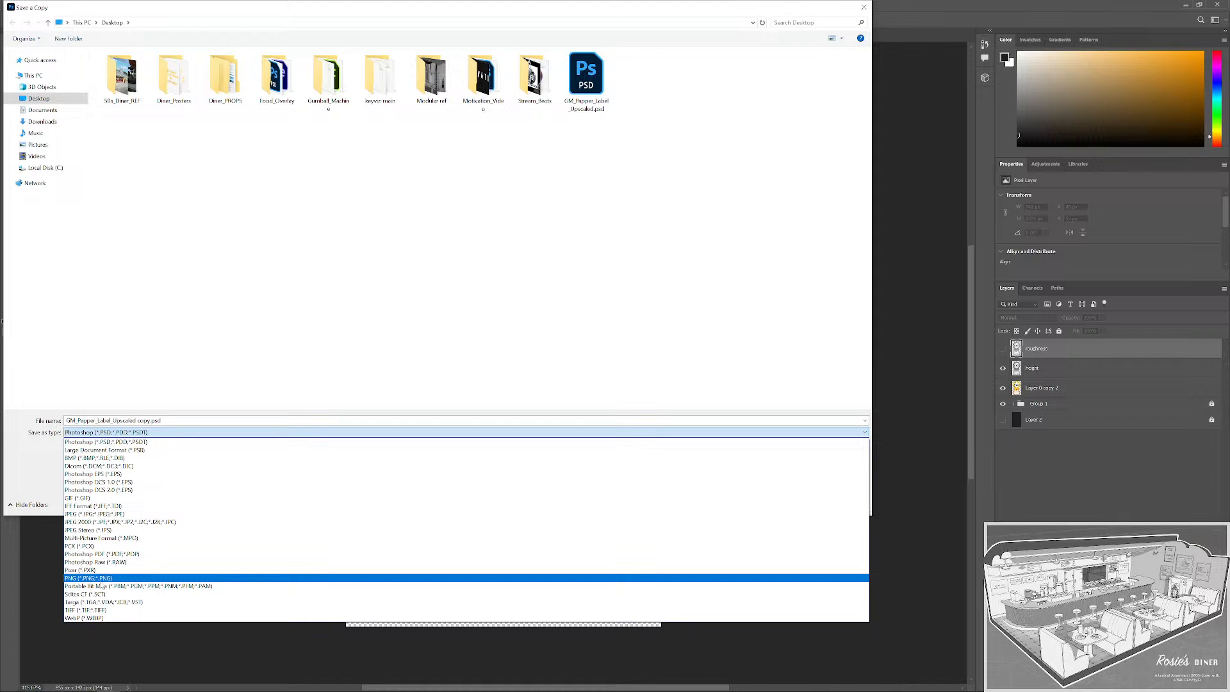
{"action": "left_click", "coordinate": [99, 579]}
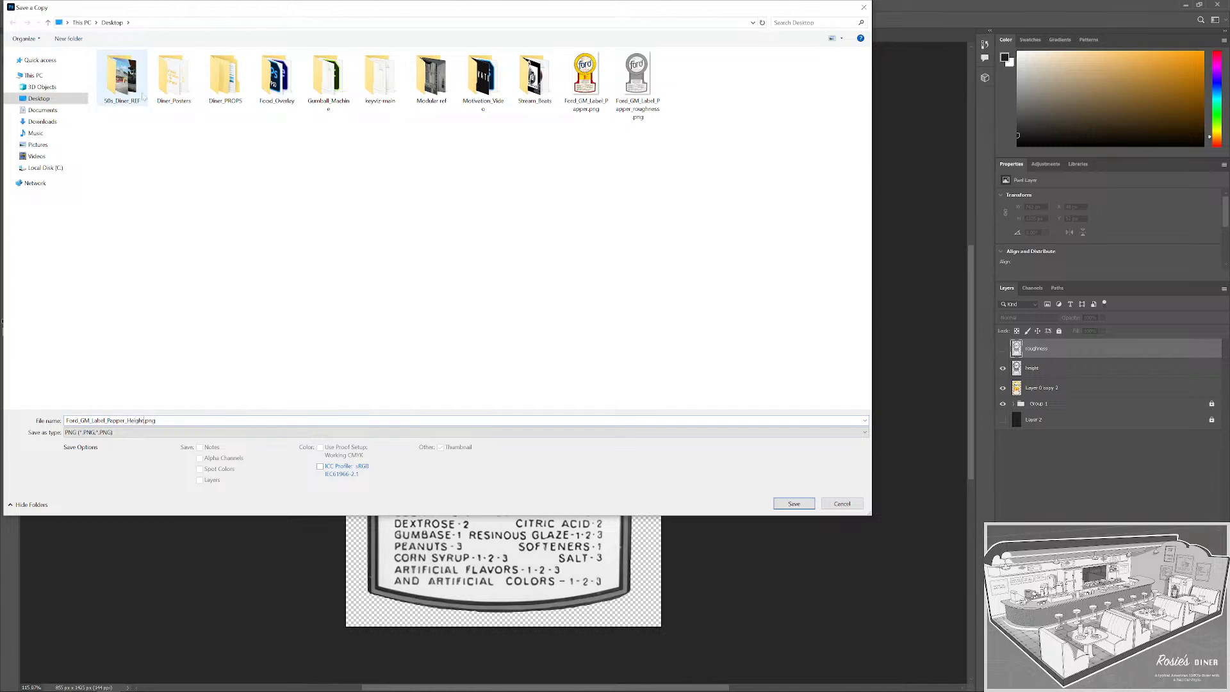
{"action": "left_click", "coordinate": [794, 504]}
{"action": "left_click", "coordinate": [669, 216]}
Switch to Substance 3D Painter beside the desktop and add the colour, height and roughness label PNGs to its resource import.
{"action": "left_click", "coordinate": [1187, 4]}
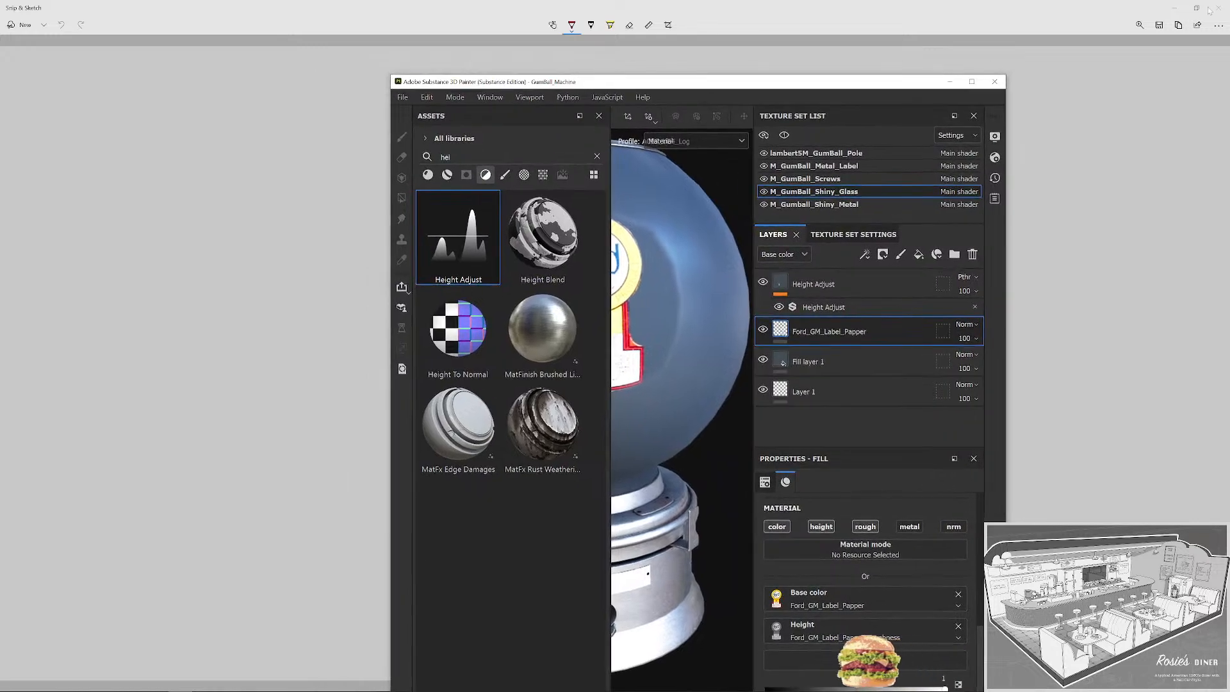
{"action": "left_click", "coordinate": [1191, 9]}
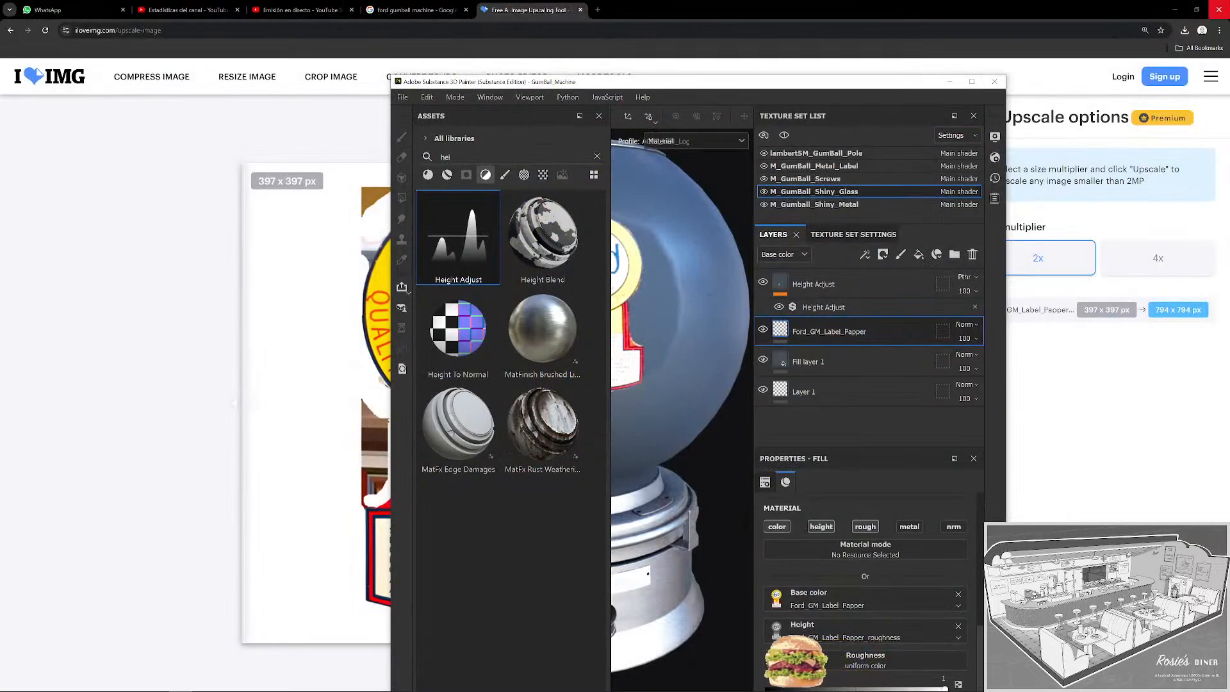
{"action": "left_click", "coordinate": [1183, 9]}
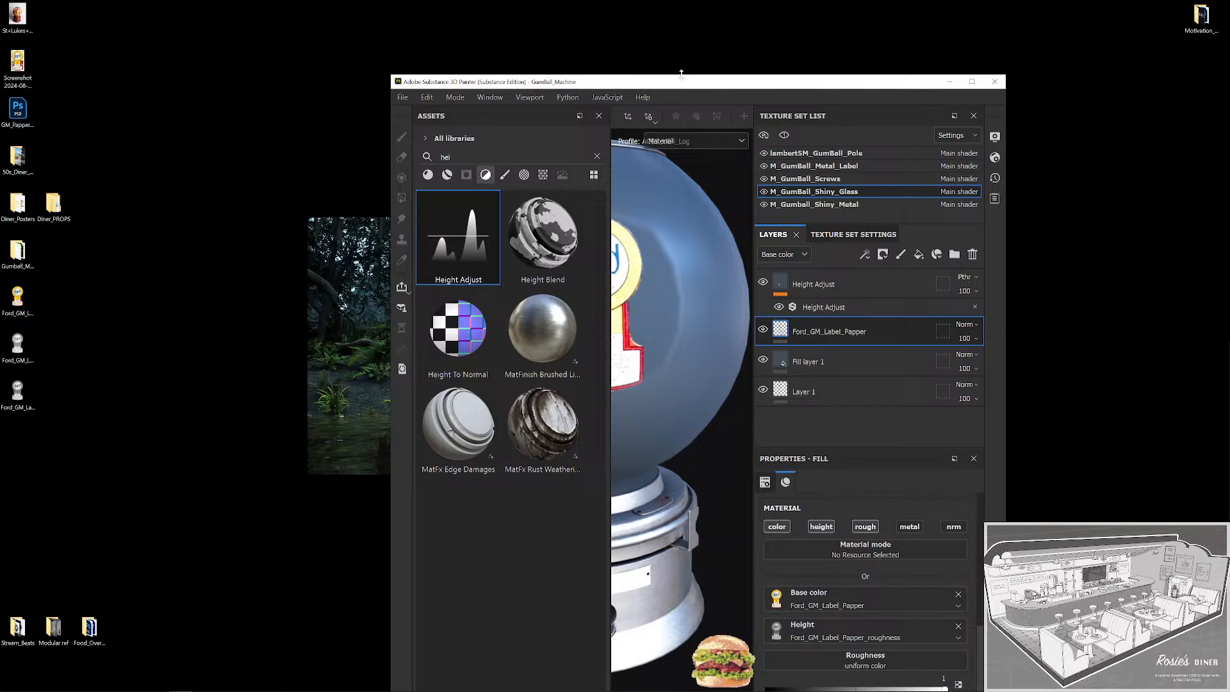
{"action": "left_click_drag", "start_coordinate": [681, 84], "coordinate": [755, 60]}
{"action": "scroll", "coordinate": [729, 344], "scroll_direction": "down", "scroll_amount": 4}
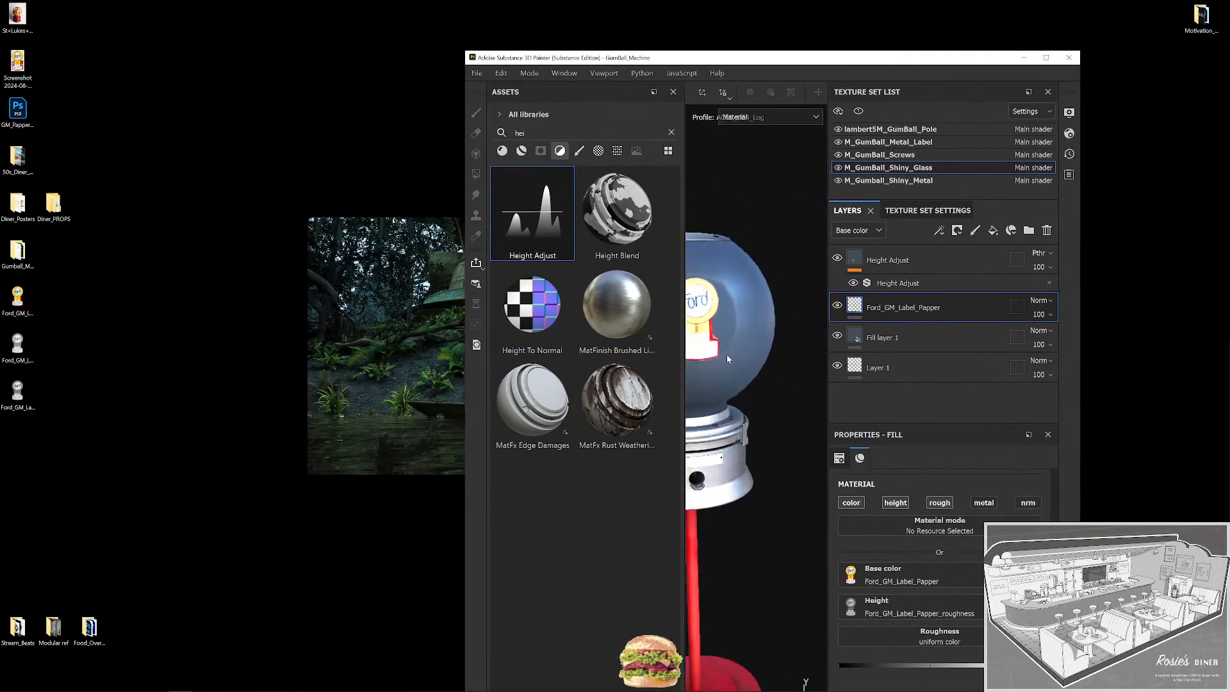
{"action": "left_click_drag", "start_coordinate": [89, 438], "coordinate": [17, 302]}
{"action": "left_click_drag", "start_coordinate": [17, 301], "coordinate": [608, 532]}
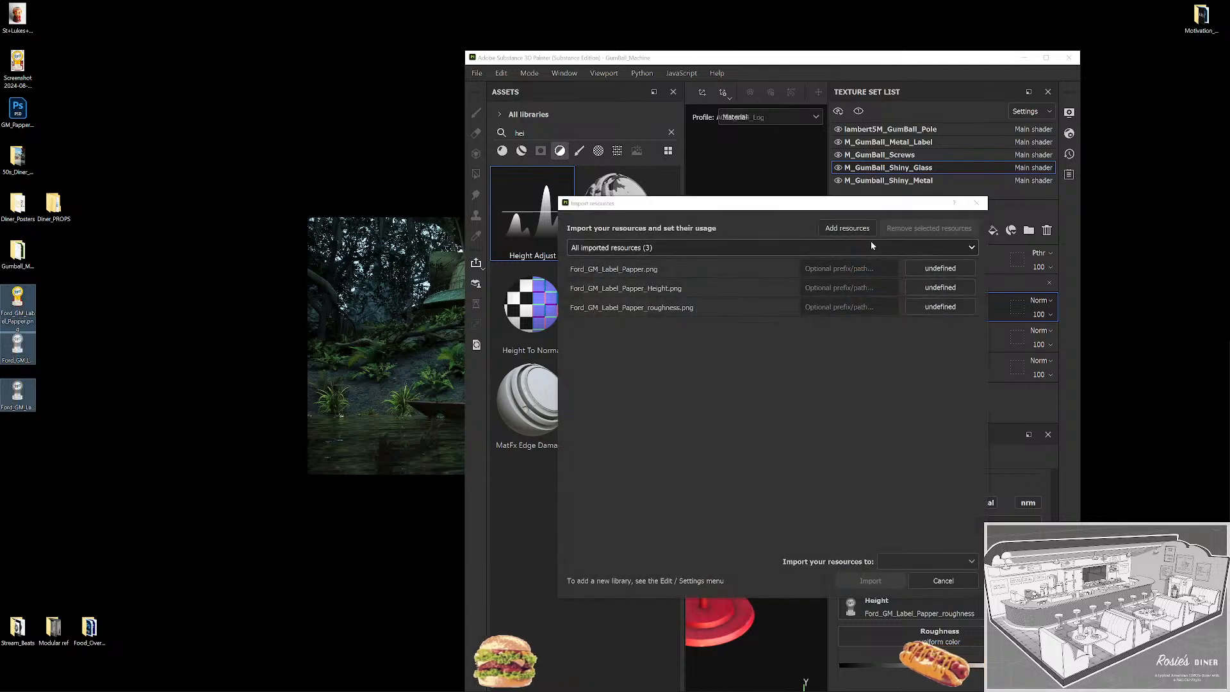
Set the usage of all three label images, choose the import destination, import them as textures and maximize the Substance 3D Painter window.
{"action": "left_click", "coordinate": [940, 269]}
{"action": "left_click", "coordinate": [945, 317]}
{"action": "left_click", "coordinate": [946, 288]}
{"action": "left_click", "coordinate": [968, 335]}
{"action": "left_click", "coordinate": [949, 307]}
{"action": "left_click", "coordinate": [971, 358]}
{"action": "left_click", "coordinate": [927, 561]}
{"action": "left_click", "coordinate": [951, 578]}
{"action": "left_click", "coordinate": [889, 581]}
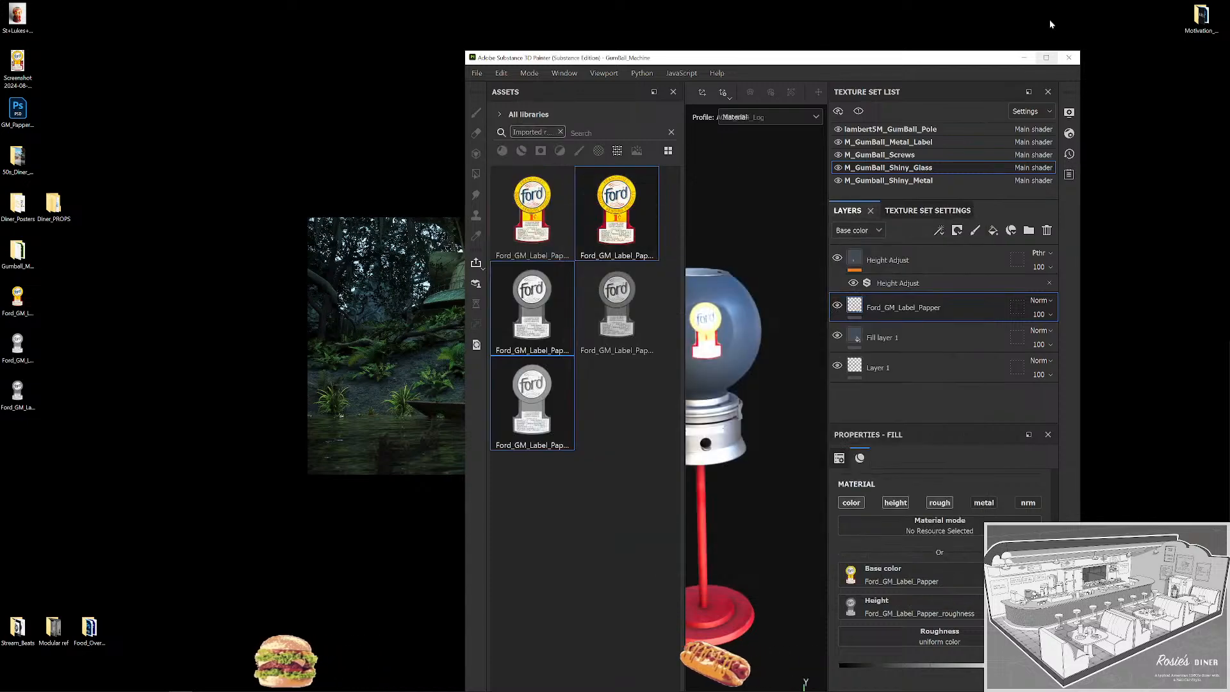
{"action": "left_click", "coordinate": [1048, 58]}
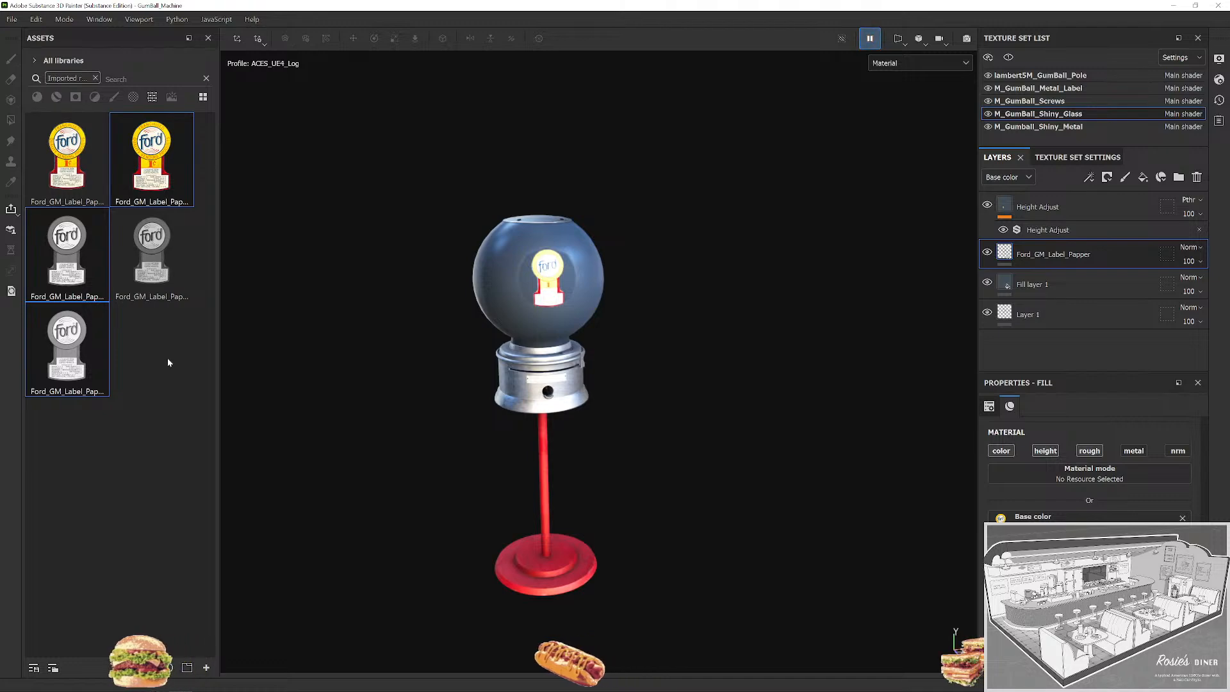
Select the newly imported colour label, resume the paused engine and inspect the current label on the glass globe up close.
{"action": "left_click_drag", "start_coordinate": [152, 154], "coordinate": [537, 193]}
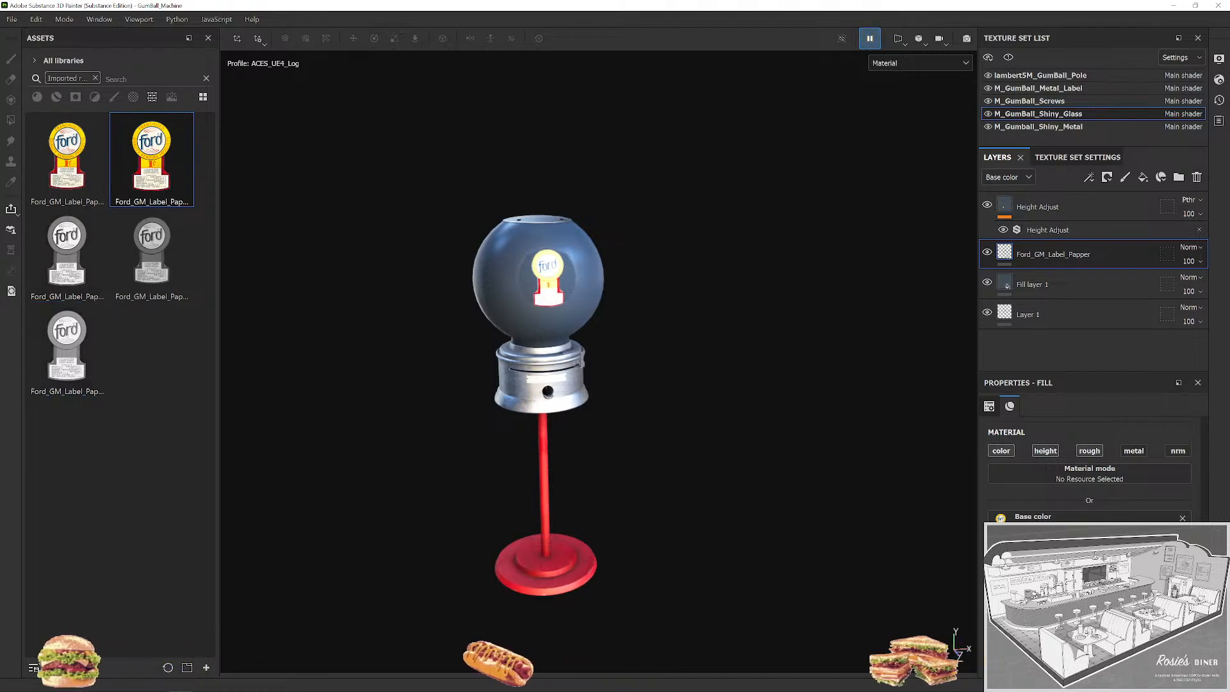
{"action": "scroll", "coordinate": [574, 261], "scroll_direction": "up", "scroll_amount": 7}
{"action": "left_click_drag", "start_coordinate": [569, 333], "coordinate": [715, 282]}
{"action": "scroll", "coordinate": [669, 385], "scroll_direction": "down", "scroll_amount": 2}
{"action": "left_click", "coordinate": [870, 39]}
{"action": "scroll", "coordinate": [715, 284], "scroll_direction": "down", "scroll_amount": 2}
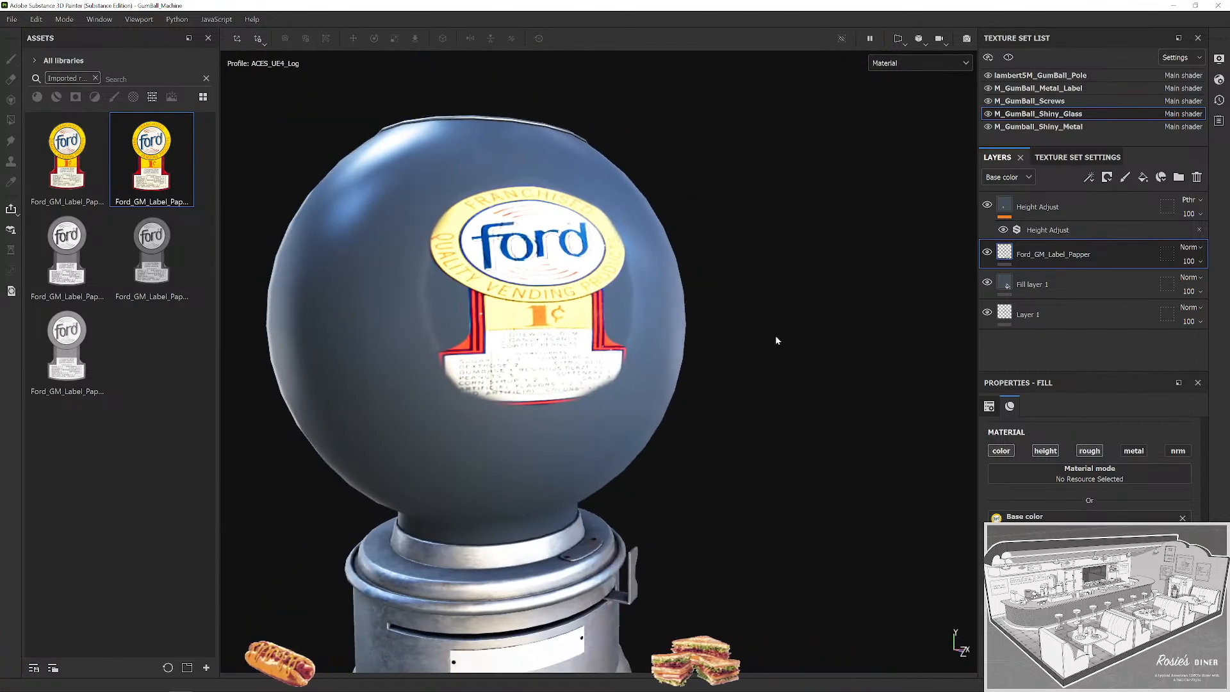
{"action": "scroll", "coordinate": [818, 329], "scroll_direction": "down", "scroll_amount": 2}
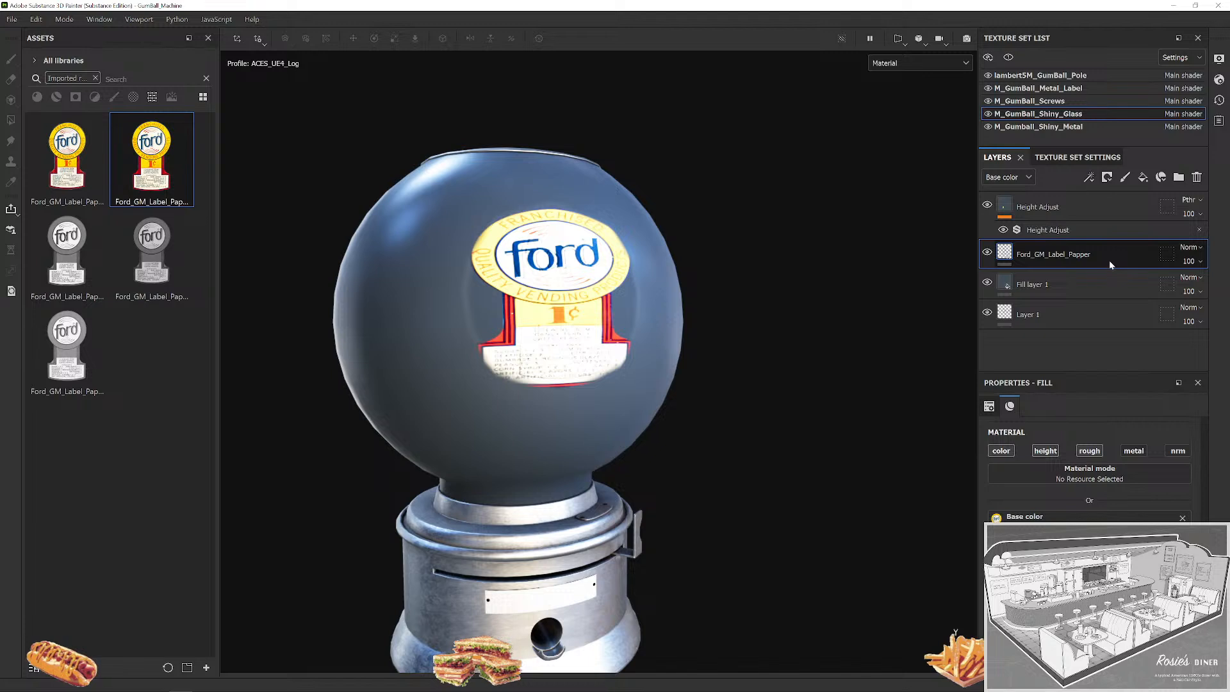
Delete the Ford_GM_Label_Papper, Height Adjust and Layer 1 layers from M_GumBall_Shiny_Glass, keeping only Fill layer 1.
{"action": "key", "text": "Delete"}
{"action": "left_click", "coordinate": [1087, 205]}
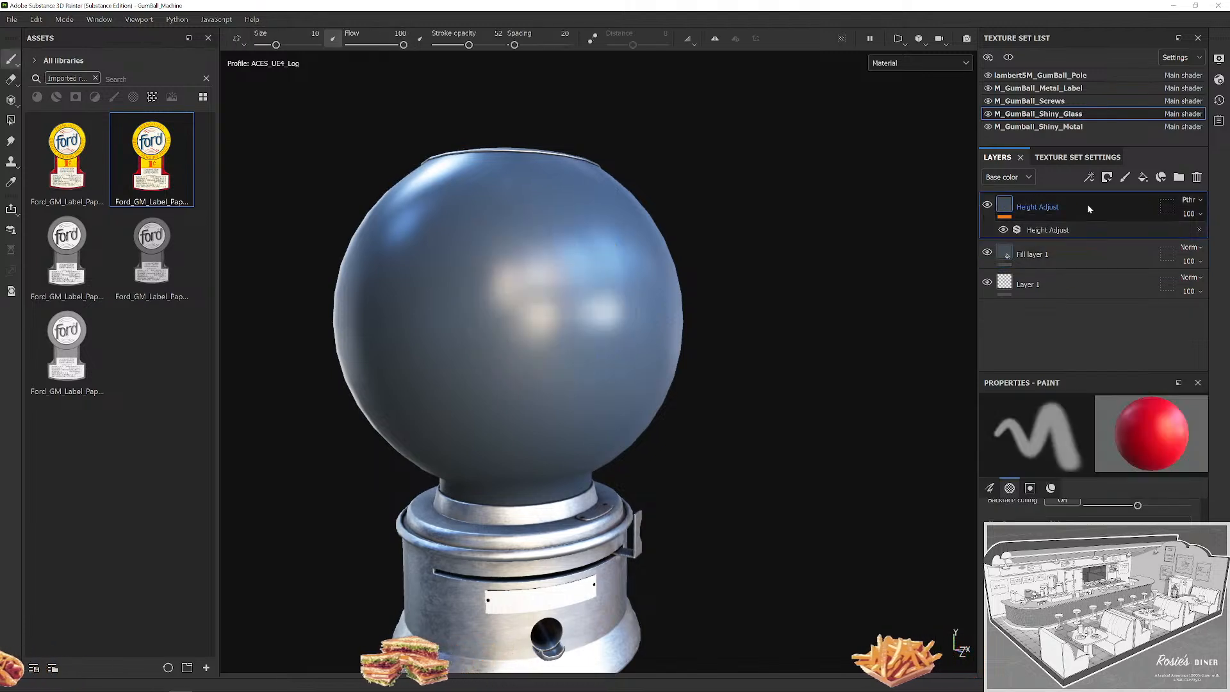
{"action": "left_click", "coordinate": [1089, 254]}
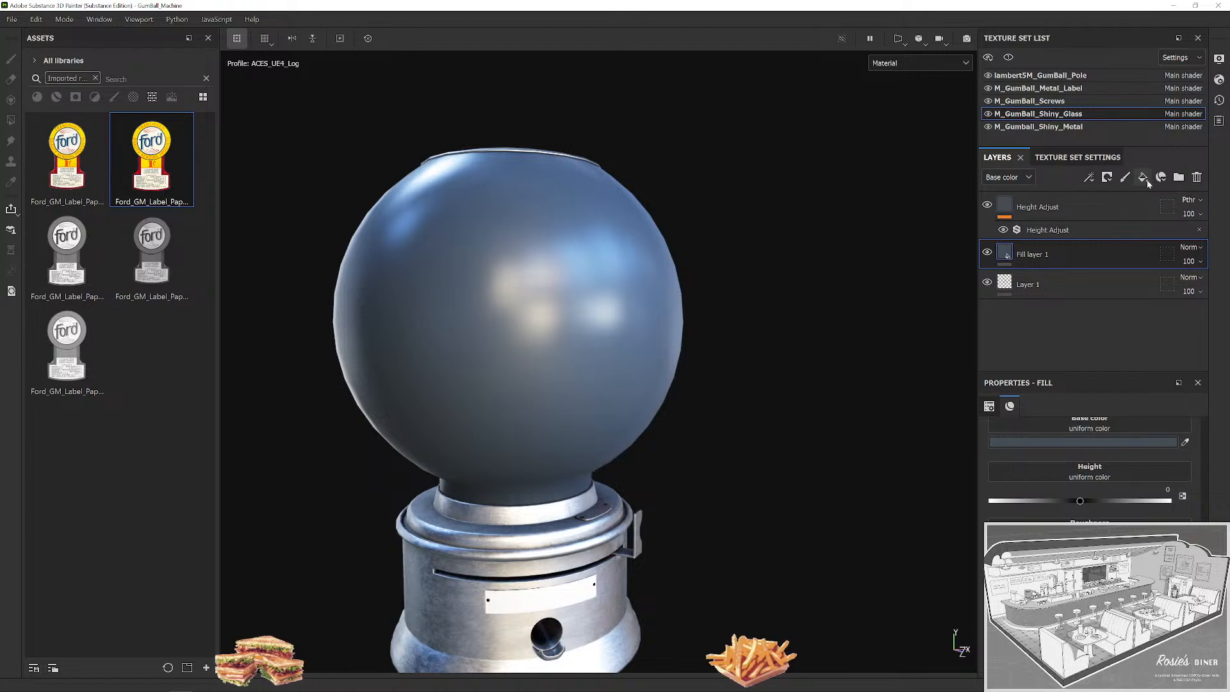
{"action": "left_click", "coordinate": [1076, 206]}
{"action": "key", "text": "Delete"}
{"action": "left_click", "coordinate": [1074, 239]}
{"action": "key", "text": "Delete"}
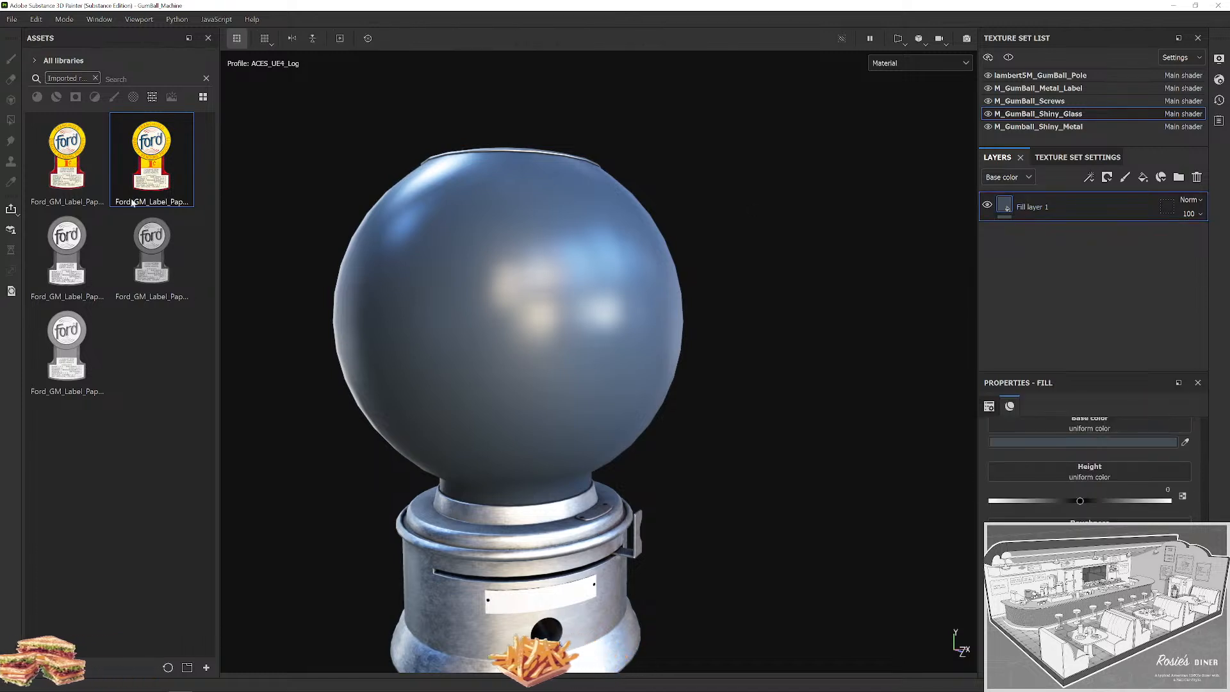
Place the newly imported Ford_GM_Label_Papper colour texture on the front of the glass globe as a base color decal.
{"action": "mouse_move", "coordinate": [173, 171]}
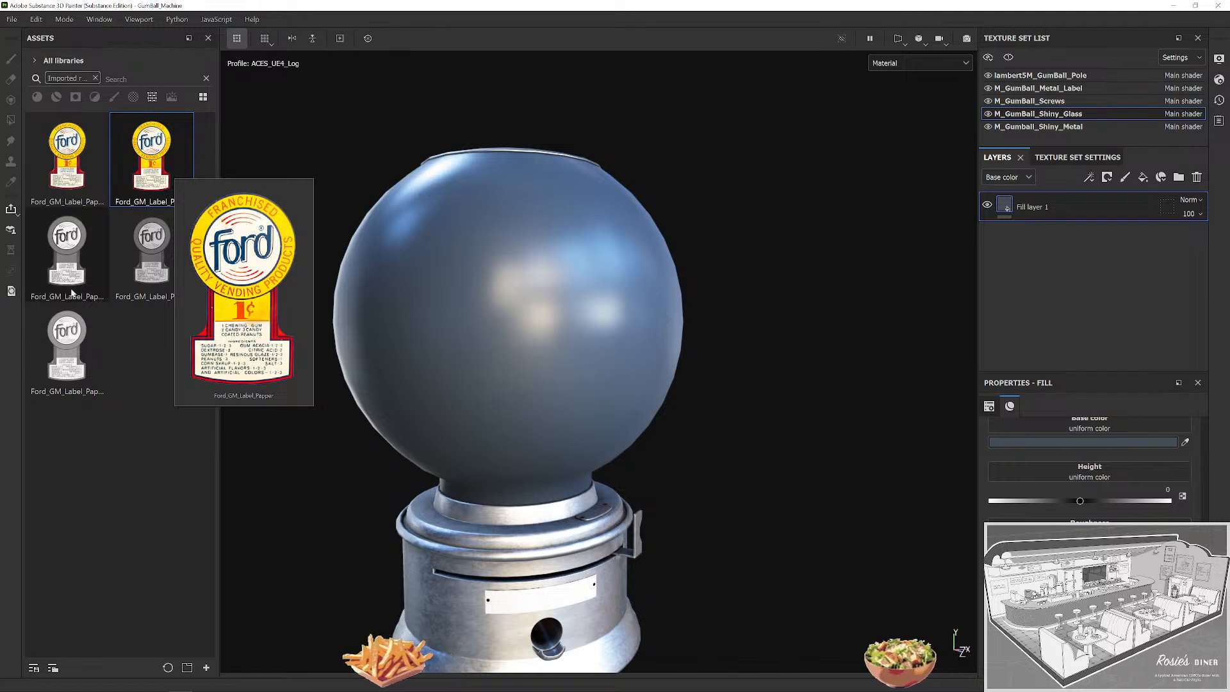
{"action": "mouse_move", "coordinate": [72, 293]}
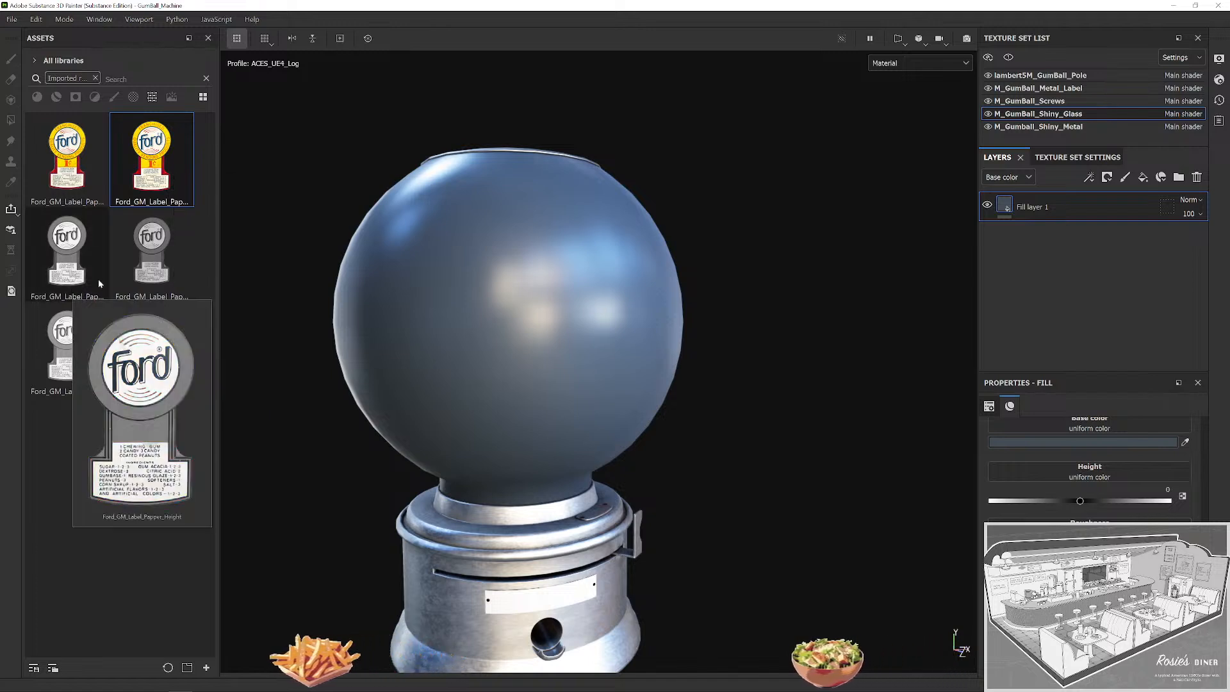
{"action": "mouse_move", "coordinate": [71, 359]}
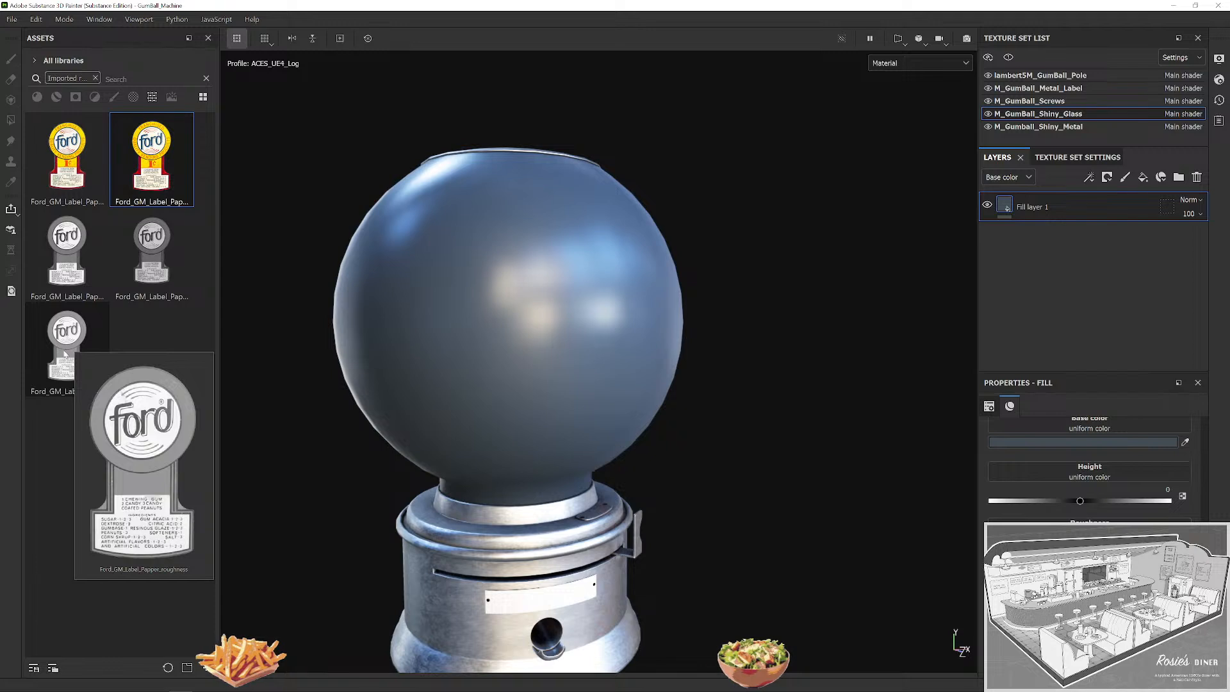
{"action": "mouse_move", "coordinate": [139, 274]}
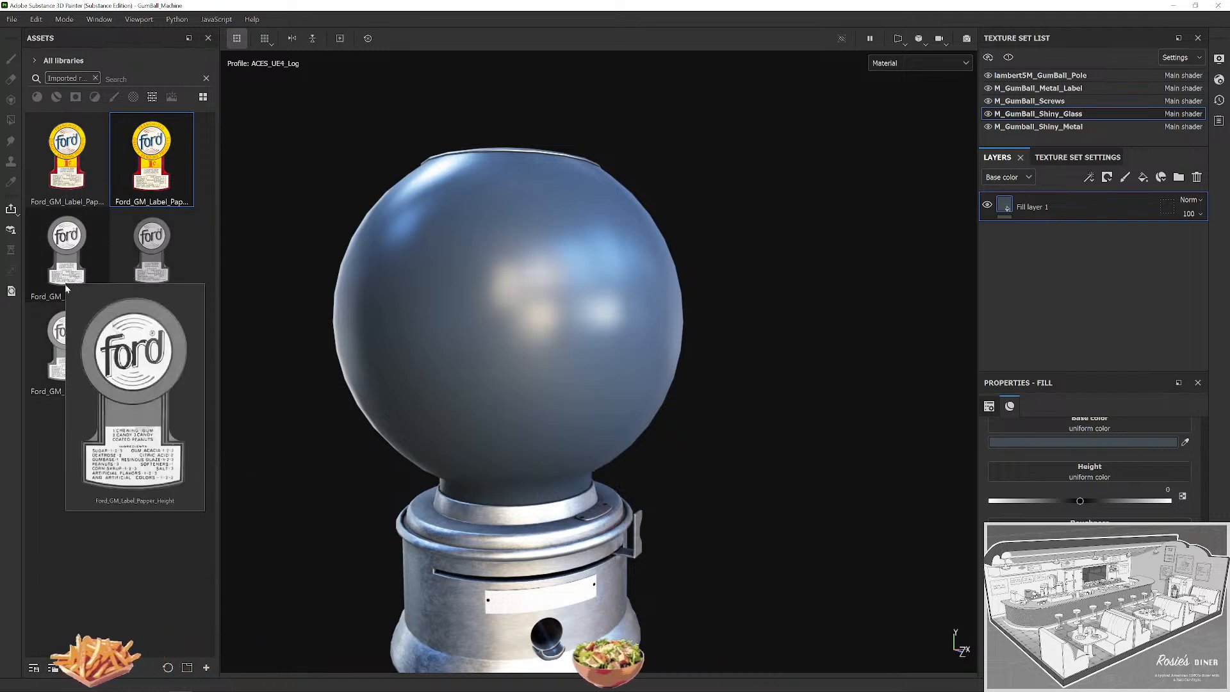
{"action": "mouse_move", "coordinate": [93, 170]}
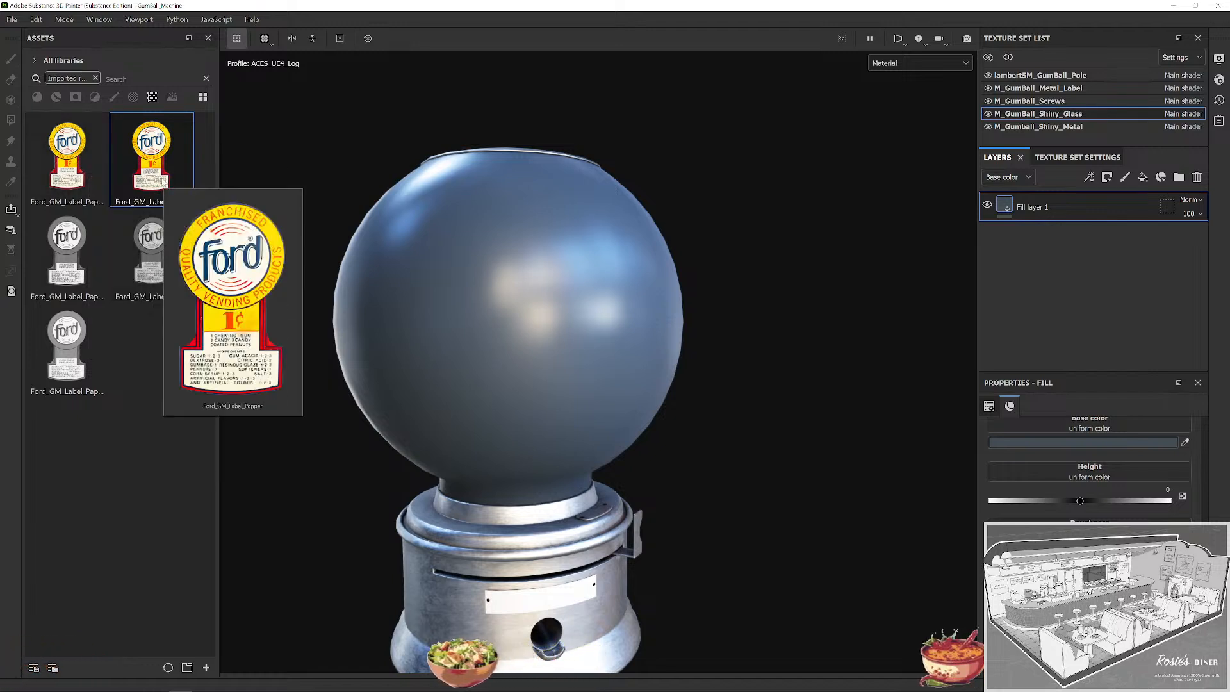
{"action": "left_click_drag", "start_coordinate": [157, 183], "coordinate": [561, 309]}
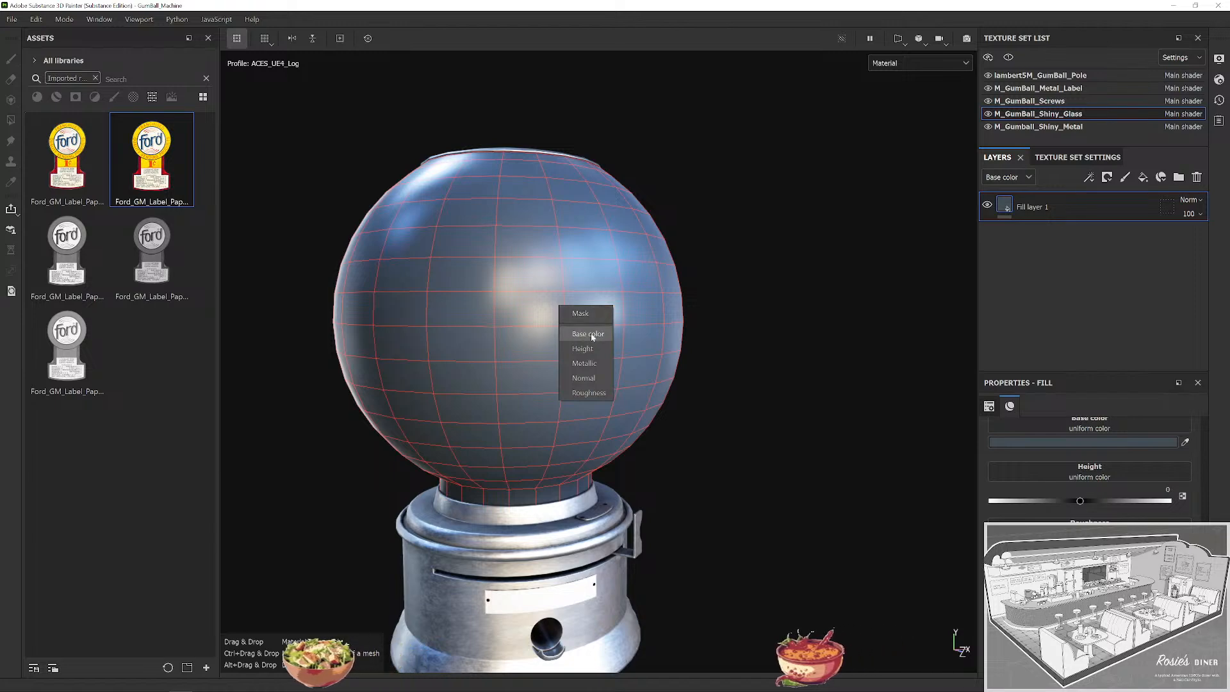
{"action": "left_click", "coordinate": [588, 334]}
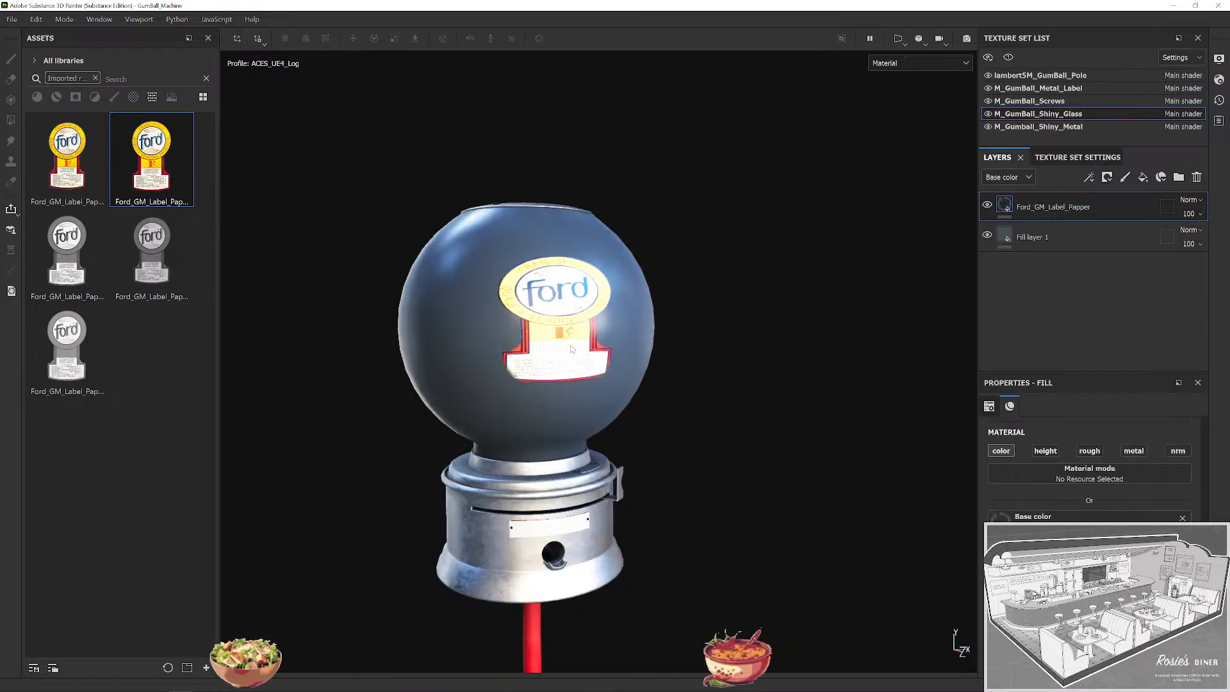
Scale the label's projection narrower on the globe so that its round Ford badge has circular proportions.
{"action": "key", "text": "f"}
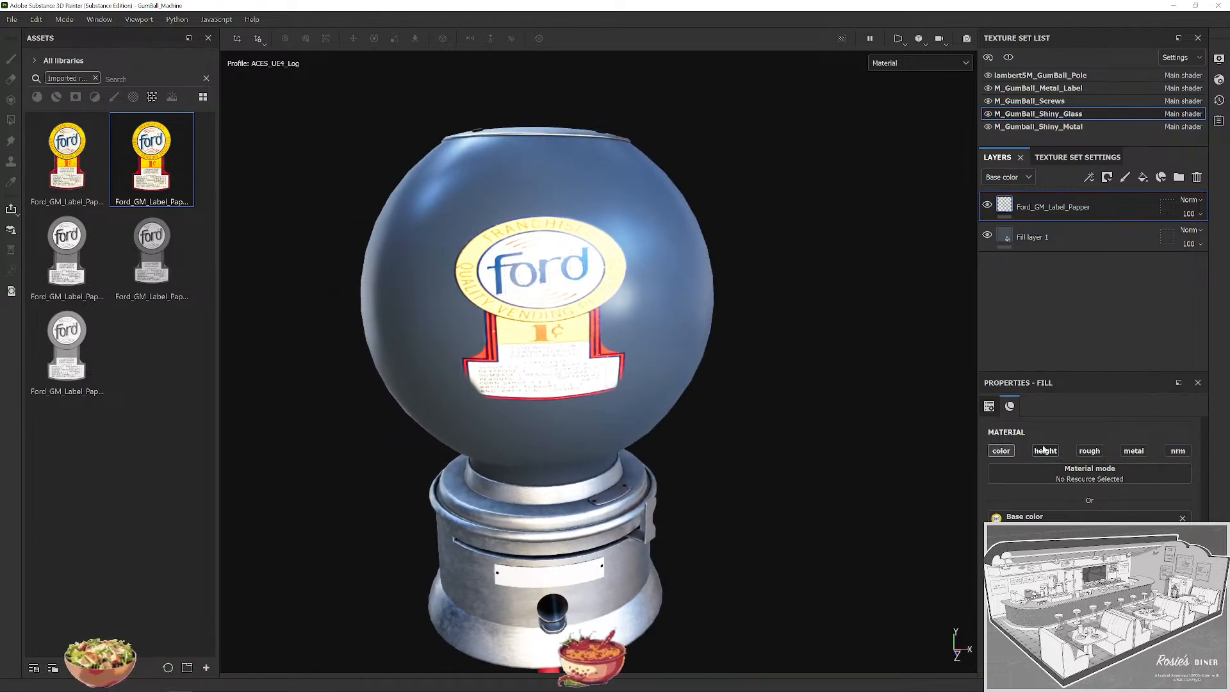
{"action": "scroll", "coordinate": [621, 374], "scroll_direction": "up", "scroll_amount": 3}
{"action": "scroll", "coordinate": [675, 394], "scroll_direction": "down", "scroll_amount": 3}
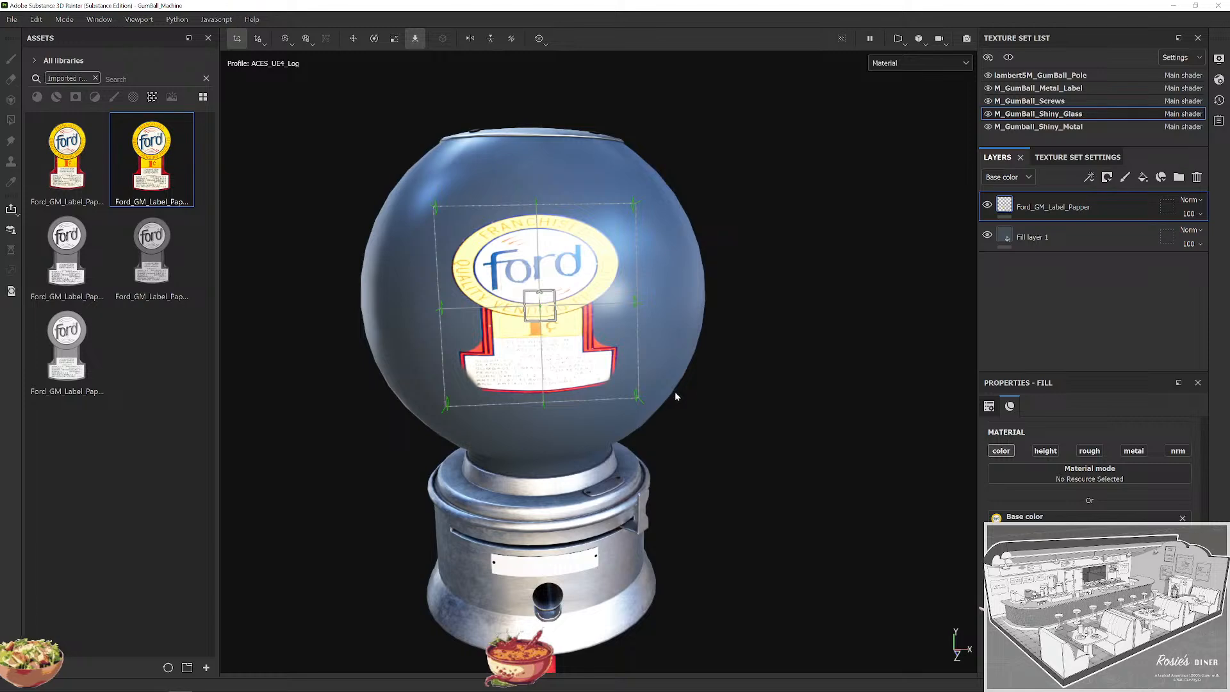
{"action": "key", "text": "e"}
{"action": "key", "text": "r"}
{"action": "scroll", "coordinate": [570, 309], "scroll_direction": "up", "scroll_amount": 3}
{"action": "left_click_drag", "start_coordinate": [579, 295], "coordinate": [96, 375]}
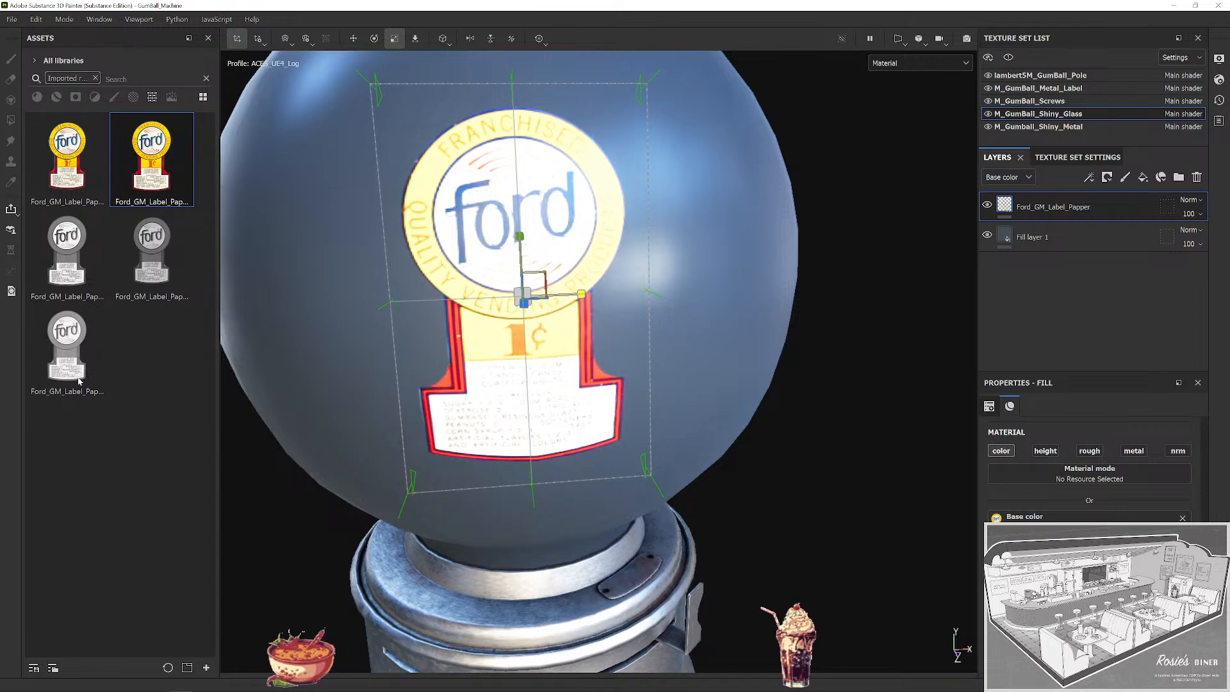
{"action": "scroll", "coordinate": [378, 349], "scroll_direction": "down", "scroll_amount": 4}
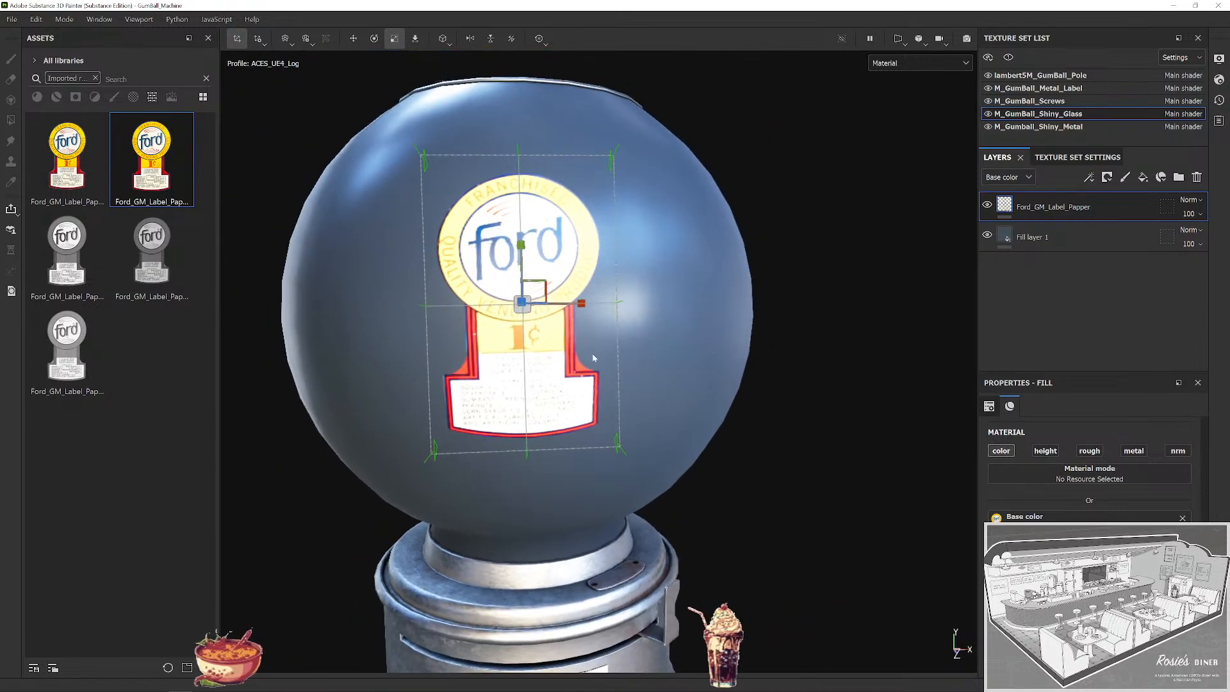
{"action": "key", "text": "e"}
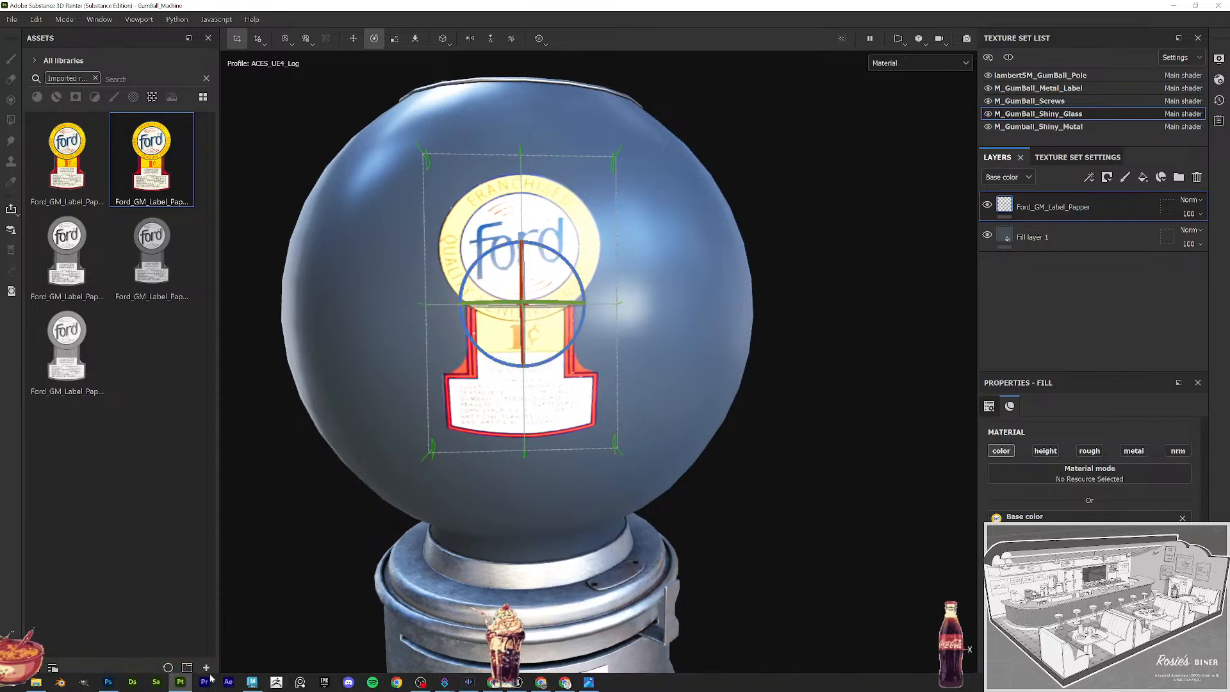
Check the original label's proportions in Photoshop, then return to Substance 3D Painter and fine-tune the projected label's width.
{"action": "left_click", "coordinate": [104, 682]}
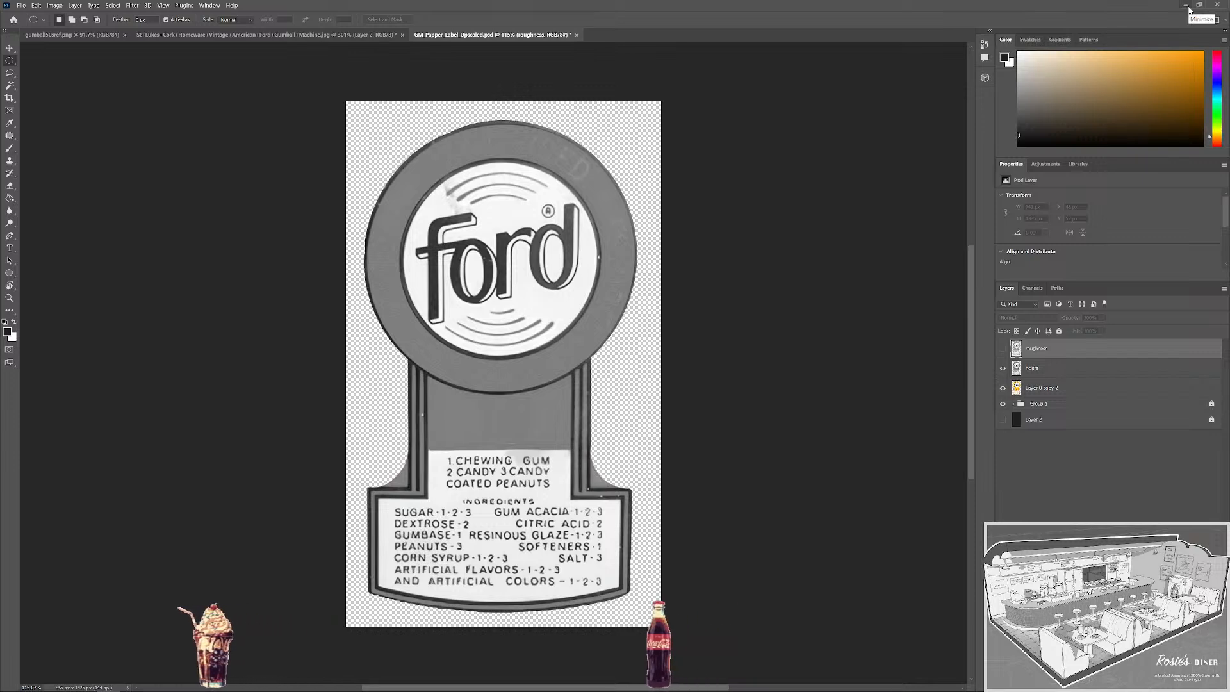
{"action": "left_click", "coordinate": [1188, 6]}
{"action": "scroll", "coordinate": [620, 340], "scroll_direction": "up", "scroll_amount": 5}
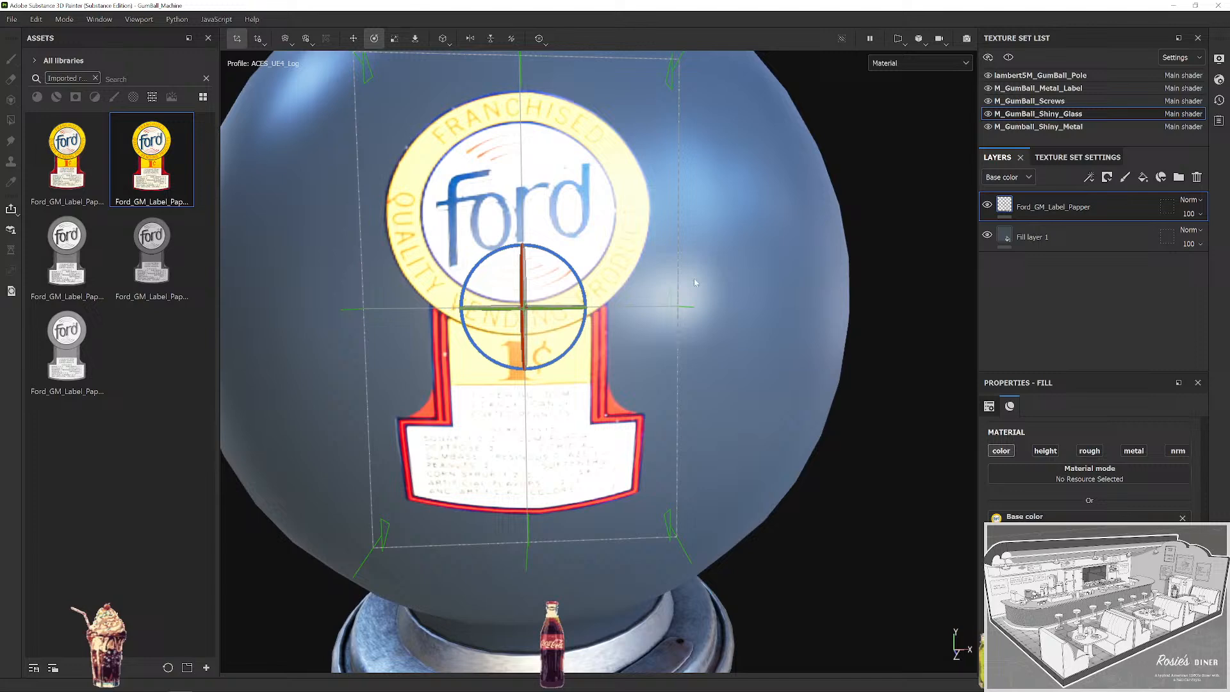
{"action": "scroll", "coordinate": [641, 320], "scroll_direction": "down", "scroll_amount": 5}
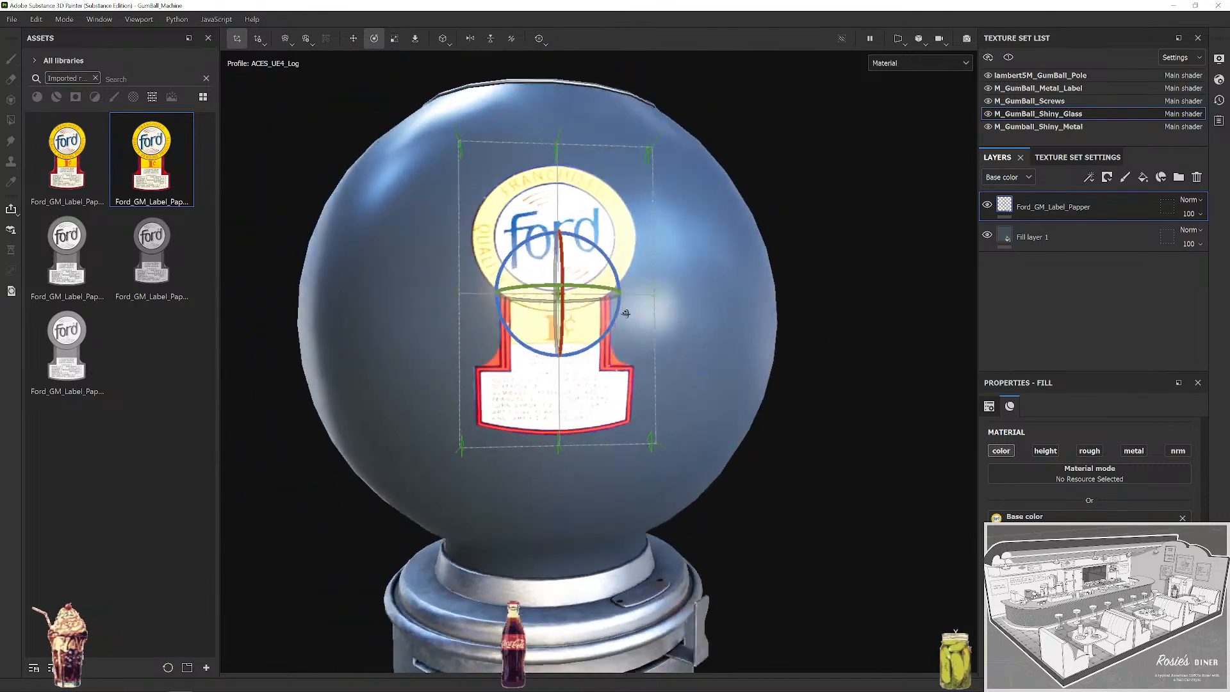
{"action": "key", "text": "r"}
{"action": "left_click_drag", "start_coordinate": [617, 296], "coordinate": [640, 305]}
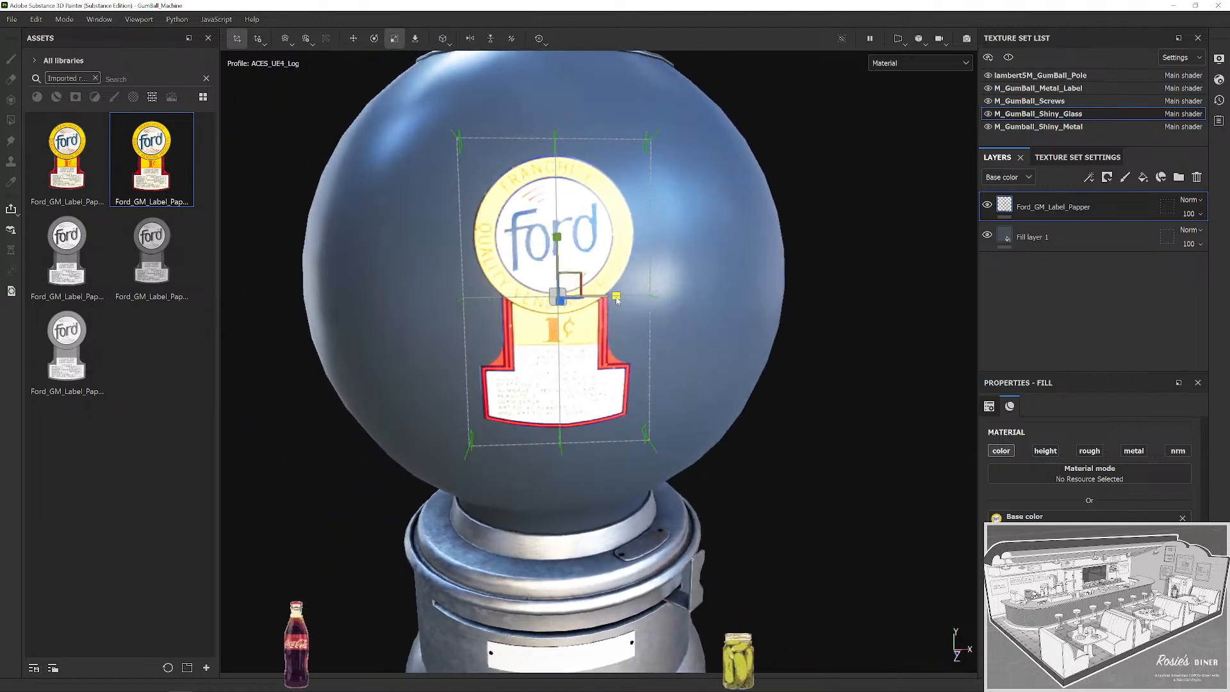
{"action": "scroll", "coordinate": [736, 379], "scroll_direction": "down", "scroll_amount": 10}
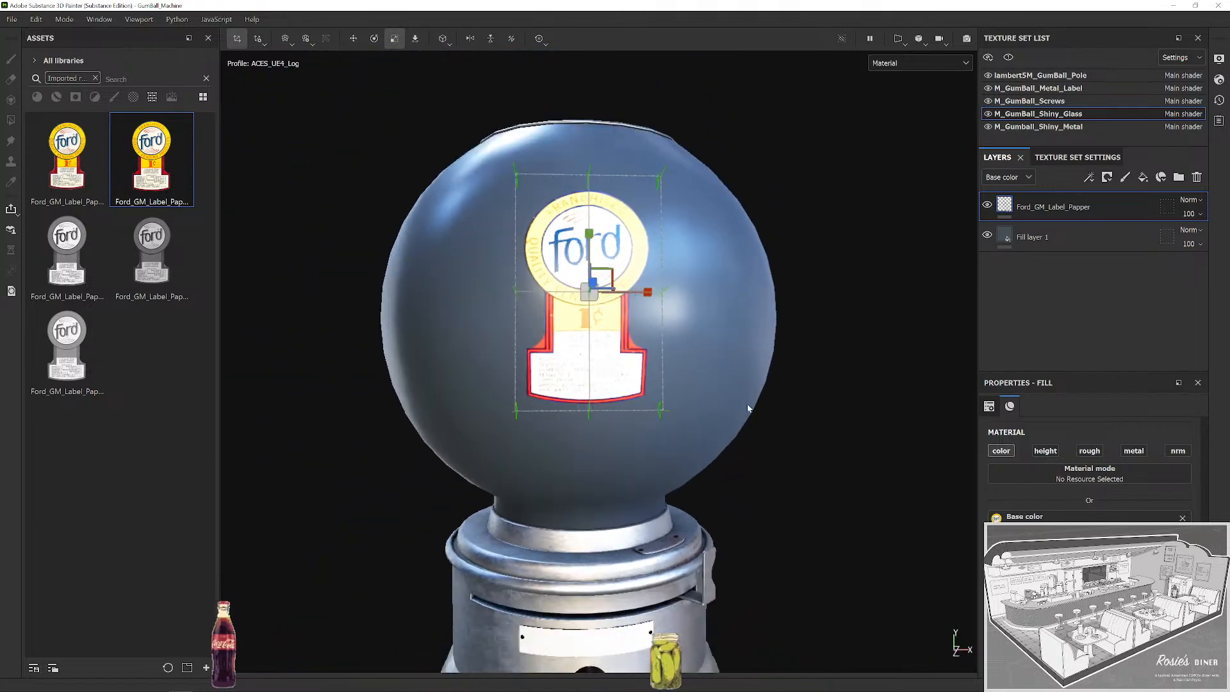
Enable the label layer's roughness channel and assign the new Ford_GM_Label_Papper_roughness map to it.
{"action": "scroll", "coordinate": [752, 429], "scroll_direction": "up", "scroll_amount": 8}
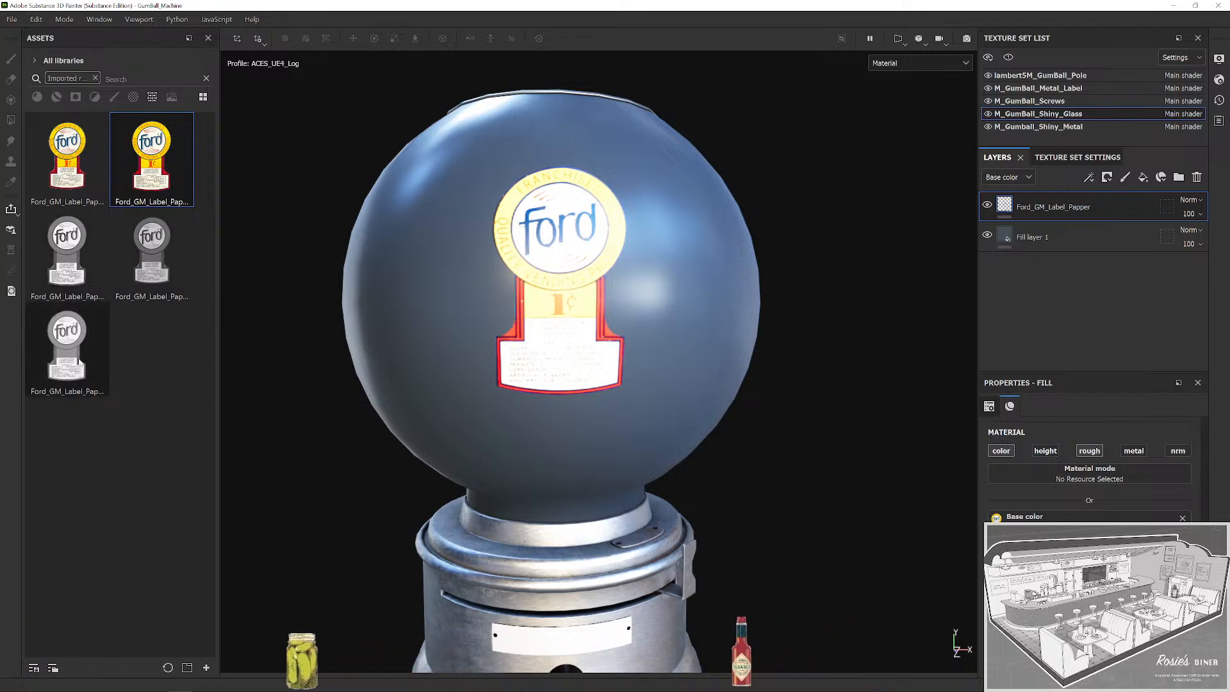
{"action": "left_click", "coordinate": [87, 332]}
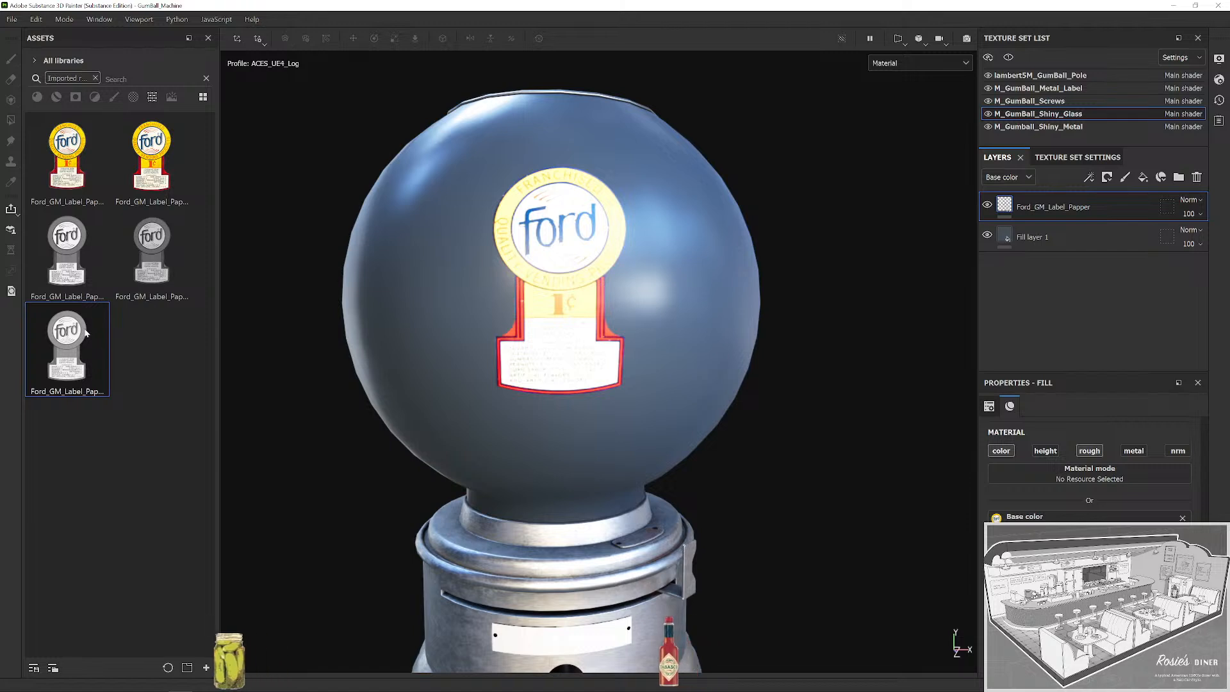
{"action": "mouse_move", "coordinate": [86, 332]}
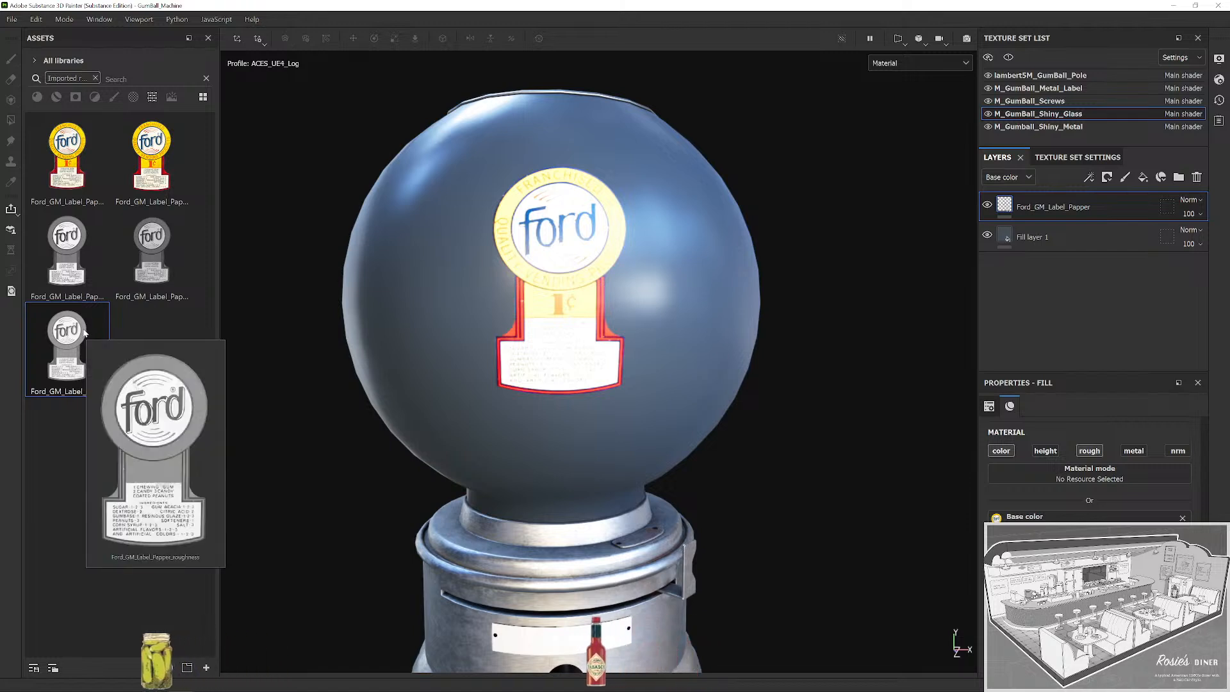
Examine the label's print quality and surface response on the globe up close and from several angles.
{"action": "scroll", "coordinate": [765, 293], "scroll_direction": "up", "scroll_amount": 5}
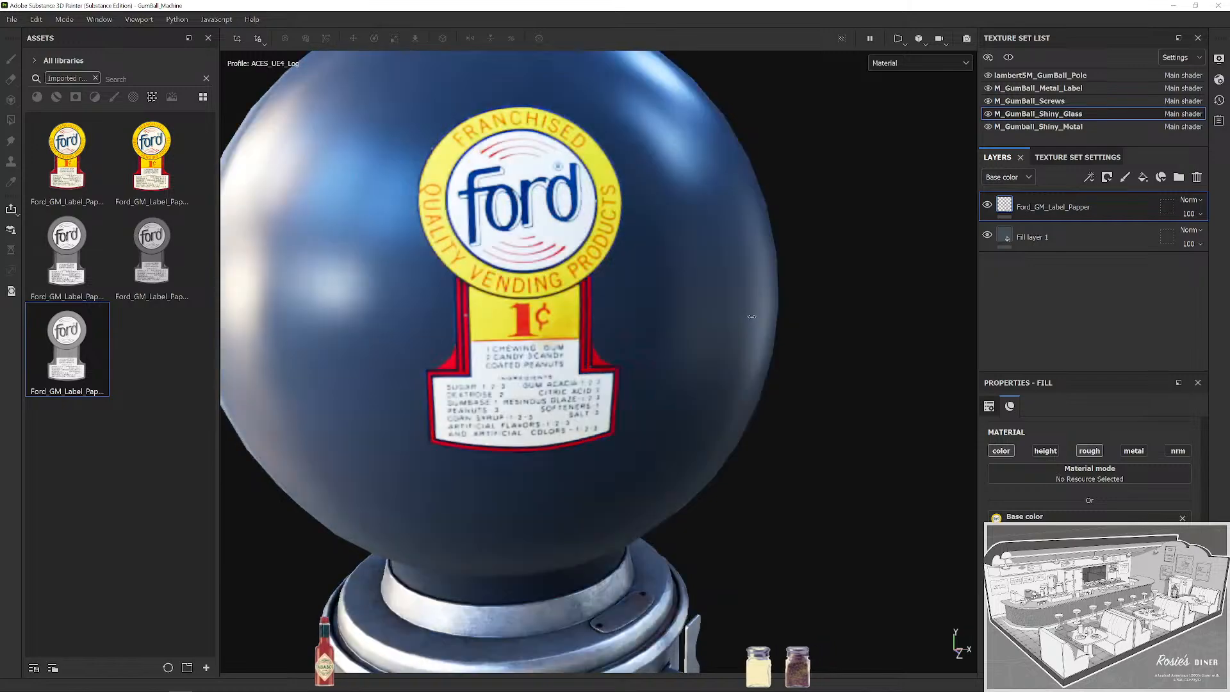
{"action": "scroll", "coordinate": [592, 351], "scroll_direction": "up", "scroll_amount": 4}
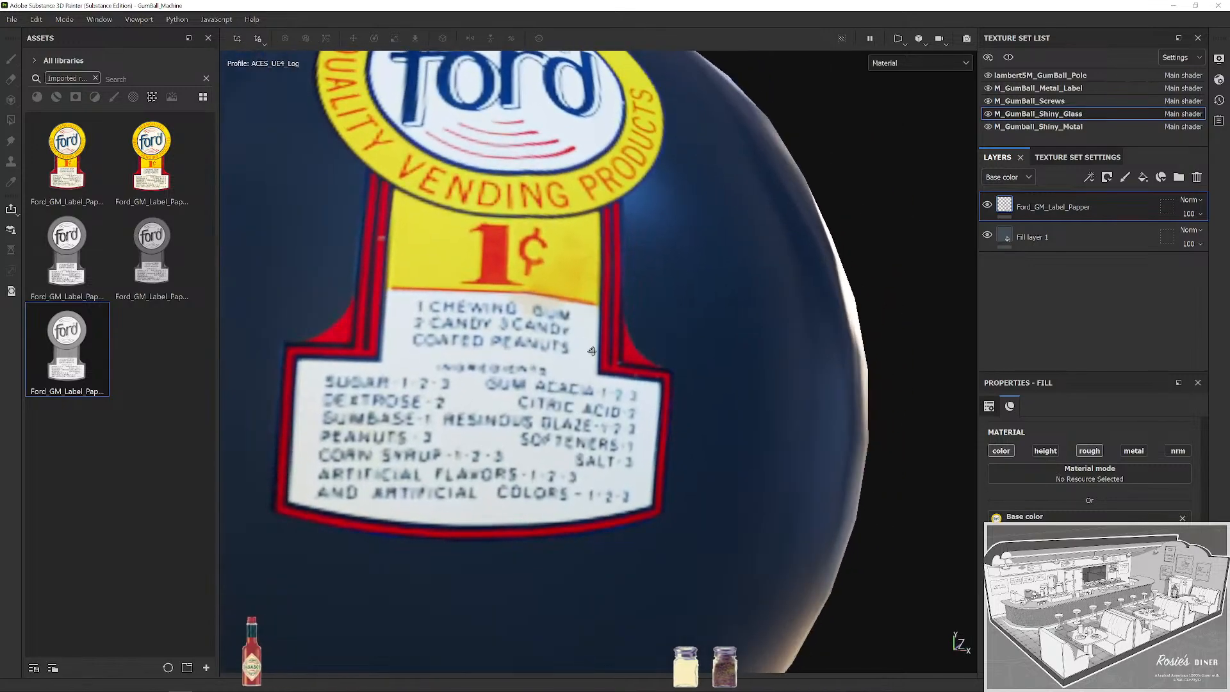
{"action": "scroll", "coordinate": [591, 351], "scroll_direction": "down", "scroll_amount": 5}
{"action": "left_click_drag", "start_coordinate": [591, 351], "coordinate": [535, 339]}
{"action": "scroll", "coordinate": [535, 338], "scroll_direction": "up", "scroll_amount": 6}
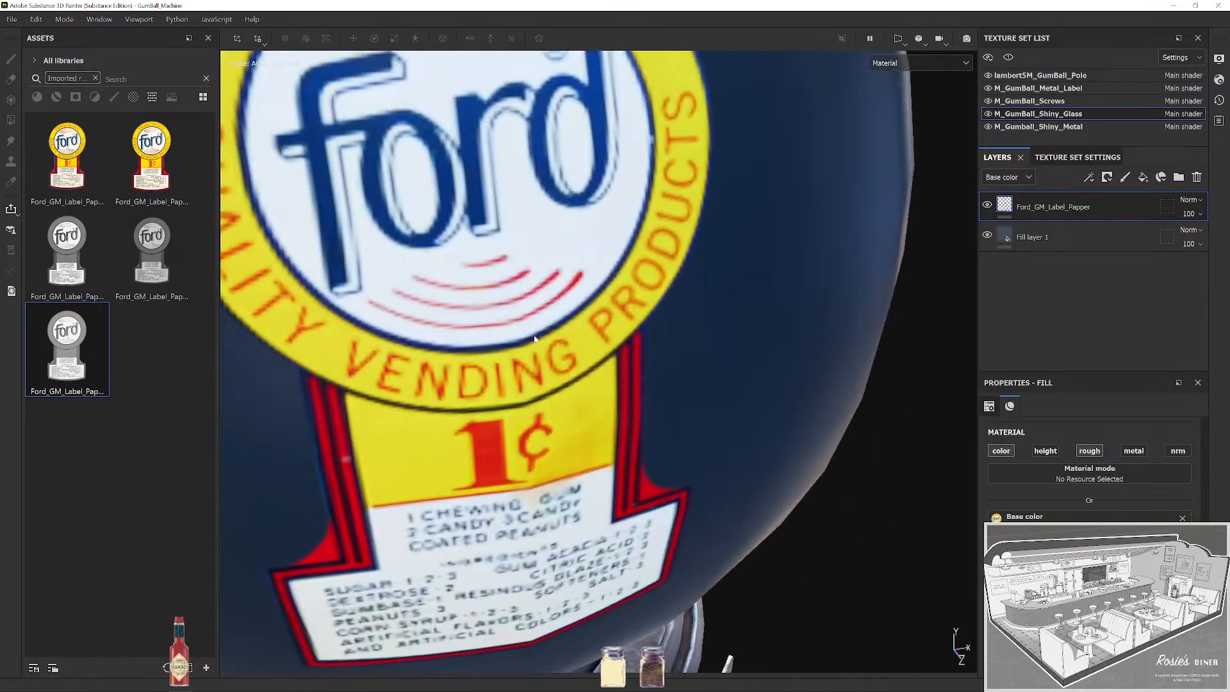
{"action": "scroll", "coordinate": [535, 338], "scroll_direction": "down", "scroll_amount": 8}
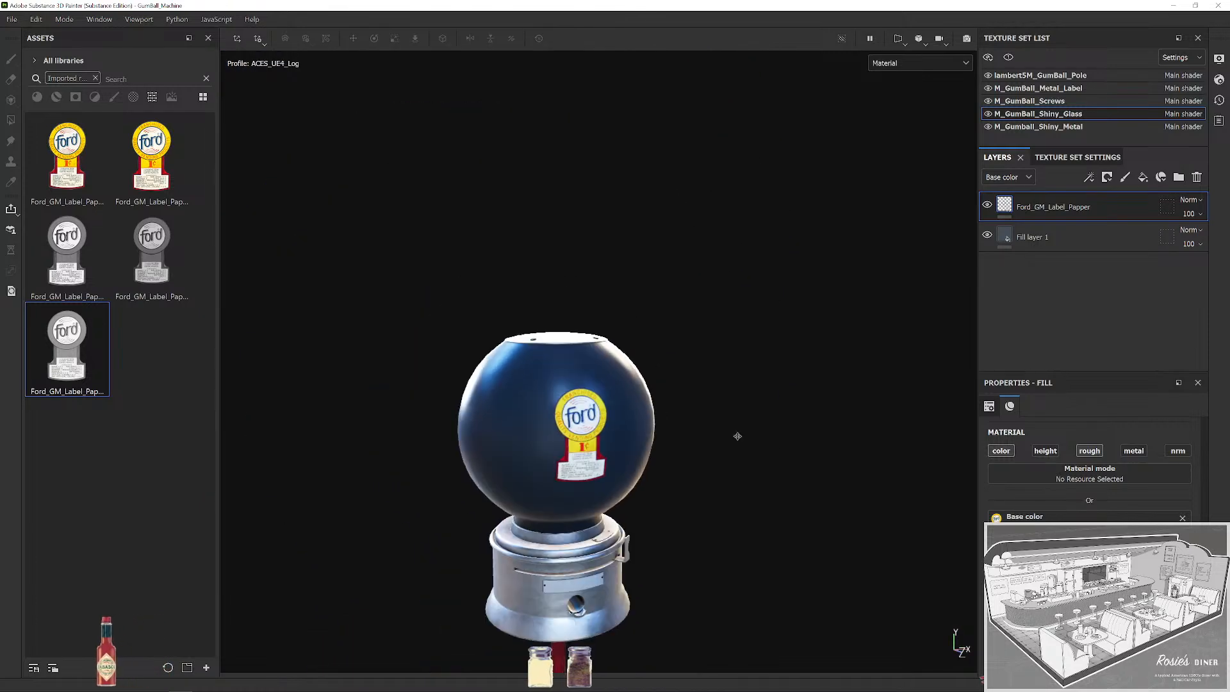
{"action": "left_click_drag", "start_coordinate": [738, 437], "coordinate": [576, 397]}
{"action": "scroll", "coordinate": [494, 317], "scroll_direction": "up", "scroll_amount": 5}
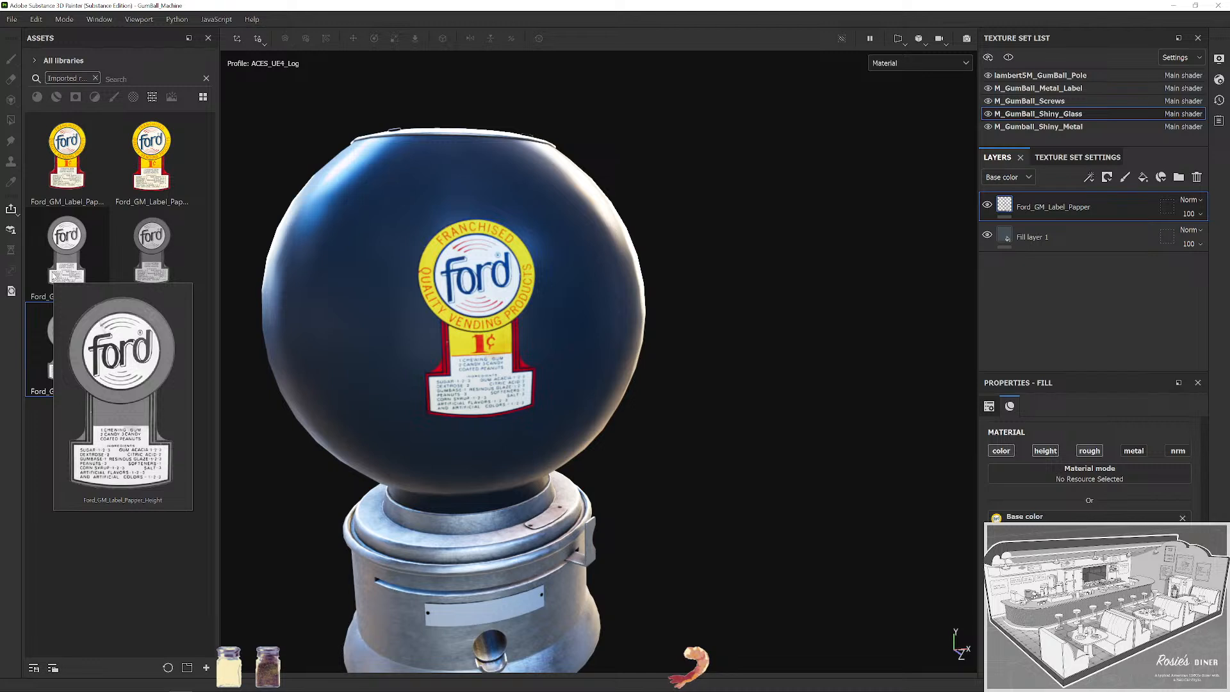
Assign the Ford_GM_Label_Papper_Height map to the label layer's height channel and check the relief on the globe.
{"action": "mouse_move", "coordinate": [125, 255]}
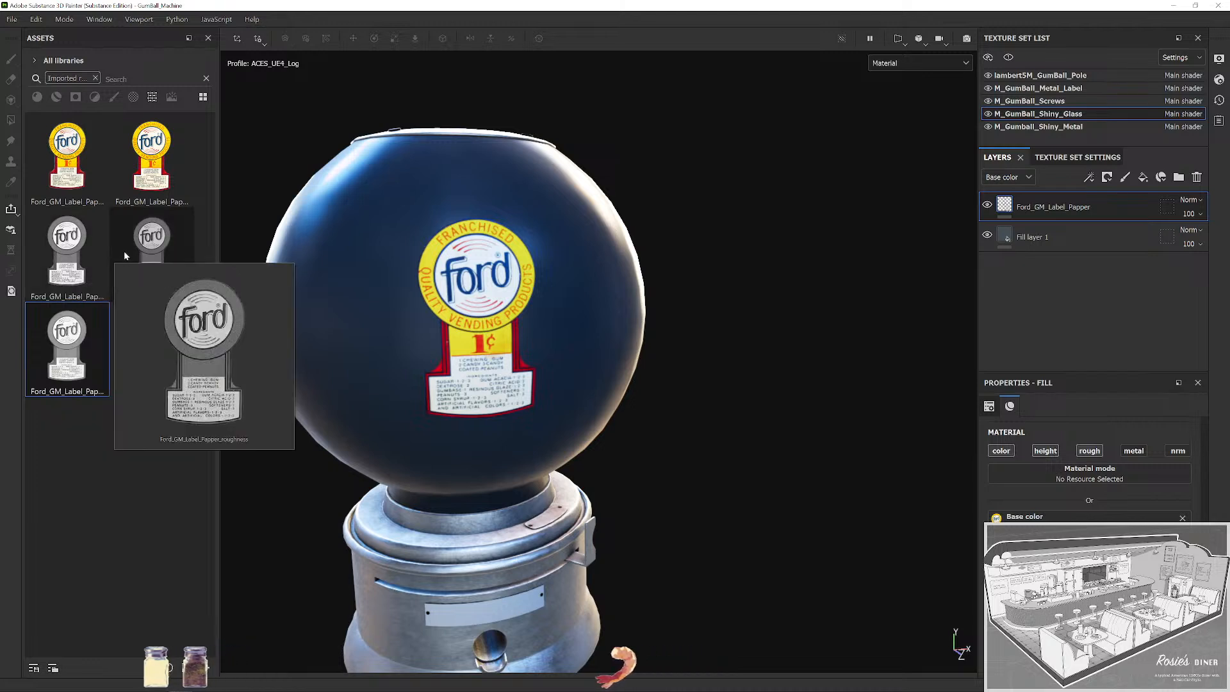
{"action": "left_click", "coordinate": [66, 251]}
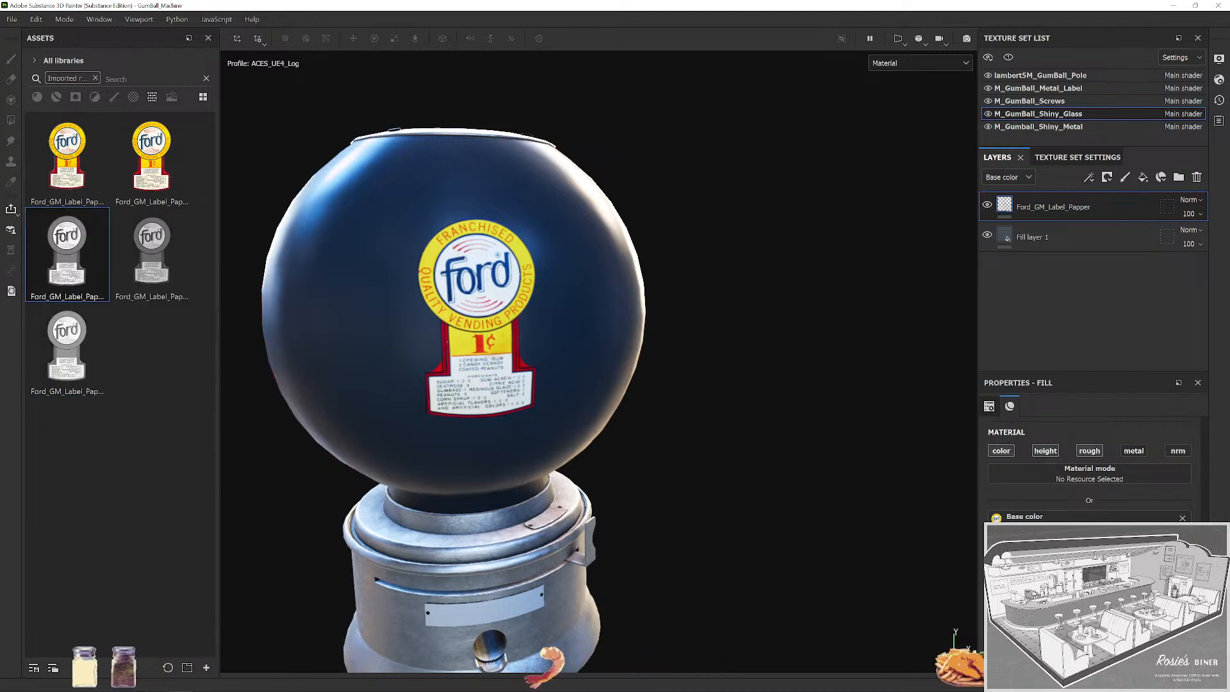
{"action": "scroll", "coordinate": [625, 376], "scroll_direction": "up", "scroll_amount": 3}
{"action": "left_click_drag", "start_coordinate": [625, 376], "coordinate": [709, 381]}
{"action": "left_click_drag", "start_coordinate": [321, 418], "coordinate": [693, 397]}
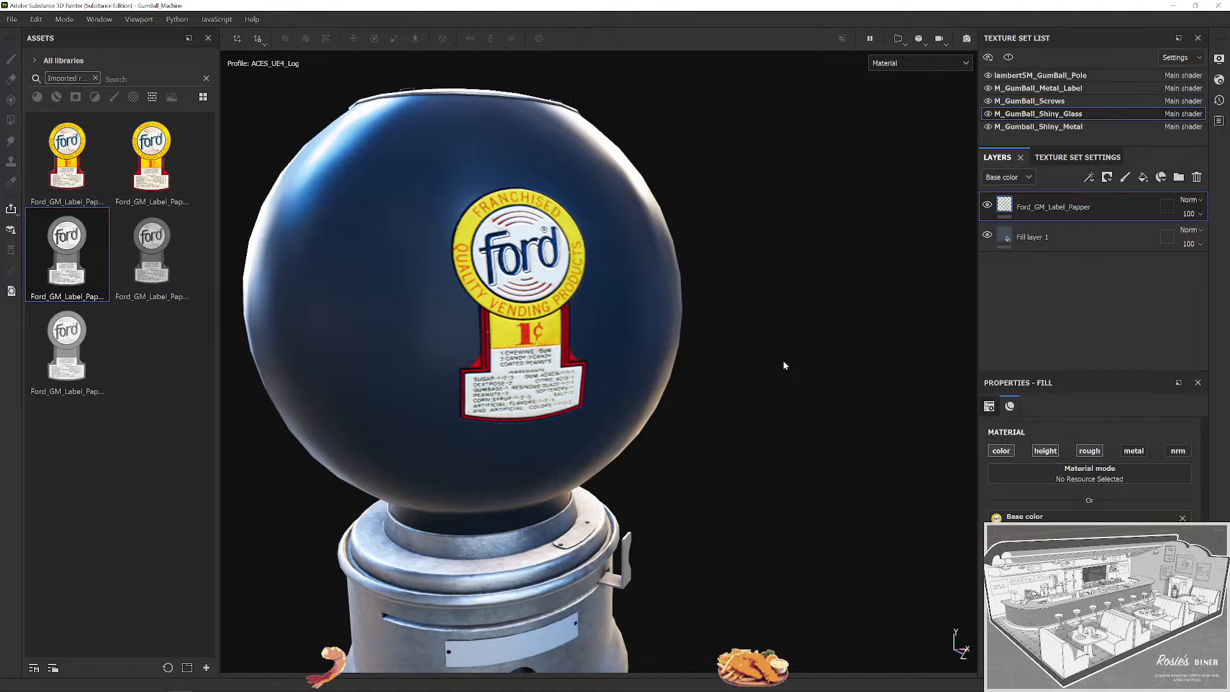
Find the Height Adjust filter among the assets and add it as a layer above Ford_GM_Label_Papper.
{"action": "left_click", "coordinate": [95, 97]}
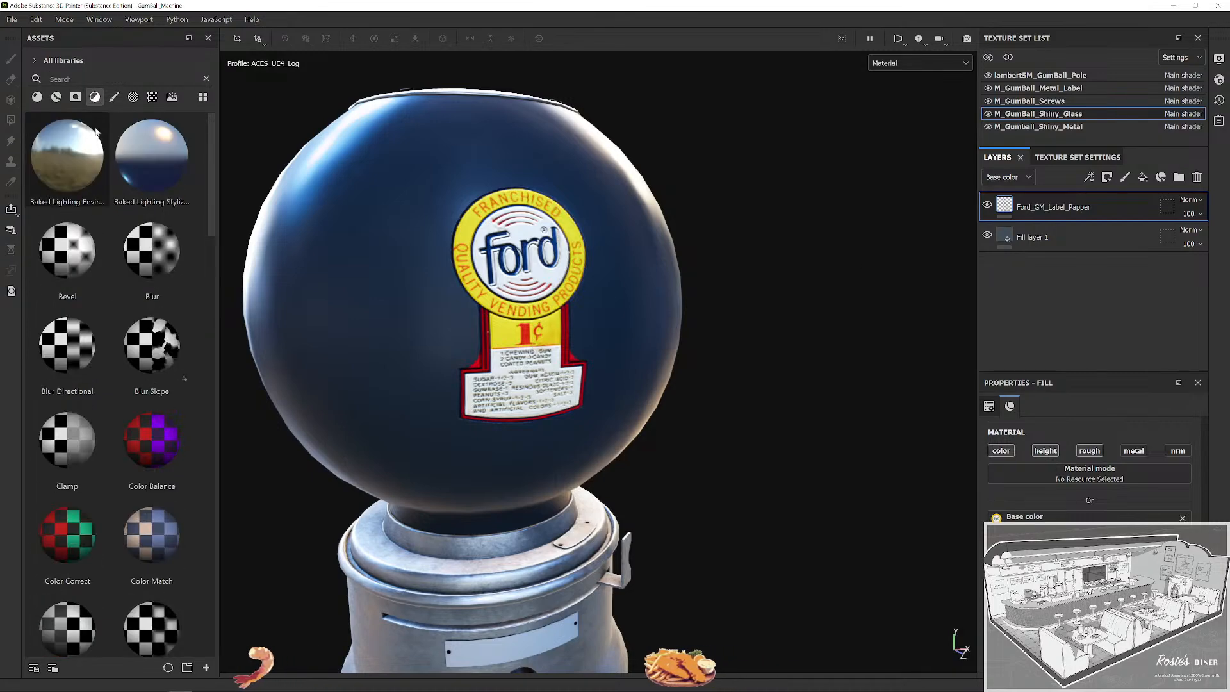
{"action": "type", "text": "heigh"}
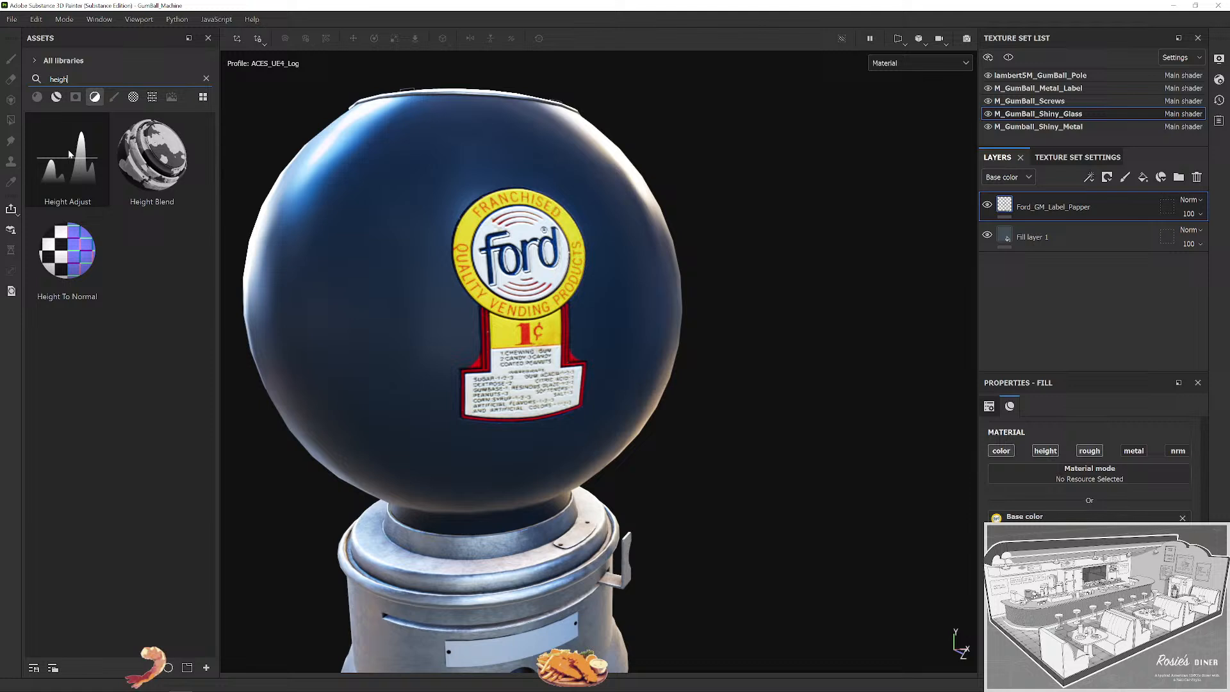
{"action": "left_click_drag", "start_coordinate": [68, 154], "coordinate": [1088, 206]}
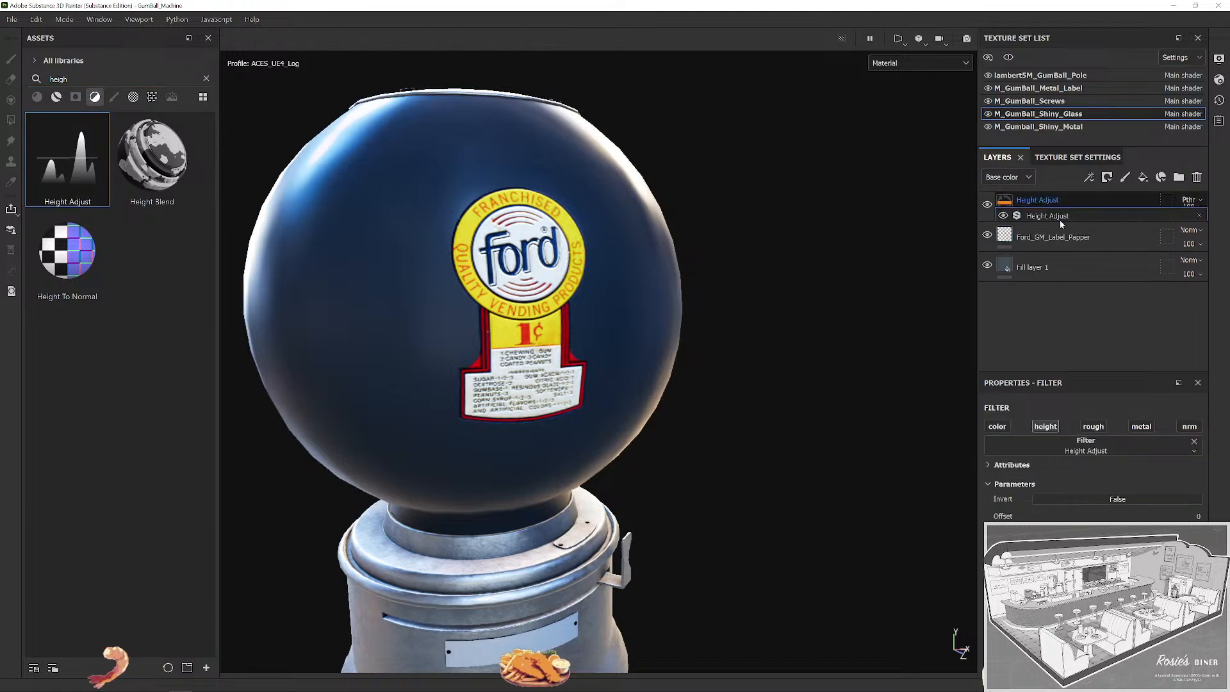
Try a slightly lower Offset in the Height Adjust filter, undo it and inspect the label's relief on the gumball machine.
{"action": "left_click_drag", "start_coordinate": [1099, 526], "coordinate": [1092, 526]}
{"action": "key", "text": "ctrl+z"}
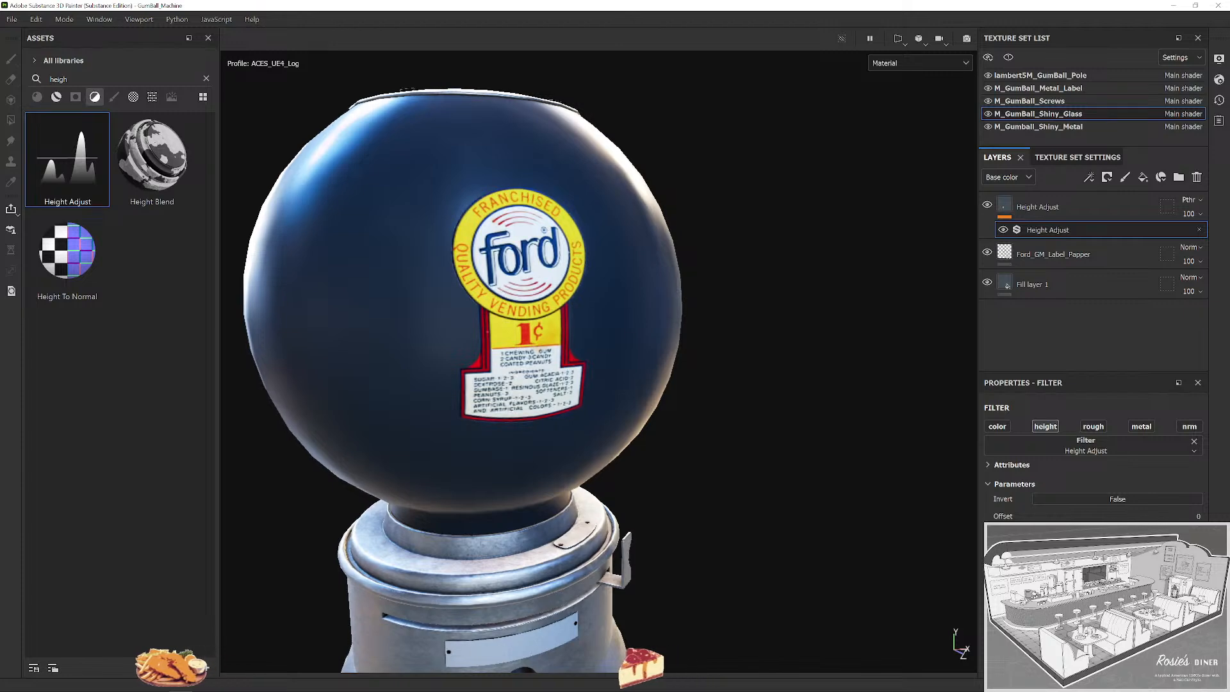
{"action": "left_click_drag", "start_coordinate": [857, 467], "coordinate": [617, 346]}
{"action": "left_click_drag", "start_coordinate": [543, 273], "coordinate": [708, 288]}
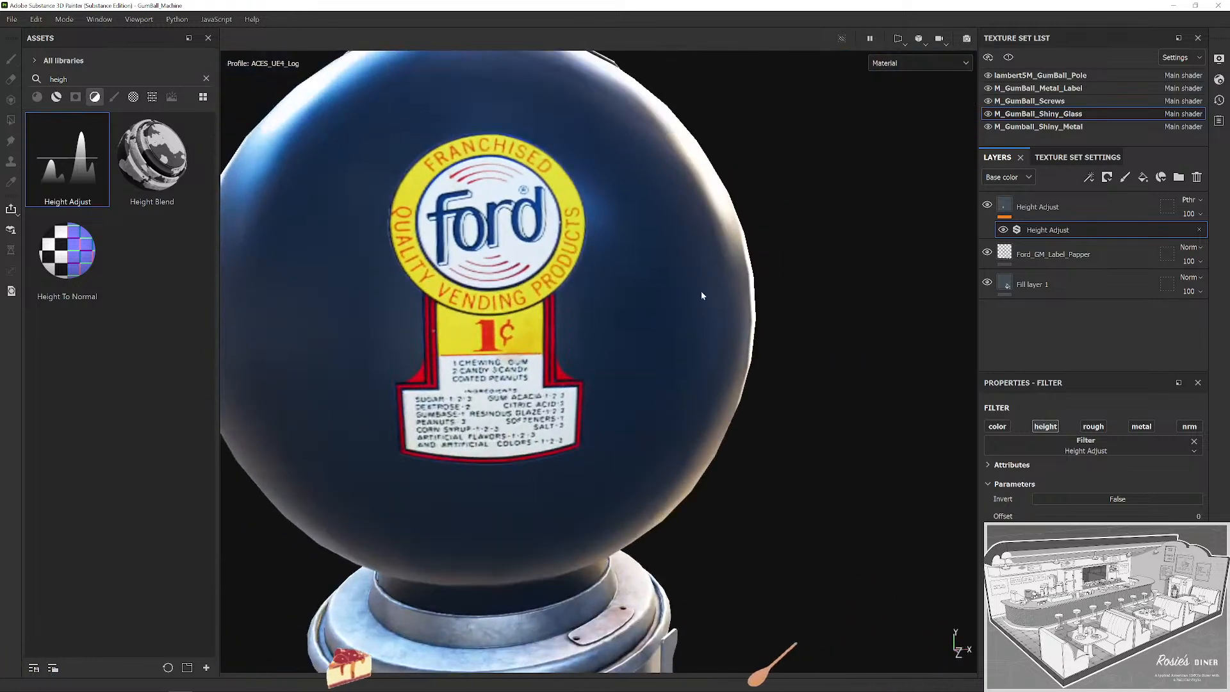
{"action": "scroll", "coordinate": [708, 287], "scroll_direction": "down", "scroll_amount": 5}
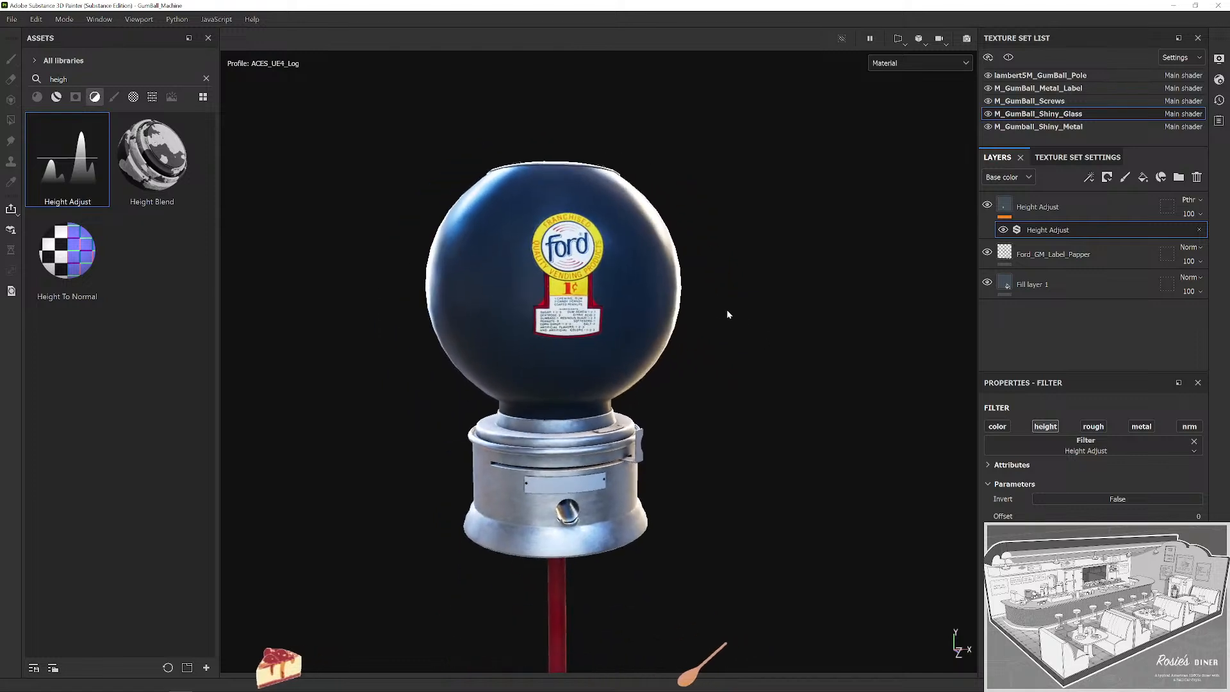
{"action": "scroll", "coordinate": [728, 314], "scroll_direction": "down", "scroll_amount": 5}
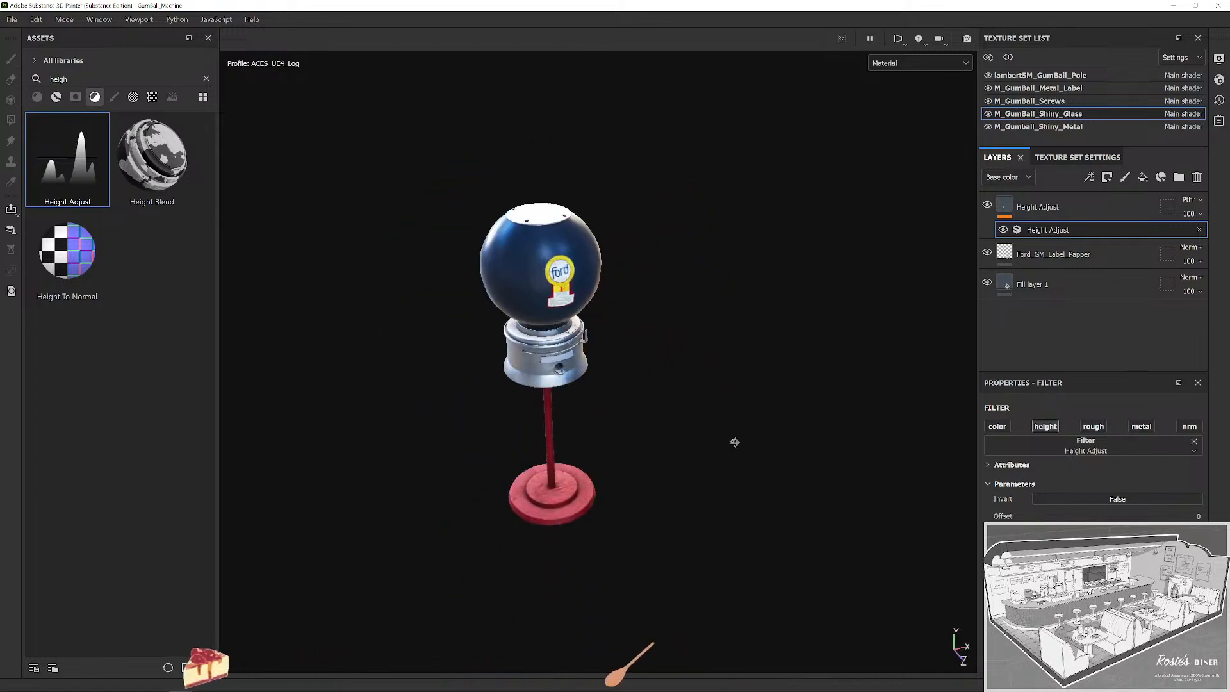
Examine the Ford label's lettering and relief on the globe up close, from different angles and at full-machine distance.
{"action": "left_click_drag", "start_coordinate": [735, 442], "coordinate": [724, 387]}
{"action": "scroll", "coordinate": [578, 289], "scroll_direction": "up", "scroll_amount": 5}
{"action": "mouse_move", "coordinate": [665, 333]}
{"action": "left_mouse_down"}
{"action": "mouse_move", "coordinate": [742, 307]}
{"action": "mouse_move", "coordinate": [666, 324]}
{"action": "mouse_move", "coordinate": [730, 327]}
{"action": "mouse_move", "coordinate": [658, 325]}
{"action": "mouse_move", "coordinate": [728, 332]}
{"action": "left_mouse_up"}
{"action": "scroll", "coordinate": [736, 379], "scroll_direction": "up", "scroll_amount": 3}
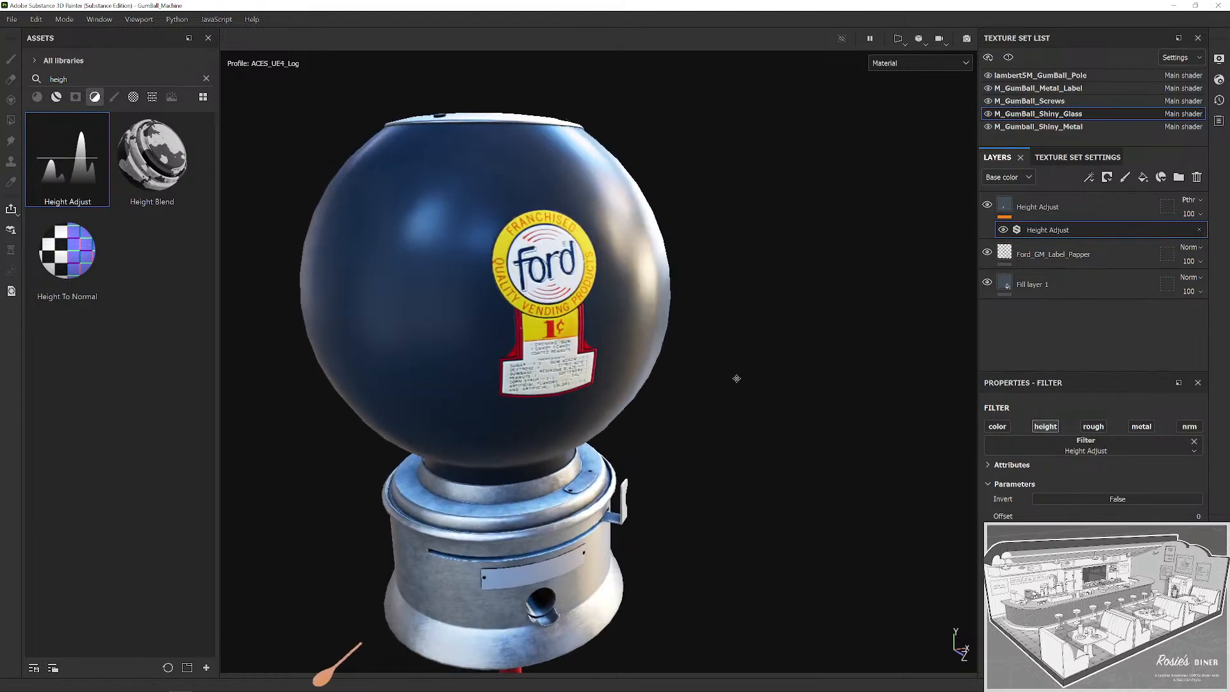
{"action": "scroll", "coordinate": [728, 370], "scroll_direction": "up", "scroll_amount": 5}
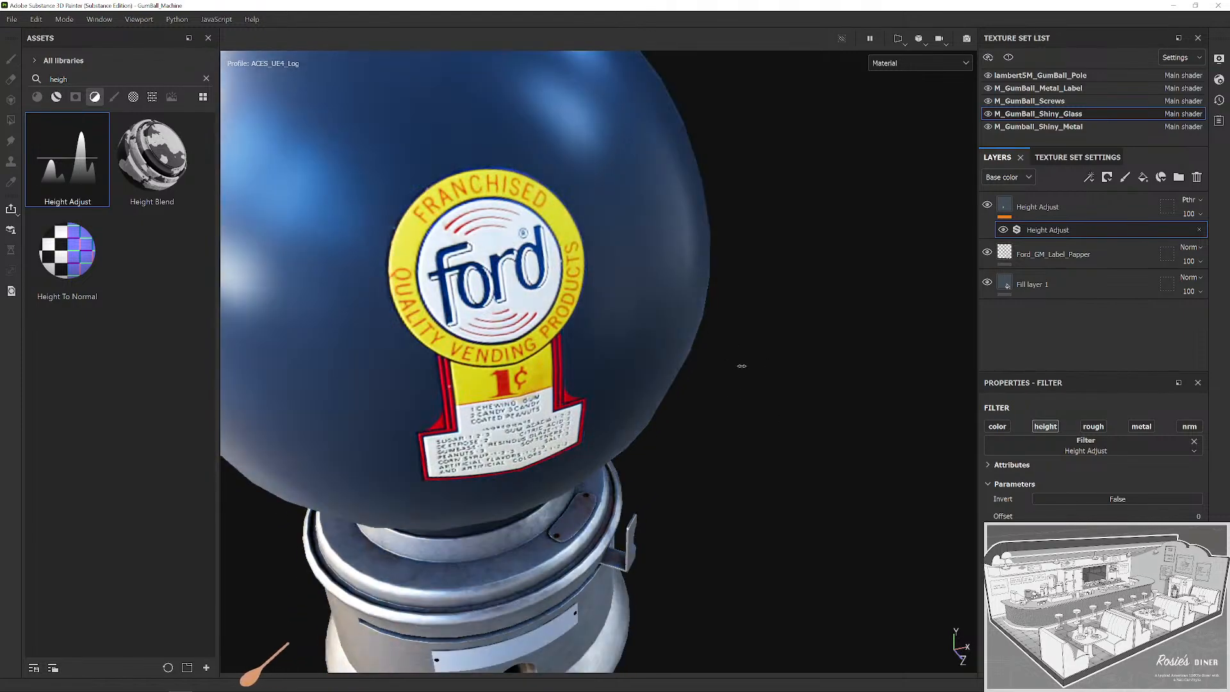
{"action": "left_click_drag", "start_coordinate": [741, 366], "coordinate": [809, 353]}
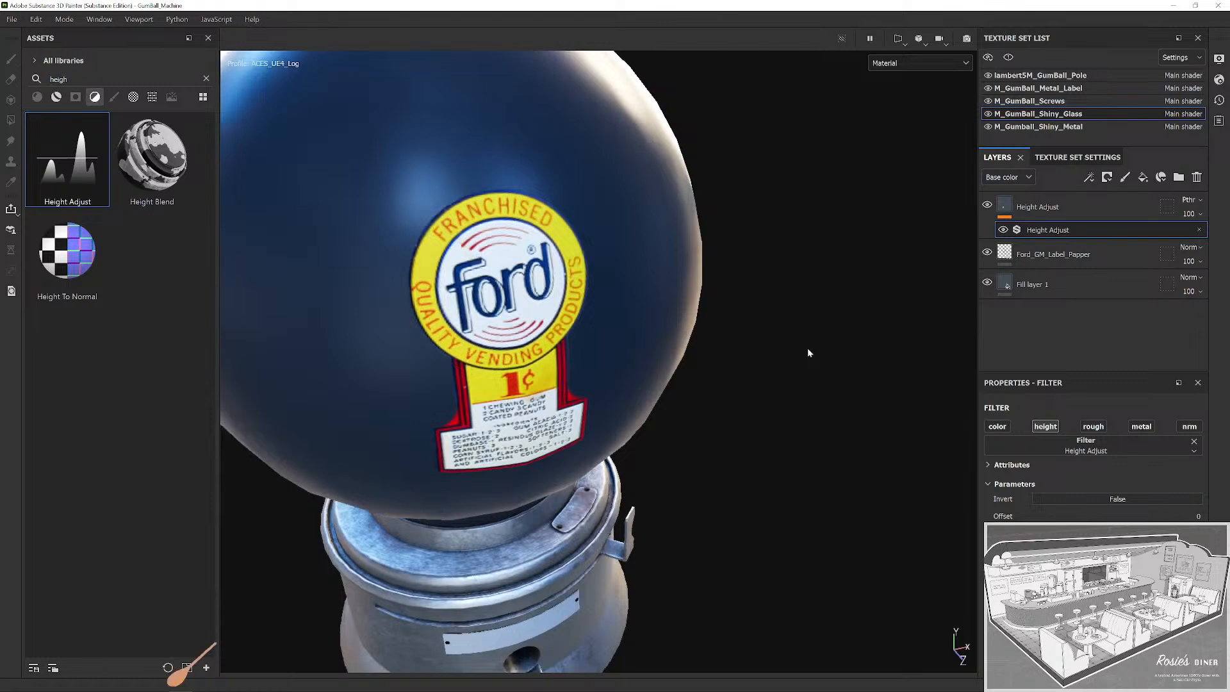
{"action": "scroll", "coordinate": [775, 368], "scroll_direction": "down", "scroll_amount": 8}
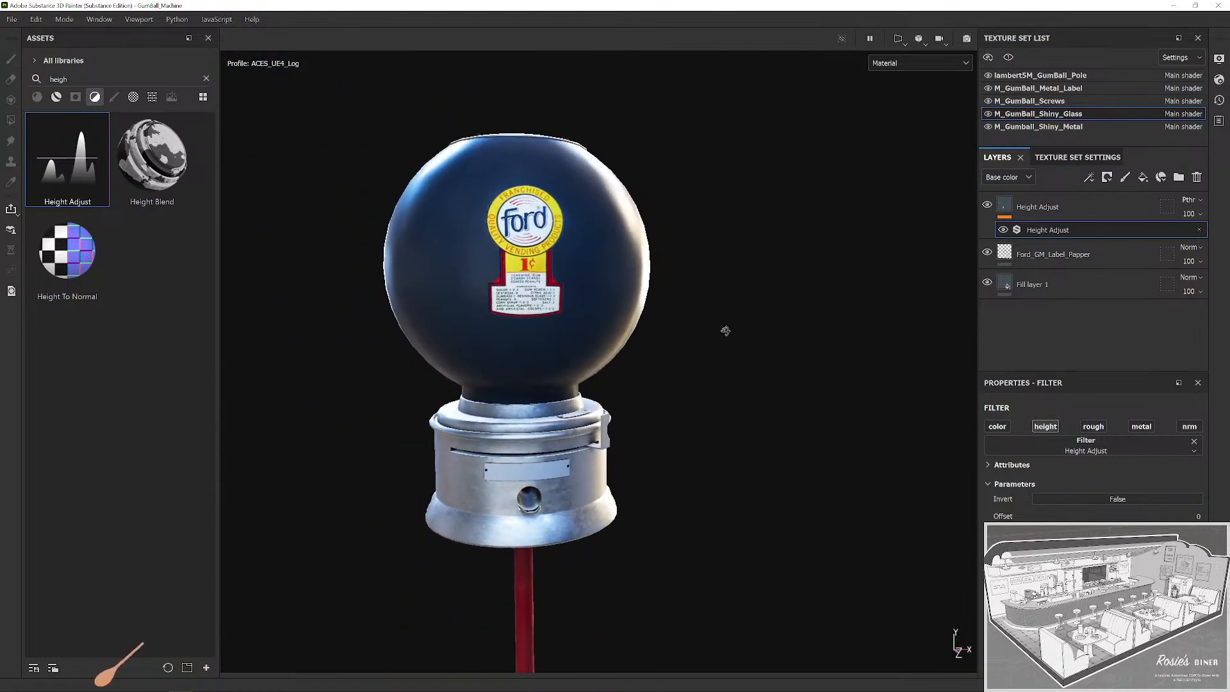
{"action": "left_click_drag", "start_coordinate": [726, 331], "coordinate": [772, 398]}
{"action": "scroll", "coordinate": [738, 343], "scroll_direction": "down", "scroll_amount": 5}
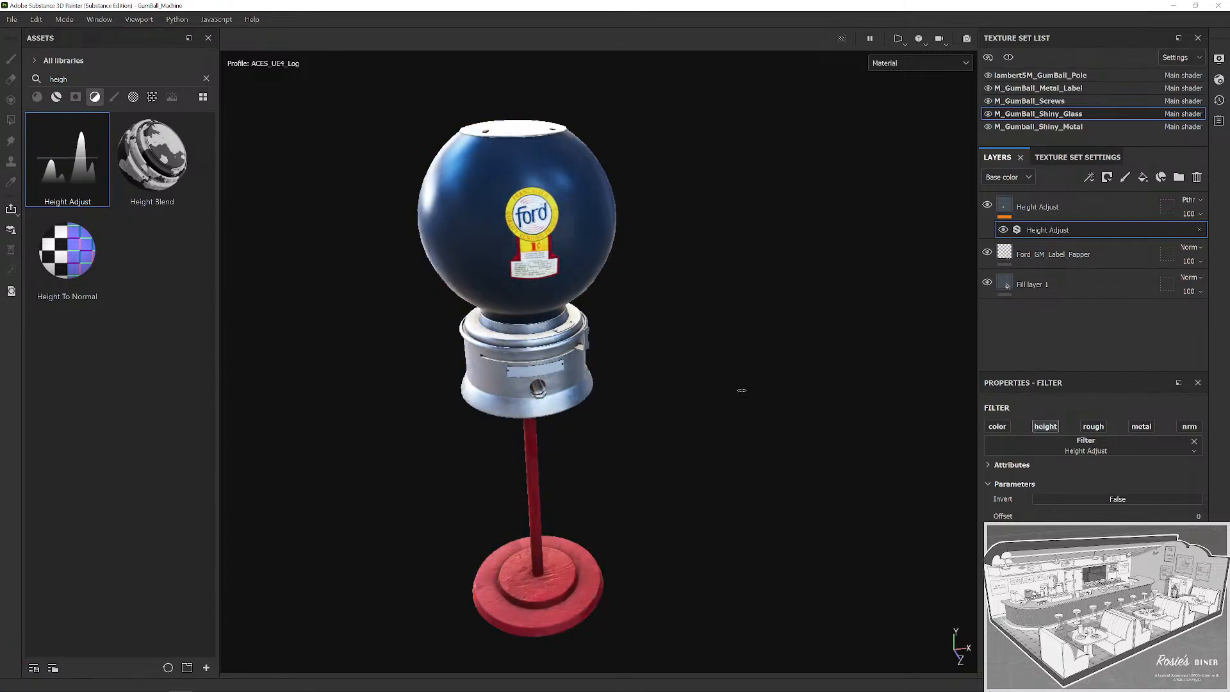
{"action": "mouse_move", "coordinate": [738, 415]}
{"action": "left_mouse_down"}
{"action": "mouse_move", "coordinate": [670, 333]}
{"action": "mouse_move", "coordinate": [695, 297]}
{"action": "mouse_move", "coordinate": [708, 299]}
{"action": "mouse_move", "coordinate": [700, 385]}
{"action": "mouse_move", "coordinate": [720, 349]}
{"action": "mouse_move", "coordinate": [701, 357]}
{"action": "left_mouse_up"}
{"action": "scroll", "coordinate": [701, 357], "scroll_direction": "up", "scroll_amount": 1}
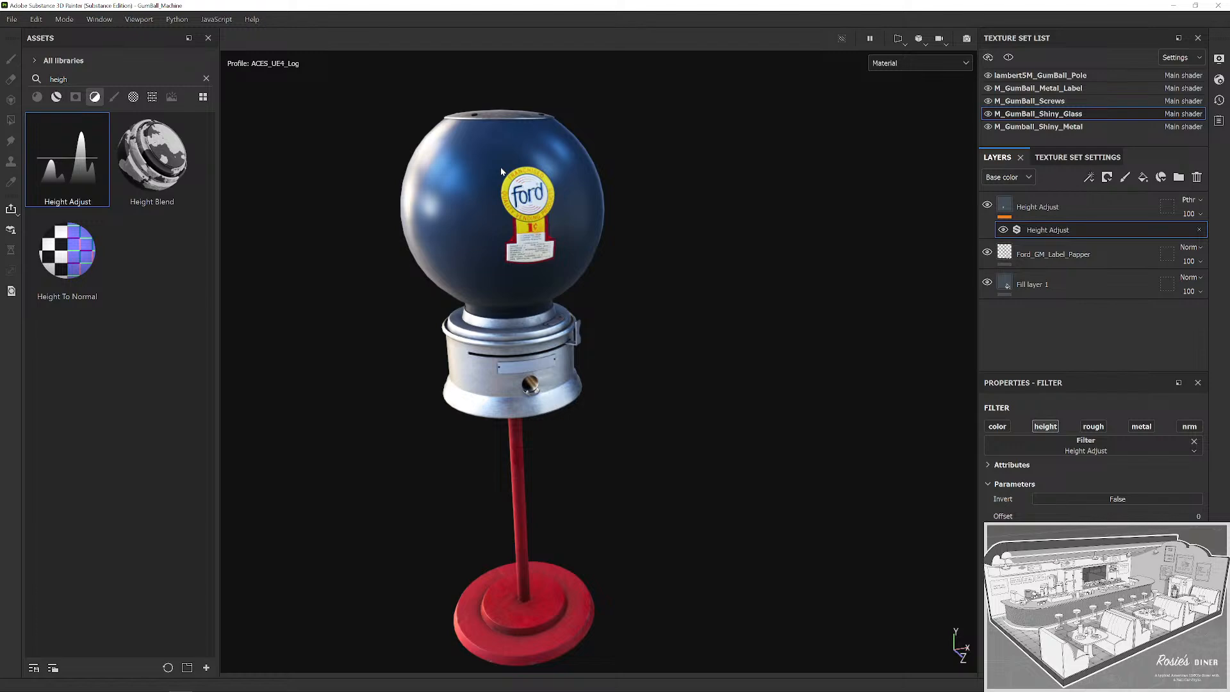
{"action": "scroll", "coordinate": [502, 172], "scroll_direction": "up", "scroll_amount": 8}
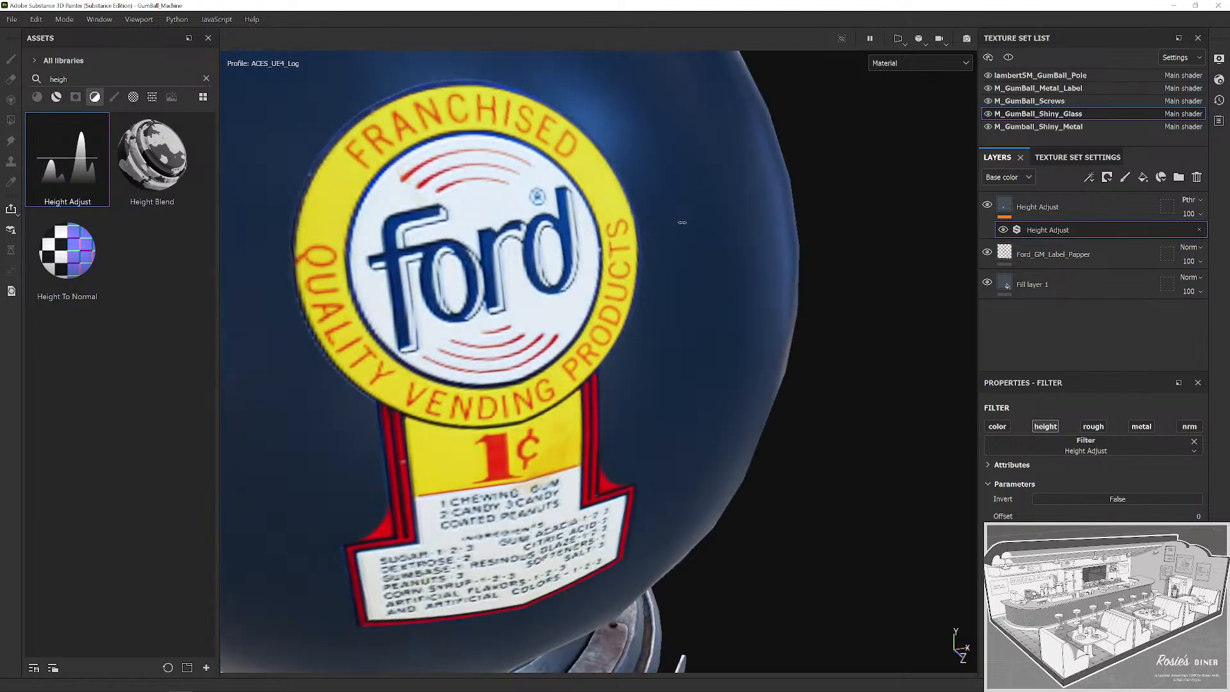
{"action": "scroll", "coordinate": [682, 223], "scroll_direction": "down", "scroll_amount": 8}
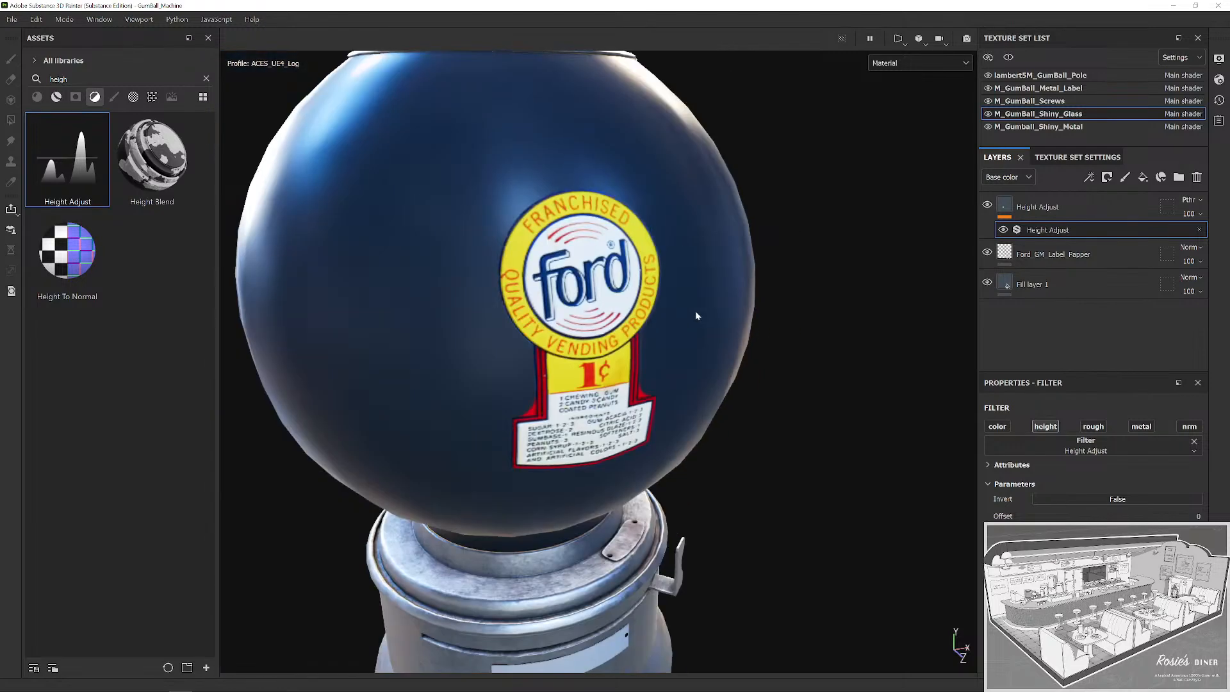
{"action": "scroll", "coordinate": [696, 316], "scroll_direction": "down", "scroll_amount": 5}
{"action": "left_click_drag", "start_coordinate": [822, 376], "coordinate": [720, 305]}
{"action": "scroll", "coordinate": [667, 311], "scroll_direction": "up", "scroll_amount": 3}
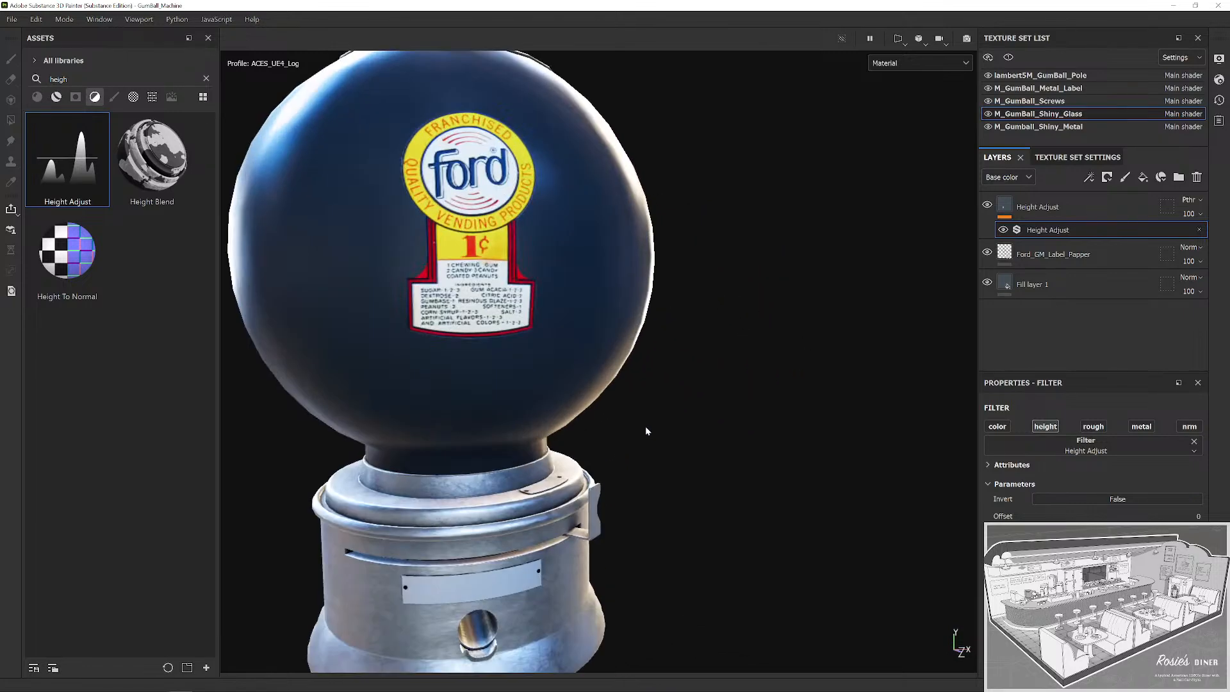
Inspect the metal base up close, checking its surface, the blank plate and the dispenser opening.
{"action": "left_click_drag", "start_coordinate": [646, 431], "coordinate": [737, 181]}
{"action": "scroll", "coordinate": [653, 431], "scroll_direction": "up", "scroll_amount": 3}
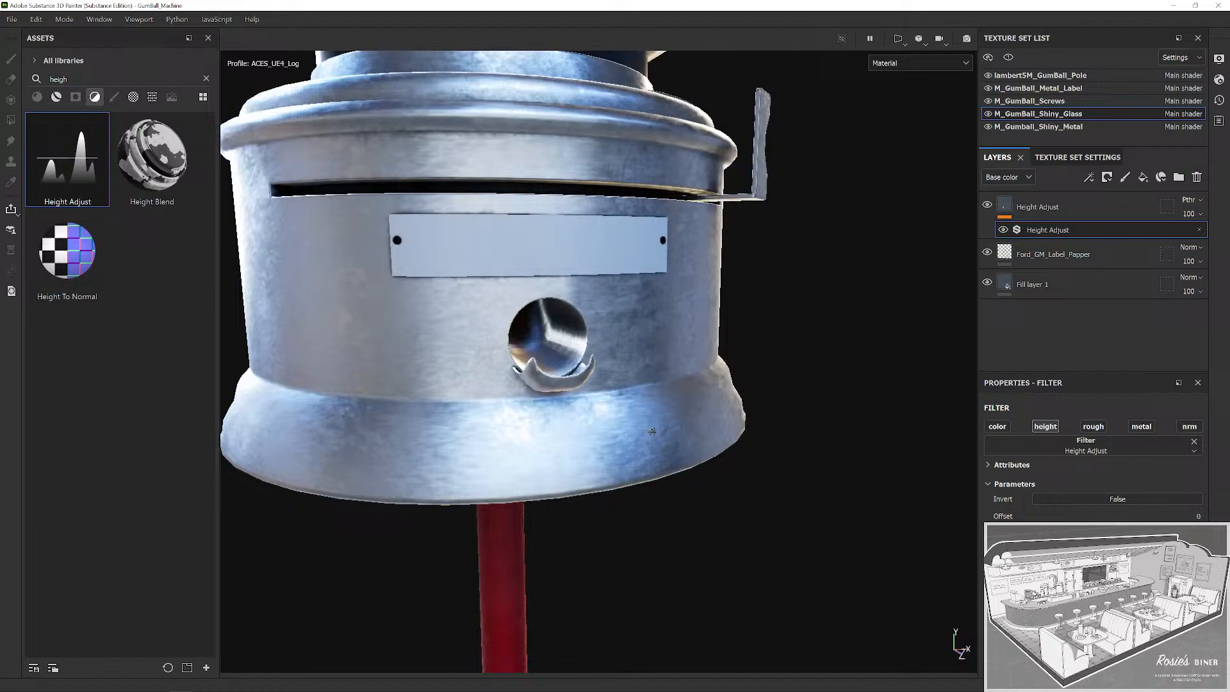
{"action": "left_click_drag", "start_coordinate": [652, 431], "coordinate": [531, 423]}
{"action": "scroll", "coordinate": [487, 419], "scroll_direction": "down", "scroll_amount": 2}
{"action": "left_click_drag", "start_coordinate": [449, 418], "coordinate": [387, 351]}
{"action": "scroll", "coordinate": [727, 383], "scroll_direction": "up", "scroll_amount": 2}
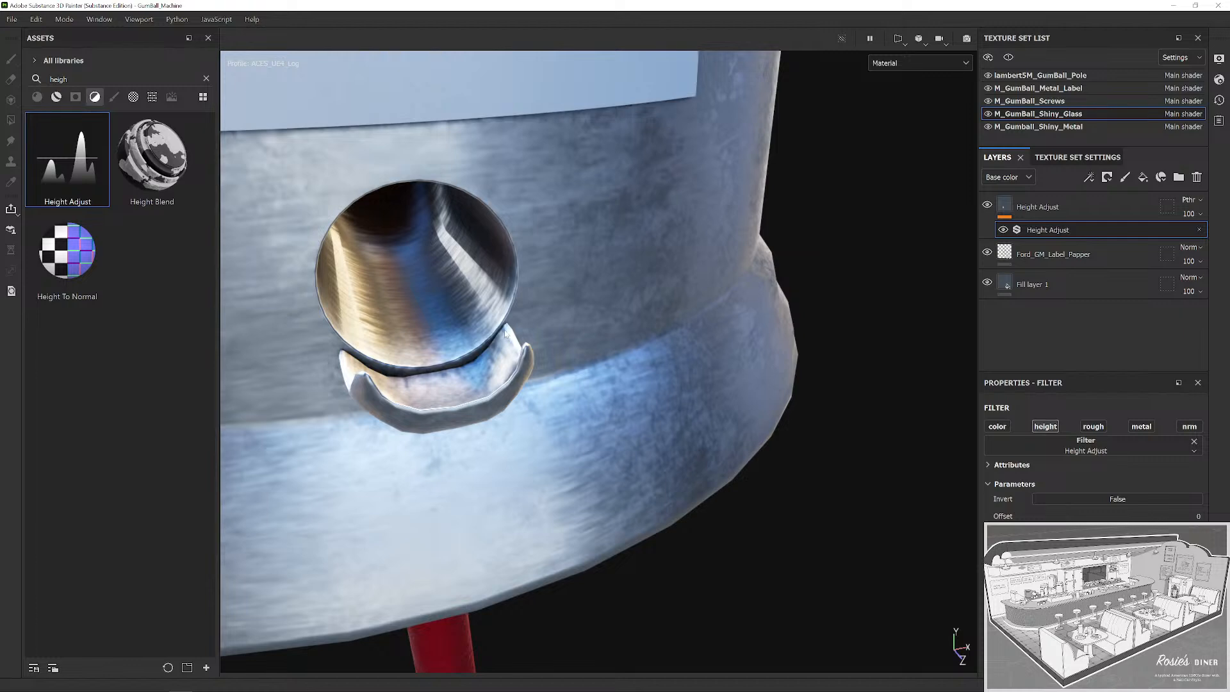
Review the whole gumball machine from several angles and distances, comparing the label, globe, metal body and red stand.
{"action": "scroll", "coordinate": [636, 363], "scroll_direction": "down", "scroll_amount": 10}
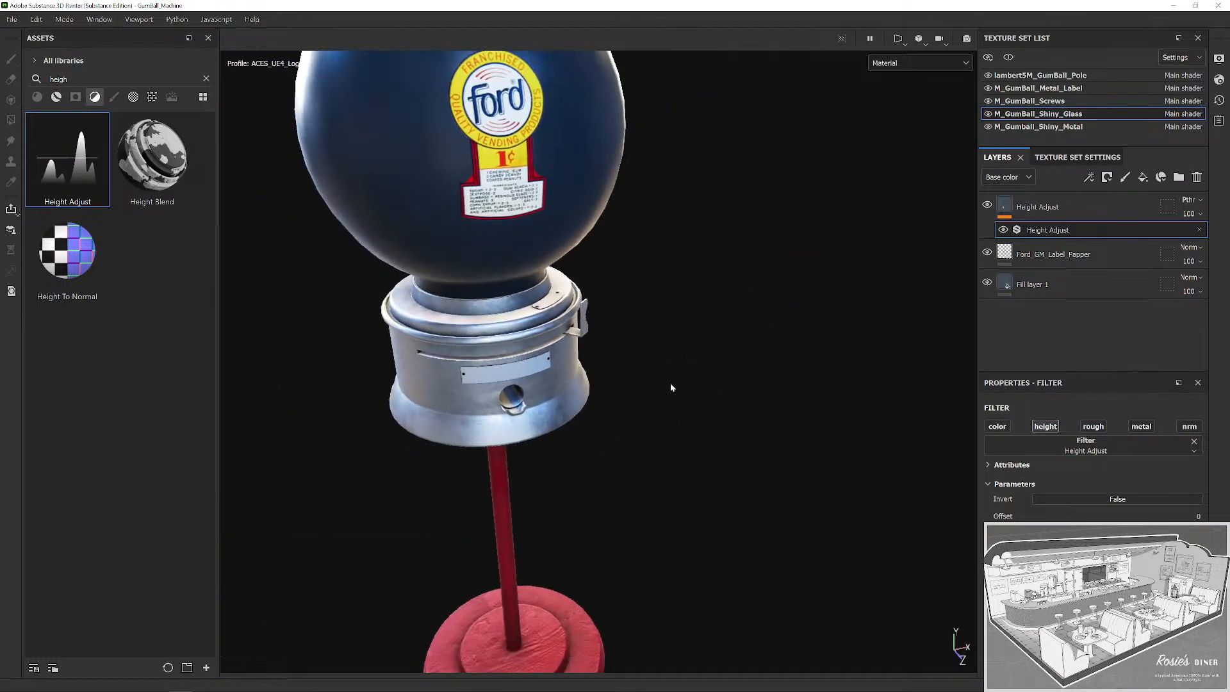
{"action": "left_click_drag", "start_coordinate": [629, 349], "coordinate": [660, 338]}
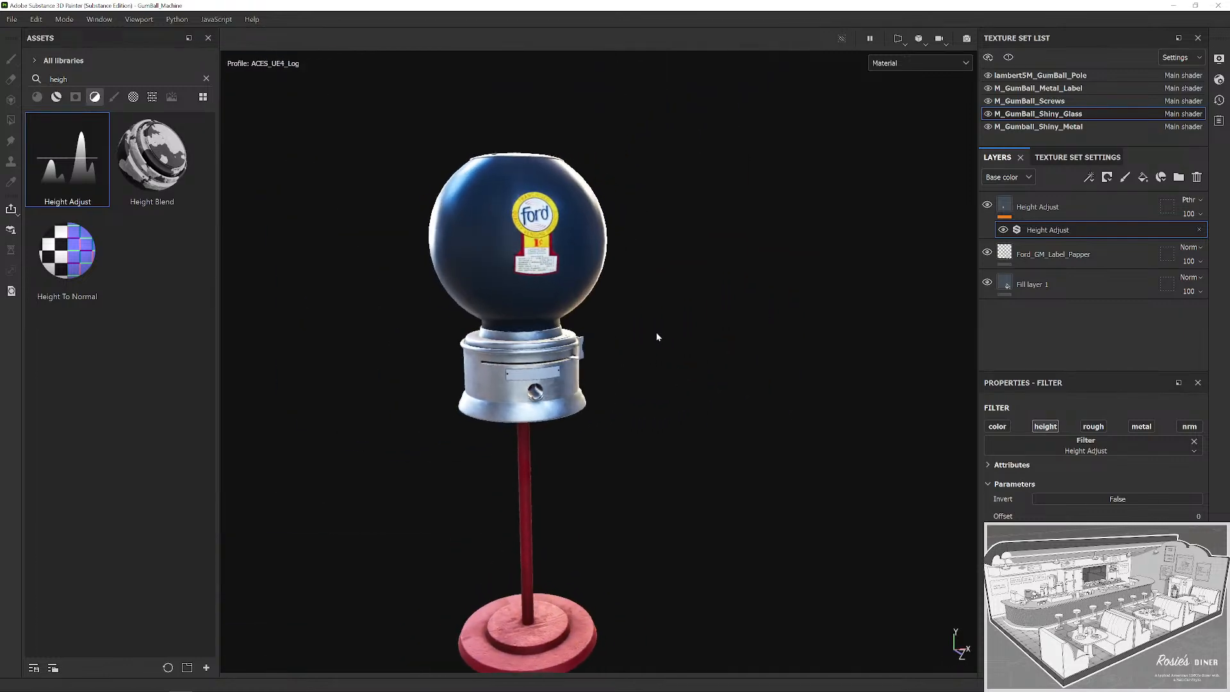
{"action": "mouse_move", "coordinate": [662, 286]}
{"action": "left_mouse_down"}
{"action": "mouse_move", "coordinate": [683, 318]}
{"action": "mouse_move", "coordinate": [681, 343]}
{"action": "mouse_move", "coordinate": [703, 335]}
{"action": "mouse_move", "coordinate": [672, 331]}
{"action": "mouse_move", "coordinate": [660, 376]}
{"action": "left_mouse_up"}
{"action": "scroll", "coordinate": [660, 376], "scroll_direction": "up", "scroll_amount": 5}
{"action": "scroll", "coordinate": [637, 395], "scroll_direction": "down", "scroll_amount": 5}
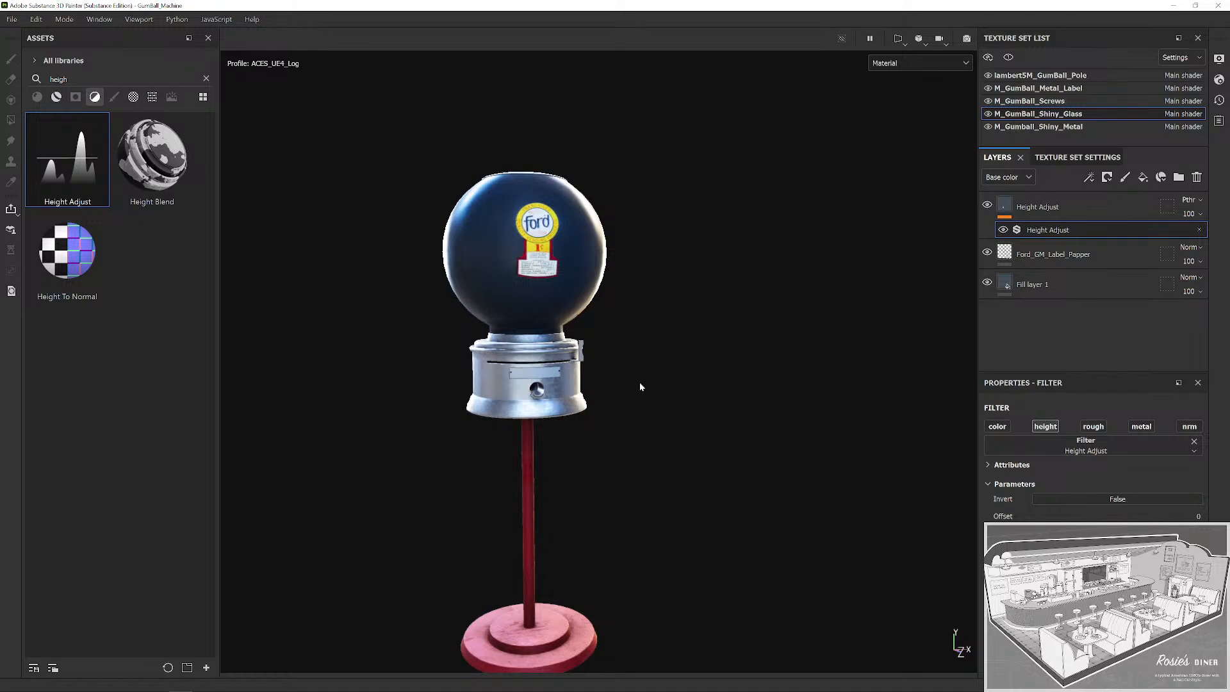
{"action": "mouse_move", "coordinate": [653, 380]}
{"action": "left_mouse_down"}
{"action": "mouse_move", "coordinate": [656, 406]}
{"action": "mouse_move", "coordinate": [665, 376]}
{"action": "mouse_move", "coordinate": [667, 389]}
{"action": "left_mouse_up"}
{"action": "scroll", "coordinate": [667, 387], "scroll_direction": "up", "scroll_amount": 5}
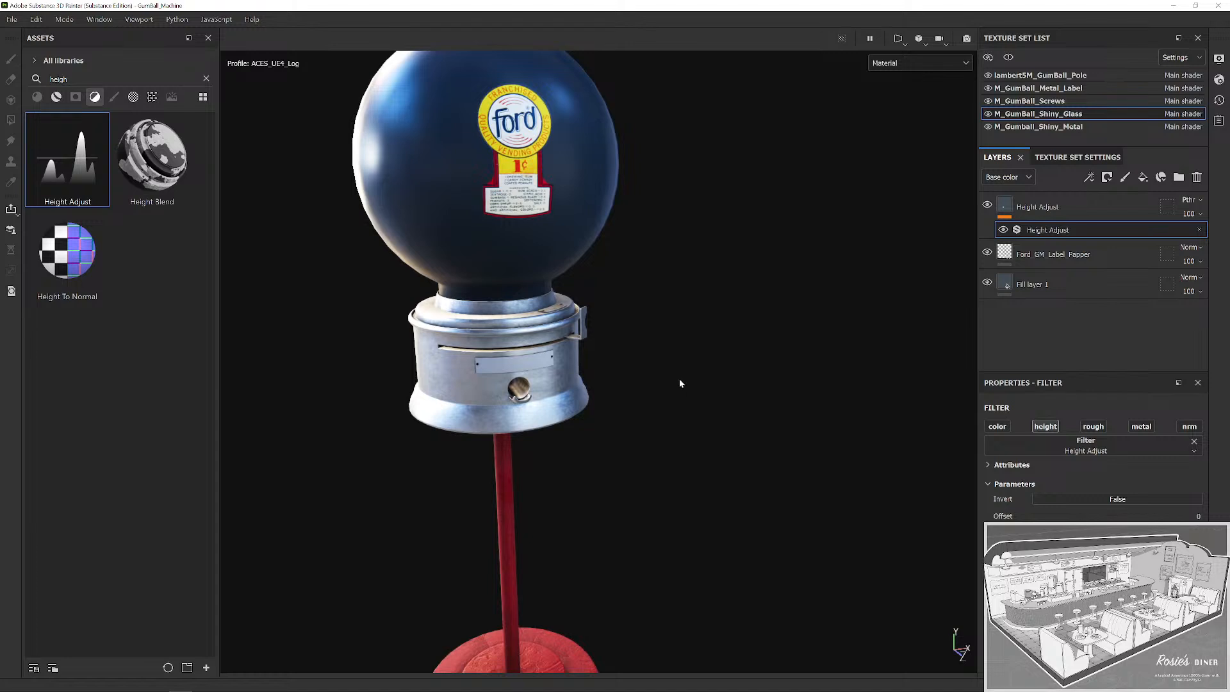
{"action": "scroll", "coordinate": [681, 383], "scroll_direction": "down", "scroll_amount": 4}
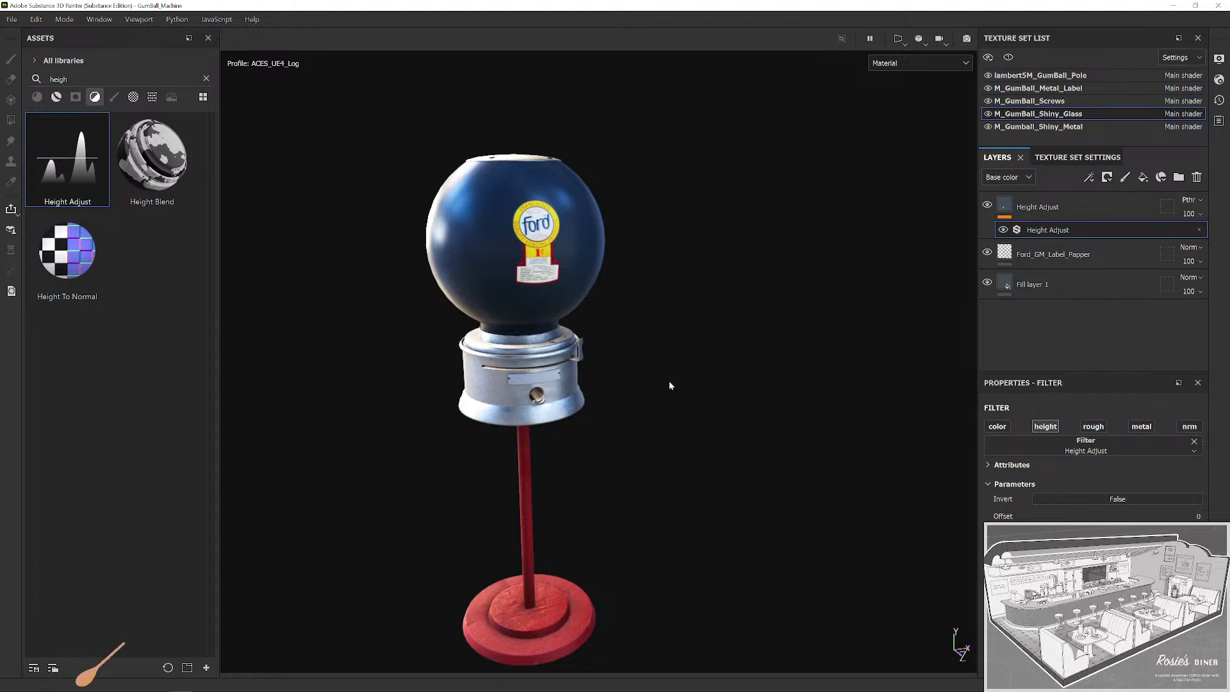
{"action": "scroll", "coordinate": [674, 216], "scroll_direction": "up", "scroll_amount": 3}
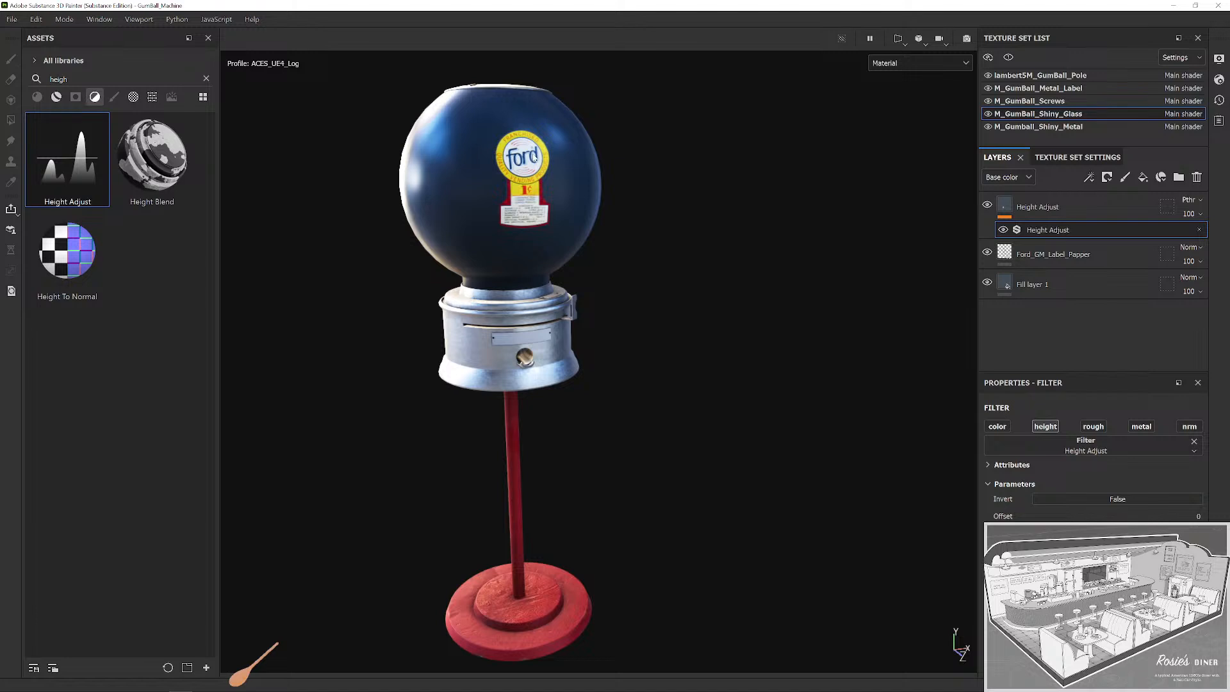
{"action": "scroll", "coordinate": [533, 158], "scroll_direction": "down", "scroll_amount": 2}
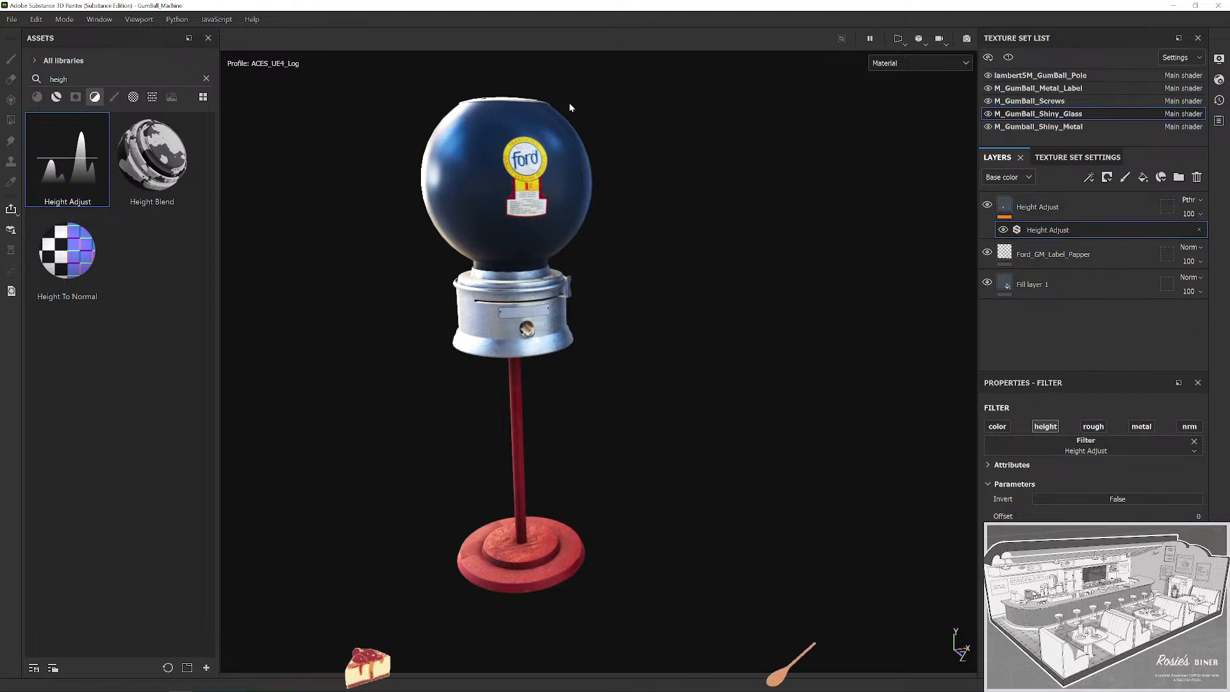
{"action": "scroll", "coordinate": [597, 172], "scroll_direction": "up", "scroll_amount": 6}
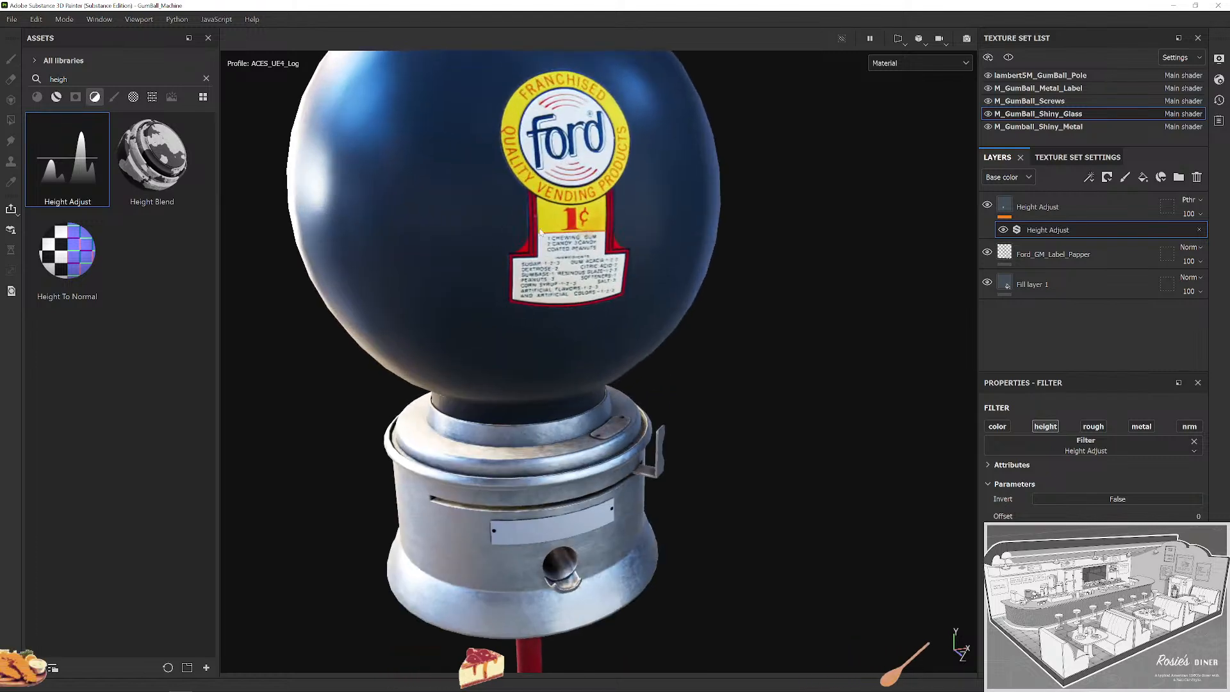
Switch from Substance 3D Painter to Photoshop and bring up the open gumball machine reference image.
{"action": "scroll", "coordinate": [554, 264], "scroll_direction": "down", "scroll_amount": 1}
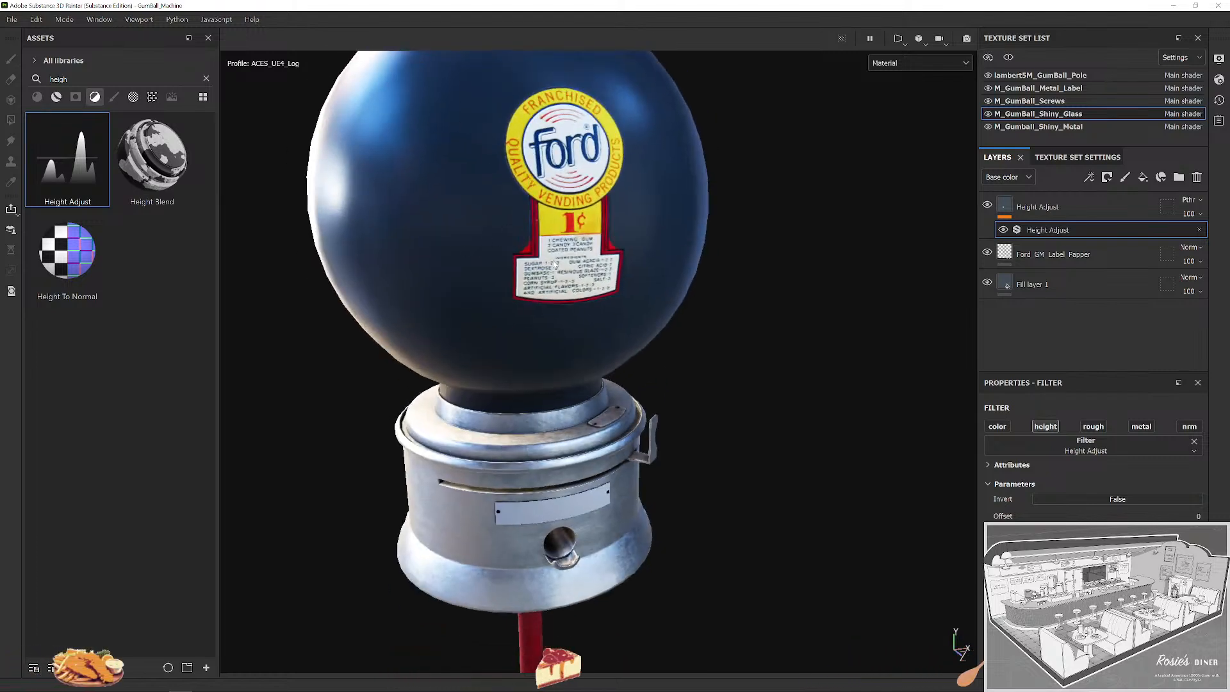
{"action": "scroll", "coordinate": [554, 263], "scroll_direction": "down", "scroll_amount": 2}
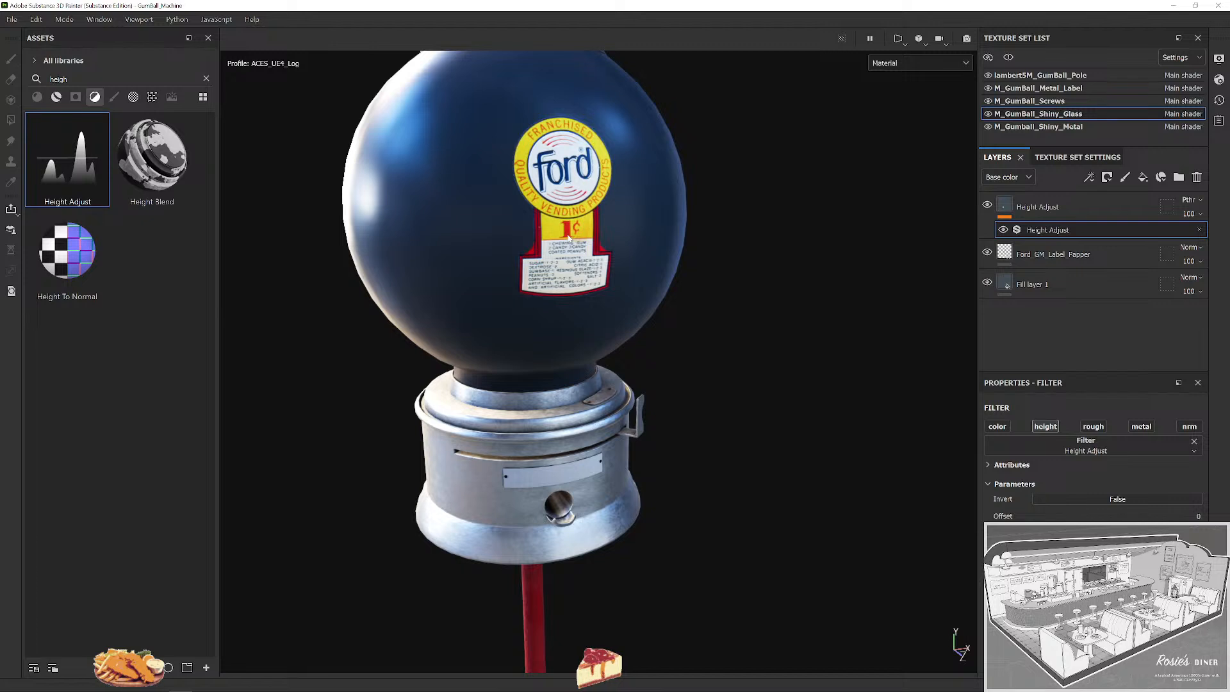
{"action": "scroll", "coordinate": [569, 238], "scroll_direction": "down", "scroll_amount": 2}
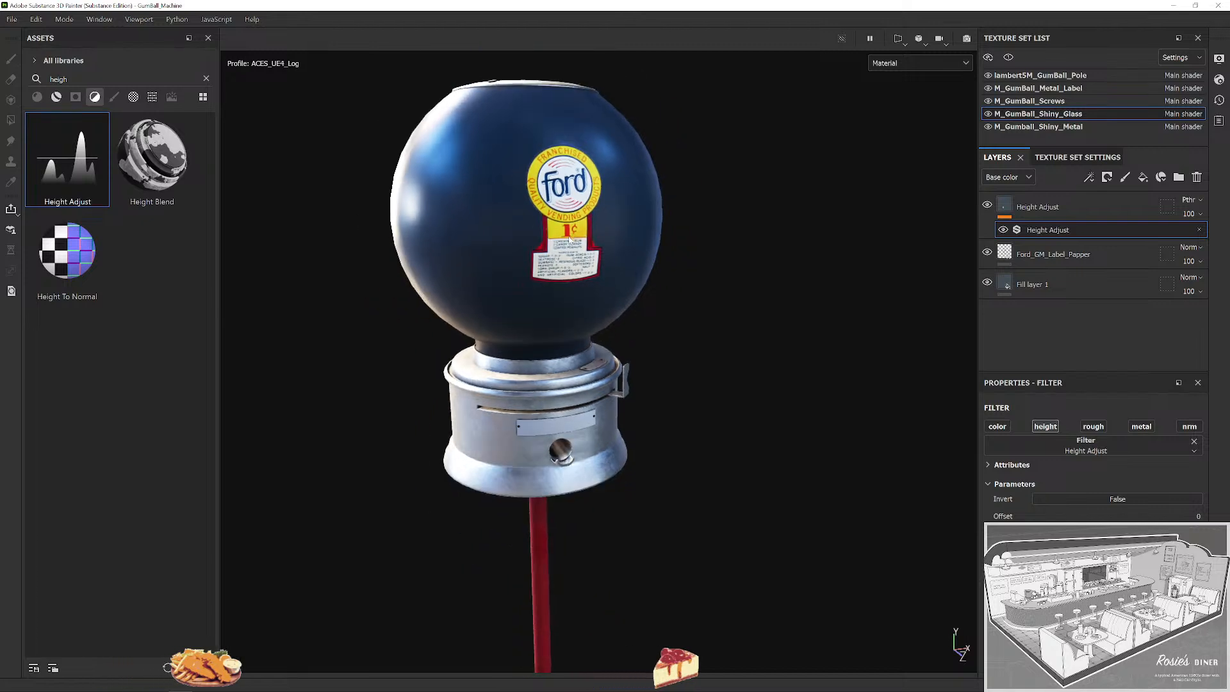
{"action": "scroll", "coordinate": [569, 238], "scroll_direction": "down", "scroll_amount": 3}
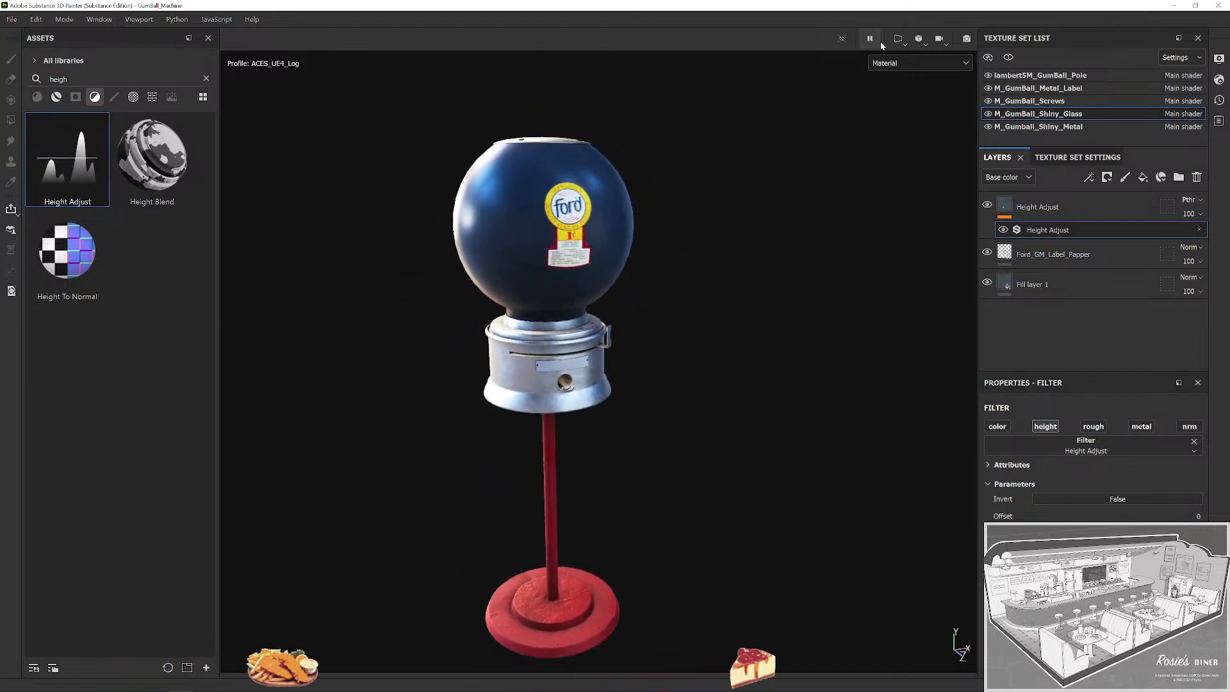
{"action": "scroll", "coordinate": [732, 296], "scroll_direction": "down", "scroll_amount": 2}
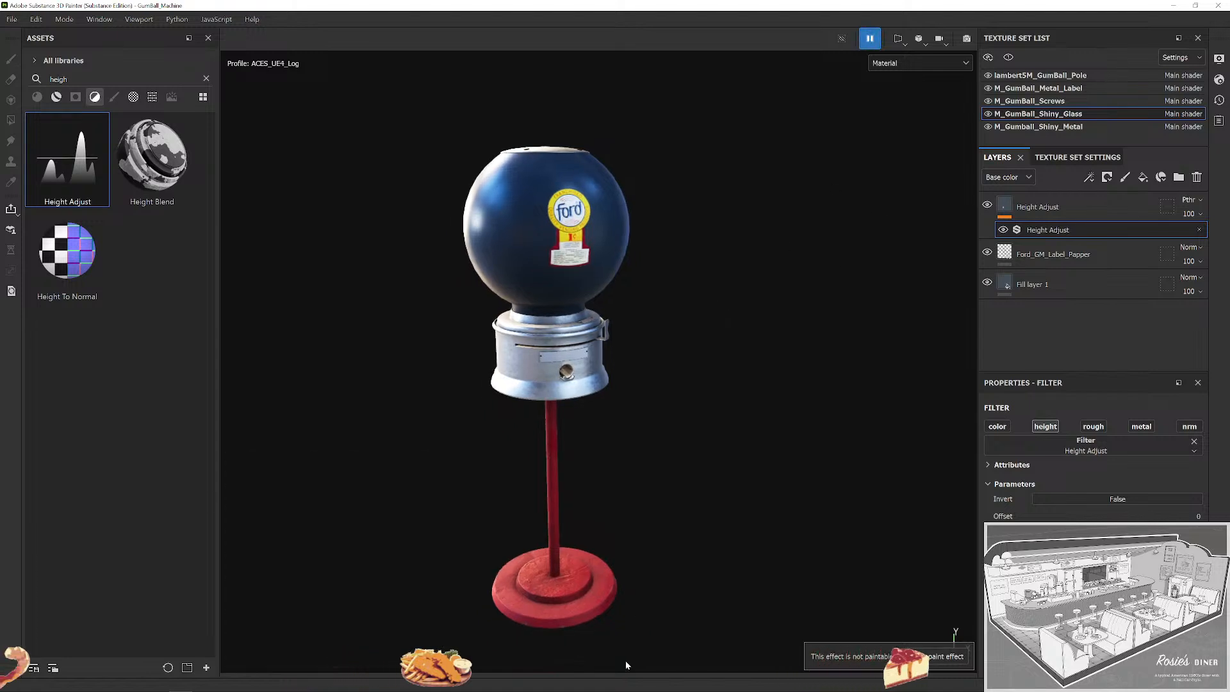
{"action": "left_click", "coordinate": [1175, 4]}
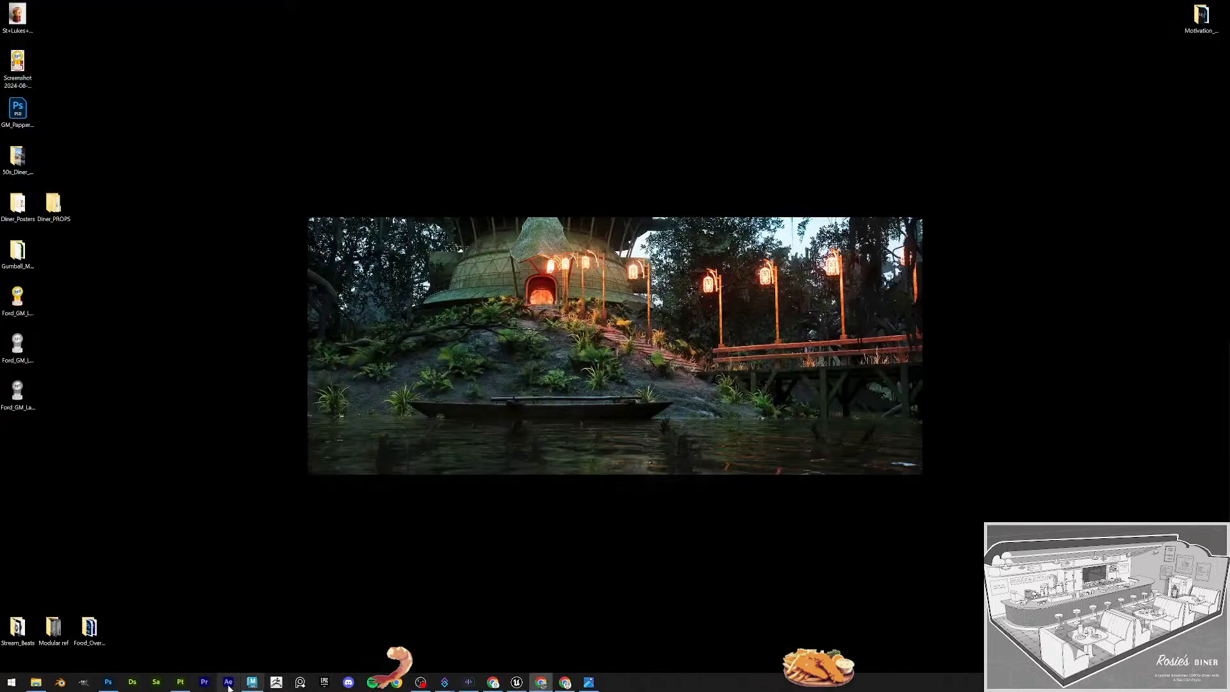
{"action": "left_click", "coordinate": [106, 682]}
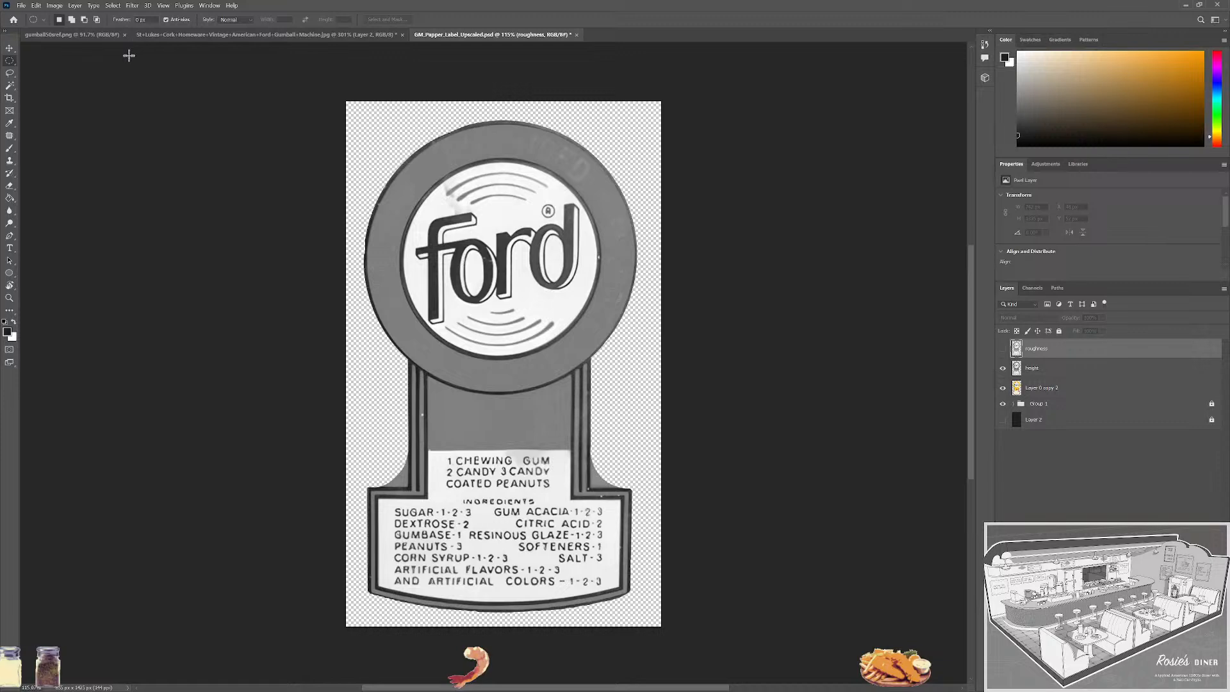
{"action": "left_click", "coordinate": [81, 36]}
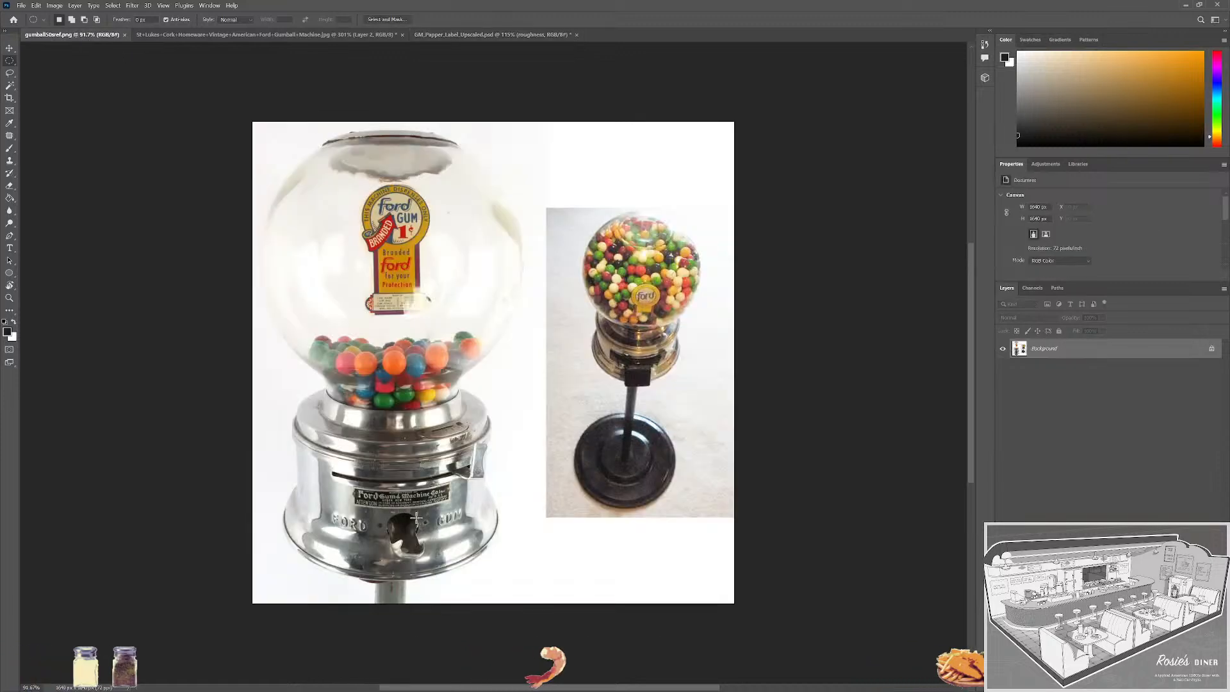
Copy a rectangular selection around the Ford Gum & Machine nameplate on the reference photo.
{"action": "scroll", "coordinate": [413, 517], "scroll_direction": "up", "scroll_amount": 3}
{"action": "scroll", "coordinate": [413, 517], "scroll_direction": "up", "scroll_amount": 2}
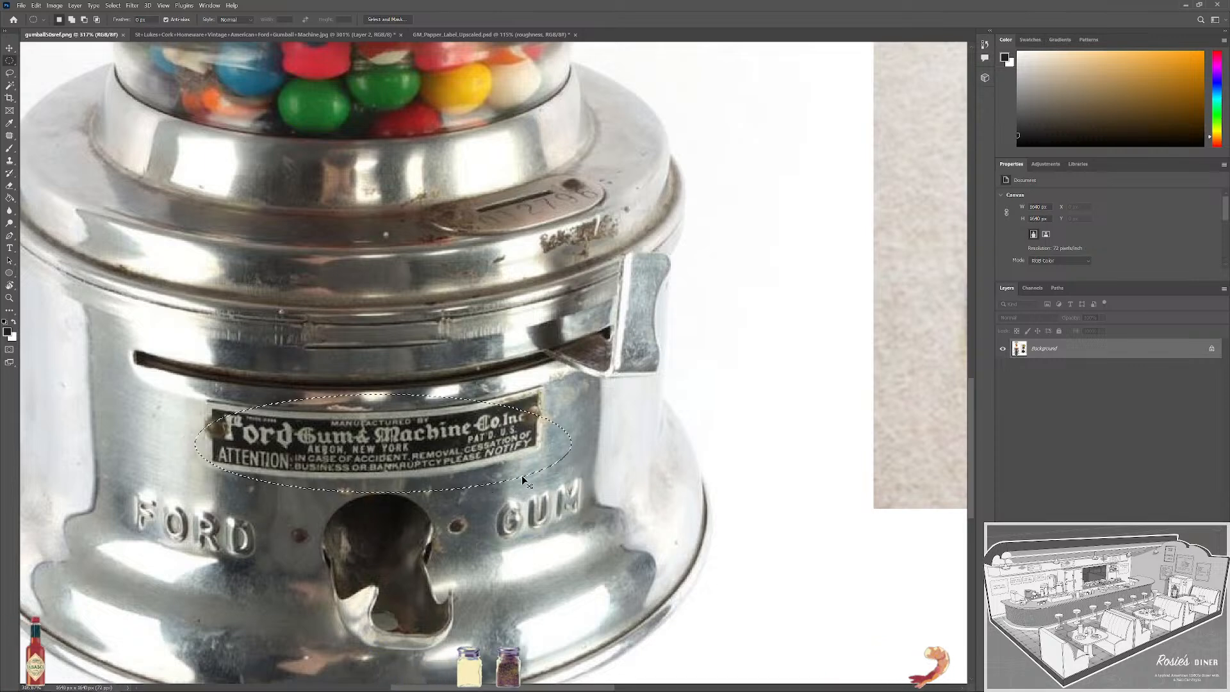
{"action": "right_click", "coordinate": [9, 60]}
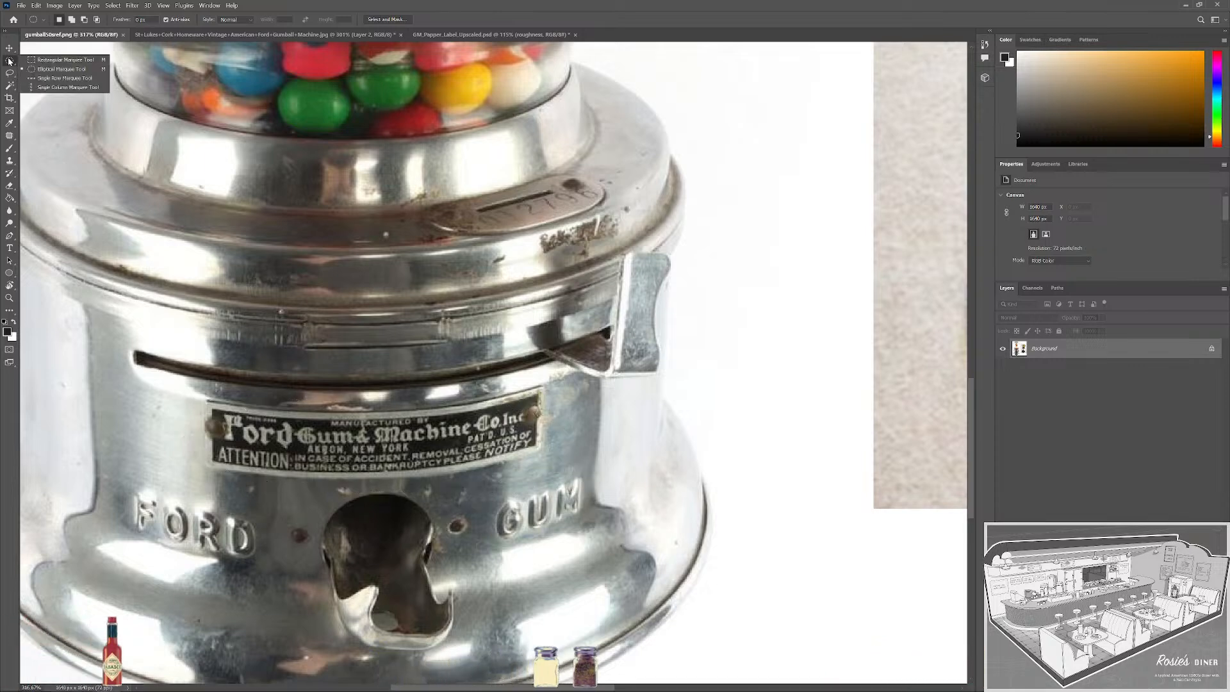
{"action": "left_click", "coordinate": [61, 62]}
{"action": "left_click_drag", "start_coordinate": [195, 393], "coordinate": [585, 485]}
{"action": "left_click_drag", "start_coordinate": [482, 373], "coordinate": [518, 388]}
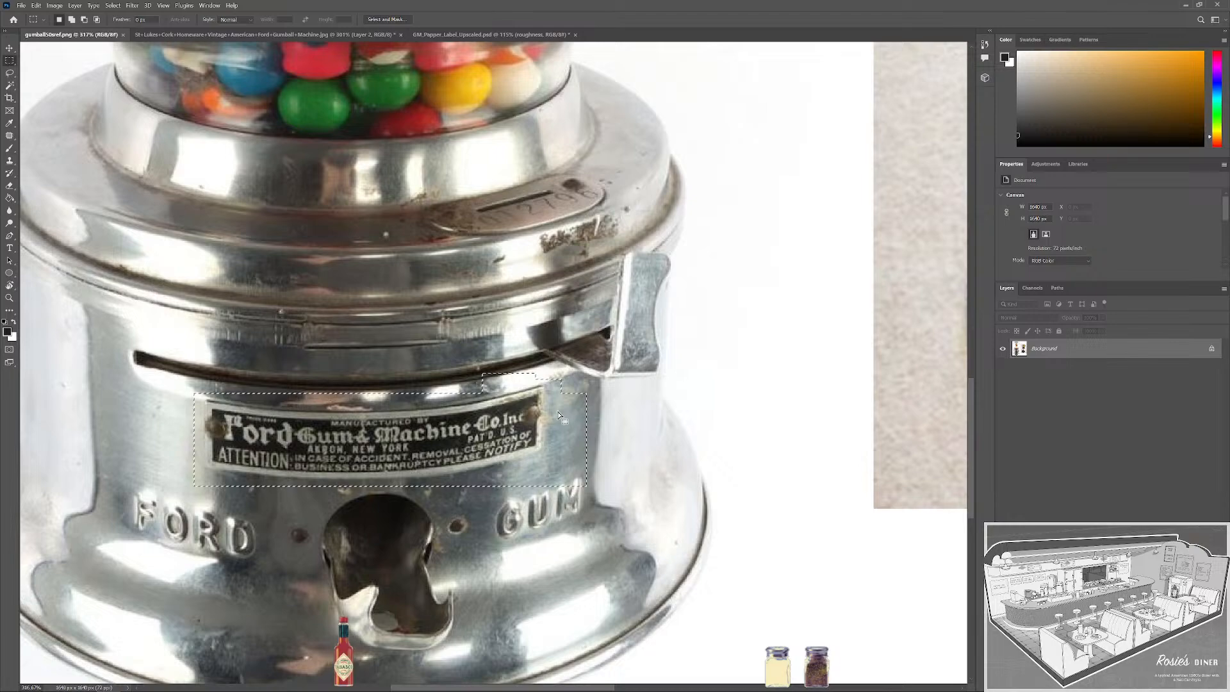
{"action": "left_click_drag", "start_coordinate": [163, 367], "coordinate": [580, 479]}
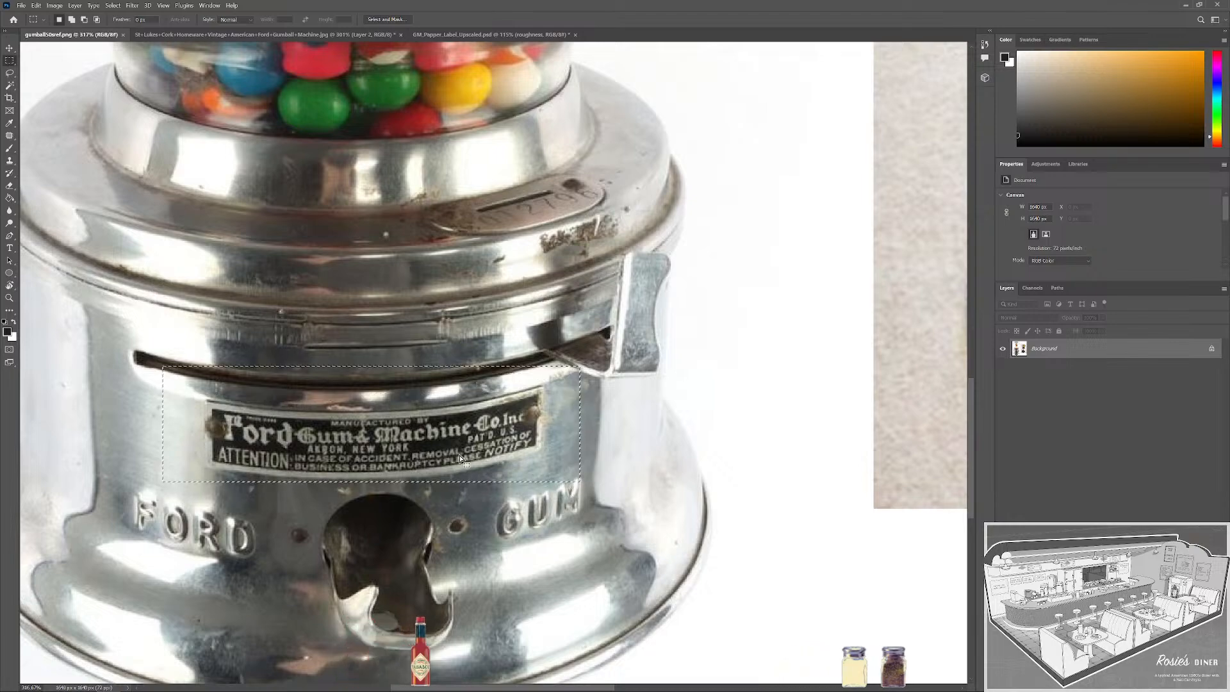
{"action": "scroll", "coordinate": [467, 484], "scroll_direction": "down", "scroll_amount": 5}
{"action": "scroll", "coordinate": [471, 496], "scroll_direction": "down", "scroll_amount": 3}
{"action": "scroll", "coordinate": [468, 497], "scroll_direction": "up", "scroll_amount": 2}
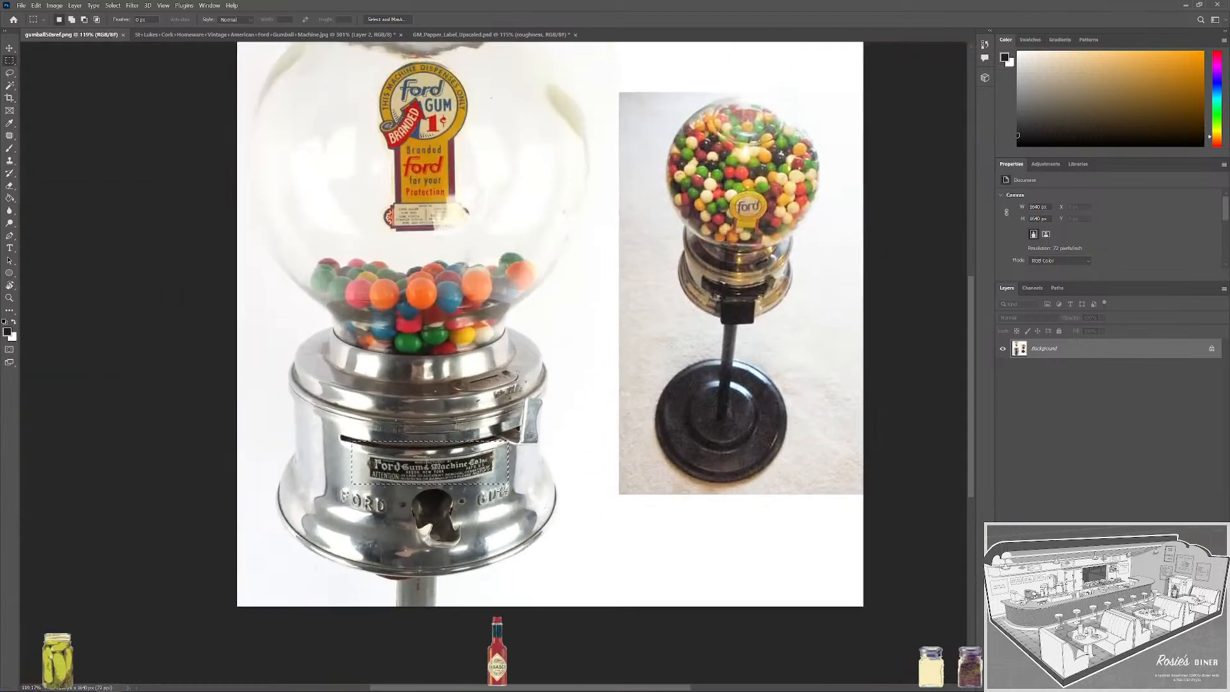
{"action": "scroll", "coordinate": [460, 492], "scroll_direction": "up", "scroll_amount": 2}
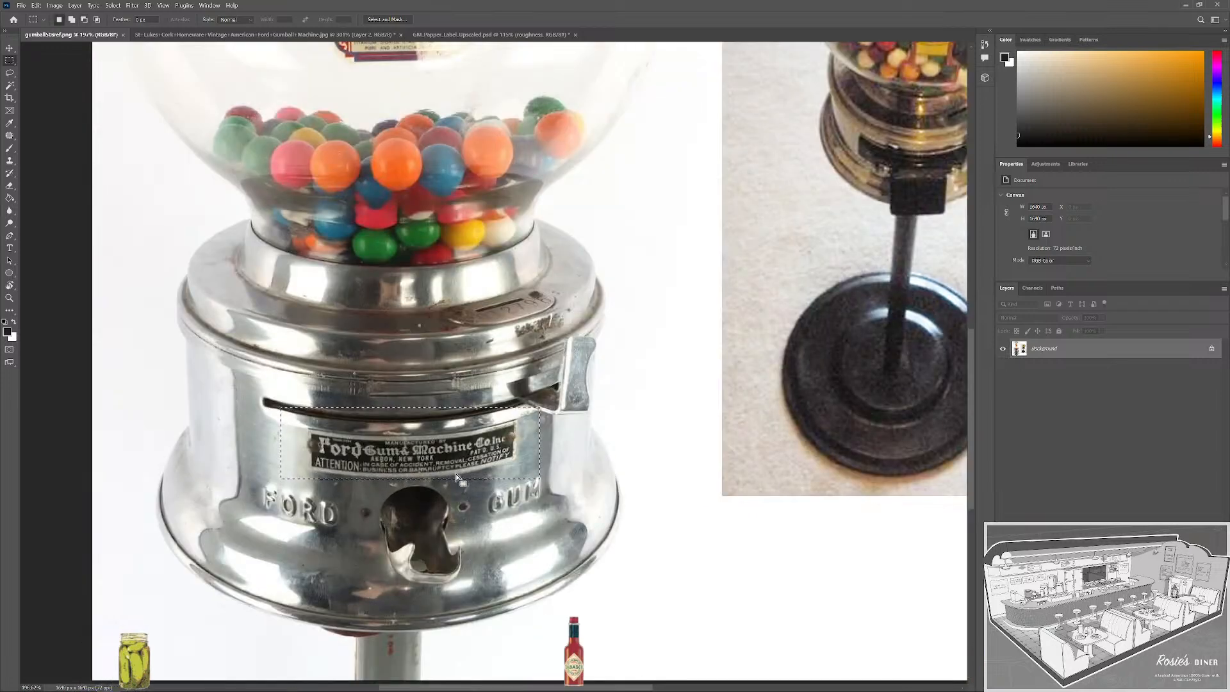
{"action": "scroll", "coordinate": [431, 489], "scroll_direction": "up", "scroll_amount": 2}
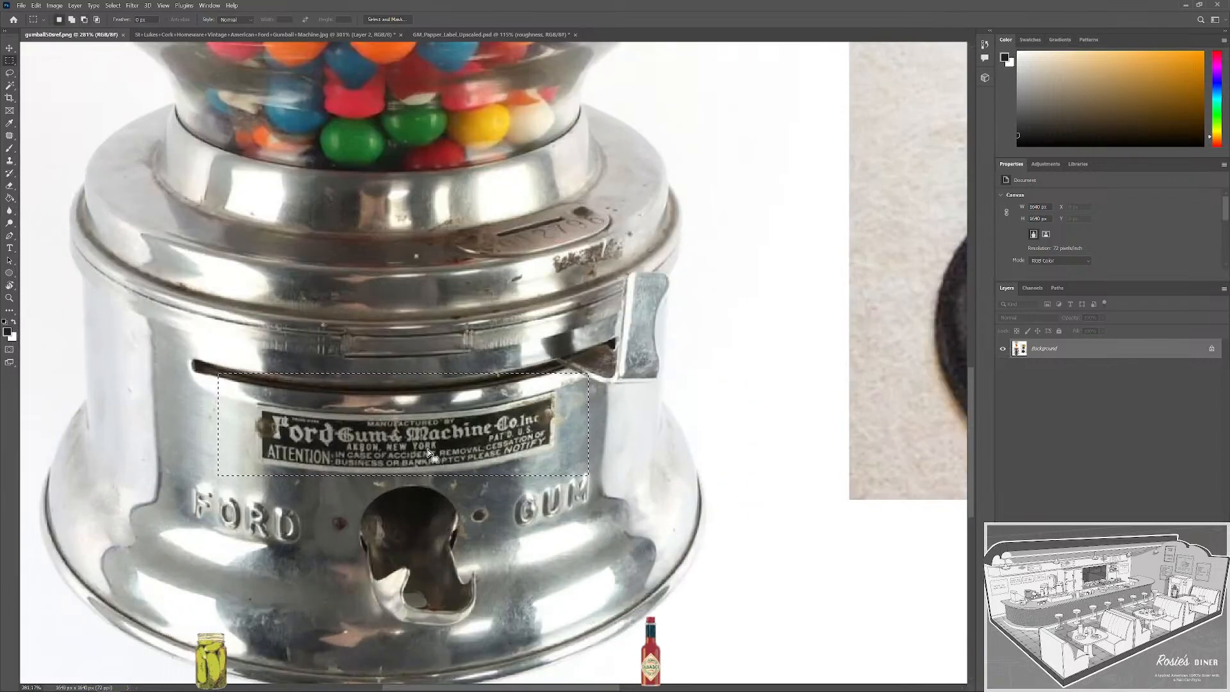
{"action": "key", "text": "v"}
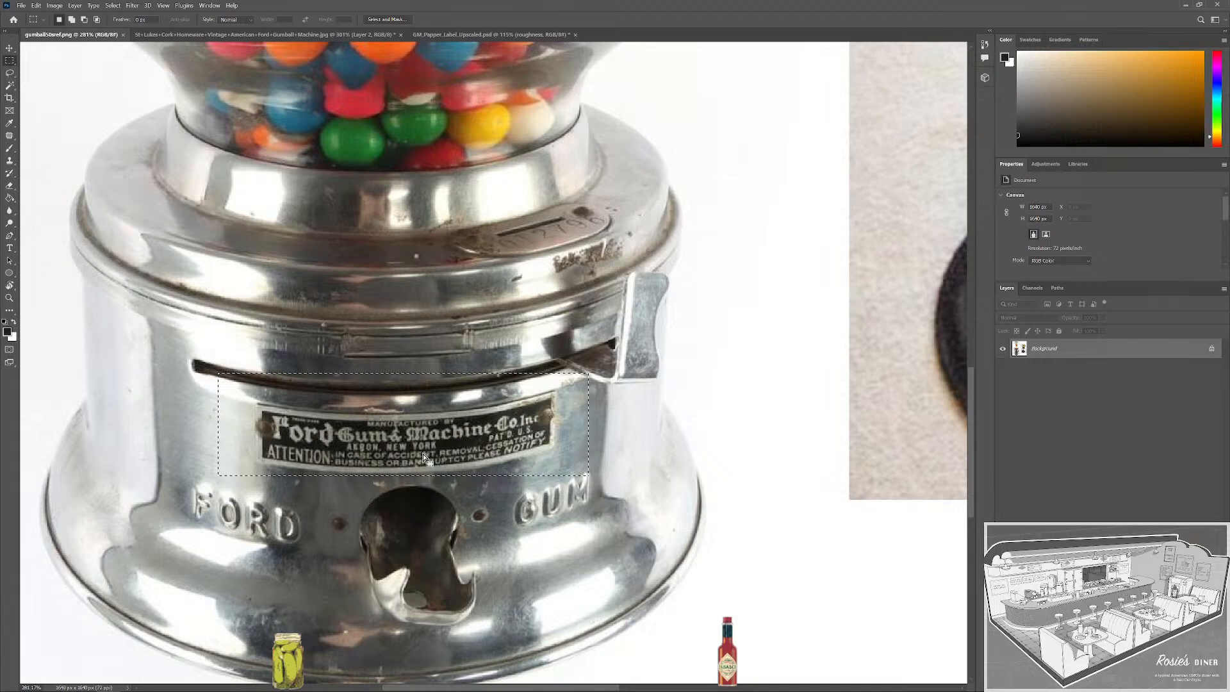
{"action": "scroll", "coordinate": [422, 453], "scroll_direction": "down", "scroll_amount": 5}
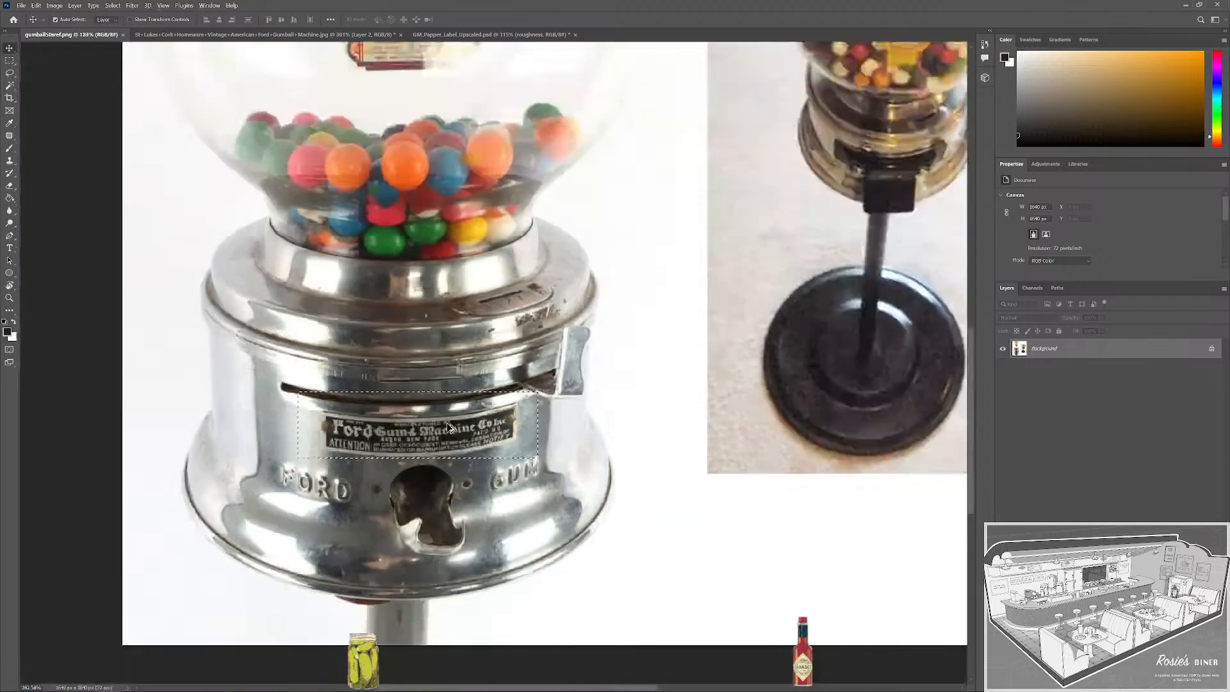
Create a new document from the recent custom preset of 1080 x 1080 px at 72 ppi.
{"action": "left_click", "coordinate": [459, 34]}
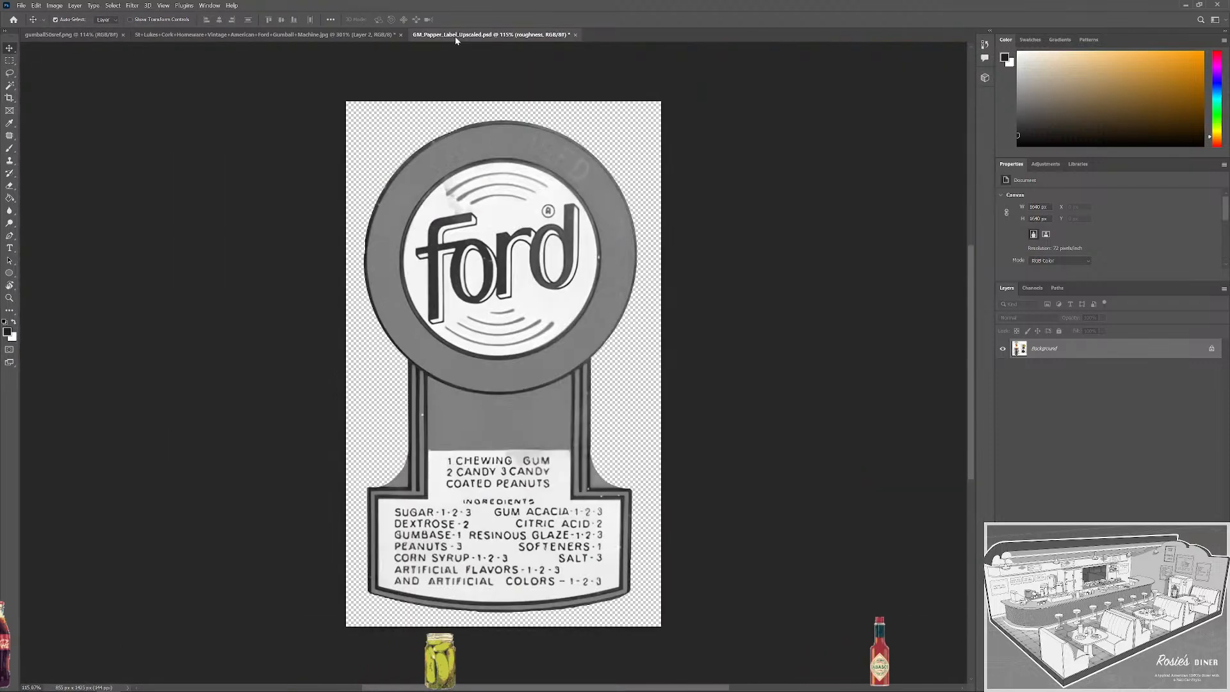
{"action": "left_click", "coordinate": [21, 5]}
{"action": "left_click", "coordinate": [32, 15]}
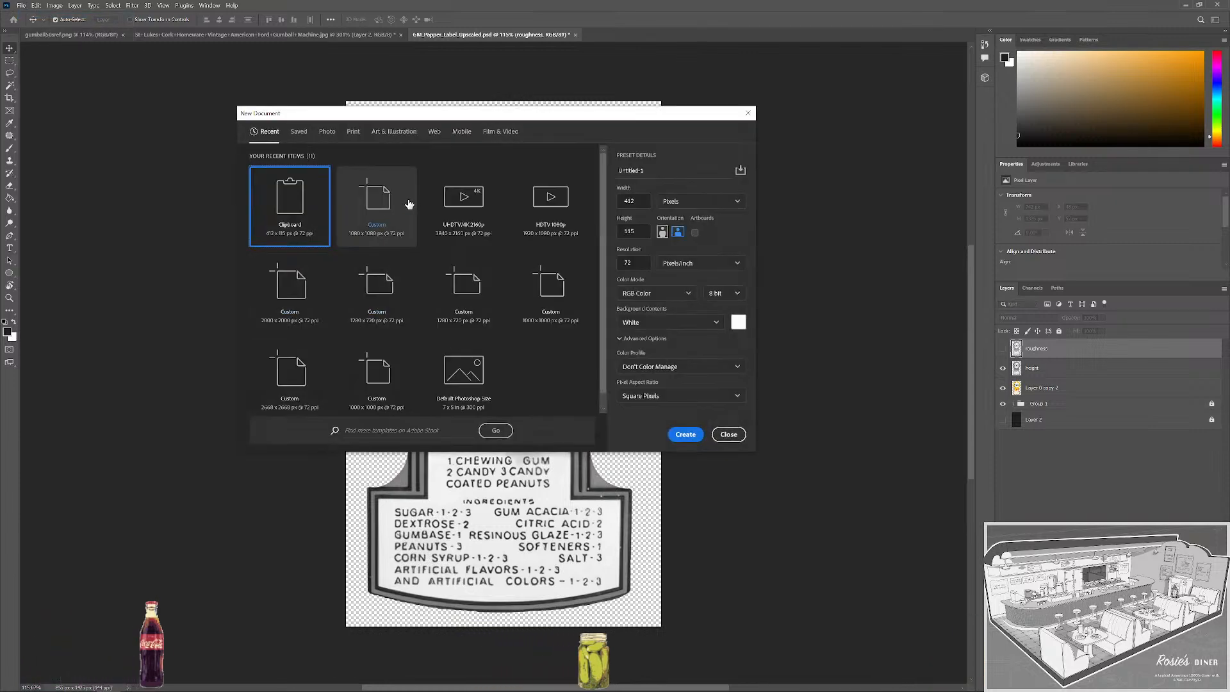
{"action": "double_click", "coordinate": [389, 206]}
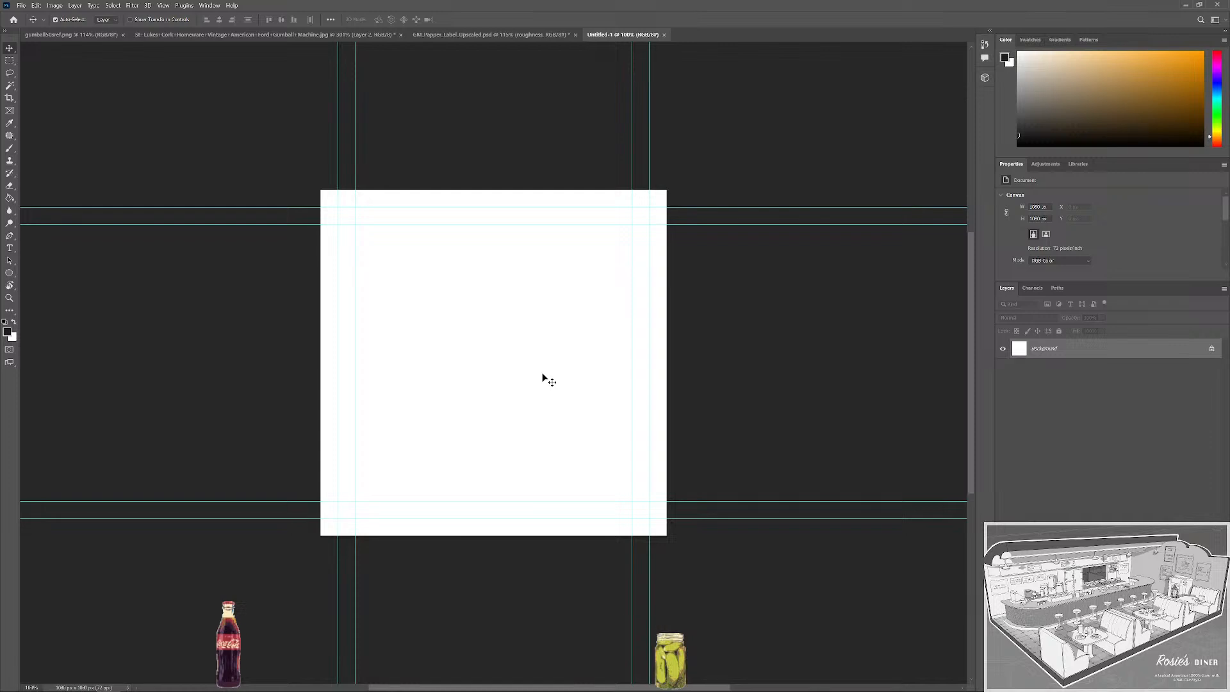
Paste the copied nameplate picture into the new document as its own layer.
{"action": "key", "text": "ctrl+b"}
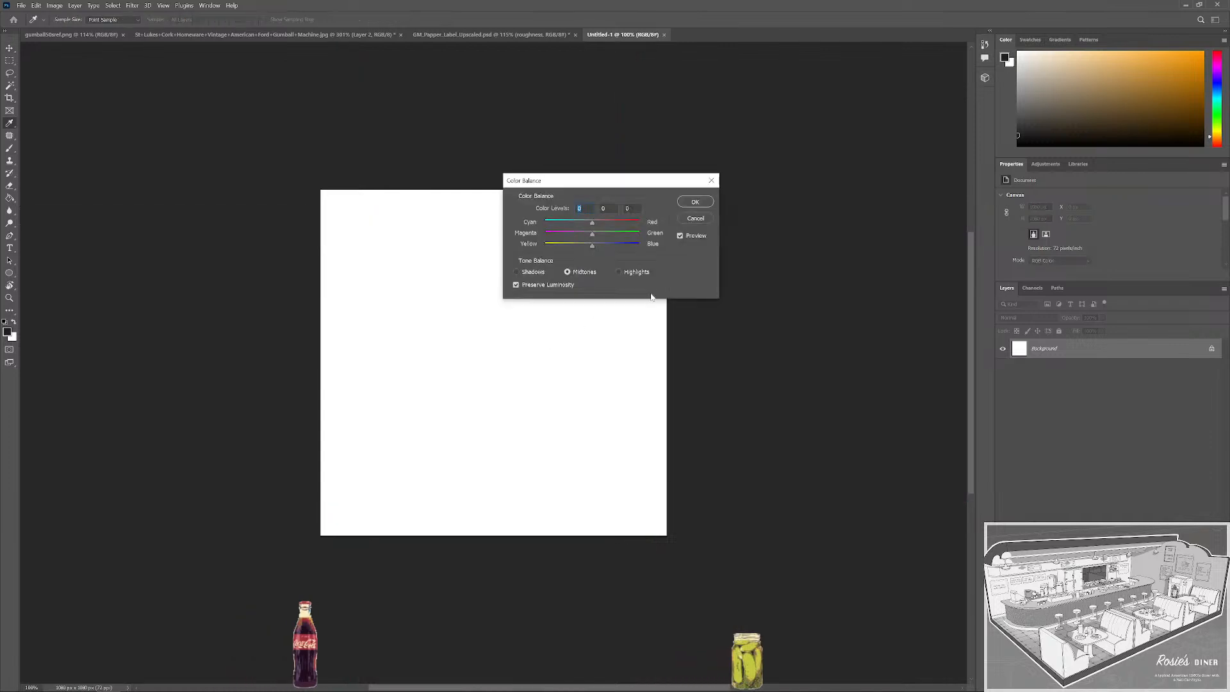
{"action": "left_click", "coordinate": [696, 218]}
{"action": "key", "text": "v"}
{"action": "key", "text": "ctrl+v"}
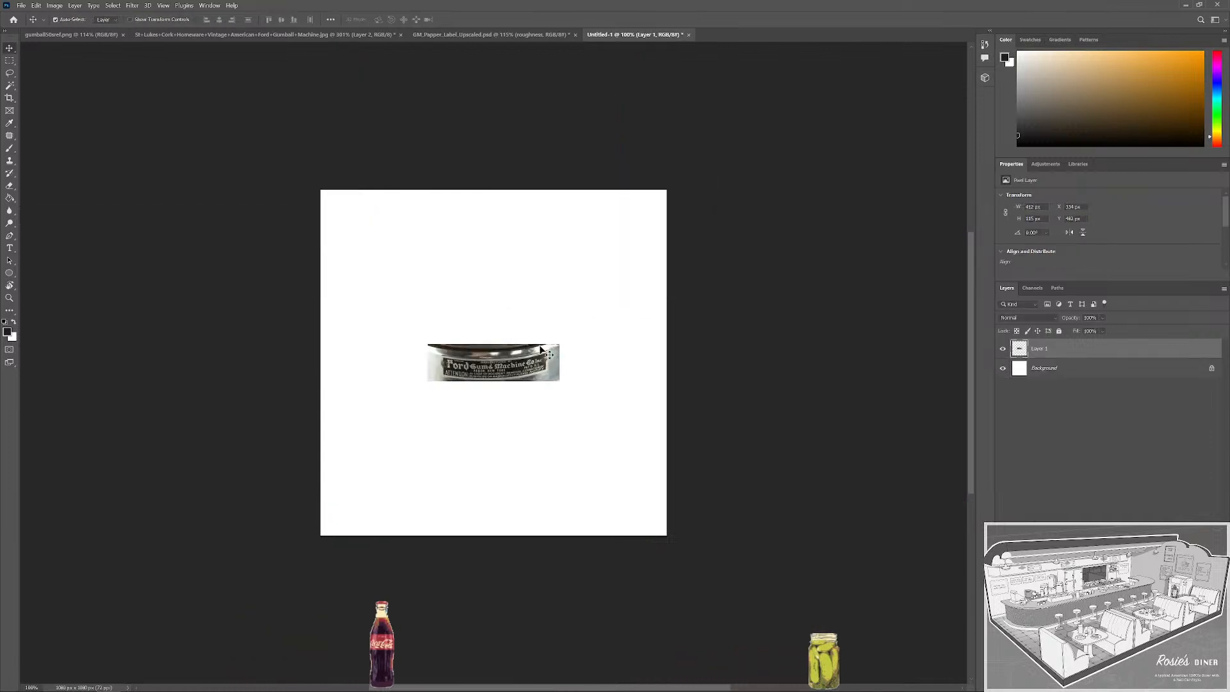
Convert the Background to a regular layer and darken it with Hue/Saturation at Lightness -77.
{"action": "left_click_drag", "start_coordinate": [517, 368], "coordinate": [645, 373]}
{"action": "double_click", "coordinate": [1100, 376]}
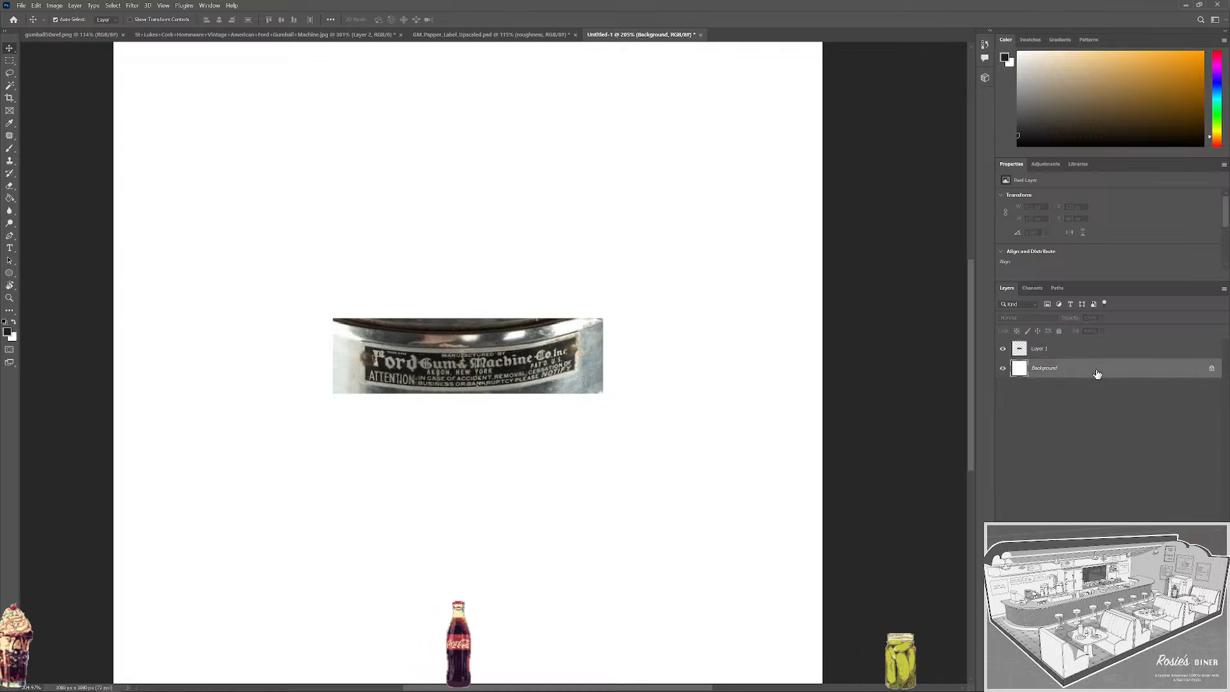
{"action": "left_click", "coordinate": [706, 218]}
{"action": "key", "text": "ctrl+u"}
{"action": "left_click_drag", "start_coordinate": [805, 434], "coordinate": [770, 437]}
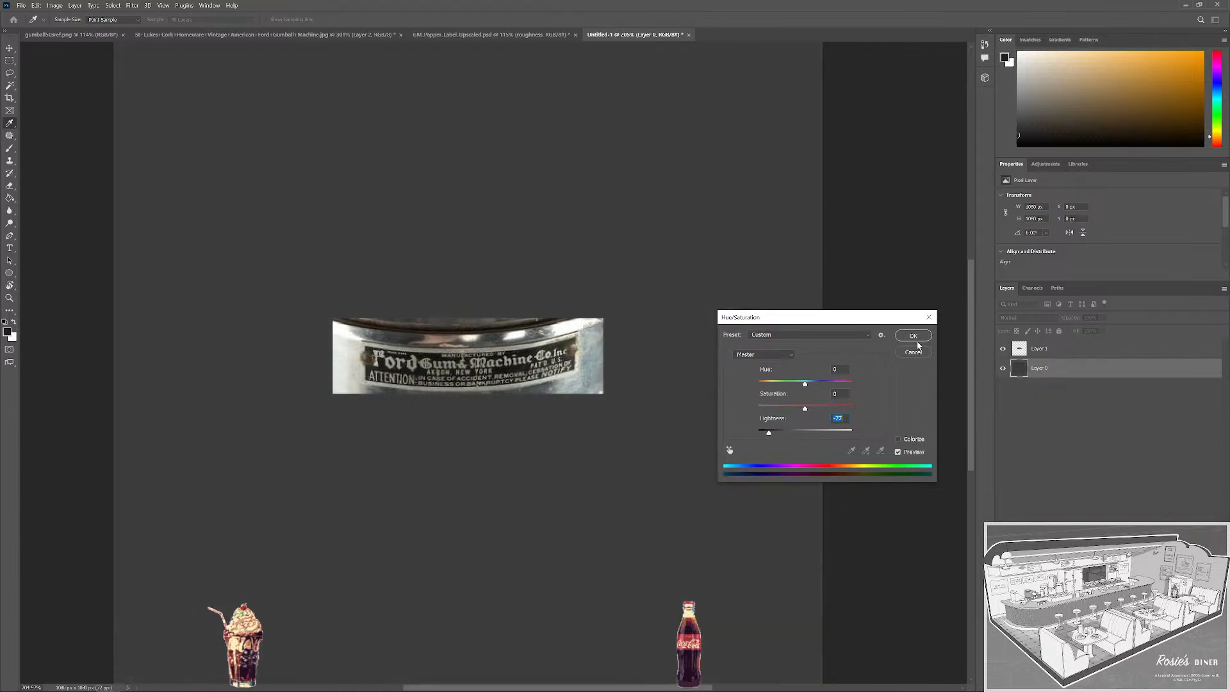
{"action": "key", "text": "Return"}
{"action": "key", "text": "v"}
Draw a tall rectangular selection over the photo area beyond the nameplate's right end.
{"action": "scroll", "coordinate": [475, 337], "scroll_direction": "up", "scroll_amount": 4}
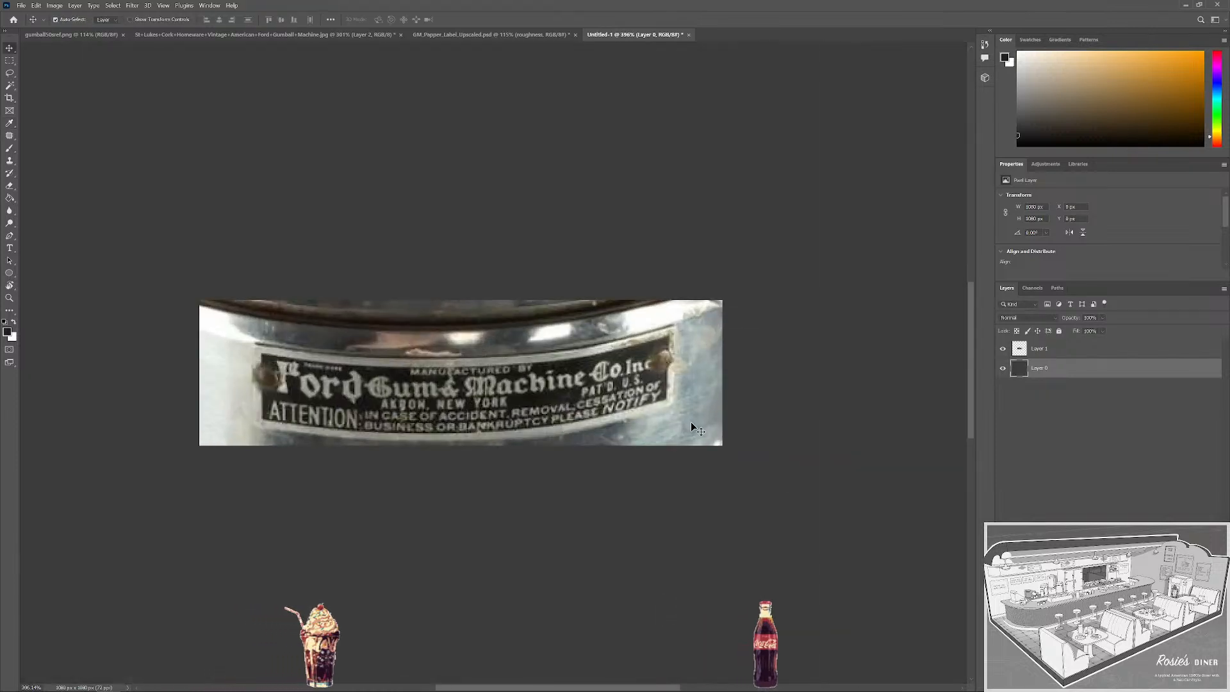
{"action": "key", "text": "m"}
{"action": "left_click_drag", "start_coordinate": [778, 502], "coordinate": [678, 254]}
Try to delete the areas beyond both ends of the nameplate on Layer 0, and undo the deletions.
{"action": "key", "text": "Delete"}
{"action": "left_click_drag", "start_coordinate": [112, 259], "coordinate": [251, 513]}
{"action": "key", "text": "Delete"}
{"action": "key", "text": "ctrl+d"}
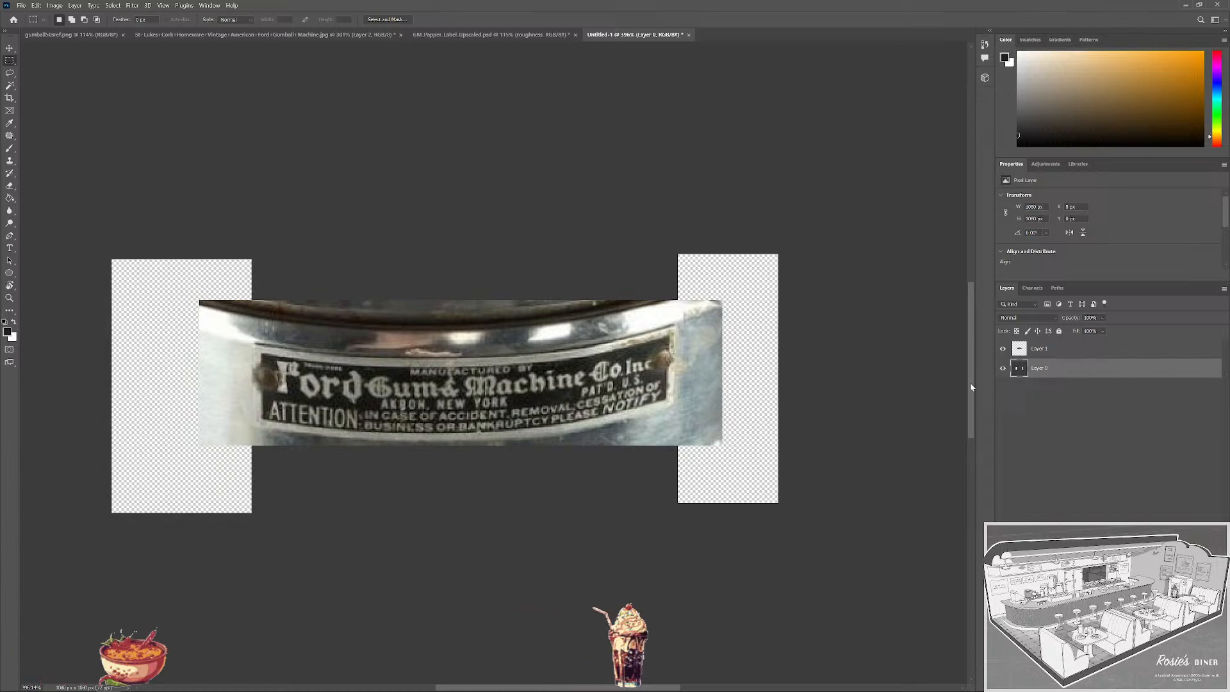
{"action": "key", "text": "ctrl+z"}
{"action": "key", "text": "ctrl+z"}
{"action": "key", "text": "ctrl+z"}
{"action": "key", "text": "ctrl+z"}
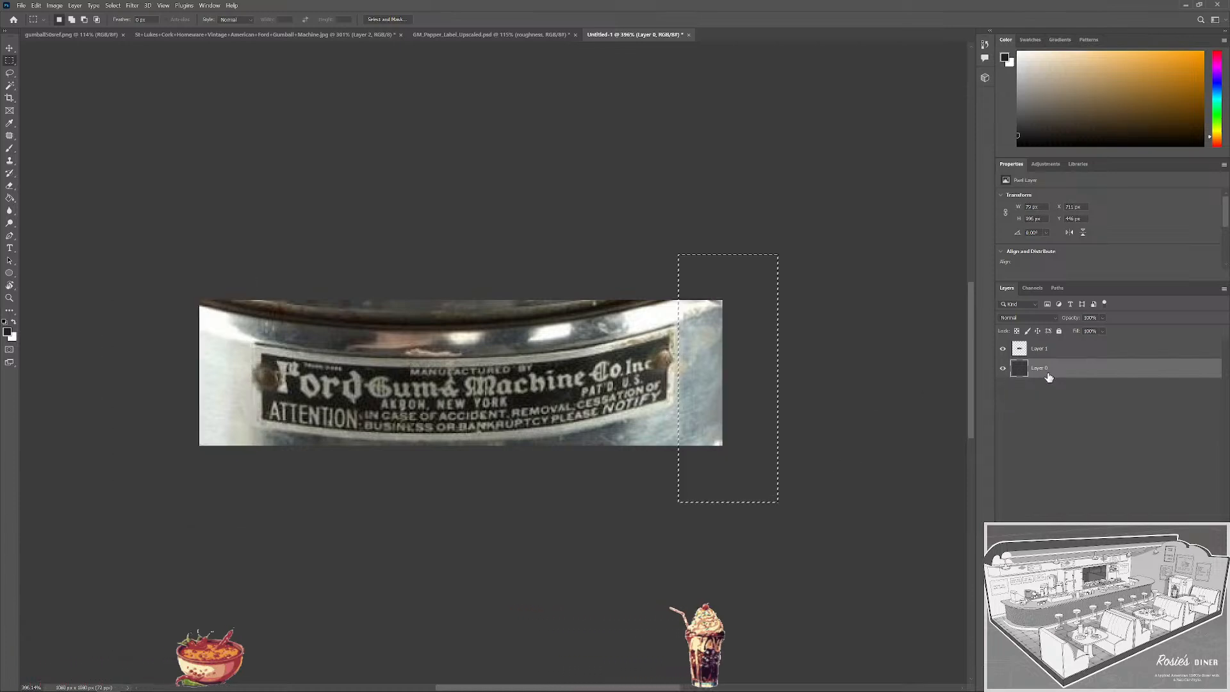
Lock Layer 0 and delete the photo areas beyond both ends of the nameplate on Layer 1.
{"action": "left_click", "coordinate": [1059, 332]}
{"action": "left_click", "coordinate": [1052, 349]}
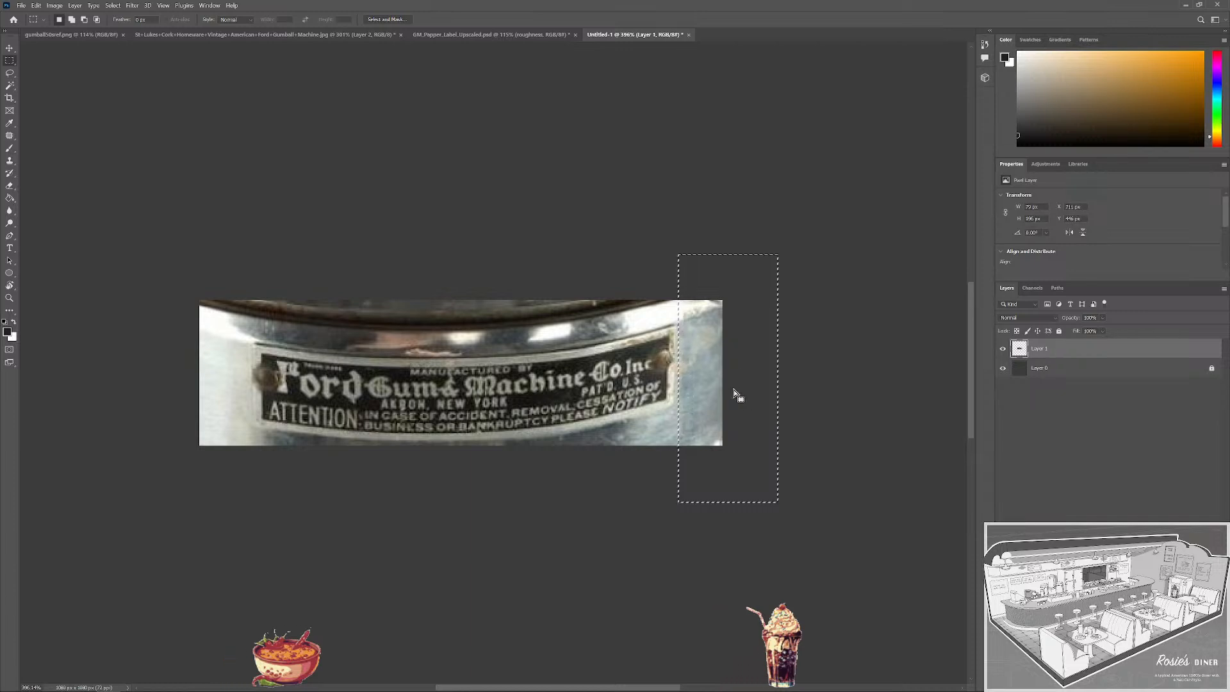
{"action": "key", "text": "Delete"}
{"action": "left_click_drag", "start_coordinate": [134, 261], "coordinate": [252, 506]}
{"action": "key", "text": "Delete"}
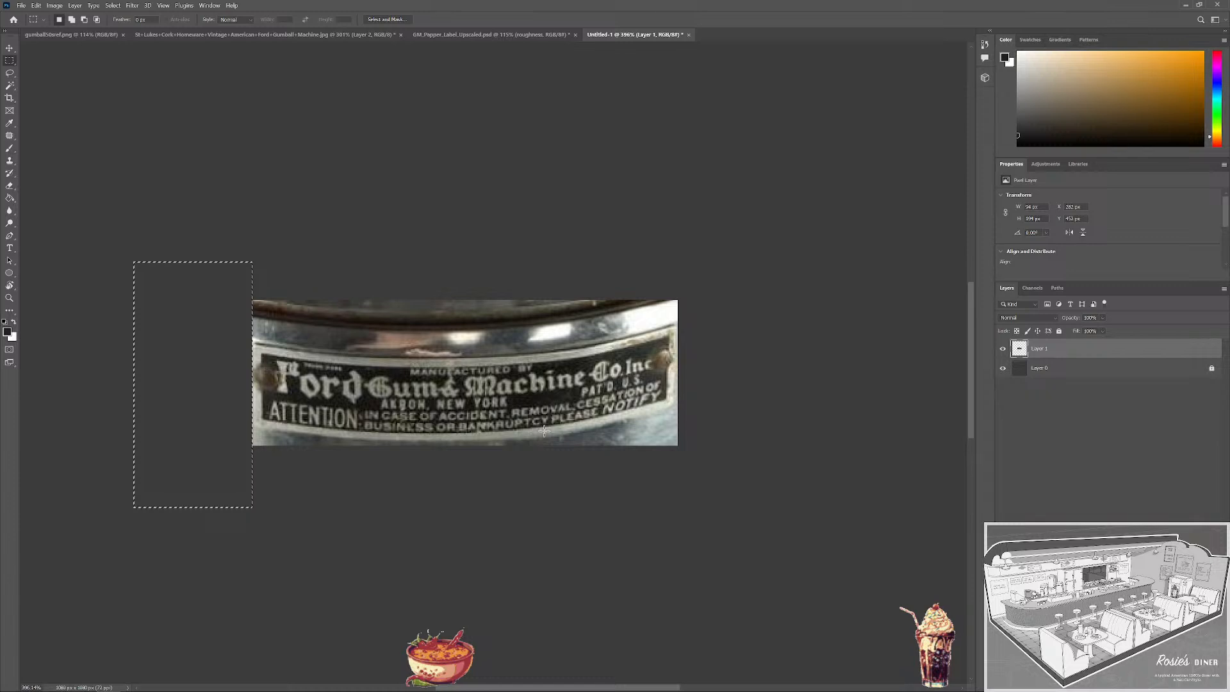
{"action": "key", "text": "ctrl+d"}
Delete the photo area above the nameplate with an elliptical selection following its curved upper edge.
{"action": "scroll", "coordinate": [557, 423], "scroll_direction": "down", "scroll_amount": 3}
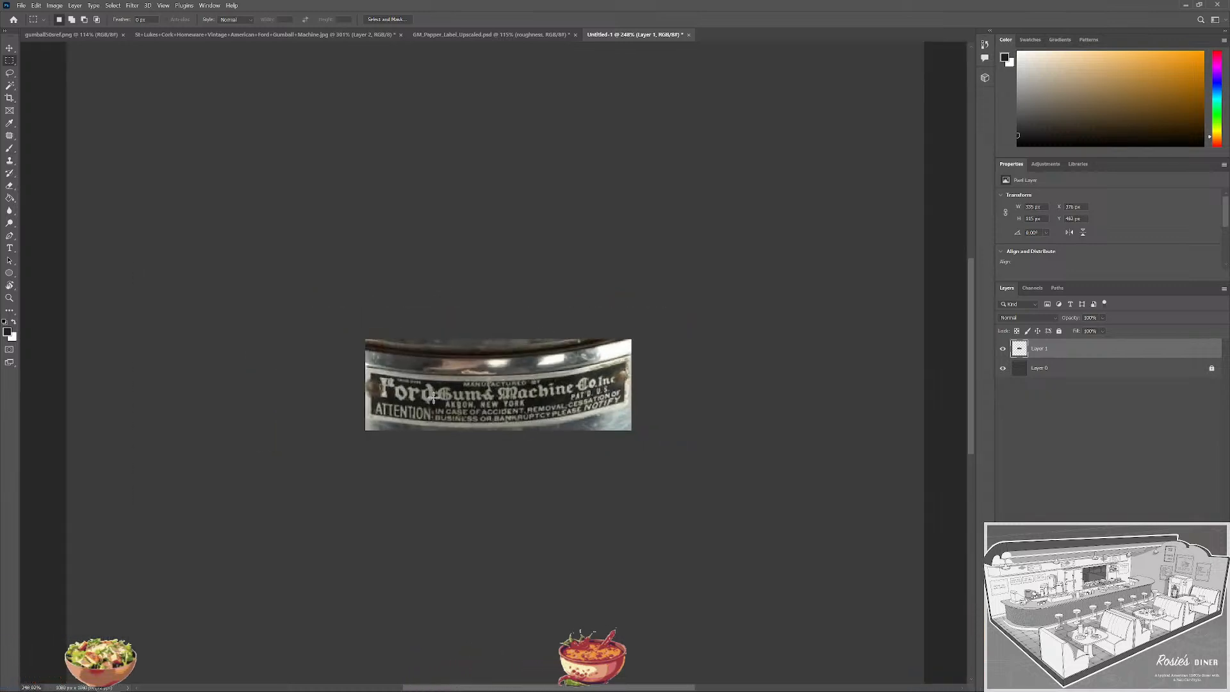
{"action": "scroll", "coordinate": [423, 388], "scroll_direction": "up", "scroll_amount": 3}
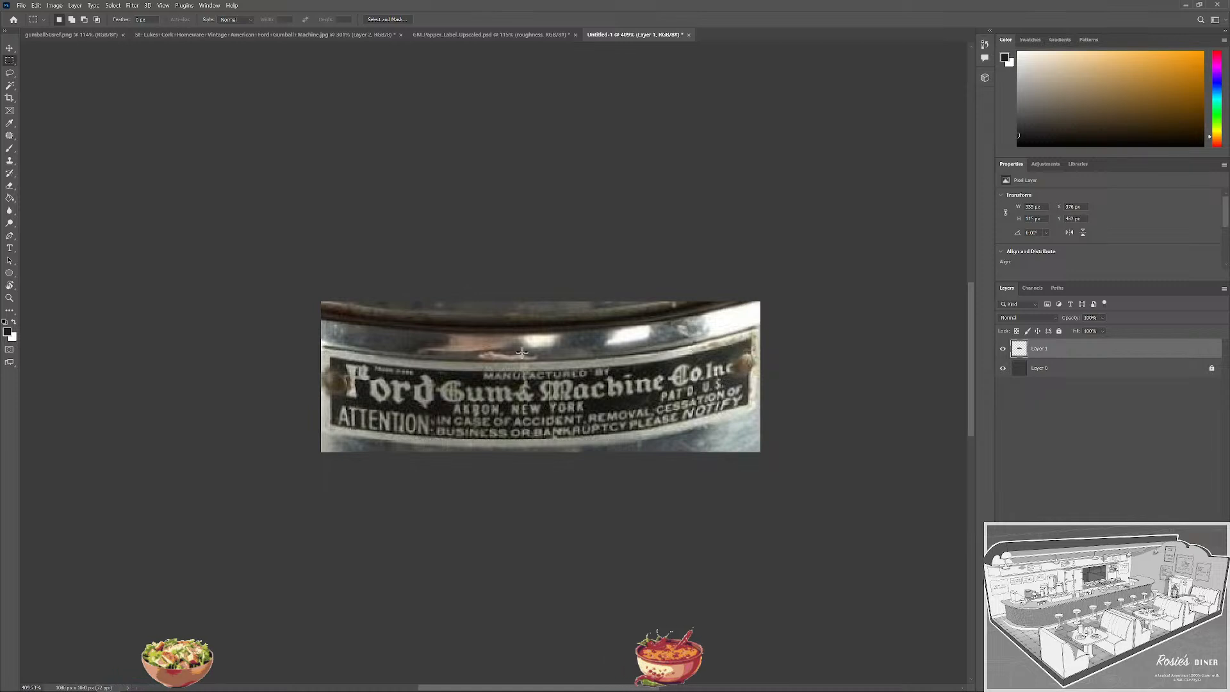
{"action": "right_click", "coordinate": [9, 61]}
{"action": "left_click", "coordinate": [45, 71]}
{"action": "left_click_drag", "start_coordinate": [251, 217], "coordinate": [838, 358]}
{"action": "left_click_drag", "start_coordinate": [724, 309], "coordinate": [688, 311]}
{"action": "key", "text": "Delete"}
{"action": "key", "text": "ctrl+d"}
Fit an elliptical selection to the nameplate's curved lower edge and delete the photo area below it.
{"action": "scroll", "coordinate": [531, 469], "scroll_direction": "up", "scroll_amount": 2}
{"action": "scroll", "coordinate": [530, 469], "scroll_direction": "down", "scroll_amount": 1}
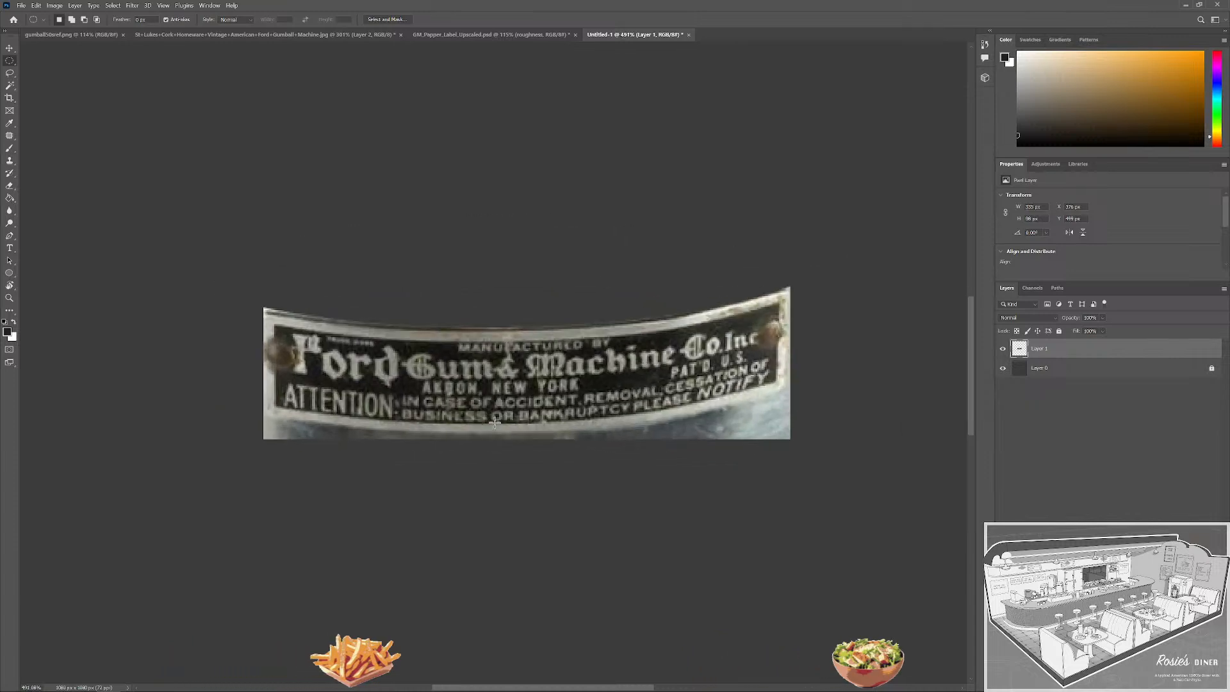
{"action": "left_click_drag", "start_coordinate": [165, 248], "coordinate": [851, 434]}
{"action": "left_click", "coordinate": [567, 326]}
{"action": "left_click_drag", "start_coordinate": [219, 237], "coordinate": [880, 458]}
{"action": "left_click_drag", "start_coordinate": [786, 406], "coordinate": [691, 382]}
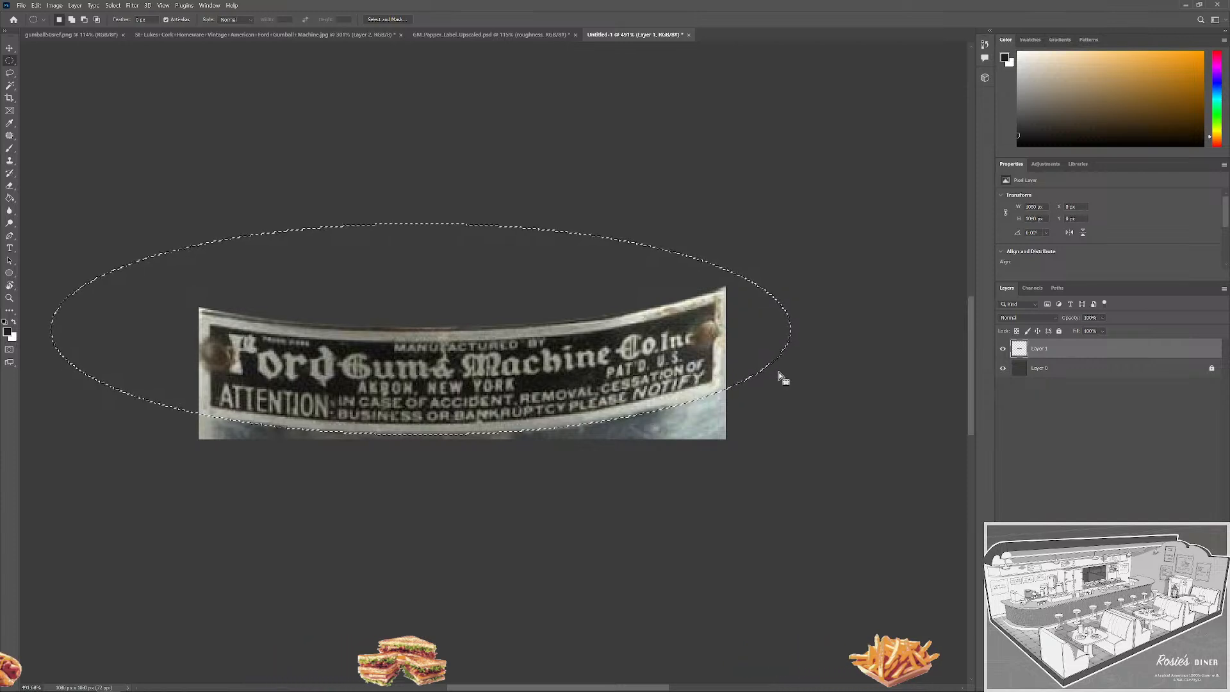
{"action": "key", "text": "Delete"}
{"action": "key", "text": "ctrl+d"}
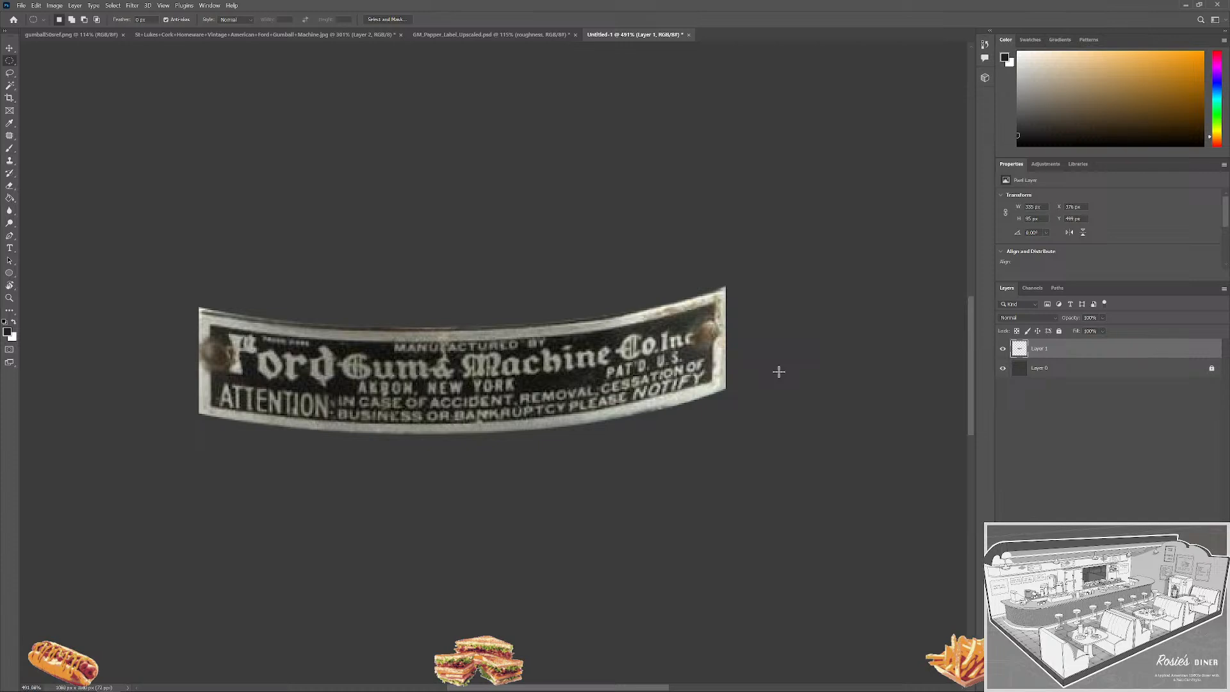
{"action": "scroll", "coordinate": [579, 261], "scroll_direction": "down", "scroll_amount": 1}
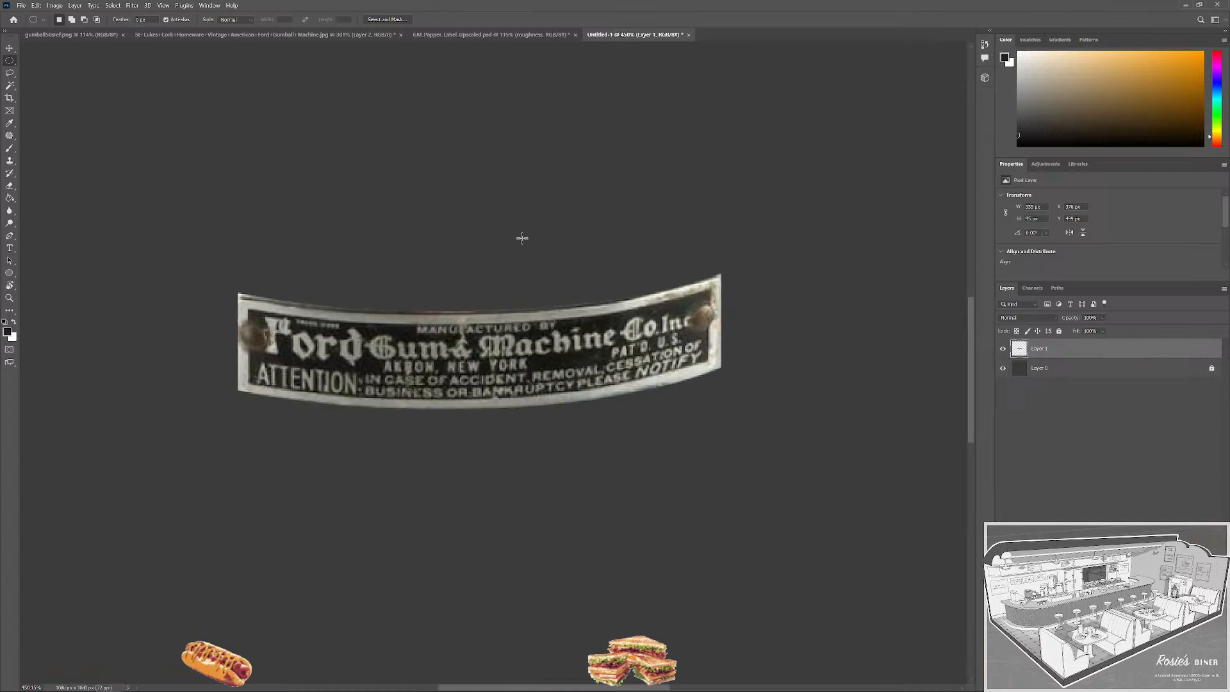
Level the nameplate on Layer 1 with a slight clockwise free-transform rotation of about 0.7 degrees.
{"action": "scroll", "coordinate": [519, 298], "scroll_direction": "down", "scroll_amount": 5}
{"action": "left_click_drag", "start_coordinate": [599, 372], "coordinate": [563, 446]}
{"action": "scroll", "coordinate": [596, 383], "scroll_direction": "down", "scroll_amount": 2}
{"action": "scroll", "coordinate": [596, 383], "scroll_direction": "up", "scroll_amount": 2}
{"action": "scroll", "coordinate": [563, 445], "scroll_direction": "down", "scroll_amount": 3}
{"action": "scroll", "coordinate": [549, 472], "scroll_direction": "up", "scroll_amount": 3}
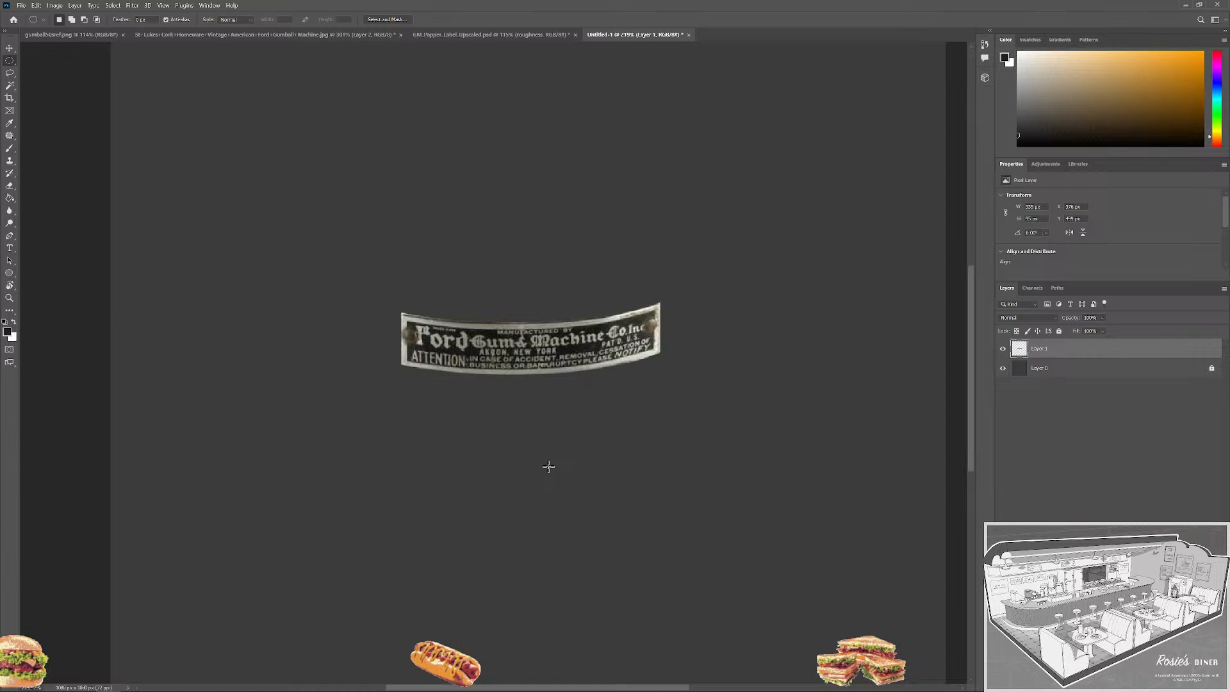
{"action": "key", "text": "ctrl+t"}
{"action": "left_click_drag", "start_coordinate": [695, 272], "coordinate": [701, 273]}
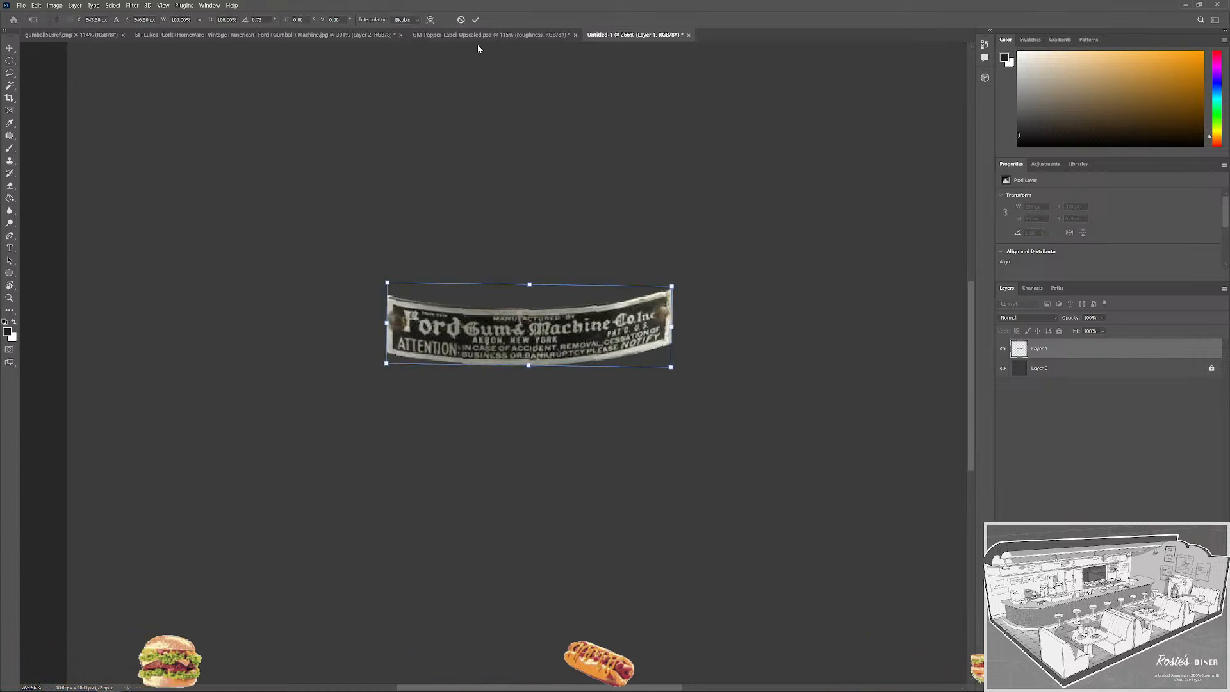
{"action": "left_click", "coordinate": [479, 21]}
{"action": "scroll", "coordinate": [519, 243], "scroll_direction": "down", "scroll_amount": 3}
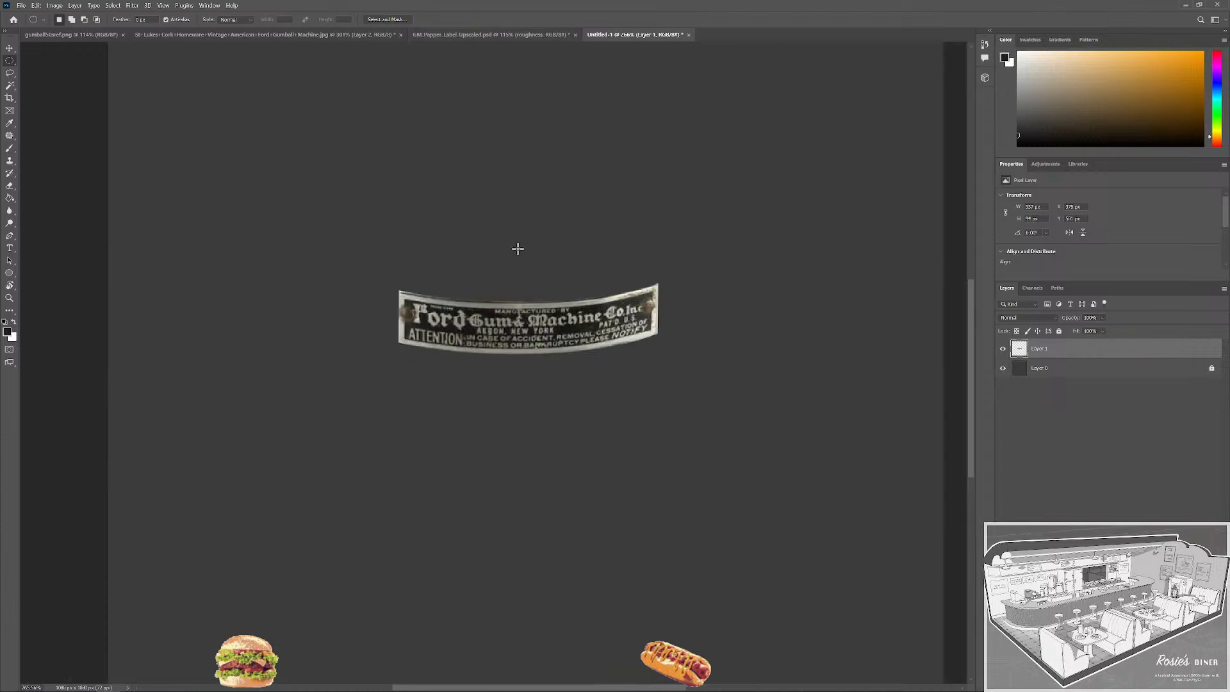
Try to straighten the nameplate by warping its upper edge upward and lower edge downward, and cancel the warp.
{"action": "scroll", "coordinate": [559, 214], "scroll_direction": "up", "scroll_amount": 3}
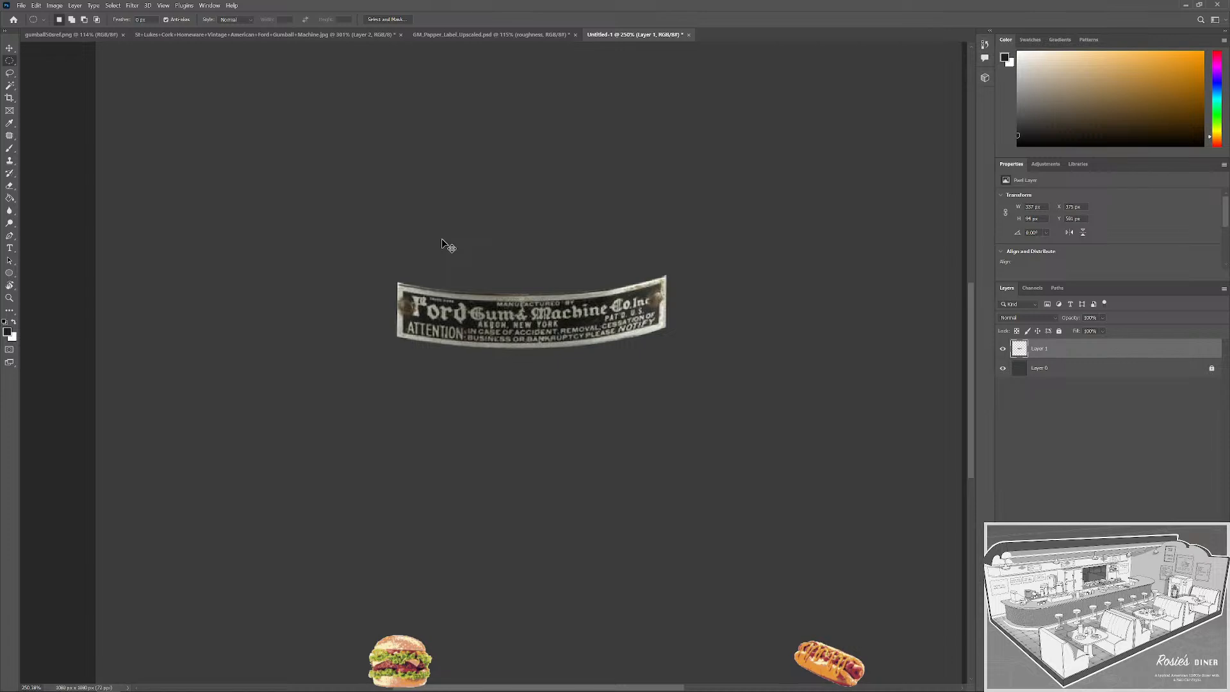
{"action": "key", "text": "ctrl+t"}
{"action": "left_click", "coordinate": [102, 8]}
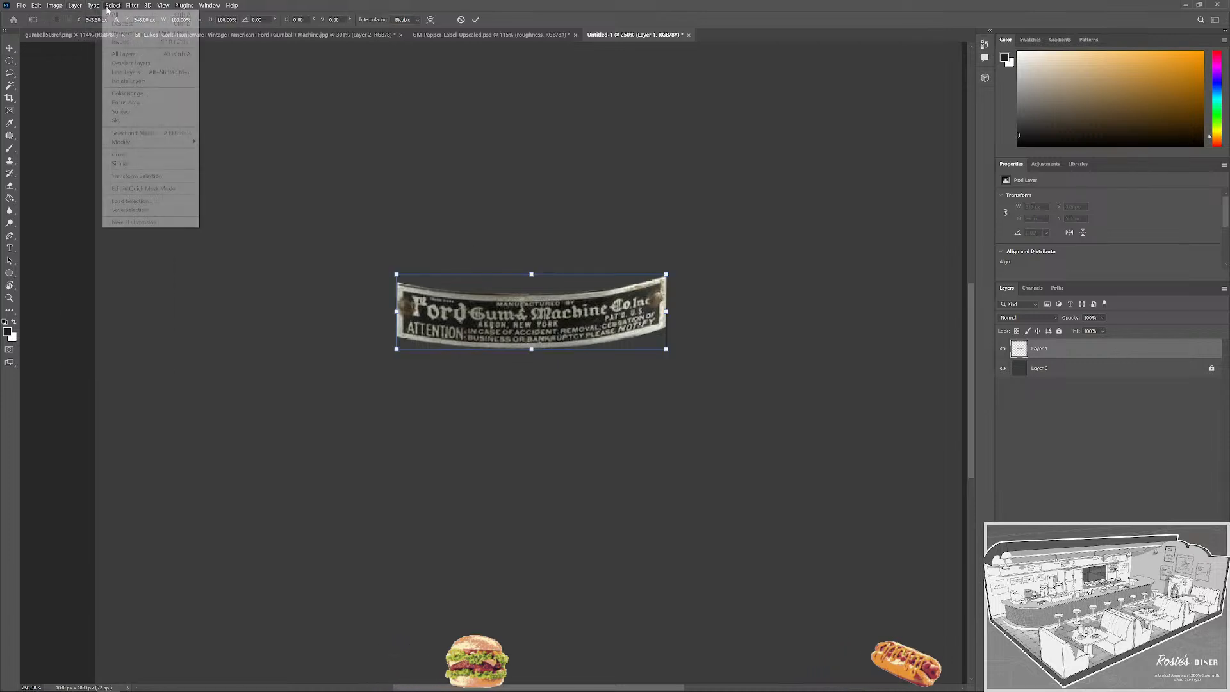
{"action": "mouse_move", "coordinate": [36, 6]}
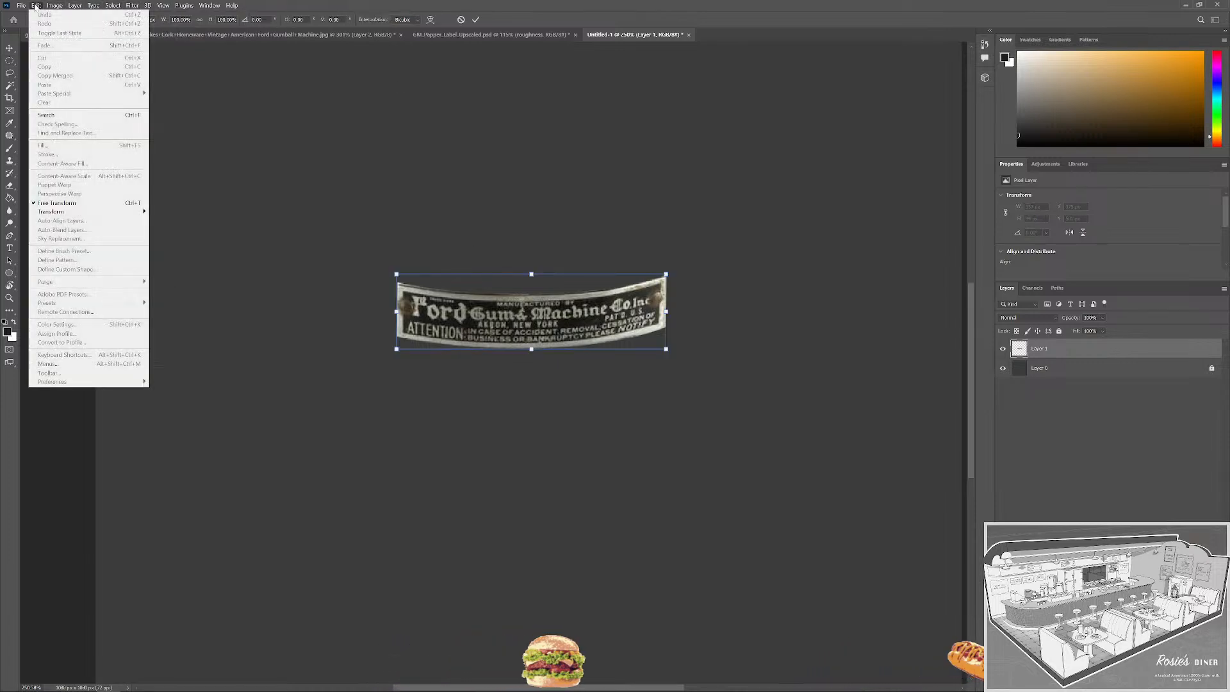
{"action": "mouse_move", "coordinate": [108, 215]}
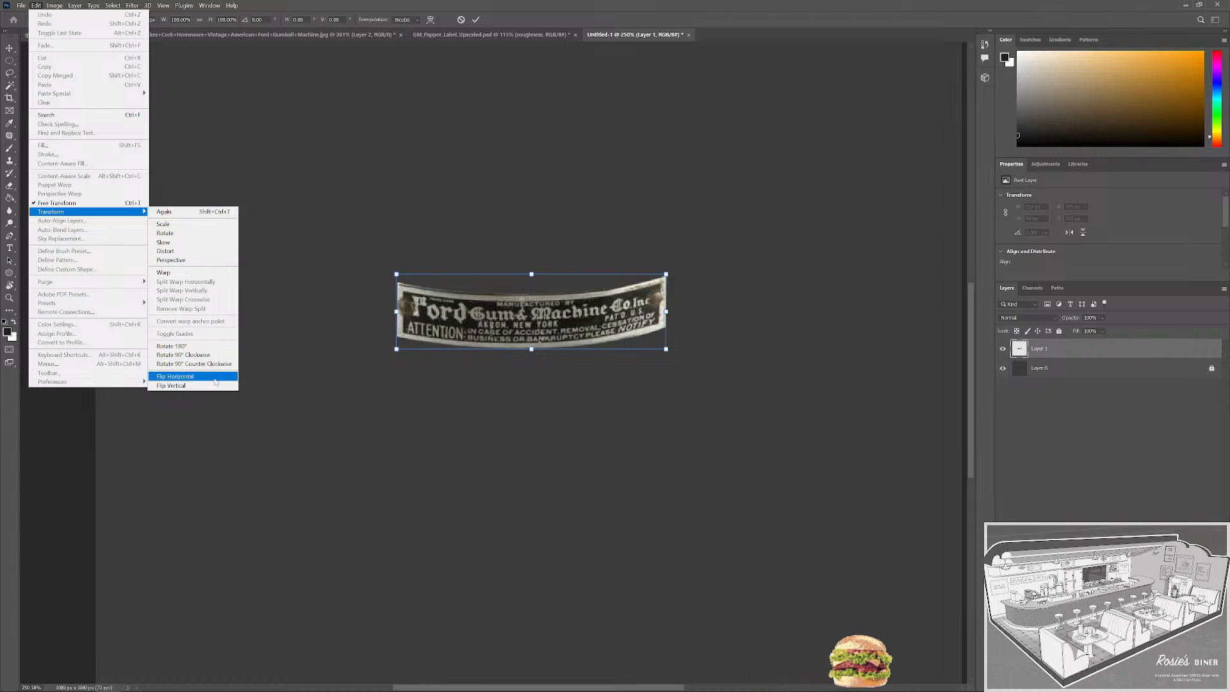
{"action": "left_click", "coordinate": [205, 273]}
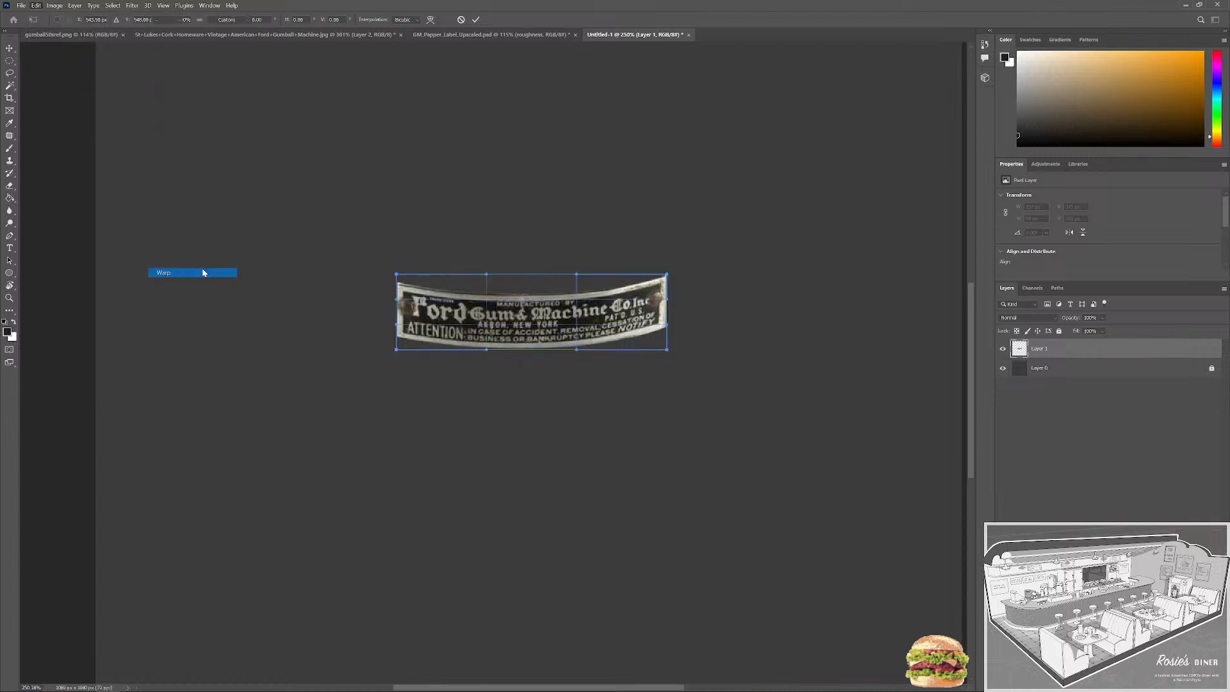
{"action": "left_click_drag", "start_coordinate": [487, 277], "coordinate": [484, 241]}
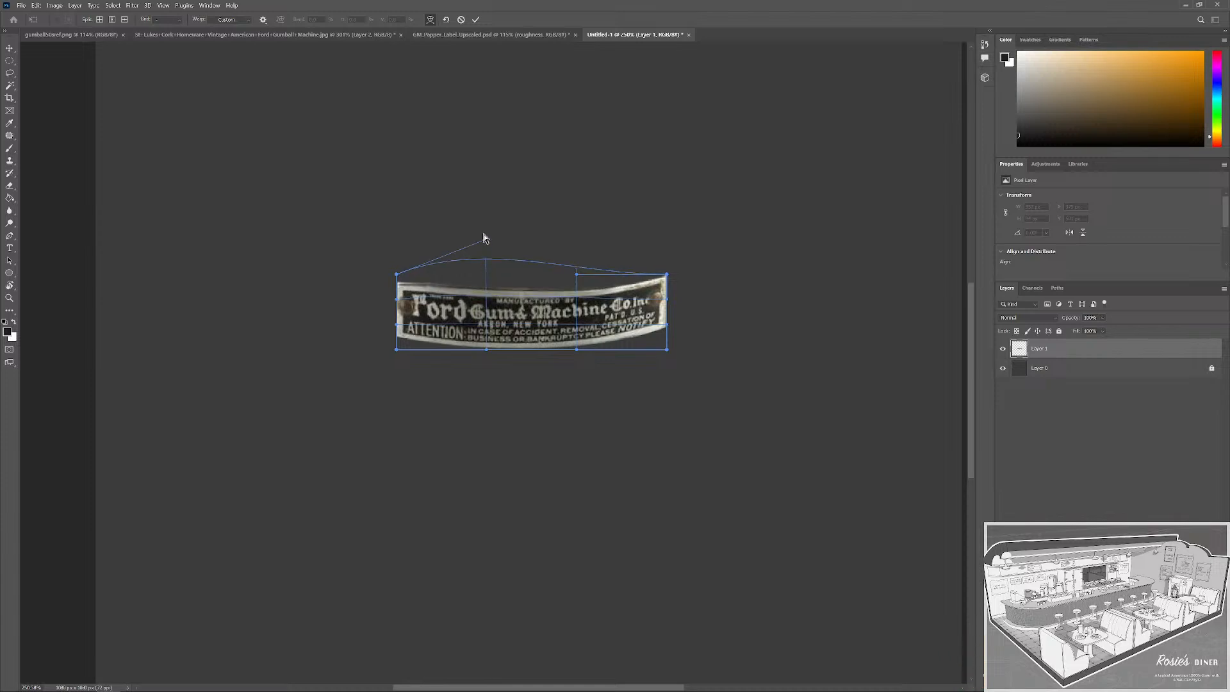
{"action": "left_click_drag", "start_coordinate": [579, 277], "coordinate": [585, 245]}
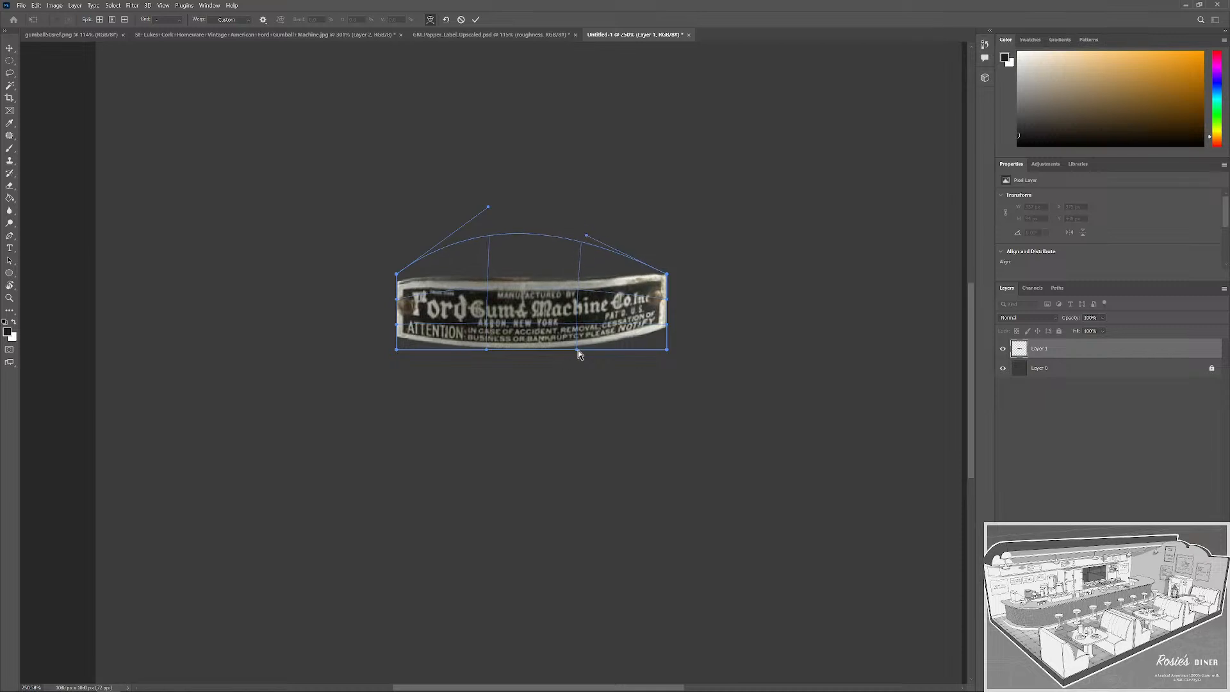
{"action": "mouse_move", "coordinate": [577, 351]}
{"action": "left_mouse_down"}
{"action": "mouse_move", "coordinate": [583, 313]}
{"action": "mouse_move", "coordinate": [577, 371]}
{"action": "left_mouse_up"}
{"action": "left_click_drag", "start_coordinate": [487, 355], "coordinate": [493, 432]}
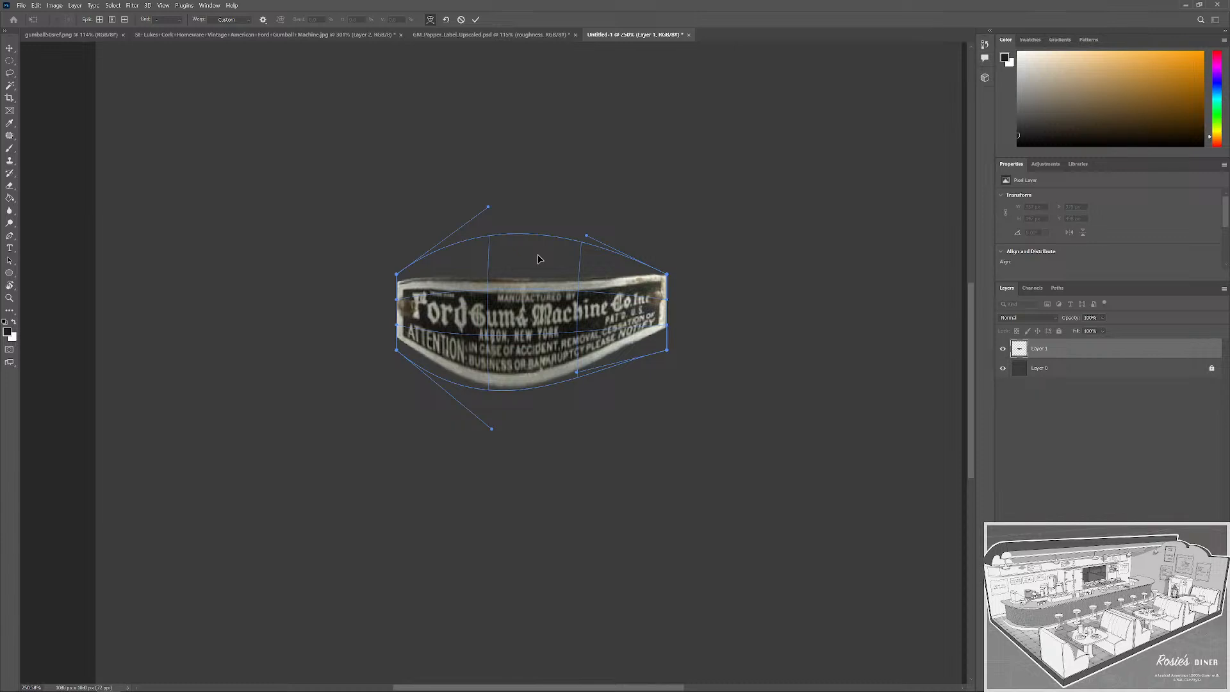
{"action": "left_click", "coordinate": [461, 19]}
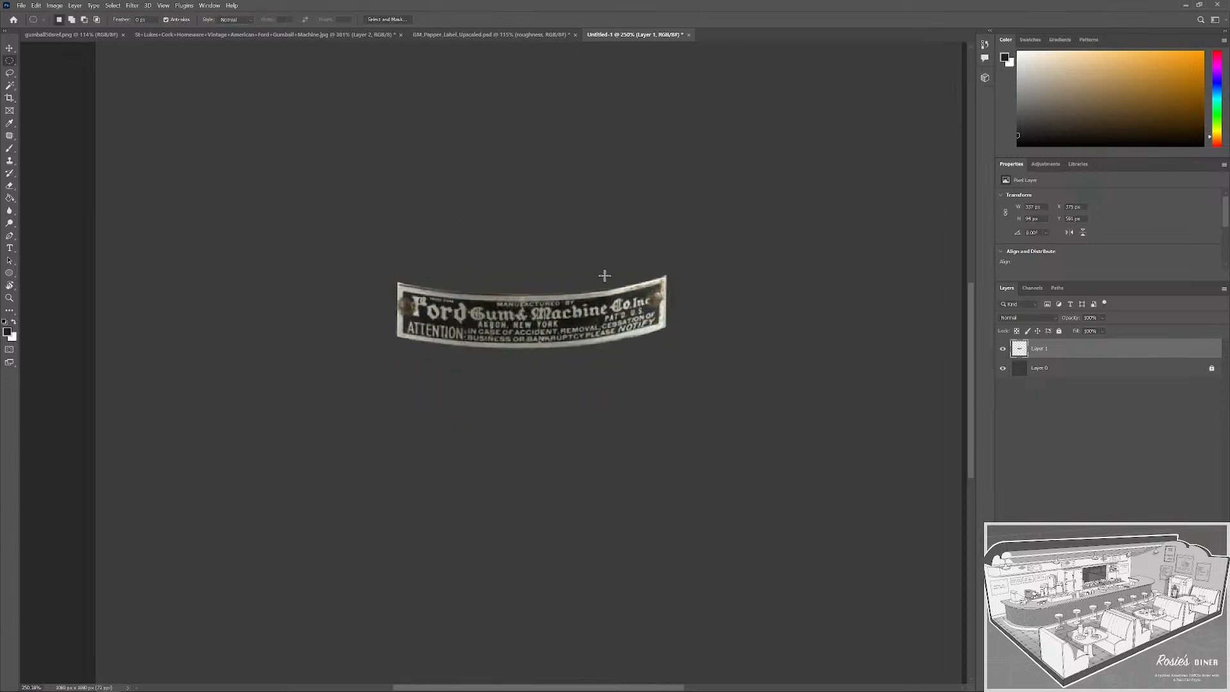
Try a Perspective transform that widens the nameplate, especially along its lower edge, and cancel it.
{"action": "scroll", "coordinate": [528, 281], "scroll_direction": "up", "scroll_amount": 3}
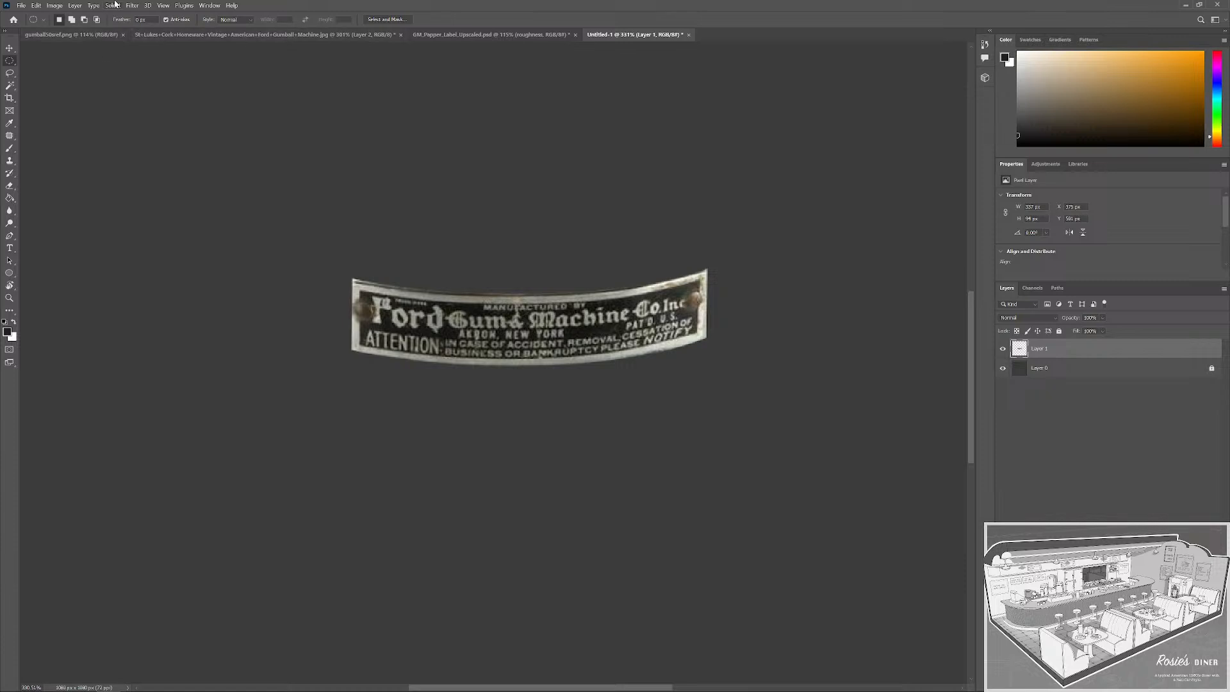
{"action": "left_click", "coordinate": [65, 6]}
{"action": "left_click", "coordinate": [36, 5]}
{"action": "left_click", "coordinate": [36, 5]}
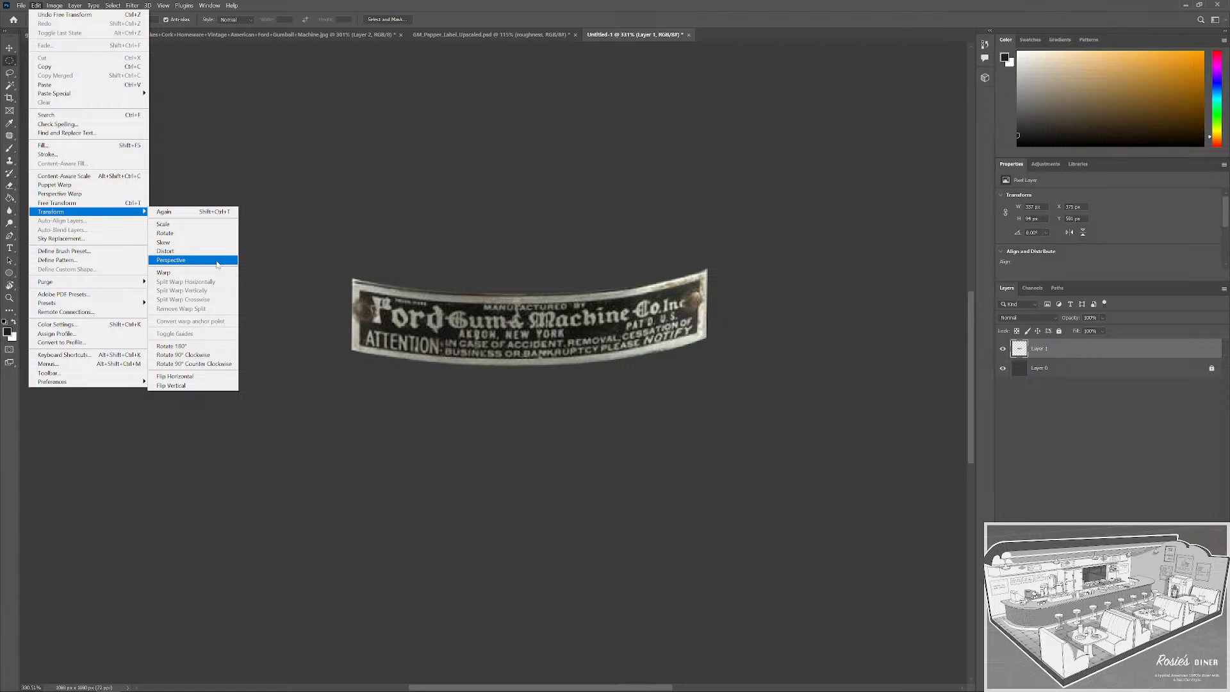
{"action": "left_click", "coordinate": [217, 261]}
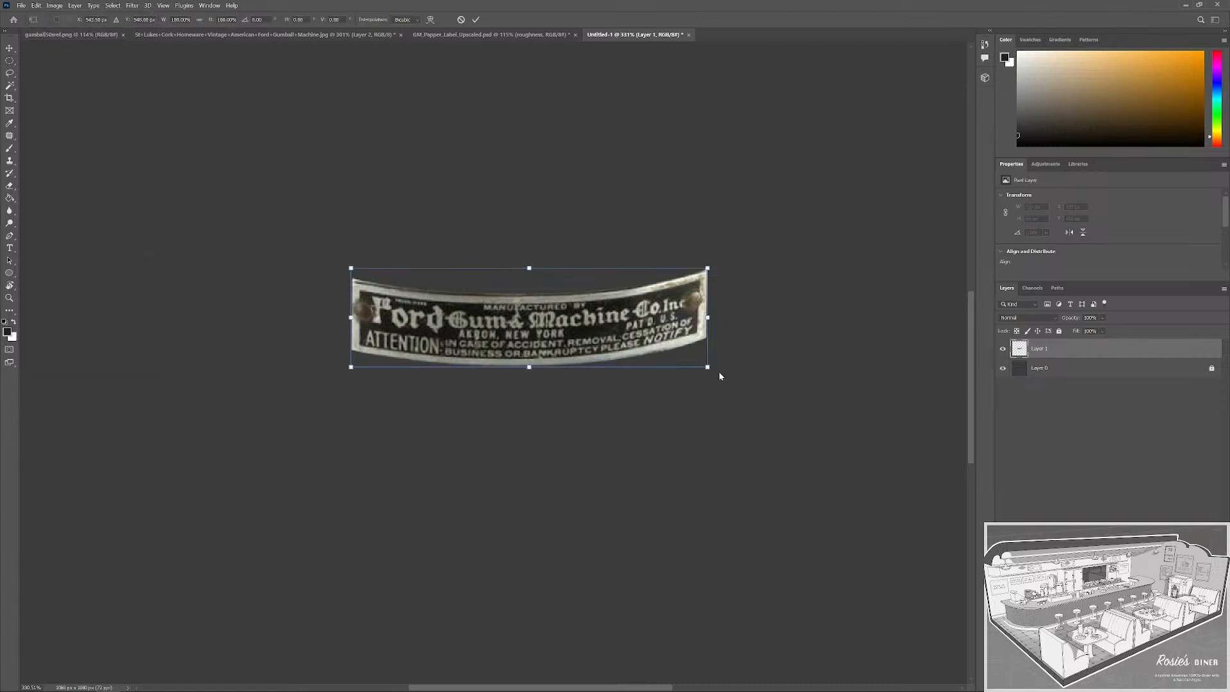
{"action": "left_click_drag", "start_coordinate": [709, 370], "coordinate": [738, 395]}
{"action": "mouse_move", "coordinate": [530, 301]}
{"action": "left_mouse_down"}
{"action": "mouse_move", "coordinate": [602, 301]}
{"action": "mouse_move", "coordinate": [497, 301]}
{"action": "mouse_move", "coordinate": [528, 301]}
{"action": "left_mouse_up"}
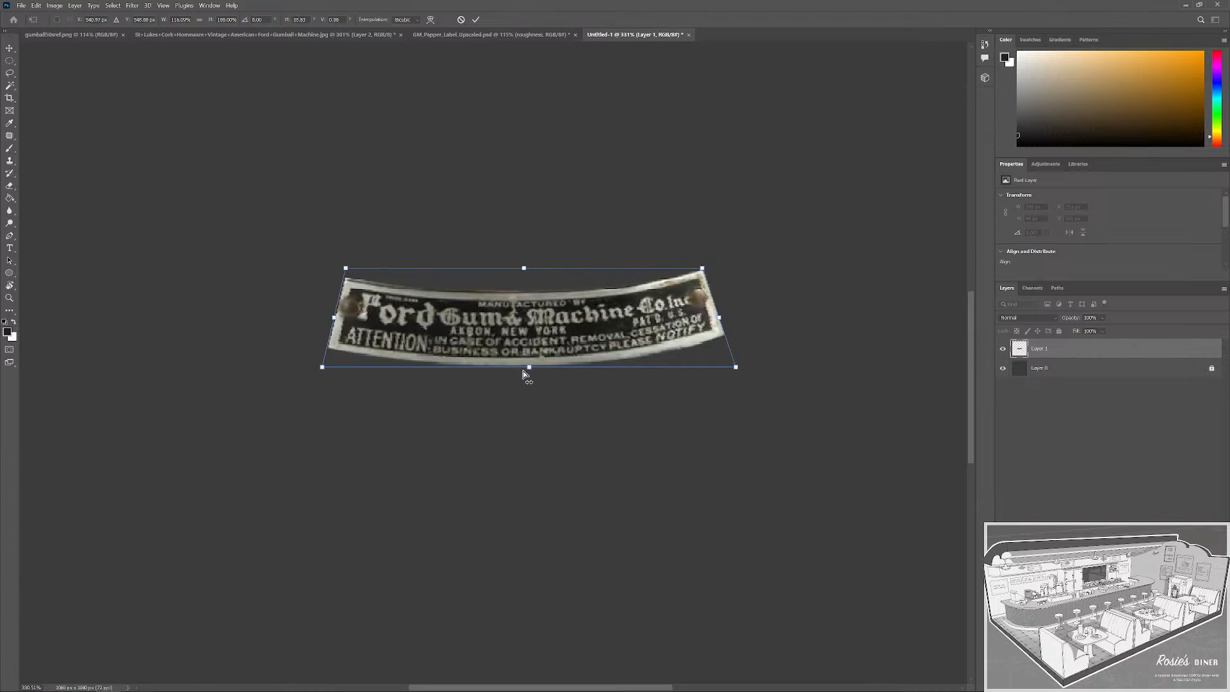
{"action": "left_click_drag", "start_coordinate": [532, 374], "coordinate": [510, 480]}
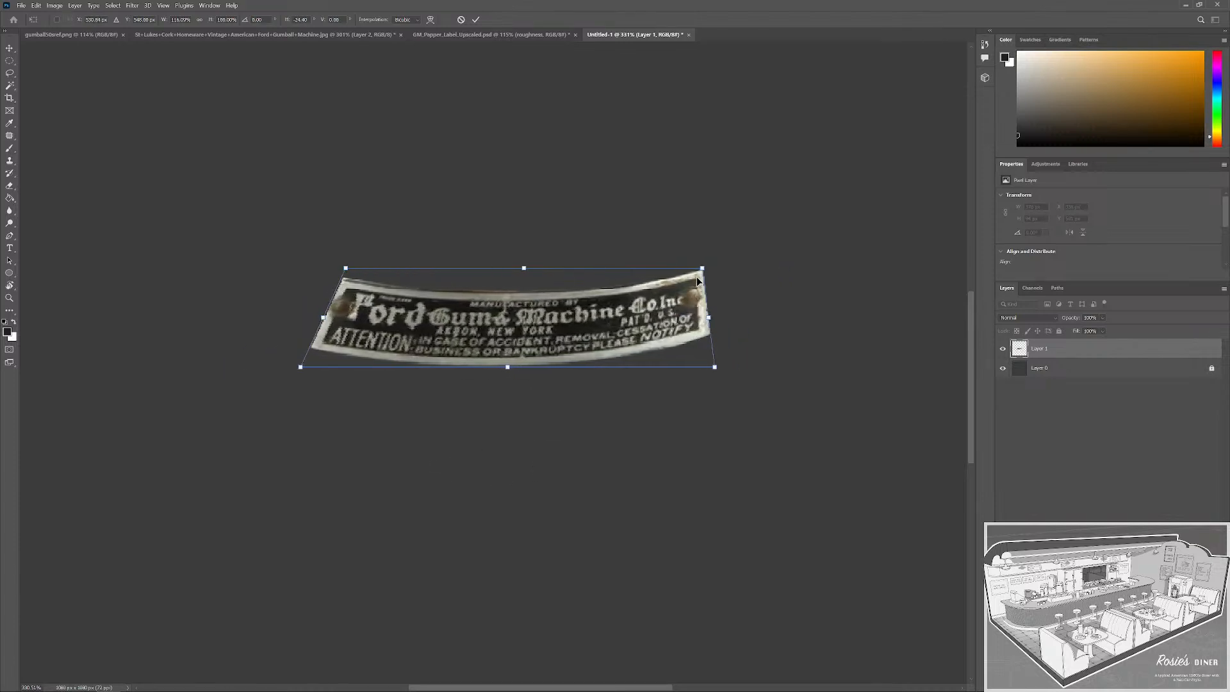
{"action": "left_click_drag", "start_coordinate": [703, 271], "coordinate": [783, 306]}
{"action": "left_click_drag", "start_coordinate": [714, 369], "coordinate": [832, 392]}
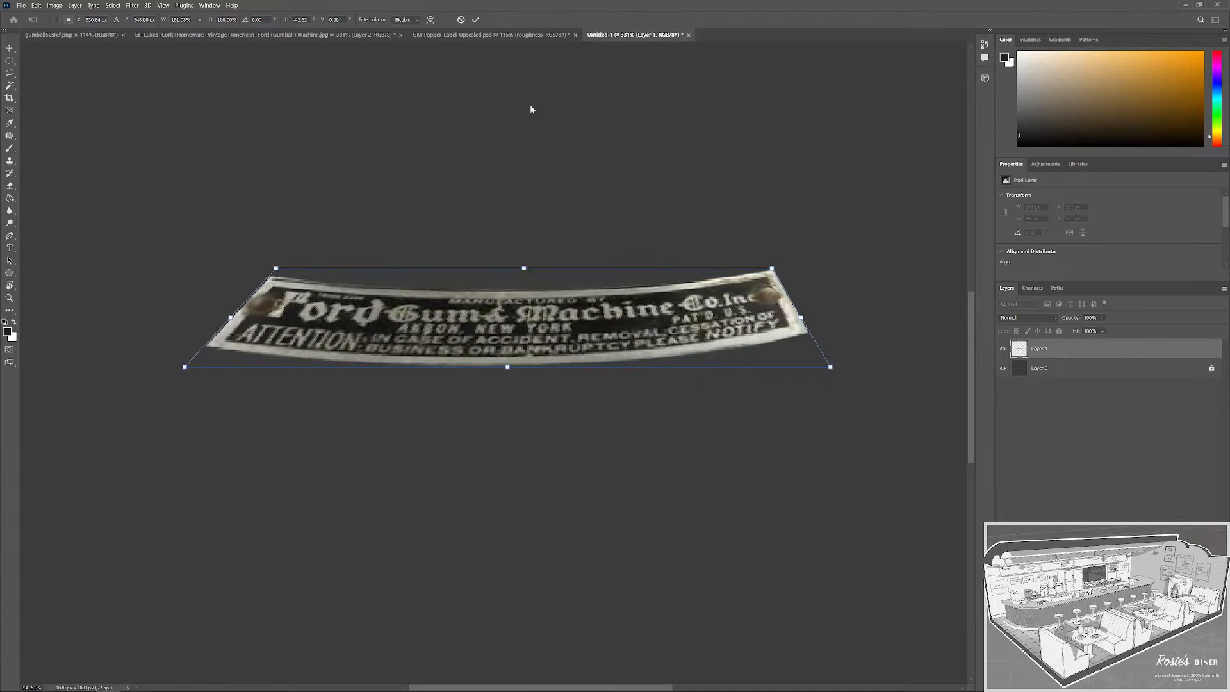
{"action": "key", "text": "Escape"}
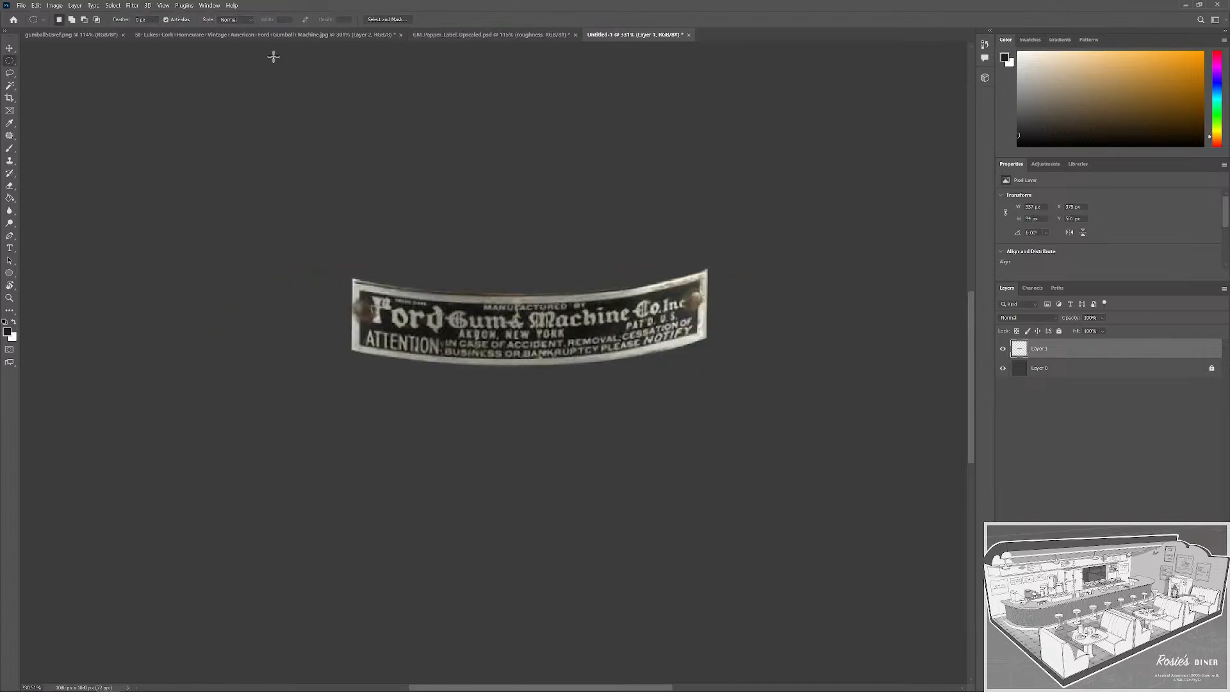
Try a Distort transform that pulls the nameplate's two upper corners down and outward, and cancel it.
{"action": "left_click", "coordinate": [54, 5]}
{"action": "mouse_move", "coordinate": [36, 5]}
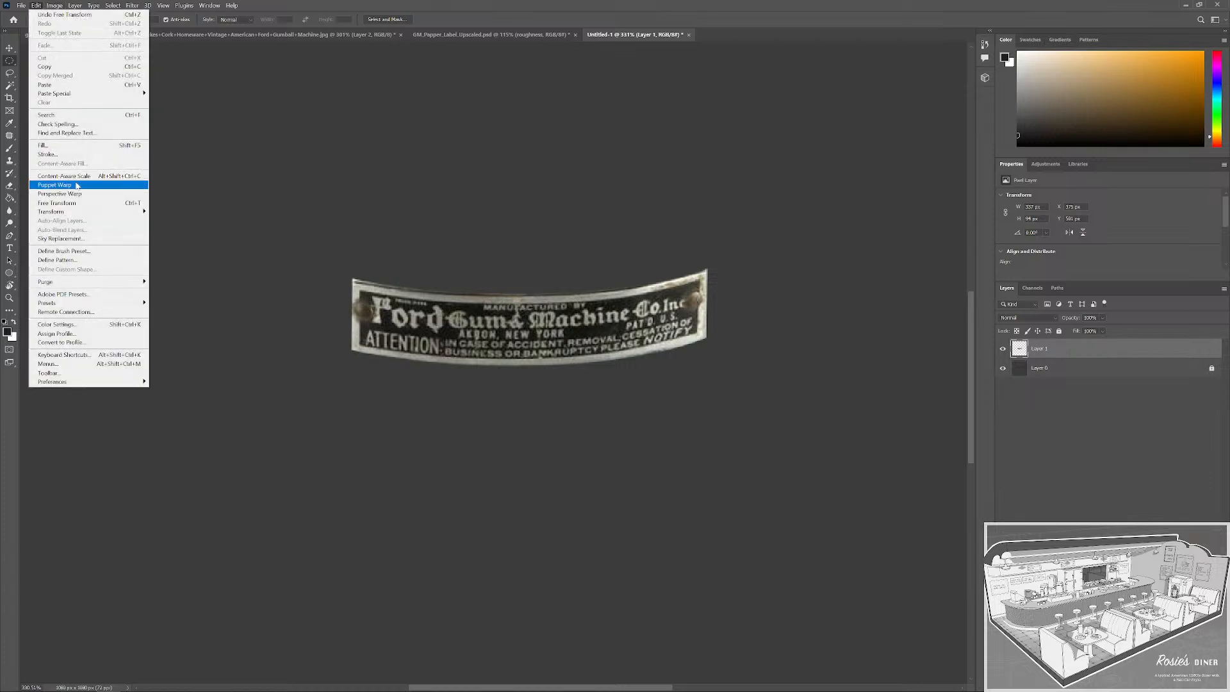
{"action": "mouse_move", "coordinate": [95, 212]}
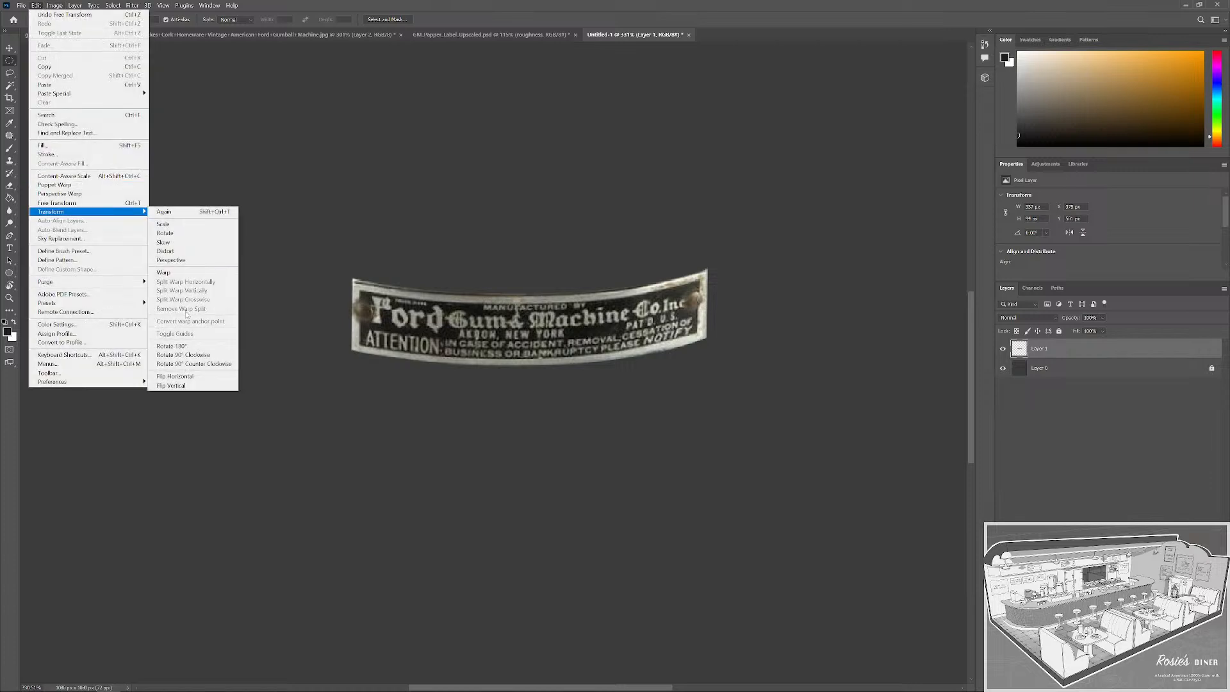
{"action": "left_click", "coordinate": [196, 254]}
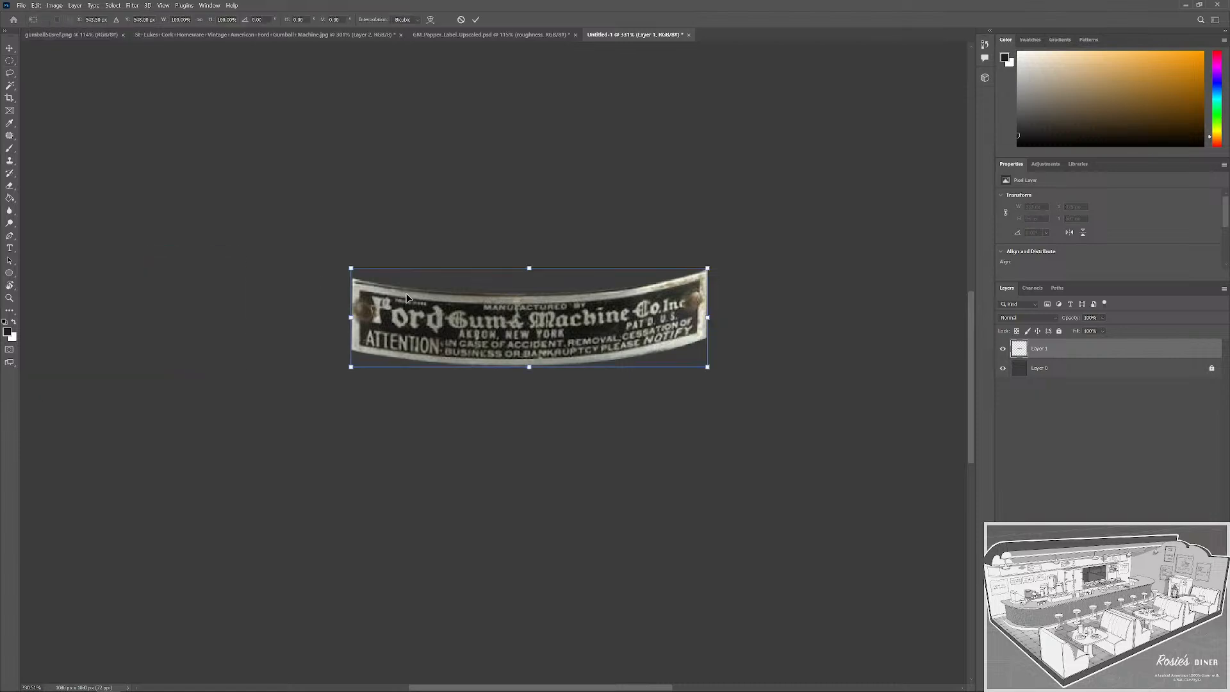
{"action": "left_click_drag", "start_coordinate": [351, 271], "coordinate": [337, 303]}
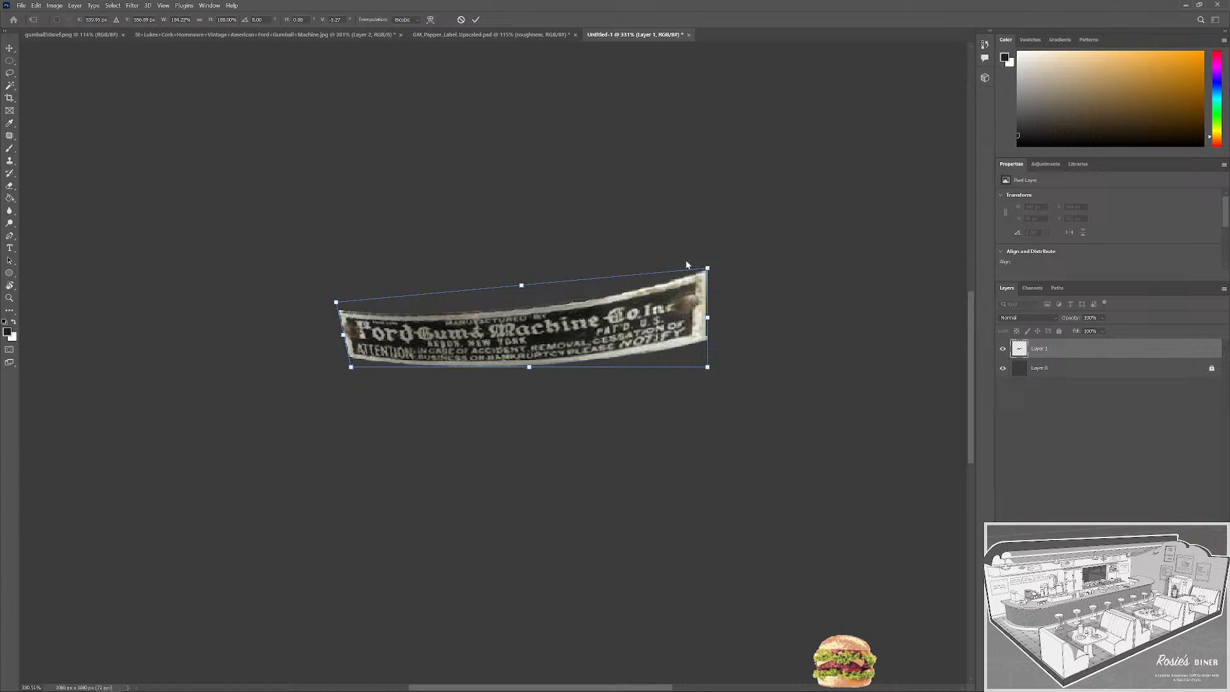
{"action": "left_click_drag", "start_coordinate": [708, 269], "coordinate": [717, 309]}
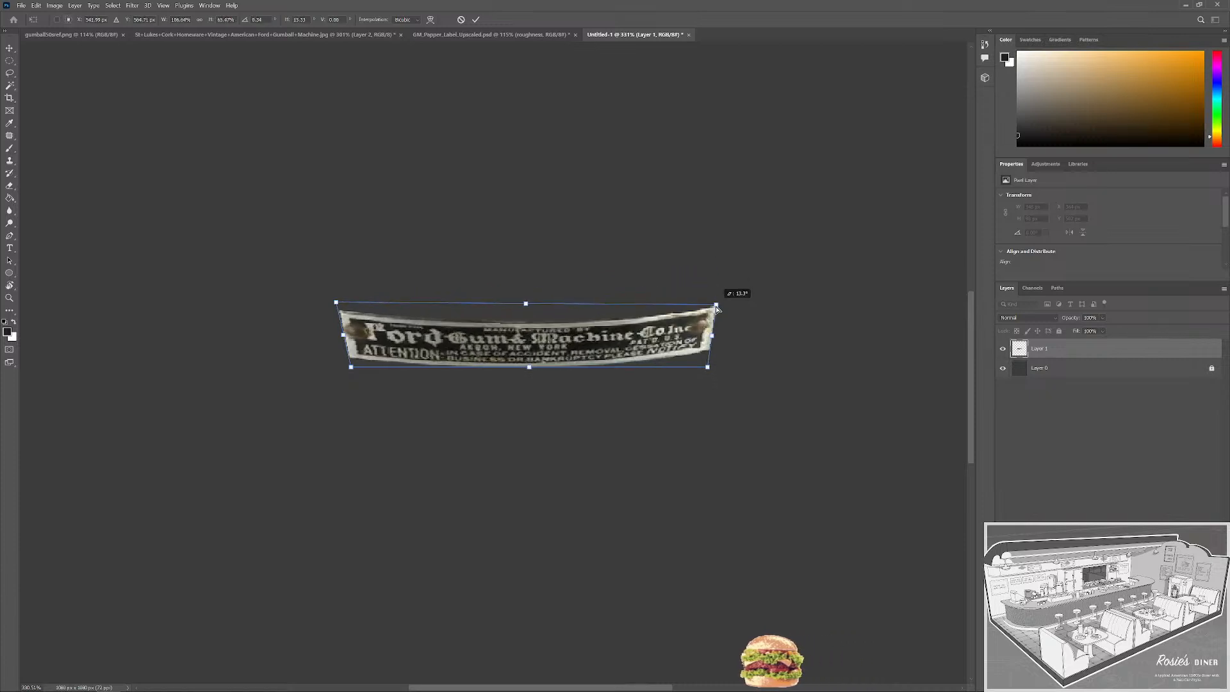
{"action": "left_click", "coordinate": [460, 21]}
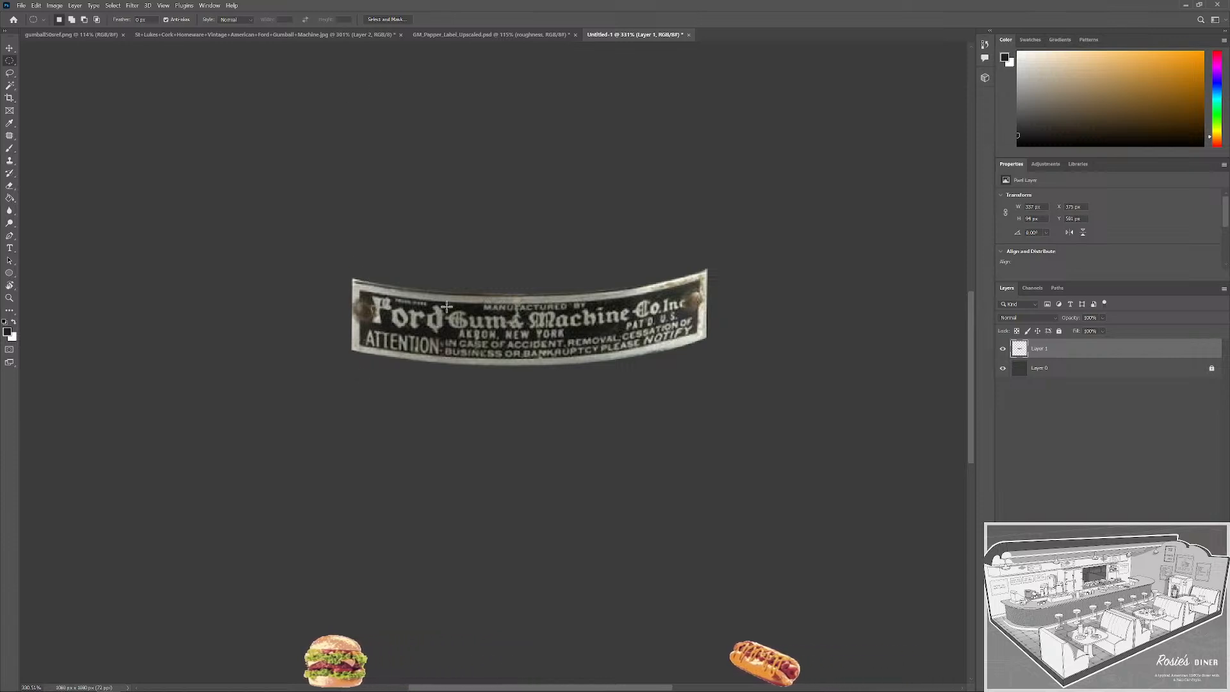
{"action": "scroll", "coordinate": [463, 325], "scroll_direction": "down", "scroll_amount": 4}
{"action": "scroll", "coordinate": [439, 340], "scroll_direction": "up", "scroll_amount": 4}
{"action": "left_click_drag", "start_coordinate": [550, 261], "coordinate": [518, 296]}
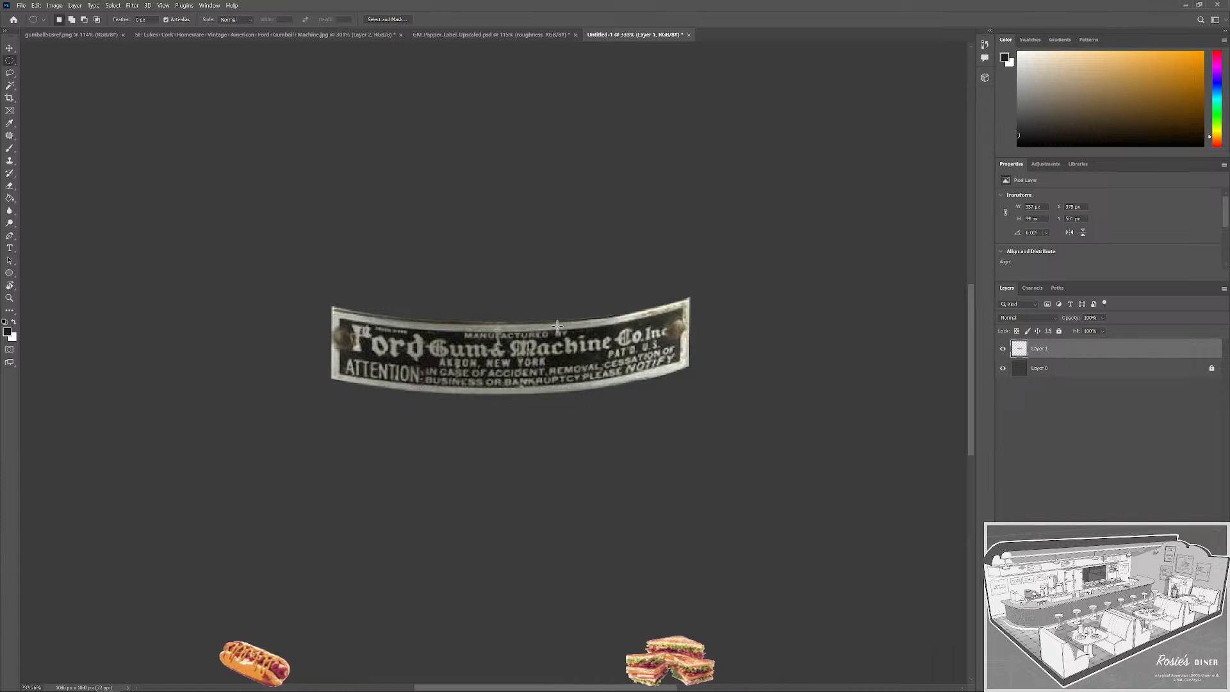
{"action": "scroll", "coordinate": [511, 349], "scroll_direction": "up", "scroll_amount": 1}
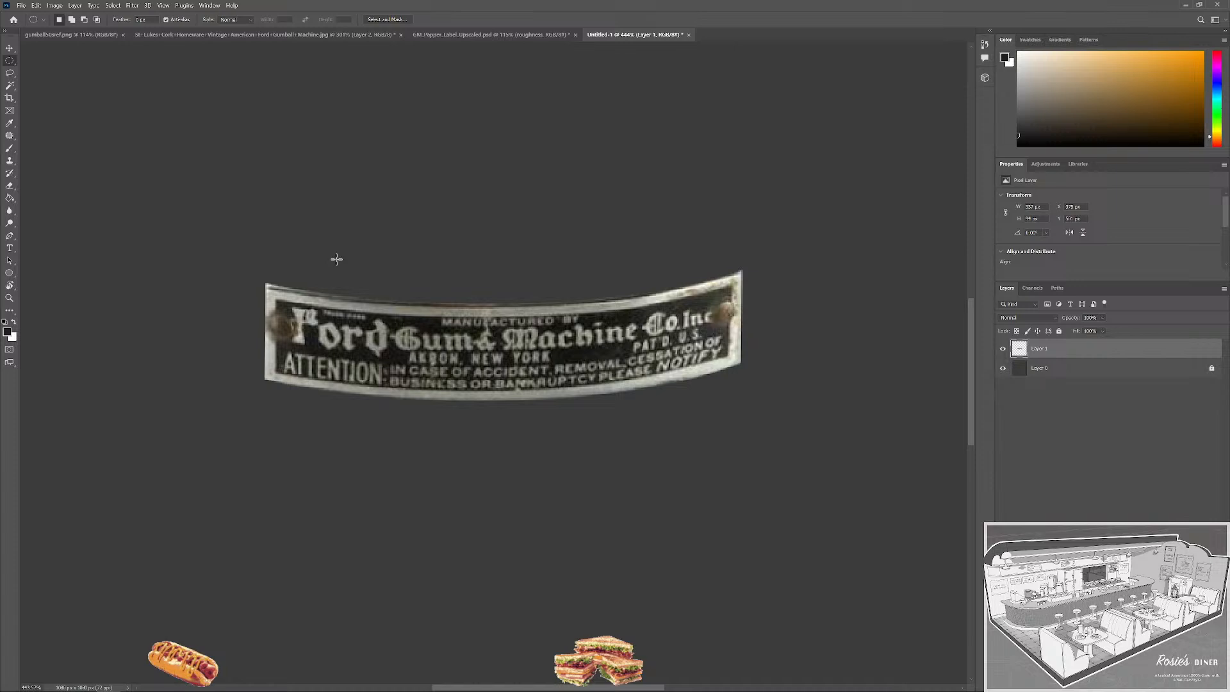
{"action": "key", "text": "e"}
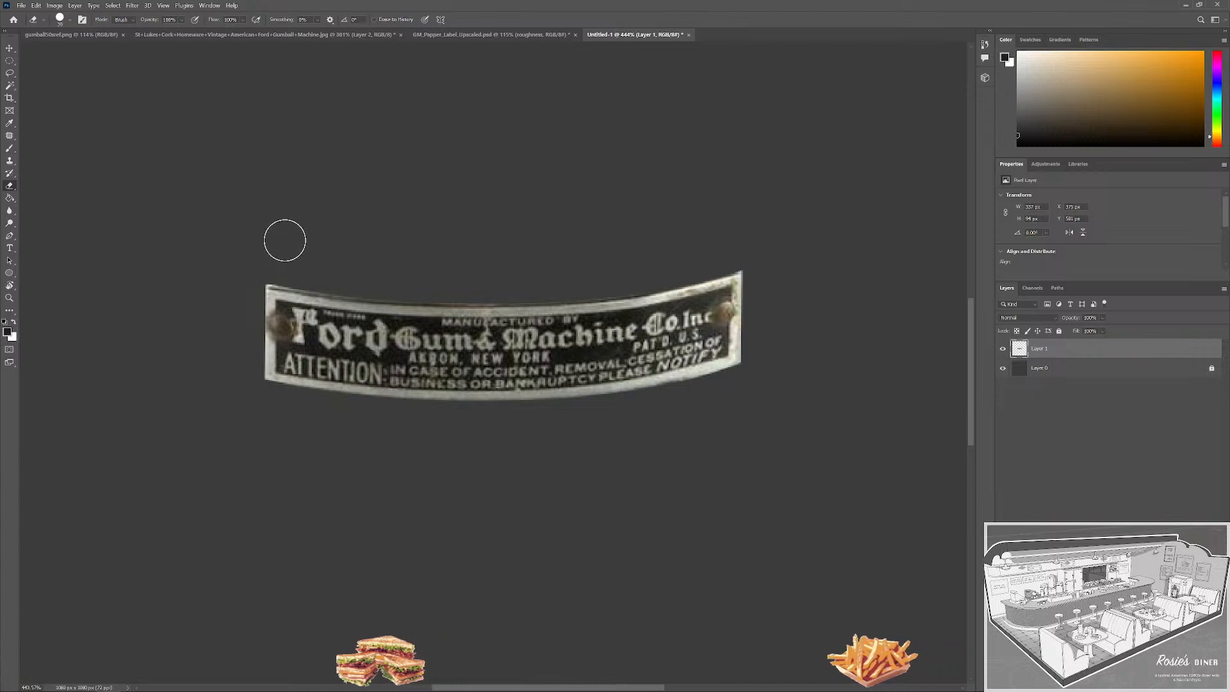
{"action": "key", "text": "m"}
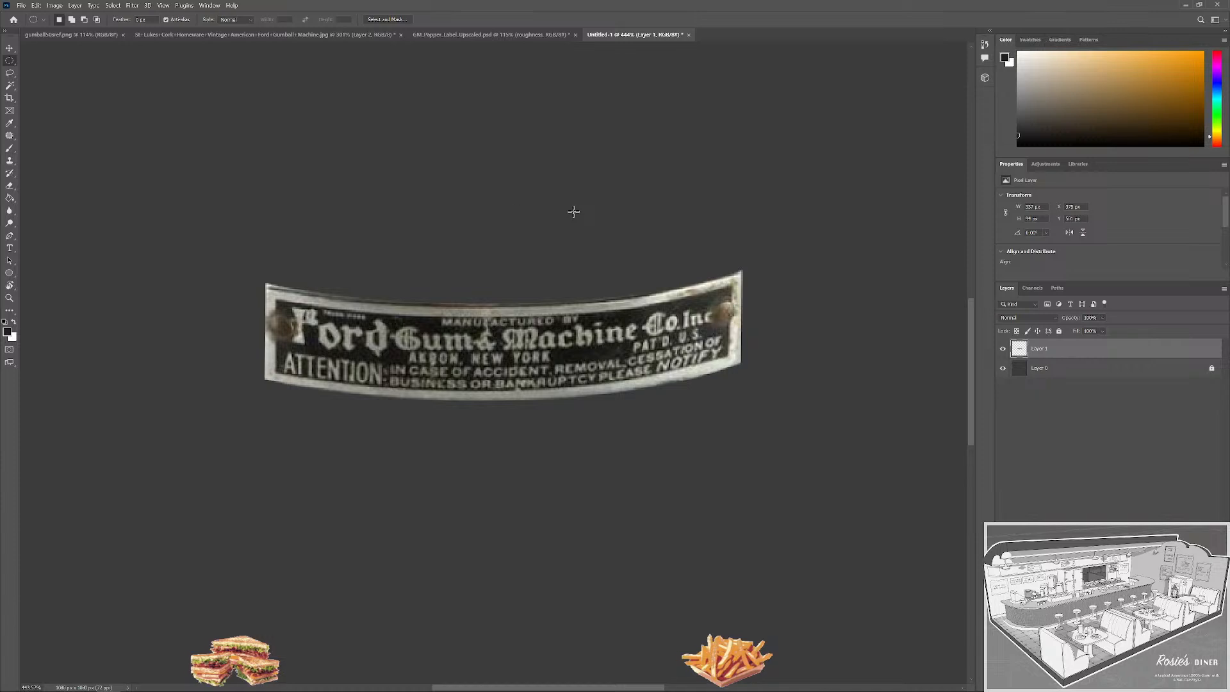
Check the nameplate cutout against transparency by hiding Layer 0 and showing it again.
{"action": "scroll", "coordinate": [469, 274], "scroll_direction": "down", "scroll_amount": 3}
{"action": "scroll", "coordinate": [470, 274], "scroll_direction": "down", "scroll_amount": 3}
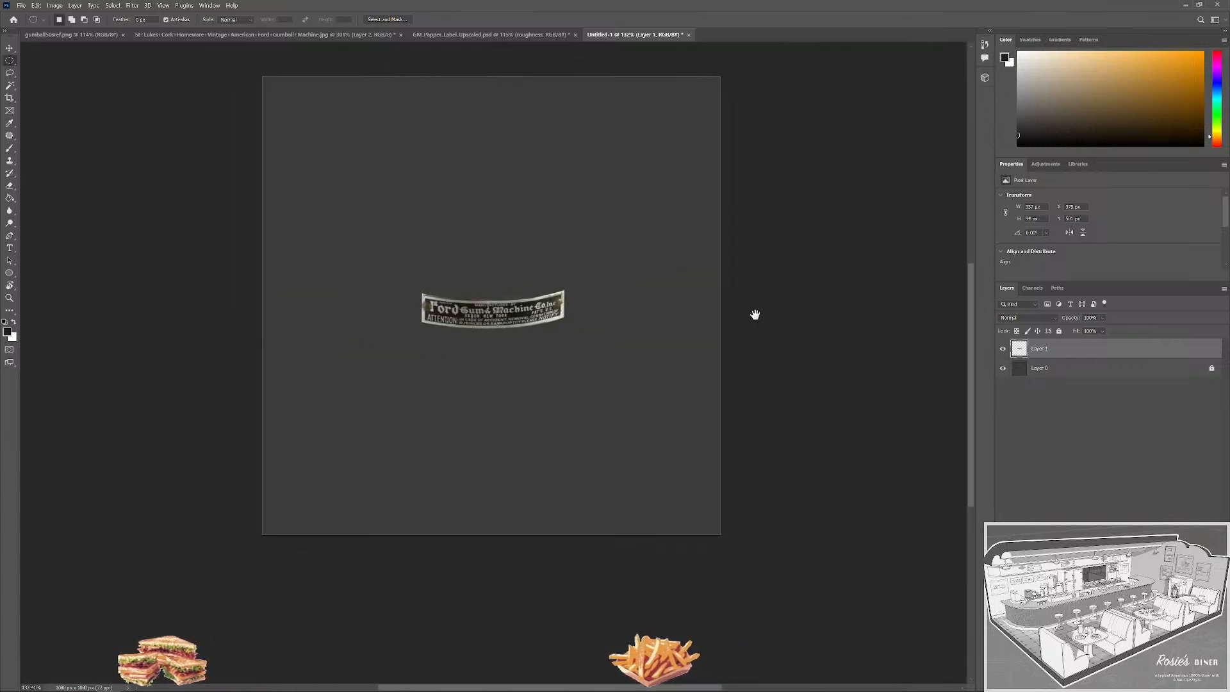
{"action": "left_click", "coordinate": [1003, 368]}
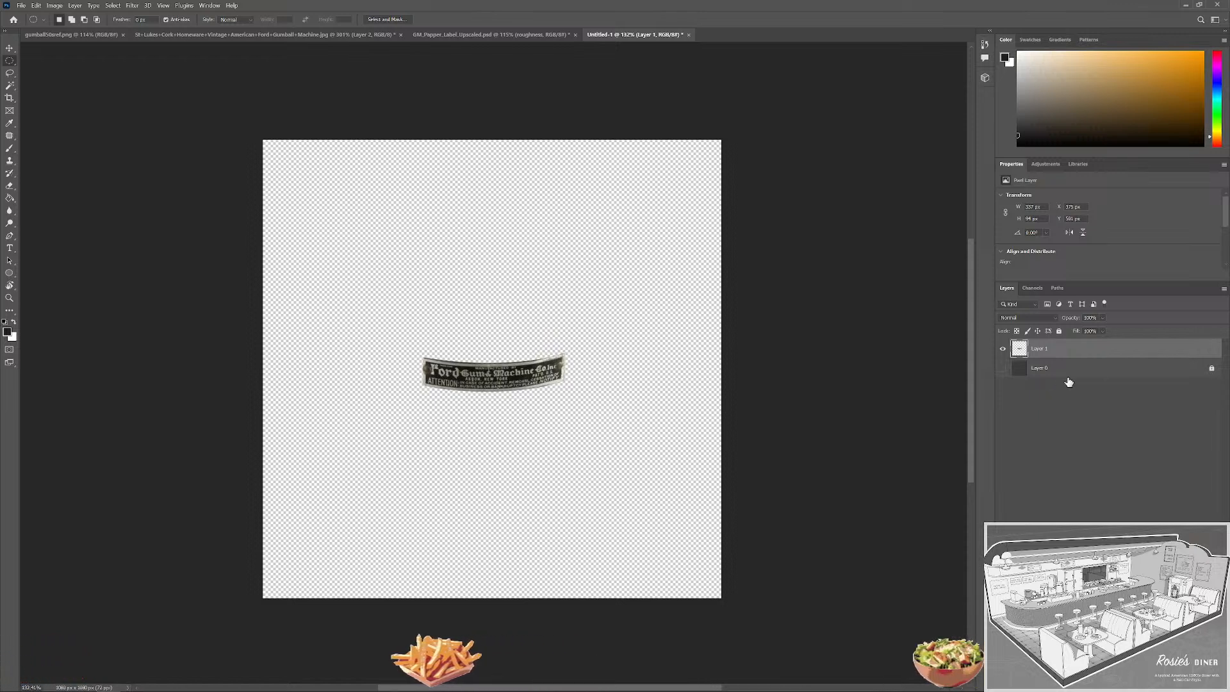
{"action": "left_click", "coordinate": [1003, 368]}
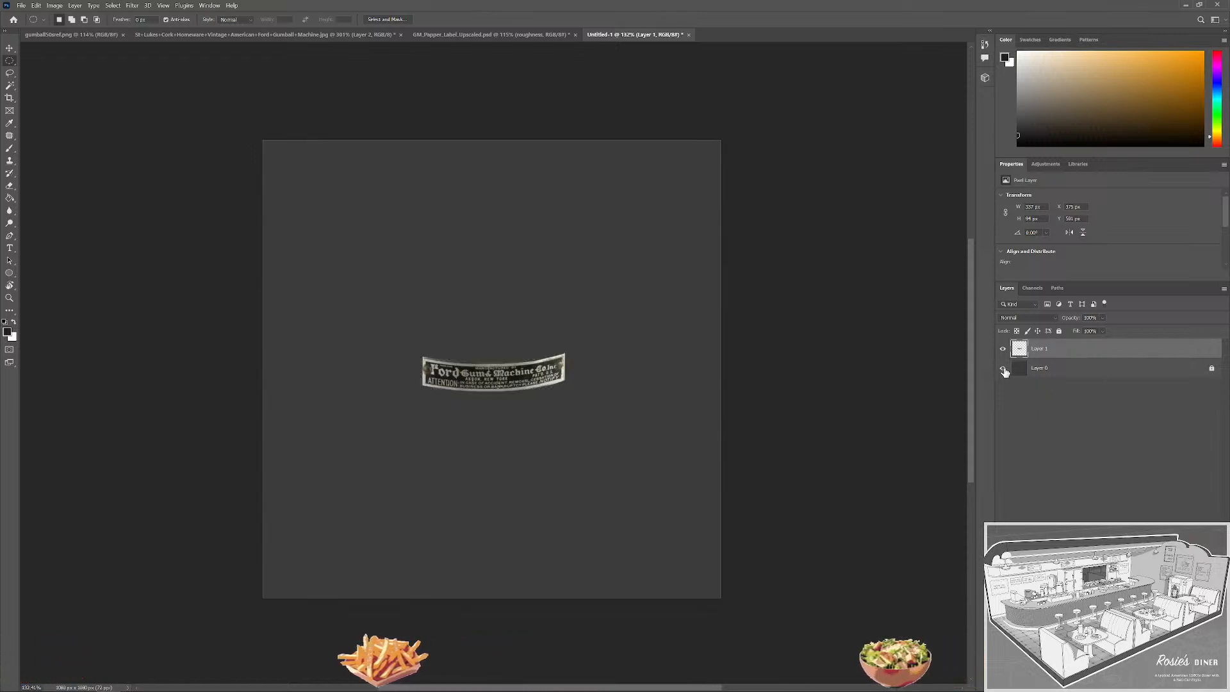
Duplicate the dark background layer, Layer 0, beneath the nameplate.
{"action": "left_click", "coordinate": [1115, 376]}
{"action": "key", "text": "ctrl+t"}
{"action": "left_click", "coordinate": [654, 264]}
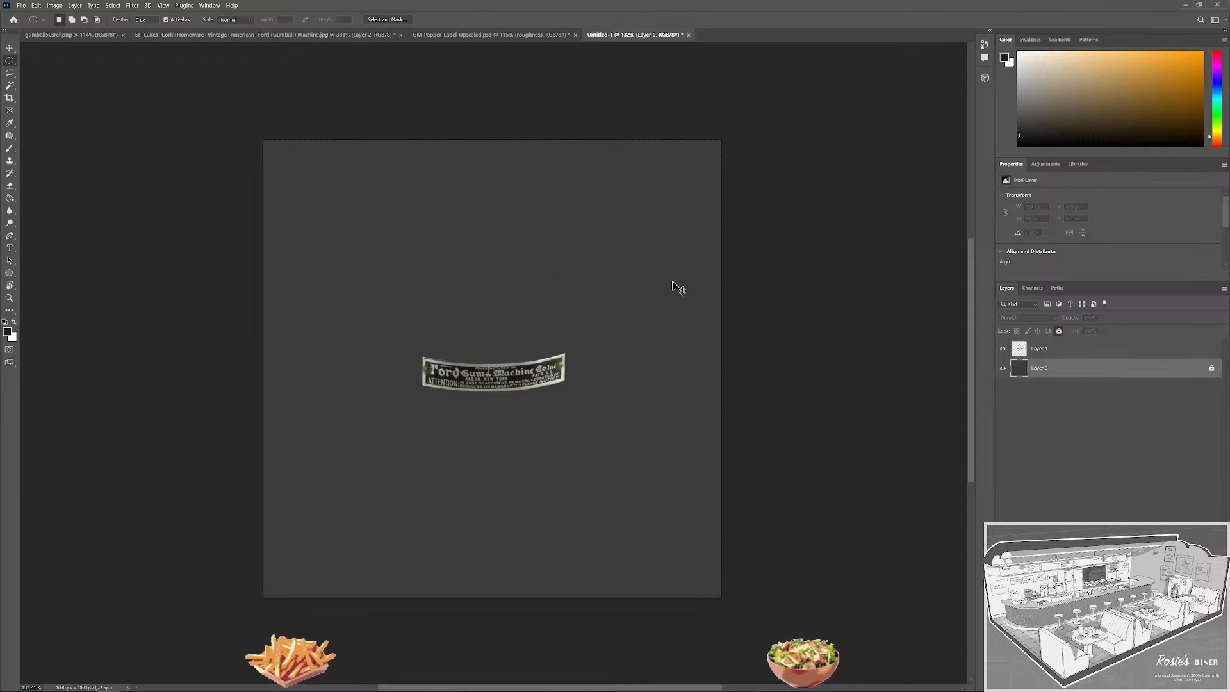
{"action": "key", "text": "ctrl+j"}
Colorize the background copy bright green with Hue/Saturation, using hue 110, saturation 100 and a raised lightness.
{"action": "key", "text": "ctrl+u"}
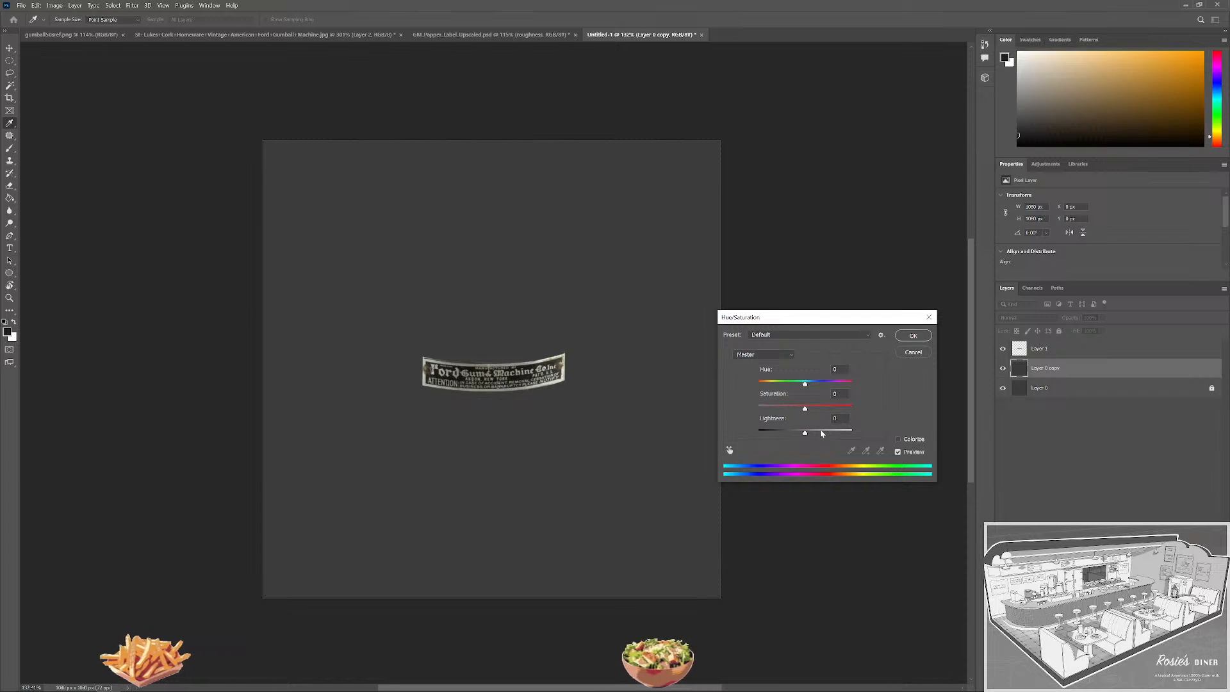
{"action": "left_click_drag", "start_coordinate": [822, 432], "coordinate": [859, 429]}
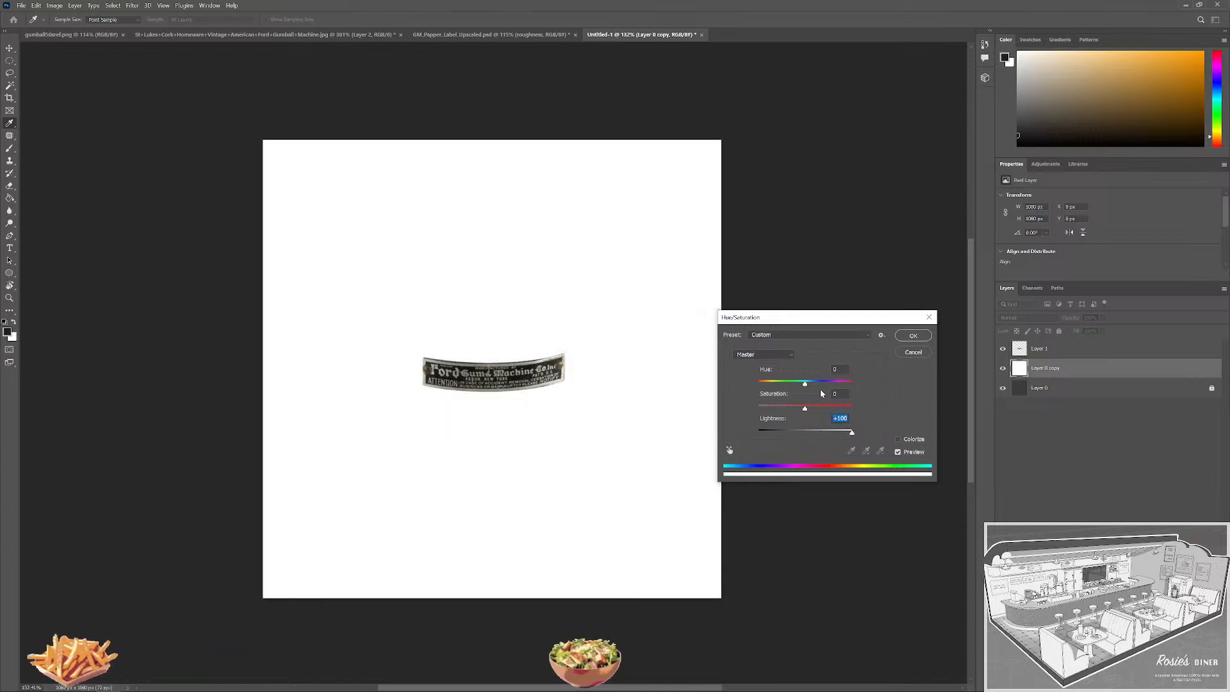
{"action": "left_click", "coordinate": [898, 440]}
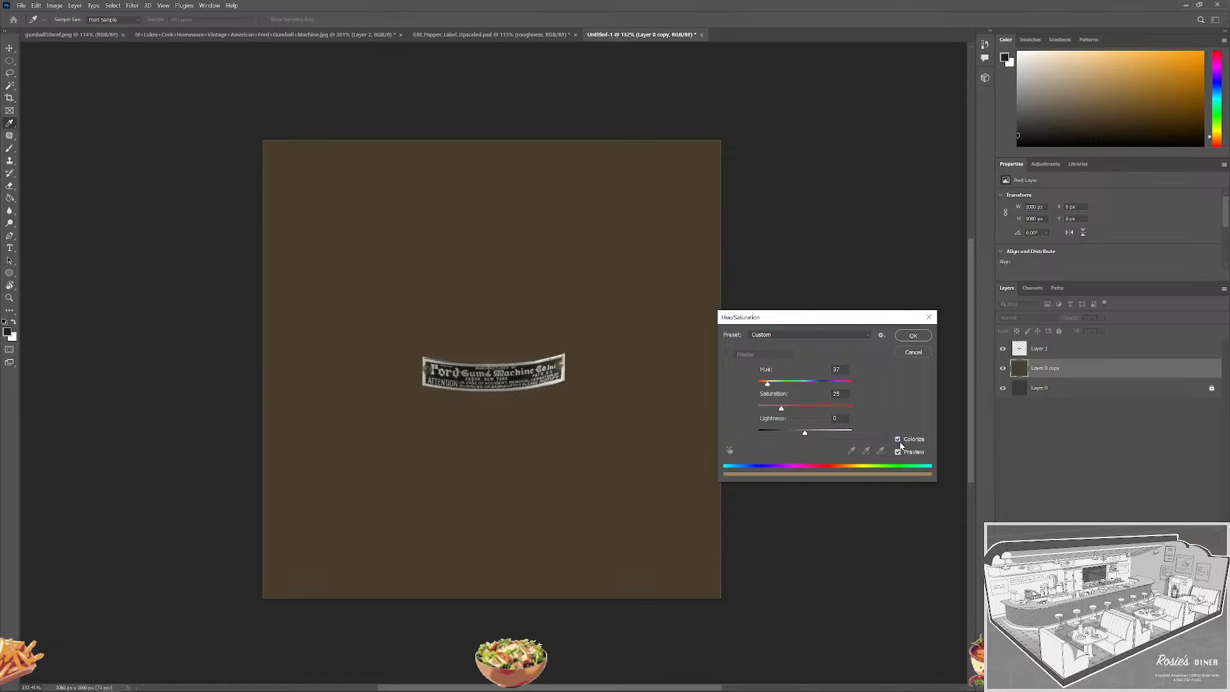
{"action": "left_click_drag", "start_coordinate": [781, 409], "coordinate": [788, 384]}
{"action": "left_click_drag", "start_coordinate": [804, 432], "coordinate": [827, 446]}
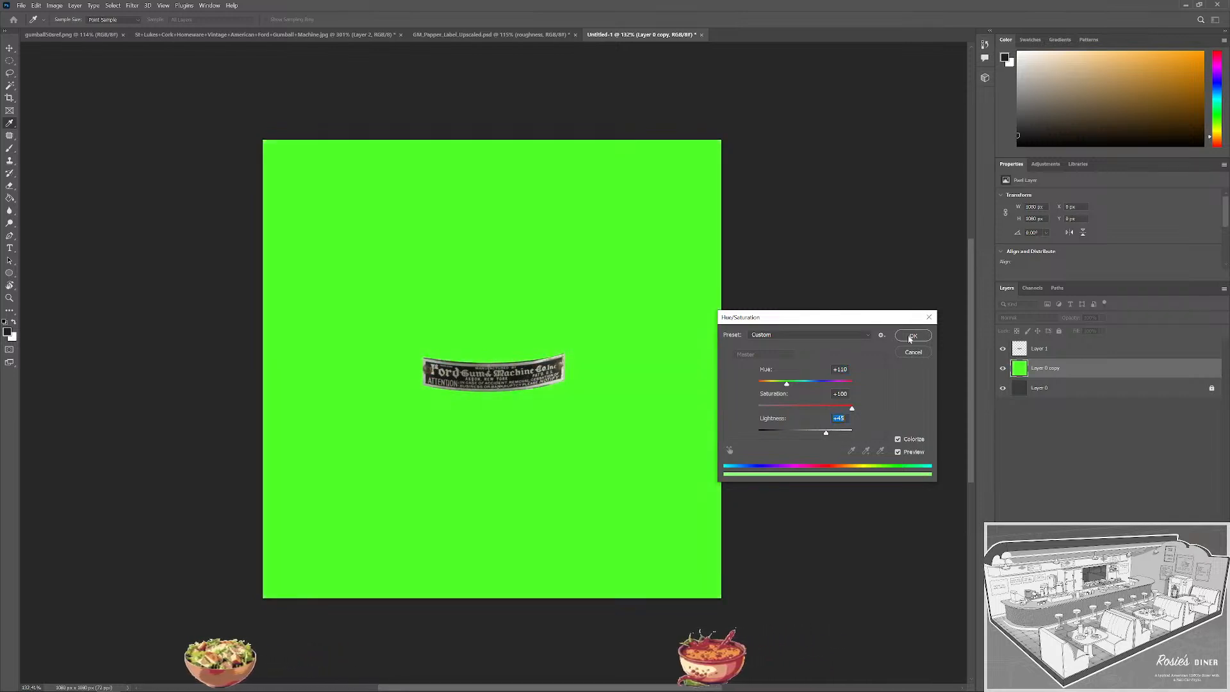
{"action": "key", "text": "Return"}
{"action": "key", "text": "m"}
Crop the canvas to a centred square of about 424 x 424 px around the nameplate.
{"action": "scroll", "coordinate": [578, 424], "scroll_direction": "up", "scroll_amount": 3}
{"action": "scroll", "coordinate": [578, 423], "scroll_direction": "down", "scroll_amount": 4}
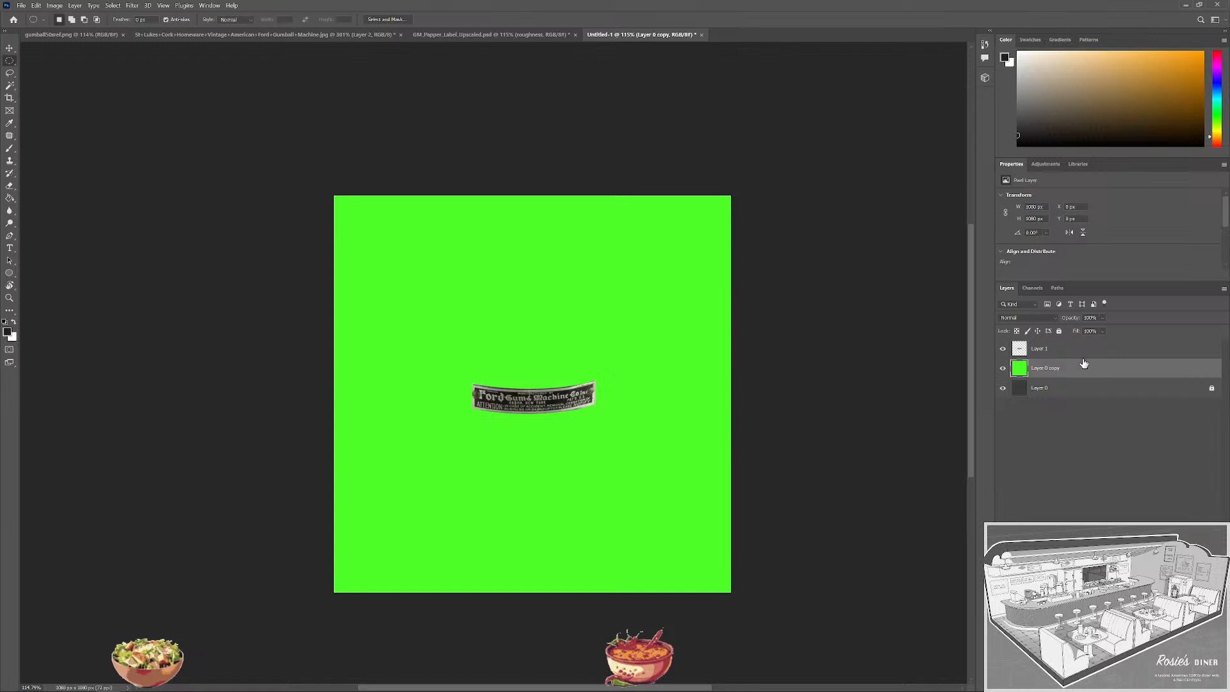
{"action": "key", "text": "c"}
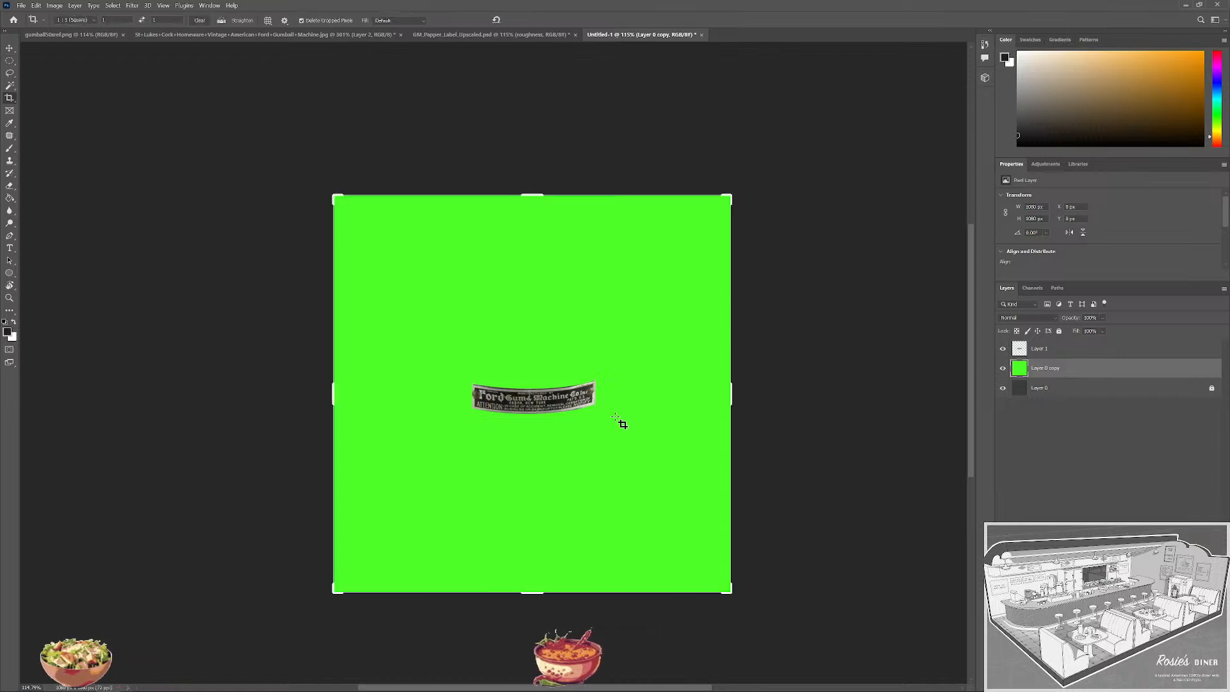
{"action": "left_click_drag", "start_coordinate": [731, 595], "coordinate": [617, 500]}
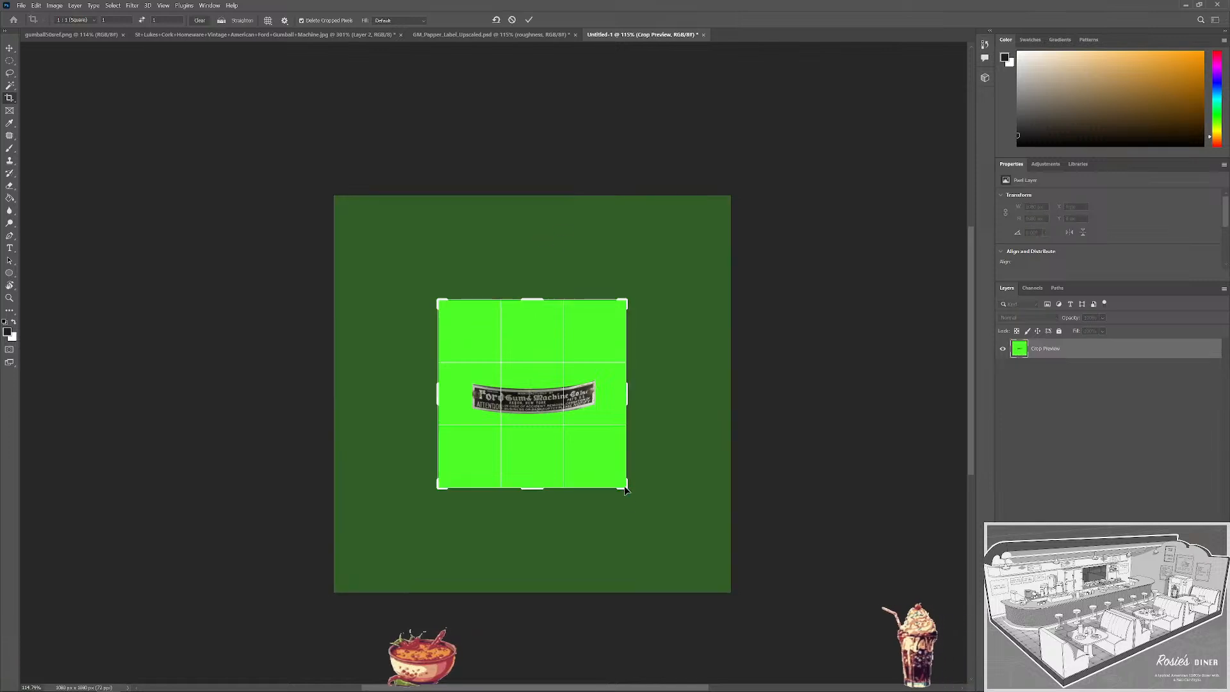
{"action": "left_click_drag", "start_coordinate": [625, 487], "coordinate": [606, 478]}
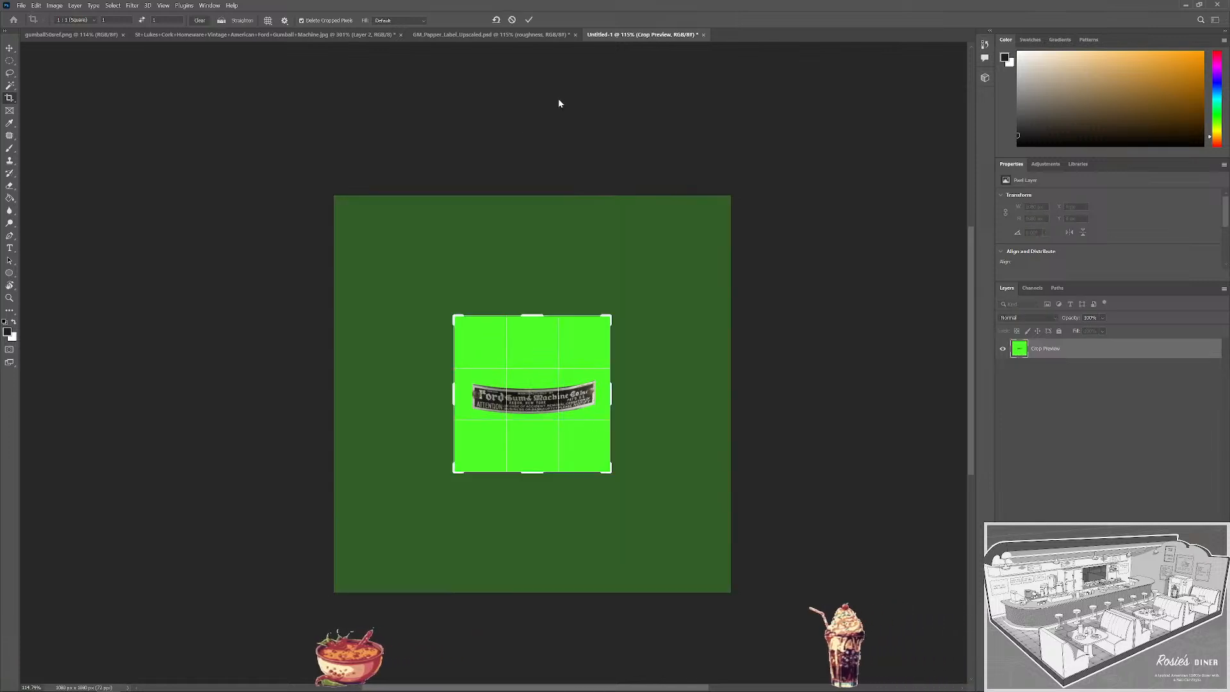
{"action": "left_click", "coordinate": [530, 20]}
Nudge the nameplate layer slightly to the left on the green background.
{"action": "scroll", "coordinate": [540, 438], "scroll_direction": "up", "scroll_amount": 3}
{"action": "scroll", "coordinate": [540, 437], "scroll_direction": "up", "scroll_amount": 2}
{"action": "key", "text": "v"}
{"action": "left_click", "coordinate": [600, 336]}
{"action": "key", "text": "Left"}
{"action": "key", "text": "Left"}
{"action": "key", "text": "Left"}
{"action": "key", "text": "Left"}
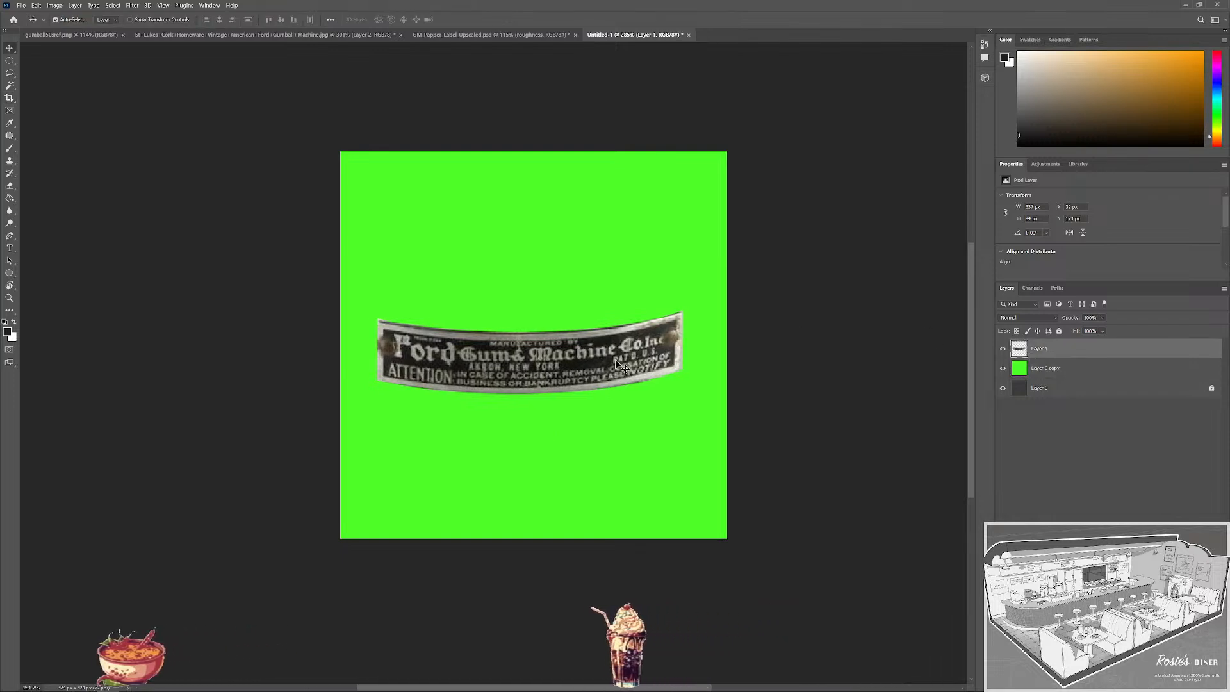
Rotate the nameplate slightly clockwise to level it and apply the transform.
{"action": "key", "text": "ctrl+t"}
{"action": "left_click_drag", "start_coordinate": [699, 295], "coordinate": [702, 298]}
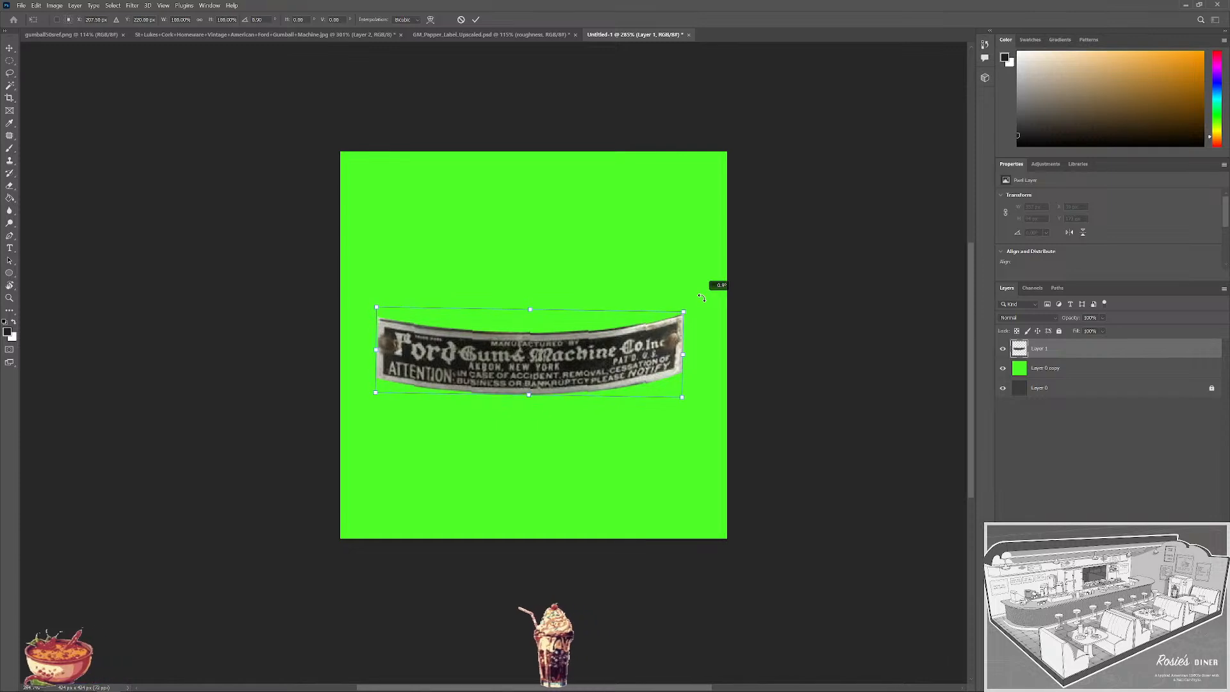
{"action": "key", "text": "Return"}
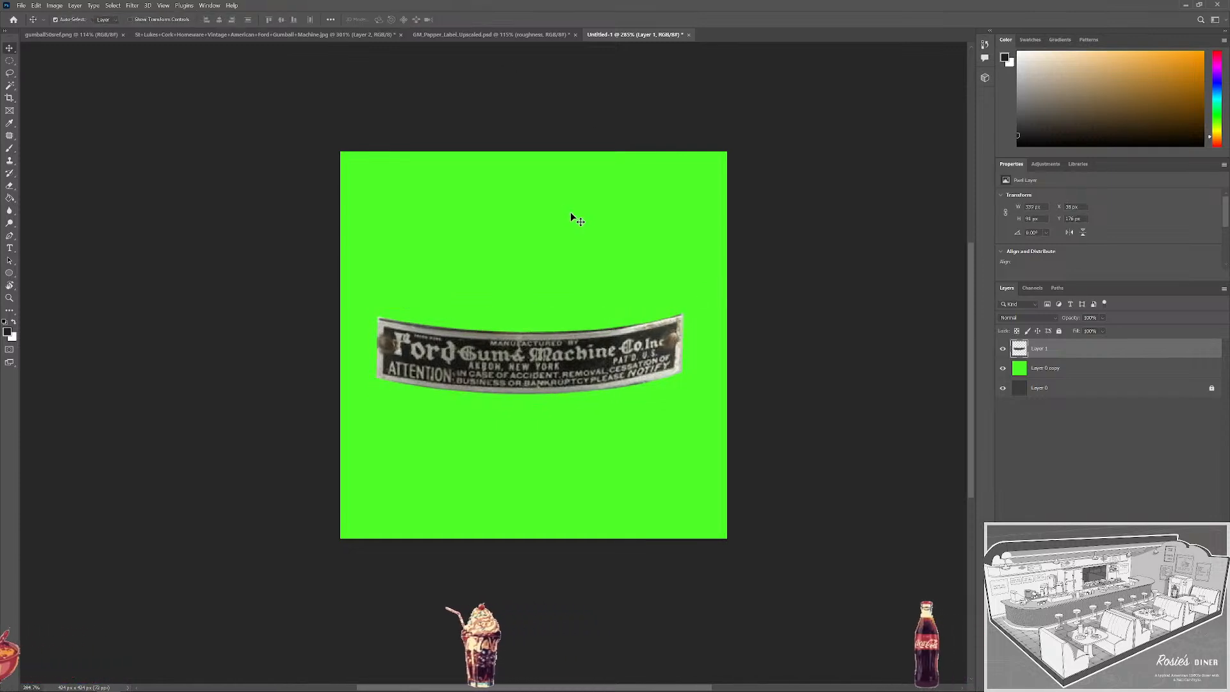
{"action": "key", "text": "m"}
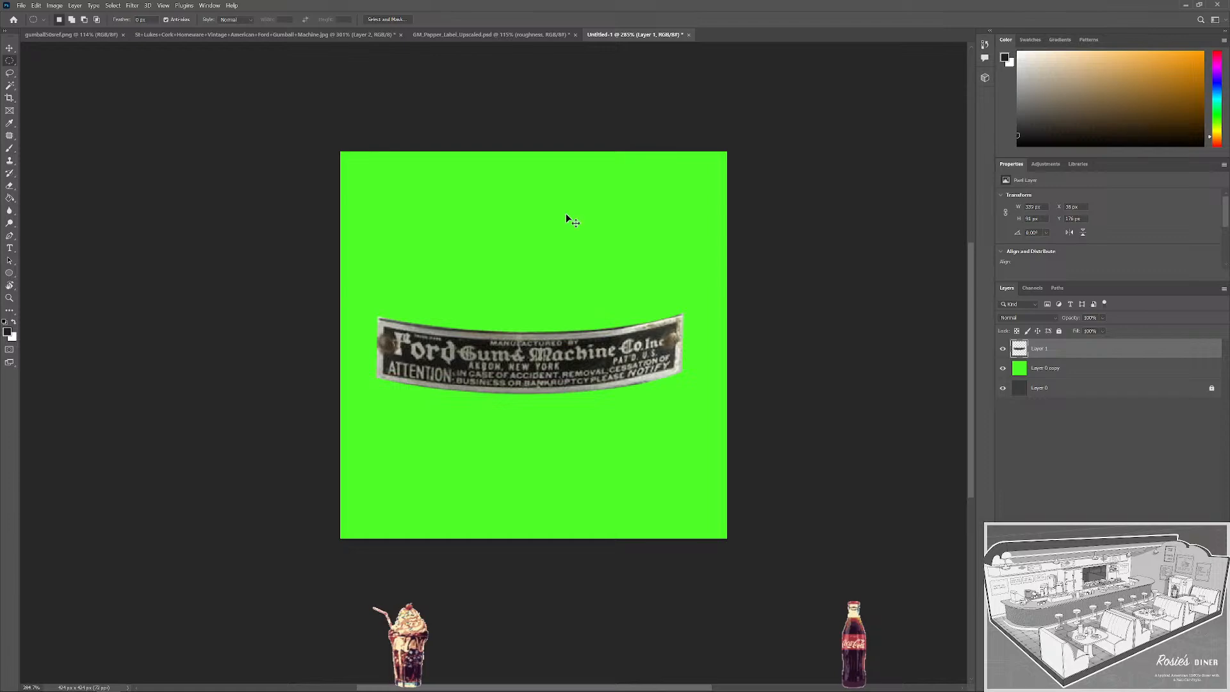
Save a copy of the image to the Desktop as a PNG named metal_label.
{"action": "key", "text": "alt+ctrl+s"}
{"action": "left_click", "coordinate": [165, 433]}
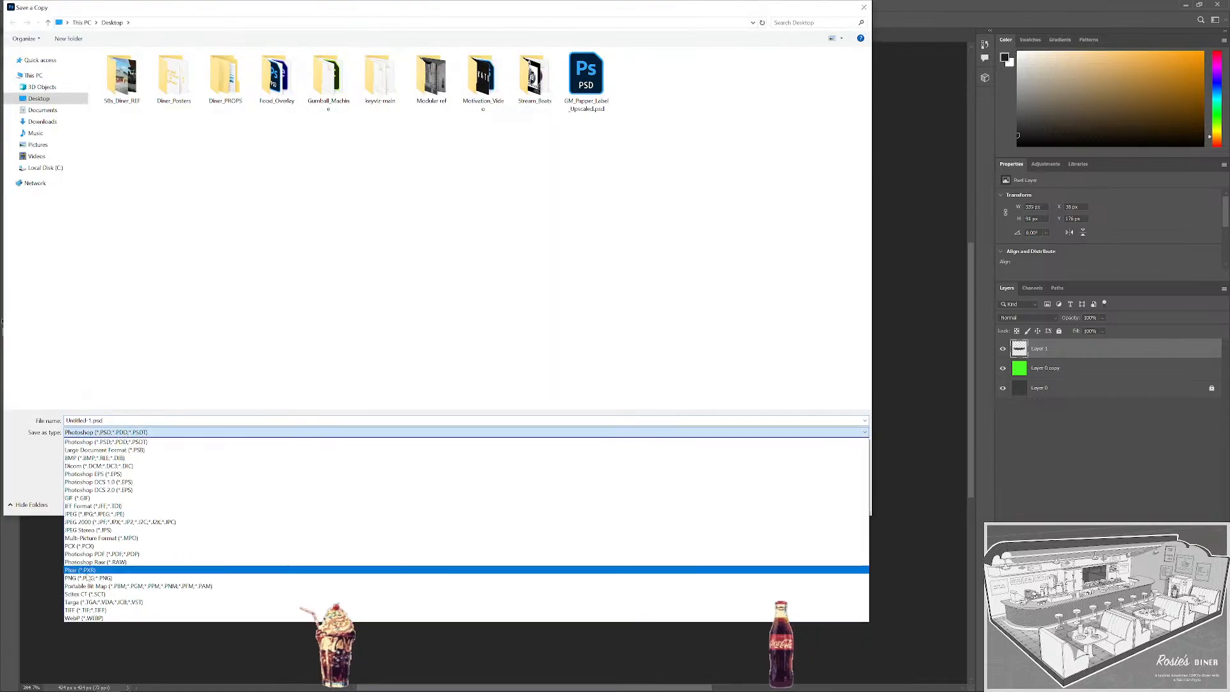
{"action": "left_click", "coordinate": [193, 580]}
{"action": "key", "text": "alt+n"}
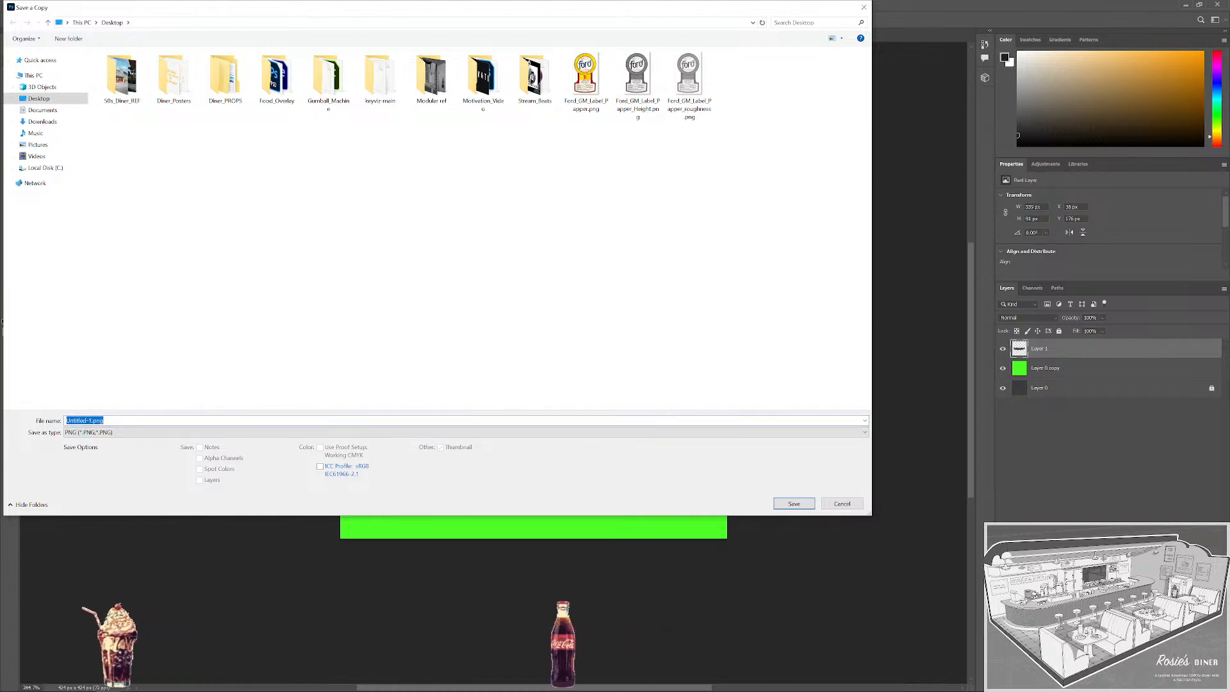
{"action": "type", "text": "metal_label"}
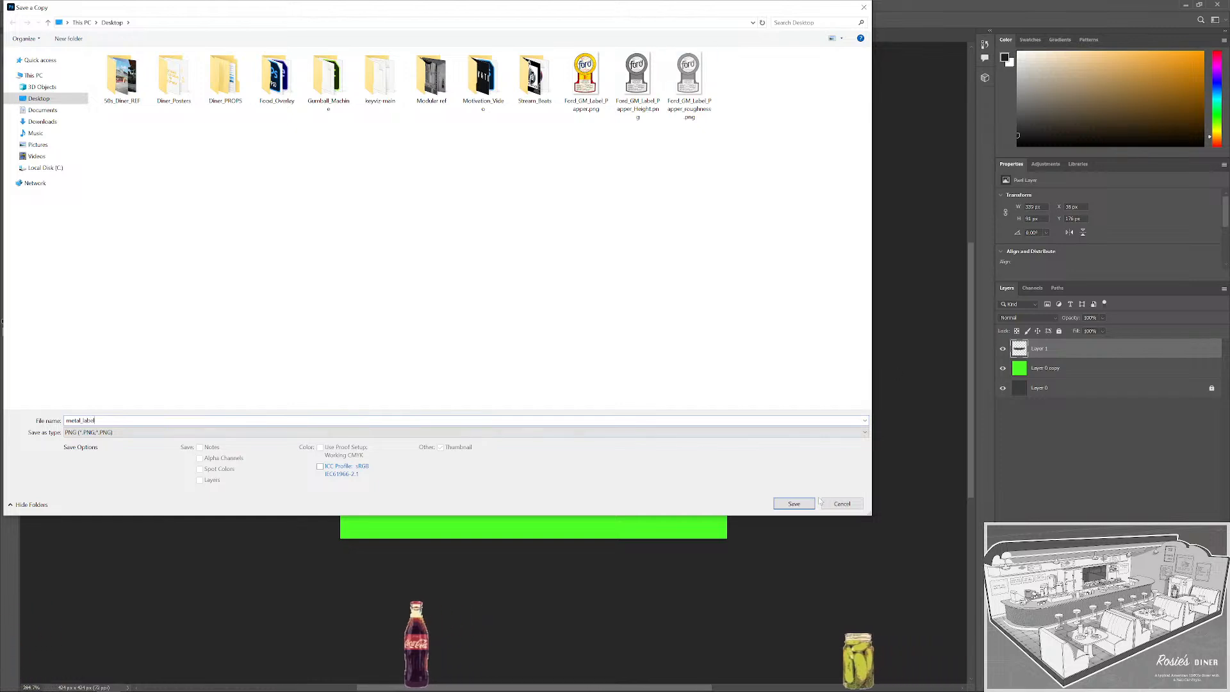
{"action": "left_click", "coordinate": [795, 504]}
{"action": "key", "text": "Return"}
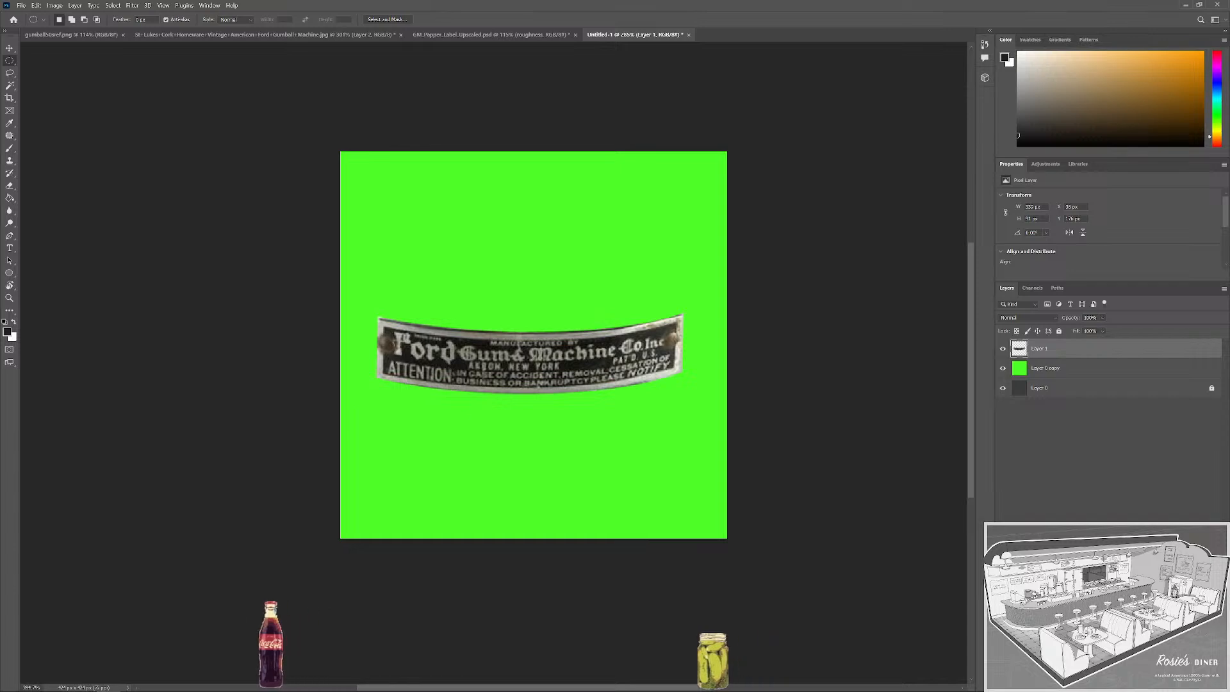
Switch to Chrome and load metal_label.png from the Desktop into iLoveIMG's Upscale Image tool.
{"action": "key", "text": "super"}
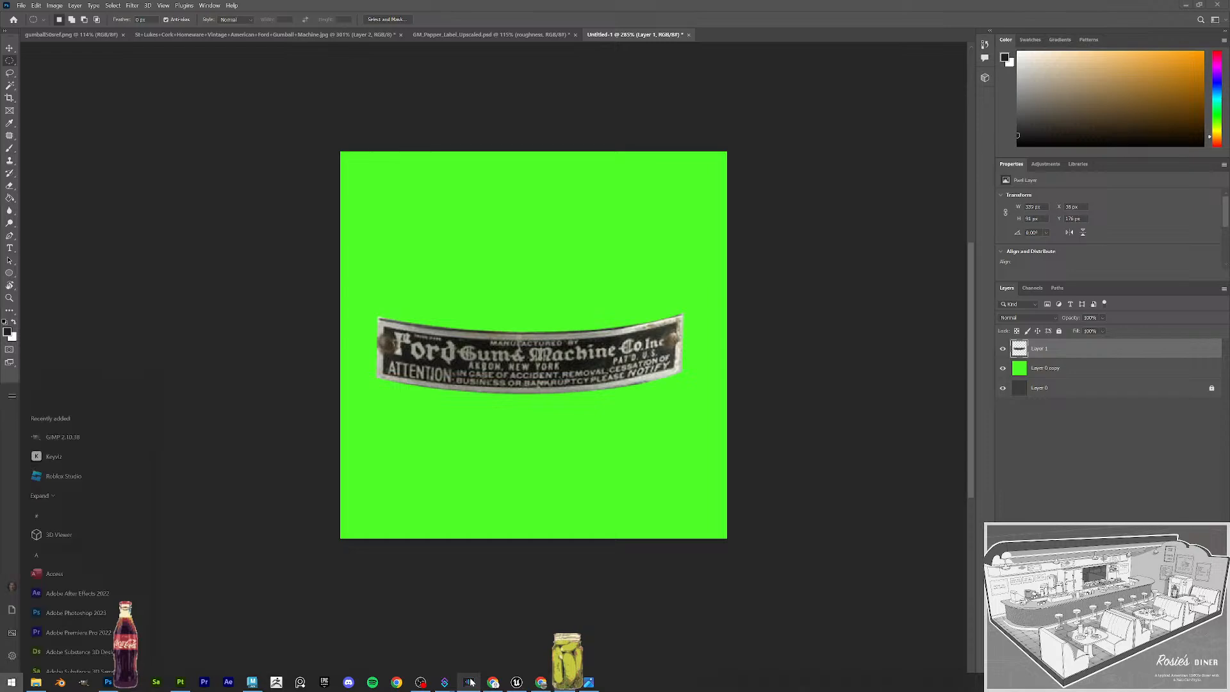
{"action": "left_click", "coordinate": [492, 681]}
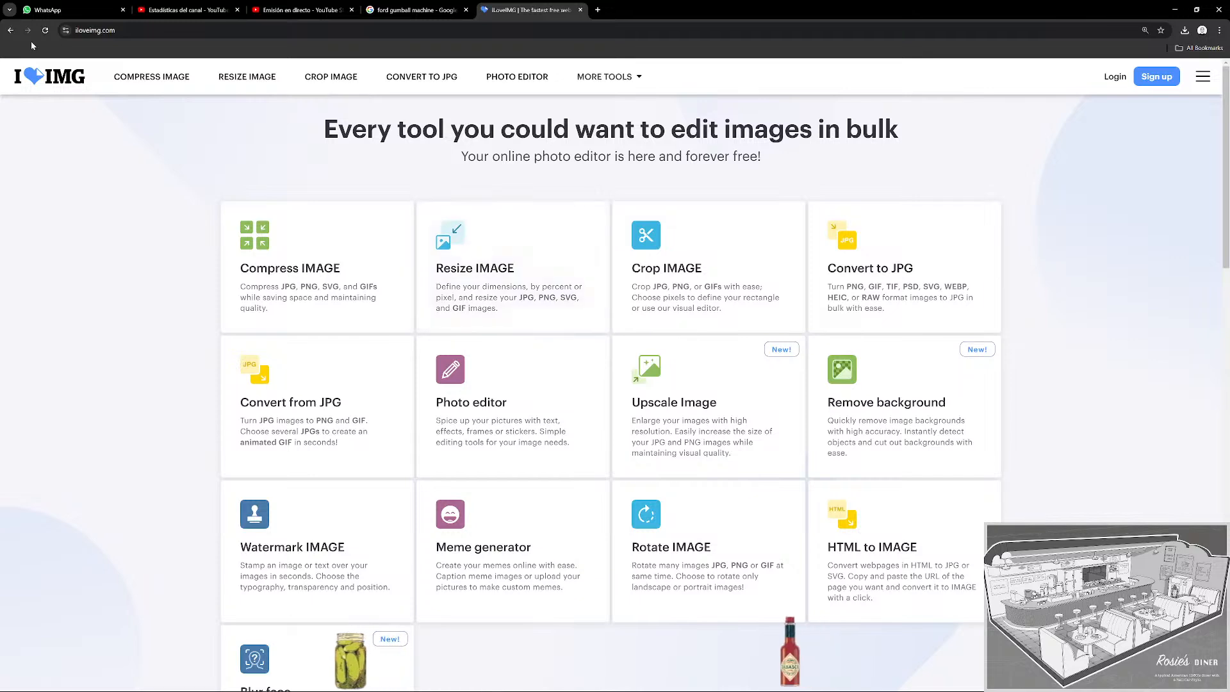
{"action": "left_click", "coordinate": [28, 30]}
{"action": "left_click", "coordinate": [599, 242]}
{"action": "scroll", "coordinate": [116, 288], "scroll_direction": "down", "scroll_amount": 10}
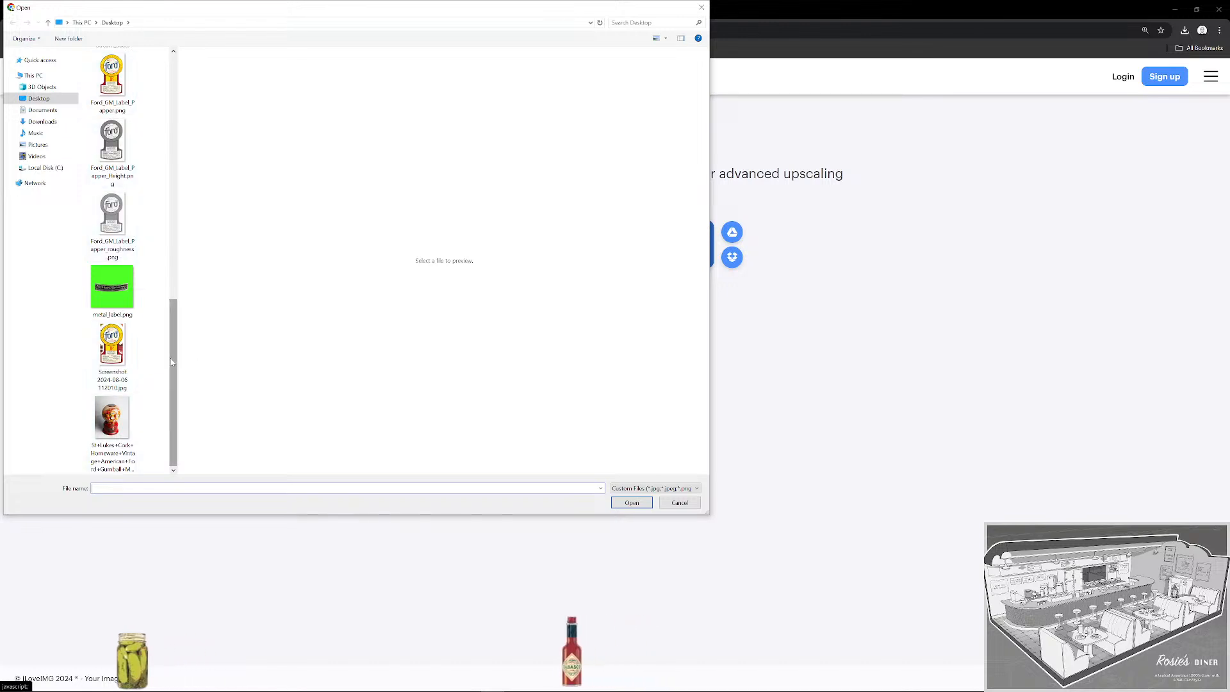
{"action": "left_click", "coordinate": [113, 286]}
{"action": "left_click", "coordinate": [632, 503]}
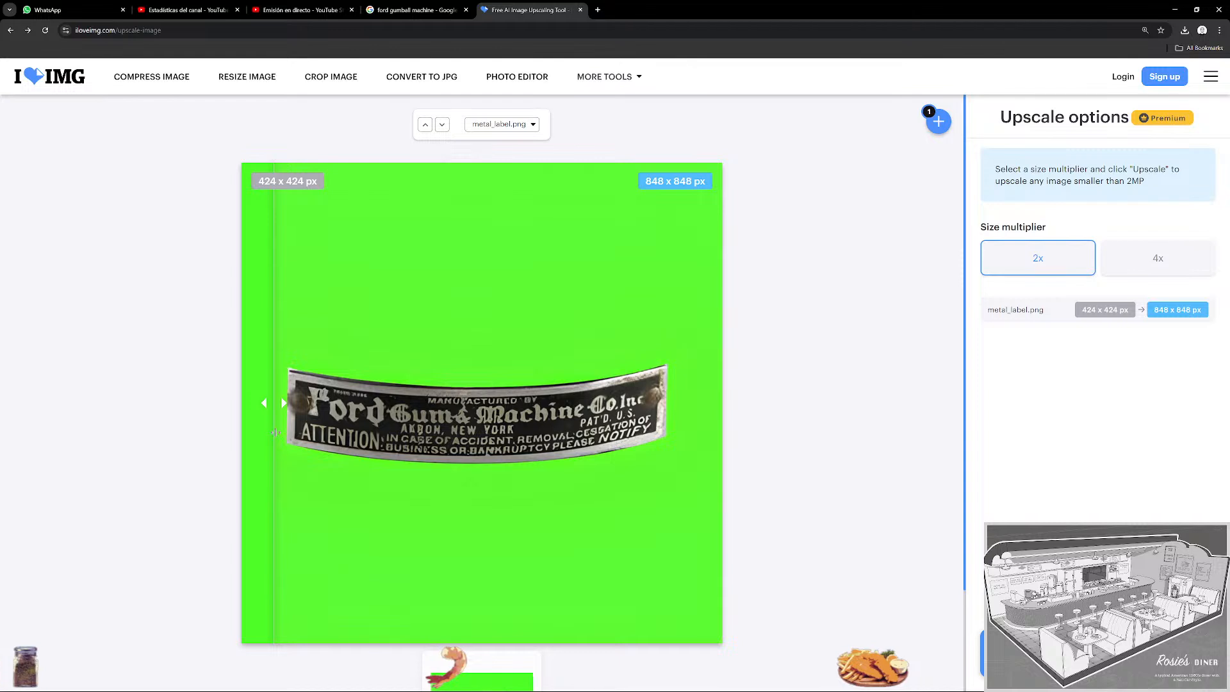
Reveal the whole 2x upscaled preview and capture a screen snip of the nameplate with a green margin around it.
{"action": "left_click_drag", "start_coordinate": [271, 435], "coordinate": [239, 448]}
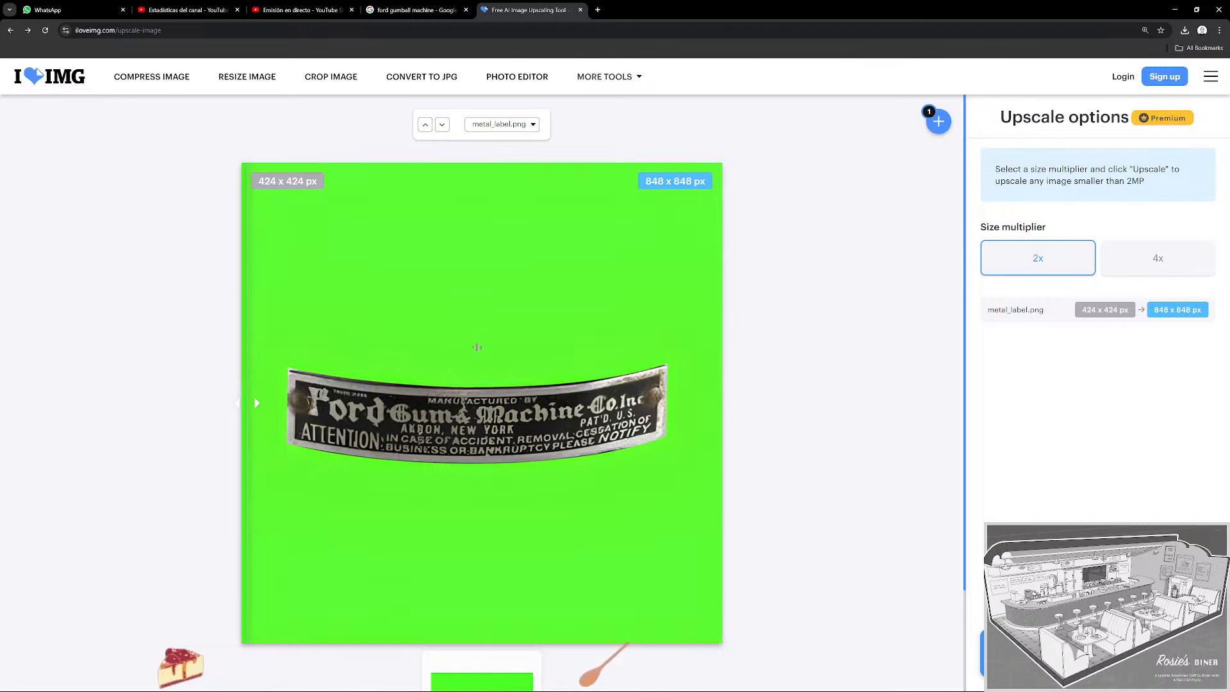
{"action": "key", "text": "super+shift+s"}
{"action": "left_click_drag", "start_coordinate": [268, 334], "coordinate": [697, 494]}
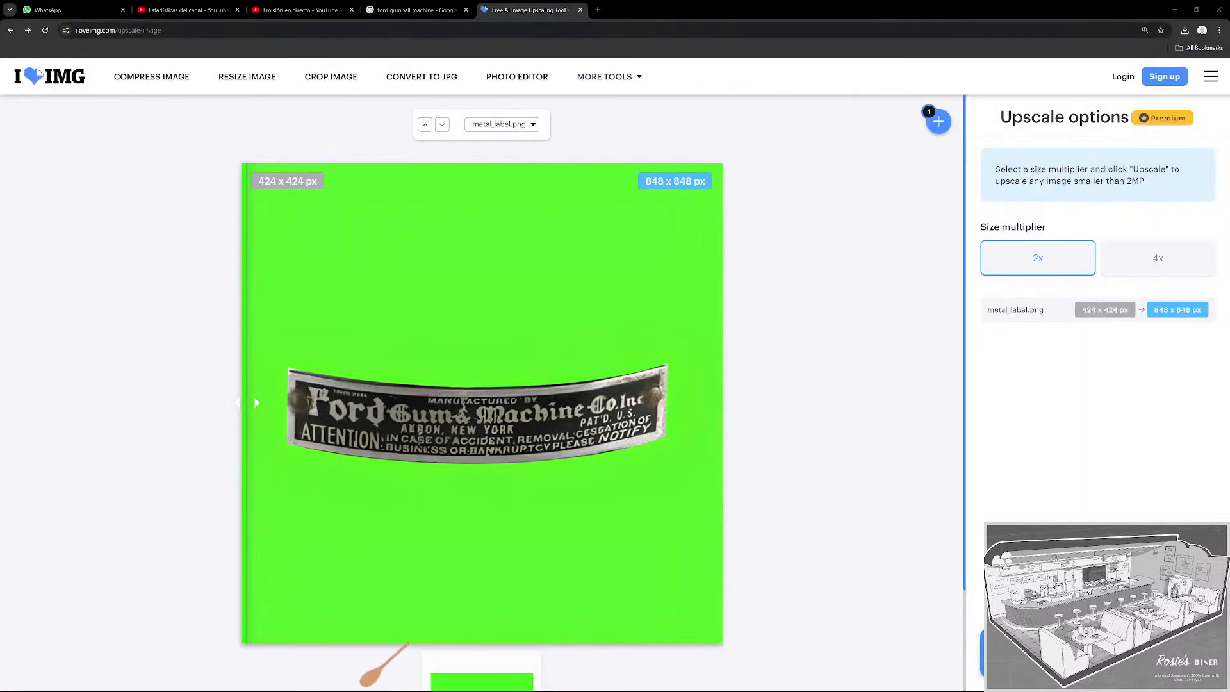
{"action": "left_click", "coordinate": [1102, 634]}
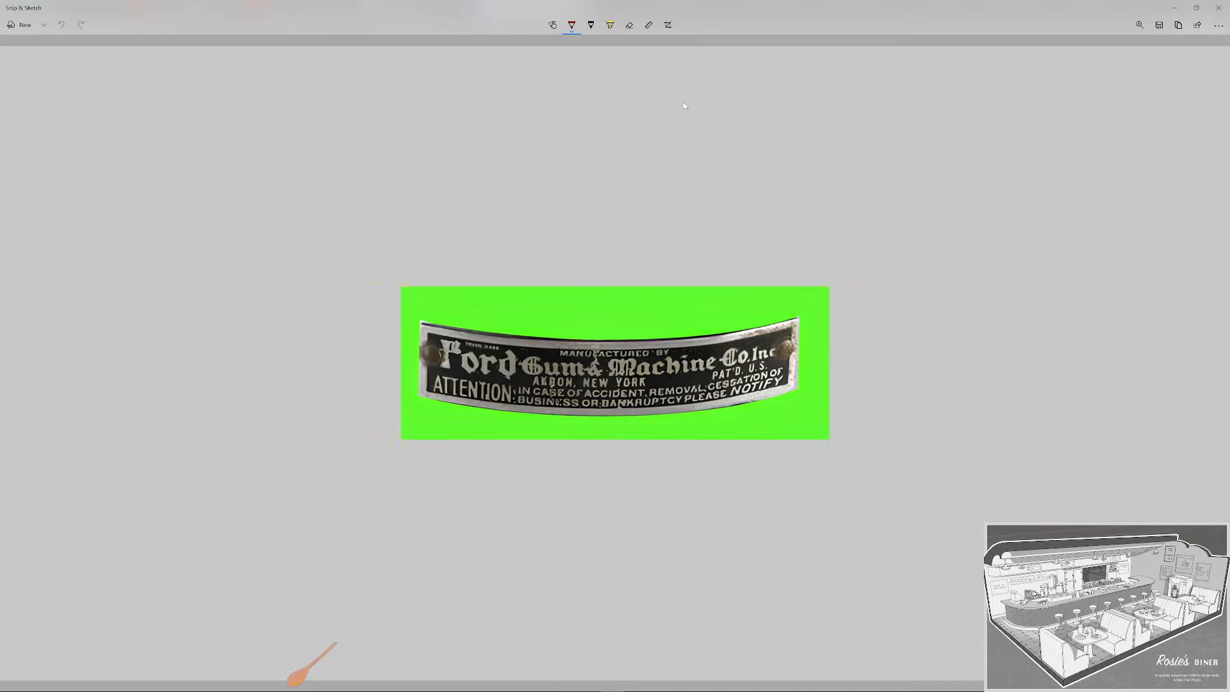
Save the nameplate snip as an image file and close Snip & Sketch.
{"action": "key", "text": "ctrl+s"}
{"action": "left_click", "coordinate": [384, 244]}
{"action": "left_click", "coordinate": [1216, 9]}
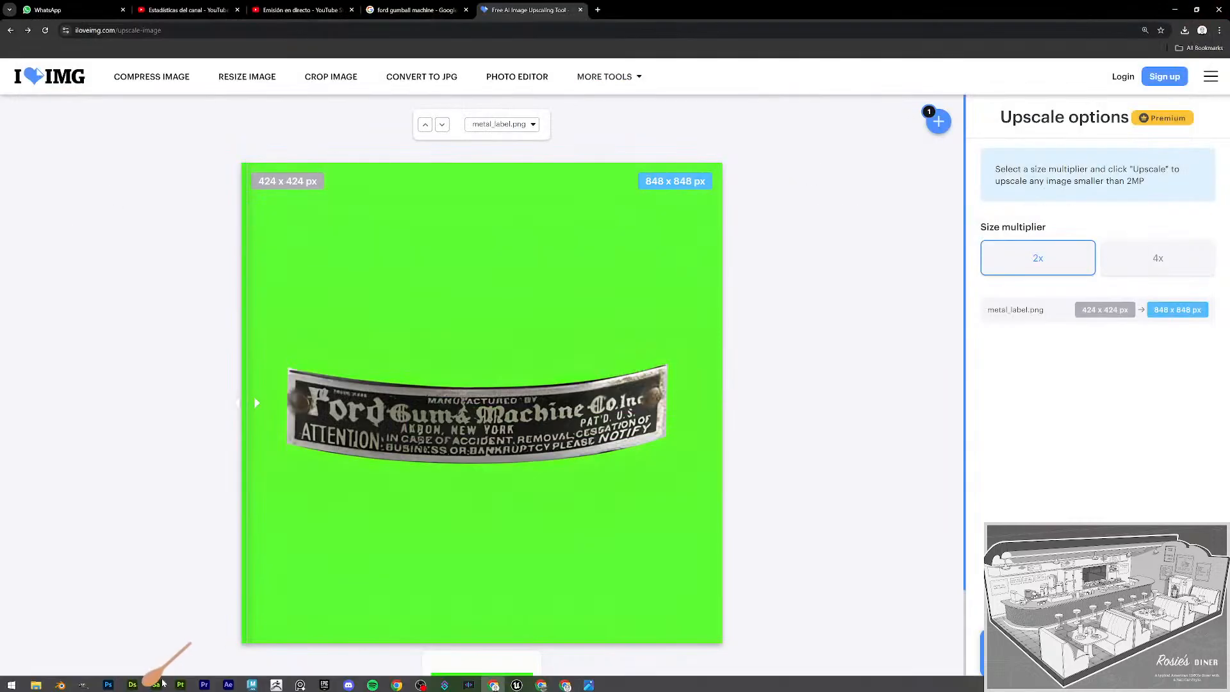
Switch to Photoshop and open the saved nameplate snip, Screenshot 2024-08-06 115010.jpg.
{"action": "left_click", "coordinate": [106, 683]}
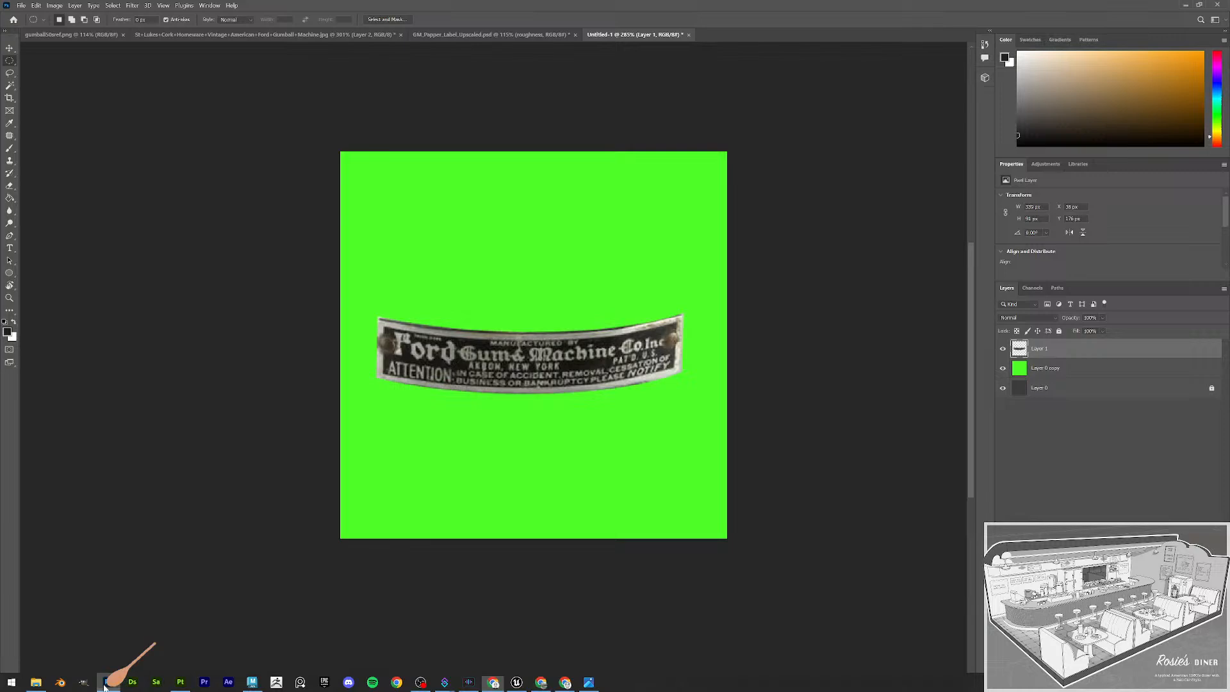
{"action": "left_click", "coordinate": [21, 5]}
{"action": "left_click", "coordinate": [38, 24]}
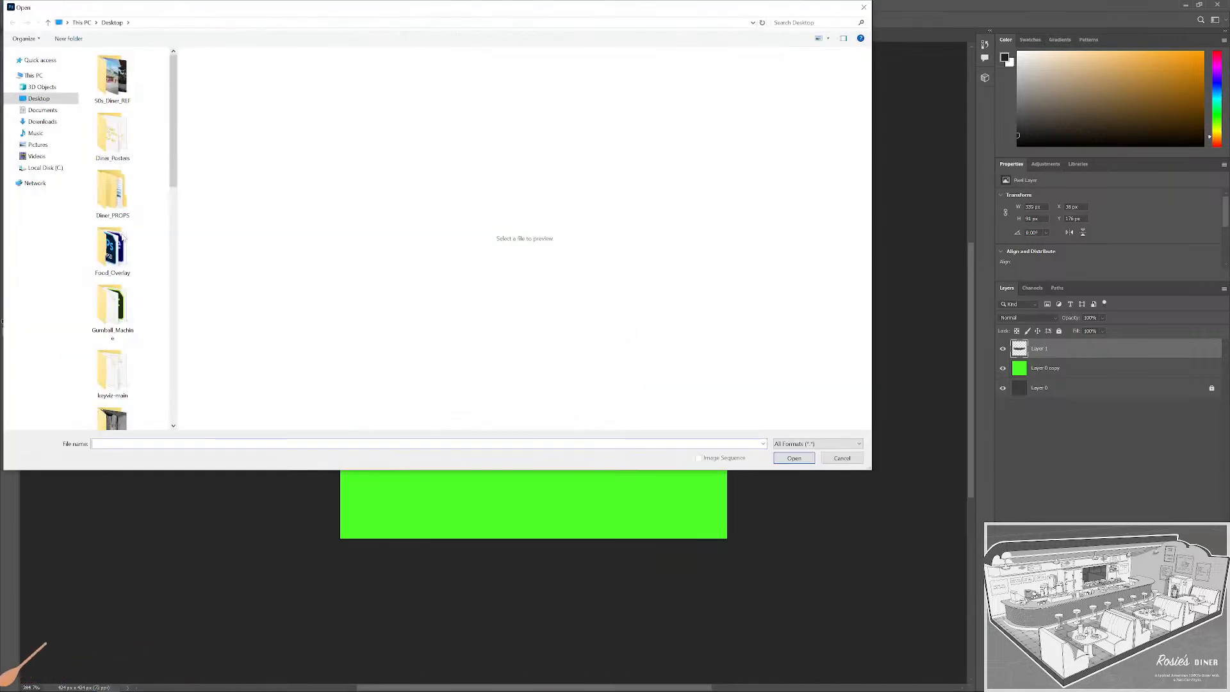
{"action": "double_click", "coordinate": [126, 311]}
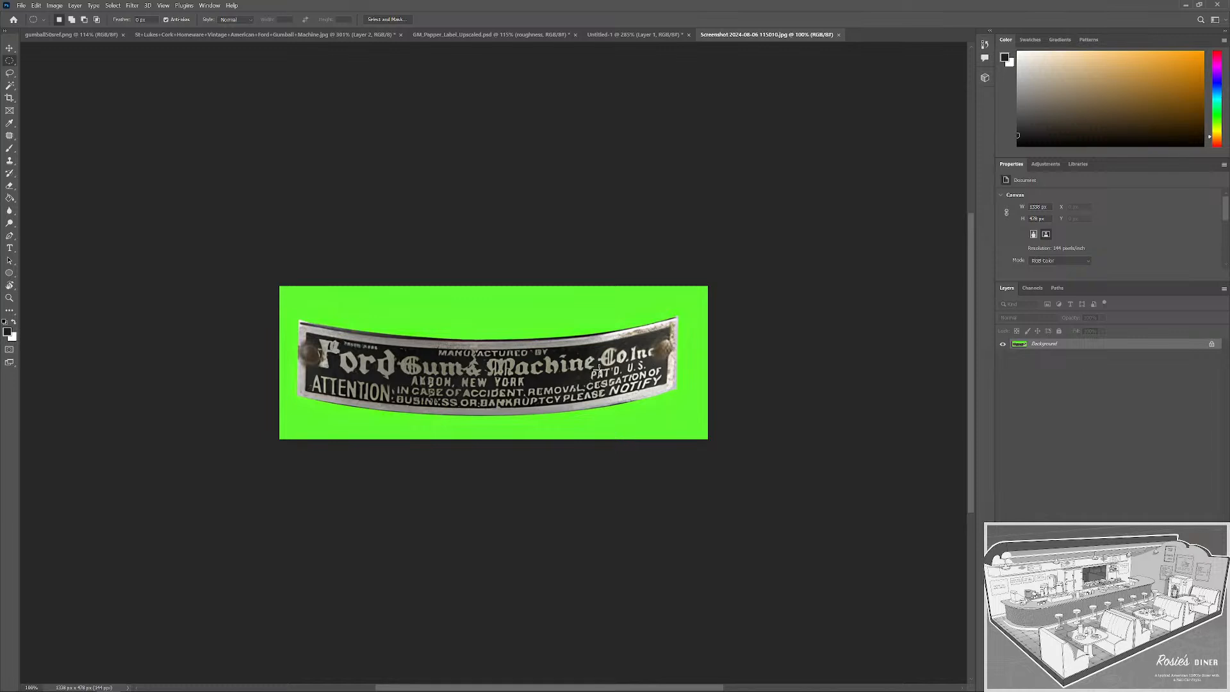
Convert the locked Background into a regular layer and delete the selected green area around the nameplate.
{"action": "key", "text": "shift+BackSpace"}
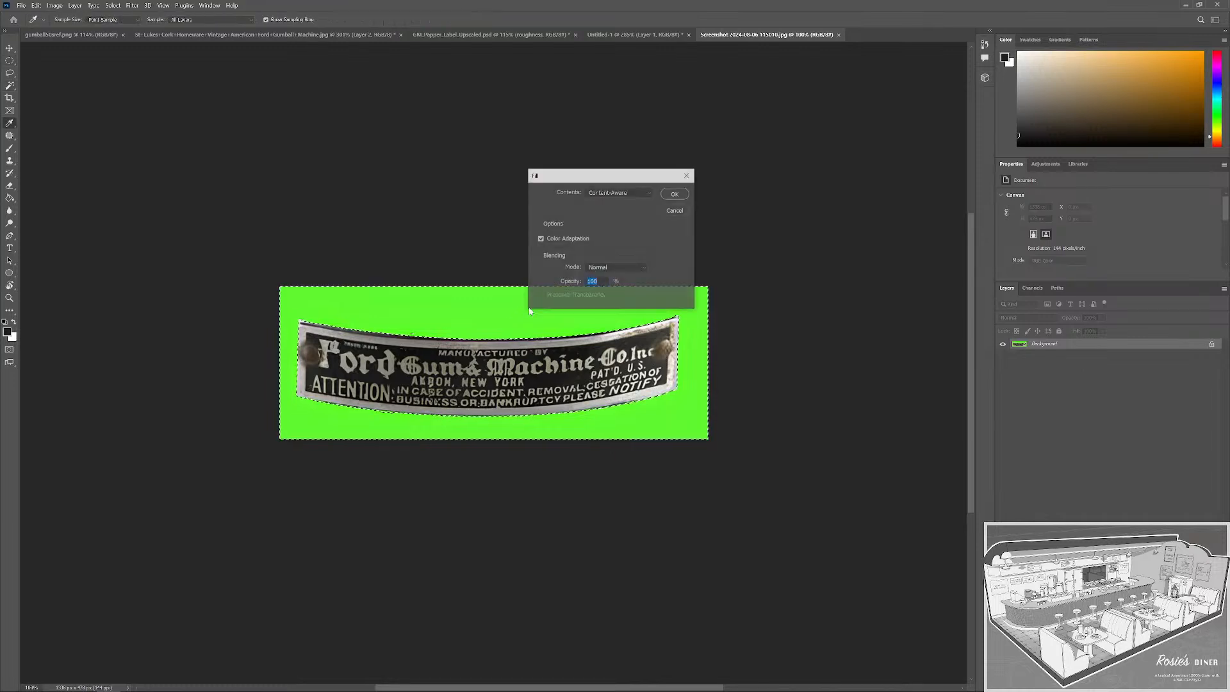
{"action": "left_click", "coordinate": [675, 210]}
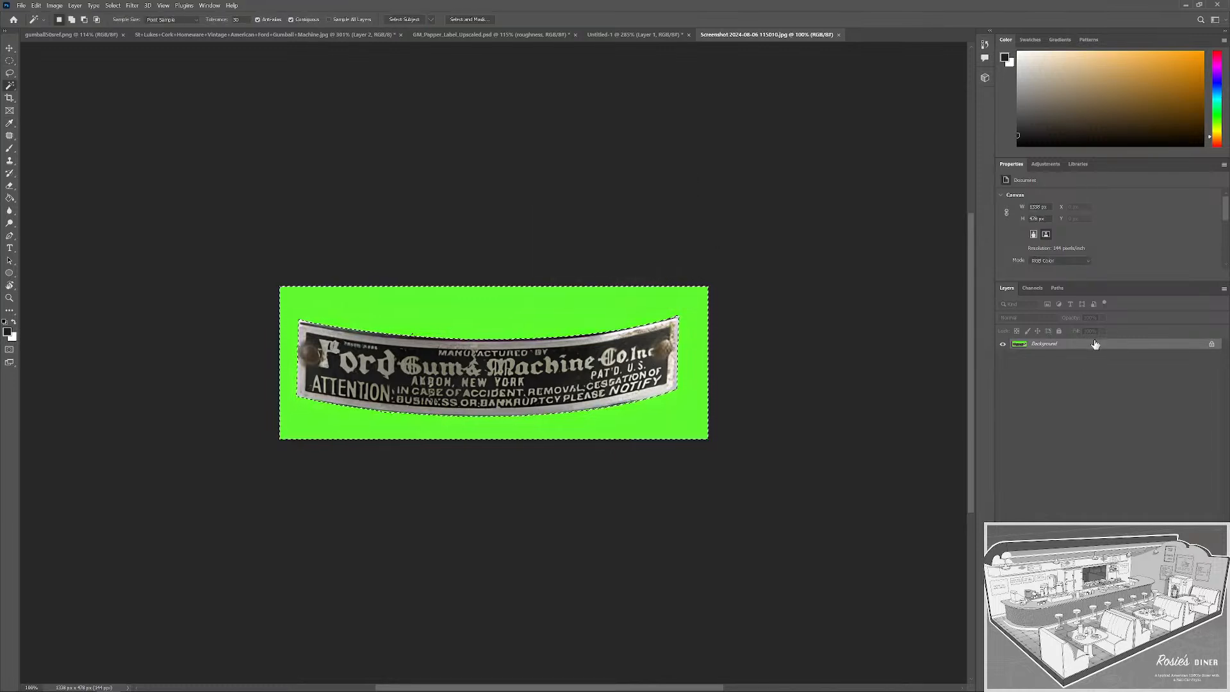
{"action": "double_click", "coordinate": [1095, 344]}
{"action": "key", "text": "Return"}
{"action": "key", "text": "Delete"}
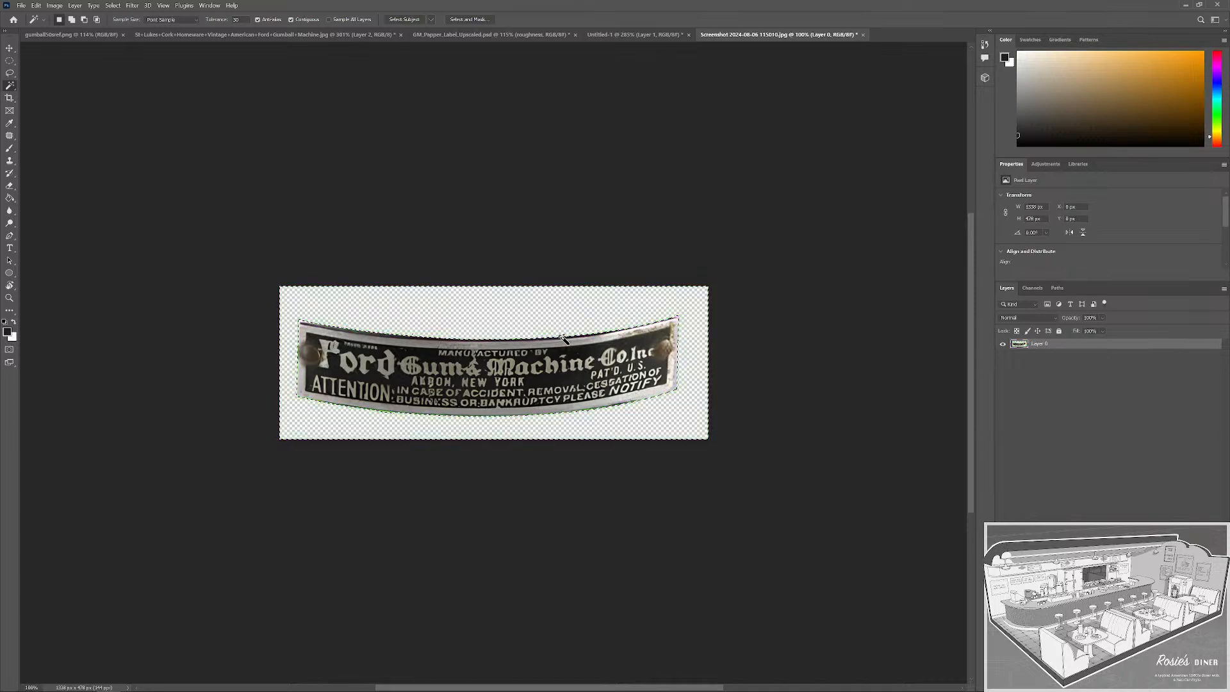
Try to remove the green fringe around the nameplate by contracting the selection and deleting its contents, and undo the deletion.
{"action": "scroll", "coordinate": [349, 360], "scroll_direction": "up", "scroll_amount": 3}
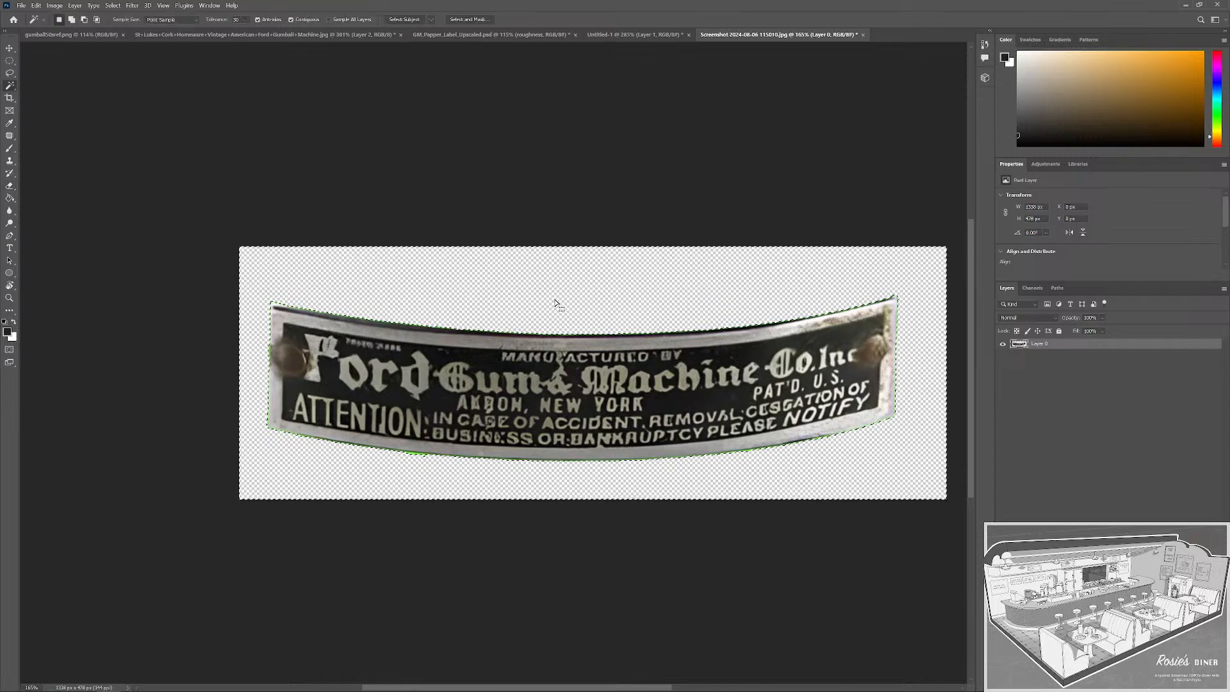
{"action": "left_click", "coordinate": [113, 5]}
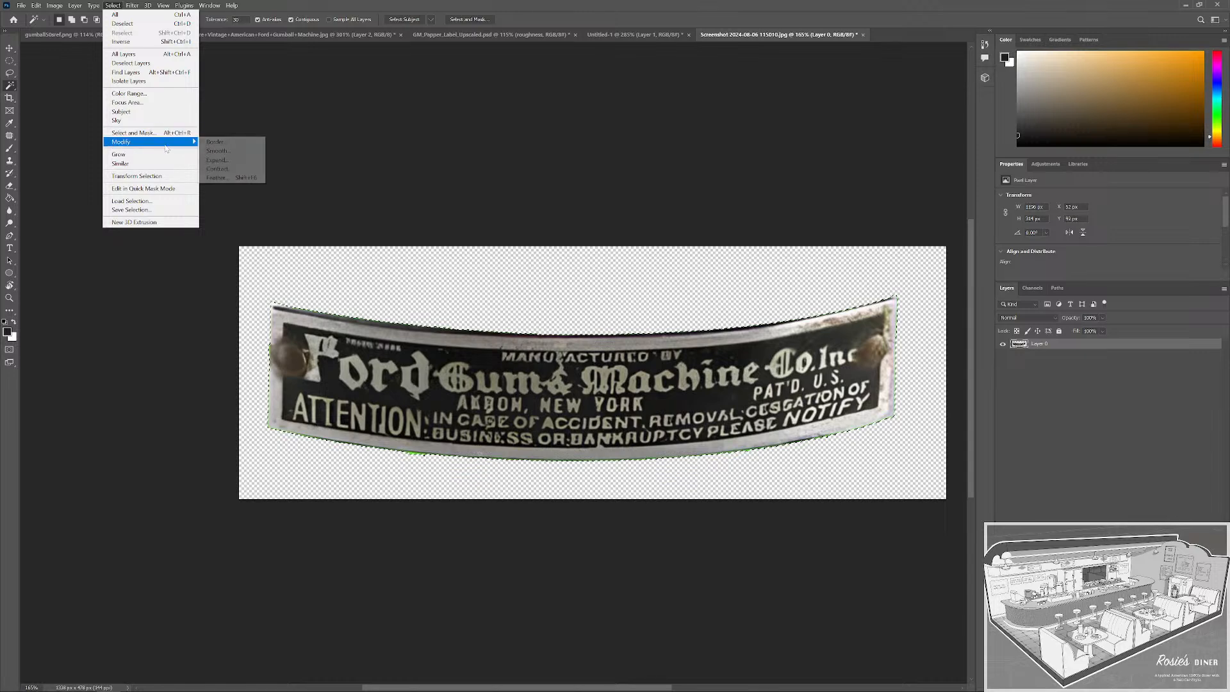
{"action": "left_click", "coordinate": [232, 169]}
{"action": "left_click", "coordinate": [793, 225]}
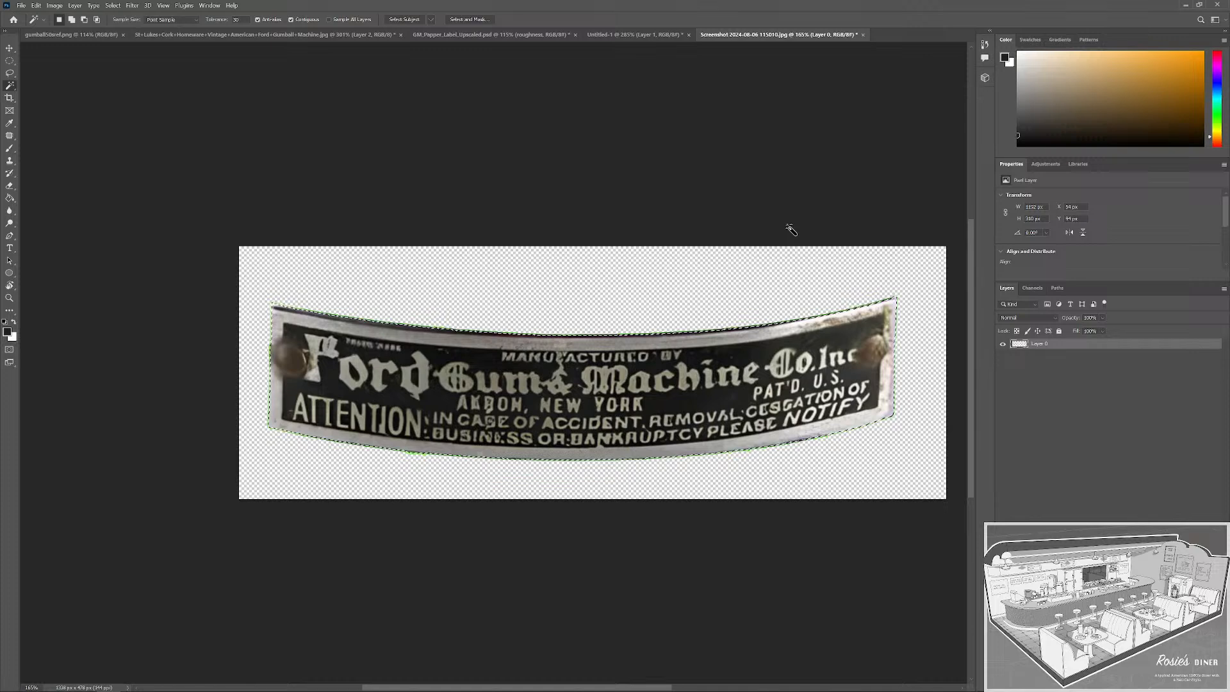
{"action": "key", "text": "Delete"}
{"action": "key", "text": "ctrl+z"}
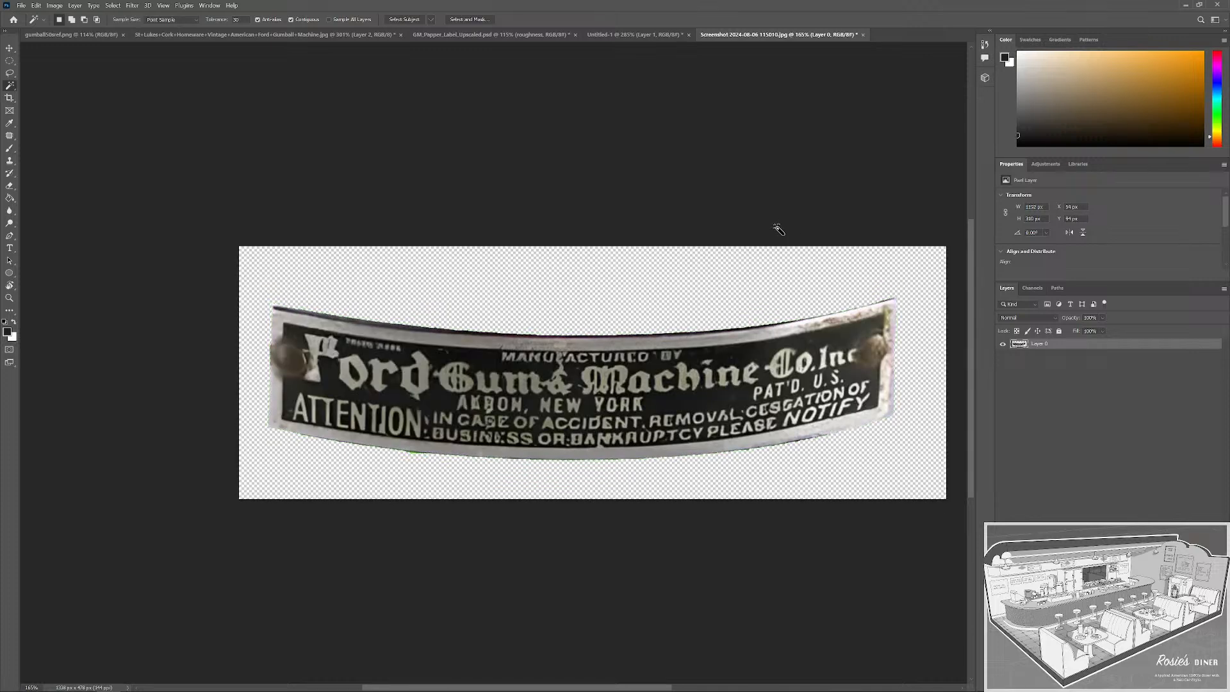
{"action": "scroll", "coordinate": [244, 399], "scroll_direction": "up", "scroll_amount": 2}
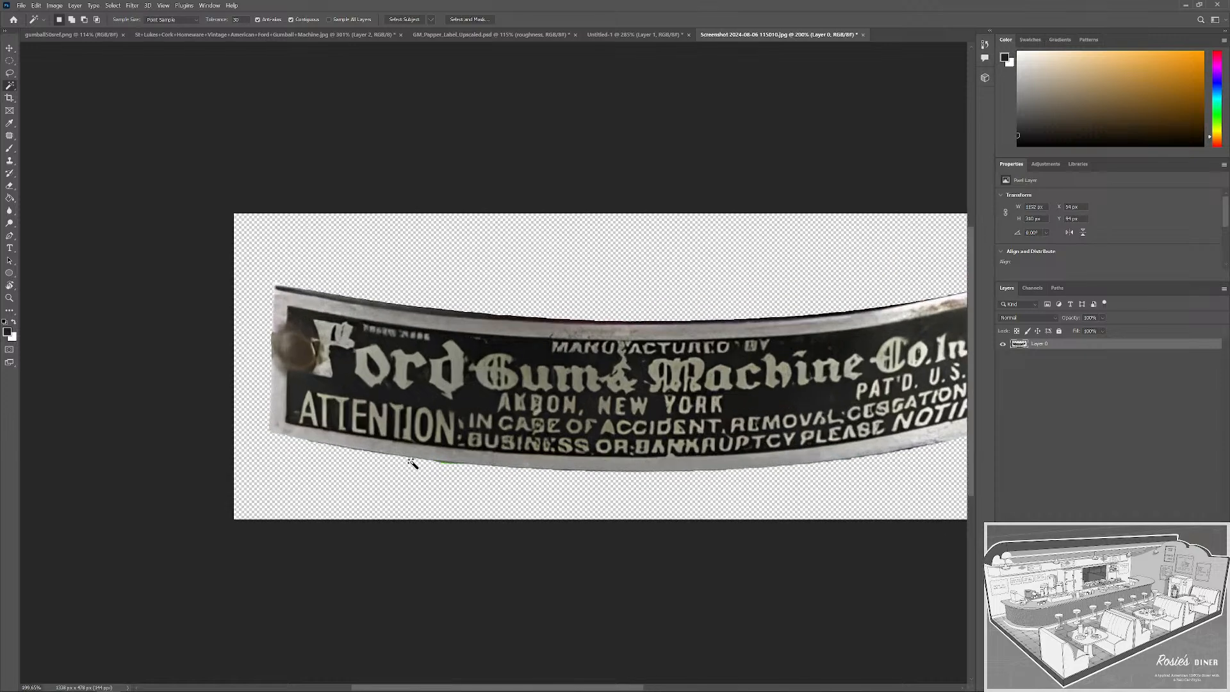
{"action": "scroll", "coordinate": [475, 485], "scroll_direction": "down", "scroll_amount": 2}
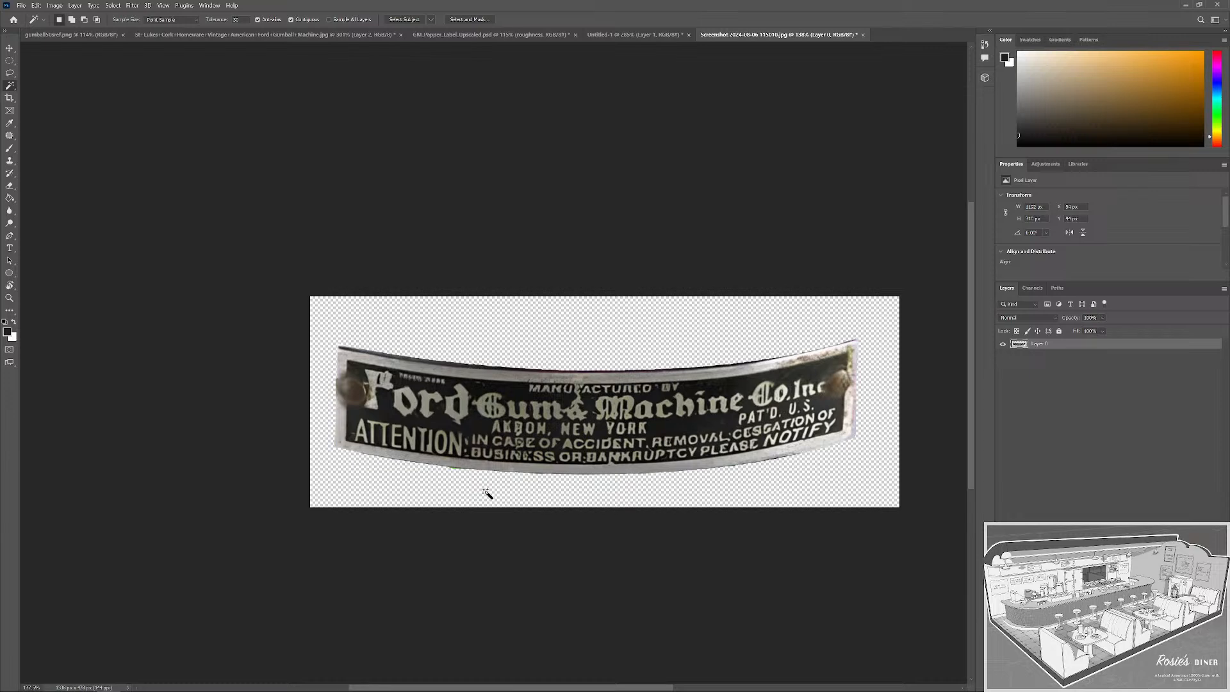
{"action": "key", "text": "q"}
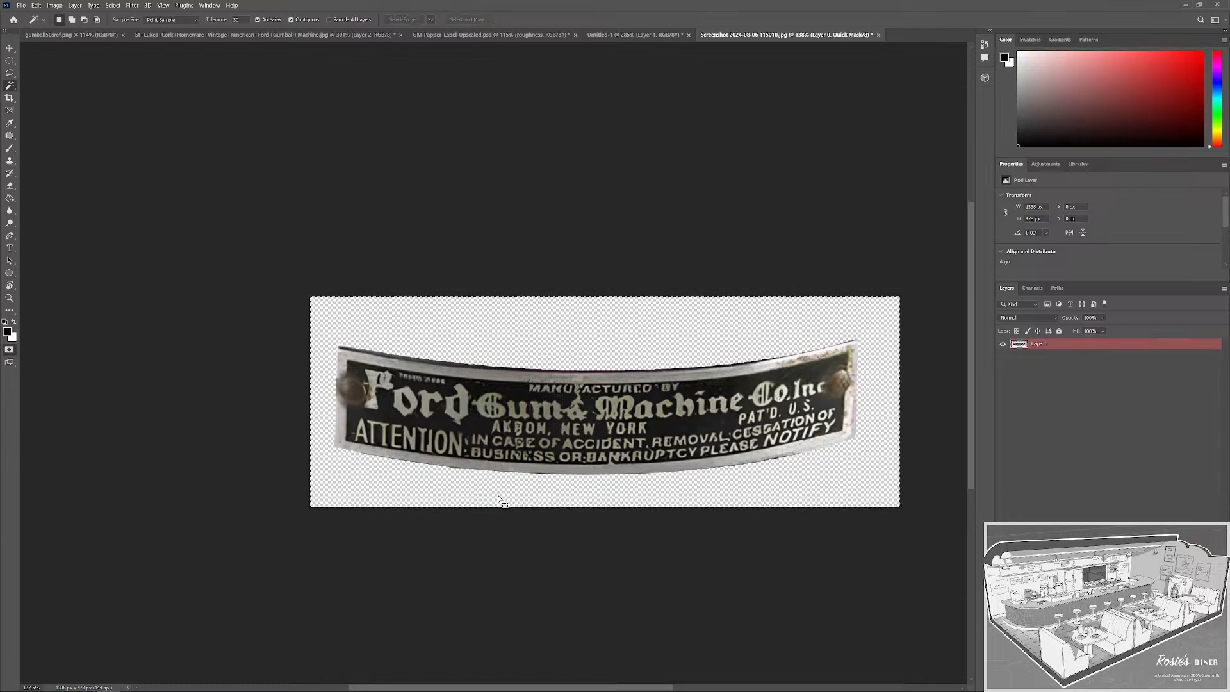
{"action": "key", "text": "q"}
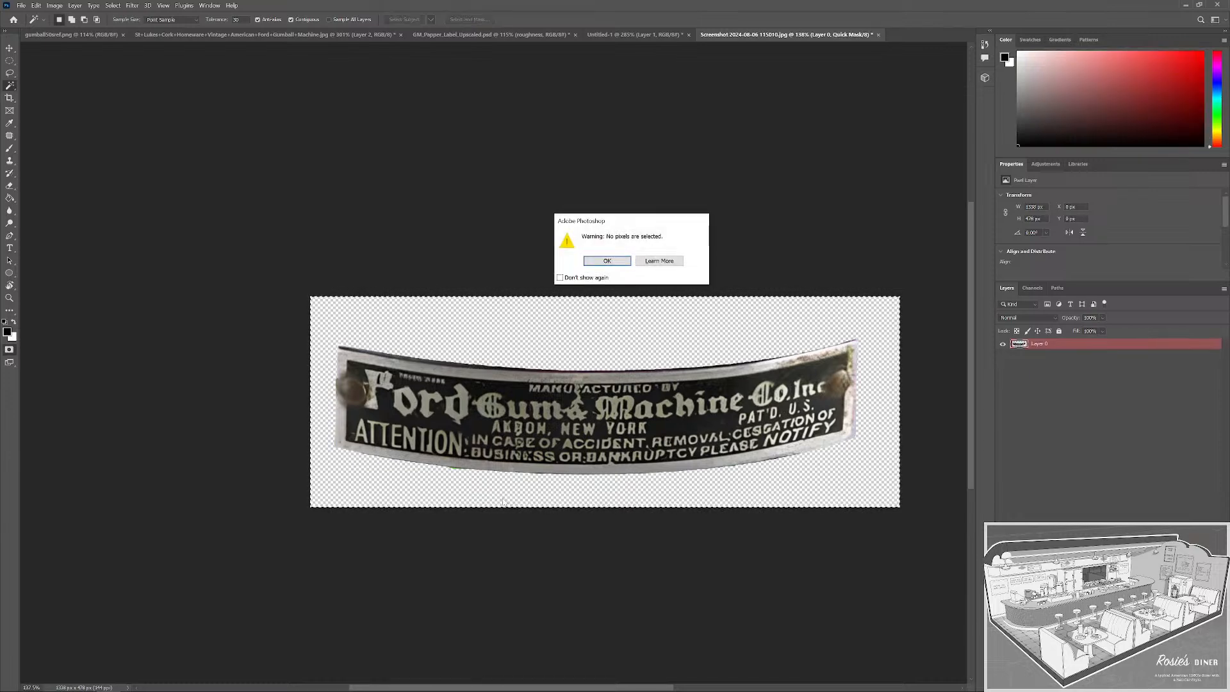
{"action": "left_click", "coordinate": [607, 261]}
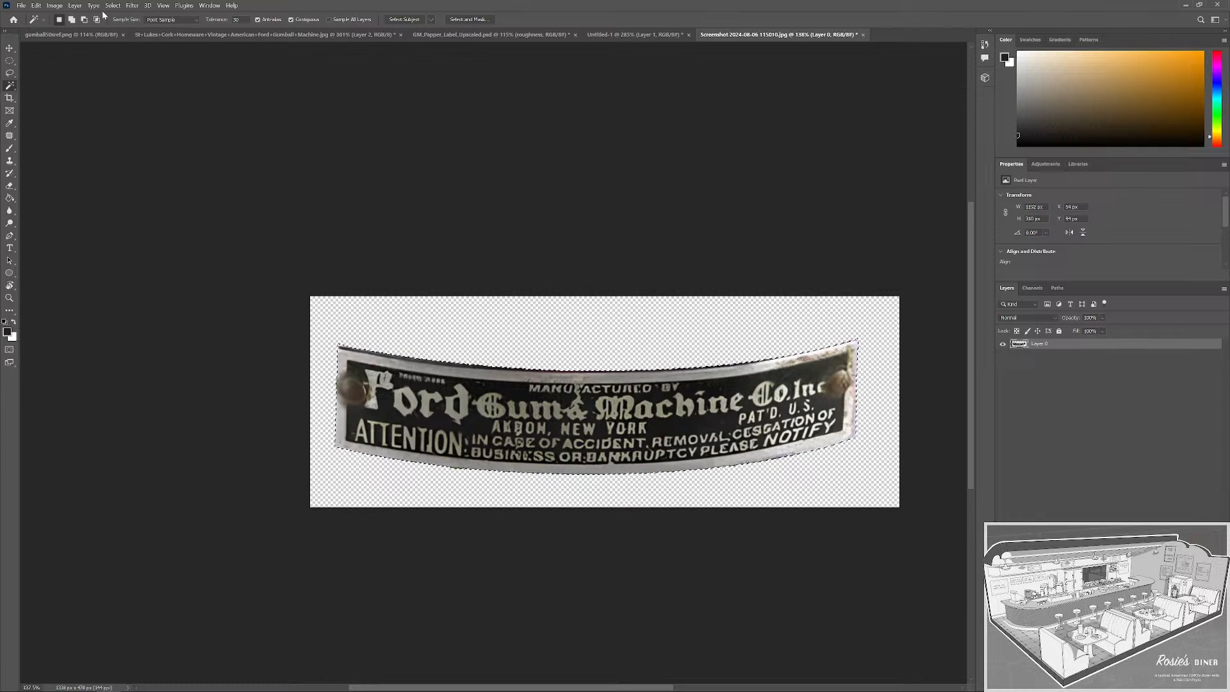
Contract the selection around the nameplate and remove the thin fringe outside it.
{"action": "left_click", "coordinate": [135, 5]}
{"action": "mouse_move", "coordinate": [120, 7]}
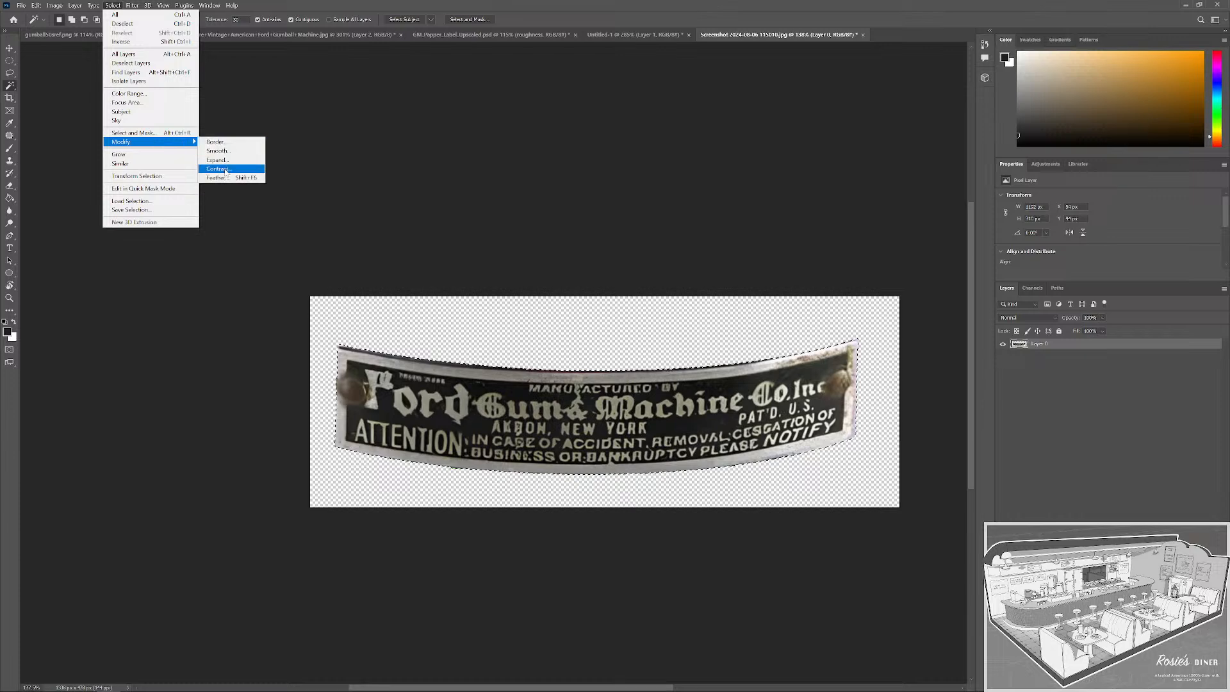
{"action": "left_click", "coordinate": [218, 169]}
{"action": "left_click", "coordinate": [795, 224]}
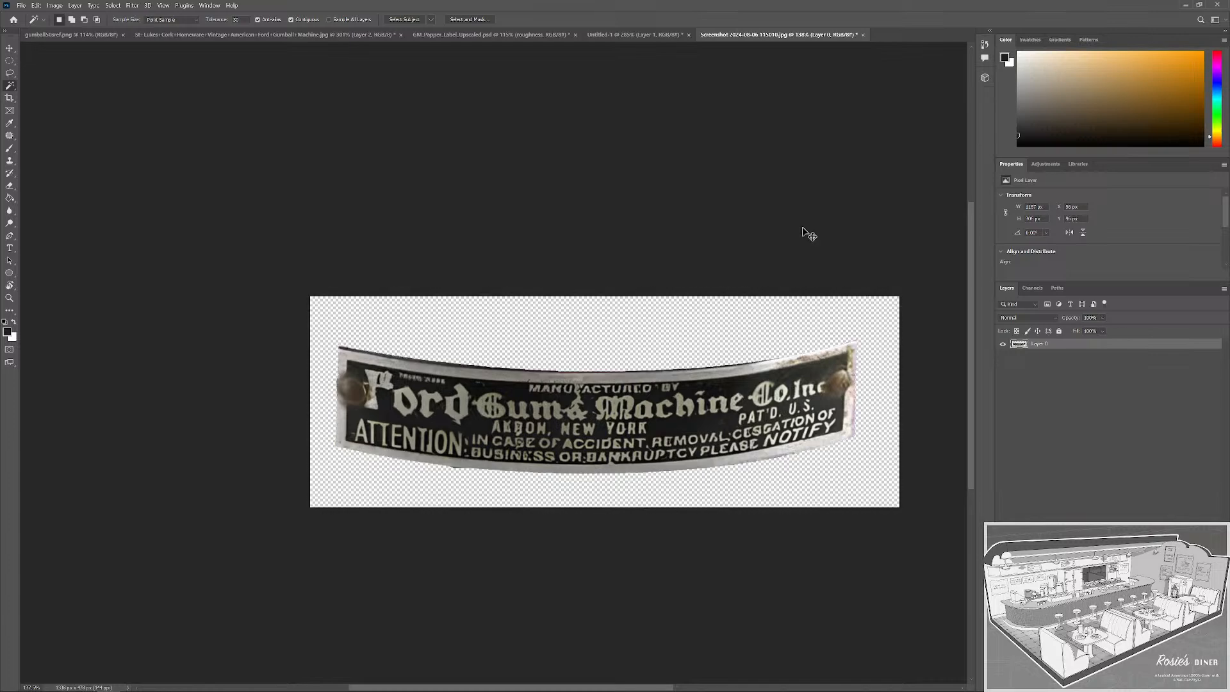
Clean the leftover fringe from the nameplate's edges with the Eraser and check the whole outline.
{"action": "scroll", "coordinate": [498, 450], "scroll_direction": "up", "scroll_amount": 3}
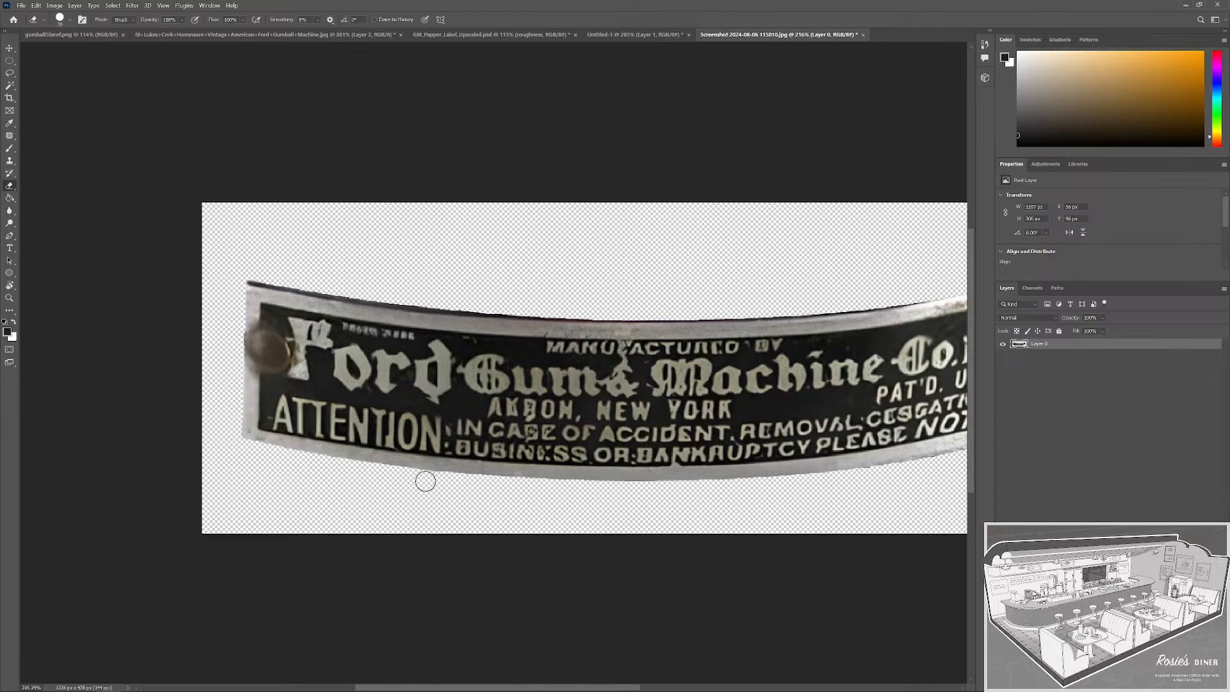
{"action": "scroll", "coordinate": [276, 275], "scroll_direction": "down", "scroll_amount": 2}
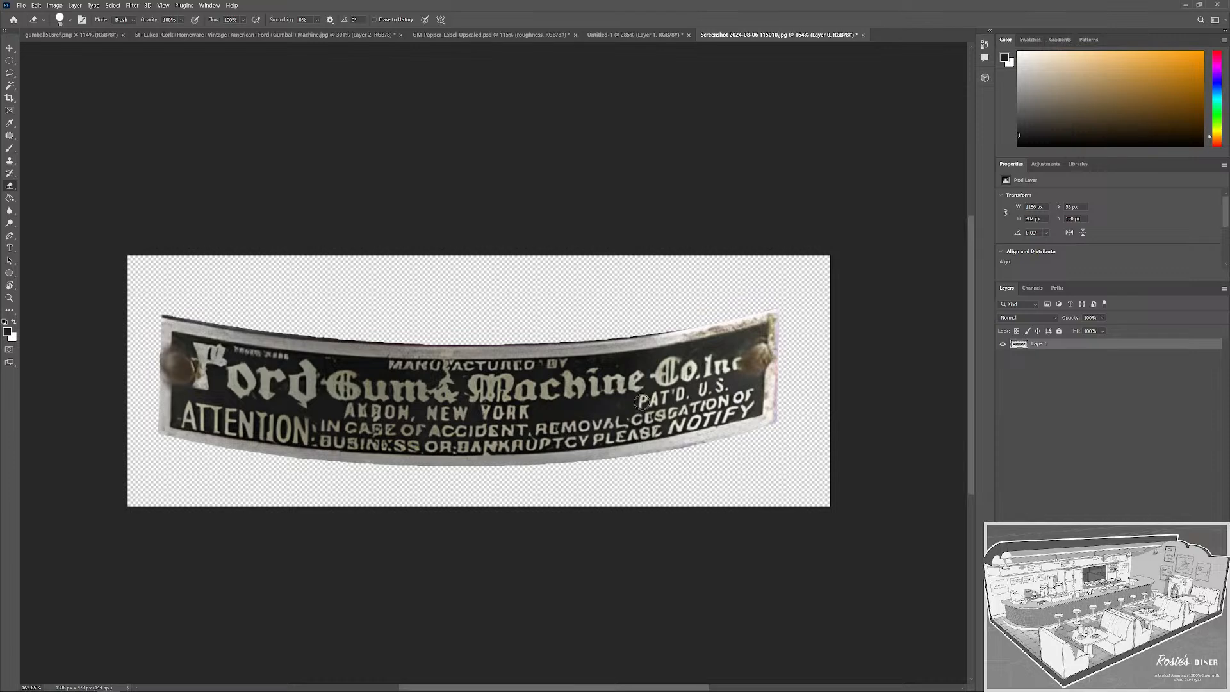
{"action": "left_click_drag", "start_coordinate": [359, 290], "coordinate": [512, 308]}
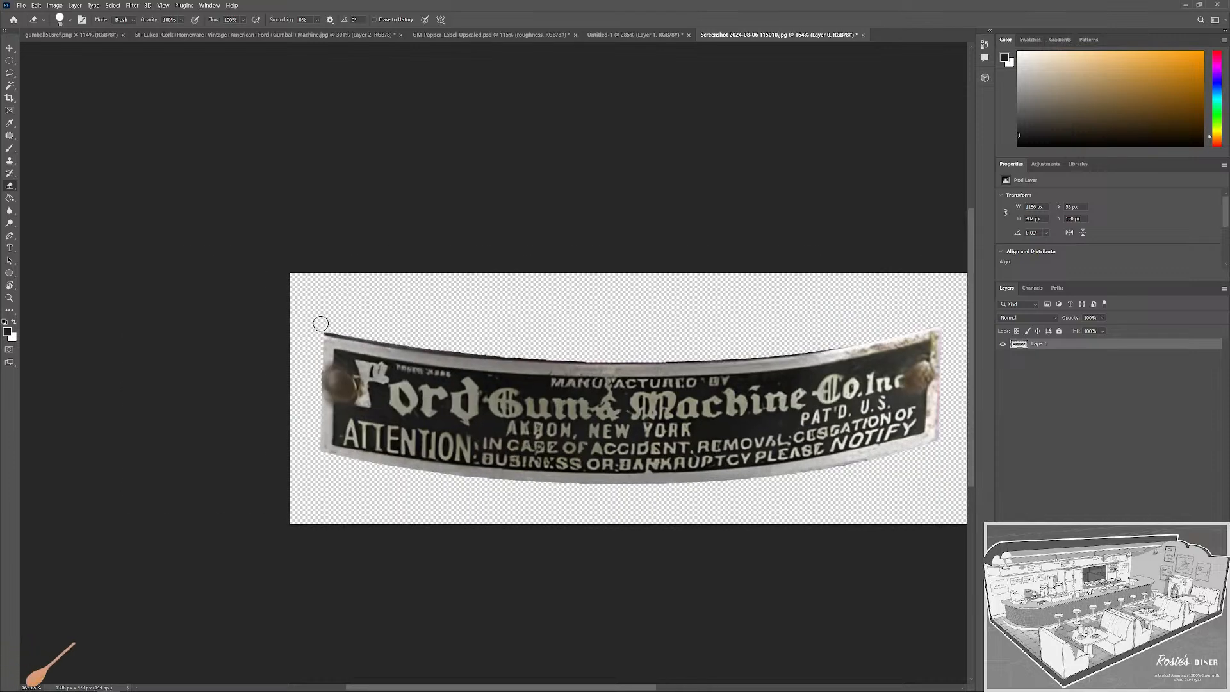
{"action": "scroll", "coordinate": [520, 362], "scroll_direction": "down", "scroll_amount": 2}
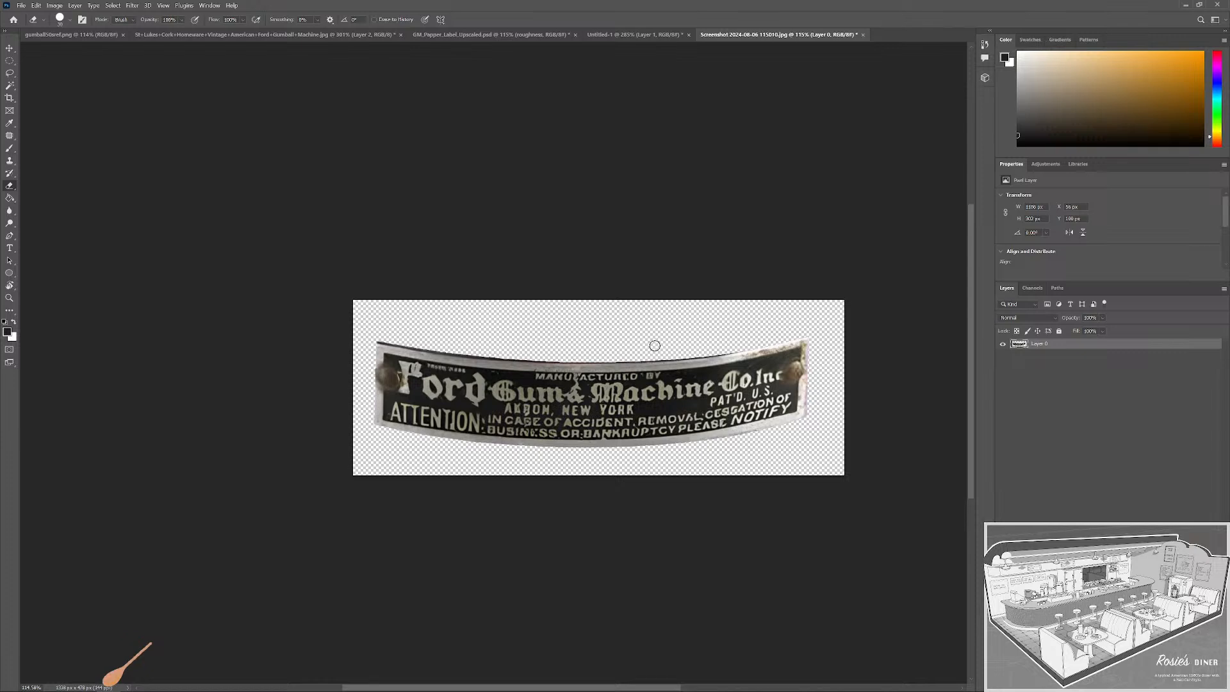
{"action": "left_click_drag", "start_coordinate": [719, 269], "coordinate": [680, 281]}
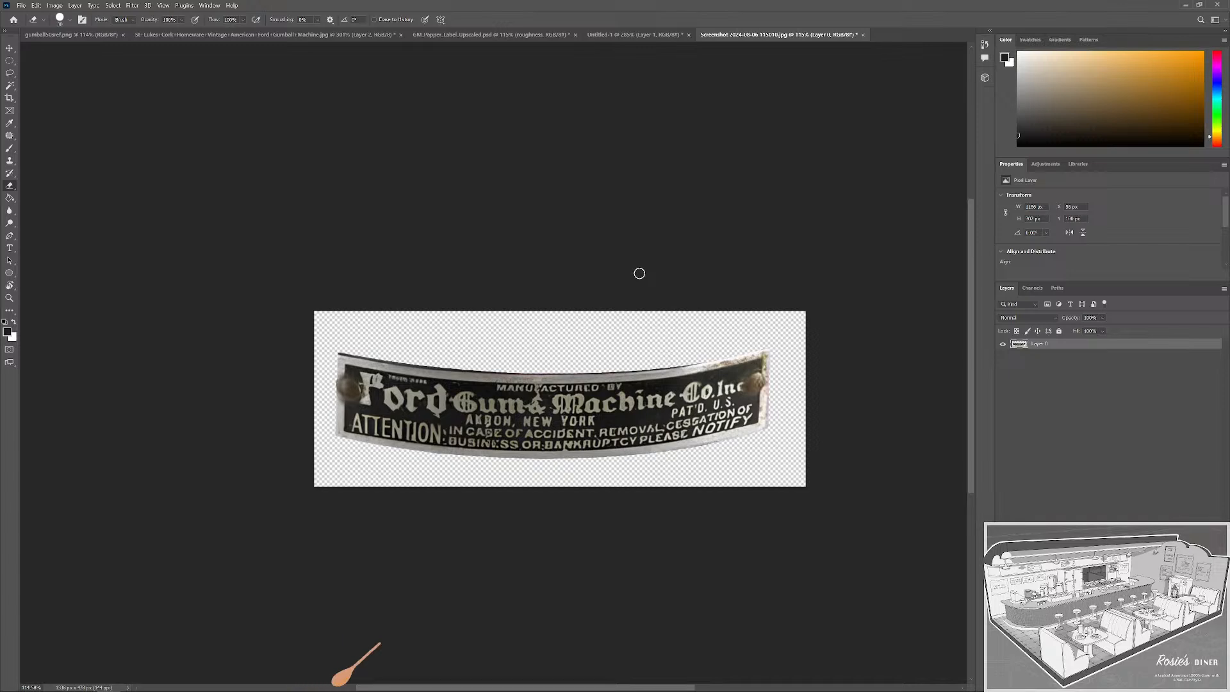
Save a copy of the nameplate cutout to the Desktop as GM_Metal_Label.png in PNG format with large file size.
{"action": "key", "text": "ctrl+alt+s"}
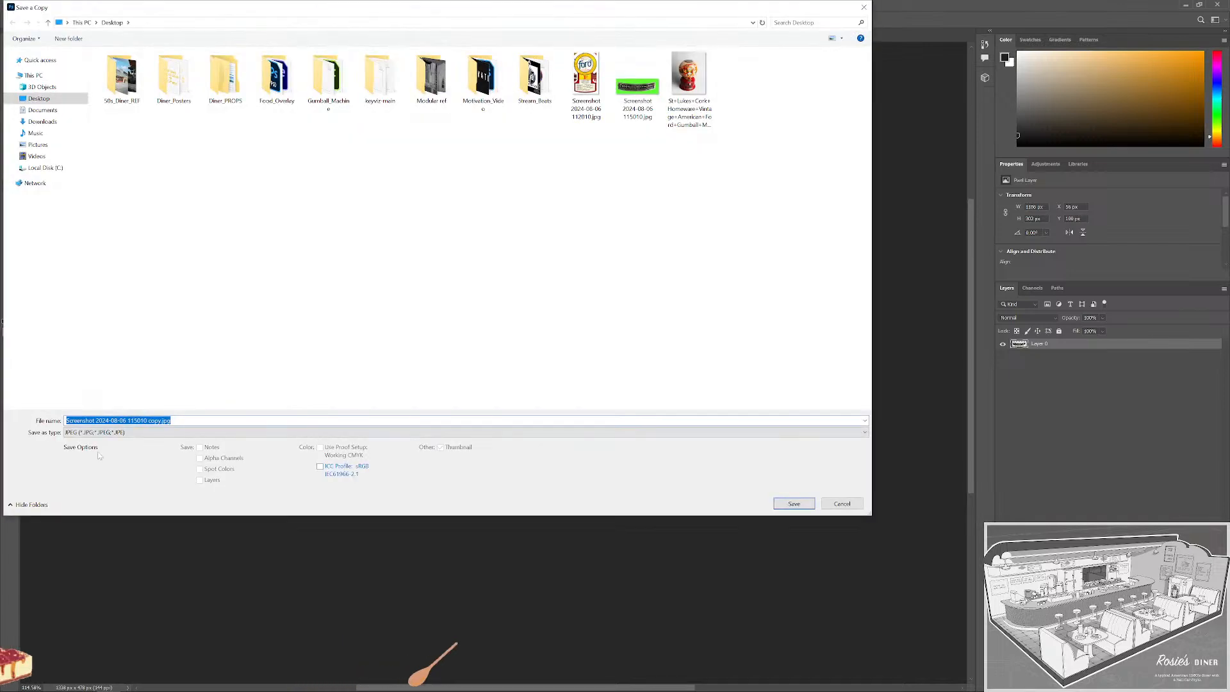
{"action": "left_click", "coordinate": [103, 432]}
{"action": "left_click", "coordinate": [106, 578]}
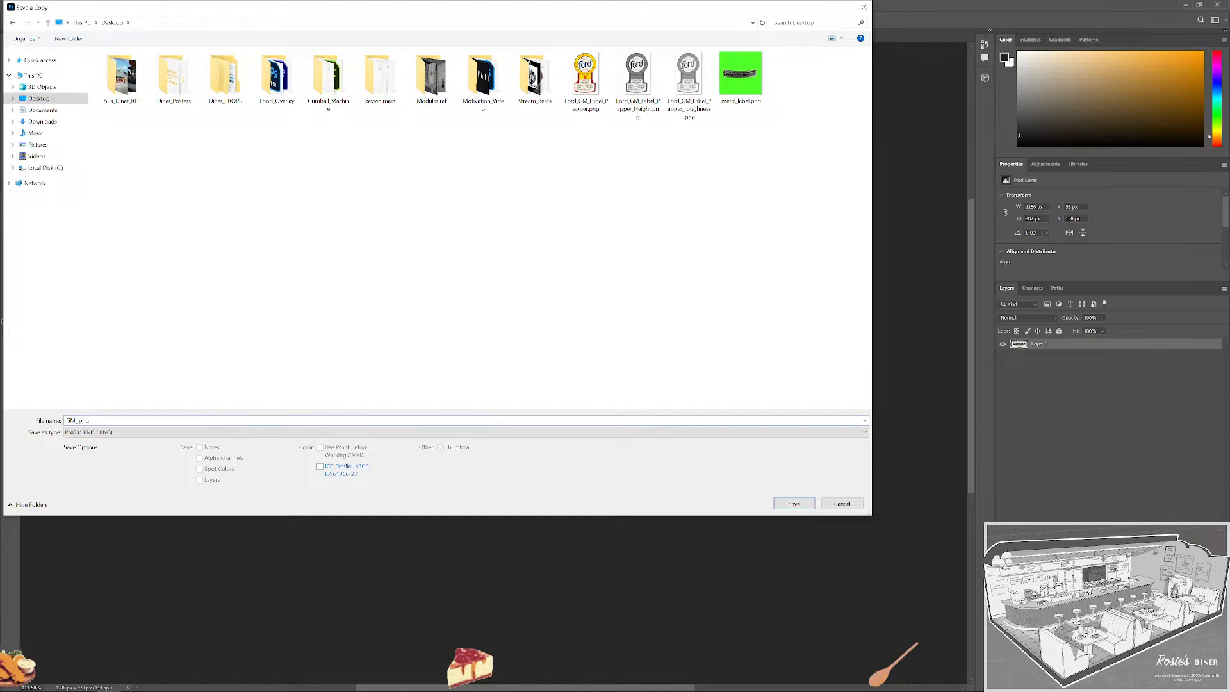
{"action": "type", "text": "Metal_Label"}
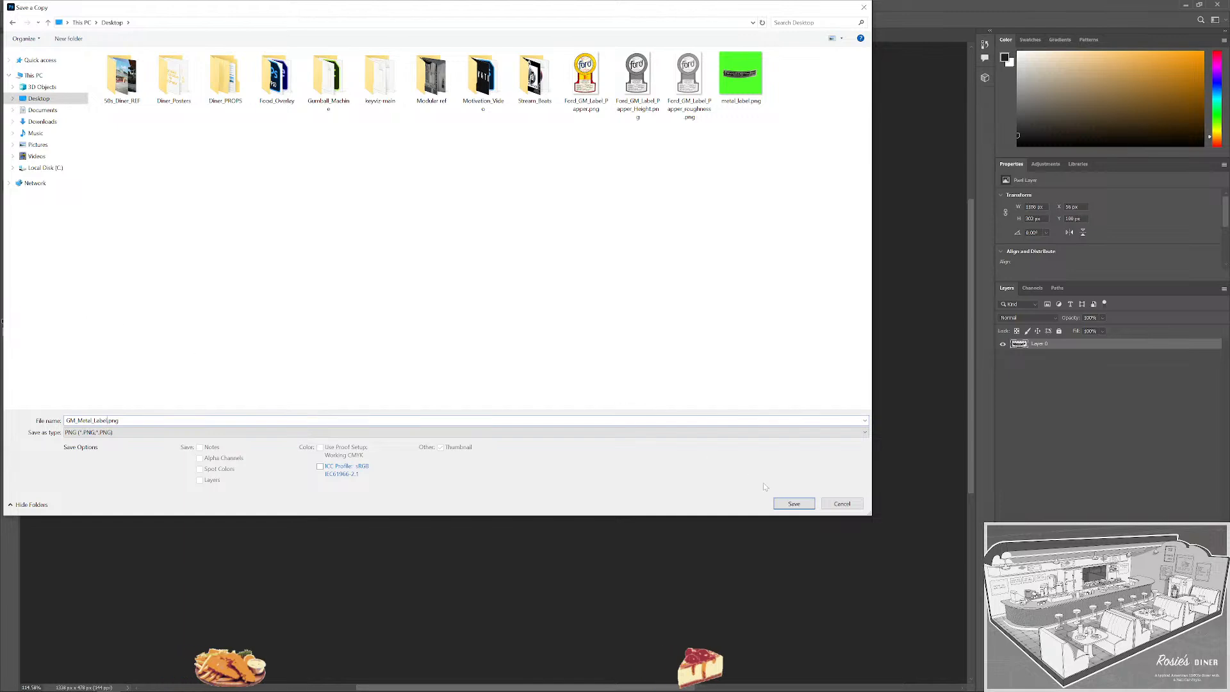
{"action": "left_click", "coordinate": [796, 502]}
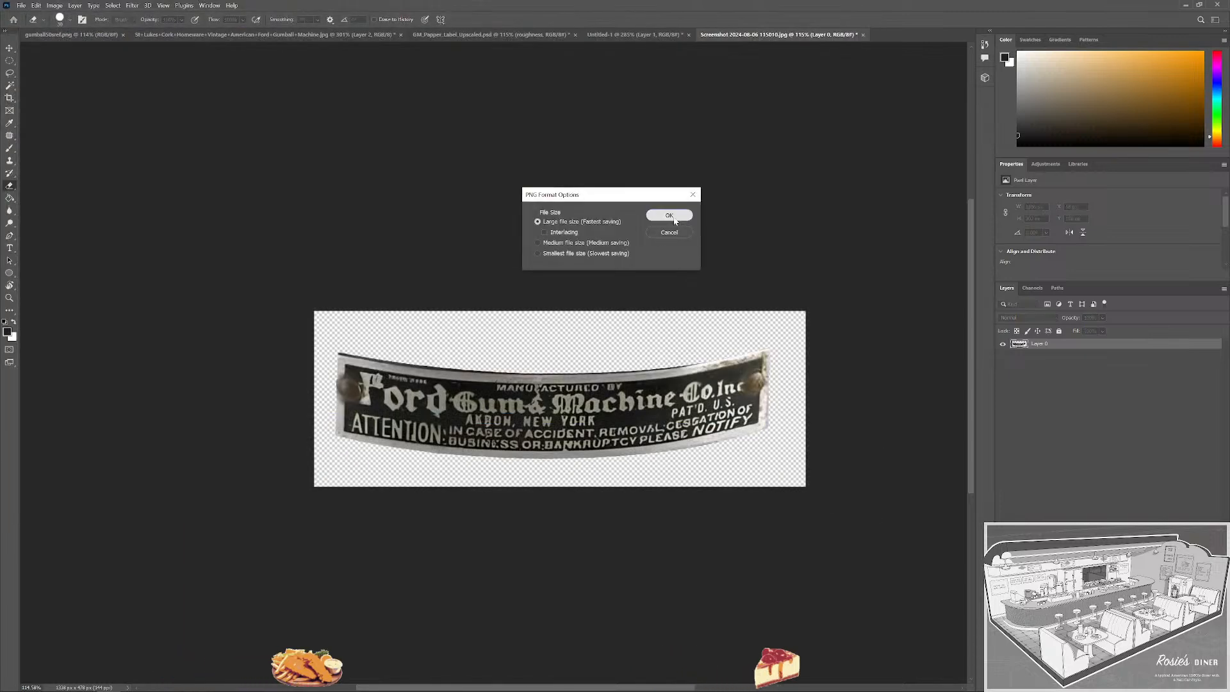
{"action": "left_click", "coordinate": [668, 215]}
{"action": "key", "text": "m"}
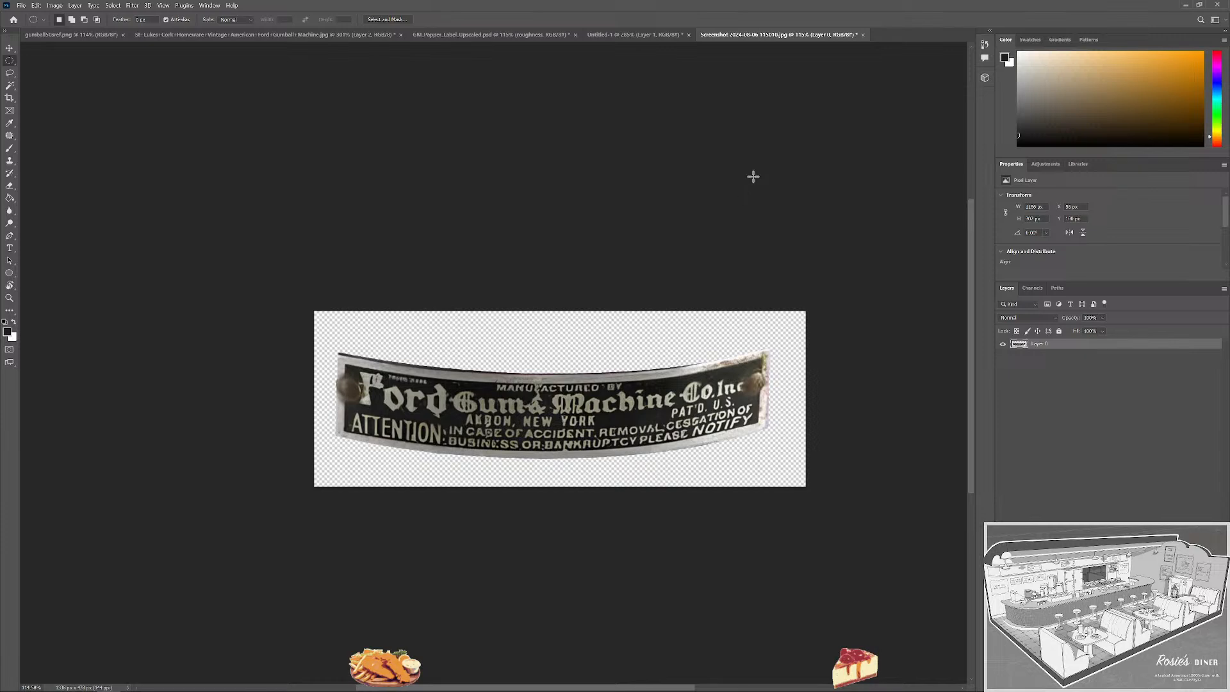
{"action": "key", "text": "ctrl+plus"}
{"action": "key", "text": "ctrl+alt+s"}
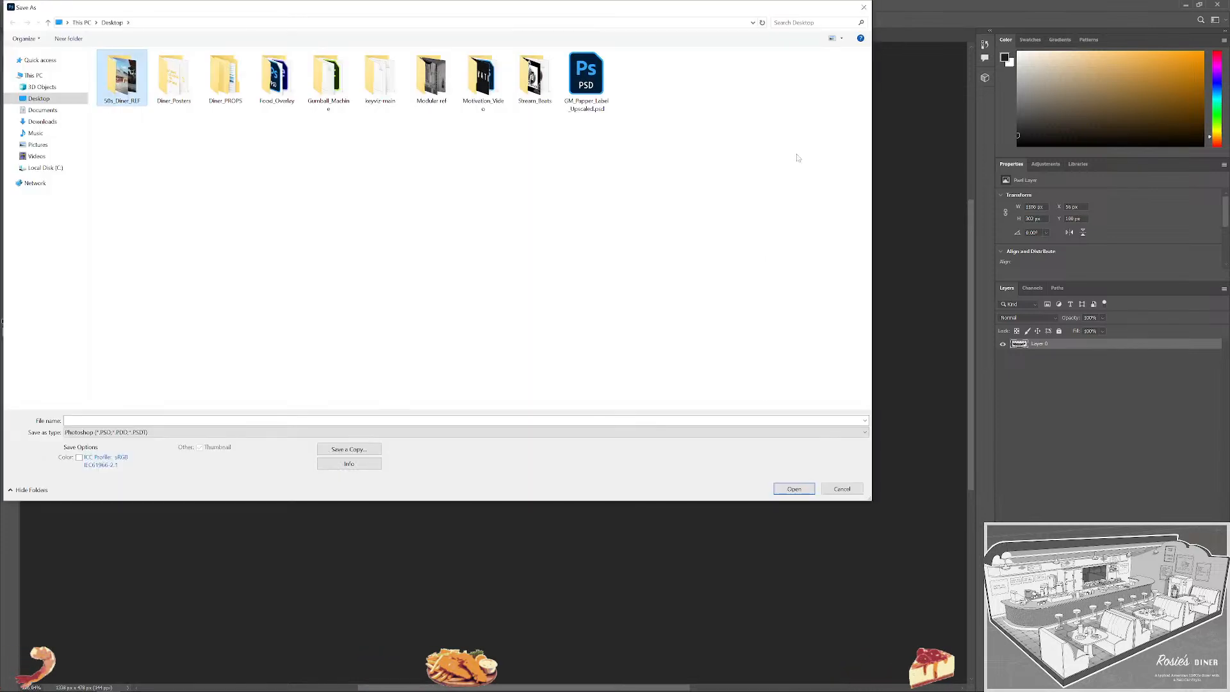
{"action": "key", "text": "Escape"}
{"action": "key", "text": "ctrl+plus"}
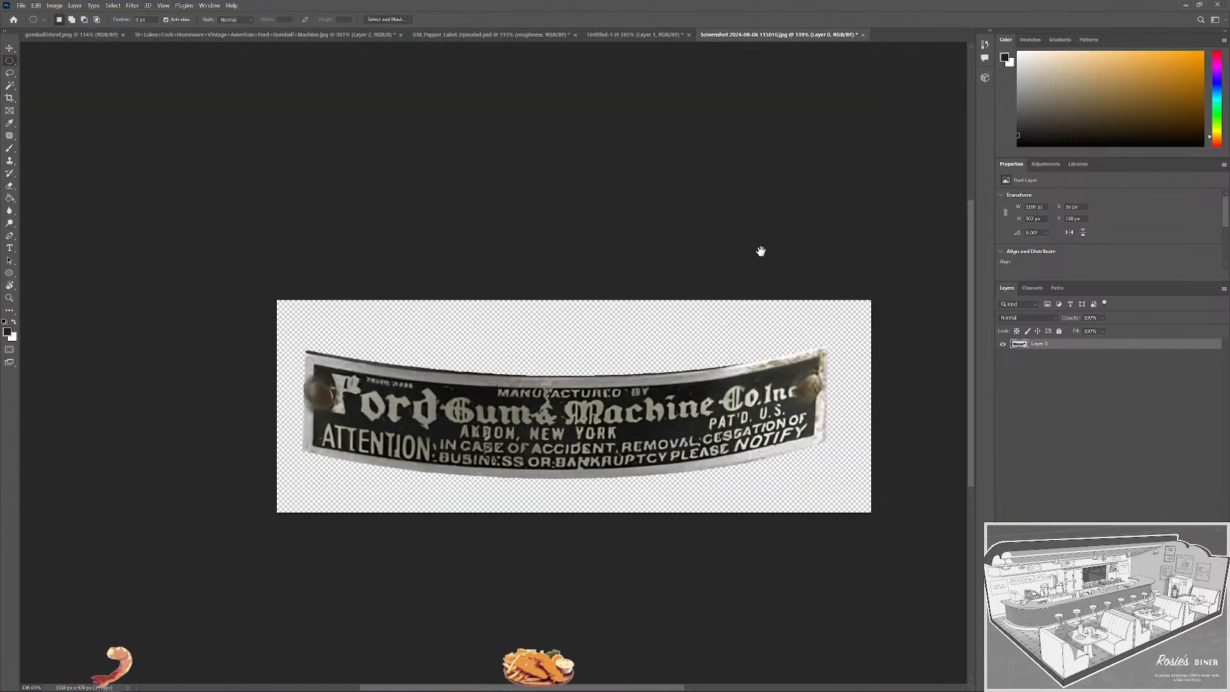
{"action": "left_click_drag", "start_coordinate": [761, 250], "coordinate": [705, 249]}
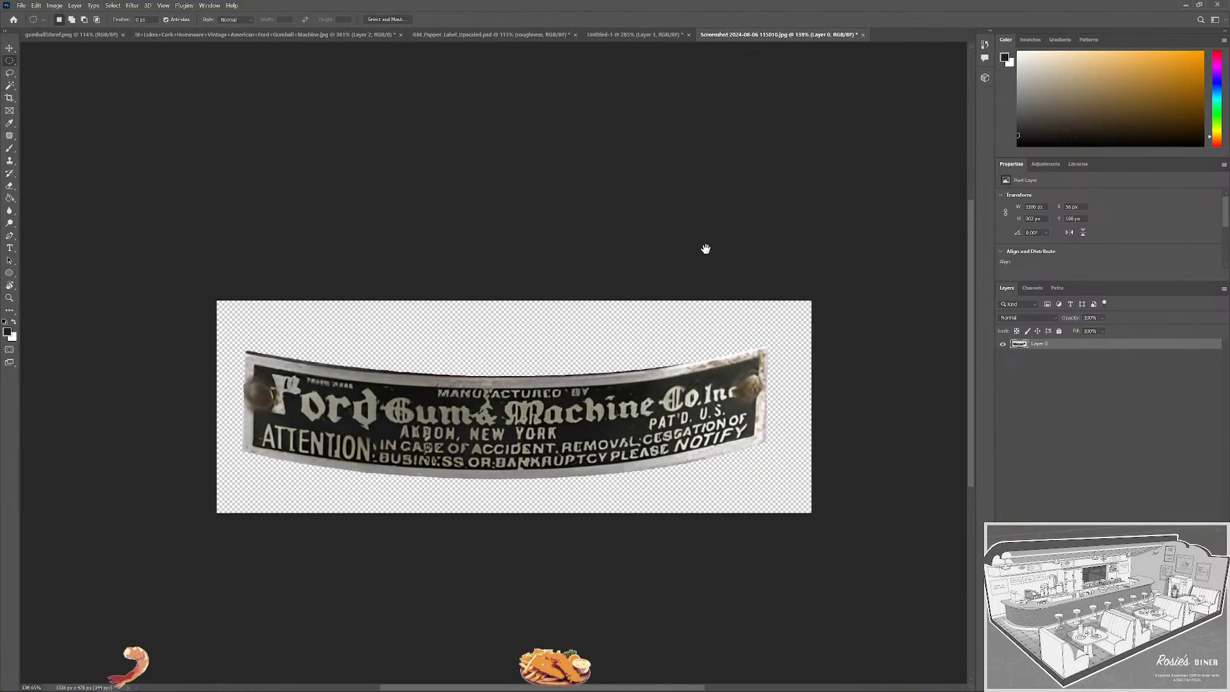
Switch to Substance 3D Painter and restore its window down so the desktop files stay accessible.
{"action": "left_click", "coordinate": [1185, 5]}
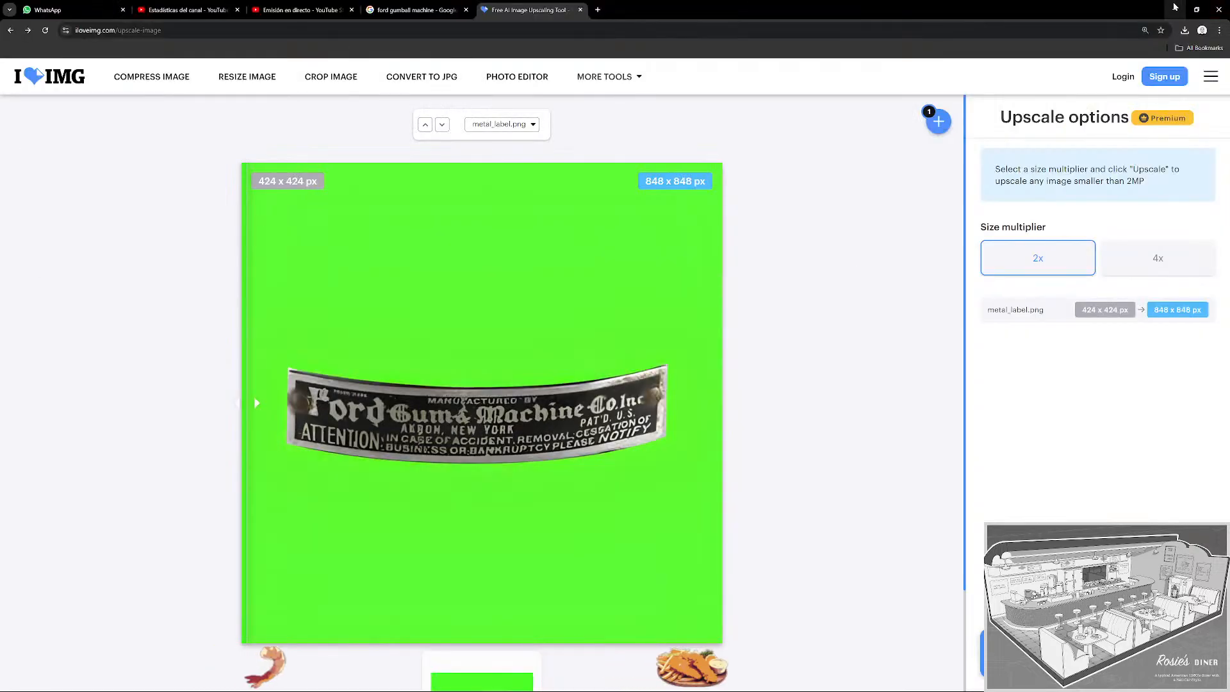
{"action": "left_click", "coordinate": [1175, 9]}
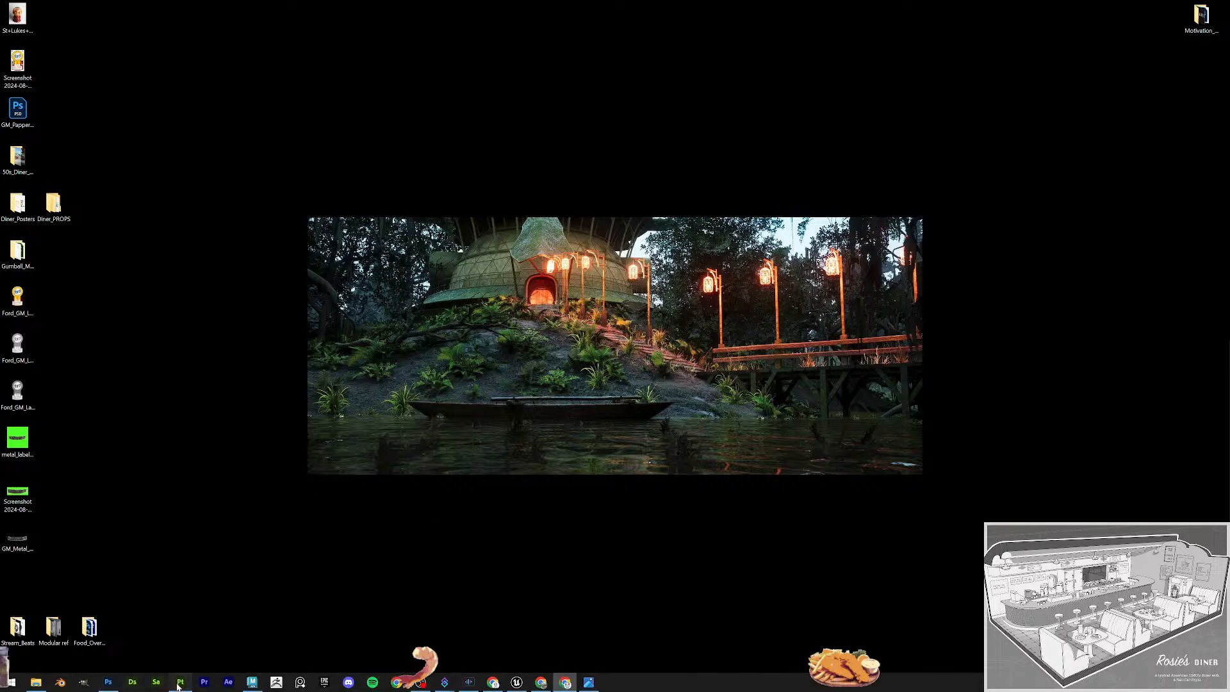
{"action": "left_click", "coordinate": [180, 681]}
{"action": "double_click", "coordinate": [516, 3]}
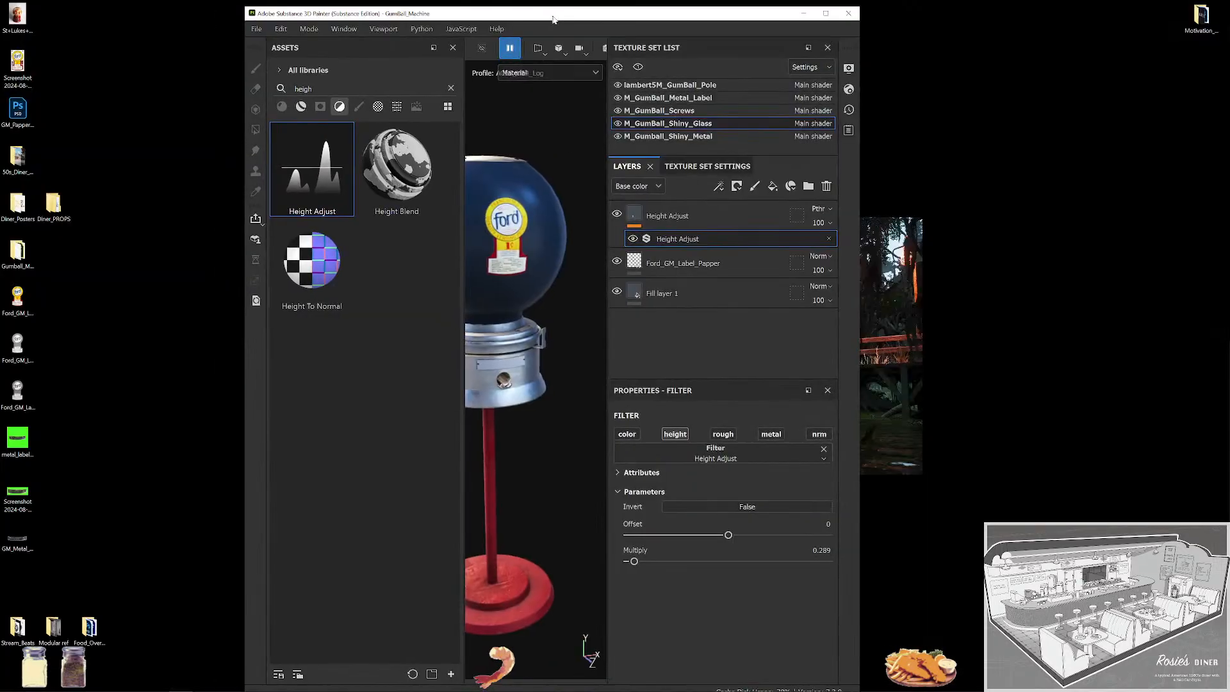
Import GM_Metal_Label.png from the desktop into the asset library as a texture.
{"action": "left_click_drag", "start_coordinate": [37, 538], "coordinate": [389, 363]}
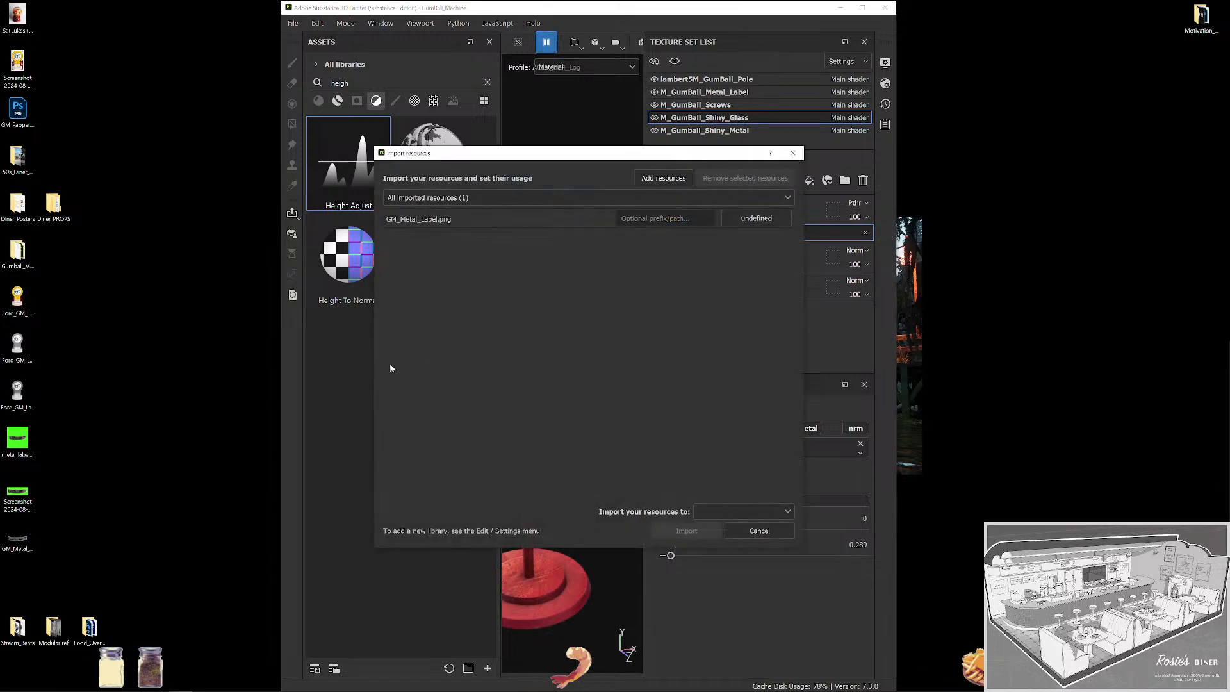
{"action": "left_click", "coordinate": [781, 220]}
{"action": "left_click", "coordinate": [804, 273]}
{"action": "left_click", "coordinate": [743, 512]}
{"action": "left_click", "coordinate": [717, 524]}
{"action": "key", "text": "Return"}
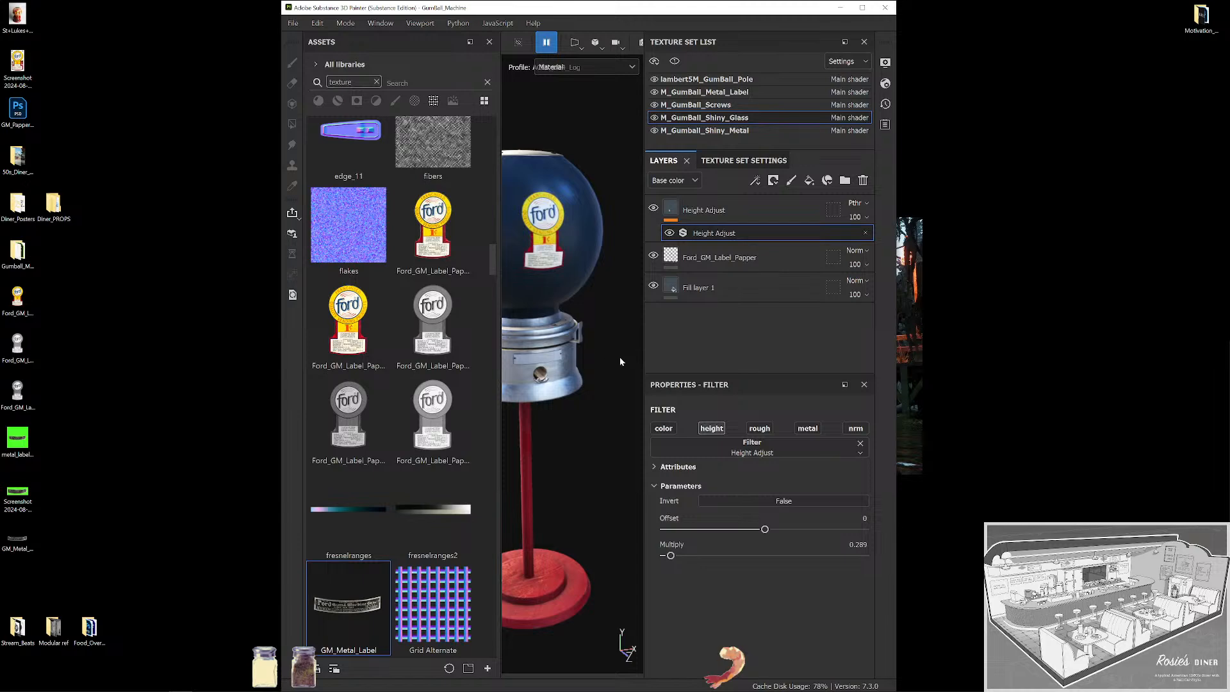
Maximize the window and apply the GM_Metal_Label texture as a base color fill layer on the M_GumBall_Metal_Label texture set.
{"action": "left_click", "coordinate": [863, 7]}
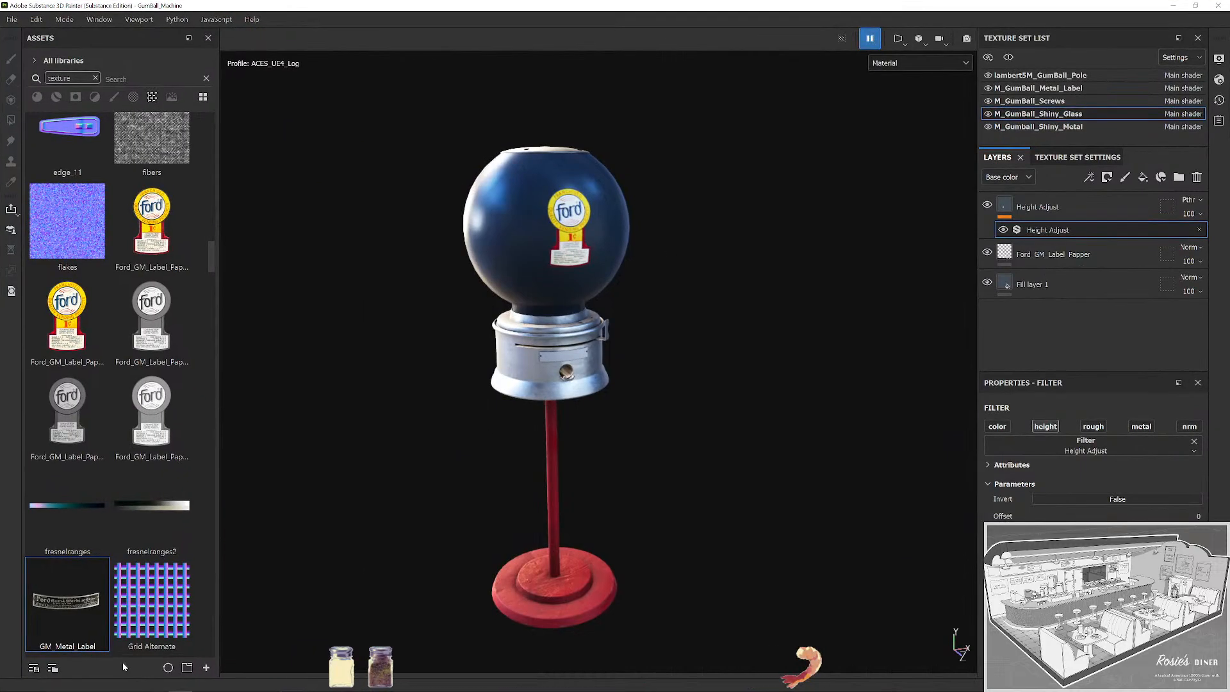
{"action": "scroll", "coordinate": [603, 370], "scroll_direction": "up", "scroll_amount": 5}
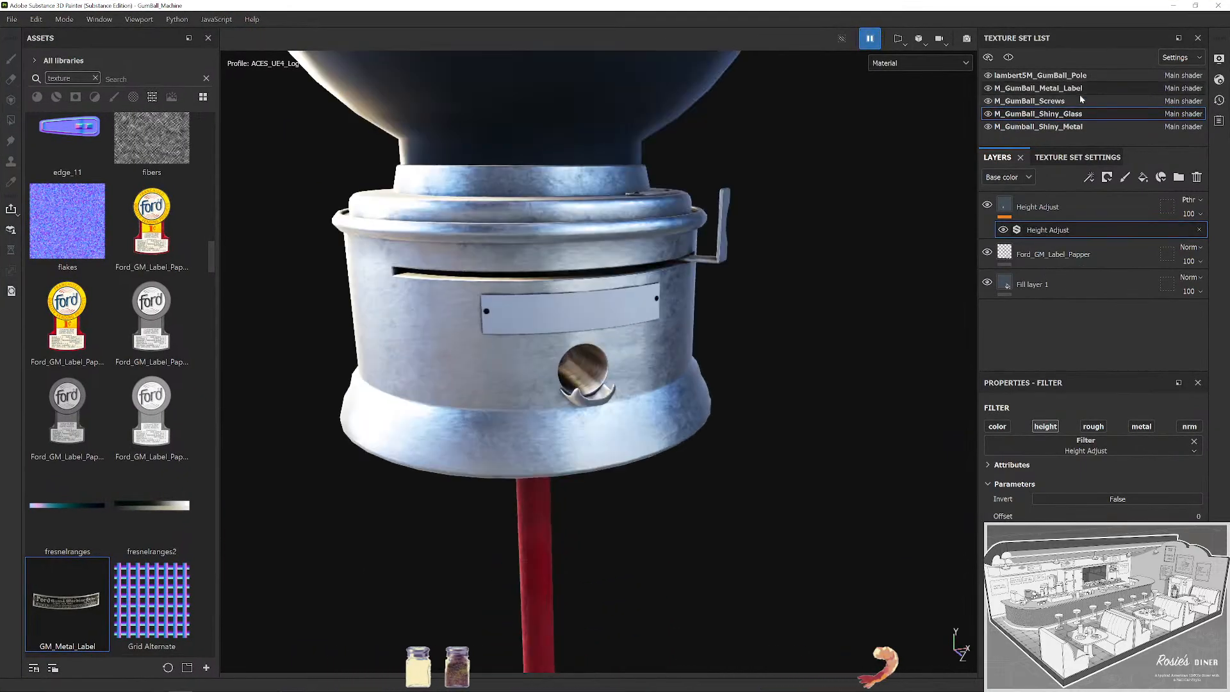
{"action": "left_click", "coordinate": [1081, 88]}
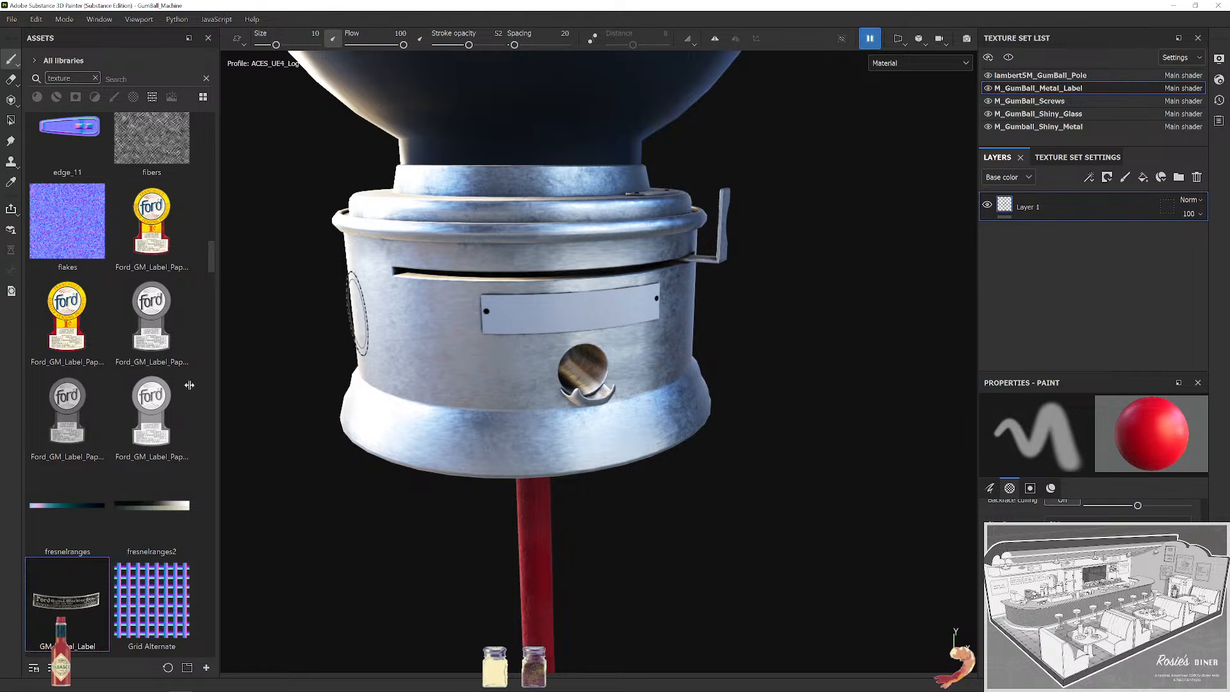
{"action": "left_click_drag", "start_coordinate": [44, 612], "coordinate": [607, 333]}
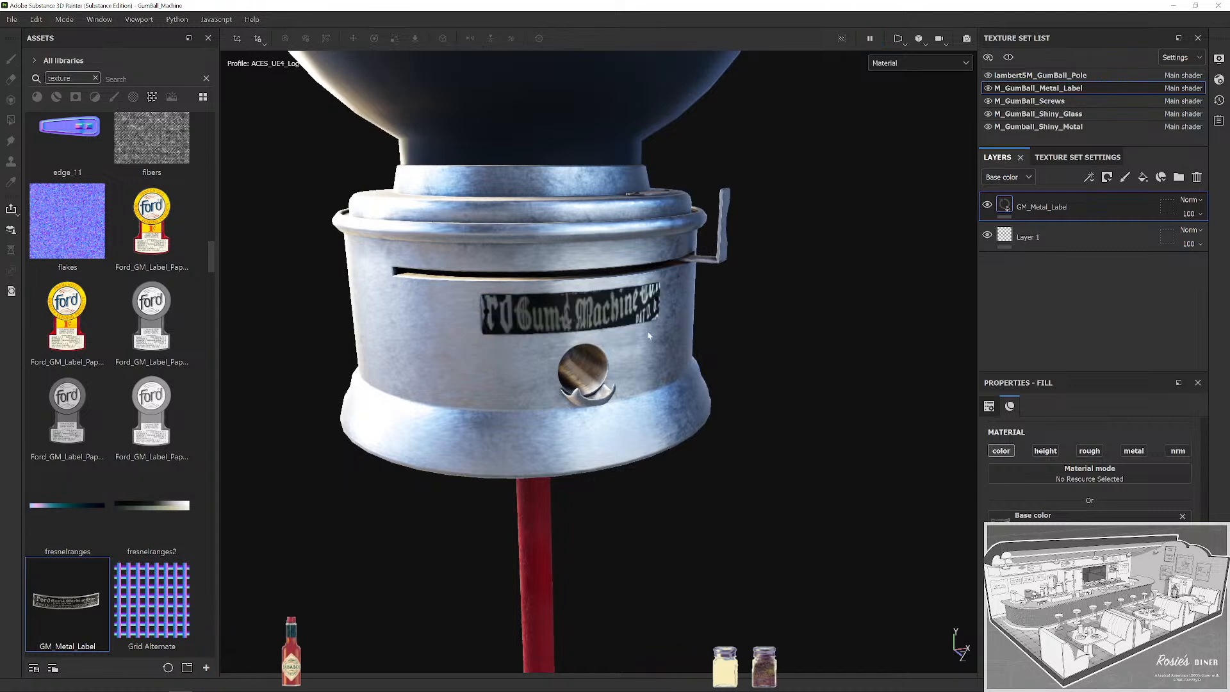
Scale down the GM_Metal_Label projection vertically and overall so more of the lettering fits on the metal plate.
{"action": "scroll", "coordinate": [647, 331], "scroll_direction": "up", "scroll_amount": 3}
{"action": "scroll", "coordinate": [647, 332], "scroll_direction": "down", "scroll_amount": 3}
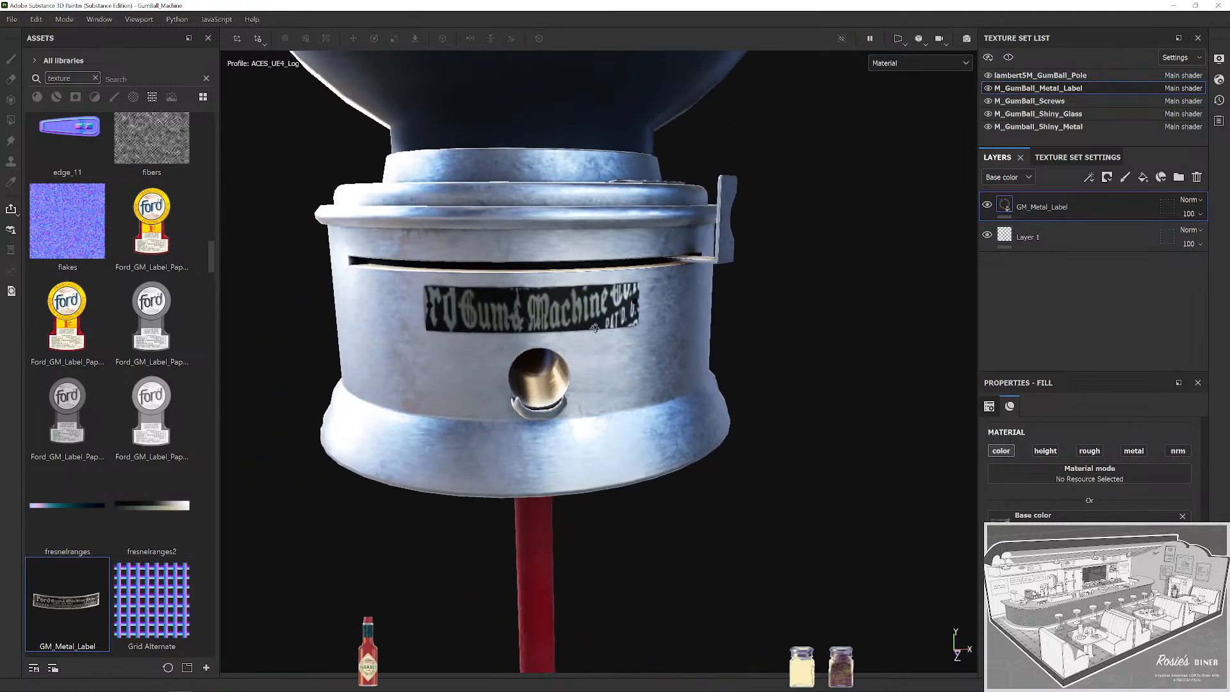
{"action": "key", "text": "r"}
{"action": "left_click_drag", "start_coordinate": [522, 343], "coordinate": [521, 565]}
{"action": "left_click_drag", "start_coordinate": [533, 275], "coordinate": [503, 419]}
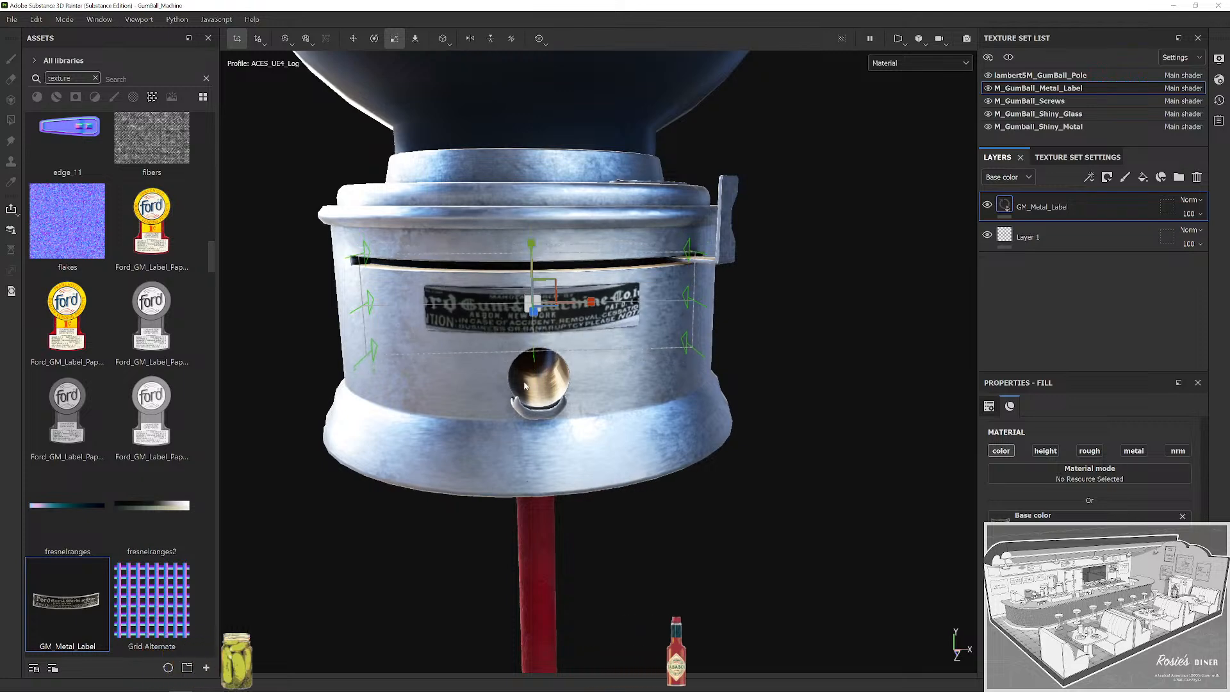
Move and rotate the GM_Metal_Label projection to align it with the curved plate.
{"action": "scroll", "coordinate": [539, 333], "scroll_direction": "up", "scroll_amount": 5}
{"action": "key", "text": "w"}
{"action": "left_click_drag", "start_coordinate": [586, 299], "coordinate": [656, 353]}
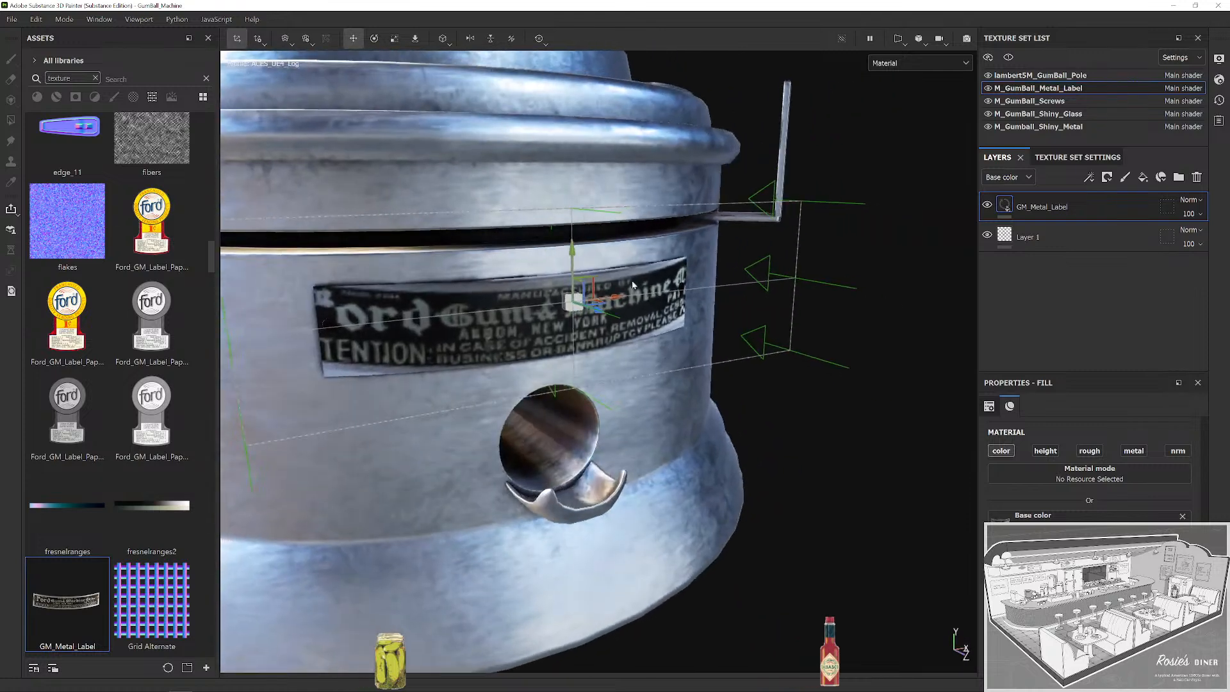
{"action": "key", "text": "e"}
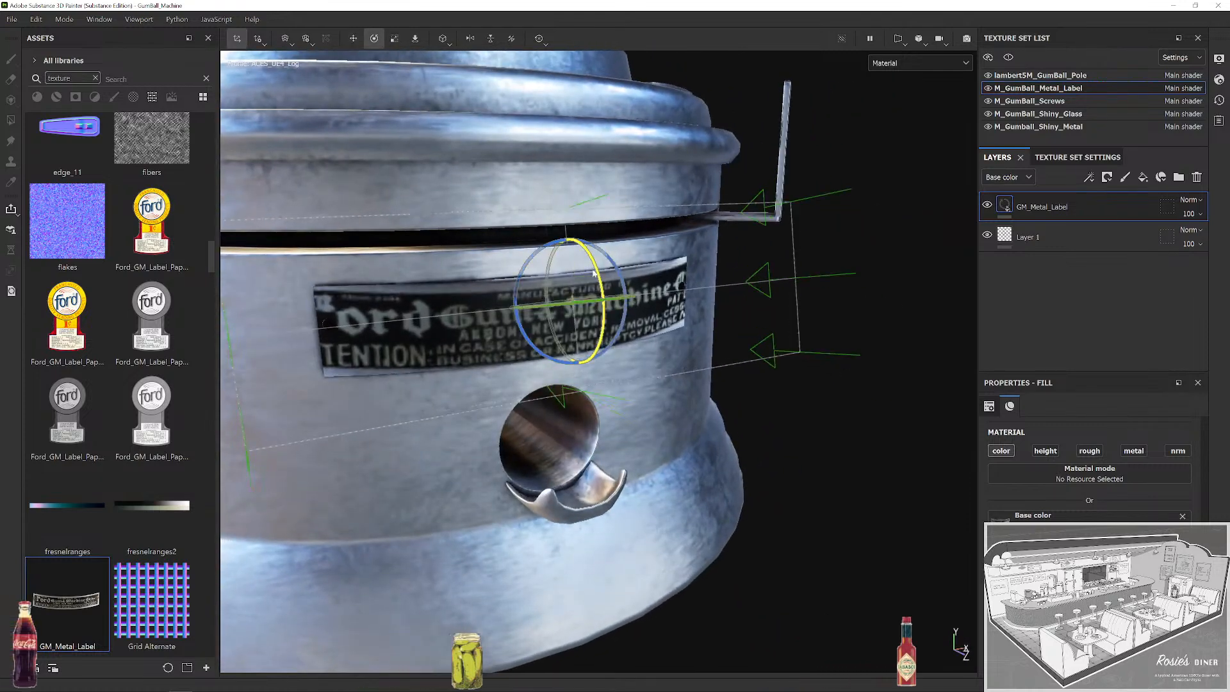
{"action": "left_click_drag", "start_coordinate": [589, 272], "coordinate": [562, 239]}
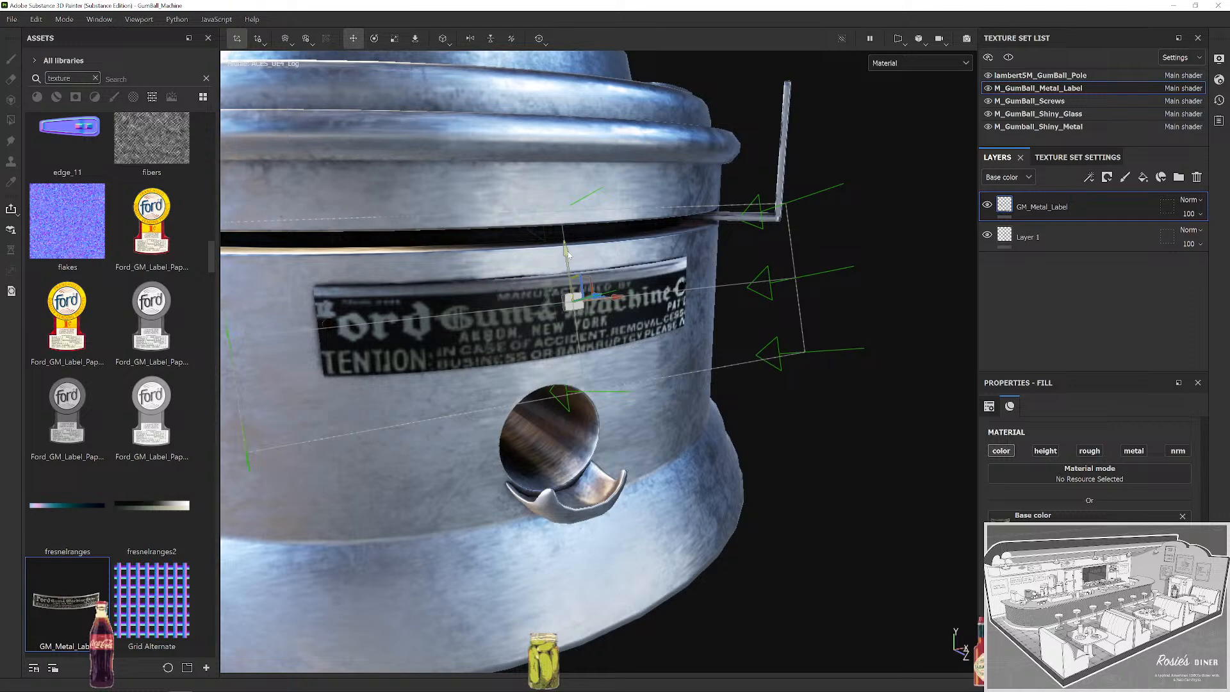
Rotate and scale down the GM_Metal_Label projection so more of its lettering fits on the metal plate.
{"action": "key", "text": "w"}
{"action": "key", "text": "f"}
{"action": "key", "text": "r"}
{"action": "key", "text": "e"}
{"action": "left_click_drag", "start_coordinate": [580, 320], "coordinate": [590, 352]}
{"action": "key", "text": "r"}
{"action": "left_click_drag", "start_coordinate": [568, 303], "coordinate": [330, 368]}
{"action": "key", "text": "w"}
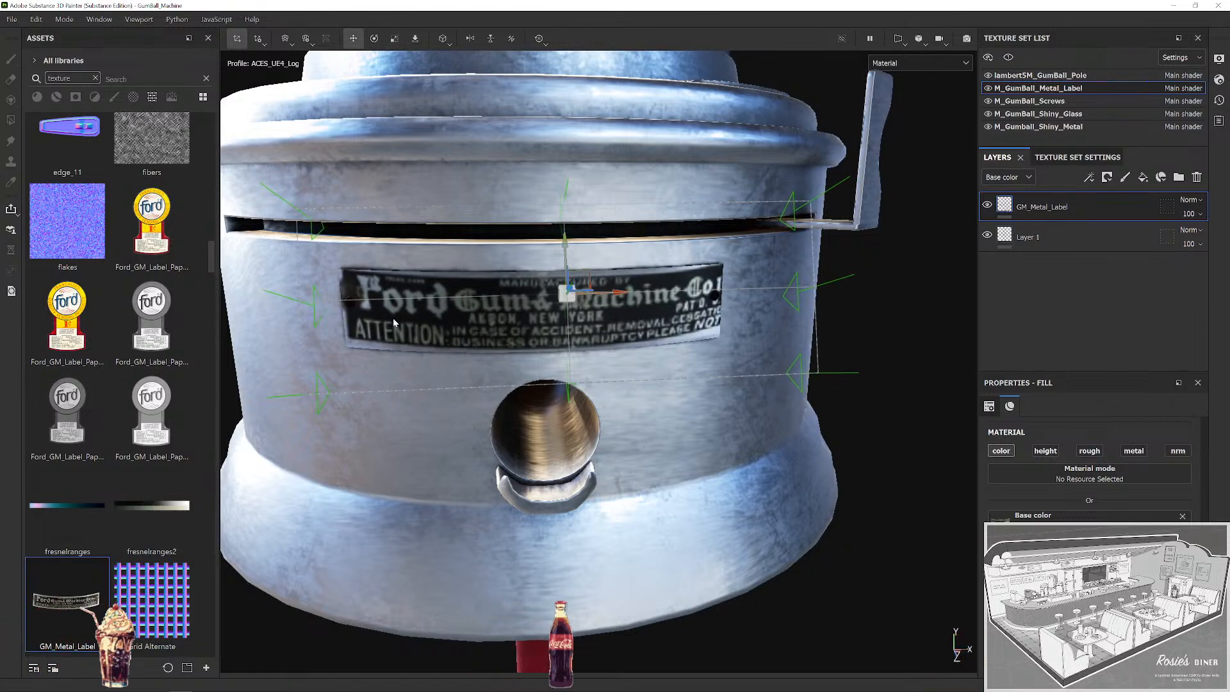
Lower the label projection slightly, narrow its width and shift it sideways so the full "Co. Inc" and "NOTIFY" lettering fits on the plate.
{"action": "left_click_drag", "start_coordinate": [566, 242], "coordinate": [561, 245]}
{"action": "key", "text": "r"}
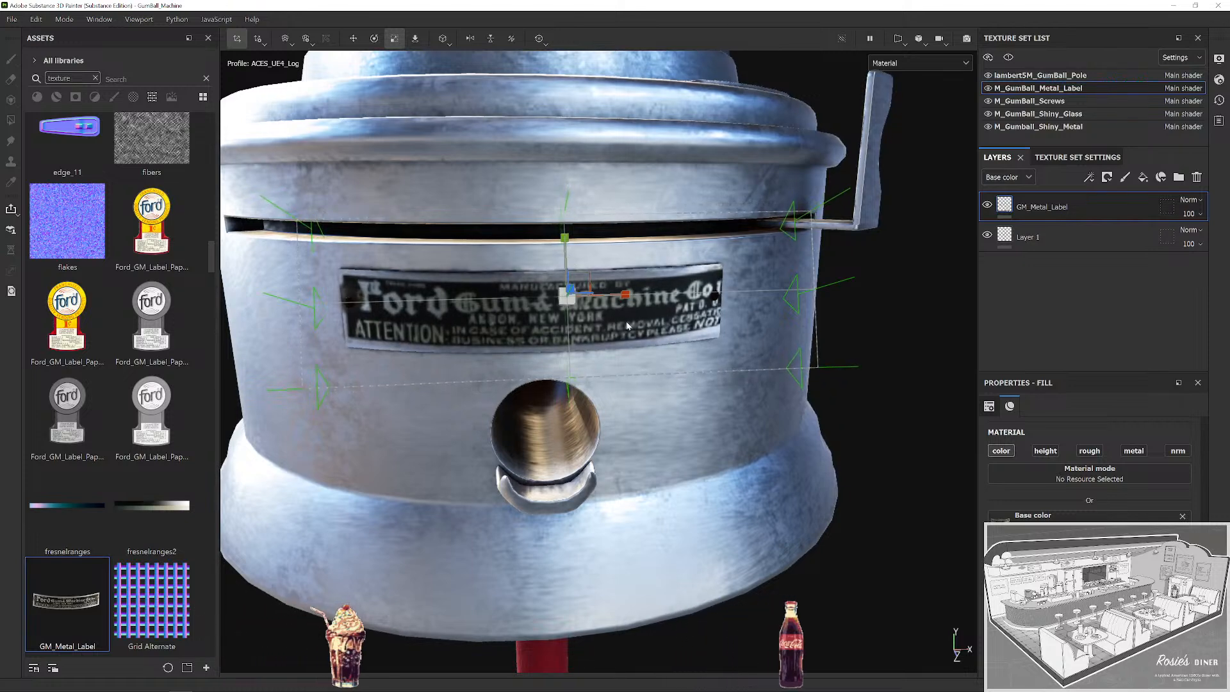
{"action": "left_click_drag", "start_coordinate": [626, 298], "coordinate": [484, 339]}
{"action": "key", "text": "w"}
{"action": "left_click_drag", "start_coordinate": [619, 296], "coordinate": [600, 300]}
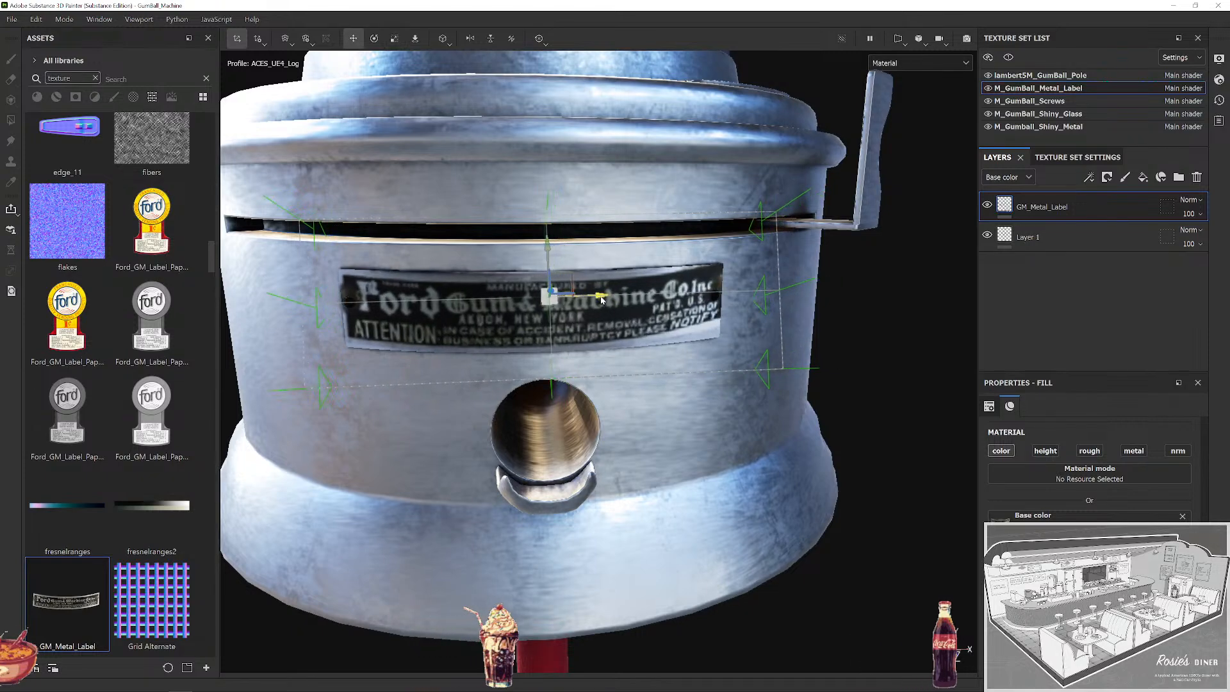
Rotate the label projection in small amounts to level its lettering with the curved plate, checking it from several angles.
{"action": "key", "text": "e"}
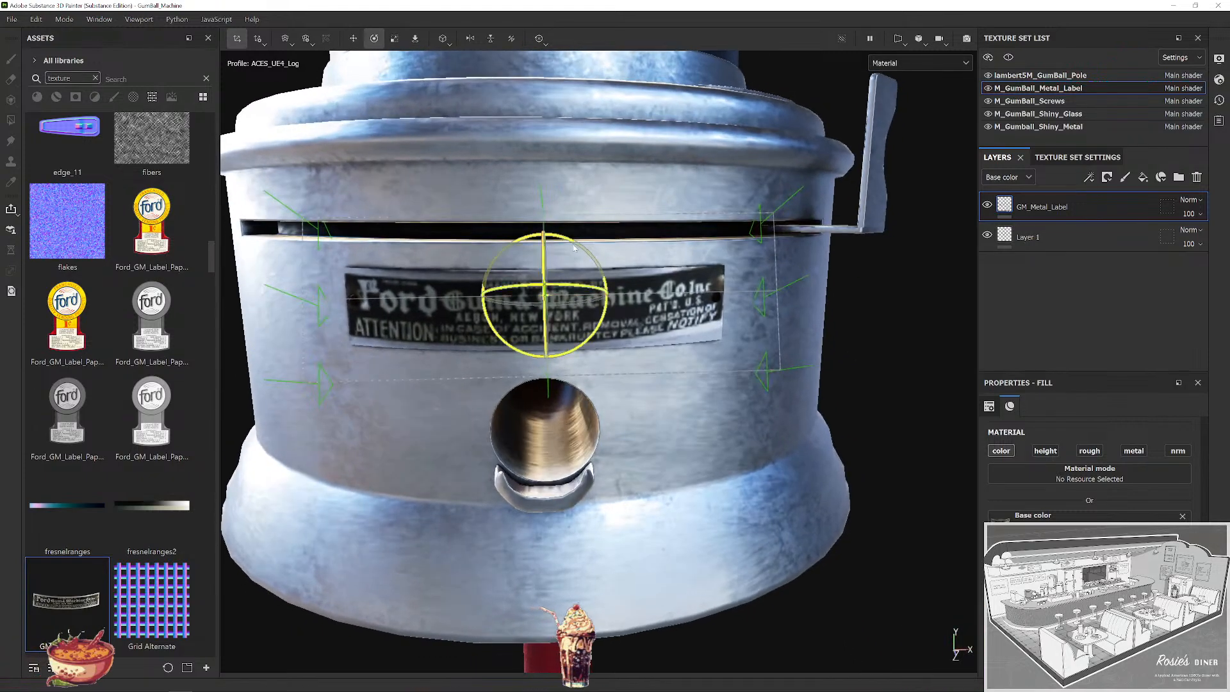
{"action": "left_click_drag", "start_coordinate": [597, 256], "coordinate": [635, 301]}
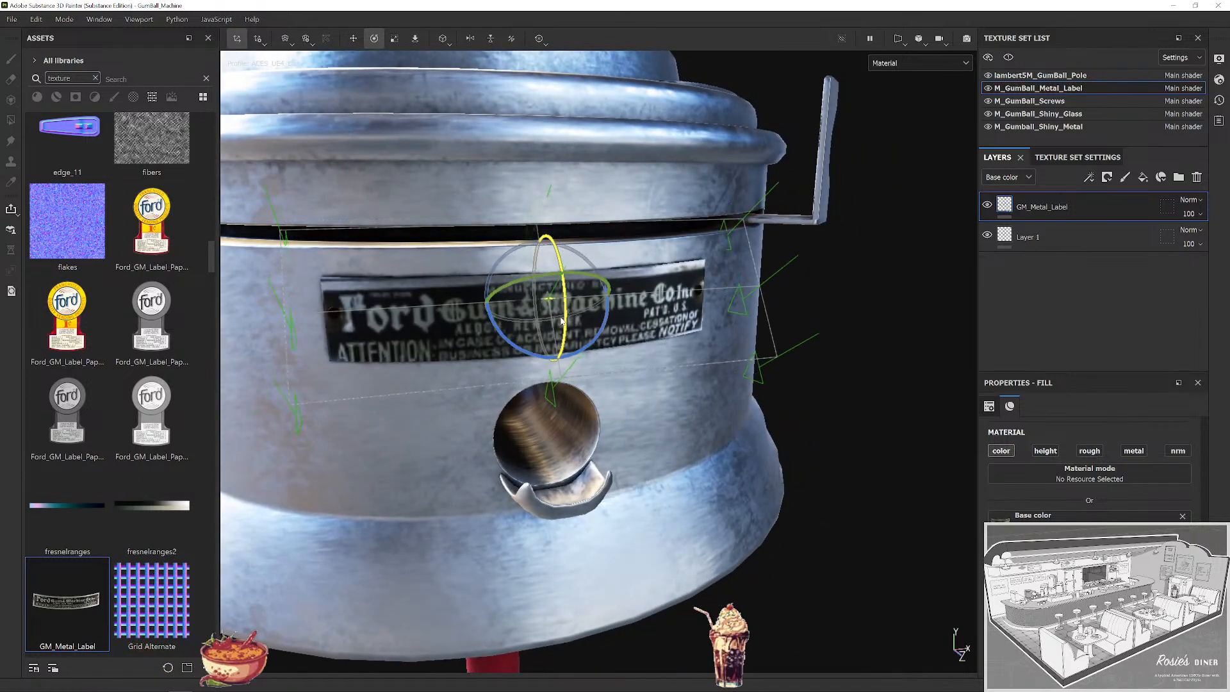
{"action": "left_click_drag", "start_coordinate": [562, 322], "coordinate": [540, 244]}
{"action": "key", "text": "w"}
{"action": "key", "text": "e"}
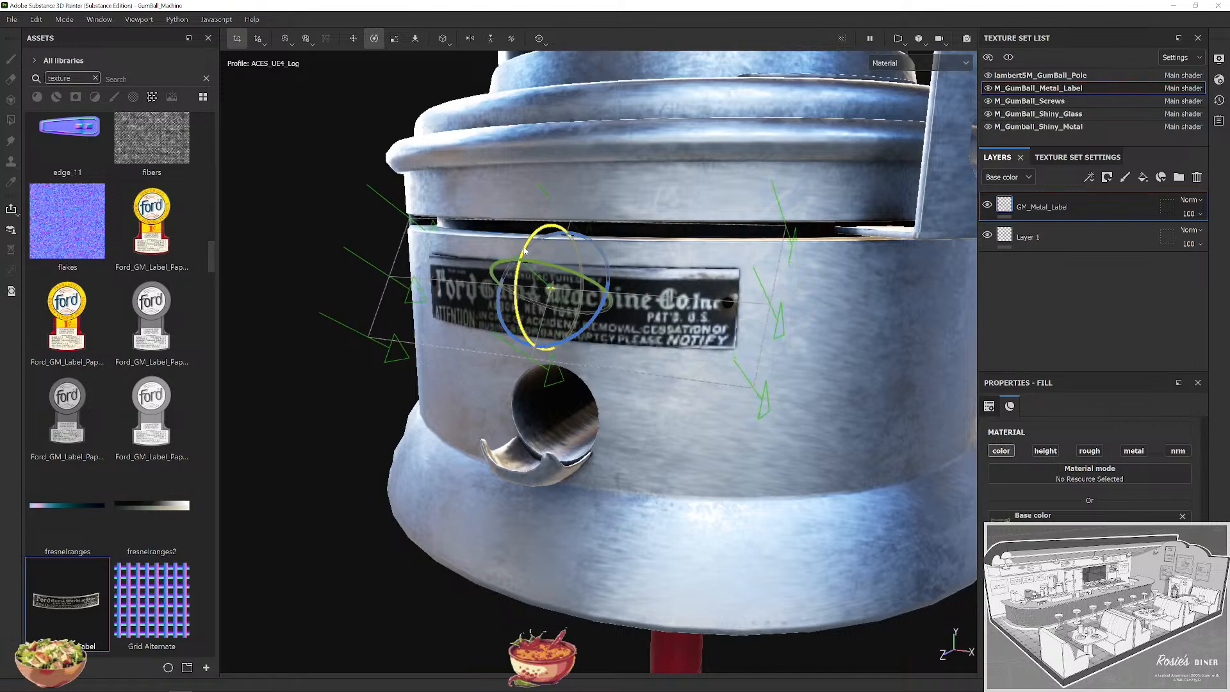
{"action": "key", "text": "w"}
{"action": "key", "text": "f"}
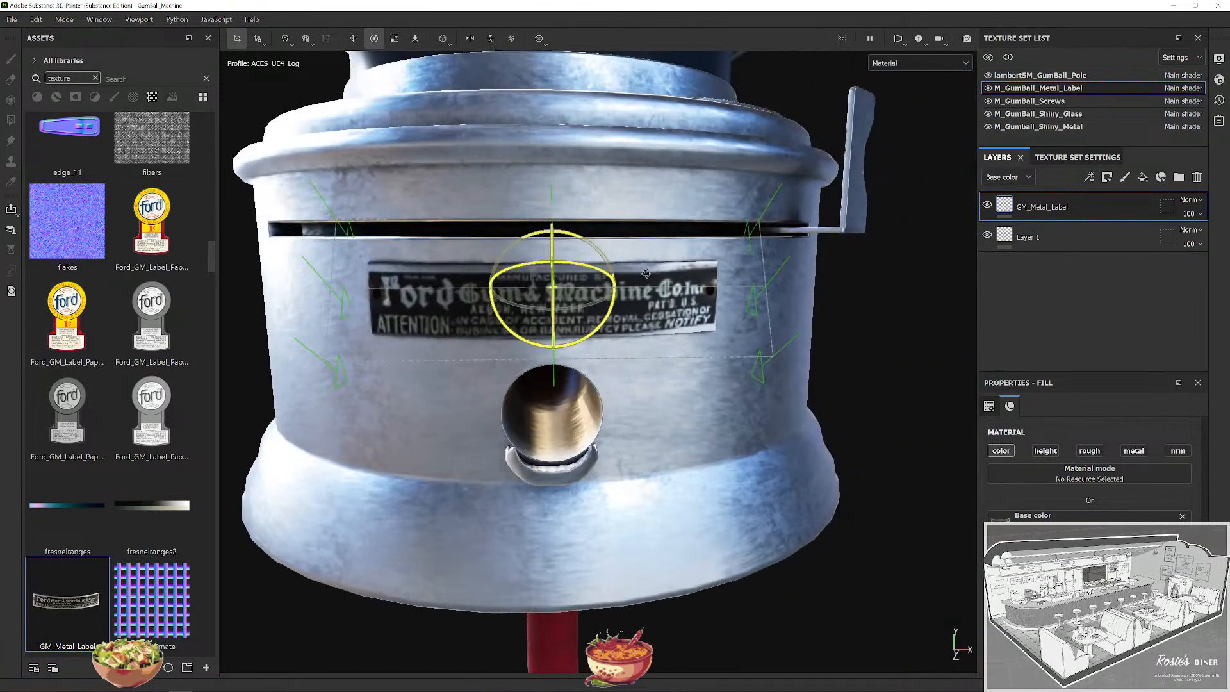
{"action": "left_click_drag", "start_coordinate": [549, 263], "coordinate": [555, 239]}
{"action": "key", "text": "e"}
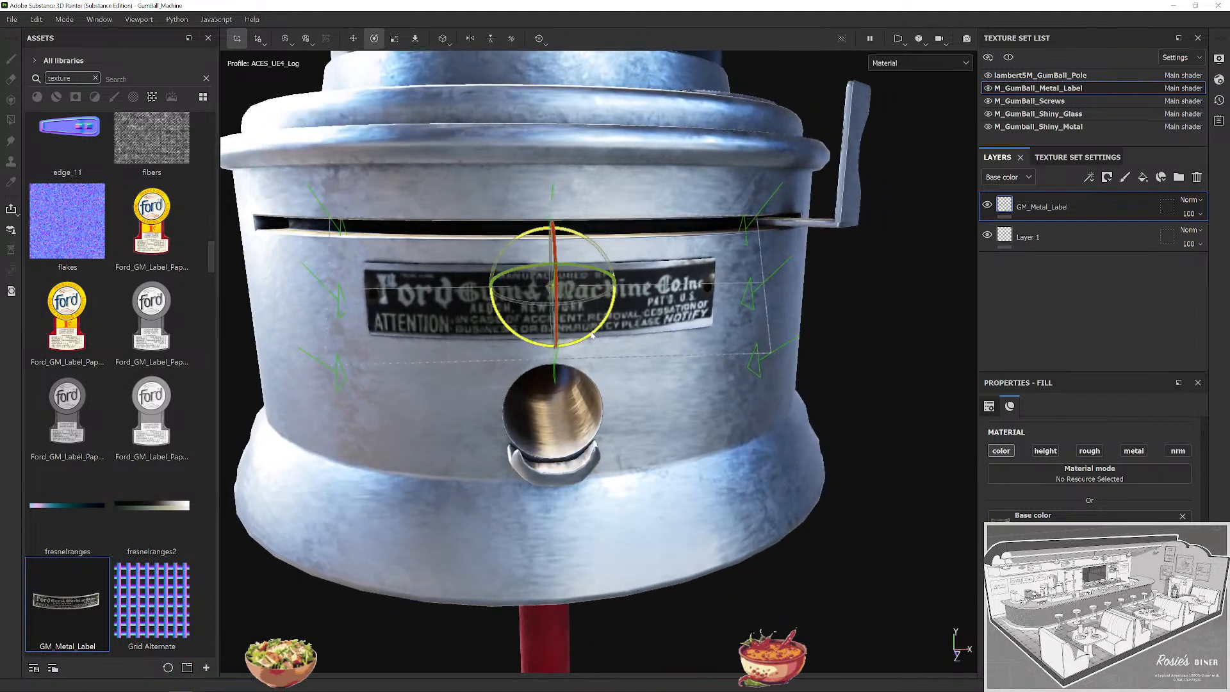
{"action": "left_click_drag", "start_coordinate": [591, 336], "coordinate": [593, 338]}
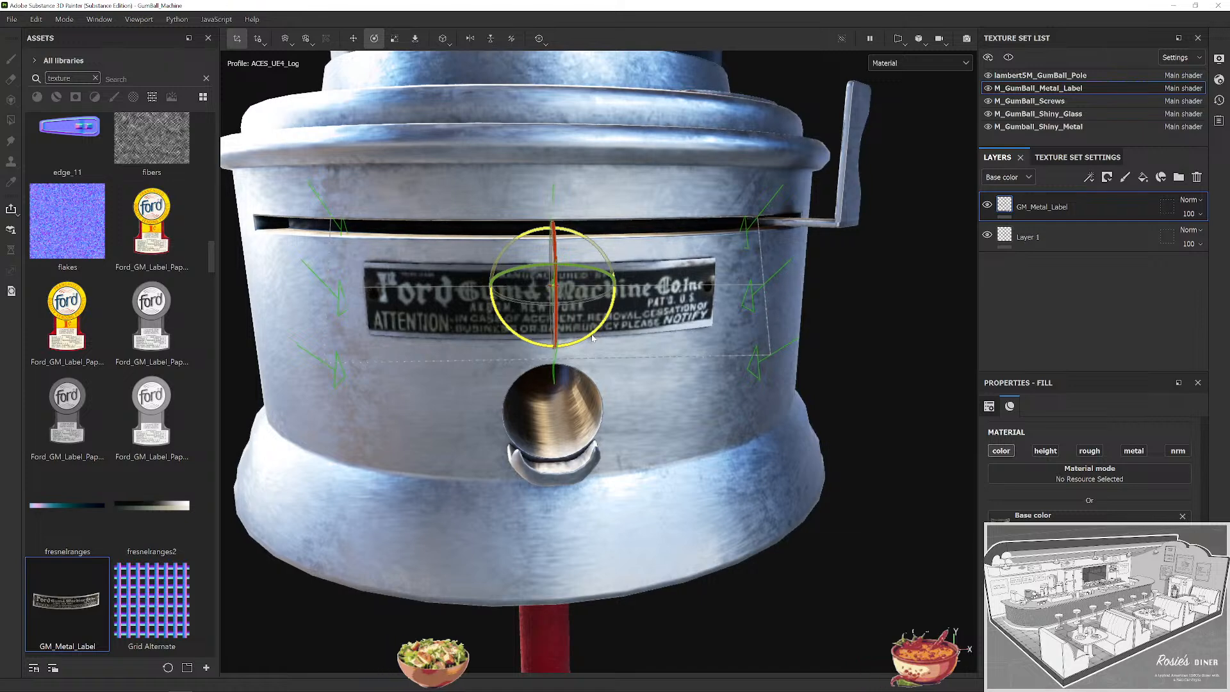
Narrow the label projection slightly to inset the lettering from the plate's ends, and hide the transform manipulator.
{"action": "key", "text": "r"}
{"action": "left_click_drag", "start_coordinate": [612, 286], "coordinate": [736, 330]}
{"action": "key", "text": "q"}
Examine the metal label from different angles and distances against the whole gumball machine, including its globe, pole and base.
{"action": "scroll", "coordinate": [748, 343], "scroll_direction": "down", "scroll_amount": 5}
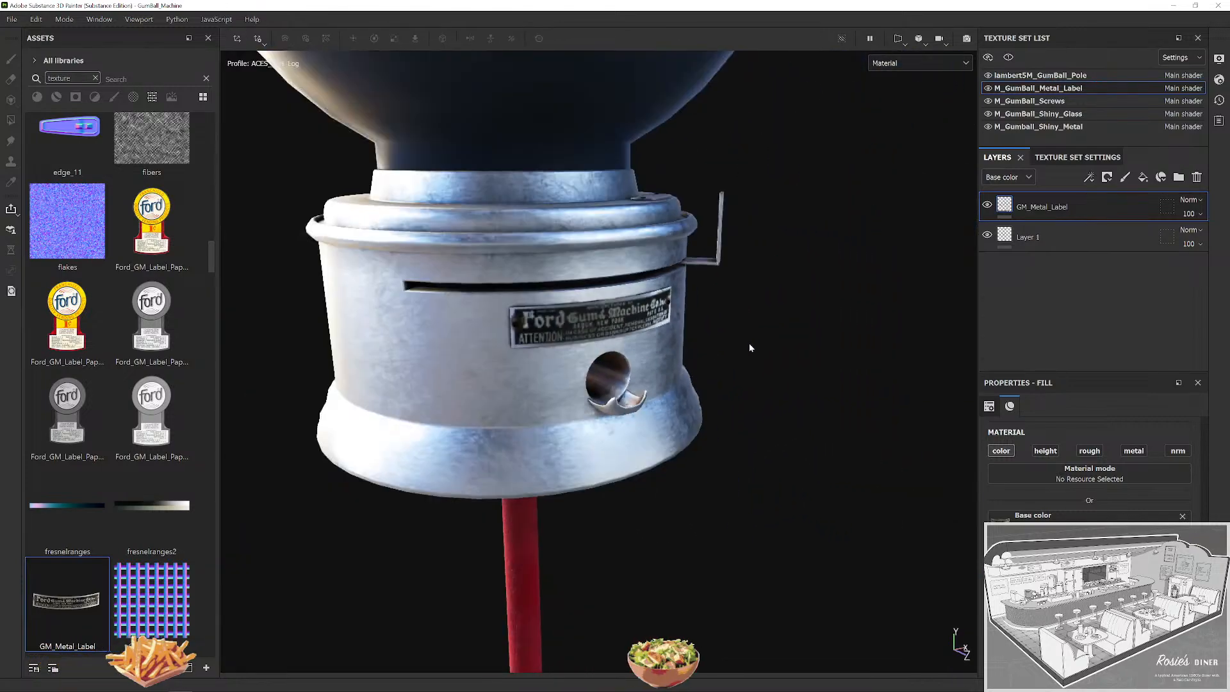
{"action": "left_click_drag", "start_coordinate": [795, 373], "coordinate": [725, 322]}
{"action": "scroll", "coordinate": [705, 323], "scroll_direction": "down", "scroll_amount": 5}
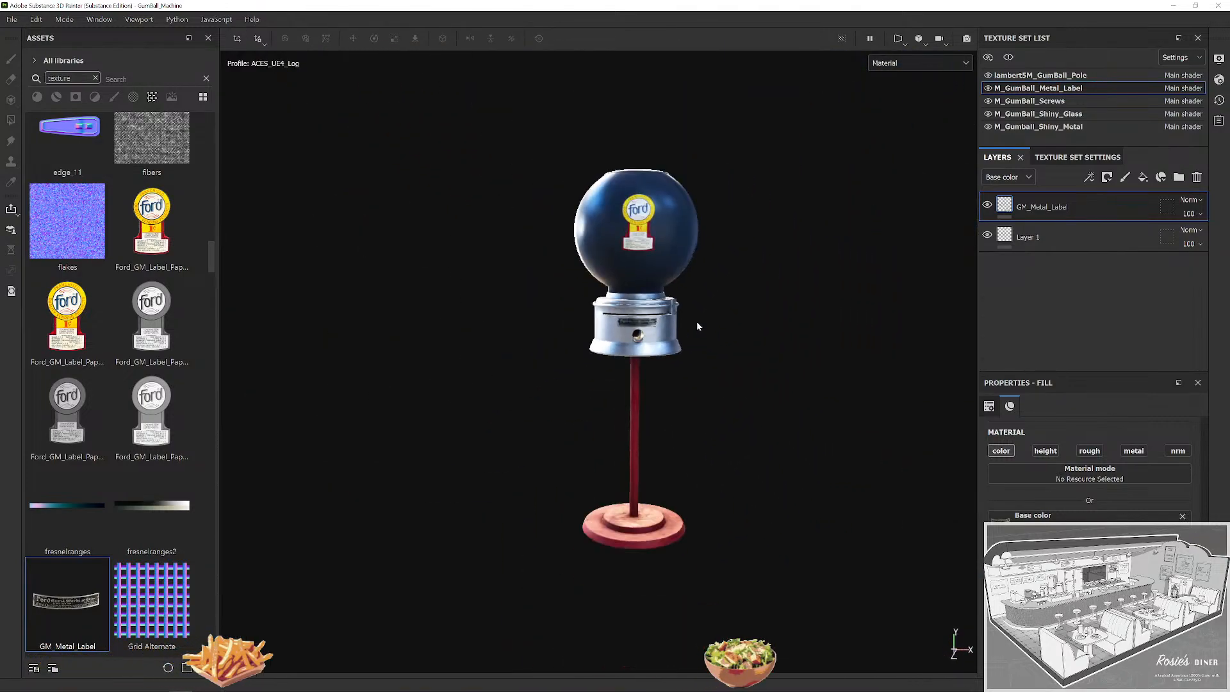
{"action": "scroll", "coordinate": [708, 353], "scroll_direction": "up", "scroll_amount": 4}
{"action": "scroll", "coordinate": [730, 370], "scroll_direction": "down", "scroll_amount": 5}
{"action": "scroll", "coordinate": [705, 346], "scroll_direction": "up", "scroll_amount": 3}
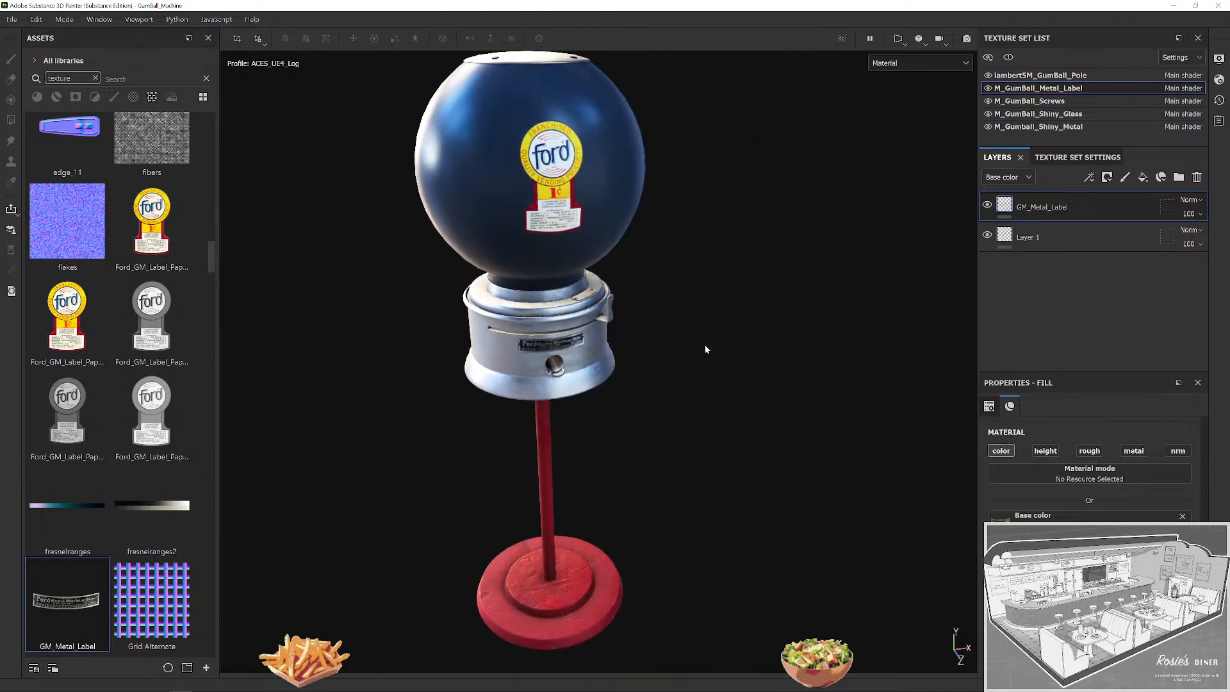
{"action": "left_click_drag", "start_coordinate": [709, 366], "coordinate": [724, 337]}
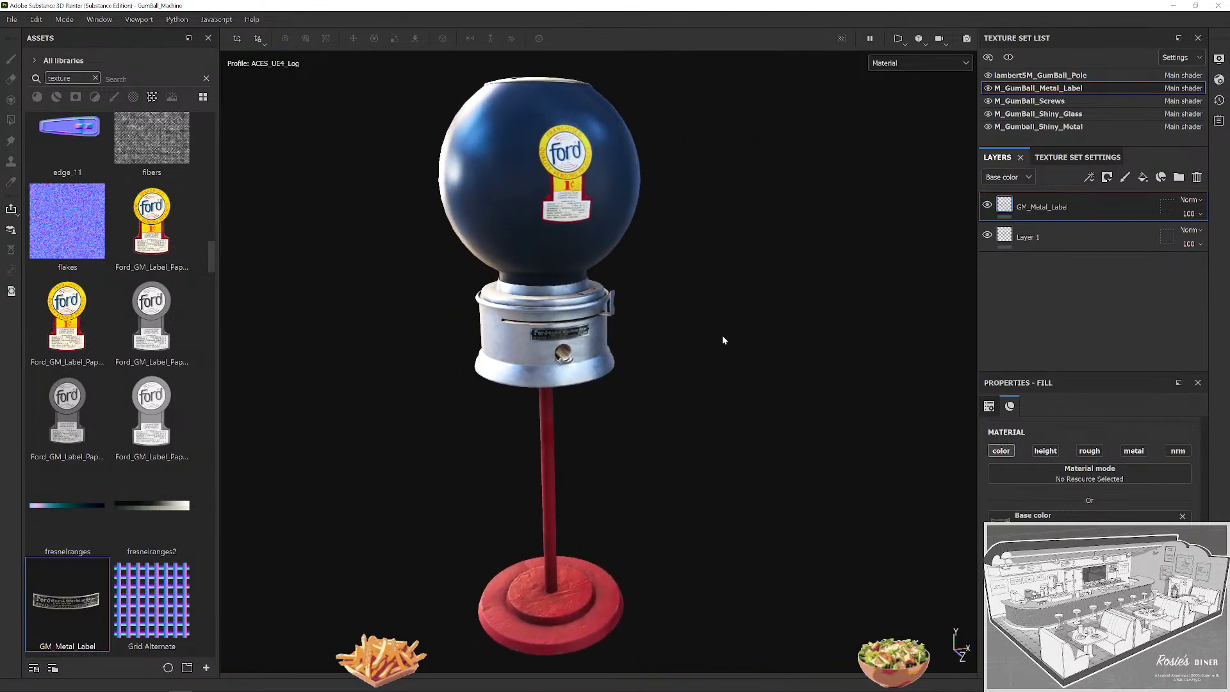
{"action": "left_click_drag", "start_coordinate": [640, 335], "coordinate": [609, 420]}
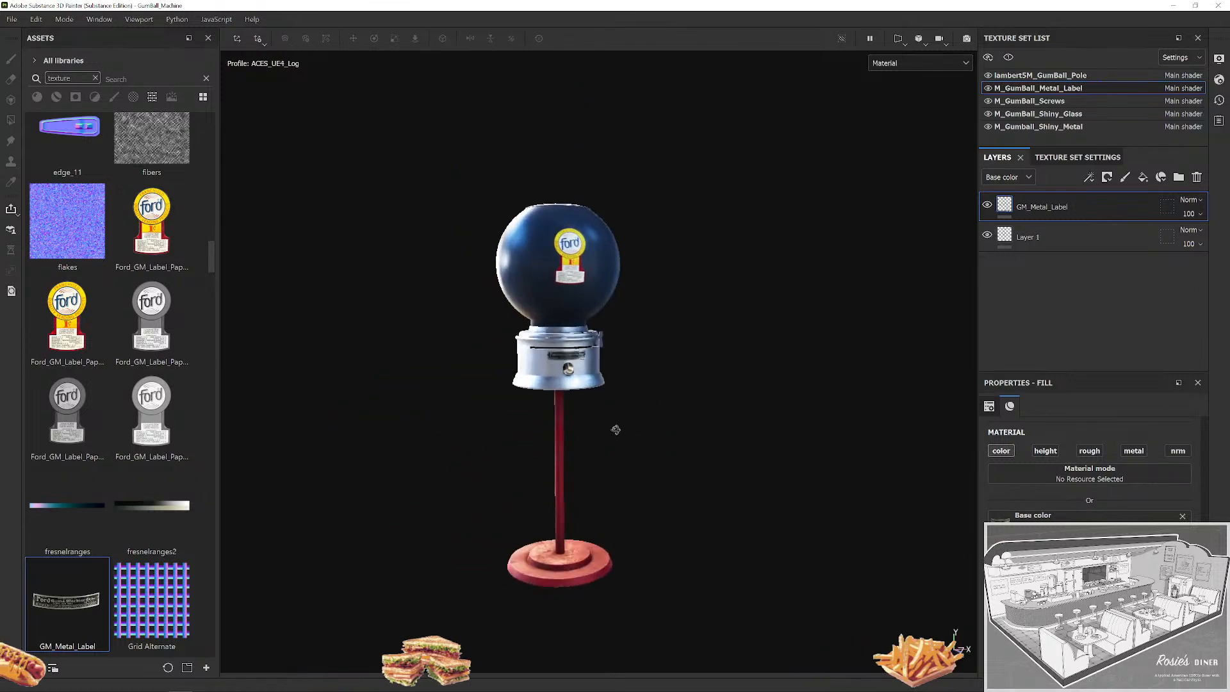
{"action": "scroll", "coordinate": [610, 421], "scroll_direction": "down", "scroll_amount": 5}
{"action": "scroll", "coordinate": [626, 429], "scroll_direction": "up", "scroll_amount": 3}
{"action": "left_click_drag", "start_coordinate": [648, 530], "coordinate": [664, 344]}
{"action": "scroll", "coordinate": [628, 410], "scroll_direction": "down", "scroll_amount": 4}
{"action": "scroll", "coordinate": [637, 576], "scroll_direction": "down", "scroll_amount": 2}
{"action": "left_click_drag", "start_coordinate": [638, 576], "coordinate": [604, 403]}
{"action": "scroll", "coordinate": [641, 513], "scroll_direction": "up", "scroll_amount": 4}
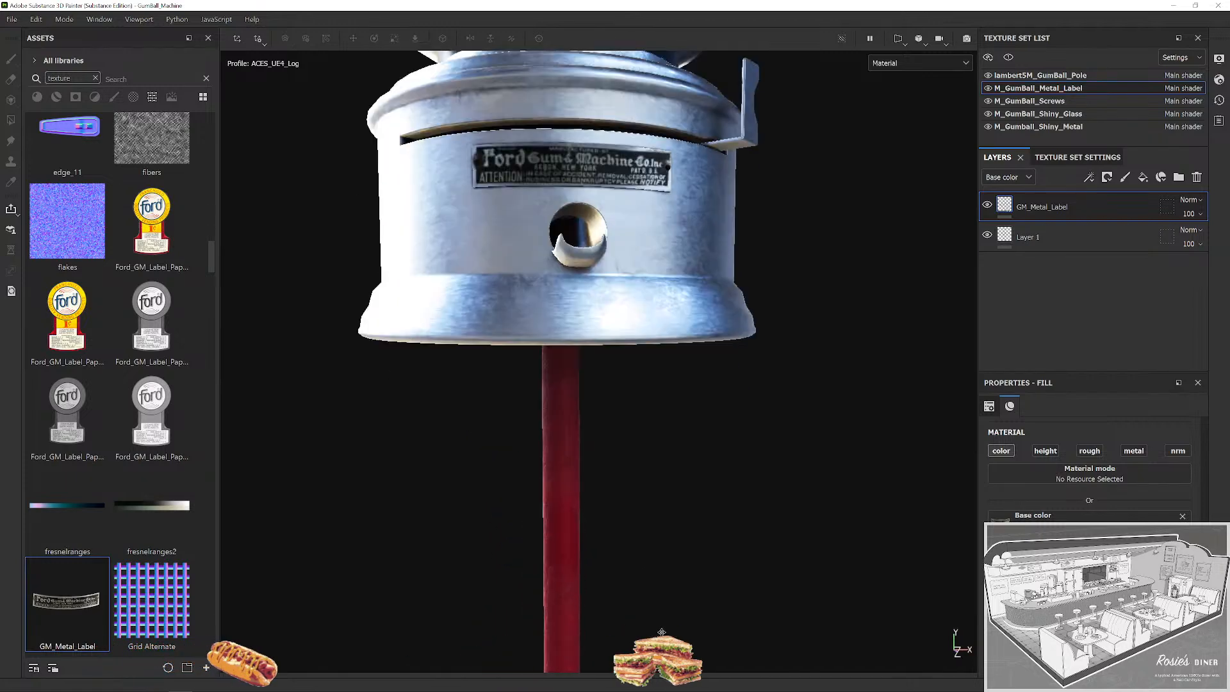
{"action": "left_click_drag", "start_coordinate": [637, 315], "coordinate": [641, 532]}
{"action": "scroll", "coordinate": [662, 452], "scroll_direction": "down", "scroll_amount": 6}
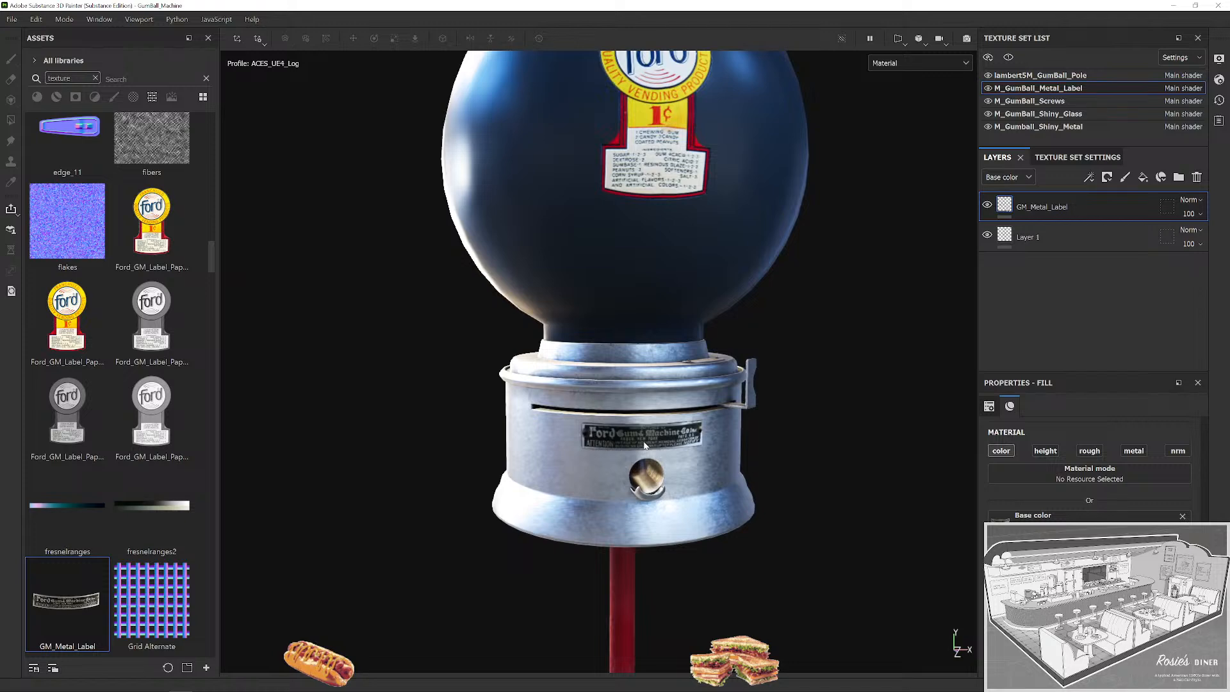
{"action": "left_click_drag", "start_coordinate": [663, 448], "coordinate": [592, 408]}
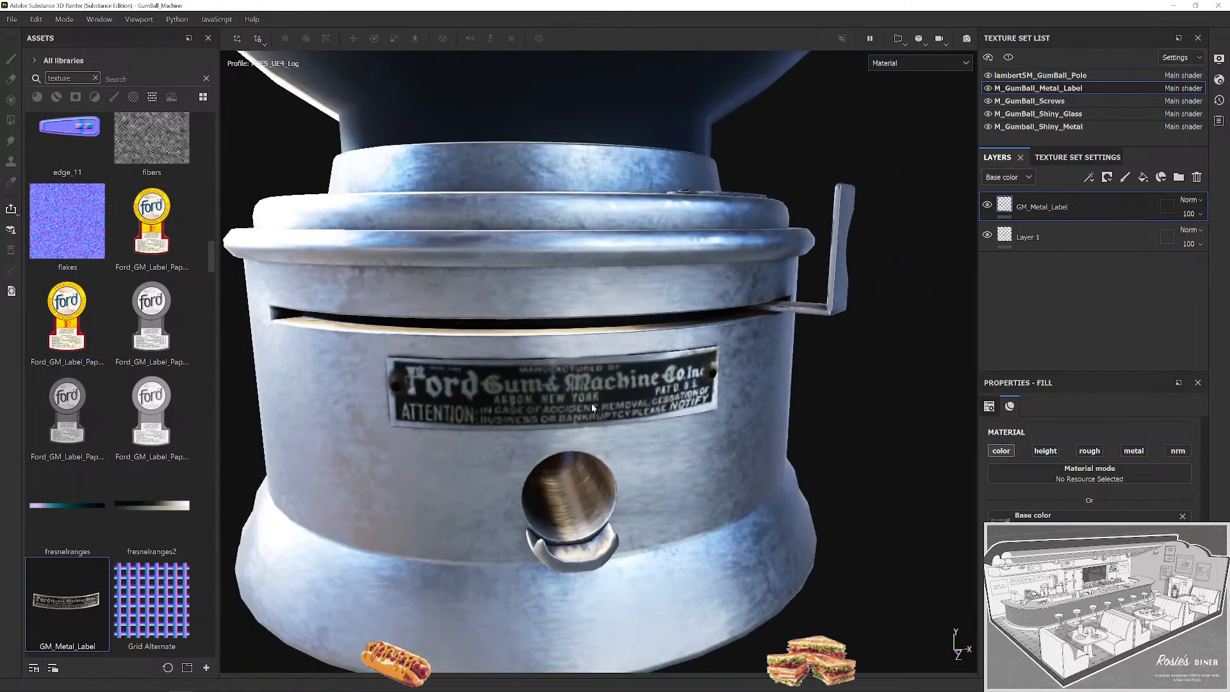
Fine-tune the rotation, scale and sideways position of the label projection on the plate.
{"action": "key", "text": "e"}
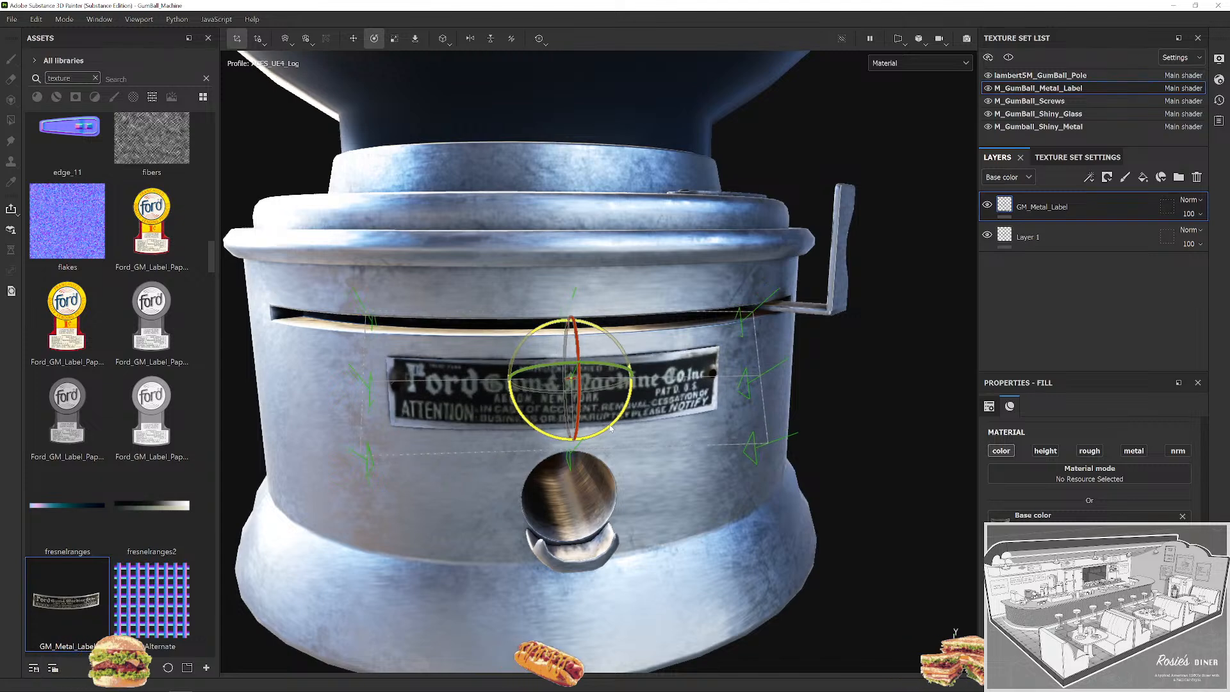
{"action": "key", "text": "w"}
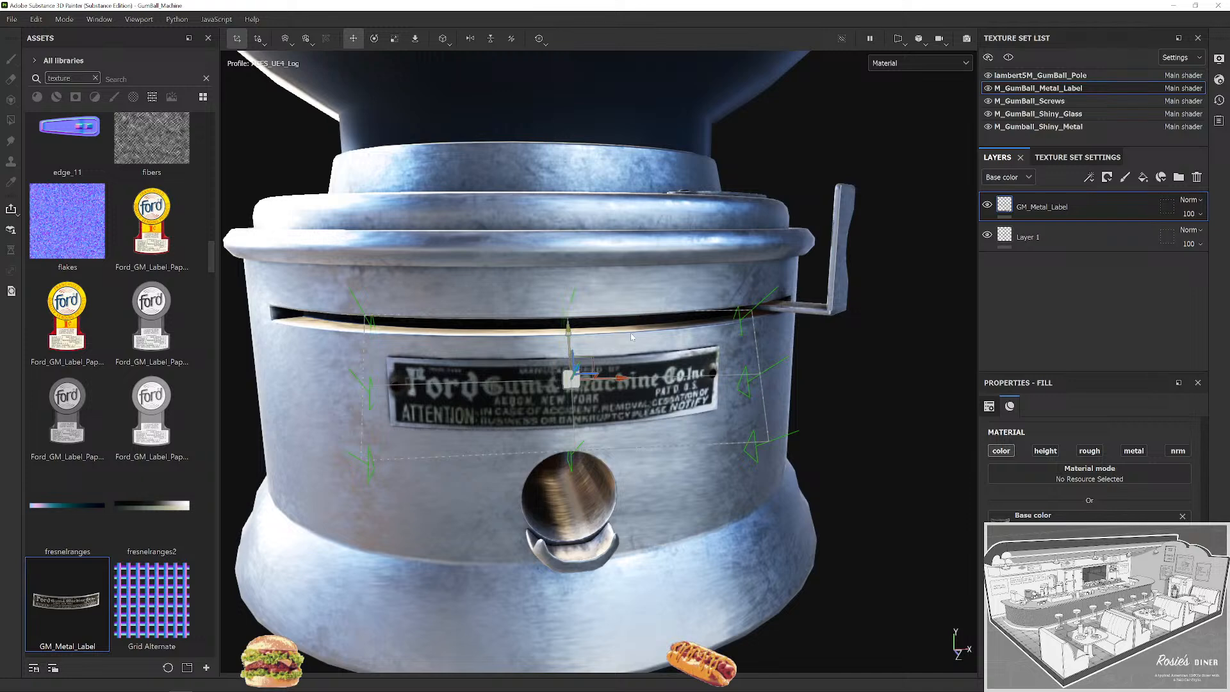
{"action": "left_click_drag", "start_coordinate": [632, 336], "coordinate": [601, 309]}
{"action": "key", "text": "r"}
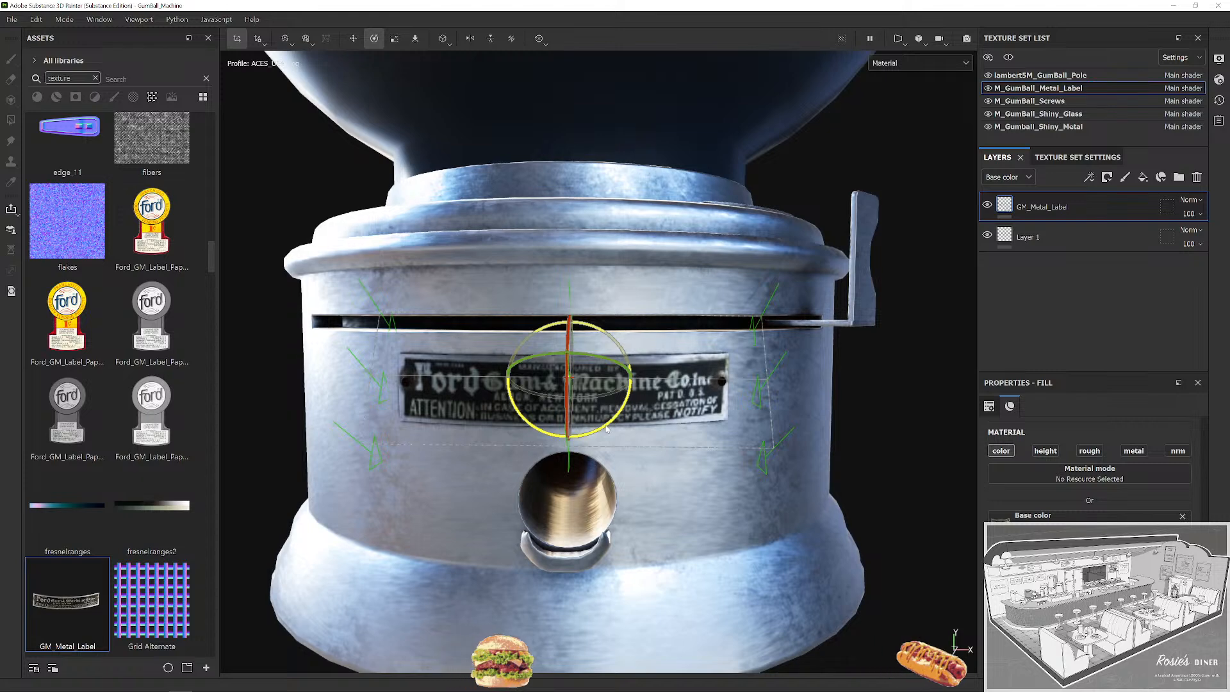
{"action": "key", "text": "w"}
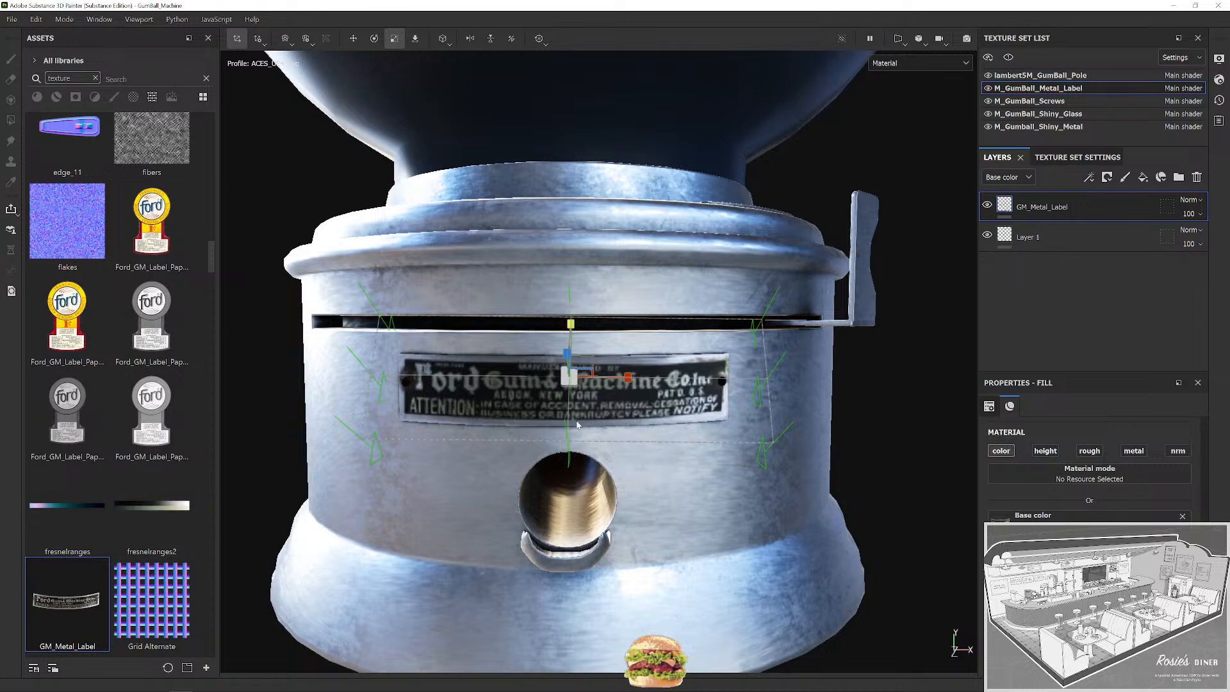
{"action": "left_click_drag", "start_coordinate": [576, 422], "coordinate": [615, 423]}
{"action": "key", "text": "w"}
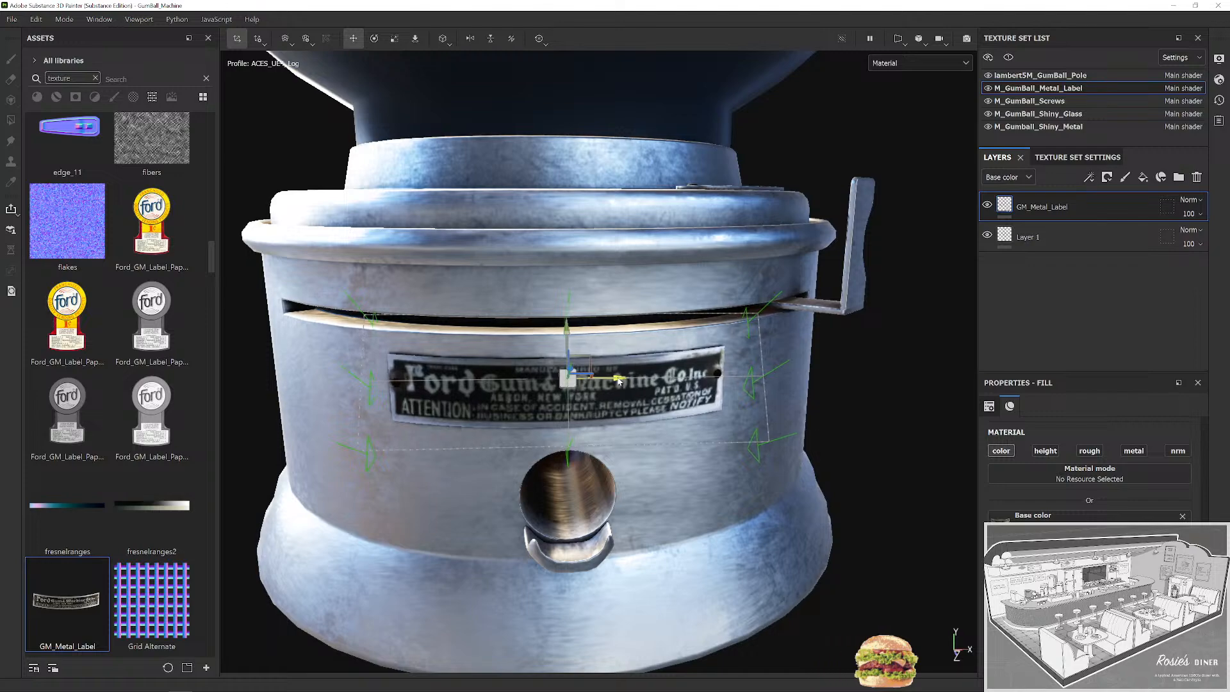
{"action": "left_click_drag", "start_coordinate": [619, 381], "coordinate": [732, 393]}
Inspect the nameplate's end and screw hole up close, and check the label's alignment from several angles and distances.
{"action": "scroll", "coordinate": [731, 392], "scroll_direction": "up", "scroll_amount": 5}
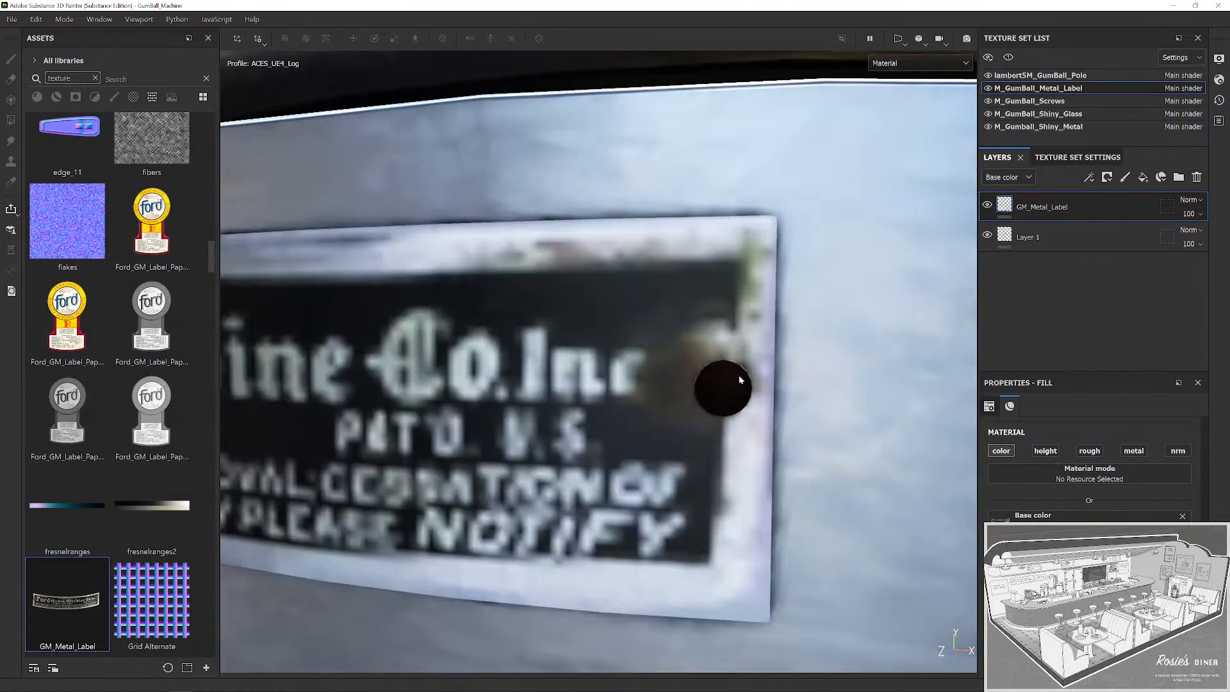
{"action": "scroll", "coordinate": [750, 382], "scroll_direction": "up", "scroll_amount": 2}
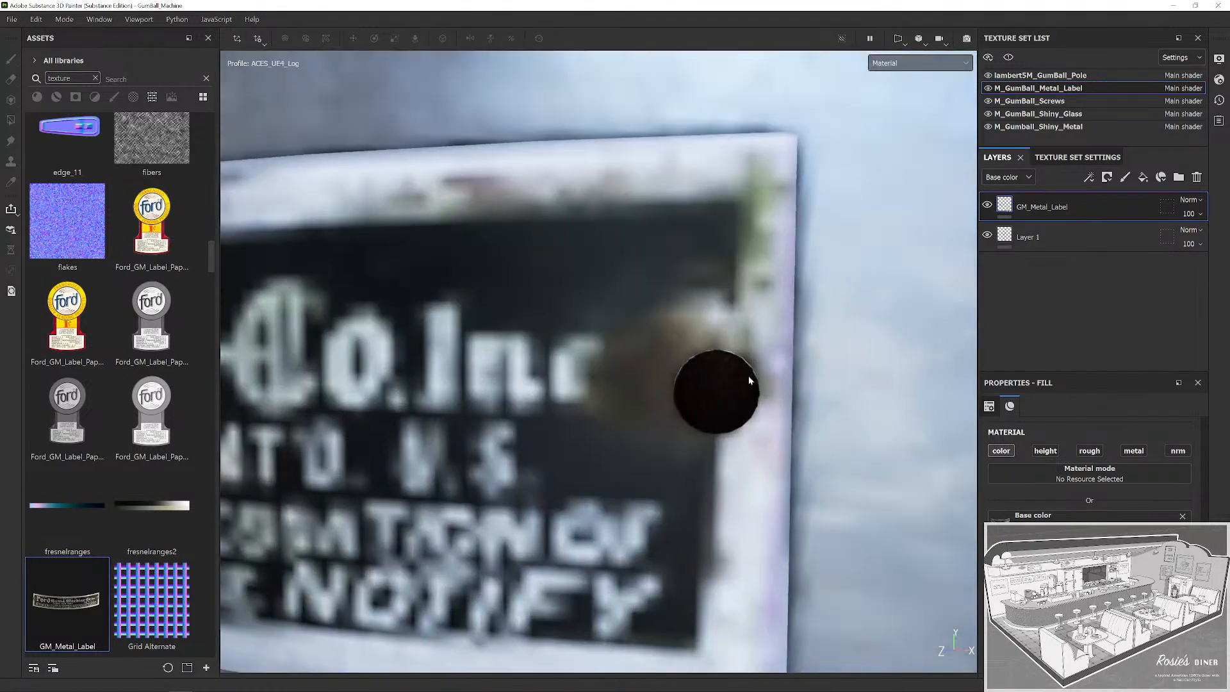
{"action": "scroll", "coordinate": [758, 392], "scroll_direction": "down", "scroll_amount": 8}
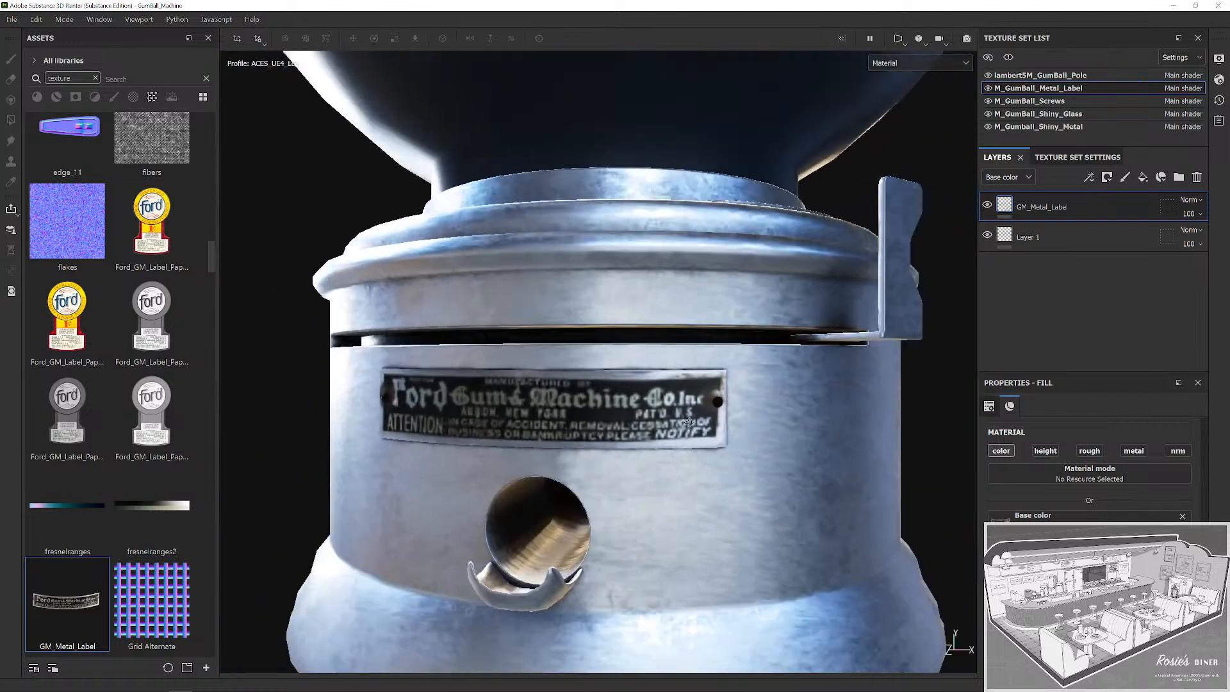
{"action": "left_click_drag", "start_coordinate": [689, 421], "coordinate": [545, 413]}
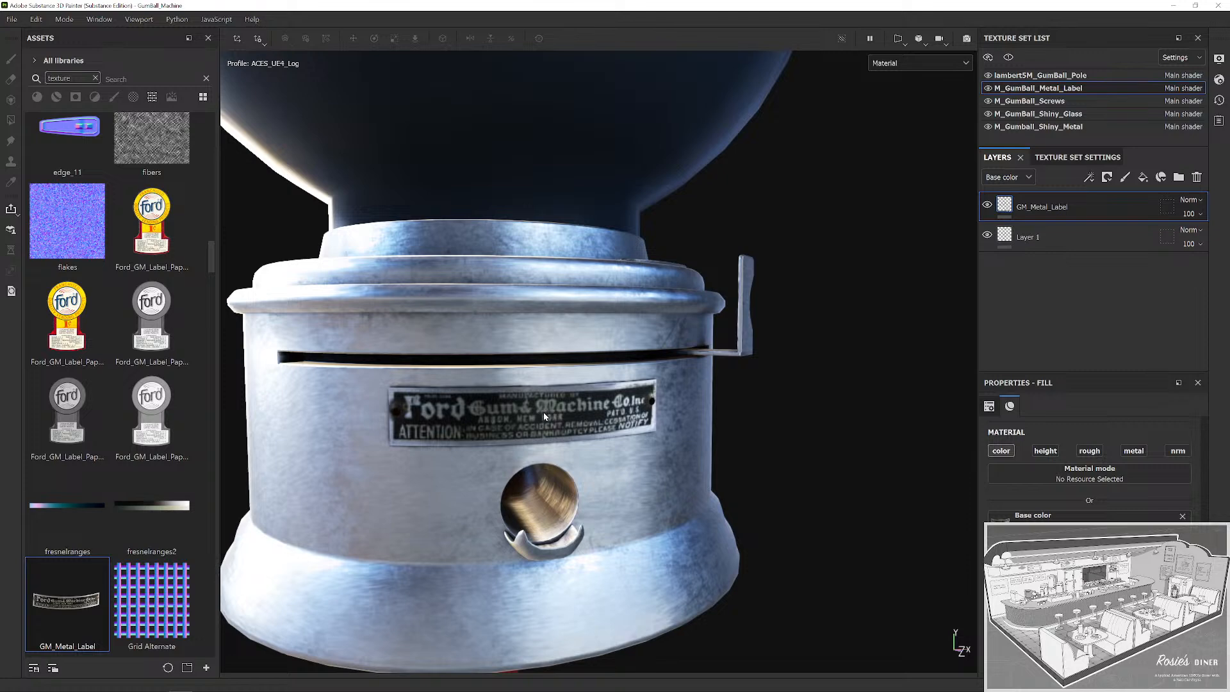
{"action": "left_click_drag", "start_coordinate": [616, 378], "coordinate": [611, 409]}
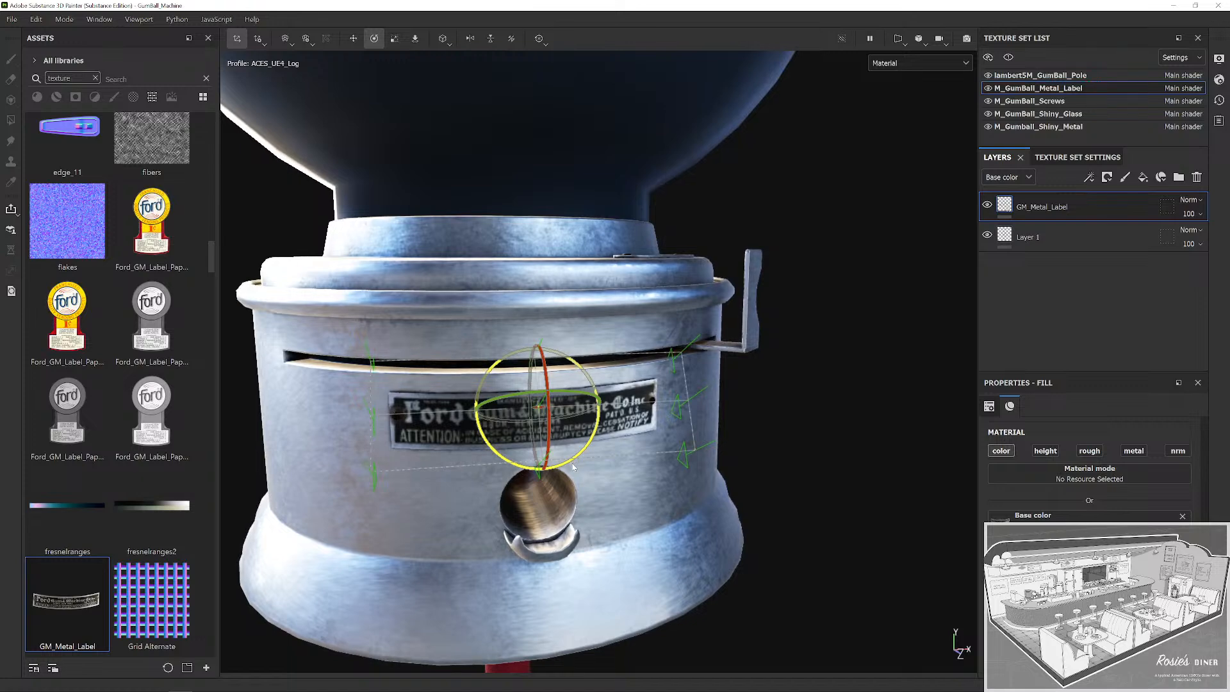
{"action": "mouse_move", "coordinate": [664, 438]}
{"action": "left_mouse_down"}
{"action": "mouse_move", "coordinate": [598, 437]}
{"action": "mouse_move", "coordinate": [705, 417]}
{"action": "left_mouse_up"}
{"action": "scroll", "coordinate": [745, 416], "scroll_direction": "down", "scroll_amount": 5}
{"action": "left_click_drag", "start_coordinate": [623, 434], "coordinate": [586, 410]}
{"action": "scroll", "coordinate": [586, 397], "scroll_direction": "up", "scroll_amount": 6}
{"action": "scroll", "coordinate": [549, 409], "scroll_direction": "down", "scroll_amount": 8}
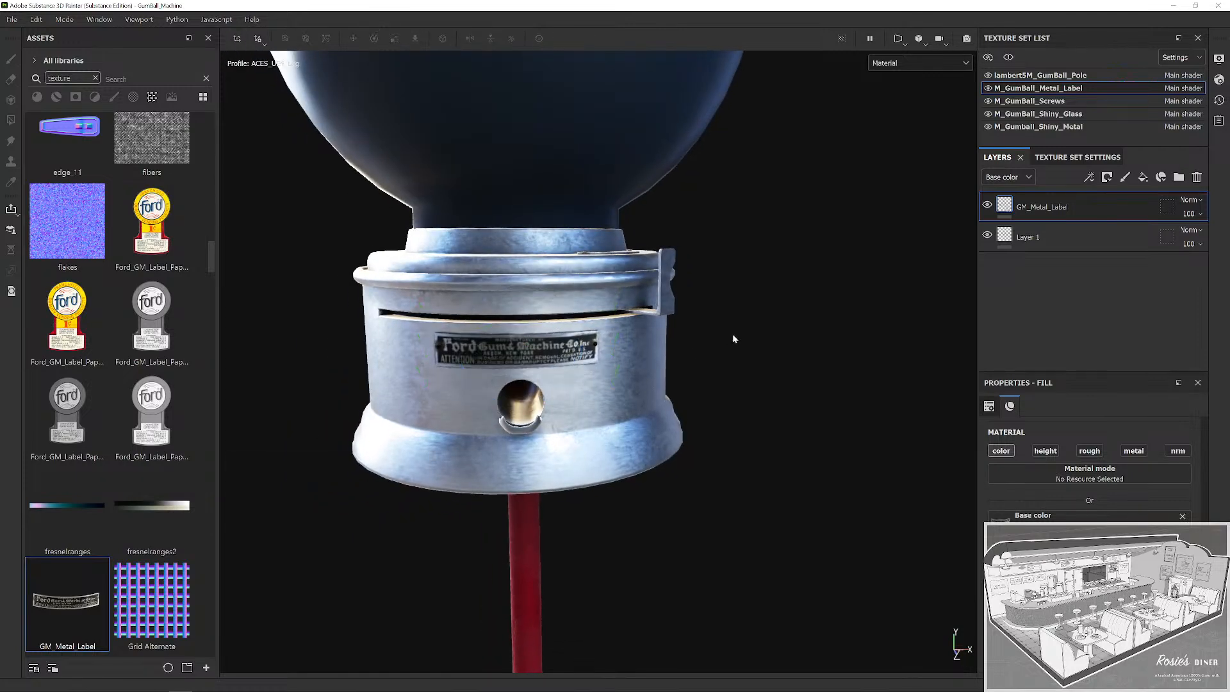
{"action": "scroll", "coordinate": [732, 342], "scroll_direction": "down", "scroll_amount": 8}
{"action": "left_click_drag", "start_coordinate": [709, 345], "coordinate": [719, 310]}
{"action": "scroll", "coordinate": [862, 231], "scroll_direction": "up", "scroll_amount": 4}
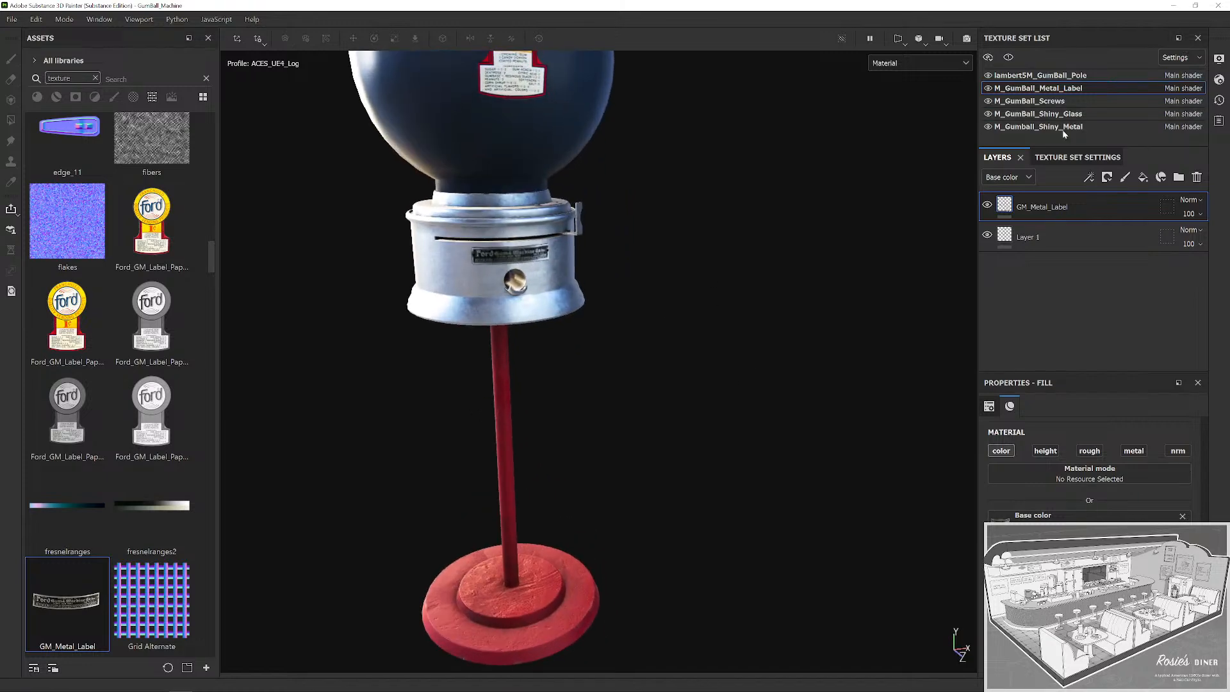
Select the Shiny Paint layer of the gumball machine's pole texture set to check its base color, and review the whole model.
{"action": "key", "text": "1"}
{"action": "mouse_move", "coordinate": [582, 428]}
{"action": "left_mouse_down"}
{"action": "mouse_move", "coordinate": [692, 390]}
{"action": "mouse_move", "coordinate": [733, 313]}
{"action": "left_mouse_up"}
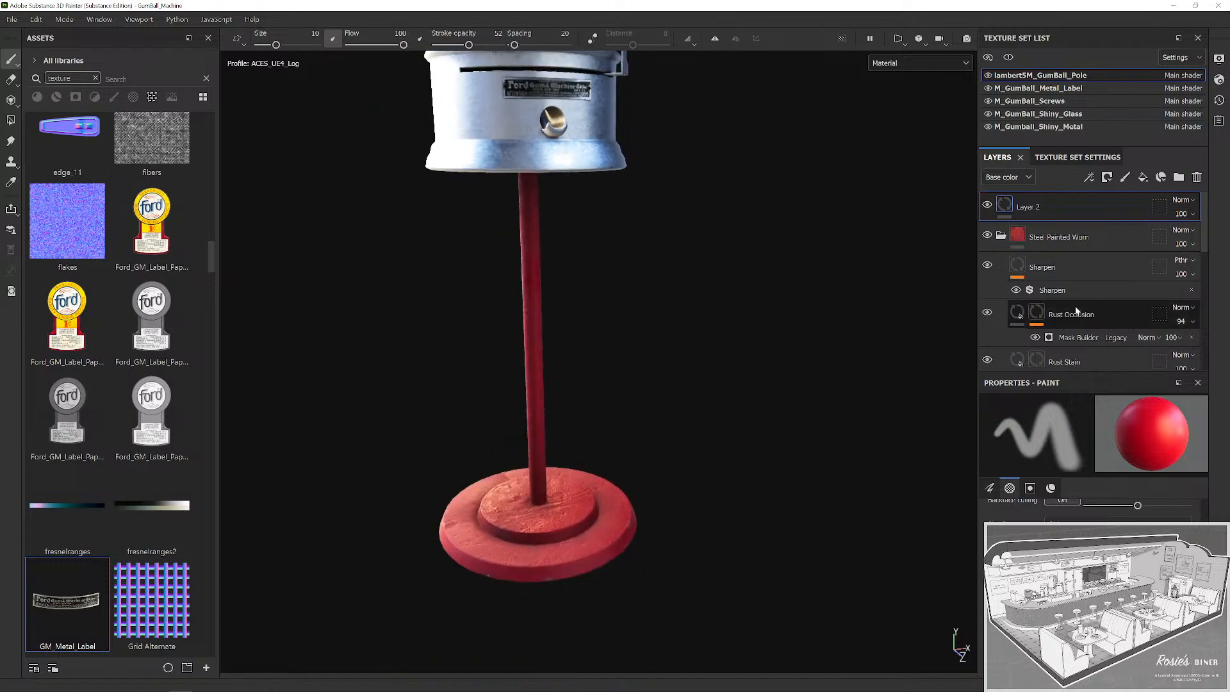
{"action": "scroll", "coordinate": [1077, 314], "scroll_direction": "down", "scroll_amount": 3}
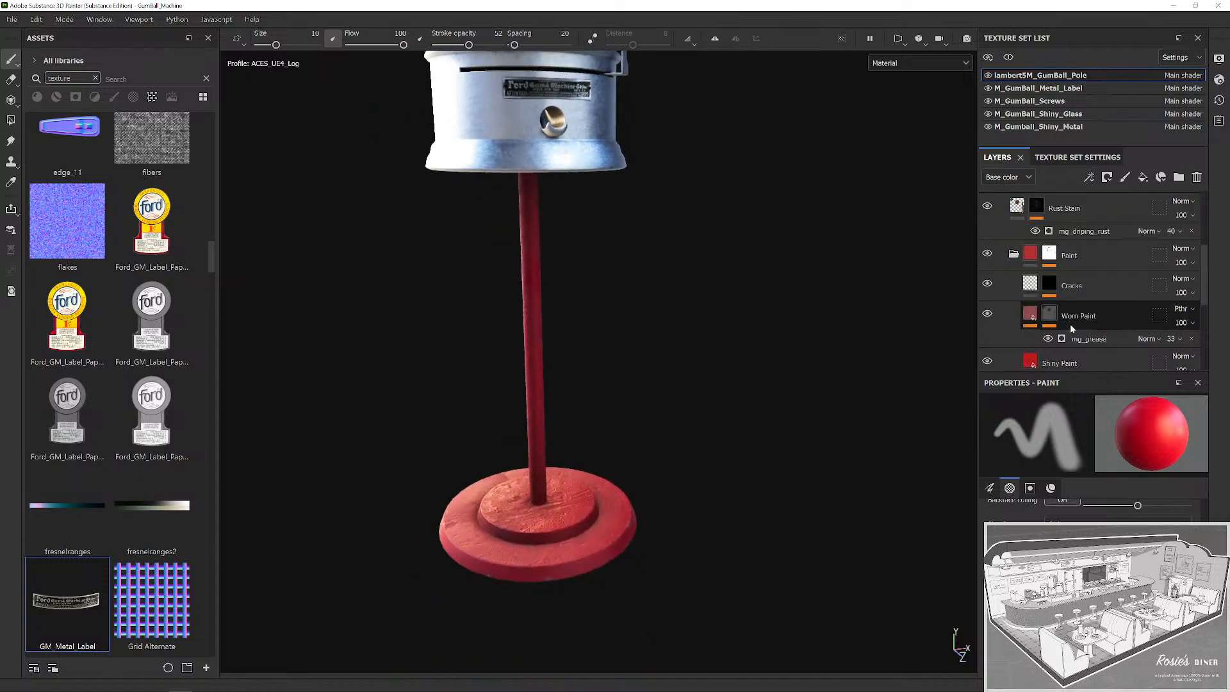
{"action": "left_click", "coordinate": [1034, 255]}
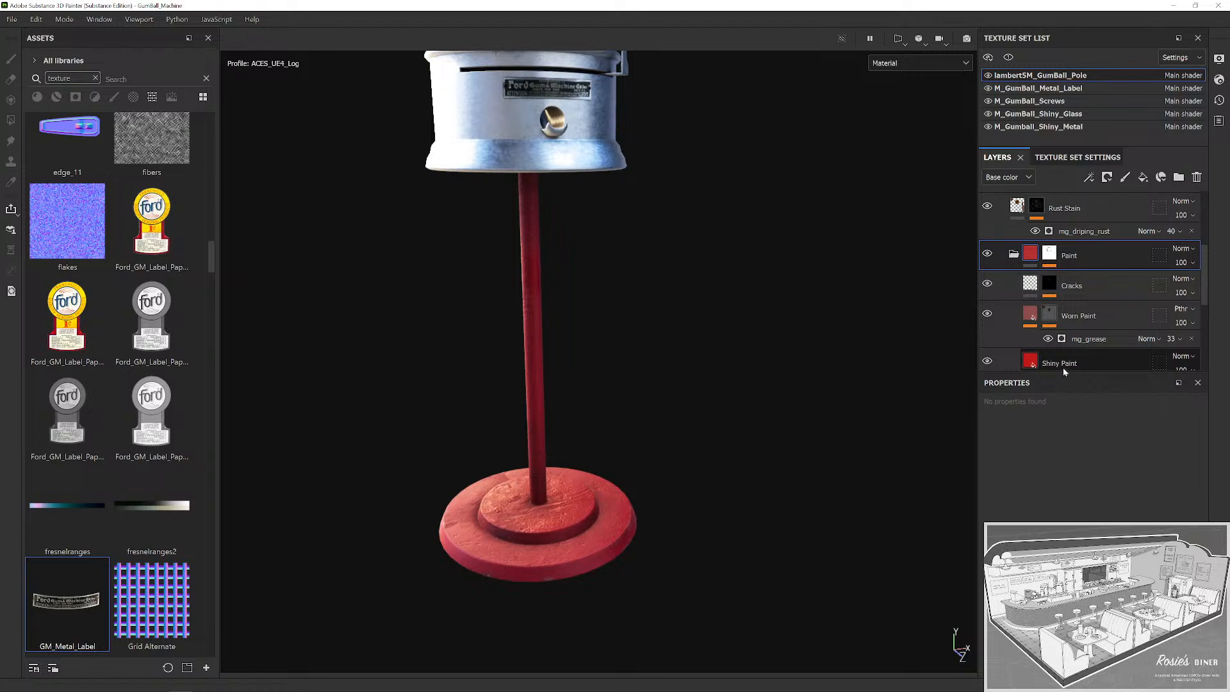
{"action": "scroll", "coordinate": [1088, 323], "scroll_direction": "down", "scroll_amount": 2}
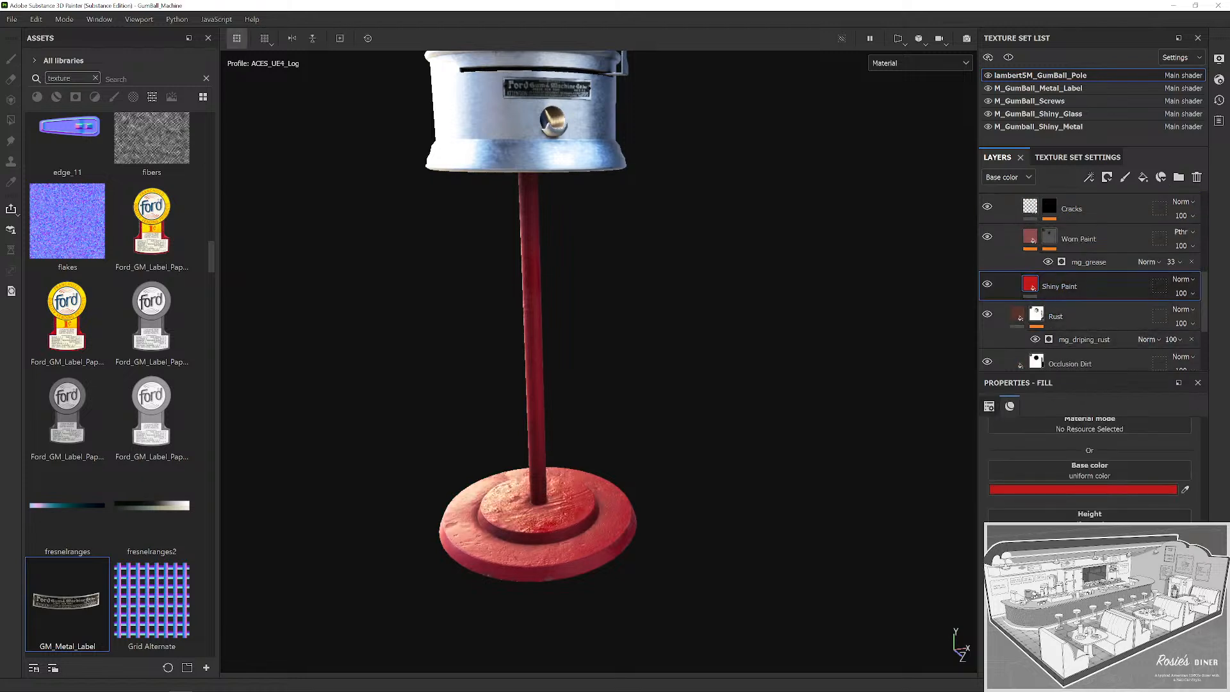
{"action": "left_click_drag", "start_coordinate": [960, 597], "coordinate": [706, 514]}
{"action": "left_click_drag", "start_coordinate": [703, 469], "coordinate": [714, 503]}
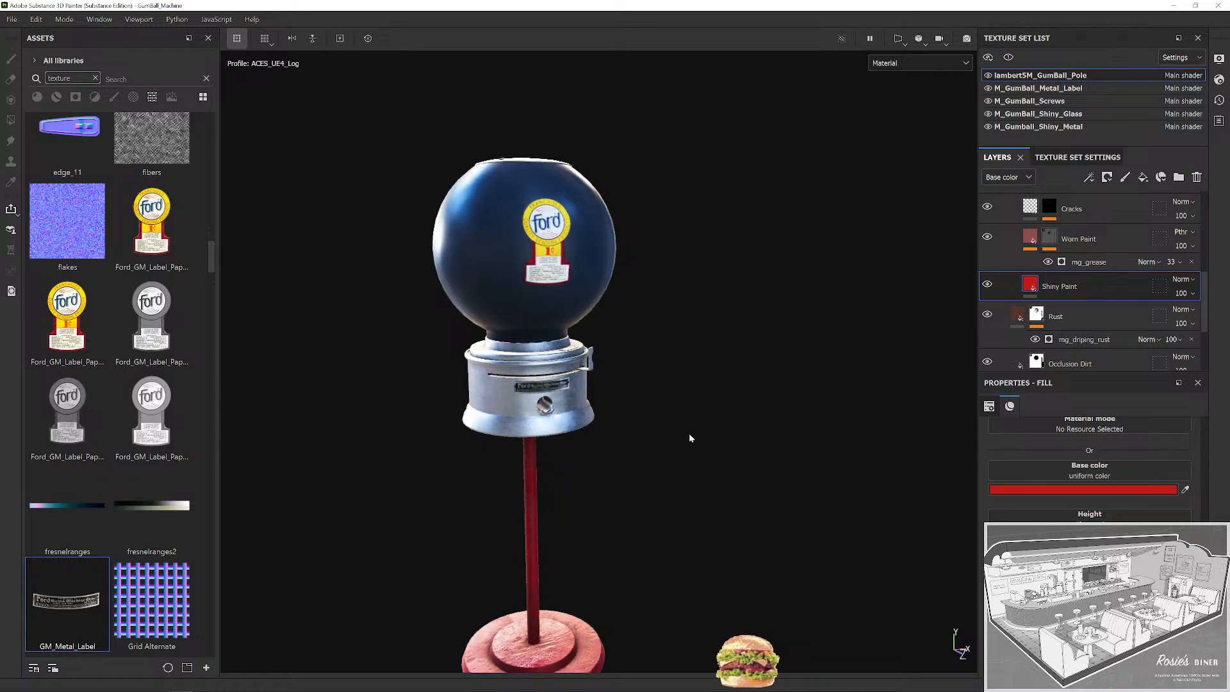
{"action": "mouse_move", "coordinate": [650, 443]}
{"action": "left_mouse_down"}
{"action": "mouse_move", "coordinate": [641, 378]}
{"action": "mouse_move", "coordinate": [736, 571]}
{"action": "mouse_move", "coordinate": [712, 472]}
{"action": "mouse_move", "coordinate": [628, 466]}
{"action": "mouse_move", "coordinate": [694, 412]}
{"action": "mouse_move", "coordinate": [599, 514]}
{"action": "mouse_move", "coordinate": [648, 526]}
{"action": "mouse_move", "coordinate": [648, 433]}
{"action": "mouse_move", "coordinate": [708, 433]}
{"action": "mouse_move", "coordinate": [701, 443]}
{"action": "mouse_move", "coordinate": [671, 434]}
{"action": "left_mouse_up"}
{"action": "left_click_drag", "start_coordinate": [729, 398], "coordinate": [728, 349]}
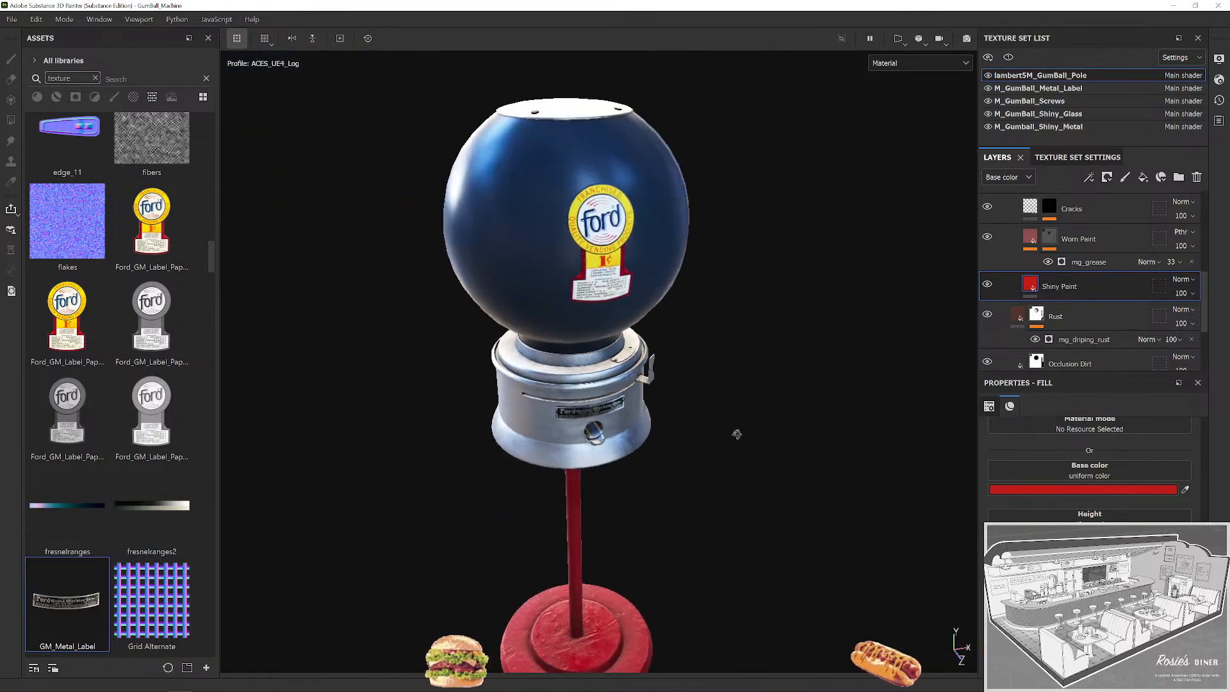
Examine the Shiny Paint layer's base color settings against the red pole, the metal dispenser and the whole gumball machine.
{"action": "scroll", "coordinate": [1142, 489], "scroll_direction": "up", "scroll_amount": 5}
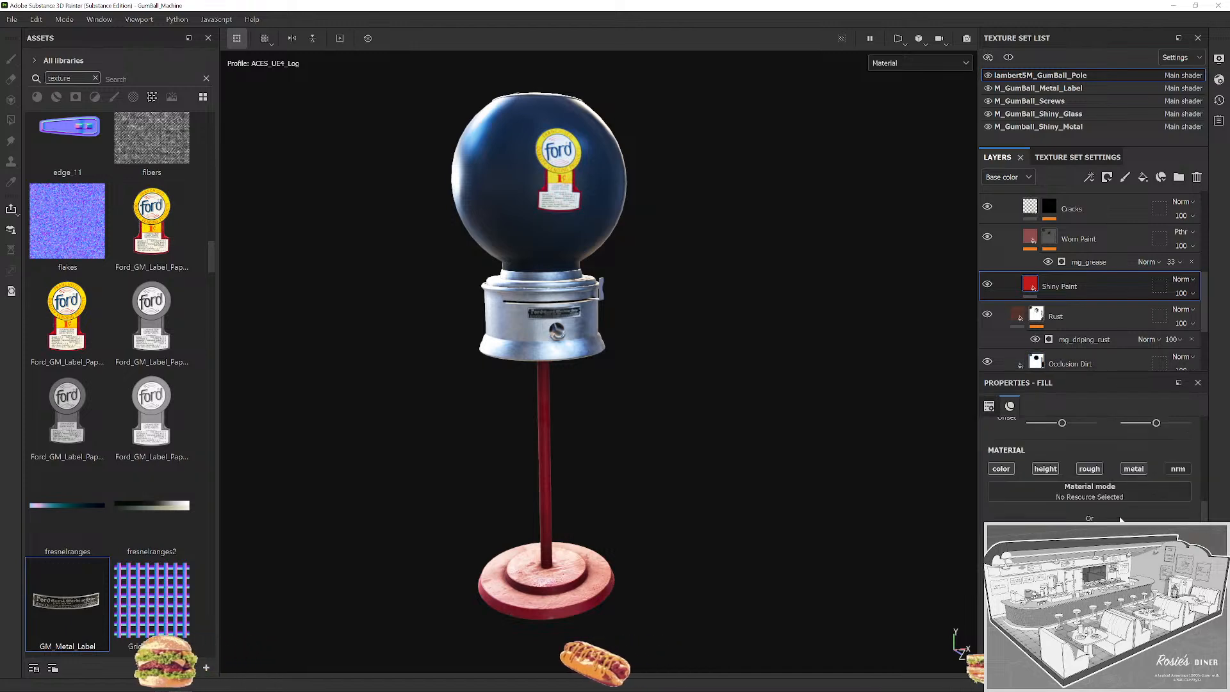
{"action": "scroll", "coordinate": [1122, 520], "scroll_direction": "down", "scroll_amount": 2}
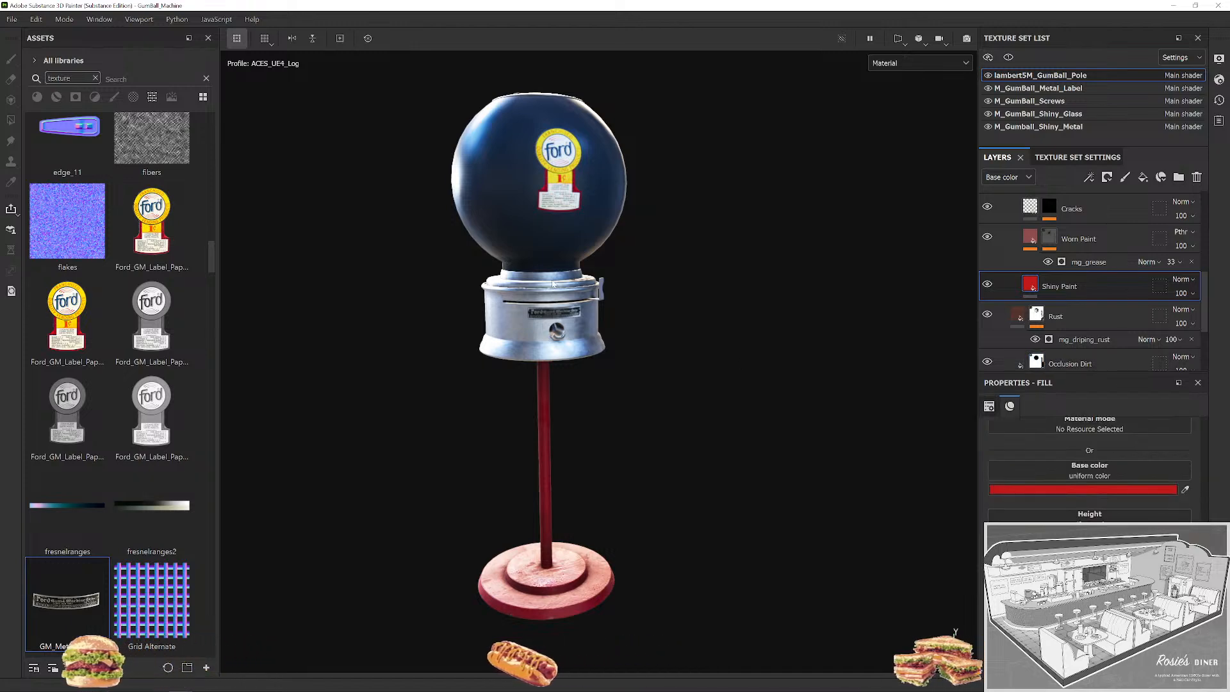
{"action": "scroll", "coordinate": [553, 284], "scroll_direction": "up", "scroll_amount": 8}
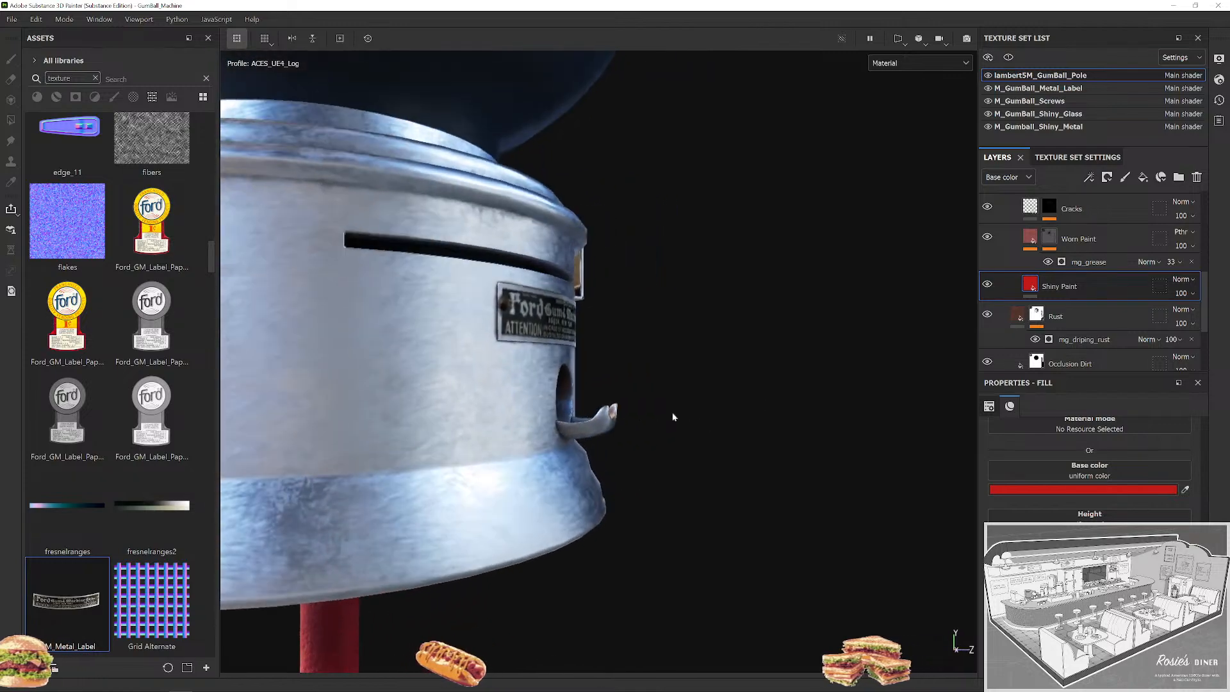
{"action": "left_click_drag", "start_coordinate": [672, 417], "coordinate": [648, 376], "text": "alt"}
{"action": "scroll", "coordinate": [576, 409], "scroll_direction": "up", "scroll_amount": 5}
{"action": "scroll", "coordinate": [662, 368], "scroll_direction": "down", "scroll_amount": 8}
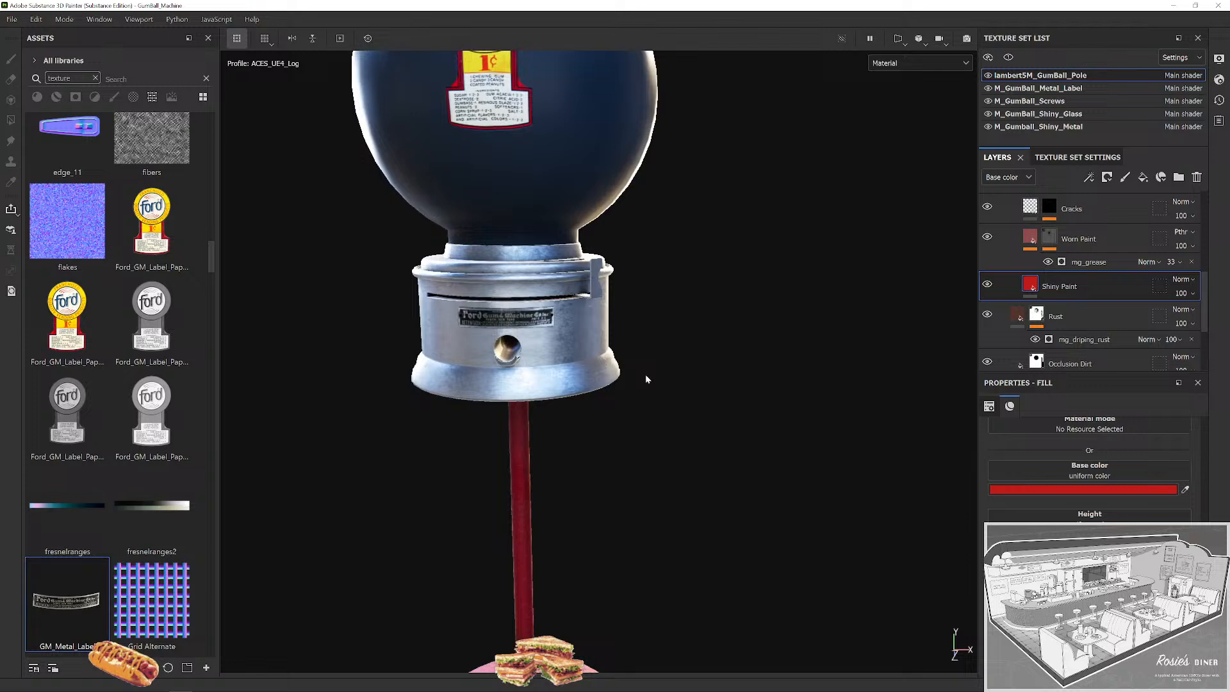
{"action": "scroll", "coordinate": [641, 410], "scroll_direction": "down", "scroll_amount": 6}
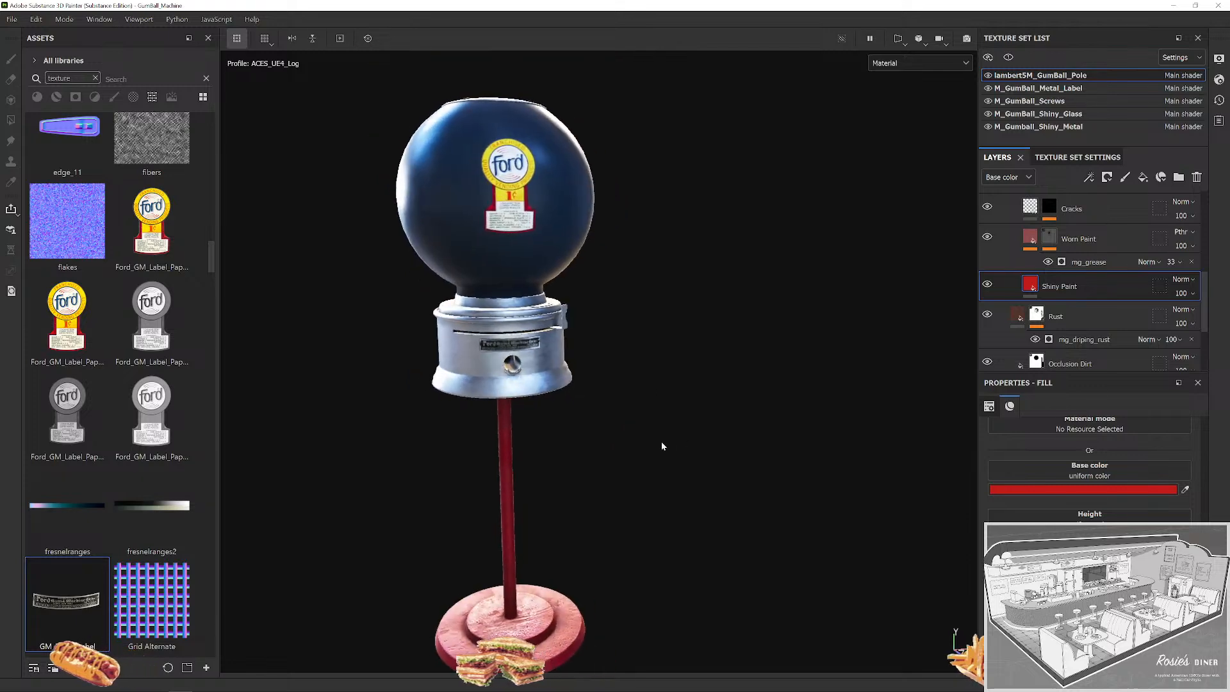
{"action": "scroll", "coordinate": [660, 428], "scroll_direction": "down", "scroll_amount": 3}
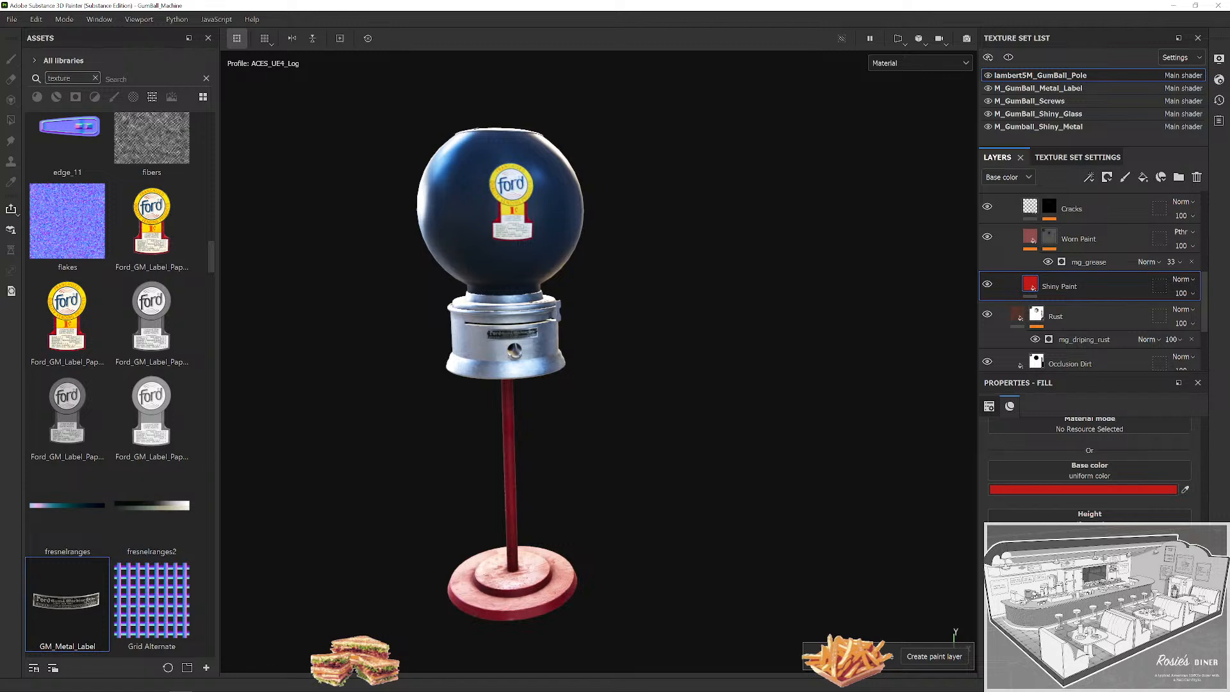
Collapse the Steel Painted Worn folder in the pole texture set's layer stack.
{"action": "scroll", "coordinate": [1089, 461], "scroll_direction": "up", "scroll_amount": 5}
{"action": "scroll", "coordinate": [1108, 516], "scroll_direction": "down", "scroll_amount": 3}
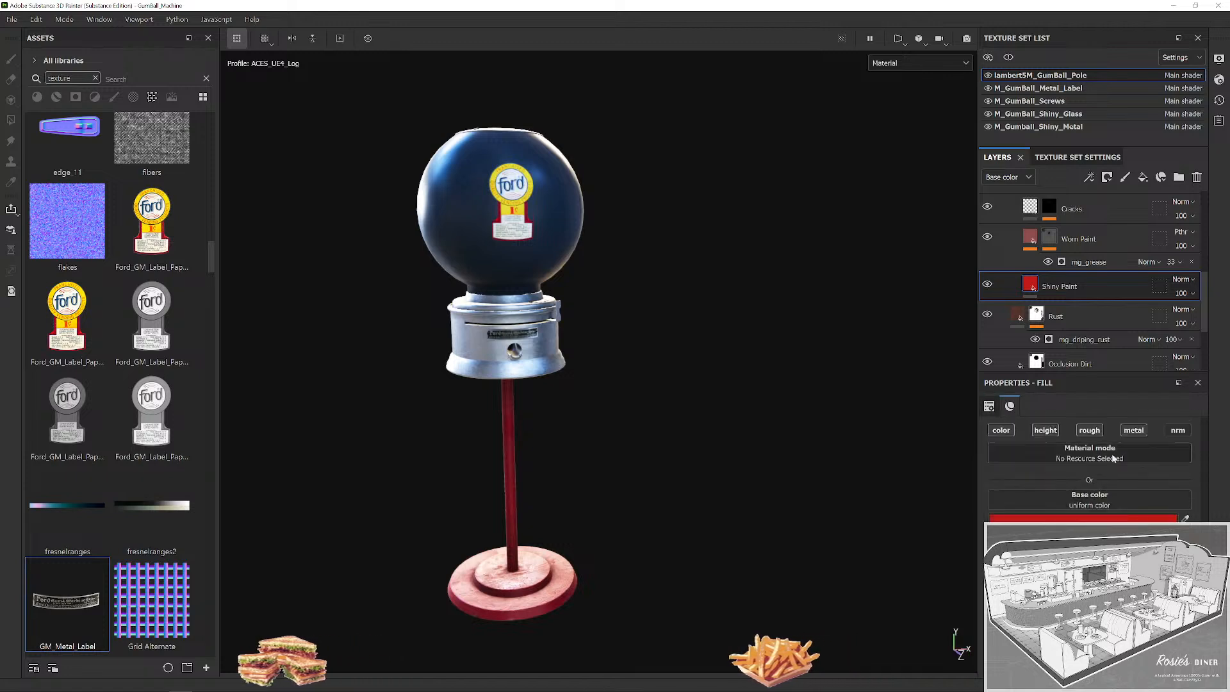
{"action": "scroll", "coordinate": [1089, 269], "scroll_direction": "down", "scroll_amount": 5}
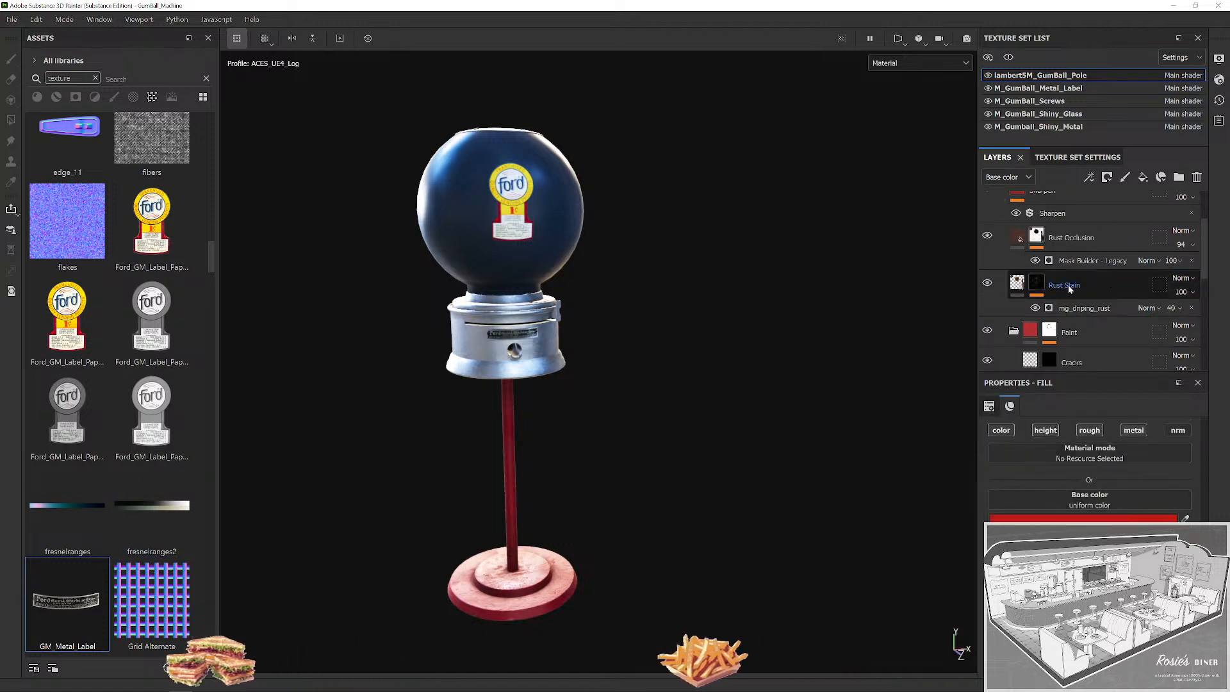
{"action": "left_click", "coordinate": [1001, 236]}
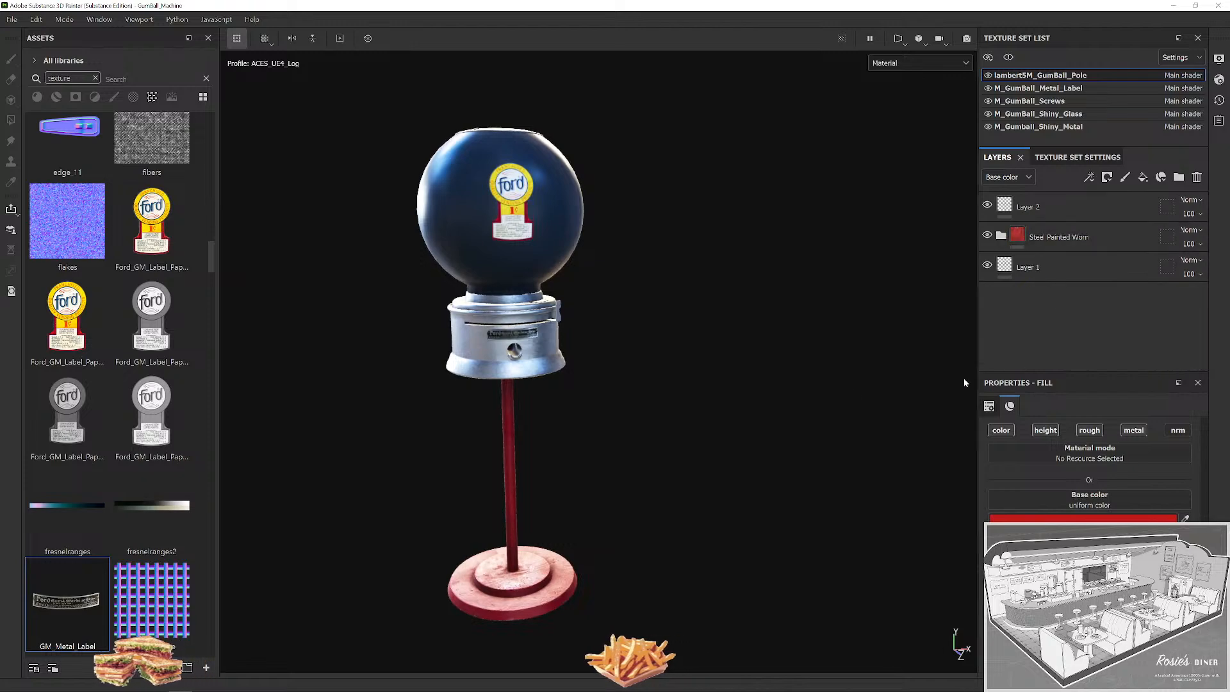
Inspect the coin lever, nameplate and chute lip up close, as well as the screwed metal lid on top of the globe.
{"action": "mouse_move", "coordinate": [656, 428]}
{"action": "left_mouse_down"}
{"action": "mouse_move", "coordinate": [667, 443]}
{"action": "mouse_move", "coordinate": [652, 416]}
{"action": "left_mouse_up"}
{"action": "scroll", "coordinate": [652, 417], "scroll_direction": "up", "scroll_amount": 8}
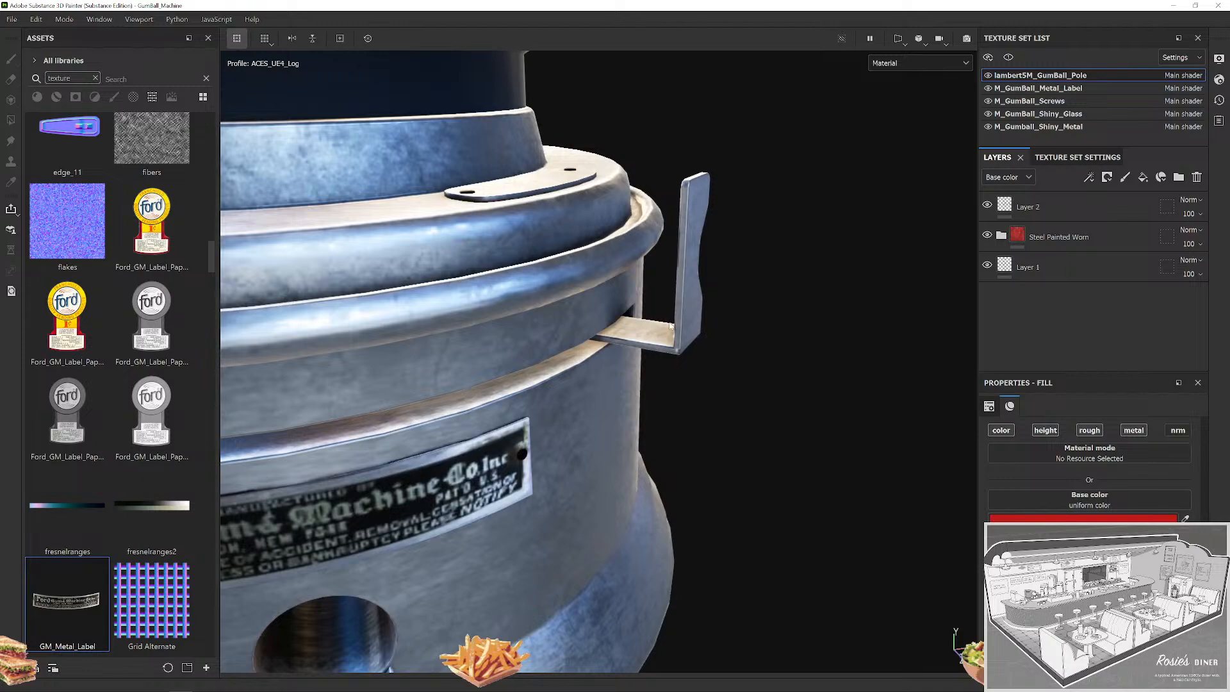
{"action": "left_click_drag", "start_coordinate": [716, 305], "coordinate": [688, 380]}
{"action": "left_click_drag", "start_coordinate": [537, 319], "coordinate": [626, 431]}
{"action": "scroll", "coordinate": [727, 318], "scroll_direction": "up", "scroll_amount": 5}
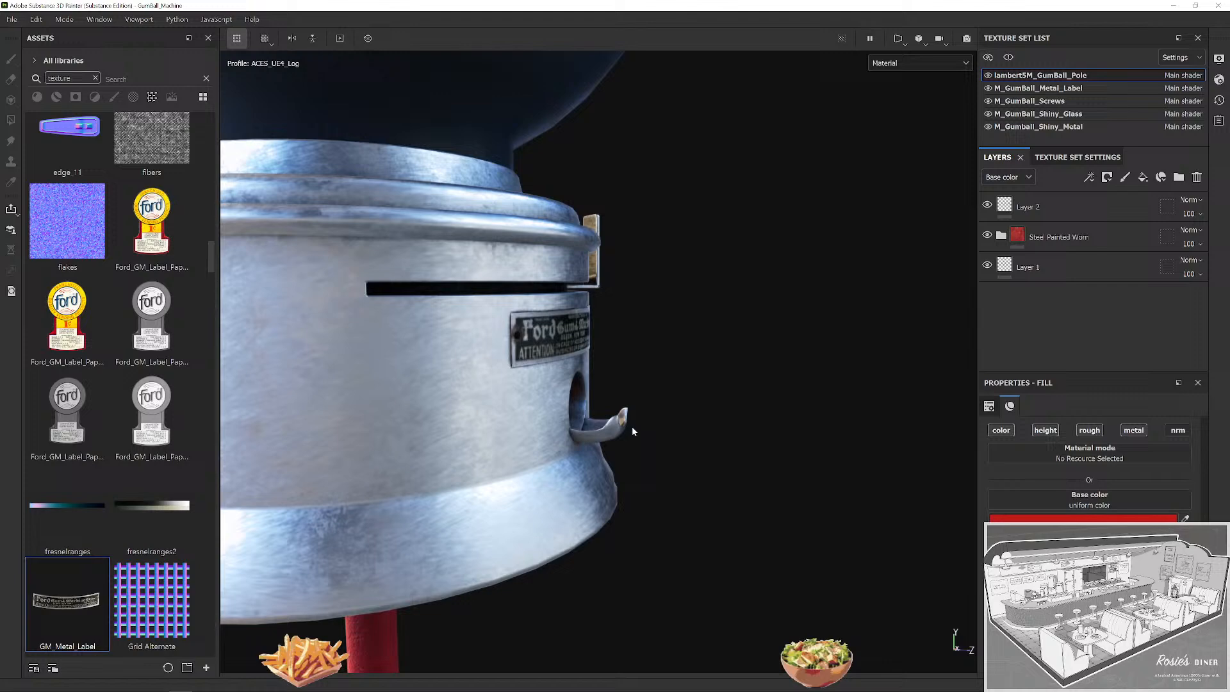
{"action": "scroll", "coordinate": [632, 432], "scroll_direction": "down", "scroll_amount": 5}
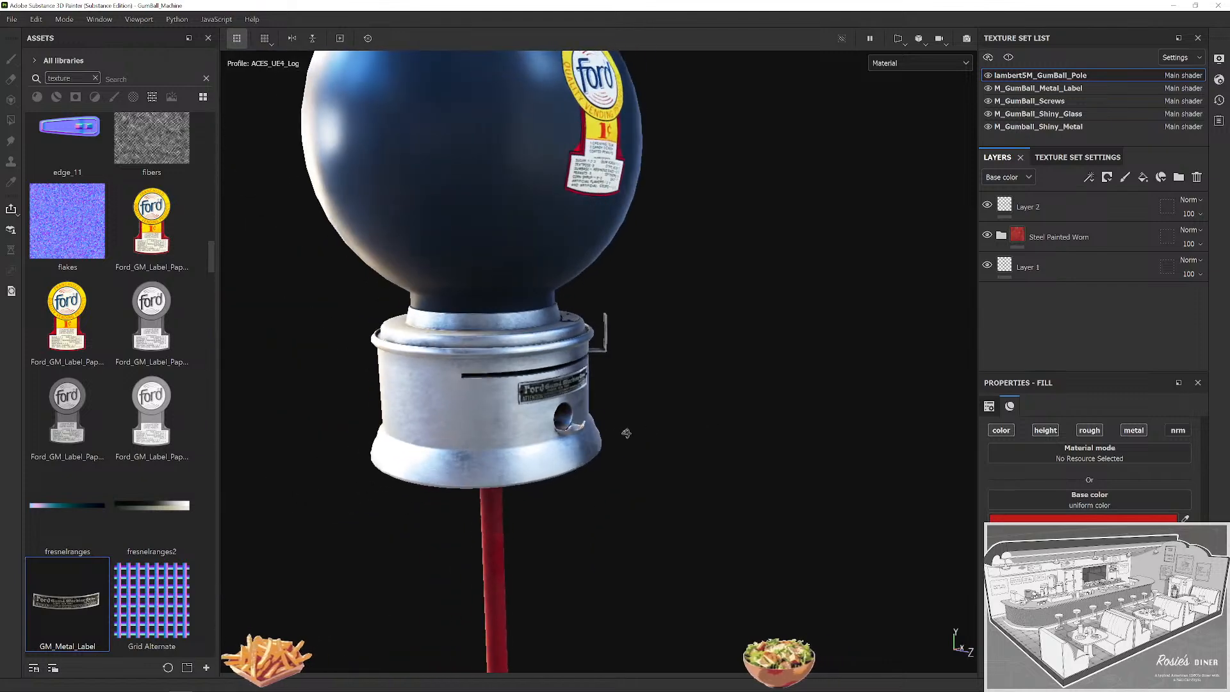
{"action": "scroll", "coordinate": [553, 511], "scroll_direction": "up", "scroll_amount": 2}
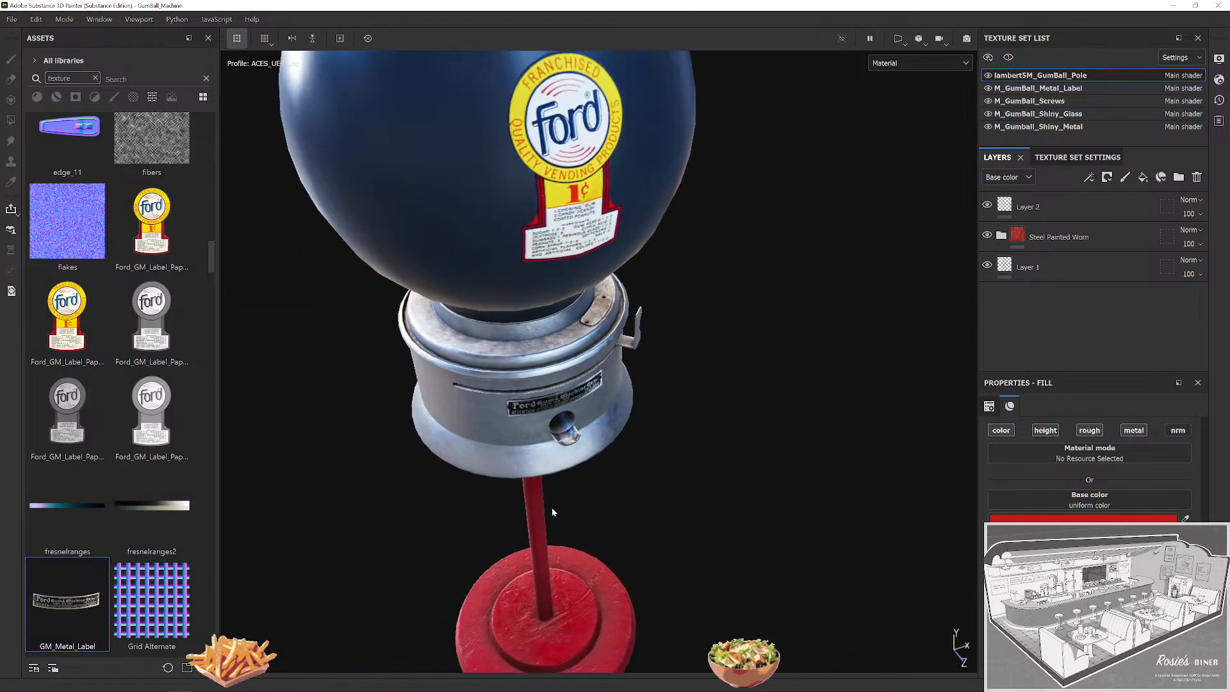
{"action": "scroll", "coordinate": [553, 511], "scroll_direction": "down", "scroll_amount": 4}
{"action": "left_click_drag", "start_coordinate": [654, 439], "coordinate": [609, 311]}
{"action": "scroll", "coordinate": [531, 340], "scroll_direction": "up", "scroll_amount": 3}
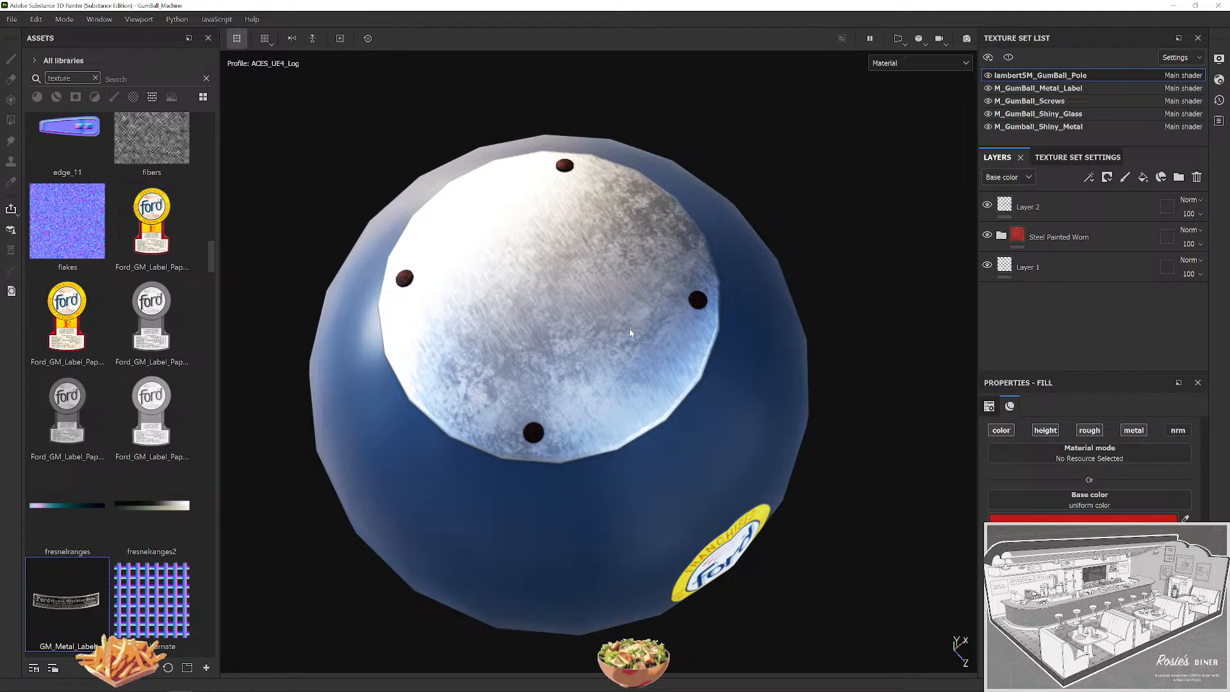
Review the whole gumball machine from several angles and examine the front of the metal dispenser body up close.
{"action": "scroll", "coordinate": [636, 328], "scroll_direction": "down", "scroll_amount": 4}
{"action": "left_click_drag", "start_coordinate": [758, 494], "coordinate": [684, 212]}
{"action": "scroll", "coordinate": [710, 383], "scroll_direction": "up", "scroll_amount": 1}
{"action": "left_click_drag", "start_coordinate": [710, 384], "coordinate": [667, 294]}
{"action": "mouse_move", "coordinate": [708, 396]}
{"action": "left_mouse_down"}
{"action": "mouse_move", "coordinate": [693, 338]}
{"action": "mouse_move", "coordinate": [712, 454]}
{"action": "mouse_move", "coordinate": [706, 412]}
{"action": "left_mouse_up"}
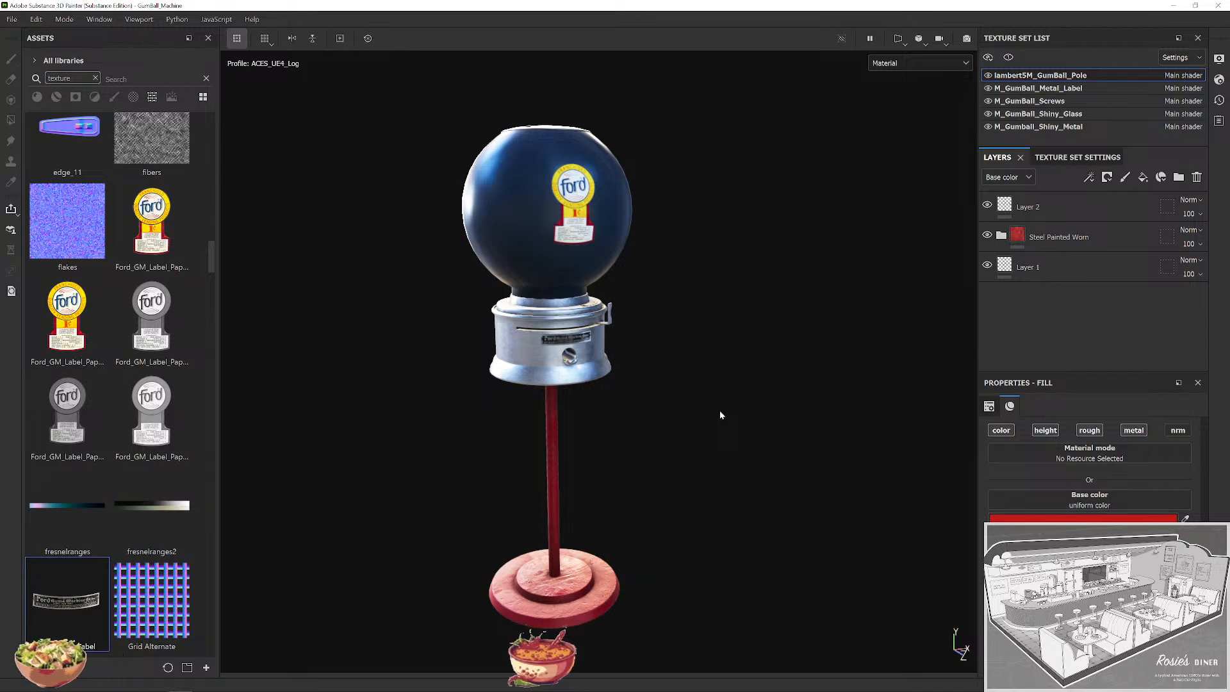
{"action": "left_click_drag", "start_coordinate": [654, 430], "coordinate": [721, 445]}
{"action": "left_click_drag", "start_coordinate": [634, 487], "coordinate": [627, 408]}
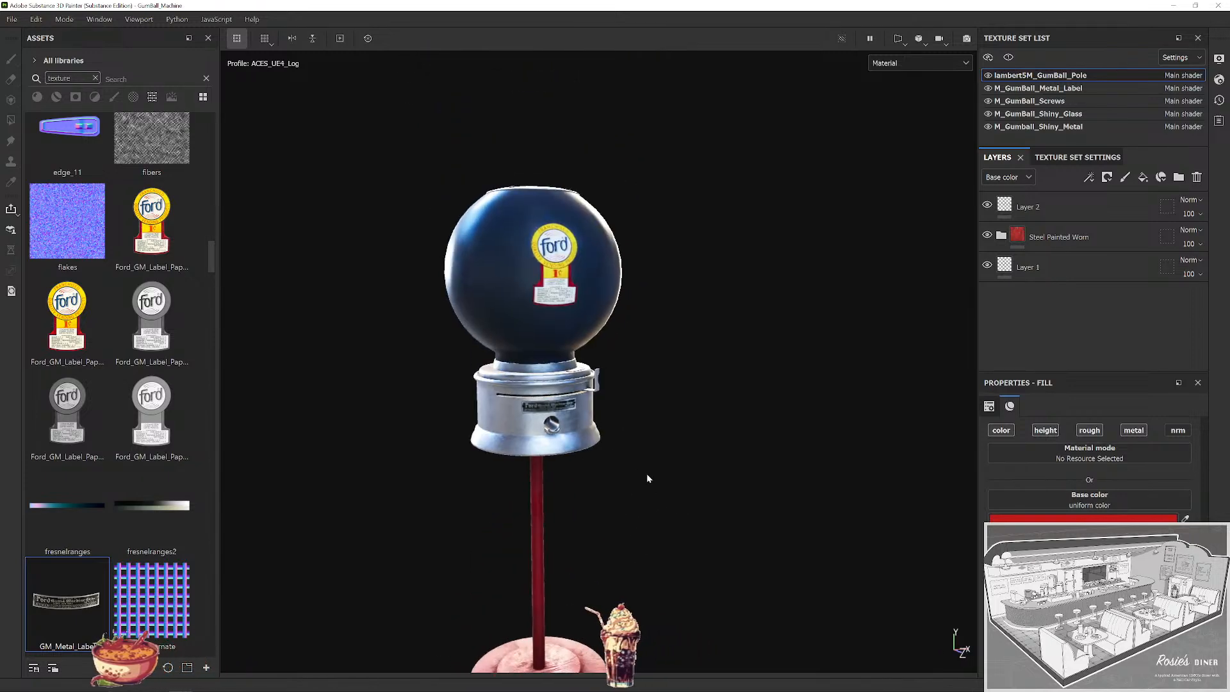
{"action": "left_click_drag", "start_coordinate": [647, 478], "coordinate": [638, 443]}
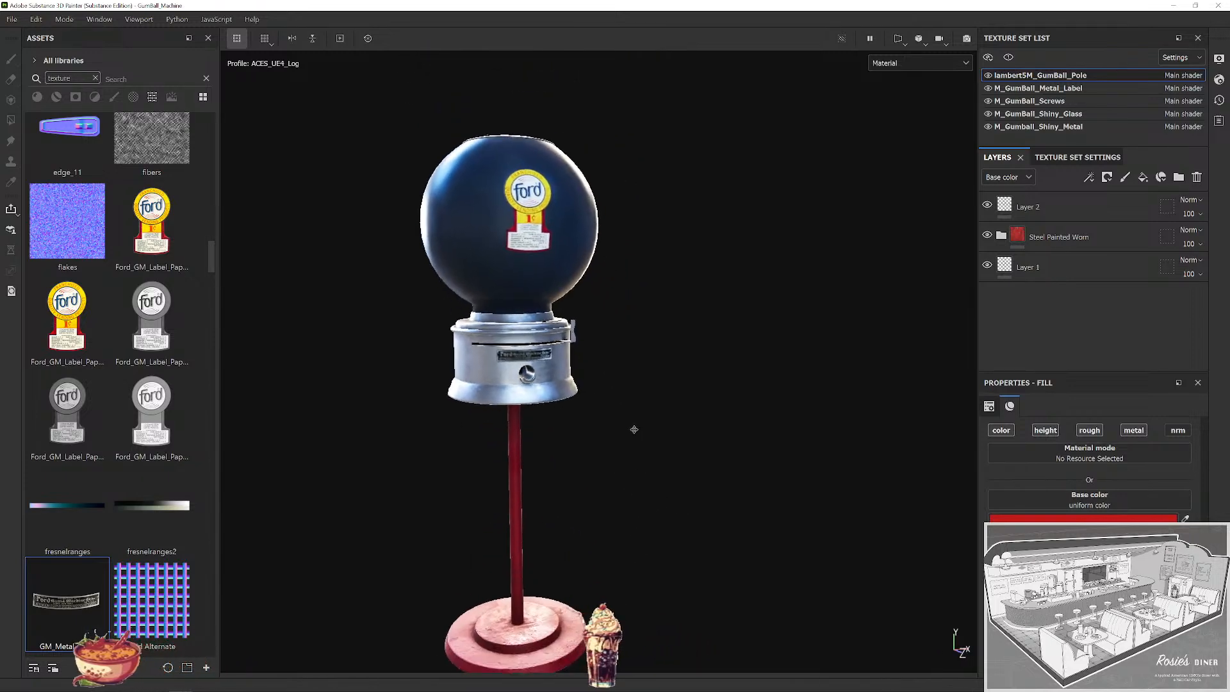
{"action": "left_click_drag", "start_coordinate": [626, 267], "coordinate": [387, 302]}
{"action": "scroll", "coordinate": [486, 368], "scroll_direction": "up", "scroll_amount": 2}
{"action": "scroll", "coordinate": [486, 368], "scroll_direction": "up", "scroll_amount": 5}
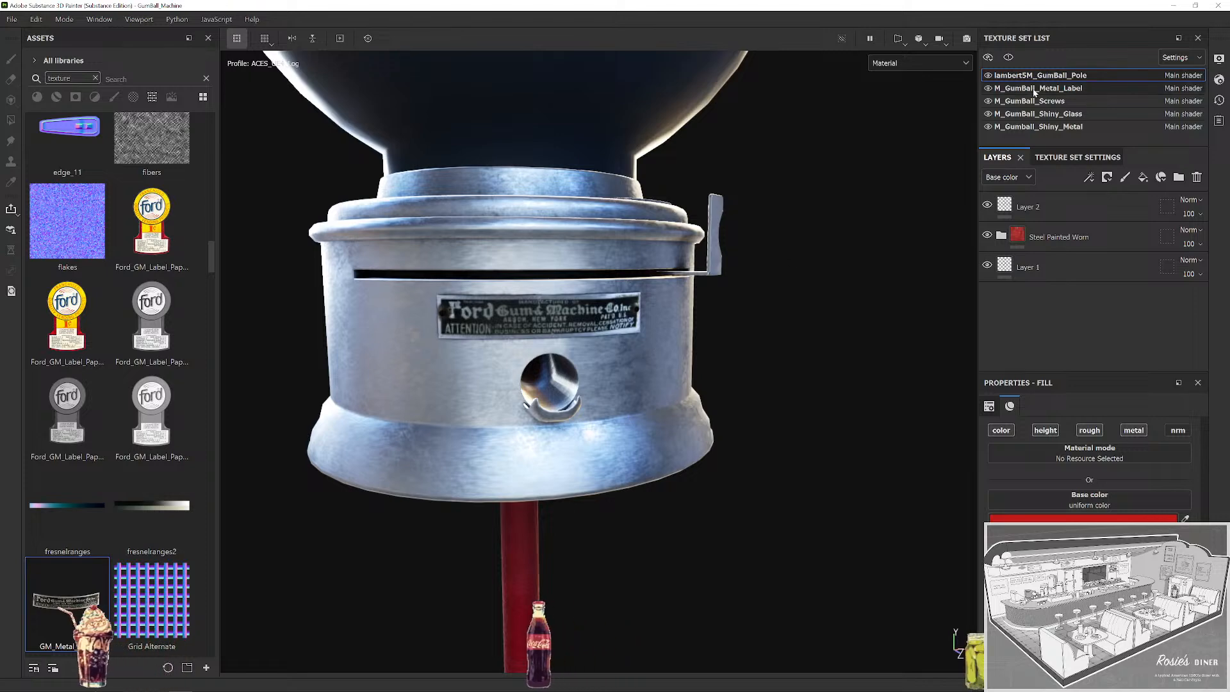
Switch to Photoshop, bring up the gumball machine reference image, clear its selection and show its chrome dispenser up close.
{"action": "left_click", "coordinate": [870, 39]}
{"action": "left_click", "coordinate": [870, 39]}
{"action": "left_click", "coordinate": [1174, 6]}
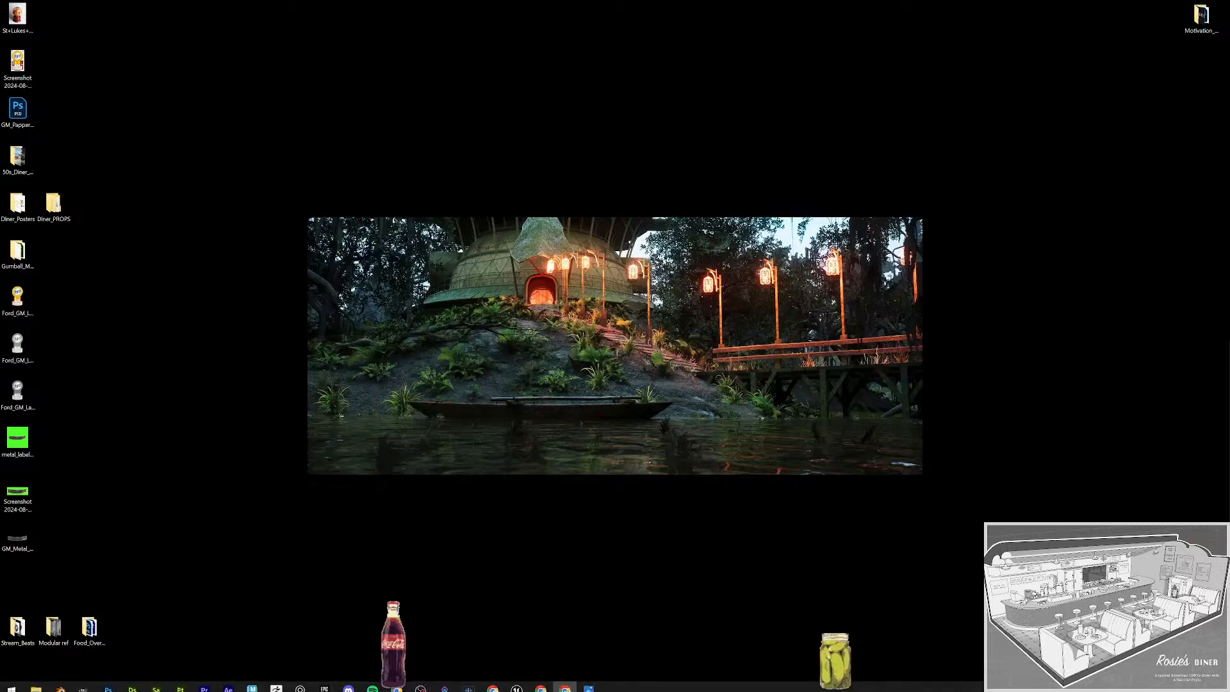
{"action": "left_click", "coordinate": [108, 683]}
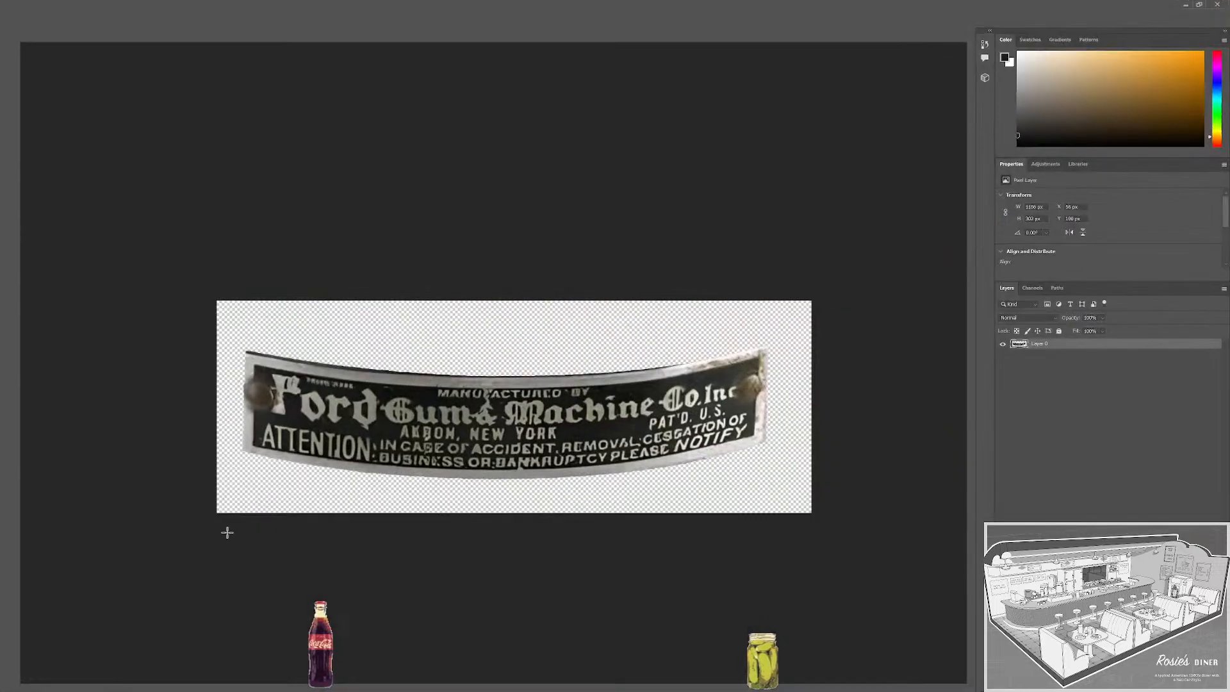
{"action": "left_click", "coordinate": [71, 34]}
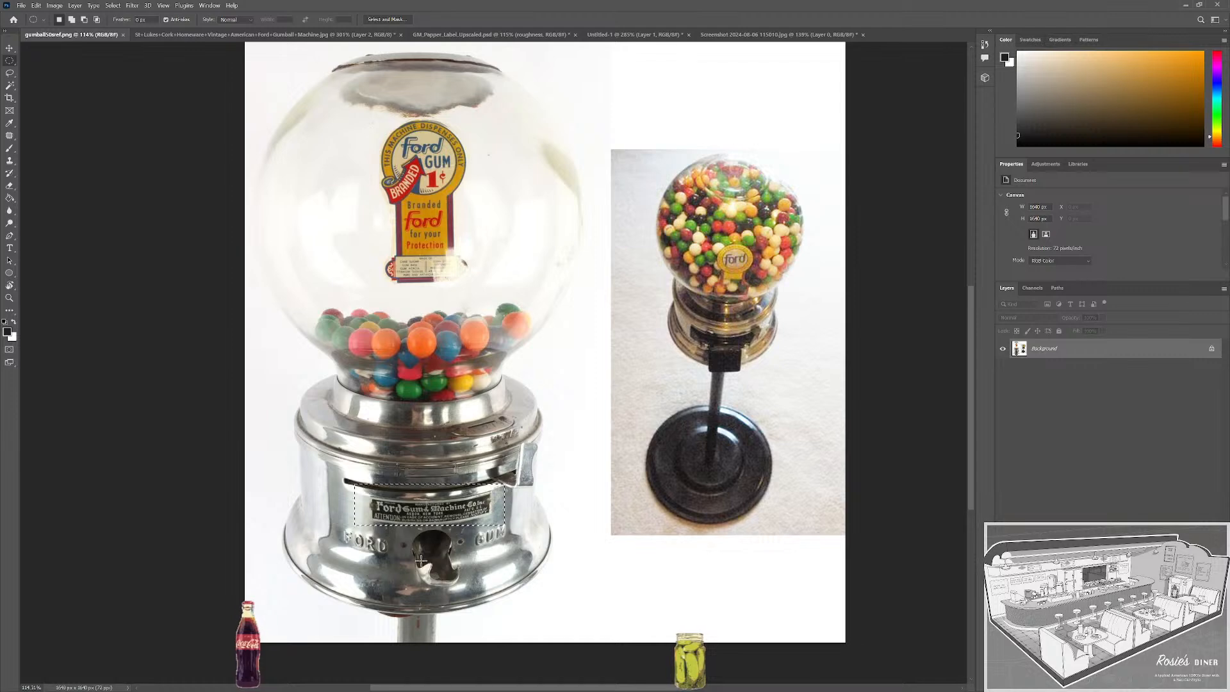
{"action": "left_click", "coordinate": [195, 478]}
{"action": "left_click_drag", "start_coordinate": [427, 559], "coordinate": [653, 515]}
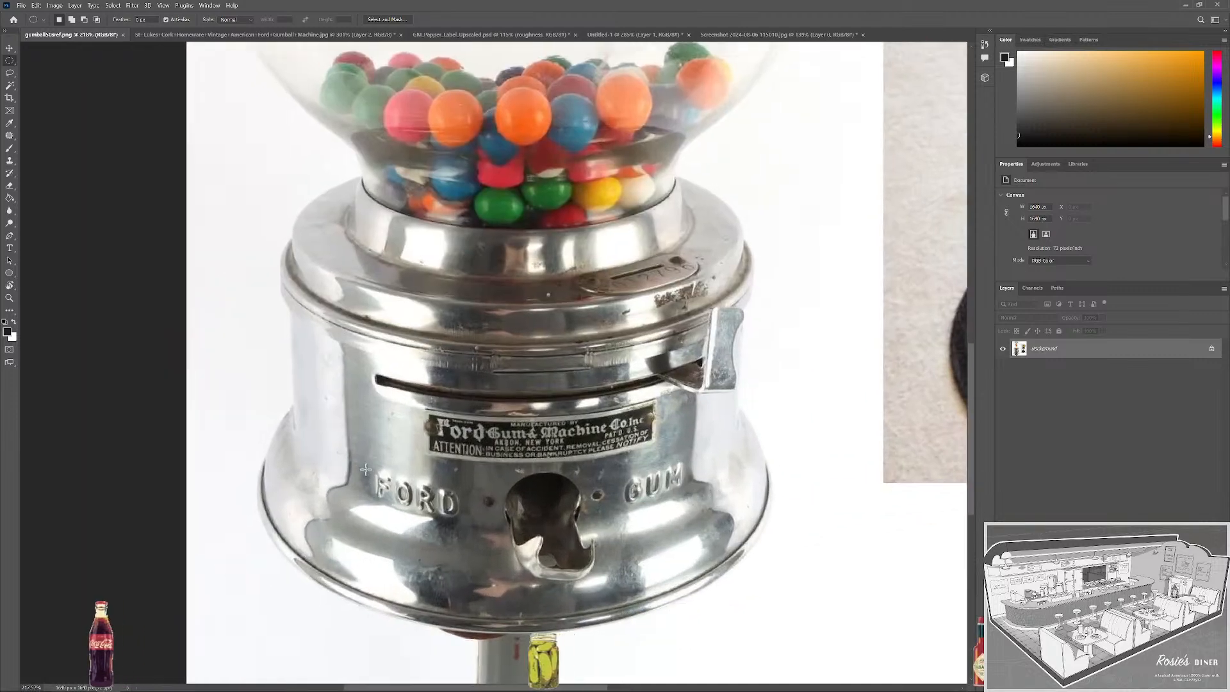
Try an elliptical selection around the embossed FORD lettering, clear it, and switch to the Rectangular Marquee tool.
{"action": "left_click_drag", "start_coordinate": [367, 469], "coordinate": [462, 532]}
{"action": "key", "text": "ctrl+d"}
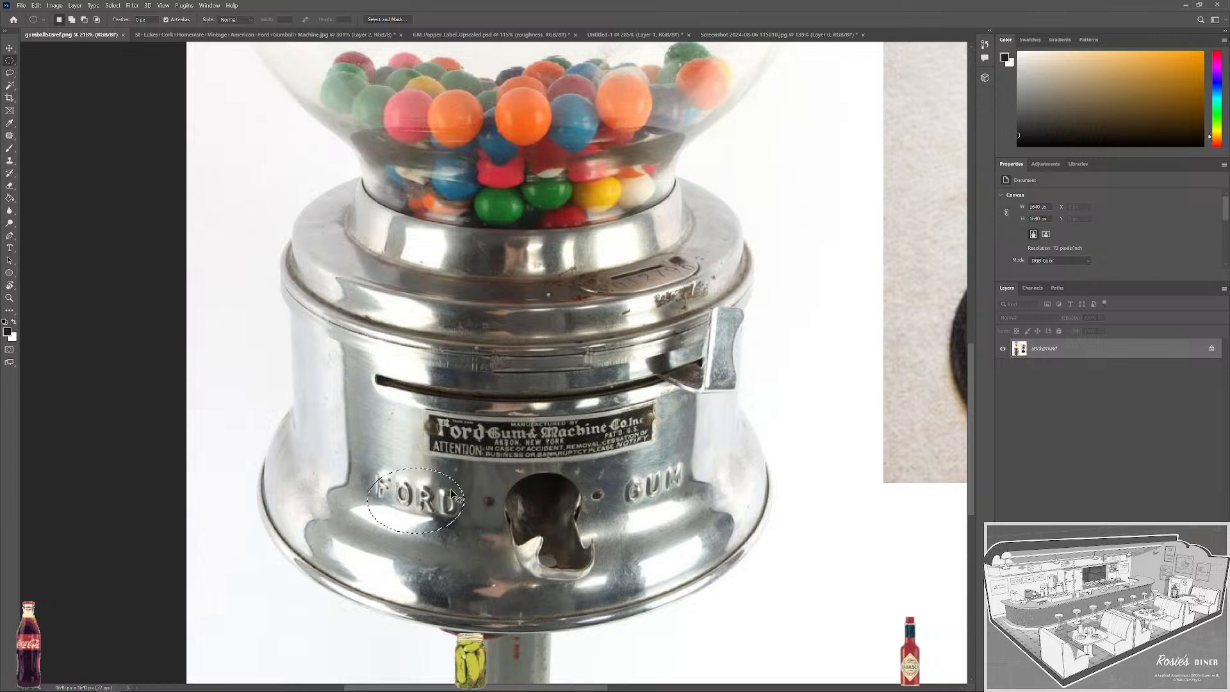
{"action": "right_click", "coordinate": [10, 60]}
{"action": "left_click", "coordinate": [70, 64]}
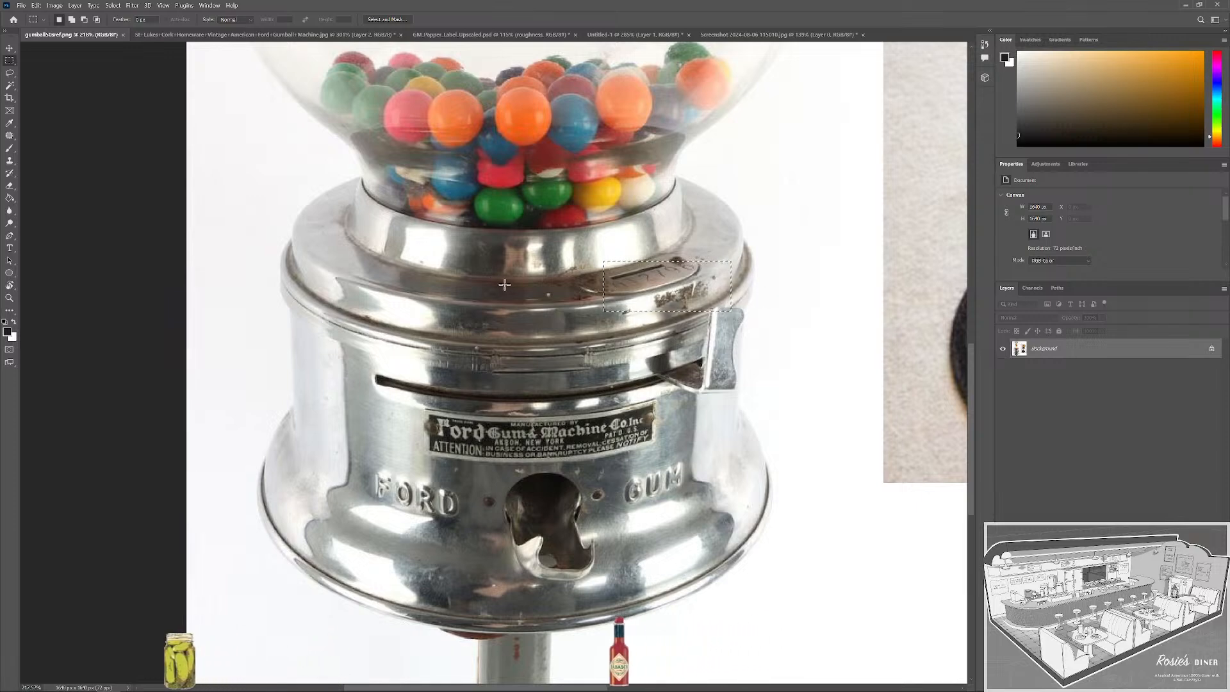
Study the two reference photos, comparing the chrome dispenser's embossed lettering, coin slot and globe with the full machine on its stand.
{"action": "scroll", "coordinate": [541, 267], "scroll_direction": "down", "scroll_amount": 1}
{"action": "scroll", "coordinate": [541, 267], "scroll_direction": "down", "scroll_amount": 3}
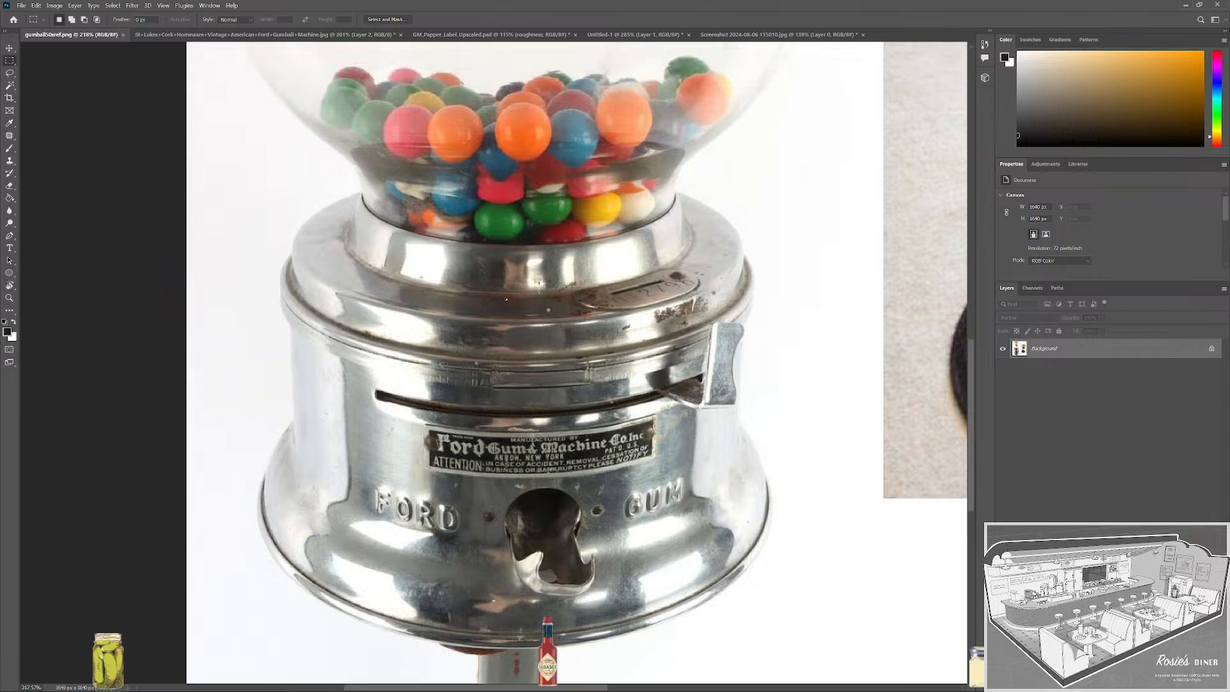
{"action": "scroll", "coordinate": [547, 273], "scroll_direction": "down", "scroll_amount": 3}
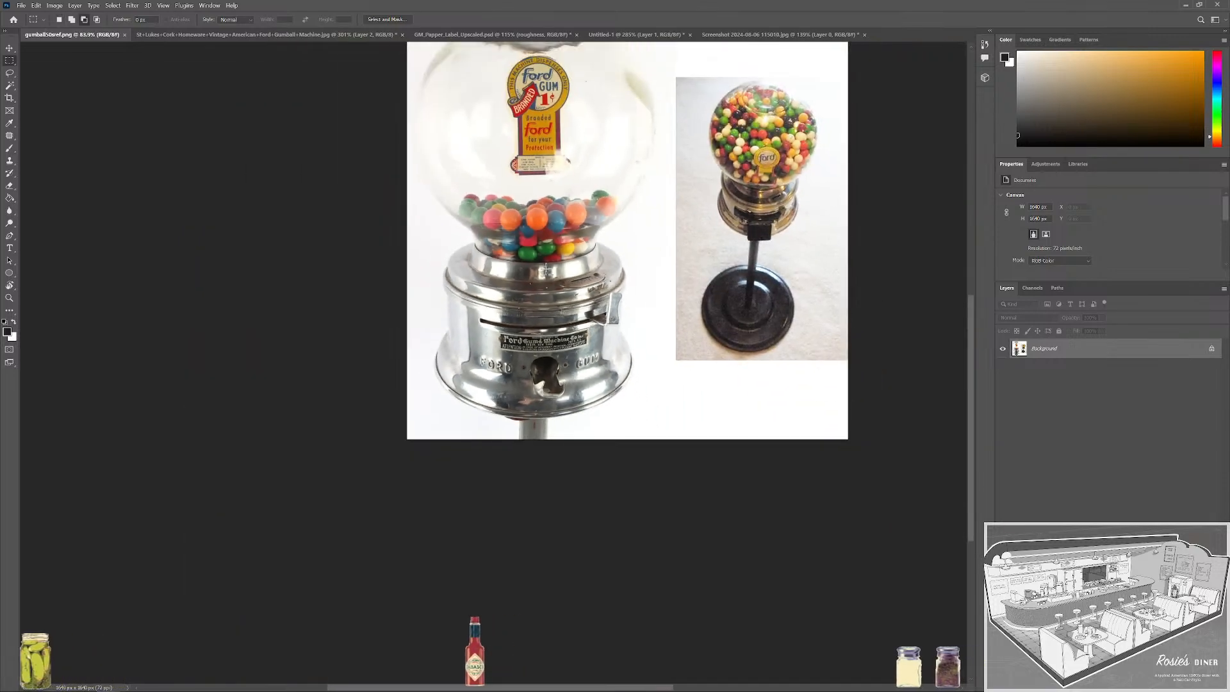
{"action": "scroll", "coordinate": [552, 192], "scroll_direction": "up", "scroll_amount": 1}
{"action": "scroll", "coordinate": [553, 192], "scroll_direction": "up", "scroll_amount": 1}
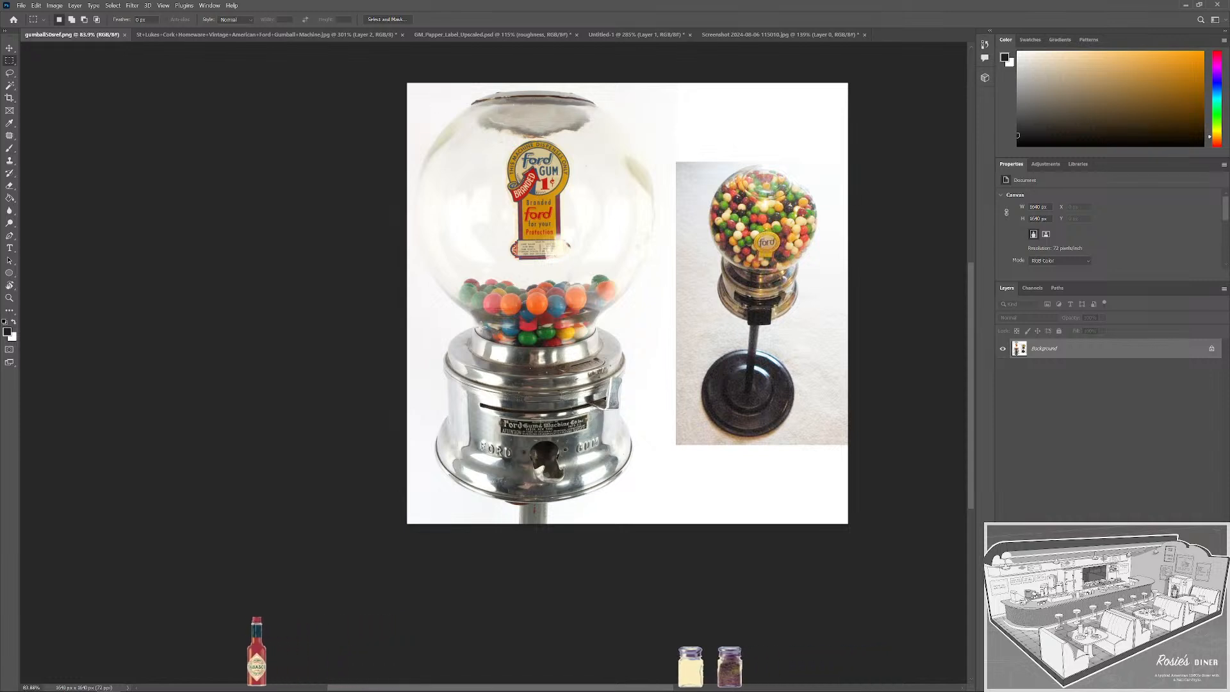
{"action": "scroll", "coordinate": [510, 375], "scroll_direction": "down", "scroll_amount": 1}
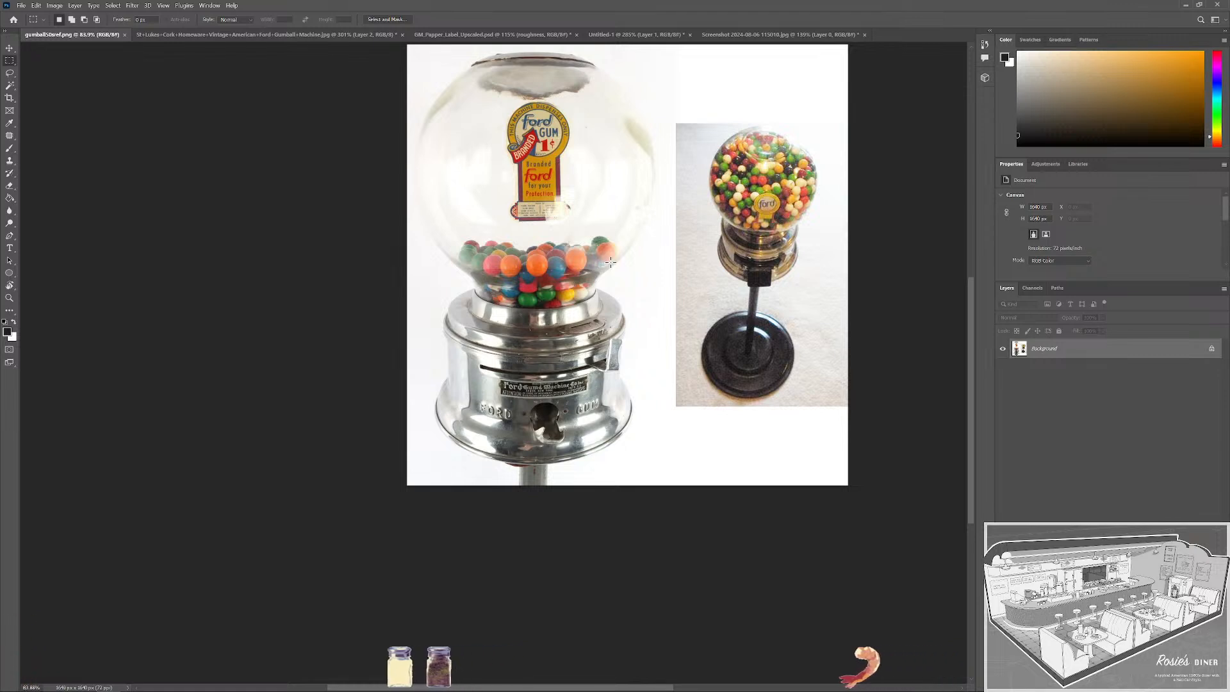
{"action": "scroll", "coordinate": [610, 261], "scroll_direction": "up", "scroll_amount": 2}
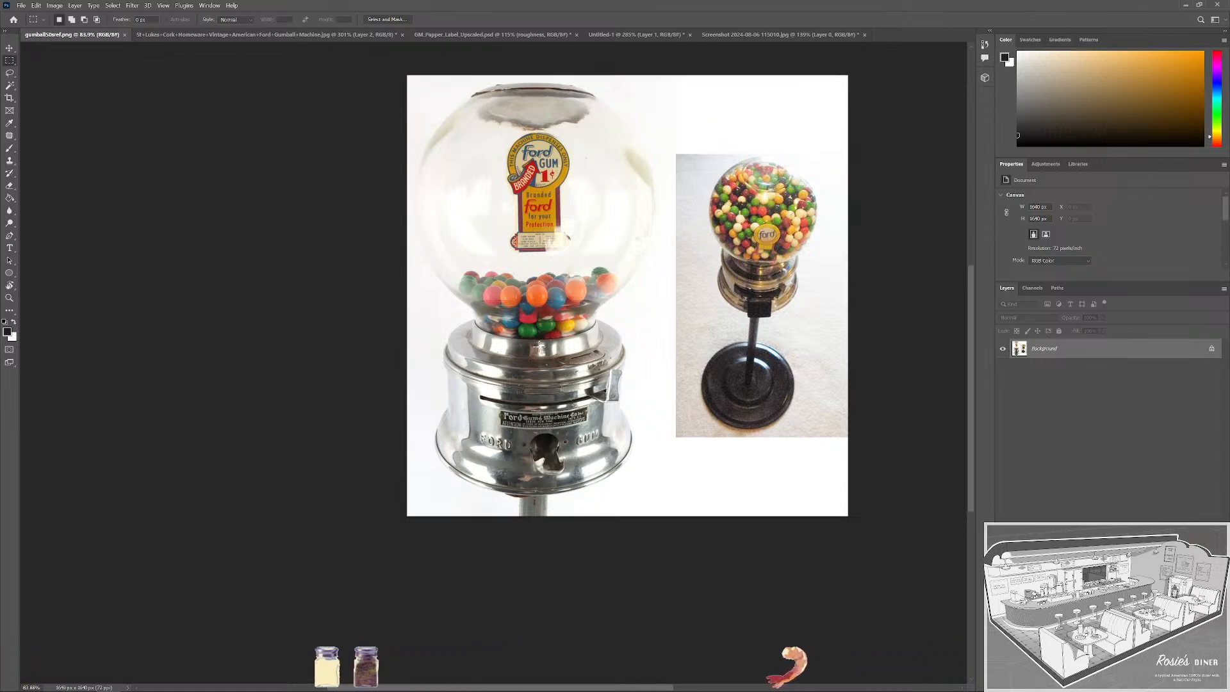
{"action": "scroll", "coordinate": [573, 445], "scroll_direction": "up", "scroll_amount": 1}
Copy a rectangular selection around the embossed FORD lettering on the dispenser, and bring up the nameplate cutout document.
{"action": "left_click_drag", "start_coordinate": [640, 398], "coordinate": [574, 451]}
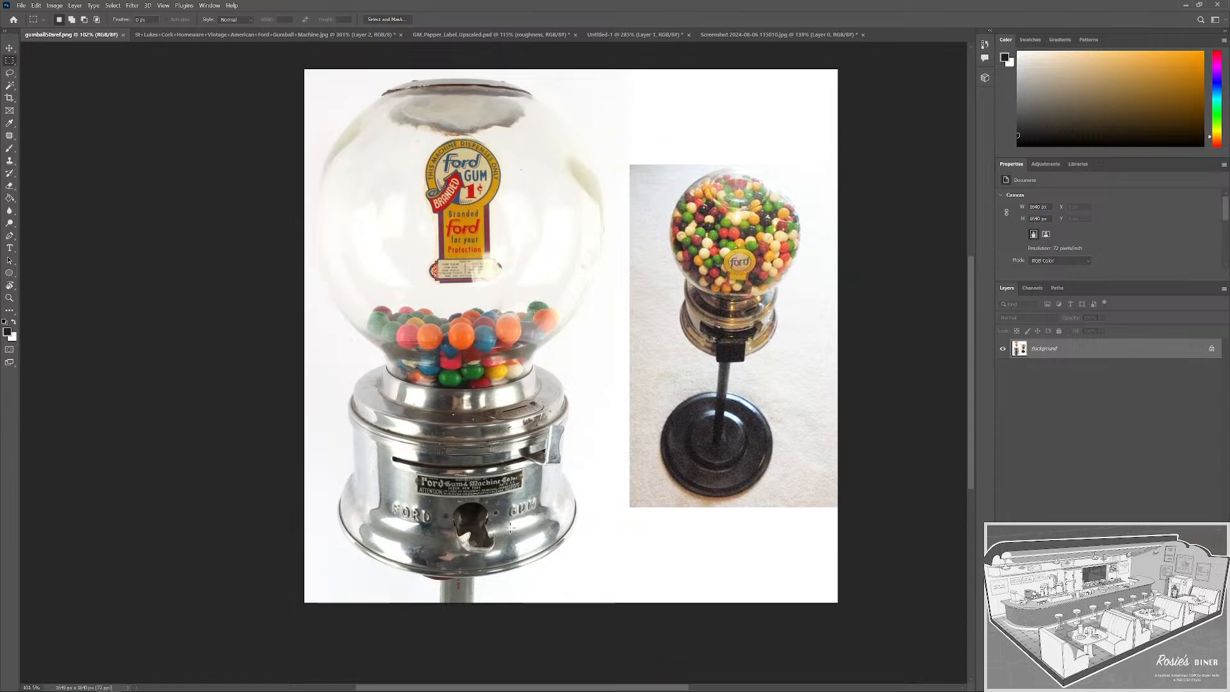
{"action": "scroll", "coordinate": [511, 494], "scroll_direction": "up", "scroll_amount": 5}
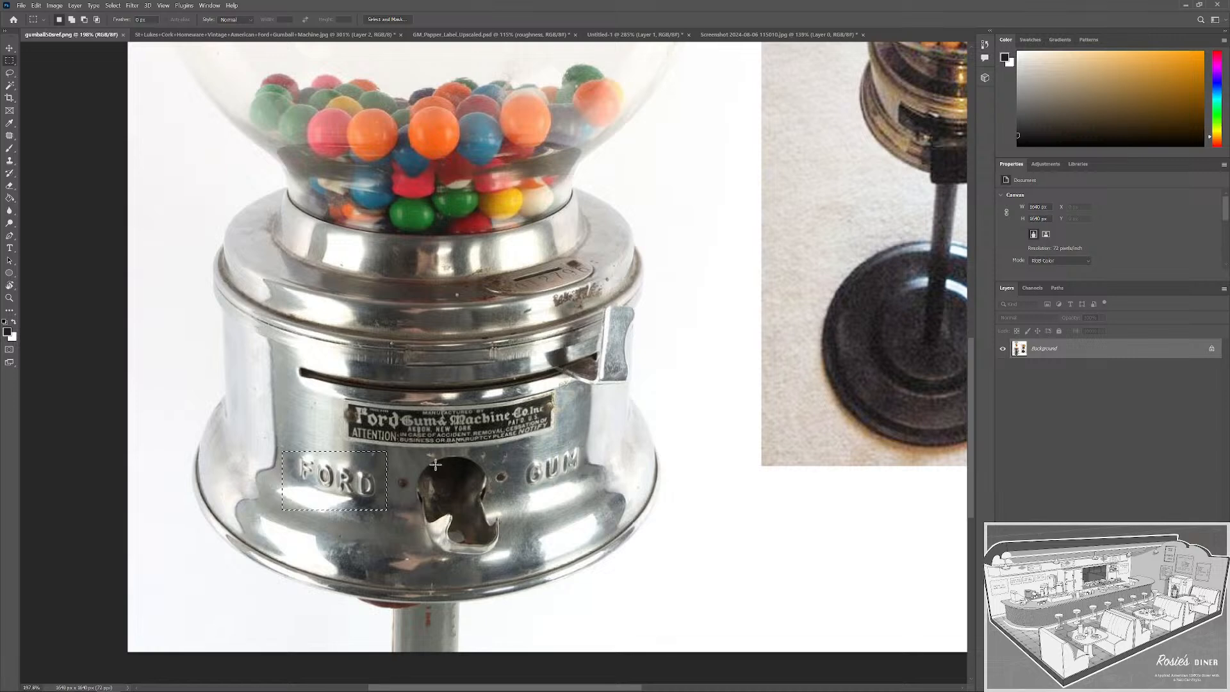
{"action": "left_click", "coordinate": [757, 36]}
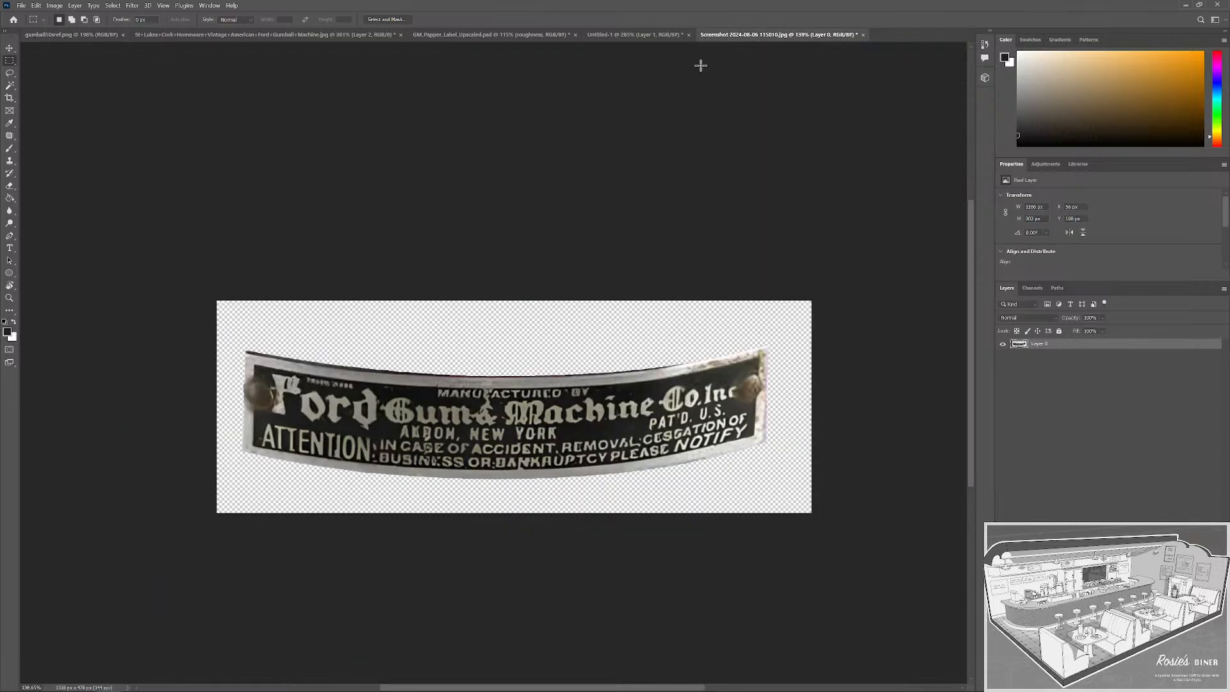
Create a new 1000 x 1000 px document at 72 ppi and paste the copied FORD lettering into it.
{"action": "left_click", "coordinate": [21, 5]}
{"action": "left_click", "coordinate": [28, 18]}
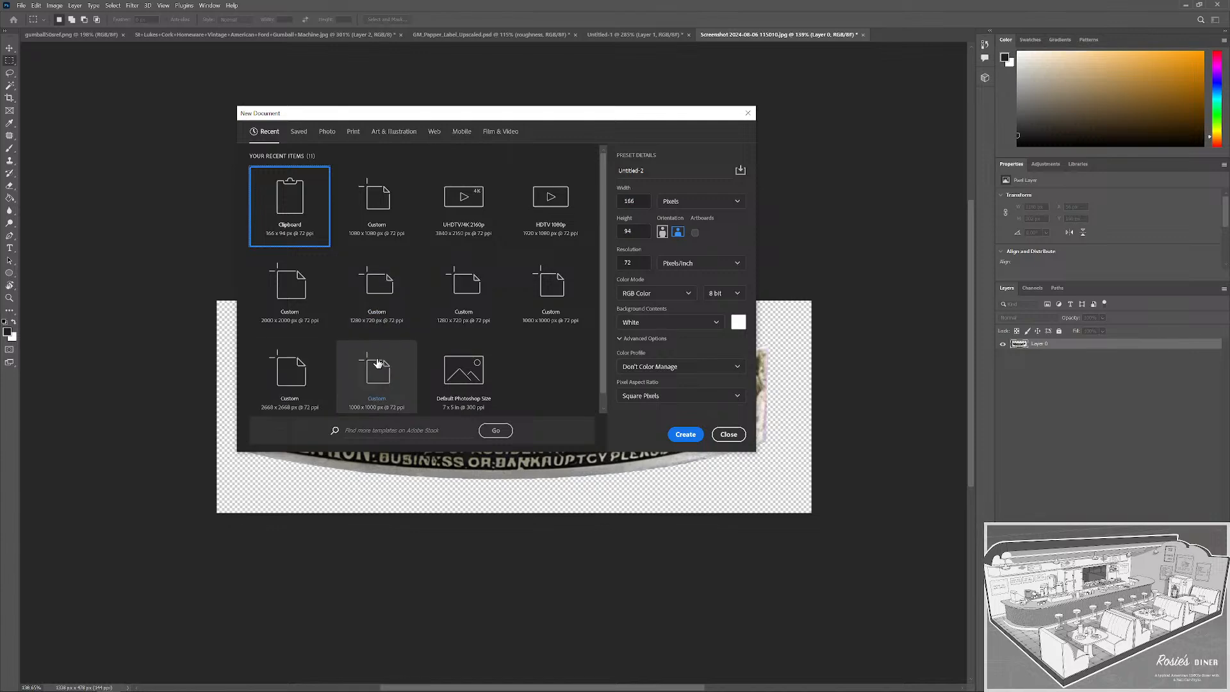
{"action": "double_click", "coordinate": [386, 358]}
{"action": "key", "text": "ctrl+v"}
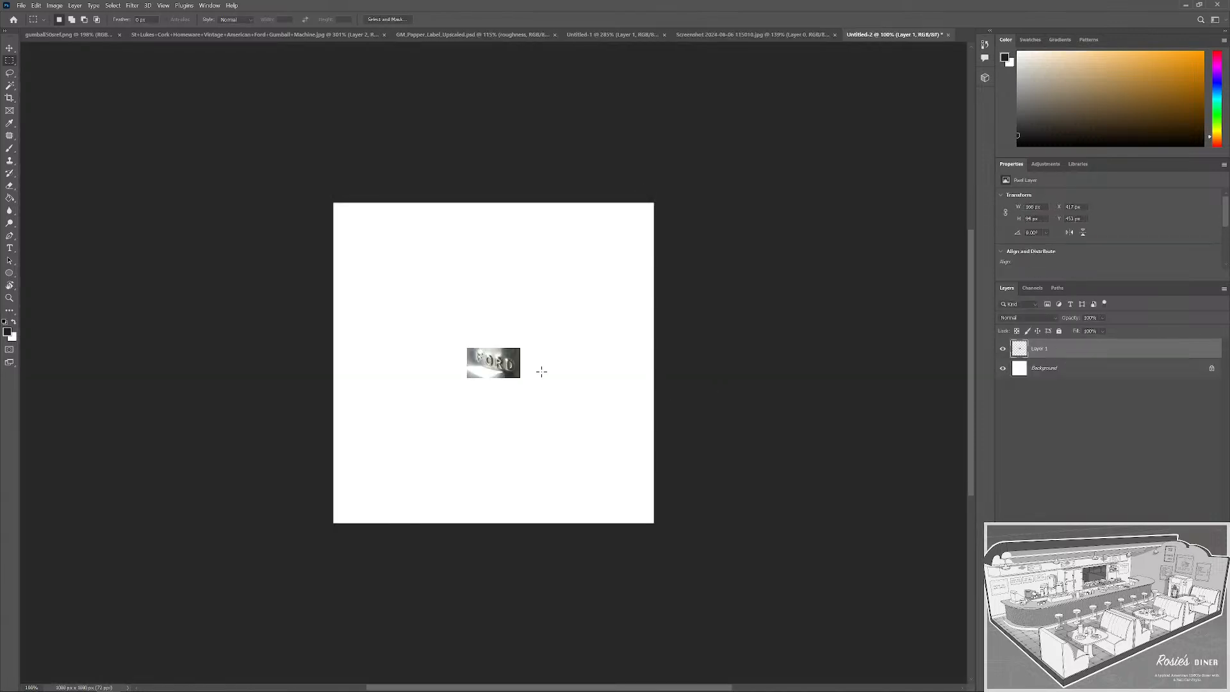
{"action": "scroll", "coordinate": [513, 372], "scroll_direction": "up", "scroll_amount": 5}
{"action": "scroll", "coordinate": [493, 347], "scroll_direction": "down", "scroll_amount": 4}
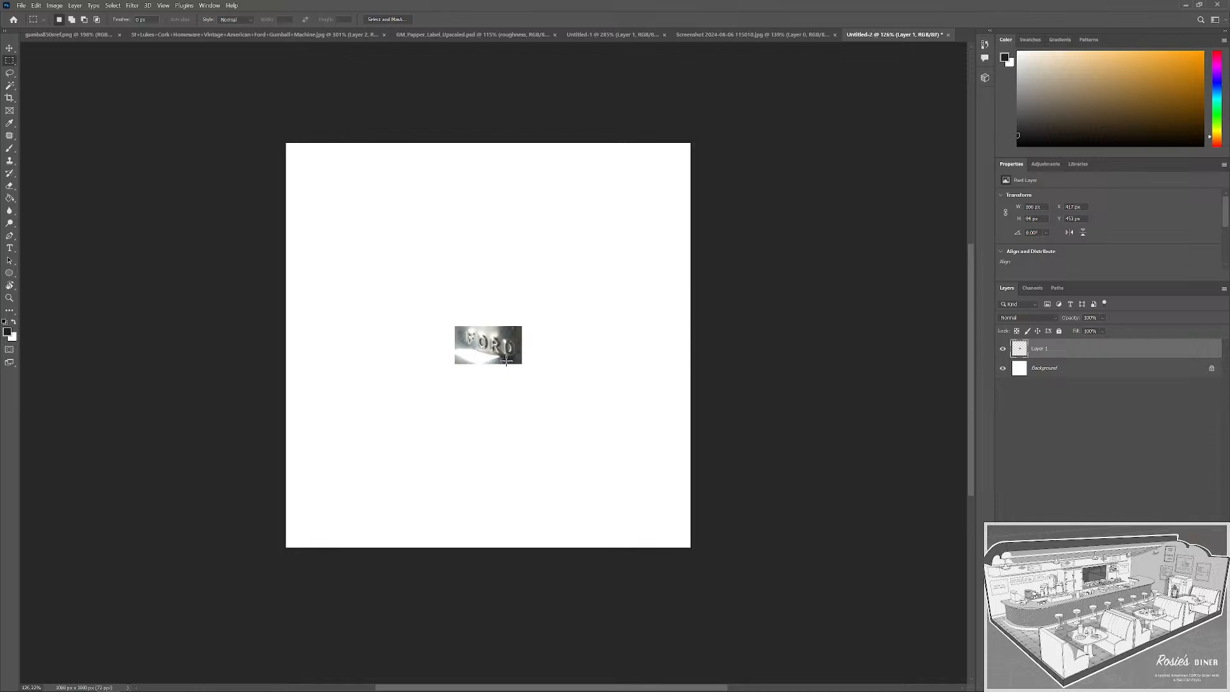
Delete the white Background layer and rotate the pasted FORD image about 9° counterclockwise to level the lettering.
{"action": "double_click", "coordinate": [1063, 374]}
{"action": "left_click", "coordinate": [689, 216]}
{"action": "key", "text": "Delete"}
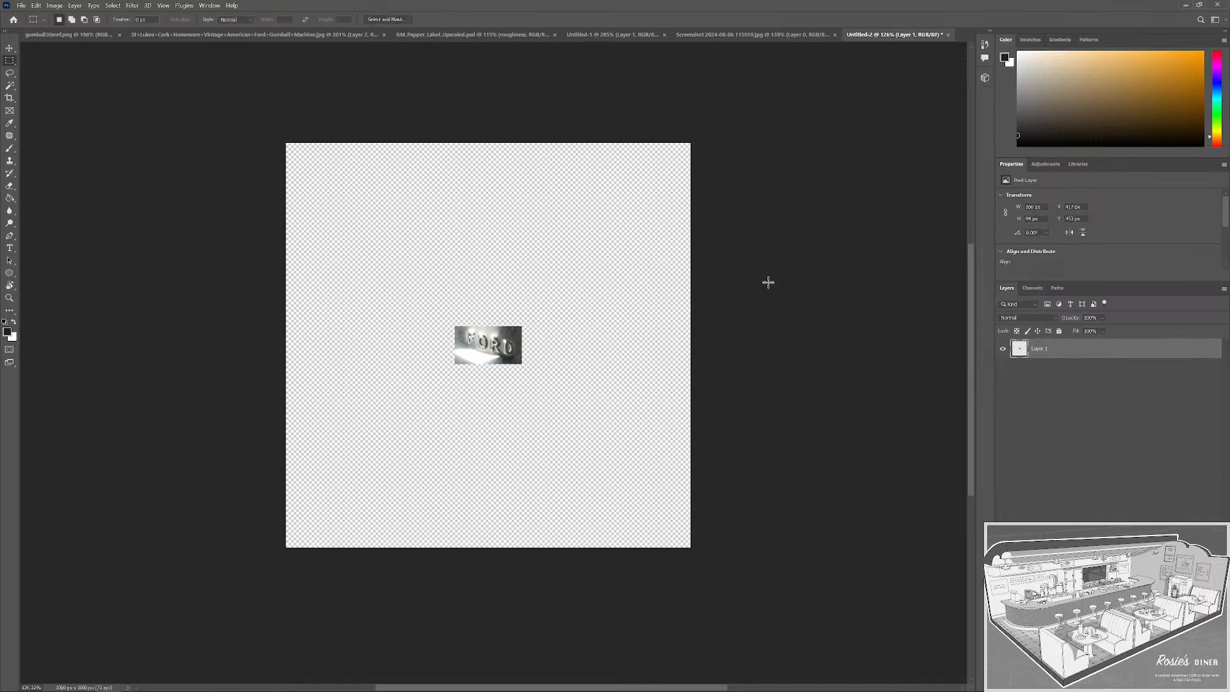
{"action": "scroll", "coordinate": [496, 368], "scroll_direction": "up", "scroll_amount": 4}
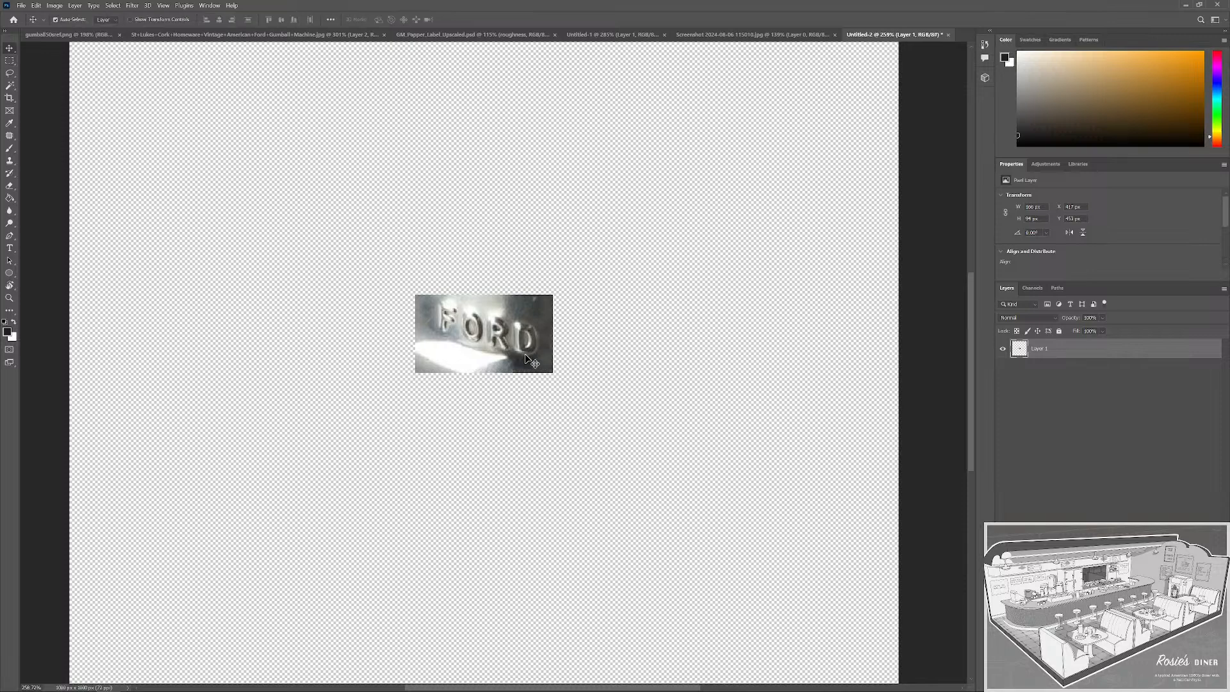
{"action": "mouse_move", "coordinate": [576, 289]}
{"action": "left_mouse_down"}
{"action": "mouse_move", "coordinate": [545, 282]}
{"action": "mouse_move", "coordinate": [555, 292]}
{"action": "left_mouse_up"}
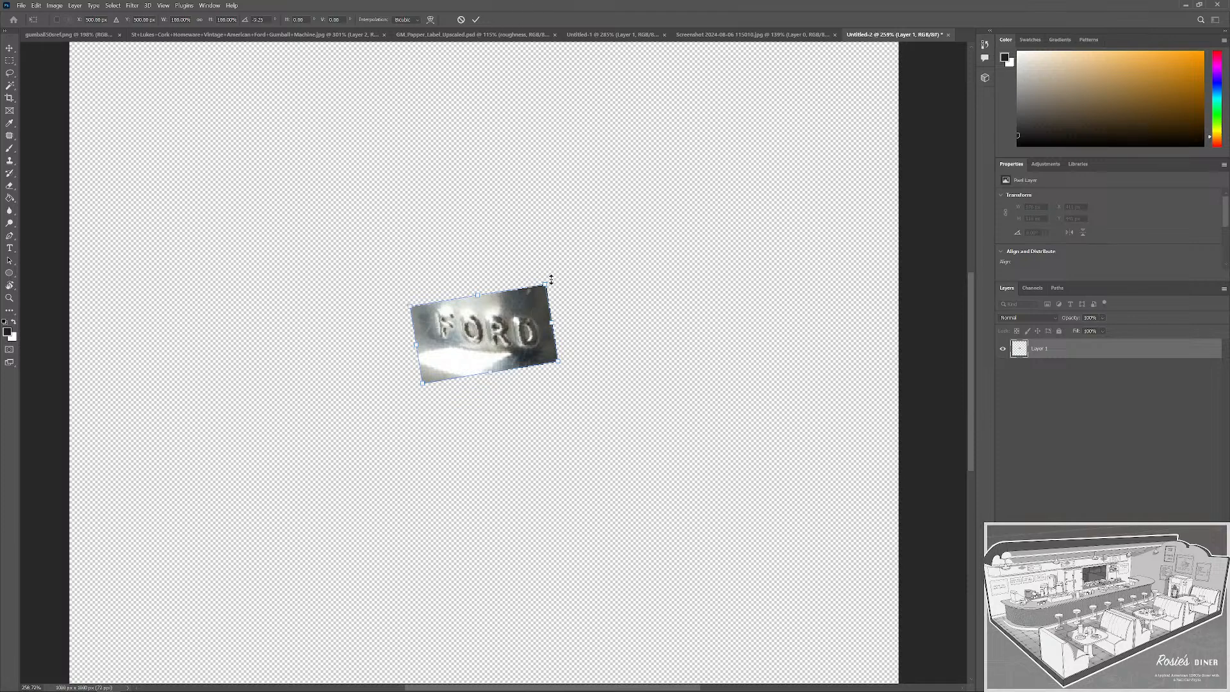
{"action": "left_click_drag", "start_coordinate": [546, 285], "coordinate": [687, 226]}
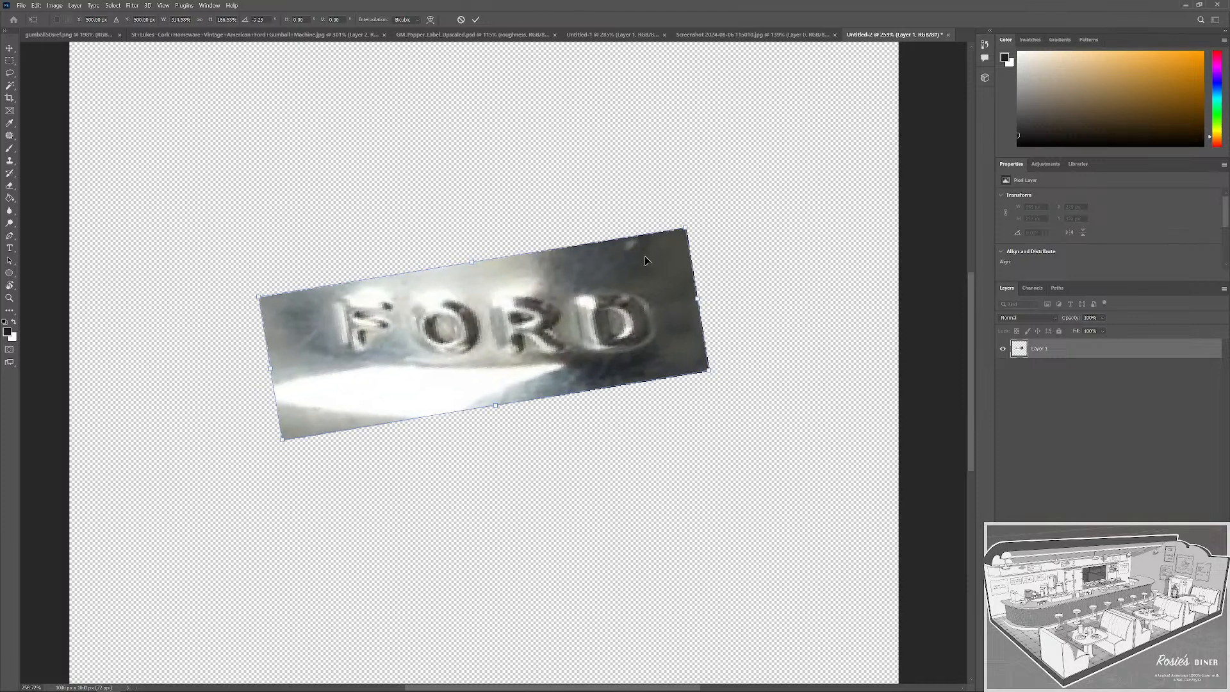
{"action": "key", "text": "ctrl+z"}
{"action": "left_click_drag", "start_coordinate": [558, 362], "coordinate": [644, 357]}
{"action": "key", "text": "ctrl+z"}
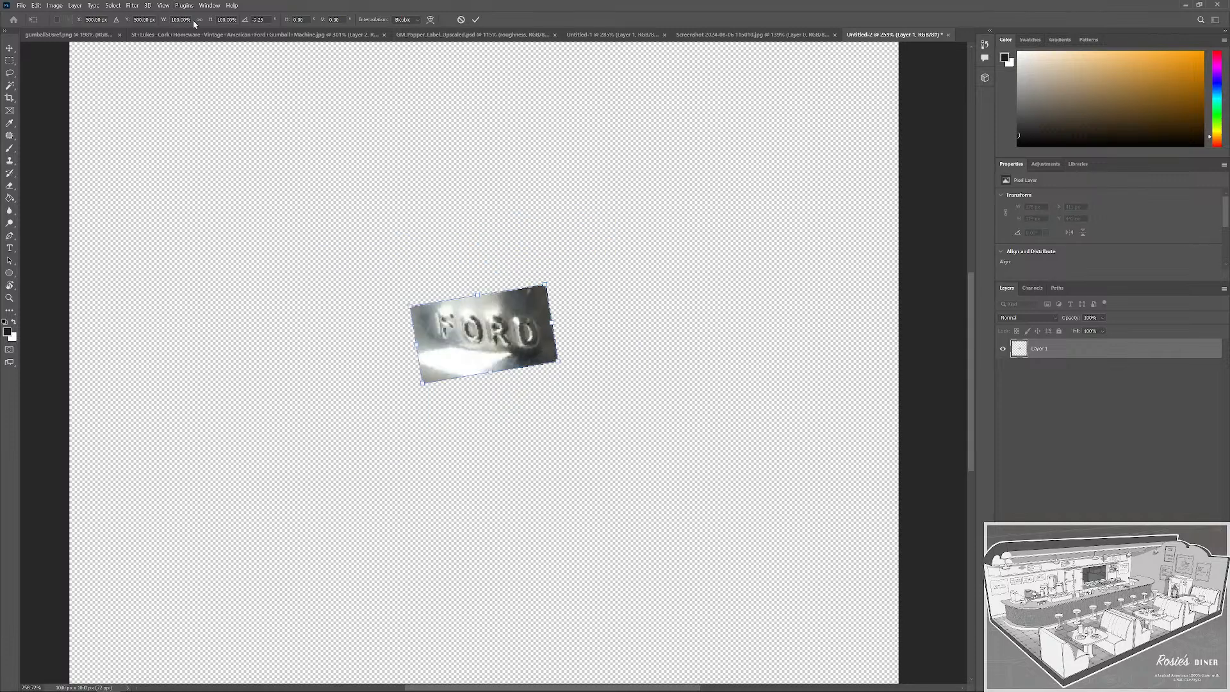
Enlarge the rotated FORD image proportionally, and trim away its edges to leave a straight rectangle closely around the four letters.
{"action": "left_click_drag", "start_coordinate": [558, 364], "coordinate": [681, 406]}
{"action": "left_click", "coordinate": [476, 20]}
{"action": "key", "text": "m"}
{"action": "left_click_drag", "start_coordinate": [225, 169], "coordinate": [759, 263]}
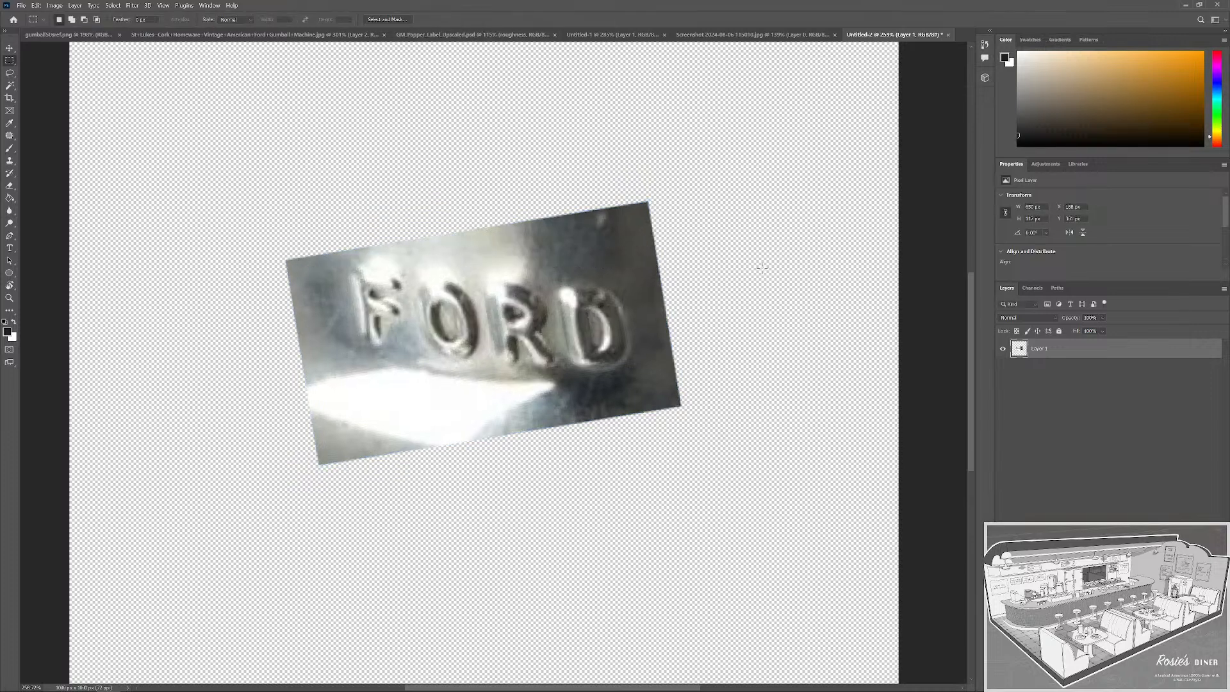
{"action": "key", "text": "Delete"}
{"action": "left_click_drag", "start_coordinate": [217, 354], "coordinate": [179, 360]}
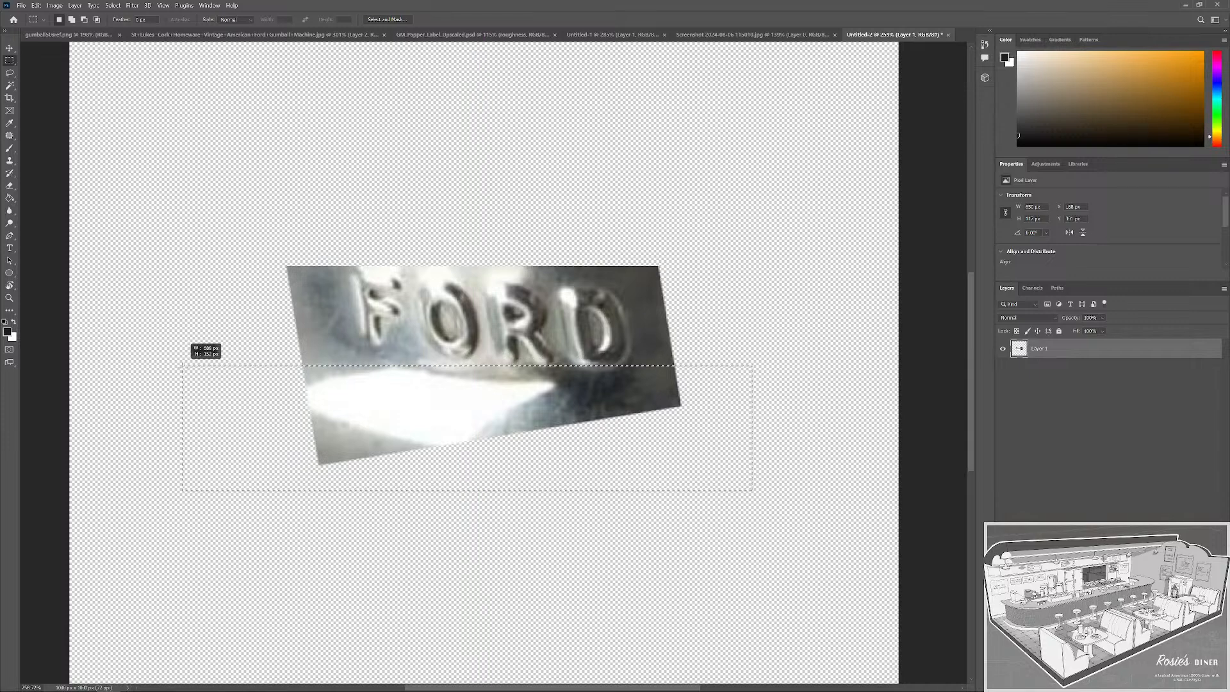
{"action": "key", "text": "Delete"}
{"action": "left_click_drag", "start_coordinate": [232, 219], "coordinate": [343, 452]}
{"action": "key", "text": "Delete"}
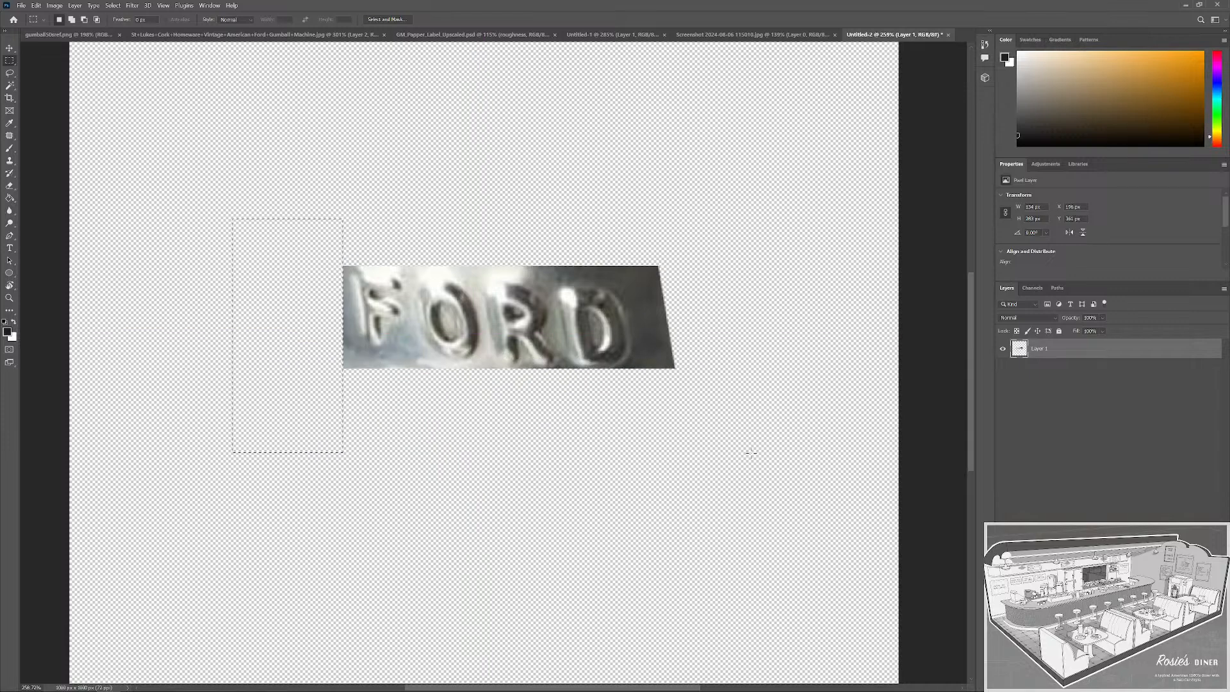
{"action": "left_click_drag", "start_coordinate": [634, 220], "coordinate": [633, 220]}
{"action": "key", "text": "Delete"}
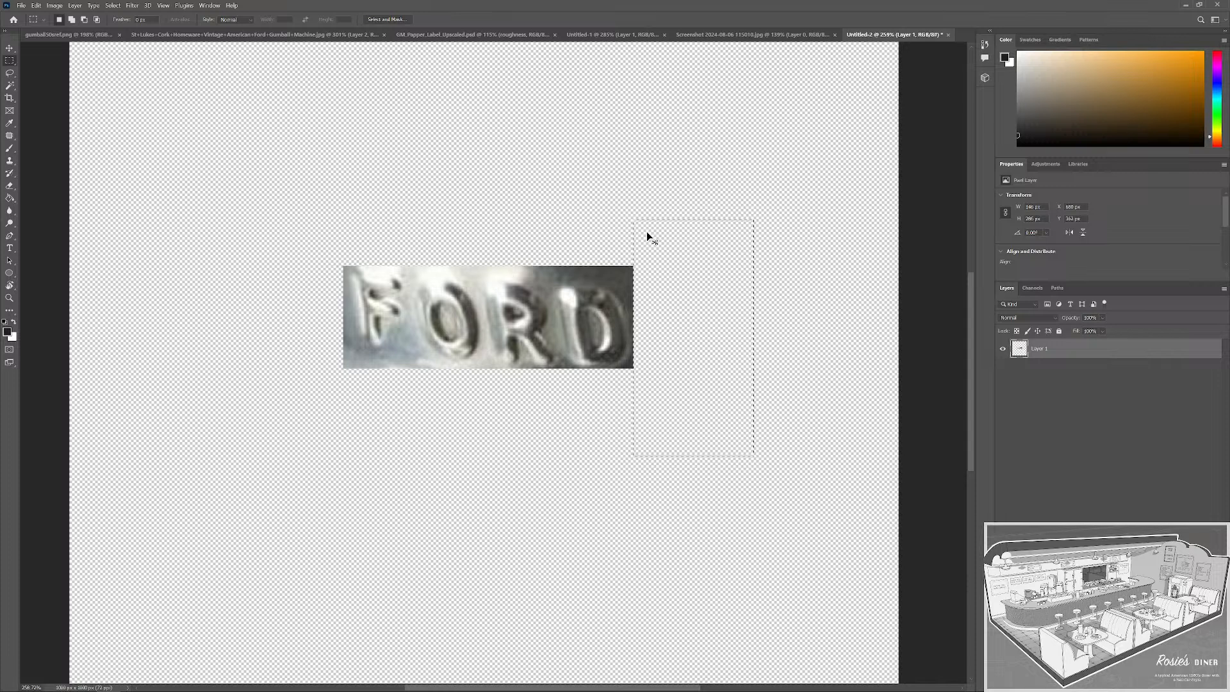
Add a new layer and brush thick pure-black strokes over the F and the stems of the R and D.
{"action": "scroll", "coordinate": [508, 396], "scroll_direction": "down", "scroll_amount": 5}
{"action": "scroll", "coordinate": [542, 421], "scroll_direction": "up", "scroll_amount": 3}
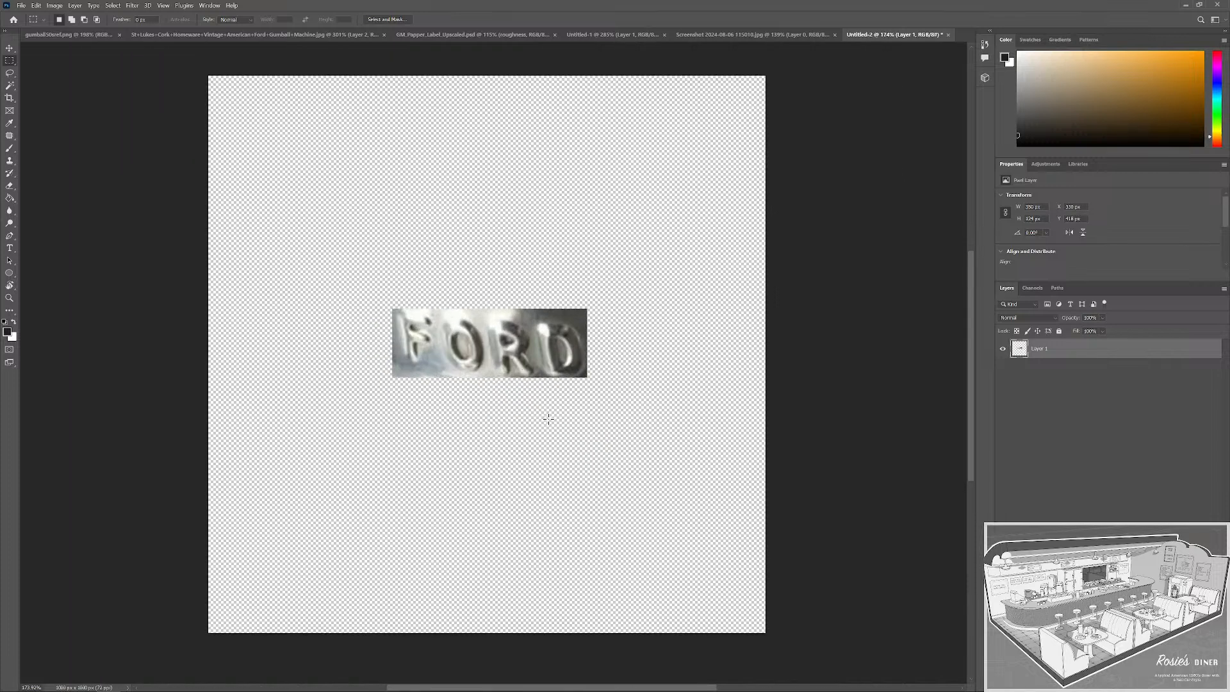
{"action": "scroll", "coordinate": [488, 383], "scroll_direction": "up", "scroll_amount": 2}
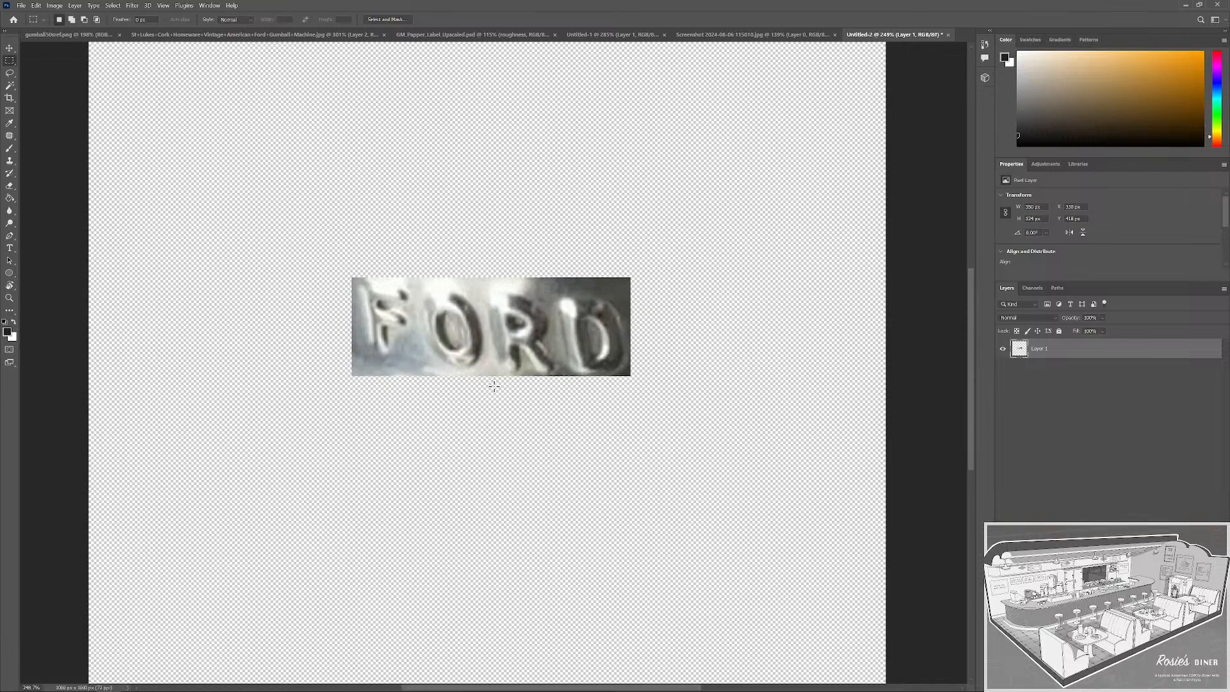
{"action": "scroll", "coordinate": [494, 387], "scroll_direction": "up", "scroll_amount": 1}
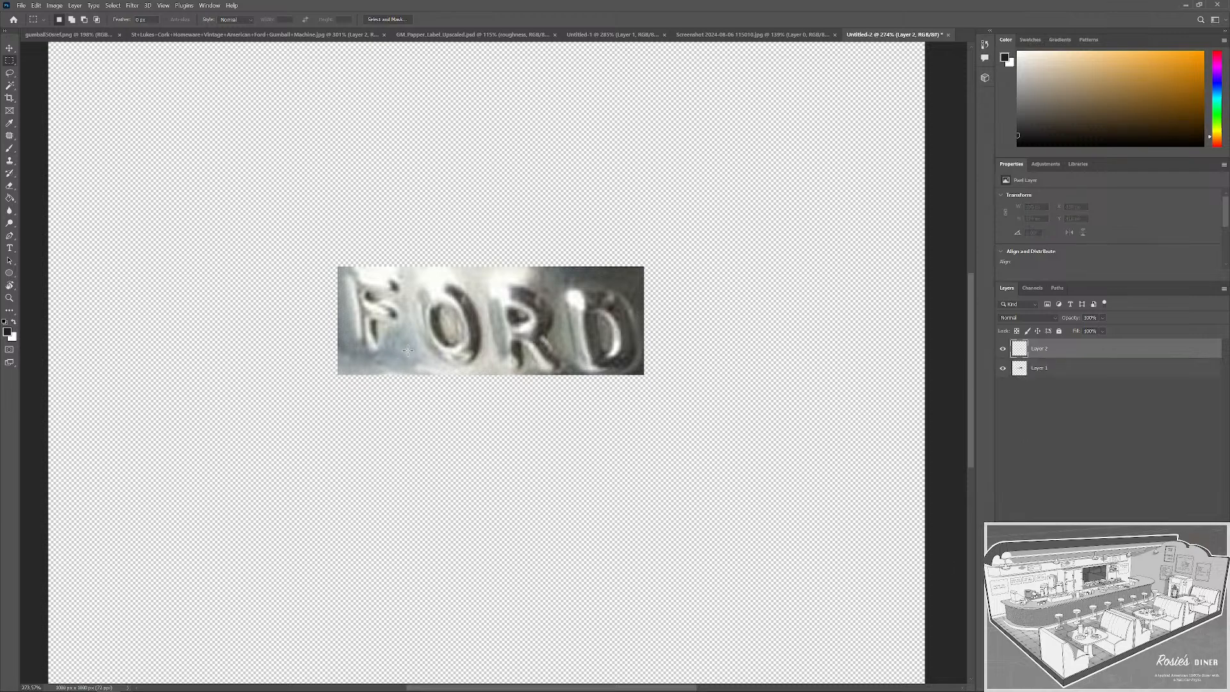
{"action": "key", "text": "f"}
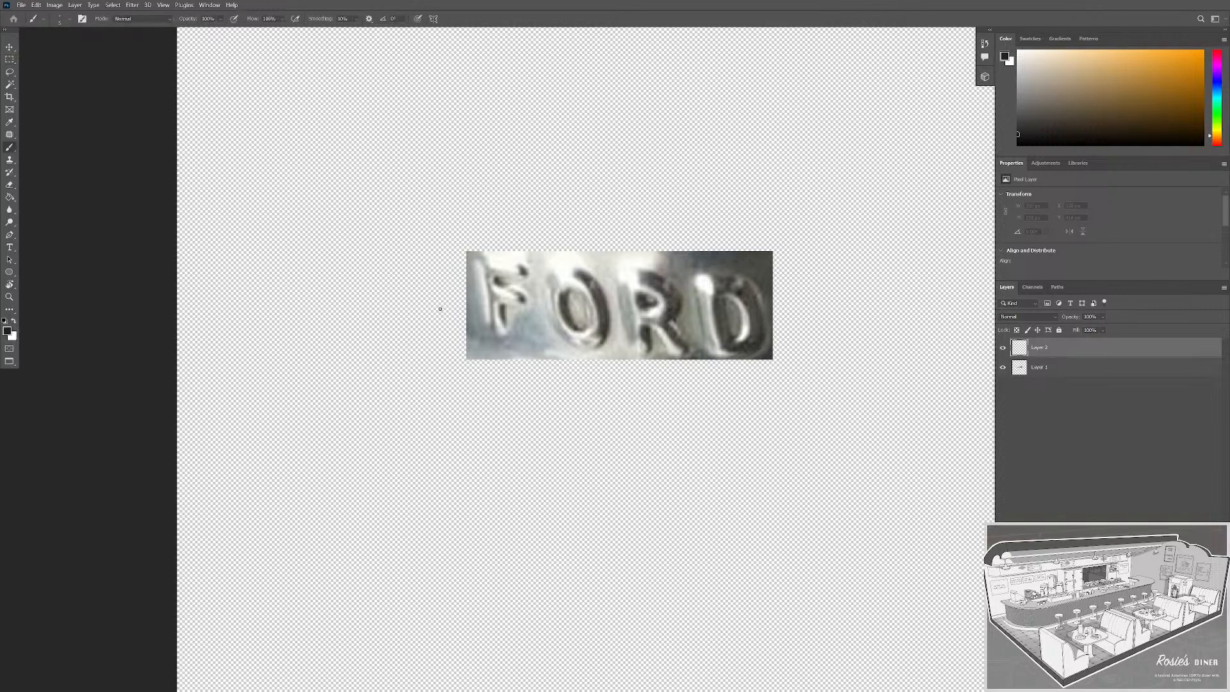
{"action": "key", "text": "f"}
{"action": "key", "text": "f"}
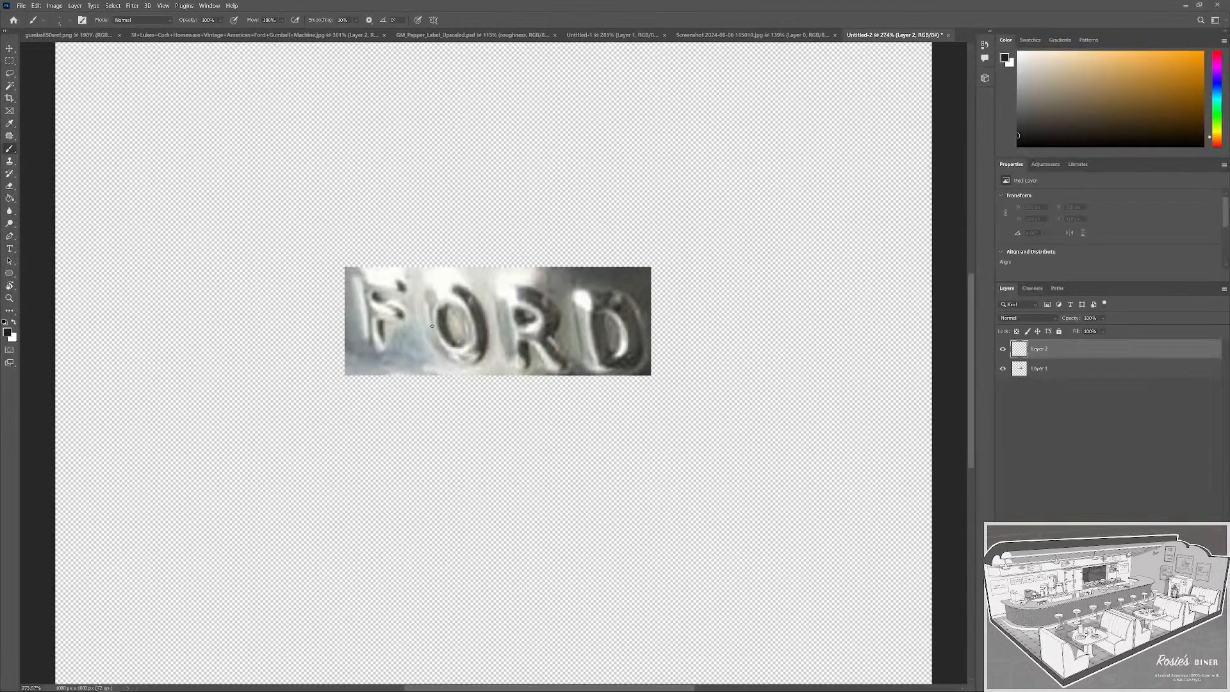
{"action": "right_click", "coordinate": [456, 415]}
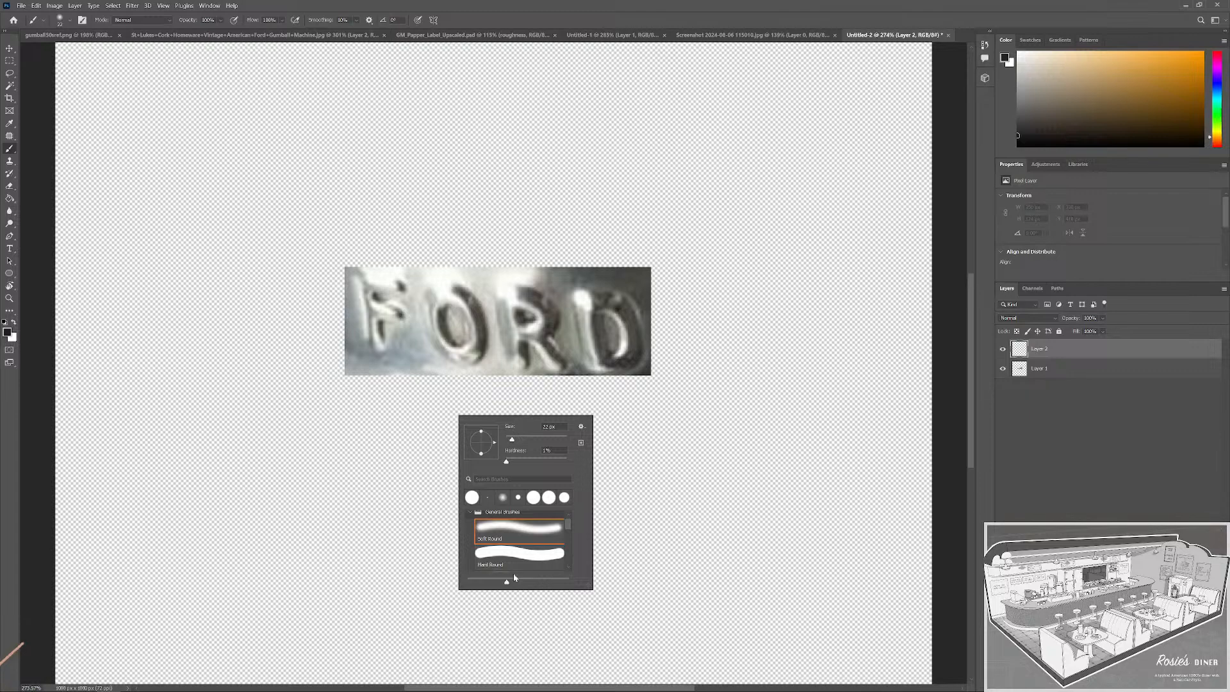
{"action": "left_click_drag", "start_coordinate": [1018, 123], "coordinate": [1005, 148]}
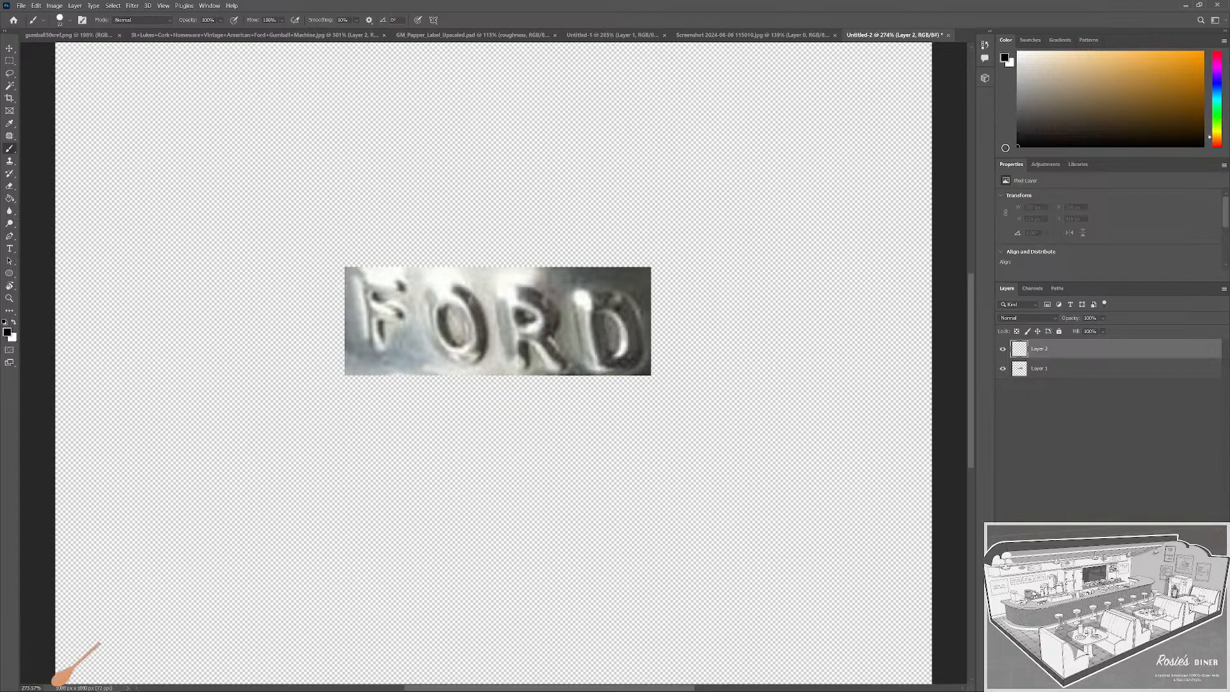
{"action": "left_click", "coordinate": [373, 346], "text": "shift"}
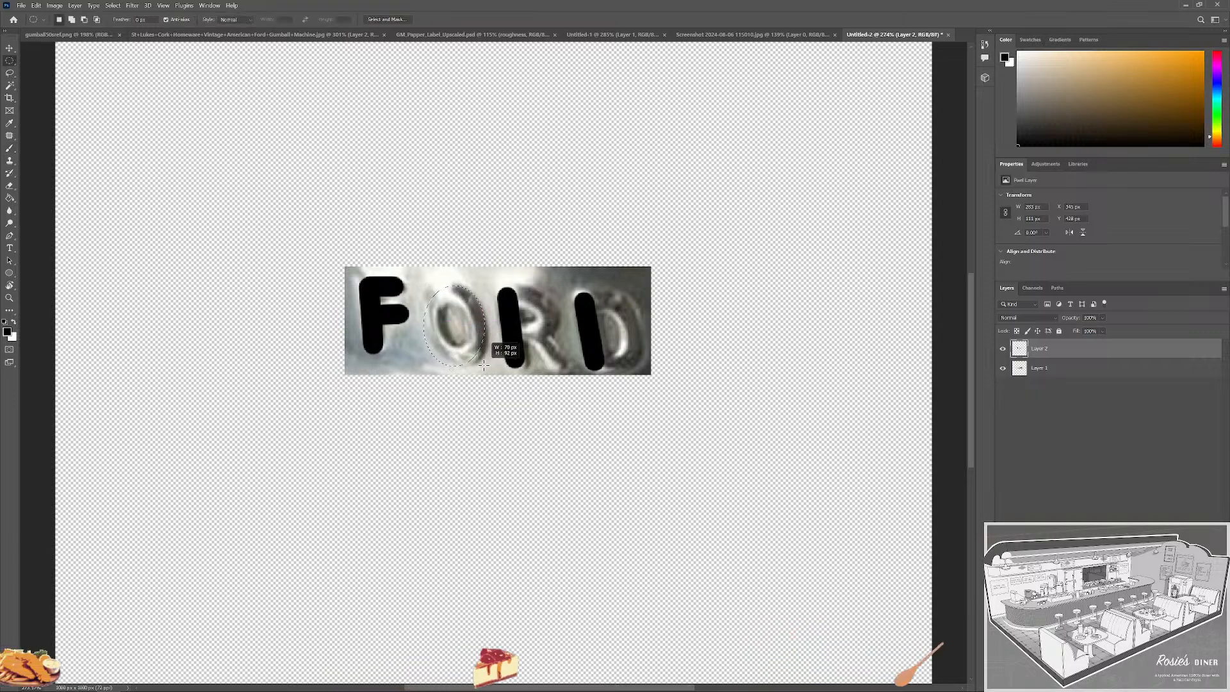
Try outlining the O by stroking an elliptical selection around it in black, centred on the selection edge.
{"action": "right_click", "coordinate": [474, 311]}
{"action": "left_click", "coordinate": [492, 437]}
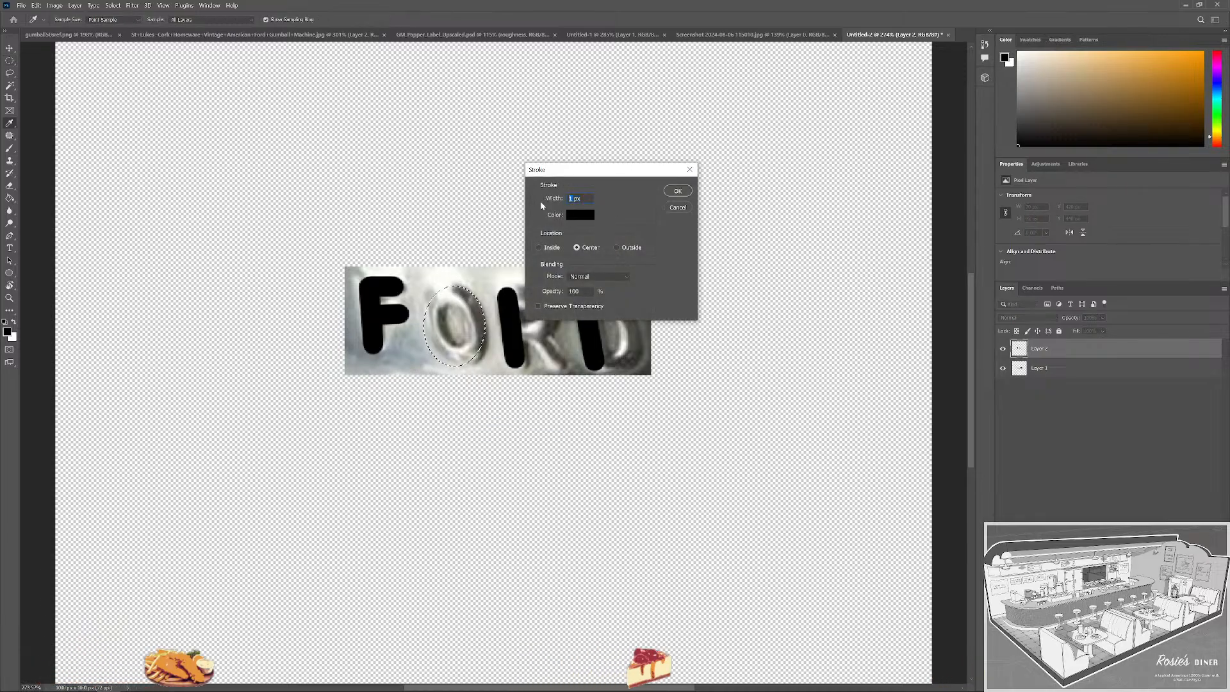
{"action": "type", "text": "0"}
{"action": "key", "text": "Return"}
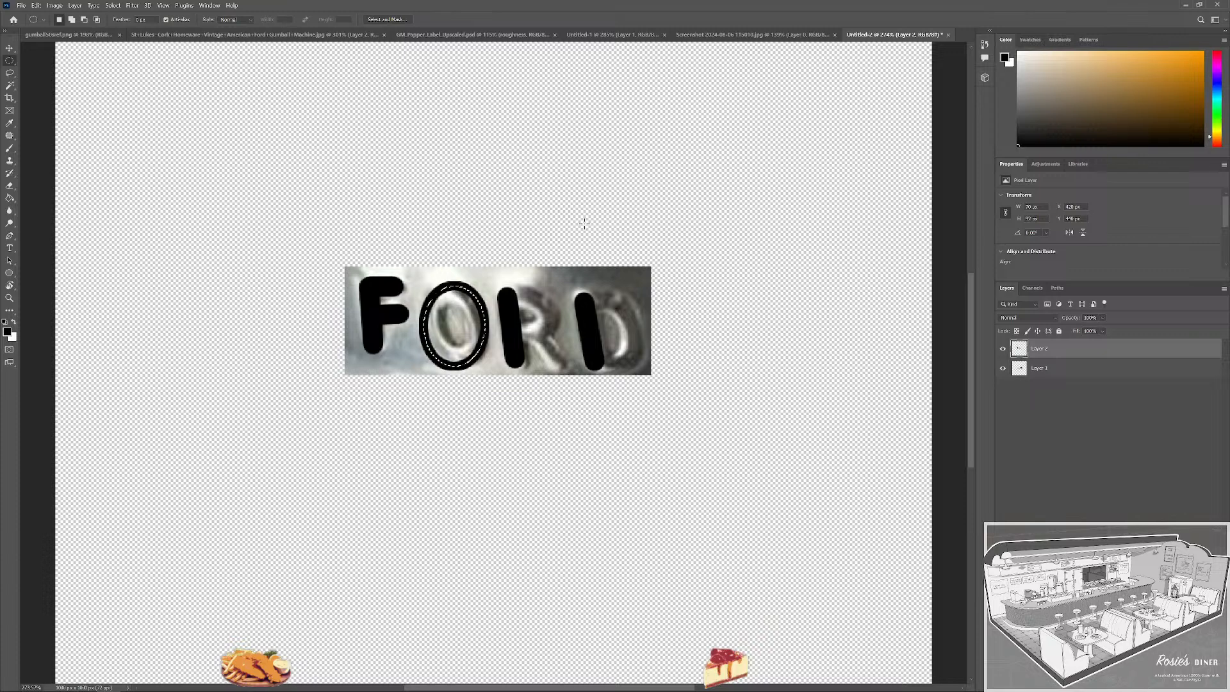
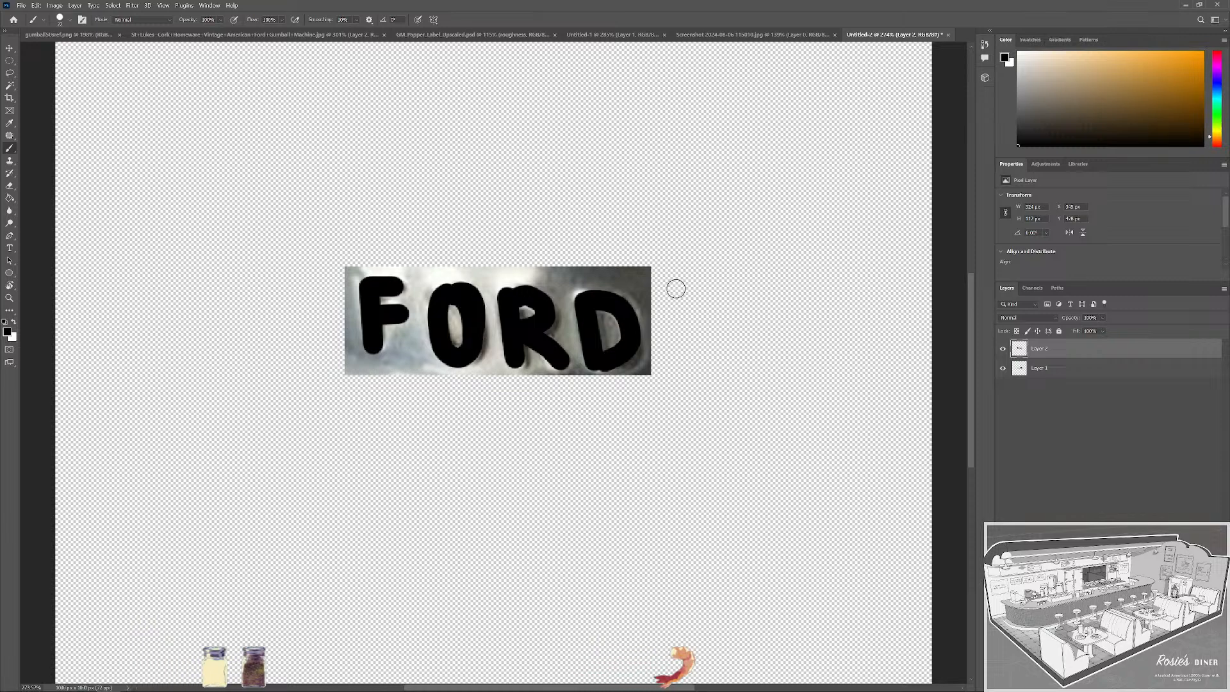
Hide the photo layer and move the painted F slightly down and right to align it with the other letters.
{"action": "left_click", "coordinate": [1002, 368]}
{"action": "scroll", "coordinate": [428, 328], "scroll_direction": "up", "scroll_amount": 1}
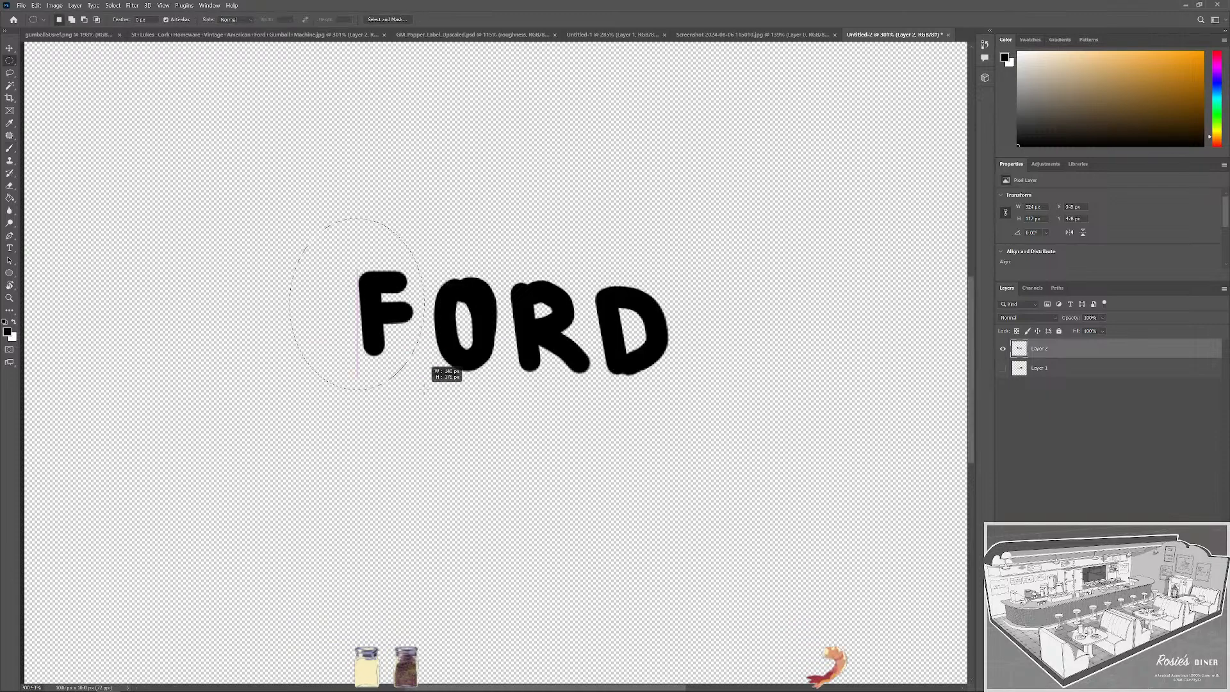
{"action": "left_click_drag", "start_coordinate": [398, 321], "coordinate": [405, 331]}
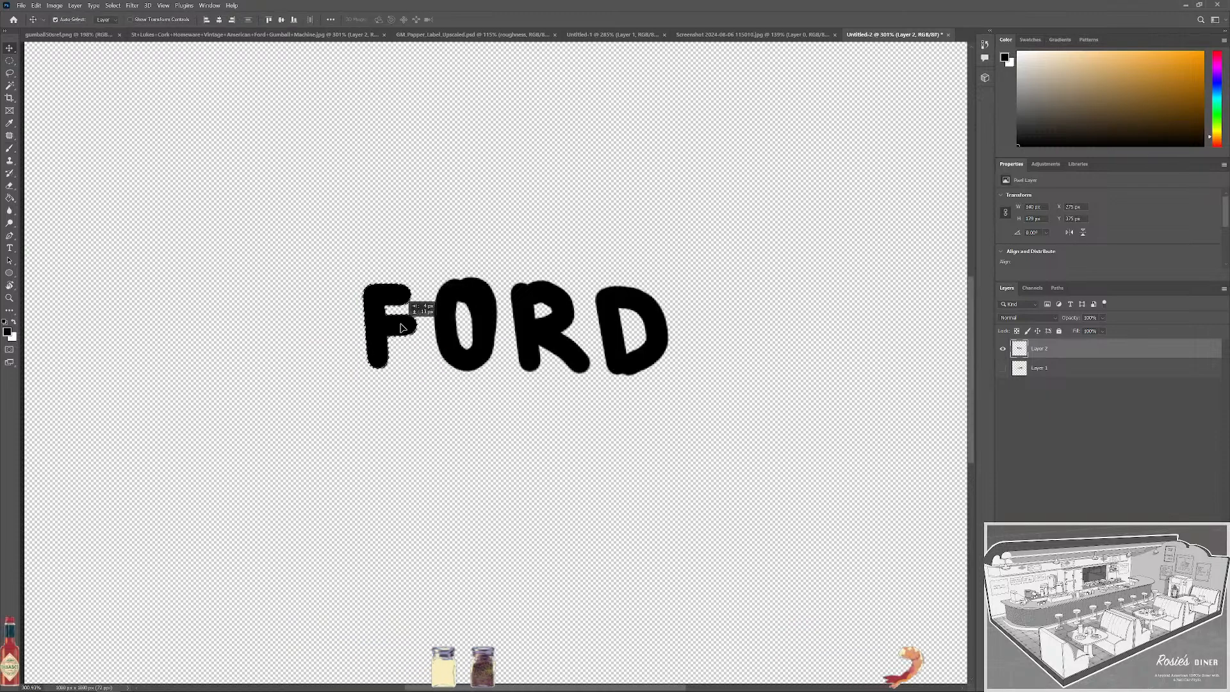
{"action": "key", "text": "ctrl+d"}
{"action": "scroll", "coordinate": [511, 342], "scroll_direction": "down", "scroll_amount": 5}
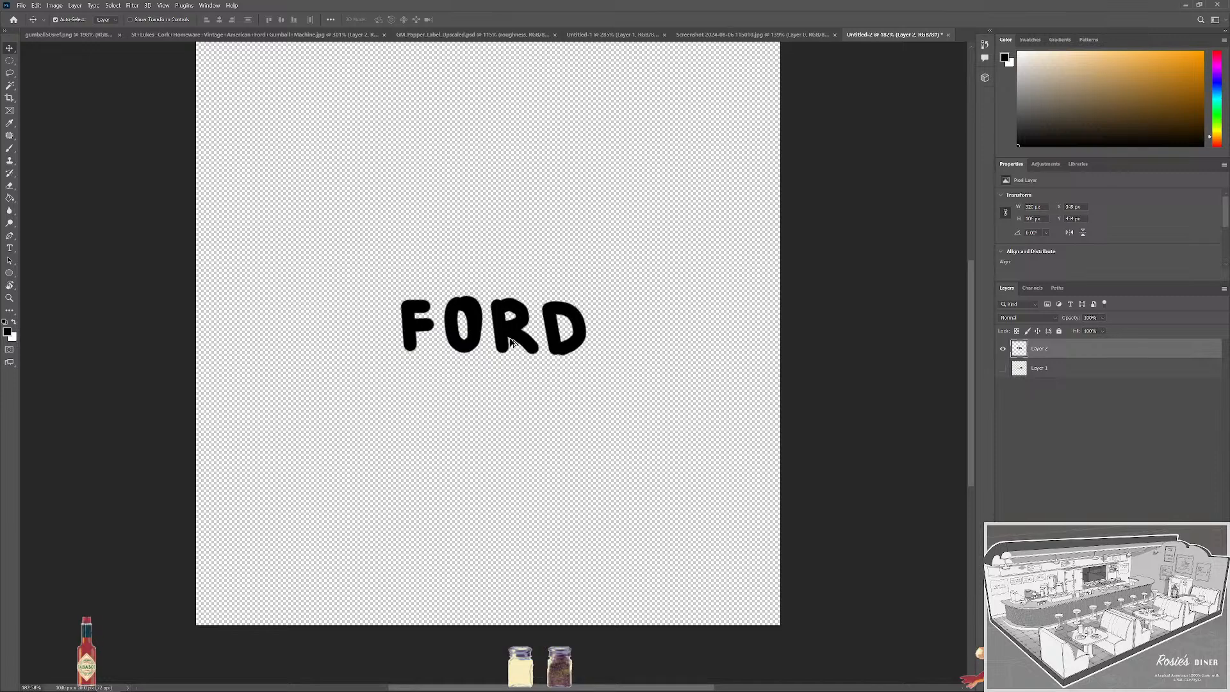
Crop the canvas to a 1:1 square of about 360 px around the painted FORD lettering and centre the lettering vertically.
{"action": "key", "text": "m"}
{"action": "key", "text": "c"}
{"action": "left_click_drag", "start_coordinate": [777, 624], "coordinate": [747, 472]}
{"action": "left_click_drag", "start_coordinate": [294, 137], "coordinate": [387, 233]}
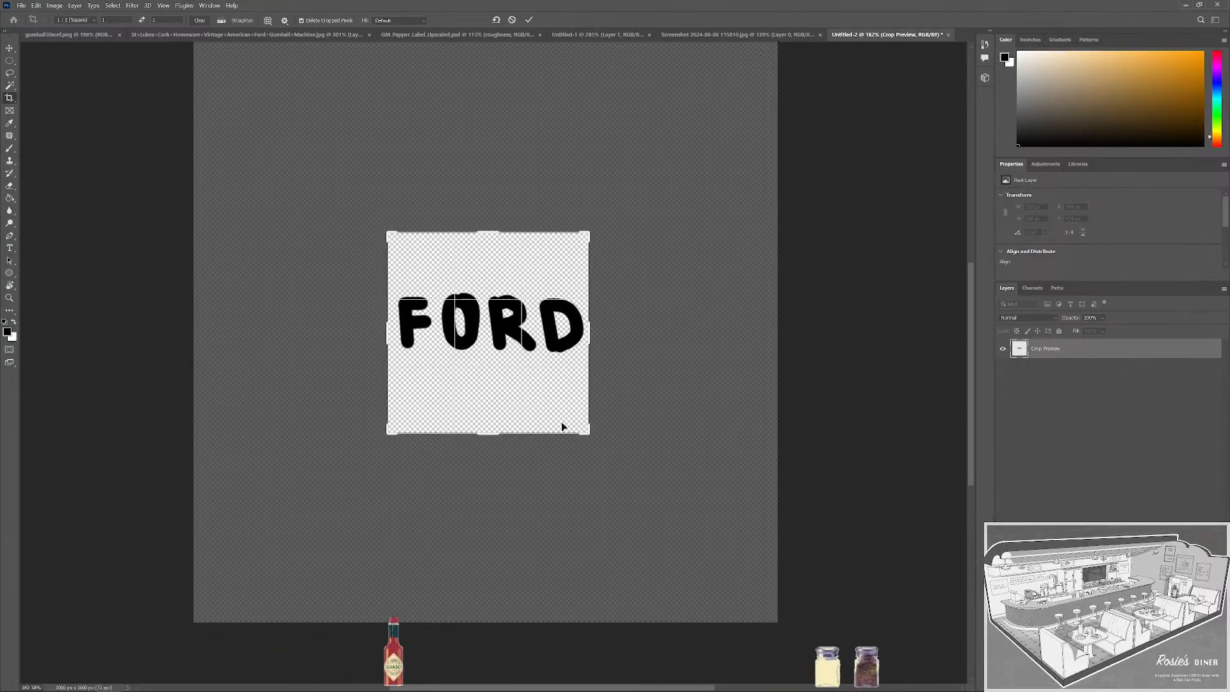
{"action": "mouse_move", "coordinate": [481, 435]}
{"action": "left_mouse_down"}
{"action": "mouse_move", "coordinate": [493, 413]}
{"action": "mouse_move", "coordinate": [497, 432]}
{"action": "left_mouse_up"}
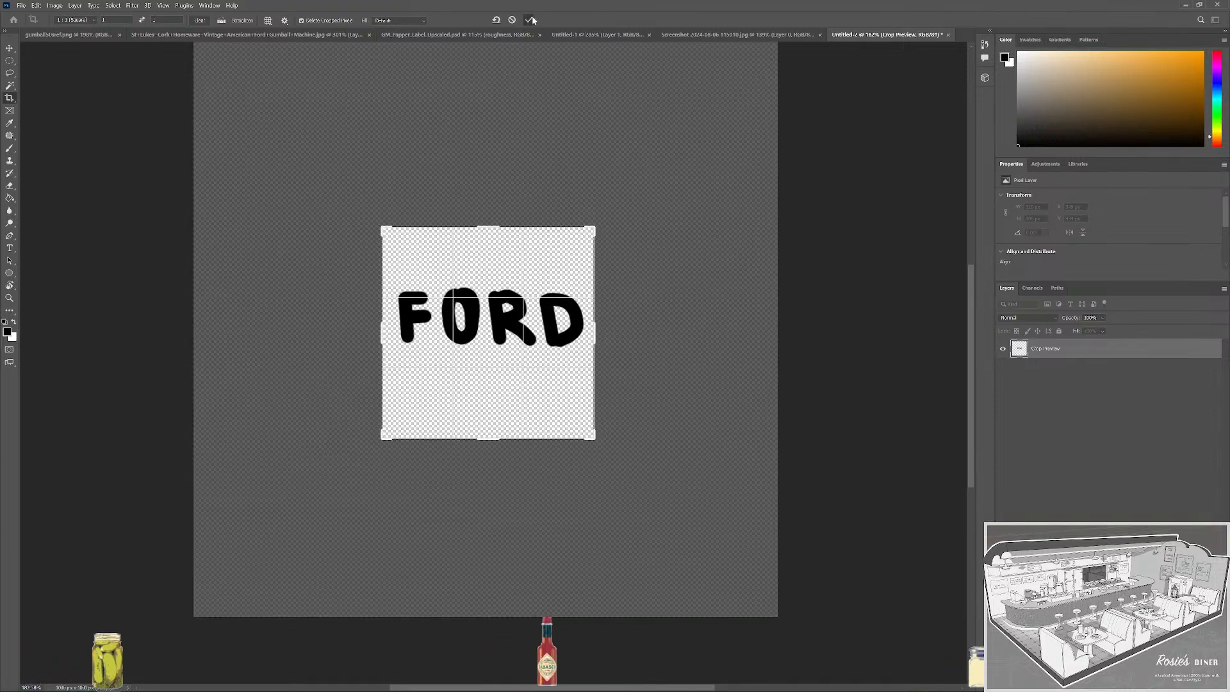
{"action": "key", "text": "Escape"}
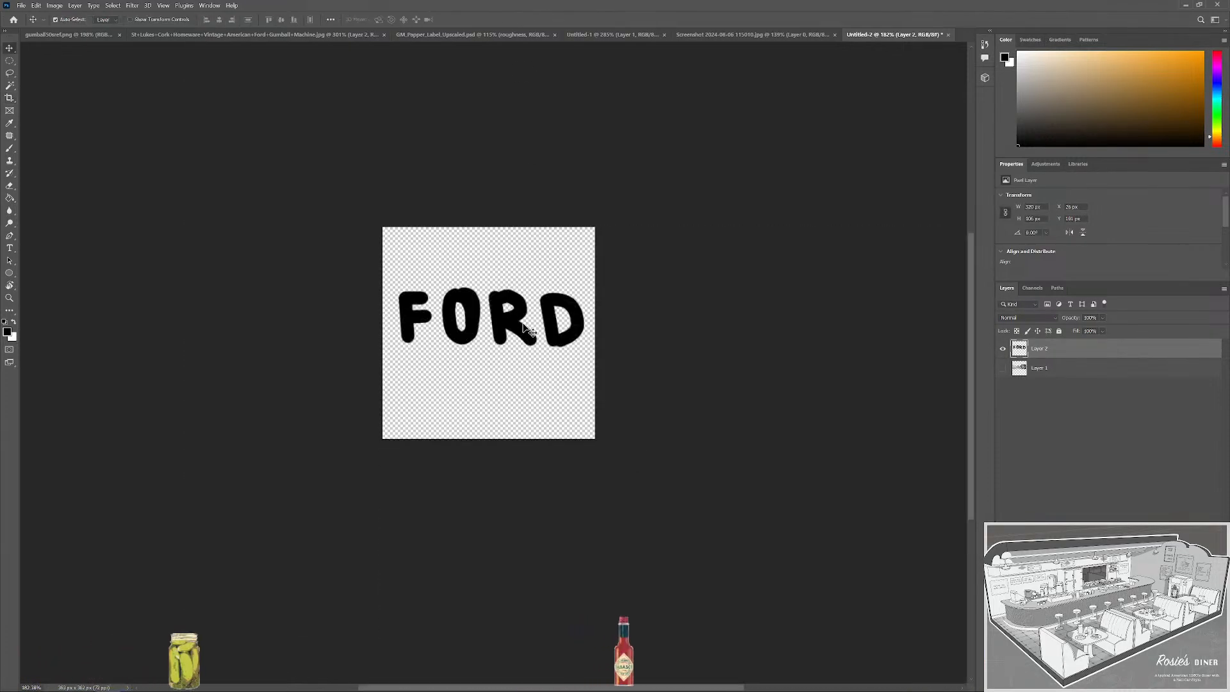
{"action": "left_click", "coordinate": [525, 337]}
{"action": "left_click_drag", "start_coordinate": [521, 323], "coordinate": [521, 344]}
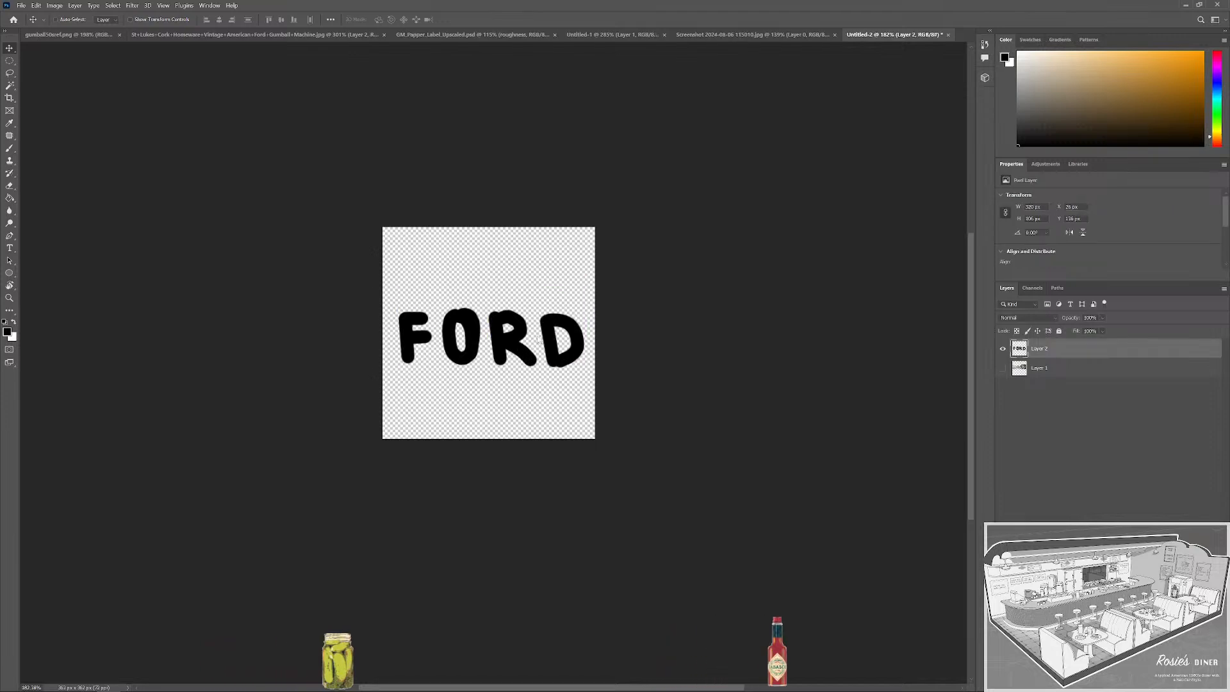
Save a copy of the lettering to the Desktop as a PNG named ford.png.
{"action": "key", "text": "ctrl+alt+s"}
{"action": "left_click", "coordinate": [116, 431]}
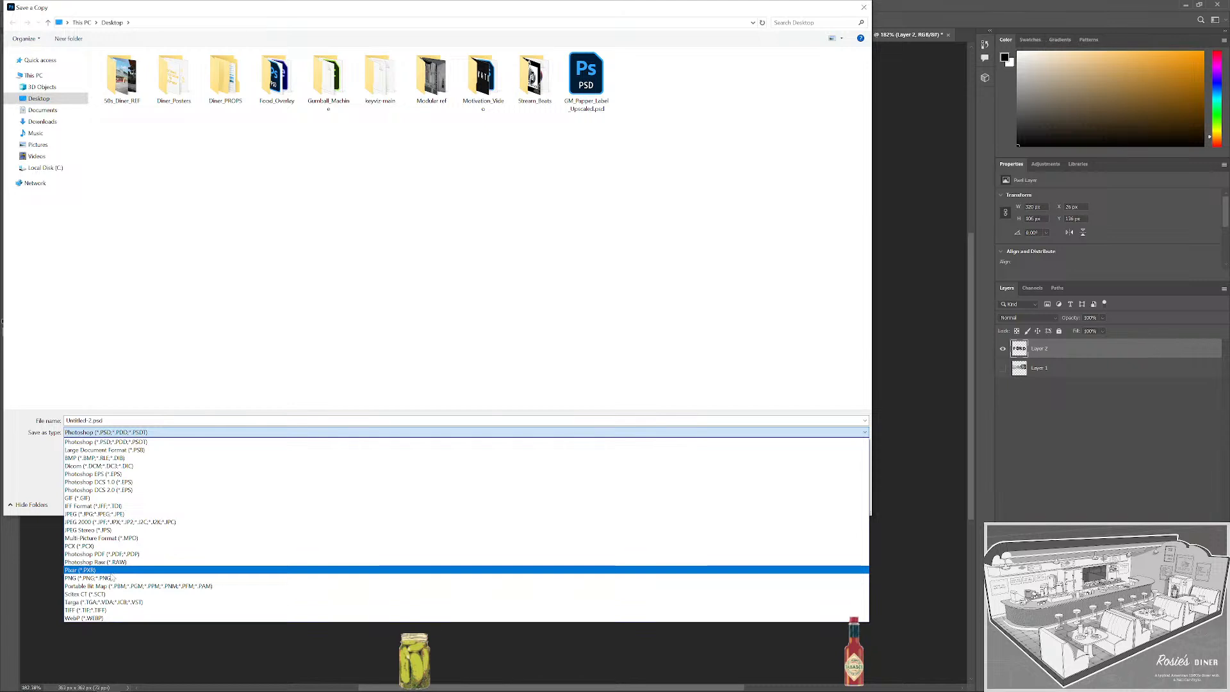
{"action": "left_click", "coordinate": [112, 578]}
{"action": "left_click", "coordinate": [39, 102]}
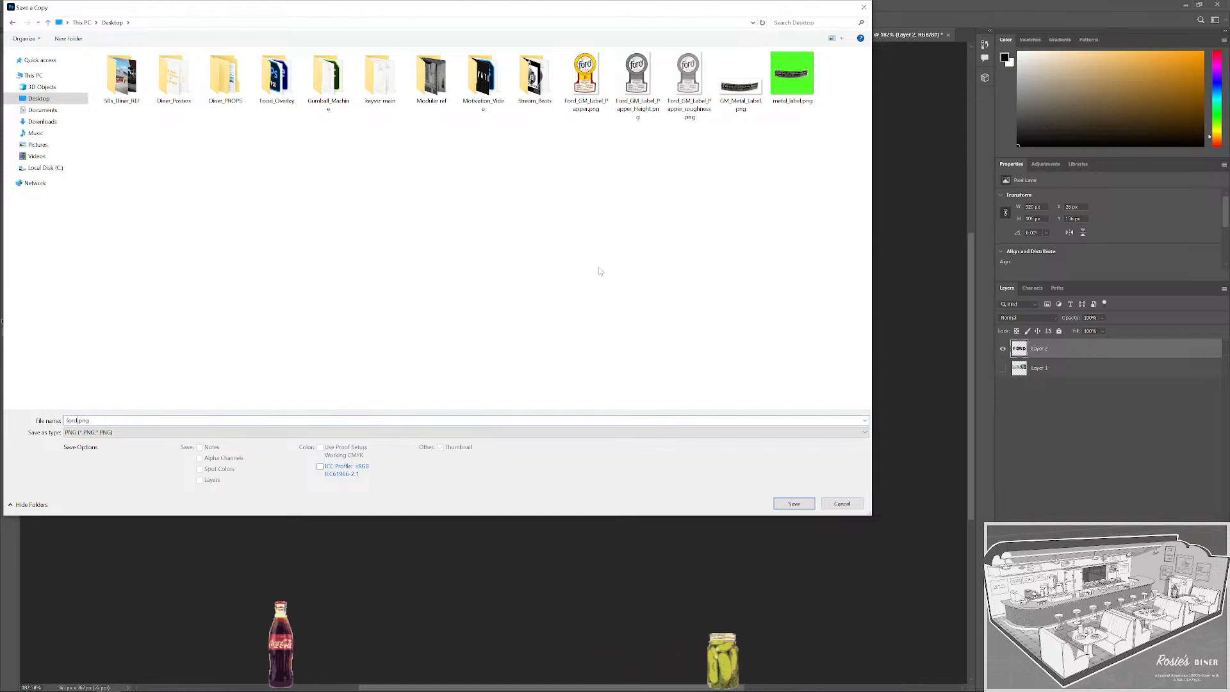
{"action": "left_click", "coordinate": [794, 504]}
{"action": "left_click", "coordinate": [668, 216]}
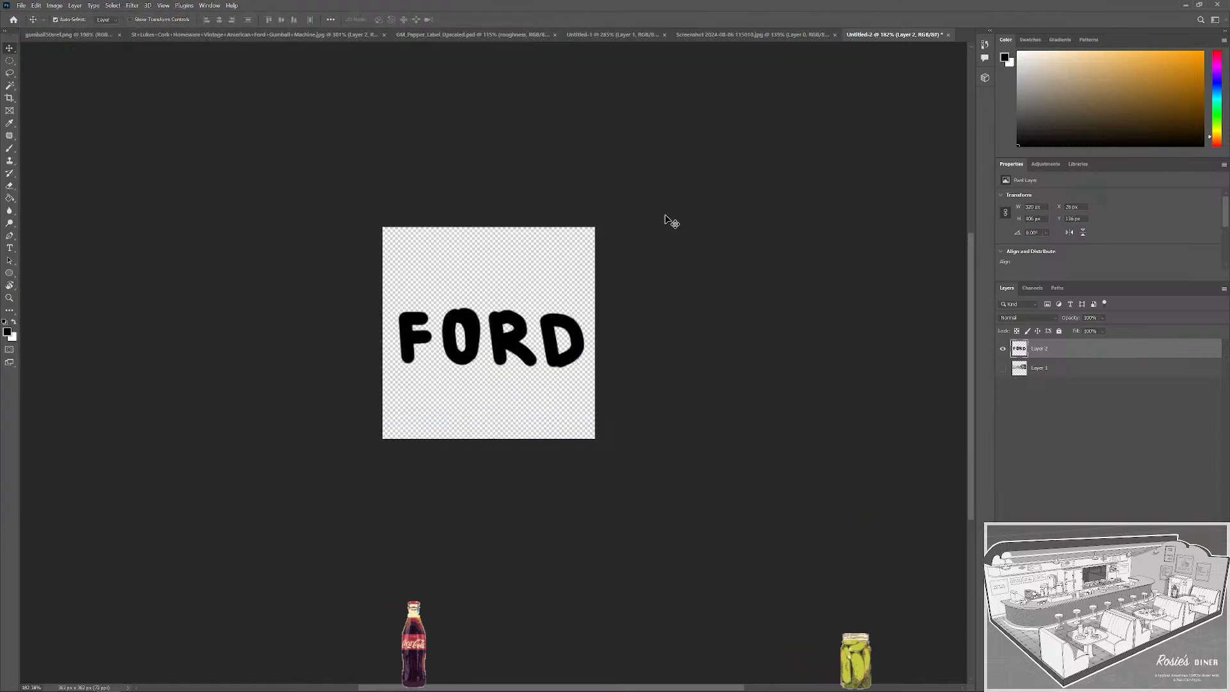
Minimize Photoshop, switch to Chrome and run a Google search for "look for typography" in the empty tab.
{"action": "left_click", "coordinate": [1187, 5]}
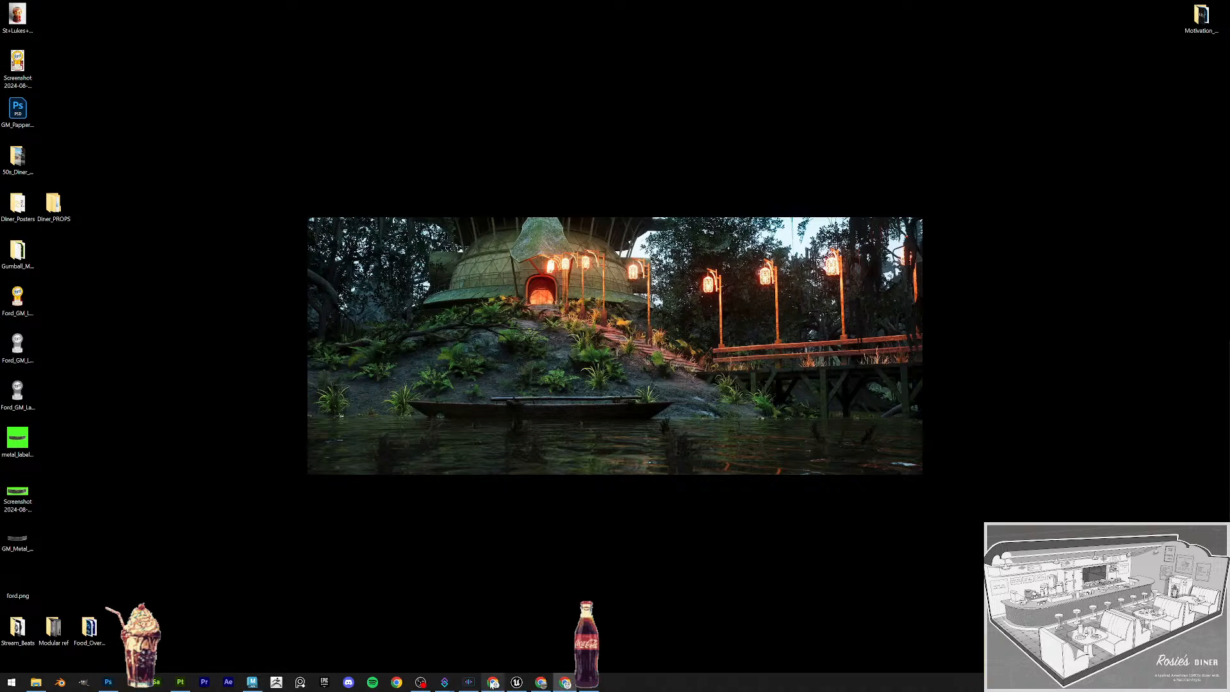
{"action": "left_click", "coordinate": [494, 683]}
{"action": "left_click", "coordinate": [598, 10]}
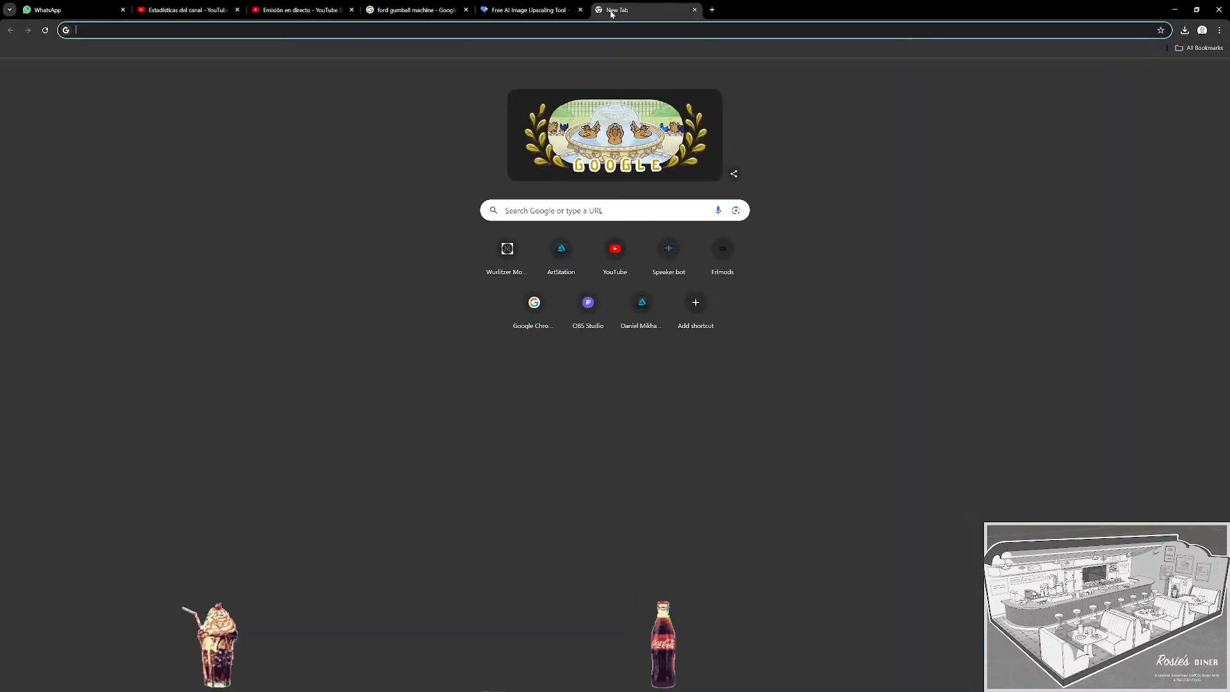
{"action": "type", "text": "look "}
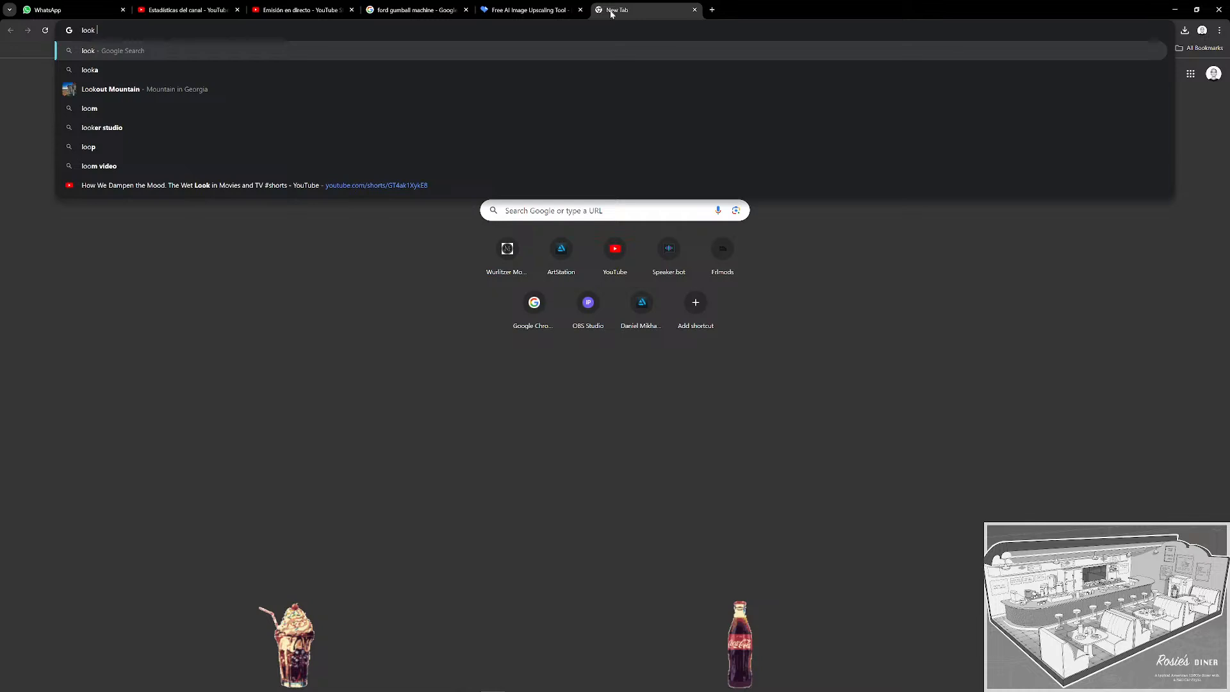
{"action": "type", "text": "for typography"}
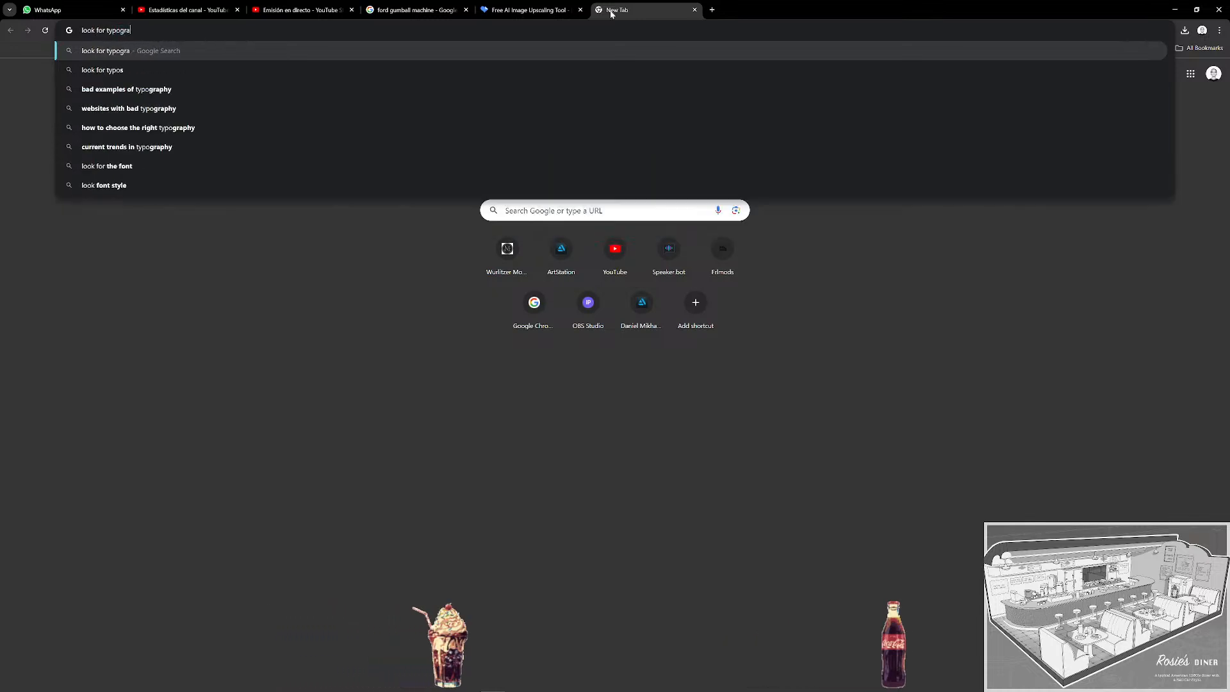
{"action": "key", "text": "Return"}
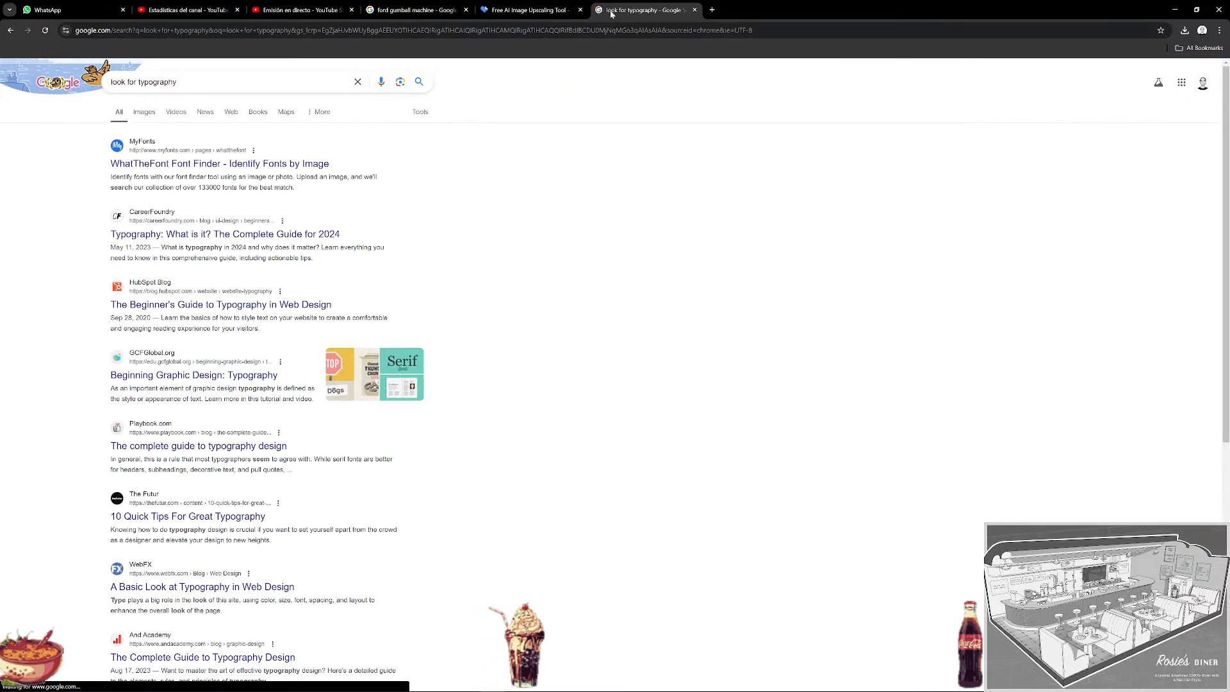
Search Google for "find typography from image" and open the Font Finder by What Font Is result.
{"action": "left_click", "coordinate": [234, 165]}
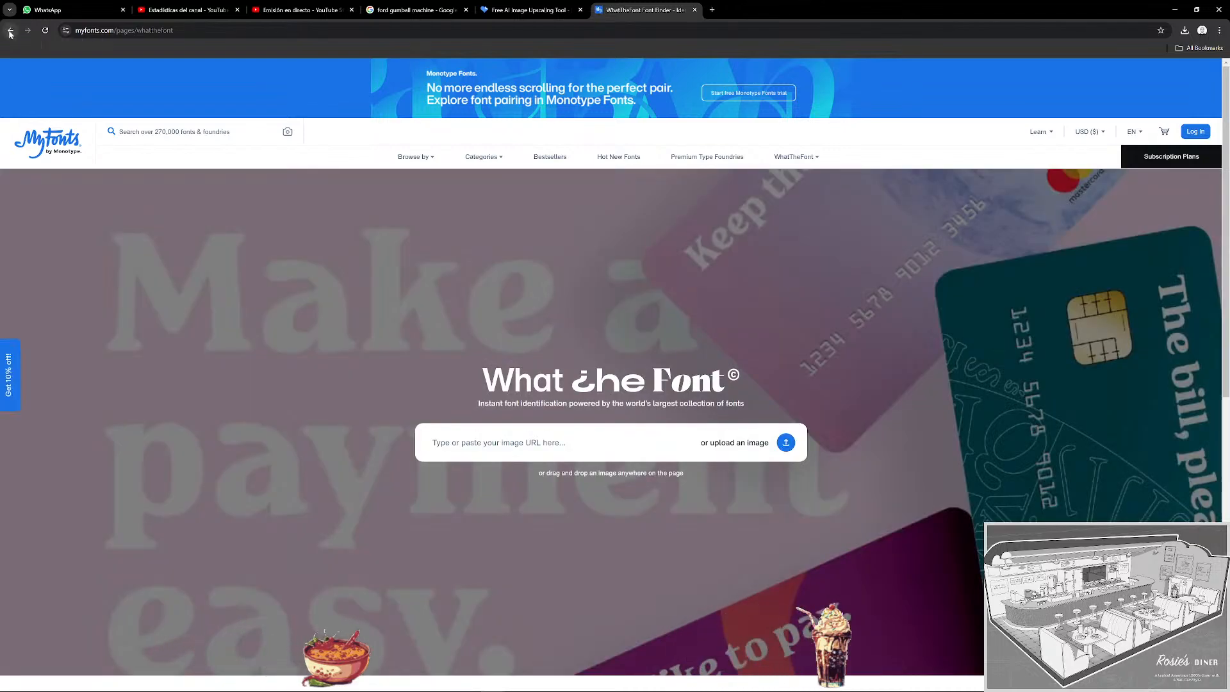
{"action": "left_click", "coordinate": [9, 31]}
{"action": "key", "text": "slash"}
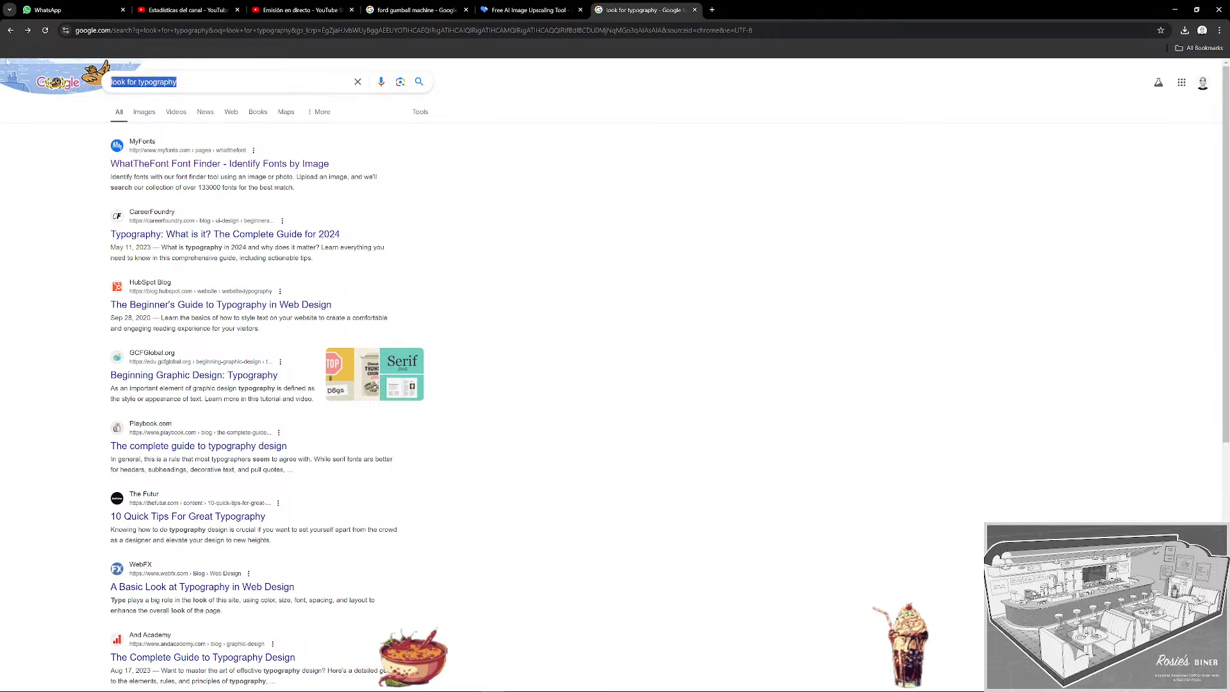
{"action": "type", "text": "tind typograp"}
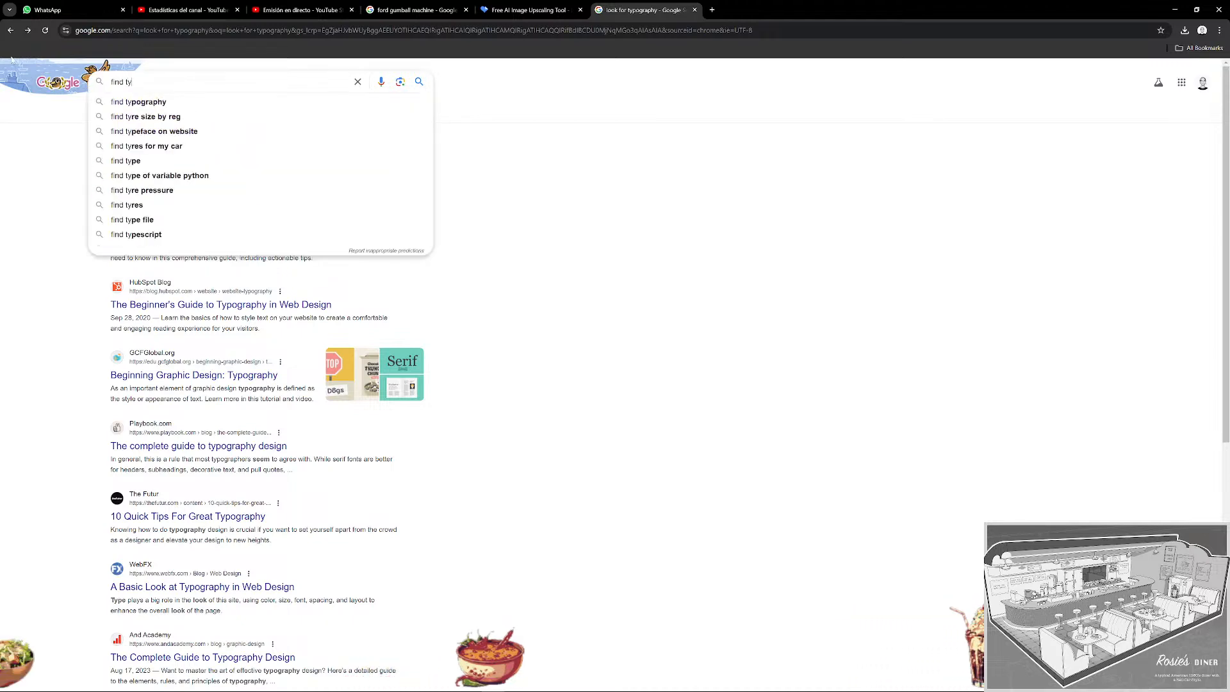
{"action": "type", "text": "hy from image"}
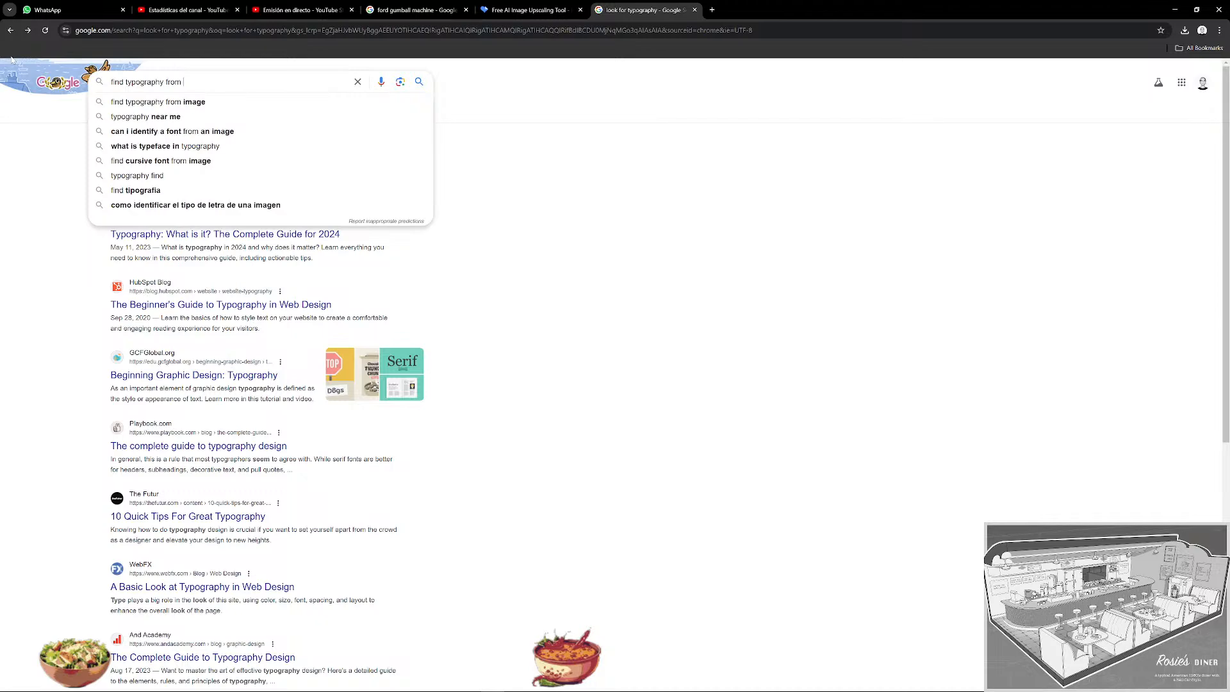
{"action": "key", "text": "Return"}
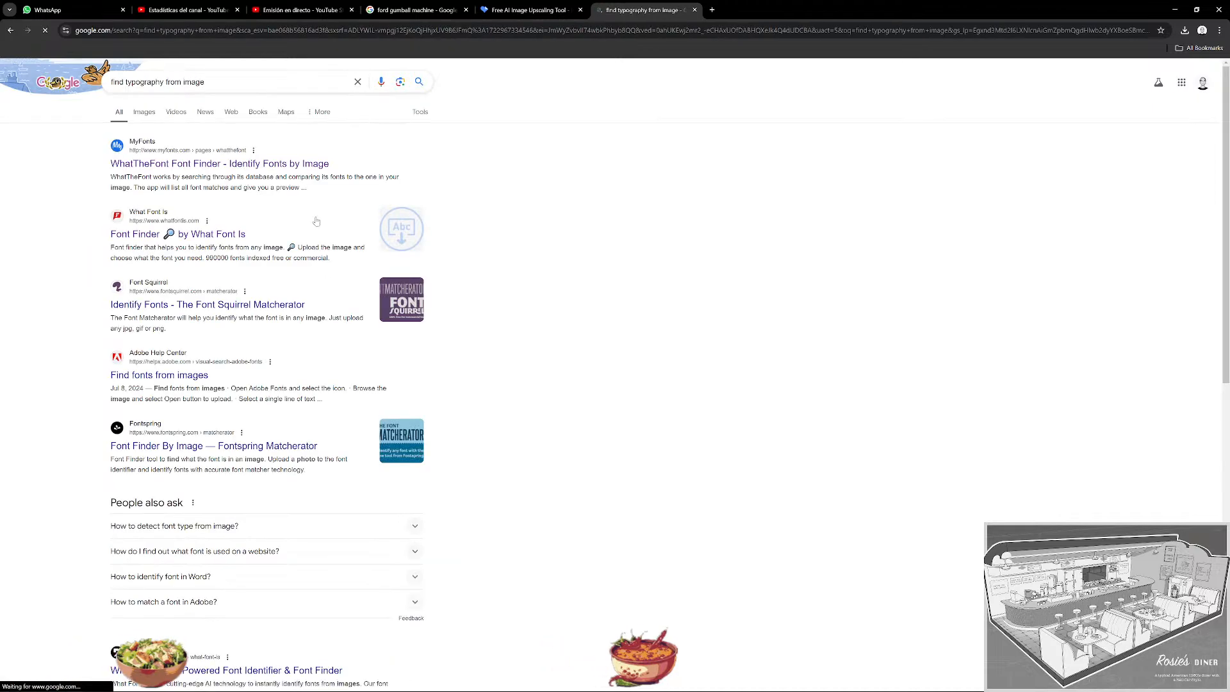
{"action": "left_click", "coordinate": [225, 234]}
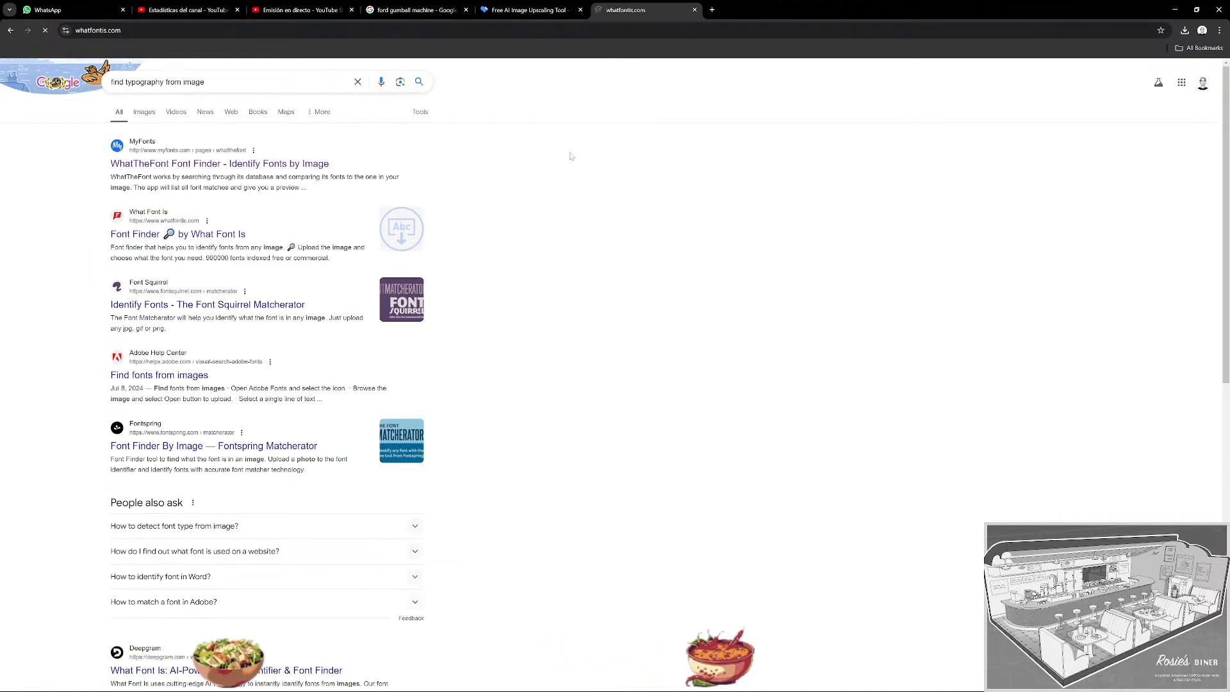
Upload ford.png from the desktop to the font finder and accept the suggested crop and the default image optimization.
{"action": "left_click_drag", "start_coordinate": [801, 10], "coordinate": [1229, 97]}
{"action": "left_click_drag", "start_coordinate": [18, 541], "coordinate": [1066, 346]}
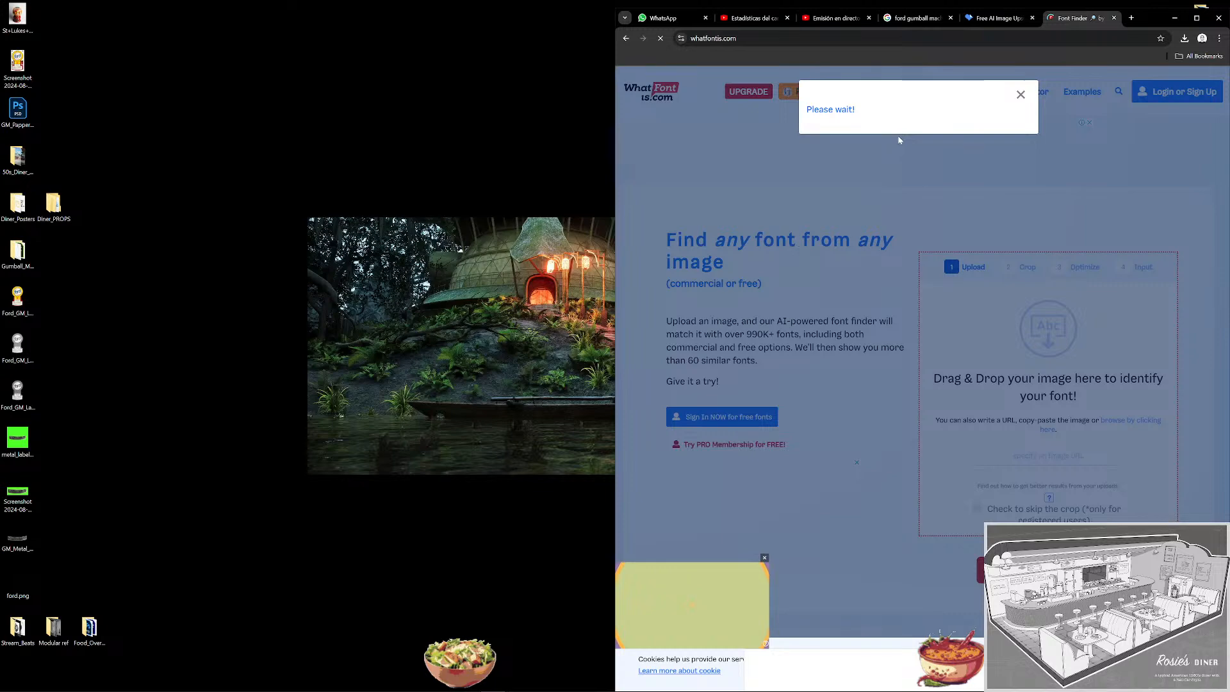
{"action": "key", "text": "super+Up"}
{"action": "scroll", "coordinate": [971, 457], "scroll_direction": "down", "scroll_amount": 2}
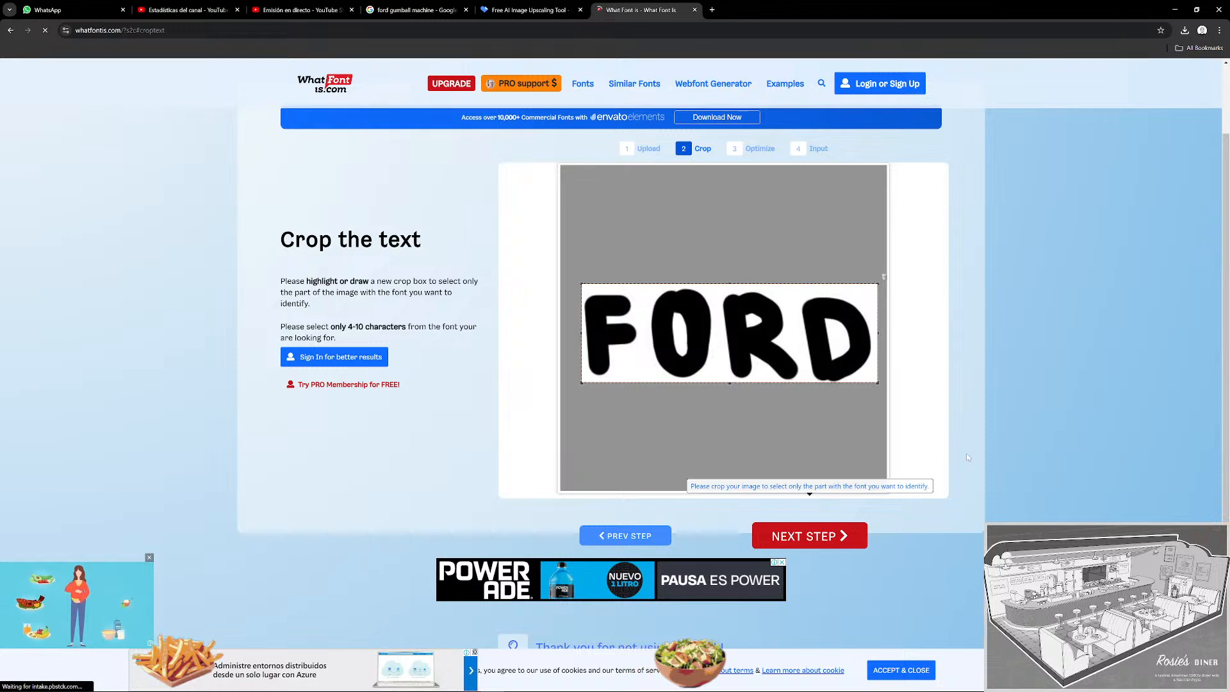
{"action": "left_click", "coordinate": [843, 537]}
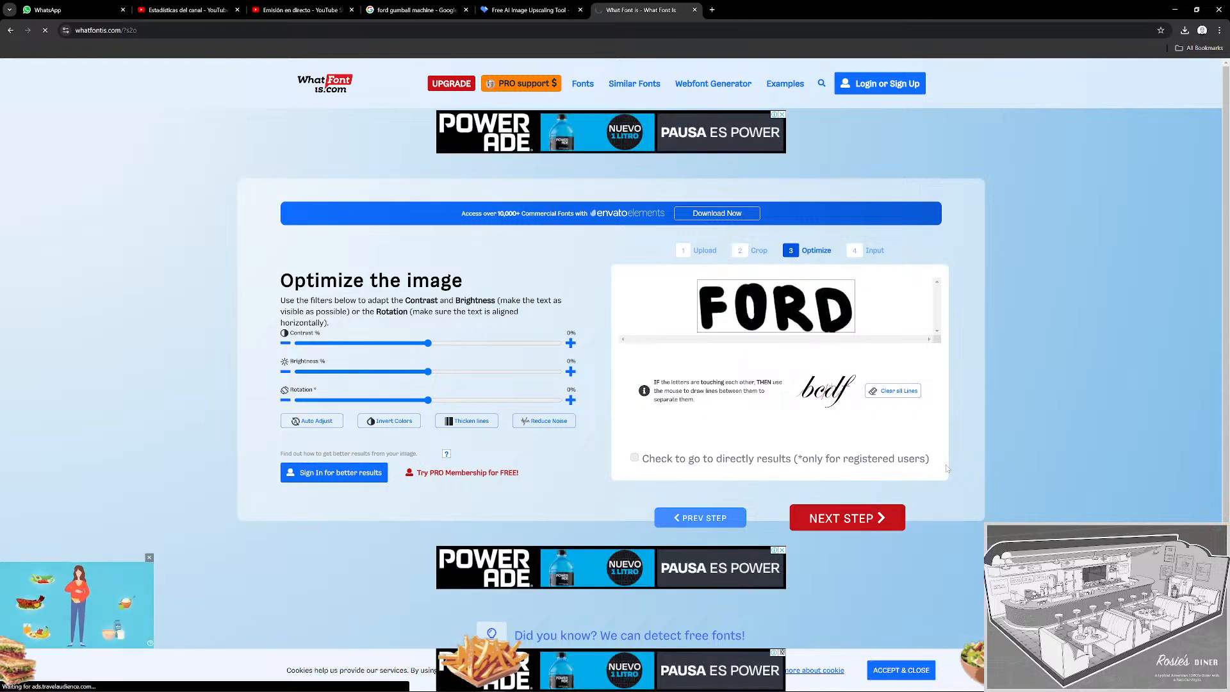
{"action": "left_click", "coordinate": [883, 514]}
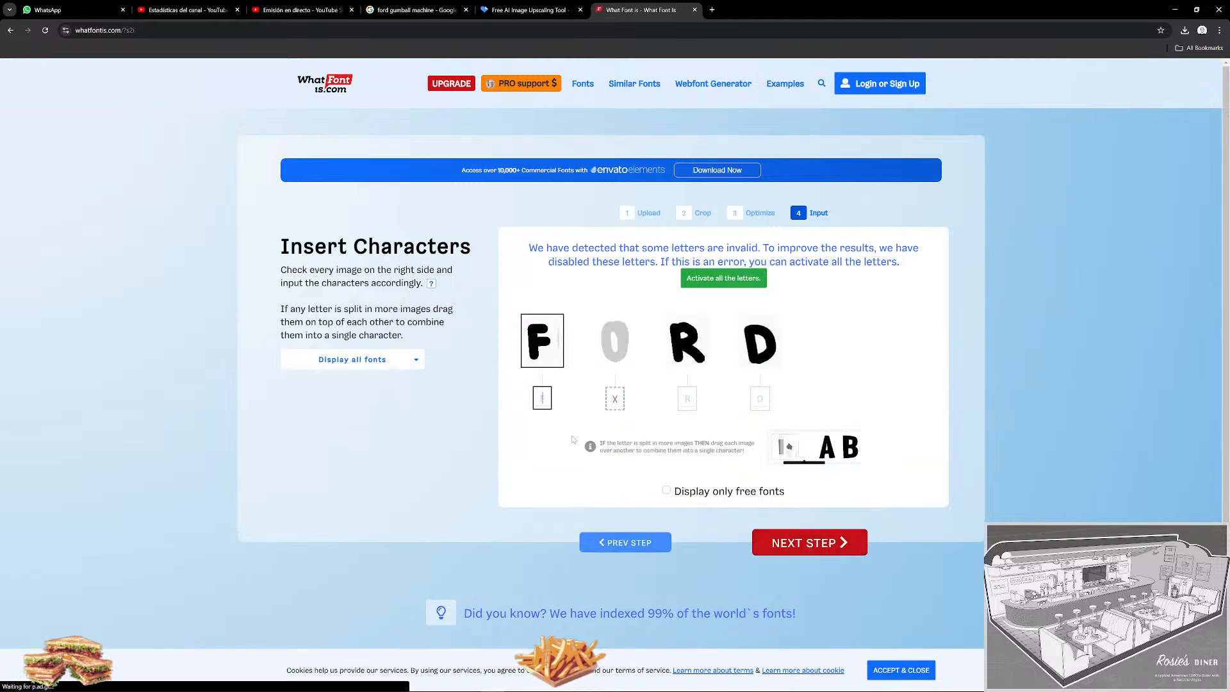
Identify the detected characters as f, r and d, submit them for matching, and dismiss the membership and sign-in pop-ups.
{"action": "type", "text": "f"}
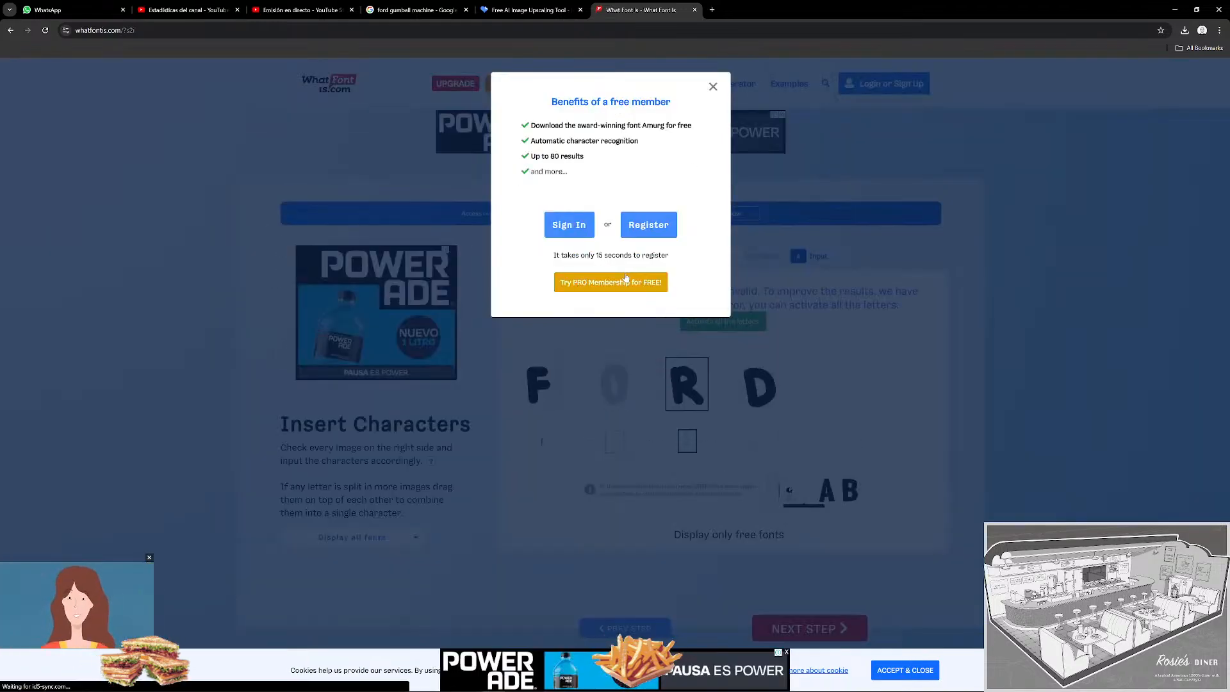
{"action": "left_click", "coordinate": [713, 87]}
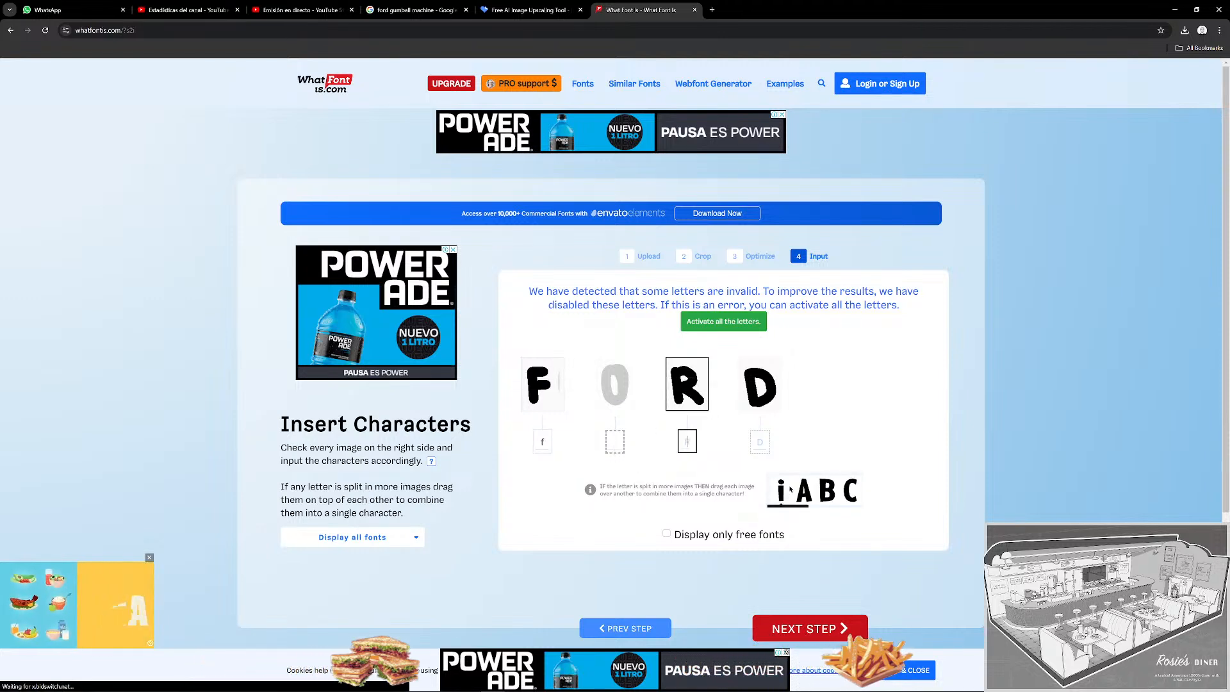
{"action": "type", "text": "r"}
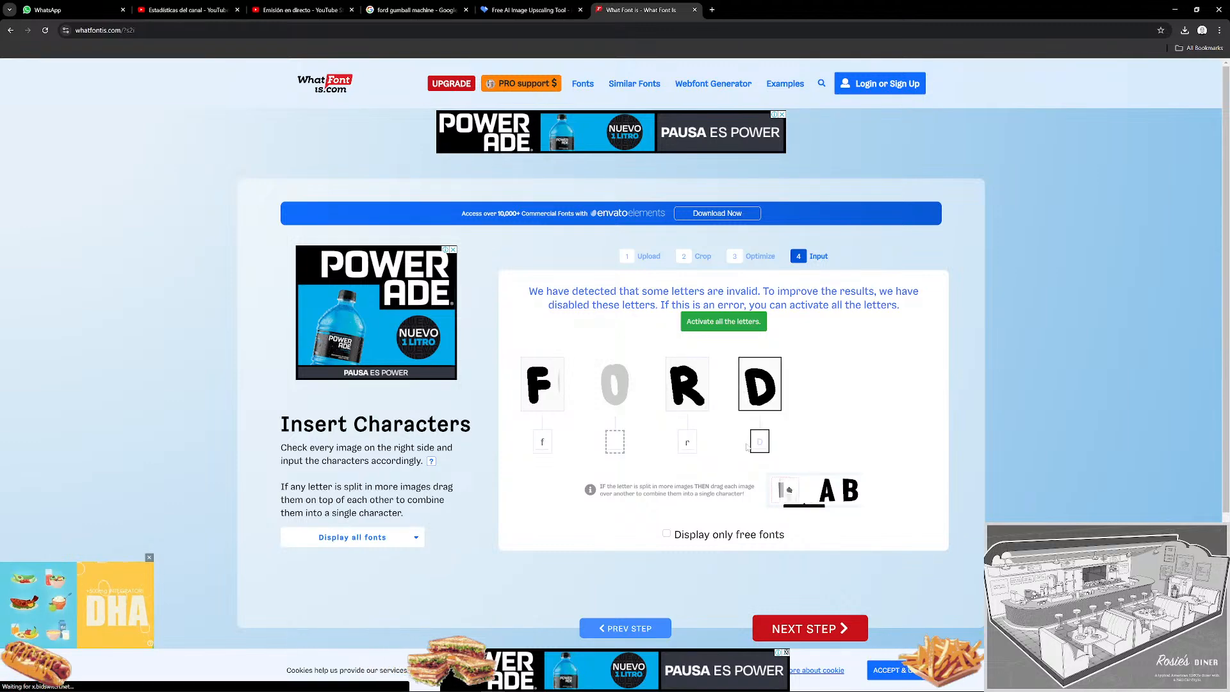
{"action": "type", "text": "d"}
{"action": "left_click", "coordinate": [844, 629]}
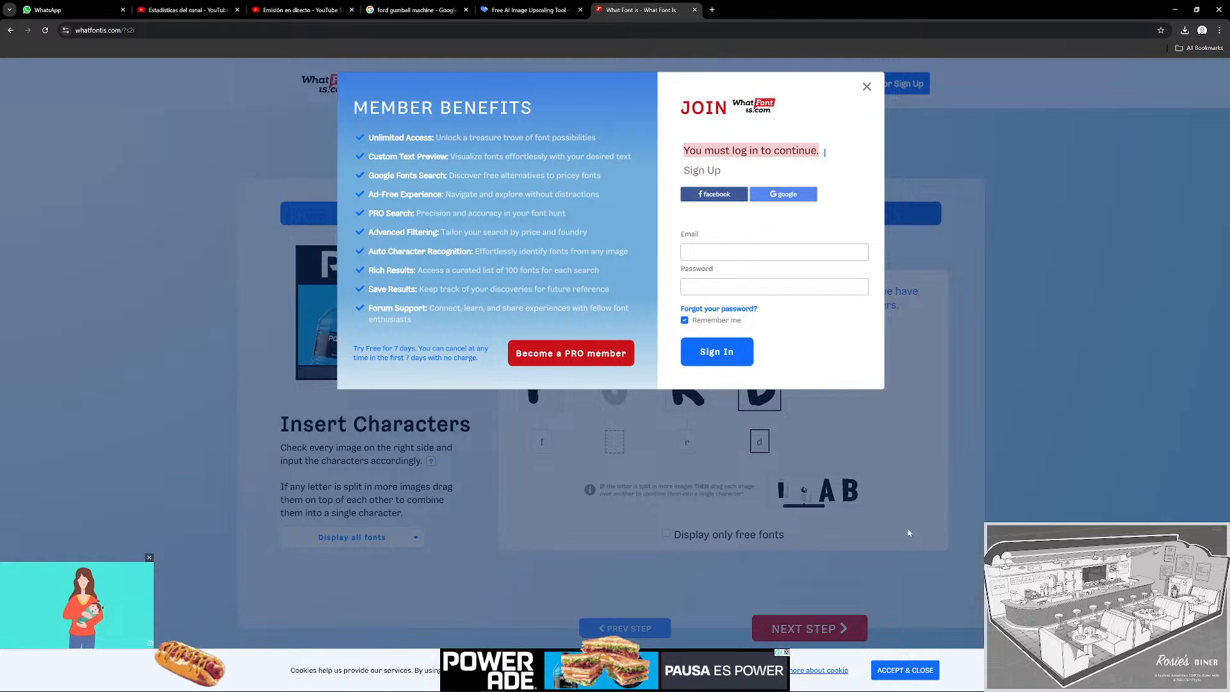
{"action": "left_click", "coordinate": [866, 86]}
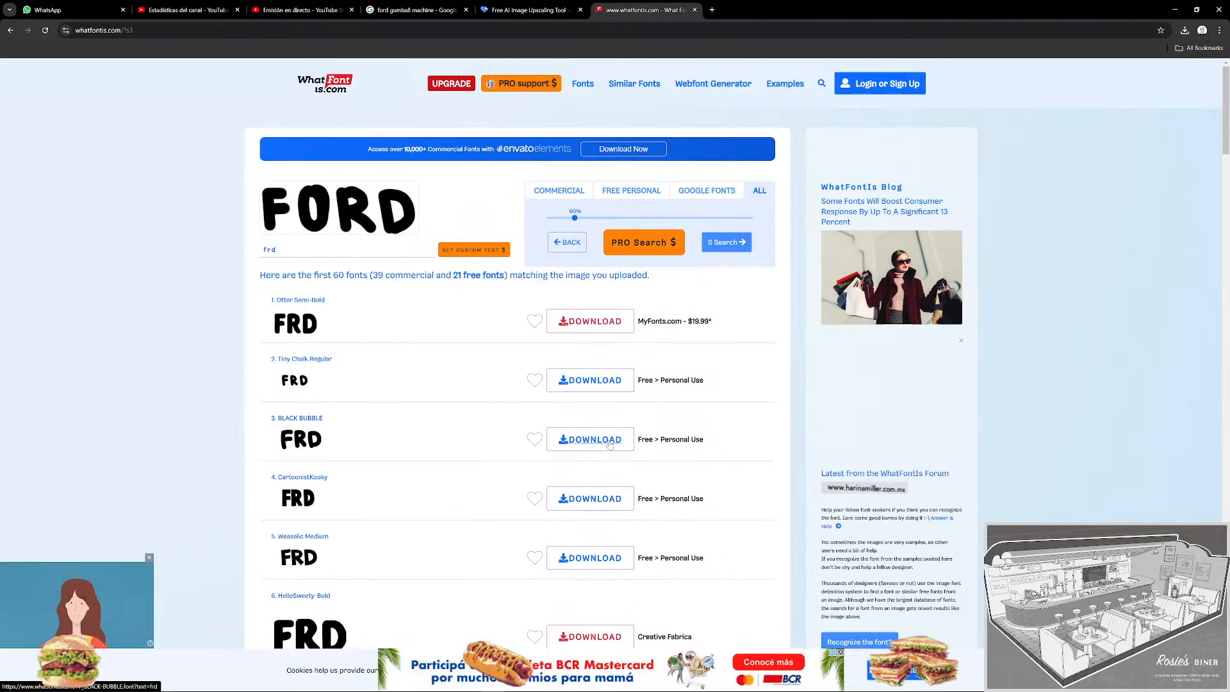
Examine the first twenty or so matching fonts and their alphabet previews for letter shapes similar to the FORD lettering.
{"action": "mouse_move", "coordinate": [310, 326]}
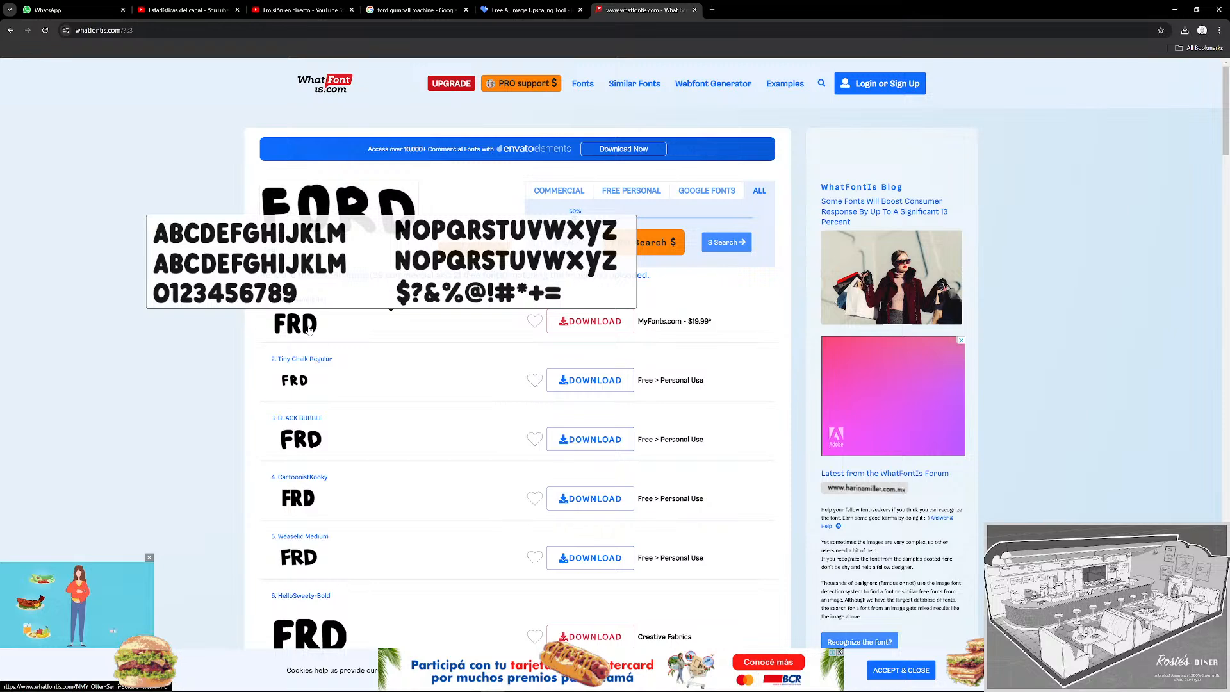
{"action": "mouse_move", "coordinate": [317, 447]}
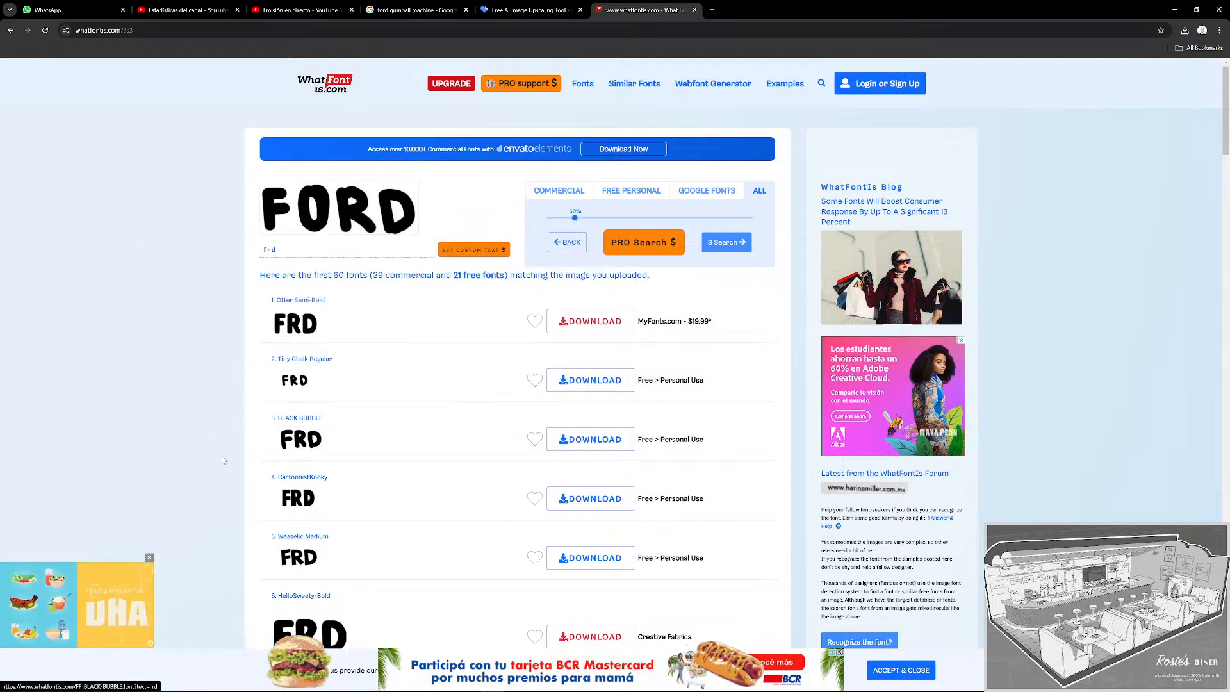
{"action": "scroll", "coordinate": [349, 428], "scroll_direction": "down", "scroll_amount": 1}
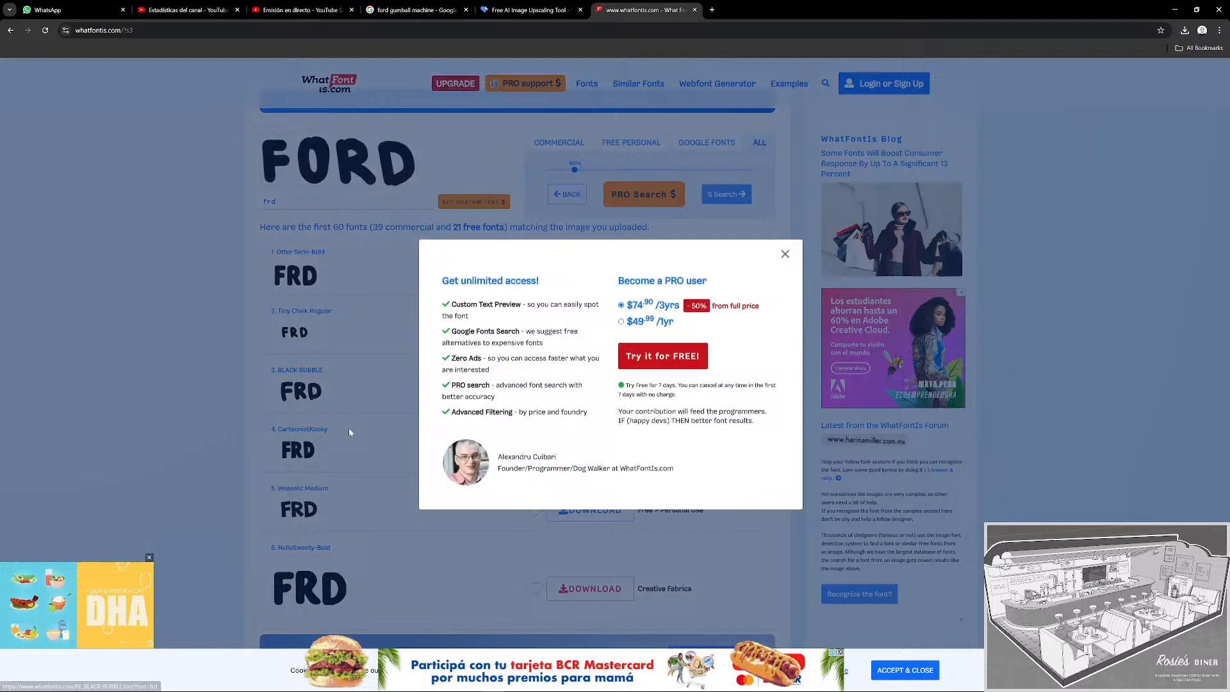
{"action": "left_click", "coordinate": [785, 254]}
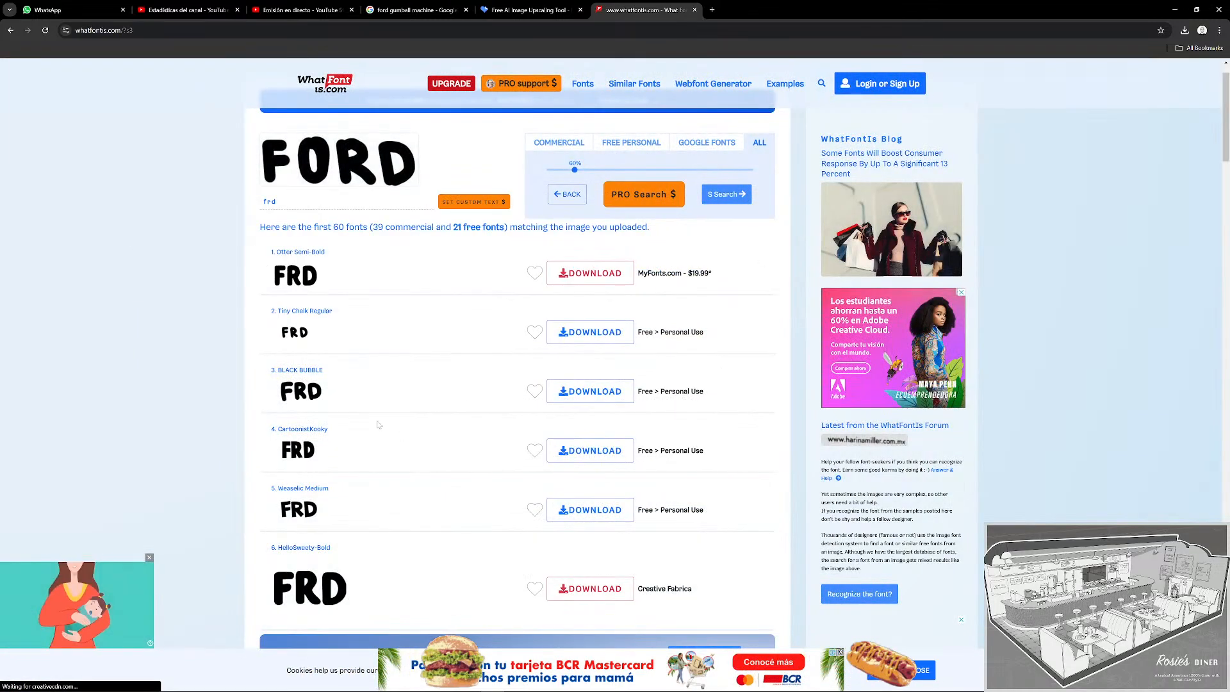
{"action": "scroll", "coordinate": [363, 427], "scroll_direction": "down", "scroll_amount": 5}
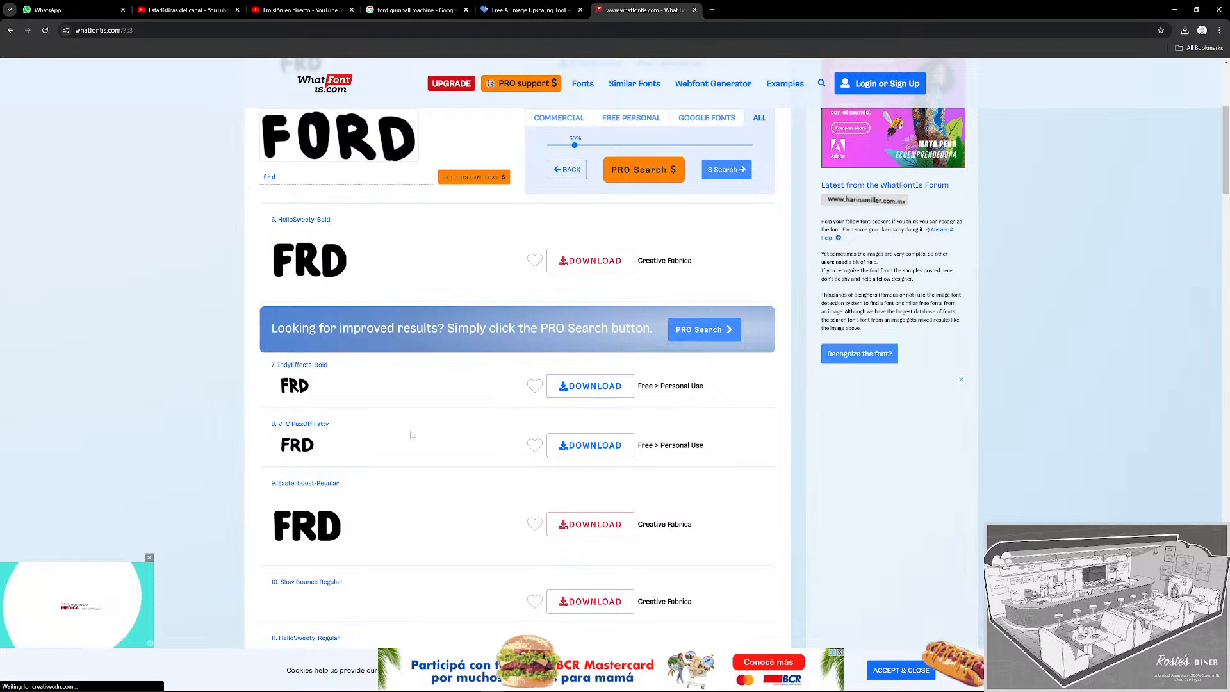
{"action": "scroll", "coordinate": [416, 441], "scroll_direction": "down", "scroll_amount": 5}
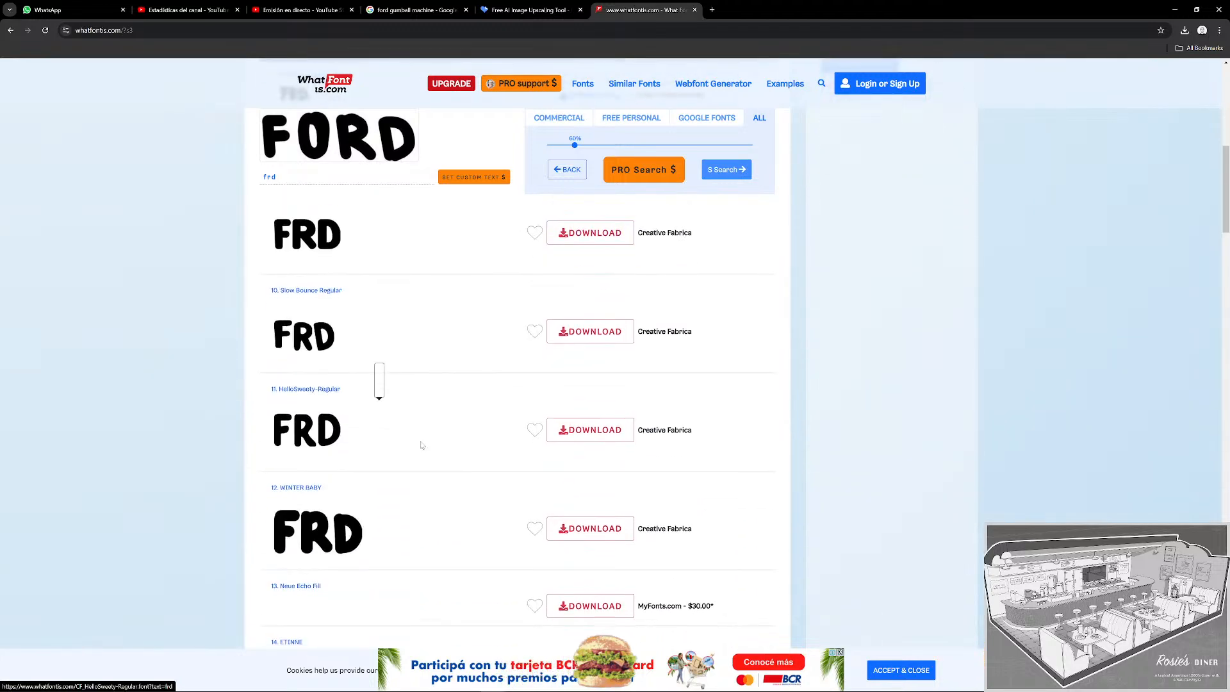
{"action": "scroll", "coordinate": [421, 445], "scroll_direction": "down", "scroll_amount": 5}
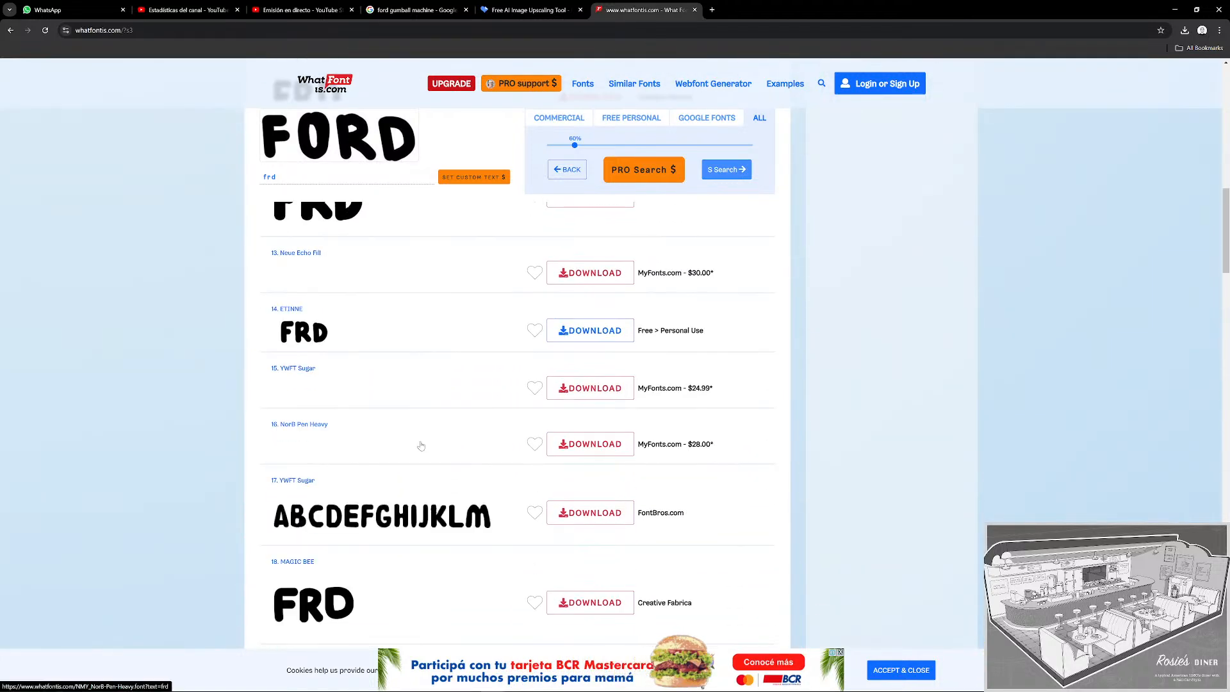
{"action": "scroll", "coordinate": [422, 445], "scroll_direction": "down", "scroll_amount": 5}
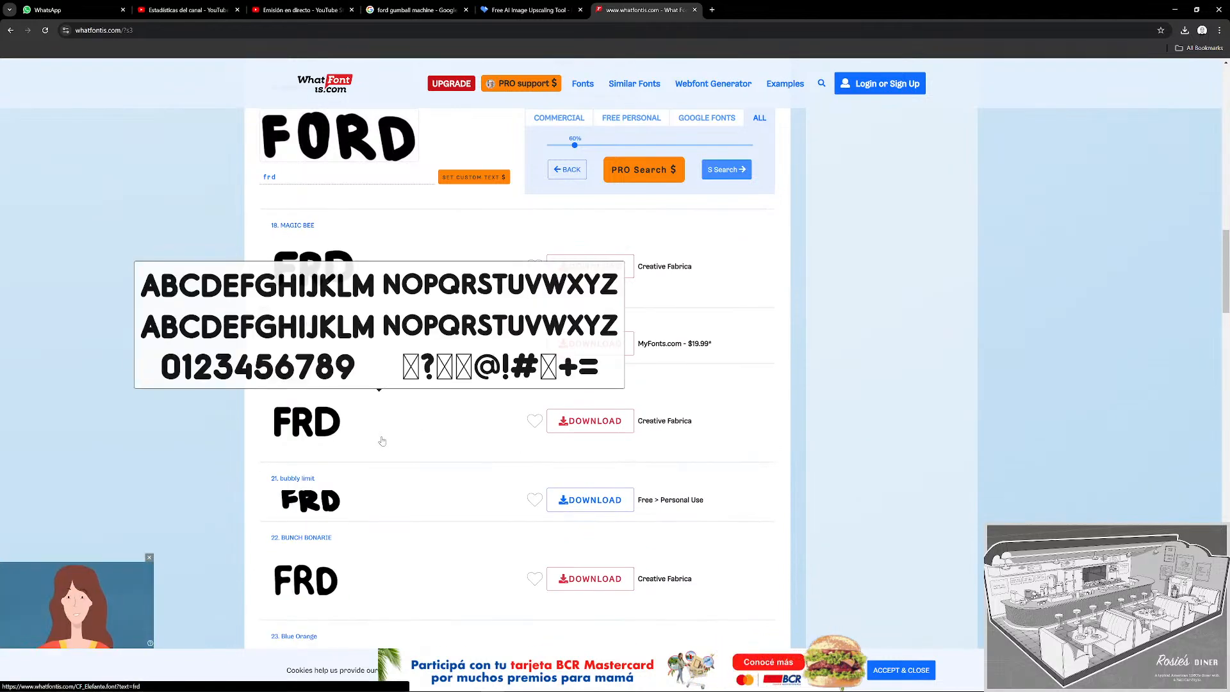
{"action": "scroll", "coordinate": [323, 416], "scroll_direction": "down", "scroll_amount": 1}
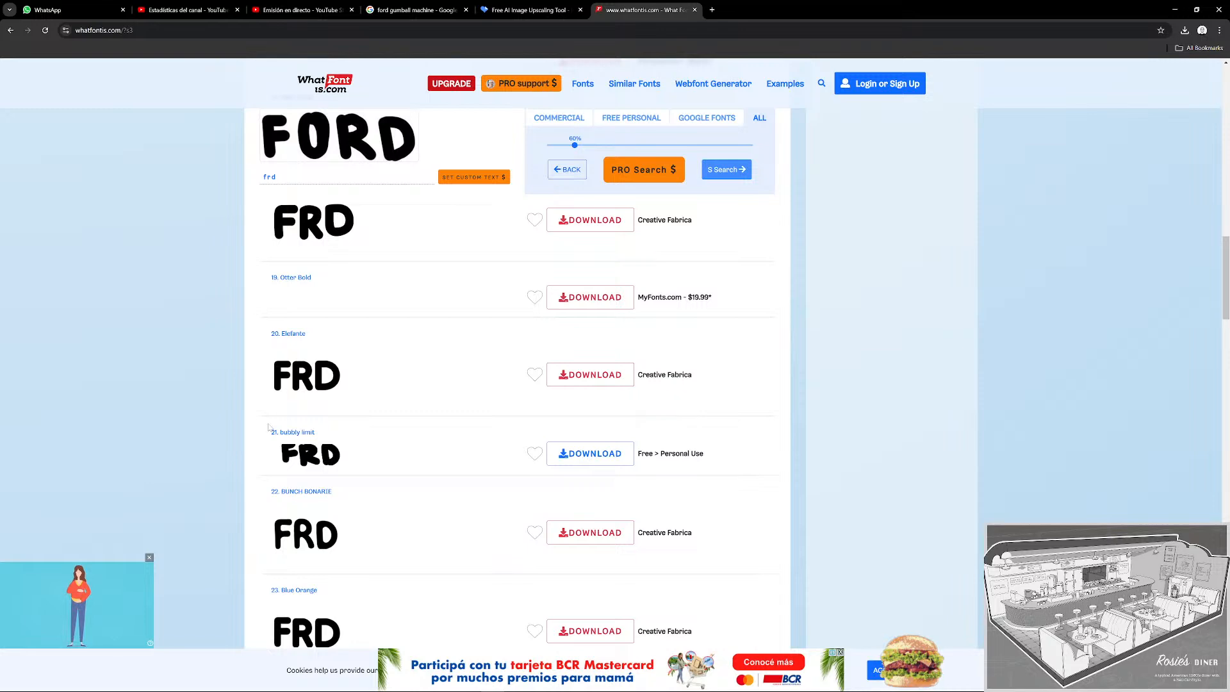
Open the Elefante font's page in a new tab, view its full character set, and return to the match list.
{"action": "scroll", "coordinate": [317, 398], "scroll_direction": "down", "scroll_amount": 1}
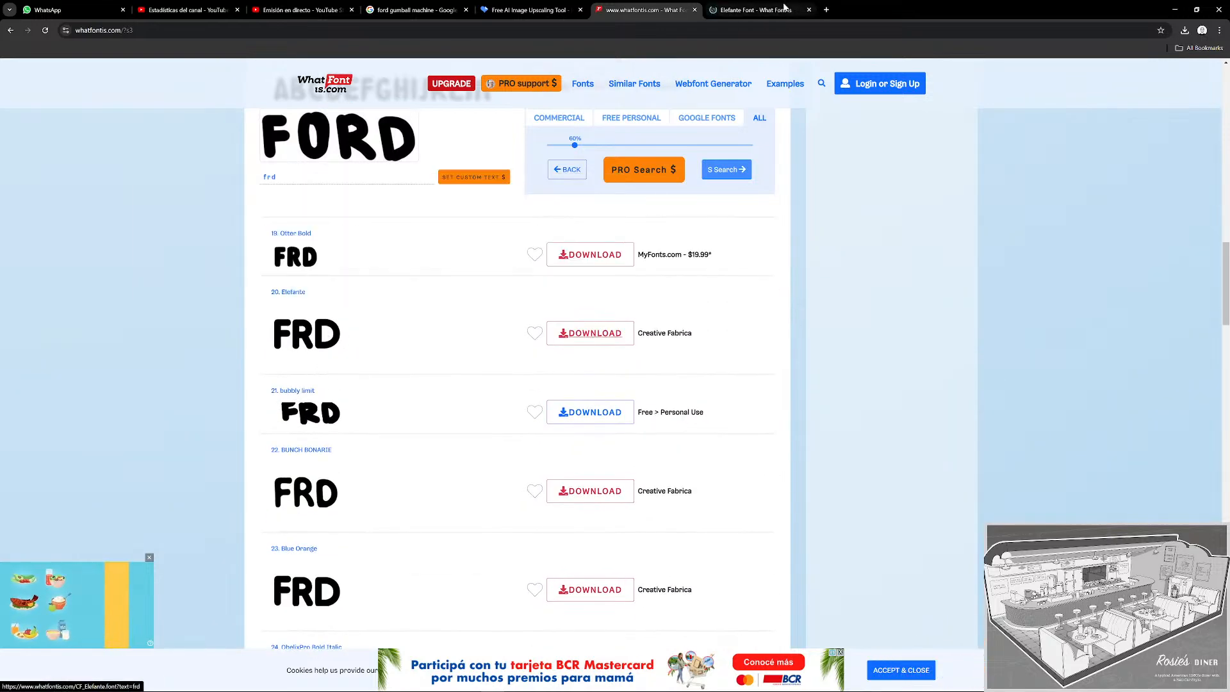
{"action": "left_click", "coordinate": [793, 8]}
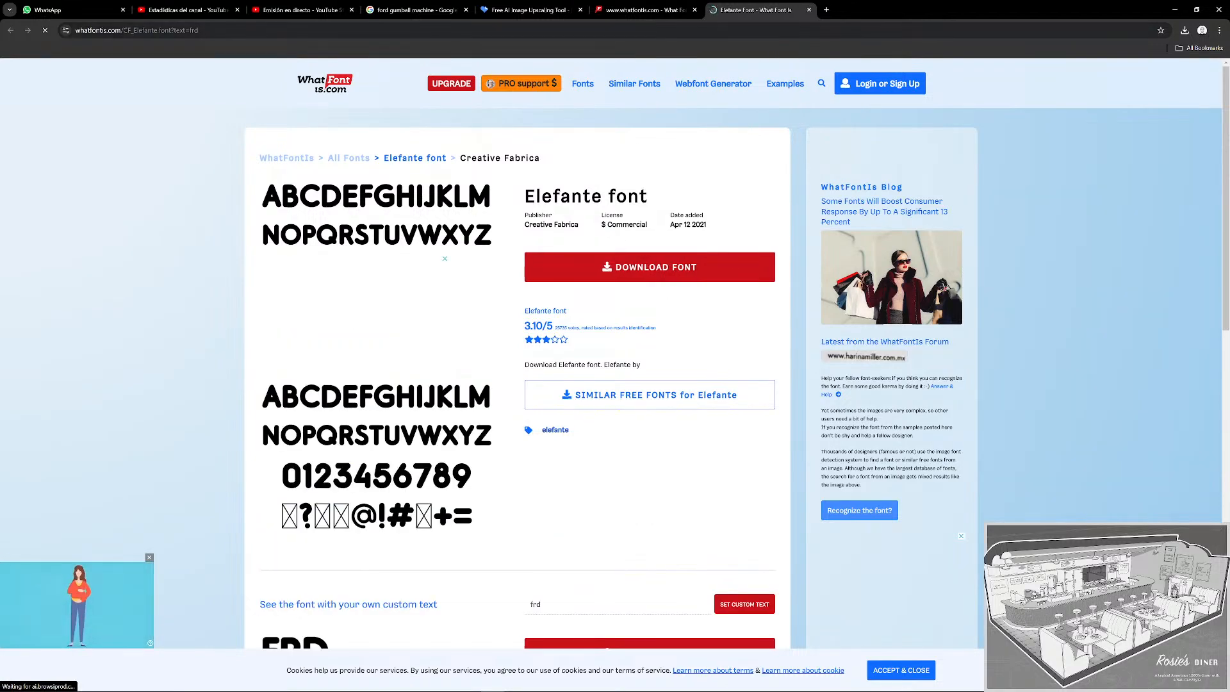
{"action": "left_click", "coordinate": [651, 9]}
Compare the remaining matching fonts further down the list with the FORD lettering, including THE JHONNY TAN's alphabet preview.
{"action": "scroll", "coordinate": [414, 402], "scroll_direction": "down", "scroll_amount": 8}
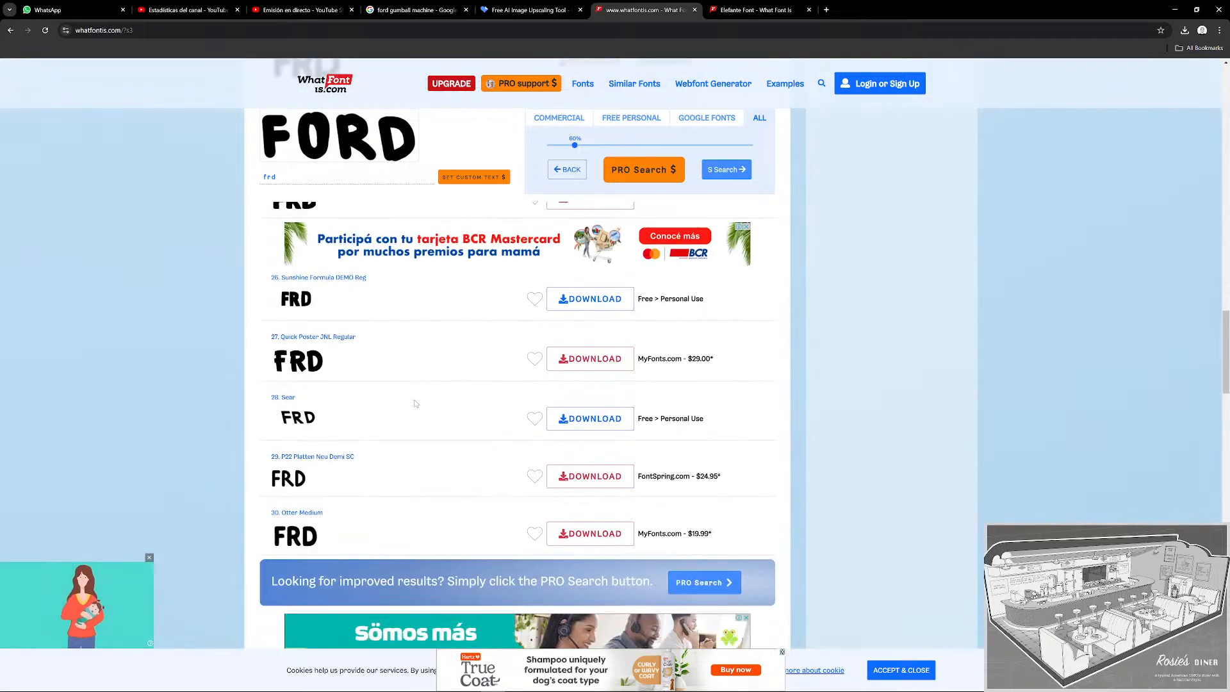
{"action": "scroll", "coordinate": [416, 403], "scroll_direction": "down", "scroll_amount": 3}
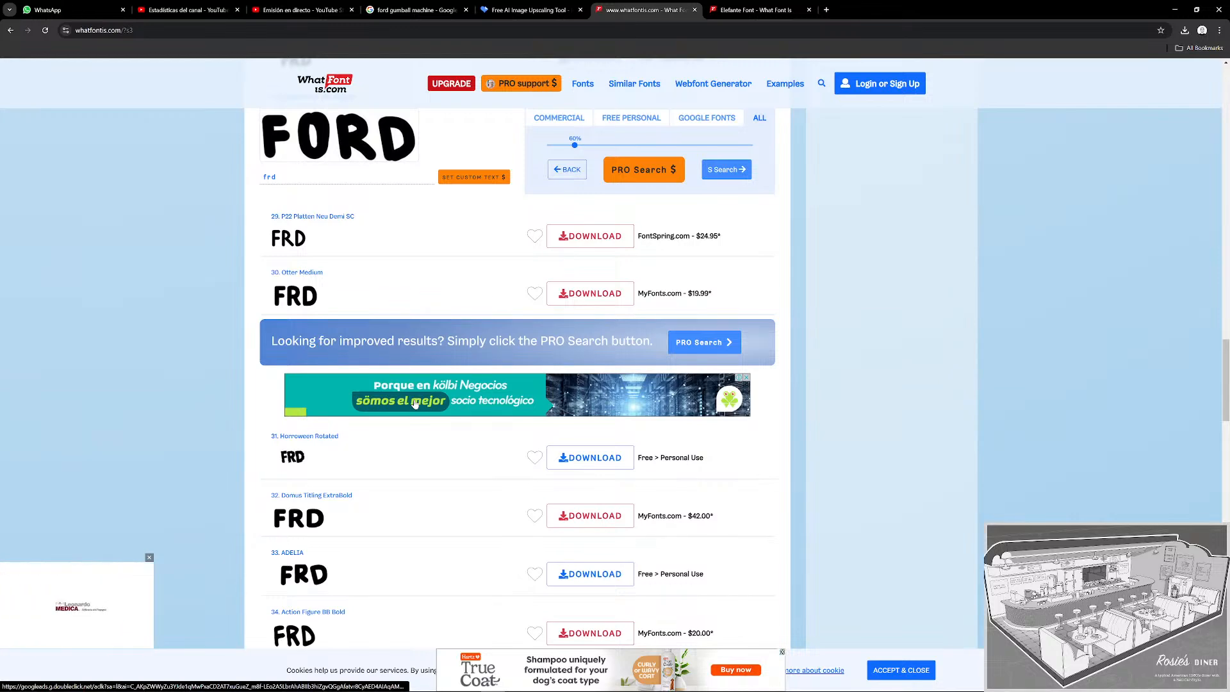
{"action": "scroll", "coordinate": [415, 403], "scroll_direction": "down", "scroll_amount": 2}
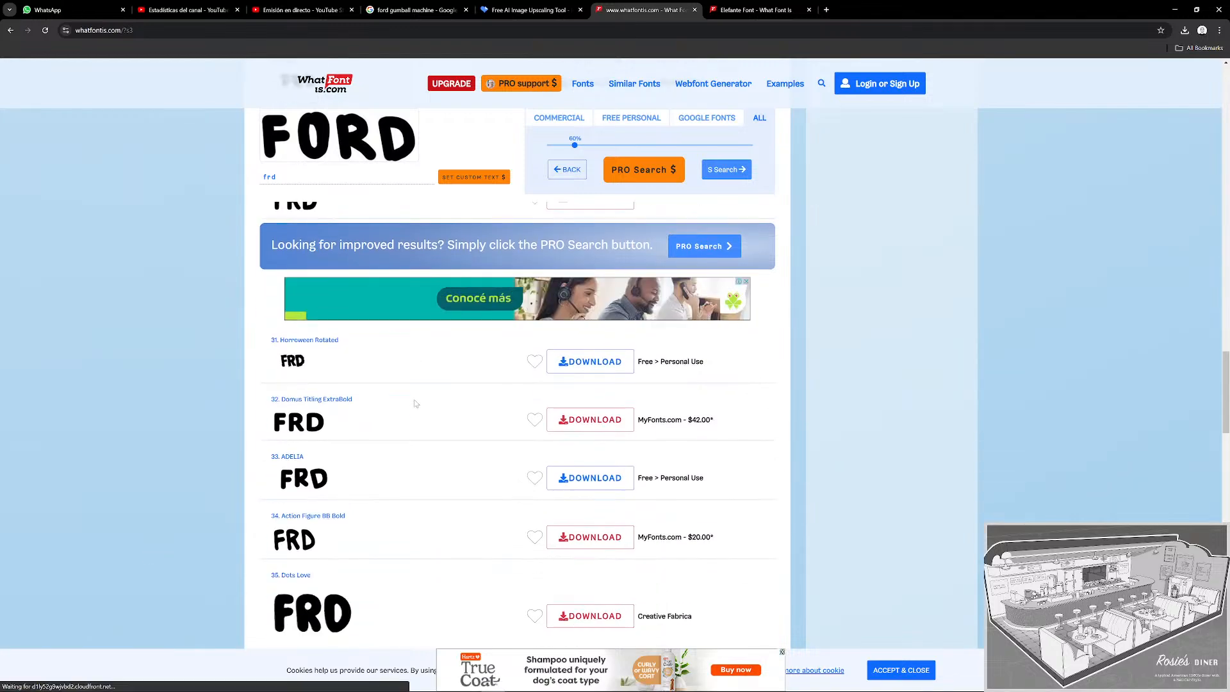
{"action": "scroll", "coordinate": [415, 404], "scroll_direction": "down", "scroll_amount": 5}
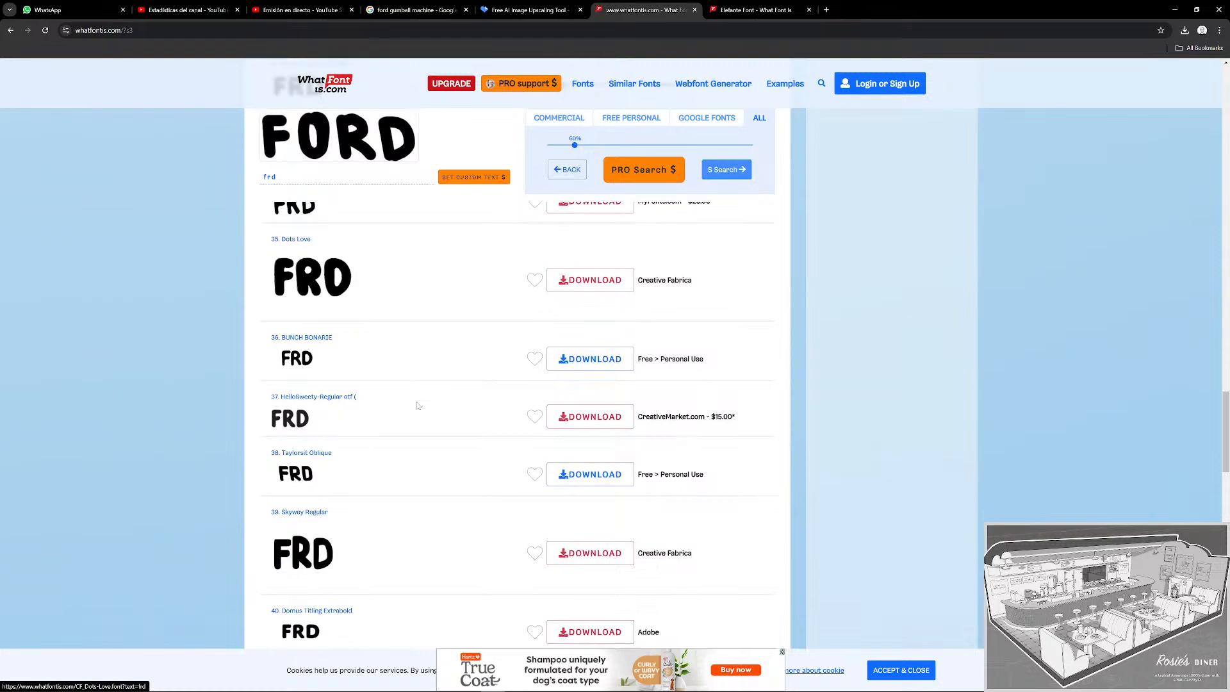
{"action": "scroll", "coordinate": [417, 405], "scroll_direction": "down", "scroll_amount": 3}
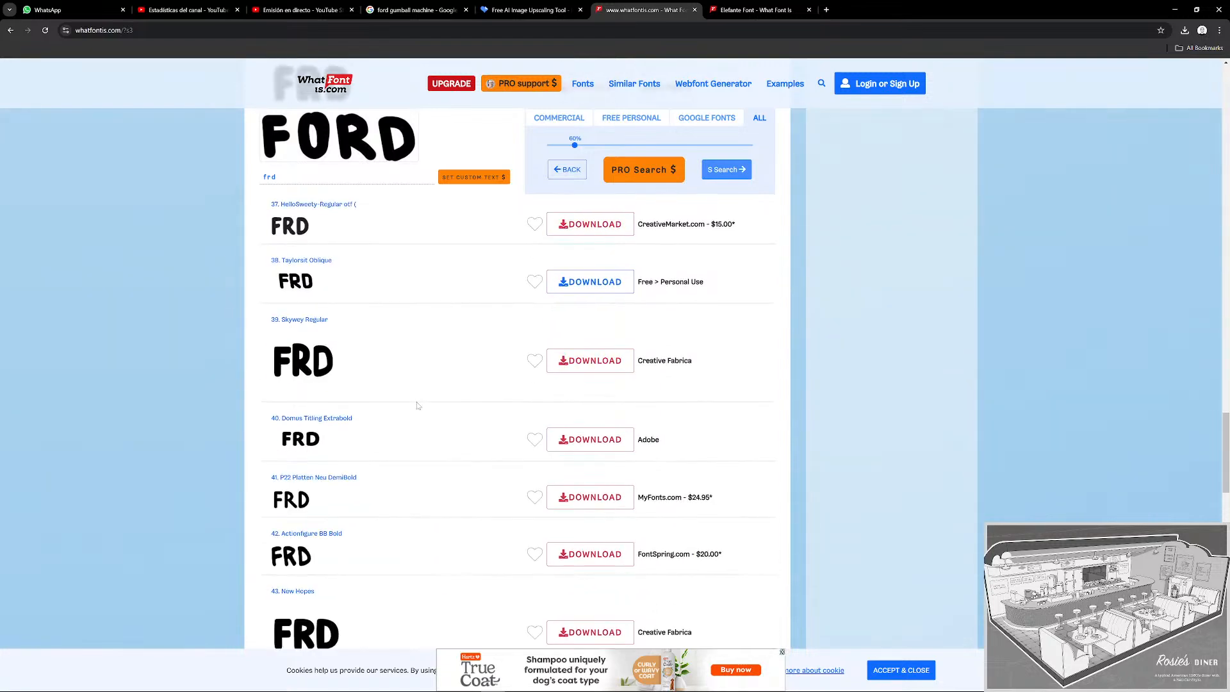
{"action": "scroll", "coordinate": [417, 405], "scroll_direction": "down", "scroll_amount": 5}
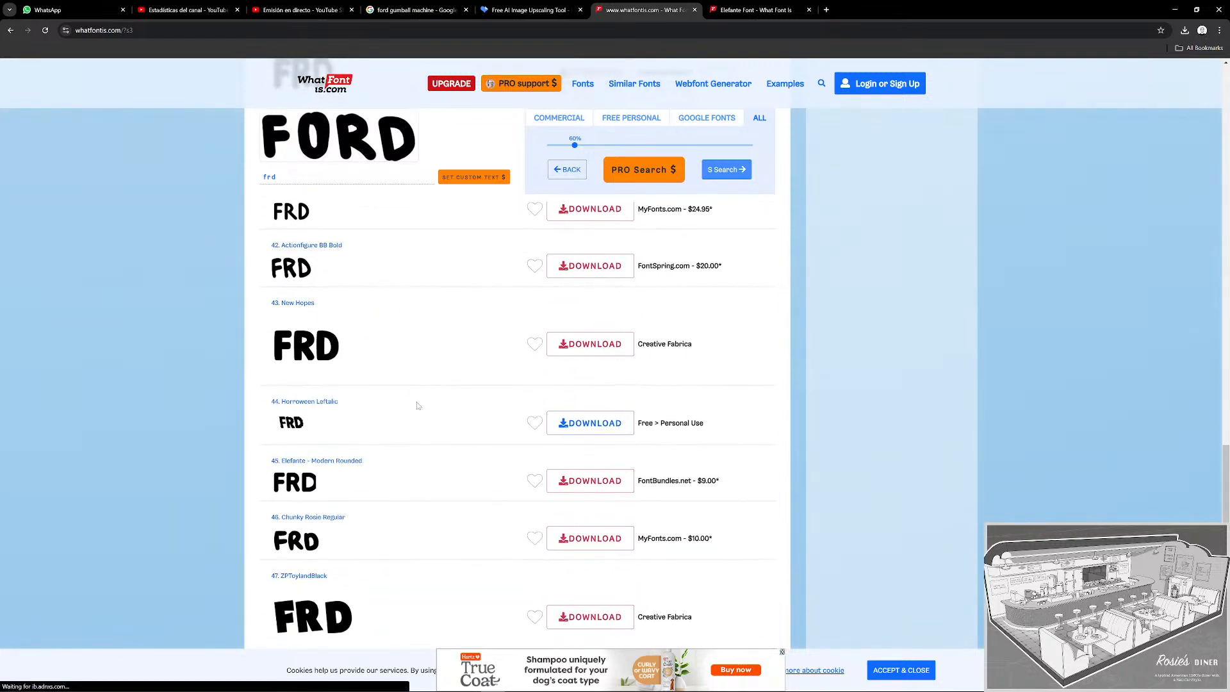
{"action": "scroll", "coordinate": [419, 406], "scroll_direction": "down", "scroll_amount": 1}
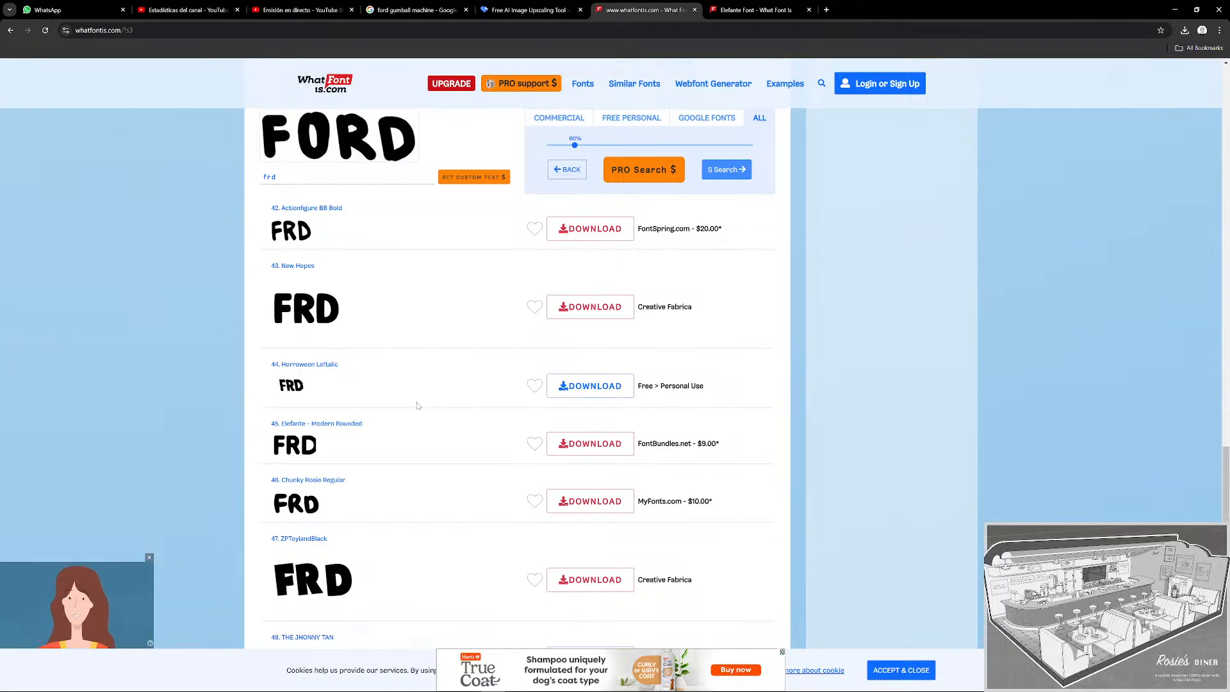
{"action": "scroll", "coordinate": [417, 405], "scroll_direction": "down", "scroll_amount": 3}
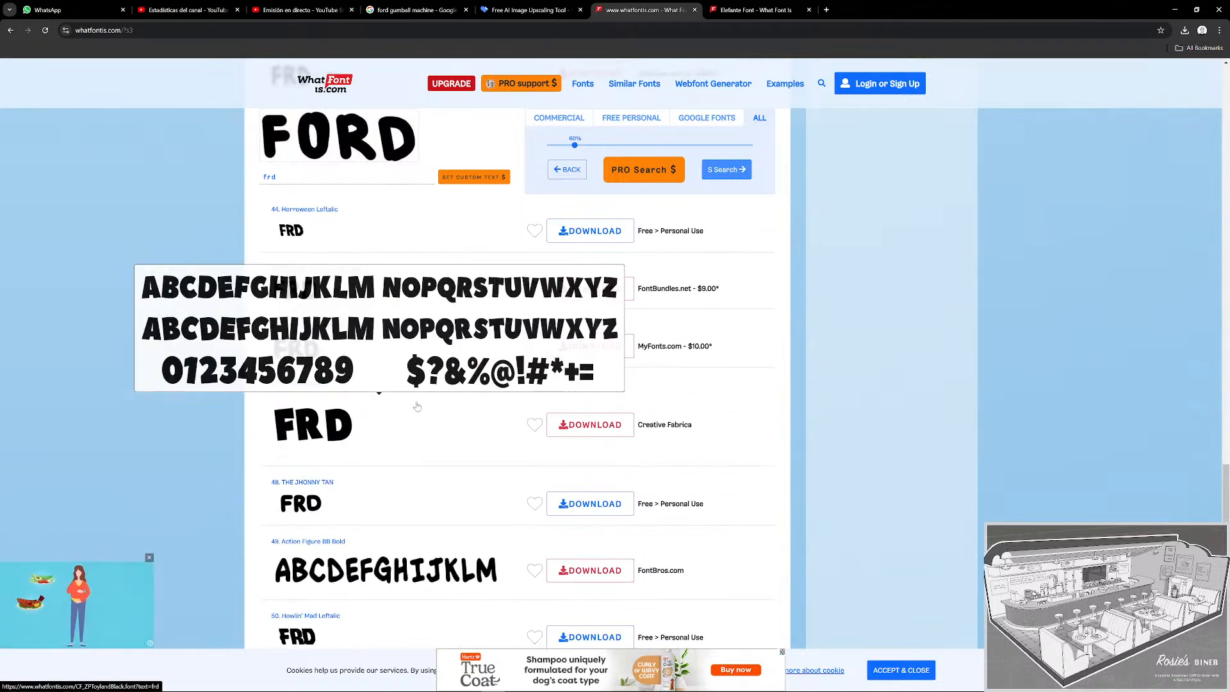
{"action": "mouse_move", "coordinate": [314, 518]}
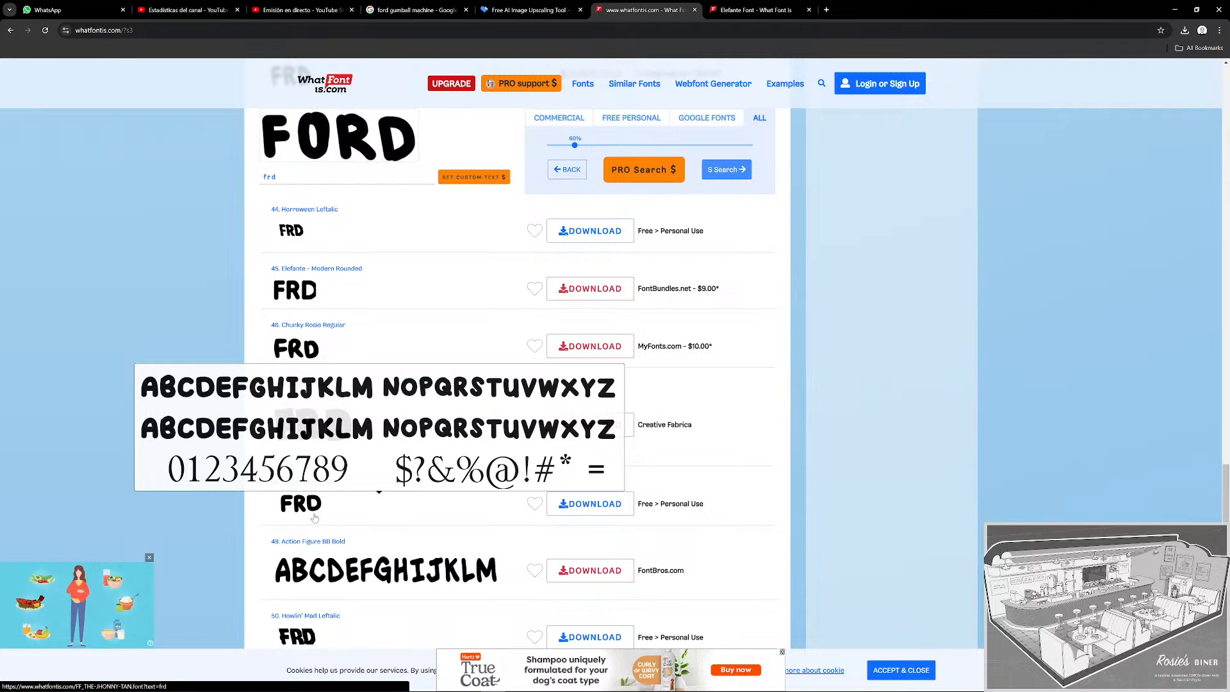
Examine the lowest-ranked matching fonts down to number 60, and return to the entries around Otter Medium and Domus Titling ExtraBold.
{"action": "scroll", "coordinate": [314, 519], "scroll_direction": "down", "scroll_amount": 8}
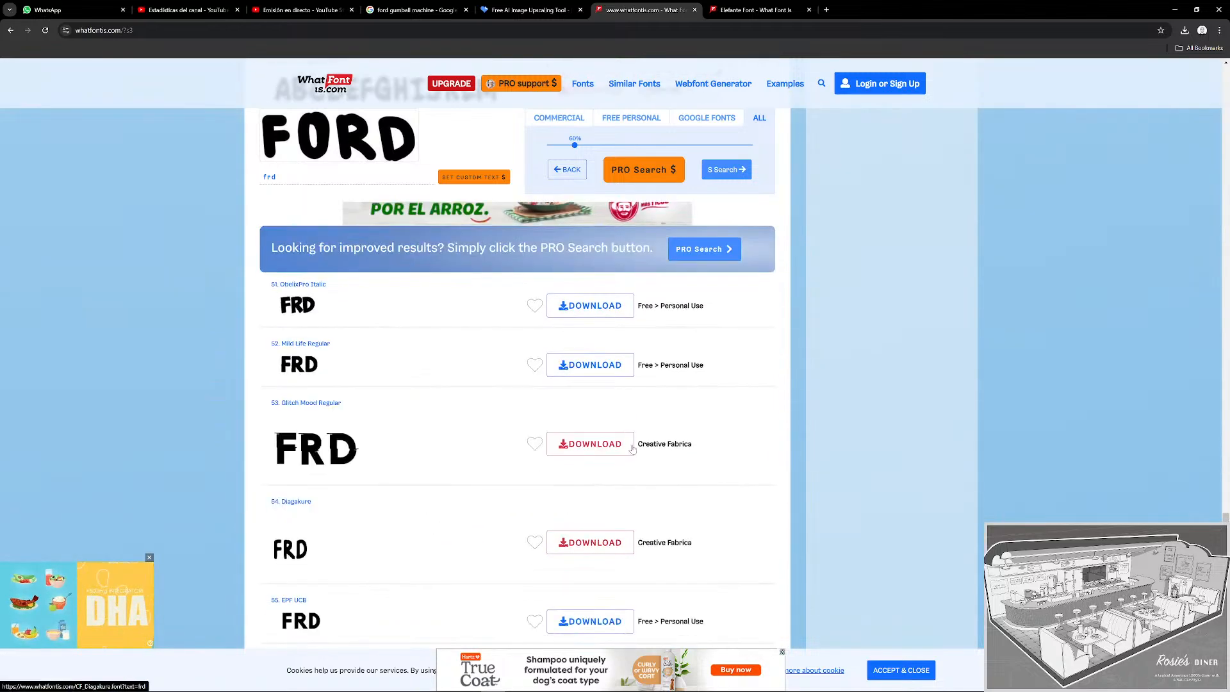
{"action": "scroll", "coordinate": [778, 431], "scroll_direction": "down", "scroll_amount": 5}
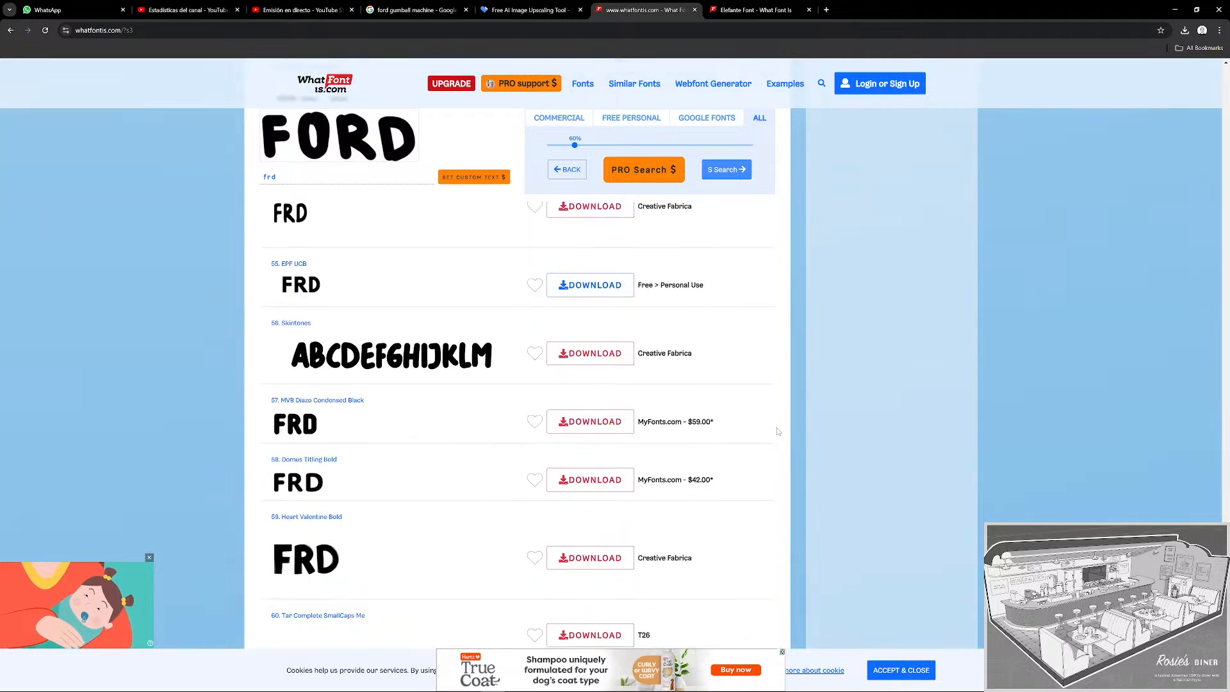
{"action": "scroll", "coordinate": [778, 433], "scroll_direction": "down", "scroll_amount": 4}
{"action": "scroll", "coordinate": [762, 480], "scroll_direction": "up", "scroll_amount": 9}
{"action": "scroll", "coordinate": [480, 459], "scroll_direction": "up", "scroll_amount": 20}
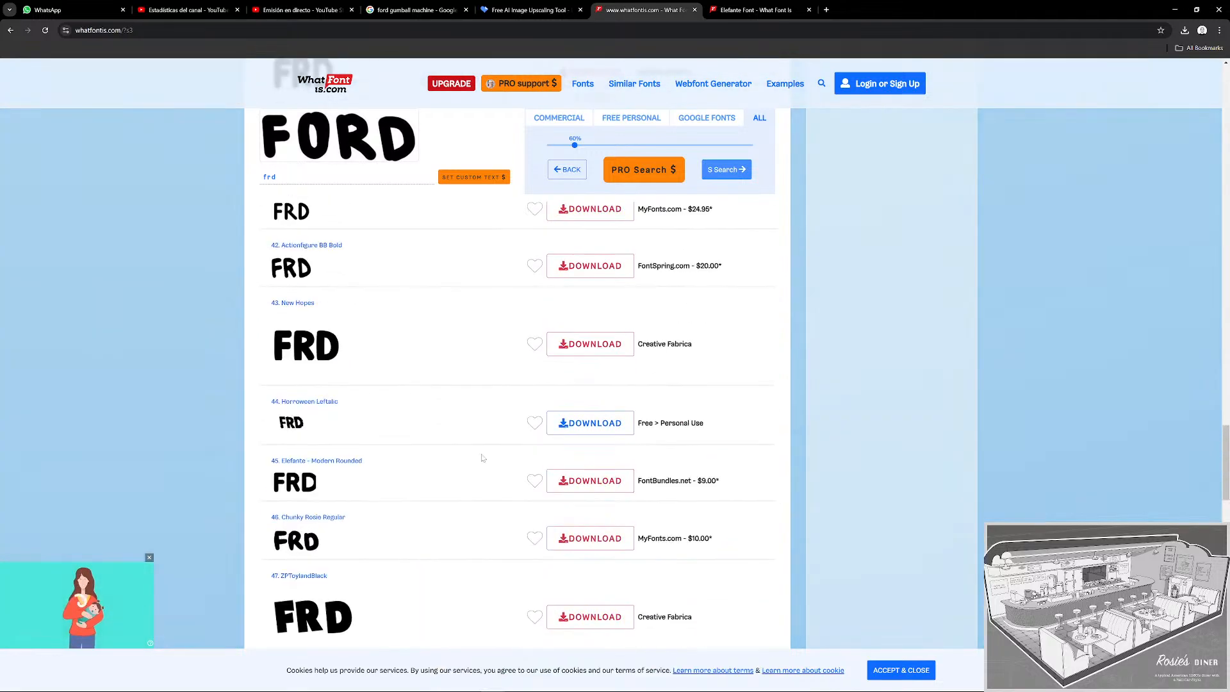
{"action": "mouse_move", "coordinate": [462, 486]}
{"action": "scroll", "coordinate": [462, 485], "scroll_direction": "up", "scroll_amount": 3}
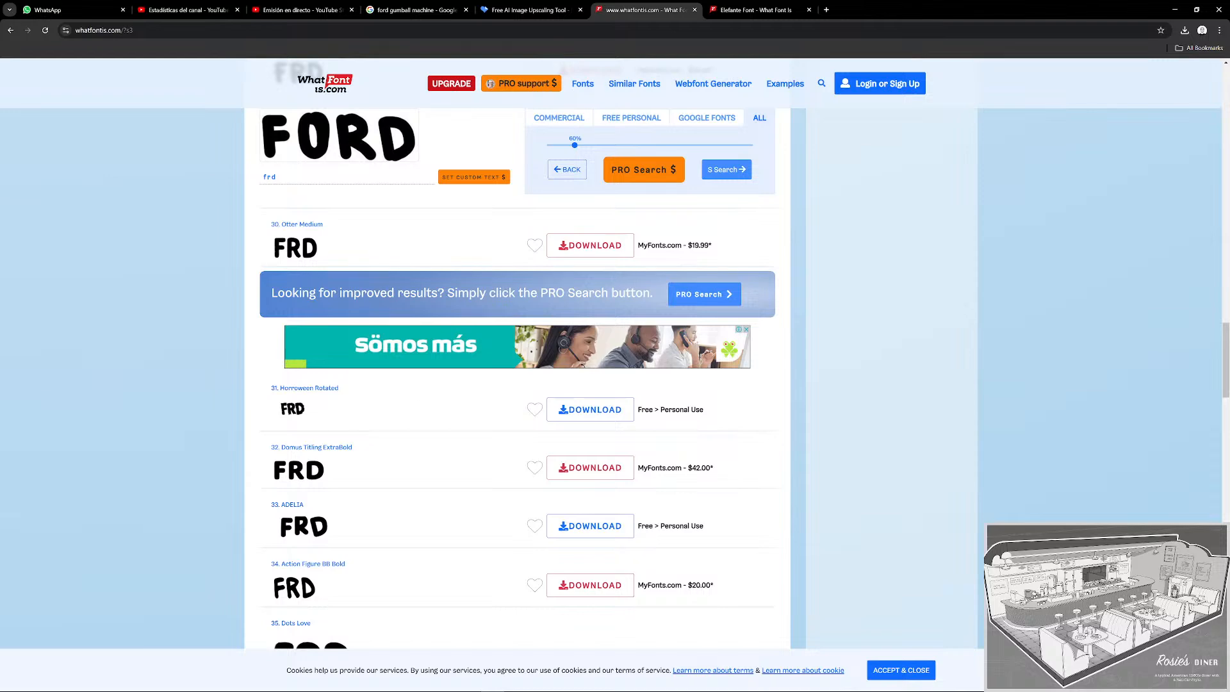
{"action": "mouse_move", "coordinate": [428, 414]}
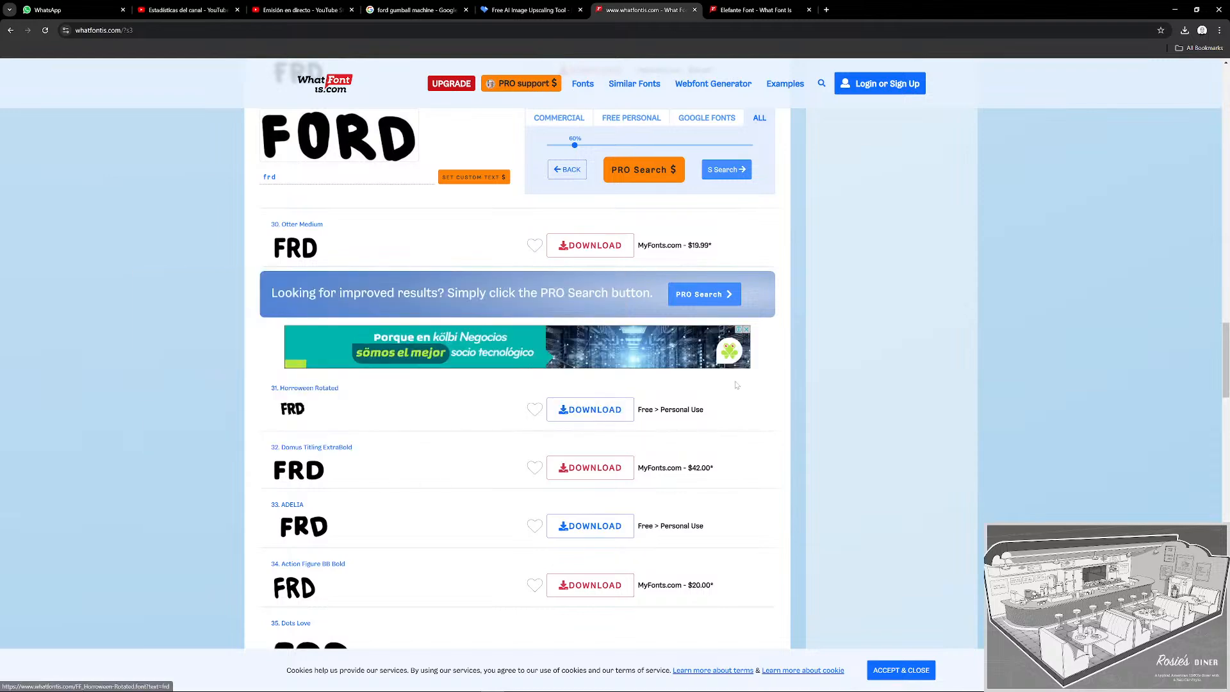
{"action": "mouse_move", "coordinate": [313, 481]}
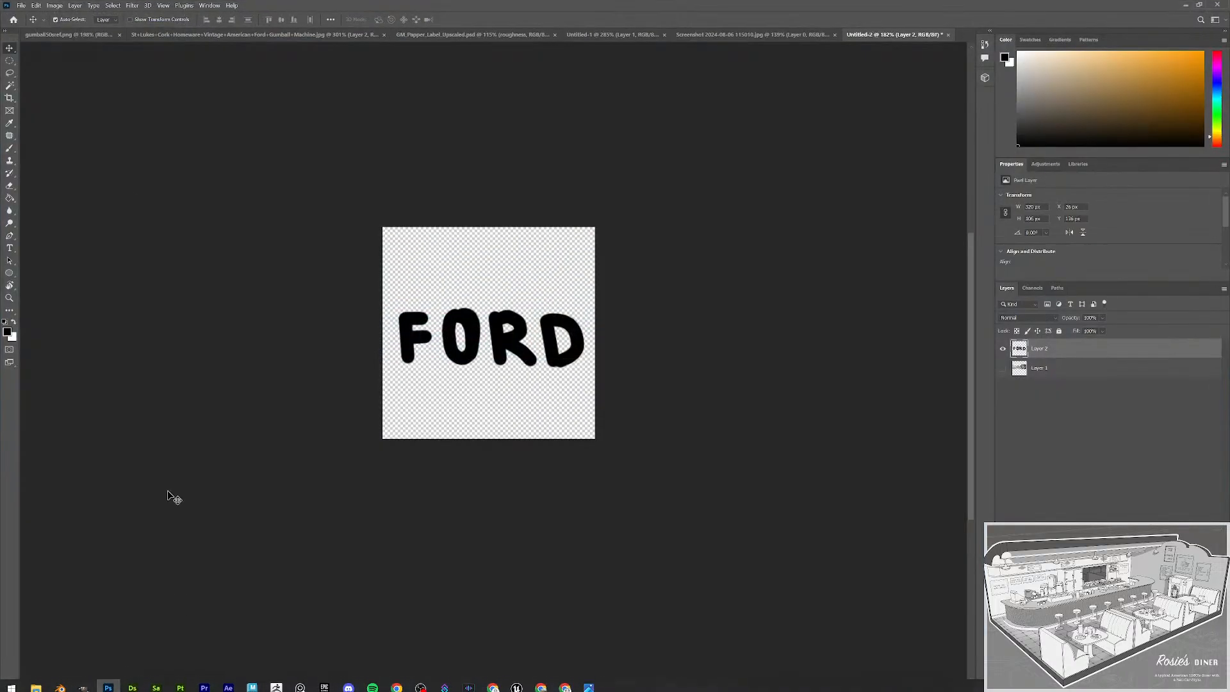
Check the FORD lettering in the gumball machine reference photo in Photoshop, and open the Domus Titling ExtraBold font's page in a new browser tab.
{"action": "left_click", "coordinate": [55, 36]}
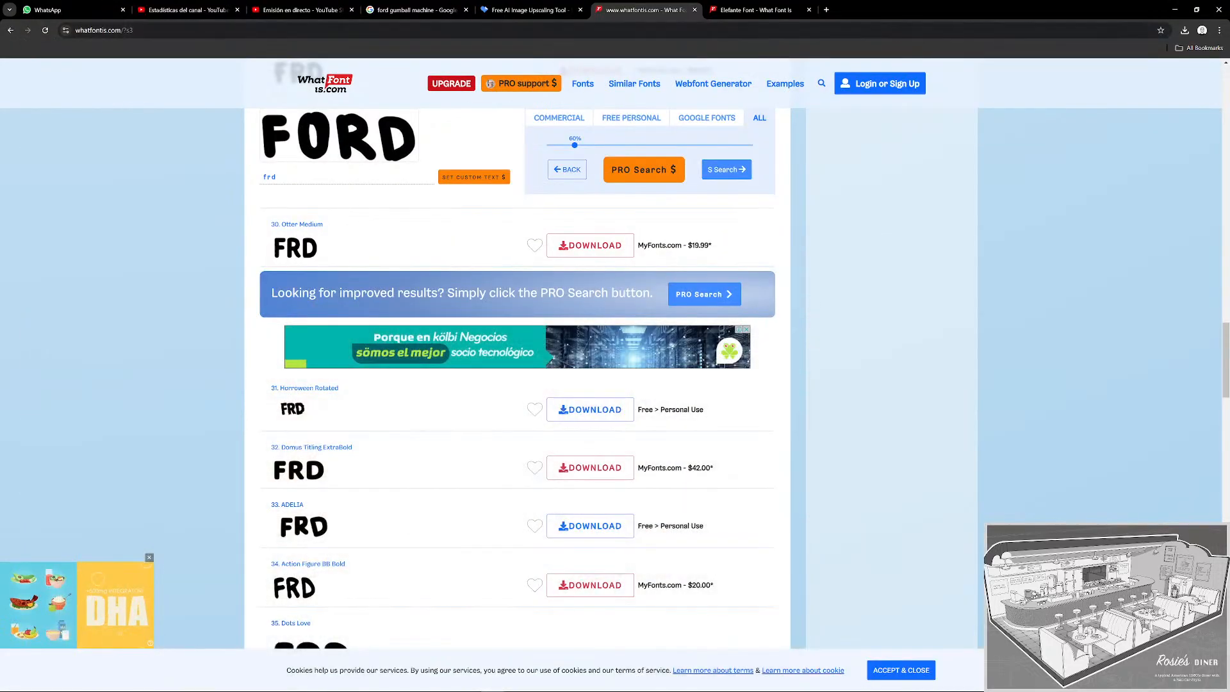
{"action": "mouse_move", "coordinate": [299, 471]}
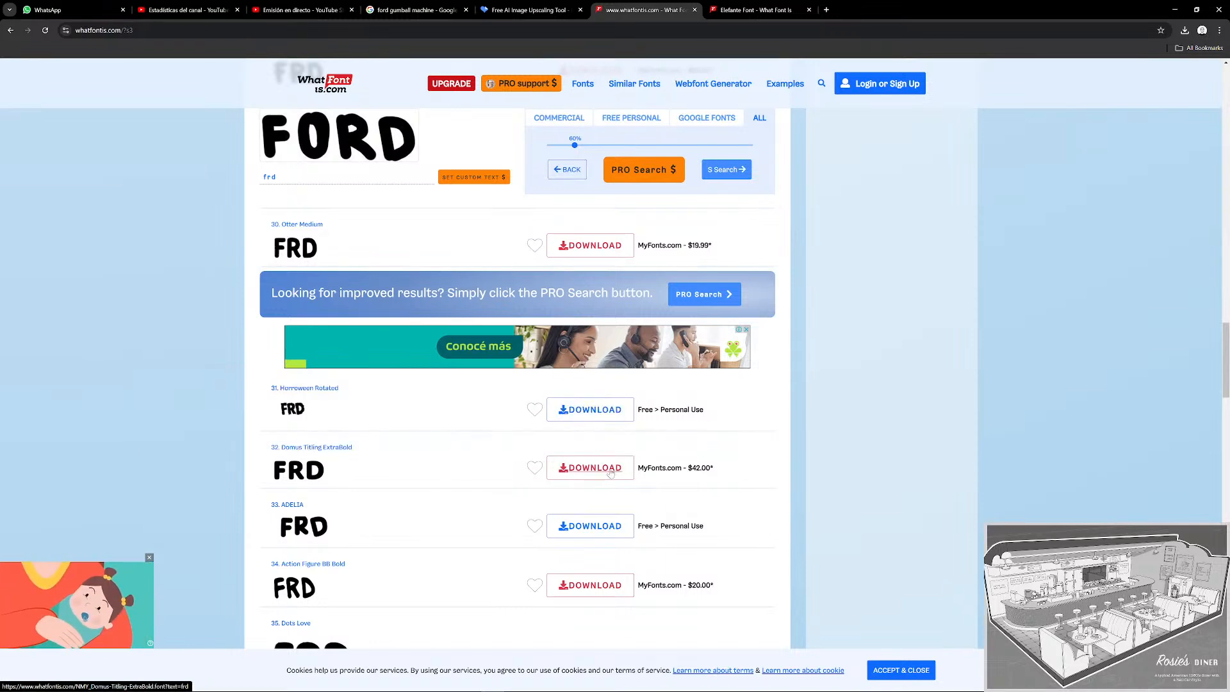
{"action": "middle_click", "coordinate": [610, 468]}
{"action": "scroll", "coordinate": [311, 407], "scroll_direction": "up", "scroll_amount": 3}
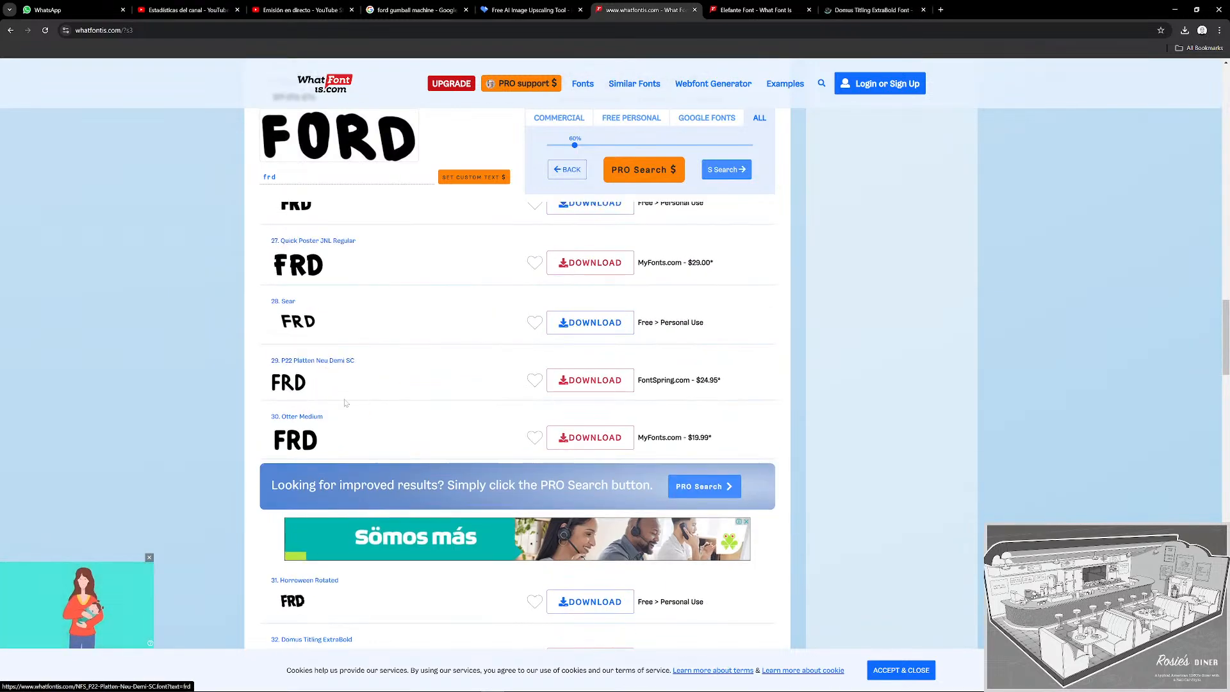
Recheck the reference photo in Photoshop against the match list, and open the Blue Orange font's page in a new browser tab.
{"action": "mouse_move", "coordinate": [292, 451]}
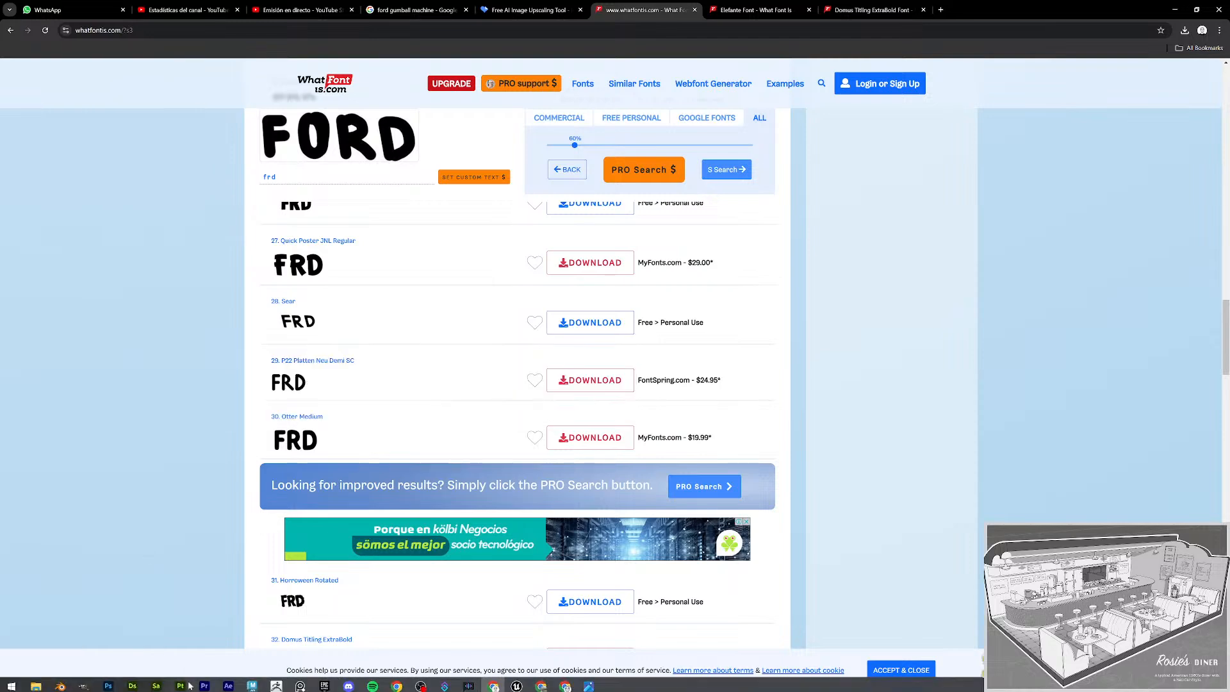
{"action": "left_click", "coordinate": [103, 683]}
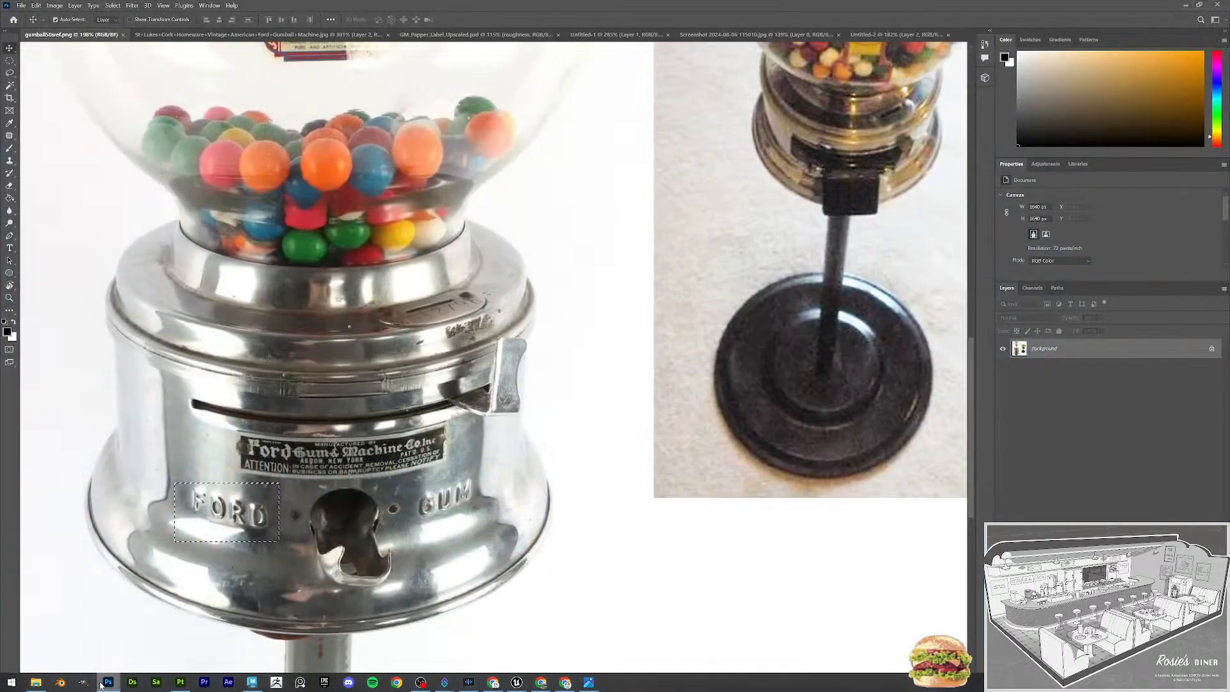
{"action": "left_click", "coordinate": [1185, 5]}
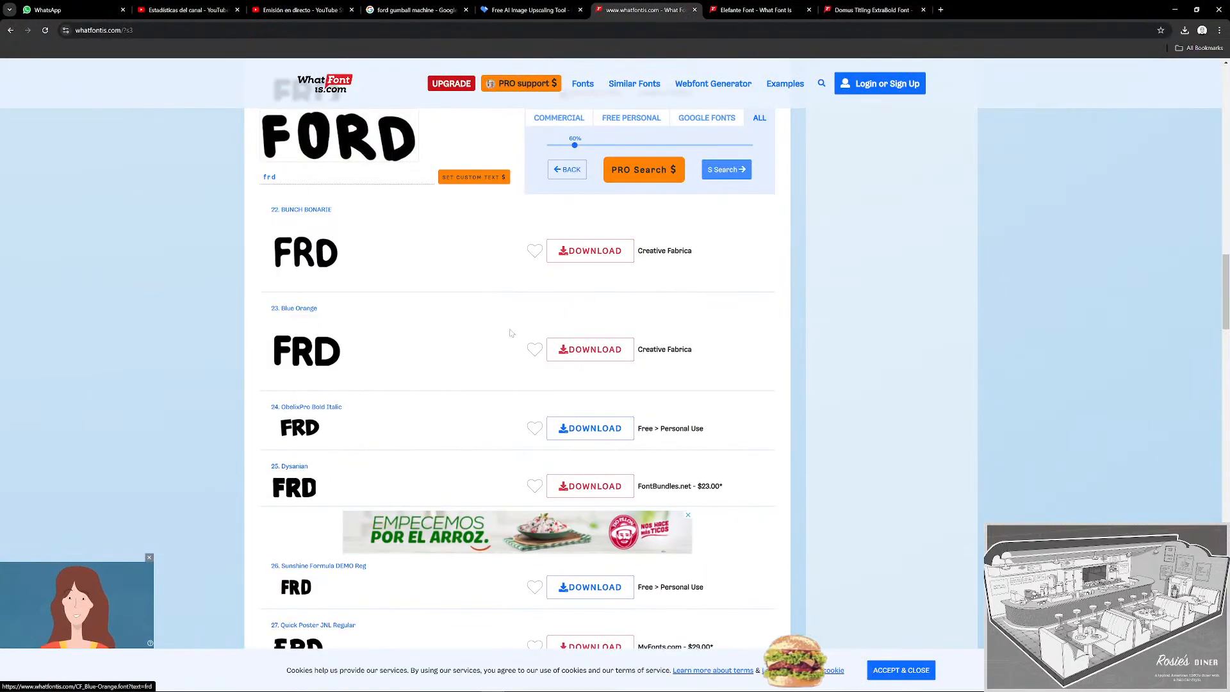
{"action": "mouse_move", "coordinate": [318, 363]}
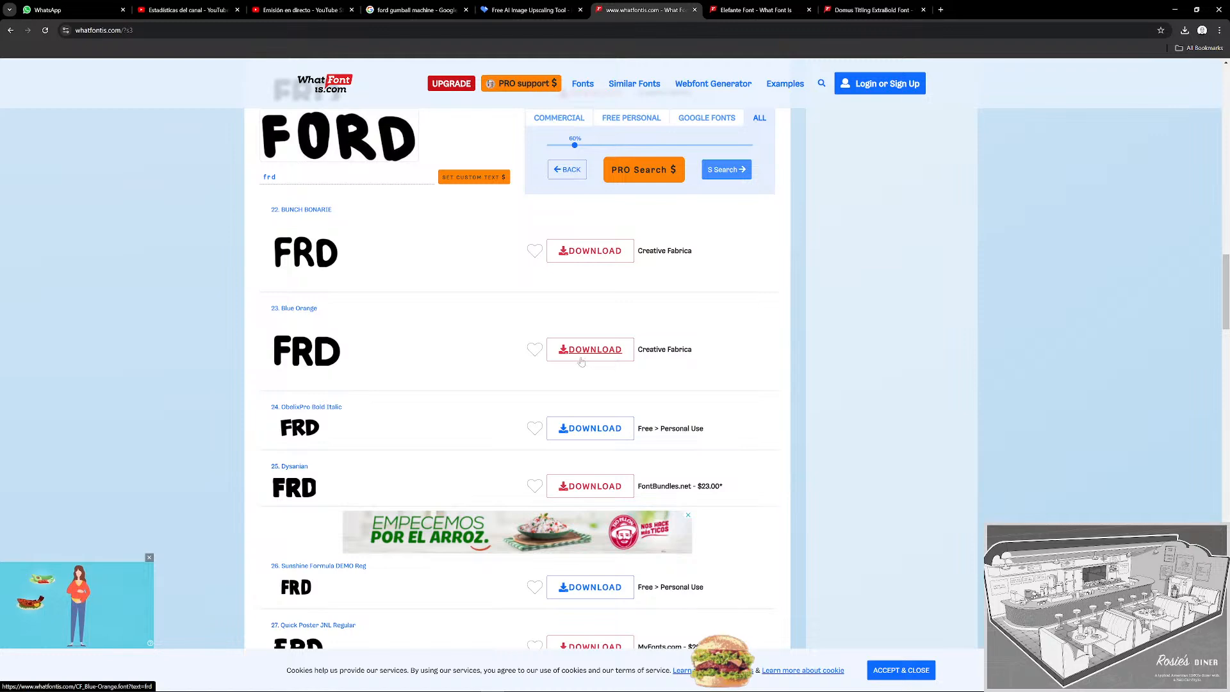
{"action": "middle_click", "coordinate": [338, 360]}
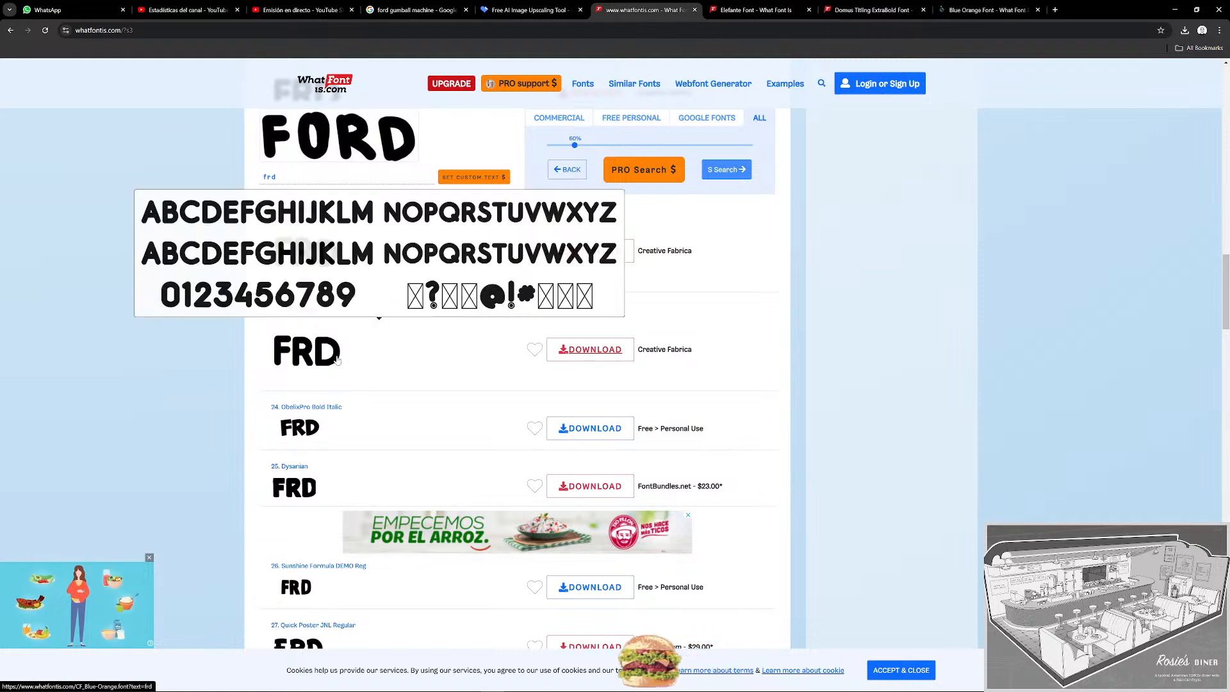
Open the Elefante font's page in another new tab and look over the higher-ranked matches.
{"action": "scroll", "coordinate": [338, 360], "scroll_direction": "up", "scroll_amount": 5}
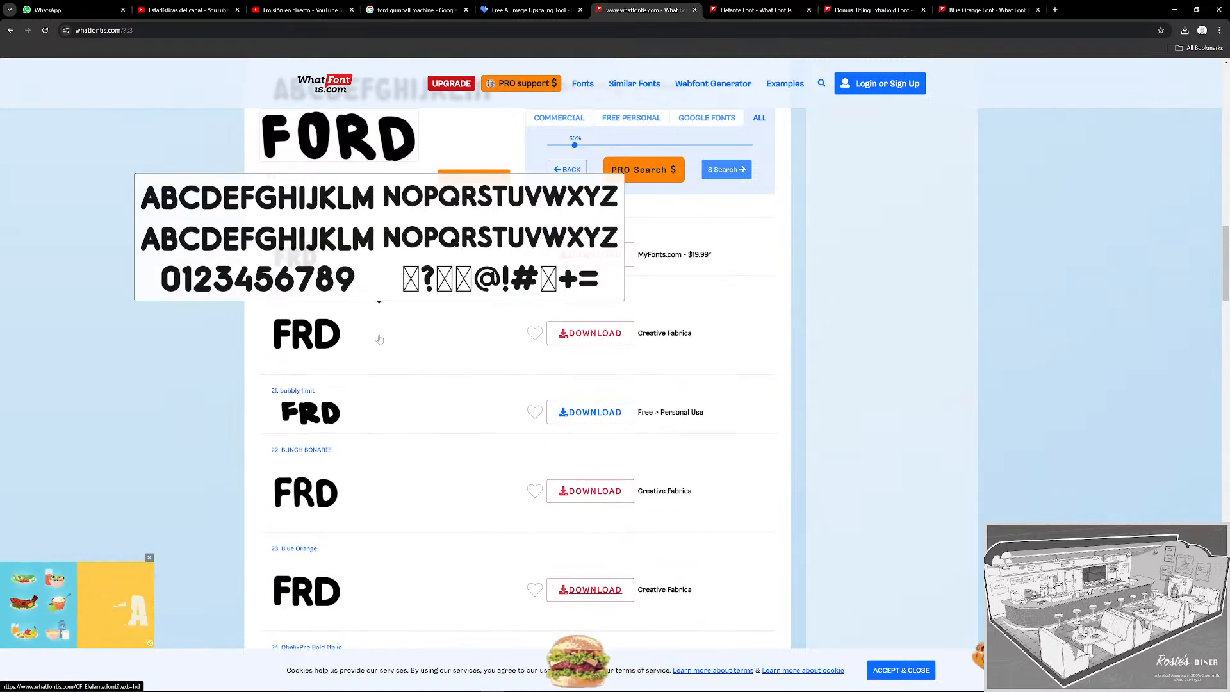
{"action": "middle_click", "coordinate": [333, 412]}
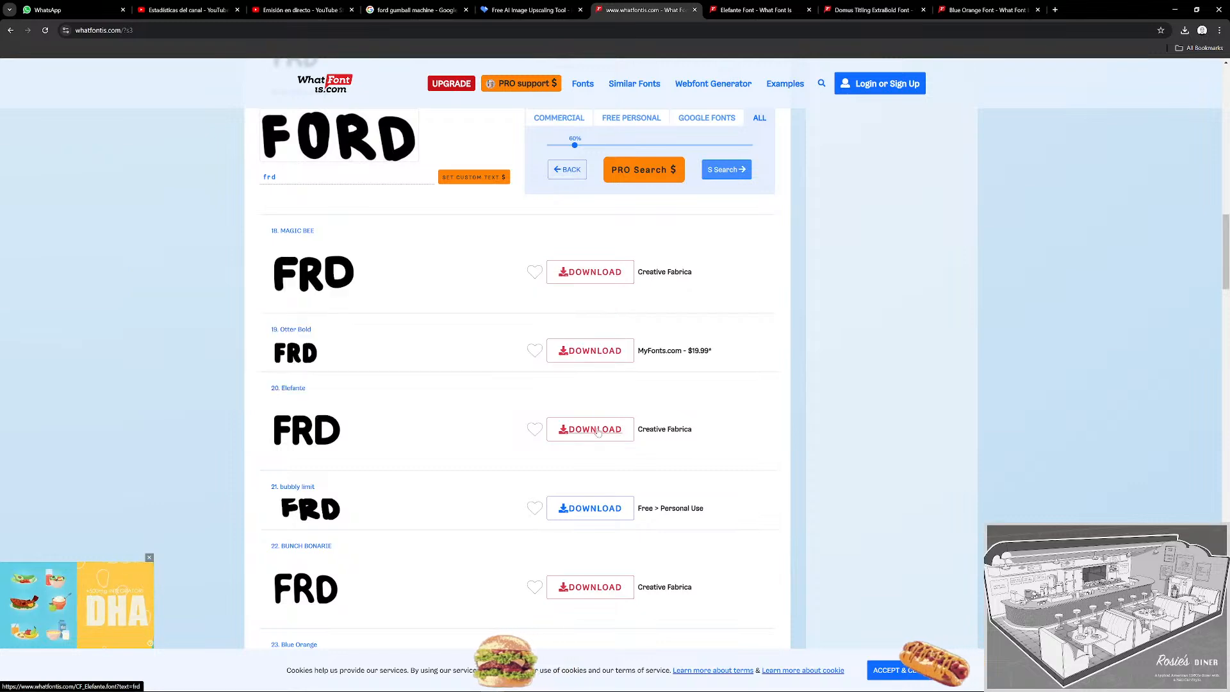
{"action": "scroll", "coordinate": [410, 359], "scroll_direction": "up", "scroll_amount": 3}
{"action": "scroll", "coordinate": [436, 321], "scroll_direction": "up", "scroll_amount": 8}
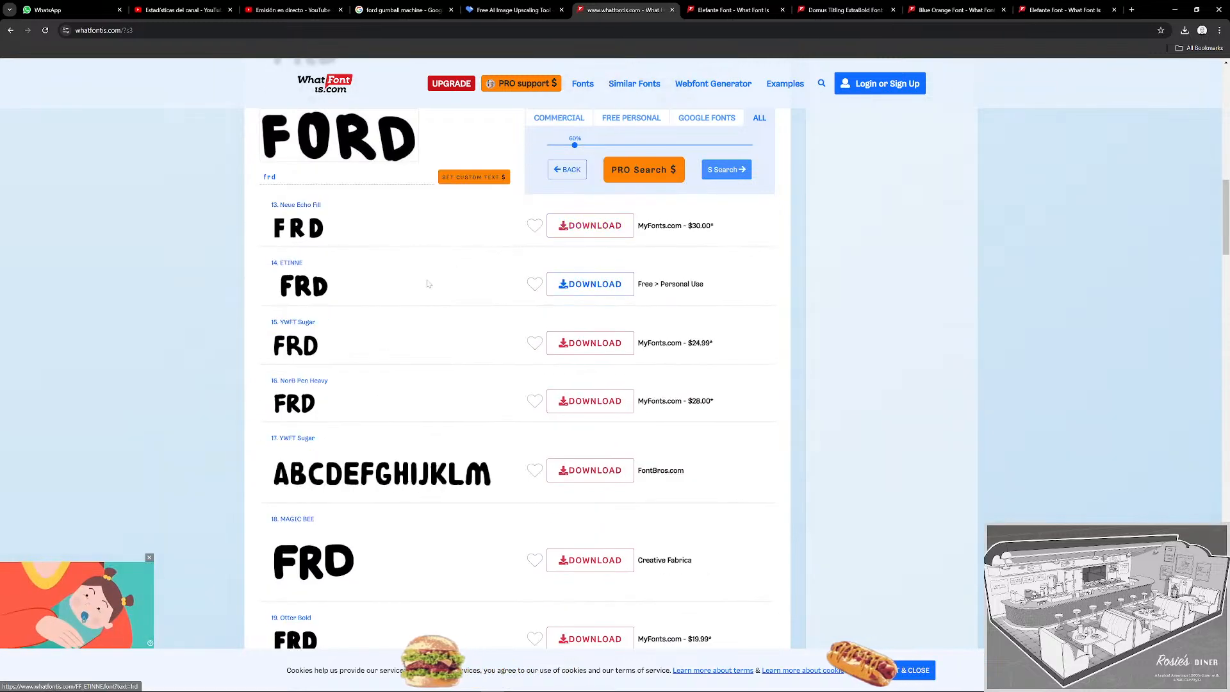
Compare the full character sets on the open Elefante and Domus Titling ExtraBold font pages.
{"action": "key", "text": "ctrl+Tab"}
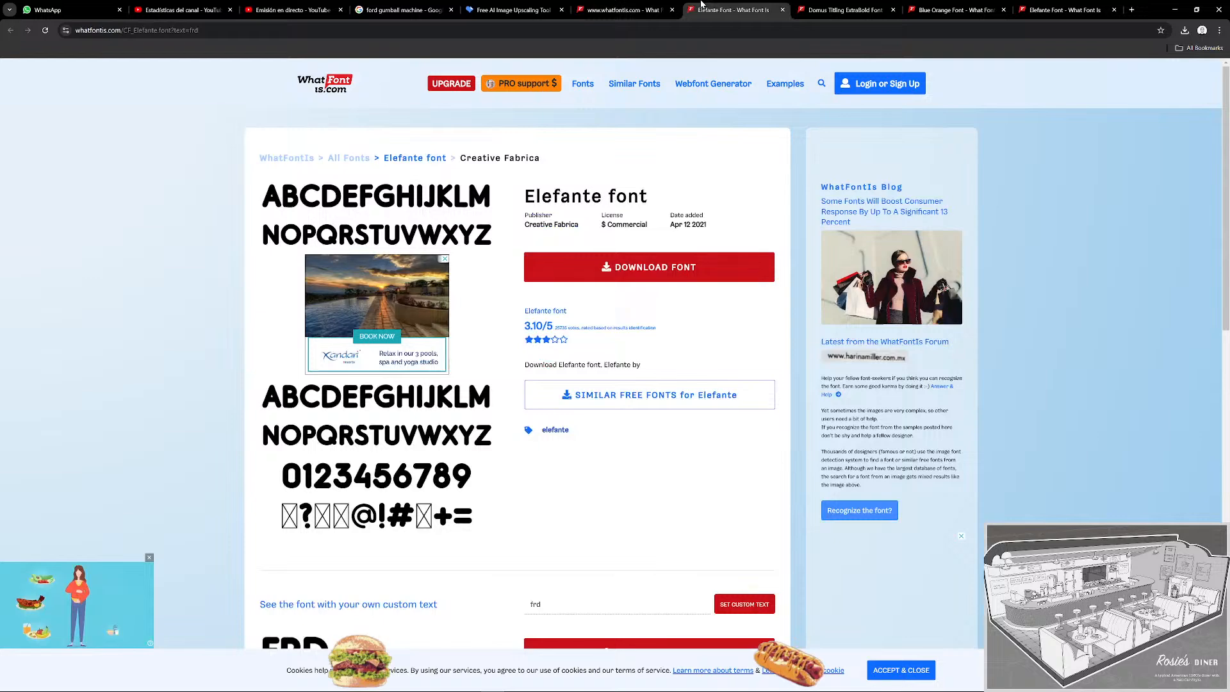
{"action": "left_click", "coordinate": [855, 5]}
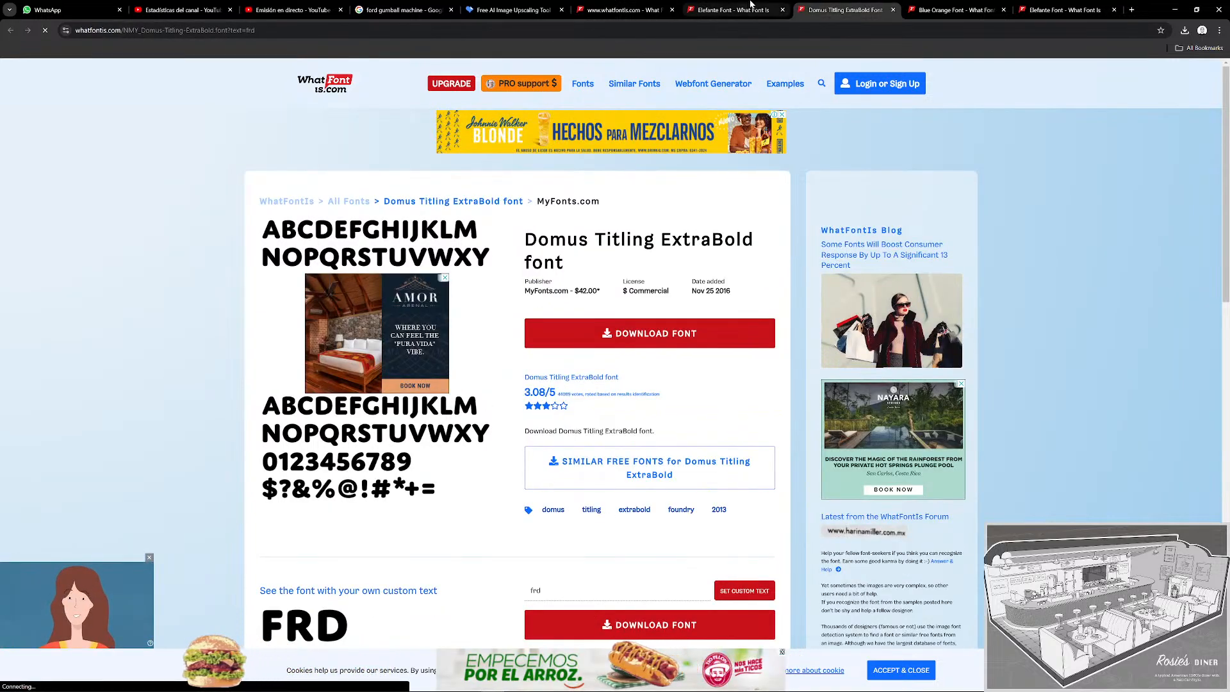
{"action": "left_click", "coordinate": [753, 6]}
Place the browser and Photoshop side by side, with the reference photo's FORD lettering in view next to the Elefante font page.
{"action": "left_click_drag", "start_coordinate": [1143, 10], "coordinate": [1227, 186]}
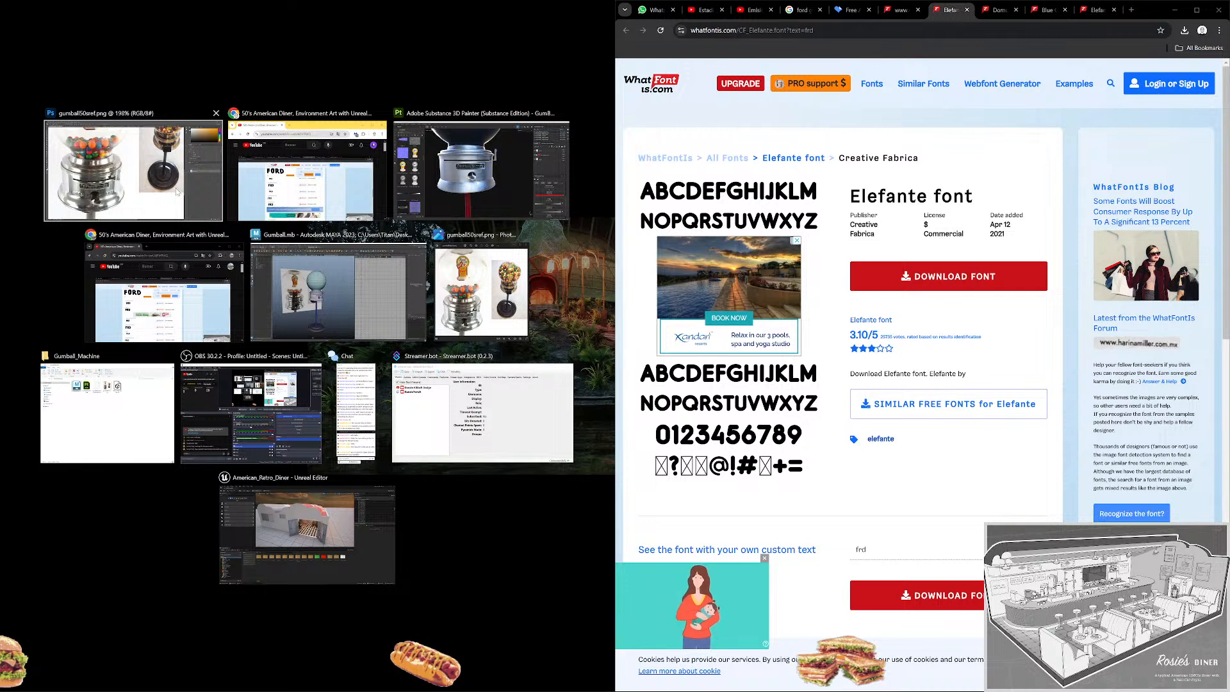
{"action": "left_click", "coordinate": [178, 191]}
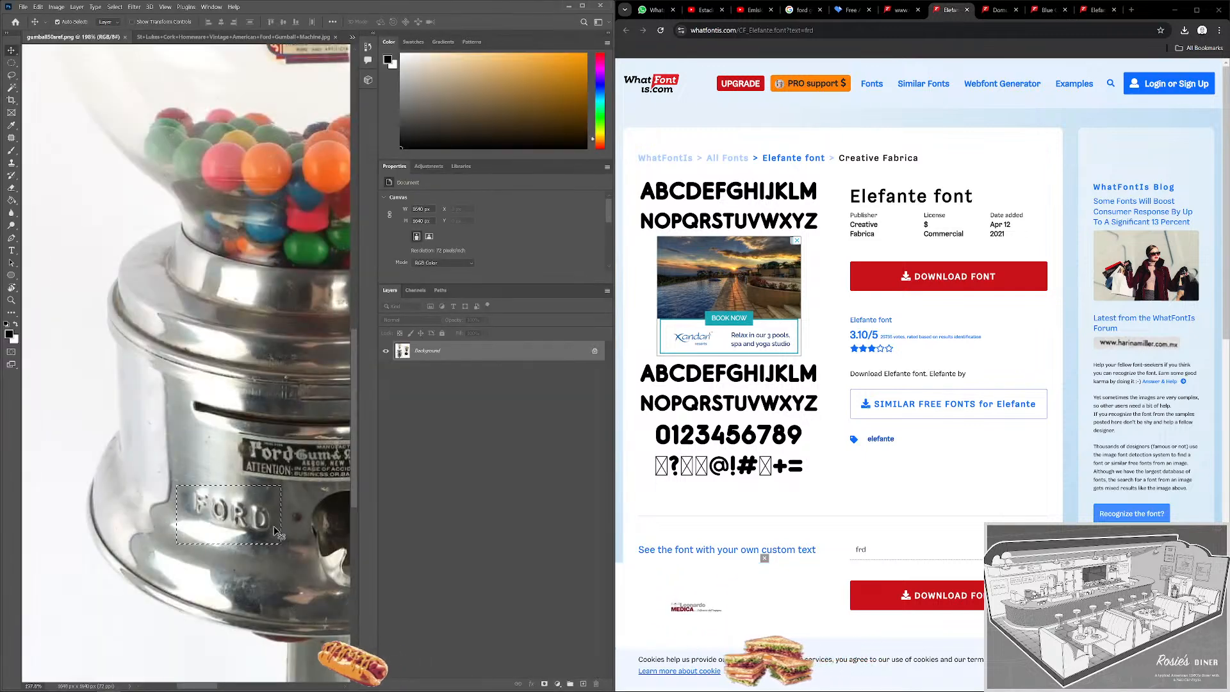
{"action": "scroll", "coordinate": [355, 459], "scroll_direction": "down", "scroll_amount": 1}
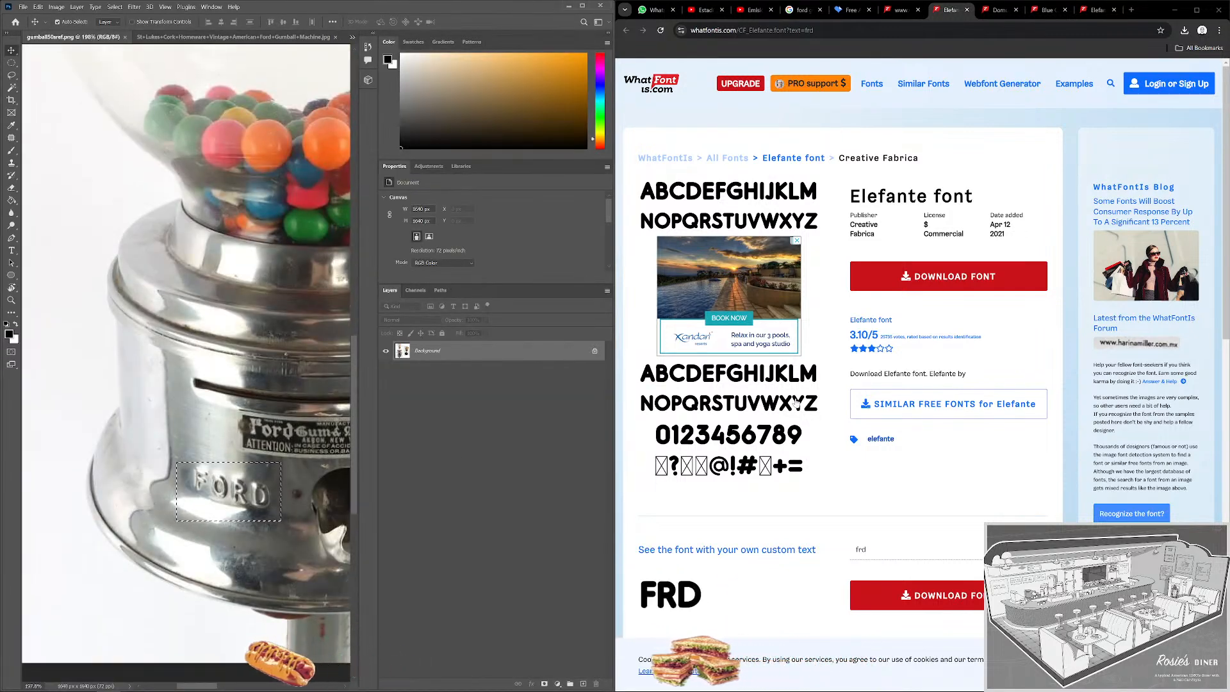
Compare the Domus Titling ExtraBold, Elefante and Blue Orange character sets and the match list with the FORD lettering in the photo.
{"action": "left_click", "coordinate": [999, 11]}
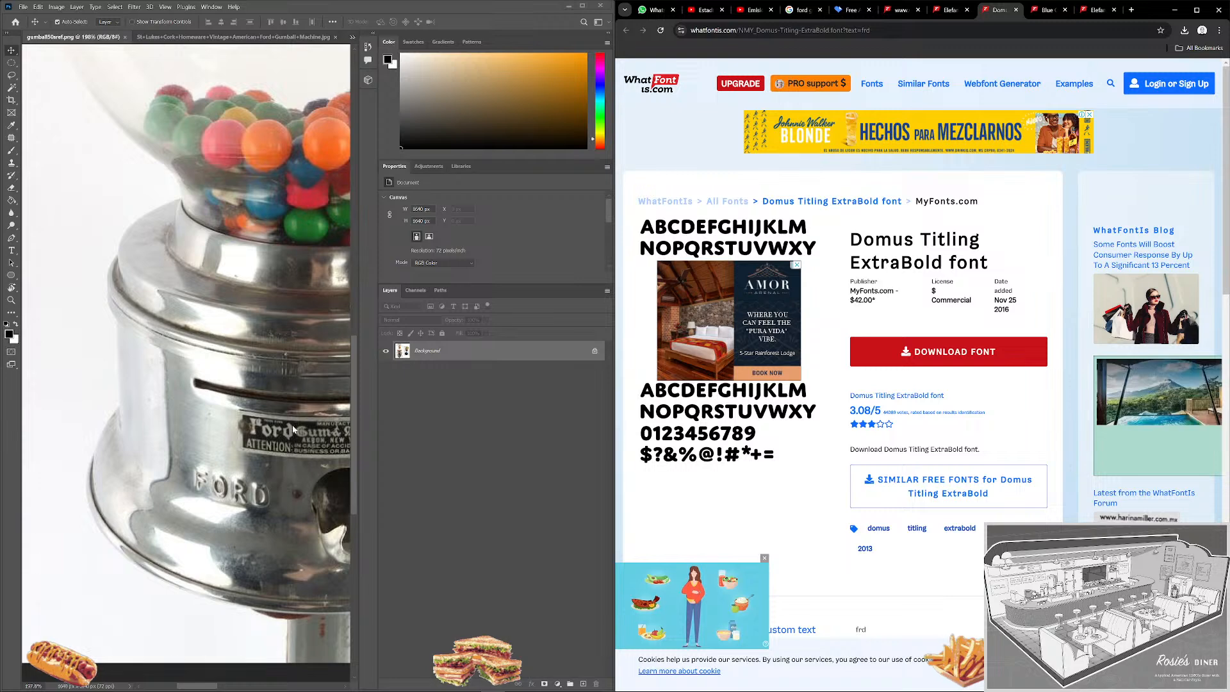
{"action": "left_click", "coordinate": [950, 9]}
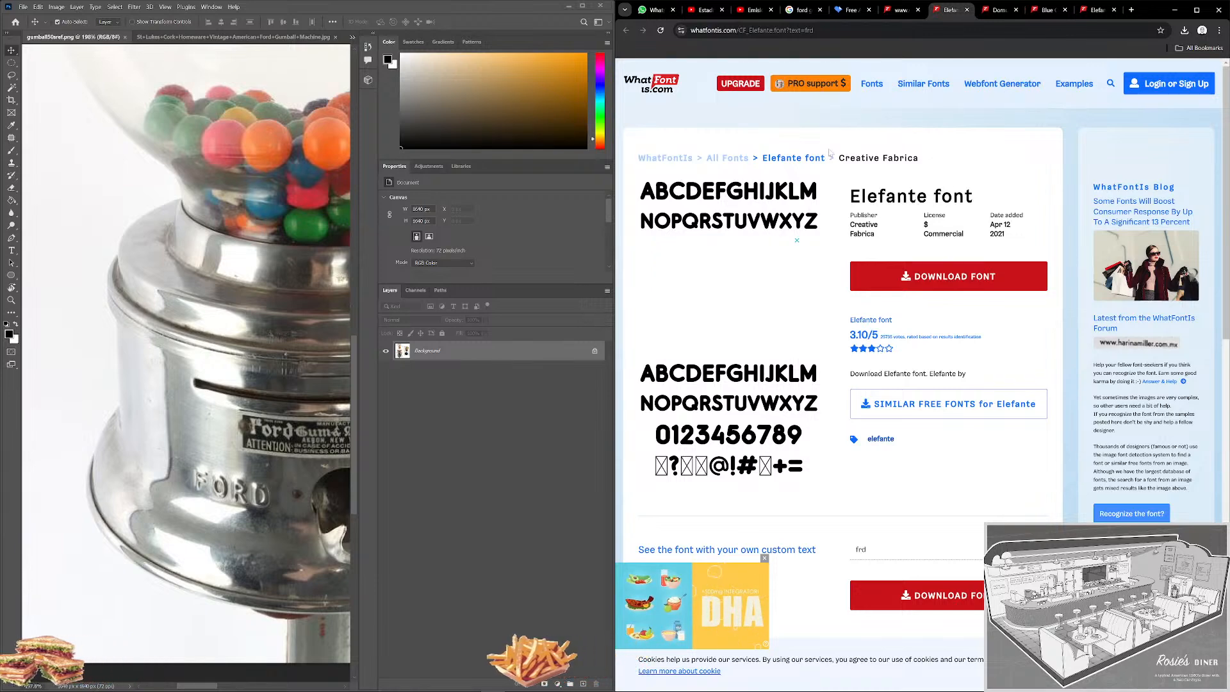
{"action": "left_click", "coordinate": [907, 12]}
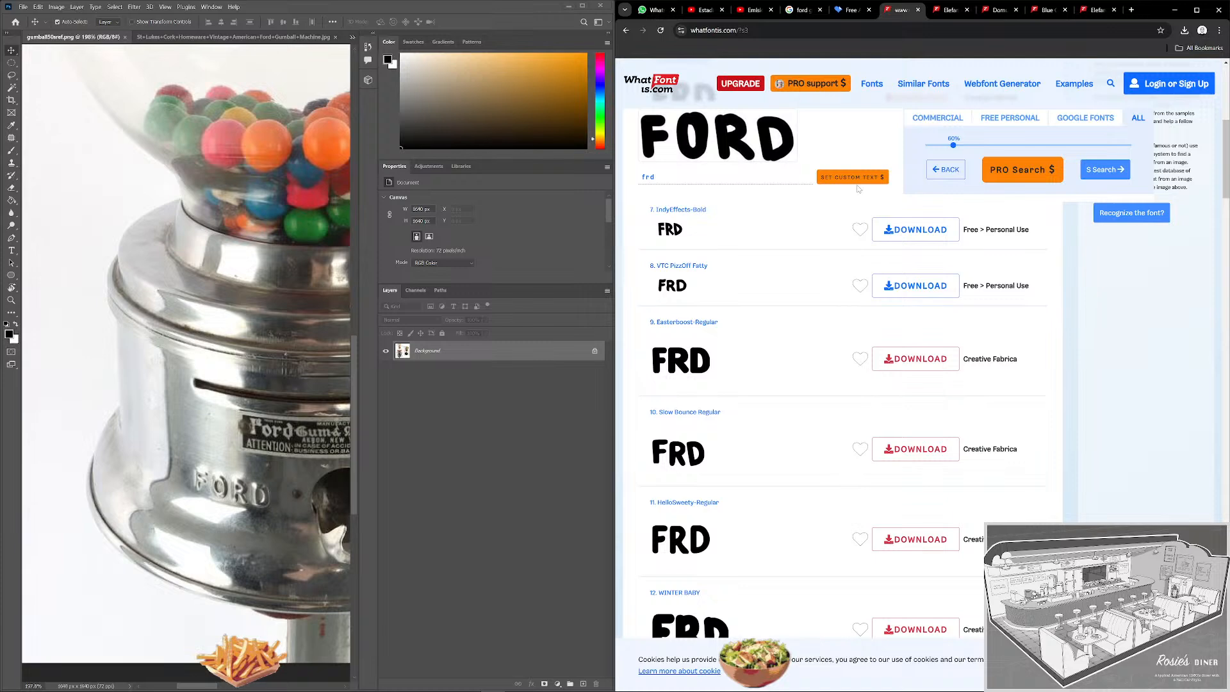
{"action": "left_click", "coordinate": [951, 12]}
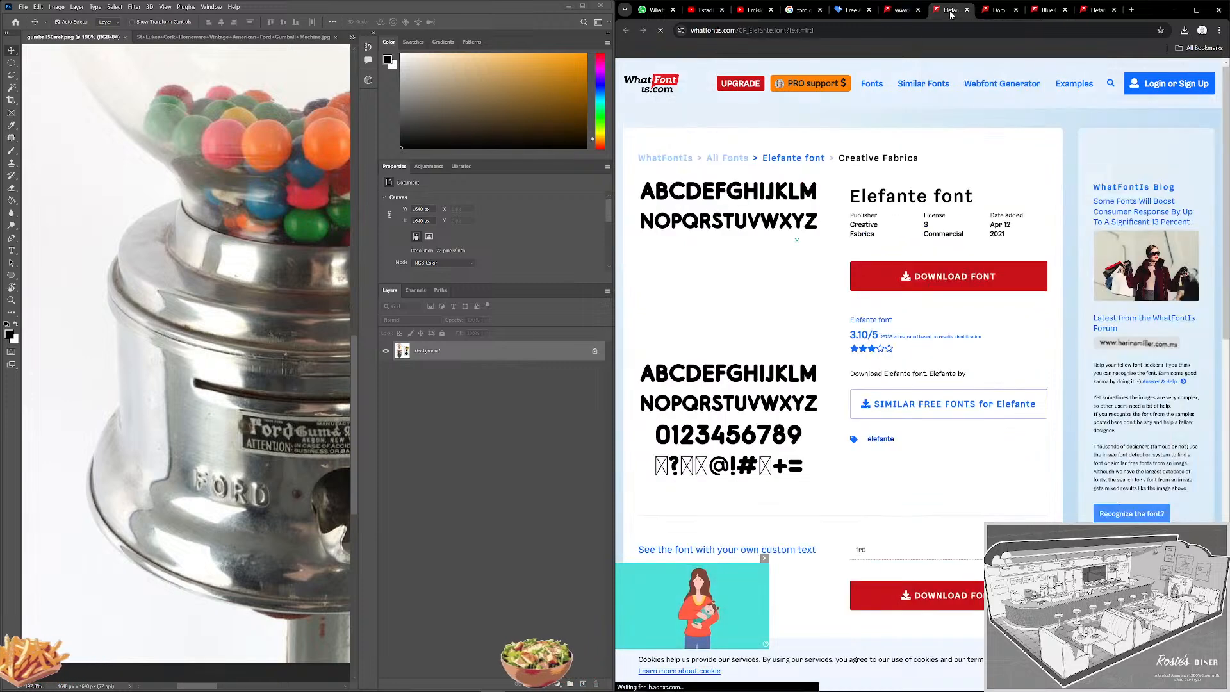
{"action": "left_click", "coordinate": [1005, 12]}
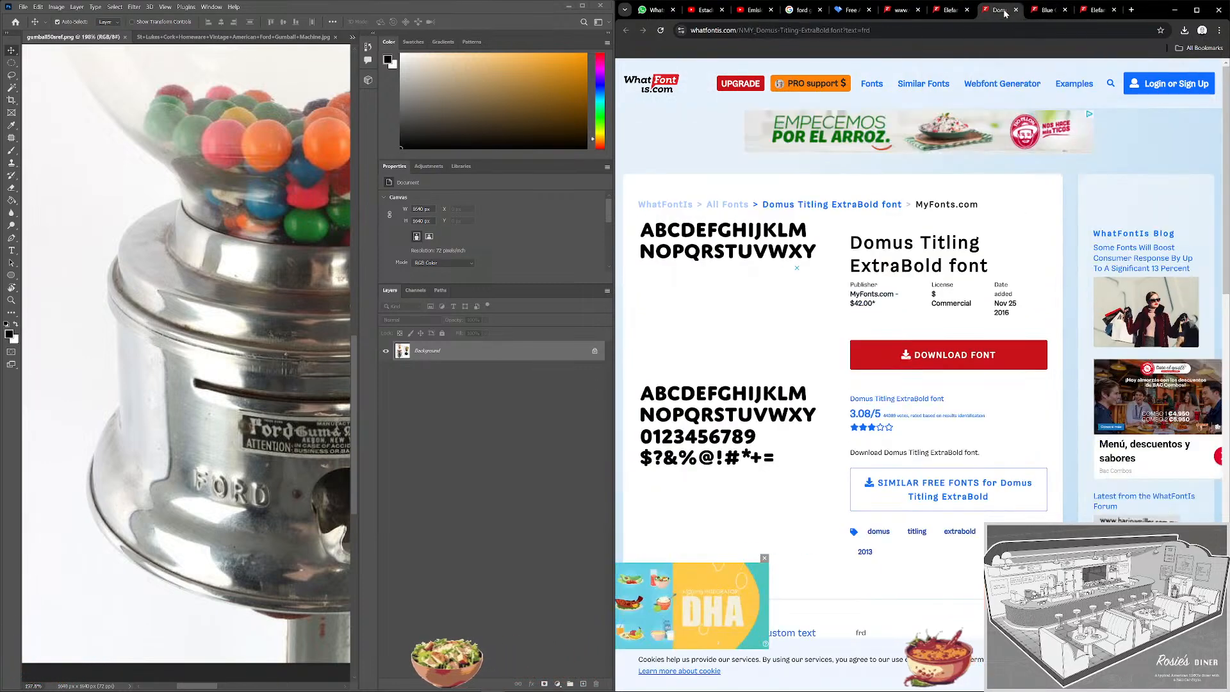
{"action": "left_click", "coordinate": [1052, 10]}
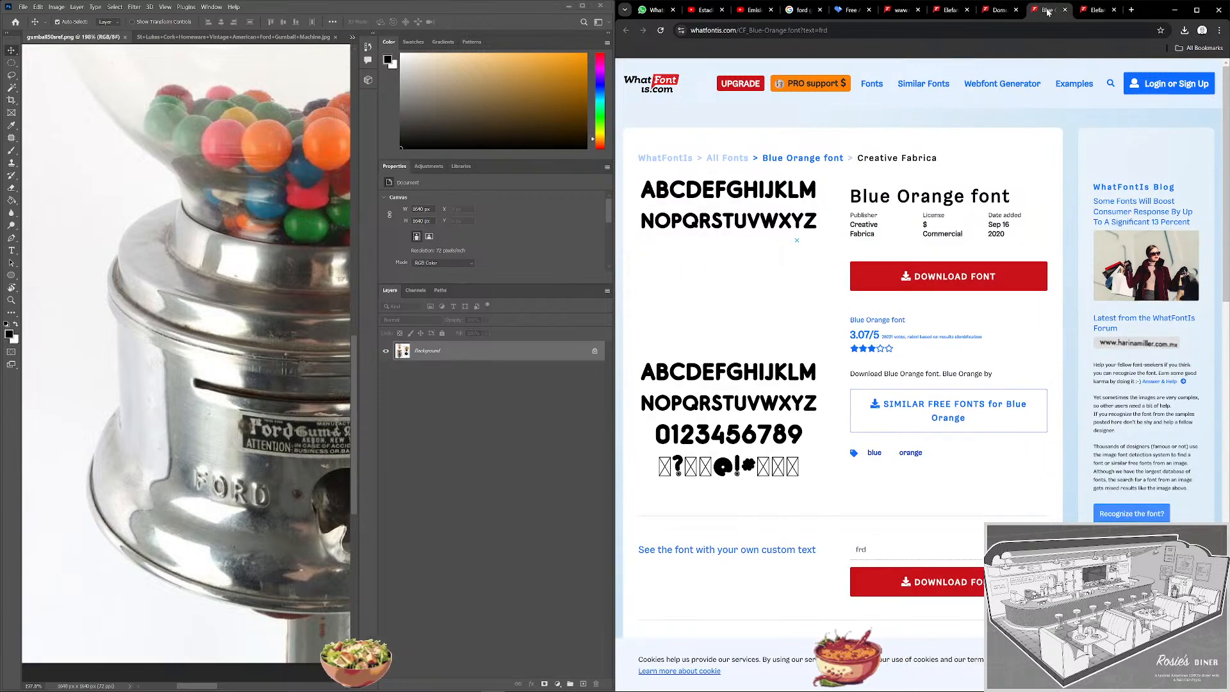
{"action": "left_click", "coordinate": [1095, 12]}
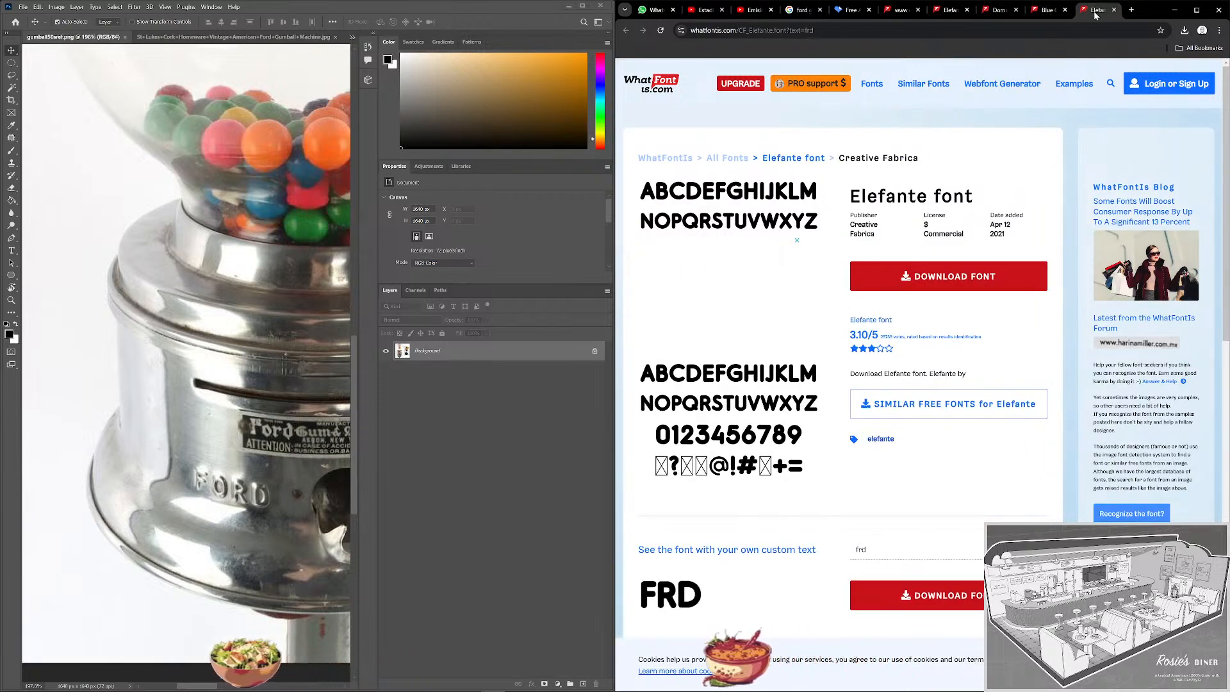
Compare the Blue Orange letterforms with Elefante and Domus Titling ExtraBold, ending on the Blue Orange font page.
{"action": "left_click", "coordinate": [1049, 12]}
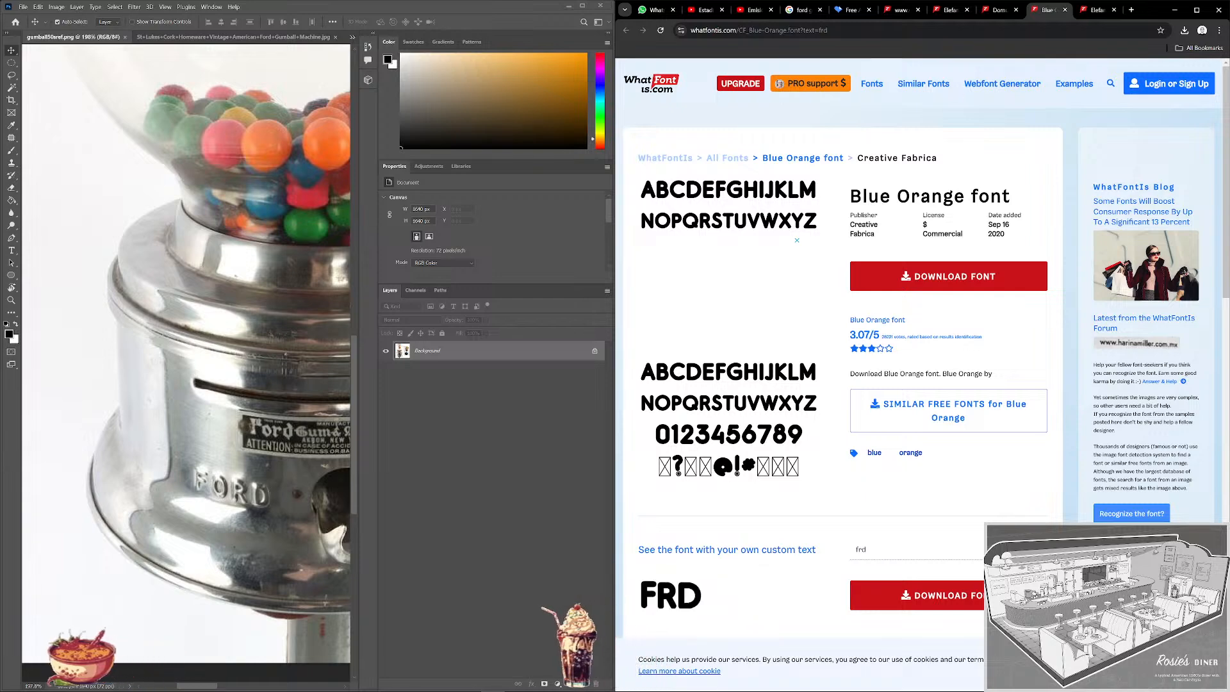
{"action": "left_click", "coordinate": [1097, 10]}
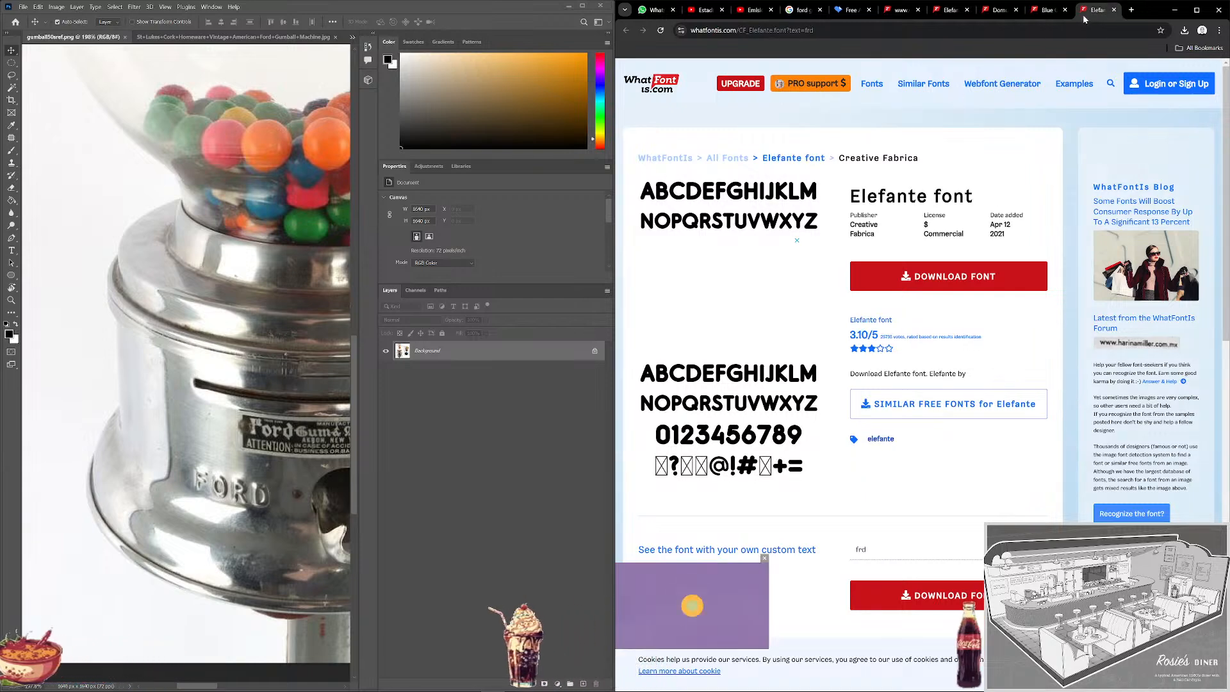
{"action": "left_click", "coordinate": [1043, 17]}
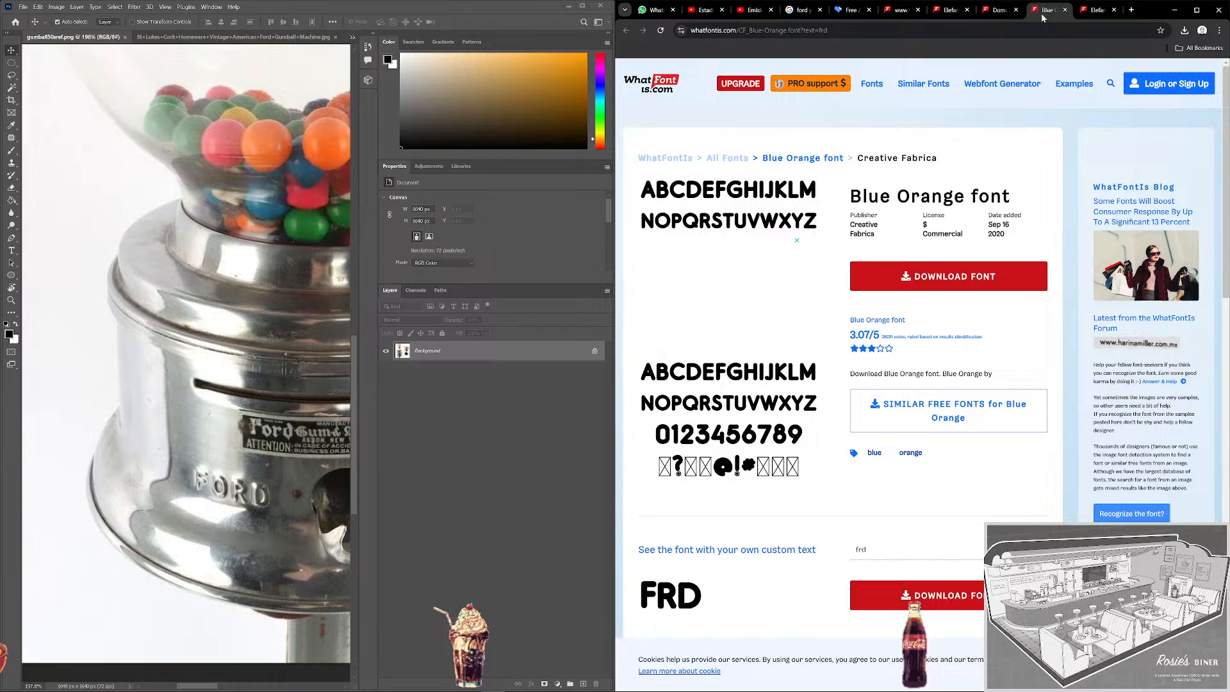
{"action": "left_click", "coordinate": [1098, 11]}
{"action": "left_click", "coordinate": [1039, 12]}
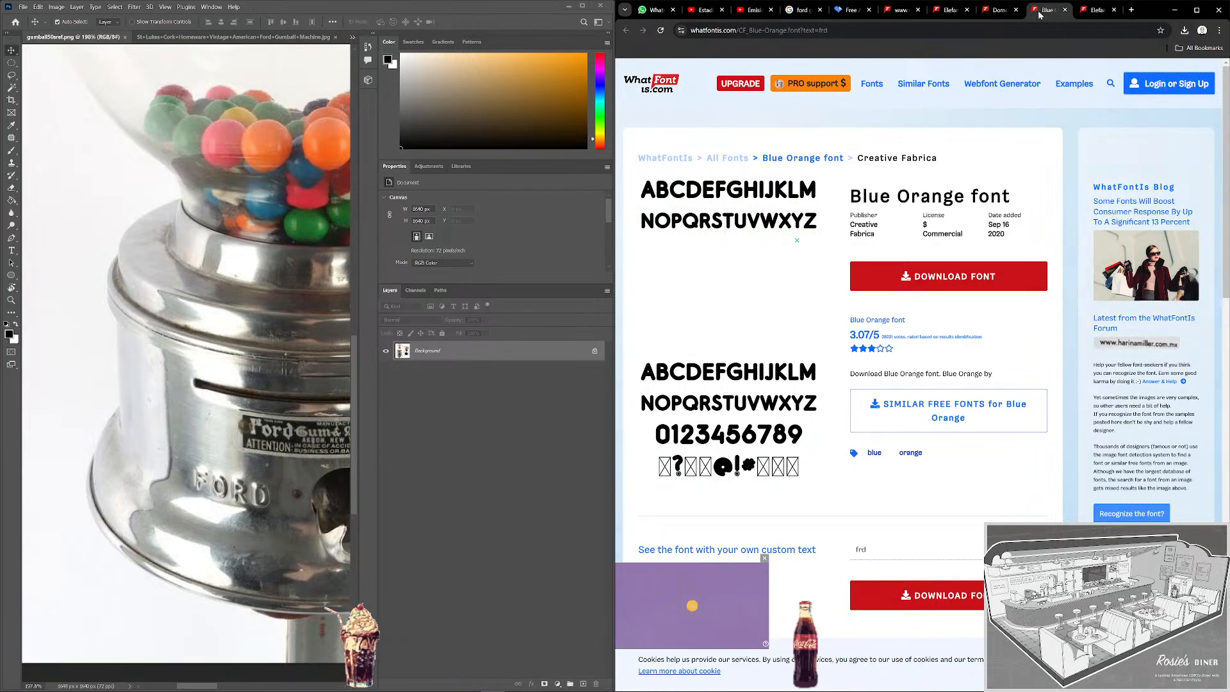
{"action": "left_click", "coordinate": [999, 12]}
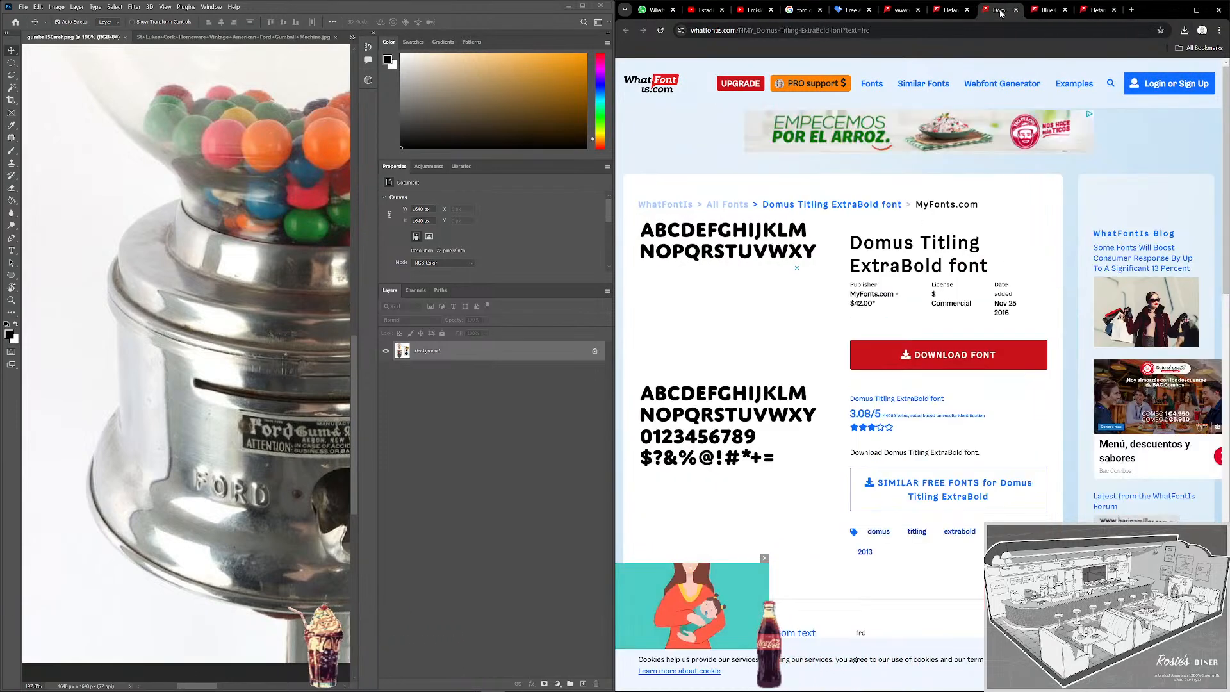
{"action": "left_click", "coordinate": [1044, 13]}
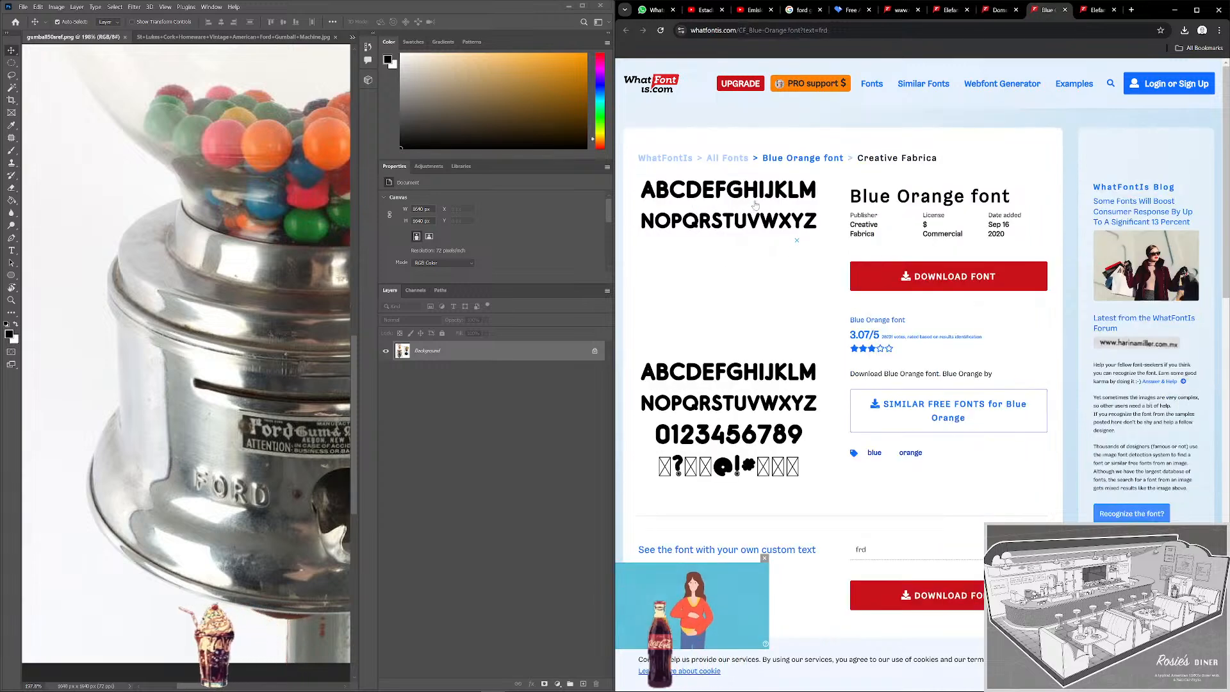
View the Blue Orange font's Creative Fabrica product page and its preview image, and close that page.
{"action": "left_click", "coordinate": [756, 205]}
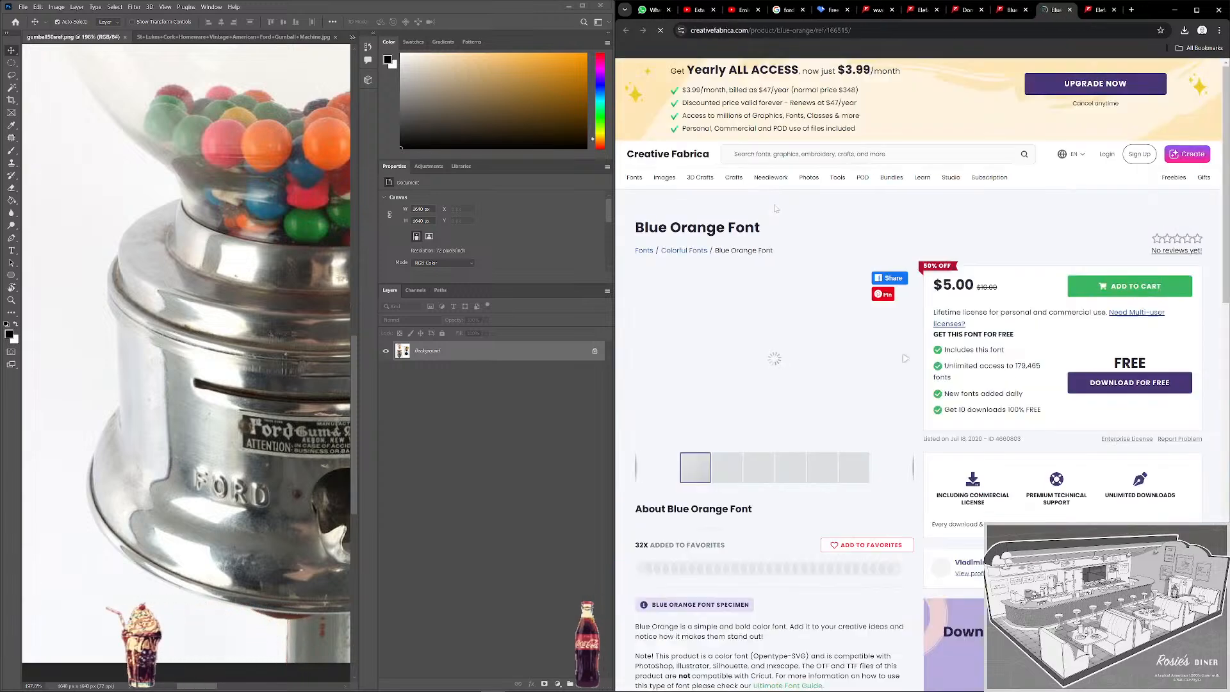
{"action": "scroll", "coordinate": [757, 394], "scroll_direction": "down", "scroll_amount": 8}
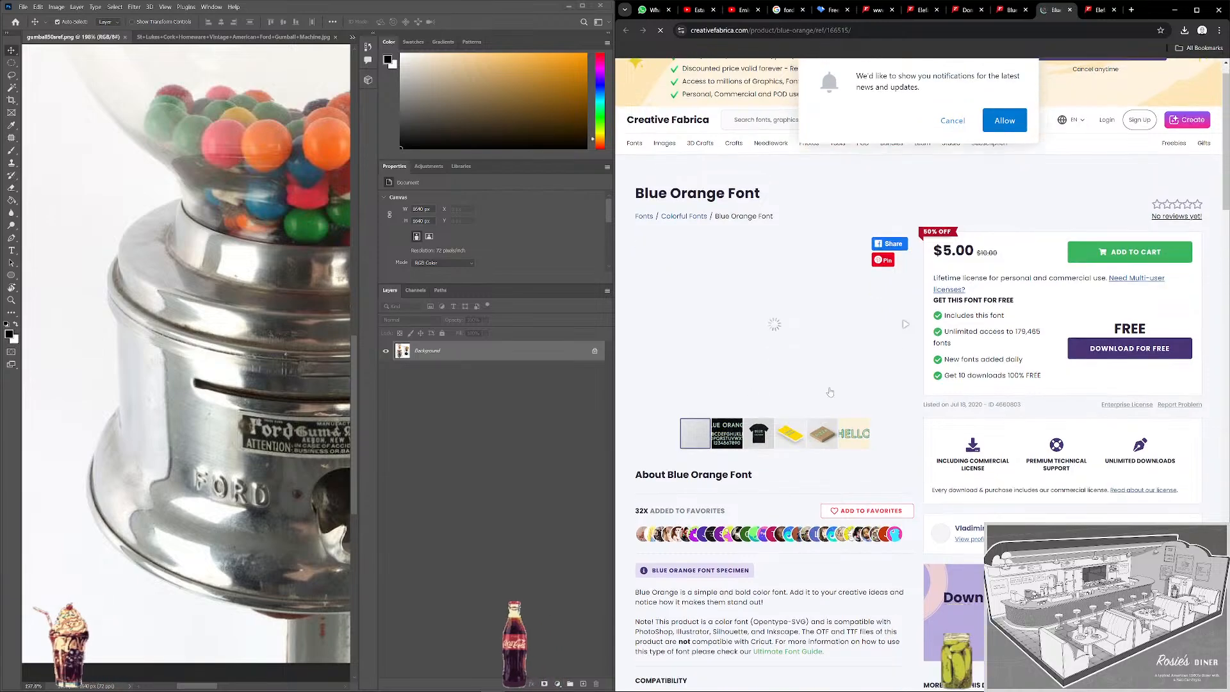
{"action": "scroll", "coordinate": [833, 428], "scroll_direction": "up", "scroll_amount": 5}
{"action": "scroll", "coordinate": [833, 428], "scroll_direction": "up", "scroll_amount": 3}
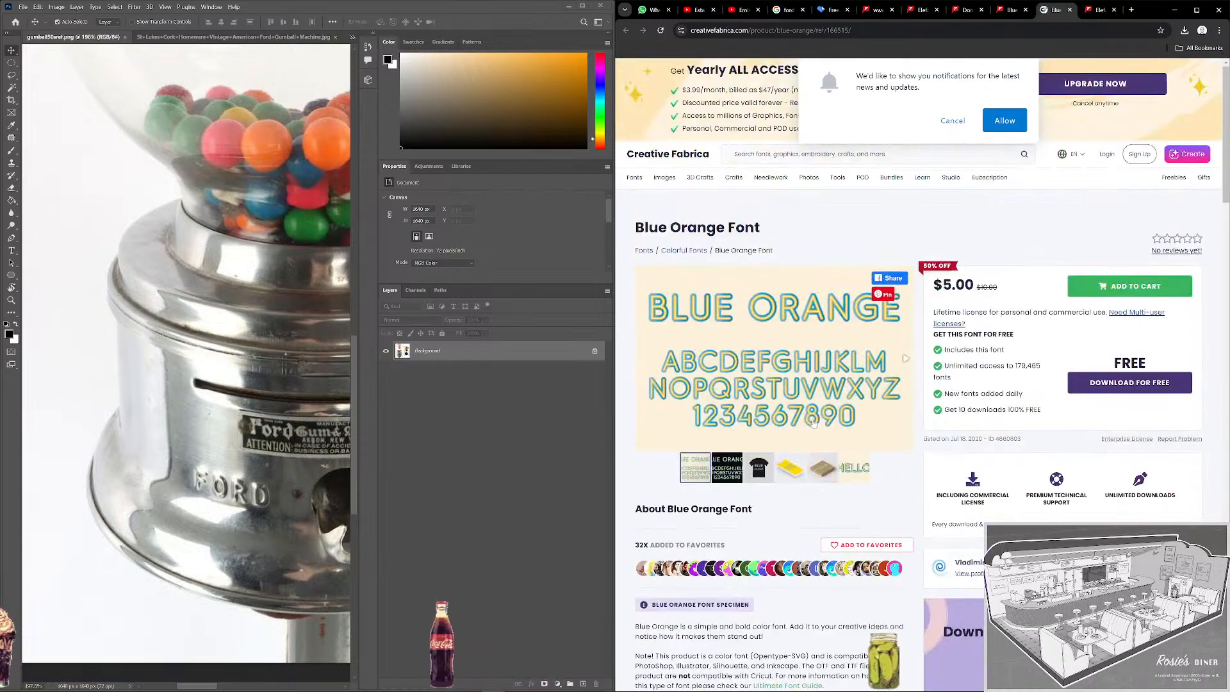
{"action": "left_click", "coordinate": [1071, 11]}
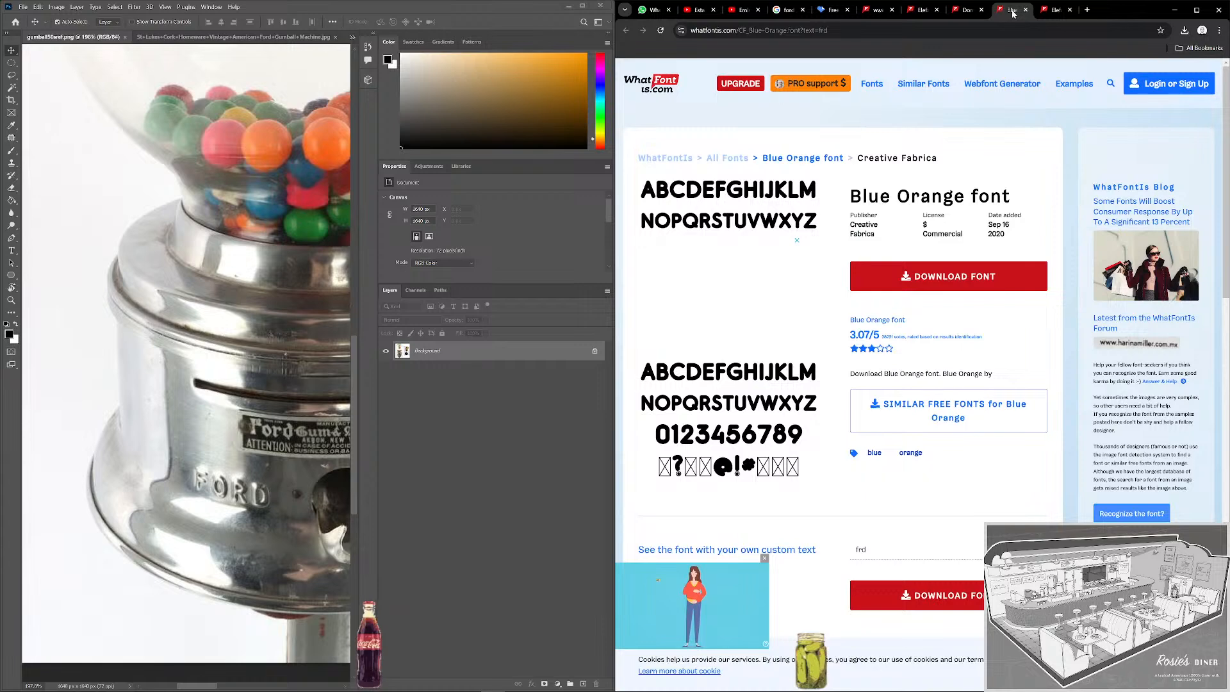
Compare the Blue Orange letterforms again with the Domus Titling ExtraBold and Elefante pages, ending on Blue Orange.
{"action": "left_click", "coordinate": [969, 11]}
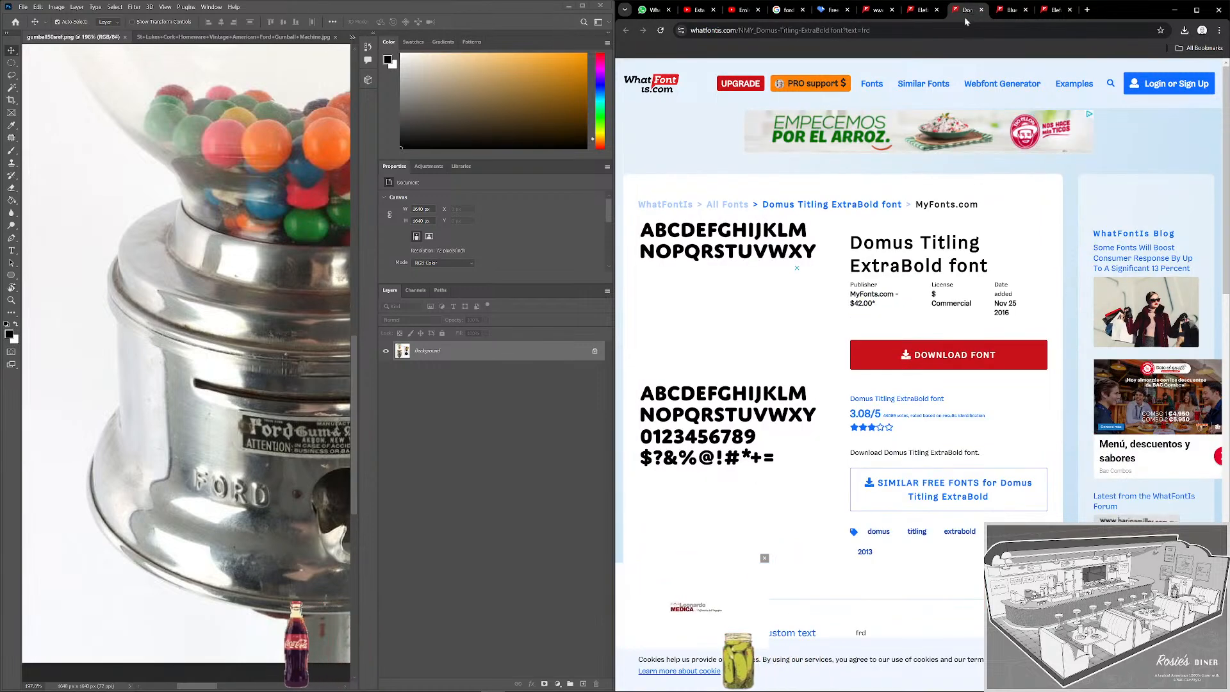
{"action": "left_click", "coordinate": [1008, 11]}
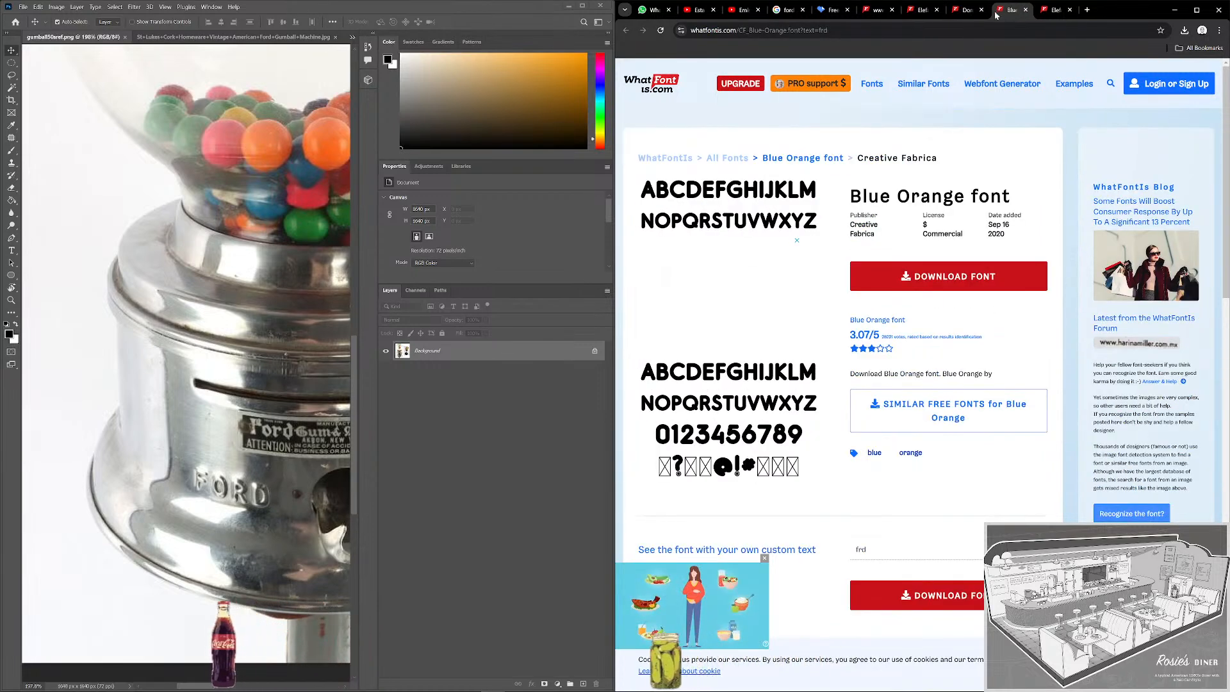
{"action": "left_click", "coordinate": [969, 11]}
{"action": "left_click", "coordinate": [1014, 11]}
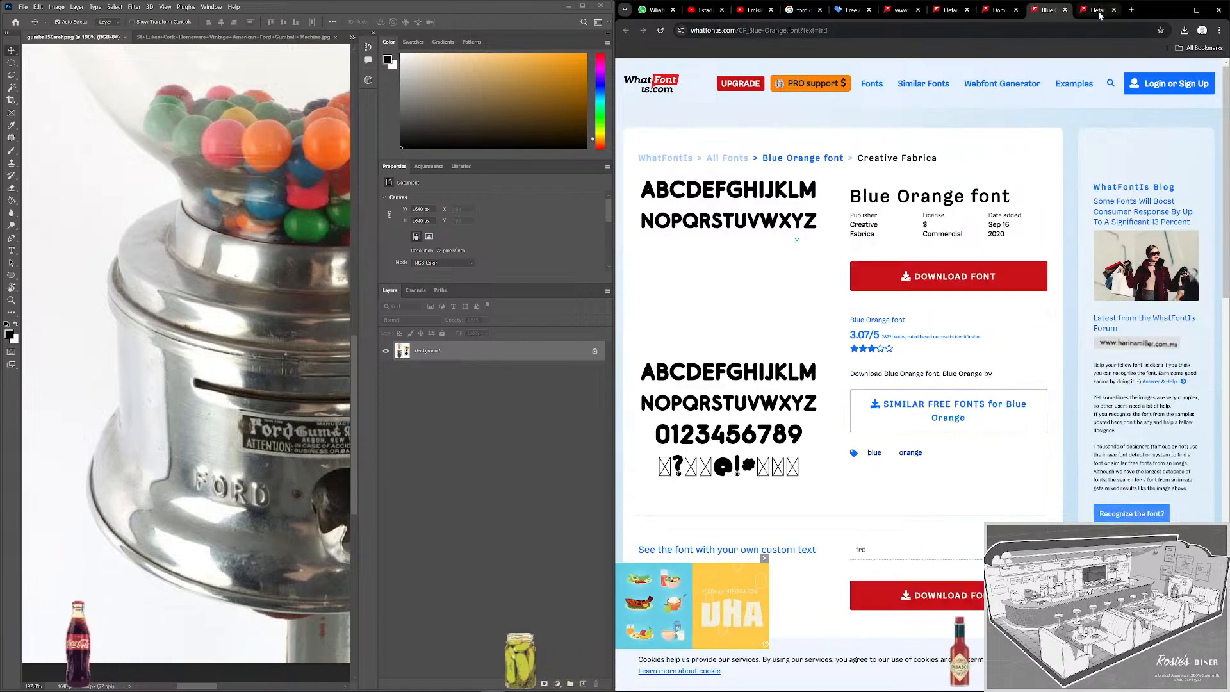
{"action": "left_click", "coordinate": [1100, 15]}
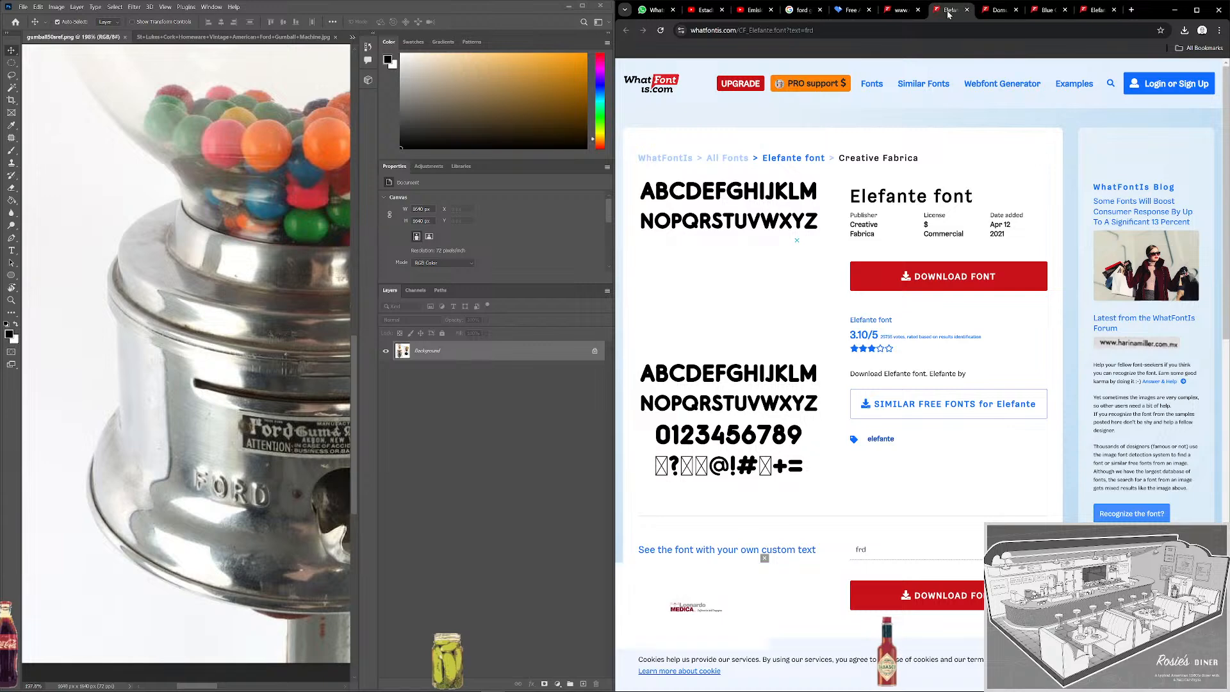
{"action": "left_click", "coordinate": [1047, 11]}
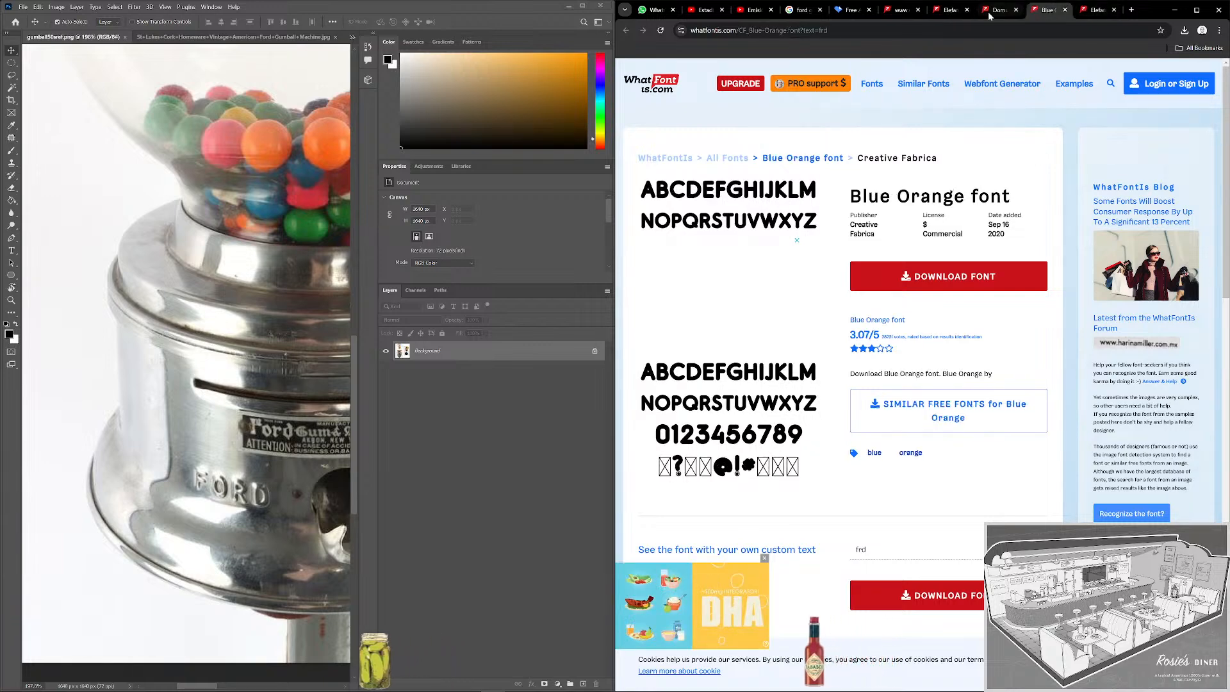
{"action": "left_click", "coordinate": [953, 14]}
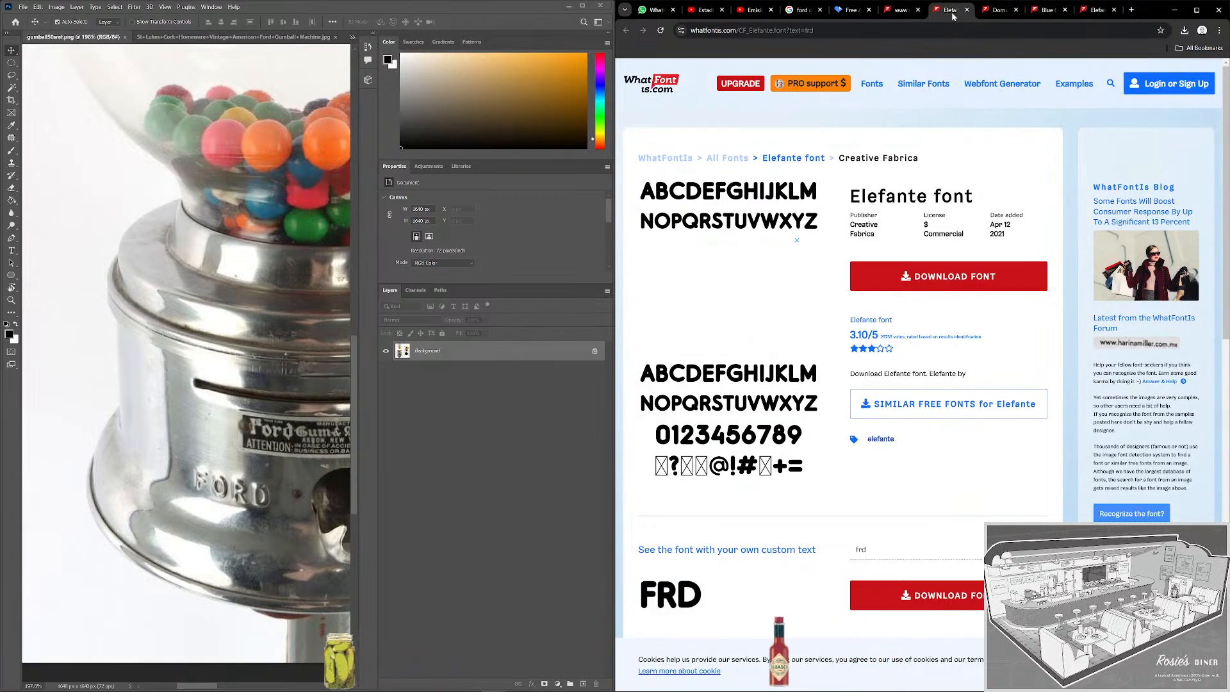
{"action": "left_click", "coordinate": [1048, 12]}
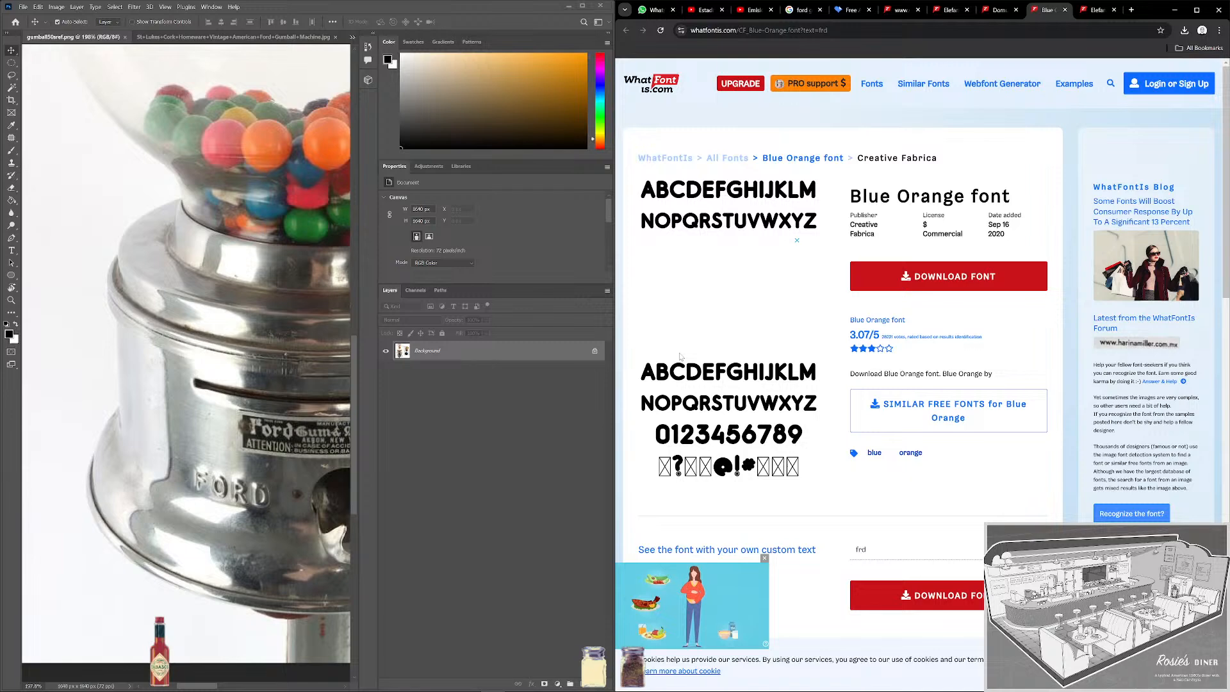
Capture the Blue Orange capital letters and digits as a screenshot and save it to the Desktop as Screenshot 2024-08-06 120714.jpg.
{"action": "key", "text": "super+shift+s"}
{"action": "left_click_drag", "start_coordinate": [632, 349], "coordinate": [828, 451]}
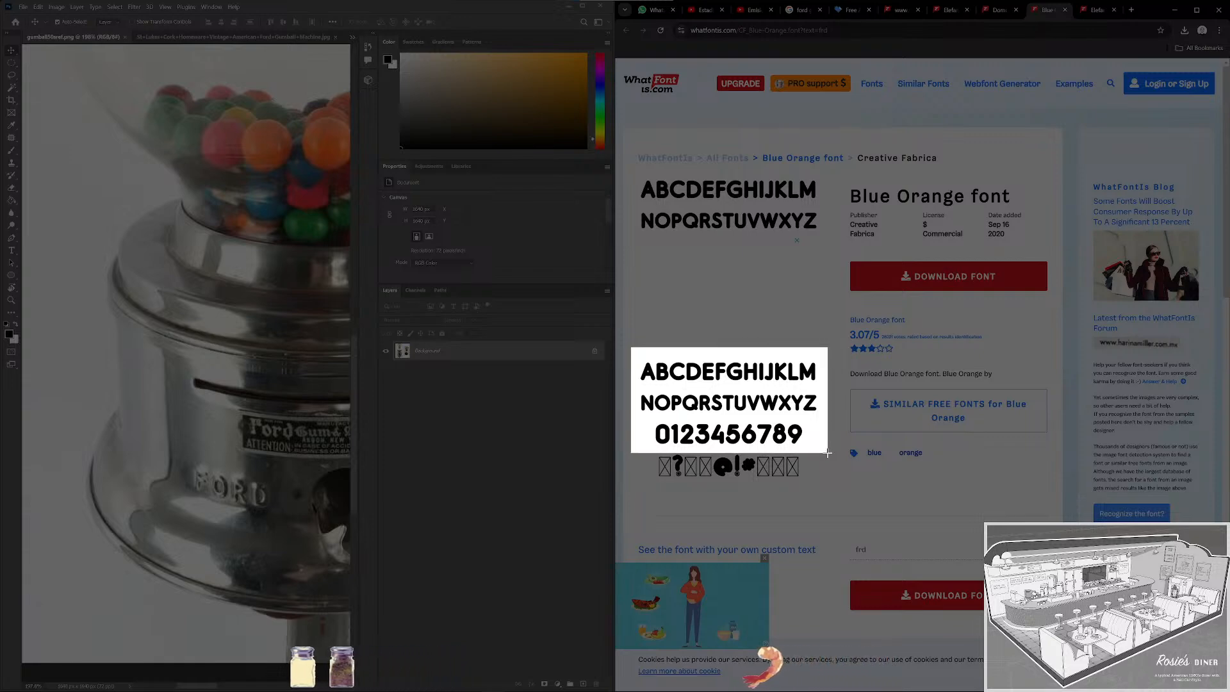
{"action": "left_click_drag", "start_coordinate": [828, 452], "coordinate": [826, 455]}
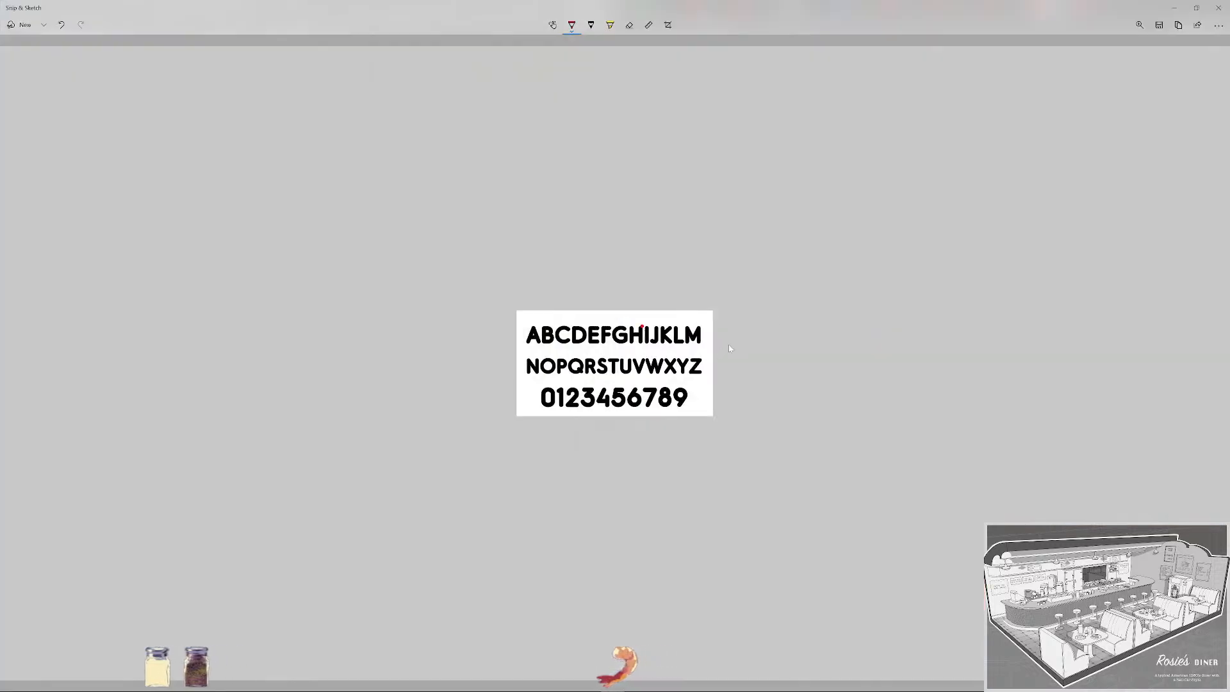
{"action": "left_click", "coordinate": [1157, 27]}
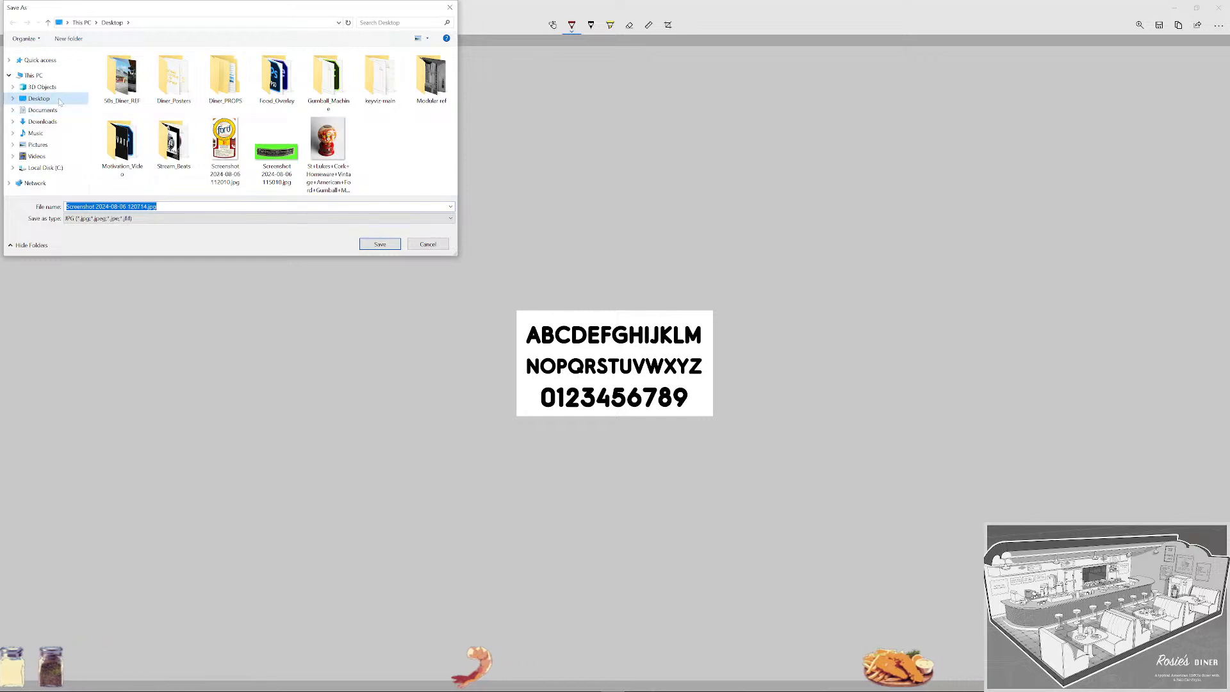
{"action": "left_click", "coordinate": [59, 101]}
{"action": "left_click", "coordinate": [380, 245]}
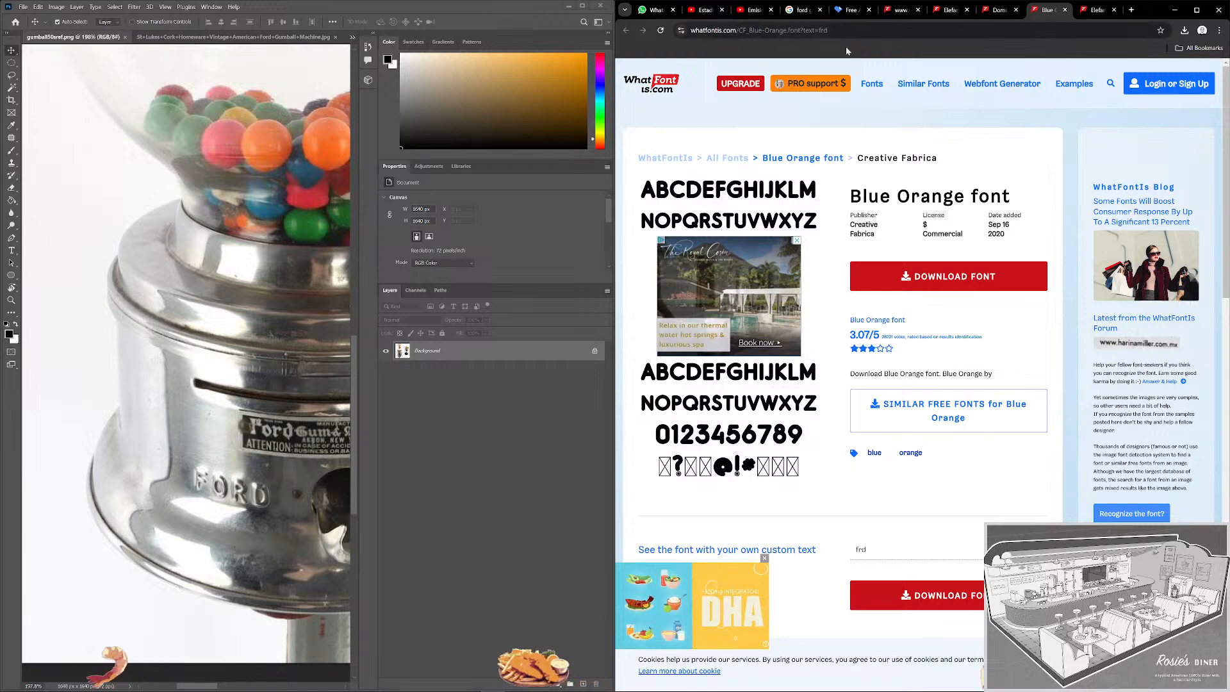
Replace the metal label in the iLoveIMG image upscaler with Screenshot 2024-08-06 120714.jpg from the Desktop.
{"action": "left_click", "coordinate": [852, 9]}
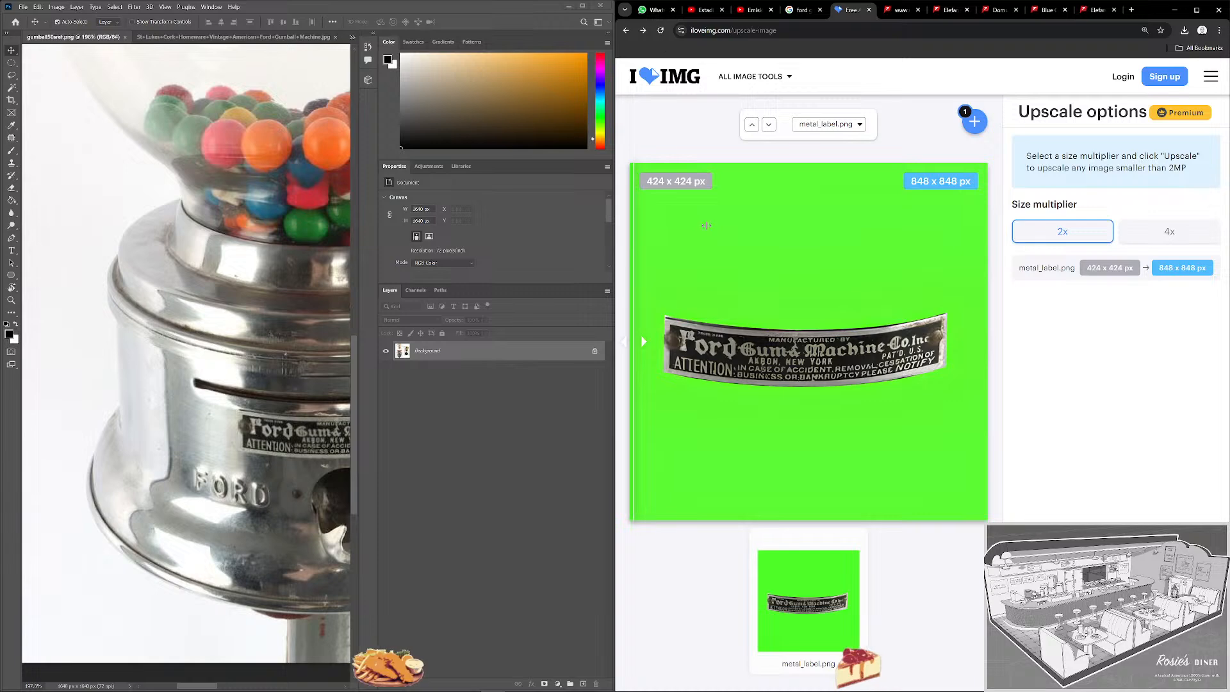
{"action": "left_click", "coordinate": [660, 30]}
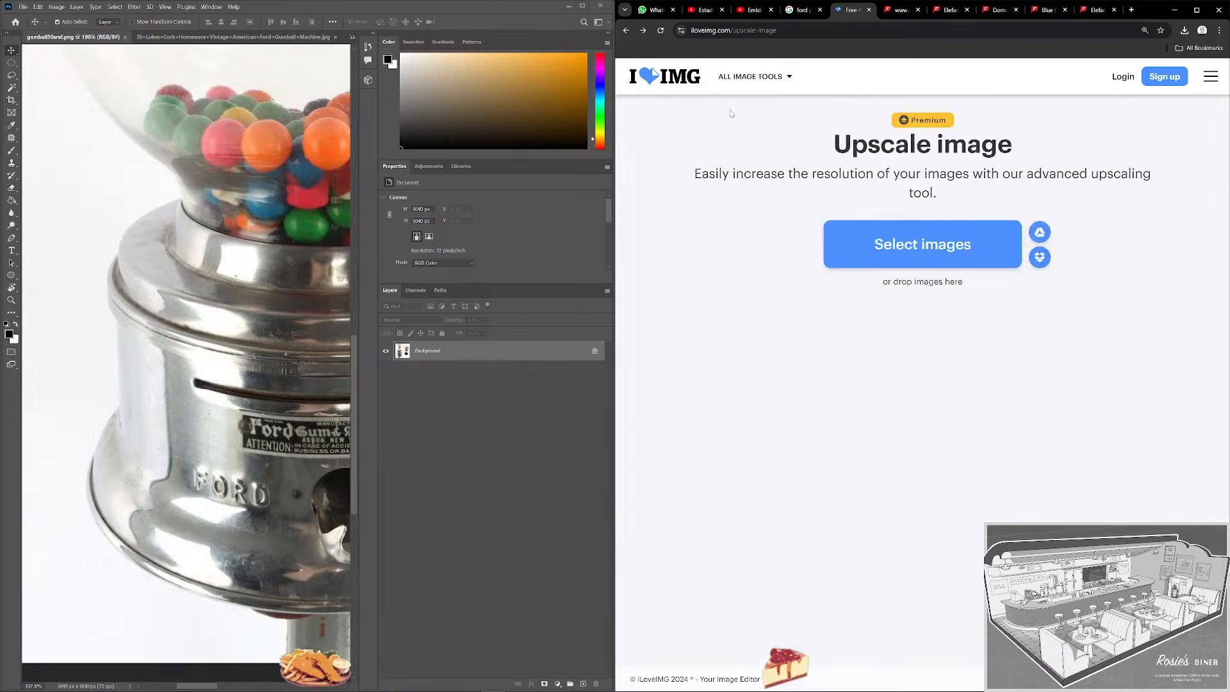
{"action": "left_click", "coordinate": [936, 242]}
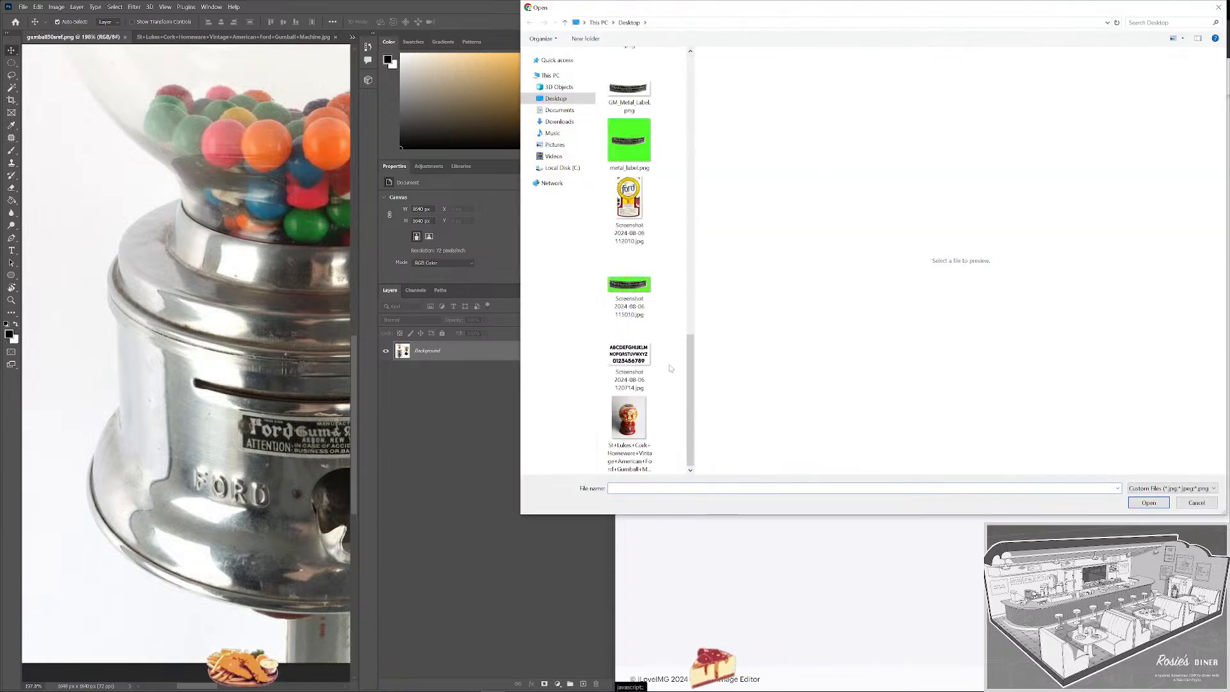
{"action": "double_click", "coordinate": [629, 357]}
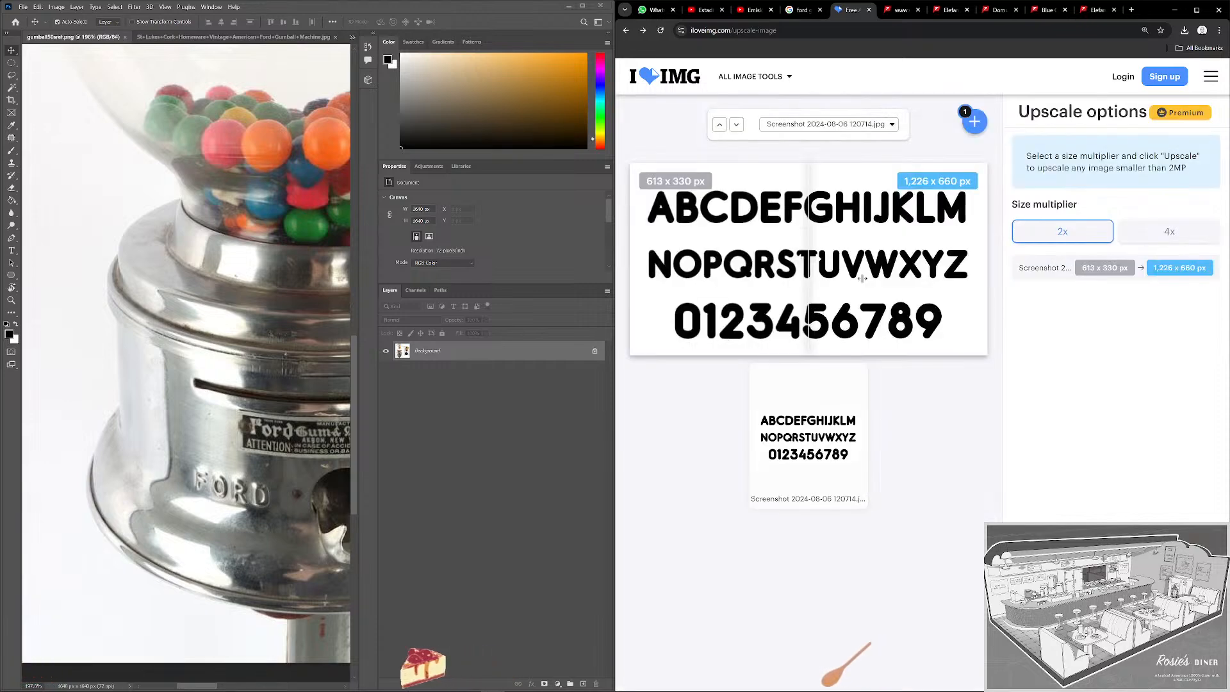
Reveal the 2x upscaled alphabet across the whole comparison preview and maximize the browser window.
{"action": "left_click_drag", "start_coordinate": [813, 311], "coordinate": [647, 328]}
{"action": "left_click_drag", "start_coordinate": [959, 336], "coordinate": [996, 326]}
{"action": "left_click_drag", "start_coordinate": [926, 308], "coordinate": [624, 303]}
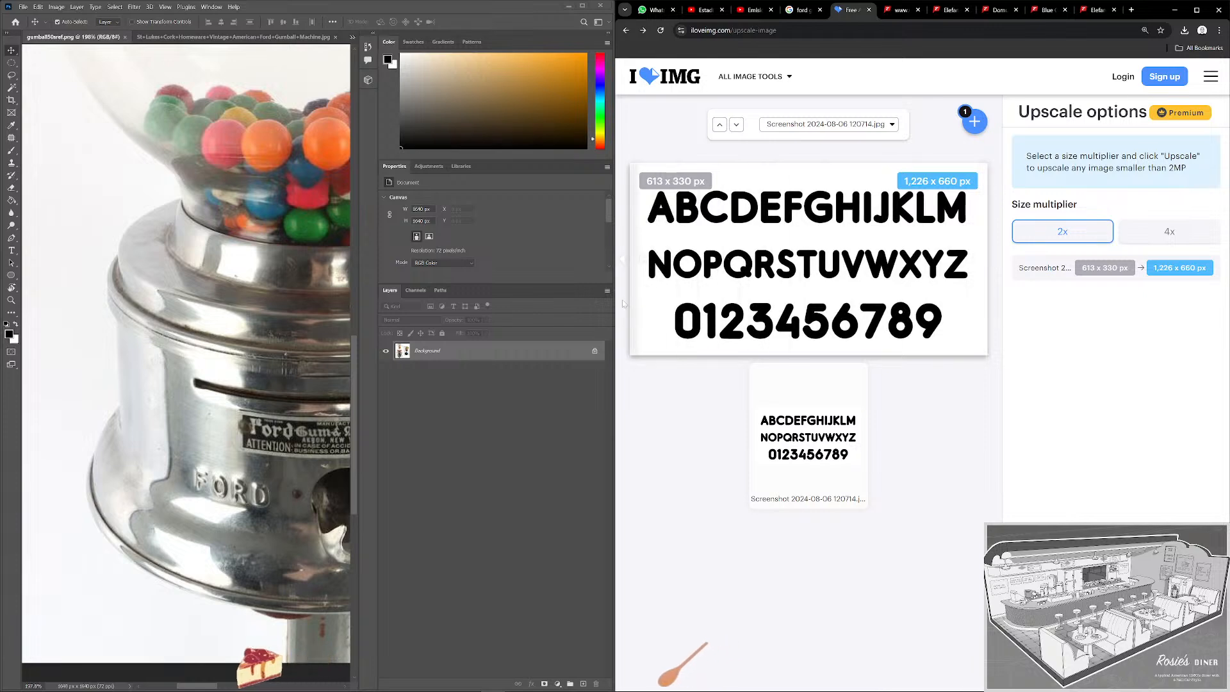
{"action": "left_click", "coordinate": [1196, 11]}
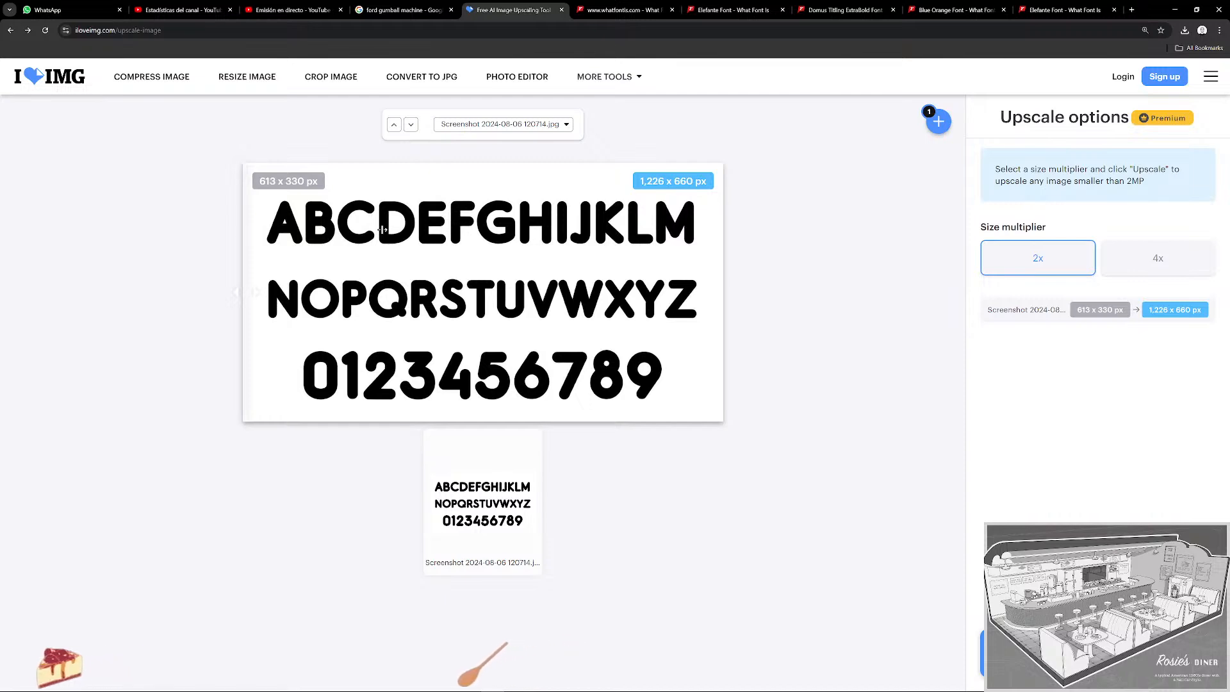
Capture the upscaled alphabet preview, save it over Screenshot 2024-08-06 120714.jpg on the Desktop, and close the snip windows.
{"action": "key", "text": "super+shift+s"}
{"action": "left_click_drag", "start_coordinate": [239, 160], "coordinate": [723, 415]}
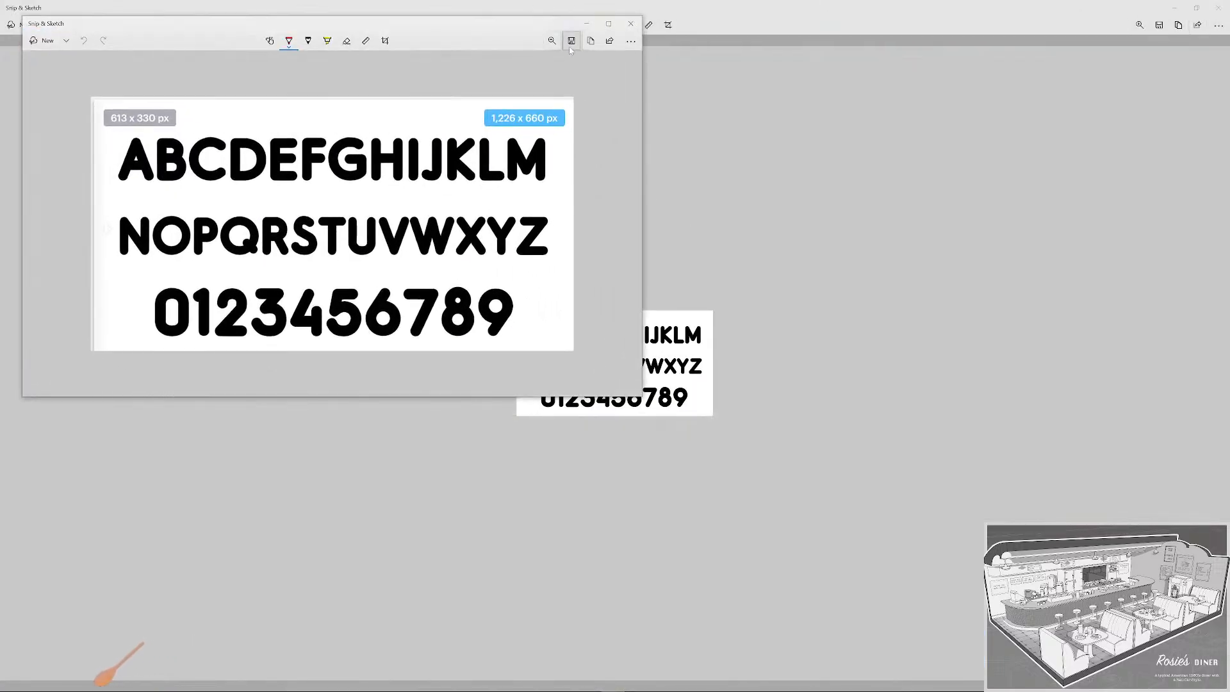
{"action": "key", "text": "ctrl+s"}
{"action": "left_click", "coordinate": [351, 166]}
{"action": "left_click", "coordinate": [401, 260]}
{"action": "left_click", "coordinate": [633, 355]}
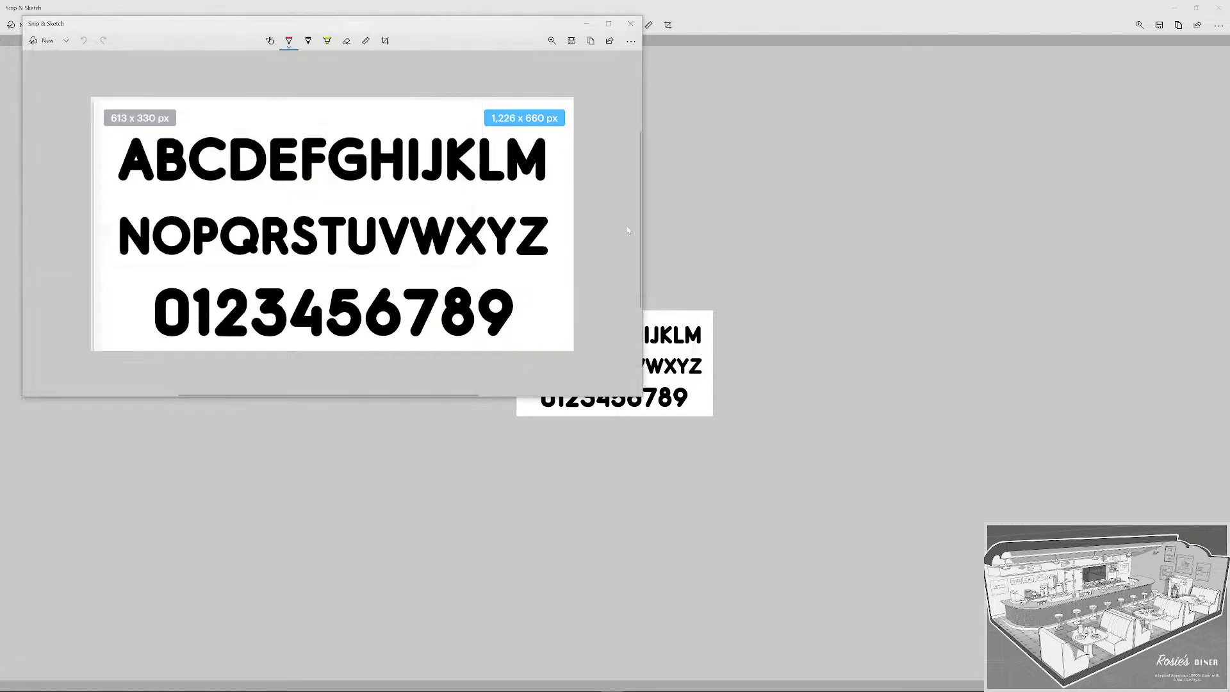
{"action": "left_click", "coordinate": [631, 24]}
{"action": "left_click", "coordinate": [1219, 7]}
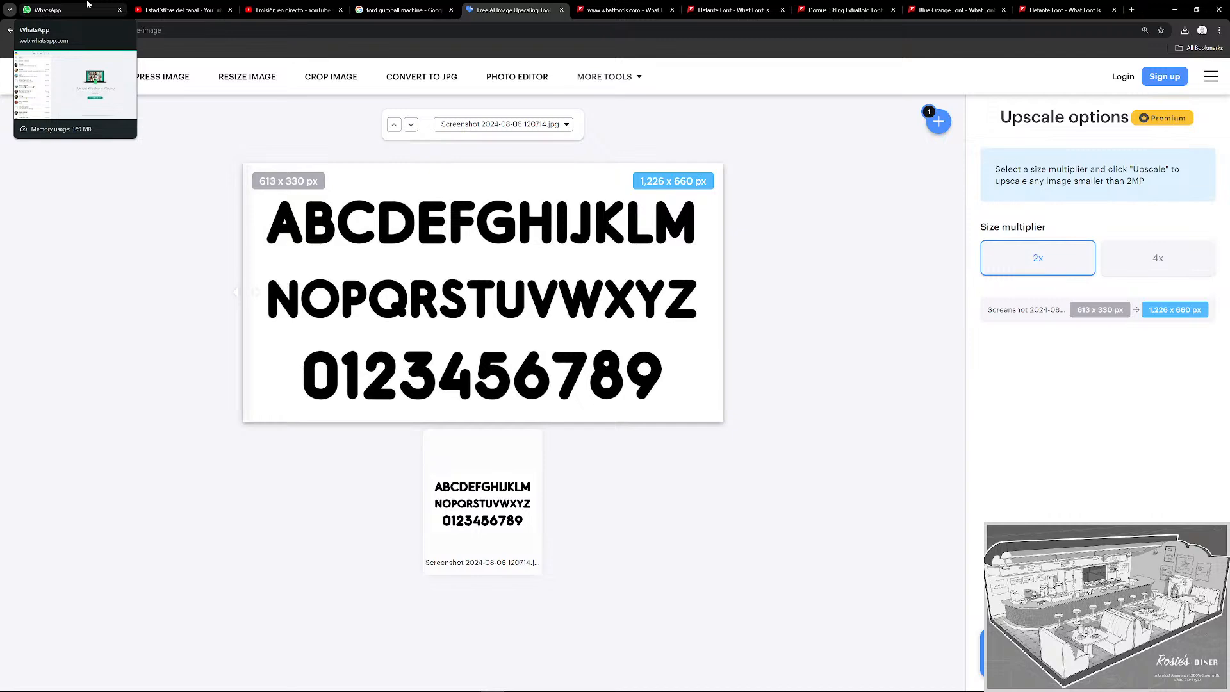
Switch to a maximized Photoshop window and open Screenshot 2024-08-06 120714.jpg from the Desktop.
{"action": "left_click", "coordinate": [1181, 7]}
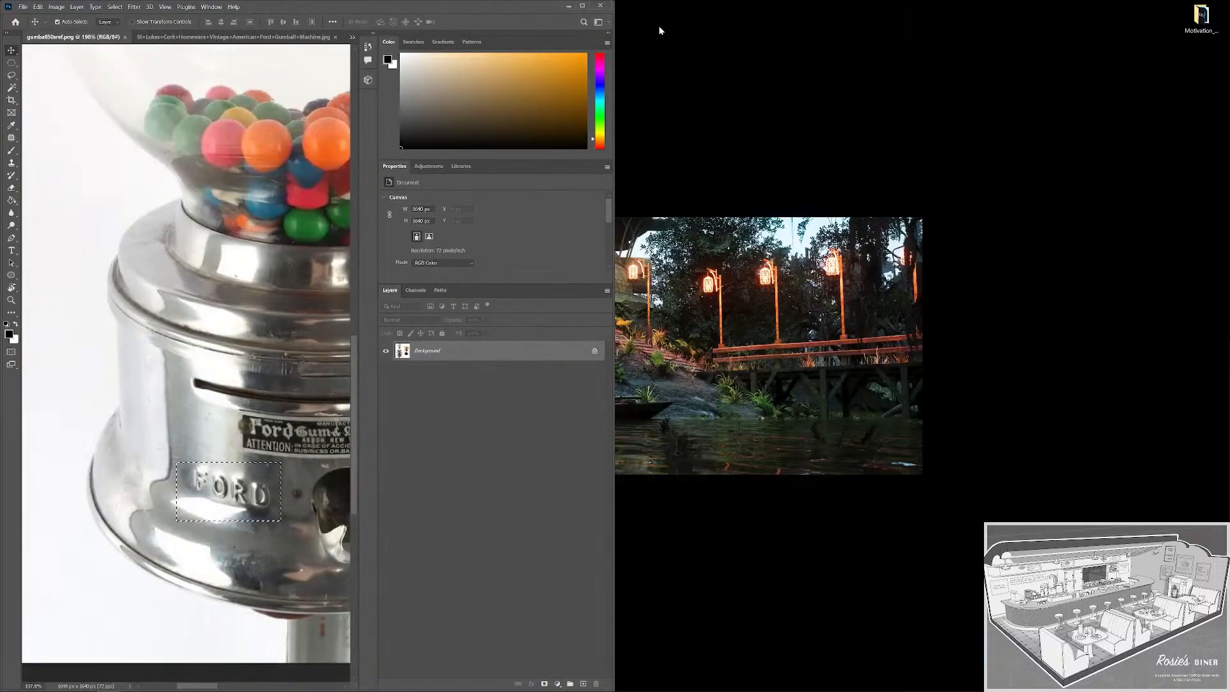
{"action": "left_click", "coordinate": [585, 7]}
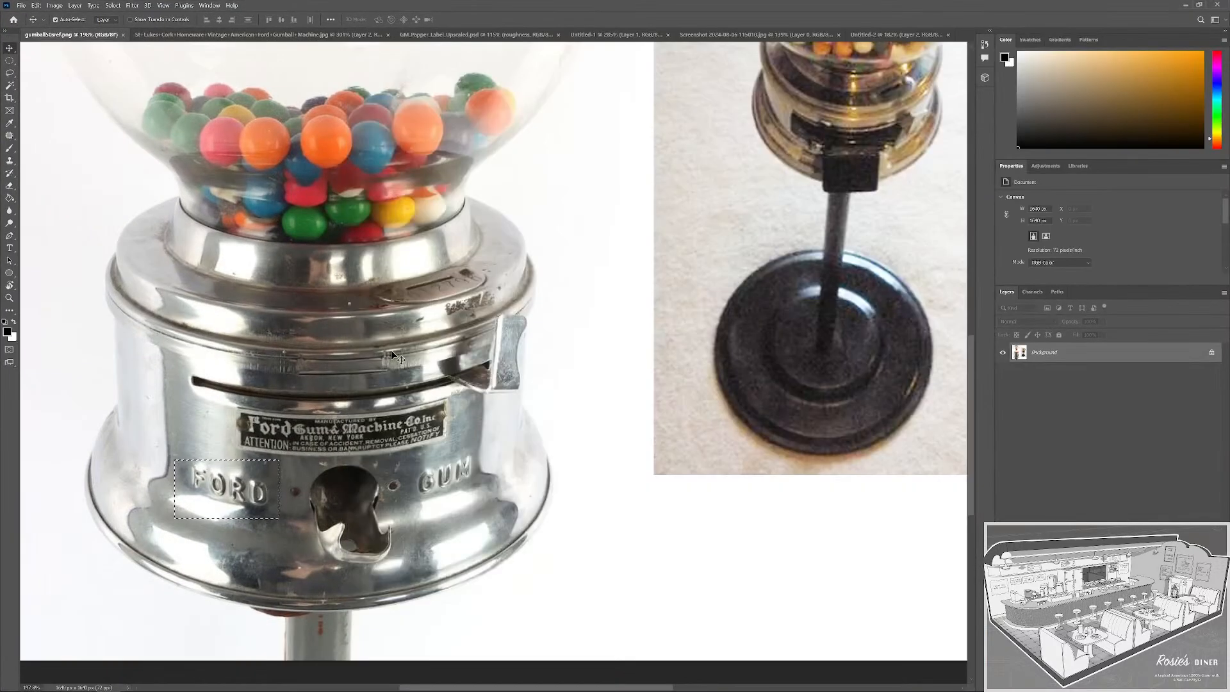
{"action": "scroll", "coordinate": [432, 482], "scroll_direction": "down", "scroll_amount": 2}
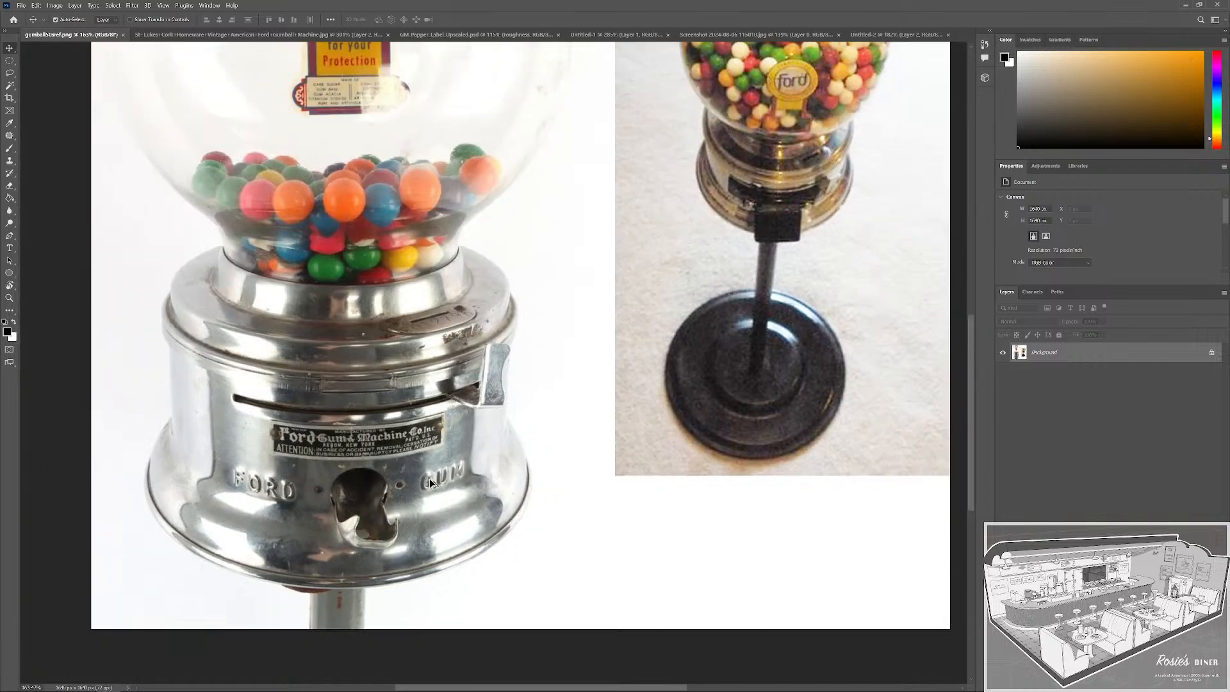
{"action": "left_click", "coordinate": [24, 6]}
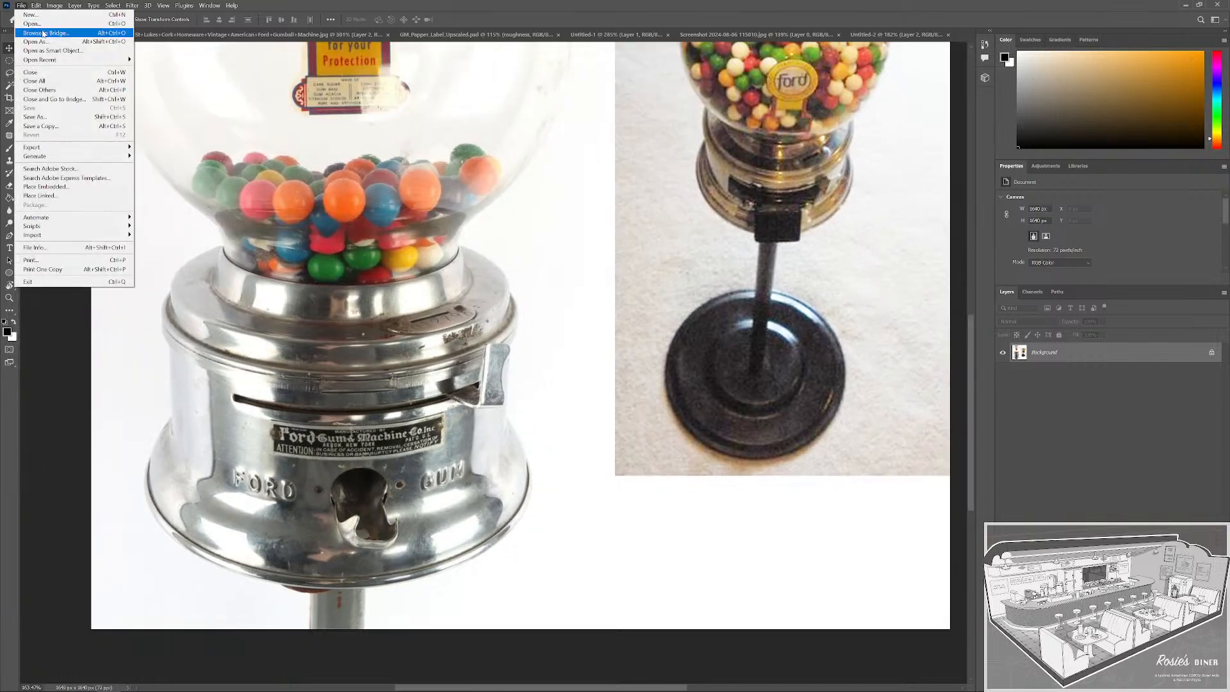
{"action": "left_click", "coordinate": [32, 24]}
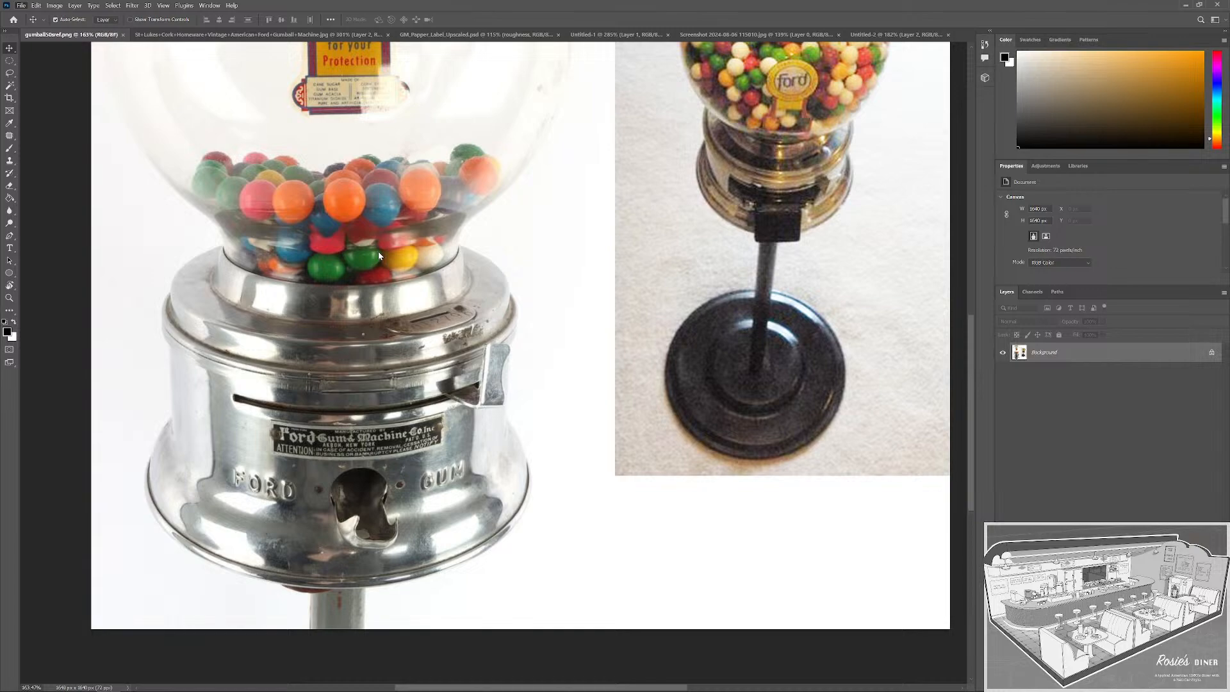
{"action": "left_click", "coordinate": [131, 314]}
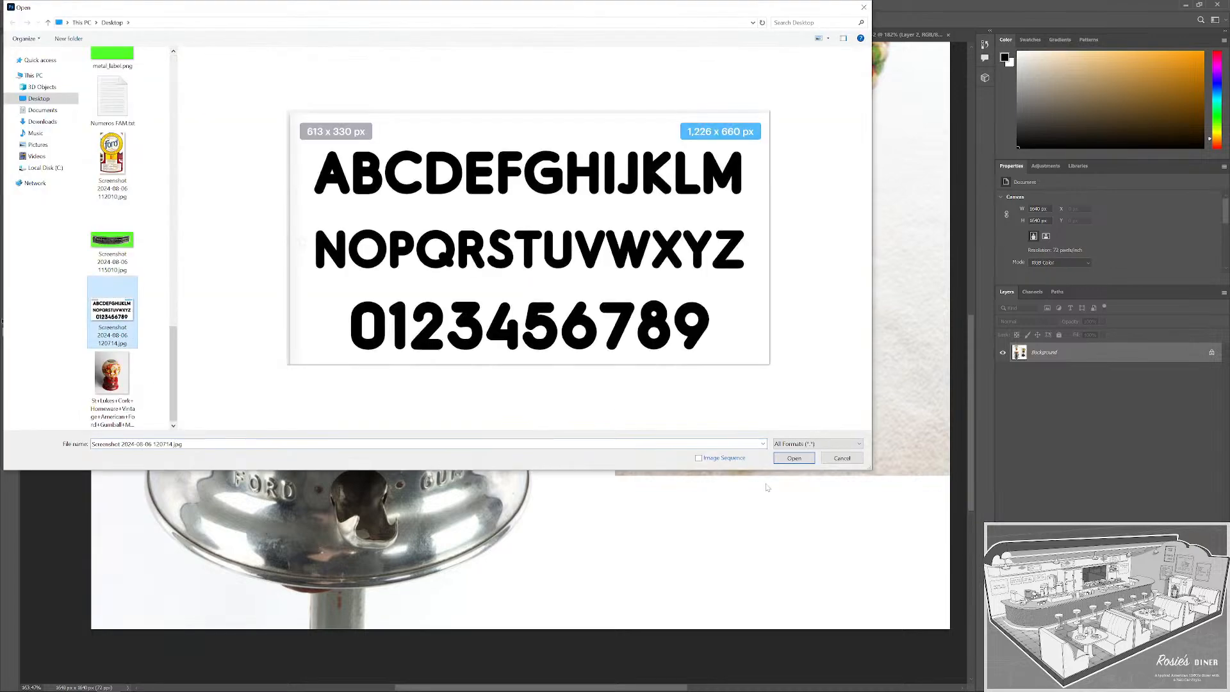
{"action": "left_click", "coordinate": [794, 458]}
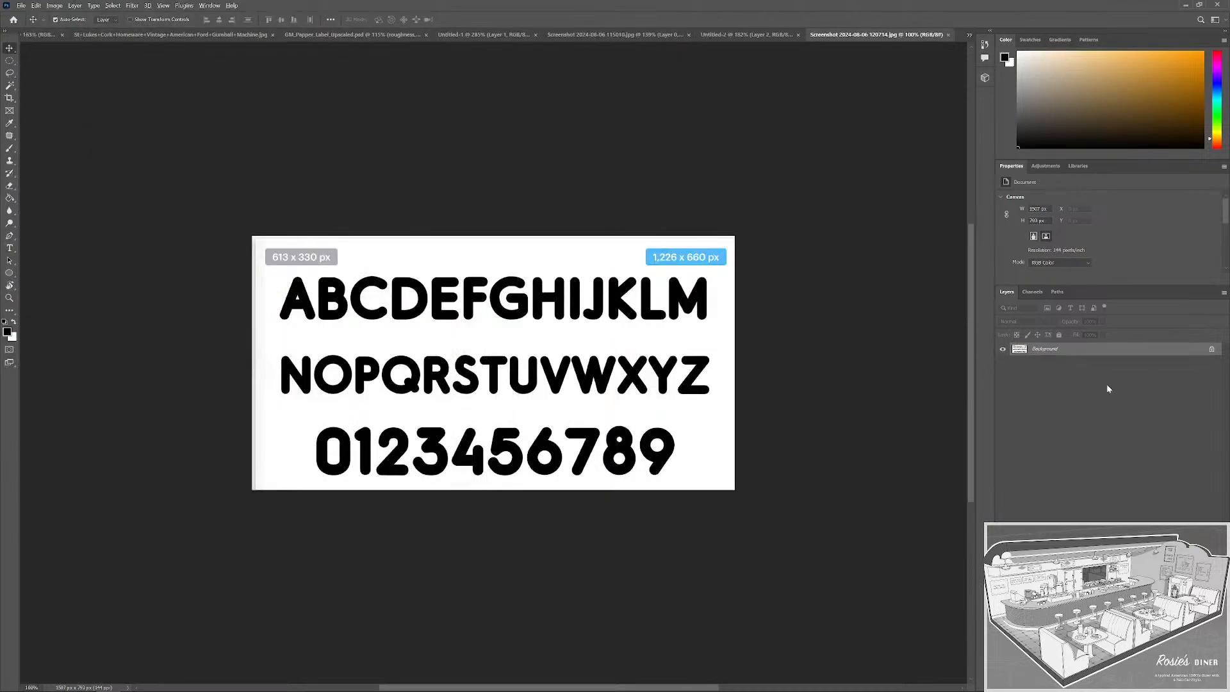
Convert the locked Background into a regular layer and switch from the Elliptical to the Rectangular Marquee Tool.
{"action": "double_click", "coordinate": [1097, 356]}
{"action": "left_click", "coordinate": [693, 215]}
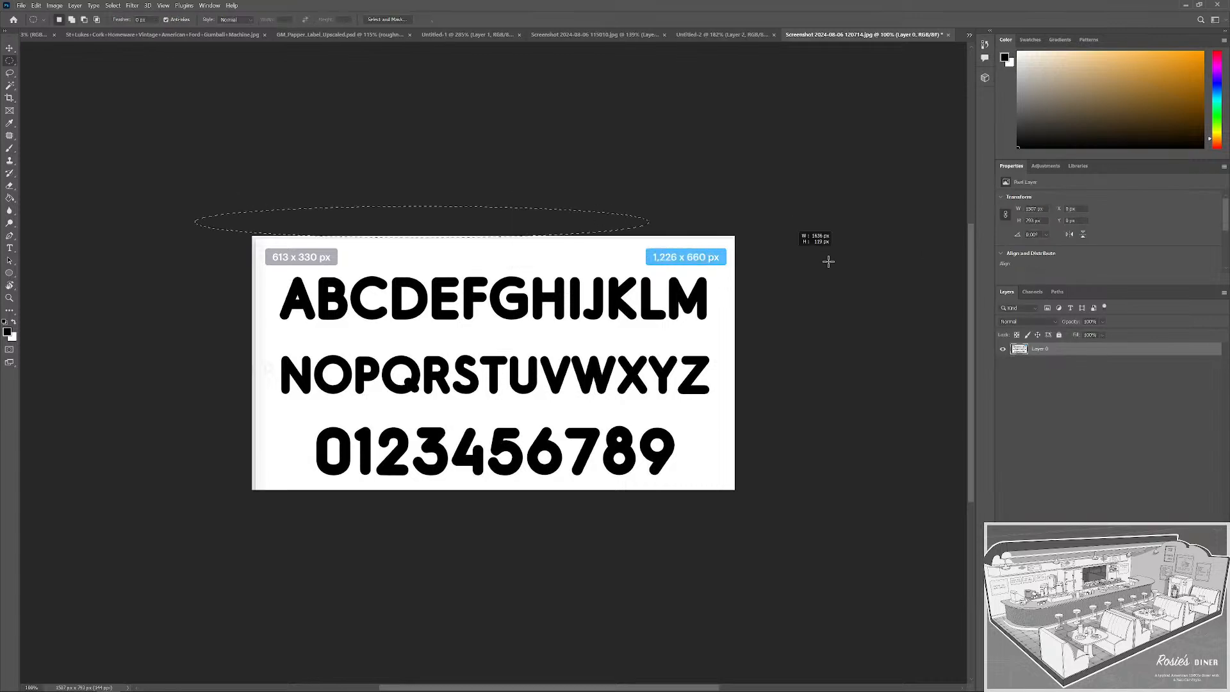
{"action": "right_click", "coordinate": [9, 62]}
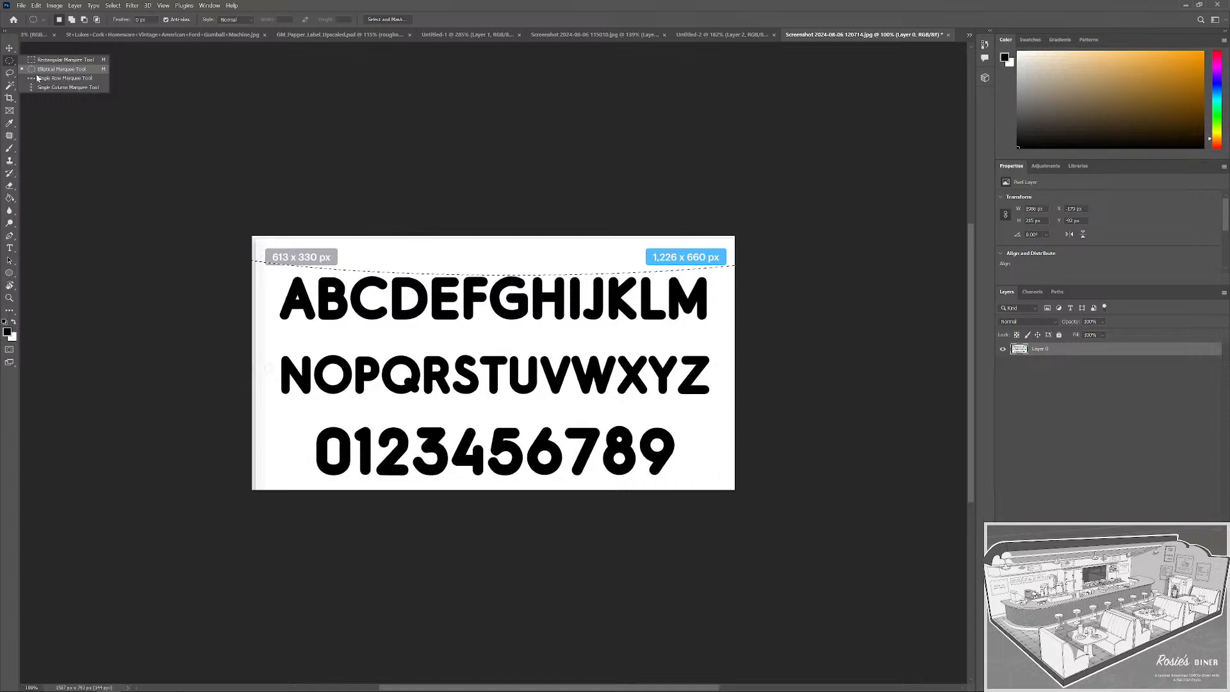
{"action": "left_click", "coordinate": [51, 59]}
{"action": "left_click_drag", "start_coordinate": [317, 119], "coordinate": [328, 119]}
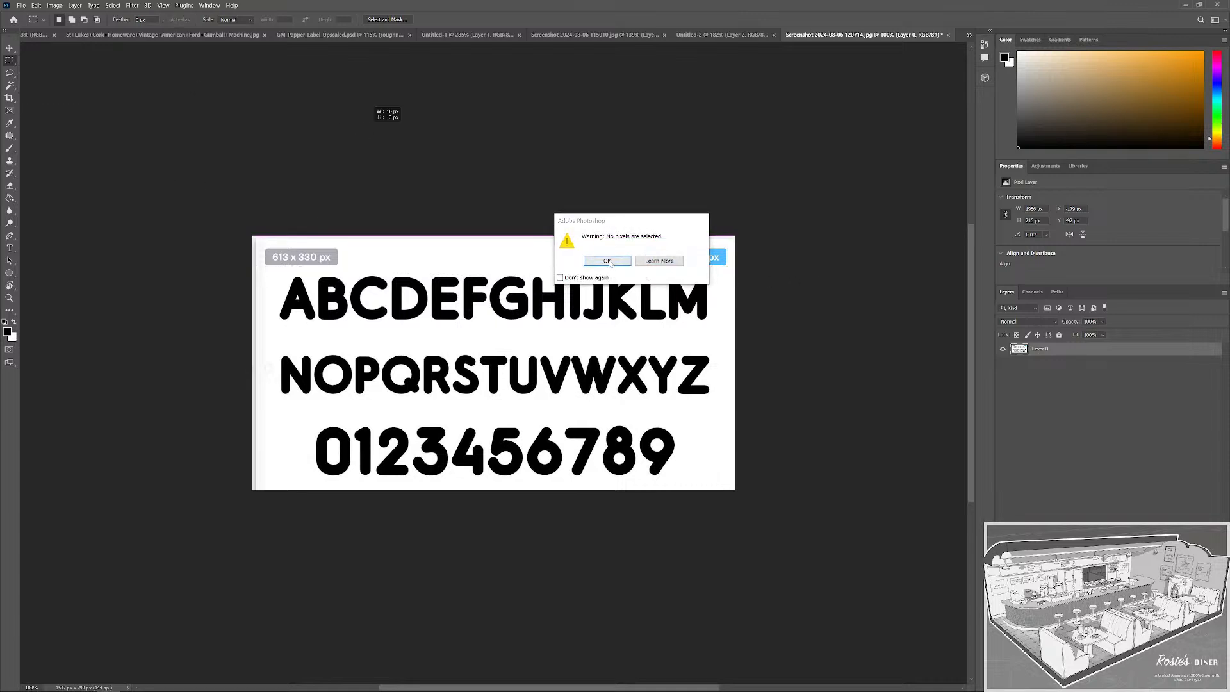
{"action": "left_click", "coordinate": [607, 261]}
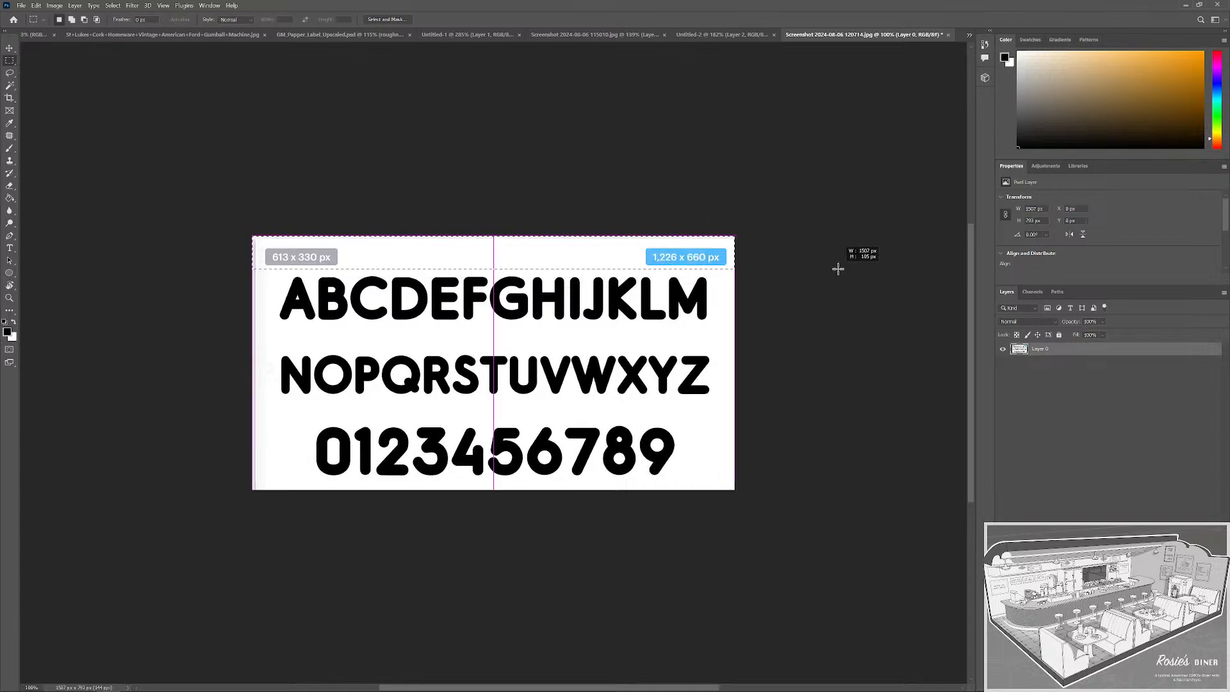
Select and delete the strips along all four image edges, including the pixel-size badges above the alphabet.
{"action": "left_click_drag", "start_coordinate": [735, 491], "coordinate": [721, 148]}
{"action": "left_click_drag", "start_coordinate": [228, 462], "coordinate": [263, 504]}
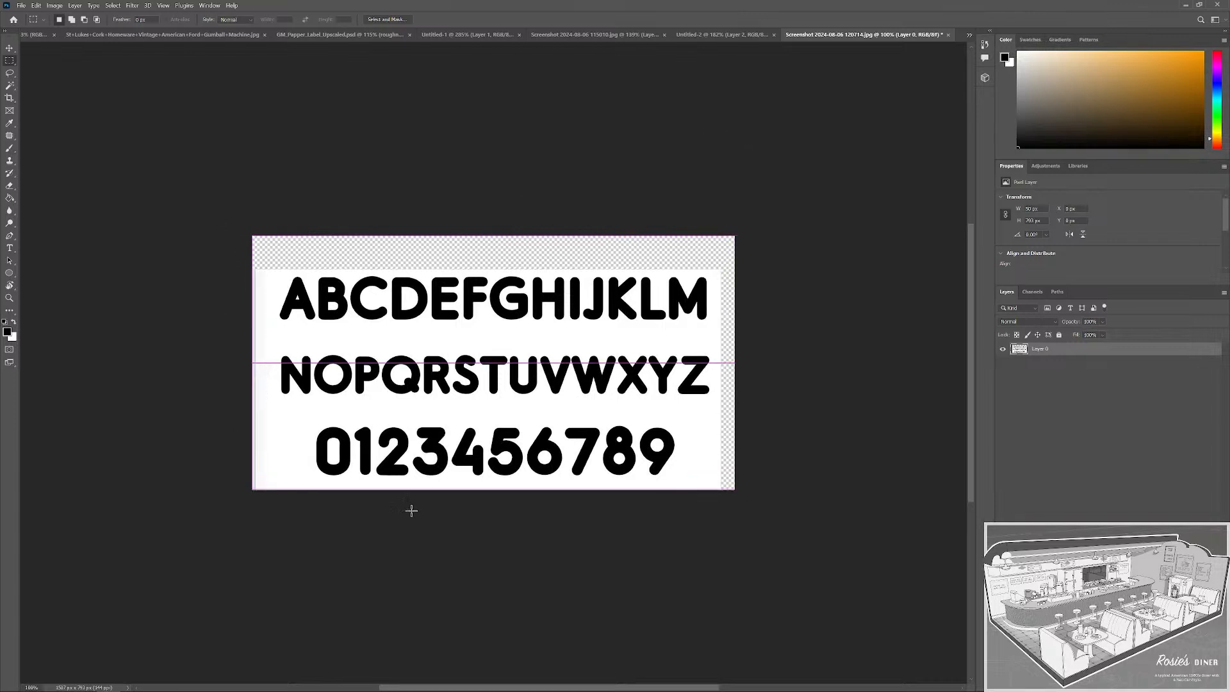
{"action": "key", "text": "Delete"}
{"action": "key", "text": "Delete"}
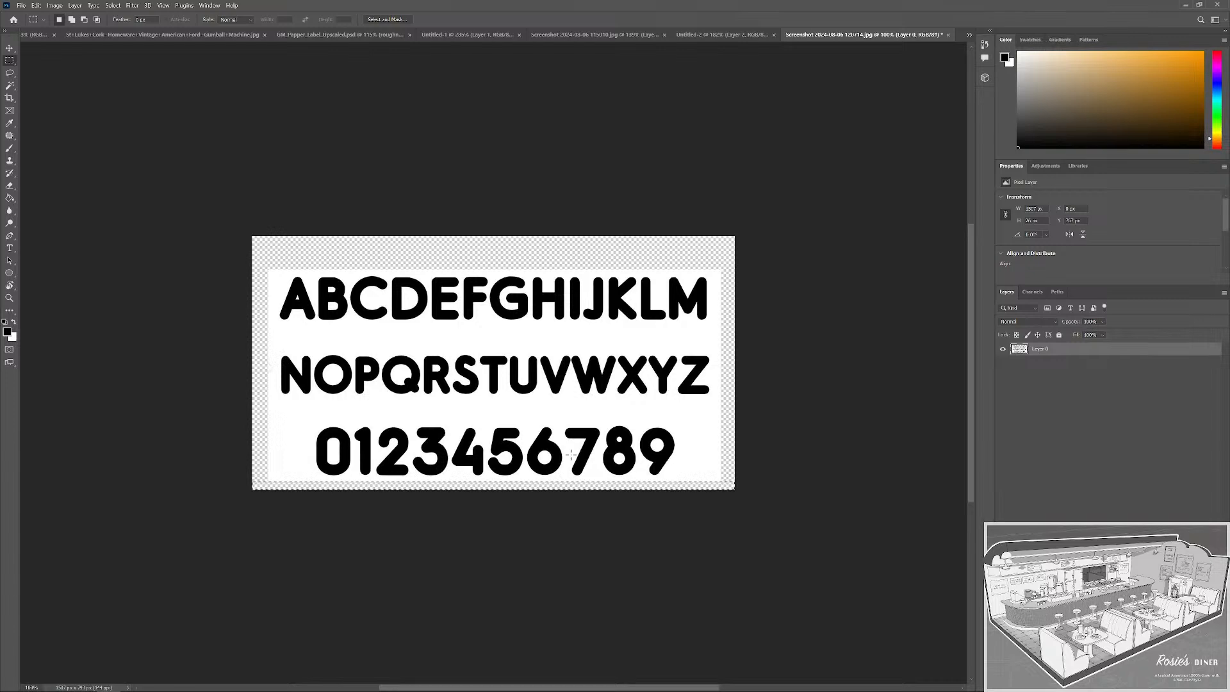
Use the Magic Wand to delete the white background around the characters and inside their enclosed openings.
{"action": "left_click", "coordinate": [718, 420]}
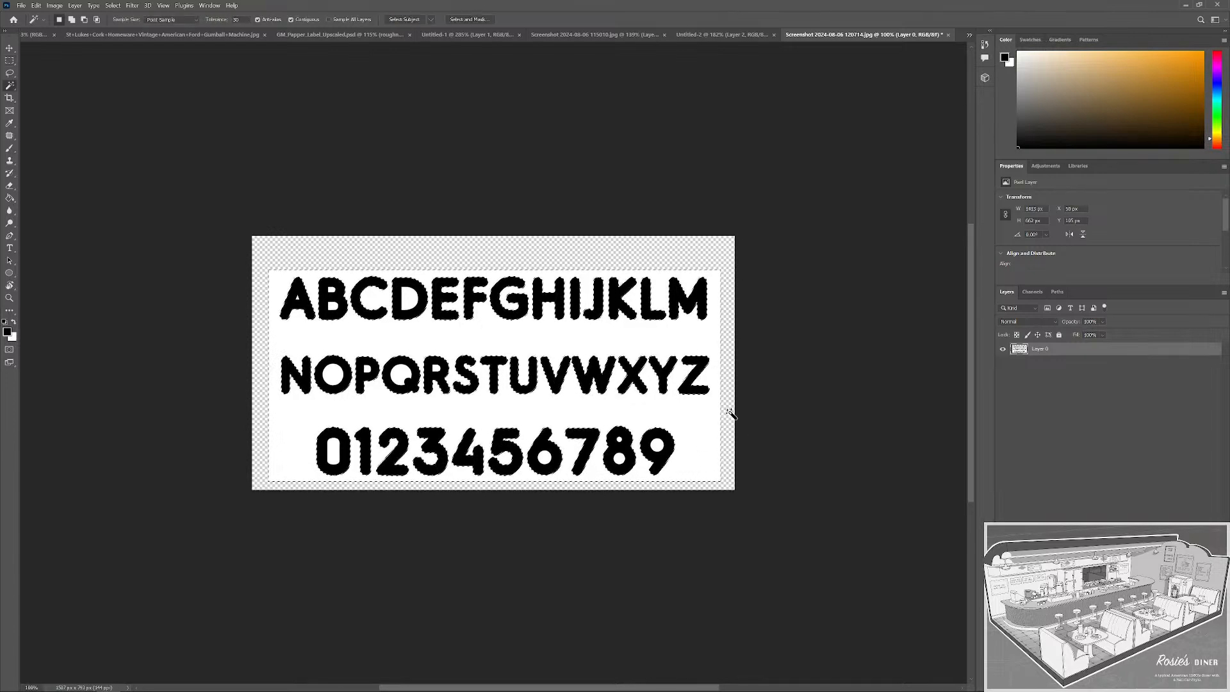
{"action": "key", "text": "Delete"}
{"action": "left_click", "coordinate": [332, 371]}
{"action": "key", "text": "Delete"}
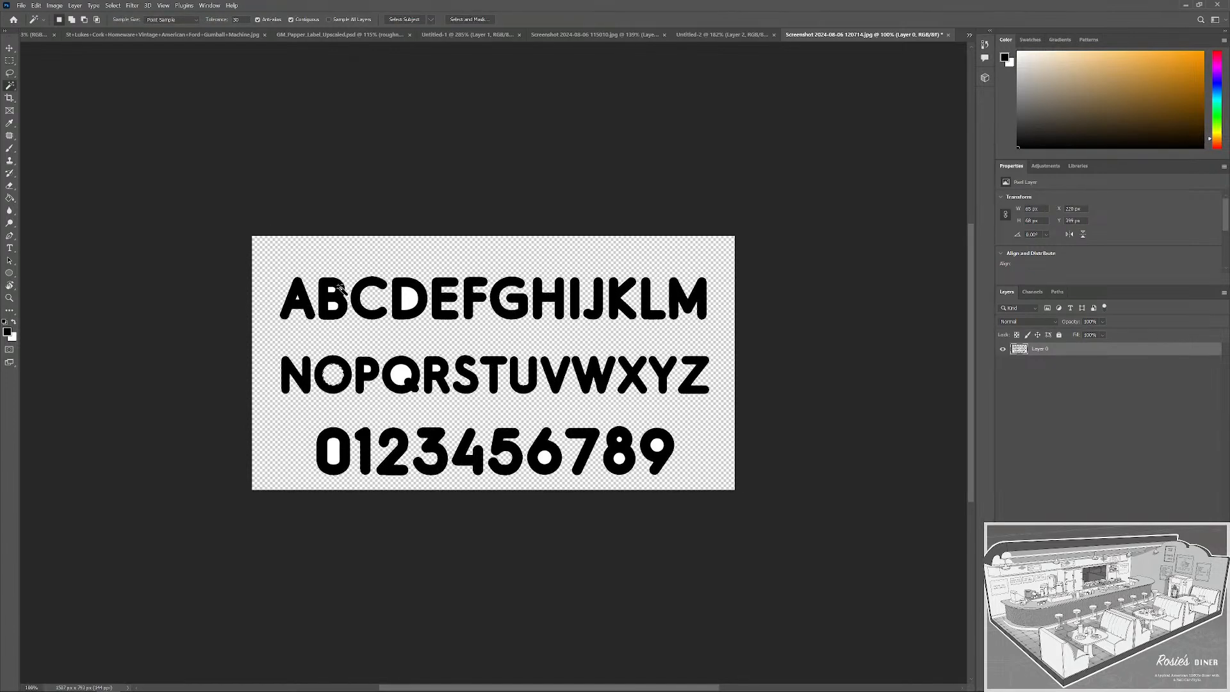
{"action": "scroll", "coordinate": [309, 285], "scroll_direction": "up", "scroll_amount": 3}
{"action": "scroll", "coordinate": [291, 294], "scroll_direction": "up", "scroll_amount": 2}
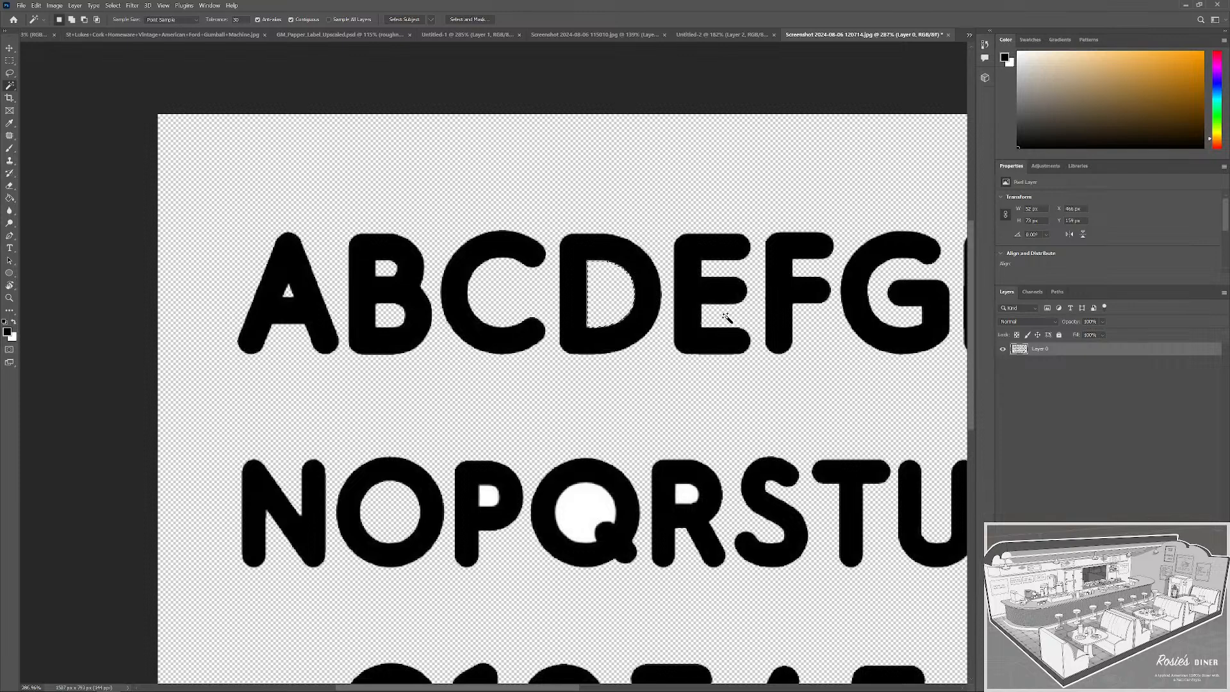
{"action": "scroll", "coordinate": [813, 360], "scroll_direction": "down", "scroll_amount": 3}
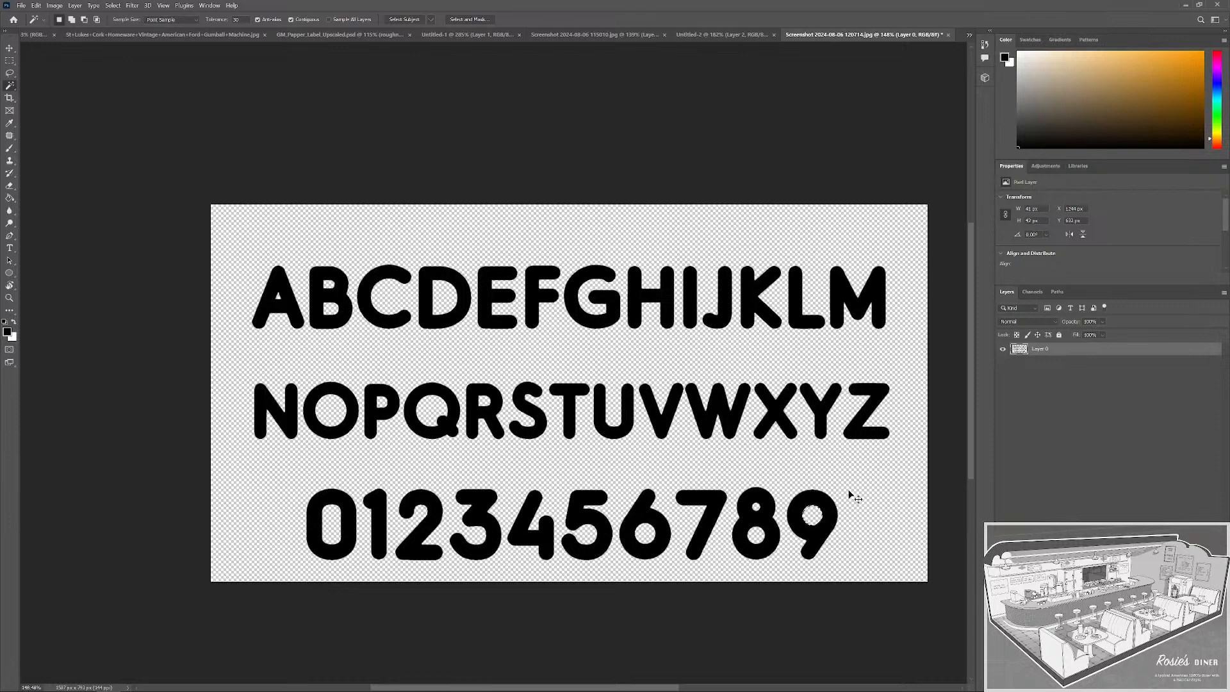
{"action": "scroll", "coordinate": [661, 532], "scroll_direction": "down", "scroll_amount": 3}
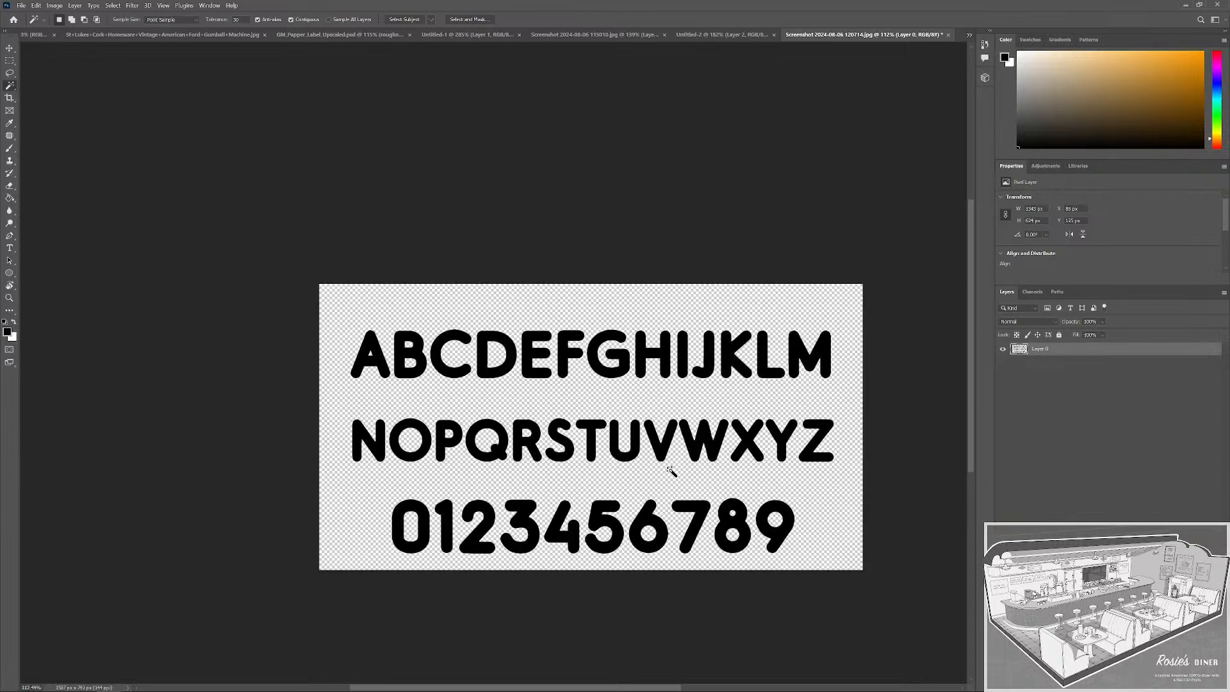
{"action": "scroll", "coordinate": [663, 453], "scroll_direction": "up", "scroll_amount": 1}
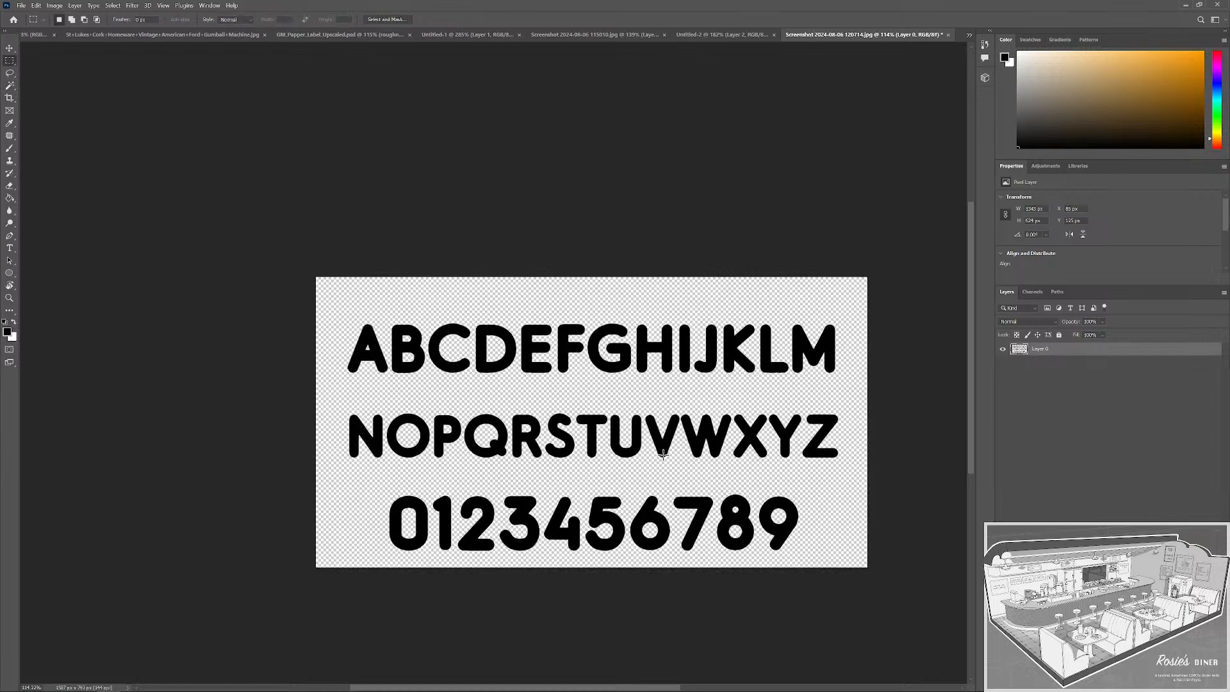
Create a new 1080 × 1080 px document at 72 ppi from the recent Custom preset.
{"action": "scroll", "coordinate": [739, 450], "scroll_direction": "right", "scroll_amount": 2}
{"action": "scroll", "coordinate": [553, 423], "scroll_direction": "up", "scroll_amount": 2}
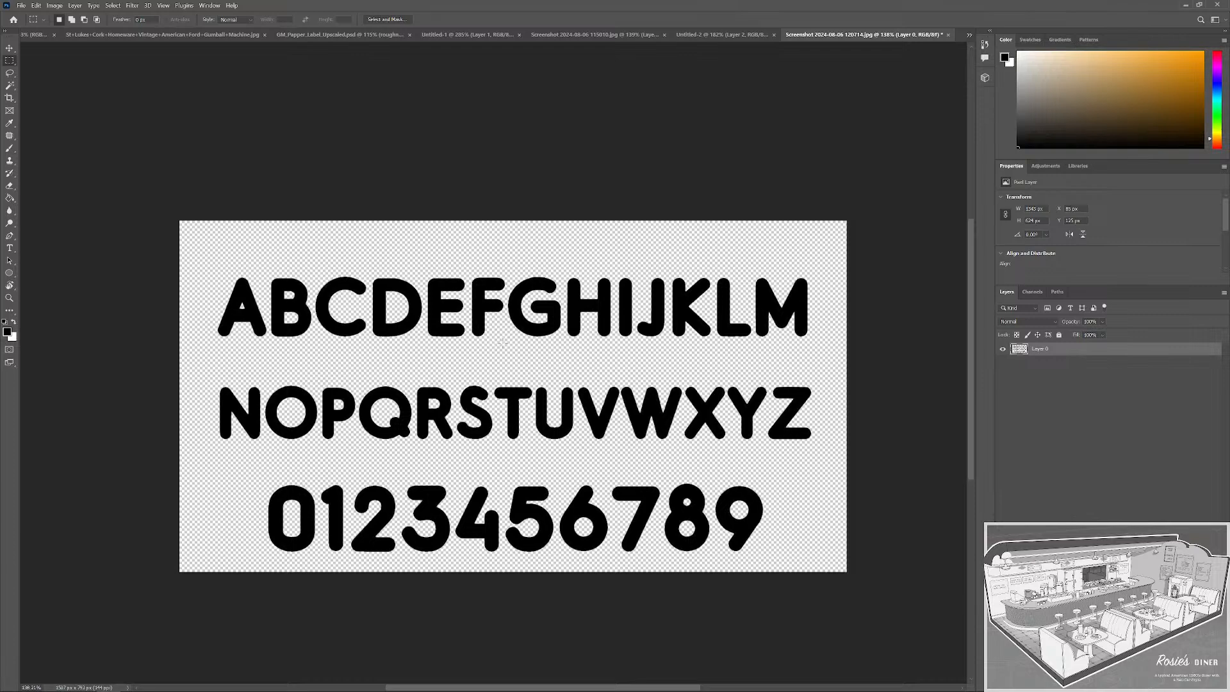
{"action": "left_click", "coordinate": [21, 5]}
{"action": "left_click", "coordinate": [39, 17]}
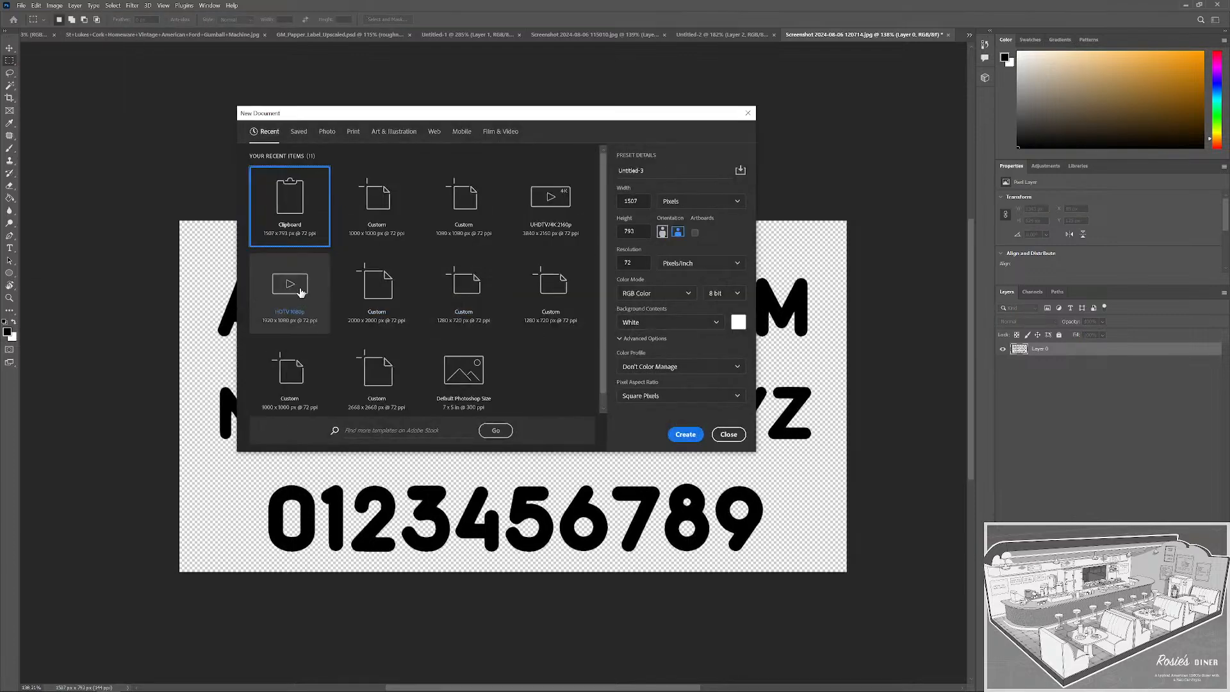
{"action": "double_click", "coordinate": [457, 204]}
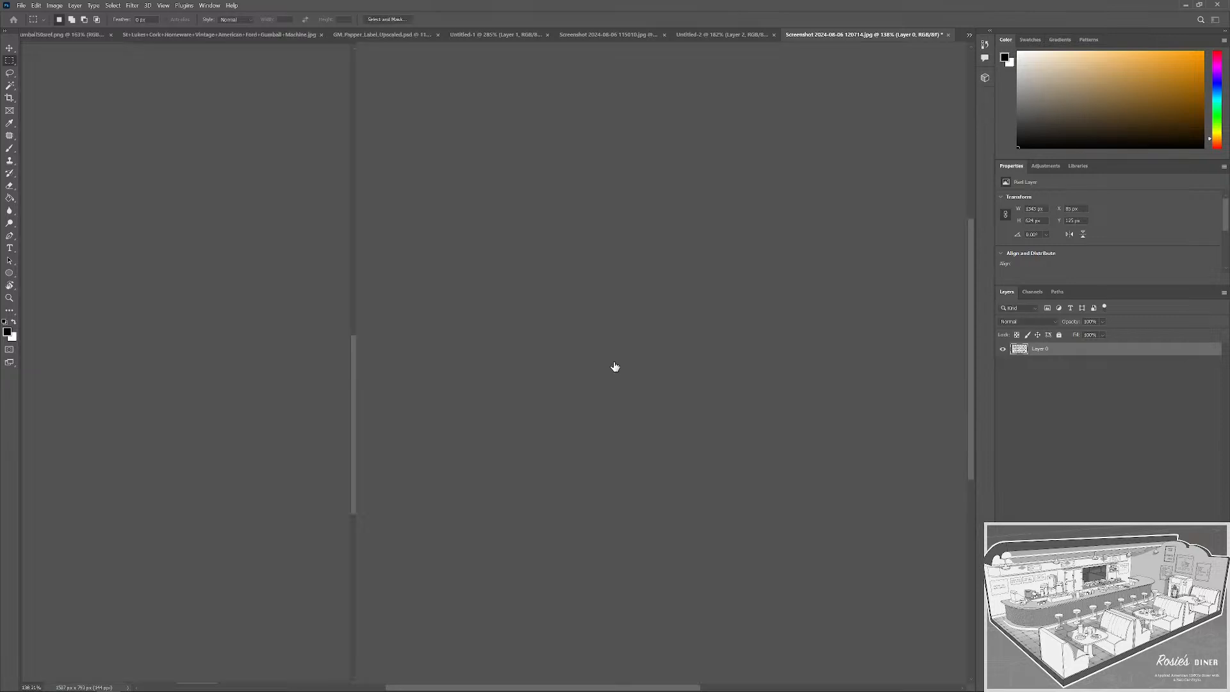
{"action": "key", "text": "ctrl+semicolon"}
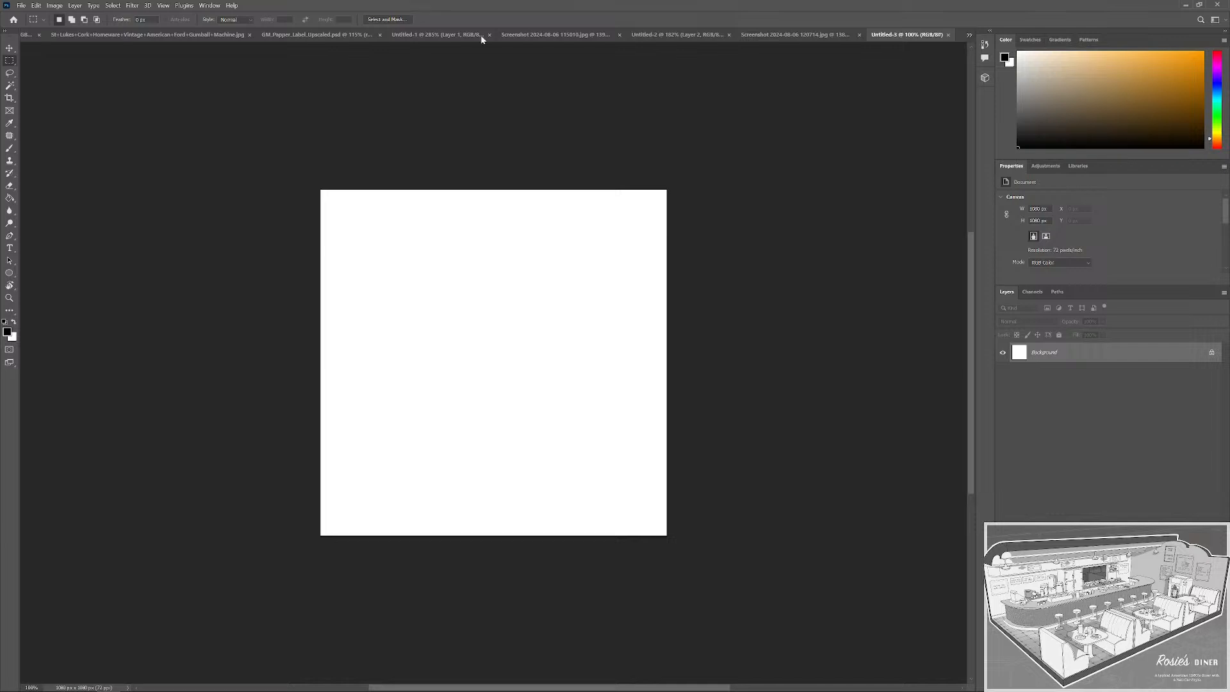
In the font screenshot document, select the A–M and N–Z letter rows with one rectangular selection and copy them.
{"action": "key", "text": "ctrl+w"}
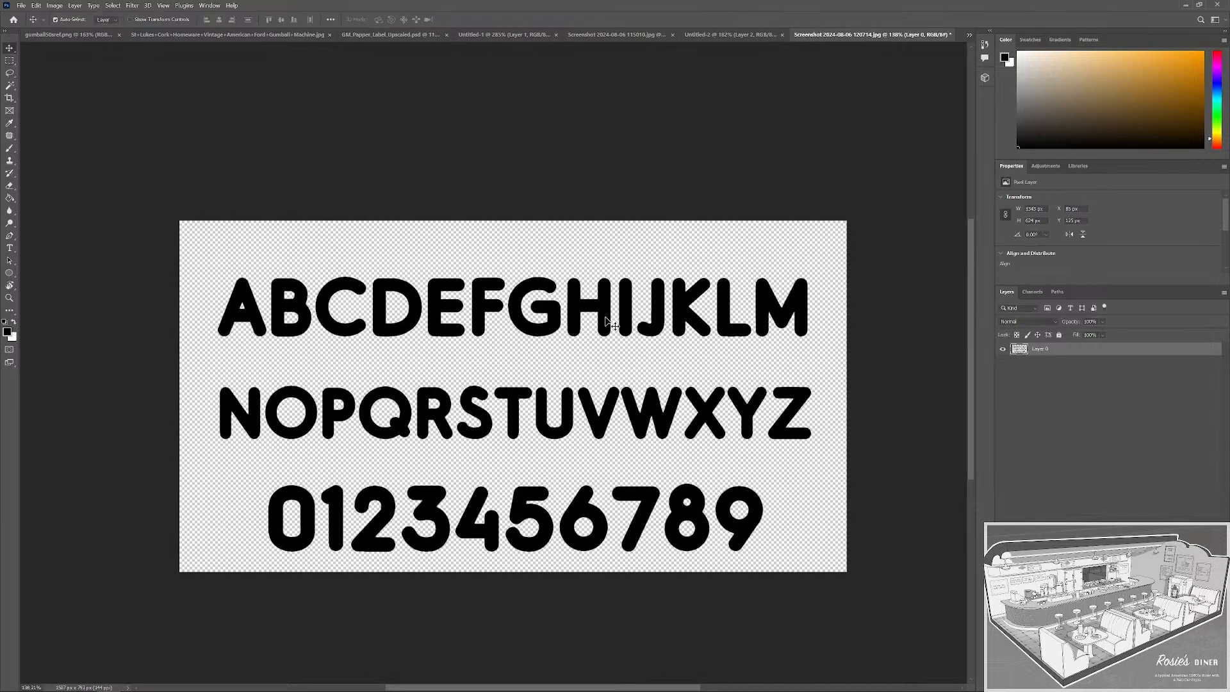
{"action": "left_click_drag", "start_coordinate": [353, 367], "coordinate": [833, 459]}
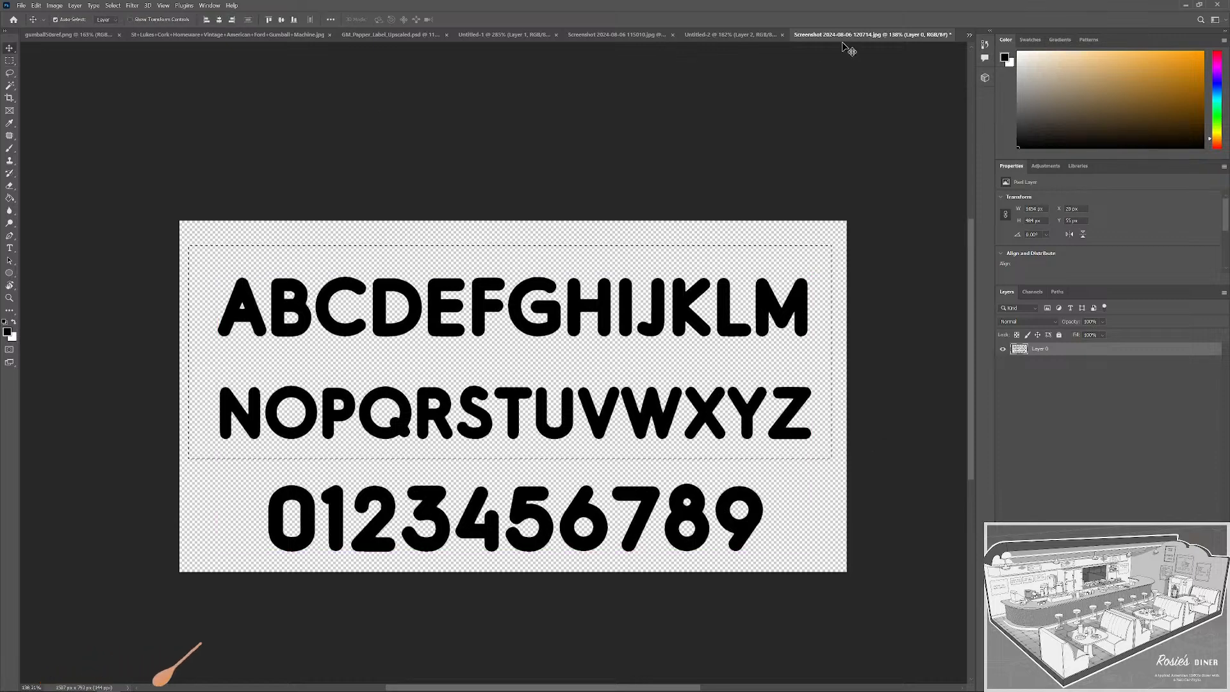
{"action": "left_click", "coordinate": [723, 35]}
{"action": "left_click", "coordinate": [863, 34]}
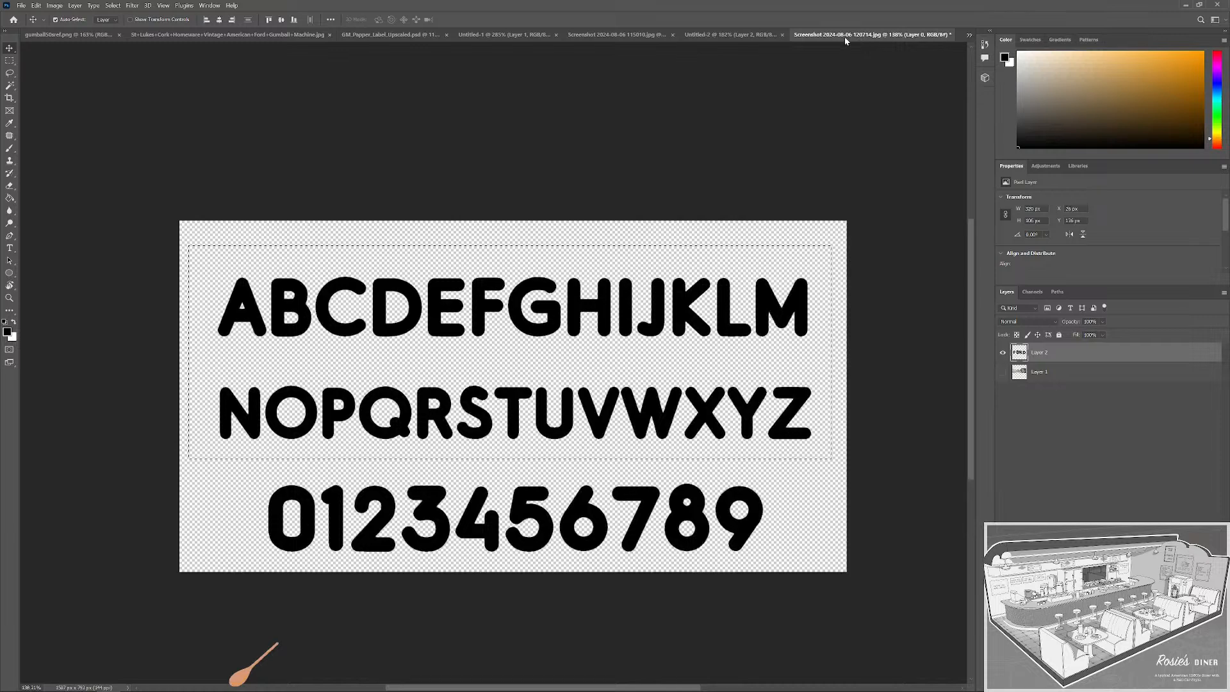
{"action": "left_click", "coordinate": [722, 35]}
{"action": "left_click", "coordinate": [619, 37]}
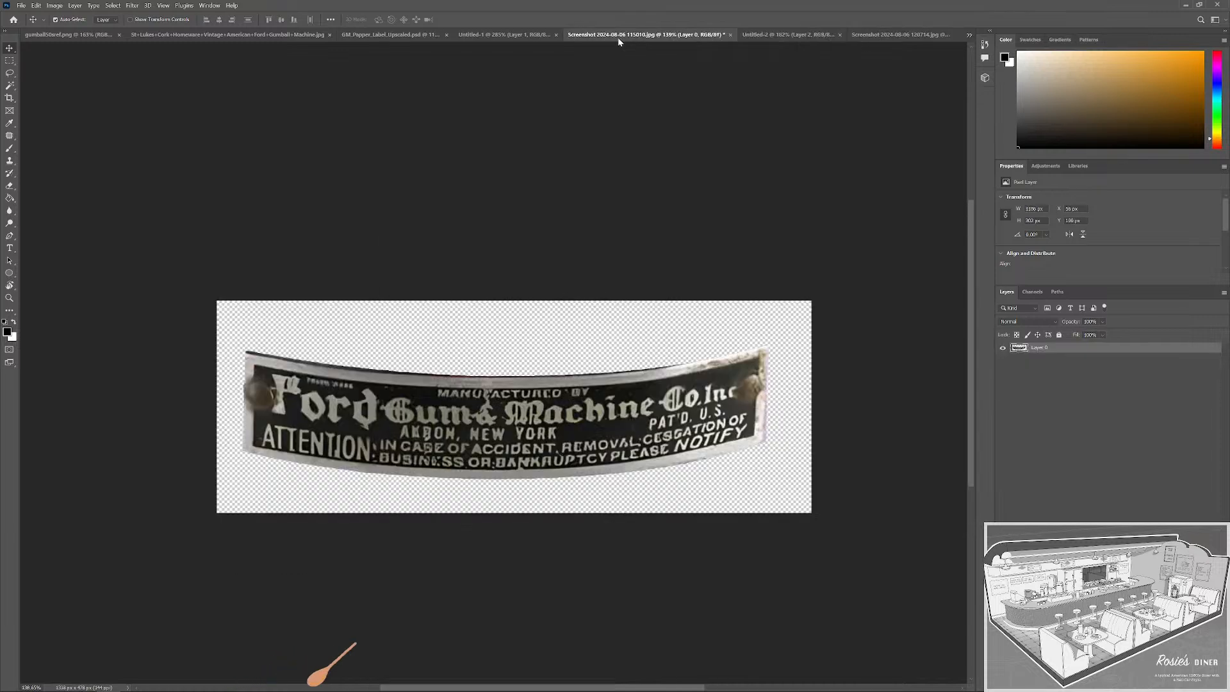
{"action": "left_click", "coordinate": [970, 37]}
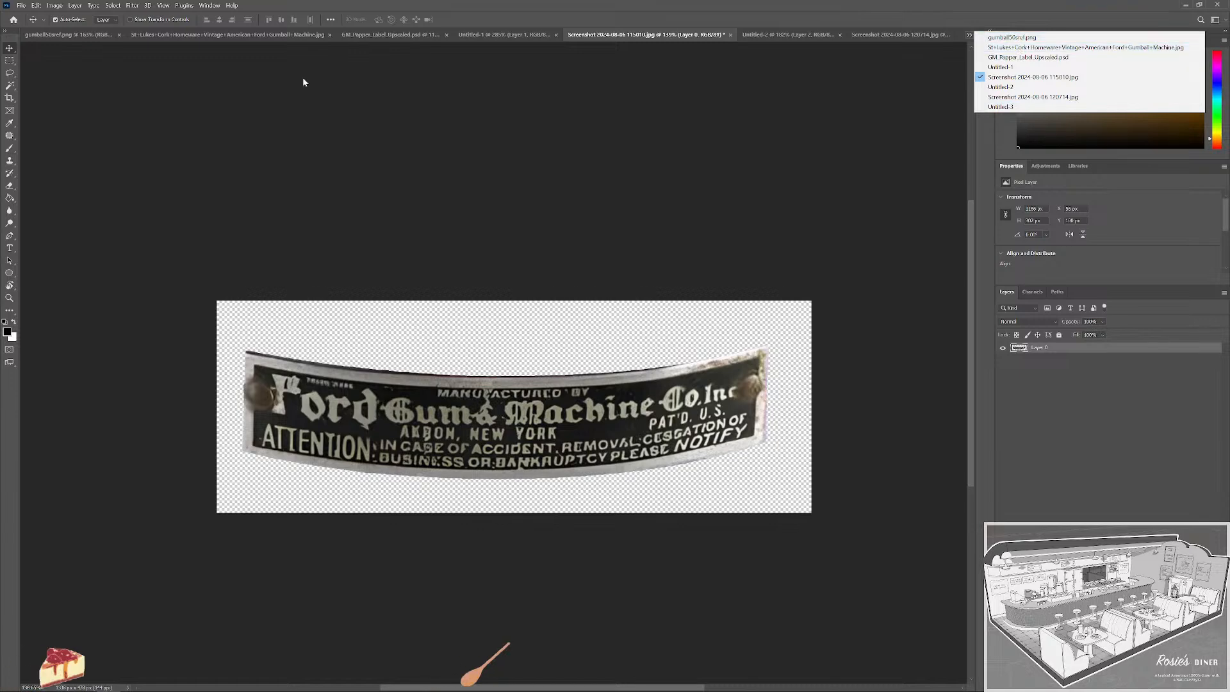
Close the vintage Ford Gumball Machine JPG and GM_Papper_Label_Upscaled.psd without saving their changes.
{"action": "left_click", "coordinate": [101, 35]}
{"action": "left_click", "coordinate": [312, 37]}
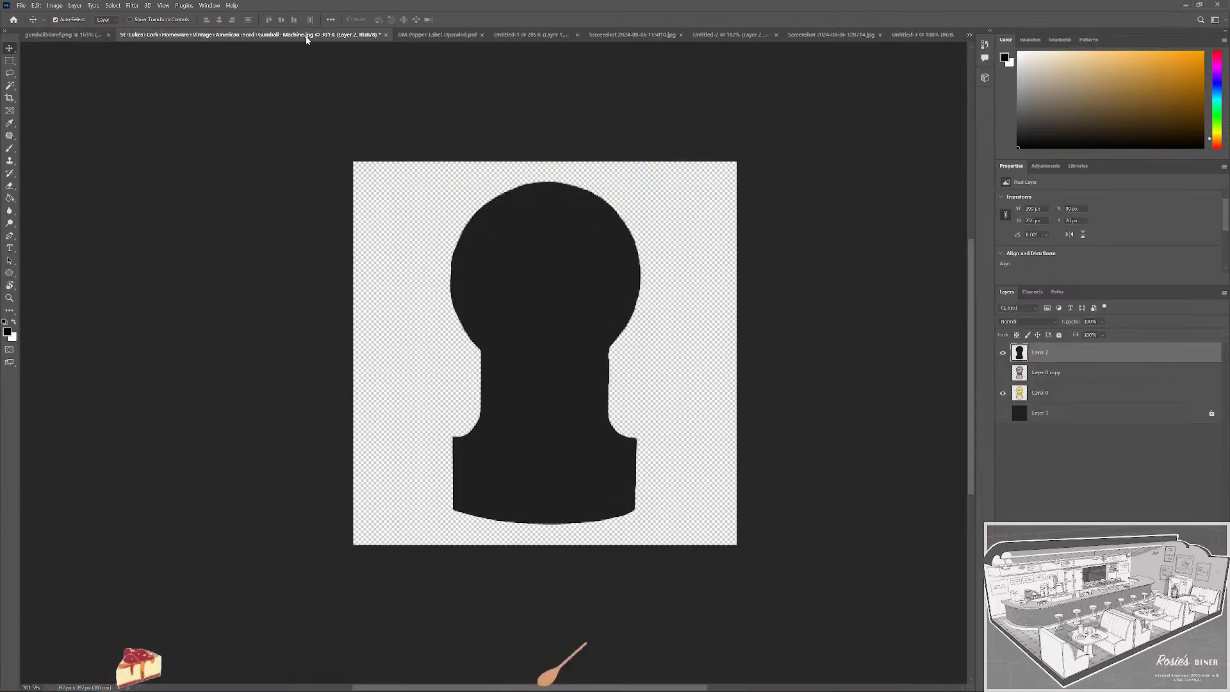
{"action": "left_click", "coordinate": [385, 36]}
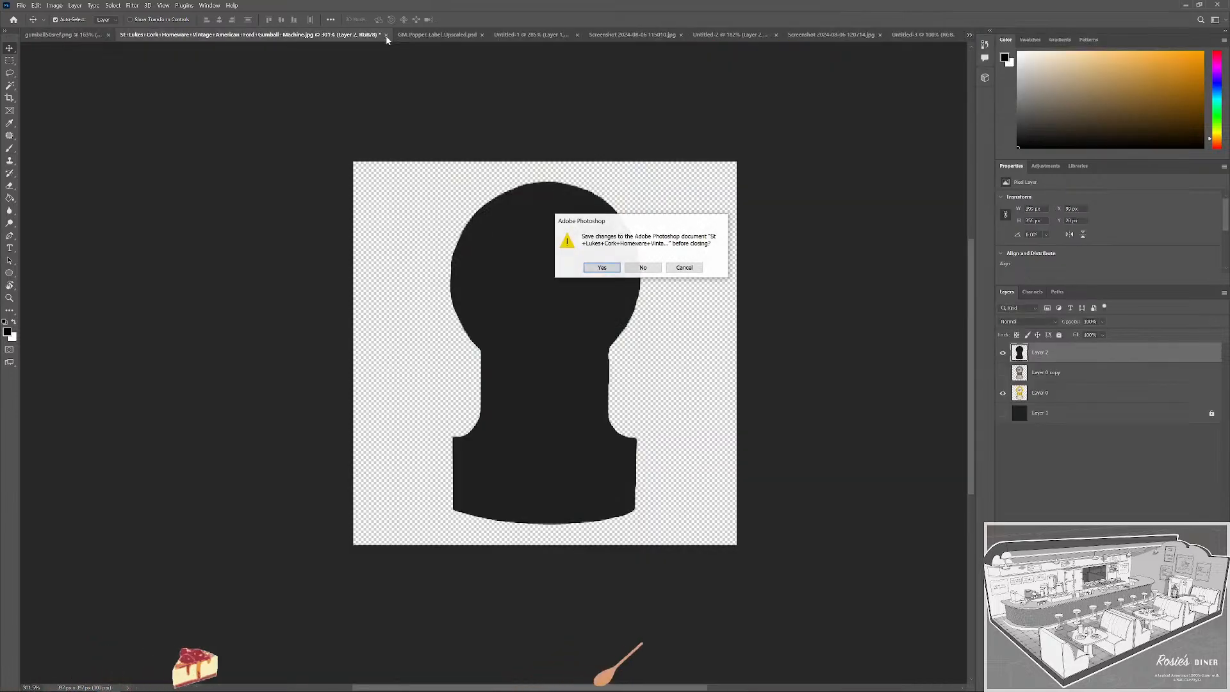
{"action": "left_click", "coordinate": [643, 268]}
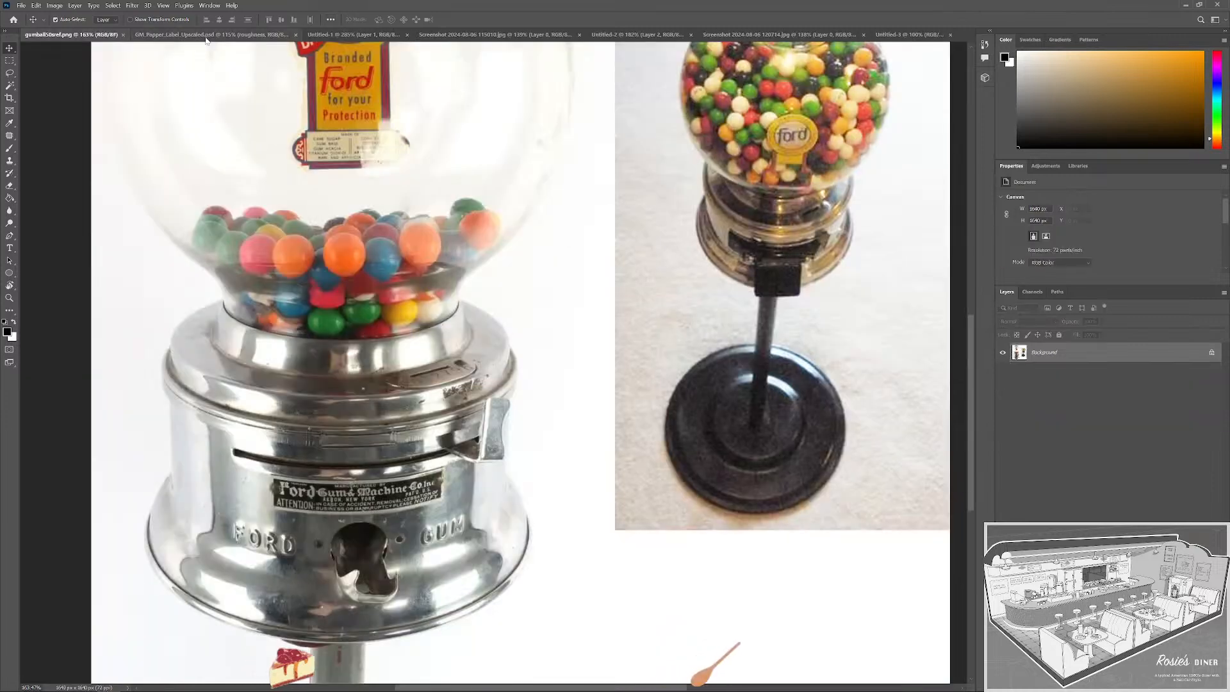
{"action": "left_click", "coordinate": [289, 37]}
{"action": "left_click", "coordinate": [295, 35]}
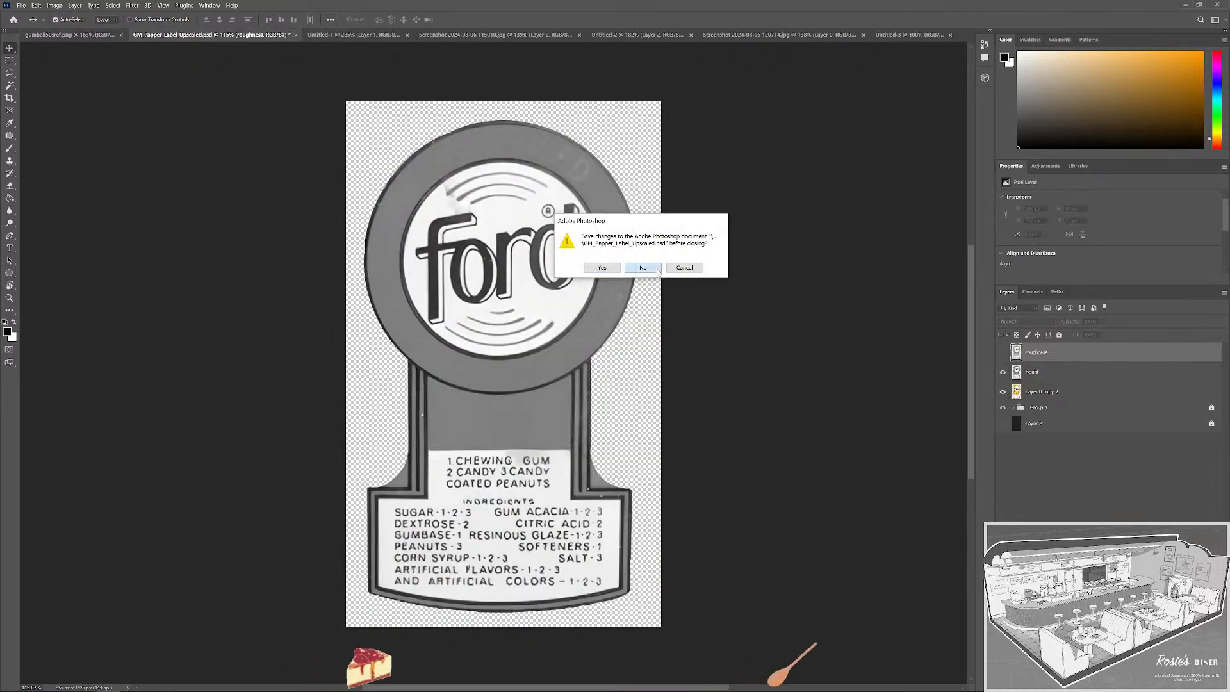
{"action": "left_click", "coordinate": [643, 268]}
Close Untitled-1, Screenshot 2024-08-06 115010.jpg and Untitled-2 without saving their changes.
{"action": "left_click", "coordinate": [218, 35]}
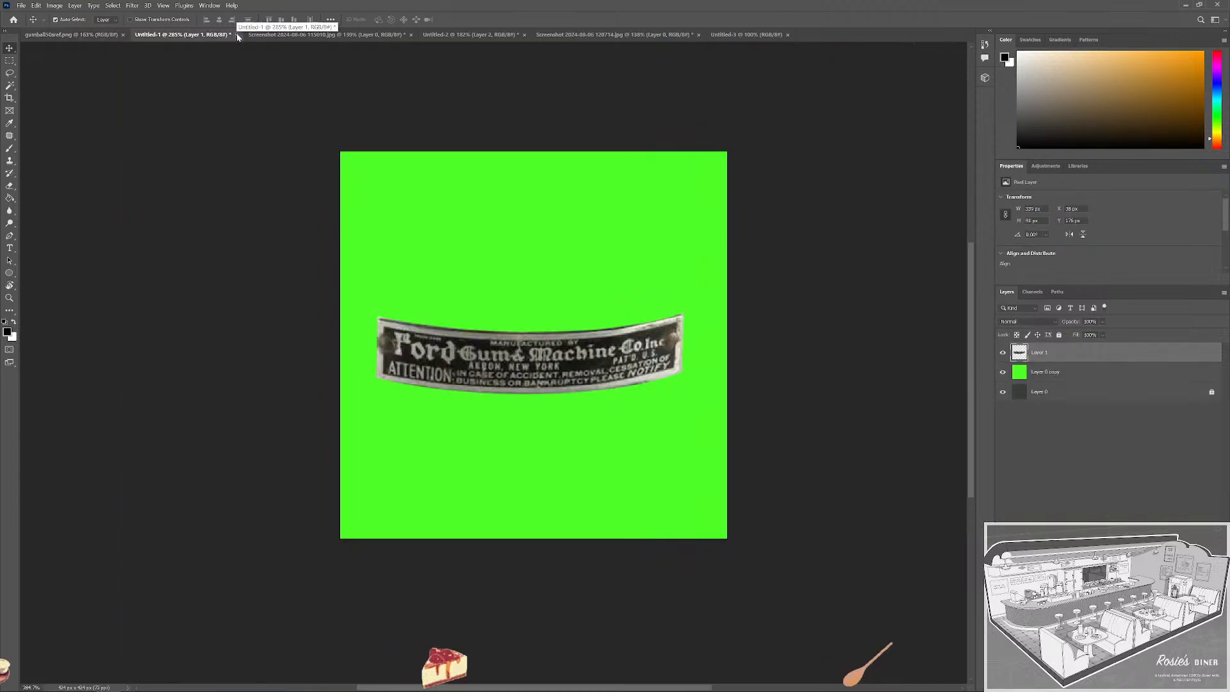
{"action": "left_click", "coordinate": [236, 35]}
{"action": "left_click", "coordinate": [643, 268]}
{"action": "left_click", "coordinate": [276, 32]}
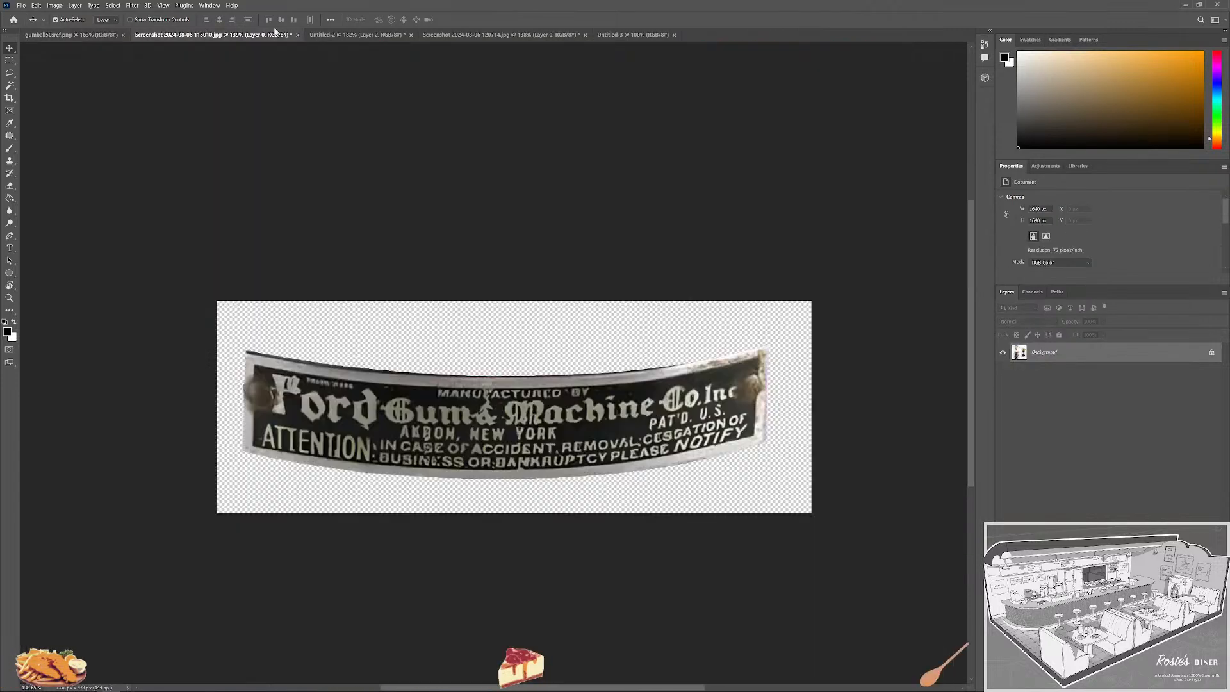
{"action": "left_click", "coordinate": [297, 34]}
{"action": "left_click", "coordinate": [643, 268]}
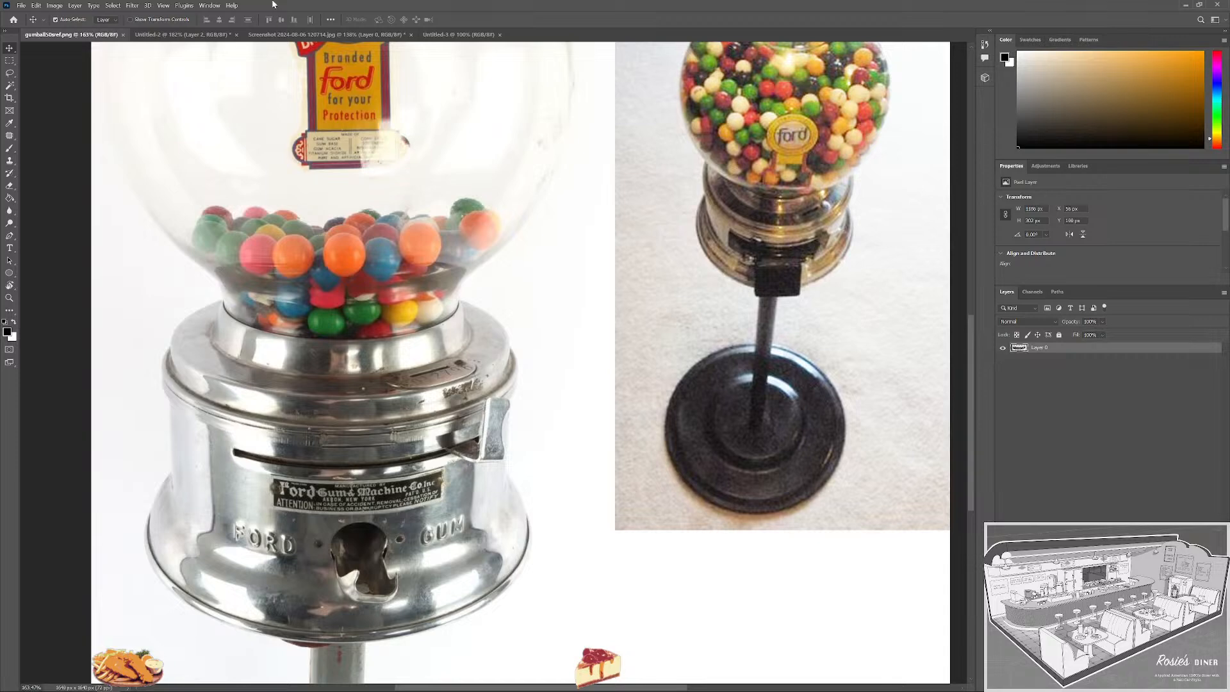
{"action": "left_click", "coordinate": [236, 34]}
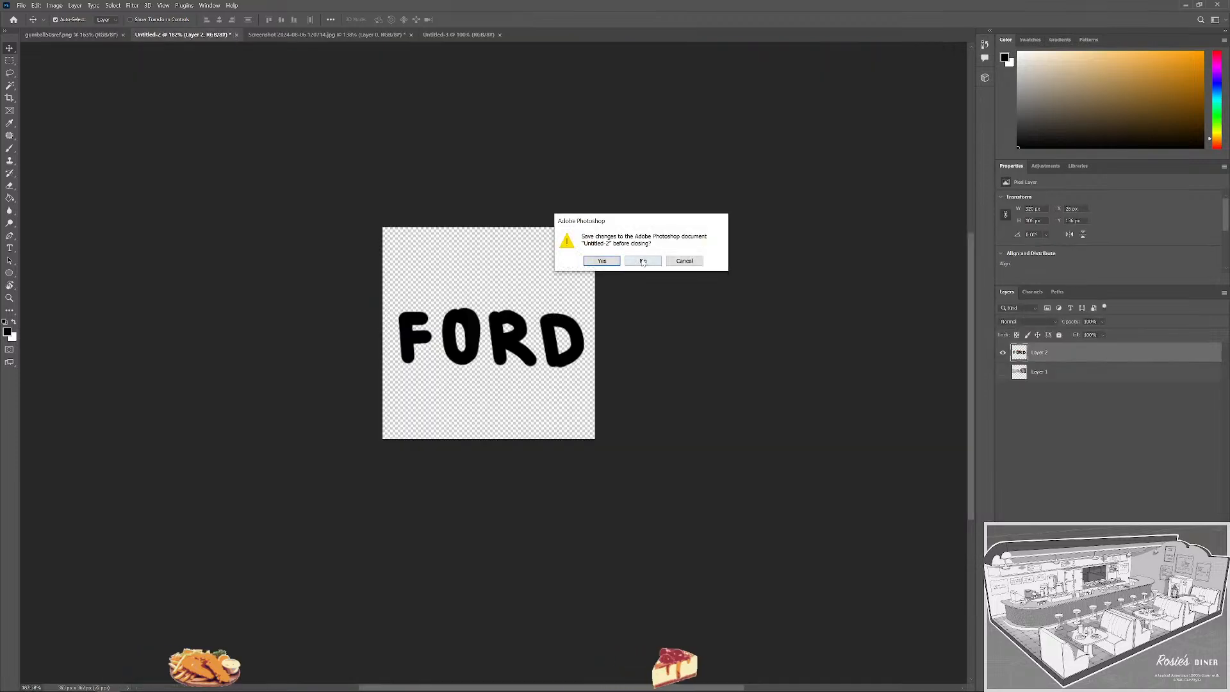
{"action": "left_click", "coordinate": [643, 261]}
Paste the copied letter rows into the blank Untitled-3 document.
{"action": "left_click", "coordinate": [275, 34]}
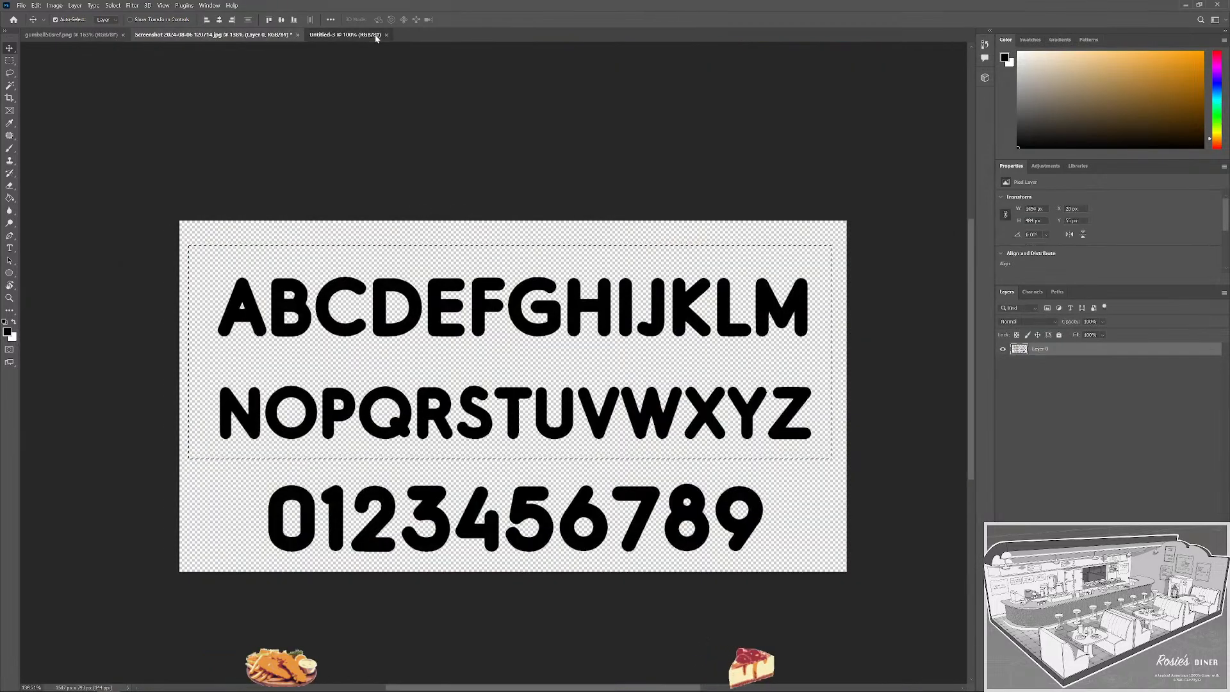
{"action": "left_click", "coordinate": [377, 36]}
{"action": "key", "text": "ctrl+b"}
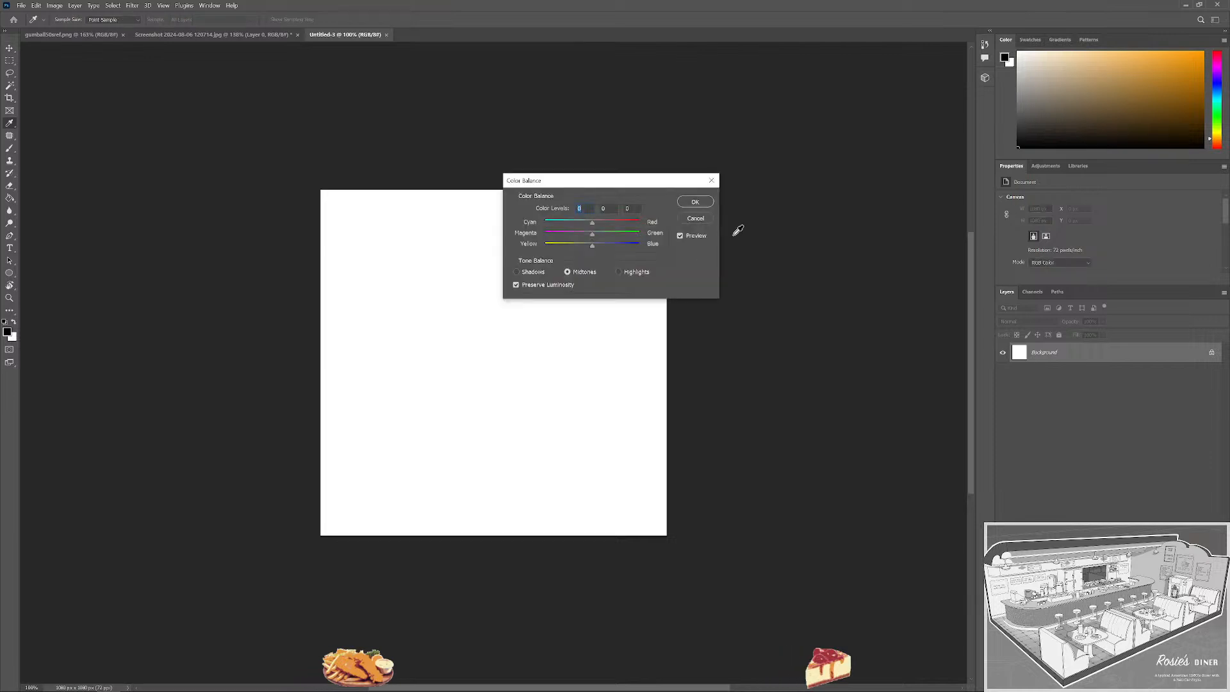
{"action": "left_click", "coordinate": [696, 218]}
{"action": "key", "text": "v"}
{"action": "key", "text": "ctrl+v"}
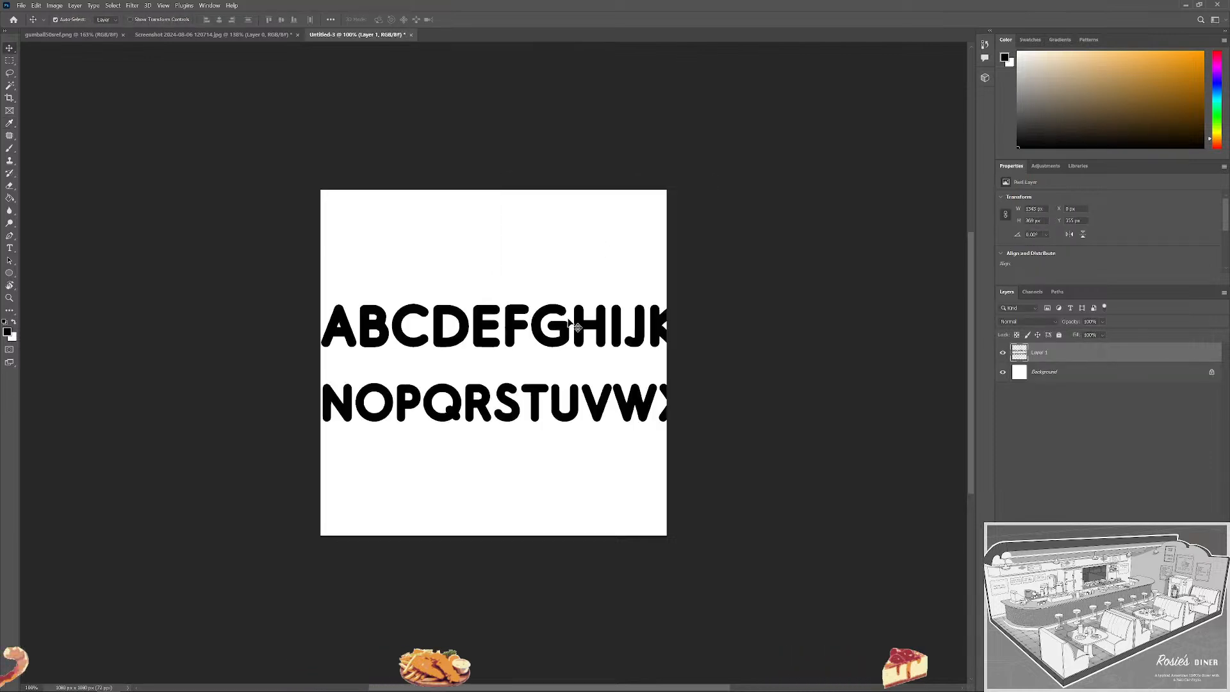
Move the pasted letter rows up to the upper edge of the canvas, keeping their original scale.
{"action": "key", "text": "ctrl+t"}
{"action": "left_click_drag", "start_coordinate": [750, 424], "coordinate": [686, 403]}
{"action": "key", "text": "ctrl+z"}
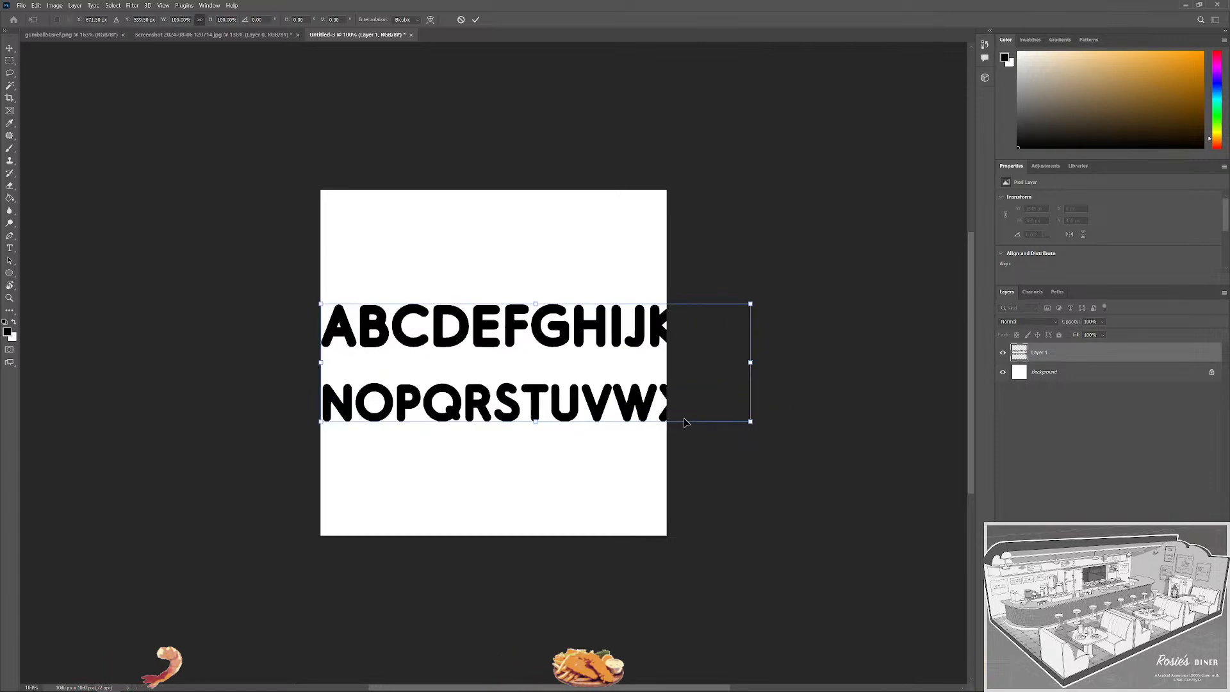
{"action": "left_click_drag", "start_coordinate": [534, 334], "coordinate": [534, 240]}
{"action": "left_click", "coordinate": [476, 19]}
Enlarge the canvas with the Crop tool at a 1:1 ratio so that it fits the full width of the letter rows.
{"action": "key", "text": "c"}
{"action": "left_click_drag", "start_coordinate": [666, 533], "coordinate": [712, 577]}
{"action": "left_click", "coordinate": [532, 19]}
{"action": "key", "text": "ctrl+0"}
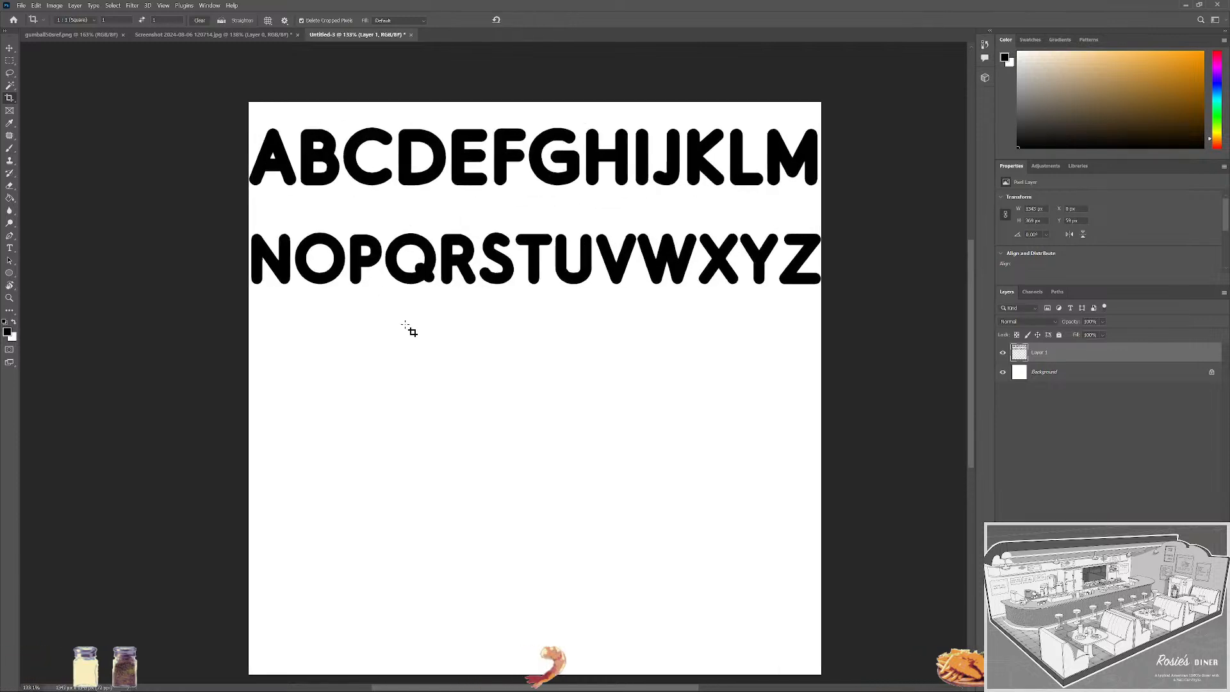
Copy the letter F from the first row onto its own layer and place it in the blank area below the alphabet.
{"action": "key", "text": "m"}
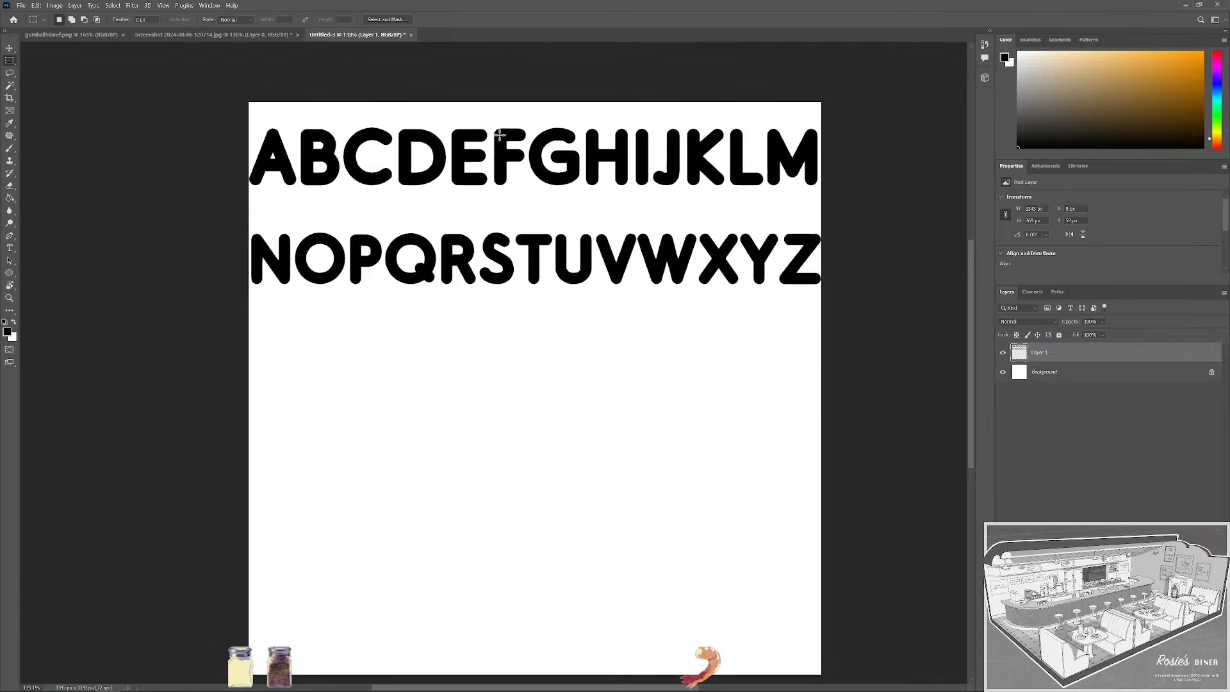
{"action": "left_click_drag", "start_coordinate": [489, 122], "coordinate": [528, 198]}
{"action": "key", "text": "v"}
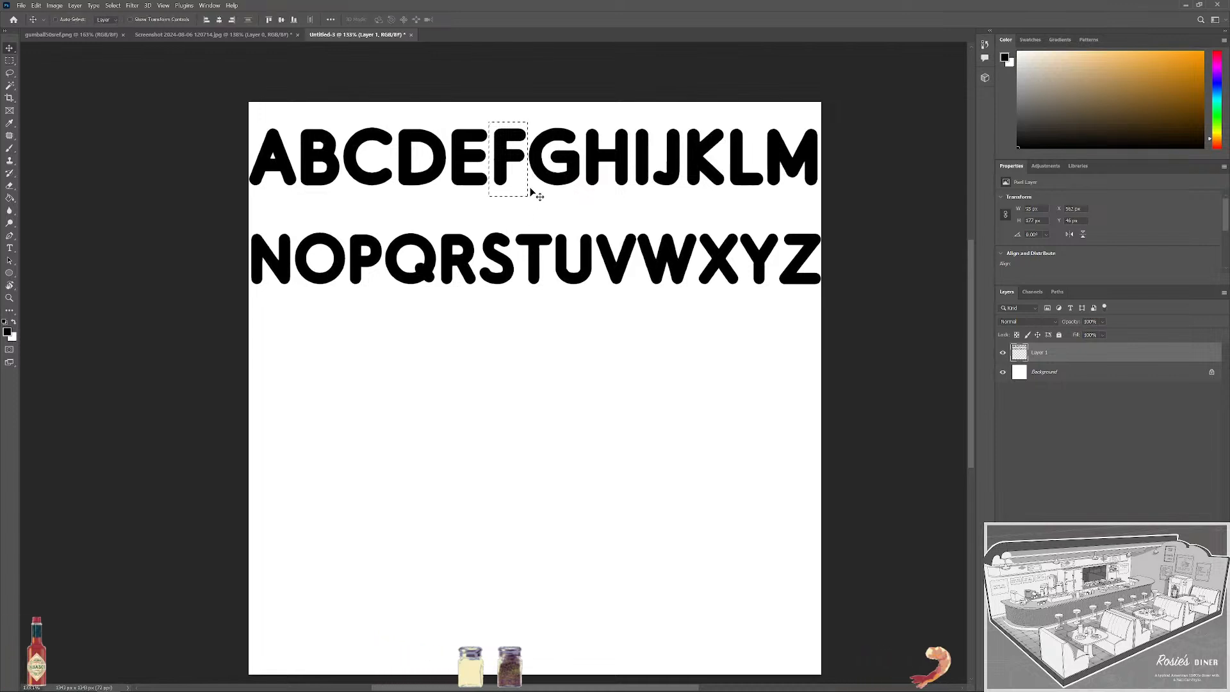
{"action": "key", "text": "ctrl+j"}
{"action": "left_click_drag", "start_coordinate": [505, 156], "coordinate": [342, 397]}
Copy the letter O from the alphabet layer's second row onto a new layer and place it right after the F.
{"action": "key", "text": "m"}
{"action": "left_click_drag", "start_coordinate": [293, 229], "coordinate": [348, 305]}
{"action": "key", "text": "ctrl+c"}
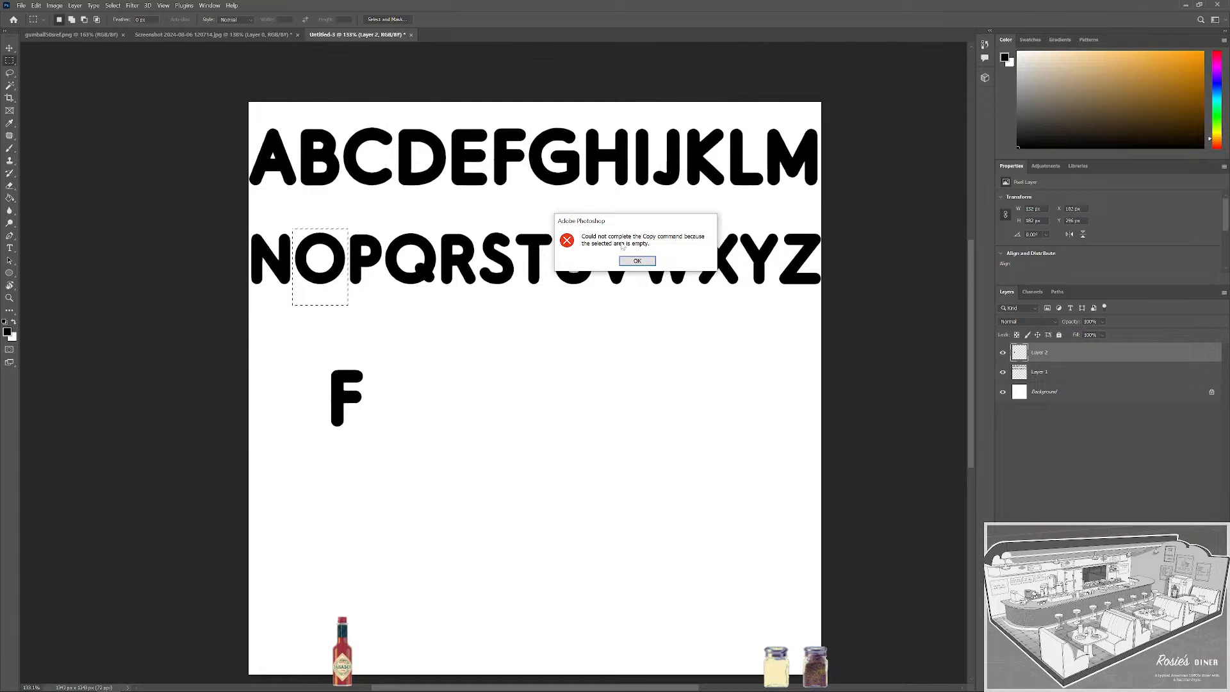
{"action": "left_click", "coordinate": [638, 261]}
{"action": "left_click", "coordinate": [1042, 370]}
{"action": "key", "text": "ctrl+c"}
{"action": "key", "text": "ctrl+v"}
{"action": "key", "text": "v"}
{"action": "left_click_drag", "start_coordinate": [328, 292], "coordinate": [426, 398]}
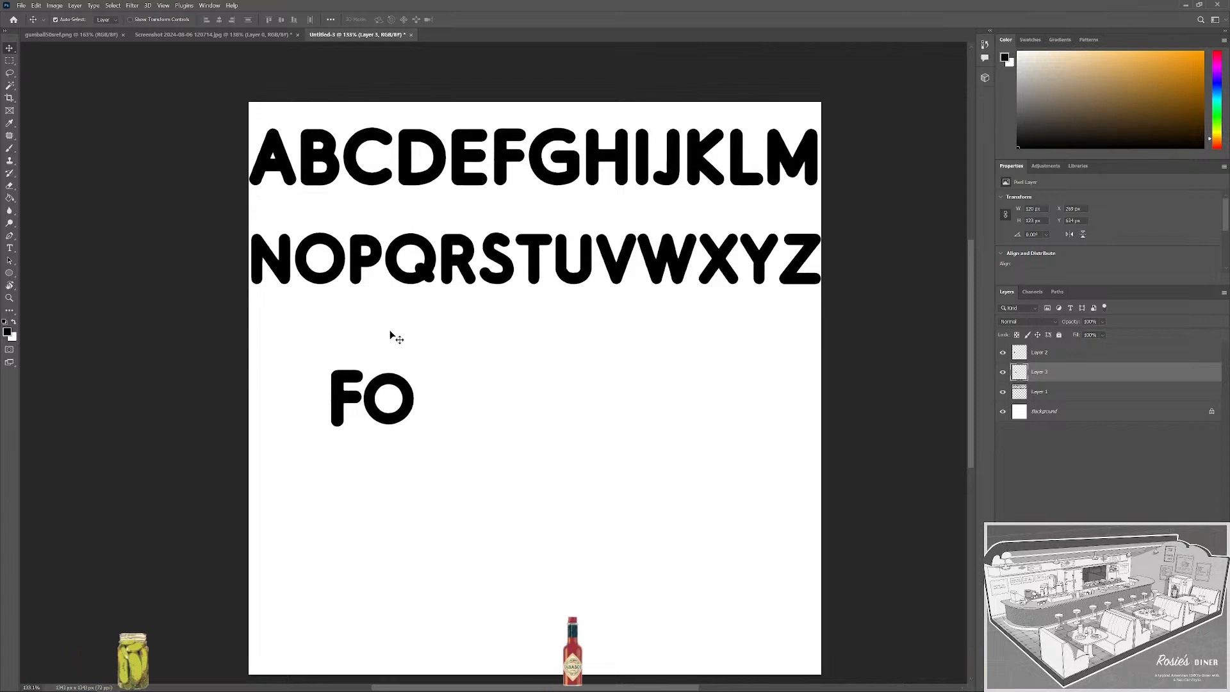
Copy the letter R from the alphabet layer's second row onto a new layer and place it after the FO letters.
{"action": "key", "text": "m"}
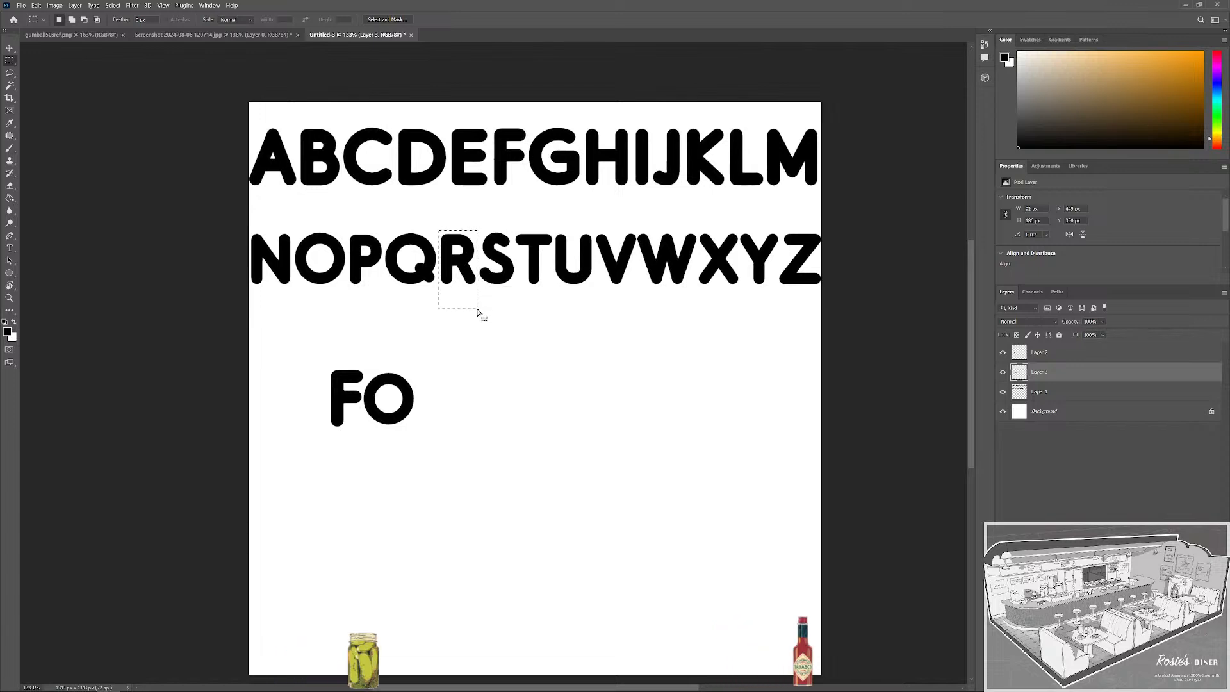
{"action": "key", "text": "c"}
{"action": "left_click", "coordinate": [498, 21]}
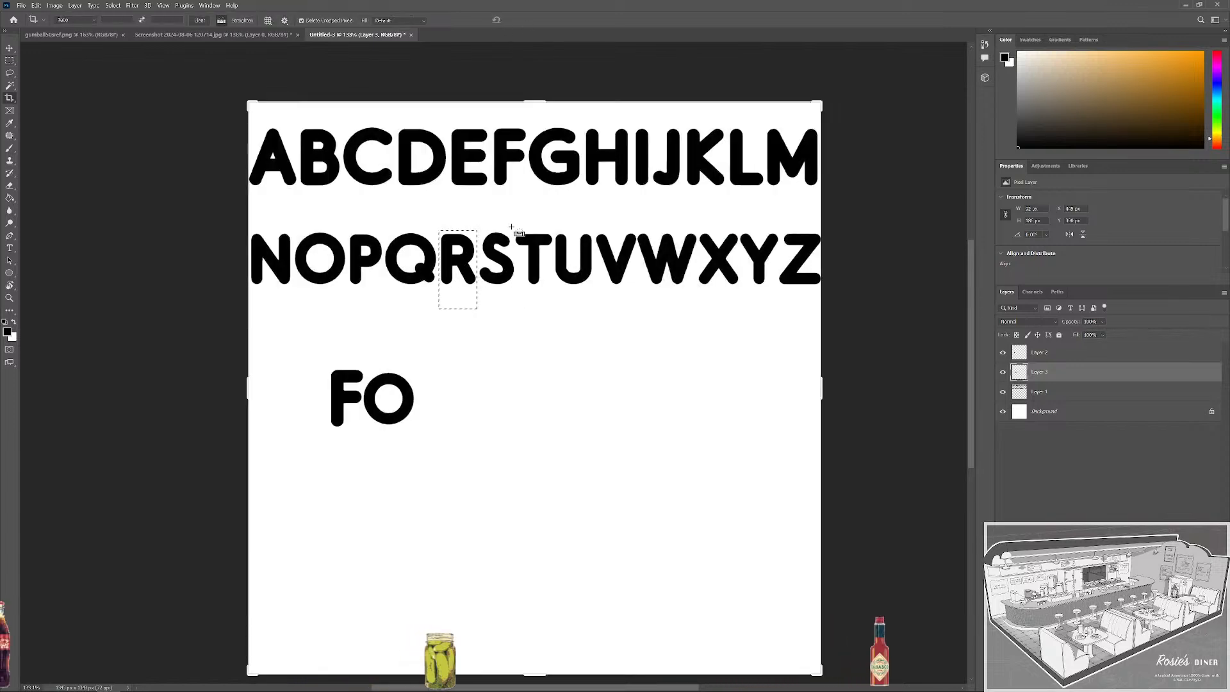
{"action": "key", "text": "Return"}
{"action": "key", "text": "Return"}
{"action": "left_click", "coordinate": [1062, 393]}
{"action": "key", "text": "ctrl+j"}
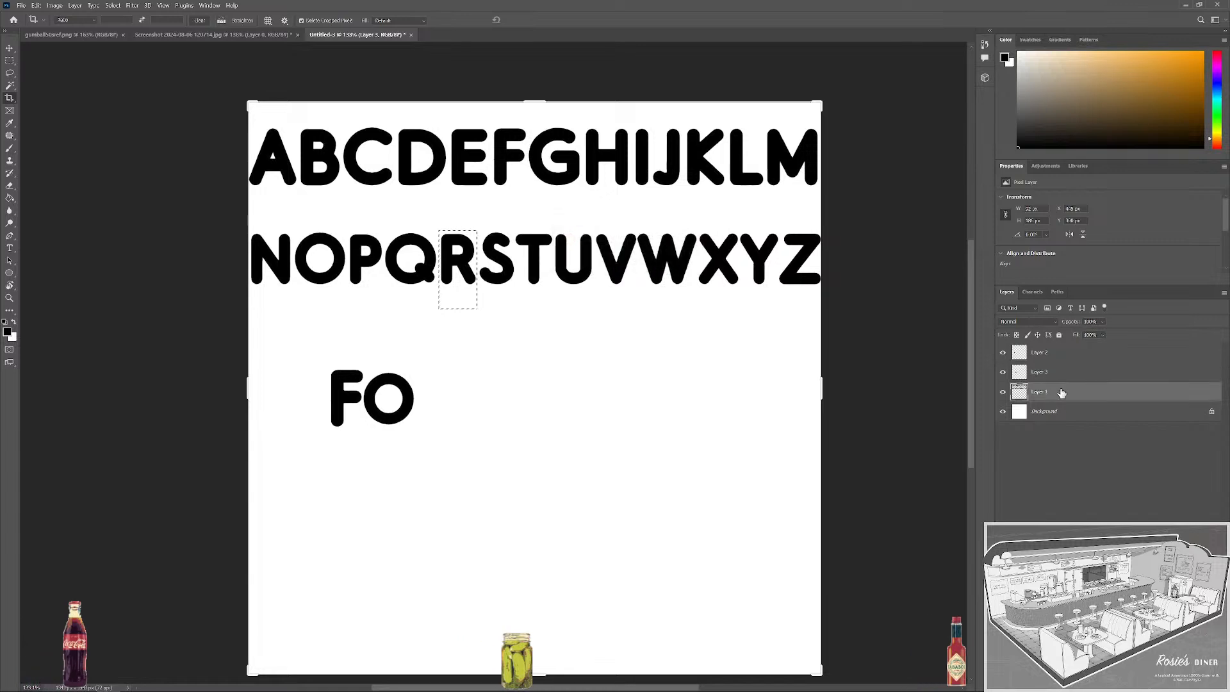
{"action": "key", "text": "v"}
{"action": "left_click_drag", "start_coordinate": [462, 282], "coordinate": [444, 416]}
Copy the letter D from the alphabet layer's first row onto a new layer and place it after the R to complete FORD.
{"action": "key", "text": "m"}
{"action": "left_click_drag", "start_coordinate": [394, 122], "coordinate": [450, 207]}
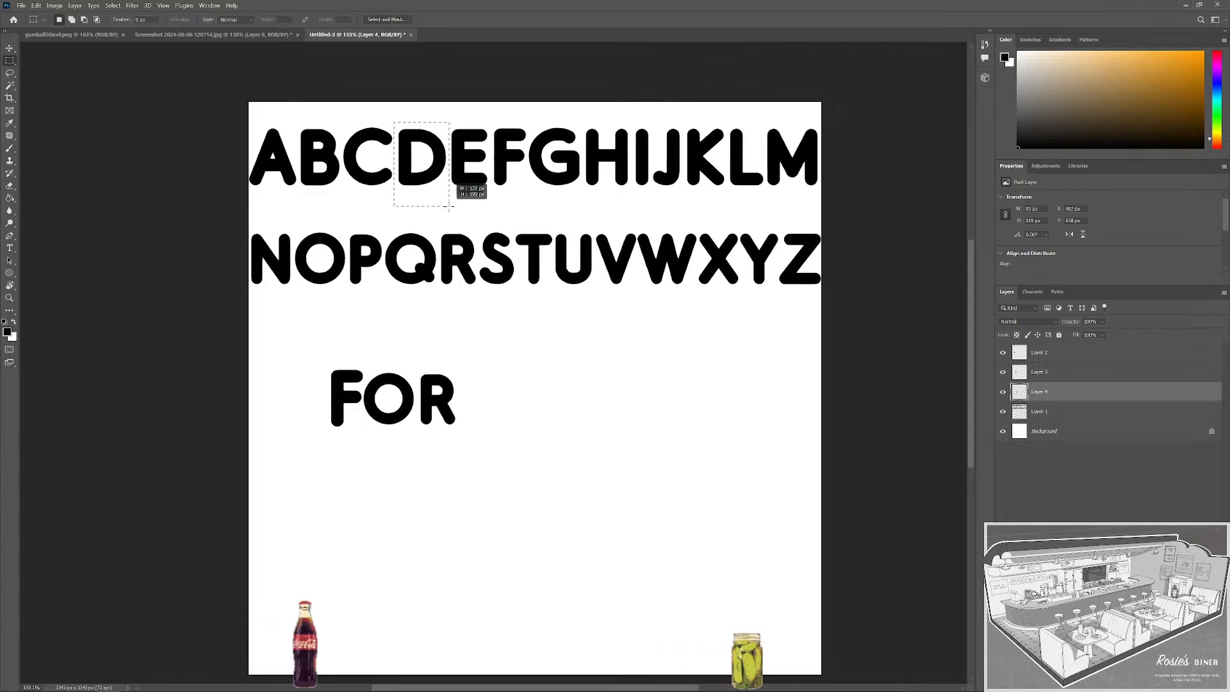
{"action": "key", "text": "ctrl+c"}
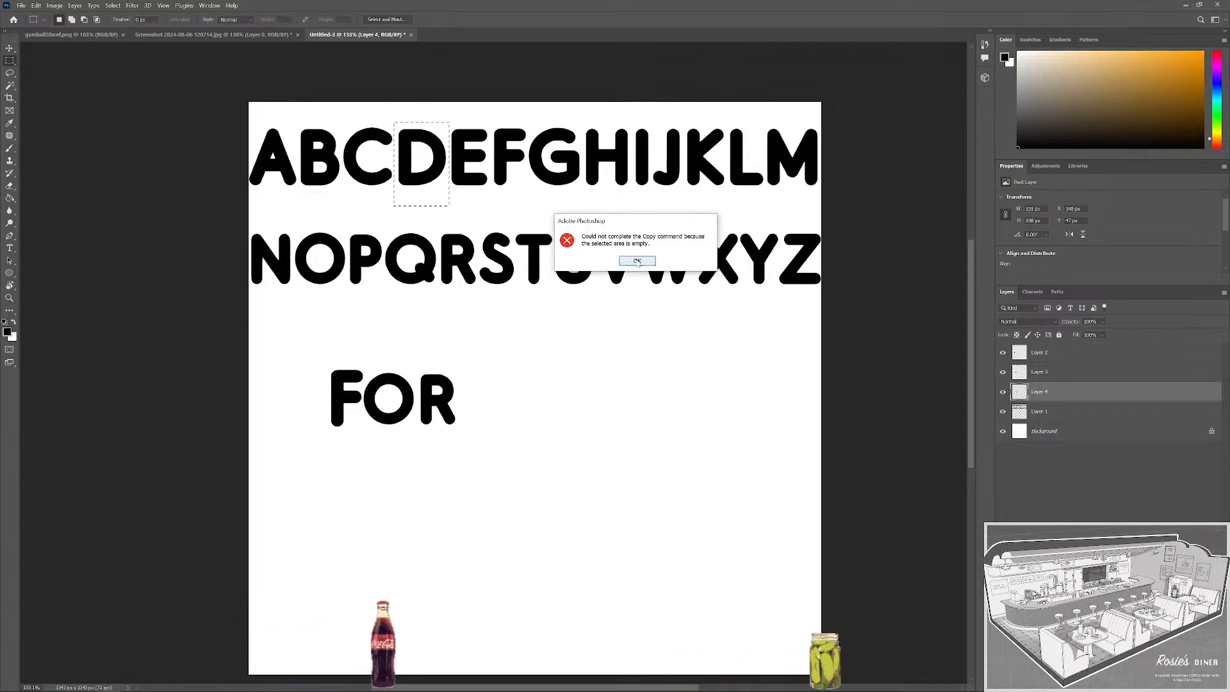
{"action": "left_click", "coordinate": [637, 262]}
{"action": "left_click", "coordinate": [1064, 408]}
{"action": "key", "text": "ctrl+j"}
{"action": "key", "text": "v"}
{"action": "left_click_drag", "start_coordinate": [446, 186], "coordinate": [497, 431]}
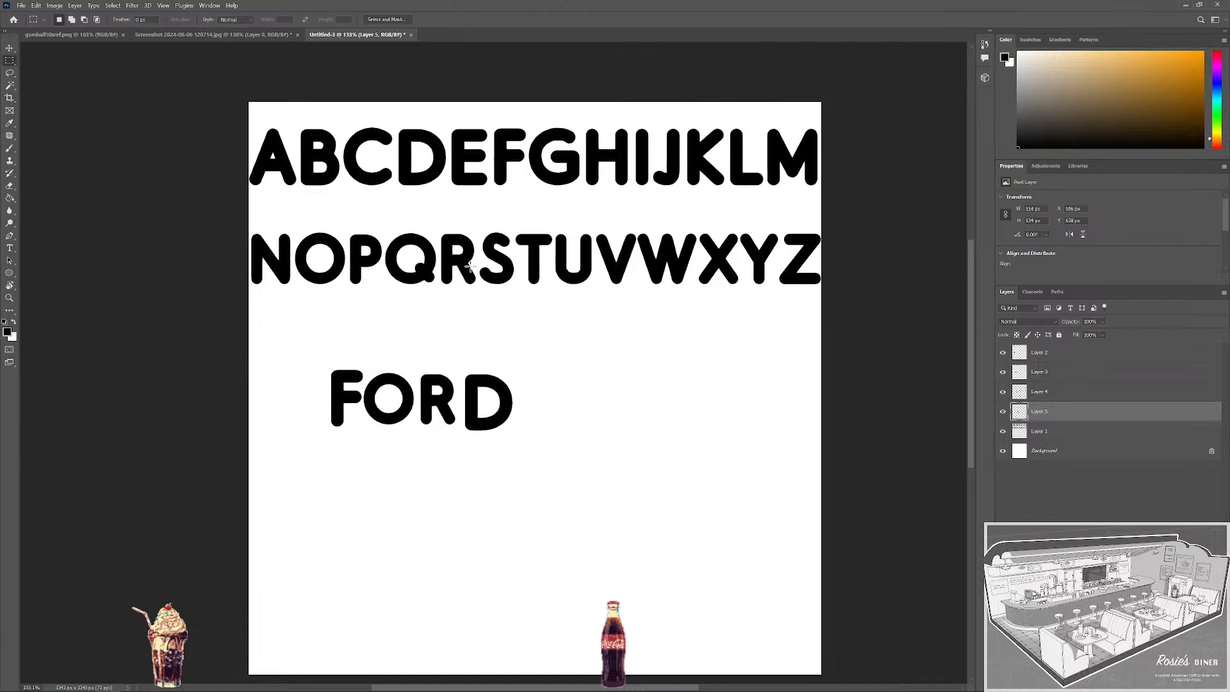
Copy the letter G from the alphabet's first row onto a new layer and place it after FORD with a word gap.
{"action": "key", "text": "m"}
{"action": "left_click_drag", "start_coordinate": [530, 116], "coordinate": [582, 202]}
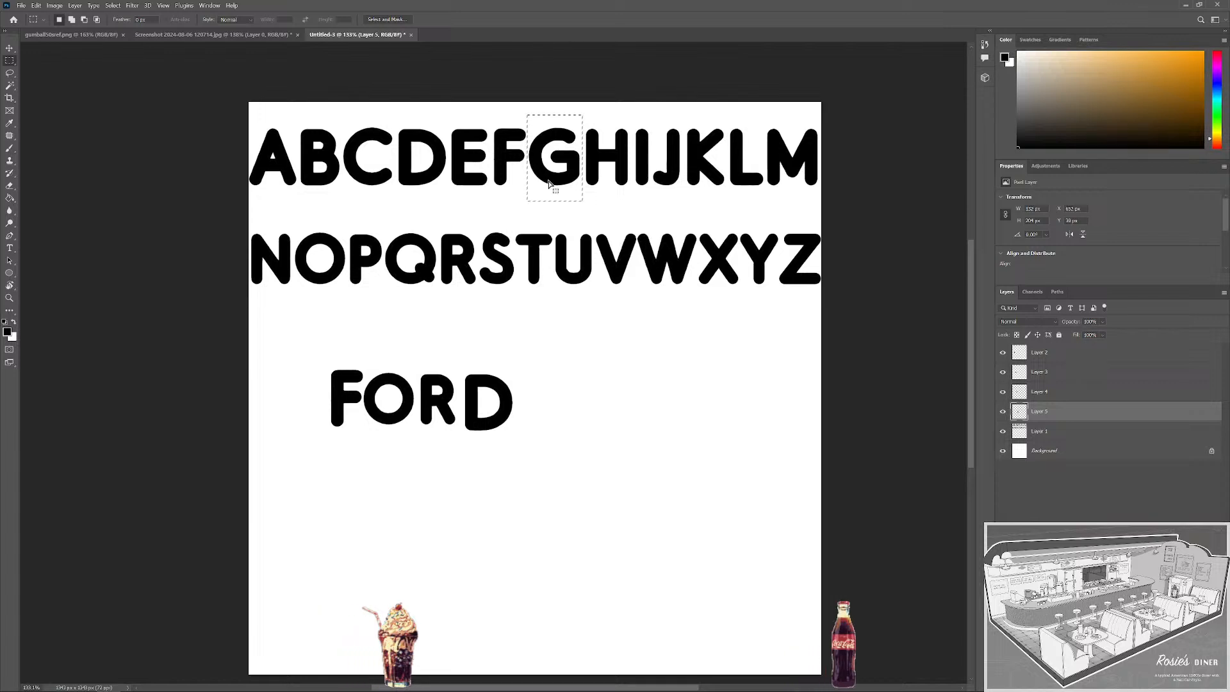
{"action": "key", "text": "ctrl+c"}
{"action": "key", "text": "Return"}
{"action": "key", "text": "ctrl+j"}
{"action": "left_click_drag", "start_coordinate": [575, 174], "coordinate": [600, 410]}
Copy the letter U from the alphabet layer's second row onto a new layer and place it right after the G.
{"action": "key", "text": "m"}
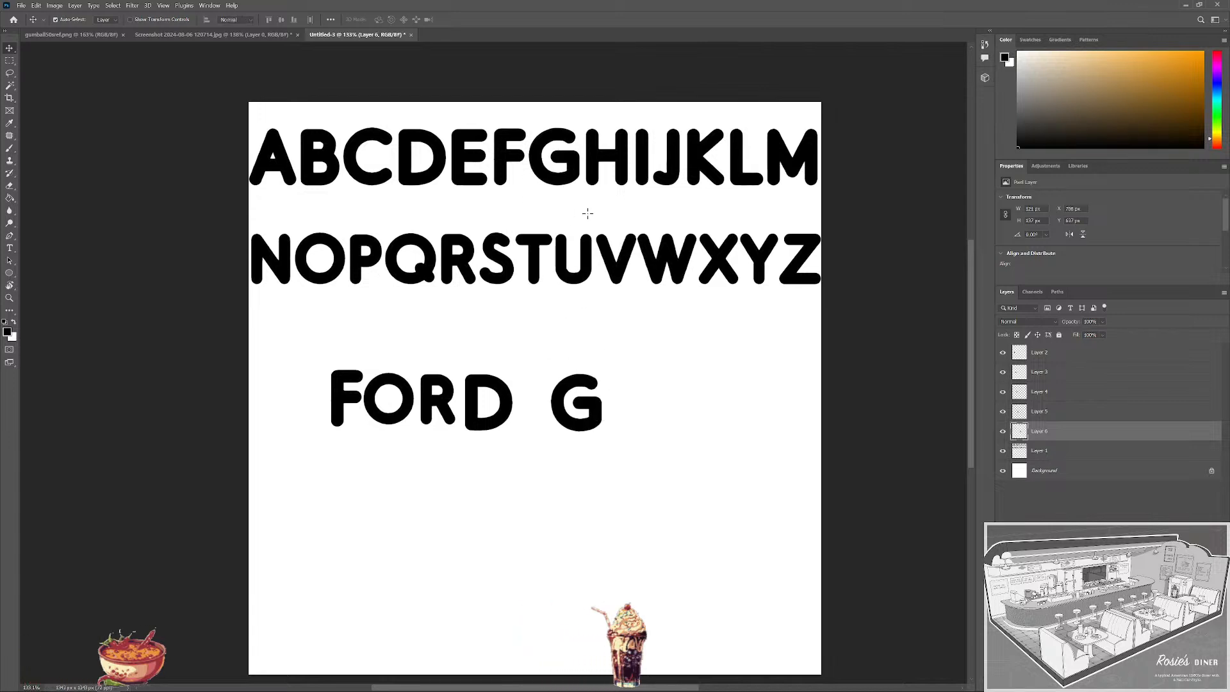
{"action": "left_click_drag", "start_coordinate": [553, 229], "coordinate": [595, 294]}
{"action": "left_click_drag", "start_coordinate": [534, 214], "coordinate": [555, 307]}
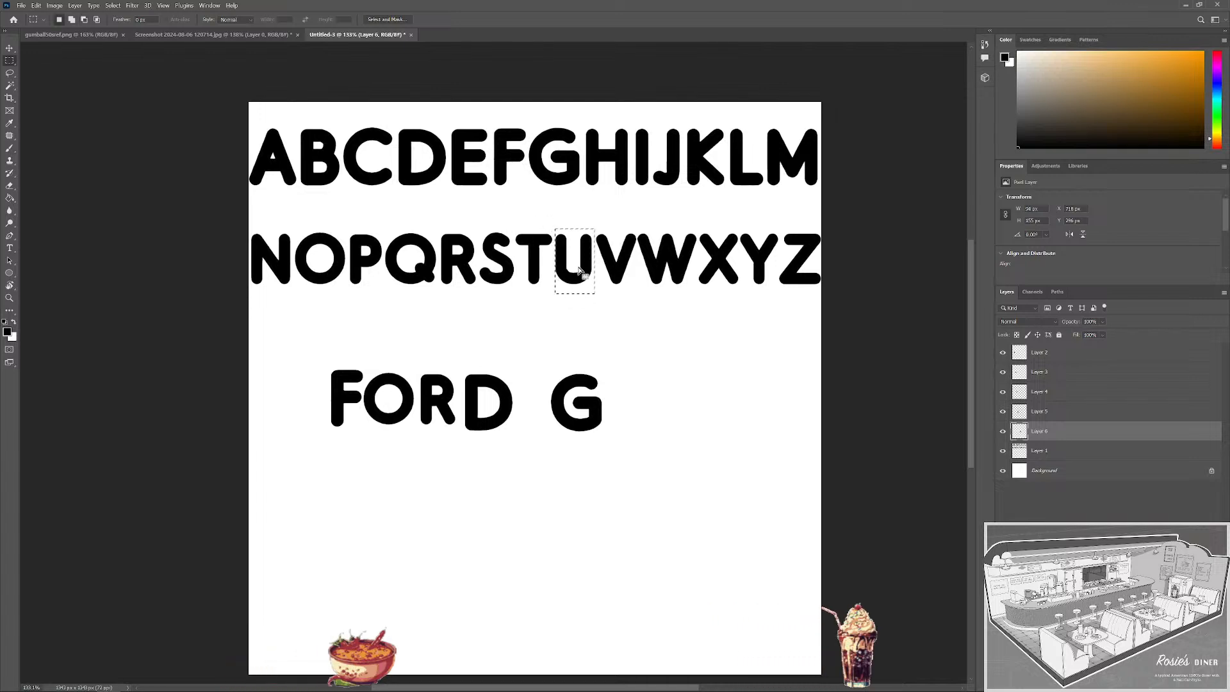
{"action": "scroll", "coordinate": [571, 262], "scroll_direction": "up", "scroll_amount": 3}
{"action": "key", "text": "v"}
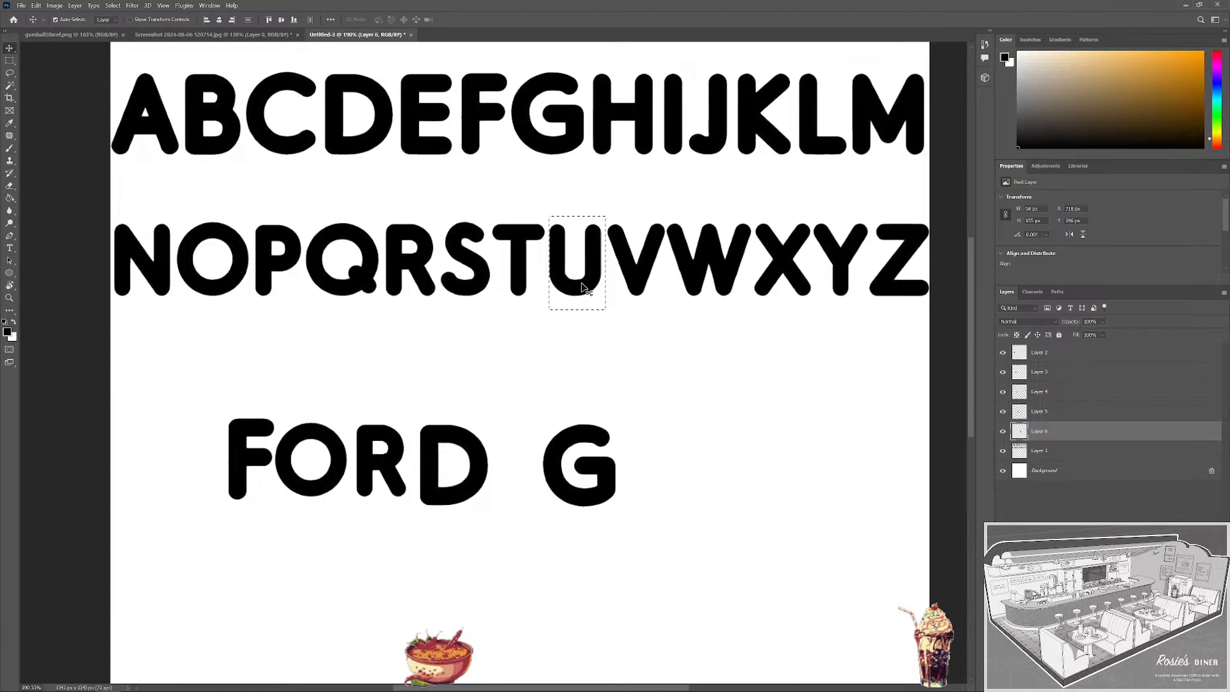
{"action": "left_click", "coordinate": [575, 286]}
{"action": "left_click", "coordinate": [630, 261]}
{"action": "left_click", "coordinate": [1040, 451]}
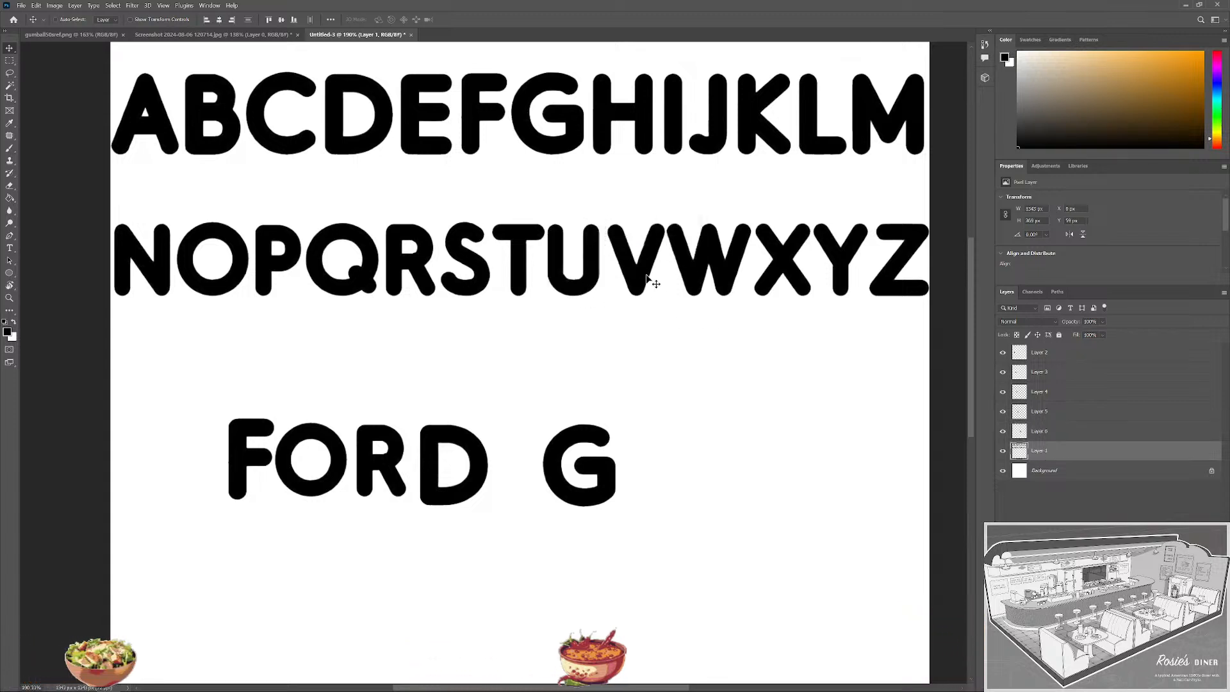
{"action": "left_click", "coordinate": [588, 273], "text": "ctrl"}
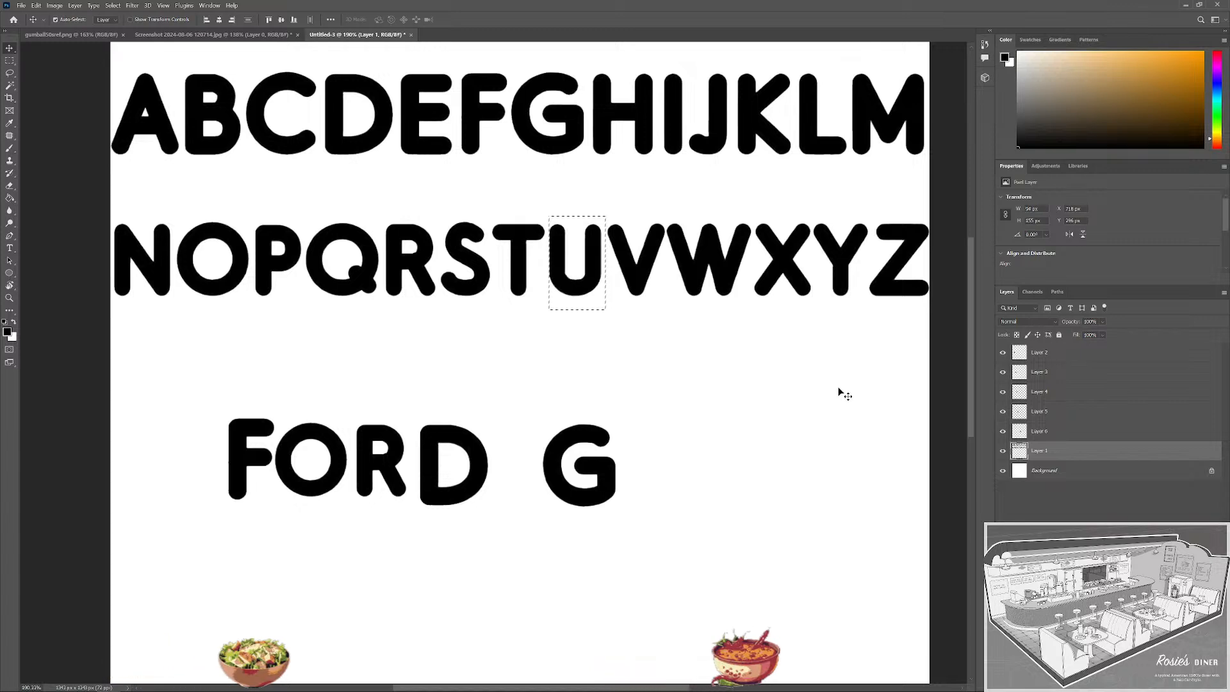
{"action": "key", "text": "m"}
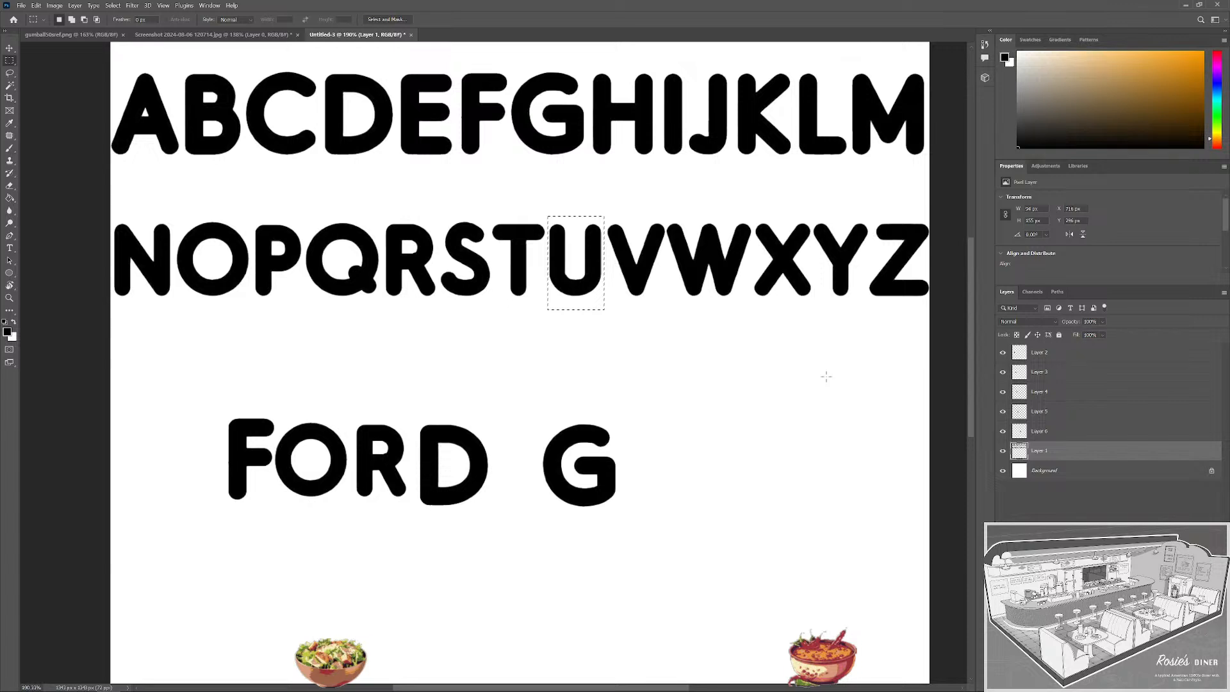
{"action": "key", "text": "v"}
{"action": "key", "text": "Left"}
{"action": "key", "text": "Left"}
{"action": "key", "text": "Left"}
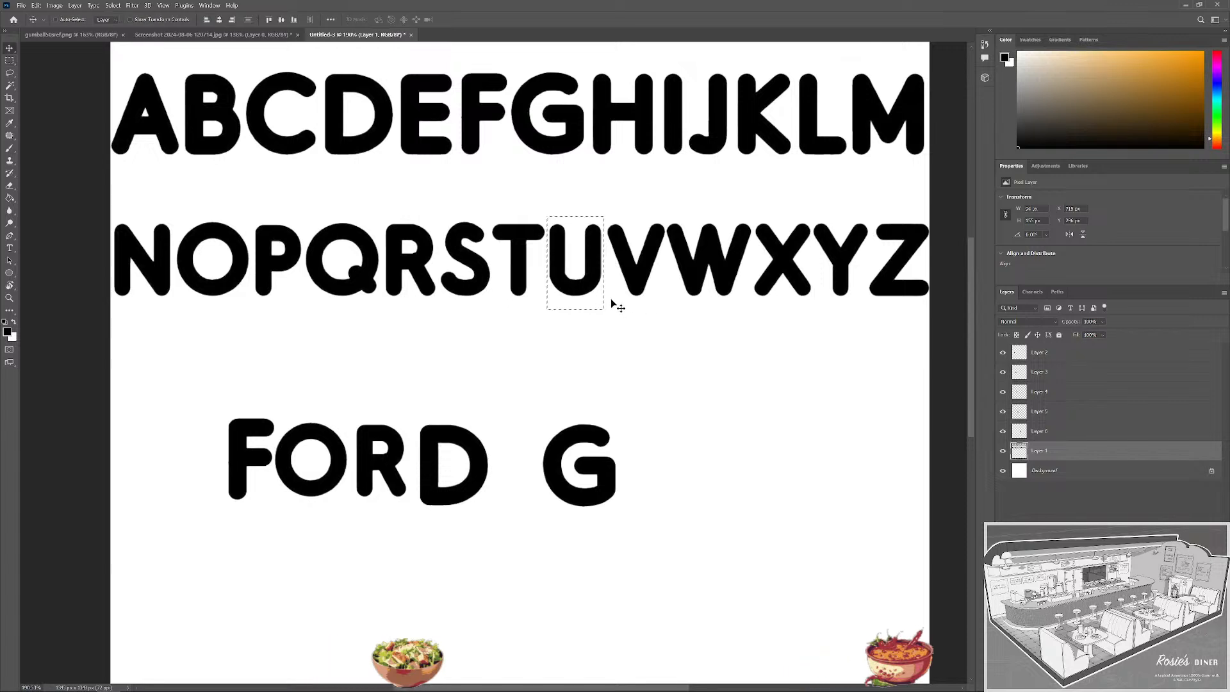
{"action": "key", "text": "ctrl+j"}
{"action": "left_click_drag", "start_coordinate": [585, 294], "coordinate": [629, 359]}
{"action": "left_click_drag", "start_coordinate": [692, 479], "coordinate": [681, 472]}
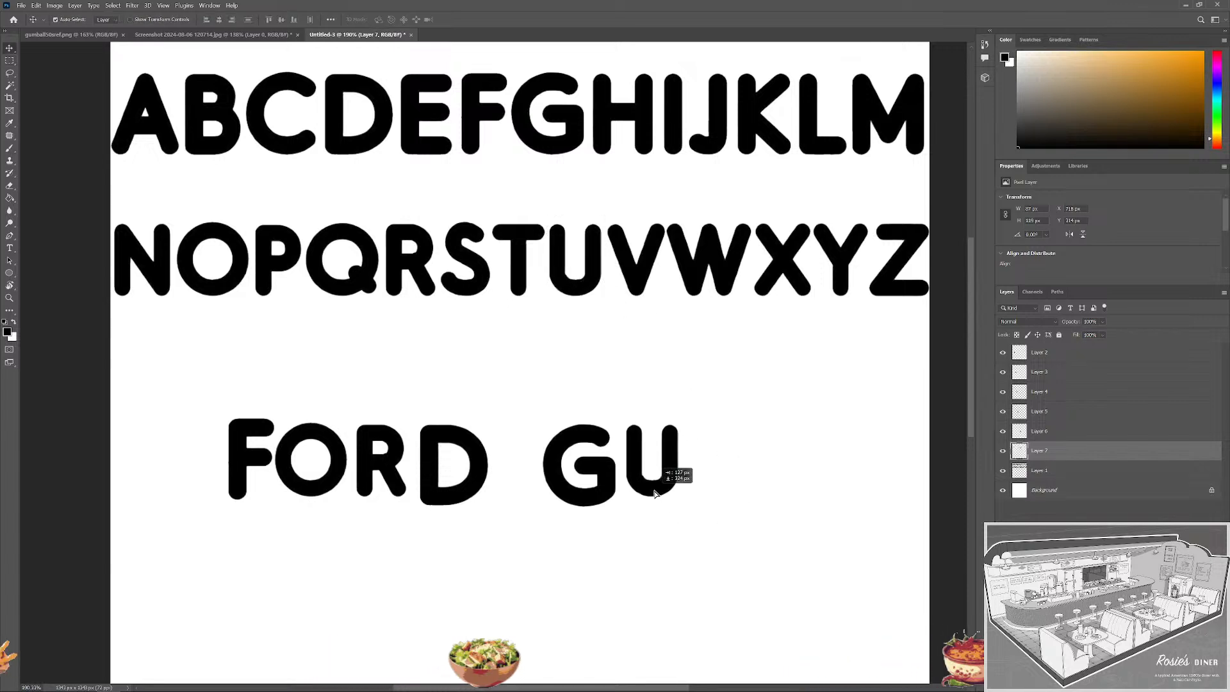
Copy the letter M from the alphabet layer's first row onto a new layer and place it after the U to complete GUM.
{"action": "scroll", "coordinate": [766, 196], "scroll_direction": "down", "scroll_amount": 1}
{"action": "scroll", "coordinate": [765, 195], "scroll_direction": "down", "scroll_amount": 1}
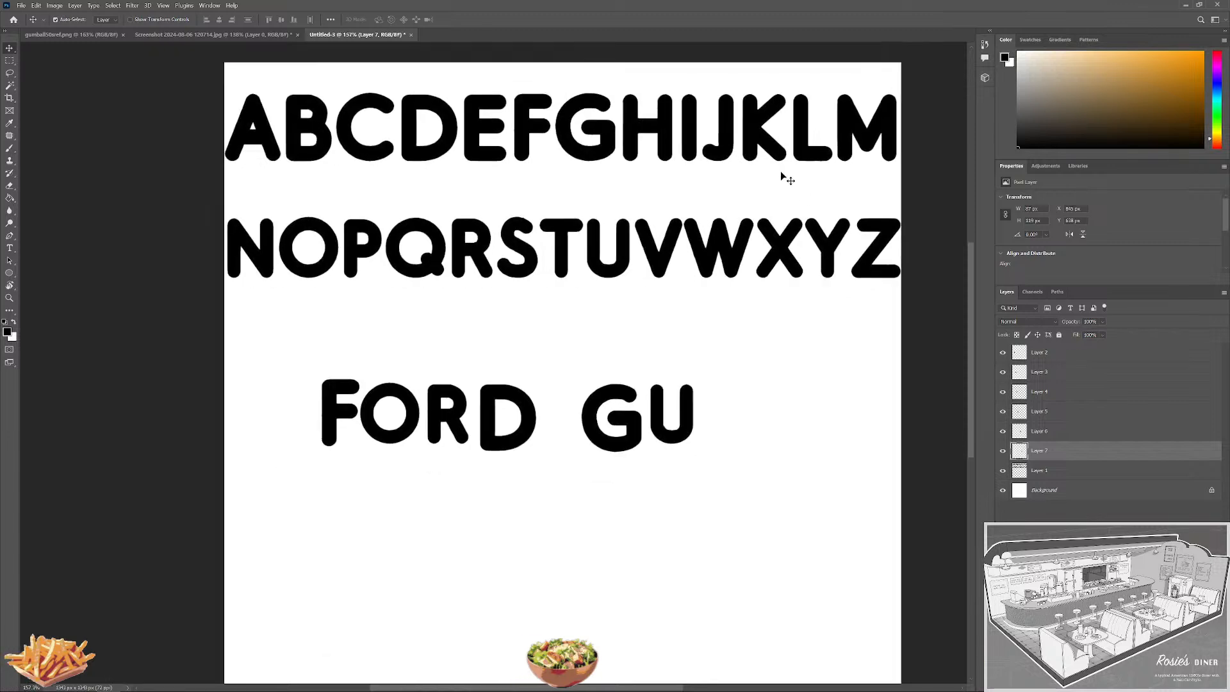
{"action": "key", "text": "m"}
{"action": "left_click_drag", "start_coordinate": [836, 89], "coordinate": [890, 176]}
{"action": "key", "text": "ctrl+c"}
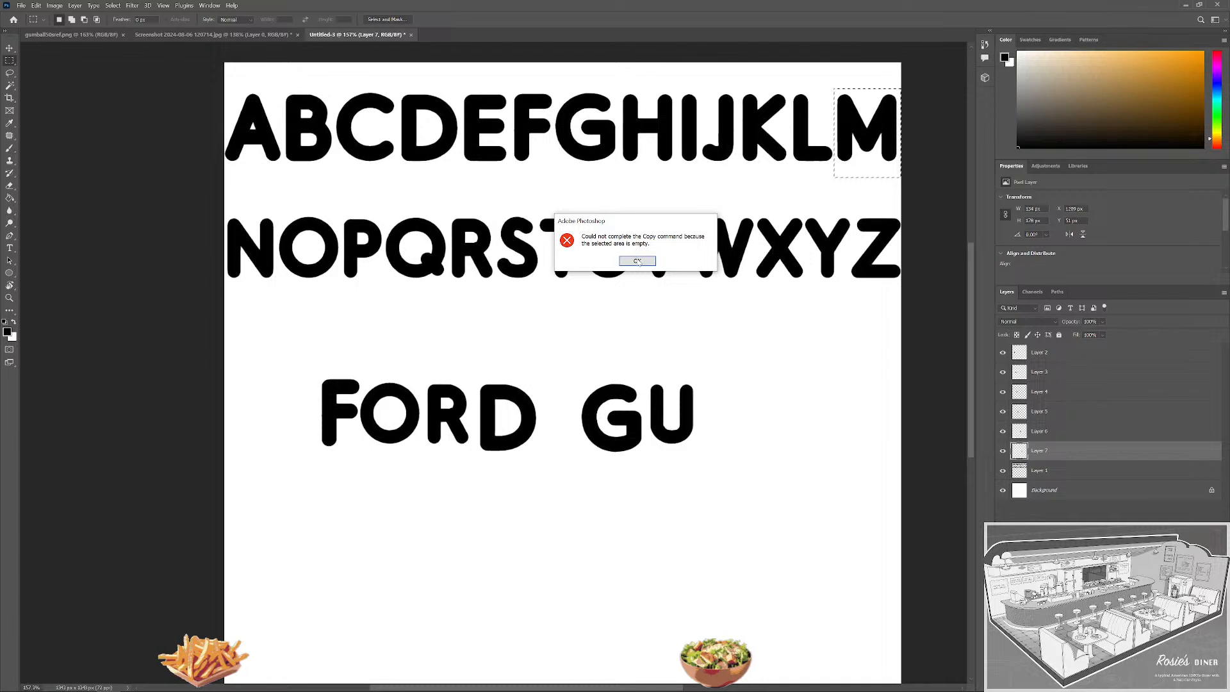
{"action": "key", "text": "Return"}
{"action": "left_click", "coordinate": [1039, 470]}
{"action": "key", "text": "ctrl+j"}
{"action": "key", "text": "v"}
{"action": "left_click_drag", "start_coordinate": [892, 151], "coordinate": [757, 442]}
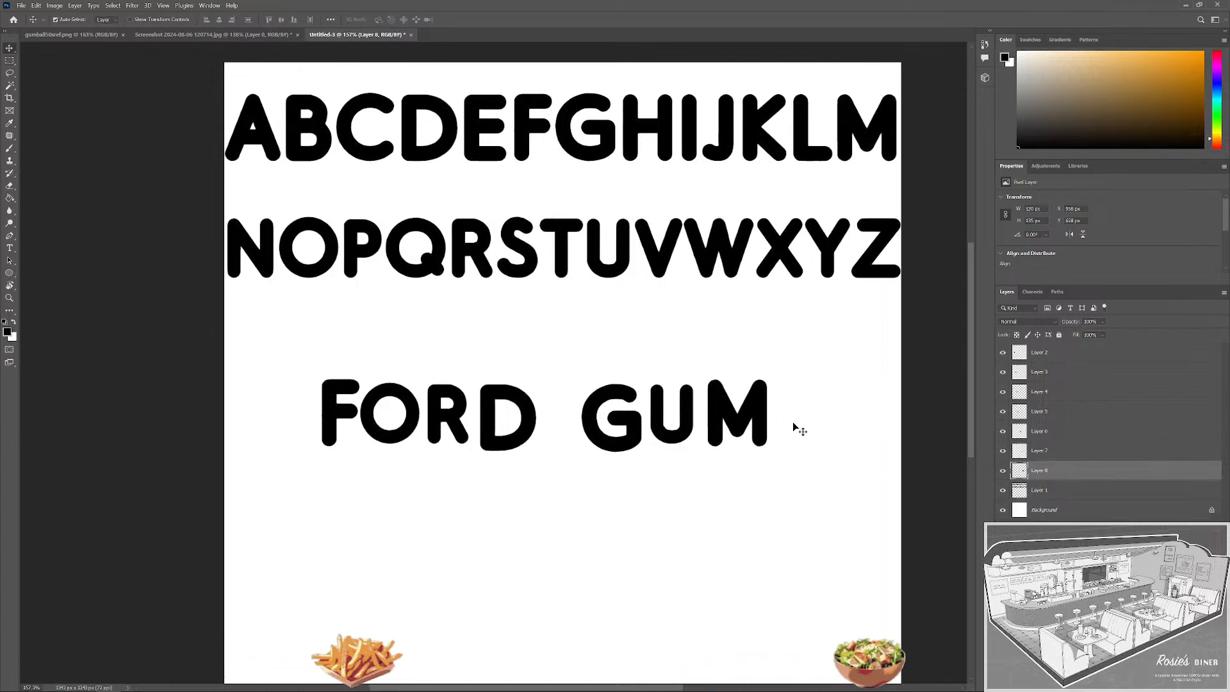
Copy the embossed FORD GUM strip from the gumball machine photo into the lettering document, between the alphabet and the assembled words.
{"action": "left_click", "coordinate": [78, 36]}
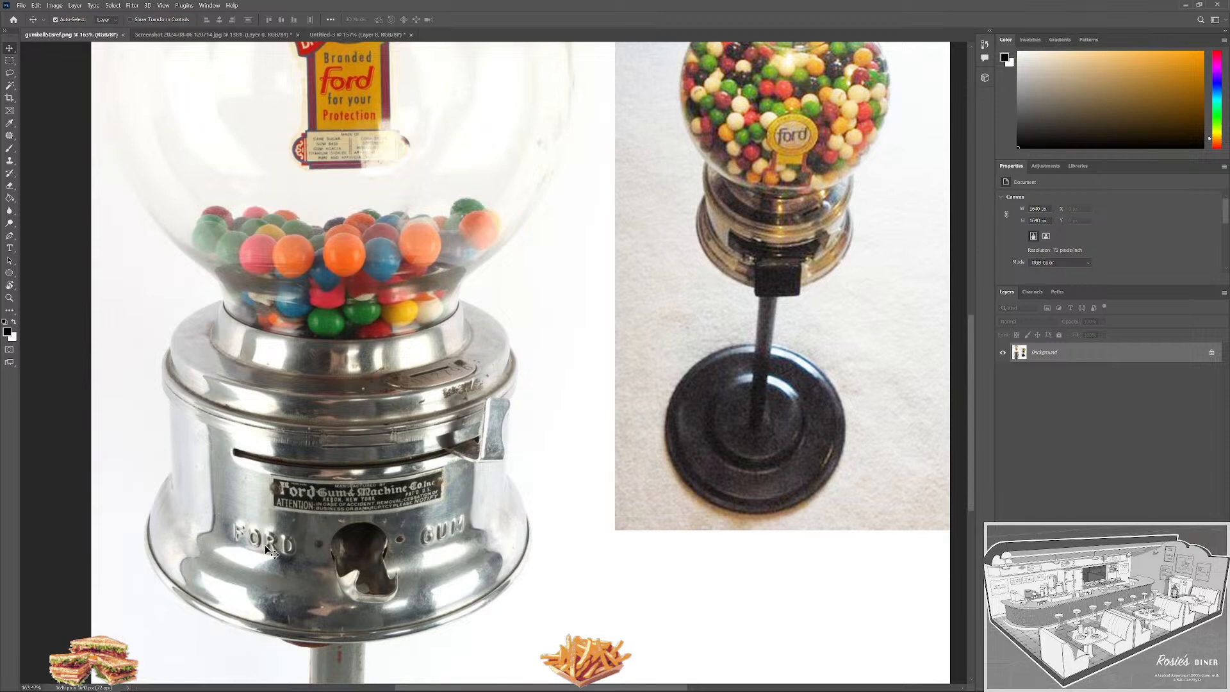
{"action": "key", "text": "m"}
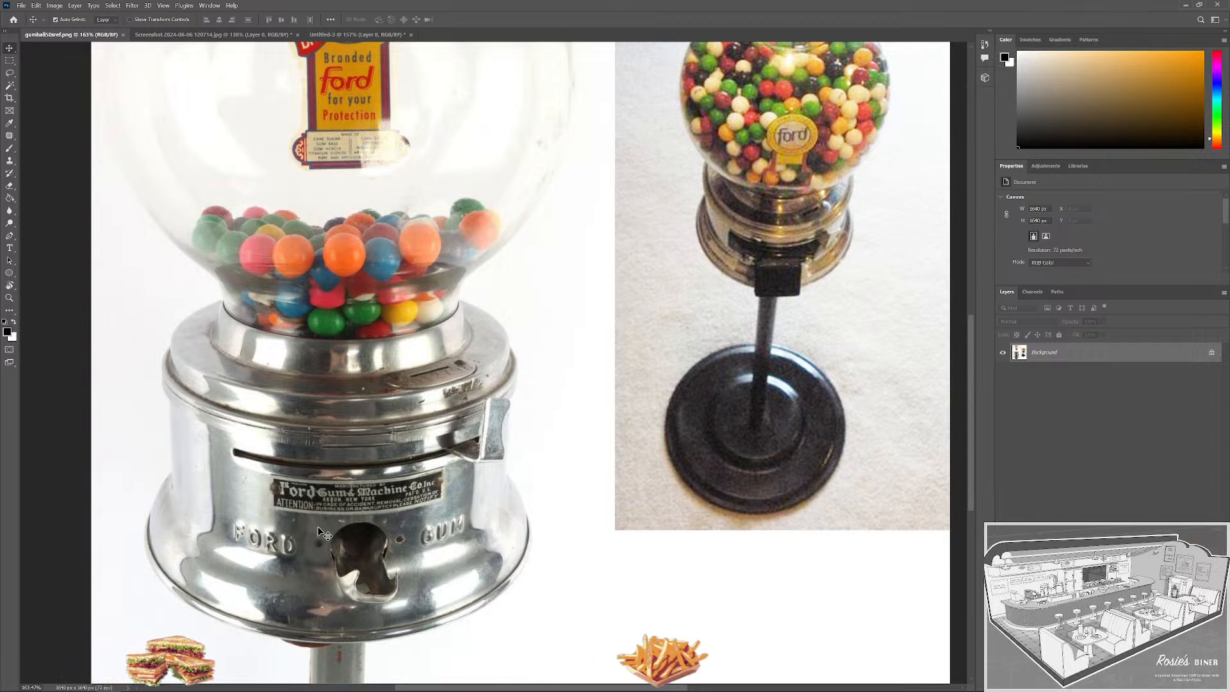
{"action": "left_click_drag", "start_coordinate": [205, 490], "coordinate": [514, 589]}
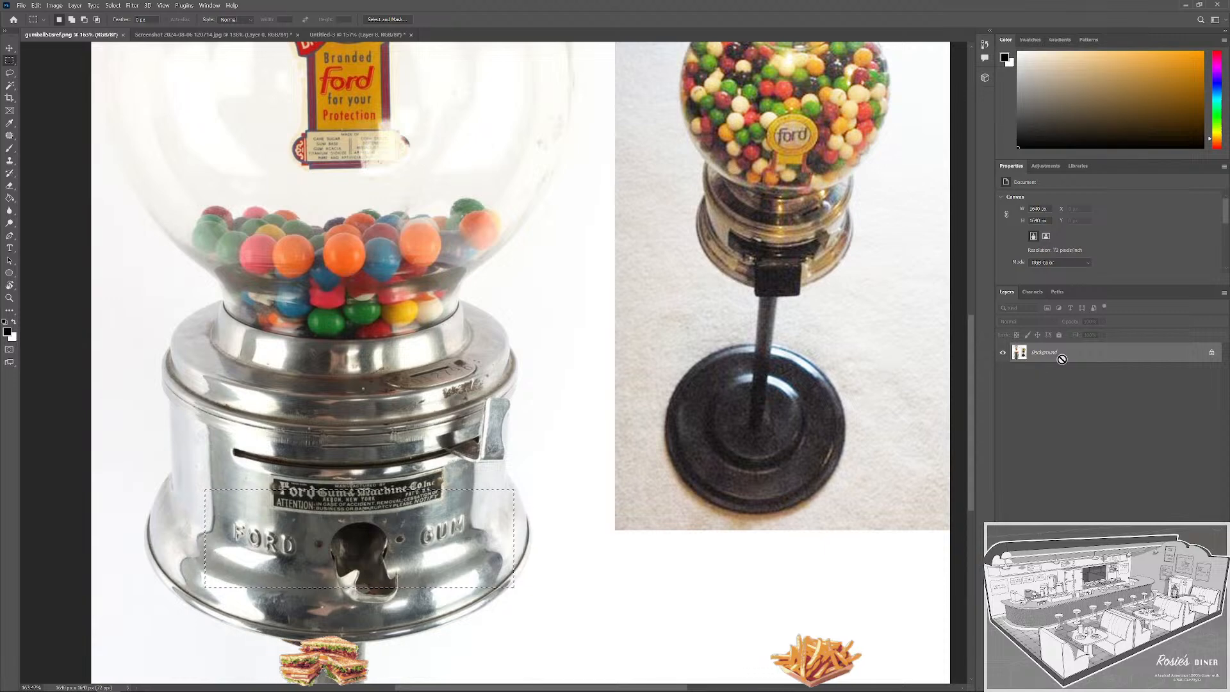
{"action": "key", "text": "v"}
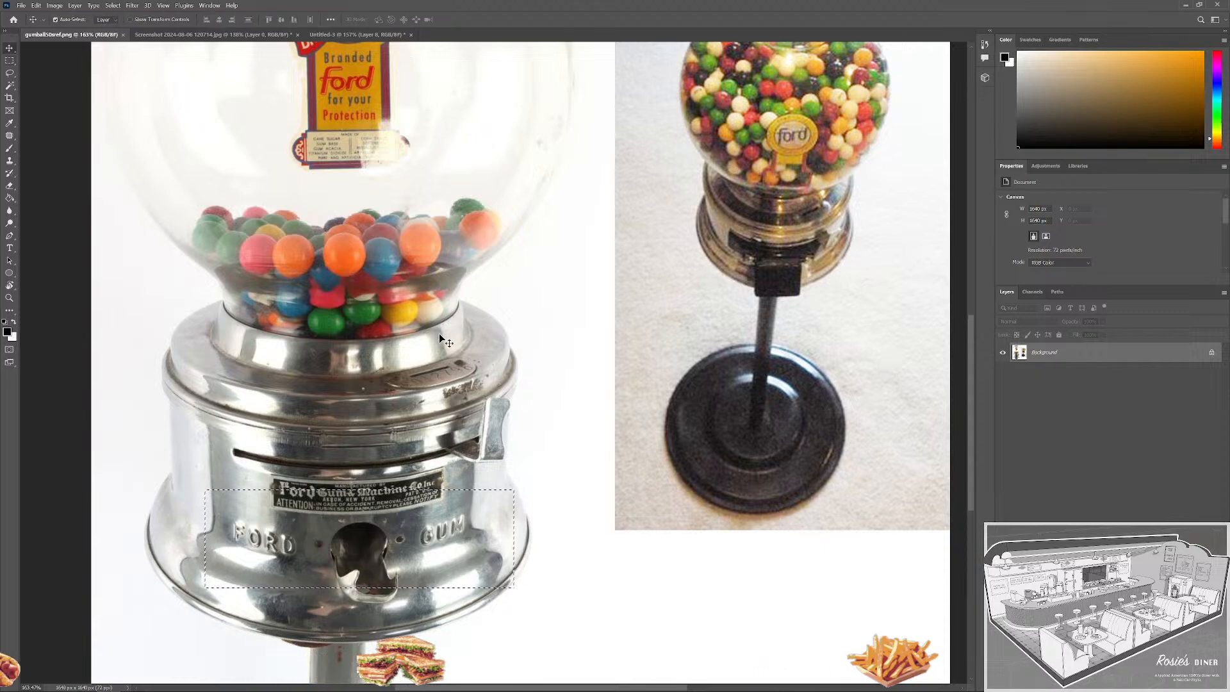
{"action": "left_click_drag", "start_coordinate": [338, 38], "coordinate": [620, 298]}
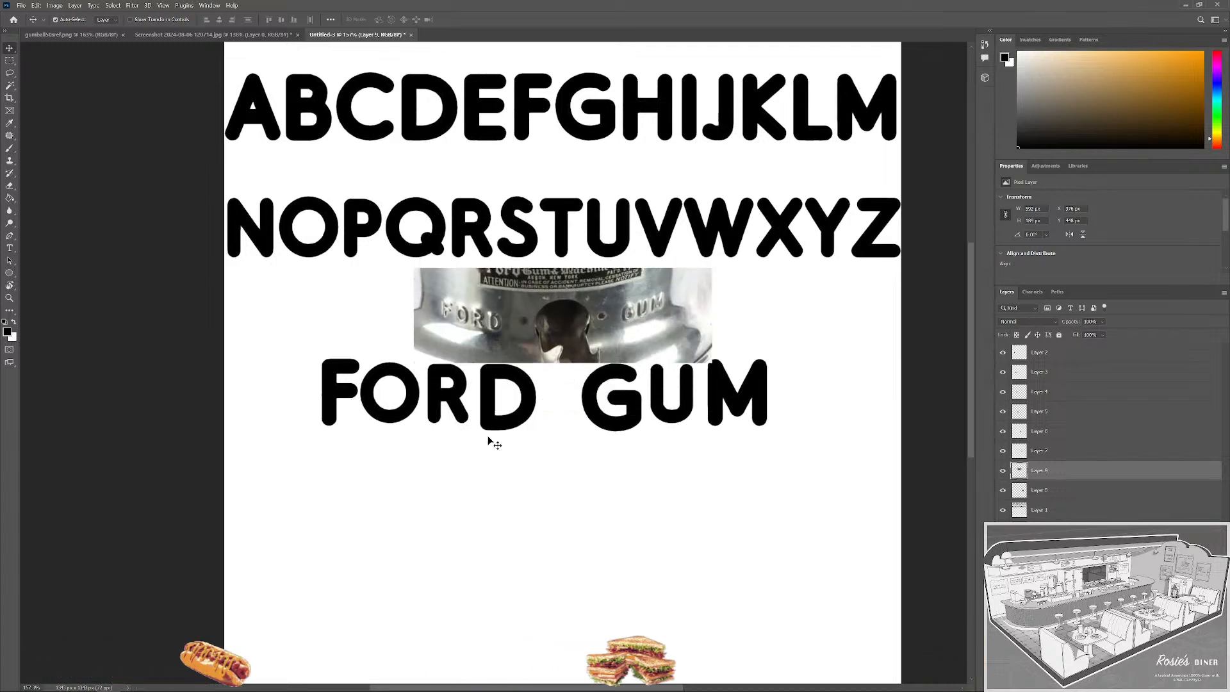
Show the guides and move the letter F out of FORD to a lower line, beside the inner vertical guide.
{"action": "scroll", "coordinate": [500, 432], "scroll_direction": "down", "scroll_amount": 1}
{"action": "key", "text": "ctrl+semicolon"}
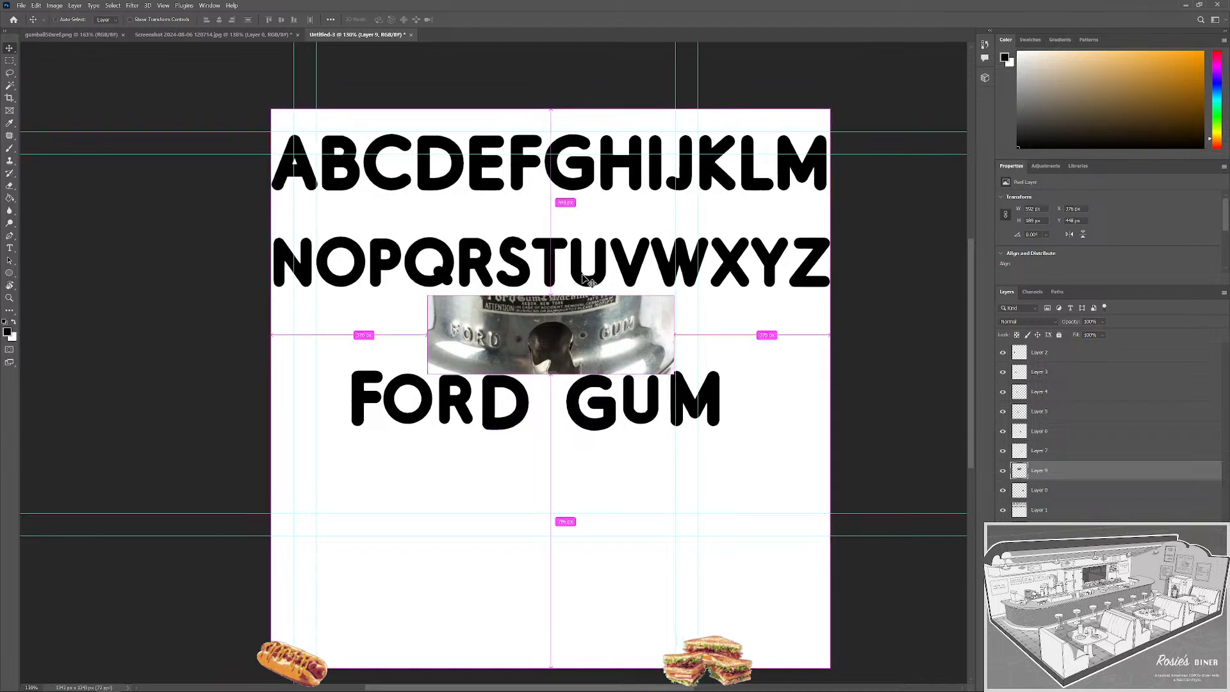
{"action": "scroll", "coordinate": [424, 476], "scroll_direction": "up", "scroll_amount": 1}
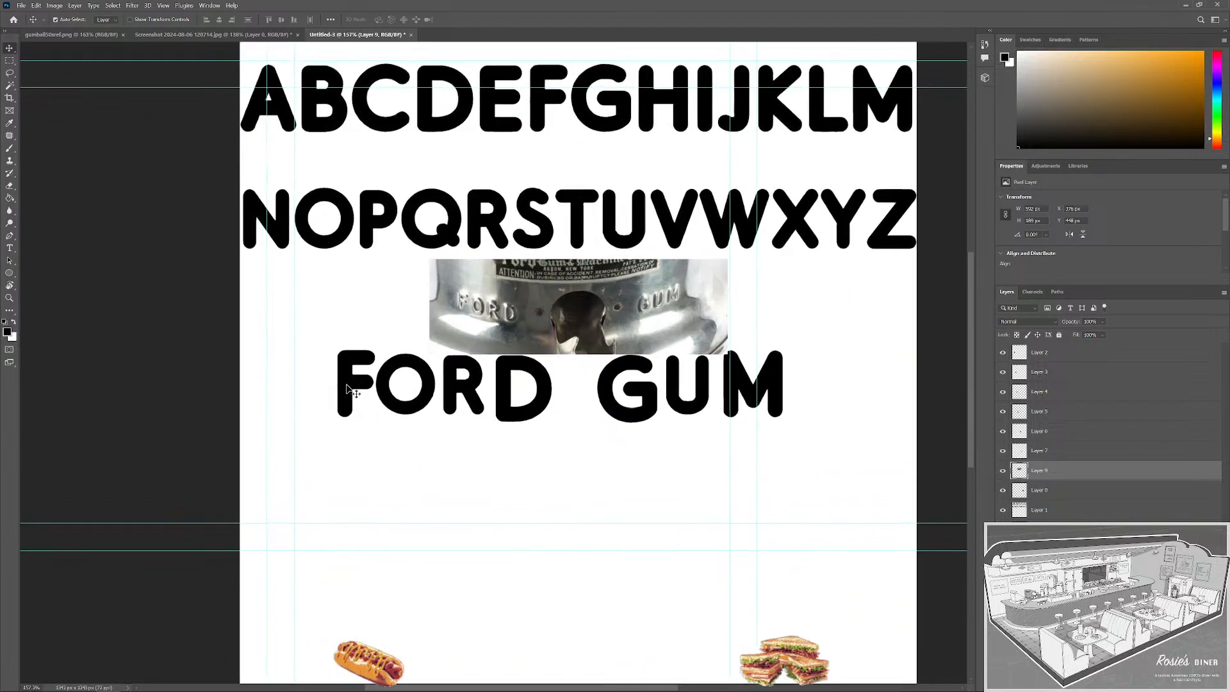
{"action": "left_click", "coordinate": [351, 392]}
{"action": "left_click_drag", "start_coordinate": [350, 391], "coordinate": [330, 466]}
{"action": "key", "text": "m"}
{"action": "mouse_move", "coordinate": [308, 405]}
{"action": "left_mouse_down"}
{"action": "mouse_move", "coordinate": [370, 502]}
{"action": "mouse_move", "coordinate": [337, 485]}
{"action": "mouse_move", "coordinate": [317, 492]}
{"action": "left_mouse_up"}
{"action": "key", "text": "ctrl+d"}
Try to move a marquee selection around the letter O down beside the F.
{"action": "key", "text": "m"}
{"action": "left_click_drag", "start_coordinate": [355, 343], "coordinate": [438, 433]}
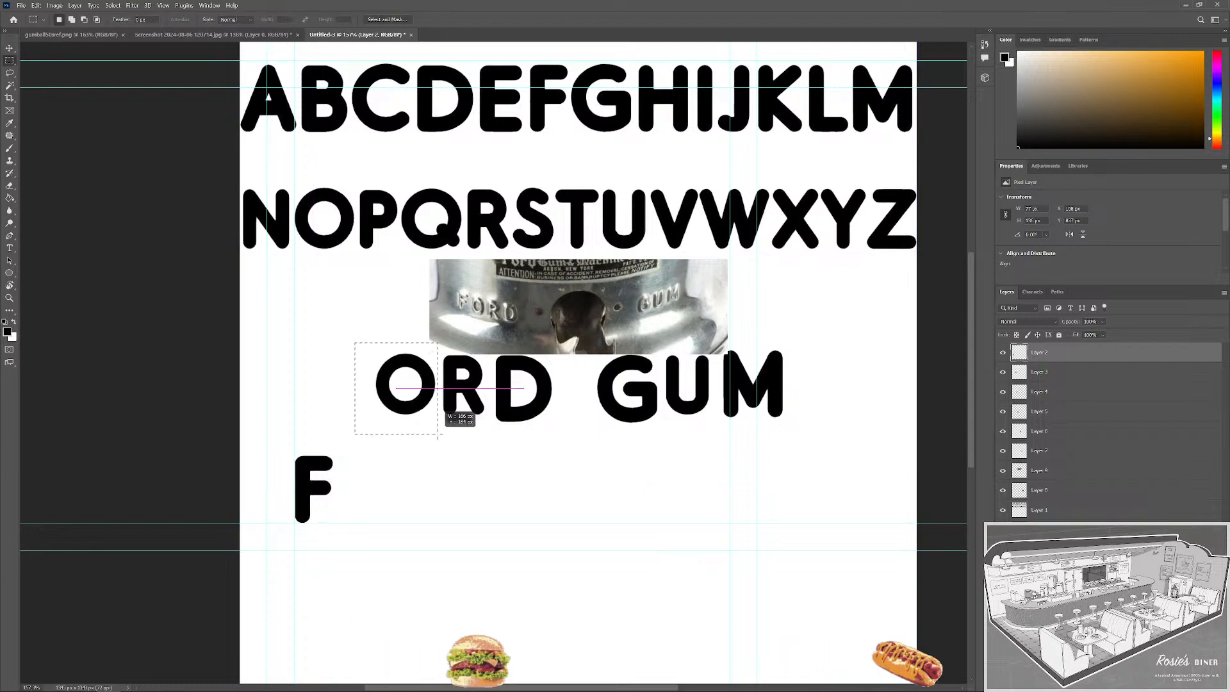
{"action": "key", "text": "v"}
{"action": "left_click_drag", "start_coordinate": [431, 392], "coordinate": [410, 475]}
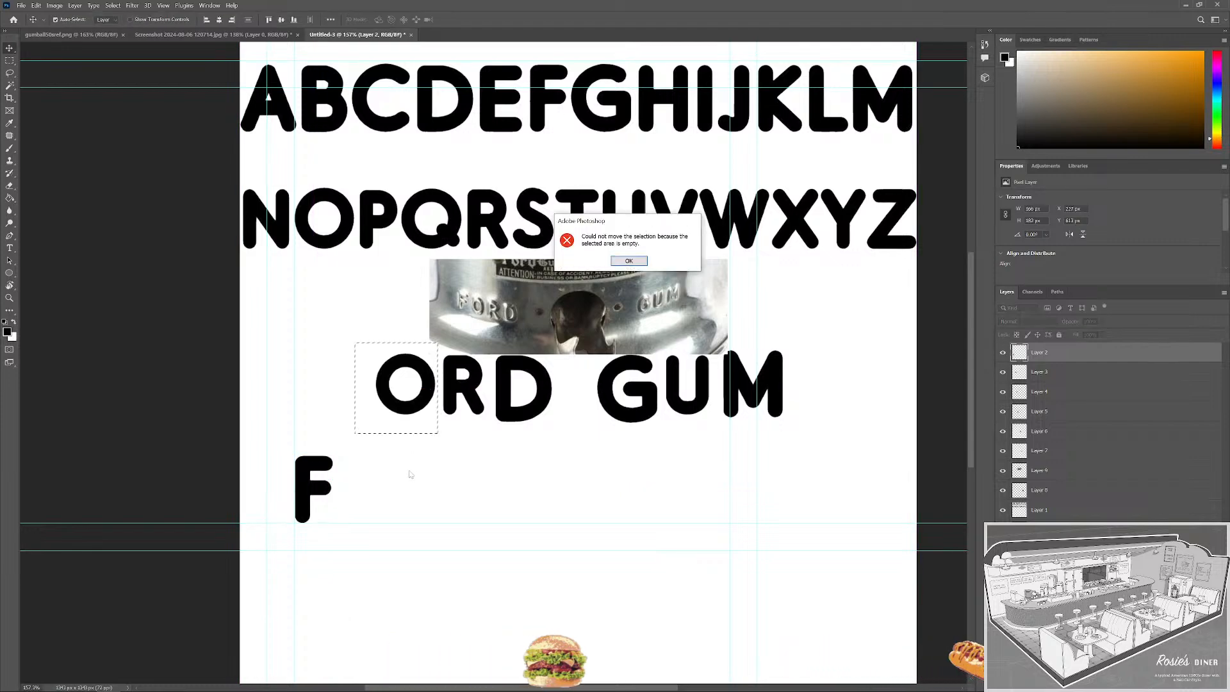
{"action": "left_click", "coordinate": [628, 260]}
{"action": "left_click", "coordinate": [762, 388]}
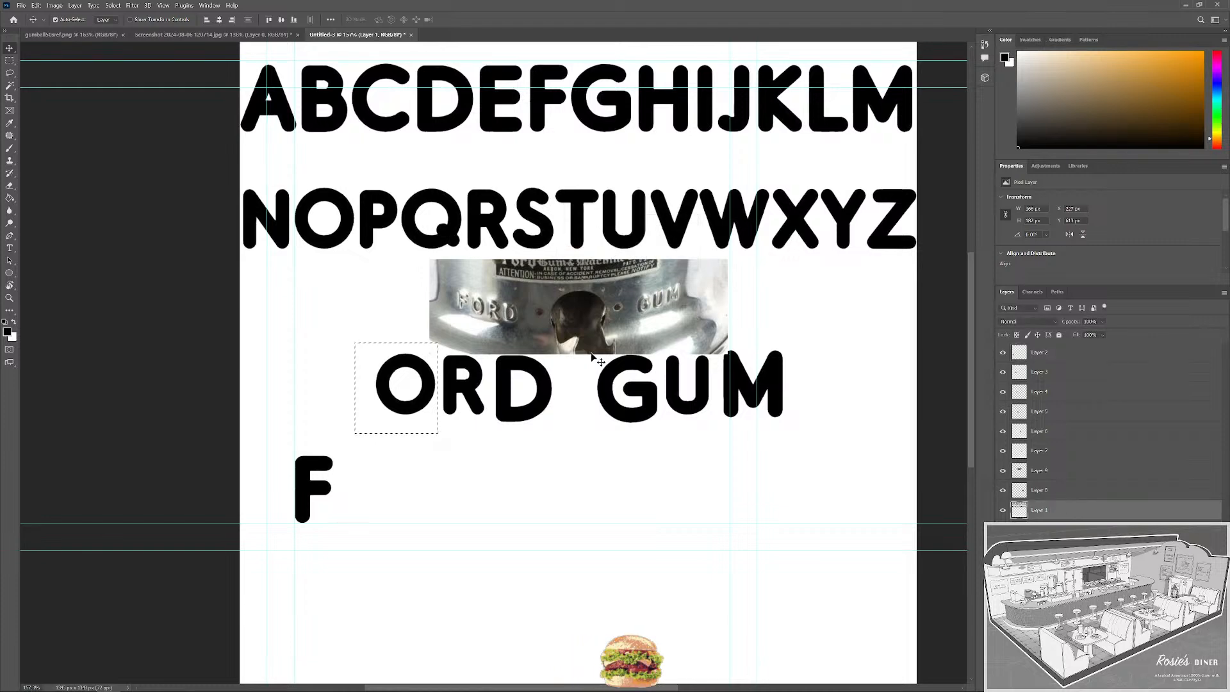
{"action": "left_click_drag", "start_coordinate": [436, 385], "coordinate": [417, 467]}
{"action": "left_click", "coordinate": [630, 261]}
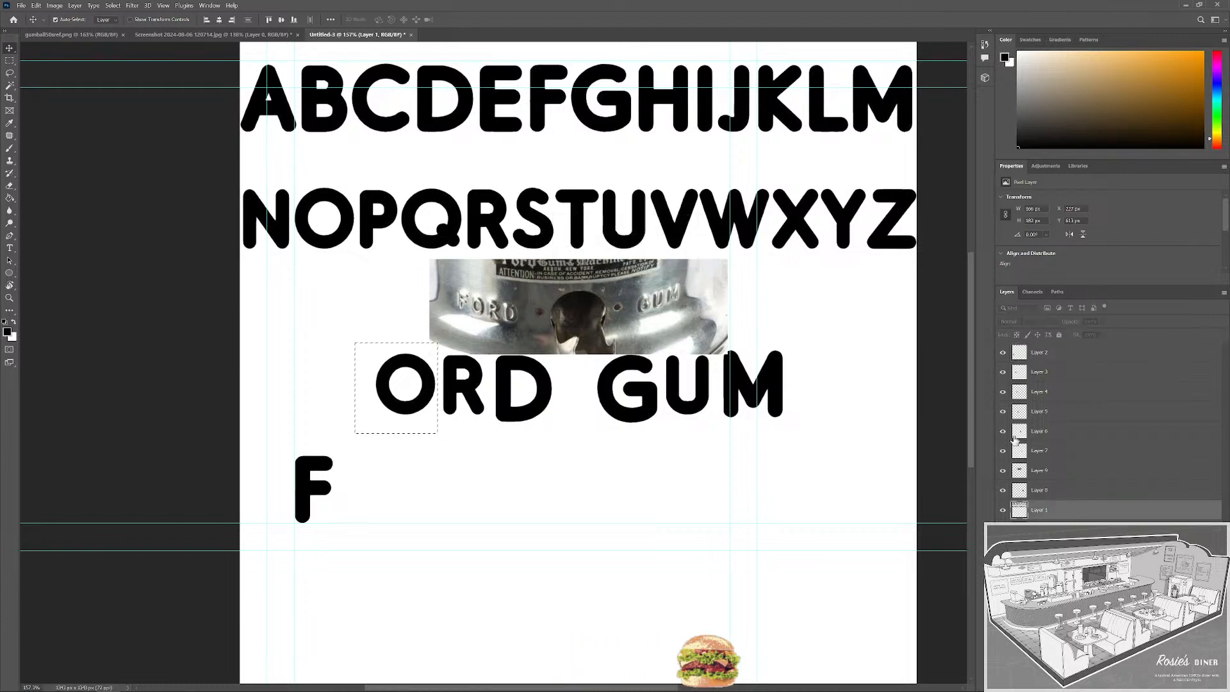
Merge all letter layers and the photo strip layer into one and move the selected O down beside the F.
{"action": "left_click", "coordinate": [1048, 491]}
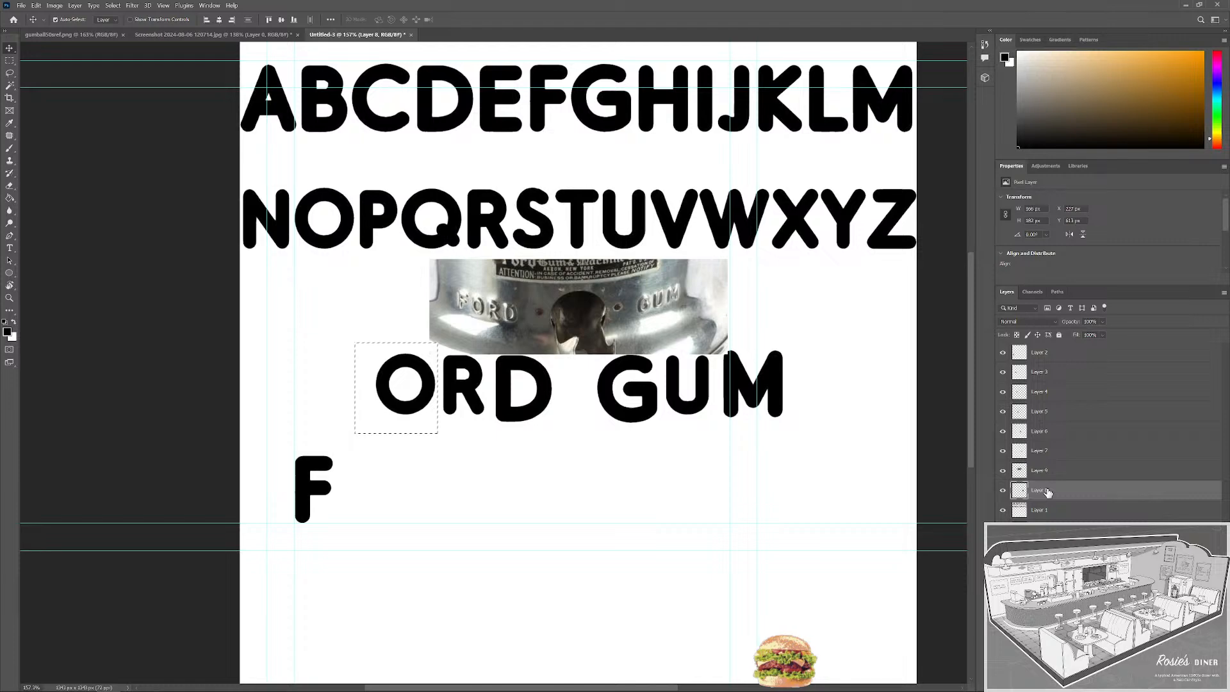
{"action": "left_click", "coordinate": [1058, 360], "text": "shift"}
{"action": "key", "text": "ctrl+e"}
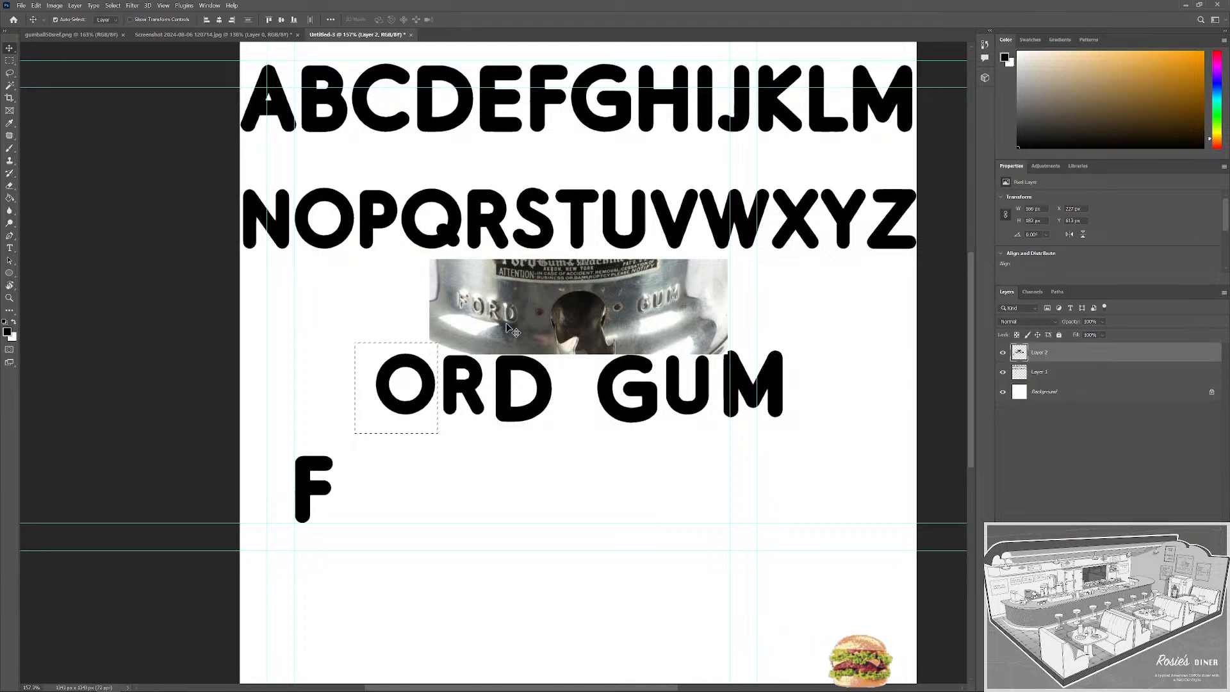
{"action": "left_click_drag", "start_coordinate": [416, 400], "coordinate": [387, 510]}
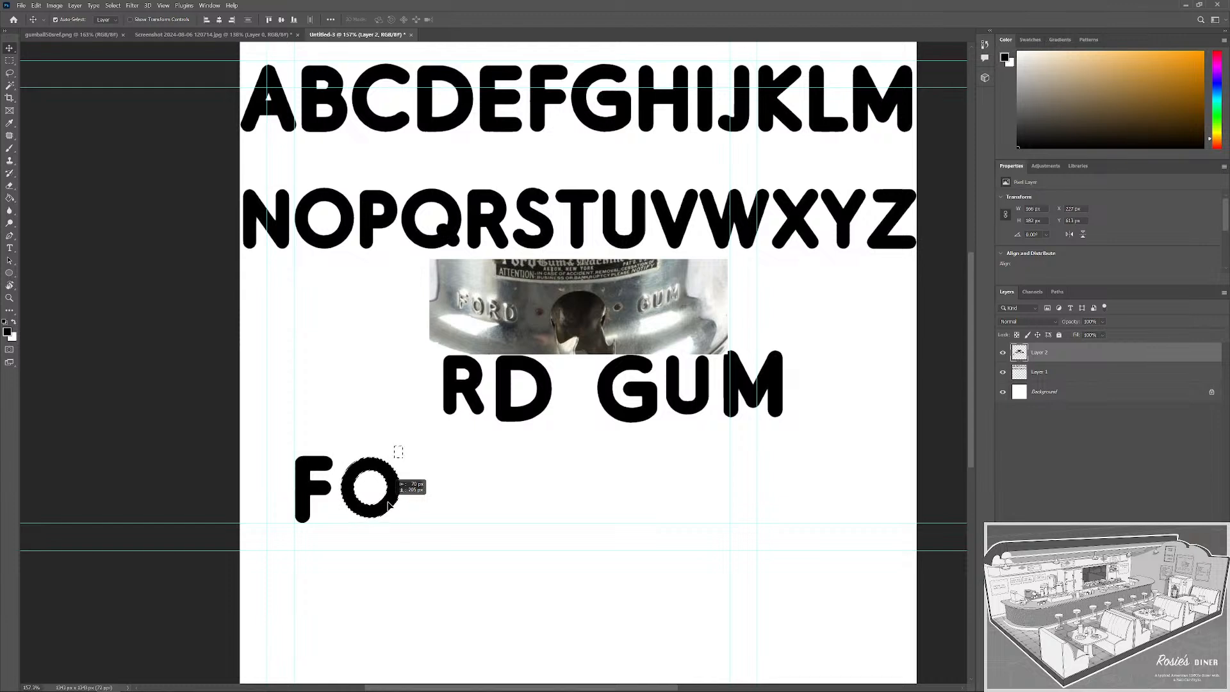
{"action": "key", "text": "ctrl+d"}
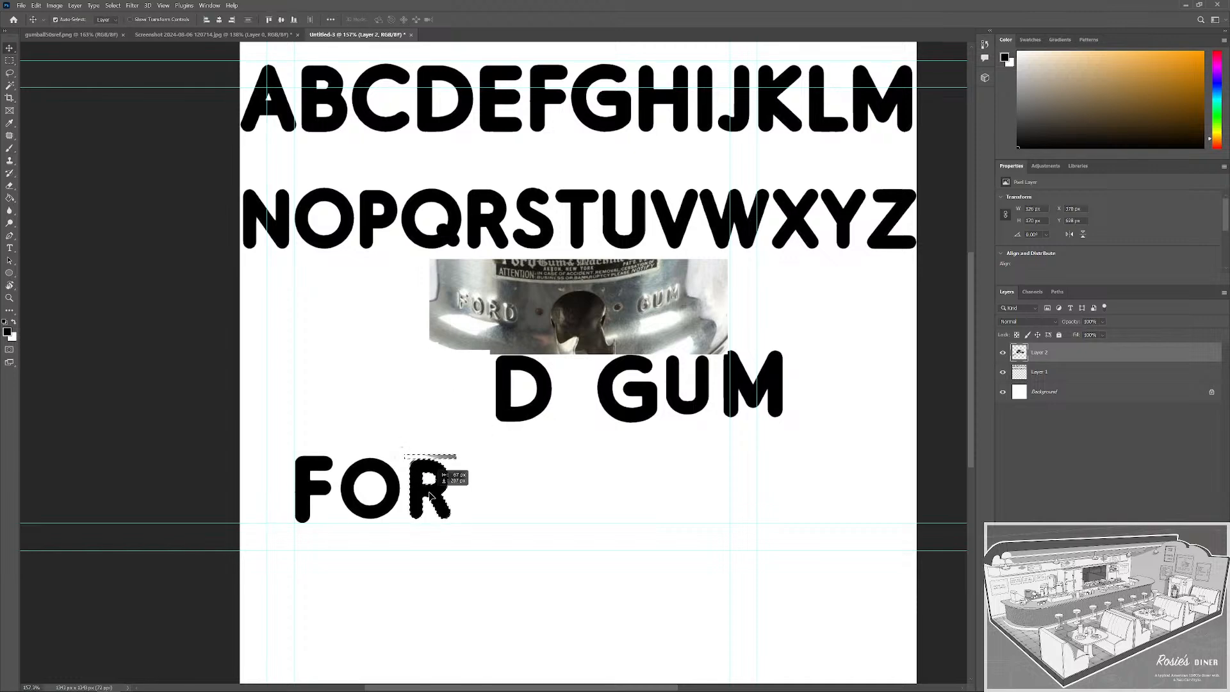
Place the letter R after the lowered FO, and undo the changes back to before the layer merge.
{"action": "left_click_drag", "start_coordinate": [428, 496], "coordinate": [431, 497]}
{"action": "key", "text": "ctrl+d"}
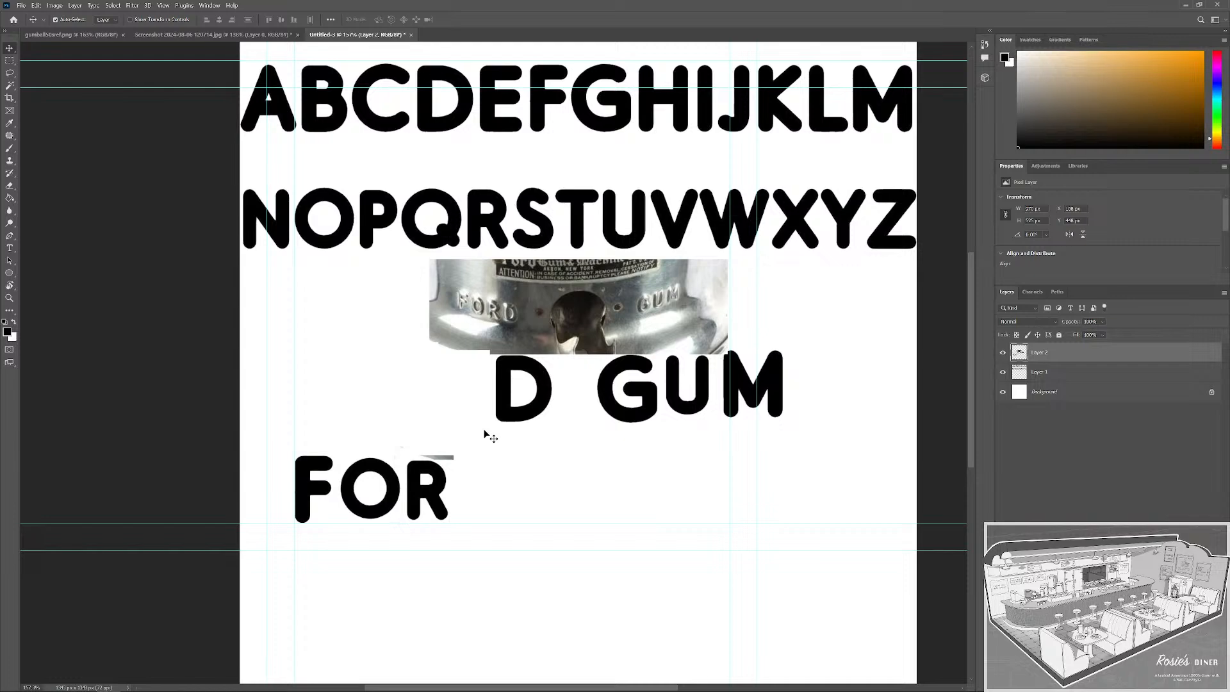
{"action": "key", "text": "ctrl"}
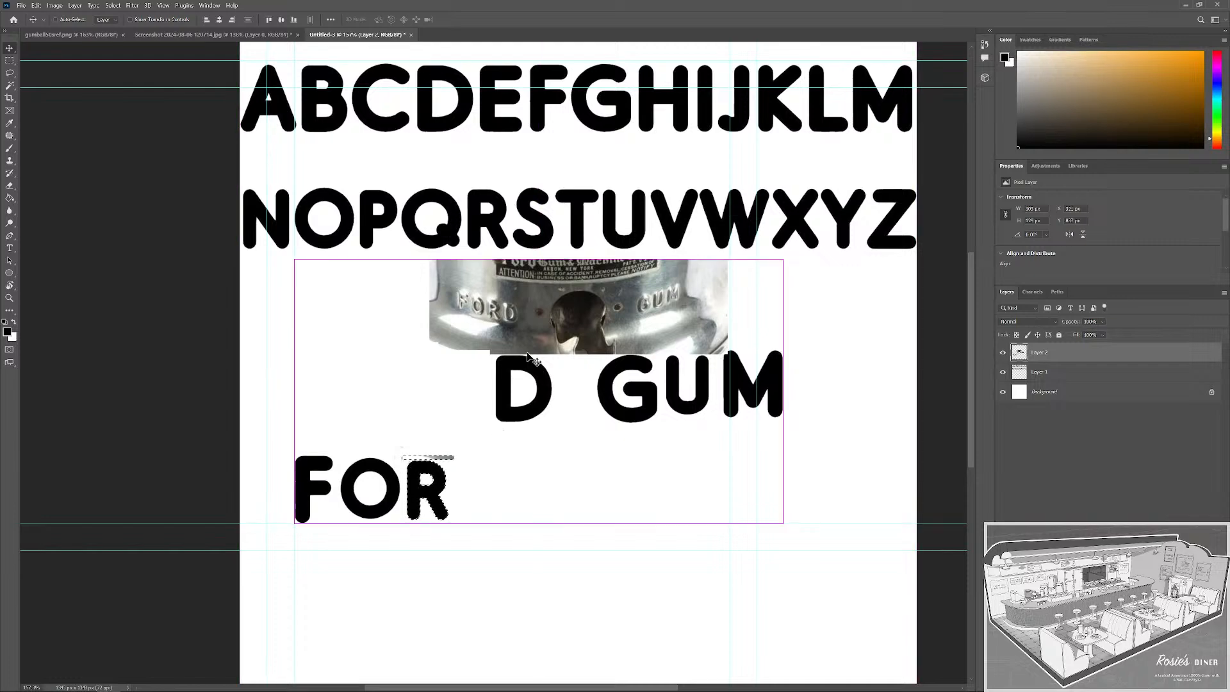
{"action": "key", "text": "ctrl+z"}
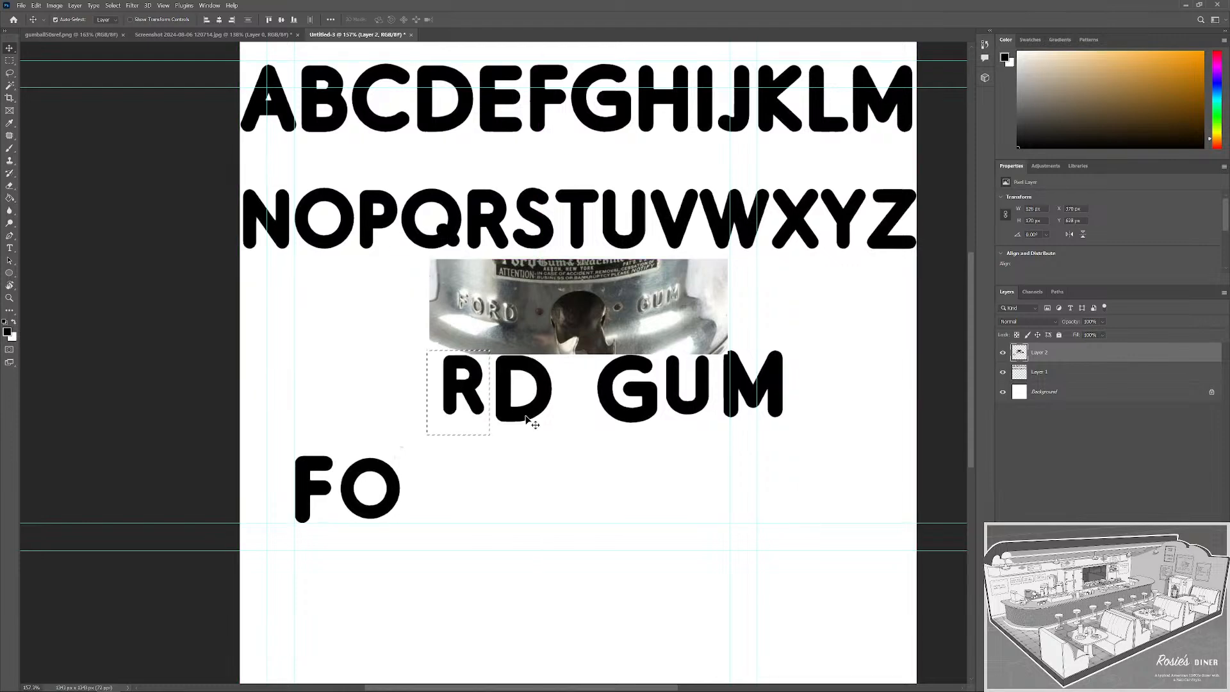
{"action": "key", "text": "ctrl+d"}
Move the photo strip's layer below the alphabet layer and lock it.
{"action": "key", "text": "m"}
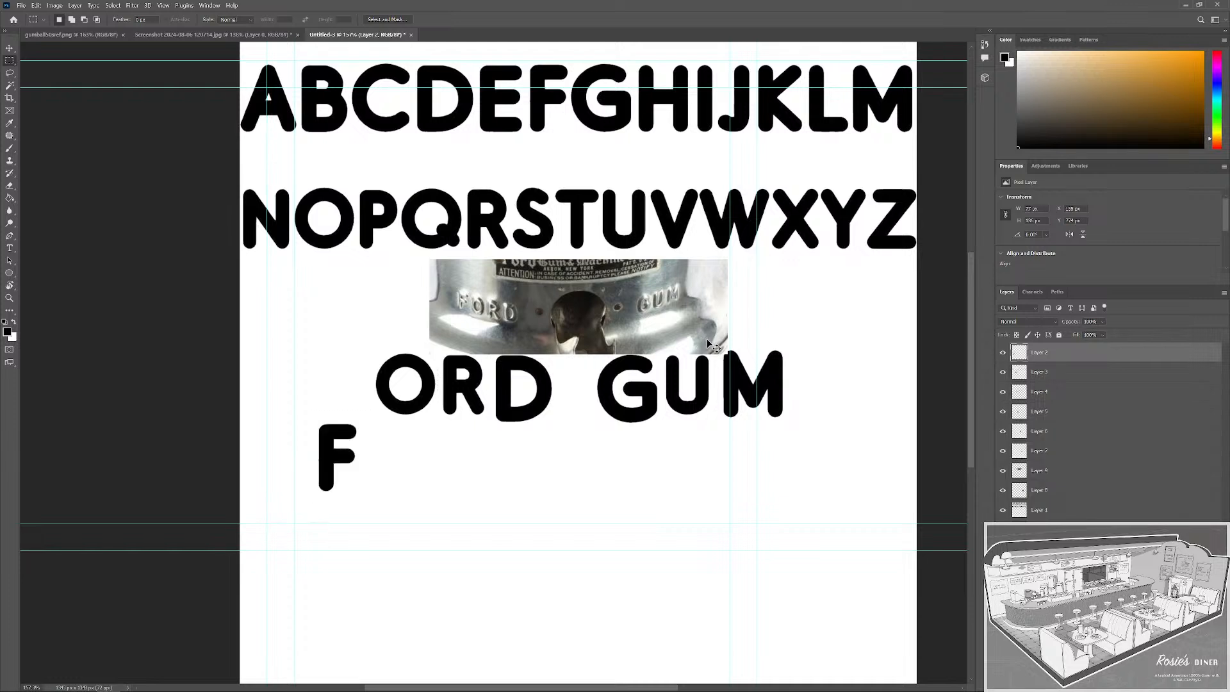
{"action": "left_click", "coordinate": [1077, 474]}
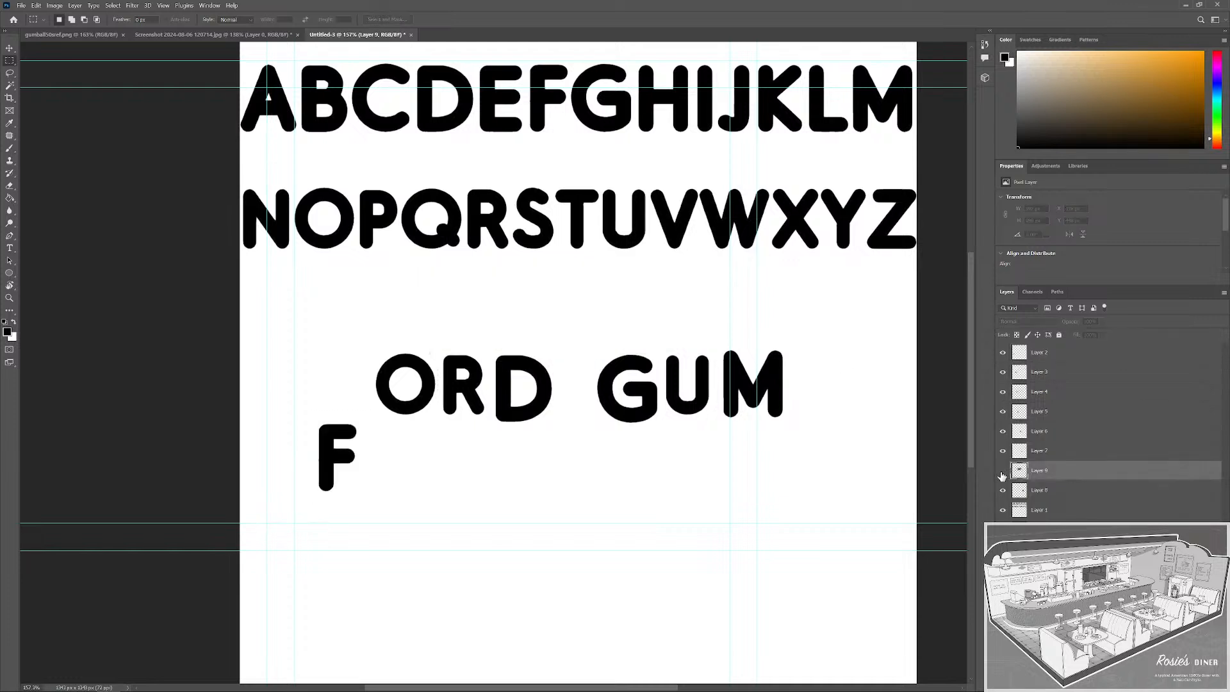
{"action": "left_click_drag", "start_coordinate": [1064, 520], "coordinate": [1066, 522]}
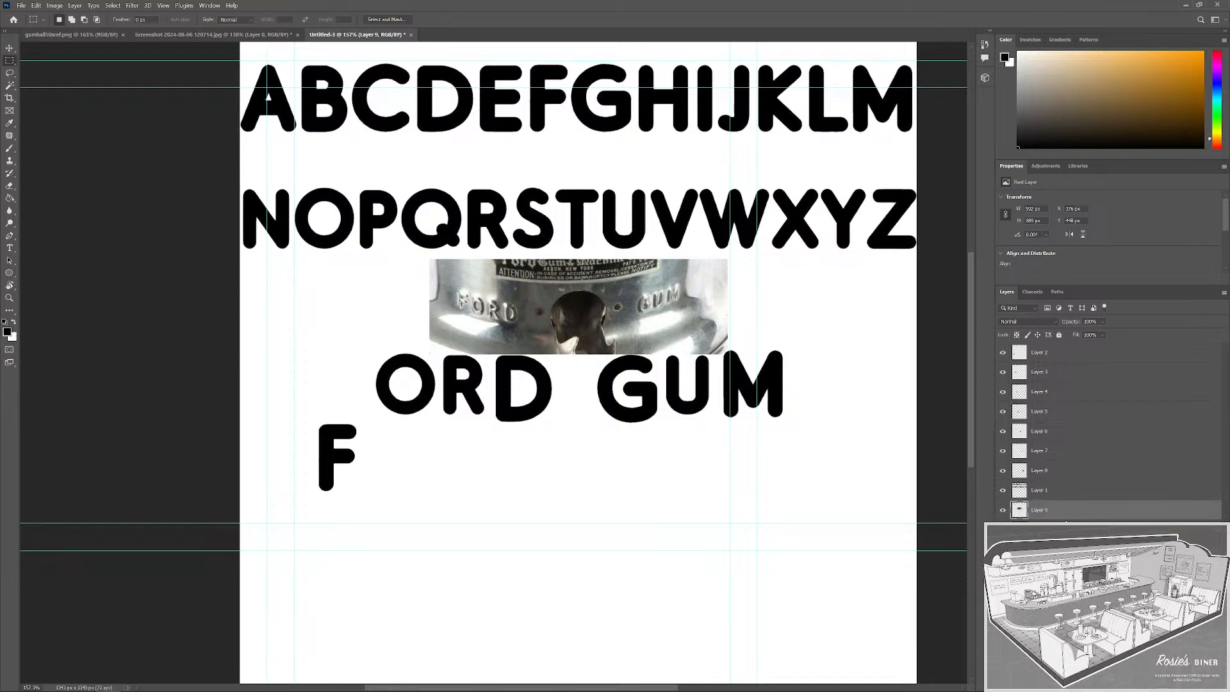
{"action": "left_click", "coordinate": [1075, 492]}
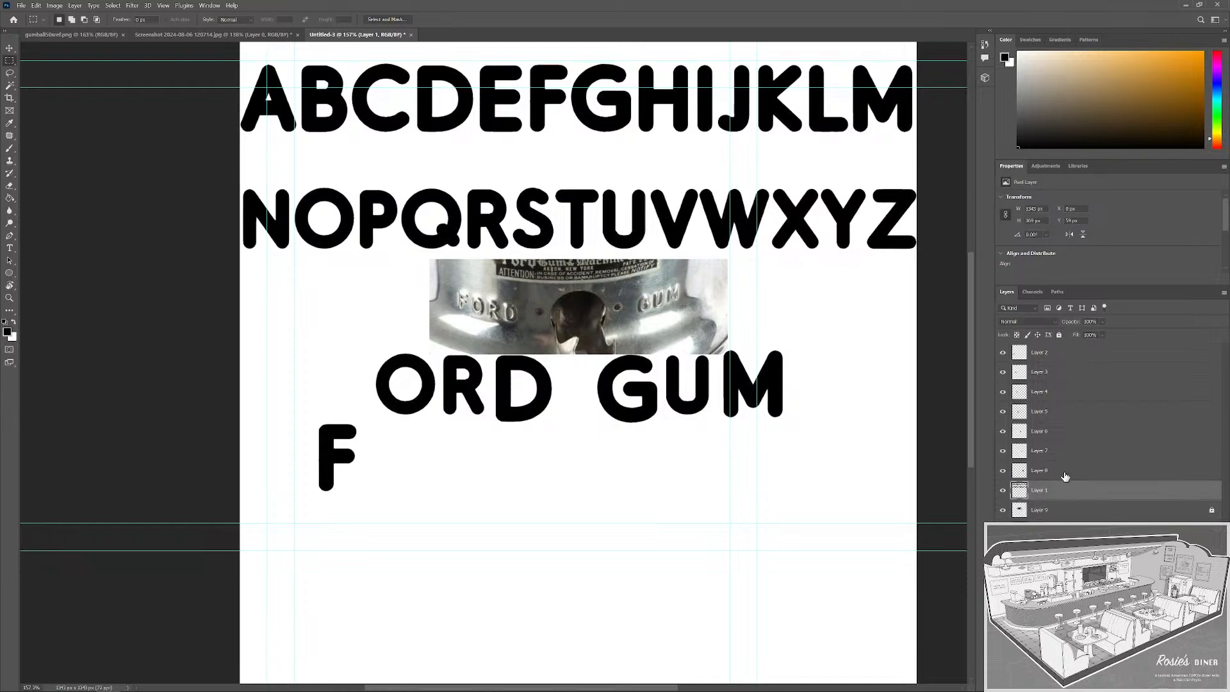
Merge all the separate FORD GUM letter layers into one and move the O down beside the F.
{"action": "left_click", "coordinate": [1063, 474]}
{"action": "left_click", "coordinate": [1059, 354], "text": "shift"}
{"action": "key", "text": "ctrl+e"}
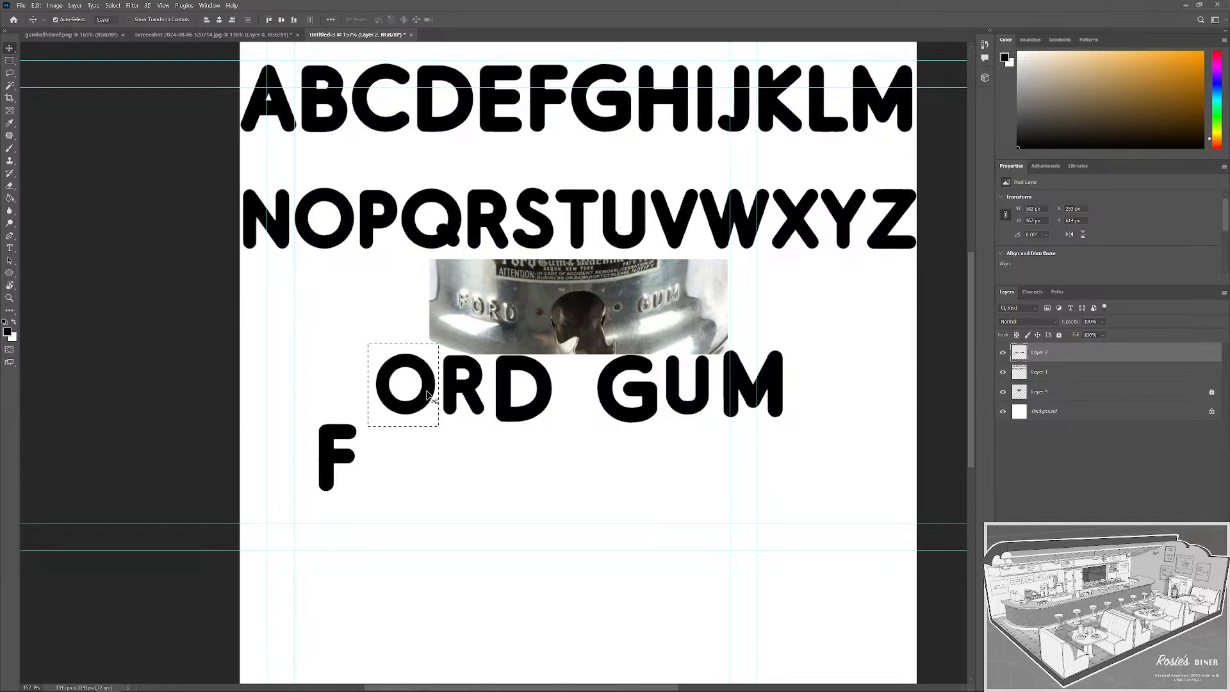
{"action": "left_click", "coordinate": [408, 503]}
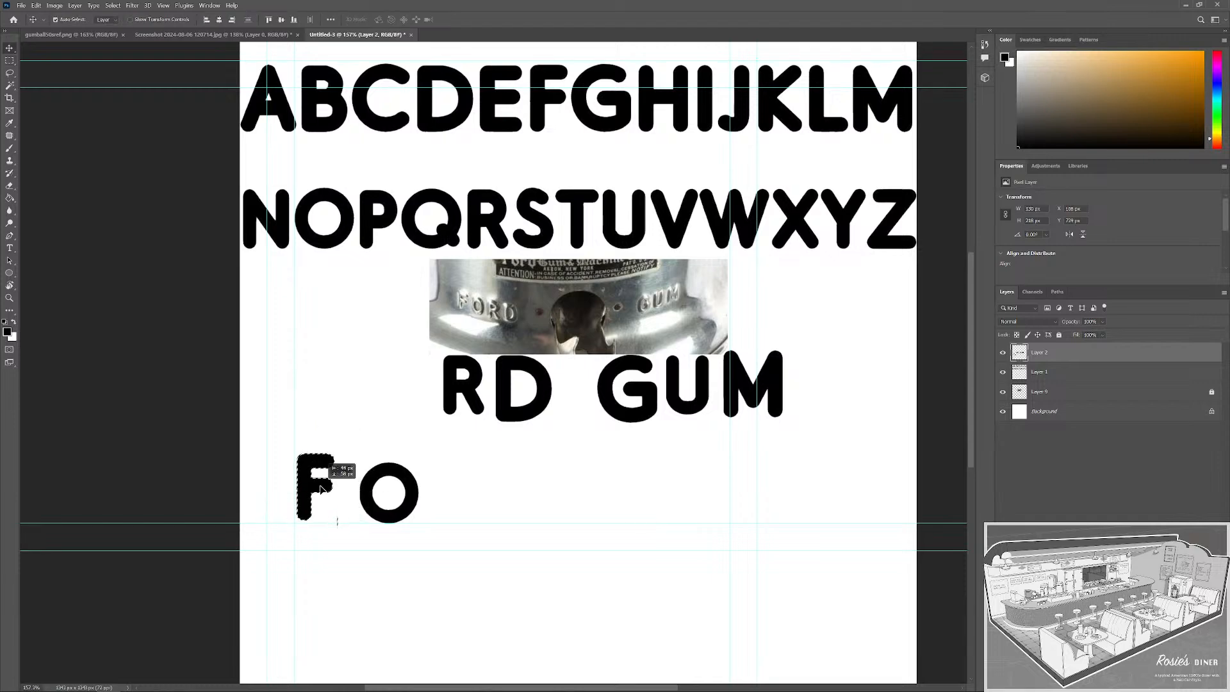
Position the letter F on the lower line and move the O closer beside it.
{"action": "left_click_drag", "start_coordinate": [322, 492], "coordinate": [375, 481]}
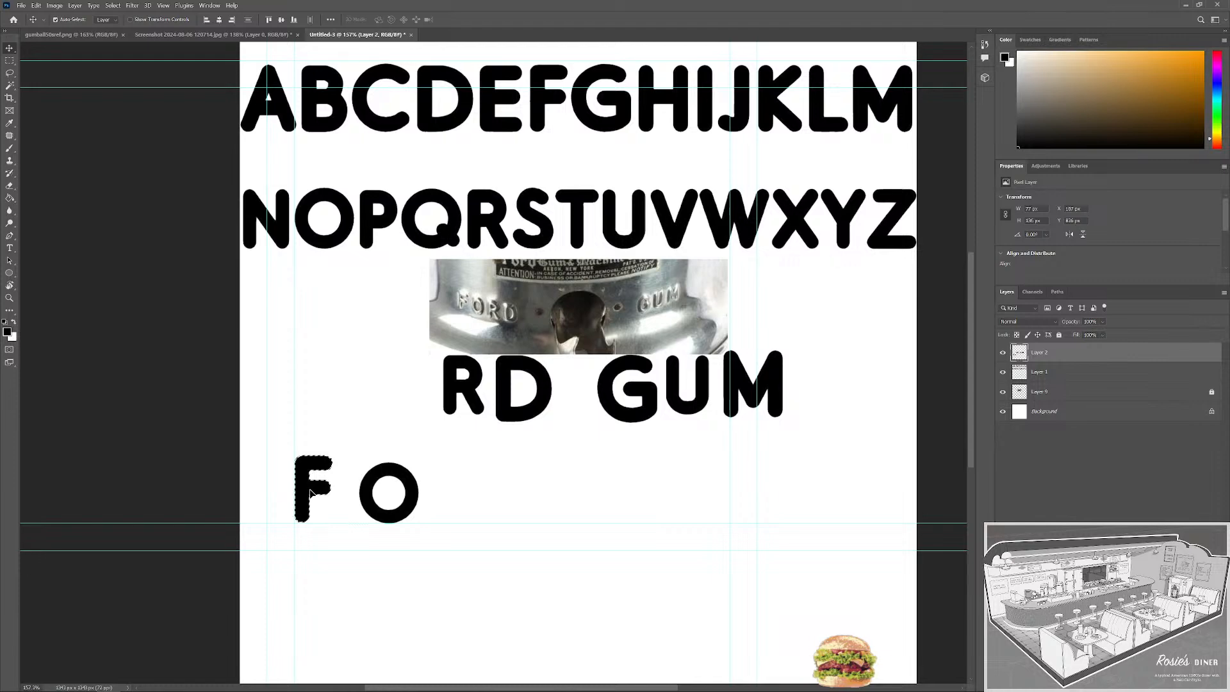
{"action": "key", "text": "ctrl+d"}
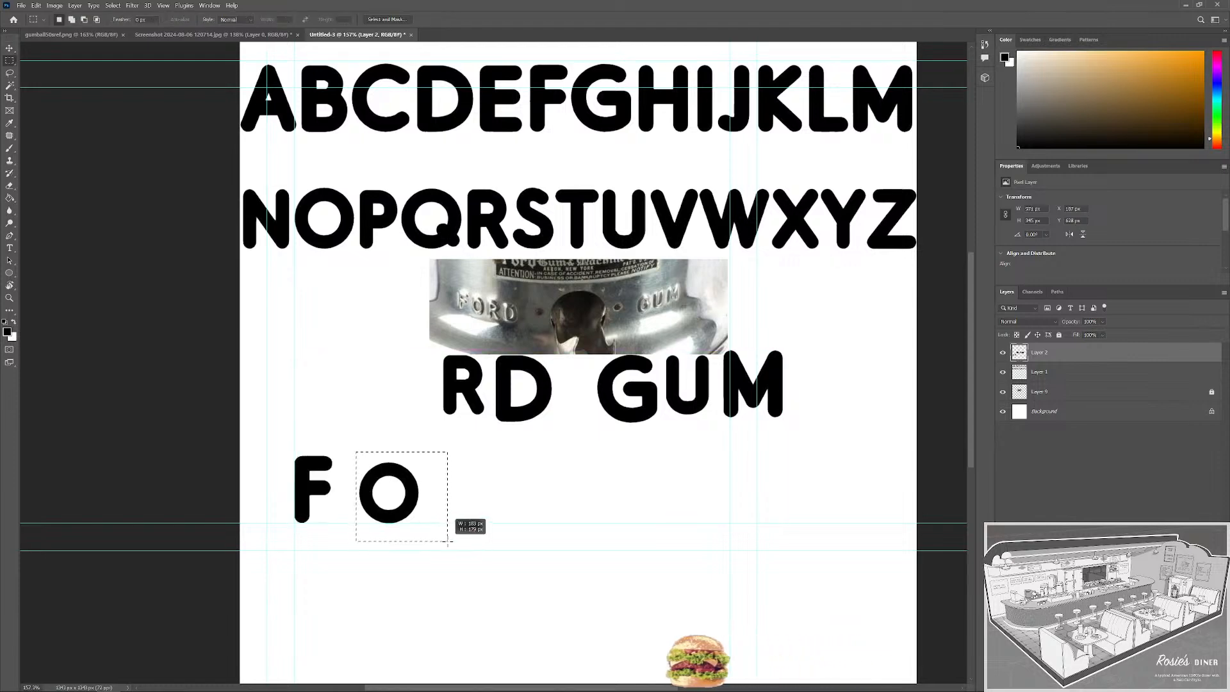
{"action": "key", "text": "v"}
{"action": "left_click_drag", "start_coordinate": [401, 513], "coordinate": [385, 514]}
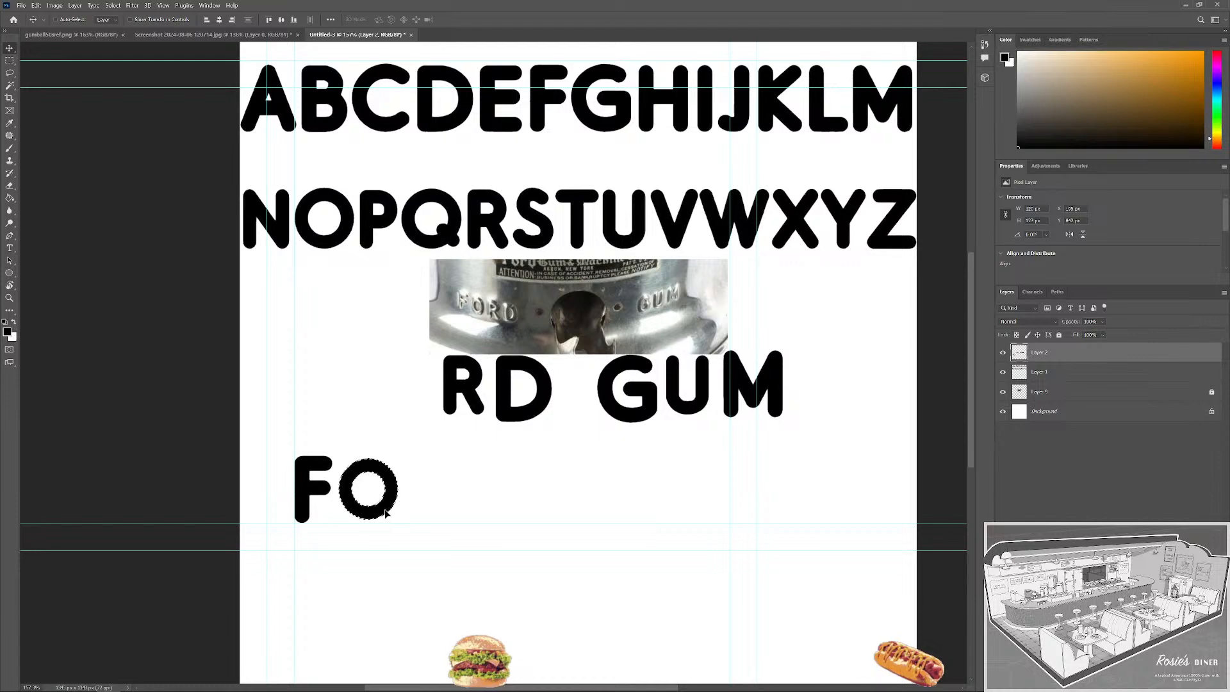
Narrow the letter O horizontally so its proportions suit the F, and clear the selection.
{"action": "key", "text": "ctrl+t"}
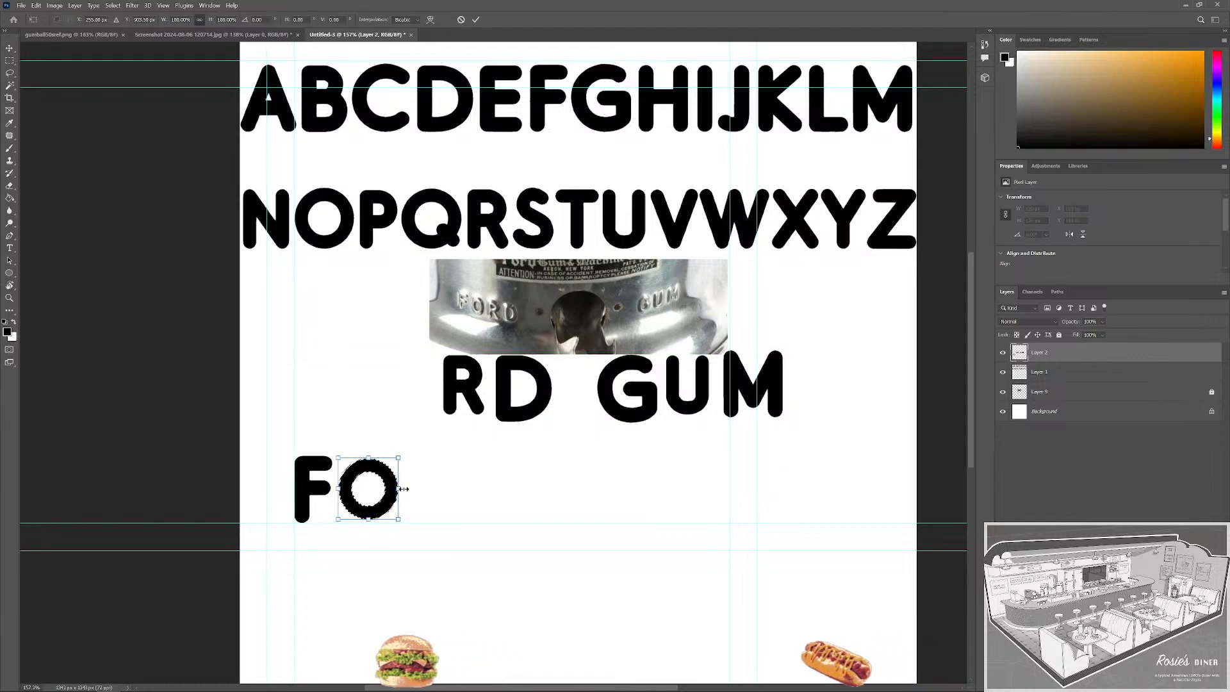
{"action": "left_click_drag", "start_coordinate": [394, 491], "coordinate": [398, 488]}
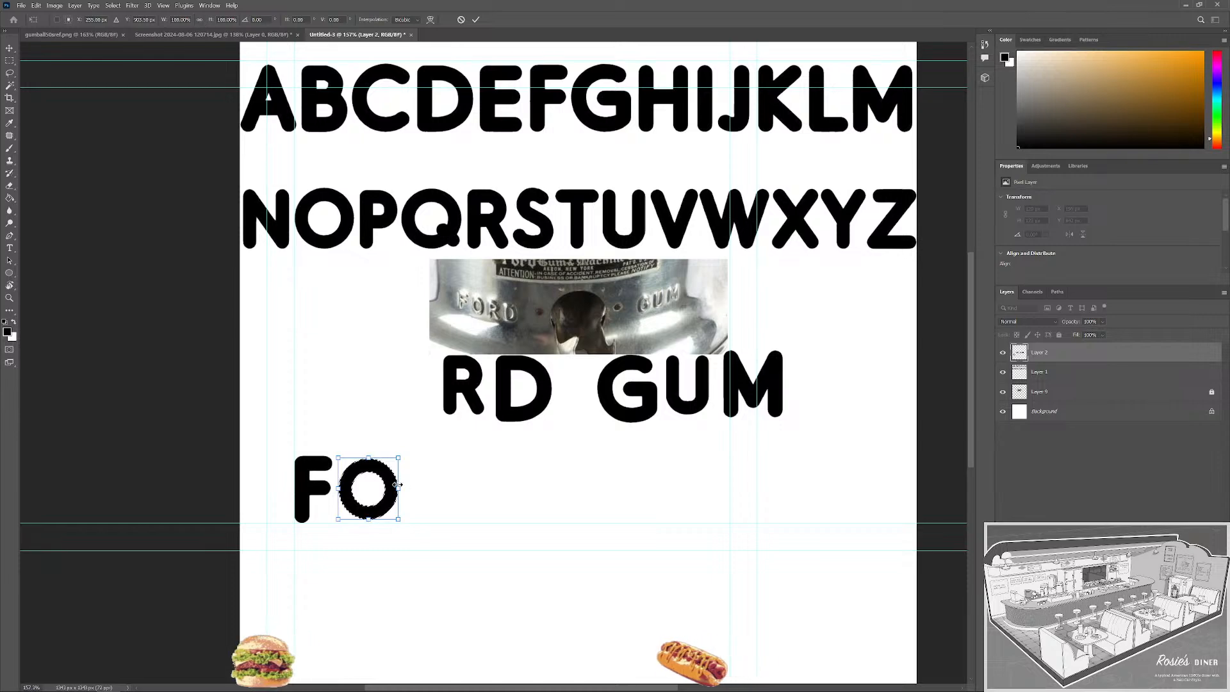
{"action": "left_click_drag", "start_coordinate": [393, 490], "coordinate": [364, 457]}
{"action": "left_click", "coordinate": [476, 20]}
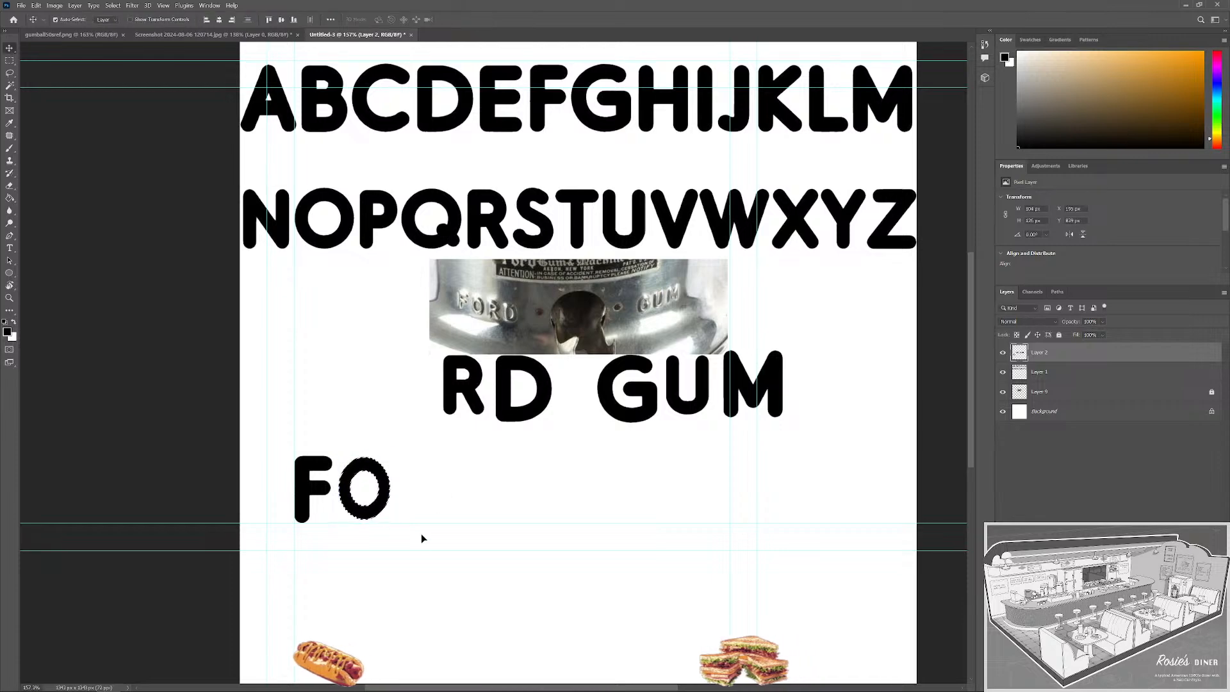
{"action": "key", "text": "ctrl+d"}
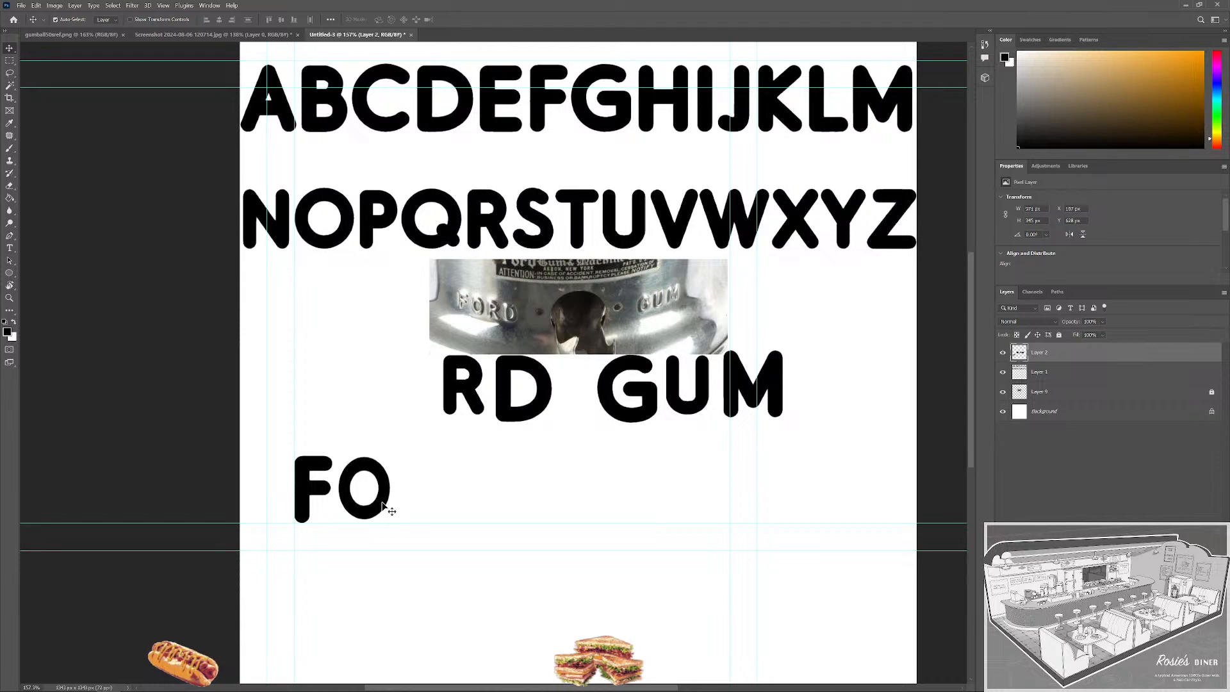
Reselect the lowered O and enlarge it slightly until its bottom edge reaches the F's baseline.
{"action": "key", "text": "m"}
{"action": "left_click_drag", "start_coordinate": [425, 567], "coordinate": [334, 437]}
{"action": "key", "text": "v"}
{"action": "left_click_drag", "start_coordinate": [385, 501], "coordinate": [396, 526]}
{"action": "key", "text": "ctrl+t"}
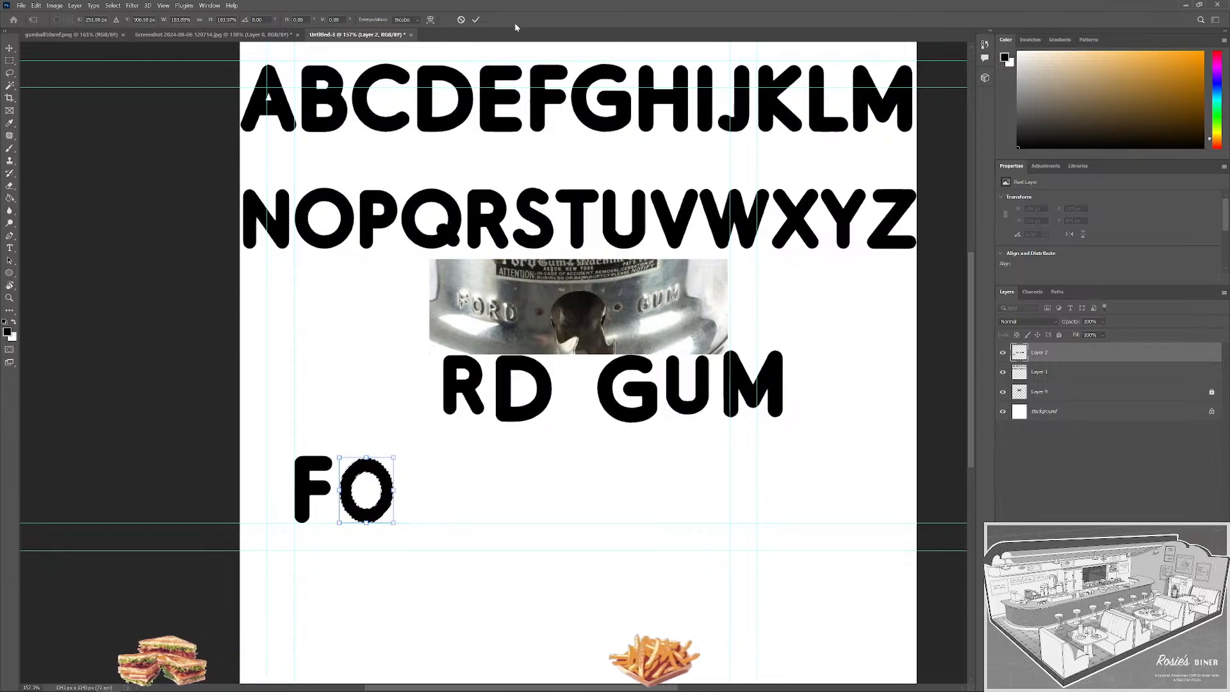
{"action": "left_click", "coordinate": [474, 21]}
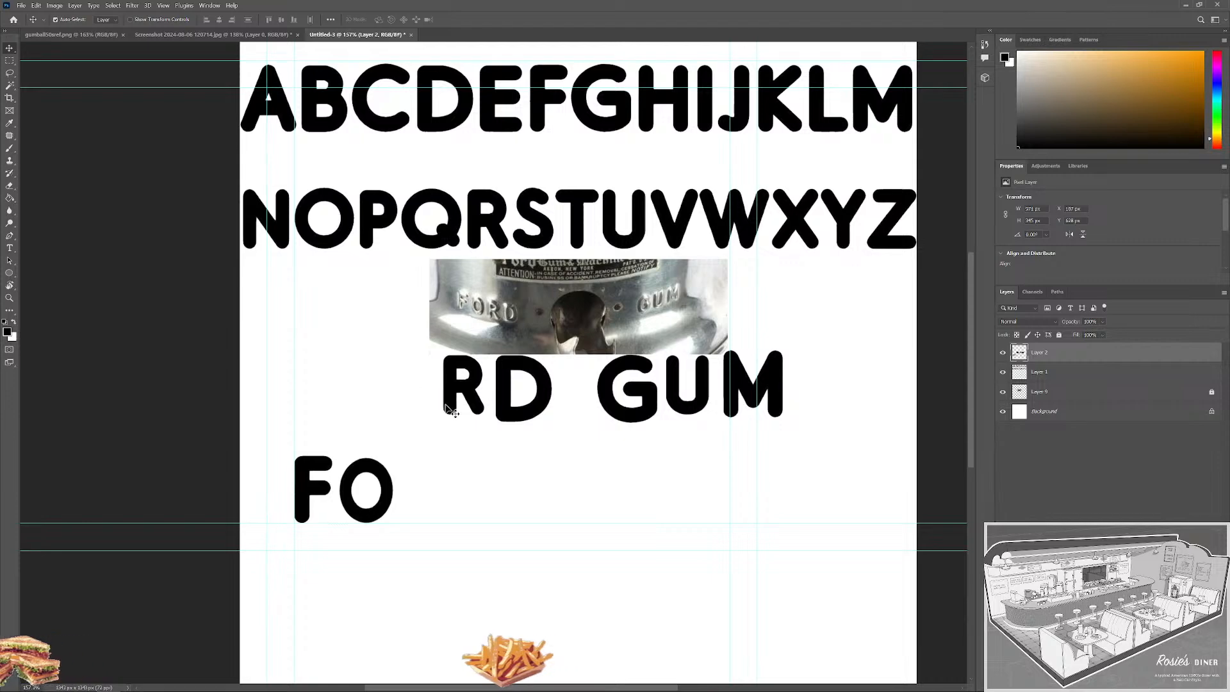
Move the R down beside the O, stretch it to the height of the F and O, and clear the selection.
{"action": "left_click_drag", "start_coordinate": [423, 341], "coordinate": [434, 512]}
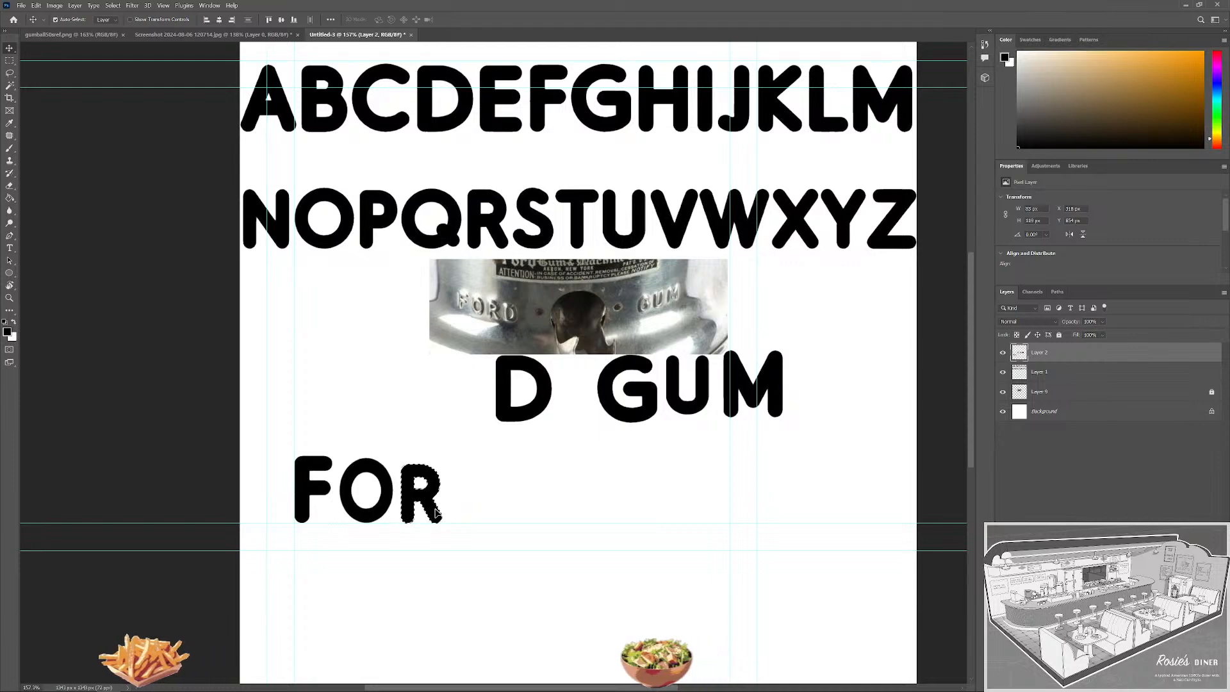
{"action": "key", "text": "ctrl+t"}
{"action": "left_click_drag", "start_coordinate": [443, 463], "coordinate": [441, 456]}
{"action": "key", "text": "Return"}
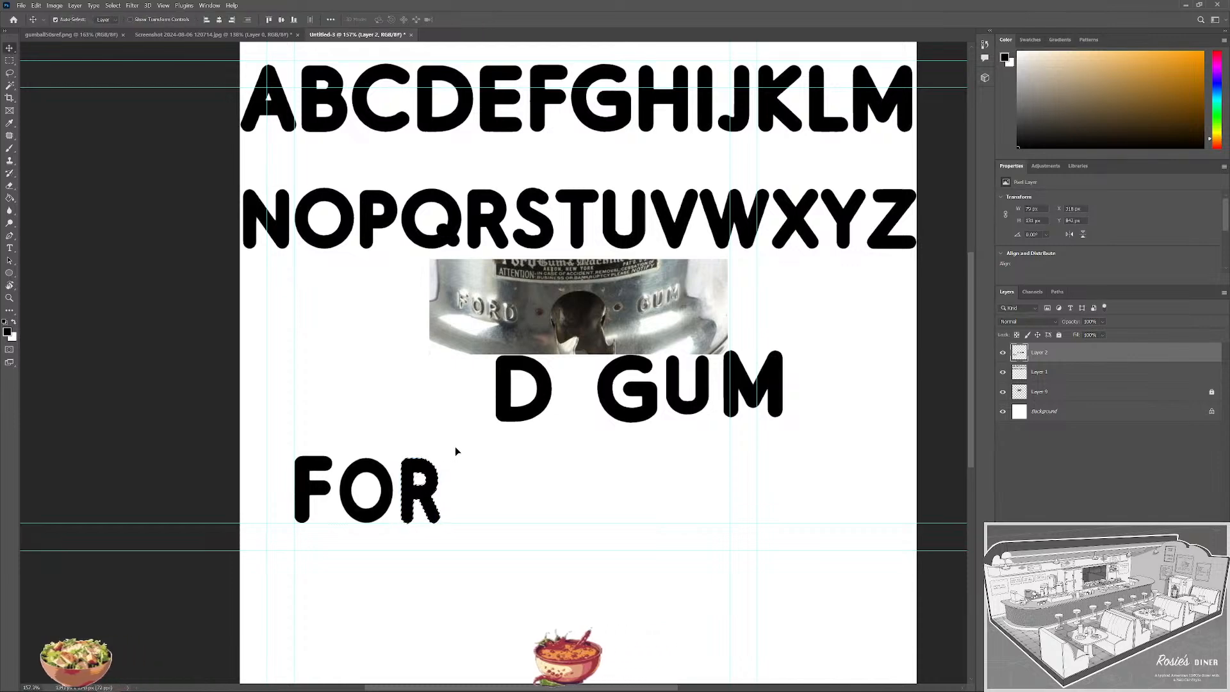
{"action": "key", "text": "Right"}
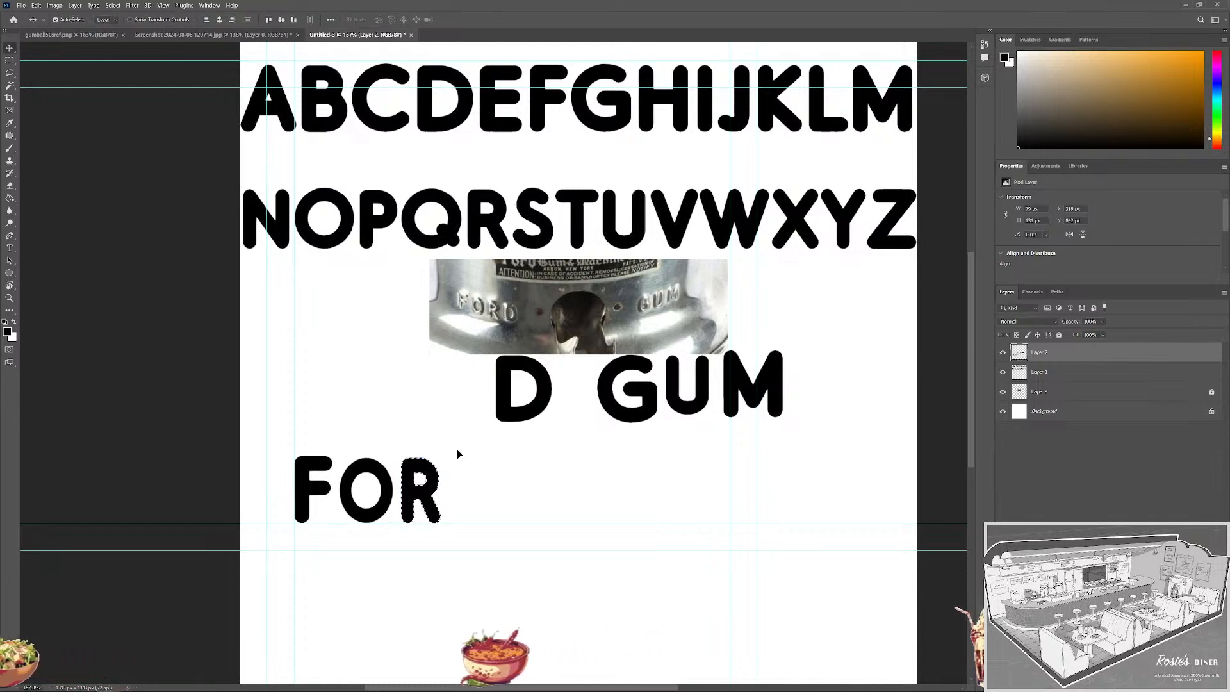
{"action": "key", "text": "ctrl+d"}
Move the D down after the R and narrow it to about 76% of its width.
{"action": "key", "text": "m"}
{"action": "left_click_drag", "start_coordinate": [565, 456], "coordinate": [489, 346]}
{"action": "key", "text": "v"}
{"action": "left_click_drag", "start_coordinate": [528, 407], "coordinate": [487, 512]}
{"action": "key", "text": "ctrl+t"}
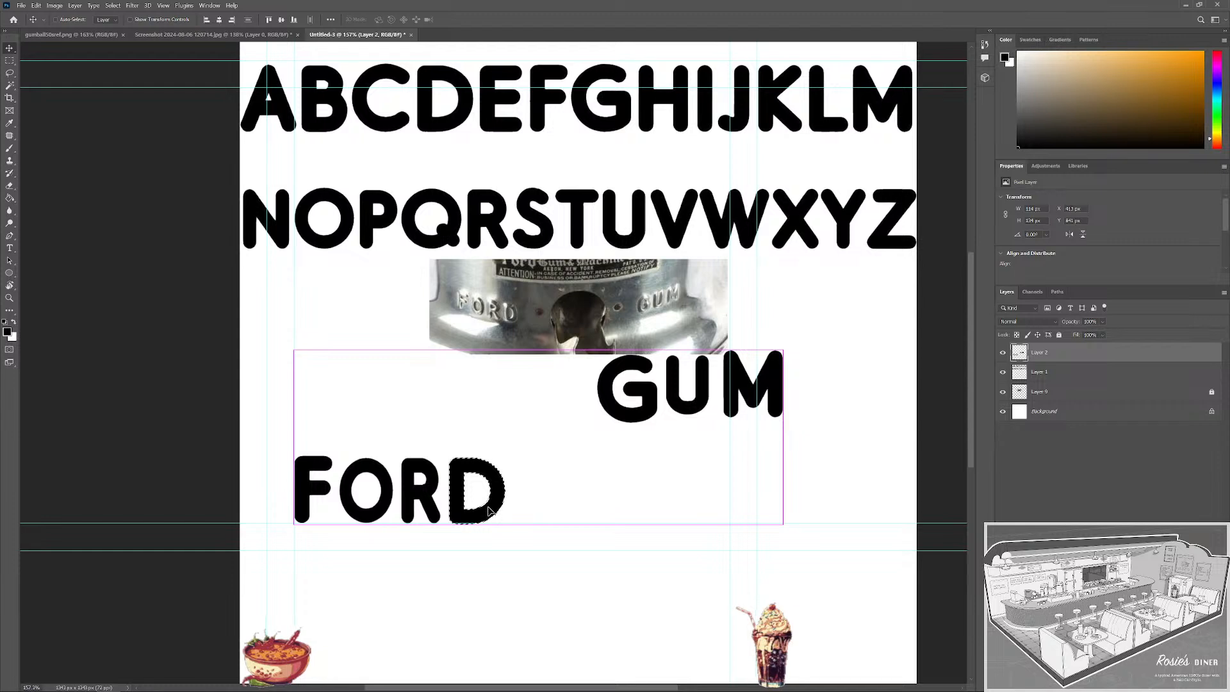
{"action": "left_click_drag", "start_coordinate": [509, 481], "coordinate": [484, 515]}
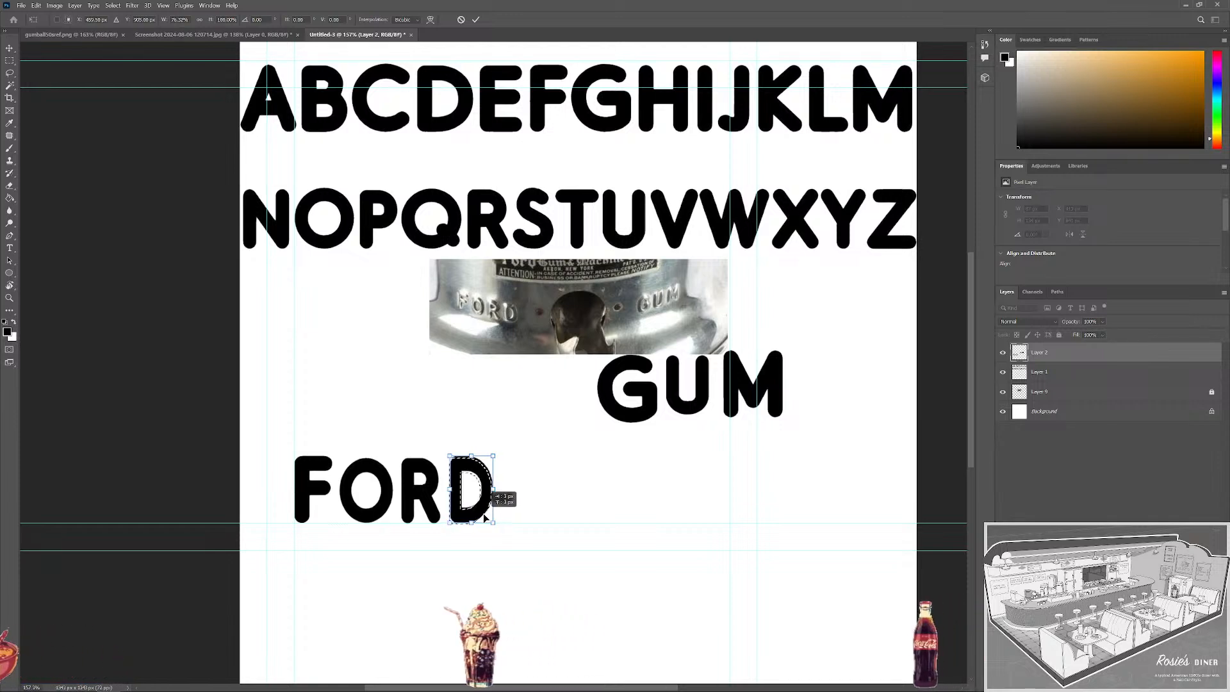
{"action": "key", "text": "Return"}
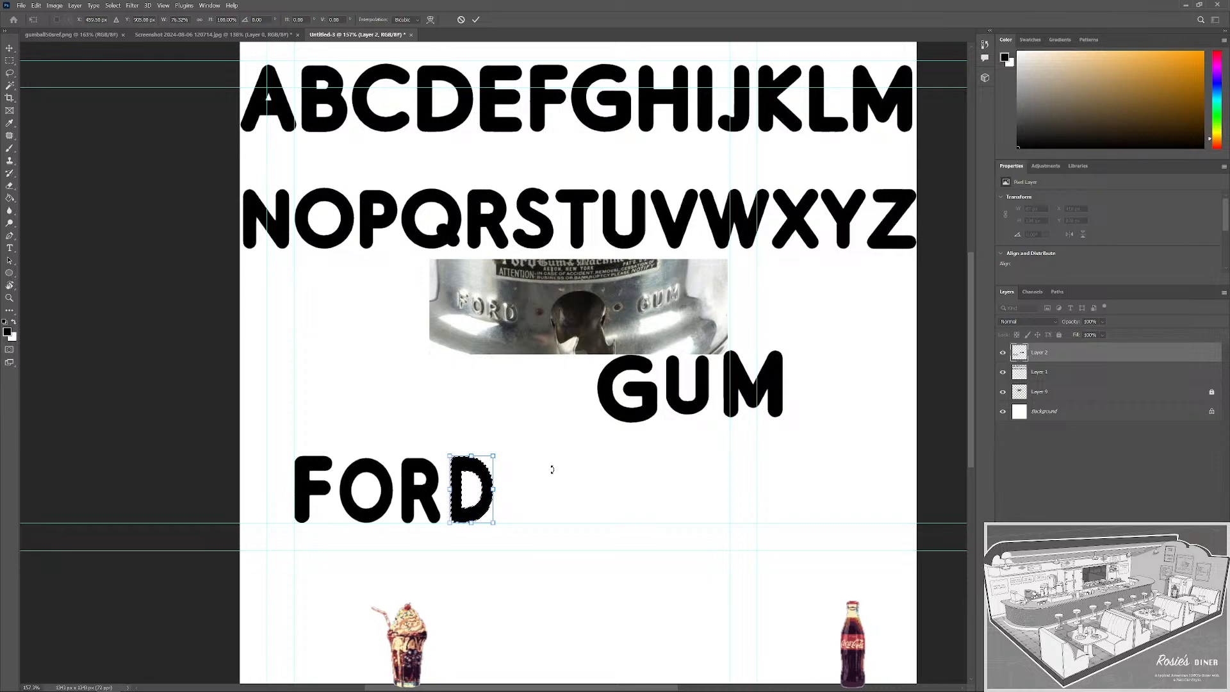
{"action": "key", "text": "ctrl+d"}
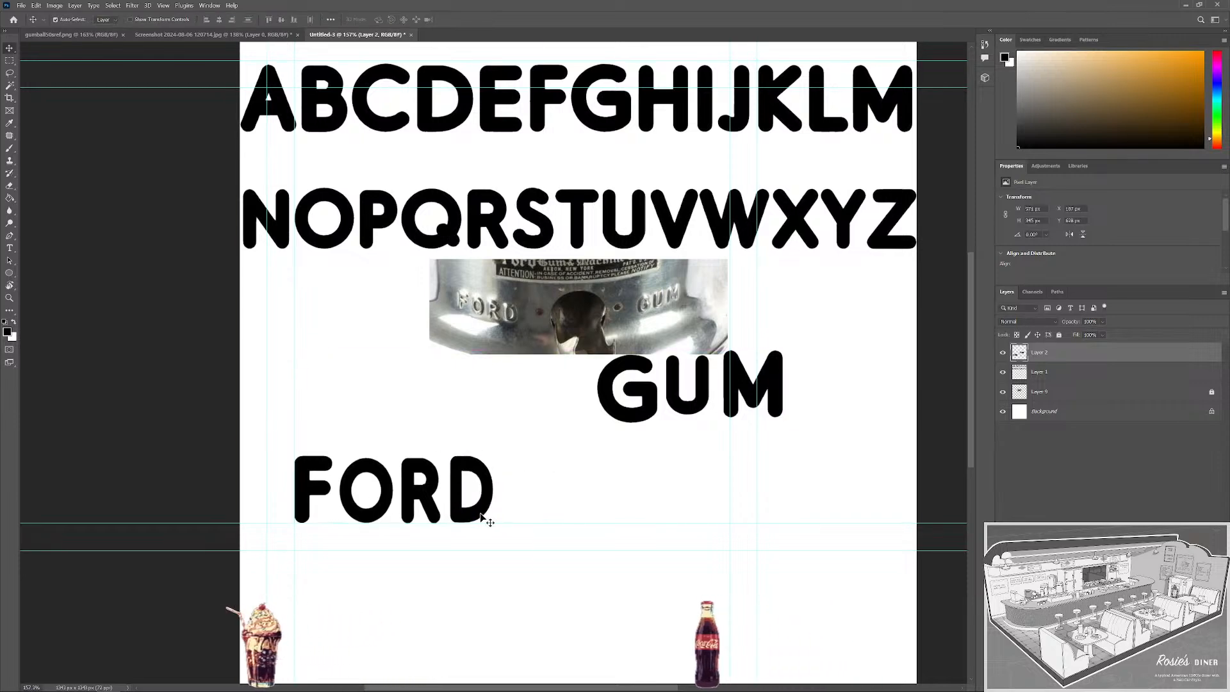
Select the D alone and scale it down slightly to line up with the other FORD letters.
{"action": "key", "text": "ctrl+t"}
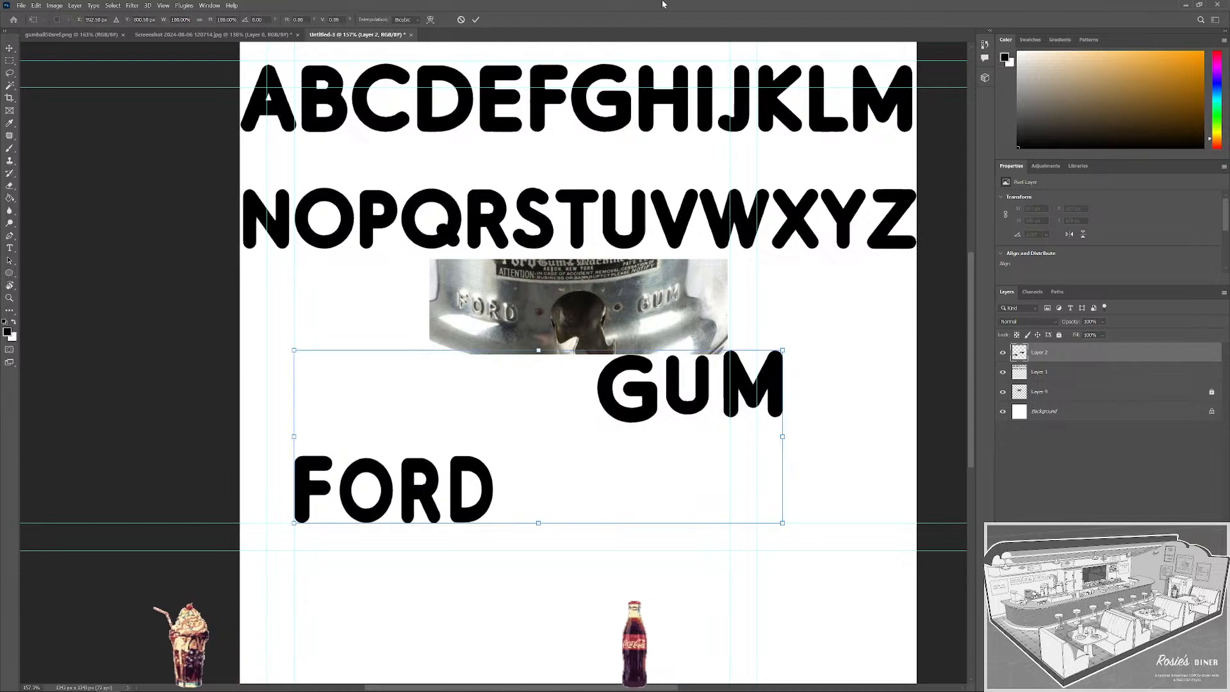
{"action": "left_click", "coordinate": [460, 19]}
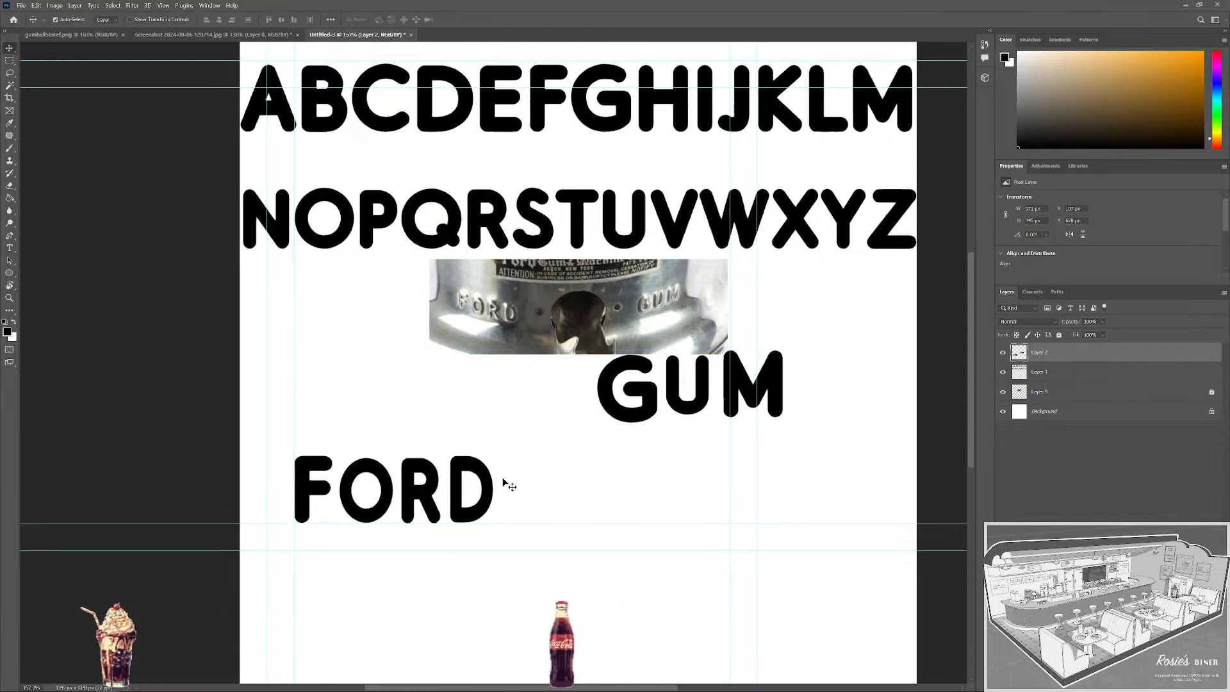
{"action": "left_click_drag", "start_coordinate": [517, 561], "coordinate": [444, 444]}
{"action": "key", "text": "ctrl+t"}
{"action": "left_click_drag", "start_coordinate": [522, 441], "coordinate": [523, 442]}
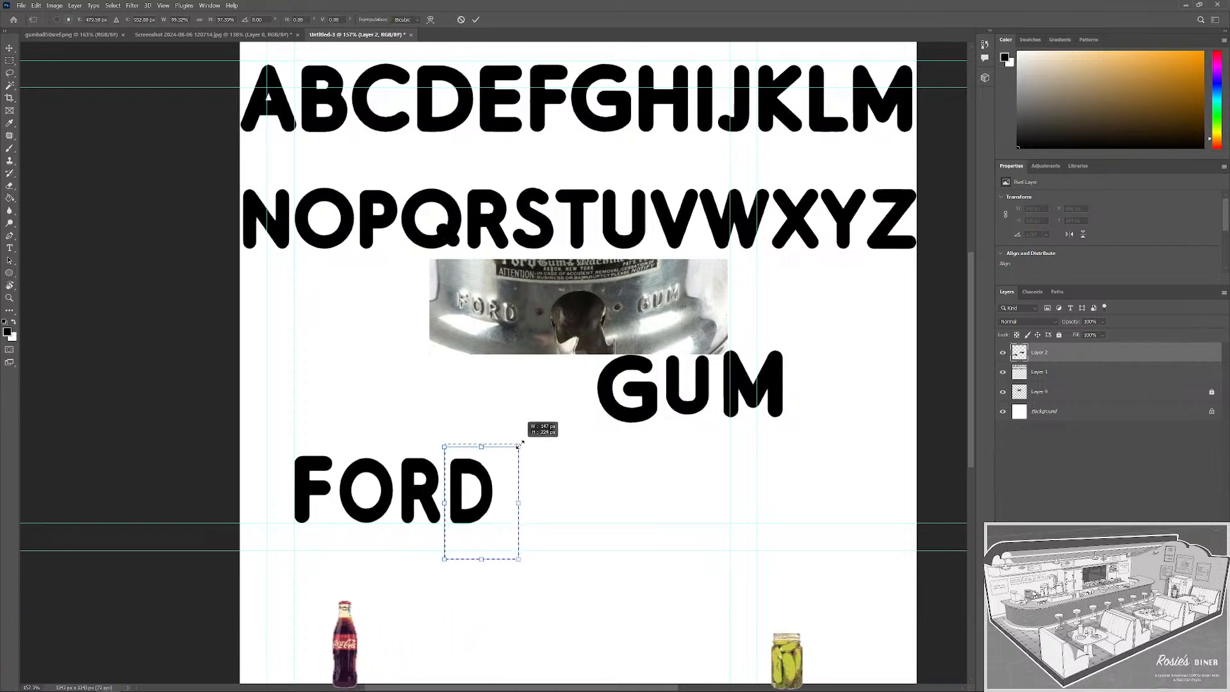
{"action": "left_click_drag", "start_coordinate": [523, 441], "coordinate": [521, 442]}
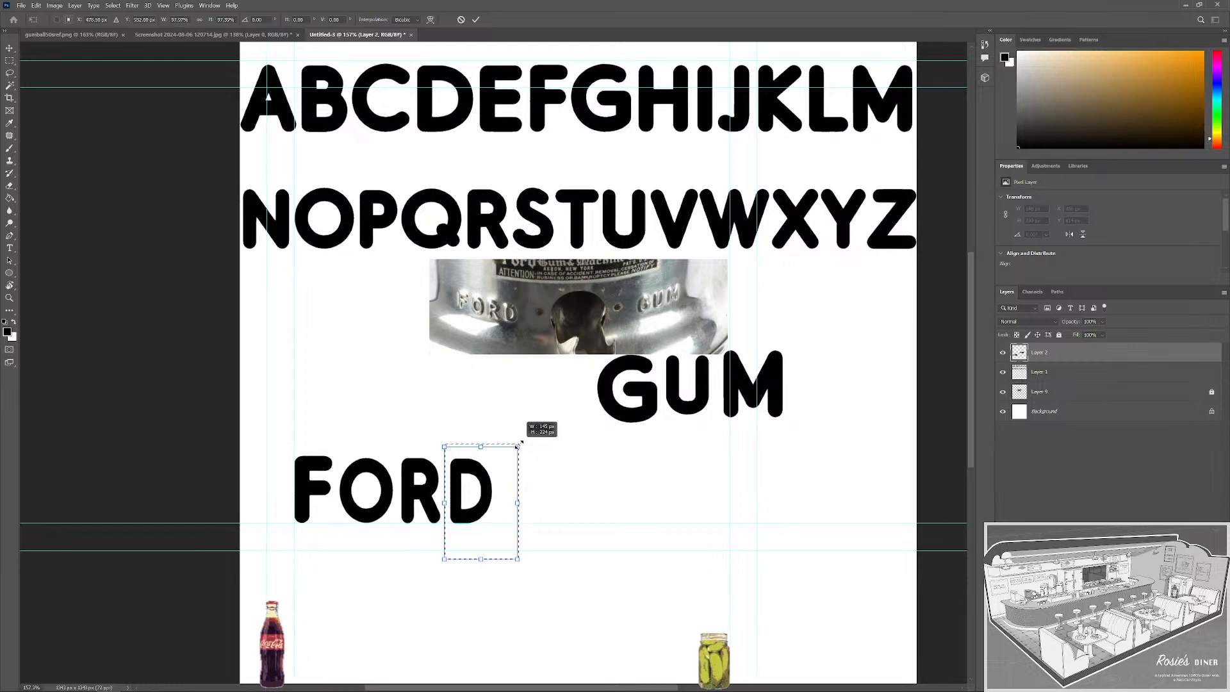
{"action": "left_click", "coordinate": [478, 20]}
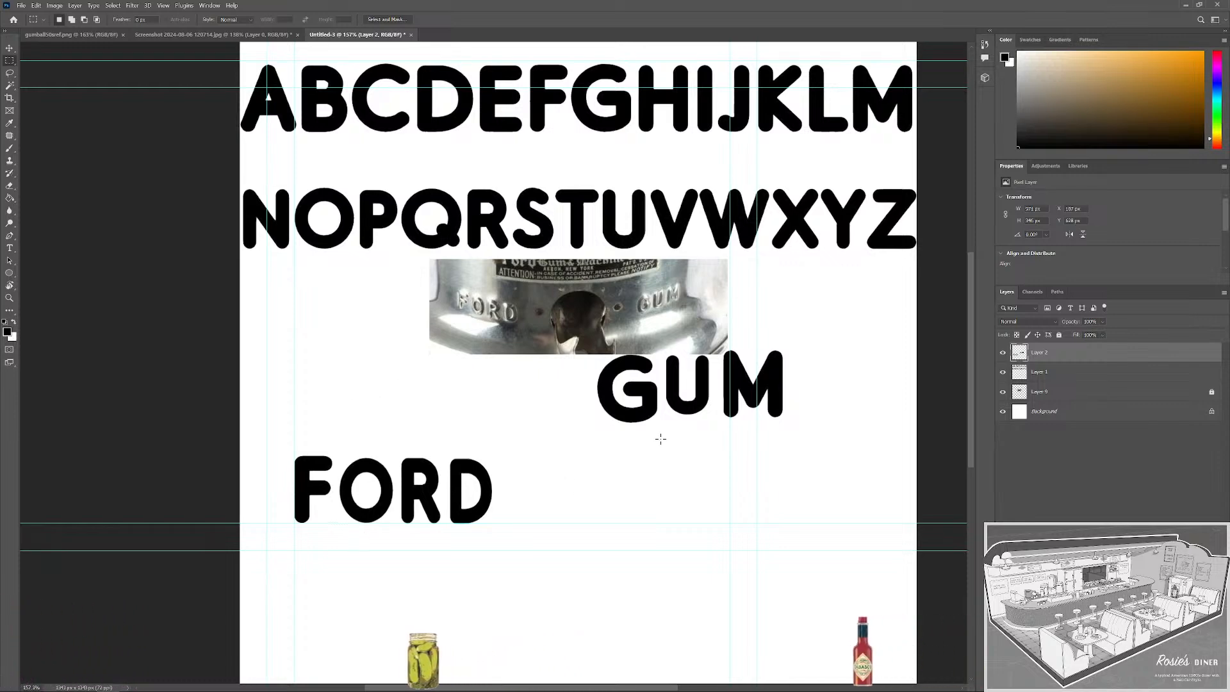
Move the word GUM down onto the same line as FORD, leaving a word gap after the D.
{"action": "key", "text": "v"}
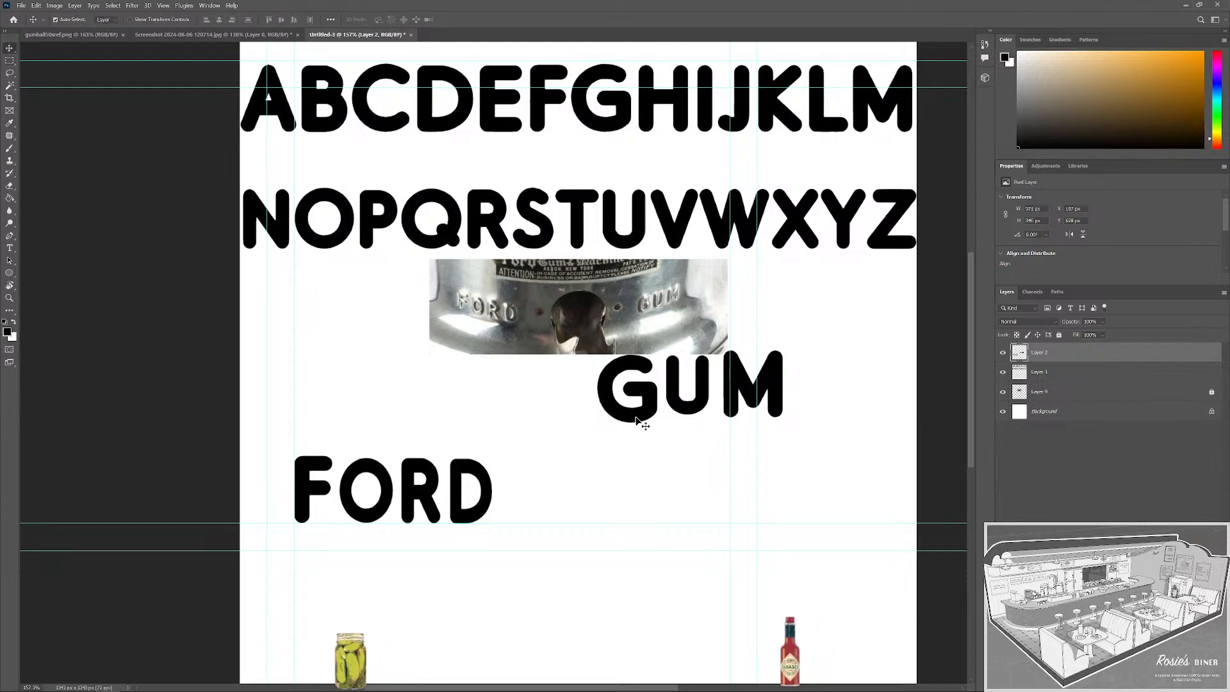
{"action": "left_click_drag", "start_coordinate": [832, 466], "coordinate": [539, 321]}
{"action": "left_click_drag", "start_coordinate": [832, 466], "coordinate": [571, 332]}
{"action": "key", "text": "v"}
{"action": "mouse_move", "coordinate": [641, 418]}
{"action": "left_mouse_down"}
{"action": "mouse_move", "coordinate": [559, 489]}
{"action": "mouse_move", "coordinate": [565, 513]}
{"action": "mouse_move", "coordinate": [587, 514]}
{"action": "left_mouse_up"}
{"action": "key", "text": "ctrl+d"}
Select the U of the lowered GUM and move it down to the baseline of the G.
{"action": "key", "text": "m"}
{"action": "left_click_drag", "start_coordinate": [519, 441], "coordinate": [608, 550]}
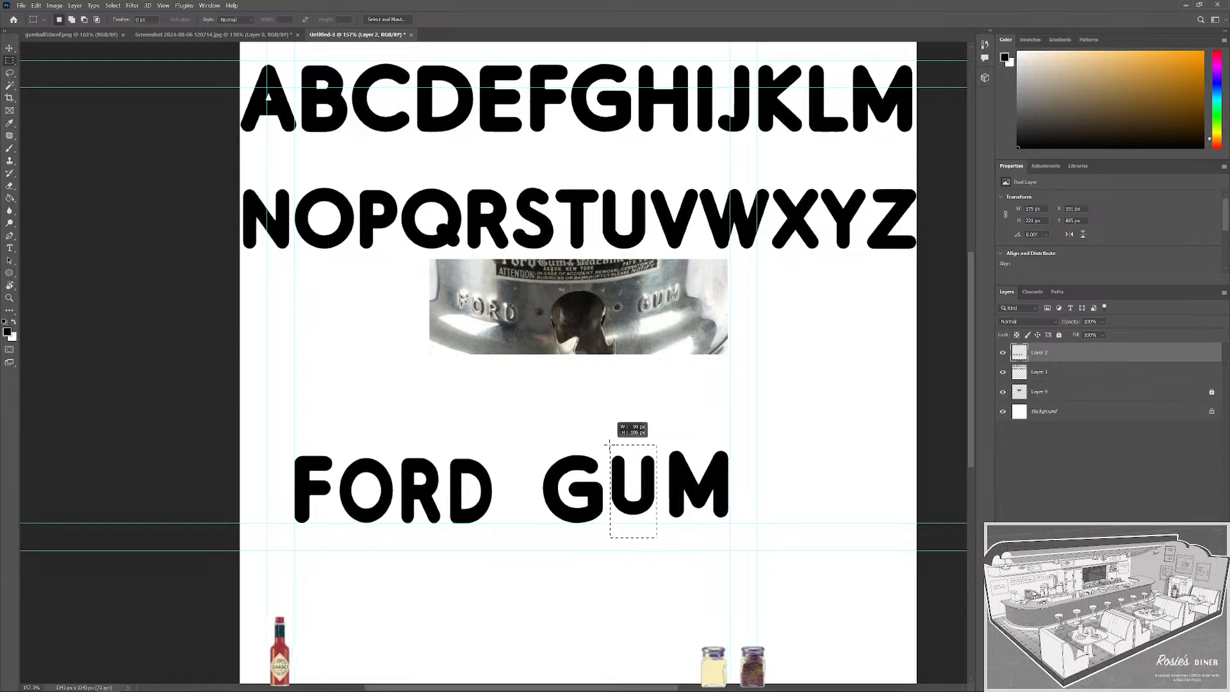
{"action": "left_click_drag", "start_coordinate": [609, 445], "coordinate": [609, 445]}
{"action": "key", "text": "v"}
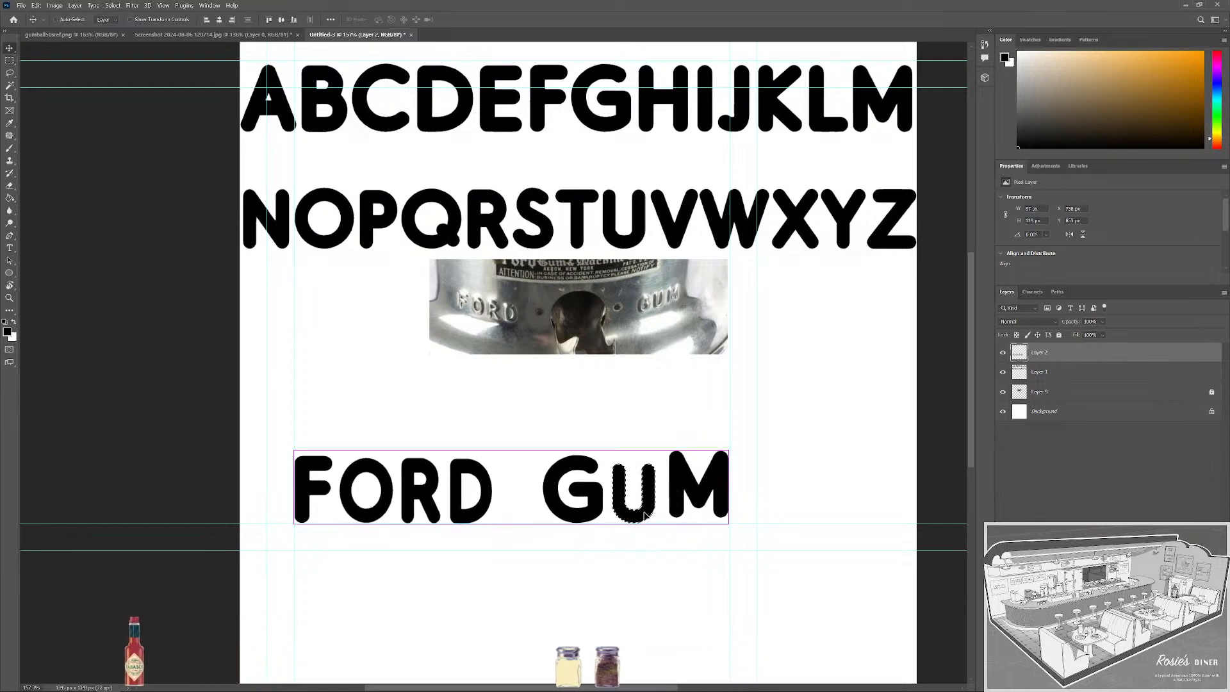
Relocate the horizontal guide from the first alphabet row to FORD's top edge and scale the F to about 98% to fit it.
{"action": "key", "text": "ctrl"}
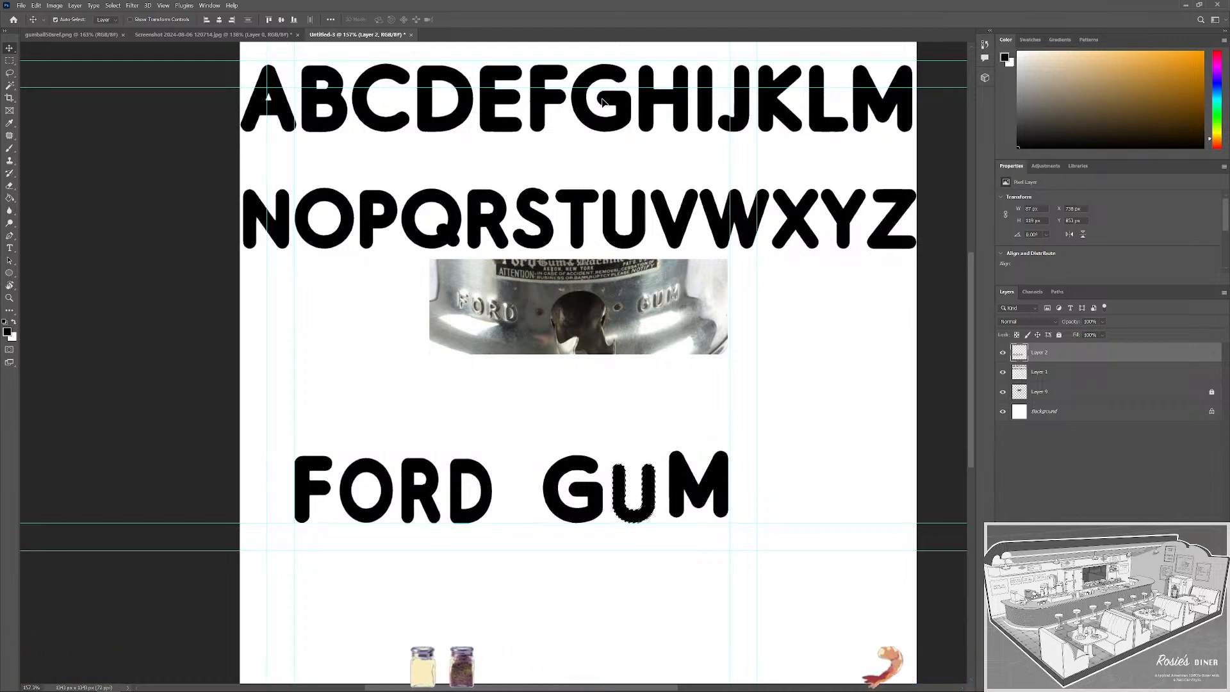
{"action": "left_click_drag", "start_coordinate": [603, 89], "coordinate": [608, 457]}
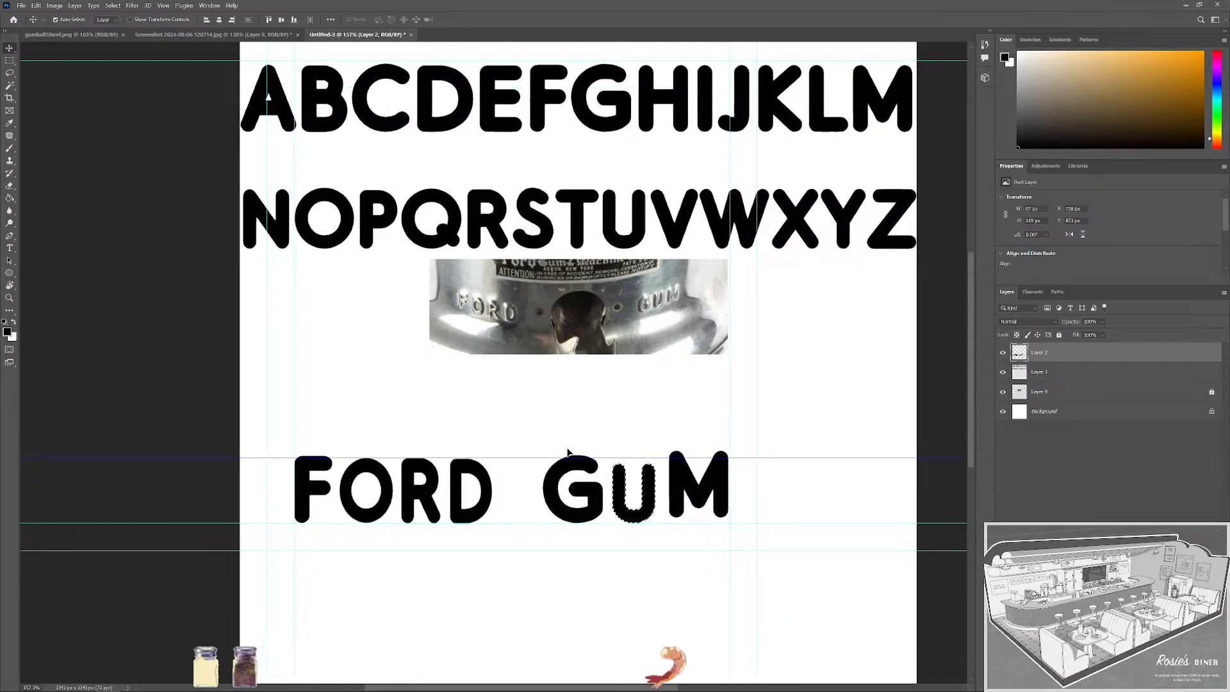
{"action": "key", "text": "m"}
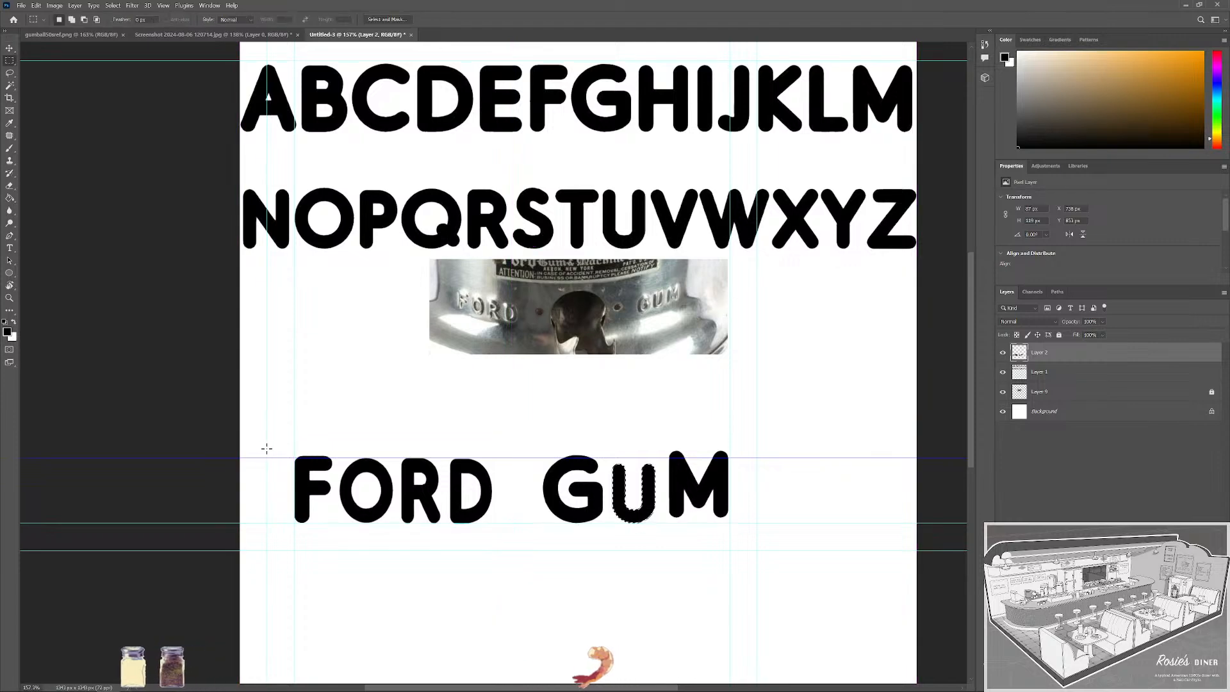
{"action": "left_click_drag", "start_coordinate": [321, 530], "coordinate": [332, 550]}
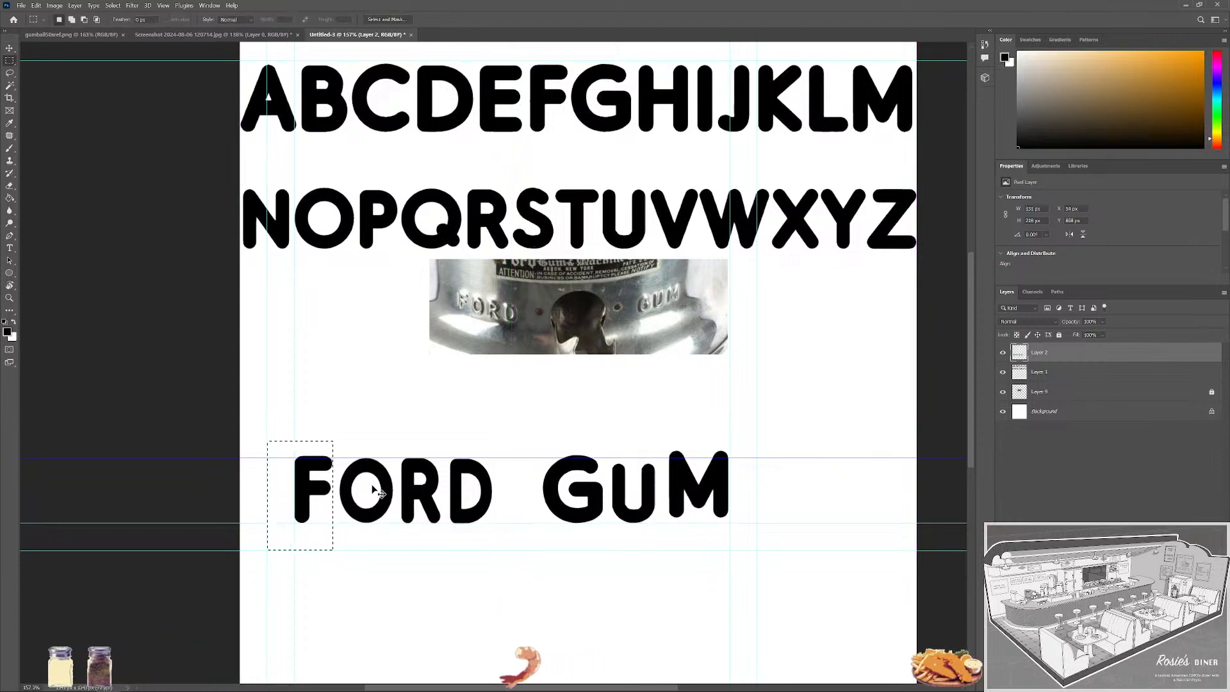
{"action": "key", "text": "ctrl+t"}
{"action": "left_click_drag", "start_coordinate": [334, 442], "coordinate": [338, 442]}
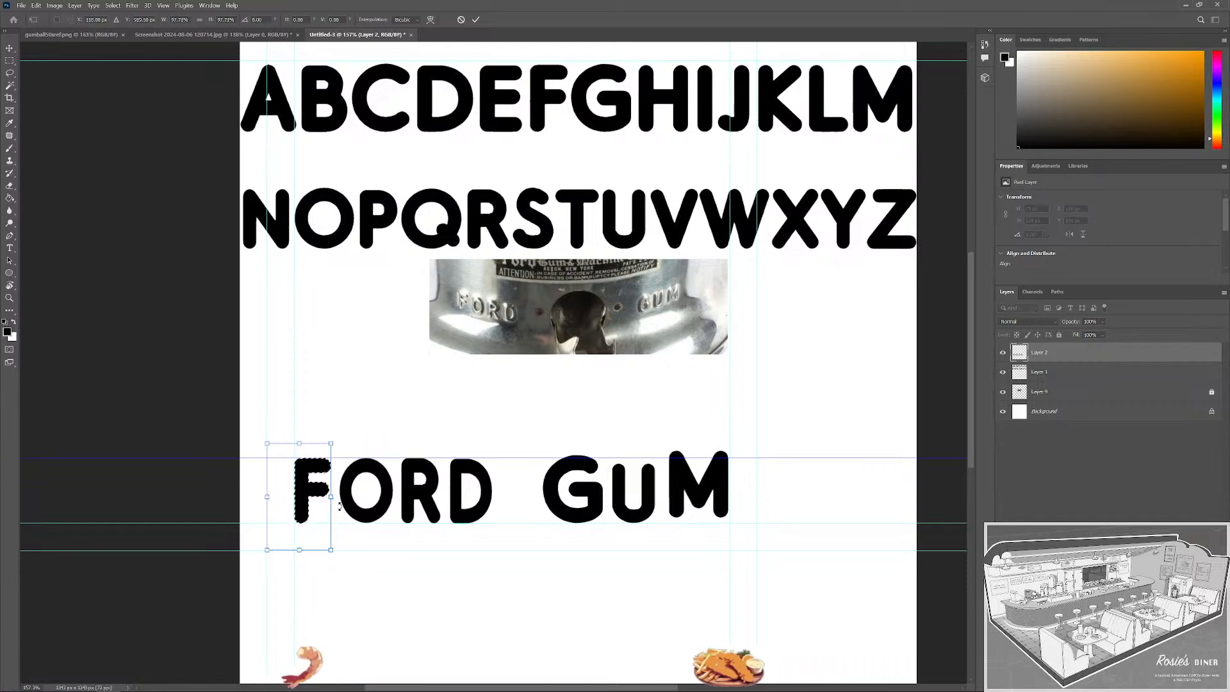
{"action": "key", "text": "Return"}
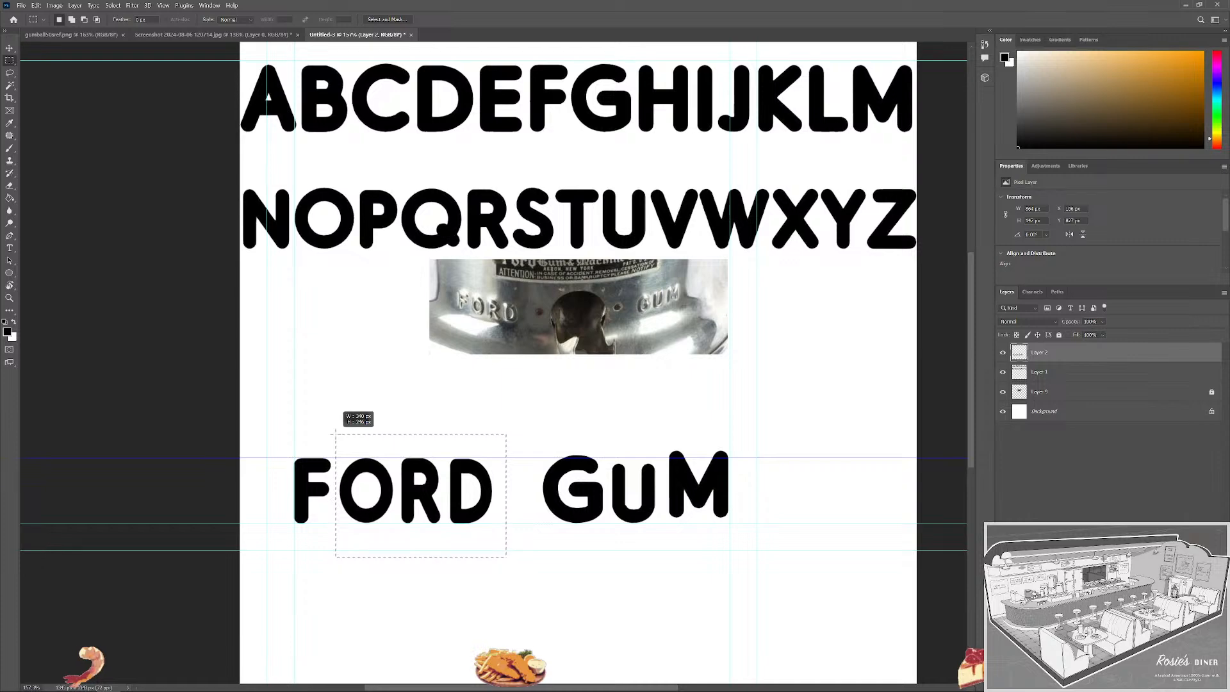
Shift the letters ORD together slightly closer to the F and clear the selection.
{"action": "key", "text": "v"}
{"action": "left_click_drag", "start_coordinate": [428, 494], "coordinate": [423, 493]}
{"action": "key", "text": "ctrl+d"}
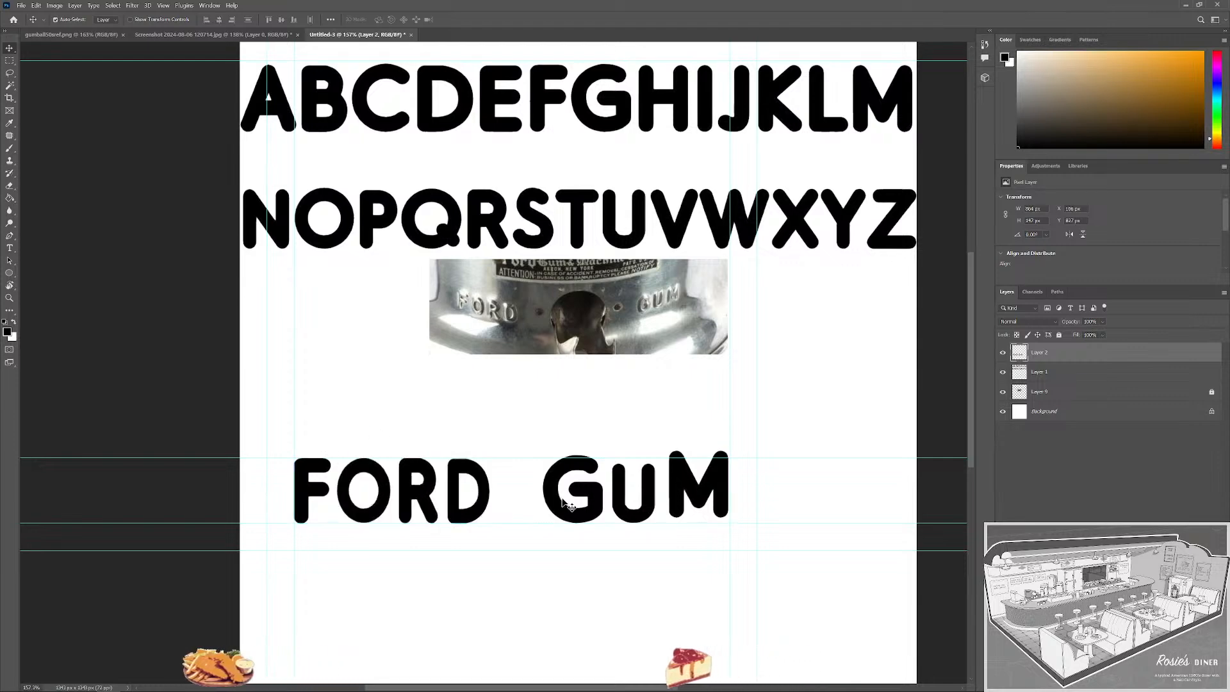
Select the G of GUM, narrow it to about 79% of its width, and fit its height between the guides.
{"action": "key", "text": "ctrl+t"}
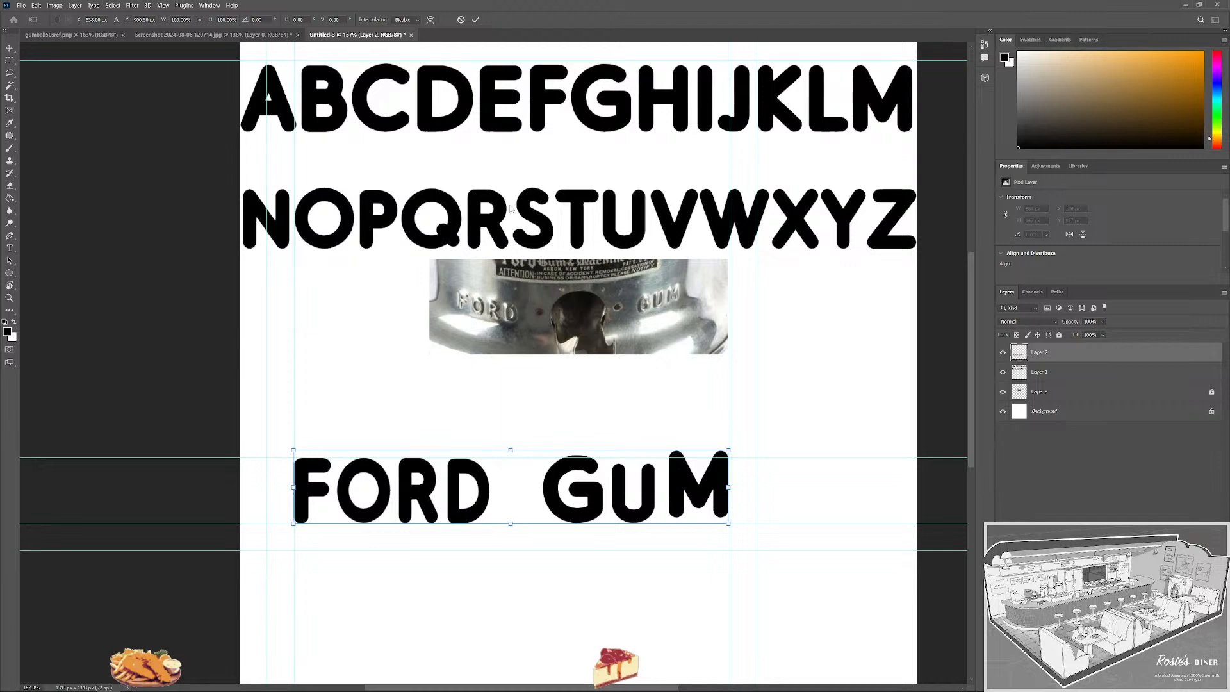
{"action": "left_click", "coordinate": [476, 20]}
{"action": "left_click_drag", "start_coordinate": [605, 570], "coordinate": [604, 568]}
{"action": "key", "text": "ctrl+t"}
{"action": "left_click_drag", "start_coordinate": [607, 439], "coordinate": [601, 442]}
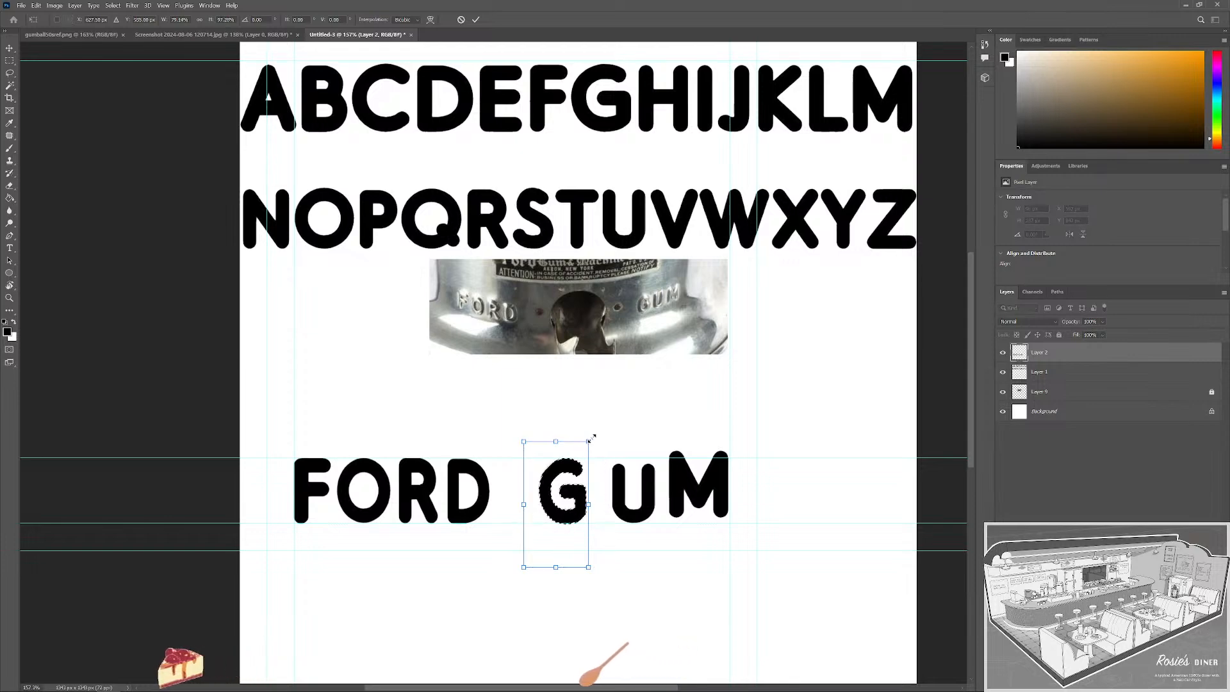
{"action": "key", "text": "Return"}
{"action": "key", "text": "m"}
{"action": "scroll", "coordinate": [623, 521], "scroll_direction": "up", "scroll_amount": 3}
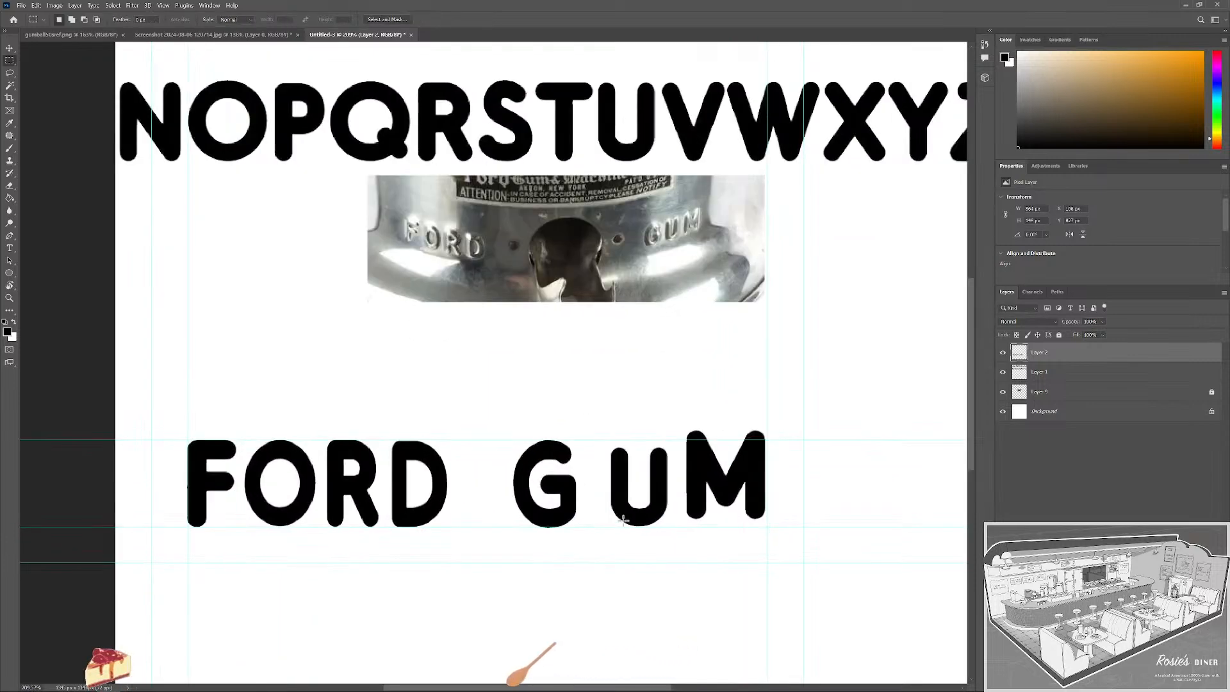
{"action": "scroll", "coordinate": [593, 518], "scroll_direction": "down", "scroll_amount": 2}
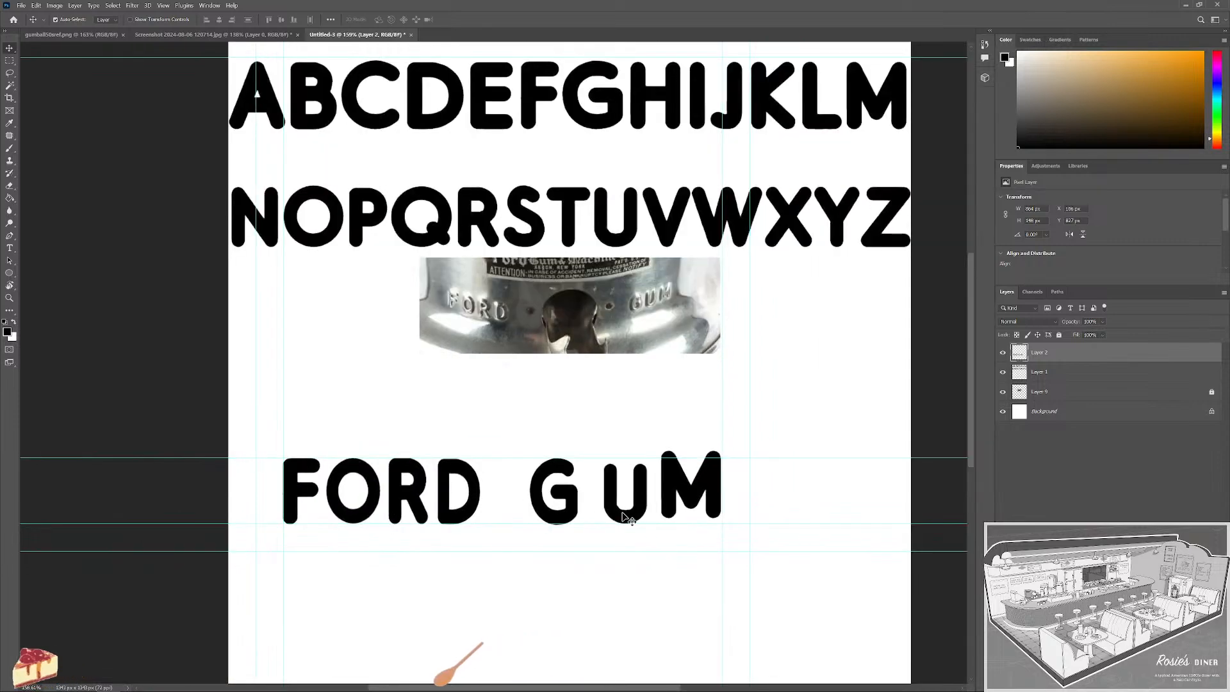
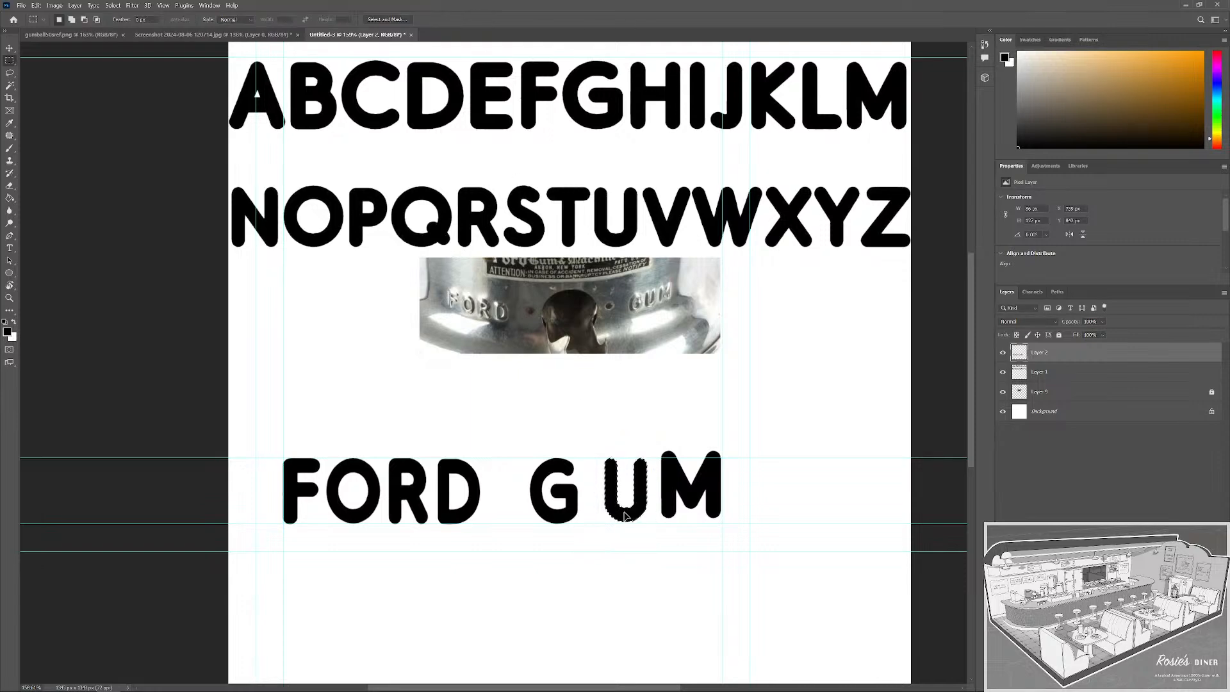
Move the U beside the G and fit its height between the guides, and place the M right after it.
{"action": "left_click_drag", "start_coordinate": [630, 514], "coordinate": [628, 521]}
{"action": "key", "text": "ctrl+z"}
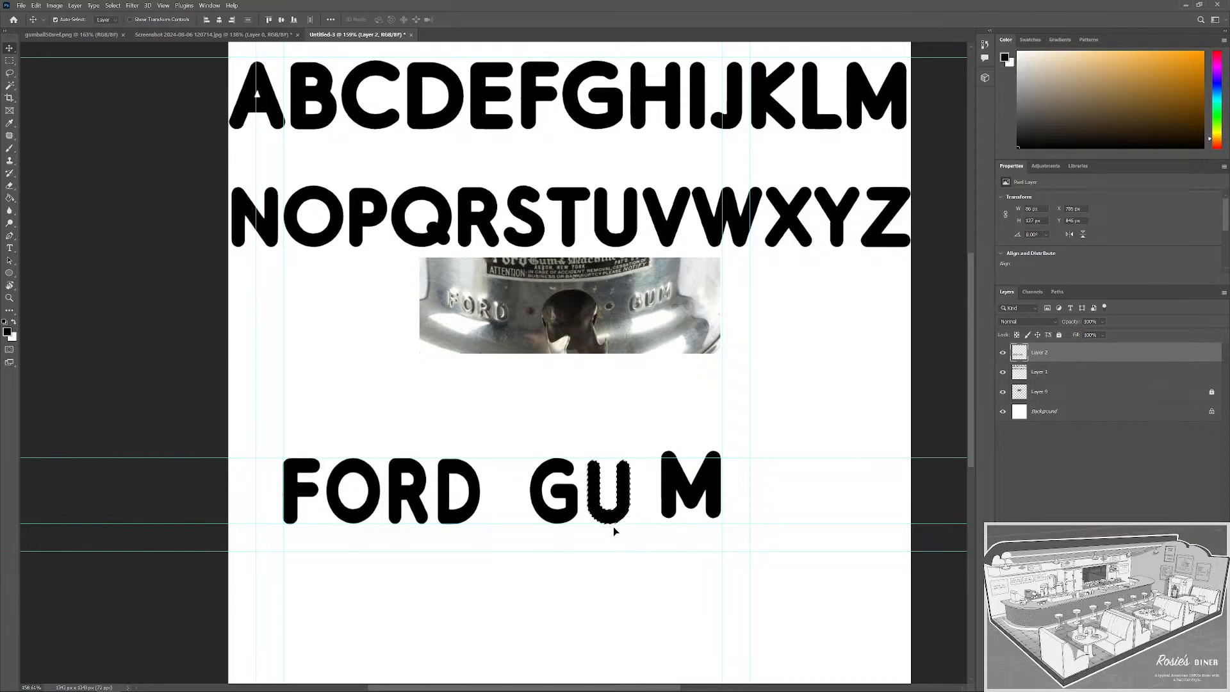
{"action": "left_click", "coordinate": [608, 526]}
{"action": "key", "text": "ctrl+t"}
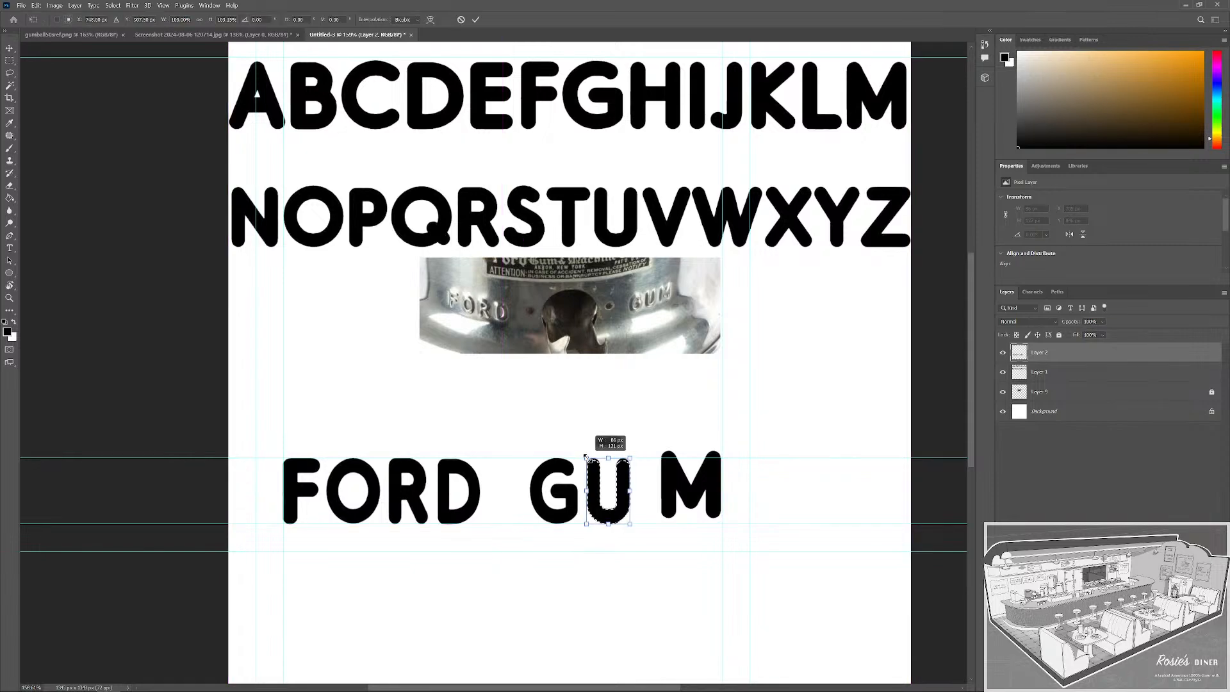
{"action": "key", "text": "ctrl+d"}
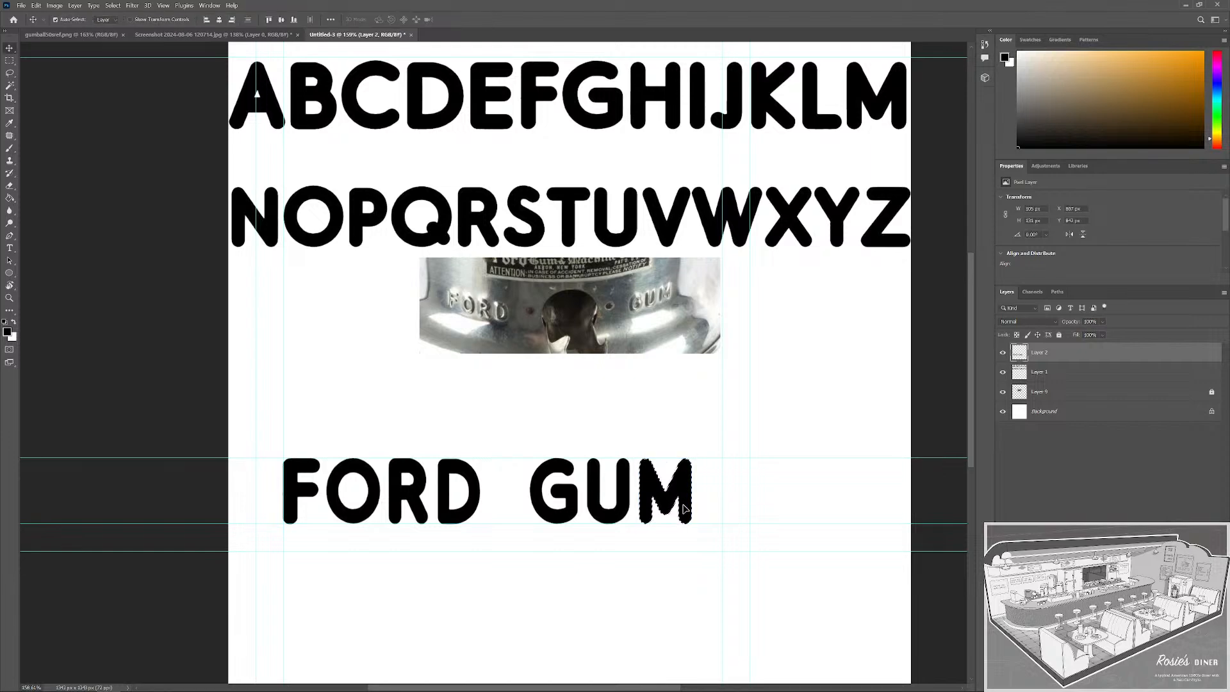
{"action": "scroll", "coordinate": [688, 444], "scroll_direction": "down", "scroll_amount": 3}
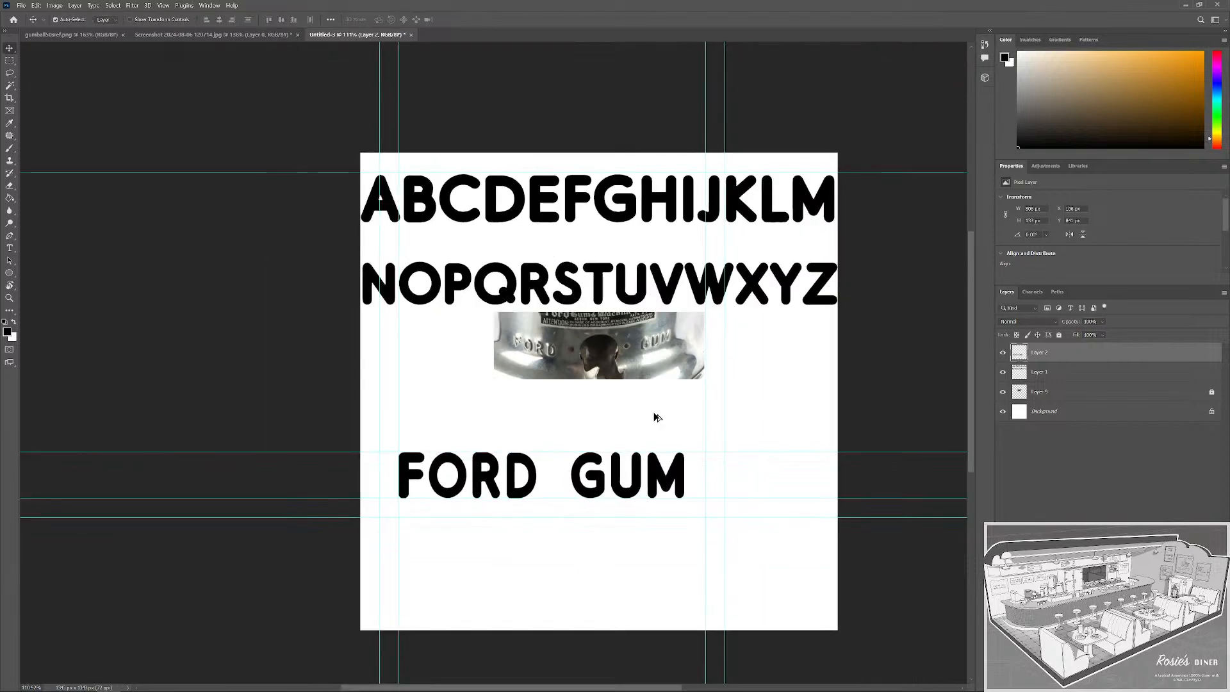
Hide the alphabet sheet layer and the gumball machine photo layer, leaving the FORD GUM lettering on white.
{"action": "left_click", "coordinate": [1003, 372]}
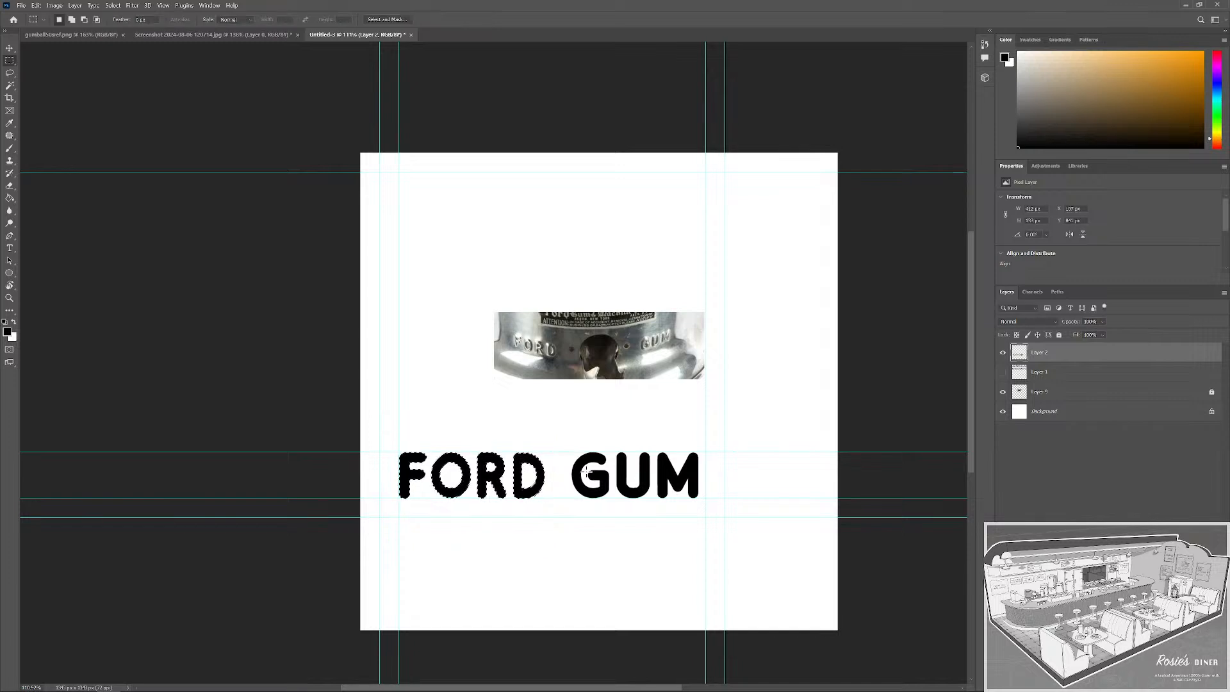
{"action": "scroll", "coordinate": [575, 480], "scroll_direction": "up", "scroll_amount": 3}
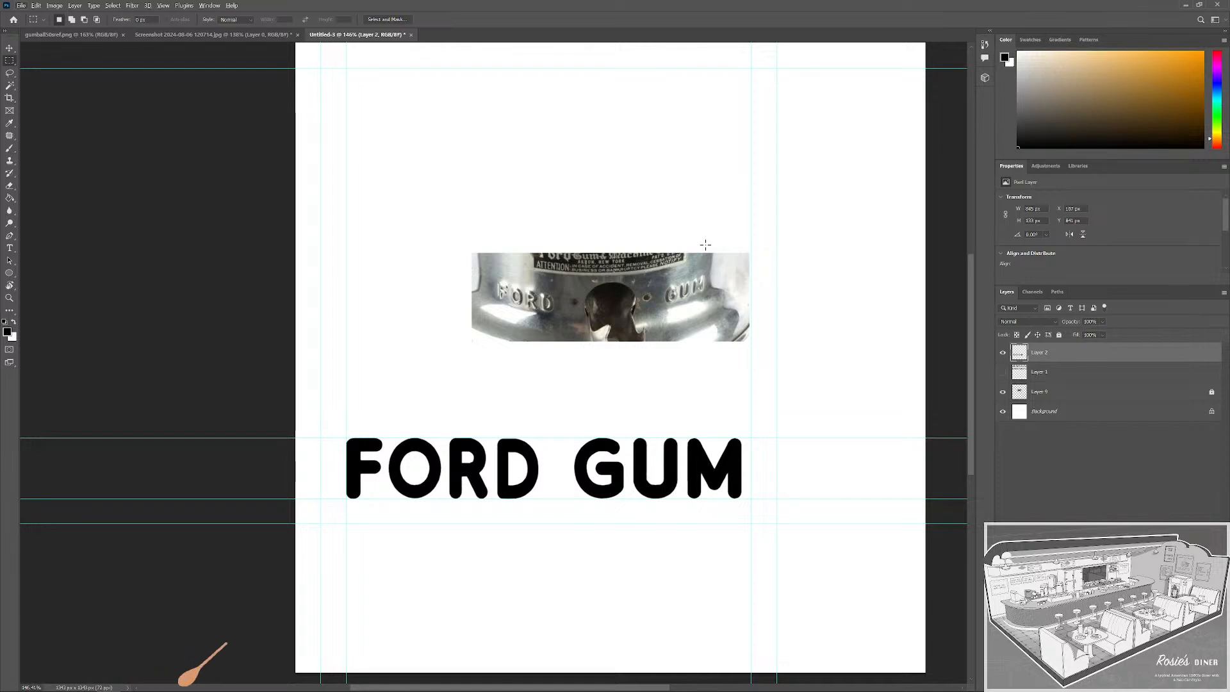
{"action": "scroll", "coordinate": [590, 306], "scroll_direction": "down", "scroll_amount": 3}
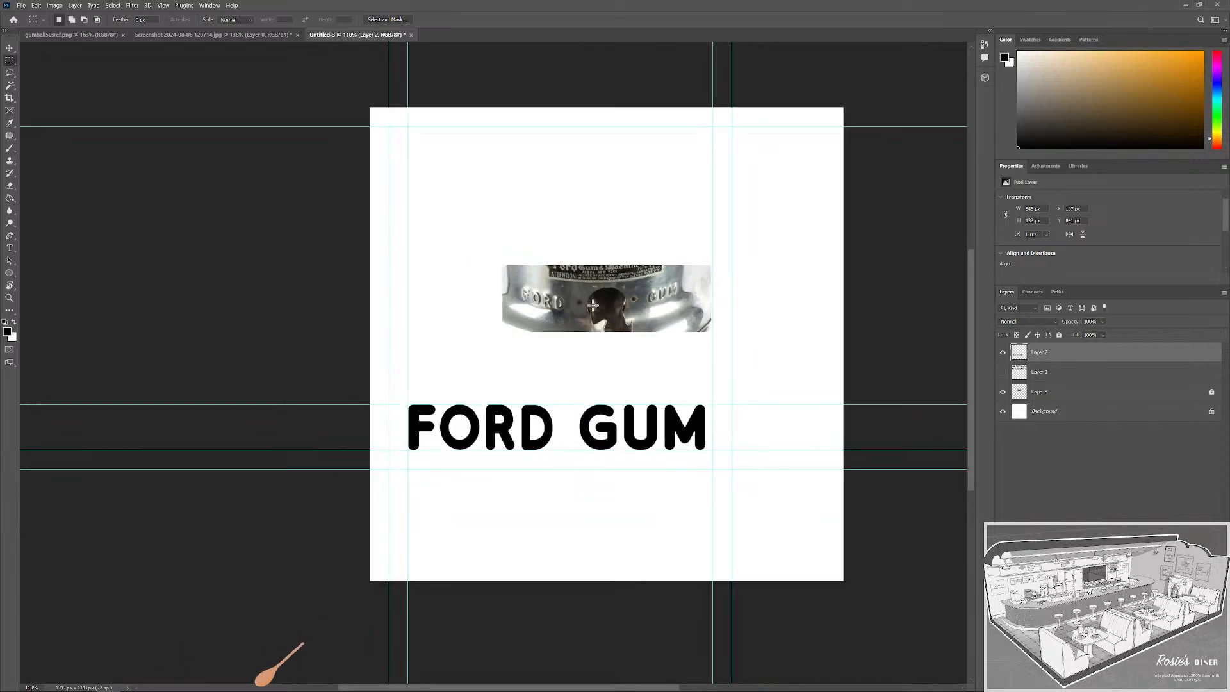
{"action": "left_click", "coordinate": [1003, 392]}
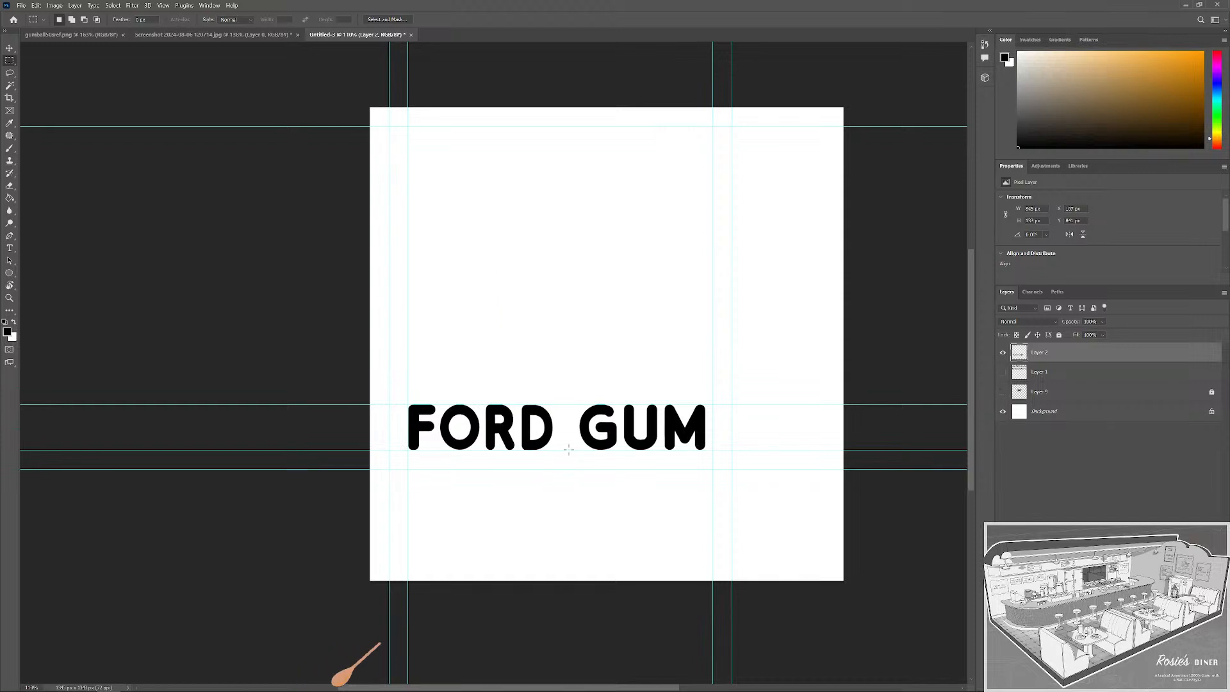
Move FORD GUM straight up toward the canvas's middle and crop the canvas closely to the lettering's width.
{"action": "key", "text": "v"}
{"action": "left_click_drag", "start_coordinate": [542, 428], "coordinate": [588, 340]}
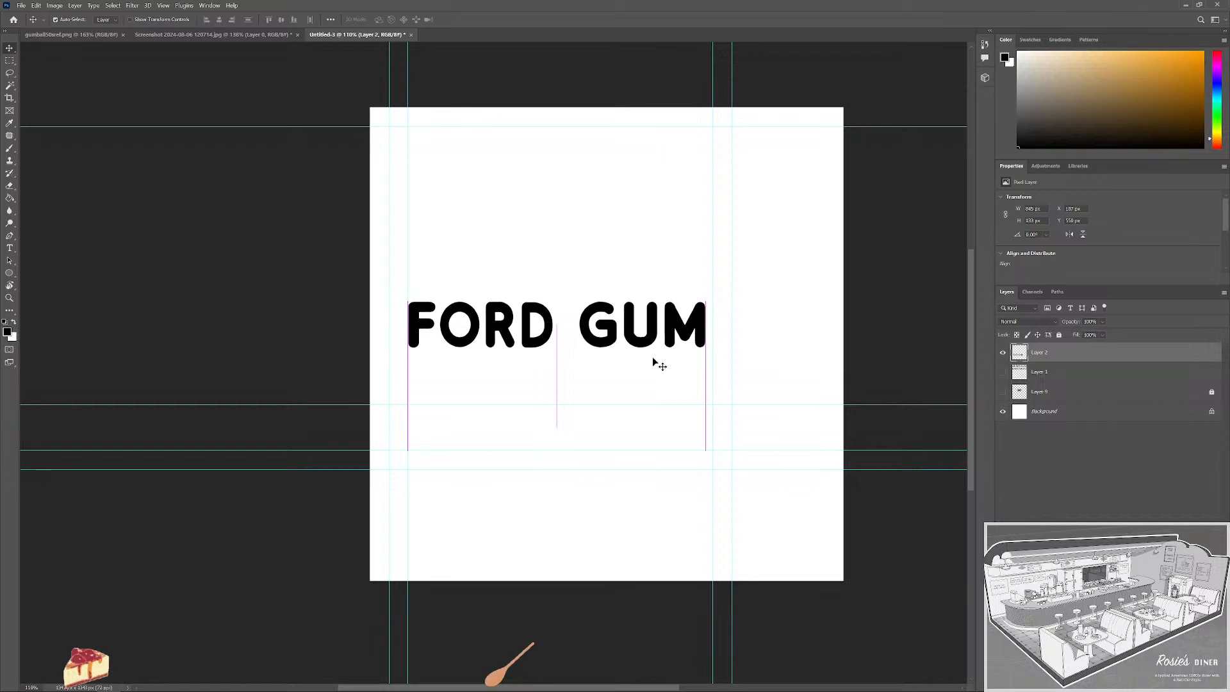
{"action": "key", "text": "ctrl+t"}
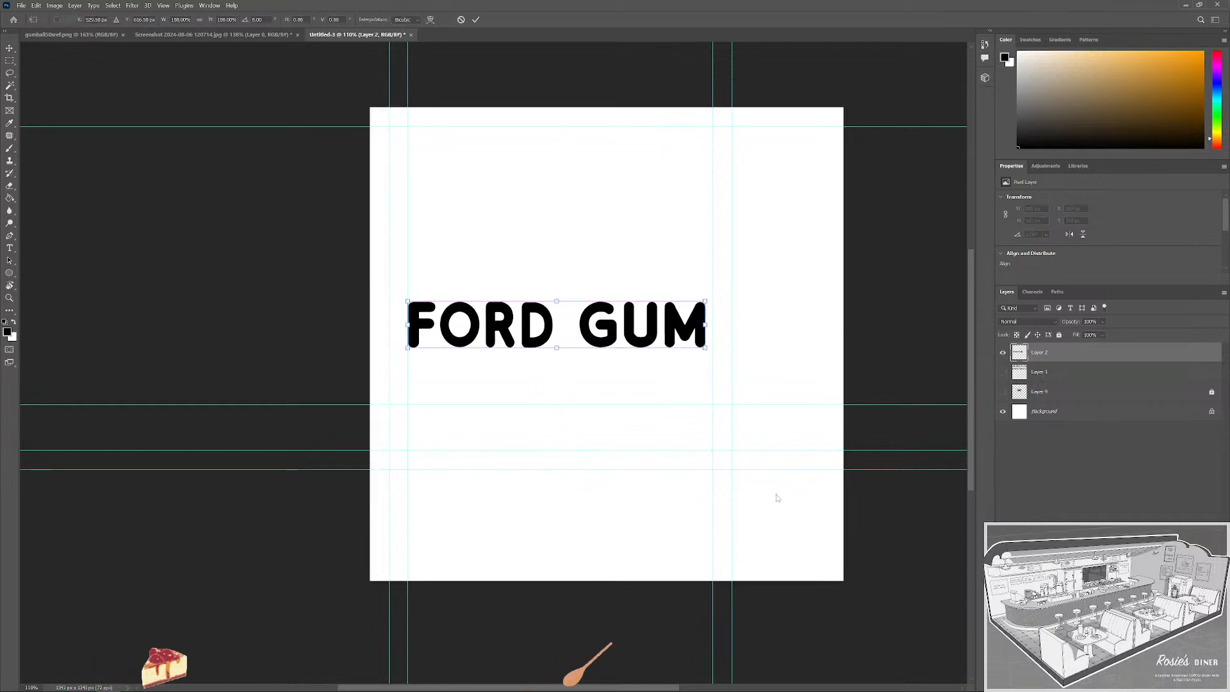
{"action": "left_click", "coordinate": [462, 20]}
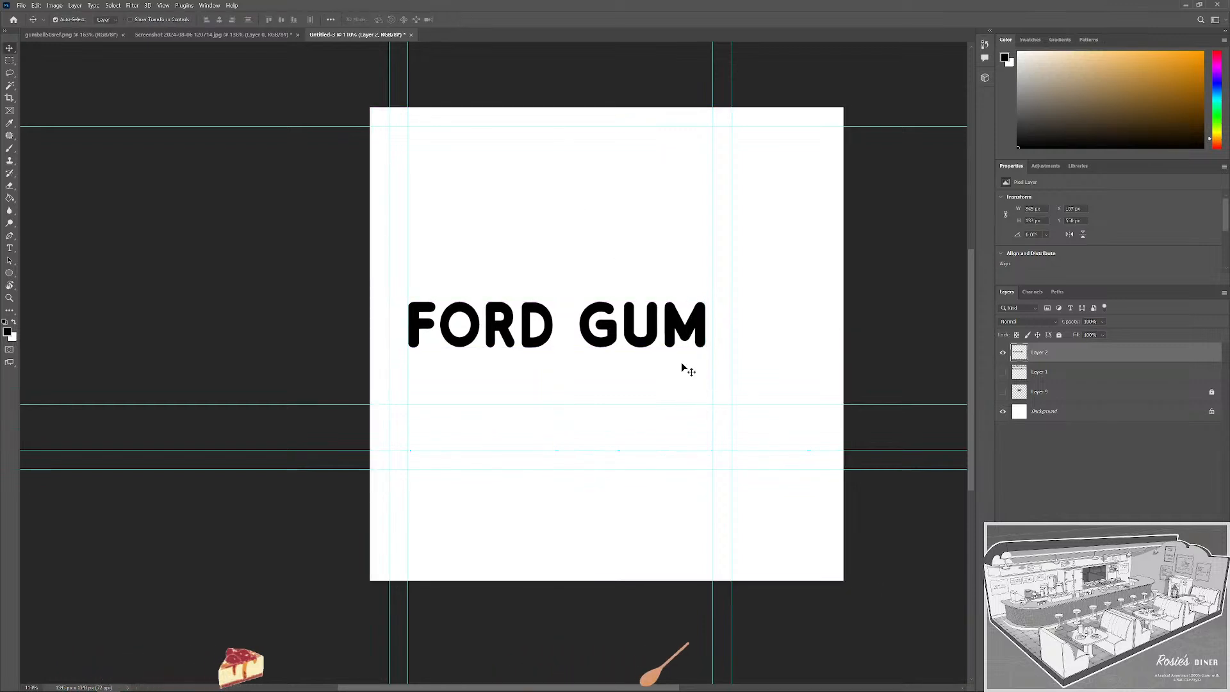
{"action": "key", "text": "c"}
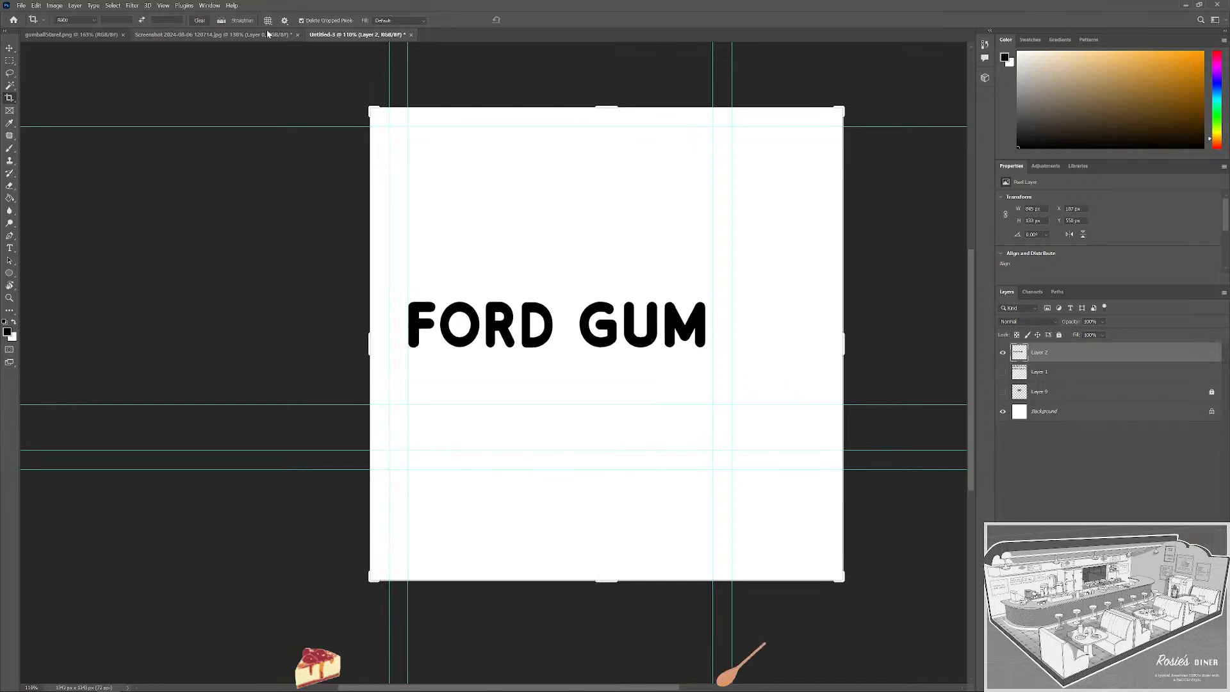
{"action": "left_click_drag", "start_coordinate": [845, 578], "coordinate": [762, 502]}
{"action": "left_click_drag", "start_coordinate": [682, 404], "coordinate": [739, 432]}
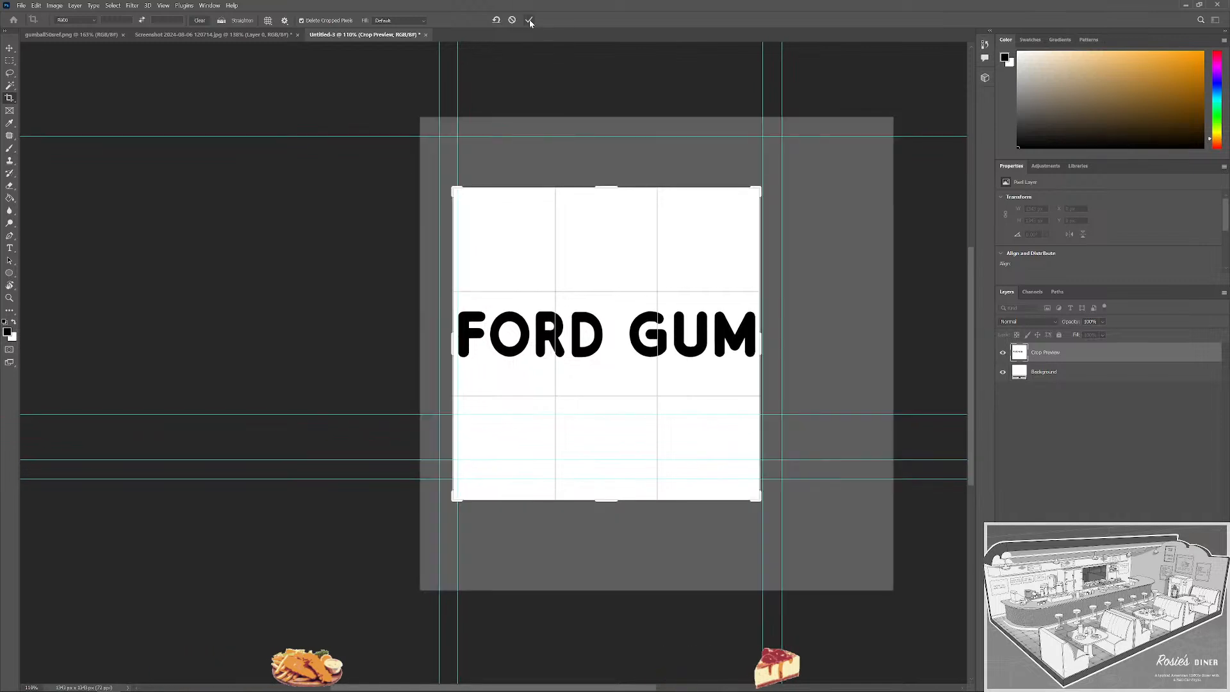
{"action": "left_click", "coordinate": [530, 21]}
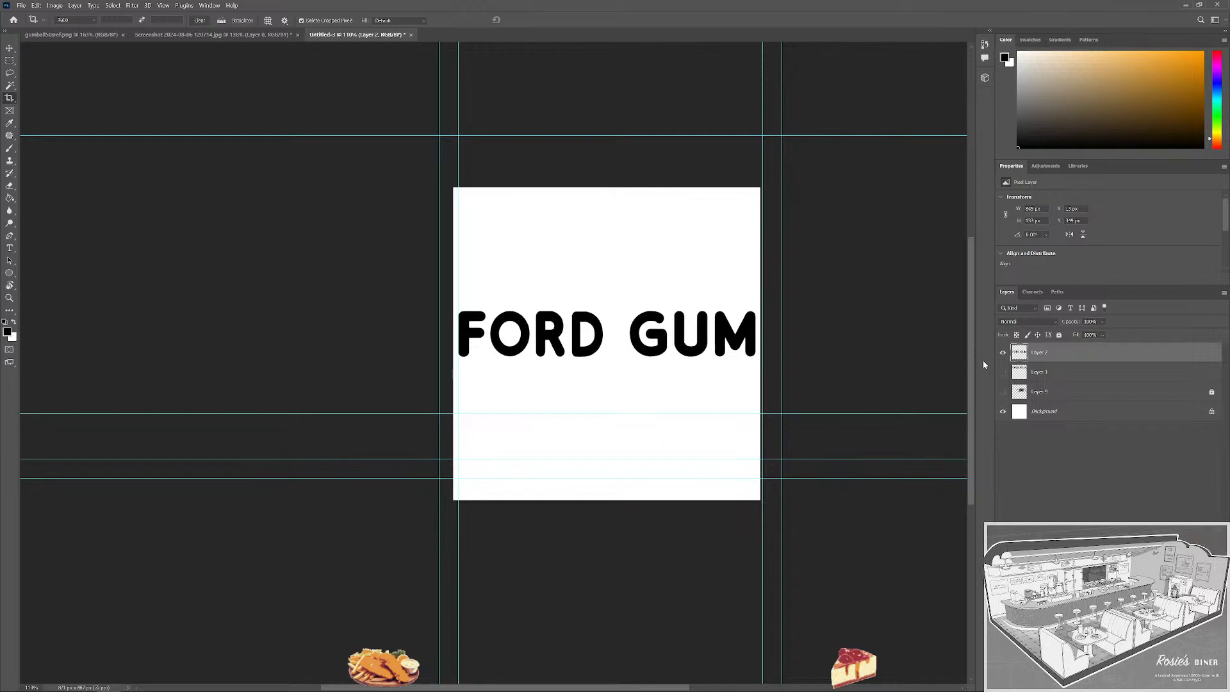
Copy the word GUM onto its own layer and move the copy below the FORD GUM line.
{"action": "key", "text": "m"}
{"action": "left_click_drag", "start_coordinate": [623, 288], "coordinate": [783, 420]}
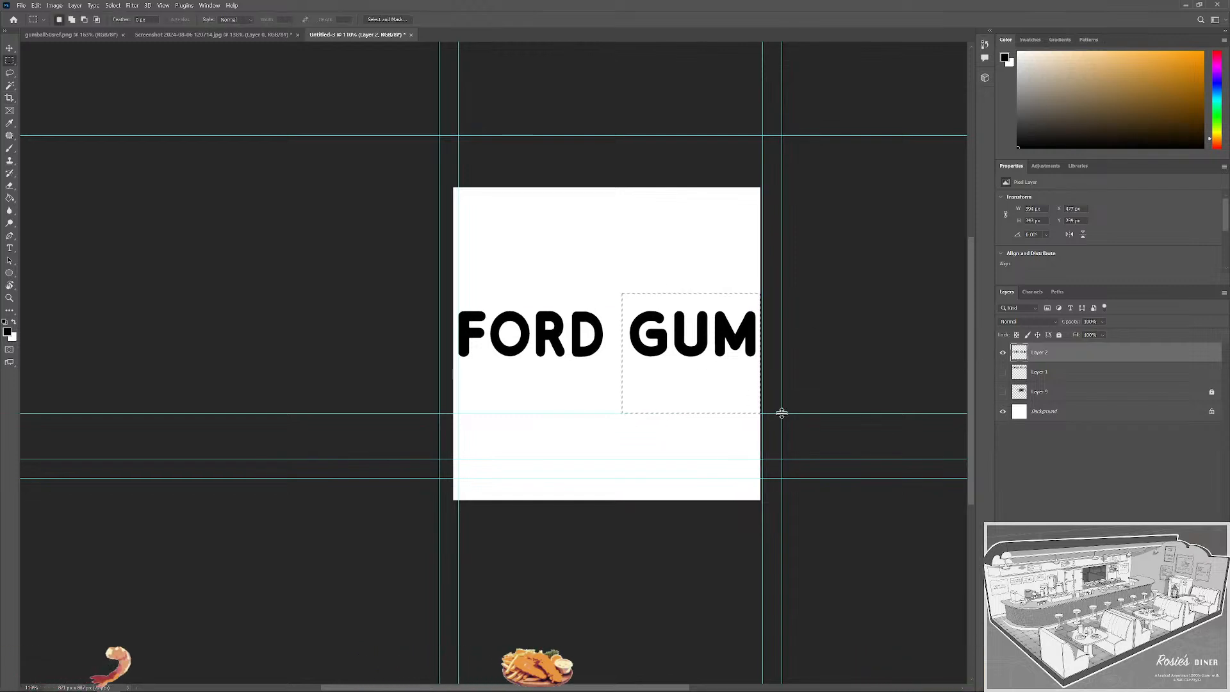
{"action": "key", "text": "ctrl+j"}
{"action": "key", "text": "ctrl+shift+Down"}
{"action": "key", "text": "ctrl+shift+Down"}
{"action": "key", "text": "ctrl+shift+Down"}
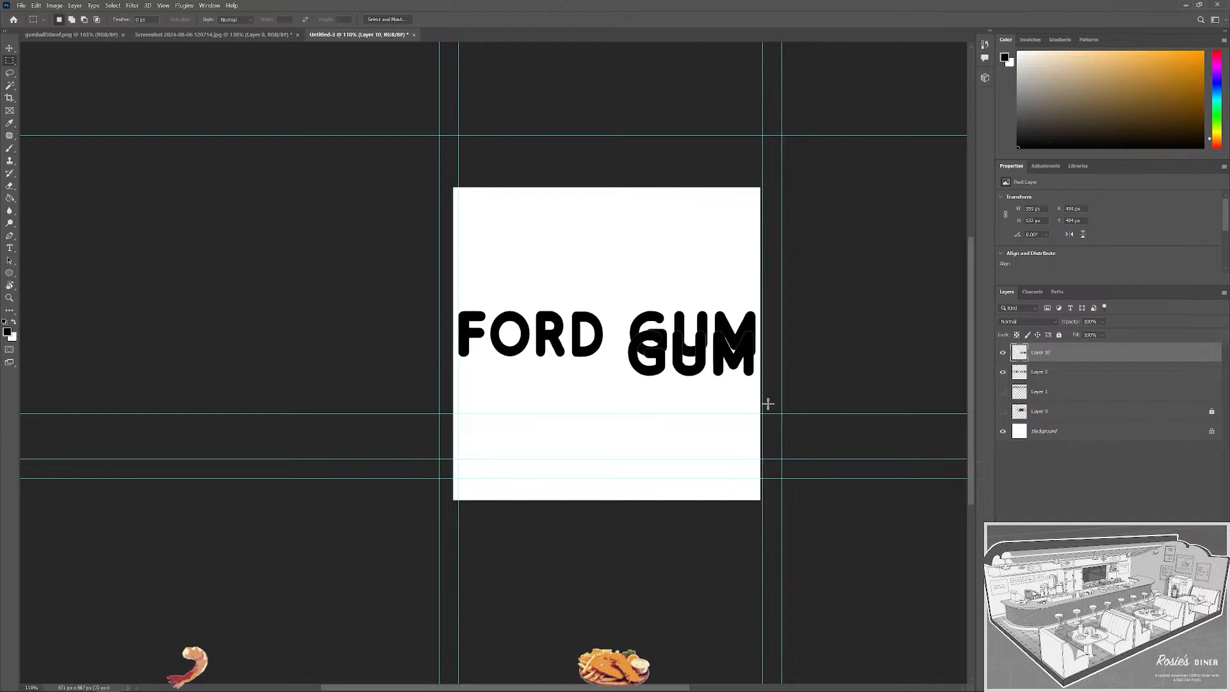
{"action": "key", "text": "v"}
{"action": "left_click_drag", "start_coordinate": [700, 376], "coordinate": [679, 404]}
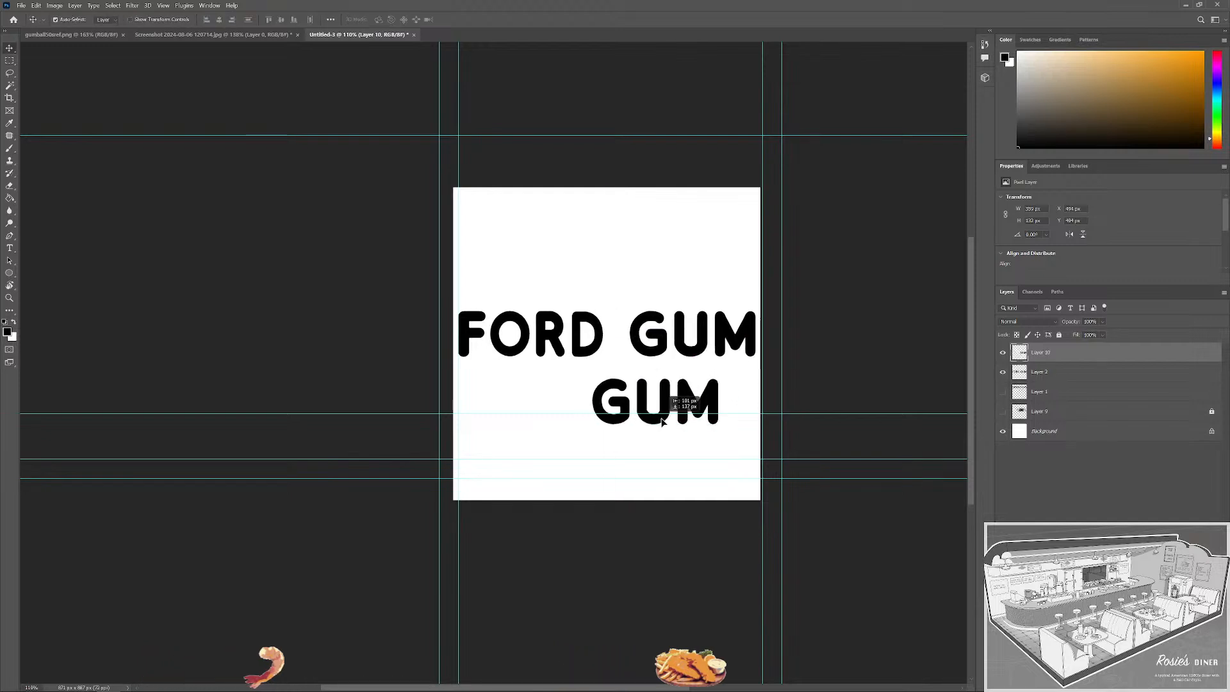
Delete the original GUM from Layer 2 so that layer holds only FORD, and clear the selection.
{"action": "left_click", "coordinate": [1077, 372]}
{"action": "key", "text": "m"}
{"action": "left_click_drag", "start_coordinate": [626, 305], "coordinate": [792, 365]}
{"action": "key", "text": "Delete"}
{"action": "key", "text": "ctrl+d"}
{"action": "key", "text": "v"}
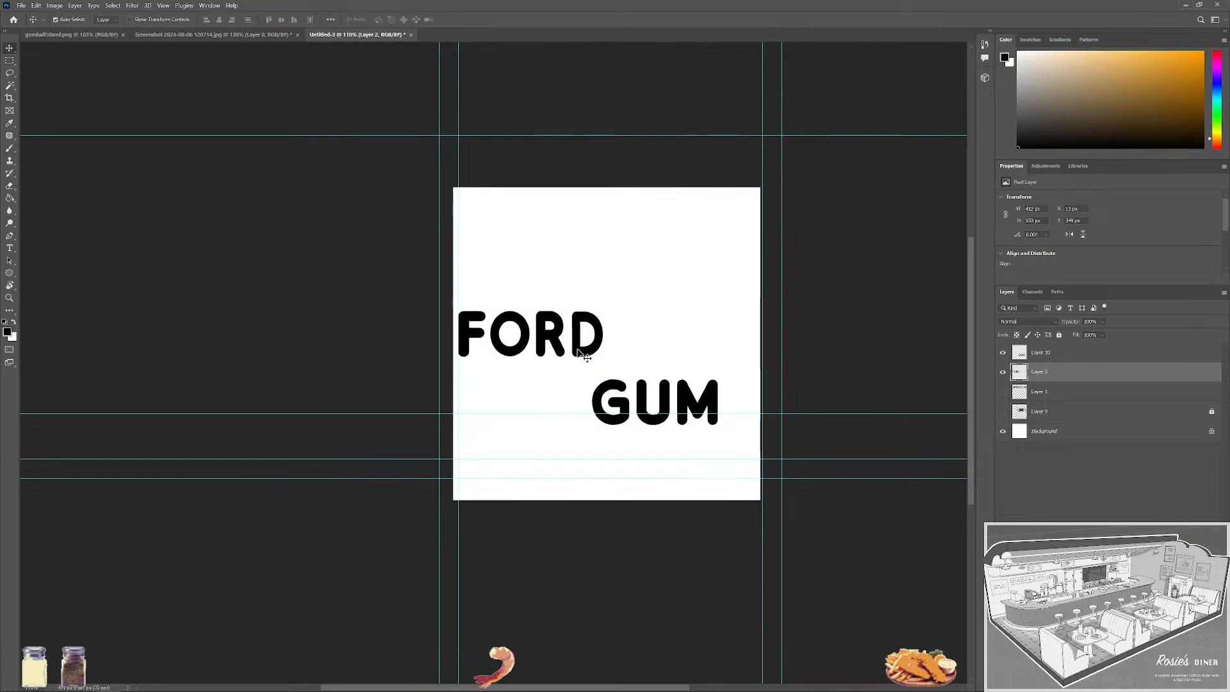
Center the FORD and GUM layers over each other in the middle of the canvas and hide the guides.
{"action": "left_click_drag", "start_coordinate": [583, 351], "coordinate": [655, 366]}
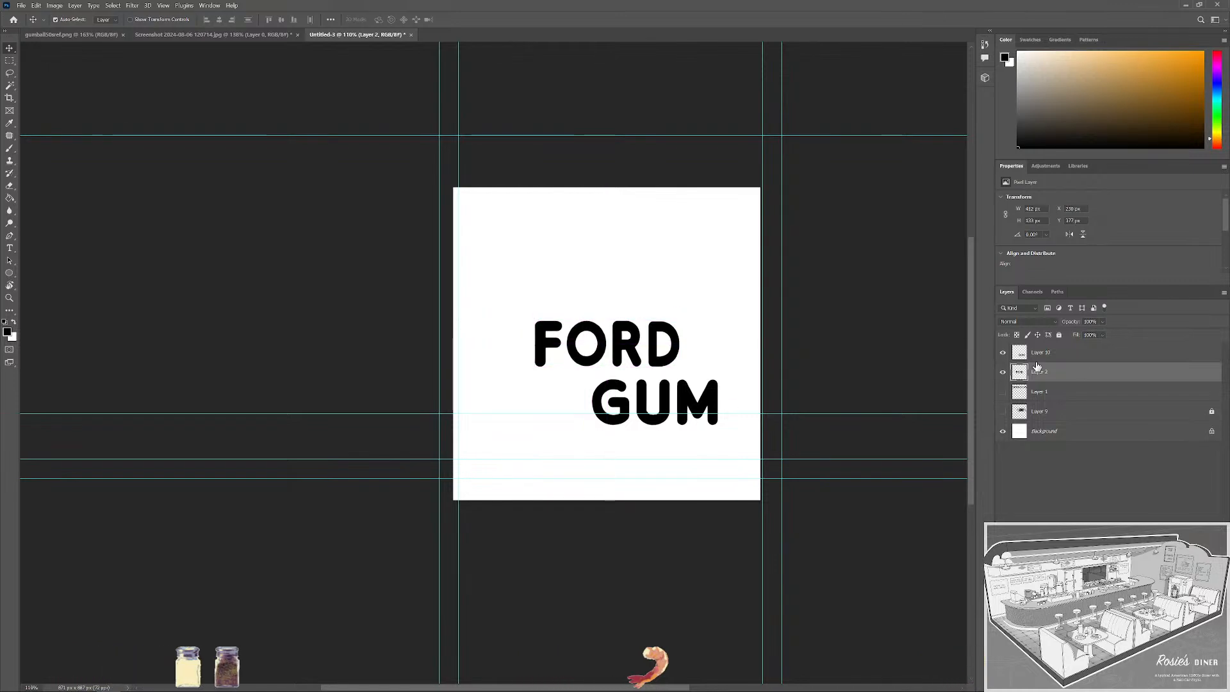
{"action": "left_click_drag", "start_coordinate": [718, 406], "coordinate": [669, 345]}
{"action": "scroll", "coordinate": [668, 378], "scroll_direction": "up", "scroll_amount": 2}
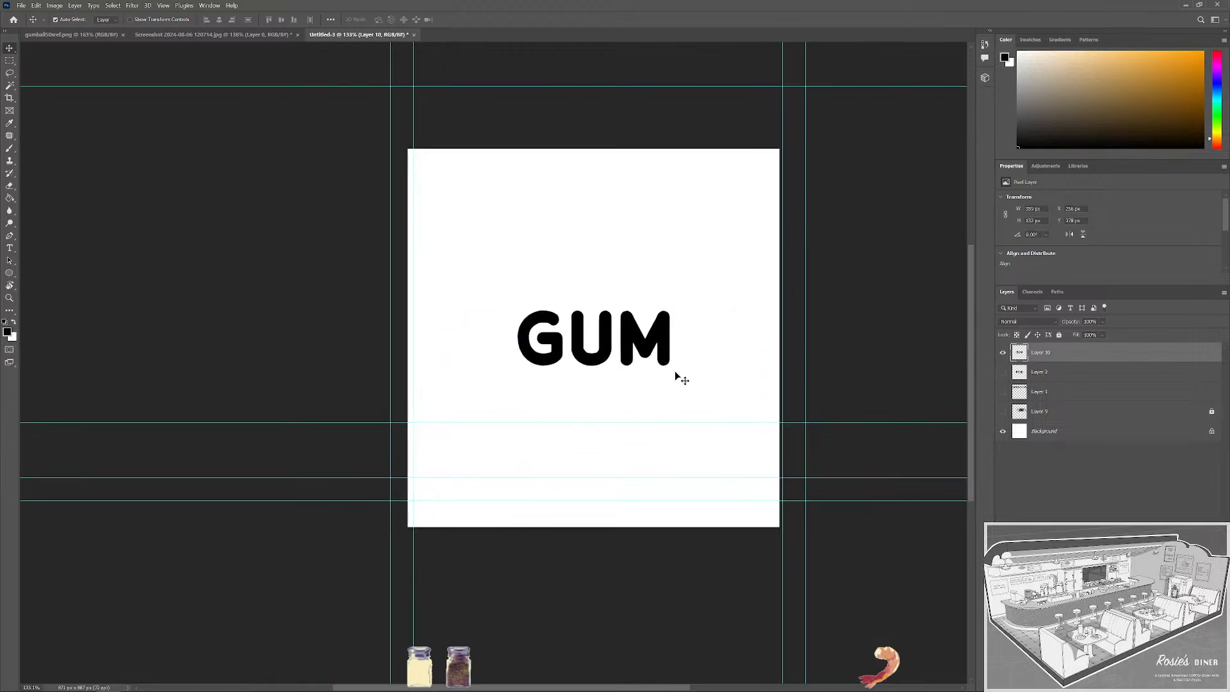
{"action": "key", "text": "ctrl+semicolon"}
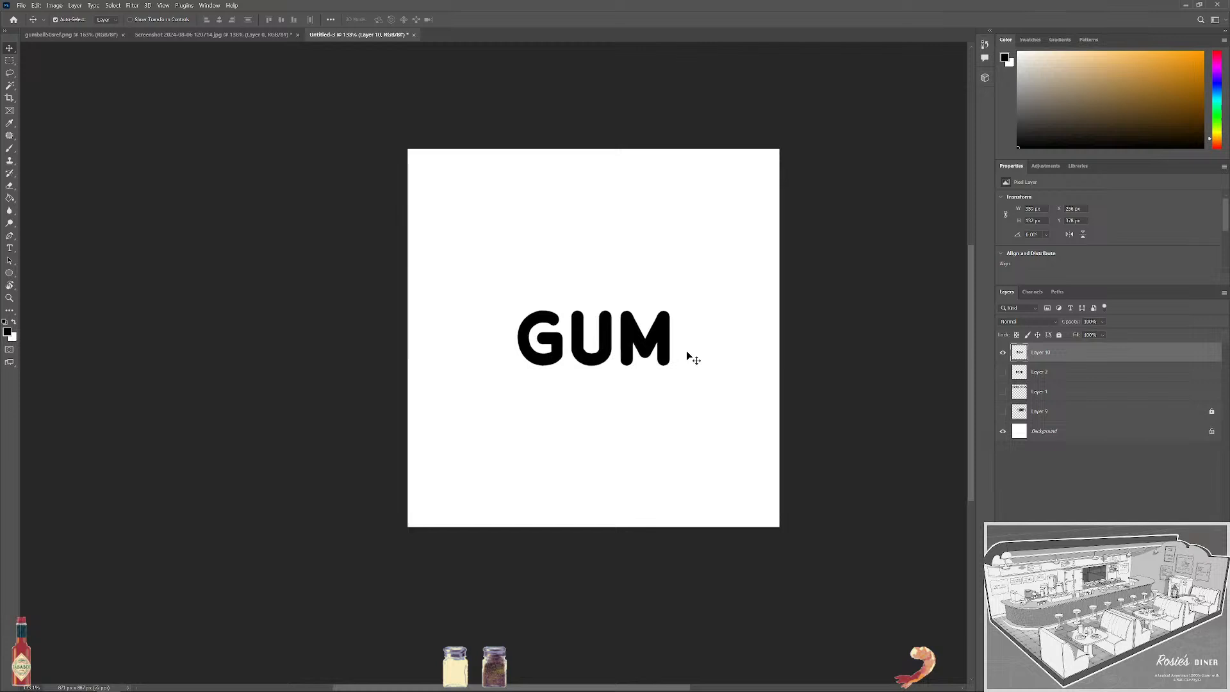
Show the FORD layer and hide the GUM and Background layers to leave FORD on transparency.
{"action": "left_click", "coordinate": [1002, 372]}
{"action": "left_click", "coordinate": [1003, 353]}
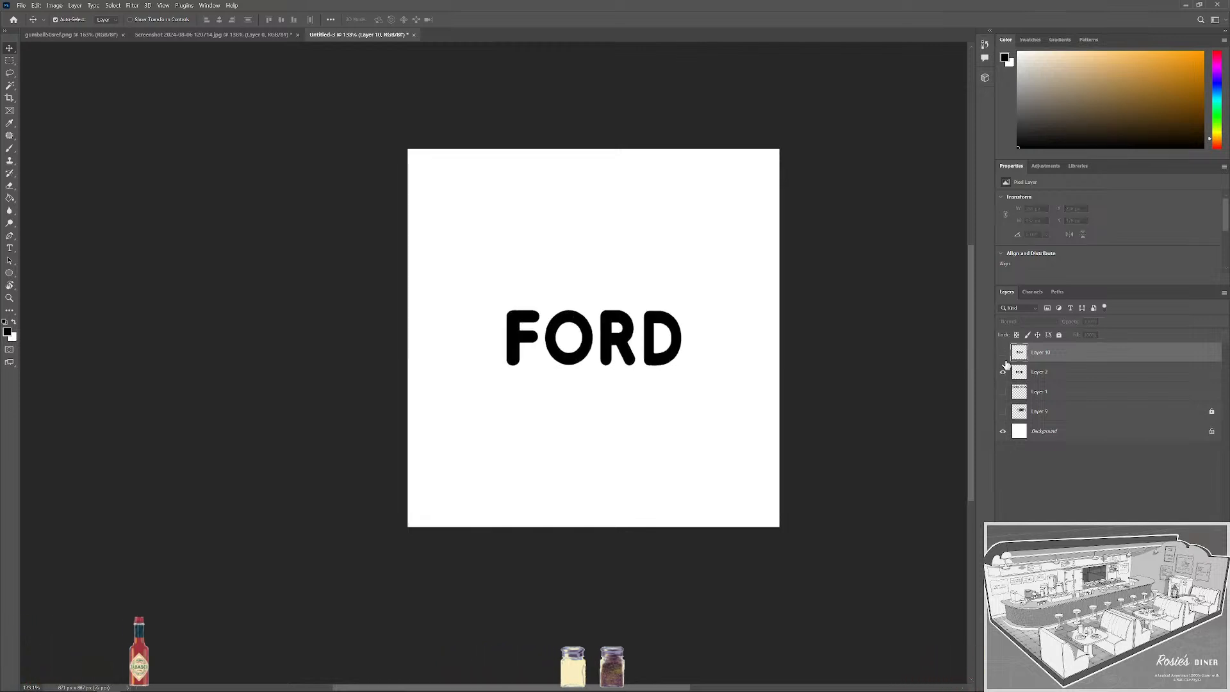
{"action": "left_click", "coordinate": [1003, 431]}
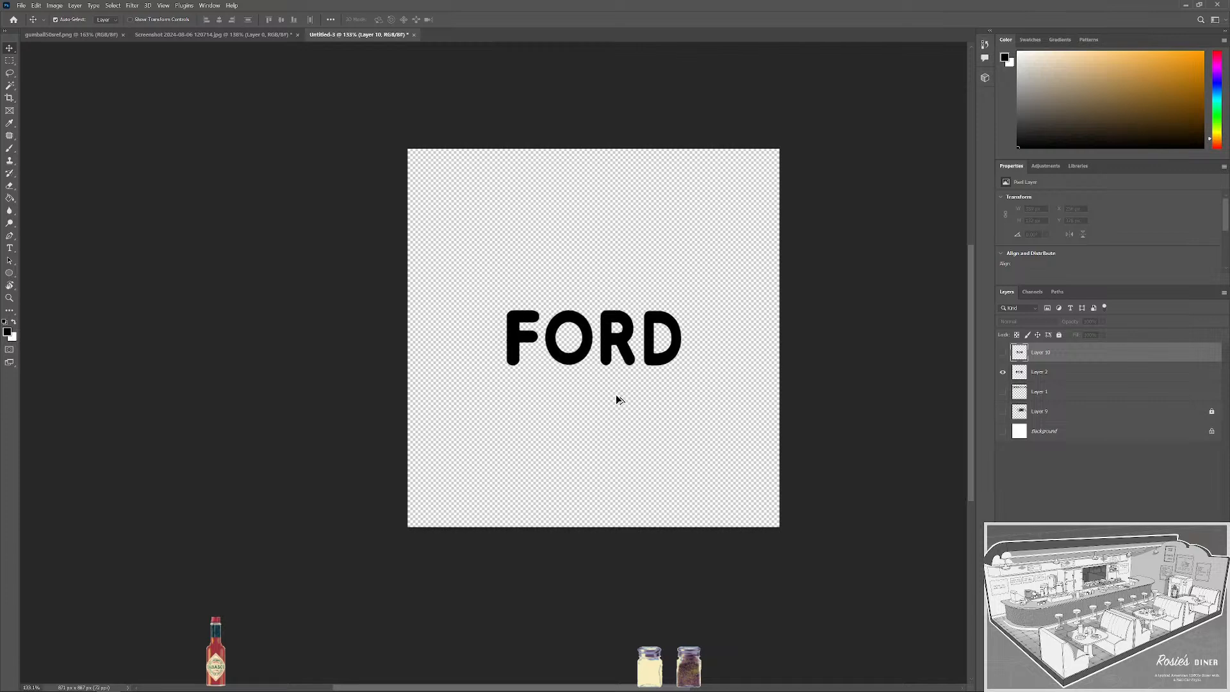
{"action": "scroll", "coordinate": [619, 400], "scroll_direction": "up", "scroll_amount": 1}
{"action": "key", "text": "m"}
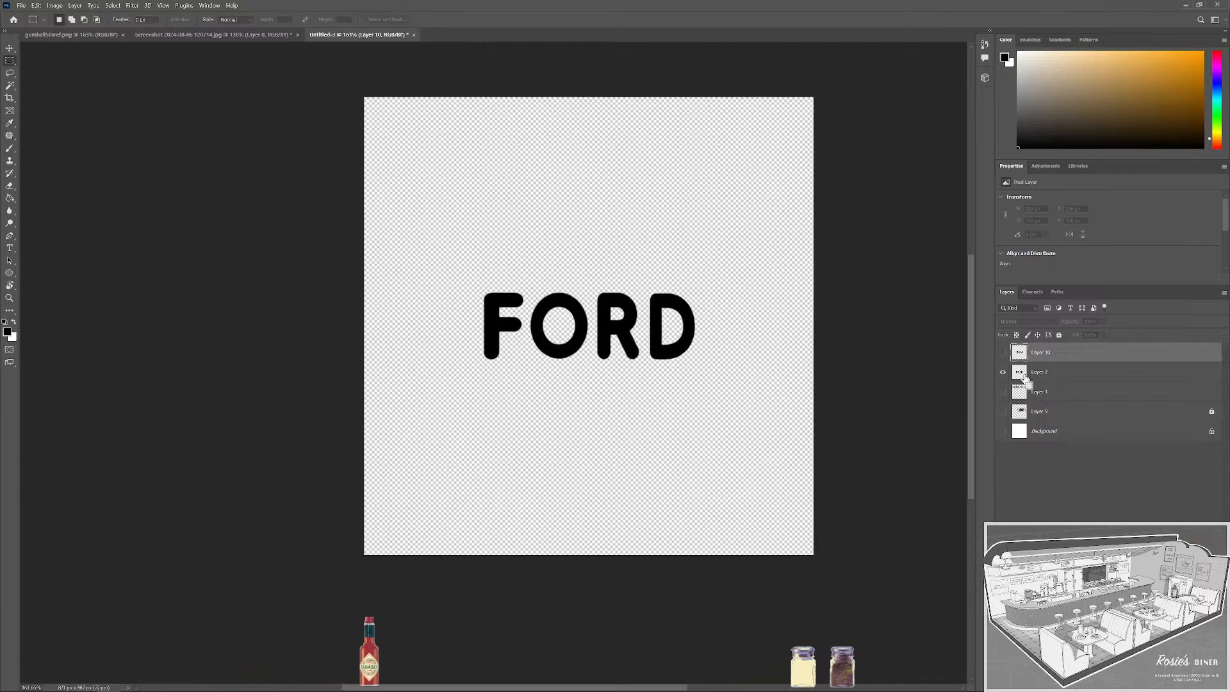
Duplicate the FORD layer and turn the copy gray using Hue/Saturation with saturation -100 and lightness +45.
{"action": "left_click", "coordinate": [1066, 373]}
{"action": "key", "text": "ctrl+j"}
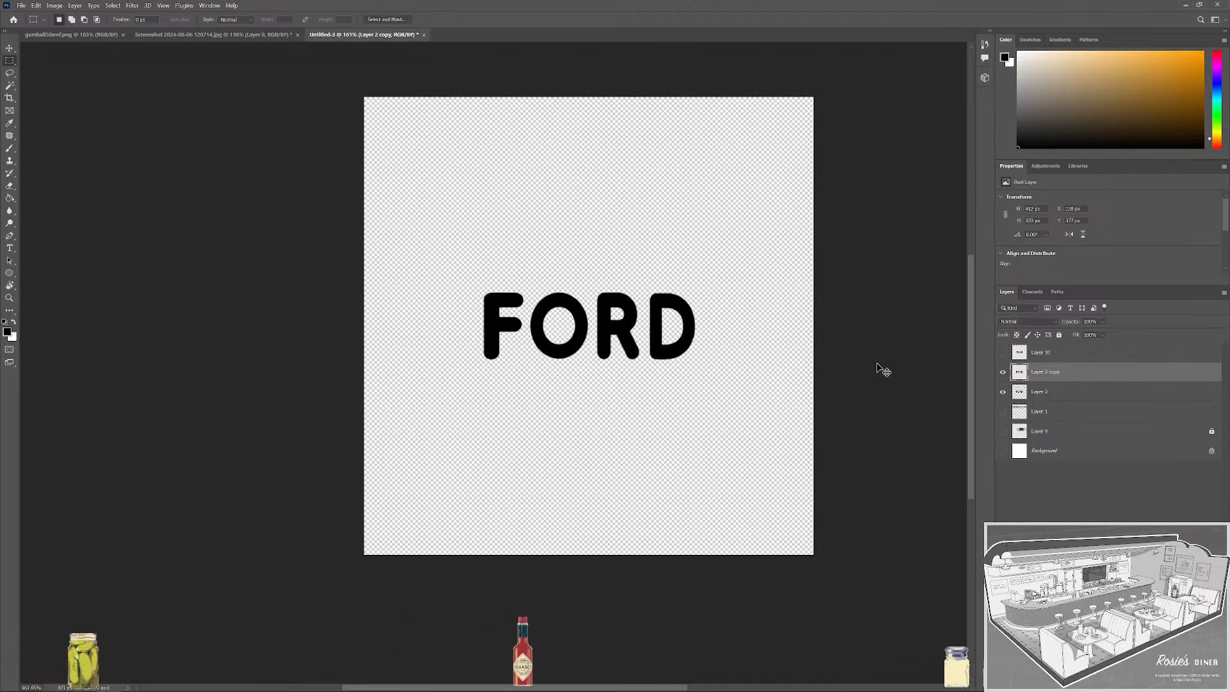
{"action": "key", "text": "ctrl+u"}
{"action": "left_click_drag", "start_coordinate": [811, 408], "coordinate": [713, 385]}
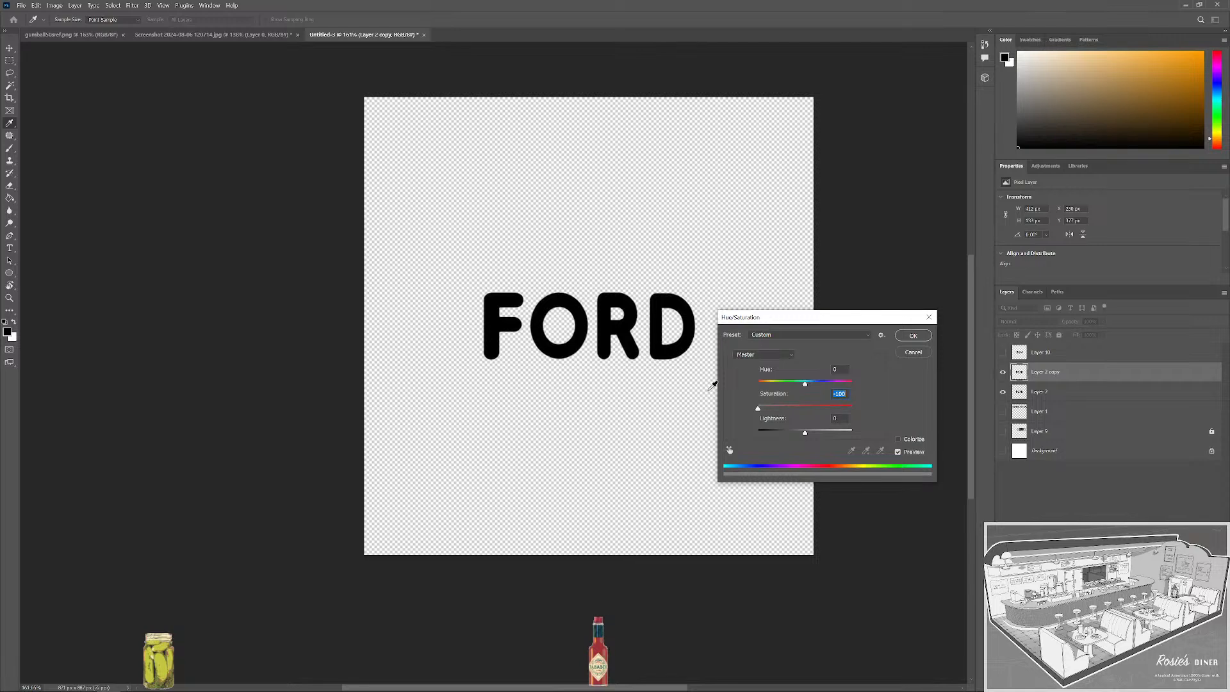
{"action": "left_click_drag", "start_coordinate": [804, 433], "coordinate": [823, 435]}
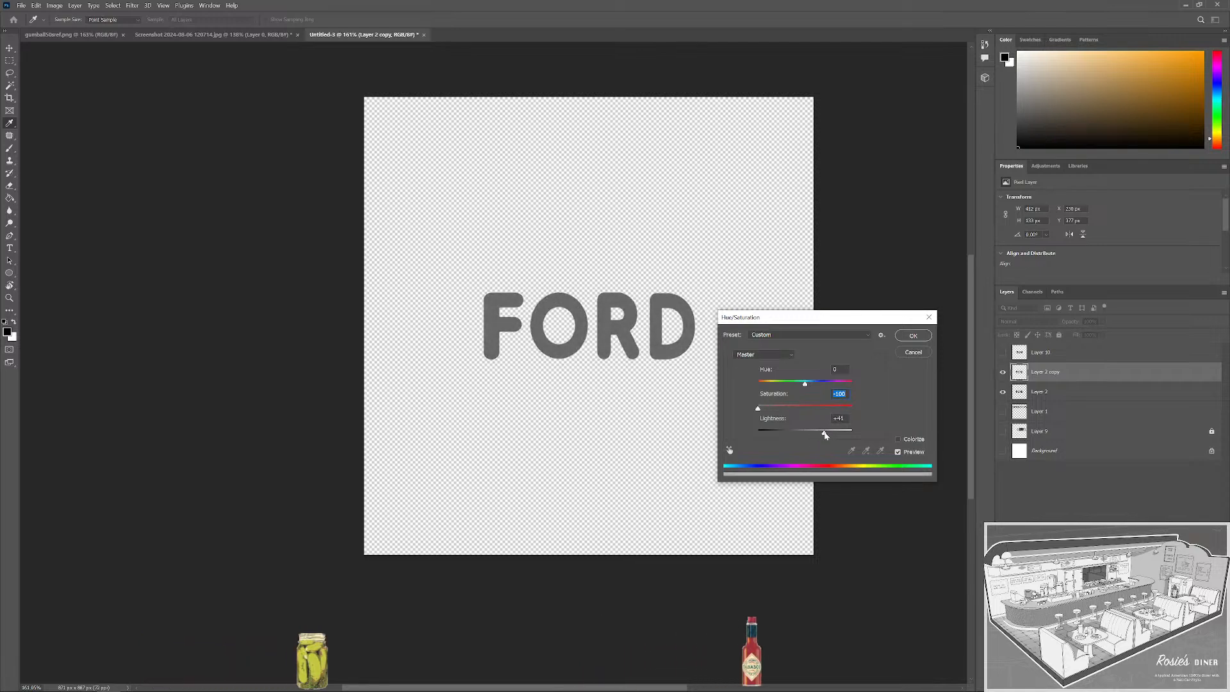
{"action": "left_click_drag", "start_coordinate": [823, 436], "coordinate": [826, 435]}
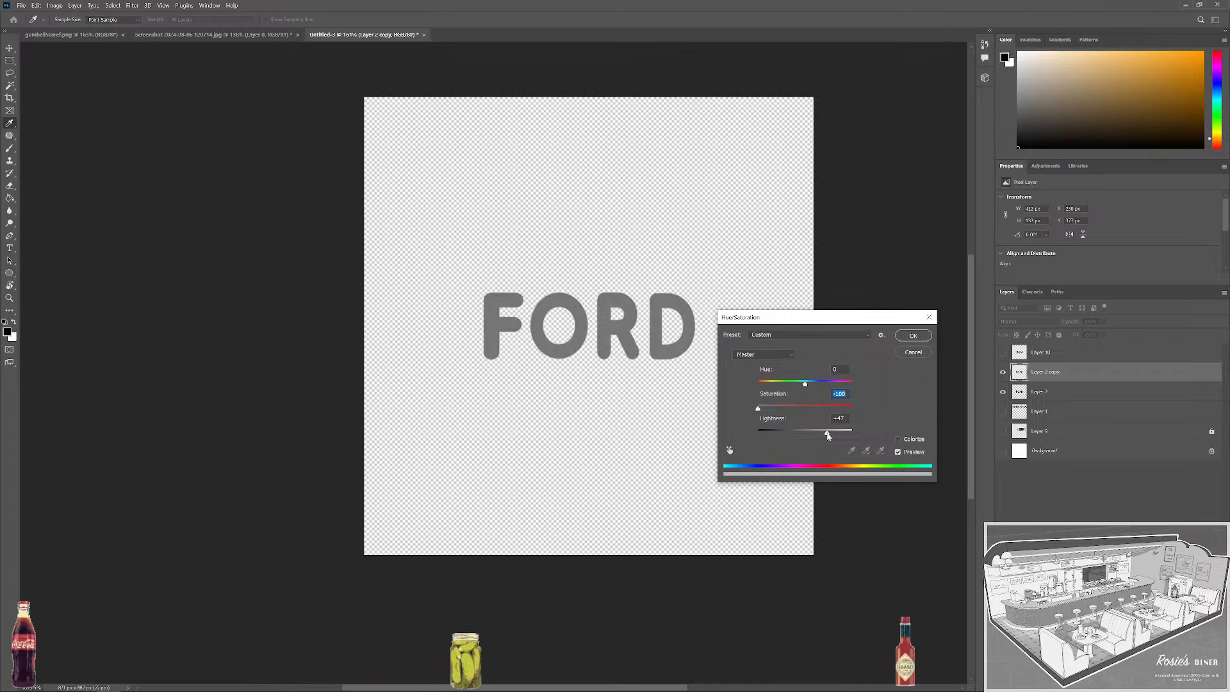
{"action": "left_click_drag", "start_coordinate": [826, 435], "coordinate": [826, 435]}
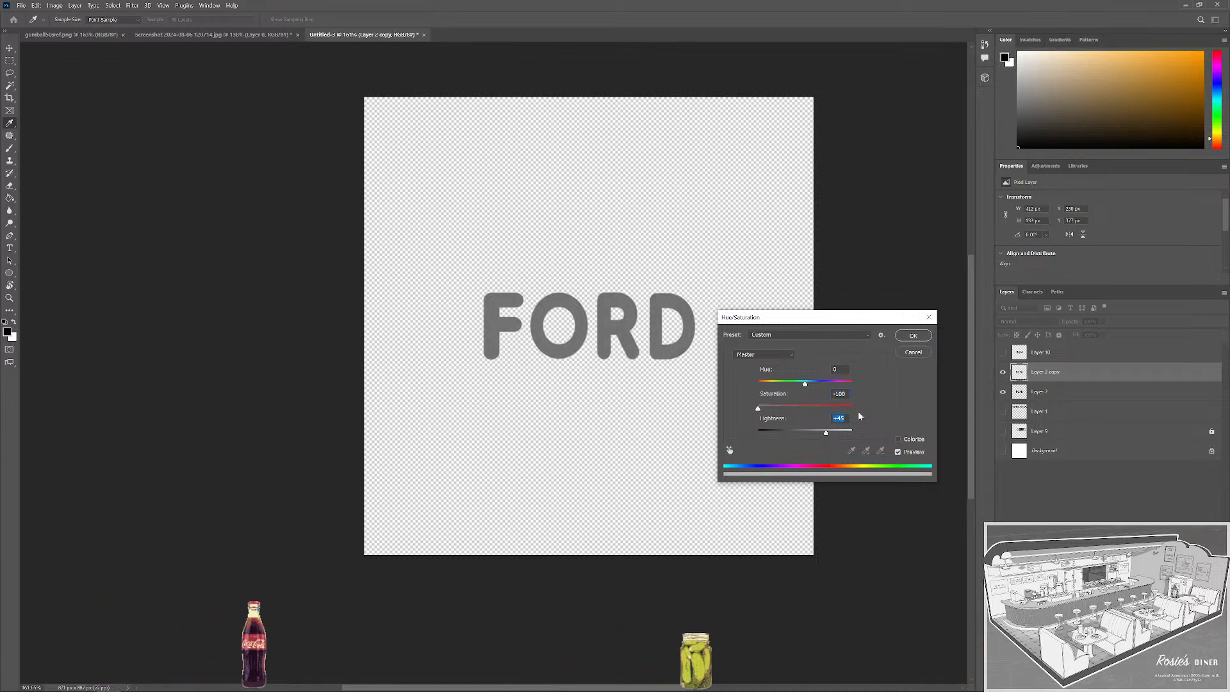
{"action": "left_click", "coordinate": [913, 335]}
{"action": "key", "text": "m"}
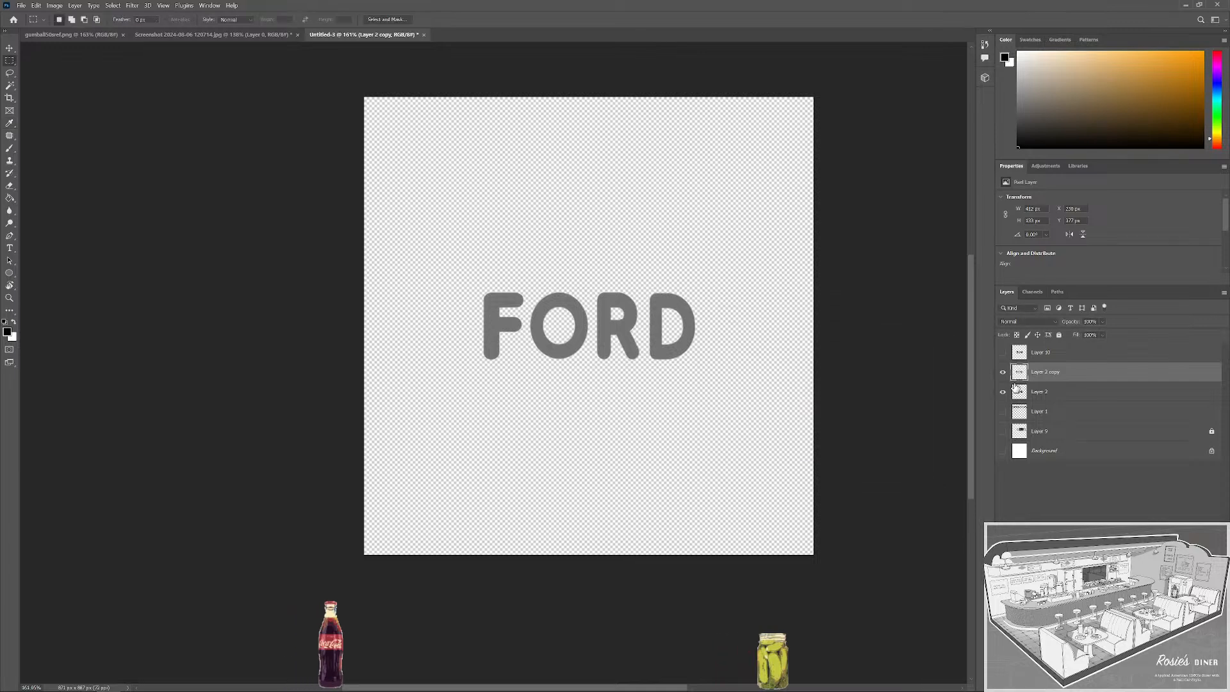
Hide both FORD layers, show the GUM layer, and duplicate the selected gray FORD layer.
{"action": "left_click", "coordinate": [1003, 372]}
{"action": "left_click", "coordinate": [1003, 392]}
{"action": "left_click", "coordinate": [1003, 352]}
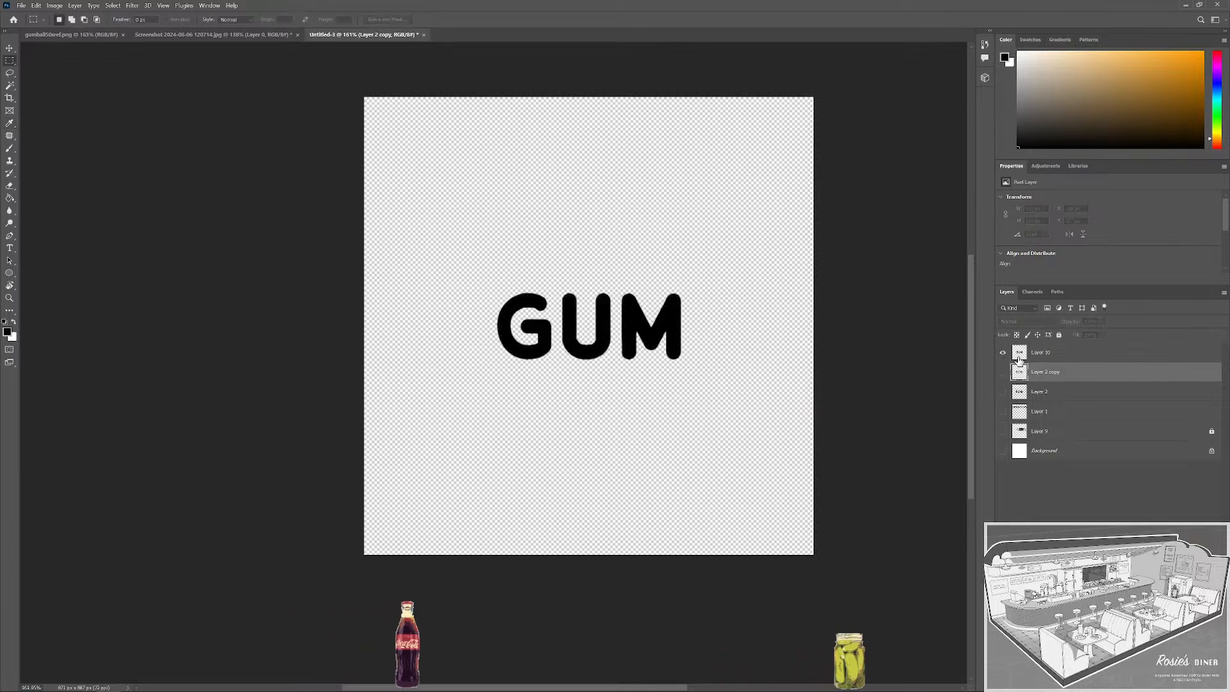
{"action": "key", "text": "ctrl+j"}
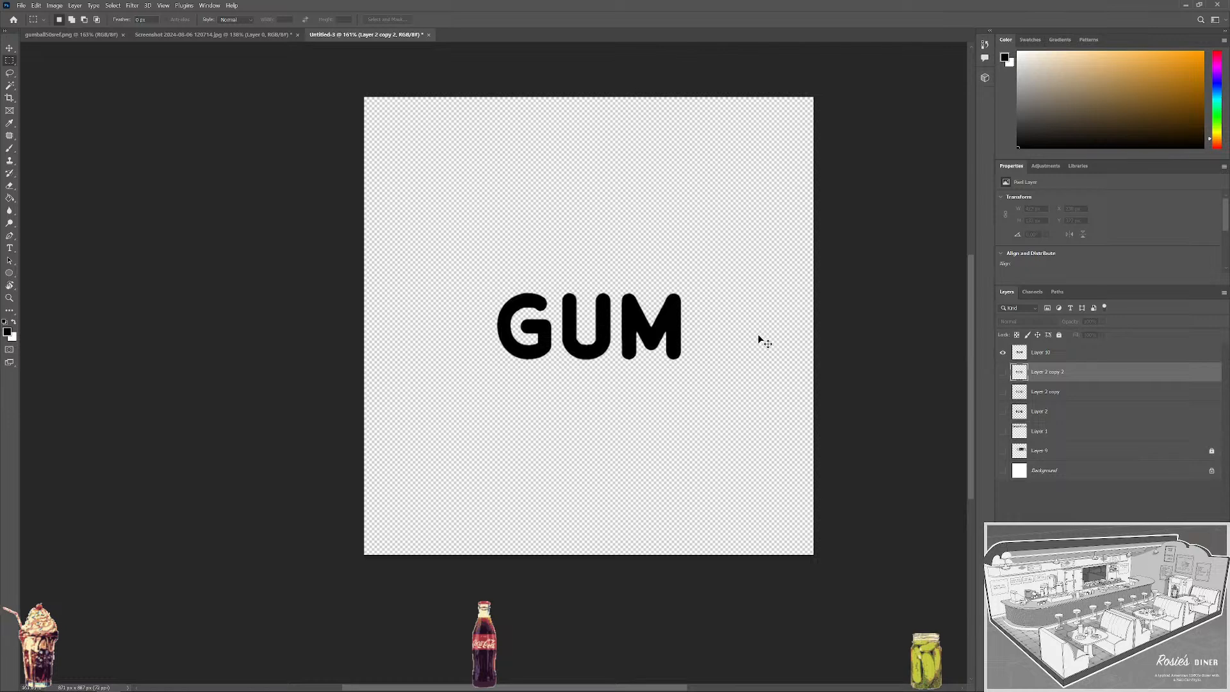
Turn the black GUM layer gray by raising its lightness with Hue/Saturation.
{"action": "left_click", "coordinate": [1051, 352]}
{"action": "key", "text": "ctrl+u"}
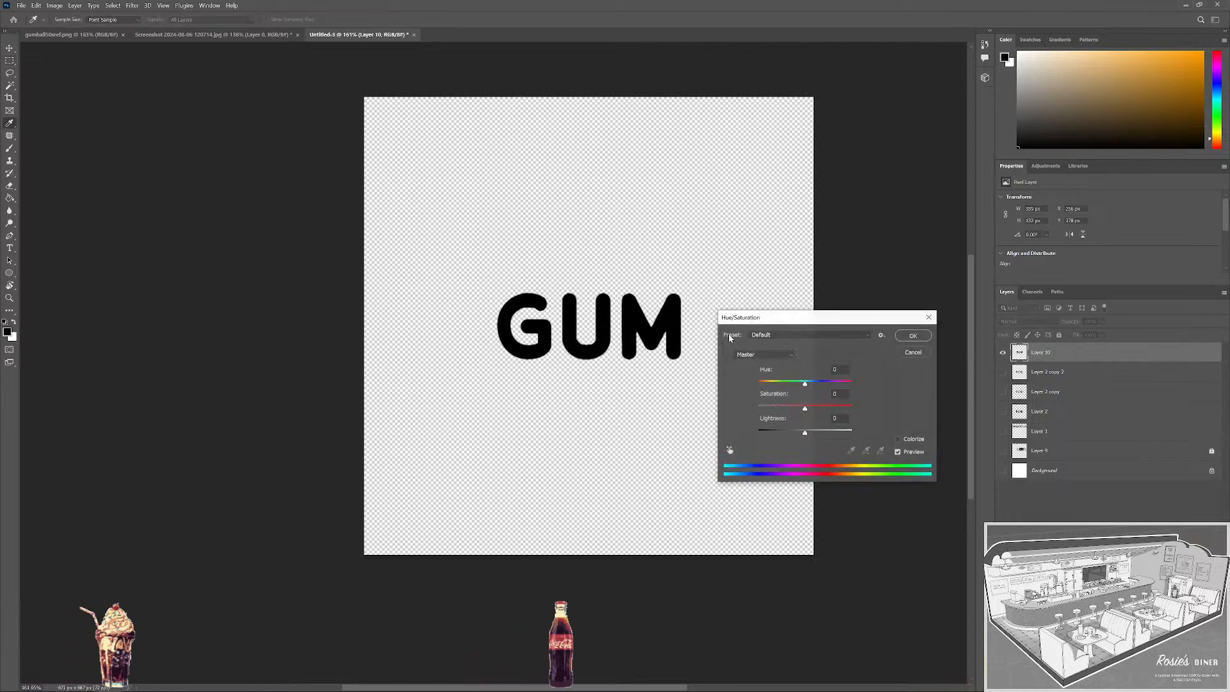
{"action": "left_click_drag", "start_coordinate": [806, 434], "coordinate": [827, 434]}
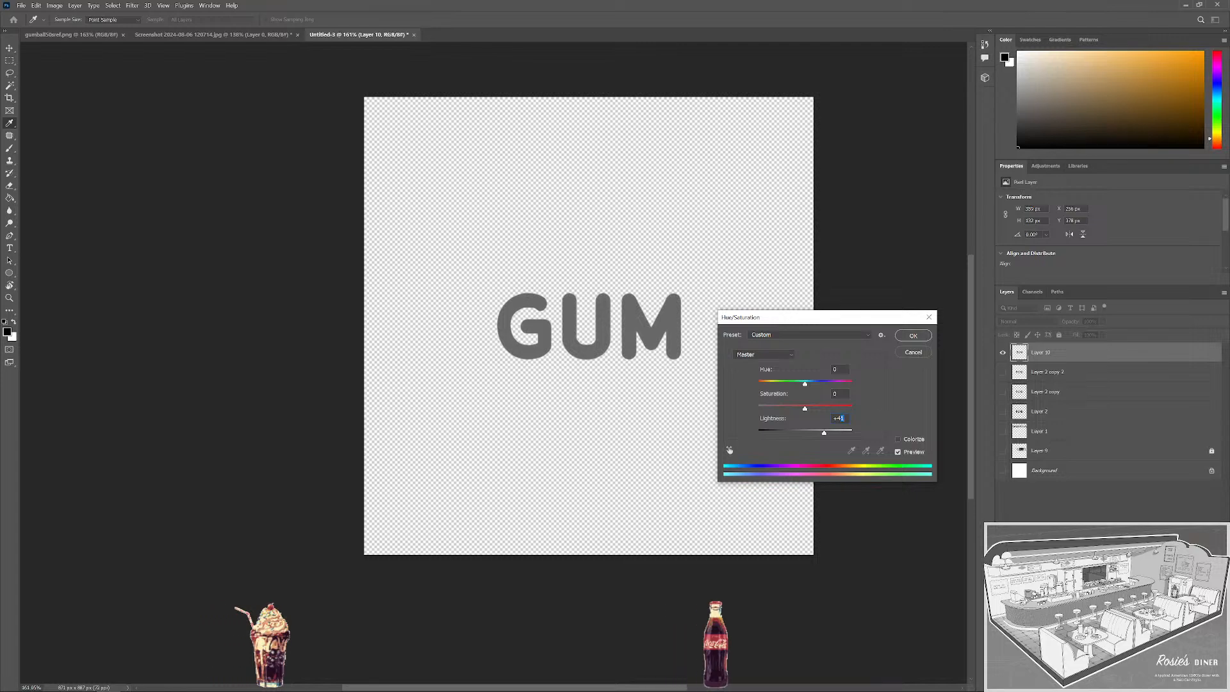
{"action": "key", "text": "Return"}
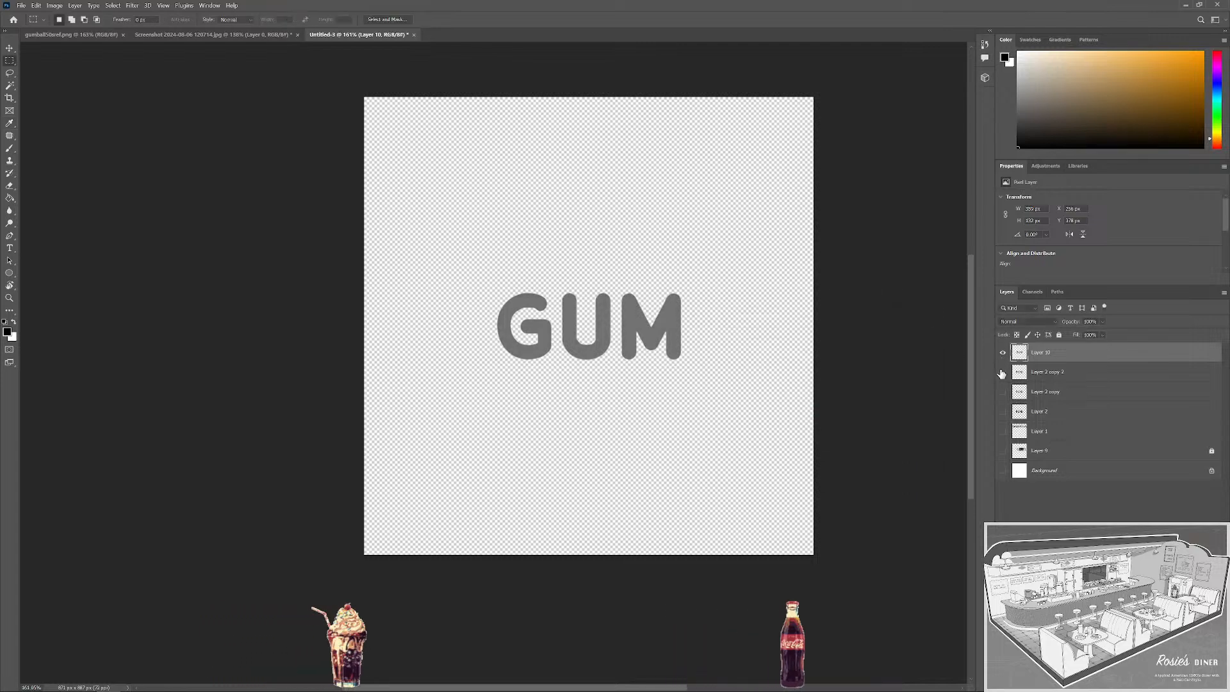
Show only the upper gray FORD copy on transparency and select its layer.
{"action": "left_click_drag", "start_coordinate": [1004, 373], "coordinate": [1003, 411]}
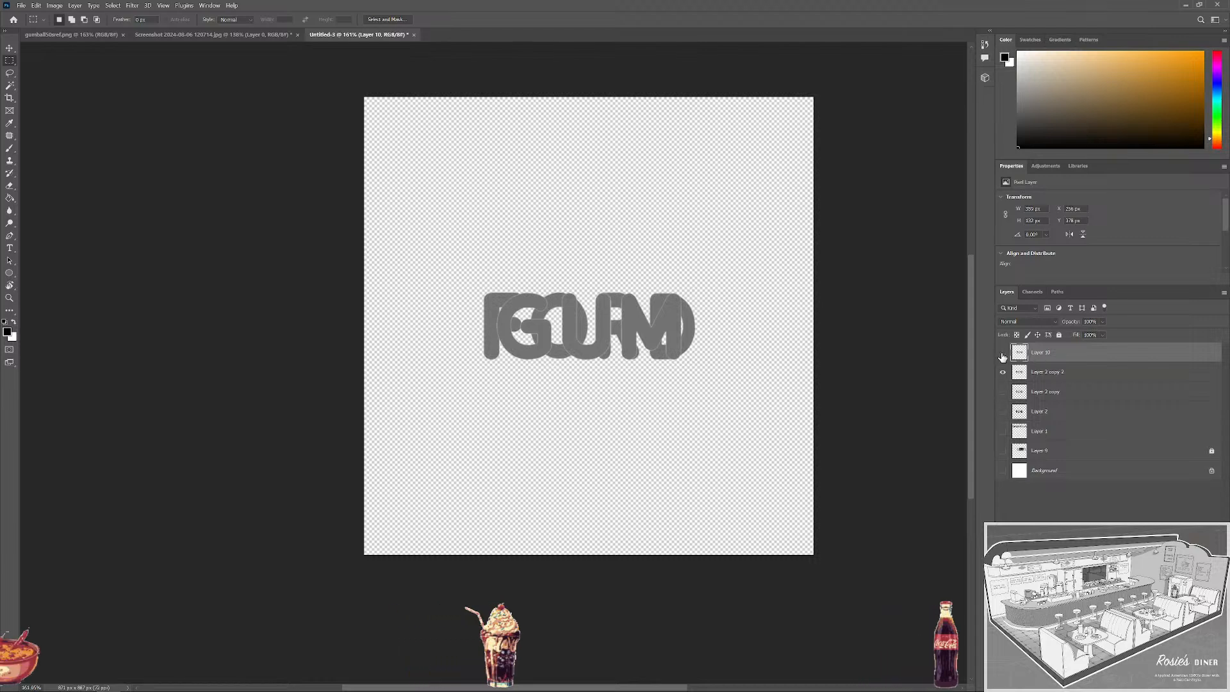
{"action": "left_click", "coordinate": [1004, 372], "text": "alt"}
{"action": "left_click", "coordinate": [1040, 375]}
Save the document to the Desktop as ford_gum.psd in Photoshop format with Maximize Compatibility enabled.
{"action": "key", "text": "ctrl+s"}
{"action": "key", "text": "End"}
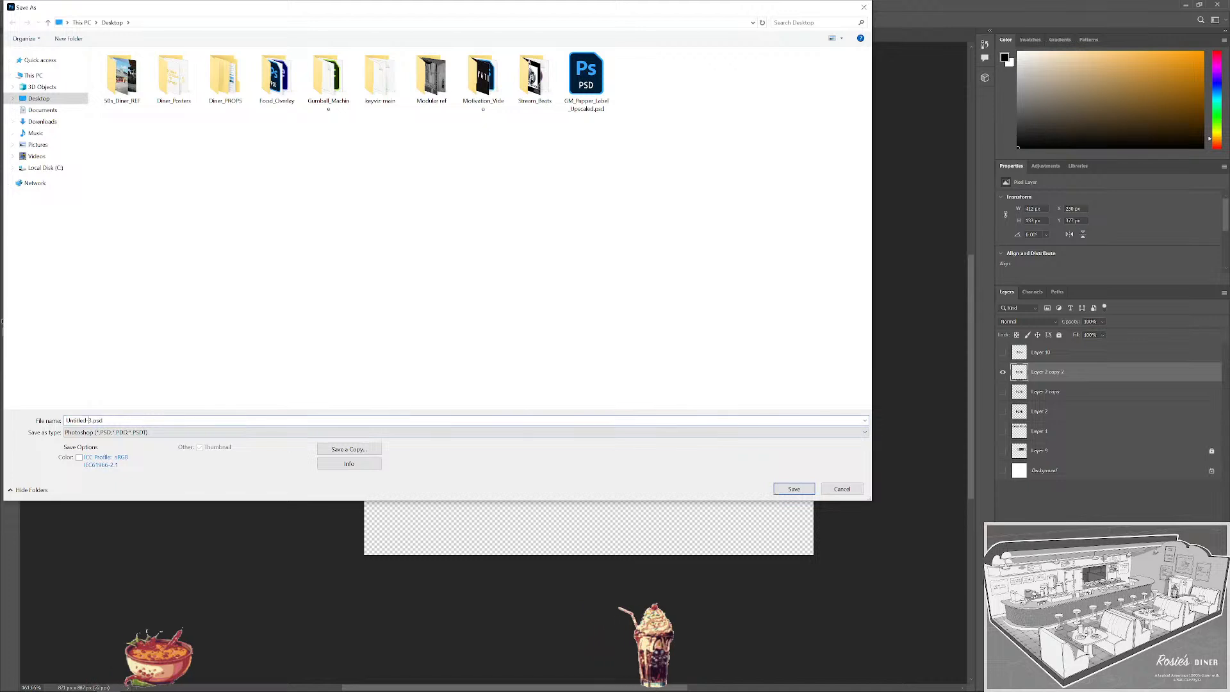
{"action": "key", "text": "Left"}
{"action": "key", "text": "Left"}
{"action": "key", "text": "Left"}
{"action": "key", "text": "Left"}
{"action": "key", "text": "shift+Home"}
{"action": "type", "text": "ford_gum"}
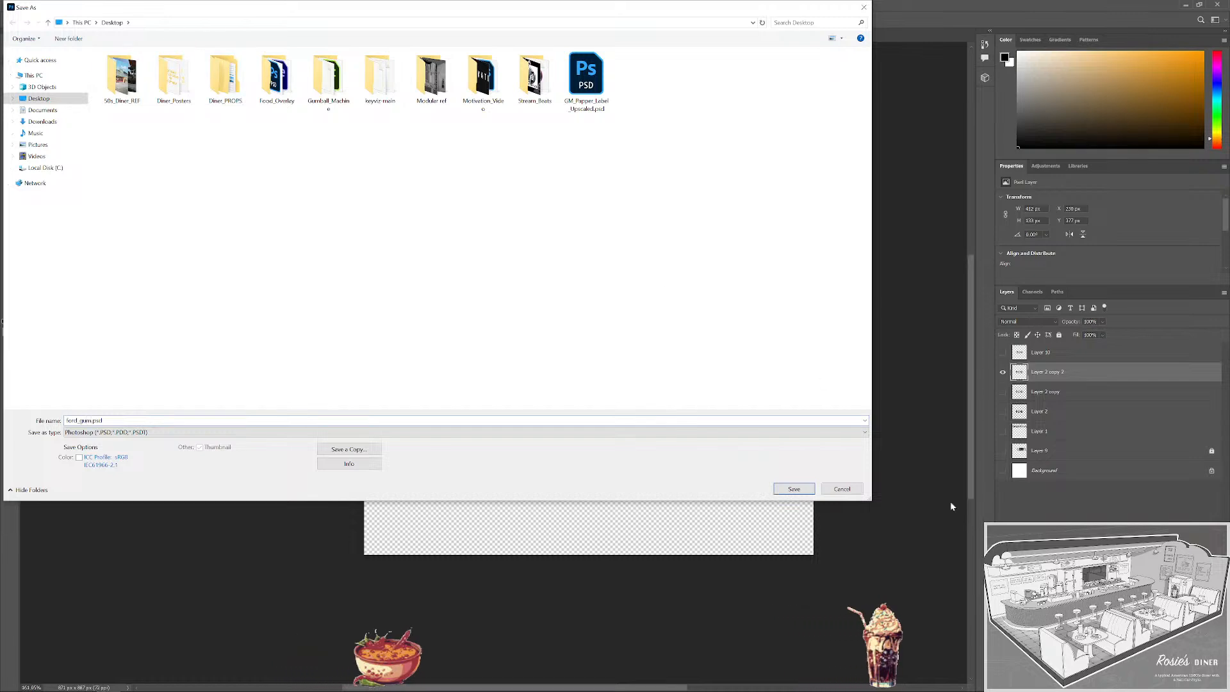
{"action": "left_click", "coordinate": [792, 489]}
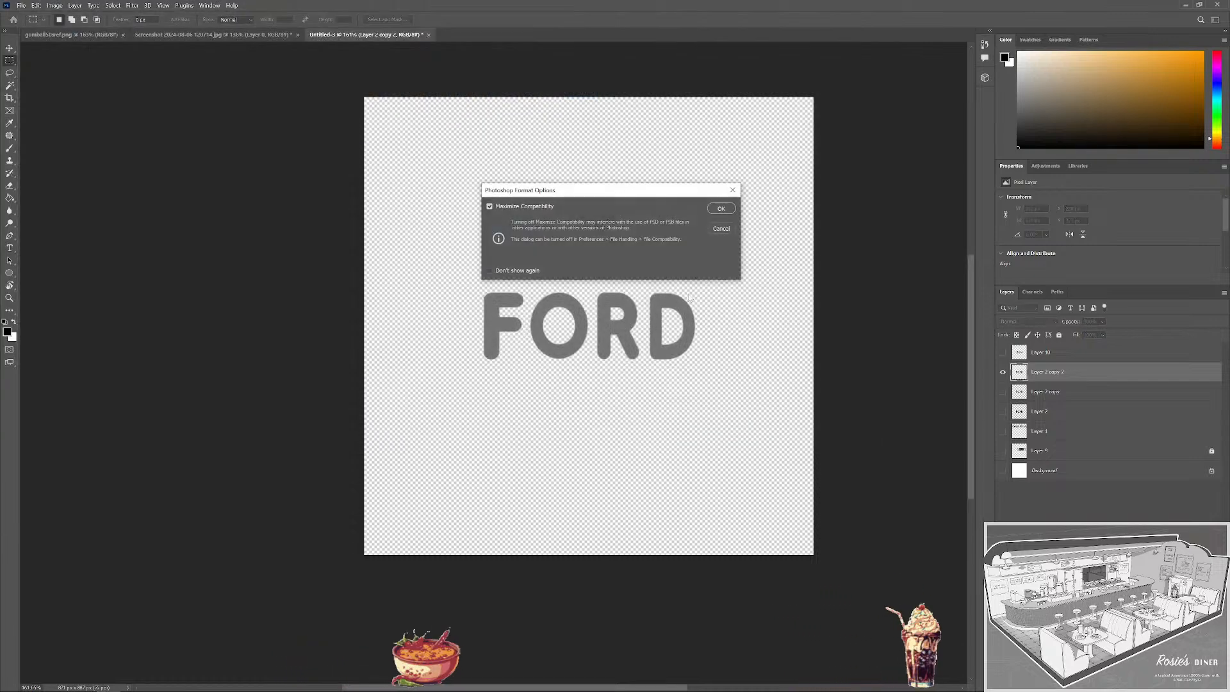
{"action": "left_click", "coordinate": [726, 206]}
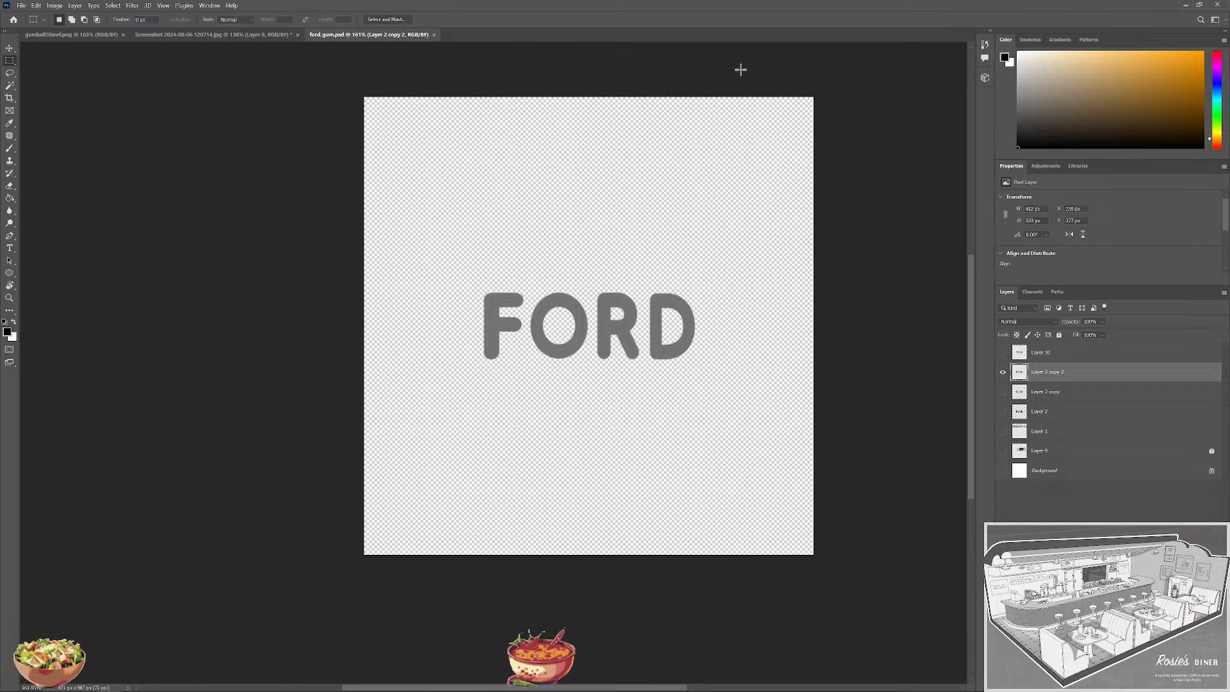
Toggle the visibility of the FORD and GUM layers one by one to check which are gray and which are black.
{"action": "left_click", "coordinate": [1002, 372]}
{"action": "left_click", "coordinate": [1003, 392]}
{"action": "left_click", "coordinate": [1003, 392]}
{"action": "left_click", "coordinate": [1003, 392]}
{"action": "left_click", "coordinate": [1003, 392]}
{"action": "left_click", "coordinate": [1003, 371]}
{"action": "left_click", "coordinate": [1003, 372]}
{"action": "left_click", "coordinate": [1003, 373]}
{"action": "left_click", "coordinate": [1003, 371]}
{"action": "left_click", "coordinate": [1003, 411]}
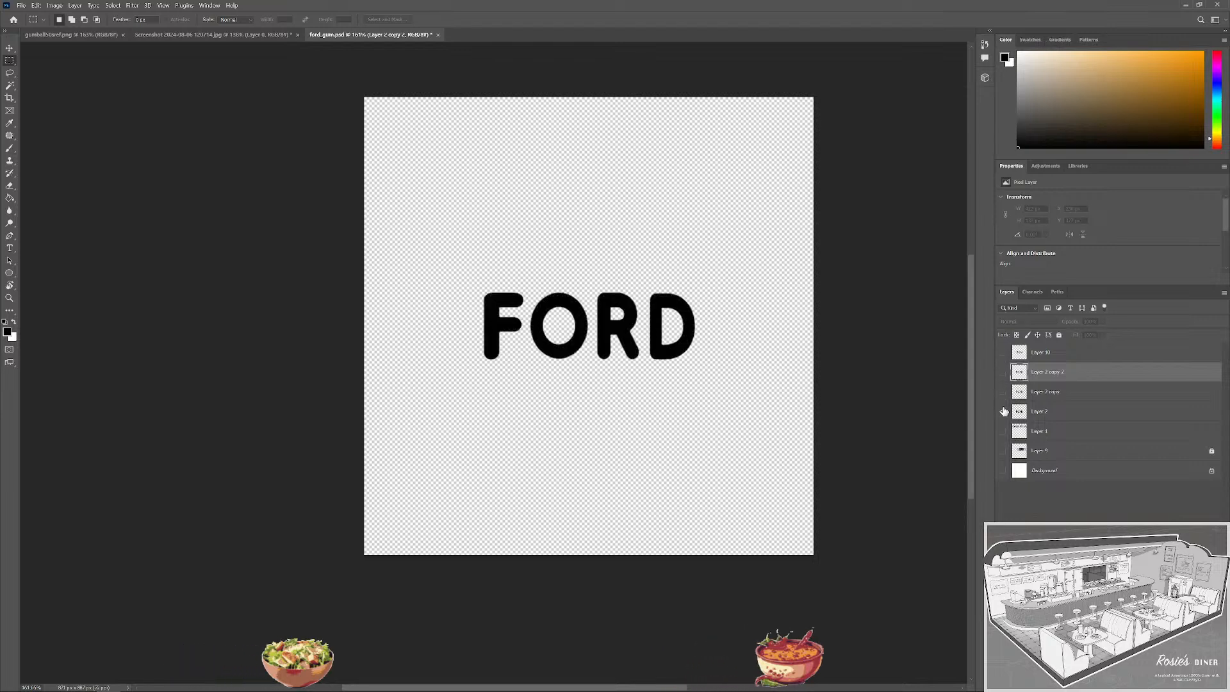
{"action": "left_click", "coordinate": [1003, 372]}
{"action": "left_click", "coordinate": [1003, 373]}
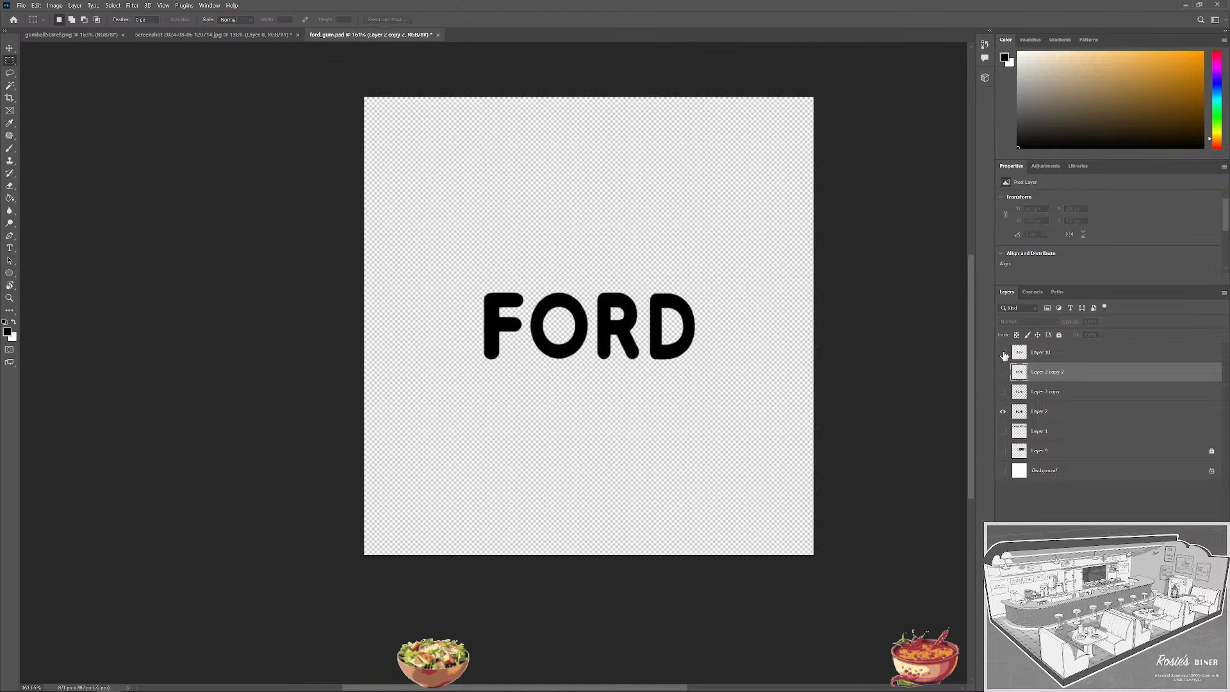
{"action": "left_click", "coordinate": [1003, 372]}
{"action": "left_click", "coordinate": [1002, 412]}
{"action": "left_click", "coordinate": [1004, 374]}
{"action": "left_click", "coordinate": [1003, 374]}
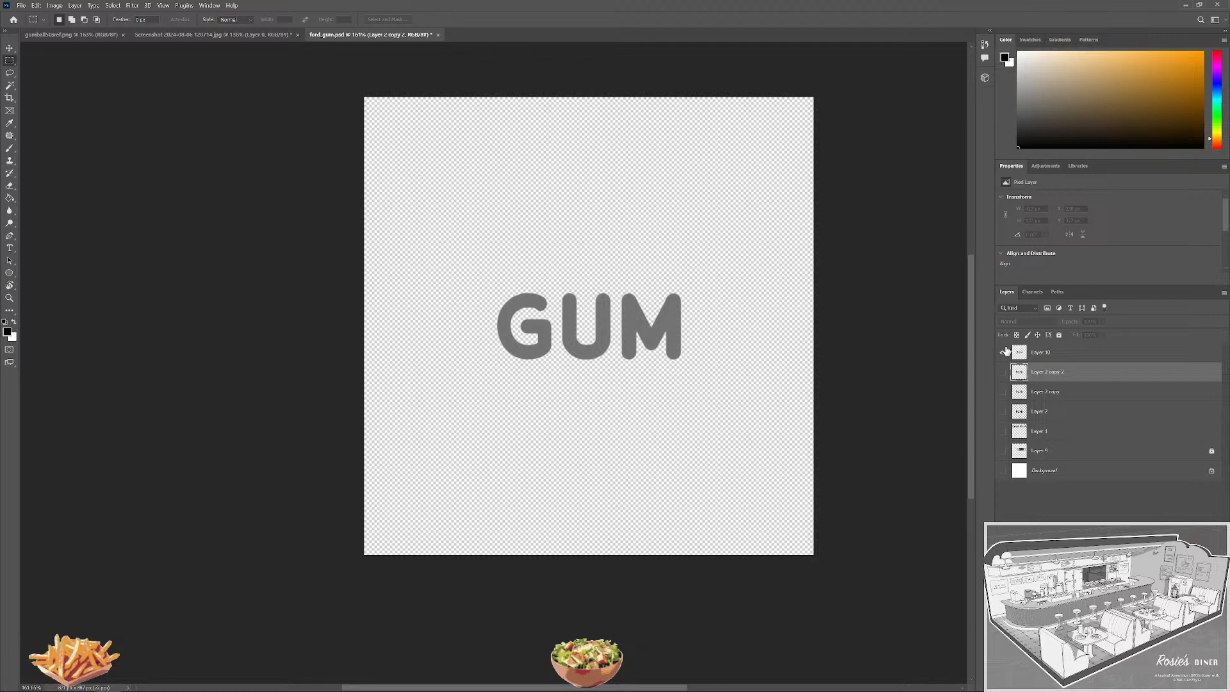
{"action": "left_click", "coordinate": [1003, 352]}
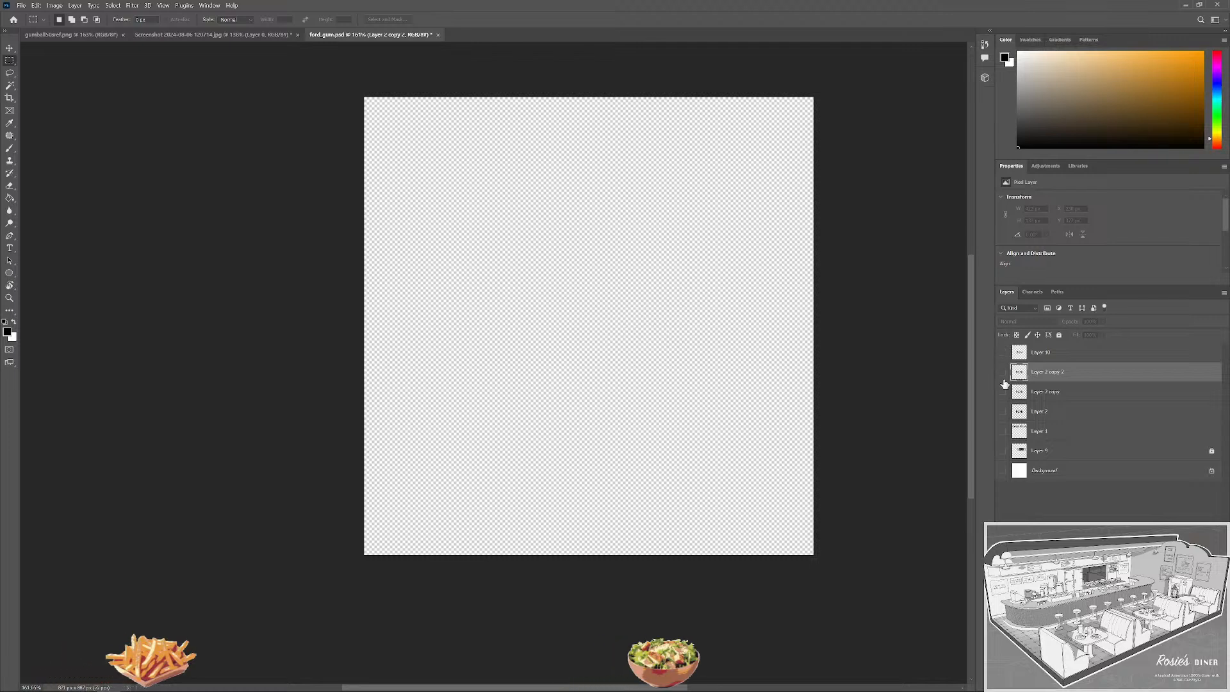
Compare the two gray FORD copies and delete the redundant one, keeping a single gray FORD layer.
{"action": "left_click", "coordinate": [1003, 373]}
{"action": "left_click", "coordinate": [1004, 373]}
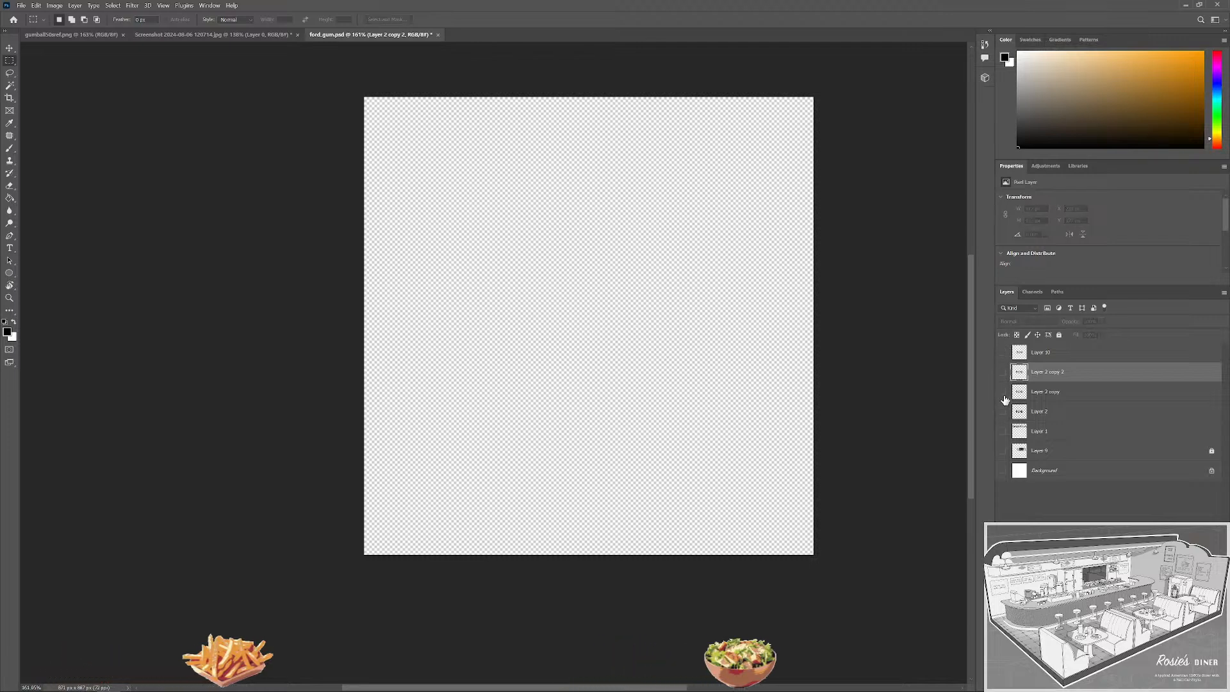
{"action": "left_click", "coordinate": [1003, 392]}
{"action": "left_click", "coordinate": [1003, 393]}
{"action": "left_click", "coordinate": [1004, 372]}
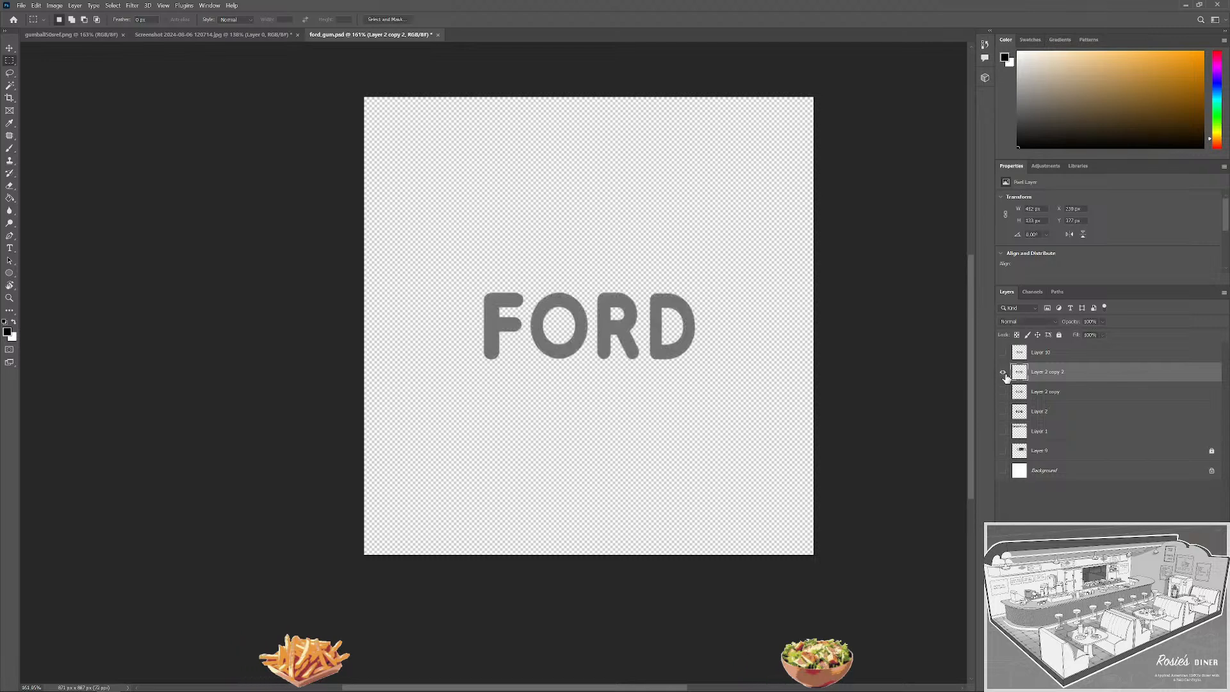
{"action": "left_click", "coordinate": [1003, 392]}
{"action": "left_click", "coordinate": [1002, 372]}
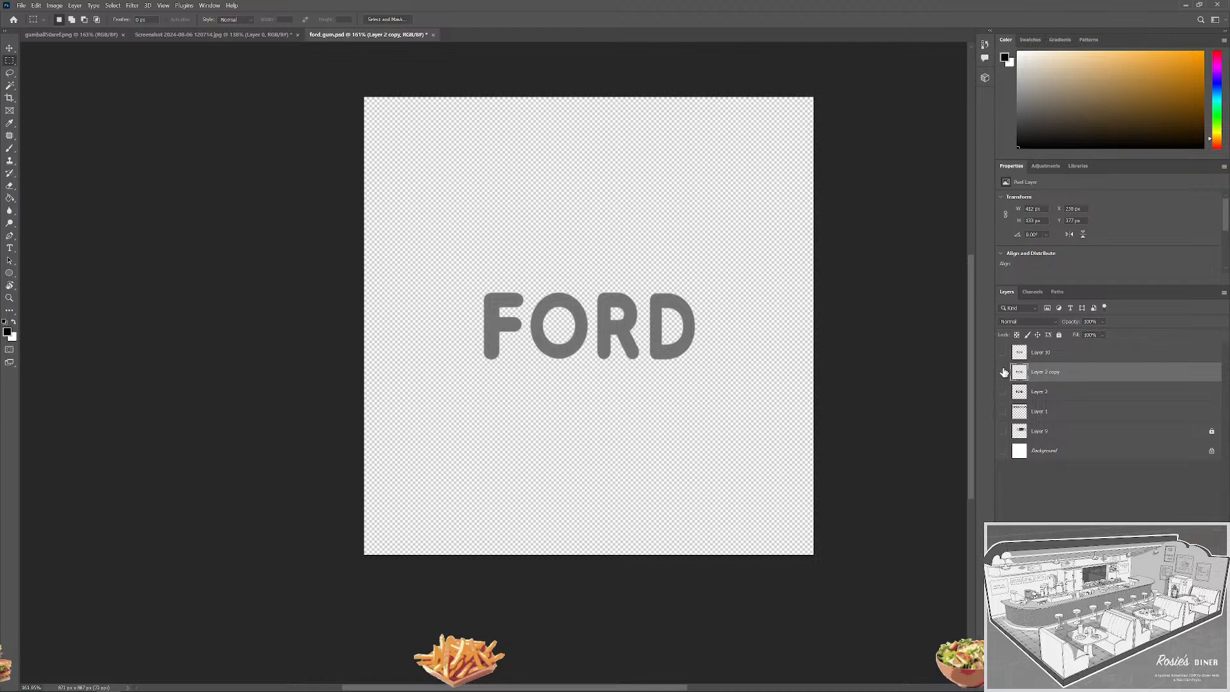
Hide FORD, show the gray GUM layer, duplicate it, and place the copy directly beneath the original.
{"action": "left_click", "coordinate": [1004, 372]}
{"action": "left_click", "coordinate": [1002, 352]}
{"action": "left_click", "coordinate": [1067, 359]}
{"action": "key", "text": "ctrl+j"}
{"action": "left_click_drag", "start_coordinate": [1066, 356], "coordinate": [1062, 381]}
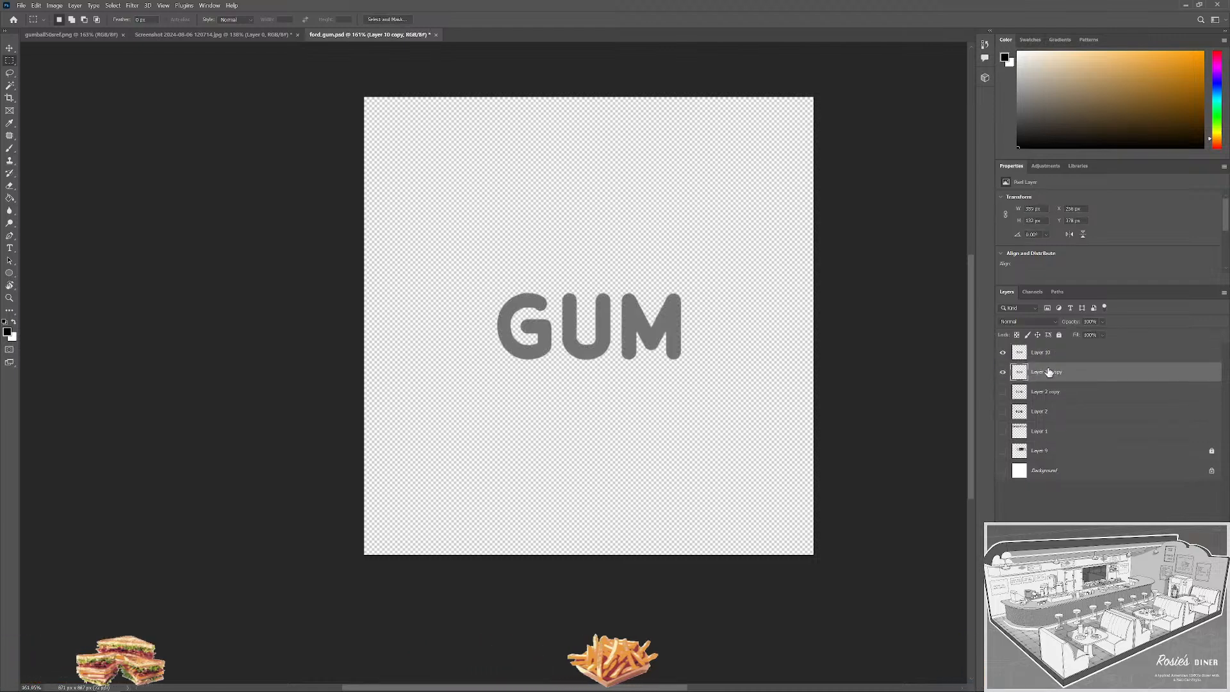
Turn the lower GUM copy black using Hue/Saturation with lightness -100 and compare it with the gray GUM layer.
{"action": "key", "text": "ctrl+u"}
{"action": "left_click_drag", "start_coordinate": [805, 432], "coordinate": [705, 426]}
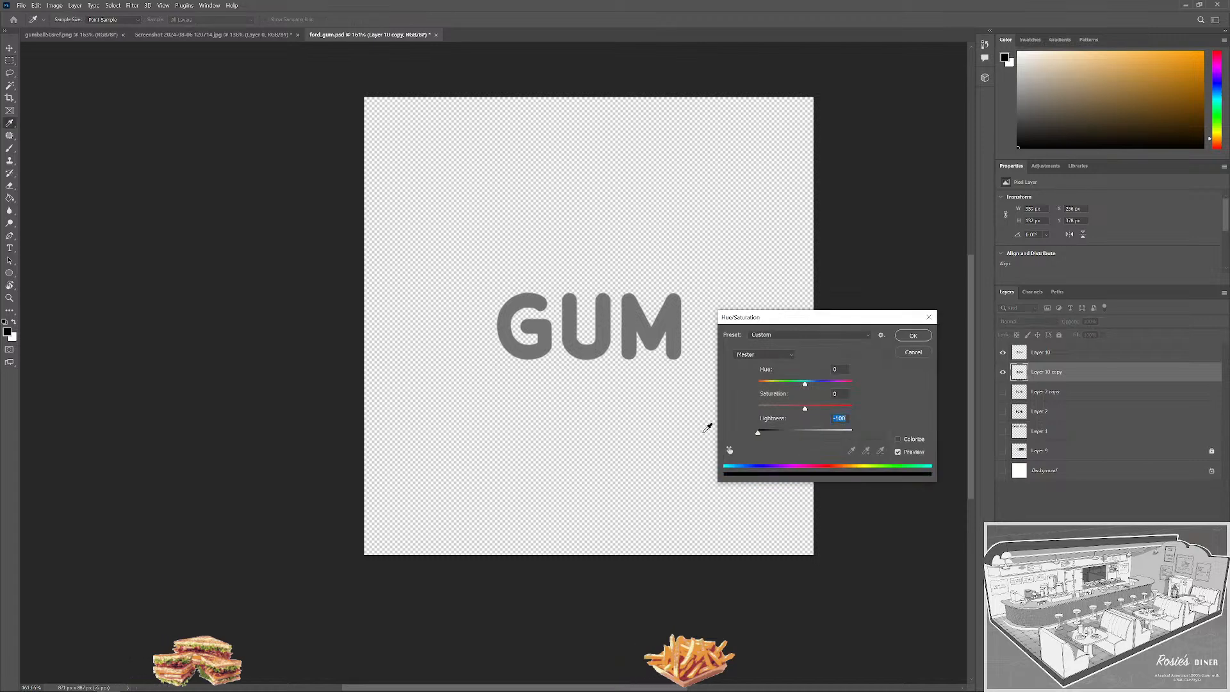
{"action": "left_click", "coordinate": [913, 335]}
{"action": "left_click", "coordinate": [1003, 353]}
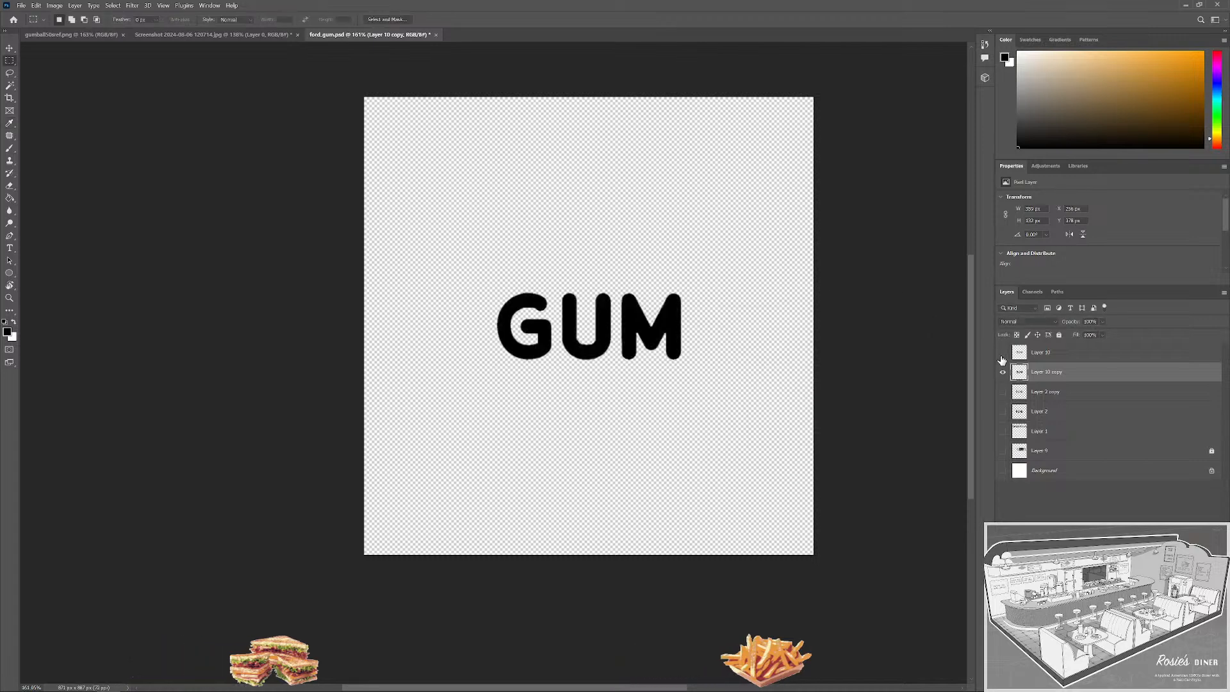
{"action": "left_click", "coordinate": [1003, 358]}
{"action": "left_click", "coordinate": [1003, 358]}
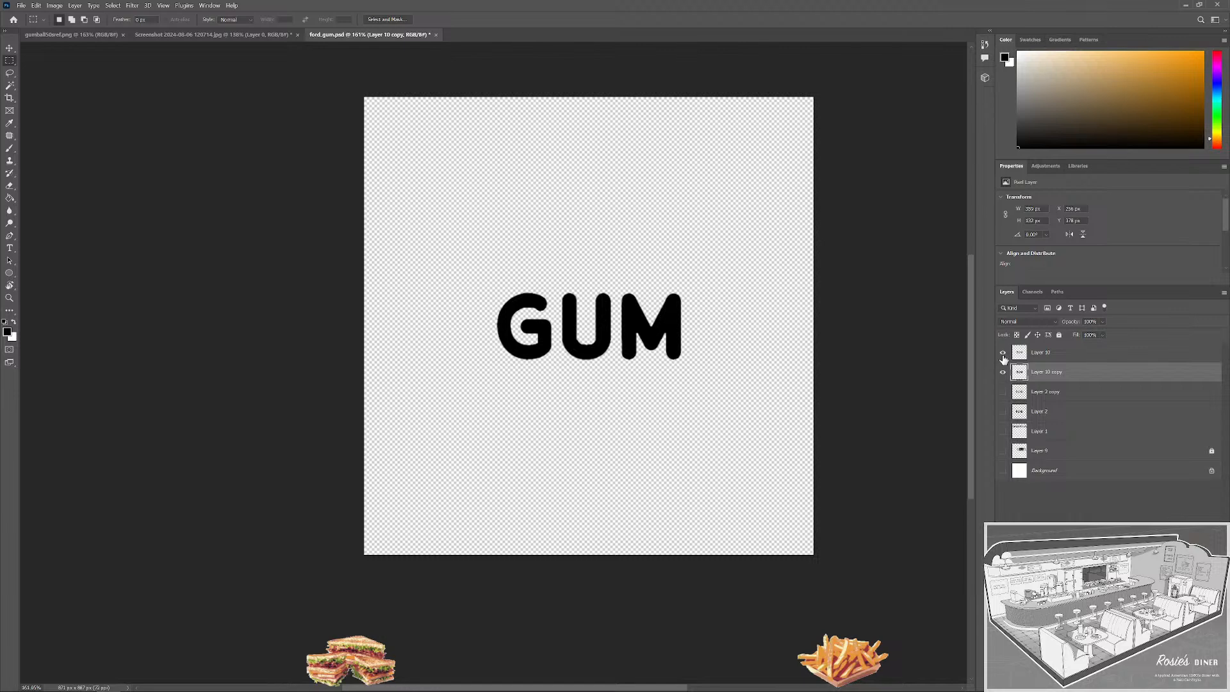
{"action": "left_click", "coordinate": [1003, 360]}
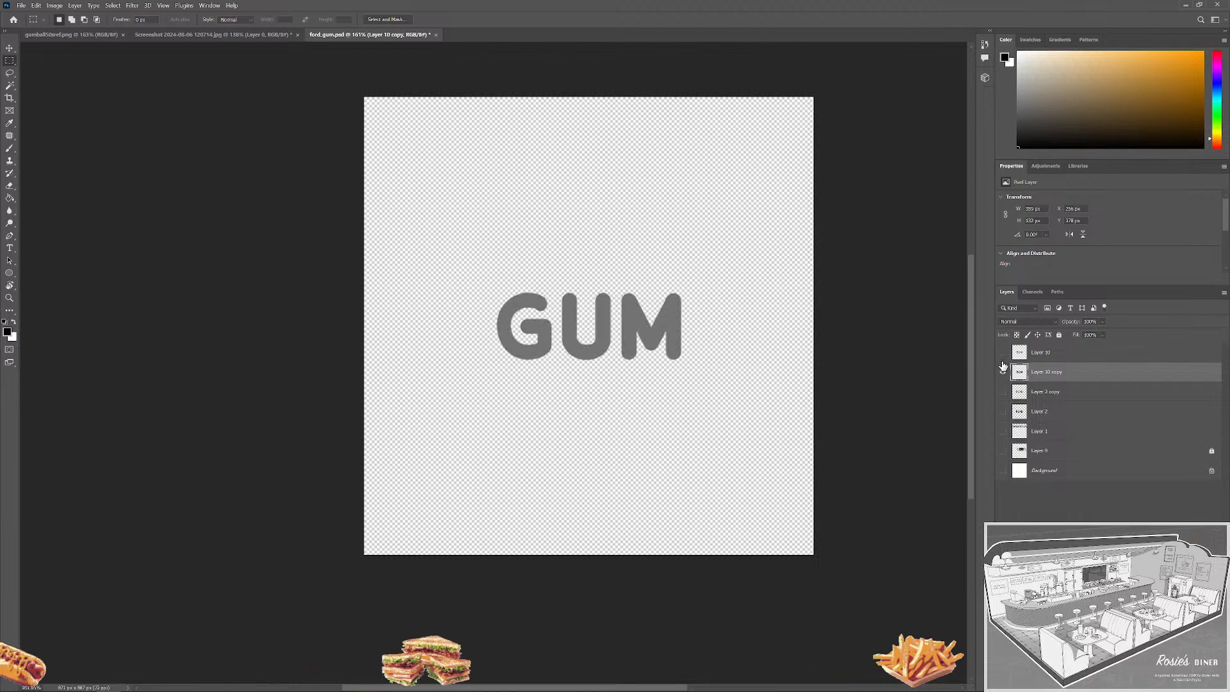
Hide both GUM layers and show the gray FORD layer alone on transparency.
{"action": "left_click", "coordinate": [1003, 352]}
{"action": "left_click", "coordinate": [1003, 372]}
{"action": "left_click", "coordinate": [1003, 391]}
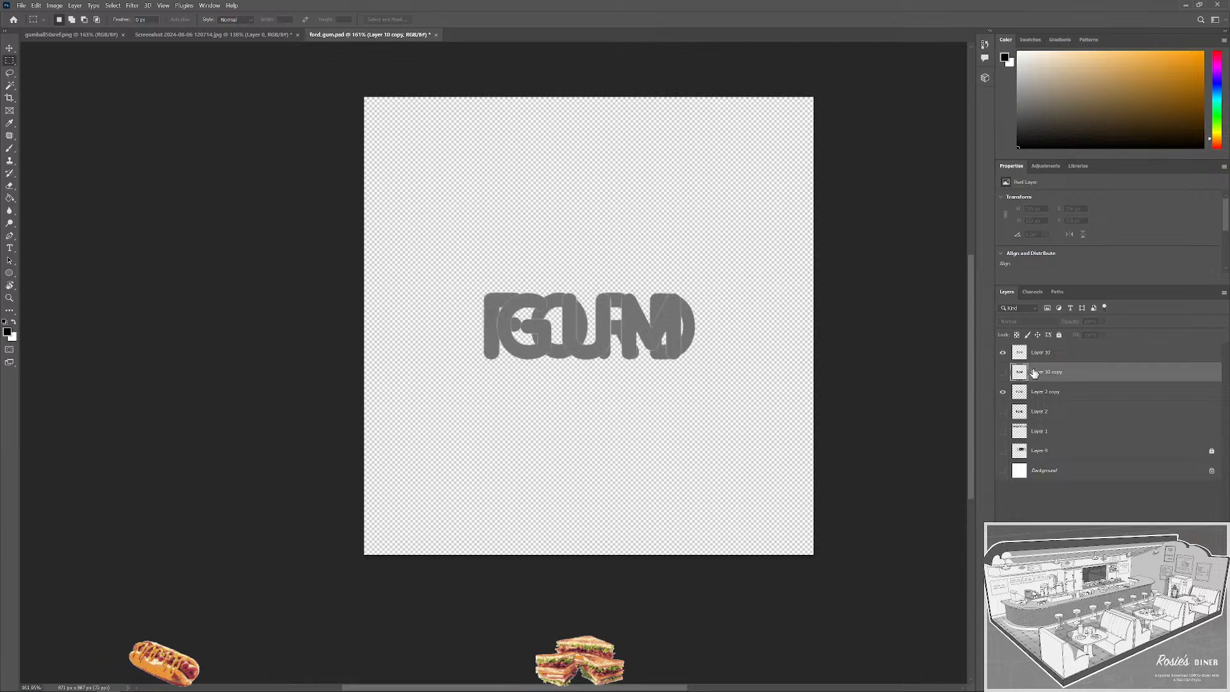
{"action": "left_click", "coordinate": [1004, 352]}
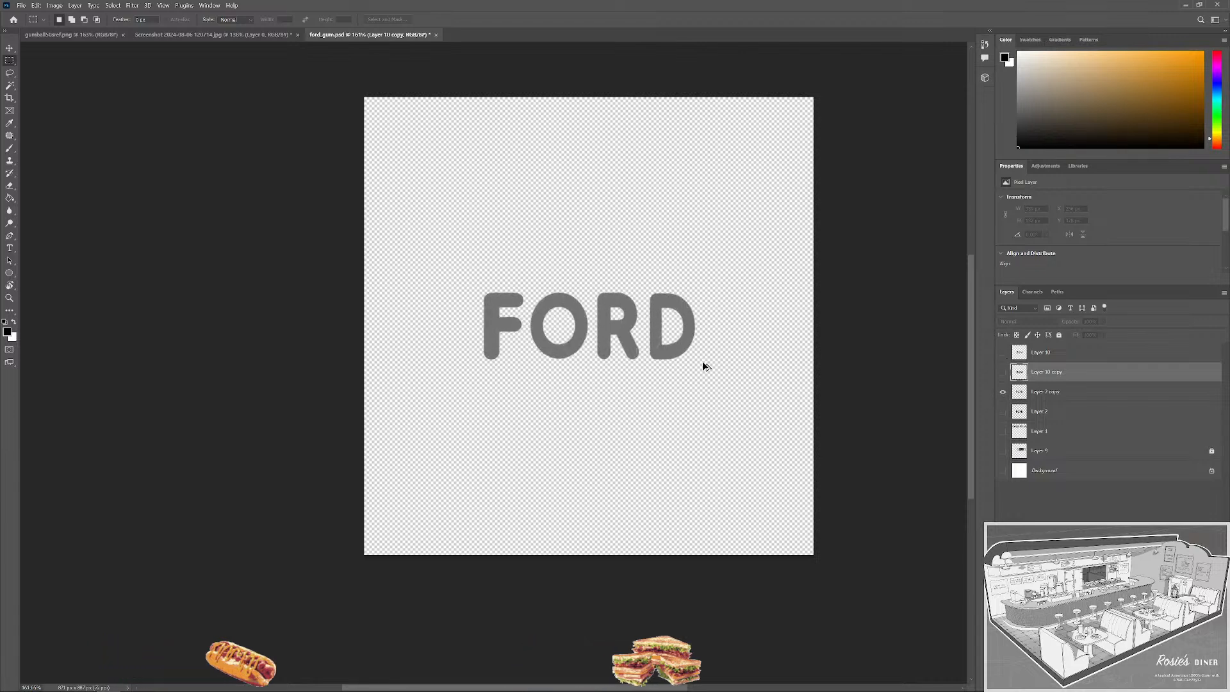
Save a PNG copy of the gray FORD lettering to the Desktop as FORD_HEIGHT, using the large file size option.
{"action": "key", "text": "ctrl+alt+s"}
{"action": "left_click", "coordinate": [193, 432]}
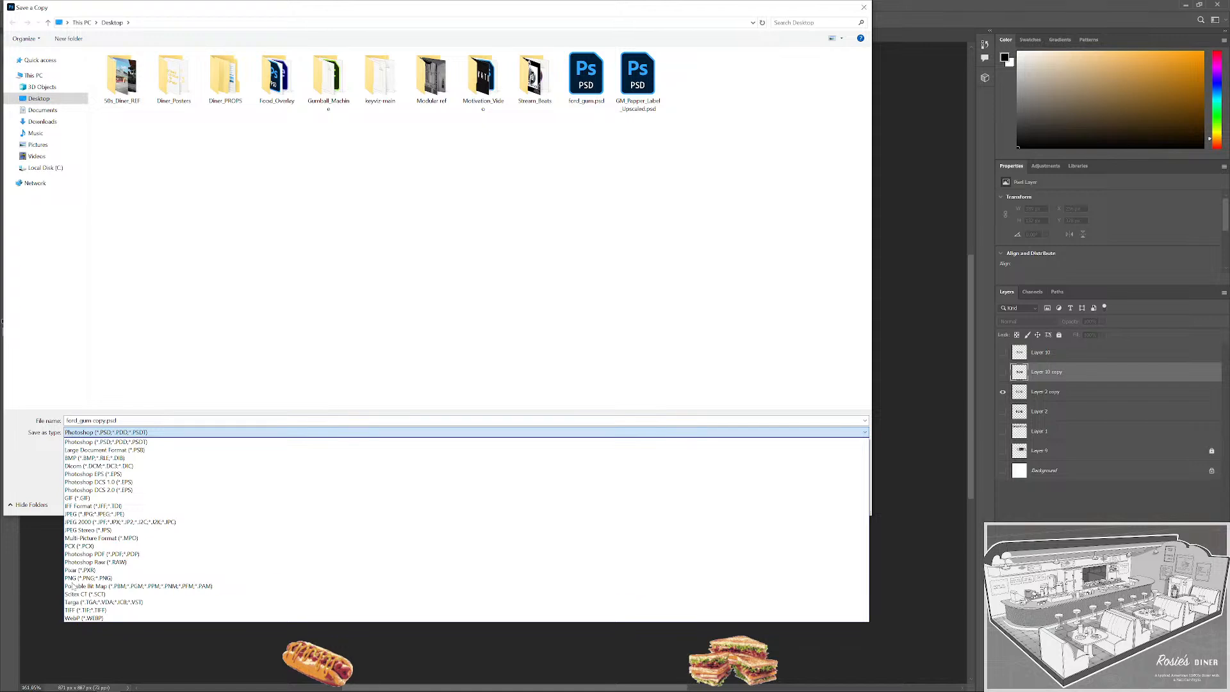
{"action": "left_click", "coordinate": [89, 578]}
{"action": "key", "text": "shift+Tab"}
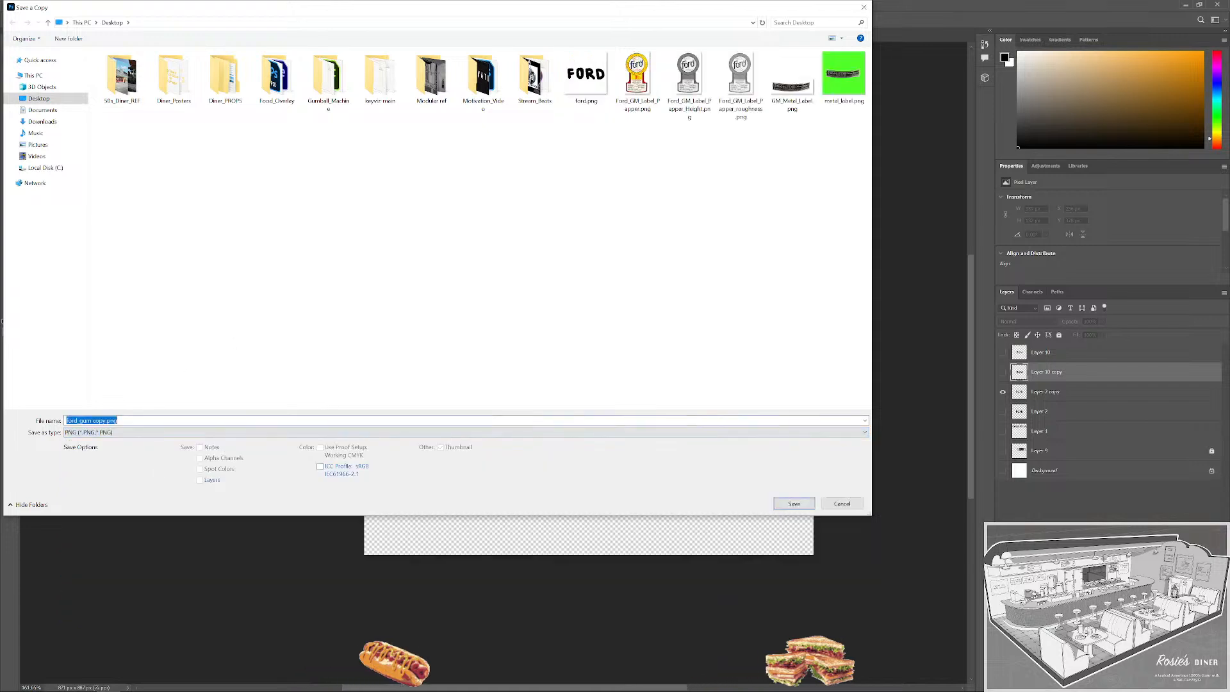
{"action": "type", "text": "FORD_HEIGHT"}
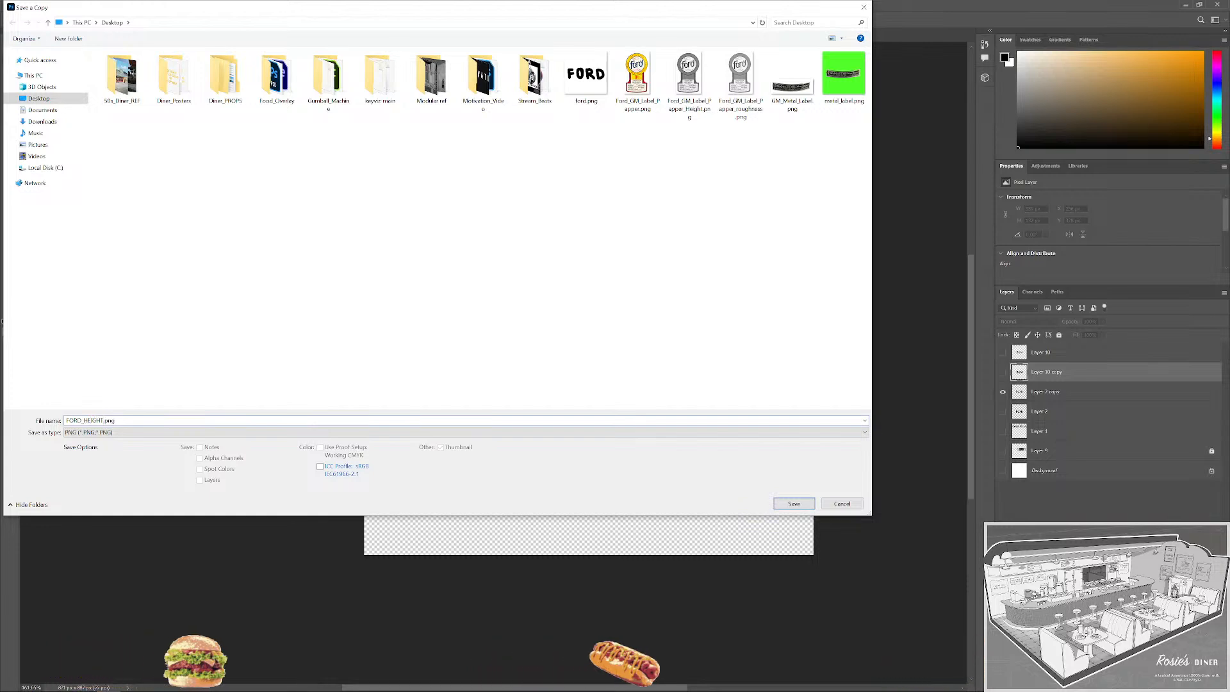
{"action": "key", "text": "Return"}
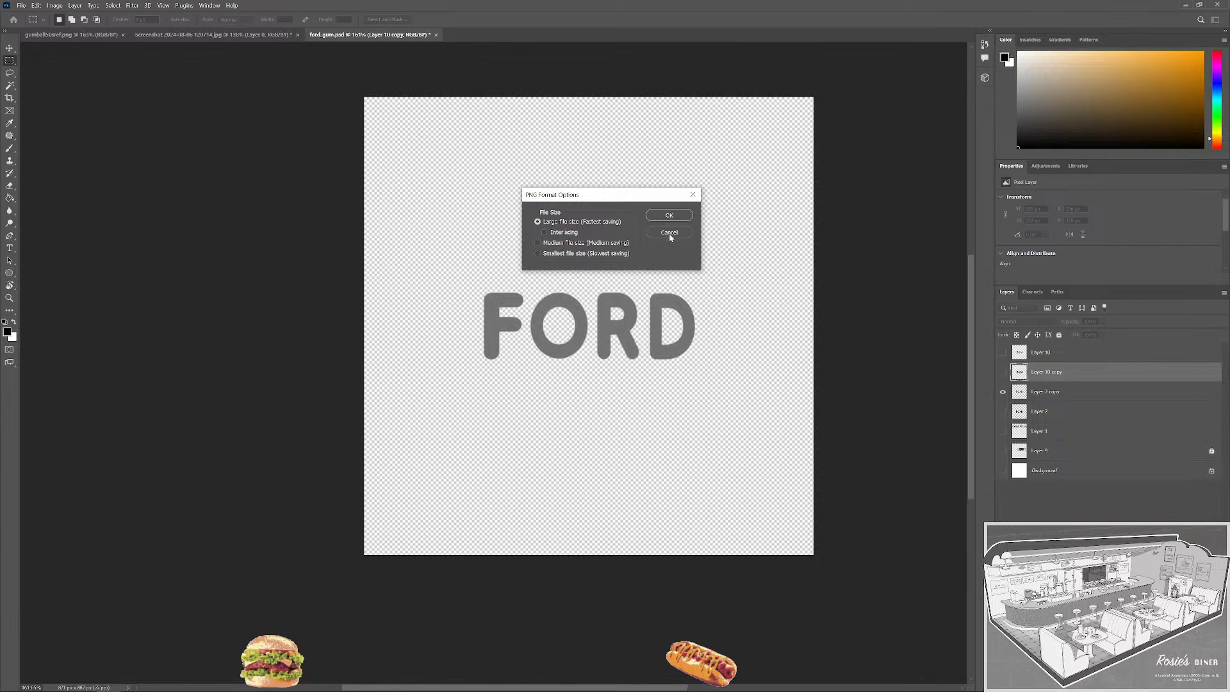
{"action": "key", "text": "Return"}
Show only the gray GUM layer and save a PNG copy to the Desktop as gum_height with large file size.
{"action": "left_click", "coordinate": [1003, 392]}
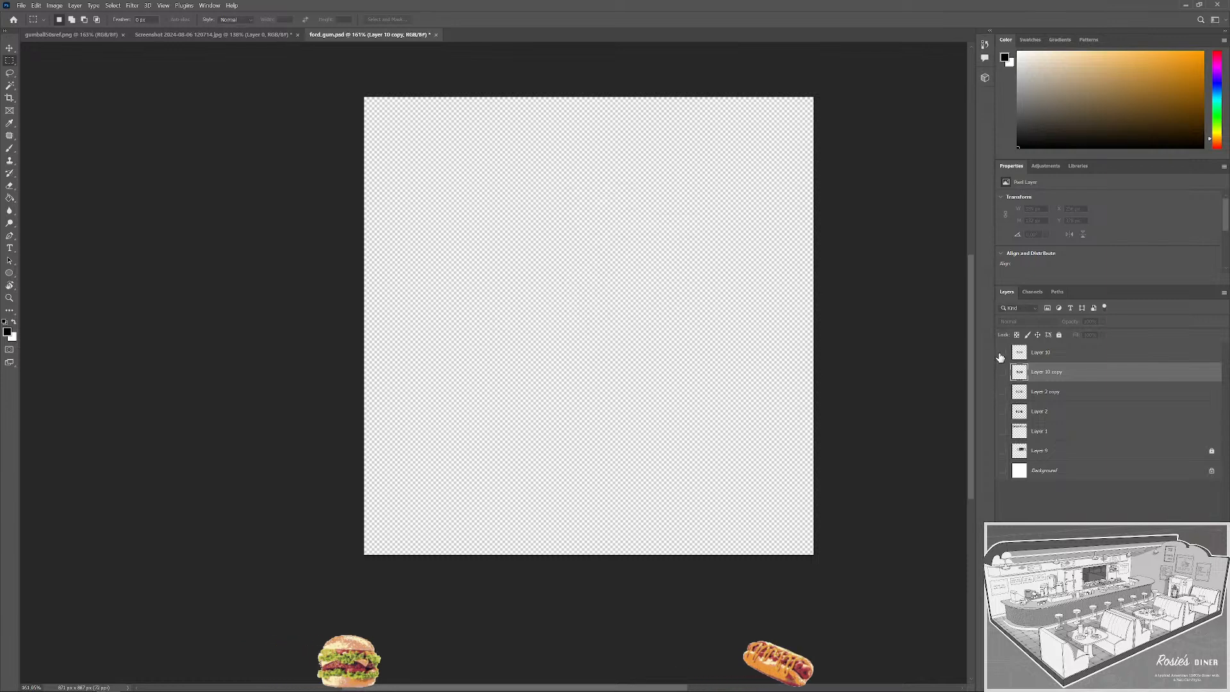
{"action": "left_click", "coordinate": [1003, 352]}
{"action": "key", "text": "ctrl+alt+s"}
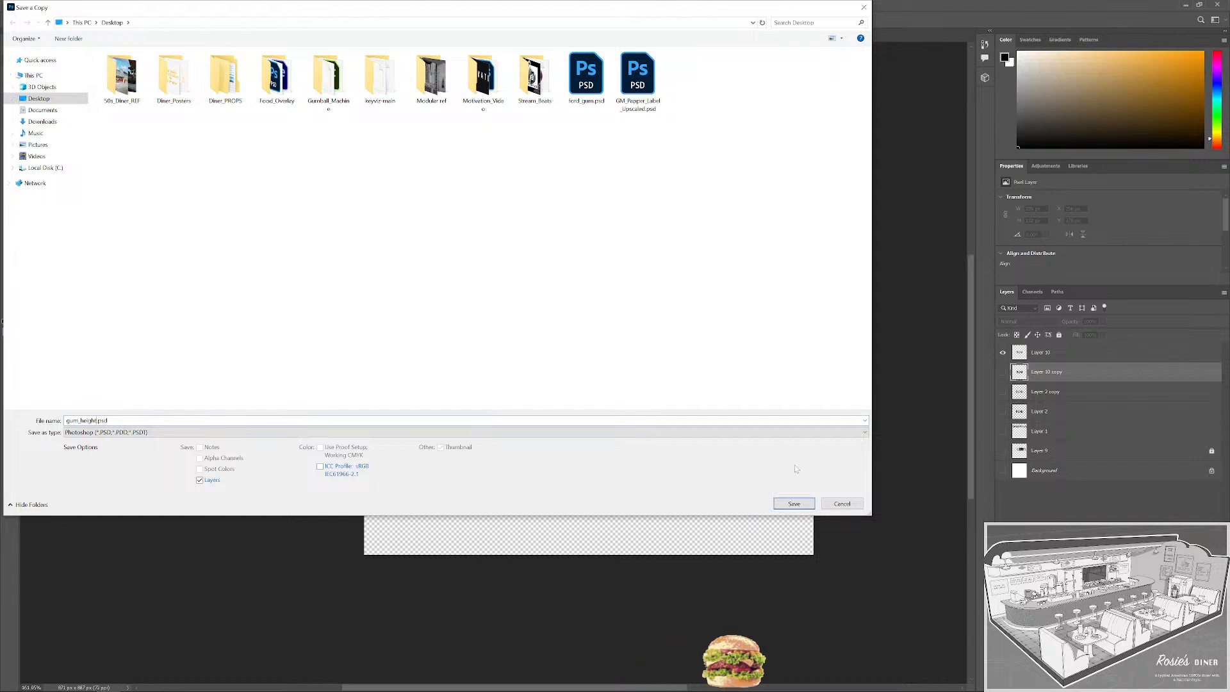
{"action": "left_click", "coordinate": [438, 434]}
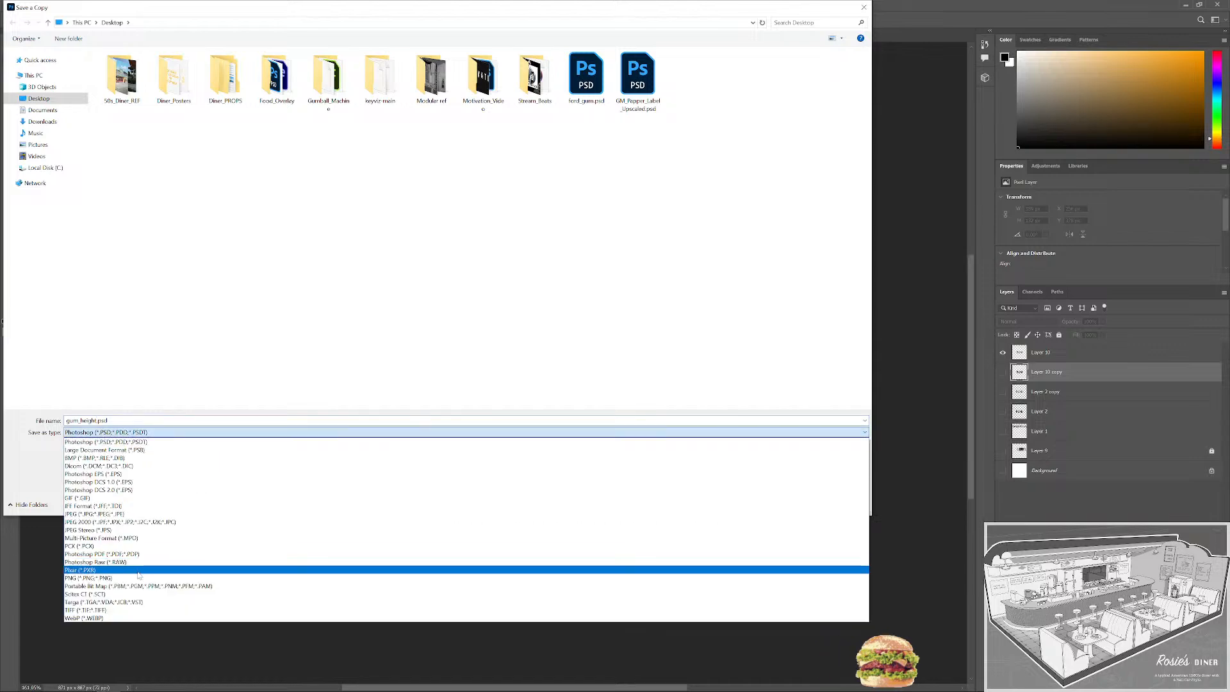
{"action": "left_click", "coordinate": [136, 577]}
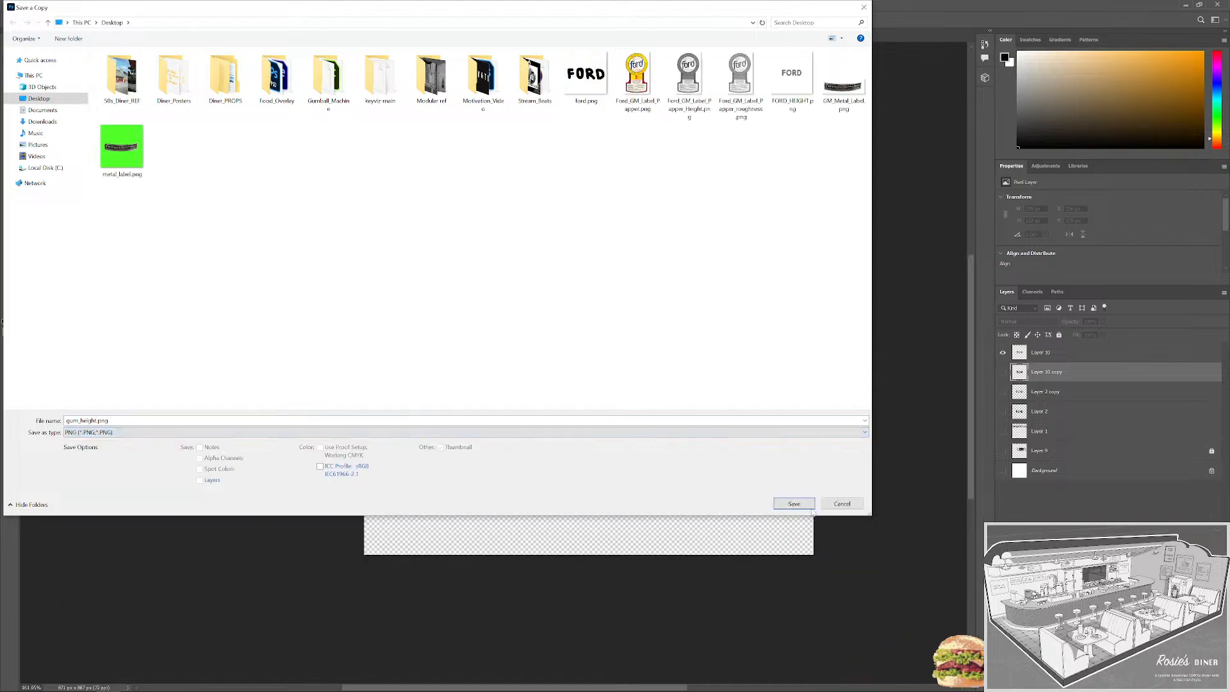
{"action": "left_click", "coordinate": [793, 504]}
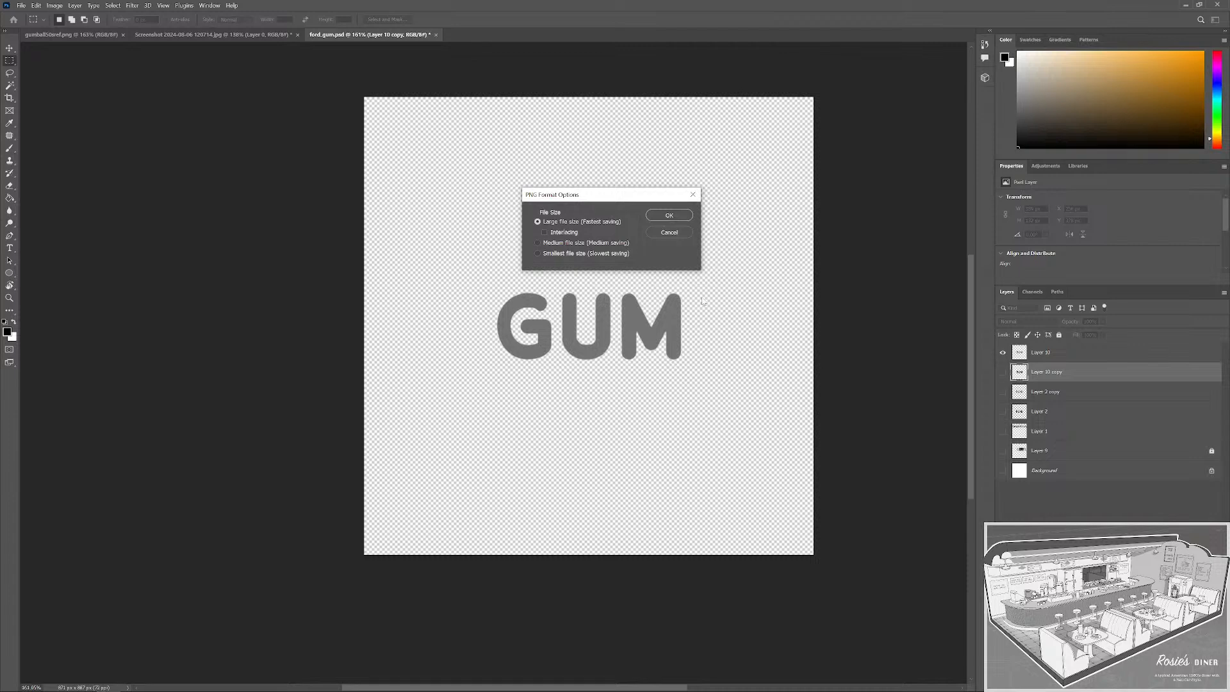
{"action": "left_click", "coordinate": [670, 216]}
Show only the gray FORD layer and save a PNG copy over the Desktop's FORD_HEIGHT file, using large file size.
{"action": "left_click", "coordinate": [1003, 353]}
{"action": "left_click", "coordinate": [1003, 391]}
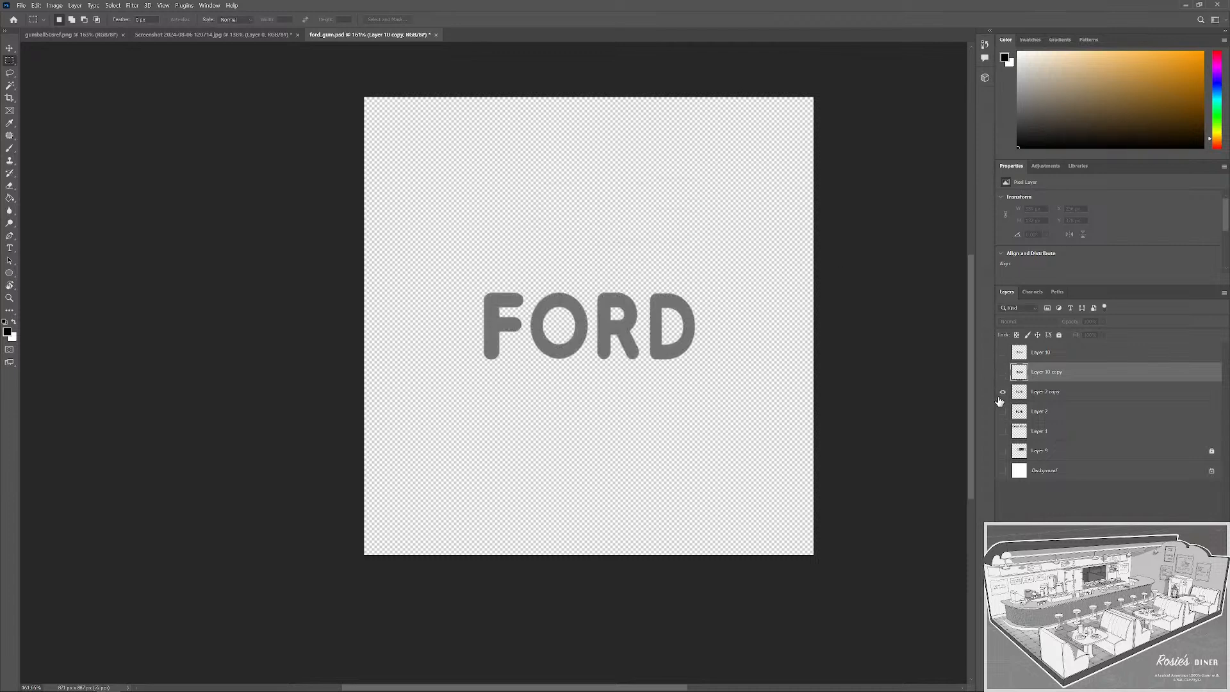
{"action": "key", "text": "ctrl+alt+s"}
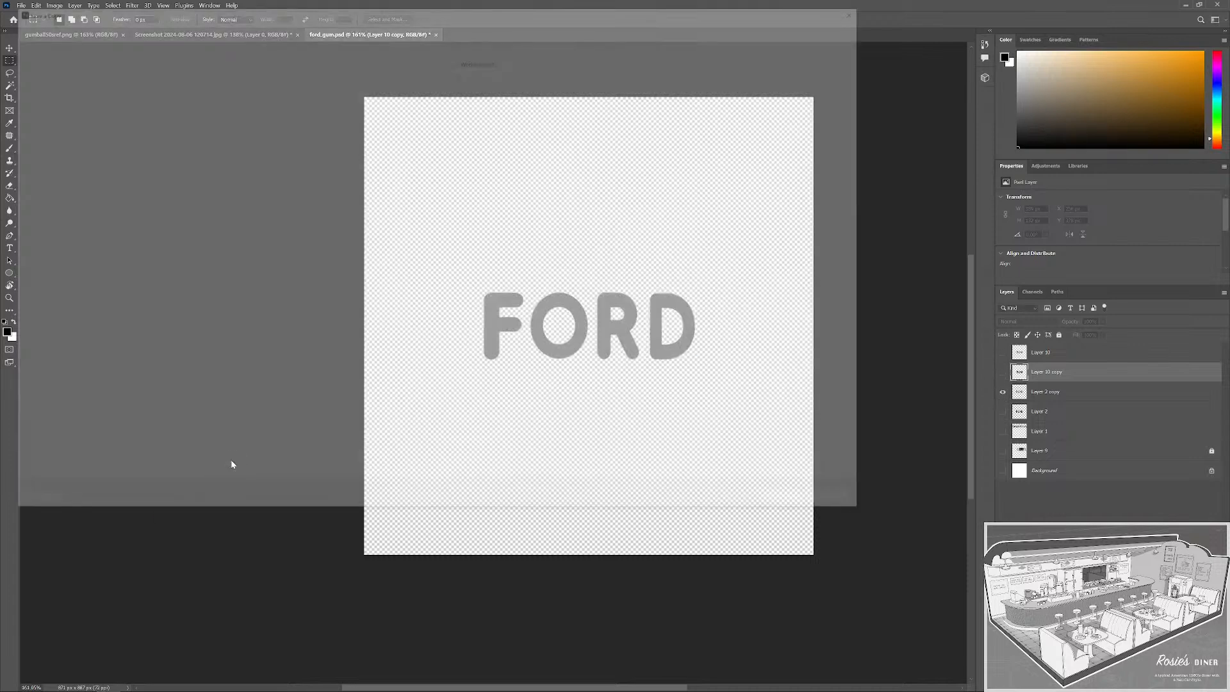
{"action": "left_click", "coordinate": [102, 432]}
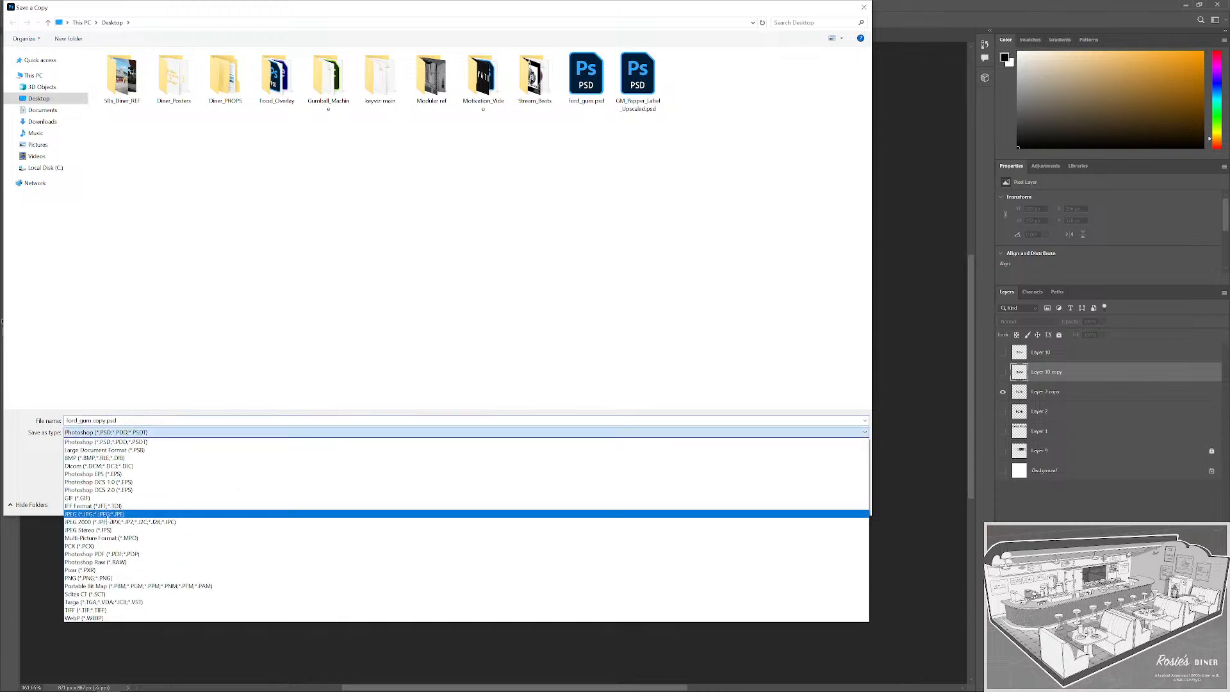
{"action": "left_click", "coordinate": [98, 580]}
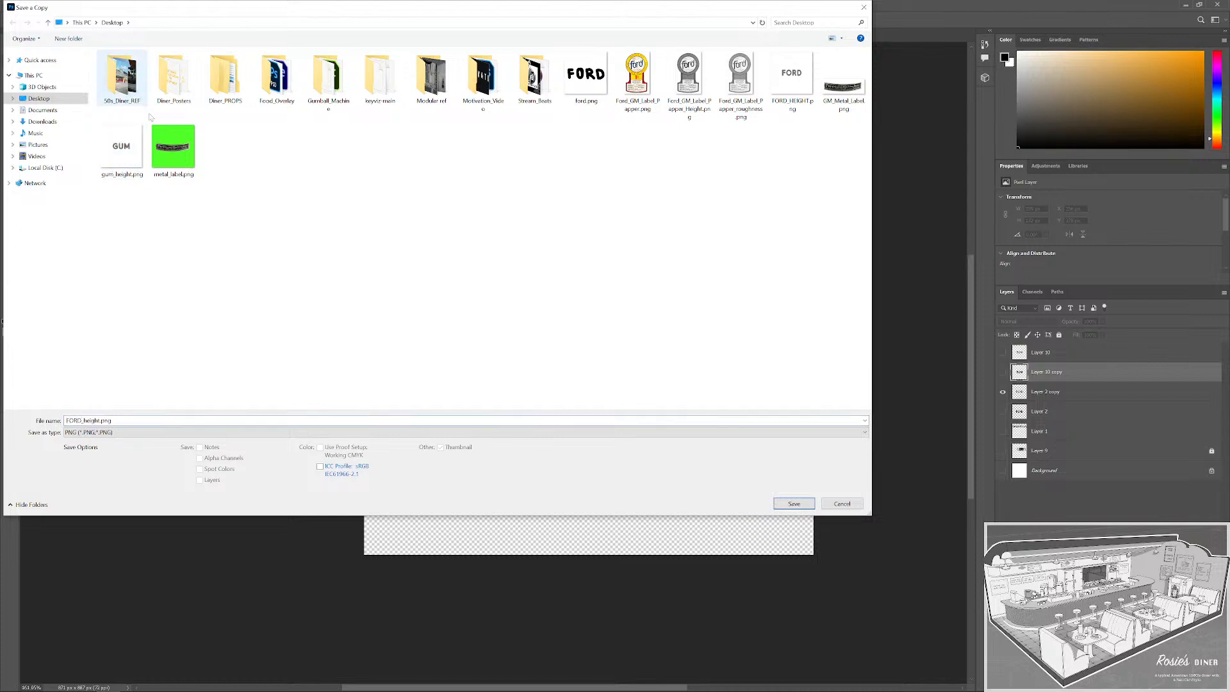
{"action": "left_click", "coordinate": [795, 504]}
{"action": "left_click", "coordinate": [643, 354]}
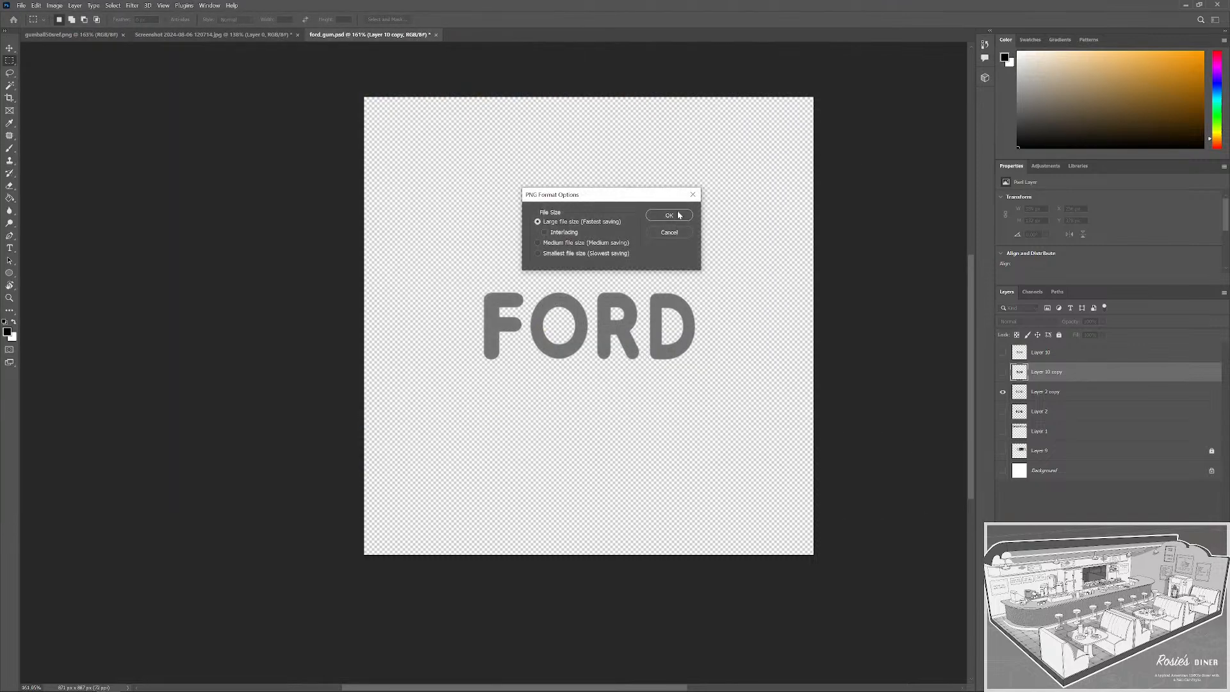
{"action": "left_click", "coordinate": [669, 216]}
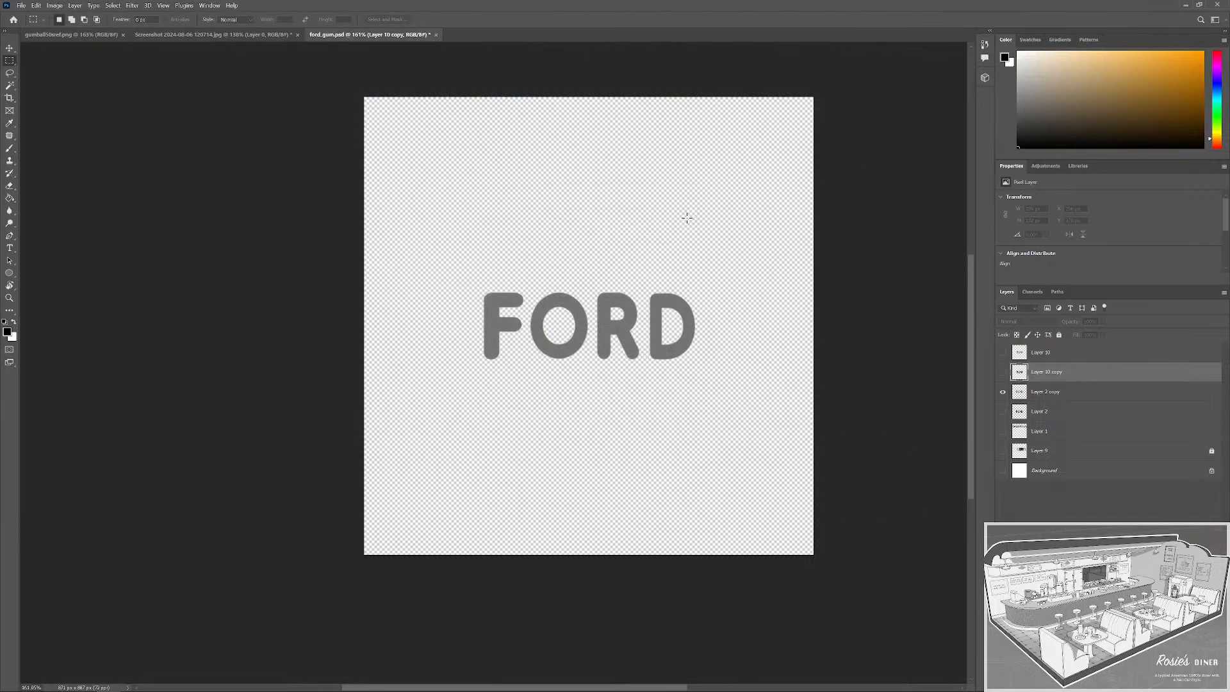
Switch to Substance 3D Painter and import FORD_HEIGHT.png and gum_height.png from the Desktop, setting a usage for each.
{"action": "left_click", "coordinate": [1181, 5]}
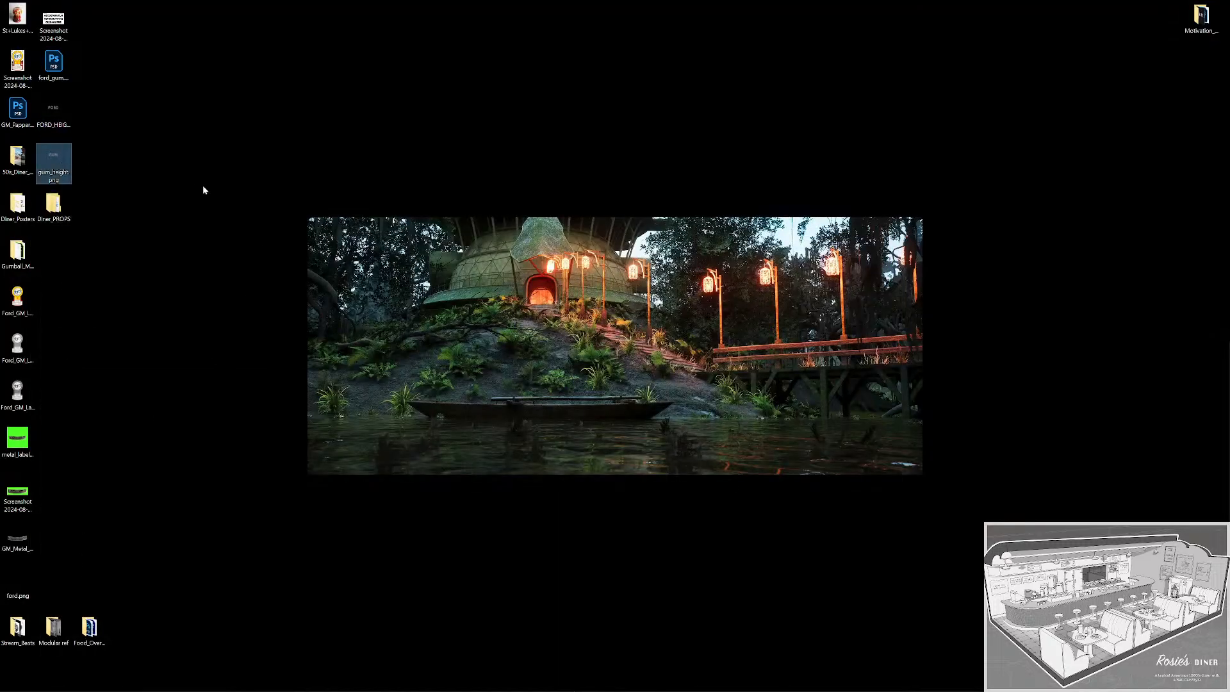
{"action": "mouse_move", "coordinate": [300, 690]}
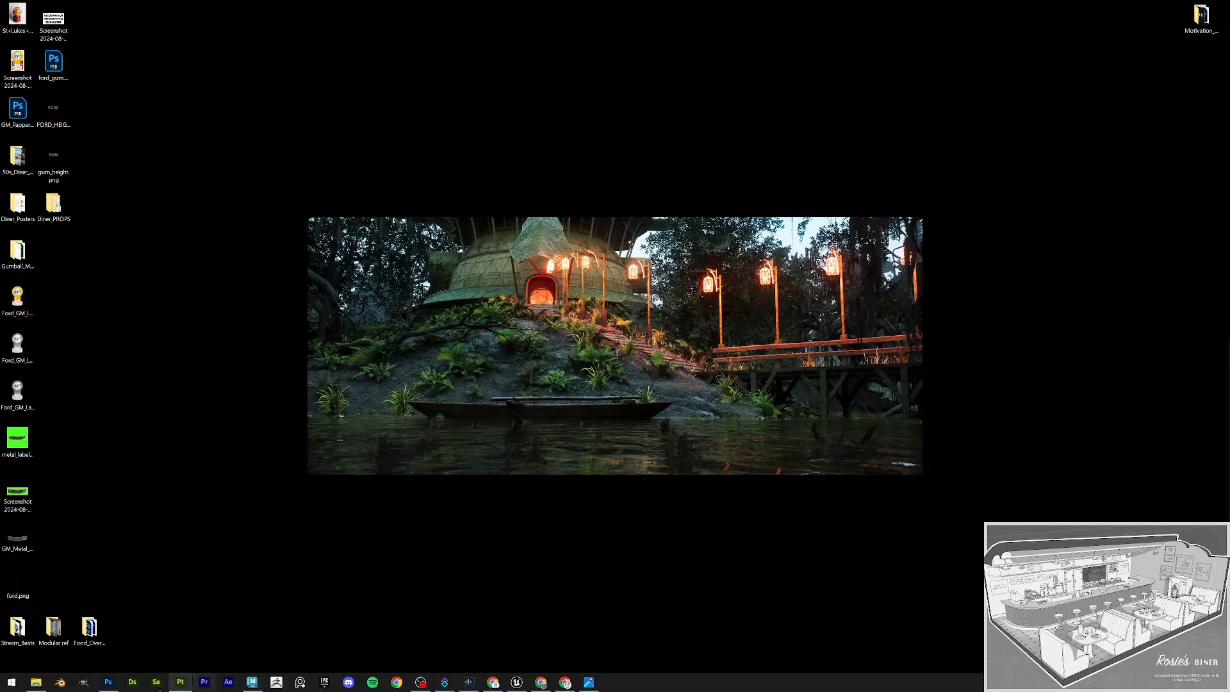
{"action": "left_click", "coordinate": [180, 683]}
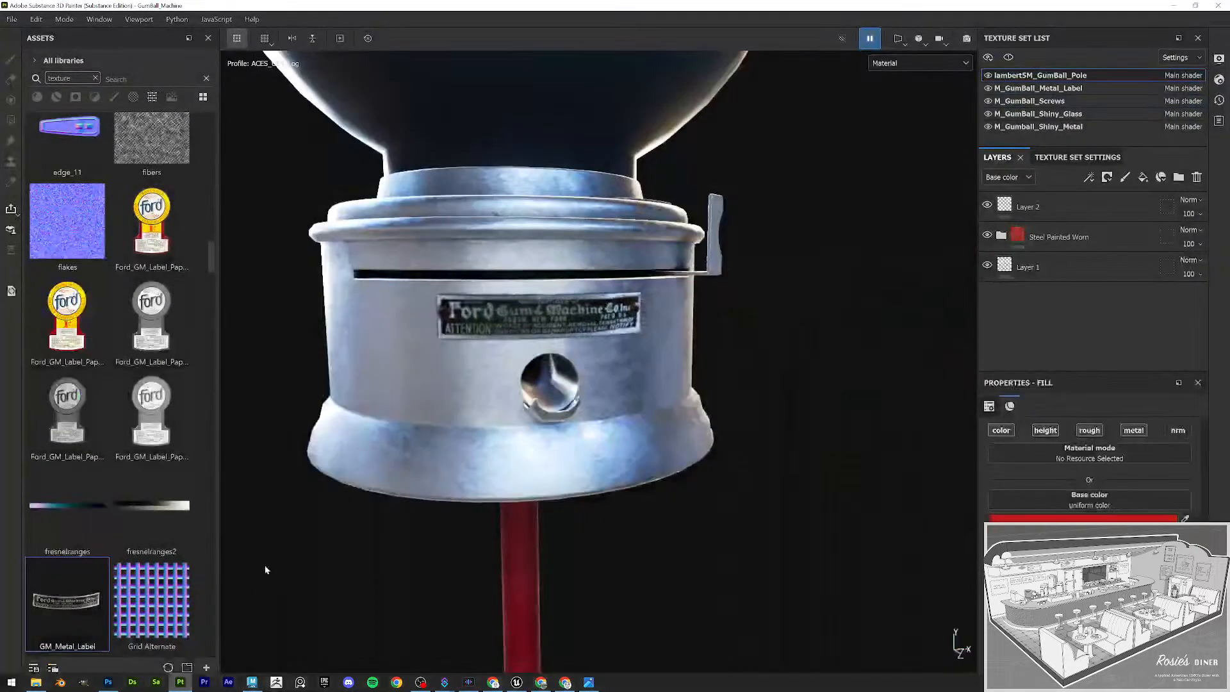
{"action": "mouse_move", "coordinate": [641, 7]}
{"action": "left_mouse_down"}
{"action": "mouse_move", "coordinate": [641, 23]}
{"action": "mouse_move", "coordinate": [730, 12]}
{"action": "left_mouse_up"}
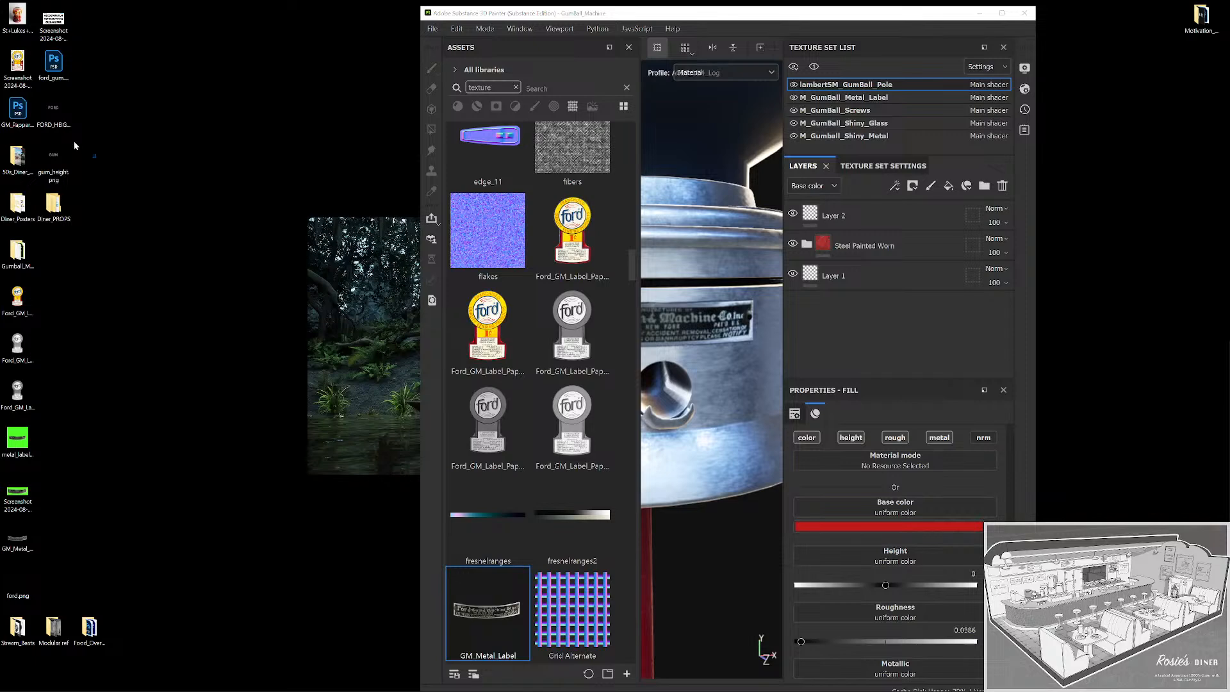
{"action": "left_click_drag", "start_coordinate": [566, 560], "coordinate": [567, 562]}
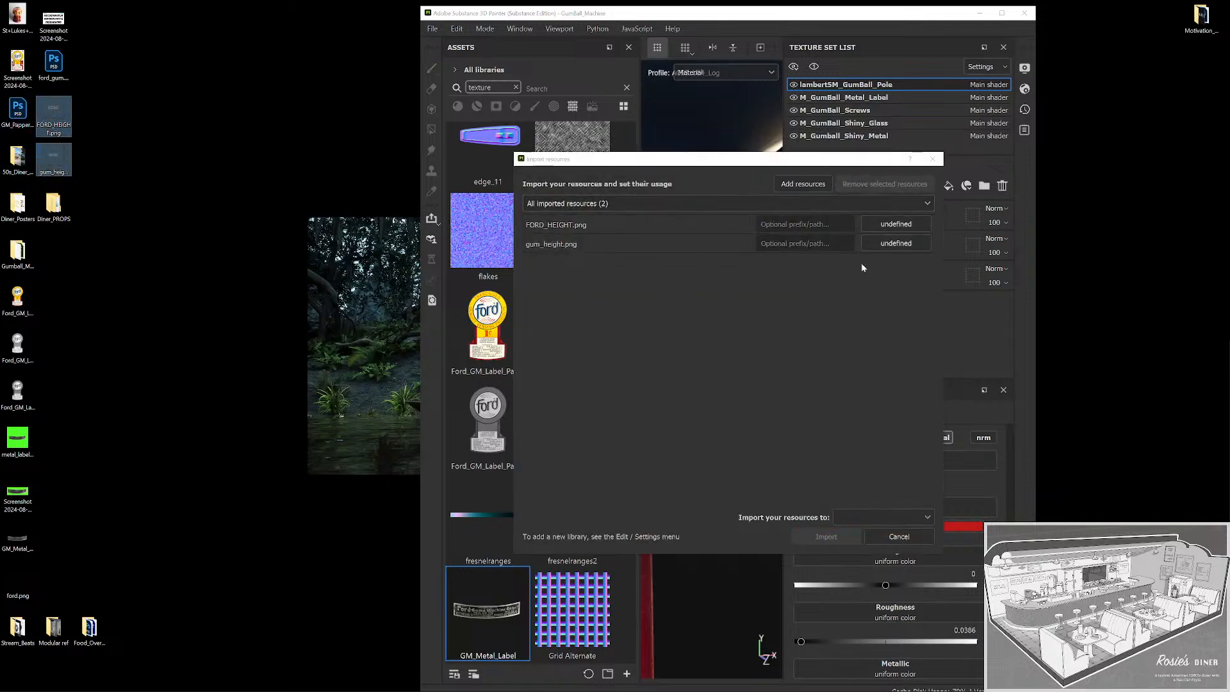
{"action": "left_click", "coordinate": [909, 226]}
{"action": "left_click", "coordinate": [910, 245]}
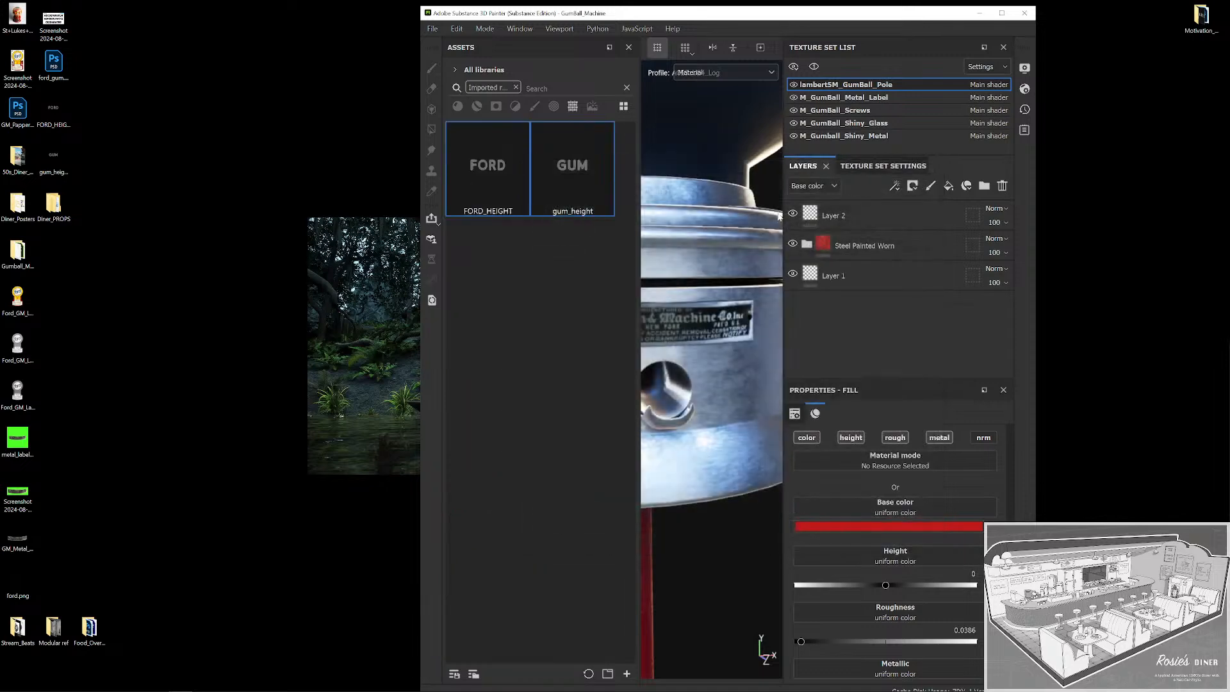
{"action": "left_click", "coordinate": [1002, 13]}
Place FORD_HEIGHT and gum_height as height decals on the metal body, on either side of the round dispenser opening.
{"action": "left_click_drag", "start_coordinate": [84, 153], "coordinate": [411, 363]}
{"action": "left_click", "coordinate": [451, 405]}
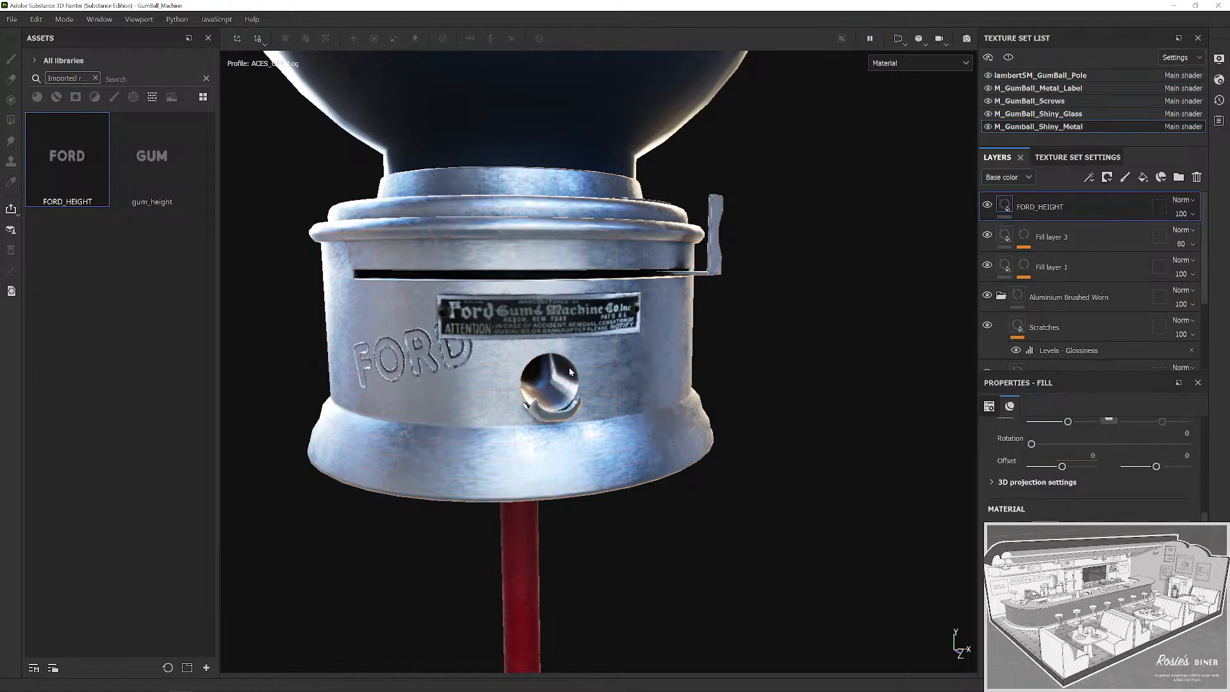
{"action": "left_click_drag", "start_coordinate": [164, 117], "coordinate": [665, 385]}
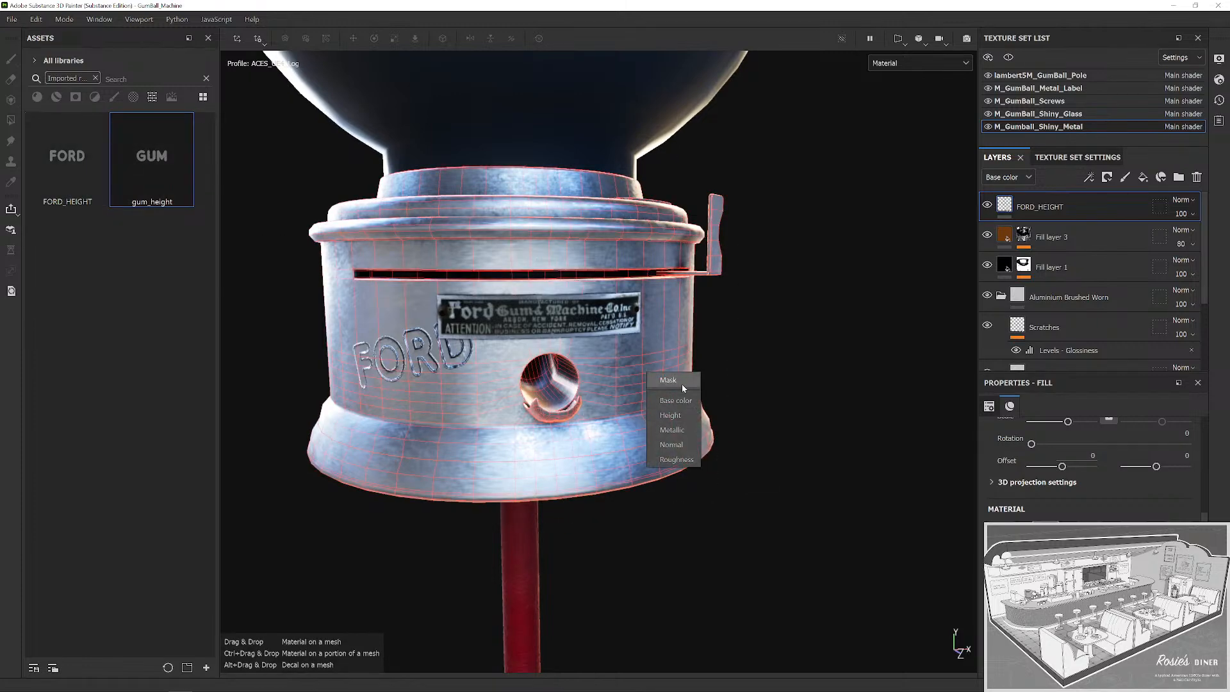
{"action": "left_click", "coordinate": [673, 414]}
Scale down the FORD_HEIGHT decal and move it below the metal label, left of the dispenser opening.
{"action": "left_click_drag", "start_coordinate": [502, 430], "coordinate": [763, 306]}
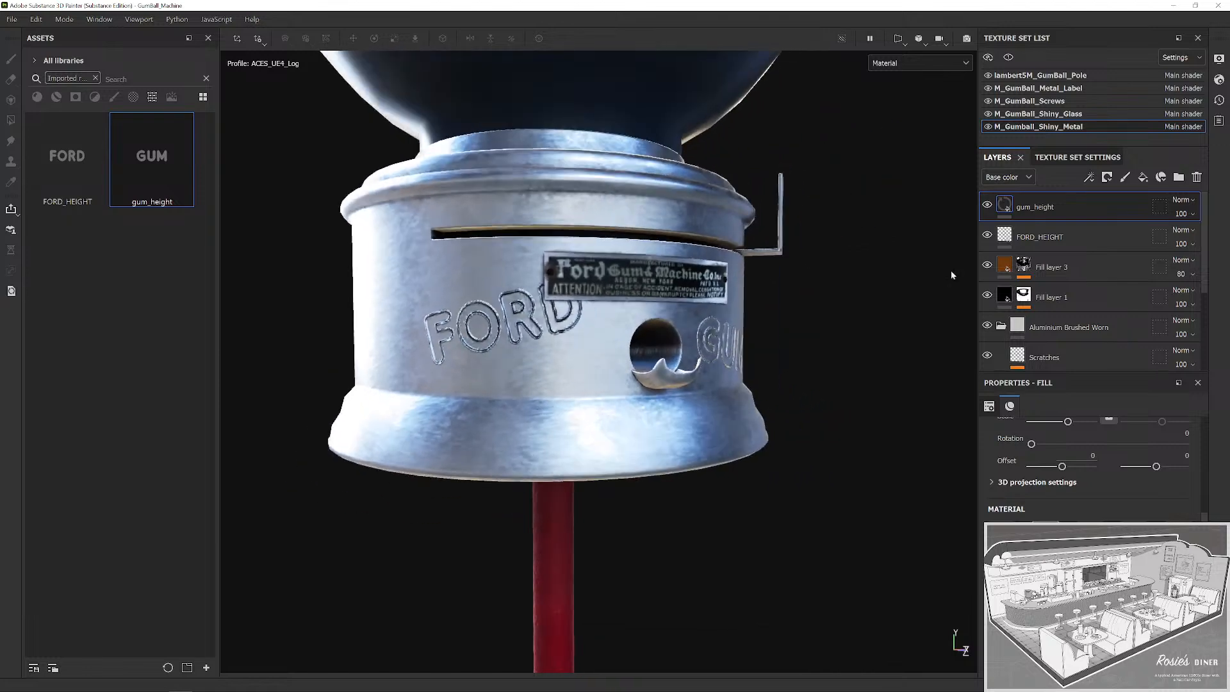
{"action": "left_click", "coordinate": [1070, 234]}
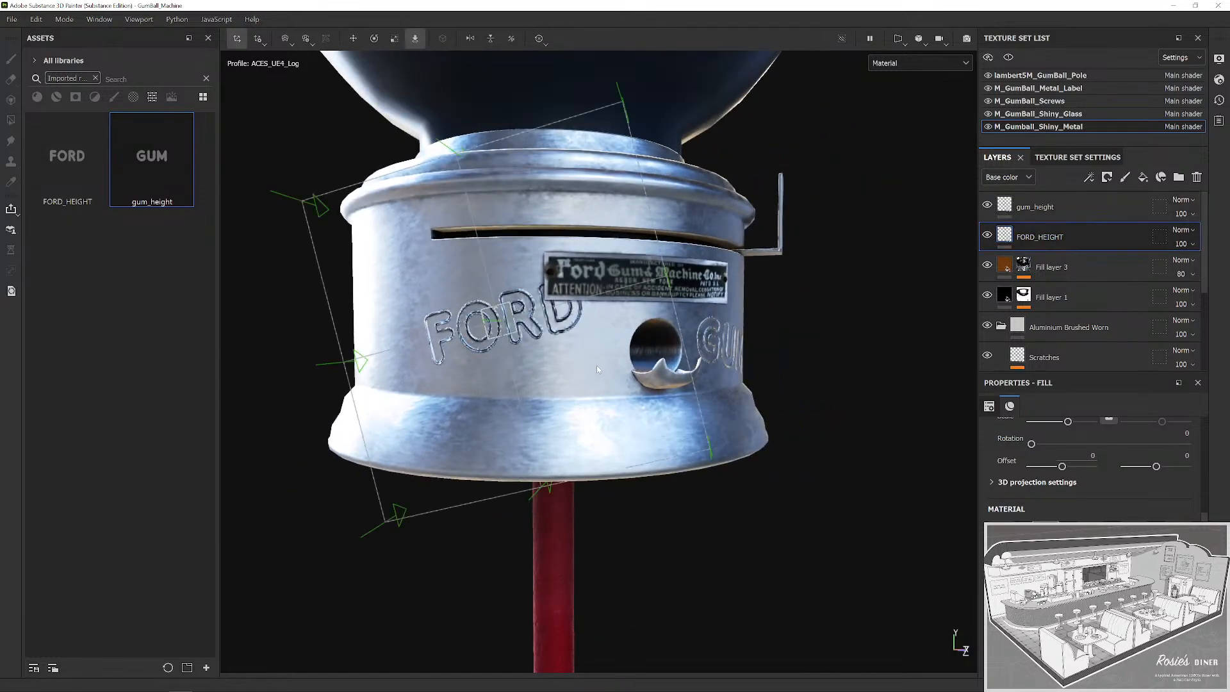
{"action": "left_click_drag", "start_coordinate": [595, 374], "coordinate": [569, 389]}
{"action": "left_click_drag", "start_coordinate": [559, 307], "coordinate": [381, 367]}
{"action": "key", "text": "w"}
{"action": "key", "text": "r"}
{"action": "left_click_drag", "start_coordinate": [552, 353], "coordinate": [596, 349]}
{"action": "key", "text": "e"}
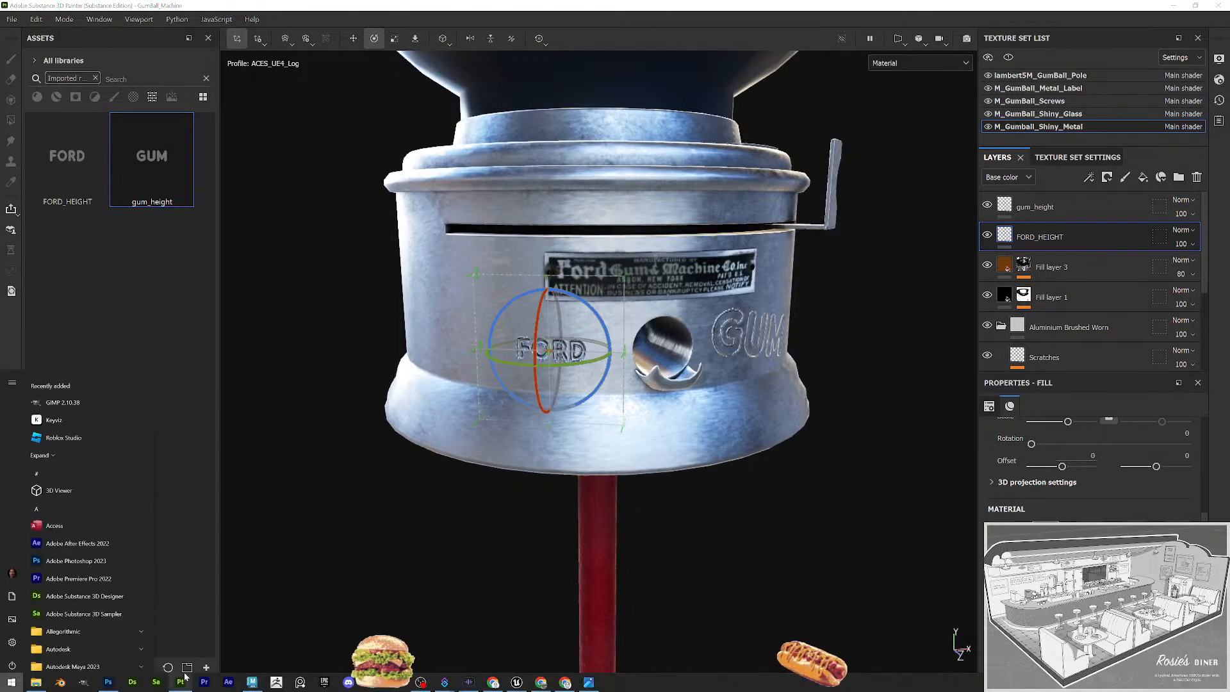
Check the FORD lettering in the gumball machine reference photo in Photoshop, and fine-tune the FORD decal's size and position in Painter.
{"action": "left_click", "coordinate": [215, 680]}
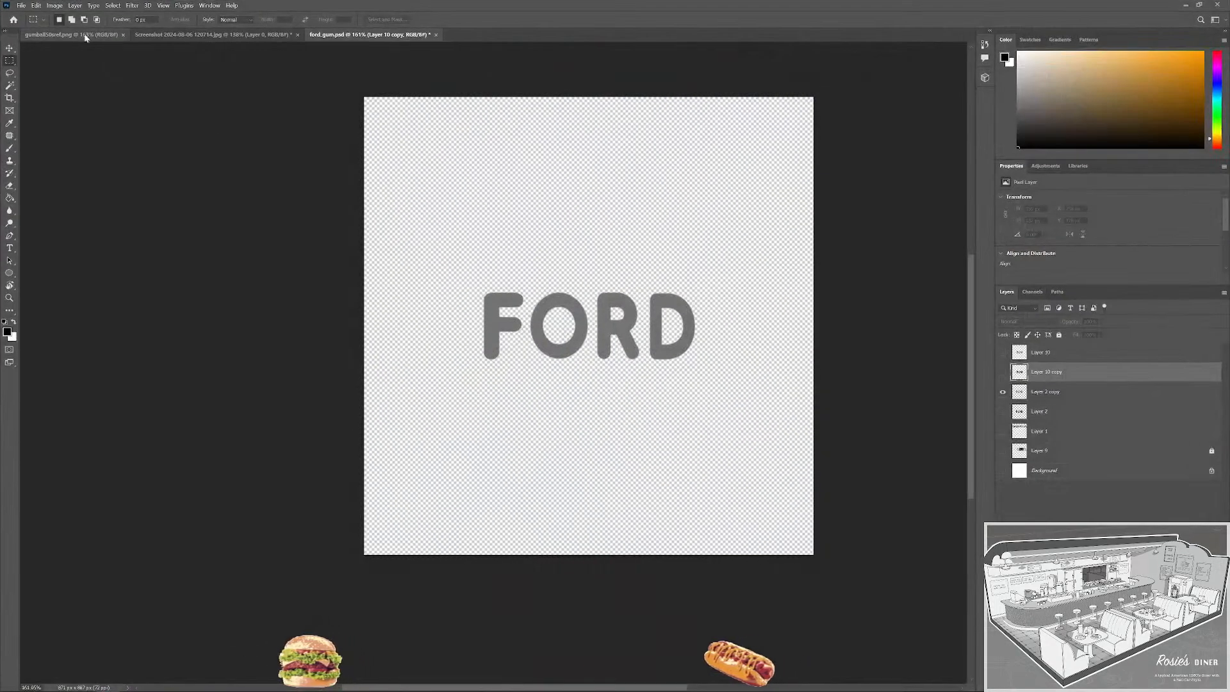
{"action": "left_click", "coordinate": [72, 34]}
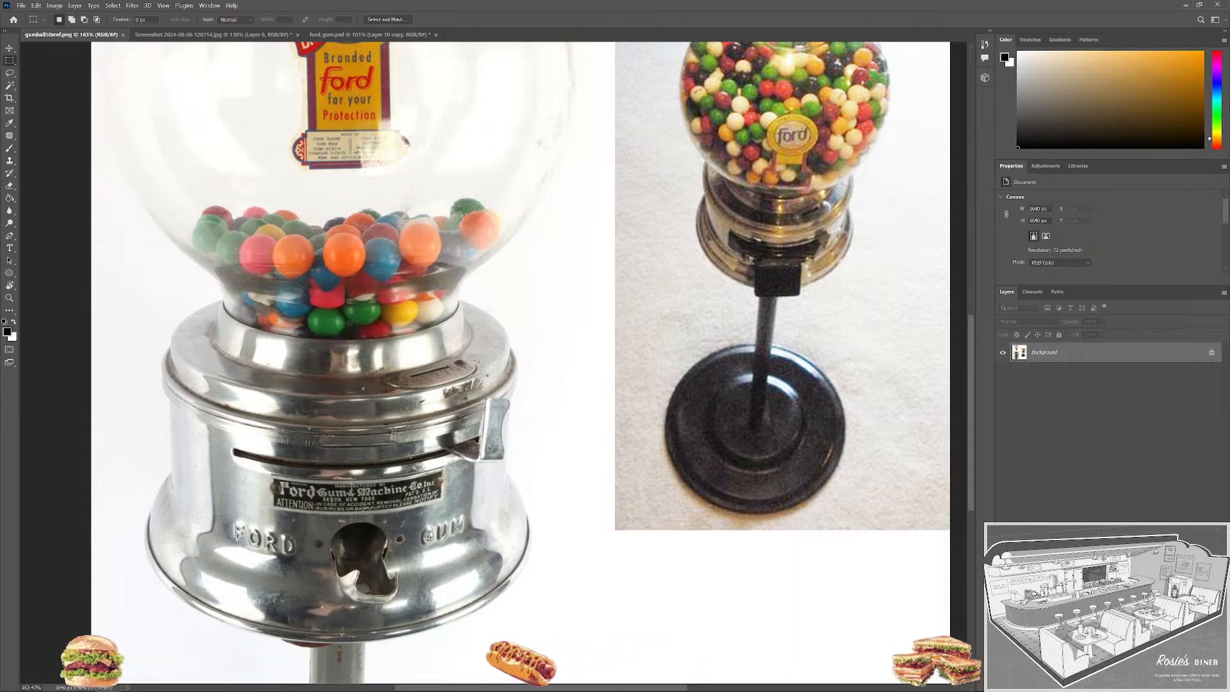
{"action": "key", "text": "alt+Tab"}
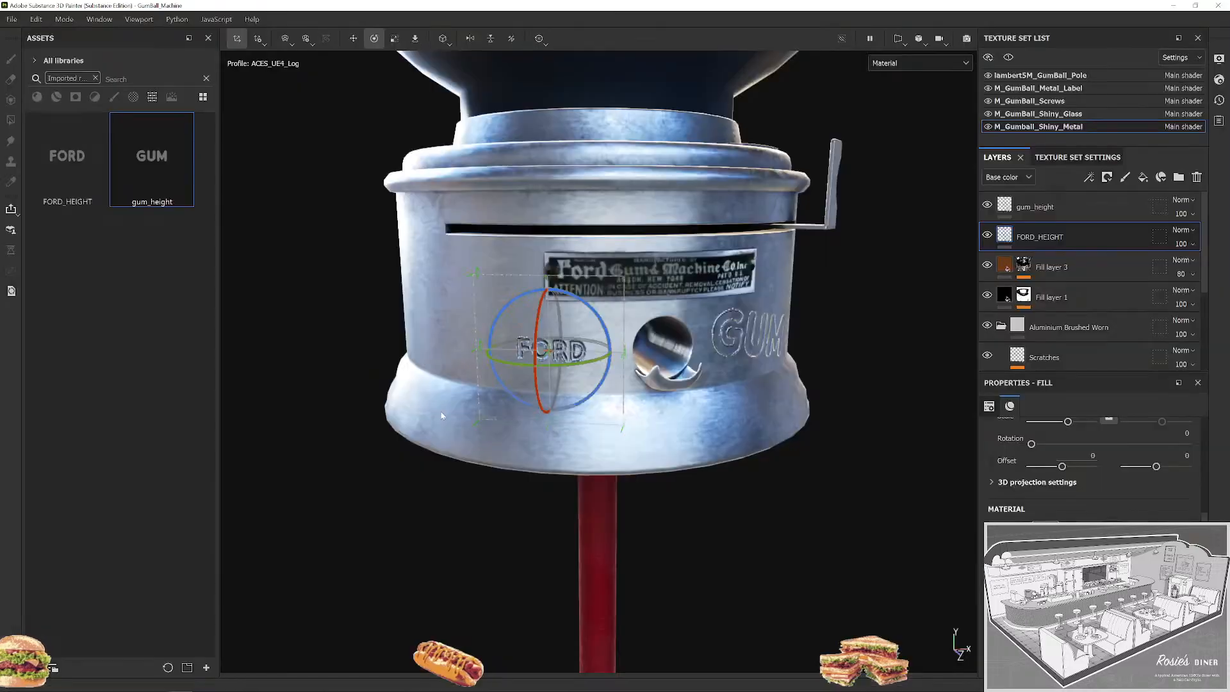
{"action": "scroll", "coordinate": [500, 404], "scroll_direction": "up", "scroll_amount": 3}
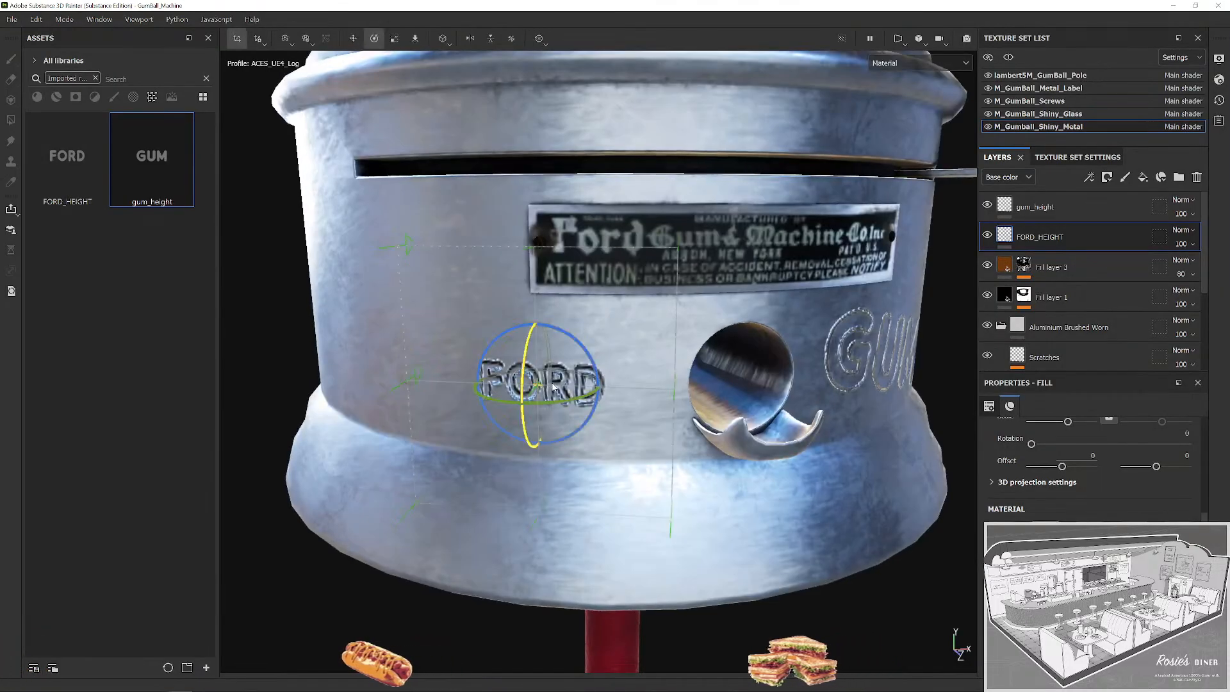
{"action": "scroll", "coordinate": [554, 387], "scroll_direction": "up", "scroll_amount": 2}
{"action": "key", "text": "r"}
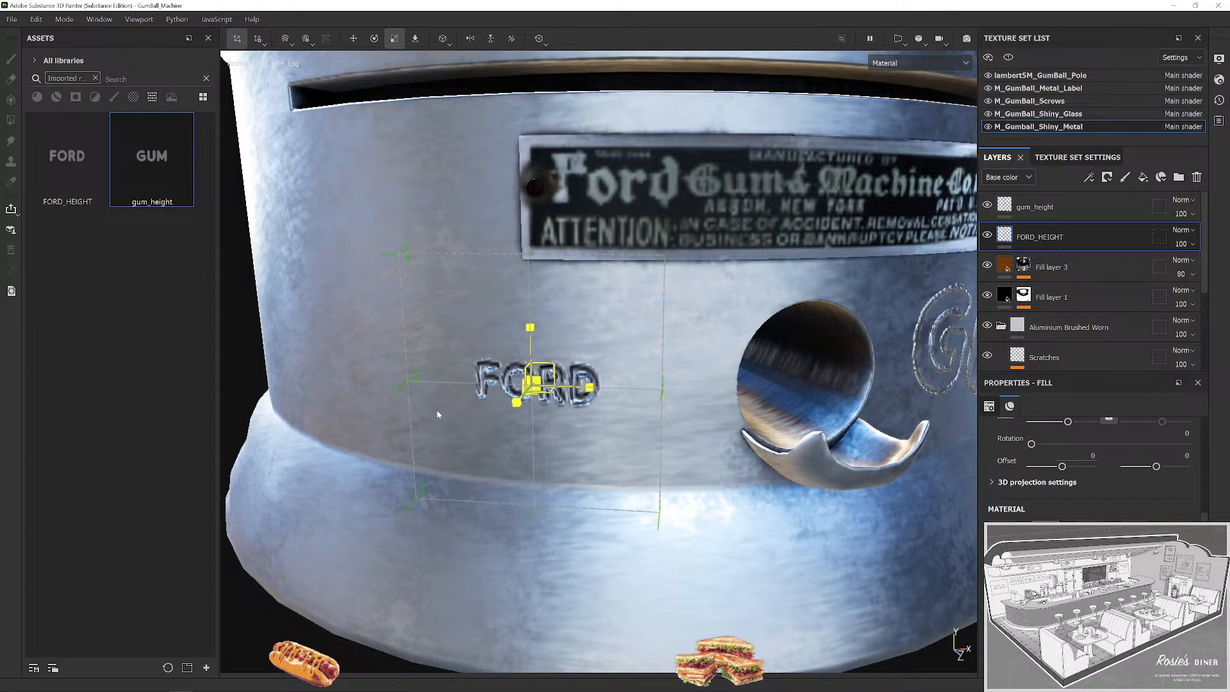
{"action": "key", "text": "w"}
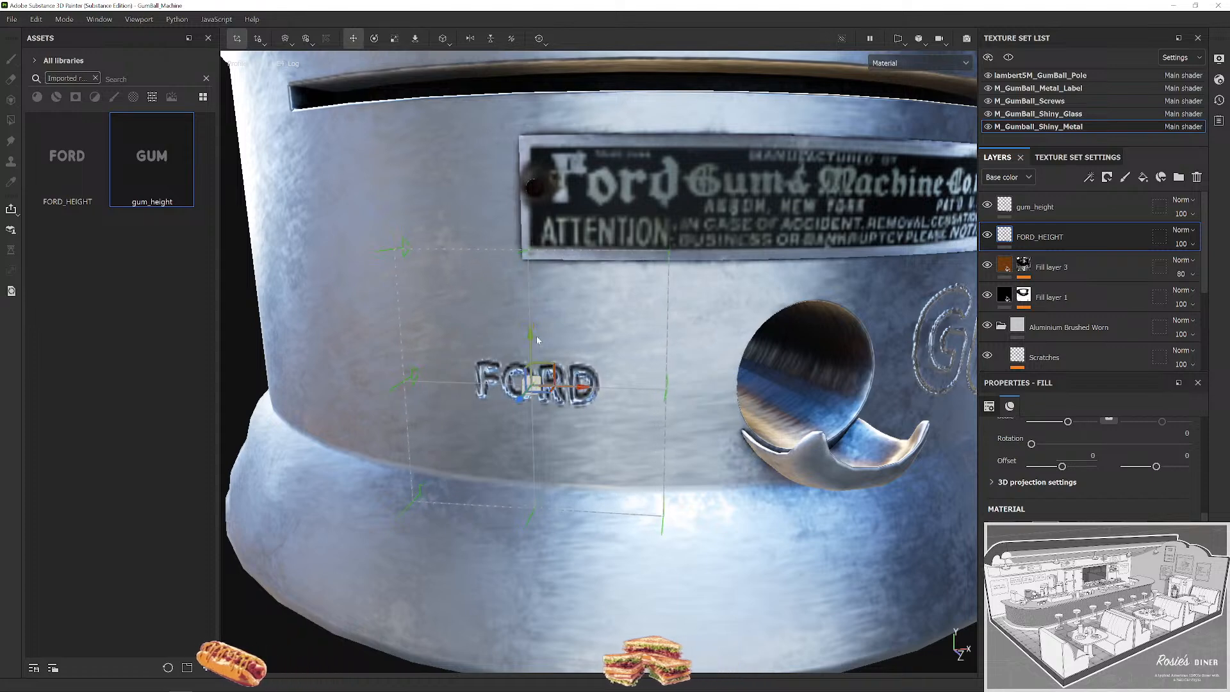
{"action": "scroll", "coordinate": [701, 412], "scroll_direction": "down", "scroll_amount": 3}
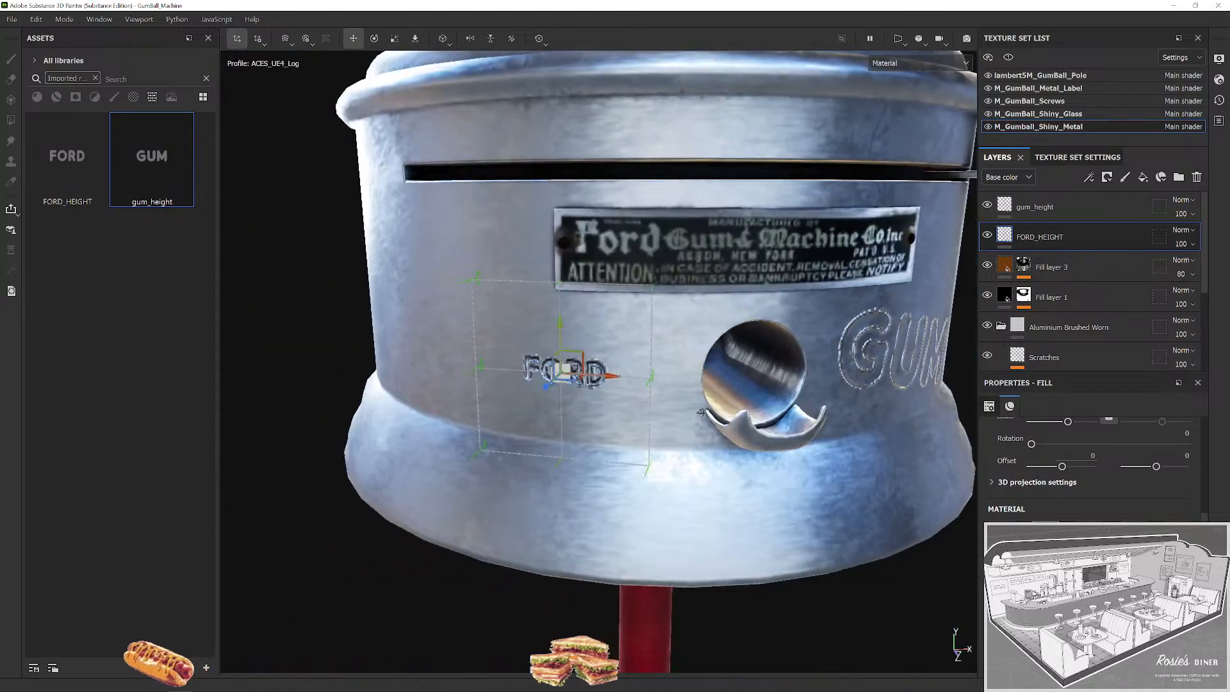
Scale down the gum_height decal and position it right of the dispenser opening, level with FORD.
{"action": "left_click_drag", "start_coordinate": [701, 411], "coordinate": [474, 457]}
{"action": "left_click", "coordinate": [647, 422], "text": "ctrl+alt+shift"}
{"action": "key", "text": "e"}
{"action": "key", "text": "r"}
{"action": "key", "text": "ctrl+z"}
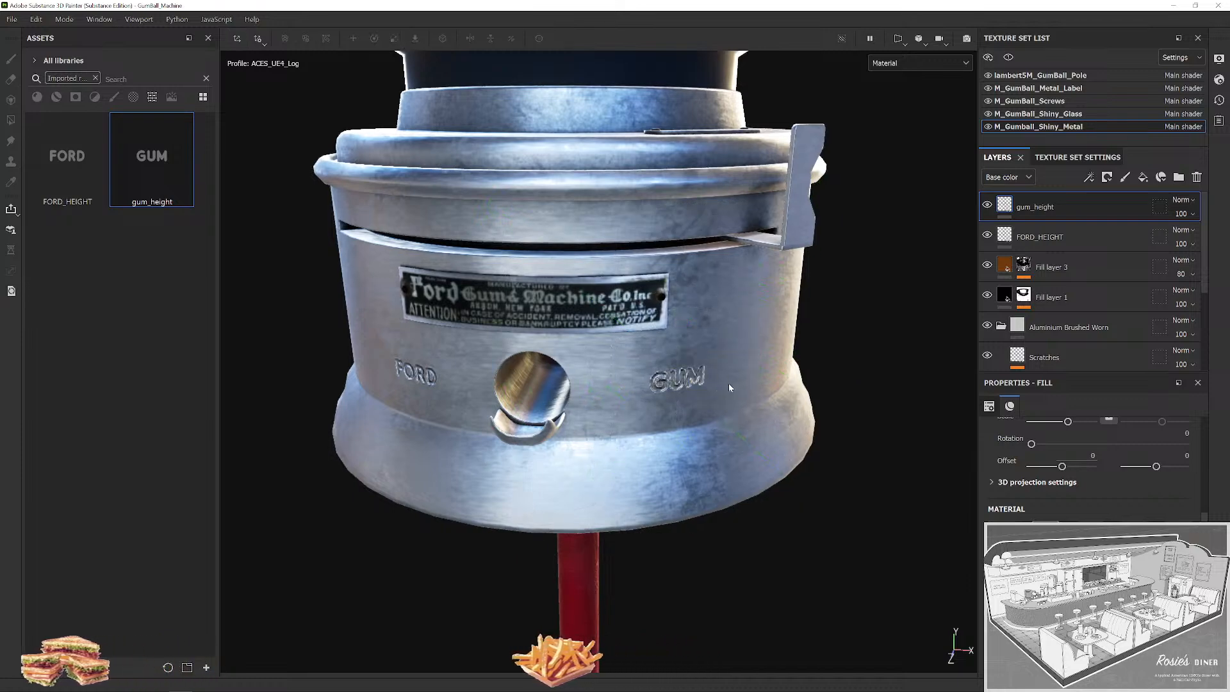
Move and rotate the GUM decal so it sits flat and tilted along the curved metal body.
{"action": "left_click_drag", "start_coordinate": [721, 374], "coordinate": [666, 391]}
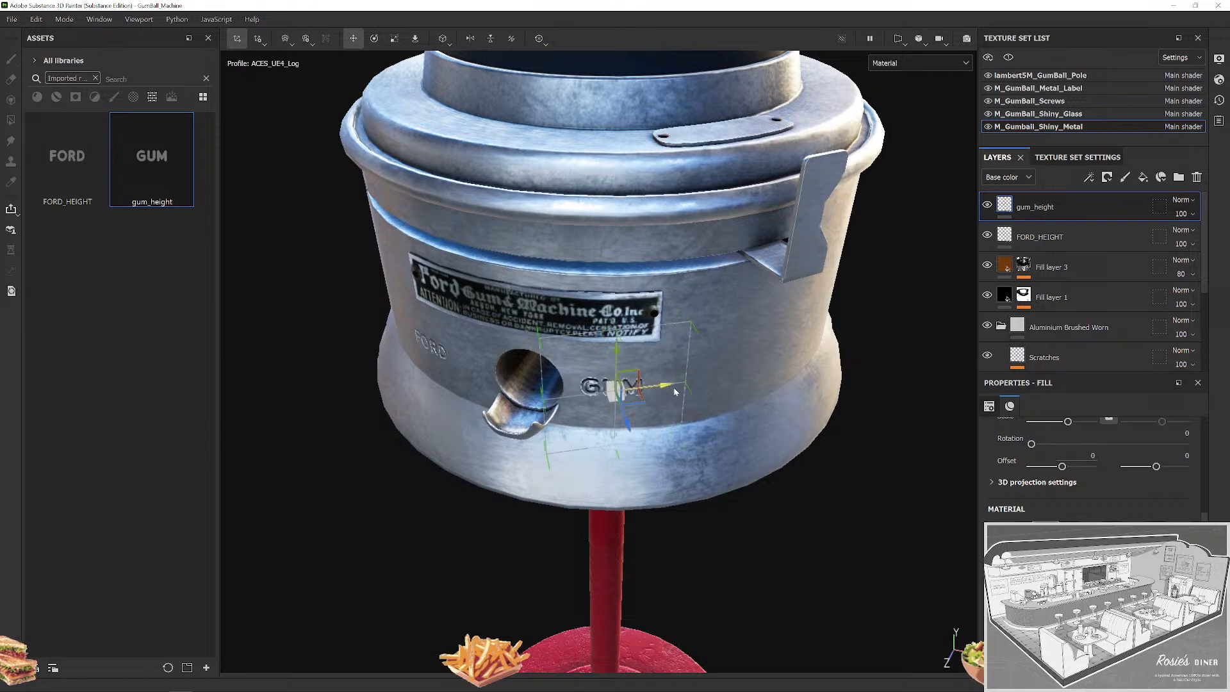
{"action": "scroll", "coordinate": [678, 390], "scroll_direction": "up", "scroll_amount": 2}
{"action": "key", "text": "e"}
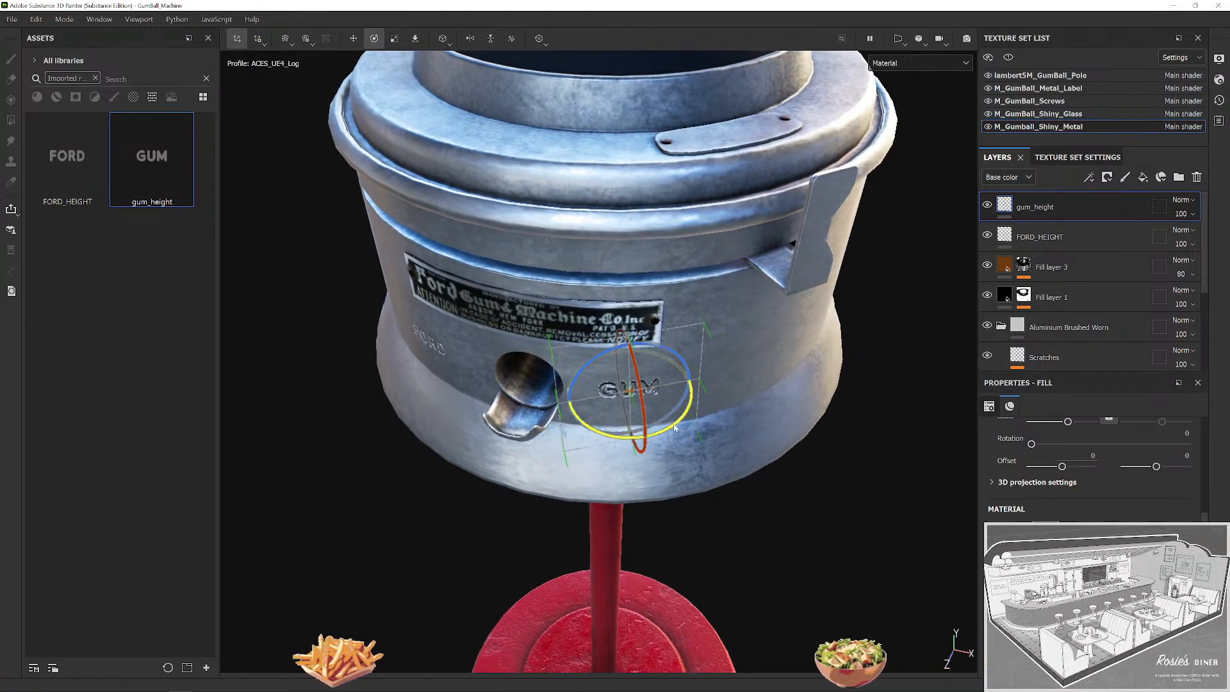
{"action": "left_click_drag", "start_coordinate": [669, 440], "coordinate": [679, 322]}
{"action": "key", "text": "w"}
{"action": "key", "text": "e"}
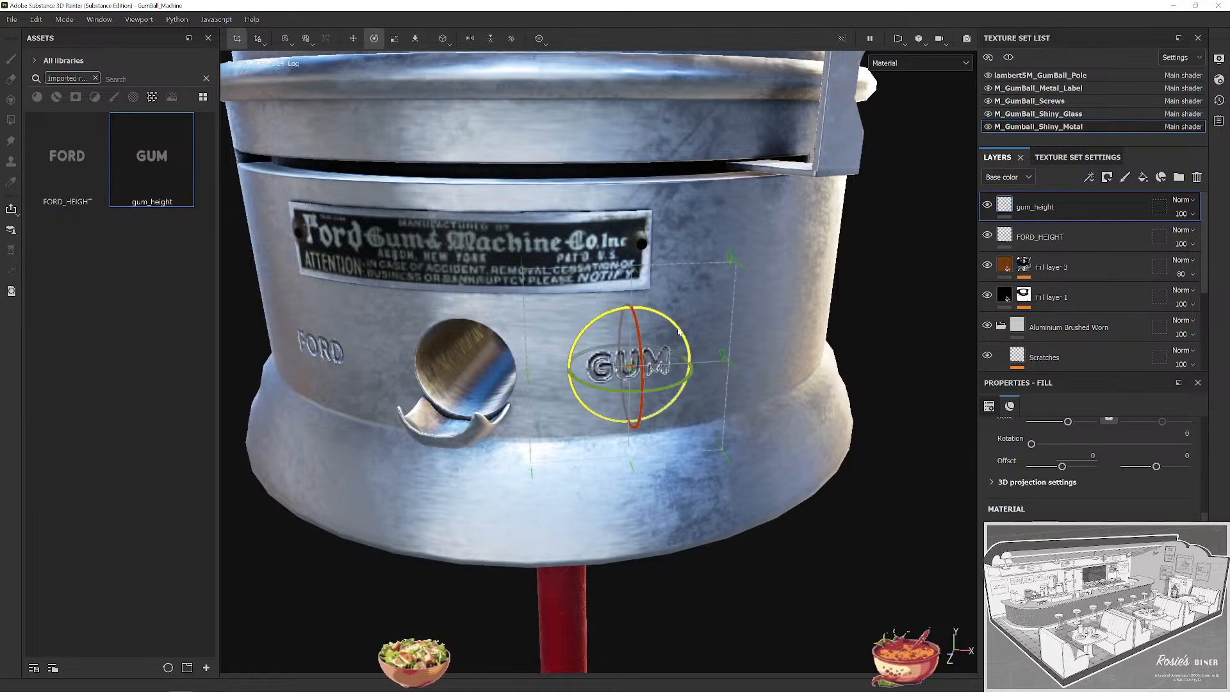
{"action": "left_click_drag", "start_coordinate": [676, 328], "coordinate": [549, 420]}
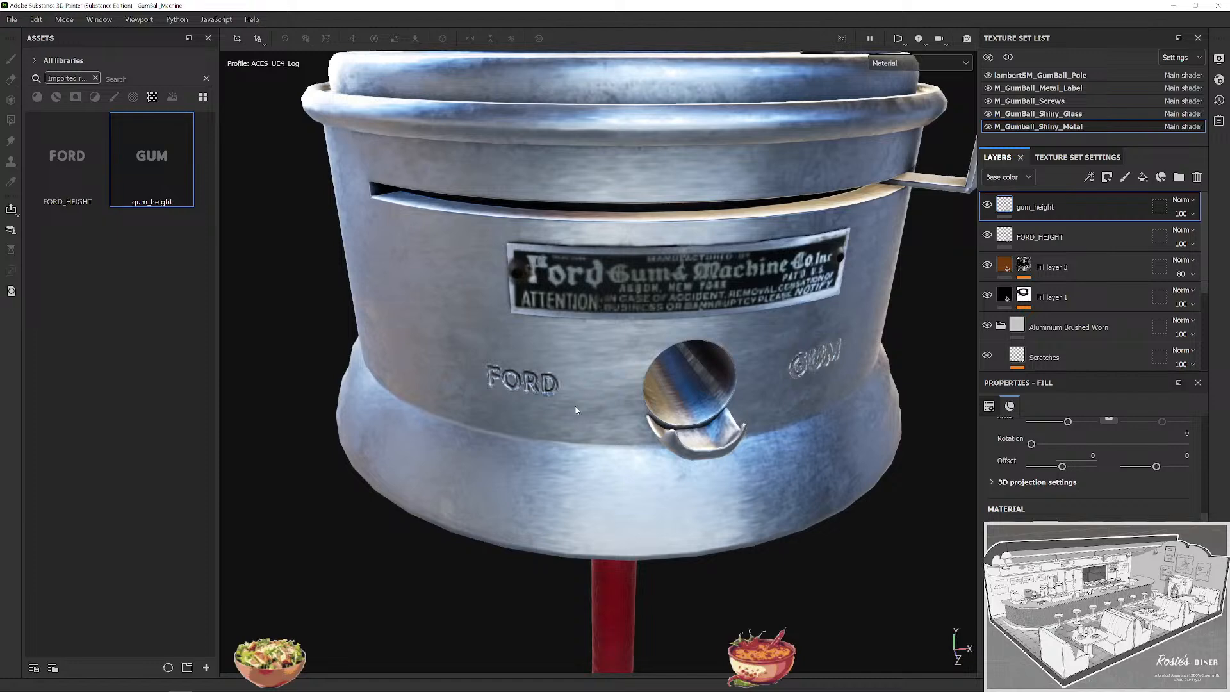
Compare the lettering with the reference photo, and enlarge and reposition the FORD decal accordingly.
{"action": "key", "text": "alt+Tab"}
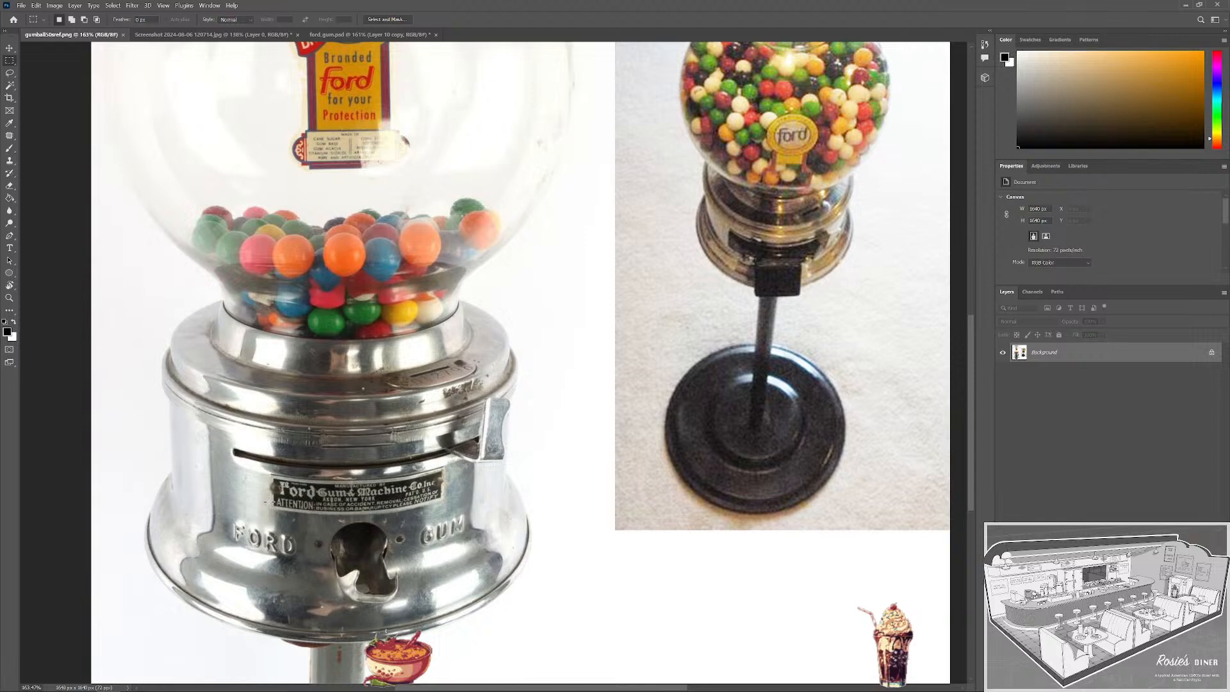
{"action": "key", "text": "alt+Tab"}
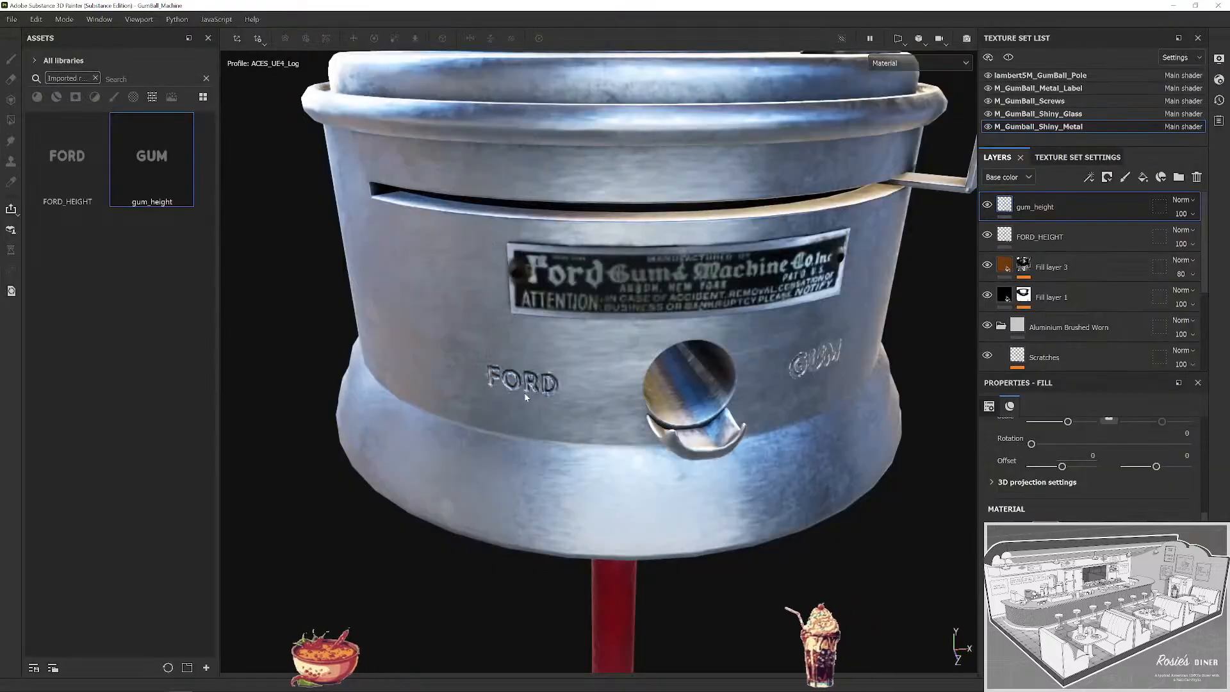
{"action": "key", "text": "q"}
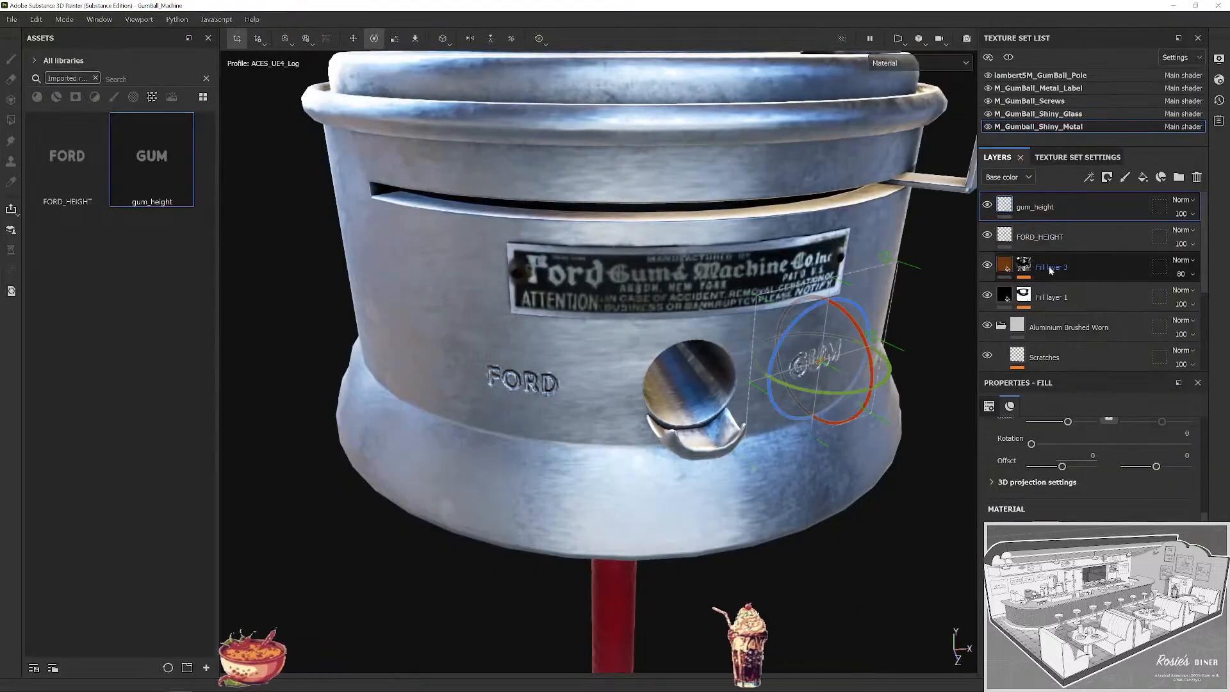
{"action": "left_click", "coordinate": [1066, 238]}
{"action": "key", "text": "r"}
{"action": "left_click_drag", "start_coordinate": [527, 392], "coordinate": [668, 398]}
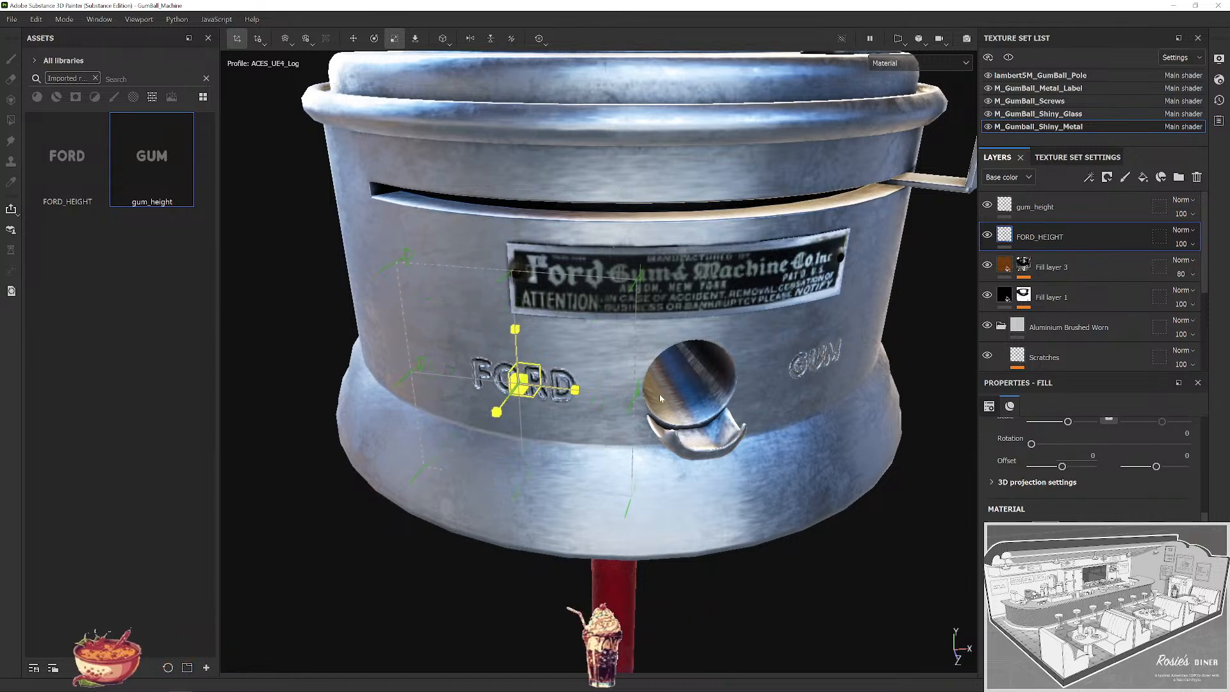
{"action": "key", "text": "w"}
{"action": "left_click_drag", "start_coordinate": [567, 393], "coordinate": [601, 372], "text": "alt"}
{"action": "key", "text": "e"}
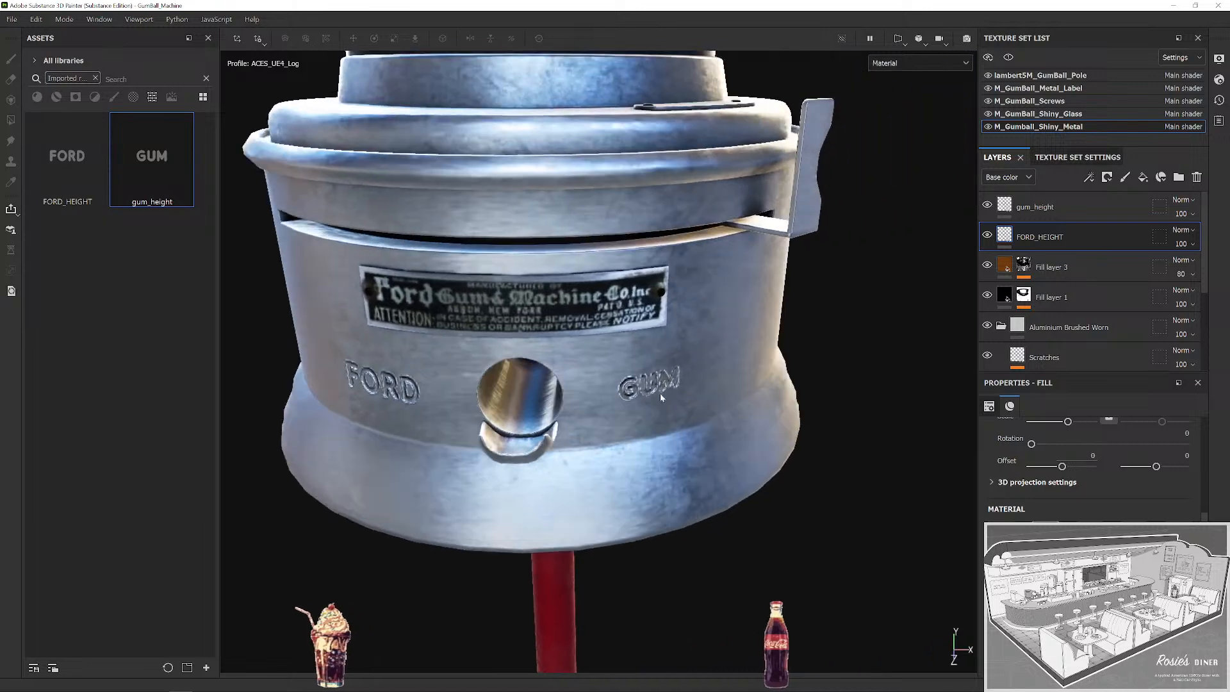
Select the GUM decal layer and check its projection and tilt on the curved metal body from several angles.
{"action": "left_click_drag", "start_coordinate": [660, 393], "coordinate": [689, 452], "text": "alt"}
{"action": "left_click", "coordinate": [1067, 212]}
{"action": "key", "text": "q"}
{"action": "scroll", "coordinate": [679, 371], "scroll_direction": "up", "scroll_amount": 3}
{"action": "key", "text": "r"}
{"action": "key", "text": "q"}
{"action": "key", "text": "q"}
{"action": "key", "text": "w"}
{"action": "key", "text": "e"}
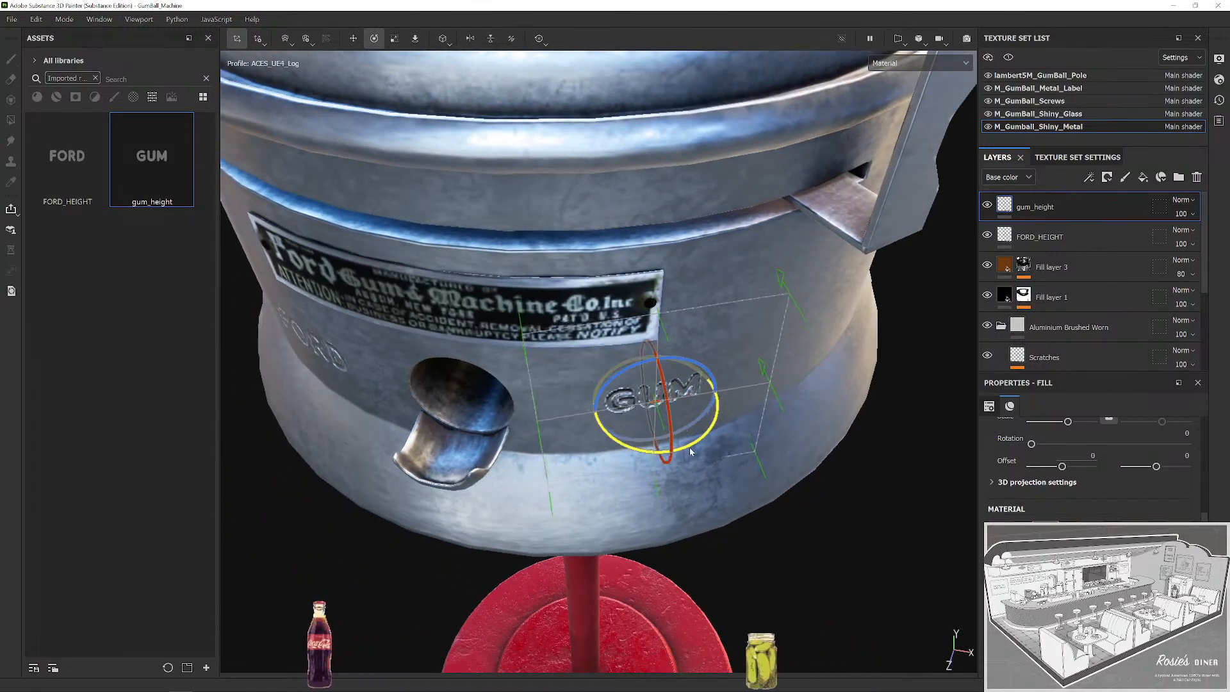
{"action": "key", "text": "f"}
{"action": "scroll", "coordinate": [724, 383], "scroll_direction": "up", "scroll_amount": 4}
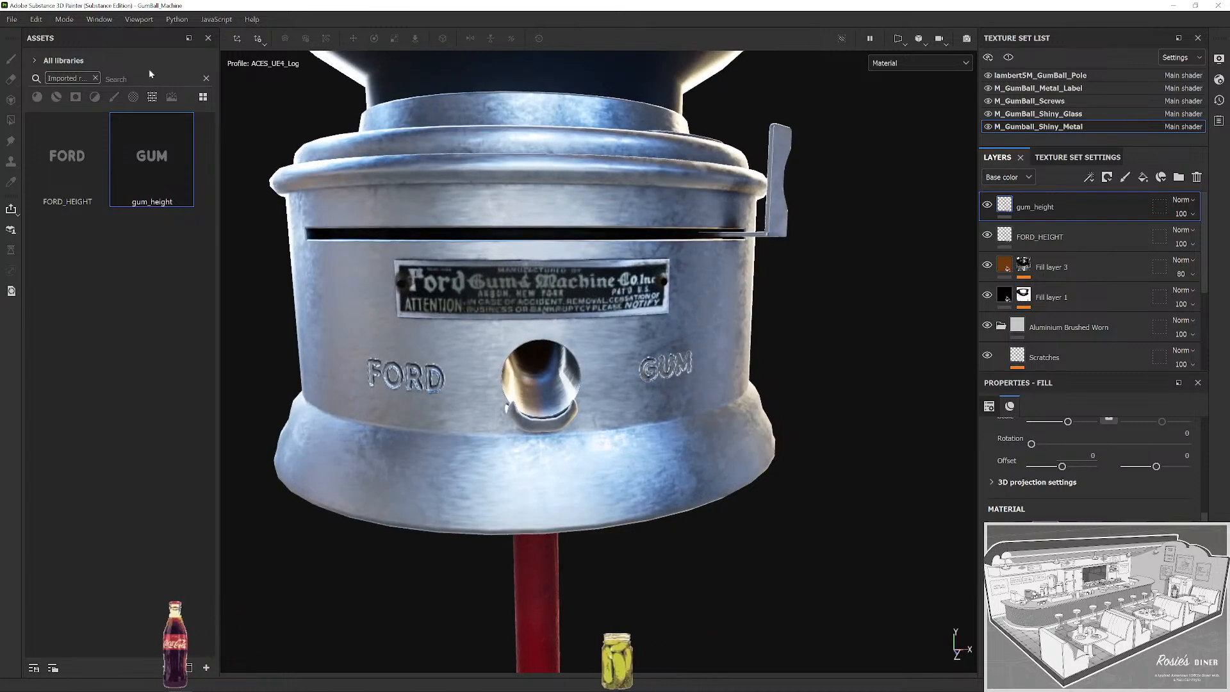
Find the Height Adjust filter among the filter assets and add it above the gum_height layer.
{"action": "left_click", "coordinate": [94, 79]}
{"action": "left_click", "coordinate": [94, 97]}
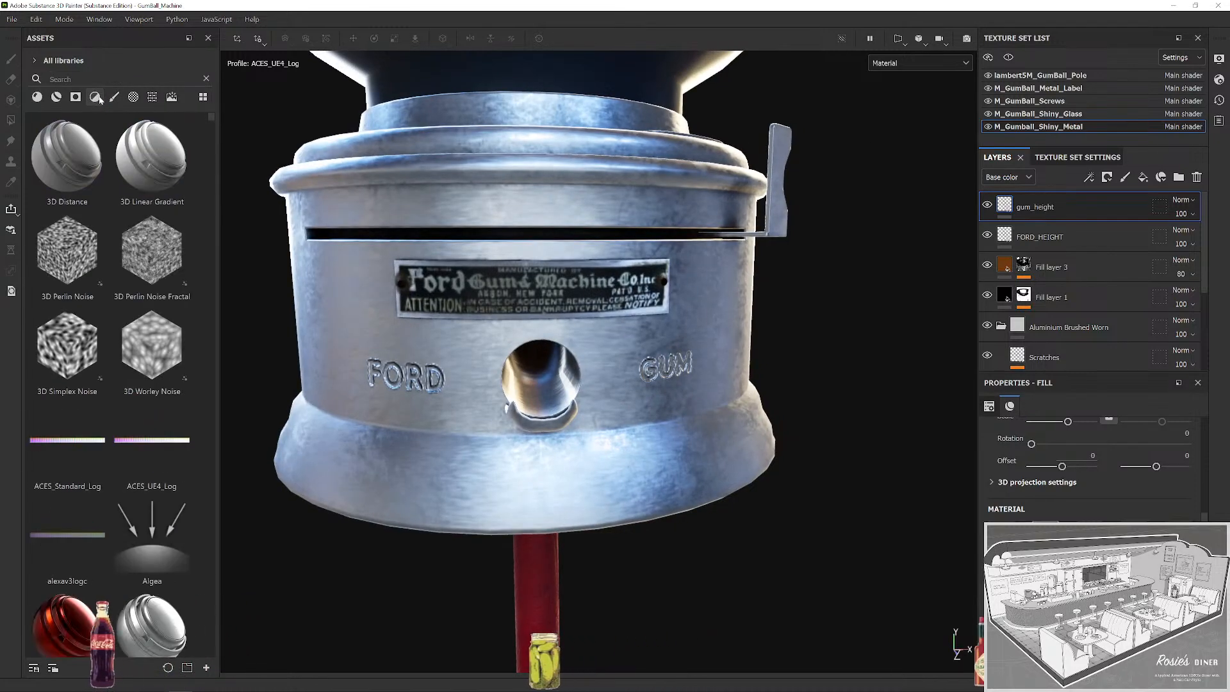
{"action": "scroll", "coordinate": [112, 365], "scroll_direction": "down", "scroll_amount": 10}
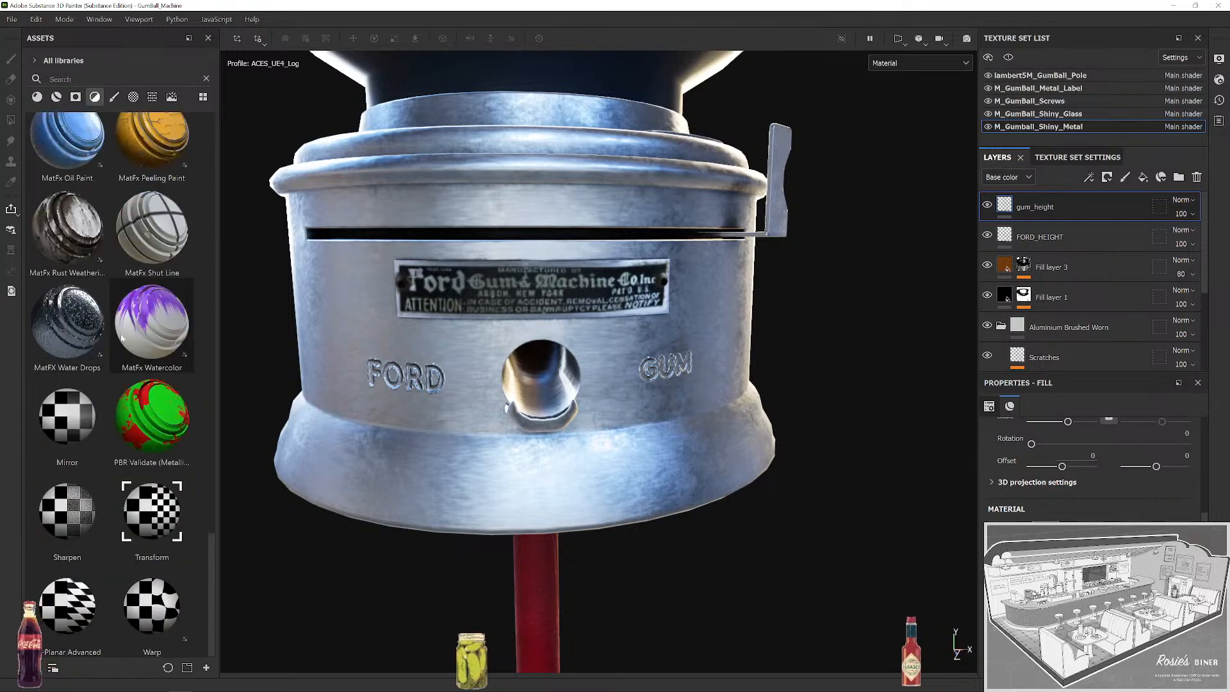
{"action": "scroll", "coordinate": [119, 363], "scroll_direction": "up", "scroll_amount": 10}
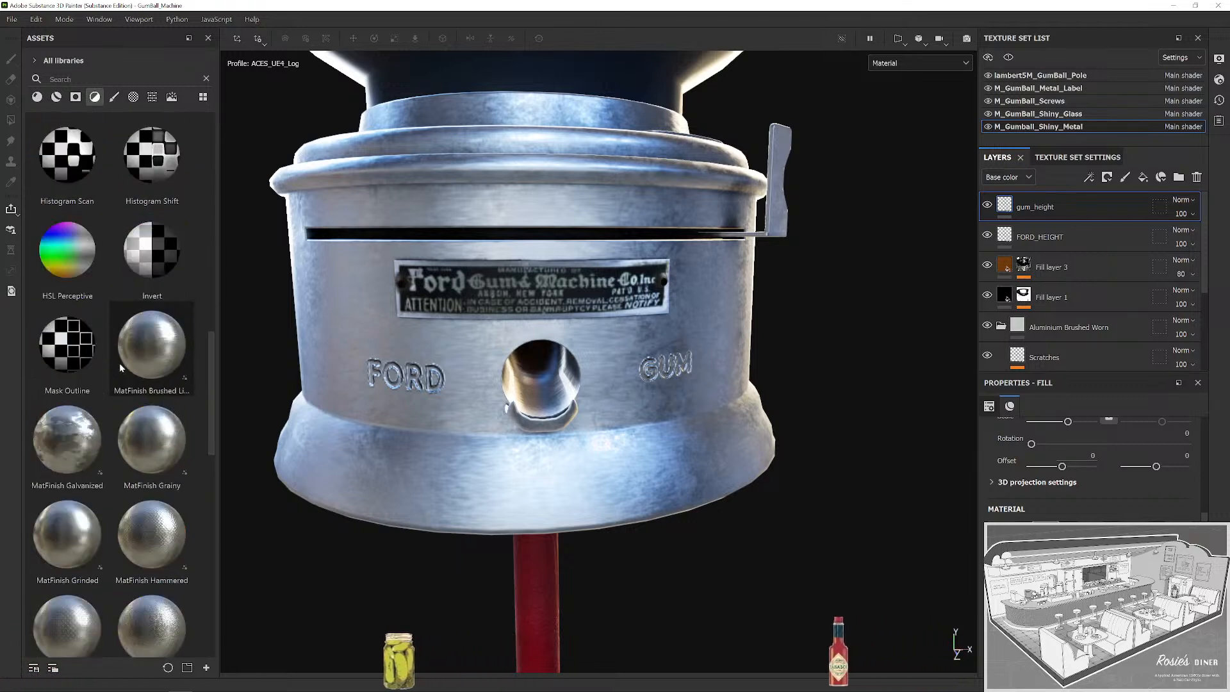
{"action": "scroll", "coordinate": [123, 361], "scroll_direction": "down", "scroll_amount": 5}
{"action": "scroll", "coordinate": [127, 367], "scroll_direction": "up", "scroll_amount": 5}
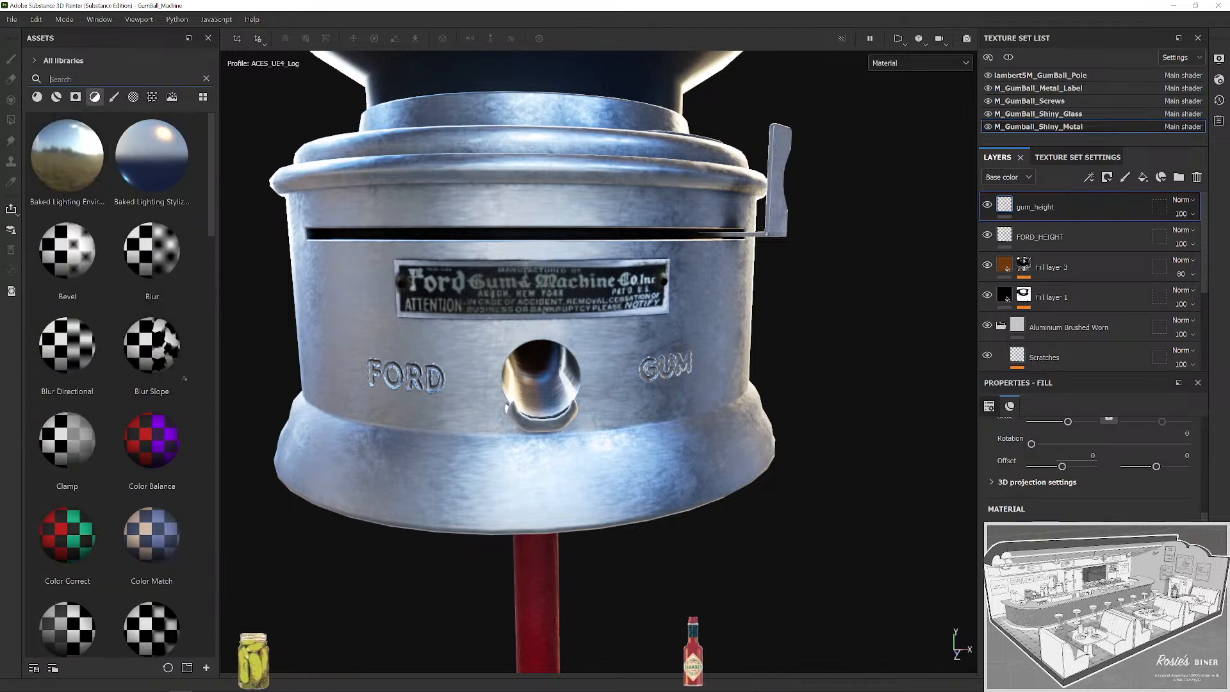
{"action": "type", "text": "he"}
{"action": "left_click_drag", "start_coordinate": [67, 160], "coordinate": [1054, 201]}
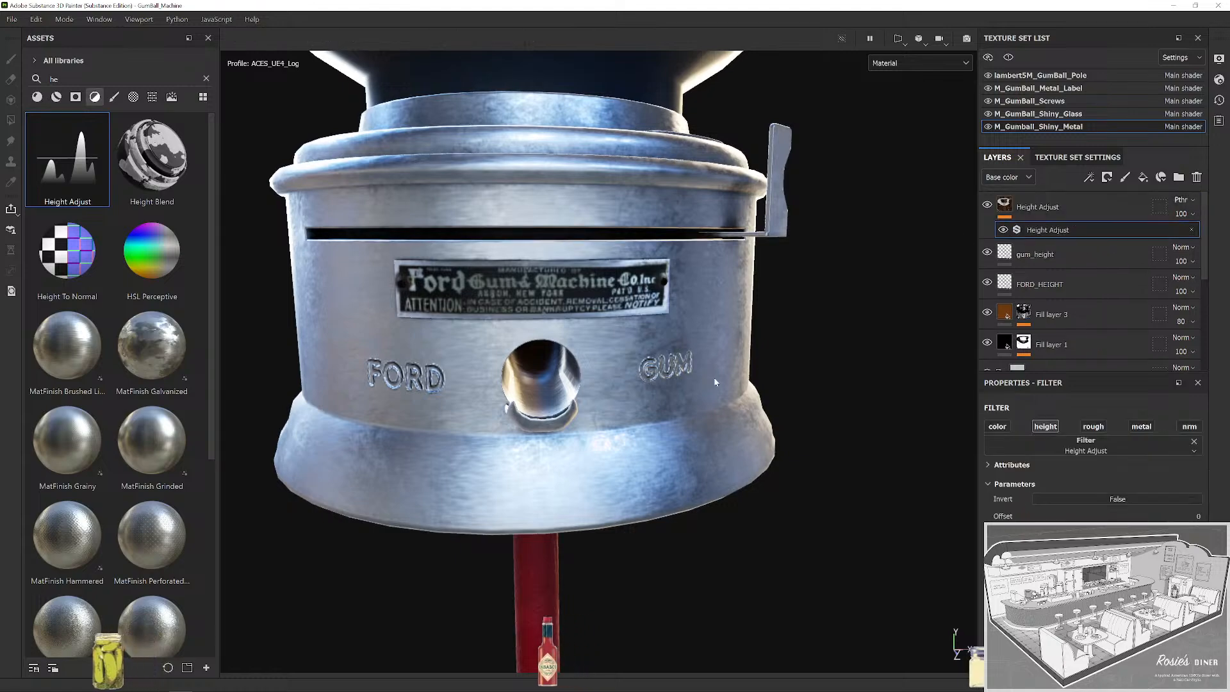
Set the Height Adjust filter's Invert to True and its Offset to -1.32, comparing the FORD and GUM relief.
{"action": "left_click", "coordinate": [1080, 499]}
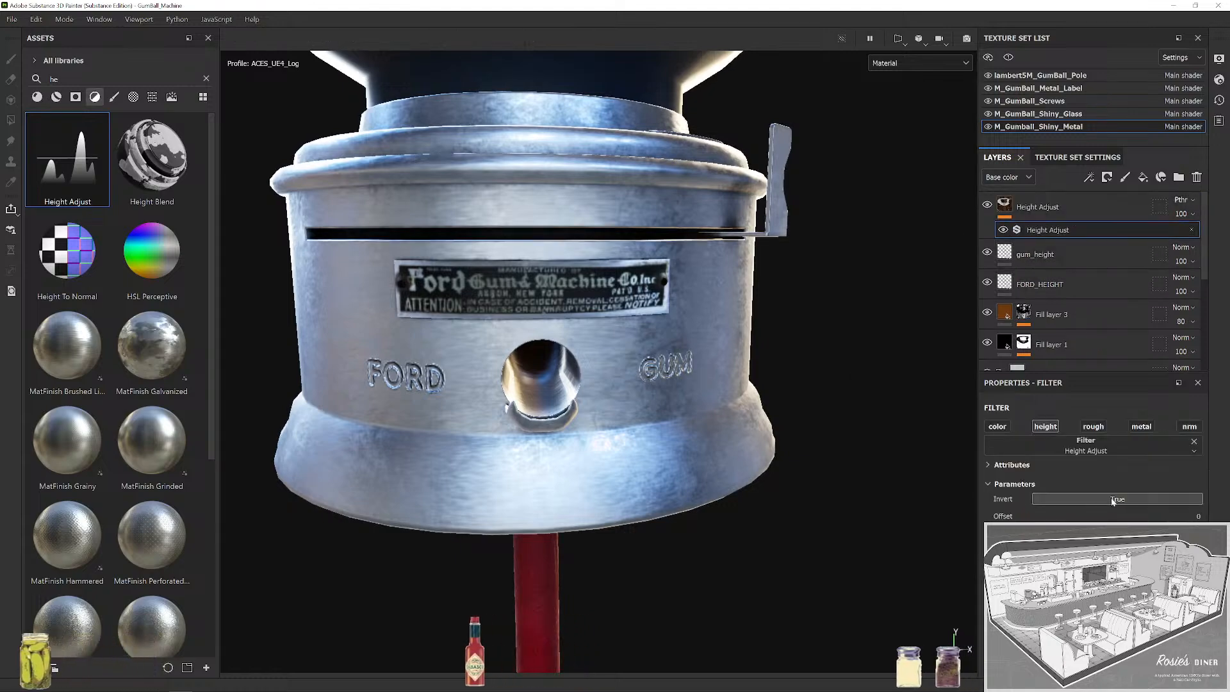
{"action": "scroll", "coordinate": [724, 407], "scroll_direction": "up", "scroll_amount": 3}
{"action": "left_click_drag", "start_coordinate": [725, 408], "coordinate": [803, 436]}
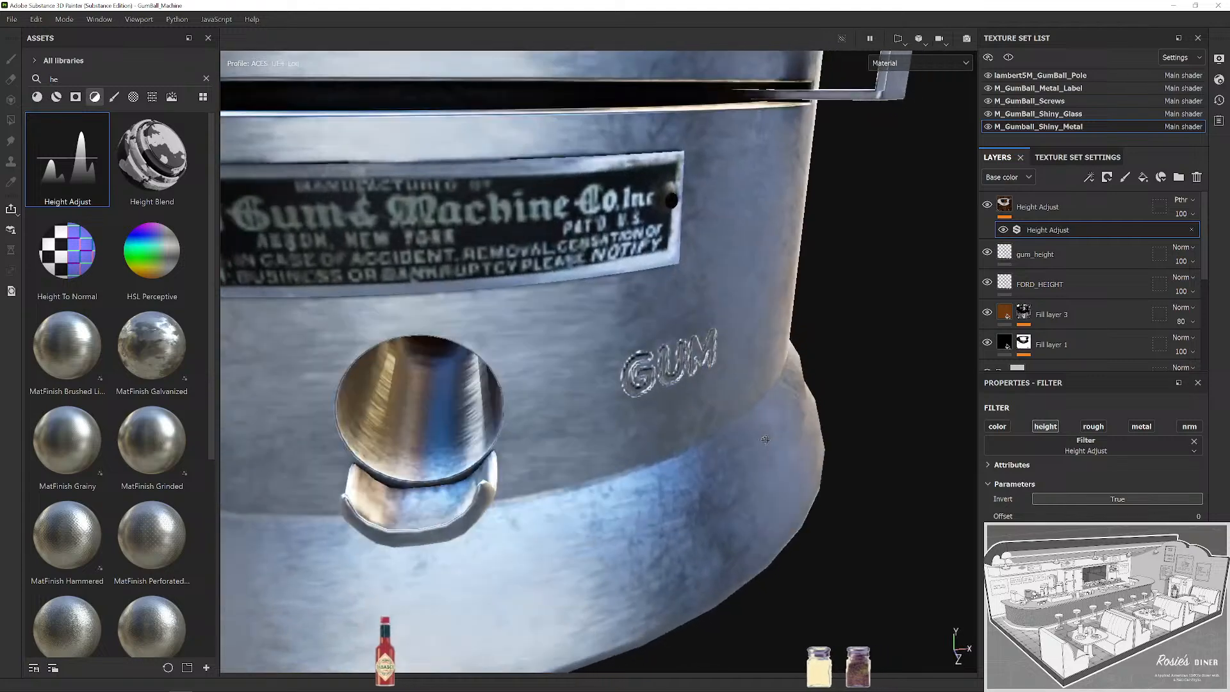
{"action": "scroll", "coordinate": [766, 440], "scroll_direction": "down", "scroll_amount": 3}
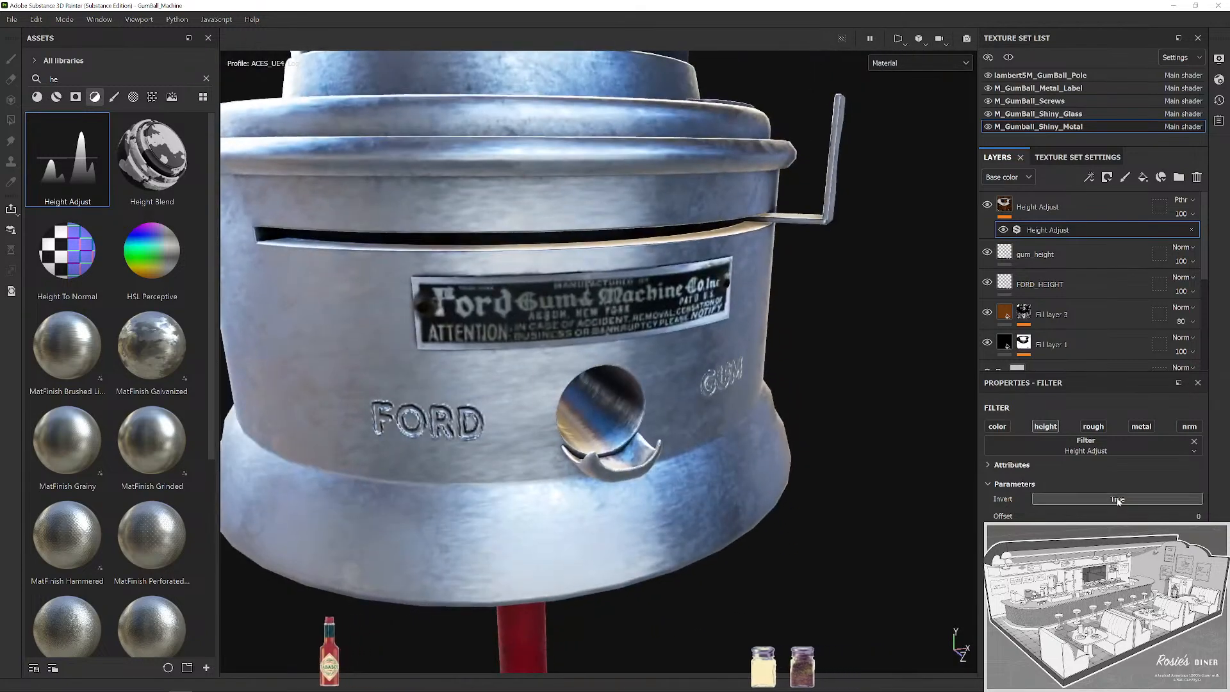
{"action": "scroll", "coordinate": [734, 424], "scroll_direction": "up", "scroll_amount": 3}
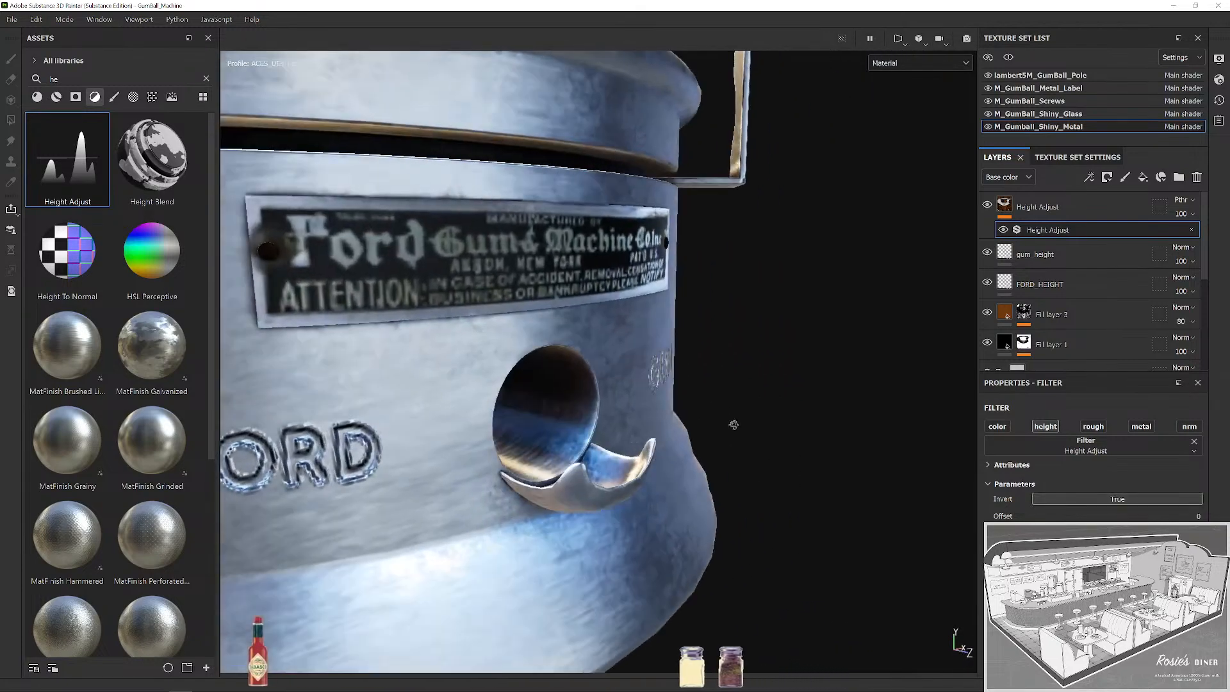
{"action": "scroll", "coordinate": [733, 424], "scroll_direction": "down", "scroll_amount": 3}
{"action": "left_click", "coordinate": [1080, 498]}
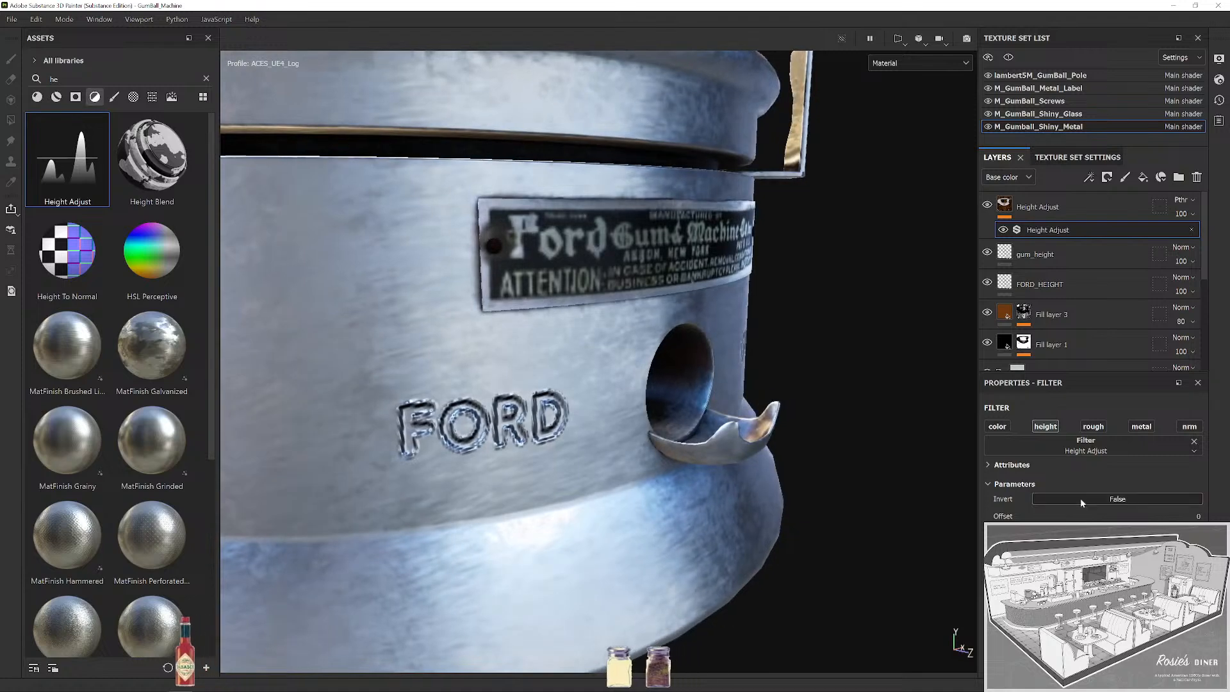
{"action": "left_click", "coordinate": [1080, 498]}
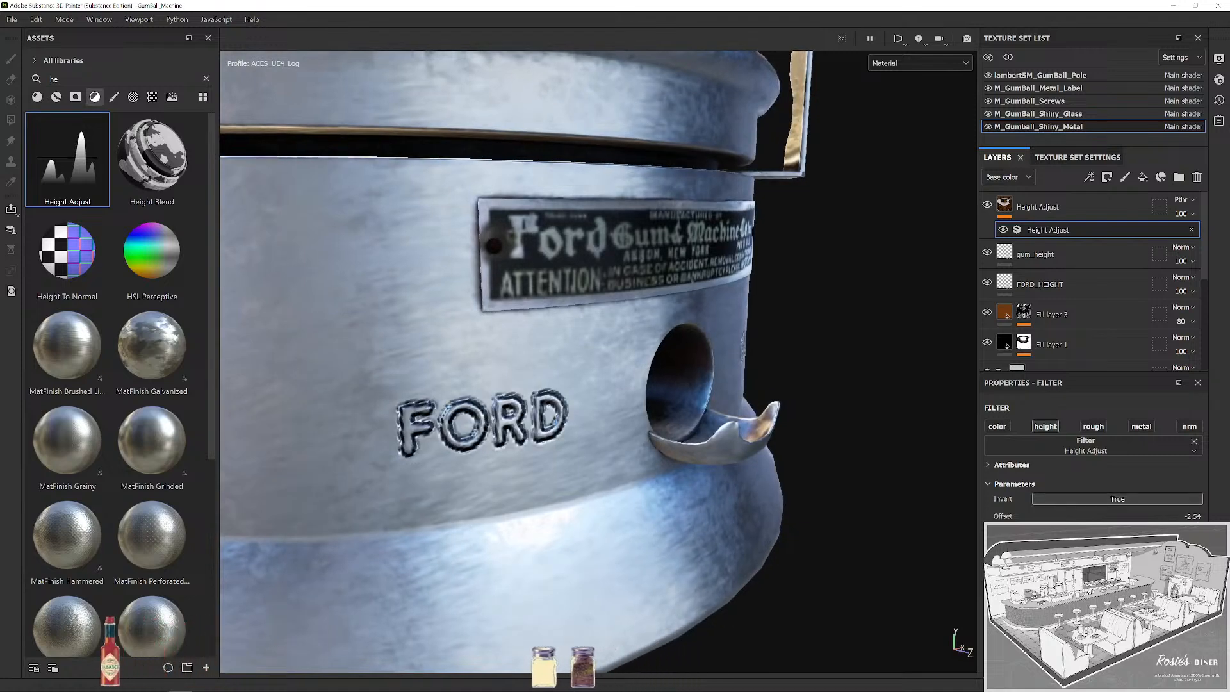
{"action": "mouse_move", "coordinate": [1039, 526]}
{"action": "left_mouse_down"}
{"action": "mouse_move", "coordinate": [1027, 526]}
{"action": "mouse_move", "coordinate": [1052, 526]}
{"action": "mouse_move", "coordinate": [1037, 526]}
{"action": "left_mouse_up"}
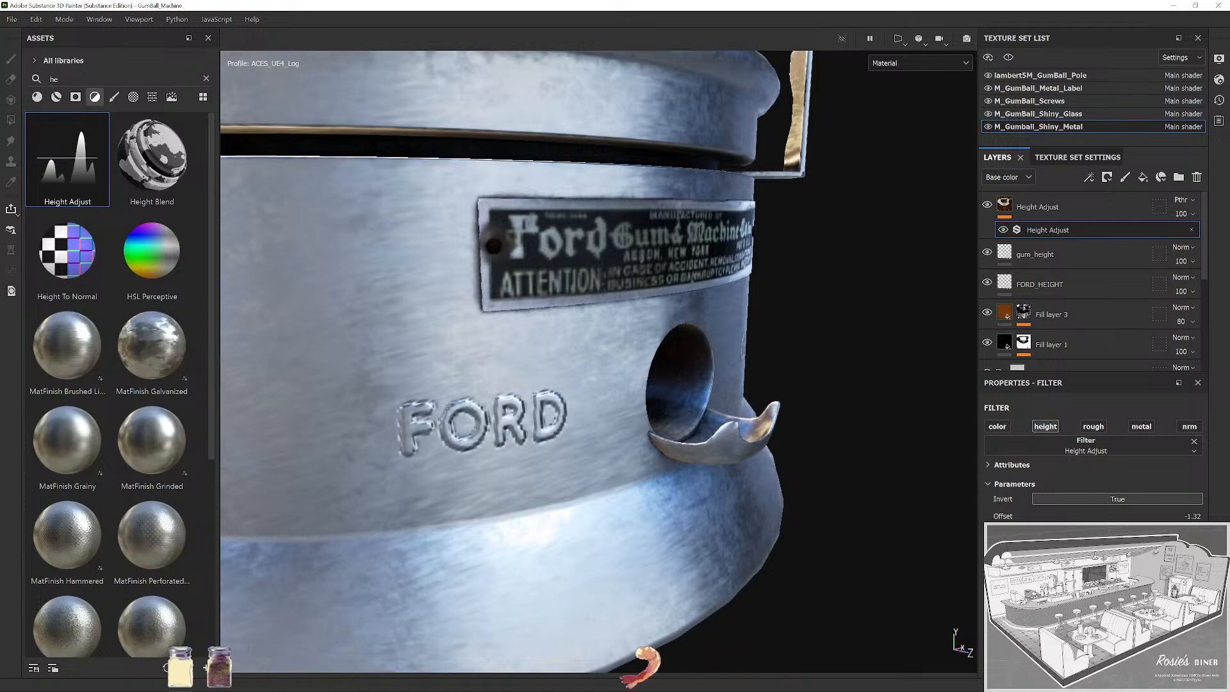
Select the gum_height and FORD_HEIGHT layers together and try them below the Aluminium Pure layer.
{"action": "scroll", "coordinate": [764, 448], "scroll_direction": "down", "scroll_amount": 4}
{"action": "left_click_drag", "start_coordinate": [764, 448], "coordinate": [658, 443]}
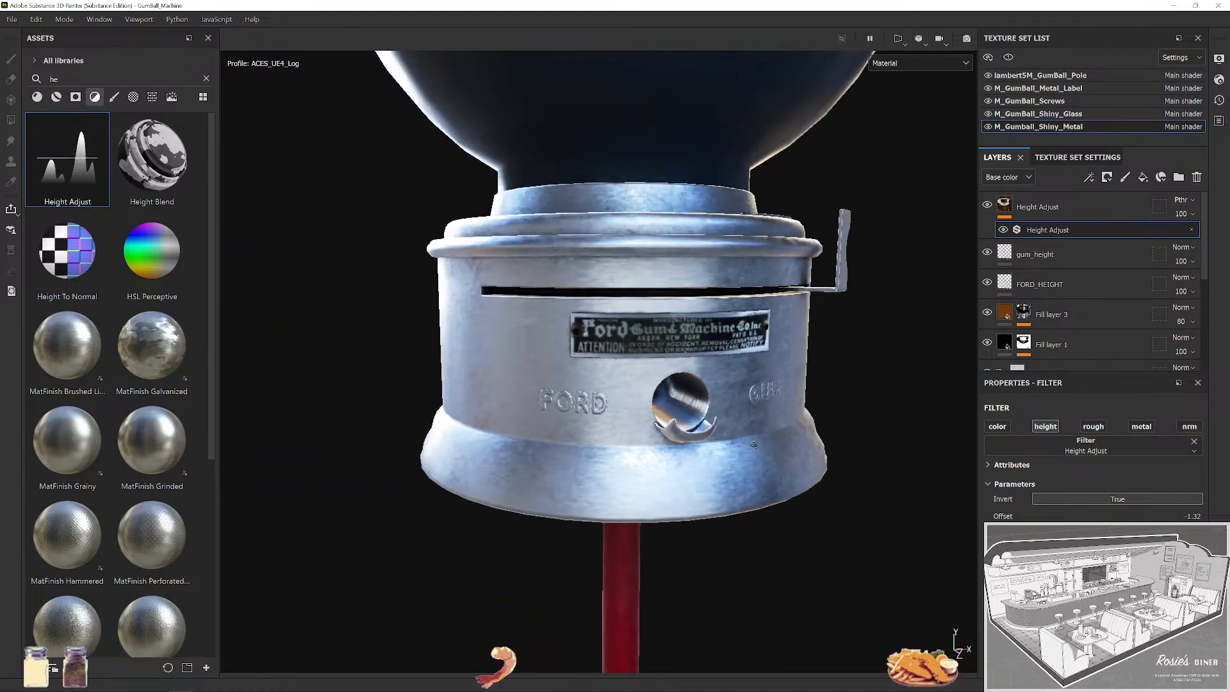
{"action": "scroll", "coordinate": [756, 434], "scroll_direction": "down", "scroll_amount": 5}
{"action": "left_click_drag", "start_coordinate": [756, 431], "coordinate": [757, 386]}
{"action": "scroll", "coordinate": [824, 420], "scroll_direction": "up", "scroll_amount": 5}
{"action": "scroll", "coordinate": [756, 386], "scroll_direction": "down", "scroll_amount": 5}
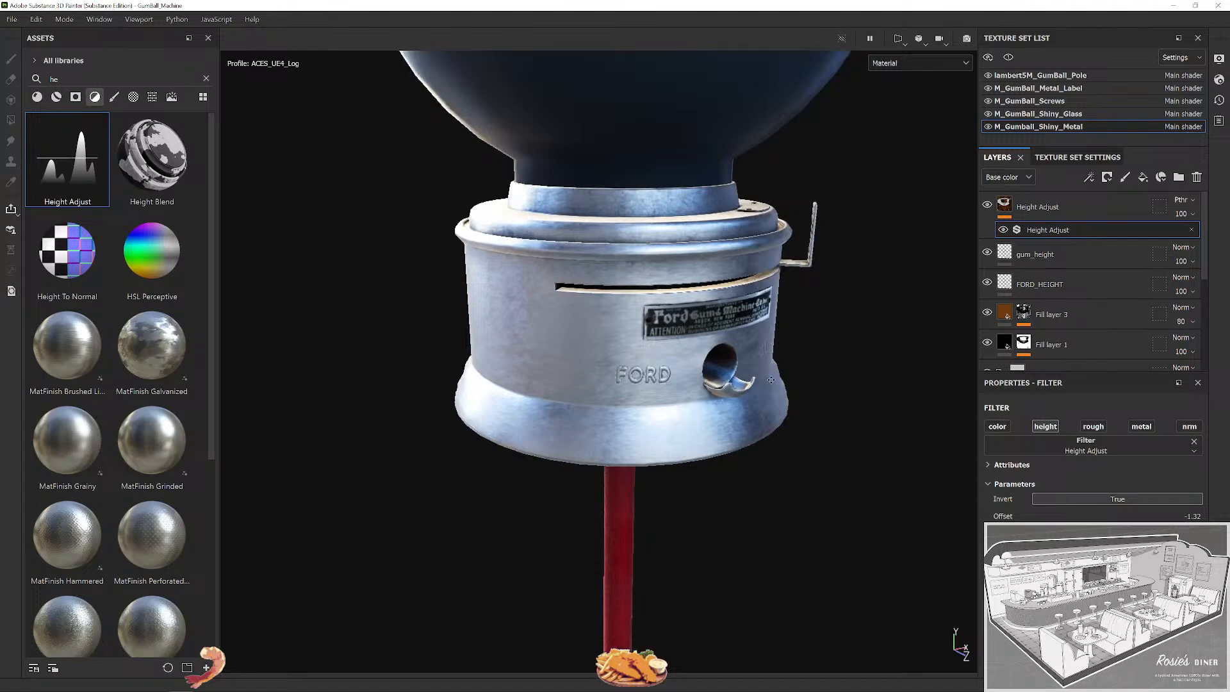
{"action": "left_click", "coordinate": [1069, 254]}
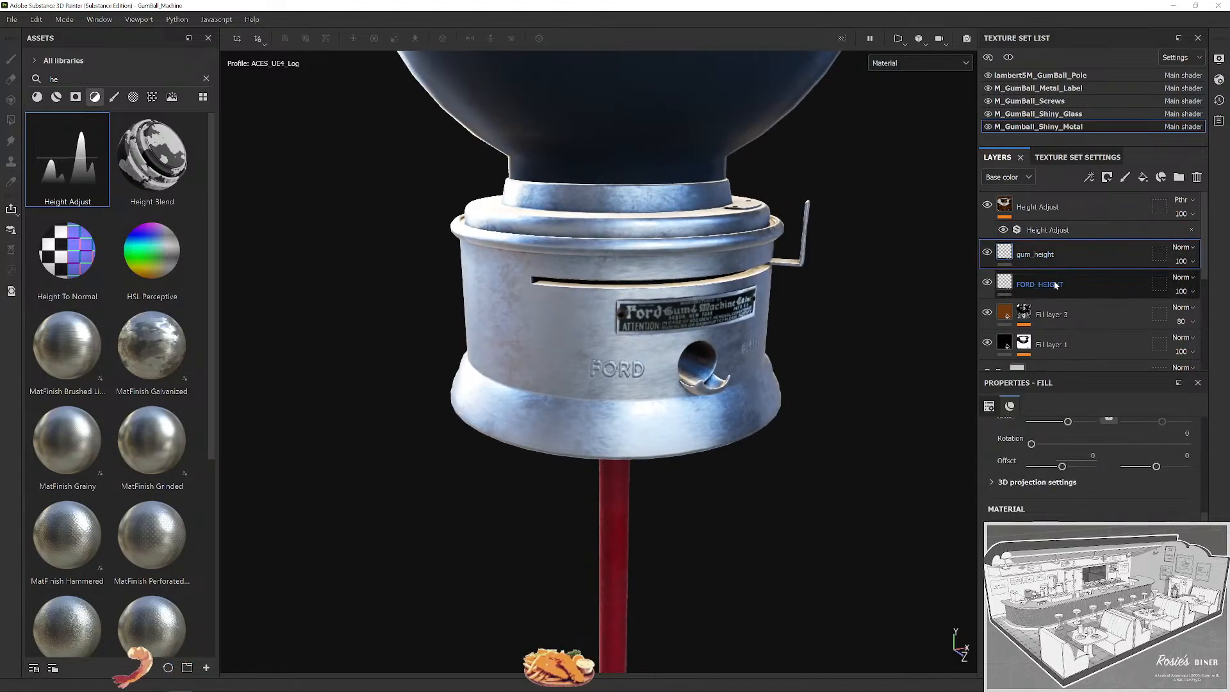
{"action": "left_click", "coordinate": [1090, 285], "text": "ctrl"}
{"action": "left_click_drag", "start_coordinate": [1083, 241], "coordinate": [1079, 292]}
{"action": "mouse_move", "coordinate": [1076, 209]}
{"action": "left_mouse_down"}
{"action": "mouse_move", "coordinate": [1086, 365]}
{"action": "mouse_move", "coordinate": [1087, 331]}
{"action": "left_mouse_up"}
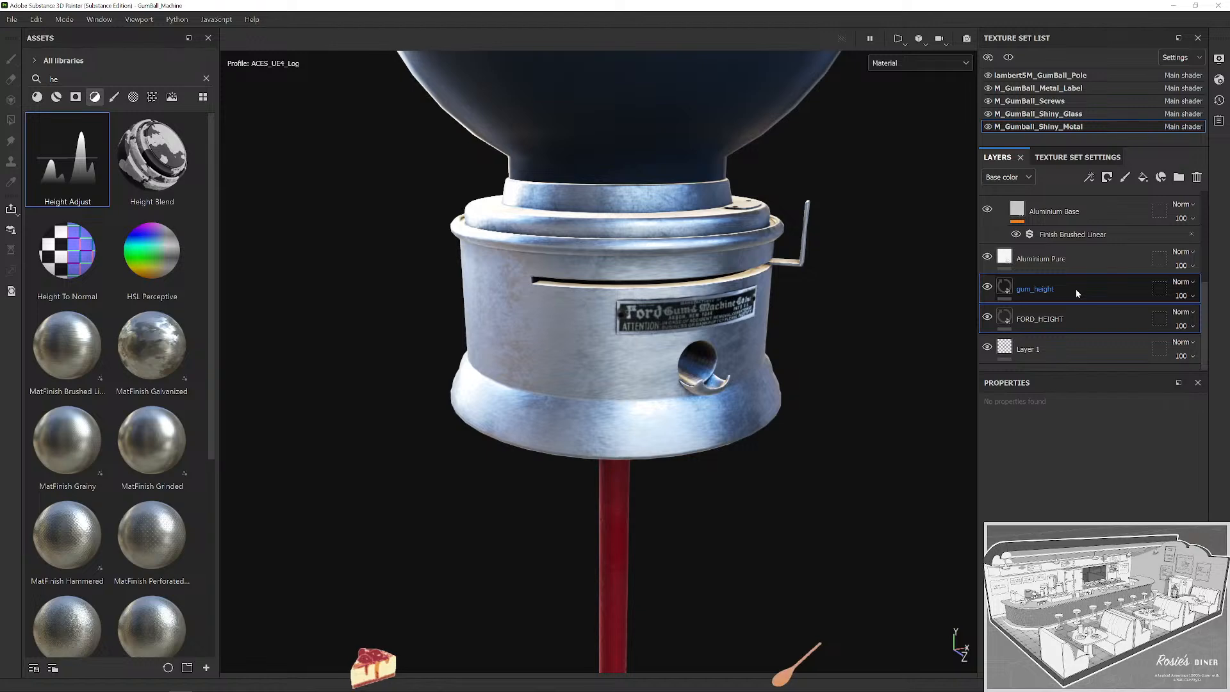
Try both lettering layers above Aluminium Pure and inside the Aluminium Brushed Worn folder above Aluminium Base.
{"action": "left_click_drag", "start_coordinate": [1083, 280], "coordinate": [1015, 256]}
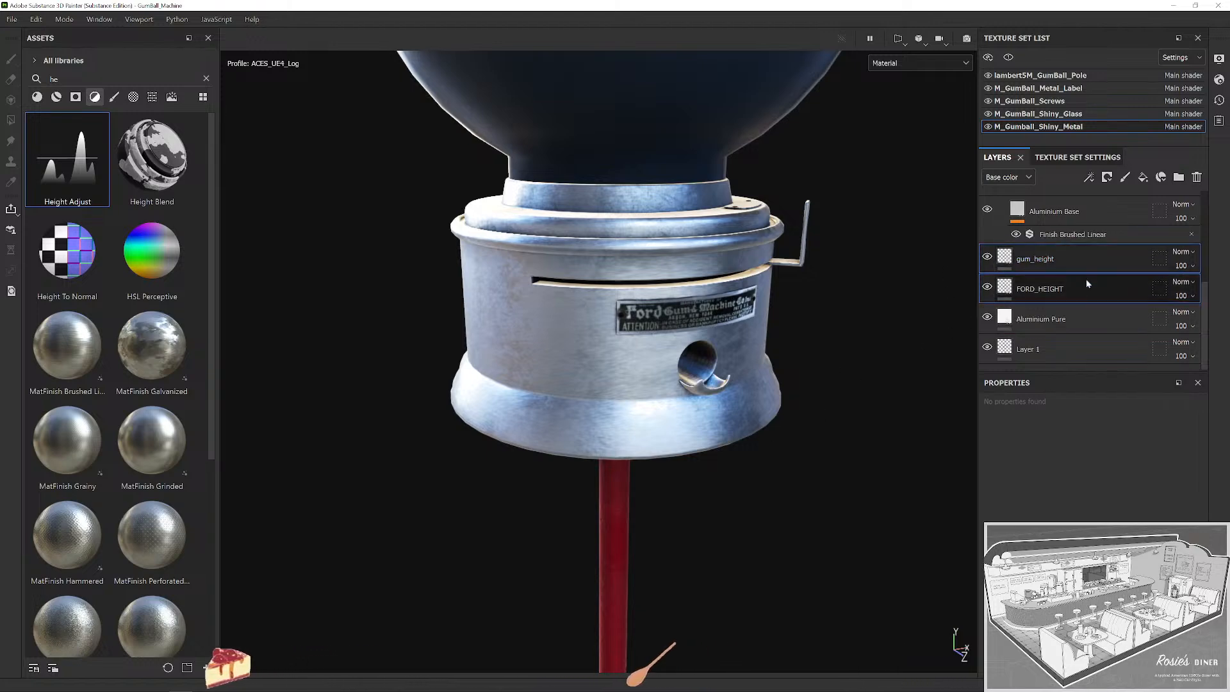
{"action": "scroll", "coordinate": [1071, 283], "scroll_direction": "up", "scroll_amount": 1}
{"action": "left_click_drag", "start_coordinate": [1086, 299], "coordinate": [1082, 239]}
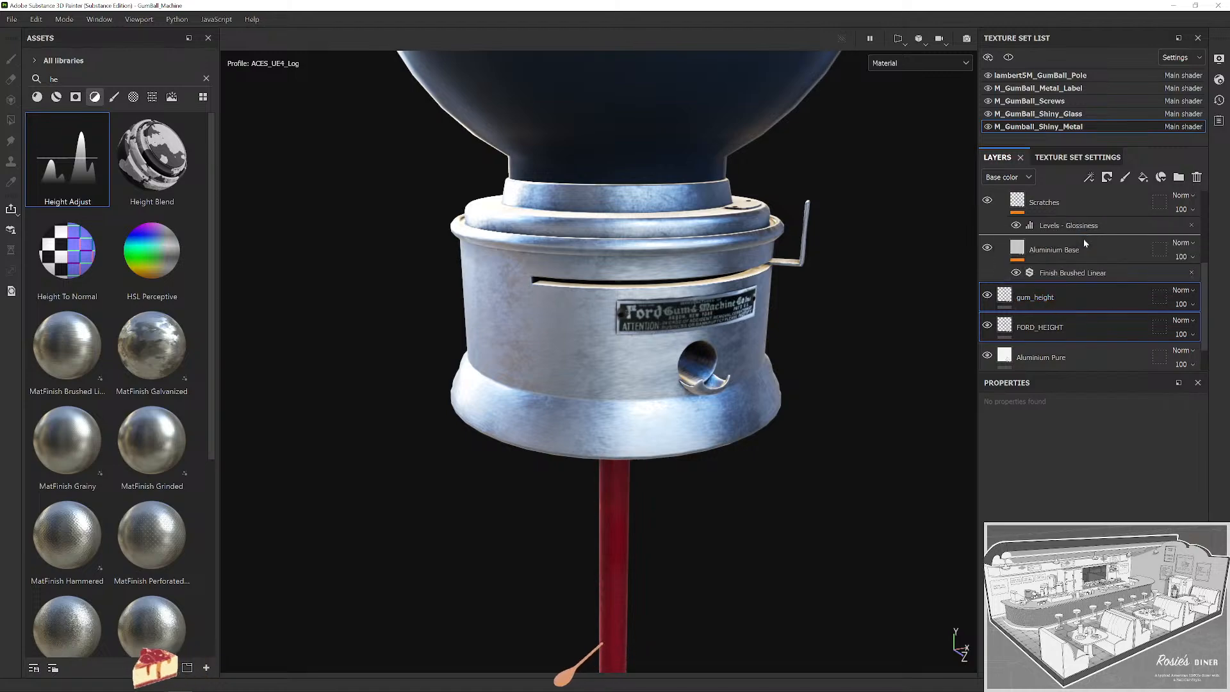
{"action": "scroll", "coordinate": [646, 302], "scroll_direction": "up", "scroll_amount": 5}
{"action": "left_click_drag", "start_coordinate": [646, 302], "coordinate": [472, 291]}
{"action": "scroll", "coordinate": [621, 302], "scroll_direction": "down", "scroll_amount": 4}
{"action": "left_click_drag", "start_coordinate": [733, 372], "coordinate": [641, 372]}
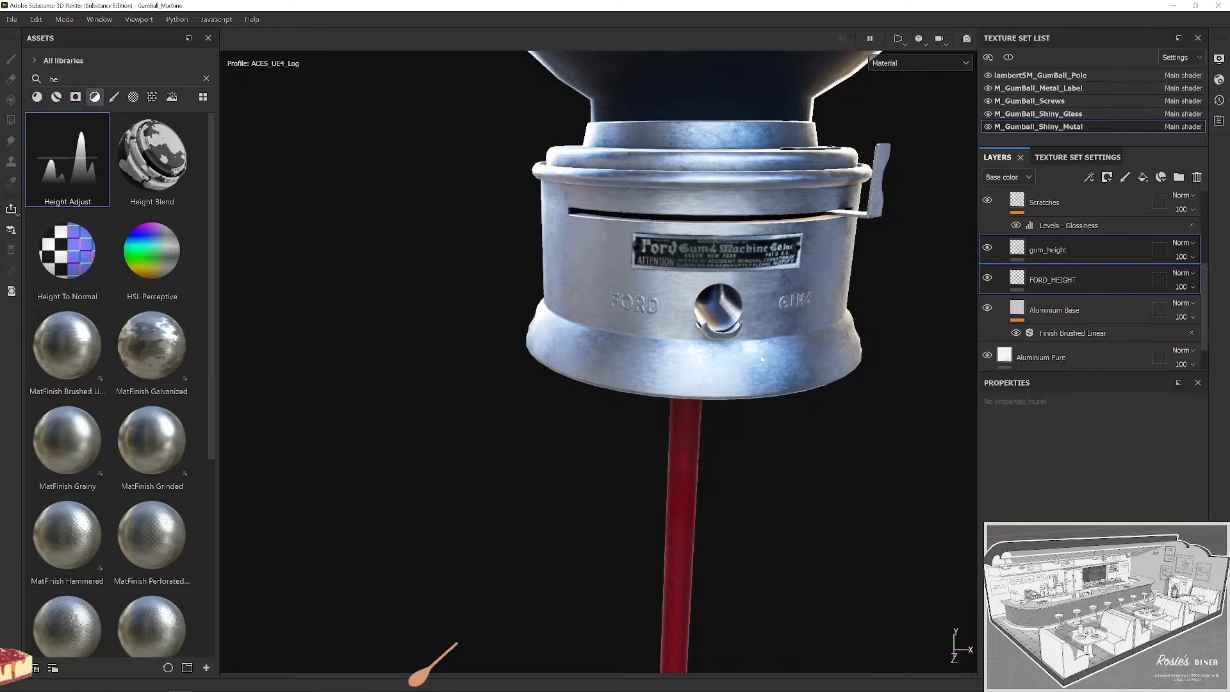
{"action": "scroll", "coordinate": [641, 372], "scroll_direction": "up", "scroll_amount": 2}
{"action": "scroll", "coordinate": [1122, 311], "scroll_direction": "up", "scroll_amount": 1}
{"action": "scroll", "coordinate": [1085, 272], "scroll_direction": "up", "scroll_amount": 1}
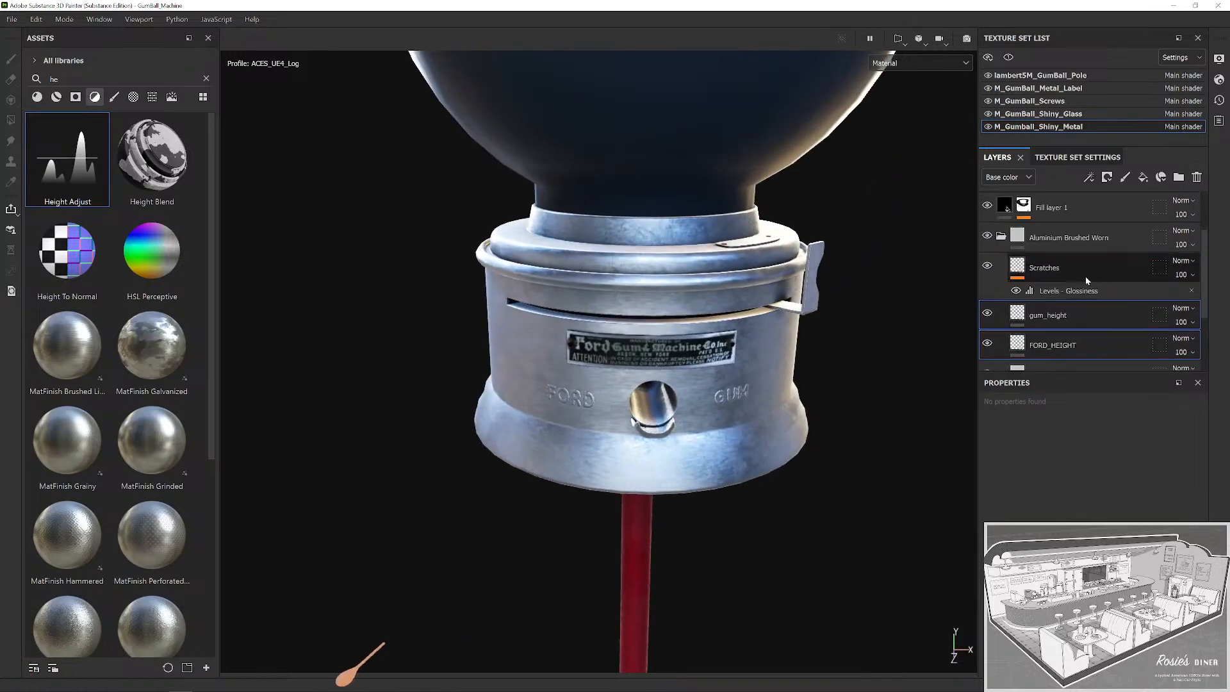
Move both lettering layers to the top of the stack and back directly below Height Adjust, comparing the relief.
{"action": "left_click_drag", "start_coordinate": [1078, 314], "coordinate": [1083, 216]}
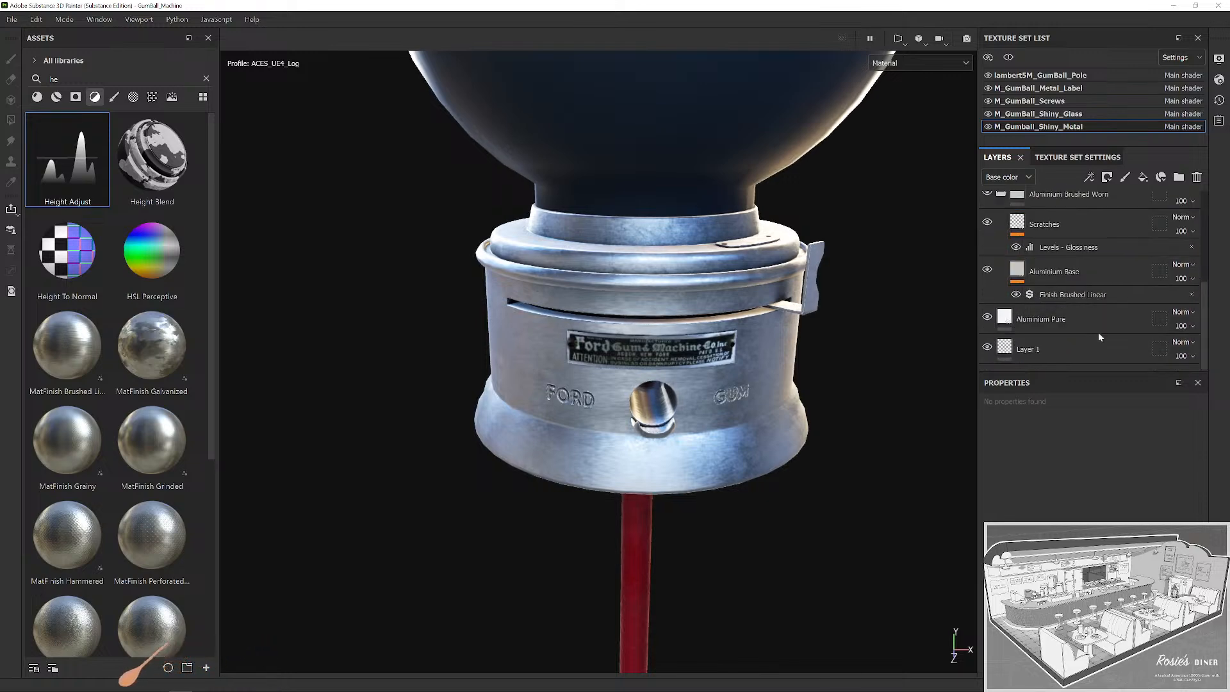
{"action": "scroll", "coordinate": [683, 437], "scroll_direction": "up", "scroll_amount": 5}
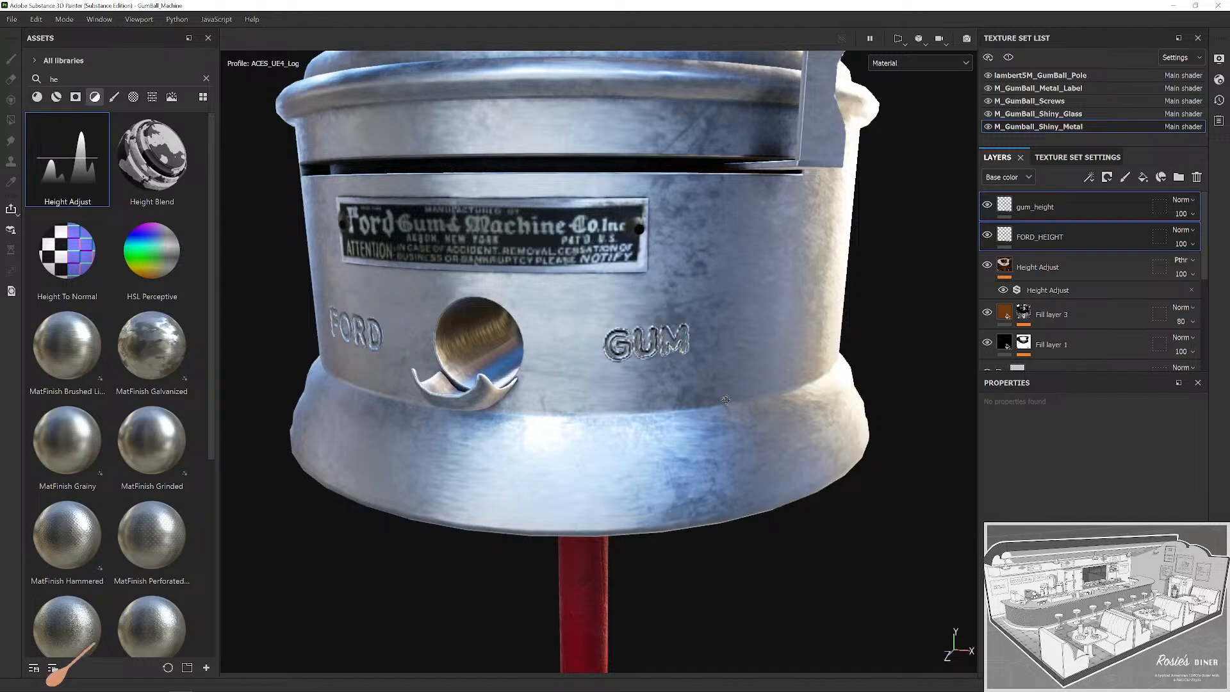
{"action": "left_click_drag", "start_coordinate": [1078, 214], "coordinate": [1074, 289]}
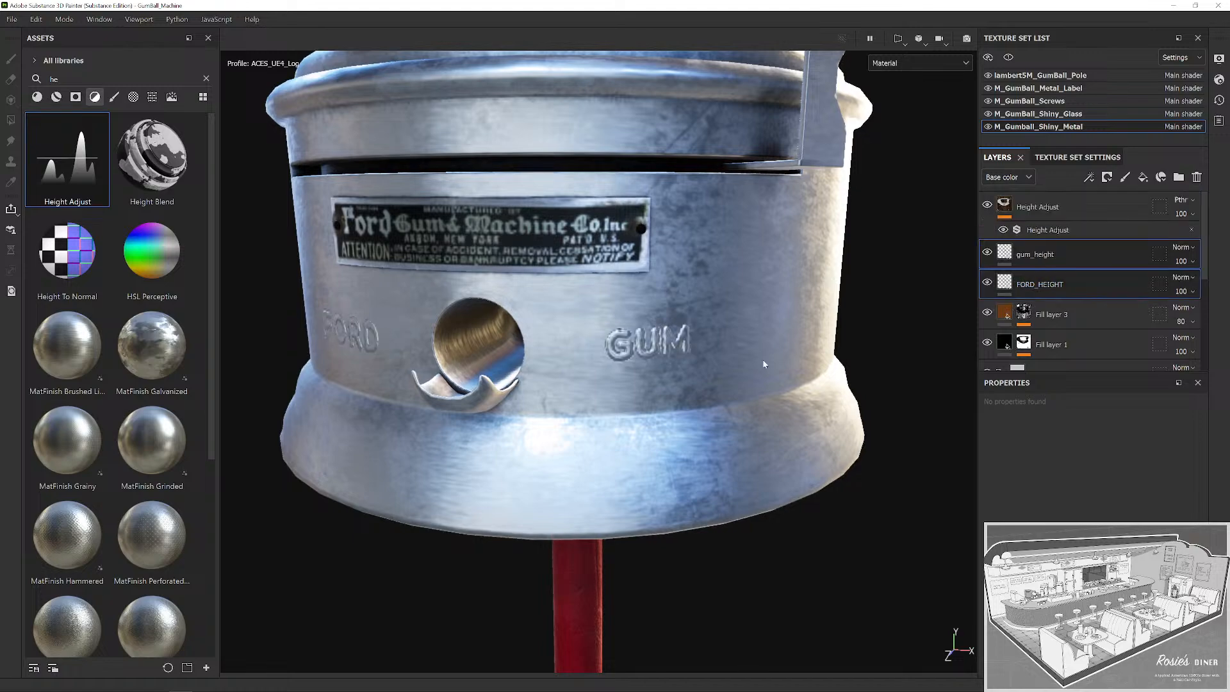
{"action": "scroll", "coordinate": [643, 361], "scroll_direction": "up", "scroll_amount": 6}
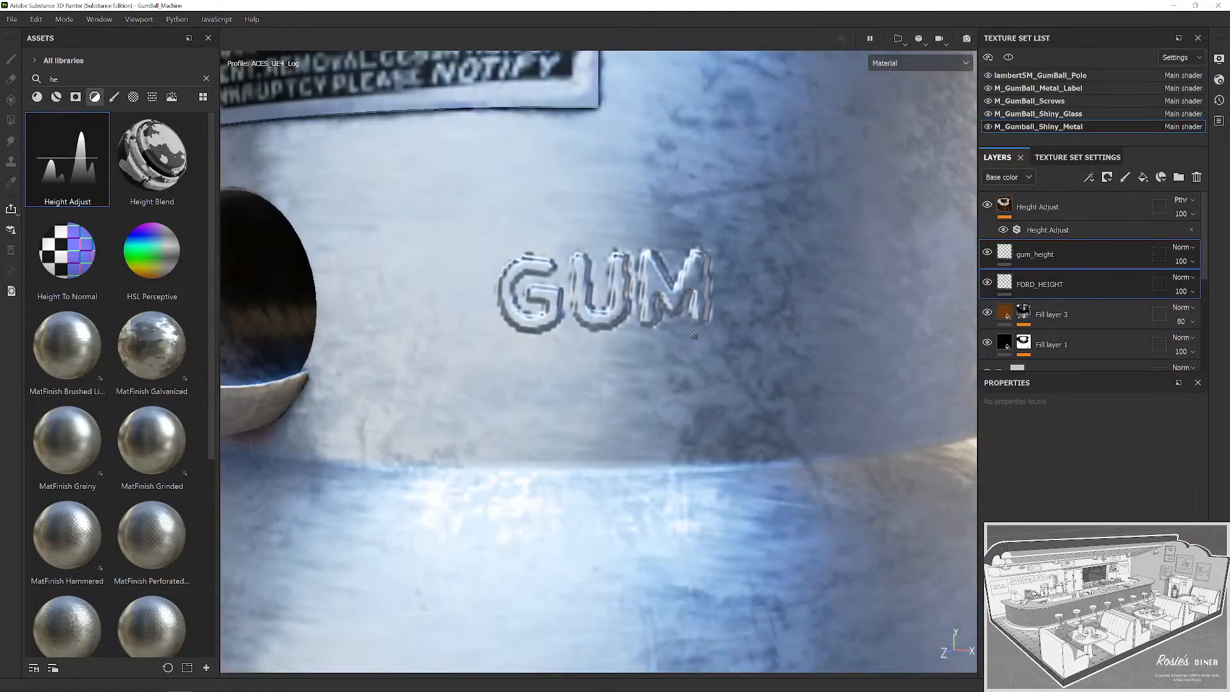
{"action": "scroll", "coordinate": [695, 336], "scroll_direction": "down", "scroll_amount": 6}
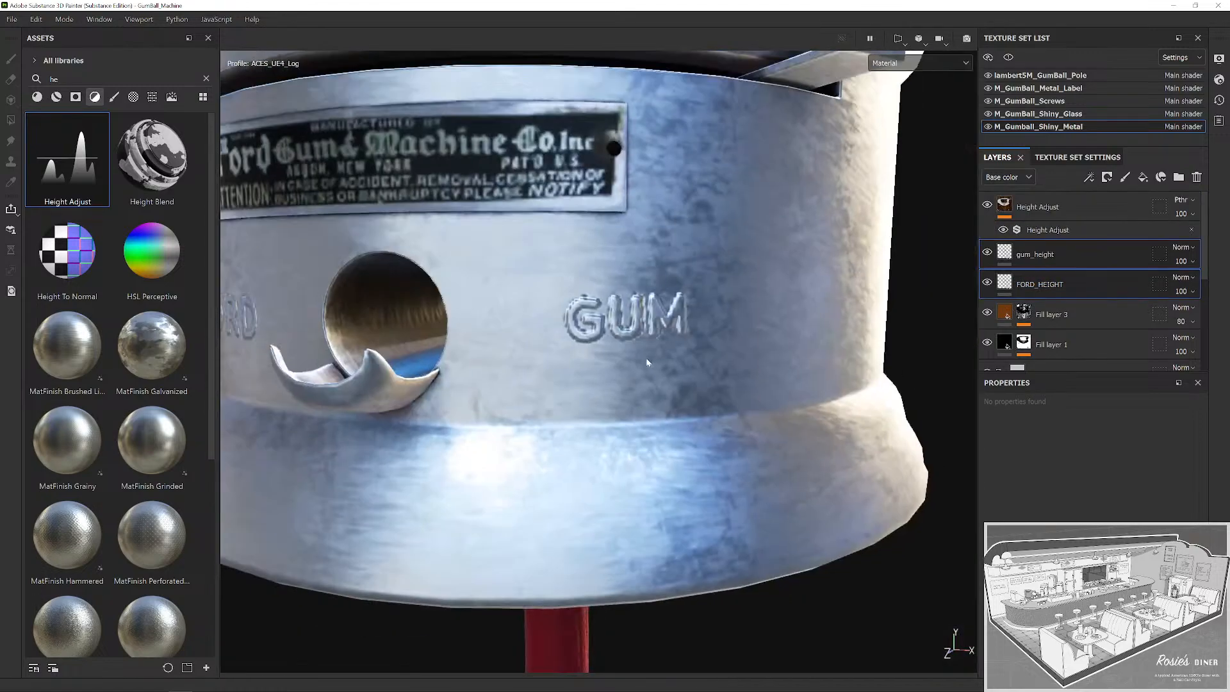
{"action": "left_click_drag", "start_coordinate": [647, 356], "coordinate": [937, 362]}
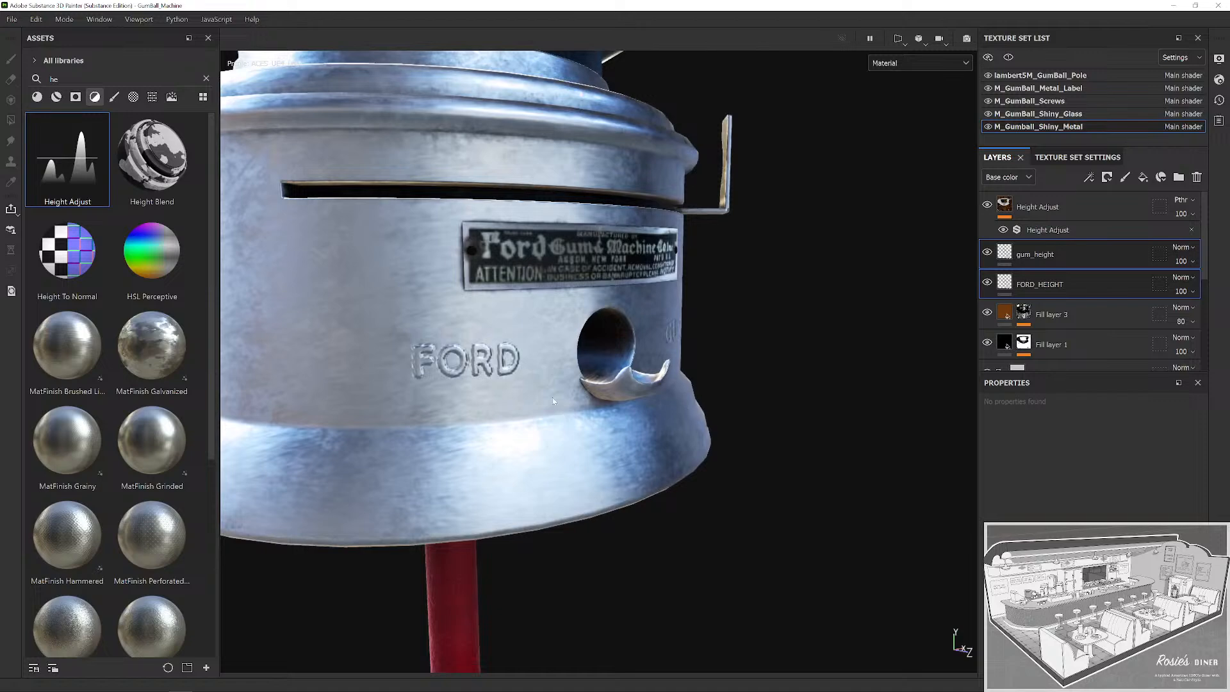
Try adding a Blur filter above the Height Adjust layer and undo it.
{"action": "left_click", "coordinate": [1044, 221]}
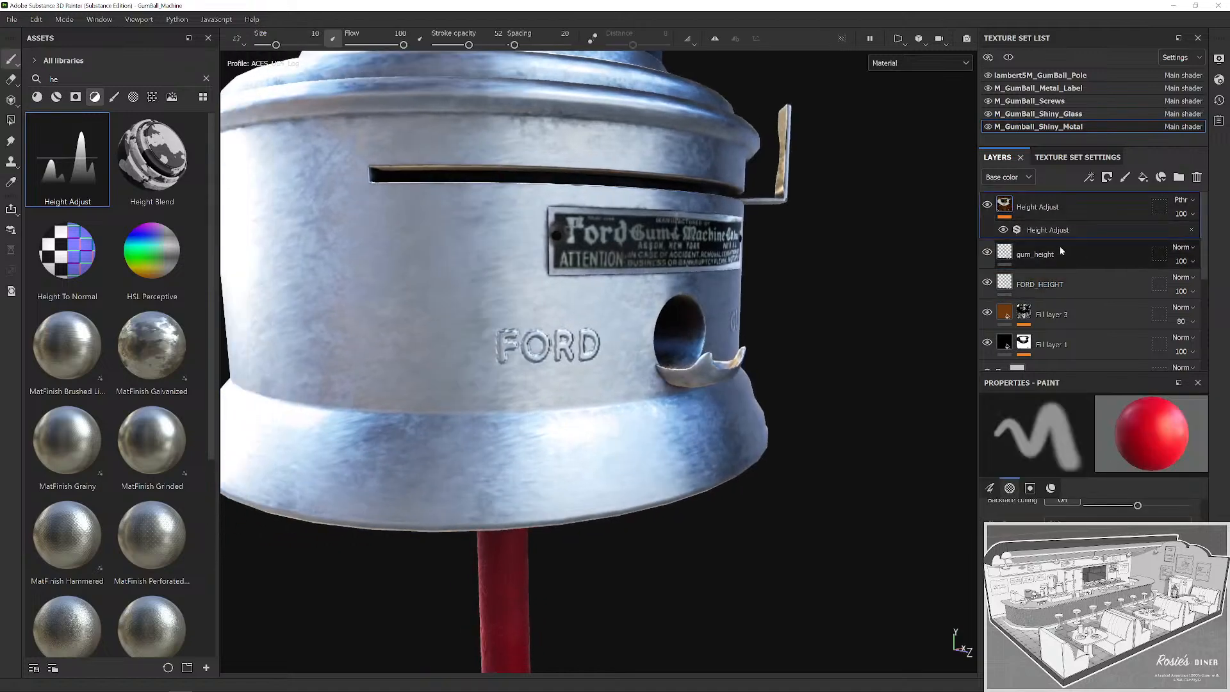
{"action": "left_click", "coordinate": [1075, 230]}
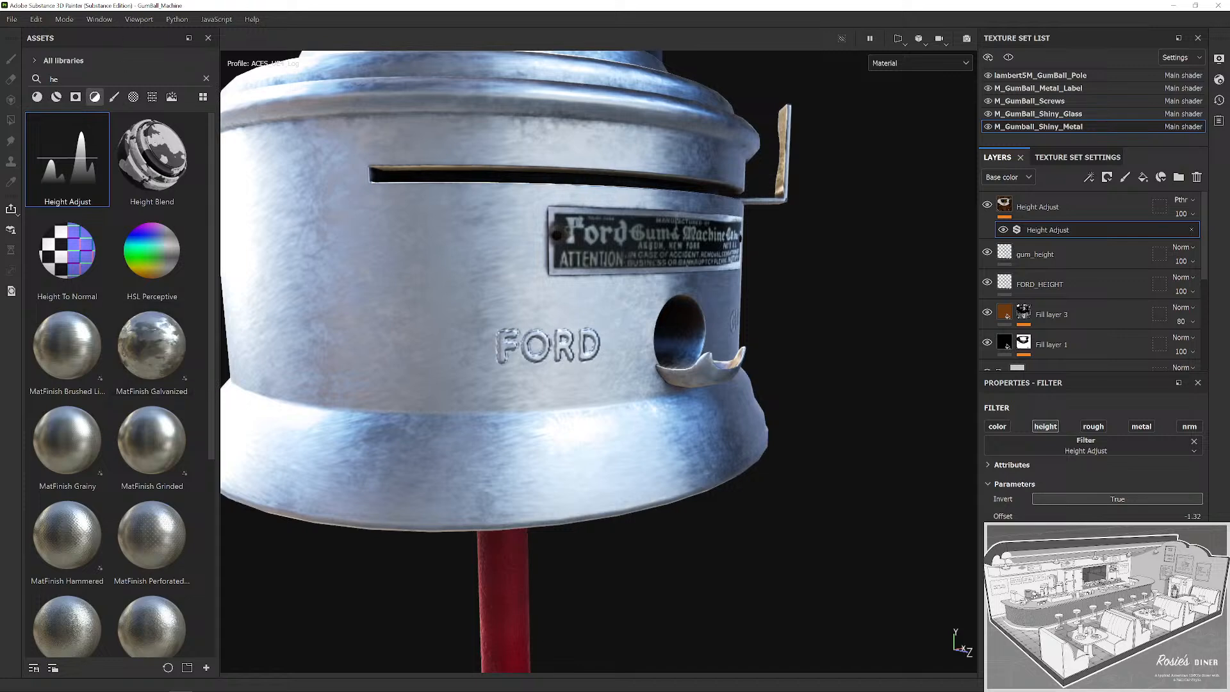
{"action": "type", "text": "blu"}
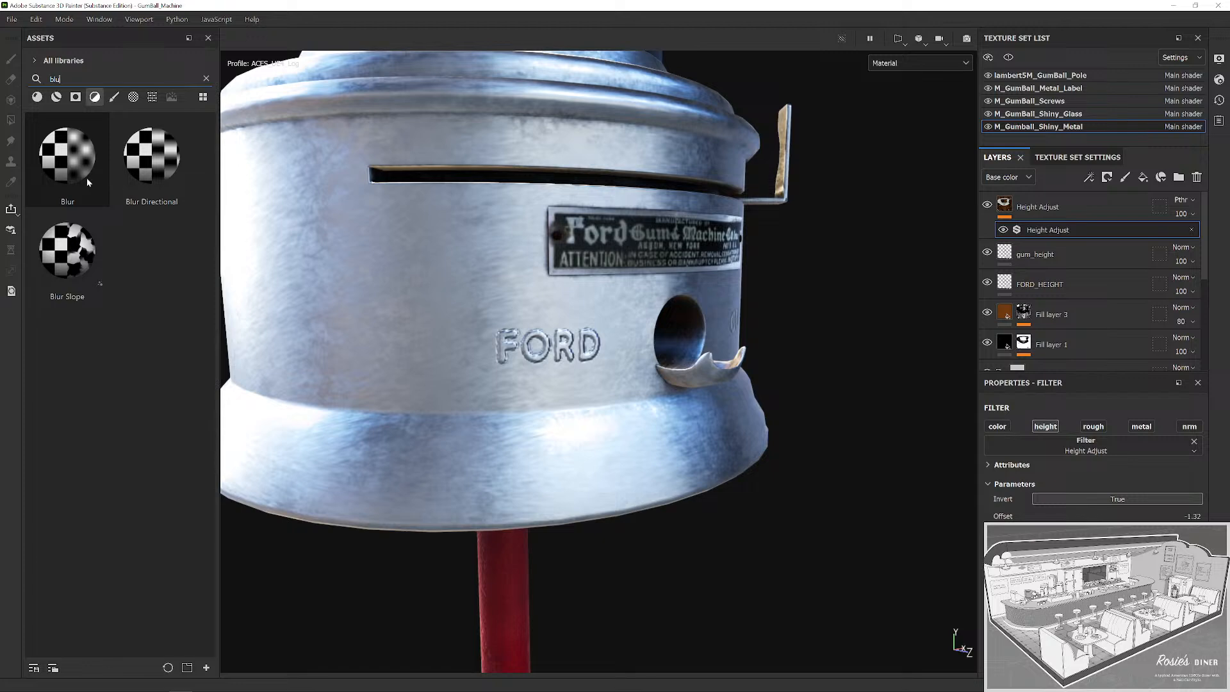
{"action": "left_click_drag", "start_coordinate": [74, 169], "coordinate": [1073, 195]}
{"action": "scroll", "coordinate": [671, 344], "scroll_direction": "down", "scroll_amount": 5}
{"action": "key", "text": "ctrl+z"}
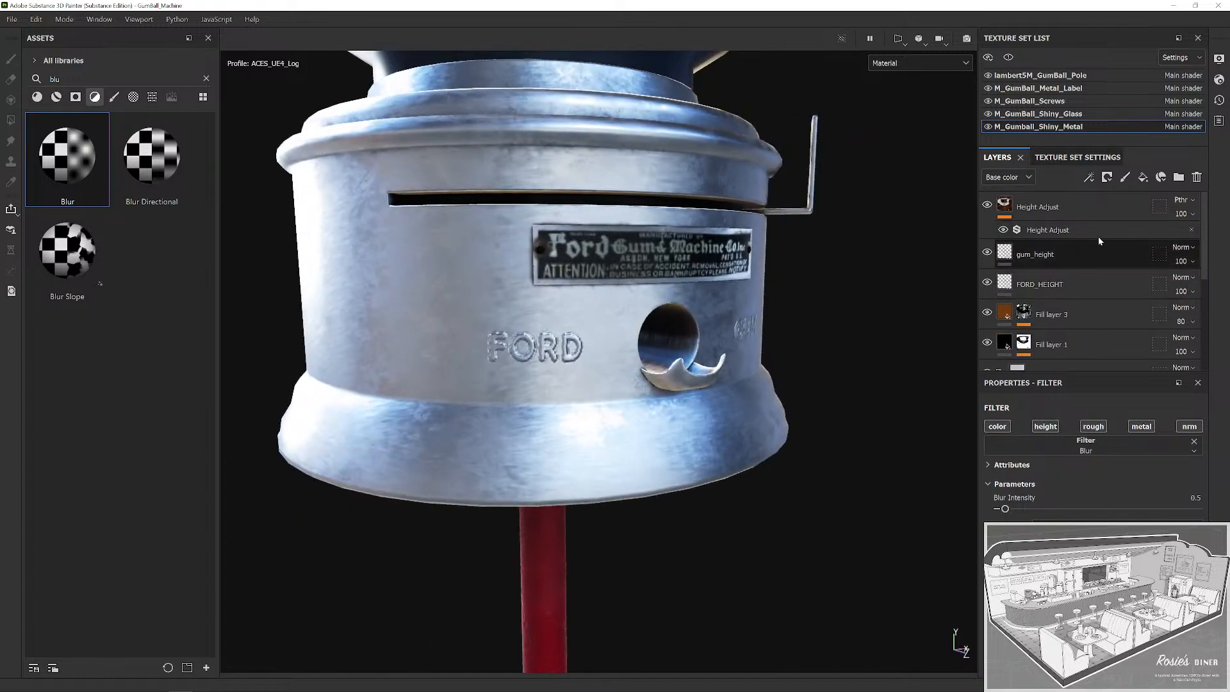
Try the Blur filter once more at the top of the layer stack.
{"action": "left_click_drag", "start_coordinate": [1081, 237], "coordinate": [1077, 237]}
{"action": "left_click", "coordinate": [1082, 247]}
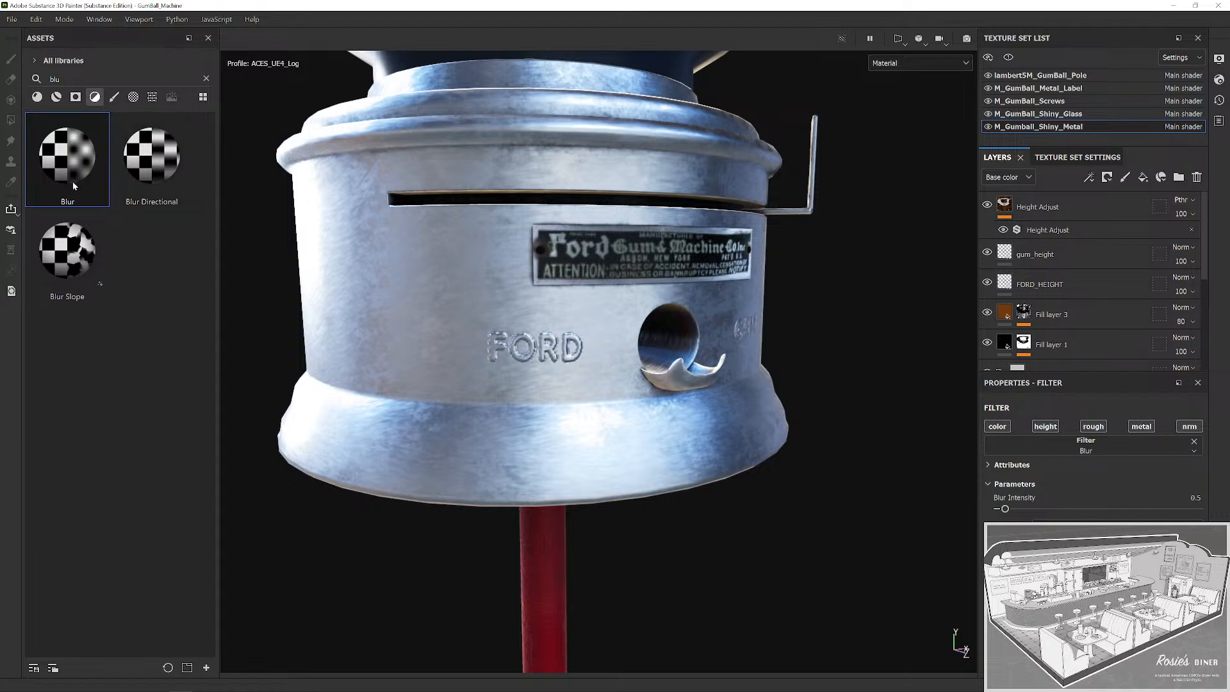
{"action": "left_click_drag", "start_coordinate": [69, 177], "coordinate": [1079, 191]}
{"action": "scroll", "coordinate": [1093, 279], "scroll_direction": "down", "scroll_amount": 3}
{"action": "scroll", "coordinate": [1106, 309], "scroll_direction": "up", "scroll_amount": 3}
{"action": "left_click", "coordinate": [1110, 314]}
Examine the FORD lettering on the metal body under rotated environment lighting.
{"action": "left_click_drag", "start_coordinate": [801, 308], "coordinate": [825, 400]}
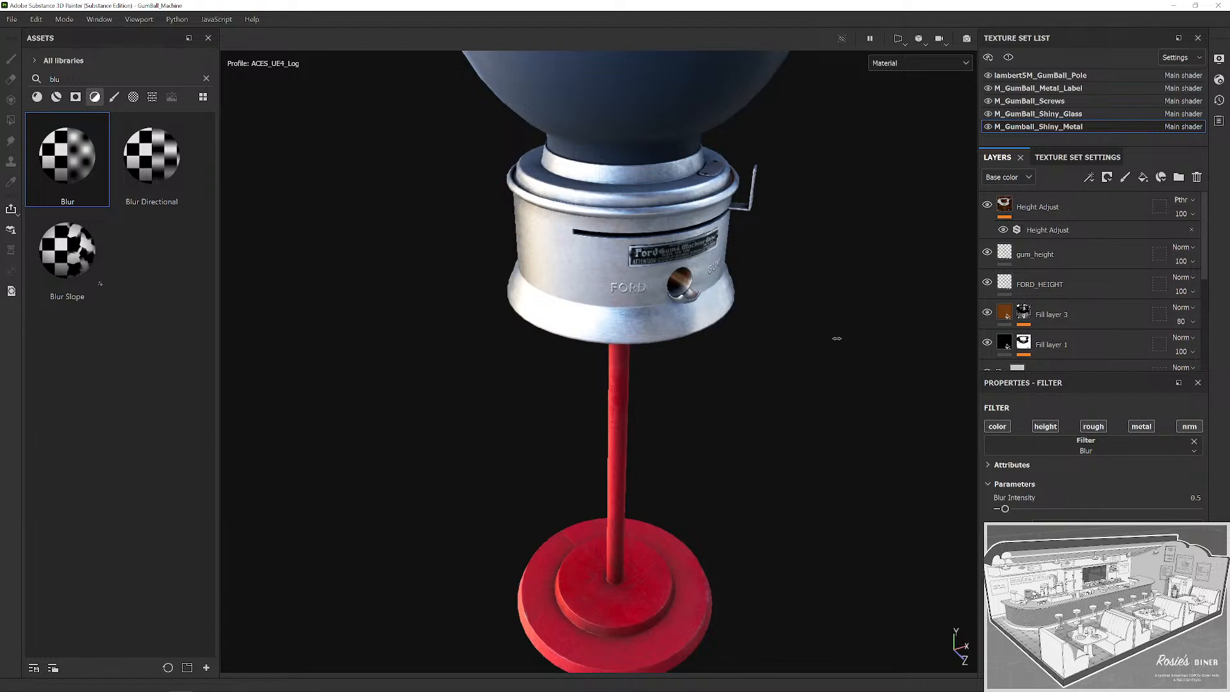
{"action": "scroll", "coordinate": [830, 331], "scroll_direction": "up", "scroll_amount": 3}
{"action": "left_click_drag", "start_coordinate": [879, 321], "coordinate": [851, 308]}
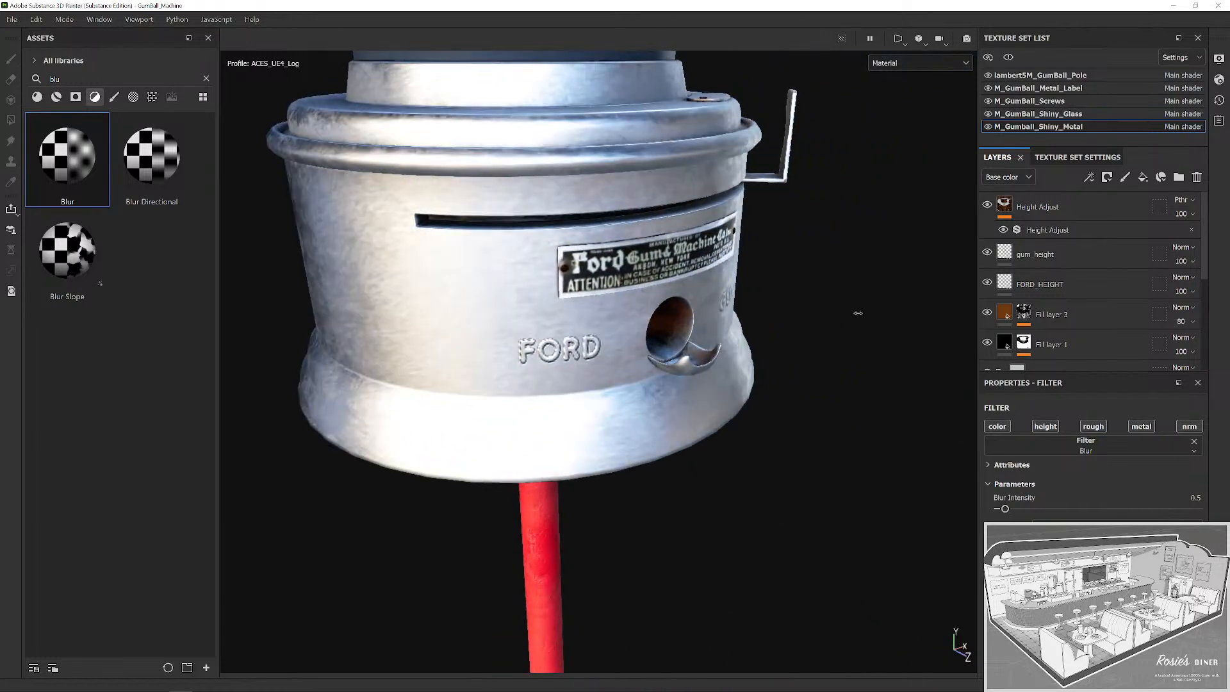
Set the offset of the Height Adjust filter above the lettering layers to -1.7.
{"action": "scroll", "coordinate": [710, 360], "scroll_direction": "up", "scroll_amount": 3}
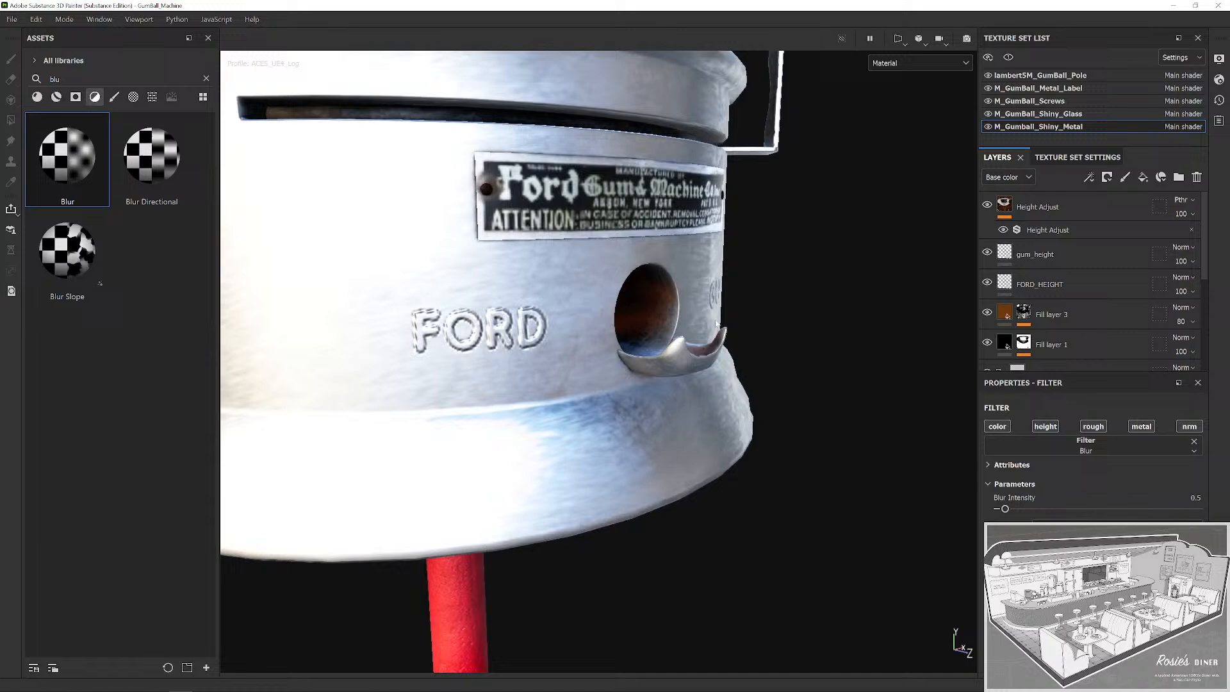
{"action": "left_click_drag", "start_coordinate": [716, 323], "coordinate": [729, 327]}
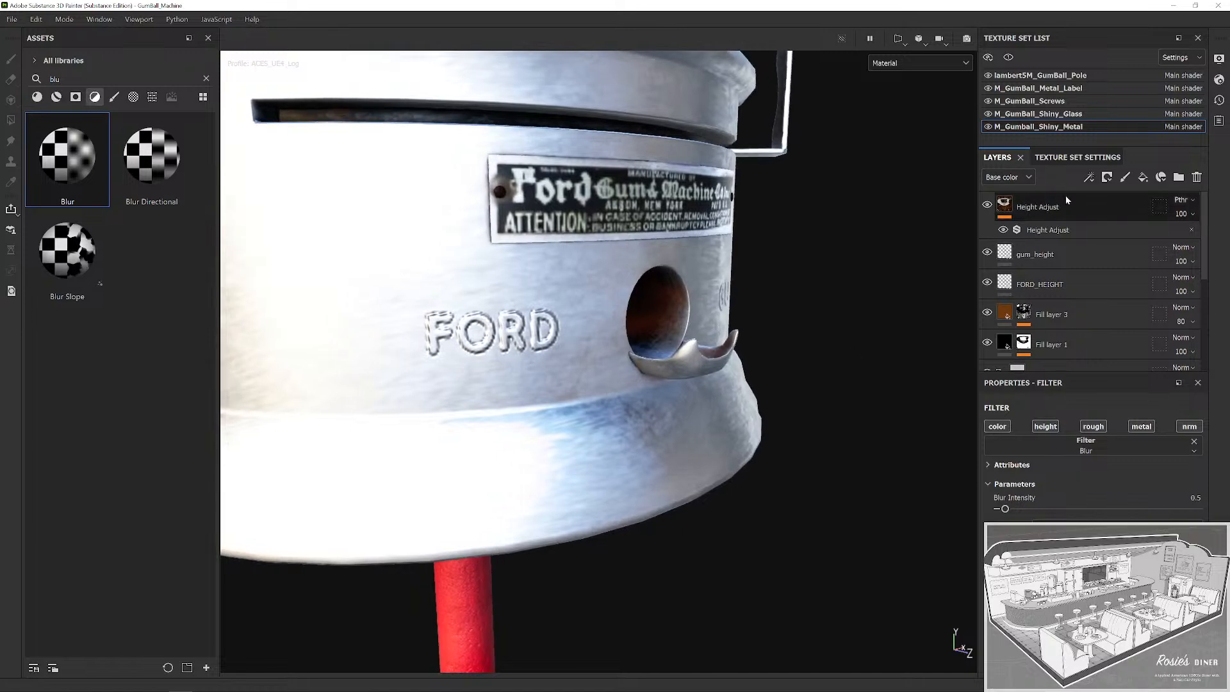
{"action": "scroll", "coordinate": [1078, 255], "scroll_direction": "down", "scroll_amount": 5}
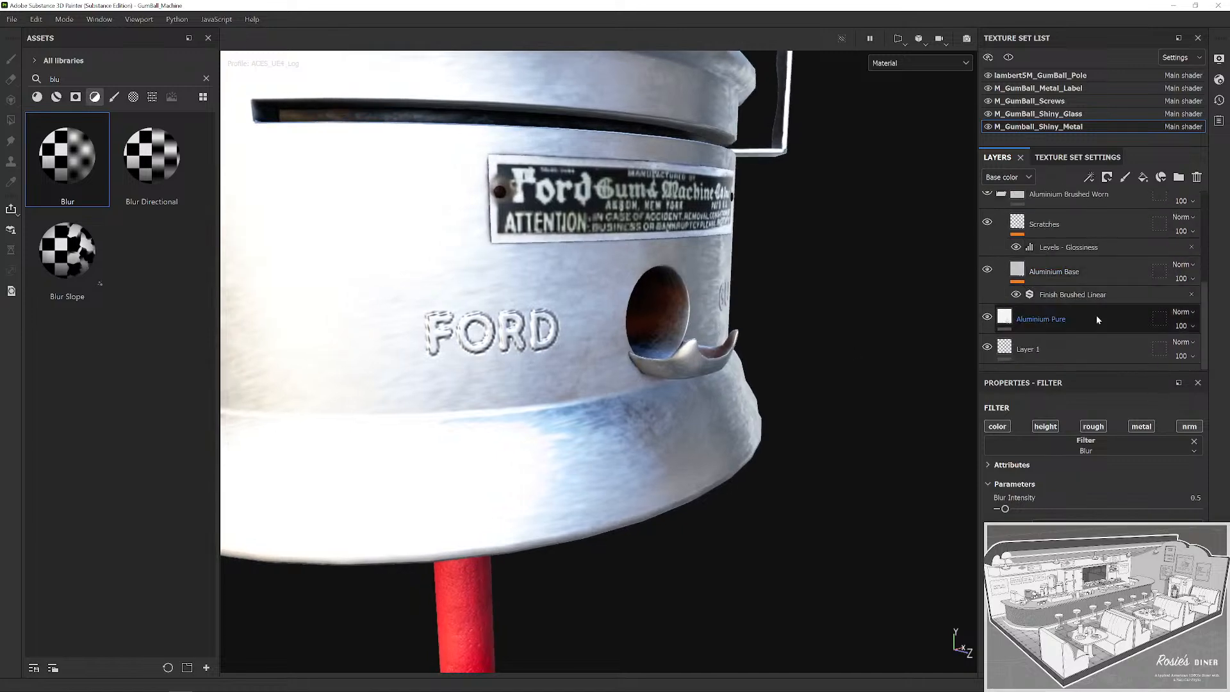
{"action": "scroll", "coordinate": [1098, 309], "scroll_direction": "up", "scroll_amount": 5}
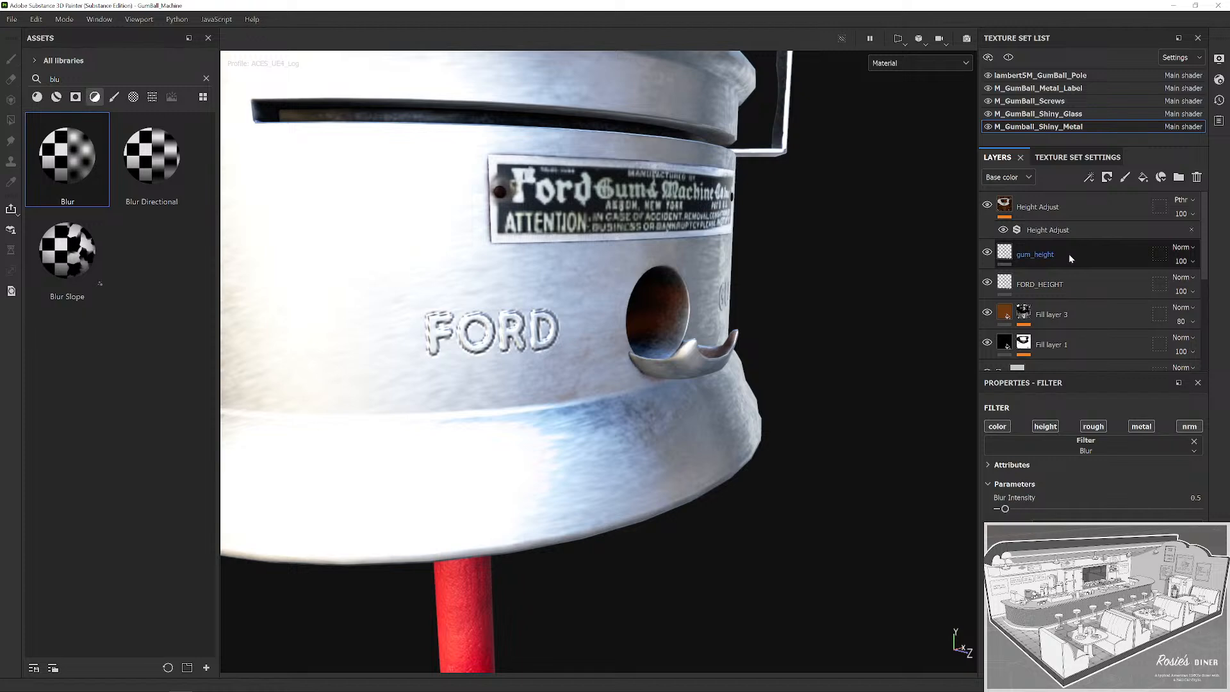
{"action": "left_click", "coordinate": [1072, 230]}
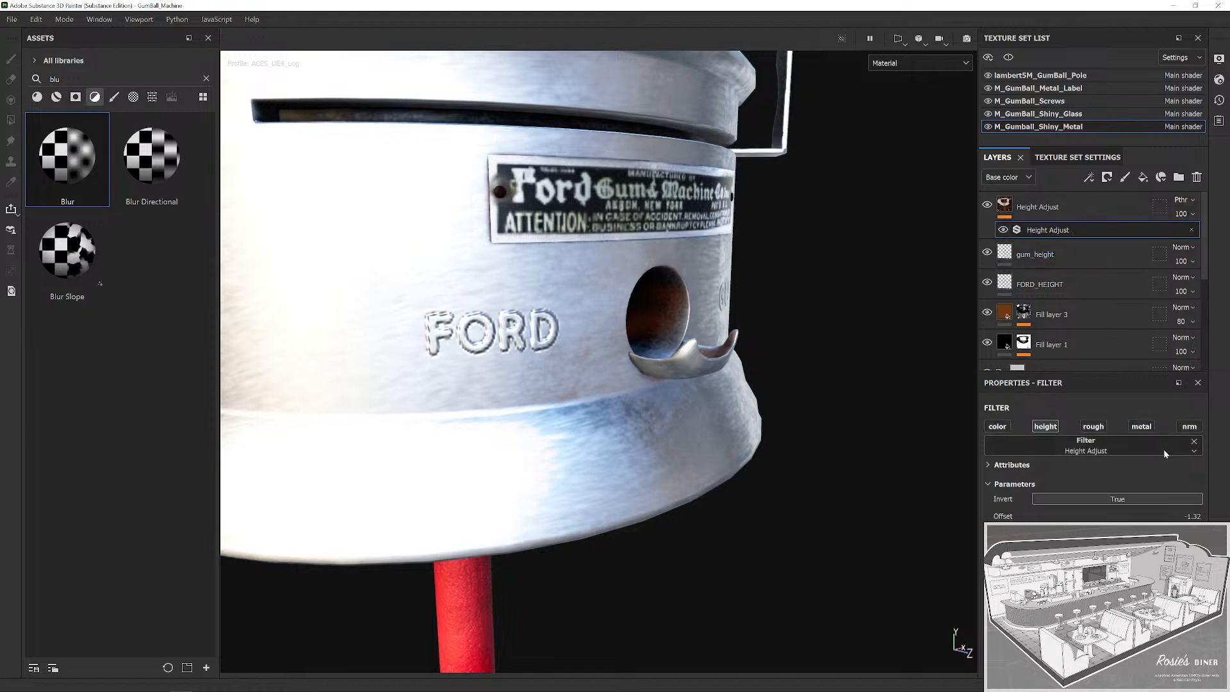
{"action": "left_click", "coordinate": [1104, 499]}
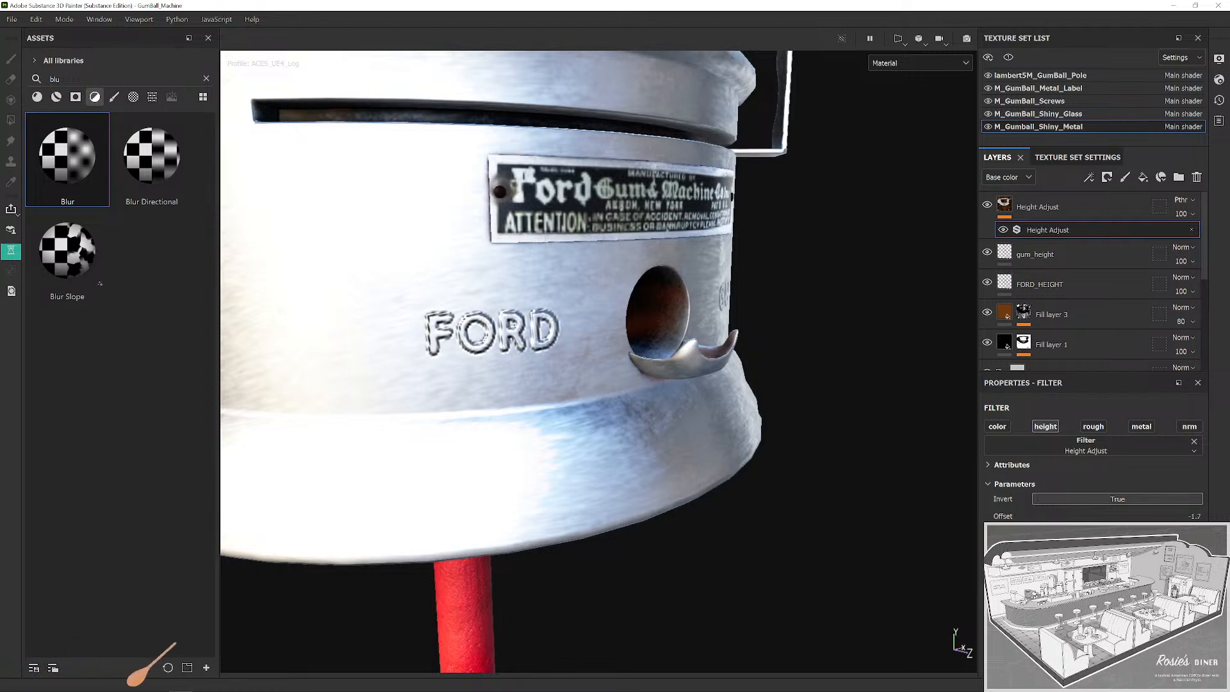
{"action": "scroll", "coordinate": [670, 354], "scroll_direction": "down", "scroll_amount": 5}
{"action": "left_click_drag", "start_coordinate": [764, 442], "coordinate": [802, 404]}
{"action": "left_click_drag", "start_coordinate": [787, 404], "coordinate": [820, 407]}
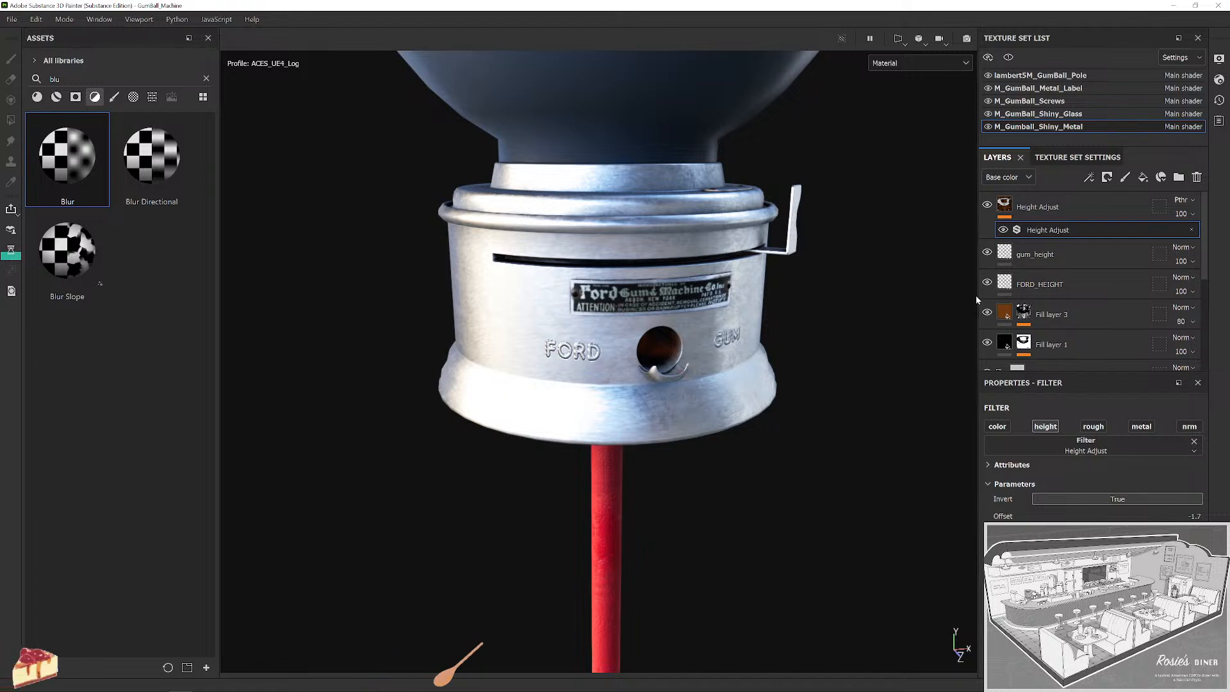
Hide the Aluminium Pure layer near the bottom of the Shiny Metal layer stack.
{"action": "scroll", "coordinate": [1063, 283], "scroll_direction": "down", "scroll_amount": 4}
{"action": "left_click", "coordinate": [1001, 258]}
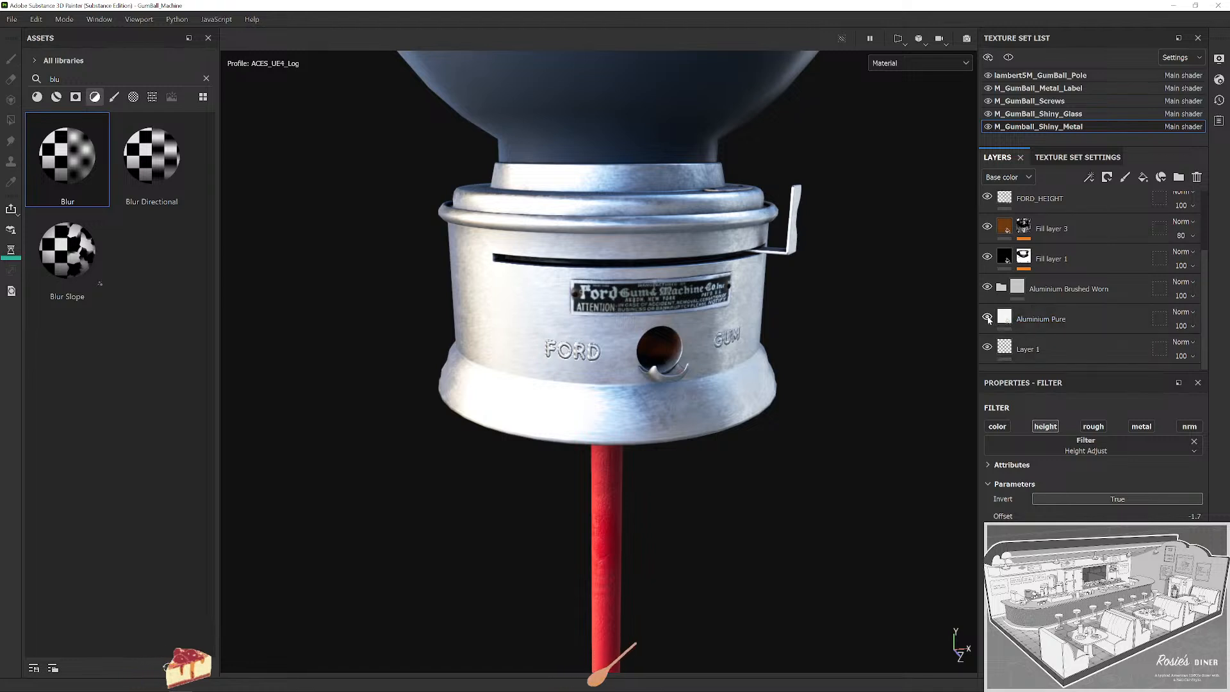
{"action": "scroll", "coordinate": [1069, 325], "scroll_direction": "up", "scroll_amount": 3}
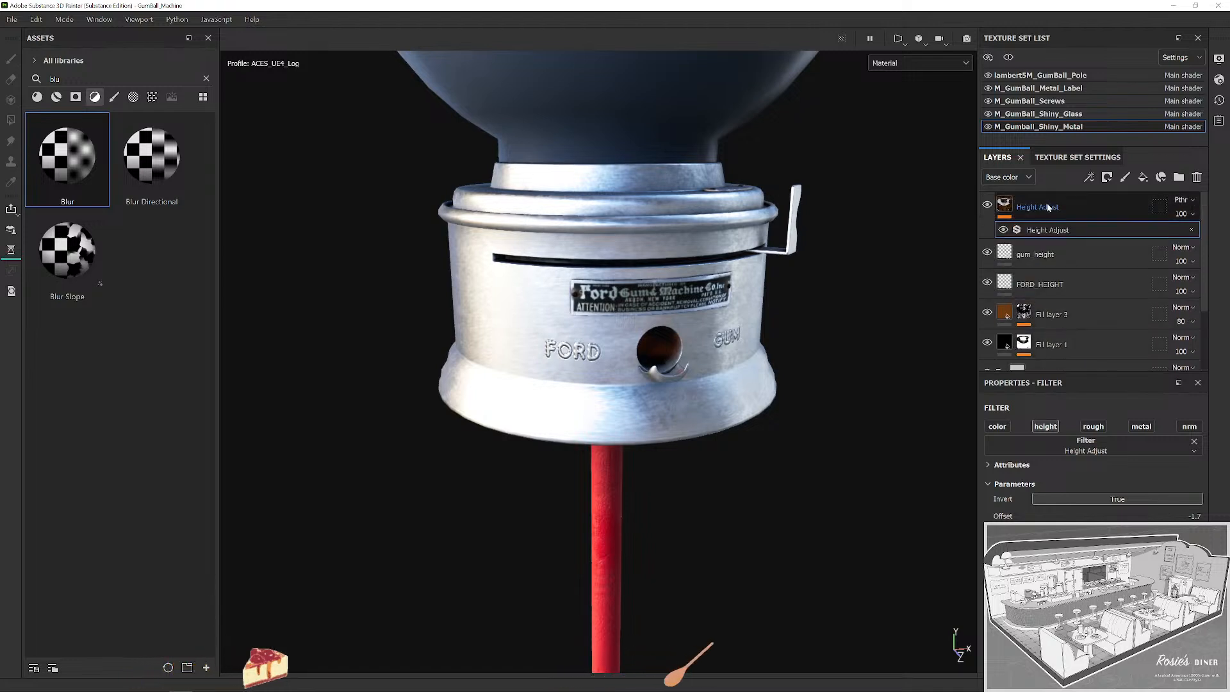
Move the Height Adjust, gum_height and FORD_HEIGHT layers below Fill layer 1, directly above the Aluminium Brushed Worn folder.
{"action": "left_click", "coordinate": [1057, 255]}
{"action": "left_click", "coordinate": [1066, 284], "text": "ctrl"}
{"action": "key", "text": "ctrl+c"}
{"action": "scroll", "coordinate": [1074, 282], "scroll_direction": "down", "scroll_amount": 1}
{"action": "scroll", "coordinate": [1063, 269], "scroll_direction": "down", "scroll_amount": 1}
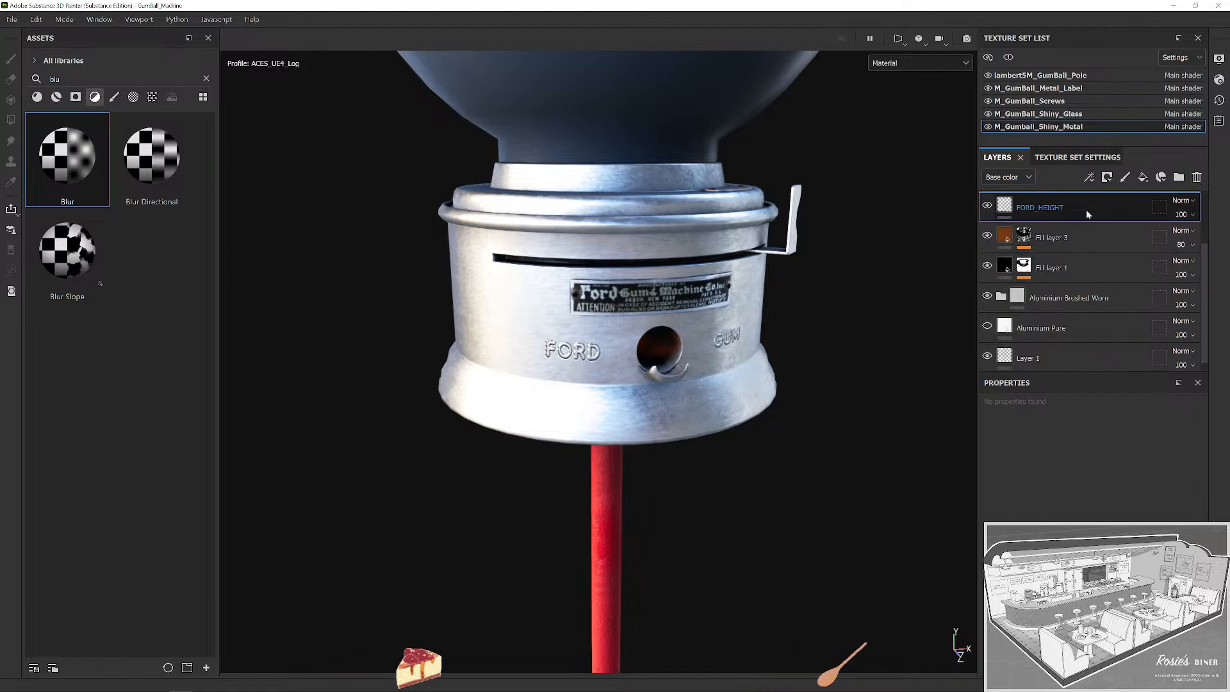
{"action": "mouse_move", "coordinate": [1083, 209]}
{"action": "left_mouse_down"}
{"action": "mouse_move", "coordinate": [1085, 318]}
{"action": "mouse_move", "coordinate": [1072, 255]}
{"action": "left_mouse_up"}
{"action": "scroll", "coordinate": [1050, 302], "scroll_direction": "up", "scroll_amount": 2}
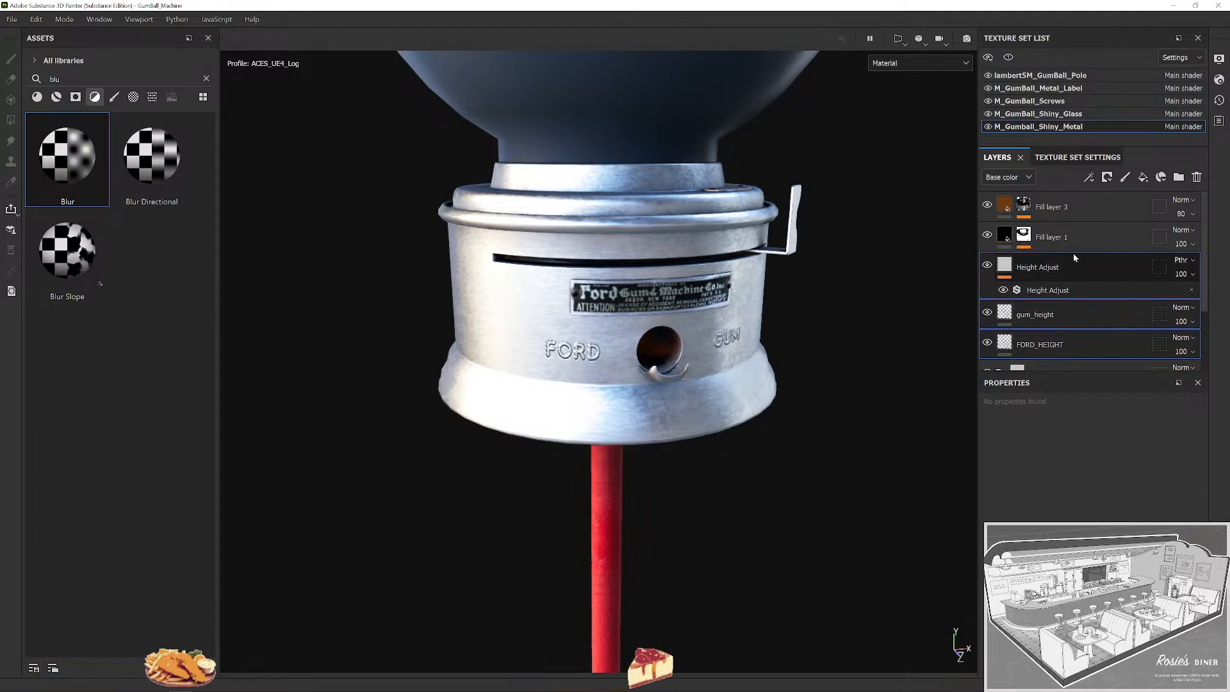
Examine the Scratches layer and its glossiness levels inside the Aluminium Brushed Worn folder.
{"action": "scroll", "coordinate": [1054, 276], "scroll_direction": "down", "scroll_amount": 2}
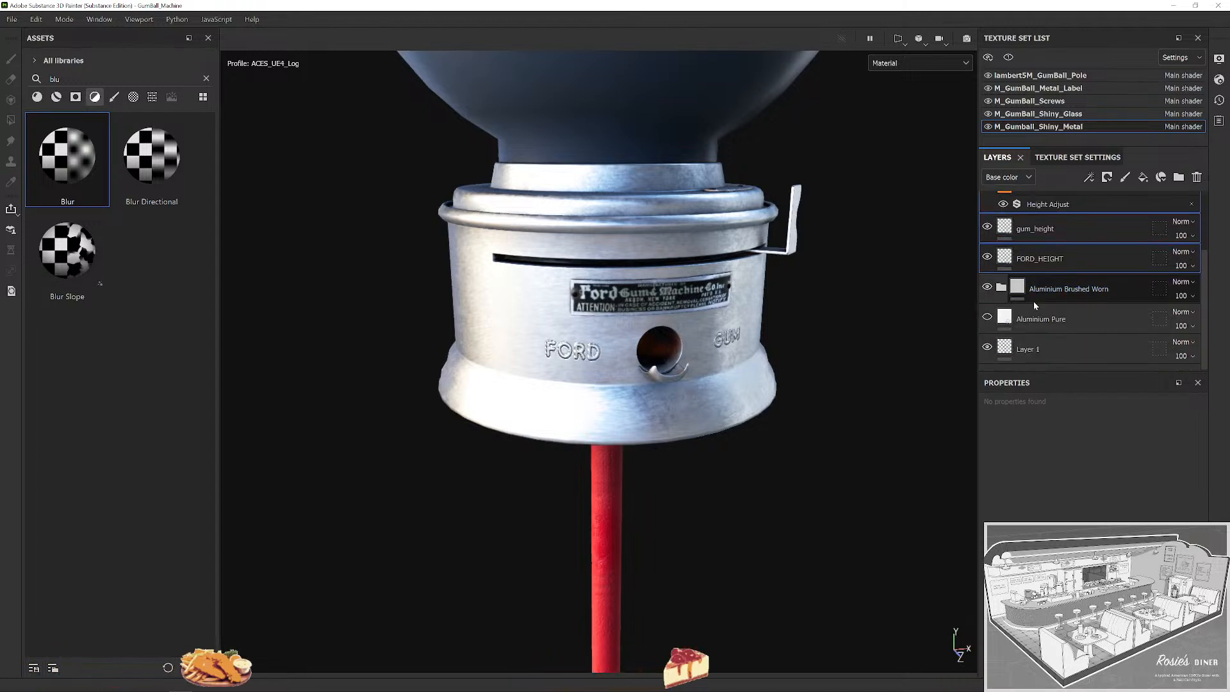
{"action": "left_click", "coordinate": [999, 288]}
{"action": "left_click", "coordinate": [1065, 290]}
{"action": "scroll", "coordinate": [1085, 317], "scroll_direction": "down", "scroll_amount": 2}
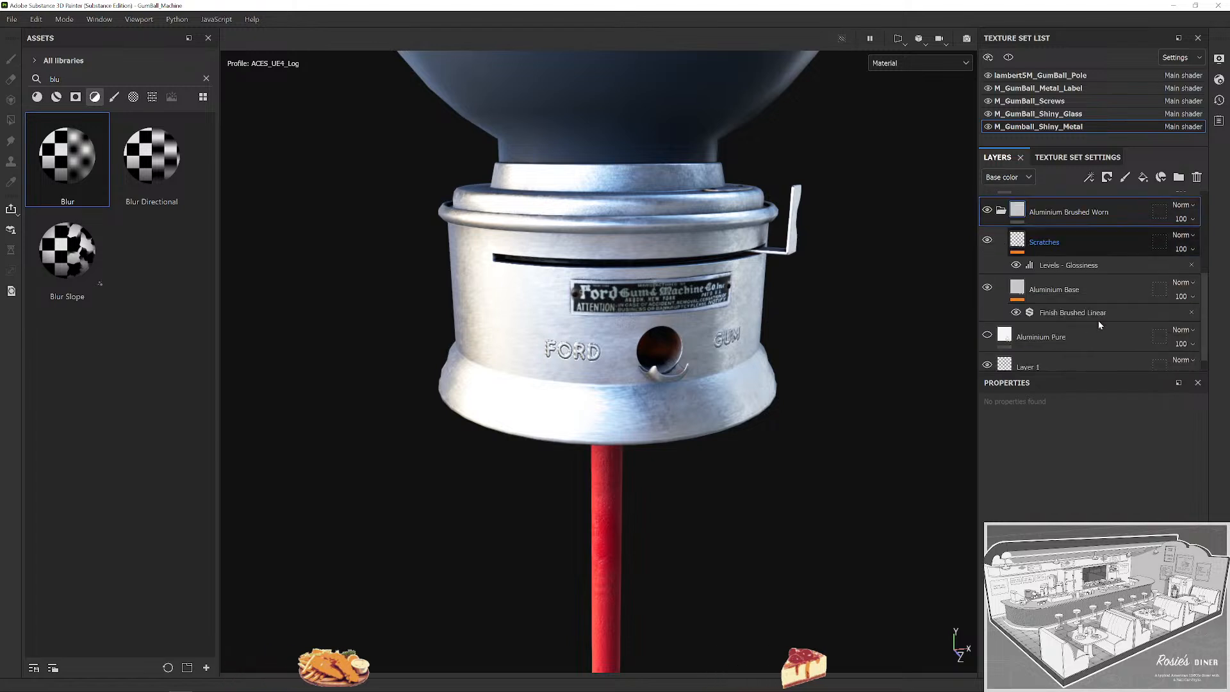
{"action": "left_click", "coordinate": [1079, 249]}
{"action": "left_click", "coordinate": [1068, 217]}
{"action": "left_click", "coordinate": [1059, 243]}
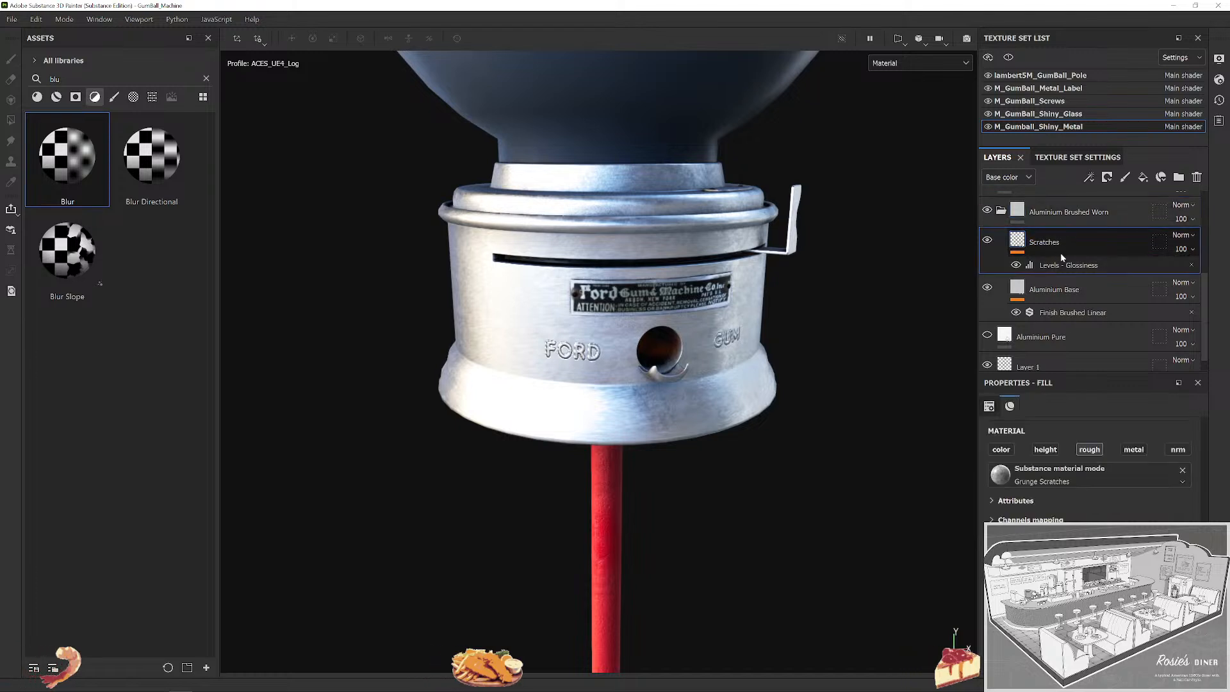
{"action": "left_click", "coordinate": [1081, 268]}
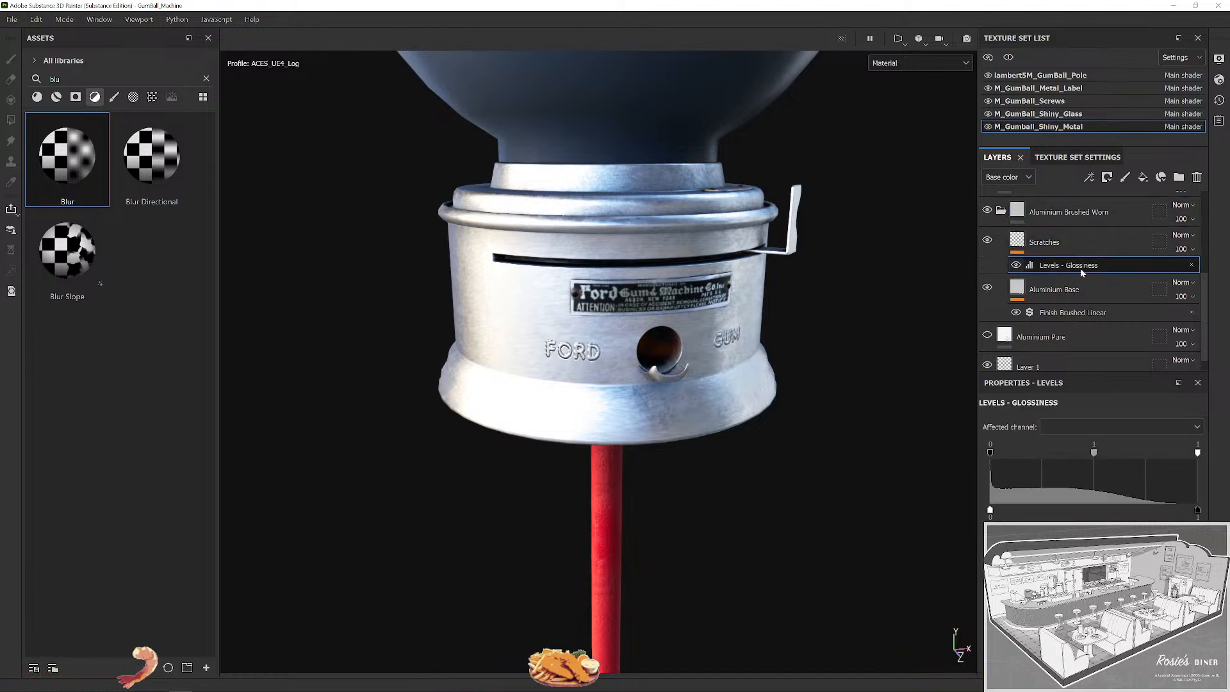
Try disabling the height channel of the Aluminium Base layer, and collapse the Aluminium Brushed Worn folder.
{"action": "left_click", "coordinate": [1071, 290]}
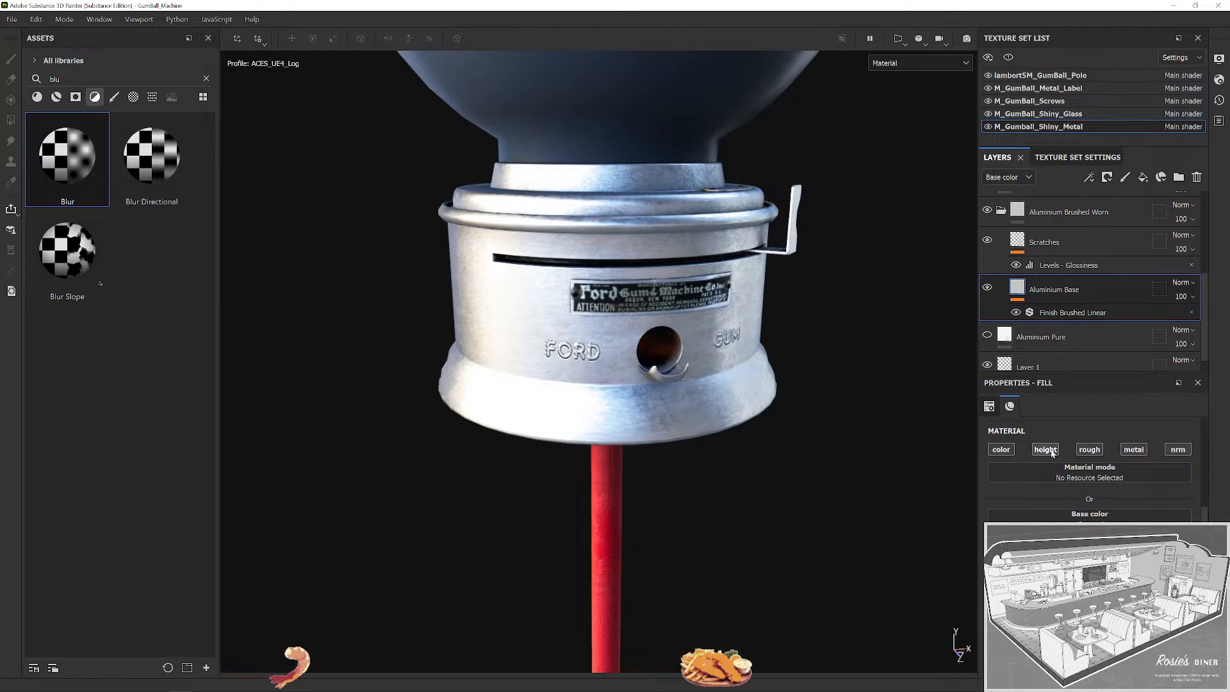
{"action": "scroll", "coordinate": [734, 351], "scroll_direction": "up", "scroll_amount": 8}
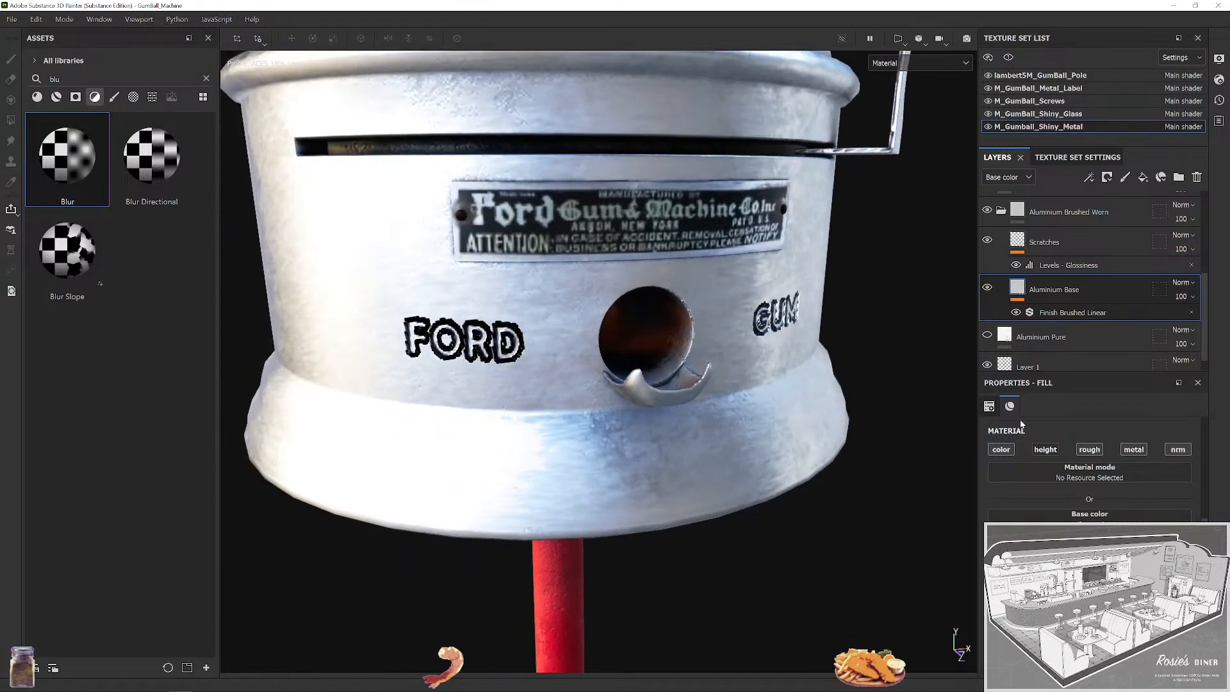
{"action": "left_click", "coordinate": [1002, 211]}
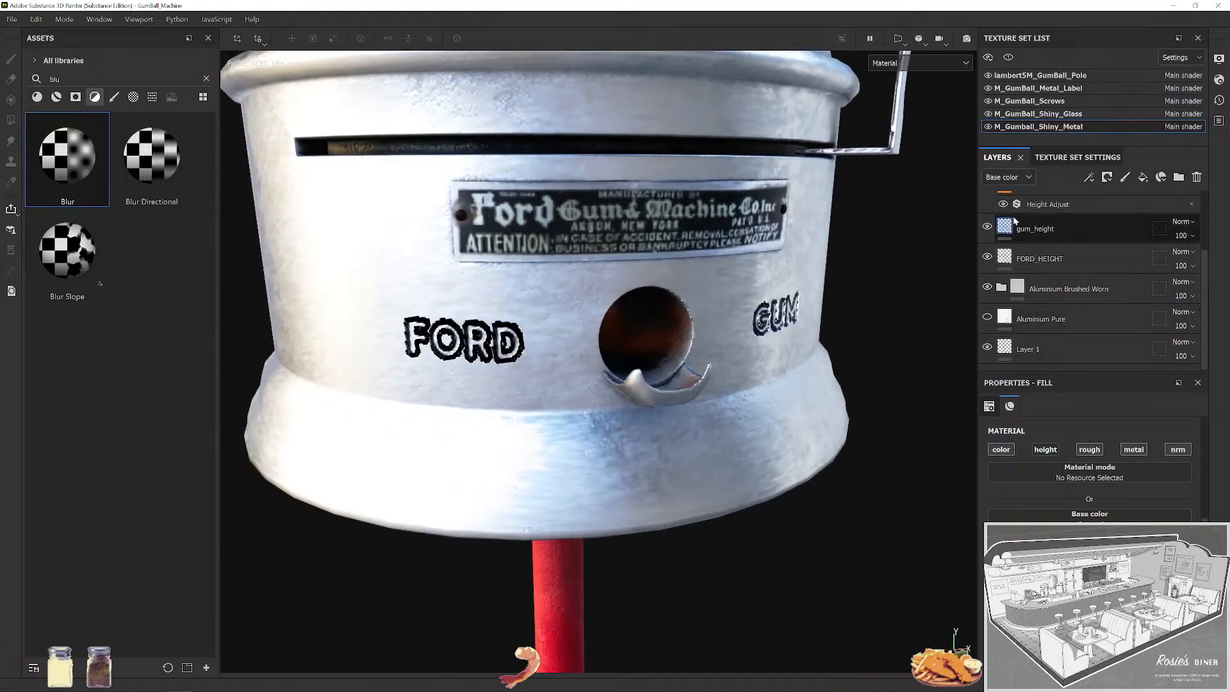
Try moving Height Adjust and both lettering layers below the Aluminium Brushed Worn folder, and undo the move.
{"action": "scroll", "coordinate": [1071, 256], "scroll_direction": "up", "scroll_amount": 2}
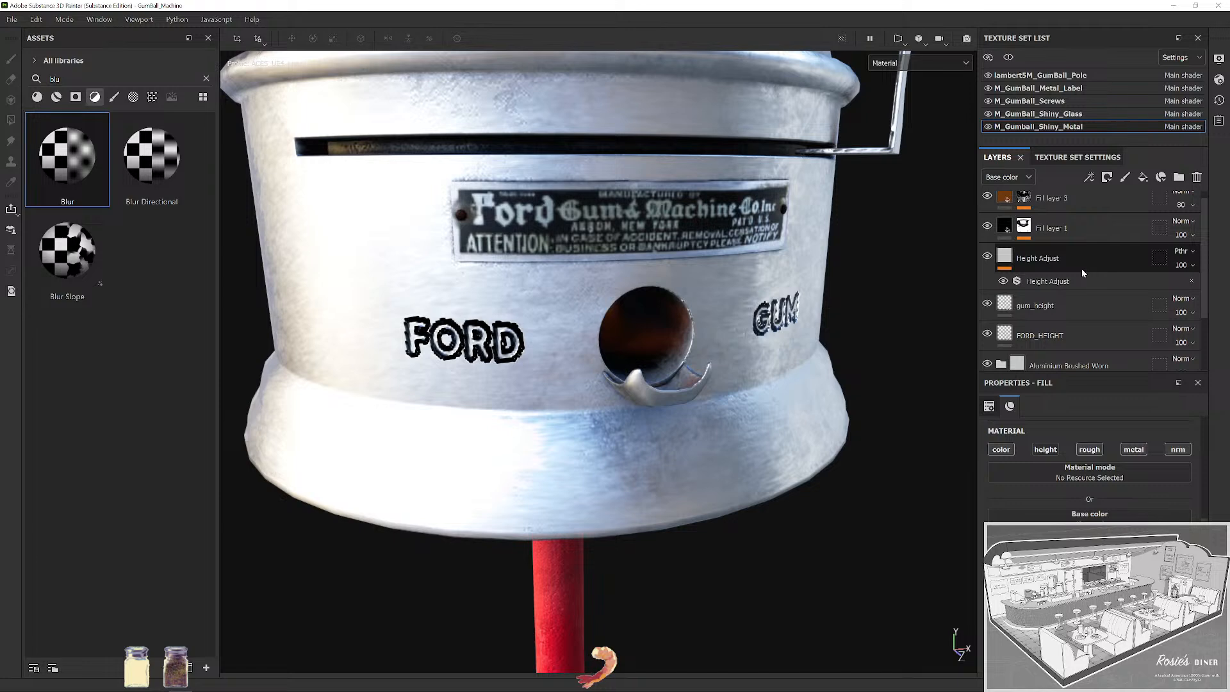
{"action": "left_click", "coordinate": [1081, 305]}
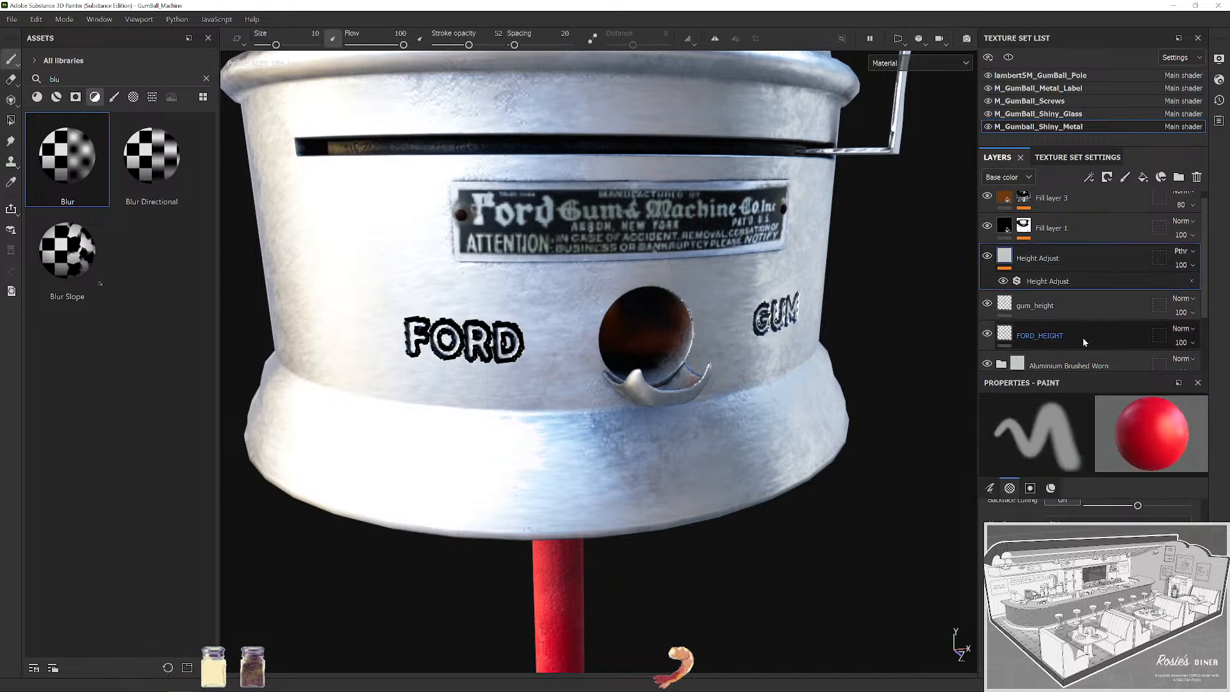
{"action": "left_click", "coordinate": [1083, 336], "text": "shift"}
{"action": "scroll", "coordinate": [1087, 327], "scroll_direction": "down", "scroll_amount": 2}
{"action": "left_click_drag", "start_coordinate": [1081, 259], "coordinate": [1082, 294]}
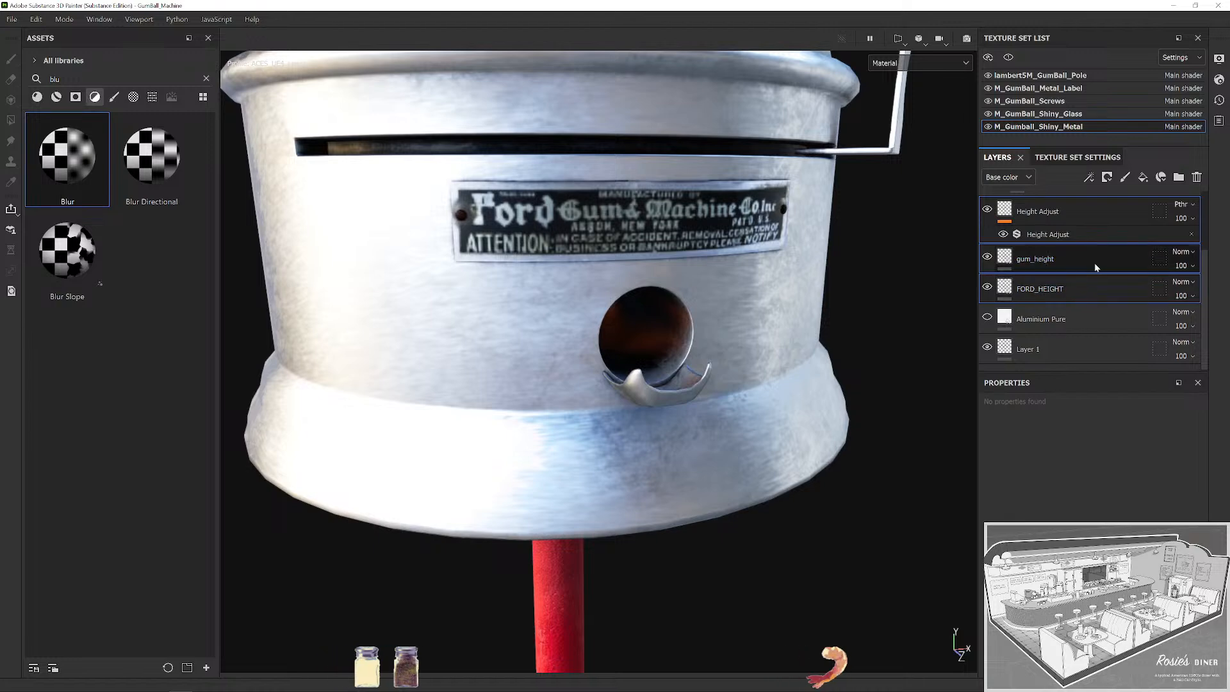
{"action": "key", "text": "ctrl+z"}
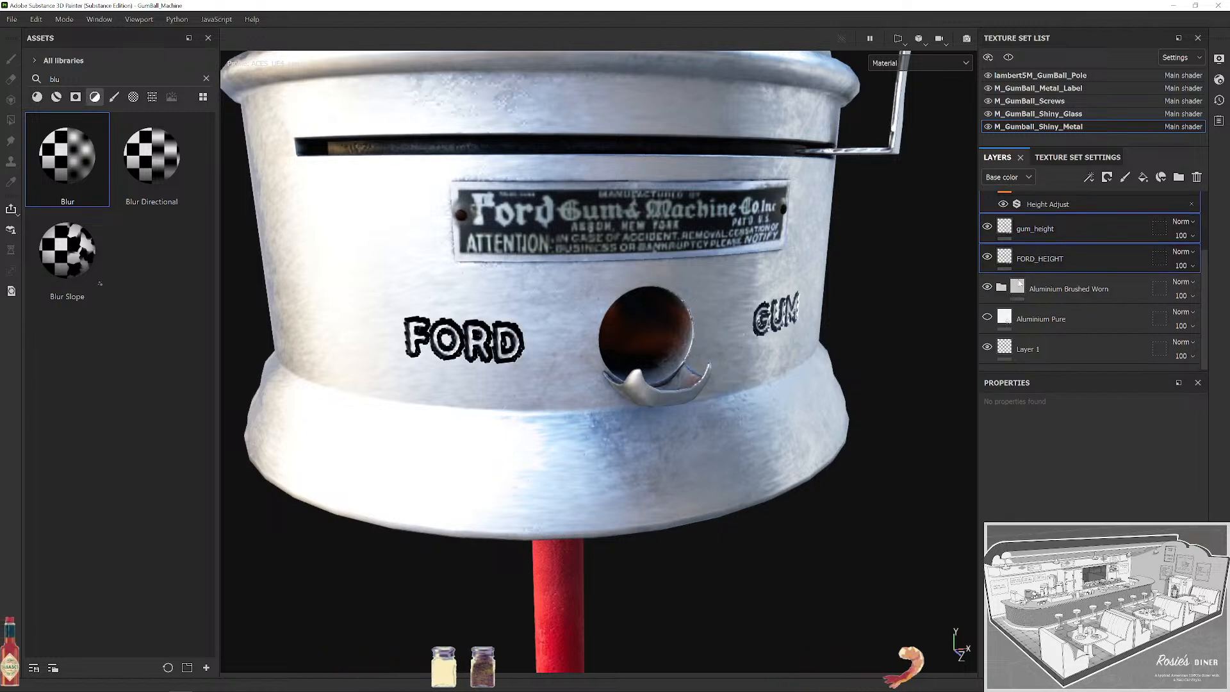
Re-enable the height channel of the Aluminium Base layer and collapse its folder.
{"action": "left_click", "coordinate": [1055, 296]}
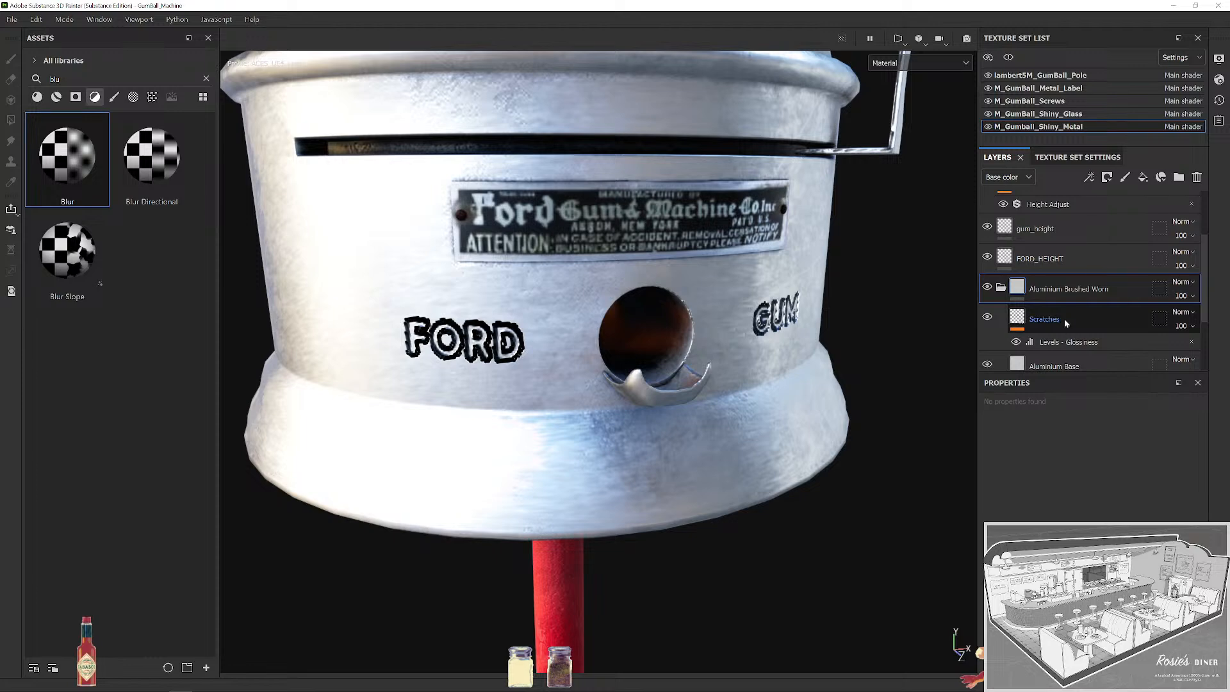
{"action": "scroll", "coordinate": [1083, 318], "scroll_direction": "down", "scroll_amount": 2}
{"action": "left_click", "coordinate": [1101, 270]}
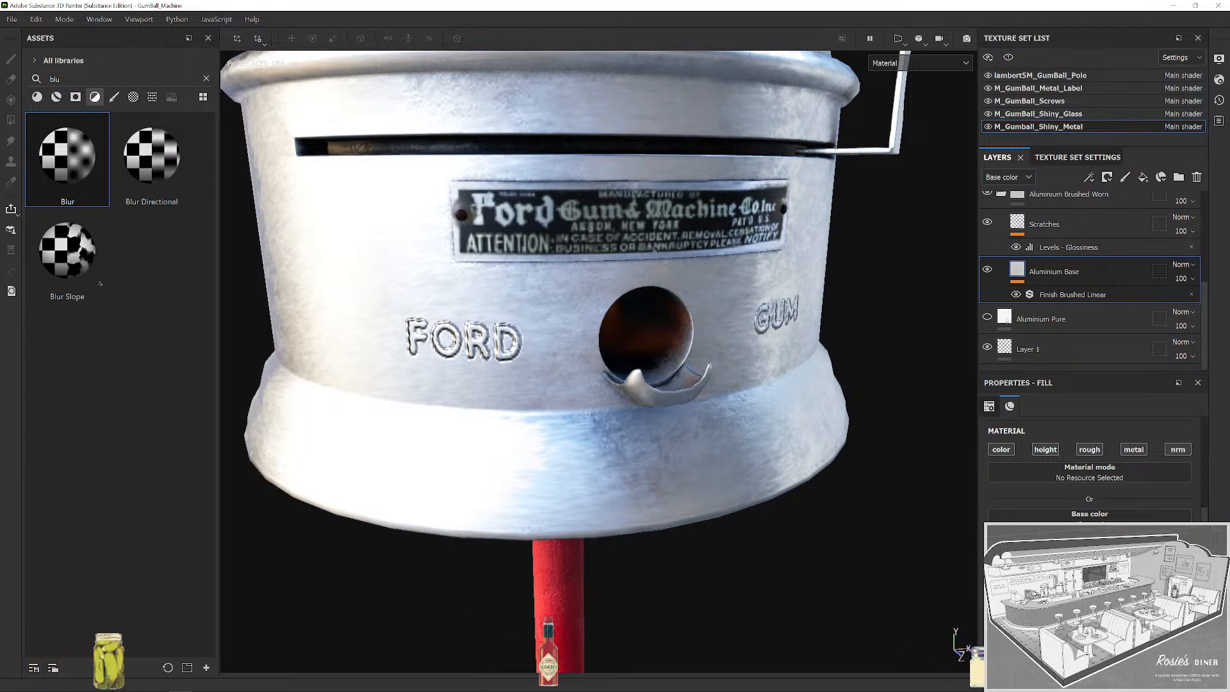
{"action": "left_click", "coordinate": [1001, 194]}
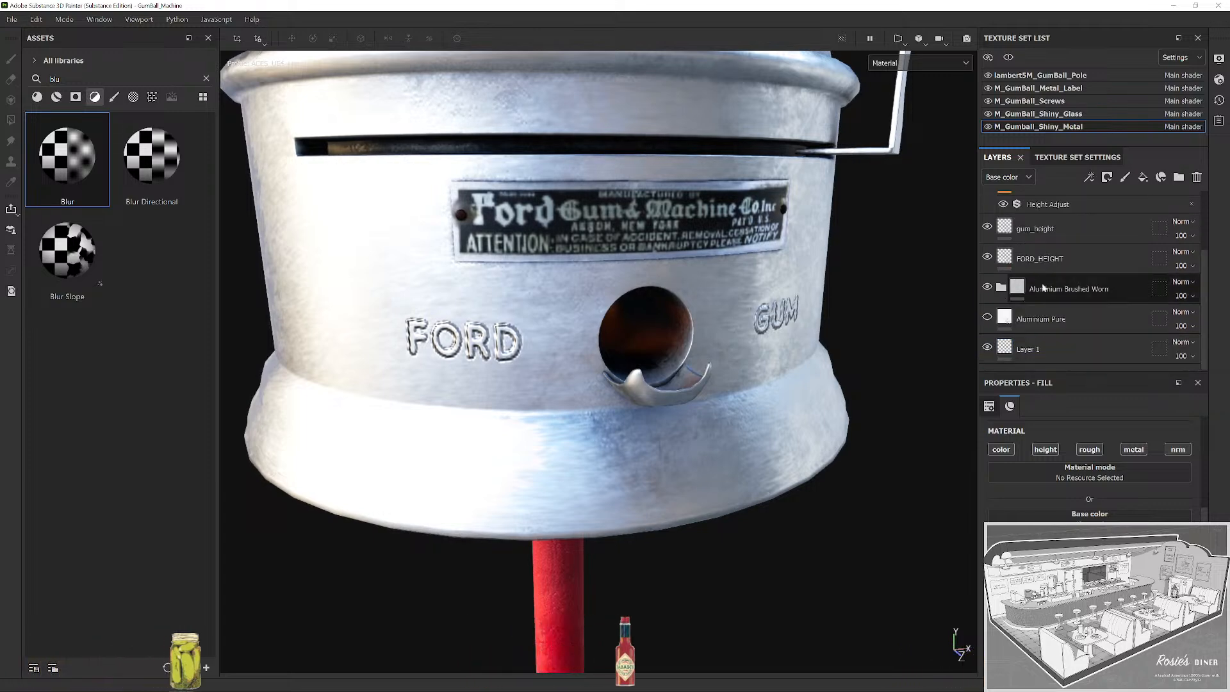
Compare the lettering relief with the Height Adjust layer hidden and shown.
{"action": "scroll", "coordinate": [1051, 288], "scroll_direction": "up", "scroll_amount": 2}
{"action": "left_click", "coordinate": [1087, 333]}
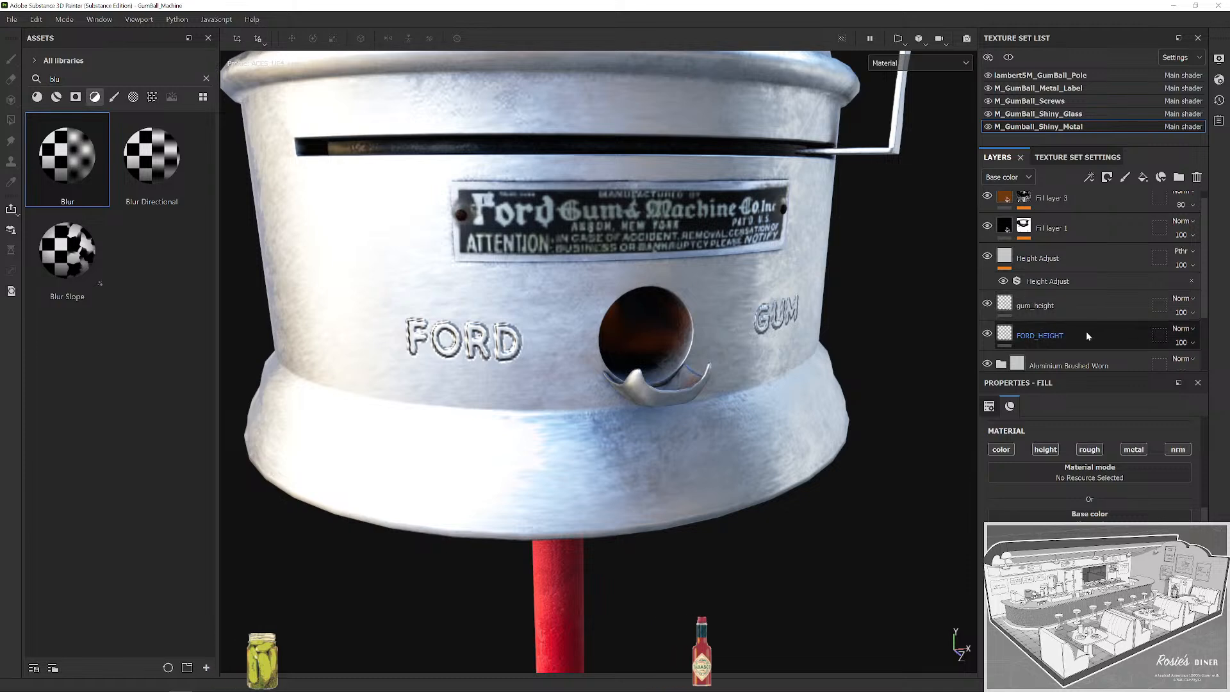
{"action": "left_click", "coordinate": [1089, 255]}
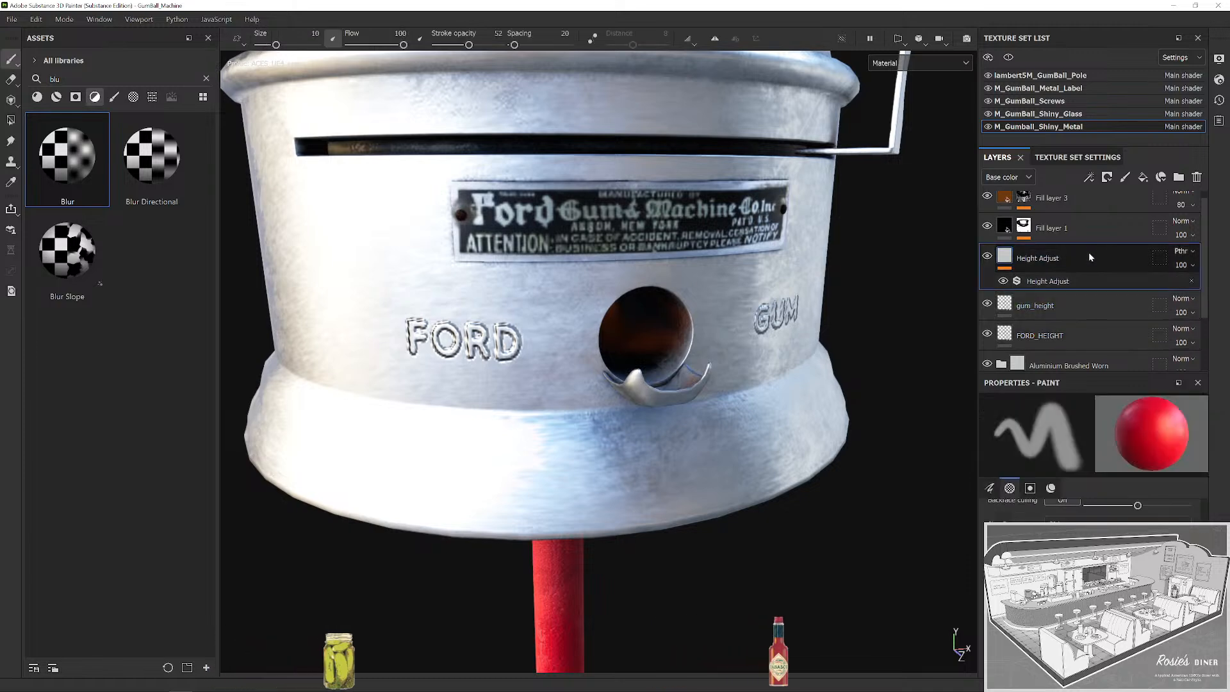
{"action": "scroll", "coordinate": [1094, 261], "scroll_direction": "up", "scroll_amount": 1}
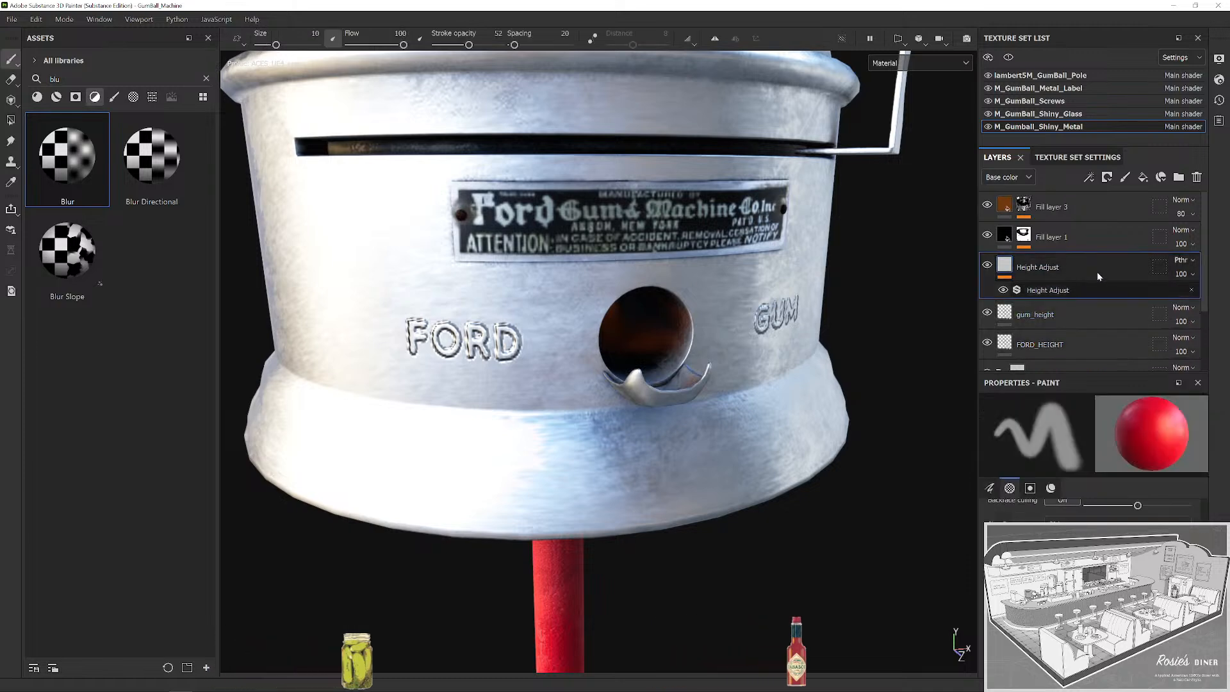
{"action": "left_click", "coordinate": [987, 267]}
{"action": "left_click", "coordinate": [987, 266]}
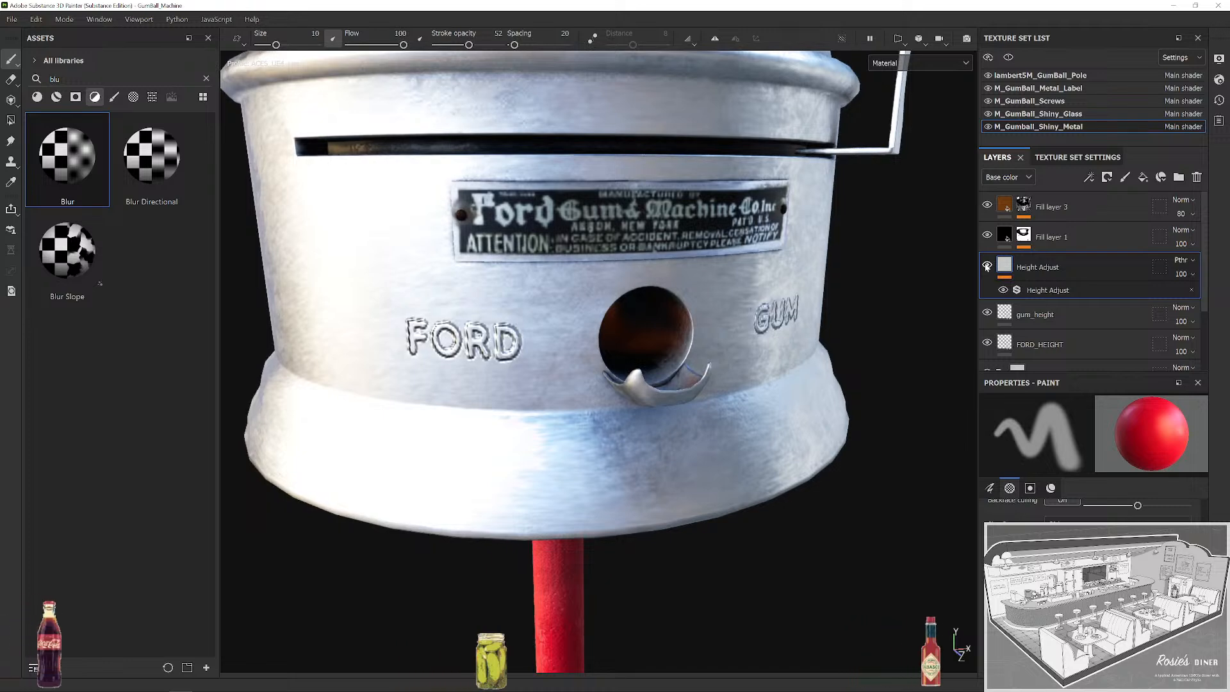
Add a Blur filter layer and place it between the Height Adjust and gum_height layers.
{"action": "left_click_drag", "start_coordinate": [68, 157], "coordinate": [1079, 255]}
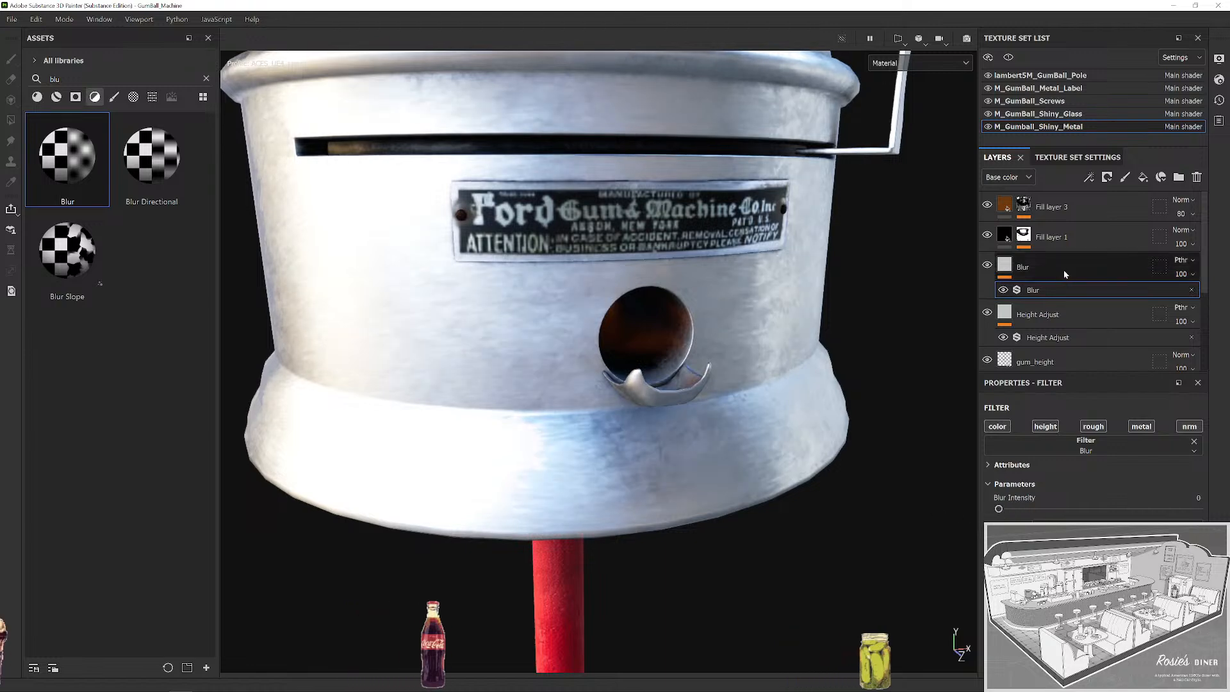
{"action": "scroll", "coordinate": [1058, 302], "scroll_direction": "down", "scroll_amount": 1}
{"action": "left_click", "coordinate": [1043, 236]}
{"action": "left_click_drag", "start_coordinate": [1005, 241], "coordinate": [1052, 315]}
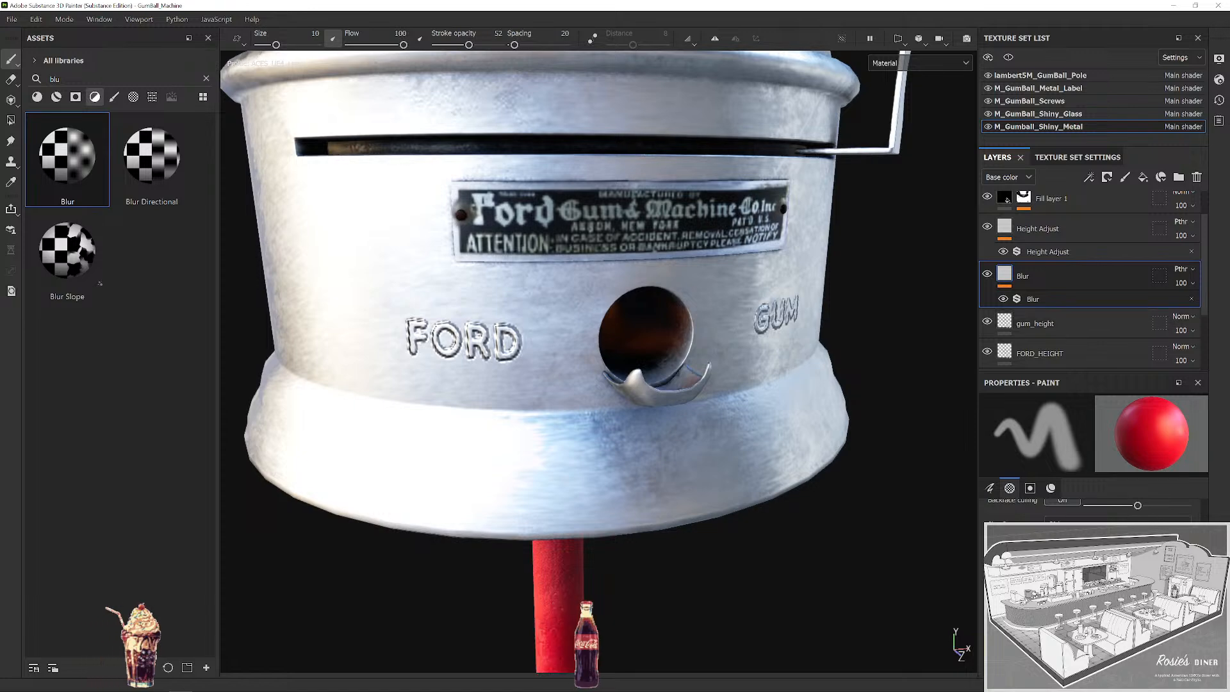
Set the Blur filter's intensity to 0.21 to soften the FORD and GUM lettering edges.
{"action": "left_click", "coordinate": [1054, 300]}
{"action": "left_click_drag", "start_coordinate": [1002, 510], "coordinate": [992, 511]}
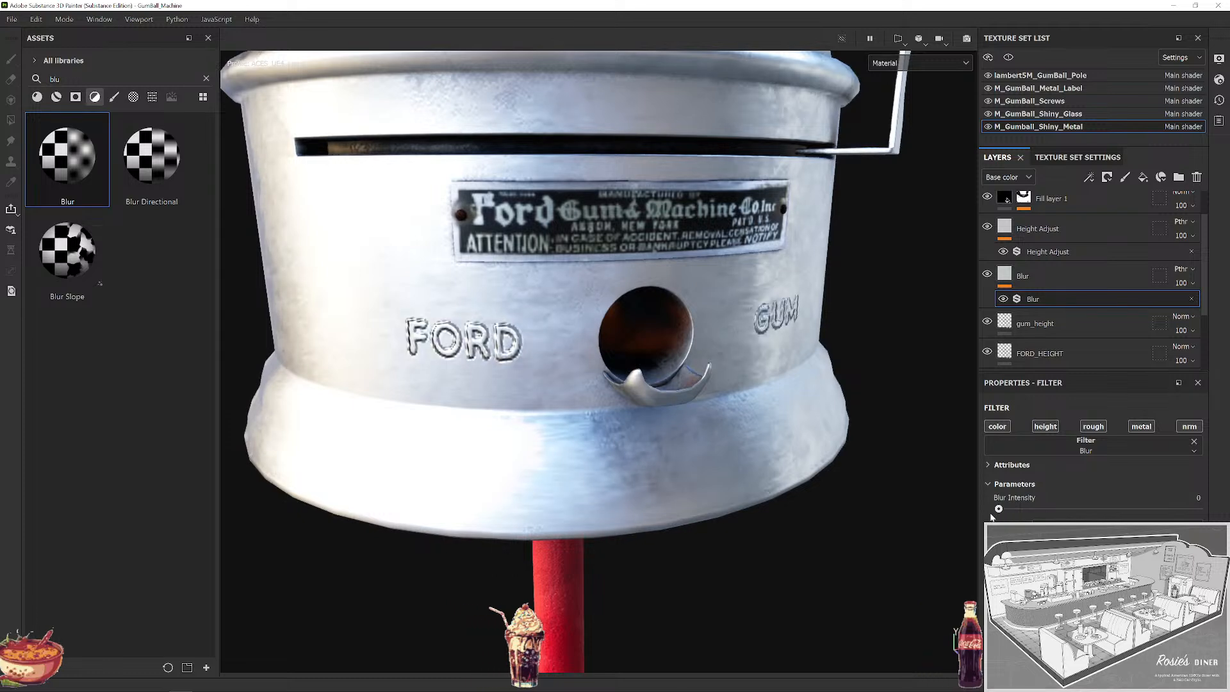
{"action": "left_click_drag", "start_coordinate": [998, 517], "coordinate": [1001, 519]}
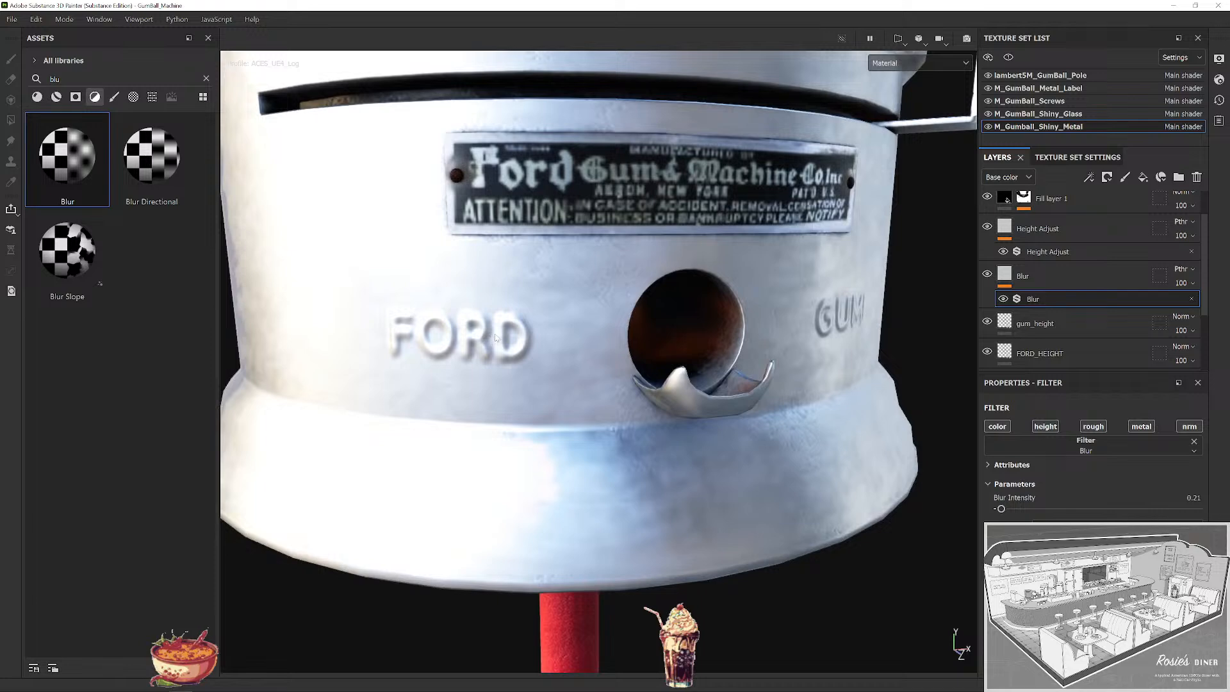
{"action": "scroll", "coordinate": [554, 405], "scroll_direction": "down", "scroll_amount": 5}
{"action": "left_click_drag", "start_coordinate": [554, 404], "coordinate": [517, 416]}
{"action": "scroll", "coordinate": [517, 417], "scroll_direction": "up", "scroll_amount": 8}
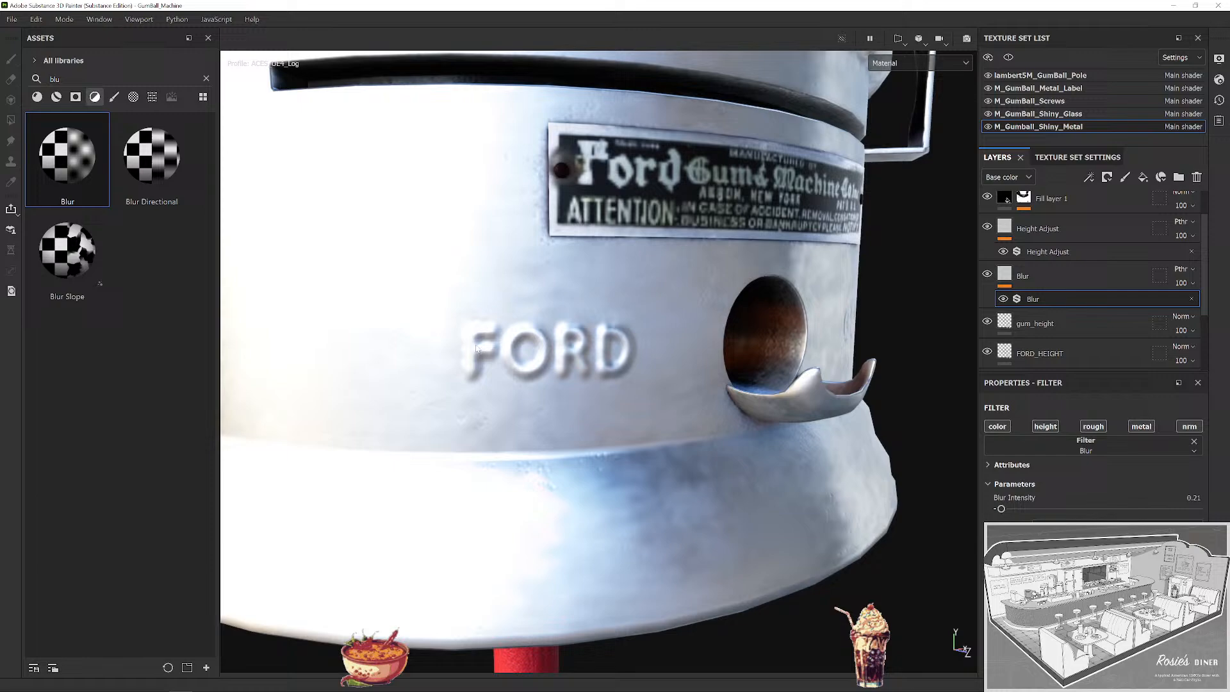
{"action": "scroll", "coordinate": [477, 348], "scroll_direction": "down", "scroll_amount": 5}
{"action": "left_click_drag", "start_coordinate": [476, 348], "coordinate": [532, 366]}
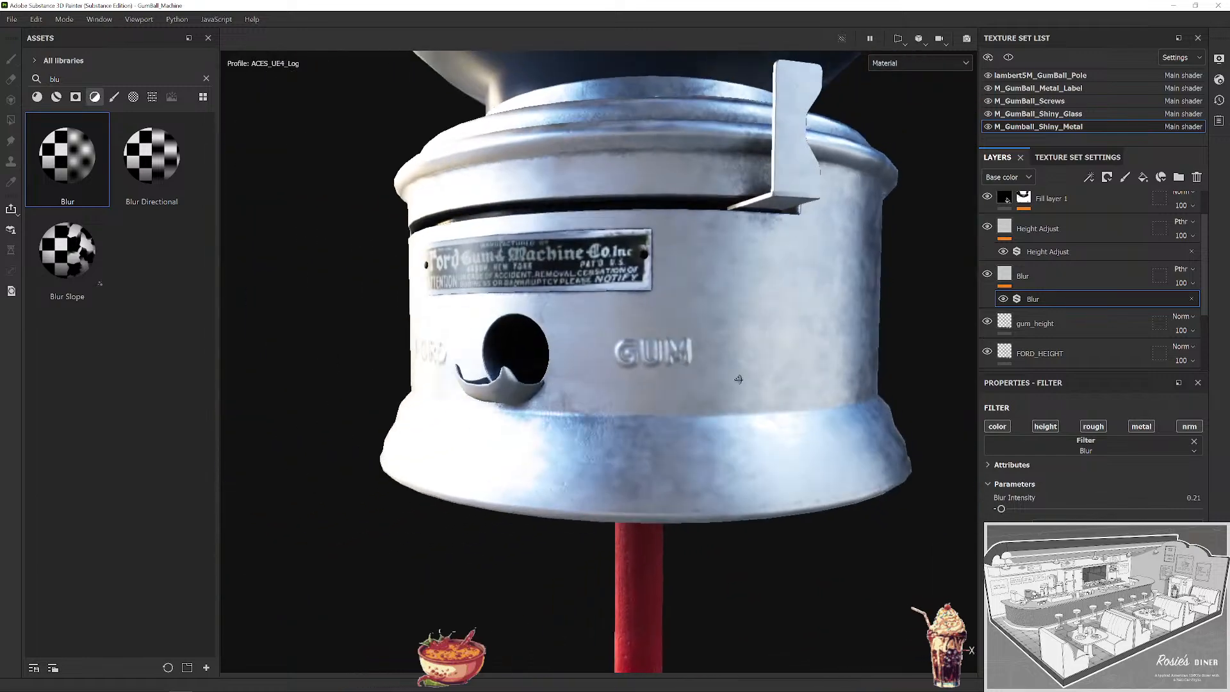
Lower the Blur filter's intensity to 0.15 so the FORD lettering keeps slightly crisper edges.
{"action": "scroll", "coordinate": [739, 378], "scroll_direction": "up", "scroll_amount": 3}
{"action": "scroll", "coordinate": [532, 365], "scroll_direction": "up", "scroll_amount": 2}
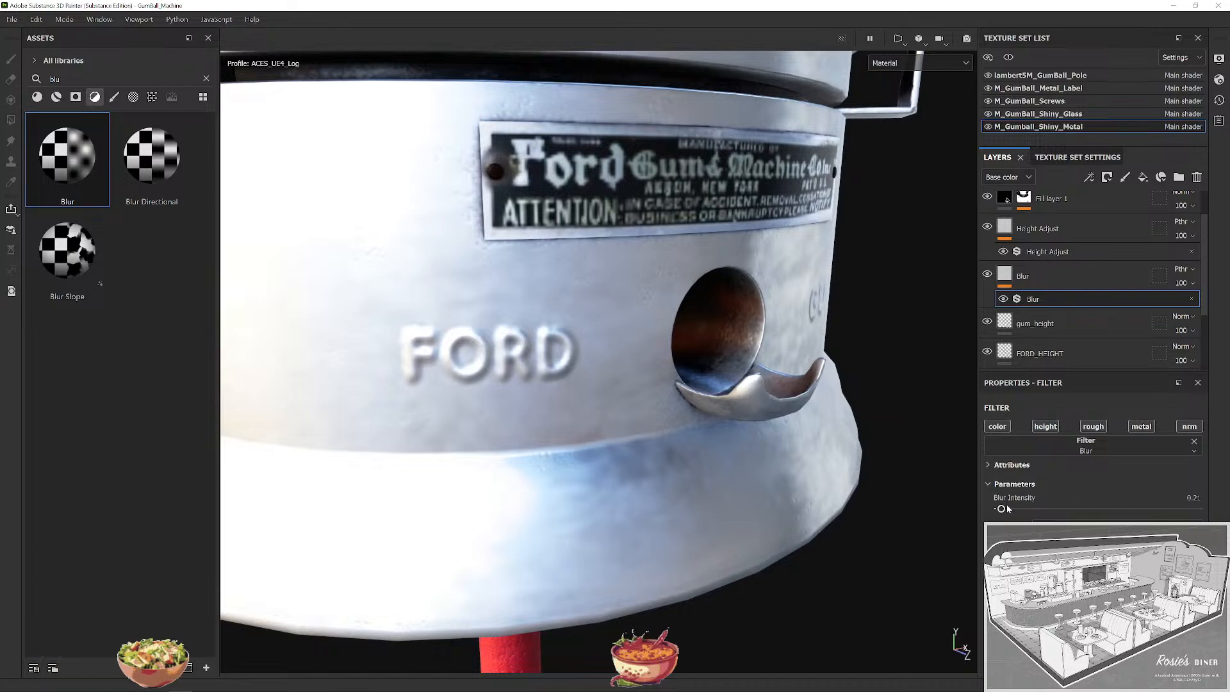
{"action": "left_click_drag", "start_coordinate": [1003, 509], "coordinate": [997, 510]}
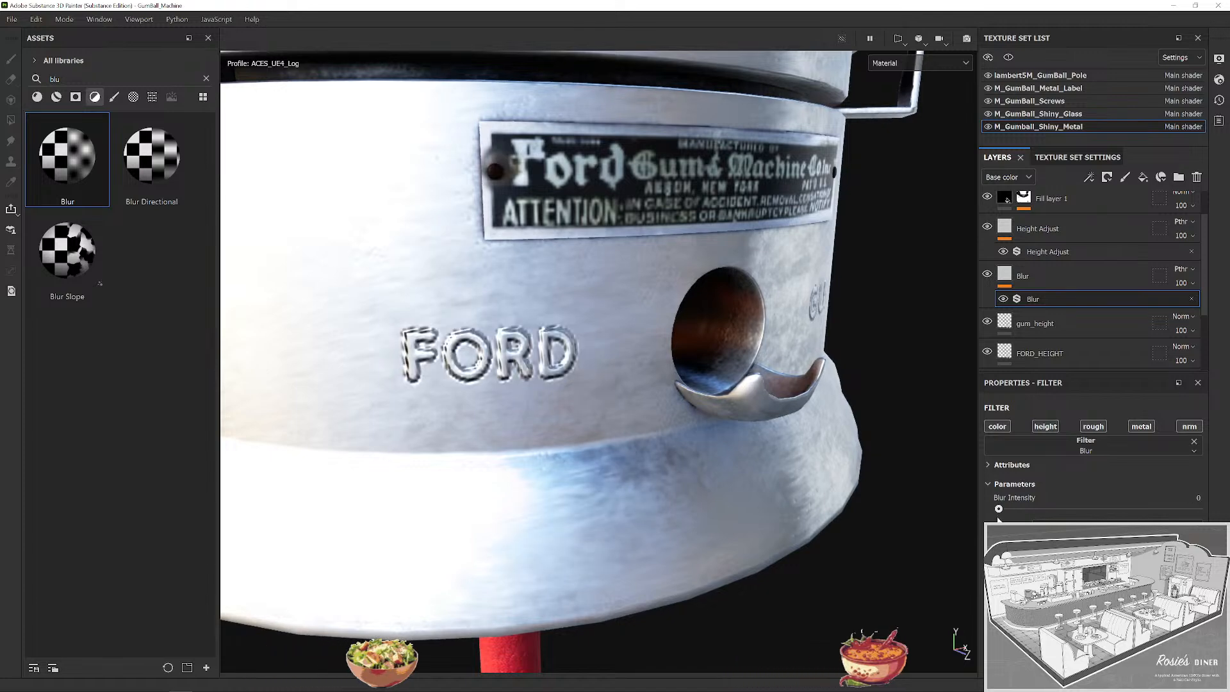
{"action": "mouse_move", "coordinate": [1001, 510]}
{"action": "left_mouse_down"}
{"action": "mouse_move", "coordinate": [999, 522]}
{"action": "mouse_move", "coordinate": [1001, 510]}
{"action": "left_mouse_up"}
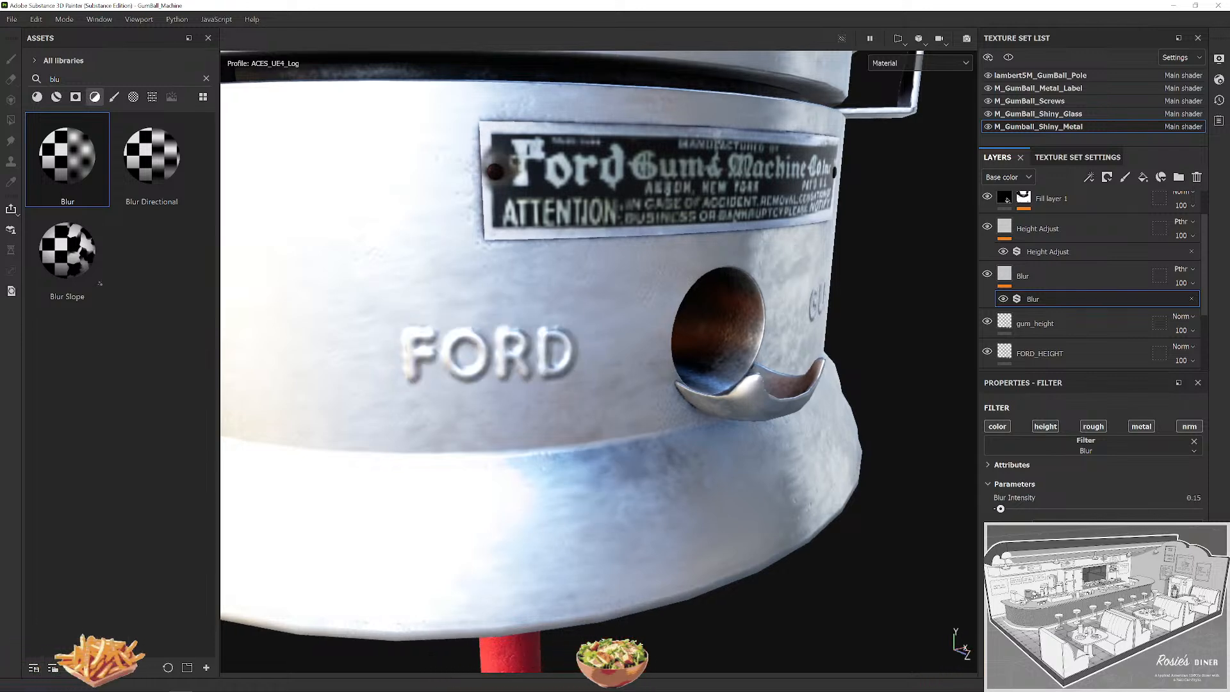
Examine the blurred FORD and GUM lettering on the metal body from several angles and distances.
{"action": "scroll", "coordinate": [715, 404], "scroll_direction": "down", "scroll_amount": 10}
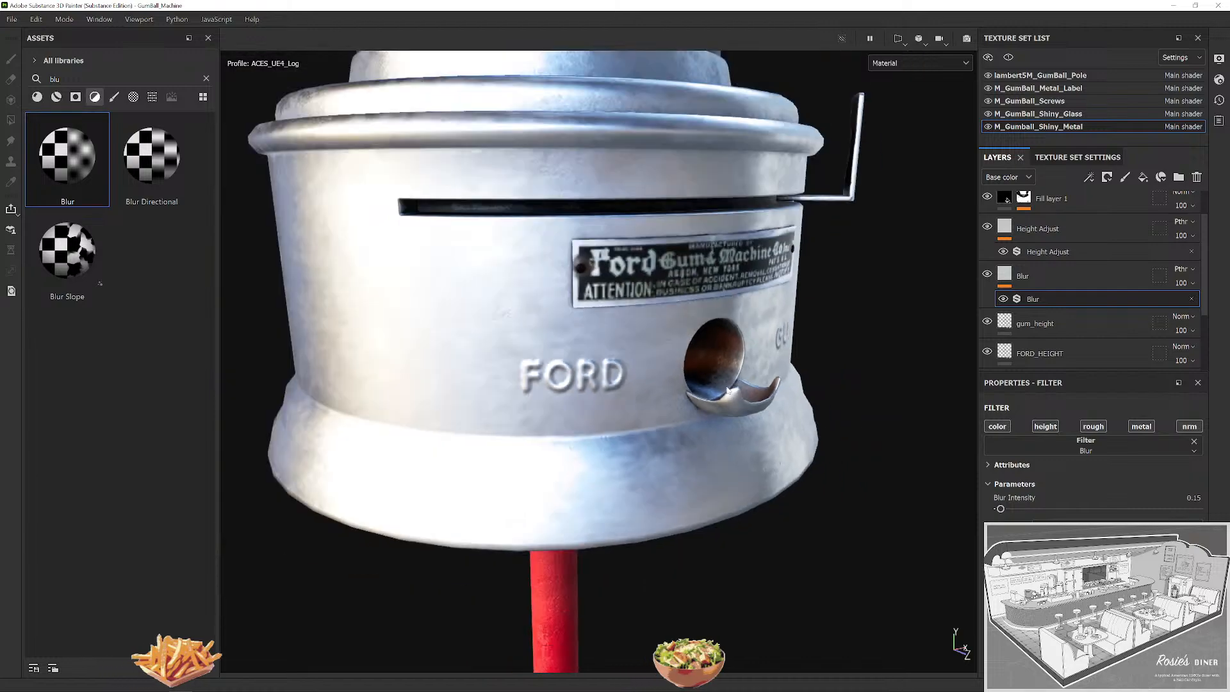
{"action": "left_click_drag", "start_coordinate": [806, 415], "coordinate": [666, 367]}
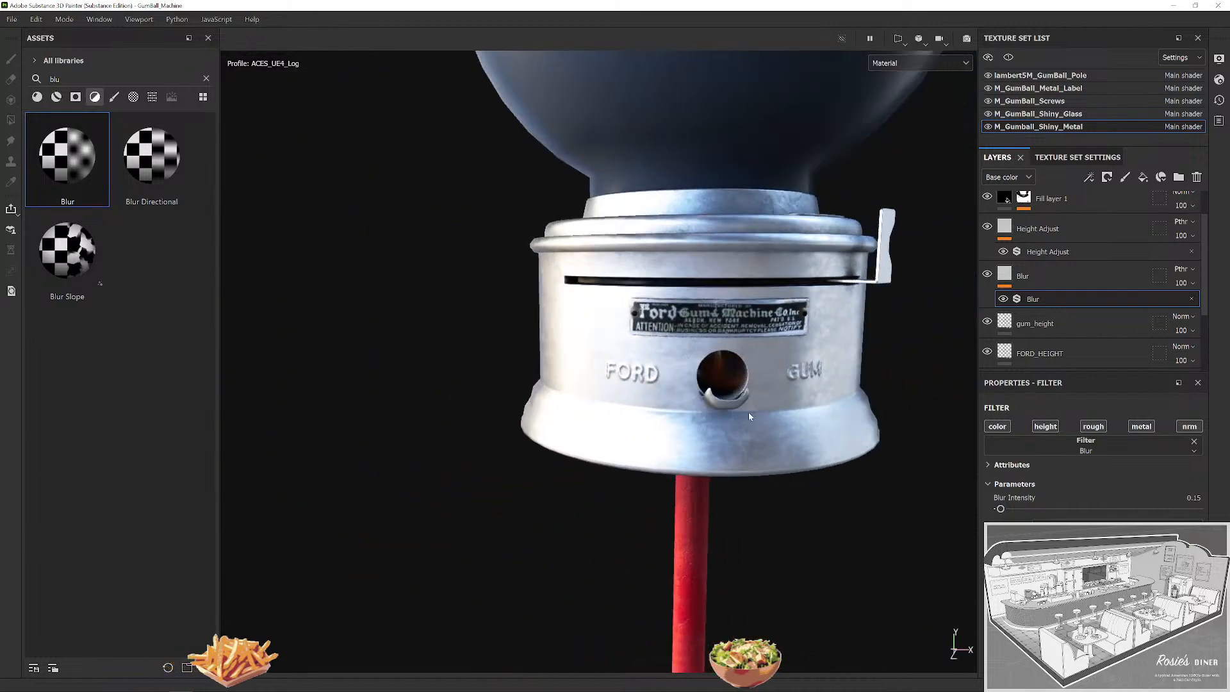
{"action": "scroll", "coordinate": [749, 416], "scroll_direction": "up", "scroll_amount": 4}
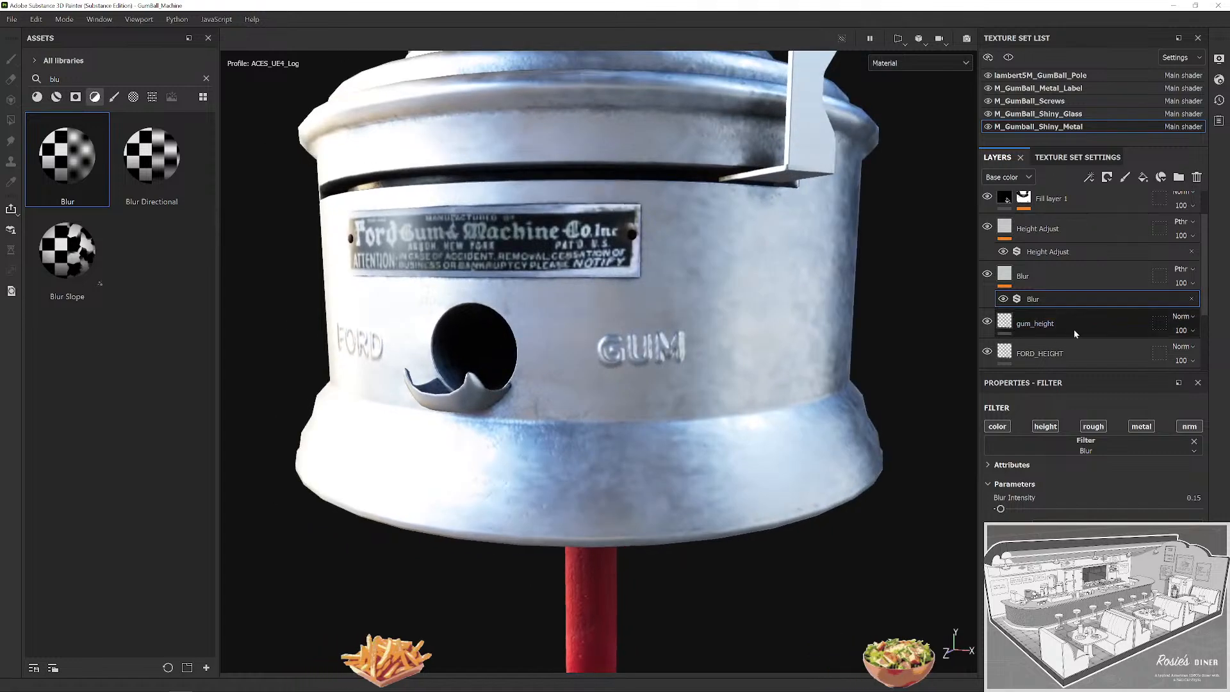
{"action": "scroll", "coordinate": [748, 359], "scroll_direction": "down", "scroll_amount": 3}
{"action": "left_click_drag", "start_coordinate": [748, 359], "coordinate": [826, 393]}
{"action": "scroll", "coordinate": [843, 477], "scroll_direction": "up", "scroll_amount": 3}
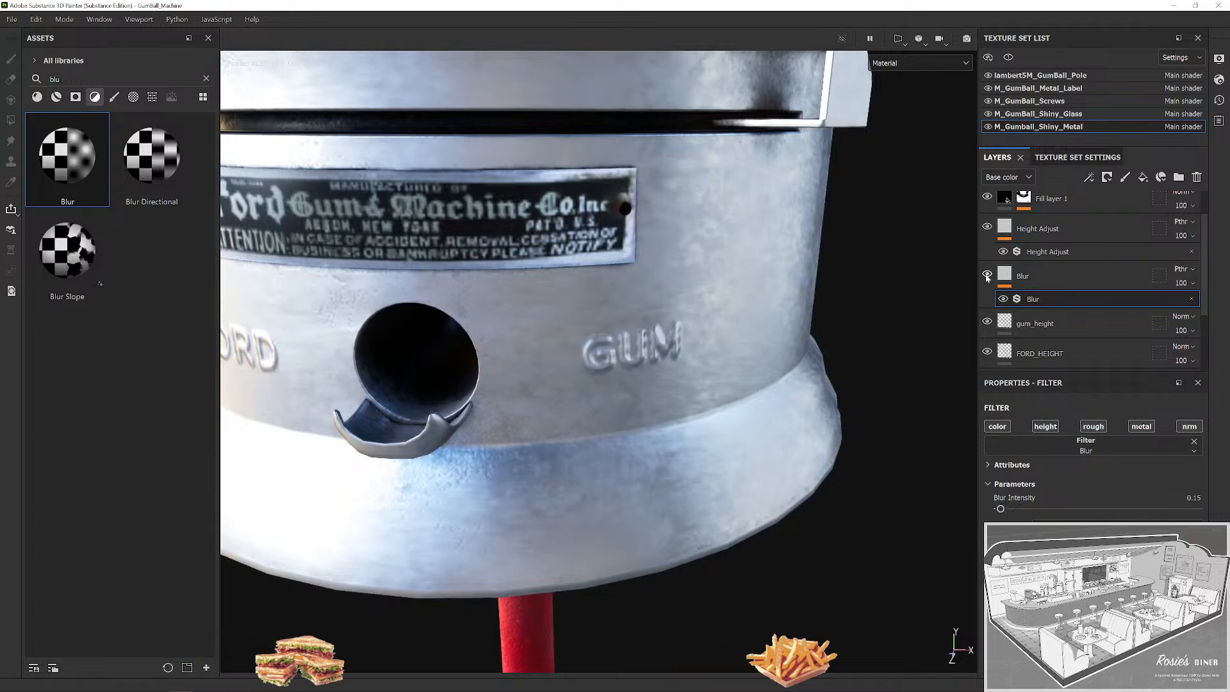
{"action": "scroll", "coordinate": [751, 407], "scroll_direction": "down", "scroll_amount": 5}
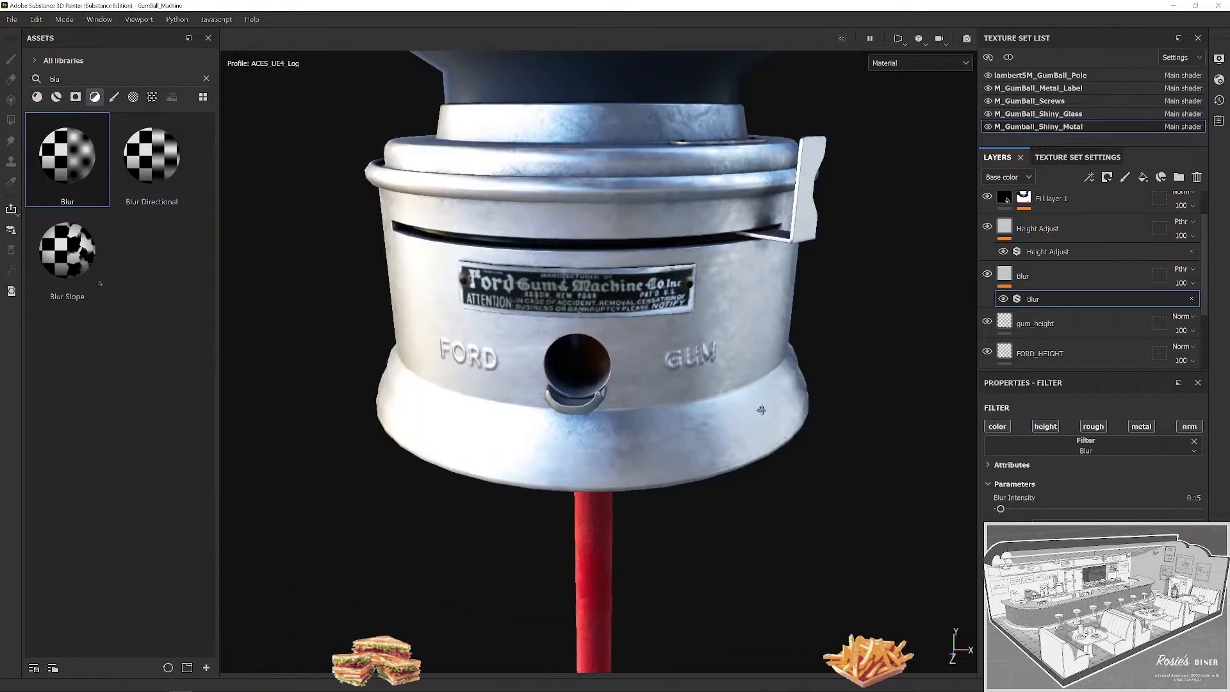
{"action": "scroll", "coordinate": [751, 407], "scroll_direction": "down", "scroll_amount": 5}
{"action": "left_click_drag", "start_coordinate": [814, 380], "coordinate": [842, 395]}
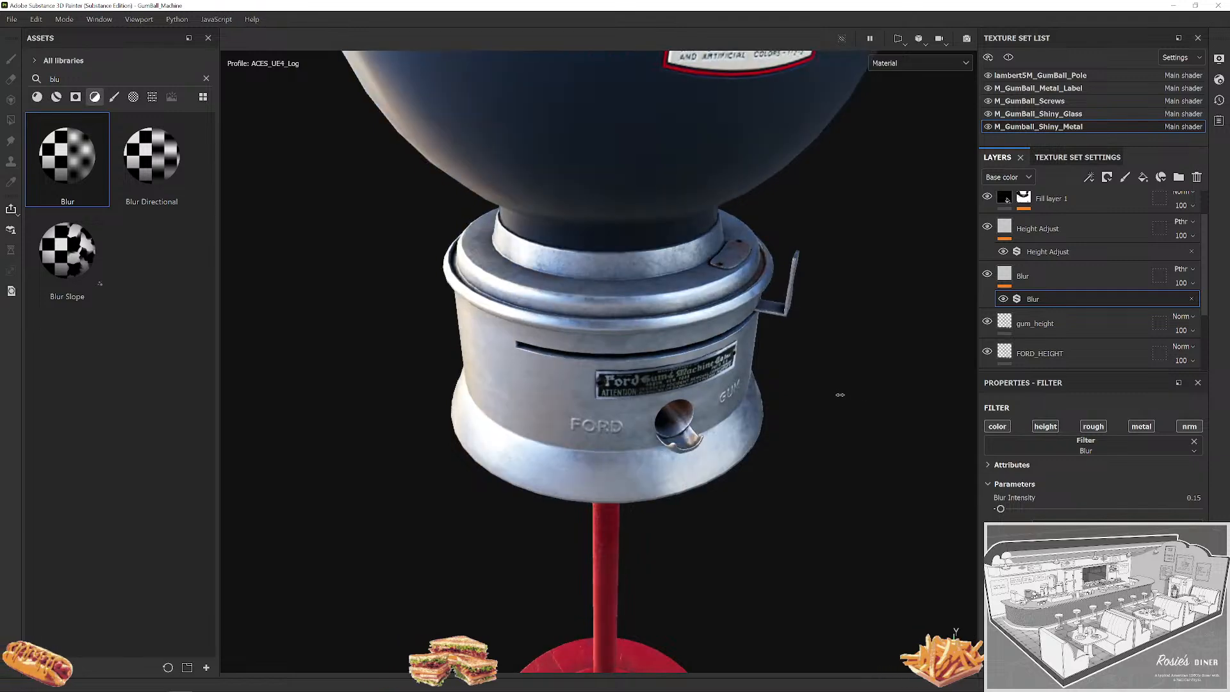
{"action": "scroll", "coordinate": [842, 394], "scroll_direction": "up", "scroll_amount": 8}
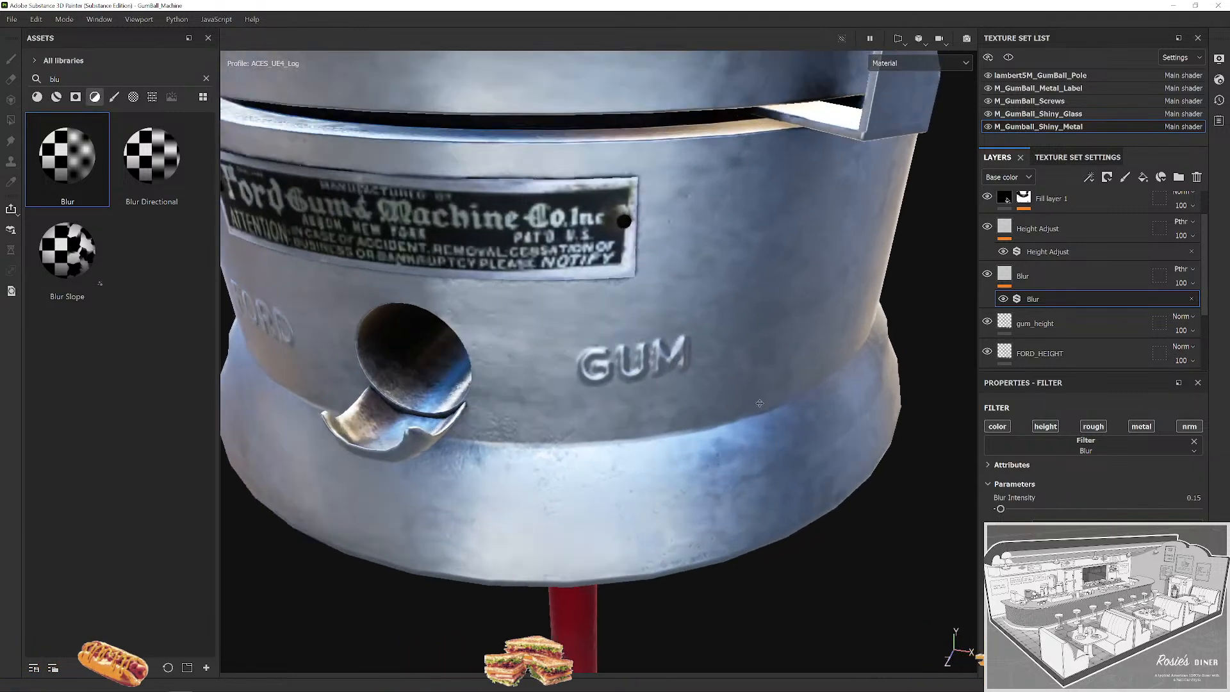
{"action": "left_click_drag", "start_coordinate": [760, 403], "coordinate": [774, 379]}
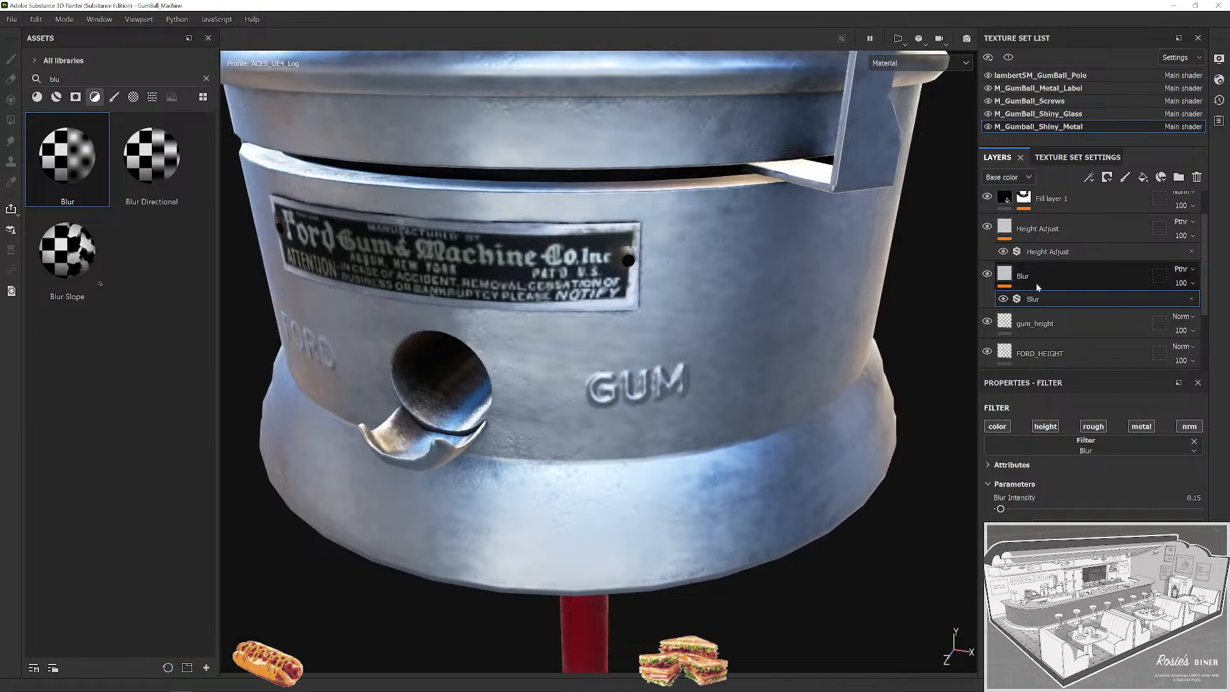
Select the gum_height layer and then the FORD_HEIGHT layer to check each word's projection on the metal body.
{"action": "left_click", "coordinate": [1075, 318]}
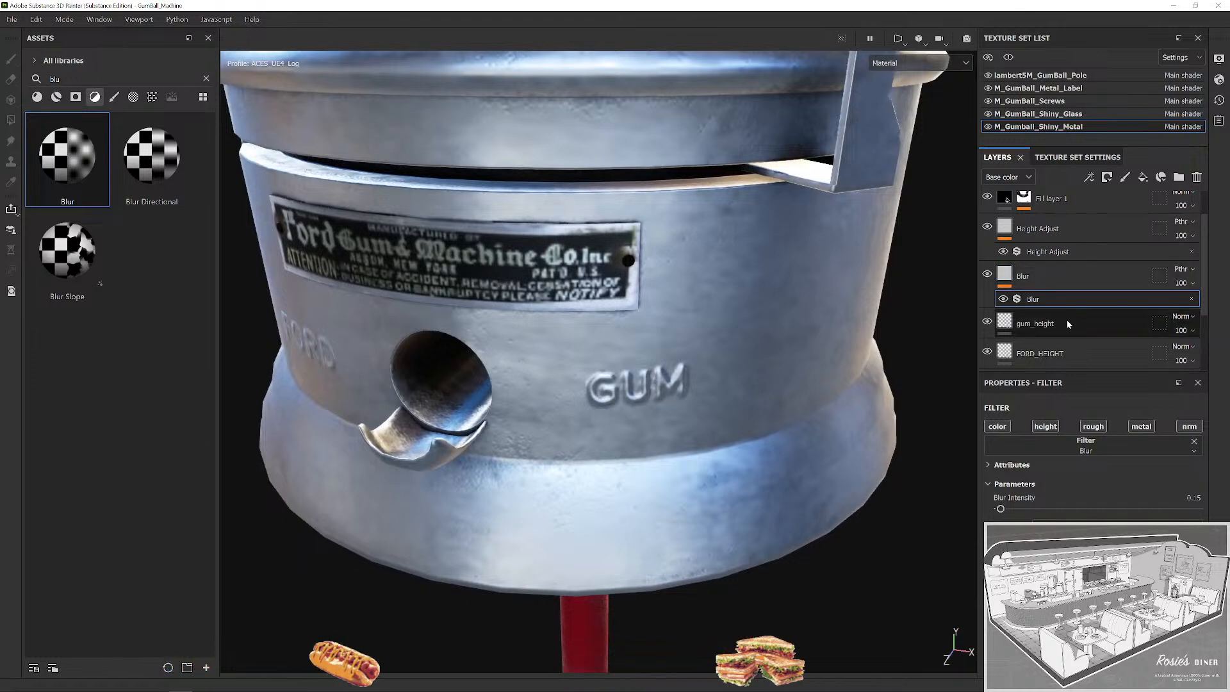
{"action": "left_click_drag", "start_coordinate": [737, 362], "coordinate": [690, 342]}
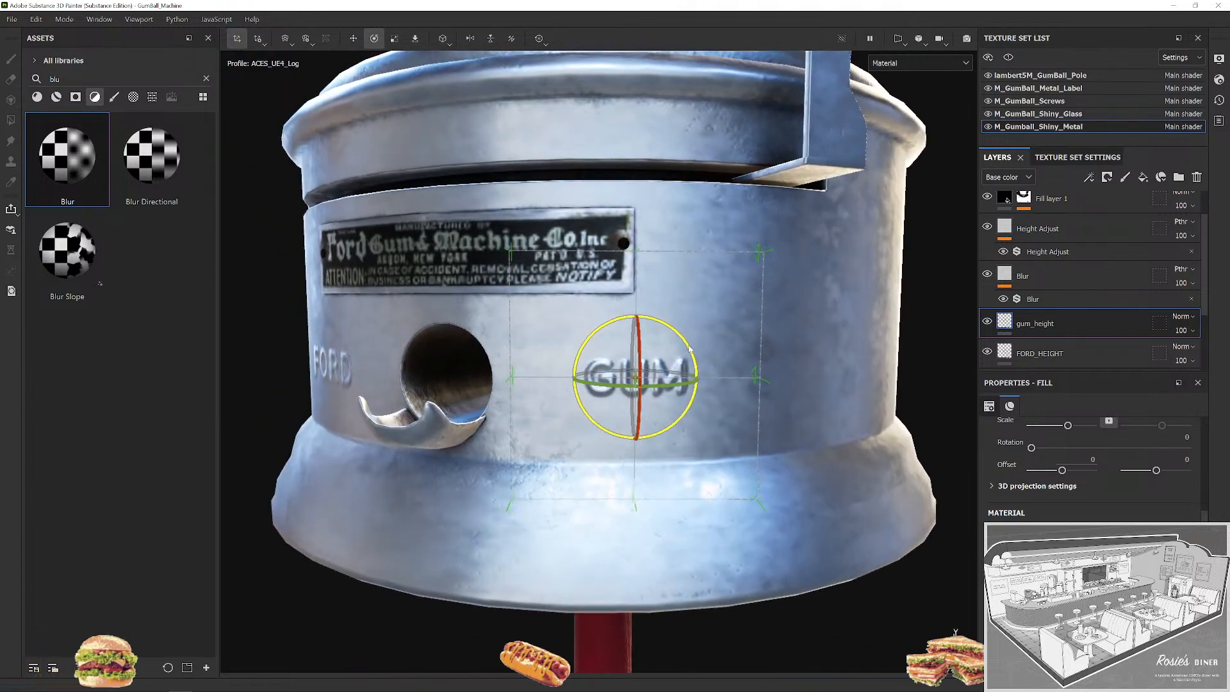
{"action": "scroll", "coordinate": [700, 367], "scroll_direction": "down", "scroll_amount": 2}
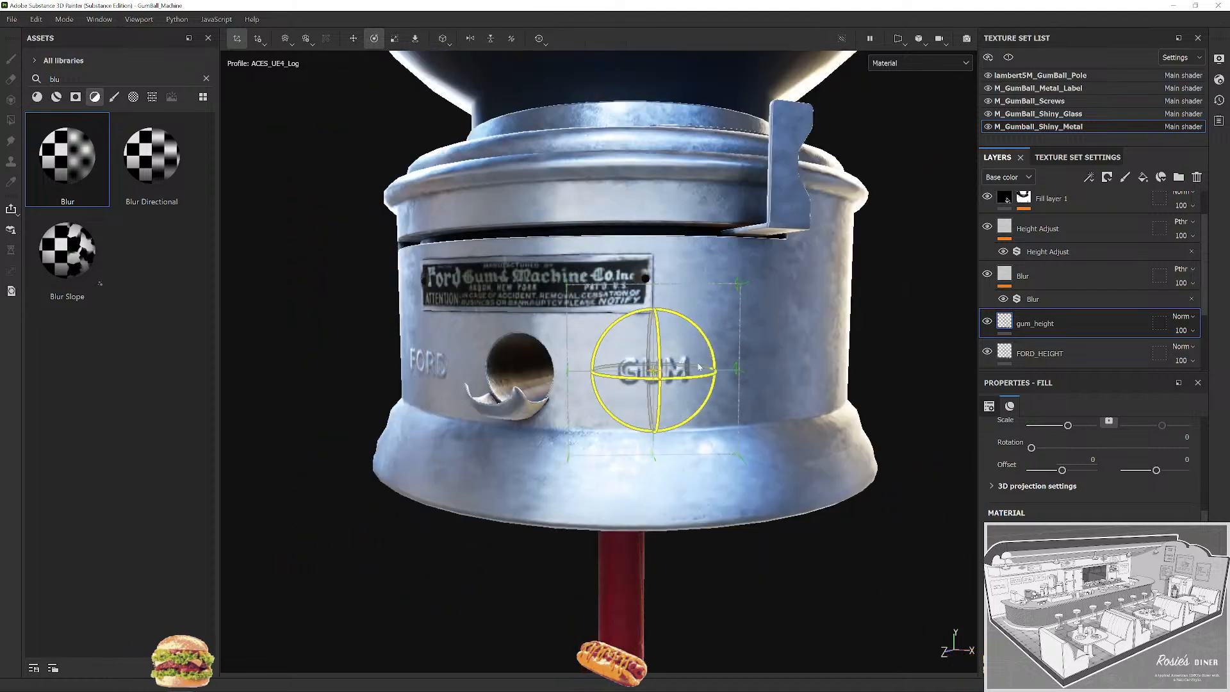
{"action": "scroll", "coordinate": [699, 367], "scroll_direction": "up", "scroll_amount": 2}
{"action": "key", "text": "1"}
{"action": "left_click_drag", "start_coordinate": [844, 381], "coordinate": [1057, 355]}
{"action": "scroll", "coordinate": [864, 383], "scroll_direction": "up", "scroll_amount": 2}
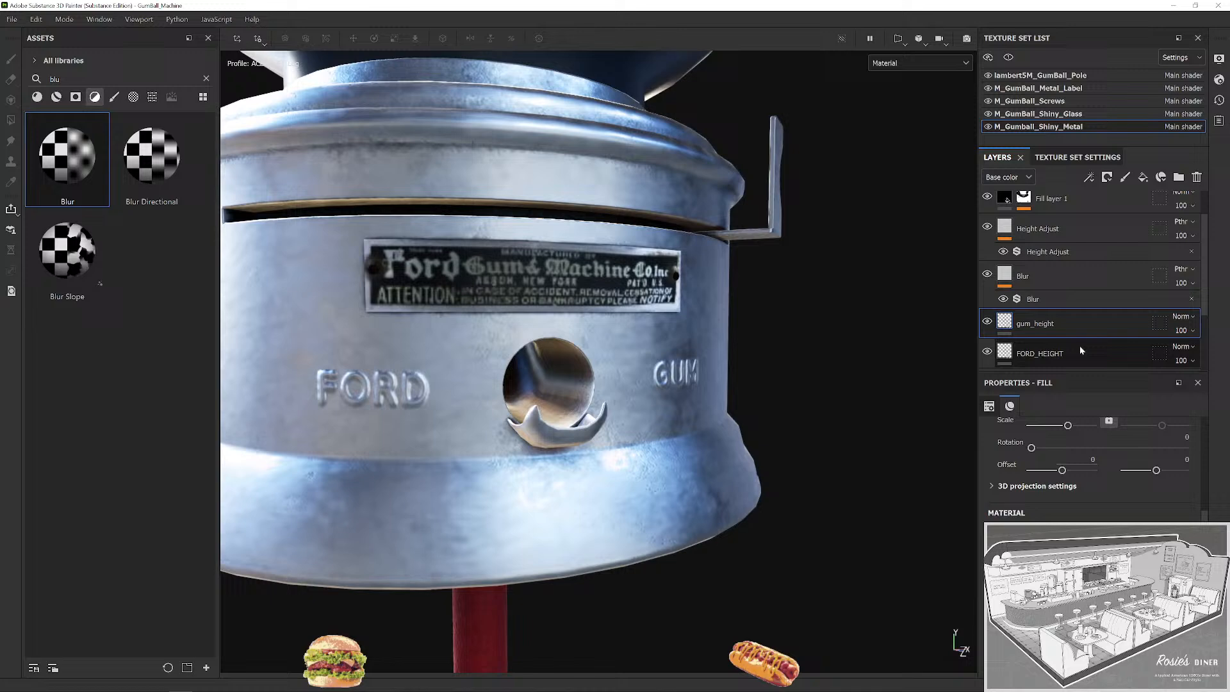
{"action": "left_click", "coordinate": [1081, 350]}
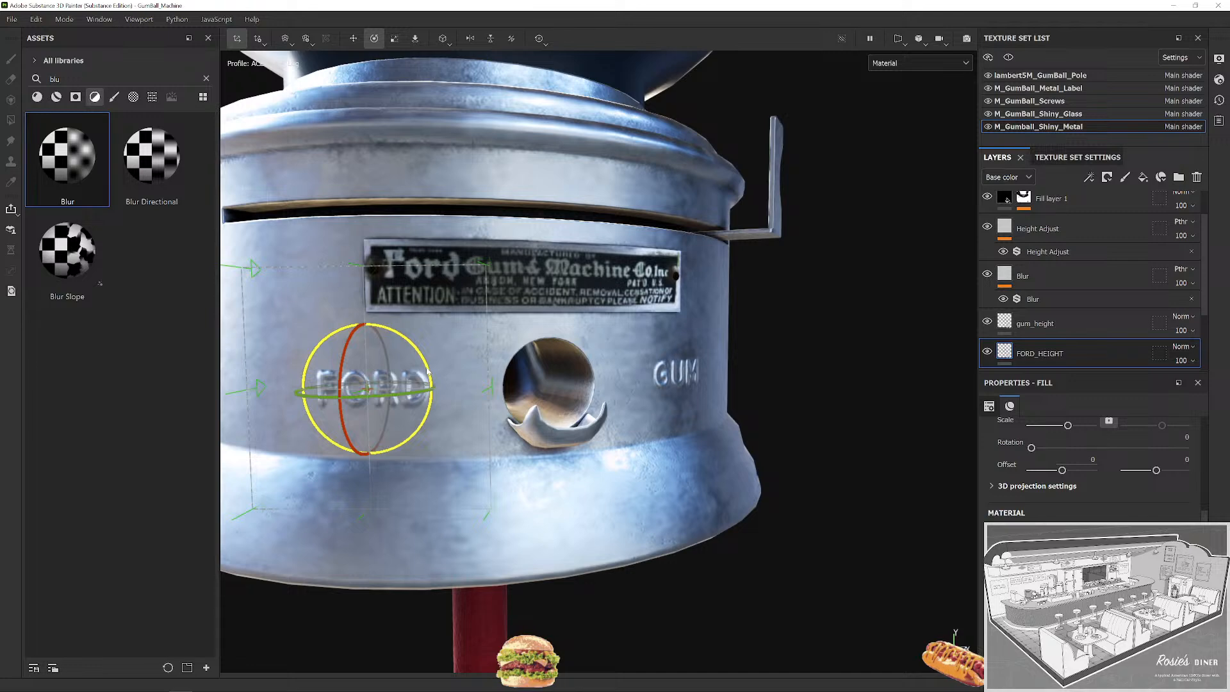
Inspect the whole gumball machine and its embossed lettering, coin slot and handle from near and far.
{"action": "scroll", "coordinate": [765, 388], "scroll_direction": "down", "scroll_amount": 5}
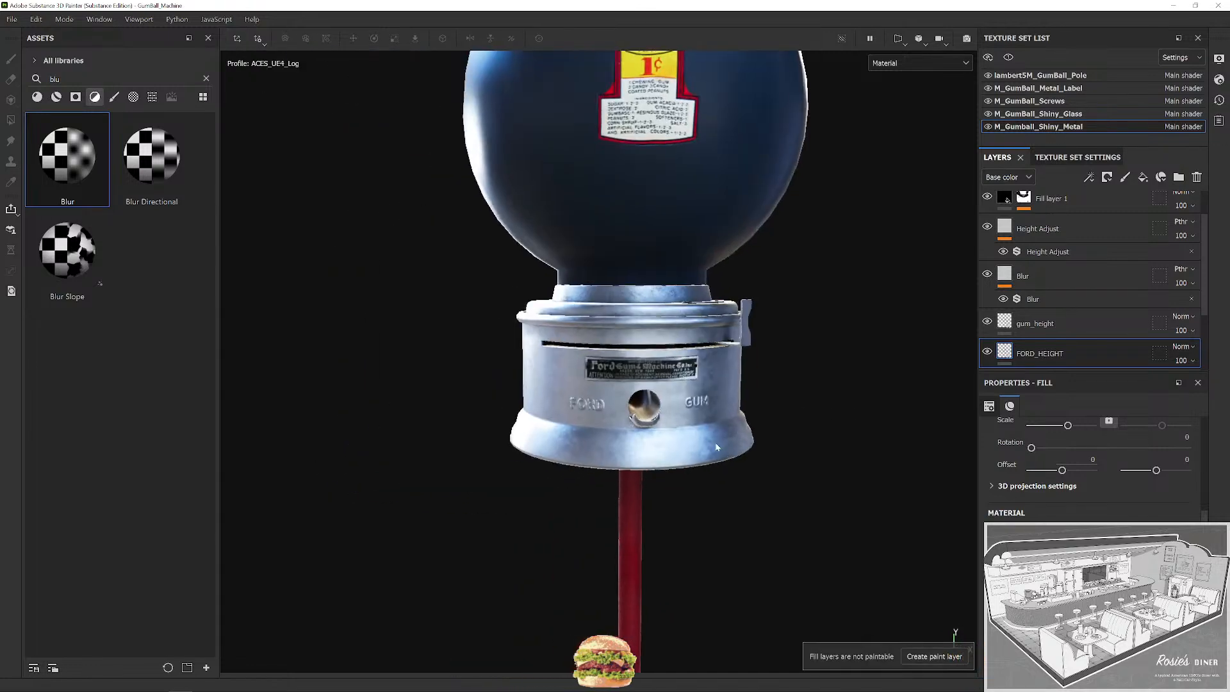
{"action": "scroll", "coordinate": [772, 463], "scroll_direction": "down", "scroll_amount": 5}
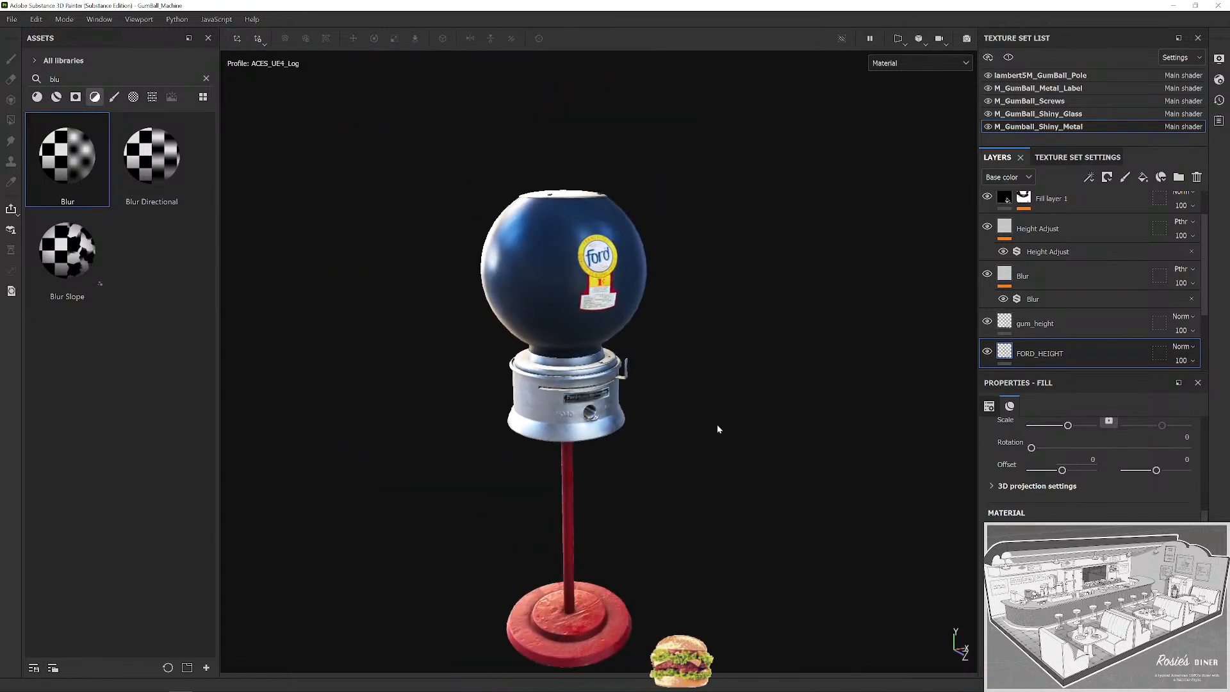
{"action": "left_click_drag", "start_coordinate": [705, 420], "coordinate": [733, 401]}
{"action": "scroll", "coordinate": [610, 392], "scroll_direction": "up", "scroll_amount": 5}
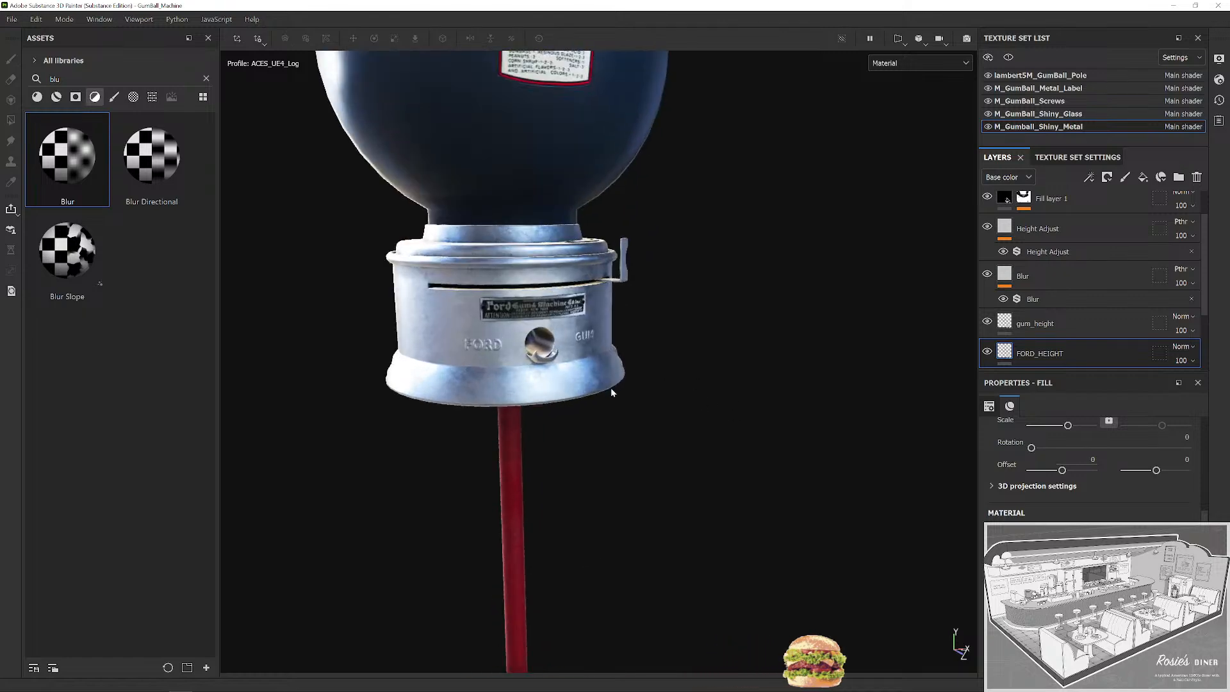
{"action": "left_click_drag", "start_coordinate": [612, 393], "coordinate": [769, 427]}
{"action": "scroll", "coordinate": [644, 407], "scroll_direction": "up", "scroll_amount": 5}
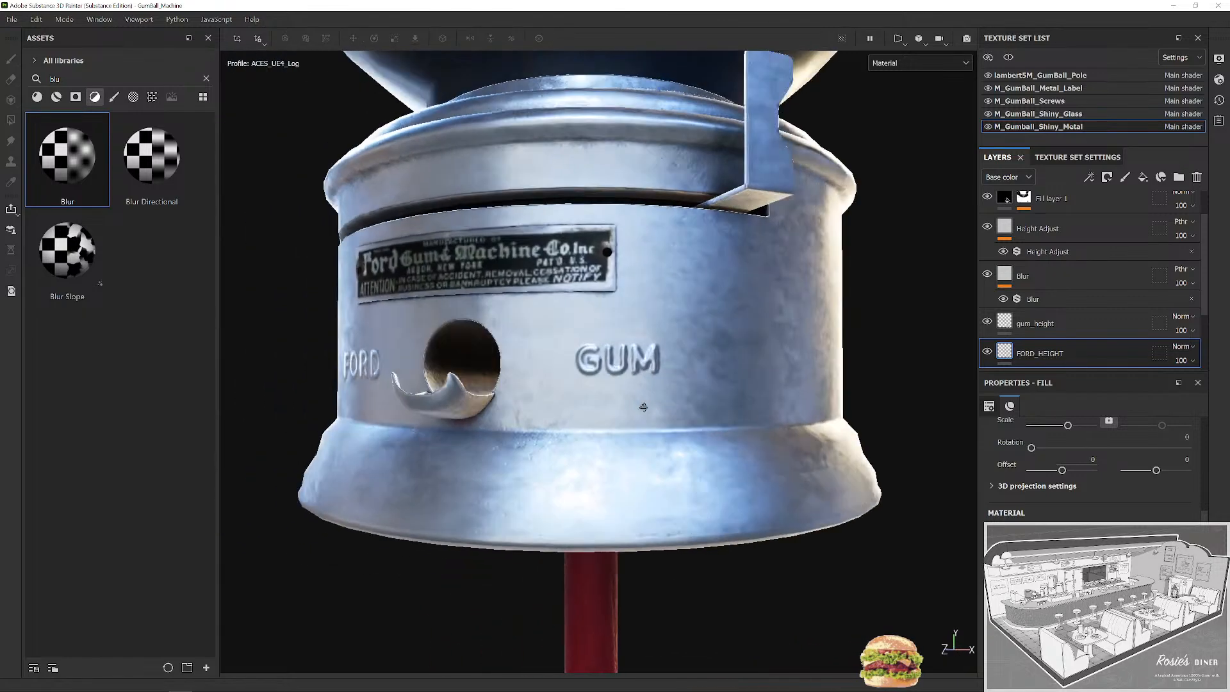
{"action": "scroll", "coordinate": [643, 407], "scroll_direction": "up", "scroll_amount": 2}
{"action": "scroll", "coordinate": [768, 427], "scroll_direction": "up", "scroll_amount": 4}
{"action": "scroll", "coordinate": [768, 427], "scroll_direction": "down", "scroll_amount": 6}
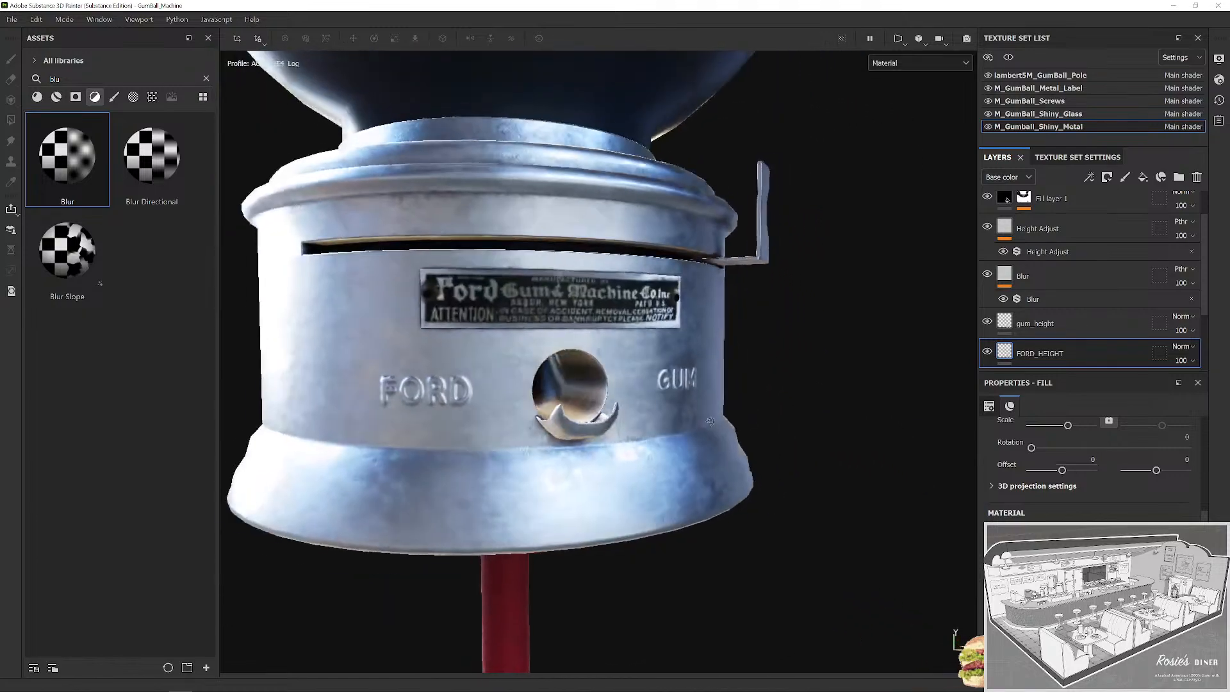
{"action": "left_click_drag", "start_coordinate": [758, 442], "coordinate": [689, 426]}
{"action": "scroll", "coordinate": [665, 366], "scroll_direction": "up", "scroll_amount": 2}
{"action": "left_click_drag", "start_coordinate": [665, 366], "coordinate": [725, 242]}
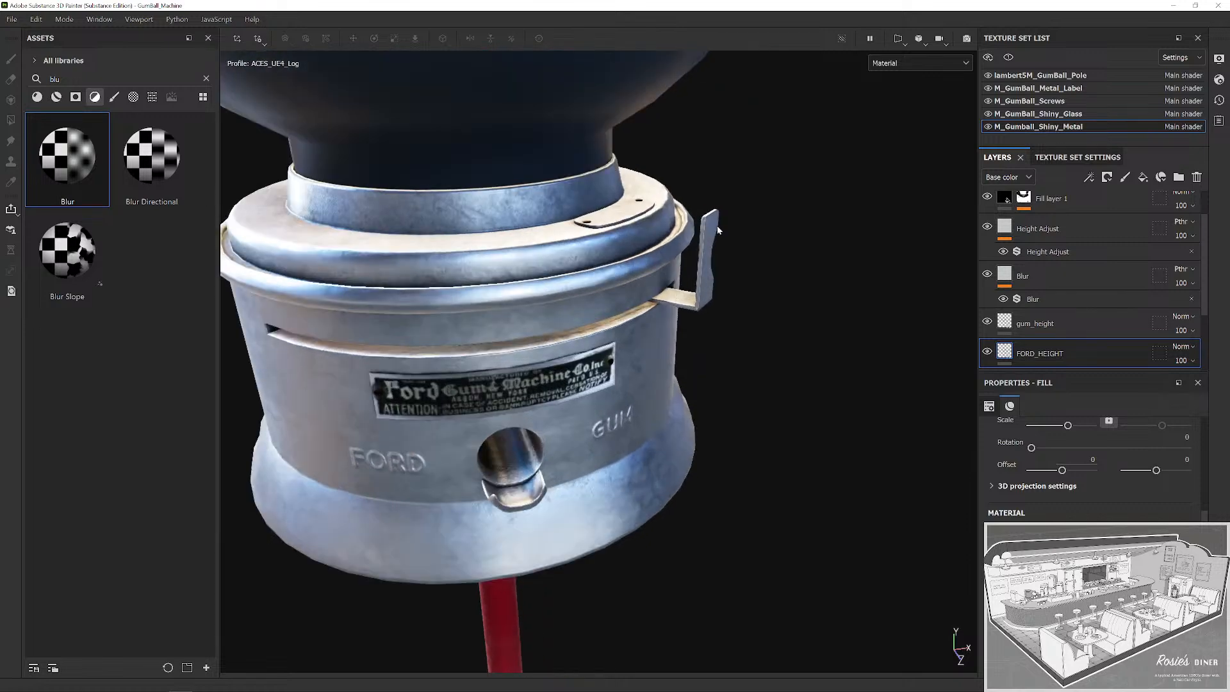
{"action": "scroll", "coordinate": [714, 366], "scroll_direction": "down", "scroll_amount": 3}
{"action": "left_click_drag", "start_coordinate": [714, 366], "coordinate": [701, 312]}
{"action": "scroll", "coordinate": [747, 394], "scroll_direction": "down", "scroll_amount": 2}
{"action": "left_click_drag", "start_coordinate": [746, 392], "coordinate": [787, 436]}
{"action": "scroll", "coordinate": [756, 438], "scroll_direction": "down", "scroll_amount": 3}
{"action": "scroll", "coordinate": [673, 491], "scroll_direction": "up", "scroll_amount": 3}
{"action": "left_click_drag", "start_coordinate": [669, 474], "coordinate": [677, 394]}
{"action": "scroll", "coordinate": [719, 378], "scroll_direction": "down", "scroll_amount": 3}
{"action": "scroll", "coordinate": [700, 405], "scroll_direction": "up", "scroll_amount": 1}
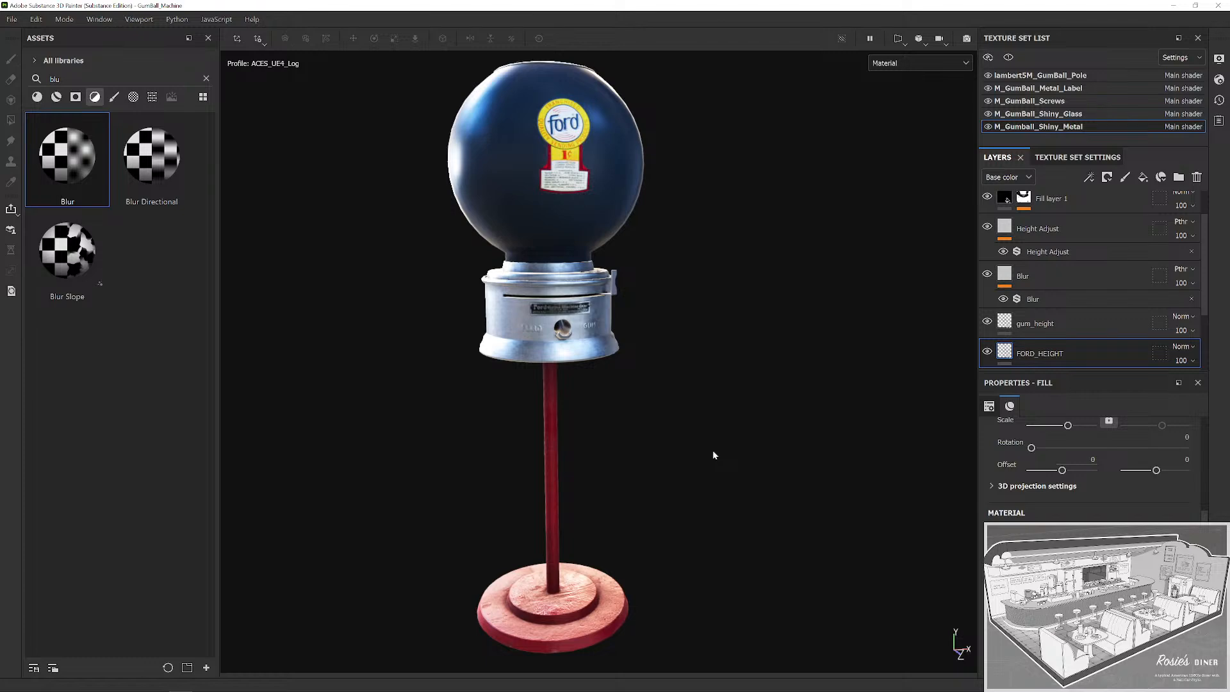
Add a Sharpen filter layer above the GM_Metal_Label layer in the M_GumBall_Metal_Label texture set.
{"action": "scroll", "coordinate": [571, 295], "scroll_direction": "up", "scroll_amount": 10}
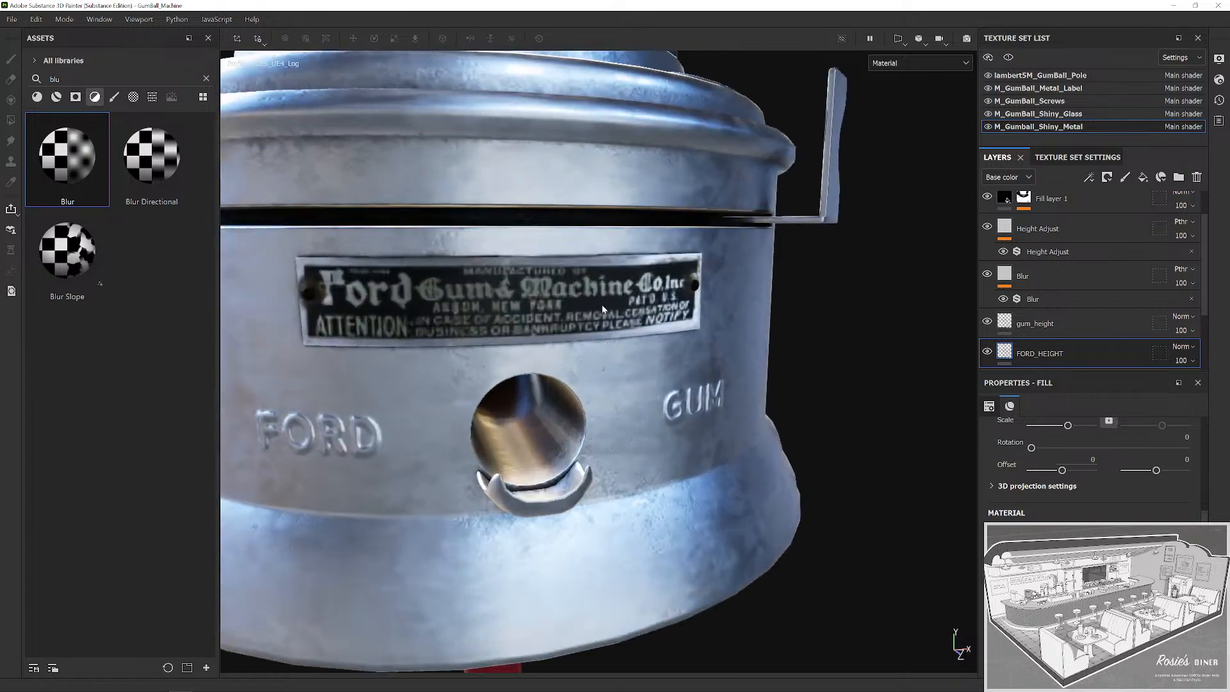
{"action": "left_click_drag", "start_coordinate": [602, 305], "coordinate": [673, 285]}
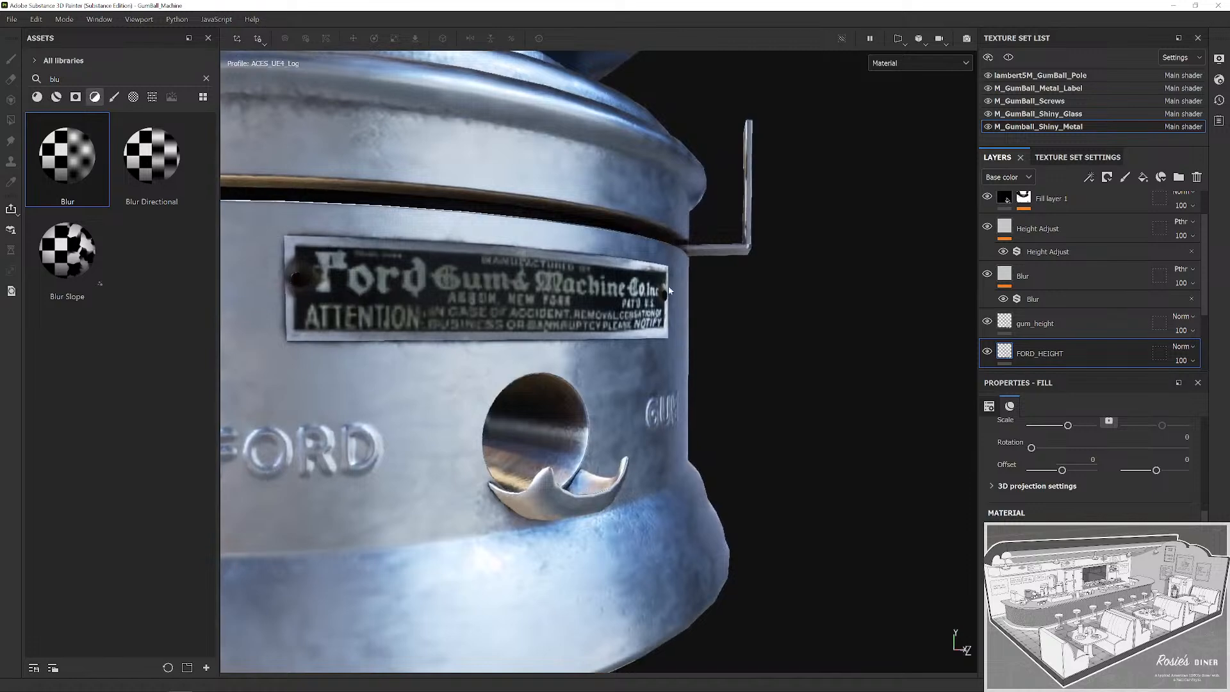
{"action": "left_click_drag", "start_coordinate": [410, 294], "coordinate": [520, 292]}
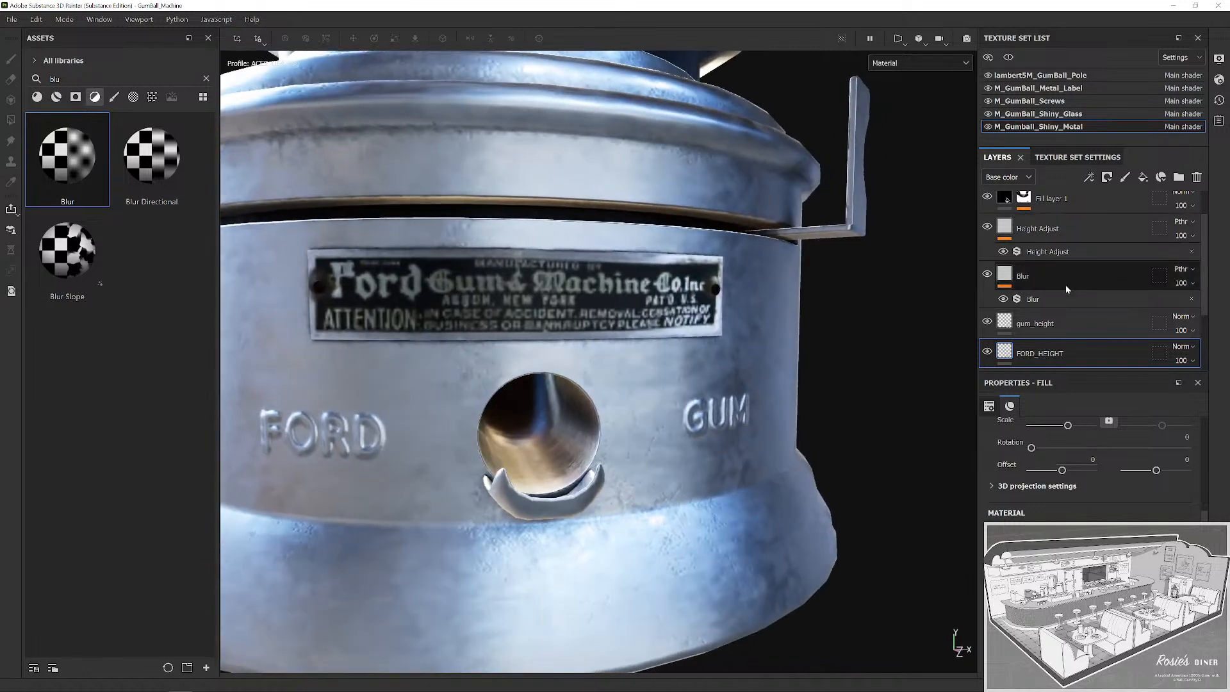
{"action": "left_click", "coordinate": [1088, 236]}
{"action": "scroll", "coordinate": [1088, 237], "scroll_direction": "up", "scroll_amount": 1}
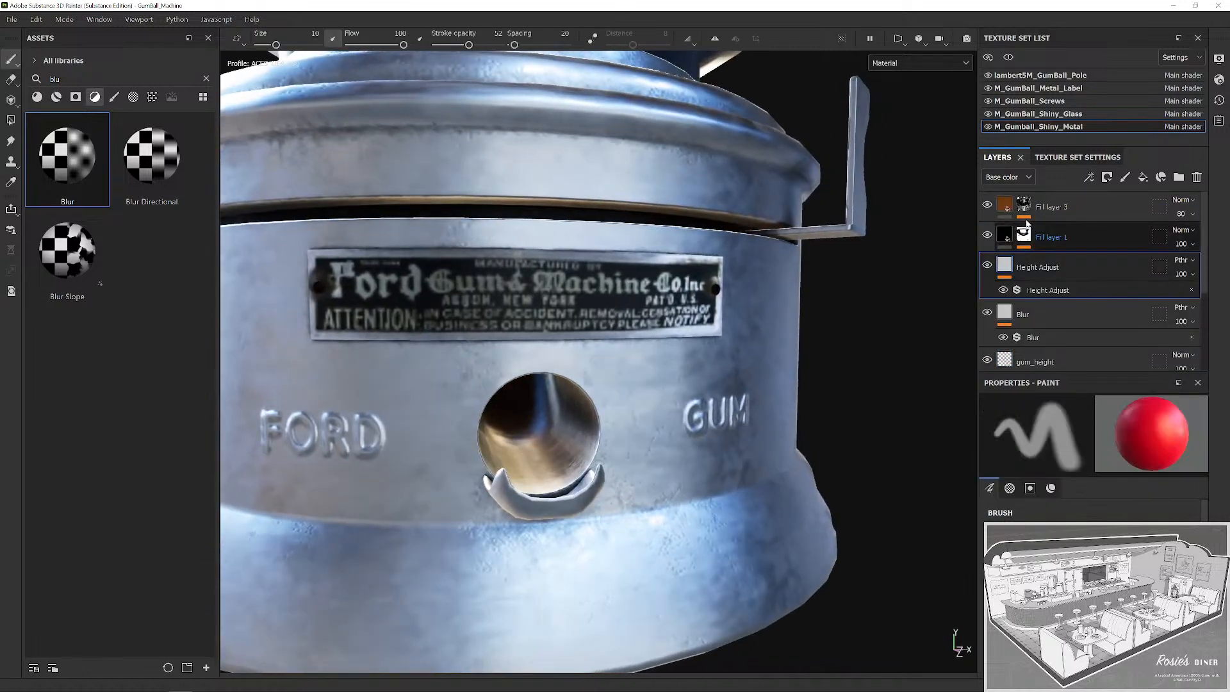
{"action": "left_click", "coordinate": [1083, 88]}
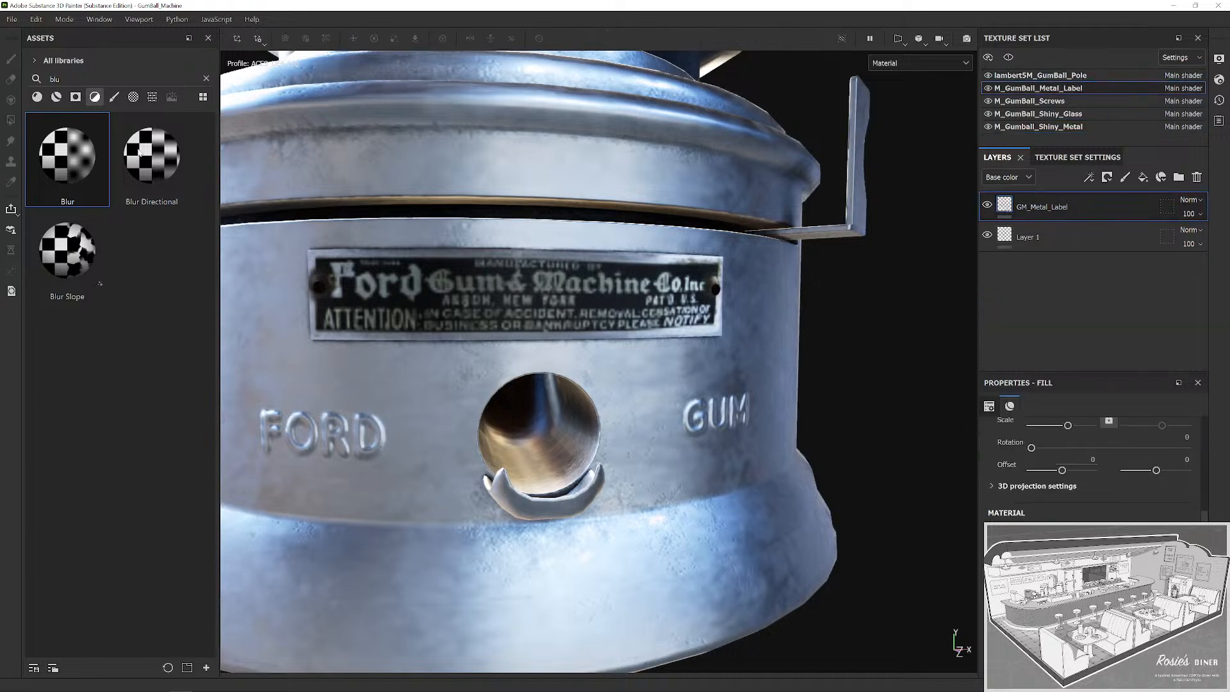
{"action": "type", "text": "sha"}
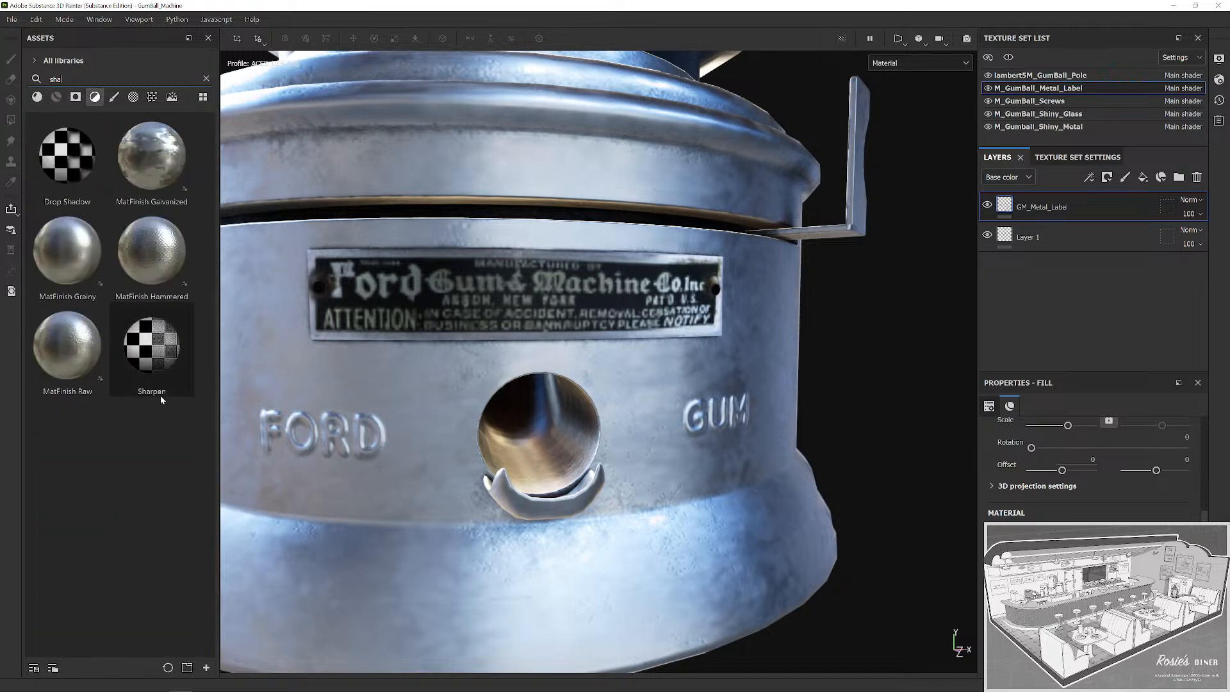
{"action": "left_click_drag", "start_coordinate": [157, 354], "coordinate": [1085, 202]}
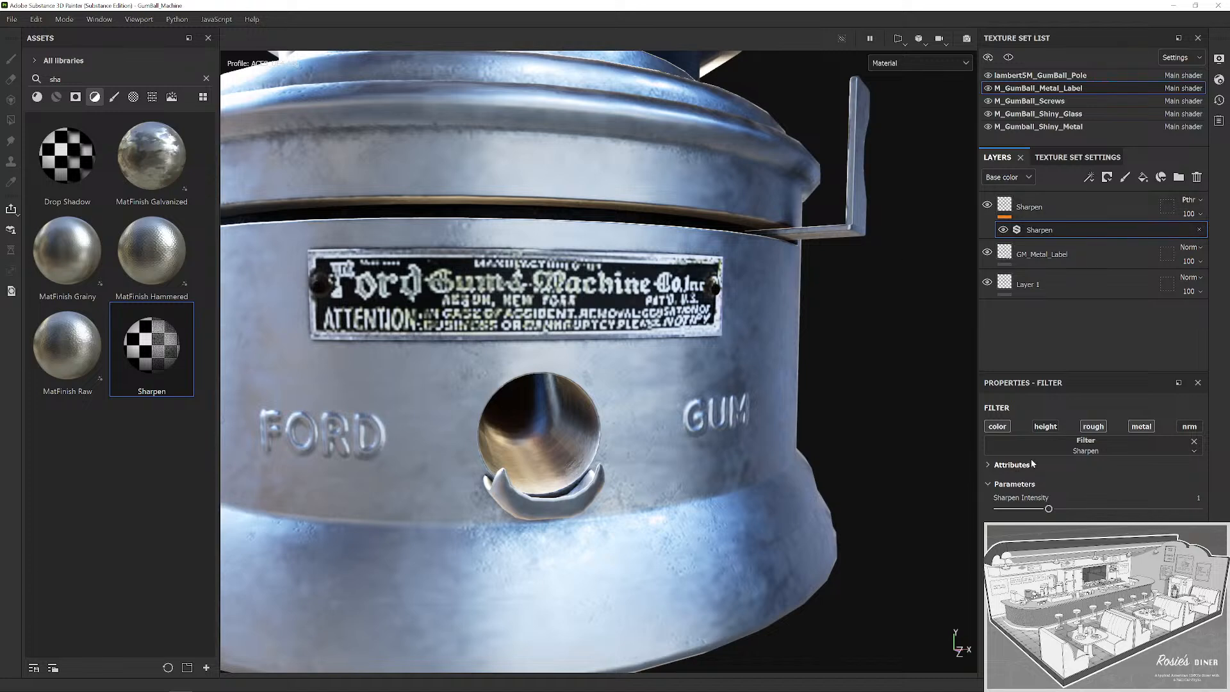
Set the Sharpen filter's intensity to 0.13 and check the metal label from near and far.
{"action": "left_click_drag", "start_coordinate": [1049, 510], "coordinate": [970, 515]}
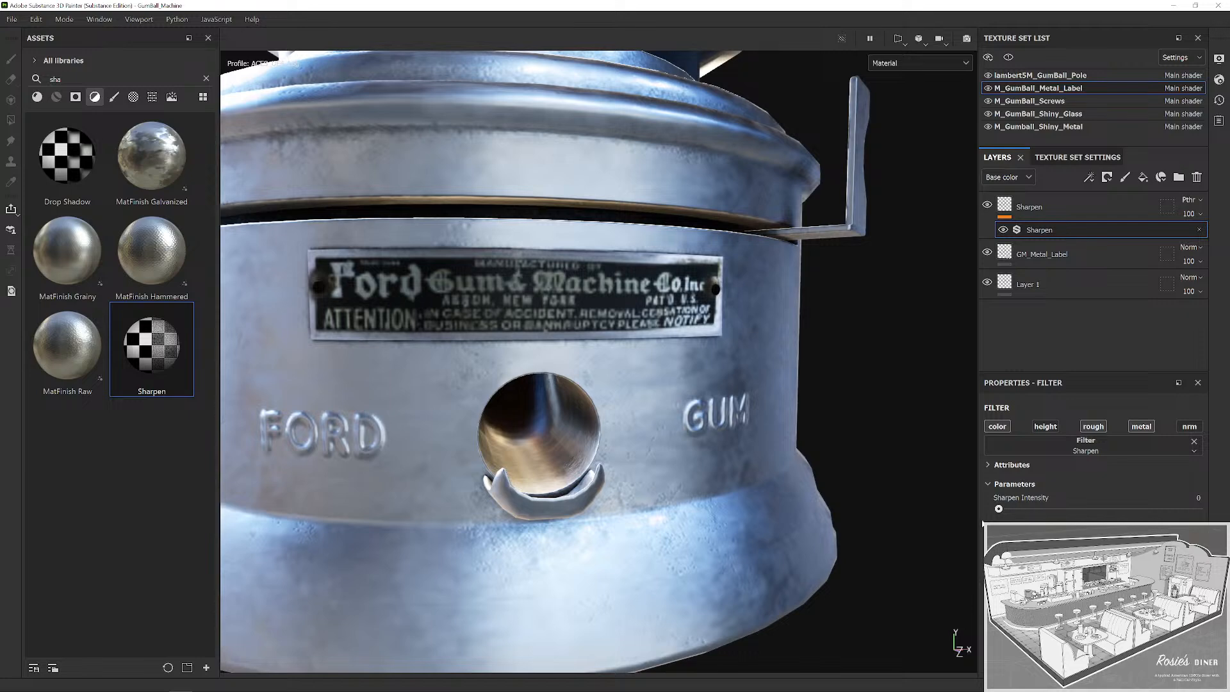
{"action": "left_click_drag", "start_coordinate": [1005, 509], "coordinate": [963, 524]}
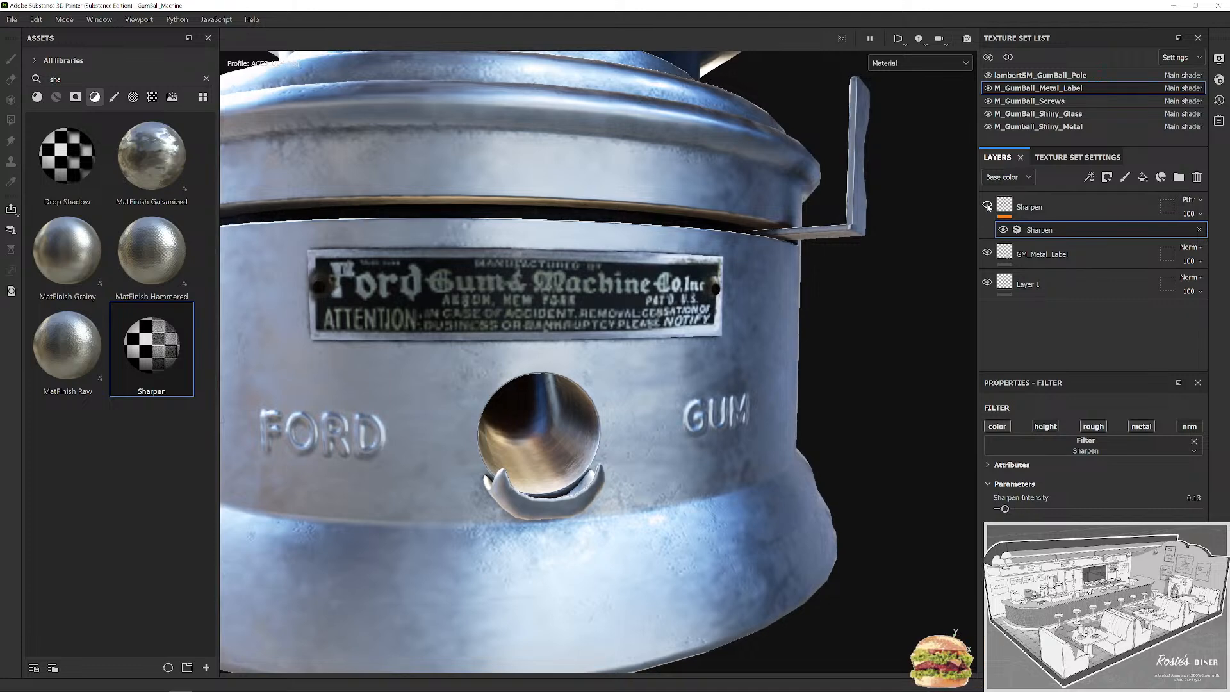
{"action": "scroll", "coordinate": [842, 240], "scroll_direction": "down", "scroll_amount": 5}
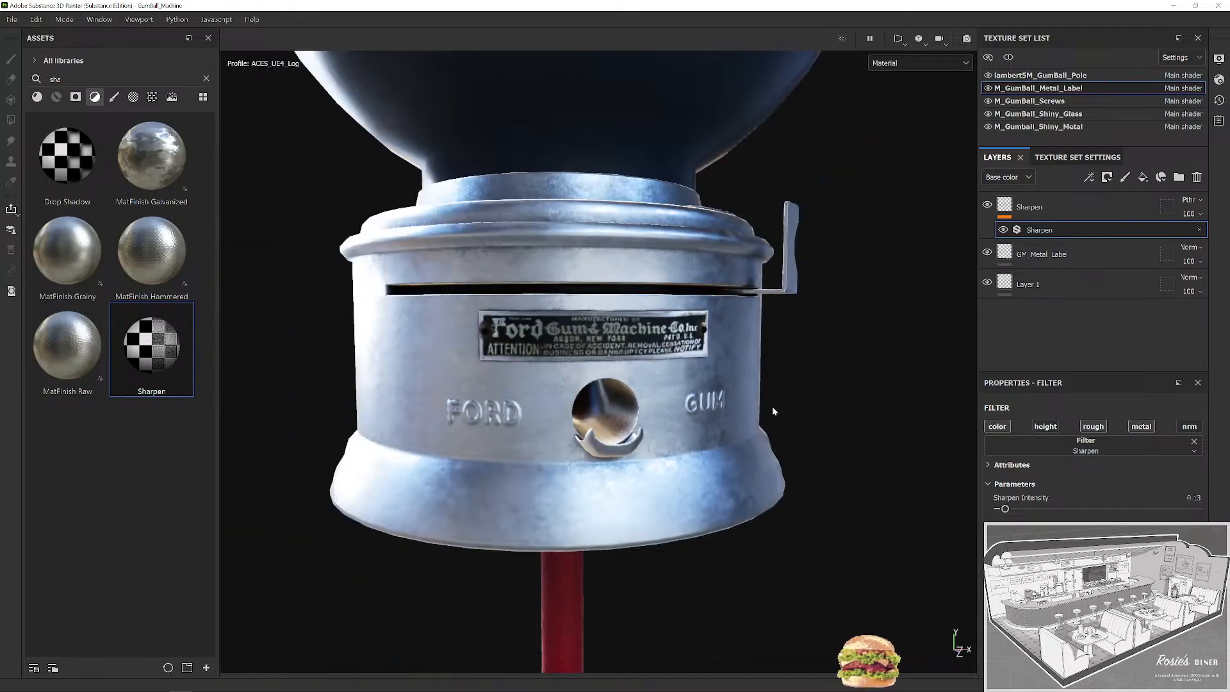
{"action": "scroll", "coordinate": [827, 401], "scroll_direction": "down", "scroll_amount": 4}
{"action": "scroll", "coordinate": [813, 414], "scroll_direction": "down", "scroll_amount": 3}
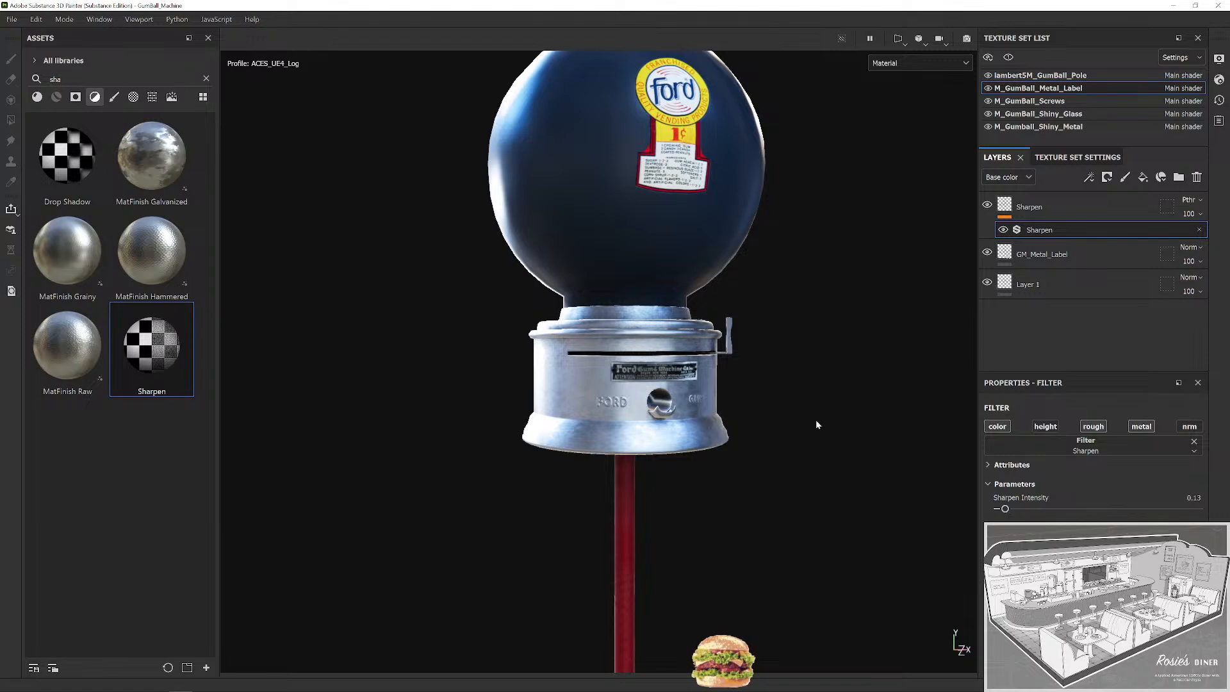
{"action": "scroll", "coordinate": [789, 435], "scroll_direction": "up", "scroll_amount": 6}
{"action": "scroll", "coordinate": [841, 433], "scroll_direction": "down", "scroll_amount": 4}
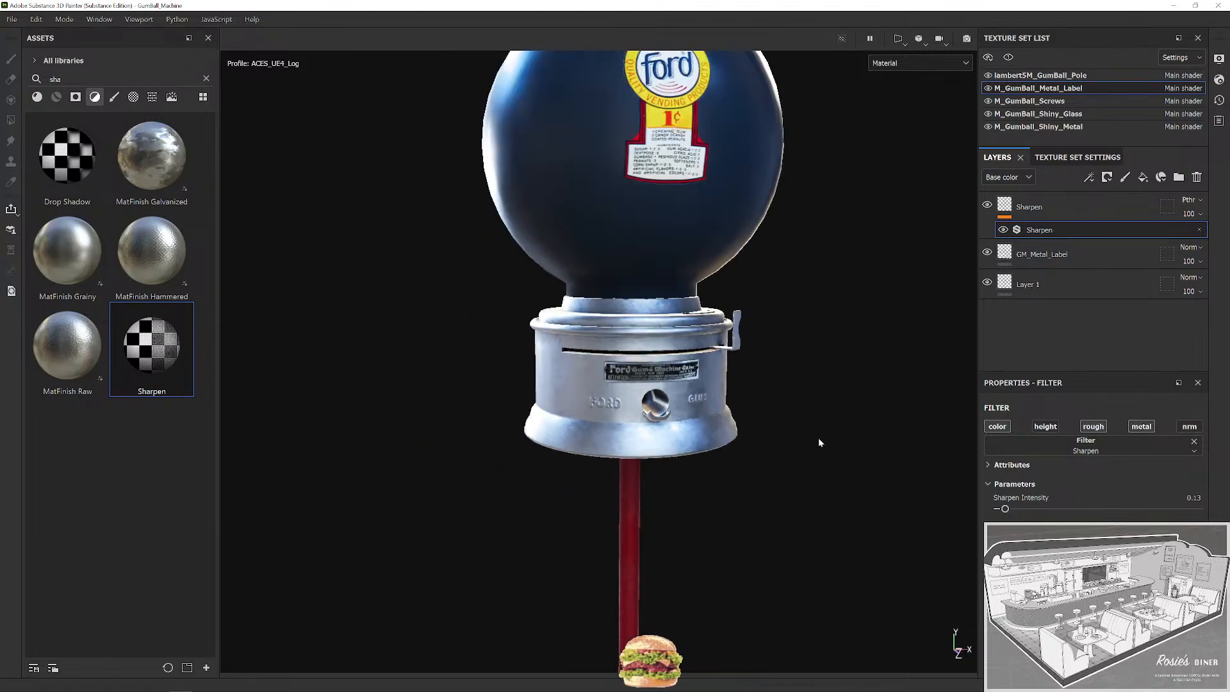
Try copying the Sharpen layer into the M_GumBall_Shiny_Glass texture set, above the Ford_GM_Label_Papper layer.
{"action": "scroll", "coordinate": [843, 401], "scroll_direction": "down", "scroll_amount": 4}
{"action": "mouse_move", "coordinate": [844, 421]}
{"action": "left_mouse_down"}
{"action": "mouse_move", "coordinate": [857, 421]}
{"action": "mouse_move", "coordinate": [758, 426]}
{"action": "mouse_move", "coordinate": [818, 442]}
{"action": "mouse_move", "coordinate": [834, 408]}
{"action": "mouse_move", "coordinate": [563, 412]}
{"action": "mouse_move", "coordinate": [818, 404]}
{"action": "mouse_move", "coordinate": [928, 432]}
{"action": "mouse_move", "coordinate": [827, 448]}
{"action": "mouse_move", "coordinate": [747, 417]}
{"action": "mouse_move", "coordinate": [675, 412]}
{"action": "mouse_move", "coordinate": [670, 385]}
{"action": "mouse_move", "coordinate": [784, 383]}
{"action": "mouse_move", "coordinate": [752, 406]}
{"action": "mouse_move", "coordinate": [722, 390]}
{"action": "mouse_move", "coordinate": [676, 324]}
{"action": "mouse_move", "coordinate": [660, 378]}
{"action": "mouse_move", "coordinate": [667, 407]}
{"action": "mouse_move", "coordinate": [728, 348]}
{"action": "mouse_move", "coordinate": [599, 337]}
{"action": "mouse_move", "coordinate": [616, 359]}
{"action": "mouse_move", "coordinate": [593, 301]}
{"action": "mouse_move", "coordinate": [571, 353]}
{"action": "mouse_move", "coordinate": [1076, 202]}
{"action": "left_mouse_up"}
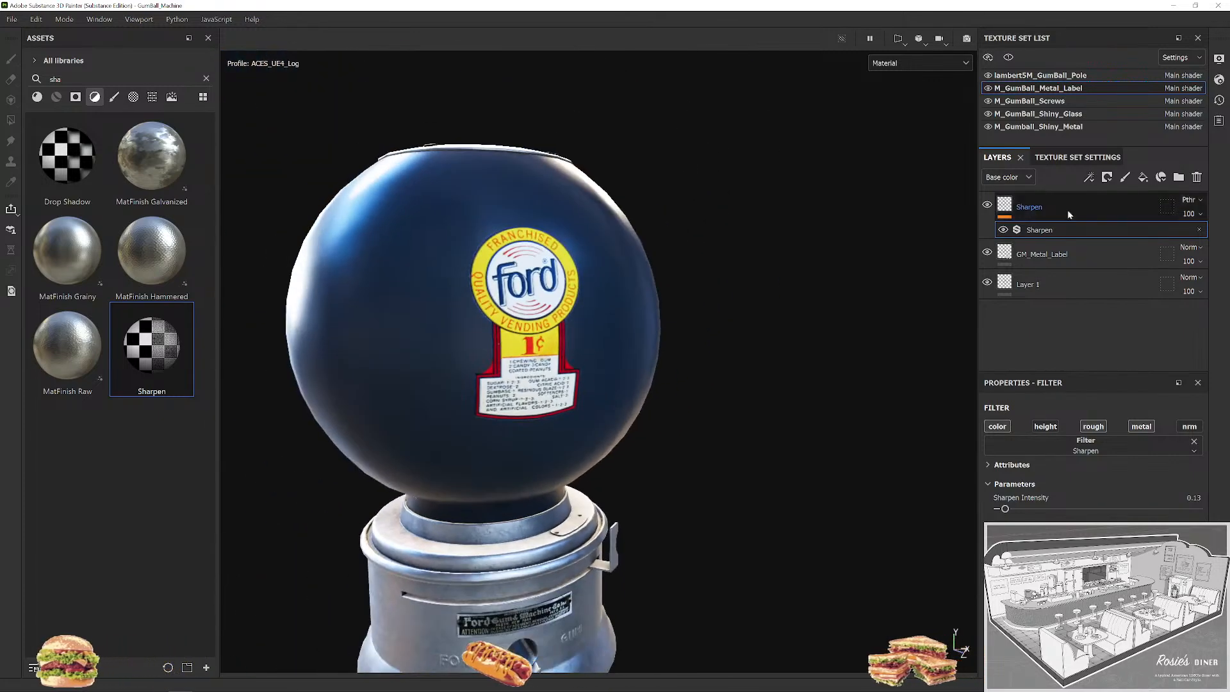
{"action": "left_click", "coordinate": [1065, 207]}
{"action": "left_click", "coordinate": [1084, 112]}
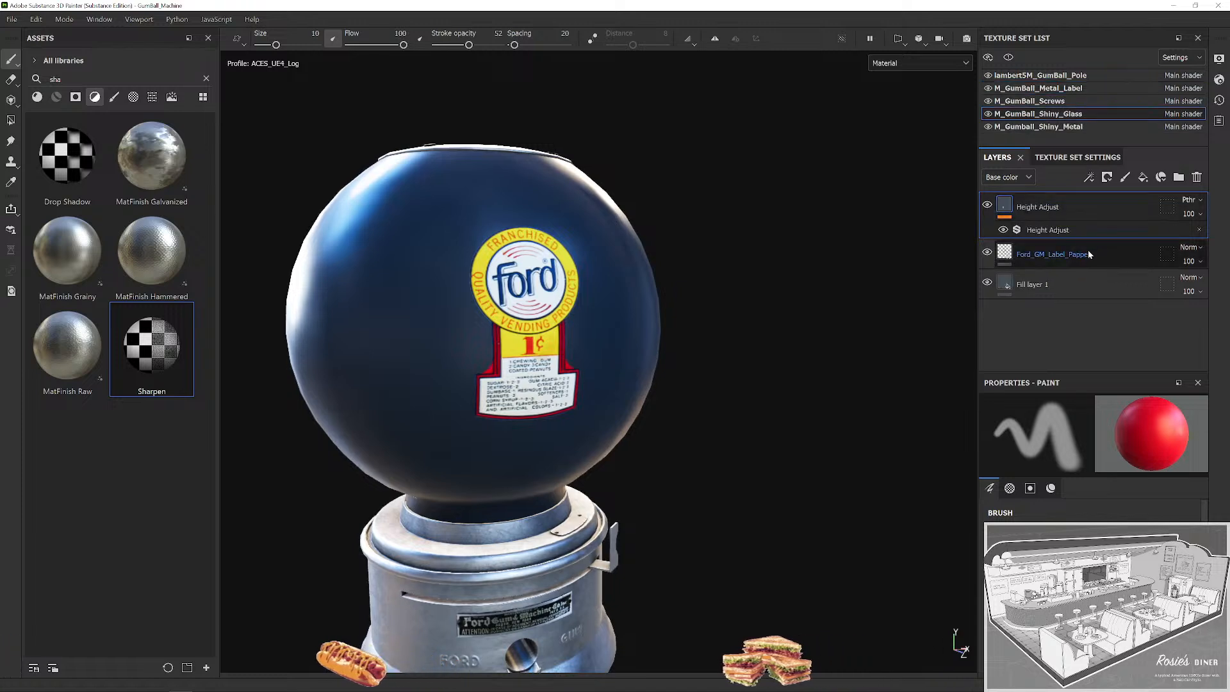
{"action": "left_click", "coordinate": [1076, 256]}
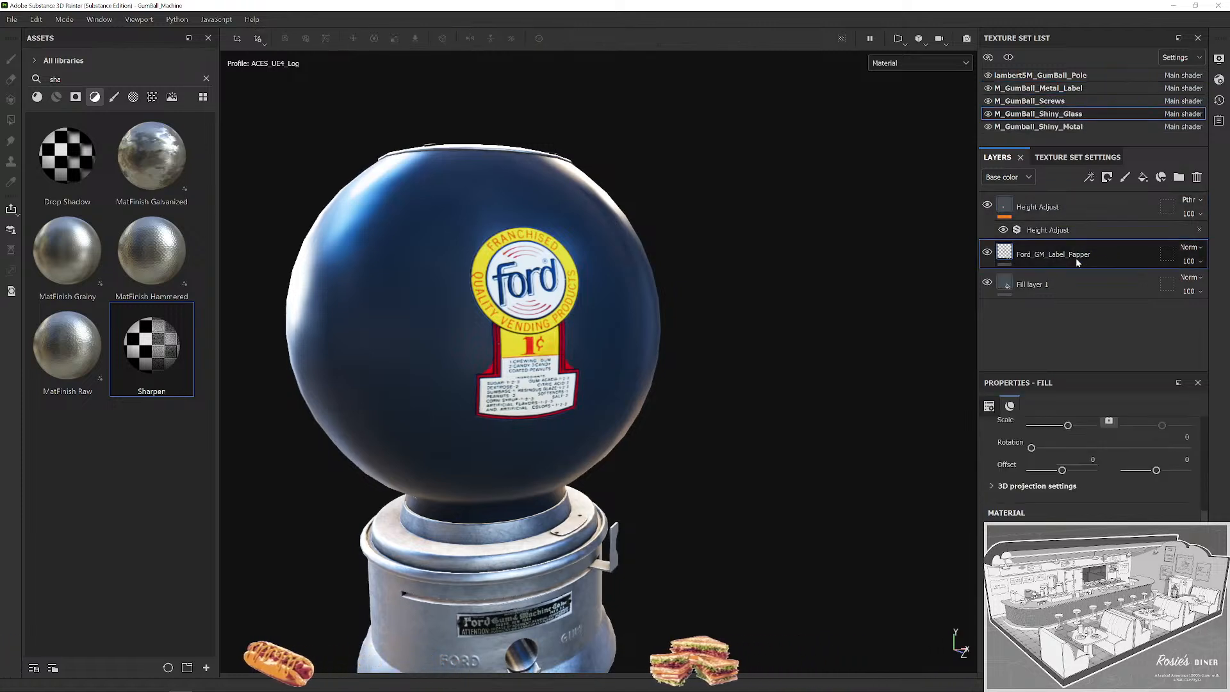
{"action": "left_click_drag", "start_coordinate": [1075, 258], "coordinate": [1075, 258]}
{"action": "scroll", "coordinate": [537, 284], "scroll_direction": "up", "scroll_amount": 5}
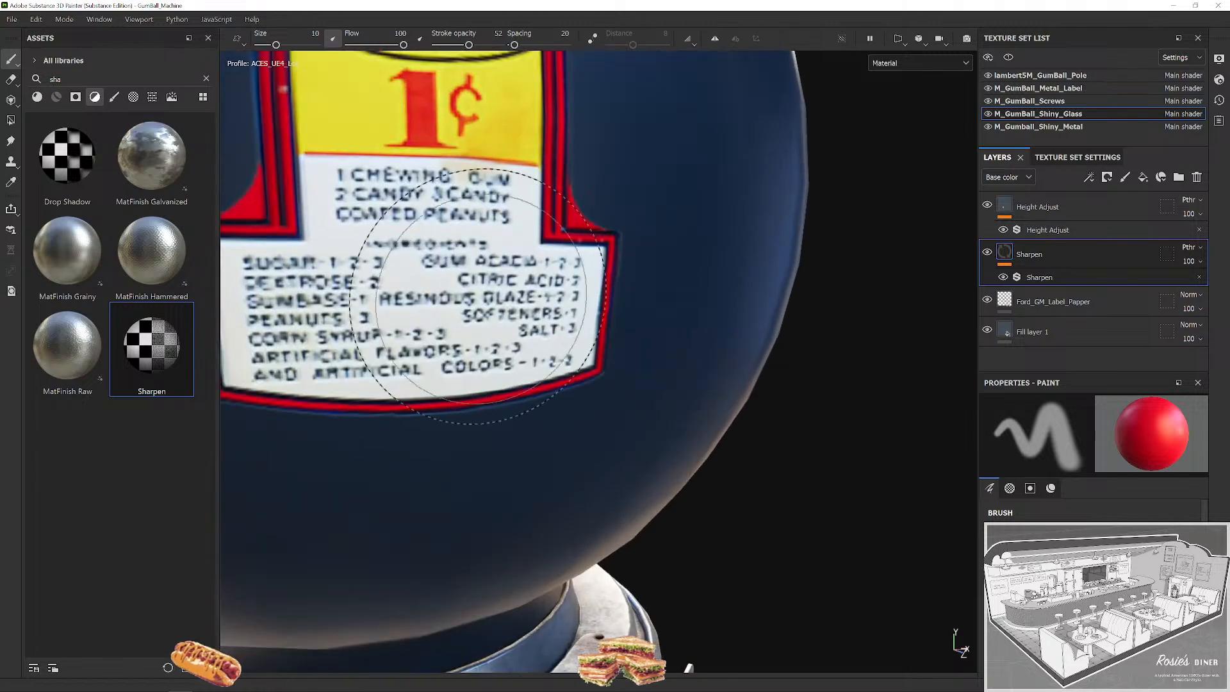
{"action": "key", "text": "f"}
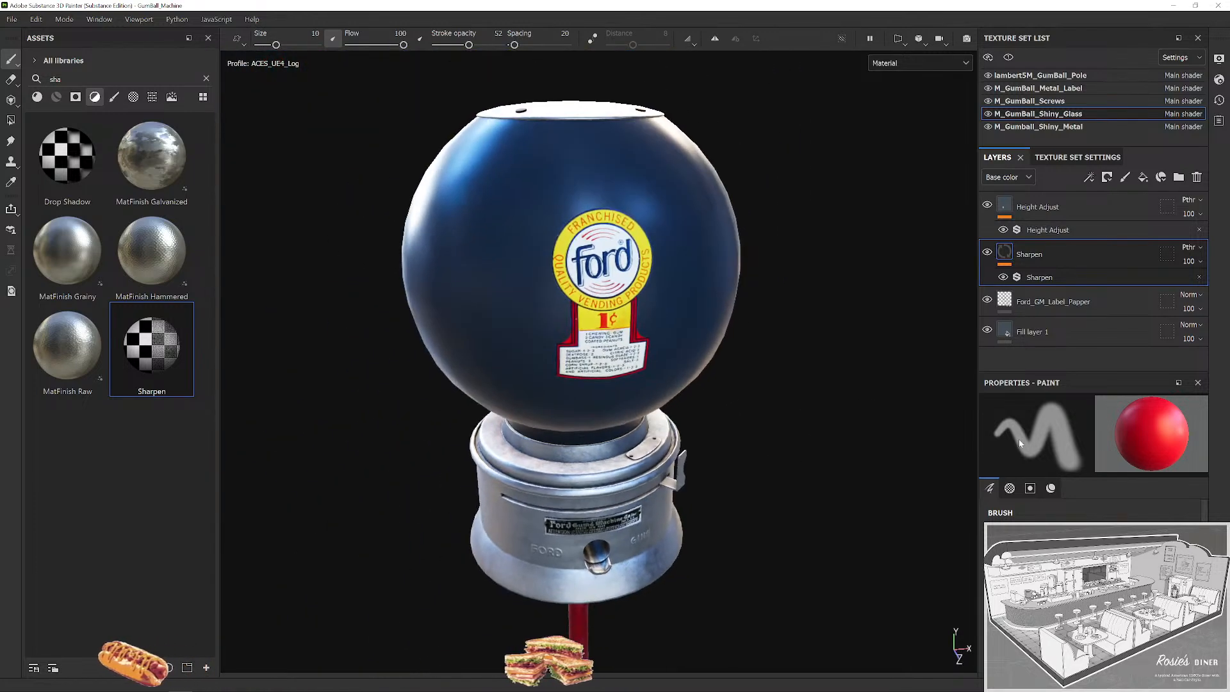
Try a Sharpen intensity of 0.13 on the globe's paper label and compare its look from near and far.
{"action": "left_click", "coordinate": [1043, 278]}
{"action": "mouse_move", "coordinate": [1008, 515]}
{"action": "left_mouse_down"}
{"action": "mouse_move", "coordinate": [1137, 522]}
{"action": "mouse_move", "coordinate": [1010, 519]}
{"action": "mouse_move", "coordinate": [1005, 508]}
{"action": "left_mouse_up"}
{"action": "scroll", "coordinate": [716, 302], "scroll_direction": "up", "scroll_amount": 5}
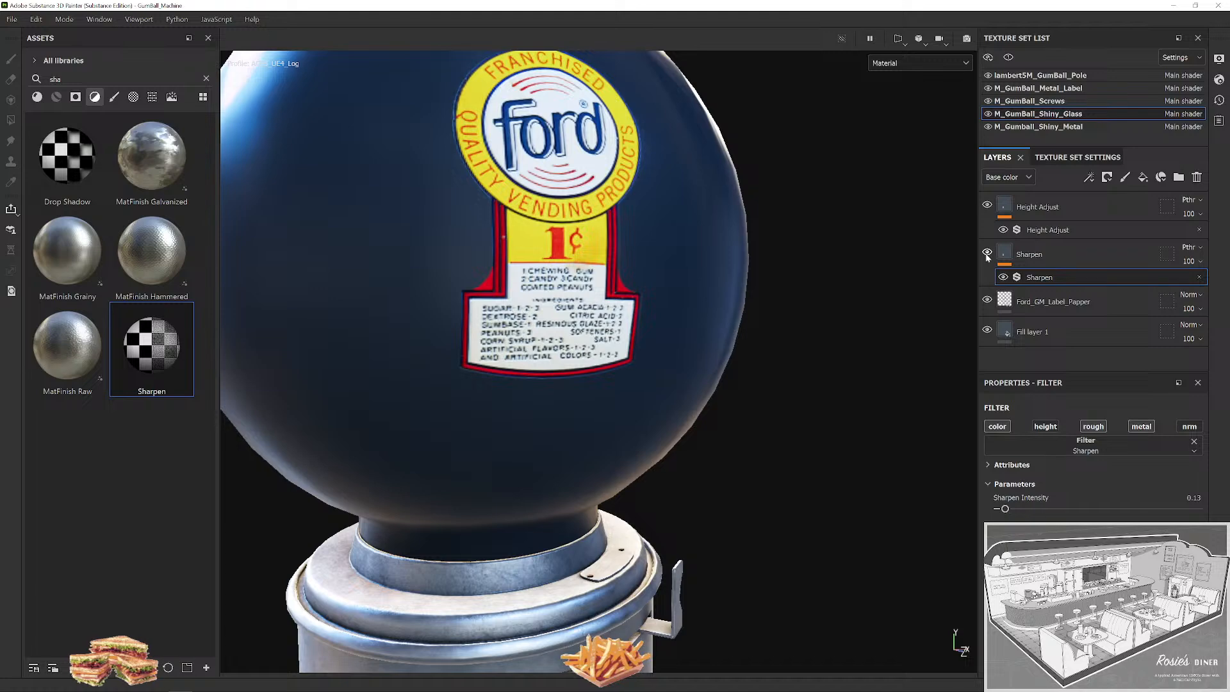
{"action": "left_click_drag", "start_coordinate": [838, 328], "coordinate": [762, 353]}
{"action": "scroll", "coordinate": [807, 369], "scroll_direction": "down", "scroll_amount": 5}
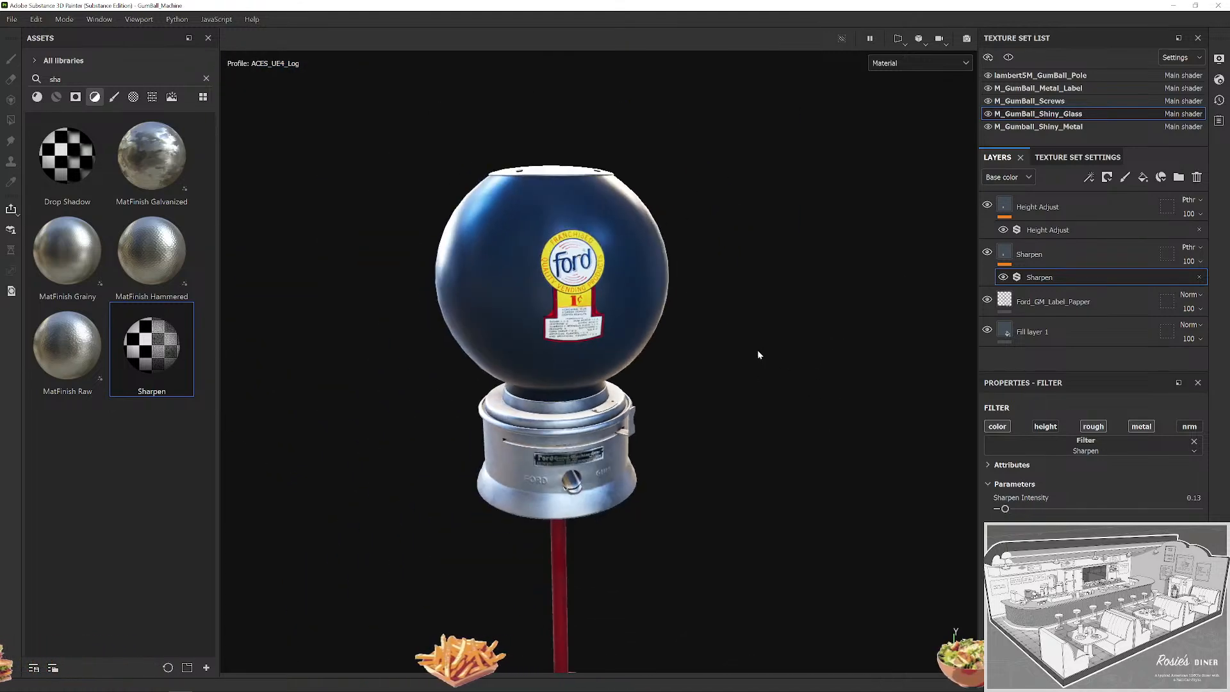
{"action": "scroll", "coordinate": [786, 412], "scroll_direction": "up", "scroll_amount": 5}
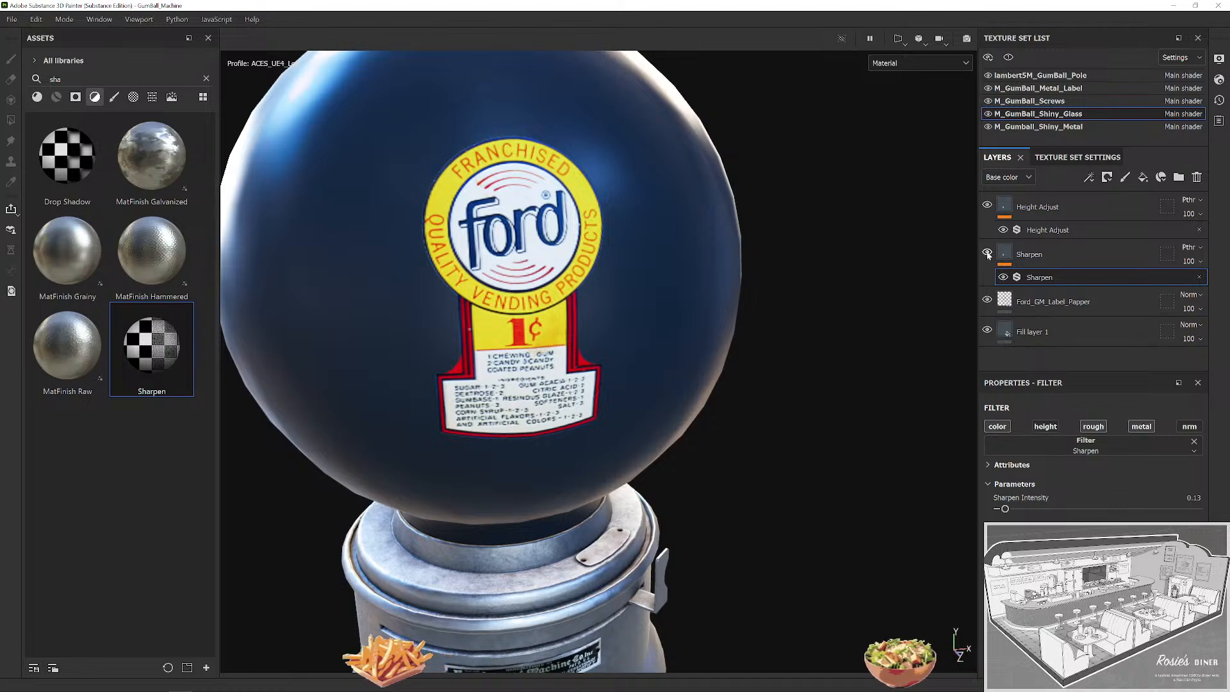
Delete the Sharpen layer above Ford_GM_Label_Papper and check the whole gumball machine from near and far.
{"action": "left_click", "coordinate": [1098, 248]}
{"action": "key", "text": "Delete"}
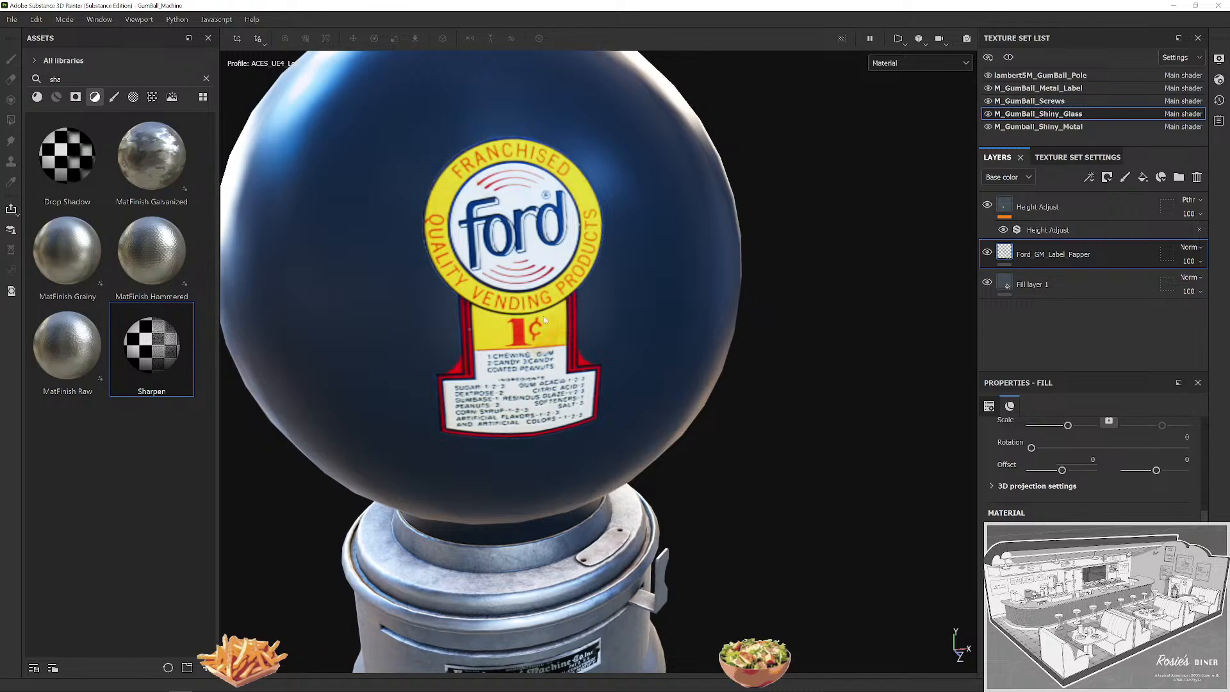
{"action": "scroll", "coordinate": [712, 390], "scroll_direction": "down", "scroll_amount": 5}
{"action": "left_click_drag", "start_coordinate": [725, 389], "coordinate": [718, 354]}
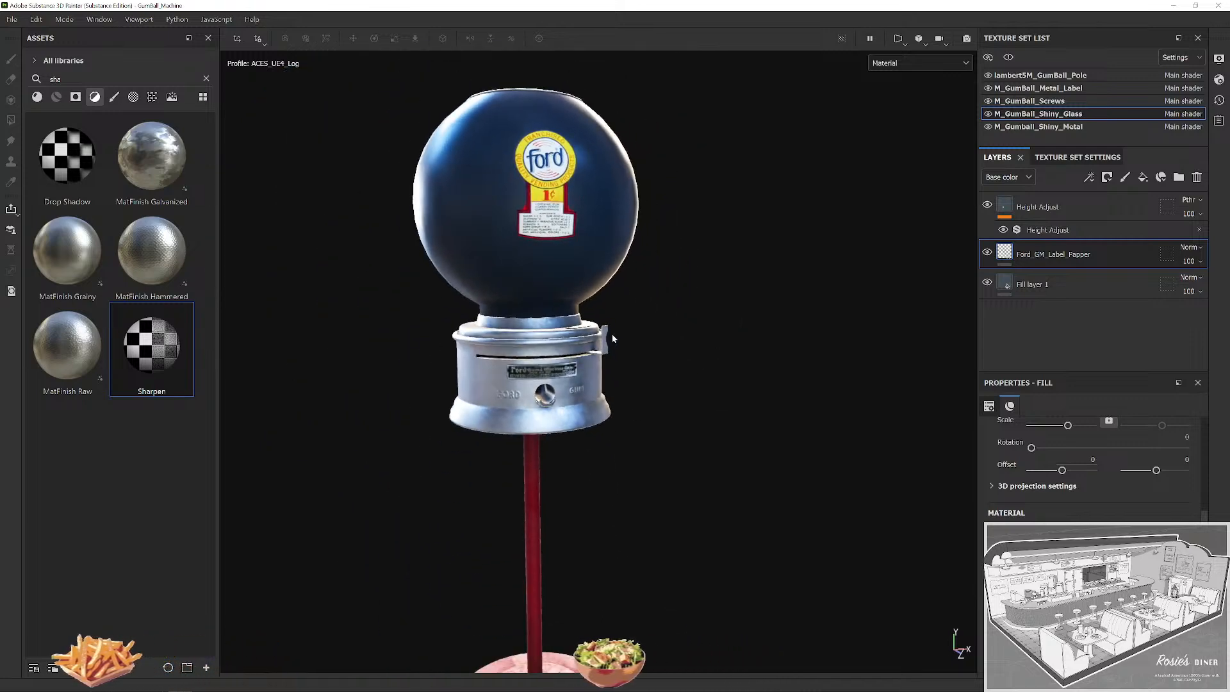
{"action": "scroll", "coordinate": [612, 318], "scroll_direction": "up", "scroll_amount": 4}
{"action": "scroll", "coordinate": [649, 371], "scroll_direction": "down", "scroll_amount": 5}
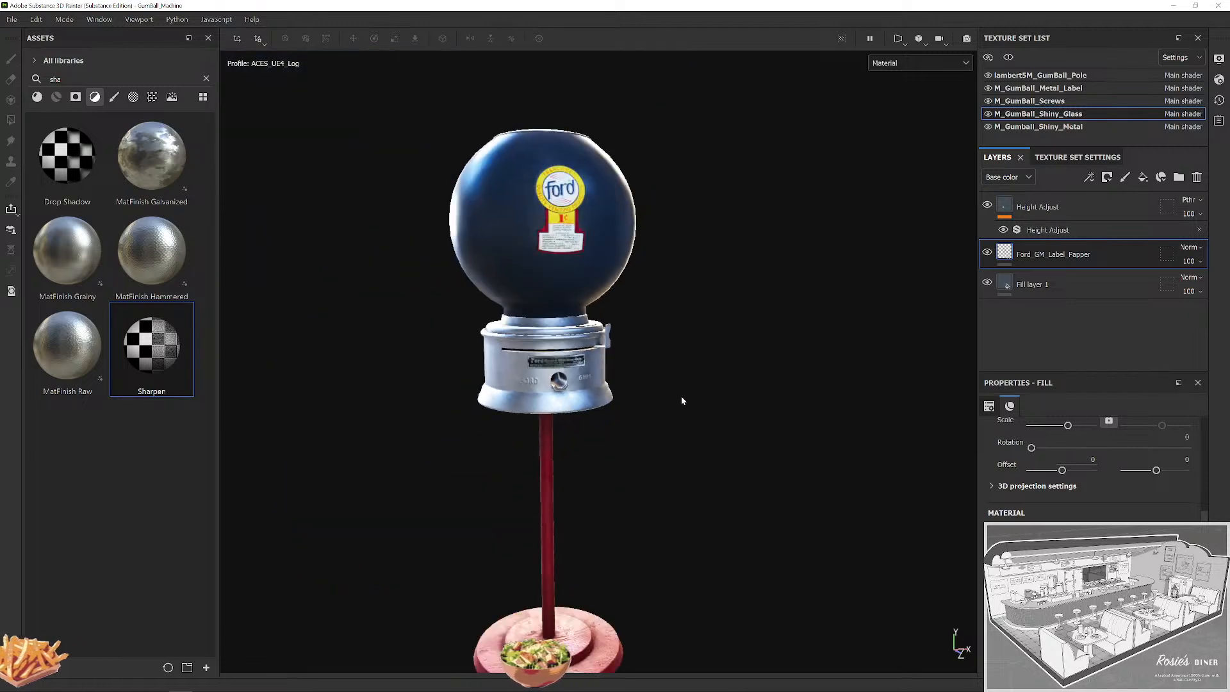
{"action": "left_click_drag", "start_coordinate": [676, 407], "coordinate": [709, 395]}
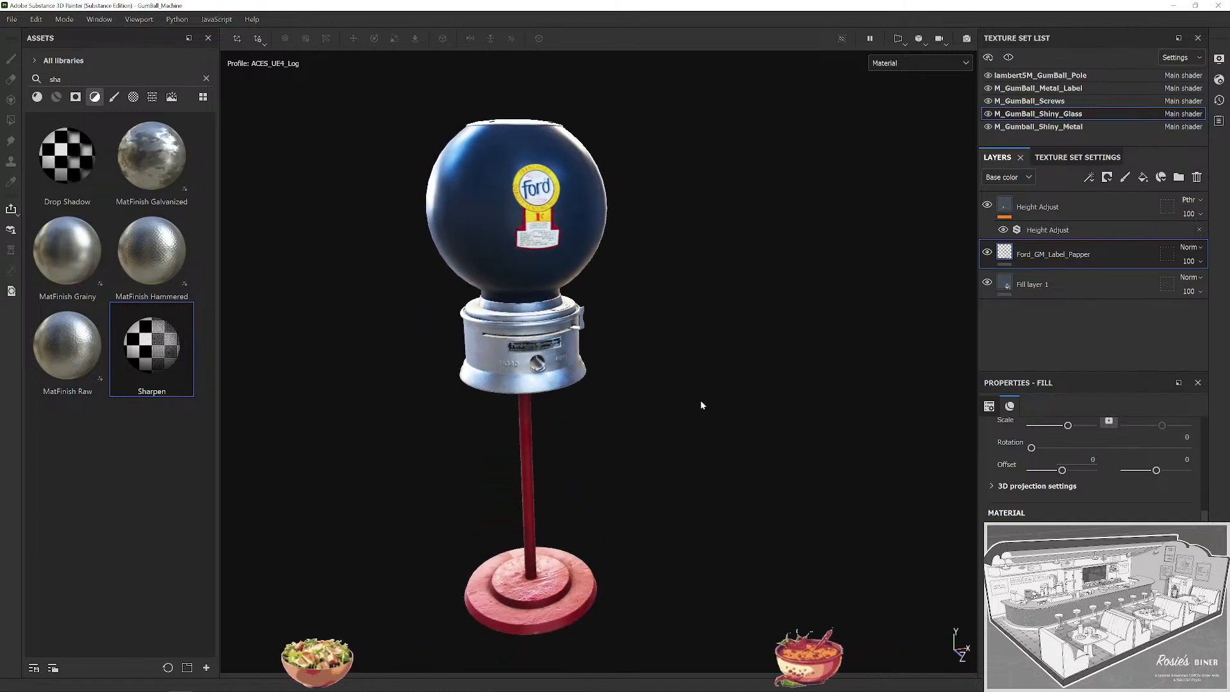
Switch to Maya and open the reference image gumball50sref.png at full window size.
{"action": "key", "text": "super"}
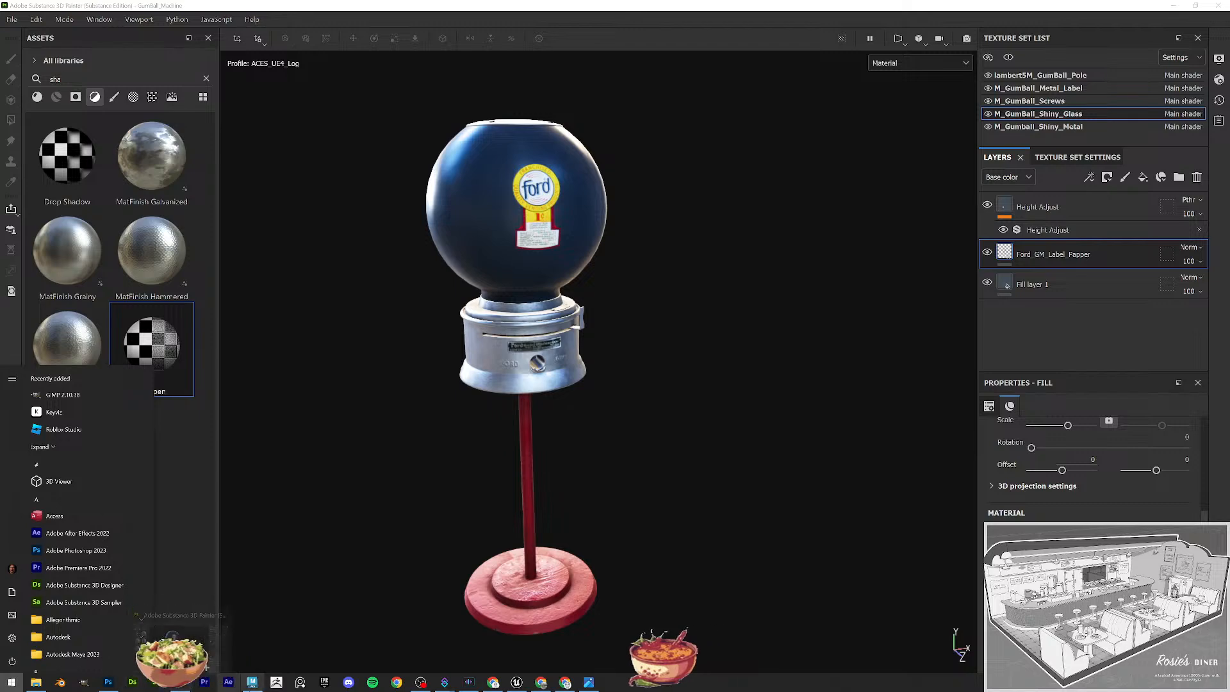
{"action": "left_click", "coordinate": [253, 684]}
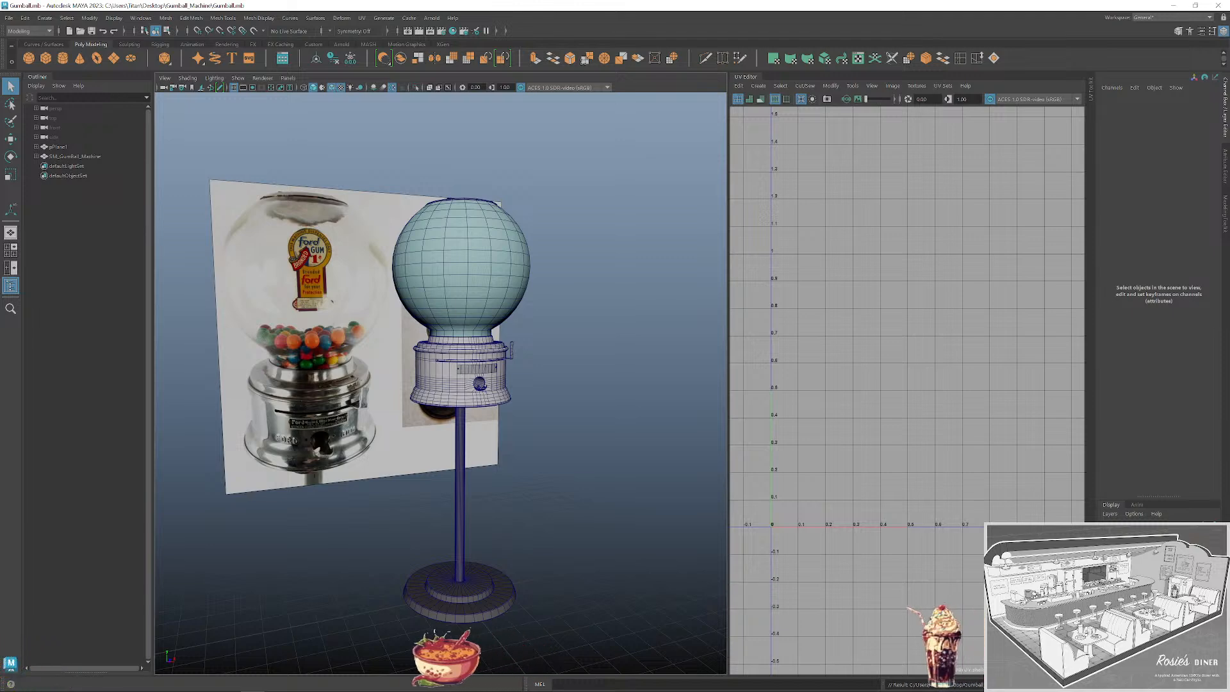
{"action": "right_click", "coordinate": [36, 681]}
{"action": "left_click", "coordinate": [57, 522]}
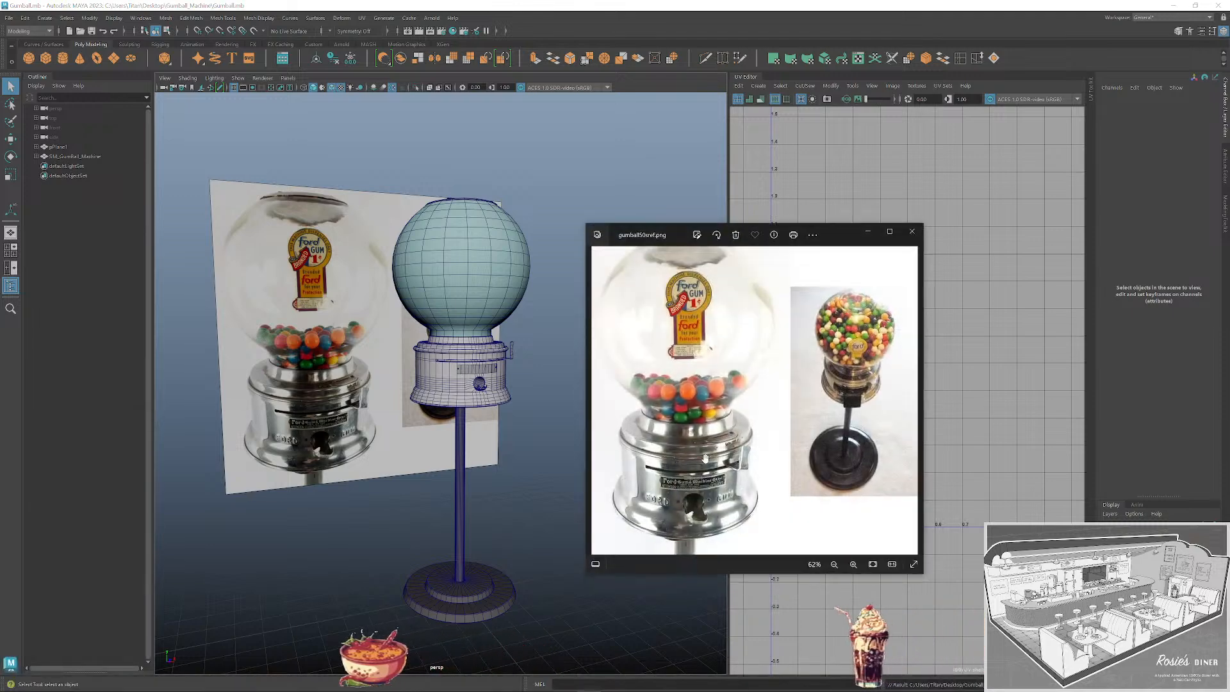
{"action": "left_click", "coordinate": [899, 236]}
Examine the reference photo's metal collar, numbered plate, coin slot, lettering and glass globe from near and far.
{"action": "scroll", "coordinate": [587, 381], "scroll_direction": "up", "scroll_amount": 5}
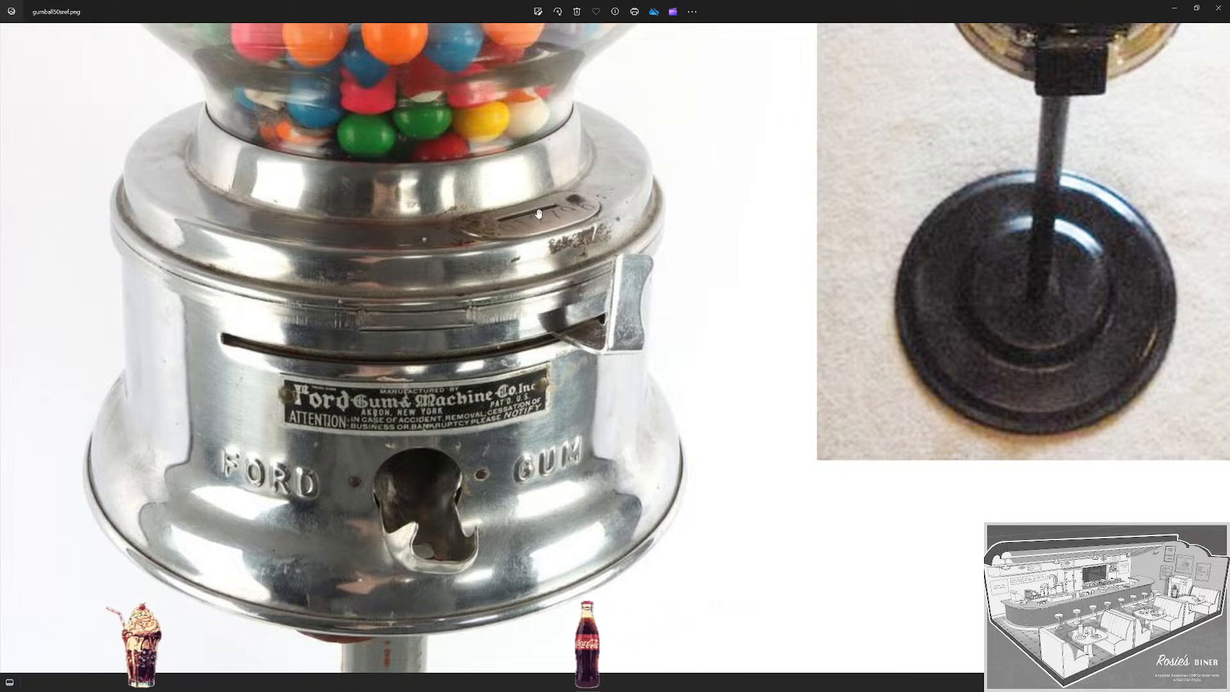
{"action": "scroll", "coordinate": [534, 233], "scroll_direction": "up", "scroll_amount": 1}
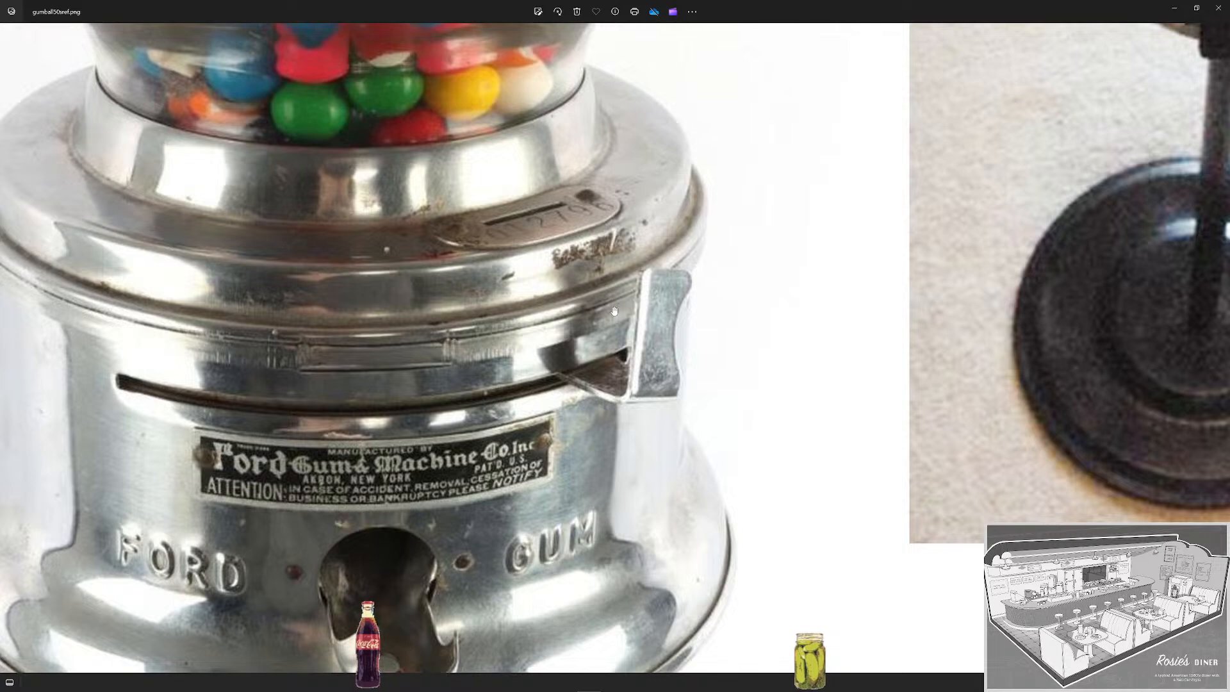
{"action": "scroll", "coordinate": [537, 384], "scroll_direction": "down", "scroll_amount": 1}
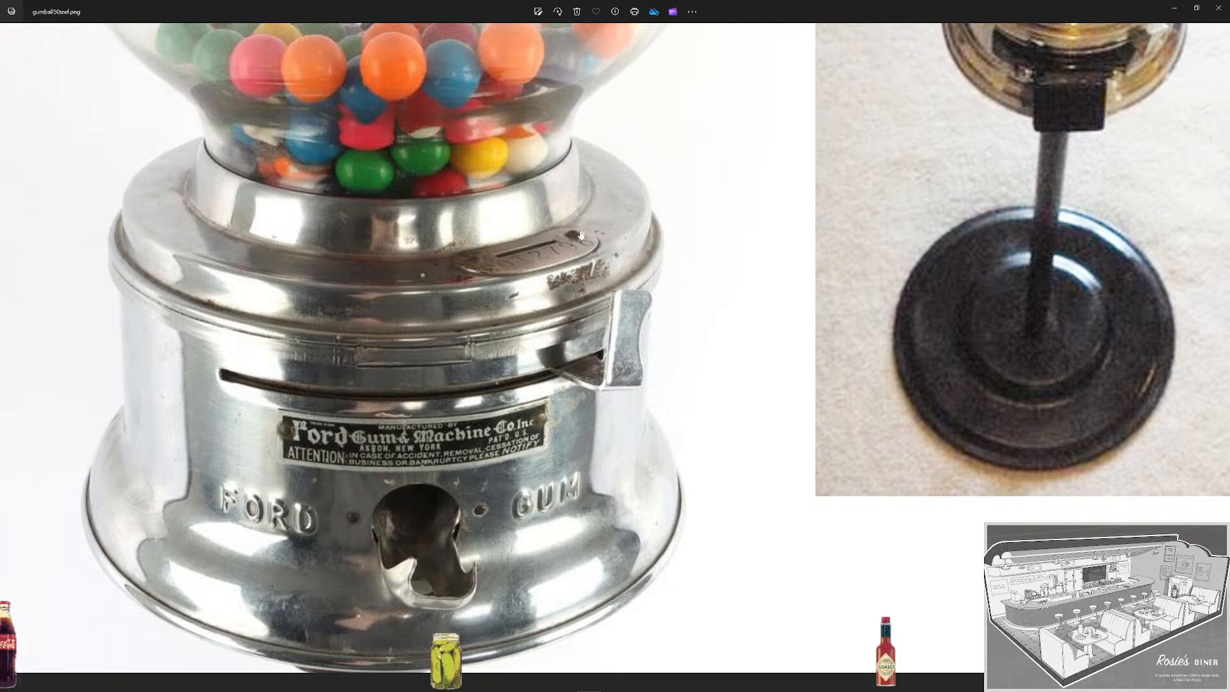
{"action": "scroll", "coordinate": [572, 321], "scroll_direction": "down", "scroll_amount": 1}
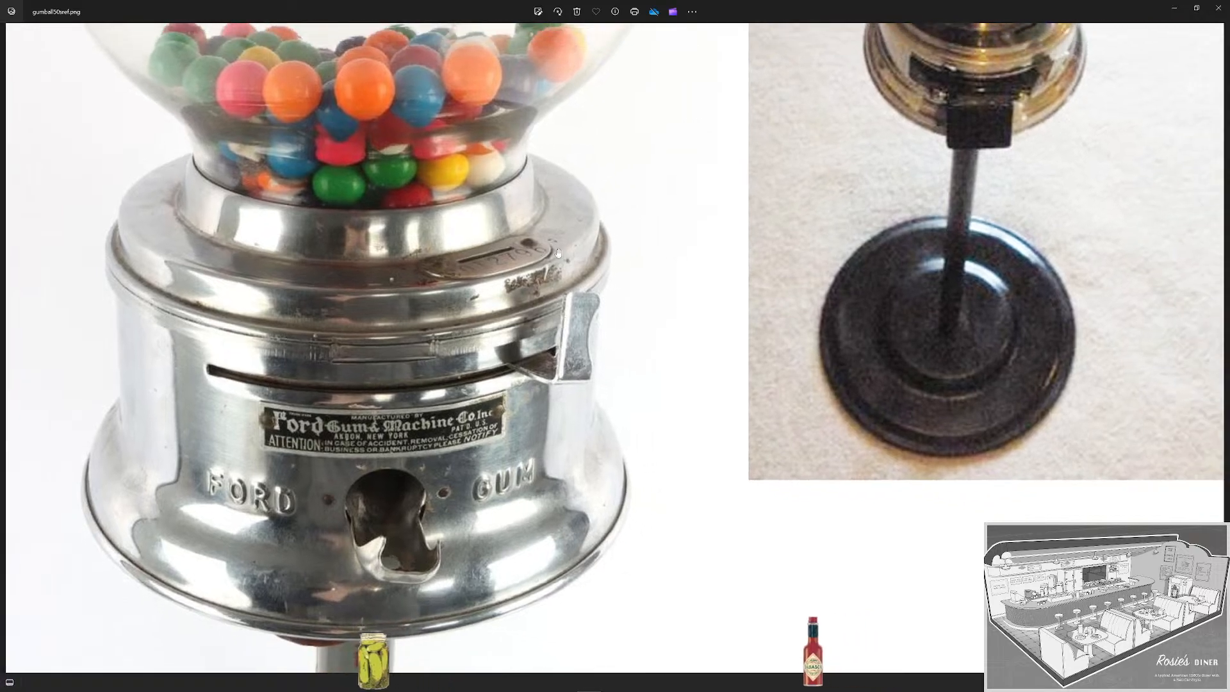
{"action": "scroll", "coordinate": [513, 302], "scroll_direction": "down", "scroll_amount": 4}
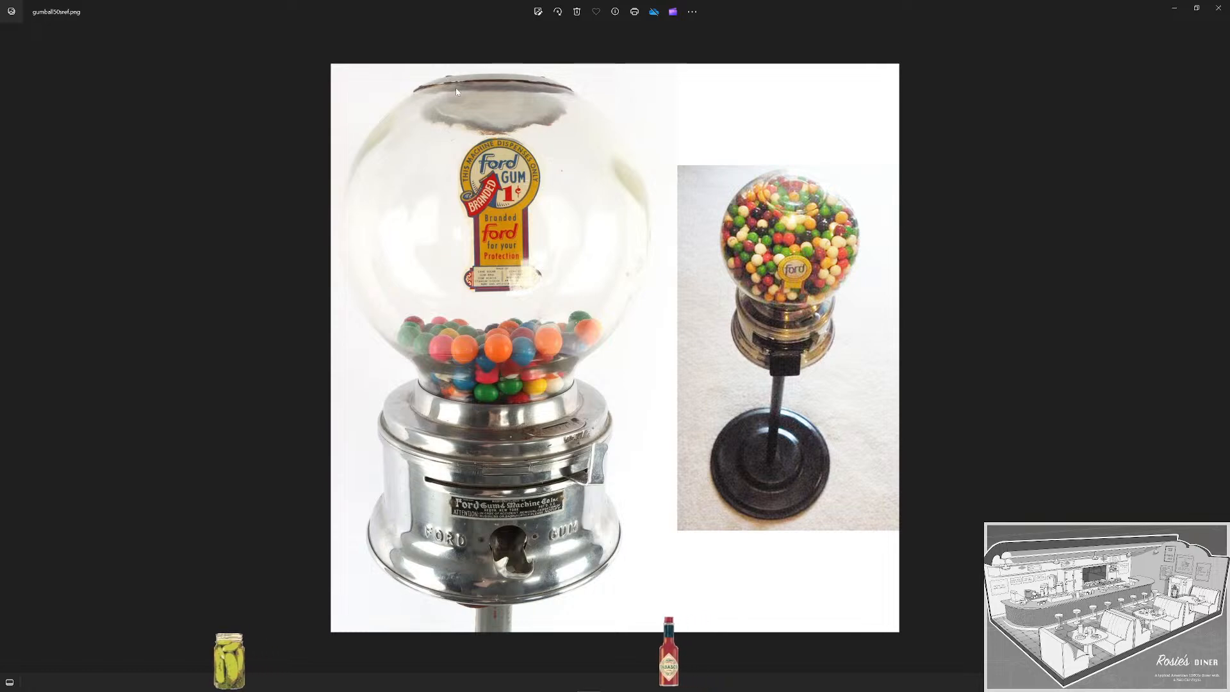
{"action": "scroll", "coordinate": [508, 475], "scroll_direction": "up", "scroll_amount": 3}
{"action": "scroll", "coordinate": [559, 398], "scroll_direction": "down", "scroll_amount": 1}
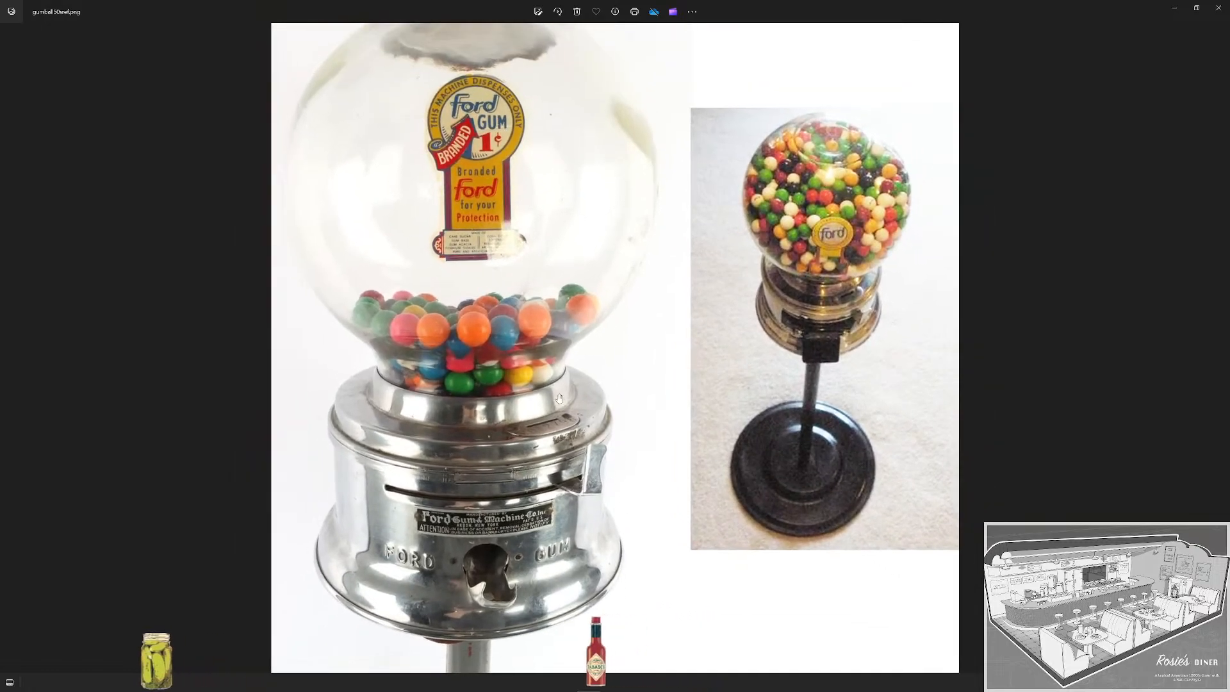
{"action": "scroll", "coordinate": [516, 457], "scroll_direction": "up", "scroll_amount": 3}
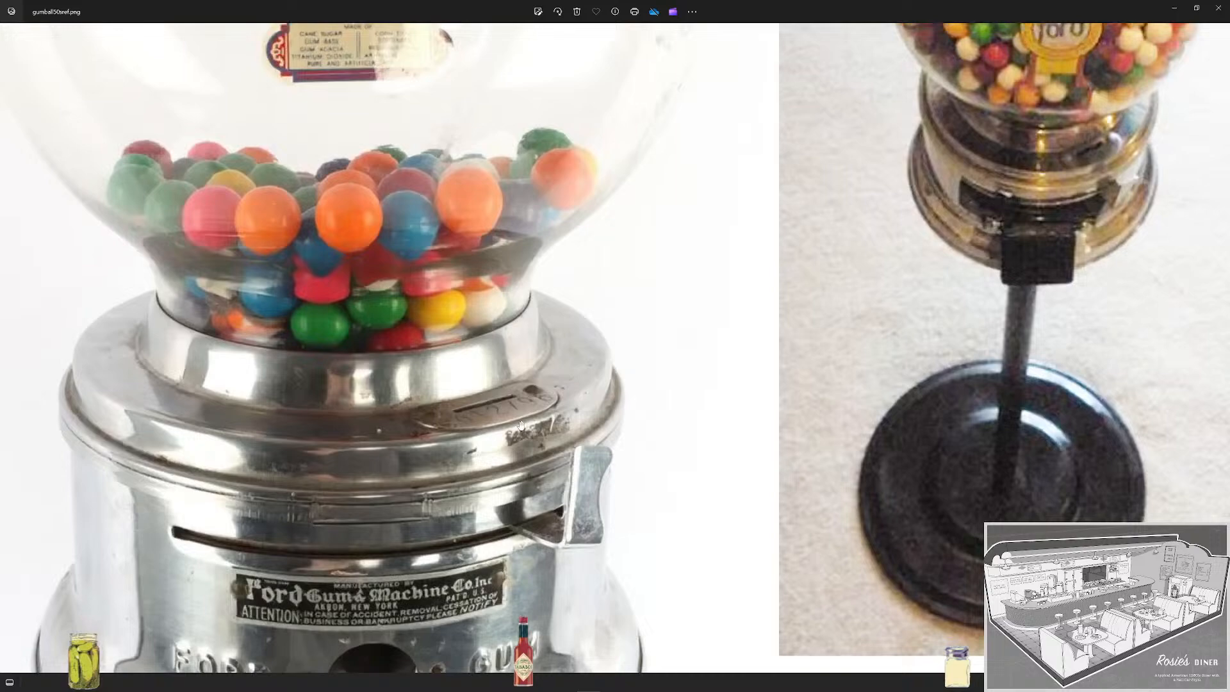
{"action": "scroll", "coordinate": [501, 448], "scroll_direction": "down", "scroll_amount": 3}
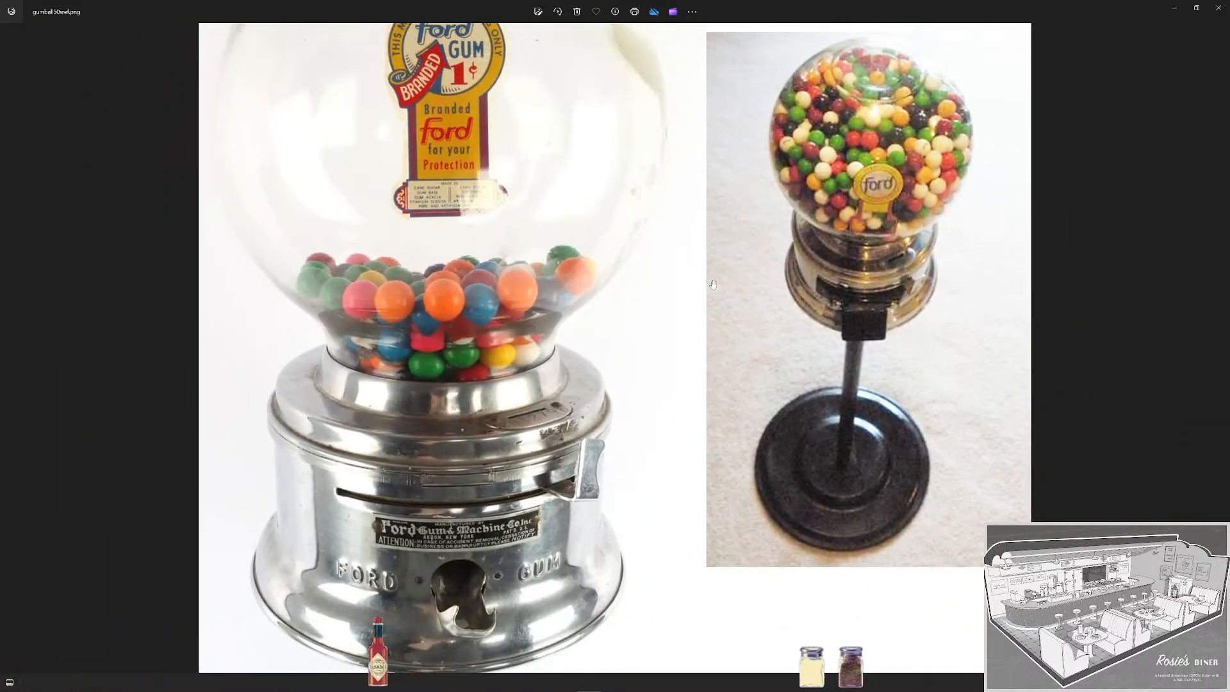
{"action": "scroll", "coordinate": [703, 290], "scroll_direction": "down", "scroll_amount": 3}
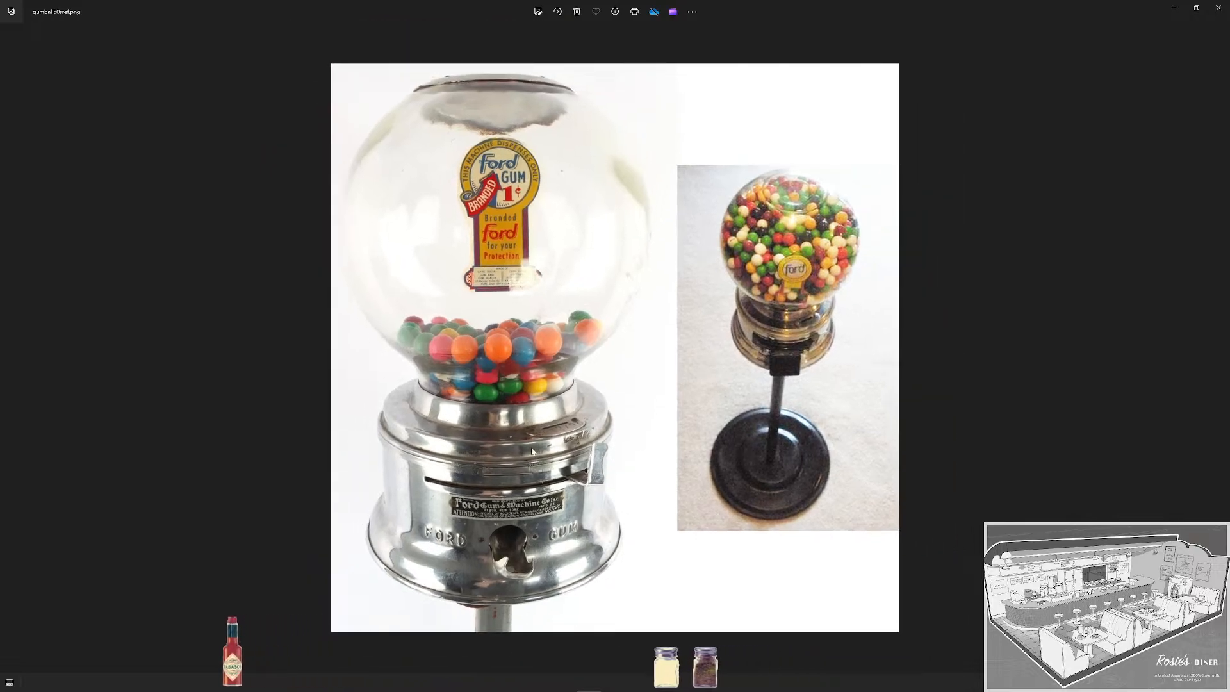
Switch back to Substance 3D Painter and examine the small plate with two holes on the metal body's upper rim.
{"action": "key", "text": "super"}
{"action": "left_click", "coordinate": [155, 683]}
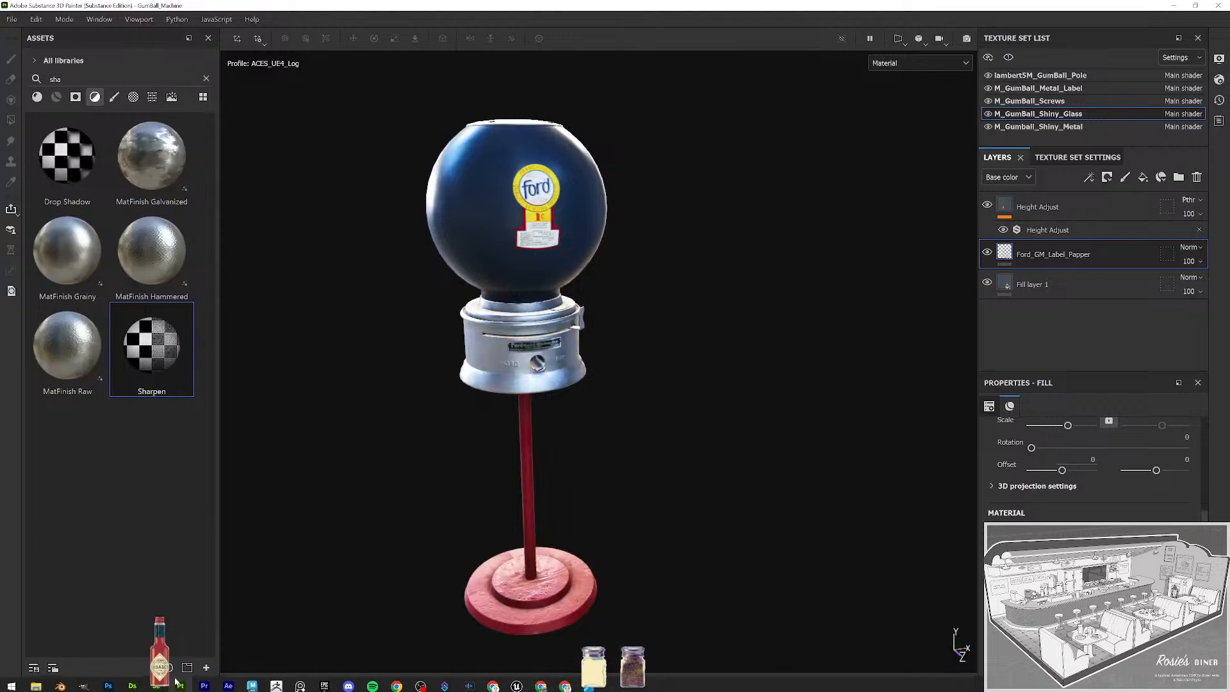
{"action": "scroll", "coordinate": [634, 378], "scroll_direction": "up", "scroll_amount": 5}
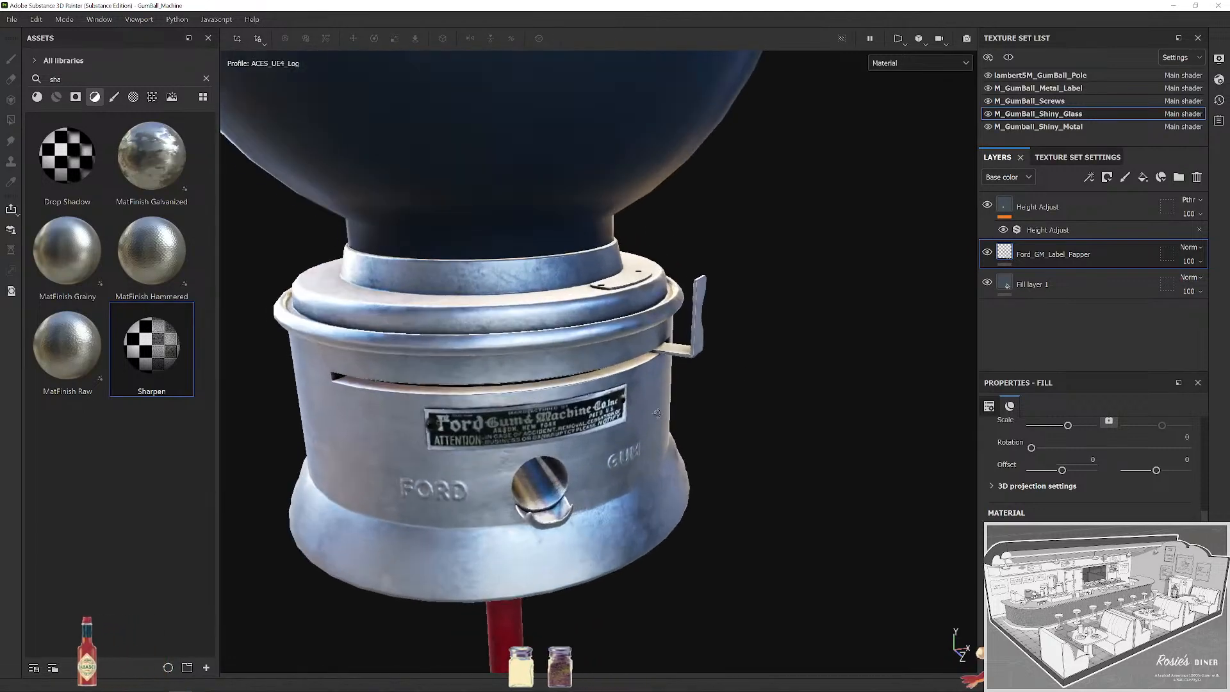
{"action": "scroll", "coordinate": [660, 418], "scroll_direction": "up", "scroll_amount": 5}
{"action": "left_click_drag", "start_coordinate": [681, 318], "coordinate": [641, 416]}
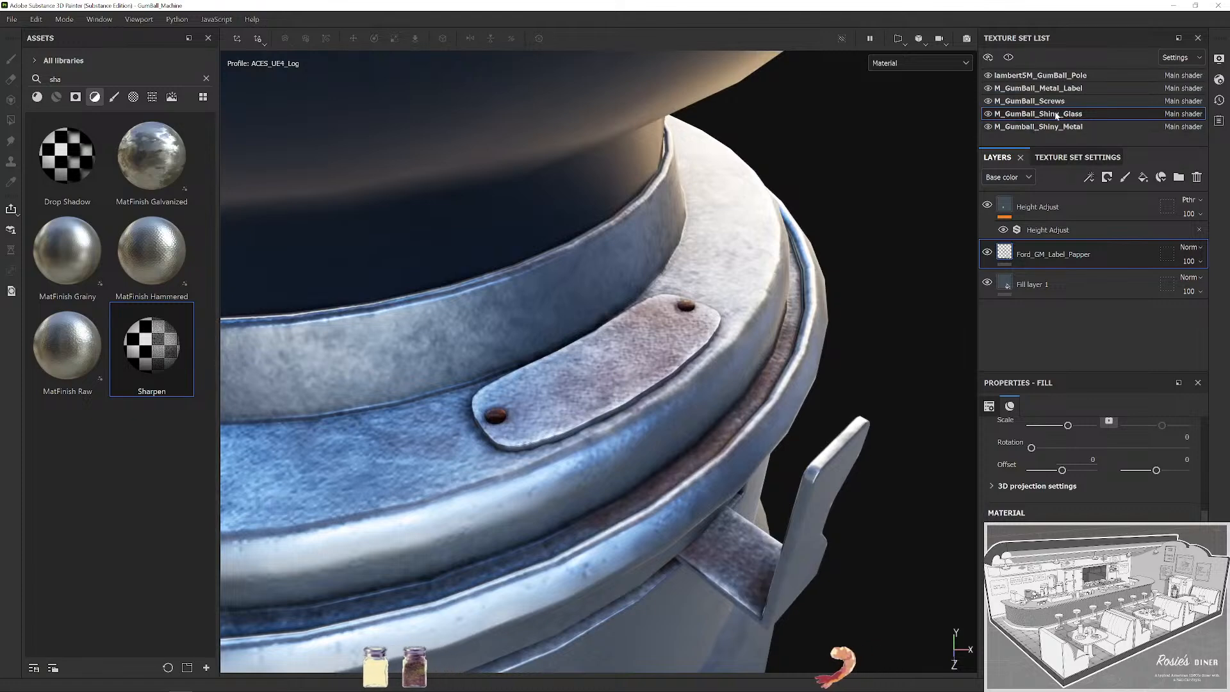
Toggle the glass and metal texture sets' visibility to identify the plate's set, leaving both visible, and select M_Gumball_Shiny_Metal.
{"action": "left_click", "coordinate": [988, 114]}
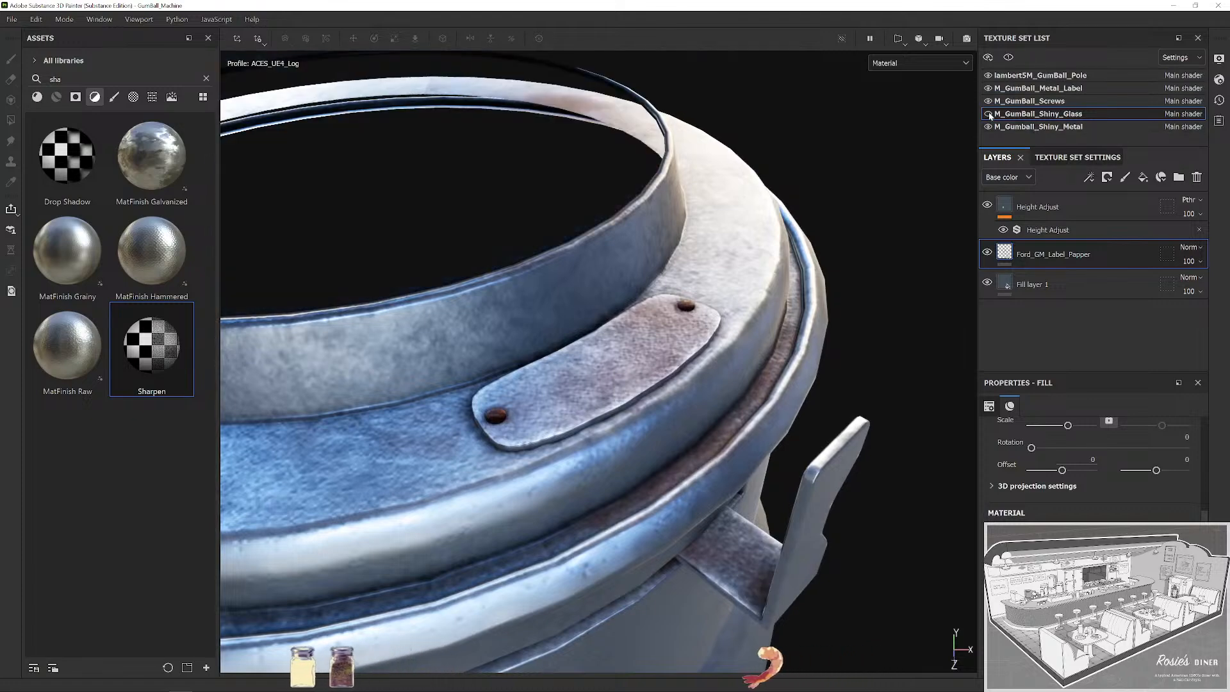
{"action": "left_click", "coordinate": [988, 114]}
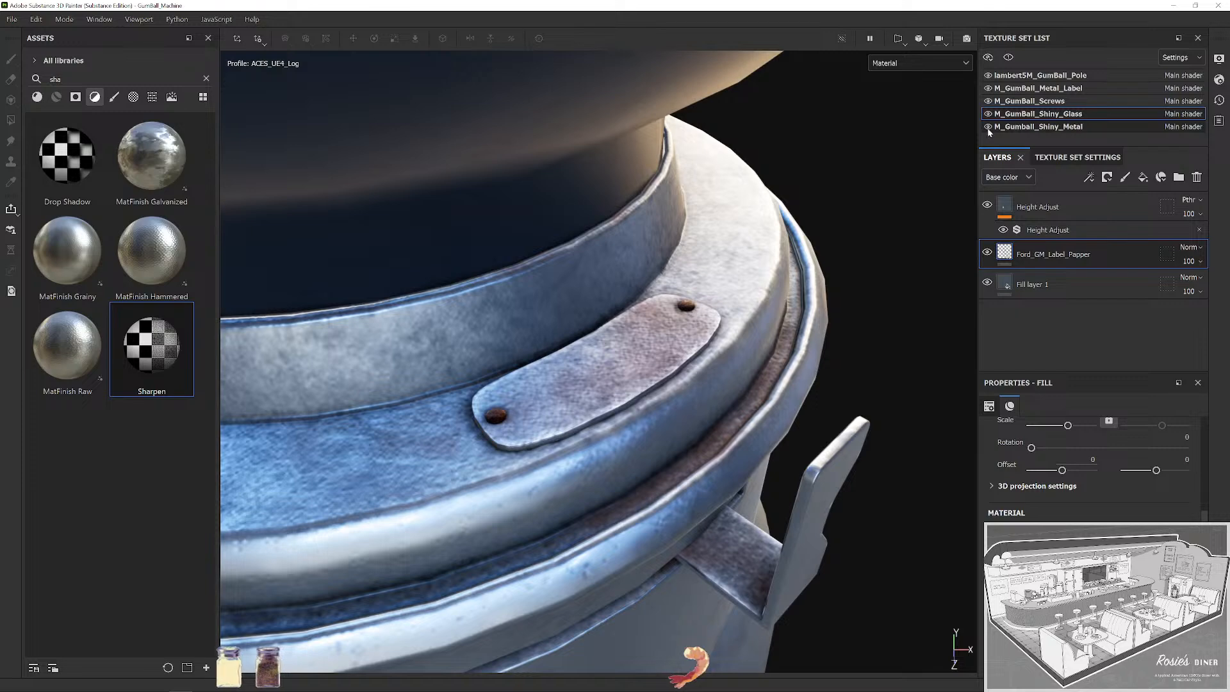
{"action": "left_click", "coordinate": [990, 128]}
{"action": "left_click", "coordinate": [988, 126]}
{"action": "left_click", "coordinate": [988, 126]}
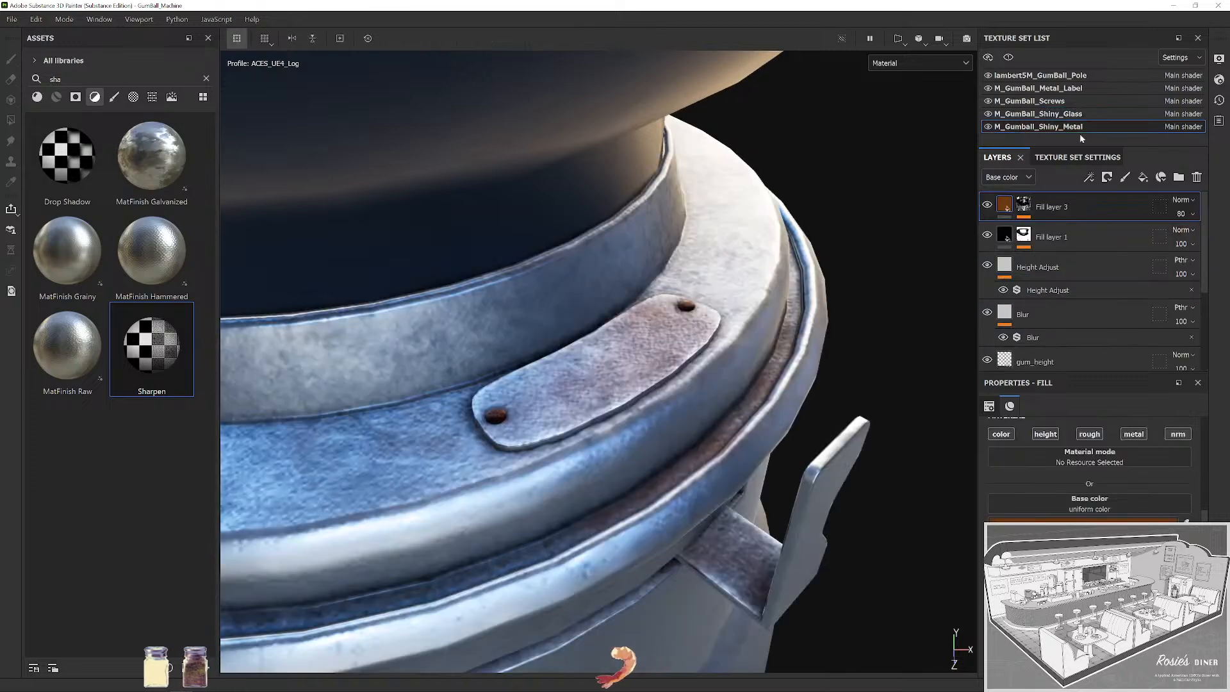
Search the texture assets for bevel shapes and apply Bevel Line to the metal body's height channel at the small plate.
{"action": "double_click", "coordinate": [57, 79]}
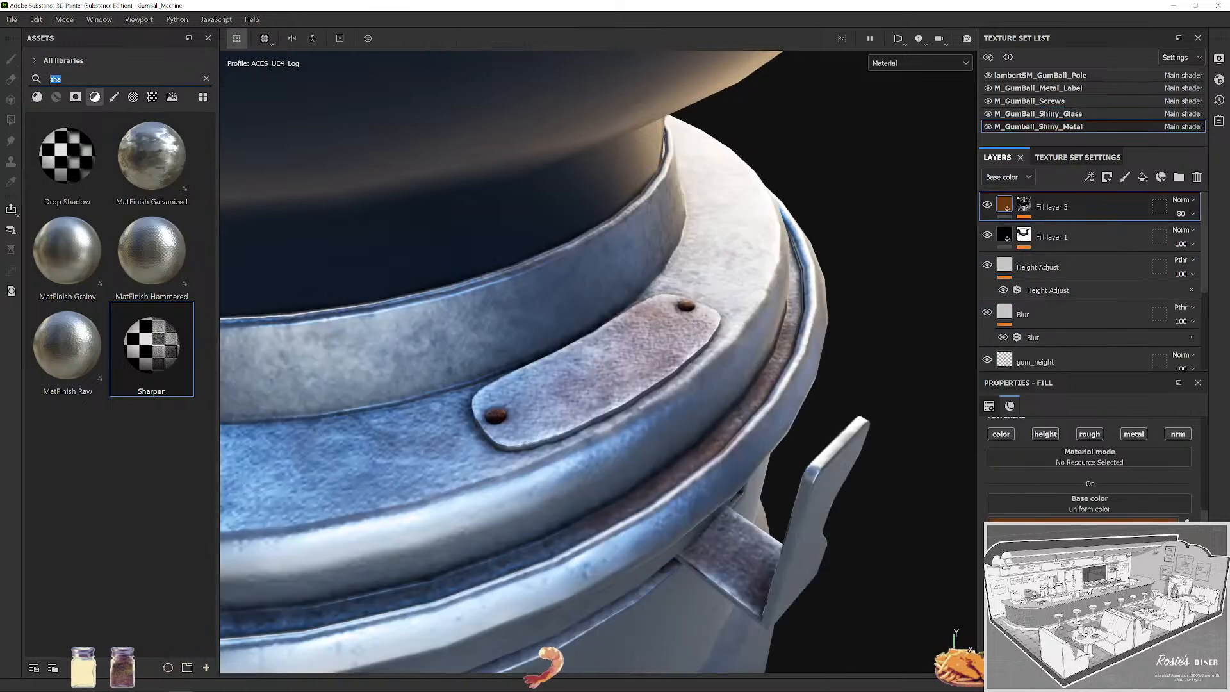
{"action": "type", "text": "beve"}
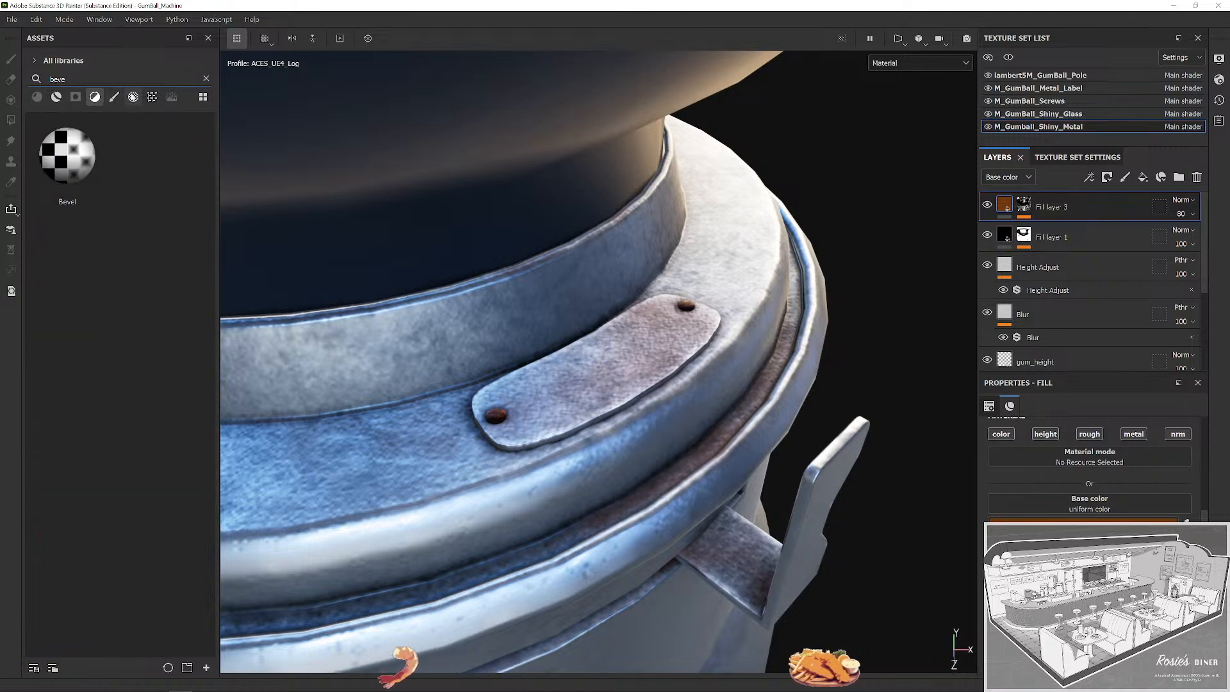
{"action": "left_click", "coordinate": [133, 97]}
{"action": "left_click", "coordinate": [152, 97]}
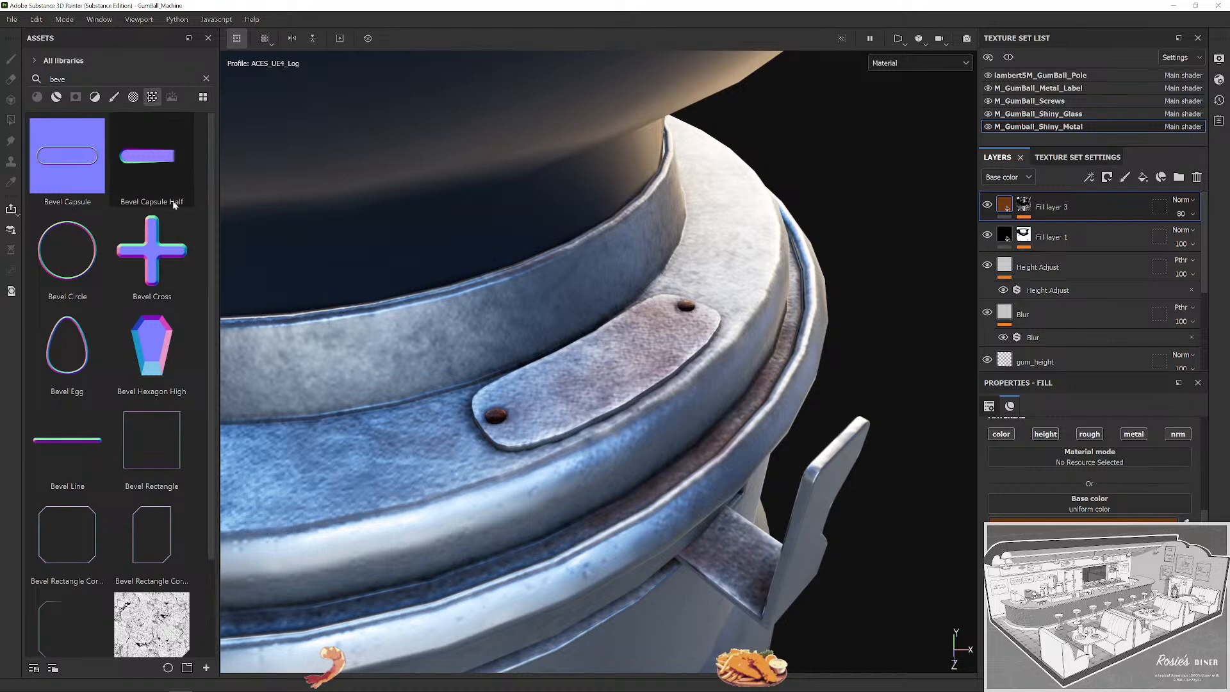
{"action": "scroll", "coordinate": [69, 359], "scroll_direction": "down", "scroll_amount": 3}
{"action": "left_click_drag", "start_coordinate": [75, 323], "coordinate": [582, 341]}
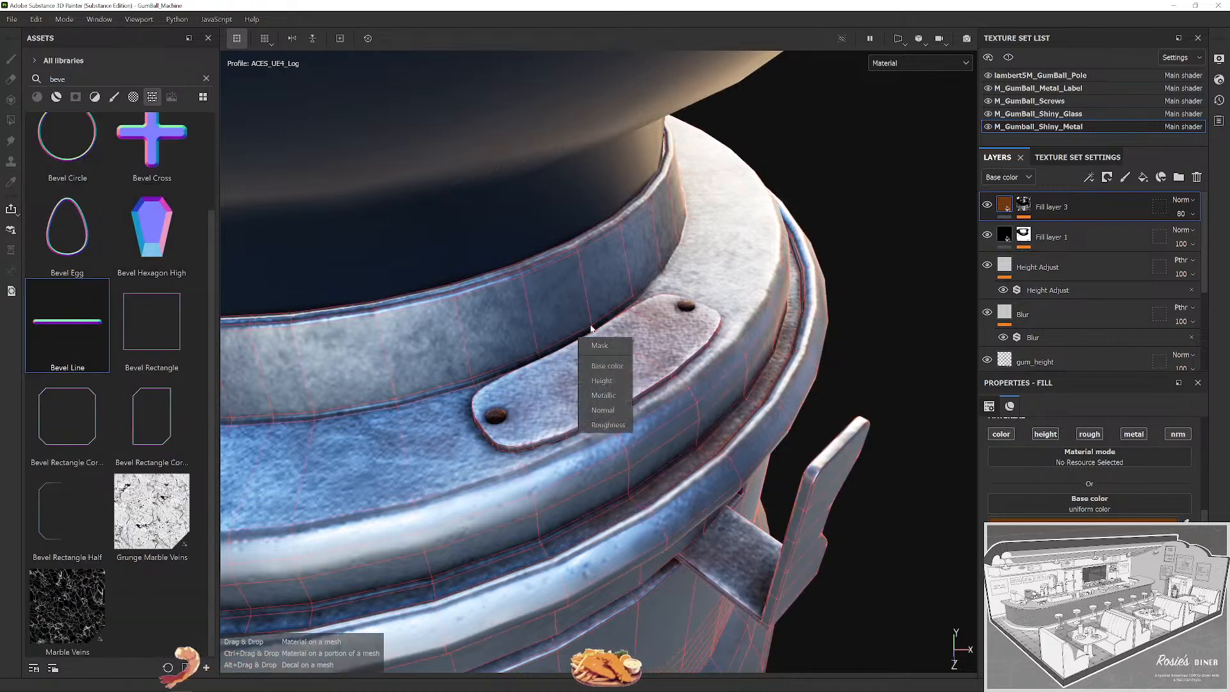
{"action": "left_click", "coordinate": [616, 381]}
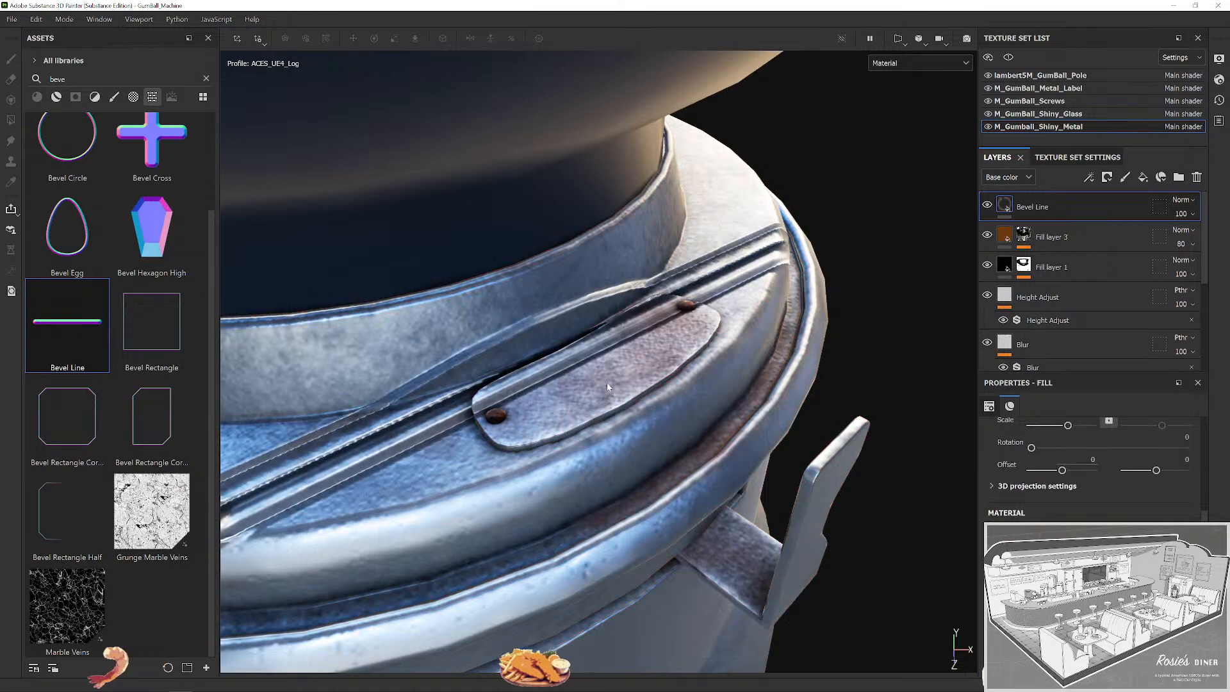
Rotate the Bevel Line projection to follow the small plate and shrink it until the line fits between the plate's two holes.
{"action": "scroll", "coordinate": [607, 386], "scroll_direction": "down", "scroll_amount": 5}
{"action": "scroll", "coordinate": [615, 378], "scroll_direction": "up", "scroll_amount": 6}
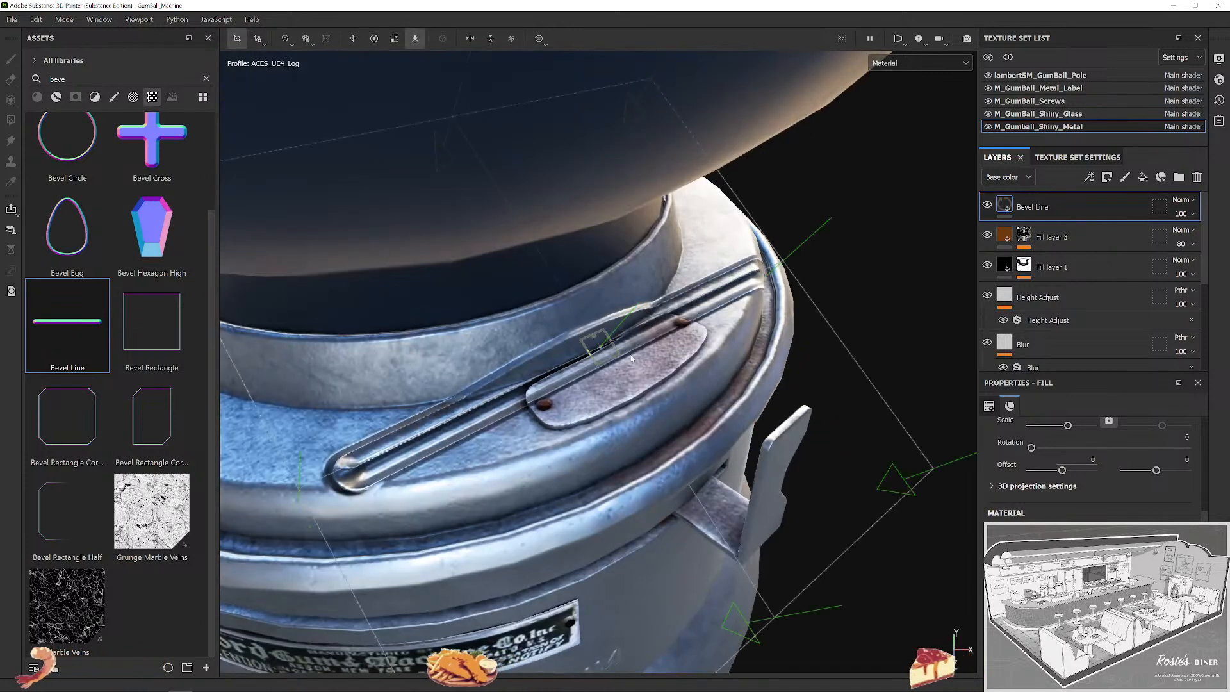
{"action": "key", "text": "e"}
{"action": "left_click_drag", "start_coordinate": [640, 356], "coordinate": [580, 391]}
{"action": "key", "text": "w"}
{"action": "key", "text": "r"}
{"action": "scroll", "coordinate": [580, 391], "scroll_direction": "up", "scroll_amount": 2}
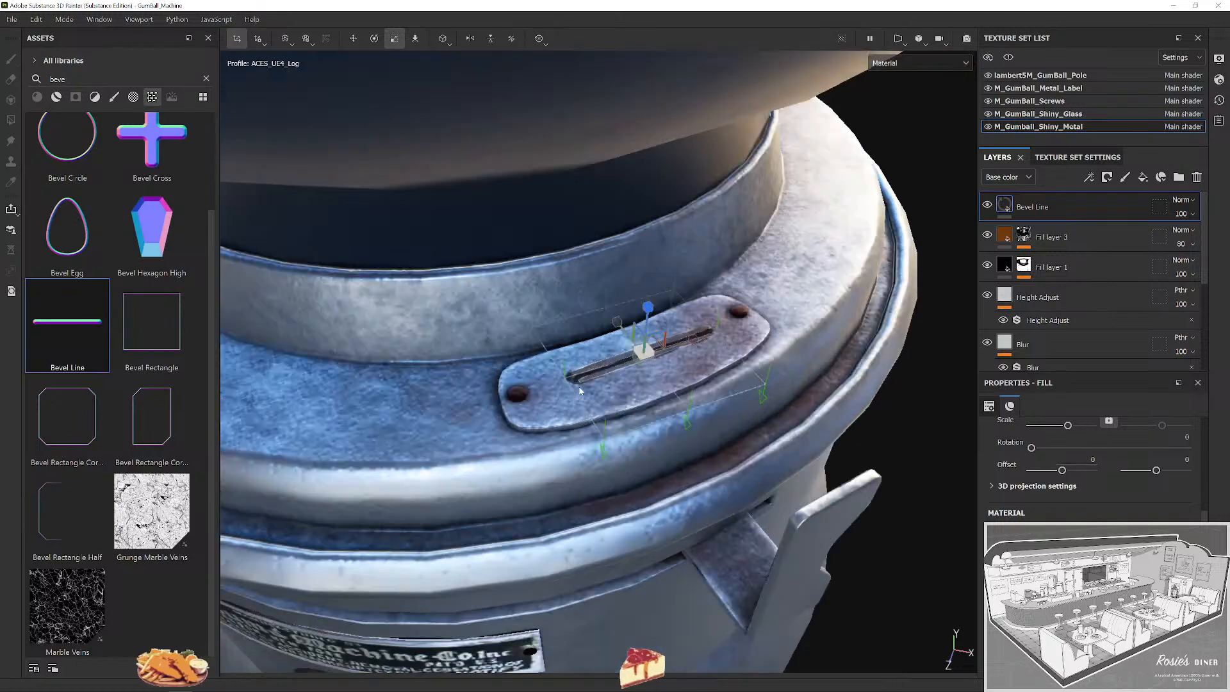
Move the Bevel Line projection across the small plate so the slot sits near its middle, in line with the two holes.
{"action": "scroll", "coordinate": [580, 391], "scroll_direction": "up", "scroll_amount": 5}
{"action": "key", "text": "w"}
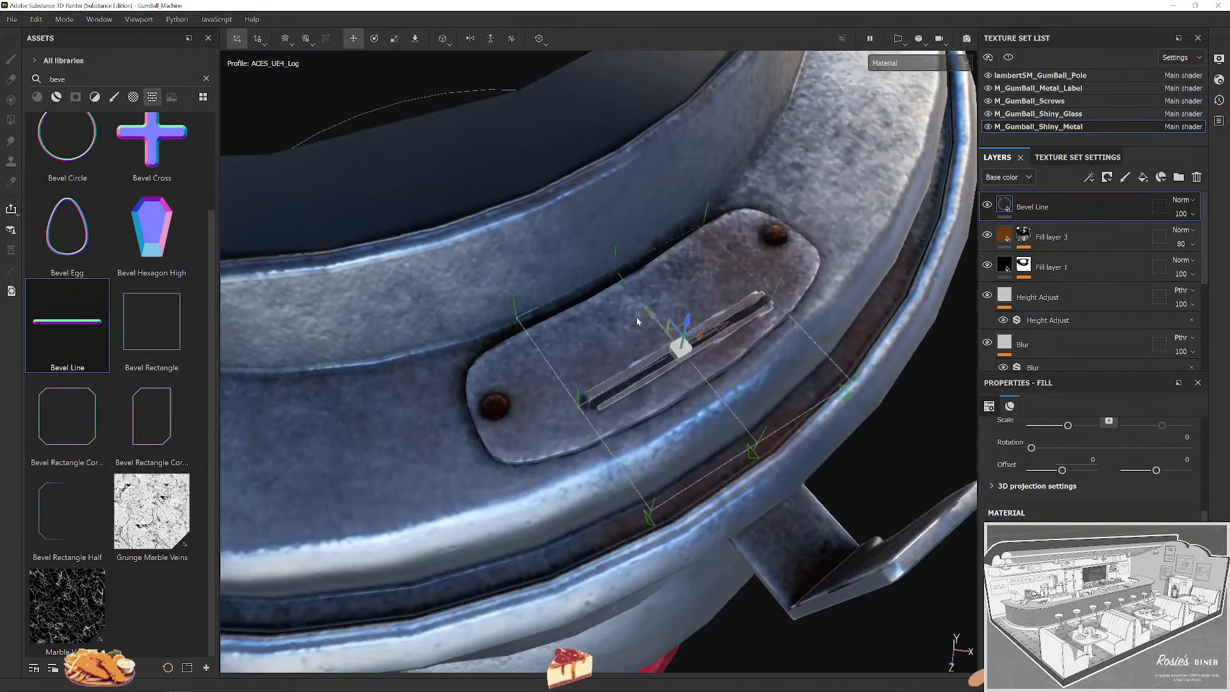
{"action": "left_click_drag", "start_coordinate": [637, 322], "coordinate": [479, 412]}
{"action": "left_click_drag", "start_coordinate": [650, 260], "coordinate": [638, 266]}
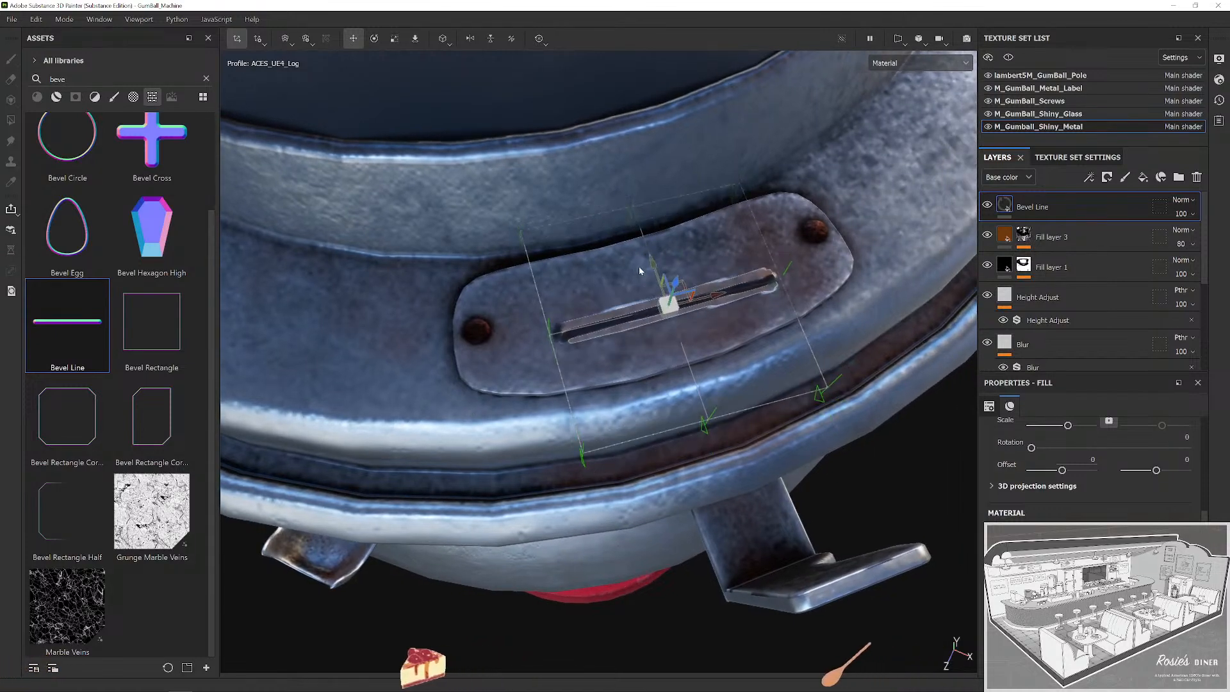
Switch to the gumball machine reference photo and examine the slot's position and length on the numbered plate.
{"action": "key", "text": "super"}
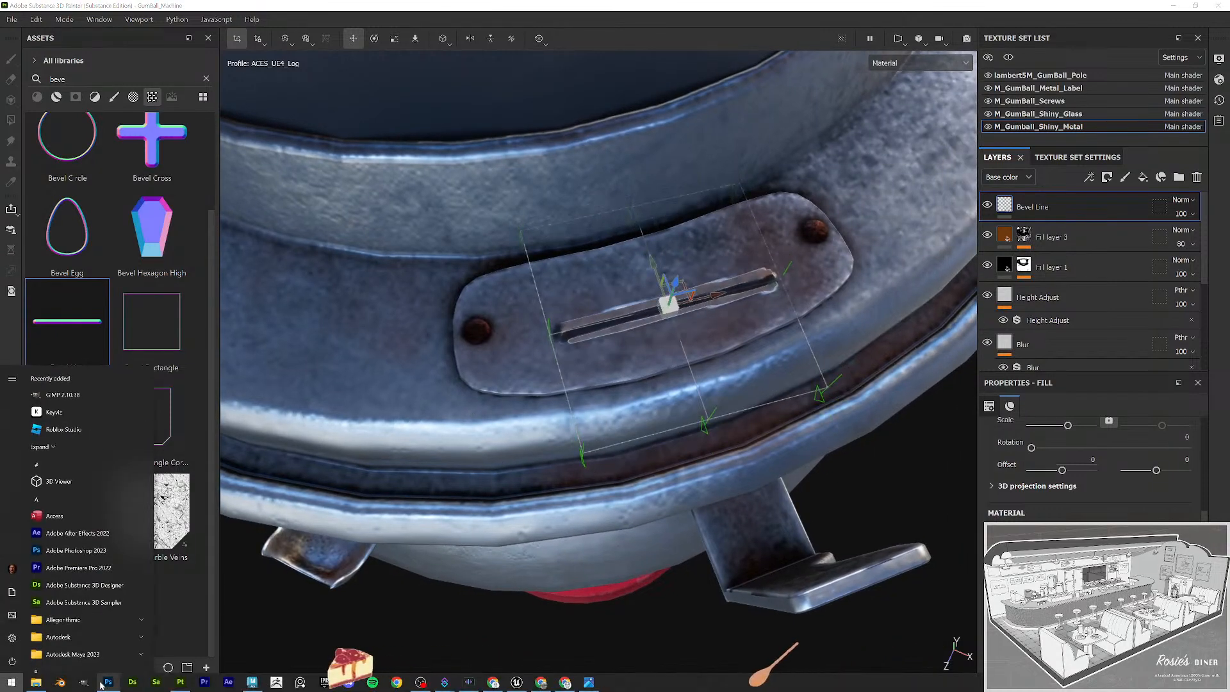
{"action": "left_click", "coordinate": [595, 682]}
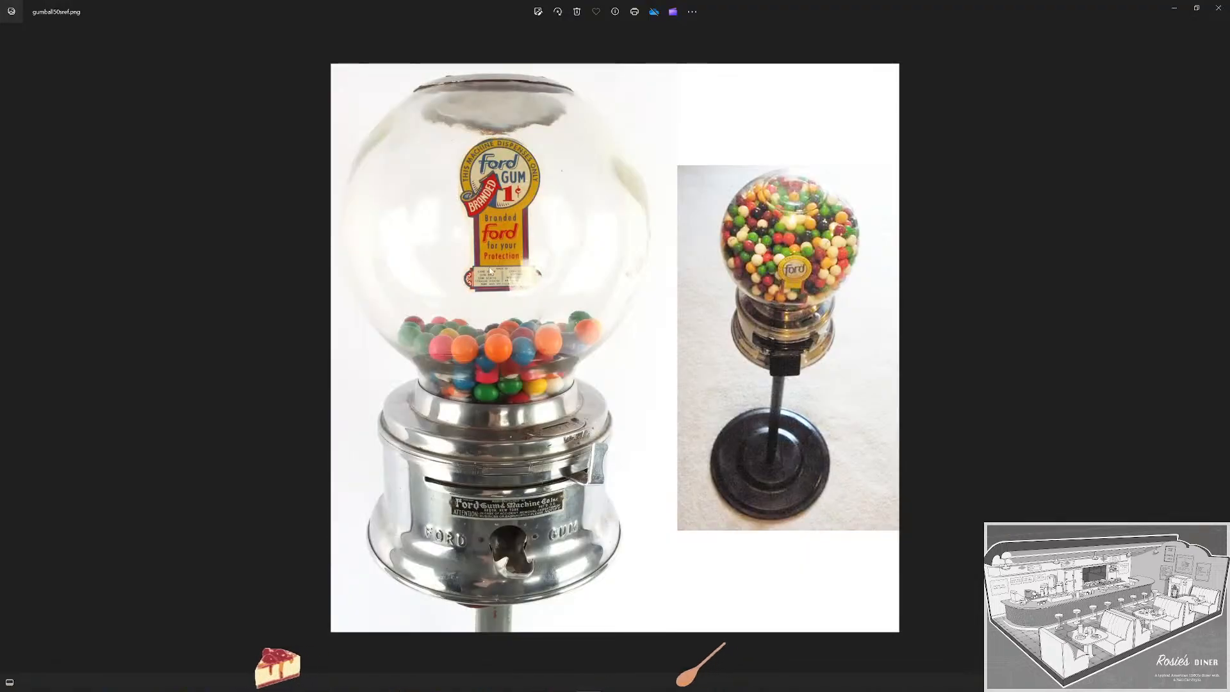
{"action": "scroll", "coordinate": [520, 416], "scroll_direction": "up", "scroll_amount": 3}
{"action": "scroll", "coordinate": [520, 416], "scroll_direction": "up", "scroll_amount": 3}
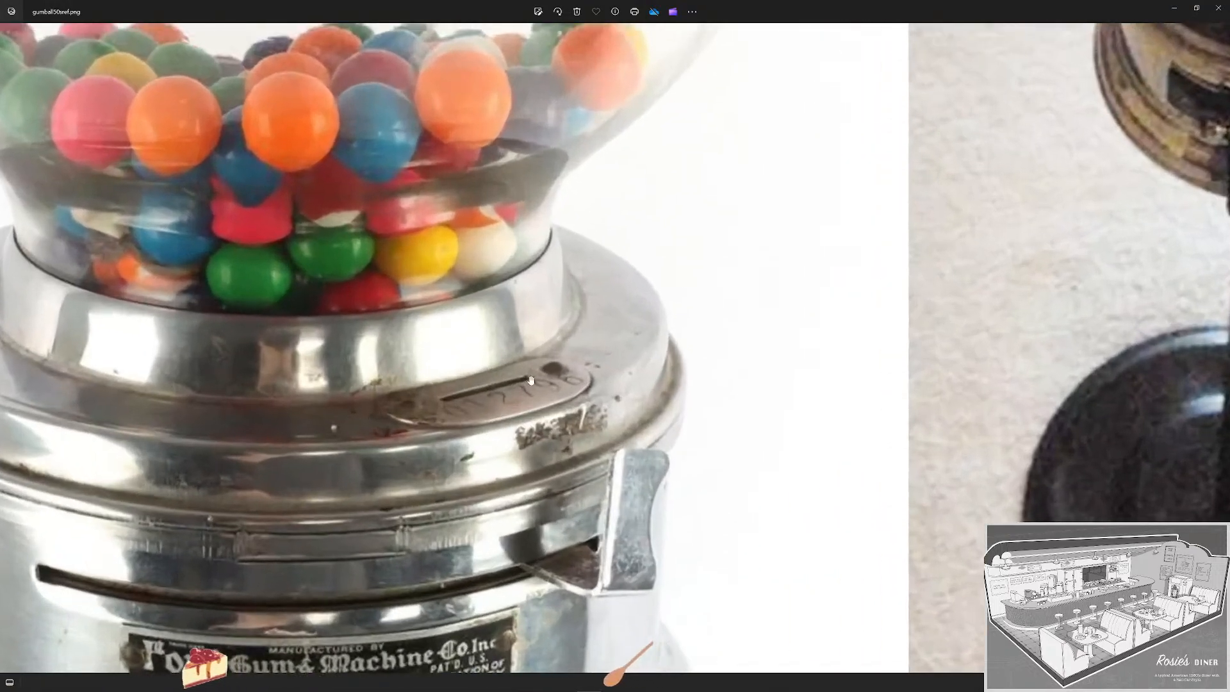
{"action": "scroll", "coordinate": [505, 385], "scroll_direction": "down", "scroll_amount": 2}
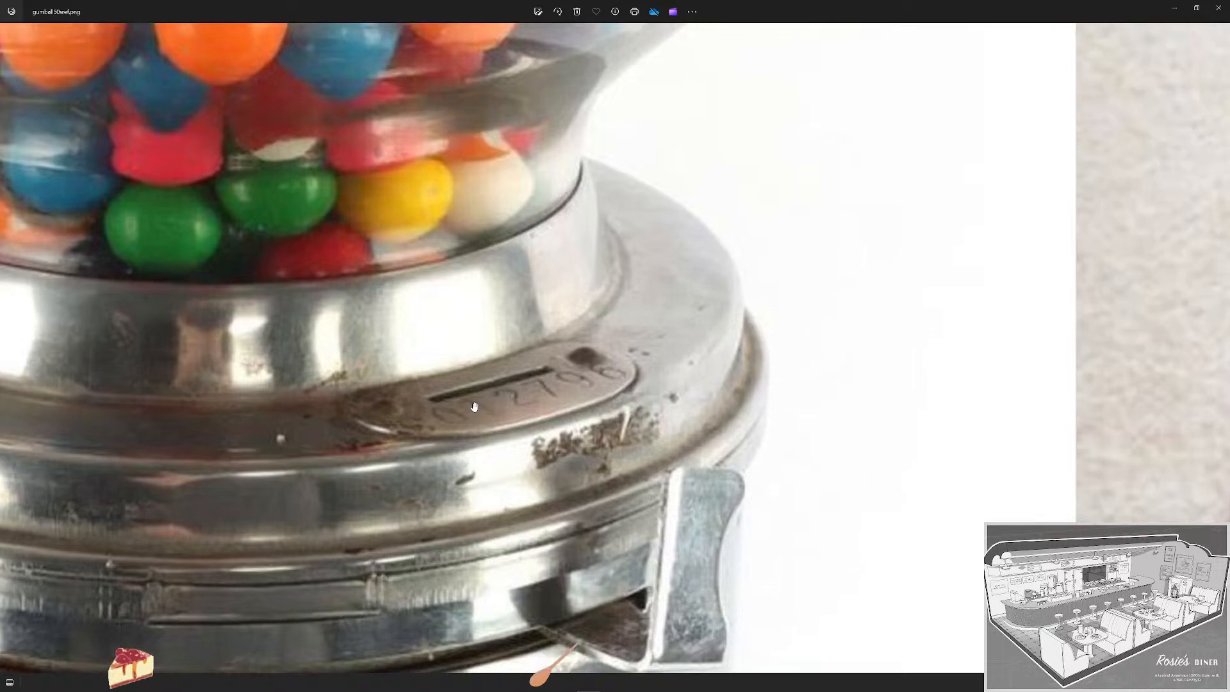
{"action": "scroll", "coordinate": [490, 393], "scroll_direction": "up", "scroll_amount": 2}
{"action": "scroll", "coordinate": [490, 392], "scroll_direction": "down", "scroll_amount": 2}
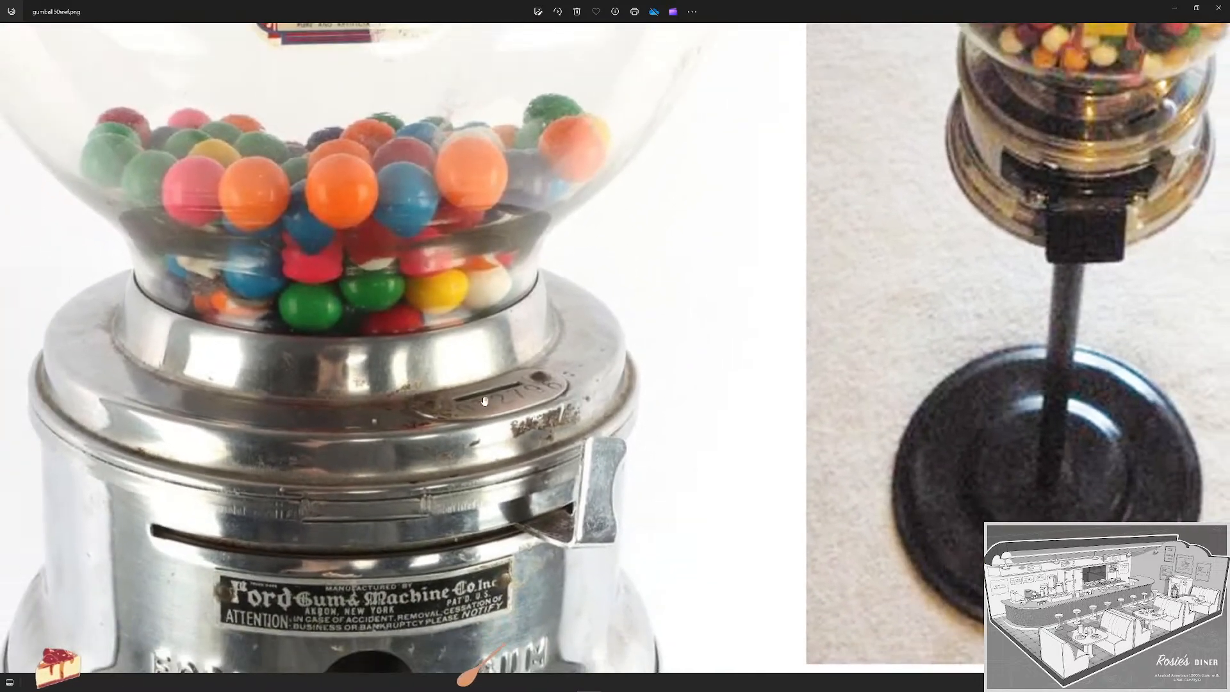
{"action": "scroll", "coordinate": [473, 415], "scroll_direction": "down", "scroll_amount": 2}
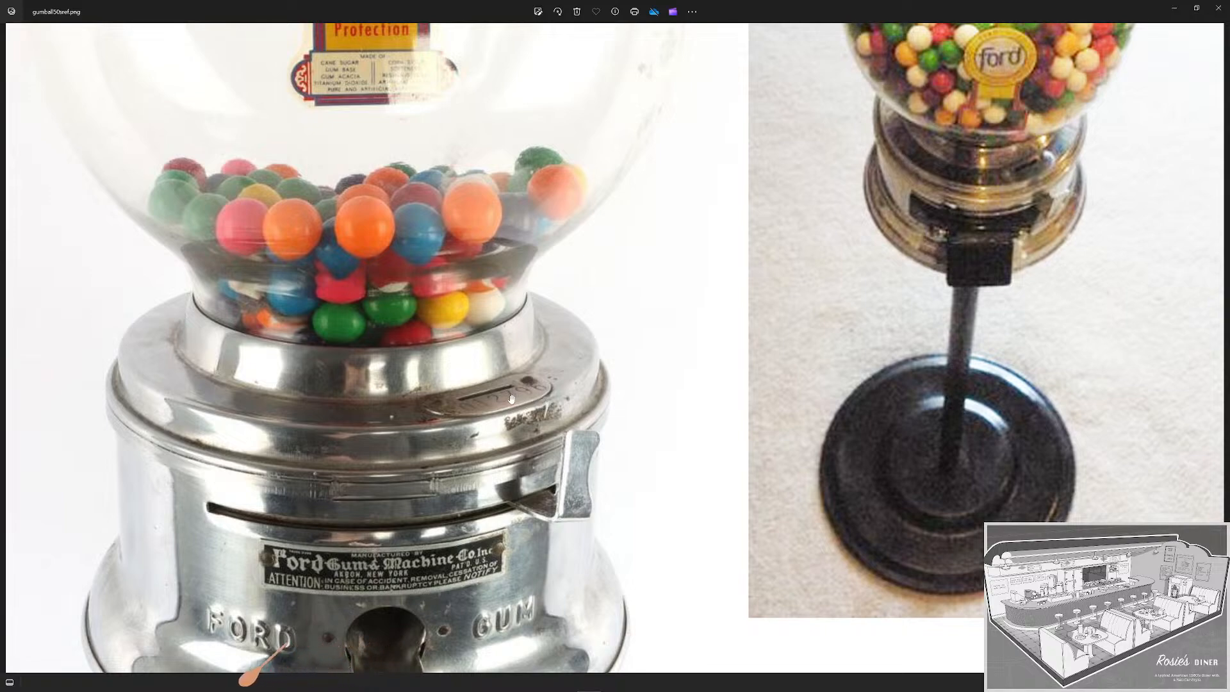
Switch back to Substance 3D Painter and shift the Bevel Line slot closer to the small plate's inner edge, beside the collar.
{"action": "key", "text": "alt+Tab"}
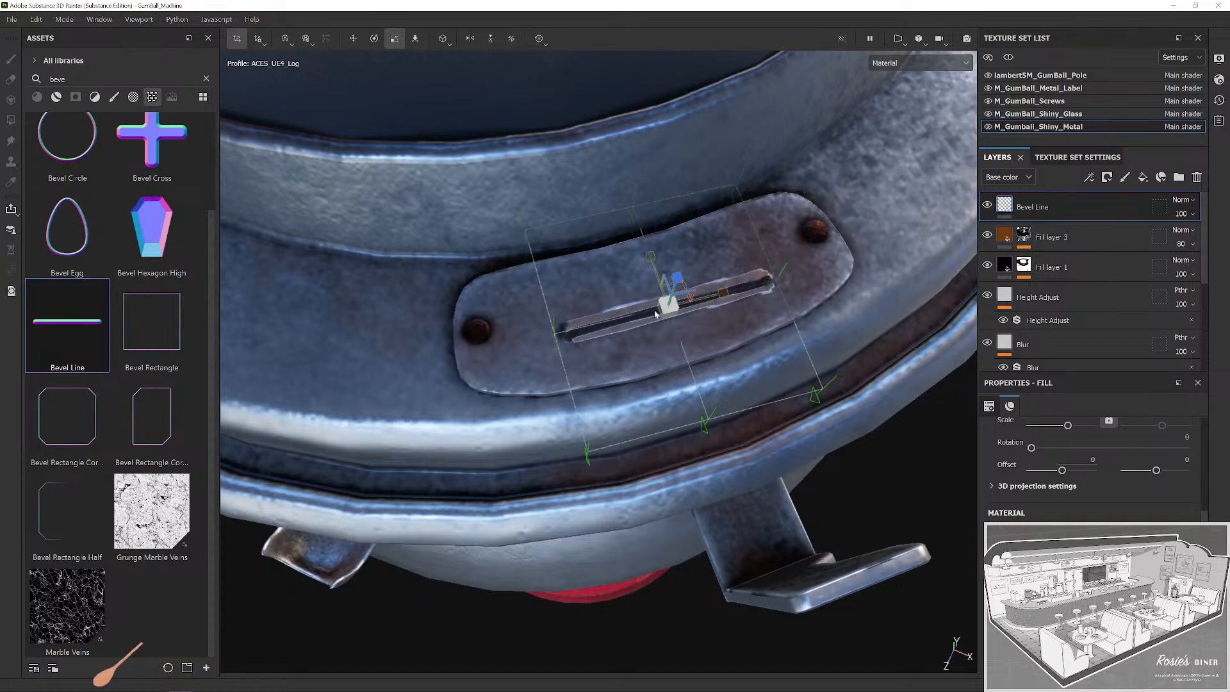
{"action": "key", "text": "w"}
{"action": "mouse_move", "coordinate": [651, 260]}
{"action": "left_mouse_down"}
{"action": "mouse_move", "coordinate": [689, 244]}
{"action": "mouse_move", "coordinate": [687, 273]}
{"action": "mouse_move", "coordinate": [634, 254]}
{"action": "left_mouse_up"}
{"action": "key", "text": "e"}
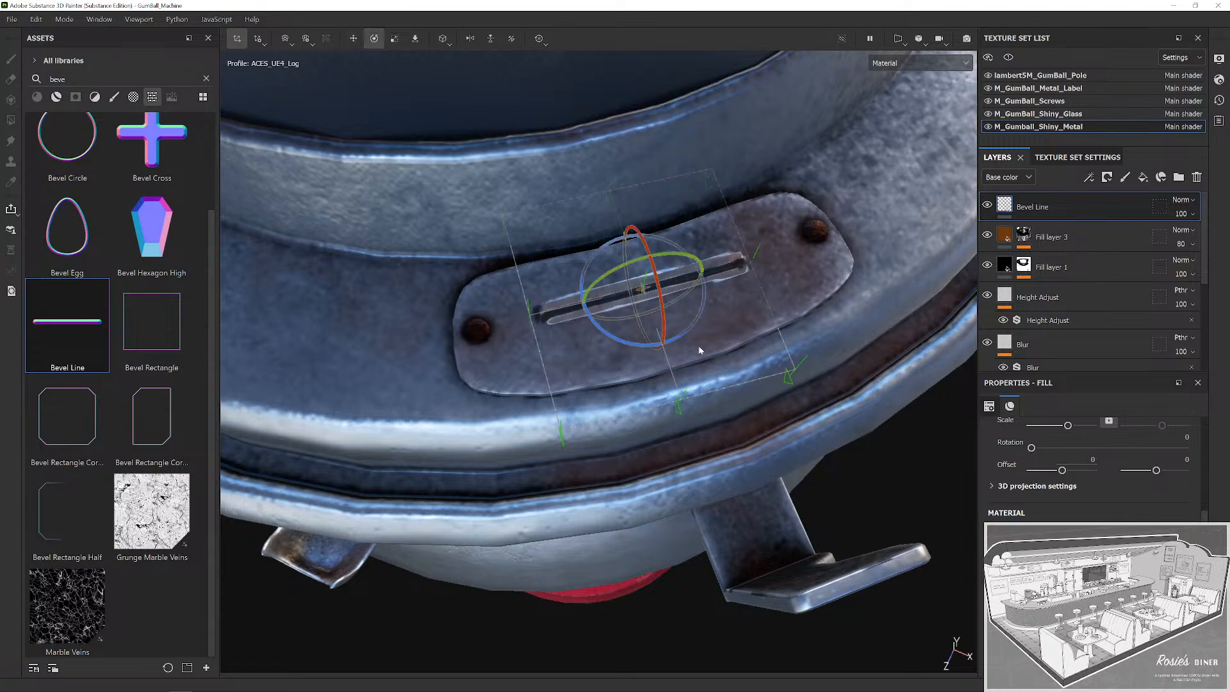
{"action": "key", "text": "w"}
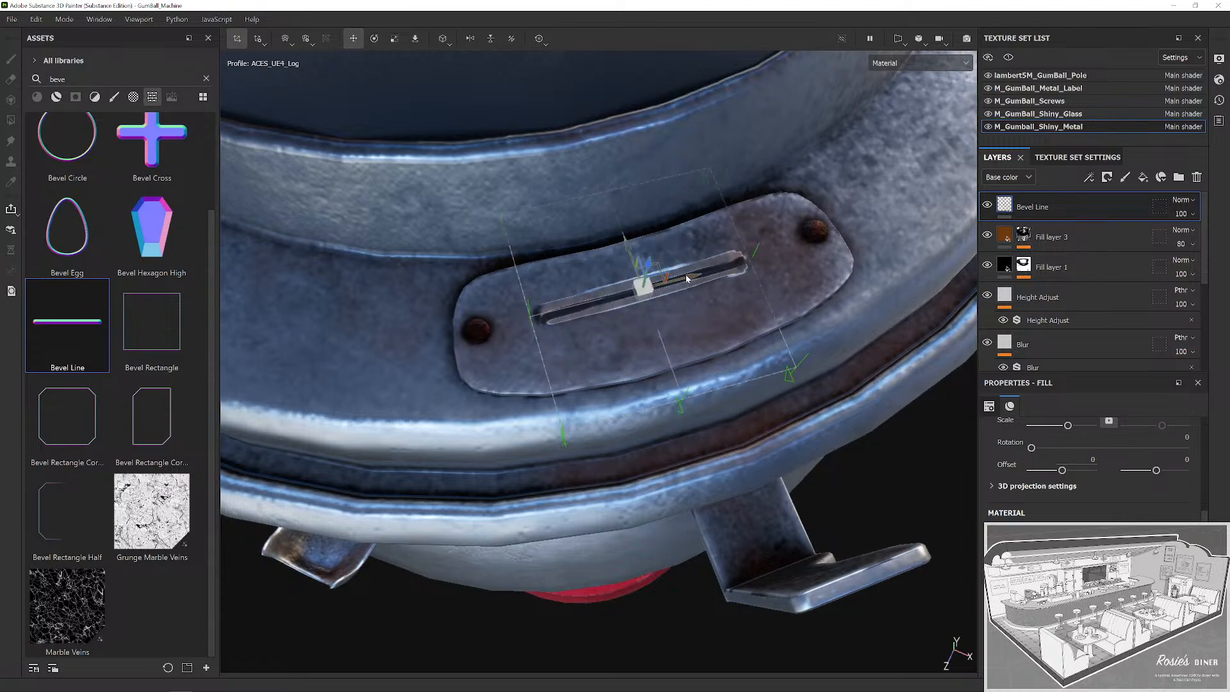